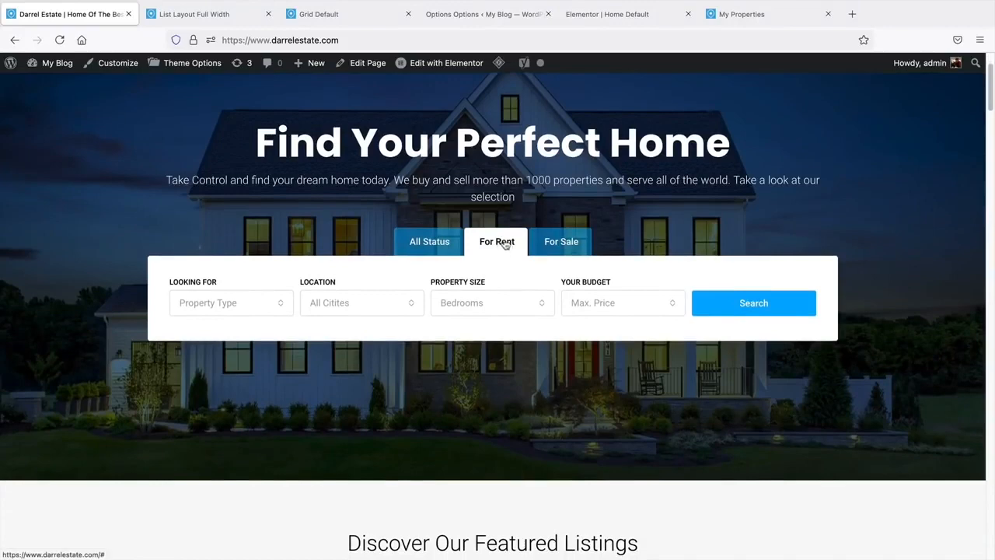
- Search the homepage for For Sale properties to get the 31-result page with its map
{"action": "left_click", "coordinate": [561, 243]}
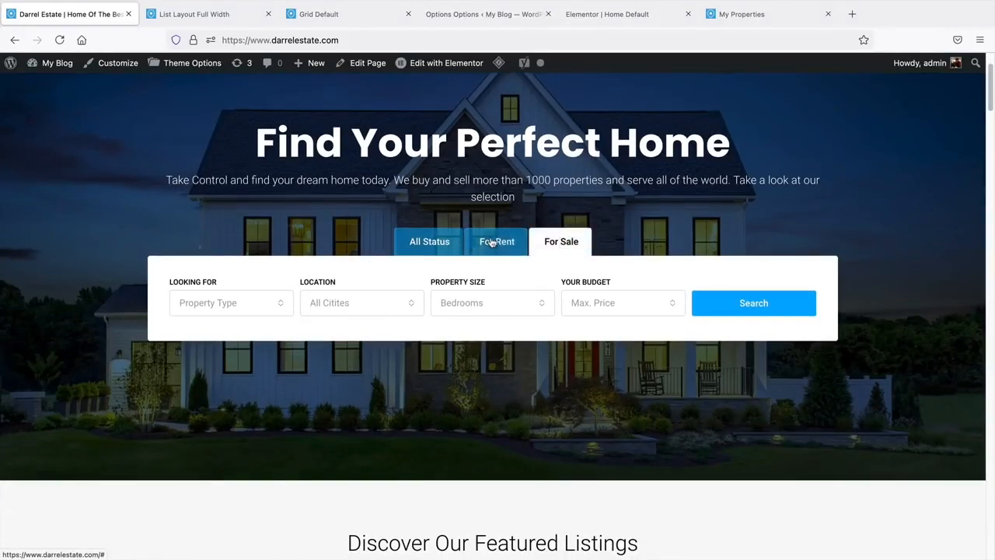
{"action": "left_click", "coordinate": [754, 309]}
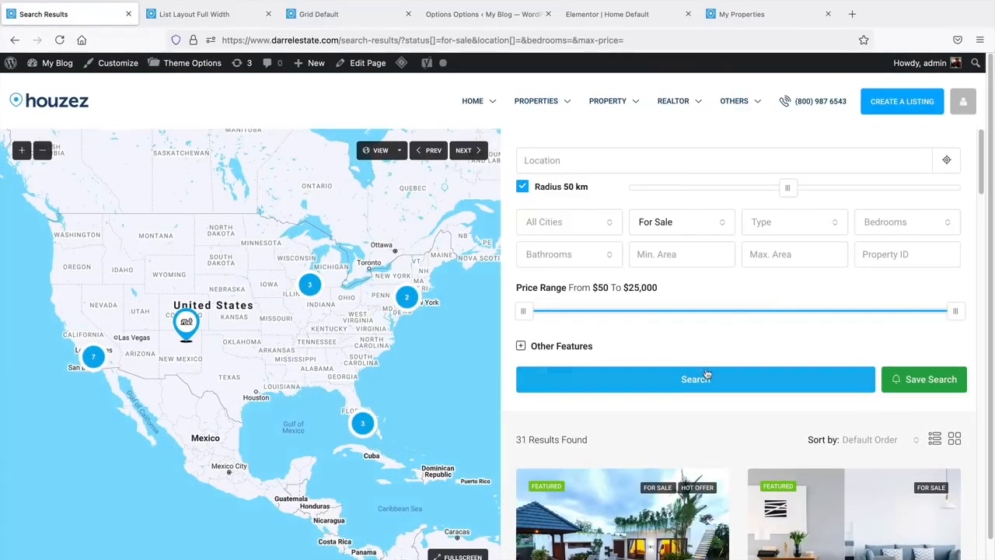
{"action": "scroll", "coordinate": [707, 374], "scroll_direction": "down", "scroll_amount": 1}
{"action": "scroll", "coordinate": [707, 374], "scroll_direction": "up", "scroll_amount": 1}
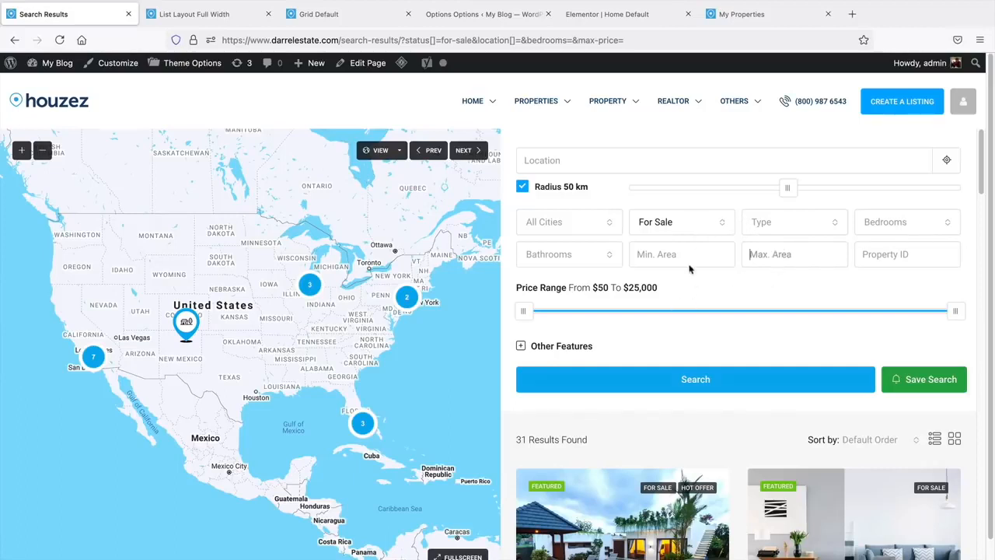
{"action": "scroll", "coordinate": [643, 280], "scroll_direction": "down", "scroll_amount": 1}
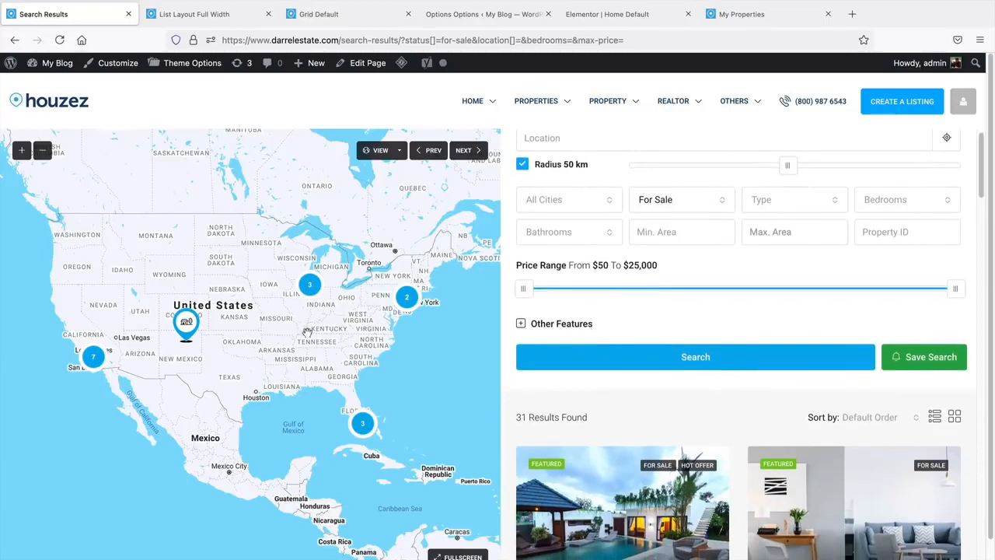
{"action": "left_click", "coordinate": [187, 322]}
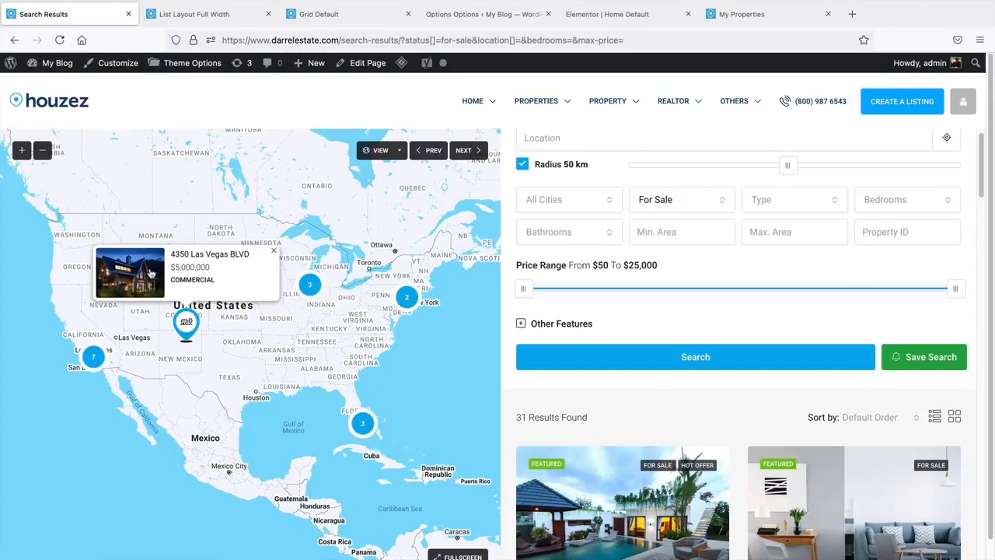
{"action": "middle_click", "coordinate": [804, 311]}
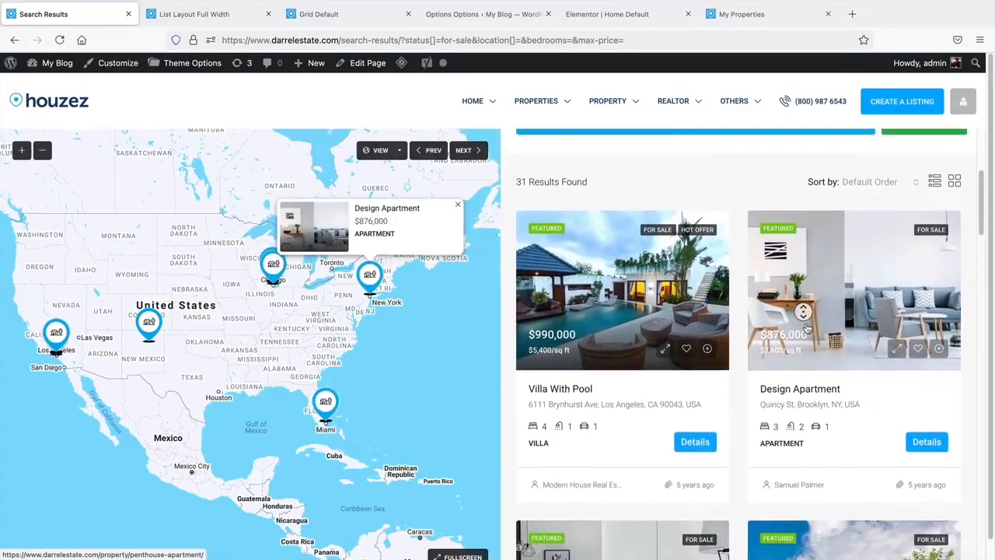
{"action": "middle_click", "coordinate": [806, 327]}
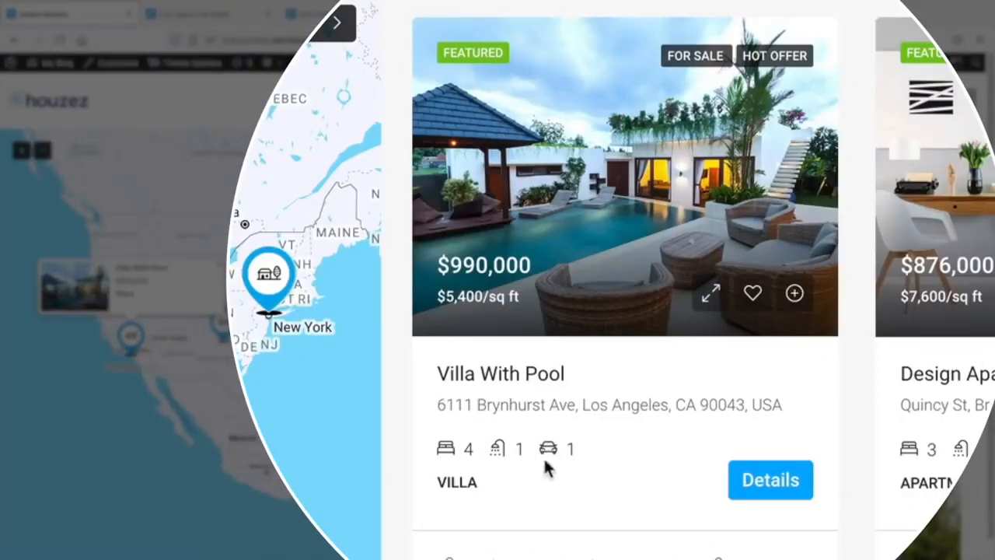
- Open the Villa With Pool page, find its Address, and view it on Google Maps
{"action": "left_click", "coordinate": [775, 490]}
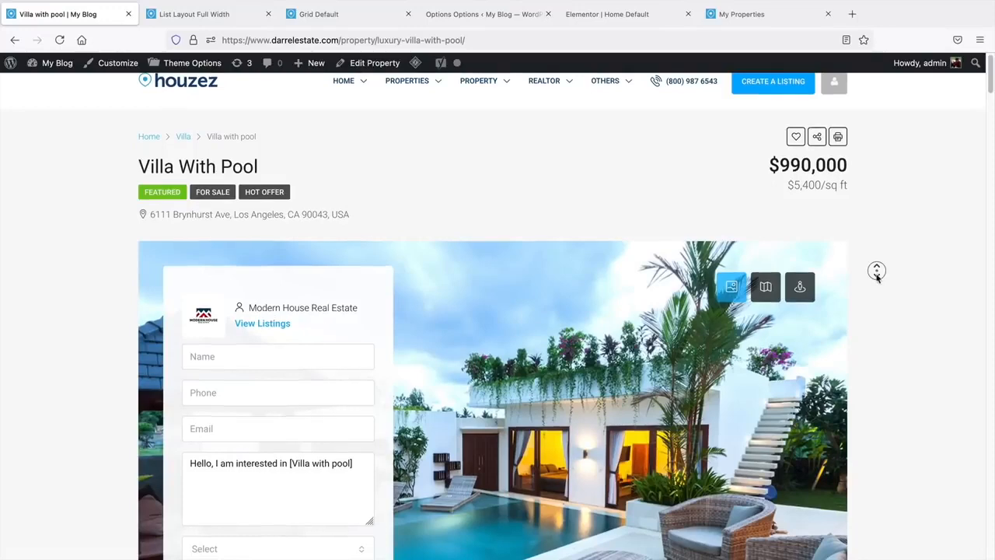
{"action": "scroll", "coordinate": [878, 280], "scroll_direction": "down", "scroll_amount": 1}
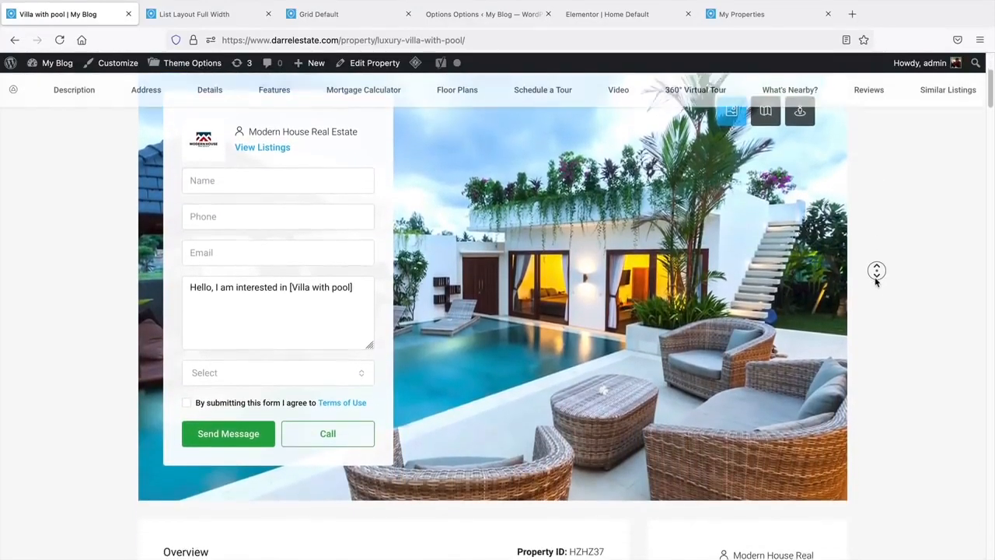
{"action": "middle_click", "coordinate": [877, 282]}
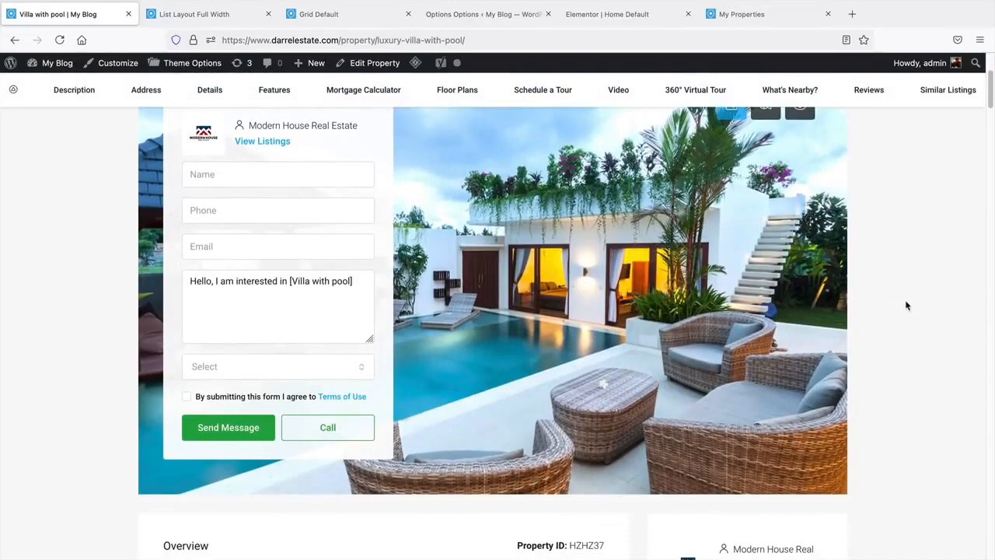
{"action": "middle_click", "coordinate": [886, 297]}
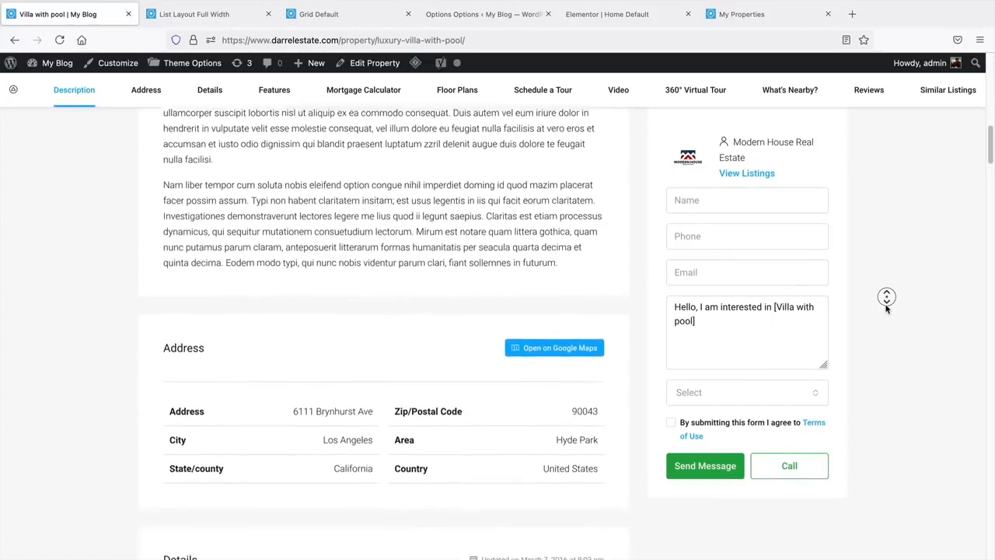
{"action": "middle_click", "coordinate": [886, 308]}
{"action": "scroll", "coordinate": [475, 375], "scroll_direction": "down", "scroll_amount": 2}
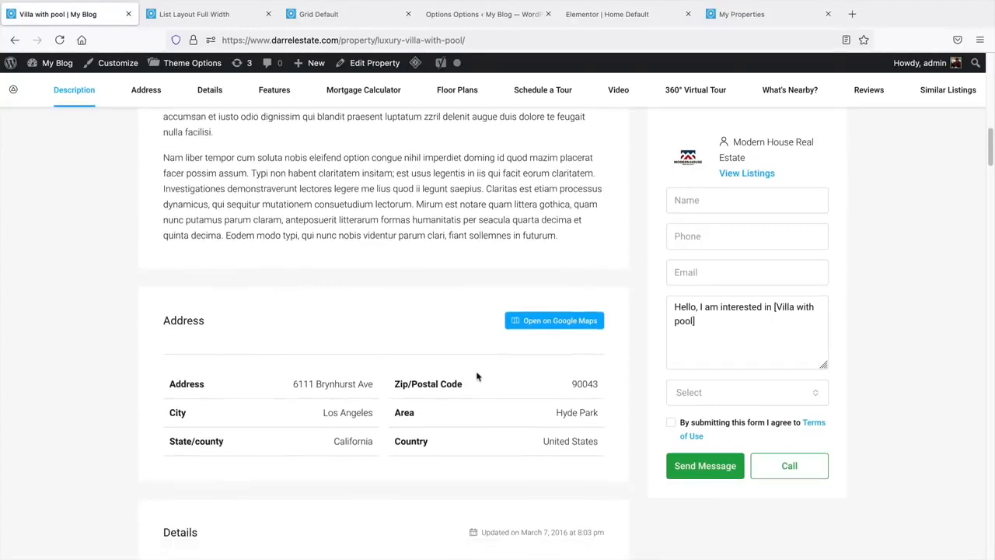
{"action": "scroll", "coordinate": [390, 467], "scroll_direction": "down", "scroll_amount": 5}
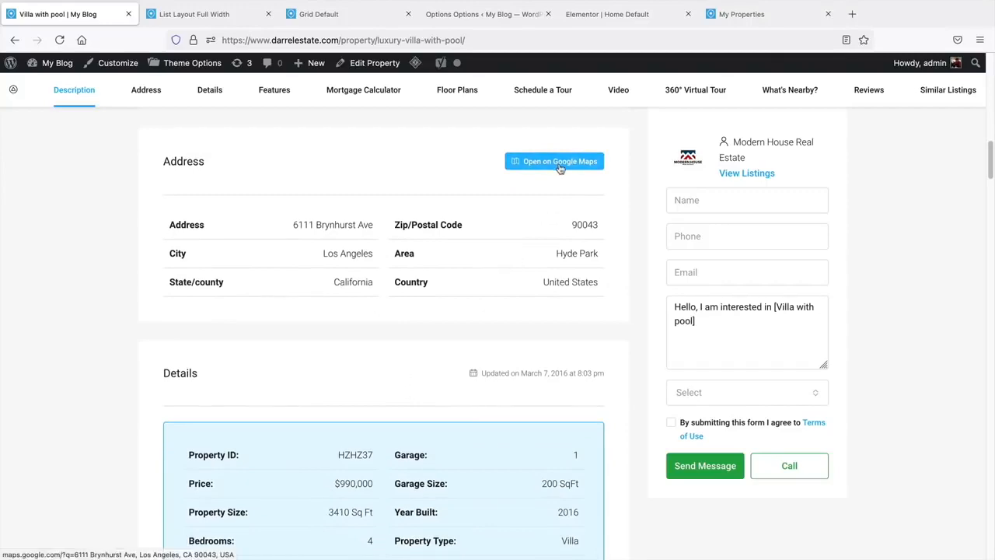
{"action": "left_click", "coordinate": [559, 162]}
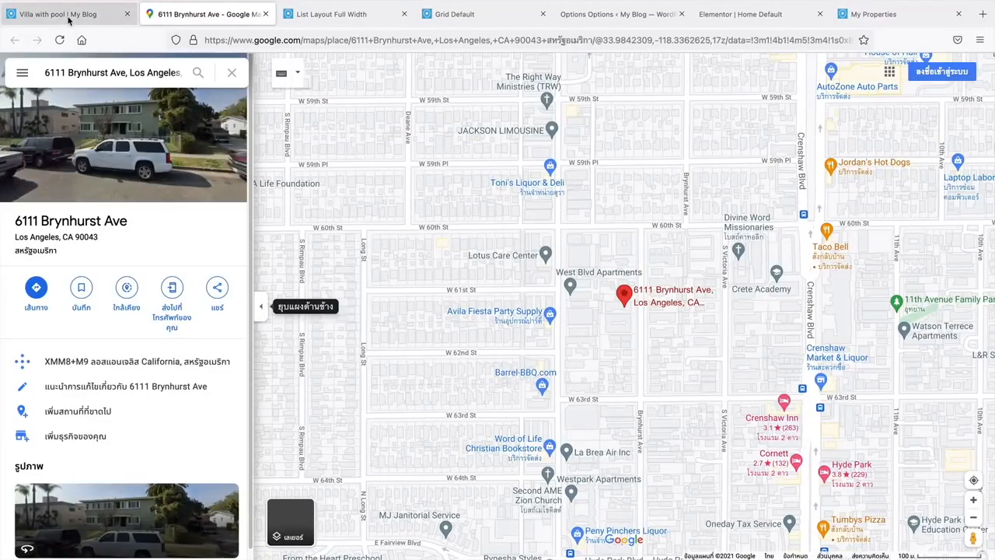
{"action": "left_click", "coordinate": [68, 21]}
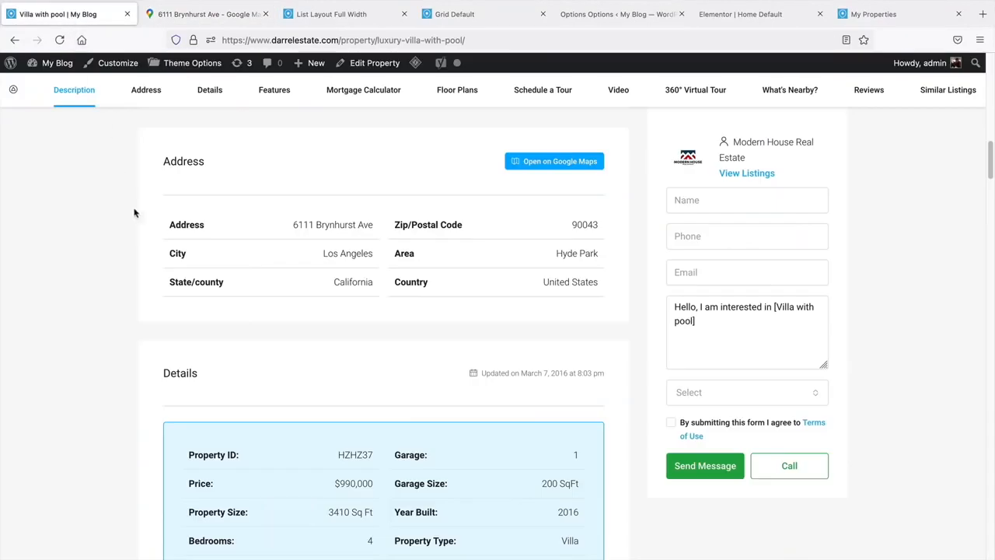
- Scroll the villa page past its features to the Mortgage Calculator, then return to the search results
{"action": "scroll", "coordinate": [231, 256], "scroll_direction": "up", "scroll_amount": 5}
{"action": "scroll", "coordinate": [245, 261], "scroll_direction": "up", "scroll_amount": 2}
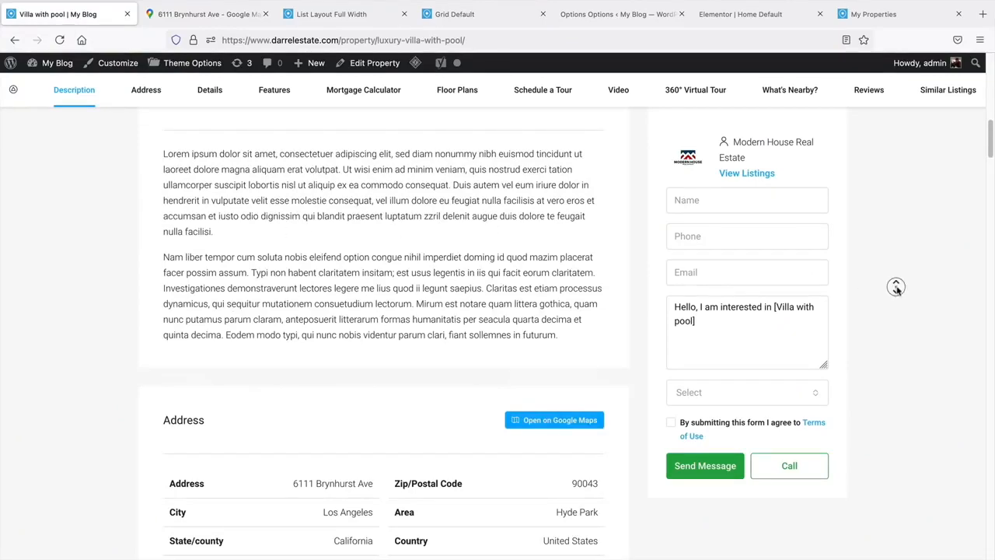
{"action": "scroll", "coordinate": [895, 301], "scroll_direction": "down", "scroll_amount": 4}
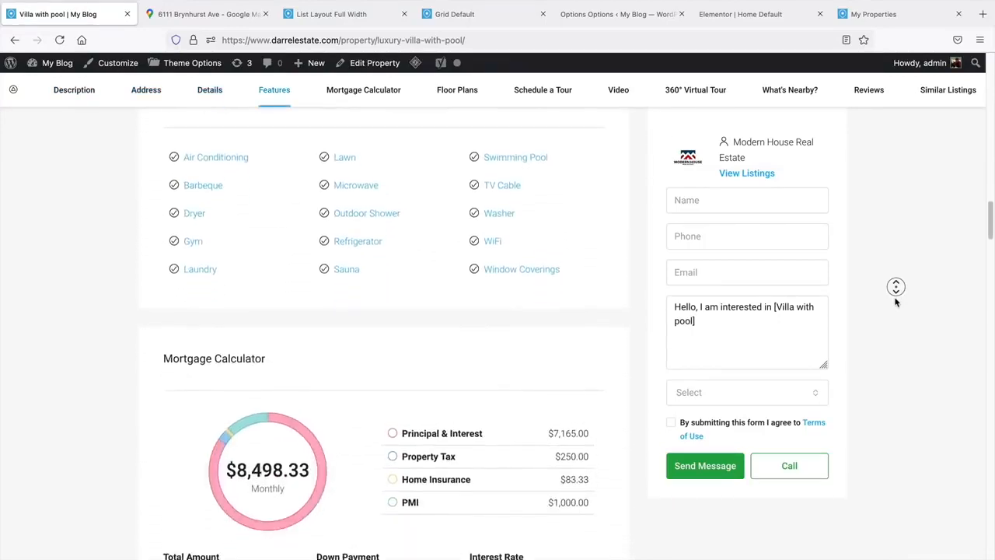
{"action": "middle_click", "coordinate": [895, 302]}
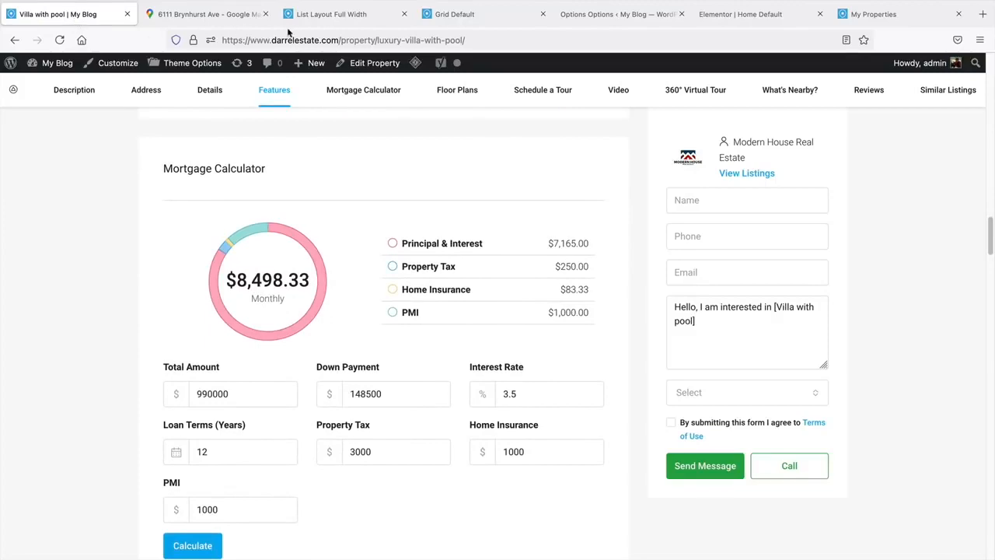
{"action": "left_click", "coordinate": [14, 40]}
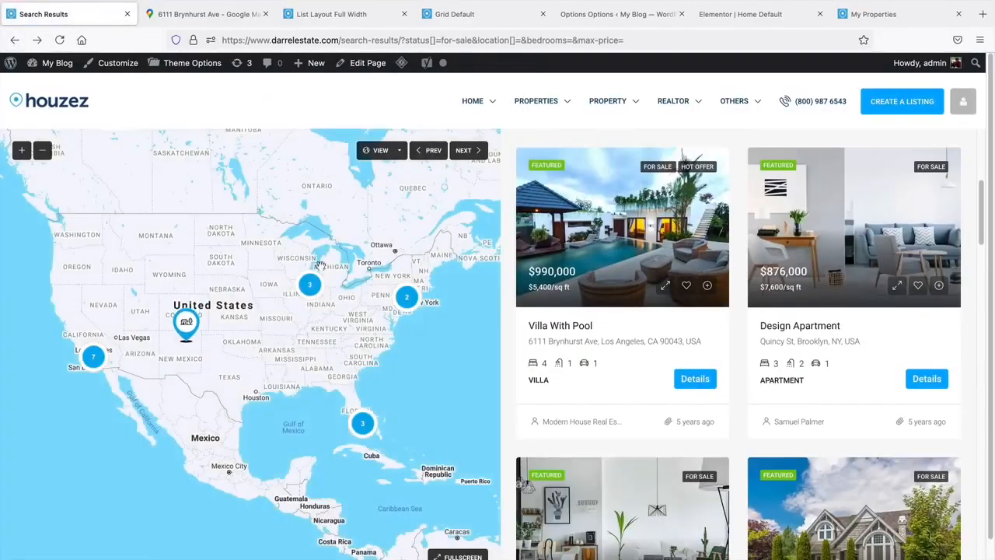
- Compare the List Layout Full Width and Grid Default pages, then reopen the Villa With Pool listing
{"action": "left_click", "coordinate": [338, 15]}
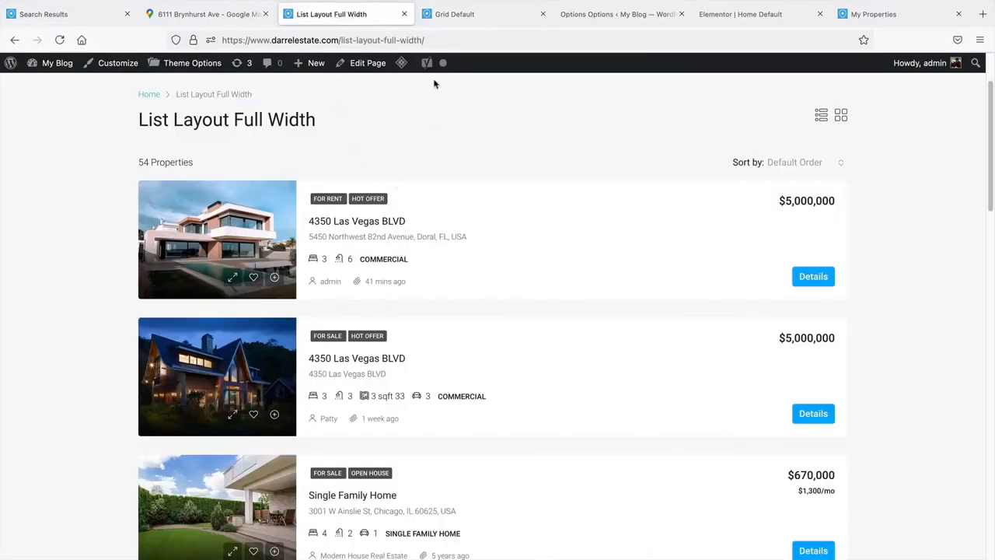
{"action": "left_click", "coordinate": [448, 16]}
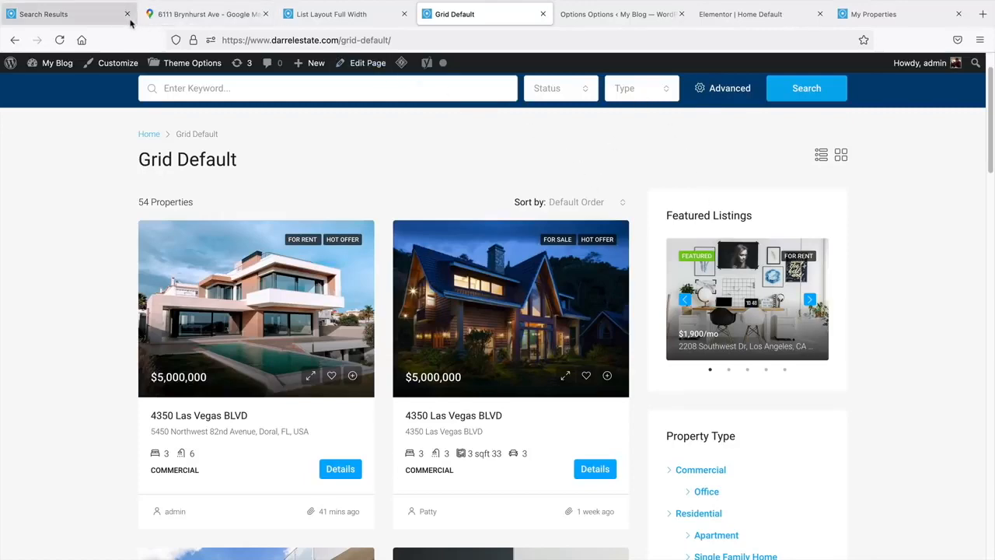
{"action": "left_click", "coordinate": [94, 20]}
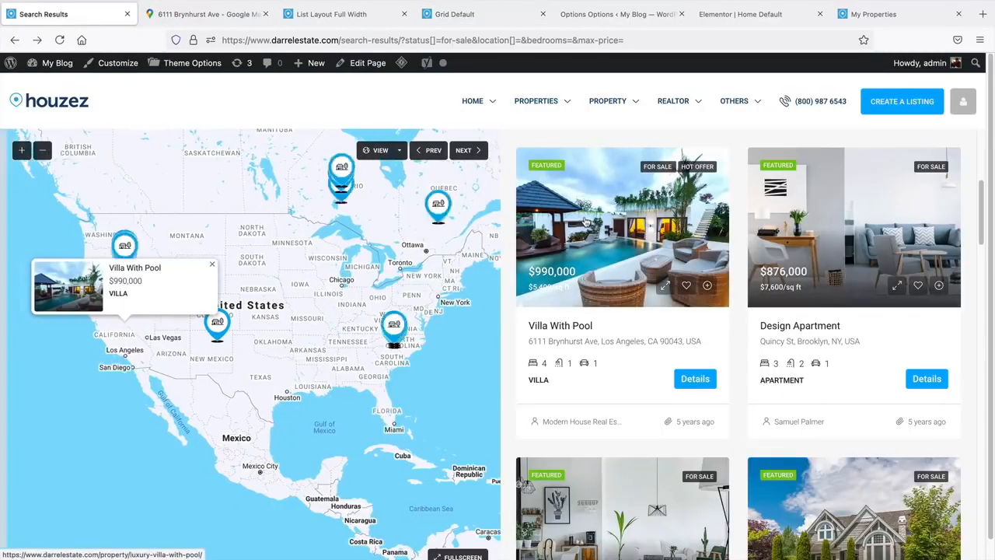
{"action": "left_click", "coordinate": [586, 223]}
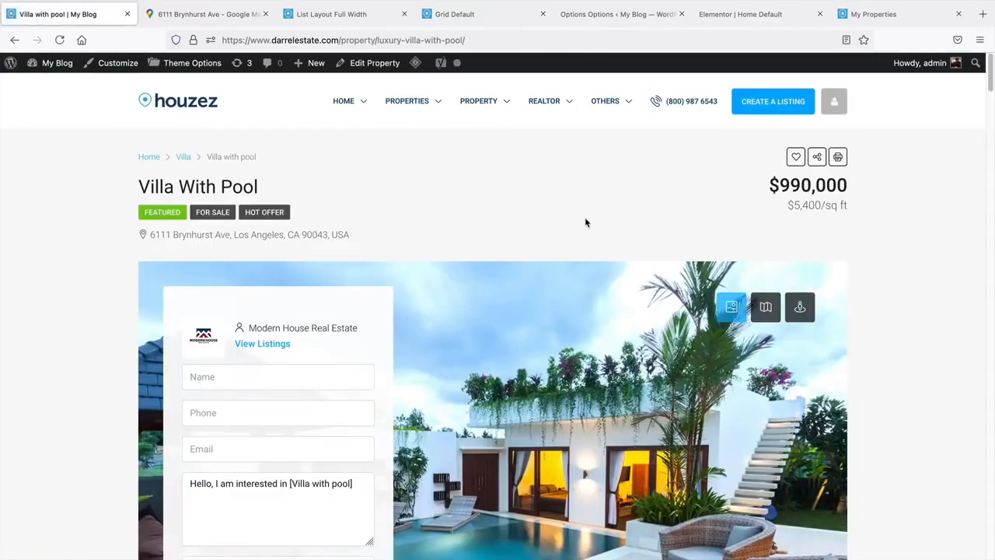
{"action": "scroll", "coordinate": [587, 224], "scroll_direction": "down", "scroll_amount": 1}
- Save the Theme Options Property Detail settings with the third property banner style
{"action": "left_click", "coordinate": [618, 15]}
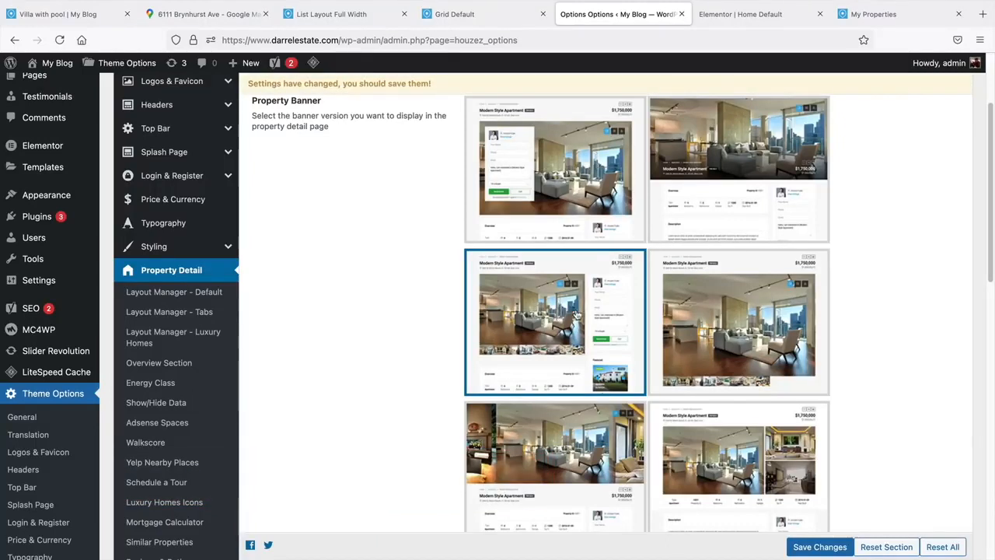
{"action": "left_click", "coordinate": [807, 546]}
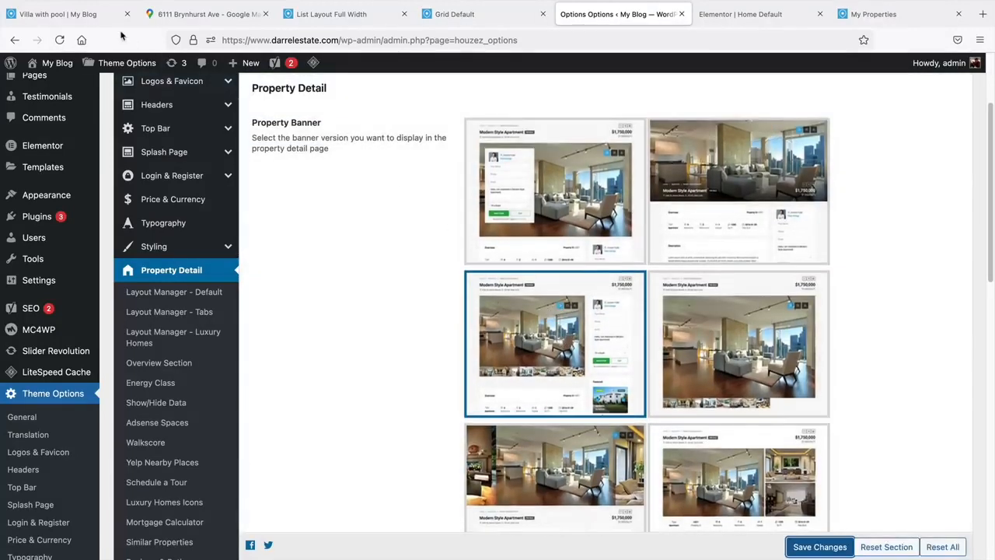
{"action": "left_click", "coordinate": [39, 14]}
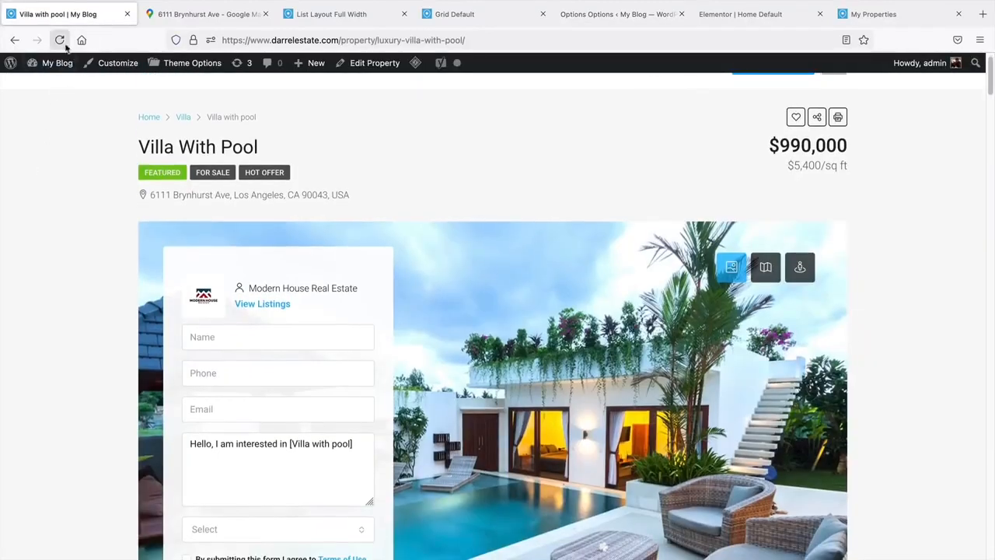
- Reload the villa page and pan around the Brynhurst Ave street view in its banner
{"action": "left_click", "coordinate": [60, 39]}
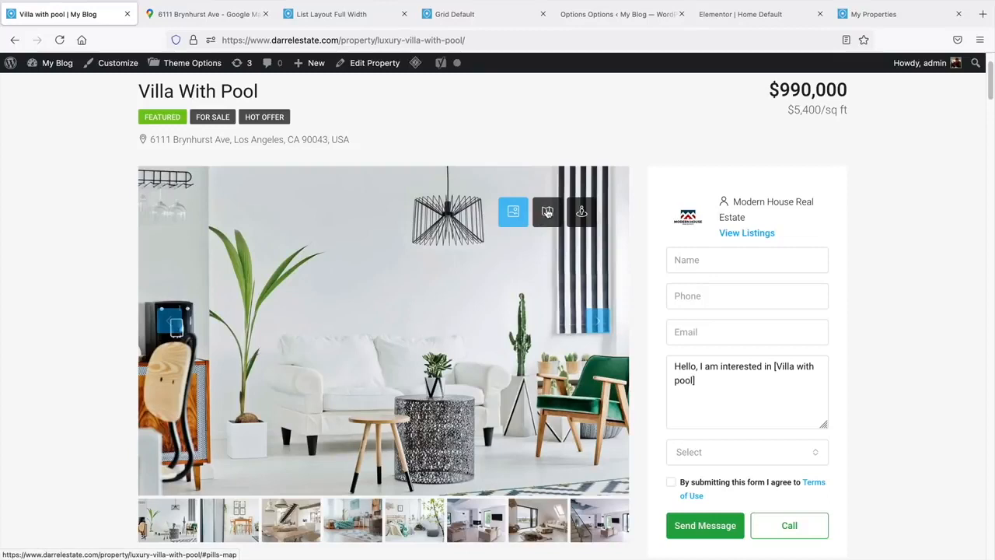
{"action": "left_click", "coordinate": [547, 213]}
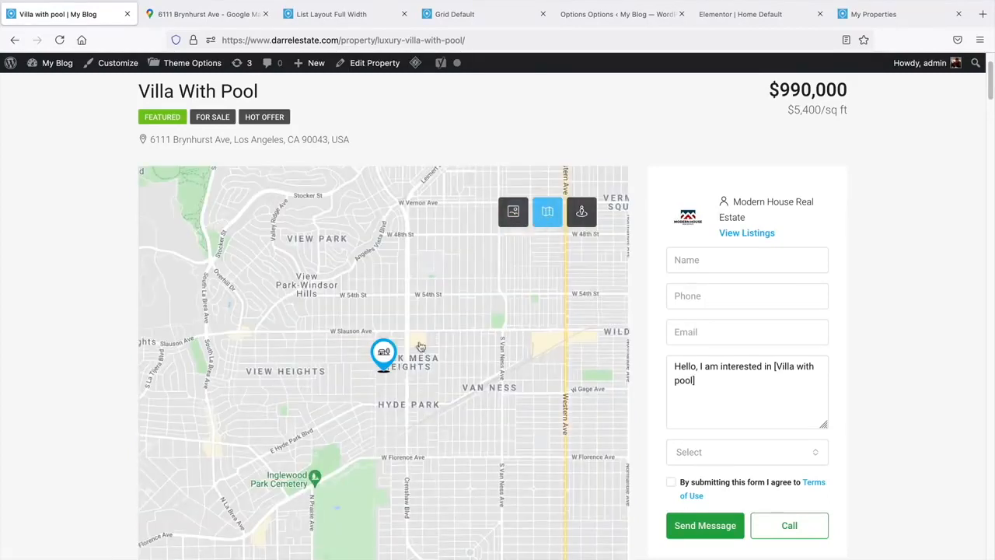
{"action": "left_click", "coordinate": [573, 204]}
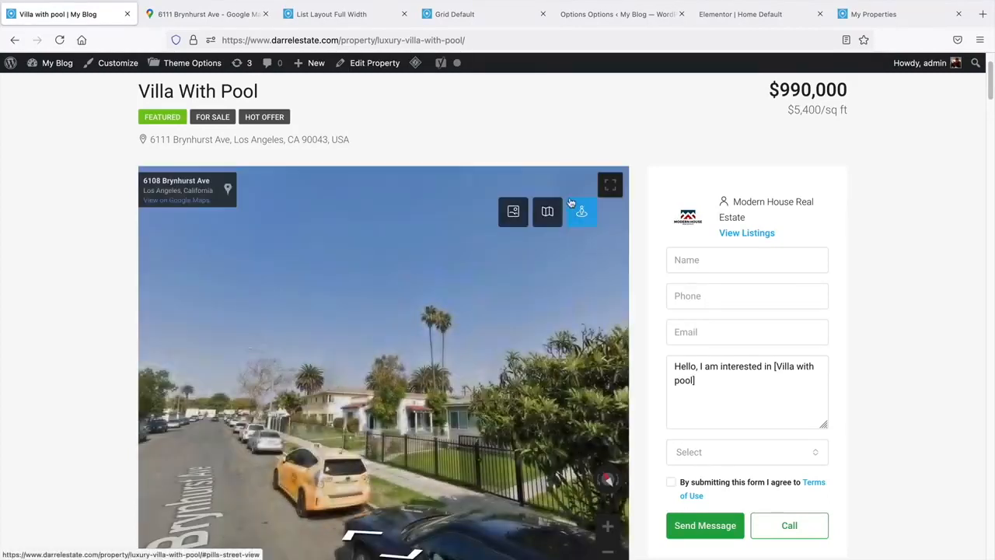
{"action": "left_click_drag", "start_coordinate": [378, 324], "coordinate": [556, 312]}
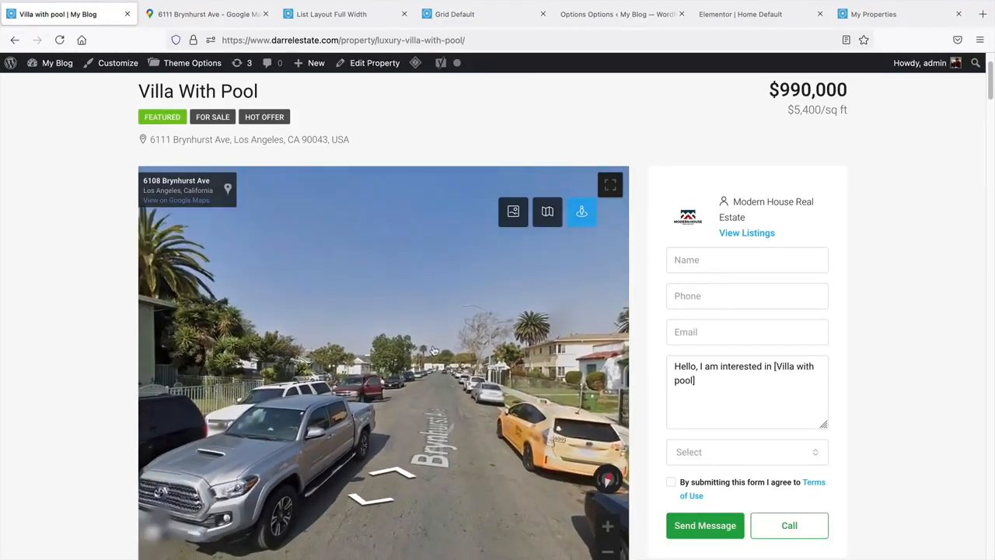
{"action": "left_click_drag", "start_coordinate": [433, 351], "coordinate": [511, 331]}
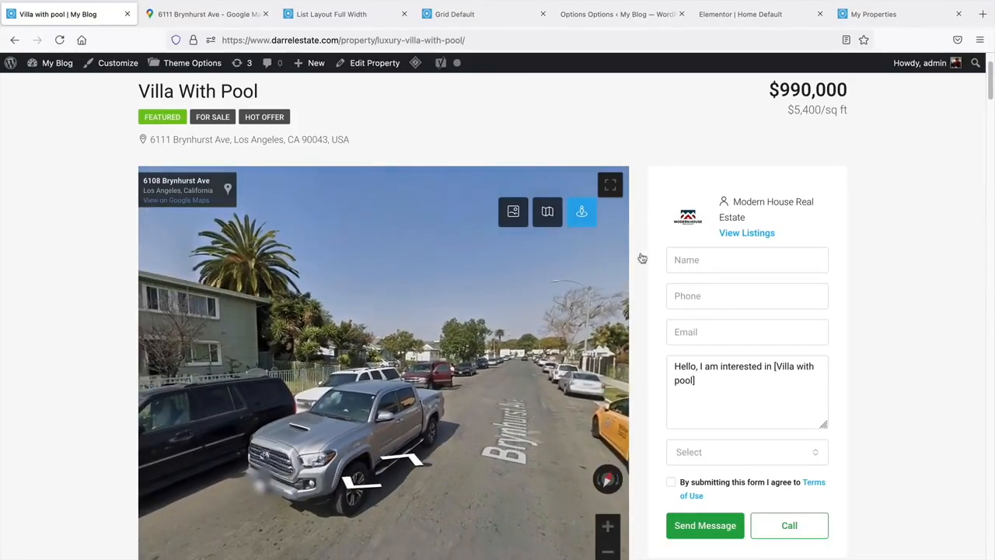
- Add a button under the Explore Cities title and move the Miami card before New York
{"action": "left_click", "coordinate": [738, 15]}
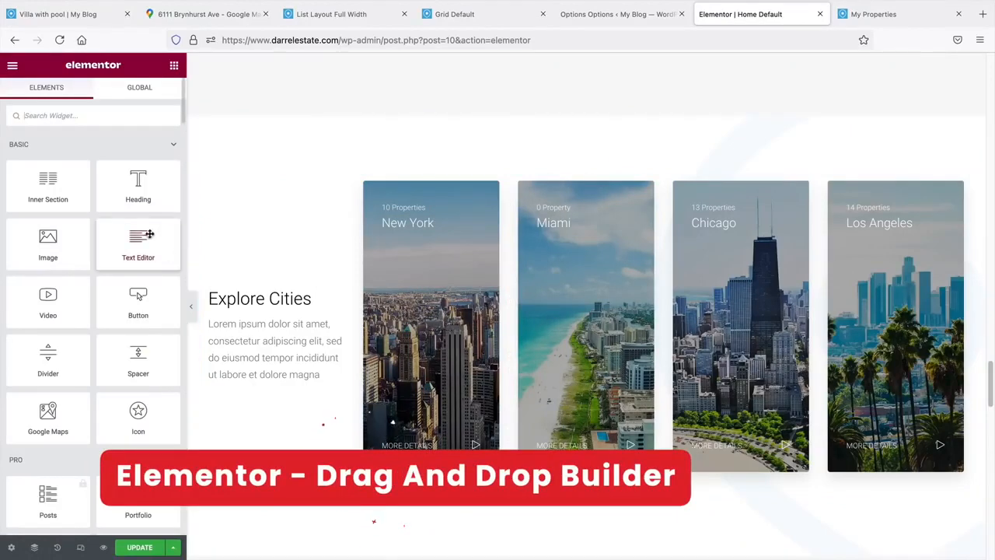
{"action": "left_click_drag", "start_coordinate": [140, 294], "coordinate": [263, 405]}
{"action": "left_click_drag", "start_coordinate": [262, 364], "coordinate": [269, 369]}
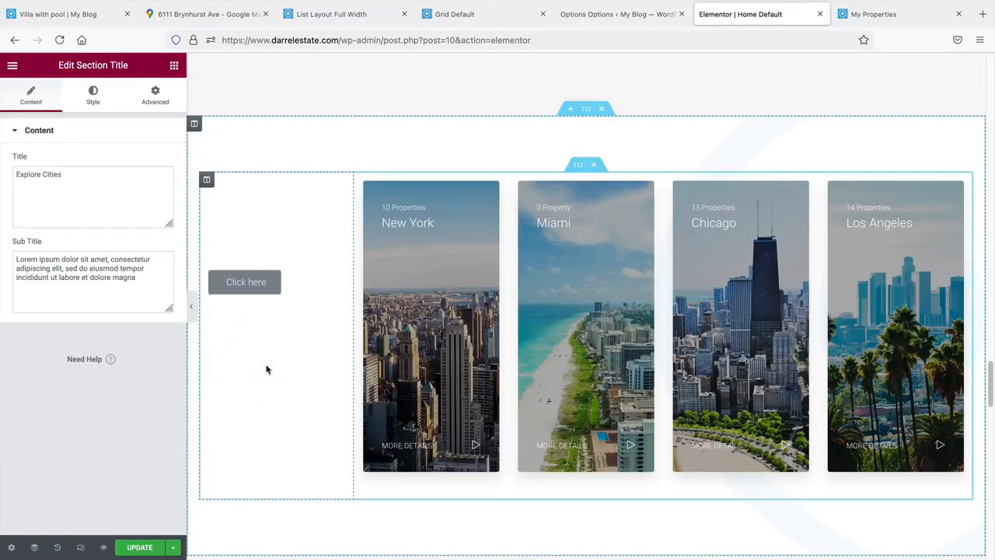
{"action": "left_click_drag", "start_coordinate": [318, 329], "coordinate": [292, 262]}
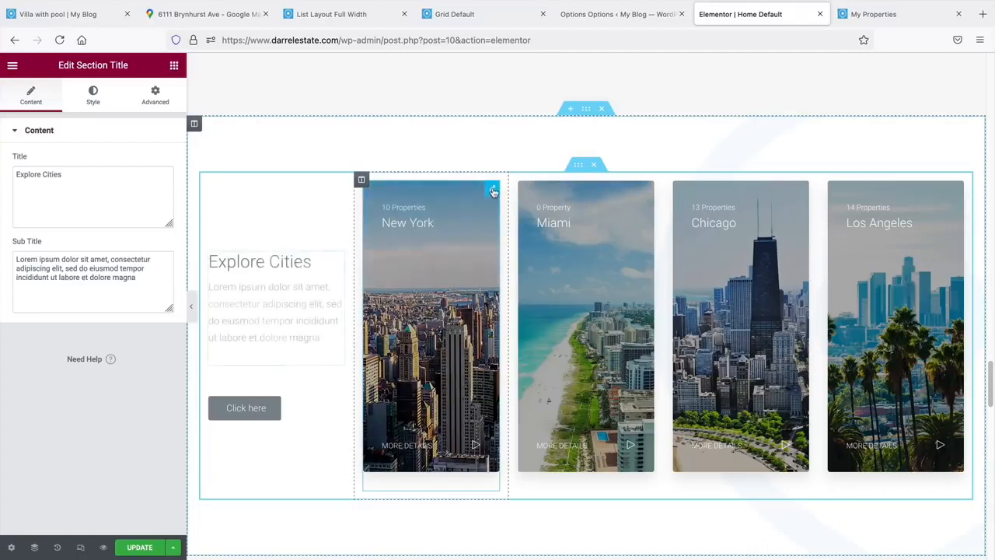
{"action": "left_click_drag", "start_coordinate": [491, 196], "coordinate": [420, 319]}
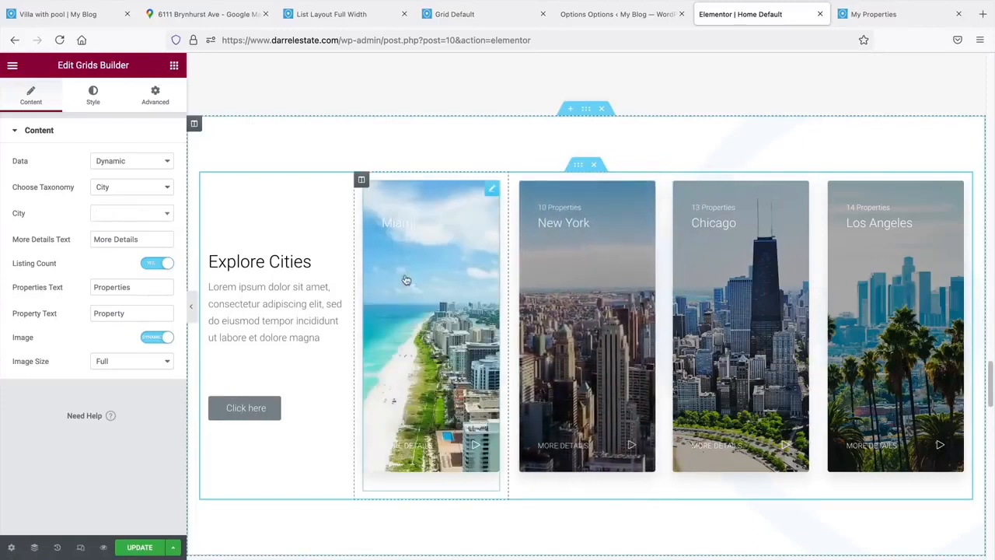
- Add a star Icon widget into the Explore Cities column above the title
{"action": "left_click", "coordinate": [176, 67]}
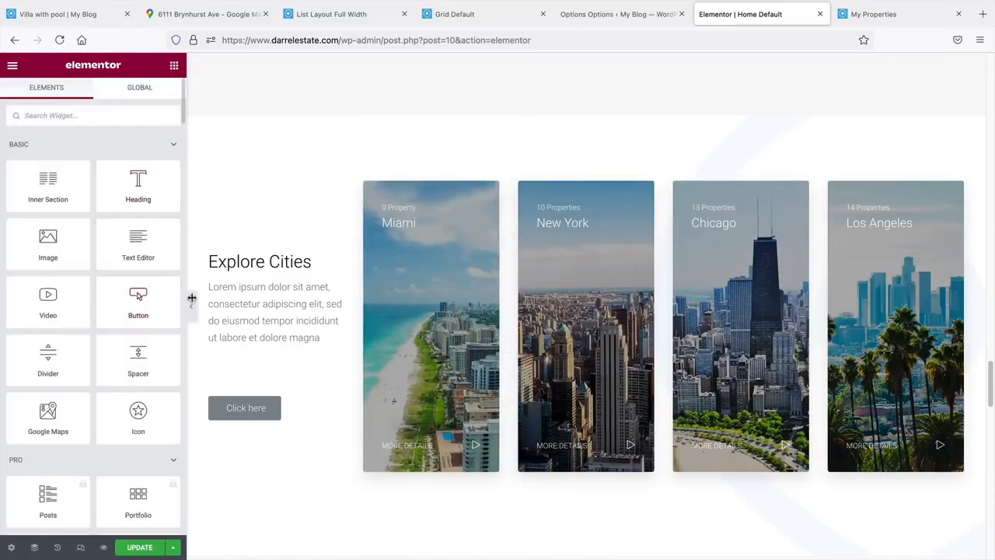
{"action": "scroll", "coordinate": [231, 304], "scroll_direction": "down", "scroll_amount": 1}
{"action": "left_click_drag", "start_coordinate": [137, 417], "coordinate": [266, 278]}
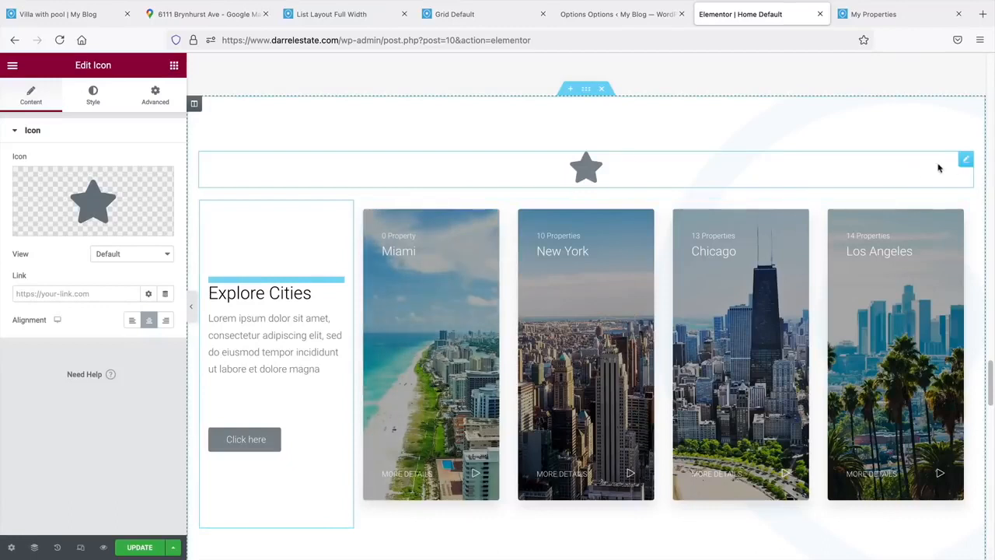
{"action": "left_click_drag", "start_coordinate": [959, 163], "coordinate": [253, 232]}
- Centre the star icon within its box
{"action": "left_click", "coordinate": [263, 294]}
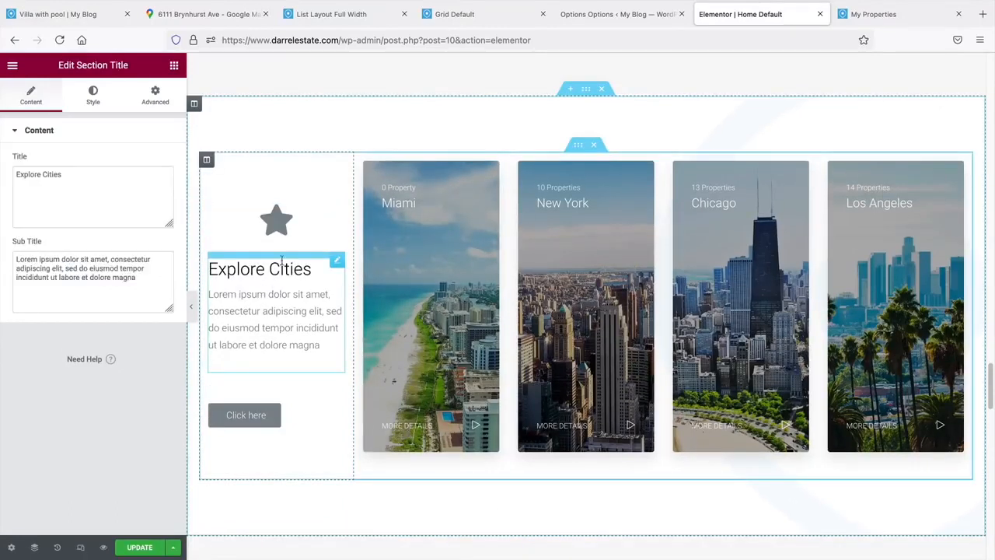
{"action": "left_click", "coordinate": [279, 220]}
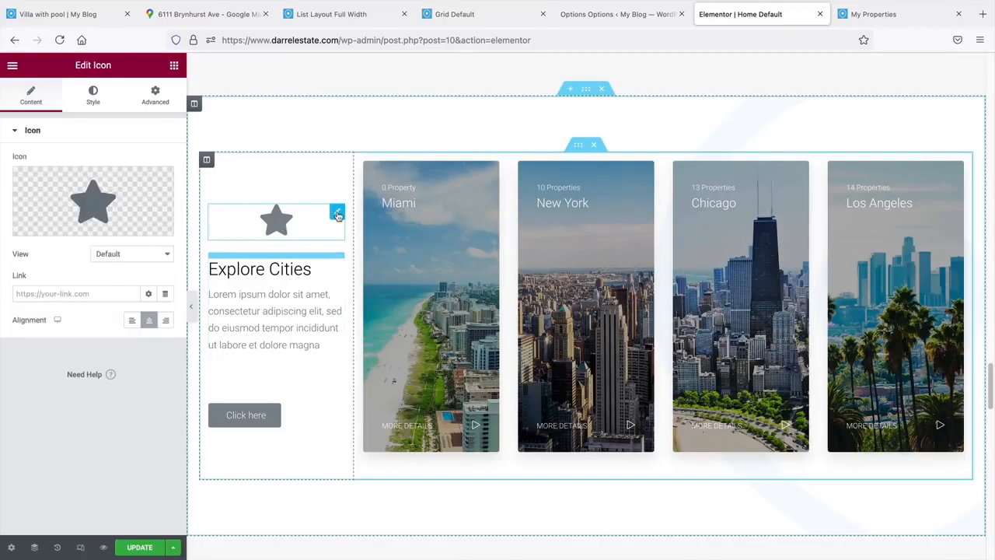
{"action": "left_click", "coordinate": [132, 320]}
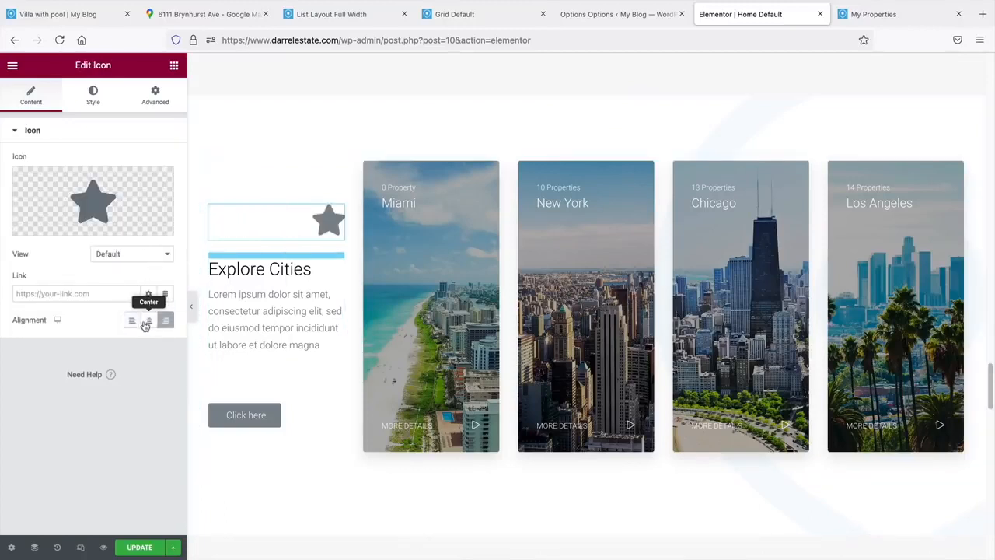
{"action": "left_click", "coordinate": [149, 321]}
- Set the star icon's Primary Color to cyan
{"action": "left_click", "coordinate": [93, 95]}
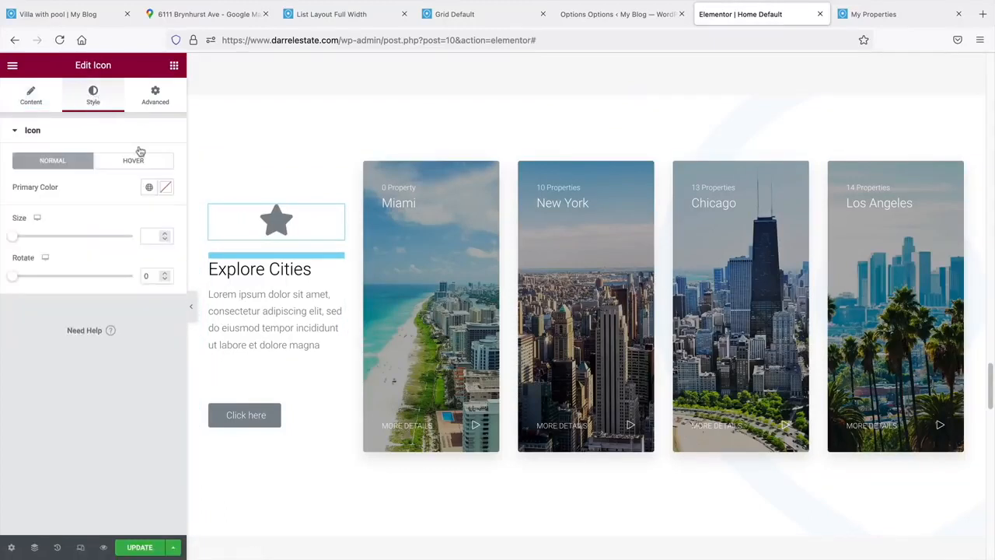
{"action": "left_click", "coordinate": [165, 187]}
{"action": "left_click", "coordinate": [131, 246]}
{"action": "left_click_drag", "start_coordinate": [140, 242], "coordinate": [155, 242]}
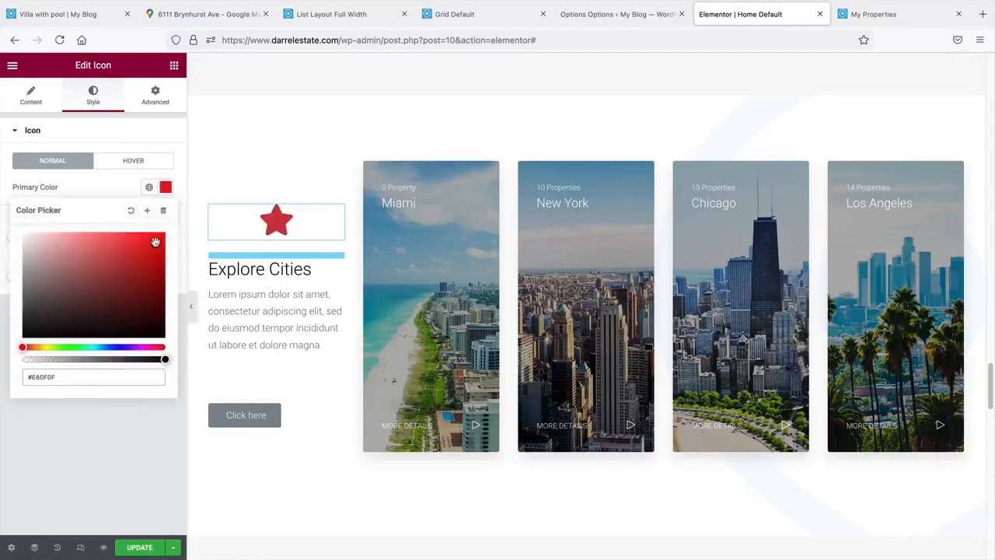
{"action": "left_click", "coordinate": [93, 347]}
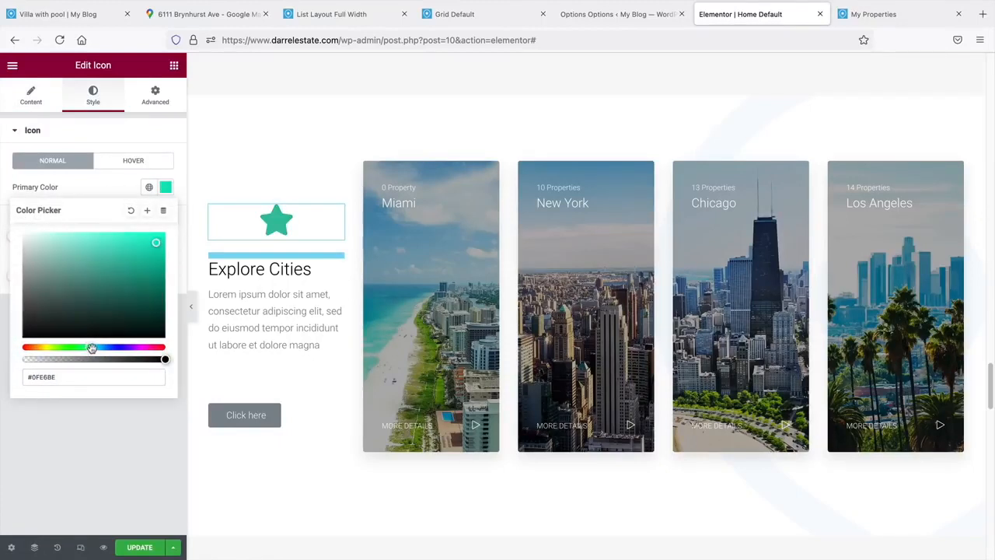
{"action": "left_click", "coordinate": [127, 327]}
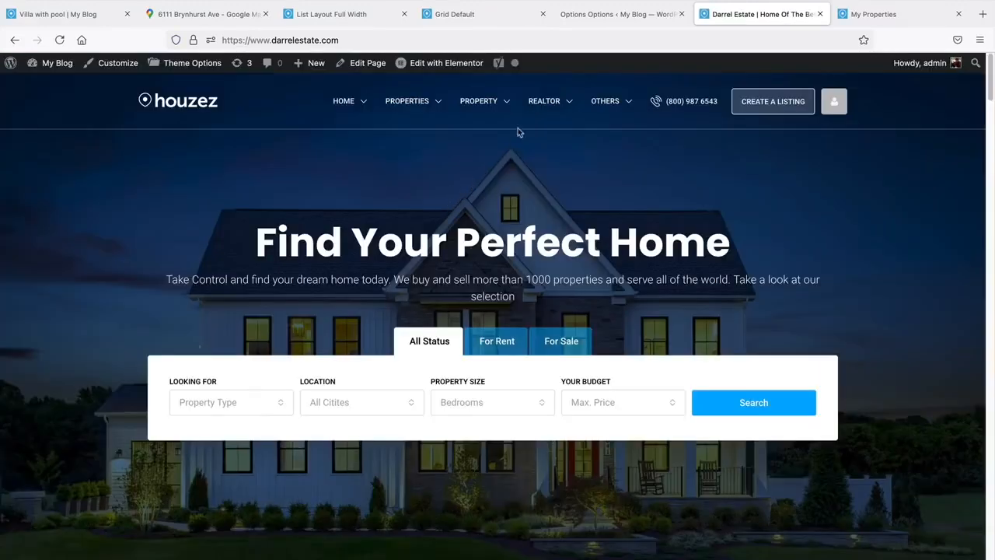
- Open the Agents page from the REALTOR menu, browse the list, and open an agent's profile
{"action": "mouse_move", "coordinate": [543, 102]}
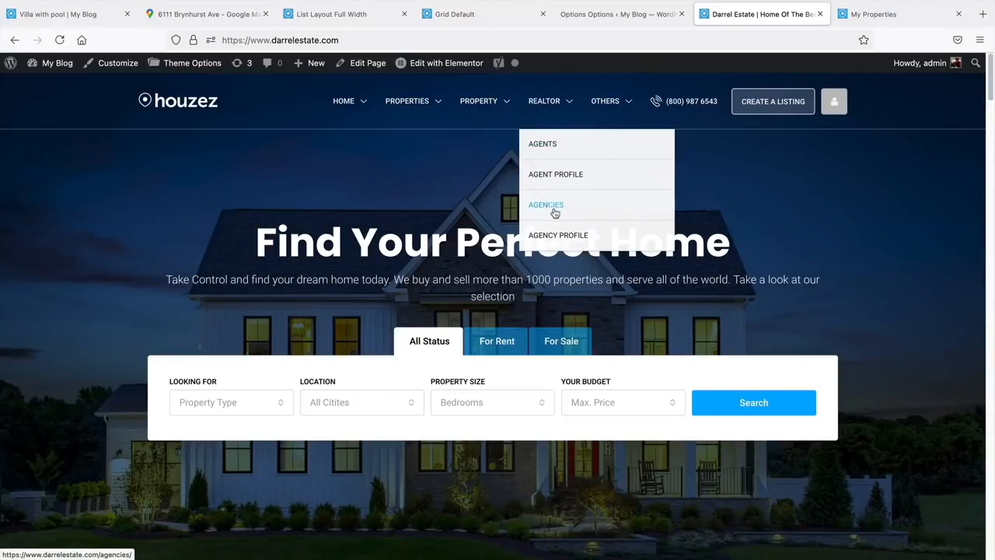
{"action": "left_click", "coordinate": [557, 148]}
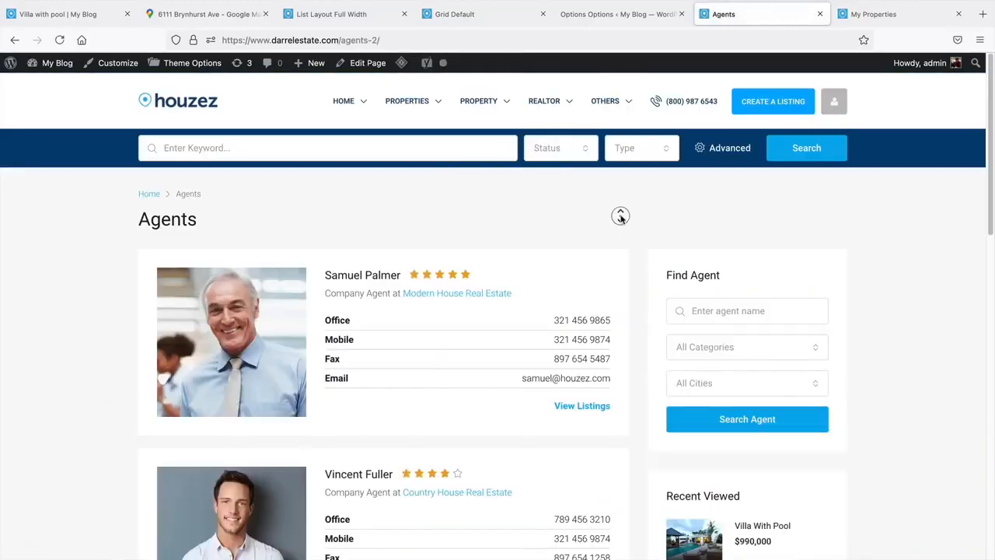
{"action": "scroll", "coordinate": [621, 217], "scroll_direction": "down", "scroll_amount": 1}
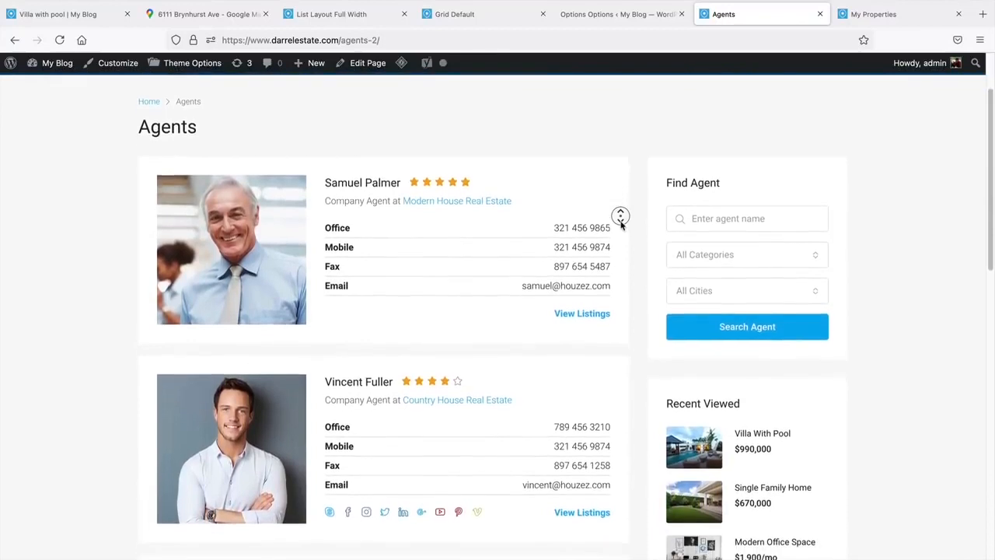
{"action": "scroll", "coordinate": [394, 393], "scroll_direction": "down", "scroll_amount": 2}
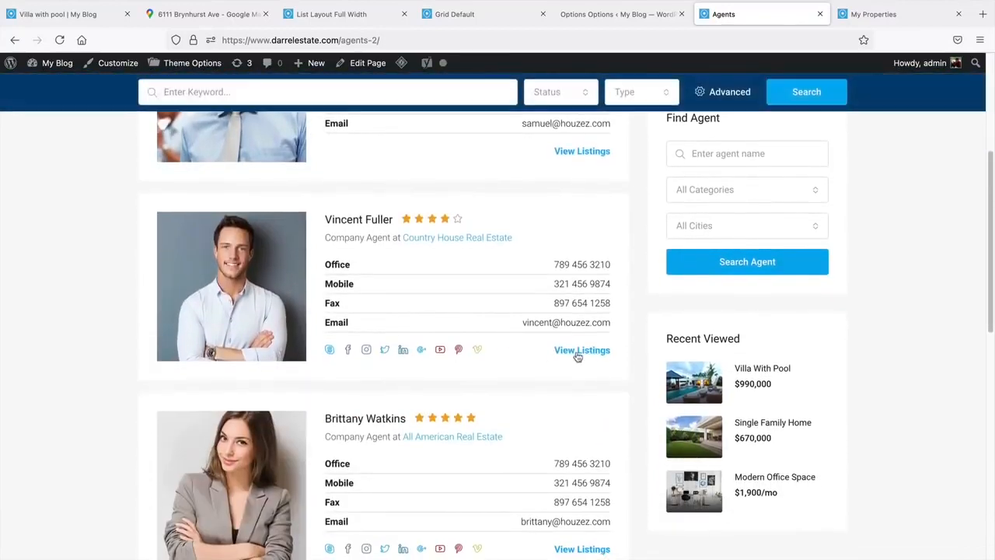
{"action": "left_click", "coordinate": [580, 351]}
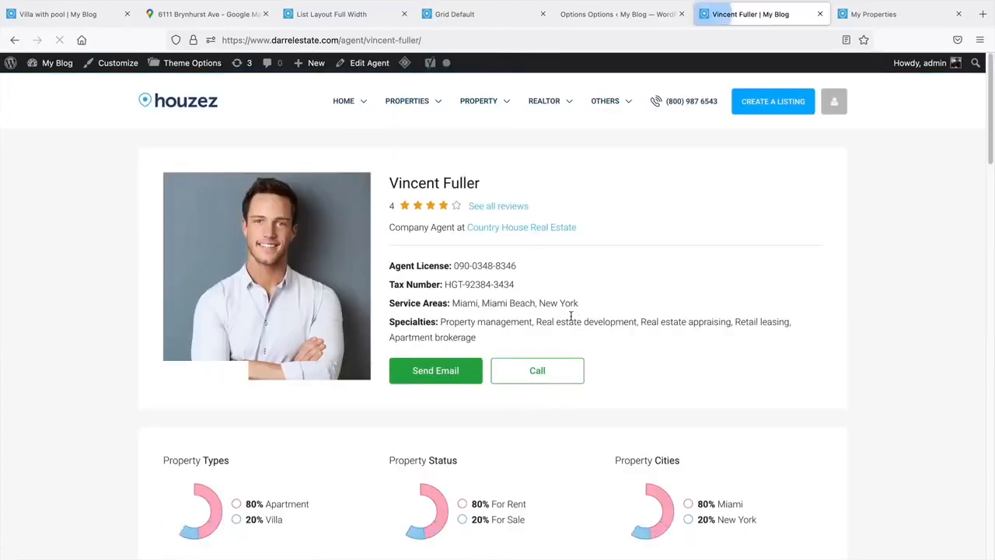
- Scroll back up the agent's profile and open its Send Email contact form
{"action": "middle_click", "coordinate": [882, 305]}
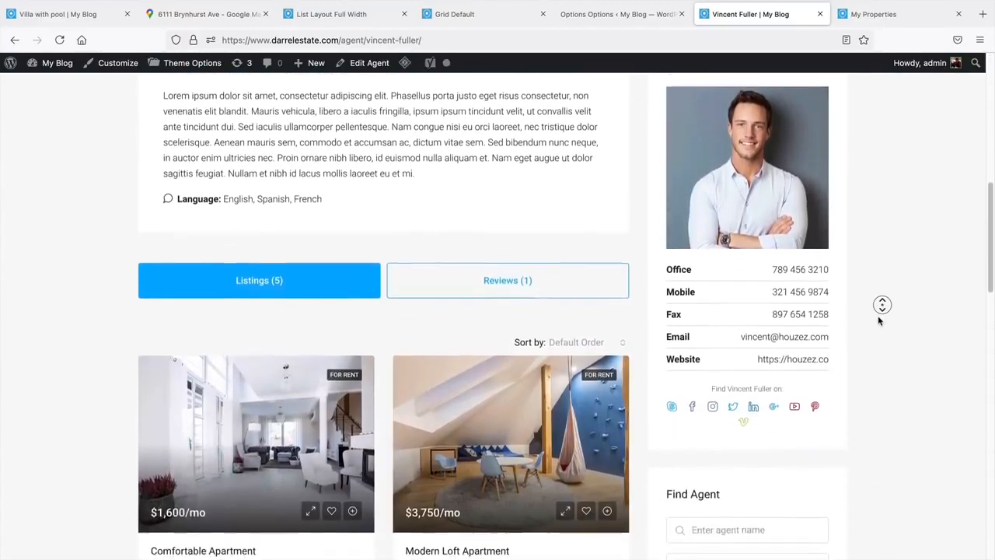
{"action": "middle_click", "coordinate": [879, 320]}
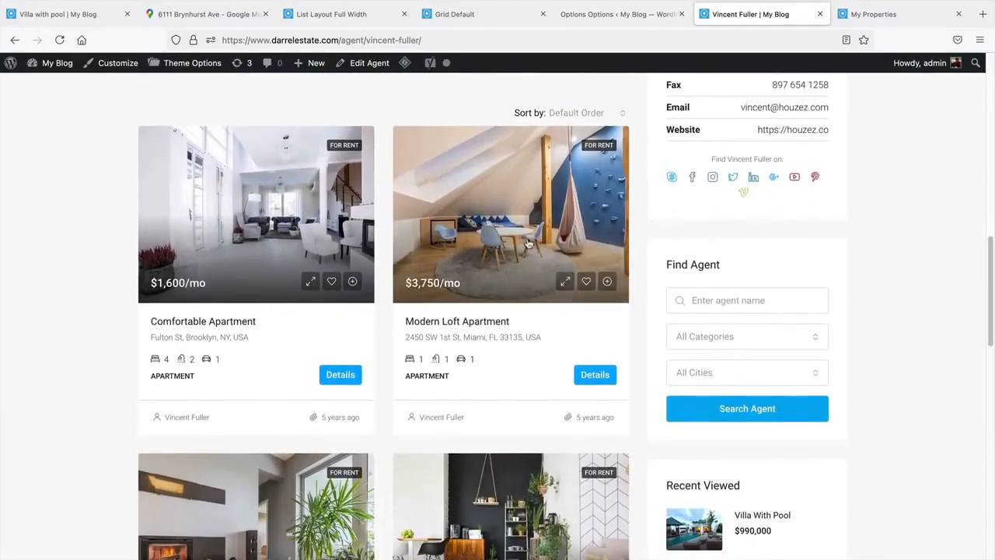
{"action": "scroll", "coordinate": [729, 304], "scroll_direction": "up", "scroll_amount": 2}
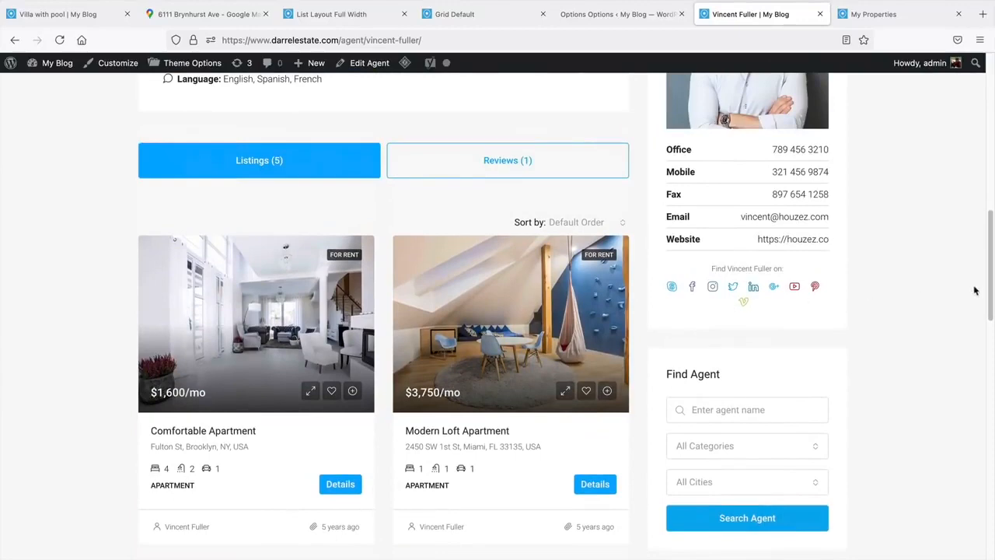
{"action": "scroll", "coordinate": [975, 290], "scroll_direction": "up", "scroll_amount": 2}
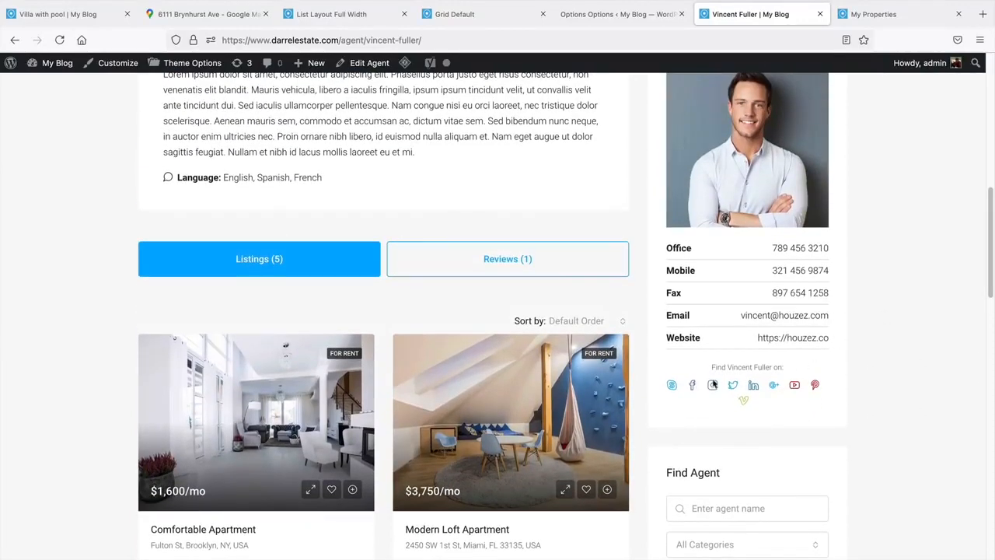
{"action": "middle_click", "coordinate": [933, 306]}
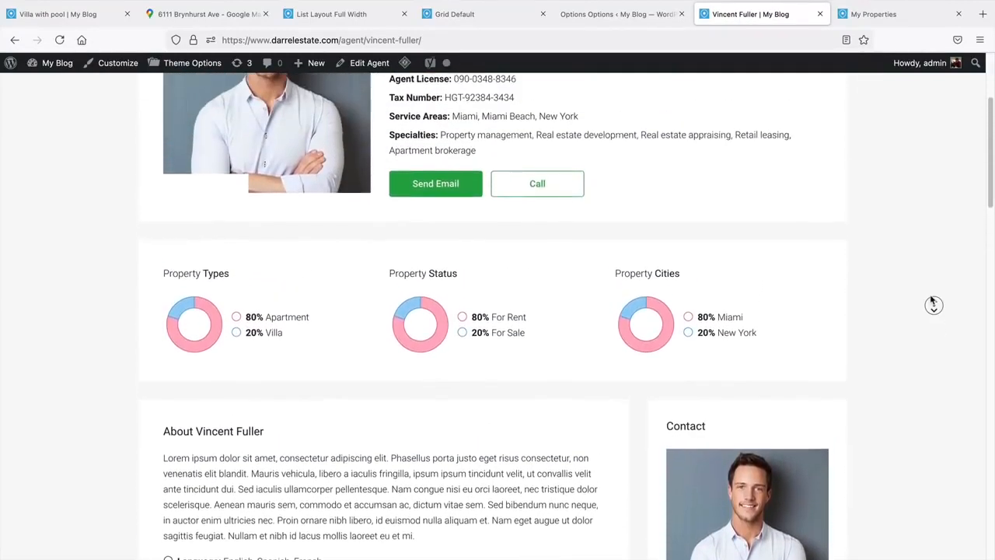
{"action": "middle_click", "coordinate": [930, 296]}
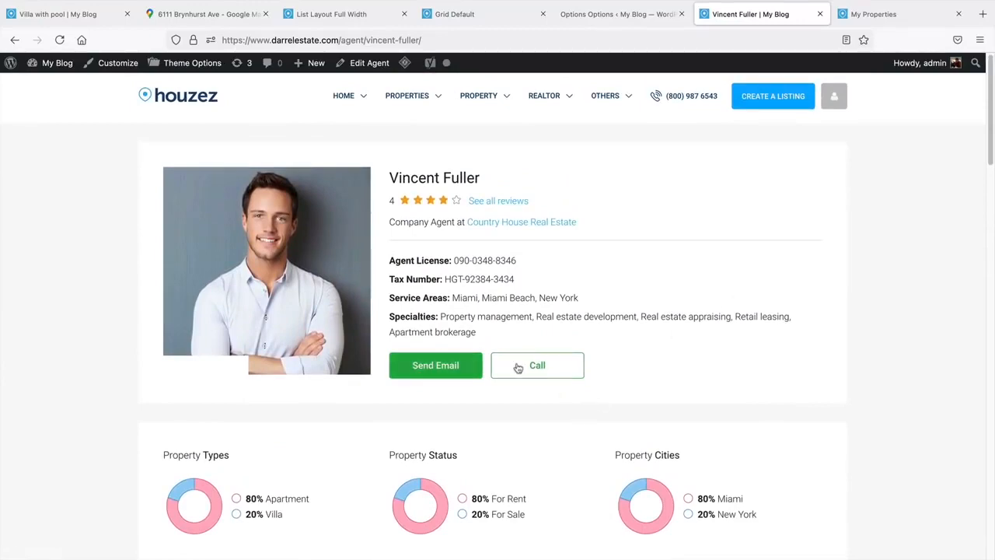
{"action": "left_click", "coordinate": [453, 373]}
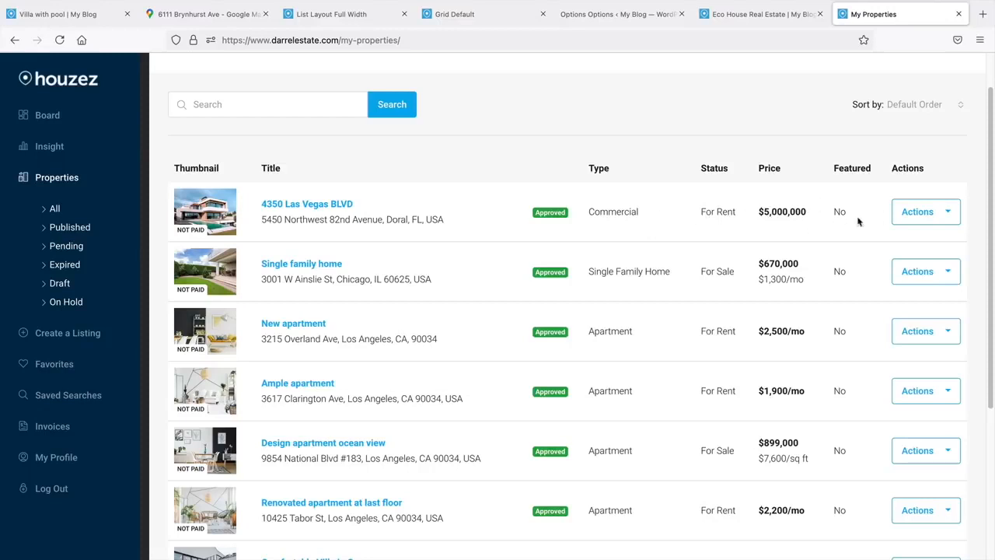
{"action": "left_click", "coordinate": [937, 214]}
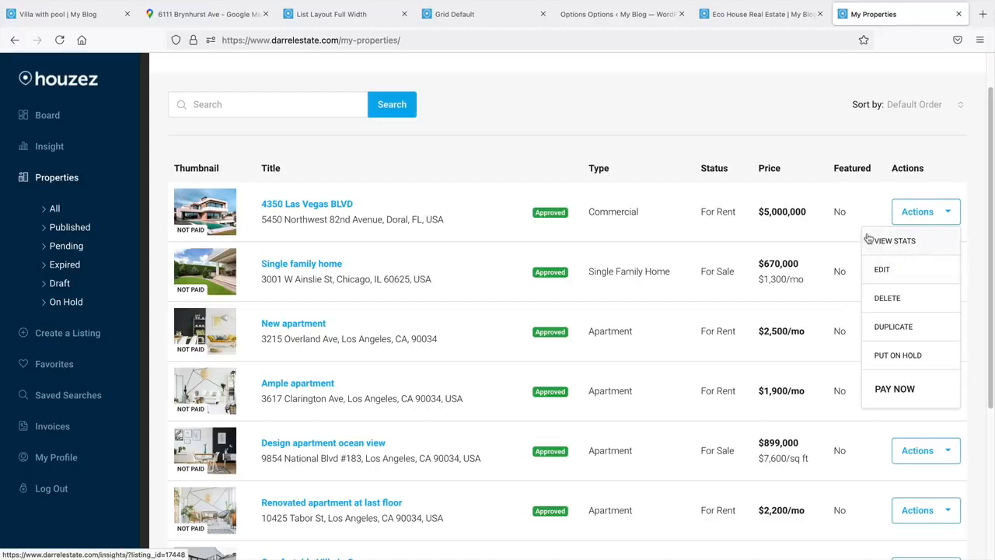
{"action": "left_click", "coordinate": [848, 214]}
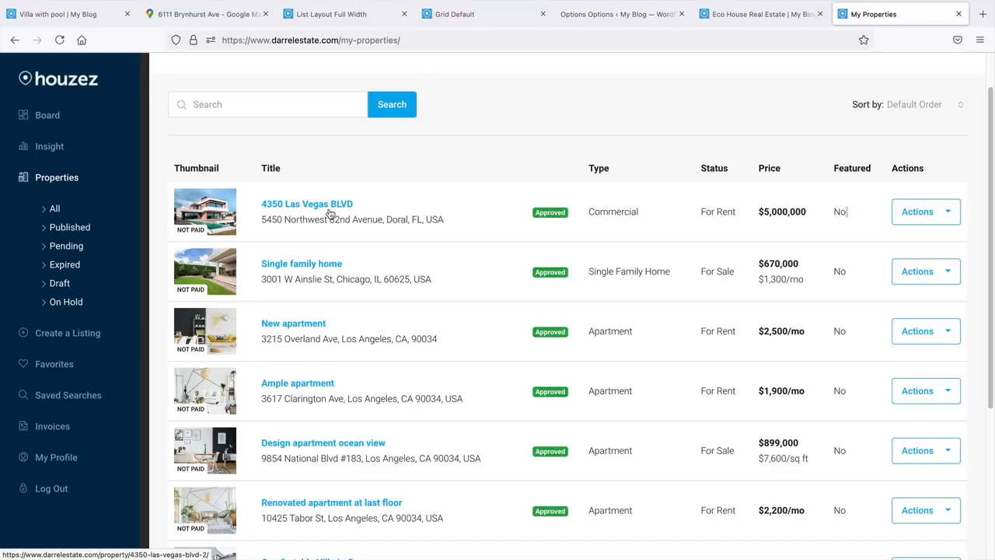
{"action": "left_click", "coordinate": [52, 147]}
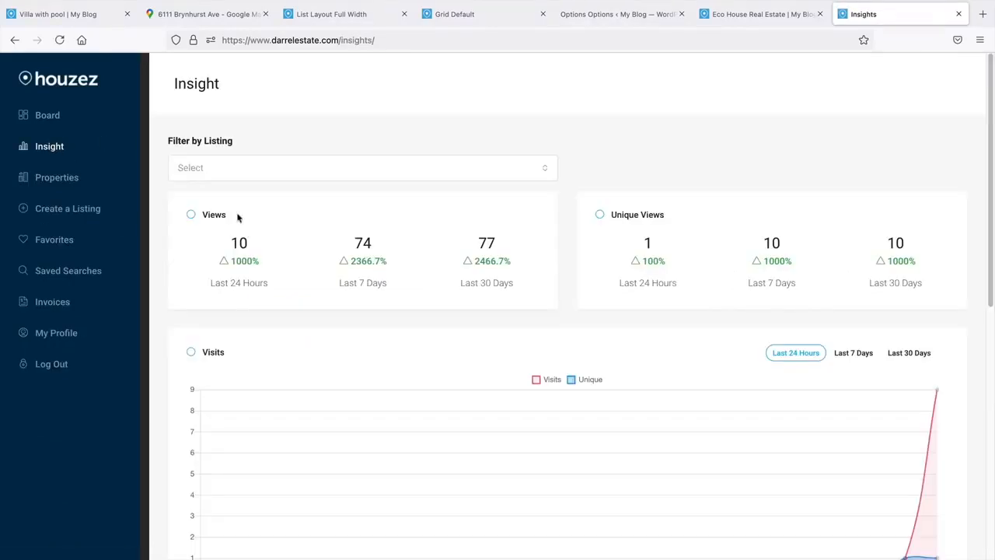
- Review the Insight charts down to Top Browsers, then move on to My Profile
{"action": "left_click", "coordinate": [482, 290]}
{"action": "scroll", "coordinate": [482, 290], "scroll_direction": "down", "scroll_amount": 3}
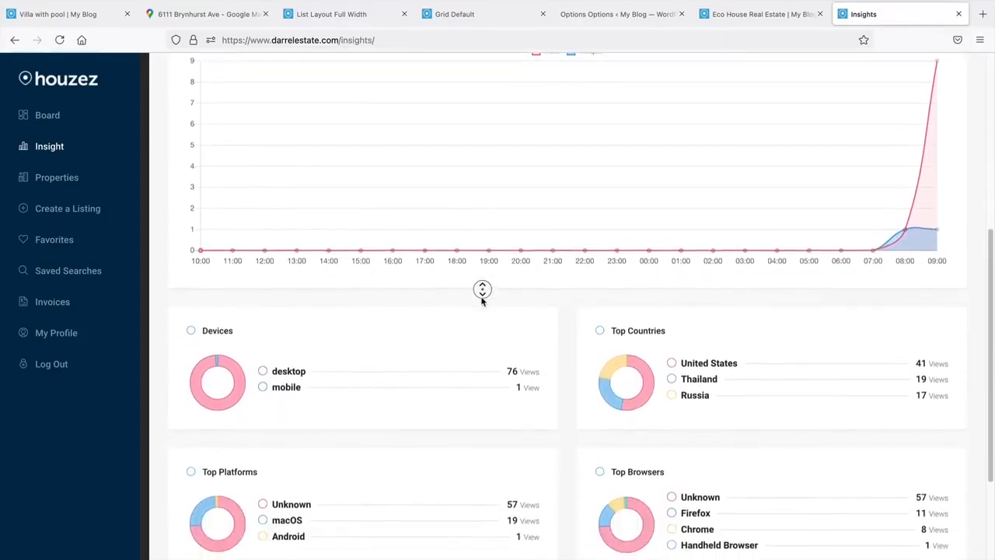
{"action": "middle_click", "coordinate": [482, 299]}
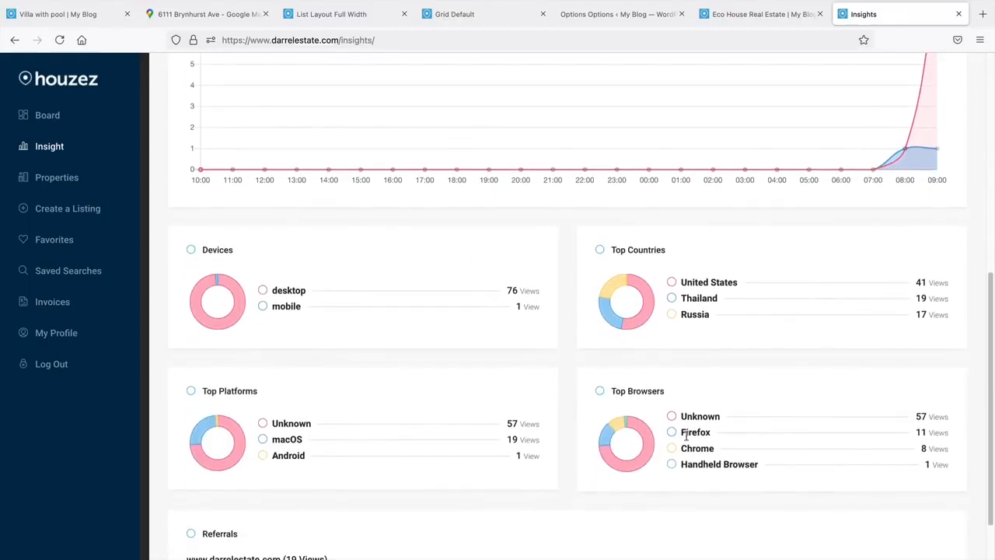
{"action": "left_click_drag", "start_coordinate": [614, 392], "coordinate": [659, 390]}
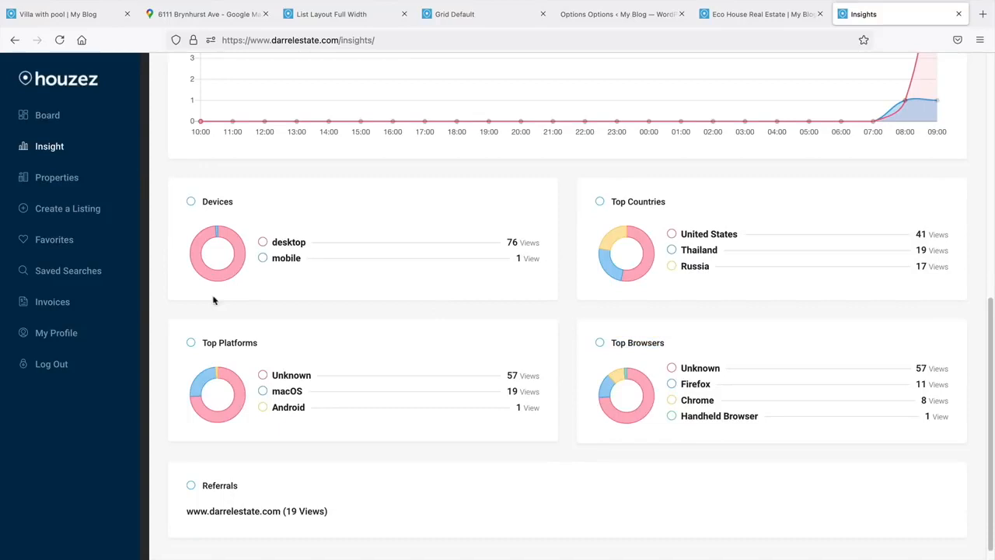
{"action": "left_click", "coordinate": [54, 334]}
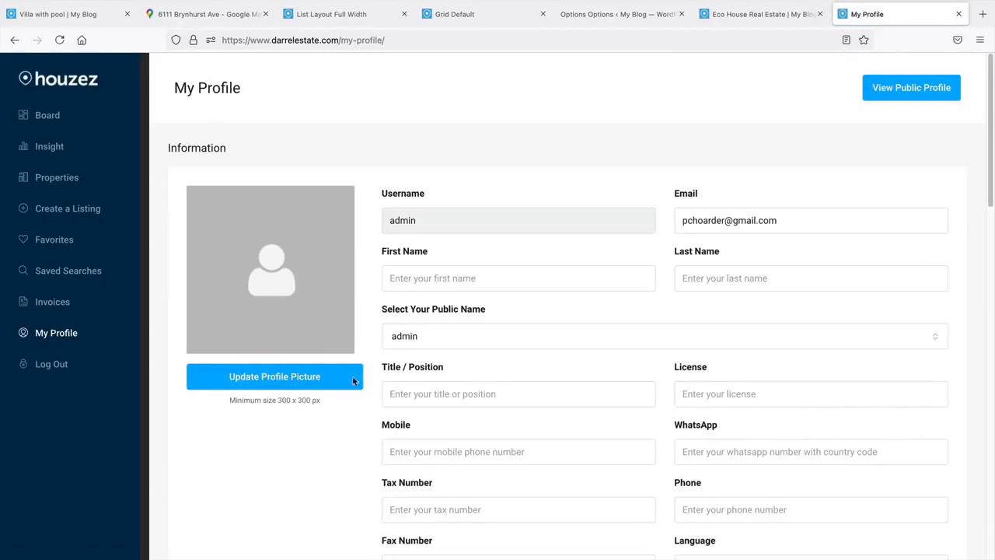
- Show the Invoices page with its five orders and their paid statuses
{"action": "left_click", "coordinate": [52, 304]}
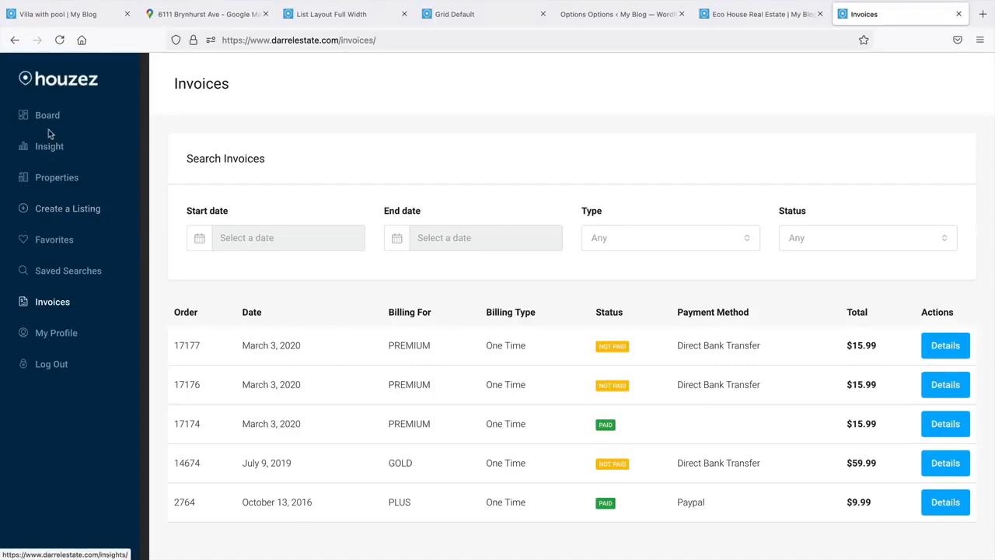
- Start a new property listing from the Create a Listing sidebar entry
{"action": "left_click", "coordinate": [59, 216]}
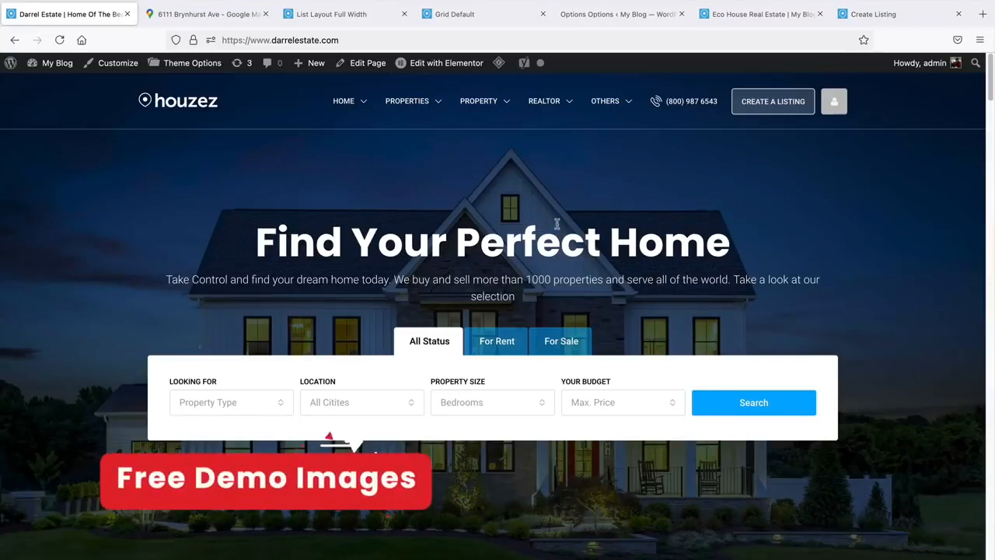
{"action": "middle_click", "coordinate": [904, 298]}
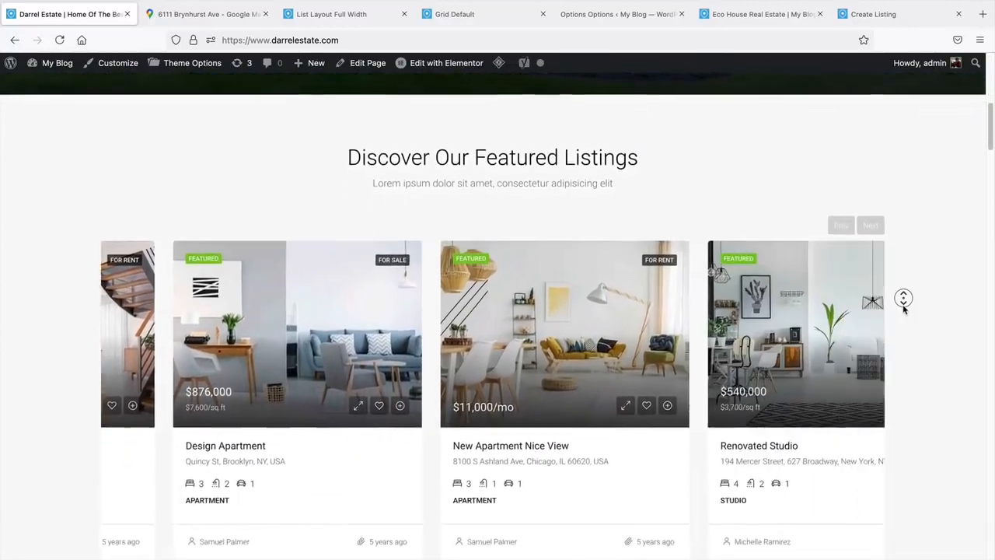
{"action": "middle_click", "coordinate": [903, 308]}
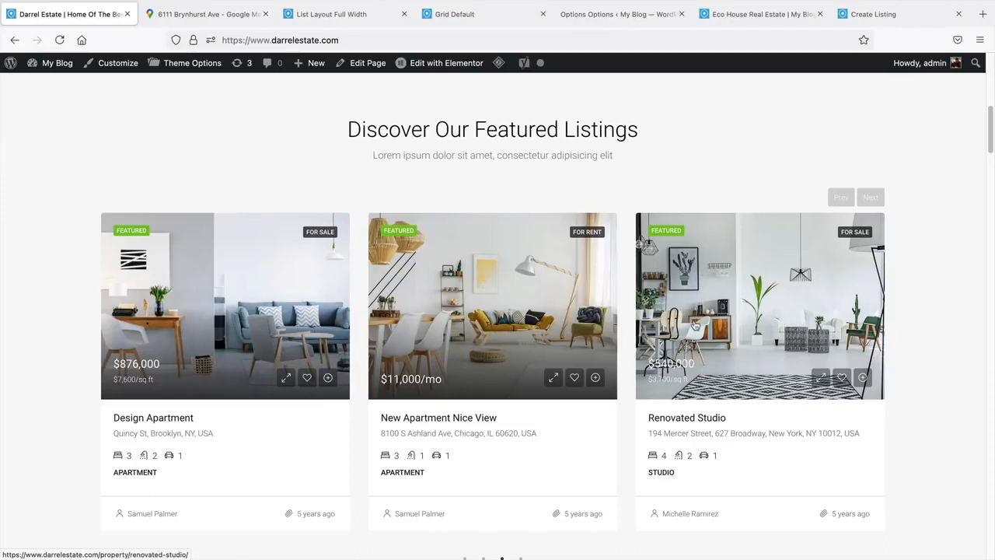
{"action": "scroll", "coordinate": [991, 152], "scroll_direction": "up", "scroll_amount": 6}
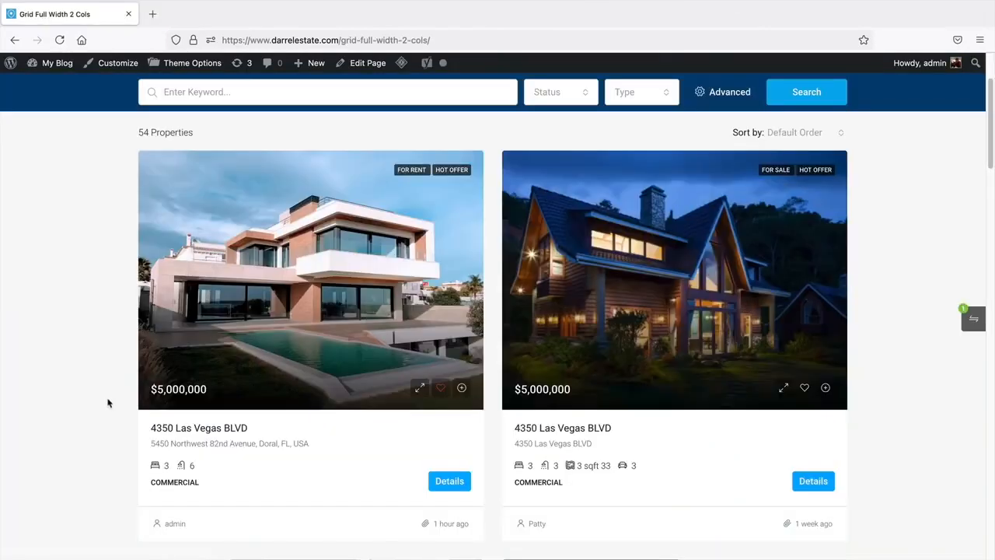
{"action": "left_click", "coordinate": [805, 388]}
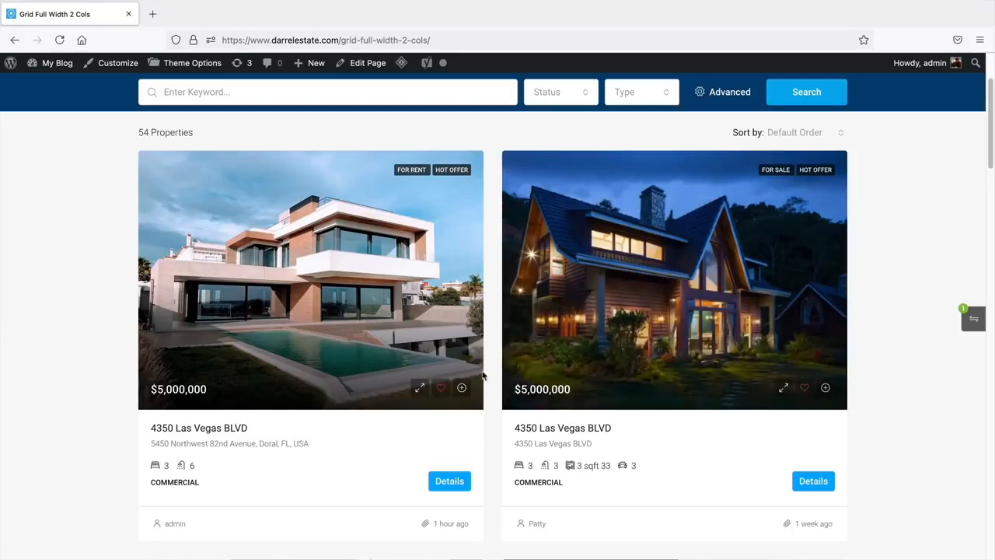
{"action": "left_click", "coordinate": [462, 389]}
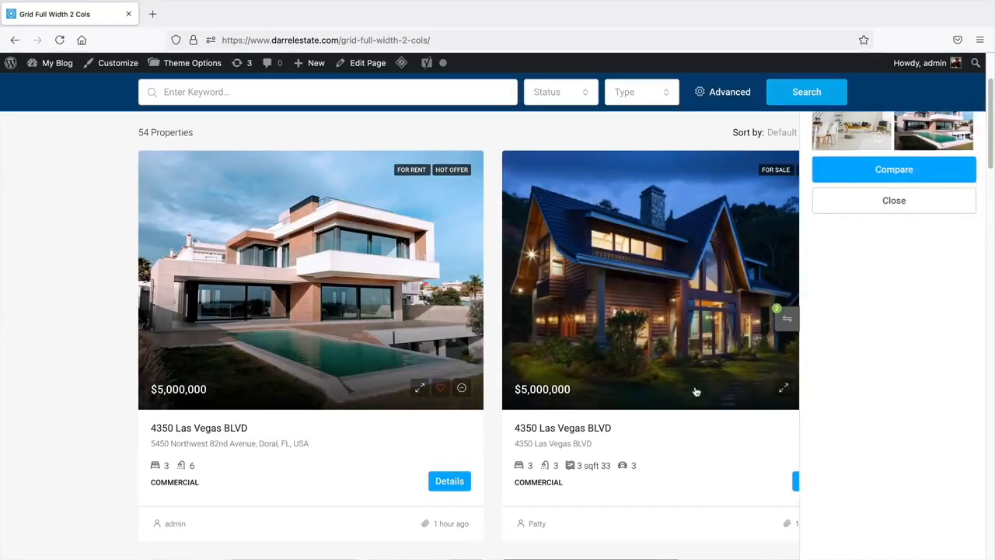
{"action": "scroll", "coordinate": [671, 414], "scroll_direction": "down", "scroll_amount": 2}
{"action": "scroll", "coordinate": [671, 413], "scroll_direction": "down", "scroll_amount": 2}
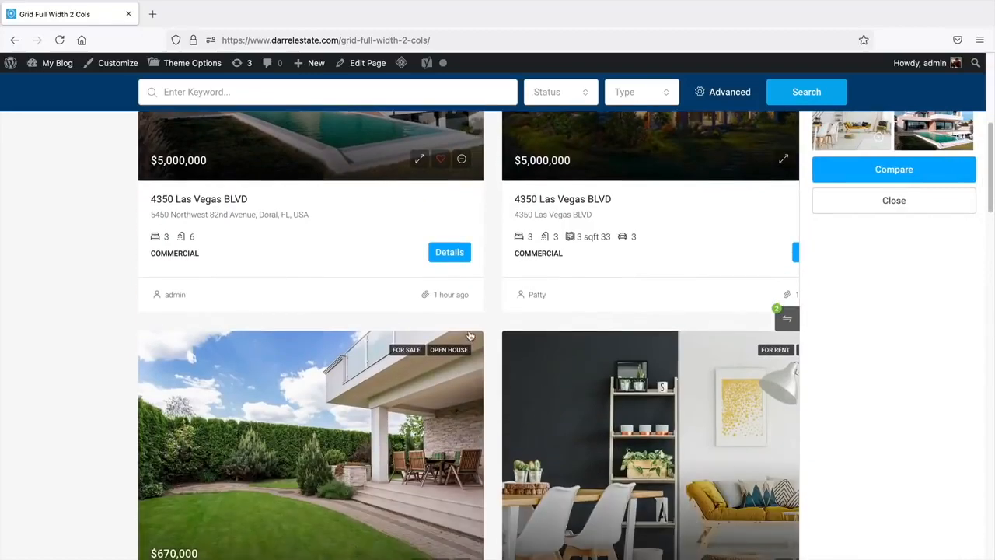
{"action": "scroll", "coordinate": [470, 342], "scroll_direction": "down", "scroll_amount": 3}
{"action": "left_click", "coordinate": [461, 380]}
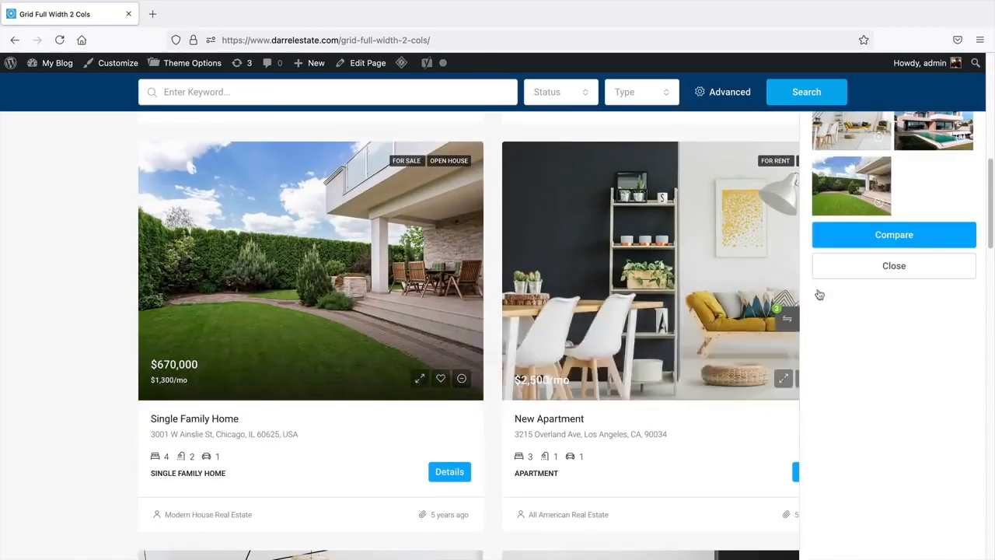
- Compare the three chosen properties side by side and scroll through the table
{"action": "left_click", "coordinate": [908, 234]}
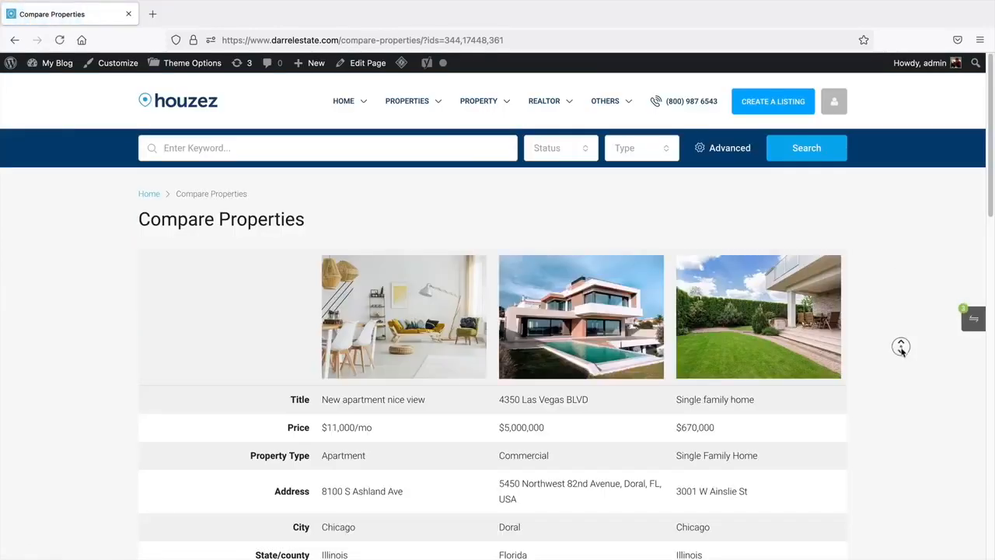
{"action": "scroll", "coordinate": [901, 348], "scroll_direction": "down", "scroll_amount": 2}
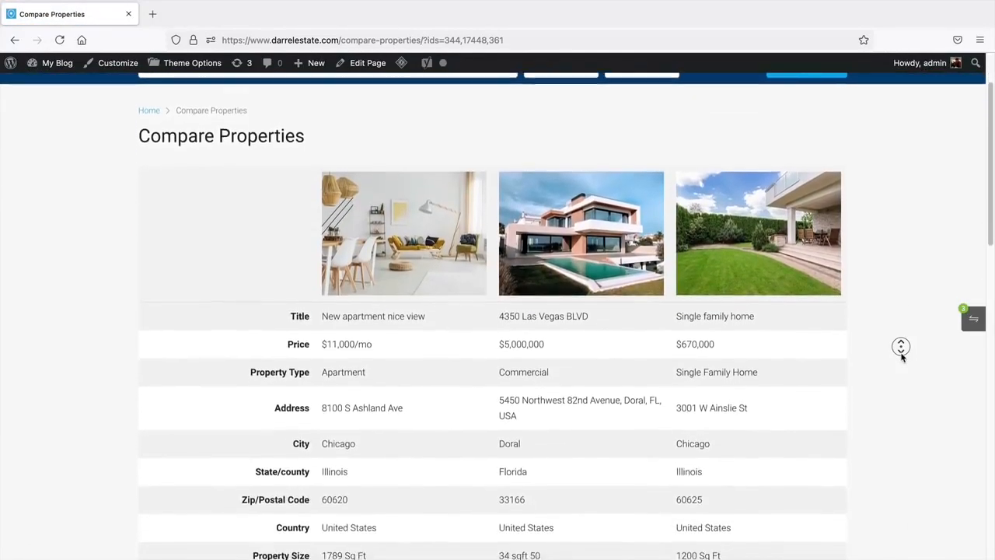
{"action": "scroll", "coordinate": [901, 348], "scroll_direction": "down", "scroll_amount": 1}
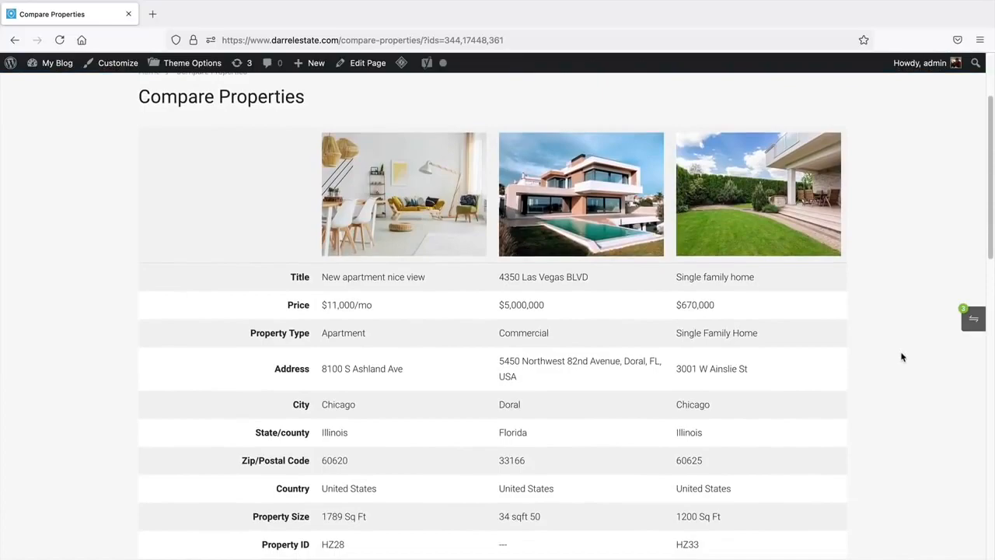
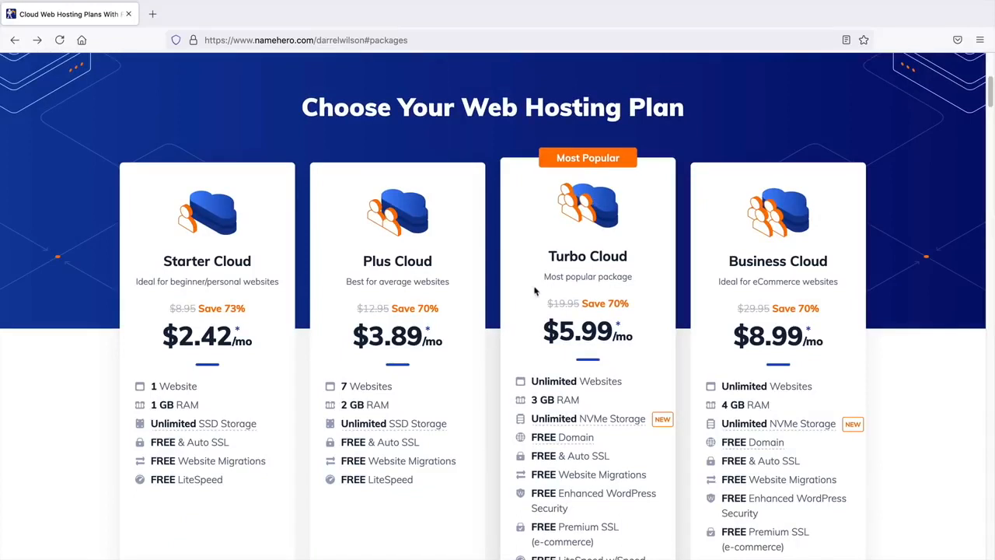
- Compare the Plus Cloud and Turbo Cloud plans, highlighting Turbo Cloud's 5.99 price
{"action": "triple_click", "coordinate": [427, 259]}
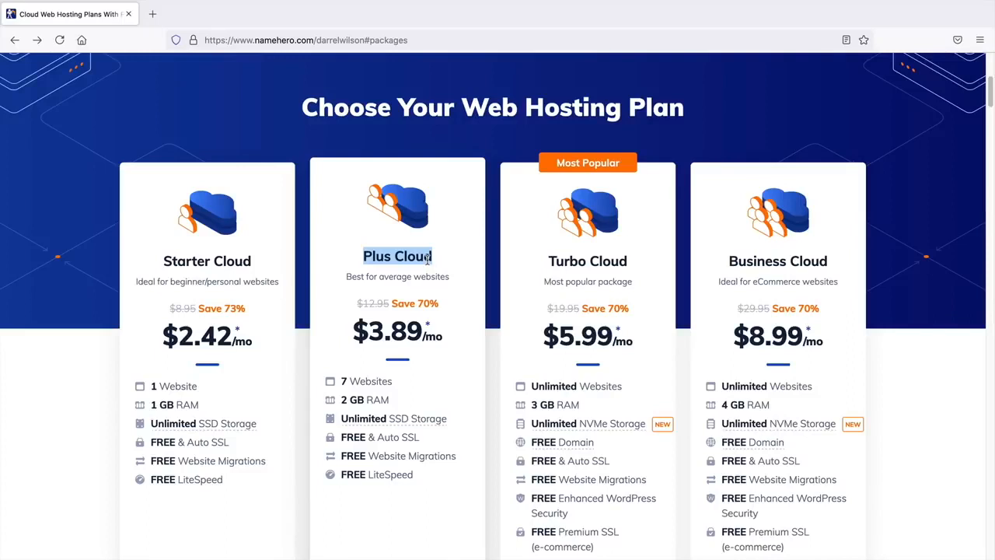
{"action": "left_click", "coordinate": [462, 316]}
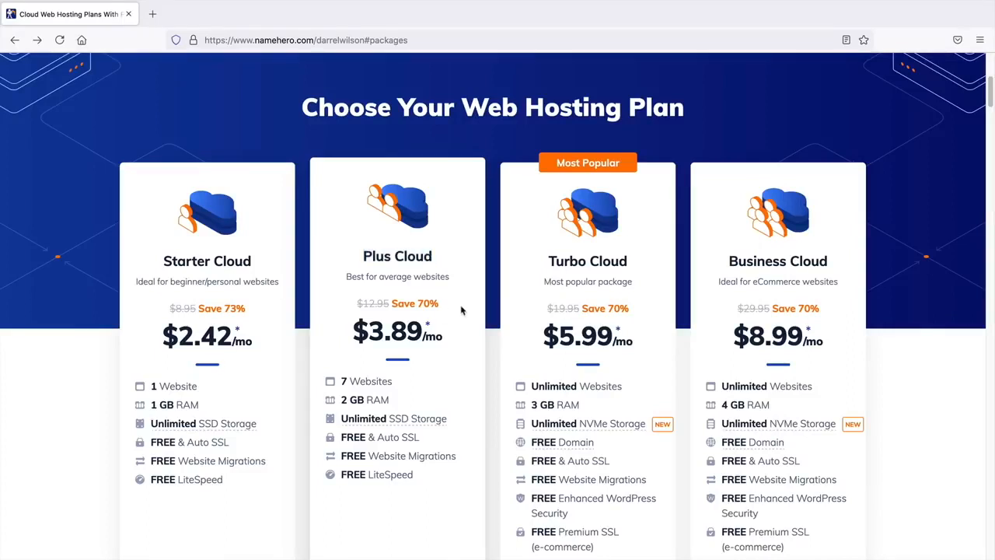
{"action": "left_click_drag", "start_coordinate": [619, 329], "coordinate": [561, 329]}
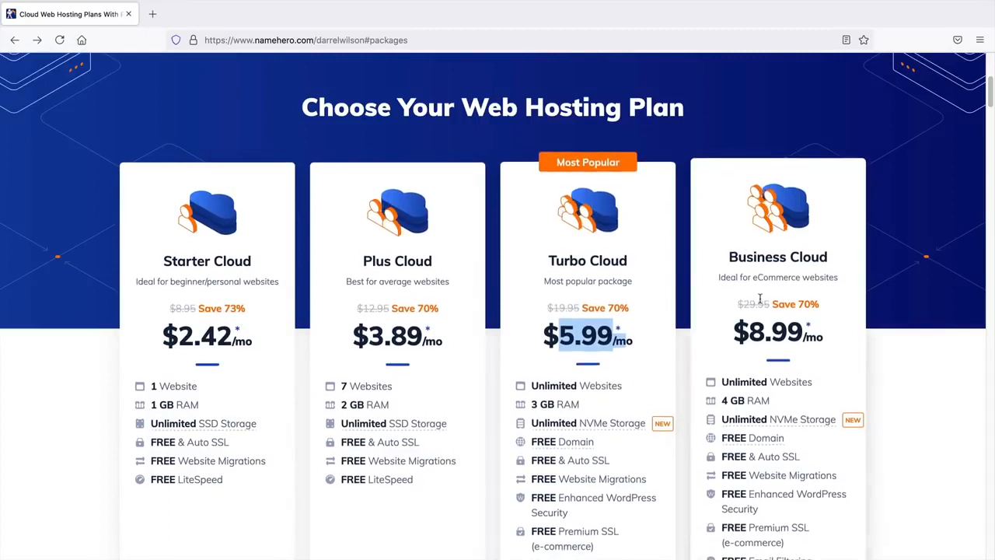
{"action": "scroll", "coordinate": [760, 299], "scroll_direction": "down", "scroll_amount": 2}
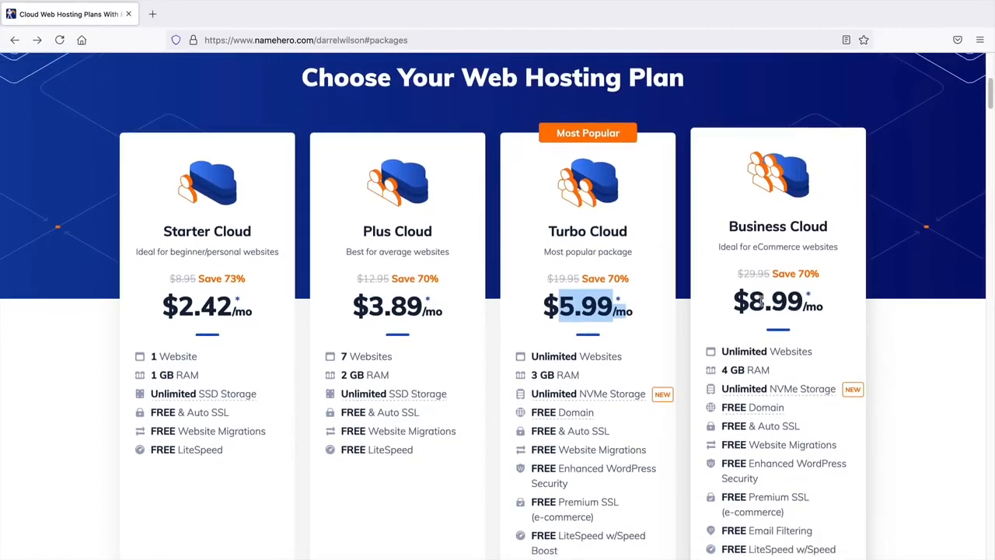
{"action": "left_click", "coordinate": [666, 242]}
{"action": "mouse_move", "coordinate": [587, 375]}
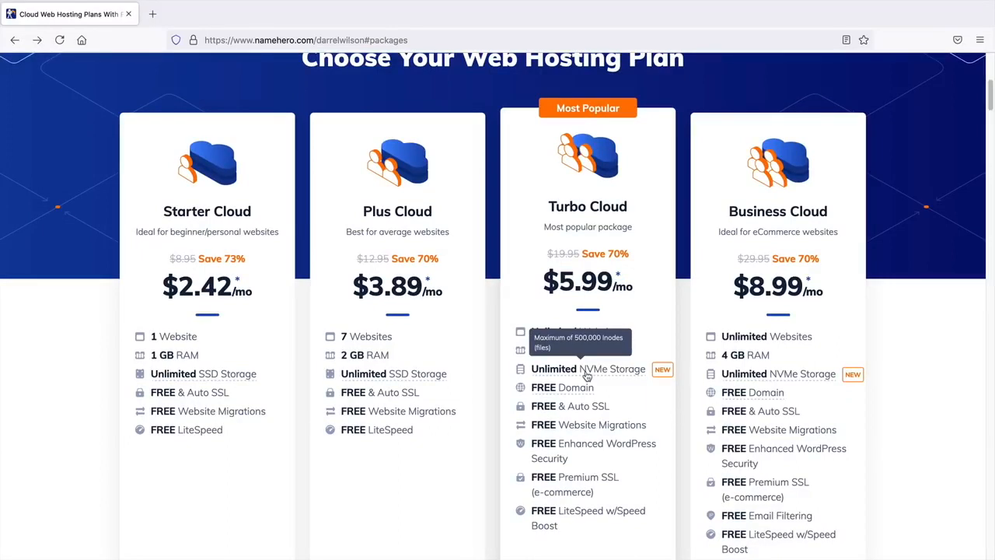
{"action": "mouse_move", "coordinate": [430, 372]}
{"action": "scroll", "coordinate": [601, 387], "scroll_direction": "down", "scroll_amount": 1}
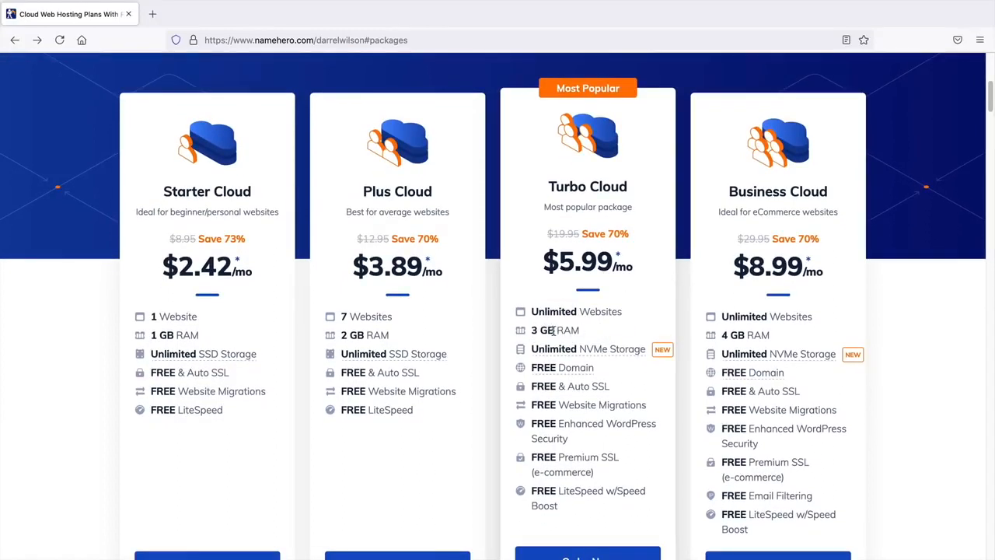
{"action": "scroll", "coordinate": [553, 330], "scroll_direction": "down", "scroll_amount": 2}
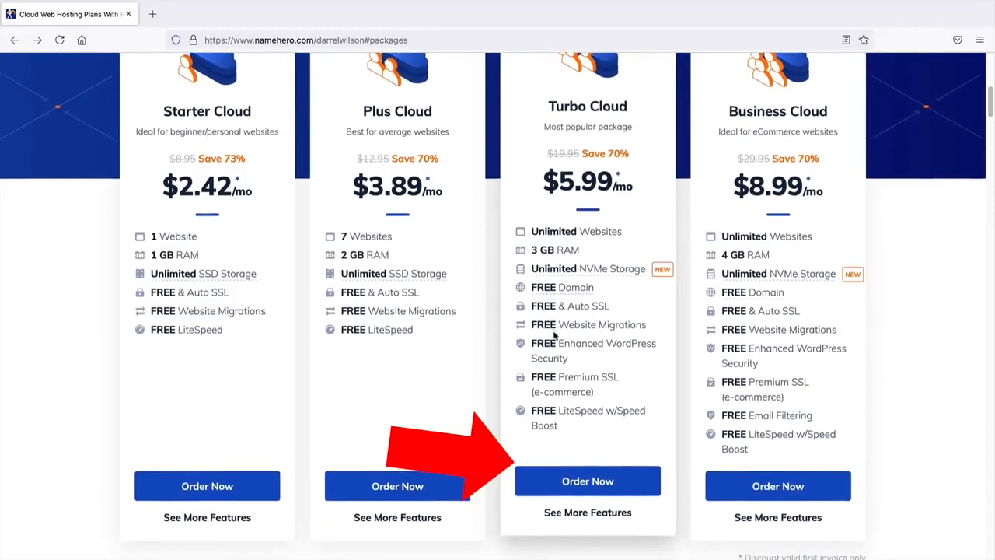
- Order Turbo Cloud and check whether easyads.com is available
{"action": "left_click", "coordinate": [607, 464]}
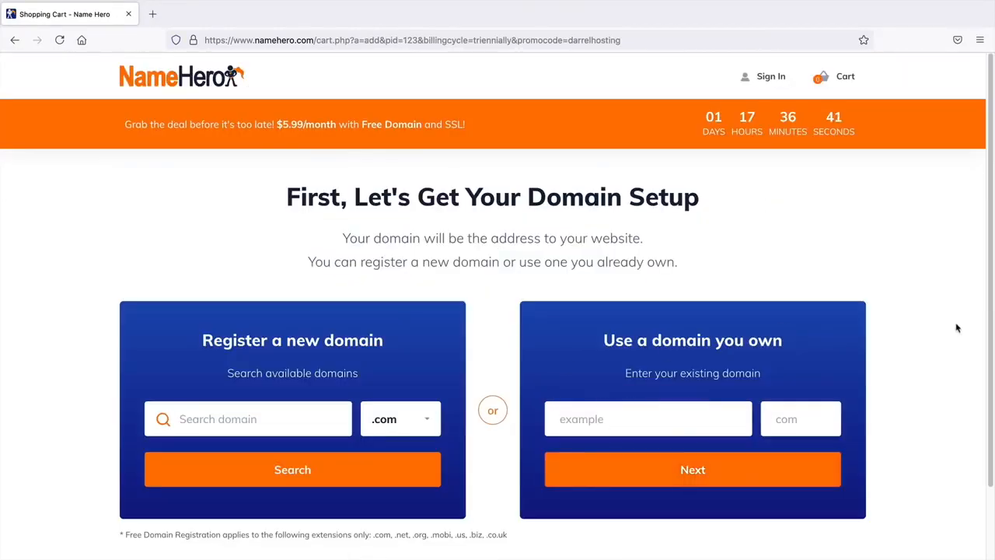
{"action": "scroll", "coordinate": [956, 326], "scroll_direction": "down", "scroll_amount": 2}
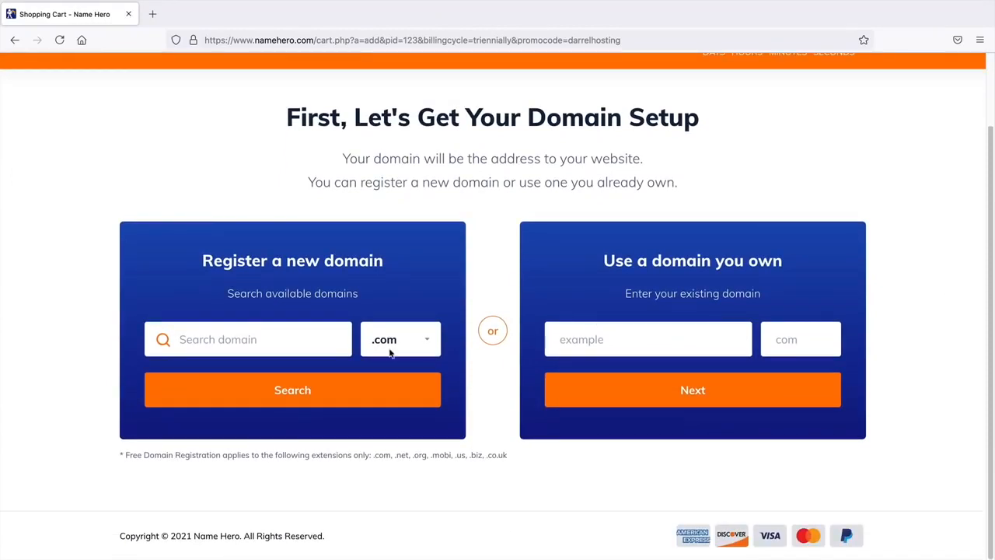
{"action": "left_click", "coordinate": [286, 341]}
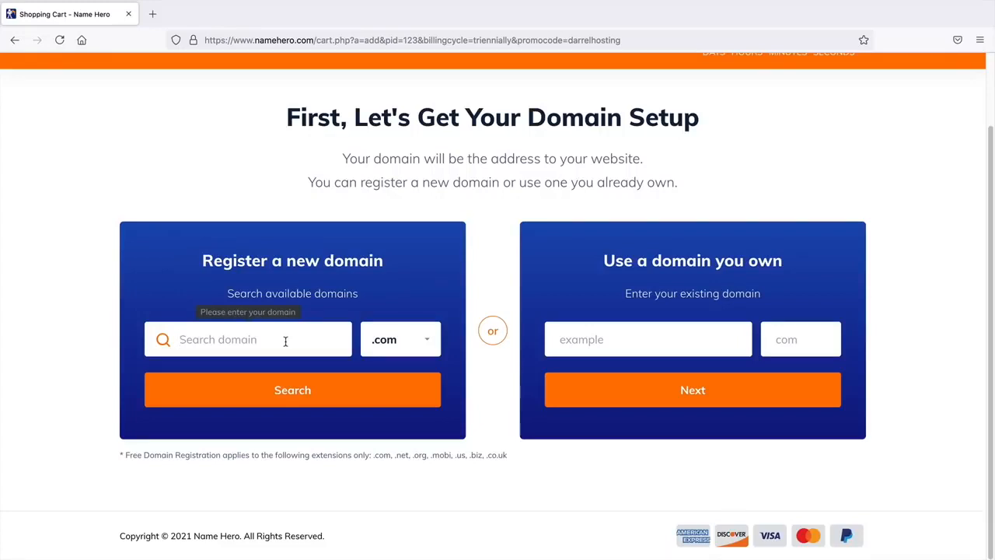
{"action": "type", "text": "easyads"}
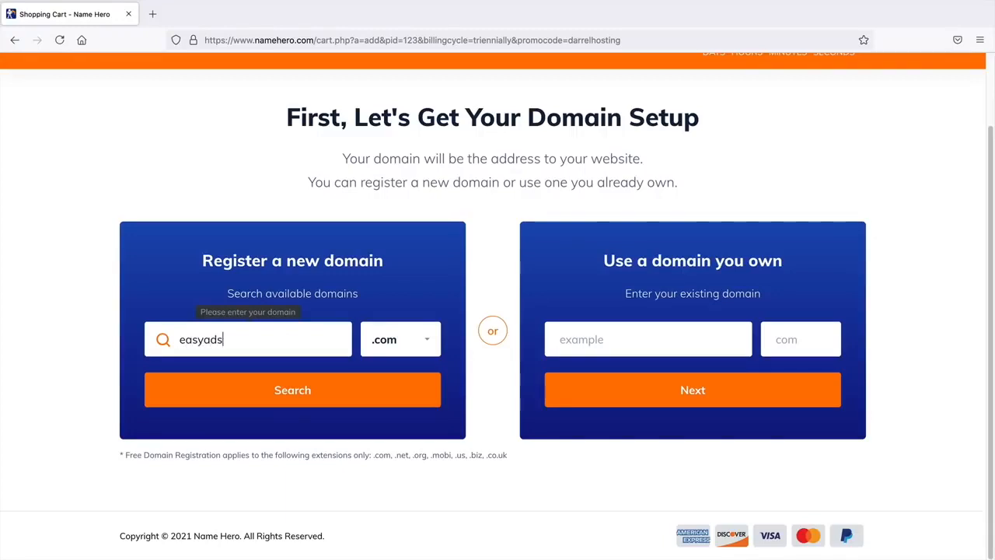
{"action": "left_click", "coordinate": [283, 383]}
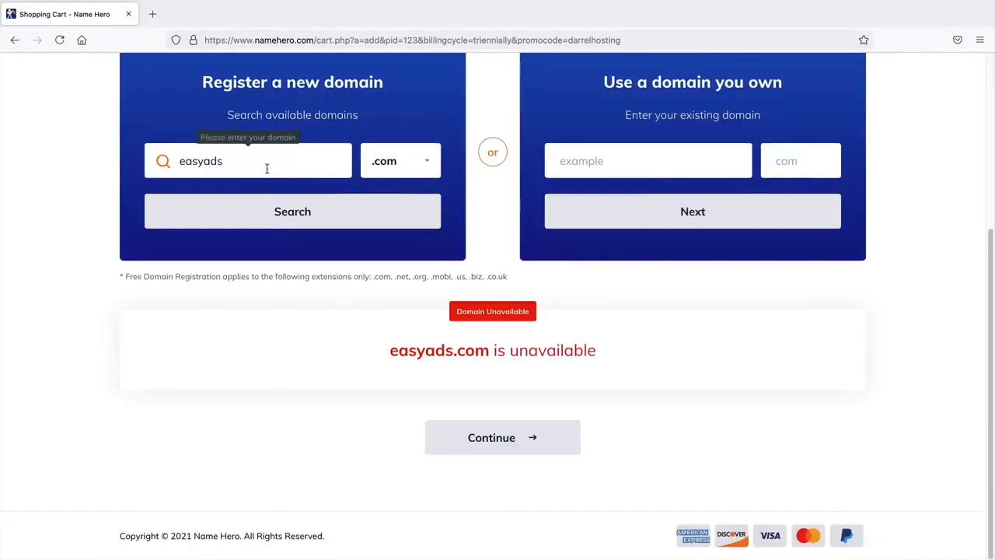
- Search simpleadstutorial.com instead, which is available for free registration
{"action": "double_click", "coordinate": [267, 167]}
{"action": "type", "text": "simpl"}
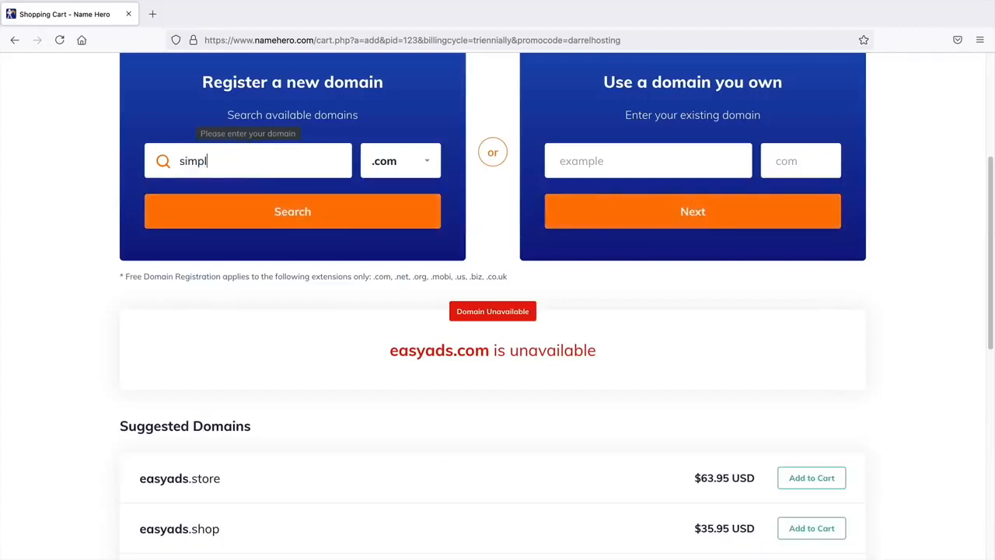
{"action": "type", "text": "ea"}
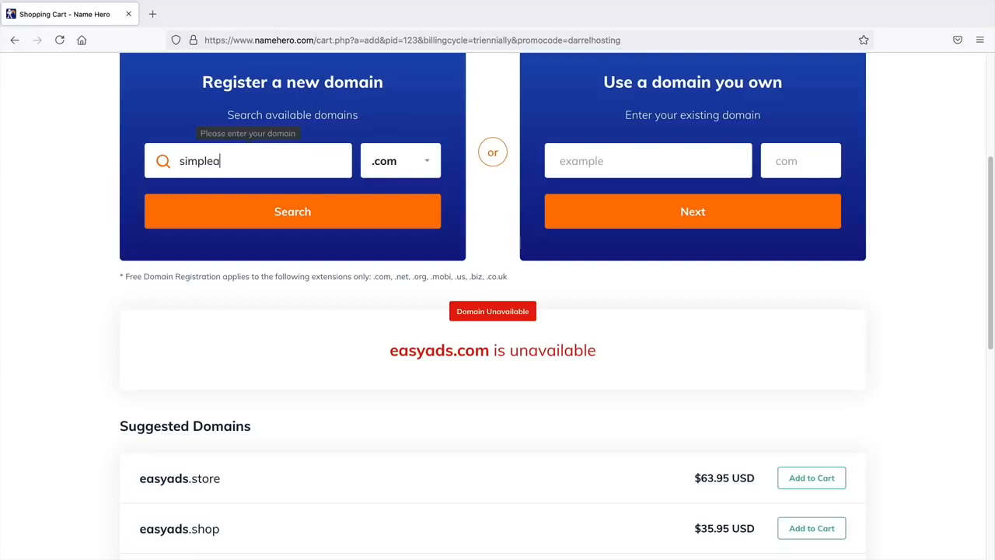
{"action": "type", "text": "dstutorial"}
{"action": "left_click", "coordinate": [273, 211]}
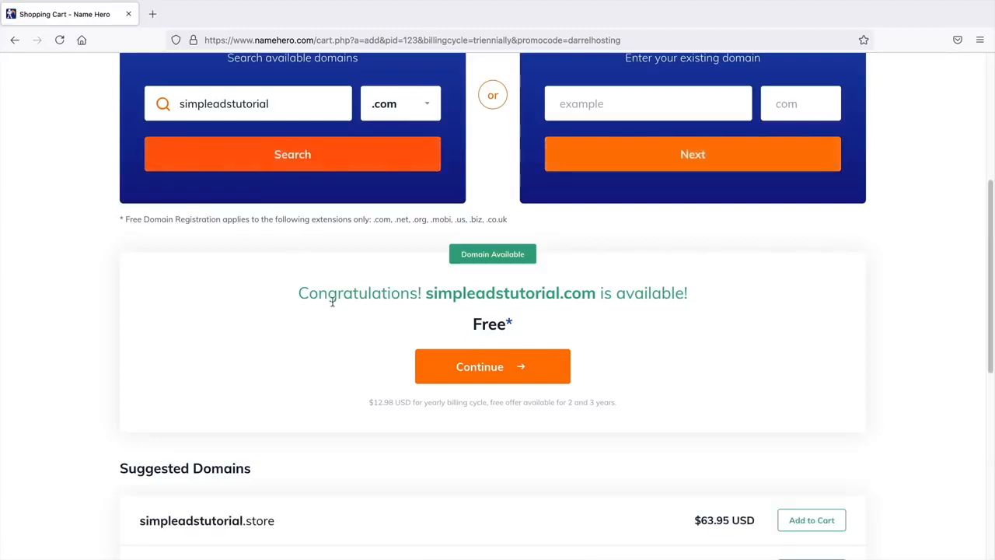
- Continue with the free simpleadstutorial.com domain to the package configuration
{"action": "left_click", "coordinate": [517, 371]}
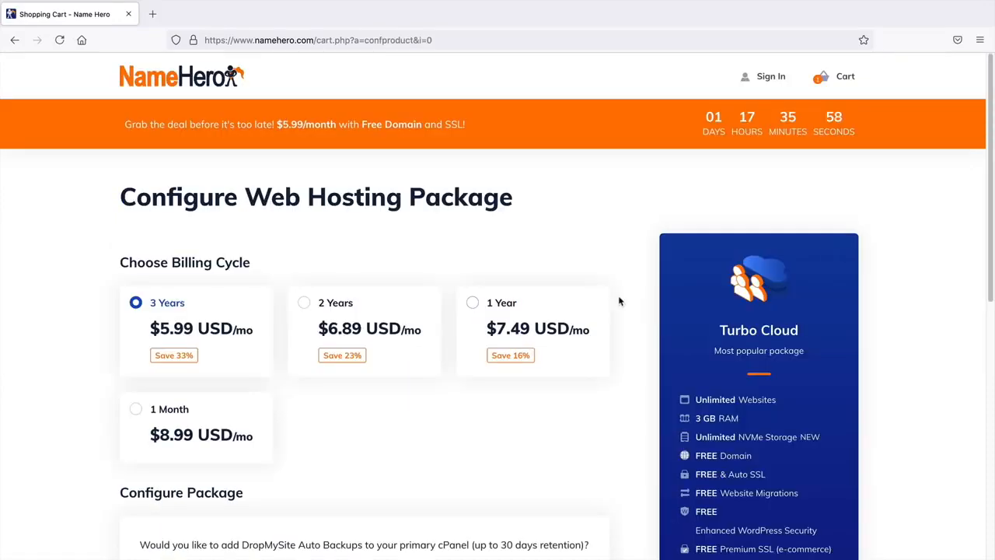
{"action": "middle_click", "coordinate": [619, 297]}
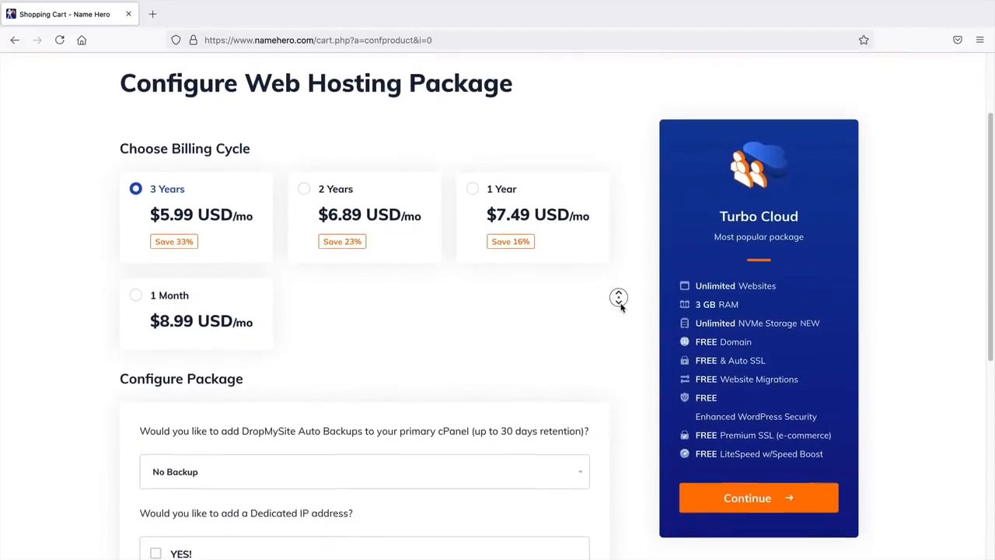
{"action": "left_click", "coordinate": [621, 306]}
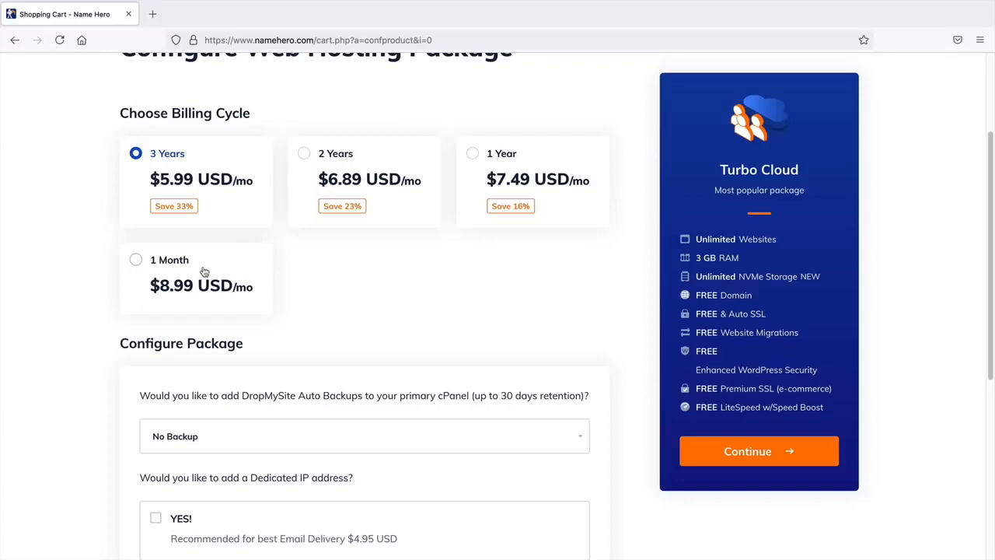
{"action": "middle_click", "coordinate": [618, 331]}
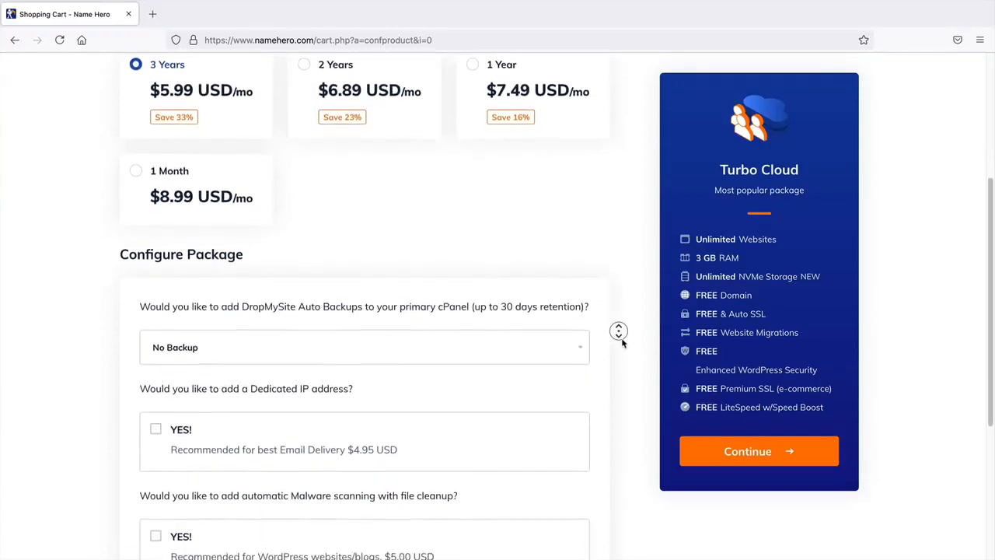
{"action": "middle_click", "coordinate": [623, 340]}
{"action": "scroll", "coordinate": [623, 340], "scroll_direction": "up", "scroll_amount": 2}
- Choose 1 Year billing, leaving No Backup and free Let's Encrypt SSL
{"action": "left_click", "coordinate": [474, 163]}
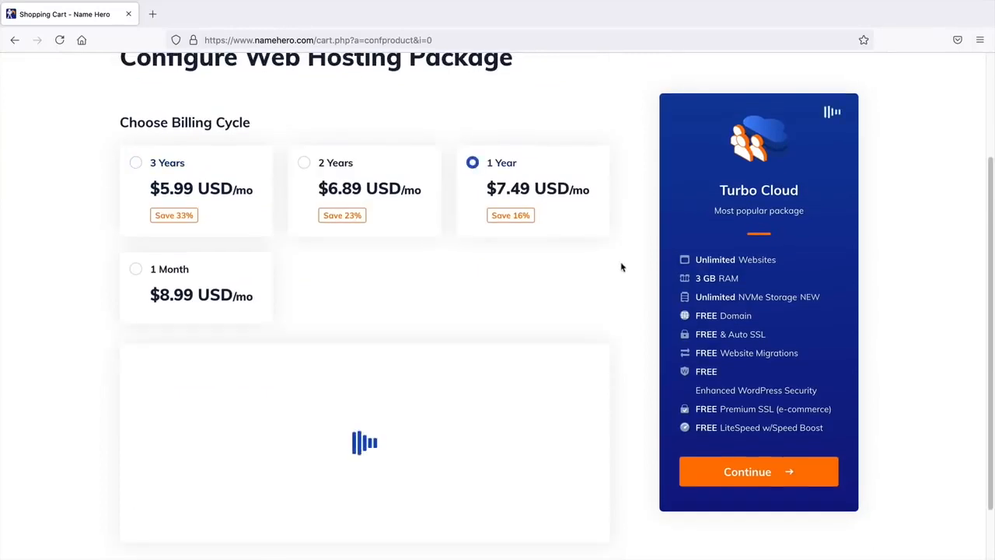
{"action": "middle_click", "coordinate": [627, 278]}
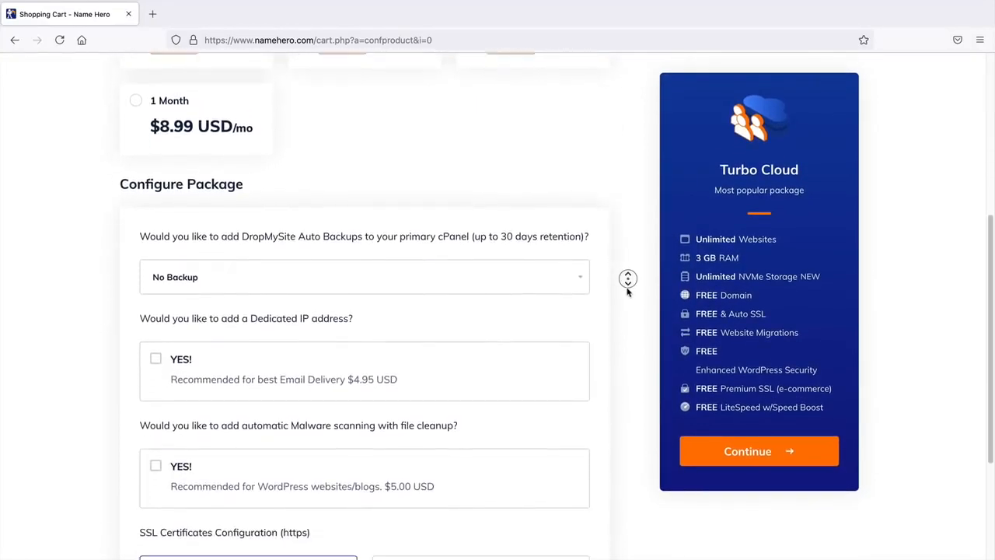
{"action": "middle_click", "coordinate": [628, 289]}
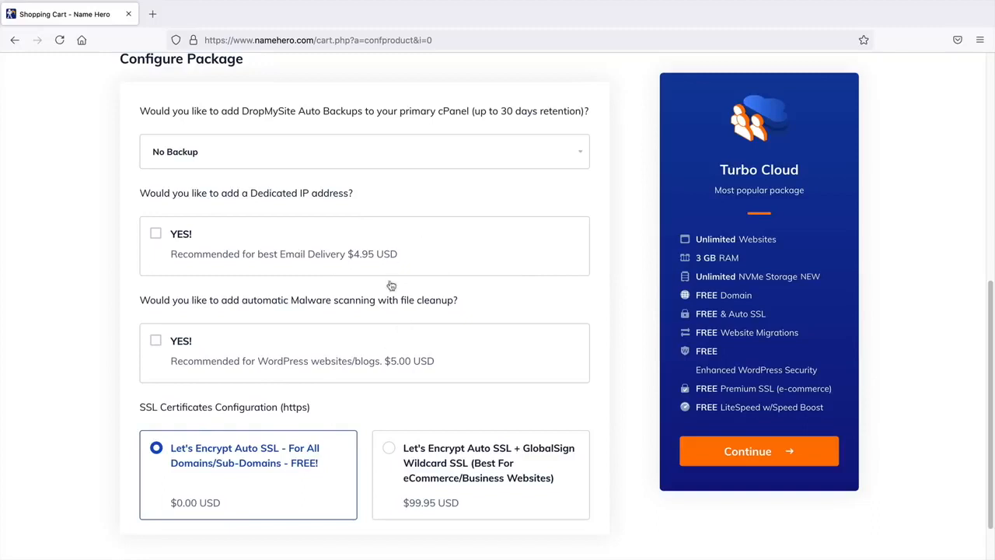
{"action": "middle_click", "coordinate": [631, 282]}
{"action": "scroll", "coordinate": [631, 286], "scroll_direction": "up", "scroll_amount": 1}
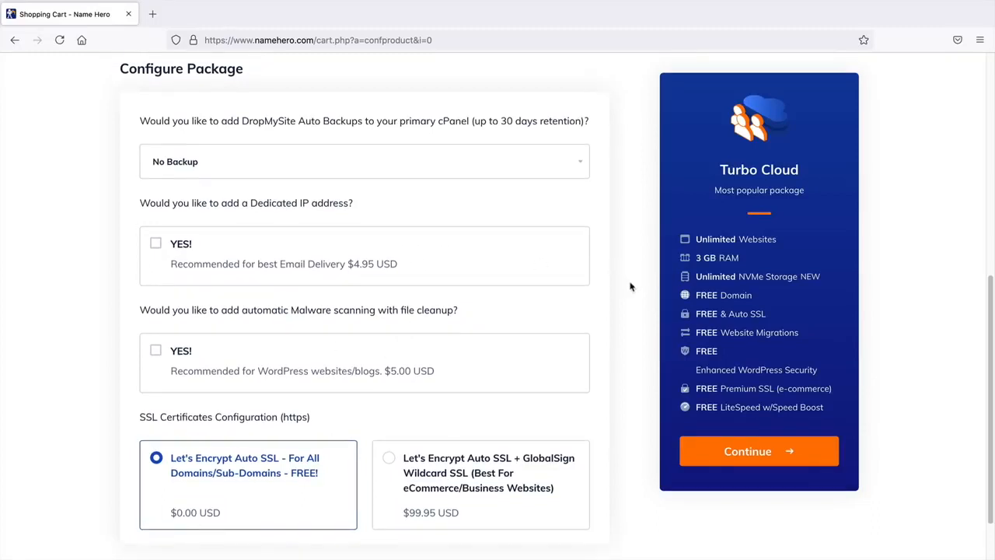
{"action": "middle_click", "coordinate": [631, 289]}
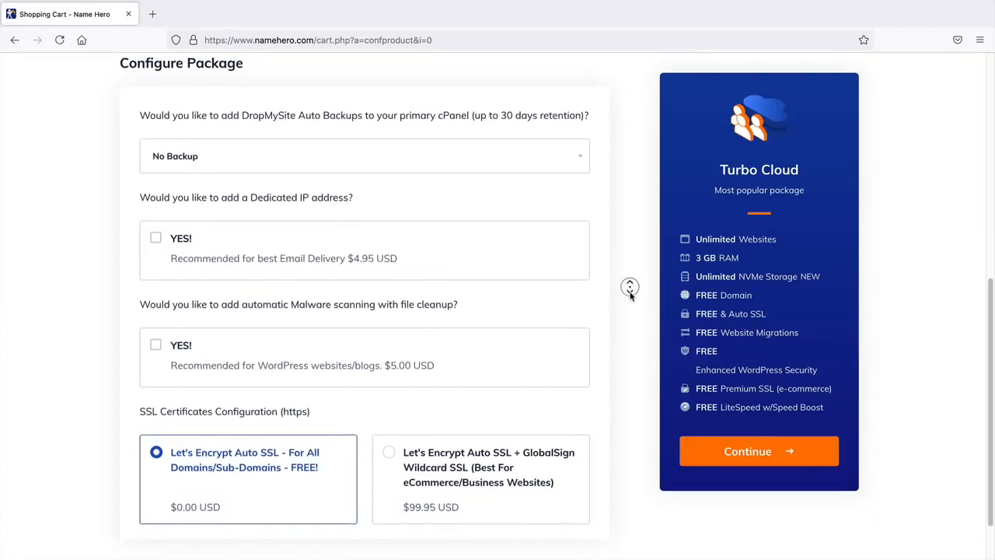
{"action": "scroll", "coordinate": [631, 294], "scroll_direction": "down", "scroll_amount": 1}
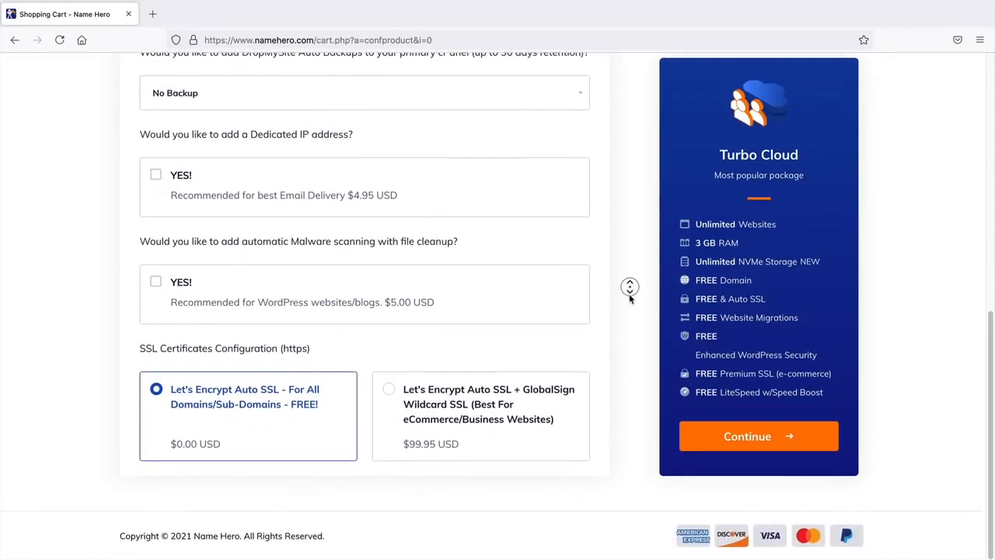
{"action": "middle_click", "coordinate": [629, 296]}
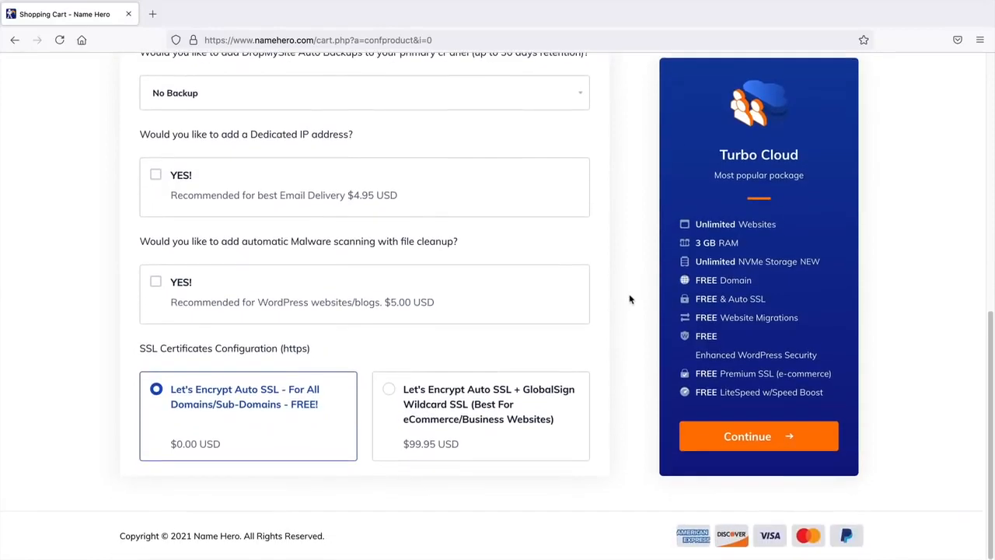
- Continue to domain configuration and add ID Protection for simpleadstutorial.com
{"action": "left_click", "coordinate": [772, 443]}
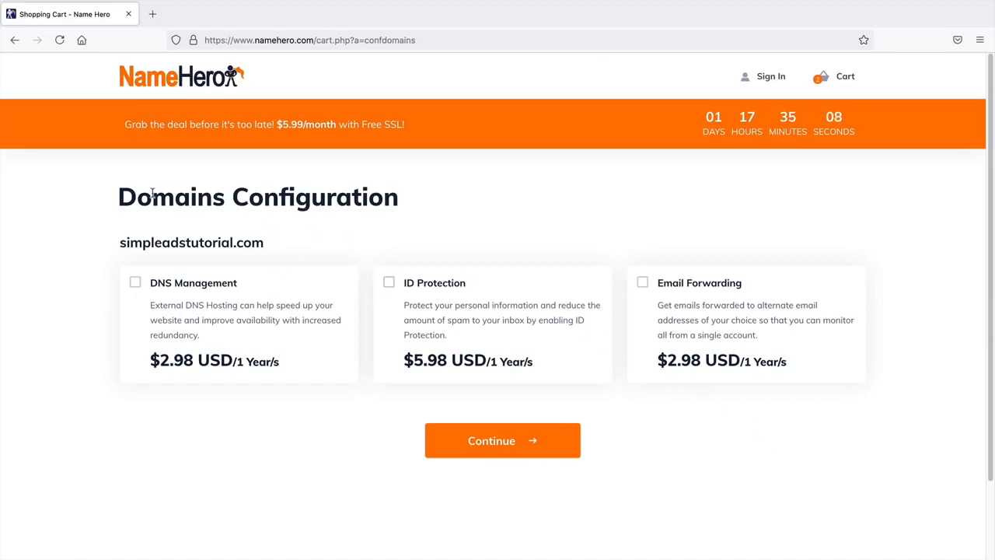
{"action": "left_click", "coordinate": [390, 286]}
- Proceed to Review & Checkout and look over the $108.78 order
{"action": "left_click", "coordinate": [529, 441]}
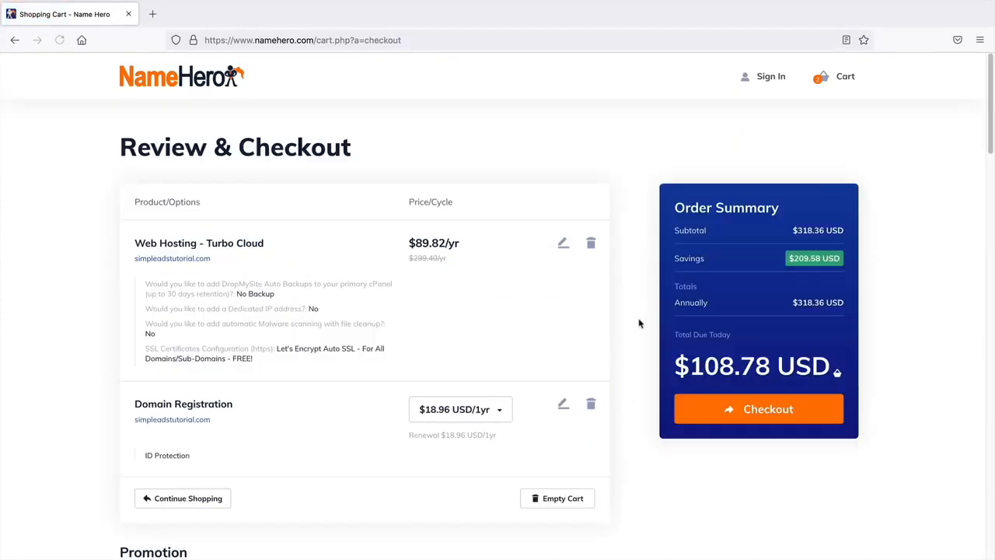
{"action": "scroll", "coordinate": [640, 329], "scroll_direction": "down", "scroll_amount": 1}
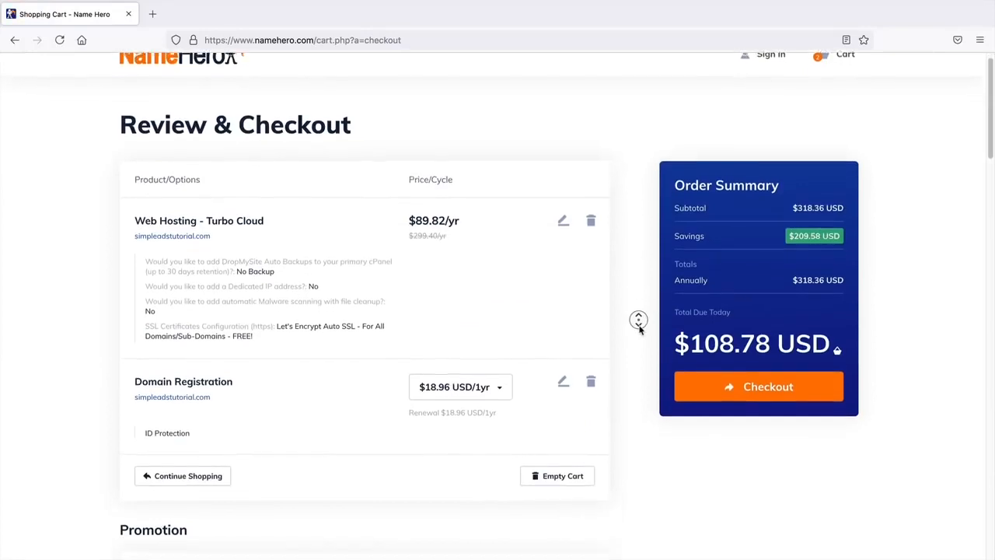
{"action": "middle_click", "coordinate": [640, 330]}
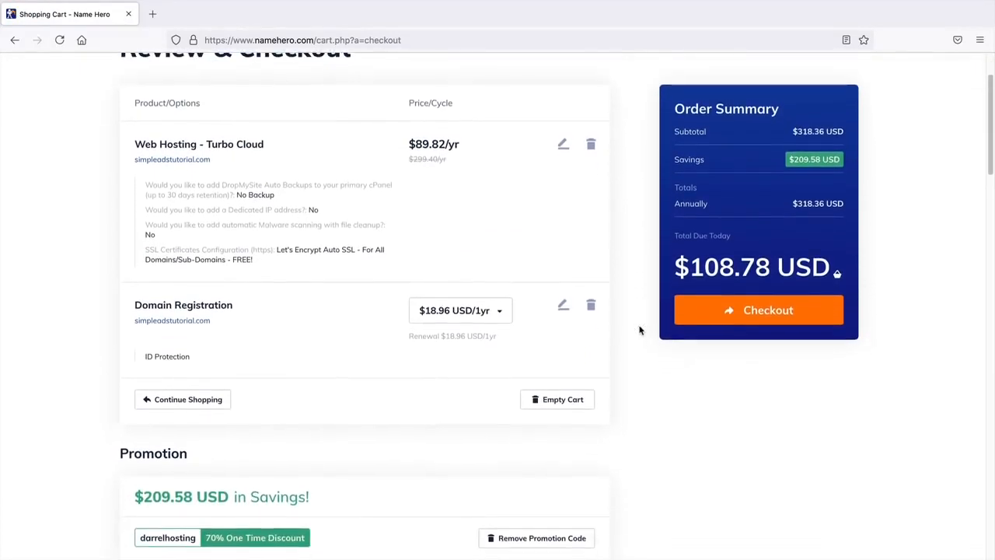
{"action": "middle_click", "coordinate": [640, 328]}
{"action": "middle_click", "coordinate": [639, 328]}
{"action": "middle_click", "coordinate": [632, 258]}
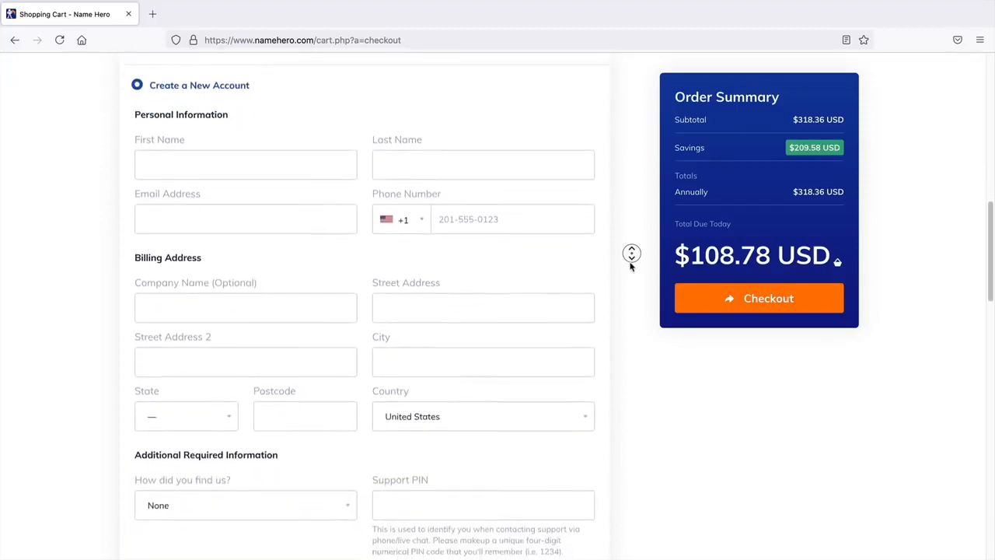
{"action": "middle_click", "coordinate": [630, 266]}
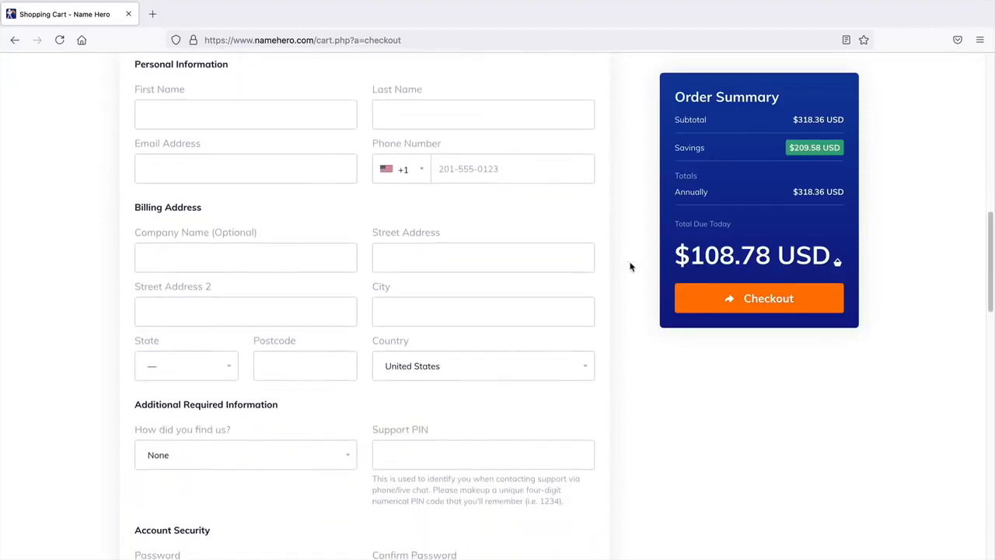
{"action": "middle_click", "coordinate": [638, 388]}
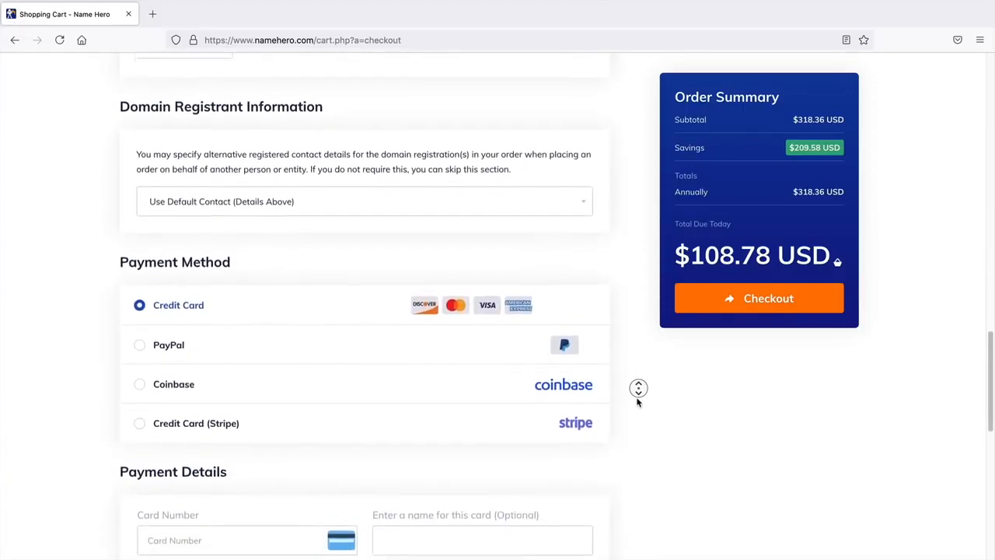
{"action": "middle_click", "coordinate": [637, 402]}
- Pick Coinbase as the payment method and scroll past the terms to check out
{"action": "left_click", "coordinate": [176, 346]}
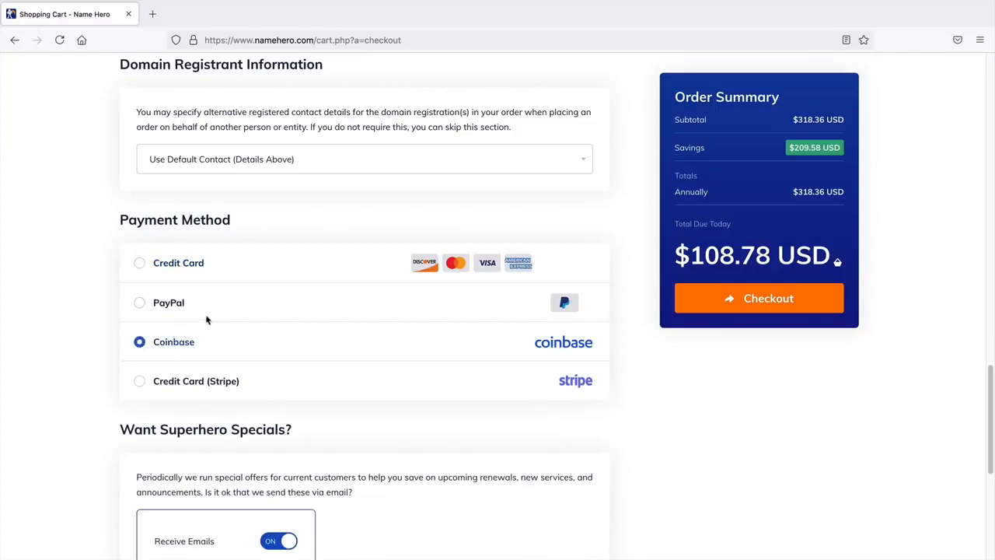
{"action": "scroll", "coordinate": [277, 378], "scroll_direction": "down", "scroll_amount": 4}
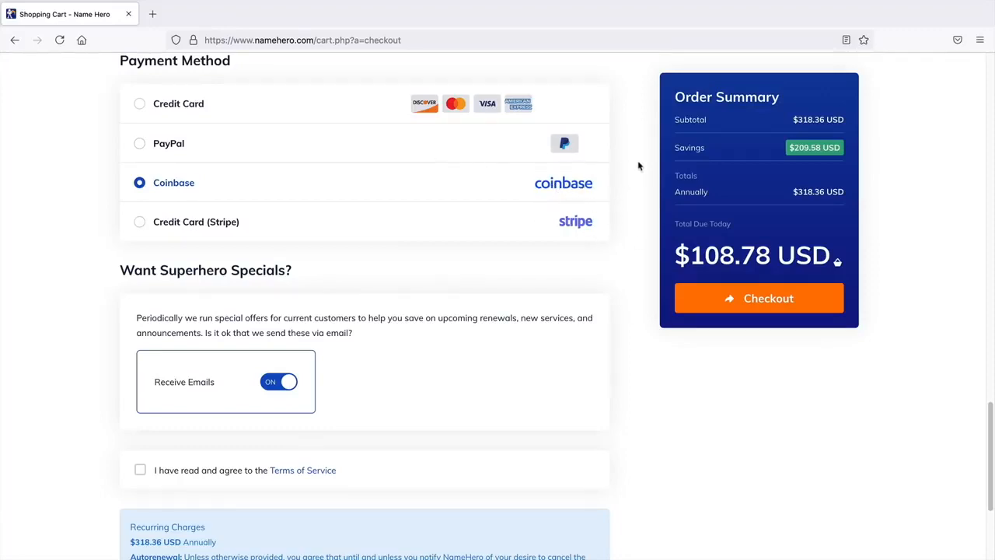
{"action": "middle_click", "coordinate": [627, 305]}
{"action": "middle_click", "coordinate": [628, 317]}
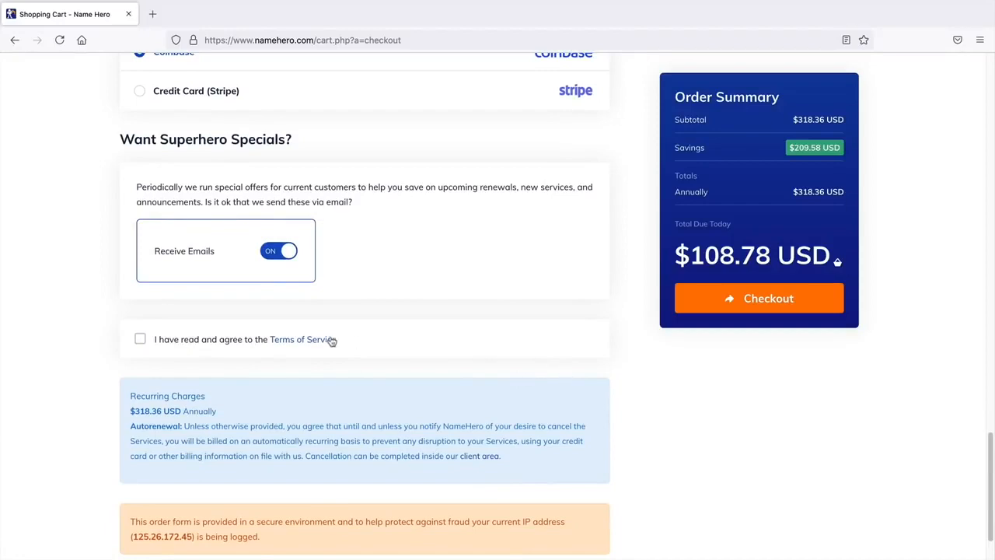
{"action": "middle_click", "coordinate": [622, 347]}
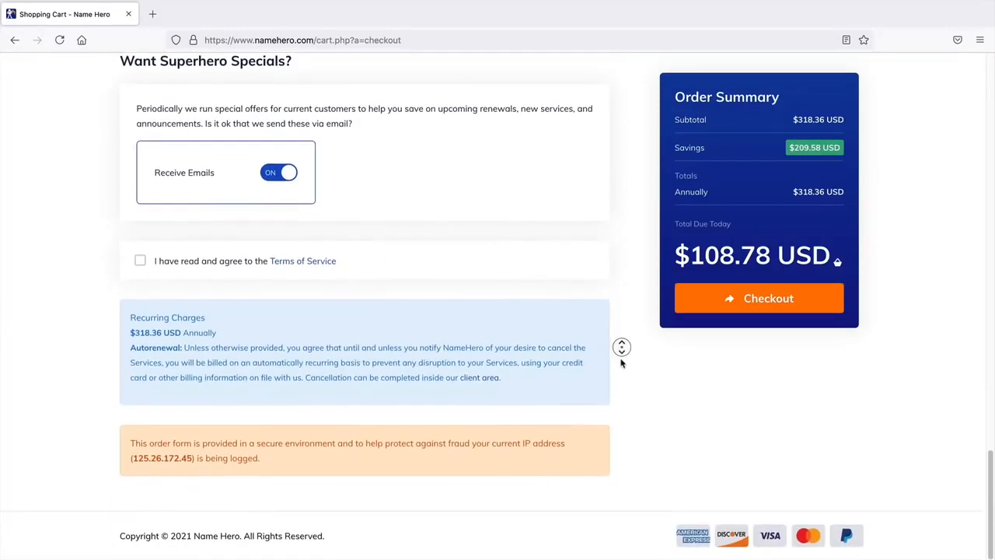
{"action": "middle_click", "coordinate": [622, 363]}
{"action": "scroll", "coordinate": [620, 363], "scroll_direction": "up", "scroll_amount": 1}
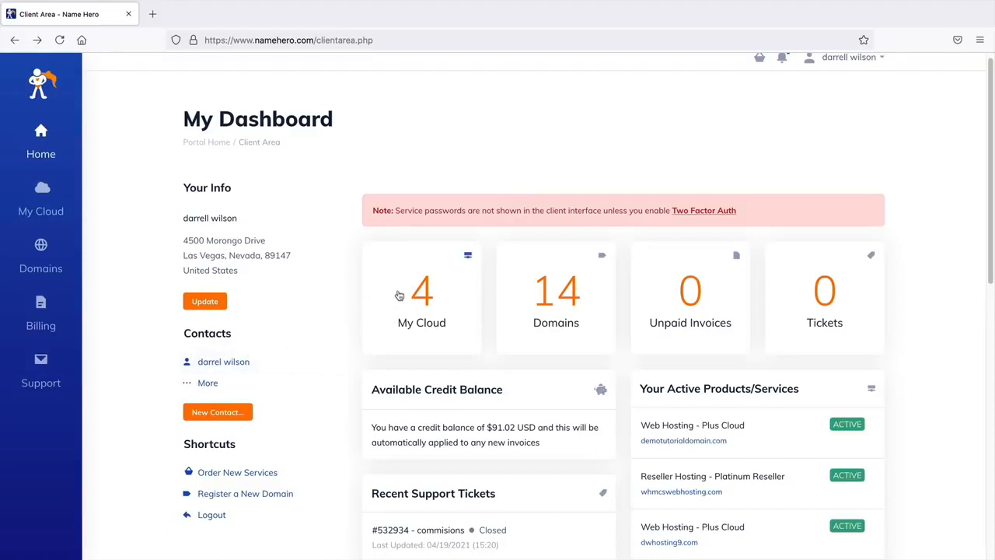
- Look through the products list and support options from the client area dashboard
{"action": "left_click", "coordinate": [432, 316]}
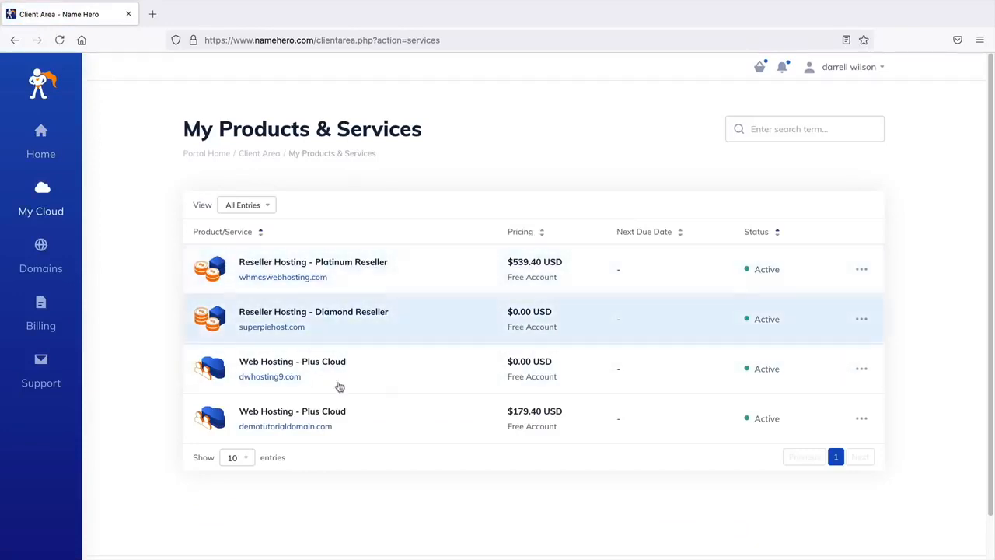
{"action": "left_click", "coordinate": [14, 41]}
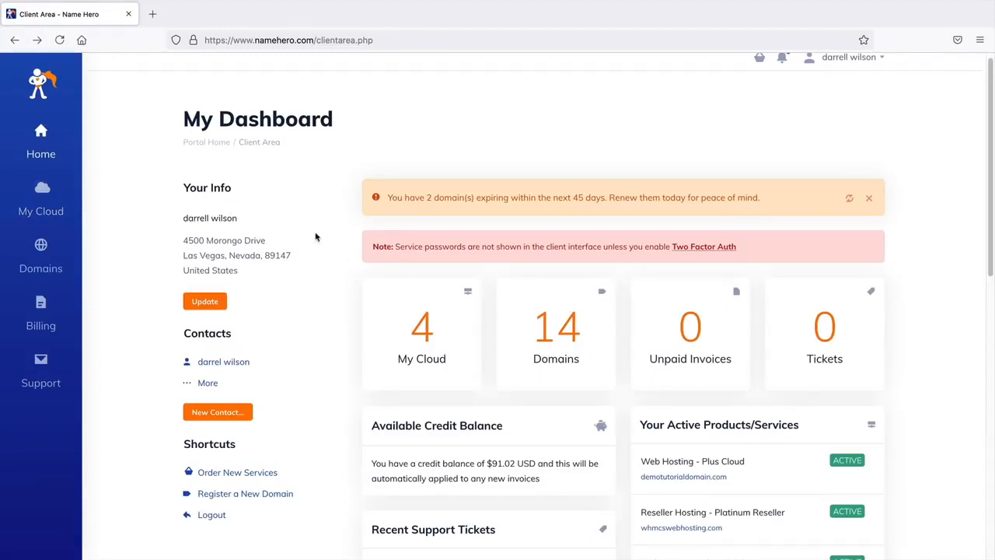
{"action": "left_click", "coordinate": [175, 39]}
{"action": "left_click", "coordinate": [176, 40]}
{"action": "left_click", "coordinate": [43, 369]}
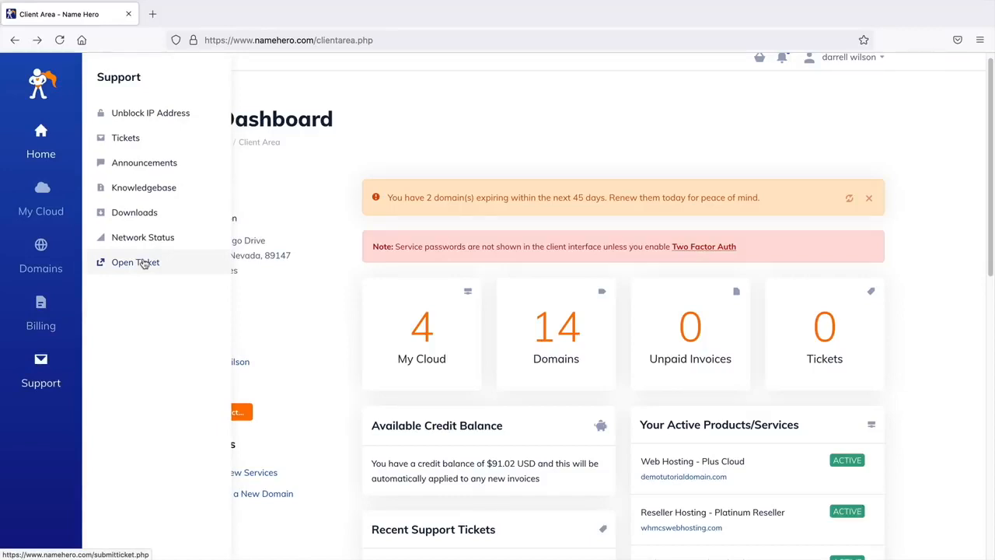
{"action": "left_click", "coordinate": [335, 323]}
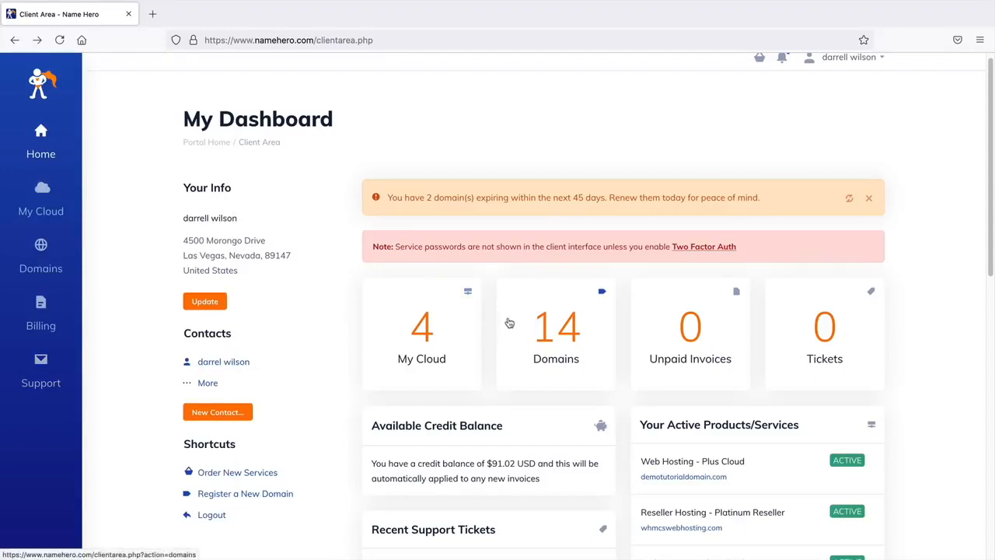
- Check the registered domains, then open the dwhosting9.com Plus Cloud hosting details
{"action": "left_click", "coordinate": [545, 328]}
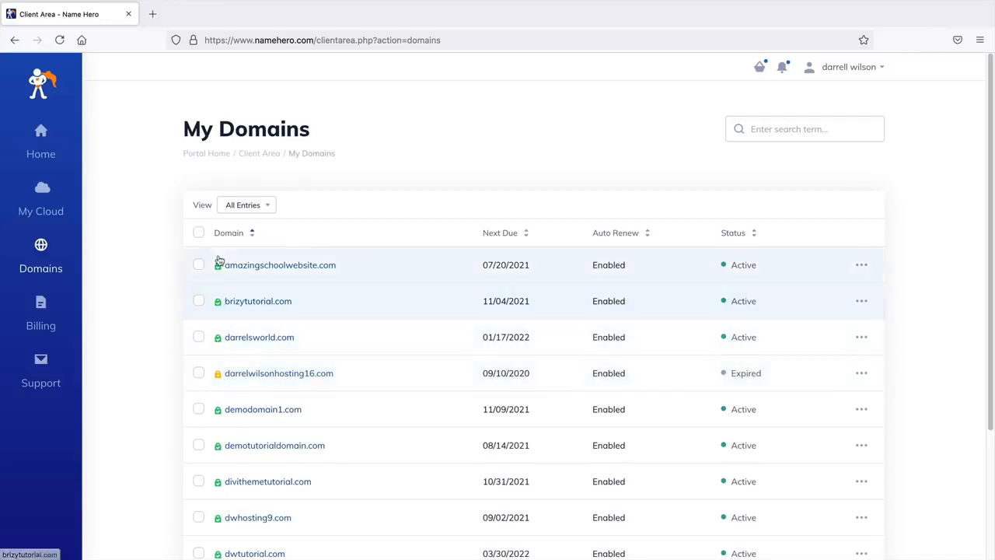
{"action": "left_click", "coordinate": [14, 39]}
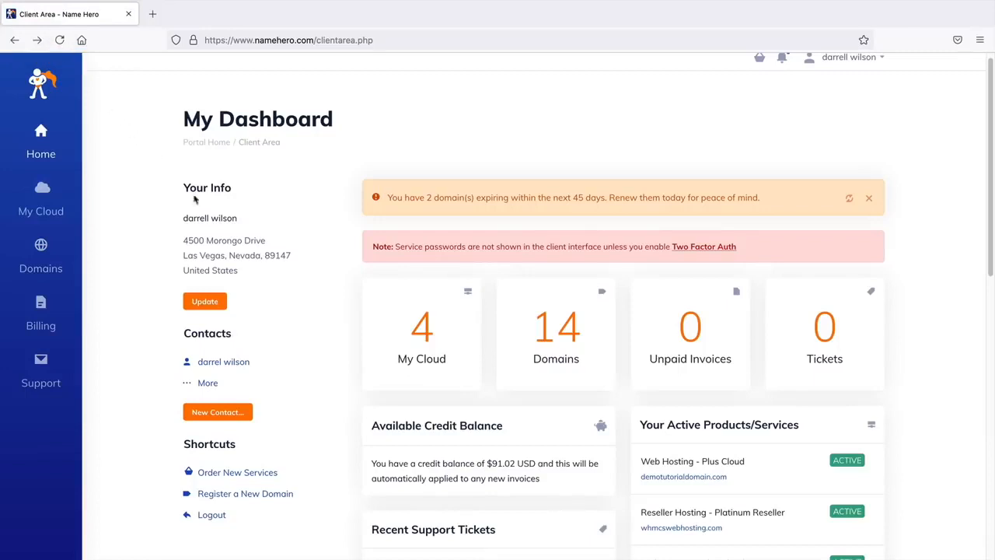
{"action": "left_click", "coordinate": [427, 344]}
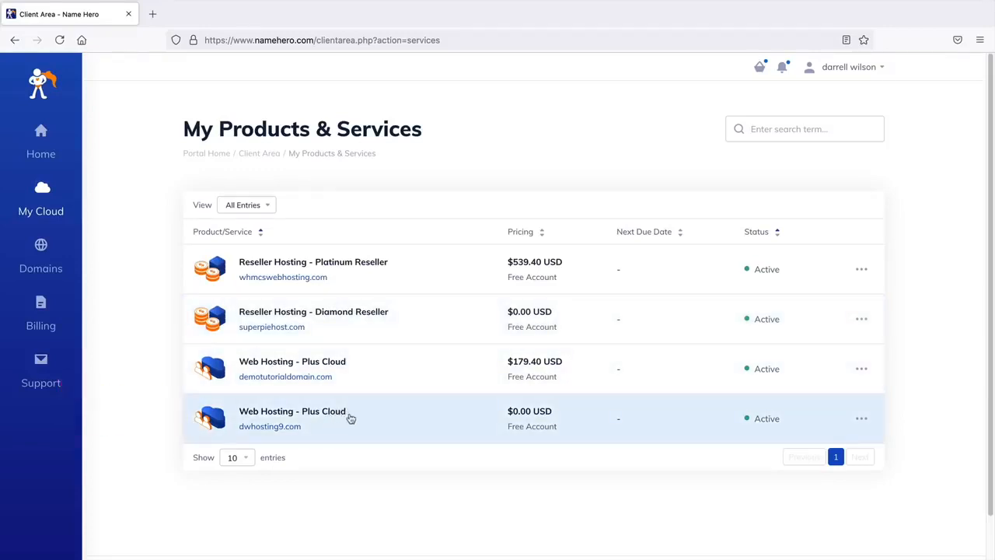
{"action": "left_click", "coordinate": [351, 419]}
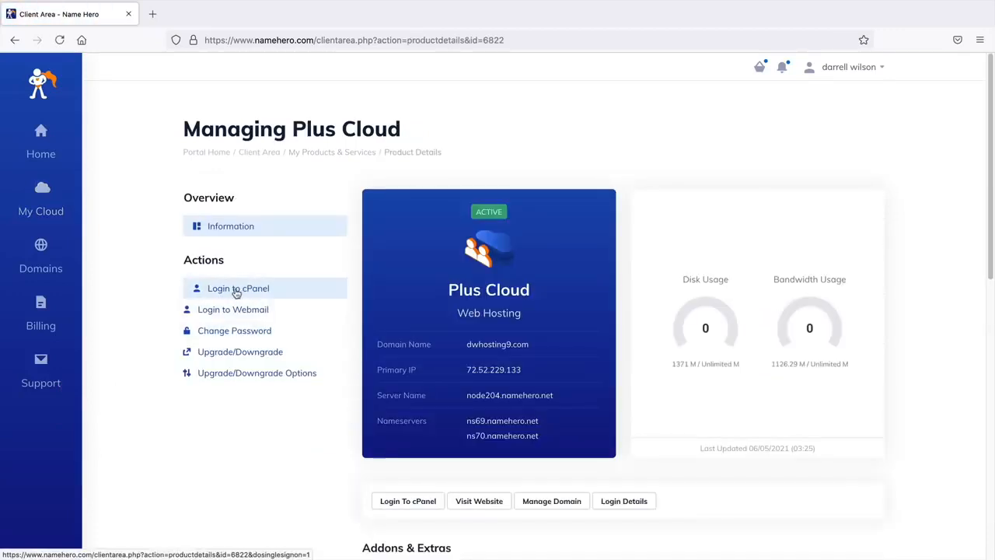
- Log in to cPanel and open WordPress Manager by Softaculous from the Software section
{"action": "left_click", "coordinate": [246, 289]}
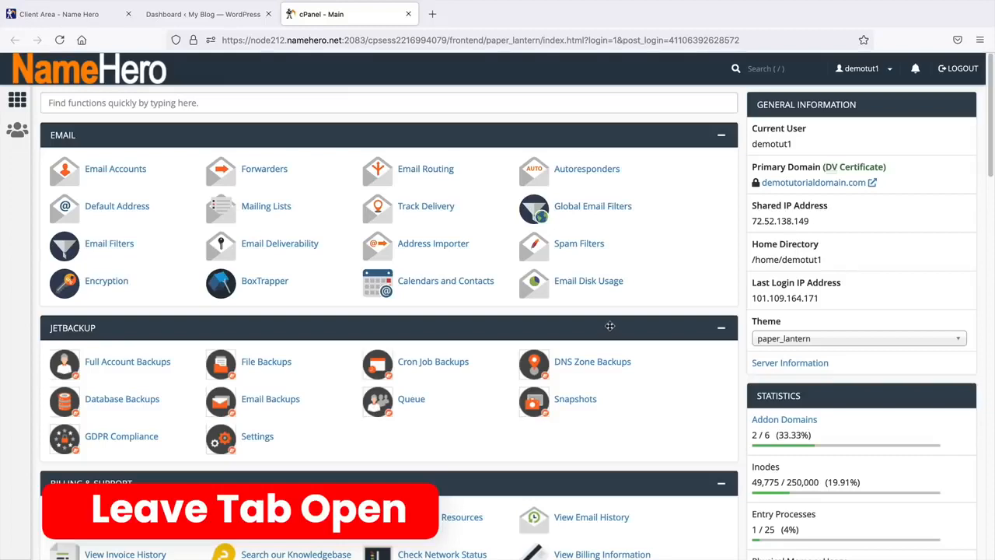
{"action": "middle_click", "coordinate": [740, 245]}
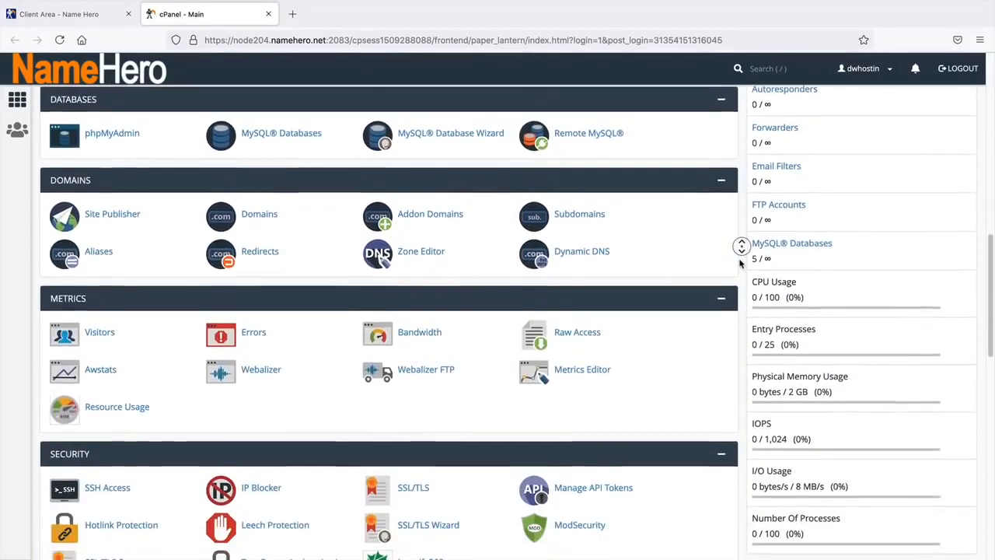
{"action": "middle_click", "coordinate": [738, 263]}
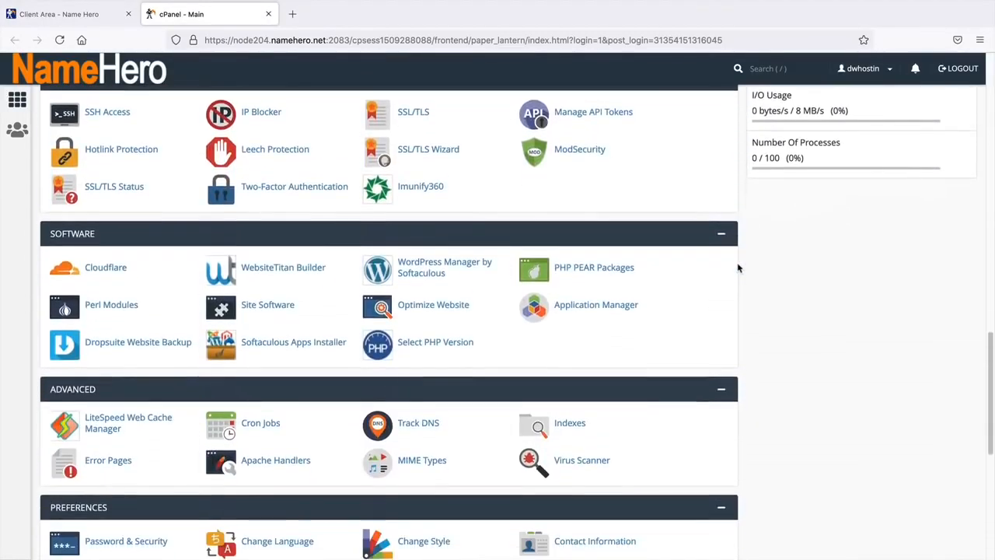
{"action": "left_click", "coordinate": [444, 268]}
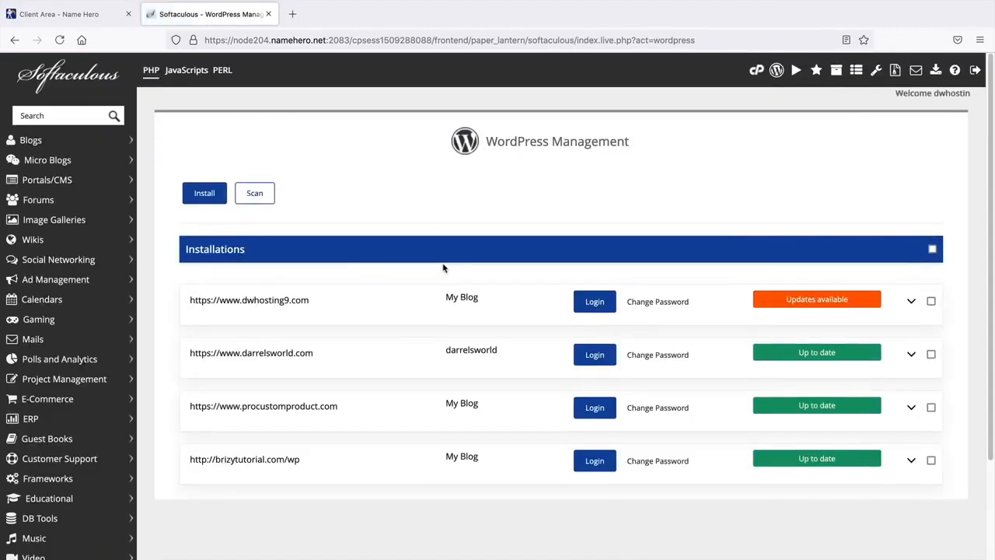
- Start a new WordPress installation on darrelsworld.com
{"action": "scroll", "coordinate": [523, 361], "scroll_direction": "down", "scroll_amount": 2}
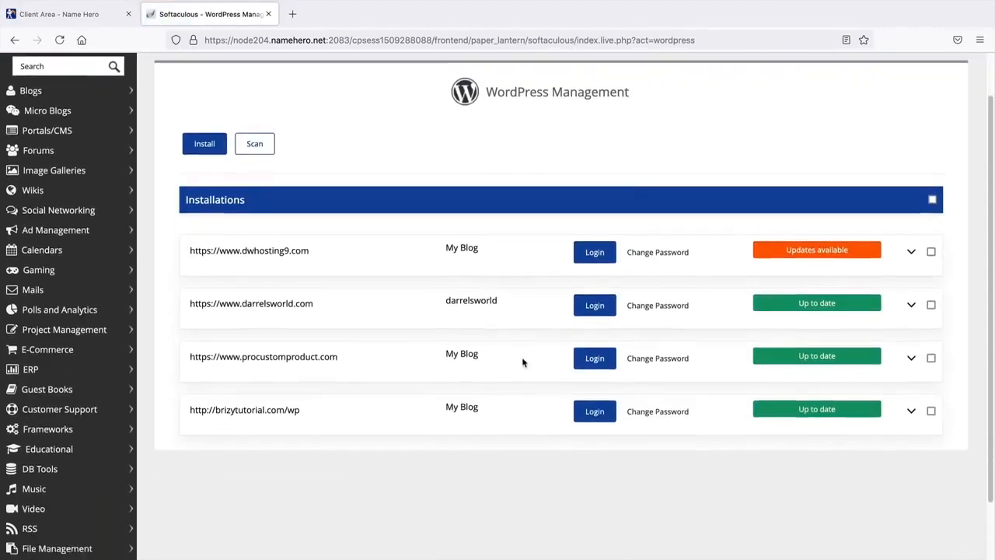
{"action": "scroll", "coordinate": [524, 362], "scroll_direction": "up", "scroll_amount": 2}
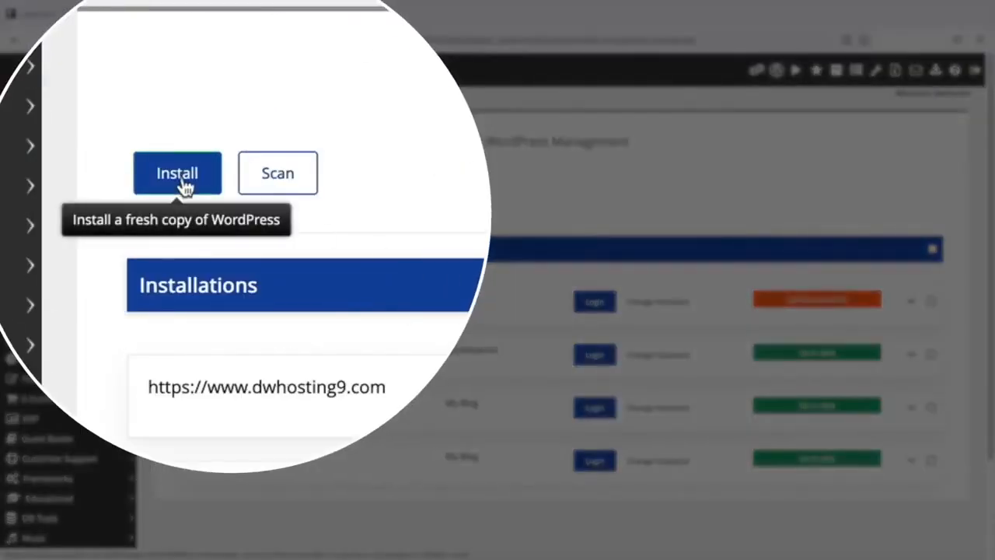
{"action": "left_click", "coordinate": [181, 182]}
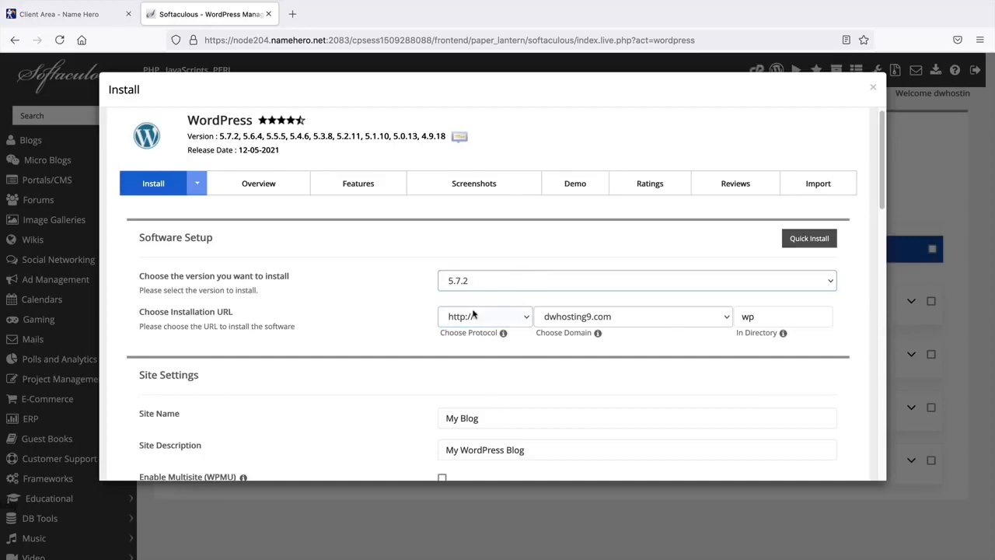
{"action": "left_click", "coordinate": [580, 318]}
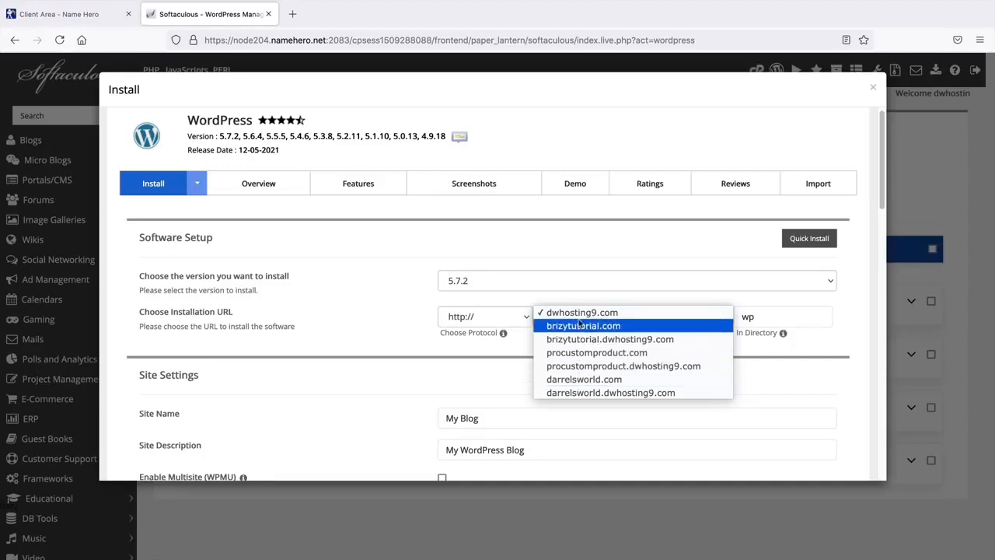
{"action": "left_click", "coordinate": [591, 380]}
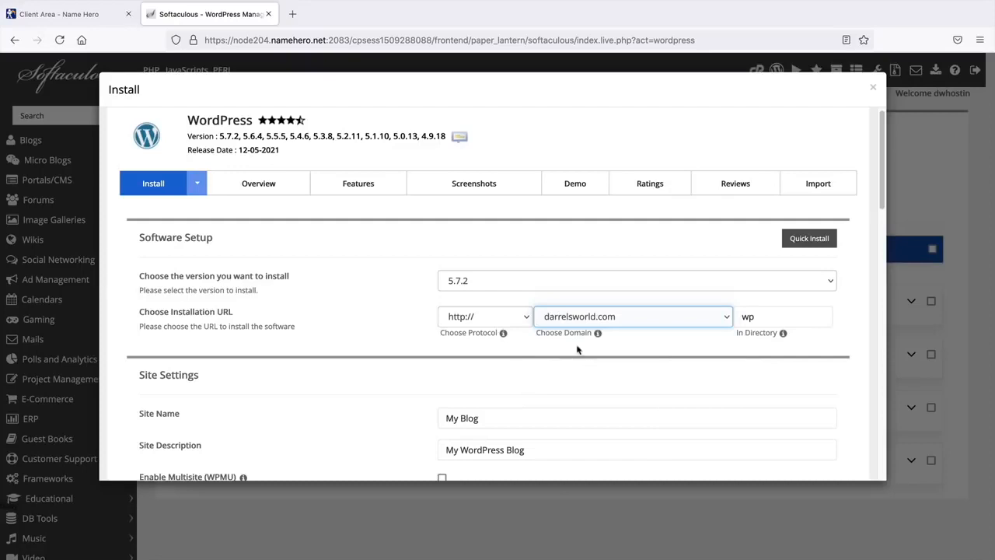
{"action": "left_click", "coordinate": [530, 326]}
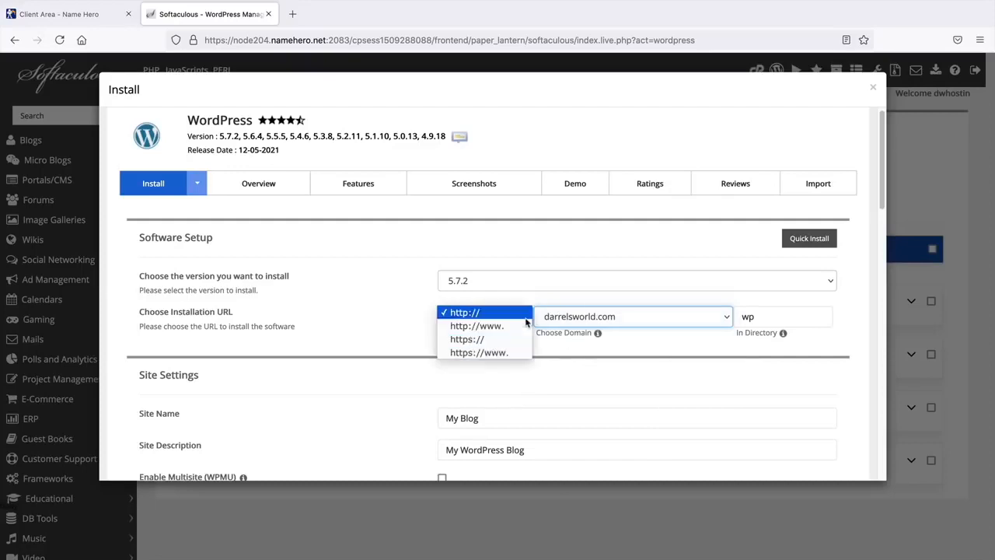
{"action": "left_click", "coordinate": [511, 357]}
{"action": "double_click", "coordinate": [769, 321]}
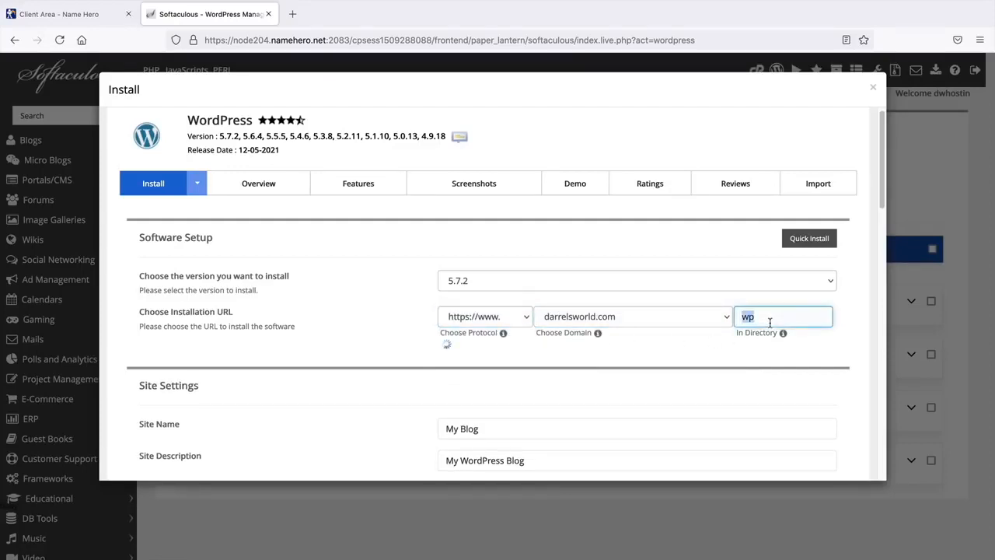
{"action": "key", "text": "BackSpace"}
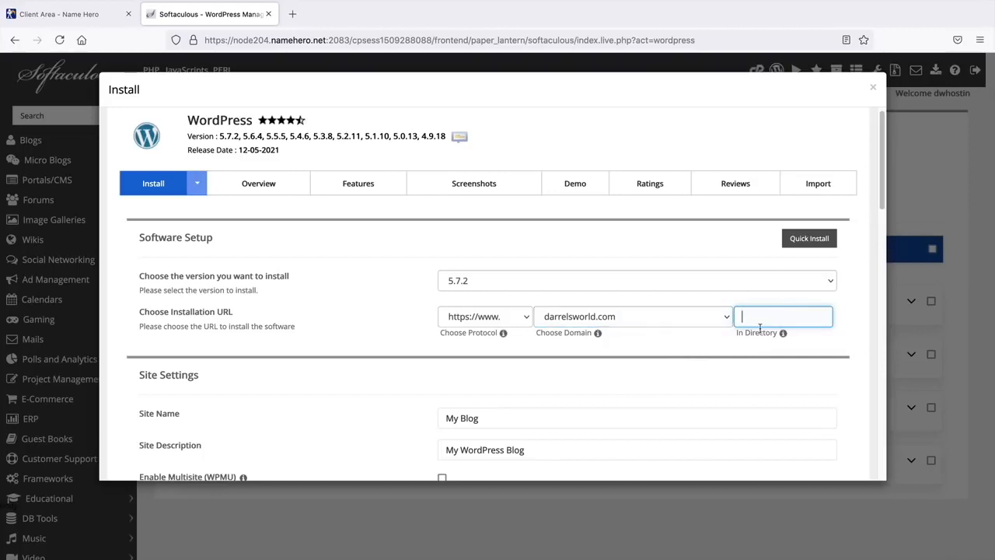
{"action": "middle_click", "coordinate": [412, 326]}
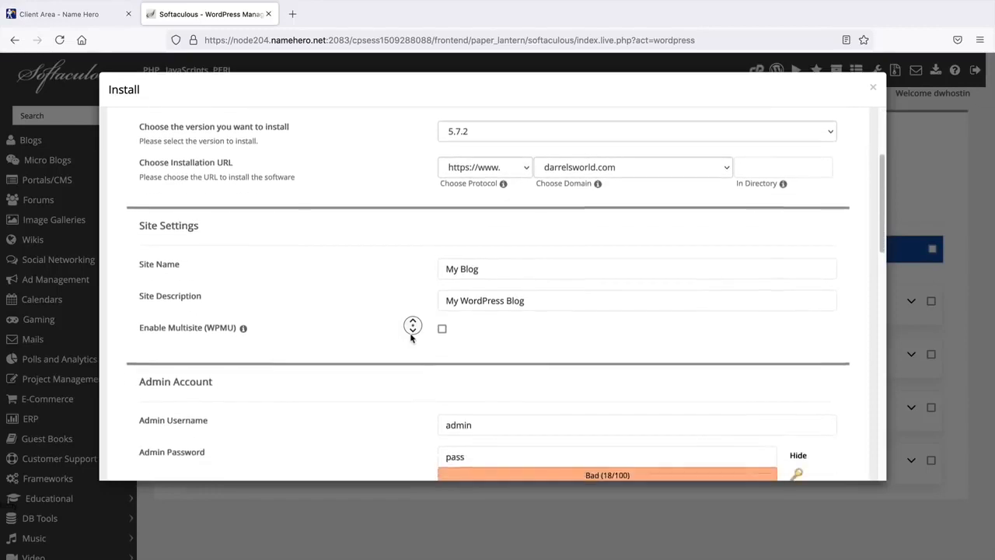
- Replace the admin password and enter the admin e-mail address
{"action": "left_click", "coordinate": [411, 337]}
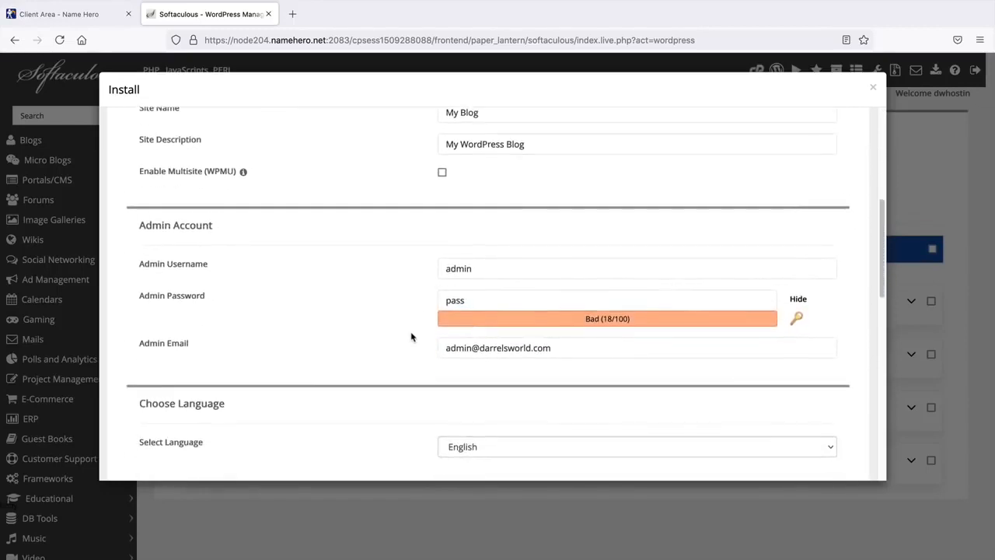
{"action": "left_click", "coordinate": [487, 302]}
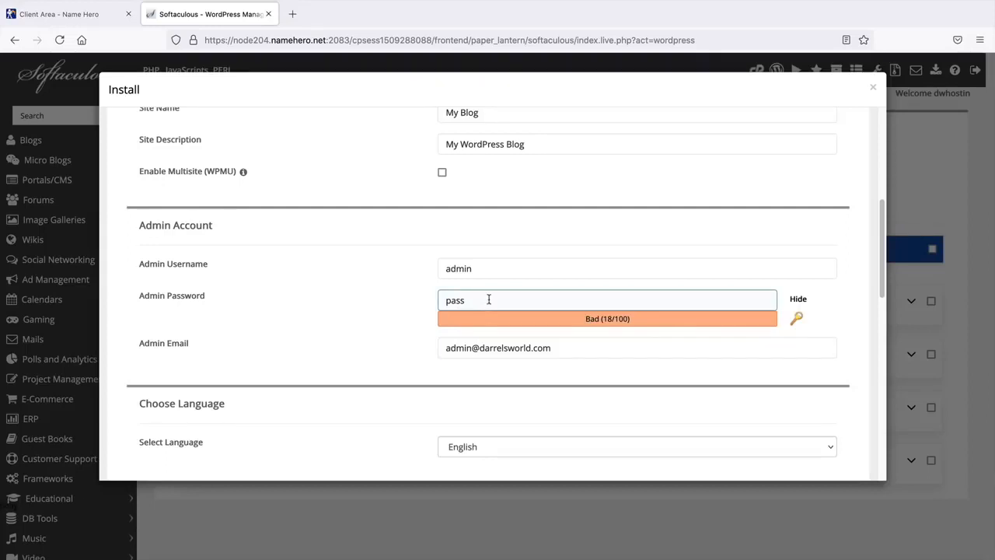
{"action": "double_click", "coordinate": [491, 295]}
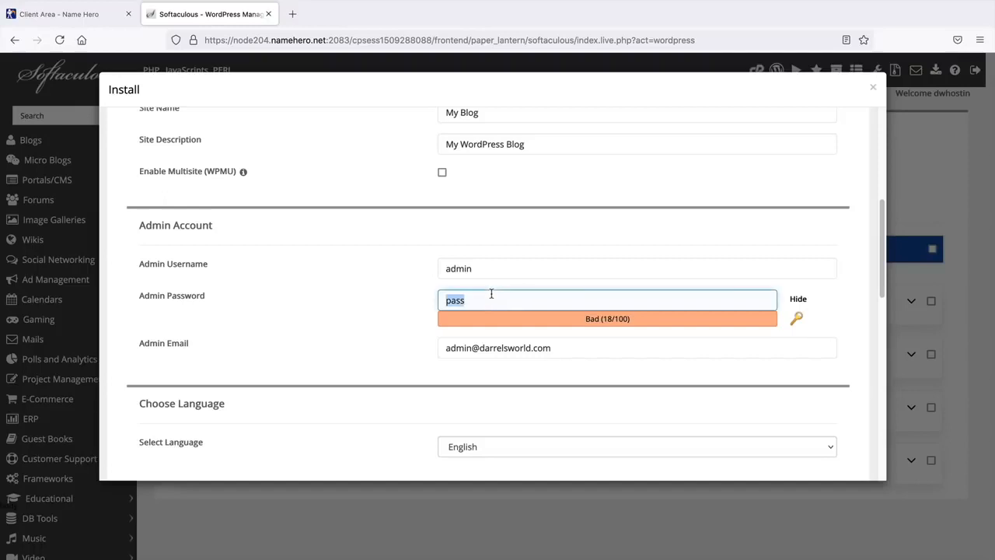
{"action": "key", "text": "Tab"}
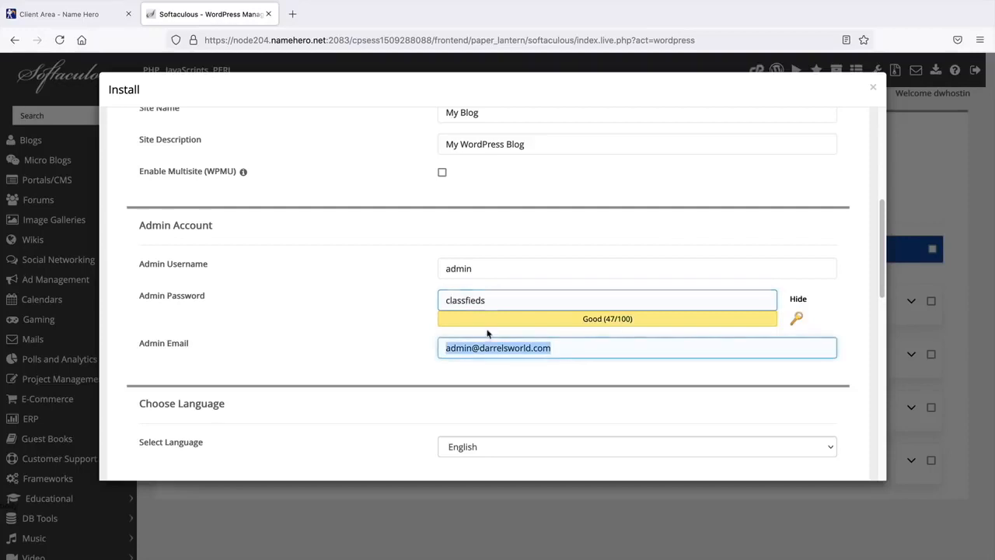
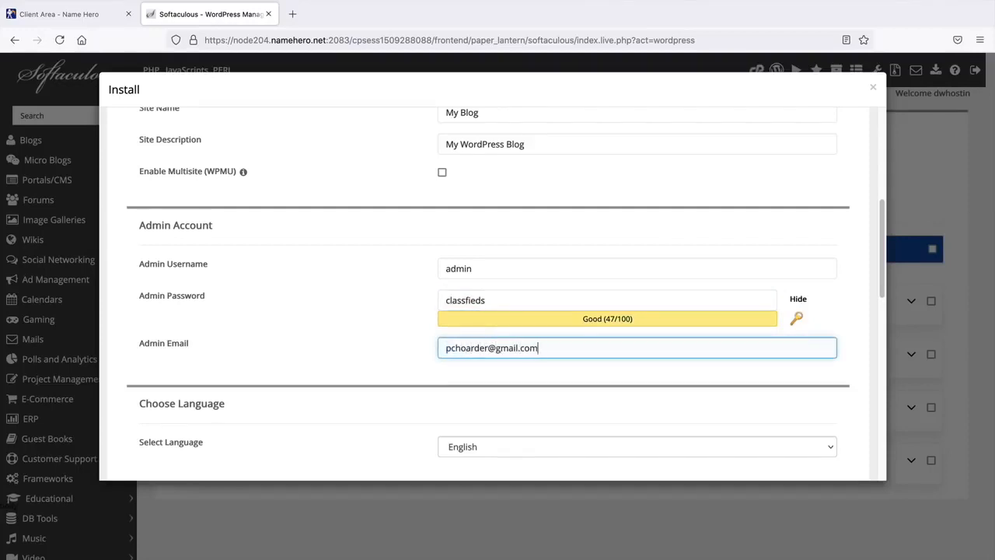
- Double-check the admin e-mail and keep English as the site language
{"action": "left_click_drag", "start_coordinate": [540, 349], "coordinate": [427, 349]}
{"action": "left_click", "coordinate": [426, 349]}
{"action": "middle_click", "coordinate": [426, 349]}
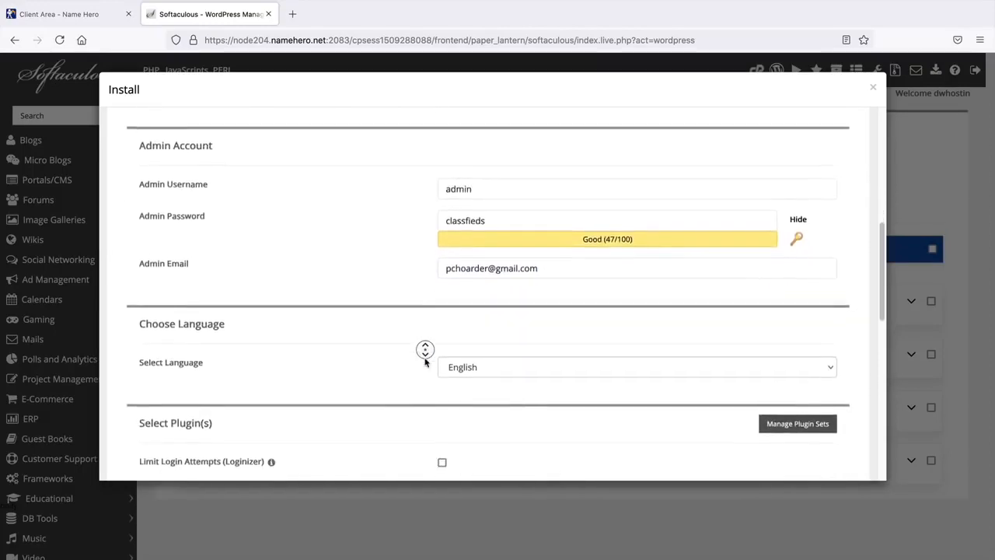
{"action": "middle_click", "coordinate": [425, 362]}
{"action": "left_click", "coordinate": [507, 291]}
{"action": "left_click", "coordinate": [507, 289]}
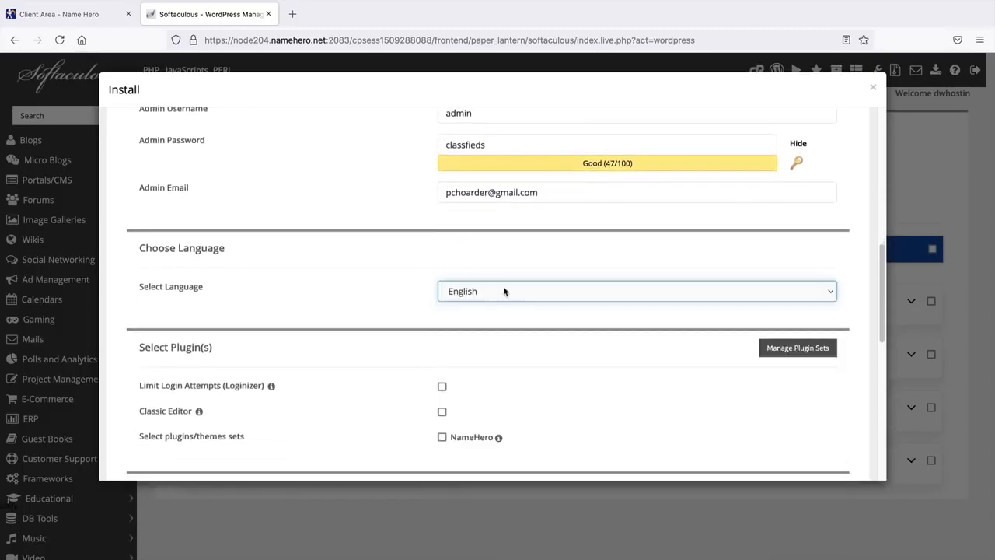
{"action": "left_click", "coordinate": [506, 291]}
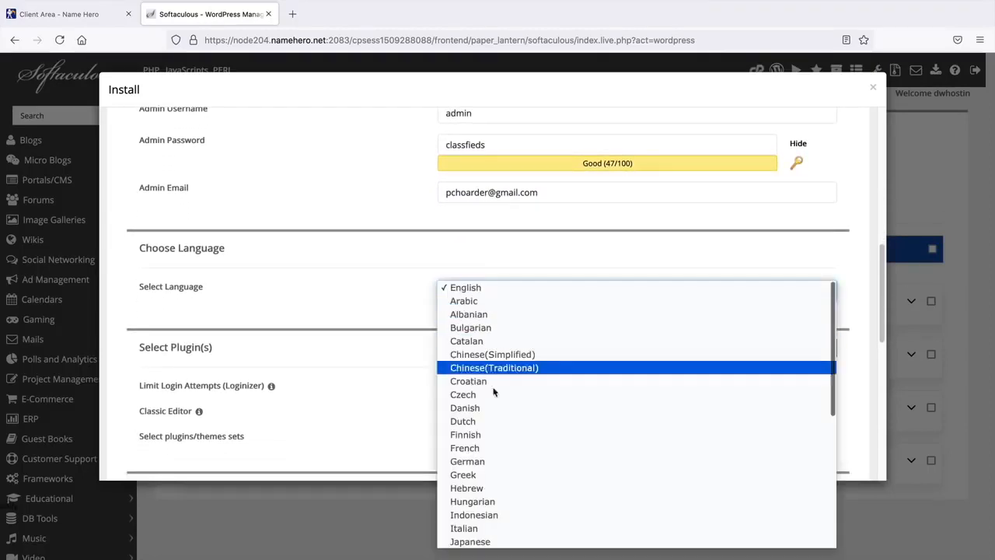
{"action": "left_click", "coordinate": [492, 289]}
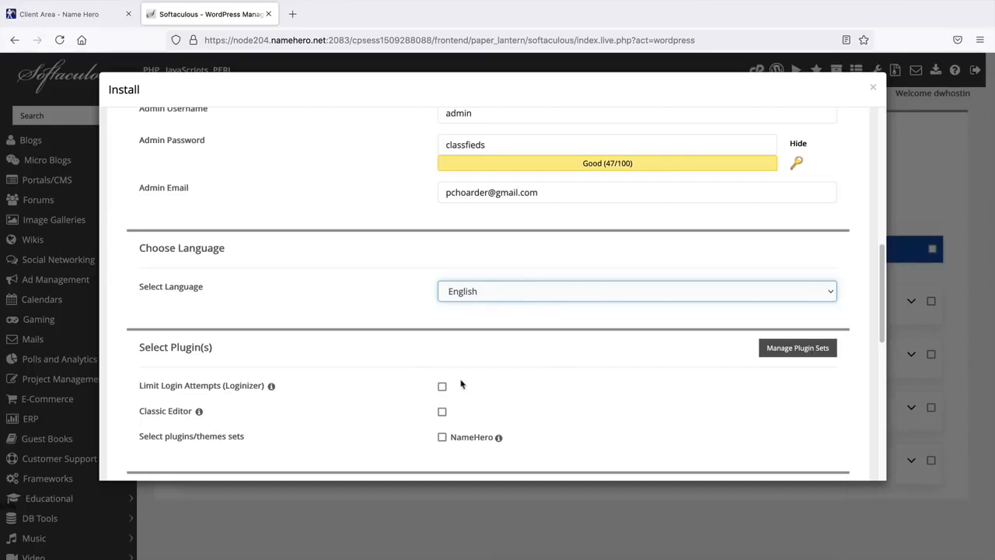
- Scroll to the bottom of the form and install WordPress on darrelsworld.com
{"action": "scroll", "coordinate": [444, 343], "scroll_direction": "down", "scroll_amount": 4}
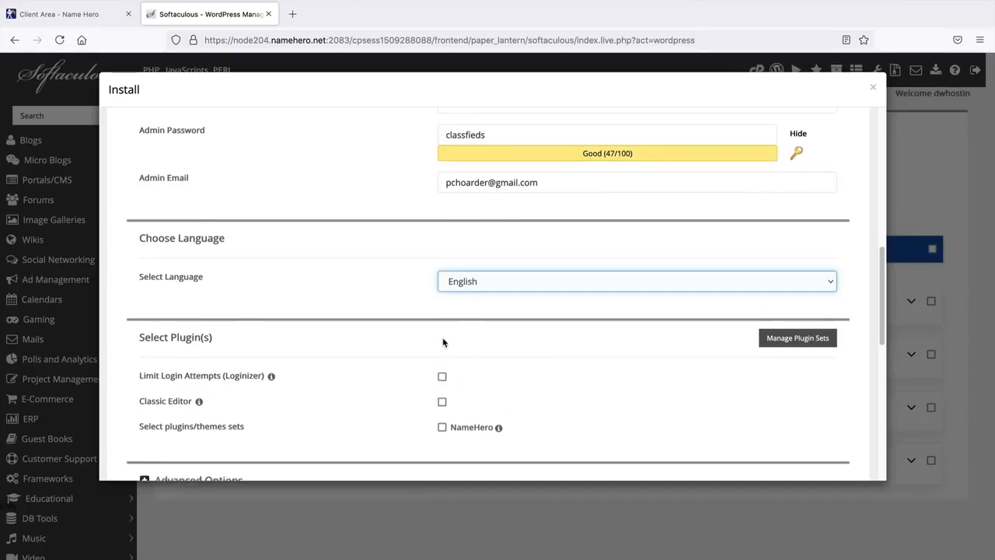
{"action": "scroll", "coordinate": [444, 343], "scroll_direction": "down", "scroll_amount": 3}
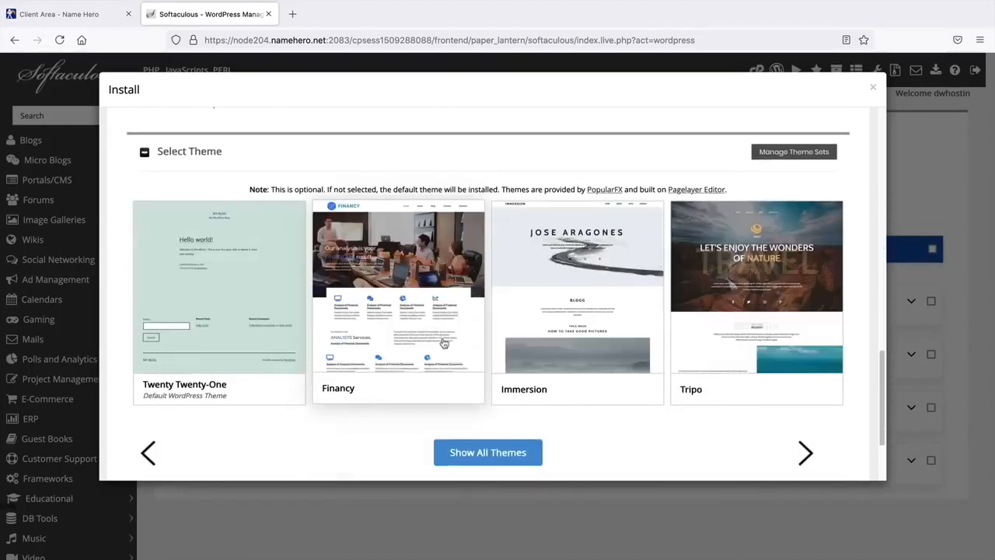
{"action": "scroll", "coordinate": [395, 378], "scroll_direction": "down", "scroll_amount": 1}
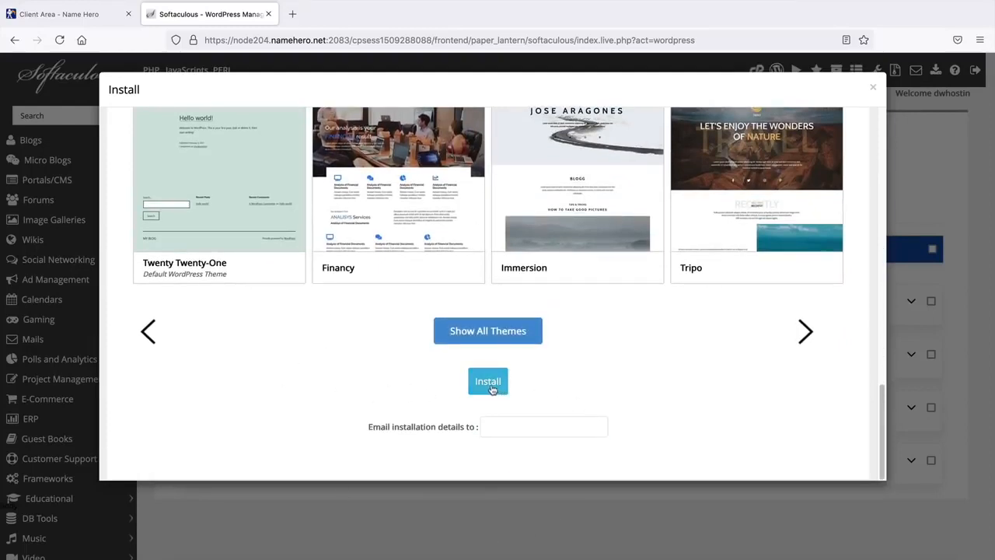
{"action": "left_click", "coordinate": [490, 387]}
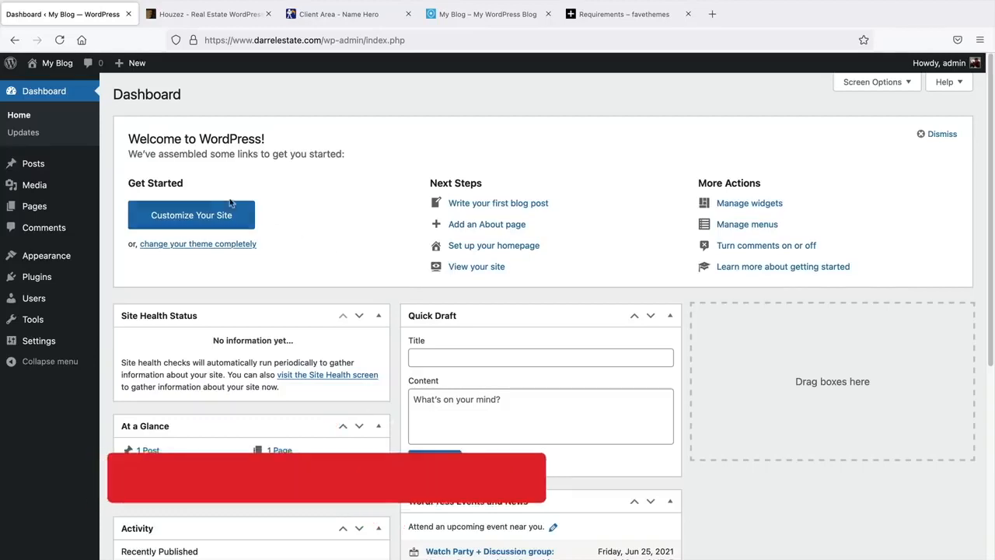
{"action": "mouse_move", "coordinate": [62, 69]}
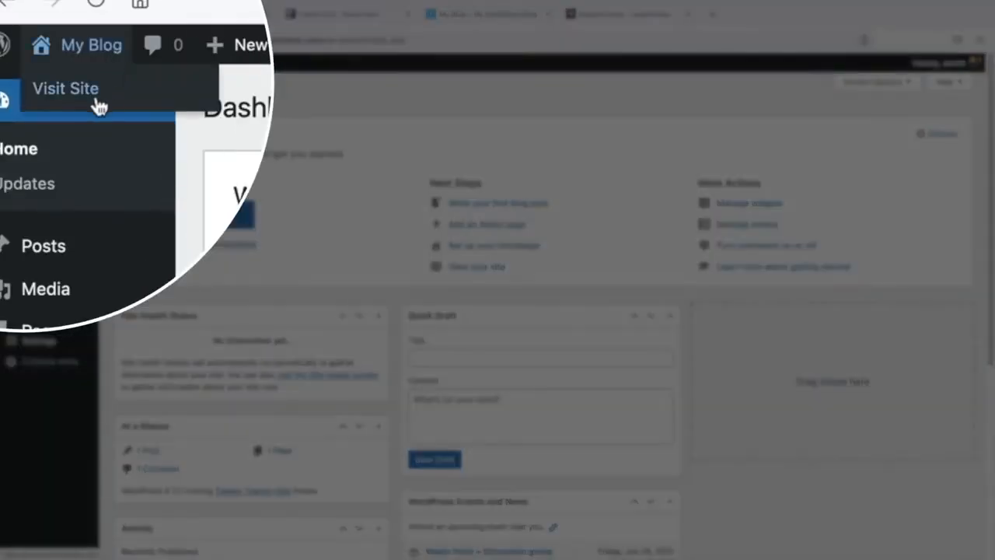
{"action": "left_click", "coordinate": [101, 95]}
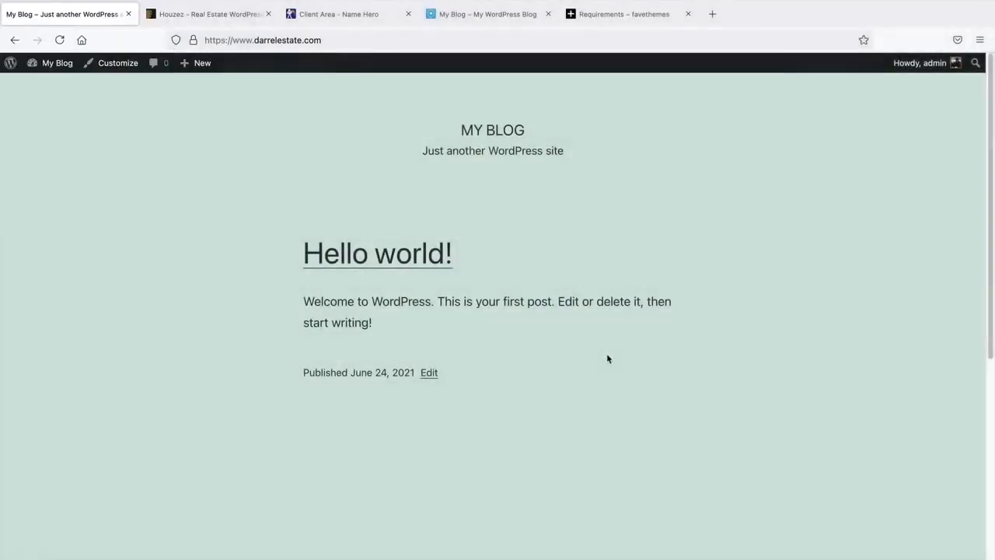
{"action": "scroll", "coordinate": [869, 363], "scroll_direction": "down", "scroll_amount": 1}
{"action": "left_click_drag", "start_coordinate": [990, 285], "coordinate": [987, 233]}
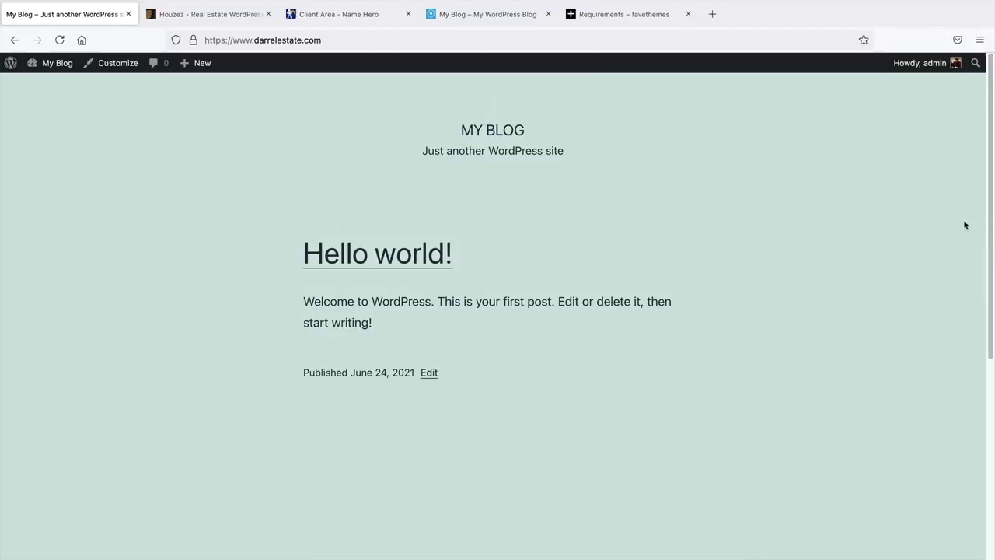
{"action": "mouse_move", "coordinate": [61, 67]}
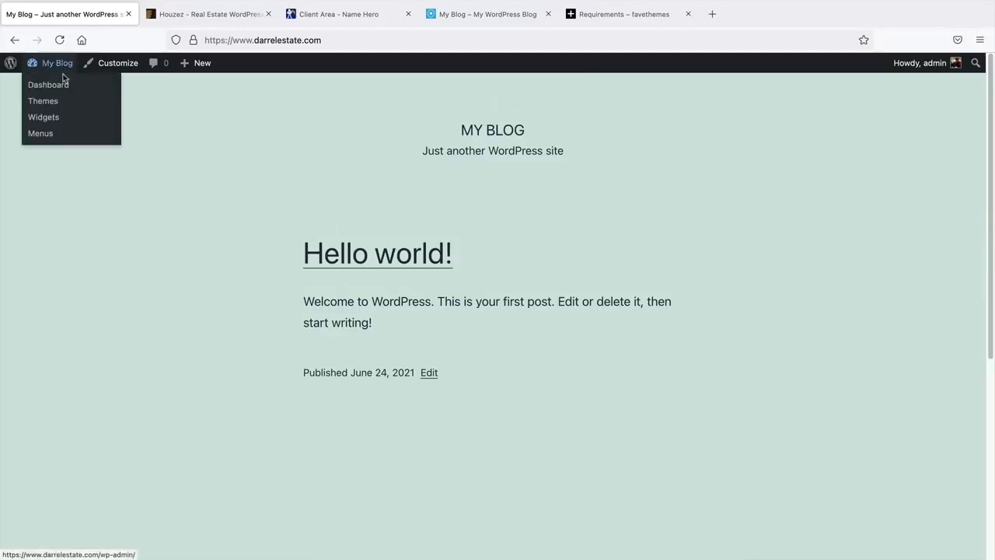
{"action": "left_click", "coordinate": [59, 90]}
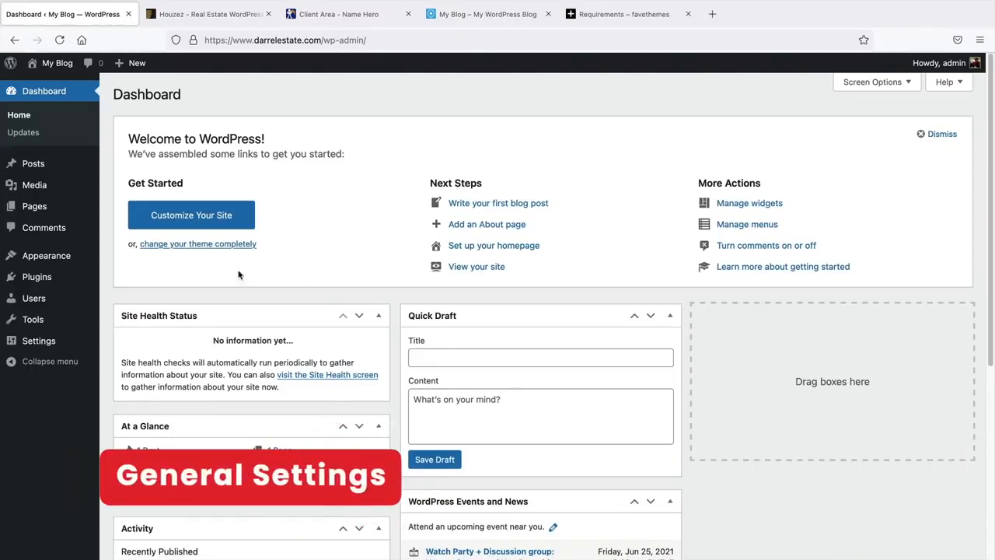
- Open the admin profile and preview colour schemes, settling on Midnight
{"action": "mouse_move", "coordinate": [41, 303]}
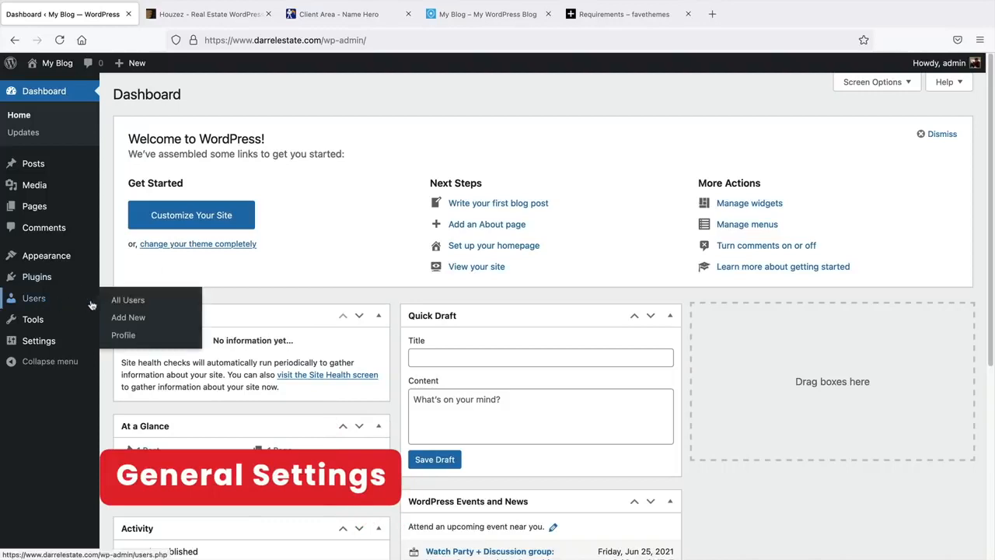
{"action": "left_click", "coordinate": [117, 334]}
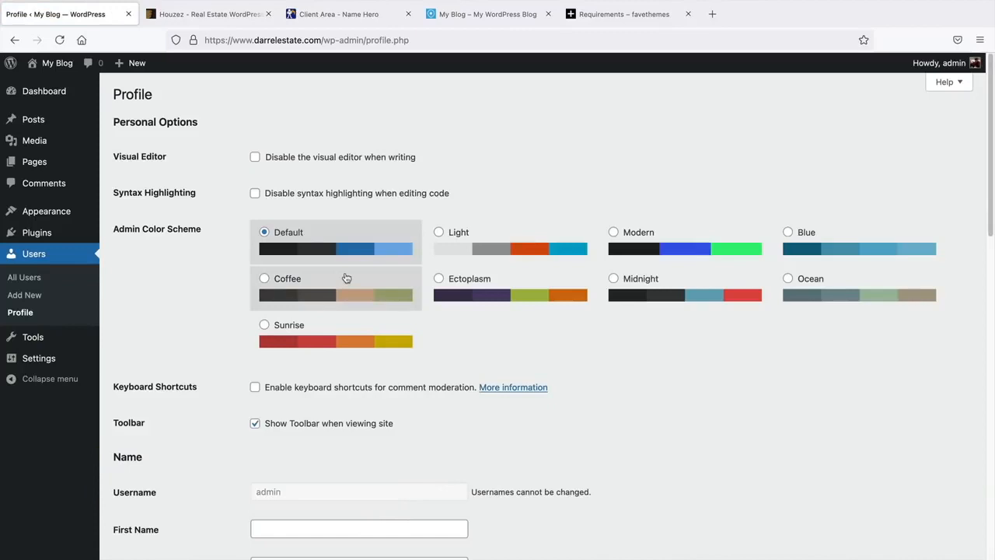
{"action": "left_click", "coordinate": [518, 303]}
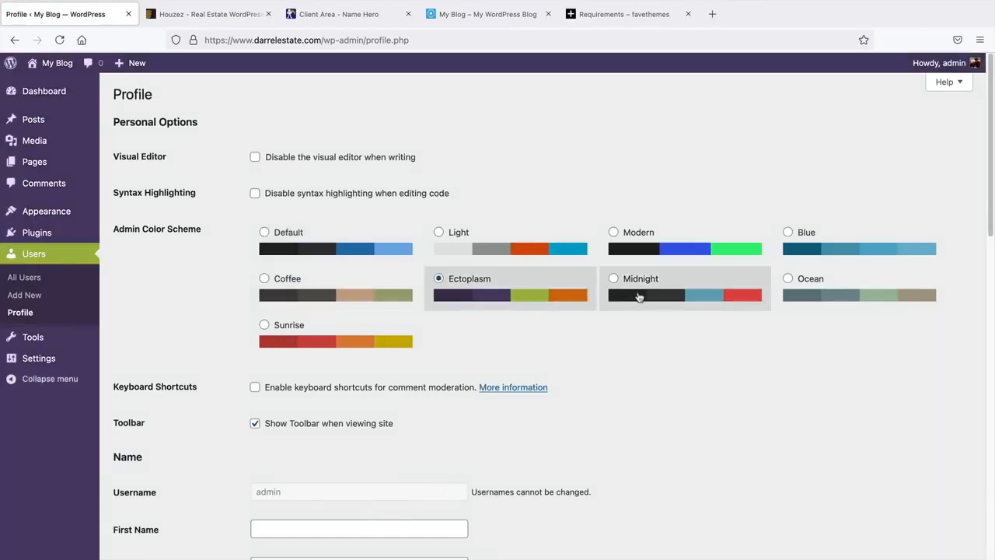
{"action": "left_click", "coordinate": [642, 294]}
{"action": "left_click", "coordinate": [804, 293]}
{"action": "left_click", "coordinate": [818, 247]}
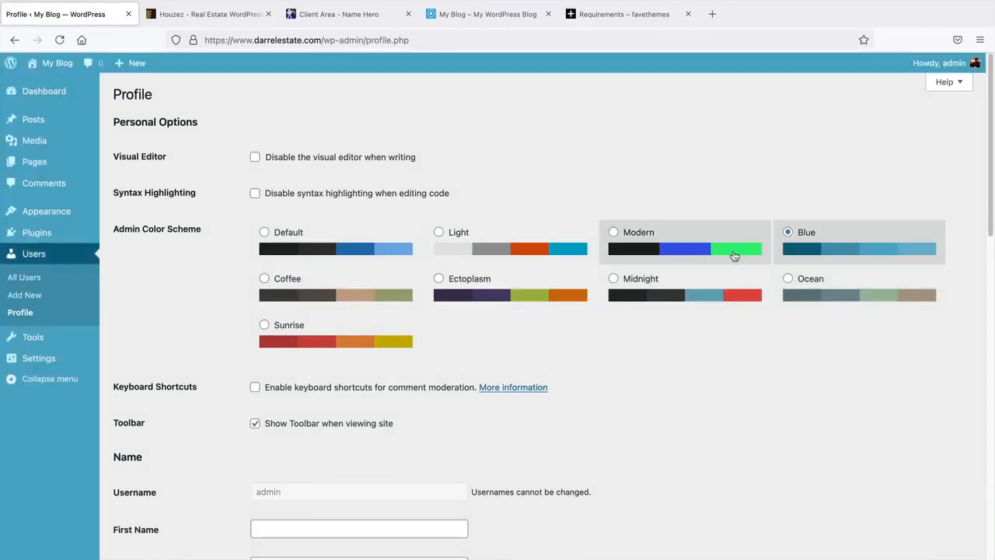
{"action": "left_click", "coordinate": [733, 254]}
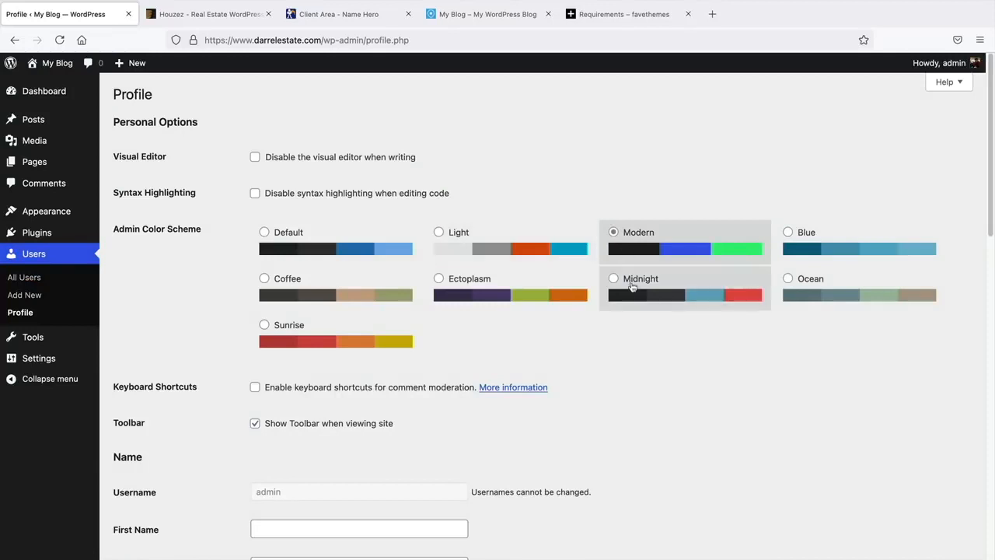
{"action": "left_click", "coordinate": [632, 286]}
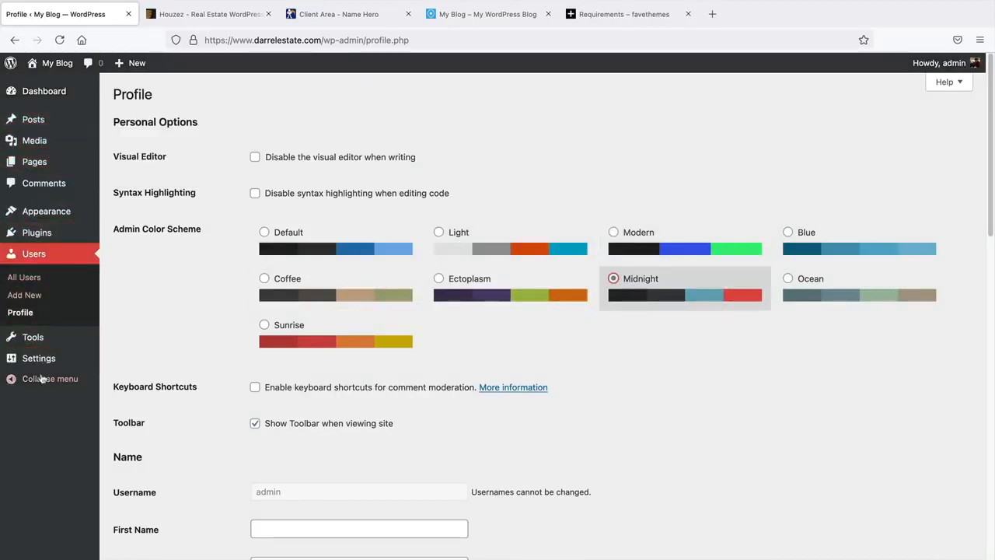
- Review the account e-mail address in the profile
{"action": "scroll", "coordinate": [224, 355], "scroll_direction": "down", "scroll_amount": 4}
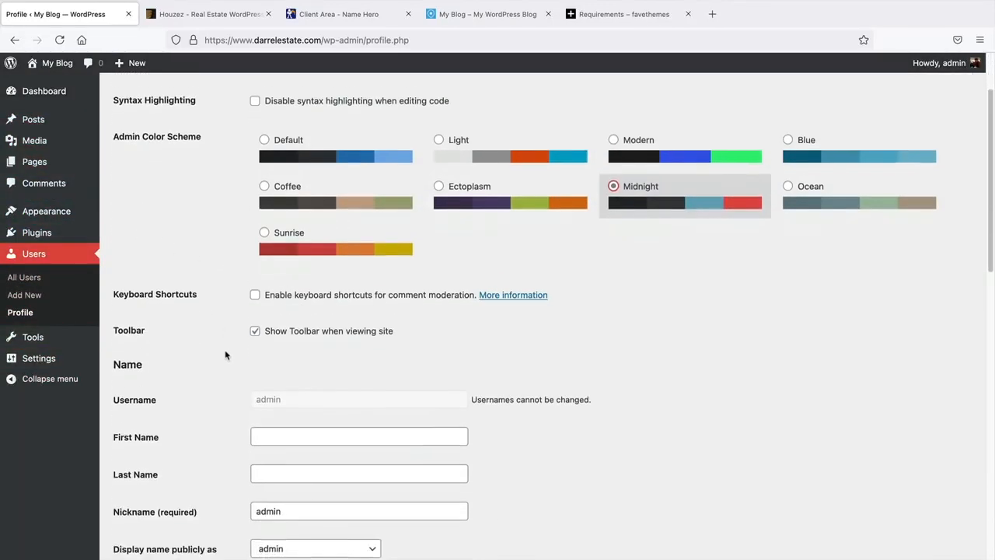
{"action": "scroll", "coordinate": [225, 355], "scroll_direction": "down", "scroll_amount": 6}
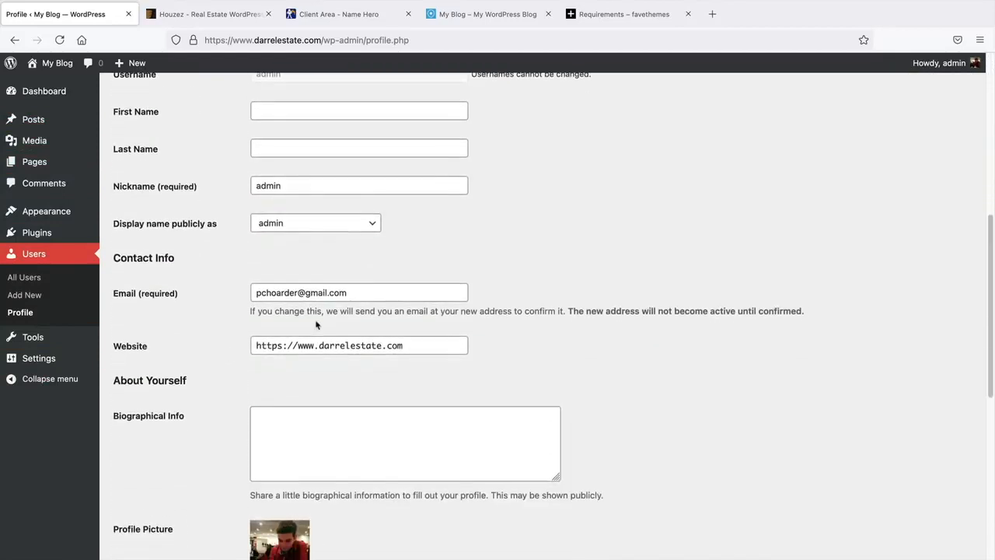
{"action": "left_click", "coordinate": [377, 295]}
{"action": "left_click_drag", "start_coordinate": [377, 298], "coordinate": [249, 304]}
{"action": "left_click", "coordinate": [234, 294]}
{"action": "left_click_drag", "start_coordinate": [366, 292], "coordinate": [249, 293]}
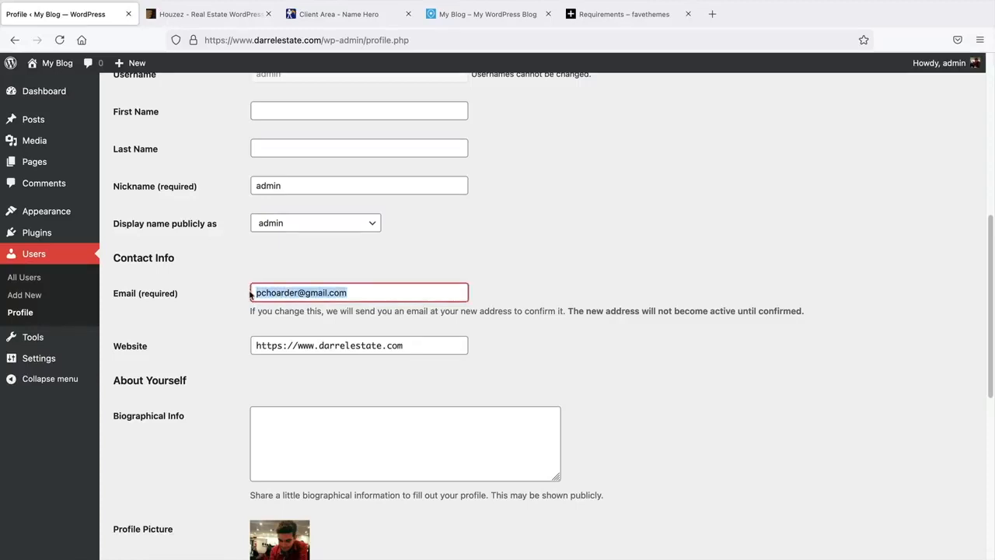
{"action": "left_click", "coordinate": [250, 294]}
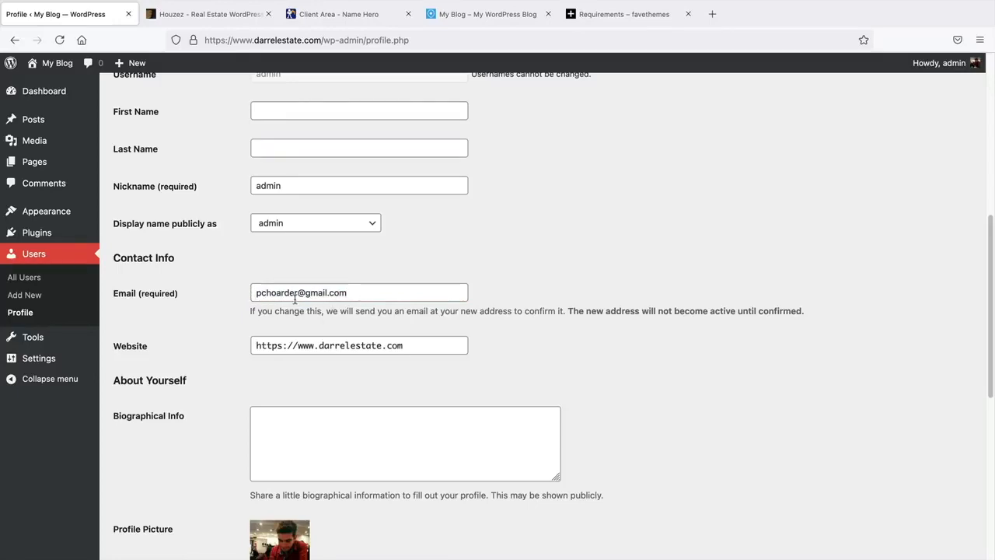
- Generate a strong password and save the profile with Update Profile
{"action": "scroll", "coordinate": [289, 307], "scroll_direction": "down", "scroll_amount": 10}
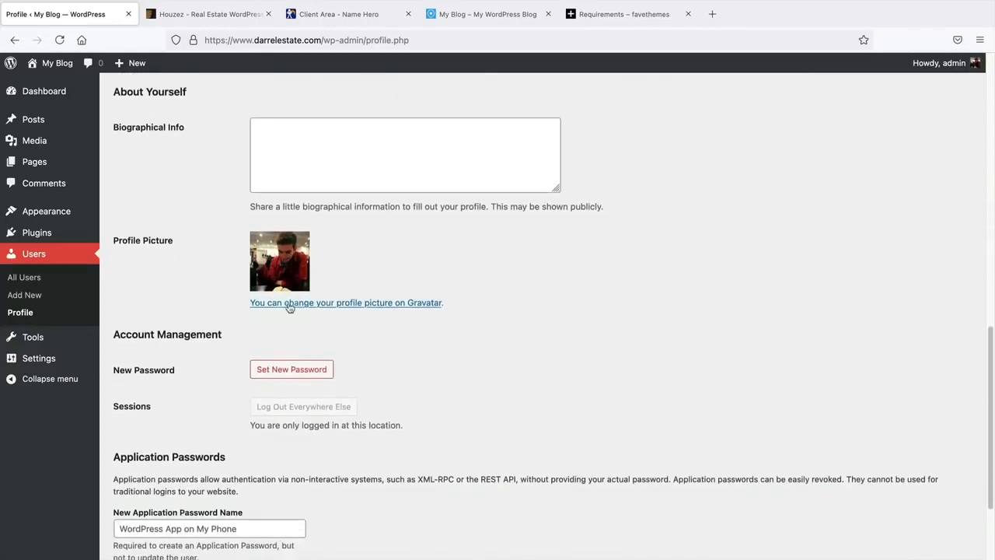
{"action": "scroll", "coordinate": [290, 308], "scroll_direction": "down", "scroll_amount": 2}
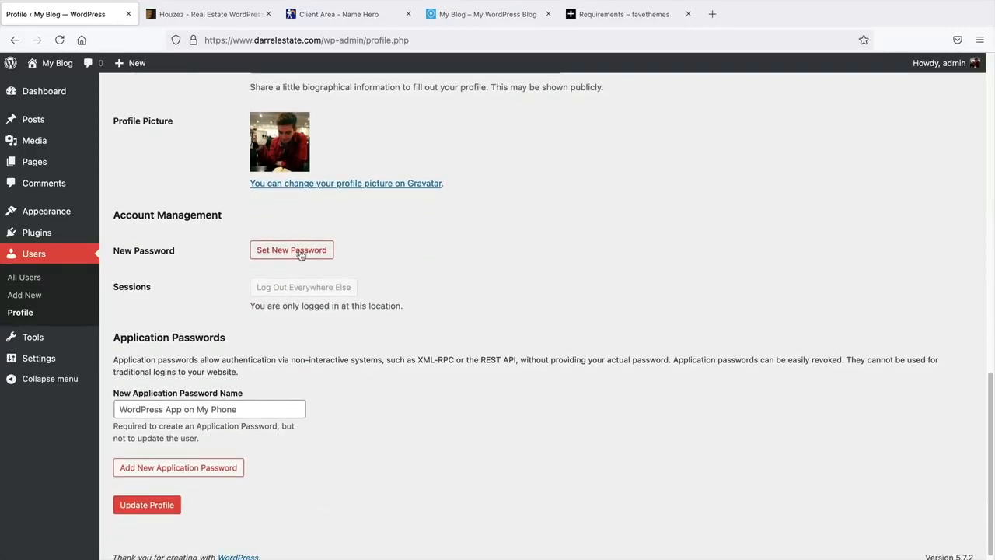
{"action": "left_click", "coordinate": [298, 251]}
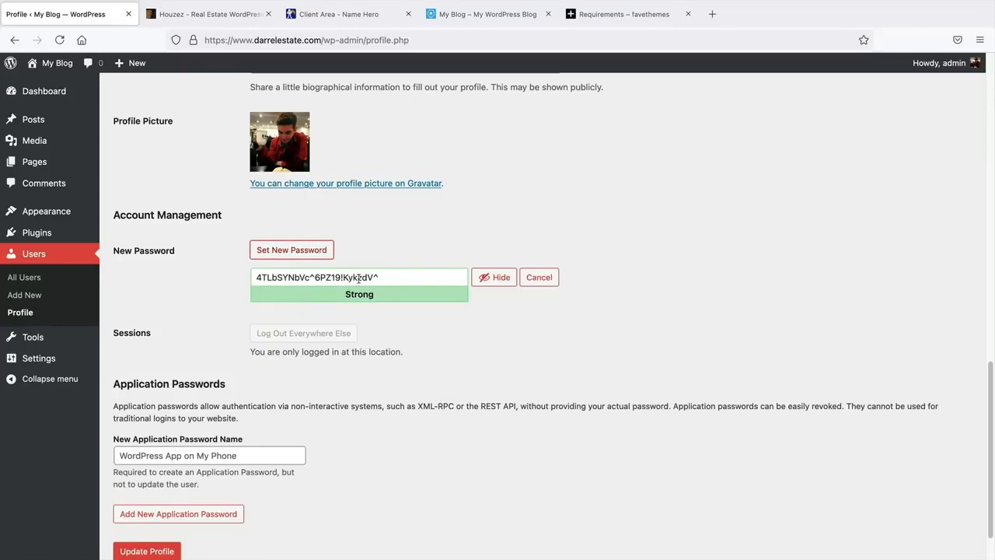
{"action": "left_click", "coordinate": [536, 278]}
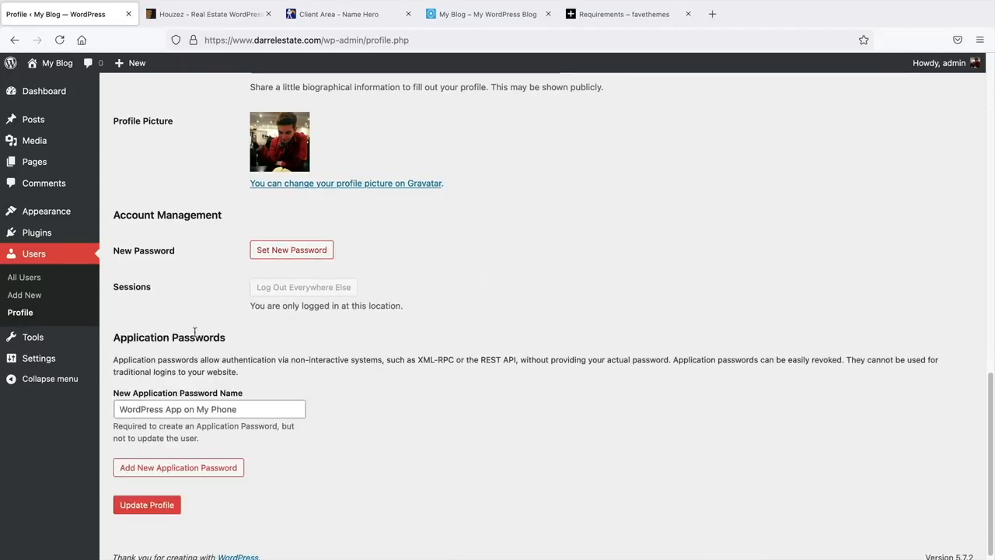
{"action": "scroll", "coordinate": [192, 333], "scroll_direction": "down", "scroll_amount": 1}
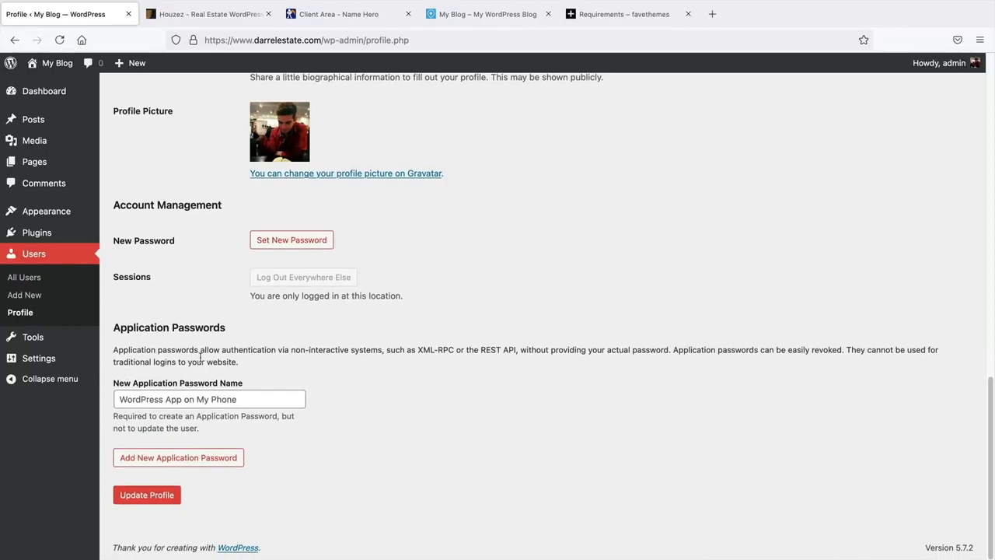
{"action": "left_click", "coordinate": [141, 502]}
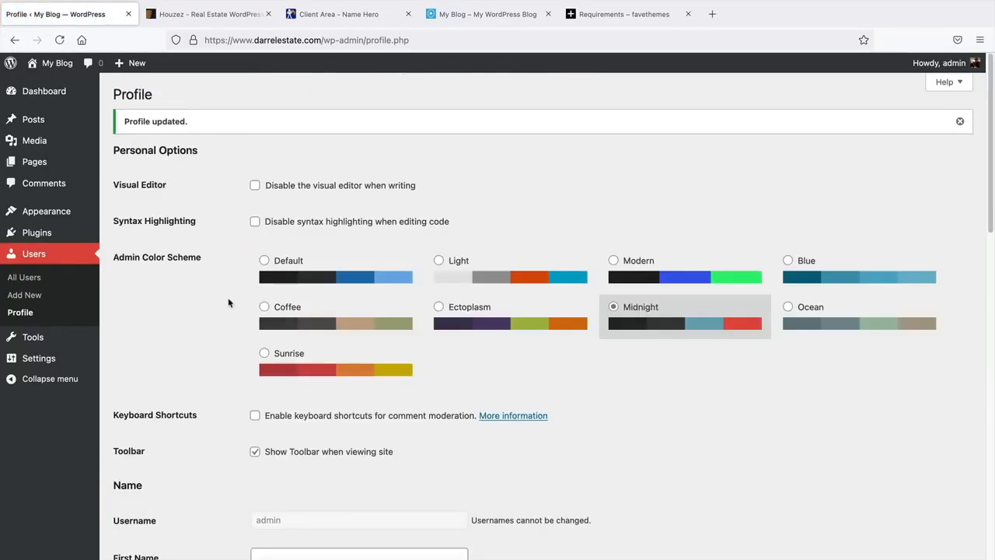
- In General Settings, keep English (United States) as the site language
{"action": "mouse_move", "coordinate": [39, 358]}
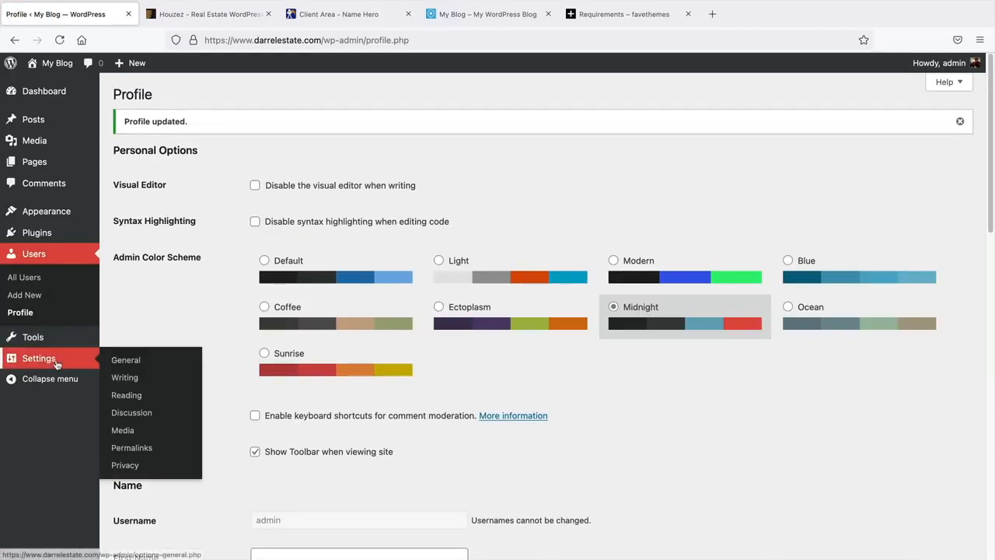
{"action": "left_click", "coordinate": [123, 362]}
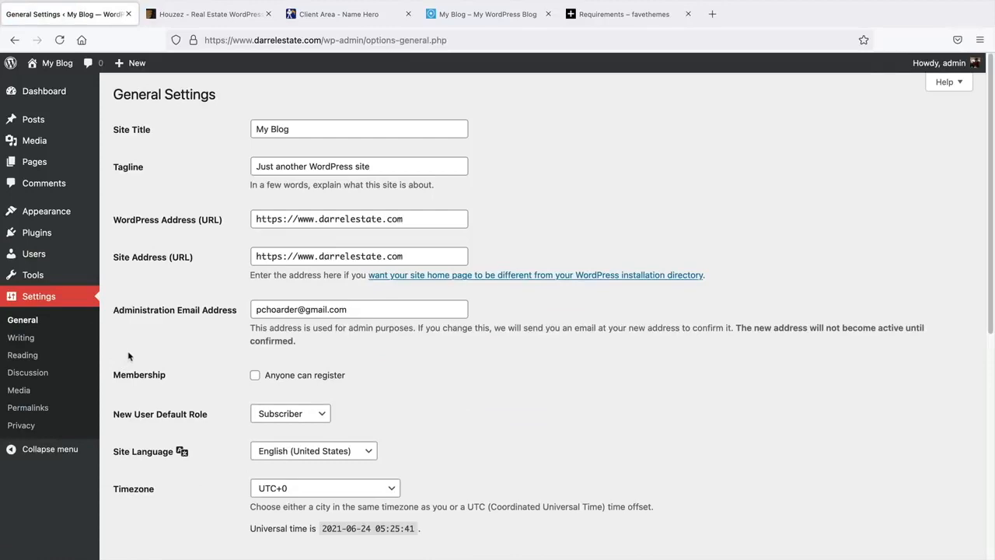
{"action": "scroll", "coordinate": [129, 356], "scroll_direction": "down", "scroll_amount": 3}
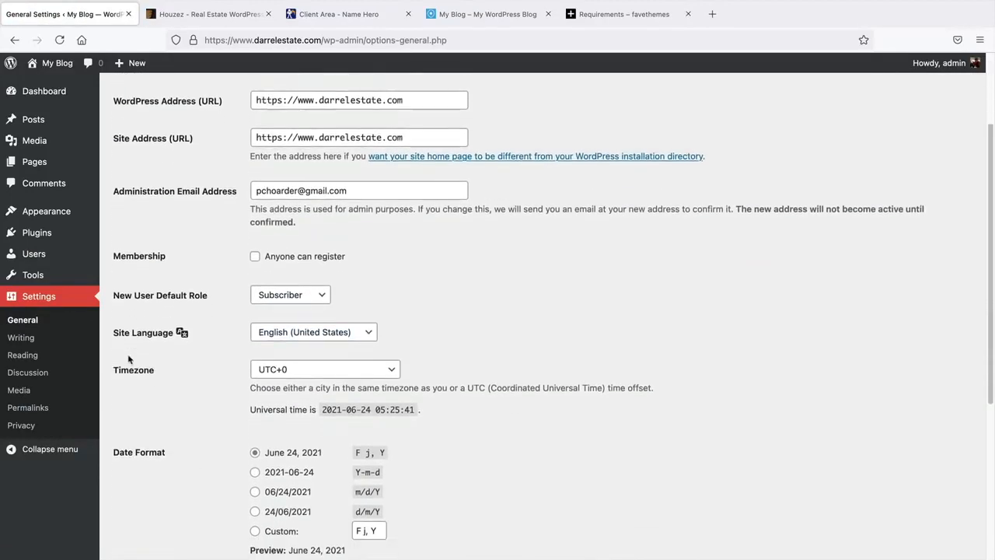
{"action": "scroll", "coordinate": [140, 355], "scroll_direction": "down", "scroll_amount": 1}
{"action": "left_click", "coordinate": [303, 314]}
{"action": "left_click", "coordinate": [304, 314]}
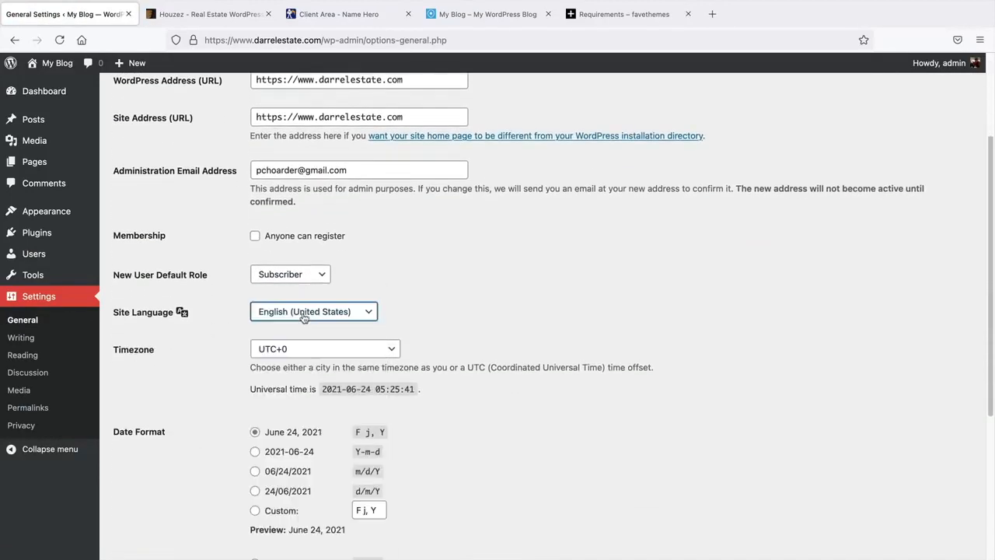
{"action": "left_click", "coordinate": [304, 315]}
{"action": "scroll", "coordinate": [317, 404], "scroll_direction": "down", "scroll_amount": 15}
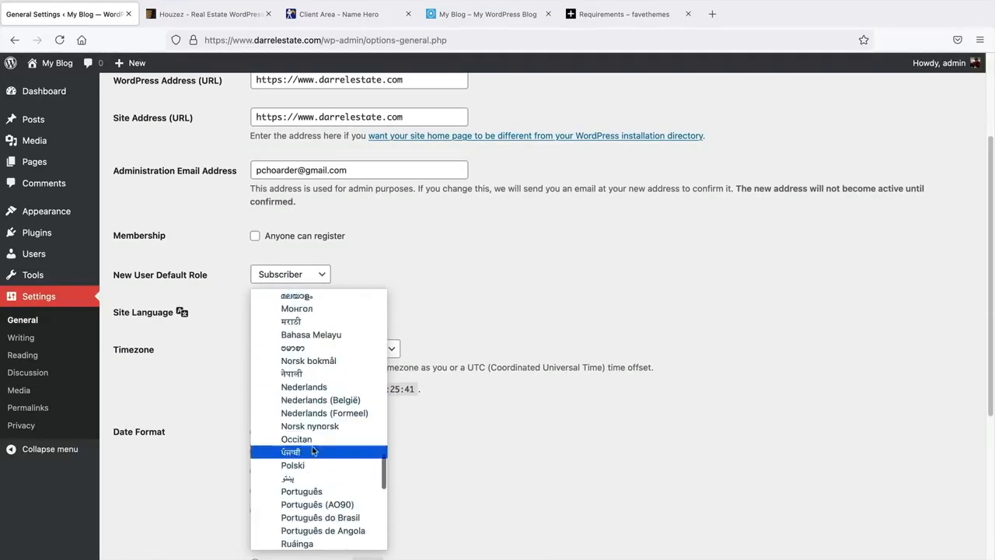
{"action": "scroll", "coordinate": [312, 448], "scroll_direction": "up", "scroll_amount": 15}
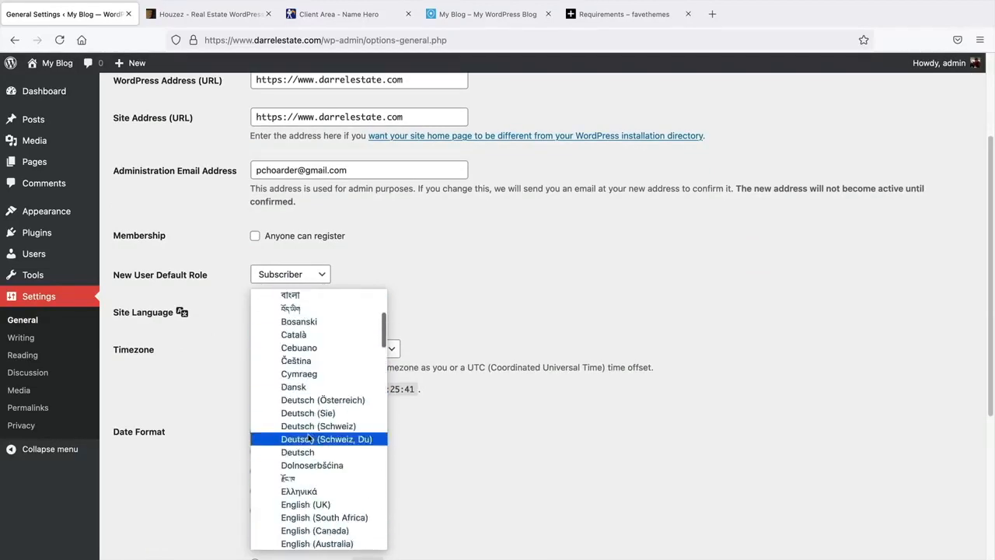
{"action": "left_click", "coordinate": [307, 309]}
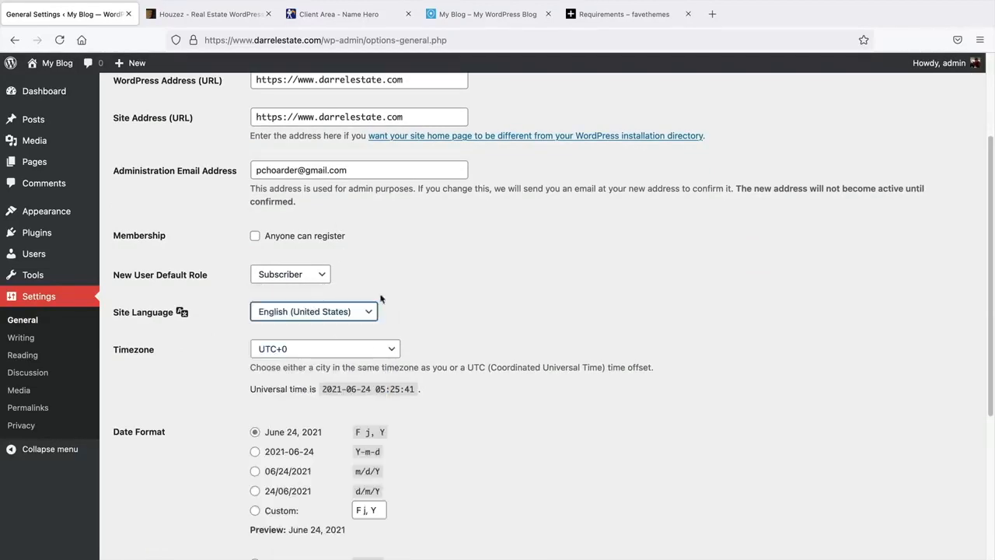
- Save the General Settings with UTC+0 timezone and weeks starting Monday
{"action": "scroll", "coordinate": [247, 386], "scroll_direction": "down", "scroll_amount": 4}
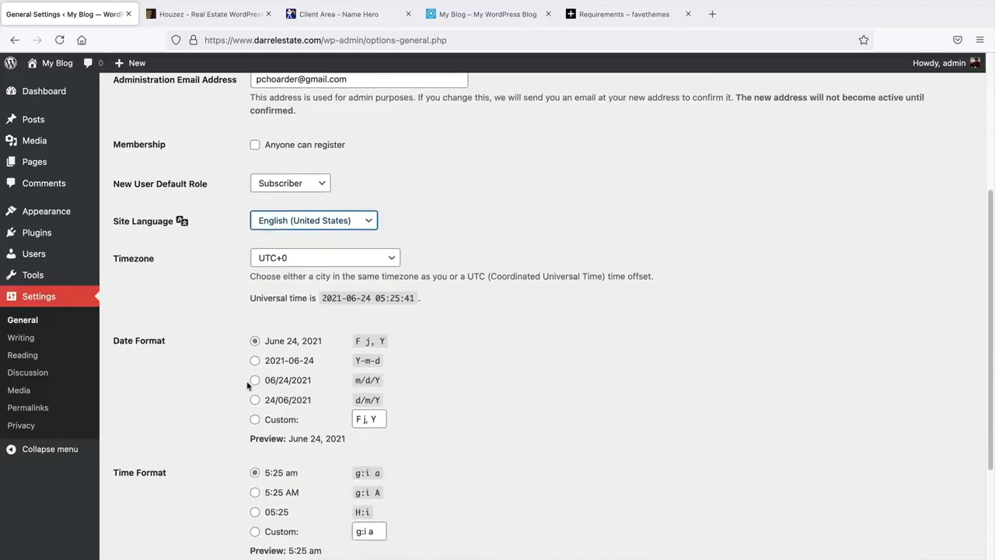
{"action": "scroll", "coordinate": [247, 386], "scroll_direction": "down", "scroll_amount": 1}
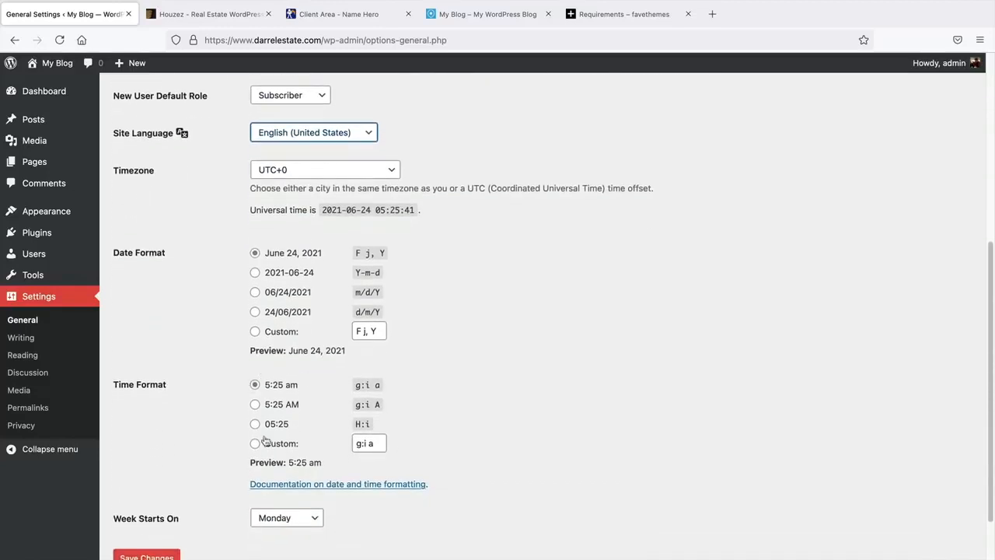
{"action": "scroll", "coordinate": [280, 145], "scroll_direction": "down", "scroll_amount": 1}
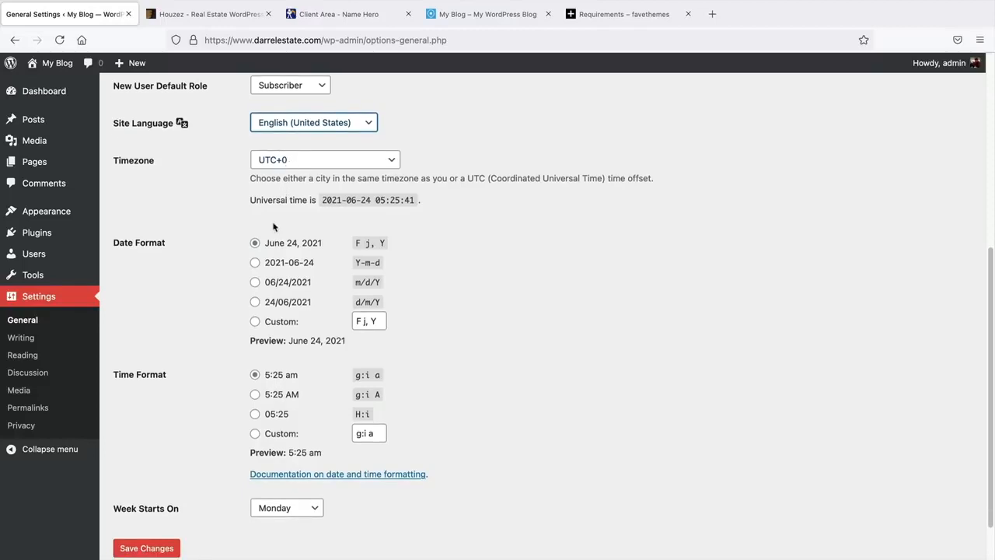
{"action": "scroll", "coordinate": [256, 238], "scroll_direction": "down", "scroll_amount": 2}
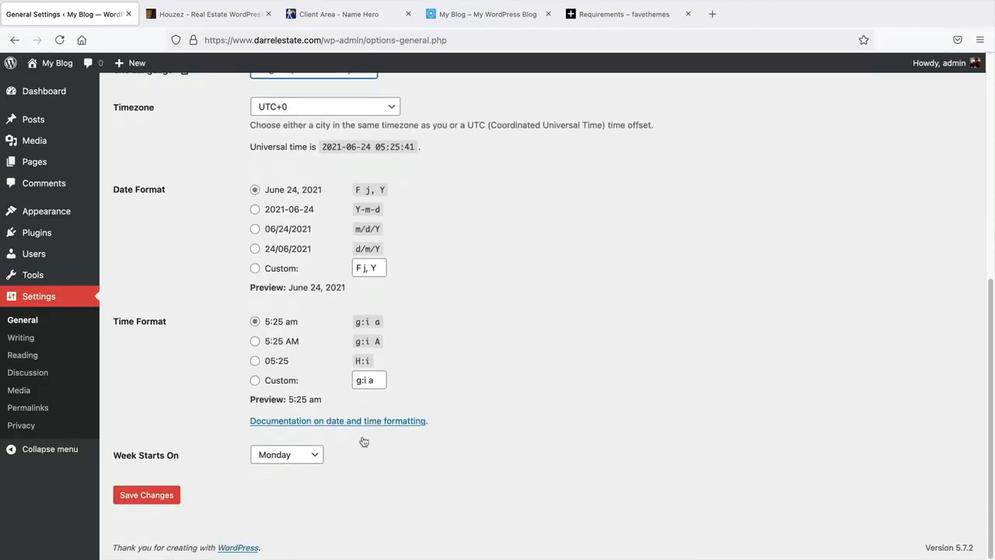
{"action": "left_click", "coordinate": [140, 498]}
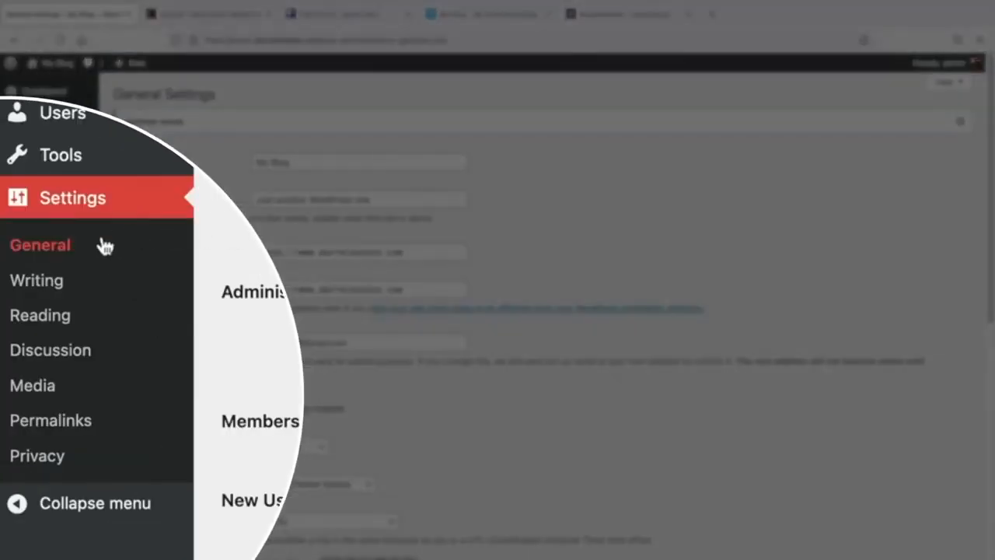
- Switch permalinks to the Post name structure (/%postname%/) and save the change
{"action": "left_click", "coordinate": [54, 430]}
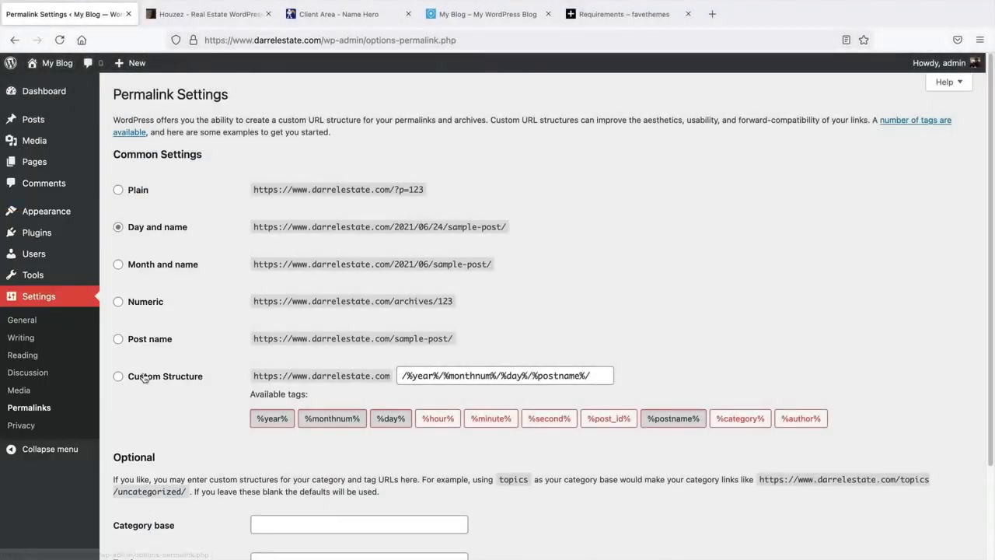
{"action": "left_click", "coordinate": [153, 342]}
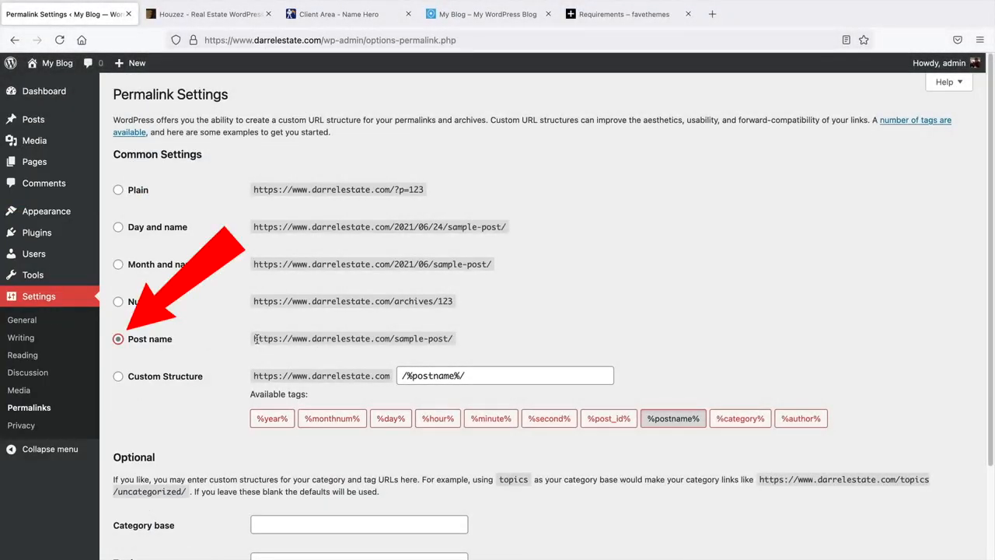
{"action": "left_click_drag", "start_coordinate": [255, 339], "coordinate": [460, 342]}
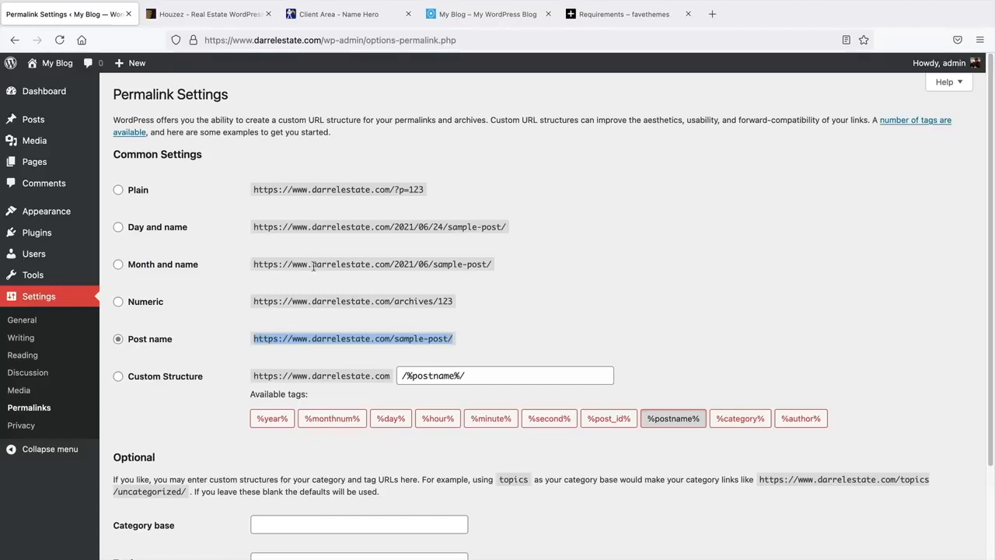
{"action": "left_click_drag", "start_coordinate": [336, 228], "coordinate": [516, 230]}
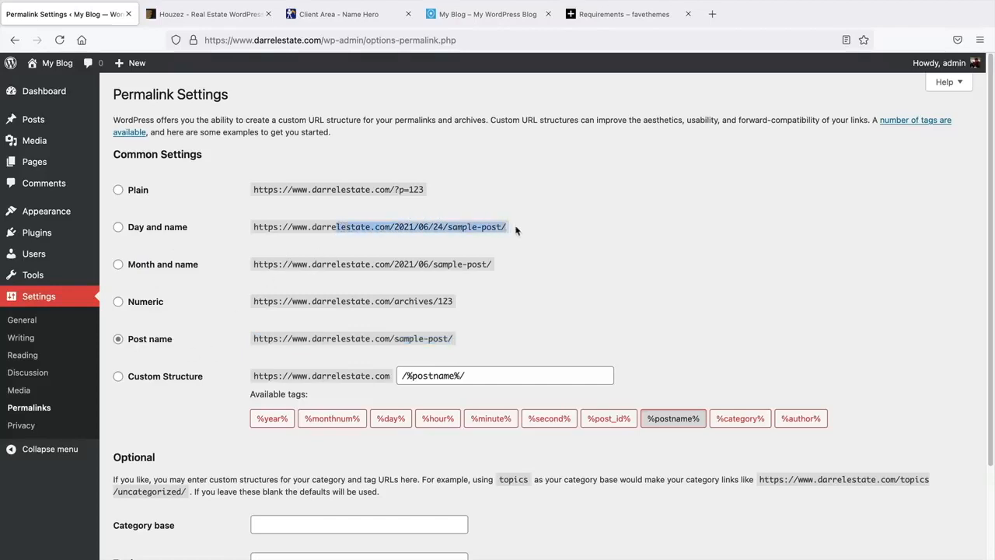
{"action": "left_click_drag", "start_coordinate": [347, 239], "coordinate": [470, 229]}
{"action": "left_click", "coordinate": [387, 321]}
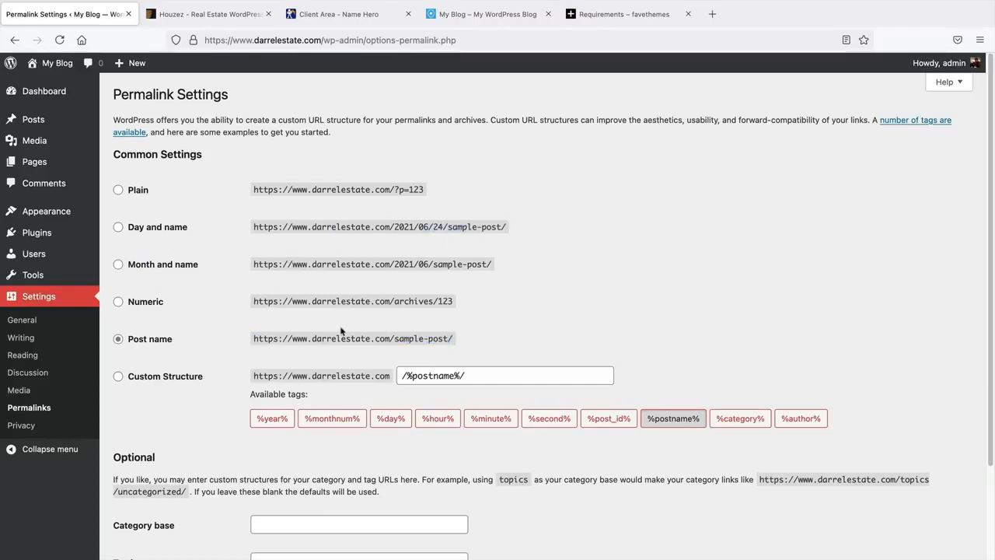
{"action": "left_click_drag", "start_coordinate": [283, 338], "coordinate": [482, 344]}
{"action": "left_click", "coordinate": [479, 339]}
{"action": "middle_click", "coordinate": [236, 338]}
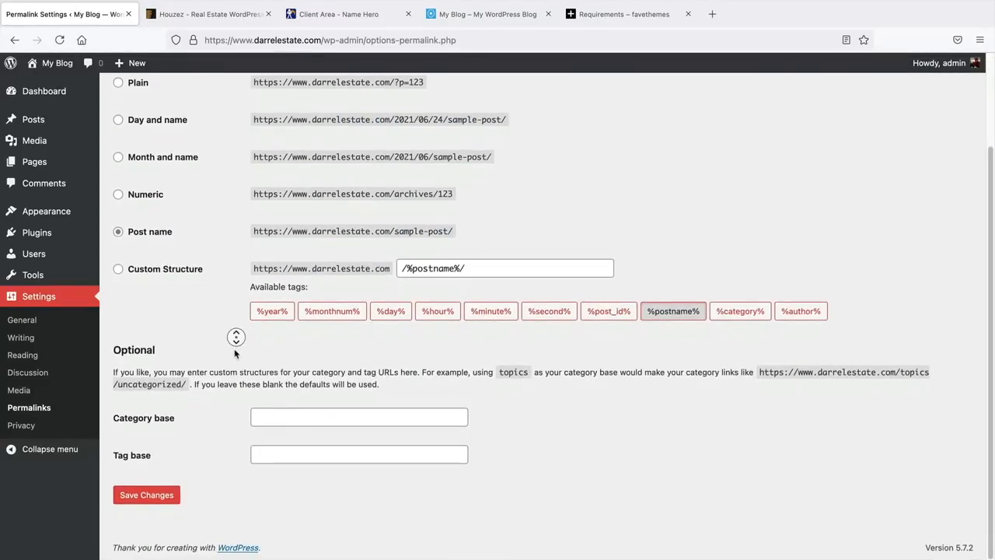
{"action": "left_click", "coordinate": [234, 354]}
{"action": "left_click", "coordinate": [145, 496]}
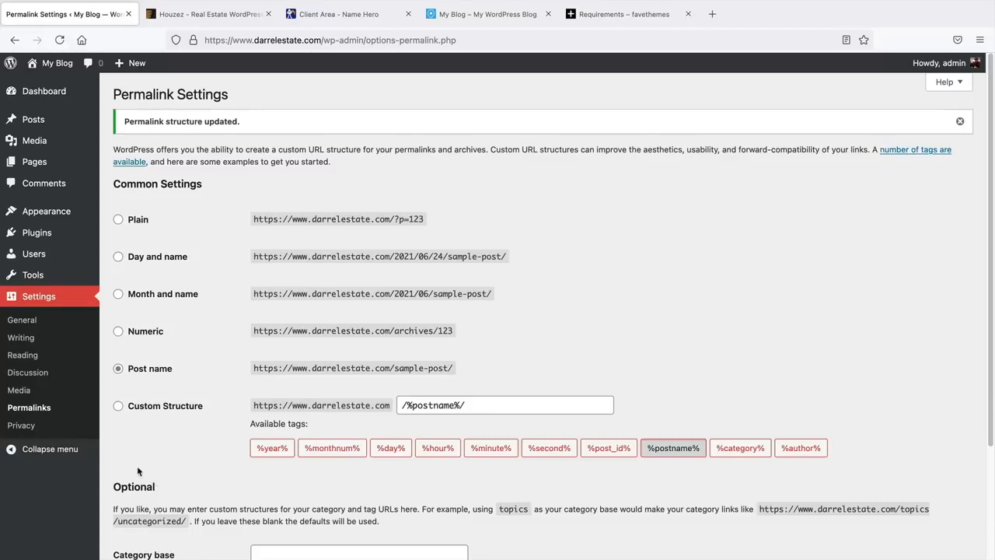
{"action": "mouse_move", "coordinate": [54, 235]}
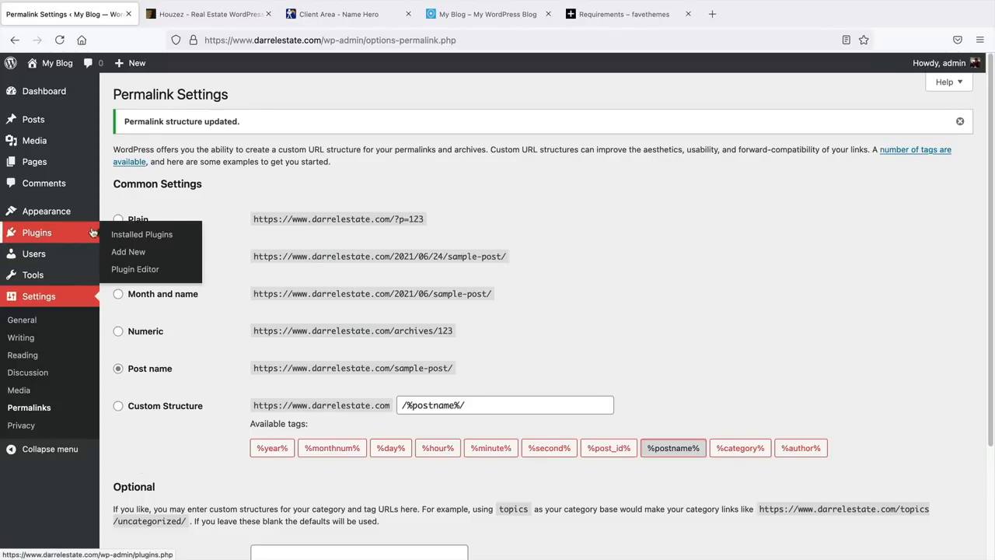
- Search plugins for 'cach', then install and activate LiteSpeed Cache 3.6.4
{"action": "left_click", "coordinate": [126, 253]}
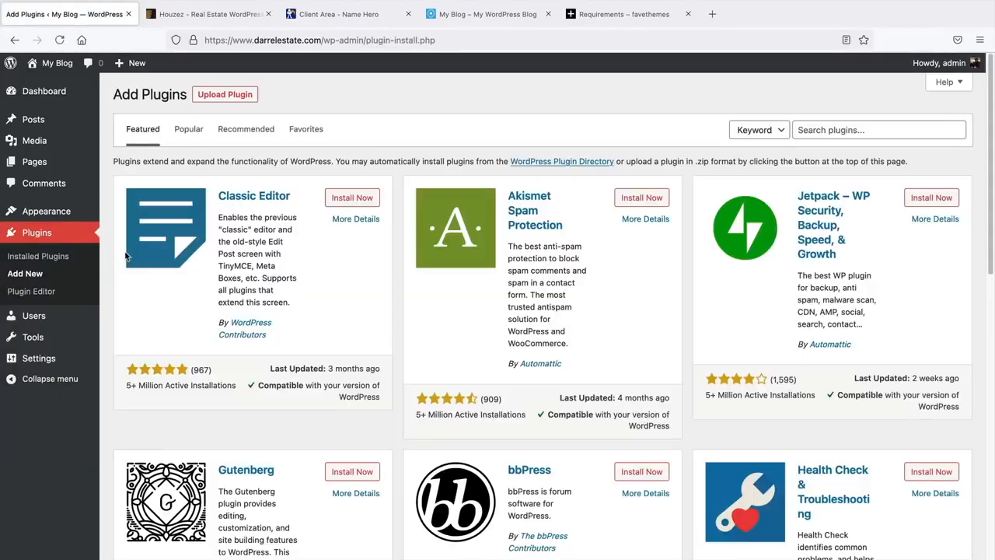
{"action": "middle_click", "coordinate": [703, 188]}
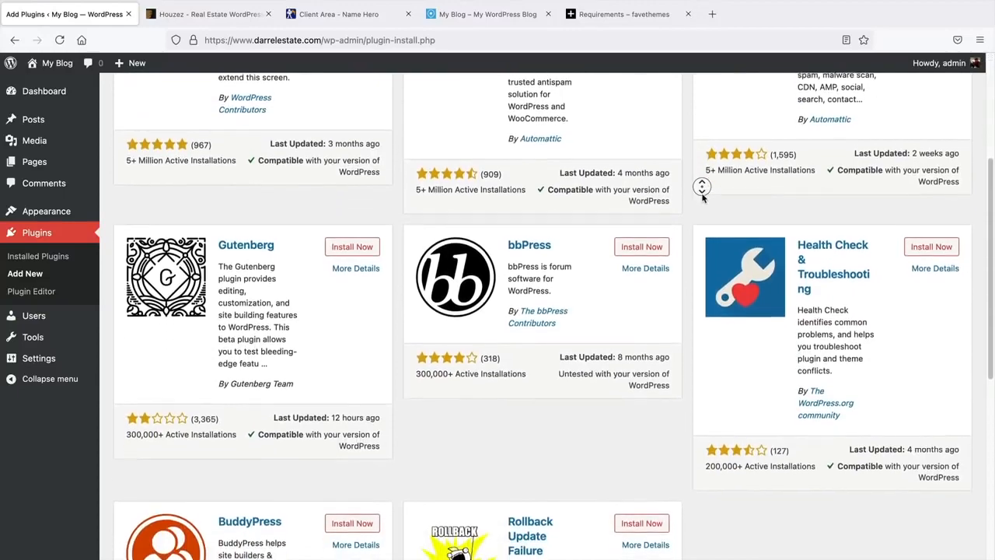
{"action": "middle_click", "coordinate": [703, 197]}
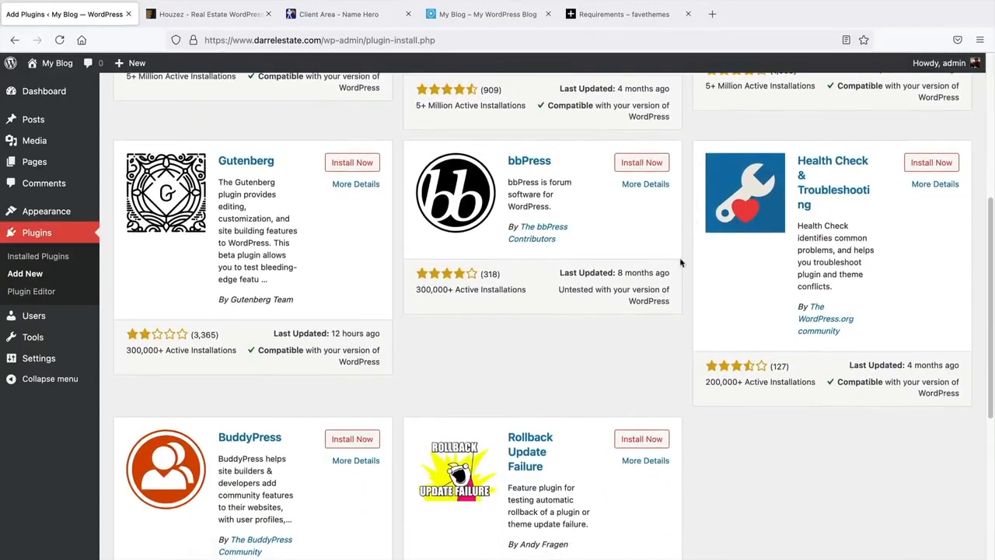
{"action": "scroll", "coordinate": [688, 300], "scroll_direction": "up", "scroll_amount": 1}
{"action": "scroll", "coordinate": [689, 303], "scroll_direction": "up", "scroll_amount": 5}
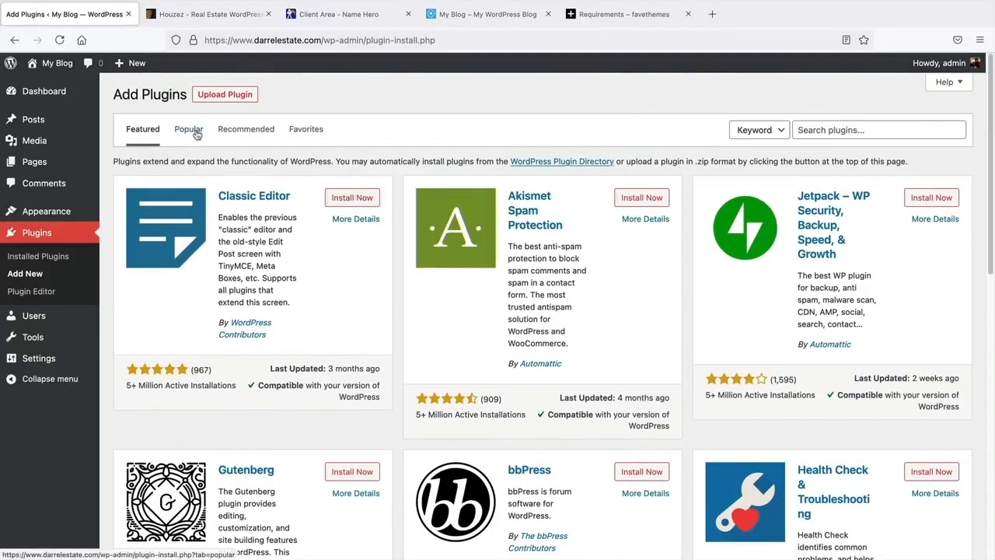
{"action": "left_click", "coordinate": [880, 129]}
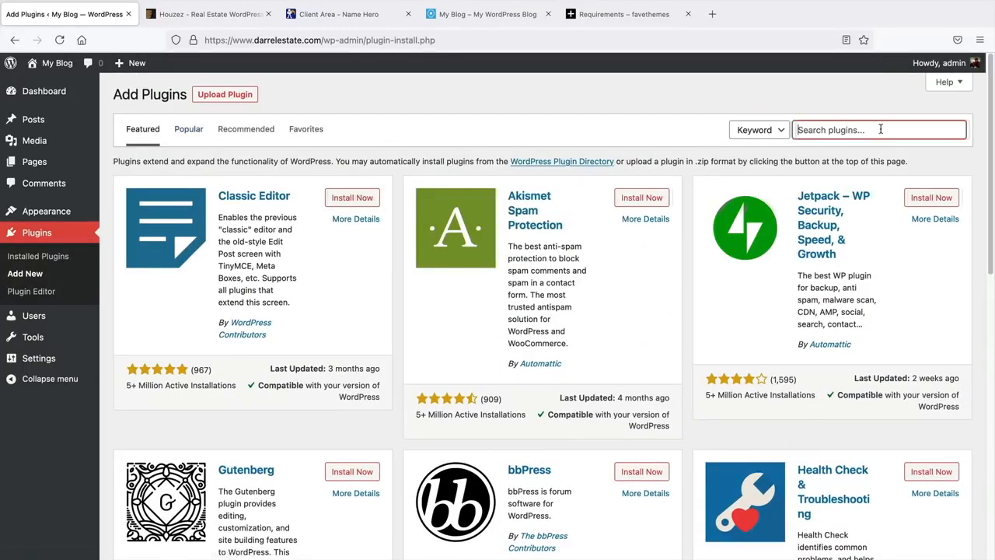
{"action": "type", "text": "ca"}
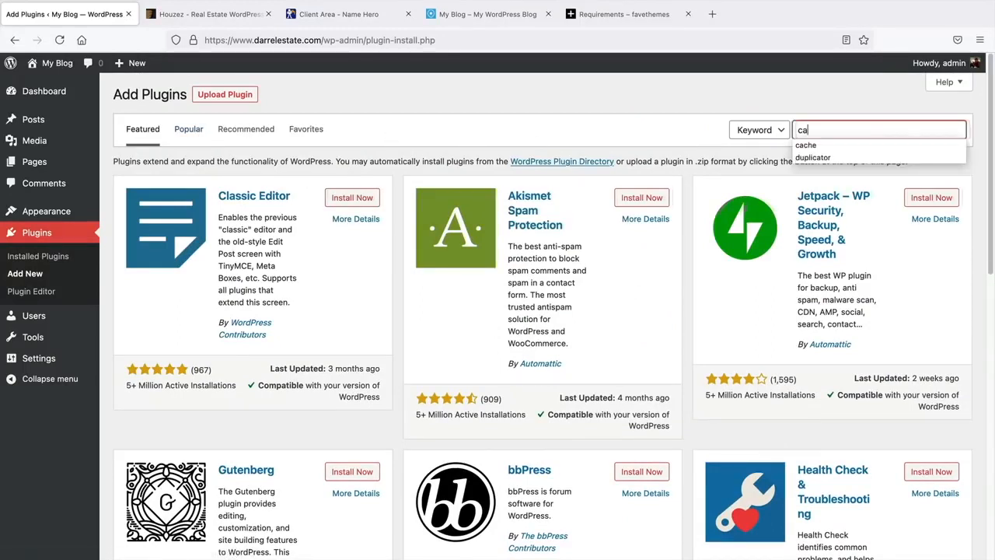
{"action": "type", "text": "che"}
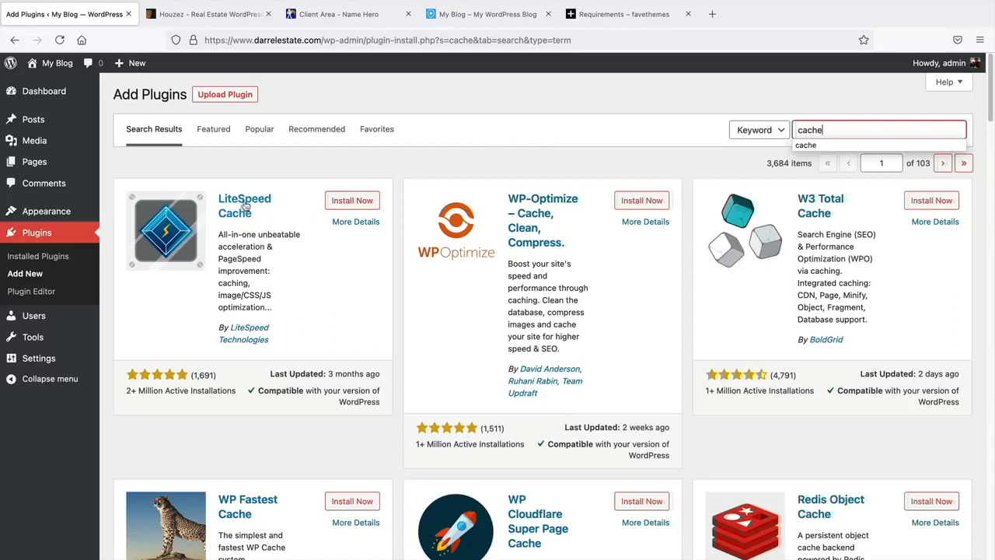
{"action": "left_click", "coordinate": [341, 204]}
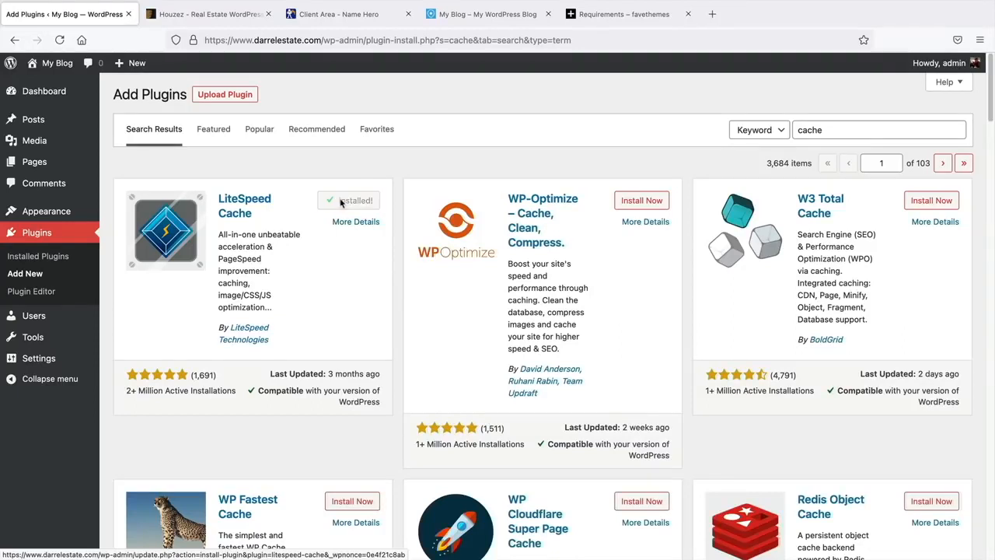
{"action": "left_click", "coordinate": [348, 200]}
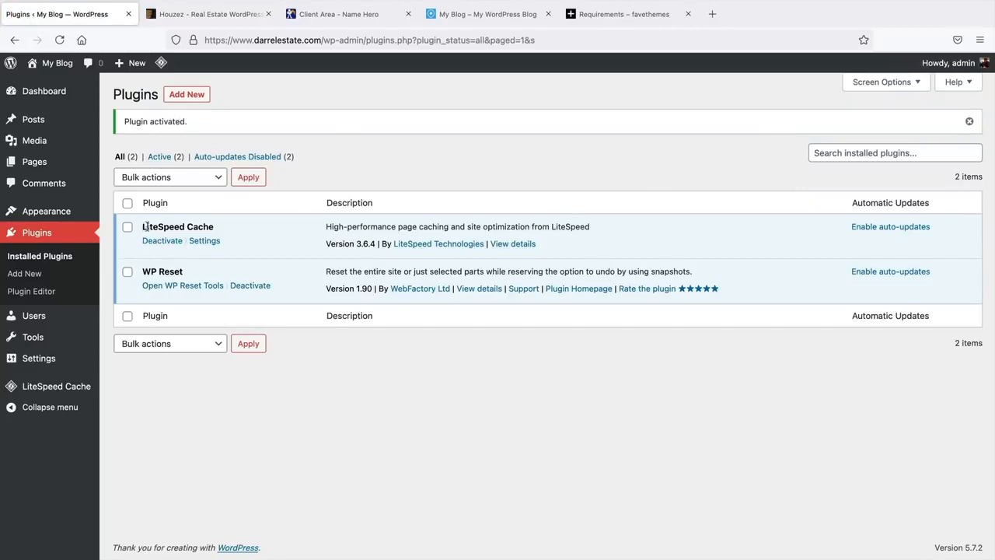
- Purge all LiteSpeed caches from the admin bar and return to the Dashboard
{"action": "left_click_drag", "start_coordinate": [143, 226], "coordinate": [222, 226]}
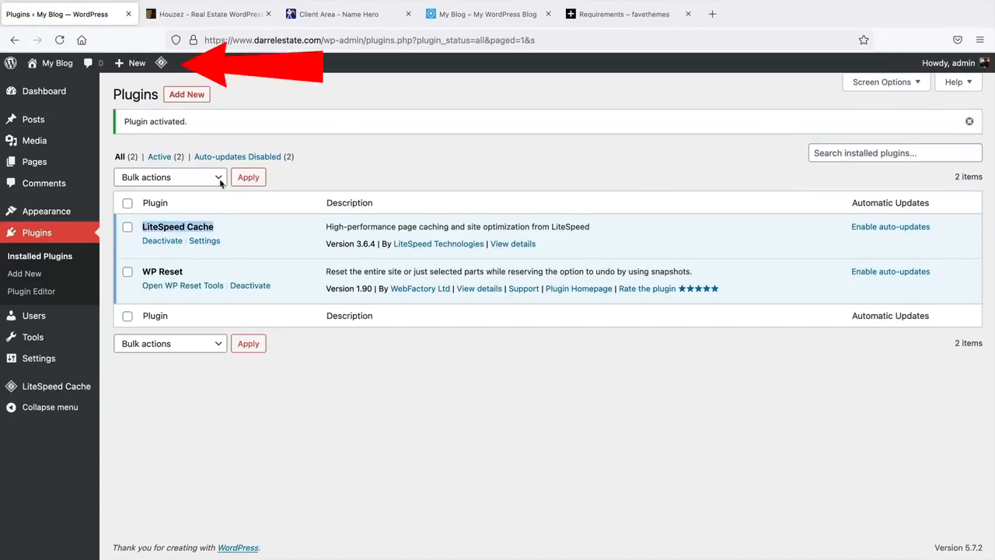
{"action": "mouse_move", "coordinate": [162, 67]}
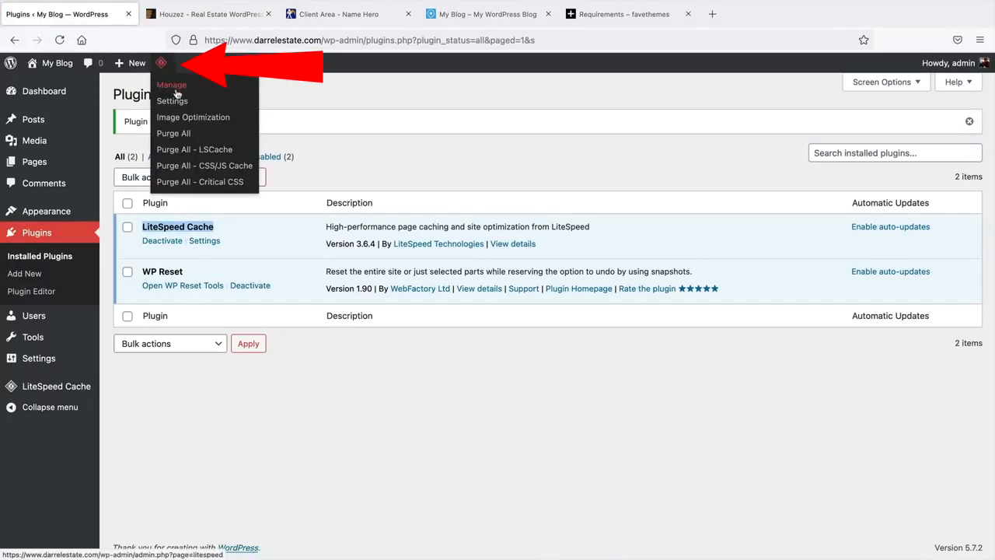
{"action": "left_click", "coordinate": [176, 135]}
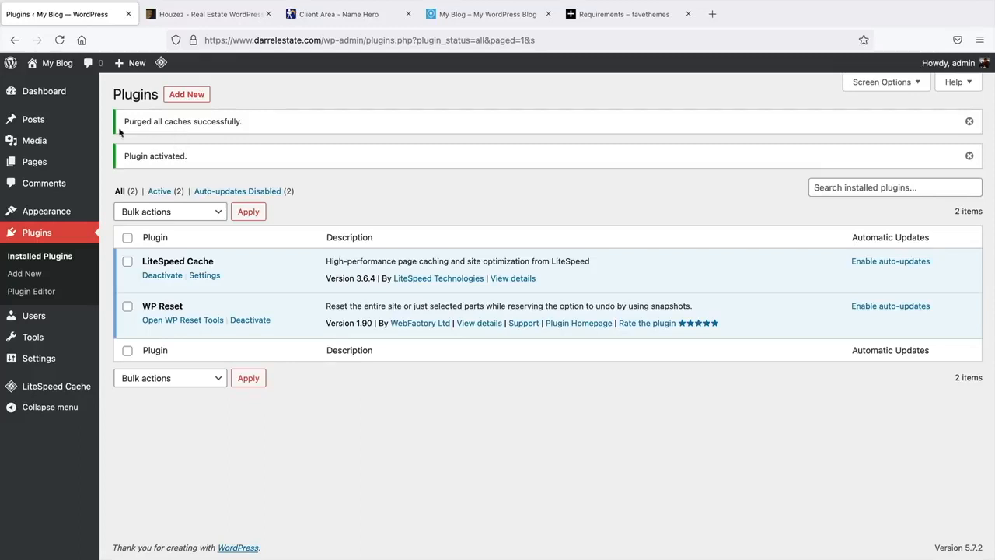
{"action": "left_click", "coordinate": [62, 93]}
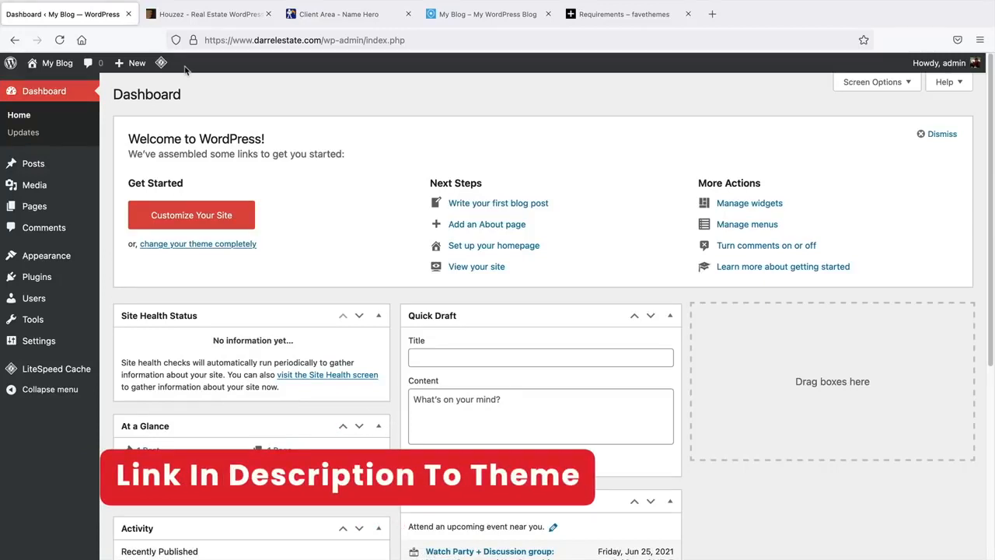
- Go to the ThemeForest Houzez item page, scroll through it and return to the top
{"action": "left_click", "coordinate": [202, 19]}
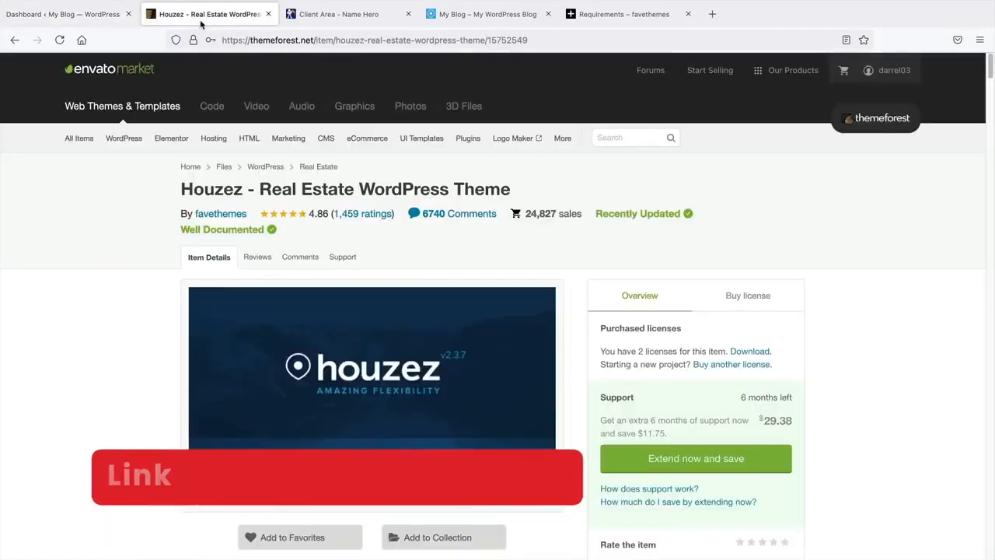
{"action": "middle_click", "coordinate": [118, 244]}
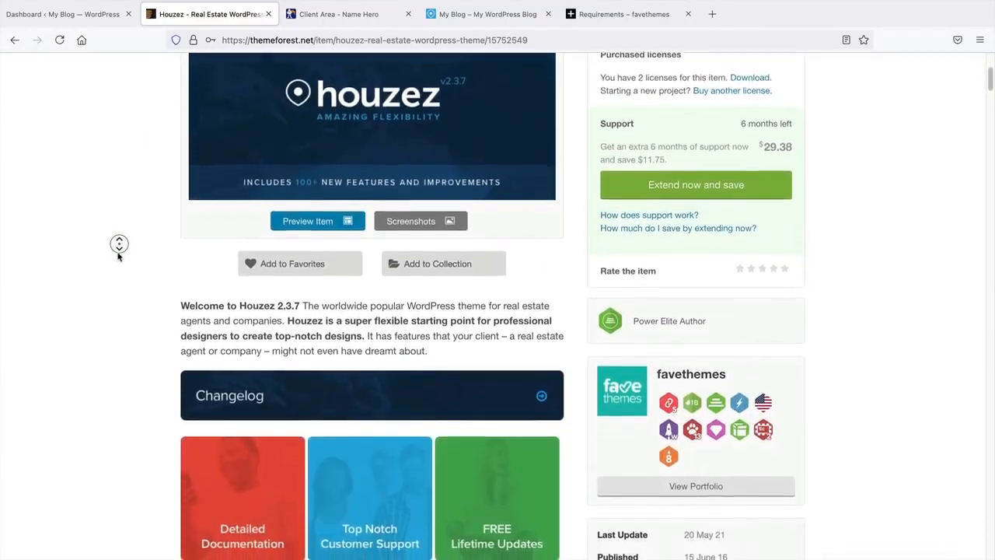
{"action": "middle_click", "coordinate": [118, 257]}
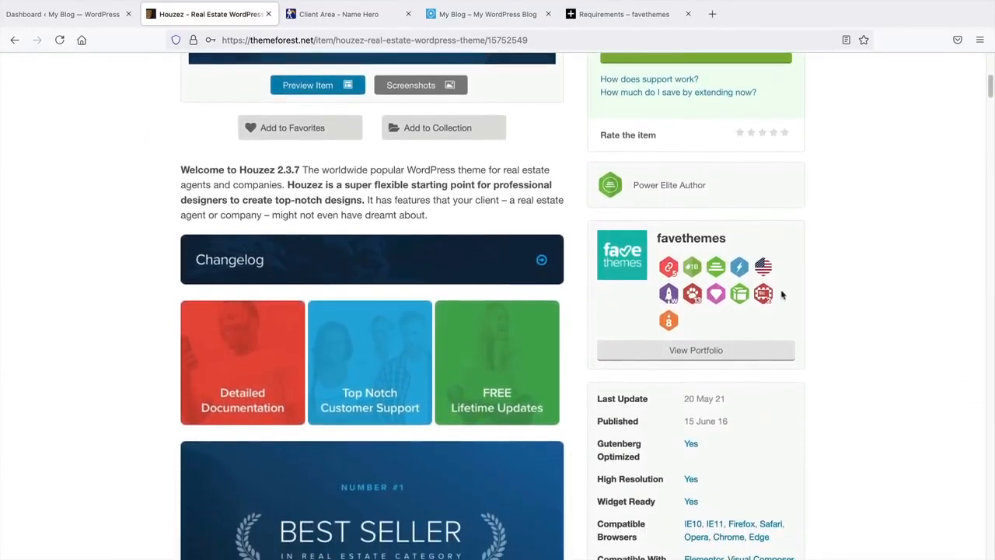
{"action": "left_click_drag", "start_coordinate": [992, 93], "coordinate": [990, 221]}
{"action": "scroll", "coordinate": [671, 266], "scroll_direction": "down", "scroll_amount": 5}
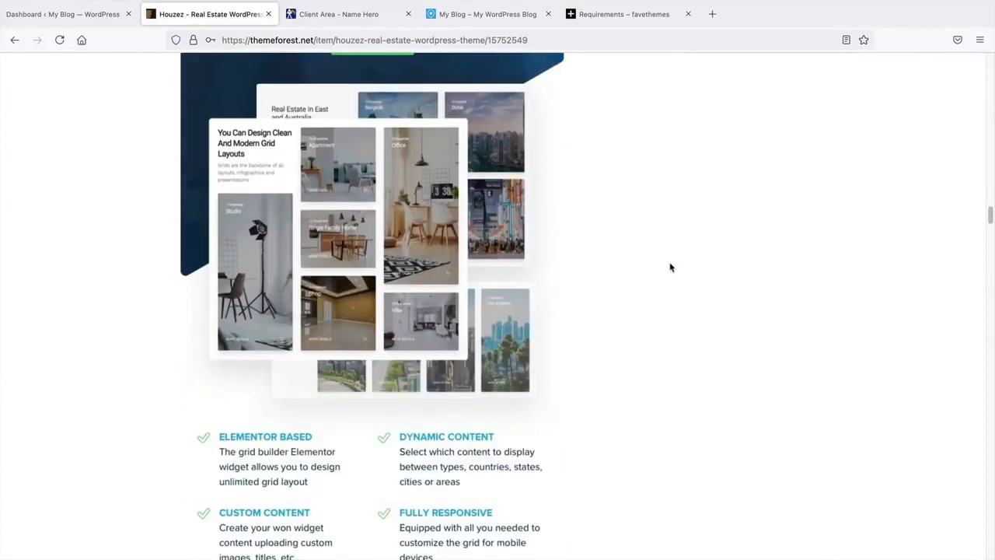
{"action": "scroll", "coordinate": [671, 267], "scroll_direction": "down", "scroll_amount": 10}
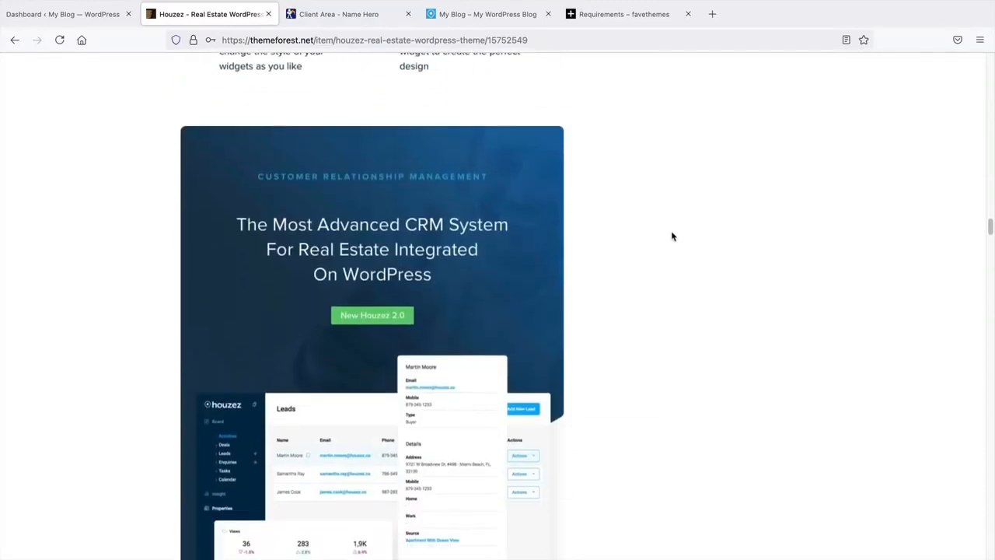
{"action": "scroll", "coordinate": [467, 369], "scroll_direction": "down", "scroll_amount": 2}
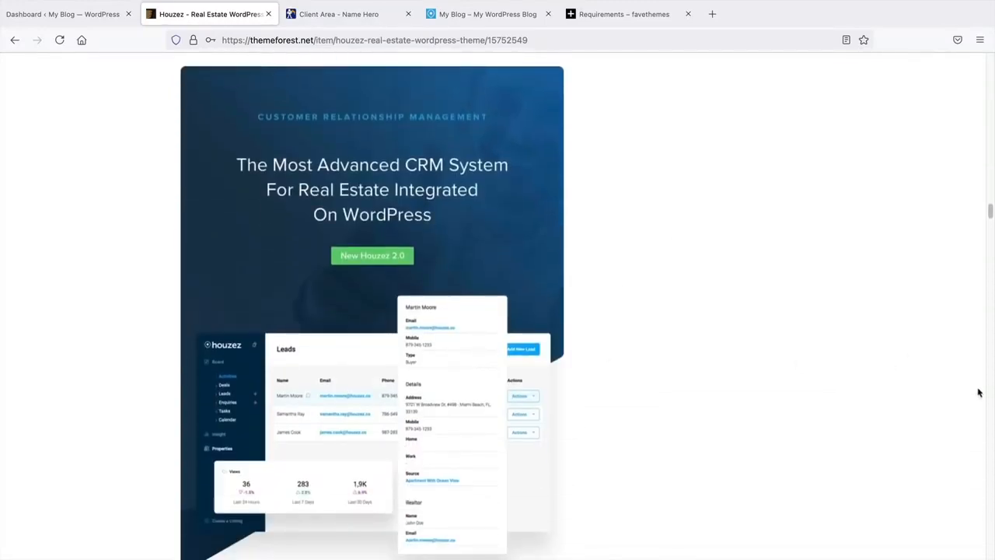
{"action": "left_click_drag", "start_coordinate": [991, 217], "coordinate": [991, 61]}
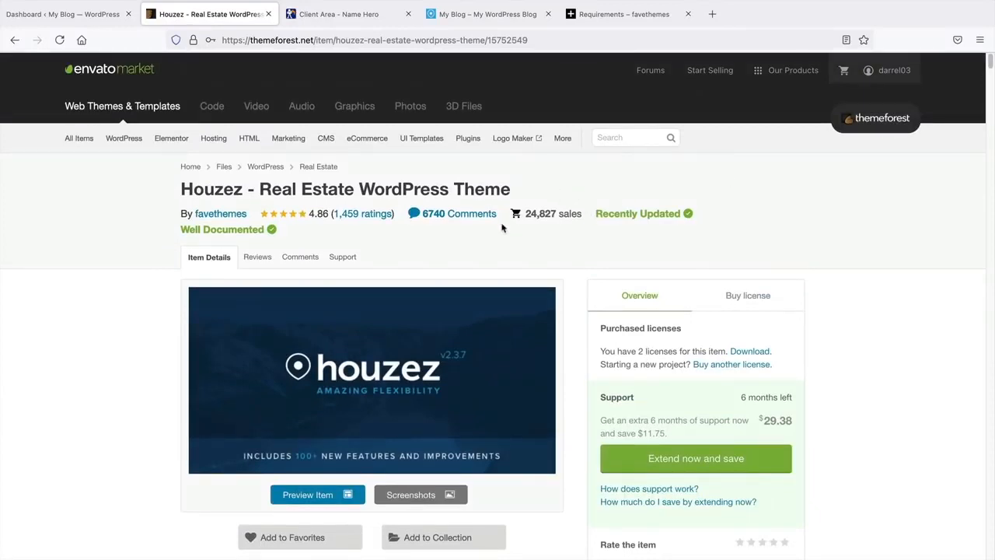
- Browse the WordPress Real Estate themes category and open the Houzez listing
{"action": "mouse_move", "coordinate": [126, 144]}
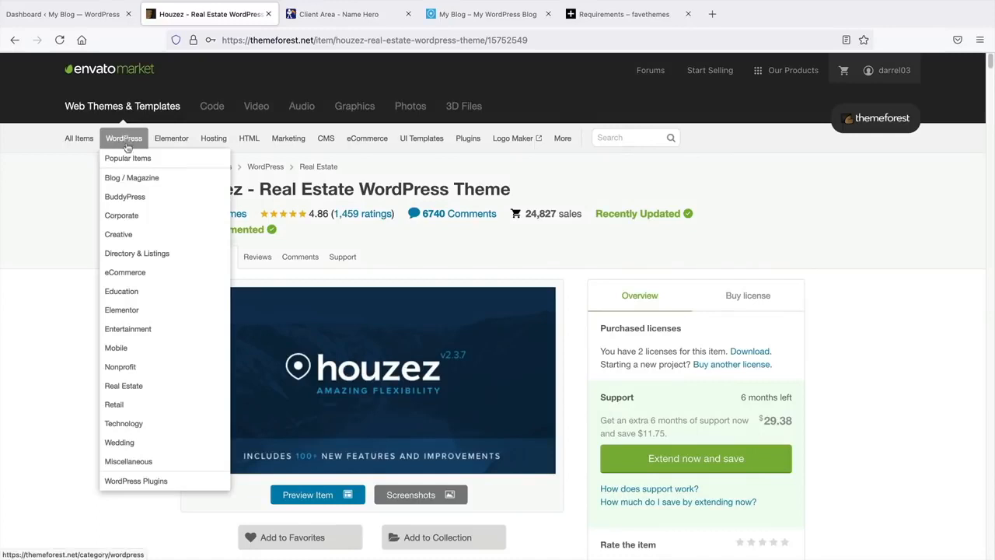
{"action": "left_click", "coordinate": [141, 389]}
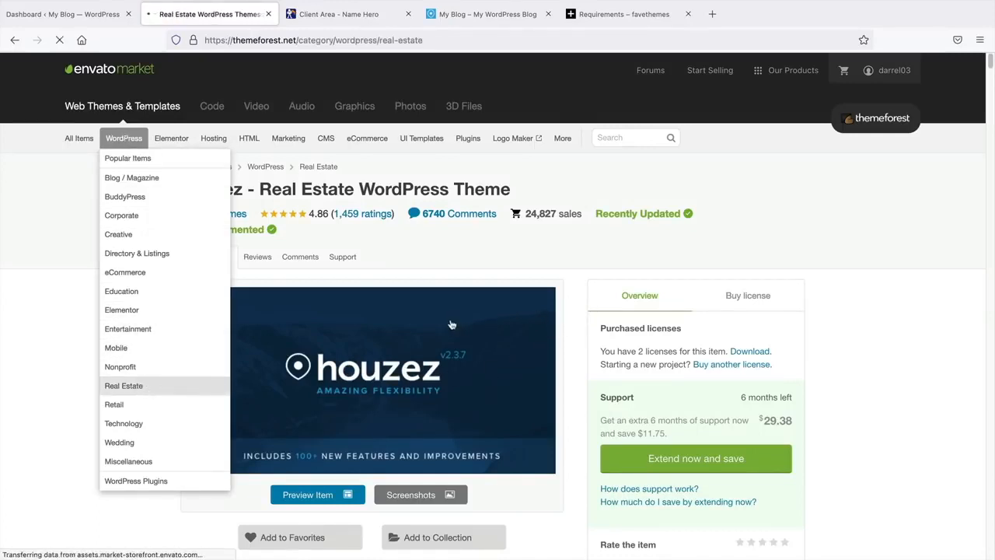
{"action": "scroll", "coordinate": [733, 329], "scroll_direction": "down", "scroll_amount": 5}
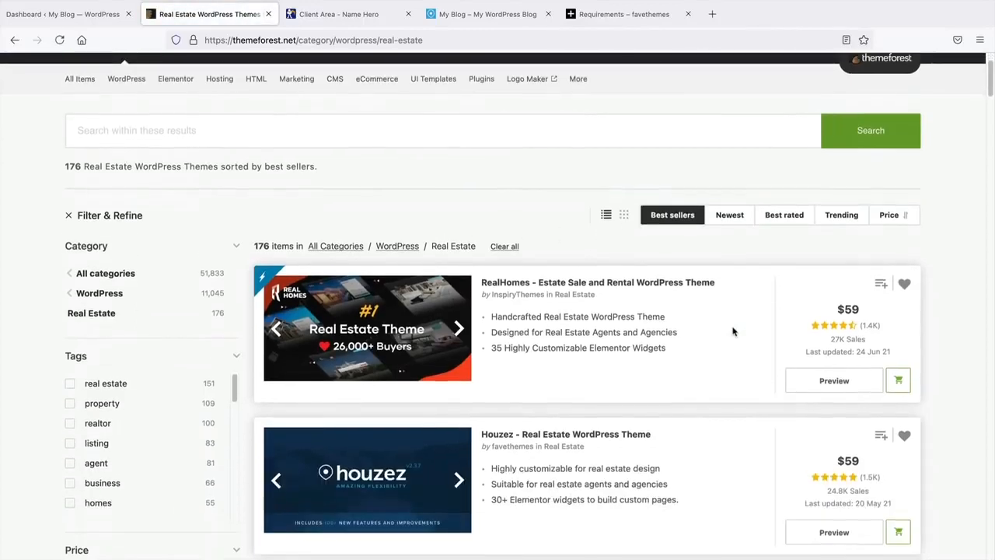
{"action": "scroll", "coordinate": [510, 404], "scroll_direction": "down", "scroll_amount": 1}
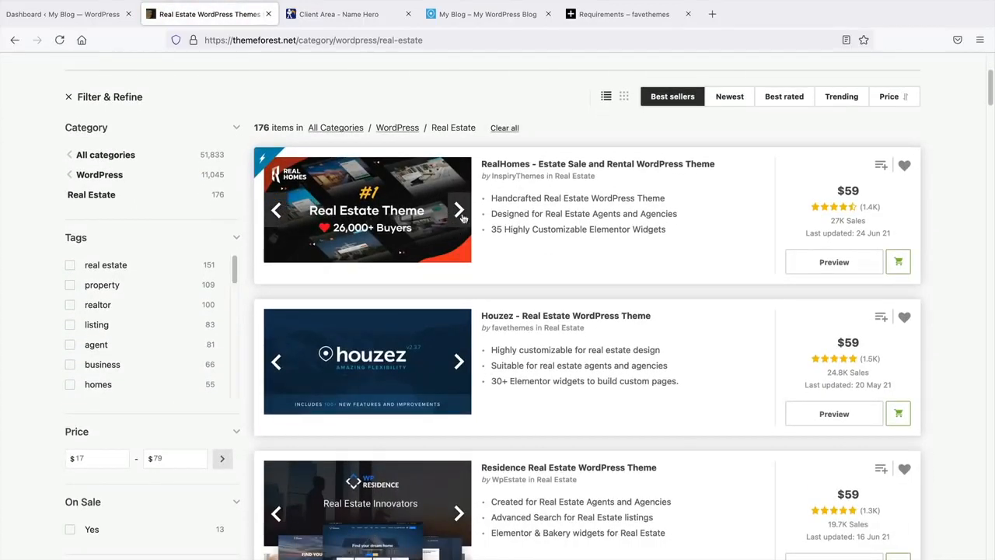
{"action": "scroll", "coordinate": [463, 216], "scroll_direction": "down", "scroll_amount": 1}
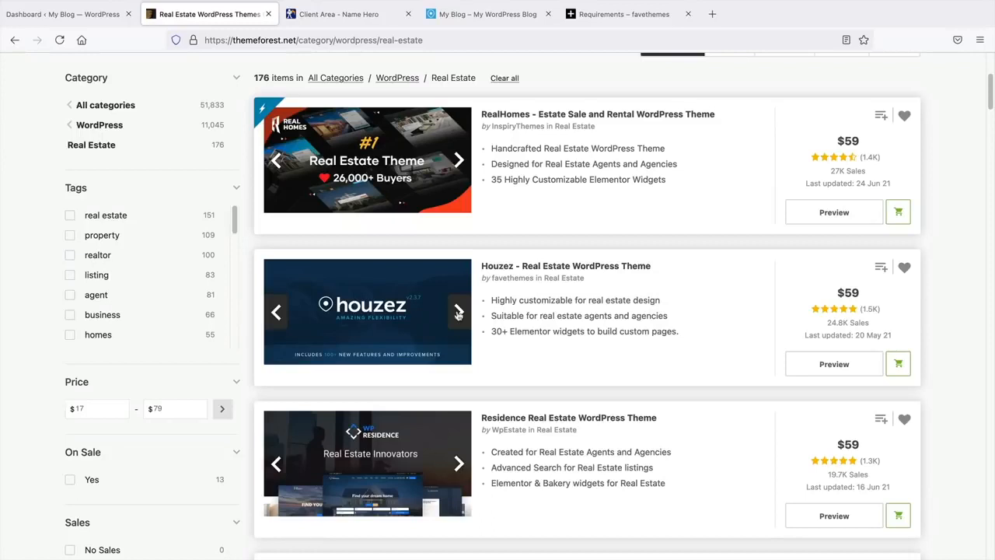
{"action": "left_click", "coordinate": [379, 299]}
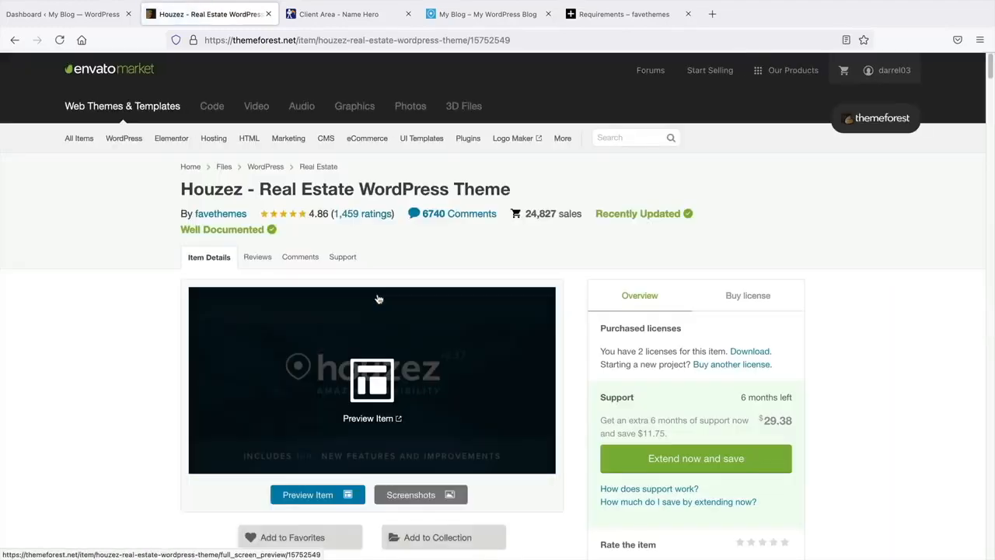
- Show Houzez's license options with the $59 Regular License
{"action": "scroll", "coordinate": [700, 311], "scroll_direction": "down", "scroll_amount": 2}
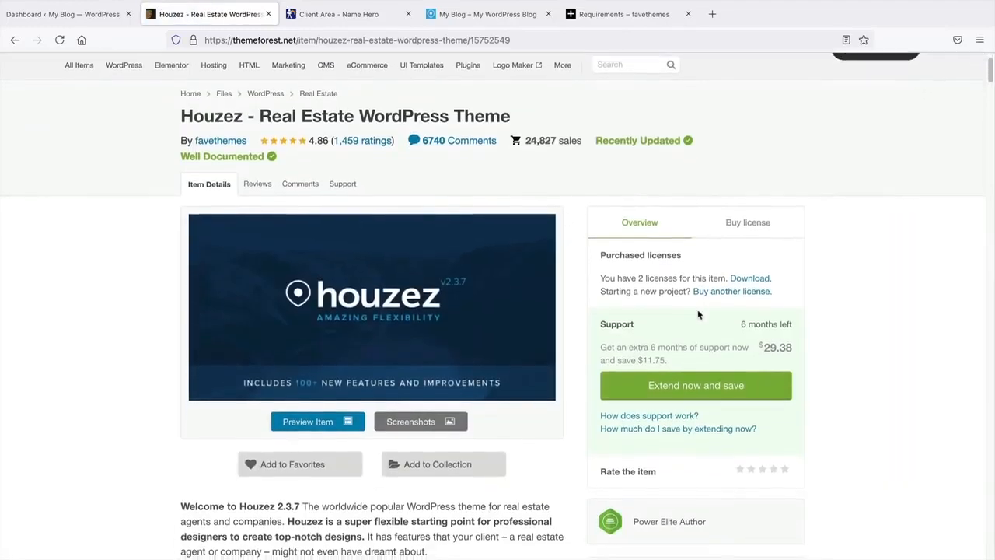
{"action": "scroll", "coordinate": [719, 290], "scroll_direction": "down", "scroll_amount": 1}
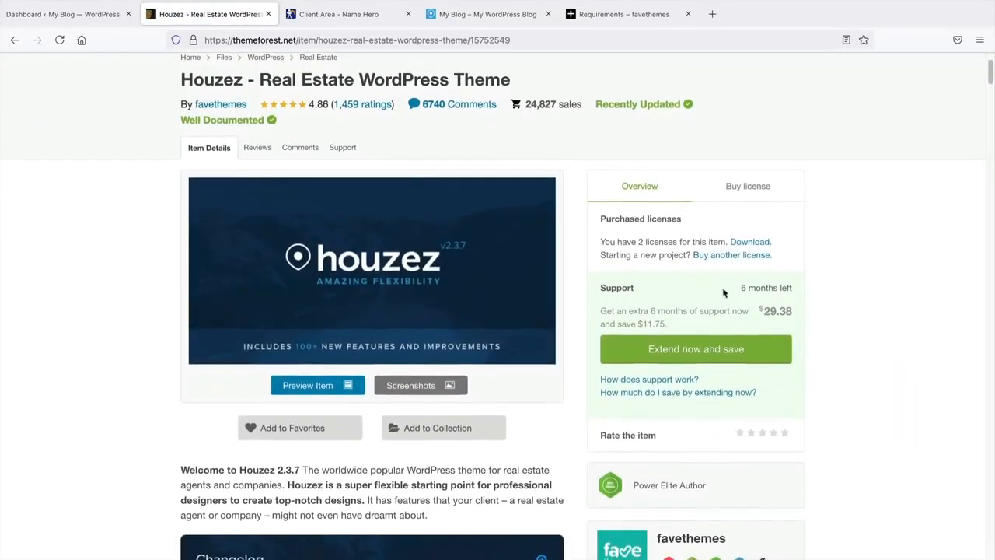
{"action": "left_click", "coordinate": [747, 187]}
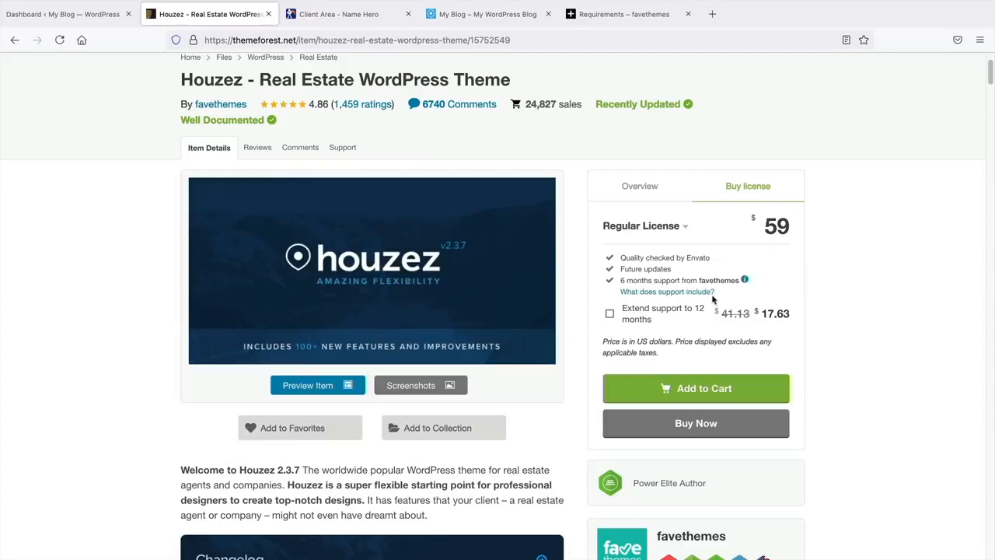
{"action": "scroll", "coordinate": [715, 293], "scroll_direction": "up", "scroll_amount": 1}
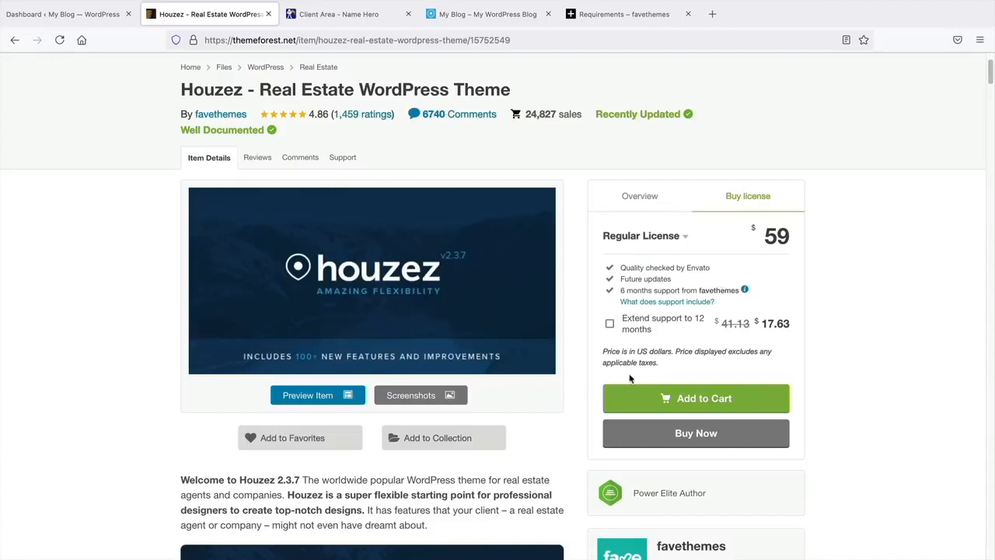
{"action": "scroll", "coordinate": [630, 378], "scroll_direction": "up", "scroll_amount": 3}
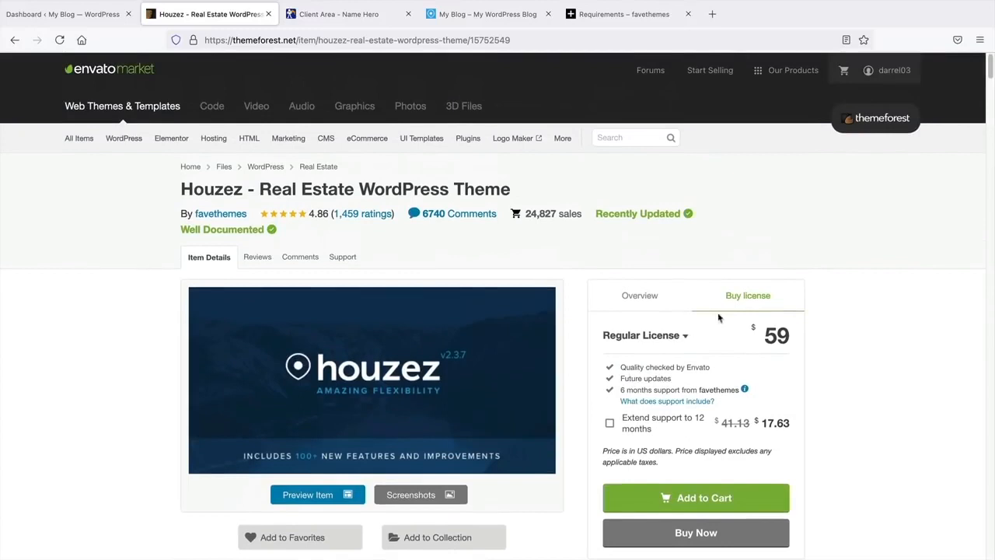
- Download Houzez's installable WordPress file only (10.6 MB zip) from the Downloads page
{"action": "mouse_move", "coordinate": [878, 70]}
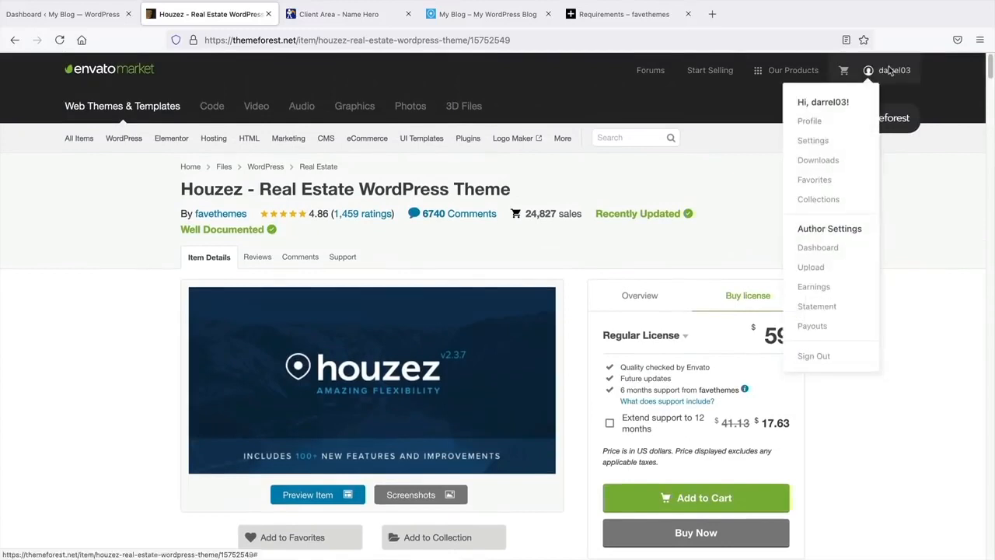
{"action": "left_click", "coordinate": [826, 162]}
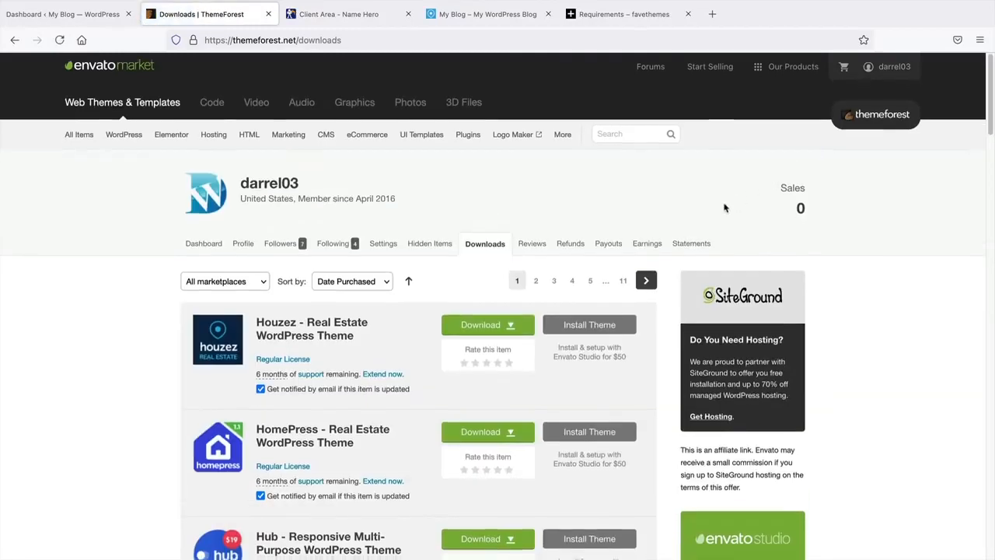
{"action": "scroll", "coordinate": [725, 207], "scroll_direction": "down", "scroll_amount": 1}
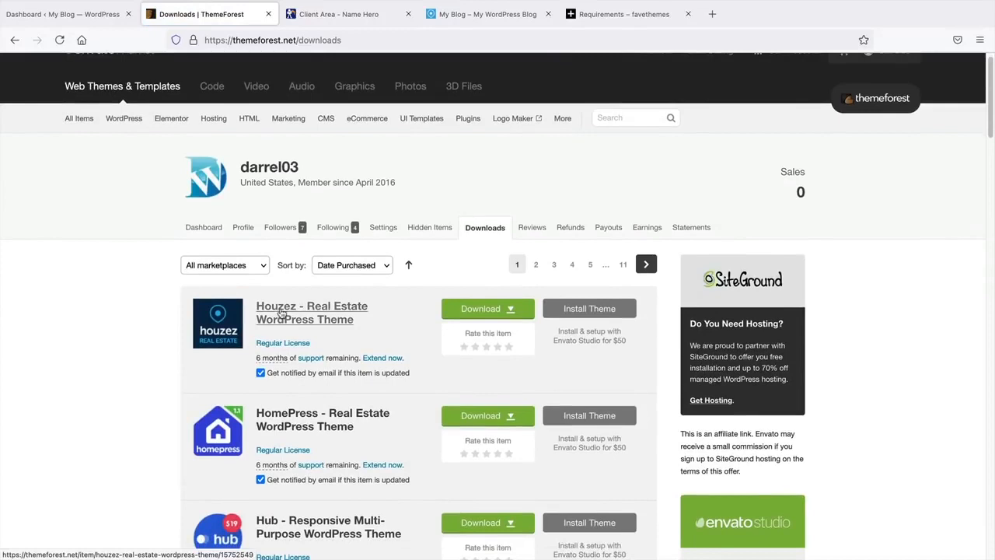
{"action": "mouse_move", "coordinate": [220, 321]}
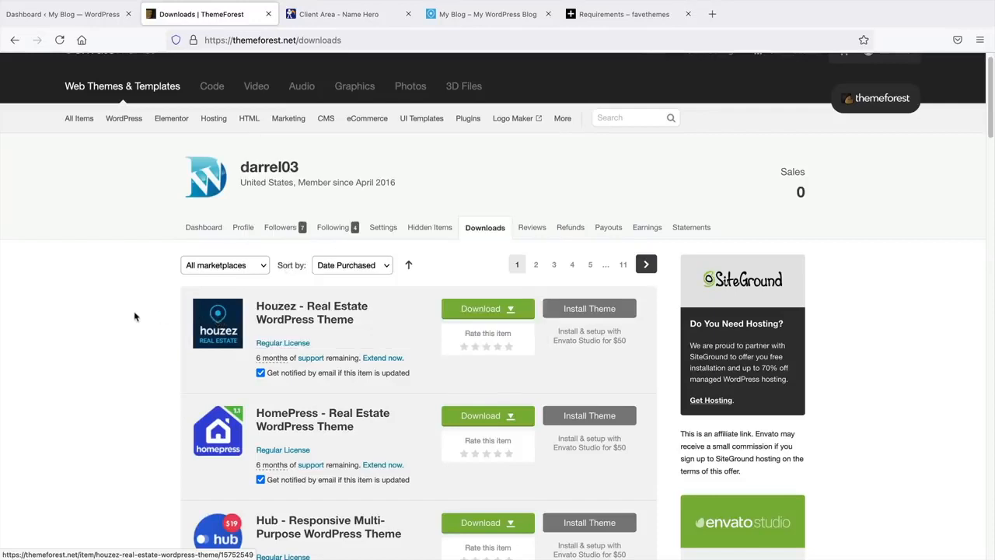
{"action": "left_click", "coordinate": [510, 310]}
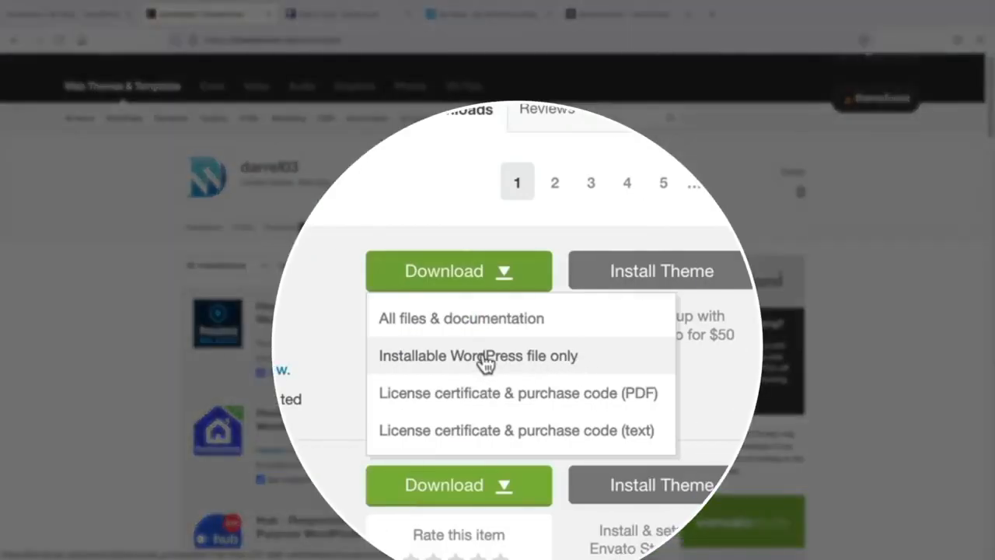
{"action": "left_click", "coordinate": [468, 356]}
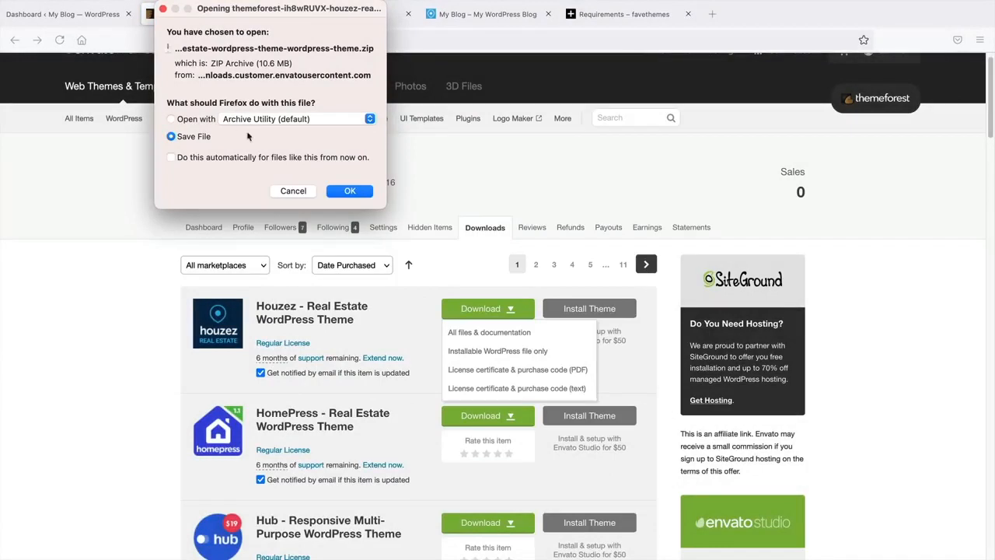
{"action": "left_click", "coordinate": [354, 194]}
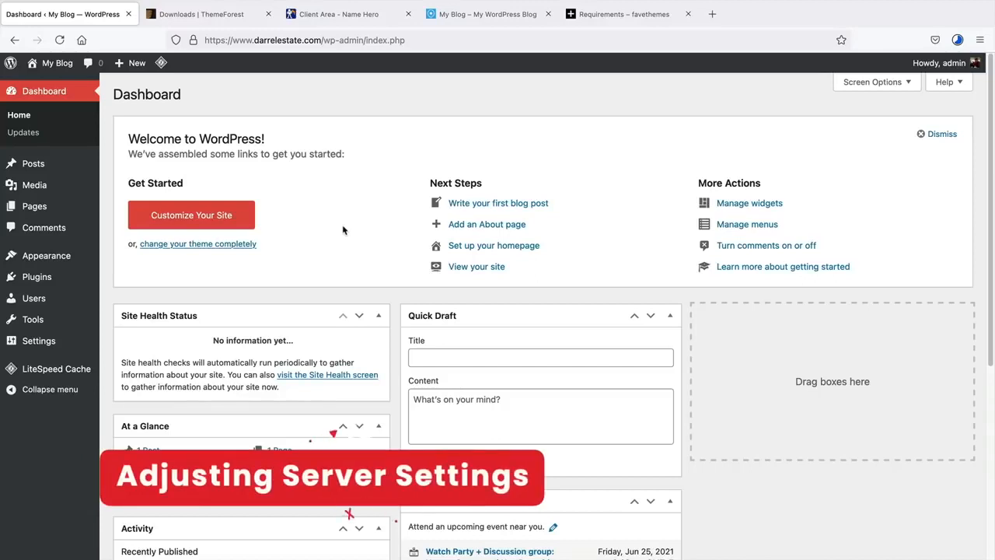
- Review the Configuration Limits in the Houzez Requirements article, then go to NameHero
{"action": "left_click", "coordinate": [604, 18]}
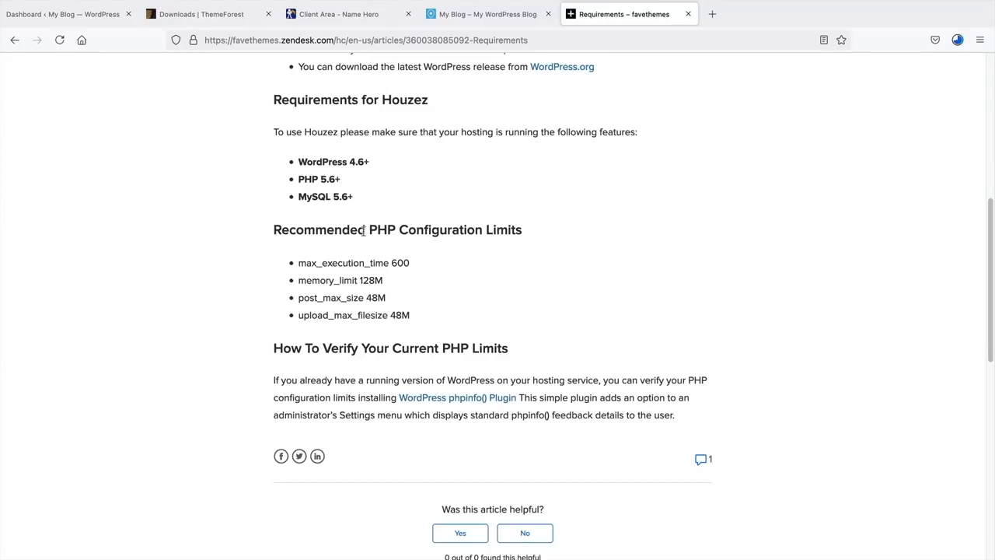
{"action": "left_click_drag", "start_coordinate": [404, 232], "coordinate": [524, 234]}
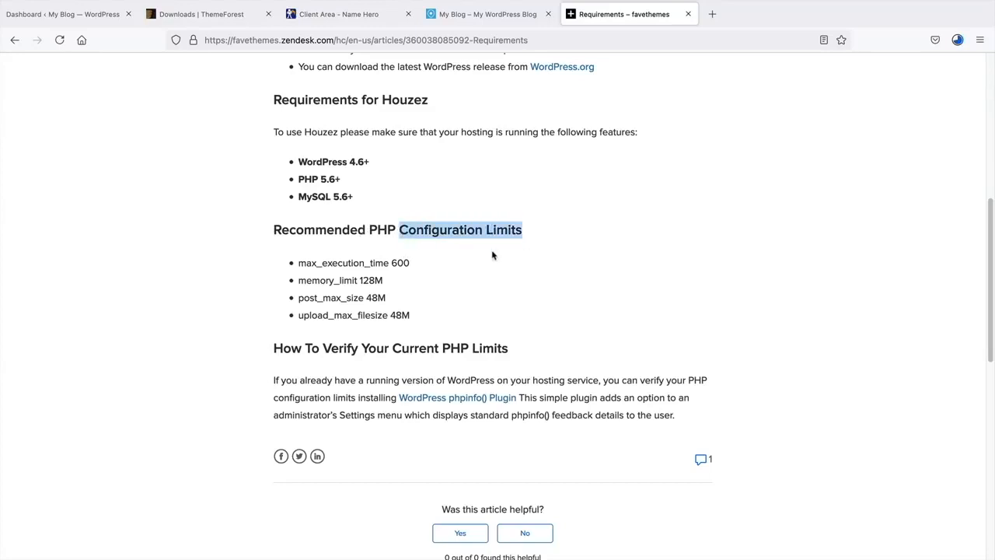
{"action": "left_click", "coordinate": [464, 233]}
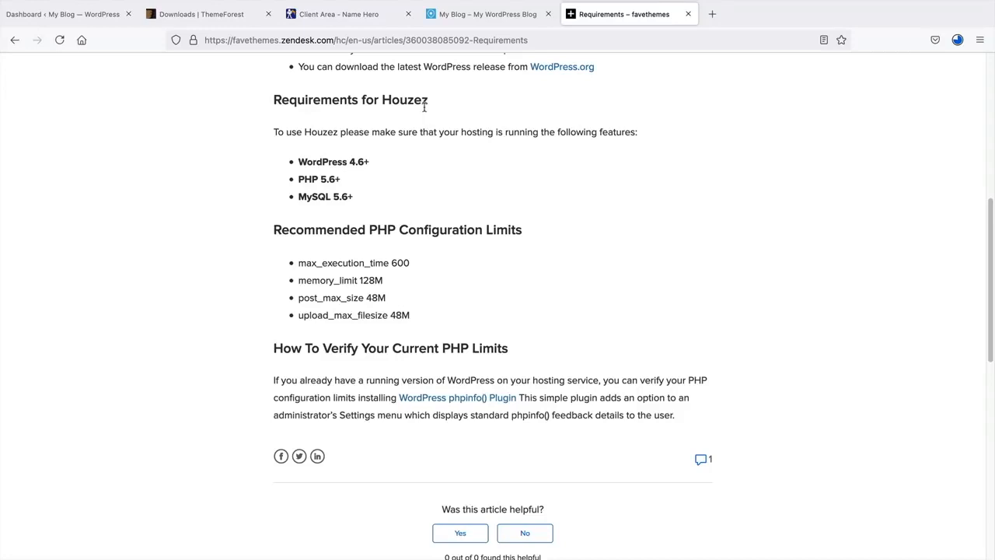
{"action": "left_click", "coordinate": [348, 22]}
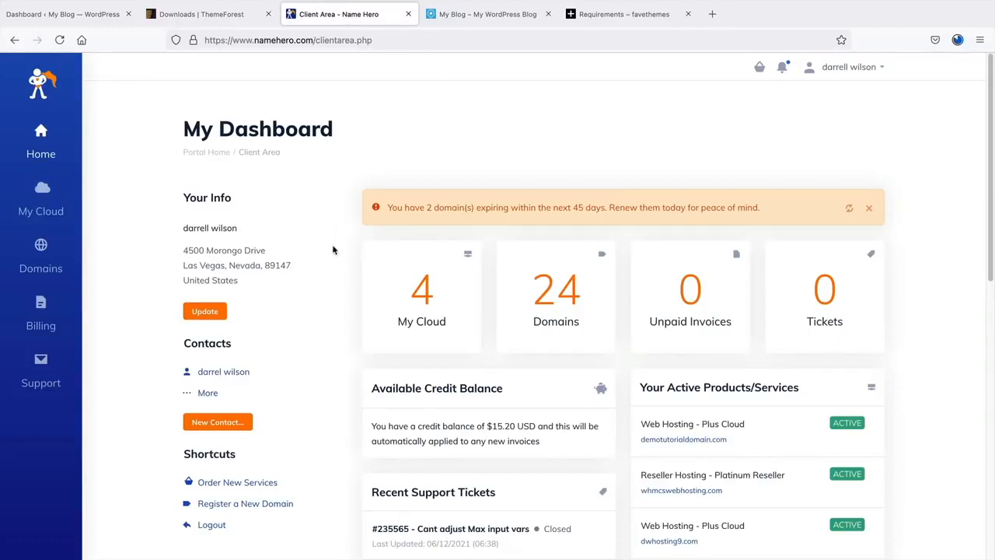
- Check the recommended max_execution_time 600 in the Houzez requirements
{"action": "left_click", "coordinate": [566, 20]}
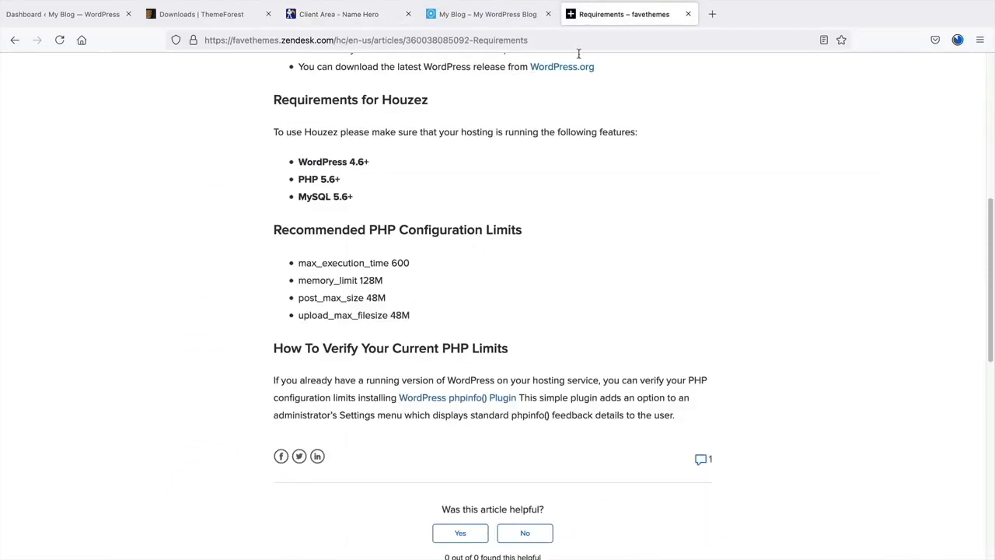
{"action": "left_click_drag", "start_coordinate": [416, 264], "coordinate": [313, 262]}
{"action": "left_click", "coordinate": [360, 199]}
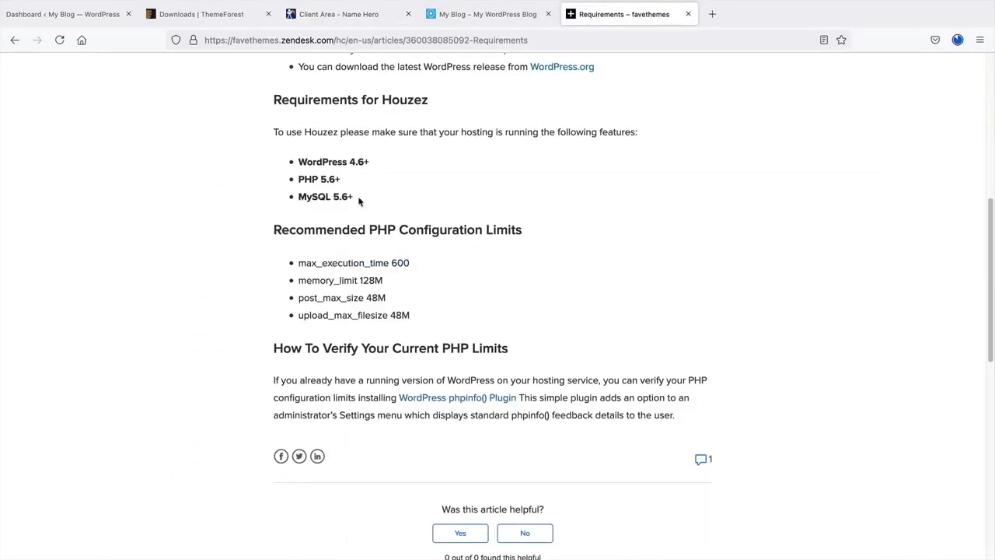
- Open the dwhosting9.com Plus Cloud plan in NameHero and log in to its cPanel
{"action": "left_click", "coordinate": [363, 19]}
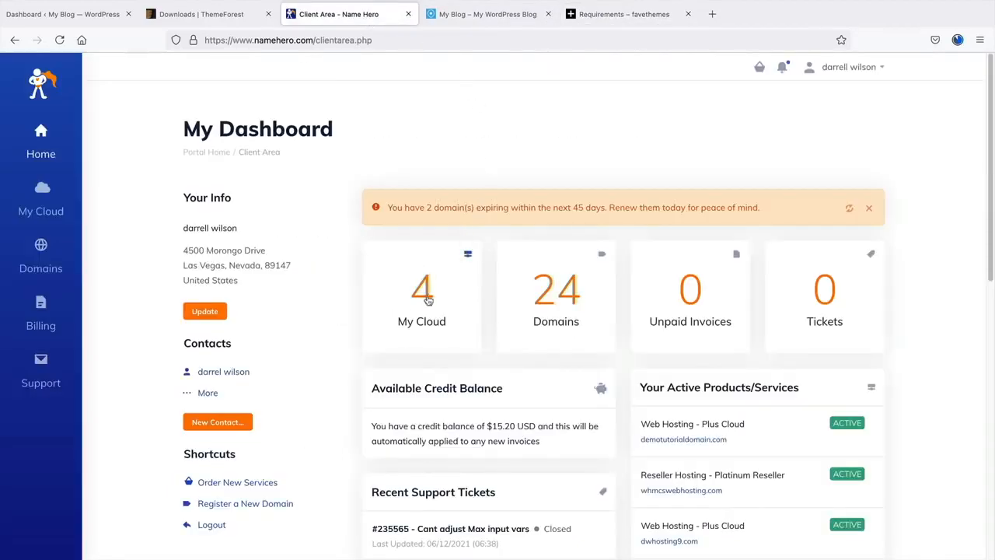
{"action": "left_click", "coordinate": [421, 308]}
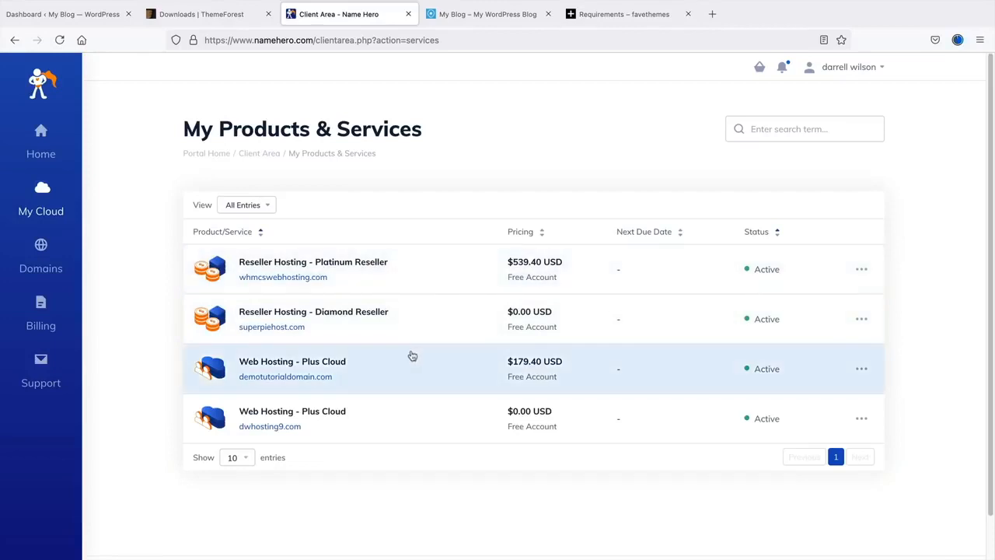
{"action": "scroll", "coordinate": [354, 416], "scroll_direction": "down", "scroll_amount": 2}
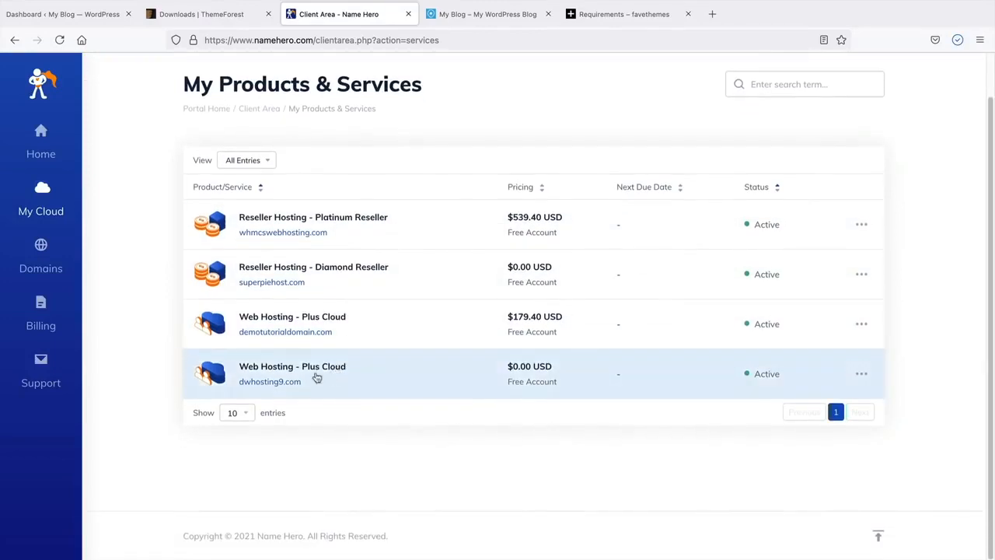
{"action": "left_click", "coordinate": [311, 375]}
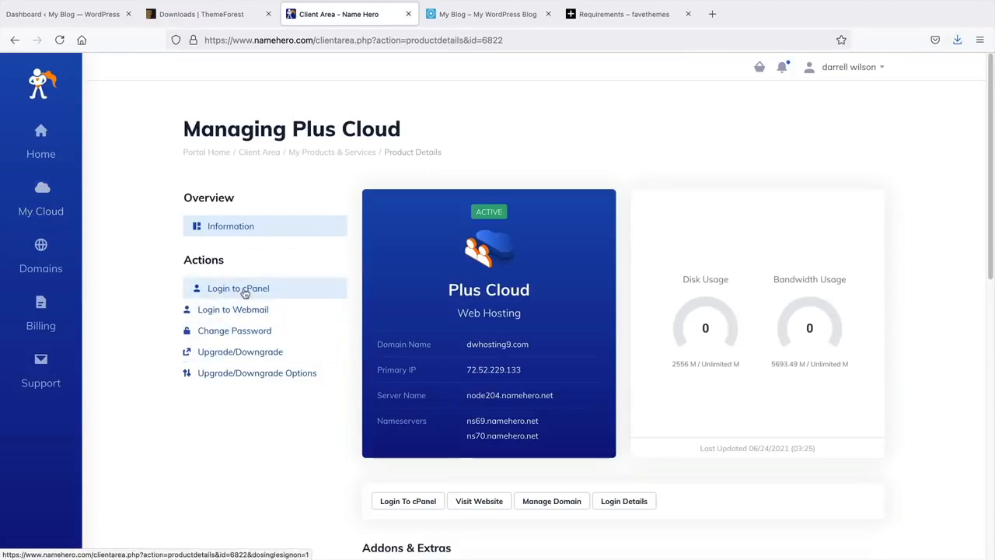
{"action": "left_click", "coordinate": [245, 292]}
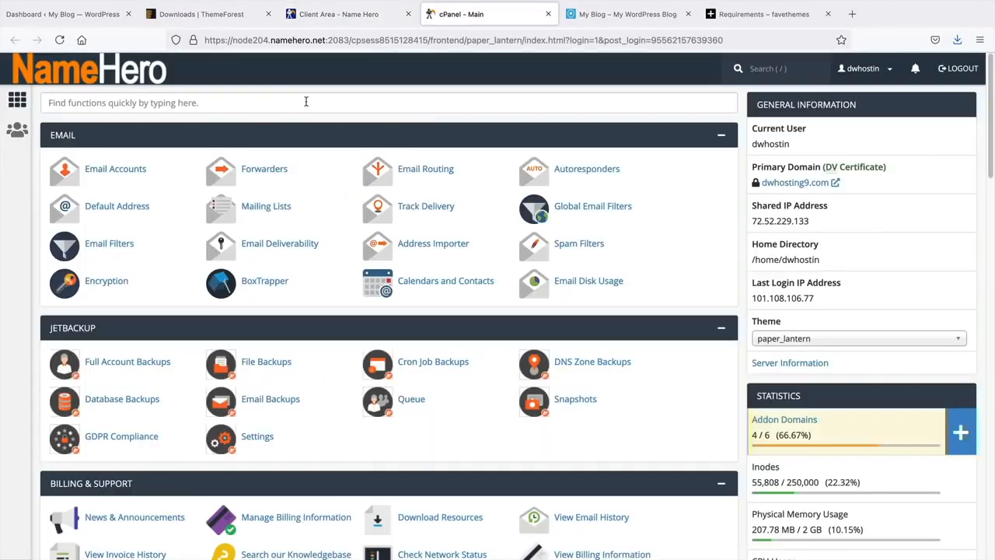
- Search cPanel for 'ph' and open the PHP Selector Options for PHP 7.4
{"action": "left_click", "coordinate": [70, 103]}
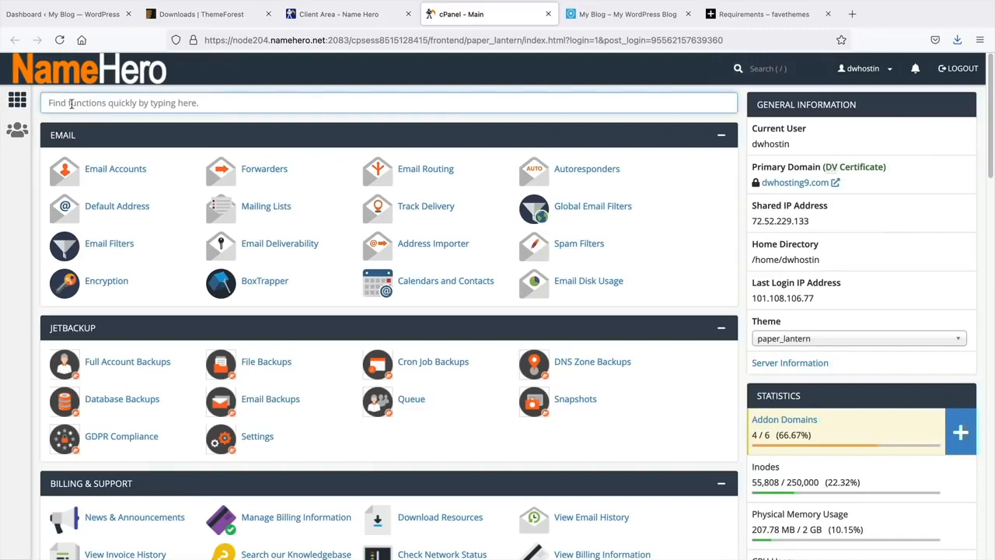
{"action": "type", "text": "php"}
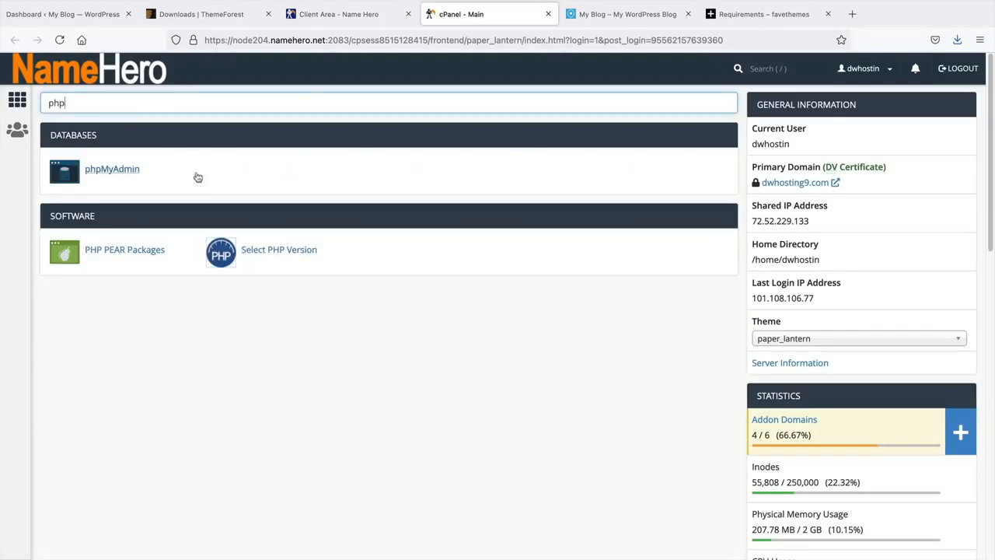
{"action": "left_click", "coordinate": [262, 256]}
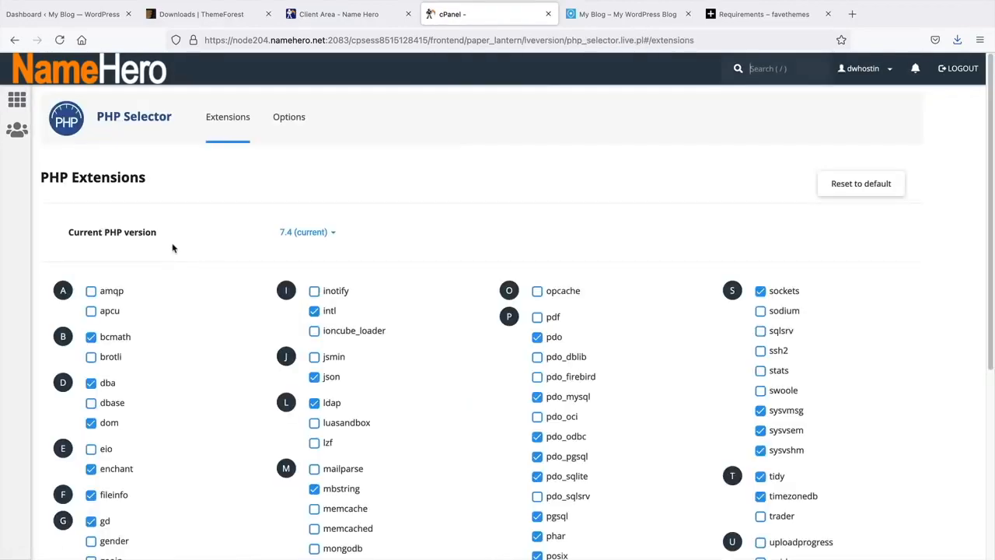
{"action": "scroll", "coordinate": [173, 247], "scroll_direction": "down", "scroll_amount": 5}
{"action": "scroll", "coordinate": [174, 242], "scroll_direction": "up", "scroll_amount": 3}
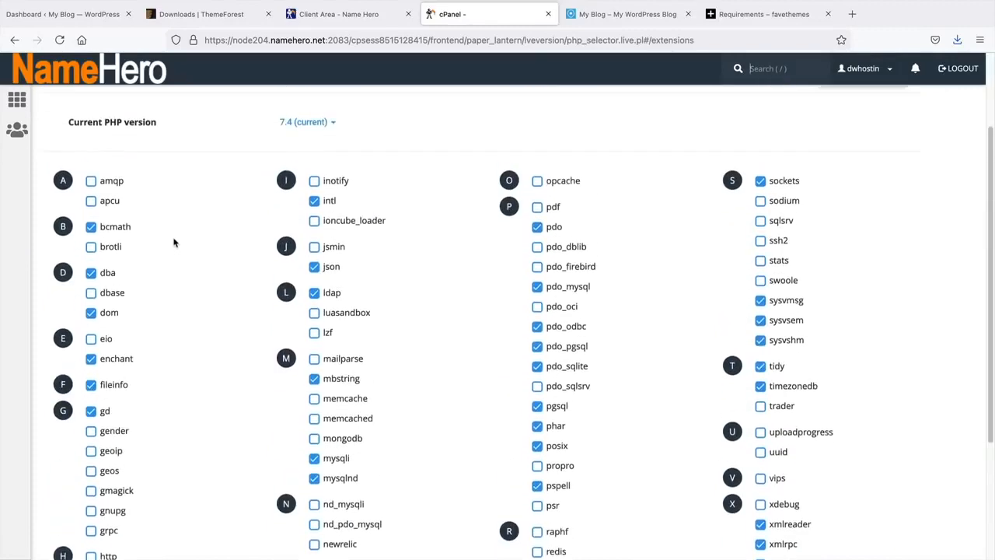
{"action": "scroll", "coordinate": [174, 243], "scroll_direction": "up", "scroll_amount": 3}
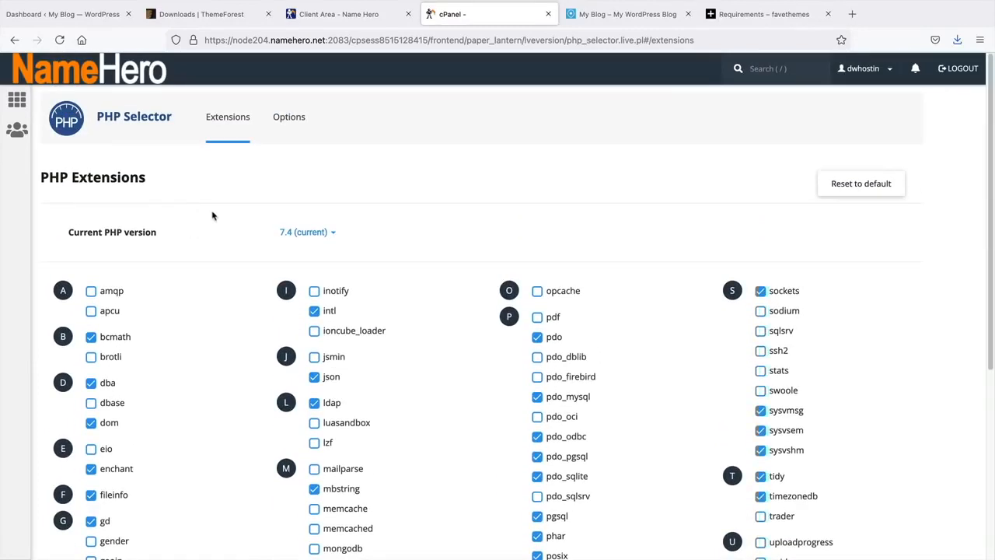
{"action": "left_click", "coordinate": [288, 121]}
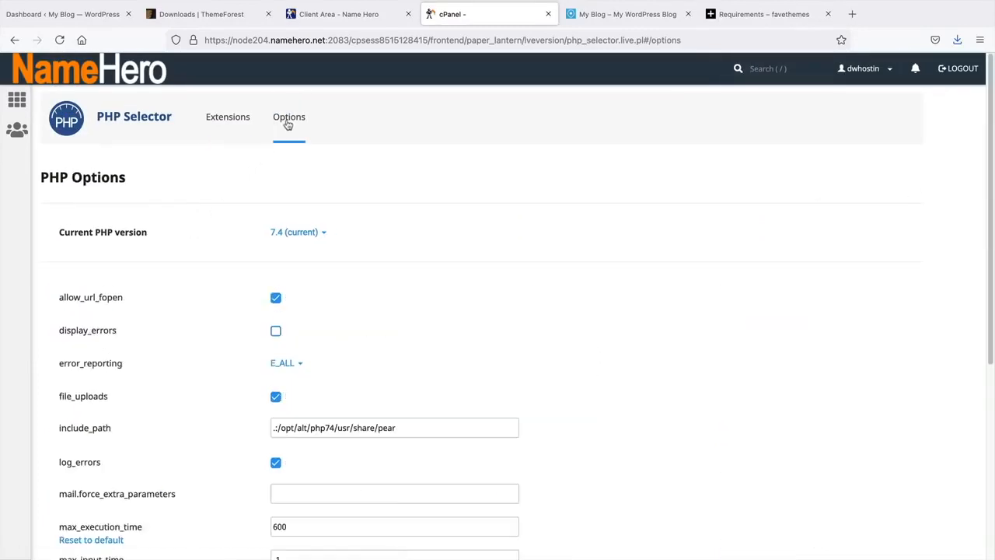
{"action": "middle_click", "coordinate": [547, 221]}
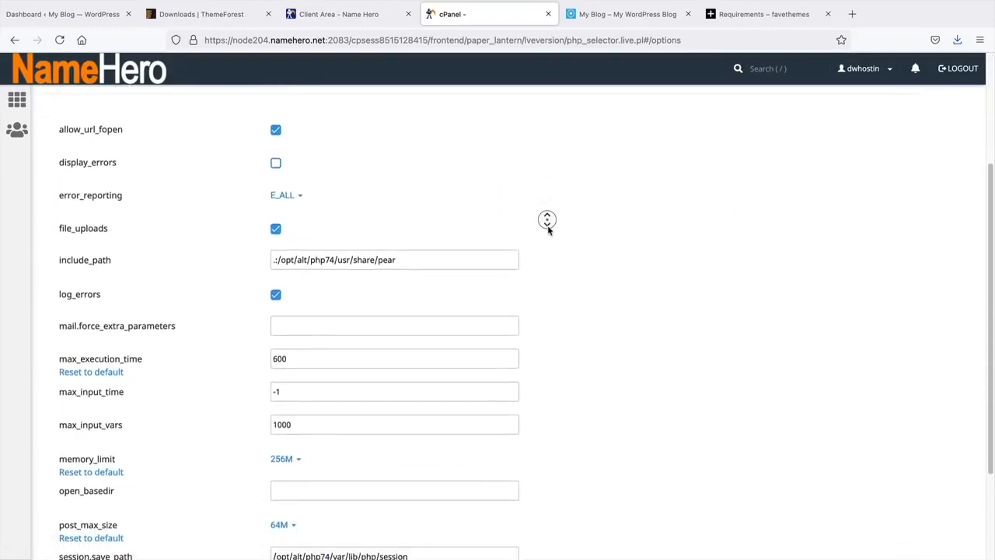
{"action": "middle_click", "coordinate": [548, 230]}
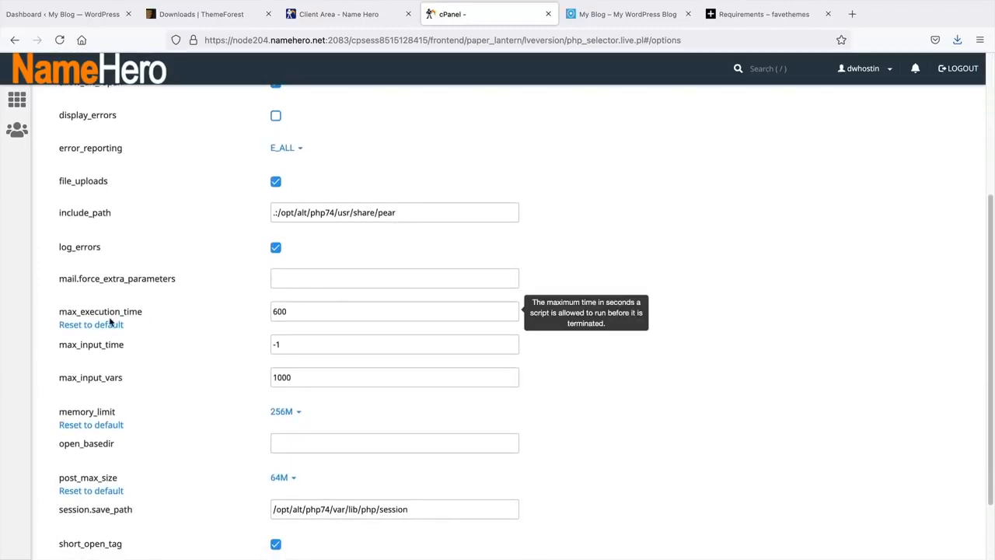
- Confirm cPanel's max_execution_time 600 matches the recommended 600
{"action": "left_click", "coordinate": [618, 15]}
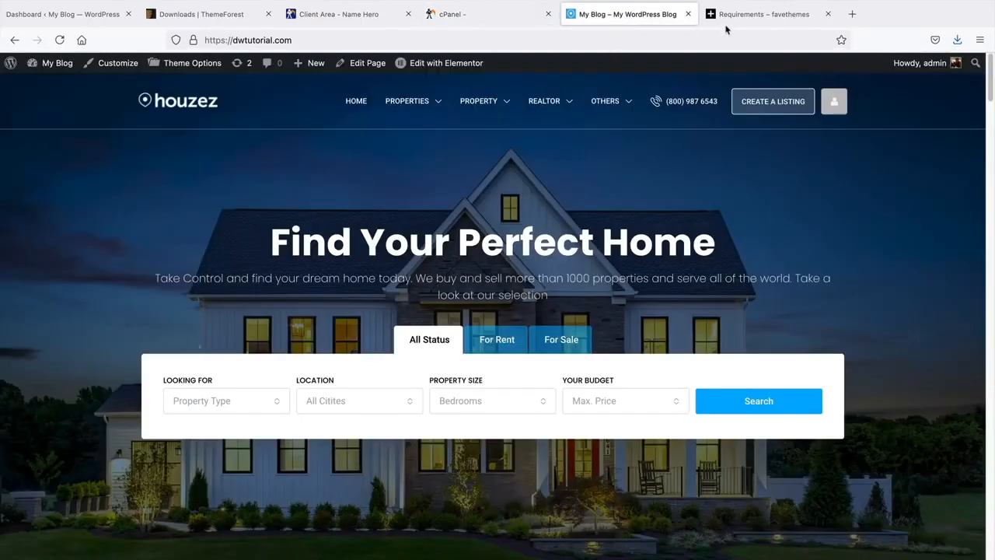
{"action": "left_click_drag", "start_coordinate": [726, 17], "coordinate": [622, 20]}
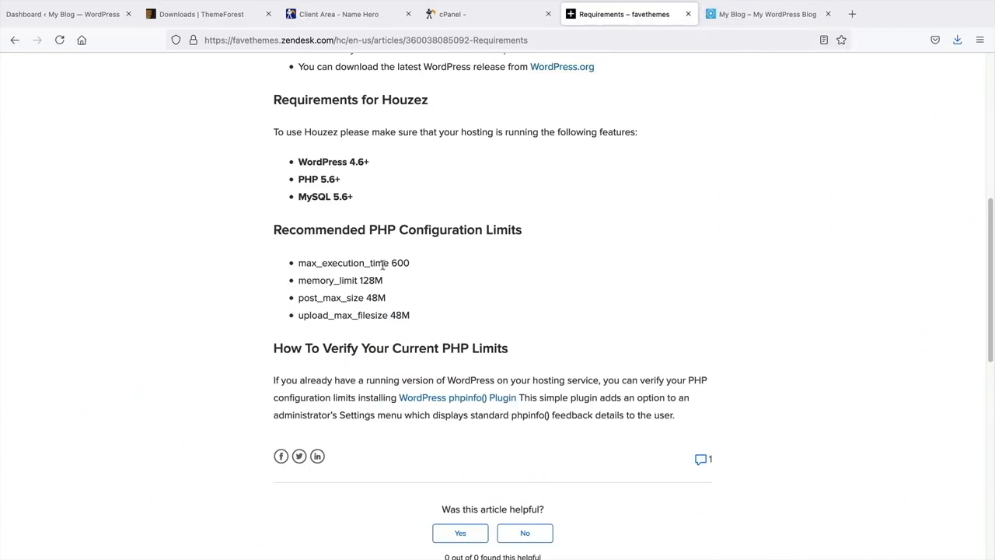
{"action": "left_click_drag", "start_coordinate": [300, 266], "coordinate": [422, 259]}
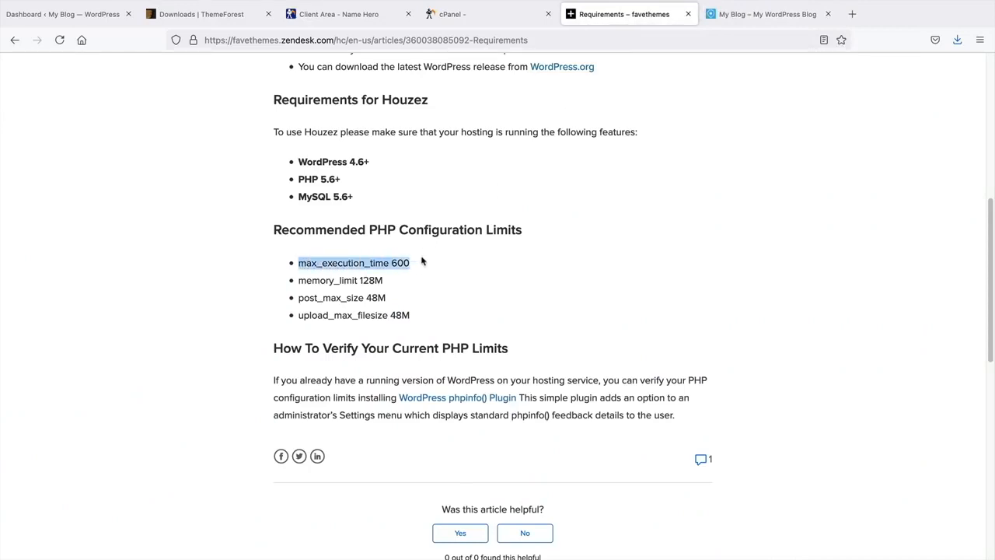
{"action": "left_click", "coordinate": [490, 14]}
{"action": "double_click", "coordinate": [302, 309]}
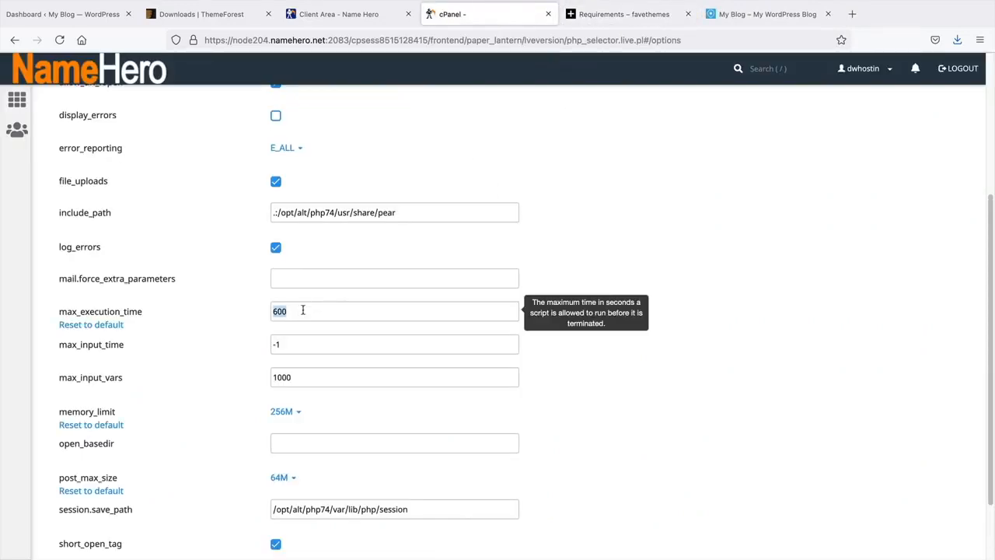
- Confirm memory_limit 256M exceeds the recommended 128M, leaving it unchanged
{"action": "left_click", "coordinate": [616, 19]}
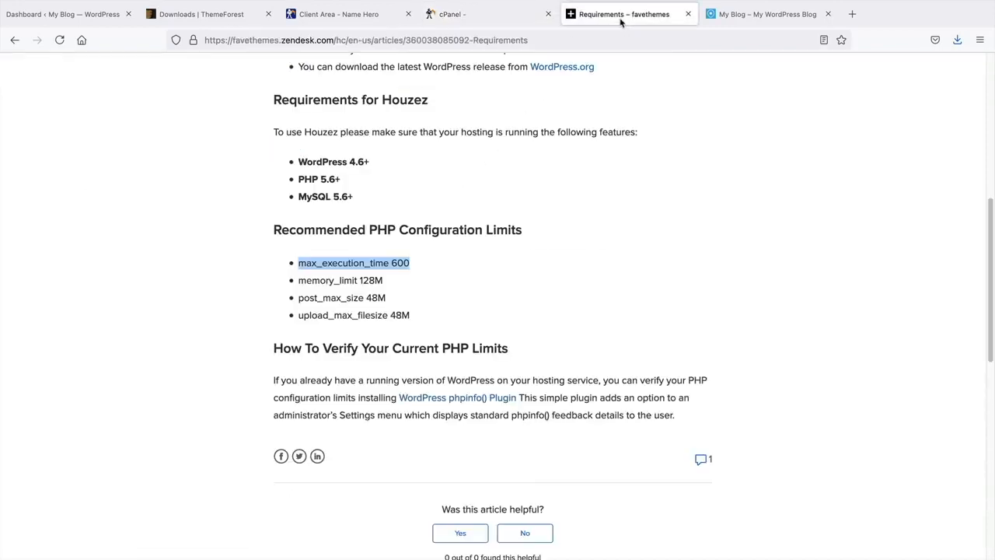
{"action": "left_click_drag", "start_coordinate": [305, 278], "coordinate": [391, 286]}
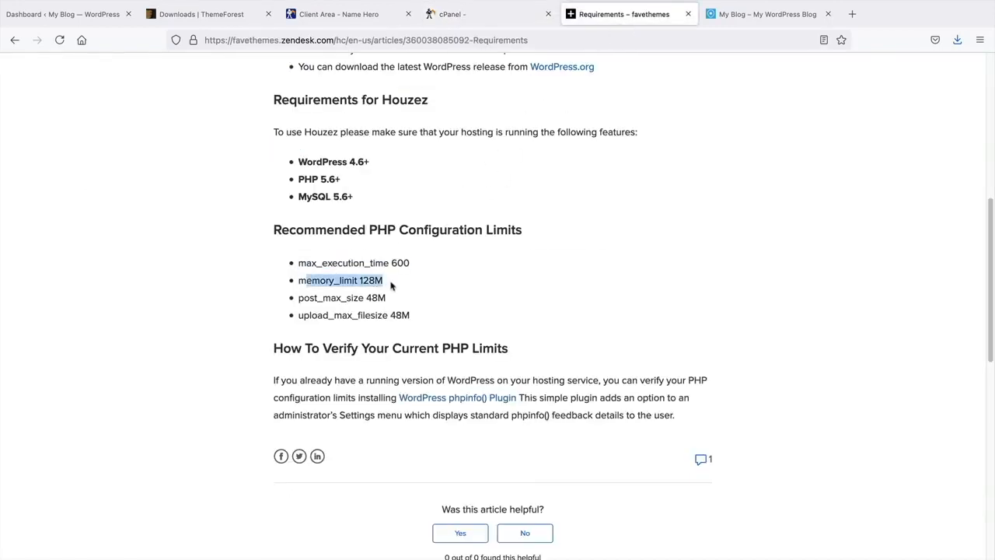
{"action": "left_click", "coordinate": [475, 15]}
{"action": "scroll", "coordinate": [306, 300], "scroll_direction": "down", "scroll_amount": 2}
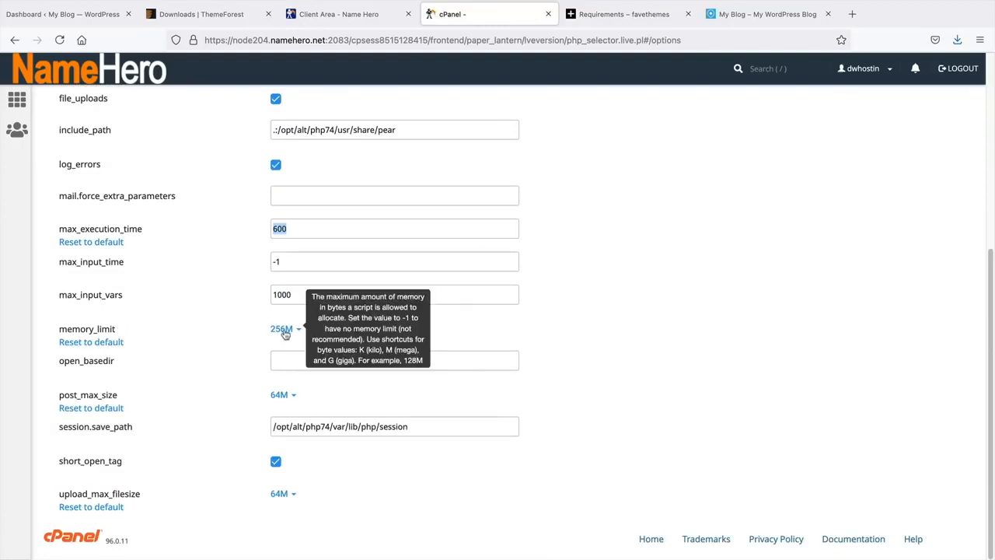
{"action": "left_click", "coordinate": [283, 330]}
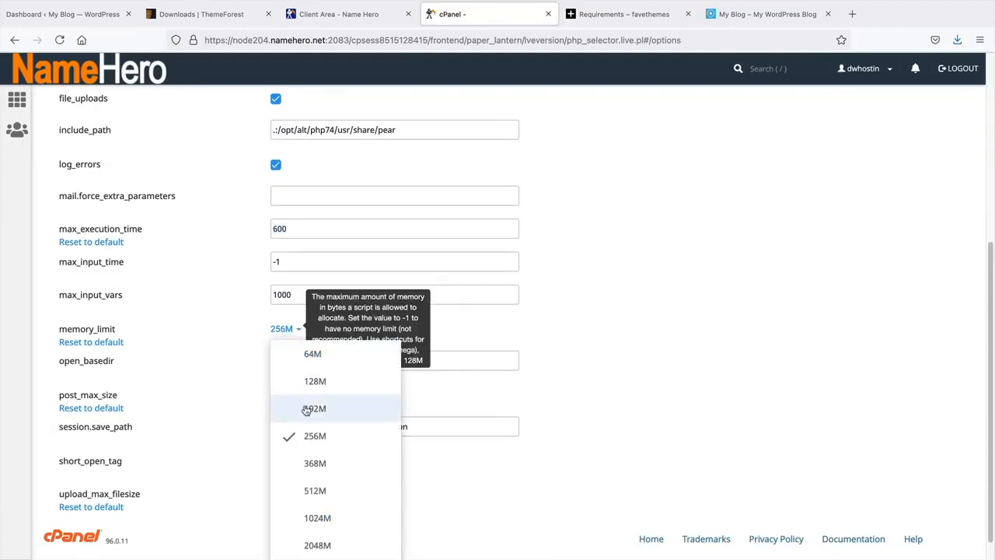
{"action": "left_click", "coordinate": [629, 387]}
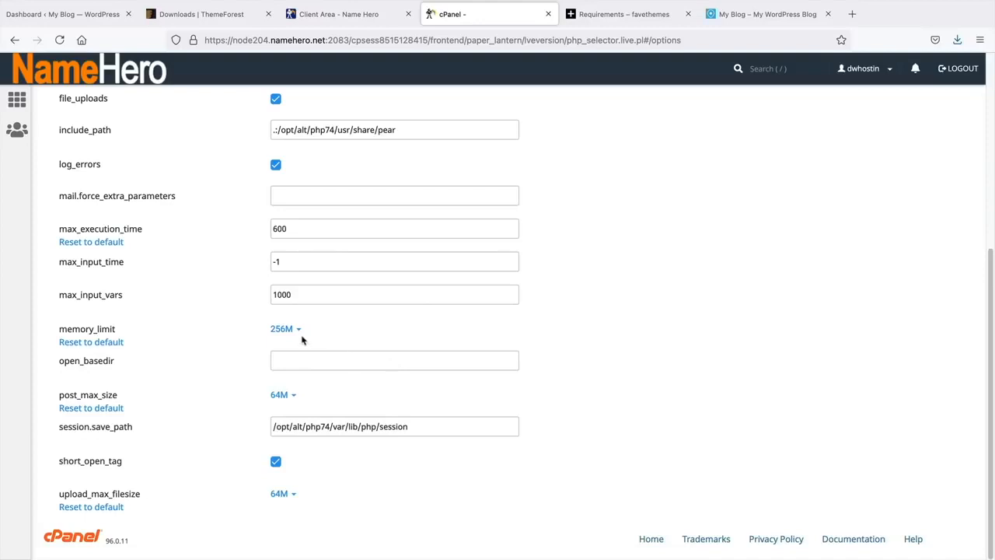
- Confirm post_max_size and upload_max_filesize at 64M exceed the recommended 48M, then check max_input_vars
{"action": "left_click", "coordinate": [619, 20]}
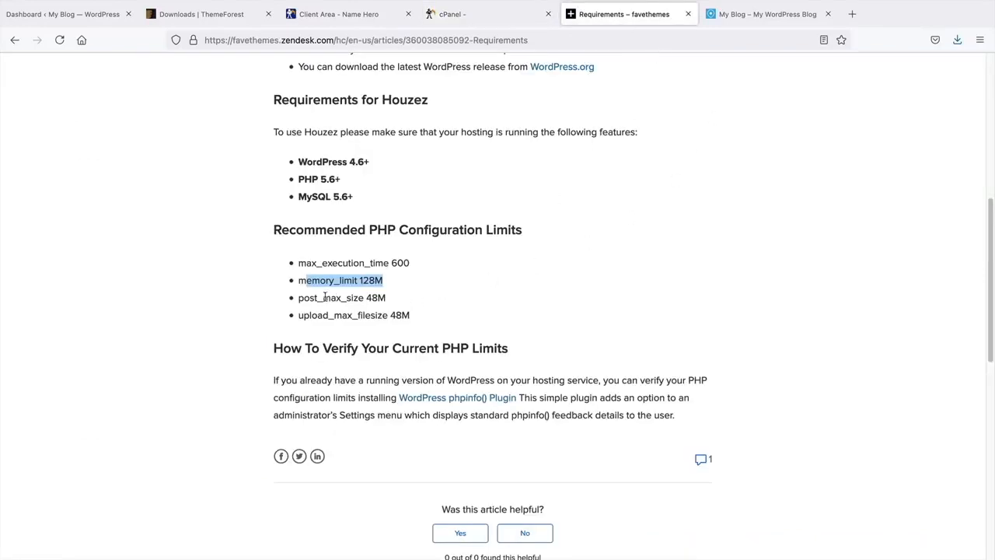
{"action": "left_click_drag", "start_coordinate": [305, 298], "coordinate": [396, 305]}
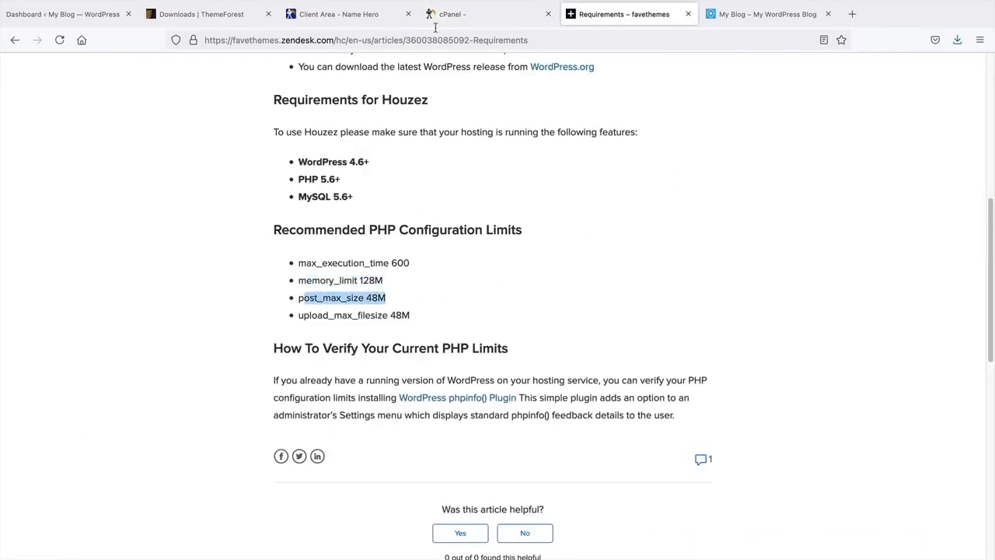
{"action": "left_click", "coordinate": [464, 16]}
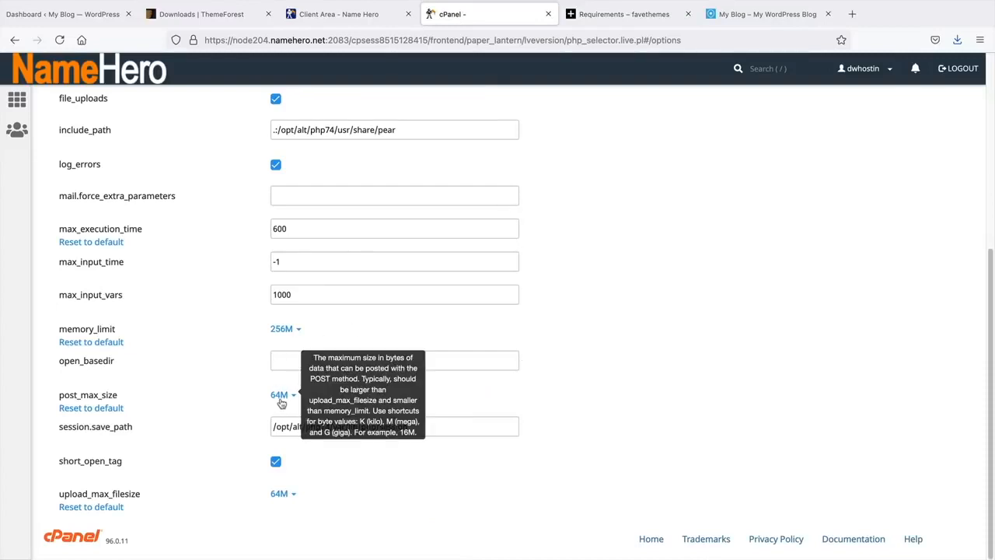
{"action": "left_click", "coordinate": [632, 14]}
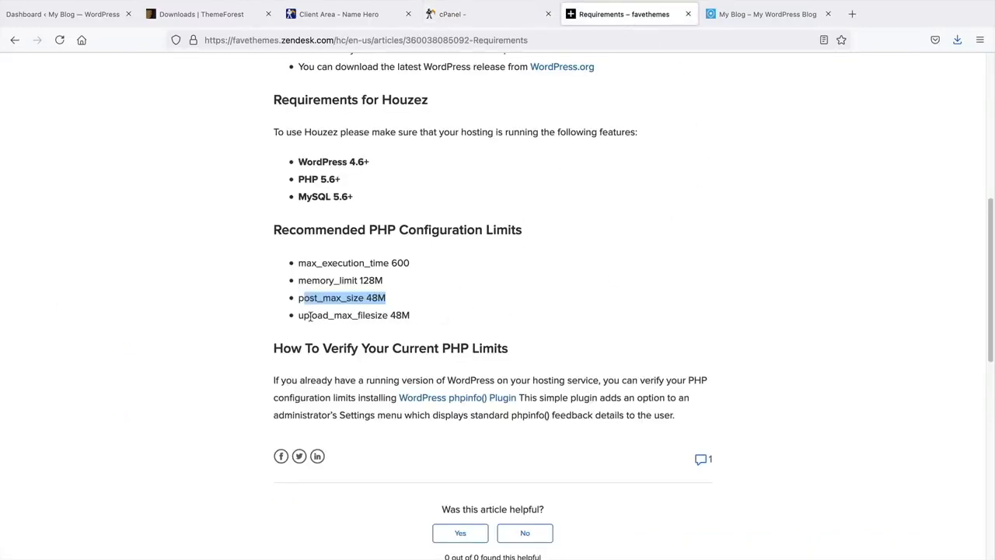
{"action": "left_click_drag", "start_coordinate": [310, 317], "coordinate": [420, 316]}
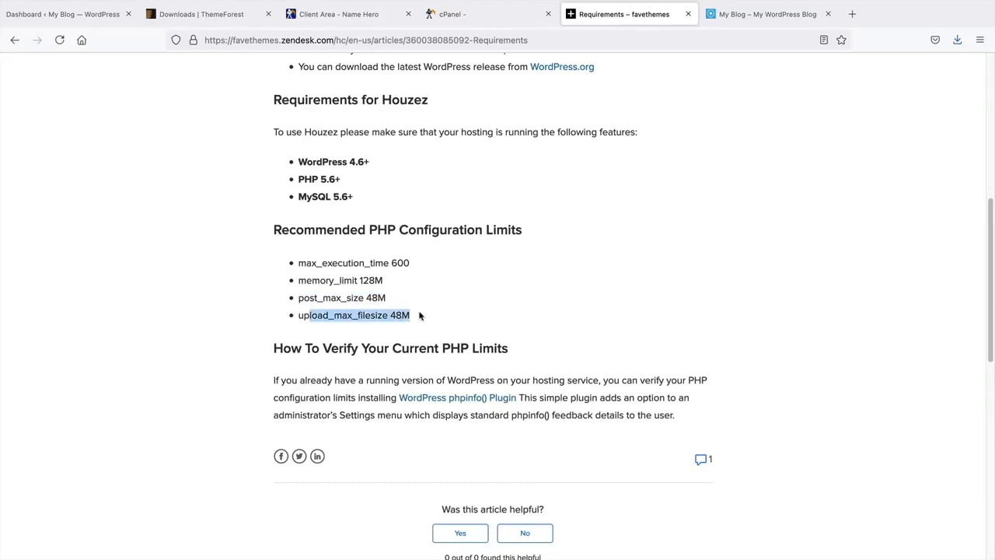
{"action": "left_click", "coordinate": [486, 15]}
{"action": "left_click", "coordinate": [281, 493]}
{"action": "scroll", "coordinate": [291, 500], "scroll_direction": "down", "scroll_amount": 1}
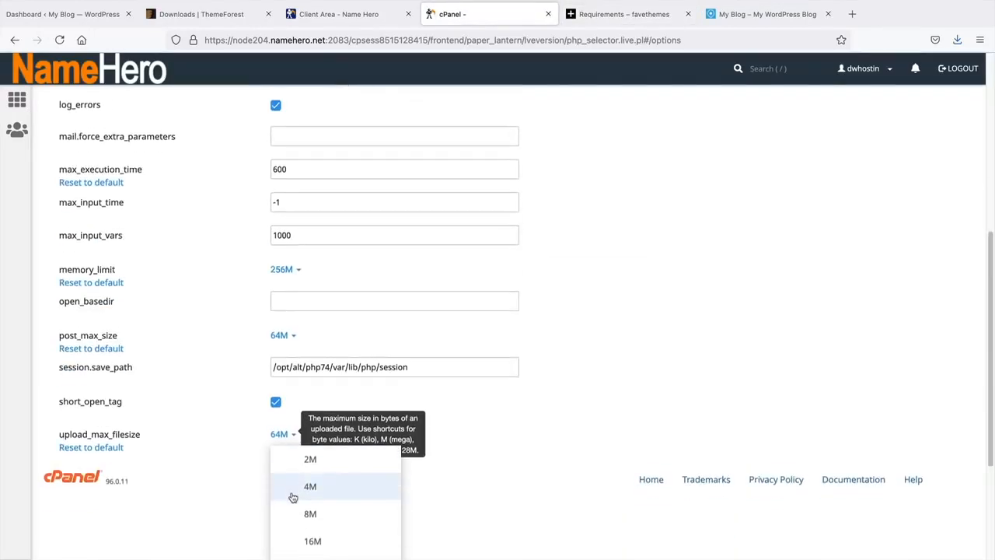
{"action": "left_click", "coordinate": [245, 458]}
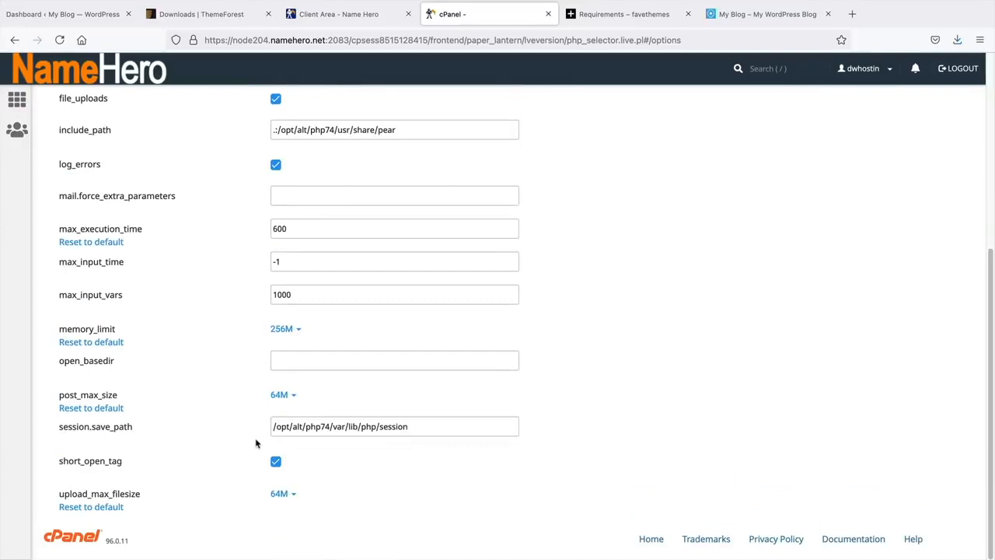
{"action": "left_click_drag", "start_coordinate": [68, 296], "coordinate": [255, 302]}
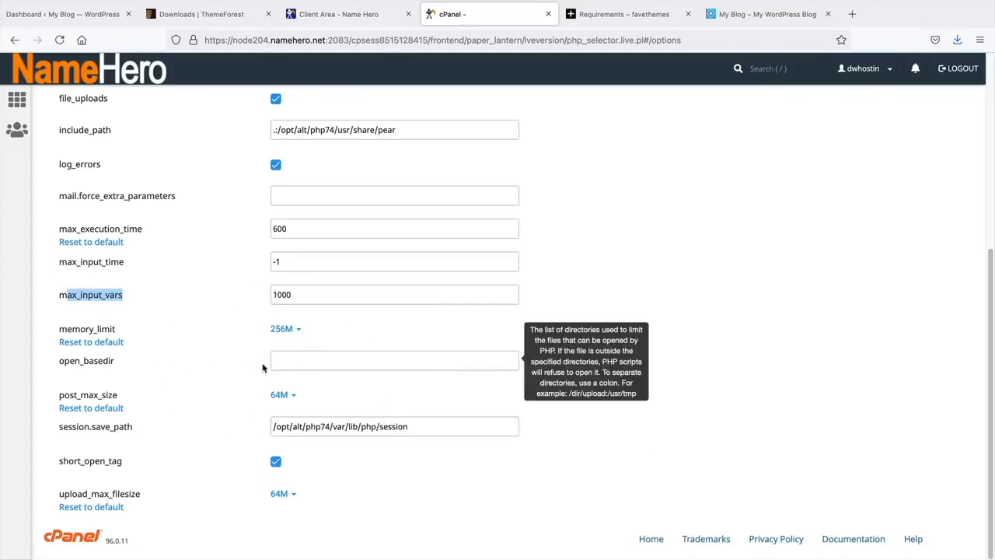
{"action": "scroll", "coordinate": [263, 369], "scroll_direction": "up", "scroll_amount": 2}
{"action": "scroll", "coordinate": [263, 369], "scroll_direction": "up", "scroll_amount": 3}
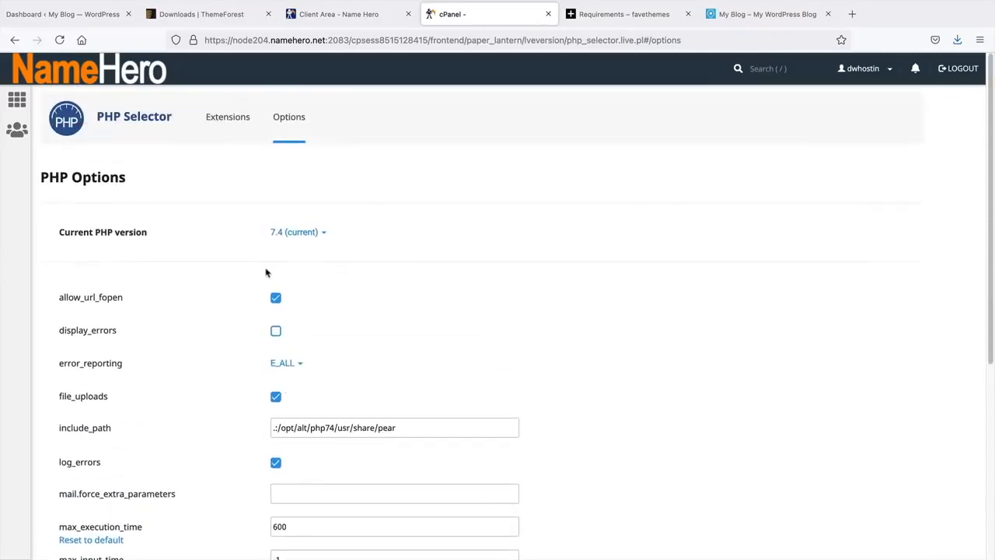
{"action": "left_click", "coordinate": [304, 235]}
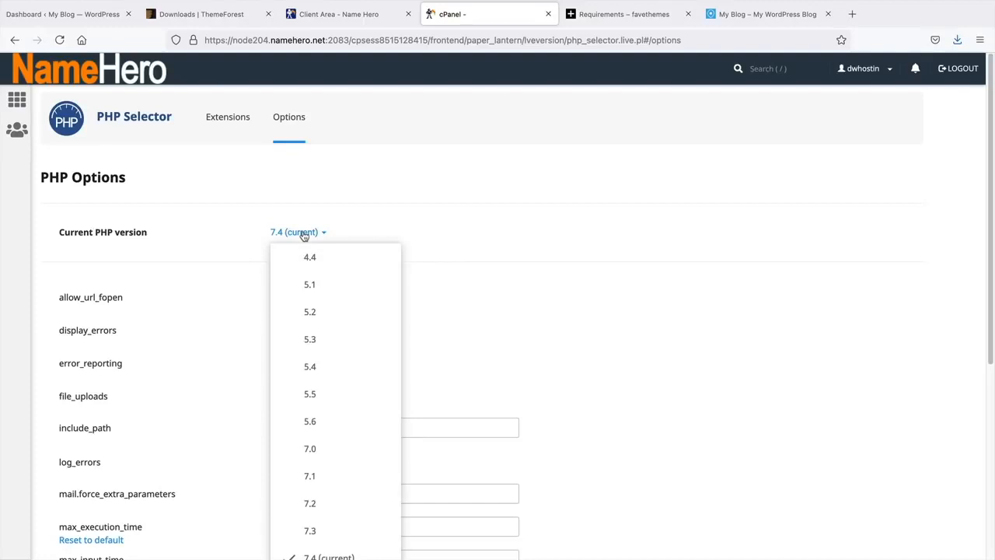
{"action": "scroll", "coordinate": [306, 241], "scroll_direction": "down", "scroll_amount": 2}
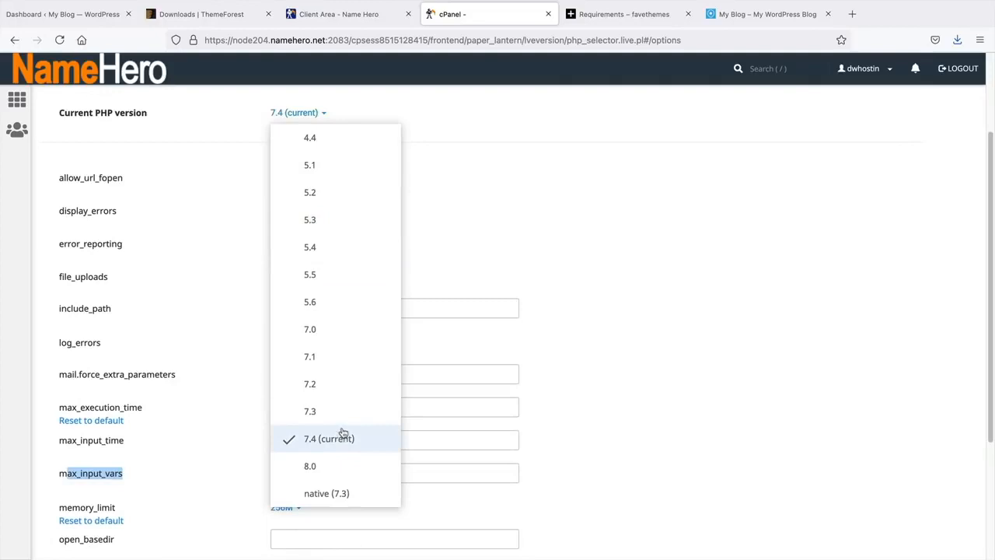
{"action": "left_click", "coordinate": [535, 258]}
{"action": "scroll", "coordinate": [555, 249], "scroll_direction": "up", "scroll_amount": 2}
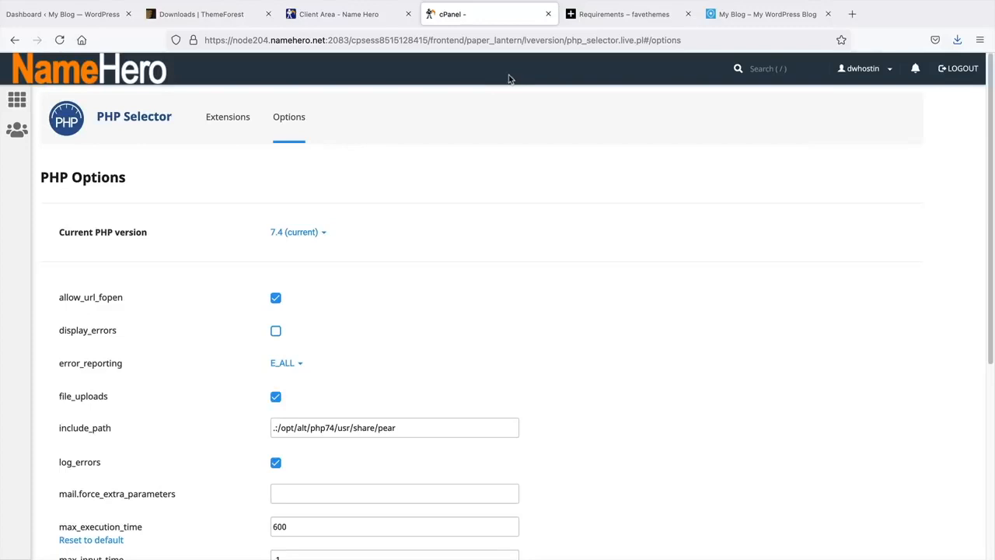
- Go from the WordPress dashboard to Appearance > Themes to reach Add Themes
{"action": "left_click", "coordinate": [91, 19]}
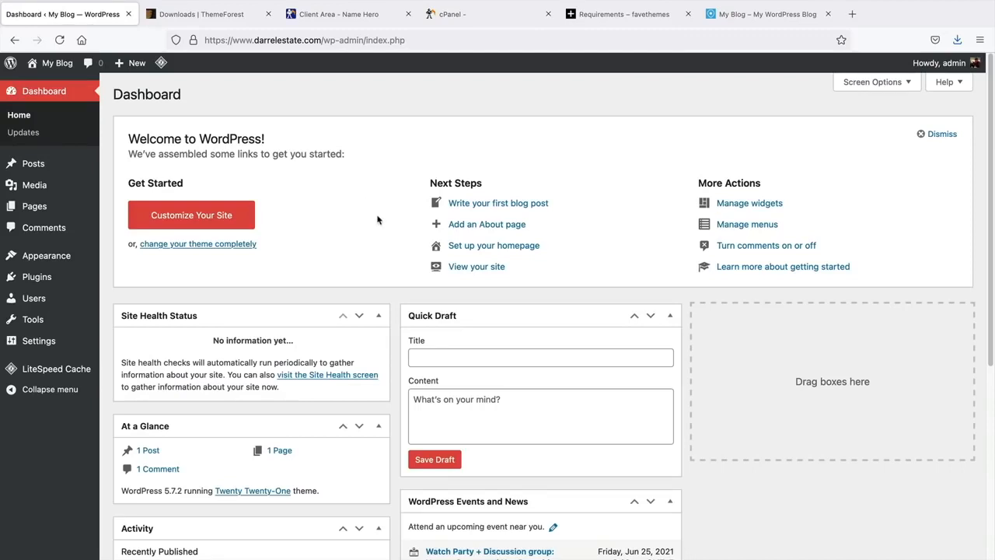
{"action": "mouse_move", "coordinate": [54, 258]}
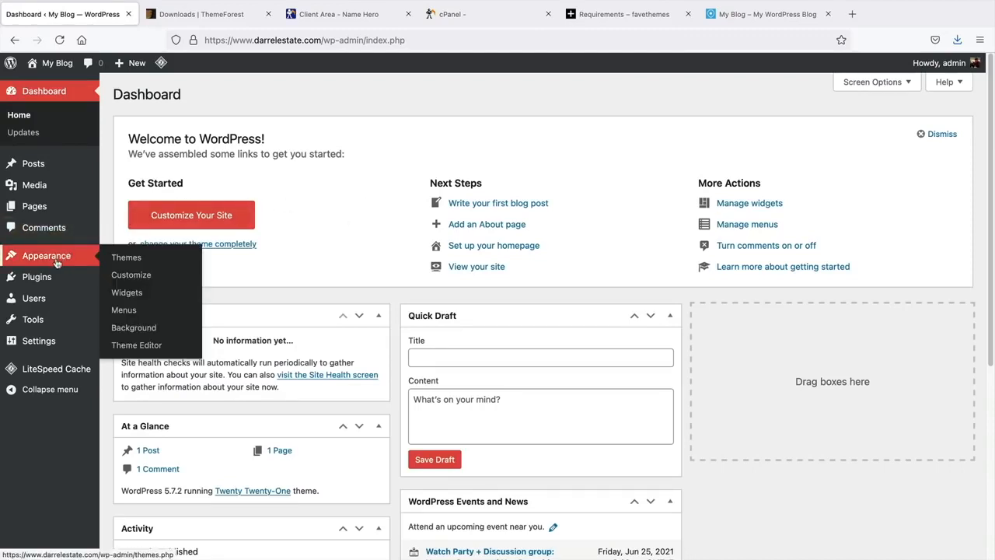
{"action": "left_click", "coordinate": [131, 263]}
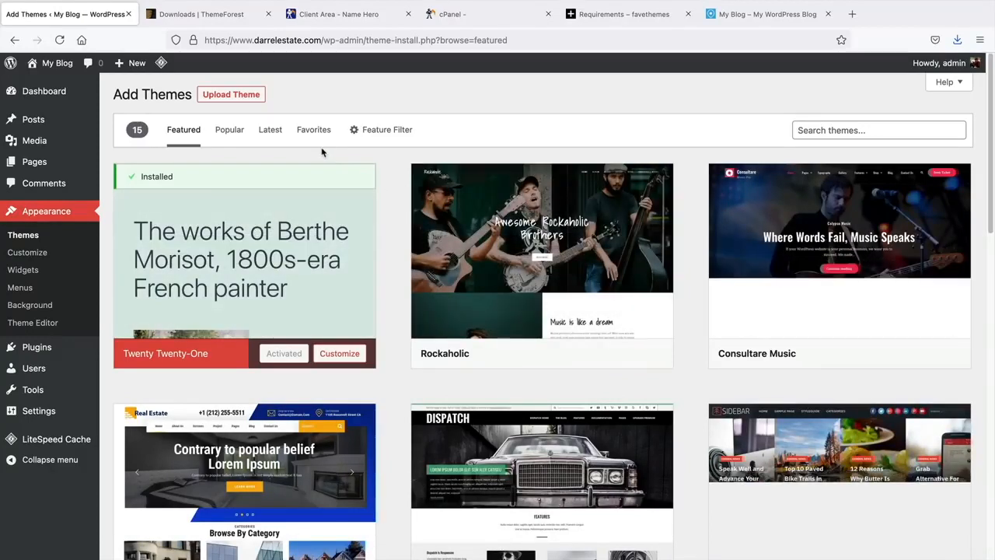
- Choose the themeforest Houzez zip from the Desktop as the theme upload
{"action": "left_click", "coordinate": [223, 96]}
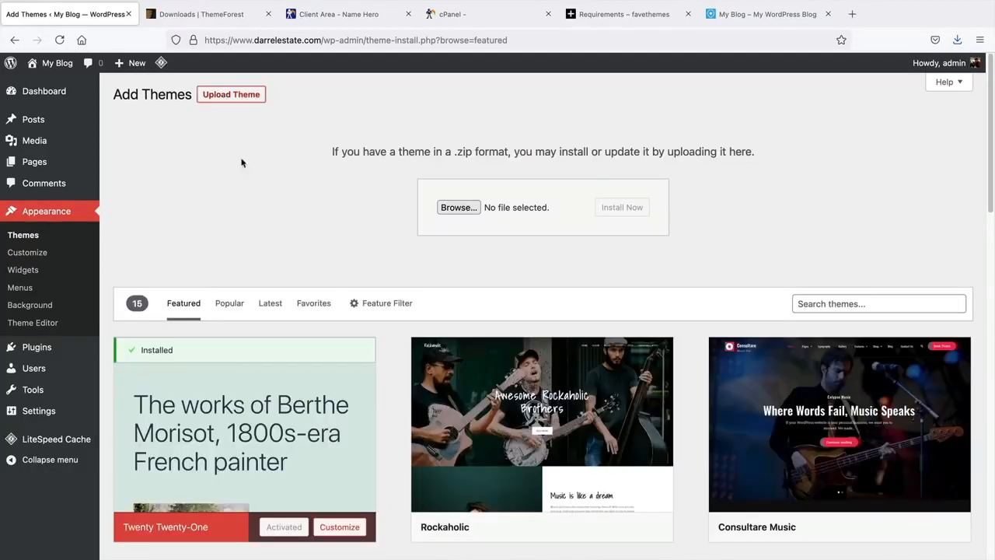
{"action": "left_click", "coordinate": [459, 207]}
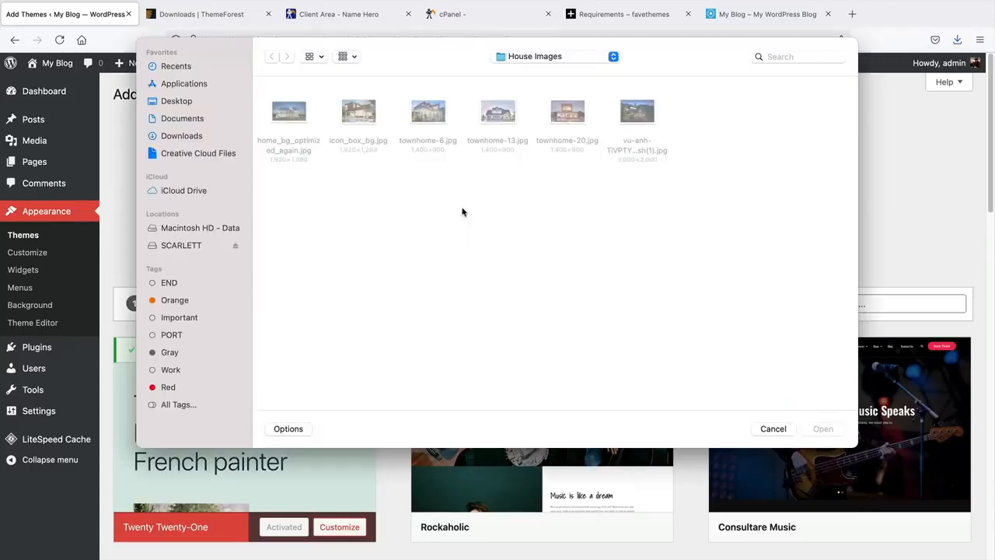
{"action": "left_click", "coordinate": [178, 101]}
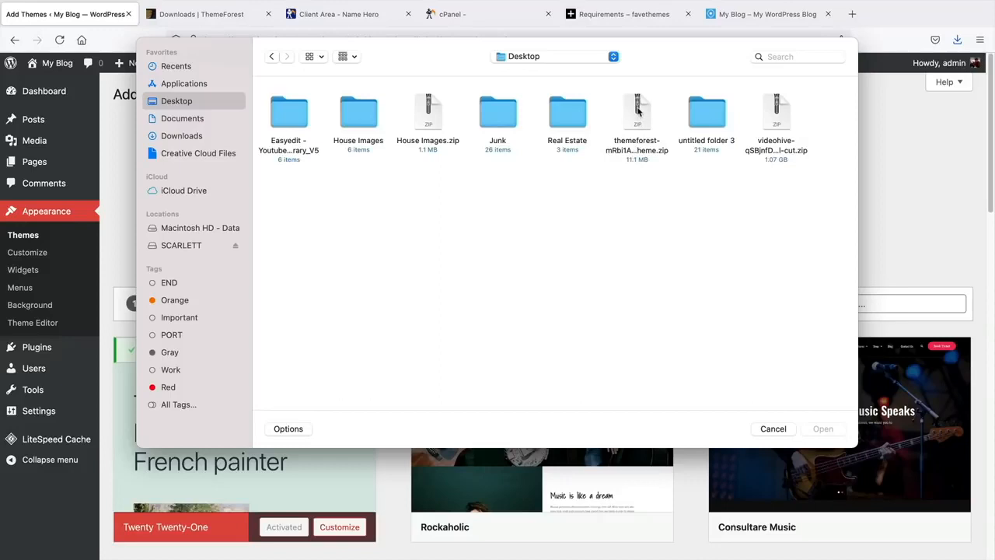
{"action": "left_click", "coordinate": [638, 149]}
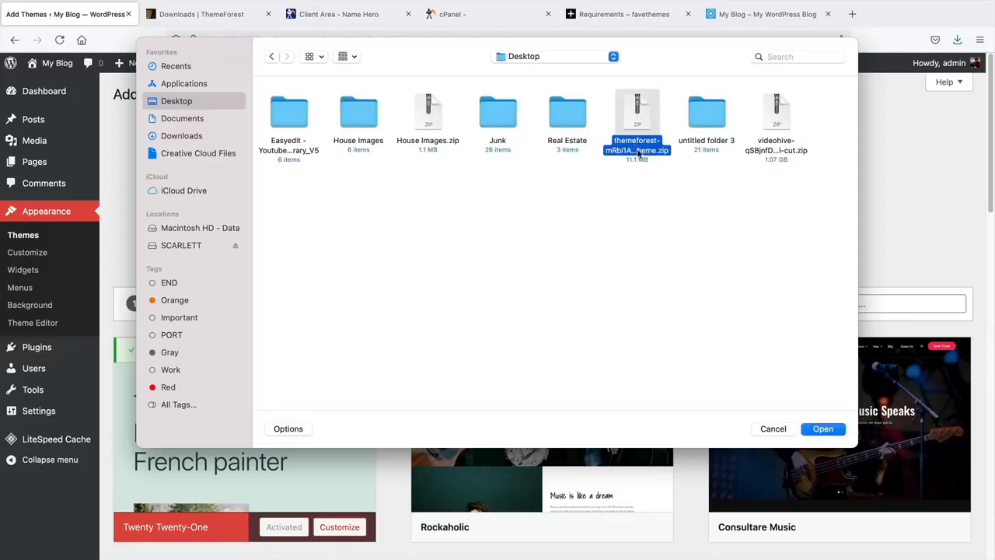
{"action": "right_click", "coordinate": [640, 153]}
{"action": "left_click", "coordinate": [618, 182]}
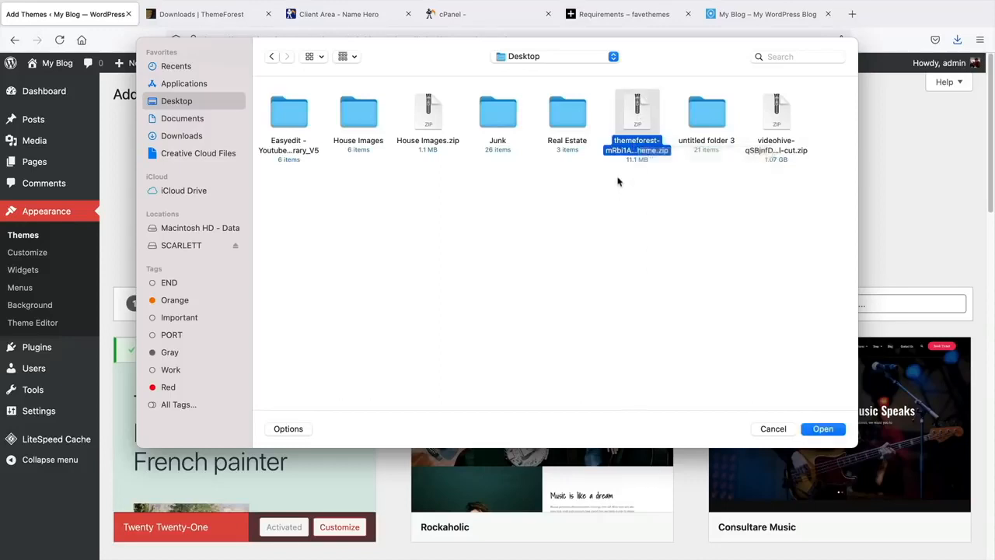
{"action": "left_click", "coordinate": [618, 182]}
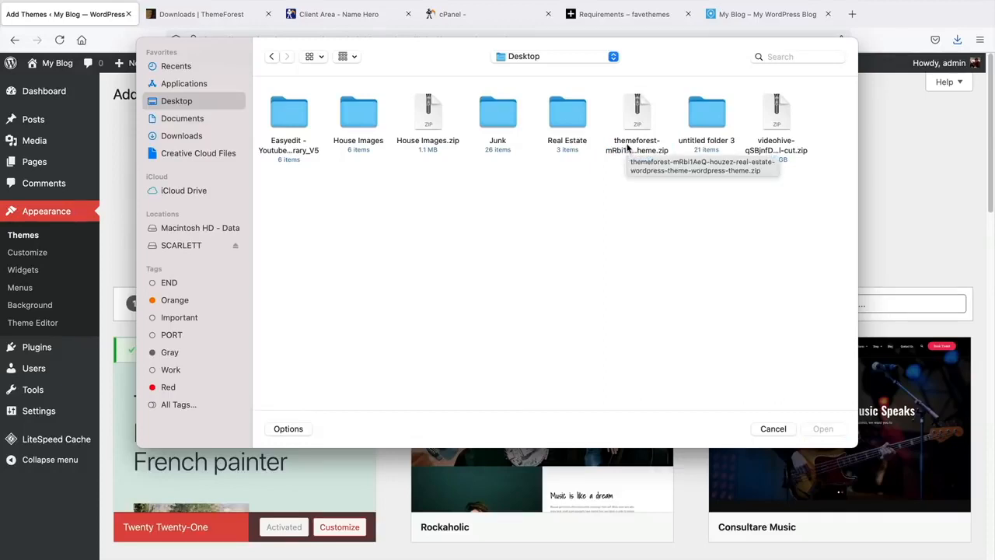
{"action": "left_click", "coordinate": [631, 131]}
{"action": "left_click", "coordinate": [822, 428]}
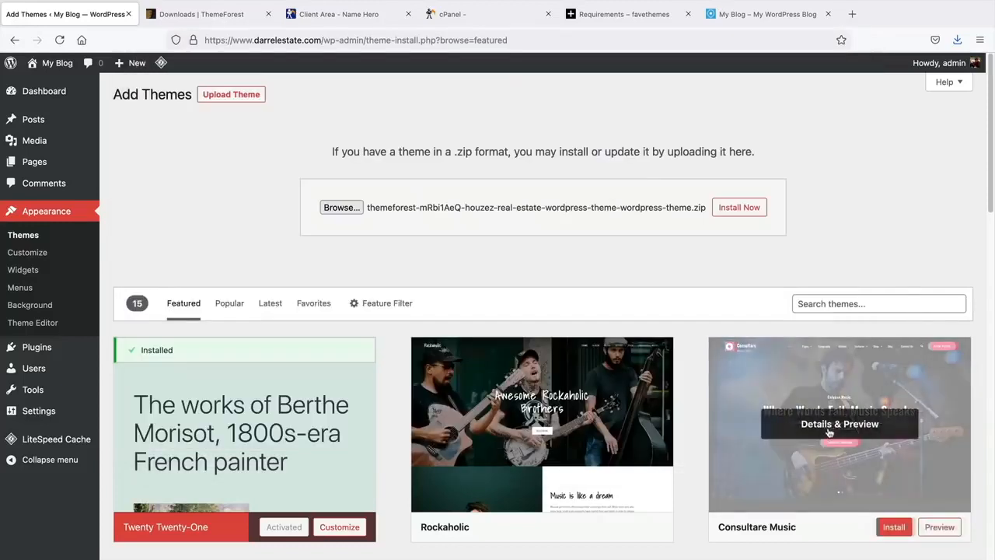
- Install and activate the Houzez theme so the purchase code prompt appears
{"action": "left_click", "coordinate": [737, 210]}
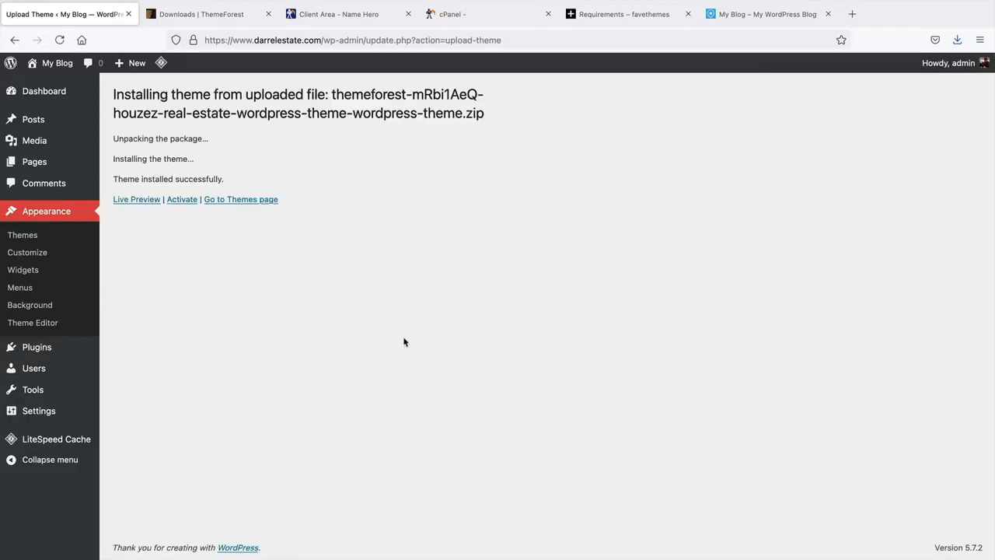
{"action": "left_click", "coordinate": [182, 200]}
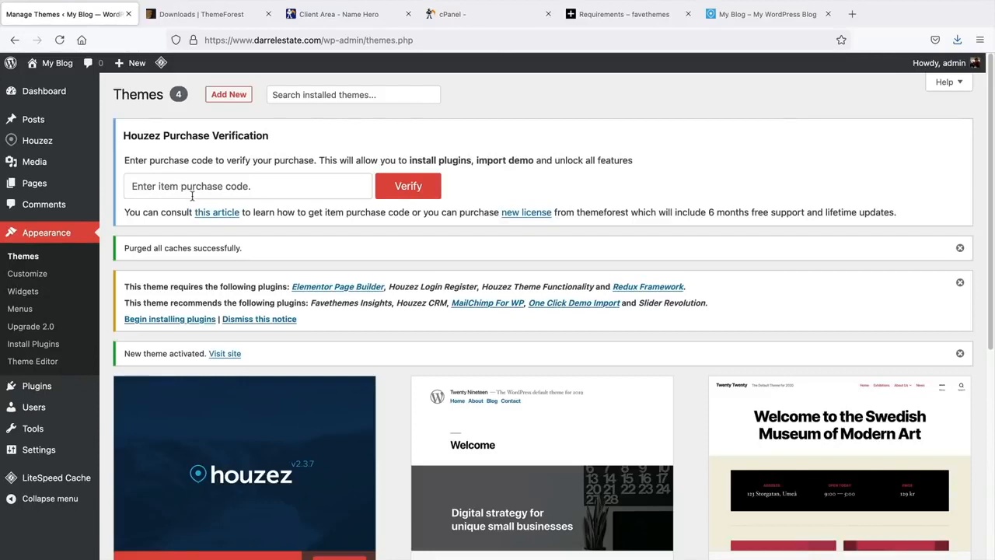
{"action": "left_click", "coordinate": [195, 190]}
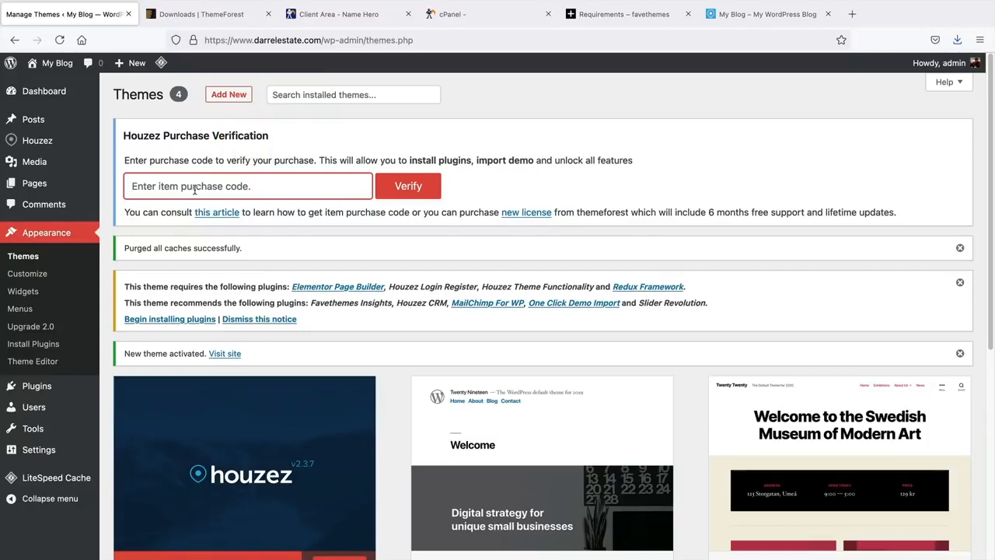
- Select the Item Purchase Code in the Houzez licence file and return to Firefox
{"action": "left_click", "coordinate": [193, 15]}
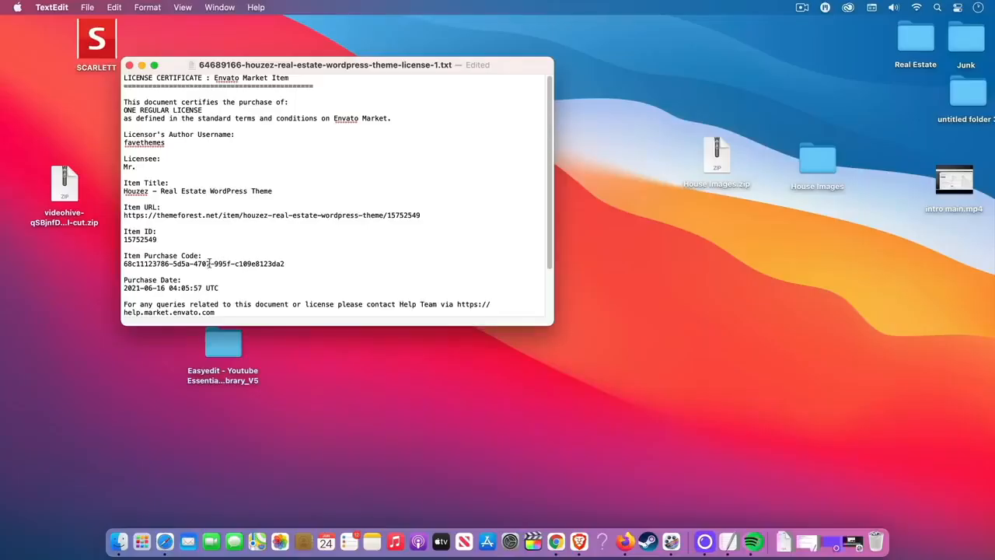
{"action": "left_click_drag", "start_coordinate": [290, 264], "coordinate": [212, 265]}
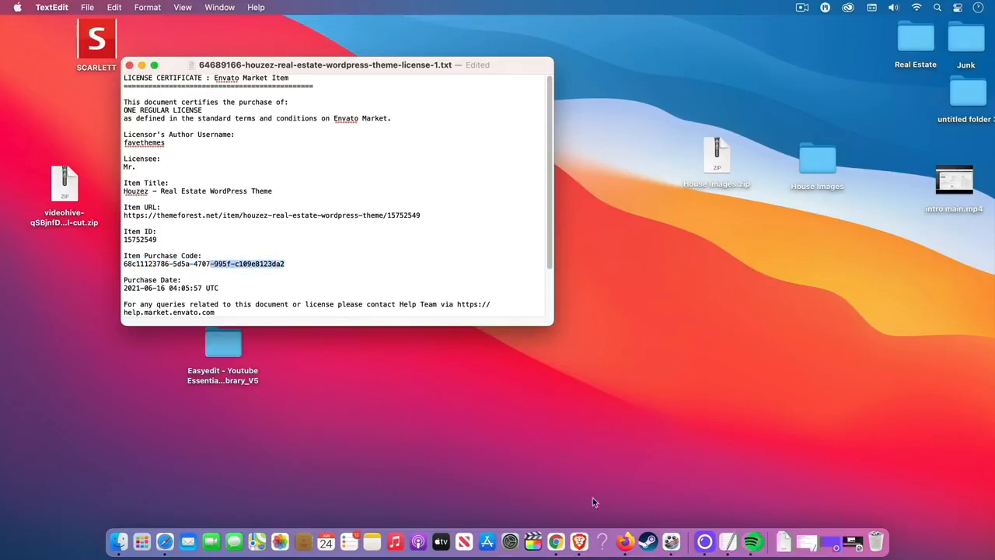
{"action": "left_click", "coordinate": [626, 542]}
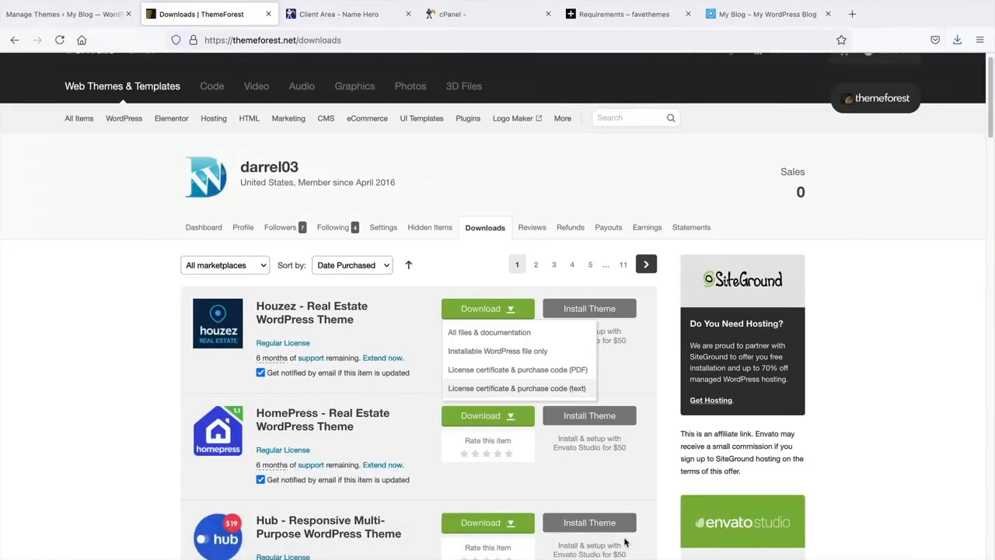
- Paste the purchase code into the Houzez verification field and verify it
{"action": "left_click", "coordinate": [72, 15]}
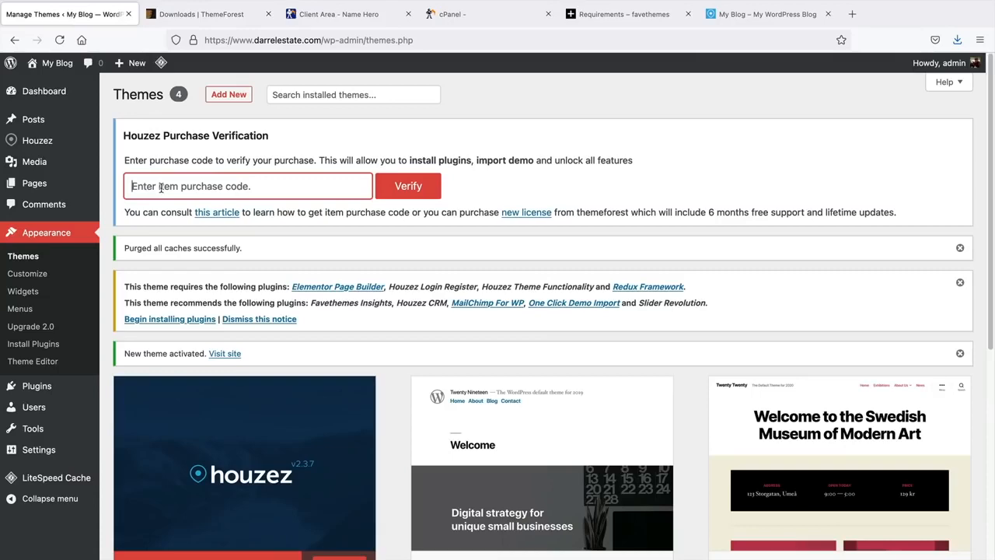
{"action": "key", "text": "super+v"}
{"action": "left_click", "coordinate": [388, 187]}
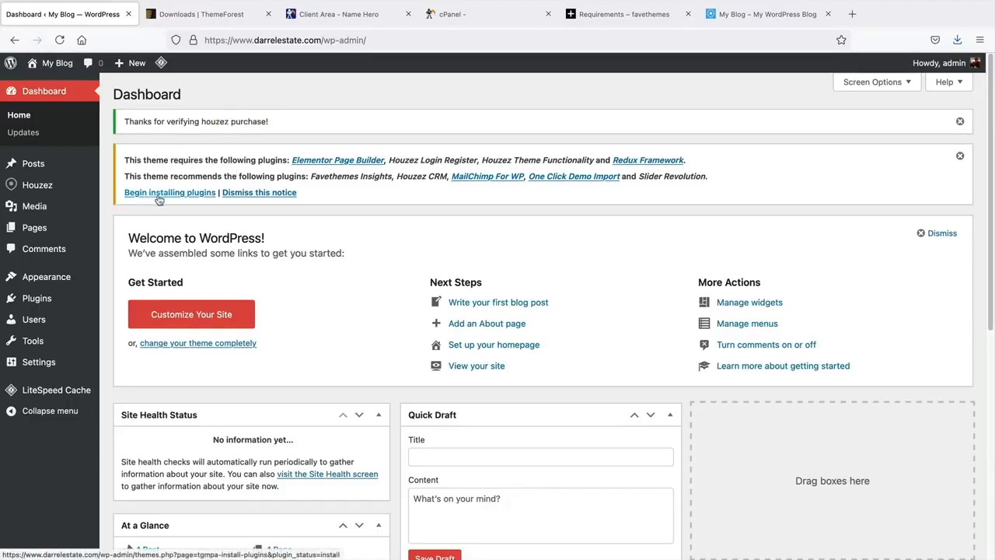
- Dismiss the plugins notice and open Appearance > Install Plugins
{"action": "left_click", "coordinate": [959, 156]}
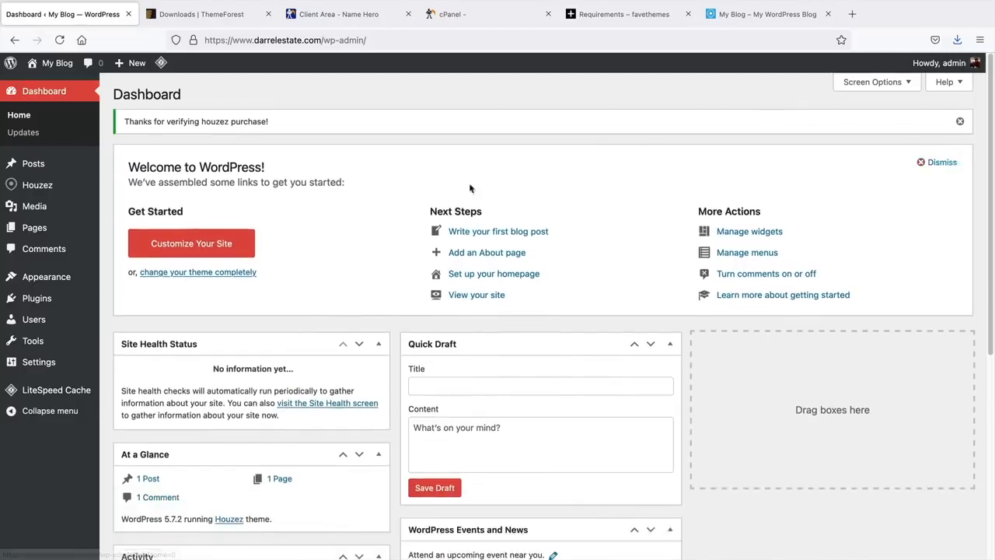
{"action": "mouse_move", "coordinate": [56, 281]}
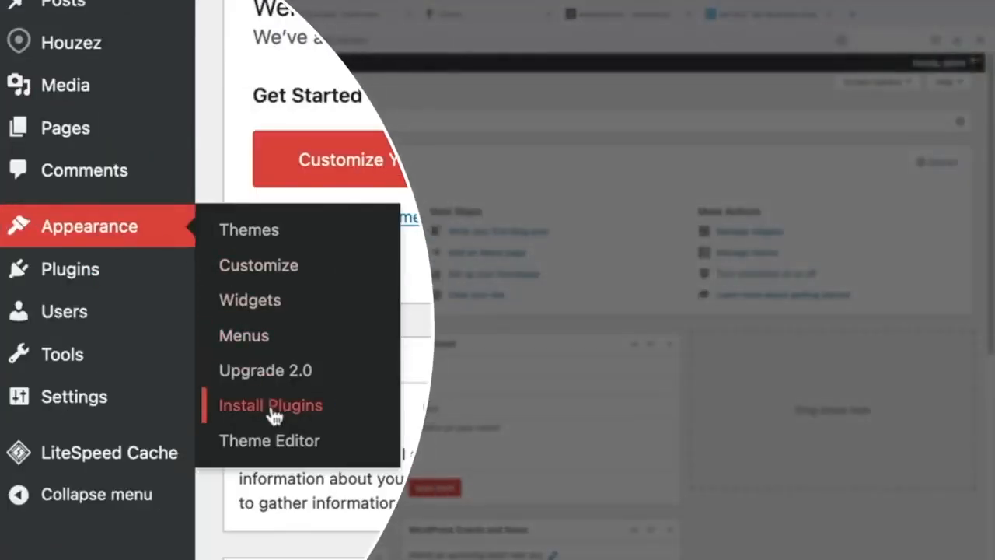
{"action": "left_click", "coordinate": [271, 408]}
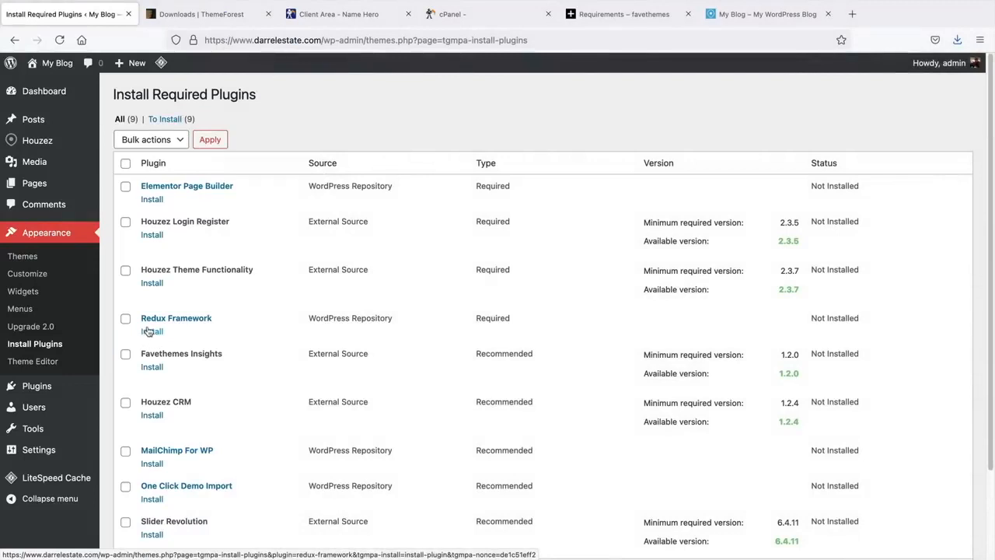
- Select all nine Houzez plugins and apply the Install bulk action
{"action": "left_click", "coordinate": [126, 166]}
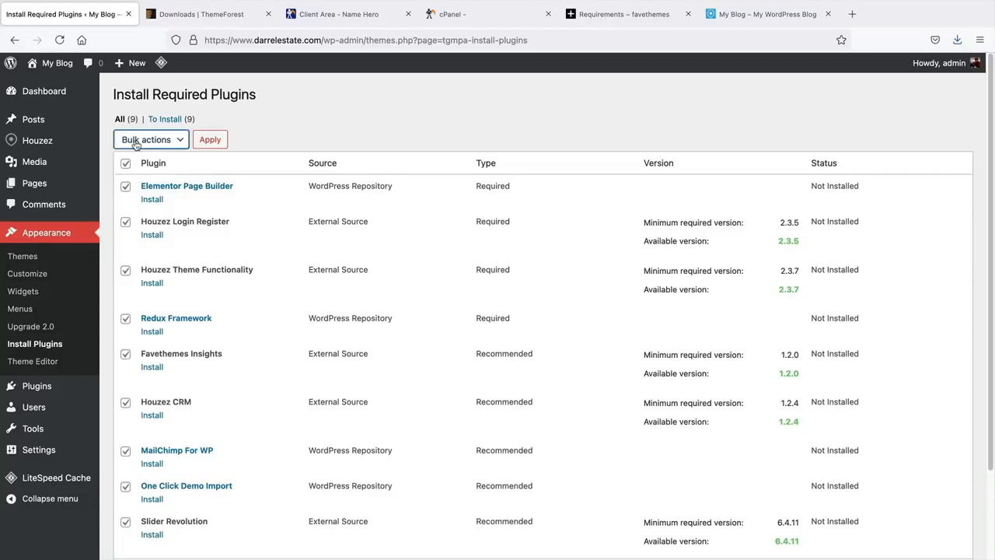
{"action": "left_click", "coordinate": [137, 142]}
{"action": "left_click", "coordinate": [139, 150]}
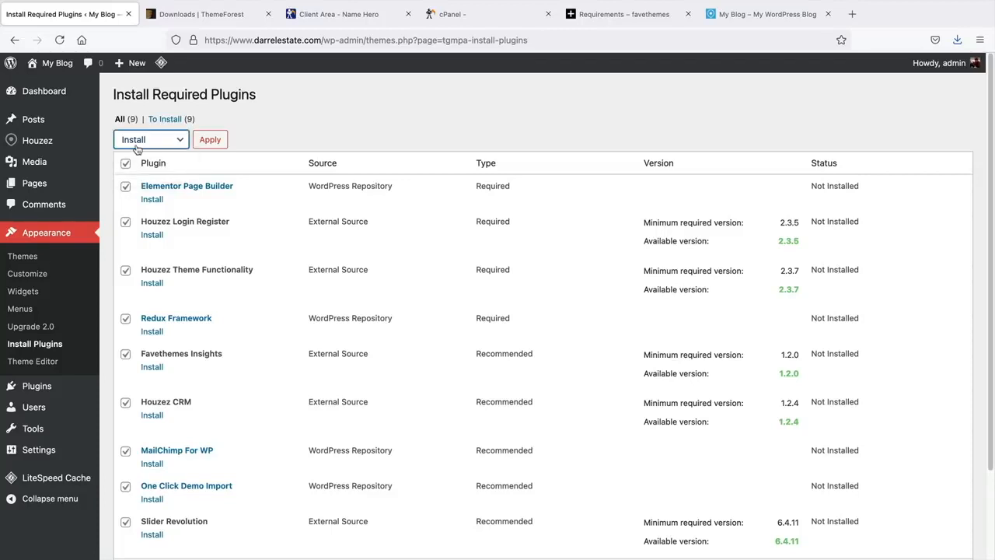
{"action": "left_click", "coordinate": [221, 142]}
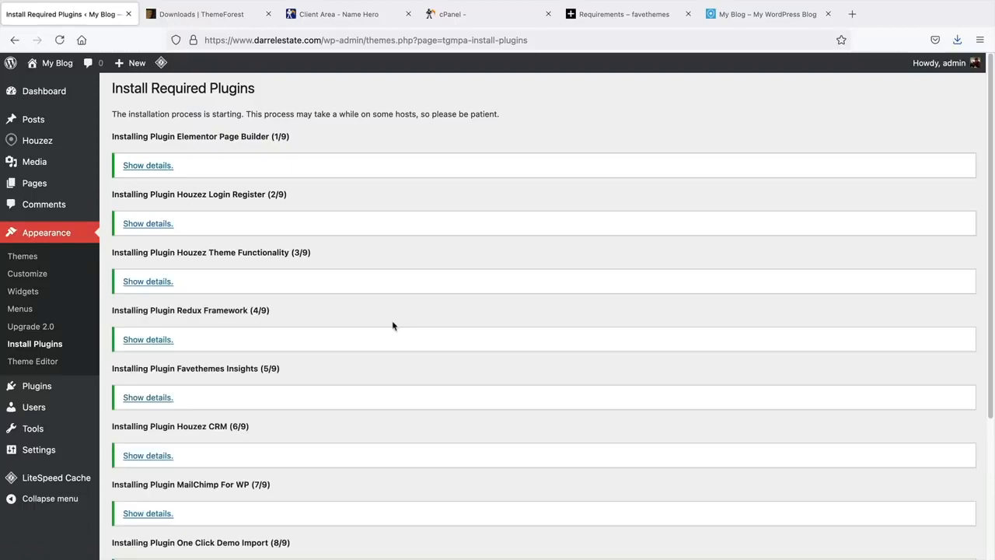
- After all 9 installs finish, return to the Required Plugins Installer
{"action": "middle_click", "coordinate": [392, 322]}
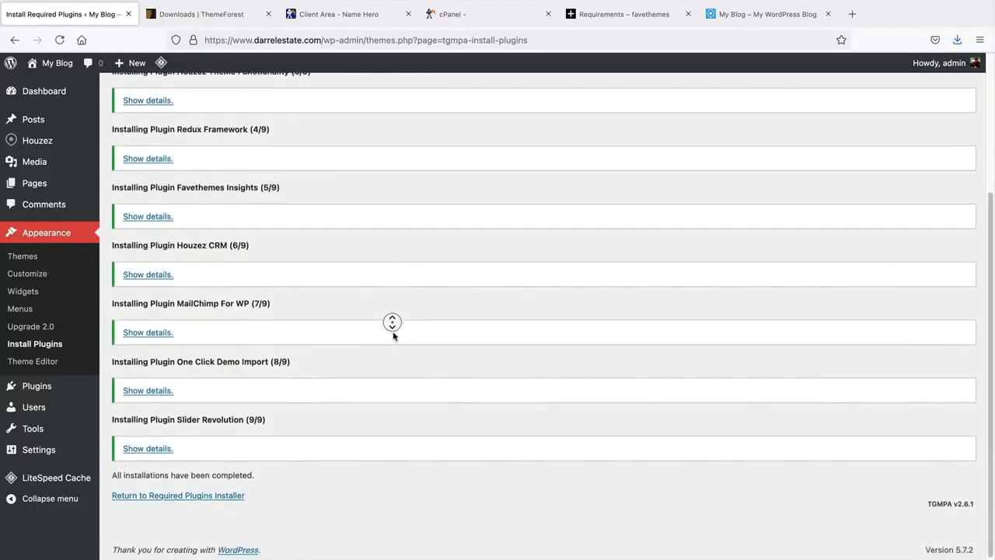
{"action": "middle_click", "coordinate": [393, 336]}
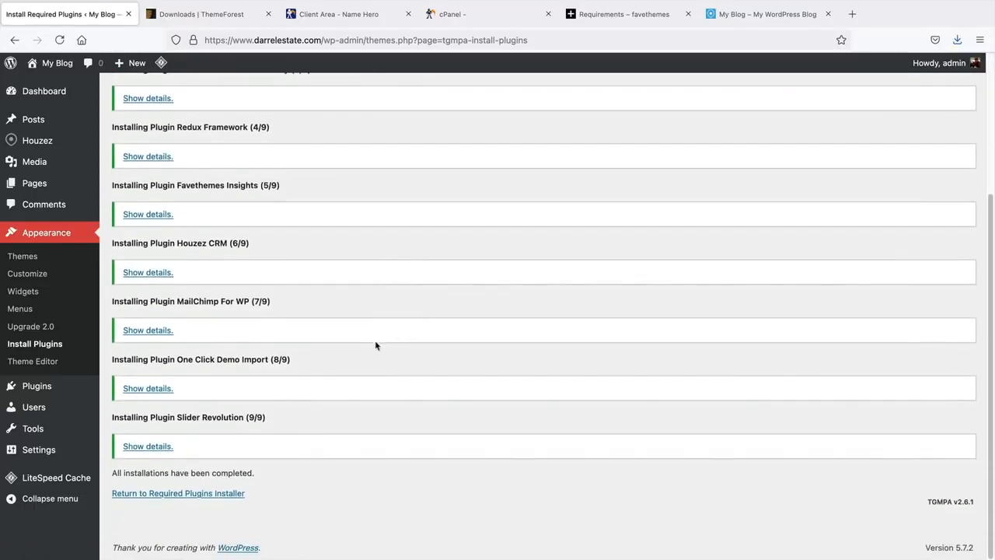
{"action": "left_click", "coordinate": [141, 498]}
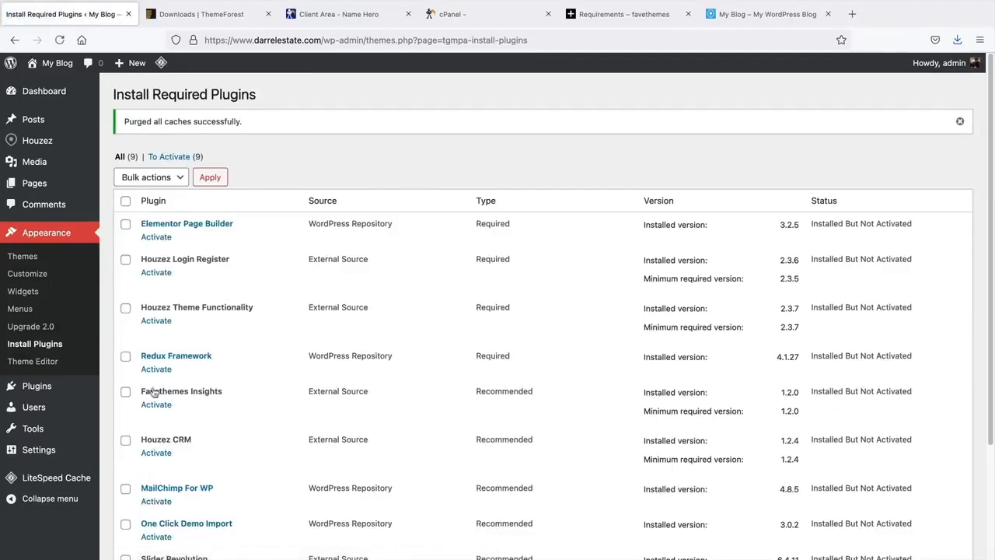
- Bulk-activate all nine installed plugins, then return to the Dashboard
{"action": "left_click", "coordinate": [126, 202]}
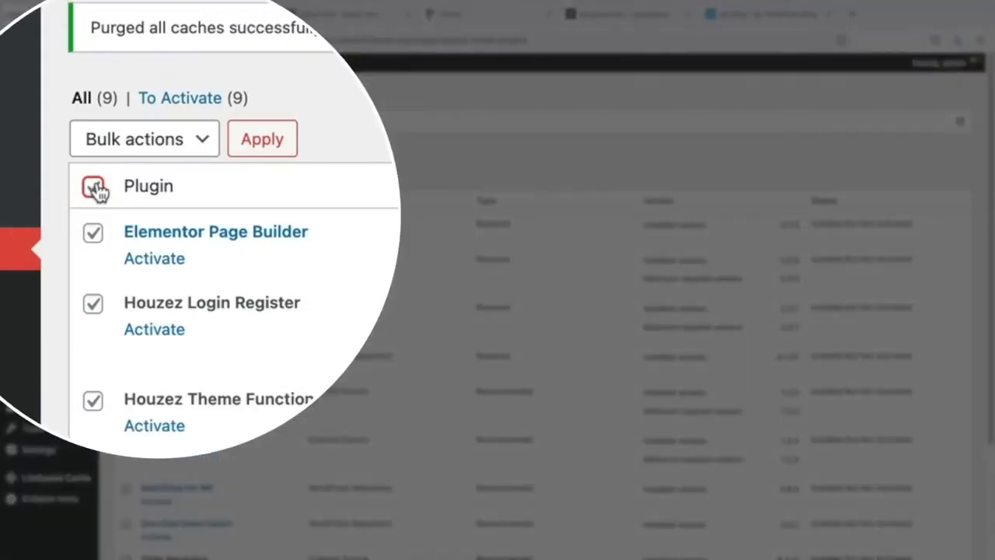
{"action": "left_click", "coordinate": [129, 145]}
{"action": "left_click", "coordinate": [142, 207]}
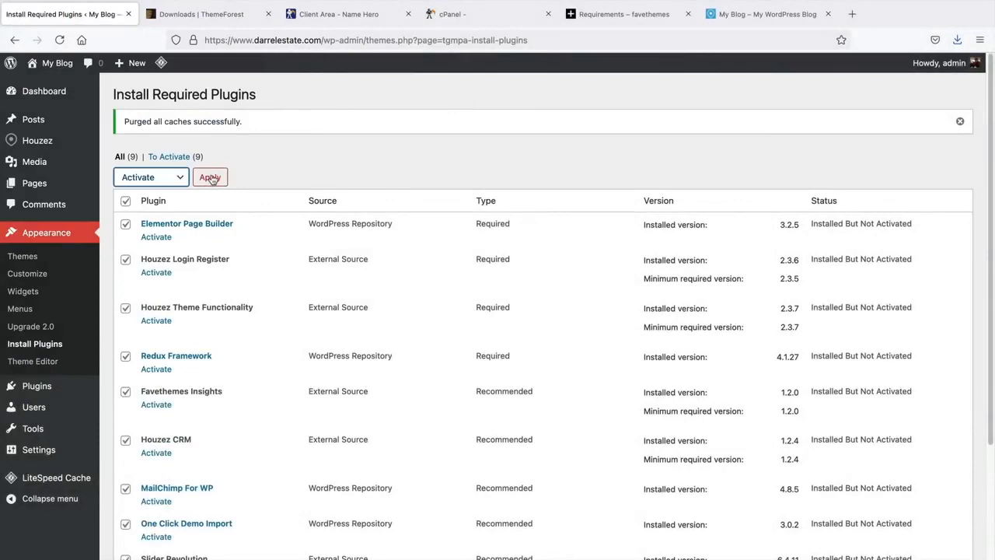
{"action": "left_click", "coordinate": [210, 177]}
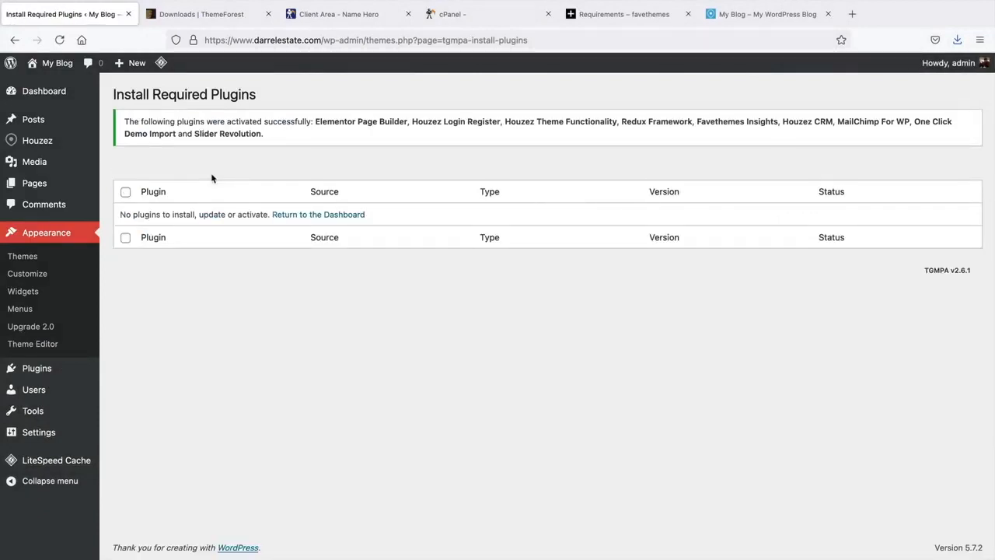
{"action": "left_click", "coordinate": [346, 217]}
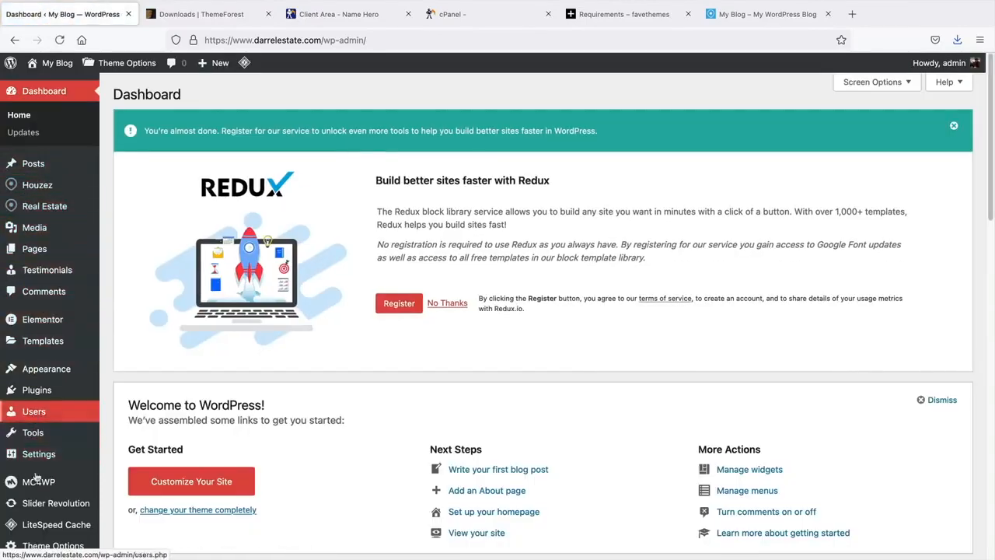
- Dismiss the Redux registration notice with No Thanks
{"action": "mouse_move", "coordinate": [47, 388]}
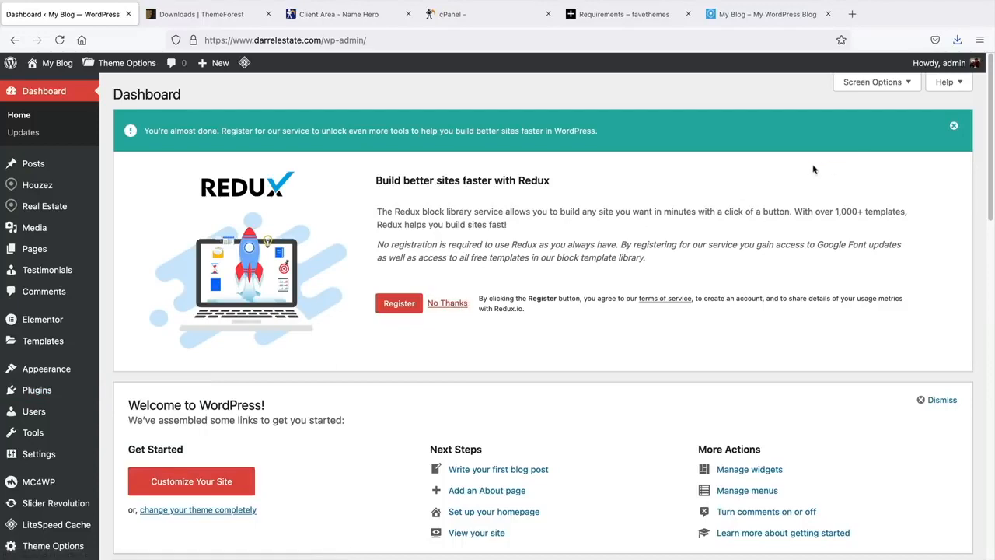
{"action": "left_click", "coordinate": [460, 306]}
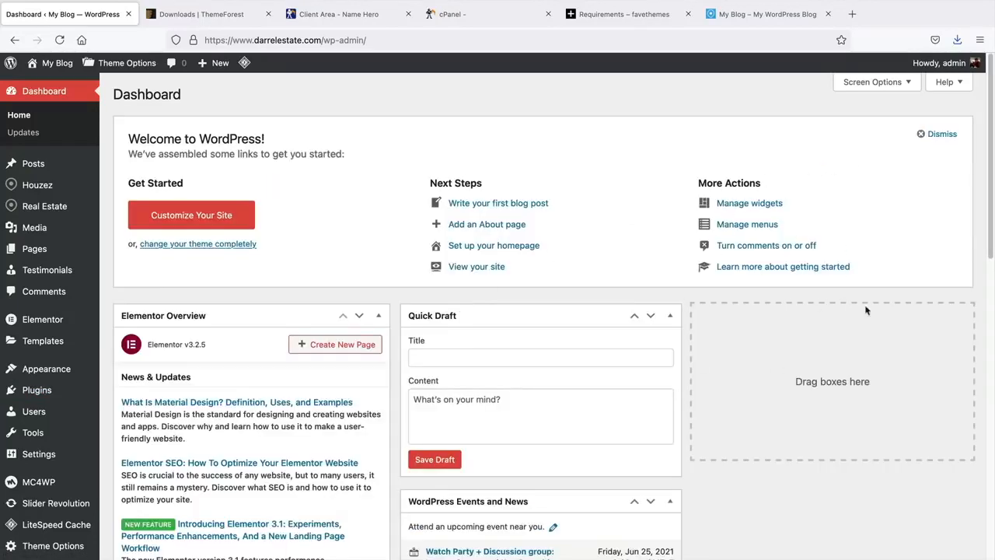
{"action": "scroll", "coordinate": [439, 394], "scroll_direction": "down", "scroll_amount": 5}
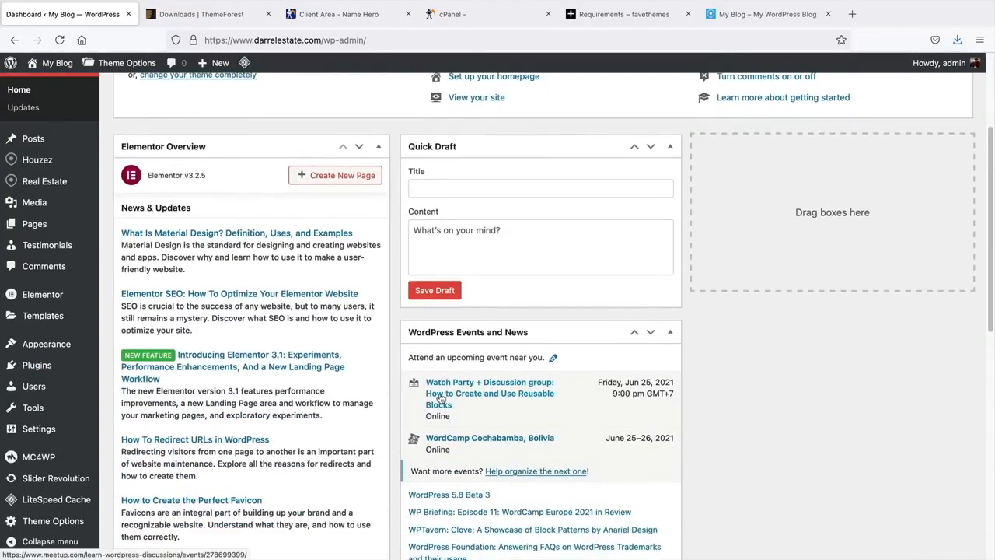
{"action": "scroll", "coordinate": [440, 396], "scroll_direction": "up", "scroll_amount": 5}
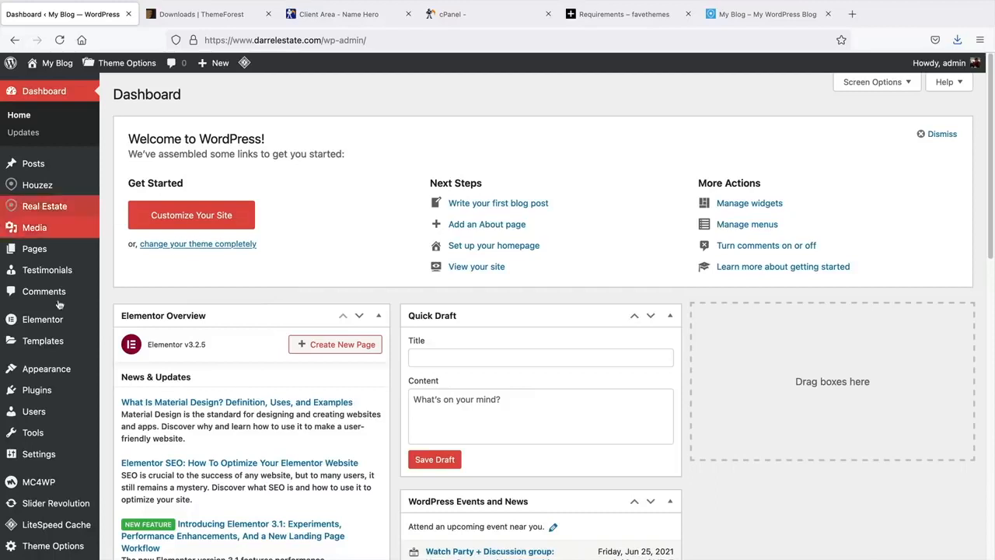
- View the live site with the Houzez header, then go back to the Dashboard
{"action": "mouse_move", "coordinate": [72, 246]}
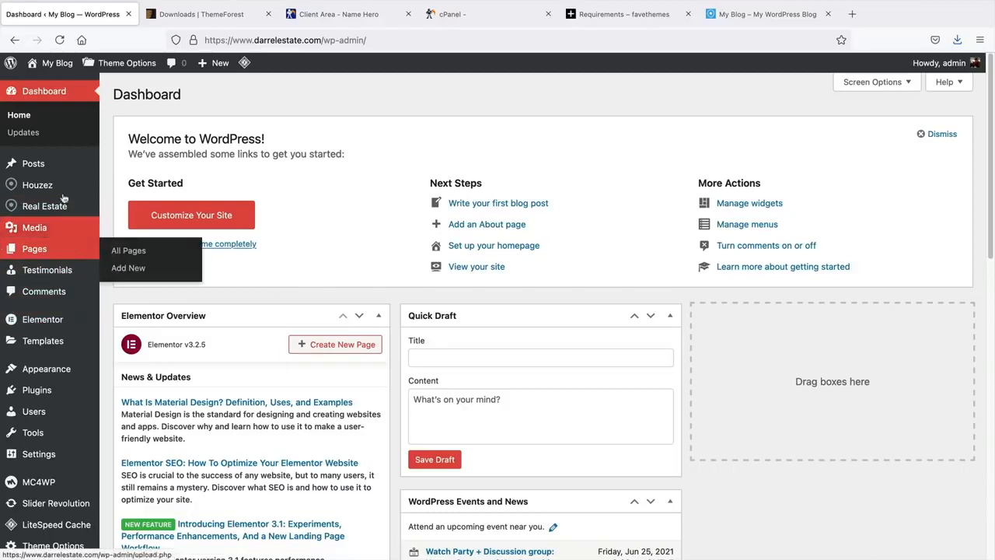
{"action": "left_click", "coordinate": [49, 87]}
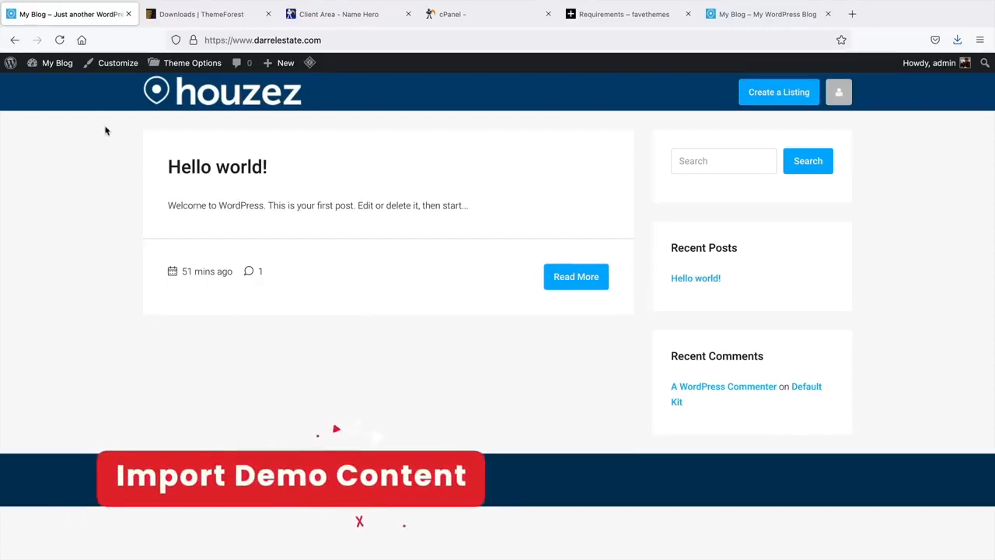
{"action": "mouse_move", "coordinate": [46, 64]}
{"action": "left_click", "coordinate": [62, 88]}
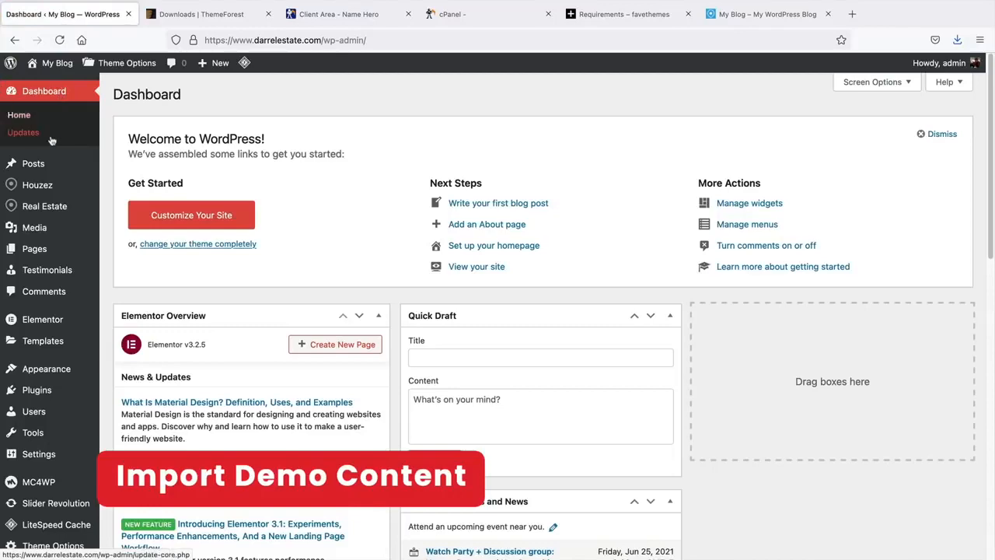
- Open Houzez > Demo Import and highlight the max_execution_time 400 requirement
{"action": "mouse_move", "coordinate": [34, 187]}
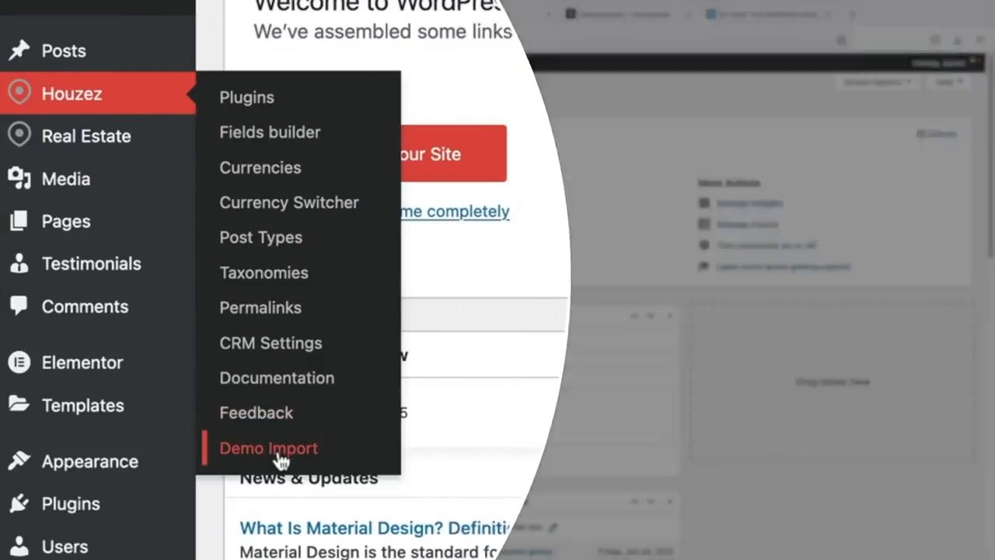
{"action": "left_click", "coordinate": [280, 454]}
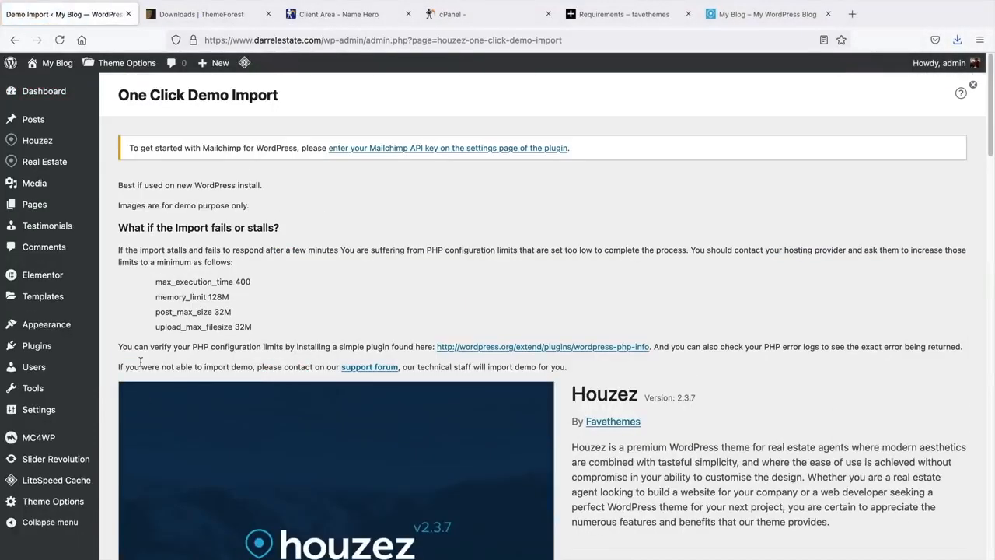
{"action": "scroll", "coordinate": [428, 277], "scroll_direction": "down", "scroll_amount": 2}
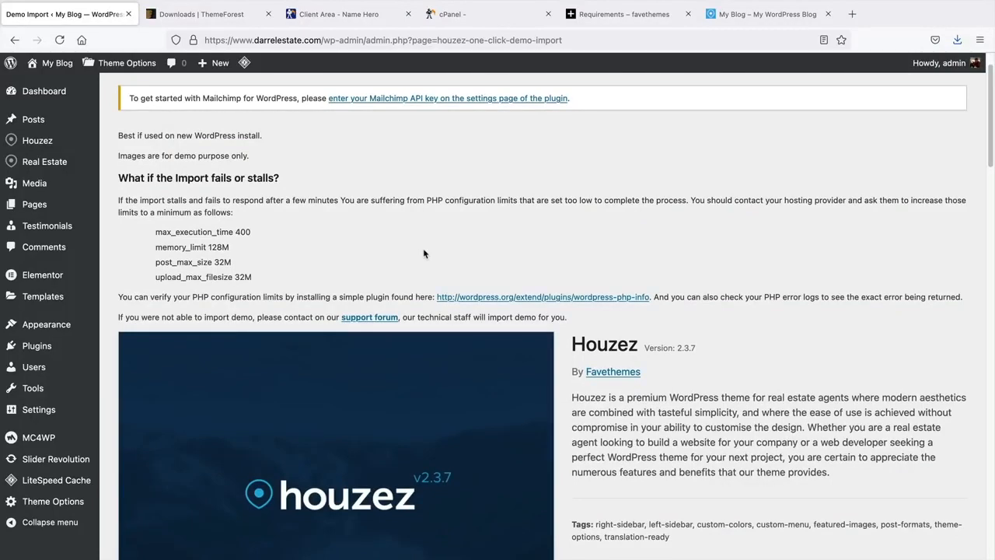
{"action": "middle_click", "coordinate": [552, 236]}
{"action": "left_click", "coordinate": [555, 243]}
{"action": "left_click_drag", "start_coordinate": [155, 237], "coordinate": [266, 238]}
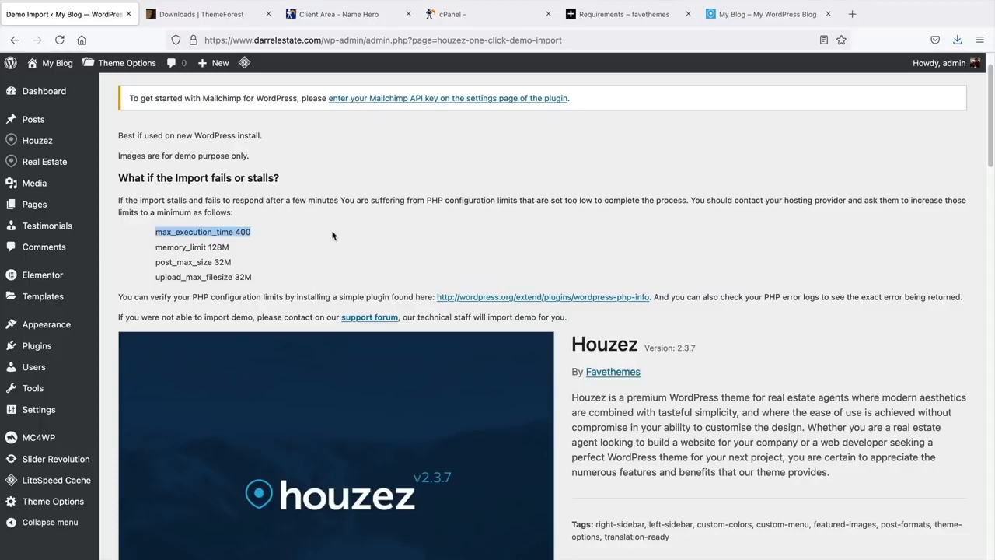
{"action": "middle_click", "coordinate": [584, 254]}
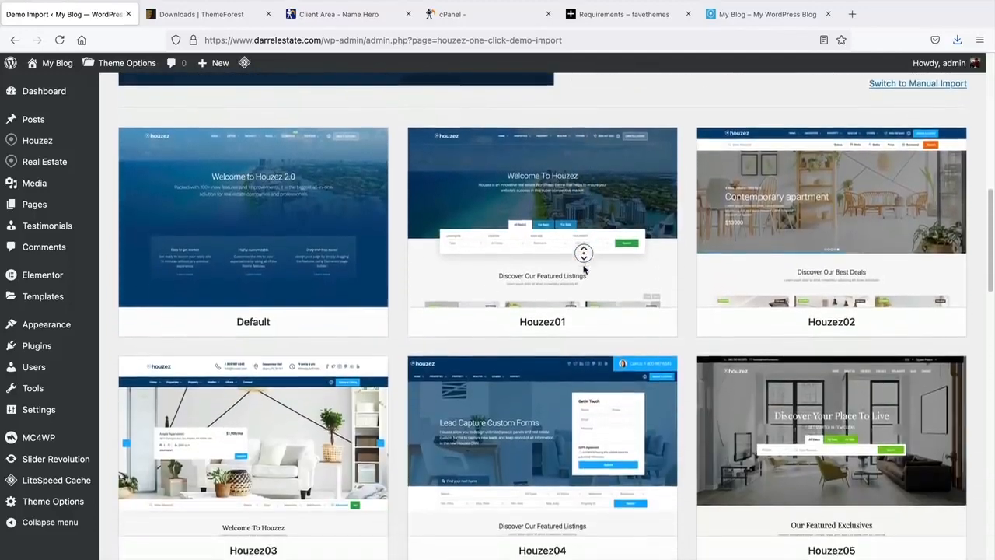
{"action": "middle_click", "coordinate": [584, 270]}
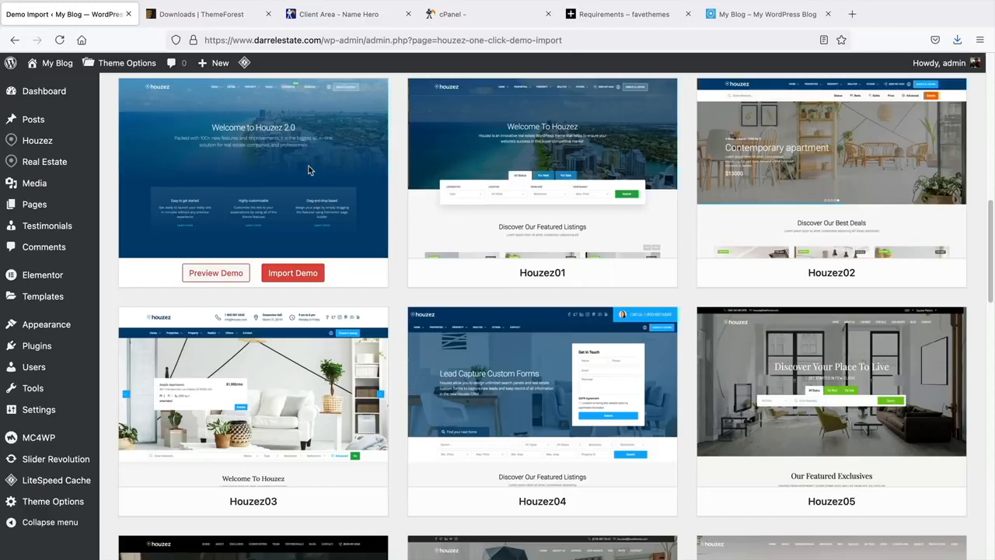
{"action": "mouse_move", "coordinate": [554, 238]}
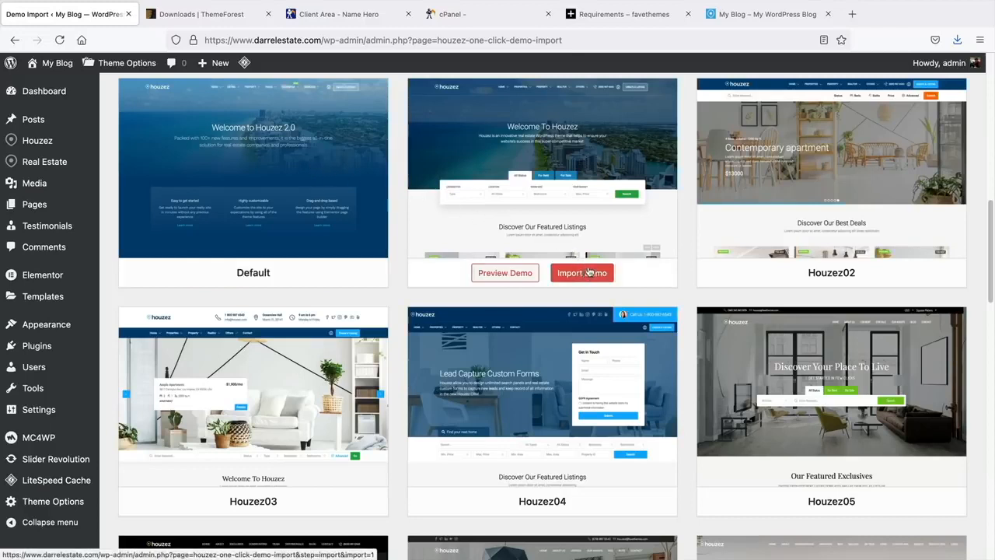
- Scroll through the demo thumbnails, Default to Houzez20, and back to the top
{"action": "scroll", "coordinate": [588, 272], "scroll_direction": "down", "scroll_amount": 3}
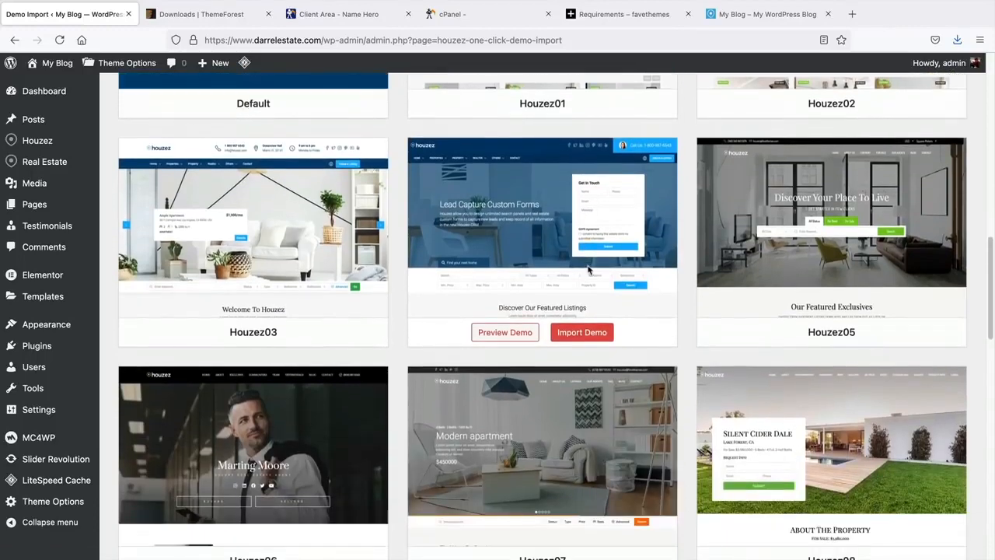
{"action": "scroll", "coordinate": [589, 271], "scroll_direction": "down", "scroll_amount": 2}
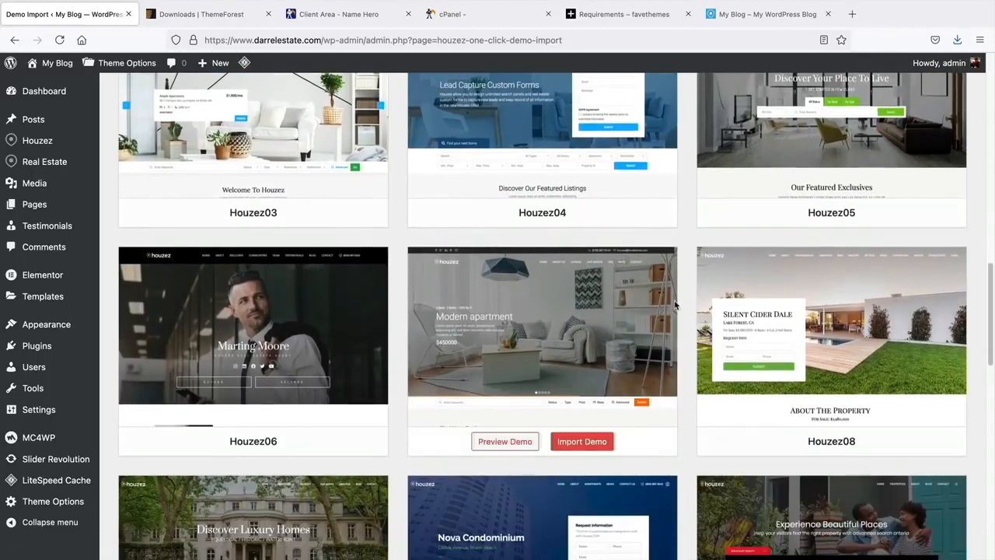
{"action": "middle_click", "coordinate": [681, 283]}
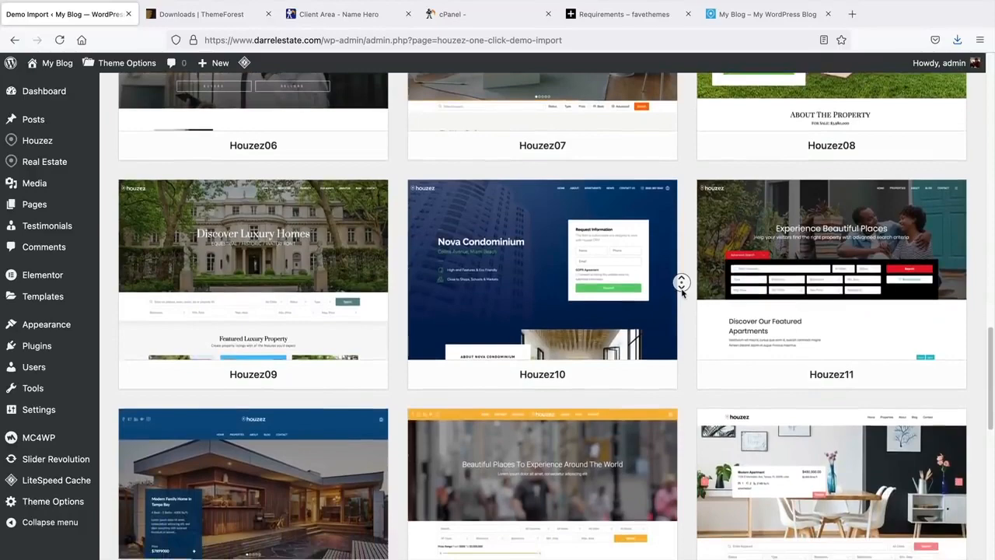
{"action": "middle_click", "coordinate": [682, 292]}
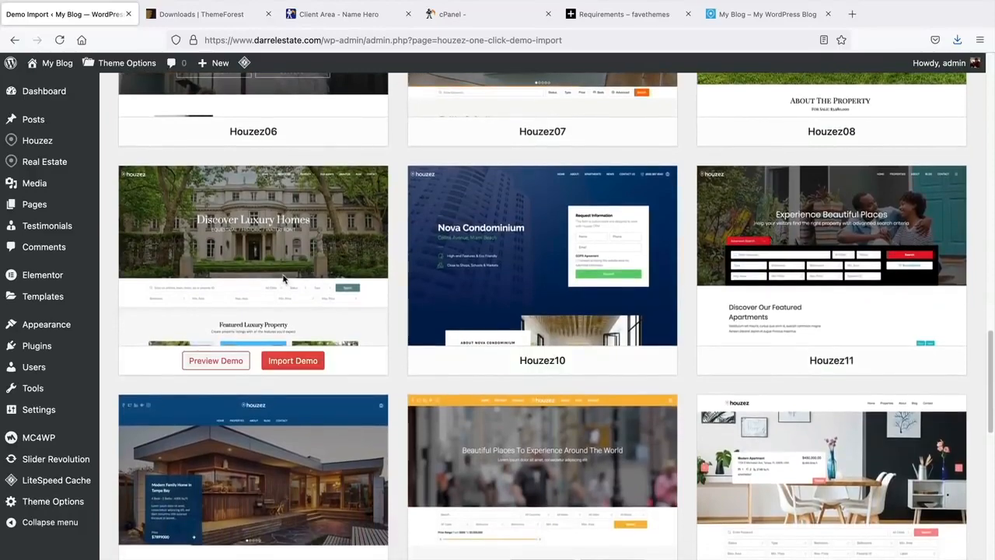
{"action": "scroll", "coordinate": [686, 287], "scroll_direction": "down", "scroll_amount": 3}
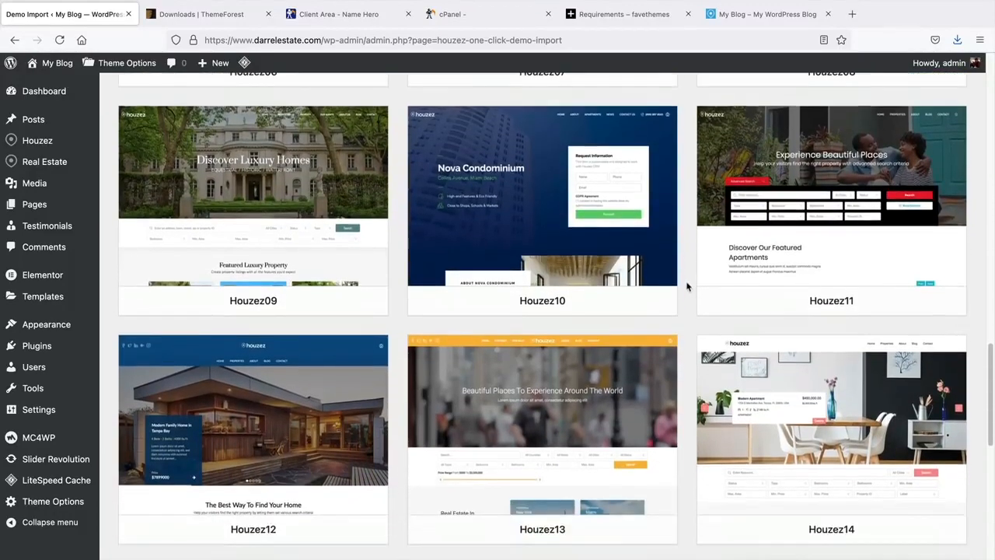
{"action": "mouse_move", "coordinate": [667, 290]}
{"action": "scroll", "coordinate": [667, 288], "scroll_direction": "down", "scroll_amount": 3}
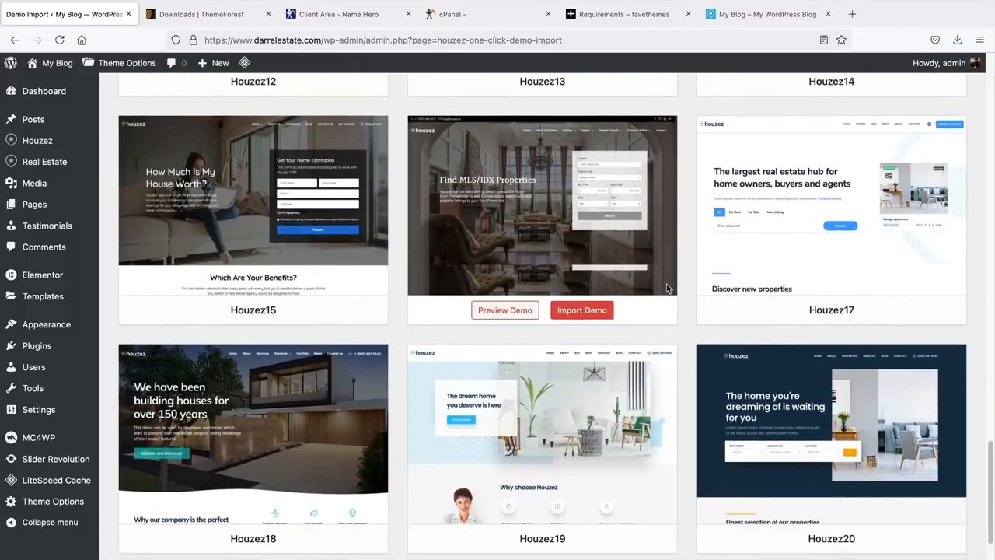
{"action": "mouse_move", "coordinate": [825, 231]}
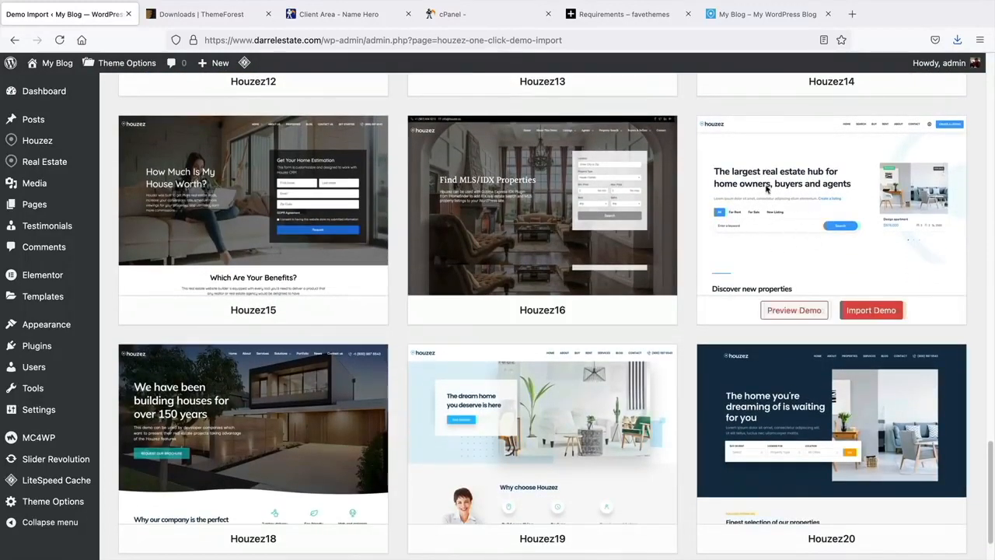
{"action": "middle_click", "coordinate": [689, 234]}
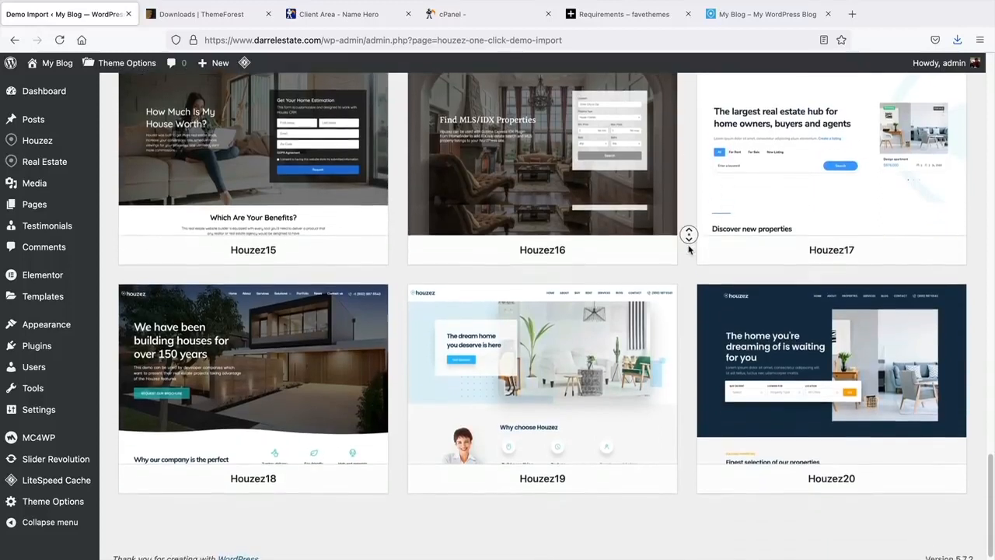
{"action": "middle_click", "coordinate": [689, 250]}
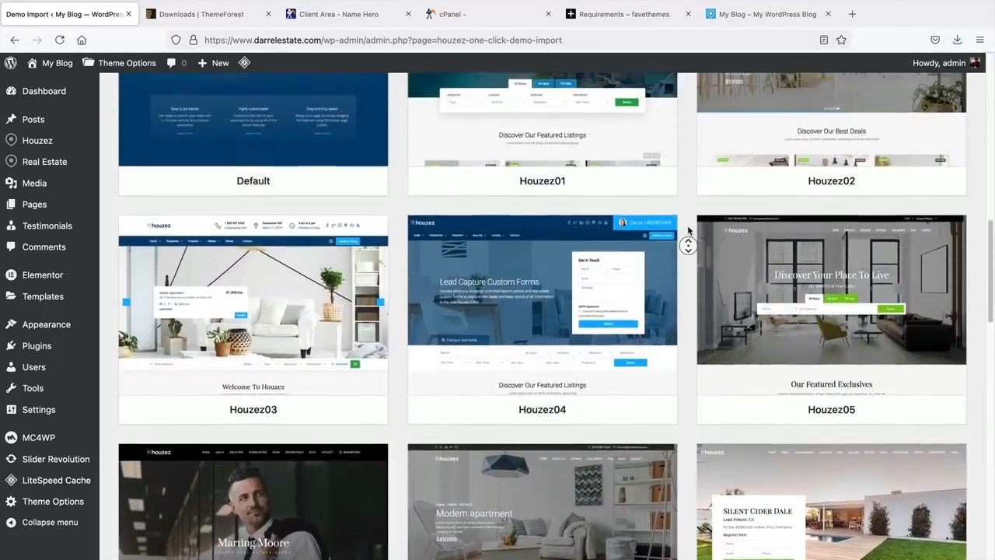
{"action": "middle_click", "coordinate": [688, 227]}
{"action": "mouse_move", "coordinate": [596, 242]}
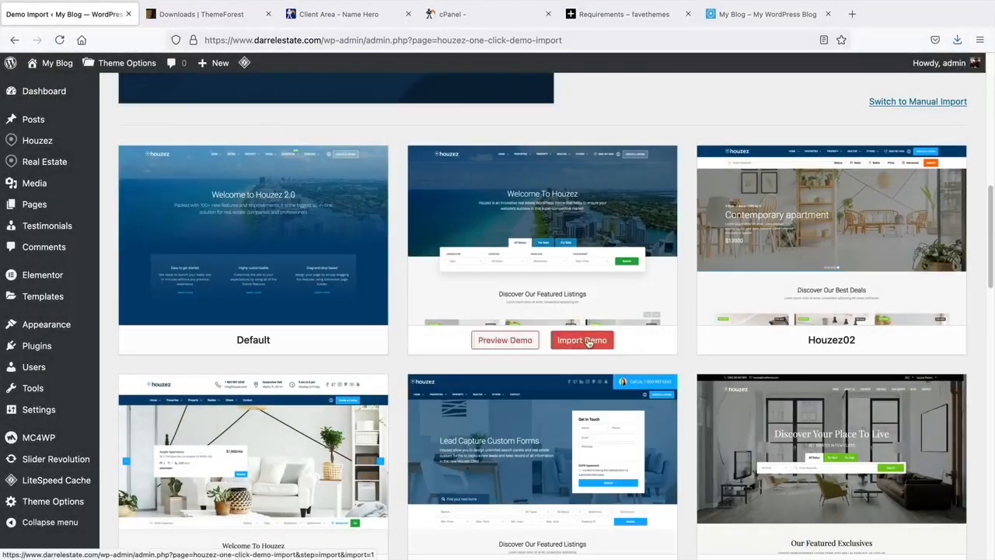
- Import the Houzez01 demo, skipping optional plugins, via Continue & Import
{"action": "left_click", "coordinate": [586, 346]}
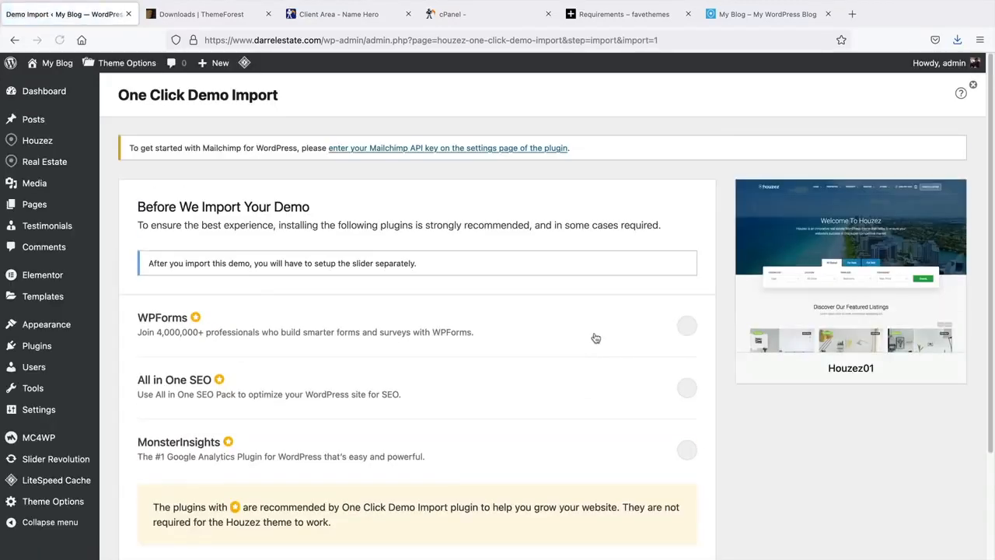
{"action": "middle_click", "coordinate": [678, 246]}
{"action": "scroll", "coordinate": [681, 259], "scroll_direction": "down", "scroll_amount": 2}
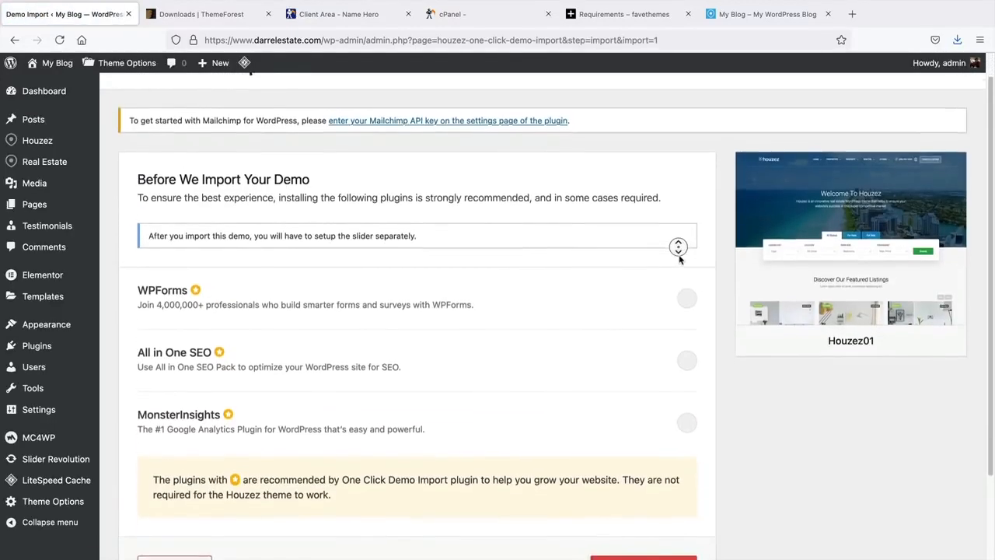
{"action": "middle_click", "coordinate": [681, 260]}
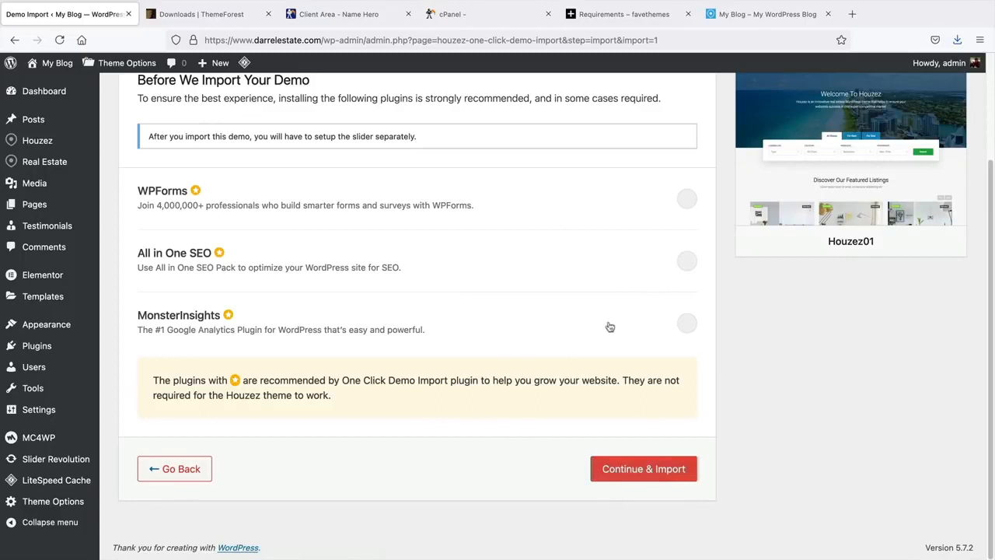
{"action": "left_click", "coordinate": [642, 478]}
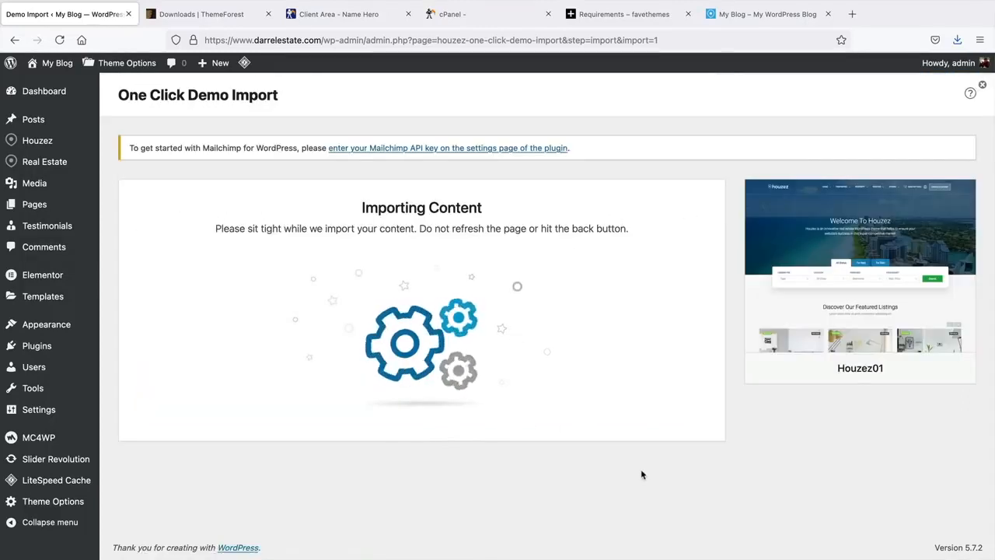
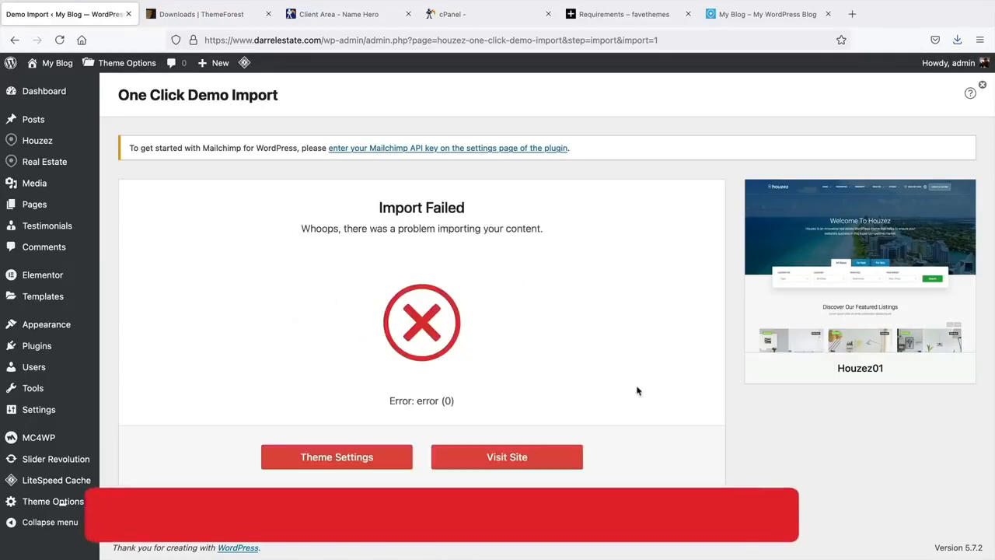
- Highlight the Import Failed heading and go back to the Demo Import page
{"action": "left_click_drag", "start_coordinate": [378, 206], "coordinate": [474, 213]}
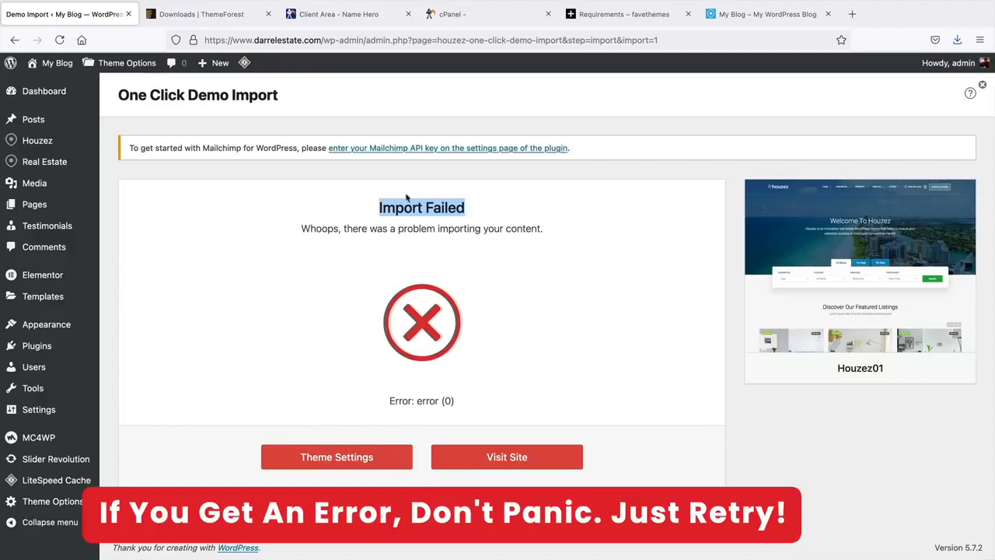
{"action": "mouse_move", "coordinate": [66, 143]}
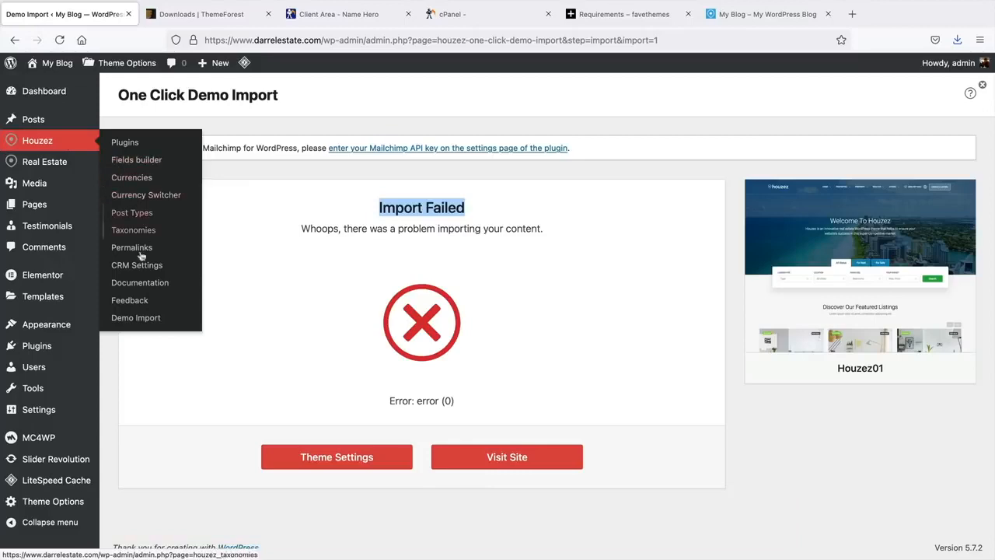
{"action": "left_click", "coordinate": [137, 319]}
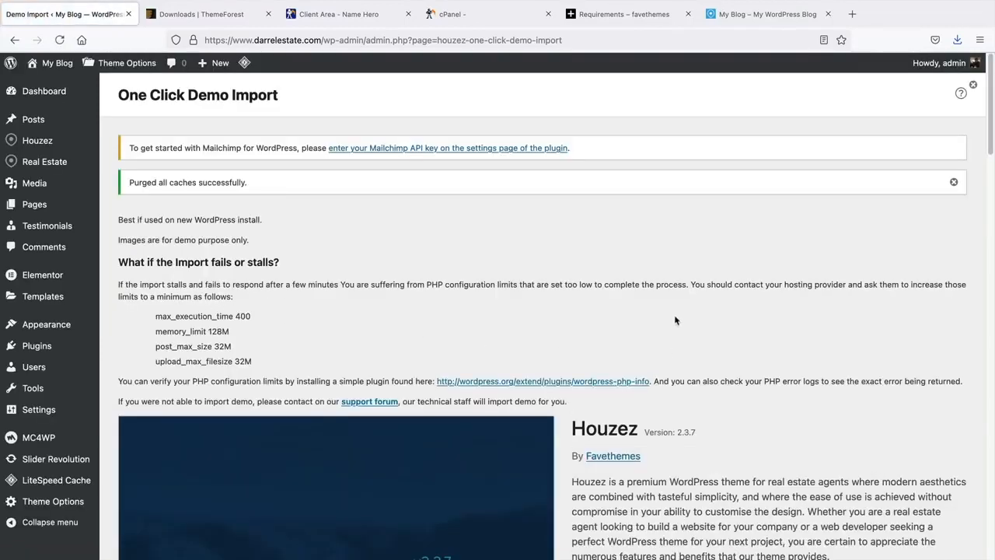
- Purge all site caches with LiteSpeed Purge All
{"action": "scroll", "coordinate": [626, 332], "scroll_direction": "down", "scroll_amount": 3}
{"action": "mouse_move", "coordinate": [245, 62]}
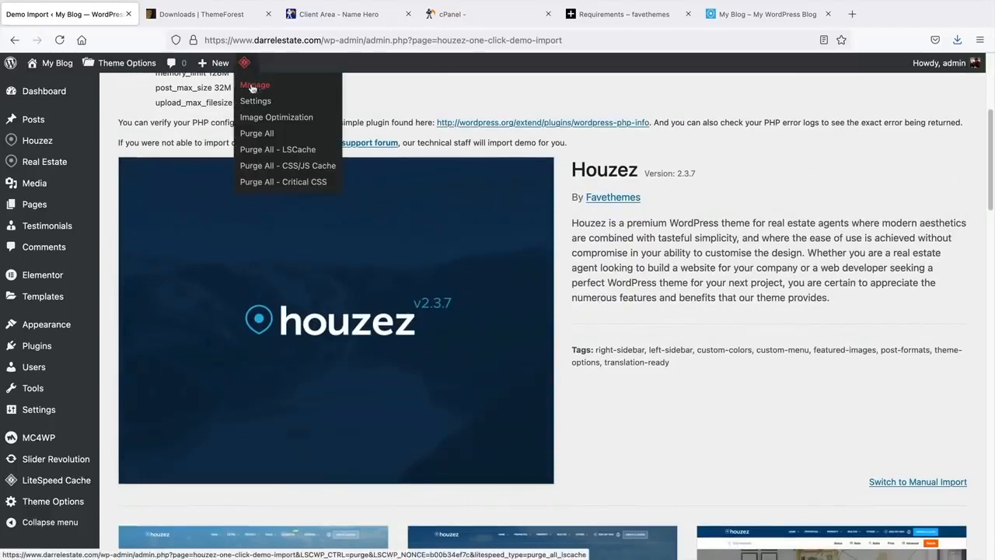
{"action": "left_click", "coordinate": [261, 134]}
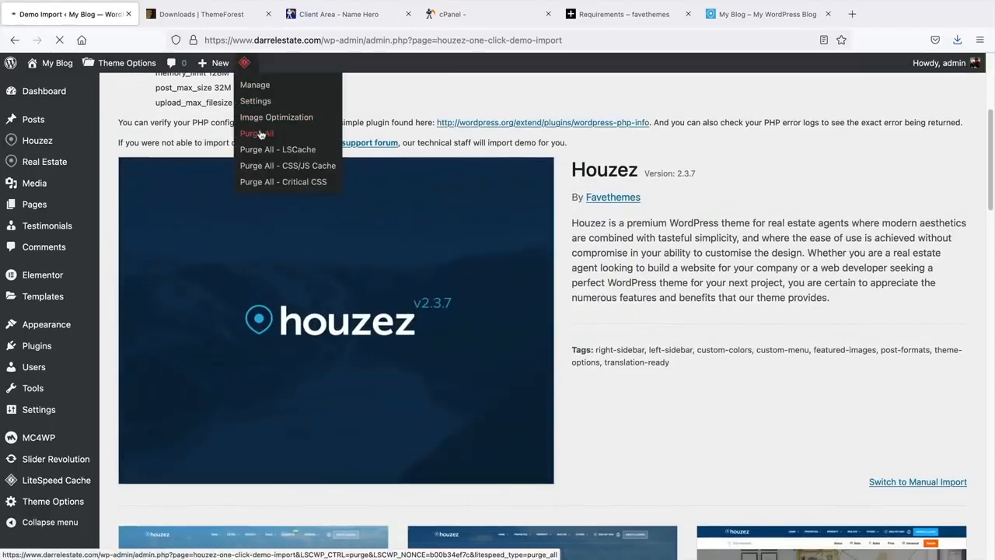
- Import the Houzez01 demo again through Continue & Import
{"action": "scroll", "coordinate": [544, 272], "scroll_direction": "down", "scroll_amount": 8}
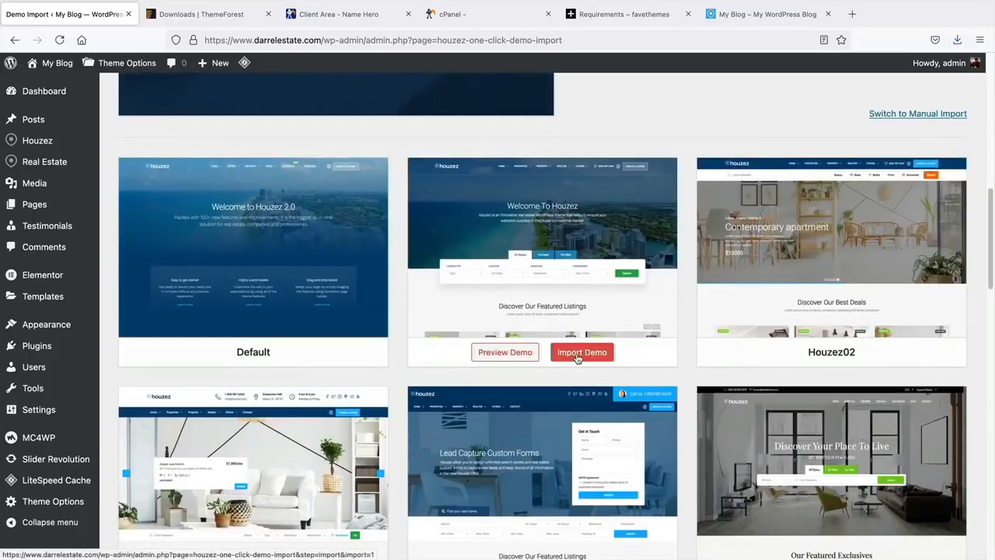
{"action": "left_click", "coordinate": [577, 354]}
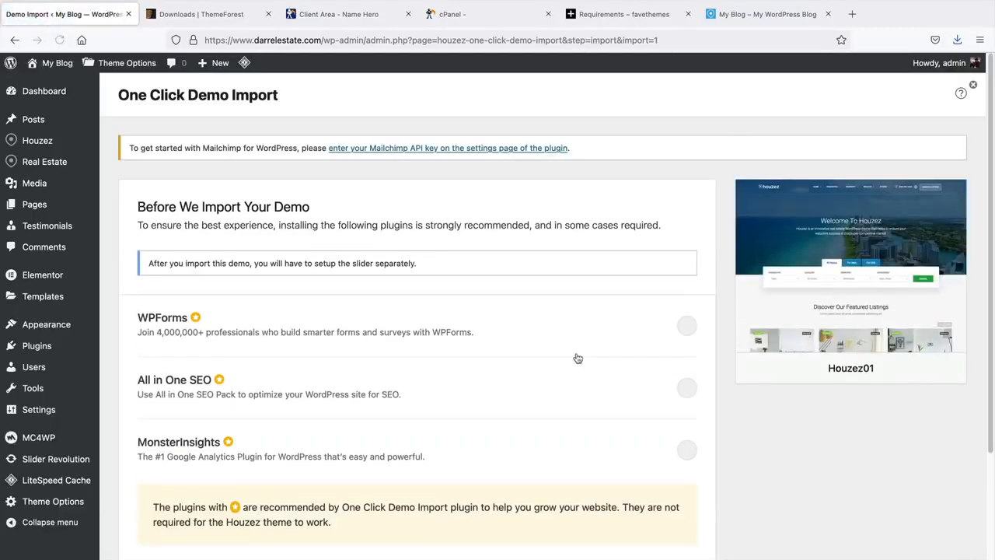
{"action": "scroll", "coordinate": [578, 357], "scroll_direction": "down", "scroll_amount": 1}
{"action": "middle_click", "coordinate": [718, 327]}
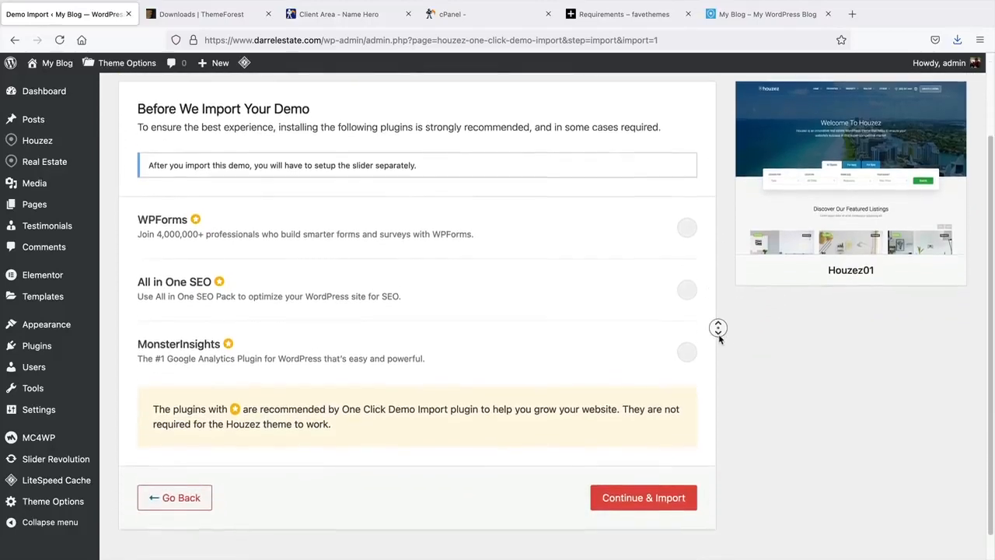
{"action": "left_click", "coordinate": [719, 336]}
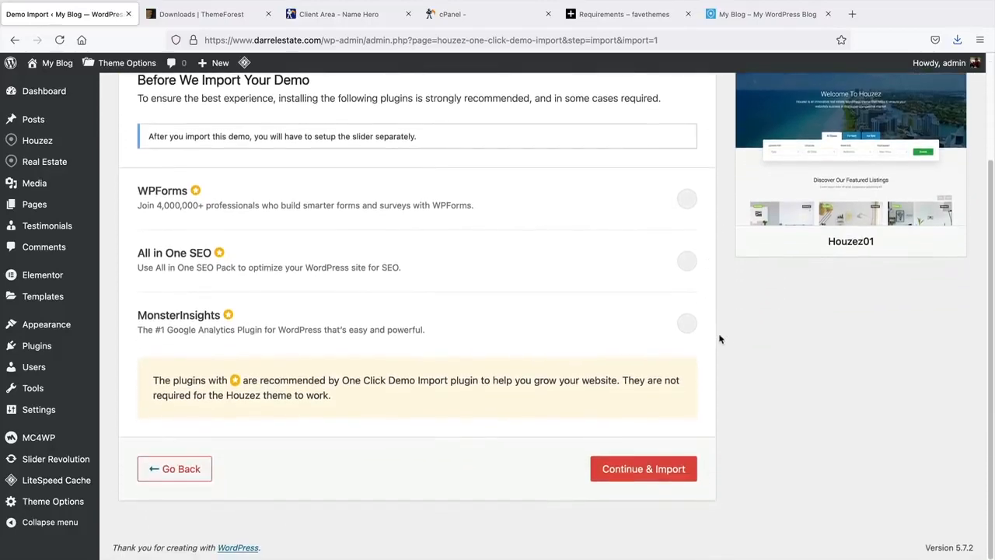
{"action": "left_click", "coordinate": [622, 470]}
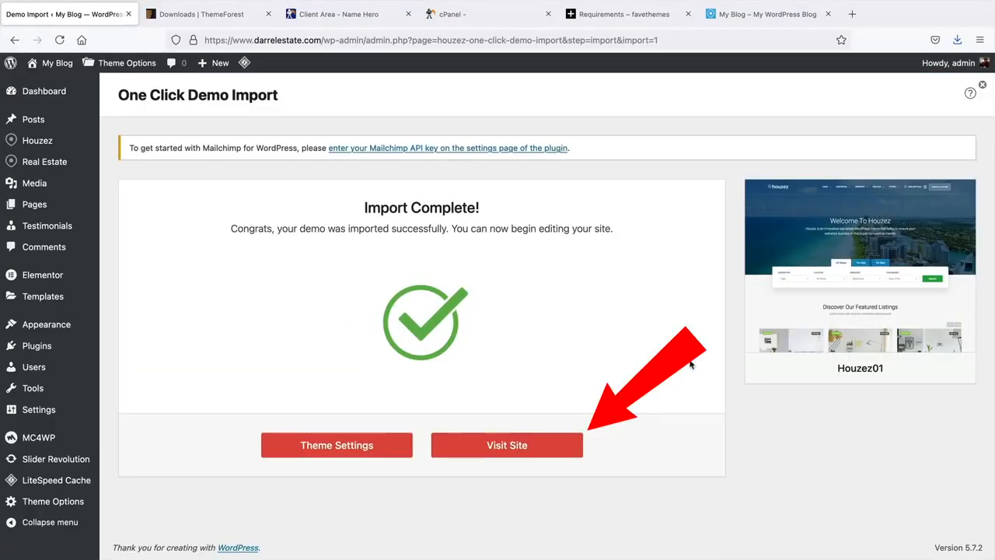
- Visit the live site and autoscroll through the imported homepage sections
{"action": "left_click", "coordinate": [502, 448]}
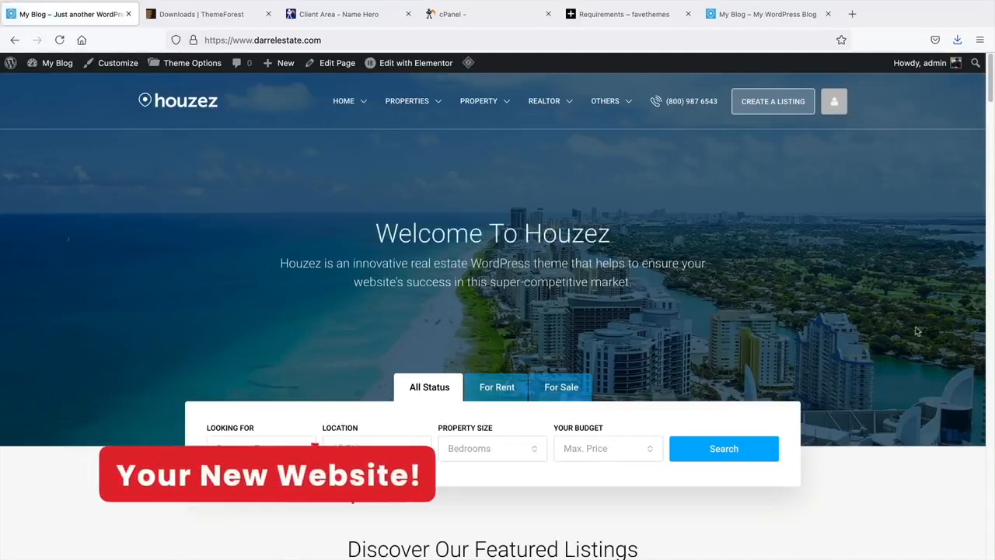
{"action": "middle_click", "coordinate": [846, 337]}
{"action": "middle_click", "coordinate": [868, 348]}
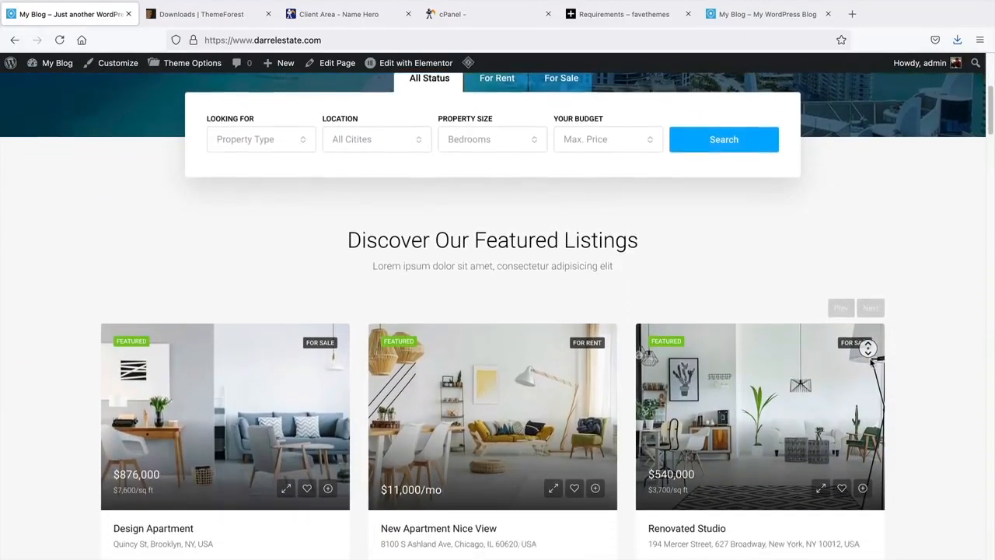
{"action": "middle_click", "coordinate": [871, 363]}
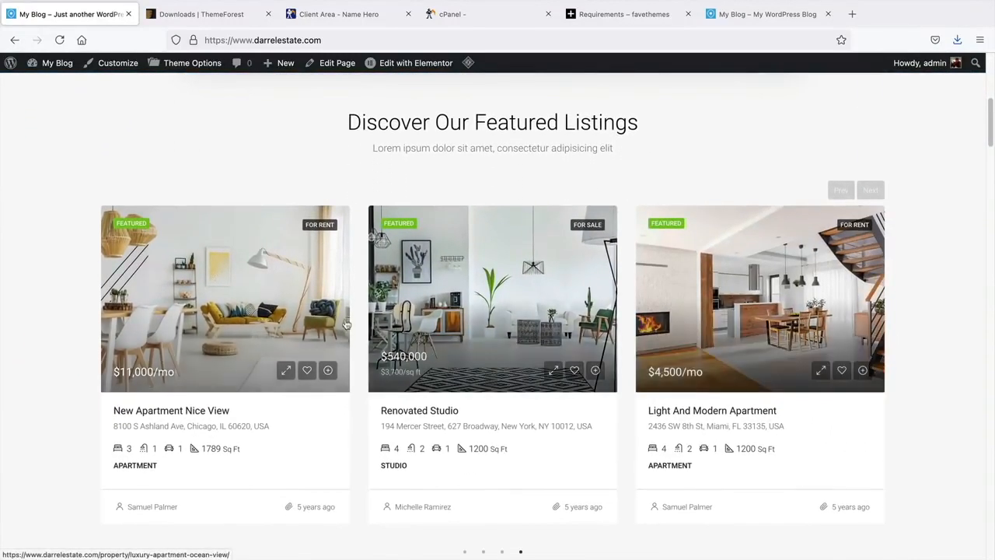
{"action": "middle_click", "coordinate": [921, 335]}
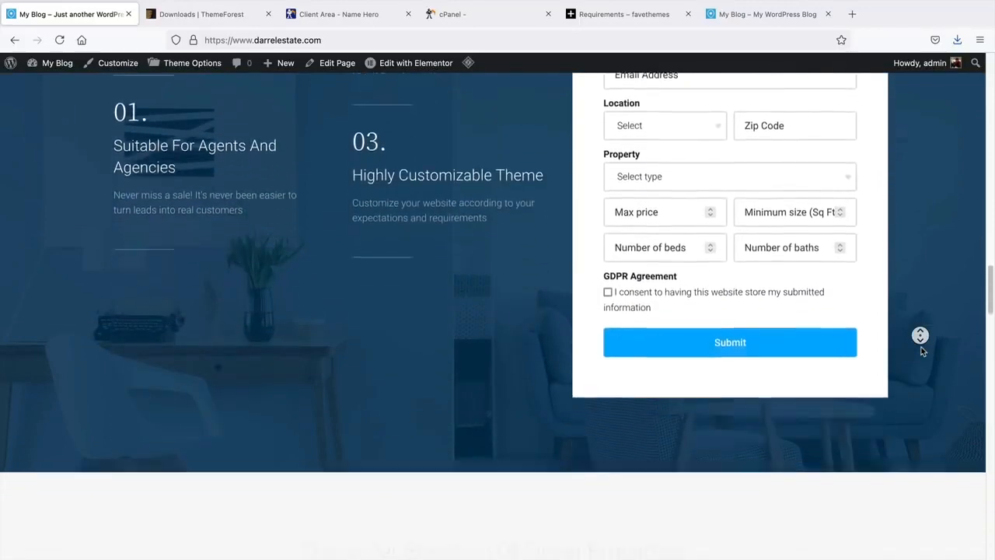
{"action": "middle_click", "coordinate": [922, 348]}
- Scroll back to the top and move the other blog's tab next to the first
{"action": "left_click_drag", "start_coordinate": [991, 315], "coordinate": [992, 472]}
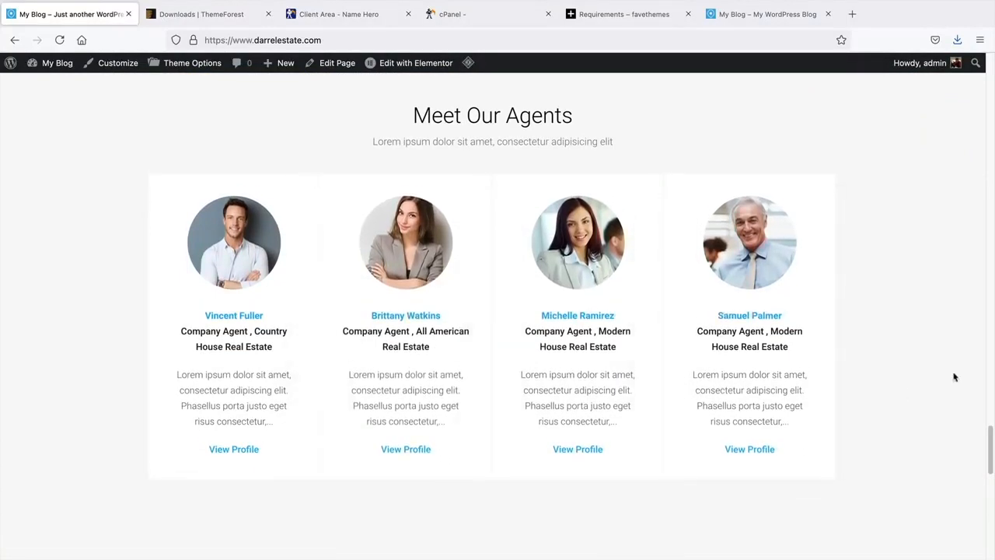
{"action": "left_click_drag", "start_coordinate": [986, 443], "coordinate": [992, 68]}
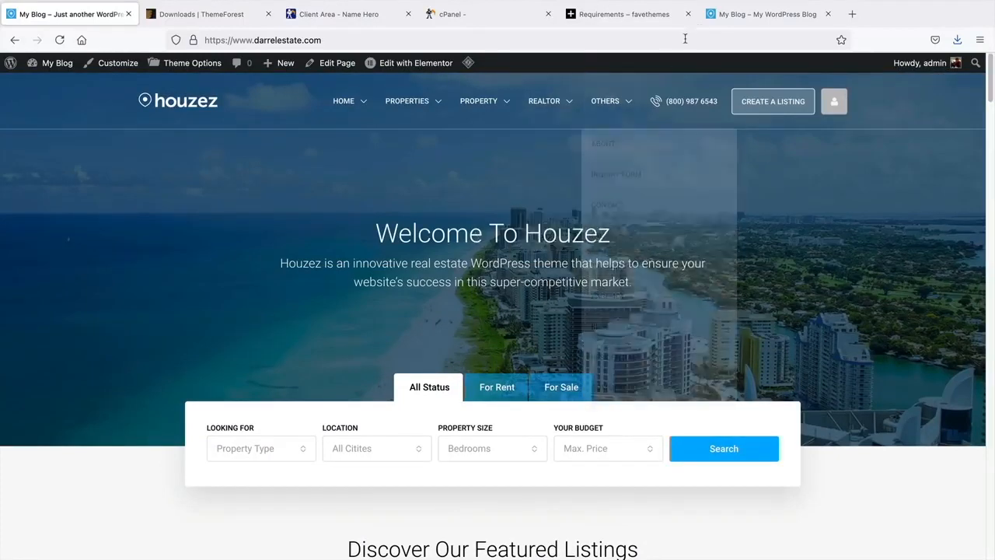
{"action": "left_click_drag", "start_coordinate": [726, 17], "coordinate": [167, 20]}
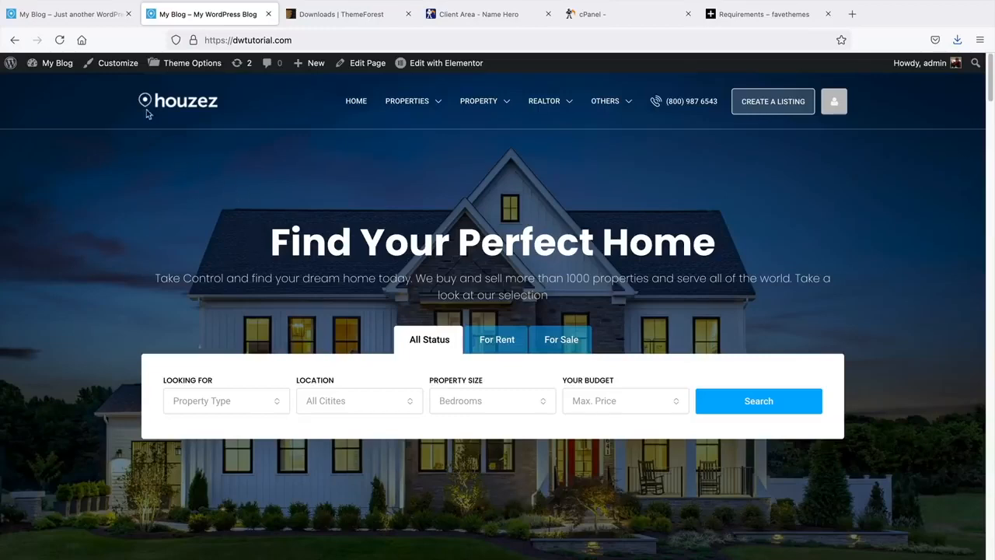
- Return to the Houzez site tab and edit the Home Default page with Elementor
{"action": "left_click", "coordinate": [90, 18]}
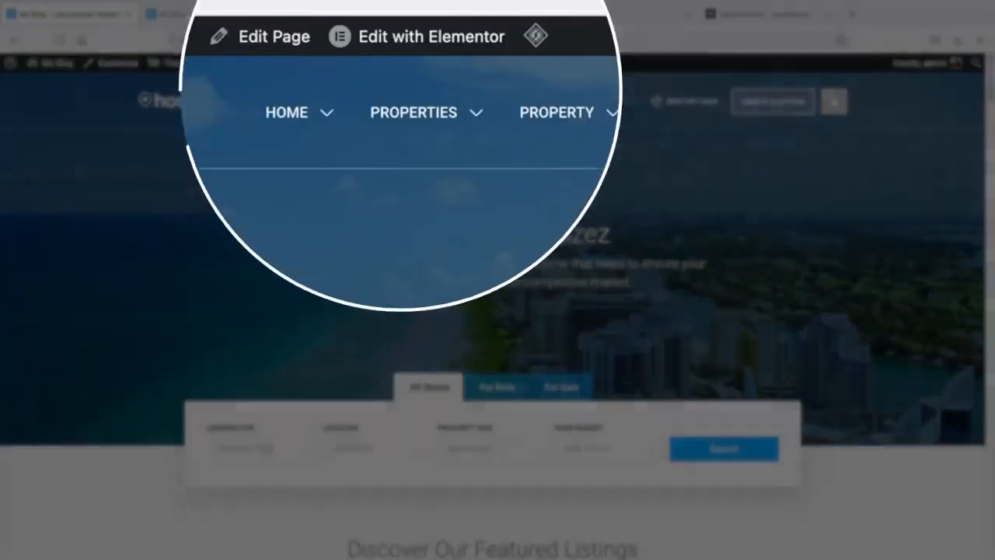
{"action": "mouse_move", "coordinate": [399, 67]}
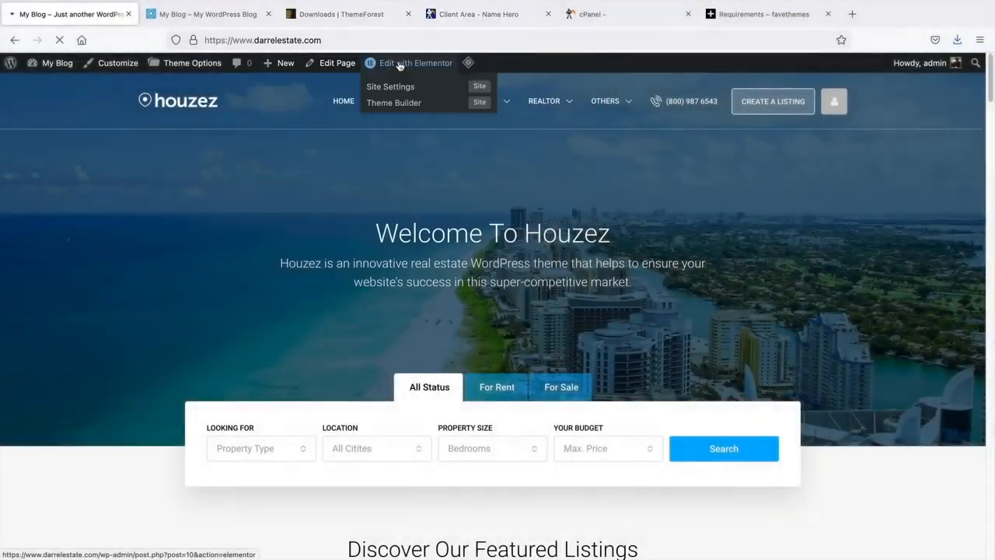
{"action": "left_click", "coordinate": [399, 66]}
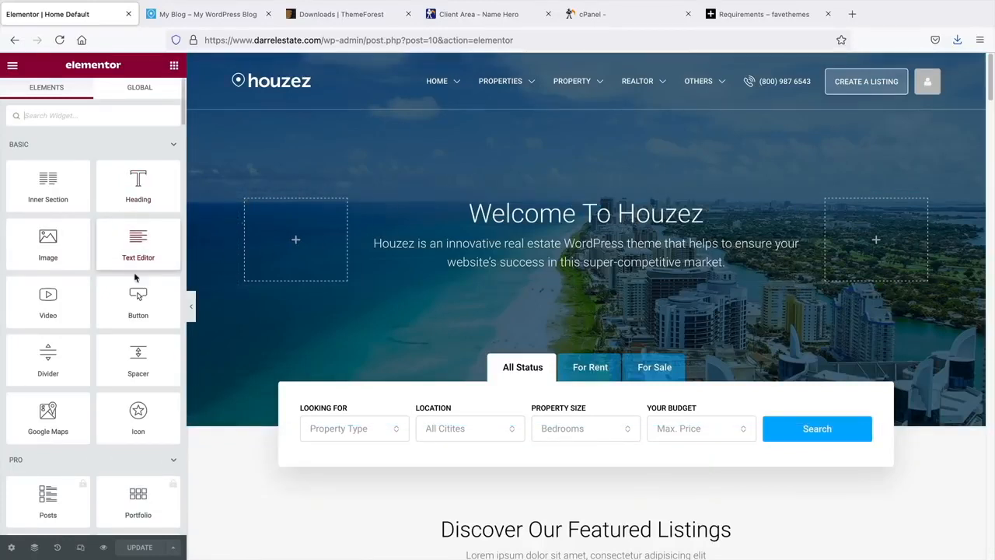
- Add a centred 'Start Now' button below the Welcome To Houzez hero text
{"action": "left_click_drag", "start_coordinate": [138, 297], "coordinate": [548, 281]}
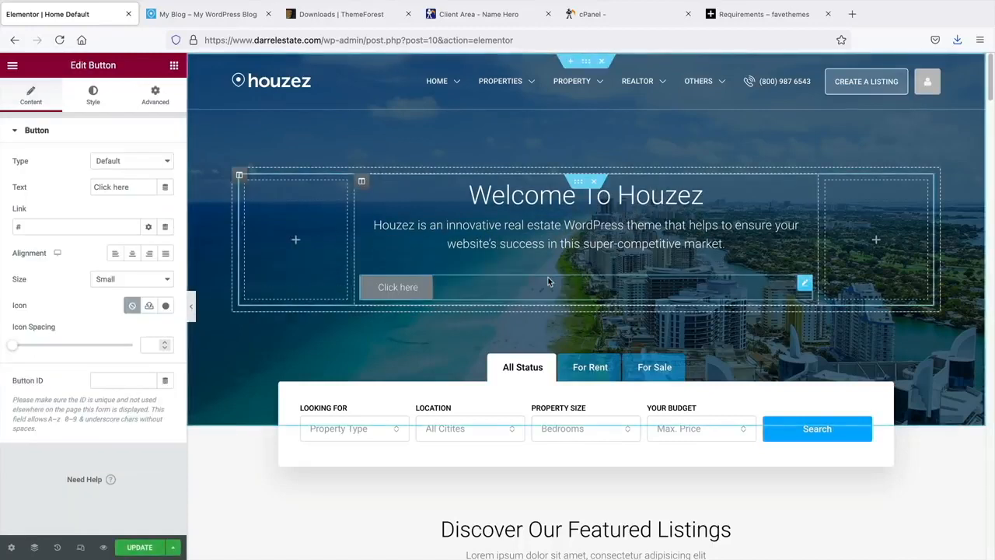
{"action": "left_click", "coordinate": [133, 261]}
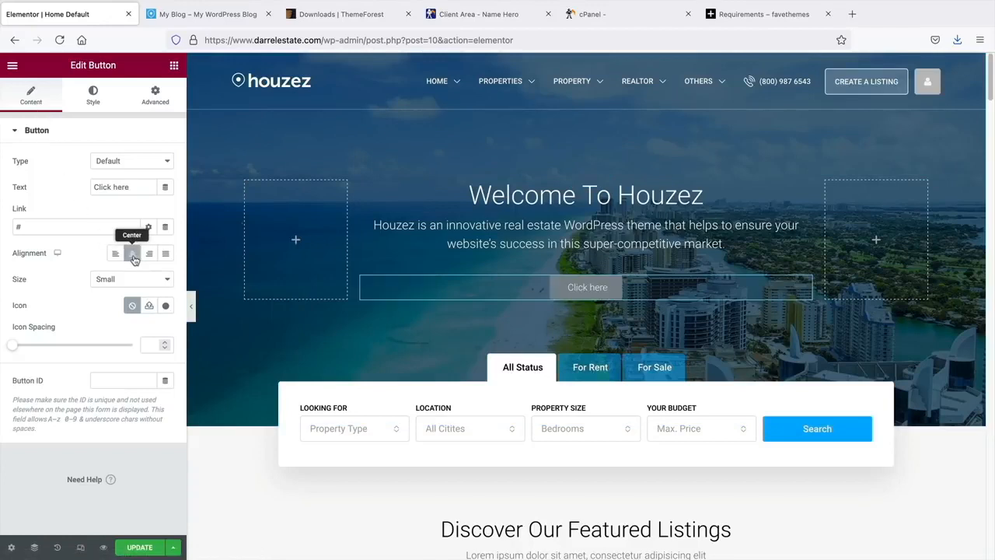
{"action": "triple_click", "coordinate": [113, 188]}
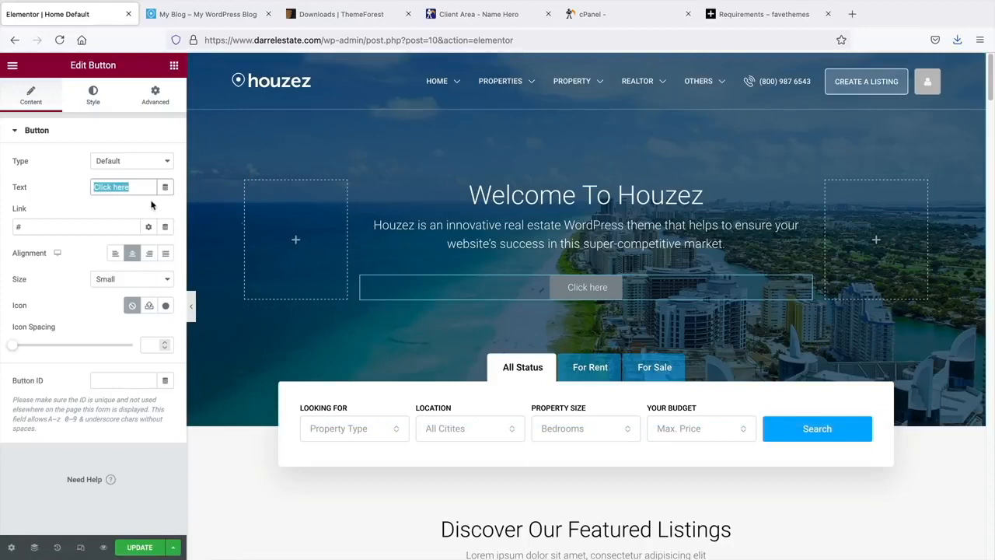
{"action": "type", "text": "Start Now"}
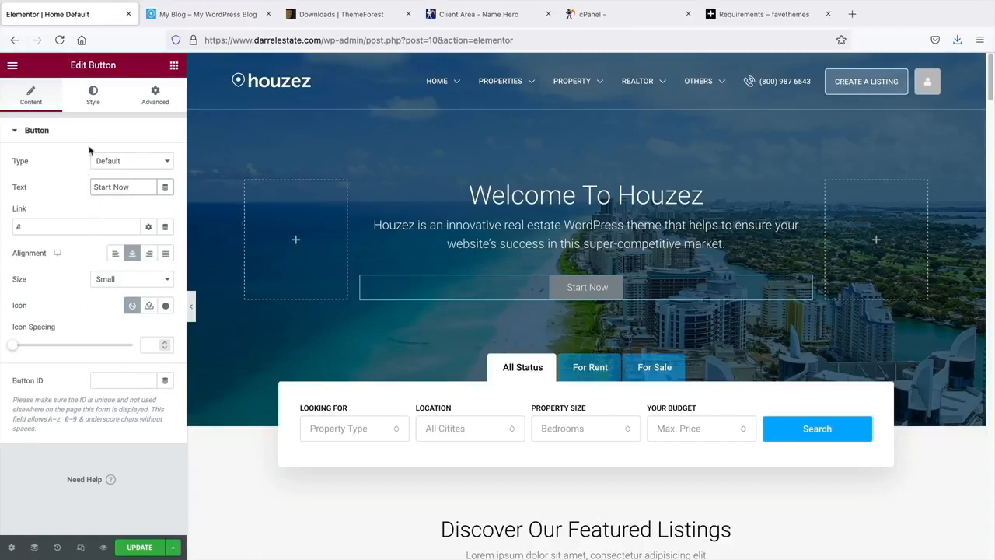
{"action": "left_click", "coordinate": [94, 101]}
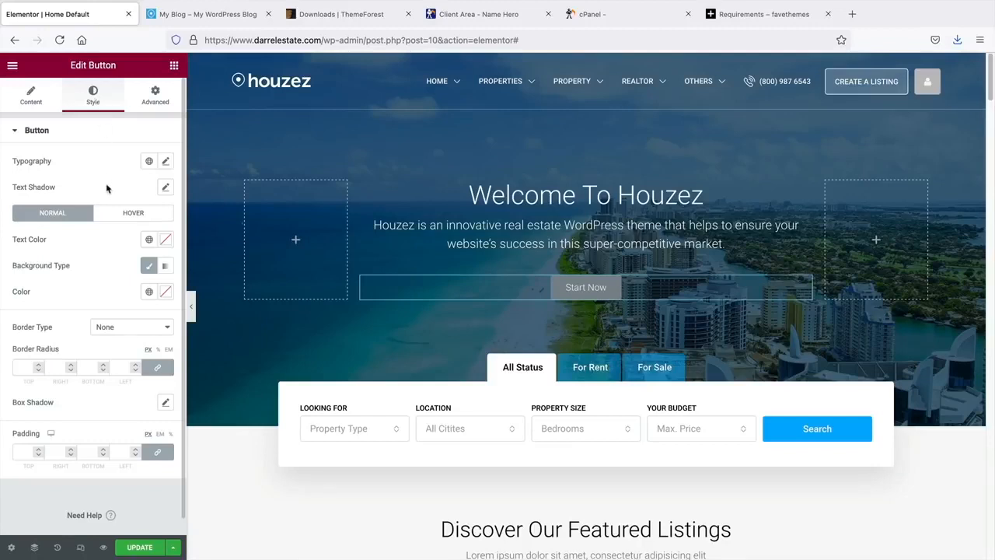
- Reset the button's text shadow to its default
{"action": "left_click", "coordinate": [165, 189]}
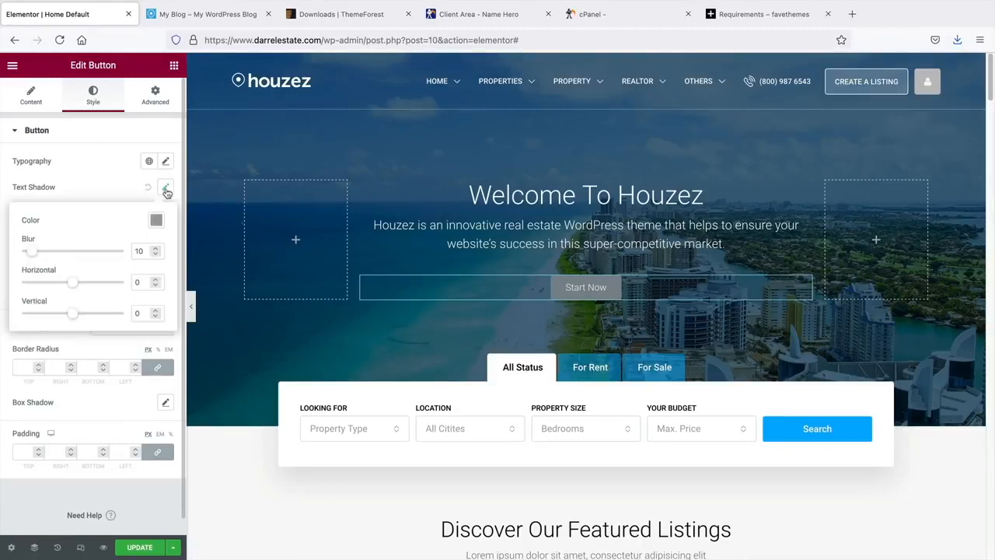
{"action": "left_click", "coordinate": [137, 189]}
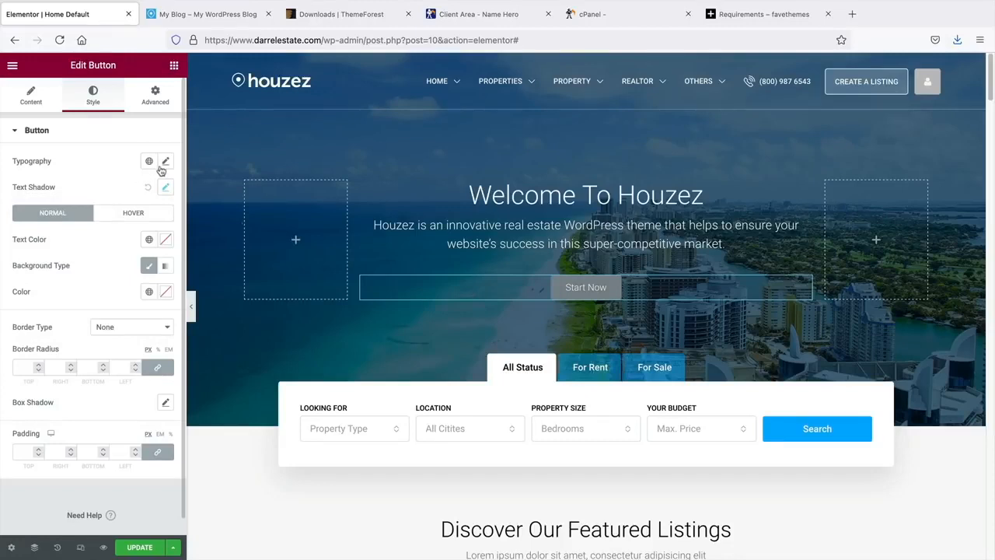
{"action": "left_click", "coordinate": [149, 187]}
- Set the Start Now button text to Poppins bold
{"action": "left_click", "coordinate": [165, 162]}
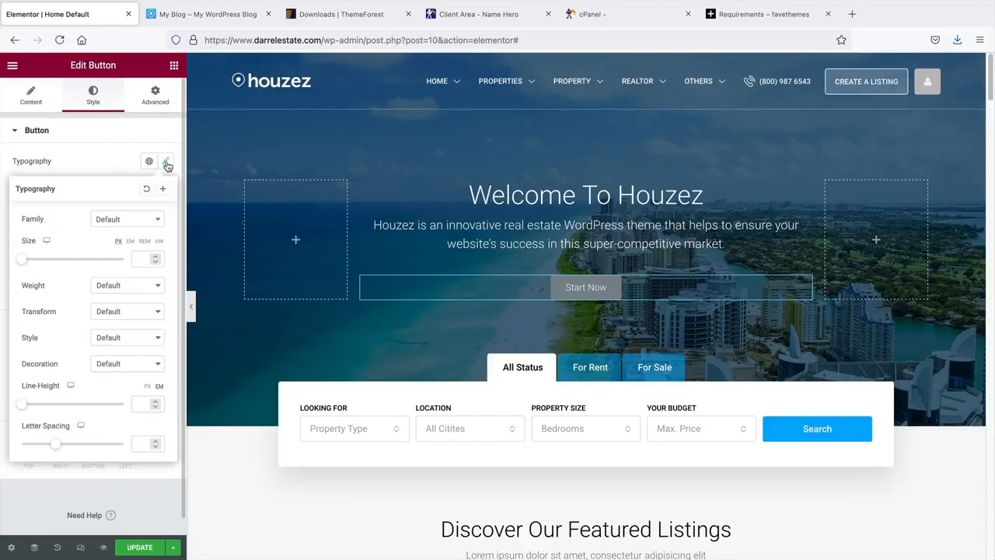
{"action": "left_click", "coordinate": [133, 220]}
{"action": "type", "text": "popp"}
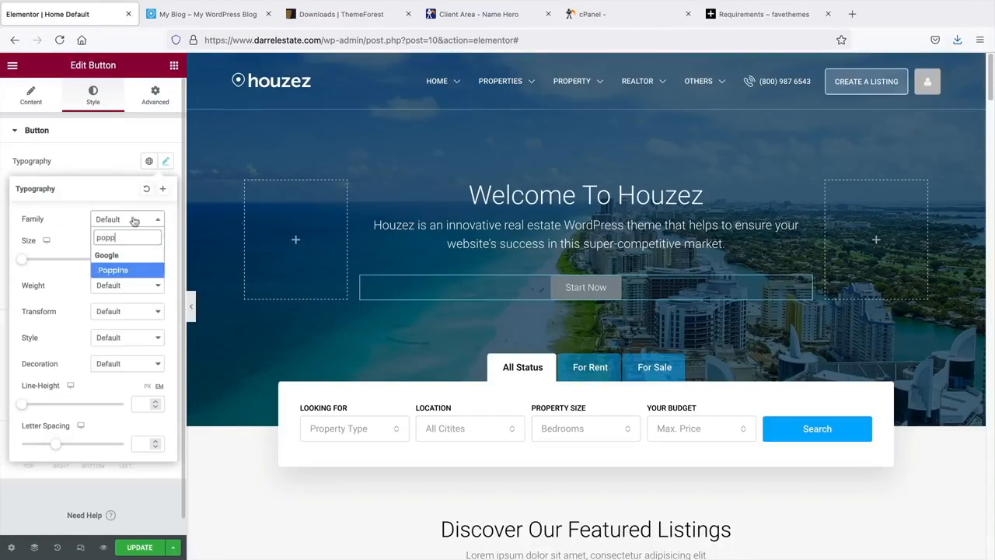
{"action": "left_click", "coordinate": [120, 270]}
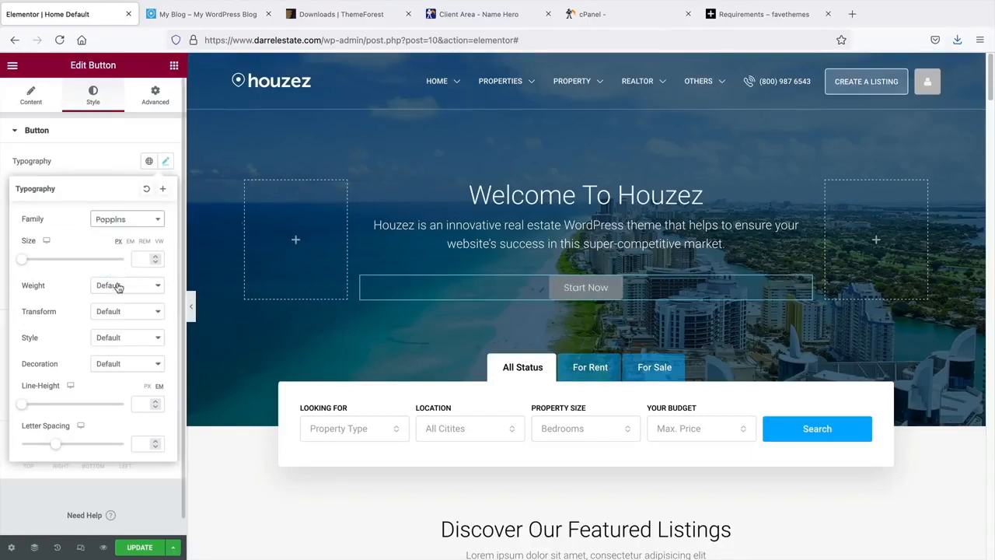
{"action": "left_click", "coordinate": [118, 287]}
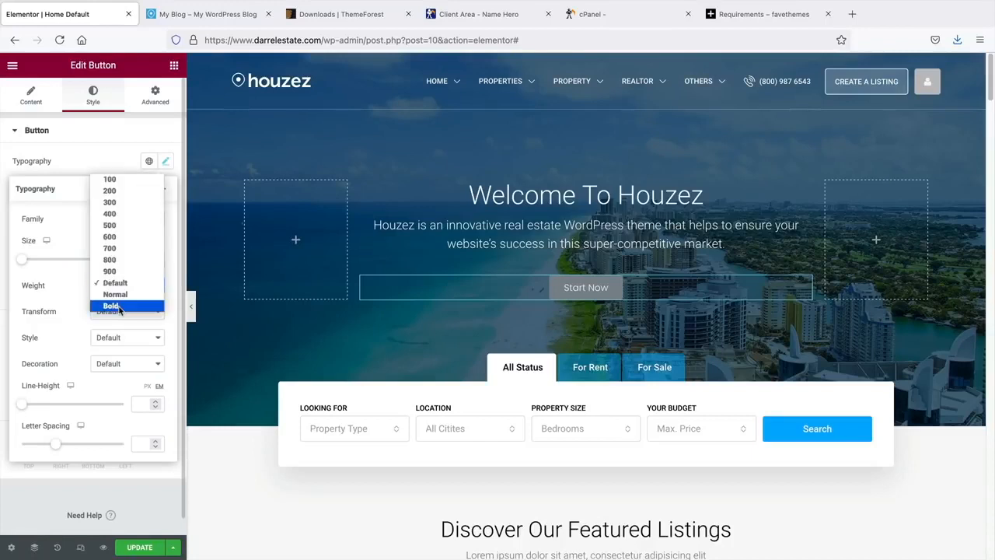
{"action": "left_click", "coordinate": [116, 306]}
{"action": "left_click", "coordinate": [165, 161]}
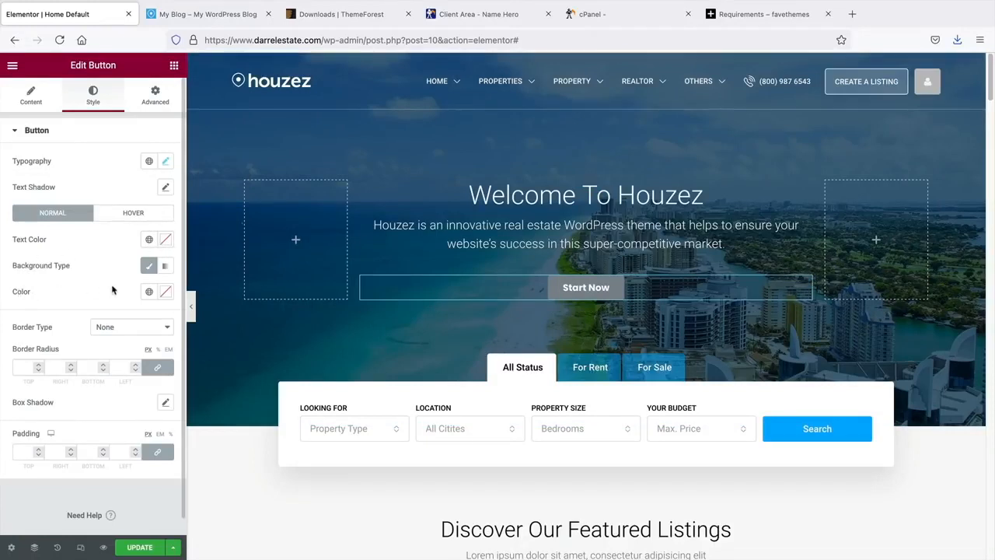
- Give the Start Now button a red #EF2222 background
{"action": "left_click", "coordinate": [162, 292]}
{"action": "left_click_drag", "start_coordinate": [100, 400], "coordinate": [143, 343]}
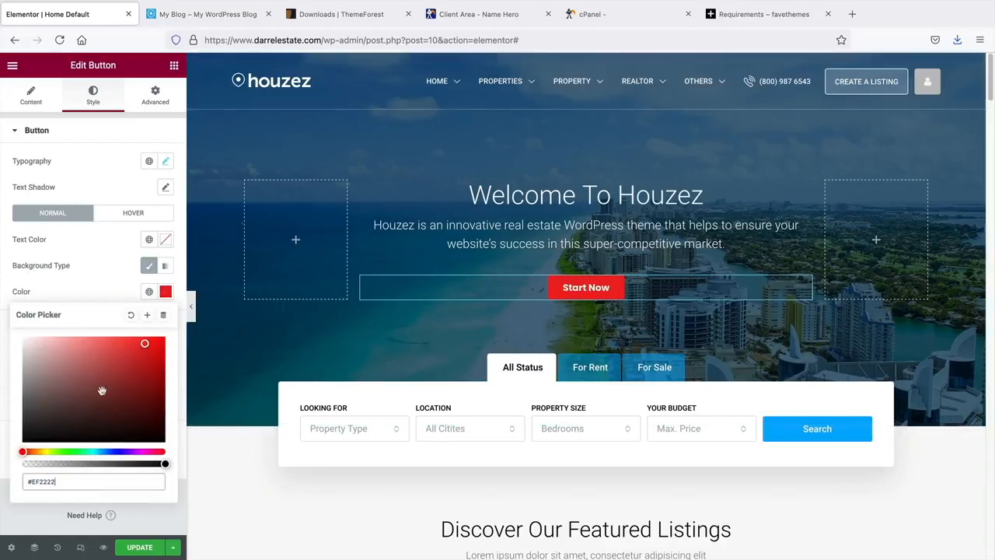
{"action": "left_click", "coordinate": [126, 267]}
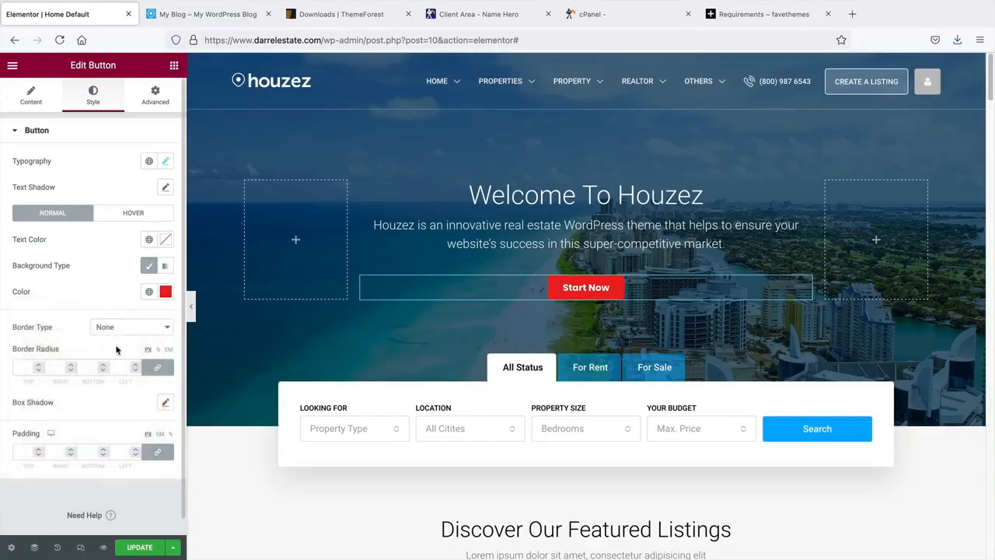
{"action": "left_click", "coordinate": [31, 95]}
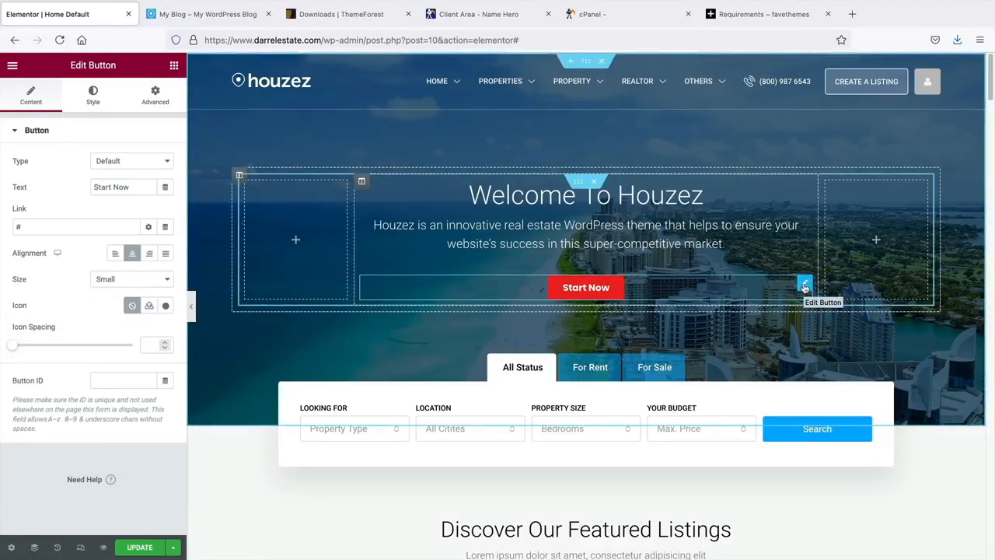
- Duplicate the Start Now button and move the copy below the search form
{"action": "right_click", "coordinate": [805, 287]}
{"action": "left_click", "coordinate": [823, 315]}
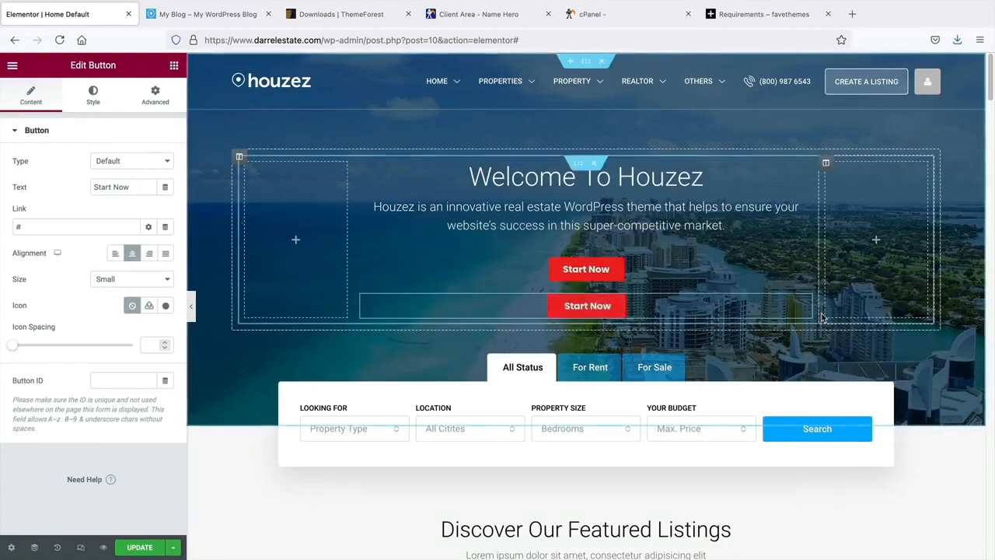
{"action": "left_click_drag", "start_coordinate": [805, 303], "coordinate": [647, 467]}
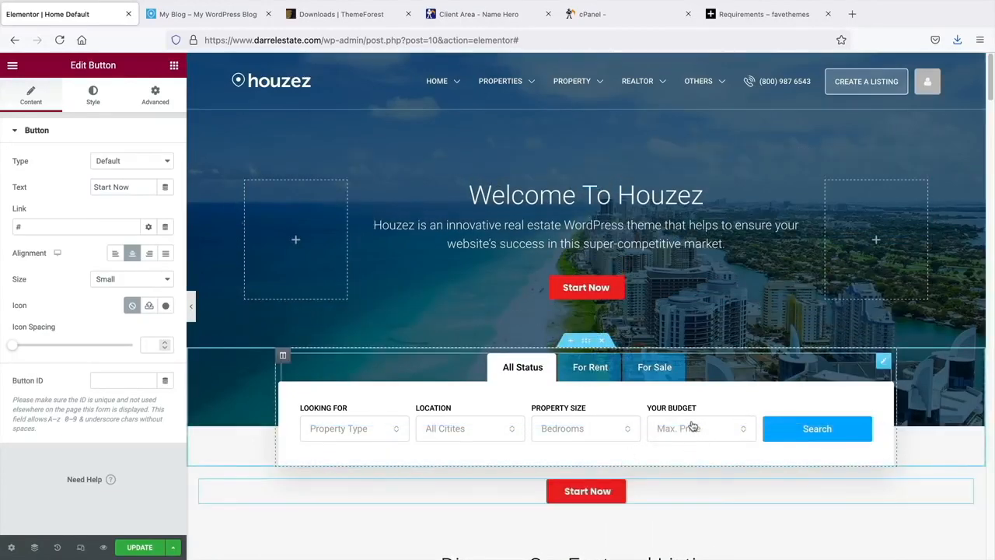
{"action": "scroll", "coordinate": [601, 462], "scroll_direction": "down", "scroll_amount": 1}
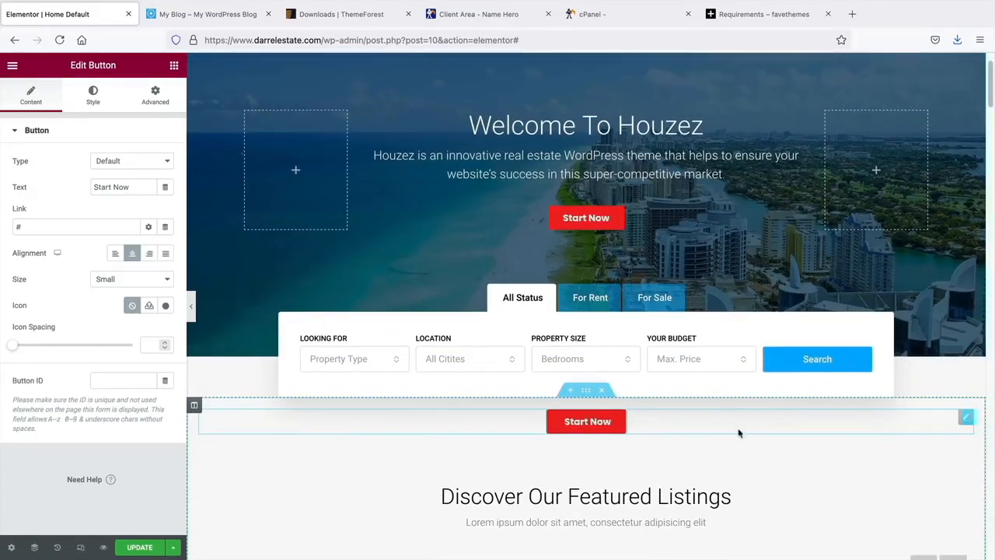
- Delete both Start Now buttons, then view the live site's front page
{"action": "right_click", "coordinate": [965, 419]}
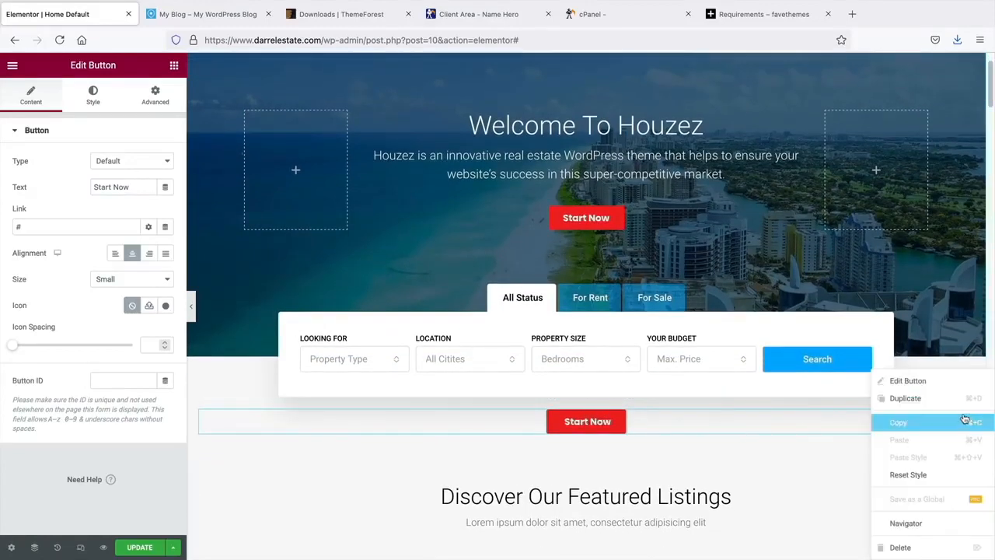
{"action": "left_click", "coordinate": [900, 547]}
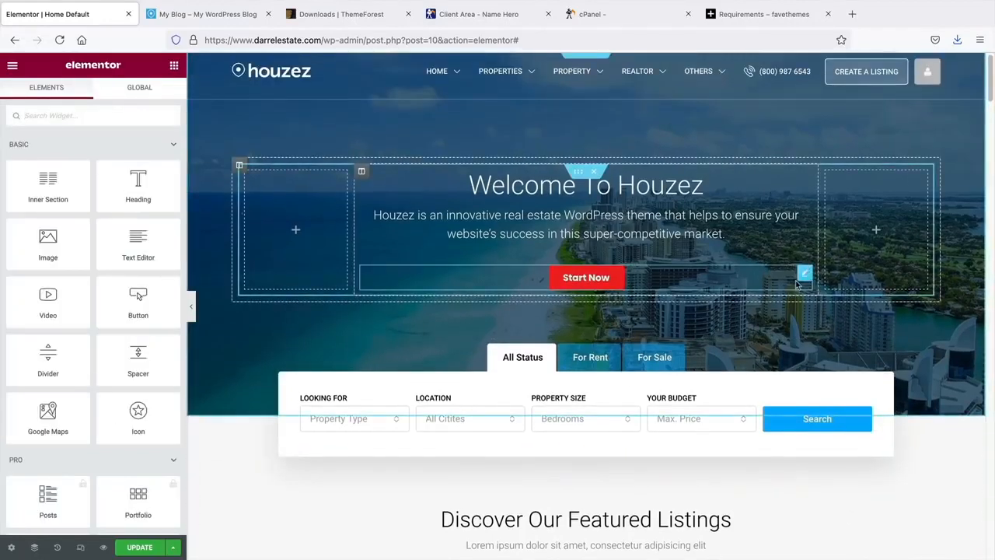
{"action": "right_click", "coordinate": [807, 279]}
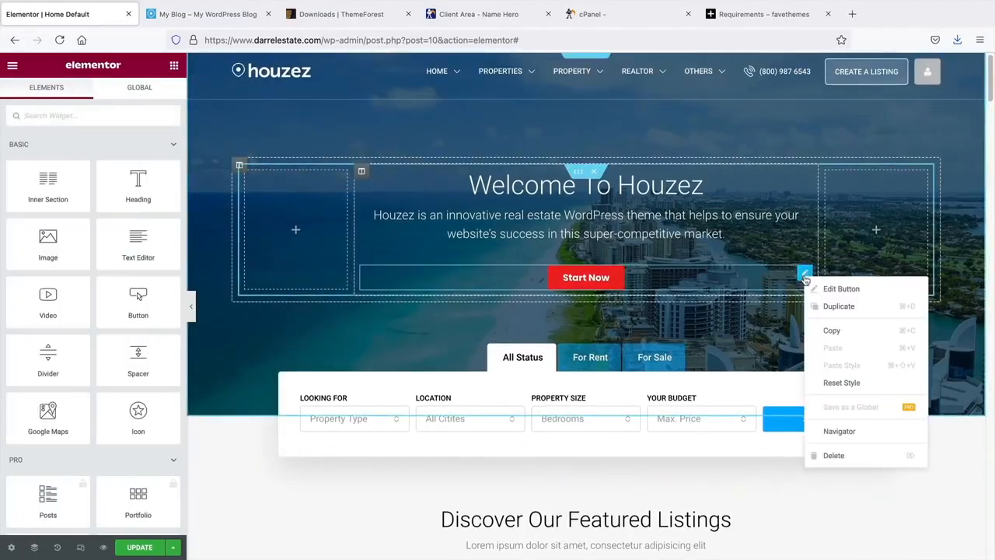
{"action": "left_click", "coordinate": [838, 456]}
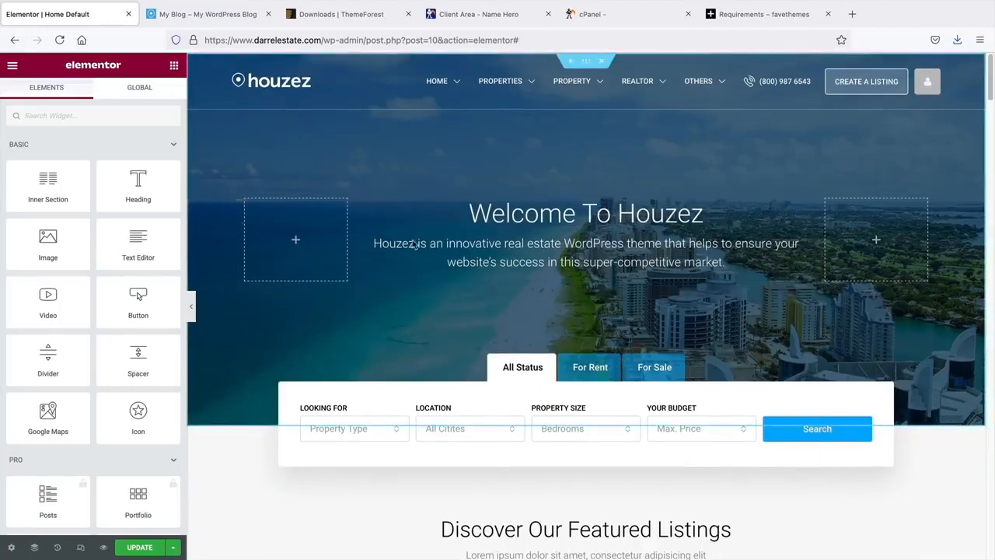
{"action": "left_click", "coordinate": [224, 15]}
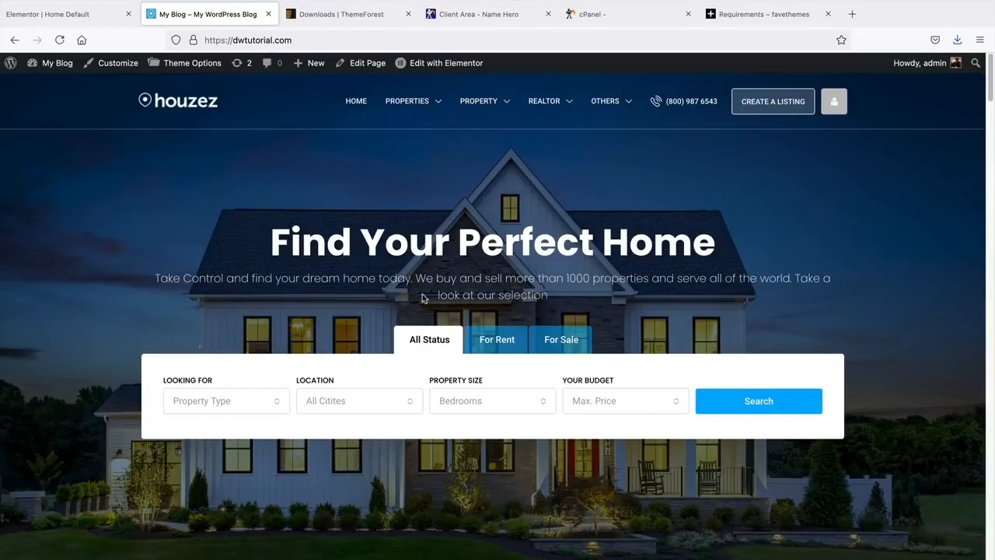
- Delete the hero's empty left and right columns in Elementor
{"action": "left_click", "coordinate": [79, 20]}
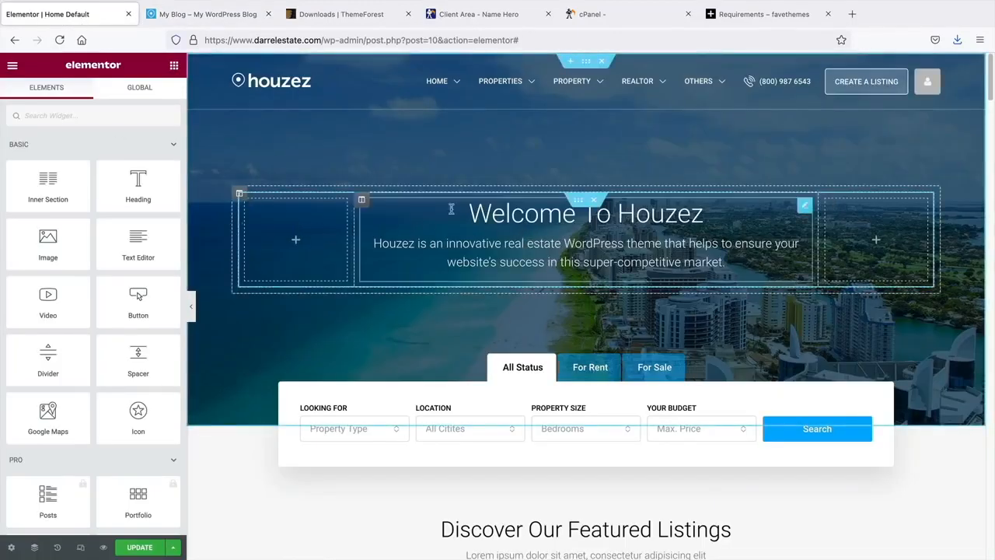
{"action": "right_click", "coordinate": [304, 233]}
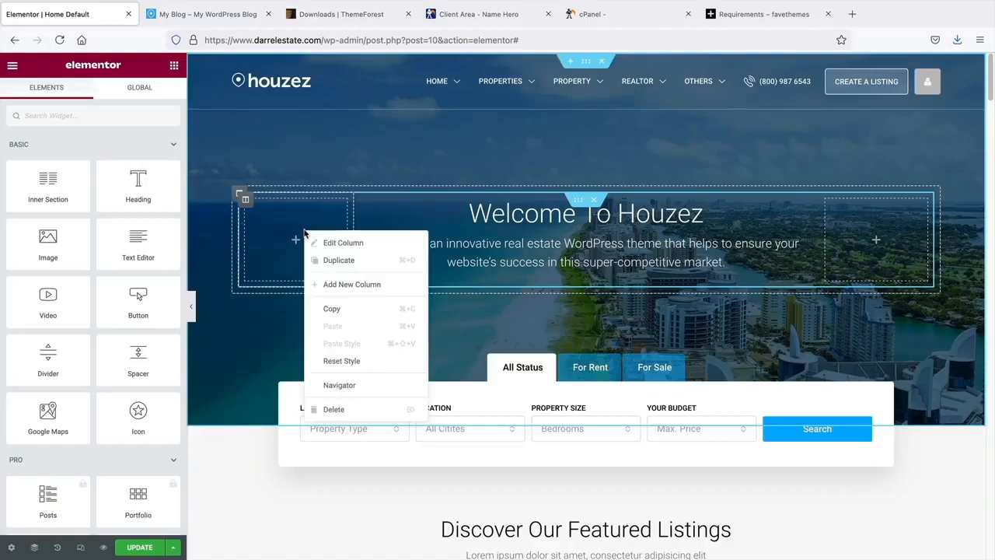
{"action": "left_click", "coordinate": [343, 406]}
{"action": "right_click", "coordinate": [723, 247]}
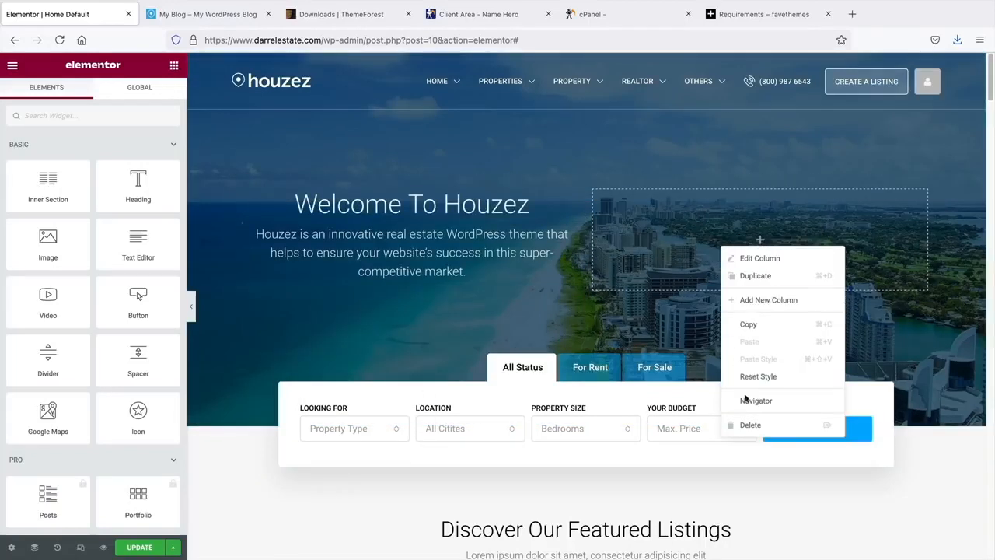
{"action": "left_click", "coordinate": [751, 425]}
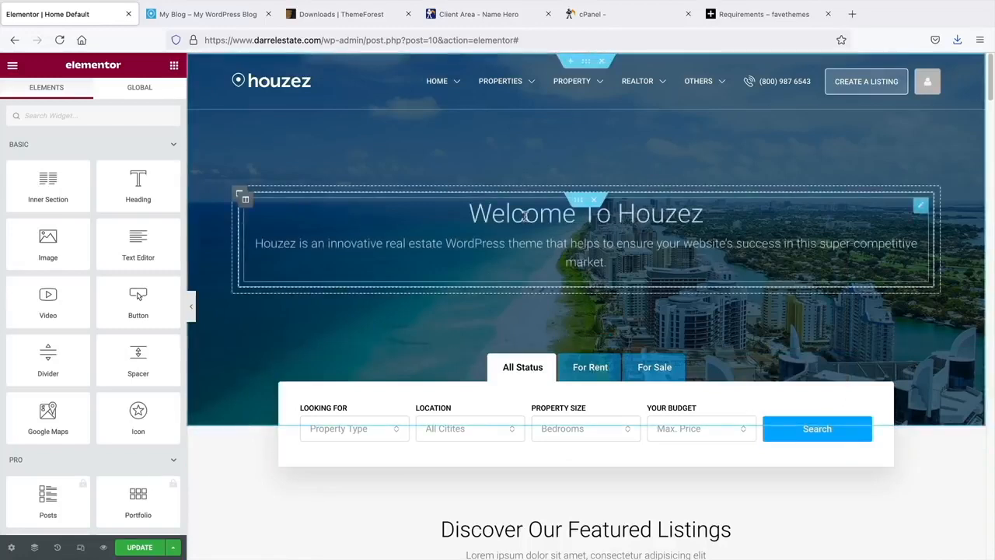
- Copy 'Find Your Perfect Home' from the live site and paste it as the hero title
{"action": "left_click", "coordinate": [237, 20]}
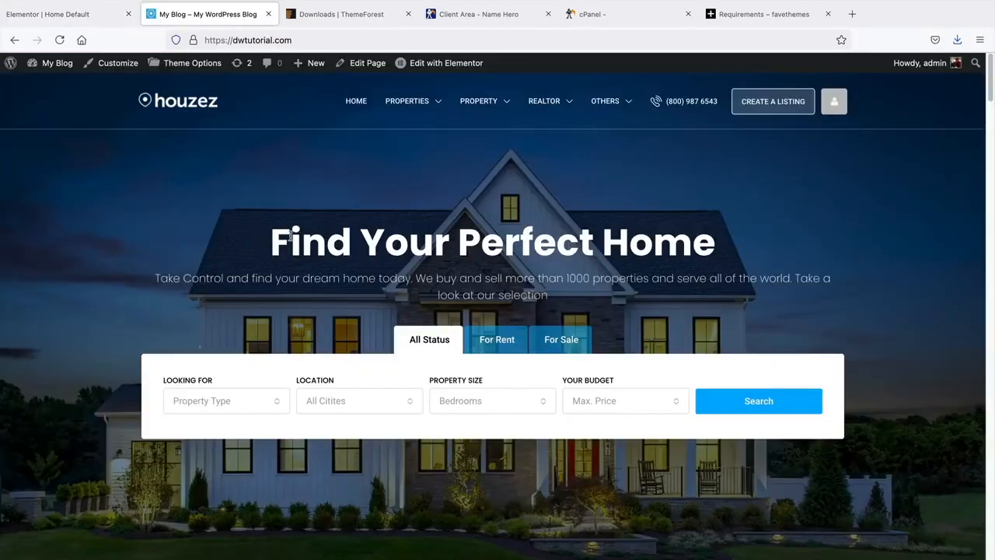
{"action": "left_click_drag", "start_coordinate": [290, 237], "coordinate": [711, 252]}
{"action": "right_click", "coordinate": [671, 253]}
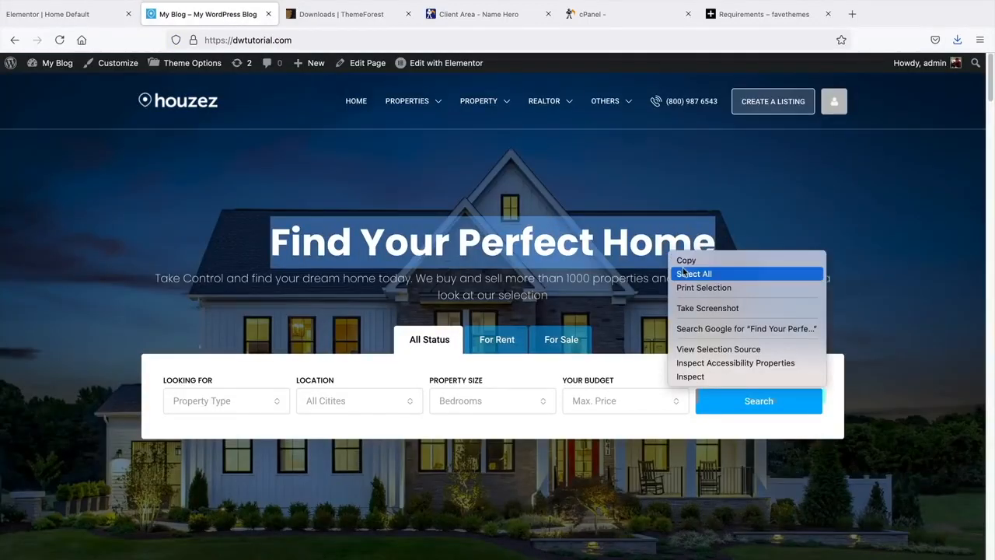
{"action": "left_click", "coordinate": [686, 259]}
{"action": "left_click", "coordinate": [90, 16]}
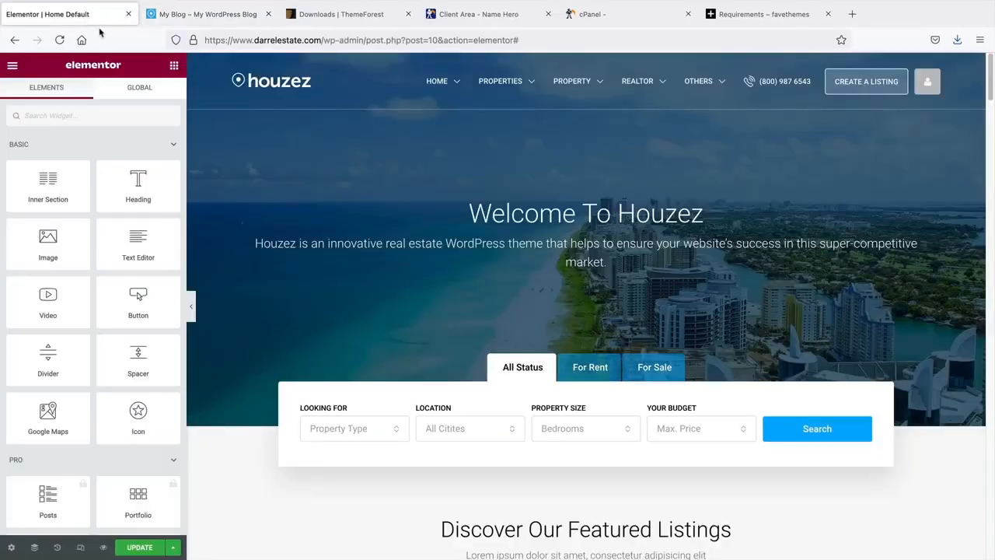
{"action": "left_click", "coordinate": [679, 220]}
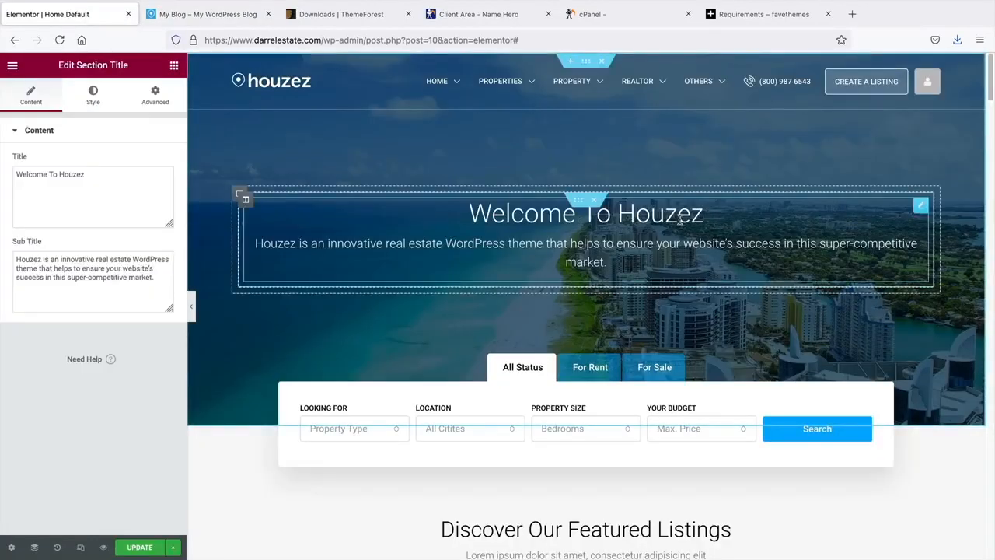
{"action": "left_click", "coordinate": [85, 175]}
{"action": "triple_click", "coordinate": [31, 176]}
{"action": "right_click", "coordinate": [32, 178]}
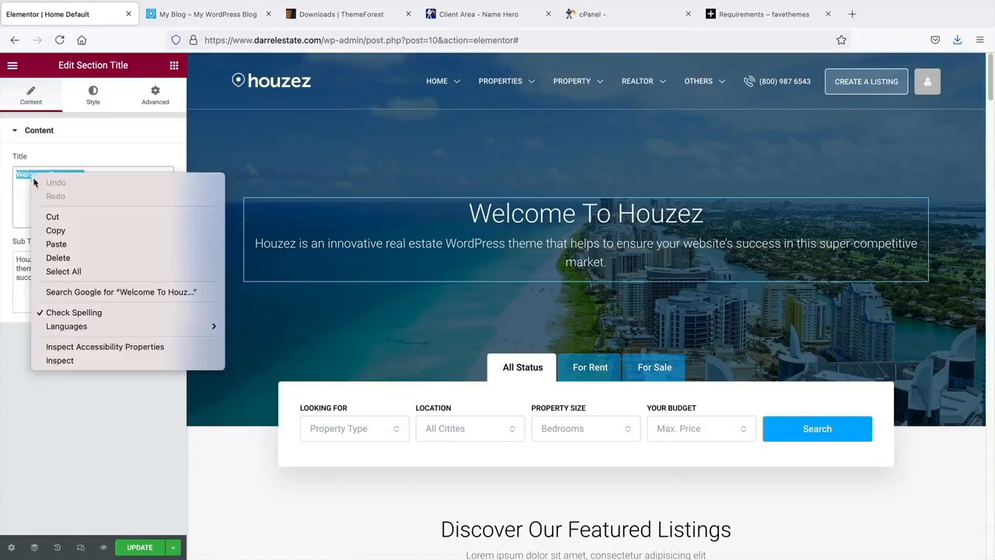
{"action": "left_click", "coordinate": [69, 244]}
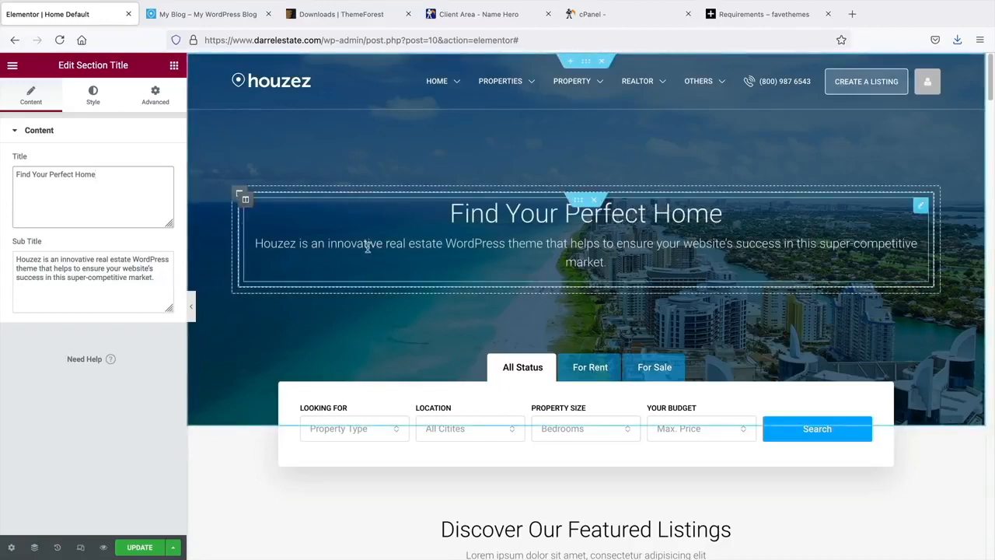
- Copy the live site's subtitle paragraph and paste it over the hero subtitle
{"action": "left_click", "coordinate": [201, 15]}
{"action": "triple_click", "coordinate": [354, 277]}
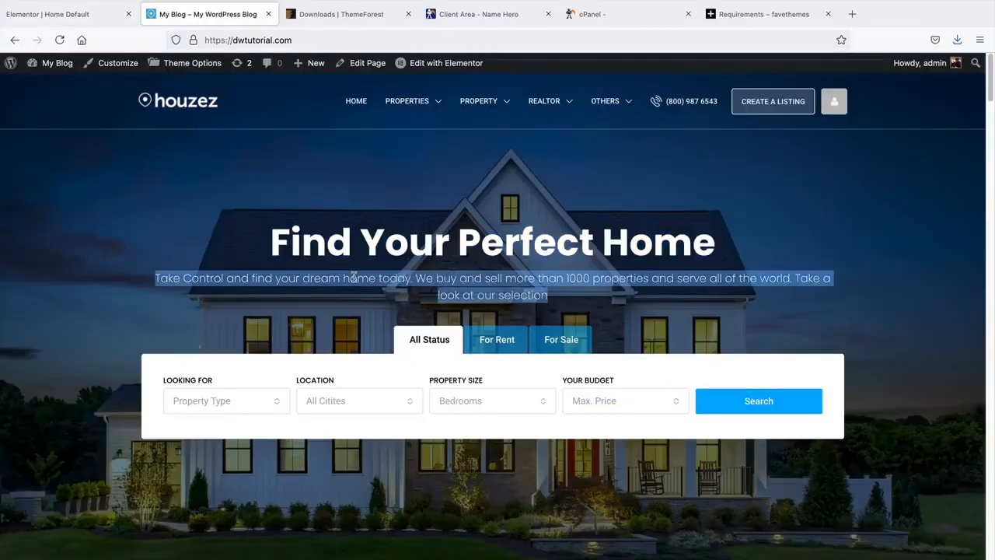
{"action": "right_click", "coordinate": [359, 285]}
{"action": "left_click", "coordinate": [373, 285]}
{"action": "left_click", "coordinate": [96, 15]}
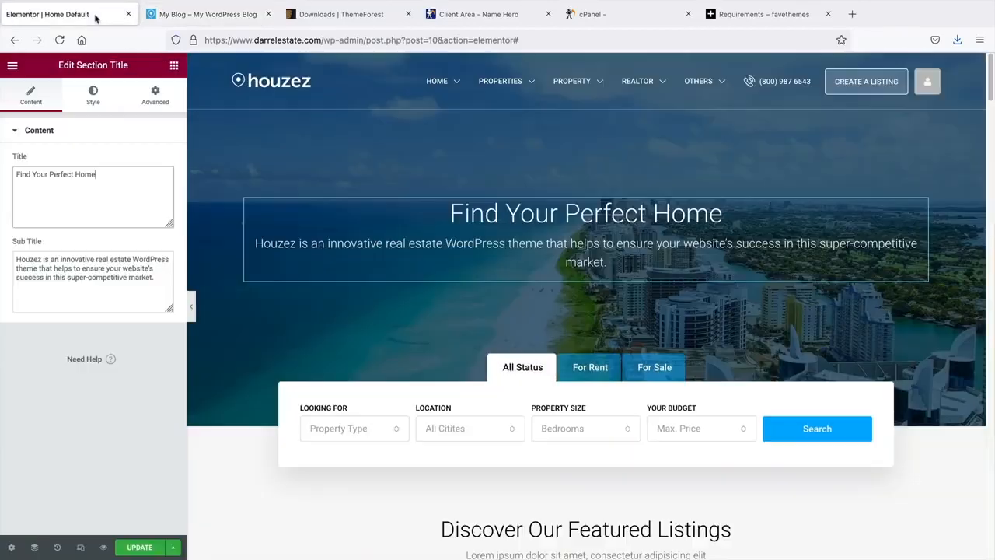
{"action": "left_click_drag", "start_coordinate": [106, 277], "coordinate": [154, 285]}
{"action": "left_click", "coordinate": [75, 269]}
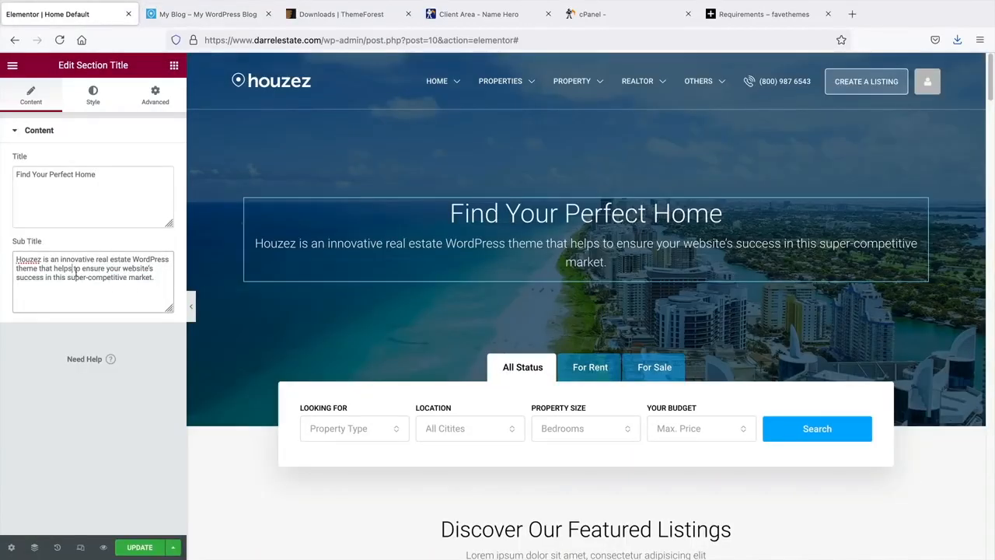
{"action": "key", "text": "super+a"}
{"action": "right_click", "coordinate": [31, 265]}
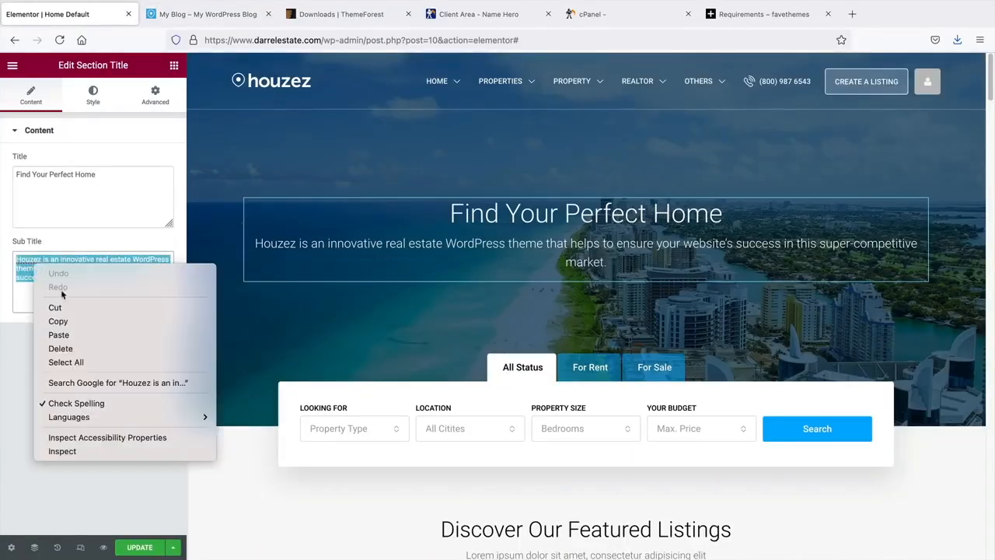
{"action": "left_click", "coordinate": [74, 335]}
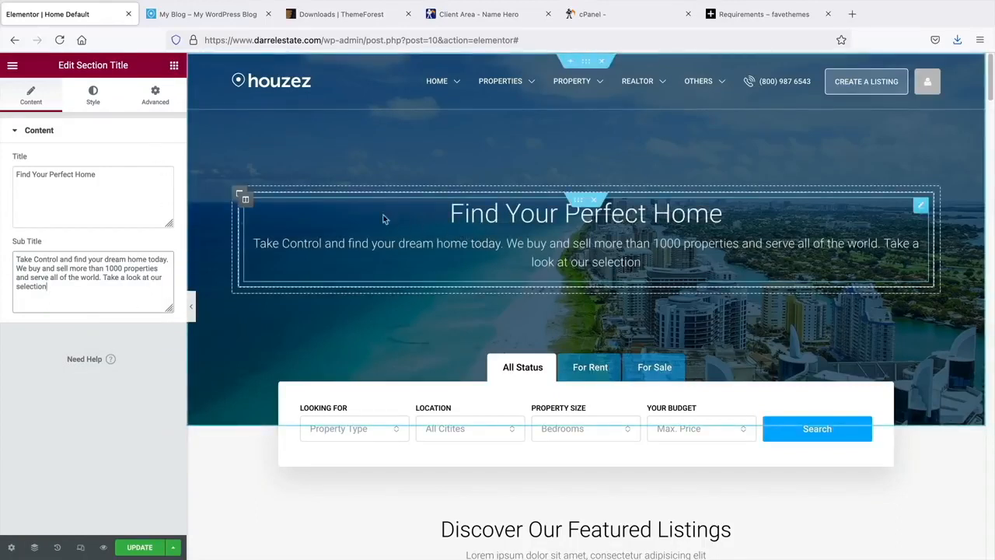
- Set the section title typography to Poppins bold
{"action": "left_click", "coordinate": [92, 97]}
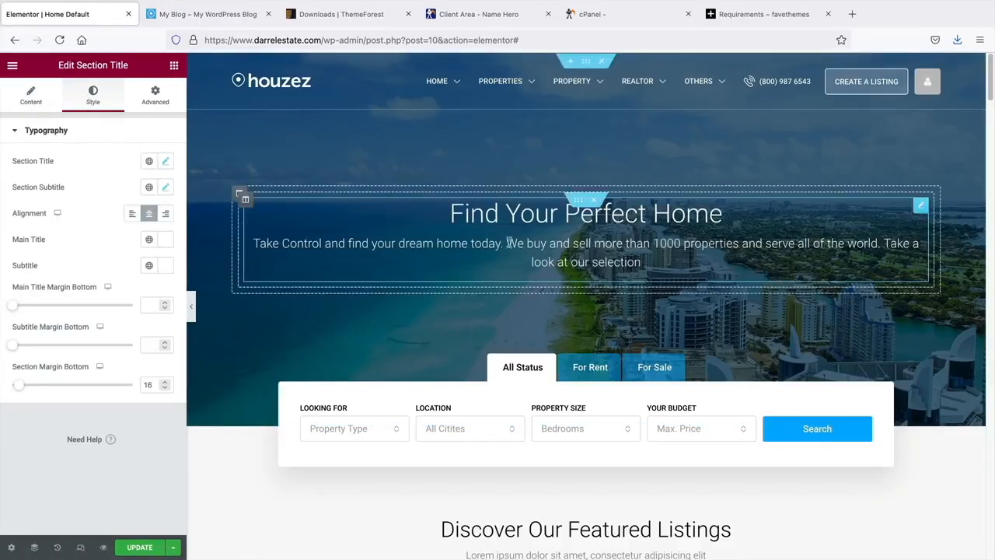
{"action": "left_click", "coordinate": [166, 161]}
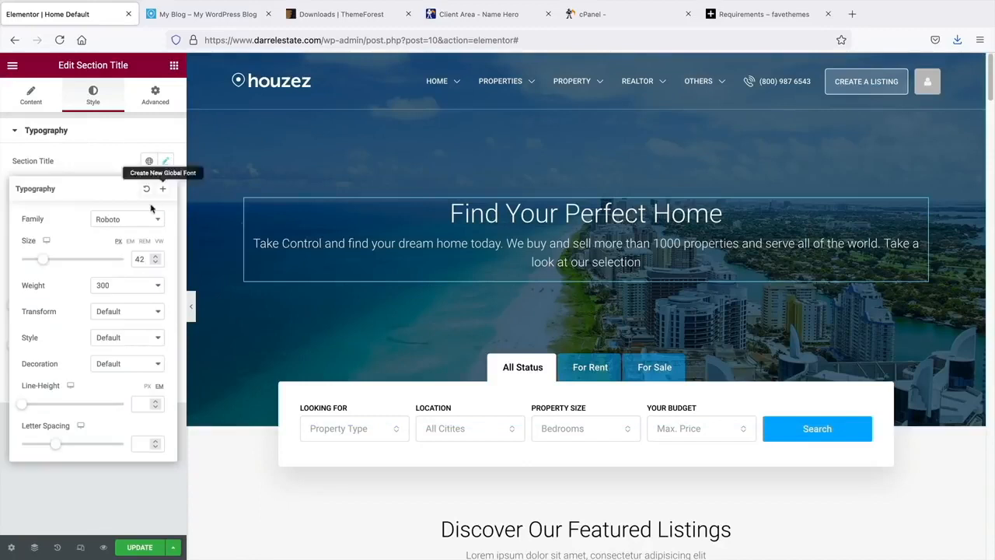
{"action": "left_click", "coordinate": [143, 224]}
{"action": "type", "text": "popp"}
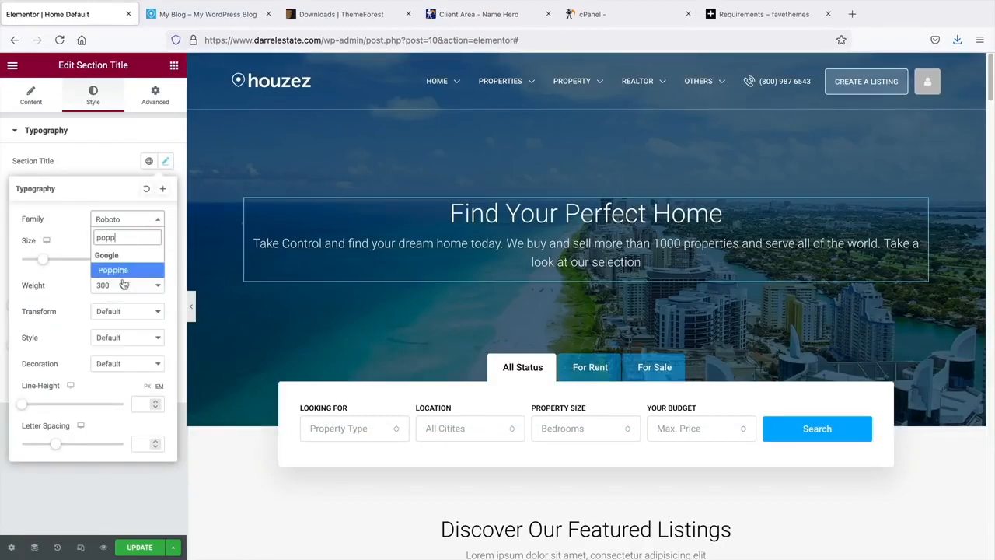
{"action": "left_click", "coordinate": [123, 272]}
{"action": "left_click", "coordinate": [125, 285]}
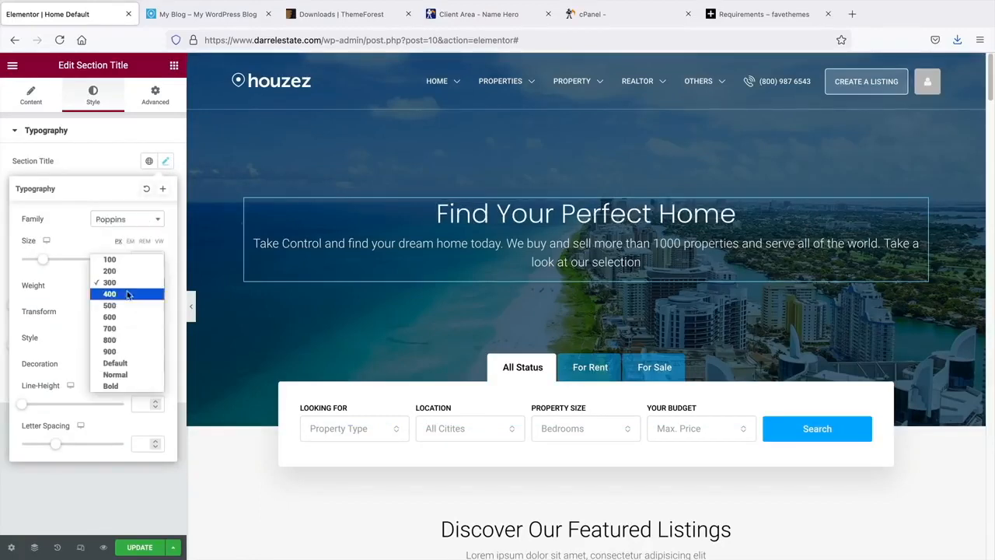
{"action": "left_click", "coordinate": [123, 283]}
{"action": "left_click", "coordinate": [123, 290]}
{"action": "left_click", "coordinate": [111, 375]}
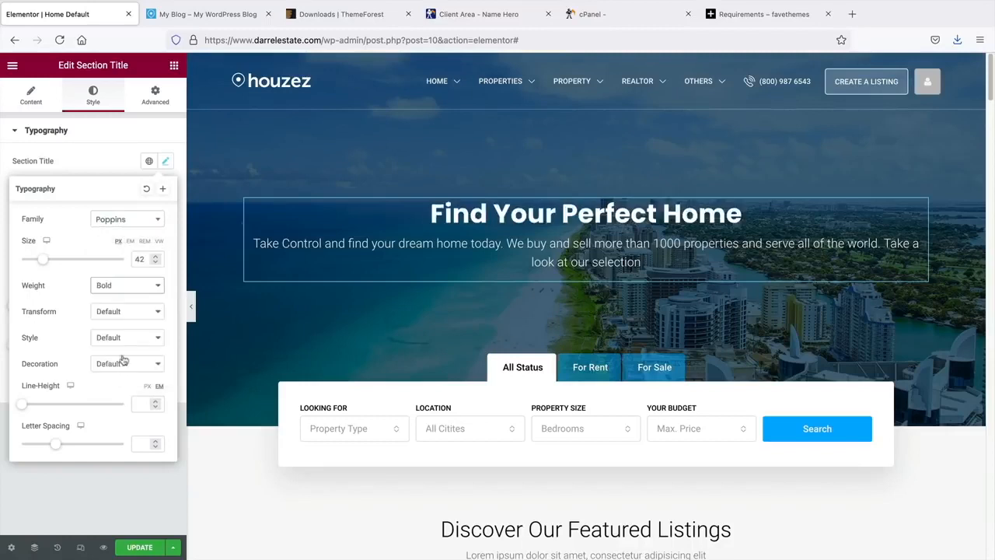
{"action": "left_click", "coordinate": [118, 169]}
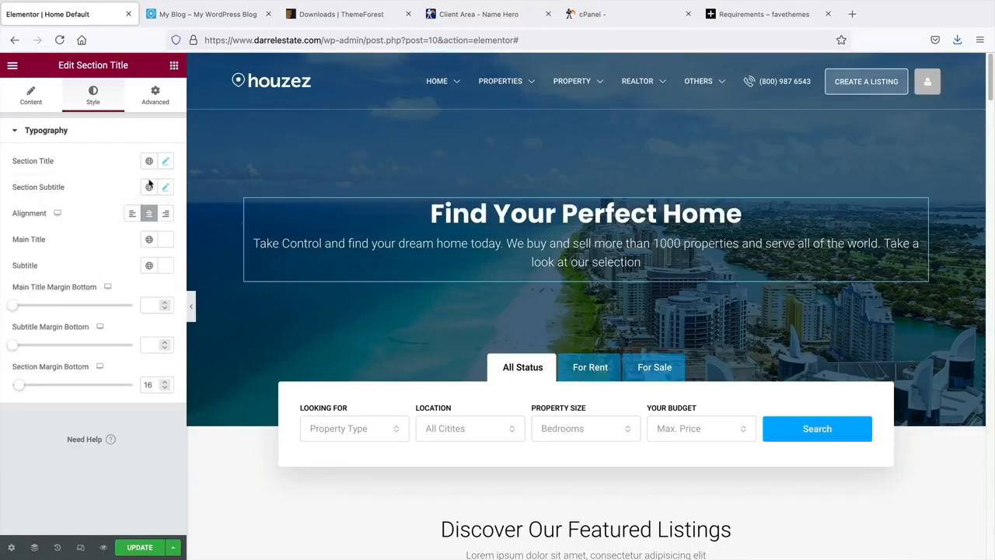
- Set the section subtitle font to Poppins
{"action": "left_click", "coordinate": [165, 186]}
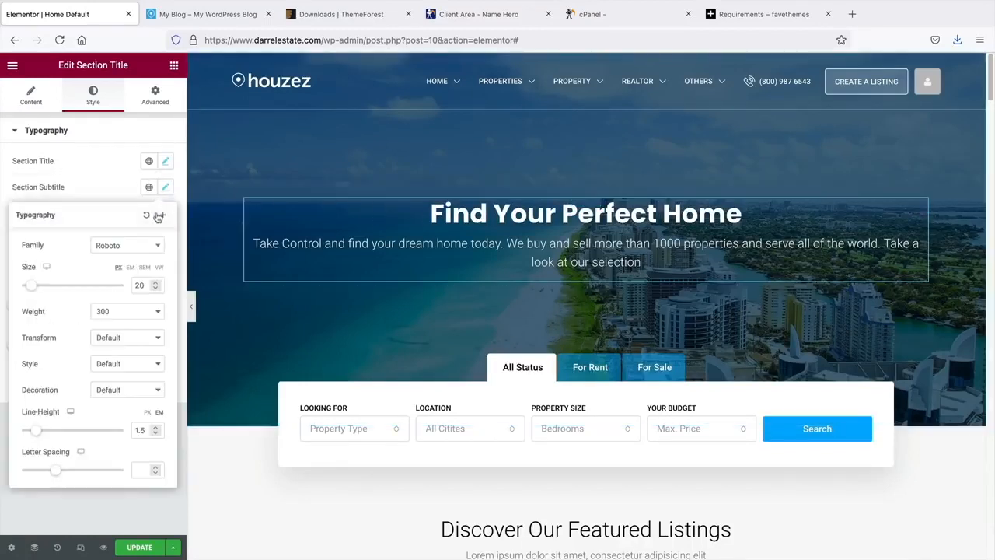
{"action": "left_click", "coordinate": [127, 245]}
{"action": "type", "text": "poppins"}
{"action": "left_click", "coordinate": [117, 297]}
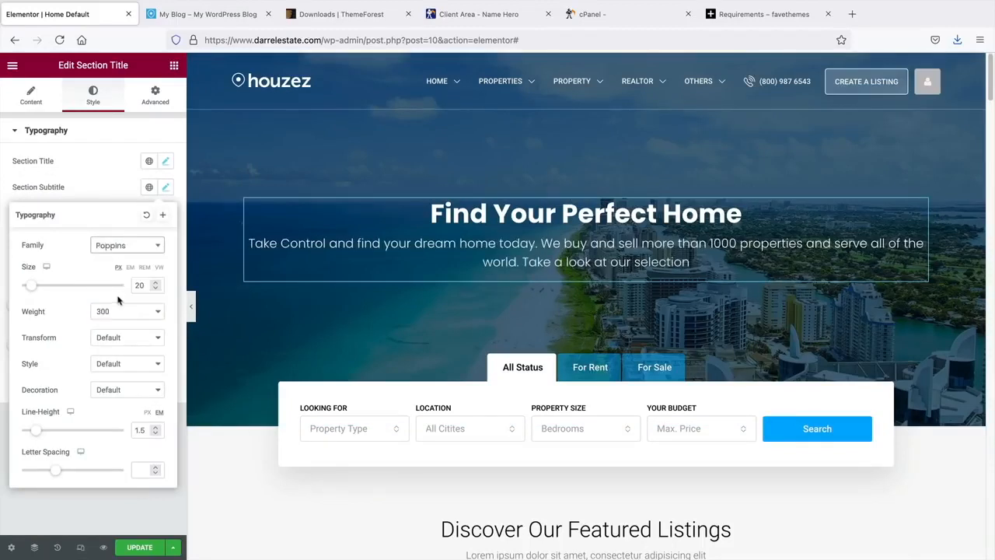
{"action": "left_click", "coordinate": [116, 198]}
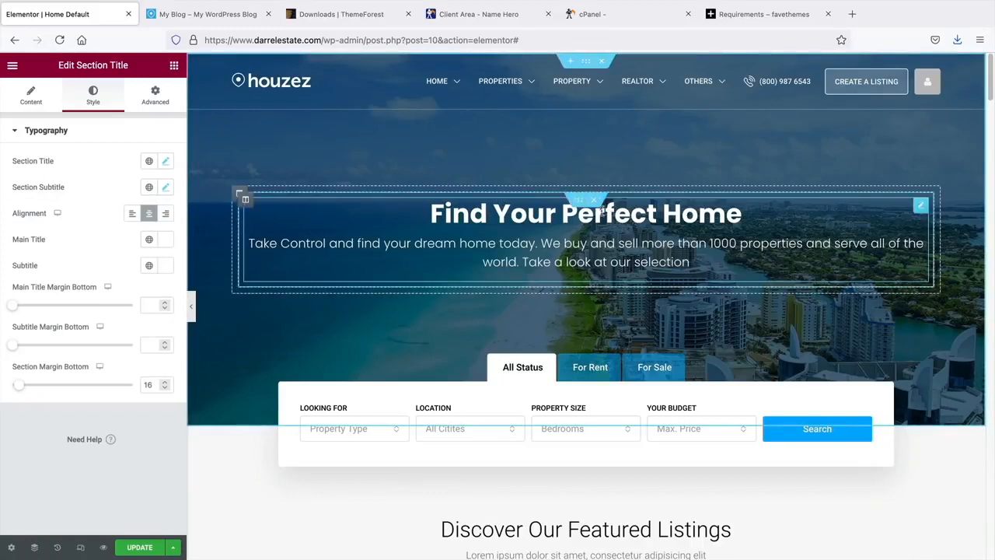
- Enlarge the heading with the size slider and compare it with the live site's hero
{"action": "left_click", "coordinate": [166, 162]}
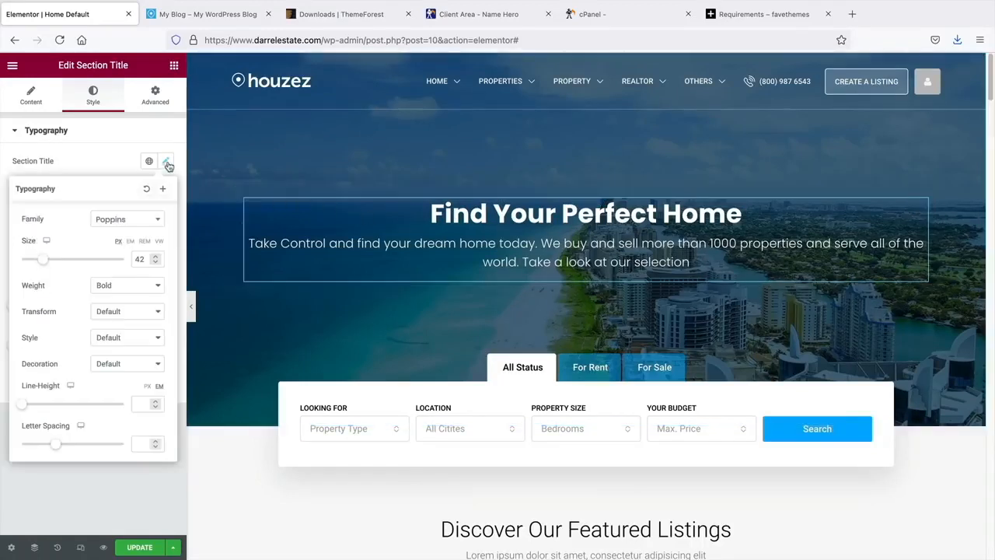
{"action": "left_click_drag", "start_coordinate": [46, 262], "coordinate": [58, 272]}
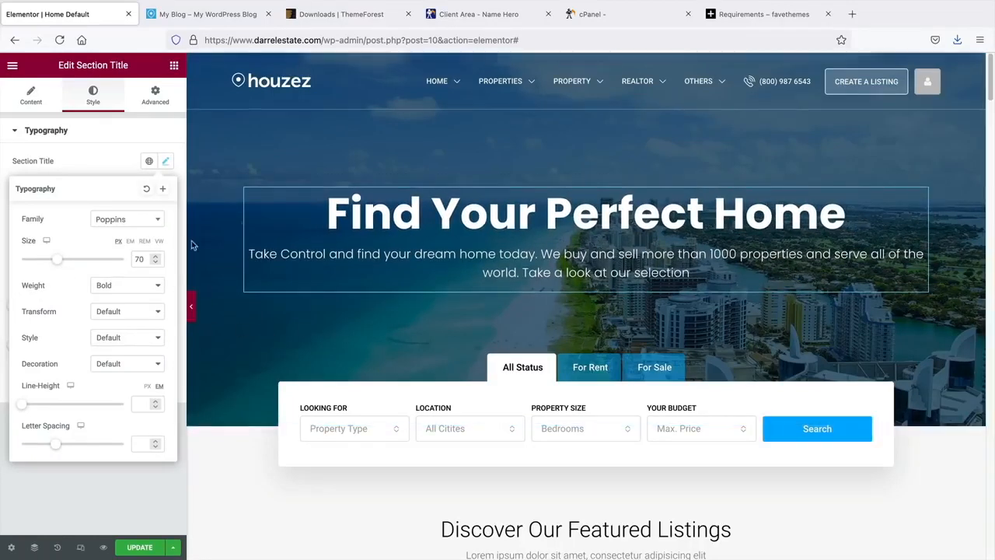
{"action": "left_click", "coordinate": [194, 310]}
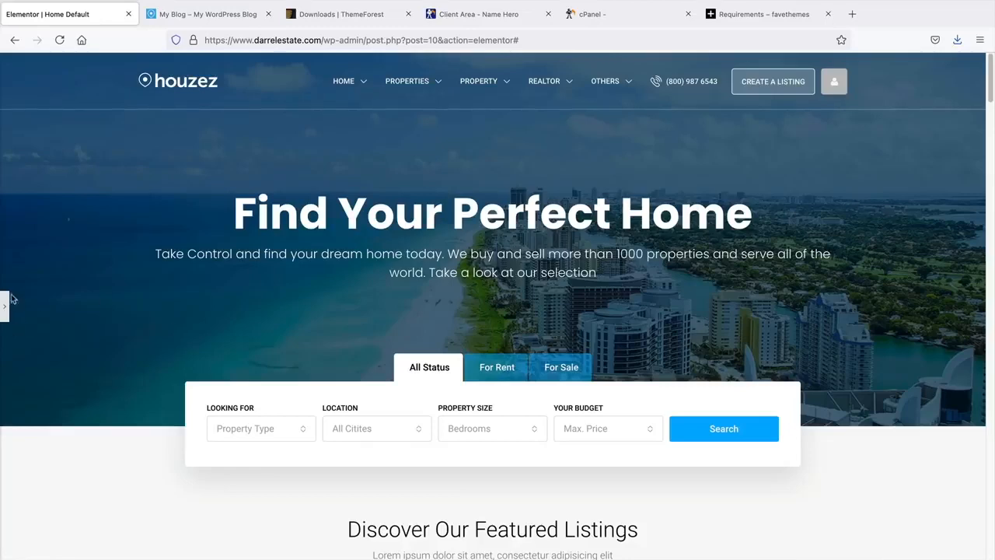
{"action": "left_click", "coordinate": [165, 14]}
{"action": "left_click", "coordinate": [109, 17]}
{"action": "left_click", "coordinate": [4, 306]}
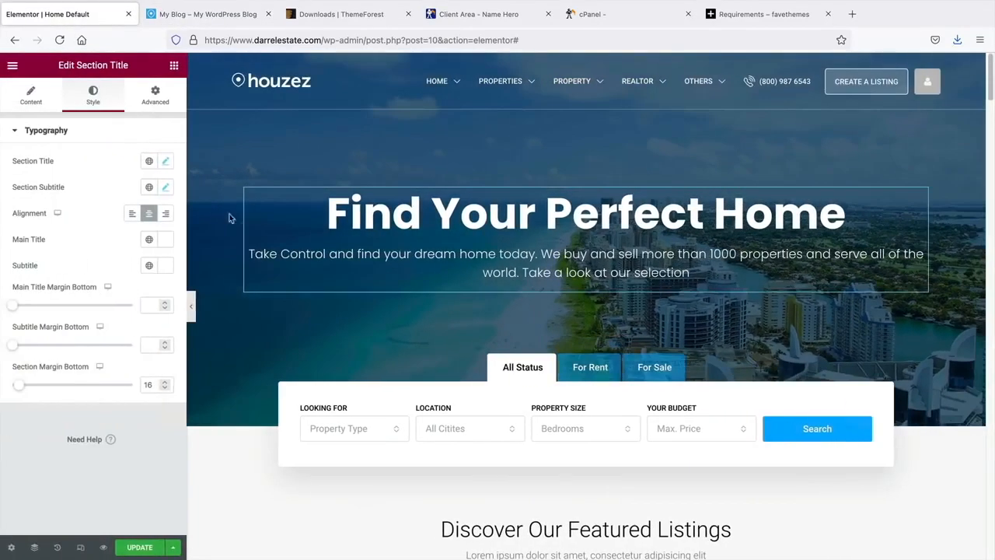
- Set the heading size to 62 px and compare again with the live site
{"action": "left_click", "coordinate": [165, 161]}
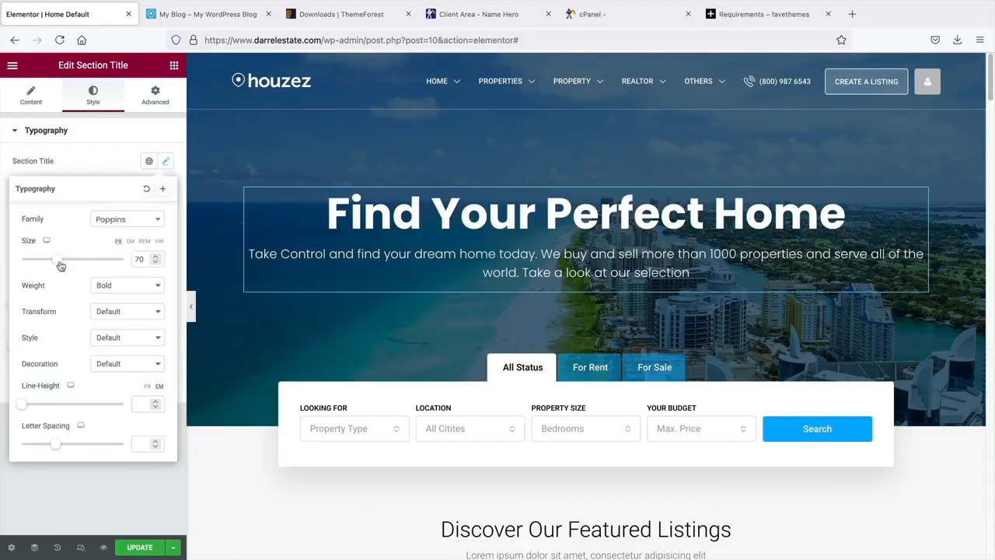
{"action": "left_click_drag", "start_coordinate": [61, 266], "coordinate": [56, 266]}
{"action": "left_click", "coordinate": [132, 500]}
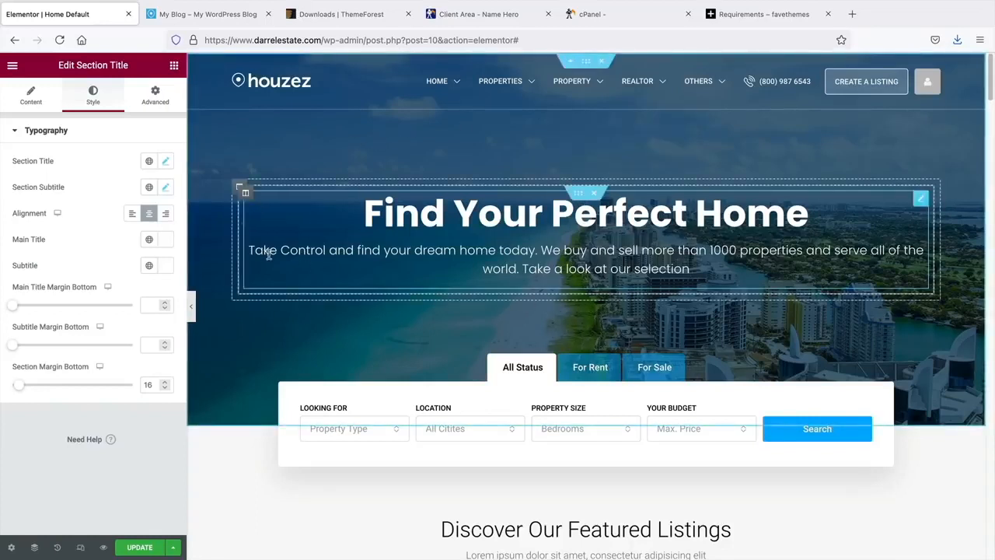
{"action": "left_click", "coordinate": [206, 16]}
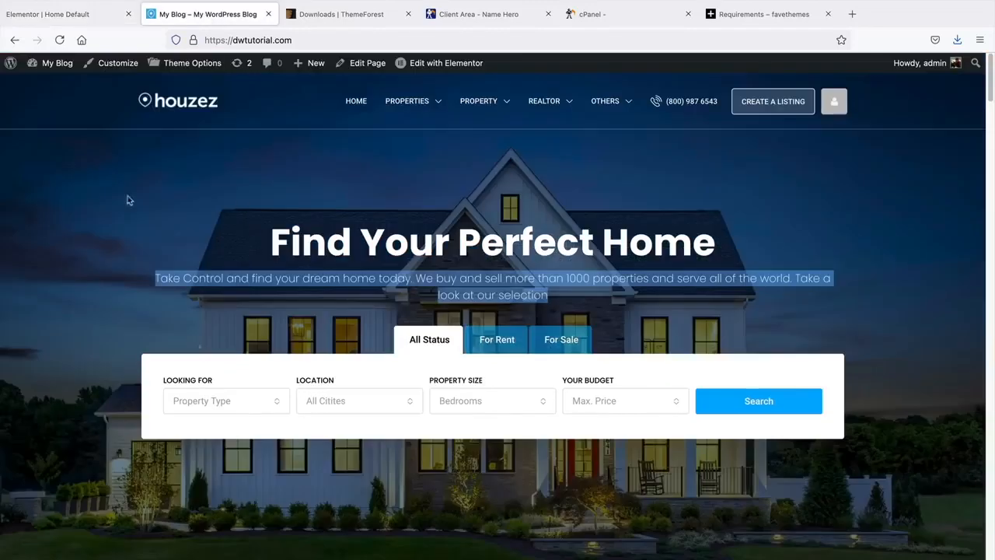
{"action": "left_click", "coordinate": [87, 19]}
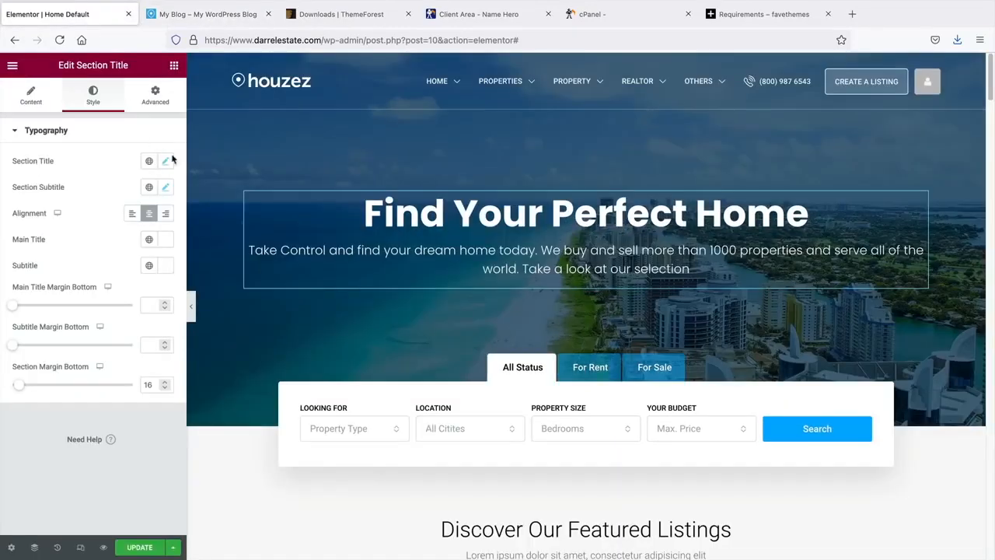
- Set the hero section's Layout height to Fit To Screen
{"action": "right_click", "coordinate": [211, 149]}
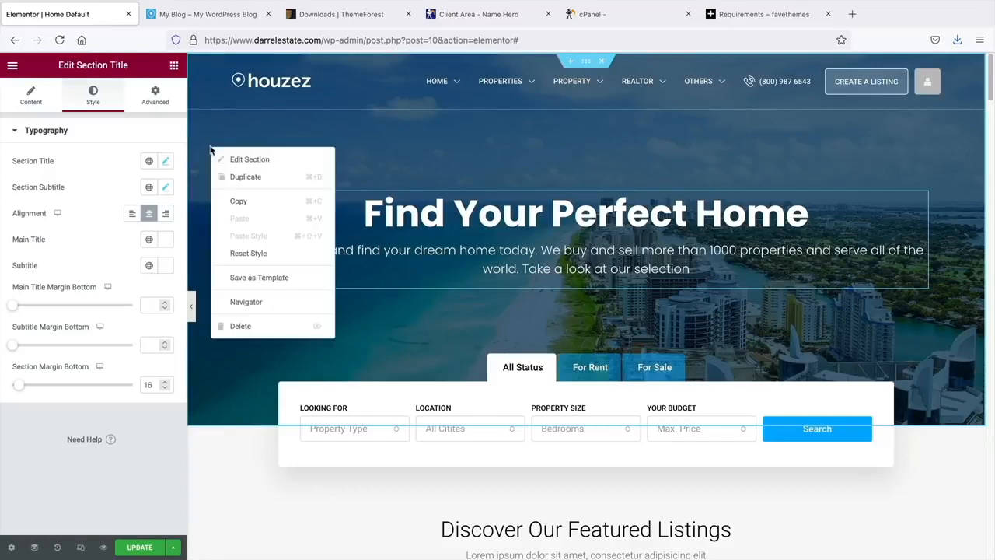
{"action": "left_click", "coordinate": [223, 159]}
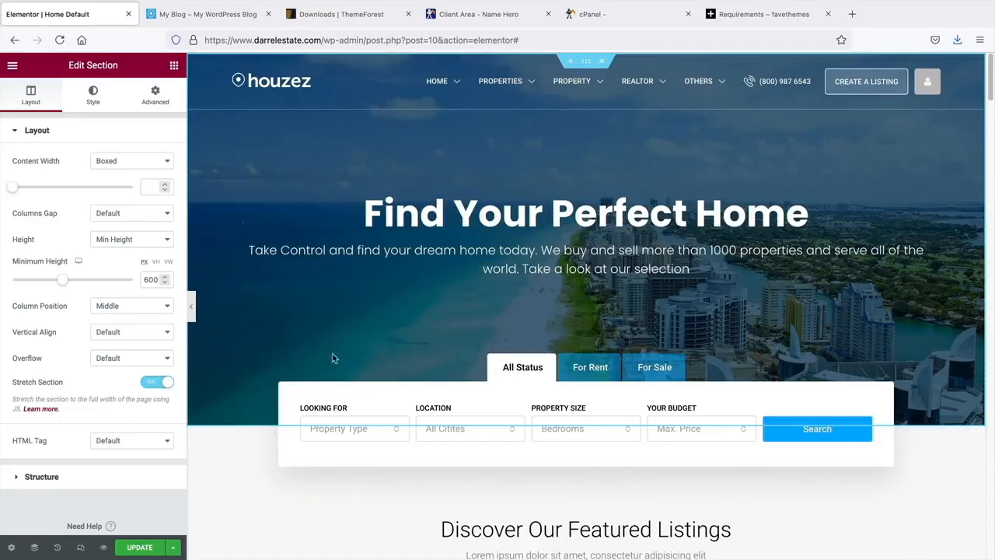
{"action": "left_click", "coordinate": [116, 243]}
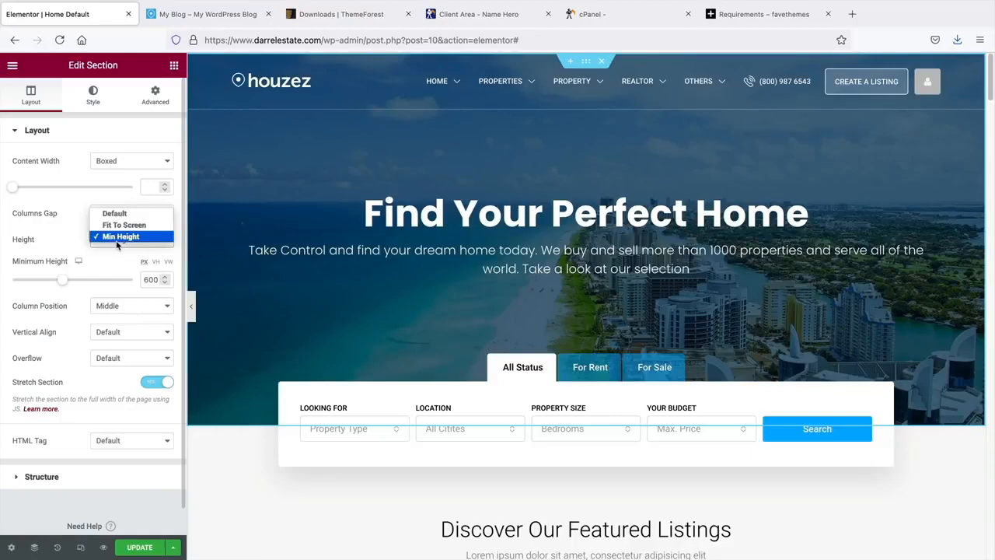
{"action": "left_click", "coordinate": [124, 225]}
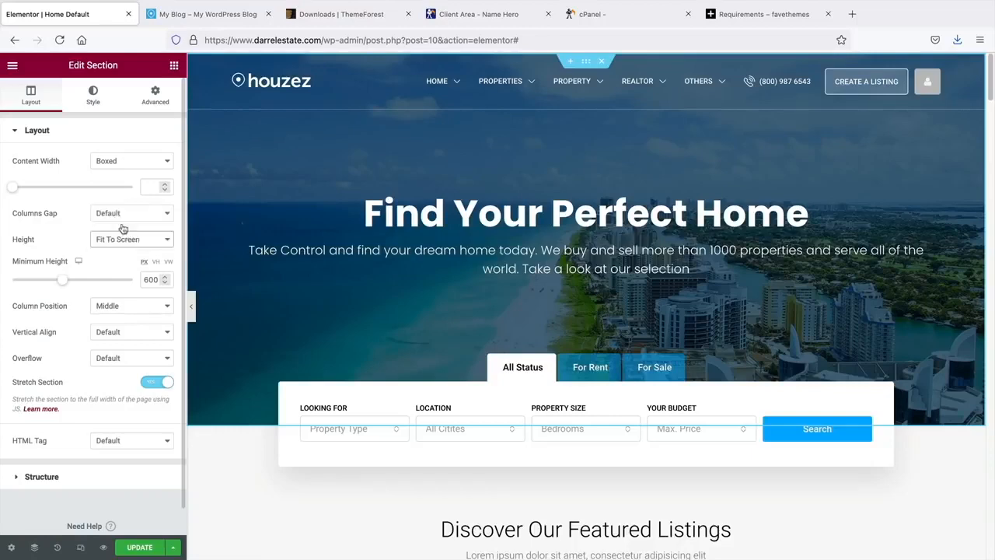
- Preview the full-screen hero, then scroll to the search widget
{"action": "left_click", "coordinate": [193, 309]}
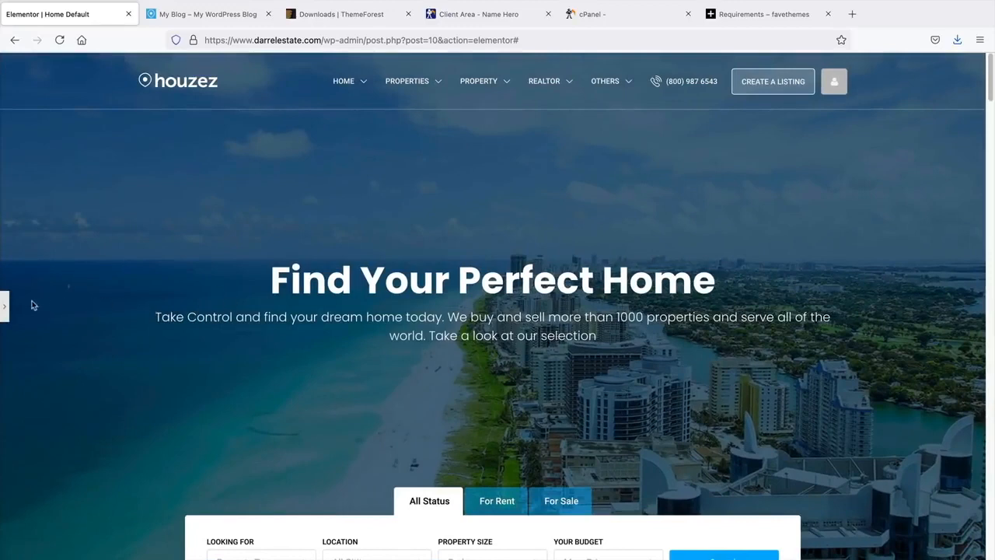
{"action": "left_click", "coordinate": [5, 306]}
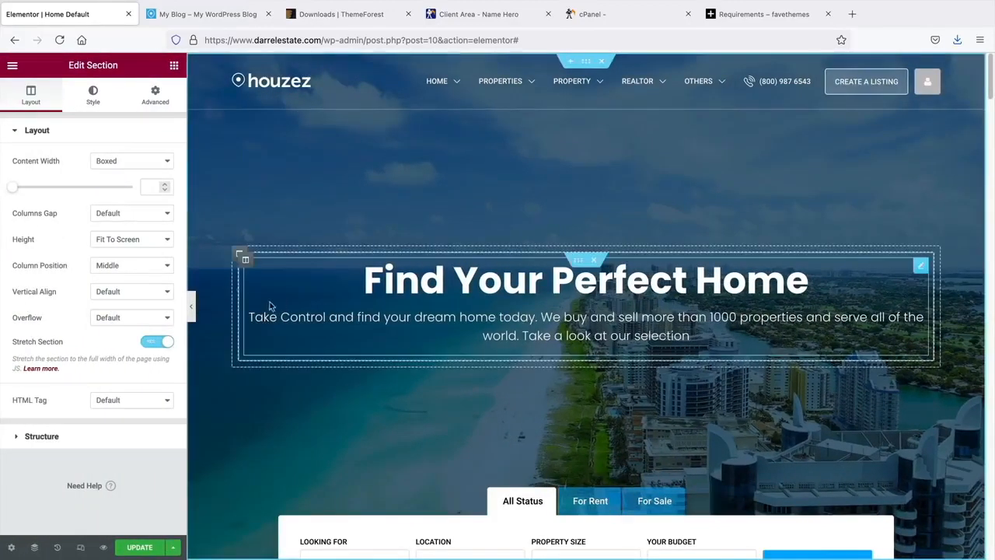
{"action": "scroll", "coordinate": [268, 311], "scroll_direction": "down", "scroll_amount": 3}
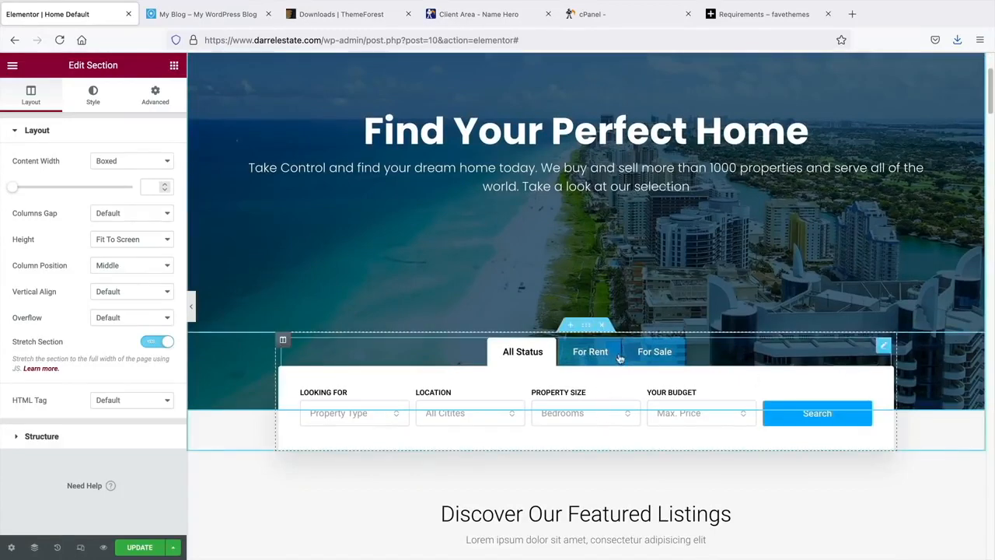
{"action": "scroll", "coordinate": [621, 363], "scroll_direction": "up", "scroll_amount": 1}
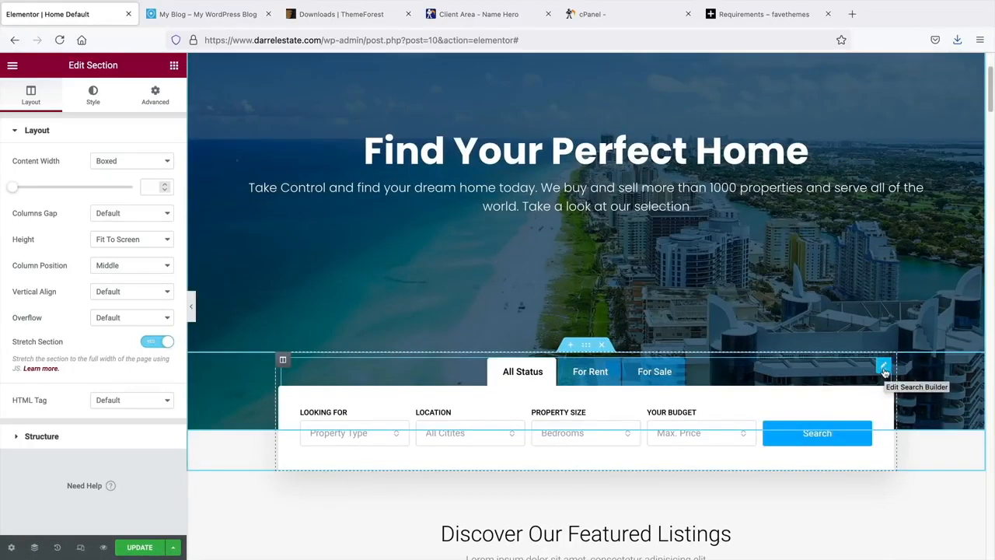
- Move the Search Builder widget into the heading column below the subtitle and preview it
{"action": "left_click_drag", "start_coordinate": [885, 372], "coordinate": [563, 214]}
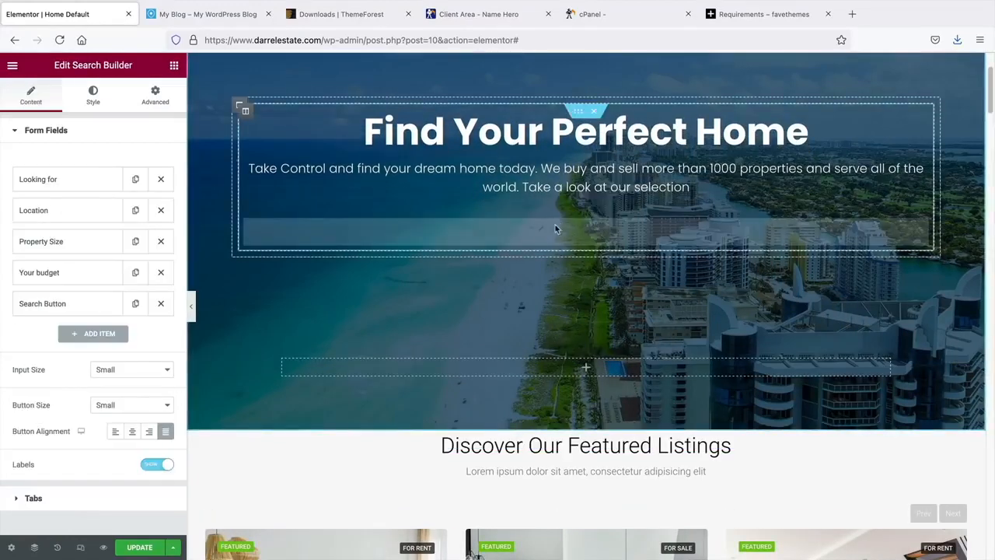
{"action": "scroll", "coordinate": [275, 326], "scroll_direction": "up", "scroll_amount": 3}
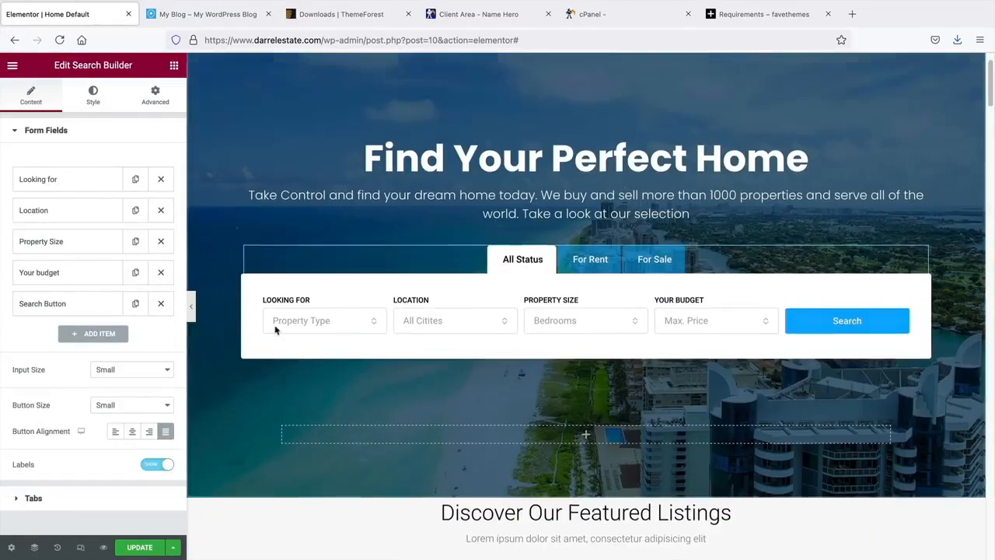
{"action": "left_click", "coordinate": [192, 312]}
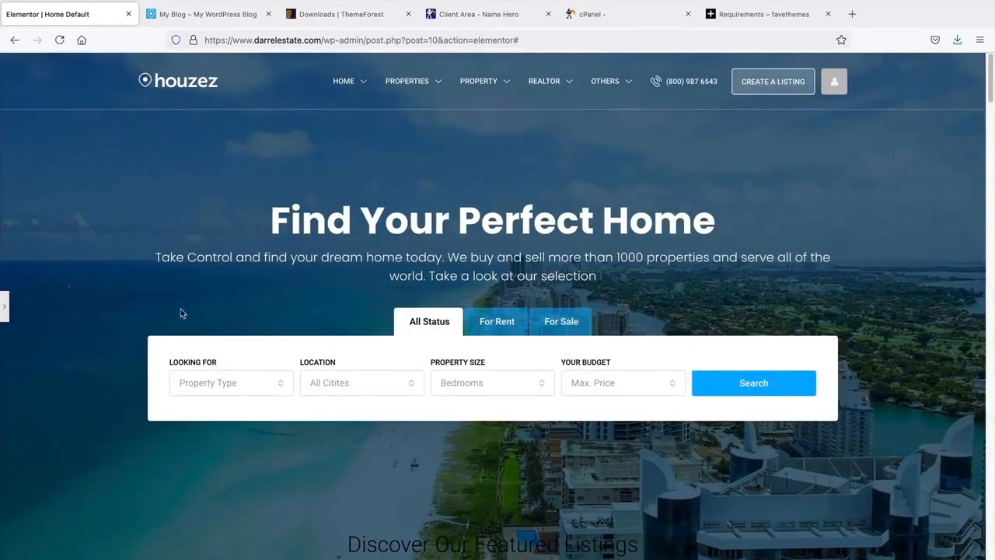
{"action": "left_click", "coordinate": [3, 308]}
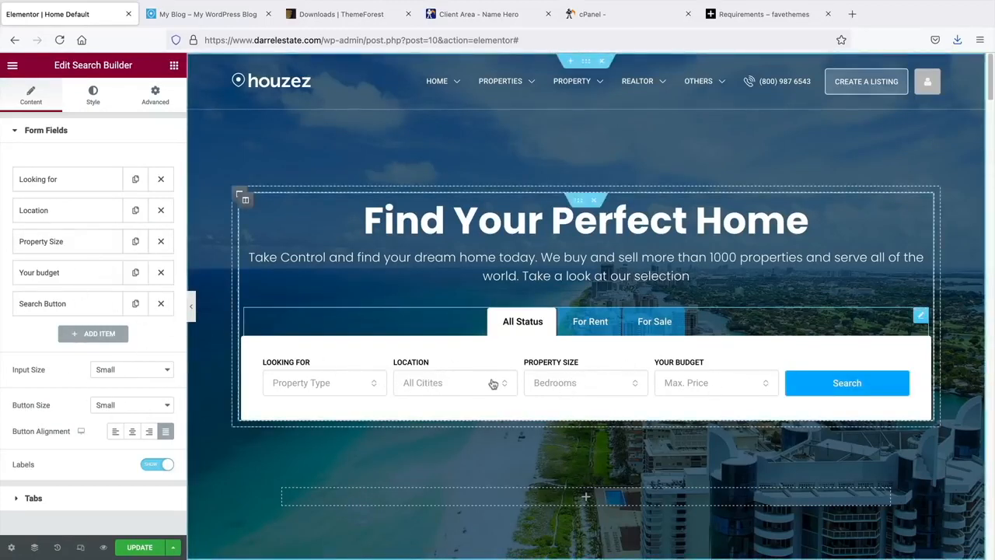
- Open Insert Media from the hero section's Style > Background image thumbnail
{"action": "right_click", "coordinate": [252, 151]}
{"action": "left_click", "coordinate": [267, 164]}
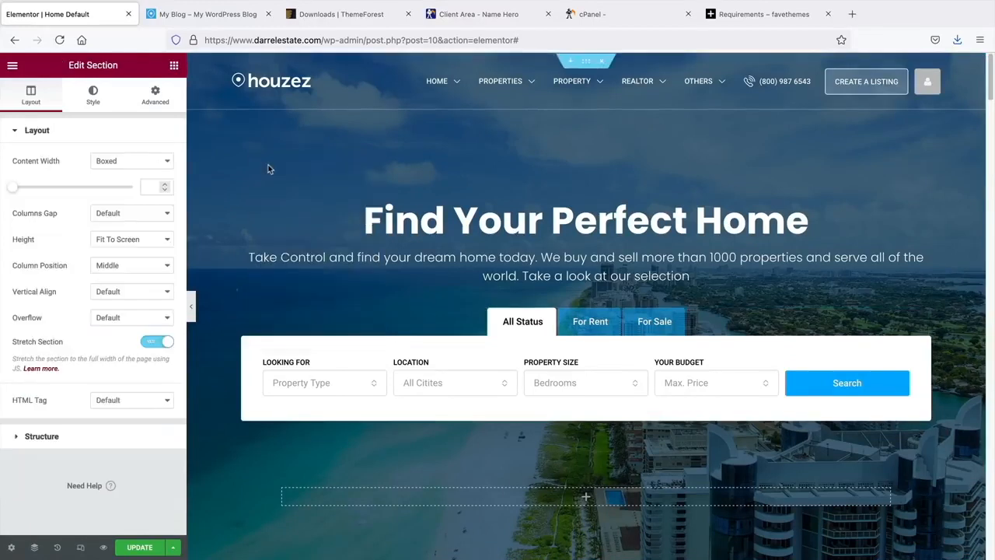
{"action": "left_click", "coordinate": [93, 98]}
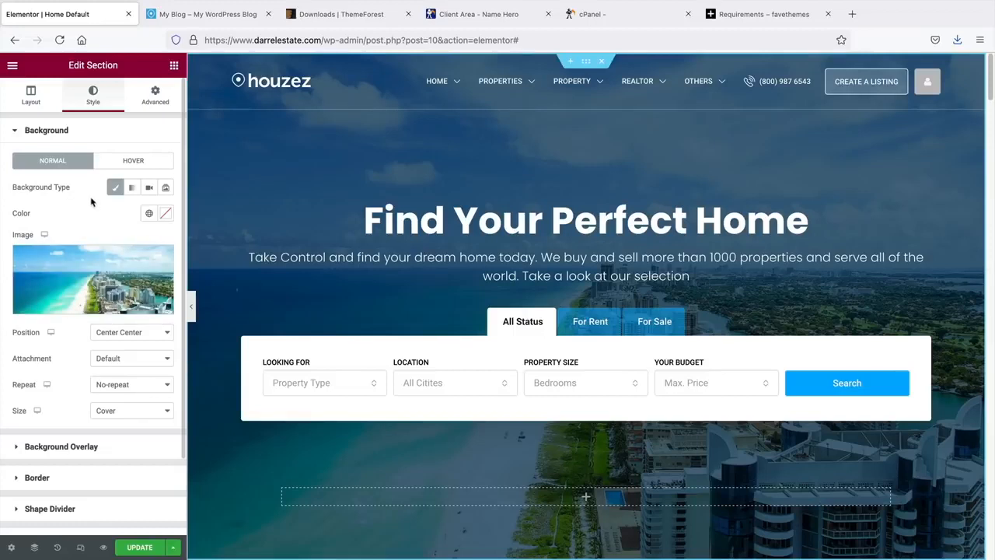
{"action": "mouse_move", "coordinate": [96, 264]}
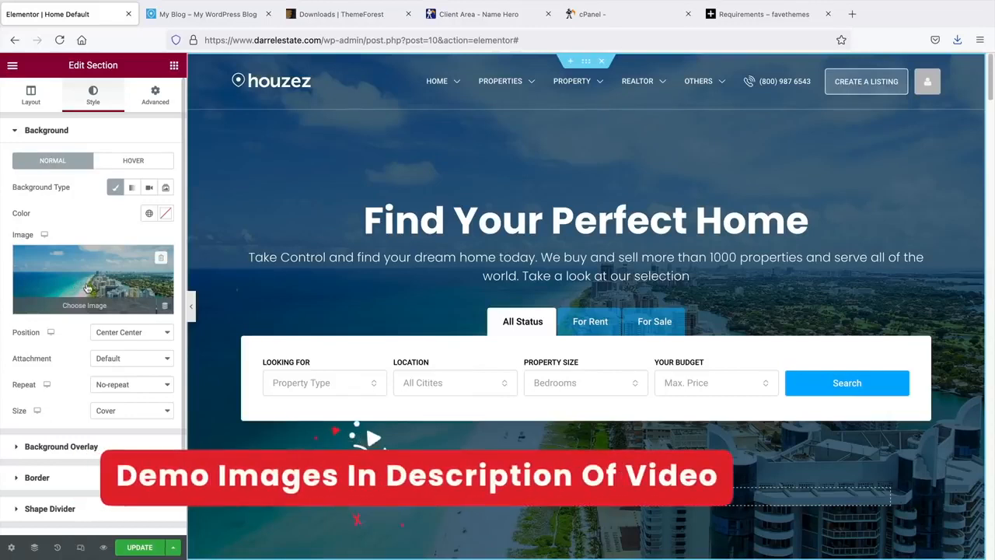
{"action": "left_click", "coordinate": [88, 287]}
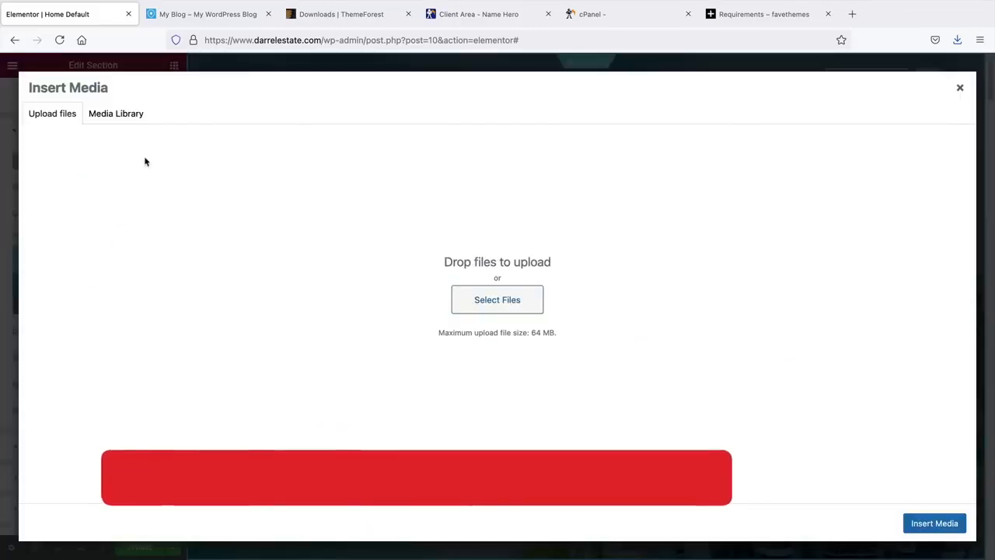
- Upload all six jpgs from the House Images folder
{"action": "left_click", "coordinate": [521, 303]}
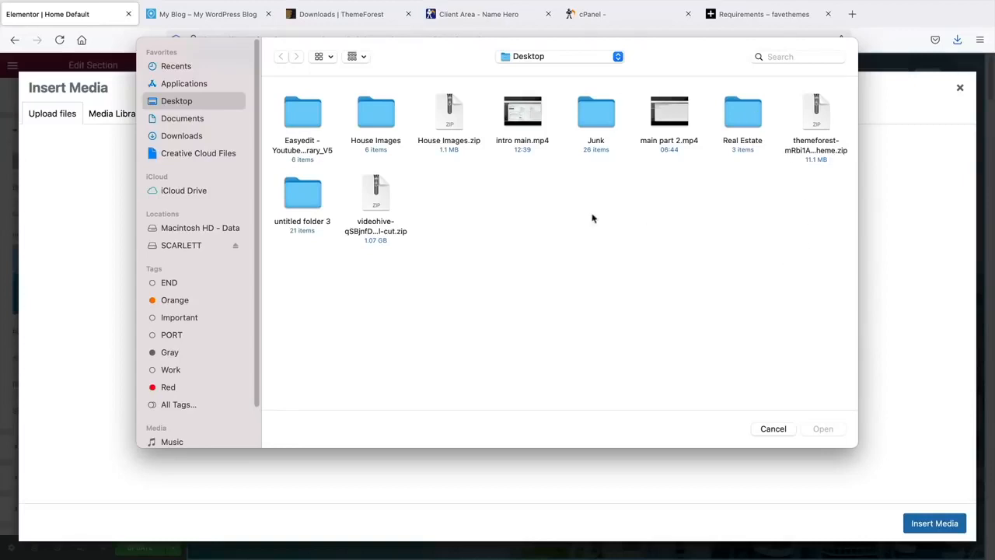
{"action": "left_click", "coordinate": [462, 121]}
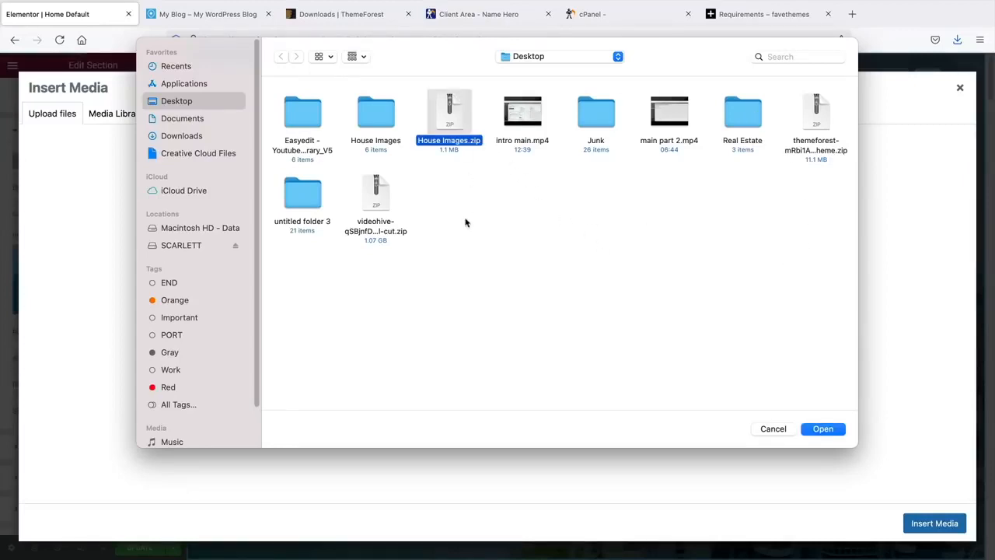
{"action": "double_click", "coordinate": [381, 116]}
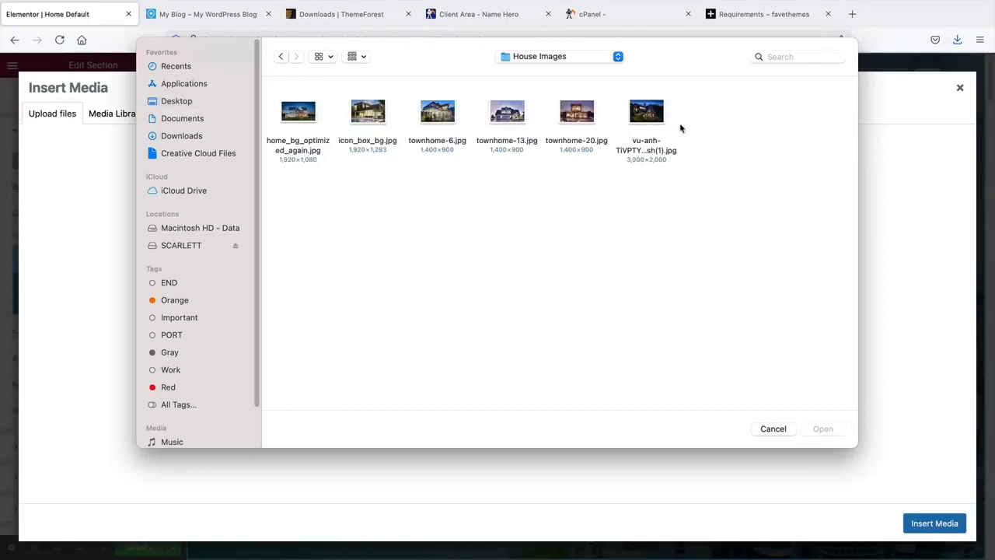
{"action": "left_click_drag", "start_coordinate": [700, 177], "coordinate": [290, 103]}
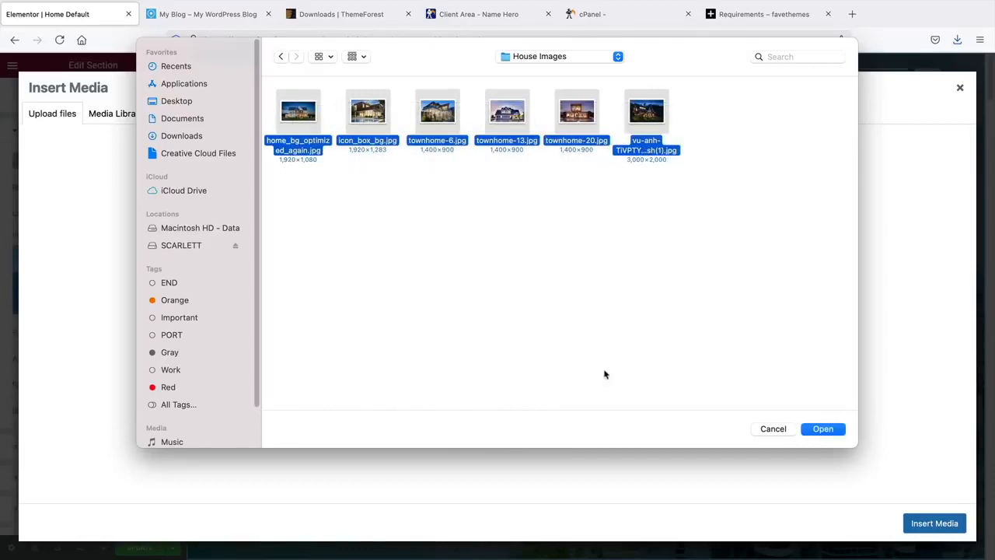
{"action": "left_click", "coordinate": [831, 433]}
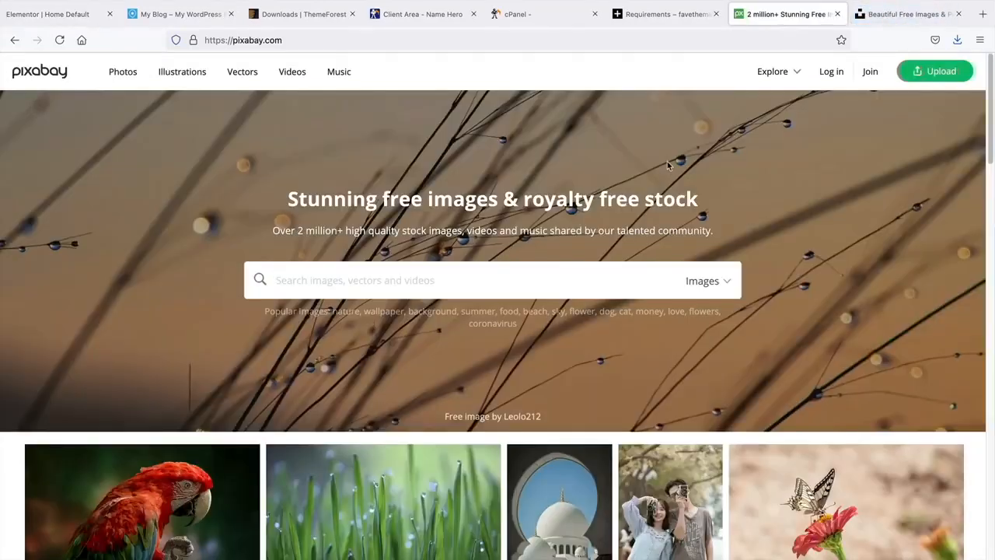
- Search Pixabay for 'house' and scroll through the 48,561 image results
{"action": "type", "text": "house"}
{"action": "key", "text": "Return"}
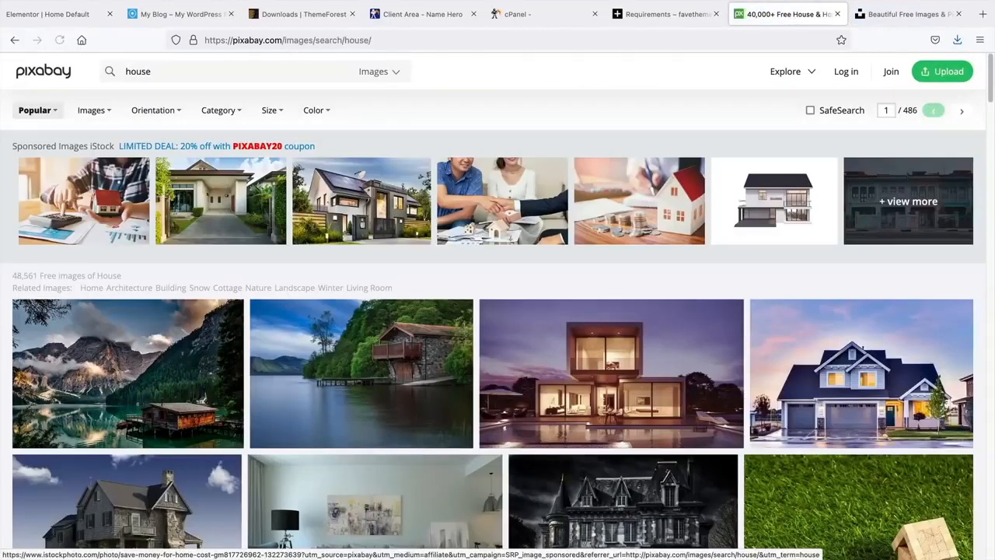
{"action": "scroll", "coordinate": [467, 343], "scroll_direction": "down", "scroll_amount": 3}
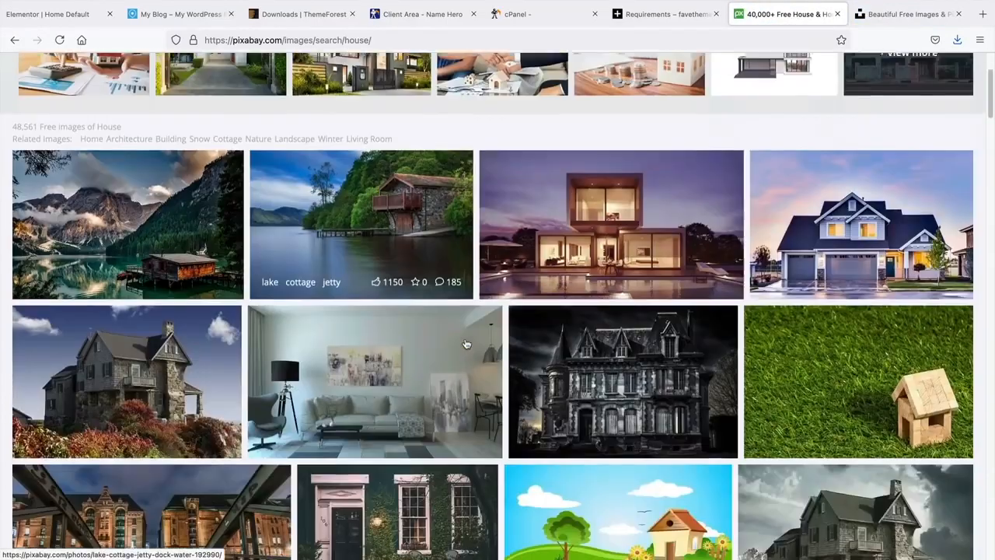
{"action": "scroll", "coordinate": [468, 341], "scroll_direction": "down", "scroll_amount": 1}
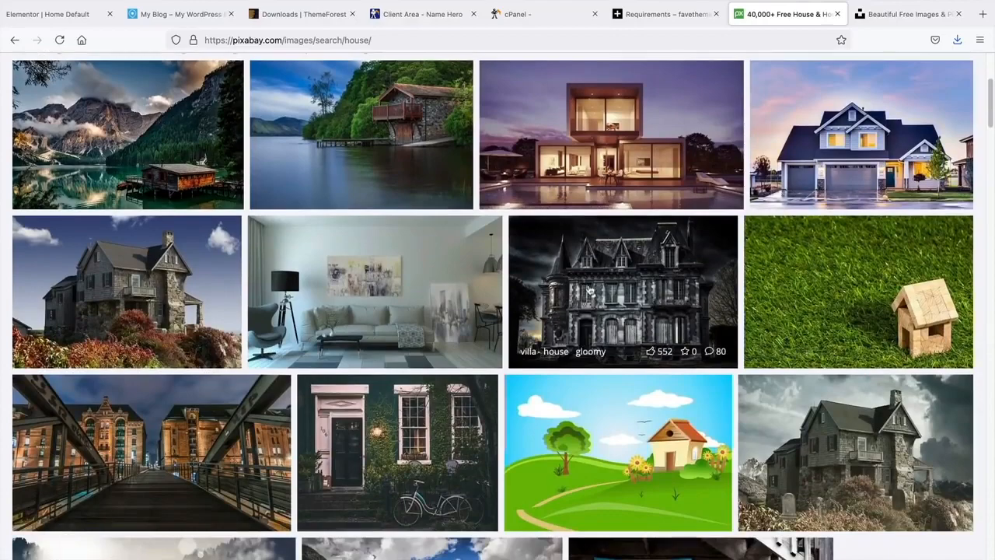
{"action": "scroll", "coordinate": [350, 311], "scroll_direction": "down", "scroll_amount": 7}
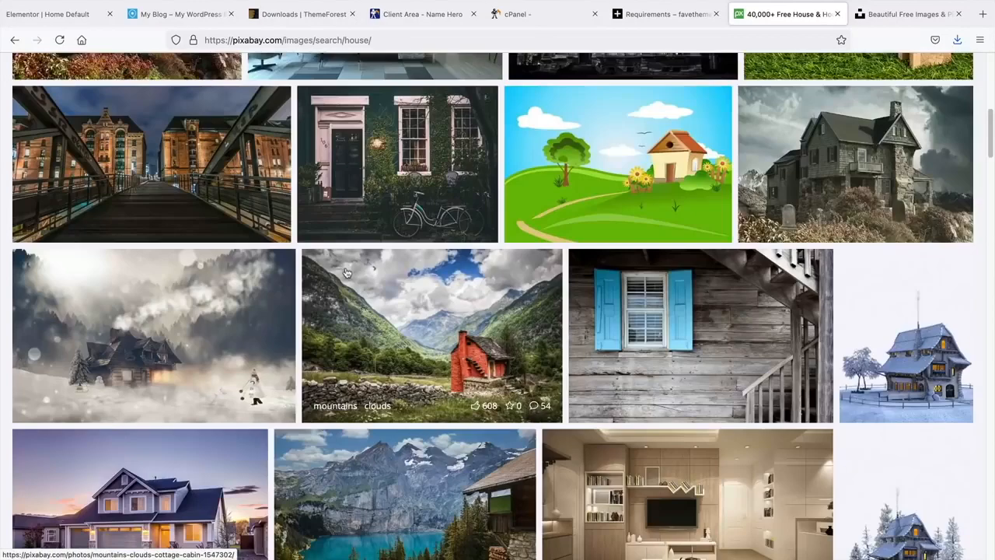
{"action": "scroll", "coordinate": [148, 305], "scroll_direction": "down", "scroll_amount": 3}
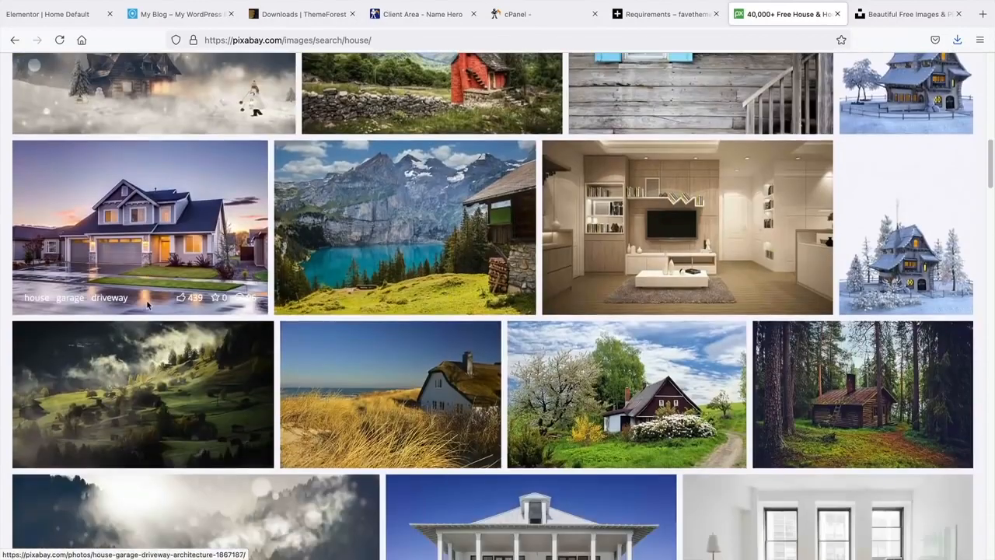
{"action": "scroll", "coordinate": [147, 306], "scroll_direction": "down", "scroll_amount": 8}
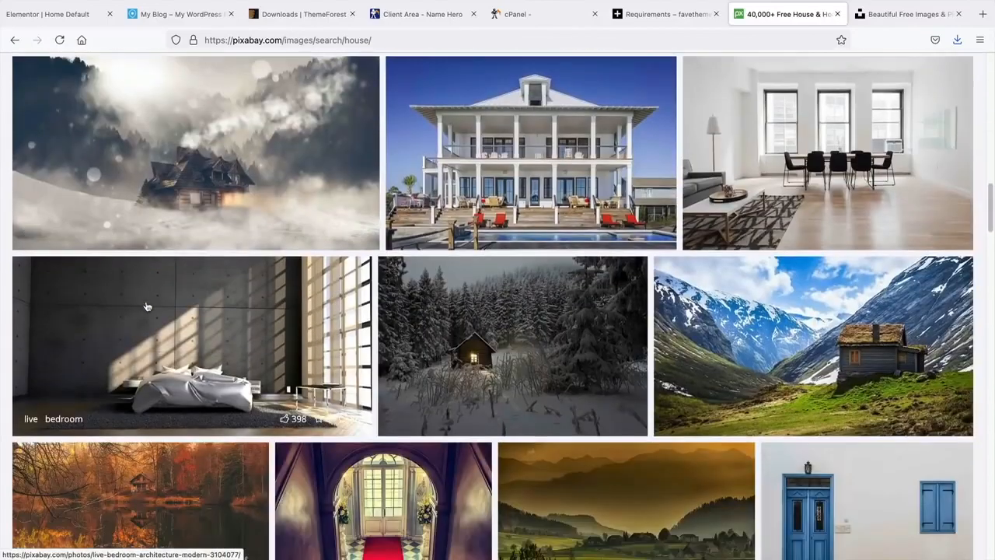
{"action": "scroll", "coordinate": [573, 384], "scroll_direction": "down", "scroll_amount": 5}
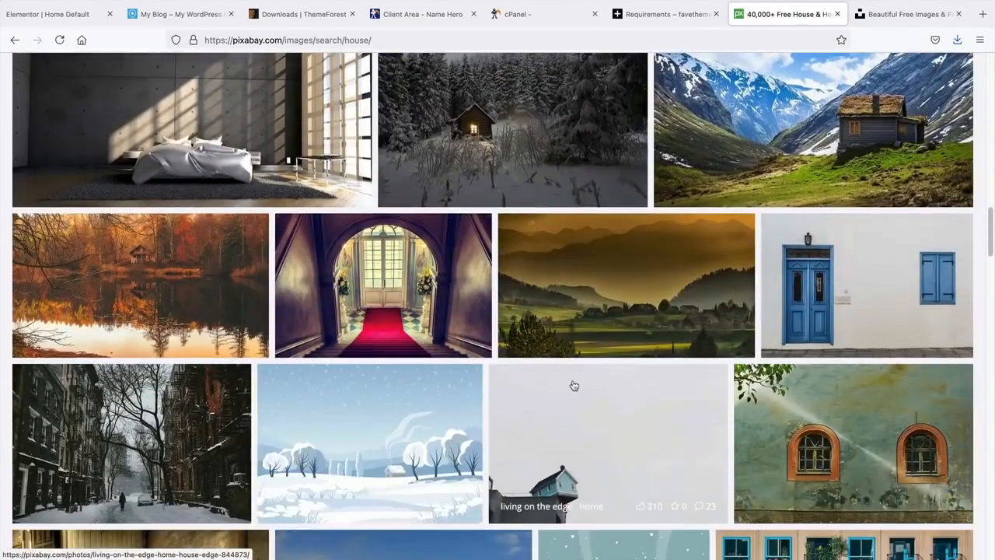
{"action": "scroll", "coordinate": [573, 384], "scroll_direction": "down", "scroll_amount": 4}
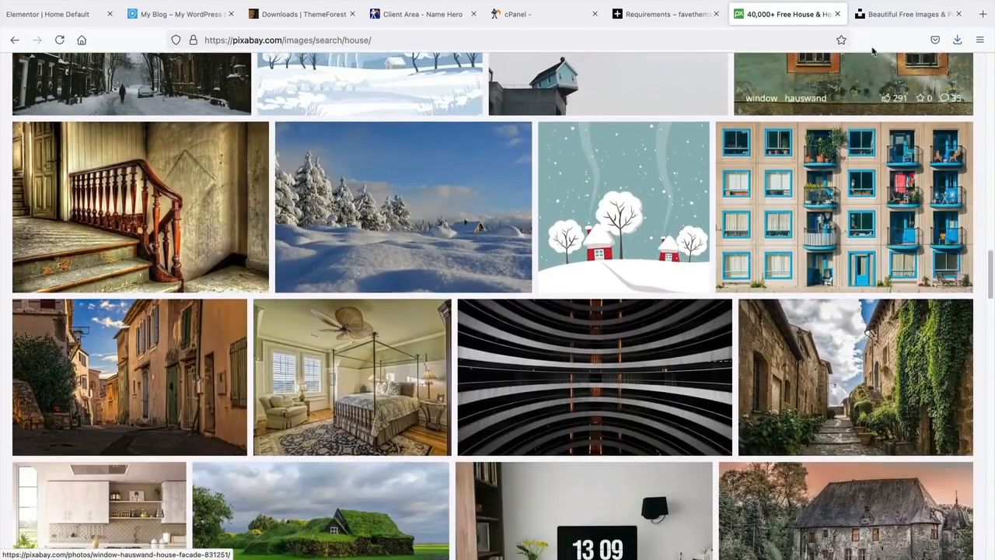
- Search Unsplash for 'house' and browse the photo results
{"action": "left_click", "coordinate": [886, 14]}
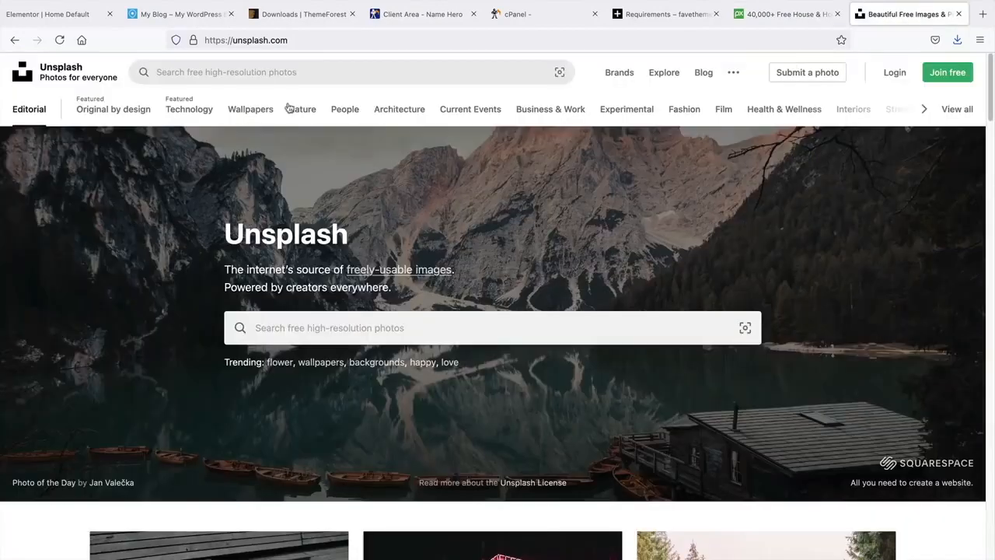
{"action": "left_click", "coordinate": [267, 73]}
{"action": "type", "text": "house"}
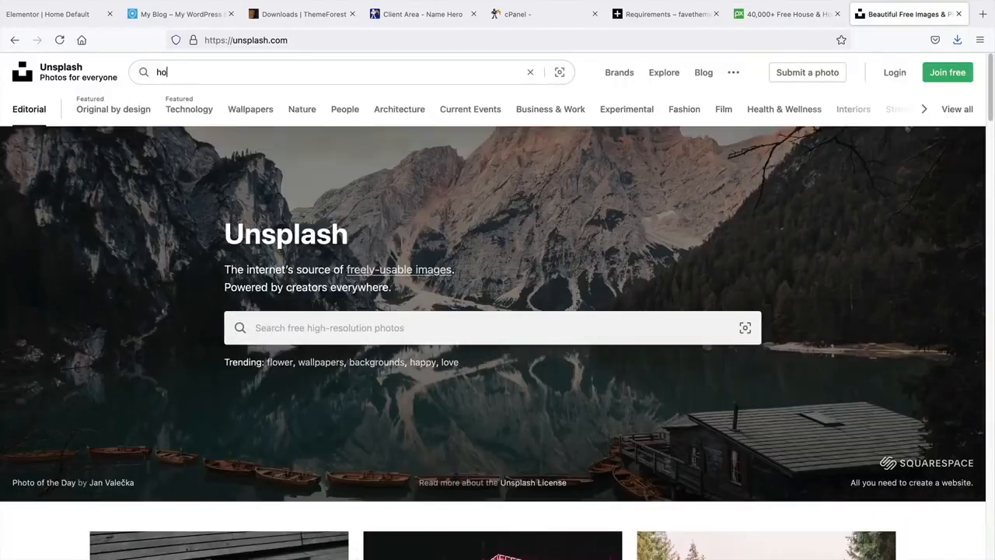
{"action": "key", "text": "Return"}
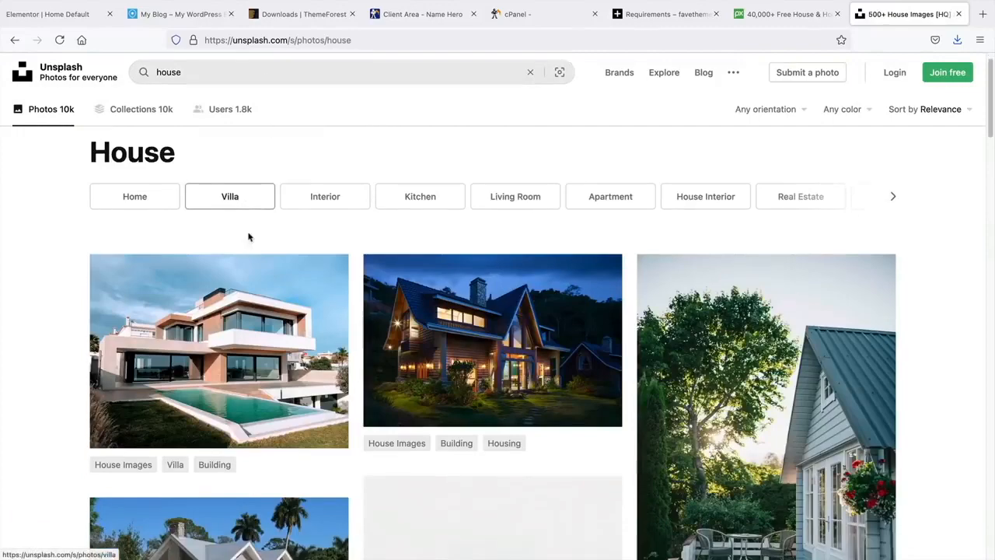
{"action": "scroll", "coordinate": [249, 235], "scroll_direction": "down", "scroll_amount": 4}
{"action": "scroll", "coordinate": [249, 233], "scroll_direction": "down", "scroll_amount": 5}
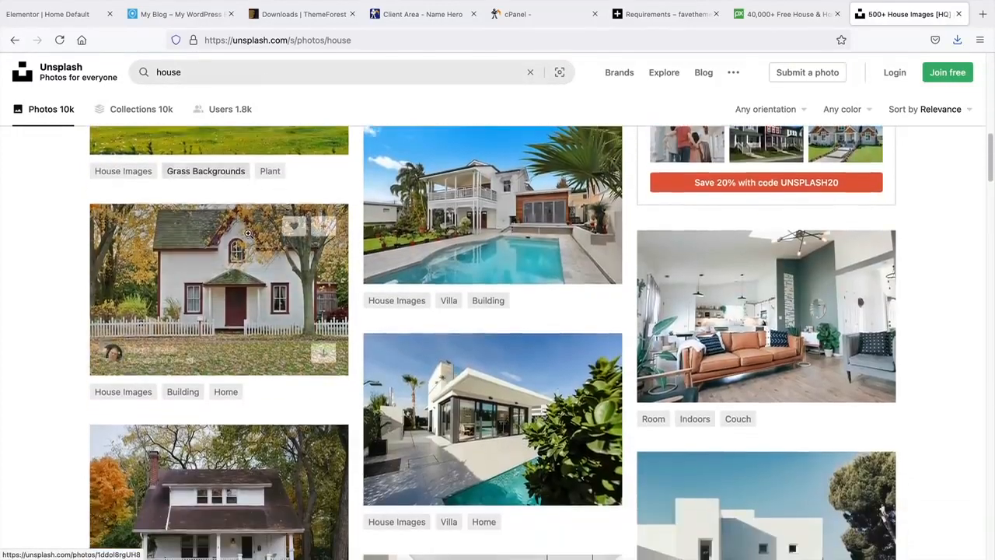
{"action": "scroll", "coordinate": [249, 233], "scroll_direction": "up", "scroll_amount": 6}
{"action": "scroll", "coordinate": [251, 204], "scroll_direction": "up", "scroll_amount": 2}
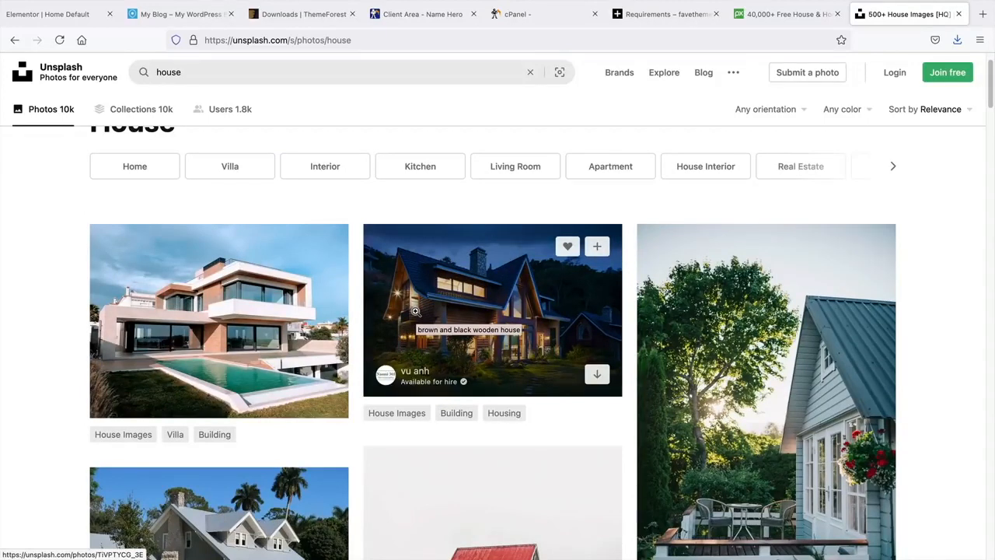
- Compress the vu-anh house JPG on tinyjpg.com from 421.0 KB to 398.2 KB
{"action": "left_click", "coordinate": [984, 18]}
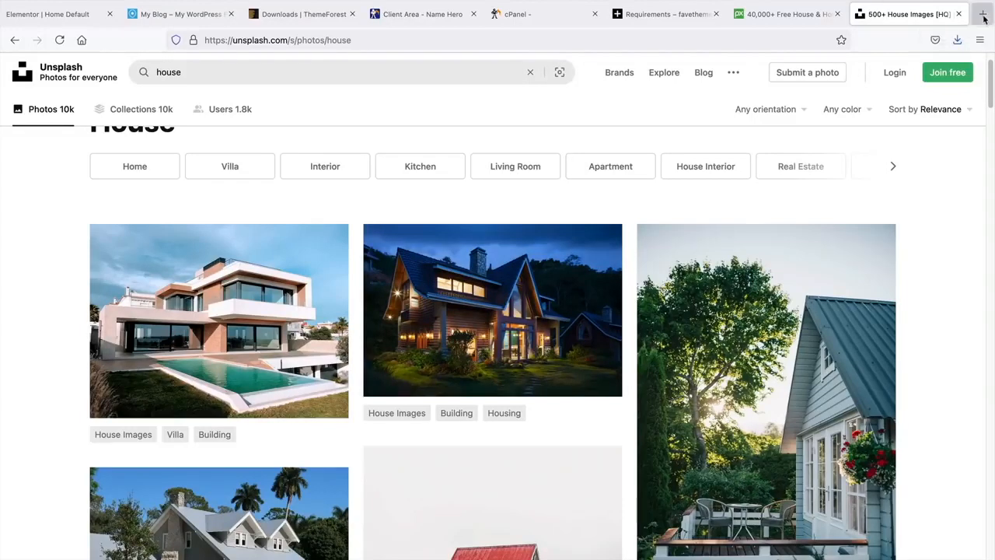
{"action": "type", "text": "tinyjpg.com"}
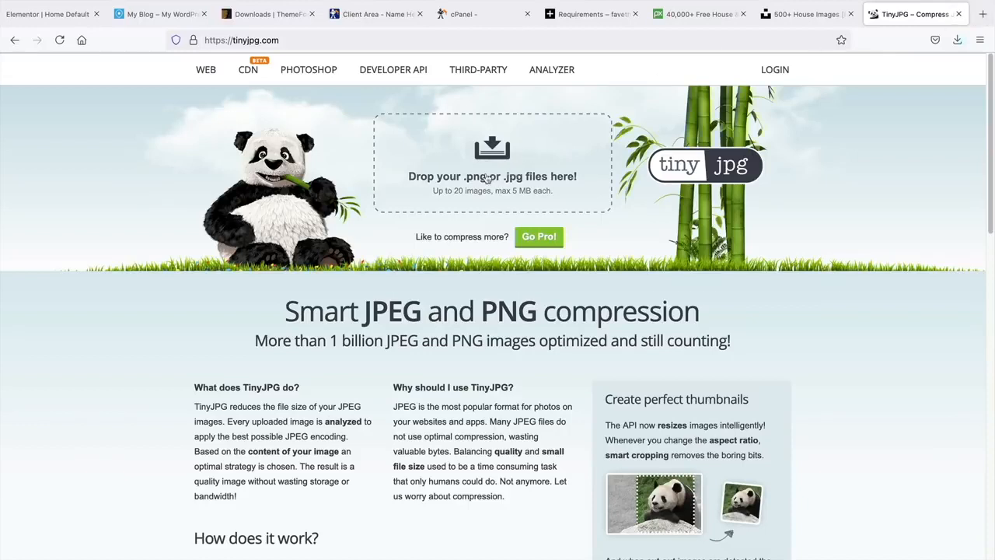
{"action": "left_click", "coordinate": [427, 180]}
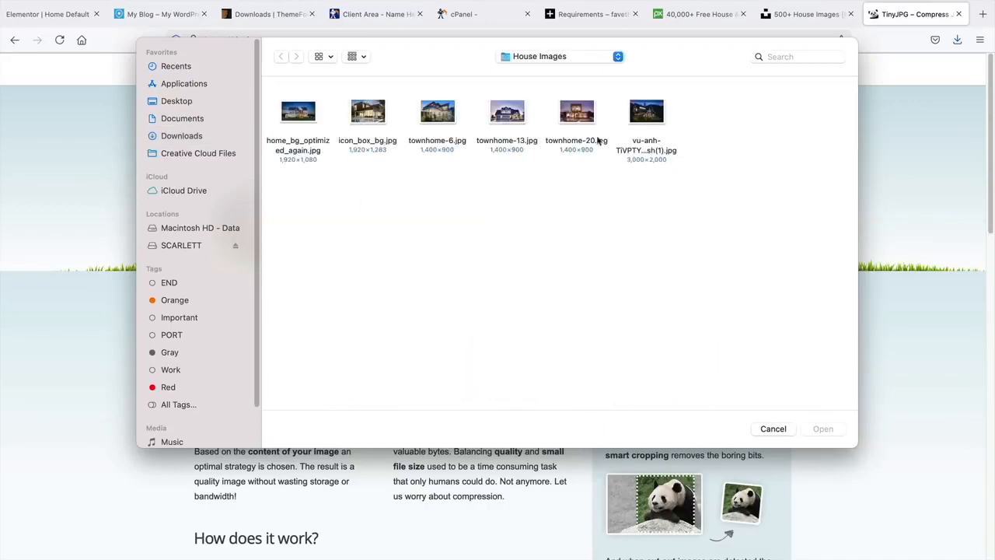
{"action": "left_click", "coordinate": [651, 111]}
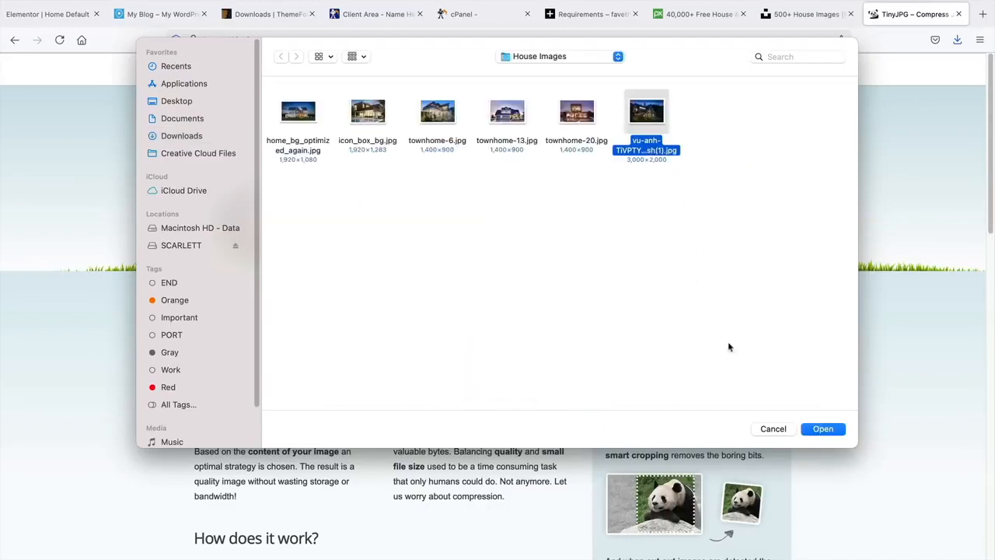
{"action": "left_click", "coordinate": [825, 429]}
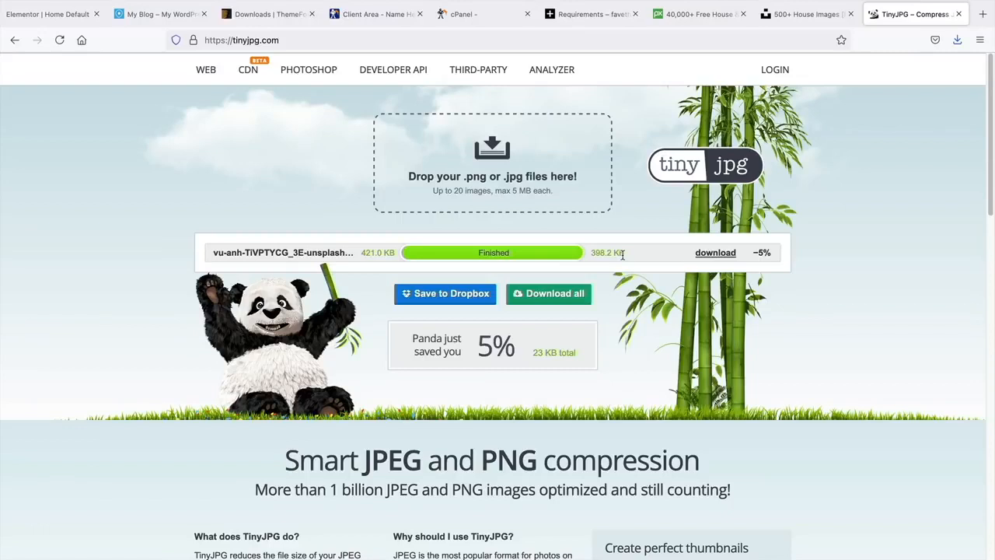
- Insert home_bg_optimized_again-1.jpg from the Media Library as the hero background image
{"action": "left_click", "coordinate": [66, 18]}
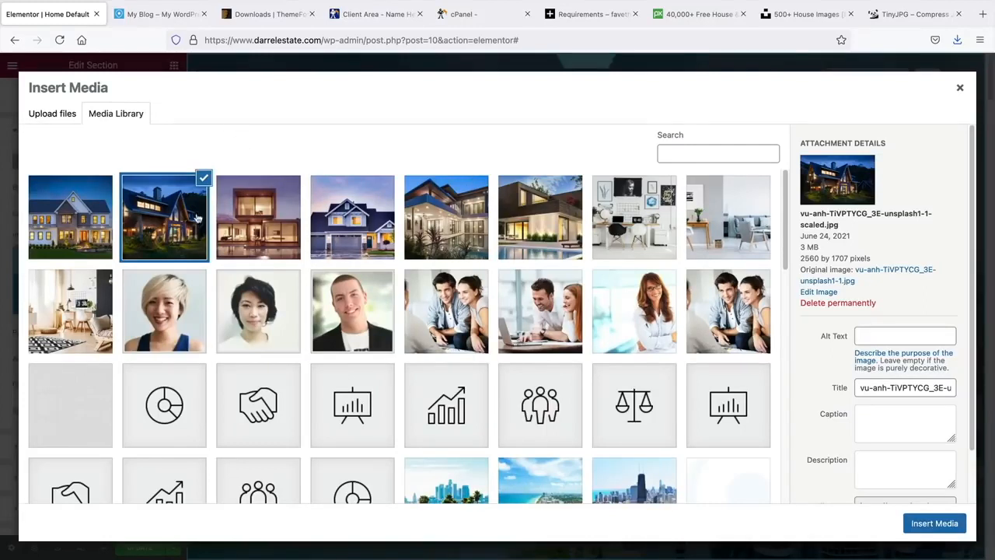
{"action": "left_click", "coordinate": [48, 220]}
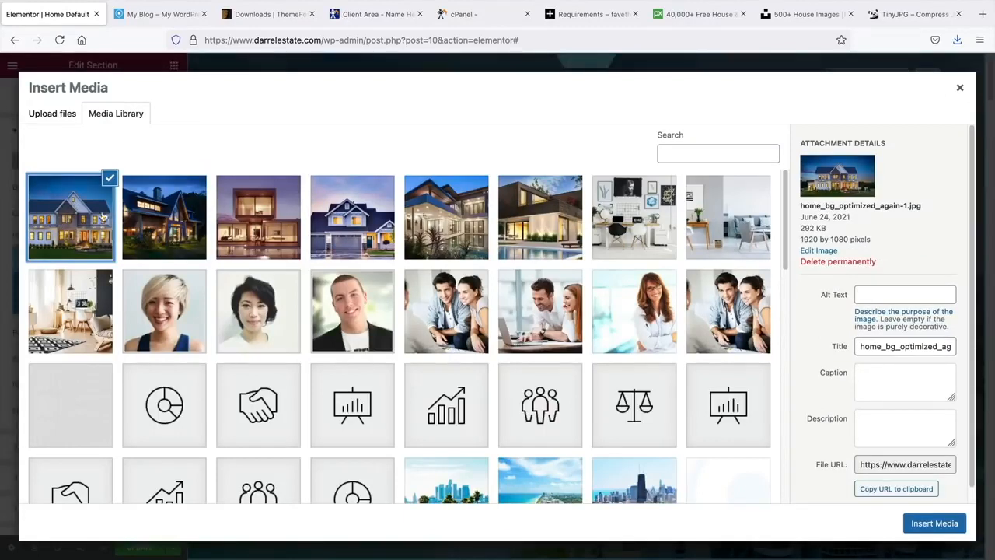
{"action": "left_click", "coordinate": [935, 526]}
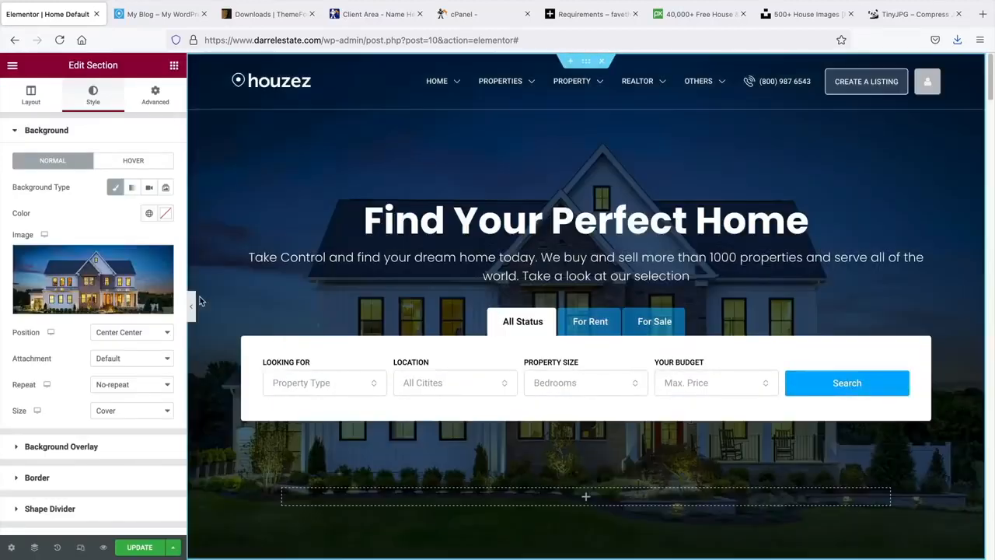
{"action": "left_click", "coordinate": [192, 309]}
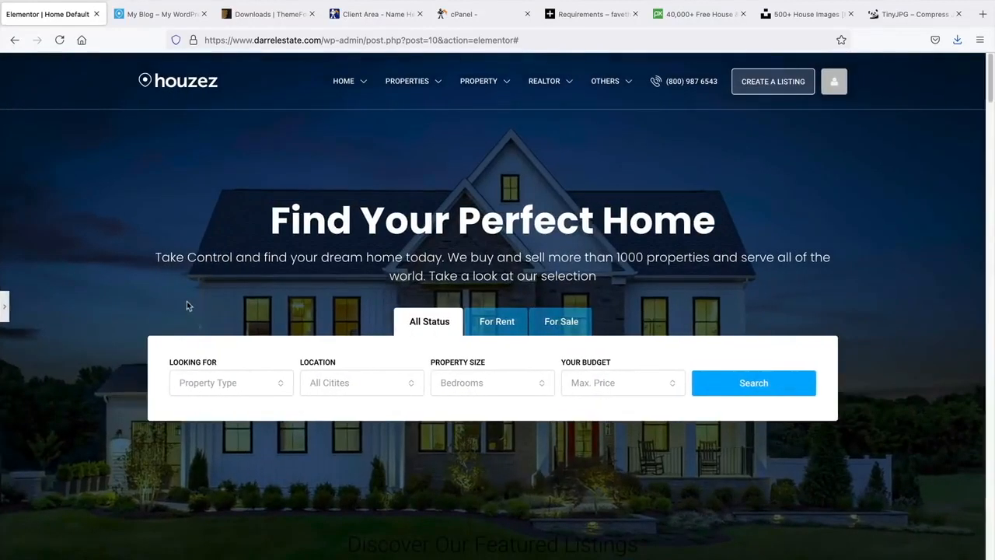
{"action": "left_click", "coordinate": [137, 13]}
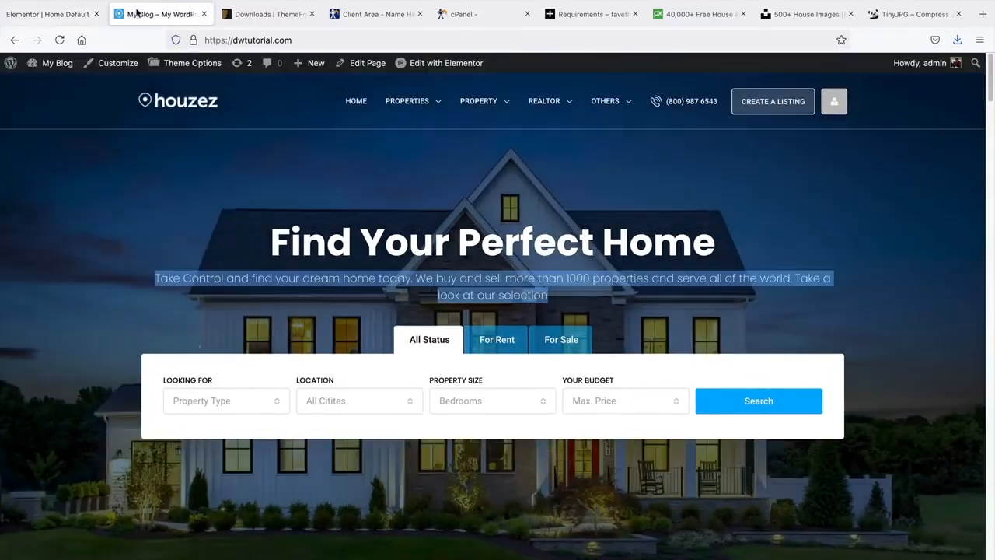
{"action": "left_click", "coordinate": [56, 14]}
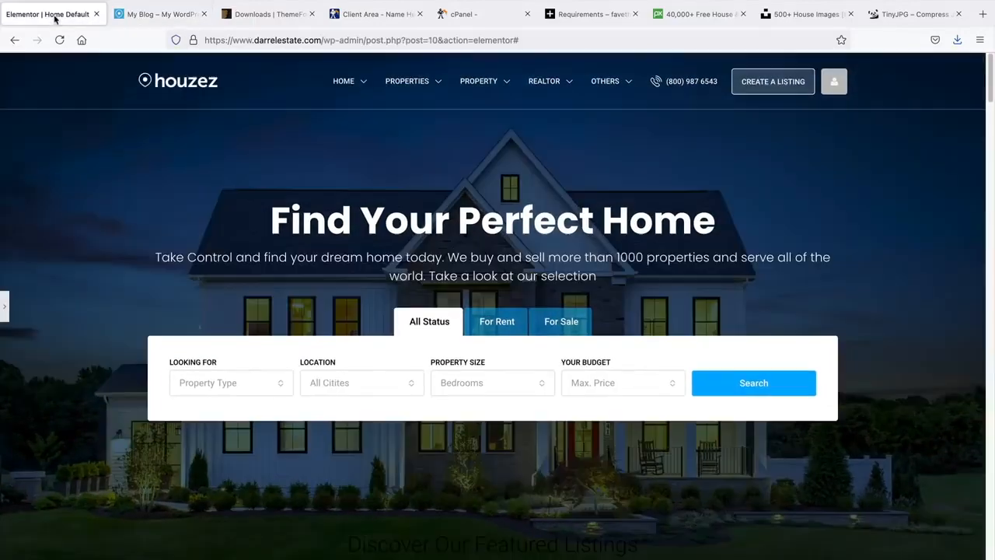
{"action": "left_click", "coordinate": [4, 307]}
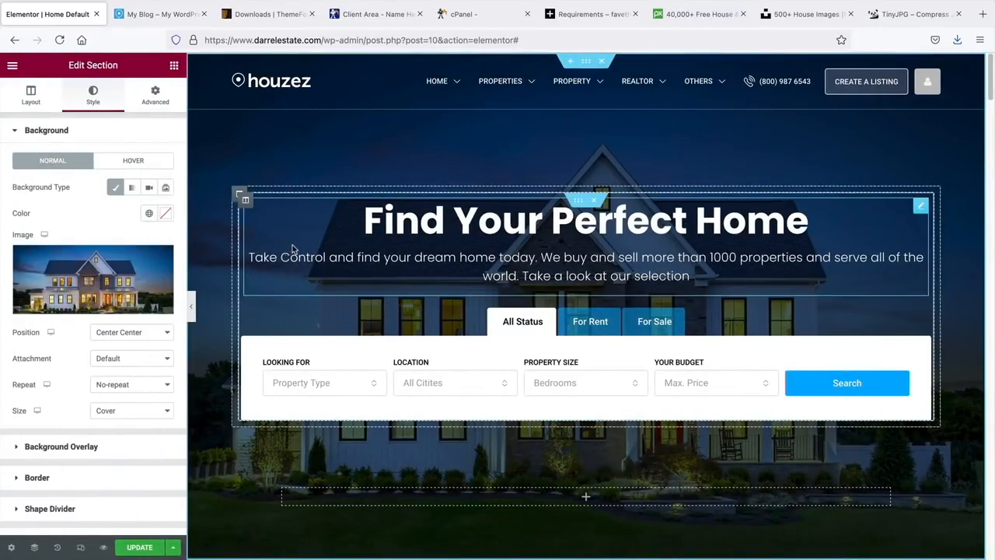
{"action": "scroll", "coordinate": [233, 311], "scroll_direction": "down", "scroll_amount": 1}
{"action": "scroll", "coordinate": [145, 350], "scroll_direction": "down", "scroll_amount": 1}
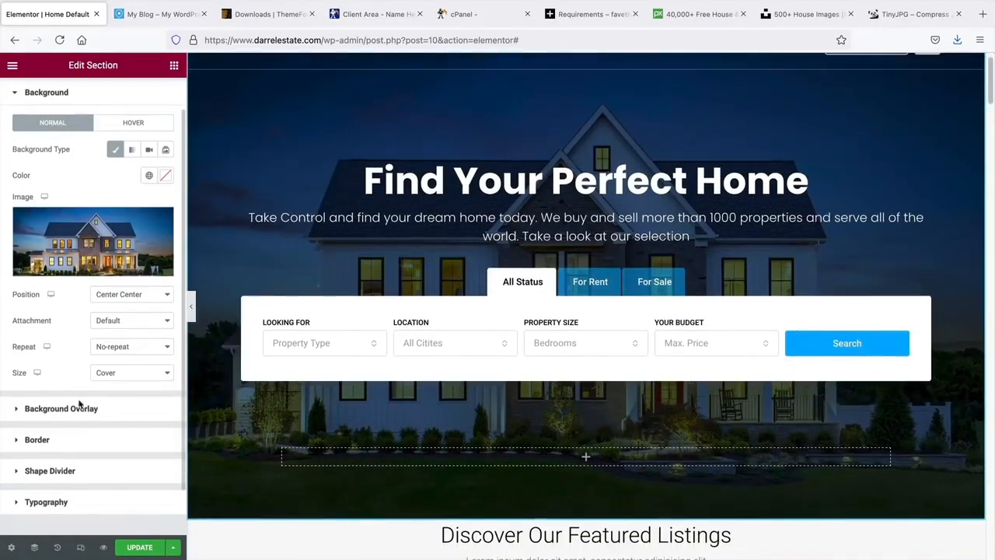
- Change the hero's background overlay colour to grey #6A6F72
{"action": "left_click", "coordinate": [70, 411]}
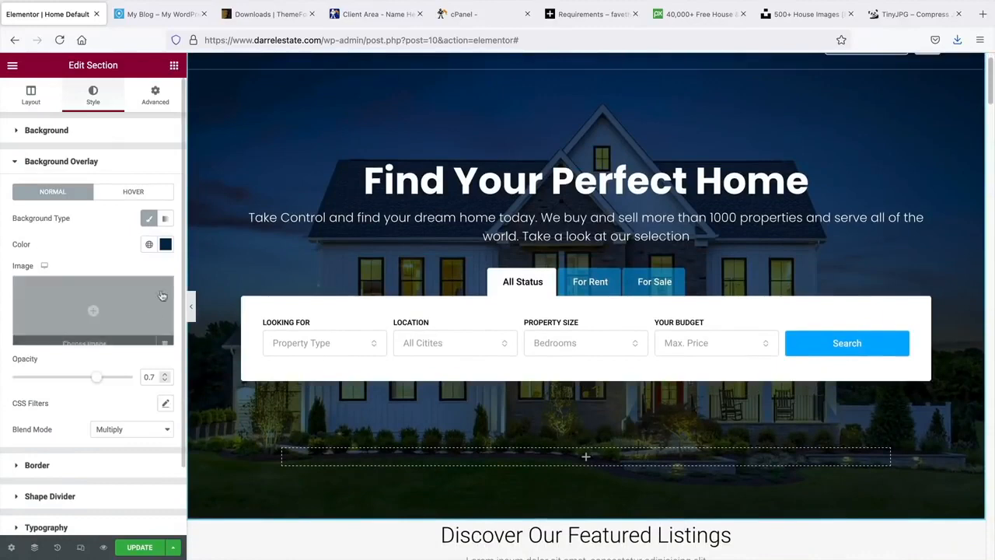
{"action": "left_click", "coordinate": [166, 244]}
{"action": "left_click_drag", "start_coordinate": [102, 331], "coordinate": [32, 347]}
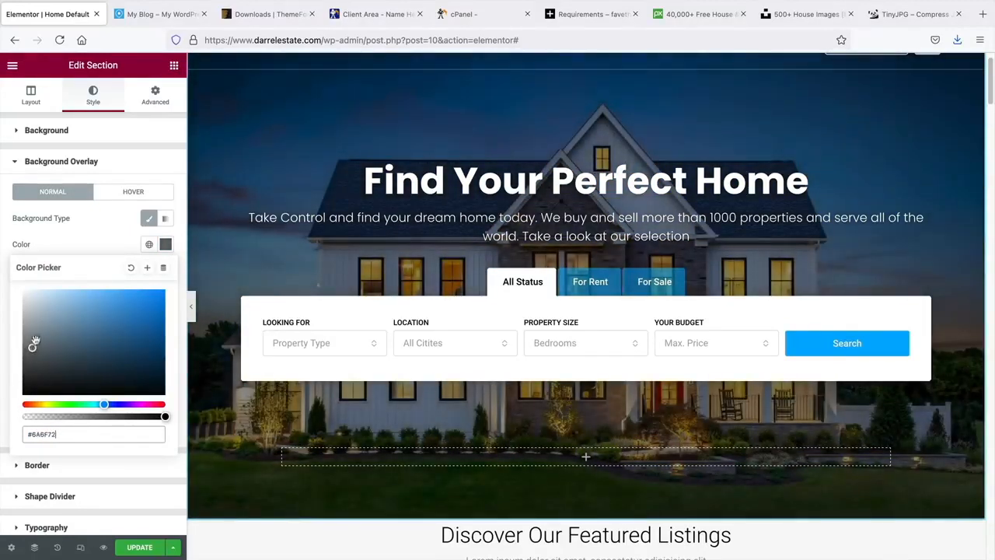
{"action": "left_click", "coordinate": [97, 240]}
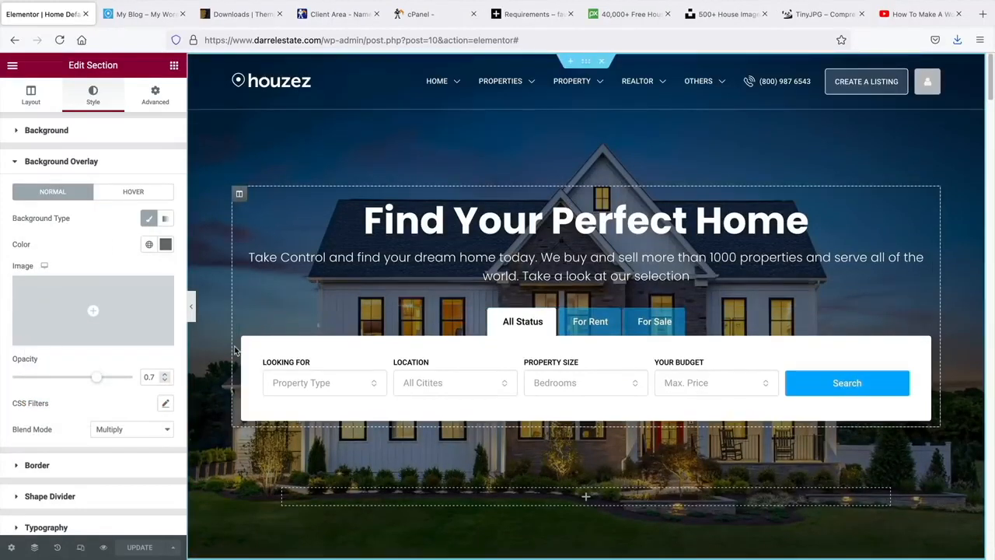
{"action": "scroll", "coordinate": [241, 358], "scroll_direction": "down", "scroll_amount": 2}
{"action": "scroll", "coordinate": [116, 443], "scroll_direction": "down", "scroll_amount": 2}
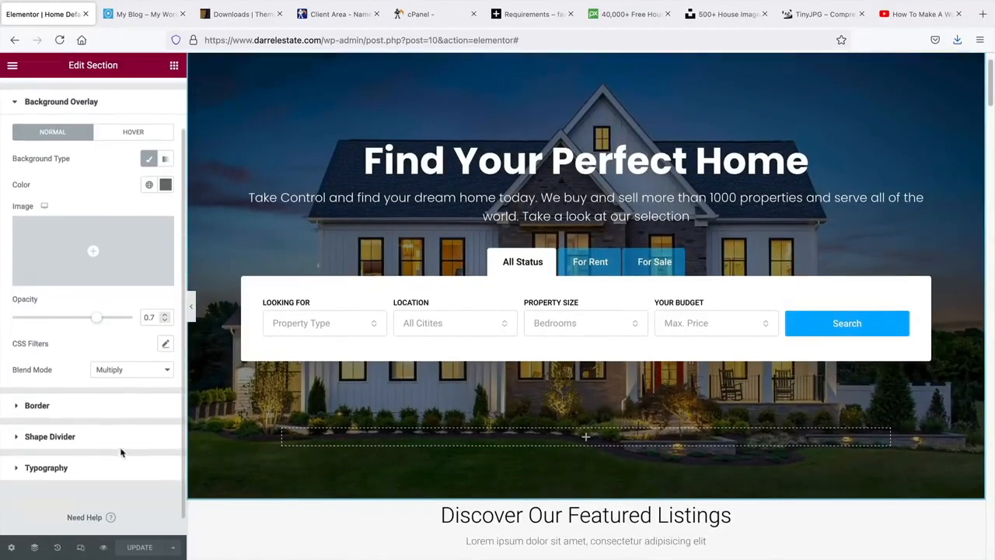
{"action": "left_click", "coordinate": [50, 437]}
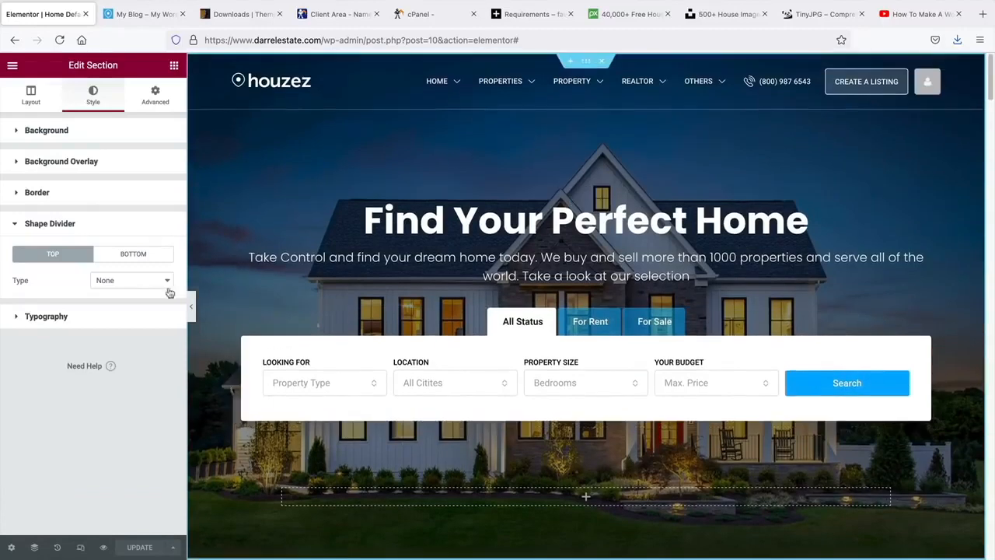
- Try a Drops shape divider on the hero's bottom edge
{"action": "left_click", "coordinate": [166, 282]}
{"action": "left_click", "coordinate": [139, 290]}
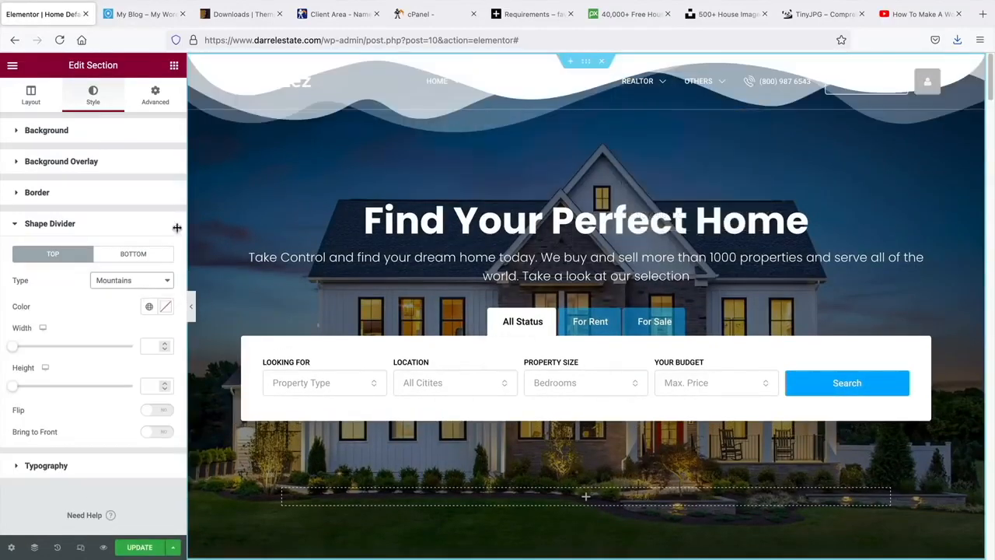
{"action": "left_click", "coordinate": [140, 258]}
{"action": "left_click", "coordinate": [134, 285]}
{"action": "left_click", "coordinate": [131, 285]}
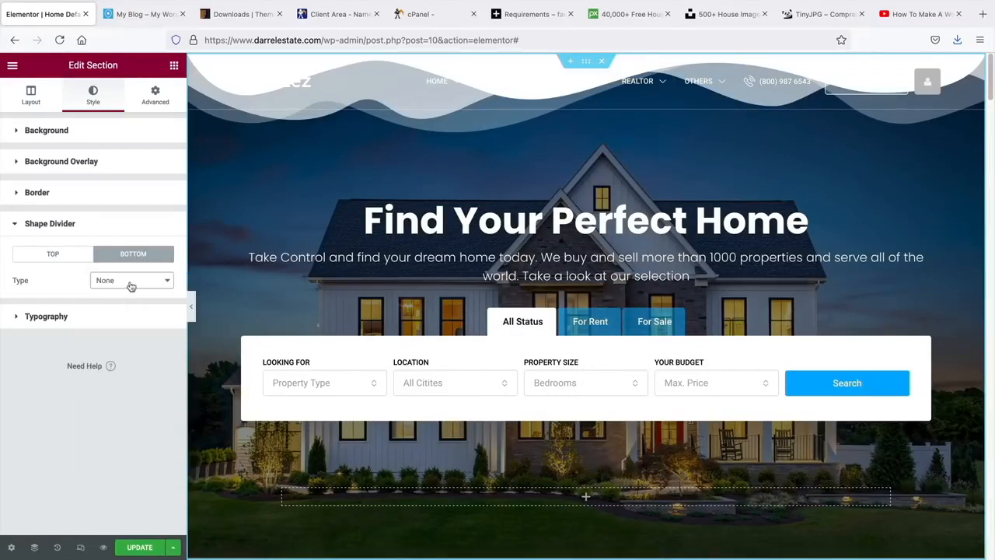
{"action": "left_click", "coordinate": [131, 285]}
{"action": "left_click", "coordinate": [131, 300]}
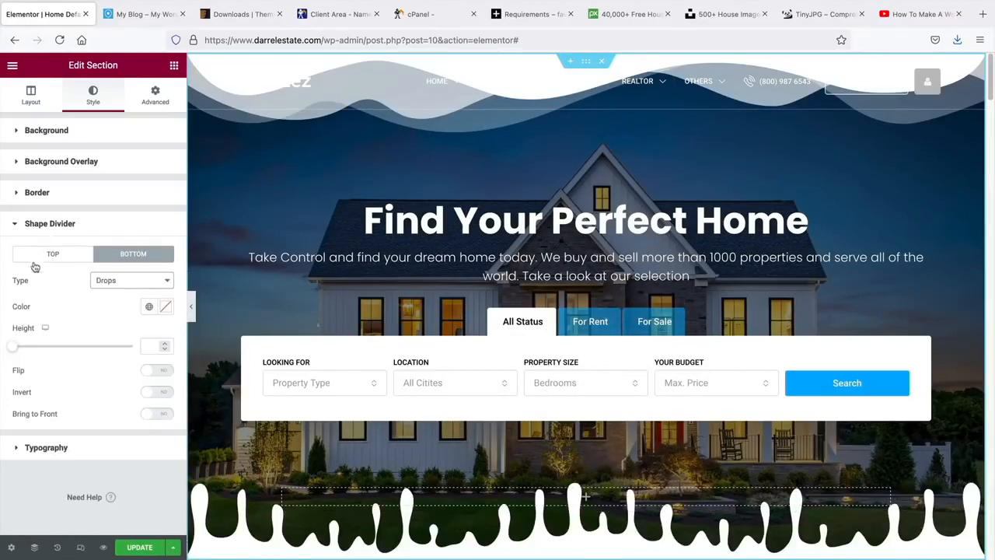
- Set both bottom and top shape dividers to None and collapse the panel
{"action": "left_click", "coordinate": [122, 290]}
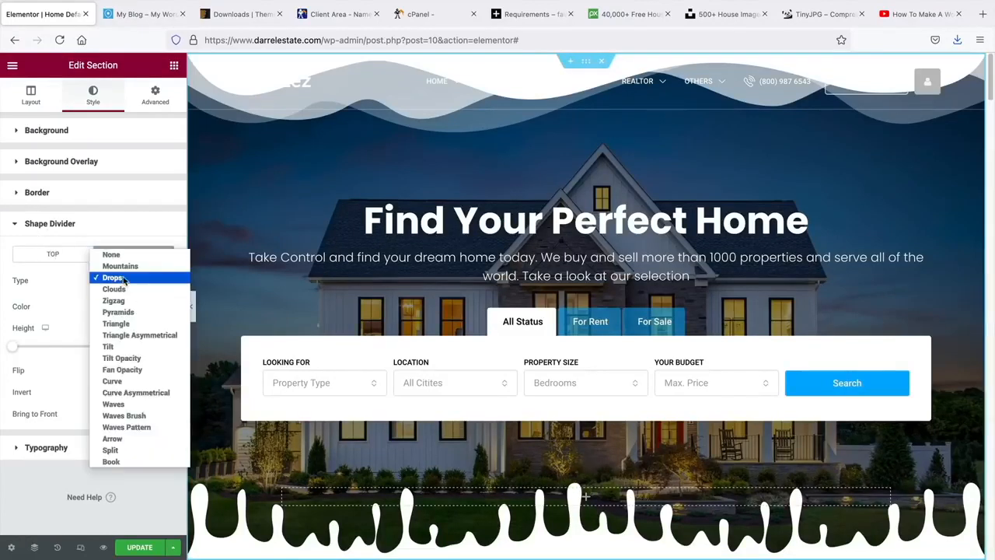
{"action": "left_click", "coordinate": [125, 257]}
{"action": "left_click", "coordinate": [68, 256]}
{"action": "left_click", "coordinate": [113, 279]}
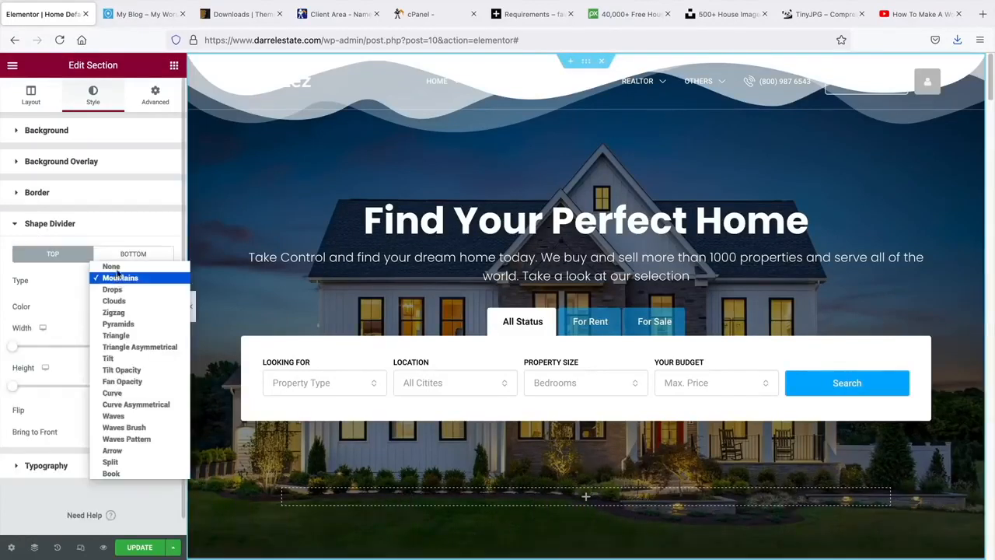
{"action": "left_click", "coordinate": [118, 264]}
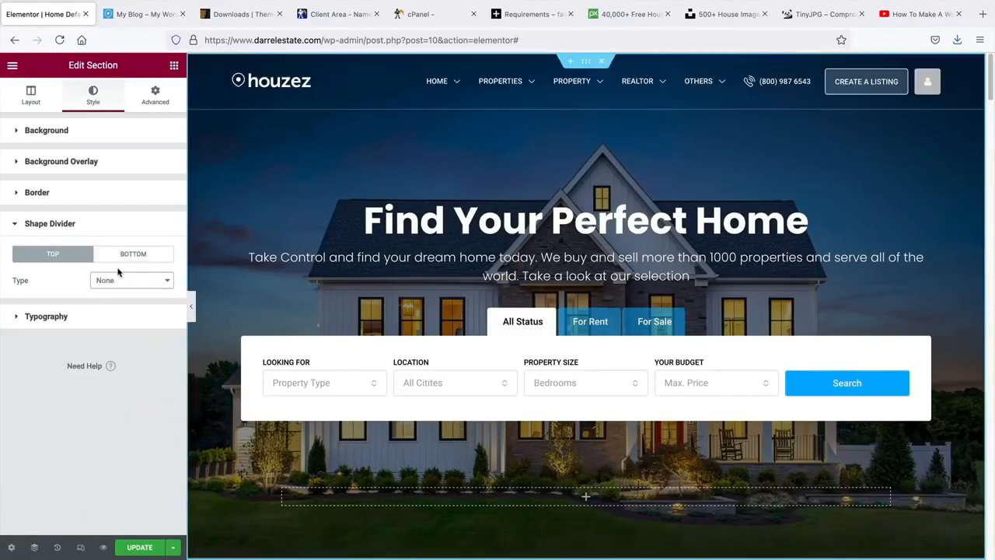
{"action": "left_click", "coordinate": [194, 309]}
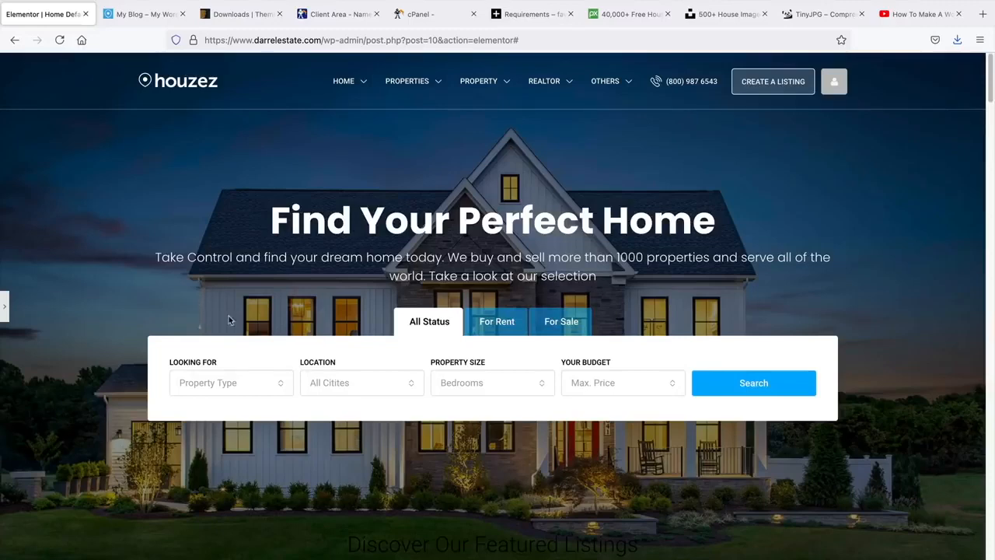
{"action": "left_click", "coordinate": [917, 14]}
{"action": "scroll", "coordinate": [276, 350], "scroll_direction": "down", "scroll_amount": 2}
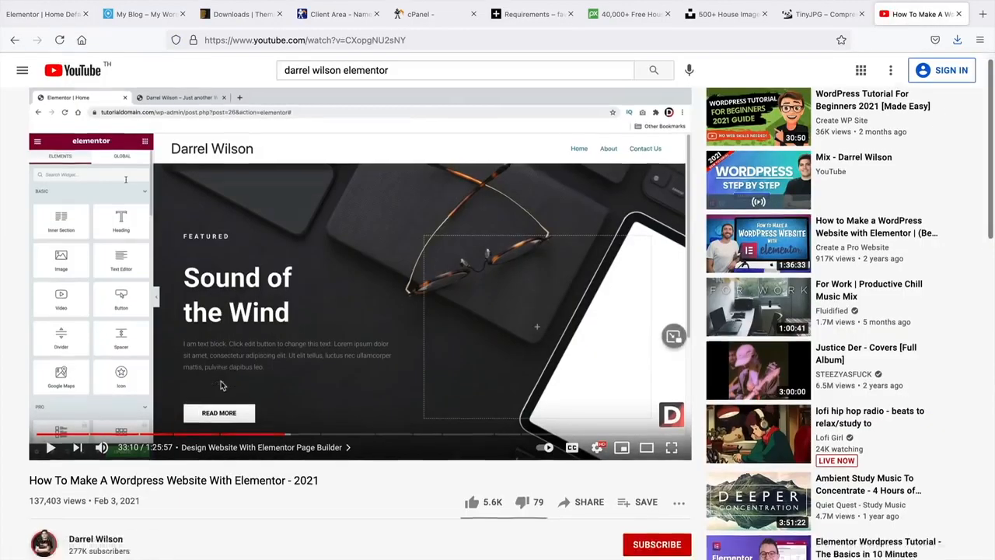
{"action": "scroll", "coordinate": [199, 368], "scroll_direction": "up", "scroll_amount": 2}
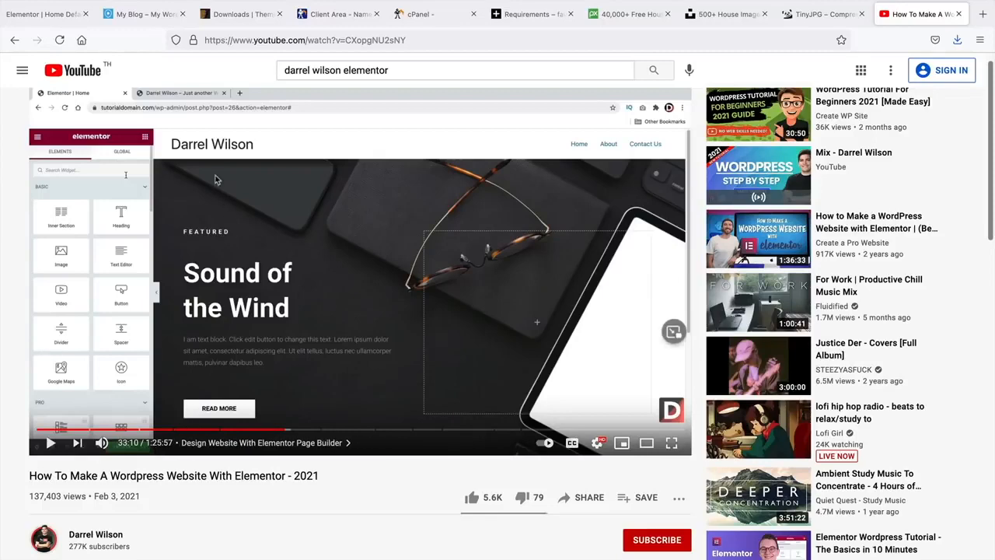
{"action": "left_click", "coordinate": [61, 17]}
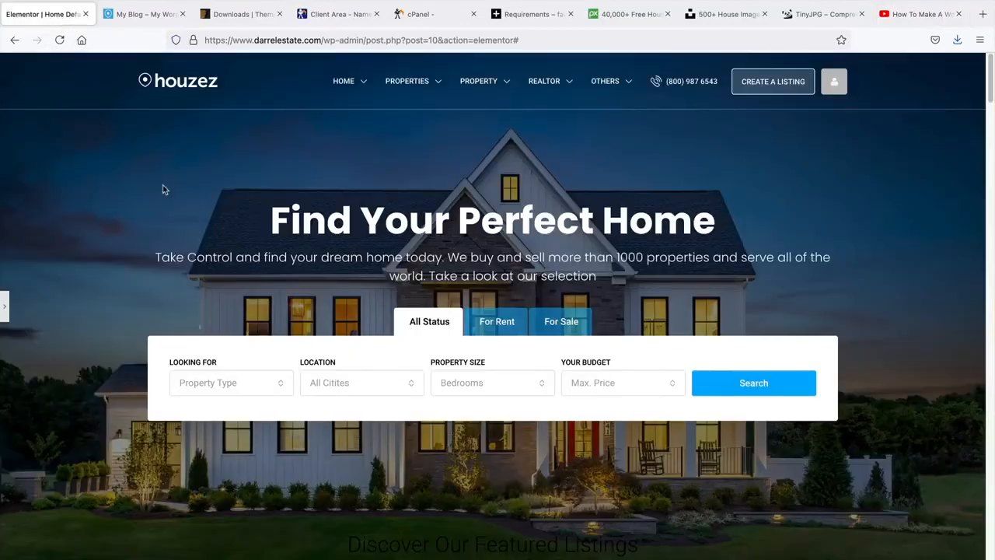
- Reopen the section editing panel and scroll the homepage preview
{"action": "left_click", "coordinate": [4, 306]}
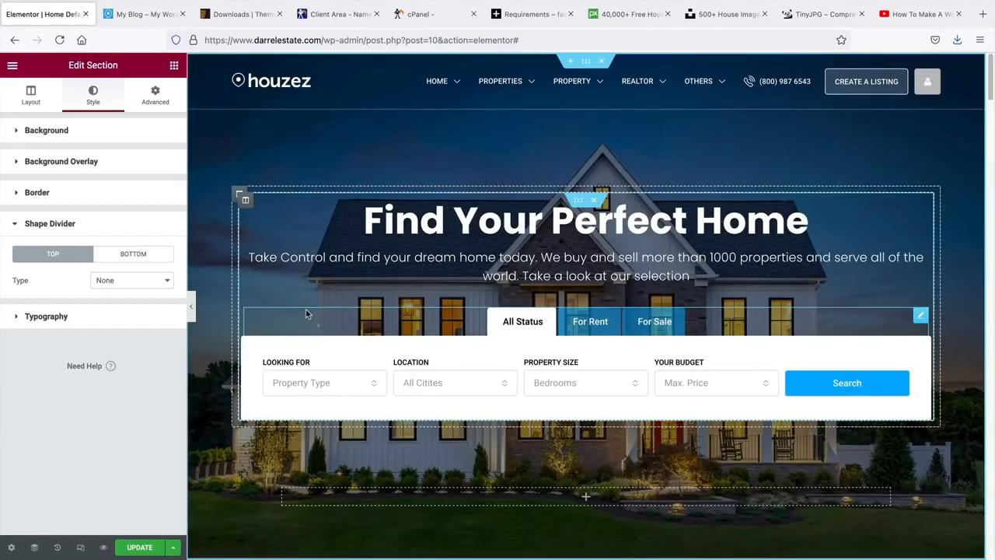
{"action": "scroll", "coordinate": [432, 333], "scroll_direction": "down", "scroll_amount": 5}
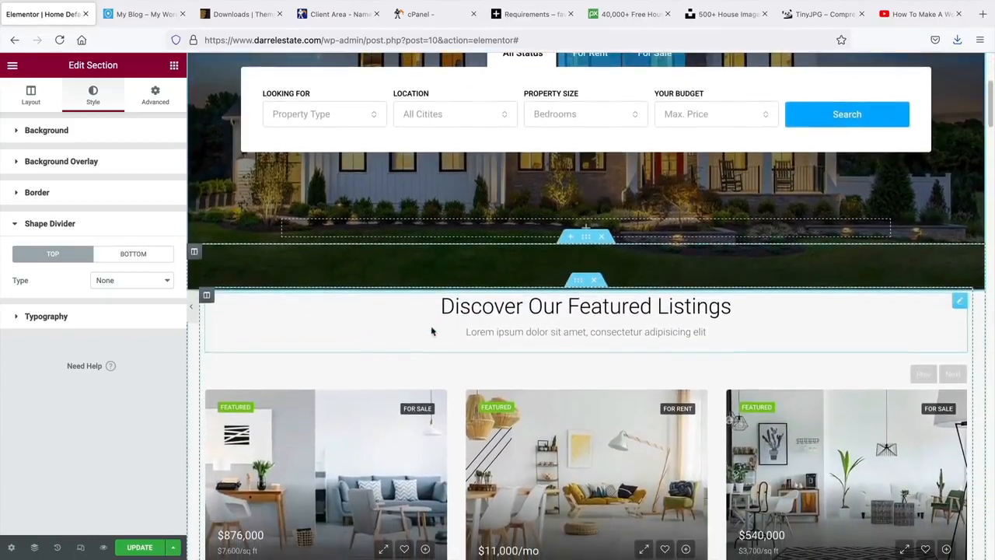
{"action": "scroll", "coordinate": [993, 299], "scroll_direction": "up", "scroll_amount": 4}
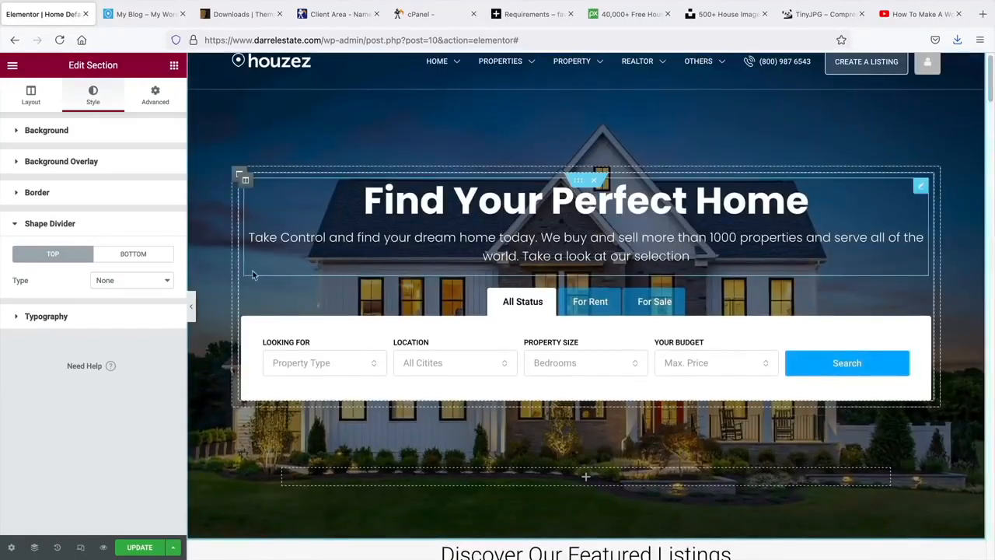
- Collapse the panel to review the full-width homepage, then bring the panel back
{"action": "left_click", "coordinate": [191, 306]}
{"action": "scroll", "coordinate": [209, 306], "scroll_direction": "down", "scroll_amount": 3}
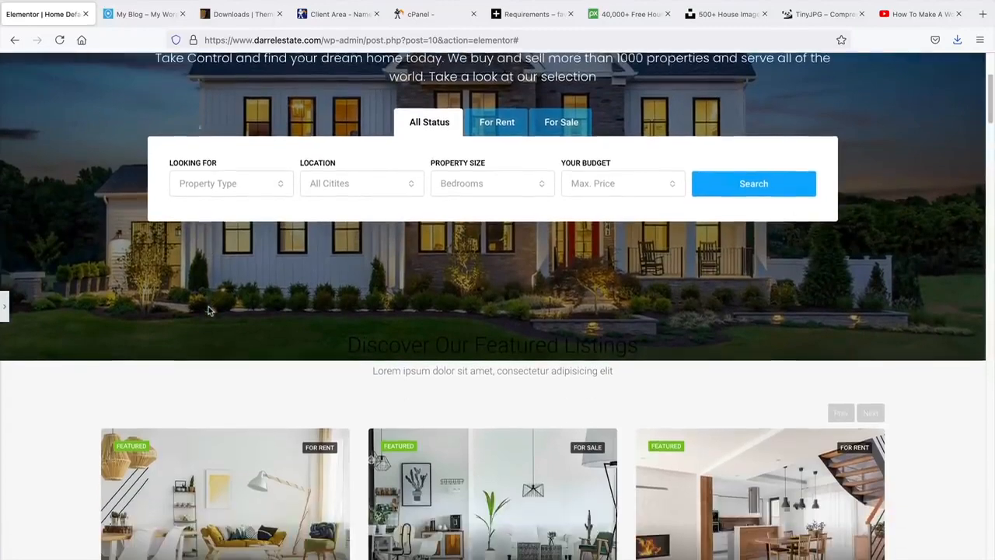
{"action": "left_click_drag", "start_coordinate": [349, 287], "coordinate": [538, 289]}
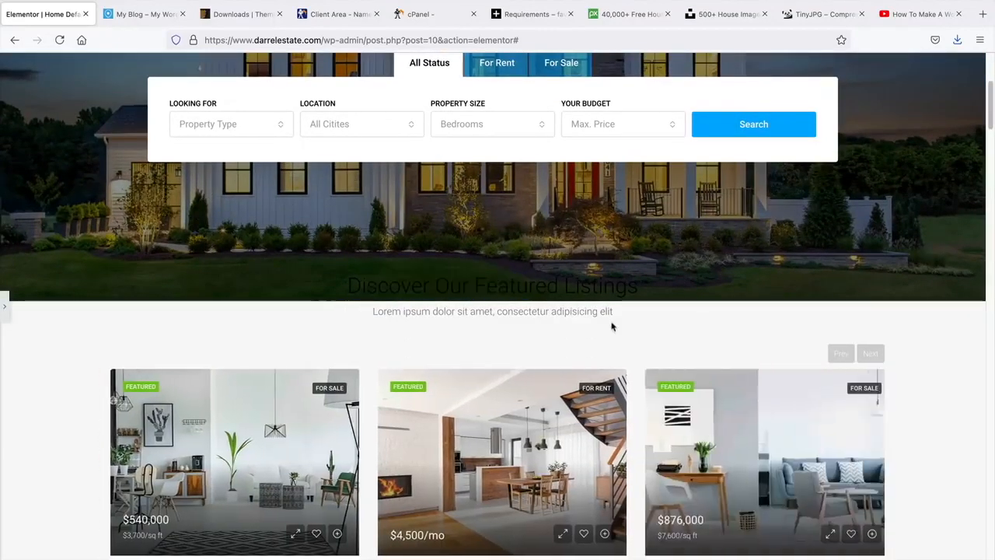
{"action": "scroll", "coordinate": [490, 327], "scroll_direction": "down", "scroll_amount": 2}
{"action": "scroll", "coordinate": [491, 323], "scroll_direction": "down", "scroll_amount": 1}
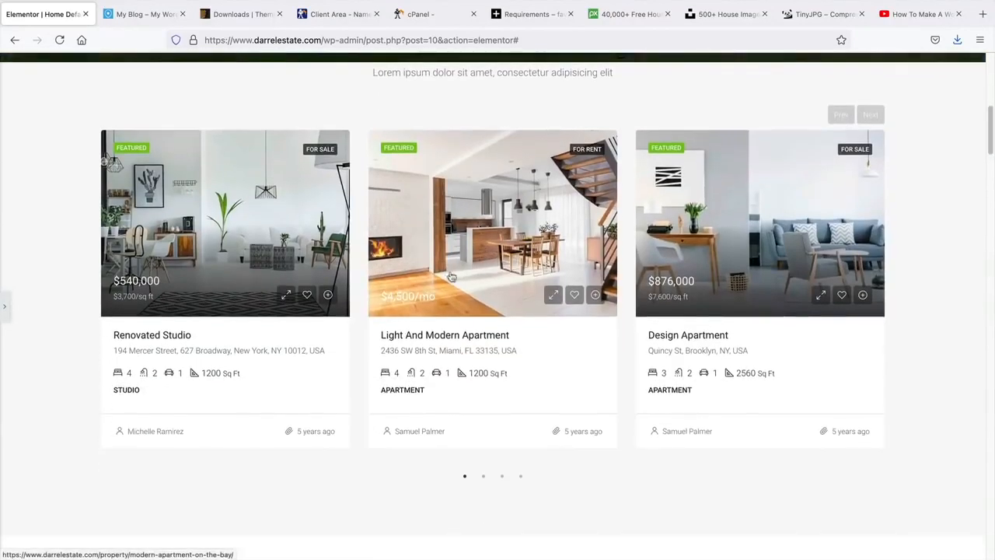
{"action": "scroll", "coordinate": [412, 332], "scroll_direction": "down", "scroll_amount": 1}
{"action": "scroll", "coordinate": [411, 333], "scroll_direction": "up", "scroll_amount": 2}
{"action": "scroll", "coordinate": [410, 333], "scroll_direction": "up", "scroll_amount": 1}
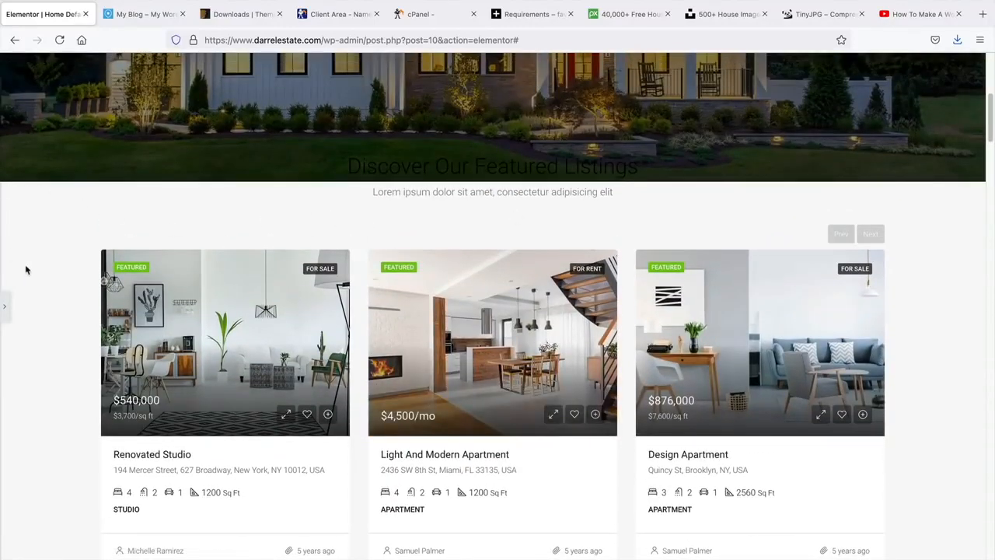
{"action": "scroll", "coordinate": [23, 276], "scroll_direction": "up", "scroll_amount": 1}
{"action": "left_click", "coordinate": [4, 308]}
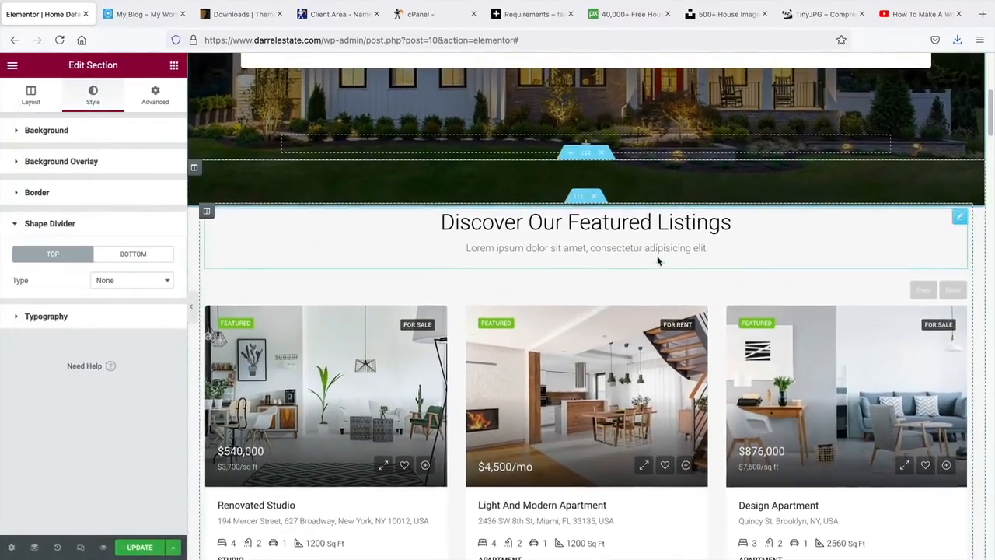
{"action": "scroll", "coordinate": [630, 284], "scroll_direction": "up", "scroll_amount": 1}
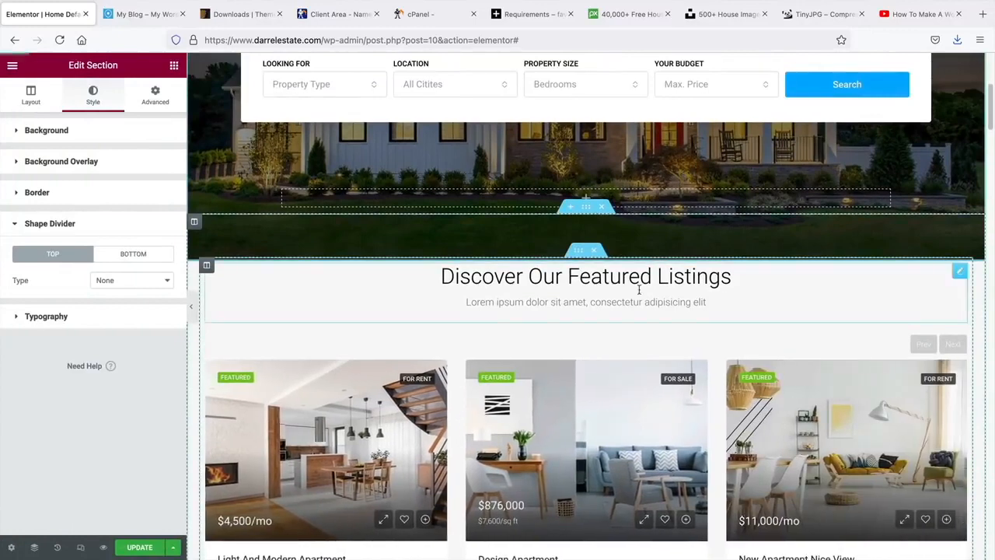
- Delete the Featured Listings section and the leftover empty sections below the hero
{"action": "left_click", "coordinate": [595, 250]}
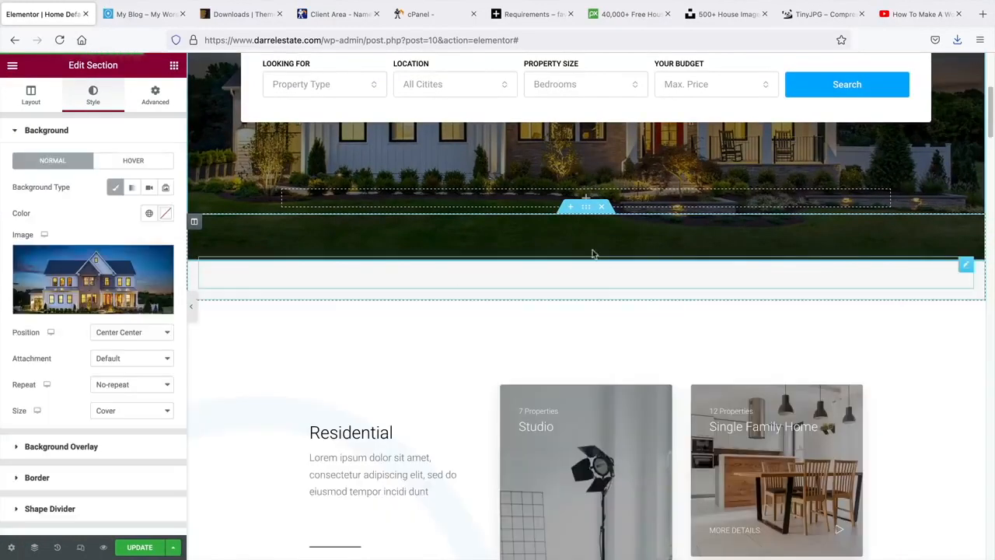
{"action": "left_click", "coordinate": [603, 207]}
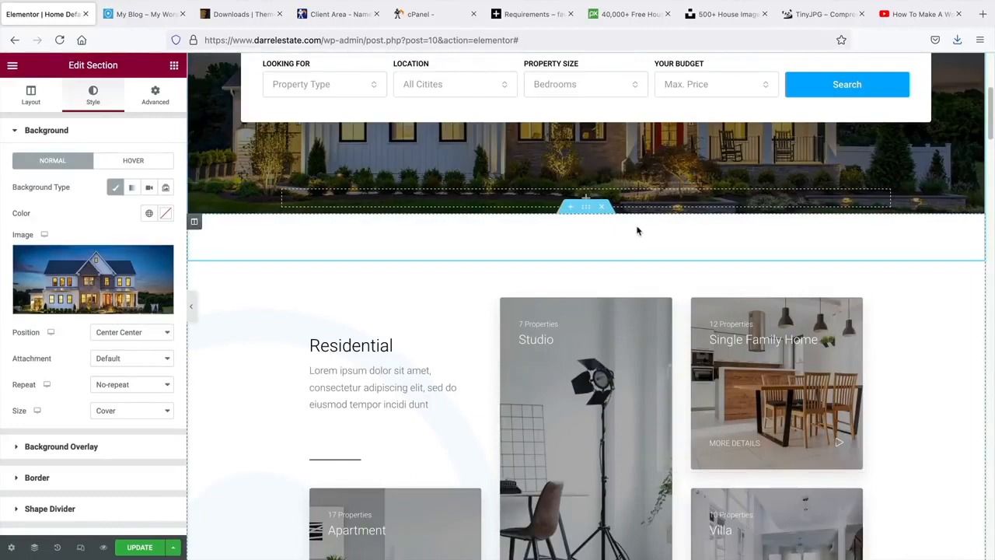
{"action": "scroll", "coordinate": [637, 230], "scroll_direction": "up", "scroll_amount": 1}
{"action": "left_click", "coordinate": [605, 226]}
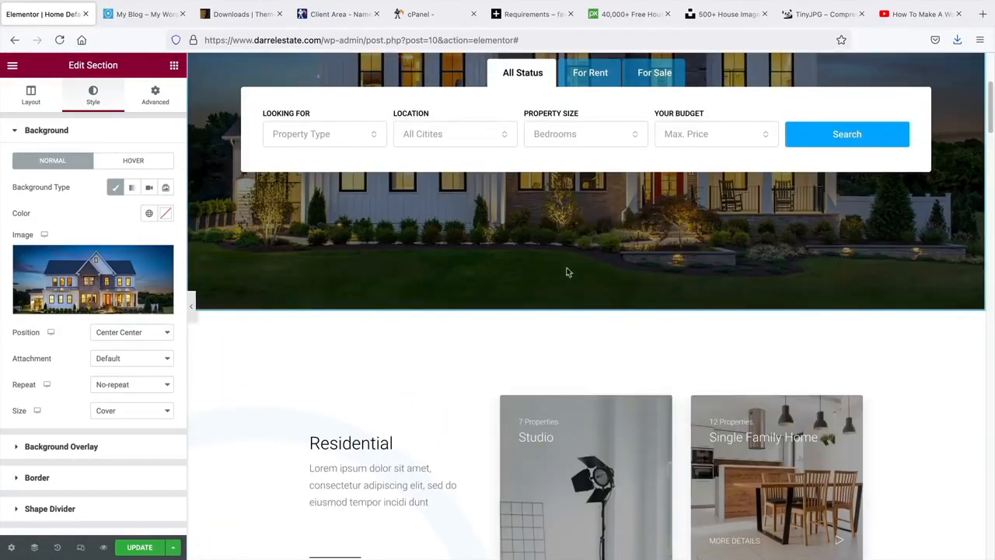
{"action": "scroll", "coordinate": [548, 278], "scroll_direction": "down", "scroll_amount": 1}
{"action": "scroll", "coordinate": [531, 294], "scroll_direction": "up", "scroll_amount": 1}
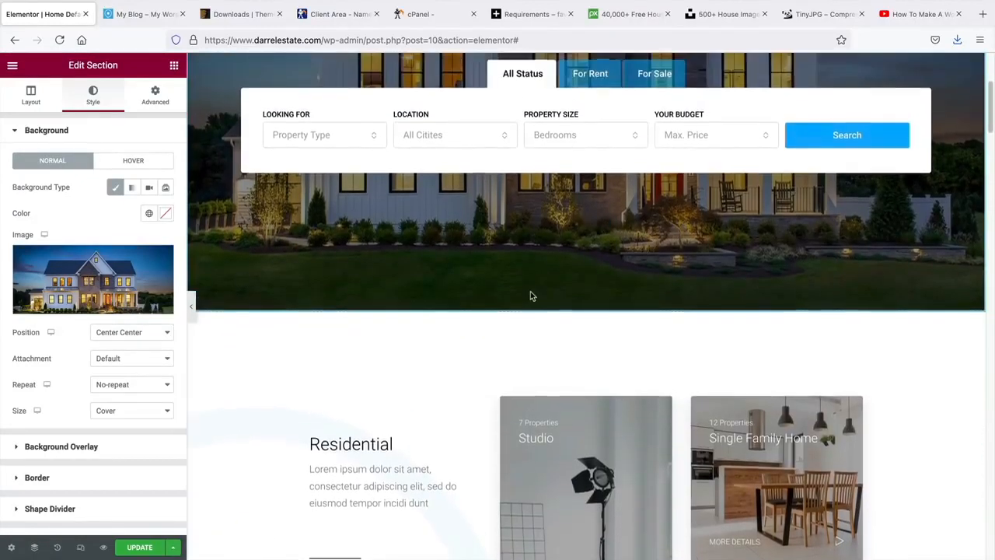
{"action": "scroll", "coordinate": [531, 294], "scroll_direction": "up", "scroll_amount": 1}
{"action": "scroll", "coordinate": [531, 294], "scroll_direction": "down", "scroll_amount": 2}
{"action": "scroll", "coordinate": [531, 295], "scroll_direction": "down", "scroll_amount": 1}
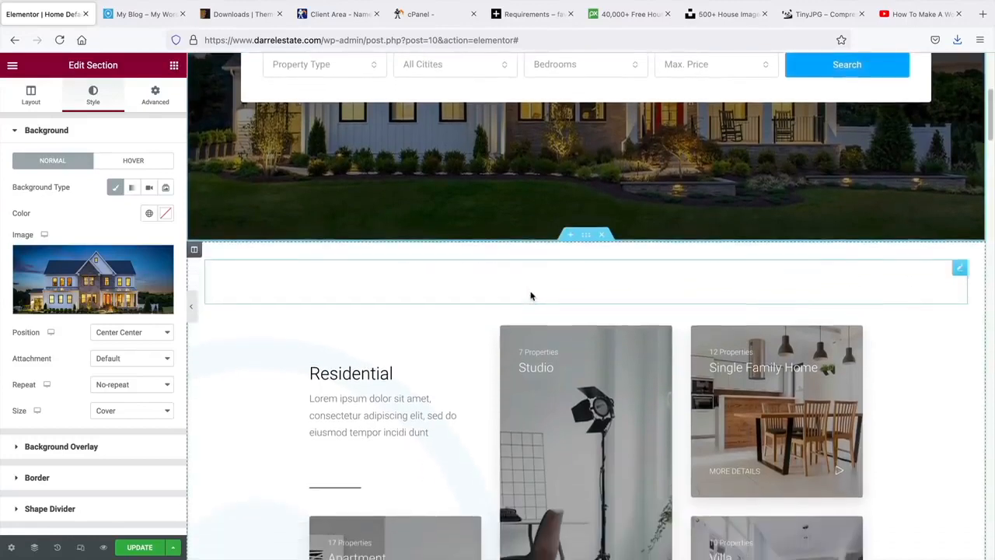
- Insert a new single-column section directly below the hero
{"action": "left_click", "coordinate": [570, 237]}
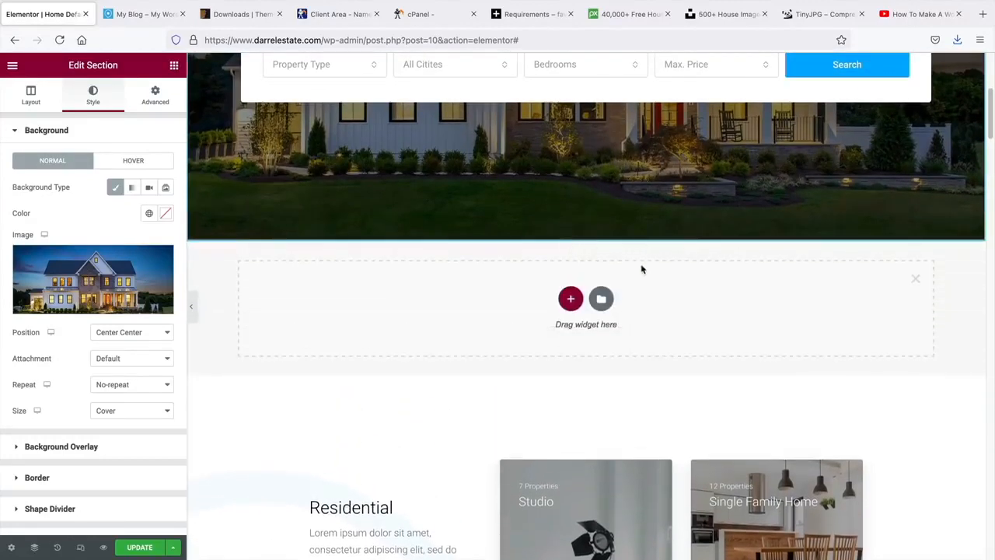
{"action": "left_click", "coordinate": [570, 300]}
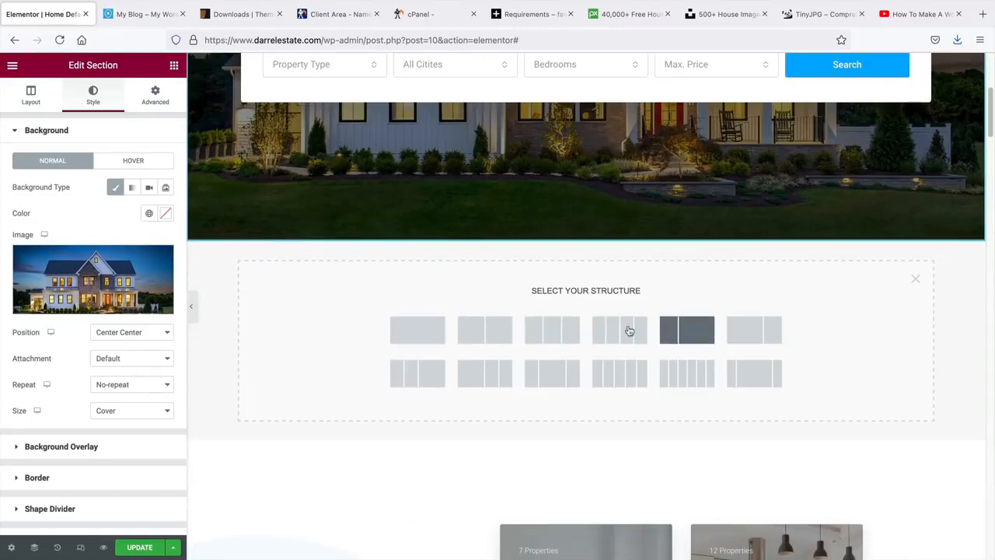
{"action": "left_click", "coordinate": [417, 334]}
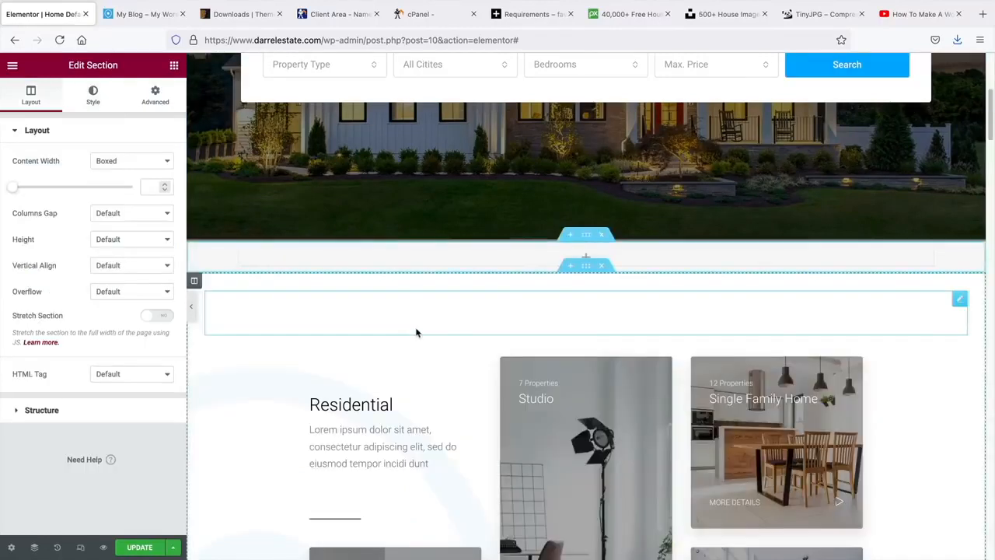
{"action": "scroll", "coordinate": [536, 331], "scroll_direction": "down", "scroll_amount": 2}
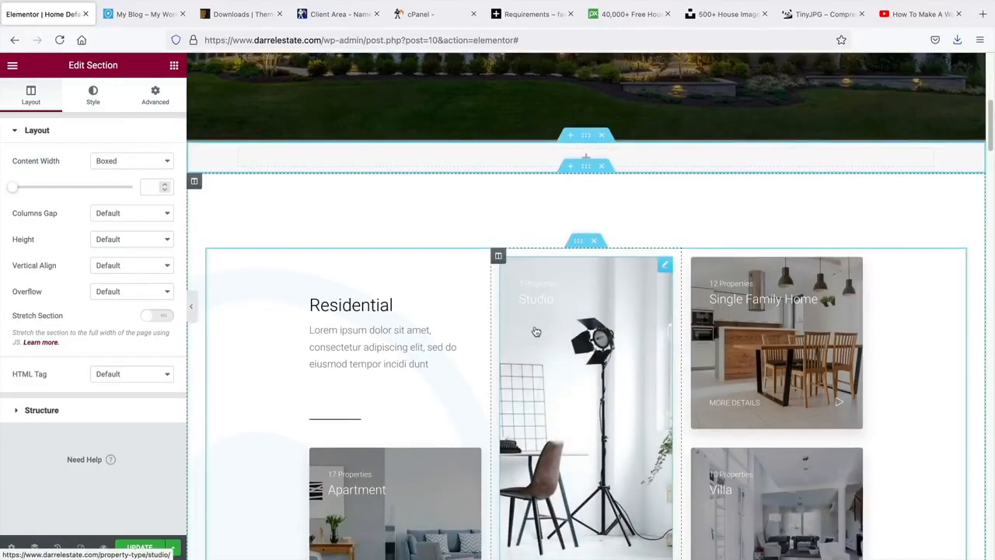
{"action": "scroll", "coordinate": [535, 332], "scroll_direction": "down", "scroll_amount": 5}
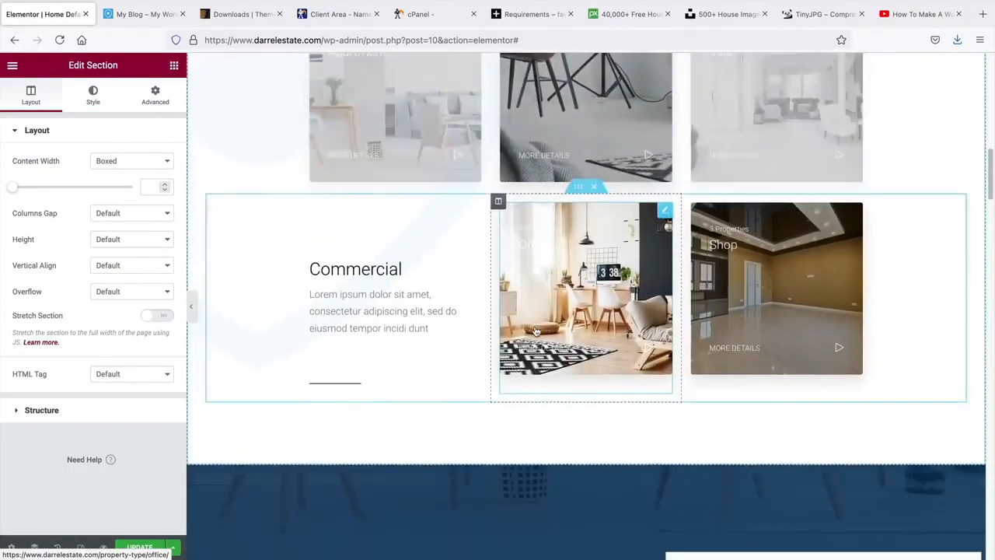
{"action": "scroll", "coordinate": [535, 331], "scroll_direction": "down", "scroll_amount": 6}
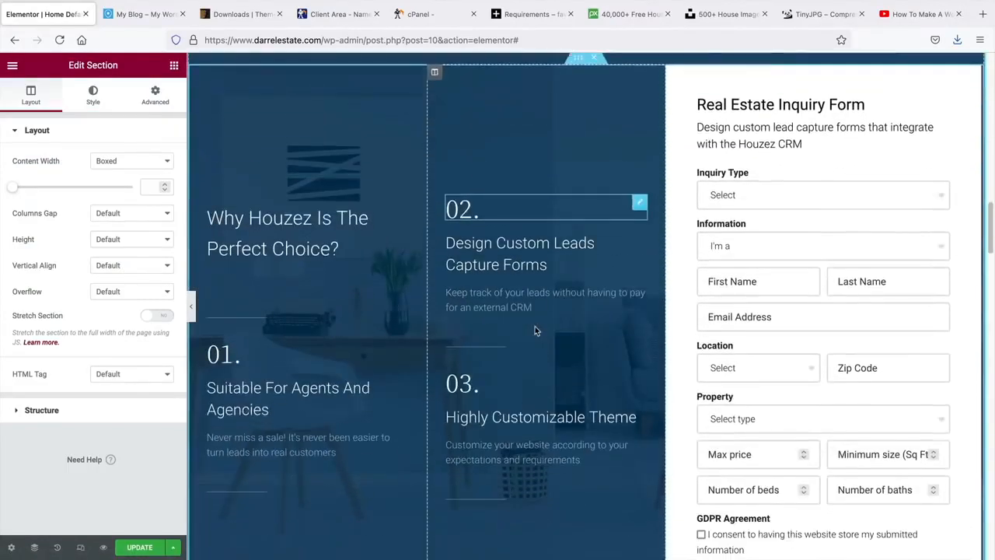
{"action": "scroll", "coordinate": [535, 331], "scroll_direction": "down", "scroll_amount": 6}
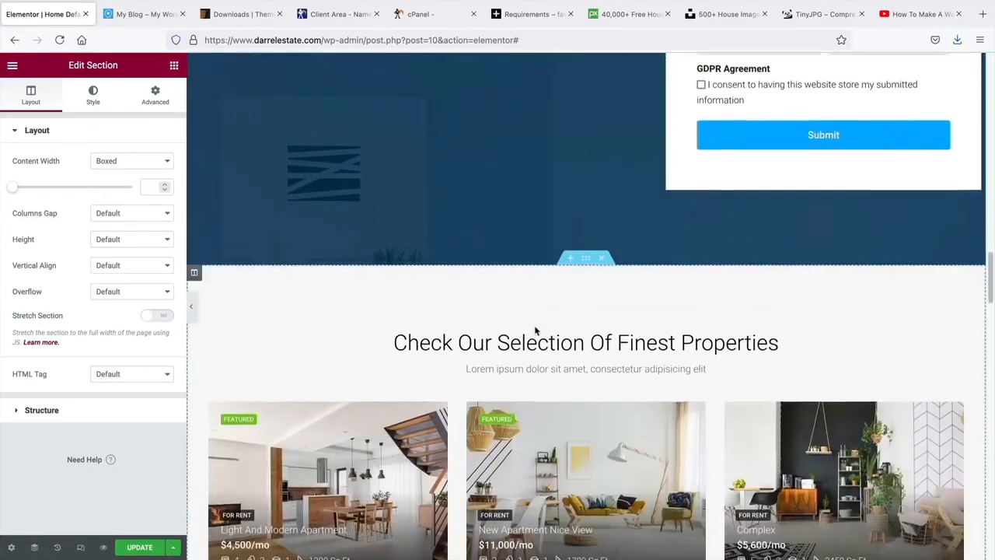
{"action": "scroll", "coordinate": [535, 329], "scroll_direction": "down", "scroll_amount": 2}
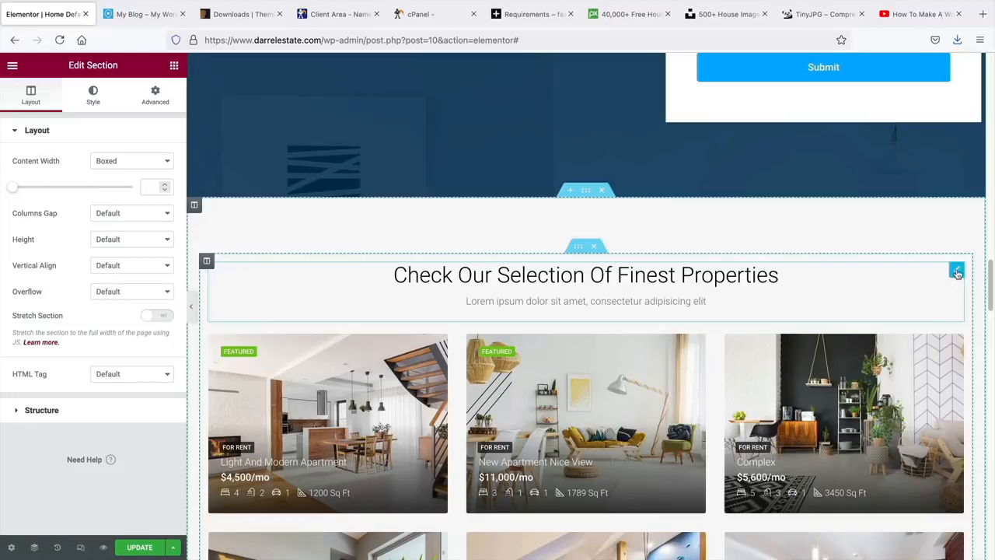
{"action": "right_click", "coordinate": [958, 274]}
- Duplicate the 'Check Our Selection Of Finest Properties' heading and move the copy under the hero
{"action": "left_click", "coordinate": [946, 302]}
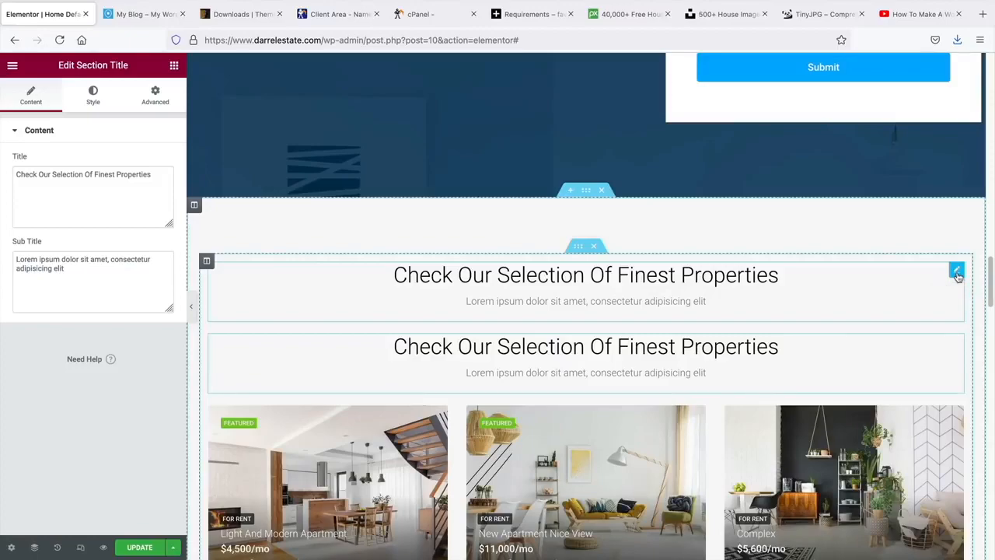
{"action": "left_click_drag", "start_coordinate": [957, 272], "coordinate": [567, 338]}
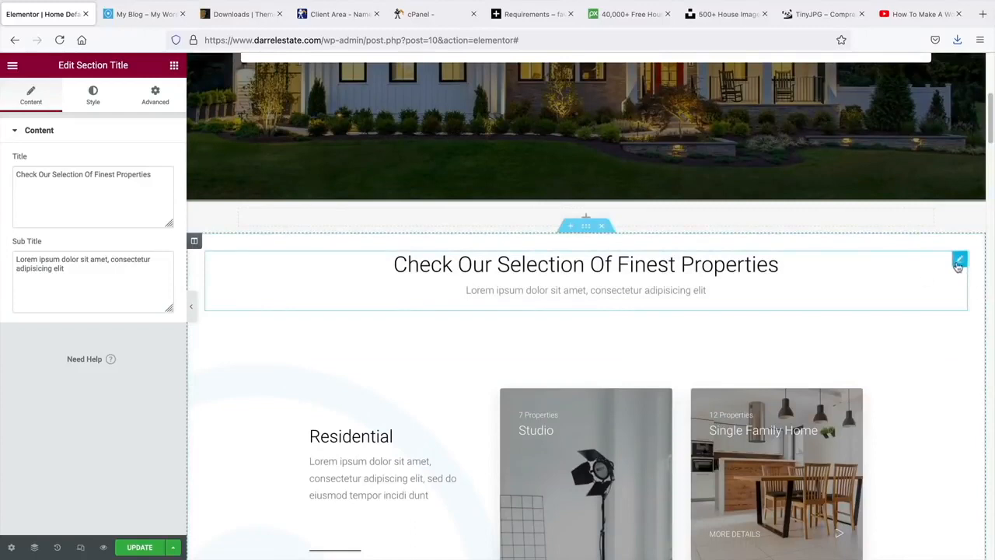
{"action": "left_click_drag", "start_coordinate": [960, 259], "coordinate": [582, 218]}
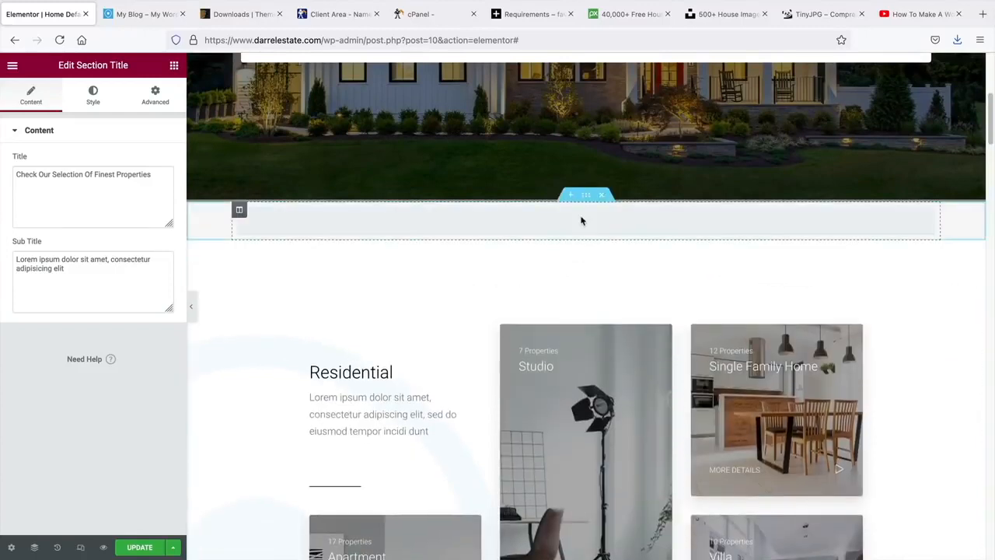
{"action": "scroll", "coordinate": [688, 245], "scroll_direction": "up", "scroll_amount": 1}
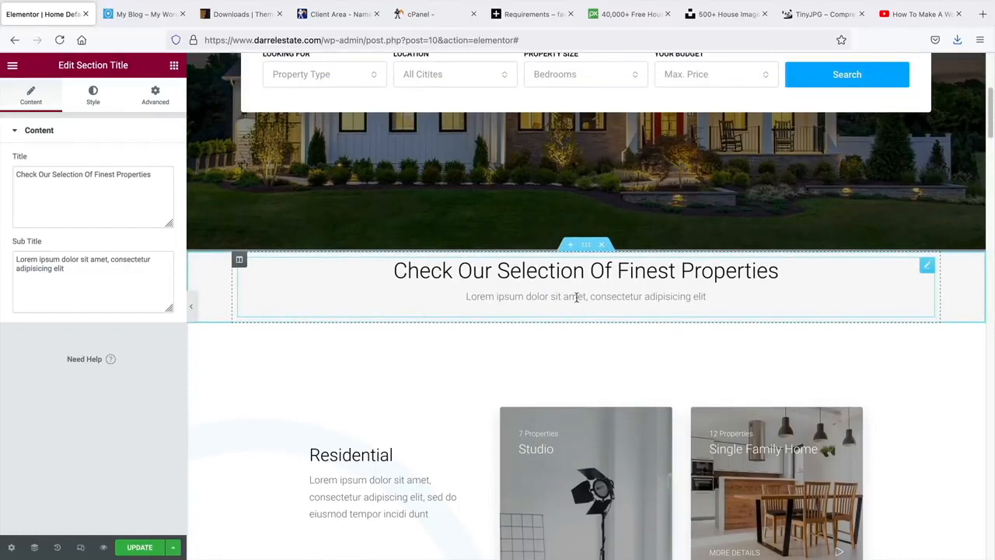
- Drag a Property Cards Carousel v1 from Houzez Elements below the Finest Properties heading
{"action": "left_click", "coordinate": [174, 67]}
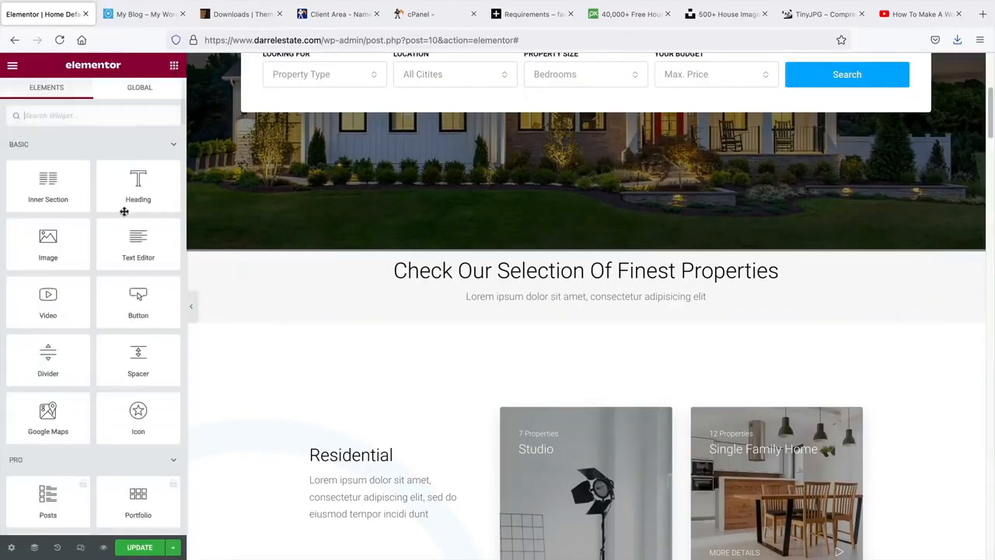
{"action": "scroll", "coordinate": [98, 279], "scroll_direction": "down", "scroll_amount": 5}
{"action": "scroll", "coordinate": [99, 283], "scroll_direction": "down", "scroll_amount": 6}
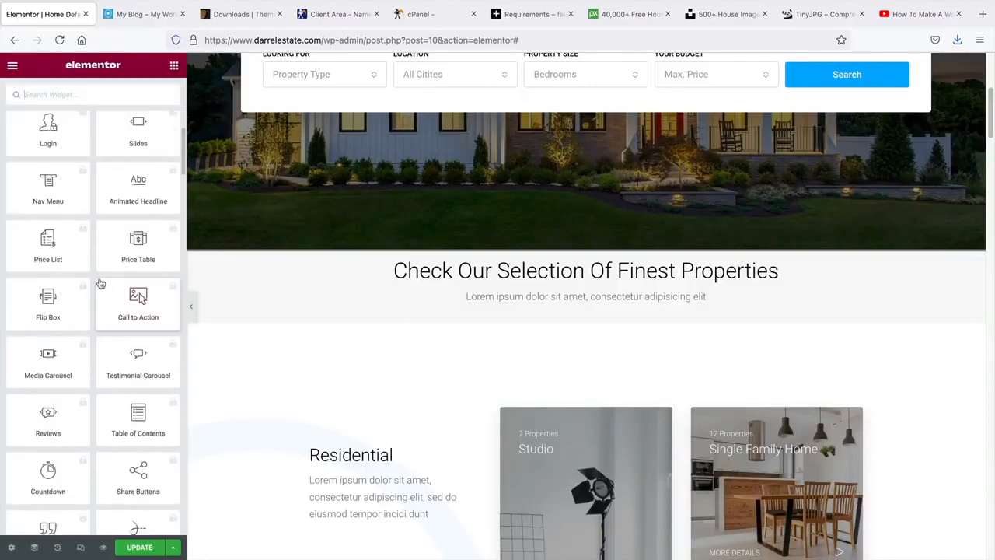
{"action": "scroll", "coordinate": [101, 284], "scroll_direction": "down", "scroll_amount": 10}
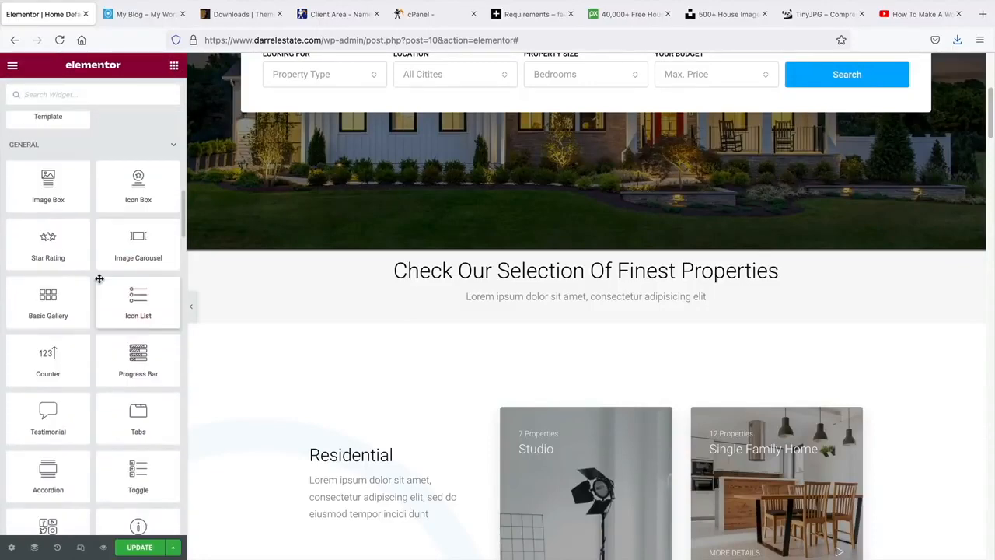
{"action": "scroll", "coordinate": [100, 283], "scroll_direction": "down", "scroll_amount": 3}
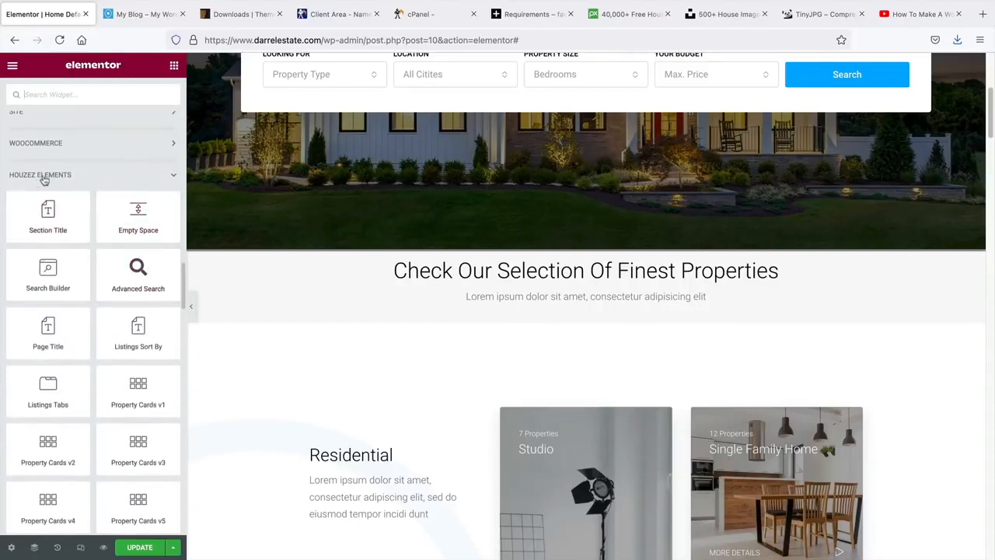
{"action": "scroll", "coordinate": [102, 264], "scroll_direction": "down", "scroll_amount": 1}
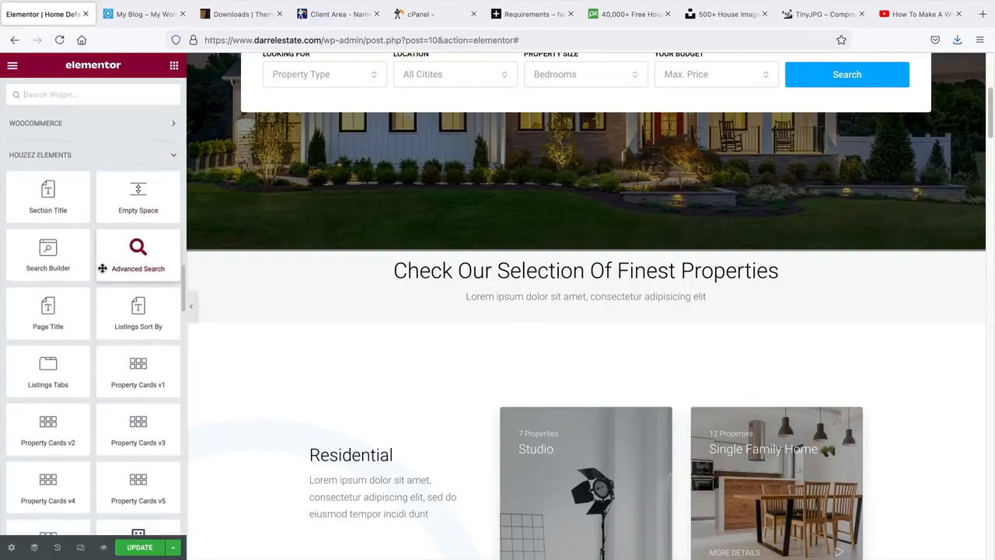
{"action": "scroll", "coordinate": [96, 362], "scroll_direction": "down", "scroll_amount": 2}
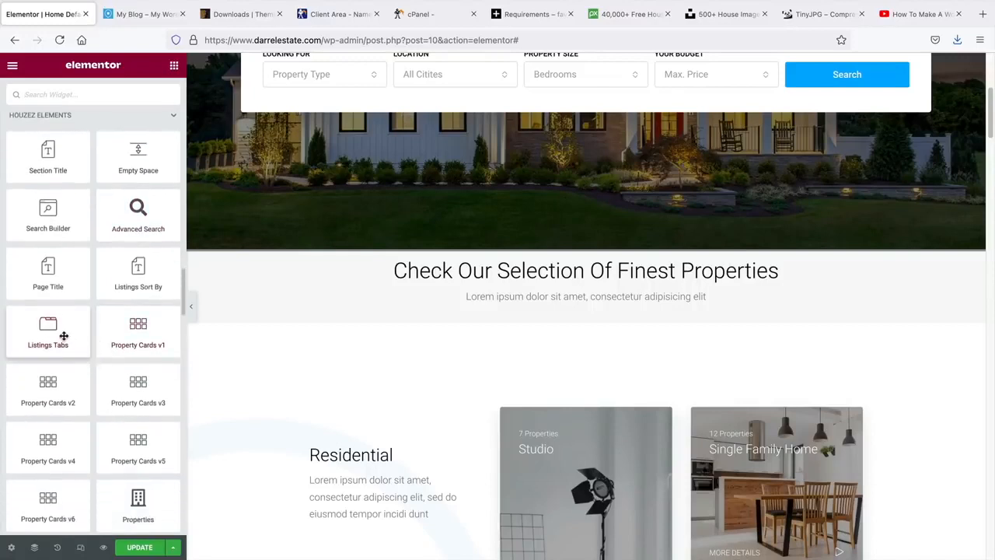
{"action": "scroll", "coordinate": [57, 316], "scroll_direction": "down", "scroll_amount": 2}
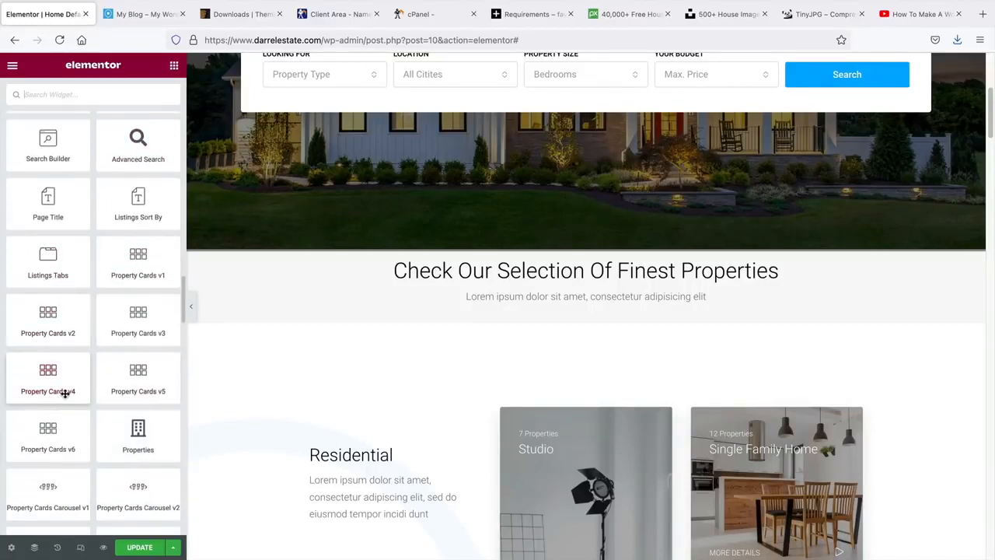
{"action": "scroll", "coordinate": [65, 393], "scroll_direction": "down", "scroll_amount": 2}
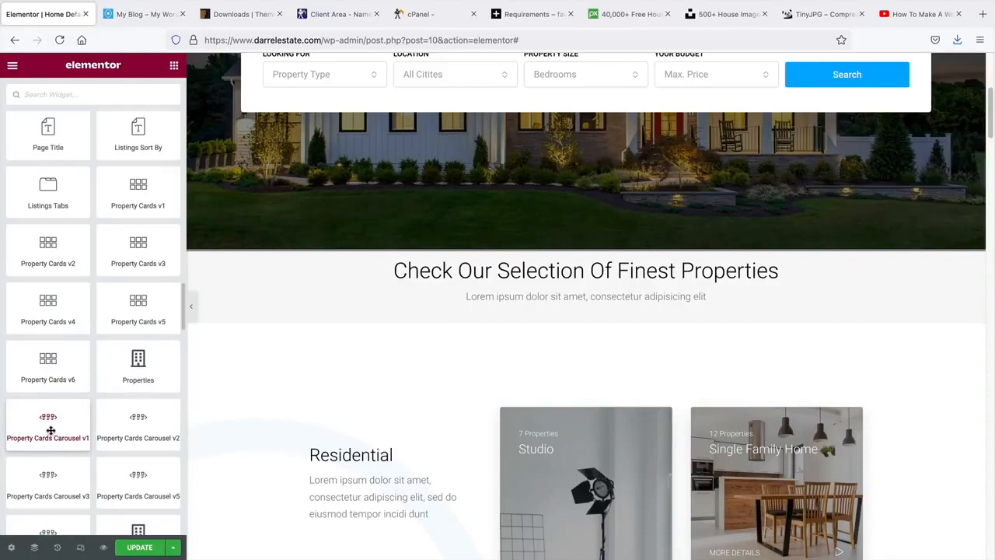
{"action": "left_click_drag", "start_coordinate": [51, 430], "coordinate": [585, 307]}
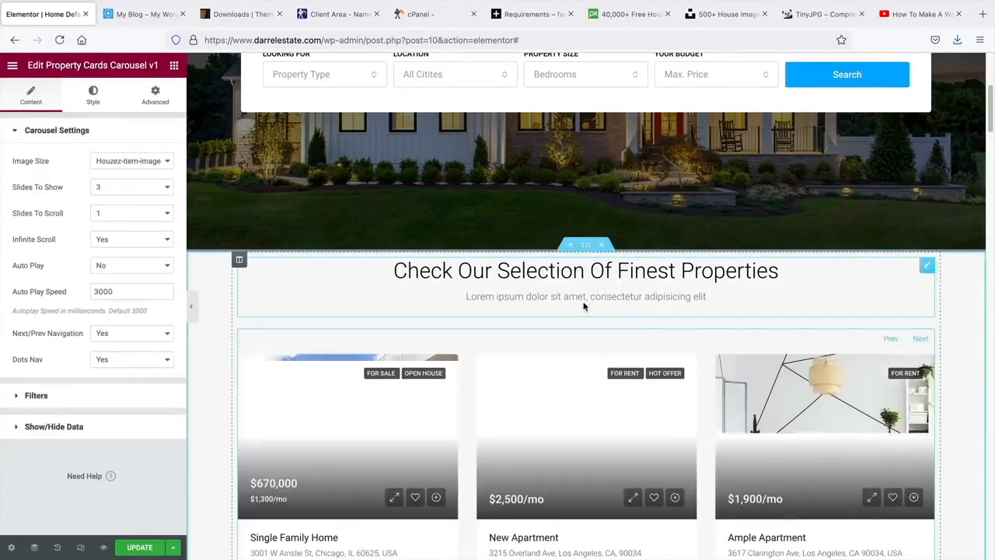
- Try 2 slides to show on the carousel, then set it back to 3
{"action": "scroll", "coordinate": [358, 371], "scroll_direction": "down", "scroll_amount": 3}
{"action": "scroll", "coordinate": [346, 371], "scroll_direction": "down", "scroll_amount": 2}
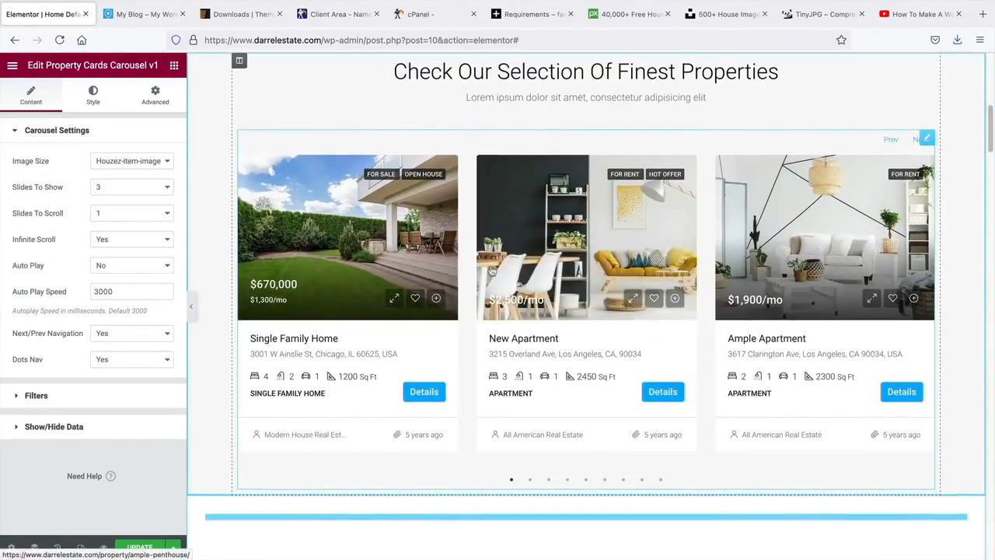
{"action": "left_click", "coordinate": [127, 191]}
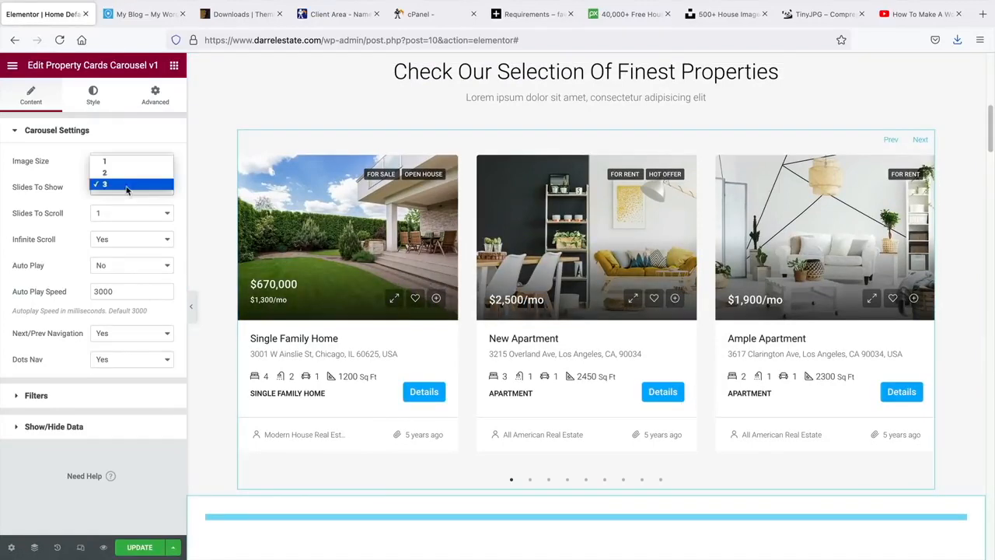
{"action": "left_click", "coordinate": [126, 172]}
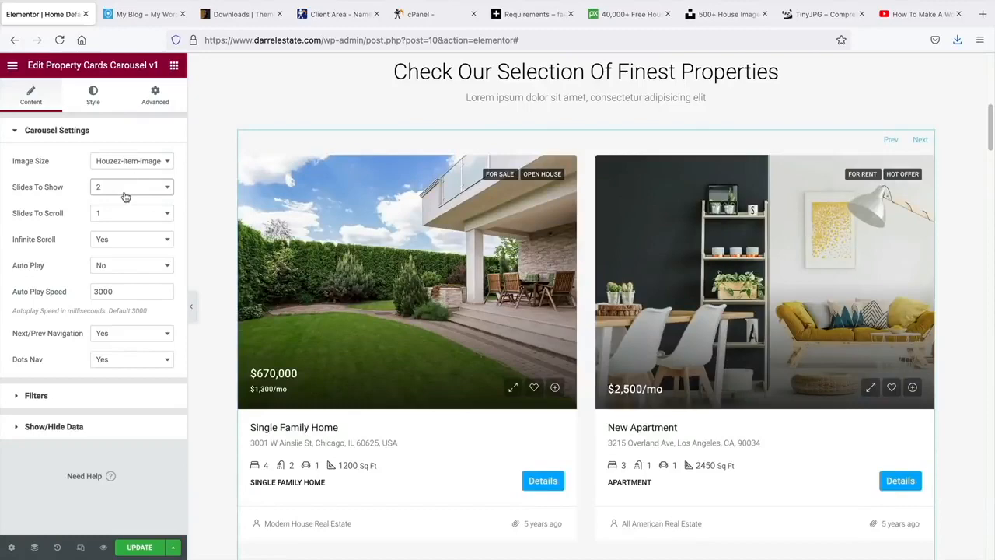
{"action": "left_click", "coordinate": [125, 196]}
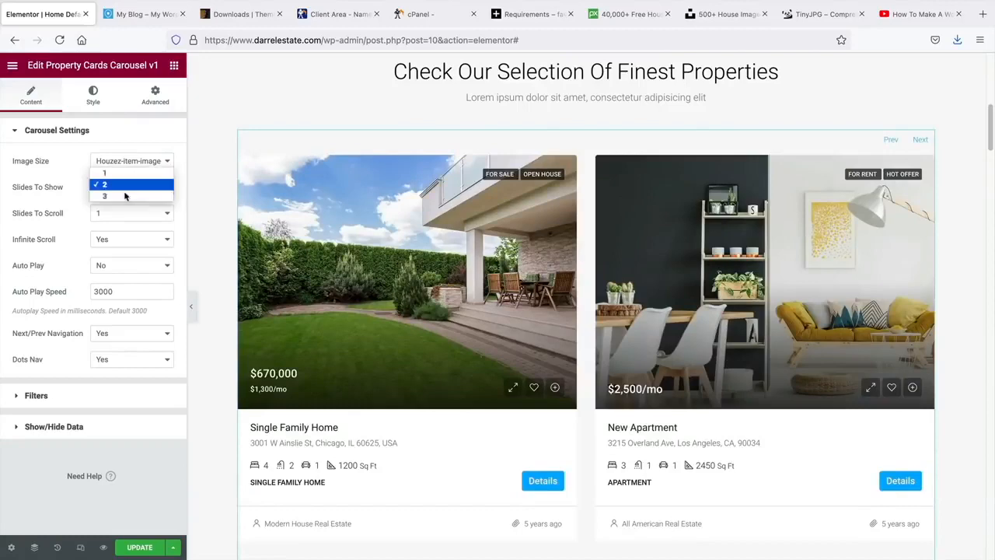
{"action": "left_click", "coordinate": [125, 199]}
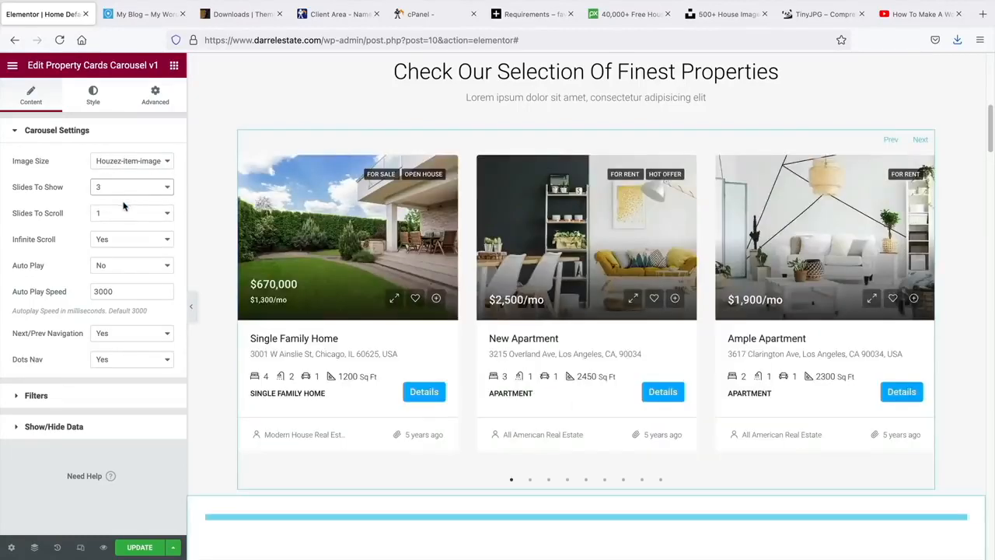
- Set the carousel's Status filter to For Rent
{"action": "left_click", "coordinate": [54, 398]}
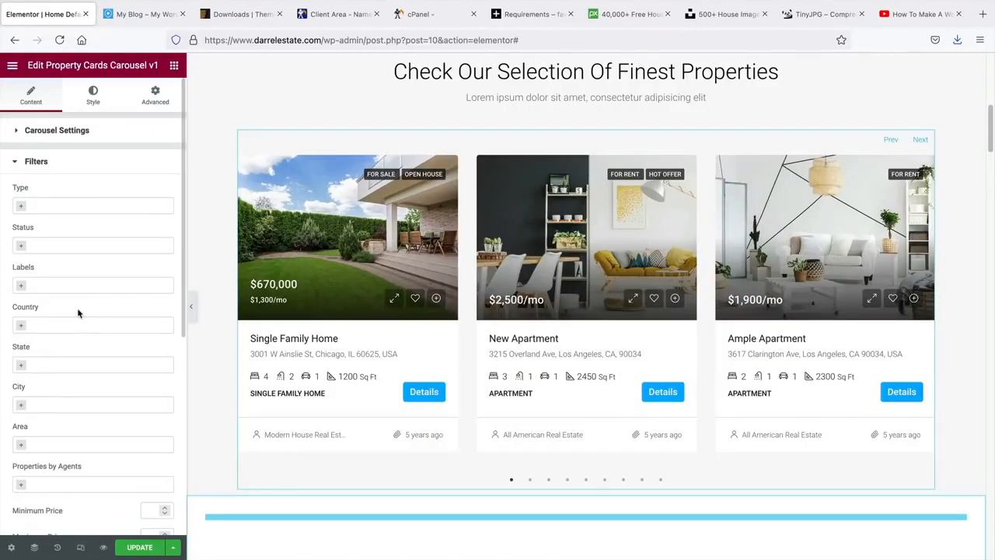
{"action": "left_click", "coordinate": [24, 247]}
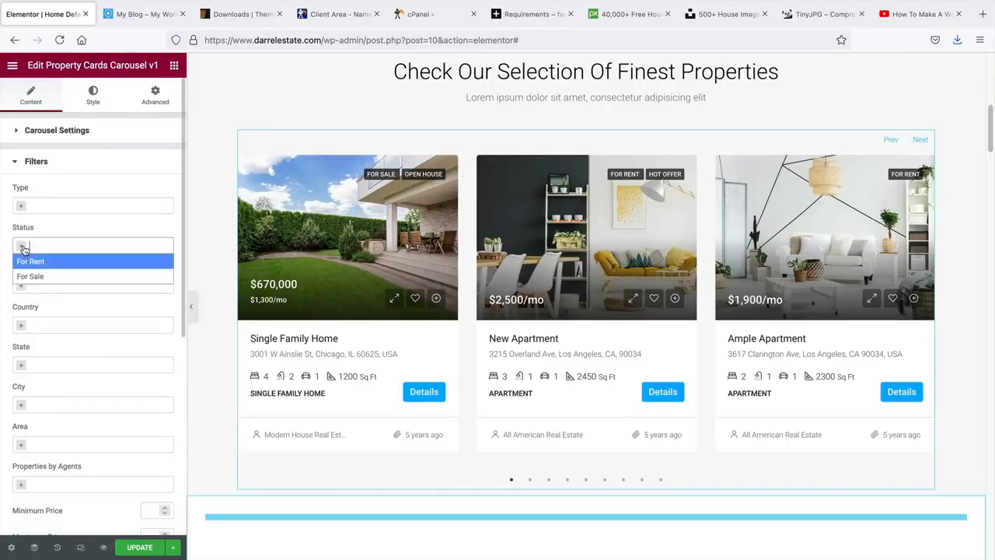
{"action": "left_click", "coordinate": [32, 262]}
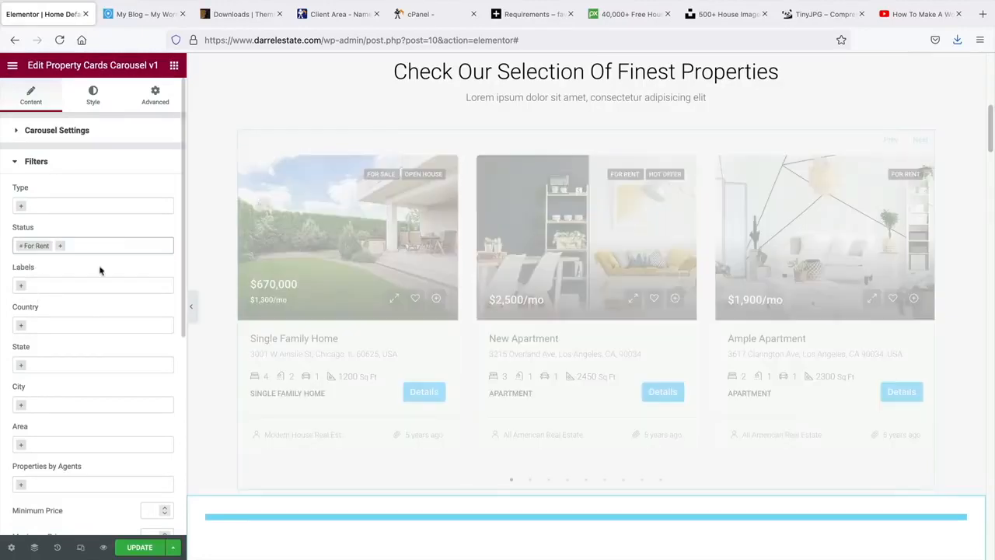
{"action": "scroll", "coordinate": [455, 298], "scroll_direction": "up", "scroll_amount": 1}
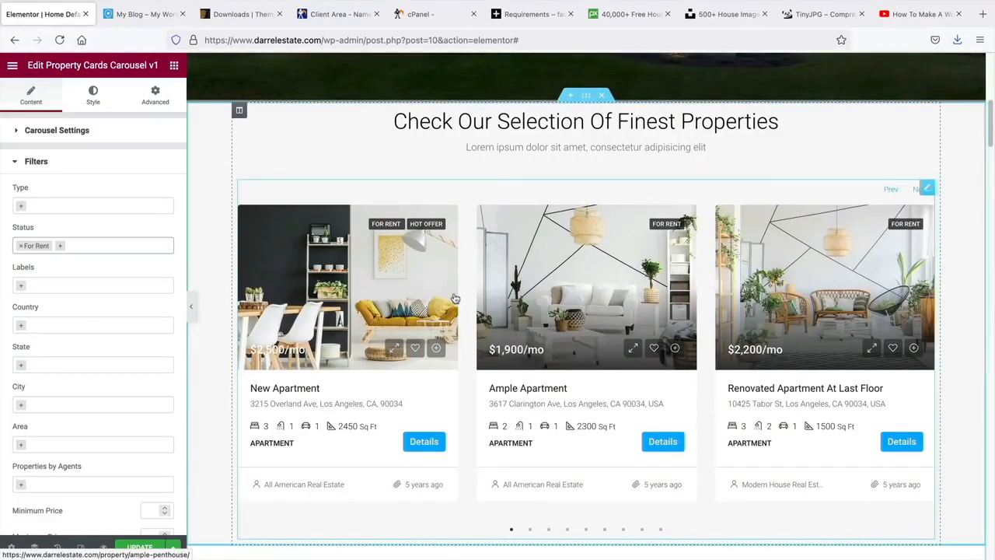
- Replace 'Finest' with 'Rental' in the heading's title text
{"action": "left_click", "coordinate": [520, 124]}
{"action": "left_click", "coordinate": [144, 174]}
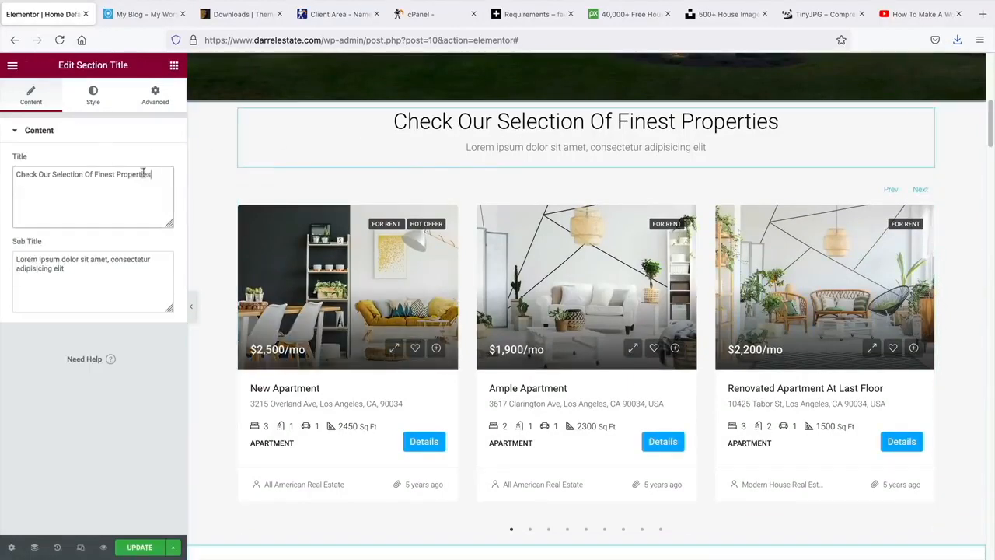
{"action": "triple_click", "coordinate": [144, 175]}
{"action": "left_click", "coordinate": [81, 174]}
{"action": "double_click", "coordinate": [107, 174]}
{"action": "type", "text": "Rental"}
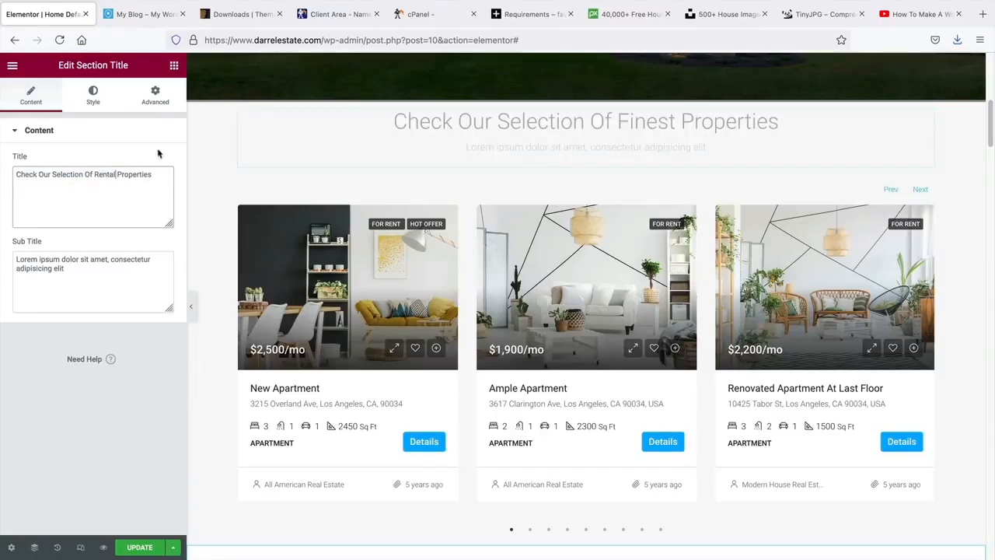
- Scroll the preview and collapse then reopen the editing panel to check the renamed heading
{"action": "scroll", "coordinate": [628, 148], "scroll_direction": "up", "scroll_amount": 1}
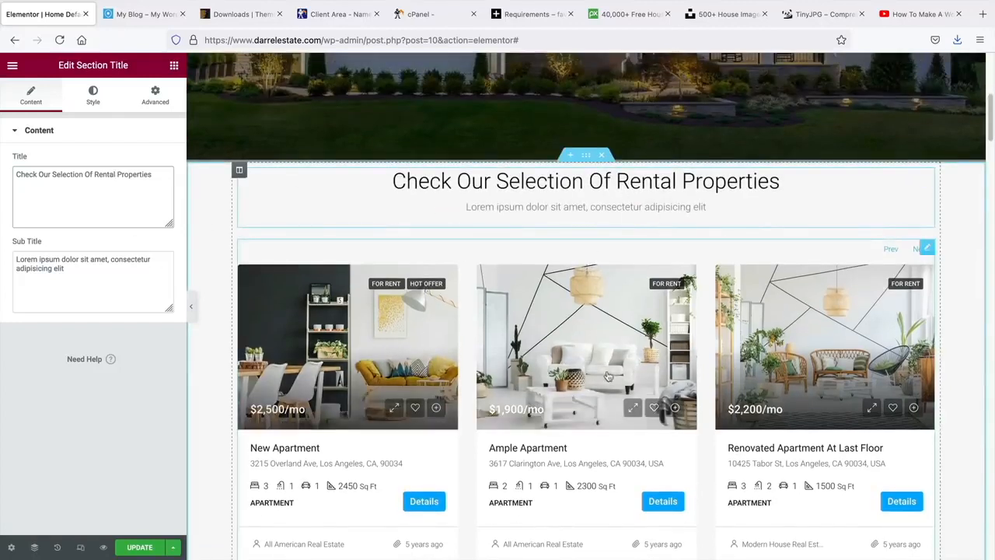
{"action": "scroll", "coordinate": [458, 334], "scroll_direction": "down", "scroll_amount": 1}
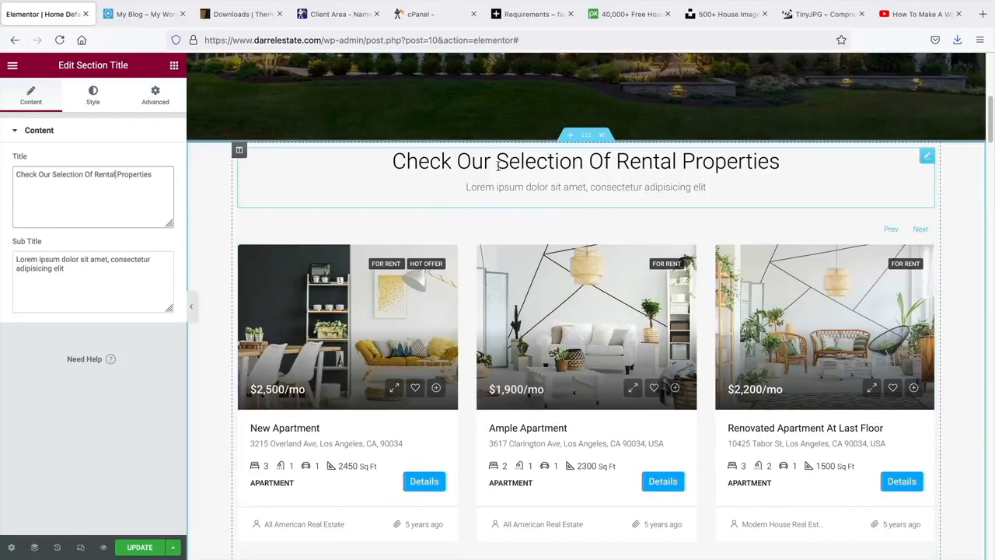
{"action": "scroll", "coordinate": [498, 163], "scroll_direction": "down", "scroll_amount": 1}
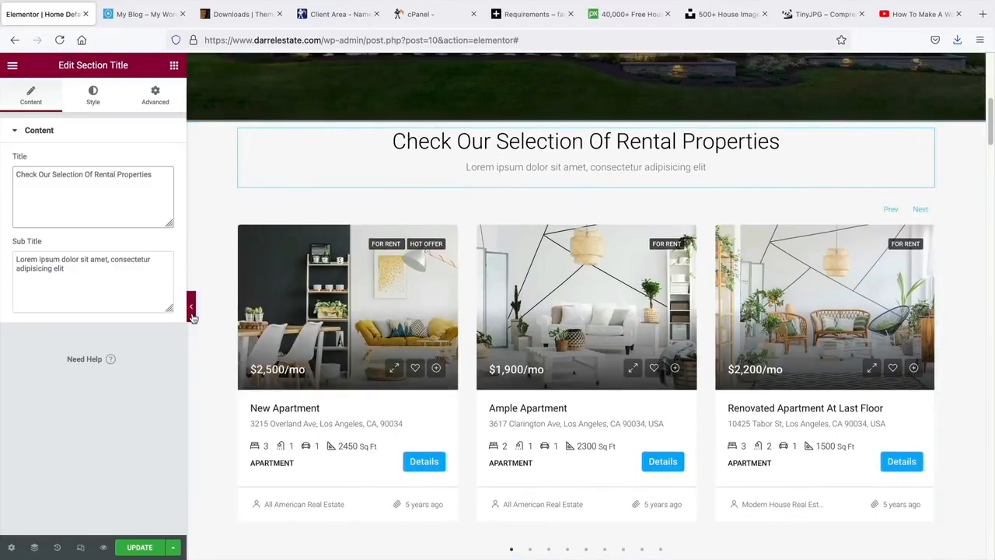
{"action": "left_click", "coordinate": [192, 309]}
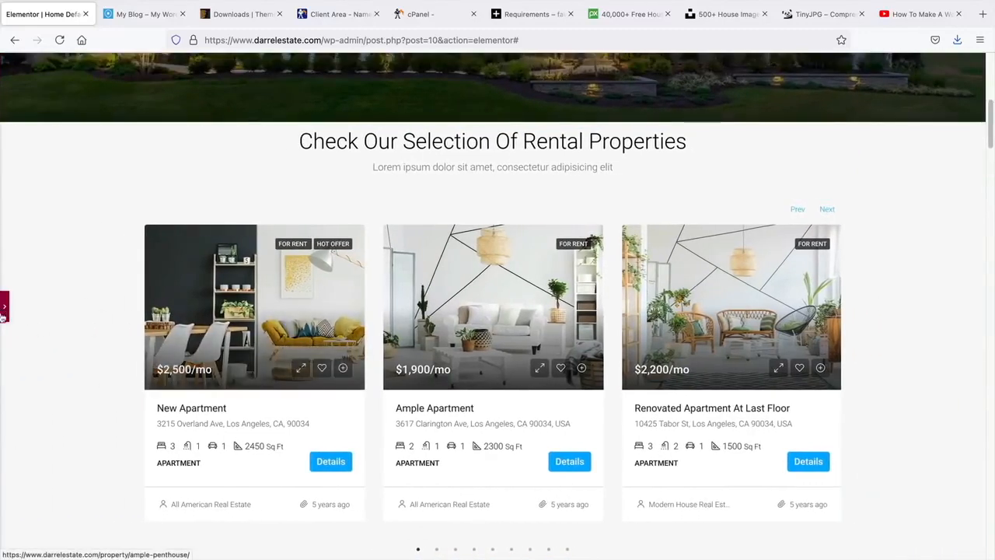
{"action": "left_click", "coordinate": [3, 309]}
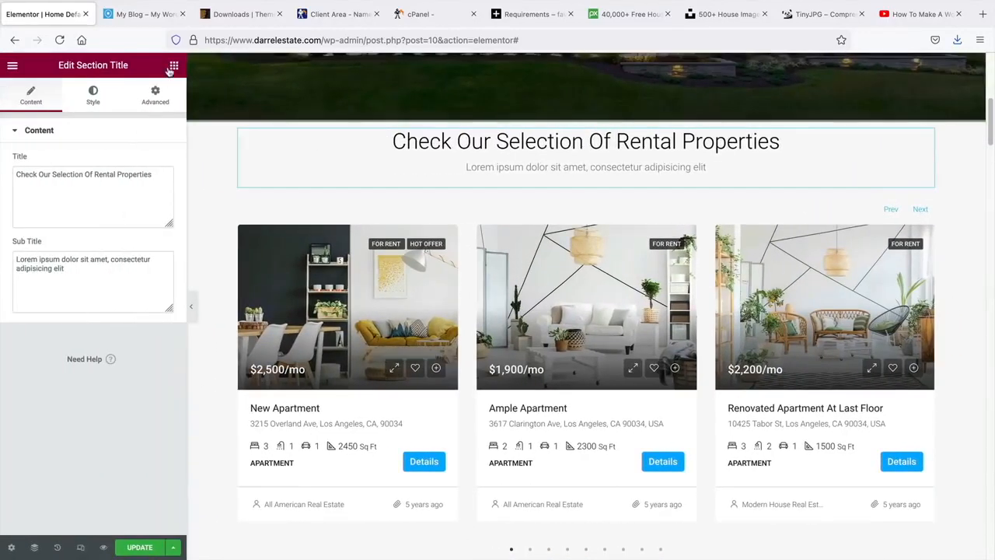
- Delete the property cards carousel beneath the Rental Properties heading
{"action": "left_click", "coordinate": [174, 65]}
{"action": "scroll", "coordinate": [113, 278], "scroll_direction": "down", "scroll_amount": 15}
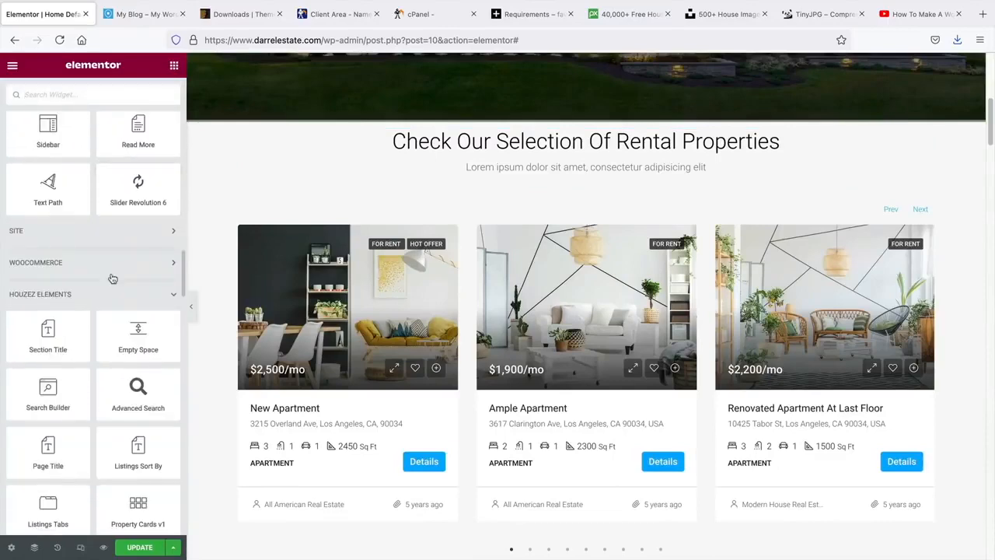
{"action": "scroll", "coordinate": [113, 278], "scroll_direction": "down", "scroll_amount": 5}
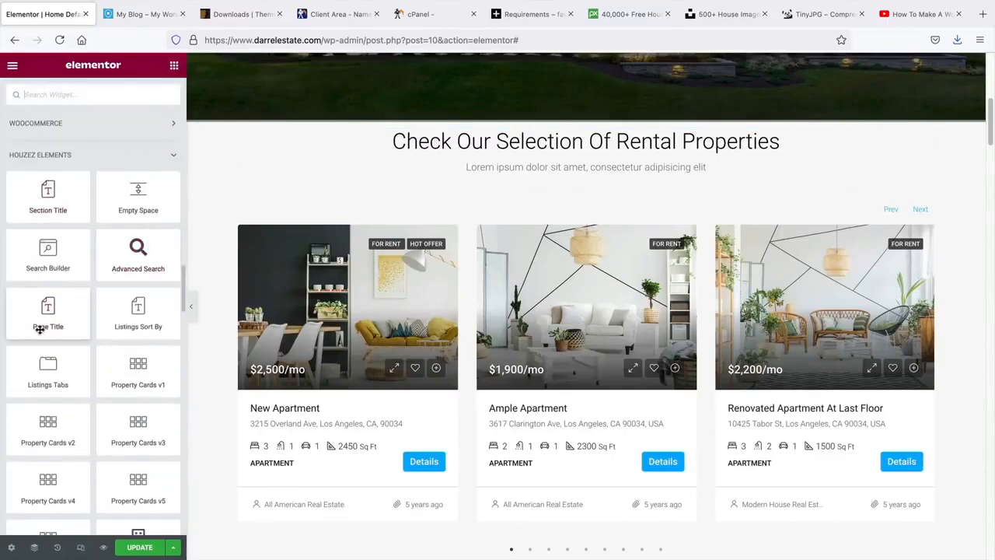
{"action": "scroll", "coordinate": [41, 328], "scroll_direction": "down", "scroll_amount": 3}
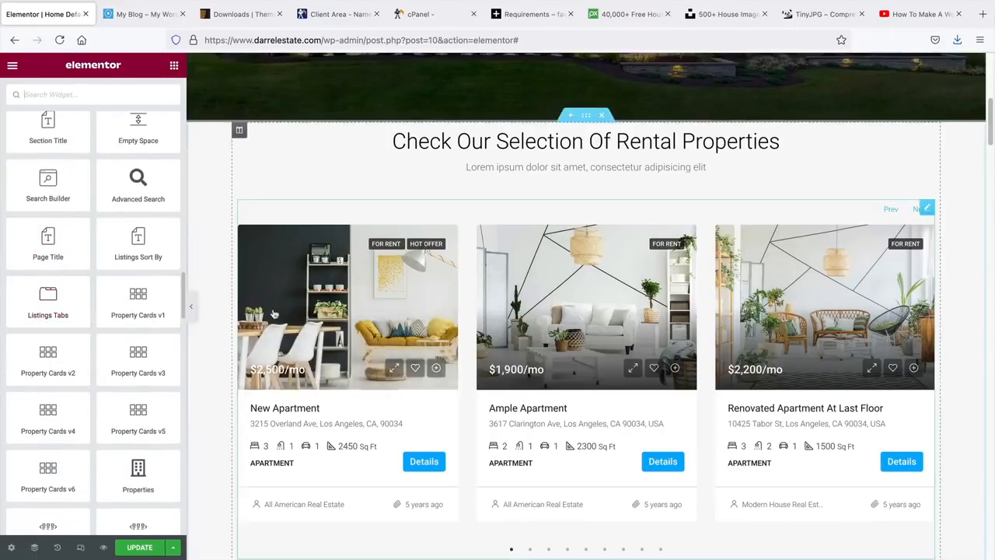
{"action": "scroll", "coordinate": [273, 313], "scroll_direction": "down", "scroll_amount": 1}
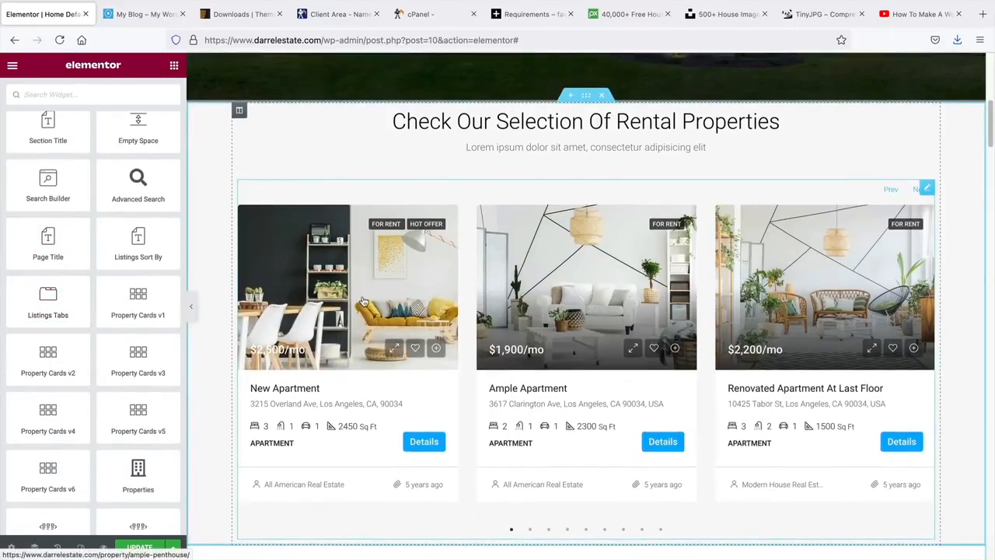
{"action": "scroll", "coordinate": [362, 301], "scroll_direction": "down", "scroll_amount": 1}
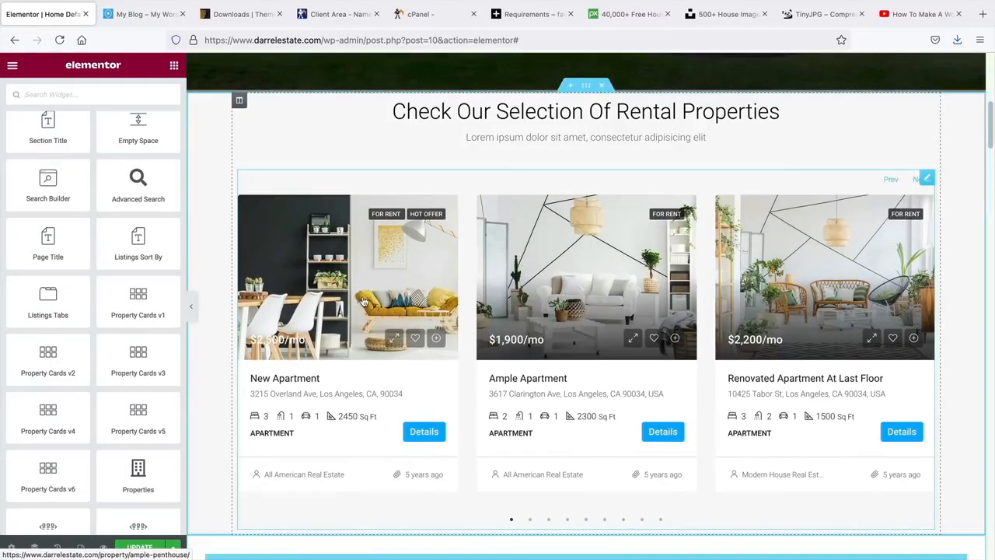
{"action": "right_click", "coordinate": [928, 181]}
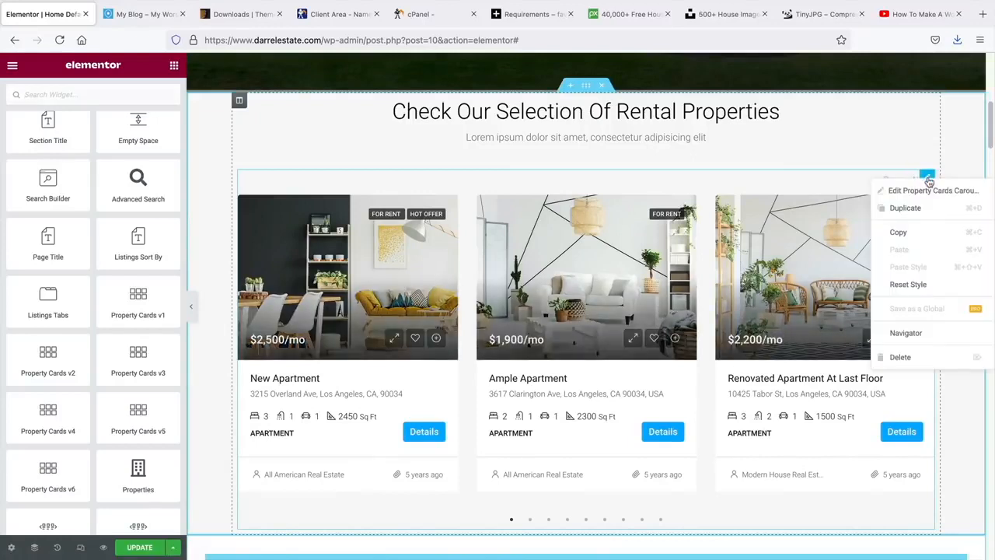
{"action": "left_click", "coordinate": [913, 356]}
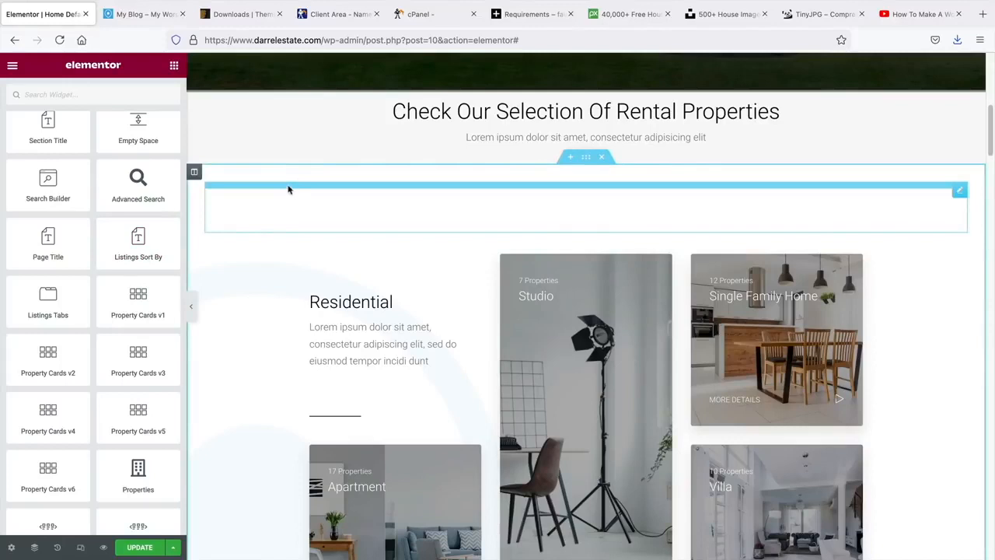
- Scroll the widget list down to Properties Open Street Map
{"action": "scroll", "coordinate": [127, 290], "scroll_direction": "down", "scroll_amount": 4}
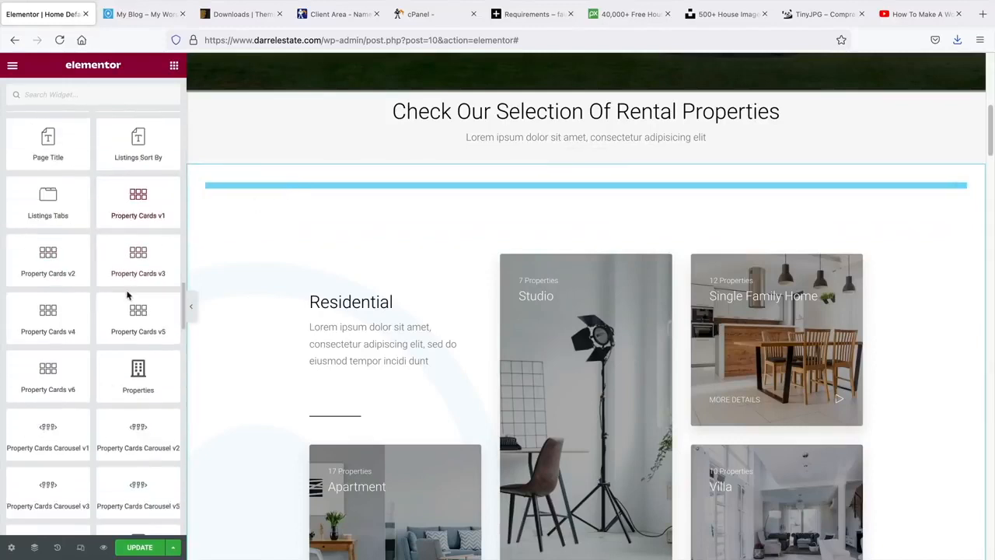
{"action": "scroll", "coordinate": [127, 289], "scroll_direction": "down", "scroll_amount": 3}
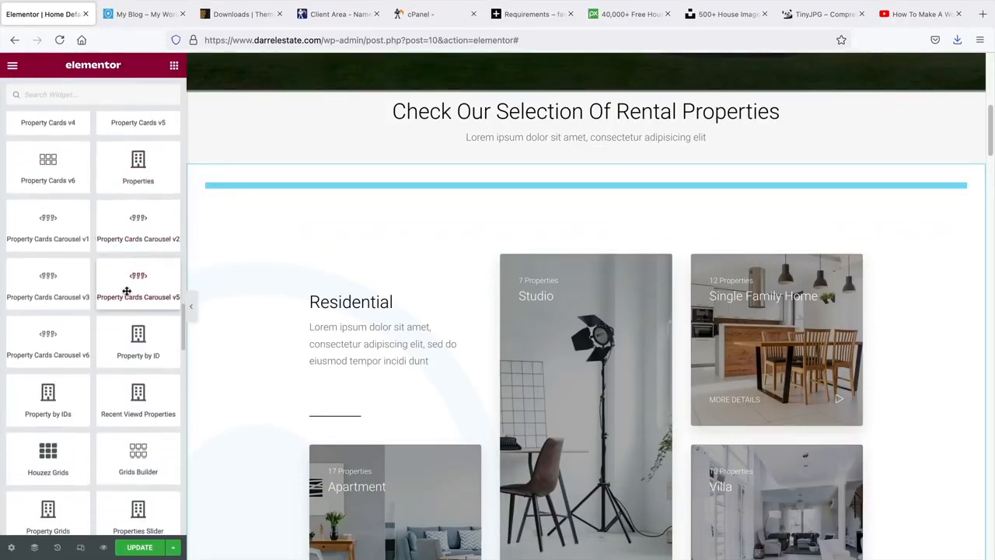
{"action": "scroll", "coordinate": [127, 294], "scroll_direction": "down", "scroll_amount": 4}
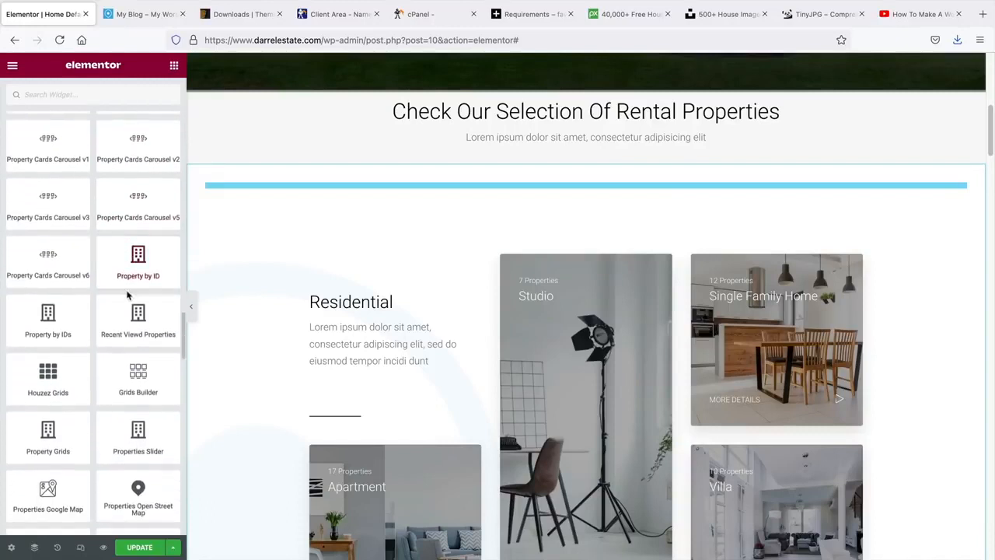
{"action": "scroll", "coordinate": [127, 291], "scroll_direction": "down", "scroll_amount": 1}
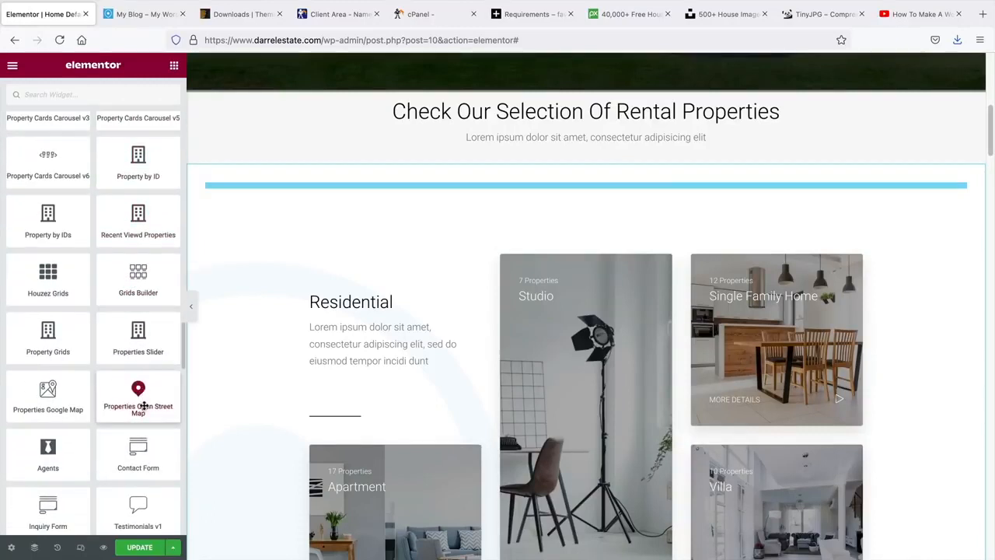
- Place a Properties Open Street Map under the heading with offset 7 and zoom into Los Angeles markers
{"action": "left_click_drag", "start_coordinate": [143, 402], "coordinate": [571, 160]}
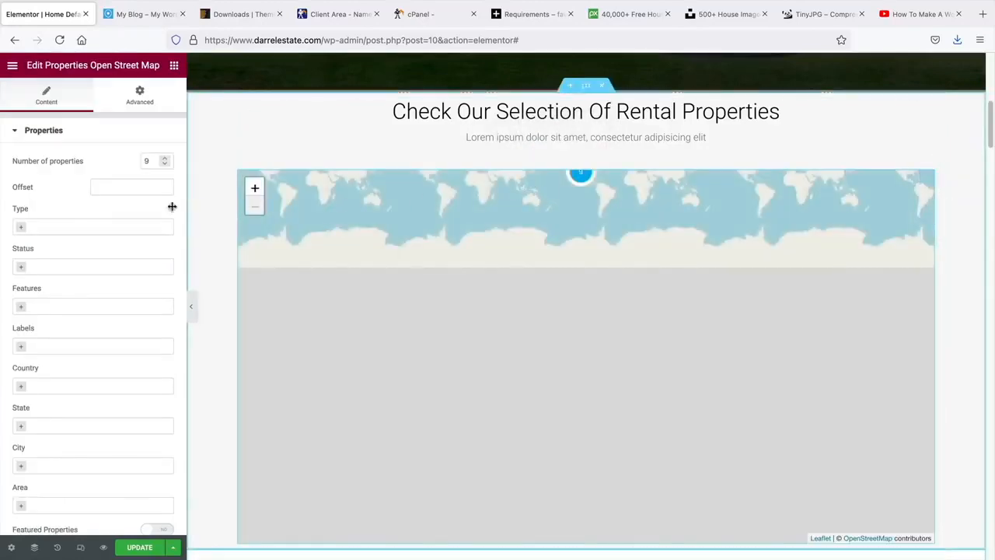
{"action": "left_click", "coordinate": [135, 185]}
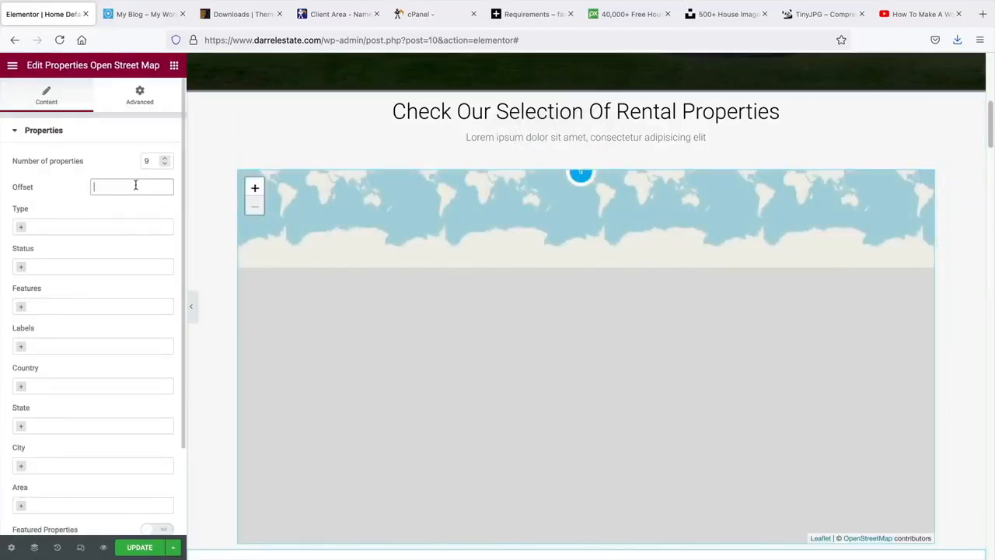
{"action": "type", "text": "7"}
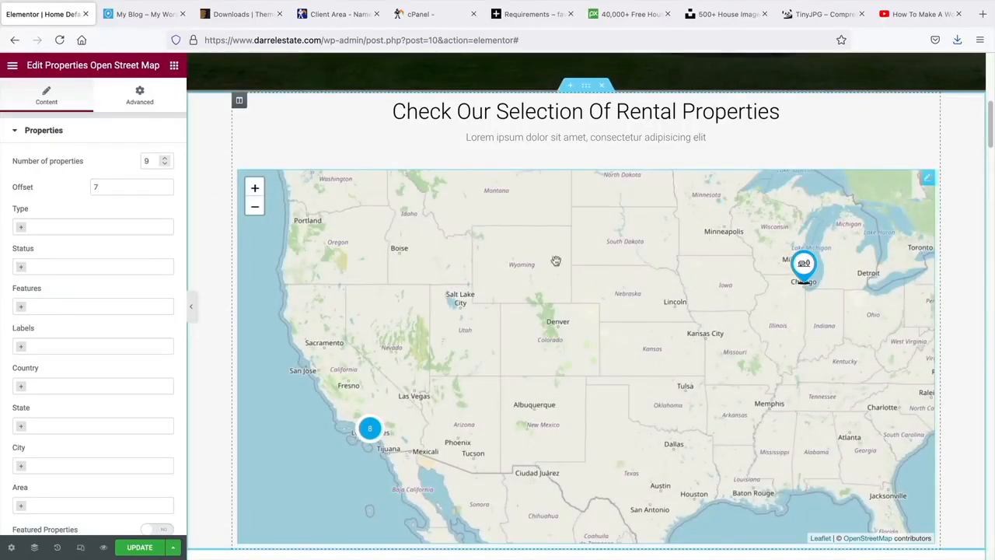
{"action": "left_click", "coordinate": [370, 429]}
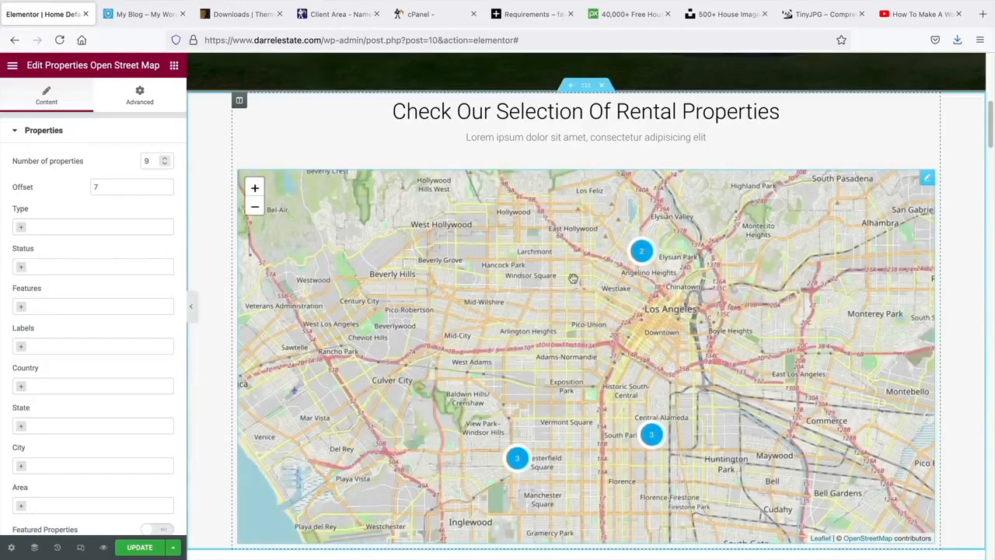
{"action": "left_click", "coordinate": [639, 258]}
{"action": "left_click", "coordinate": [566, 336]}
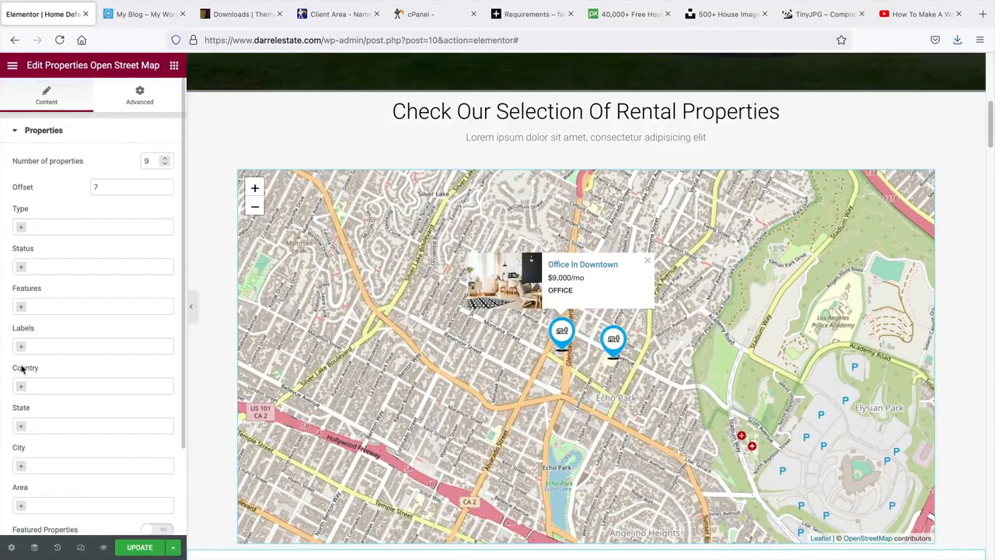
- Limit the map's Status filter to For Sale properties
{"action": "left_click", "coordinate": [23, 307]}
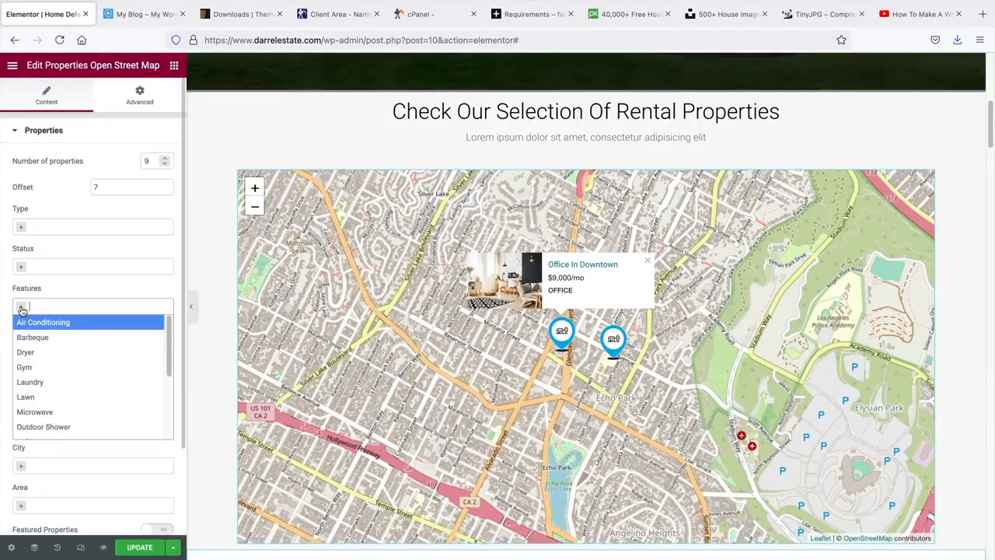
{"action": "left_click", "coordinate": [21, 267]}
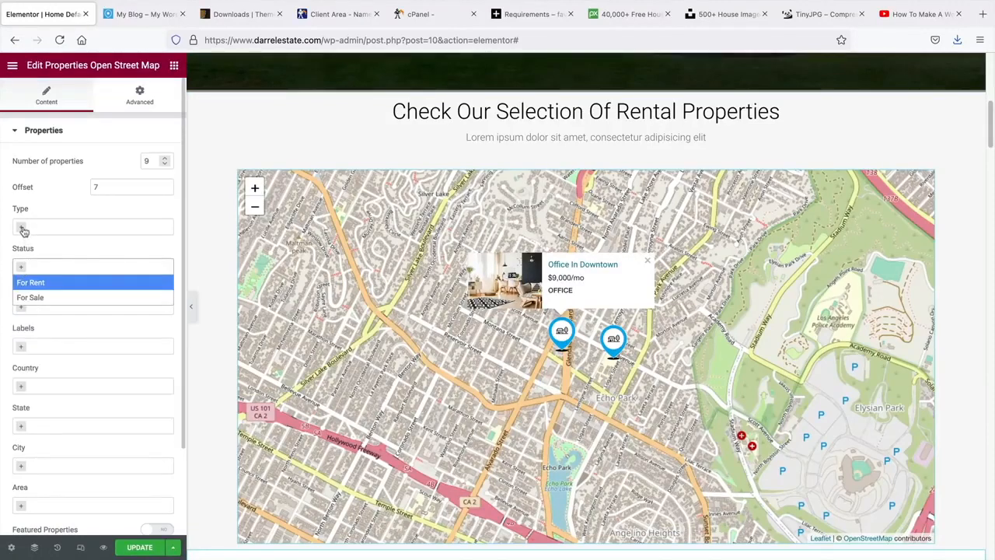
{"action": "left_click", "coordinate": [22, 228]}
{"action": "left_click", "coordinate": [22, 228]}
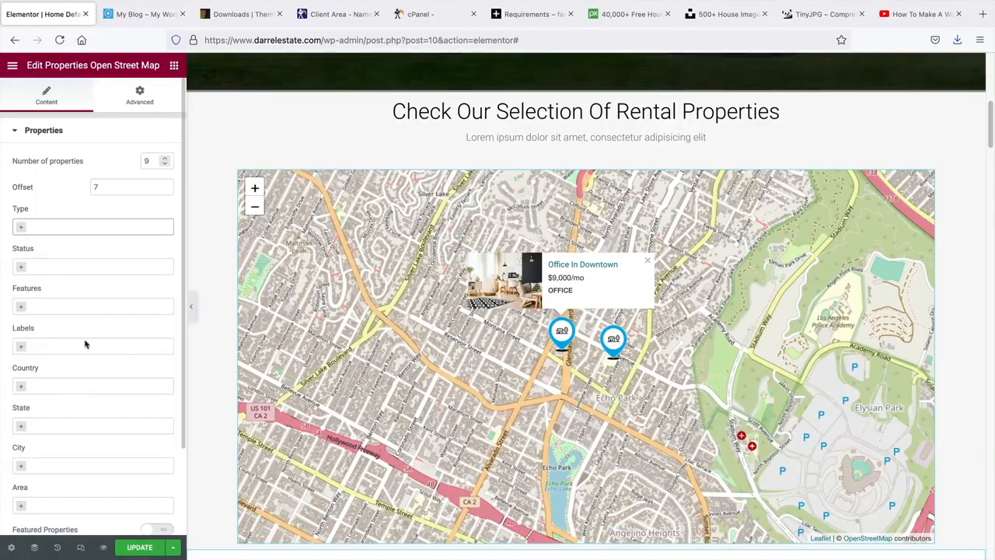
{"action": "left_click", "coordinate": [24, 269]}
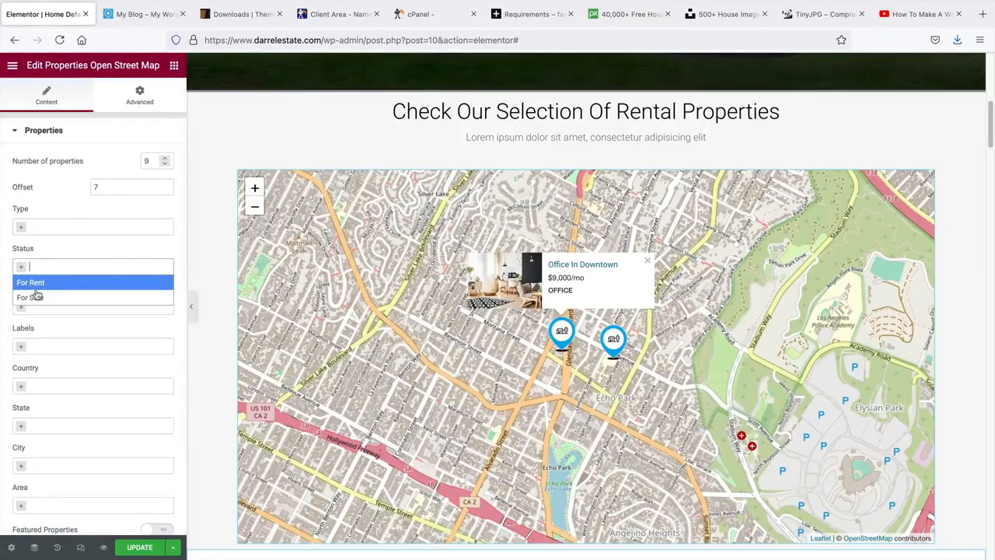
{"action": "left_click", "coordinate": [34, 297]}
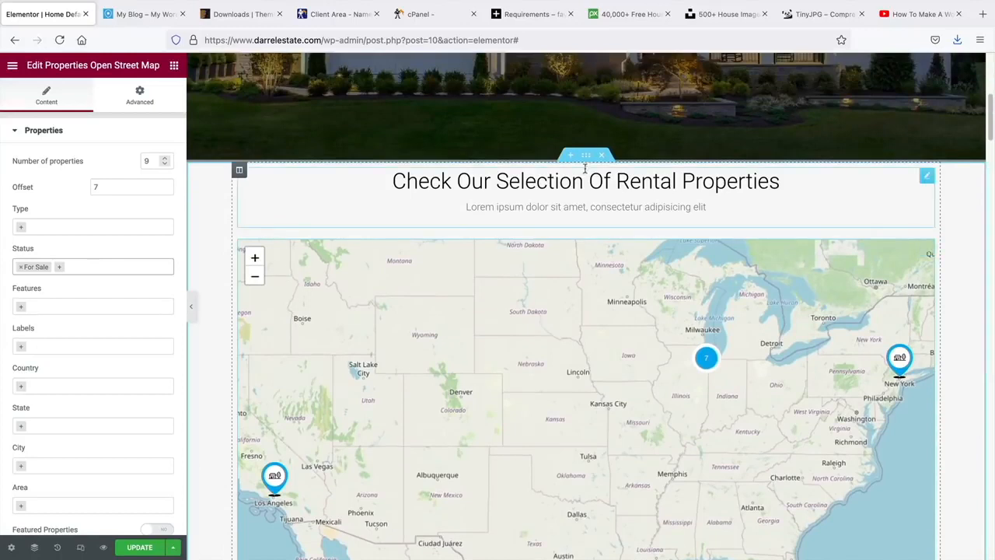
{"action": "left_click", "coordinate": [927, 176]}
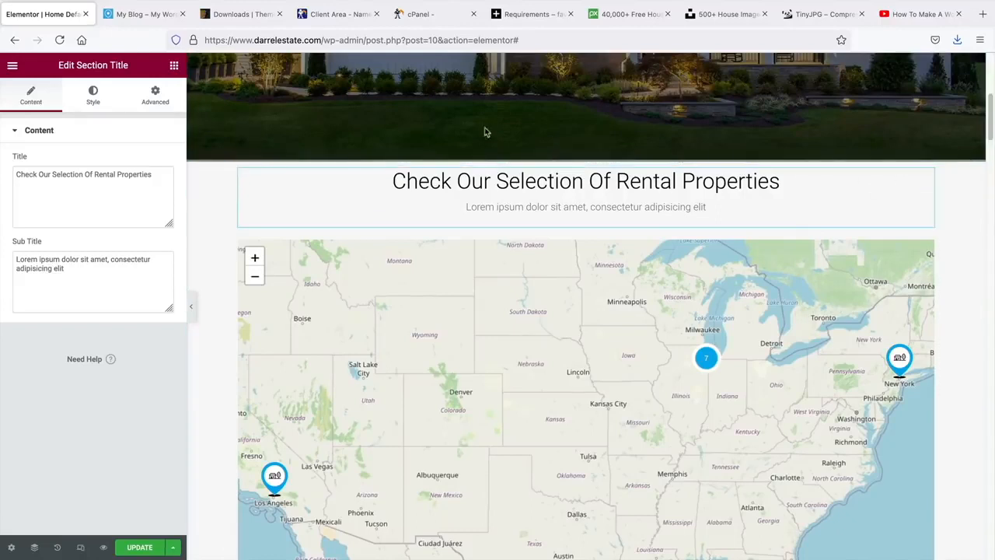
- Unlink the heading's padding and raise its top padding to 50 px
{"action": "left_click", "coordinate": [158, 101]}
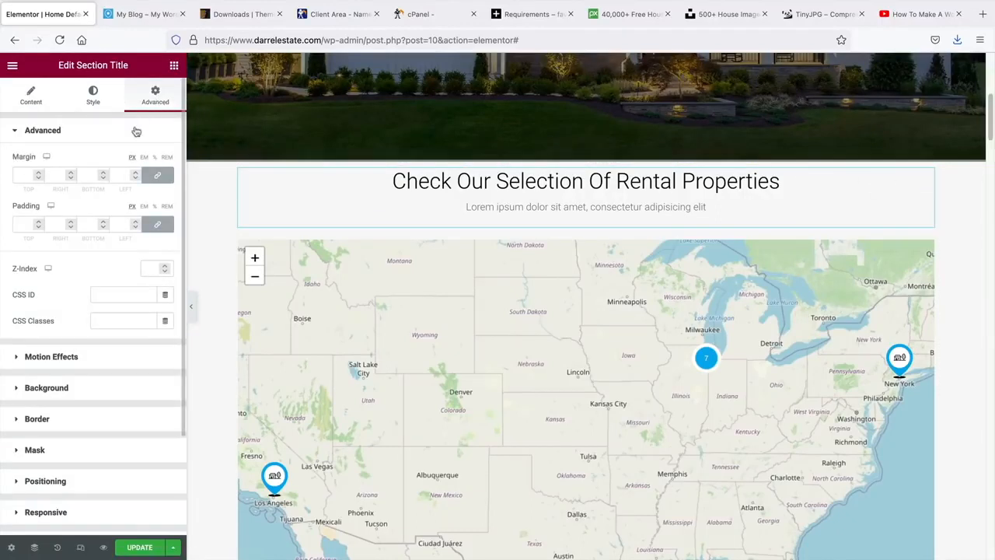
{"action": "left_click", "coordinate": [158, 226]}
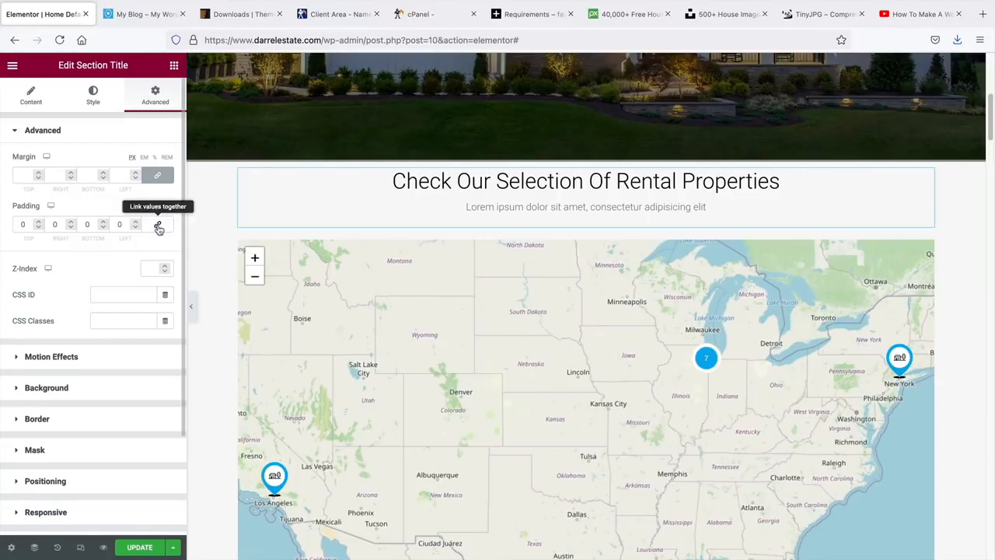
{"action": "left_click_drag", "start_coordinate": [34, 240], "coordinate": [24, 242]}
{"action": "left_click", "coordinate": [38, 222]}
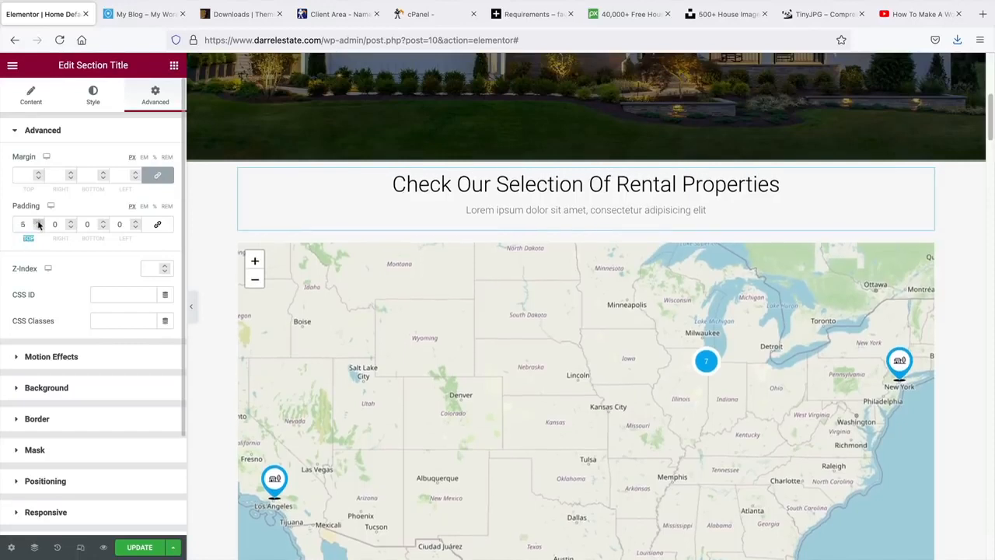
{"action": "left_click_drag", "start_coordinate": [38, 224], "coordinate": [39, 230]}
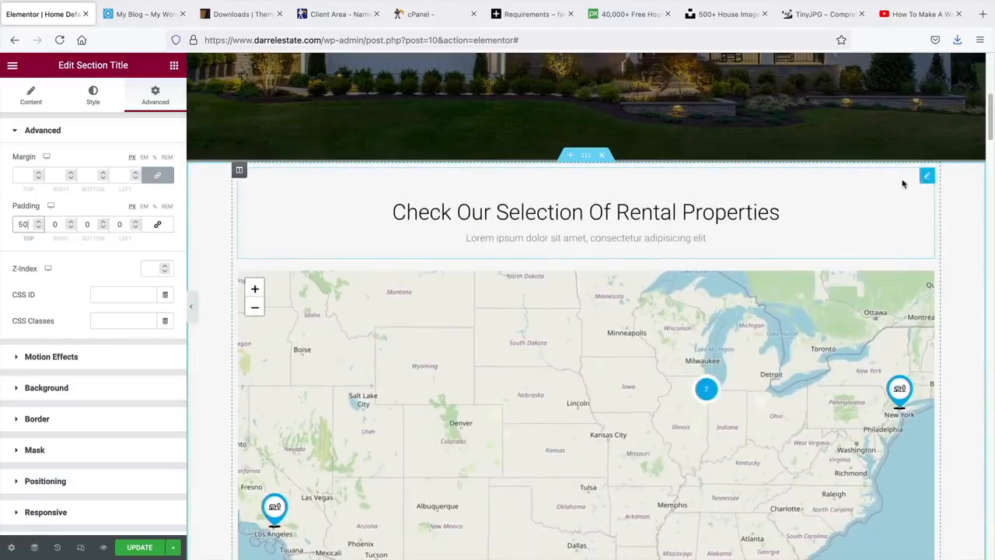
{"action": "left_click", "coordinate": [94, 98]}
- Set the section title typography to Poppins, Bold weight
{"action": "left_click", "coordinate": [164, 163]}
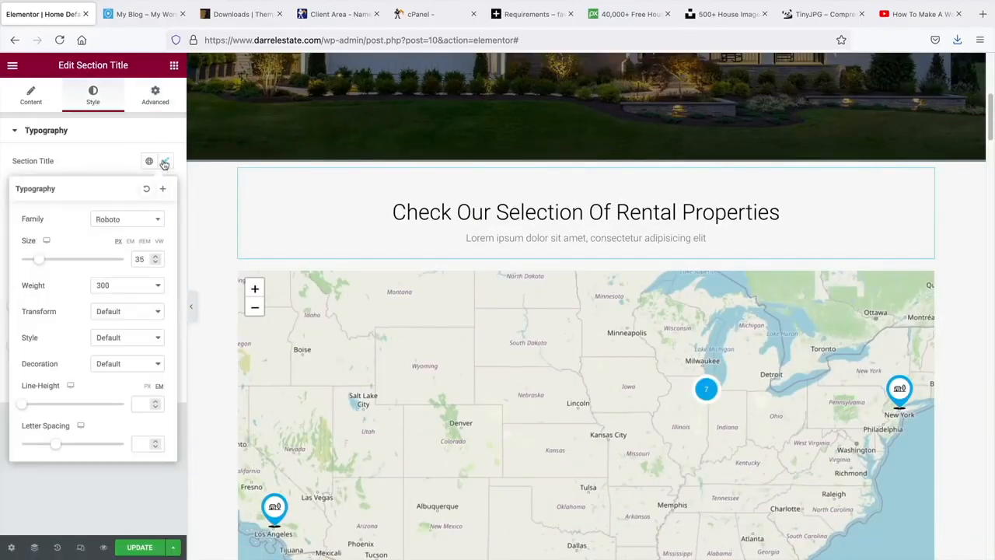
{"action": "left_click", "coordinate": [147, 219]}
{"action": "type", "text": "popp"}
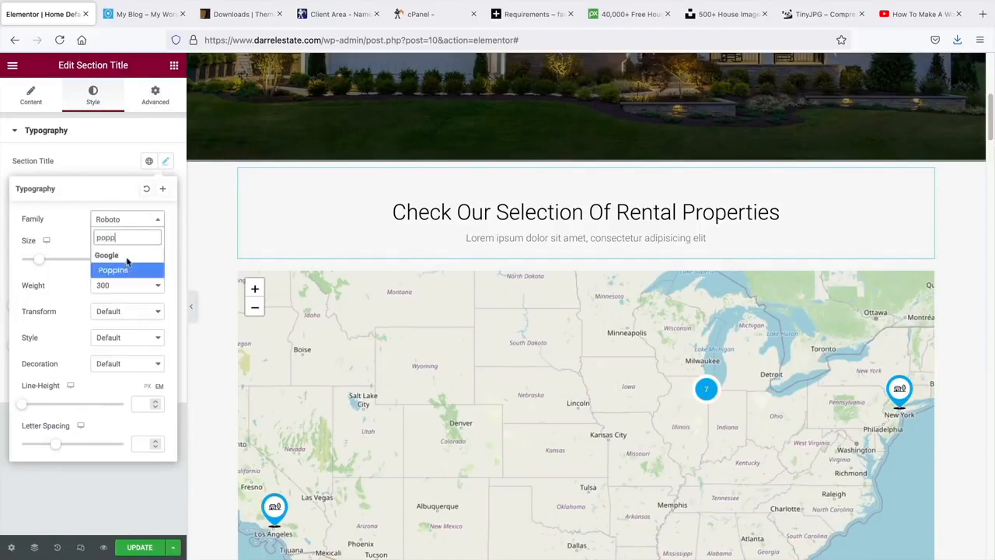
{"action": "left_click", "coordinate": [127, 268]}
{"action": "left_click", "coordinate": [126, 288]}
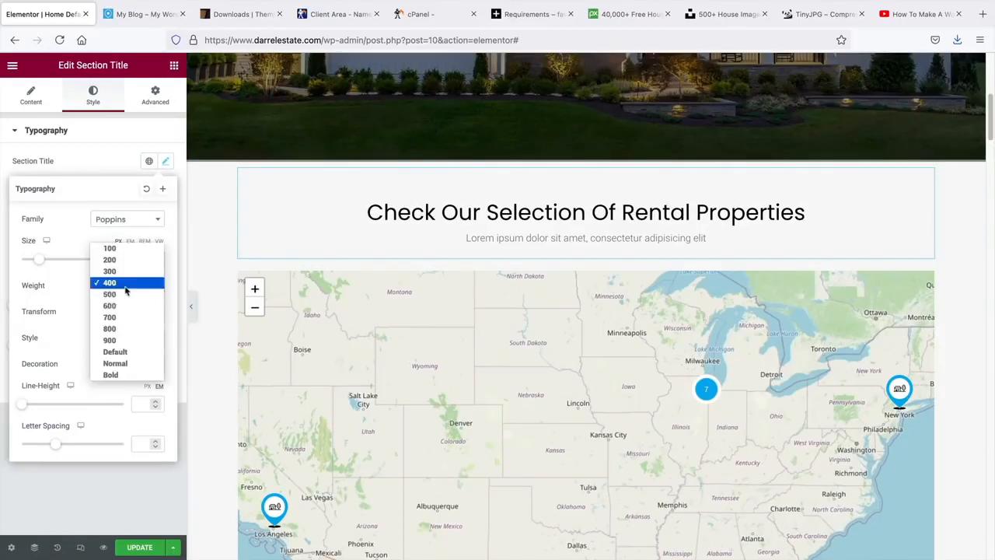
{"action": "left_click", "coordinate": [110, 375]}
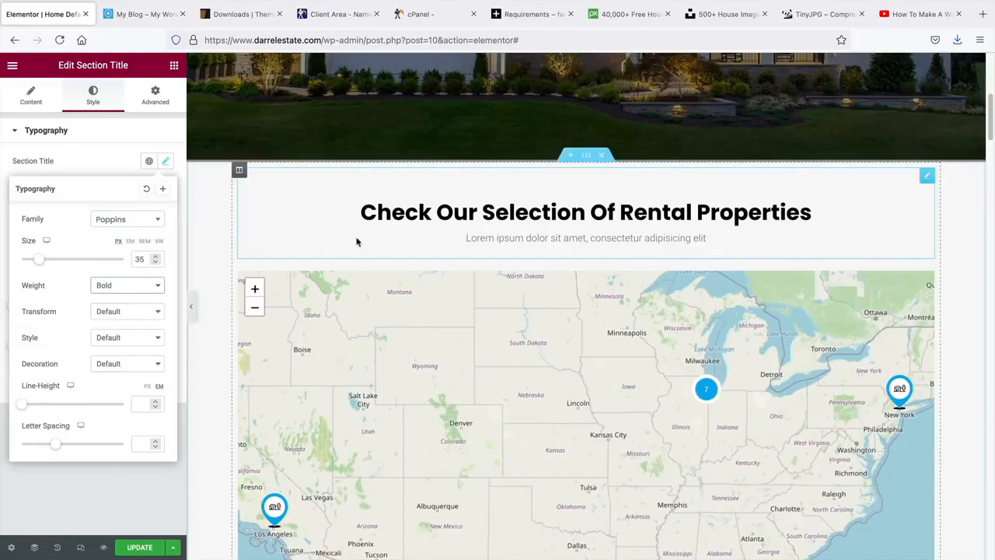
{"action": "left_click", "coordinate": [113, 176]}
- Change the section subtitle font family from Roboto to Poppins
{"action": "left_click", "coordinate": [165, 186]}
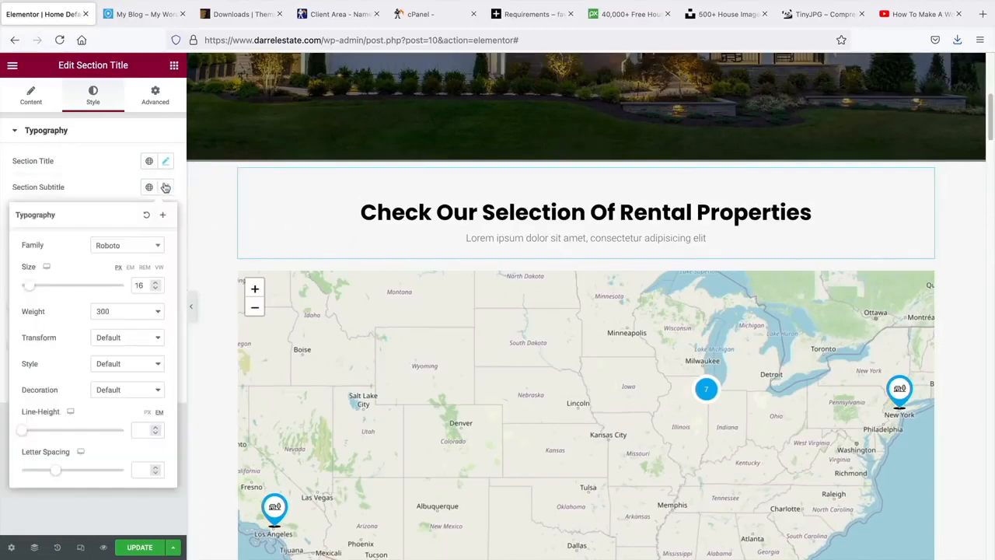
{"action": "left_click", "coordinate": [138, 246]}
{"action": "type", "text": "popp"}
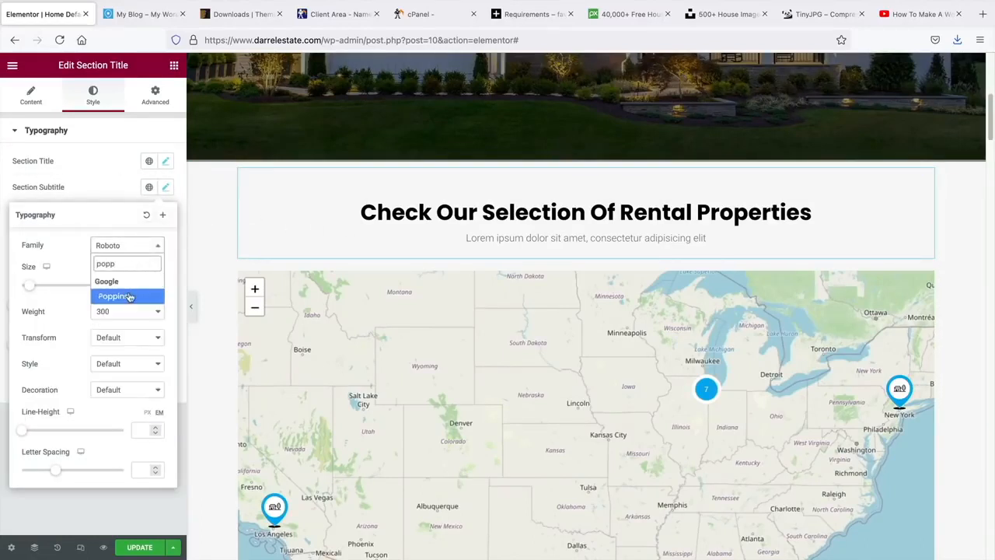
{"action": "left_click", "coordinate": [130, 296]}
{"action": "left_click", "coordinate": [211, 235]}
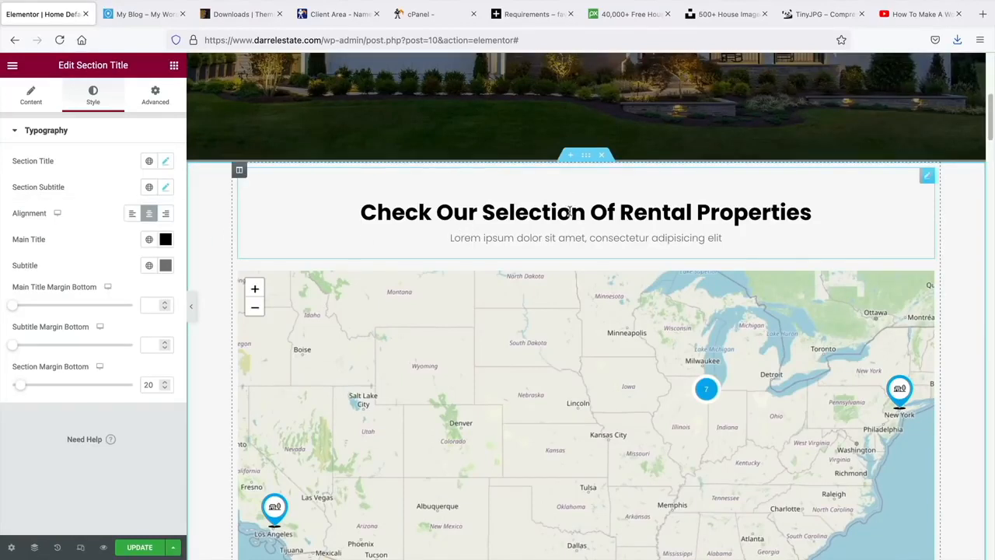
- Copy the rental properties heading's style and paste it onto the Residential title
{"action": "right_click", "coordinate": [925, 177]}
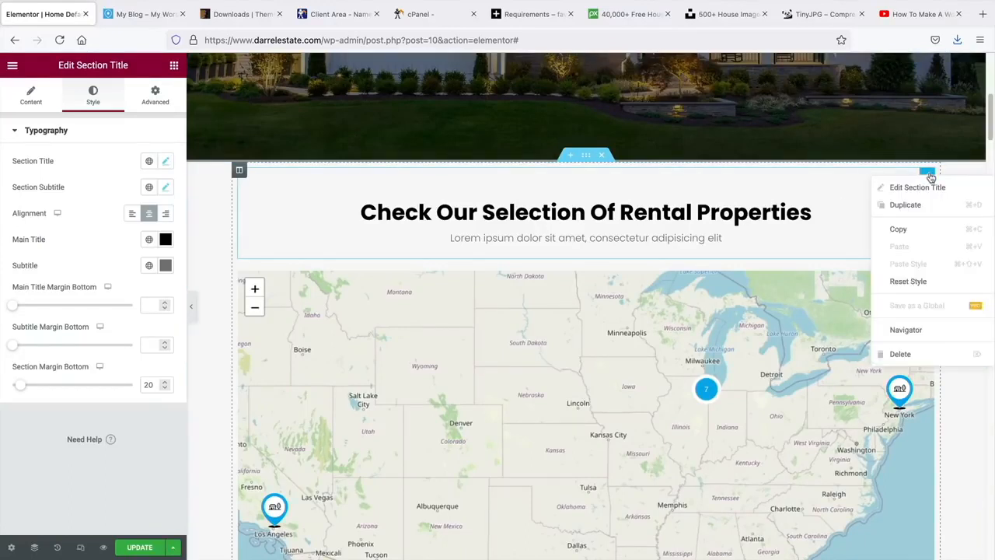
{"action": "left_click", "coordinate": [930, 230]}
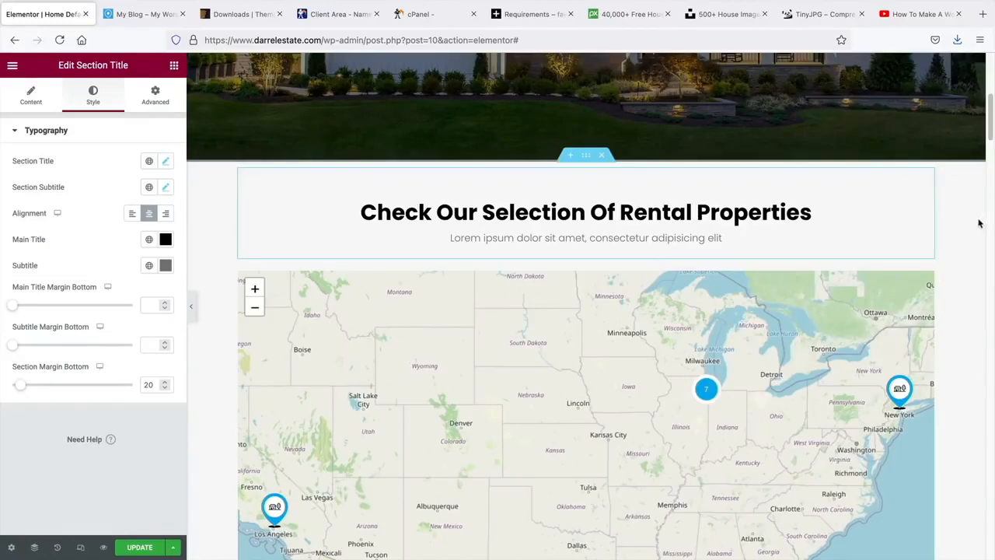
{"action": "scroll", "coordinate": [973, 221], "scroll_direction": "down", "scroll_amount": 7}
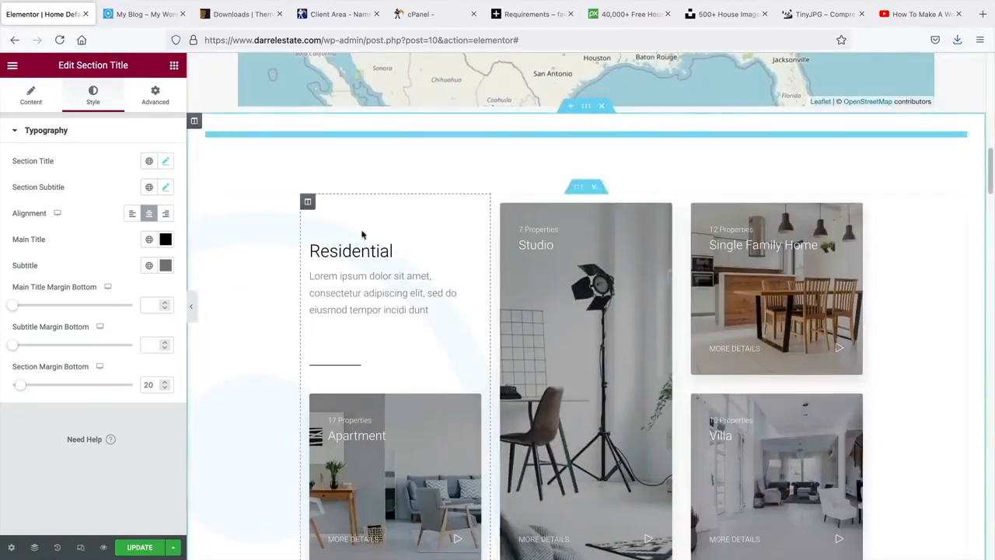
{"action": "right_click", "coordinate": [475, 250]}
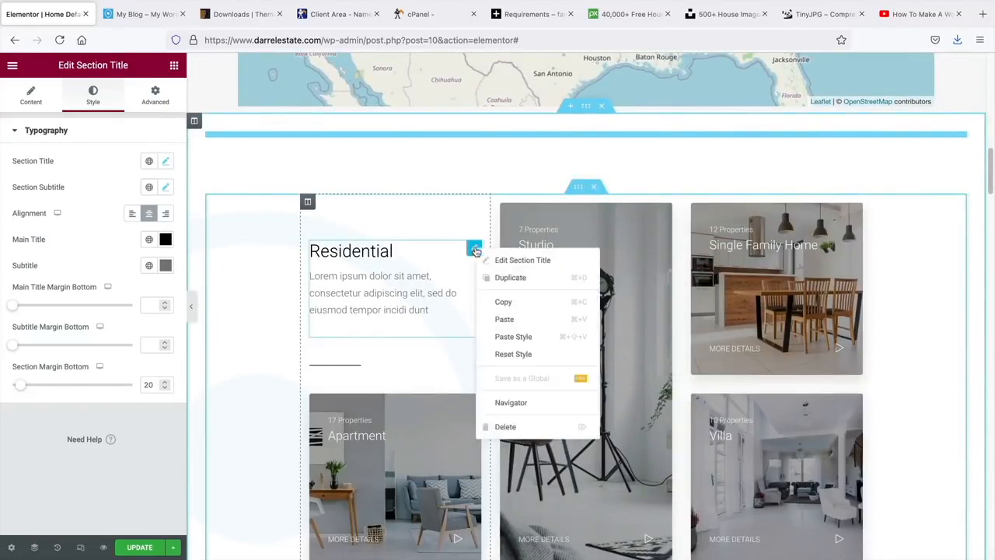
{"action": "left_click", "coordinate": [507, 337]}
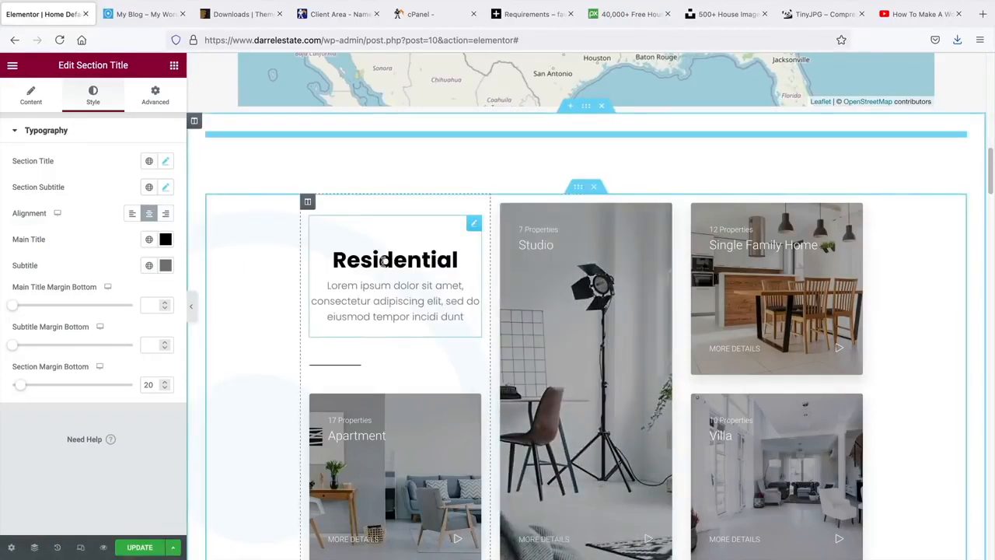
- Set the Residential title's alignment to Left in Style settings
{"action": "left_click", "coordinate": [385, 262]}
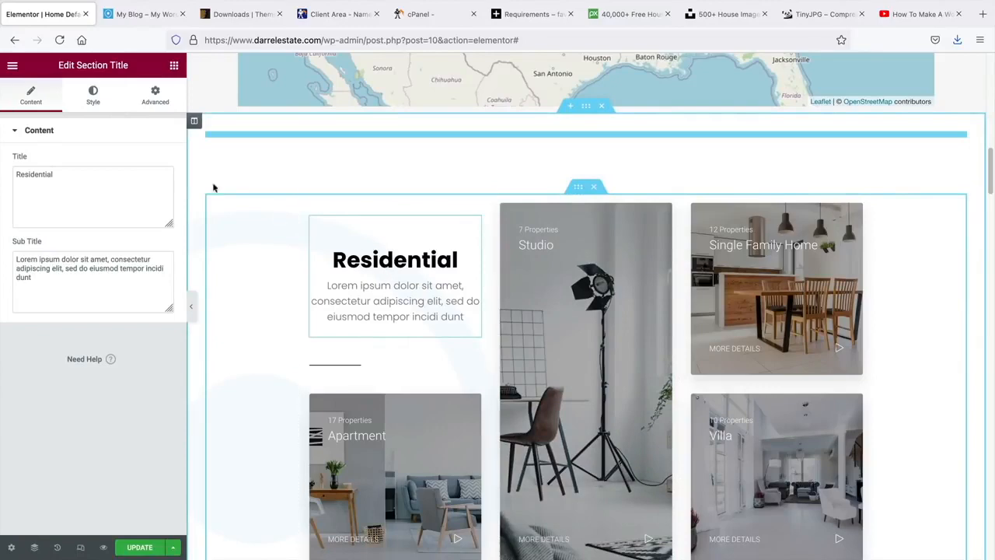
{"action": "left_click", "coordinate": [94, 100]}
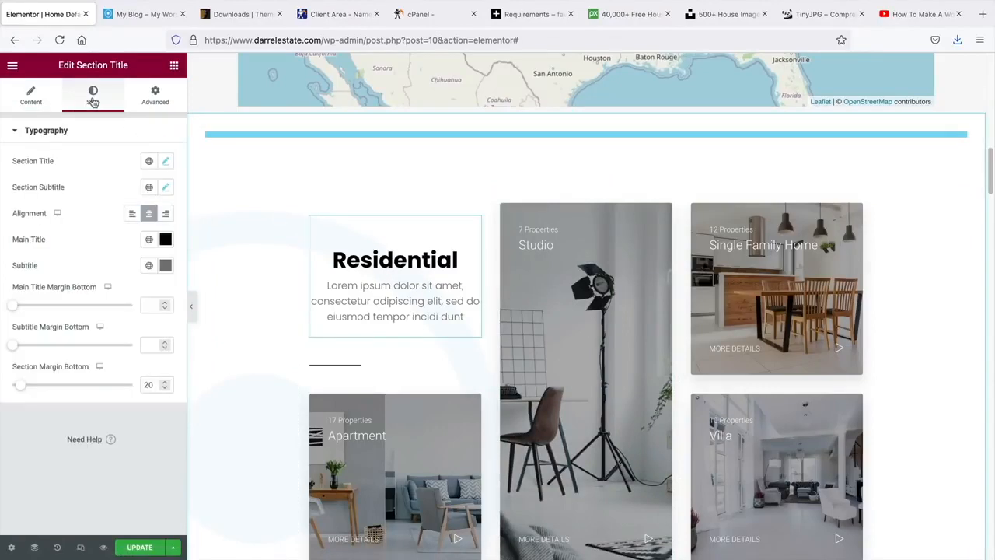
{"action": "left_click", "coordinate": [132, 213]}
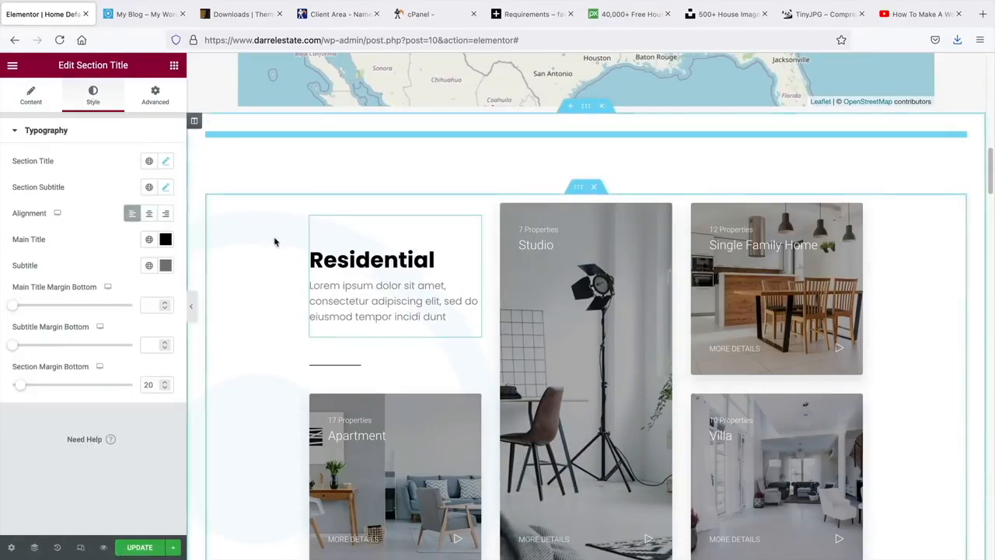
{"action": "scroll", "coordinate": [273, 241], "scroll_direction": "up", "scroll_amount": 8}
{"action": "scroll", "coordinate": [273, 242], "scroll_direction": "down", "scroll_amount": 1}
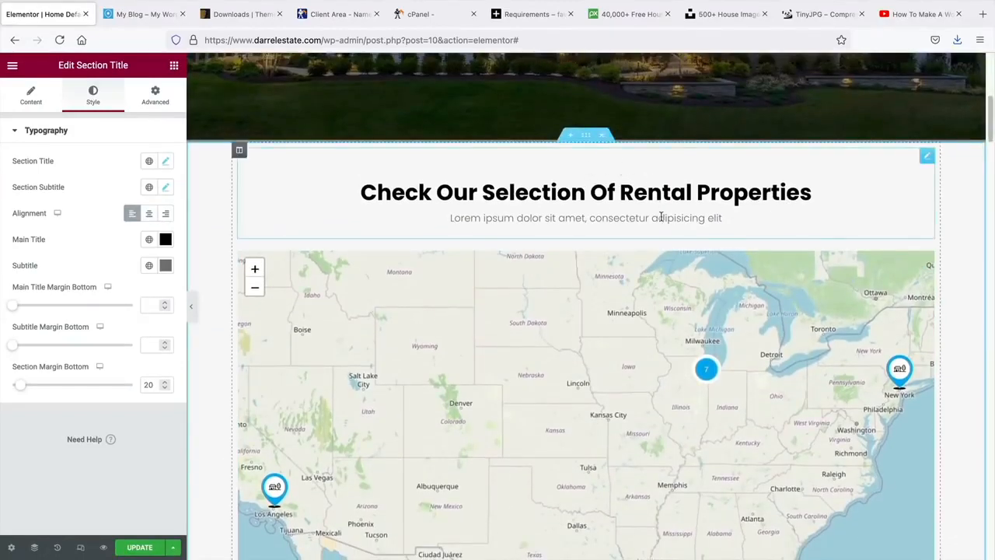
- Open History and preview earlier states back through the font, padding and map edits
{"action": "left_click", "coordinate": [58, 549]}
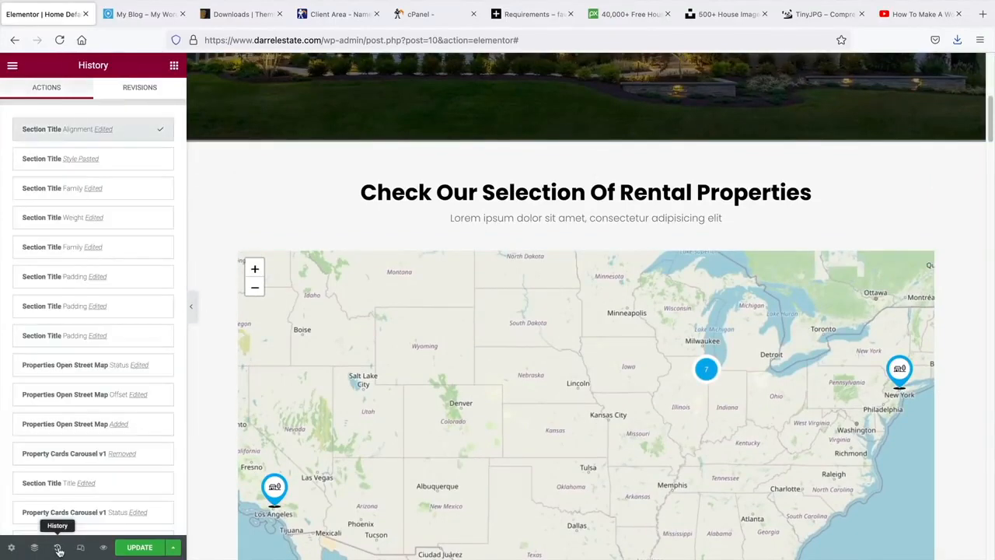
{"action": "left_click", "coordinate": [124, 166]}
{"action": "left_click", "coordinate": [132, 197]}
{"action": "left_click", "coordinate": [136, 217]}
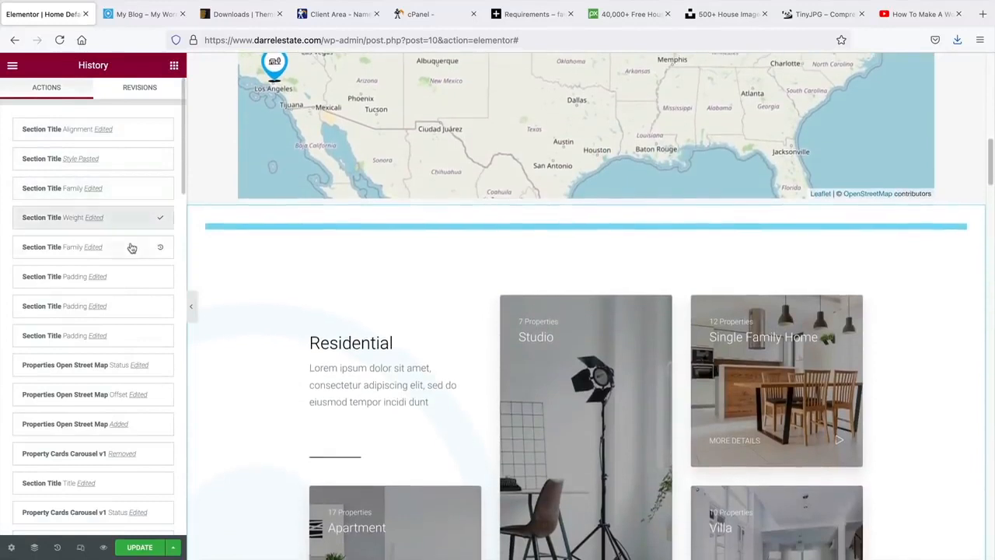
{"action": "left_click", "coordinate": [133, 247]}
{"action": "left_click", "coordinate": [128, 277]}
{"action": "left_click", "coordinate": [128, 304]}
{"action": "left_click", "coordinate": [131, 336]}
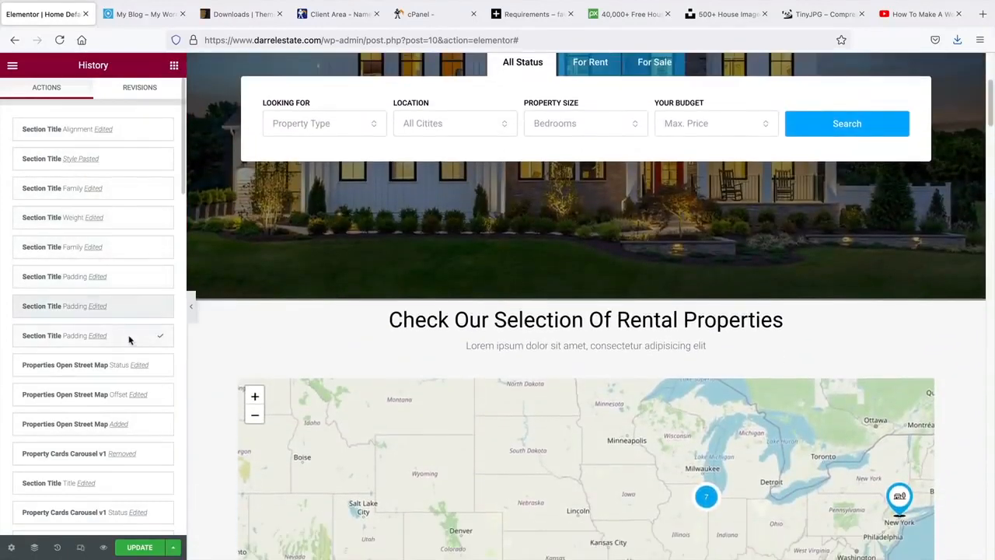
{"action": "left_click", "coordinate": [104, 376]}
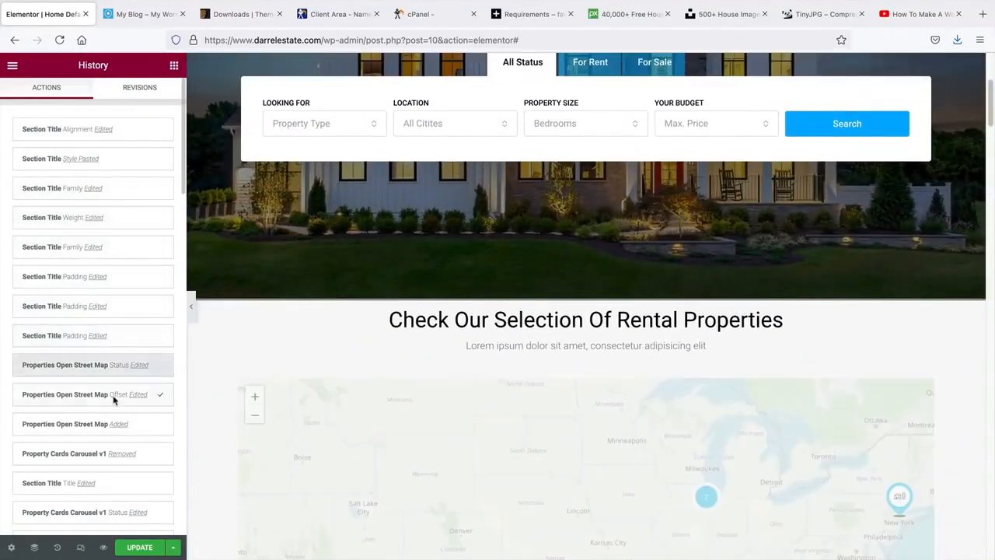
{"action": "left_click", "coordinate": [116, 399]}
{"action": "left_click", "coordinate": [113, 422]}
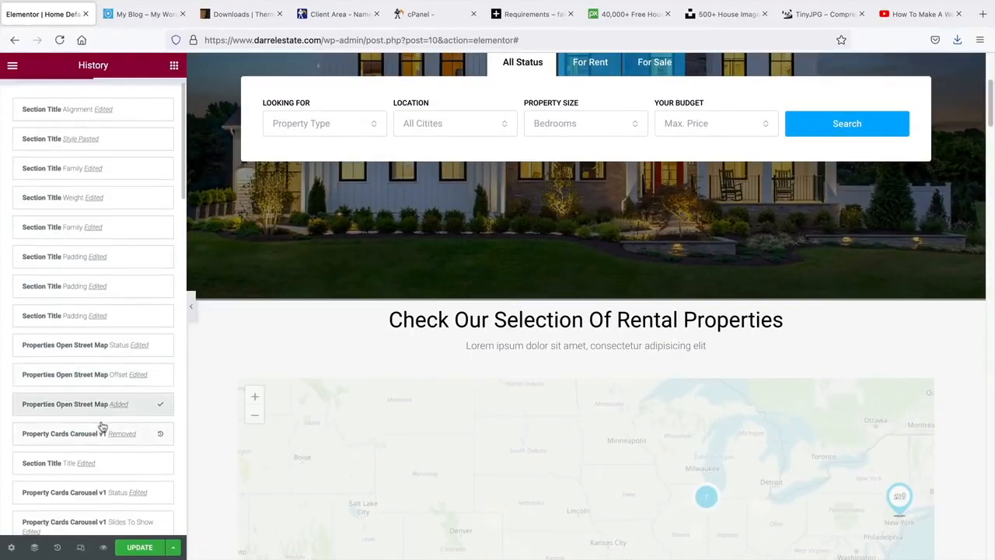
- Preview the older carousel, slides-to-show, title move and duplication states
{"action": "left_click", "coordinate": [98, 435]}
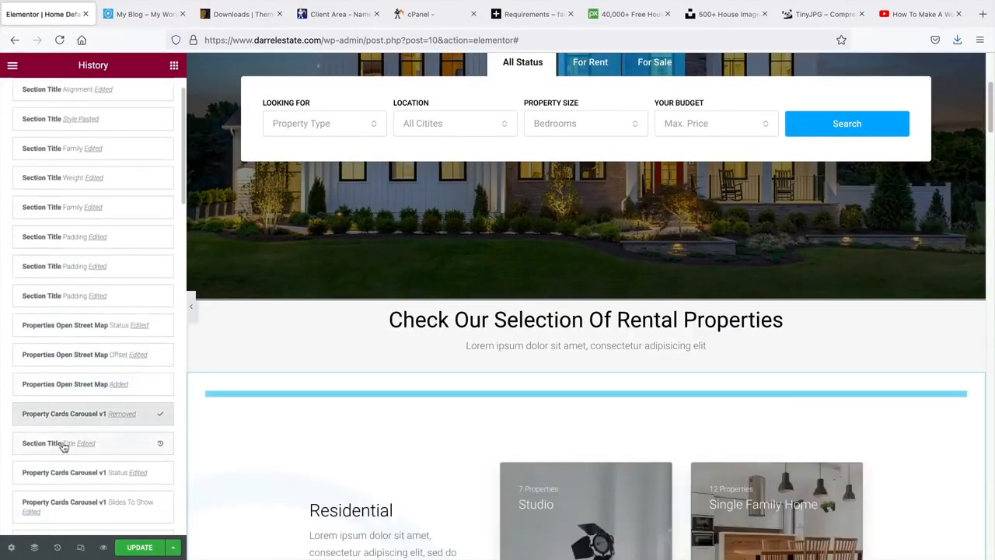
{"action": "left_click", "coordinate": [70, 448]}
{"action": "left_click", "coordinate": [80, 429]}
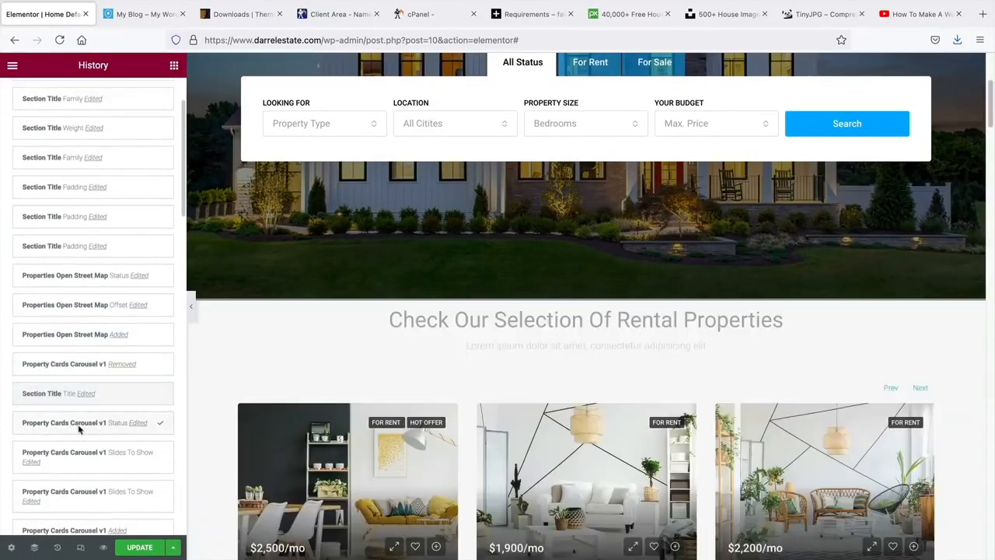
{"action": "left_click", "coordinate": [116, 444]}
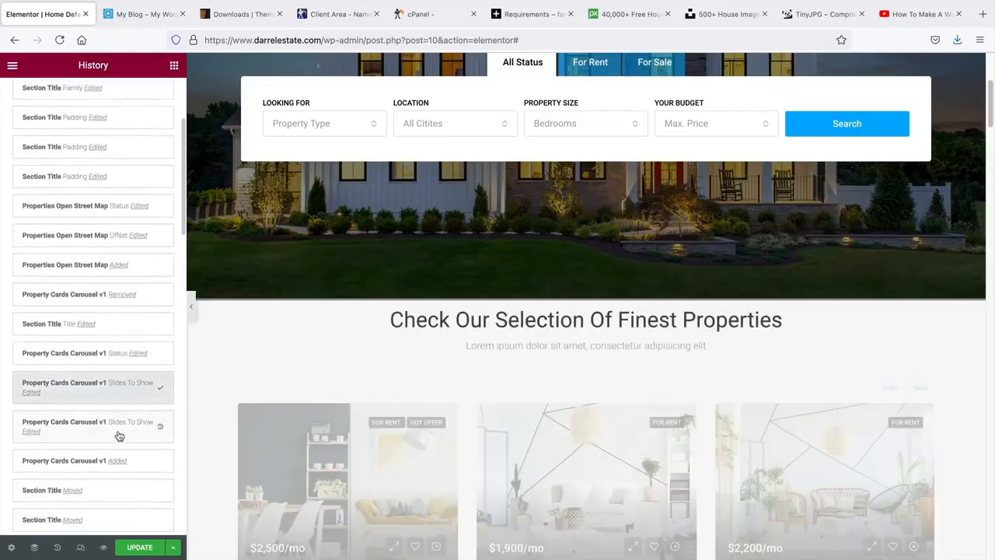
{"action": "left_click", "coordinate": [123, 404]}
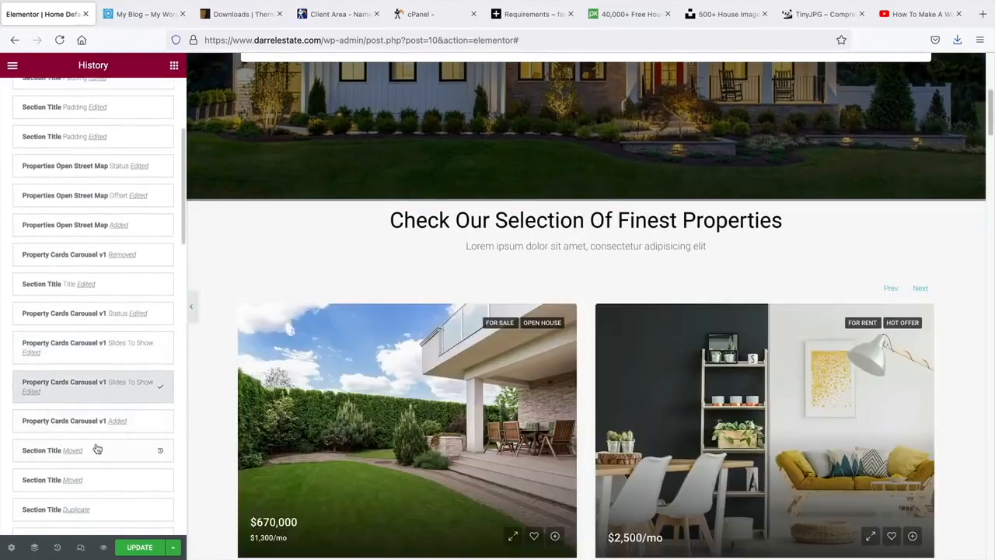
{"action": "left_click", "coordinate": [97, 450]}
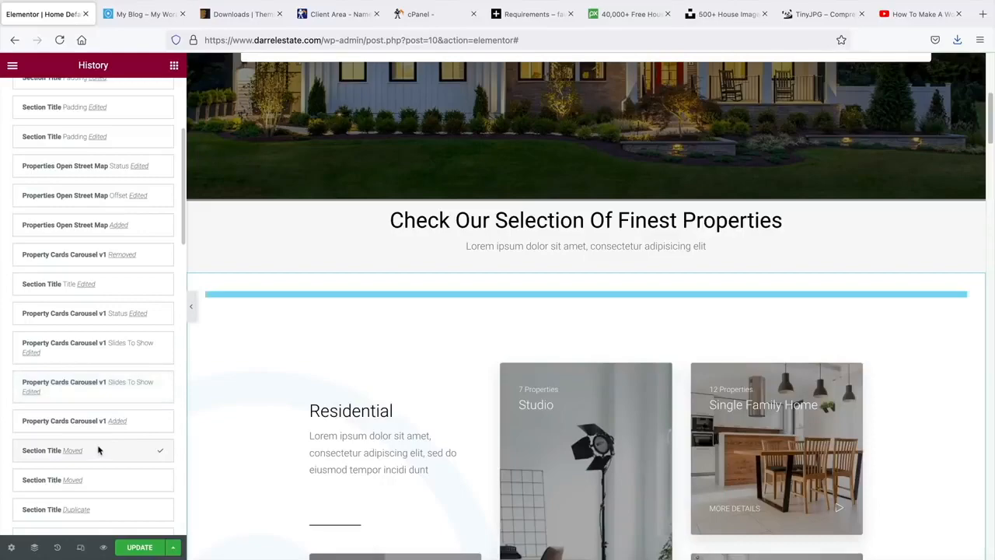
{"action": "left_click", "coordinate": [100, 479]}
{"action": "left_click", "coordinate": [109, 432]}
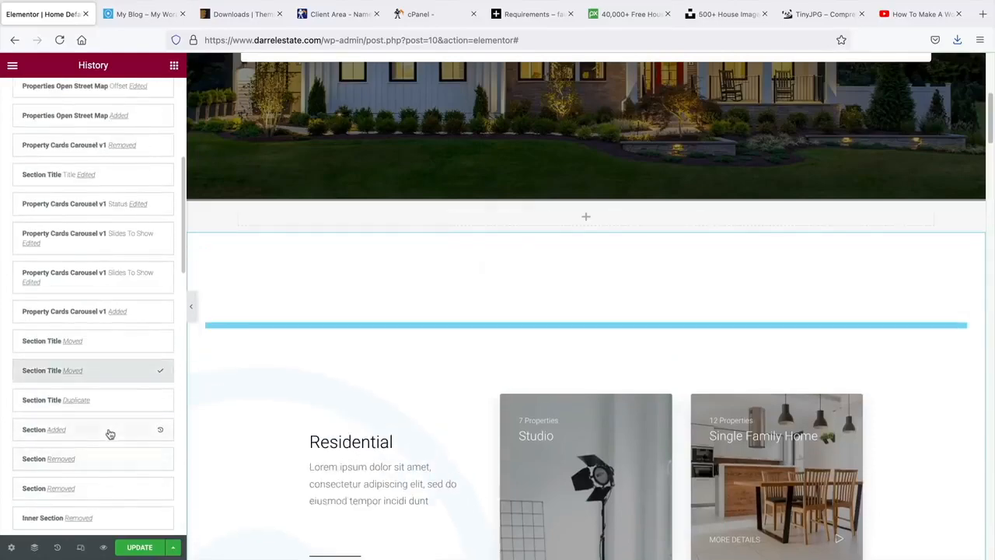
{"action": "left_click", "coordinate": [114, 402]}
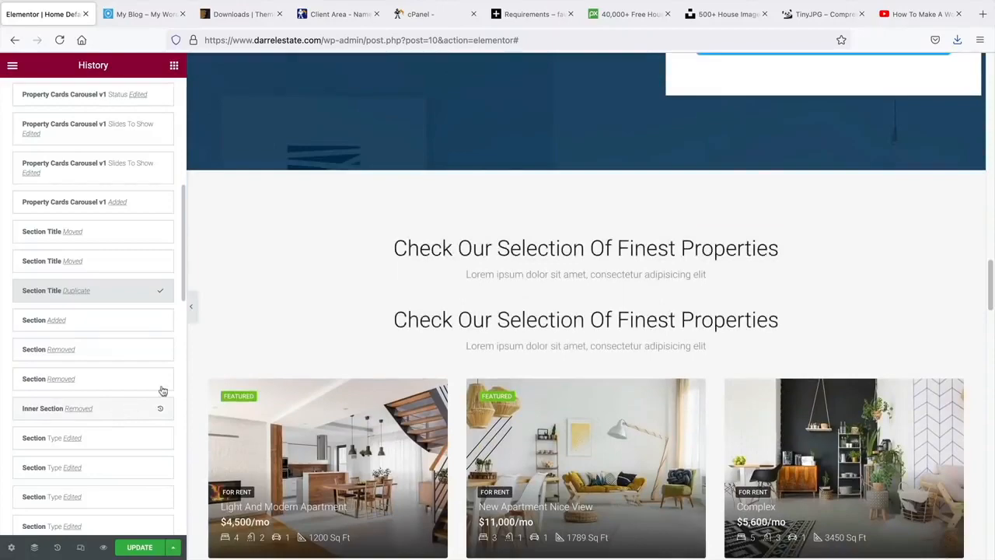
{"action": "left_click", "coordinate": [117, 167]}
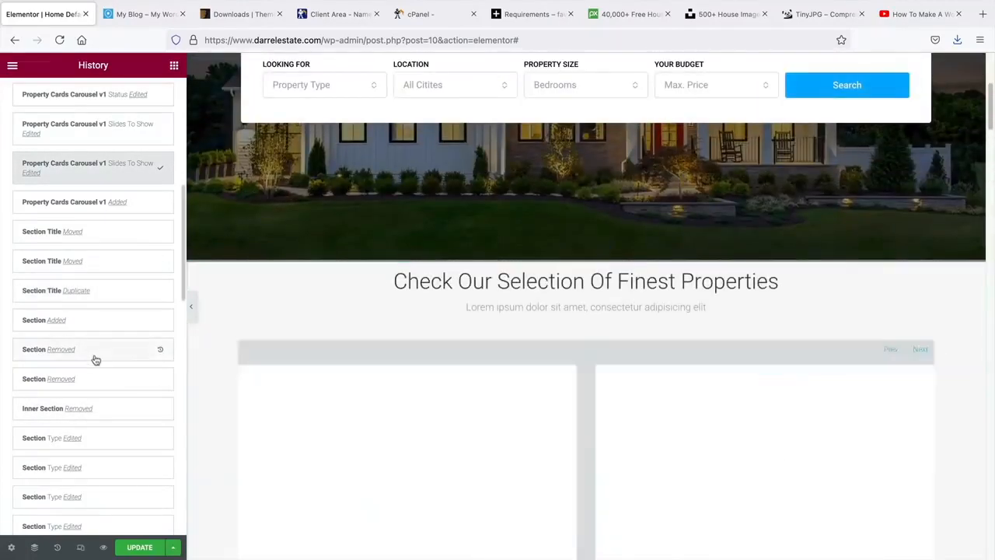
- Restore the latest Alignment Edited state and save the page with Update
{"action": "scroll", "coordinate": [93, 360], "scroll_direction": "up", "scroll_amount": 5}
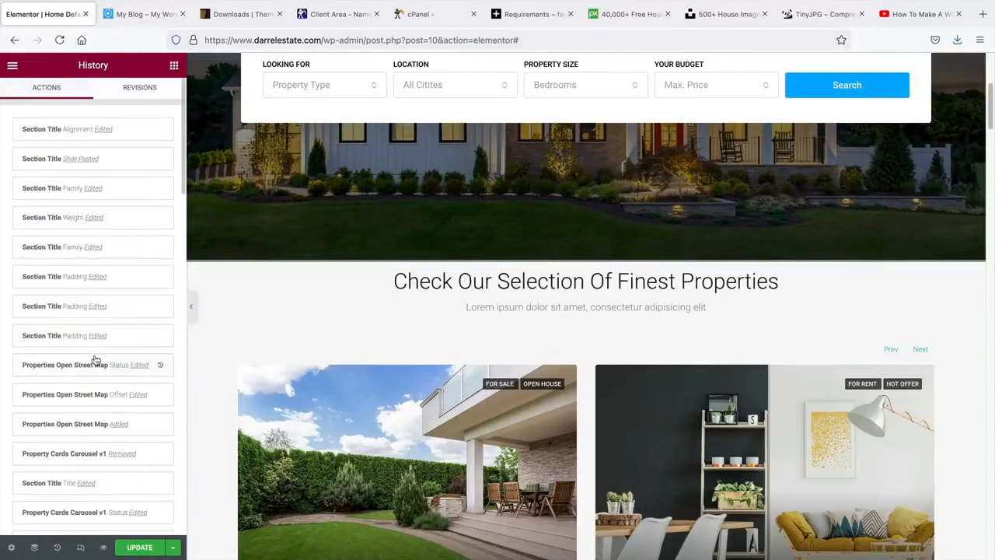
{"action": "left_click", "coordinate": [127, 137]}
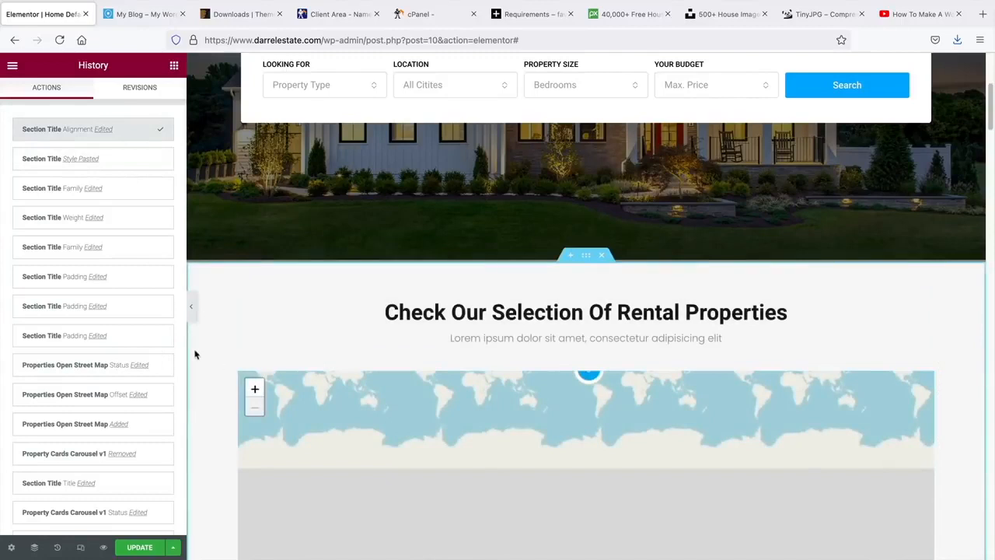
{"action": "scroll", "coordinate": [195, 355], "scroll_direction": "down", "scroll_amount": 1}
{"action": "left_click", "coordinate": [141, 547]}
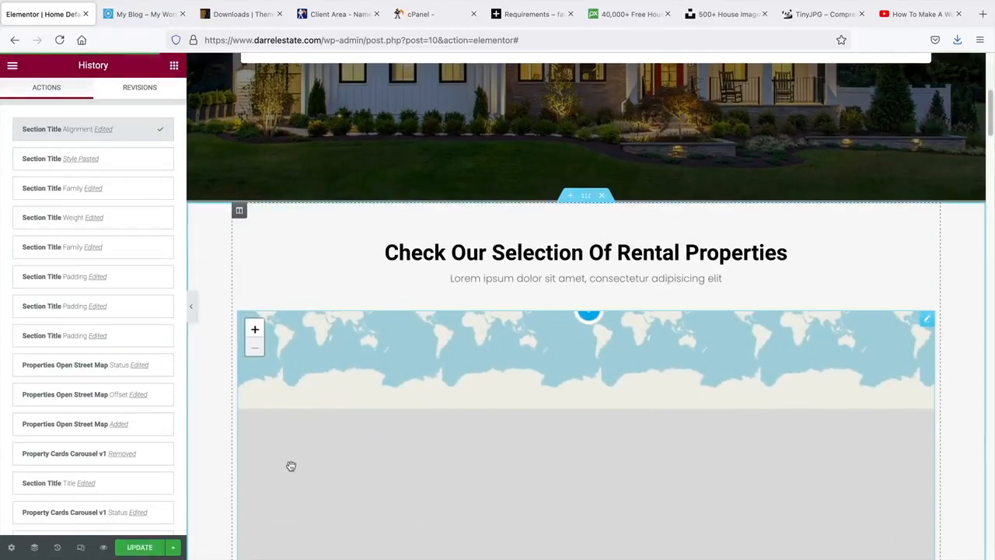
{"action": "scroll", "coordinate": [330, 391], "scroll_direction": "up", "scroll_amount": 5}
{"action": "scroll", "coordinate": [330, 391], "scroll_direction": "up", "scroll_amount": 2}
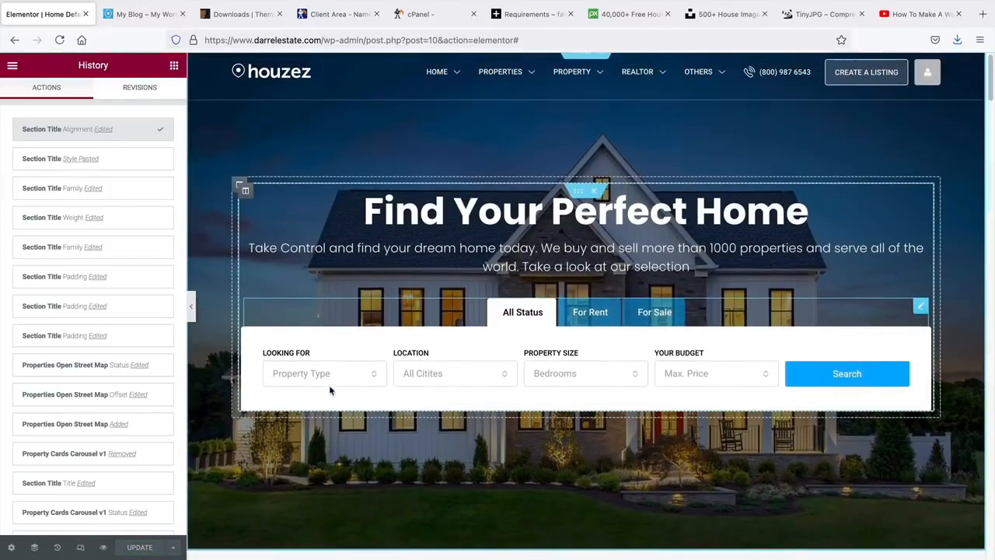
- Scroll the widgets list to Houzez Elements, then collapse the sidebar for a full-width preview
{"action": "left_click", "coordinate": [174, 65]}
{"action": "scroll", "coordinate": [110, 285], "scroll_direction": "down", "scroll_amount": 1}
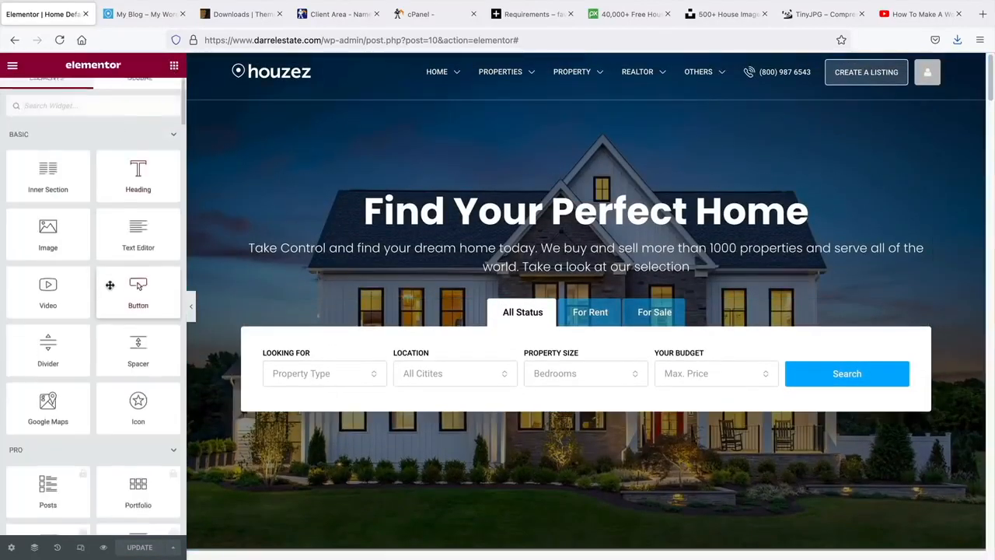
{"action": "scroll", "coordinate": [110, 285], "scroll_direction": "down", "scroll_amount": 15}
{"action": "scroll", "coordinate": [71, 368], "scroll_direction": "down", "scroll_amount": 6}
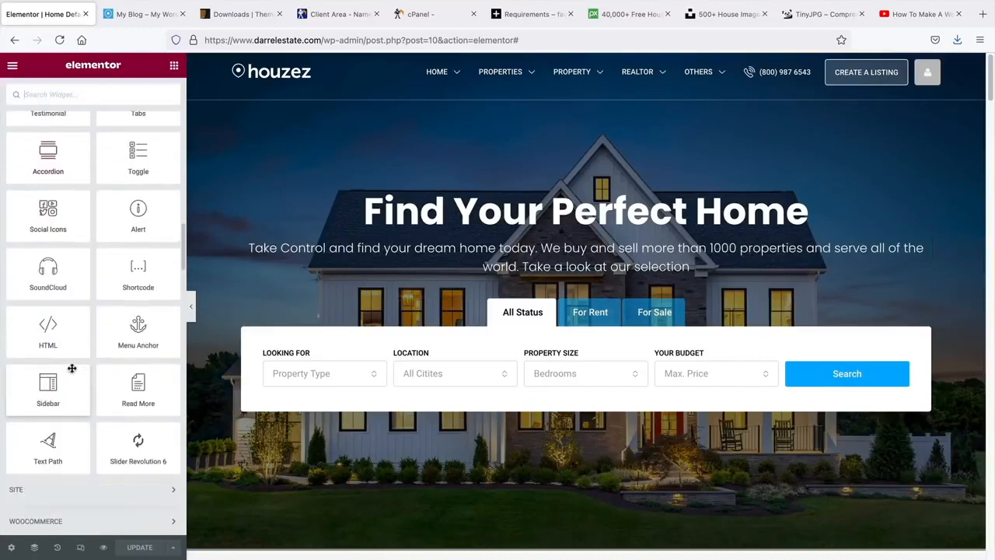
{"action": "scroll", "coordinate": [72, 369], "scroll_direction": "down", "scroll_amount": 7}
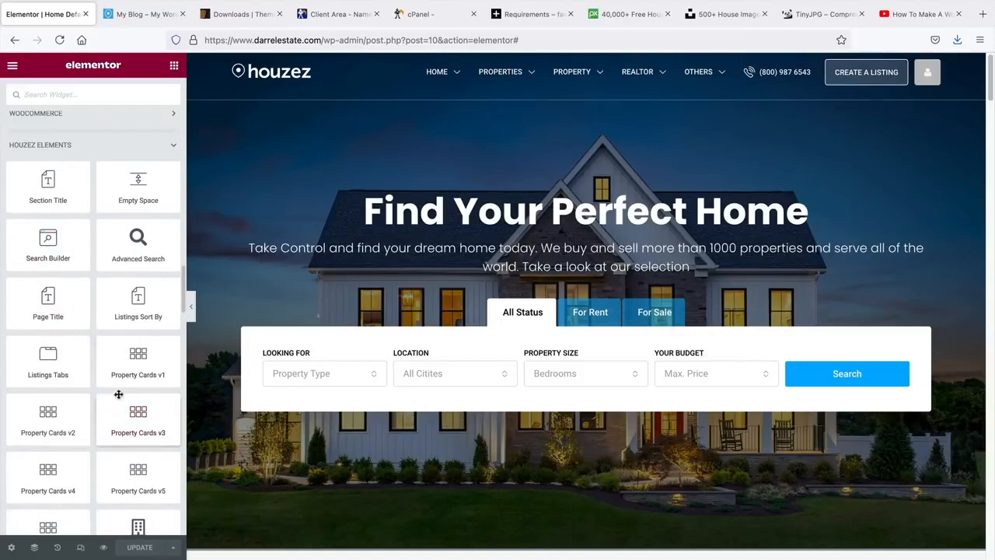
{"action": "scroll", "coordinate": [96, 351], "scroll_direction": "down", "scroll_amount": 1}
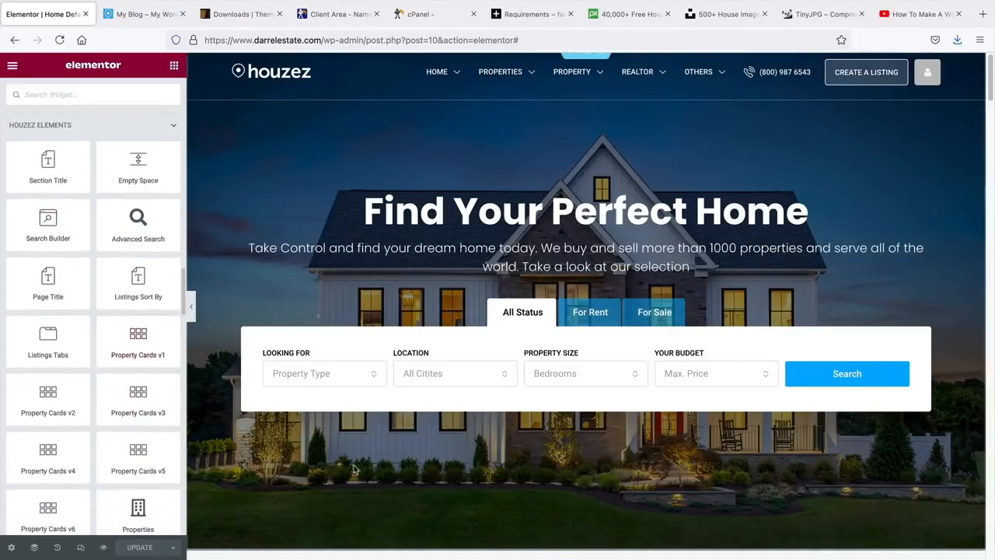
{"action": "left_click", "coordinate": [193, 309]}
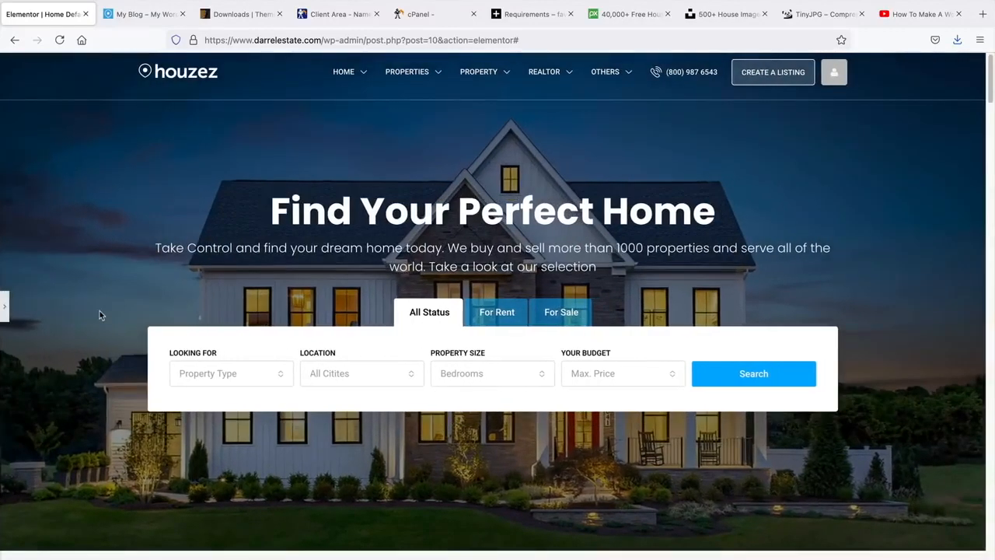
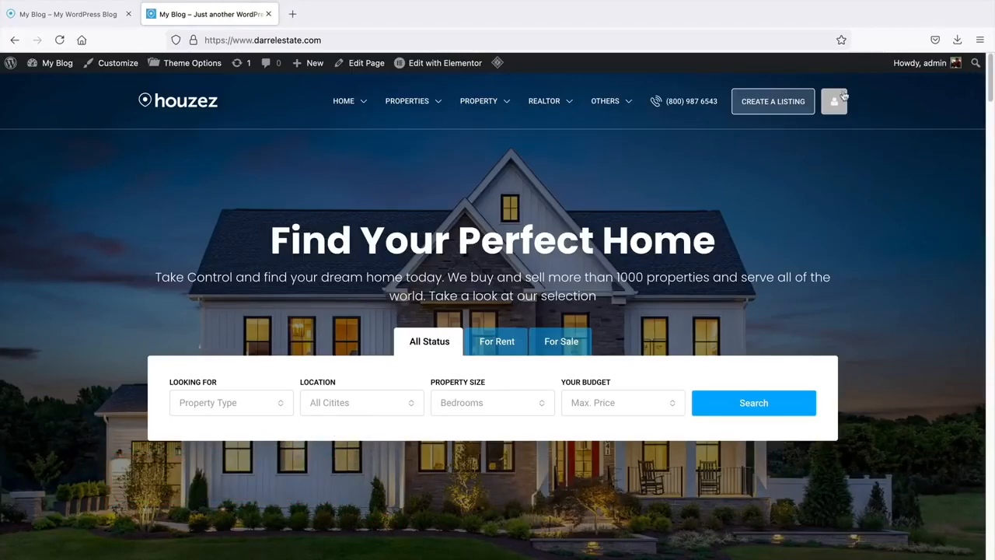
- Log out of the admin account and load the site's home page
{"action": "mouse_move", "coordinate": [902, 74]}
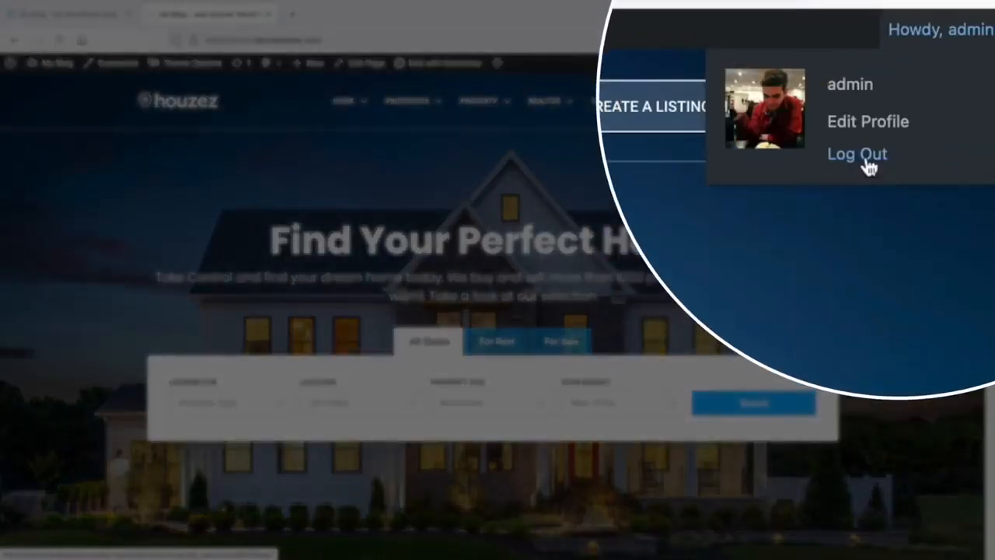
{"action": "left_click", "coordinate": [869, 165]}
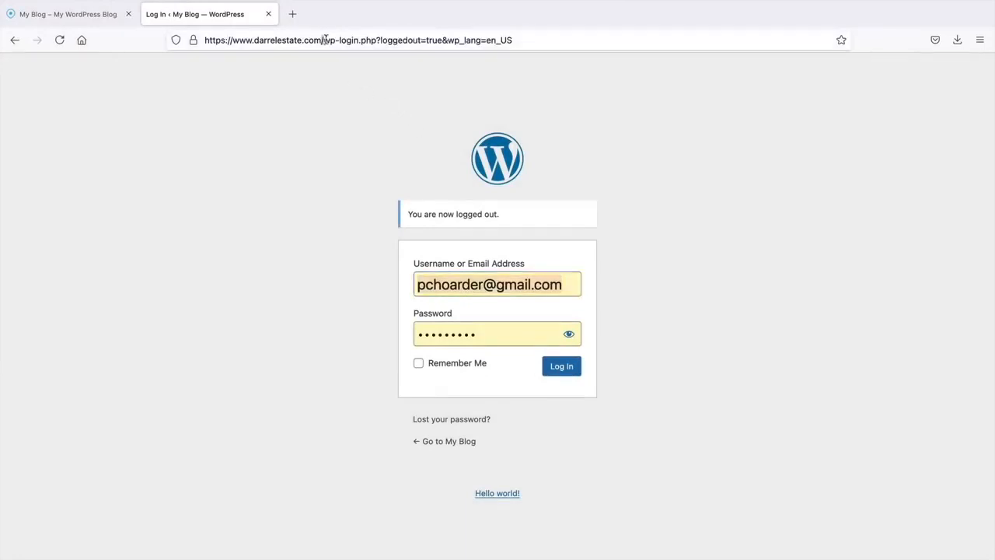
{"action": "left_click_drag", "start_coordinate": [327, 40], "coordinate": [706, 77]}
{"action": "key", "text": "BackSpace"}
{"action": "key", "text": "Return"}
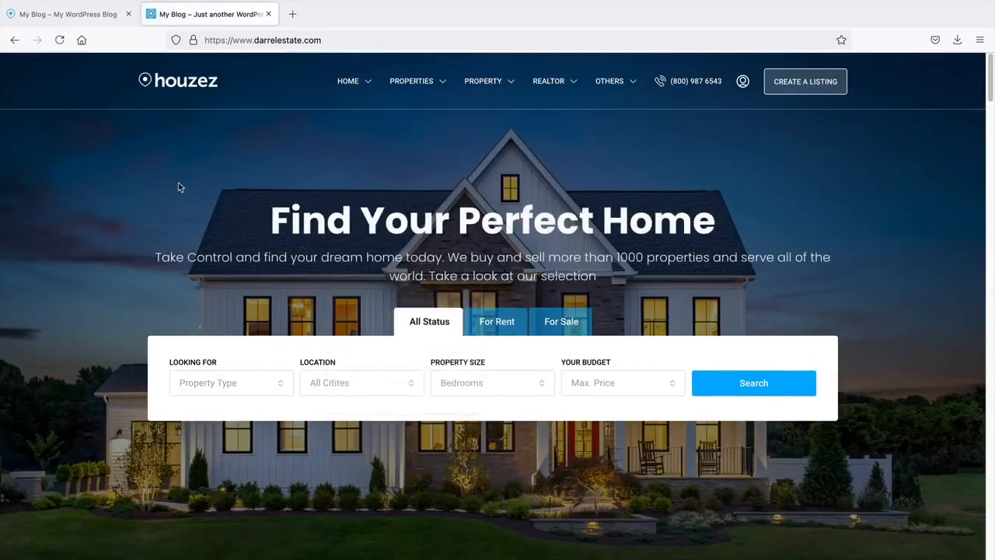
{"action": "scroll", "coordinate": [430, 319], "scroll_direction": "down", "scroll_amount": 3}
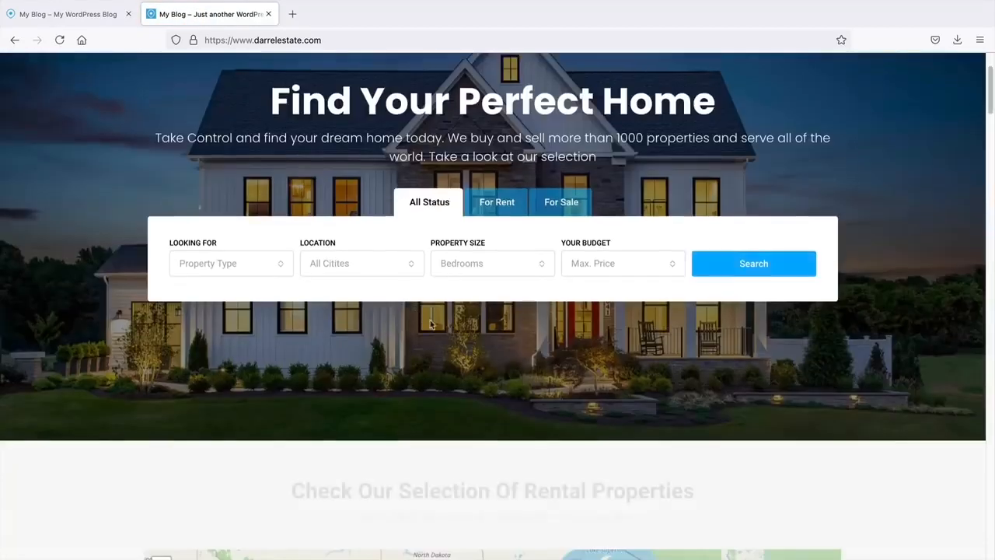
{"action": "scroll", "coordinate": [447, 298], "scroll_direction": "up", "scroll_amount": 3}
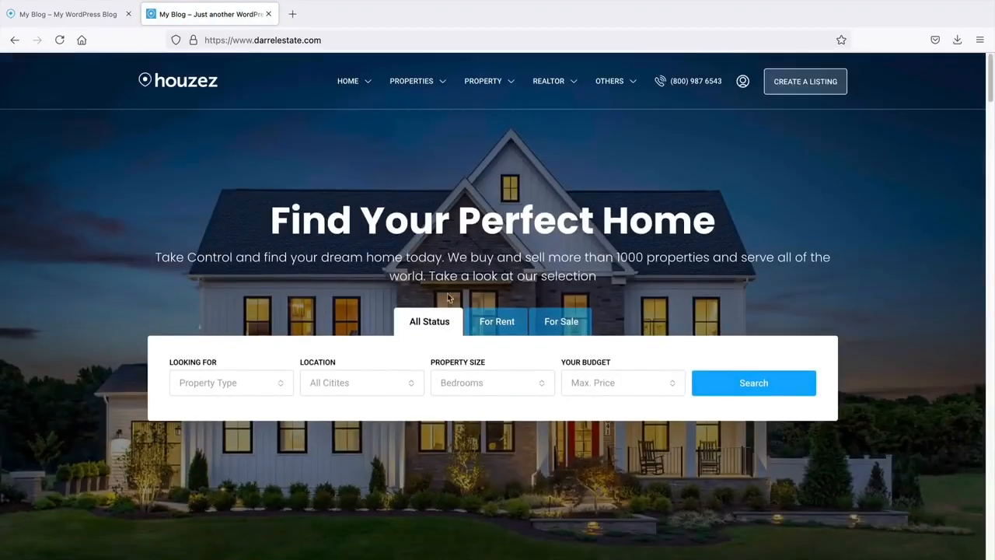
- Go to /wp-admin and sign back in with the saved credentials
{"action": "left_click", "coordinate": [391, 45]}
{"action": "key", "text": "Right"}
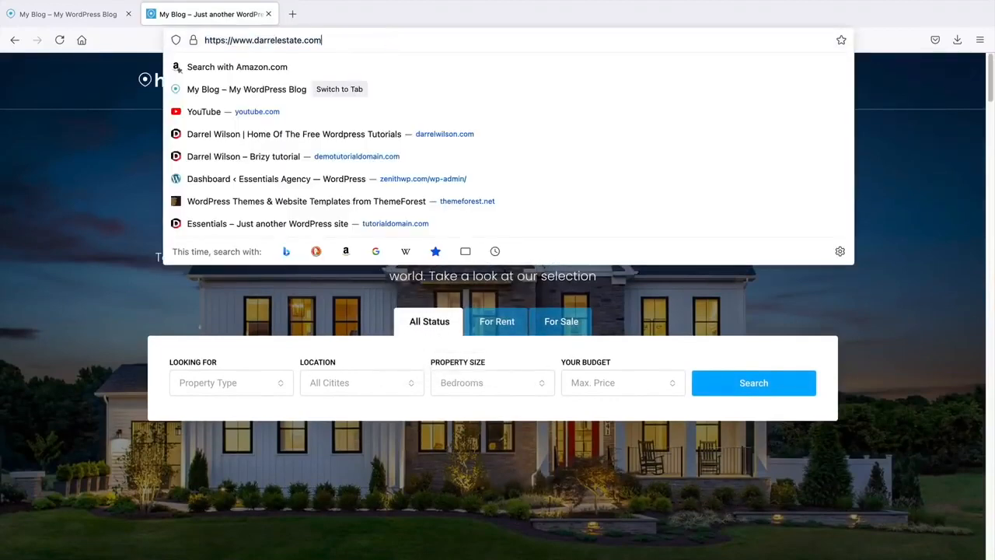
{"action": "type", "text": "/"}
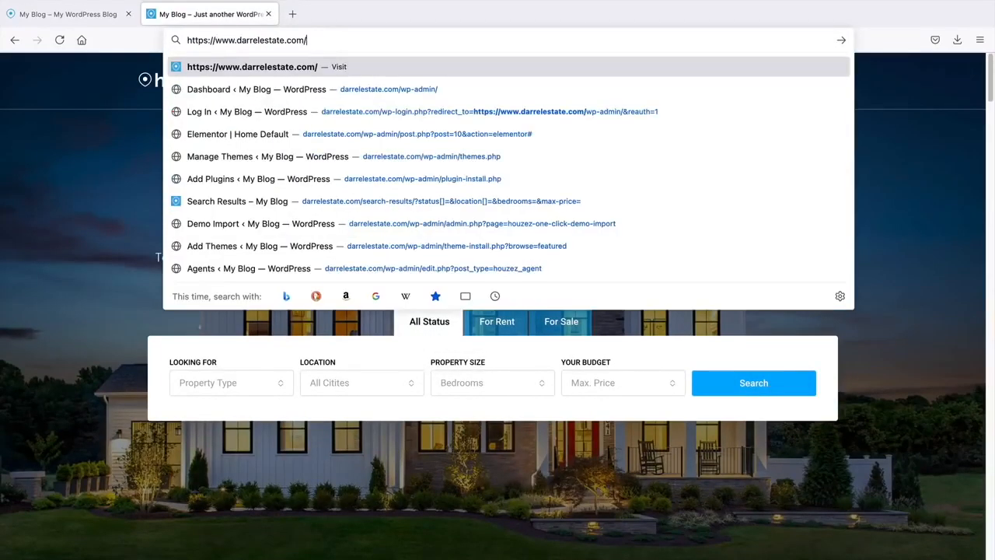
{"action": "type", "text": "wp-admin/"}
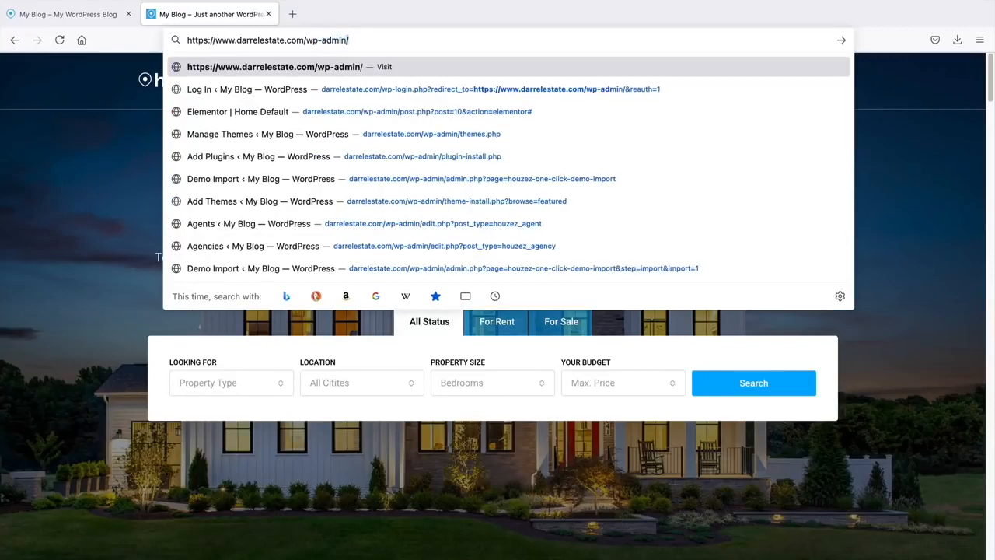
{"action": "key", "text": "Return"}
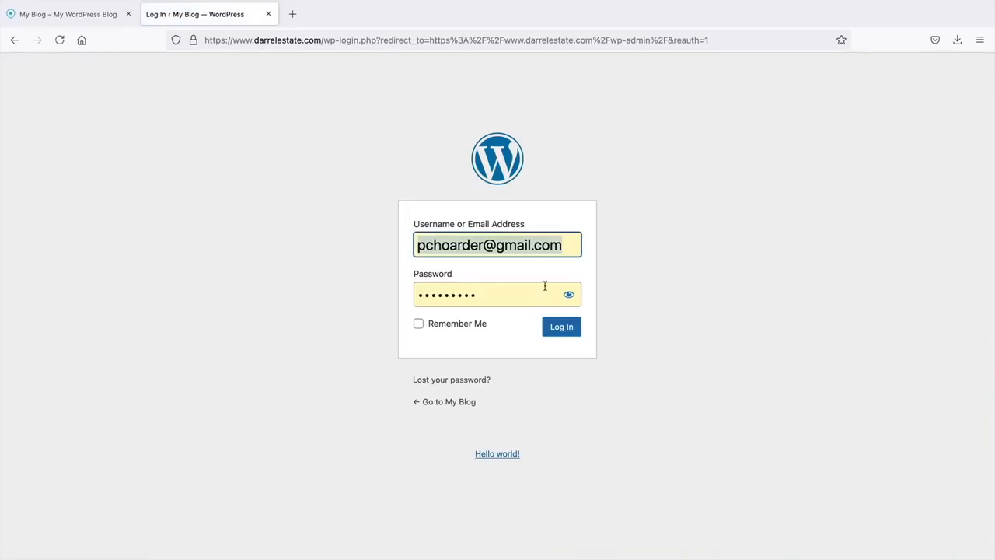
{"action": "left_click", "coordinate": [560, 332]}
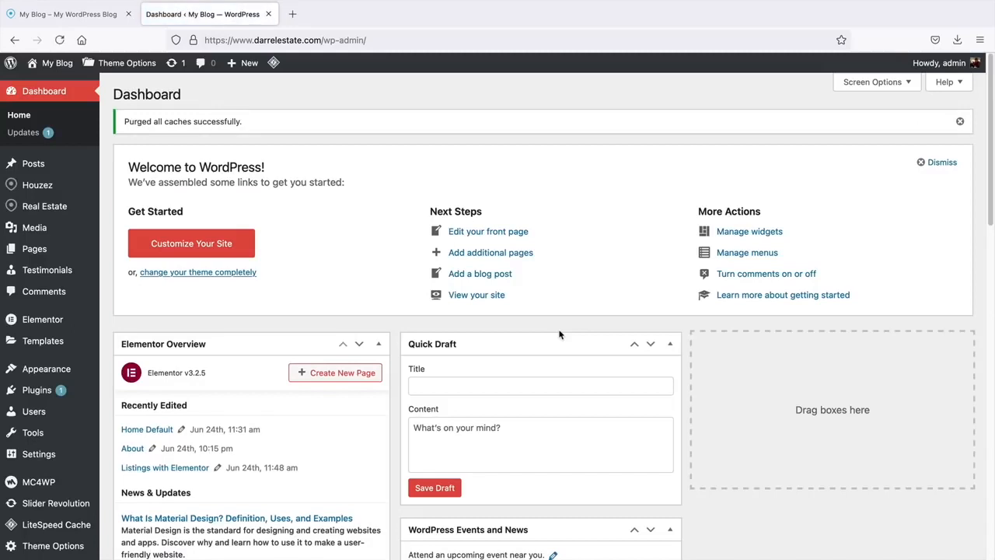
{"action": "mouse_move", "coordinate": [55, 66]}
{"action": "left_click", "coordinate": [62, 84]}
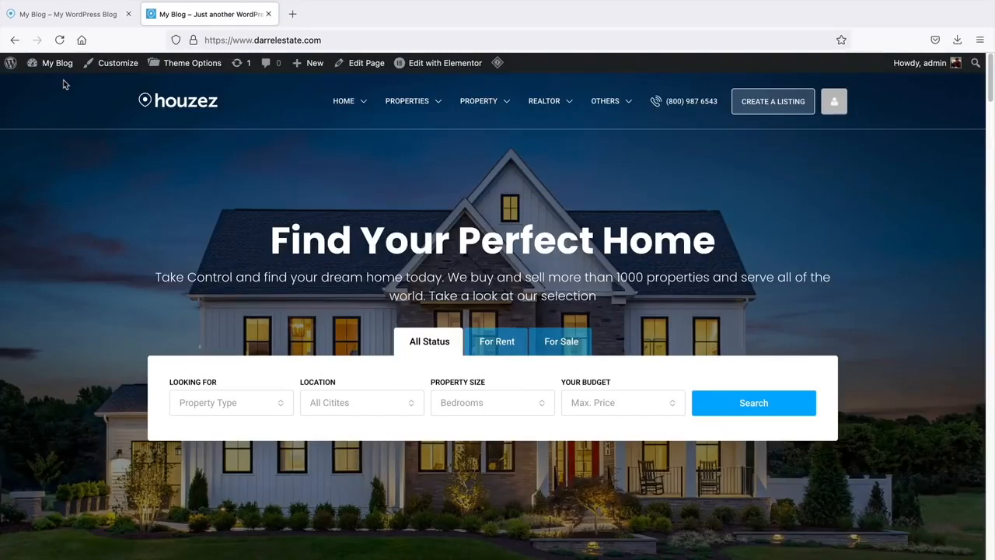
{"action": "mouse_move", "coordinate": [60, 83]}
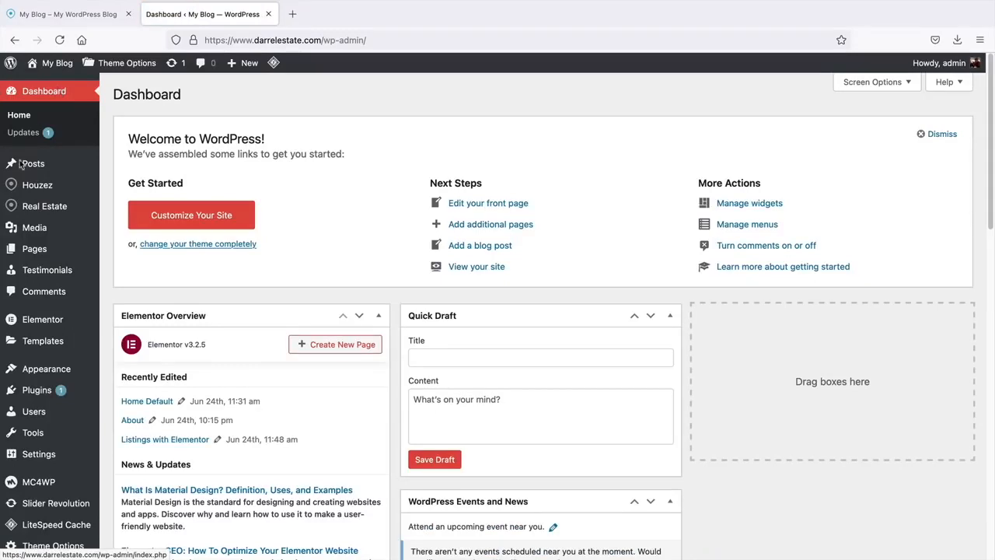
{"action": "mouse_move", "coordinate": [27, 391]}
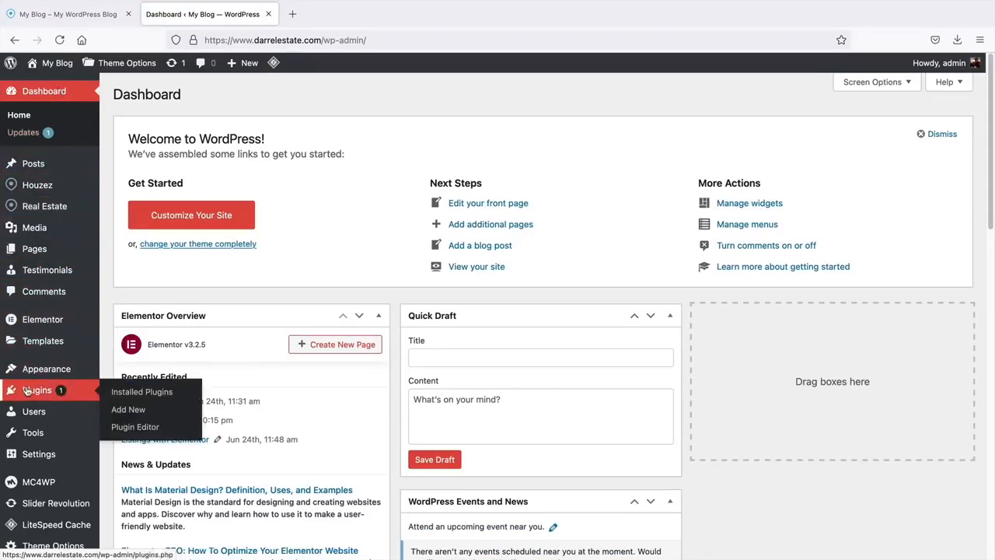
- Search Add Plugins for 'reset' and find WP Reset already active
{"action": "left_click", "coordinate": [126, 408]}
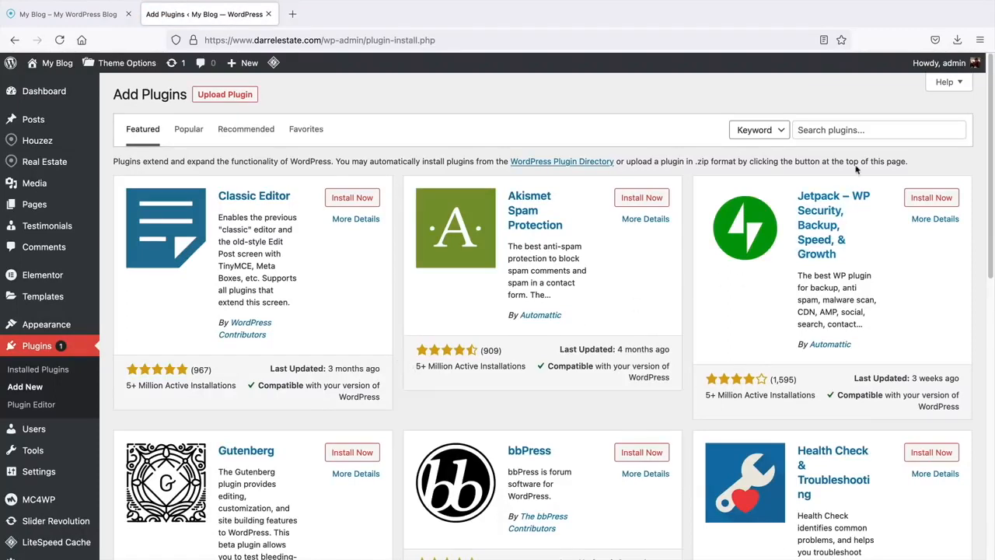
{"action": "left_click", "coordinate": [863, 130]}
{"action": "type", "text": "reset"}
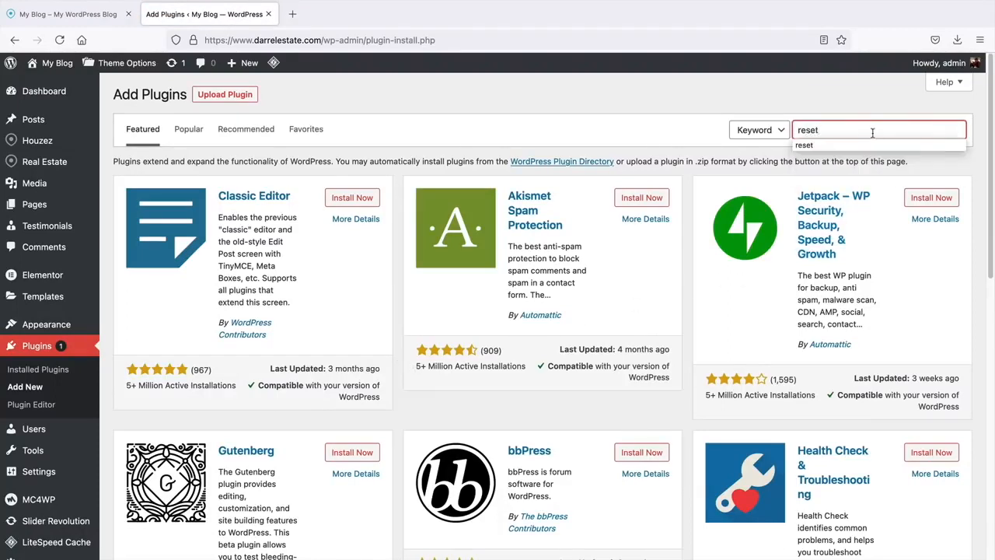
{"action": "key", "text": "Return"}
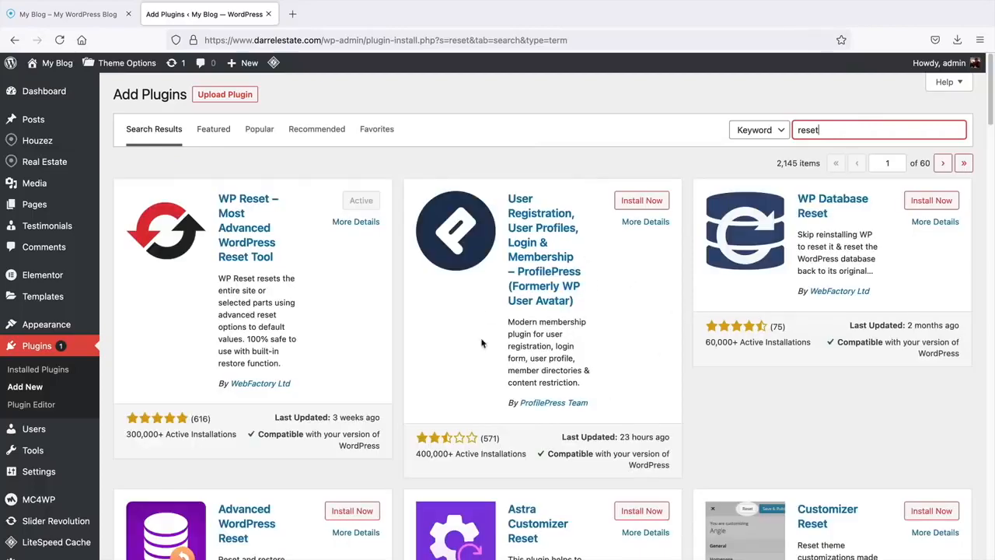
{"action": "left_click", "coordinate": [361, 201]}
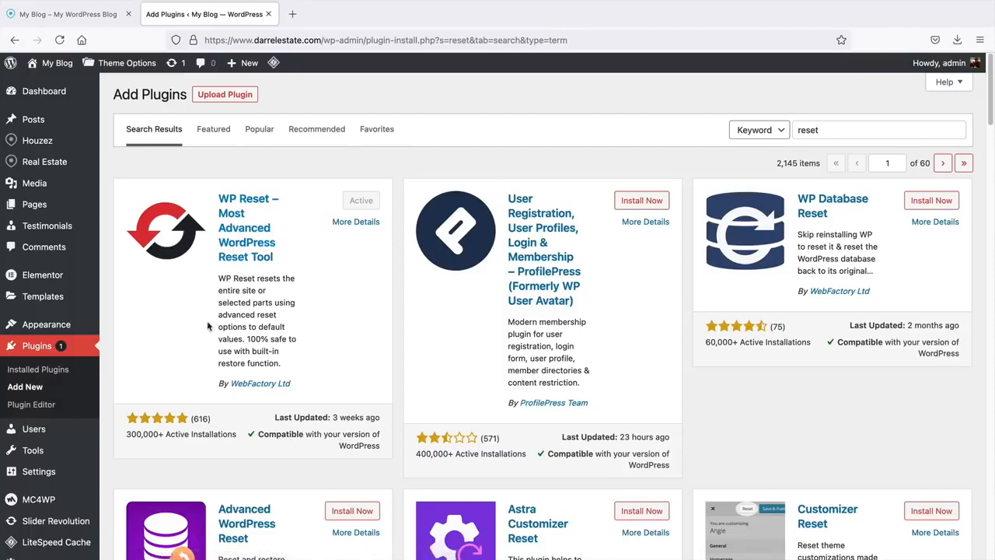
{"action": "scroll", "coordinate": [189, 323], "scroll_direction": "down", "scroll_amount": 1}
{"action": "mouse_move", "coordinate": [63, 433]}
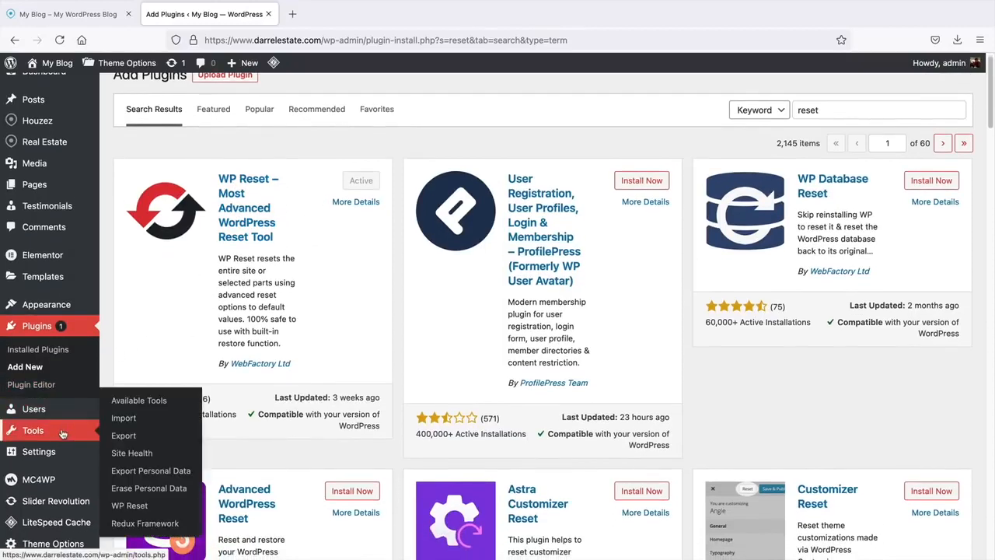
- Reset the site in WP Reset by entering 'reset' and confirming Reset WordPress
{"action": "left_click", "coordinate": [129, 506]}
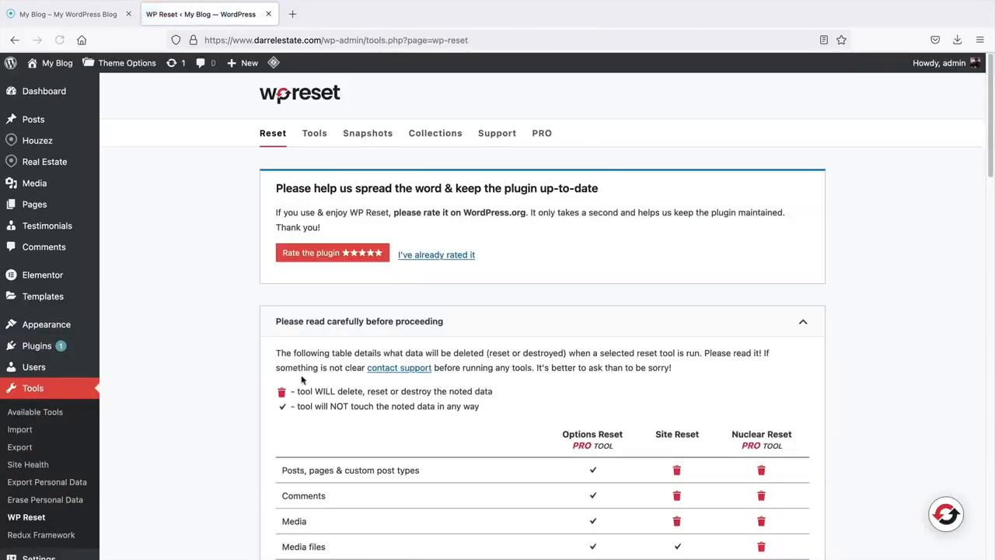
{"action": "scroll", "coordinate": [284, 335], "scroll_direction": "down", "scroll_amount": 6}
{"action": "scroll", "coordinate": [282, 334], "scroll_direction": "down", "scroll_amount": 12}
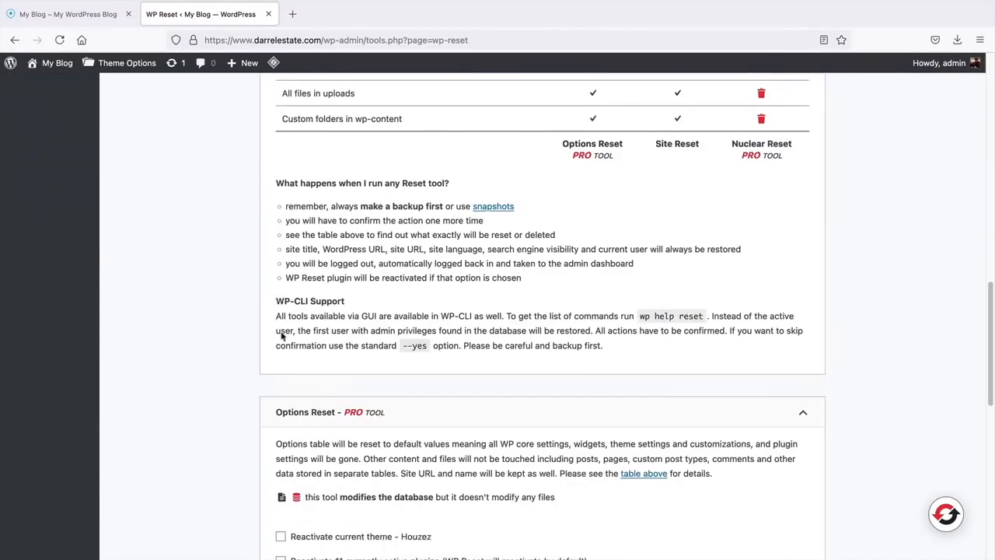
{"action": "scroll", "coordinate": [280, 334], "scroll_direction": "down", "scroll_amount": 1}
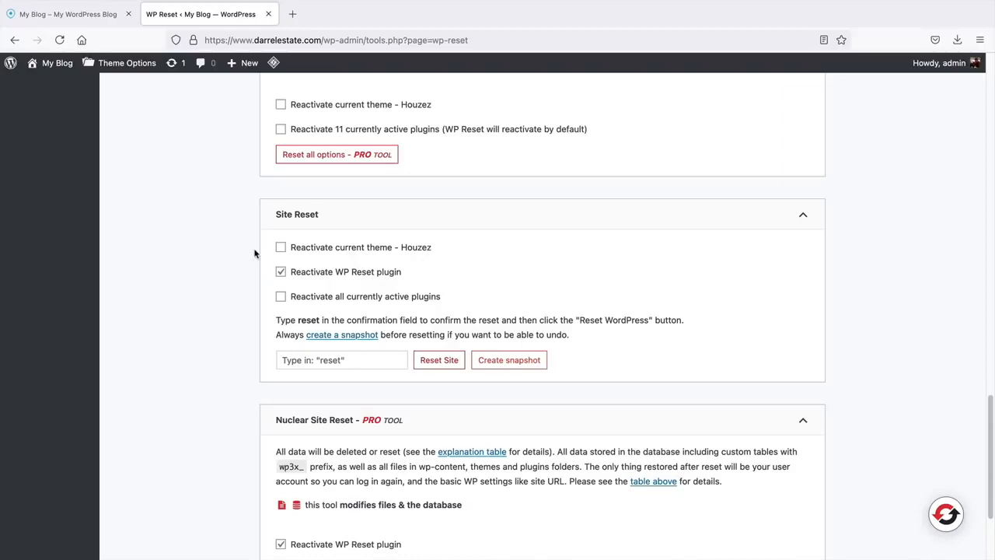
{"action": "left_click", "coordinate": [319, 359]}
{"action": "type", "text": "reset"}
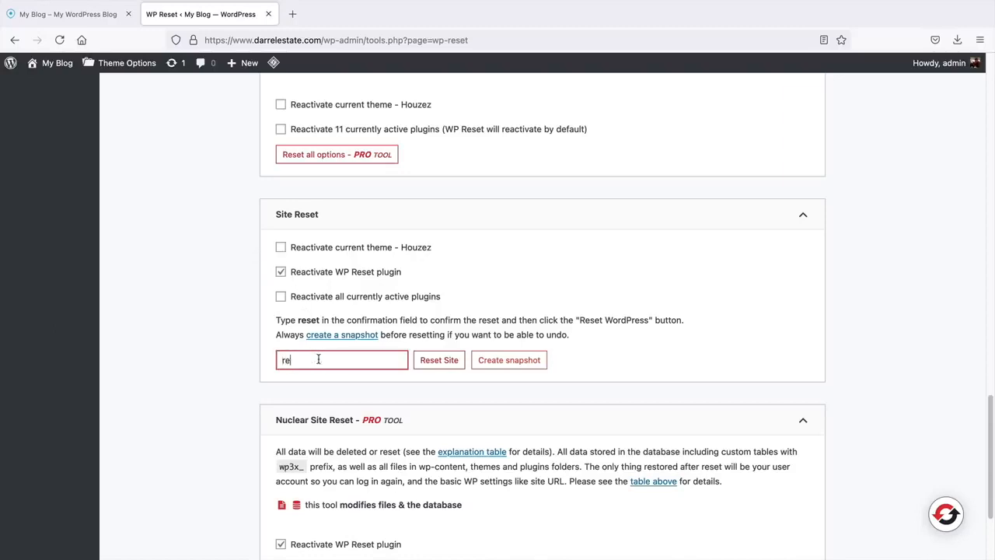
{"action": "left_click", "coordinate": [451, 363]}
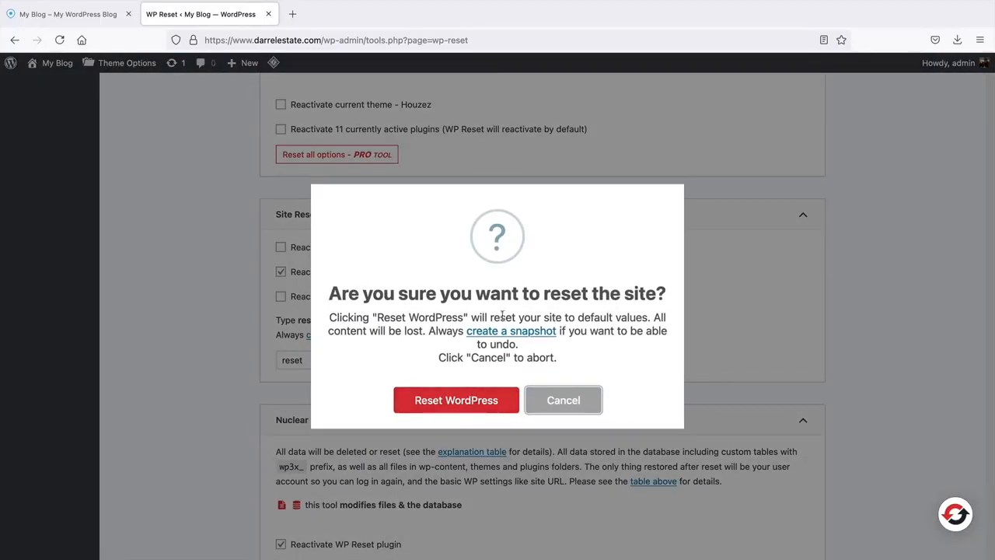
{"action": "left_click", "coordinate": [472, 401]}
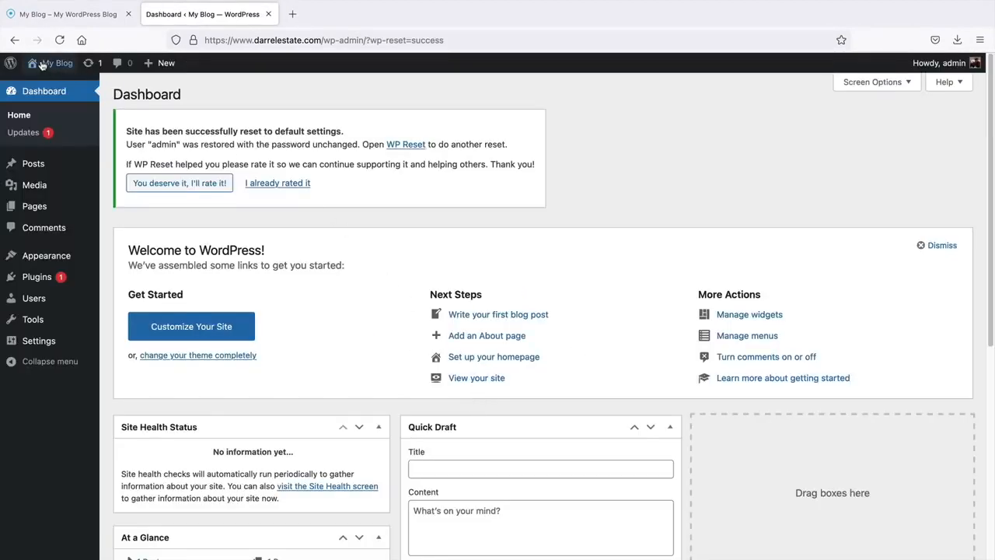
- View the freshly reset front page, then return to the Dashboard
{"action": "mouse_move", "coordinate": [43, 66]}
{"action": "left_click", "coordinate": [45, 90]}
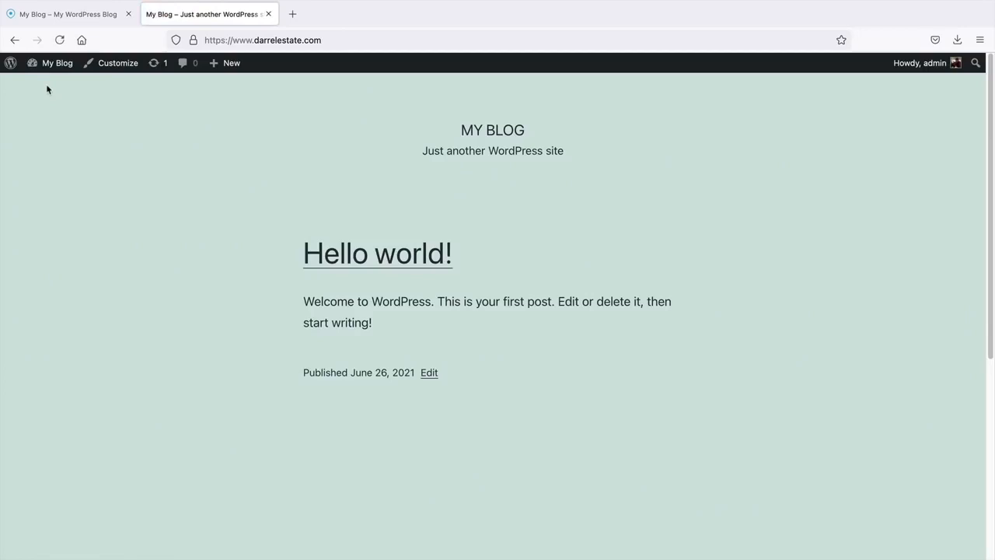
{"action": "mouse_move", "coordinate": [53, 66]}
{"action": "left_click", "coordinate": [61, 82]}
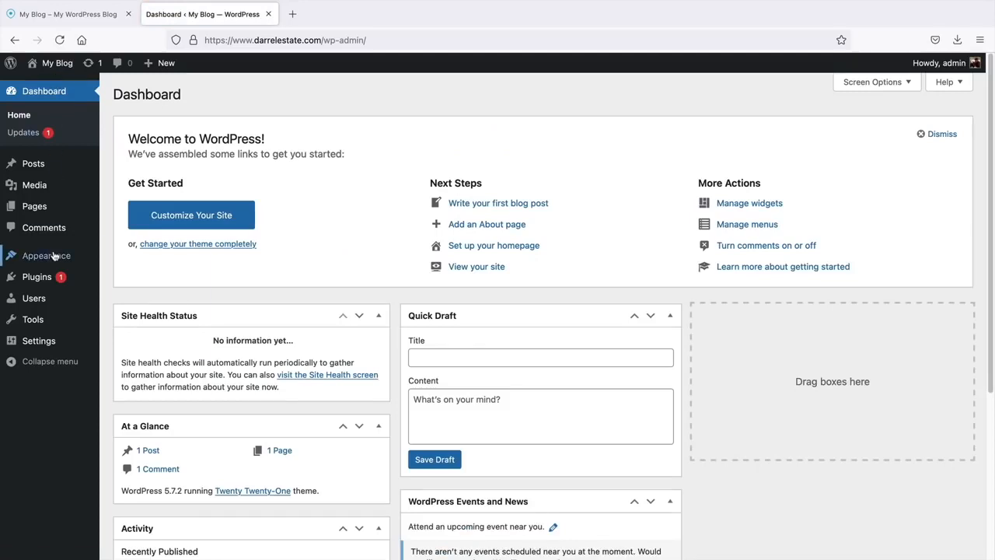
- Activate the Houzez theme from Appearance > Themes
{"action": "mouse_move", "coordinate": [59, 255]}
{"action": "left_click", "coordinate": [118, 258]}
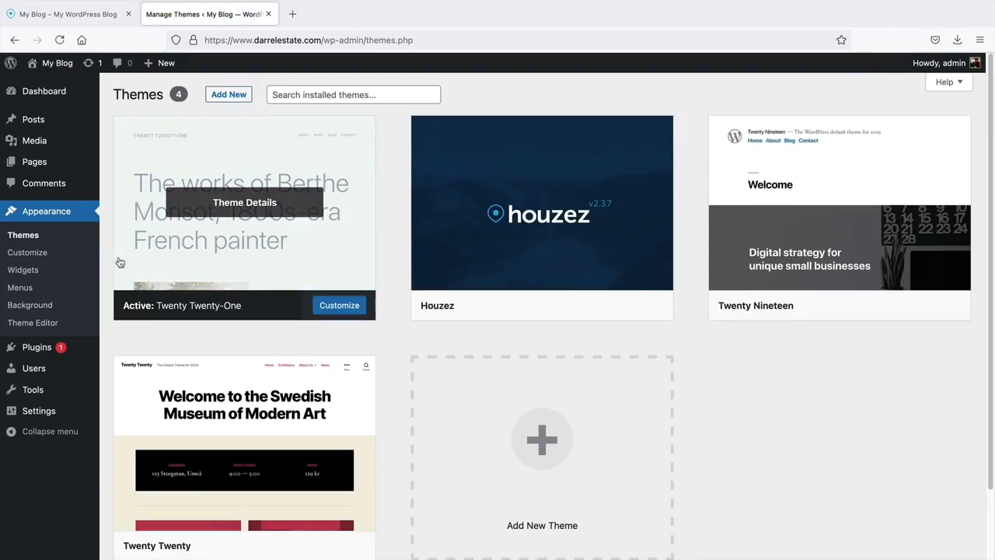
{"action": "mouse_move", "coordinate": [526, 217]}
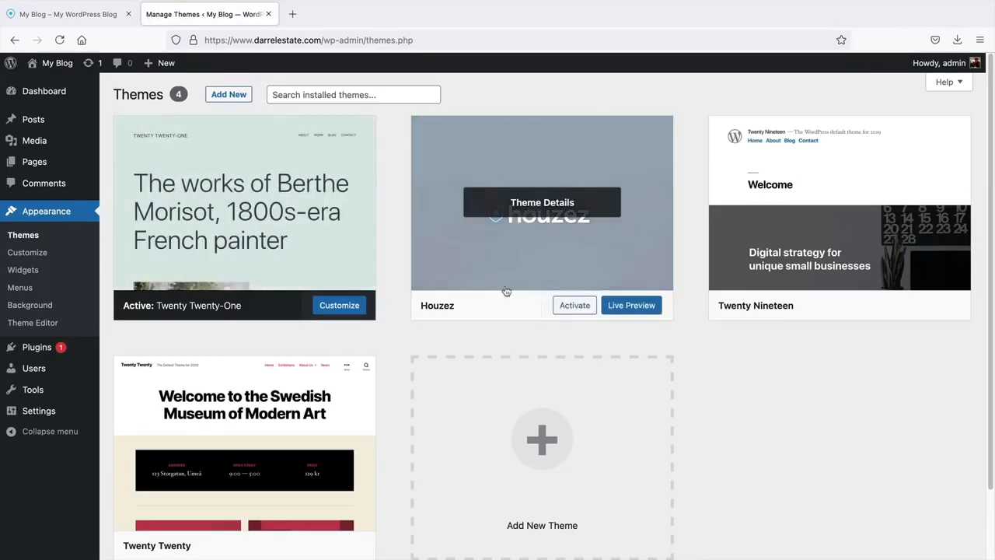
{"action": "left_click", "coordinate": [573, 307]}
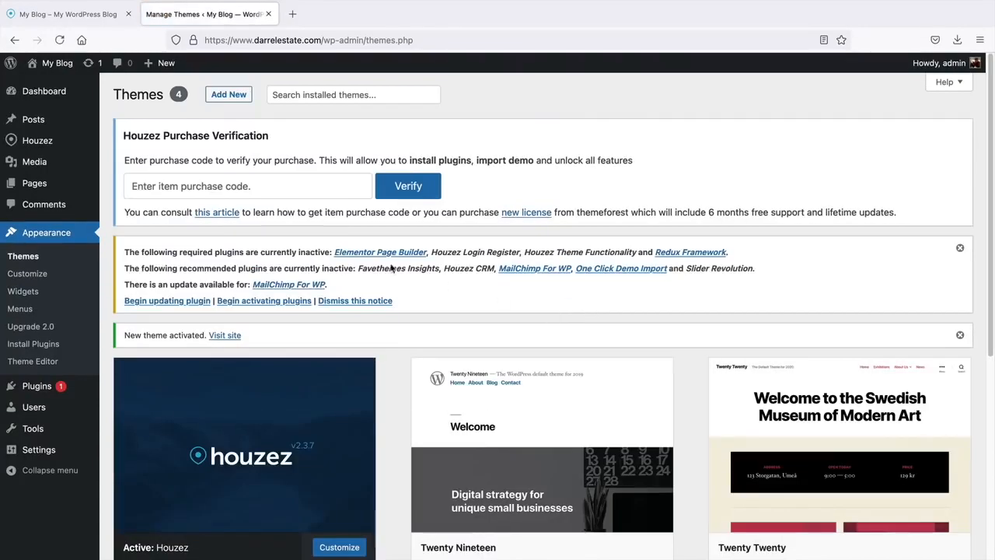
- Bulk-activate all nine required and recommended Houzez plugins, then go back to the Dashboard
{"action": "left_click", "coordinate": [211, 188]}
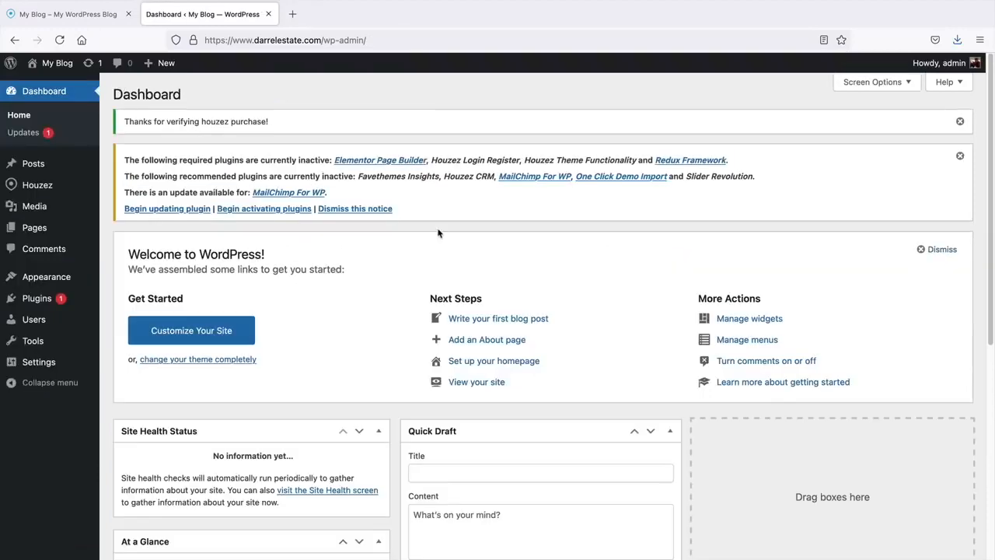
{"action": "left_click", "coordinate": [257, 210]}
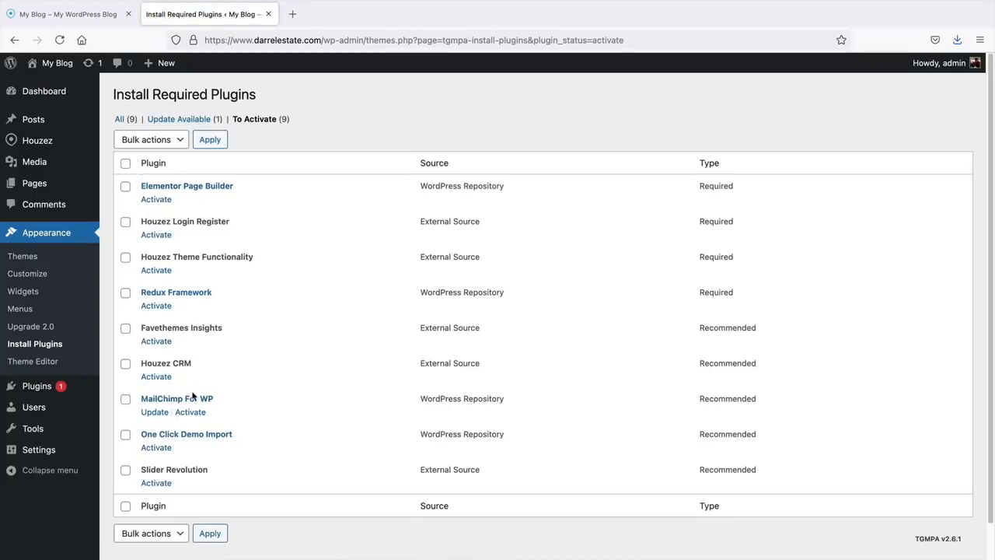
{"action": "left_click", "coordinate": [125, 164]}
{"action": "left_click", "coordinate": [148, 139]}
{"action": "left_click", "coordinate": [140, 160]}
{"action": "left_click", "coordinate": [209, 142]}
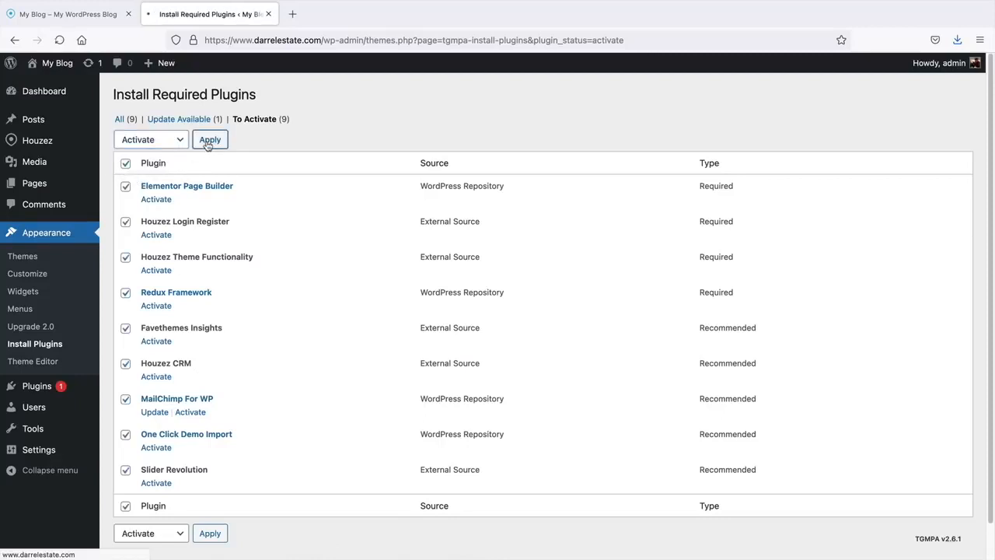
{"action": "left_click", "coordinate": [333, 216]}
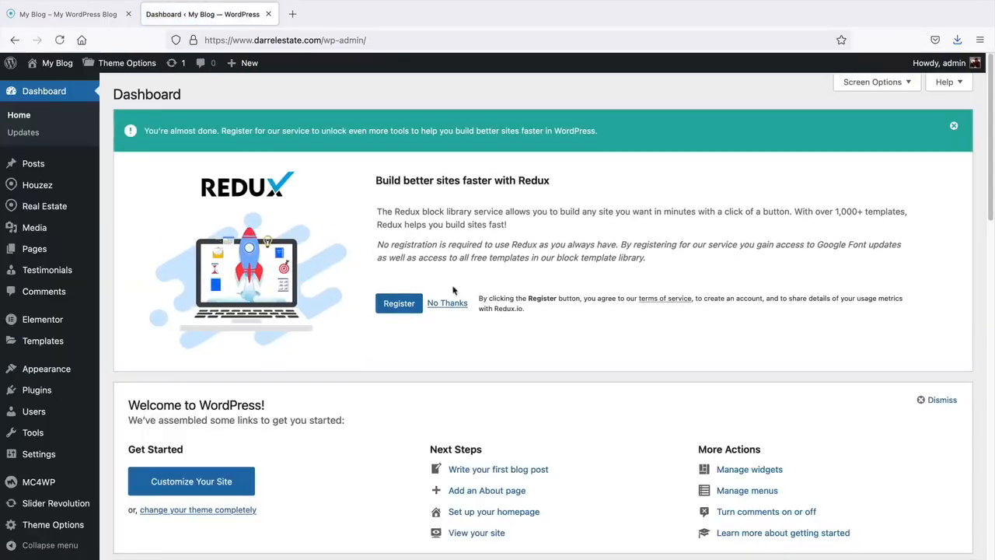
- Decline the Redux registration offer and browse the demos on Houzez > Demo Import
{"action": "left_click", "coordinate": [457, 304]}
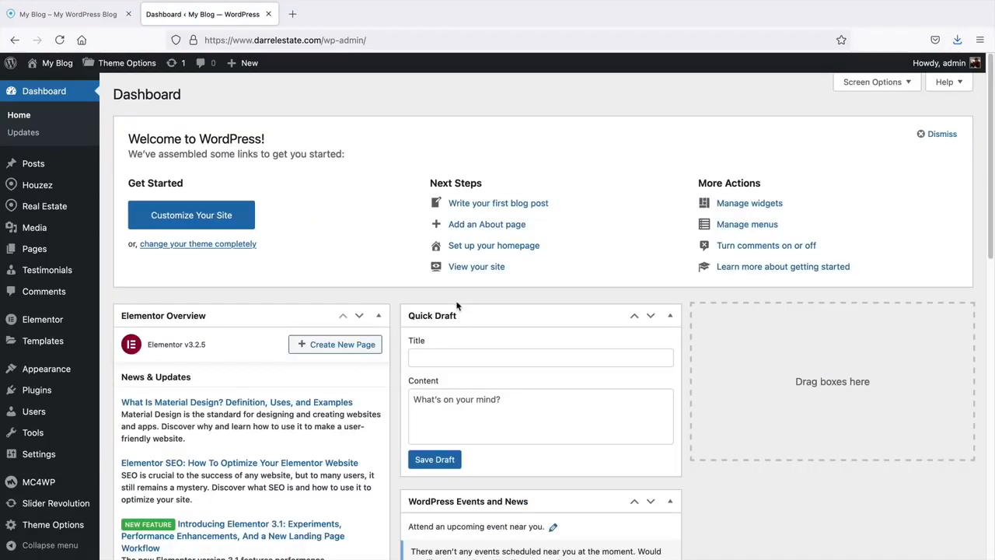
{"action": "mouse_move", "coordinate": [55, 187]}
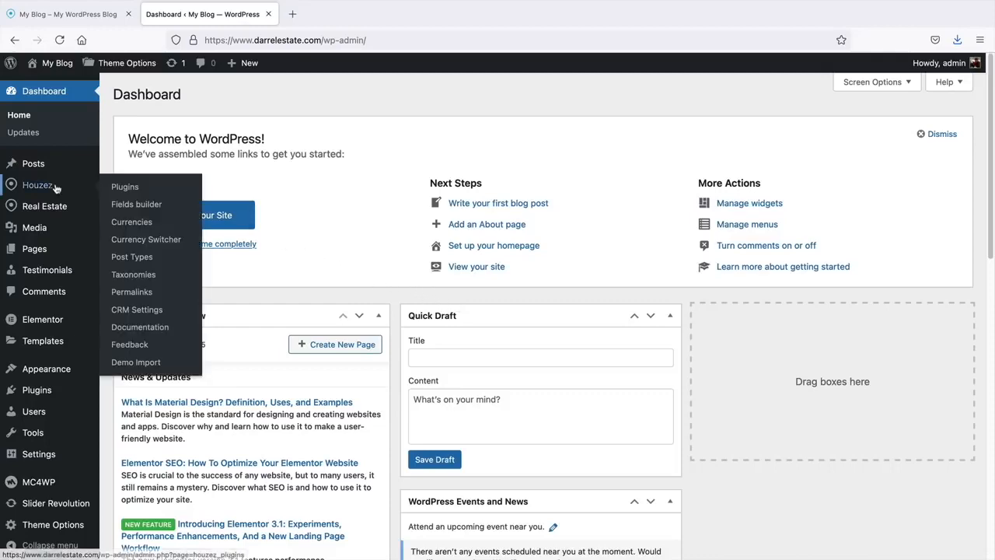
{"action": "left_click", "coordinate": [139, 363]}
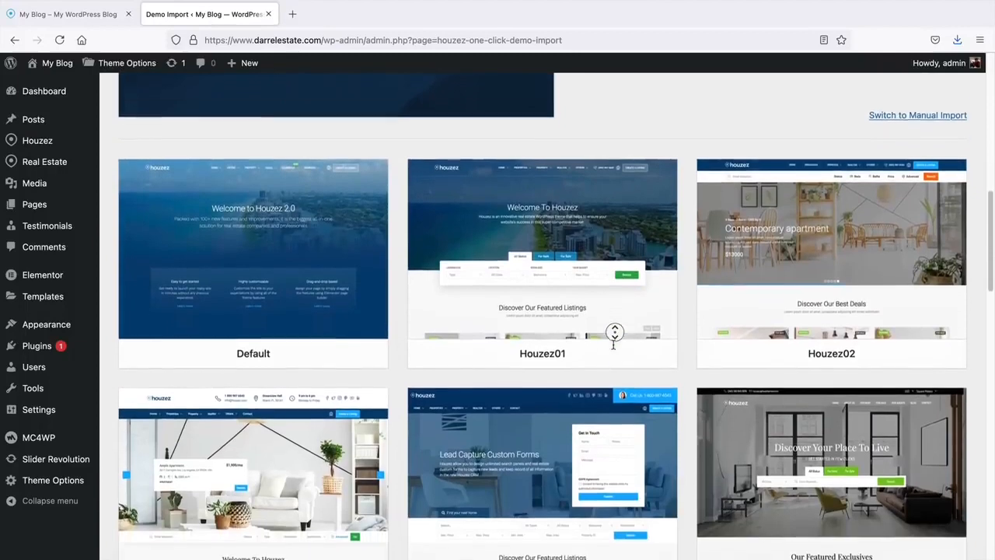
{"action": "middle_click", "coordinate": [613, 346]}
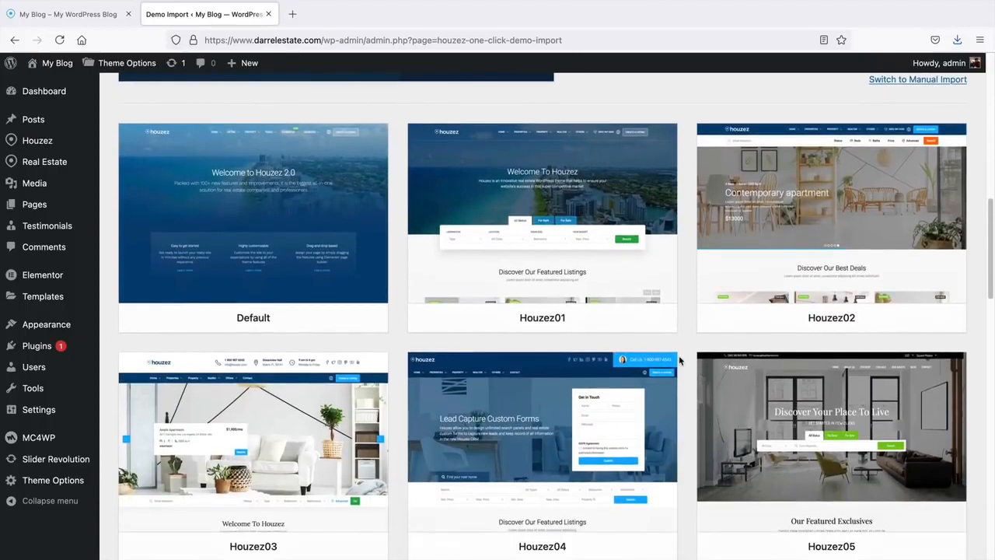
{"action": "scroll", "coordinate": [680, 360], "scroll_direction": "down", "scroll_amount": 1}
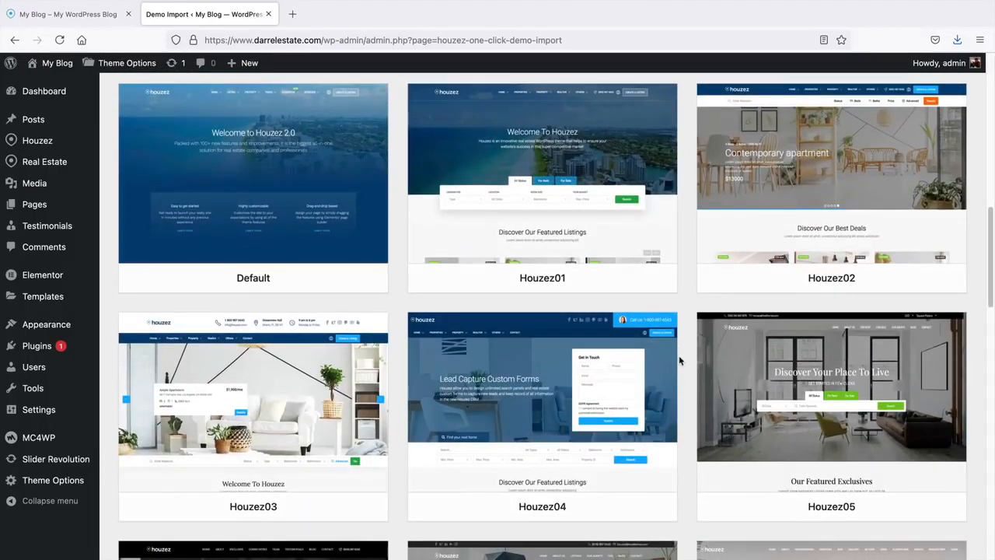
{"action": "mouse_move", "coordinate": [505, 239]}
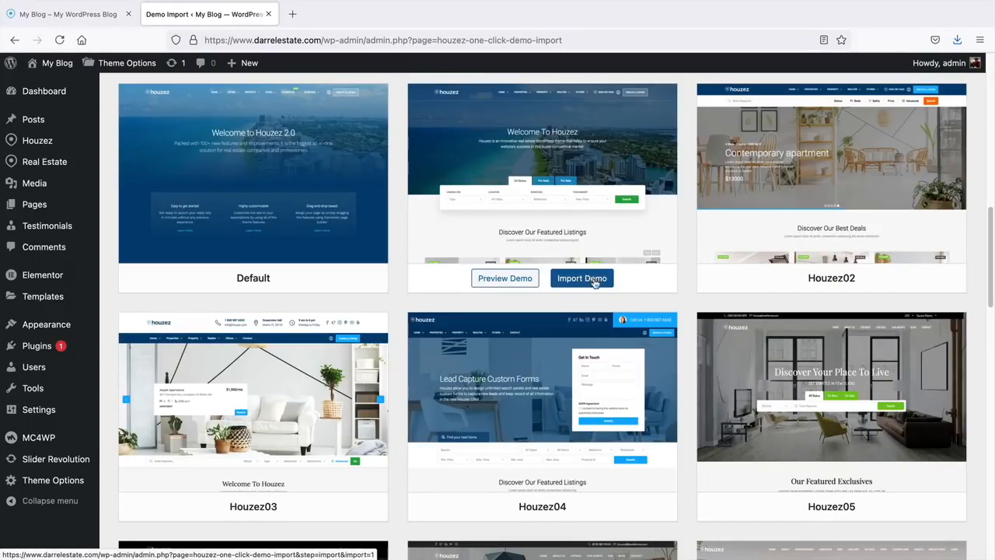
- Import the Houzez01 demo content, dismissing the MailChimp notice first
{"action": "left_click", "coordinate": [595, 283]}
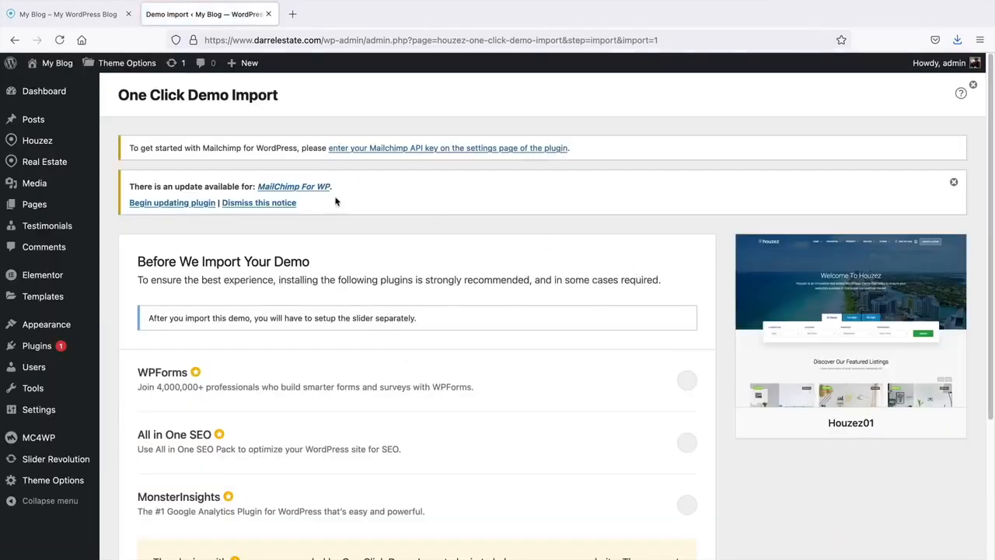
{"action": "left_click", "coordinate": [259, 202]}
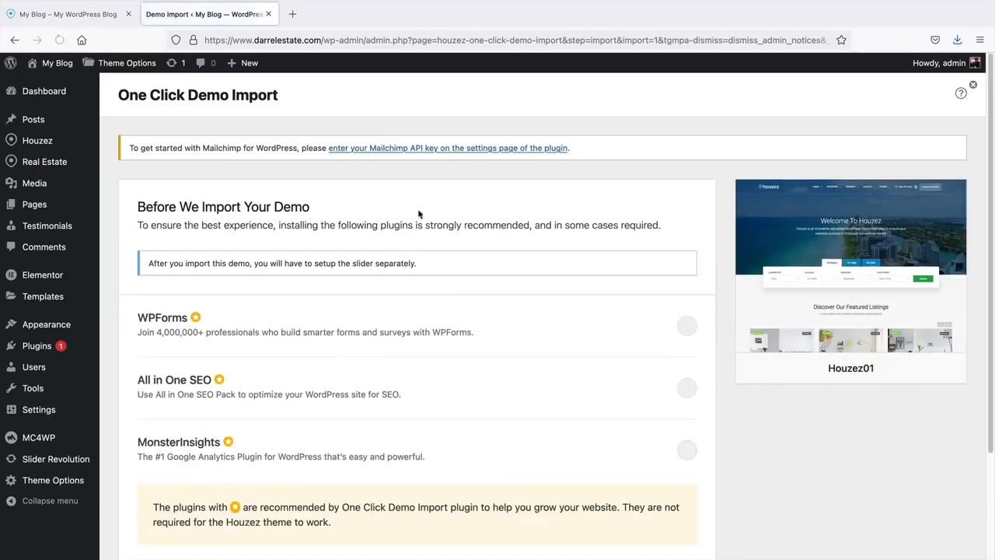
{"action": "middle_click", "coordinate": [712, 201]}
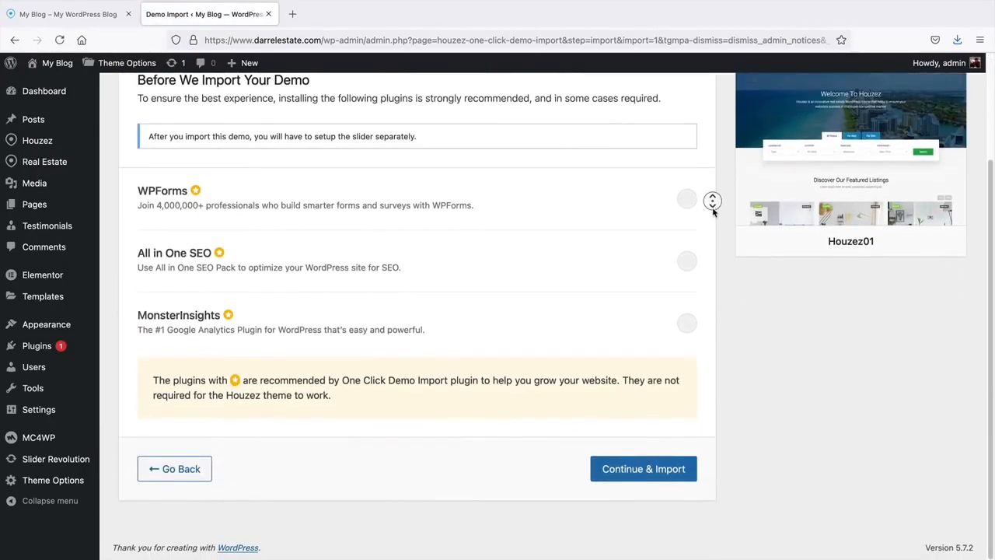
{"action": "left_click", "coordinate": [714, 210]}
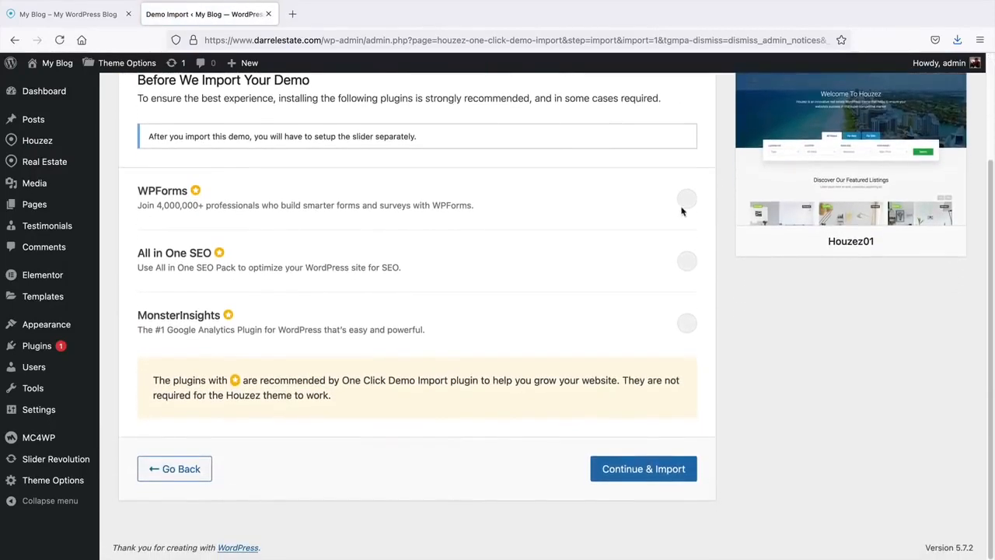
{"action": "left_click", "coordinate": [641, 469]}
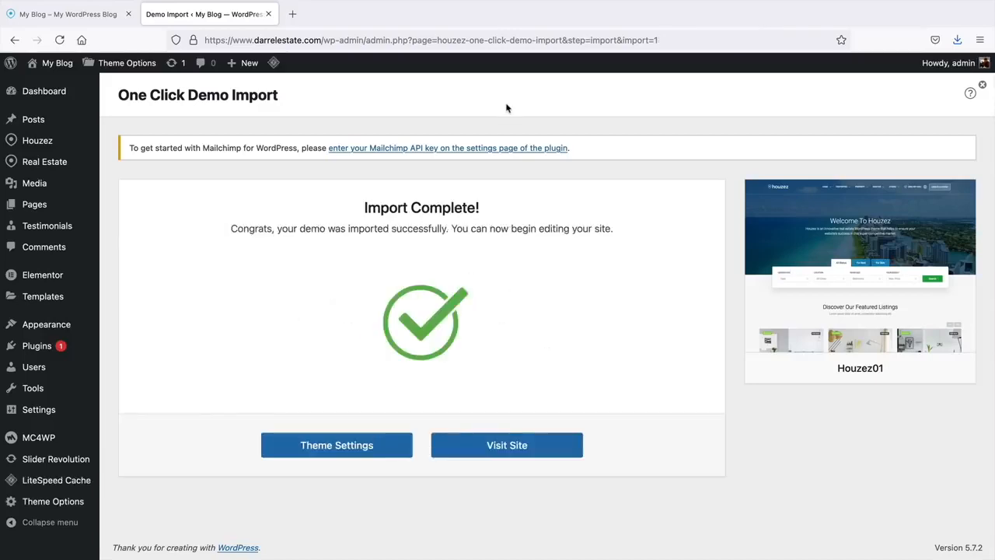
{"action": "mouse_move", "coordinate": [273, 66]}
- Scroll through the live front page with the Find Your Perfect Home hero
{"action": "left_click", "coordinate": [516, 450]}
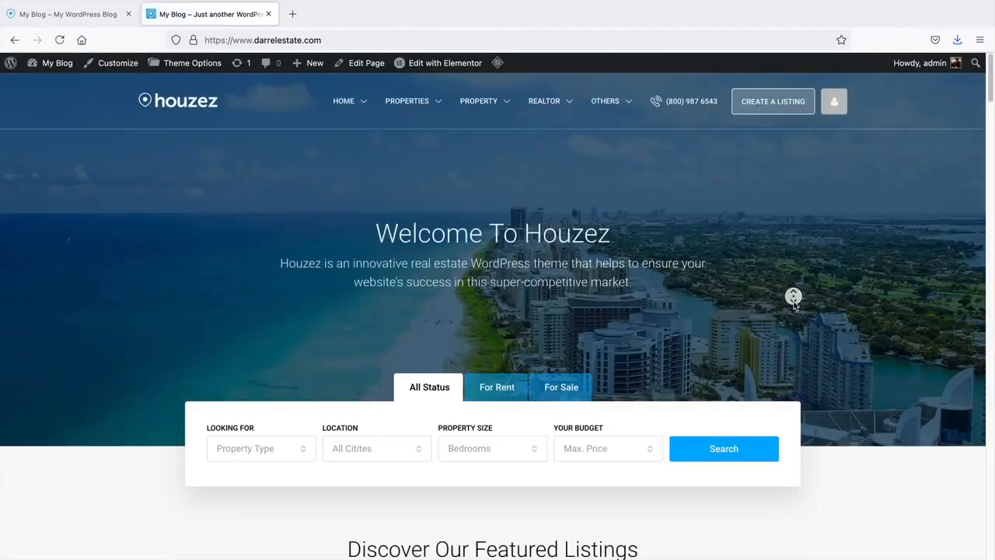
{"action": "scroll", "coordinate": [794, 314], "scroll_direction": "down", "scroll_amount": 5}
{"action": "scroll", "coordinate": [794, 318], "scroll_direction": "down", "scroll_amount": 6}
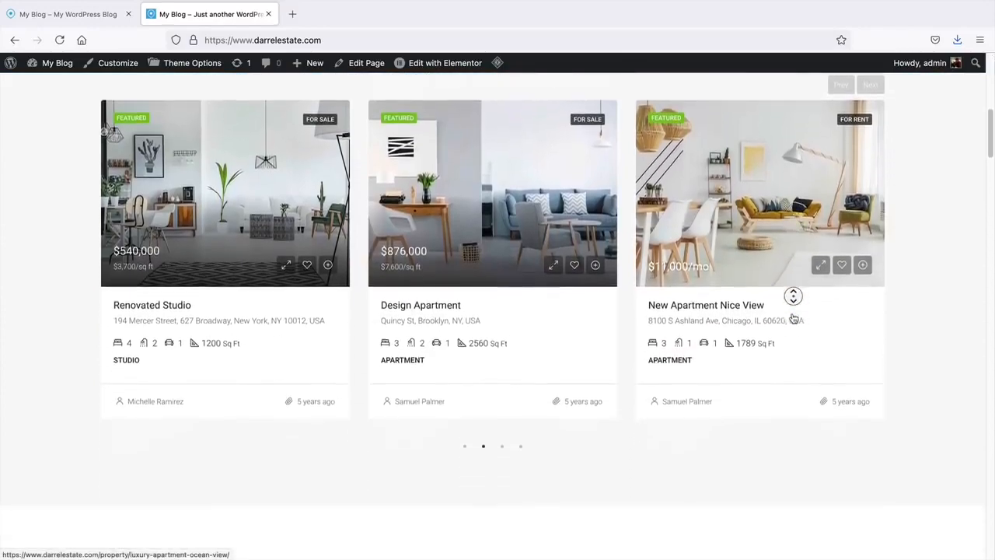
{"action": "scroll", "coordinate": [930, 351], "scroll_direction": "down", "scroll_amount": 3}
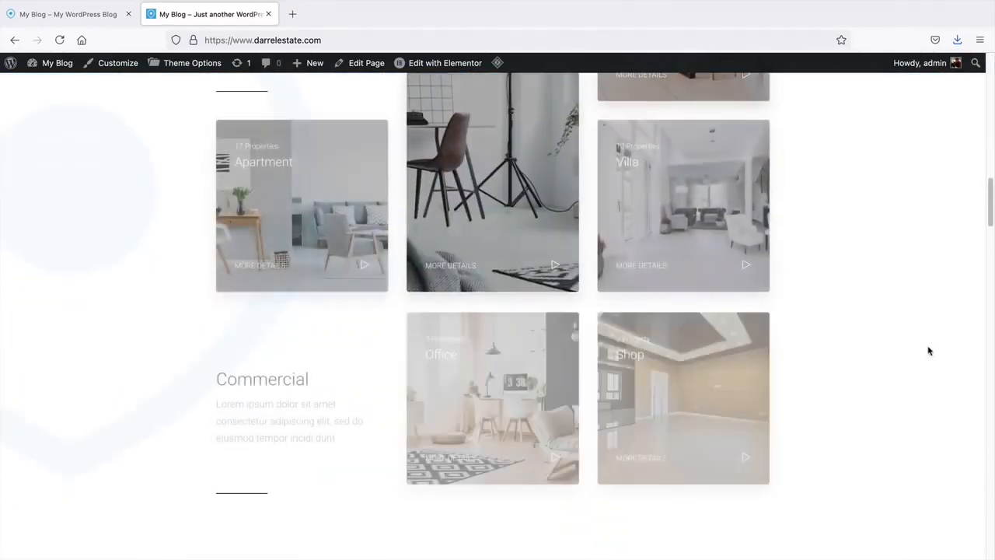
{"action": "left_click_drag", "start_coordinate": [992, 200], "coordinate": [994, 77]}
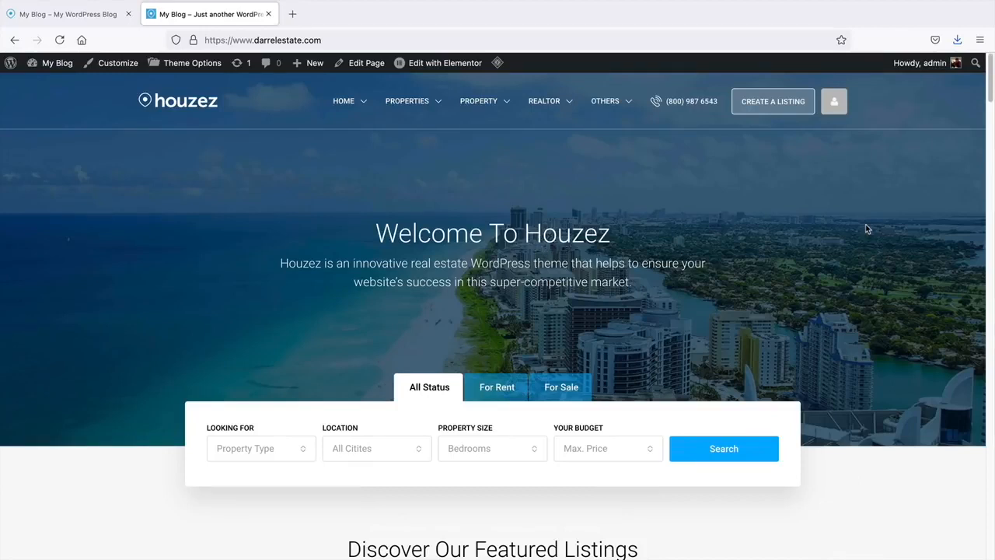
{"action": "mouse_move", "coordinate": [496, 109]}
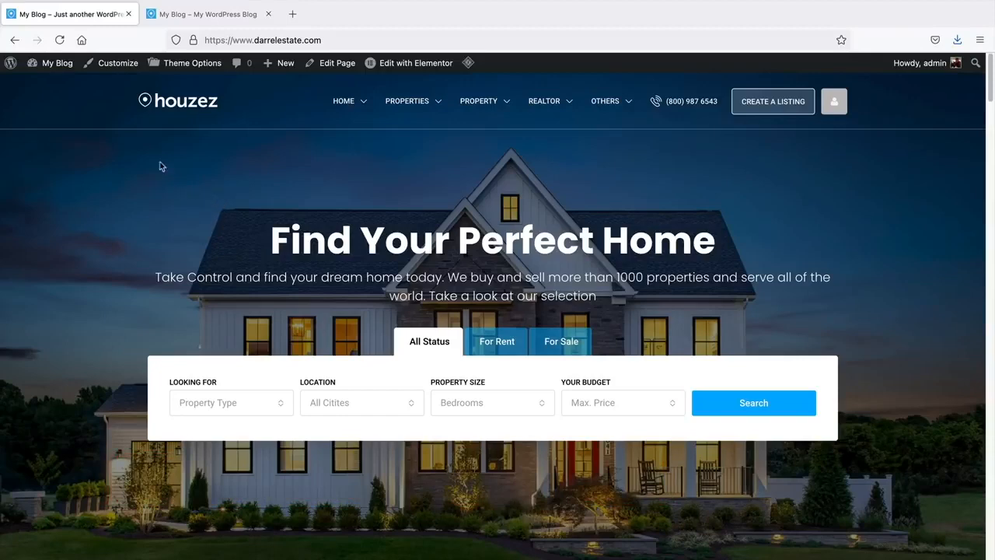
- Return to the Dashboard and check the second site's admin in the other tab
{"action": "mouse_move", "coordinate": [47, 63]}
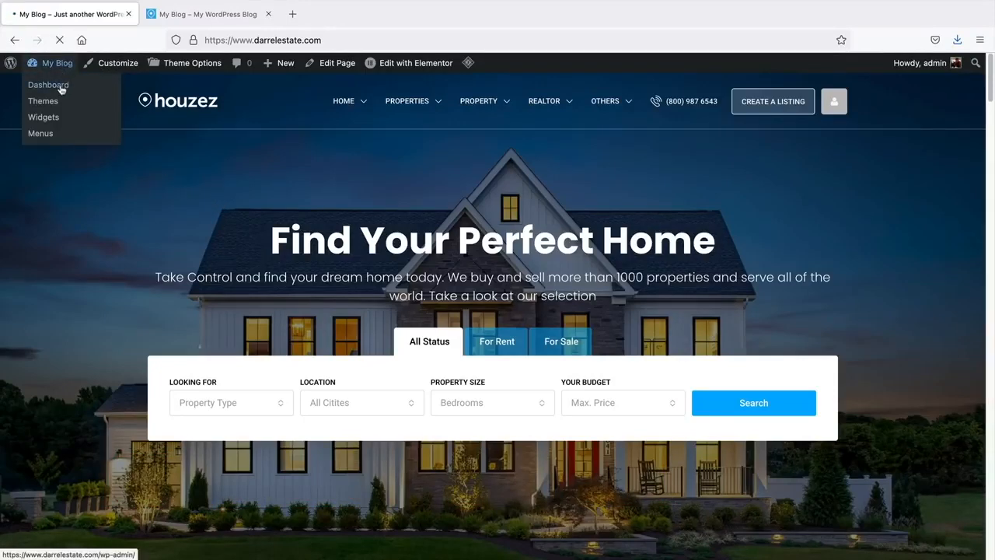
{"action": "left_click", "coordinate": [62, 88]}
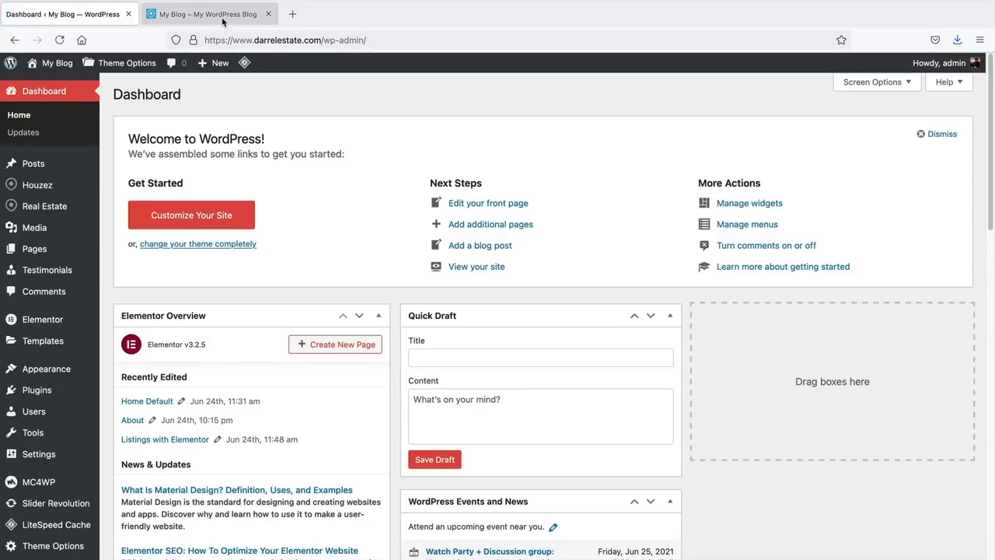
{"action": "left_click", "coordinate": [222, 26]}
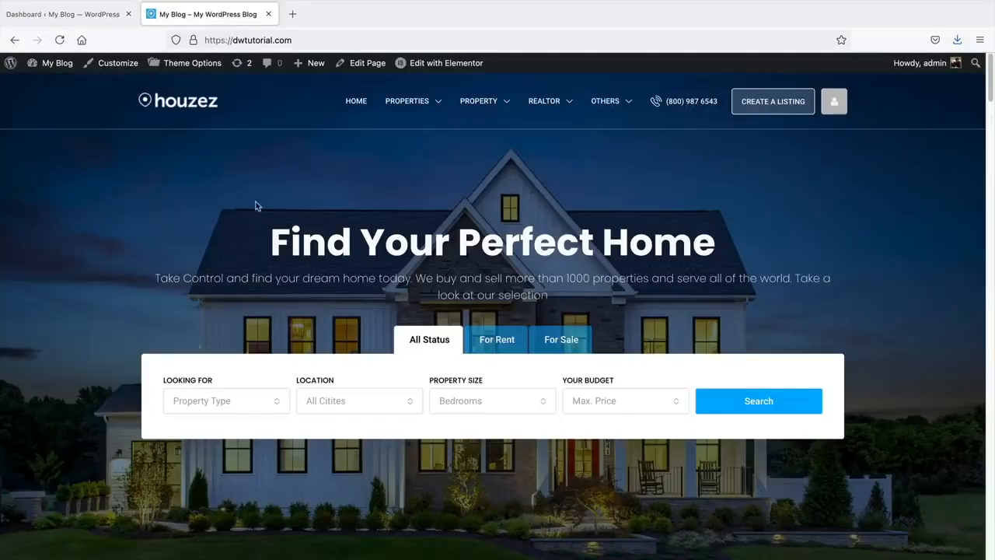
{"action": "left_click", "coordinate": [65, 63]}
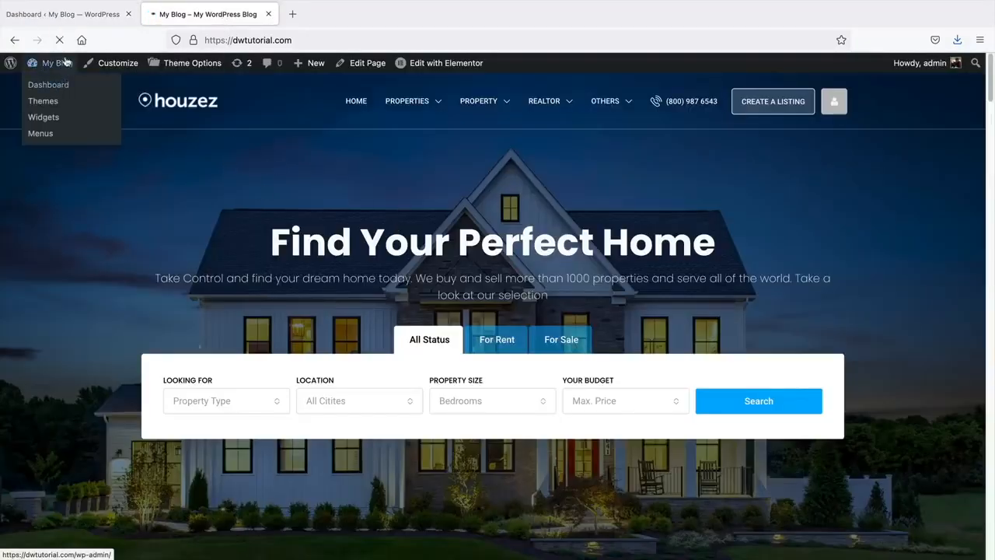
{"action": "left_click", "coordinate": [78, 17]}
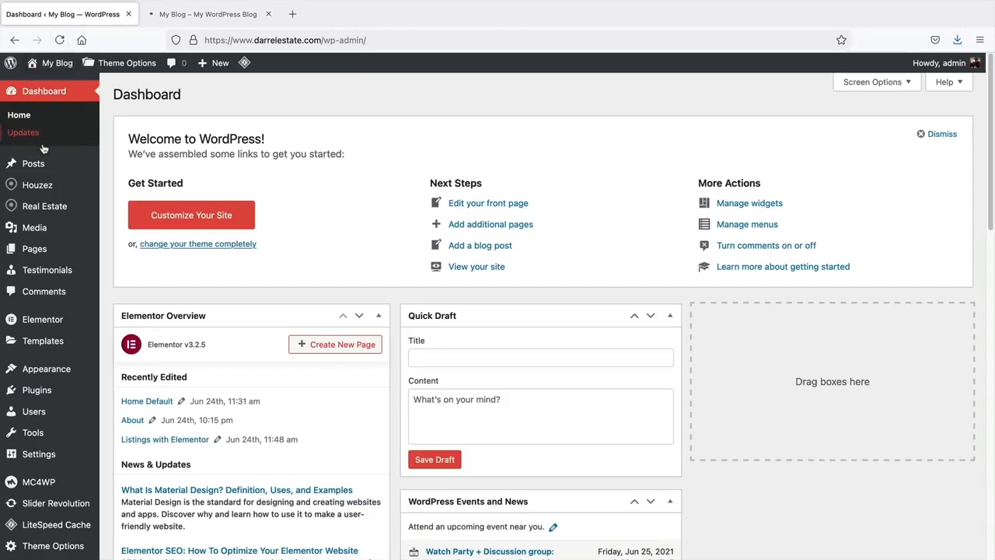
- Select all six agencies and choose Move to Trash, then switch to the second site
{"action": "mouse_move", "coordinate": [34, 208]}
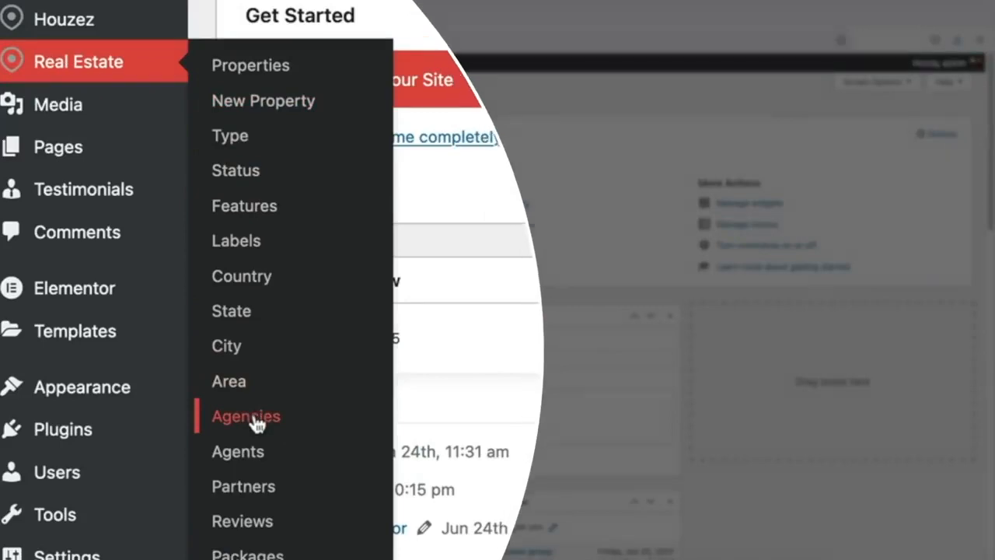
{"action": "left_click", "coordinate": [257, 424]}
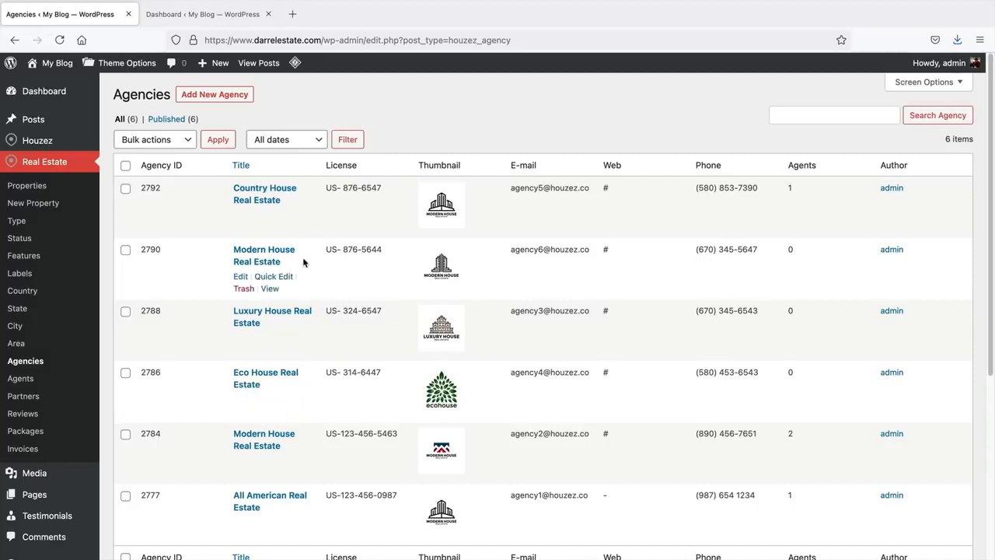
{"action": "left_click", "coordinate": [125, 166]}
{"action": "left_click", "coordinate": [141, 145]}
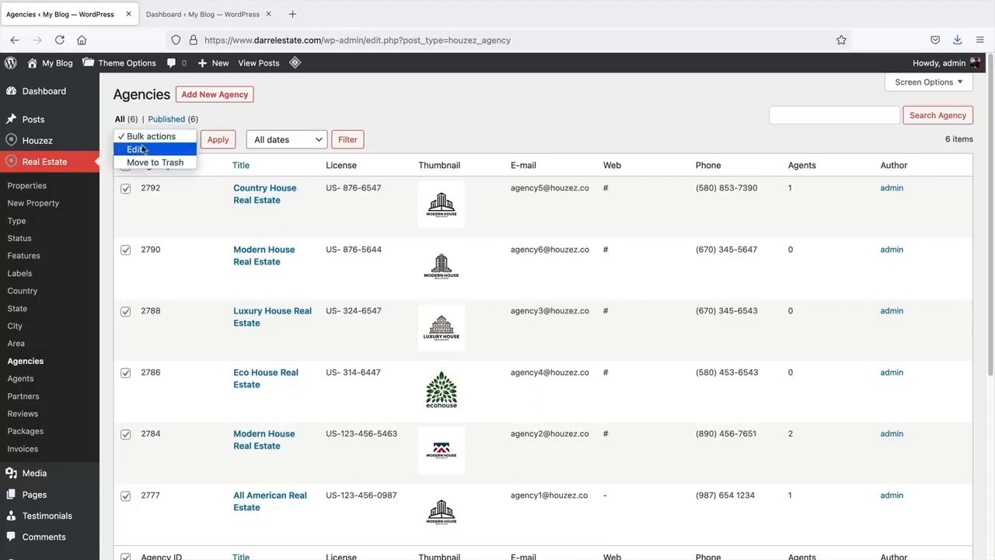
{"action": "left_click", "coordinate": [147, 160]}
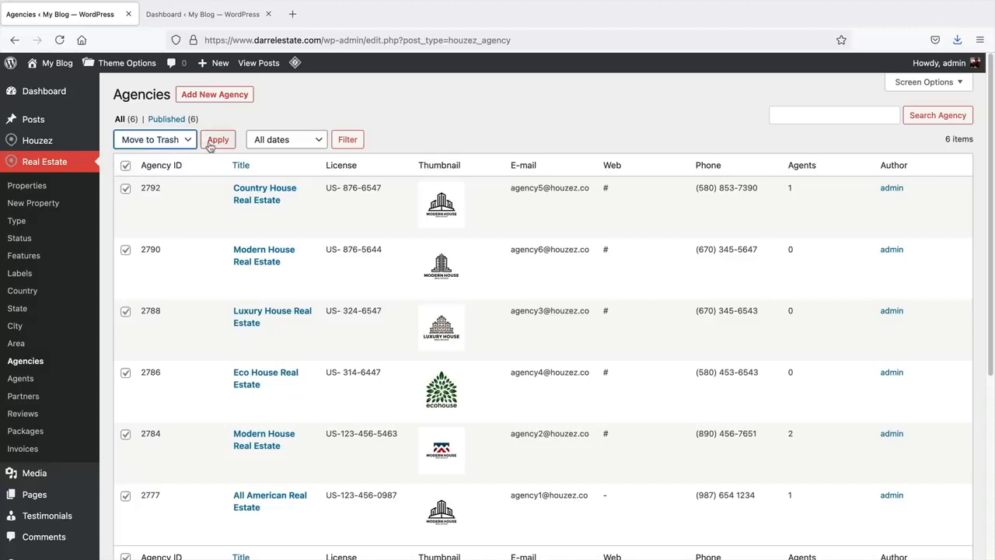
{"action": "left_click", "coordinate": [204, 21]}
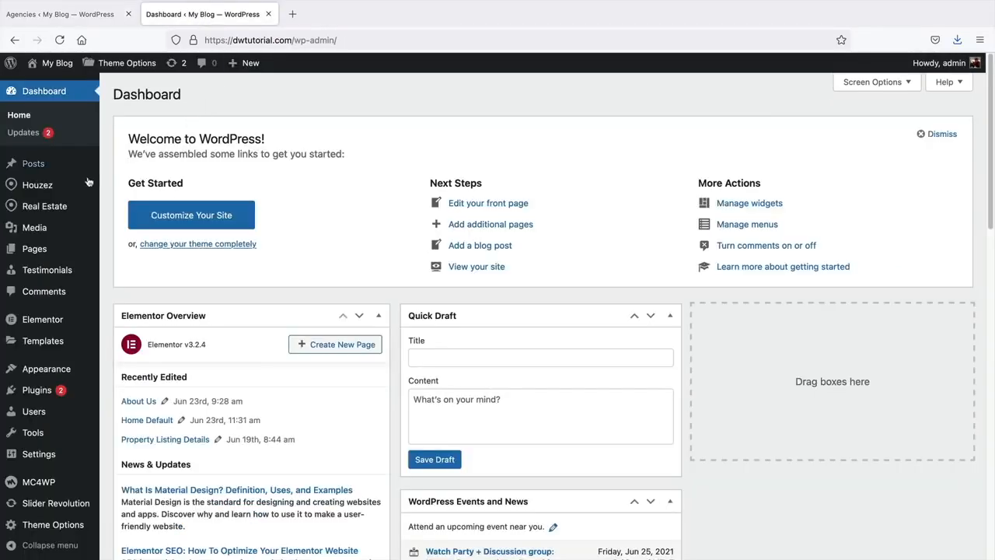
- Trash this site's only agency and start a blank new agency
{"action": "mouse_move", "coordinate": [54, 207]}
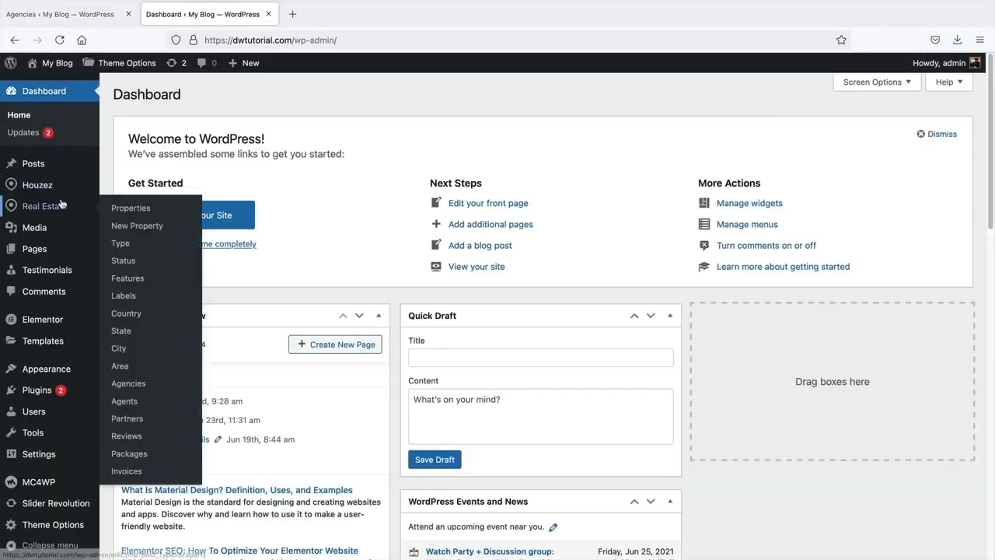
{"action": "left_click", "coordinate": [146, 386]}
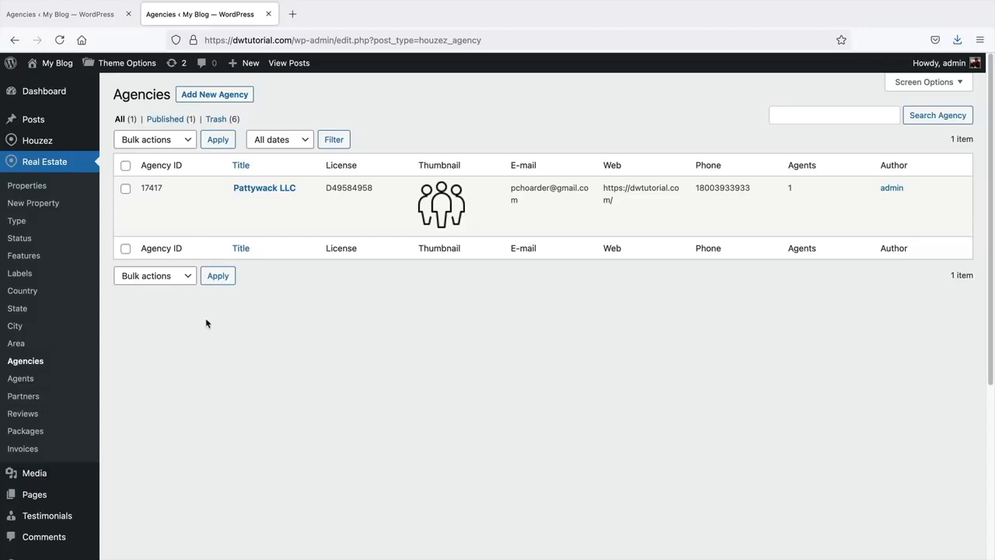
{"action": "left_click", "coordinate": [125, 165]}
{"action": "left_click", "coordinate": [139, 146]}
{"action": "left_click", "coordinate": [158, 162]}
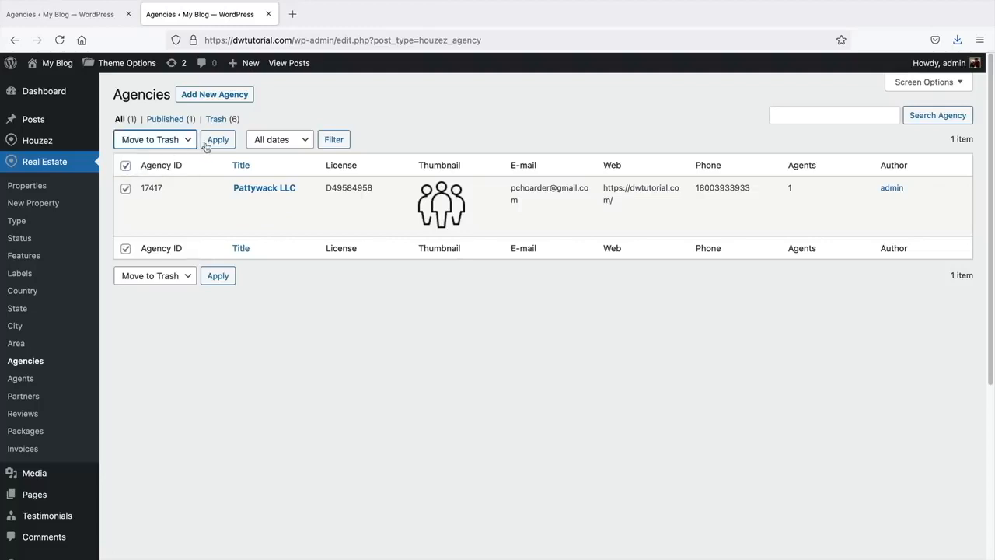
{"action": "left_click", "coordinate": [216, 141]}
{"action": "mouse_move", "coordinate": [338, 207]}
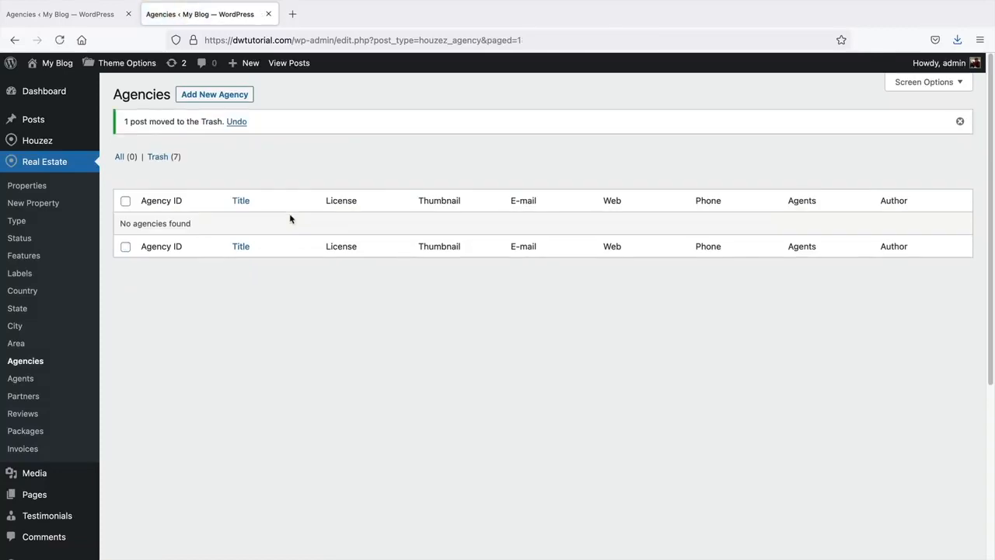
{"action": "left_click", "coordinate": [216, 98]}
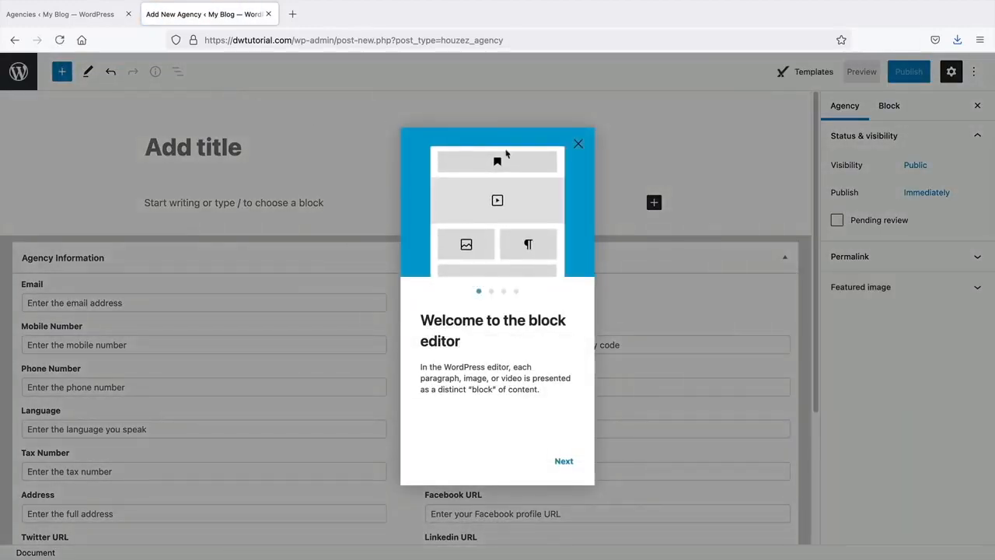
- Title the new agency 'Pattywack Estates', correcting the misspelled ending
{"action": "left_click", "coordinate": [580, 145]}
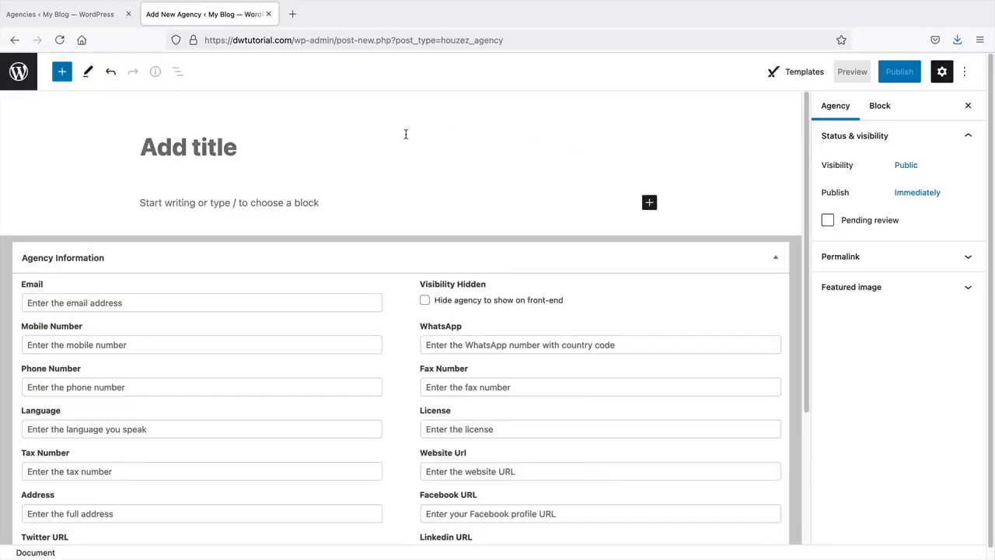
{"action": "left_click", "coordinate": [331, 146]}
{"action": "type", "text": "Pattywacker"}
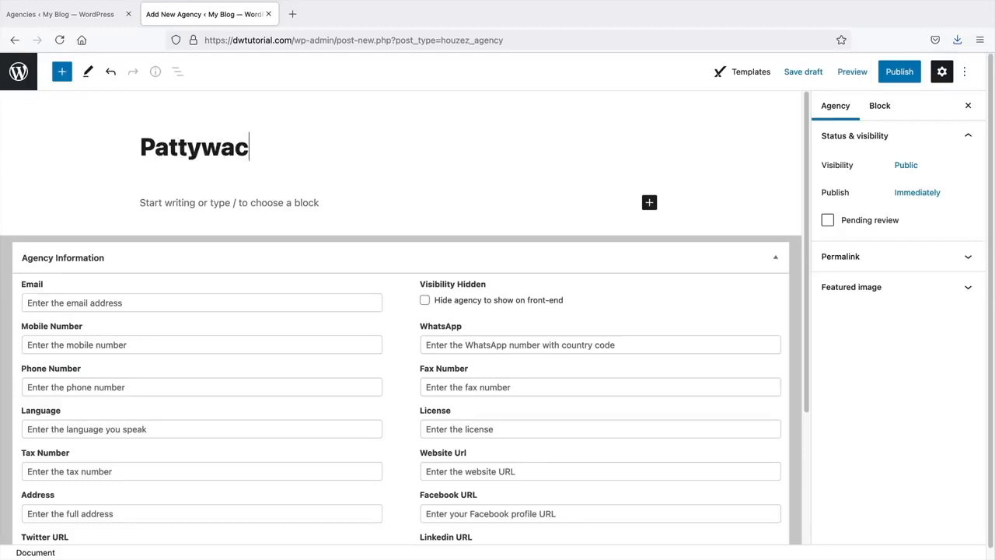
{"action": "key", "text": "BackSpace"}
{"action": "key", "text": "BackSpace"}
{"action": "type", "text": "R"}
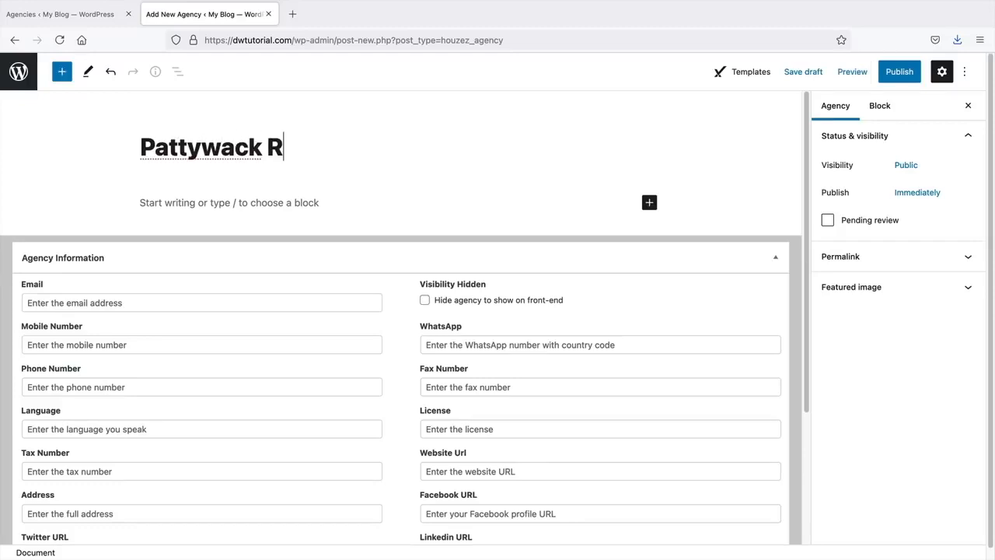
{"action": "key", "text": "BackSpace"}
{"action": "type", "text": "E"}
{"action": "key", "text": "BackSpace"}
{"action": "type", "text": "Estate"}
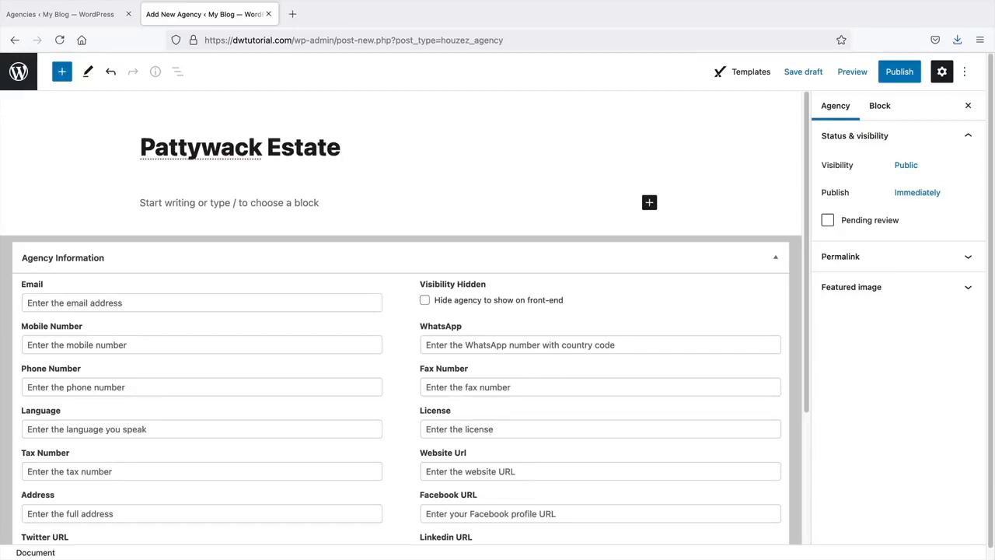
{"action": "type", "text": "s"}
- Paste the Lorem Ipsum text as the agency's description paragraph
{"action": "scroll", "coordinate": [329, 162], "scroll_direction": "down", "scroll_amount": 1}
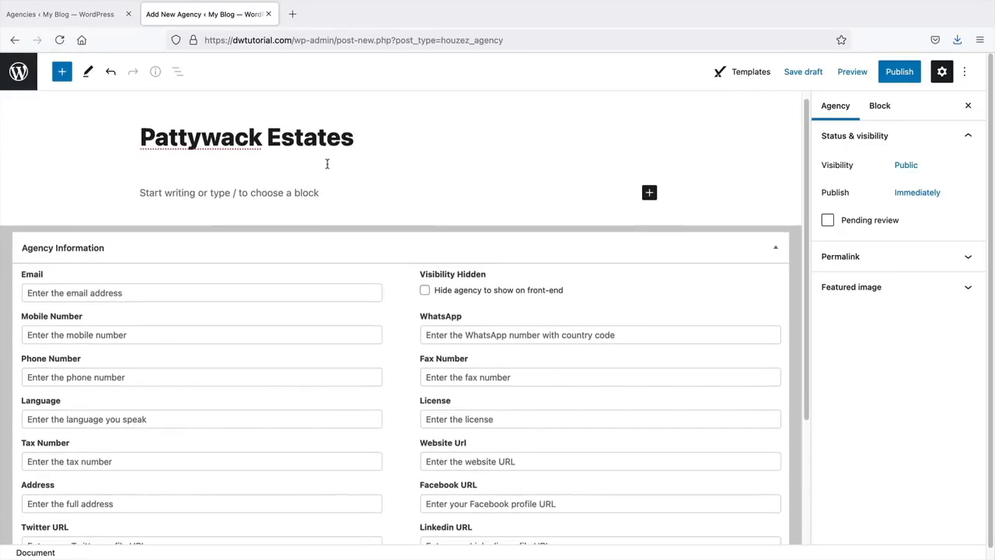
{"action": "left_click", "coordinate": [220, 194]}
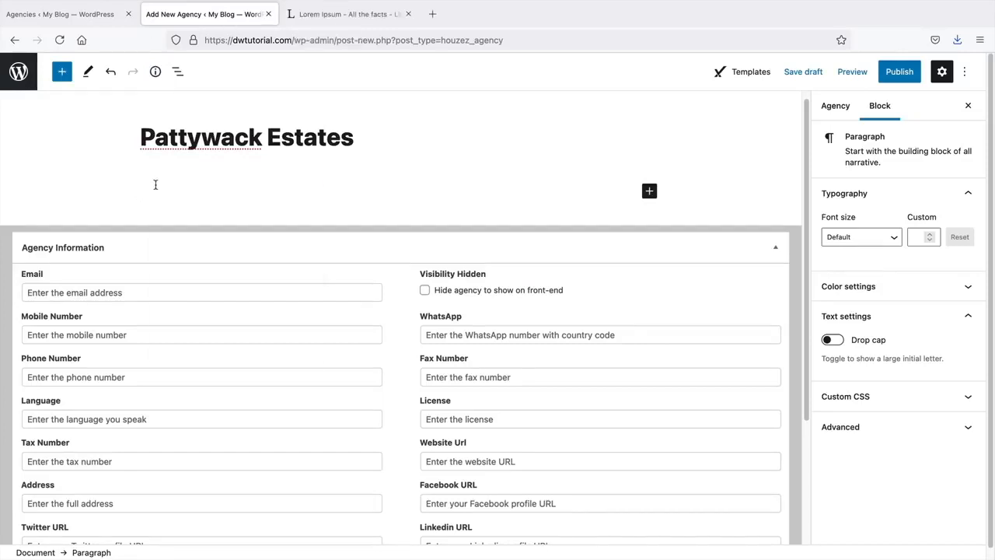
{"action": "right_click", "coordinate": [151, 182]}
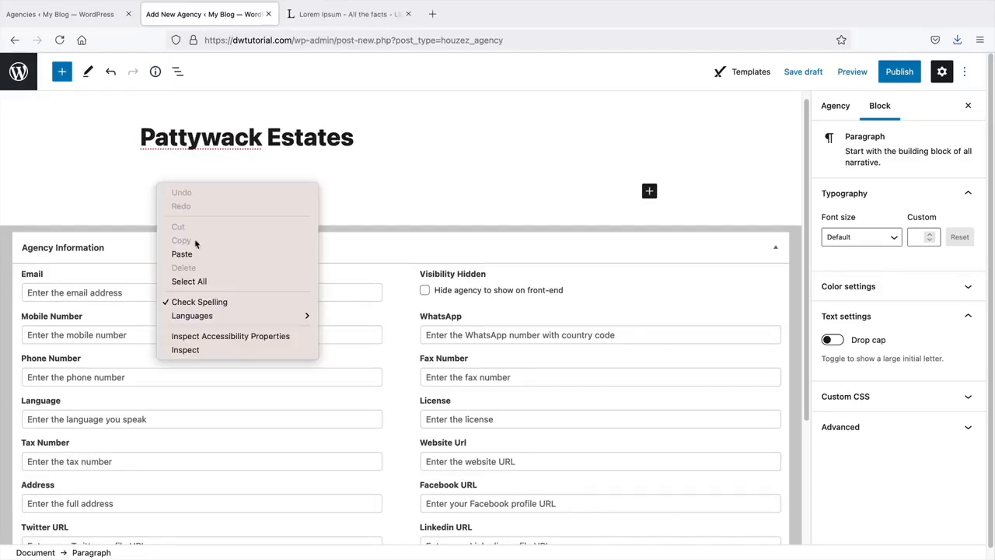
{"action": "left_click", "coordinate": [198, 250]}
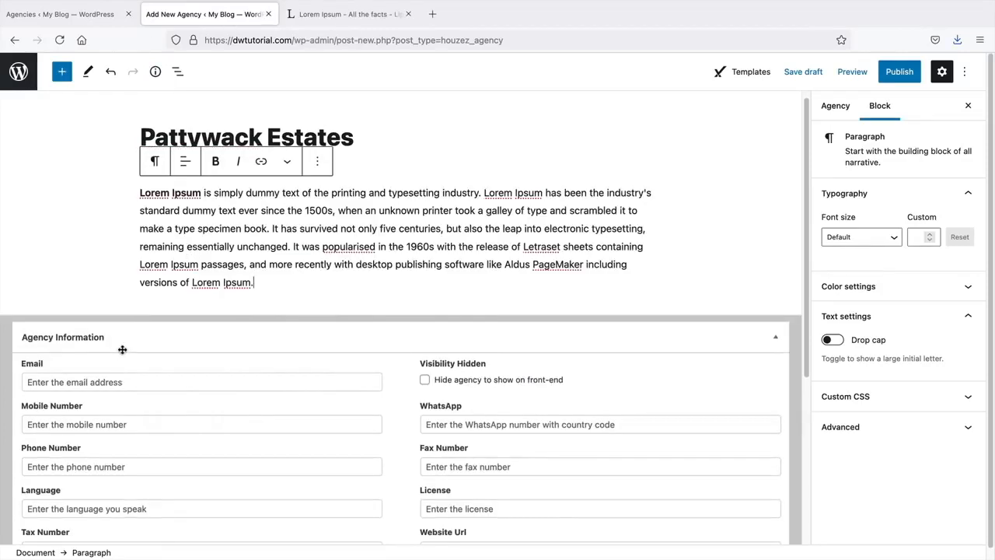
{"action": "scroll", "coordinate": [122, 349], "scroll_direction": "down", "scroll_amount": 5}
{"action": "scroll", "coordinate": [127, 166], "scroll_direction": "up", "scroll_amount": 1}
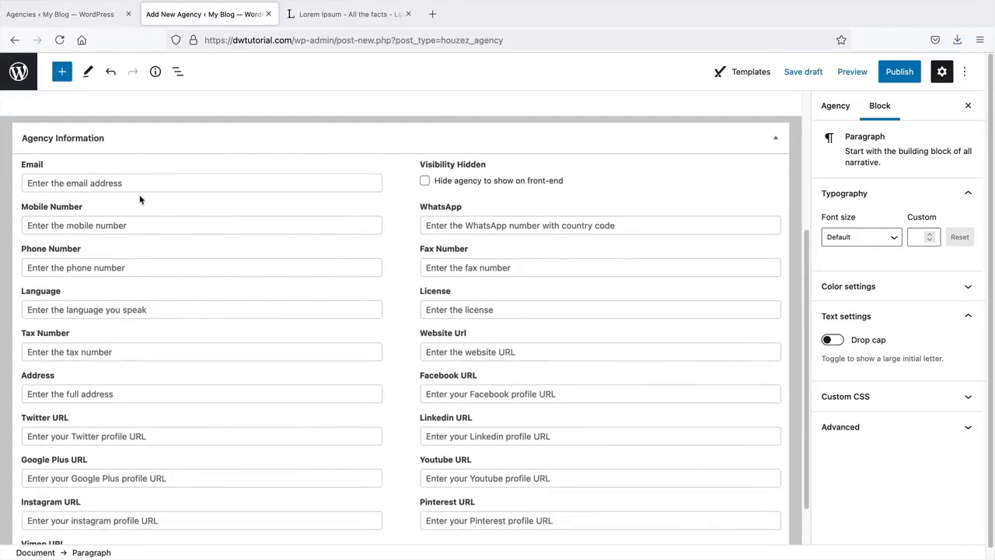
- Show the agency's settings sidebar and expand the Featured image panel
{"action": "scroll", "coordinate": [140, 200], "scroll_direction": "down", "scroll_amount": 1}
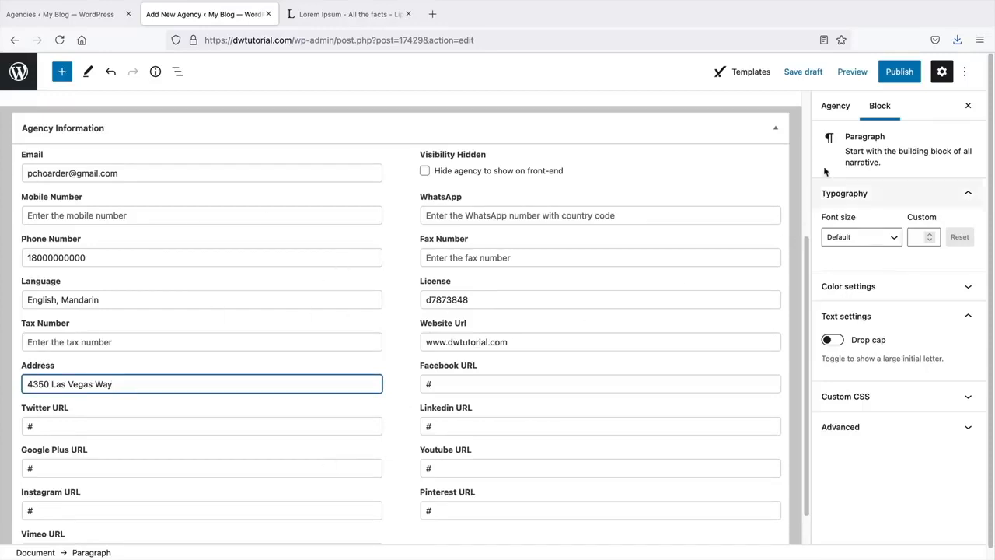
{"action": "left_click", "coordinate": [838, 109]}
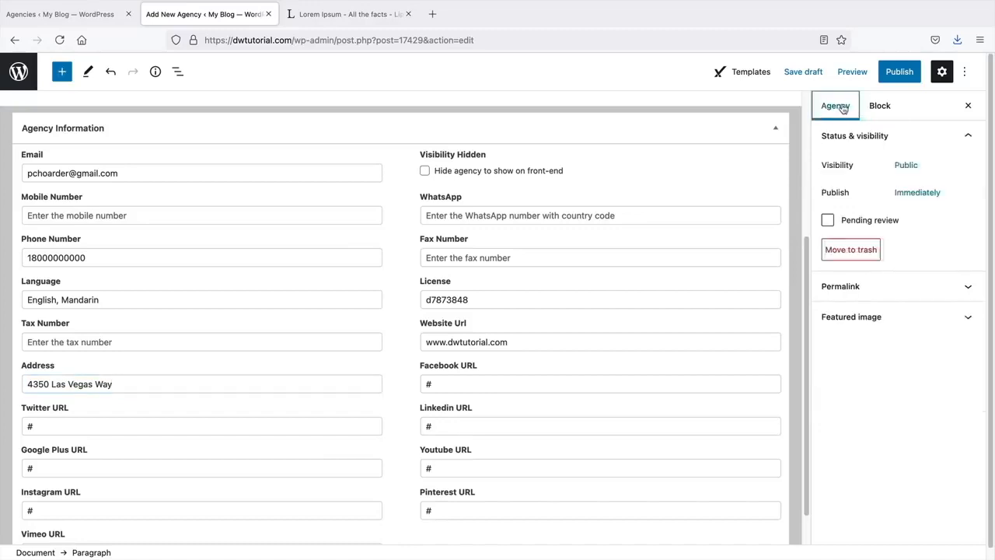
{"action": "left_click", "coordinate": [864, 320]}
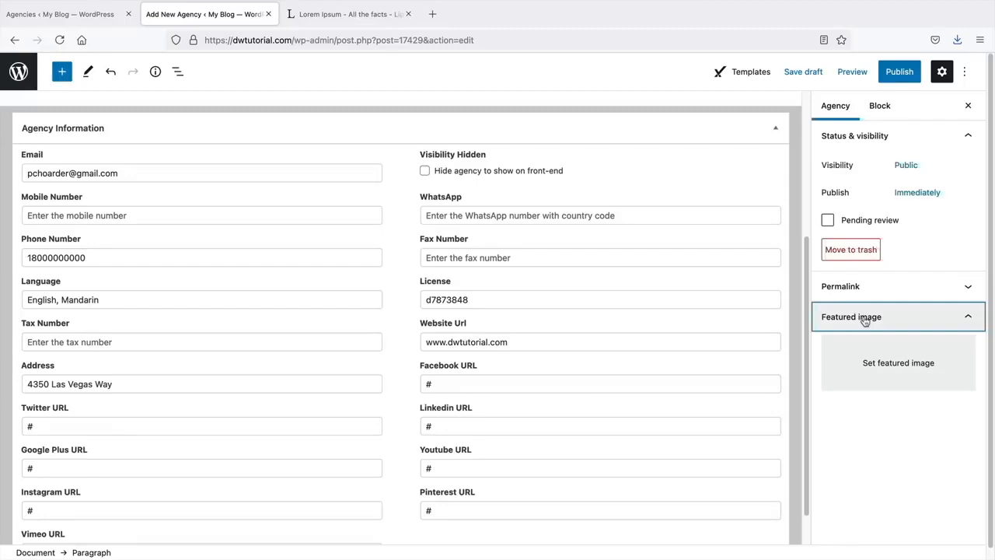
- Set the donut-chart image as featured image and publish Pattywack Estates
{"action": "left_click", "coordinate": [896, 372]}
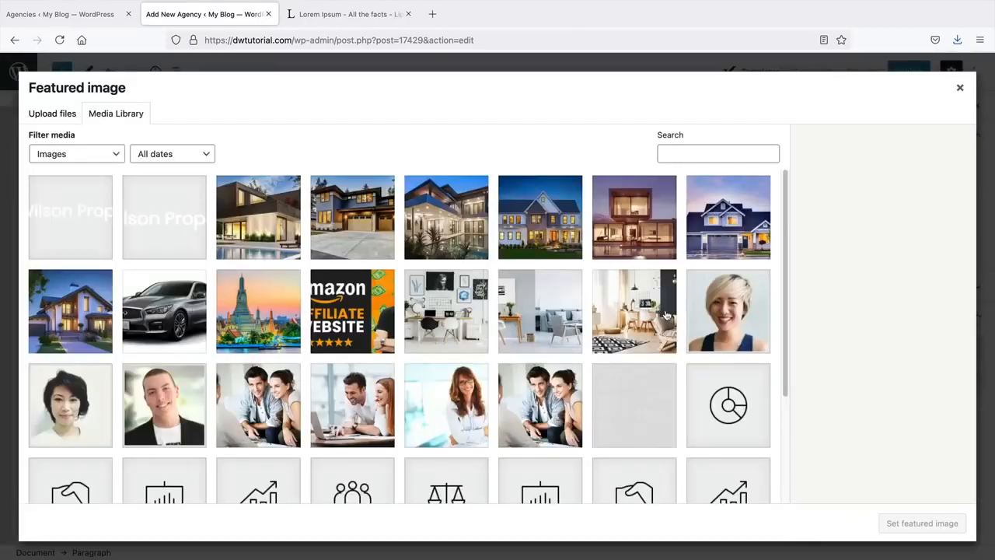
{"action": "scroll", "coordinate": [665, 315], "scroll_direction": "down", "scroll_amount": 3}
{"action": "left_click", "coordinate": [726, 306]}
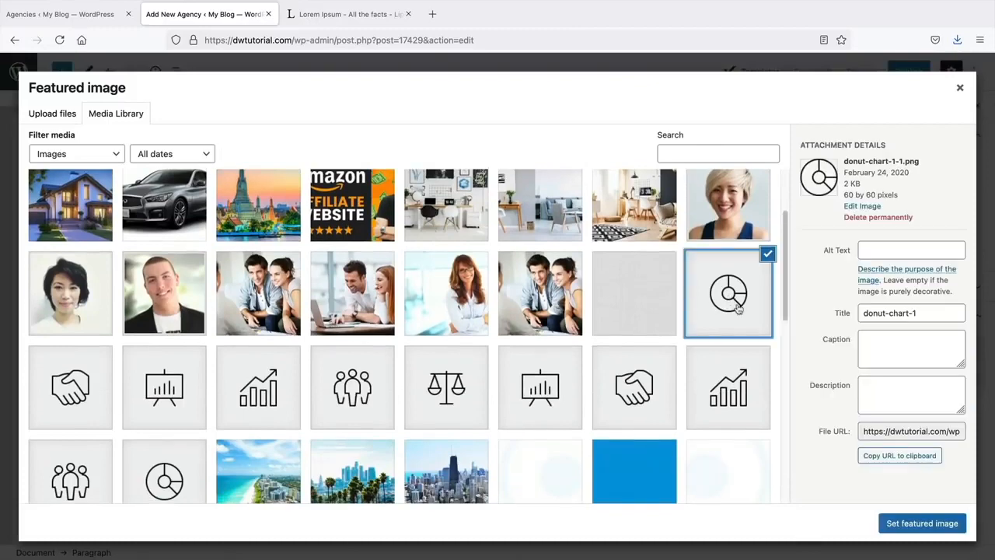
{"action": "left_click", "coordinate": [921, 524]}
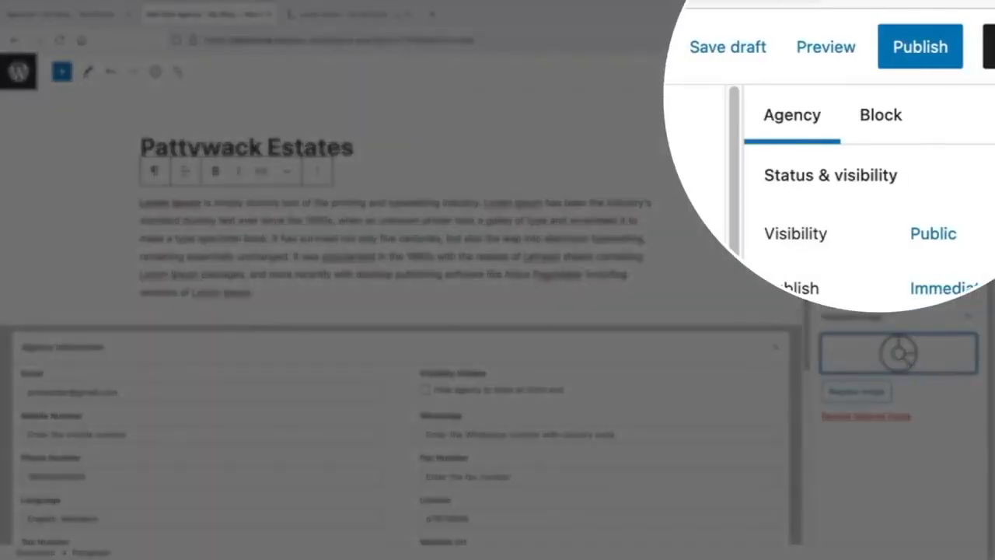
{"action": "left_click", "coordinate": [912, 56]}
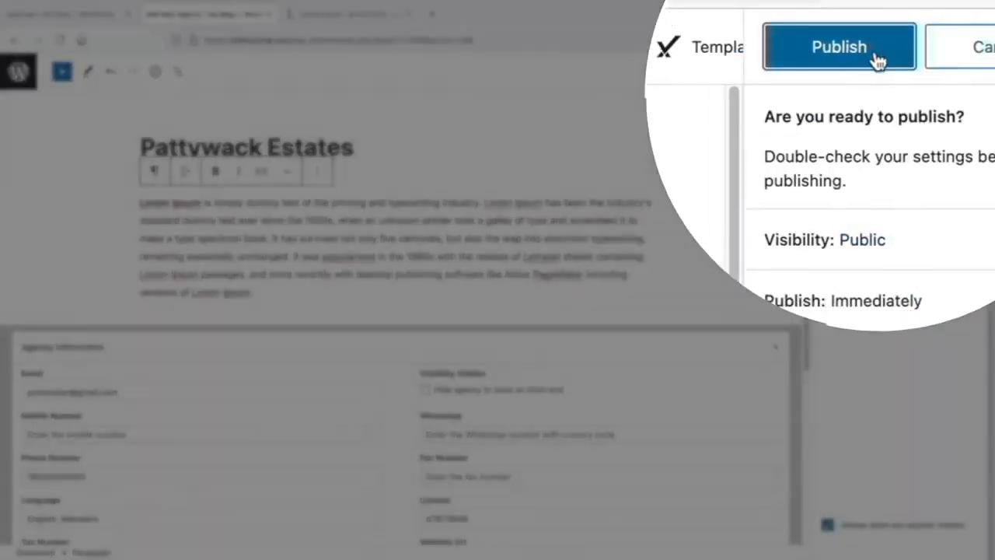
{"action": "left_click", "coordinate": [862, 71]}
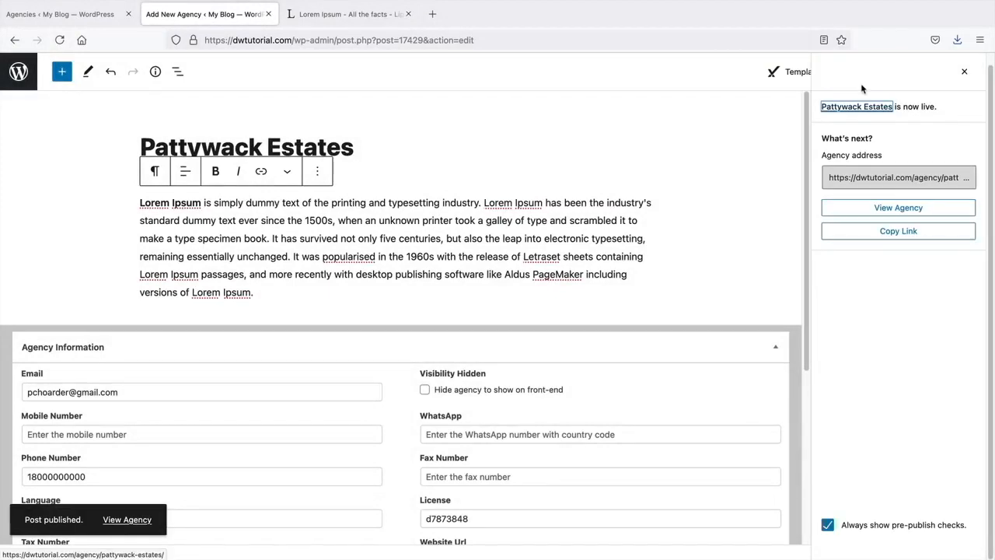
- View the live Pattywack Estates page and look over its logo, description, languages and contacts
{"action": "left_click", "coordinate": [898, 210]}
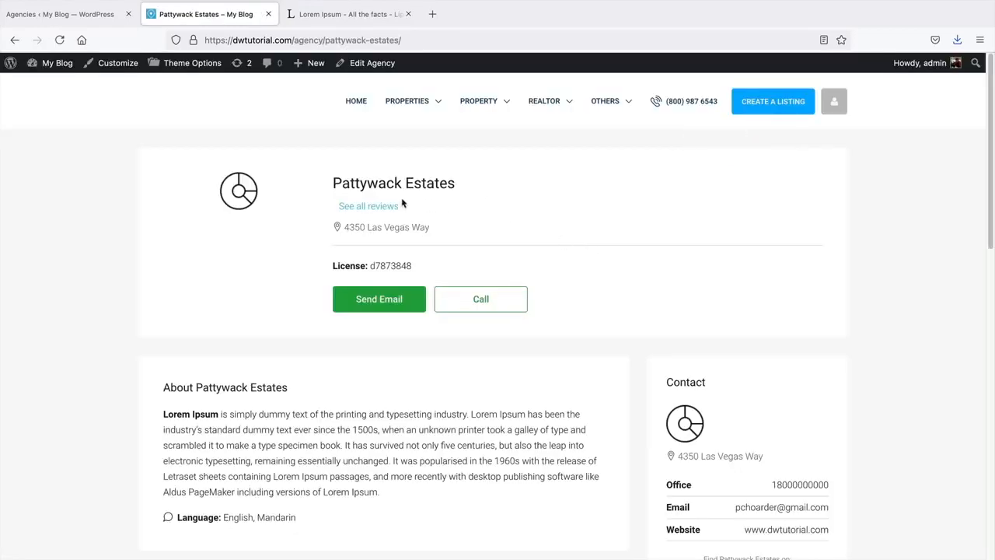
{"action": "left_click_drag", "start_coordinate": [350, 184], "coordinate": [488, 195]}
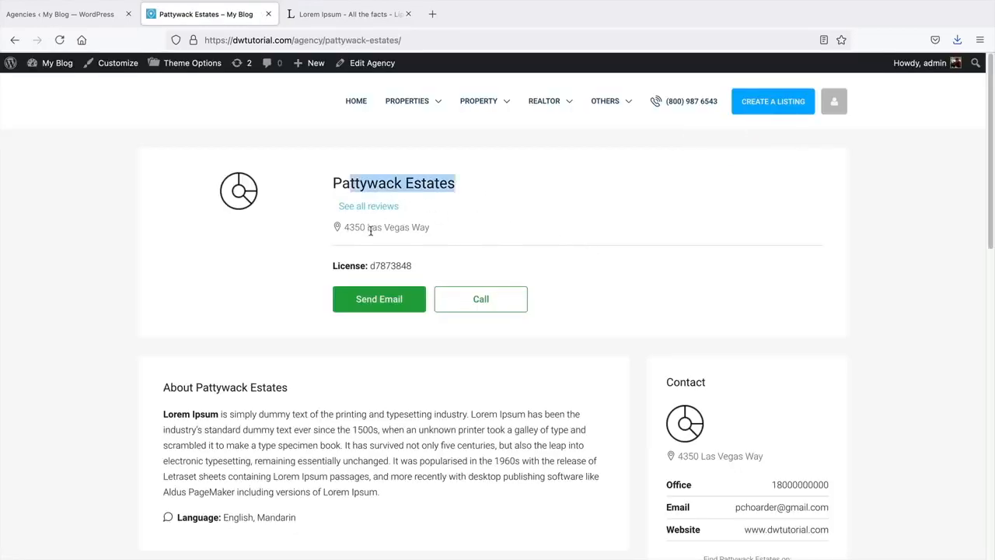
{"action": "scroll", "coordinate": [269, 256], "scroll_direction": "down", "scroll_amount": 3}
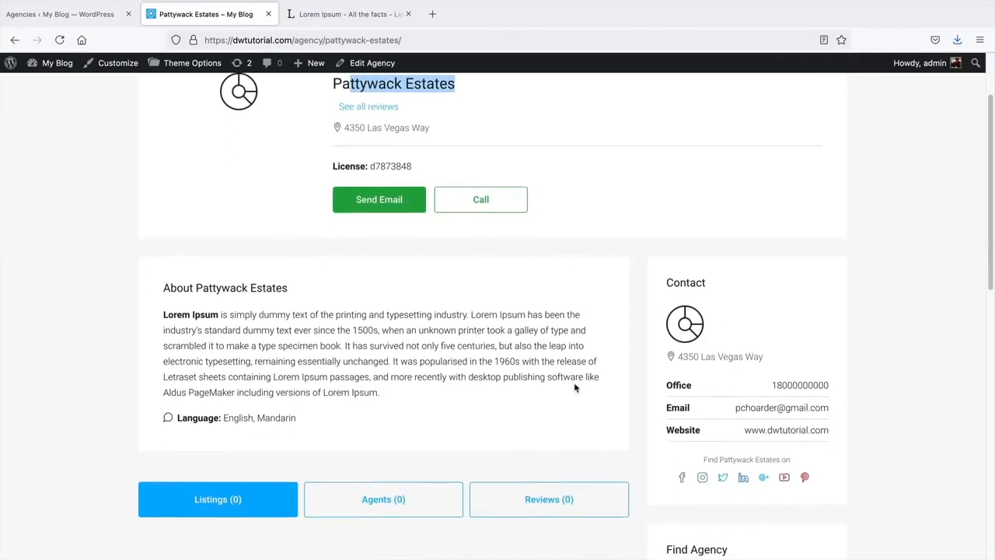
{"action": "scroll", "coordinate": [256, 344], "scroll_direction": "down", "scroll_amount": 1}
{"action": "scroll", "coordinate": [260, 354], "scroll_direction": "down", "scroll_amount": 3}
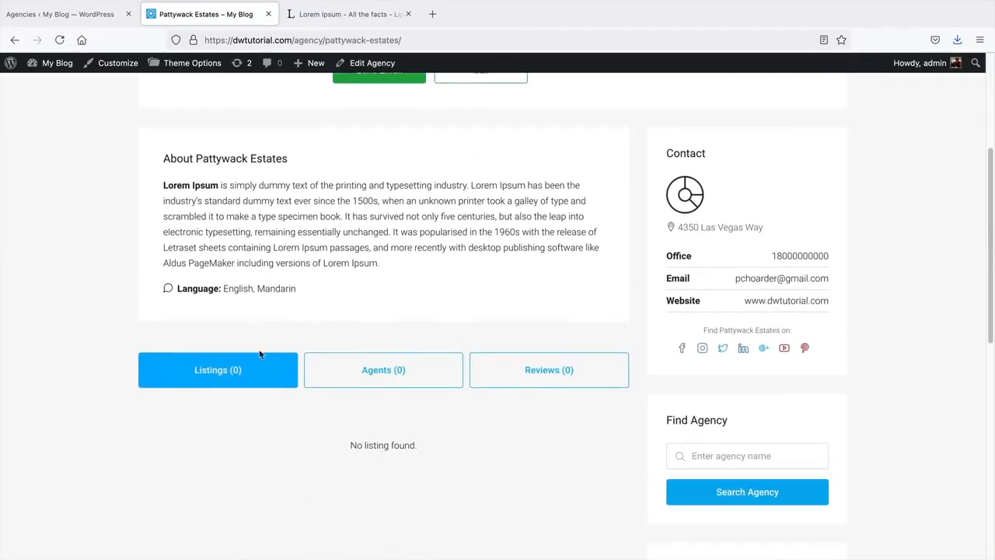
{"action": "scroll", "coordinate": [425, 335], "scroll_direction": "down", "scroll_amount": 1}
{"action": "scroll", "coordinate": [425, 335], "scroll_direction": "up", "scroll_amount": 2}
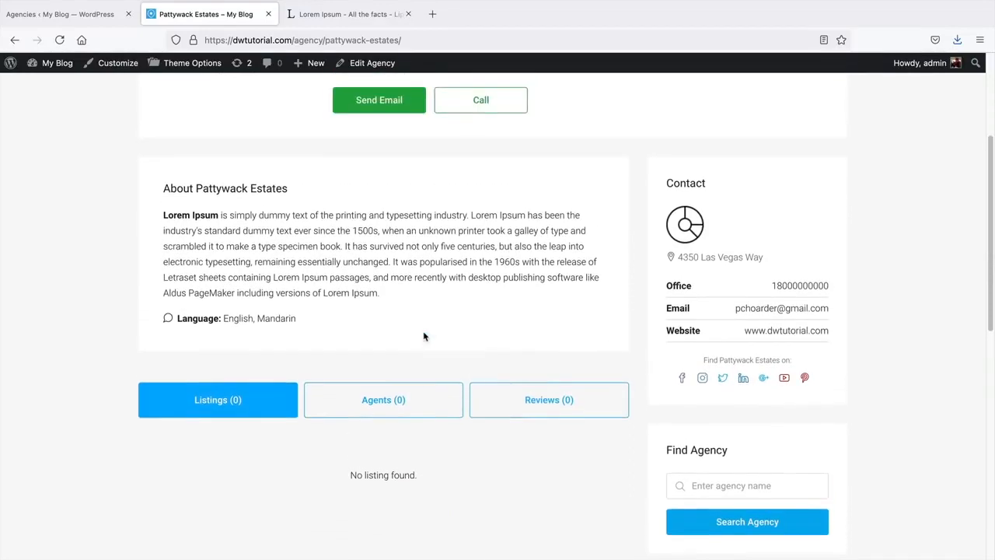
{"action": "left_click_drag", "start_coordinate": [300, 320], "coordinate": [172, 318]}
{"action": "scroll", "coordinate": [280, 303], "scroll_direction": "up", "scroll_amount": 1}
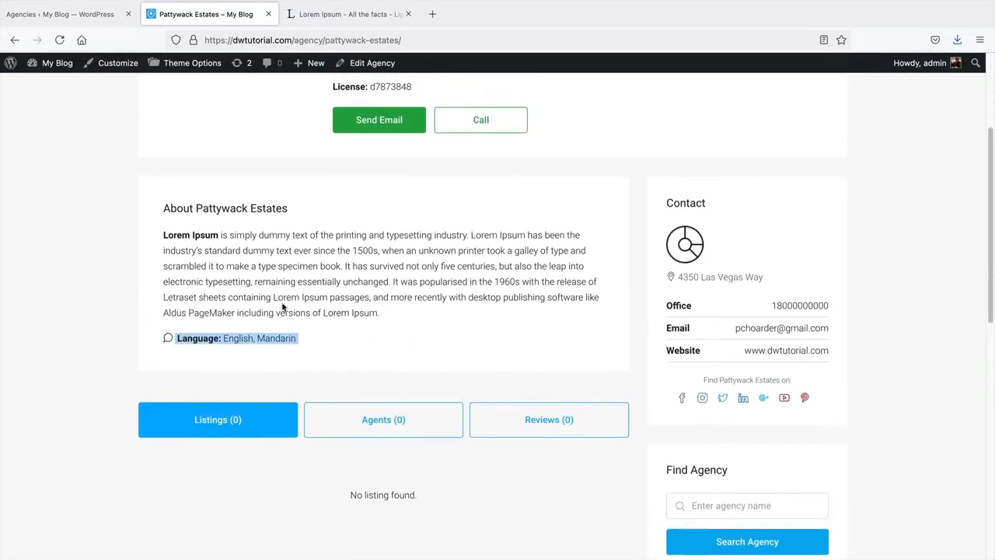
{"action": "left_click", "coordinate": [288, 250]}
{"action": "scroll", "coordinate": [318, 266], "scroll_direction": "up", "scroll_amount": 5}
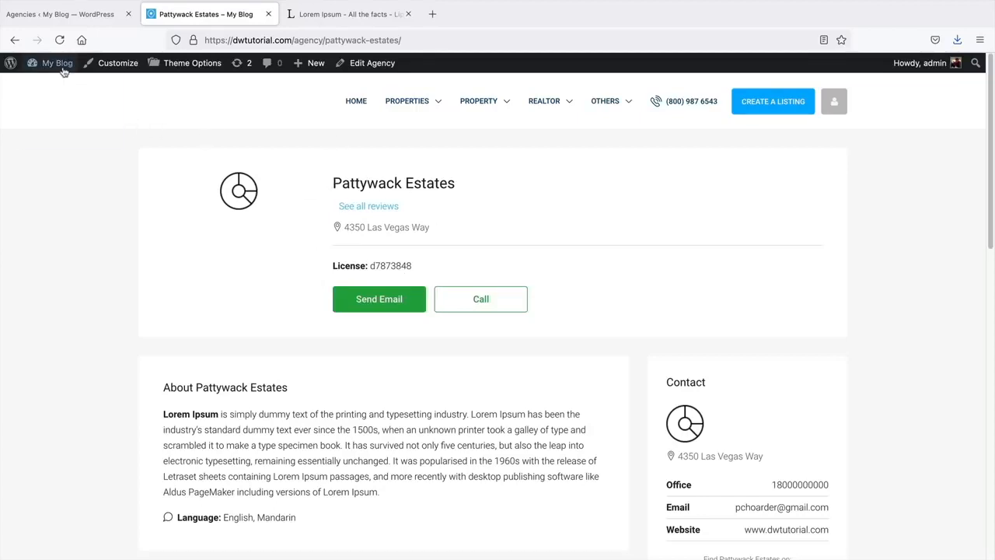
- Open the Real Estate Agents list, checking the other site's agents before returning
{"action": "mouse_move", "coordinate": [62, 68]}
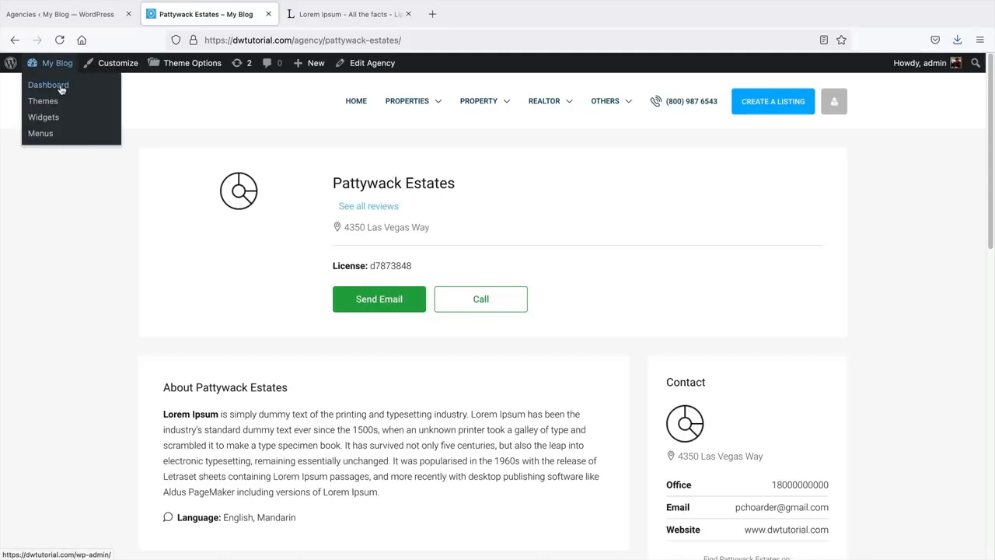
{"action": "left_click", "coordinate": [62, 87]}
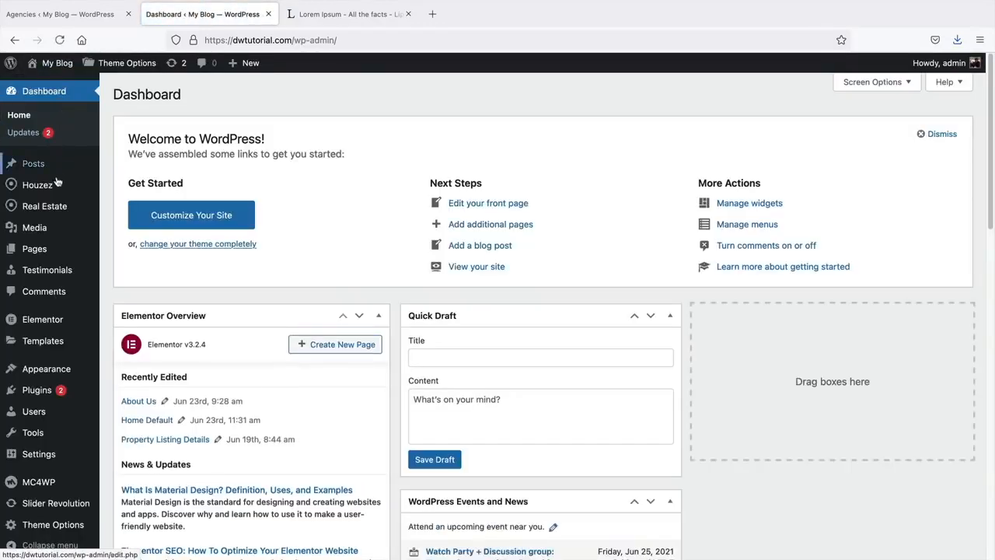
{"action": "mouse_move", "coordinate": [52, 212]}
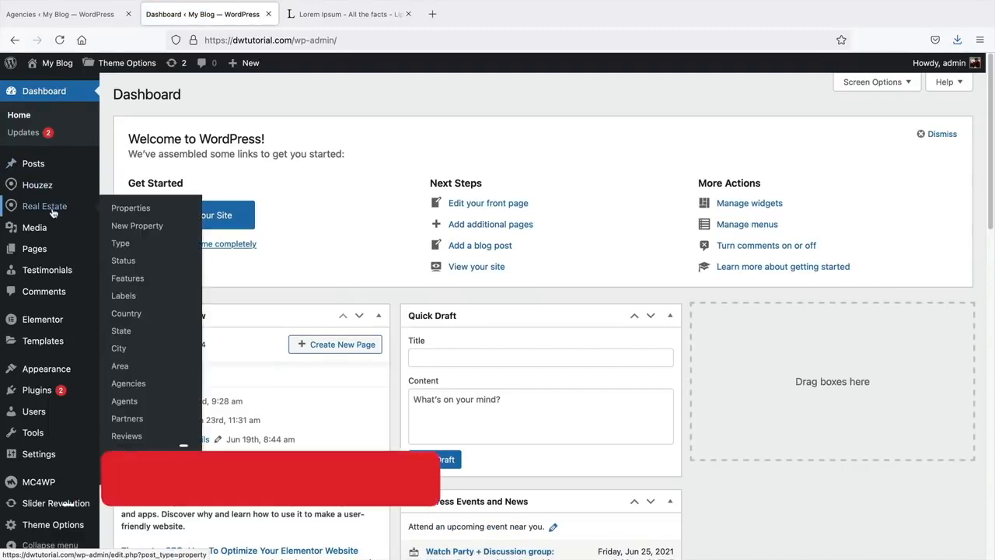
{"action": "left_click", "coordinate": [127, 404]}
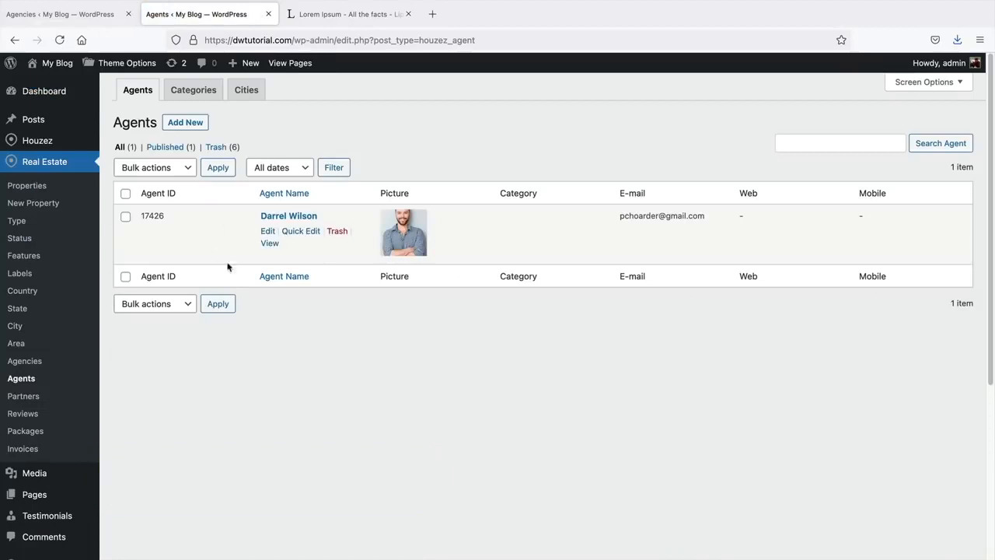
{"action": "left_click", "coordinate": [100, 14]}
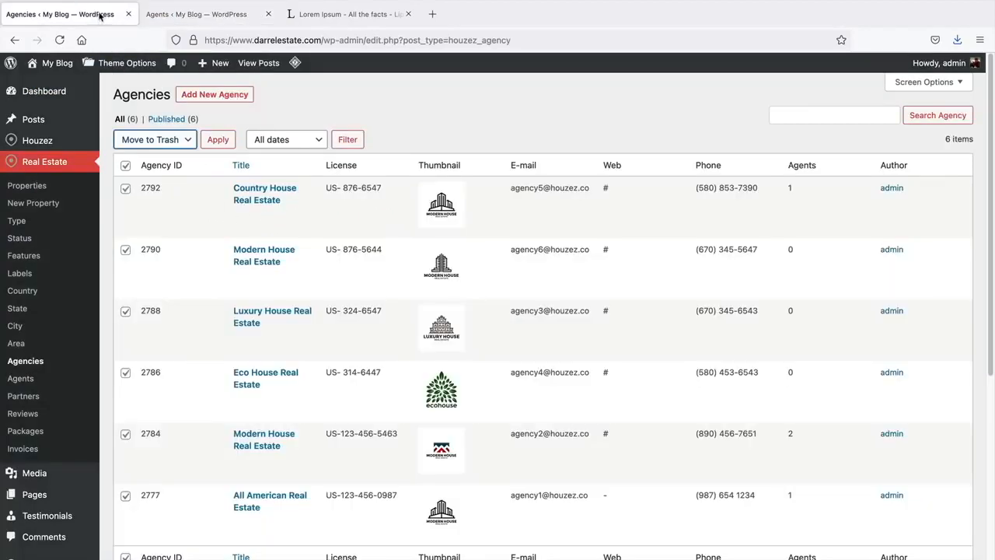
{"action": "left_click", "coordinate": [34, 378]}
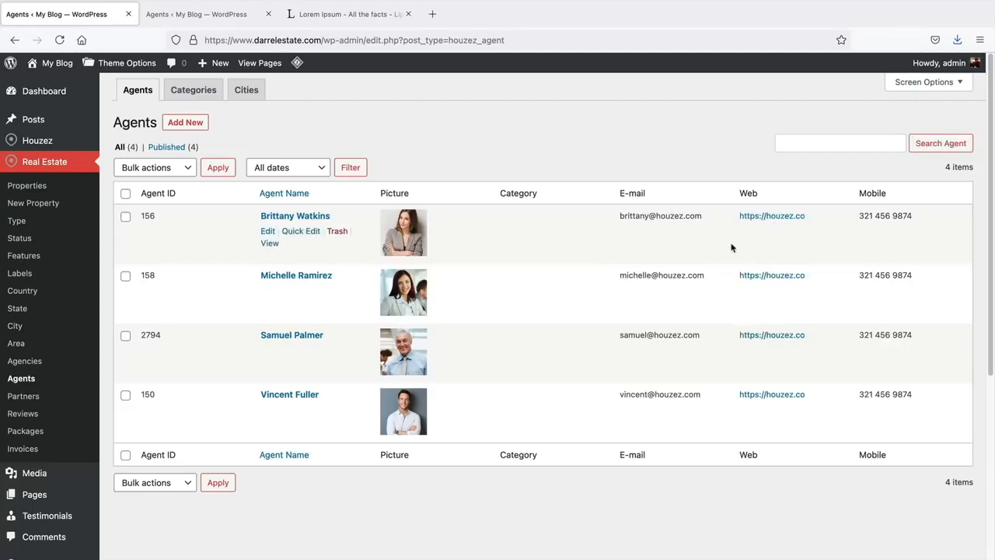
{"action": "left_click", "coordinate": [211, 18]}
- Select all agents and move them to the Trash via Bulk actions
{"action": "left_click", "coordinate": [127, 192]}
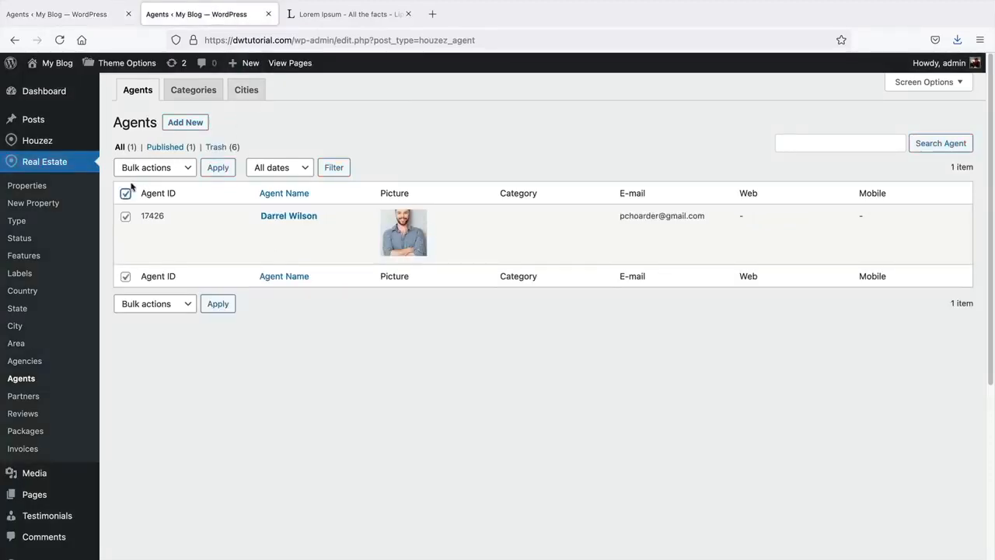
{"action": "left_click", "coordinate": [152, 167]}
{"action": "left_click", "coordinate": [150, 189]}
{"action": "left_click", "coordinate": [216, 168]}
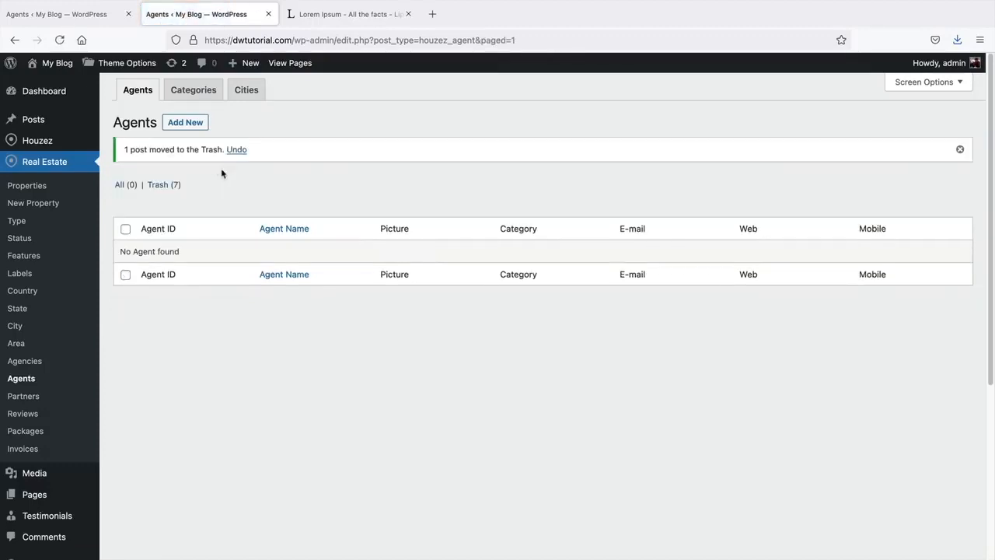
- Add a new agent titled with the agent's full name and move into the body block
{"action": "left_click", "coordinate": [179, 125]}
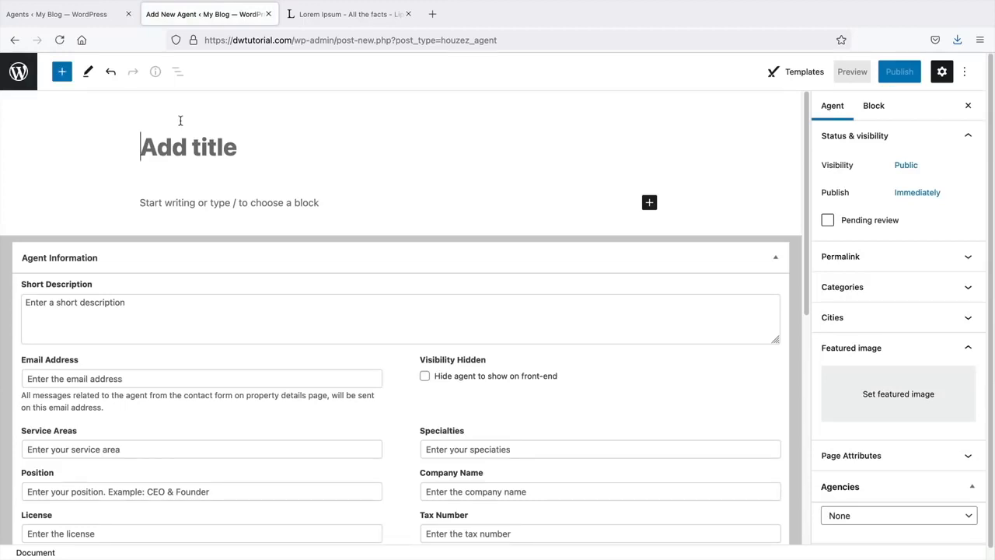
{"action": "type", "text": "Darrel Wilson"}
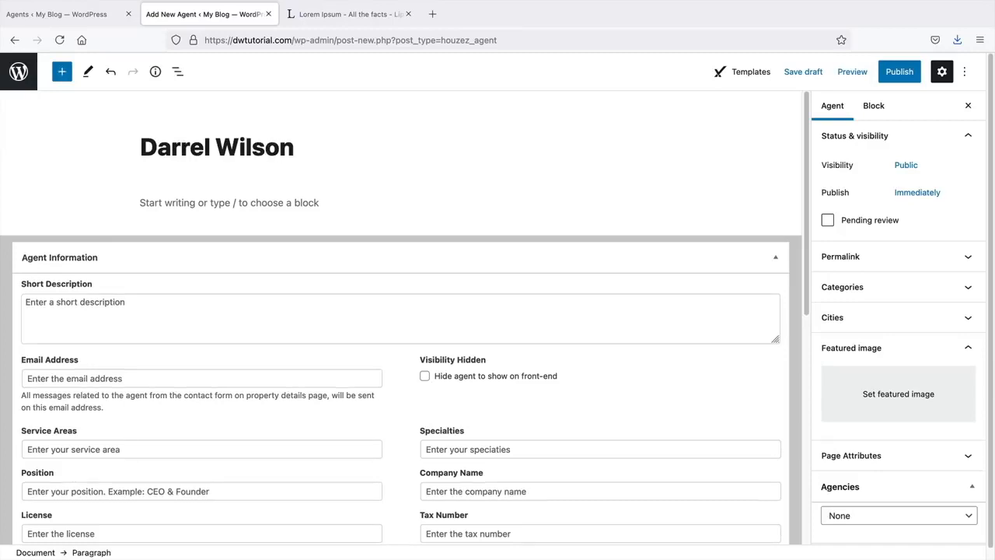
{"action": "key", "text": "Return"}
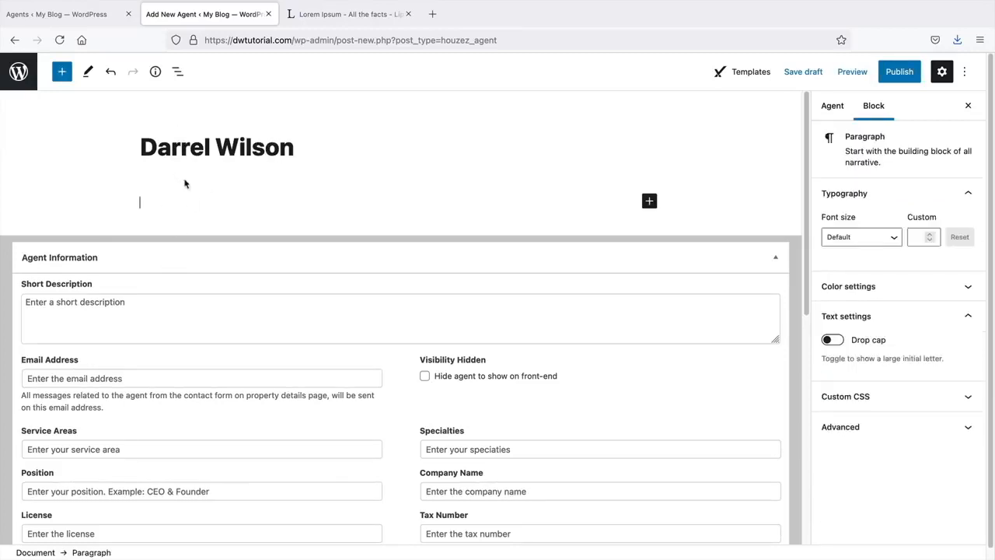
- Copy the first Lorem Ipsum paragraph from lipsum.com and paste it into the agent's body
{"action": "left_click", "coordinate": [343, 17]}
{"action": "right_click", "coordinate": [310, 314]}
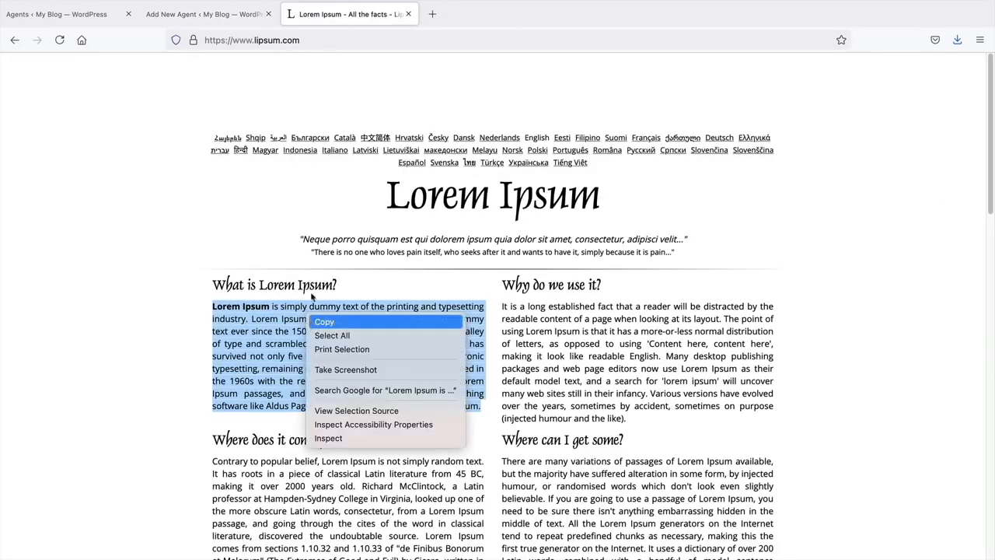
{"action": "left_click", "coordinate": [324, 321]}
{"action": "left_click", "coordinate": [204, 14]}
{"action": "right_click", "coordinate": [164, 201]}
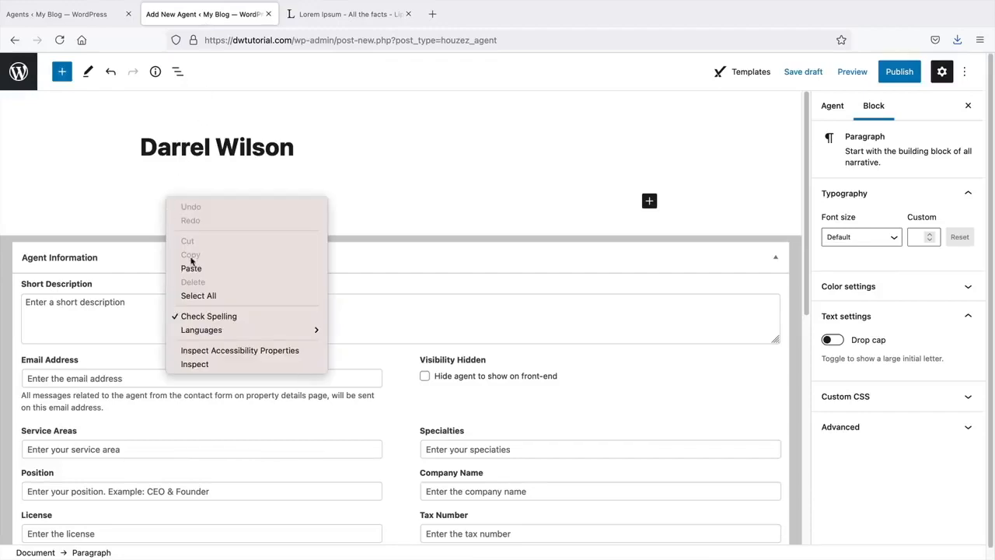
{"action": "left_click", "coordinate": [191, 267]}
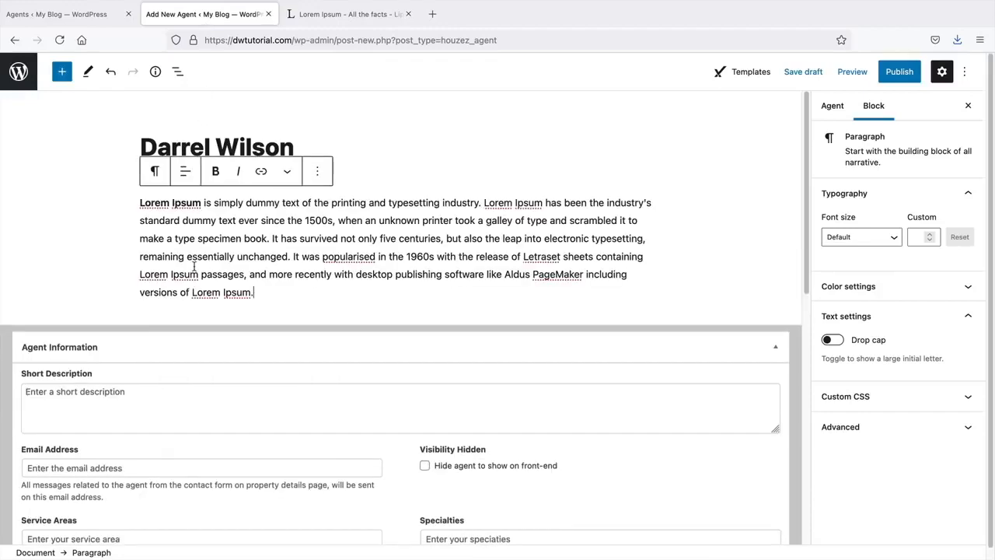
{"action": "scroll", "coordinate": [194, 256], "scroll_direction": "down", "scroll_amount": 2}
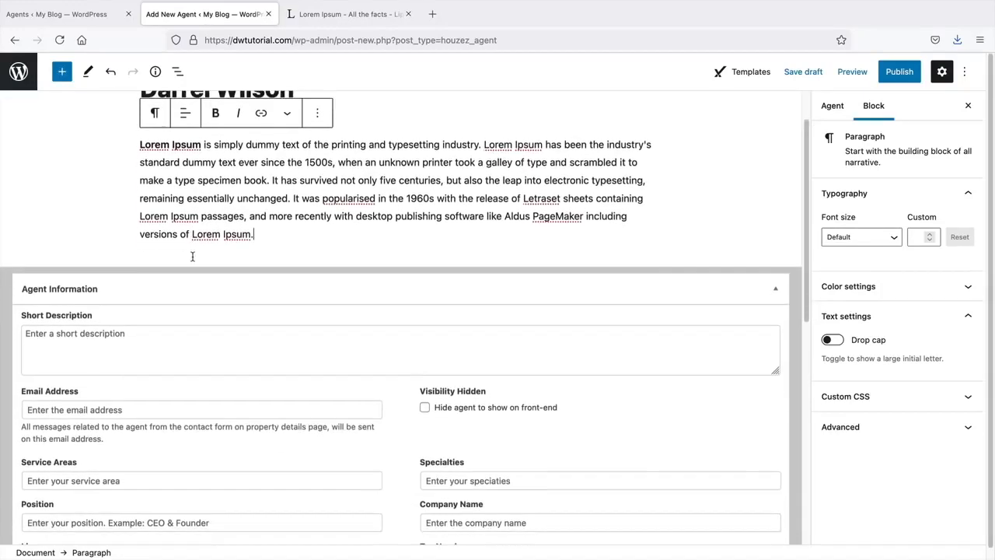
{"action": "left_click", "coordinate": [176, 344]}
{"action": "scroll", "coordinate": [184, 326], "scroll_direction": "down", "scroll_amount": 1}
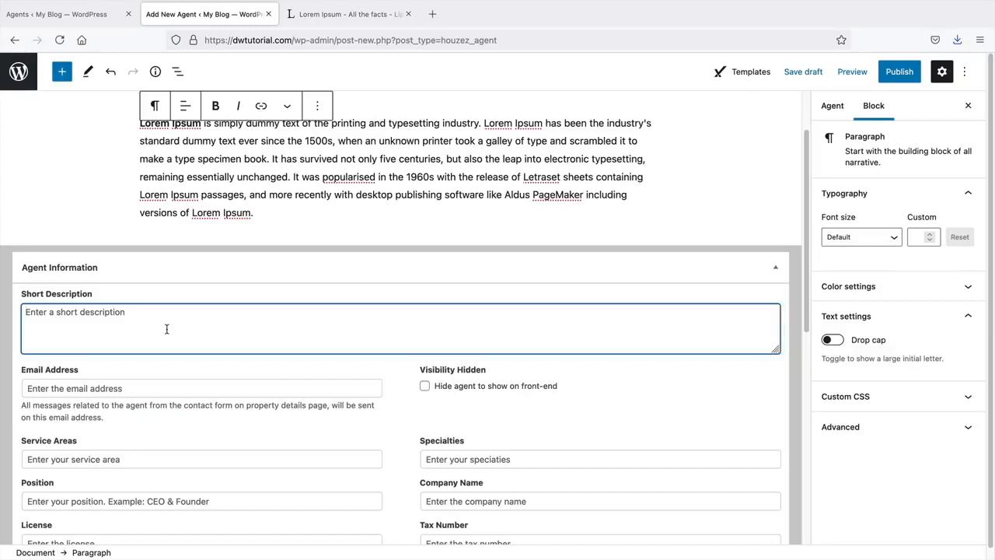
- Enter the short description 'Real Estate Agent Who Likes Hiking In Colorado', fixing the typos
{"action": "type", "text": "Real Es"}
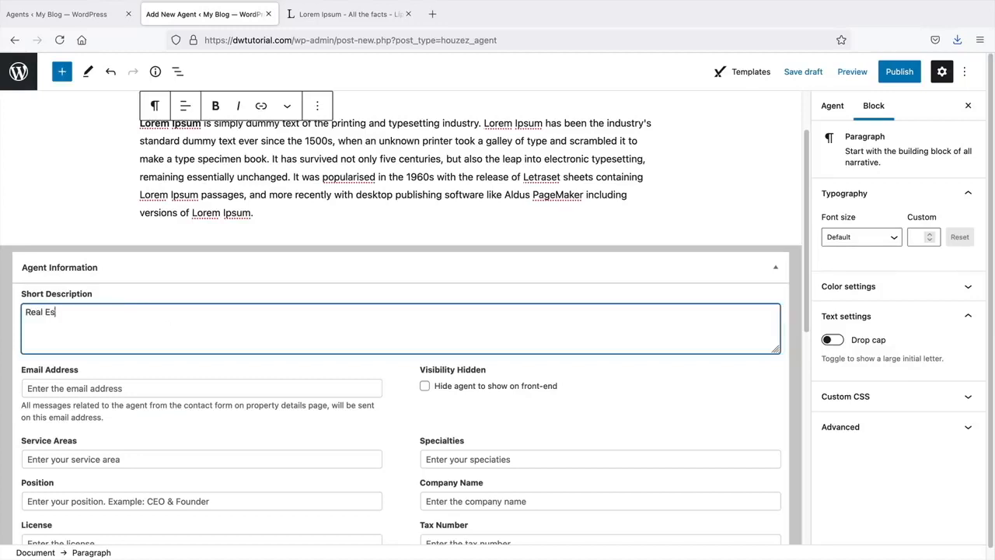
{"action": "type", "text": "tate Agent Who Likes Hid"}
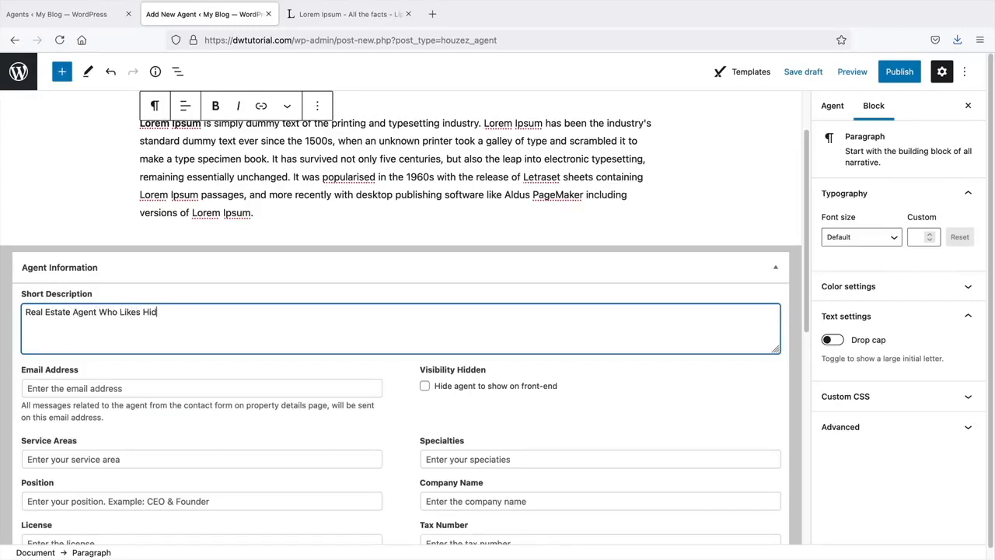
{"action": "type", "text": "ing king In Coloorodo"}
{"action": "left_click", "coordinate": [206, 312]}
{"action": "type", "text": "ado"}
- Fill in Service Areas (Las Vegas), Position (Agent) and Company Name (Pattywackers)
{"action": "scroll", "coordinate": [222, 314], "scroll_direction": "down", "scroll_amount": 3}
{"action": "scroll", "coordinate": [226, 334], "scroll_direction": "down", "scroll_amount": 2}
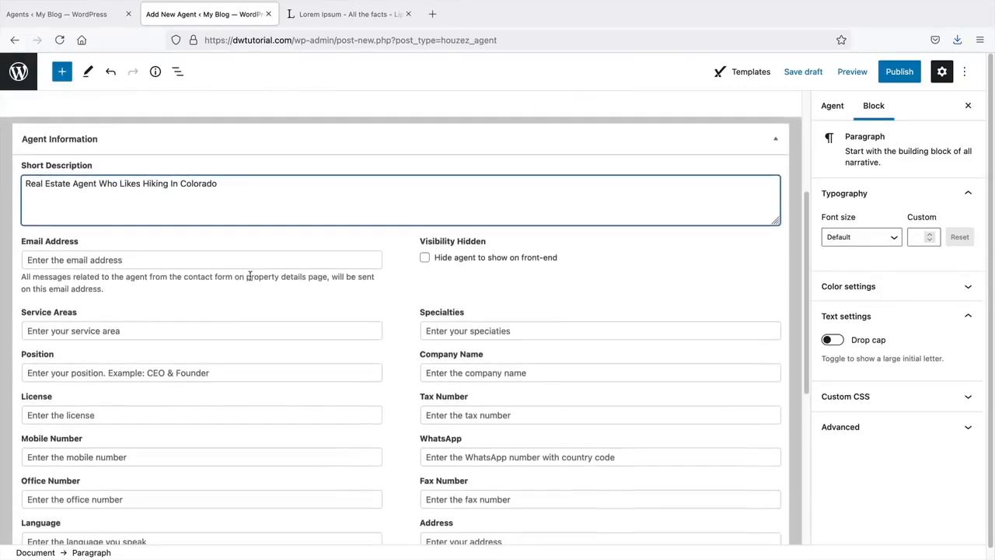
{"action": "scroll", "coordinate": [190, 247], "scroll_direction": "down", "scroll_amount": 1}
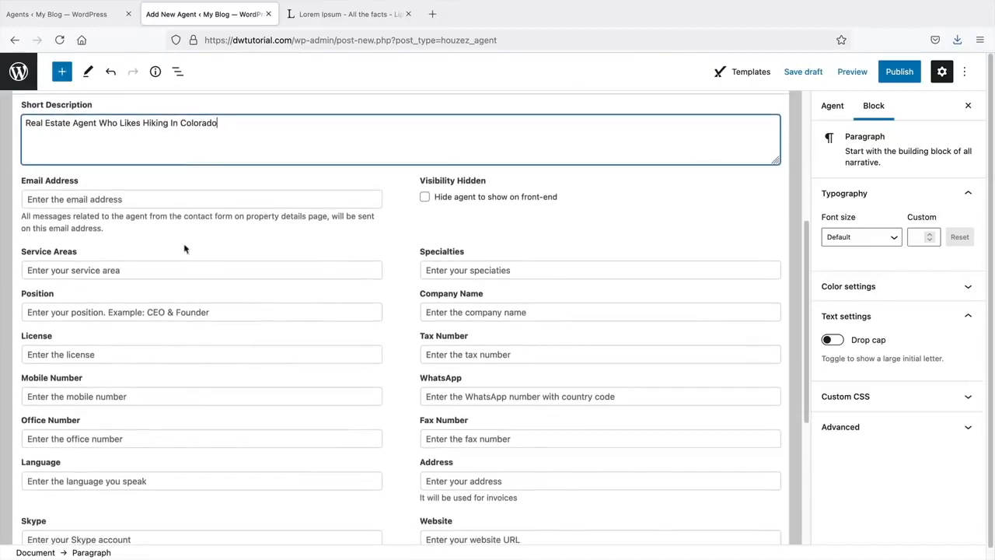
{"action": "left_click", "coordinate": [156, 271]}
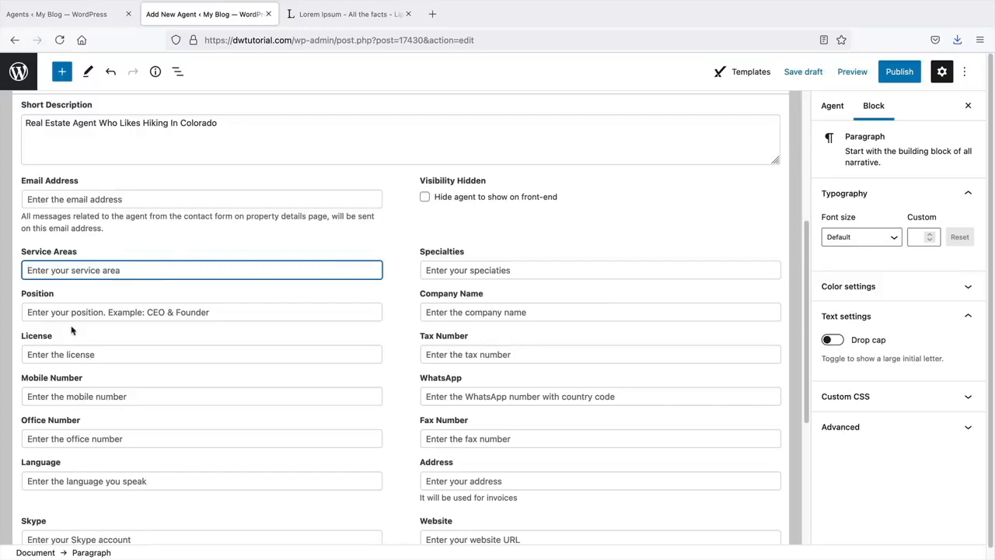
{"action": "scroll", "coordinate": [440, 421], "scroll_direction": "down", "scroll_amount": 2}
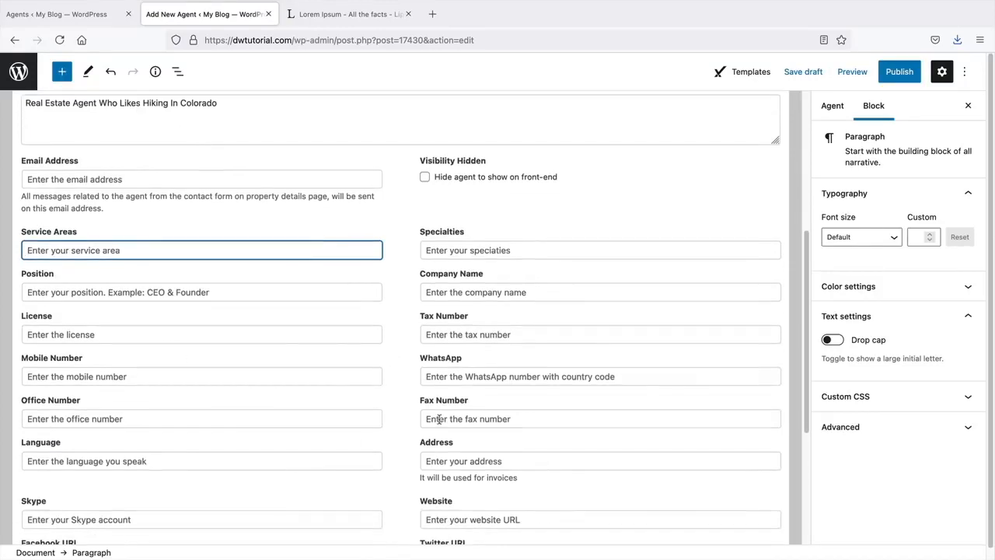
{"action": "scroll", "coordinate": [440, 420], "scroll_direction": "down", "scroll_amount": 1}
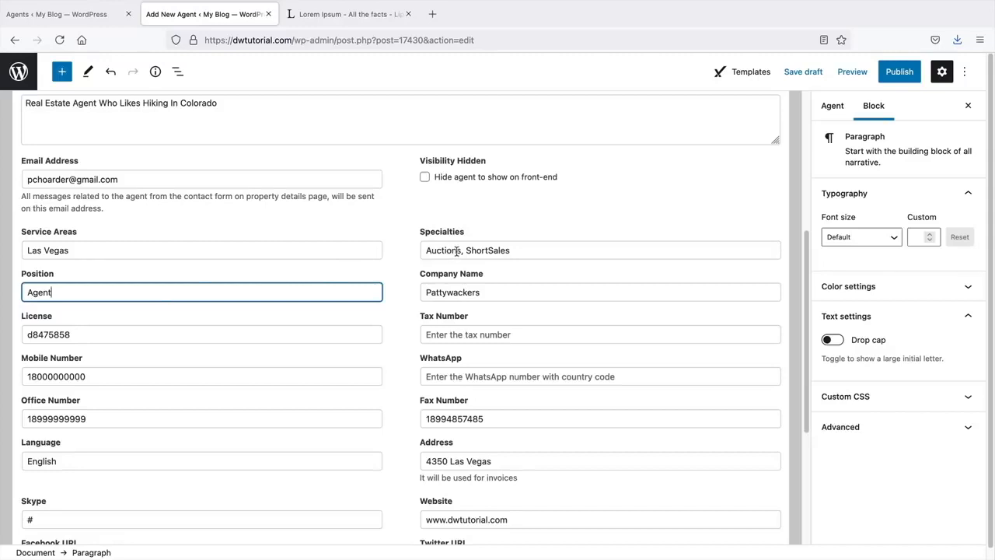
{"action": "left_click_drag", "start_coordinate": [501, 292], "coordinate": [420, 292]}
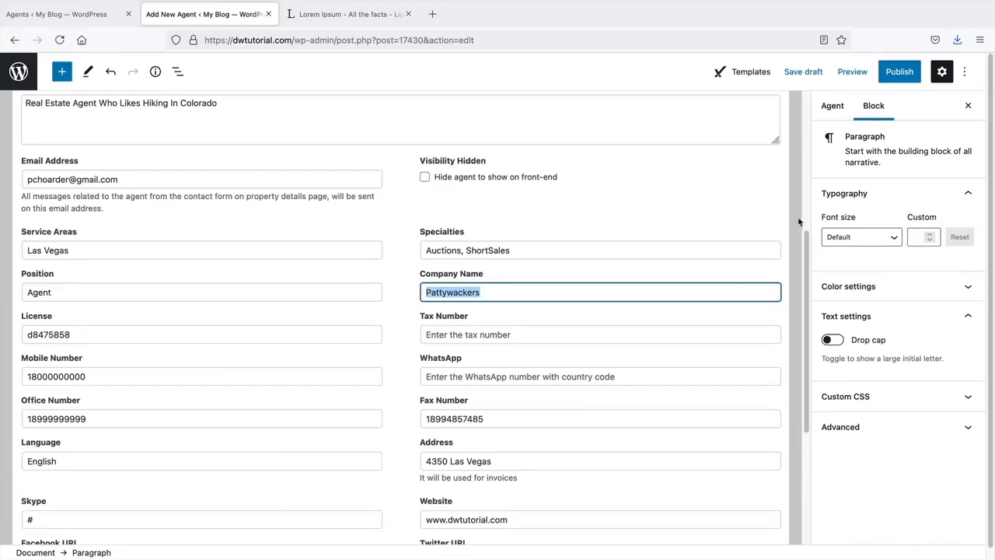
- Set the Artboard 3team portrait as the agent's featured image
{"action": "left_click", "coordinate": [837, 109]}
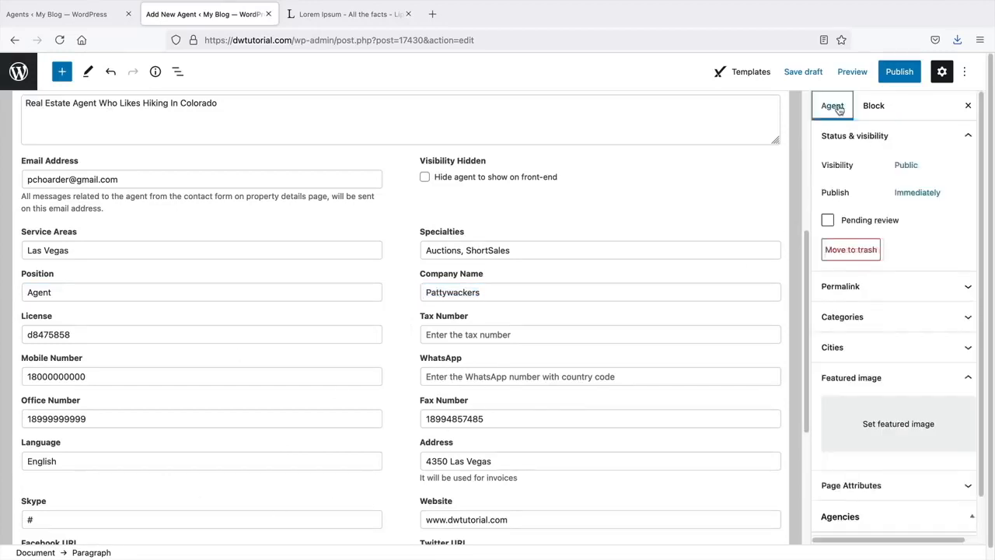
{"action": "scroll", "coordinate": [926, 218], "scroll_direction": "down", "scroll_amount": 1}
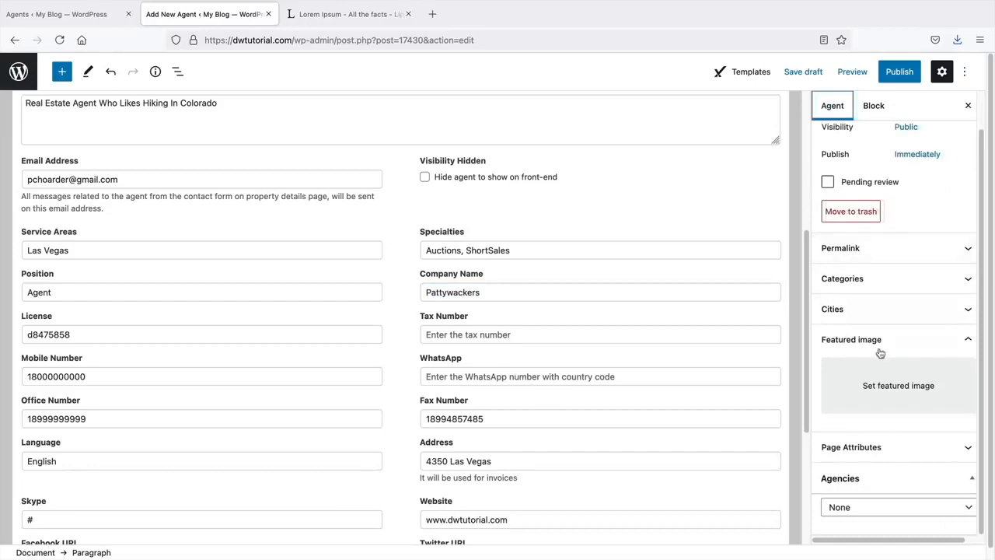
{"action": "left_click", "coordinate": [913, 386]}
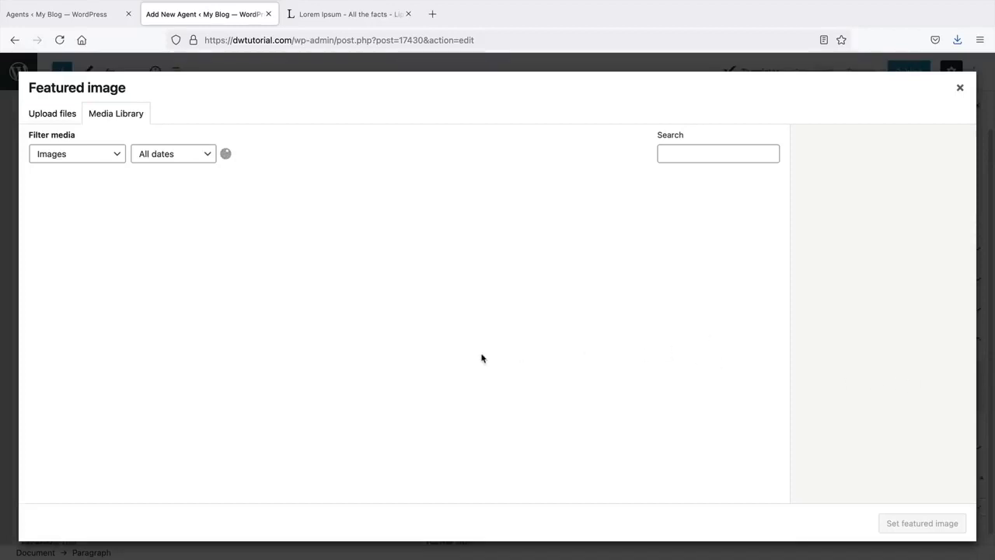
{"action": "scroll", "coordinate": [482, 359], "scroll_direction": "down", "scroll_amount": 10}
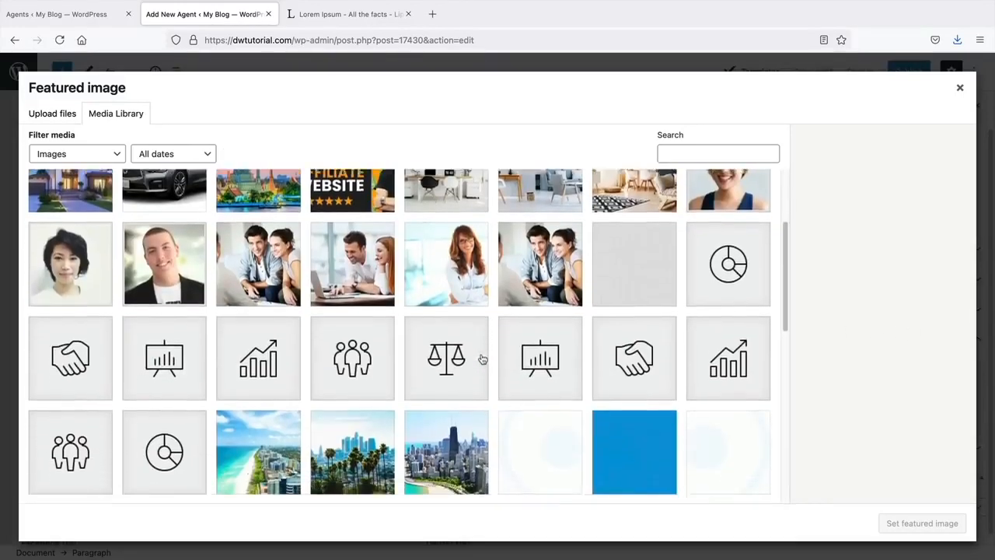
{"action": "scroll", "coordinate": [482, 360], "scroll_direction": "down", "scroll_amount": 10}
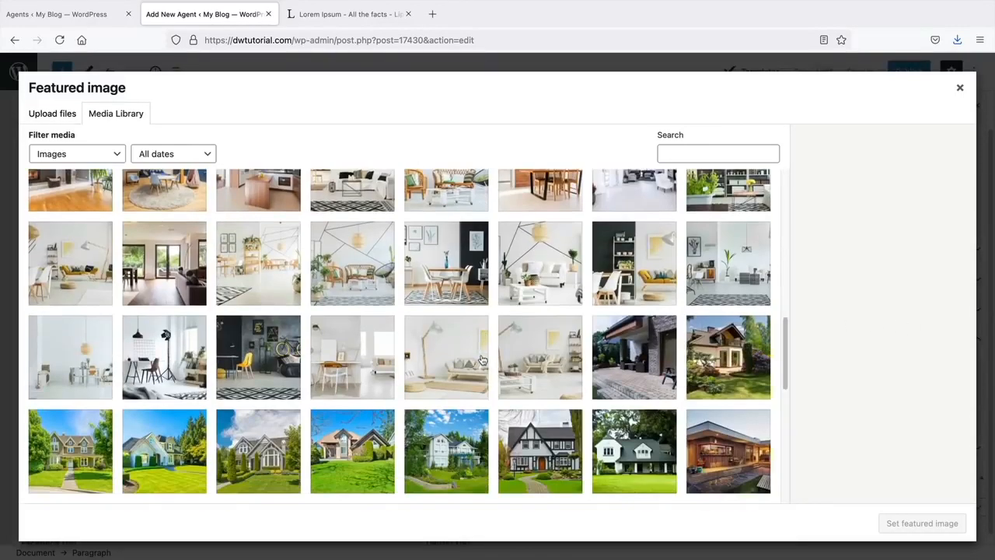
{"action": "scroll", "coordinate": [481, 360], "scroll_direction": "down", "scroll_amount": 5}
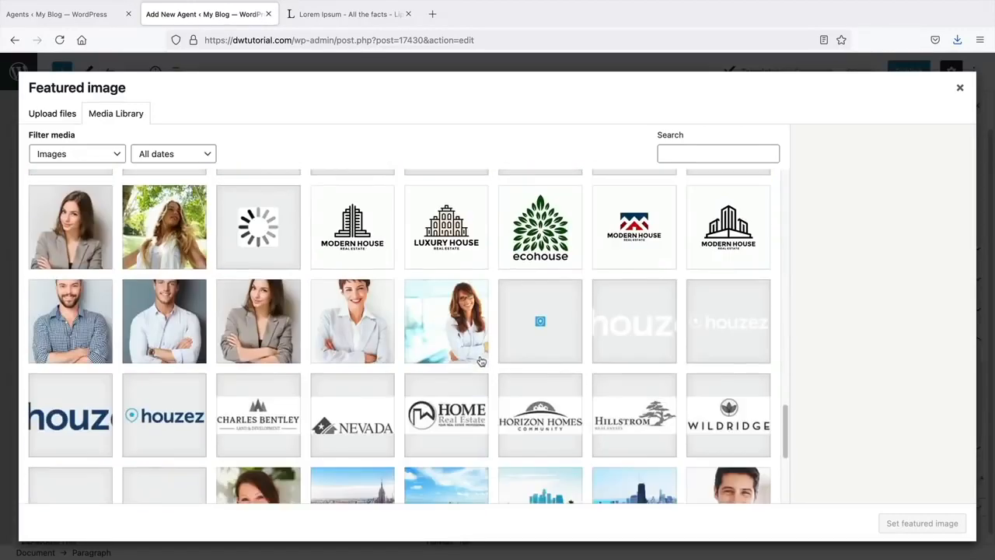
{"action": "scroll", "coordinate": [373, 303], "scroll_direction": "down", "scroll_amount": 1}
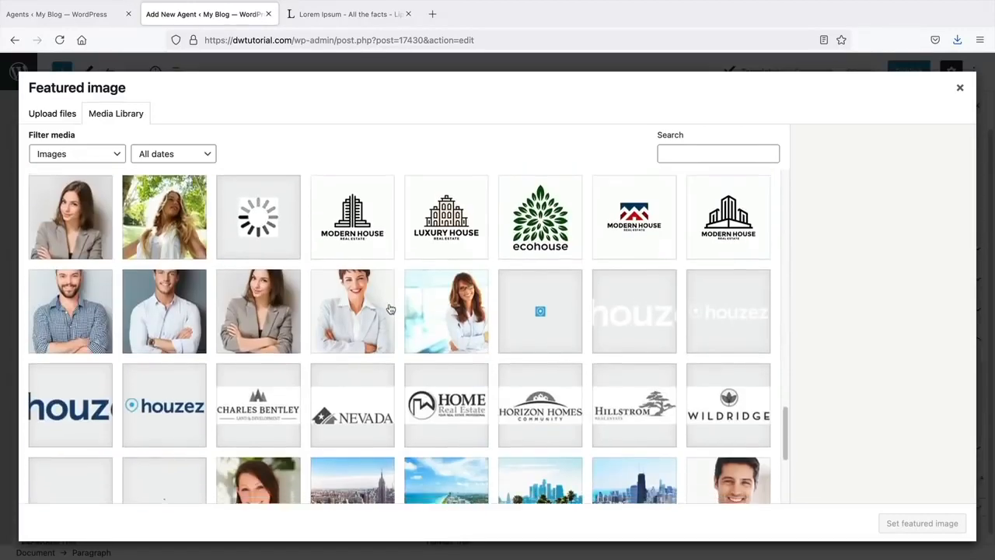
{"action": "left_click", "coordinate": [166, 273]}
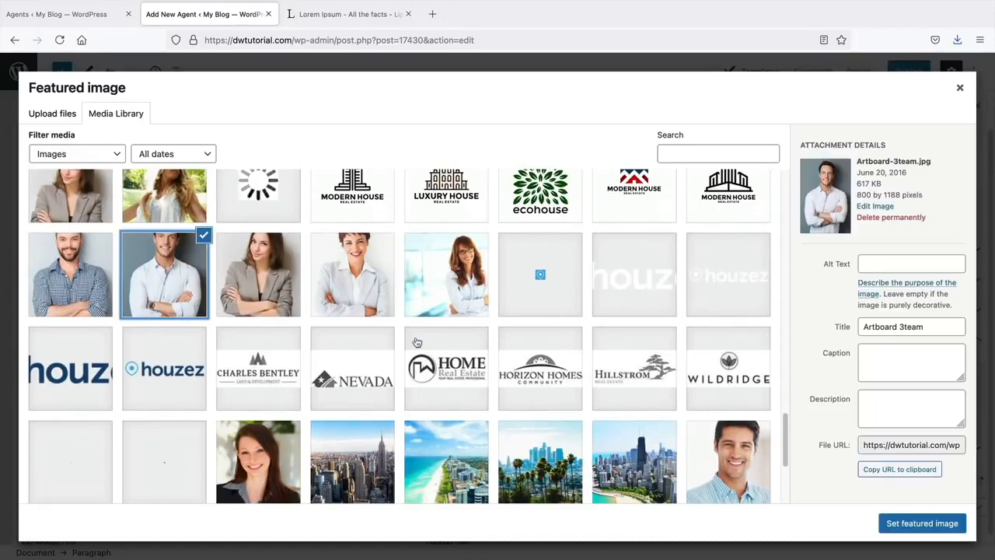
{"action": "left_click", "coordinate": [934, 532]}
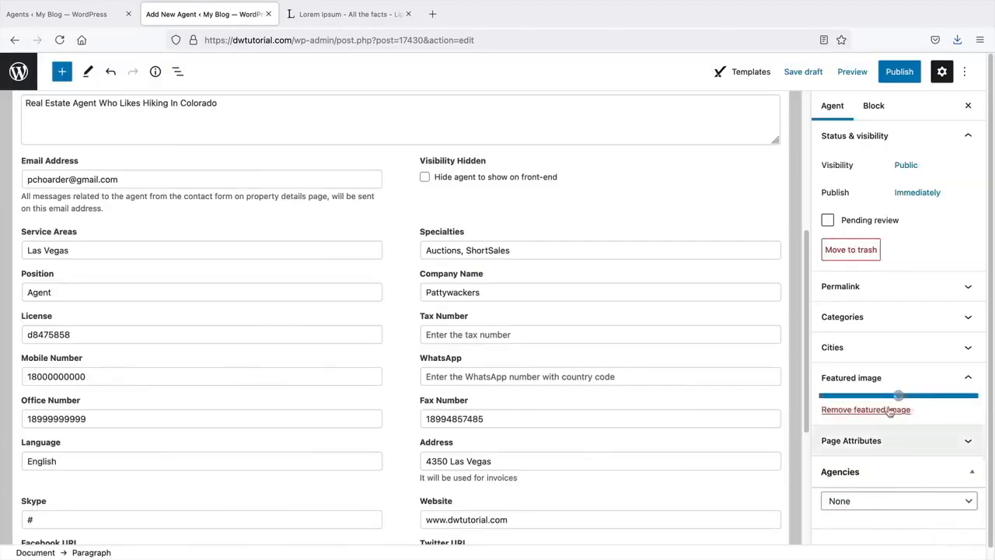
- Replace the featured image with the agent1 portrait
{"action": "scroll", "coordinate": [875, 381], "scroll_direction": "down", "scroll_amount": 1}
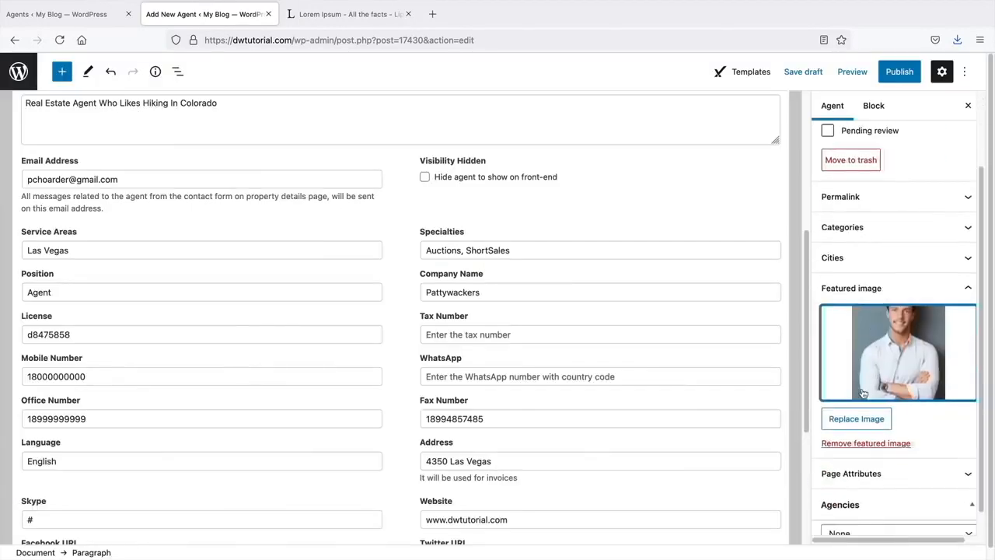
{"action": "left_click", "coordinate": [872, 374]}
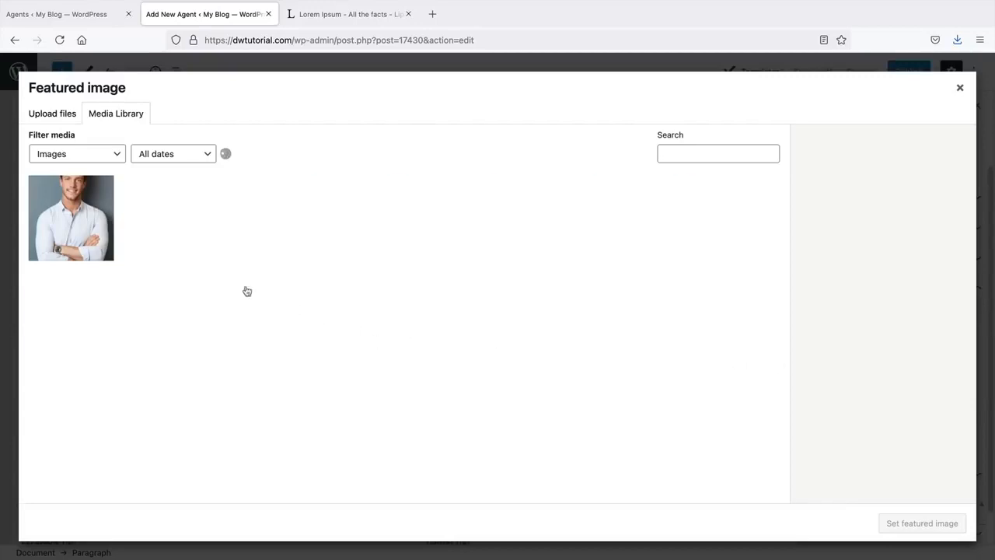
{"action": "scroll", "coordinate": [450, 420], "scroll_direction": "down", "scroll_amount": 3}
{"action": "scroll", "coordinate": [449, 420], "scroll_direction": "down", "scroll_amount": 10}
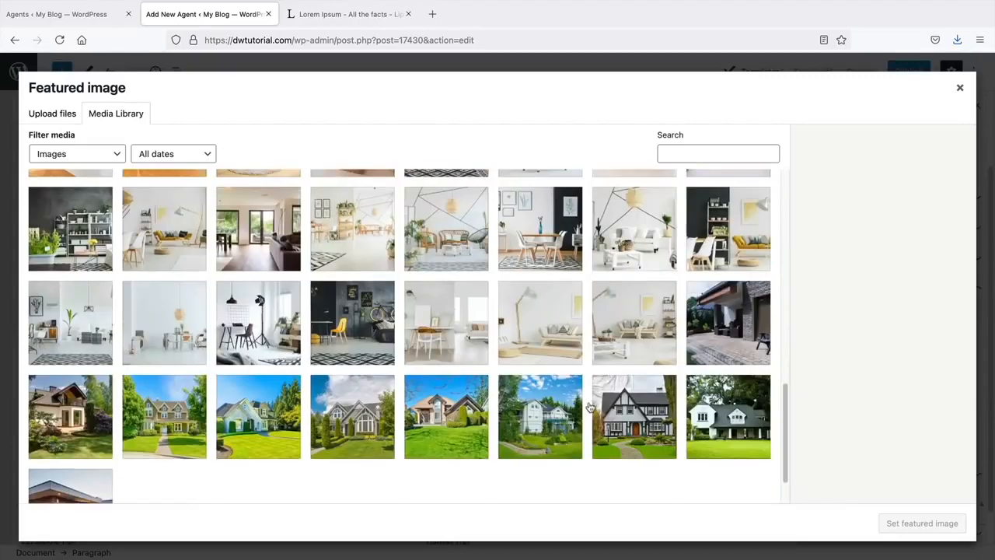
{"action": "scroll", "coordinate": [590, 408], "scroll_direction": "down", "scroll_amount": 8}
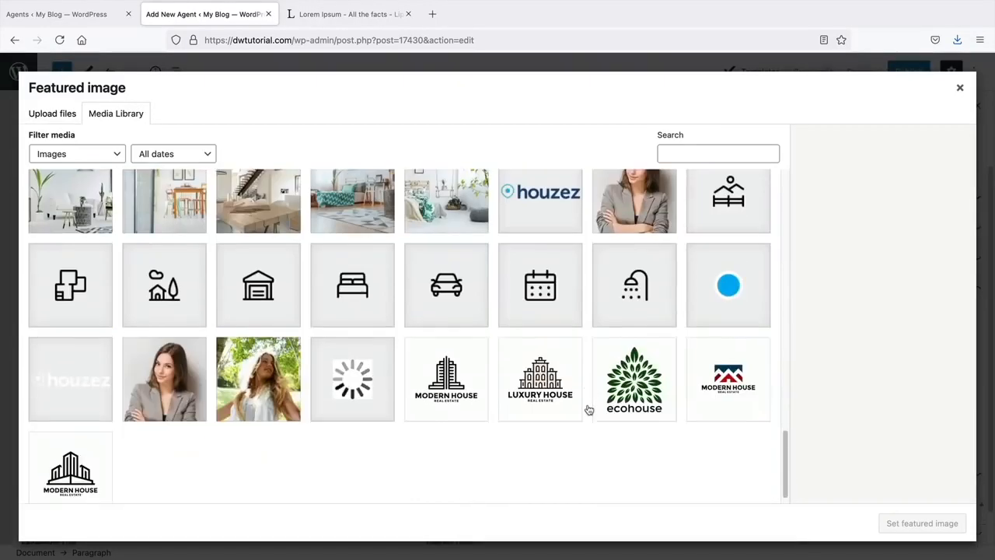
{"action": "scroll", "coordinate": [590, 408], "scroll_direction": "down", "scroll_amount": 8}
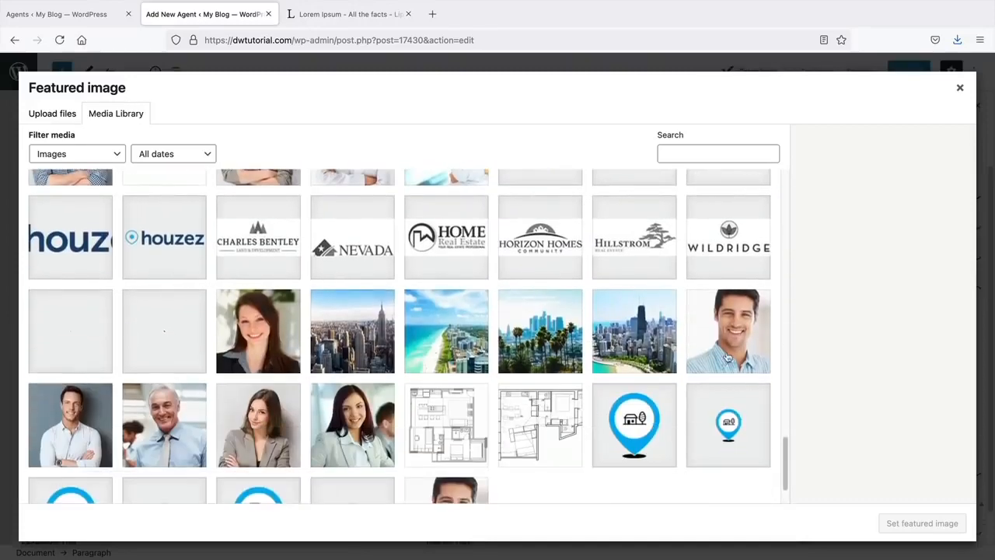
{"action": "left_click", "coordinate": [730, 353]}
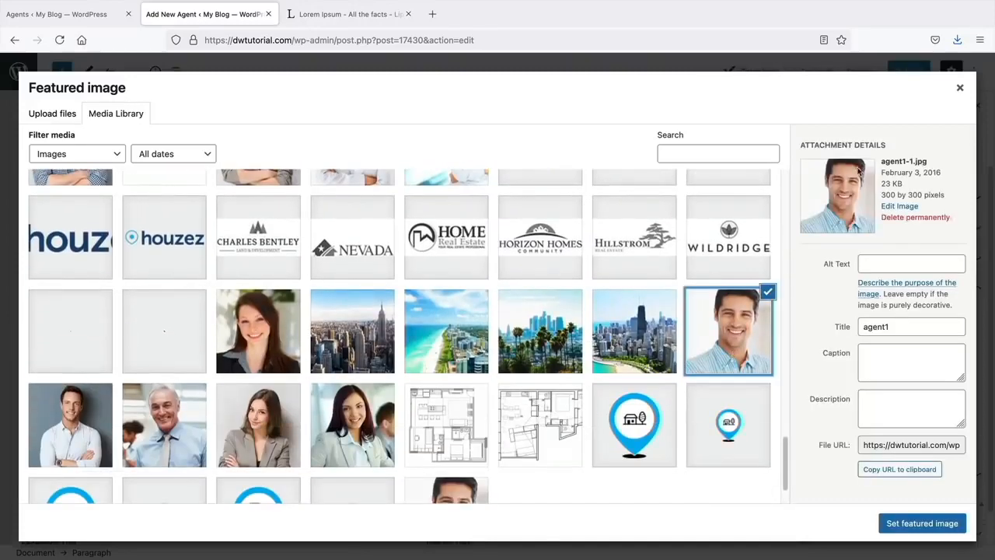
{"action": "left_click", "coordinate": [927, 524]}
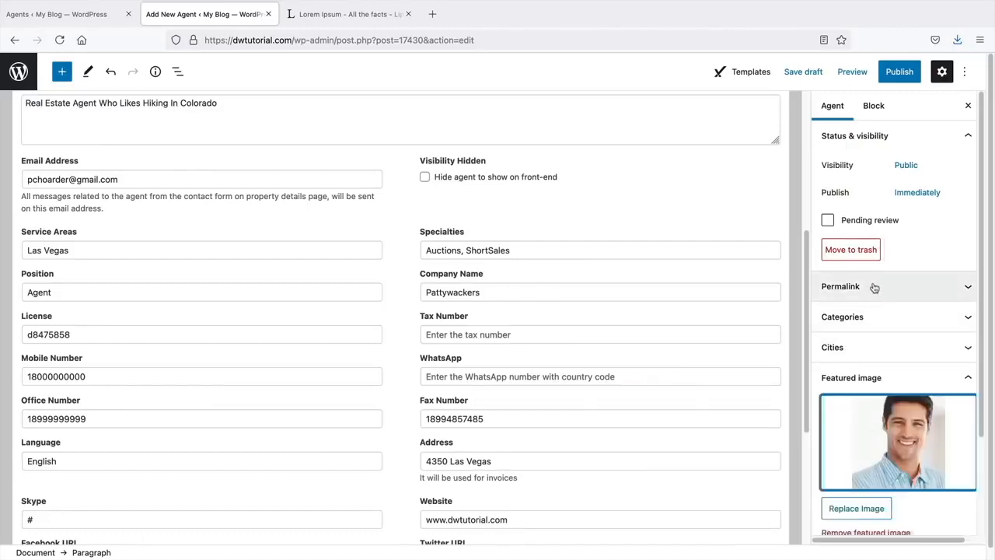
{"action": "scroll", "coordinate": [875, 292], "scroll_direction": "down", "scroll_amount": 3}
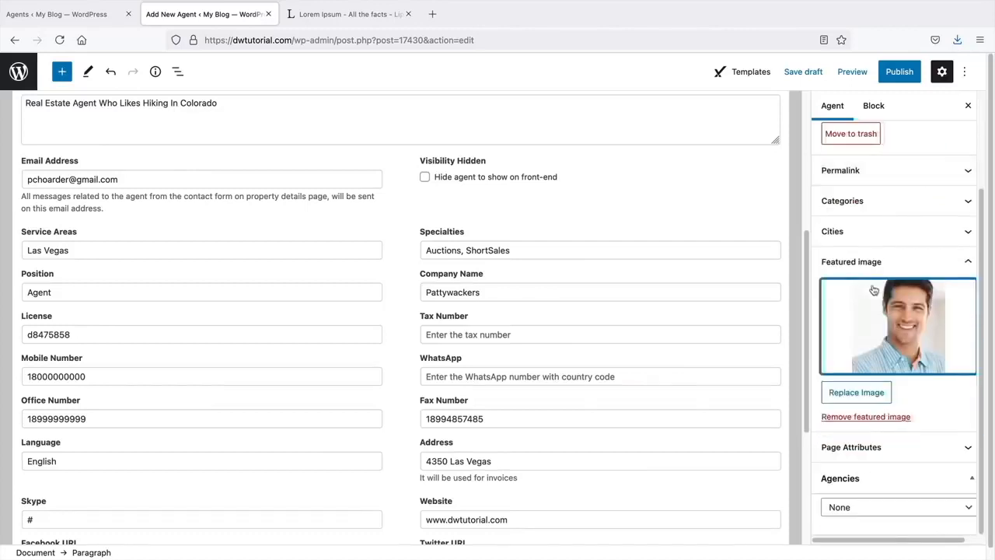
- Assign the agent to Pattywack Estates, publish it and view the live agent page
{"action": "left_click", "coordinate": [864, 509]}
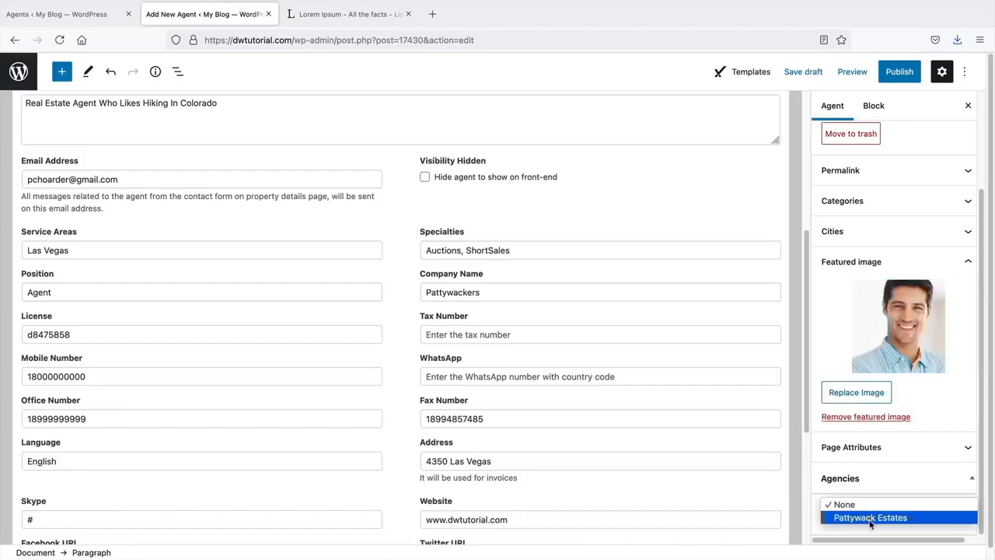
{"action": "left_click", "coordinate": [870, 518]}
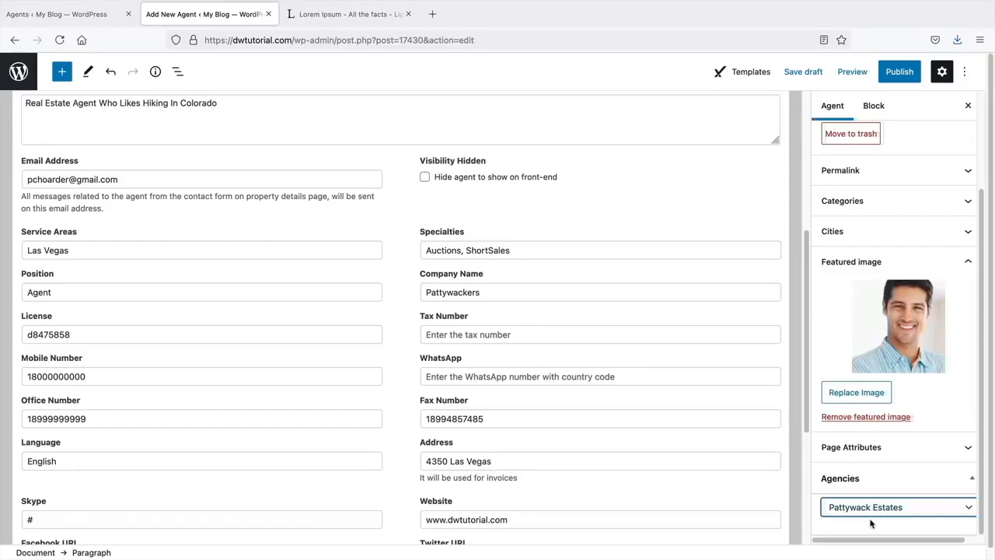
{"action": "scroll", "coordinate": [658, 375], "scroll_direction": "up", "scroll_amount": 4}
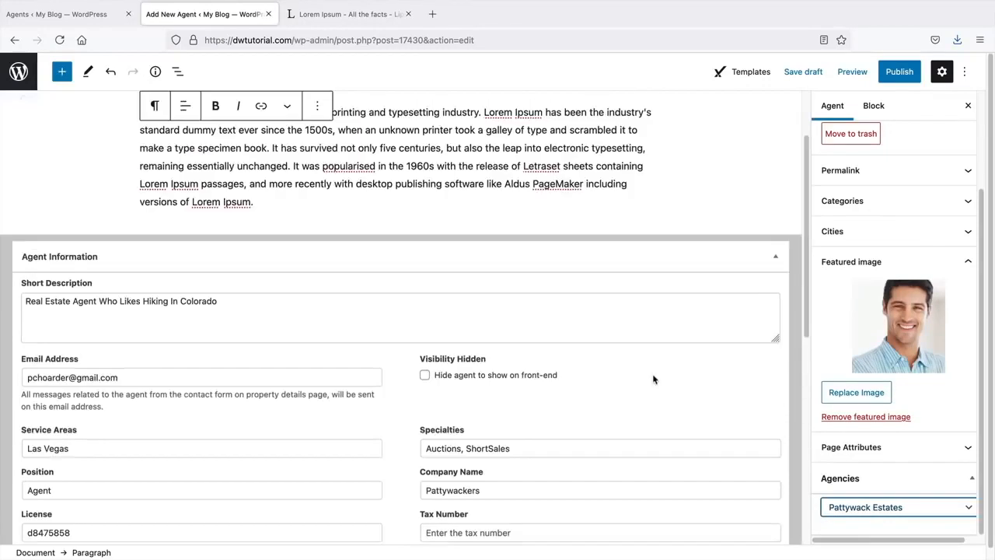
{"action": "left_click", "coordinate": [900, 71]}
{"action": "left_click", "coordinate": [861, 72]}
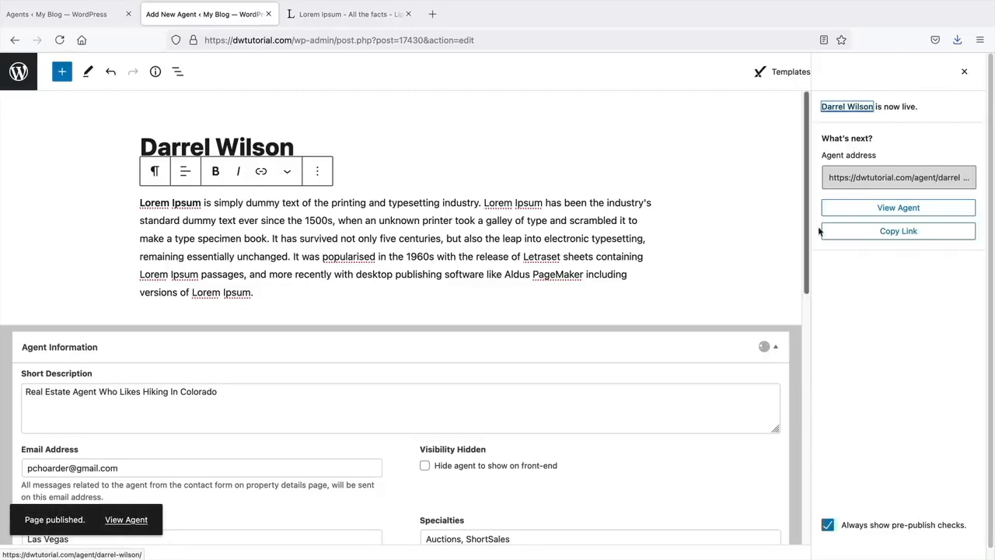
{"action": "left_click", "coordinate": [890, 209]}
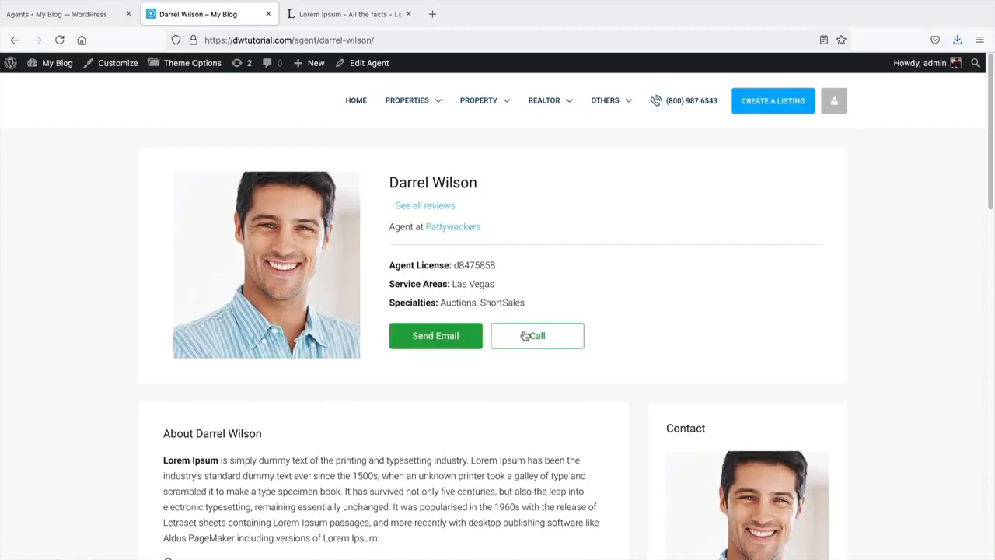
- Review the agent's live profile: portrait, licence, Las Vegas service area and Auctions, ShortSales specialties
{"action": "scroll", "coordinate": [526, 333], "scroll_direction": "down", "scroll_amount": 3}
{"action": "scroll", "coordinate": [525, 330], "scroll_direction": "down", "scroll_amount": 5}
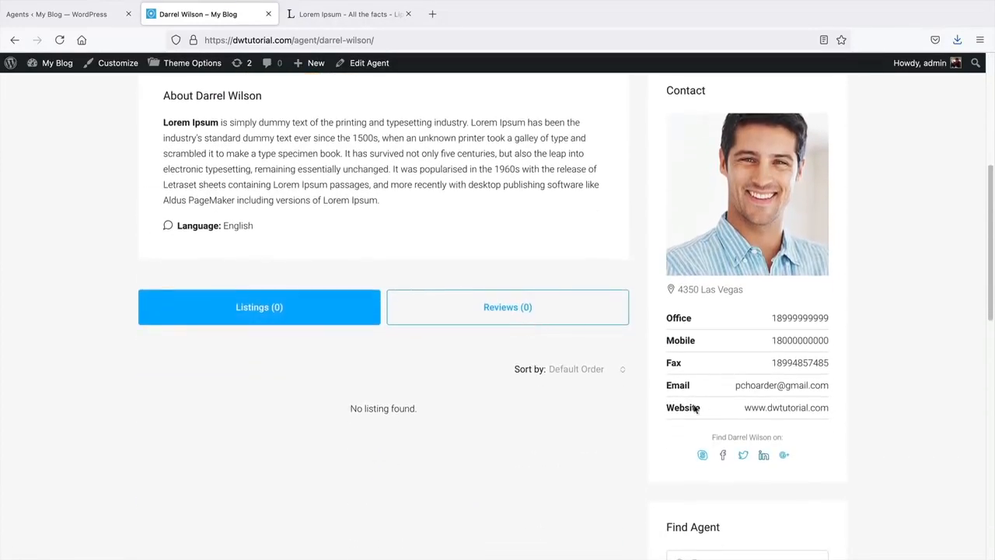
{"action": "scroll", "coordinate": [693, 360], "scroll_direction": "down", "scroll_amount": 6}
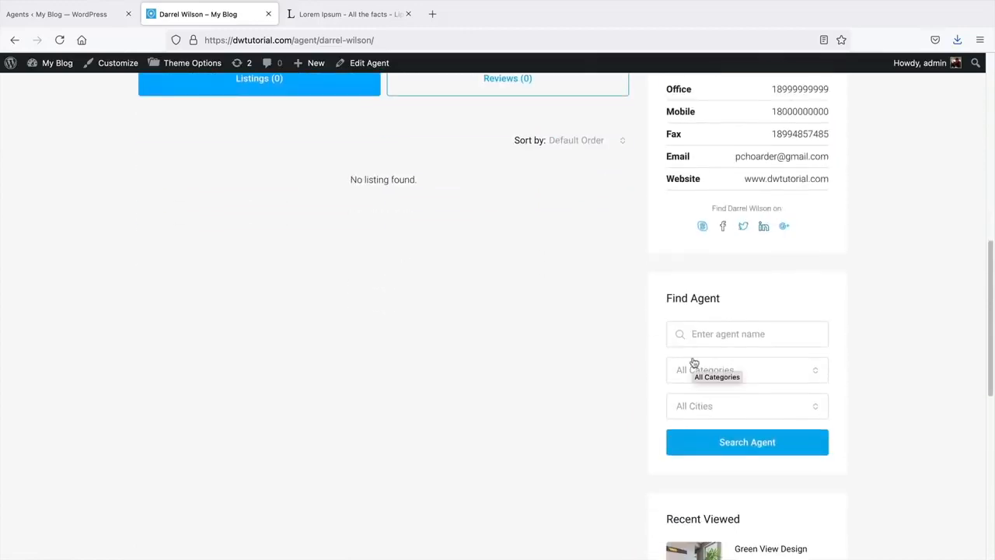
{"action": "scroll", "coordinate": [692, 359], "scroll_direction": "down", "scroll_amount": 3}
{"action": "scroll", "coordinate": [693, 359], "scroll_direction": "up", "scroll_amount": 10}
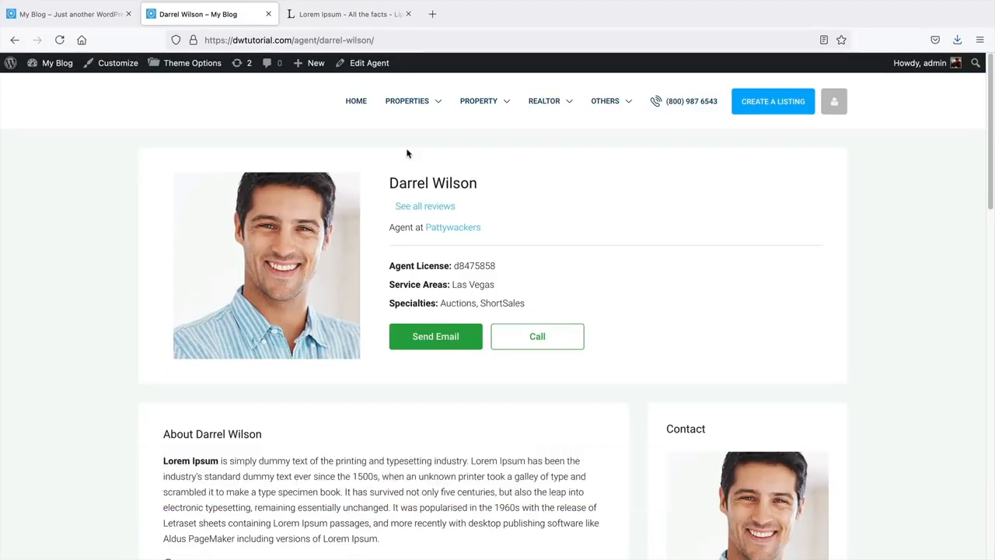
{"action": "mouse_move", "coordinate": [303, 66]}
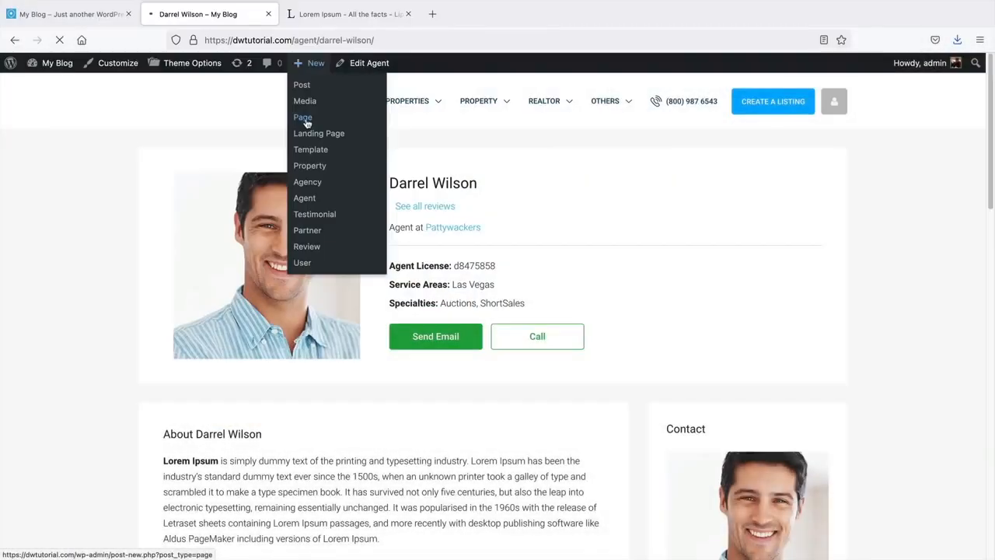
- Start a new page titled 'Agency'
{"action": "left_click", "coordinate": [307, 125]}
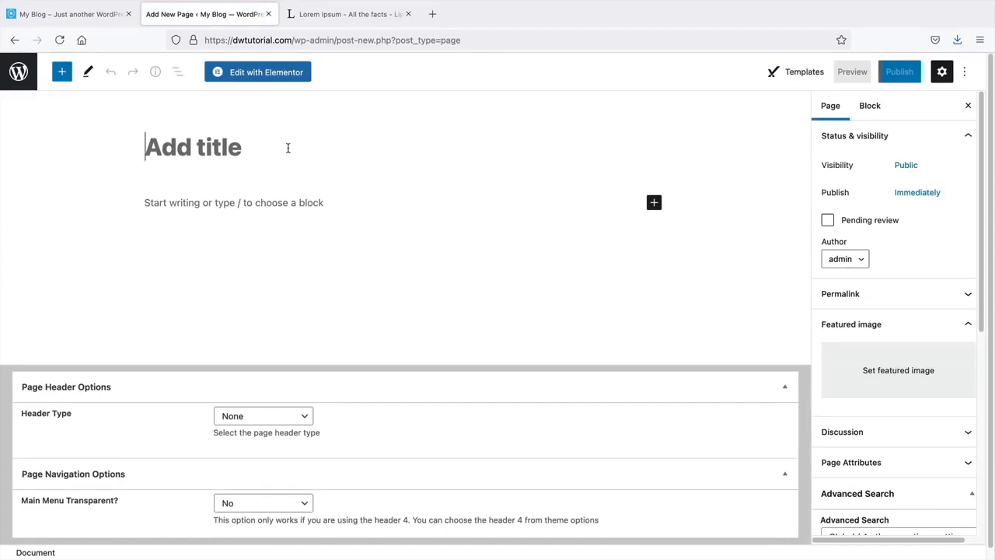
{"action": "type", "text": "Ag"}
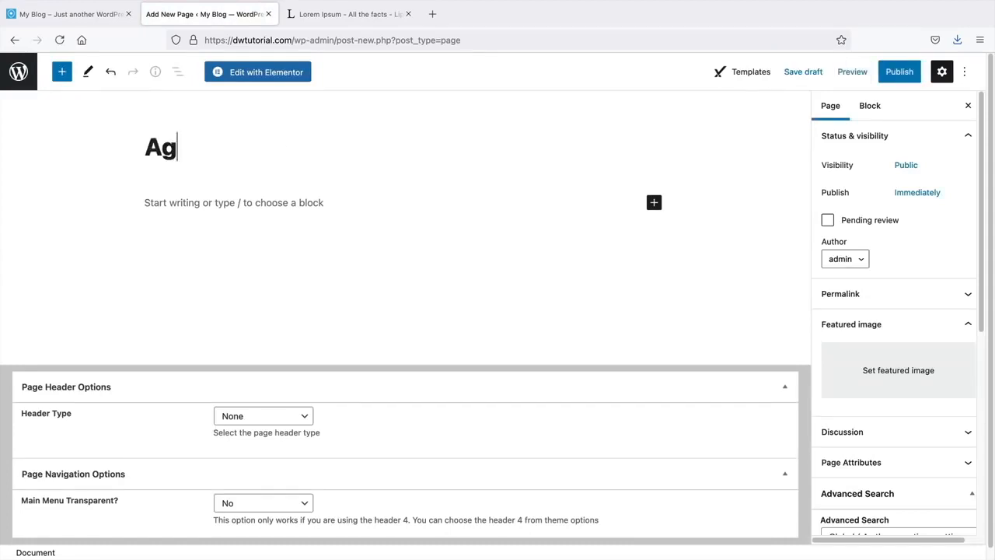
{"action": "type", "text": "ency"}
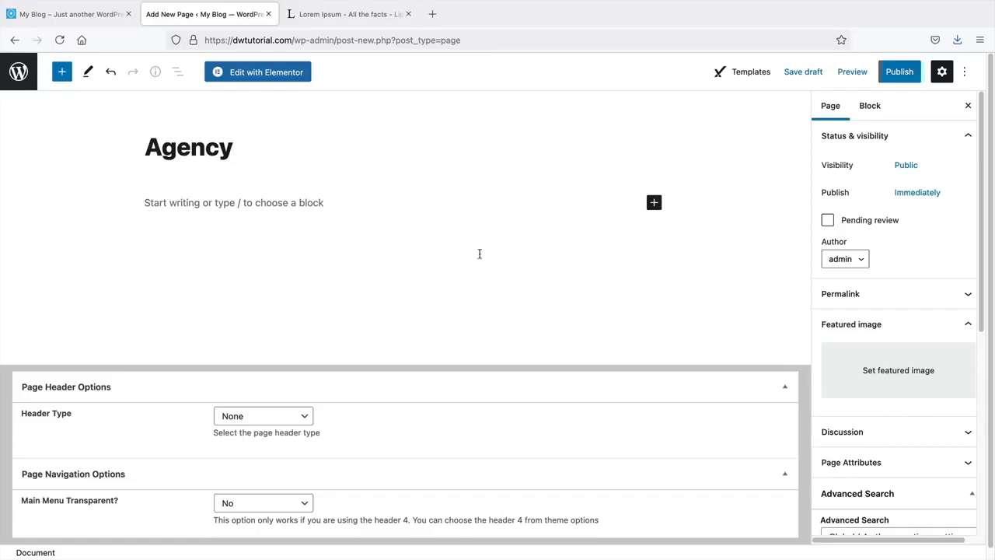
{"action": "scroll", "coordinate": [899, 364], "scroll_direction": "down", "scroll_amount": 3}
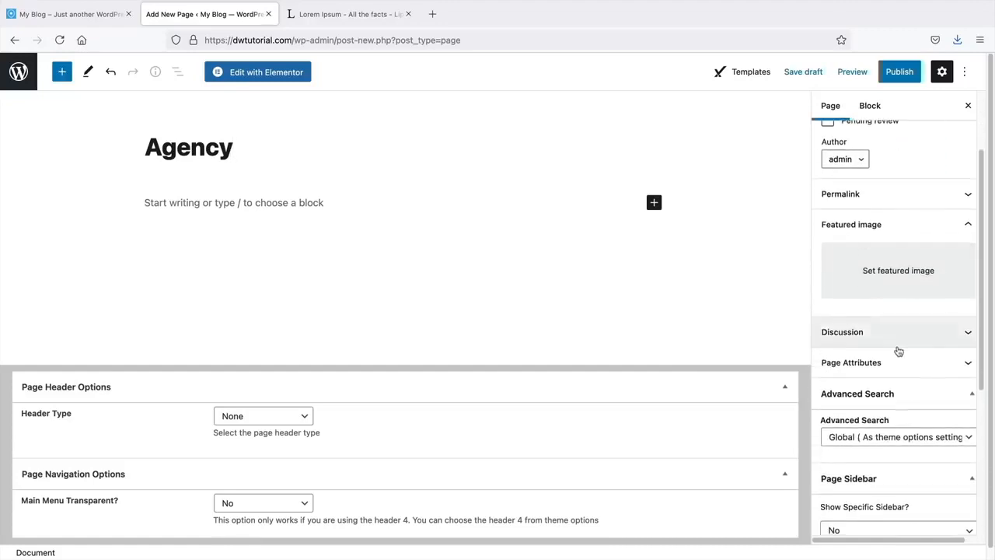
{"action": "scroll", "coordinate": [899, 352], "scroll_direction": "down", "scroll_amount": 3}
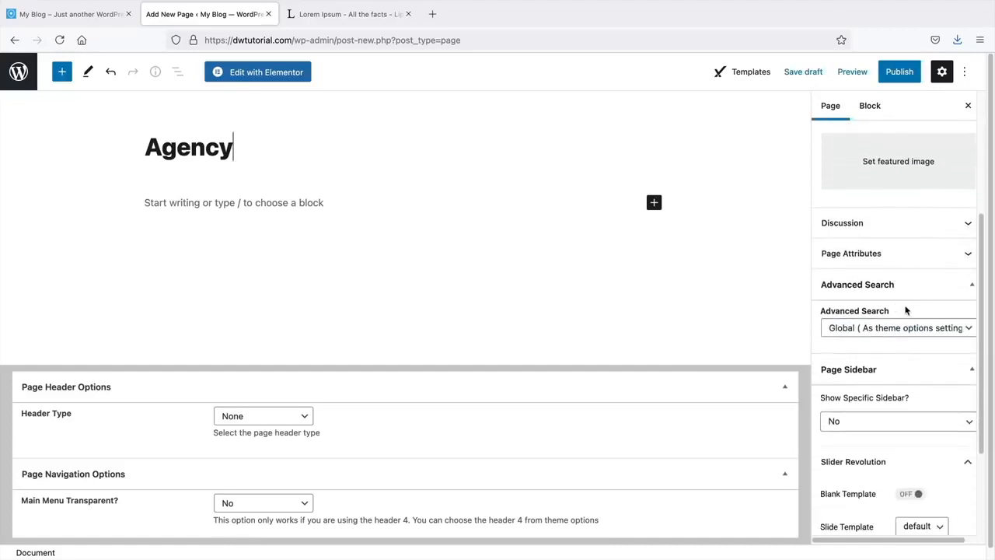
- Set the Agency page's Page Attributes template to Template all agencies
{"action": "left_click", "coordinate": [902, 262]}
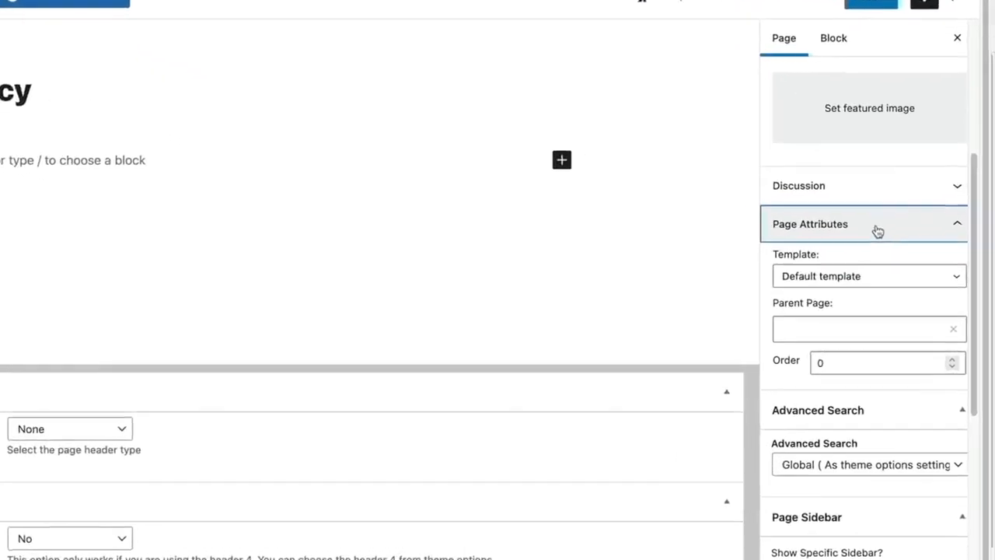
{"action": "left_click", "coordinate": [797, 277]}
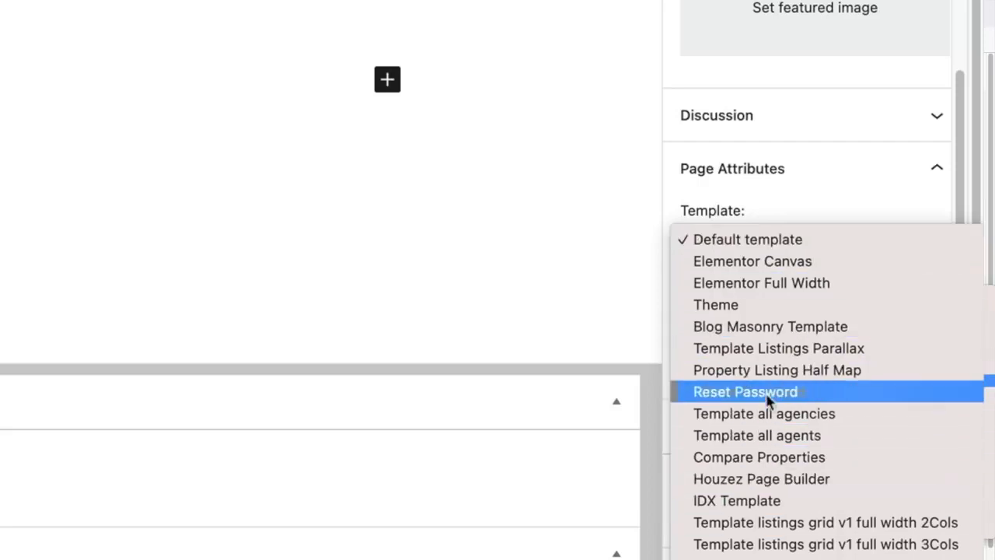
{"action": "scroll", "coordinate": [784, 384], "scroll_direction": "down", "scroll_amount": 5}
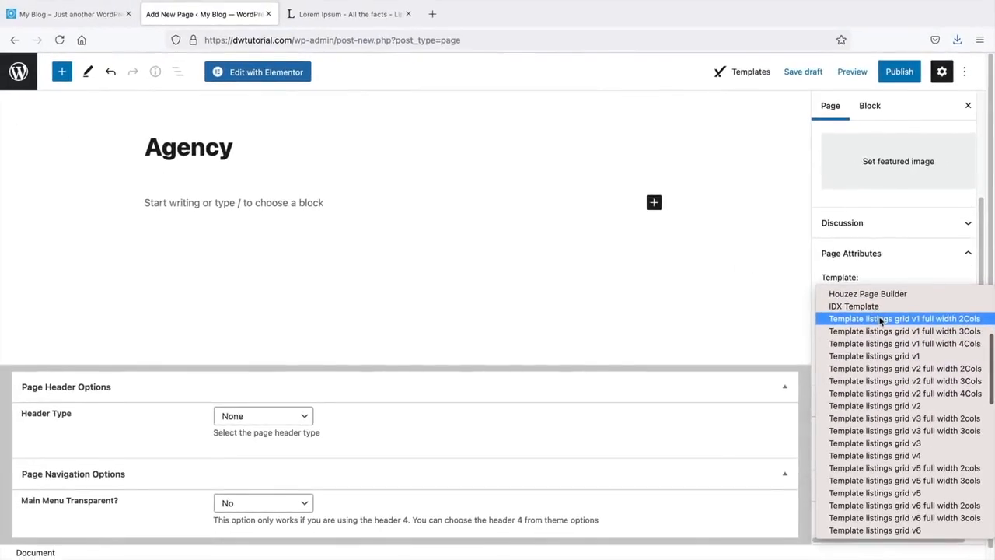
{"action": "scroll", "coordinate": [887, 435], "scroll_direction": "down", "scroll_amount": 4}
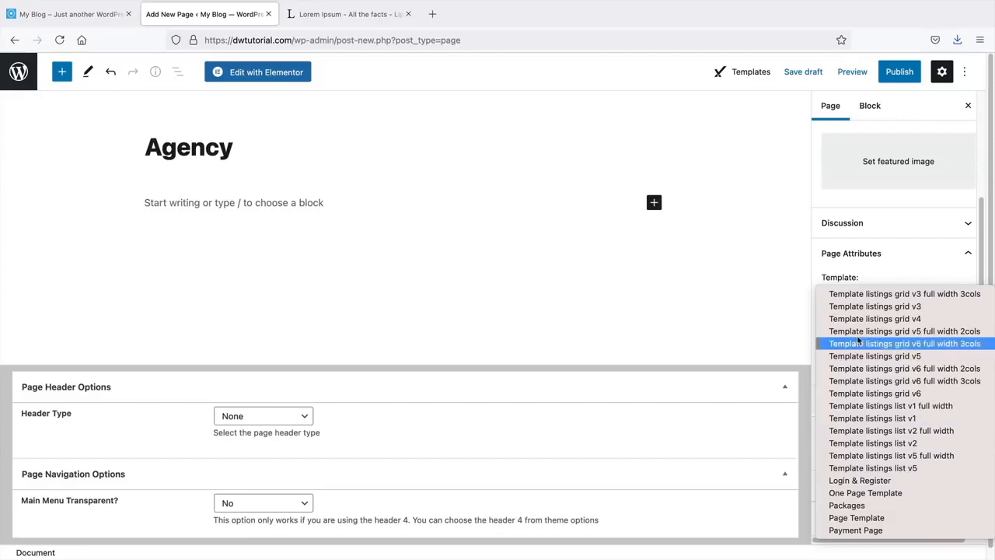
{"action": "left_click", "coordinate": [339, 194]}
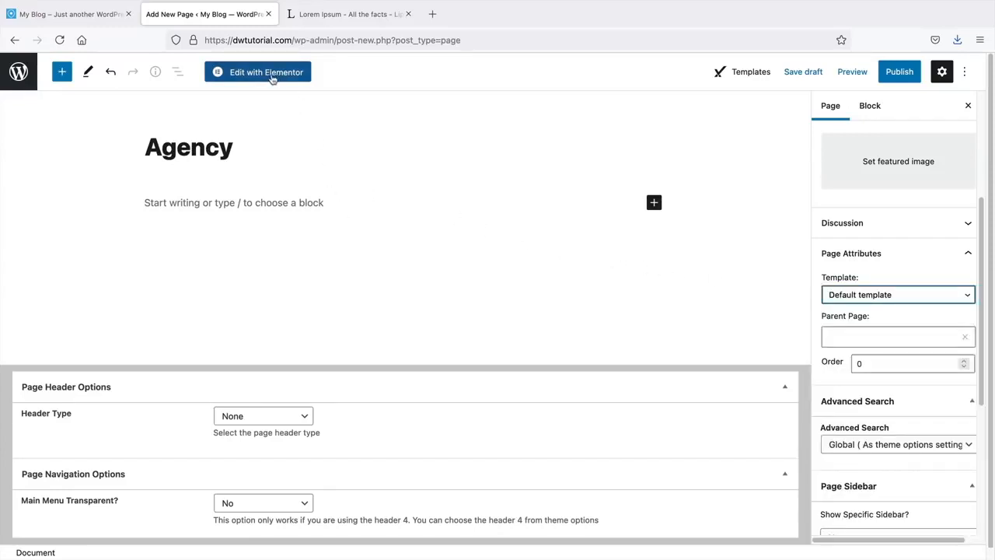
{"action": "left_click", "coordinate": [848, 300]}
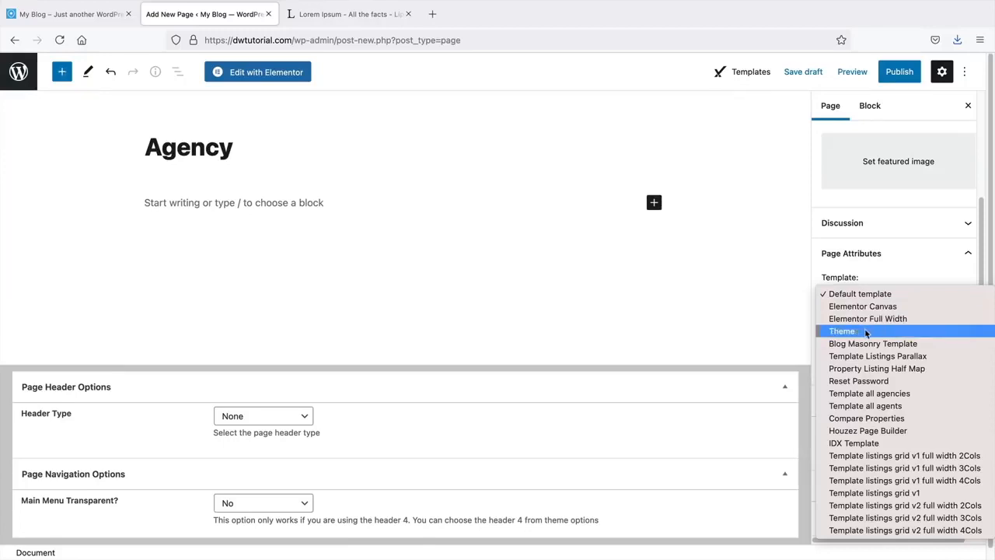
{"action": "left_click", "coordinate": [853, 397]}
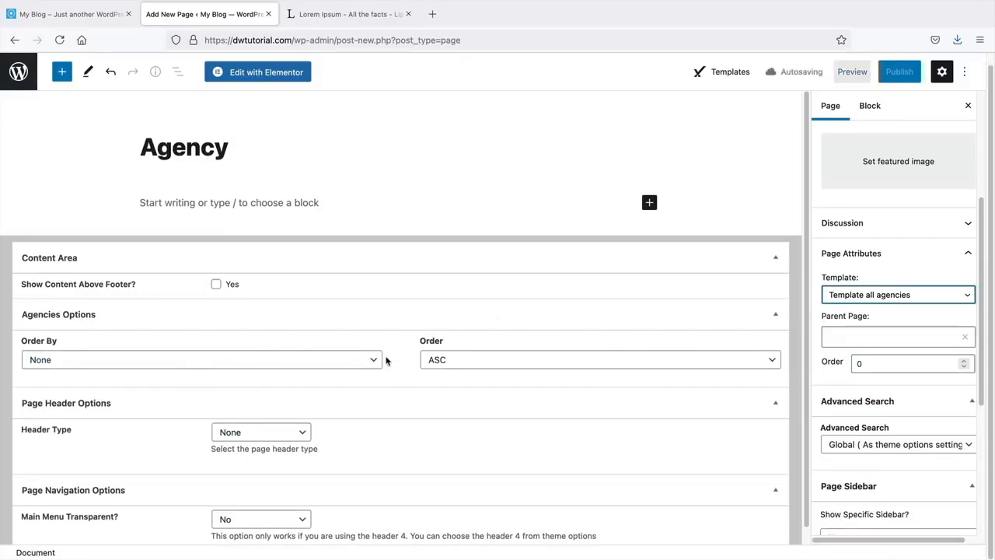
{"action": "scroll", "coordinate": [231, 438], "scroll_direction": "down", "scroll_amount": 1}
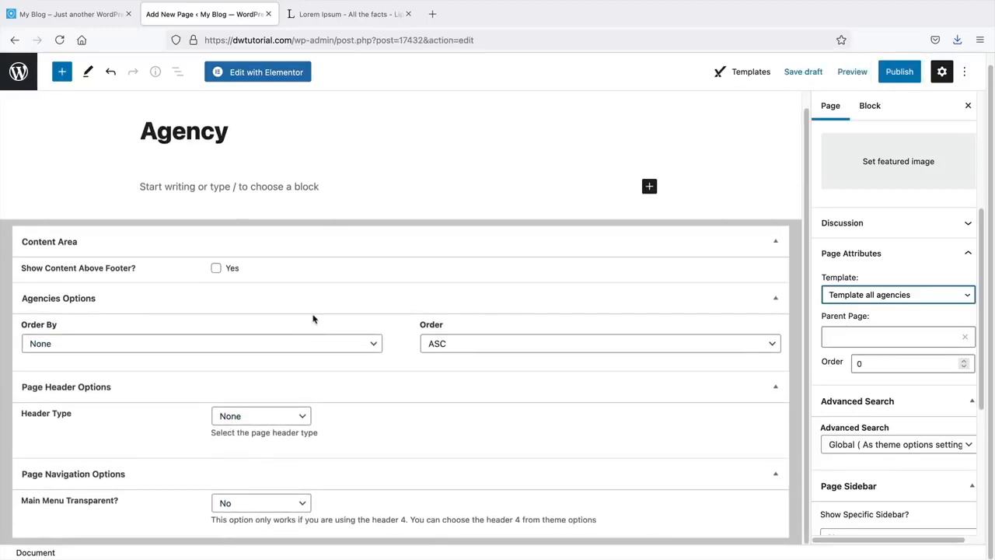
{"action": "scroll", "coordinate": [314, 320], "scroll_direction": "up", "scroll_amount": 1}
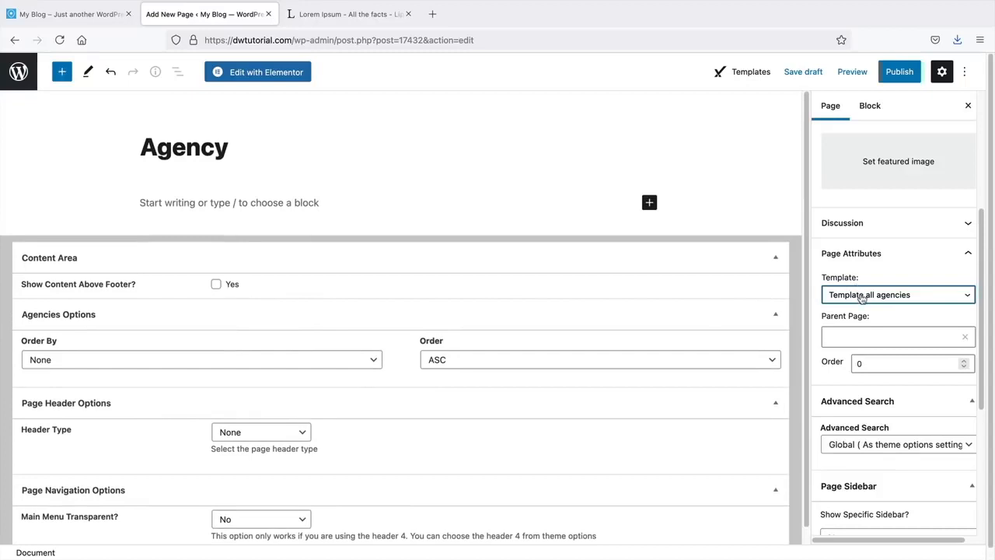
- Publish the Agency page and view it on the live site
{"action": "left_click", "coordinate": [899, 74]}
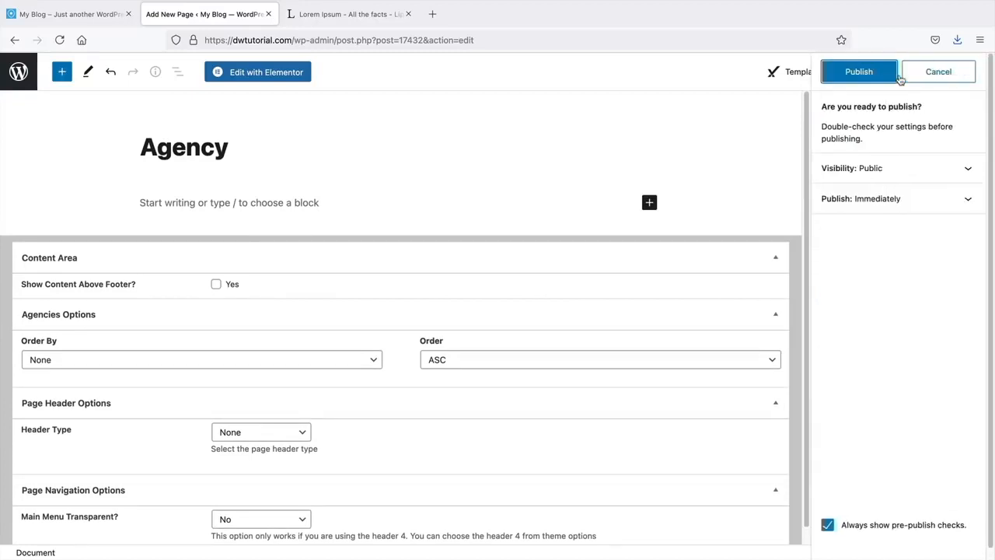
{"action": "left_click", "coordinate": [862, 76]}
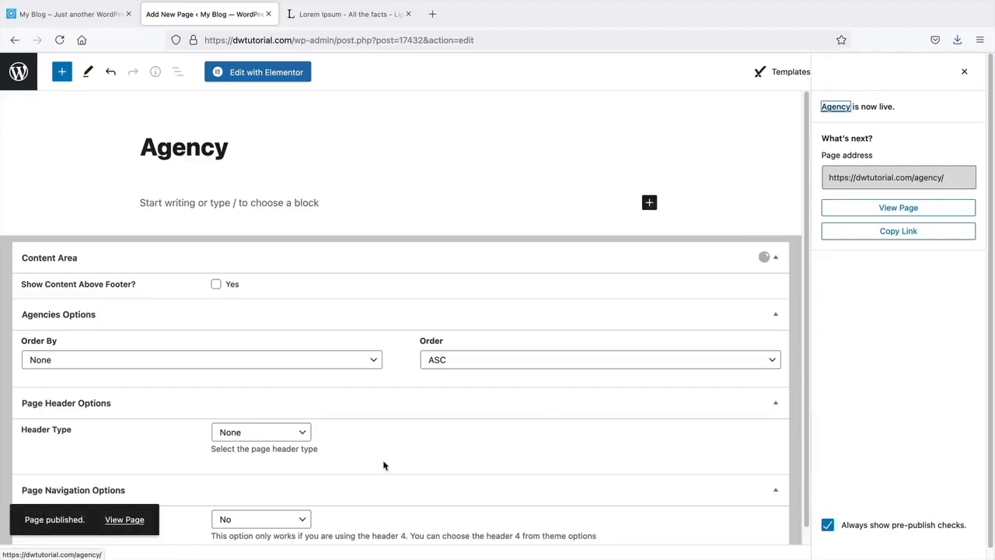
{"action": "left_click", "coordinate": [124, 520]}
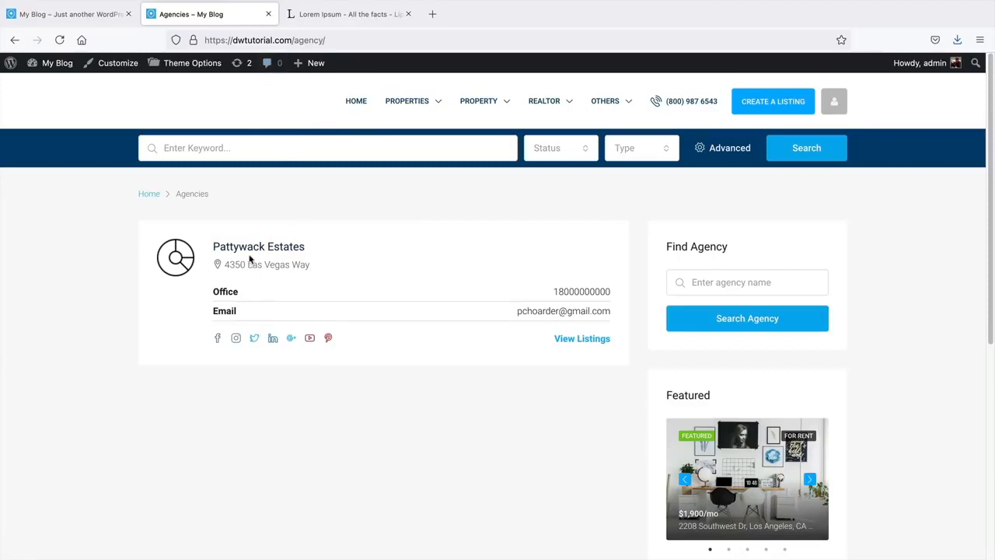
- Open the Pattywack Estates agency page from the Agencies listing and check its agents
{"action": "left_click", "coordinate": [581, 343]}
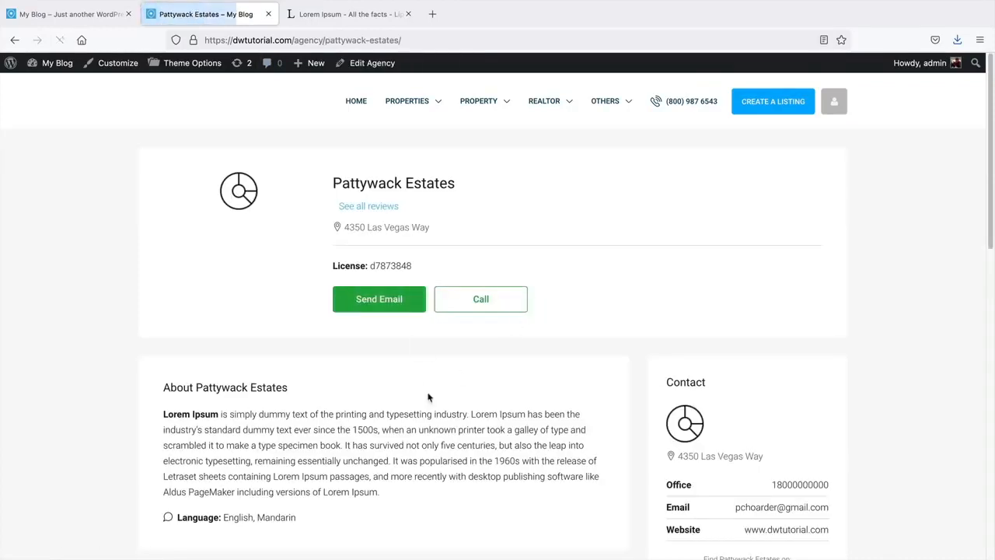
{"action": "scroll", "coordinate": [435, 334], "scroll_direction": "down", "scroll_amount": 3}
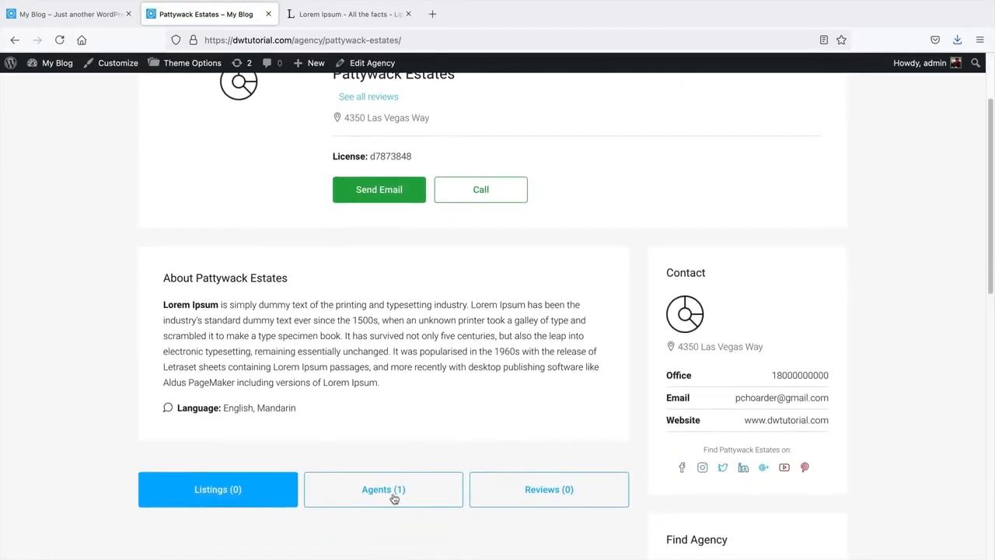
{"action": "left_click", "coordinate": [394, 500]}
{"action": "scroll", "coordinate": [395, 435], "scroll_direction": "down", "scroll_amount": 5}
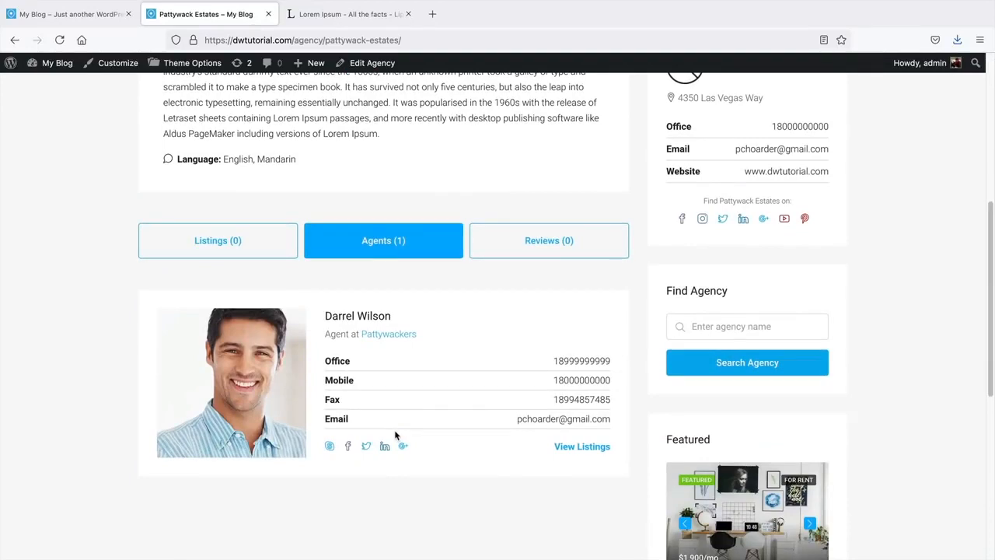
{"action": "scroll", "coordinate": [395, 435], "scroll_direction": "up", "scroll_amount": 5}
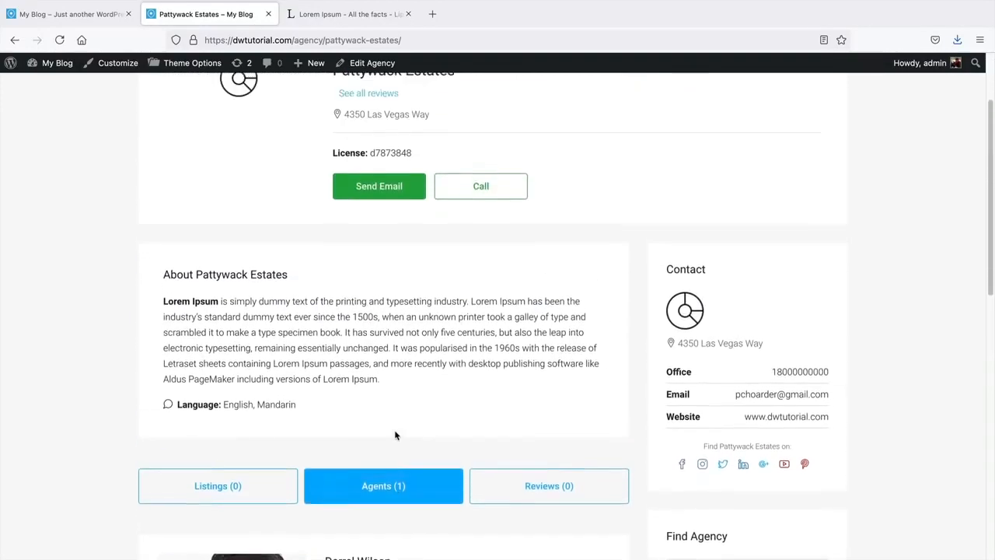
{"action": "scroll", "coordinate": [395, 435], "scroll_direction": "up", "scroll_amount": 4}
{"action": "left_click", "coordinate": [16, 40]}
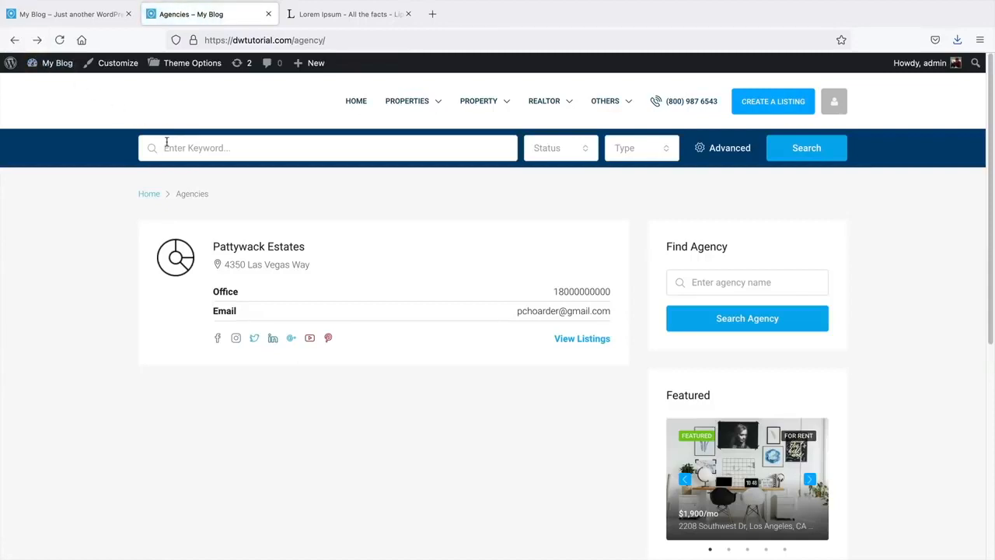
{"action": "left_click", "coordinate": [258, 247]}
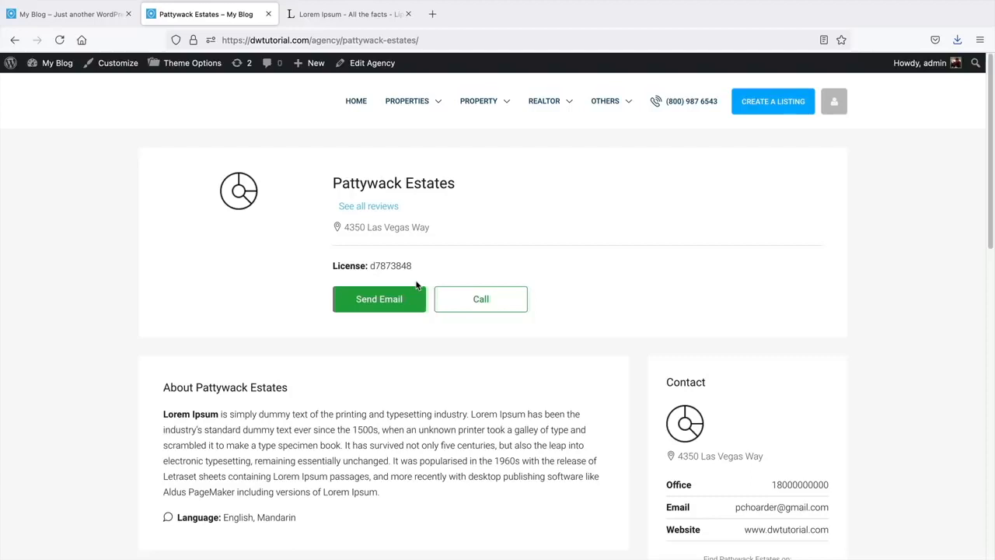
- Create and publish an 'Agents' page using Template all agents, then view it live
{"action": "mouse_move", "coordinate": [318, 65]}
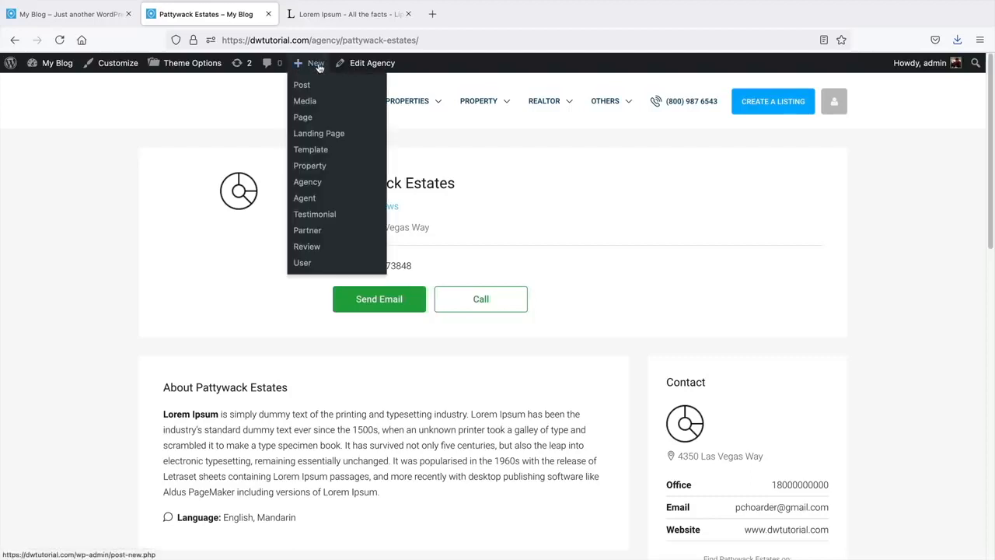
{"action": "left_click", "coordinate": [315, 120]}
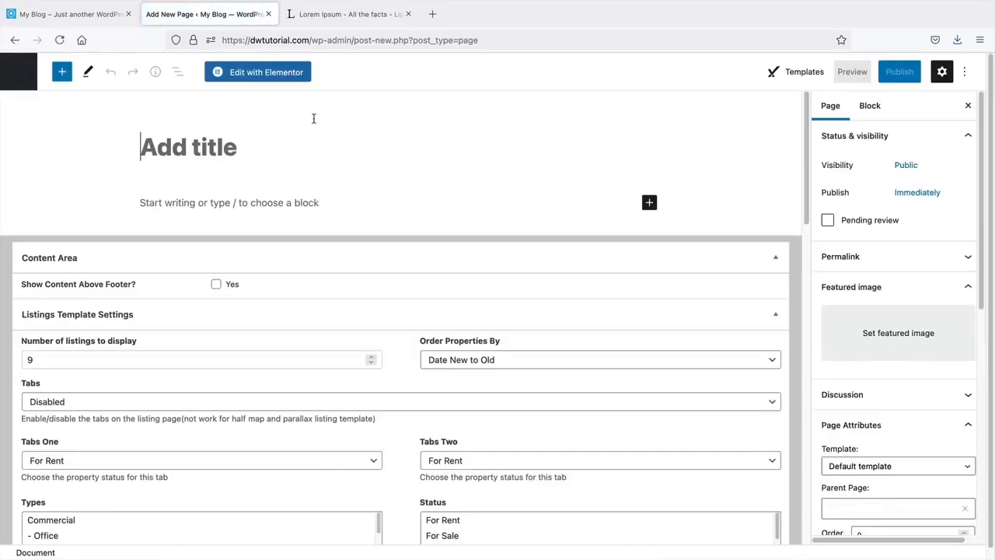
{"action": "type", "text": "Agents"}
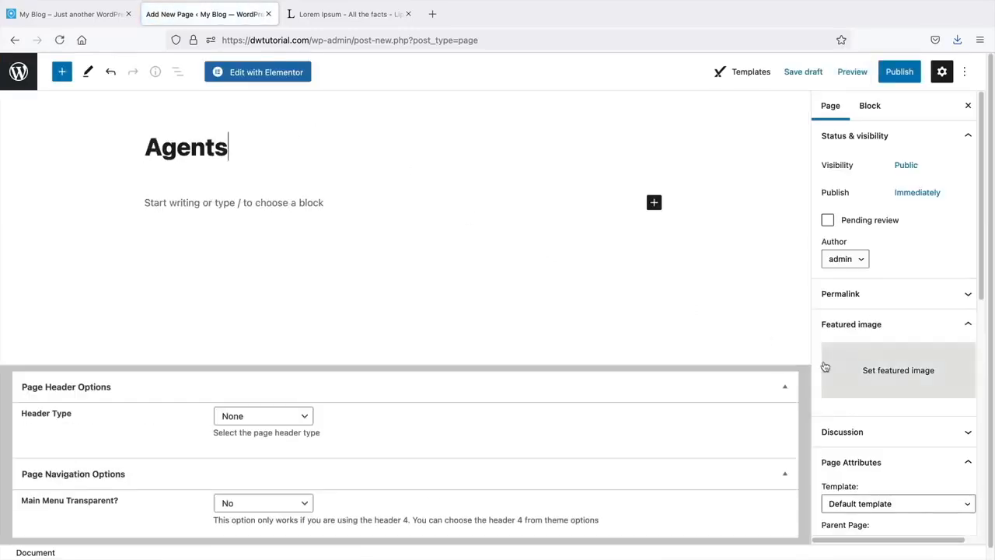
{"action": "scroll", "coordinate": [824, 369], "scroll_direction": "down", "scroll_amount": 3}
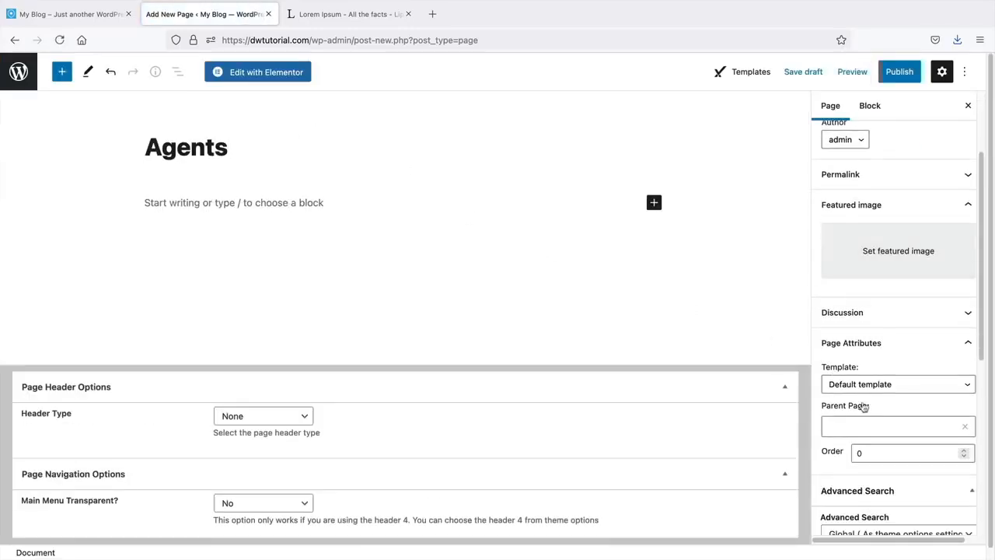
{"action": "left_click", "coordinate": [862, 385]}
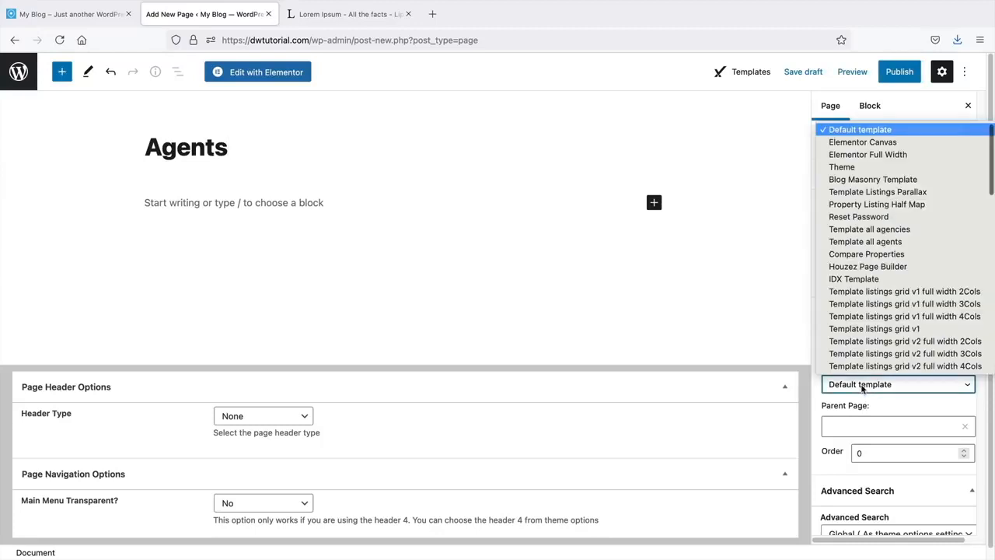
{"action": "left_click", "coordinate": [870, 243]}
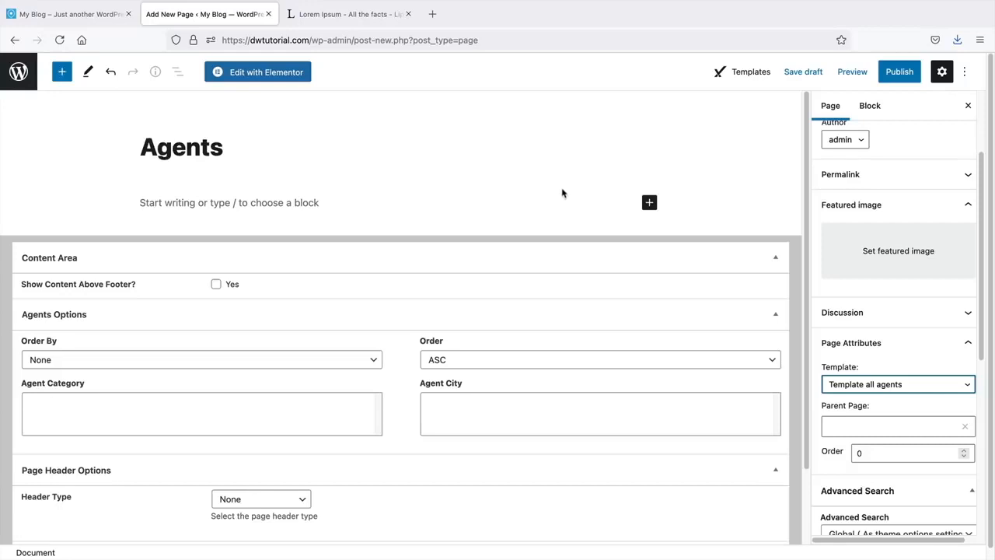
{"action": "left_click", "coordinate": [896, 73]}
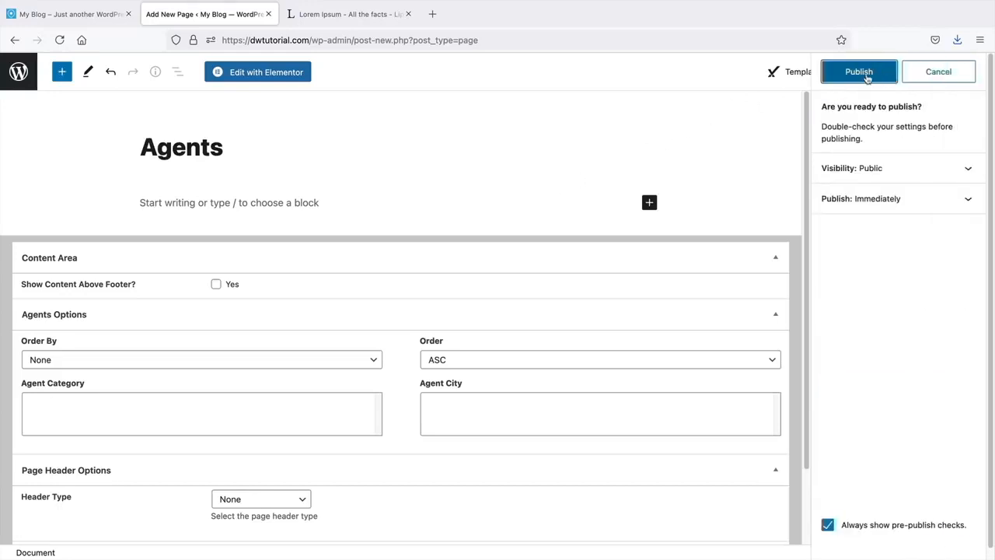
{"action": "left_click", "coordinate": [861, 72]}
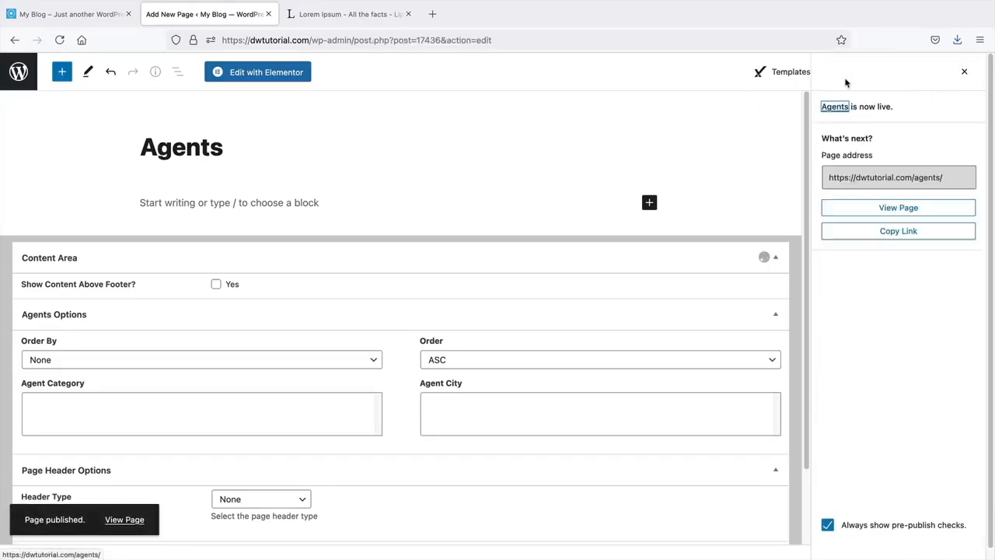
{"action": "left_click", "coordinate": [123, 520]}
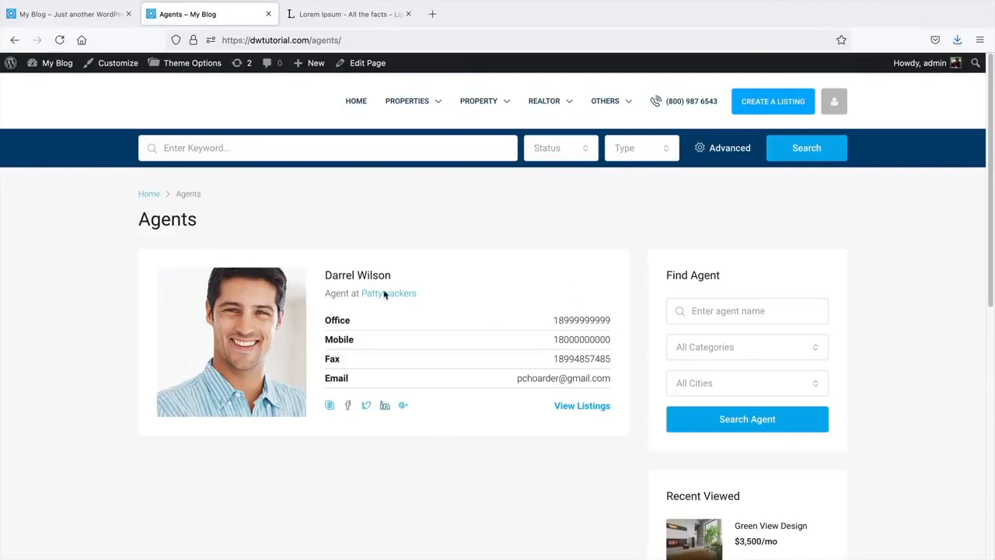
- Check Darrel Wilson's agent profile with zero listings, then switch to the demo site's home page tab
{"action": "scroll", "coordinate": [384, 294], "scroll_direction": "down", "scroll_amount": 2}
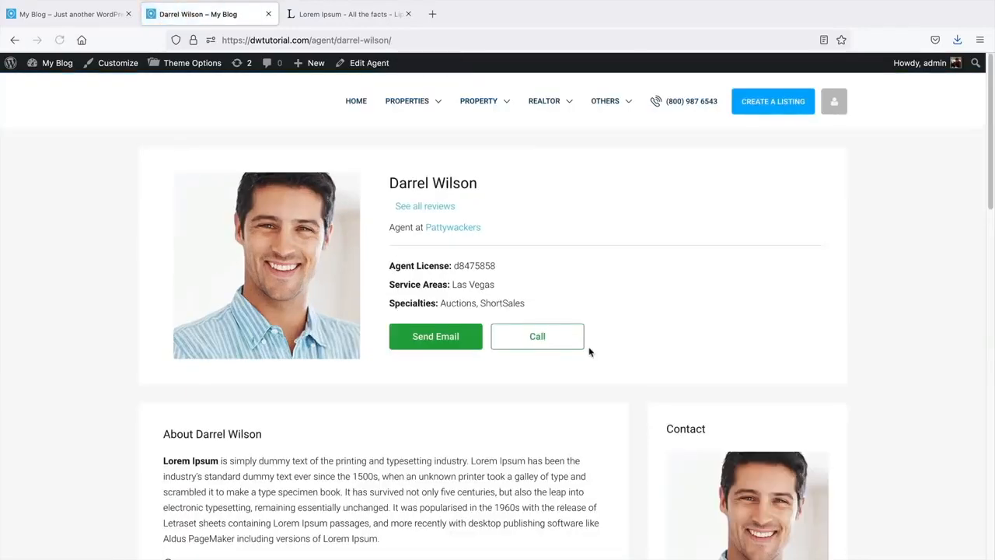
{"action": "scroll", "coordinate": [589, 346], "scroll_direction": "down", "scroll_amount": 4}
{"action": "scroll", "coordinate": [553, 342], "scroll_direction": "down", "scroll_amount": 1}
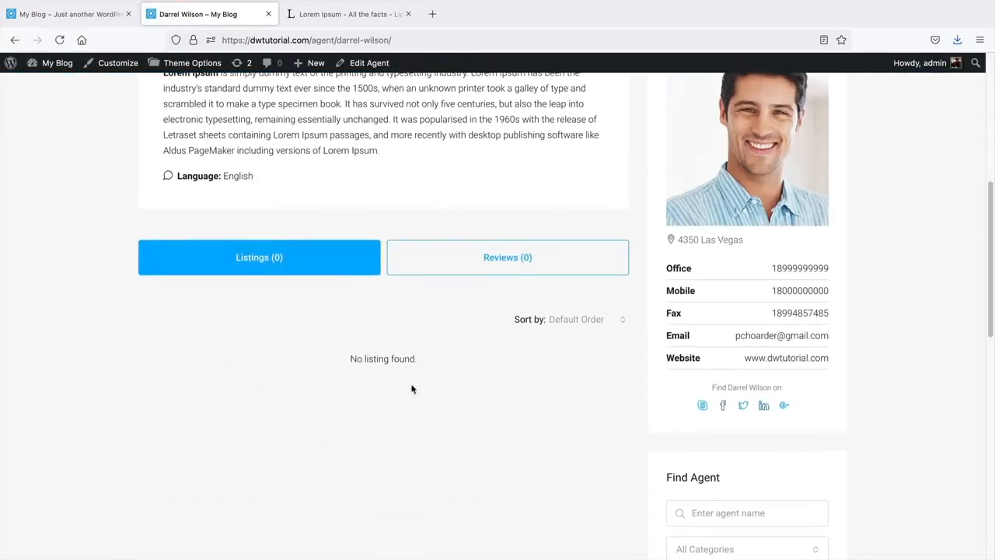
{"action": "scroll", "coordinate": [327, 368], "scroll_direction": "up", "scroll_amount": 5}
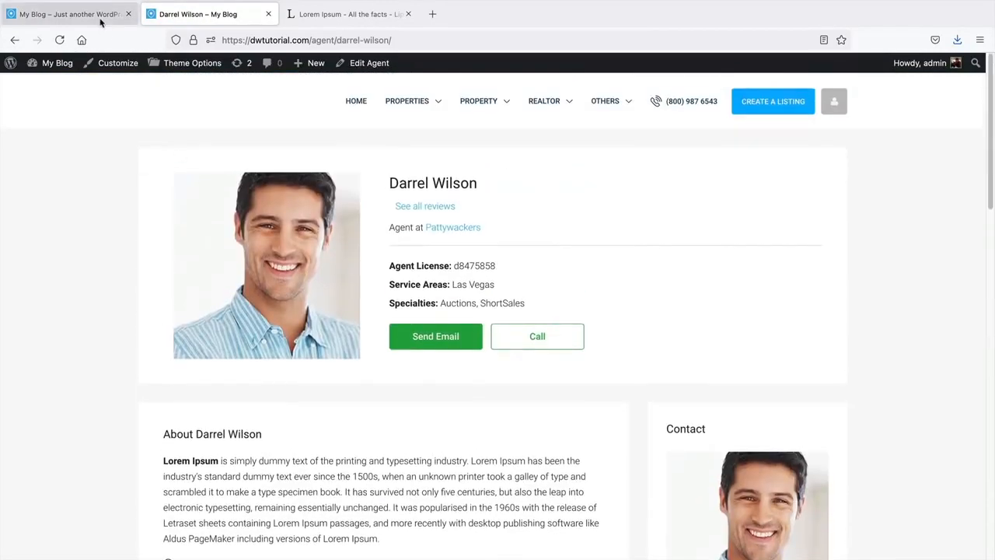
{"action": "left_click", "coordinate": [99, 21]}
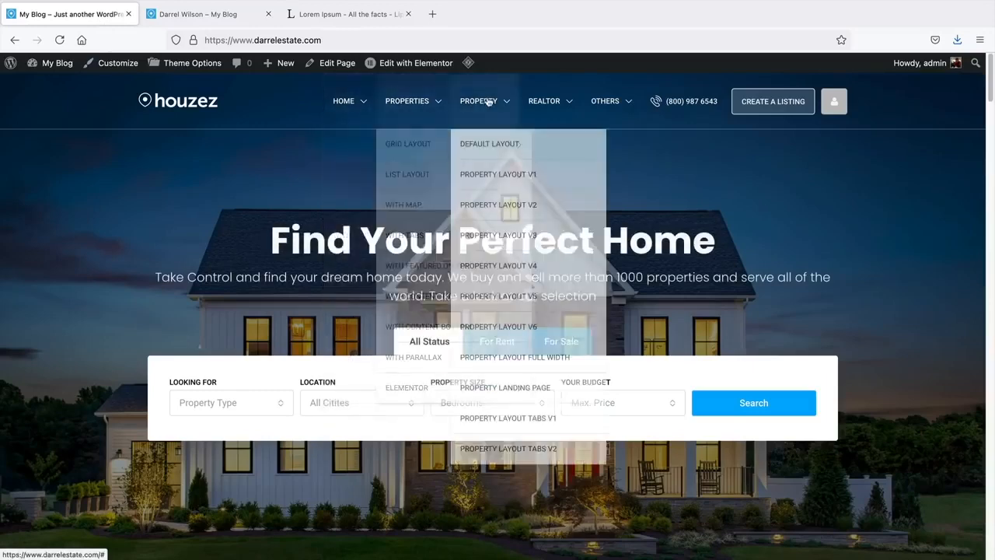
- Compare with the demo site's Samuel Palmer agent page, then return to the Darrel Wilson tab
{"action": "mouse_move", "coordinate": [542, 99]}
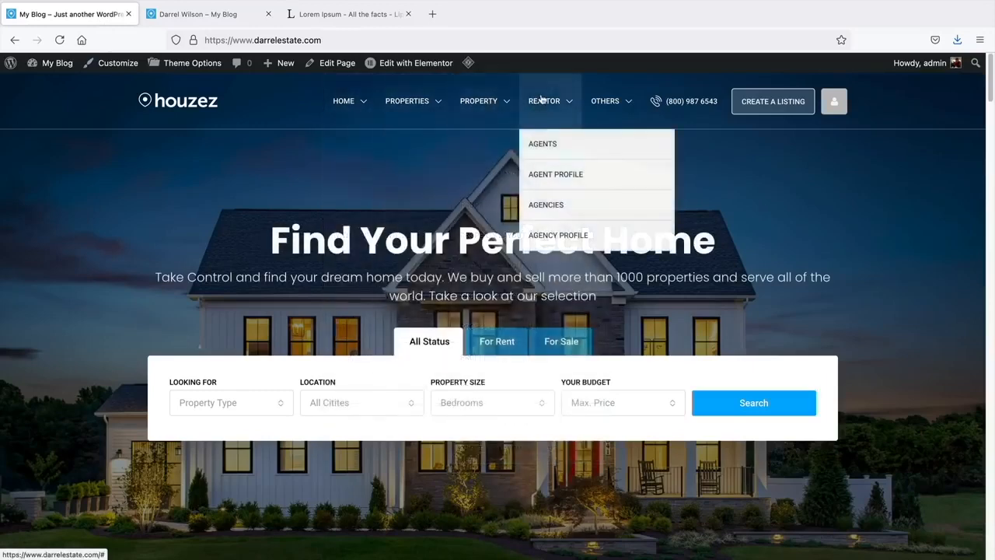
{"action": "left_click", "coordinate": [546, 148]}
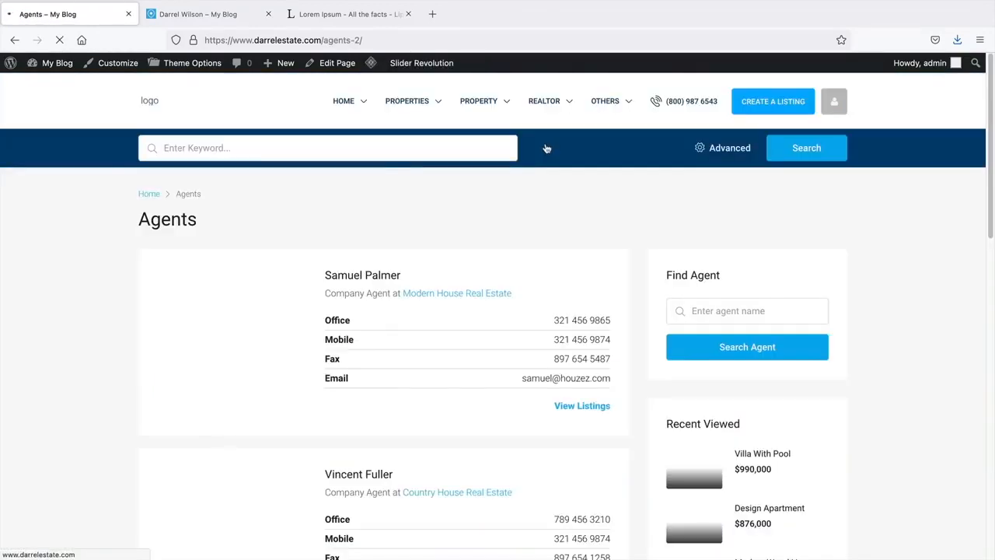
{"action": "scroll", "coordinate": [521, 309], "scroll_direction": "down", "scroll_amount": 2}
{"action": "left_click", "coordinate": [582, 336]}
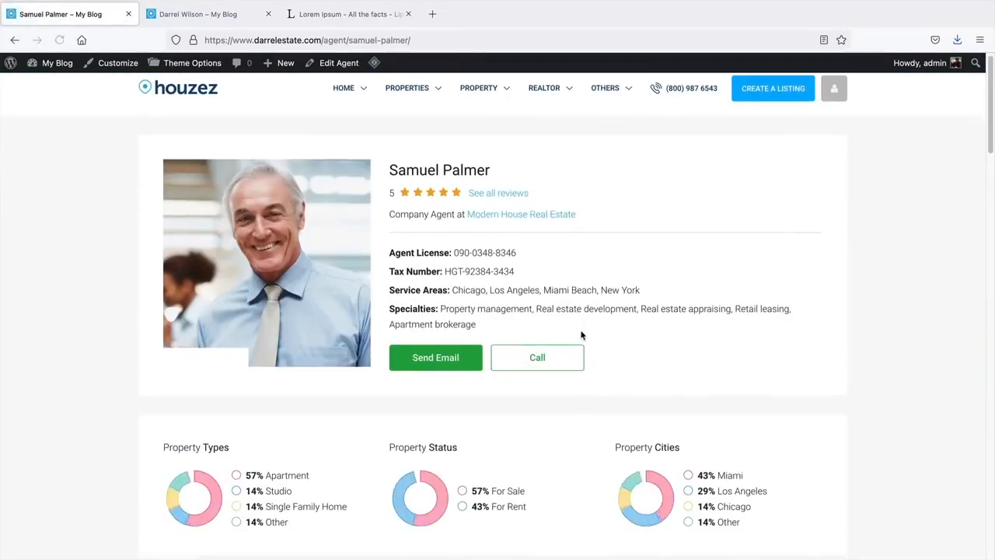
{"action": "scroll", "coordinate": [582, 337], "scroll_direction": "down", "scroll_amount": 10}
{"action": "scroll", "coordinate": [582, 334], "scroll_direction": "down", "scroll_amount": 2}
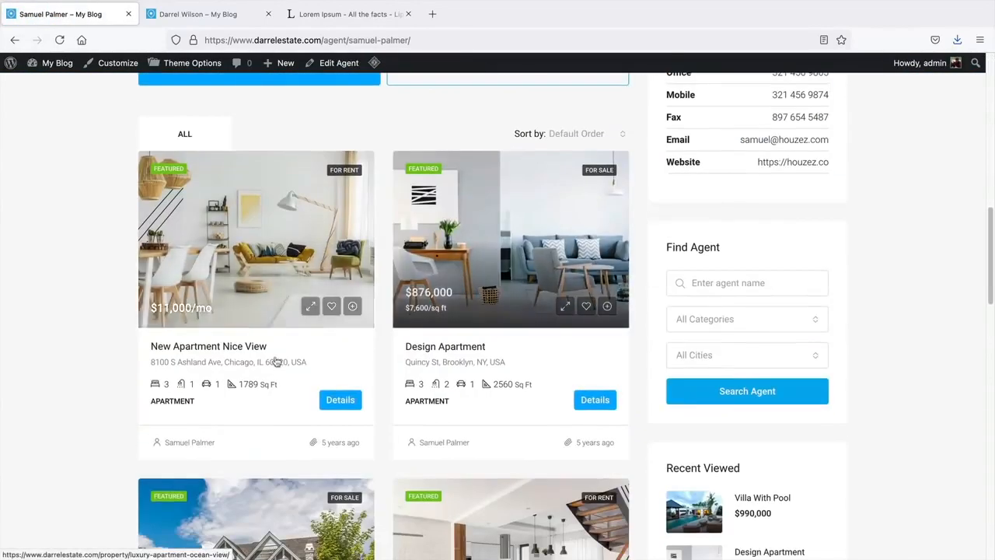
{"action": "scroll", "coordinate": [399, 377], "scroll_direction": "up", "scroll_amount": 6}
{"action": "scroll", "coordinate": [397, 376], "scroll_direction": "up", "scroll_amount": 5}
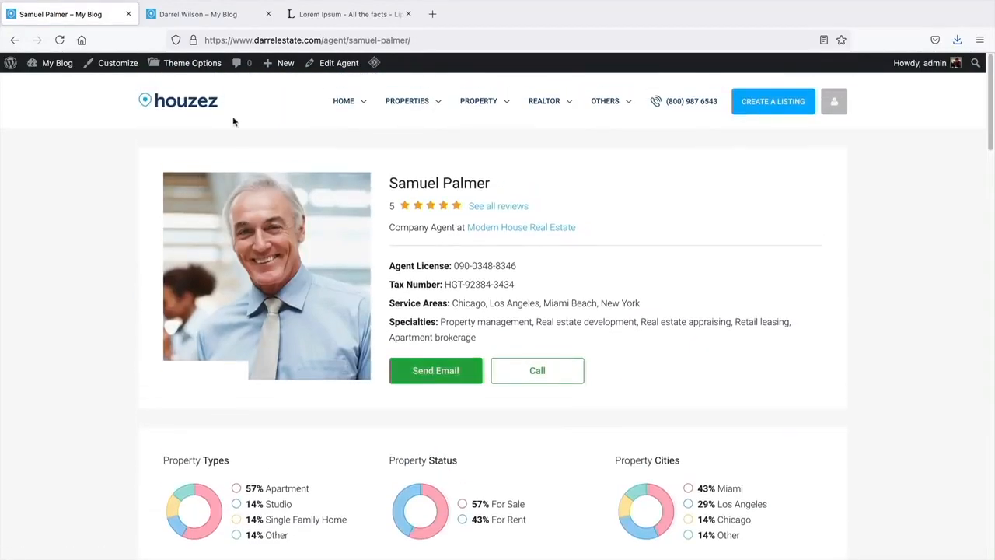
{"action": "left_click", "coordinate": [208, 15]}
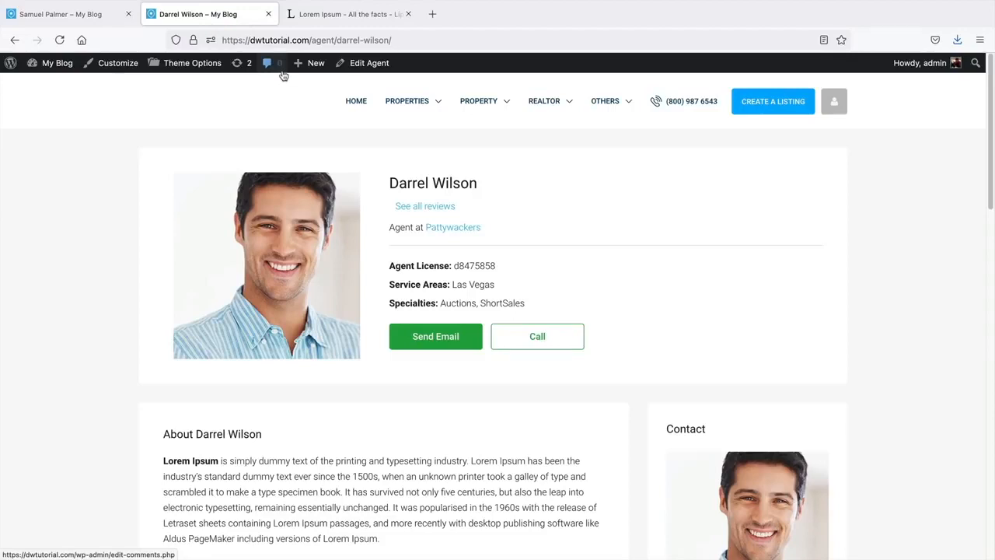
{"action": "mouse_move", "coordinate": [314, 65]}
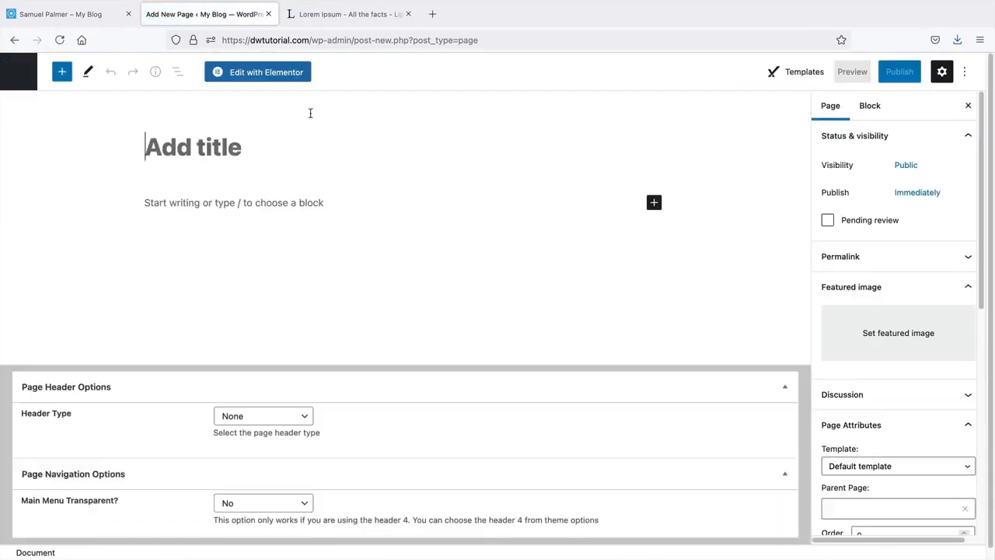
- Publish a page titled 'Agents ( Elementor)' with the Elementor Full Width template, editing it in Elementor
{"action": "type", "text": "Agents ( El"}
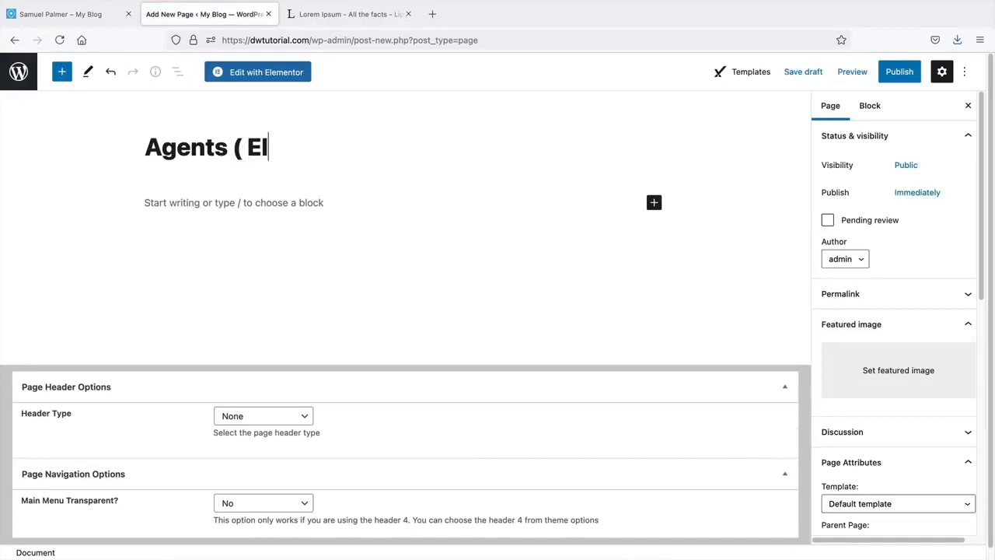
{"action": "type", "text": "ementor)"}
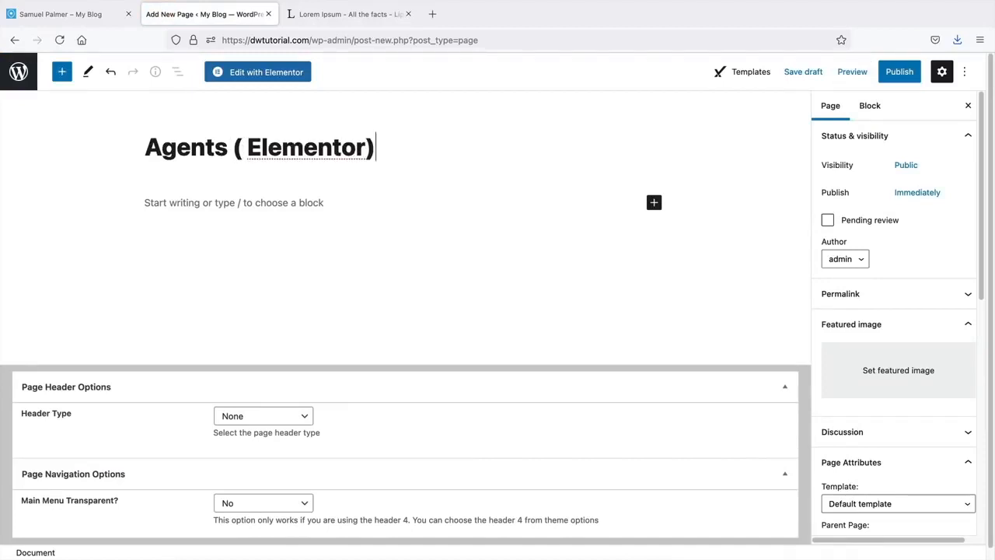
{"action": "left_click", "coordinate": [891, 504]}
{"action": "left_click", "coordinate": [878, 274]}
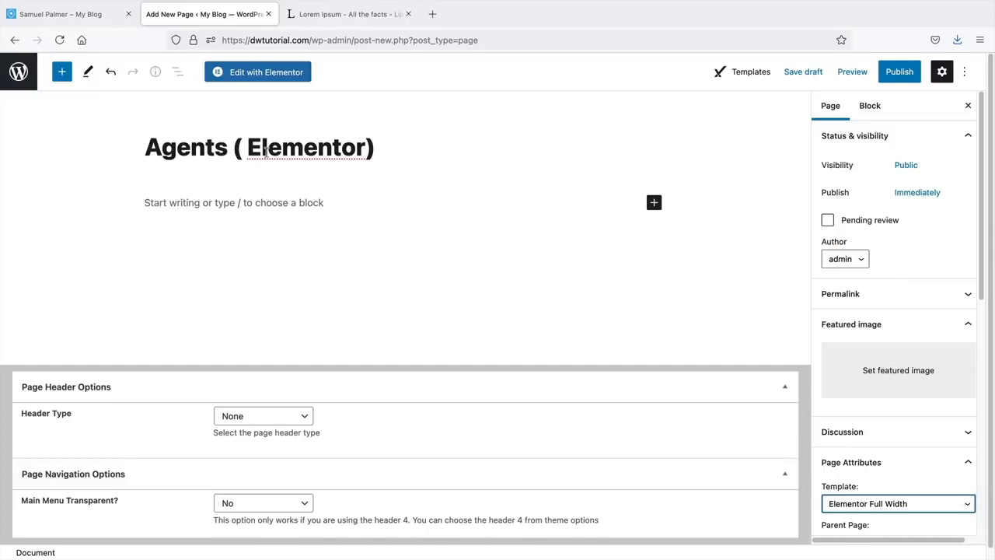
{"action": "left_click", "coordinate": [899, 71]}
{"action": "left_click", "coordinate": [866, 74]}
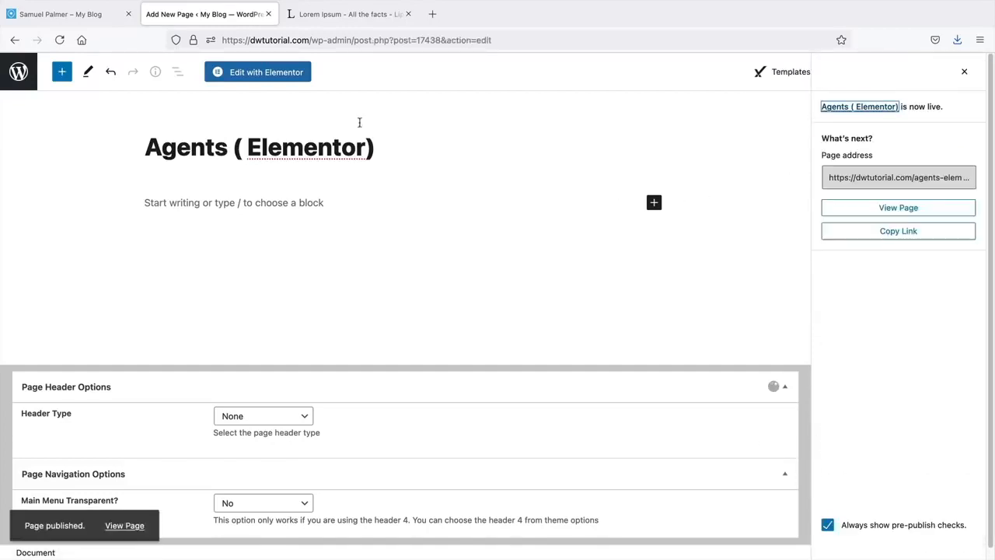
{"action": "left_click", "coordinate": [287, 76]}
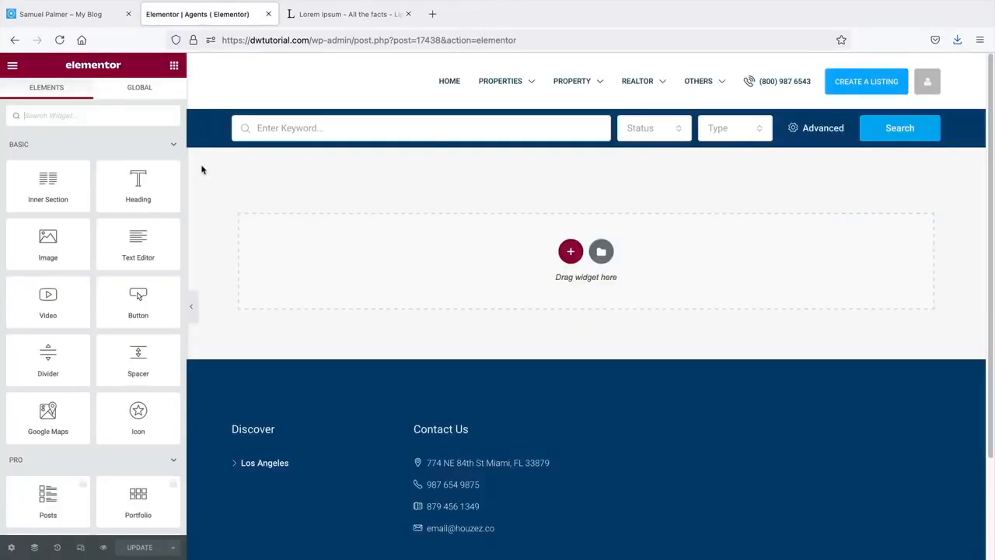
- Add an Agents widget via the 'agent' search, set to 3 columns, ending on the Grid layout
{"action": "type", "text": "agent"}
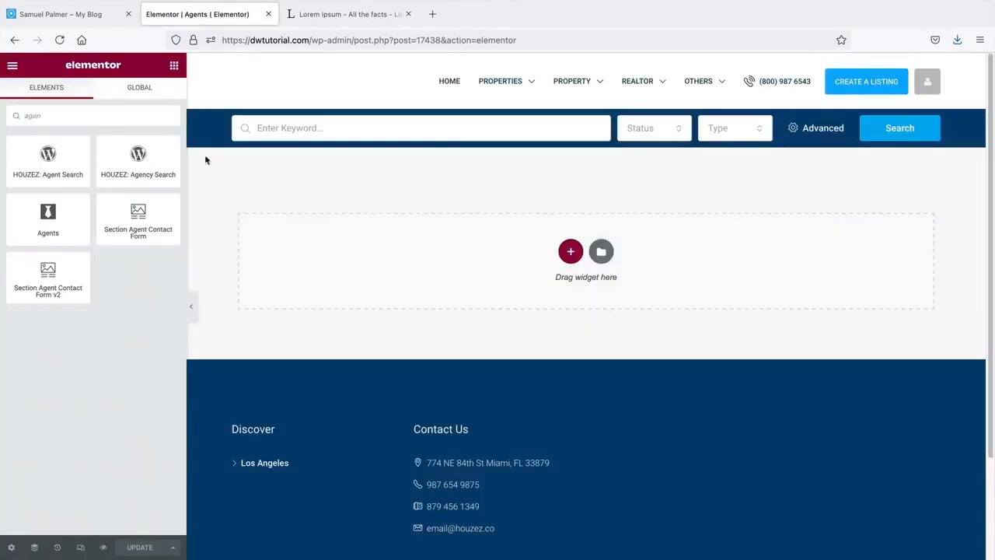
{"action": "left_click_drag", "start_coordinate": [47, 218], "coordinate": [500, 257]}
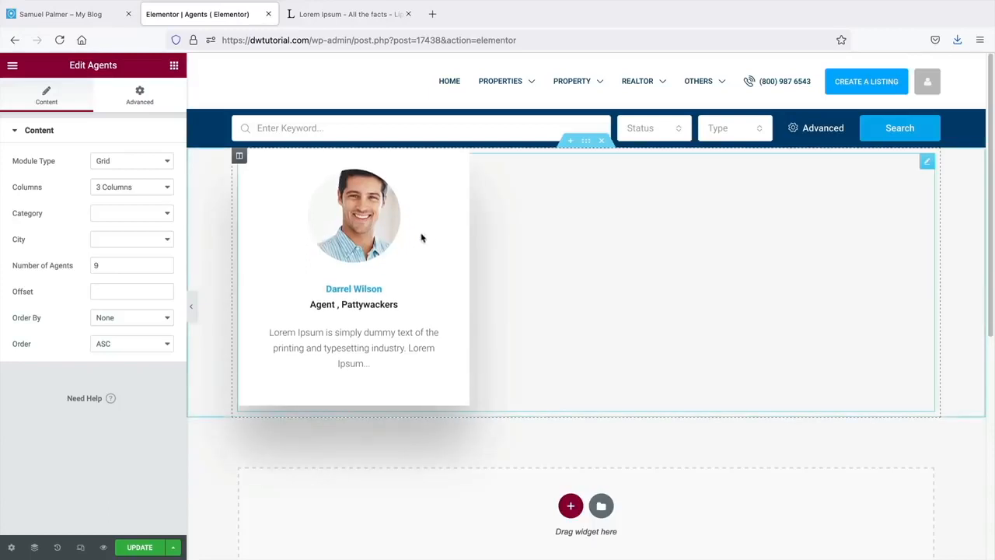
{"action": "left_click", "coordinate": [127, 186]}
{"action": "left_click", "coordinate": [126, 196]}
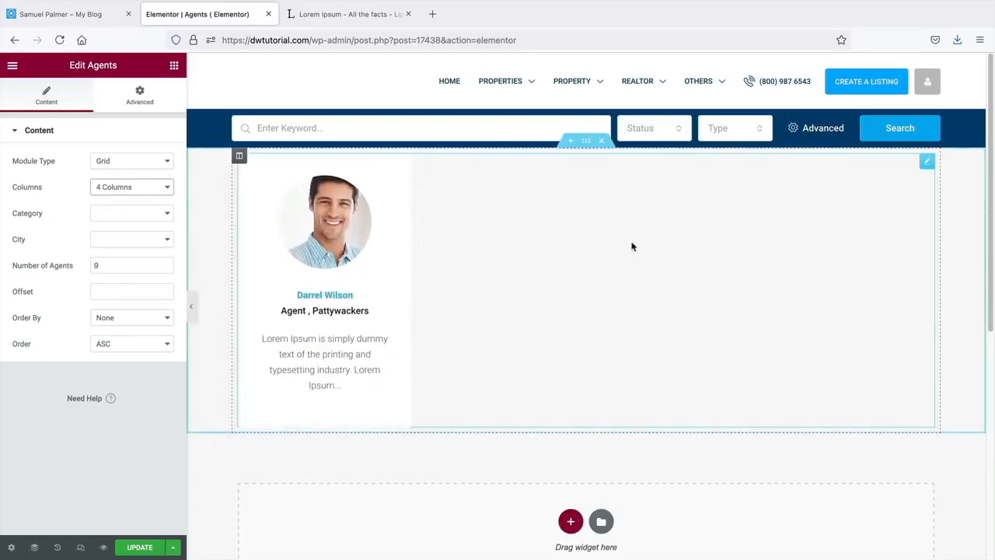
{"action": "left_click", "coordinate": [134, 189]}
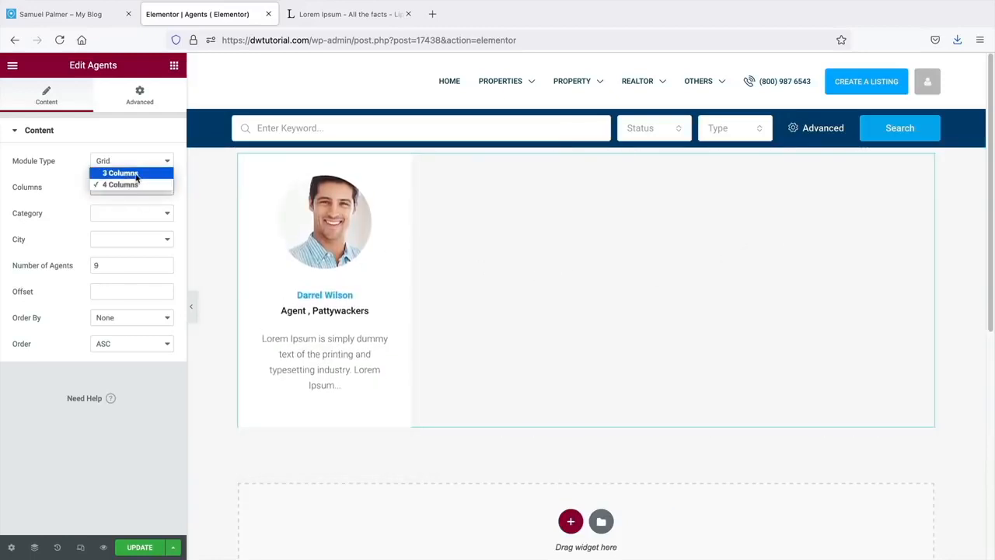
{"action": "left_click", "coordinate": [136, 177]}
{"action": "left_click", "coordinate": [139, 162]}
{"action": "left_click", "coordinate": [137, 170]}
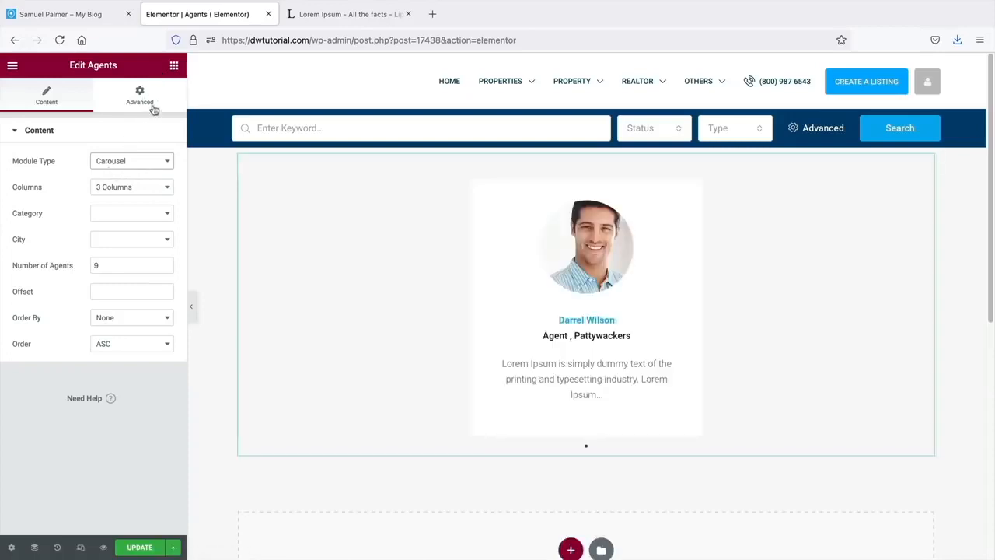
{"action": "left_click", "coordinate": [140, 163]}
{"action": "left_click", "coordinate": [132, 148]}
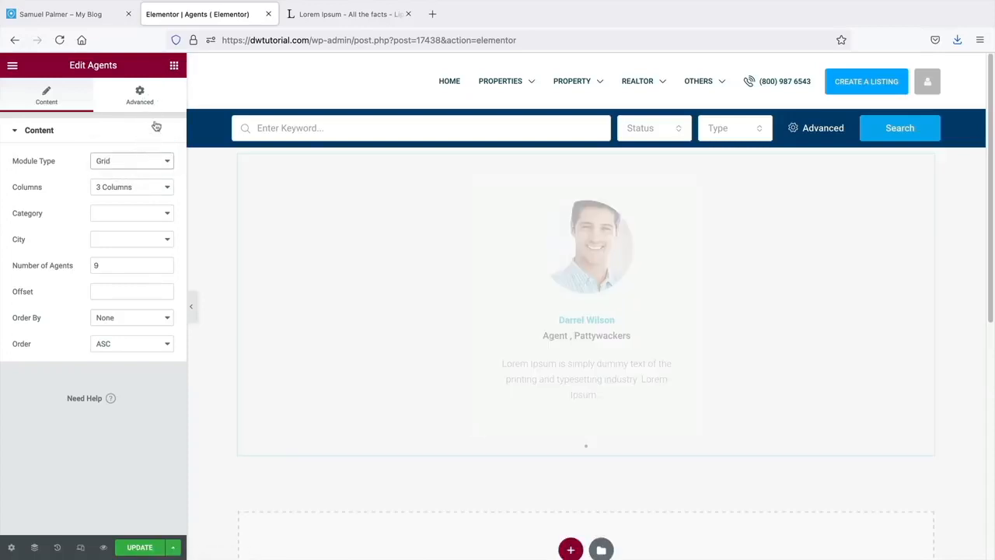
- Add a Heading and a Text Editor paragraph above Darrel Wilson's agent card
{"action": "left_click", "coordinate": [174, 65]}
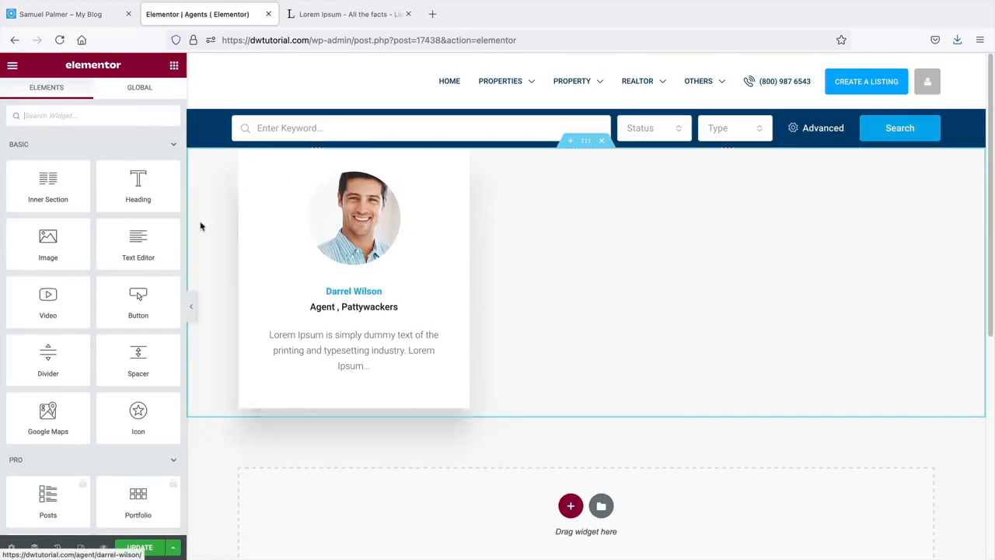
{"action": "left_click_drag", "start_coordinate": [133, 202], "coordinate": [322, 163]}
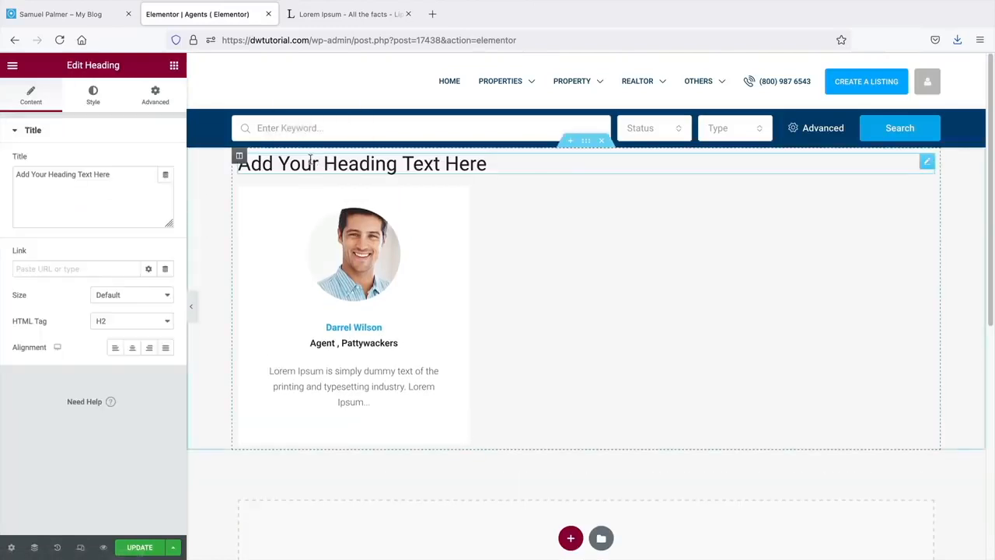
{"action": "left_click", "coordinate": [175, 65]}
{"action": "left_click_drag", "start_coordinate": [138, 241], "coordinate": [282, 190]}
- Search the widget panel for property widgets, ending with 'prope'
{"action": "left_click", "coordinate": [174, 65]}
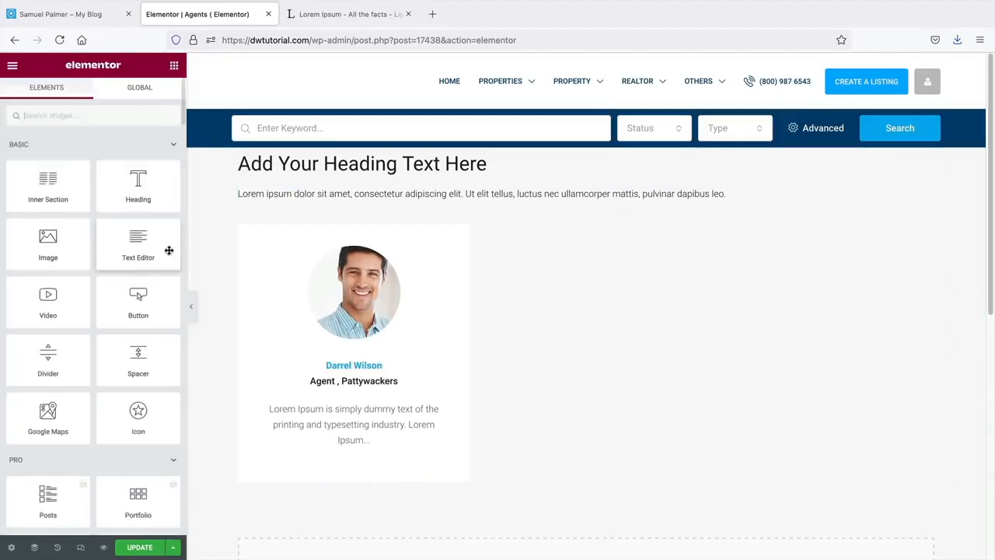
{"action": "scroll", "coordinate": [129, 344], "scroll_direction": "down", "scroll_amount": 15}
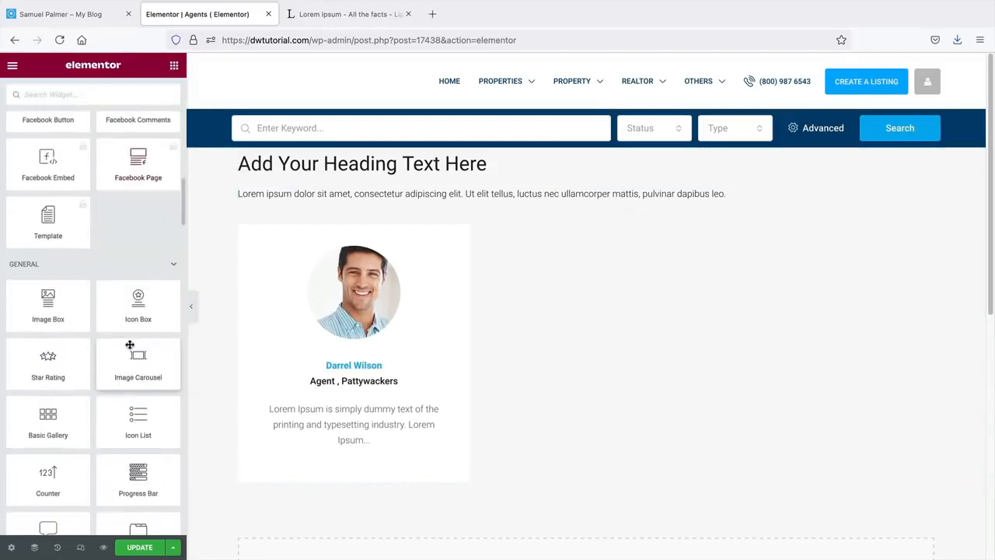
{"action": "scroll", "coordinate": [130, 344], "scroll_direction": "down", "scroll_amount": 10}
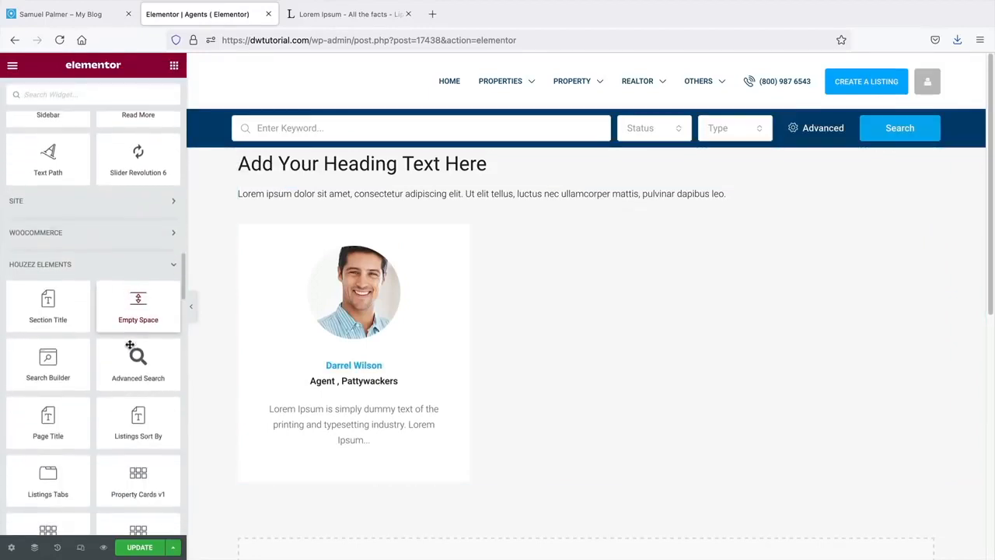
{"action": "type", "text": "ta"}
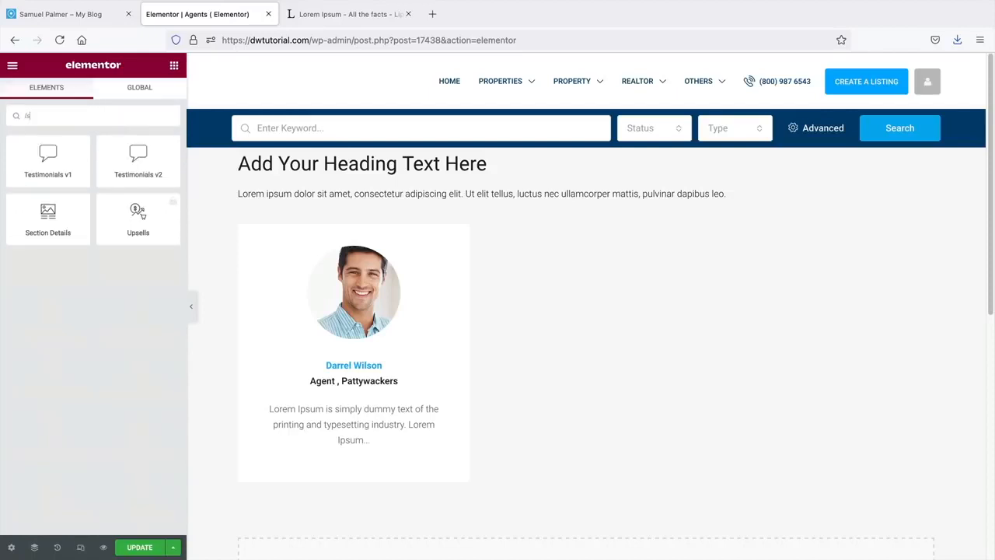
{"action": "key", "text": "BackSpace"}
{"action": "type", "text": "is"}
{"action": "key", "text": "BackSpace"}
{"action": "key", "text": "BackSpace"}
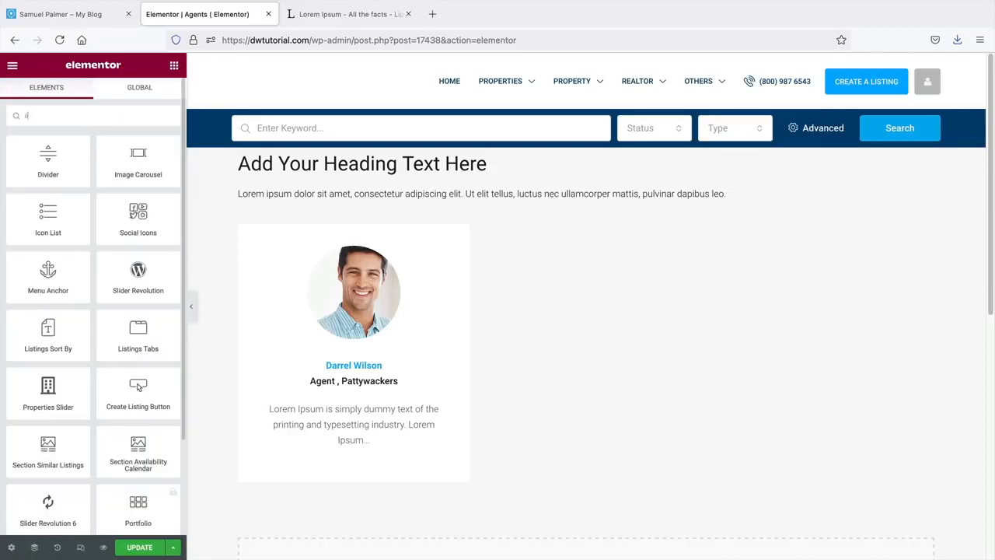
{"action": "type", "text": "ist"}
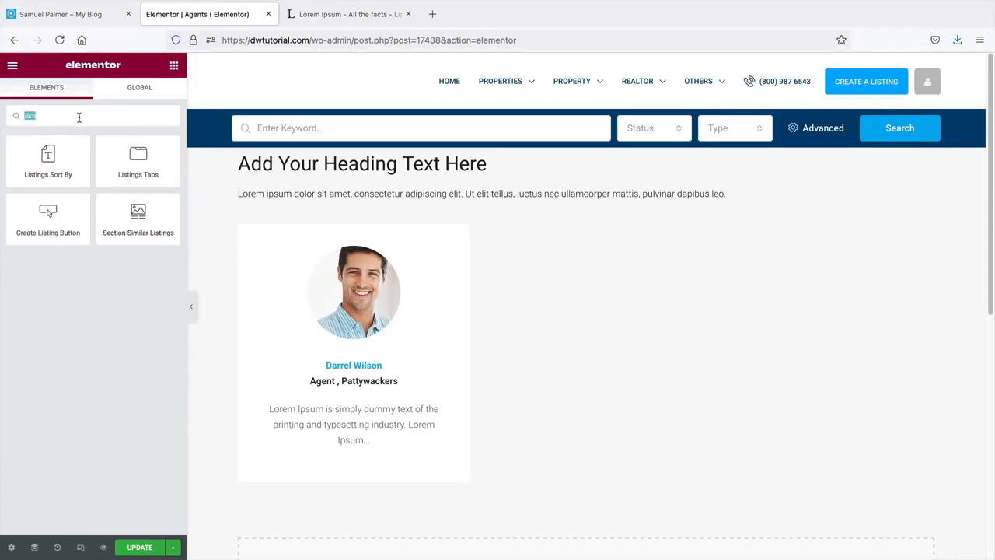
{"action": "type", "text": "prope"}
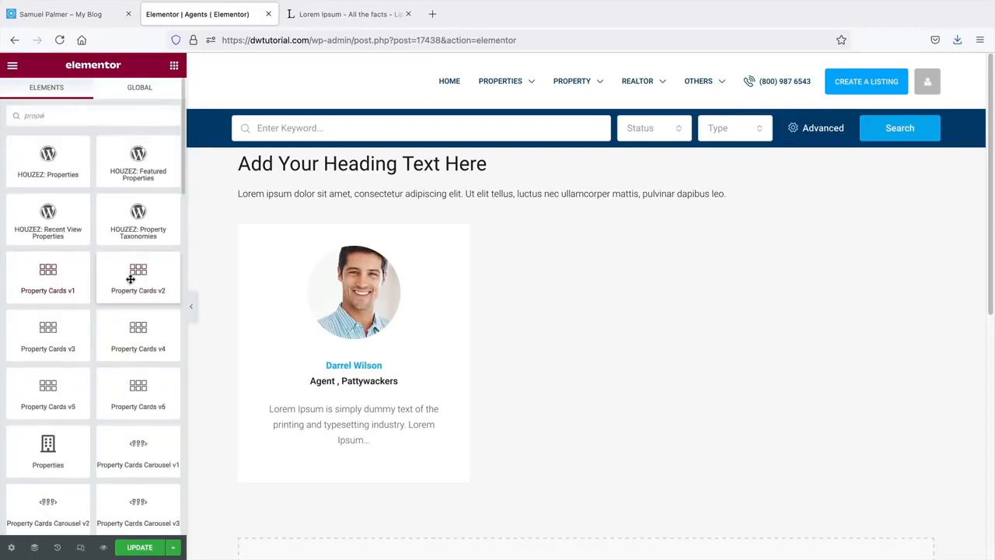
- Add a Property Cards v2 widget below the agent card and expand its Filters
{"action": "left_click_drag", "start_coordinate": [129, 278], "coordinate": [371, 473]}
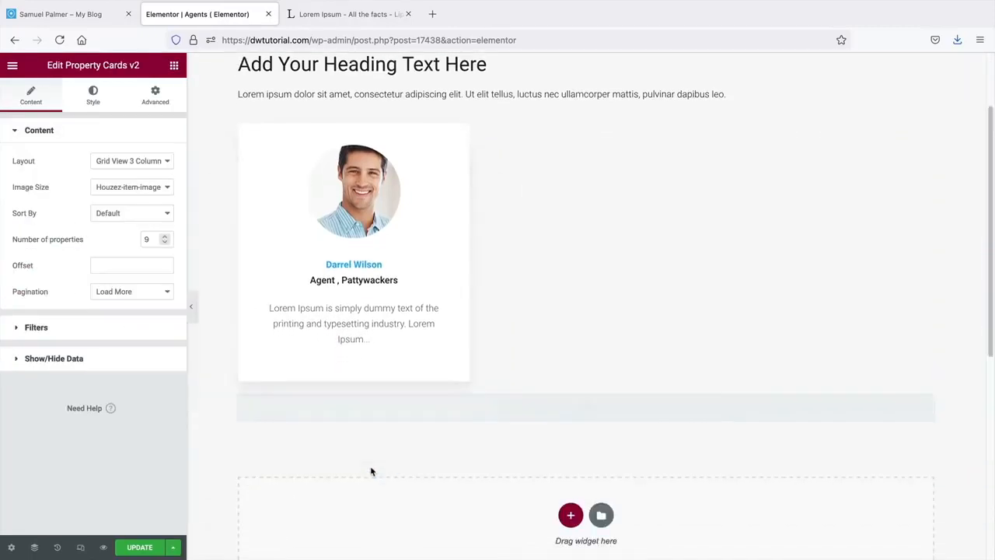
{"action": "scroll", "coordinate": [371, 472], "scroll_direction": "down", "scroll_amount": 2}
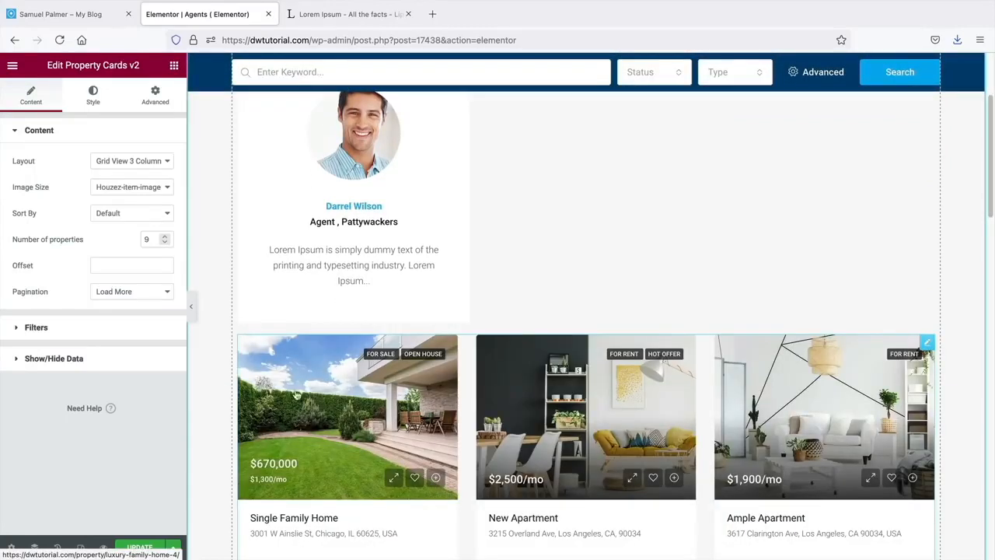
{"action": "left_click", "coordinate": [63, 326]}
{"action": "scroll", "coordinate": [72, 310], "scroll_direction": "down", "scroll_amount": 2}
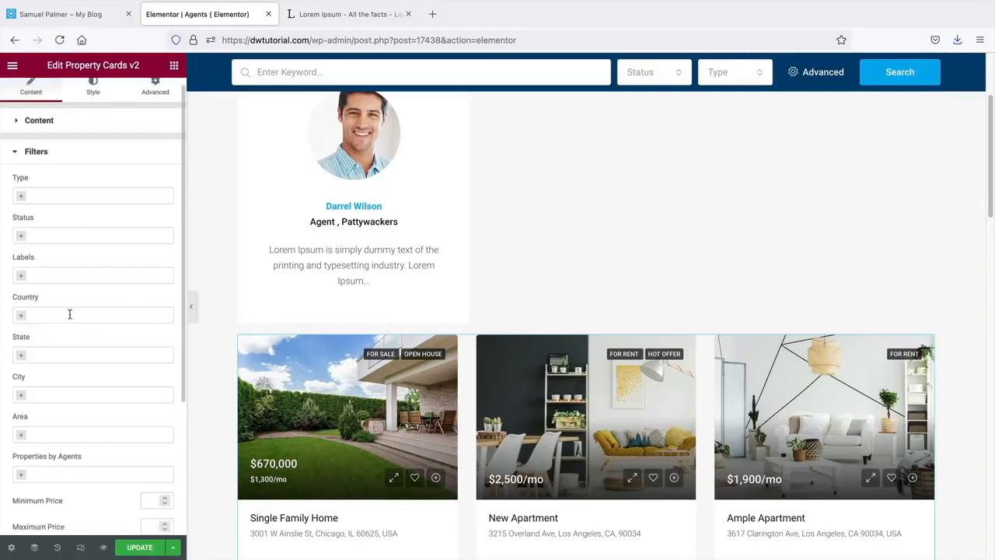
{"action": "scroll", "coordinate": [34, 342], "scroll_direction": "down", "scroll_amount": 3}
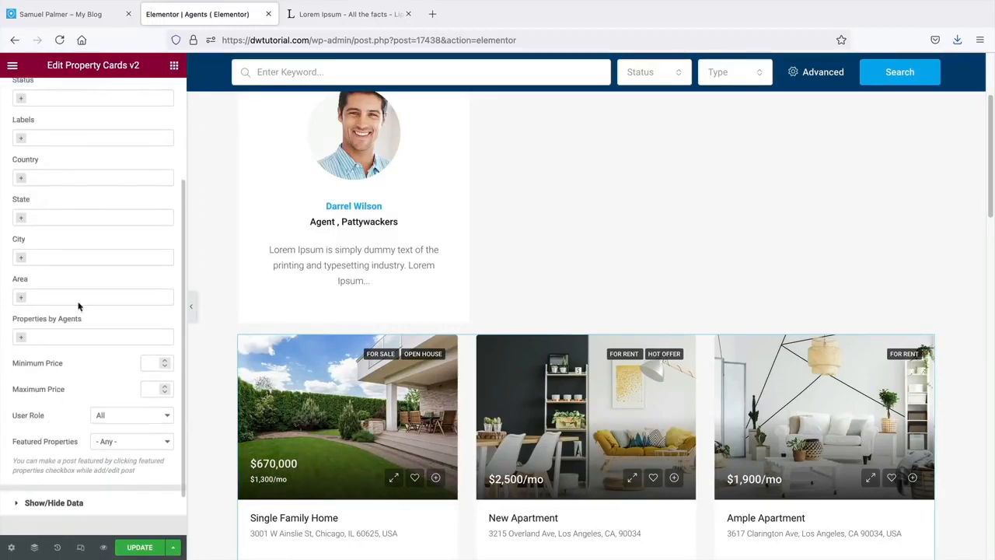
- Add then clear the Properties by Agents filter so all properties show, and save with UPDATE
{"action": "left_click", "coordinate": [22, 340]}
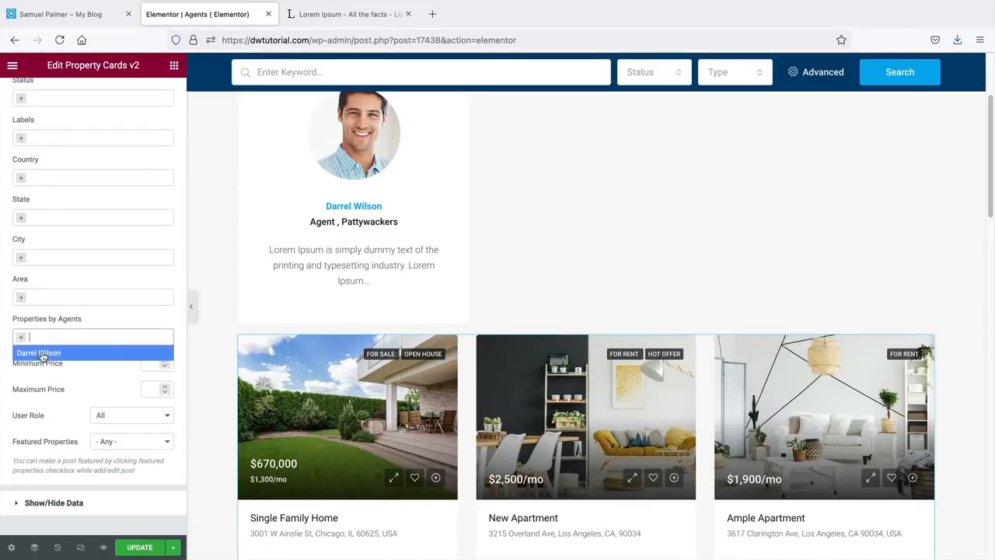
{"action": "left_click", "coordinate": [38, 353]}
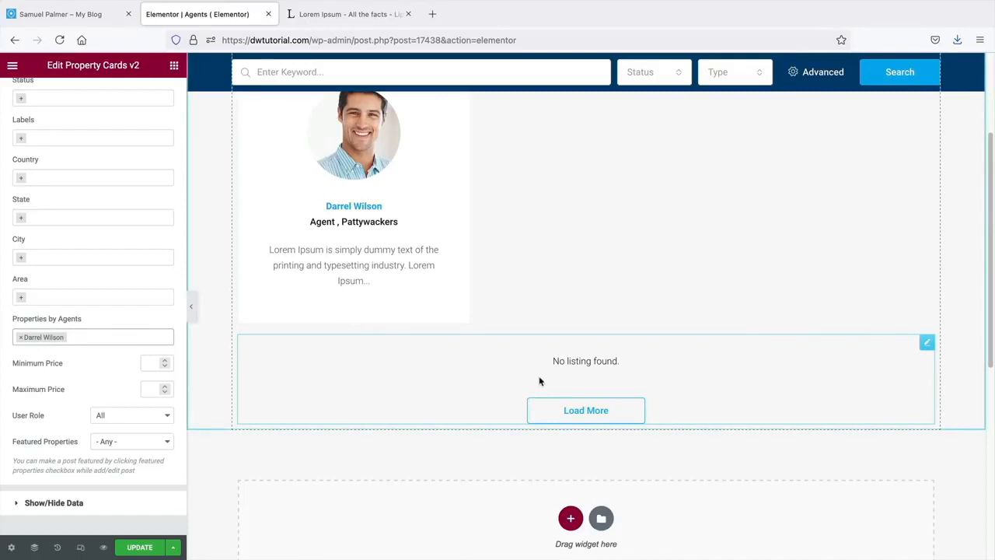
{"action": "left_click", "coordinate": [20, 338]}
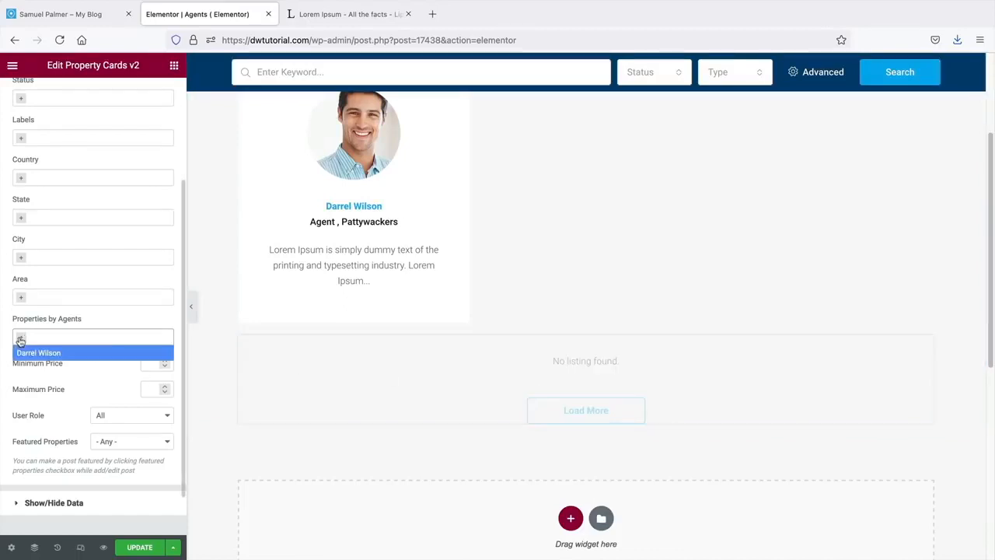
{"action": "left_click", "coordinate": [87, 339]}
{"action": "scroll", "coordinate": [358, 417], "scroll_direction": "up", "scroll_amount": 2}
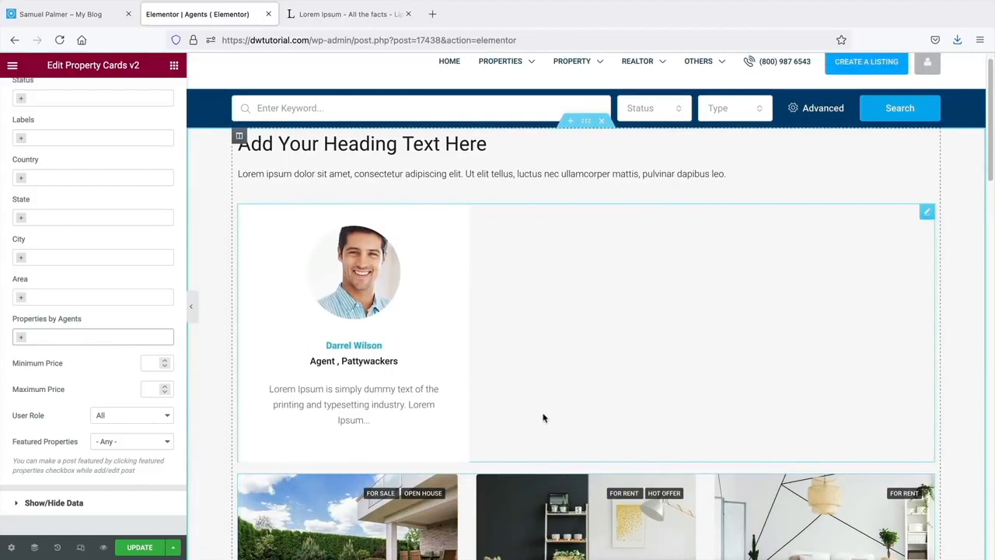
{"action": "scroll", "coordinate": [544, 418], "scroll_direction": "down", "scroll_amount": 1}
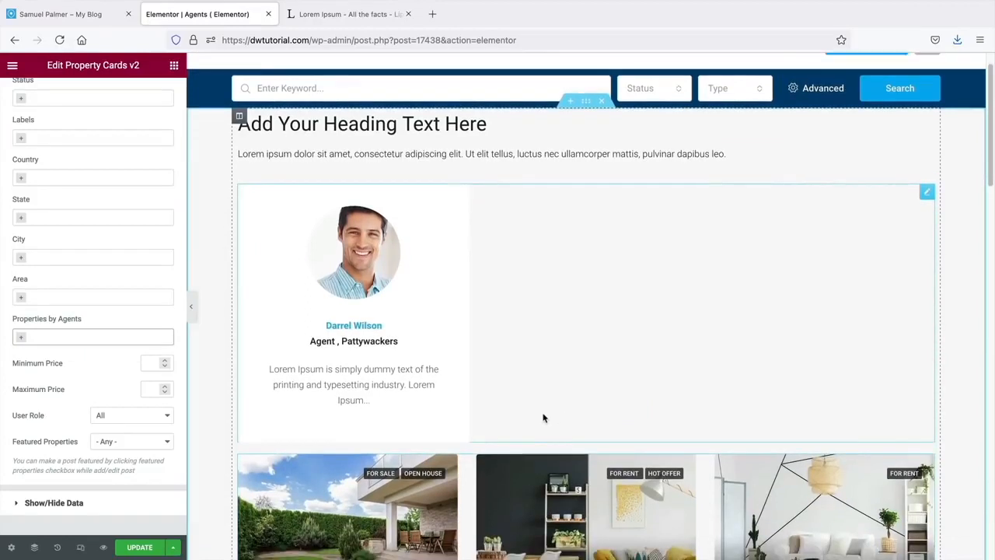
{"action": "left_click", "coordinate": [143, 548]}
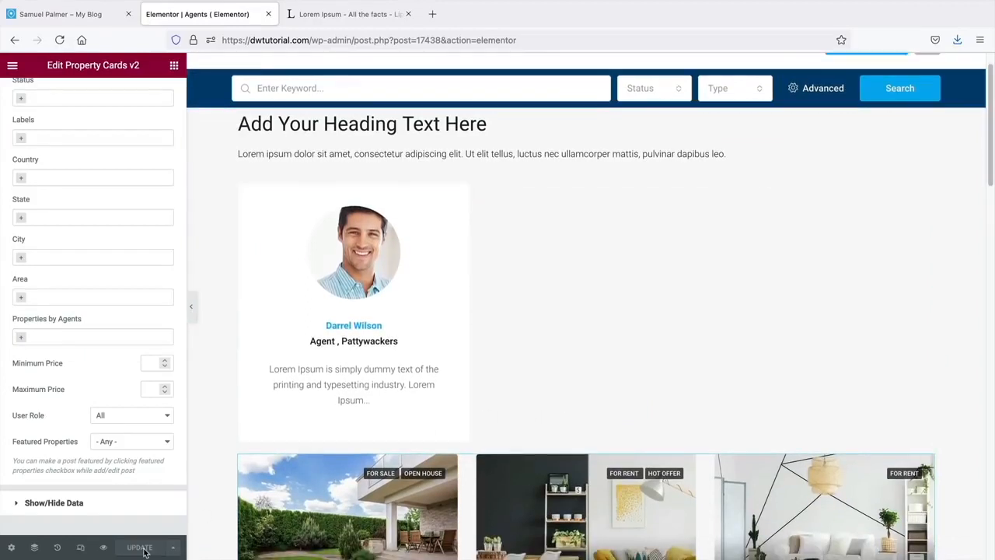
- Leave the Elementor editor via View Page and check the live Agents page's header menu
{"action": "scroll", "coordinate": [238, 482], "scroll_direction": "up", "scroll_amount": 2}
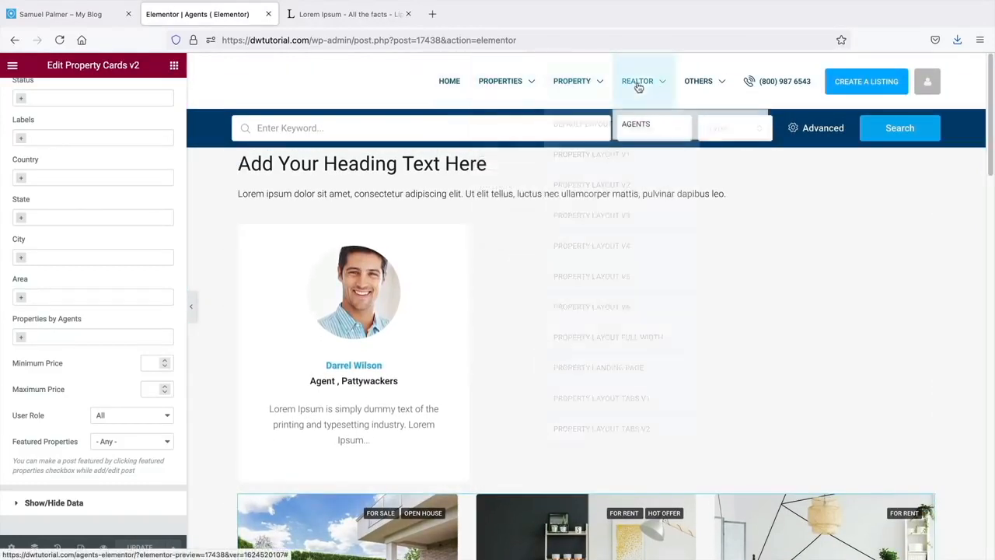
{"action": "mouse_move", "coordinate": [713, 89]}
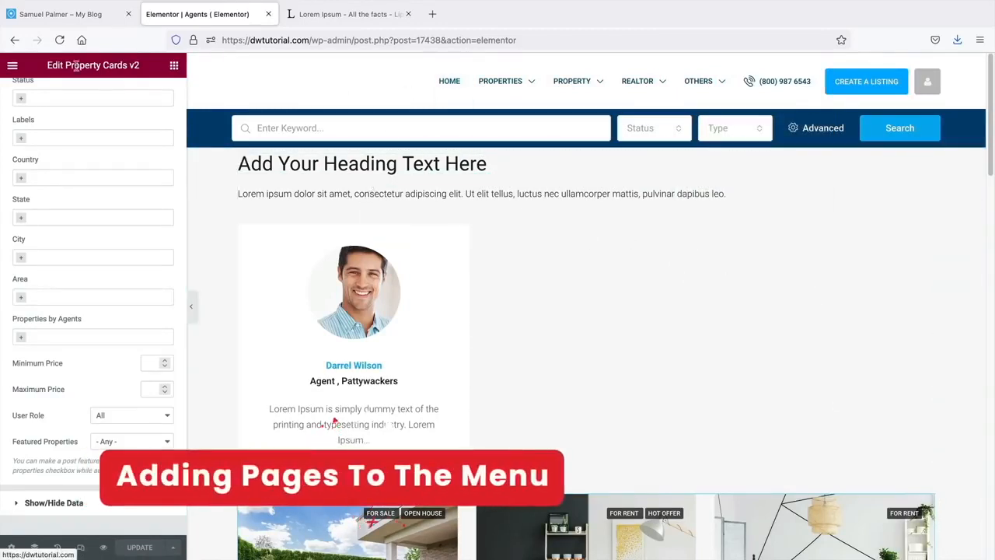
{"action": "left_click", "coordinate": [13, 65]}
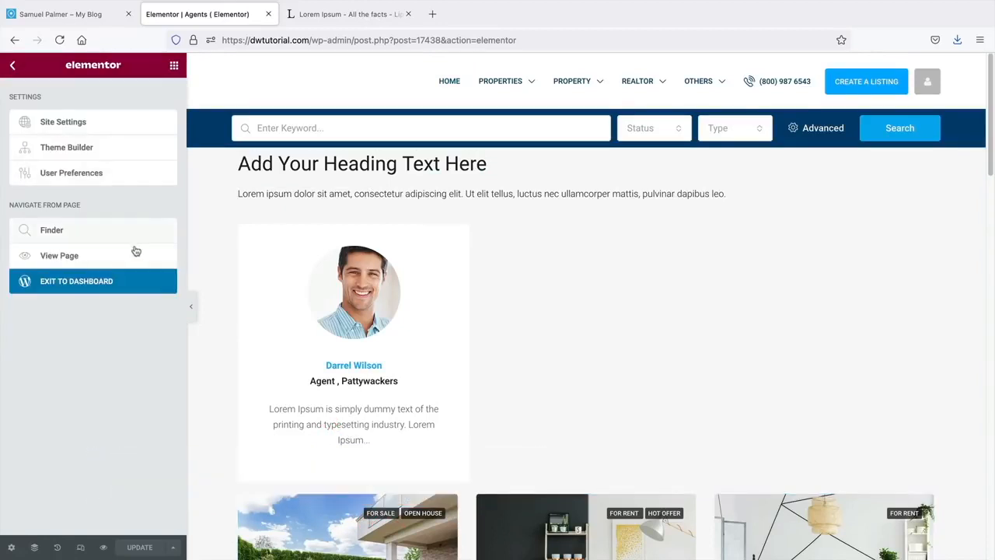
{"action": "left_click", "coordinate": [68, 260]}
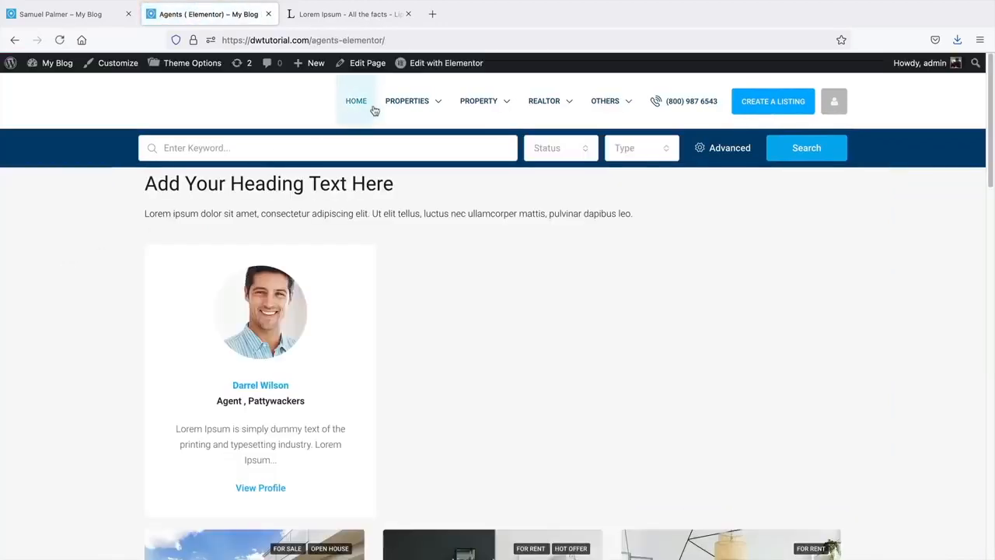
{"action": "mouse_move", "coordinate": [446, 106]}
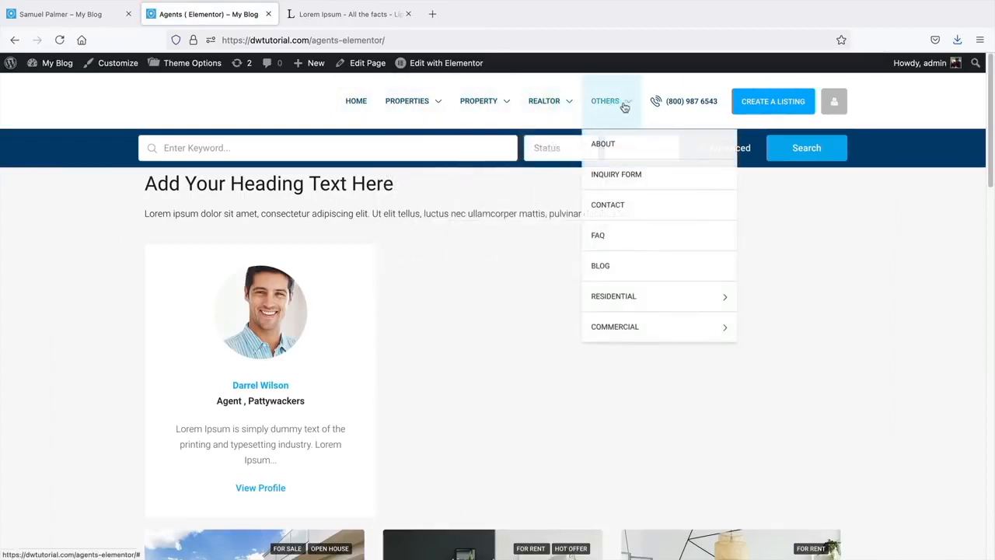
{"action": "mouse_move", "coordinate": [532, 107]}
{"action": "mouse_move", "coordinate": [593, 104]}
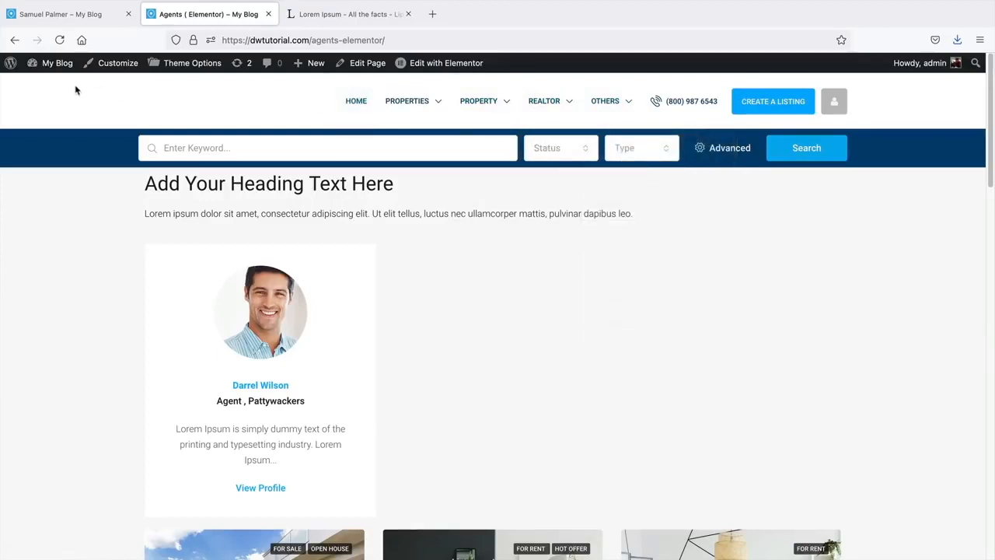
{"action": "mouse_move", "coordinate": [55, 63]}
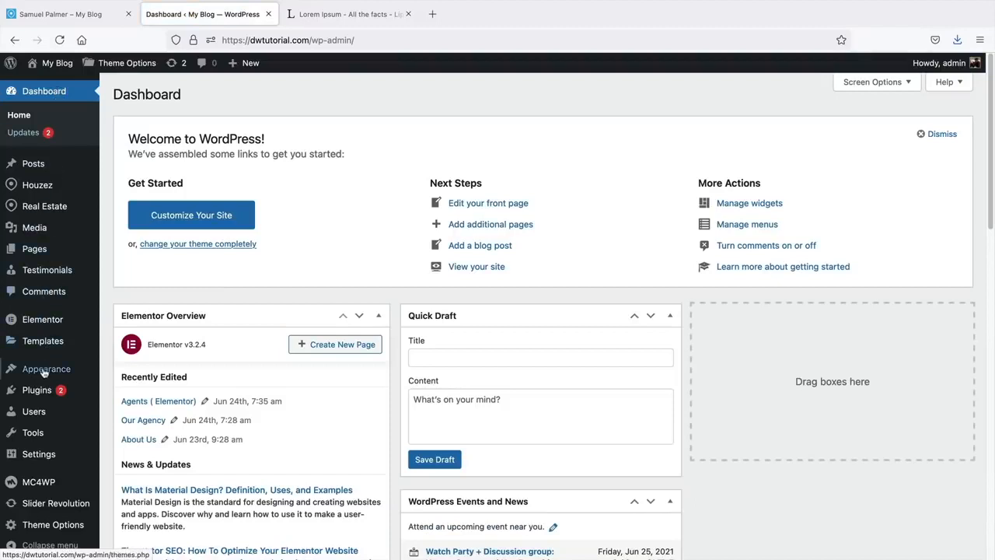
- Open the Menus editor, glance at the agent profile tab, and return to the menus page
{"action": "mouse_move", "coordinate": [44, 373]}
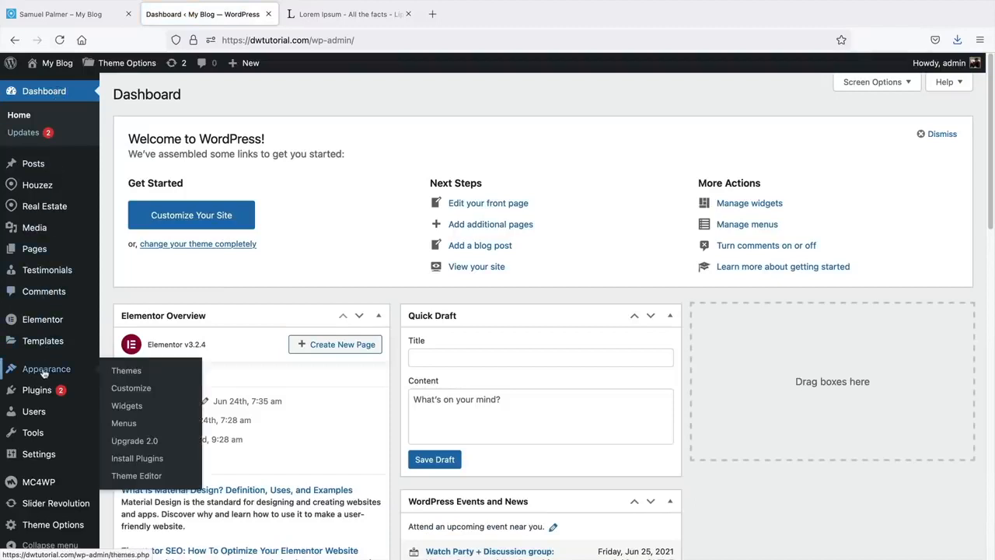
{"action": "left_click", "coordinate": [139, 428]}
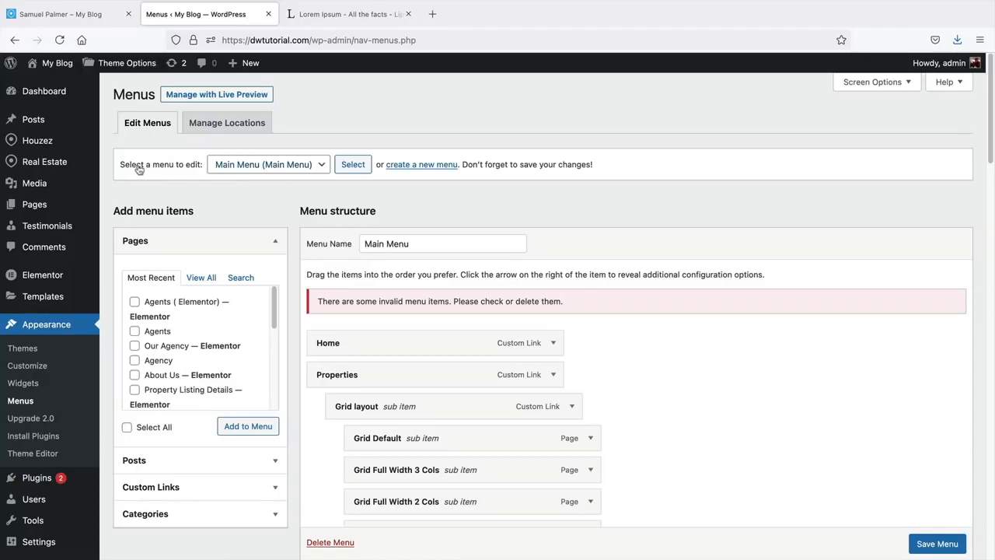
{"action": "left_click", "coordinate": [66, 15]}
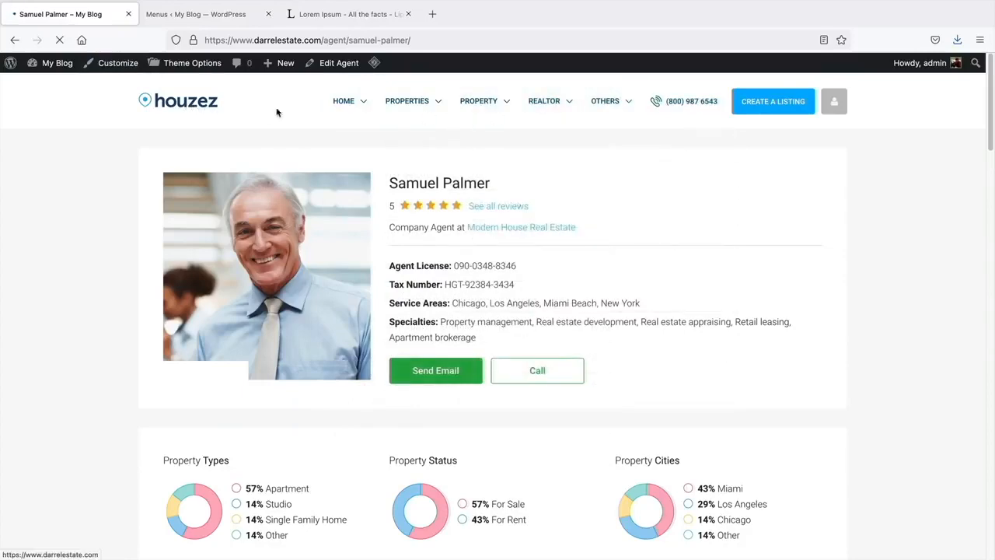
{"action": "mouse_move", "coordinate": [357, 105]}
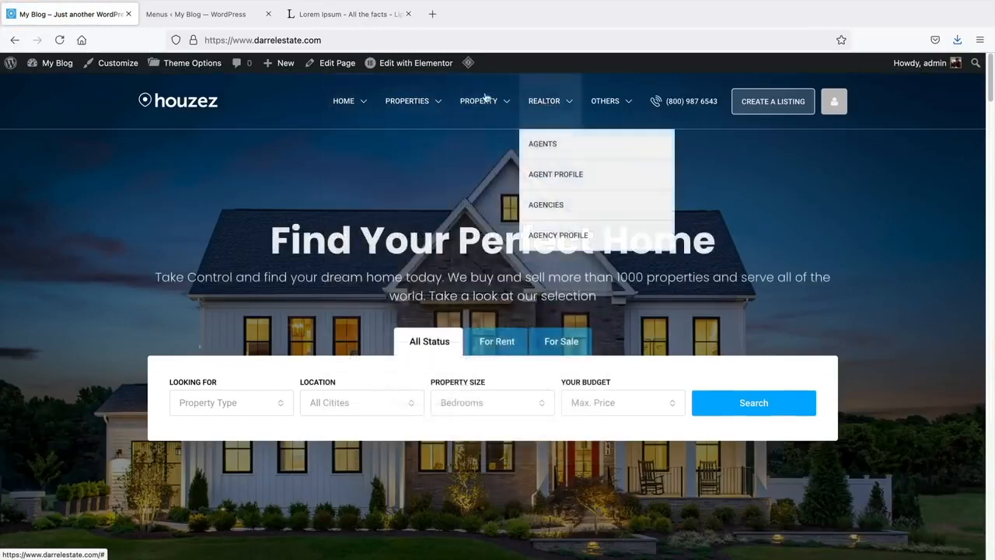
{"action": "left_click", "coordinate": [203, 15]}
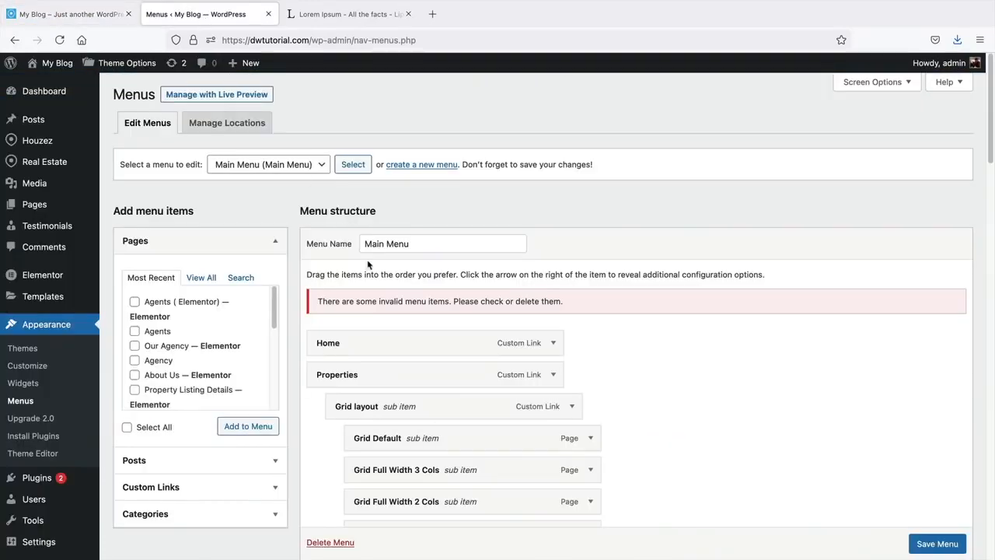
{"action": "scroll", "coordinate": [368, 265], "scroll_direction": "down", "scroll_amount": 5}
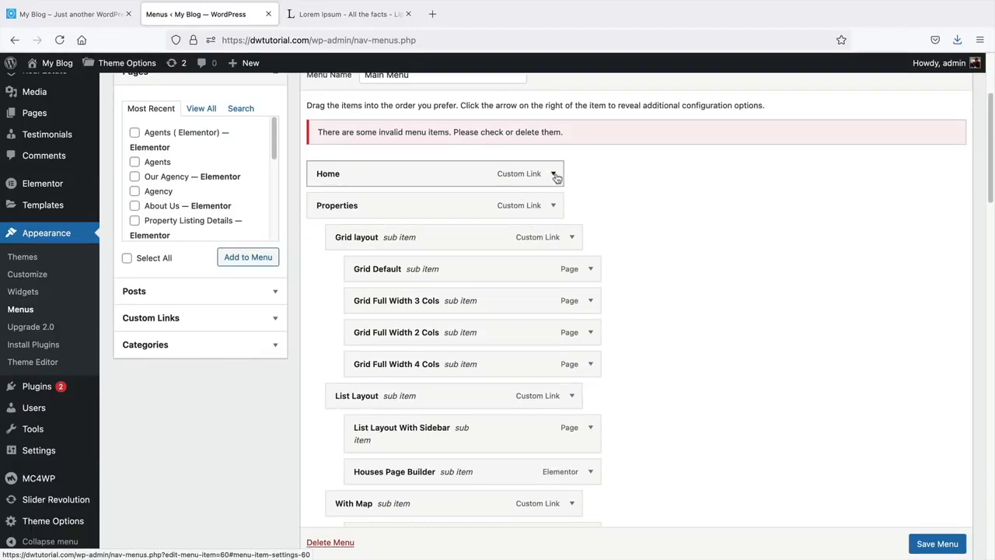
- Remove the Home, Properties and Grid items from the old Main Menu
{"action": "left_click", "coordinate": [554, 175]}
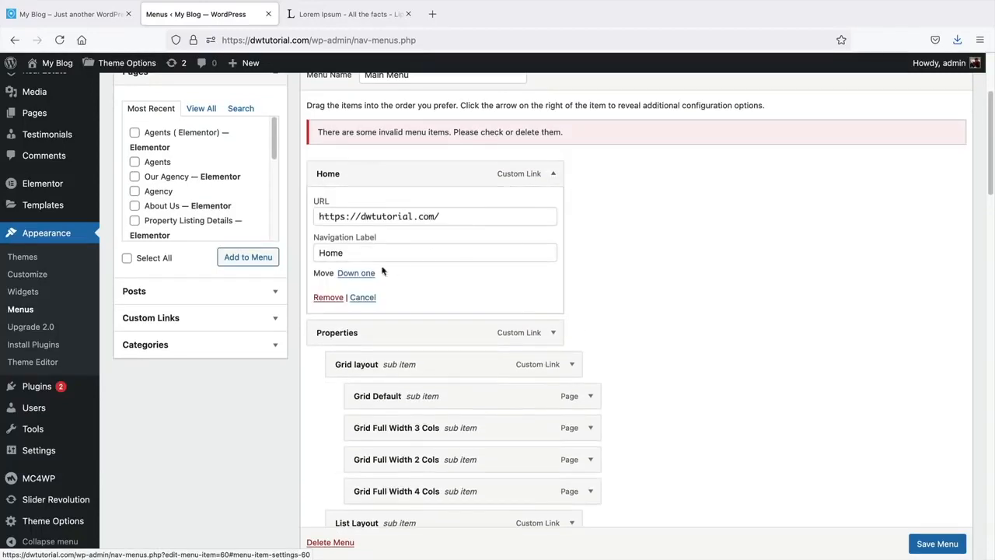
{"action": "left_click", "coordinate": [327, 297]}
{"action": "left_click", "coordinate": [558, 175]}
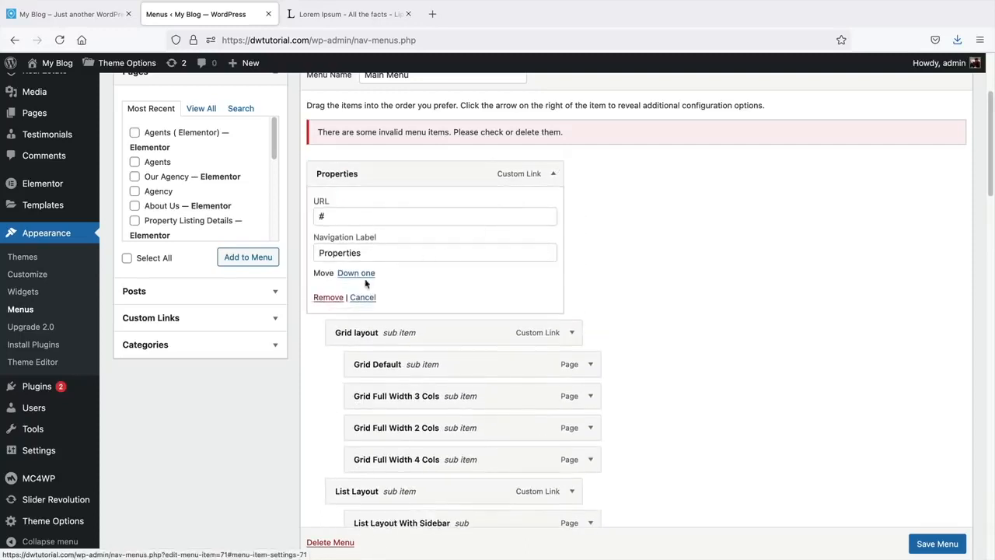
{"action": "left_click", "coordinate": [327, 296]}
{"action": "left_click", "coordinate": [554, 174]}
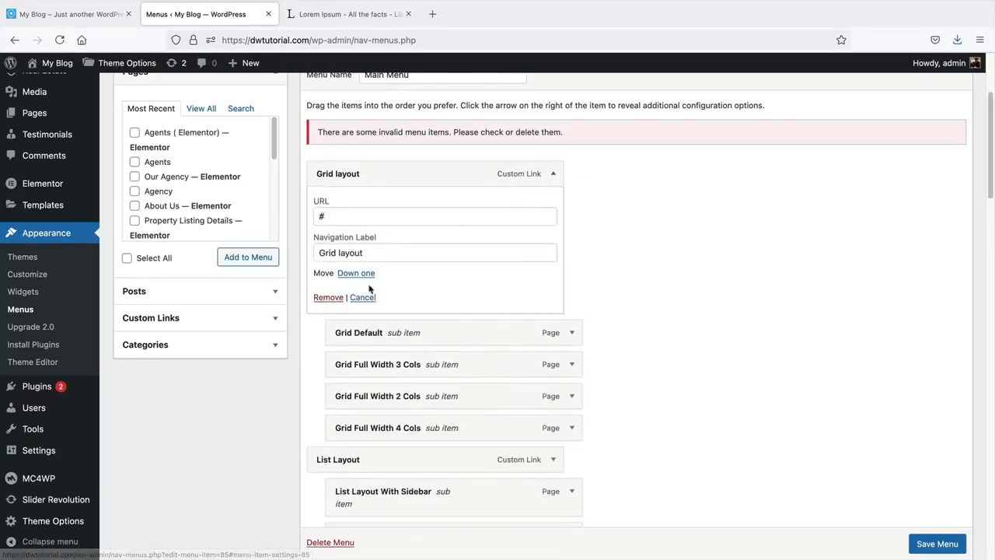
{"action": "left_click", "coordinate": [326, 296]}
- Remove the Grid Default, Grid Full Width 3 Cols and Grid Full Width 2 Cols items
{"action": "left_click", "coordinate": [553, 173]}
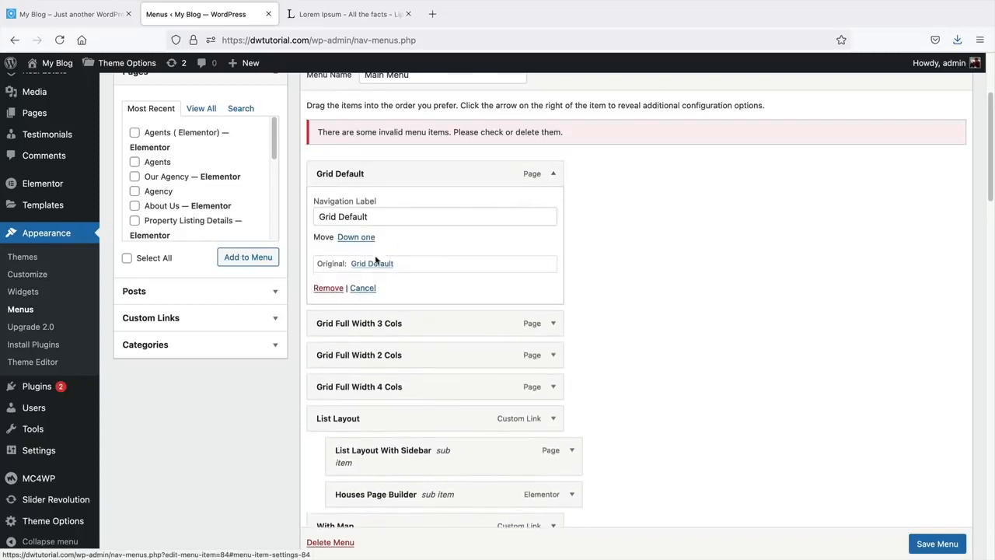
{"action": "left_click", "coordinate": [327, 290]}
{"action": "left_click", "coordinate": [553, 174]}
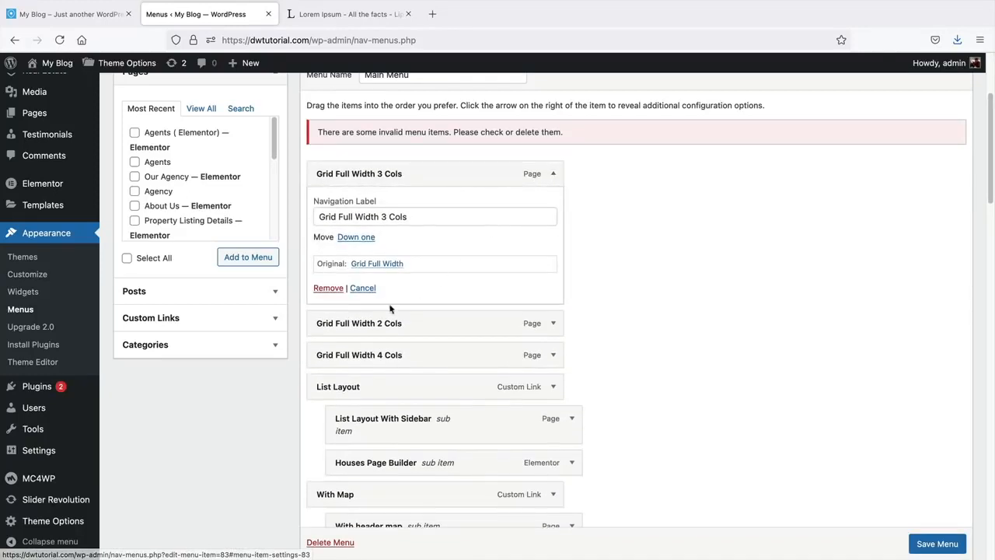
{"action": "left_click", "coordinate": [326, 288]}
{"action": "left_click", "coordinate": [553, 174]}
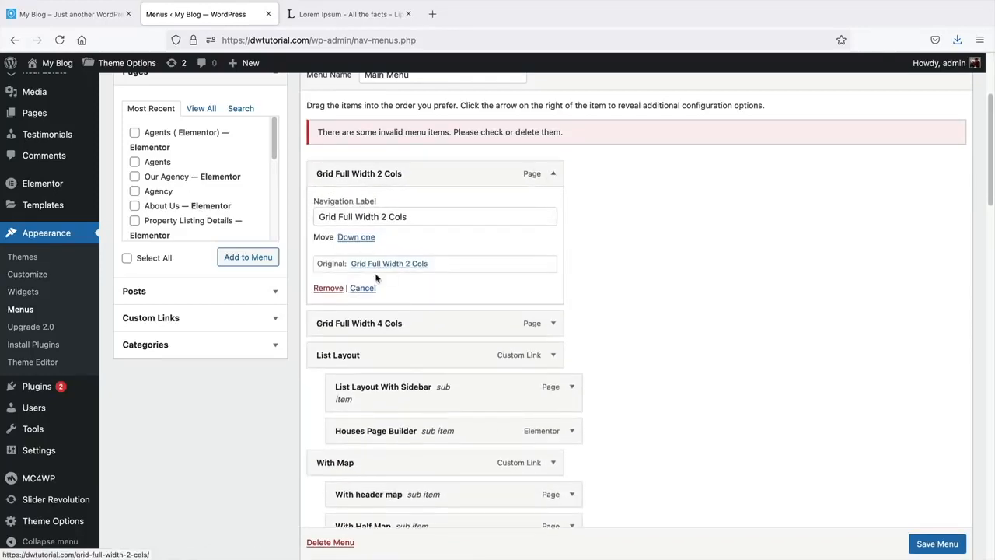
{"action": "left_click", "coordinate": [325, 288]}
{"action": "scroll", "coordinate": [692, 309], "scroll_direction": "down", "scroll_amount": 5}
{"action": "scroll", "coordinate": [692, 309], "scroll_direction": "down", "scroll_amount": 15}
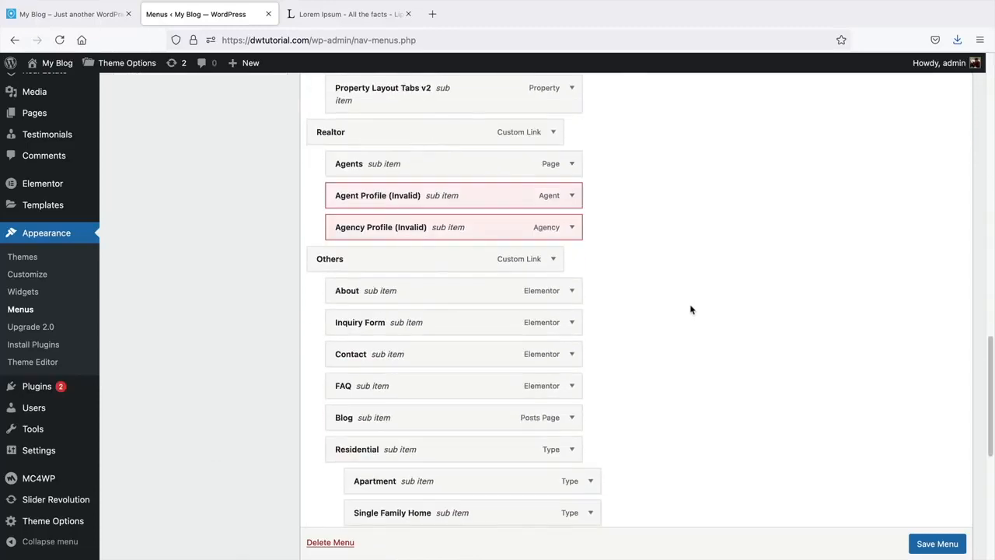
{"action": "scroll", "coordinate": [690, 309], "scroll_direction": "up", "scroll_amount": 4}
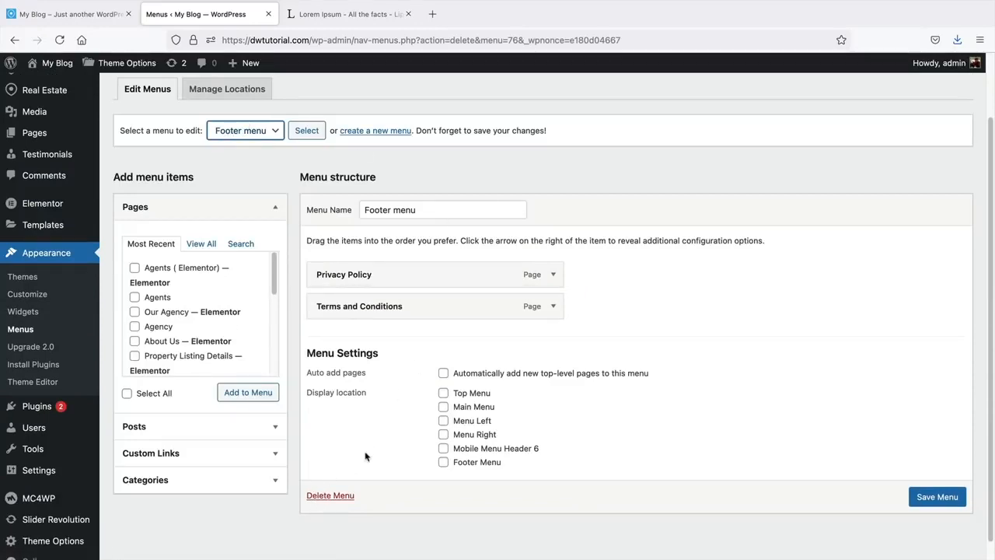
- Cancel deleting the Footer menu and create a new menu named 'Main Menu For Website'
{"action": "left_click", "coordinate": [335, 495]}
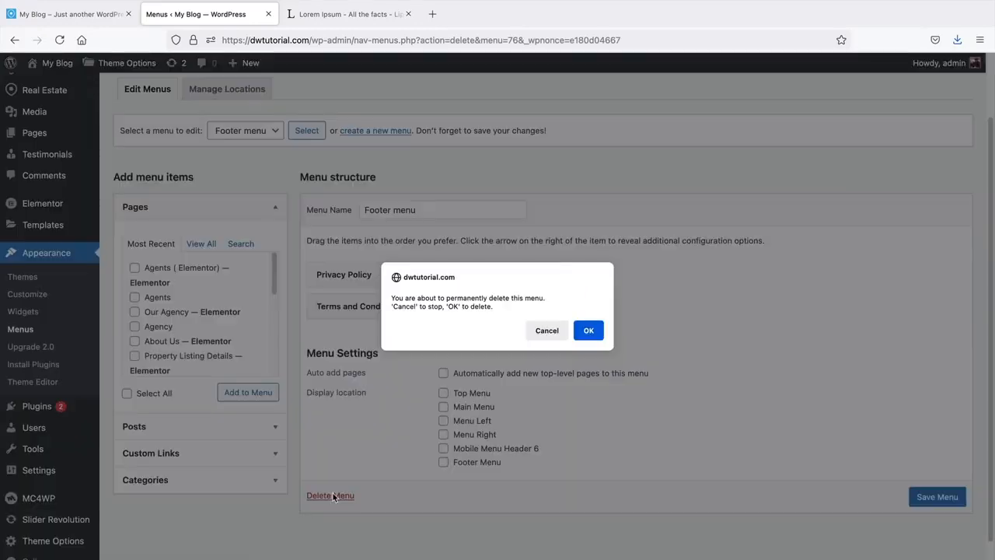
{"action": "left_click", "coordinate": [547, 330]}
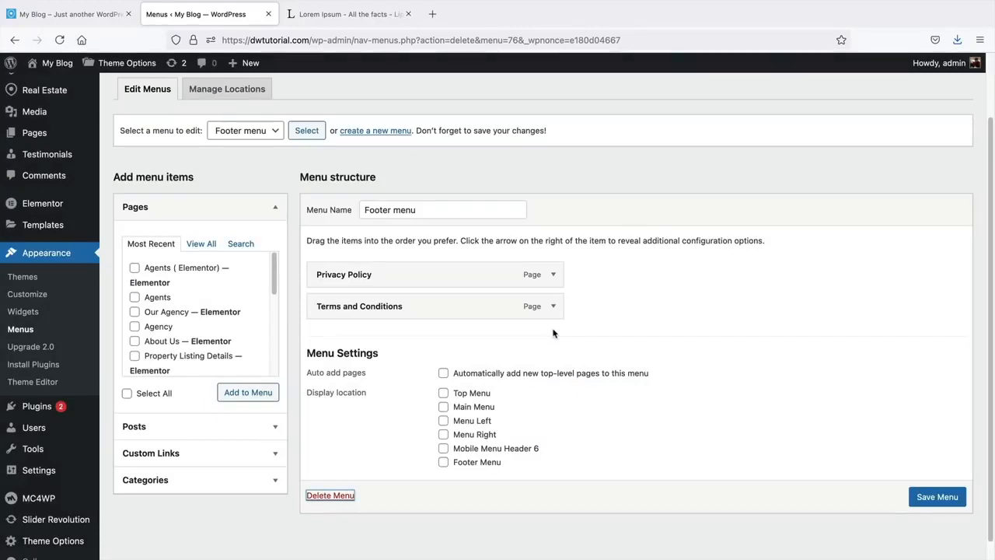
{"action": "left_click", "coordinate": [371, 133]}
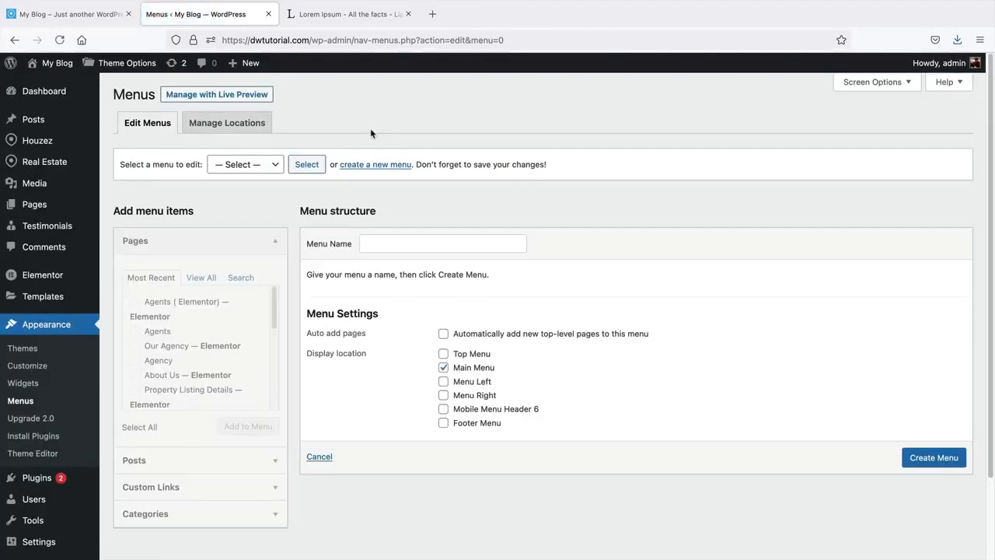
{"action": "left_click", "coordinate": [408, 244]}
{"action": "type", "text": "M"}
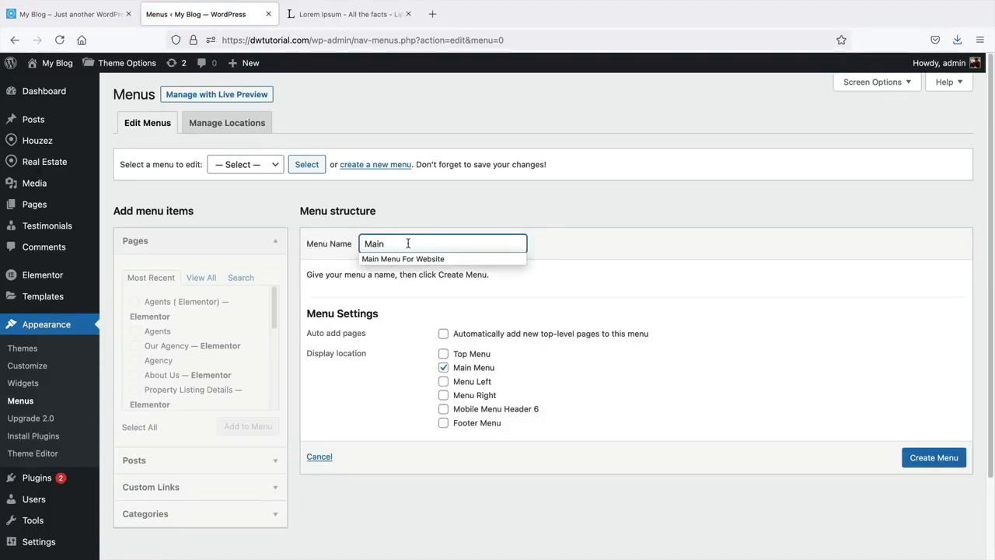
{"action": "type", "text": "ain"}
{"action": "key", "text": "Down"}
{"action": "key", "text": "Return"}
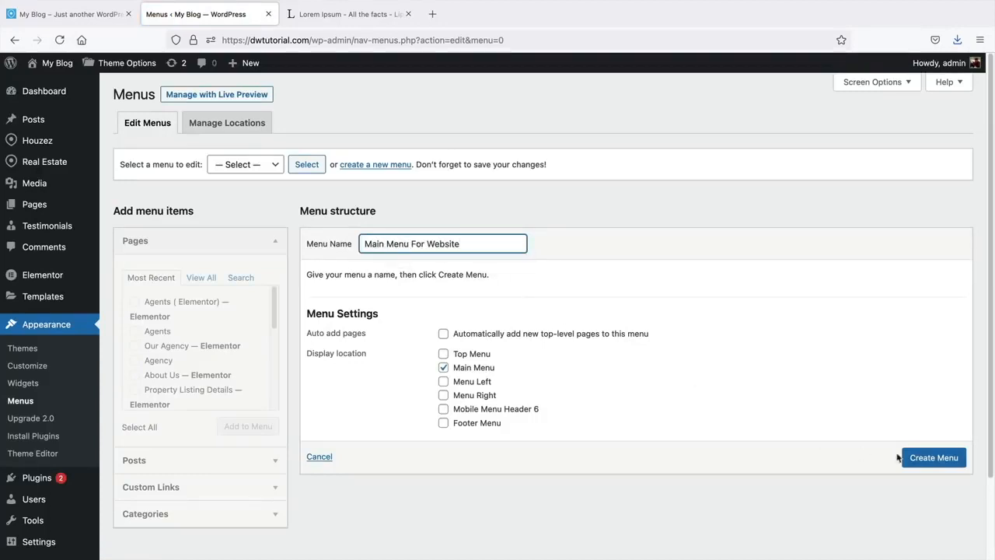
{"action": "left_click", "coordinate": [935, 463]}
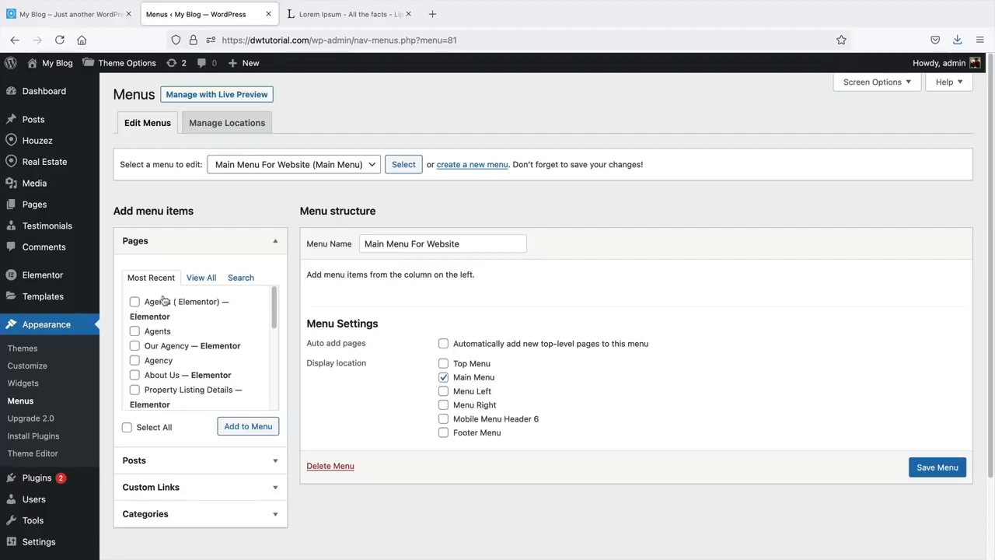
{"action": "left_click", "coordinate": [201, 278]}
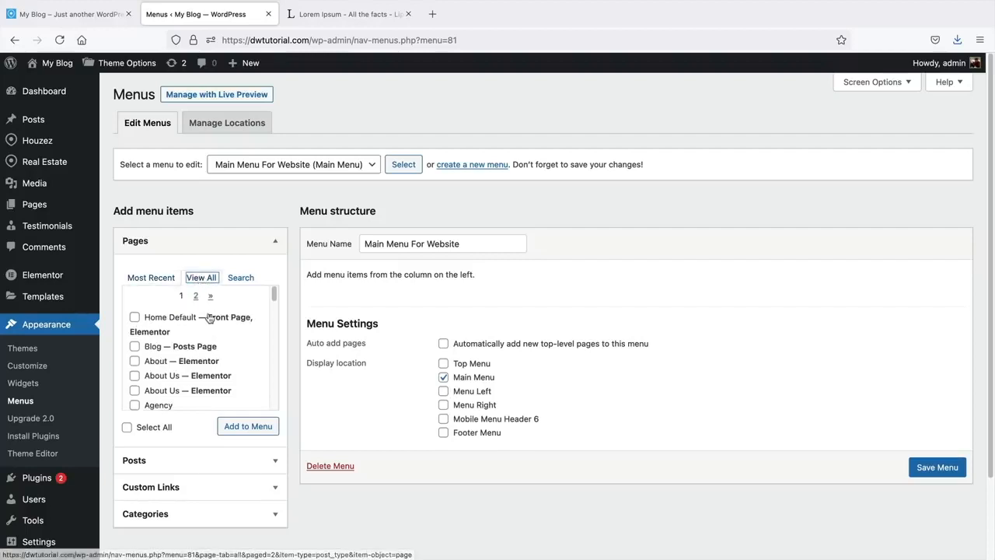
{"action": "scroll", "coordinate": [208, 315], "scroll_direction": "down", "scroll_amount": 2}
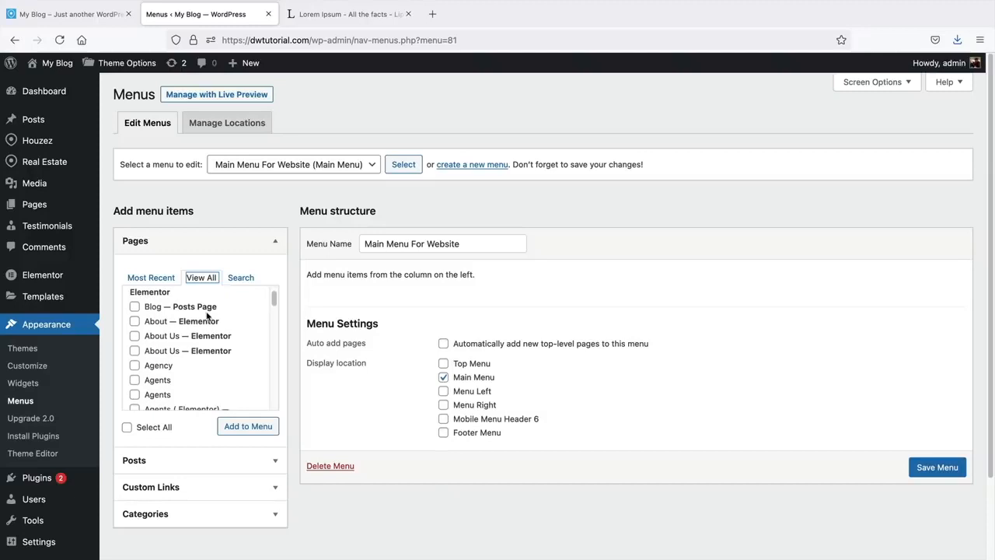
- Add the Home Default page to Main Menu For Website
{"action": "scroll", "coordinate": [208, 314], "scroll_direction": "down", "scroll_amount": 4}
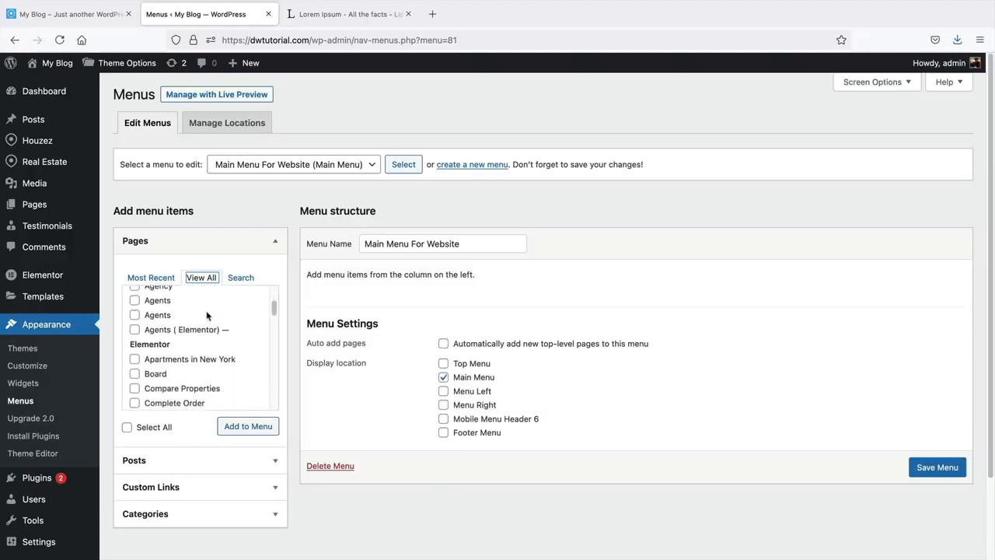
{"action": "scroll", "coordinate": [206, 315], "scroll_direction": "down", "scroll_amount": 5}
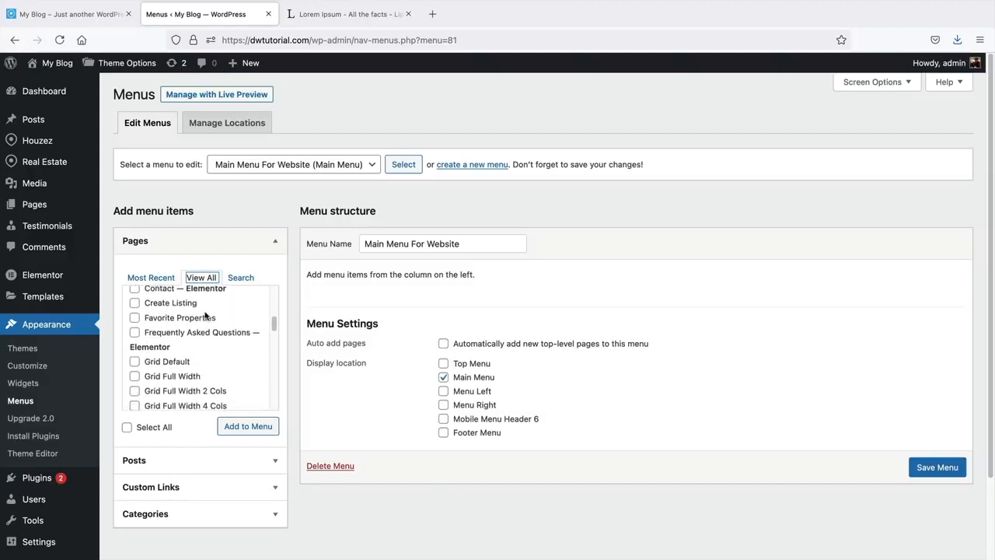
{"action": "scroll", "coordinate": [206, 315], "scroll_direction": "down", "scroll_amount": 5}
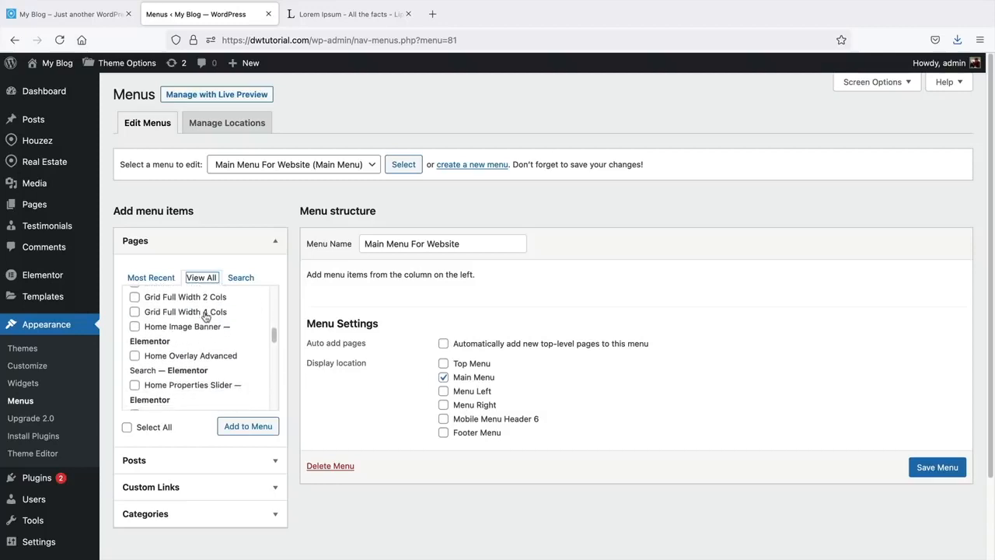
{"action": "scroll", "coordinate": [206, 316], "scroll_direction": "down", "scroll_amount": 5}
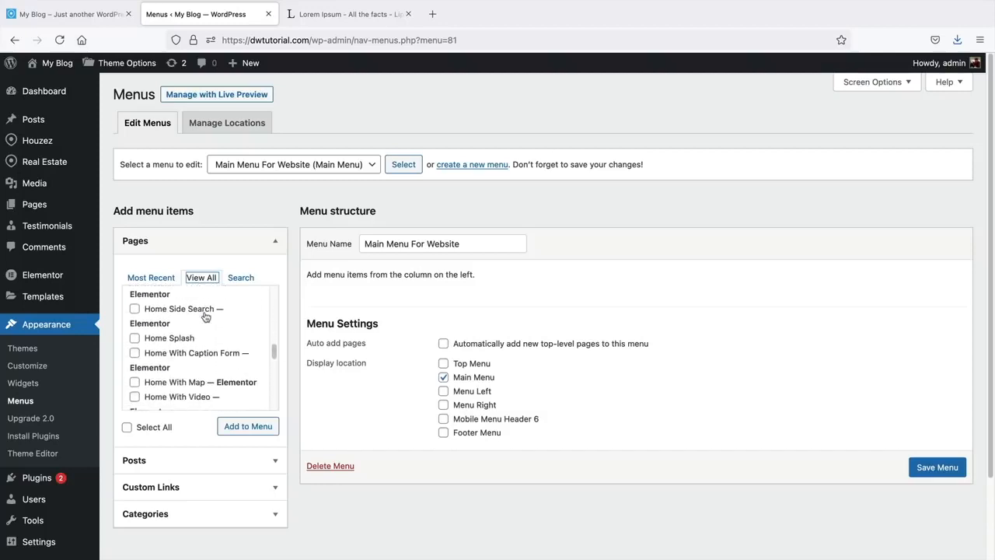
{"action": "scroll", "coordinate": [206, 315], "scroll_direction": "down", "scroll_amount": 5}
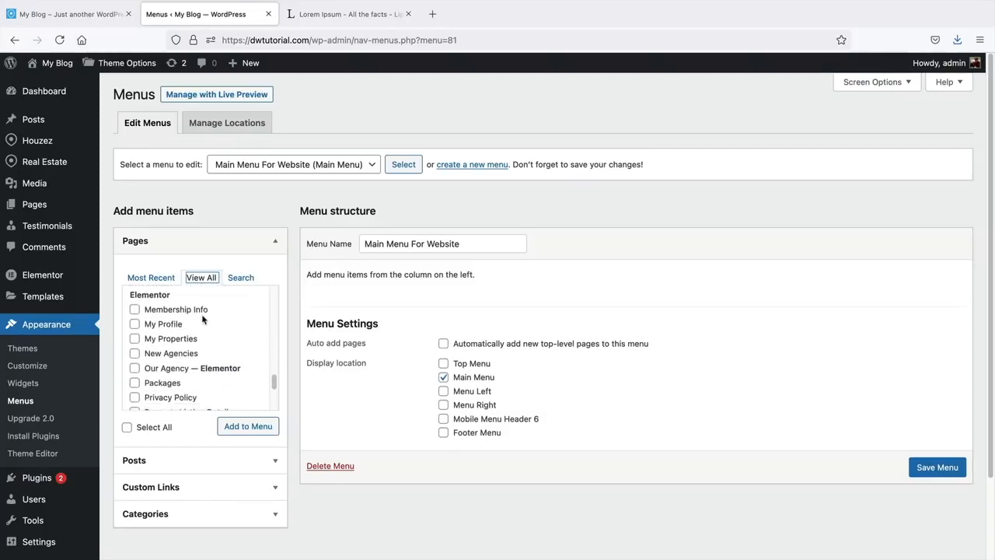
{"action": "scroll", "coordinate": [202, 318], "scroll_direction": "down", "scroll_amount": 5}
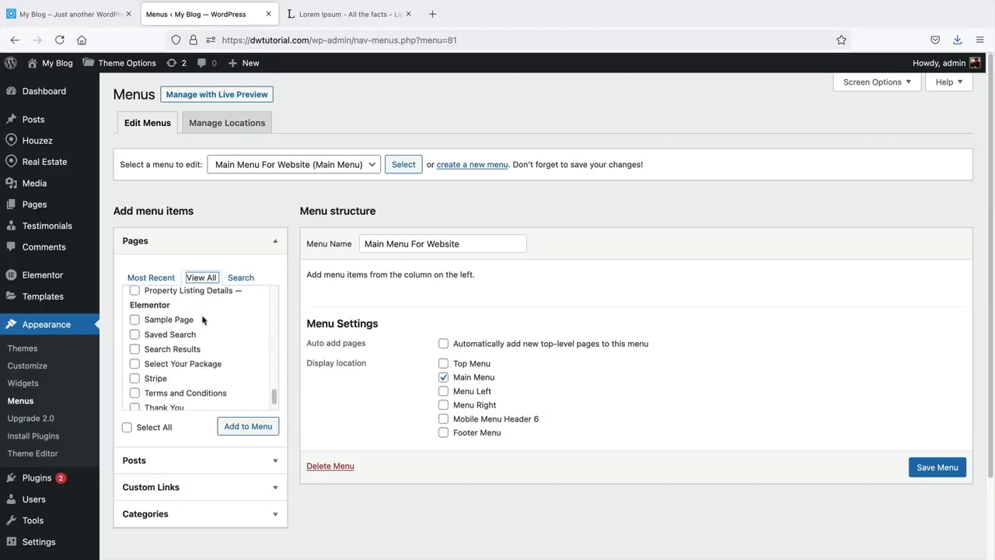
{"action": "left_click_drag", "start_coordinate": [273, 397], "coordinate": [261, 286]}
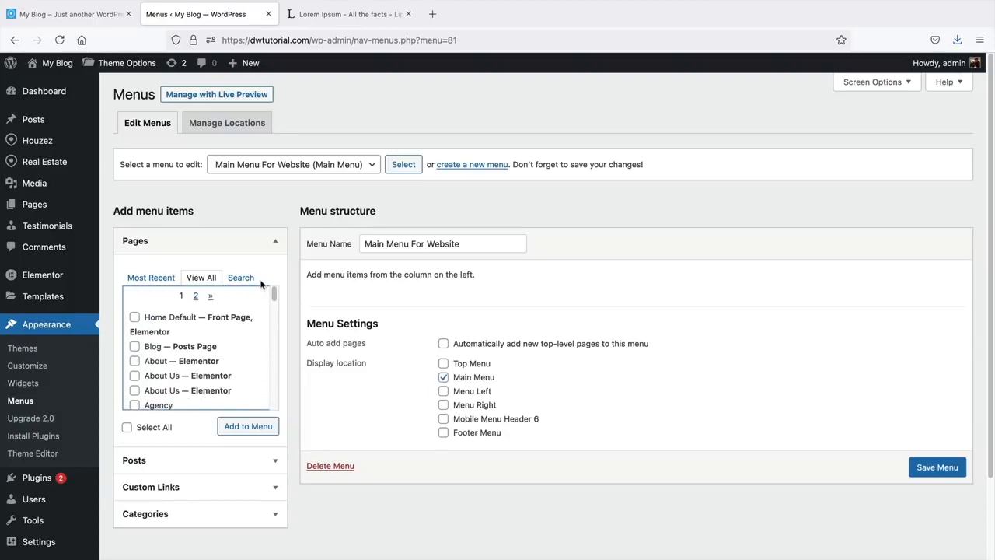
{"action": "left_click", "coordinate": [135, 318]}
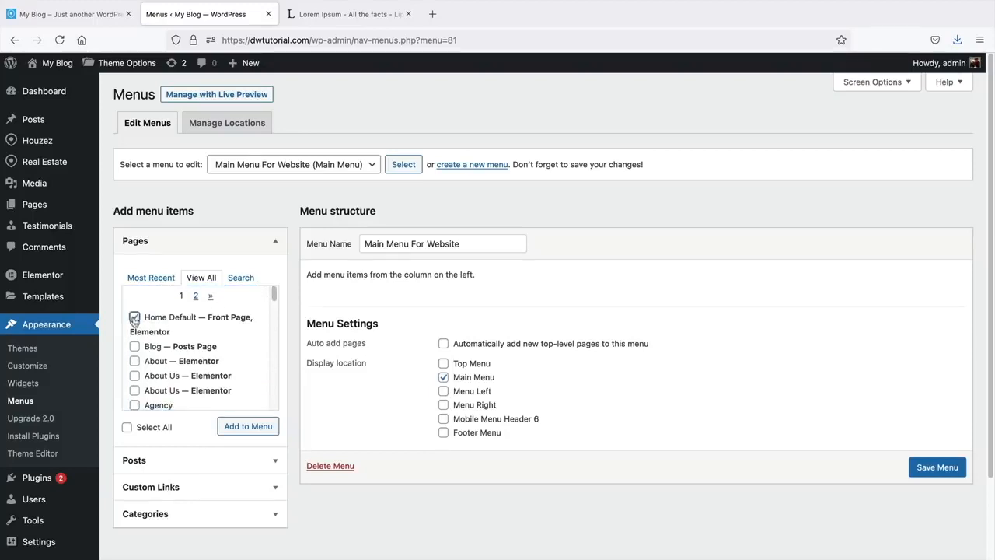
{"action": "left_click", "coordinate": [255, 432]}
- Add the About, Agents ( Elementor ) and Agents pages to the menu
{"action": "scroll", "coordinate": [247, 371], "scroll_direction": "down", "scroll_amount": 2}
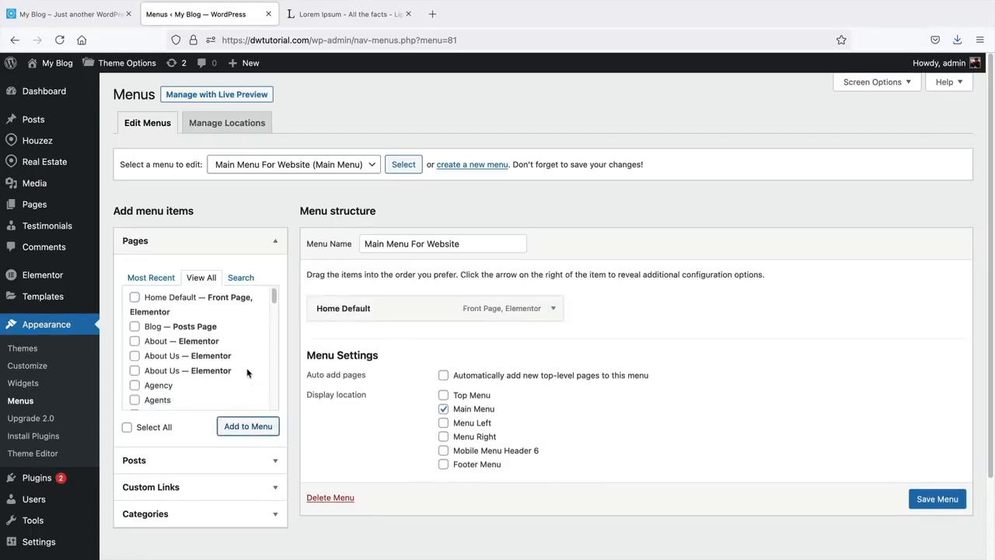
{"action": "left_click", "coordinate": [135, 332]}
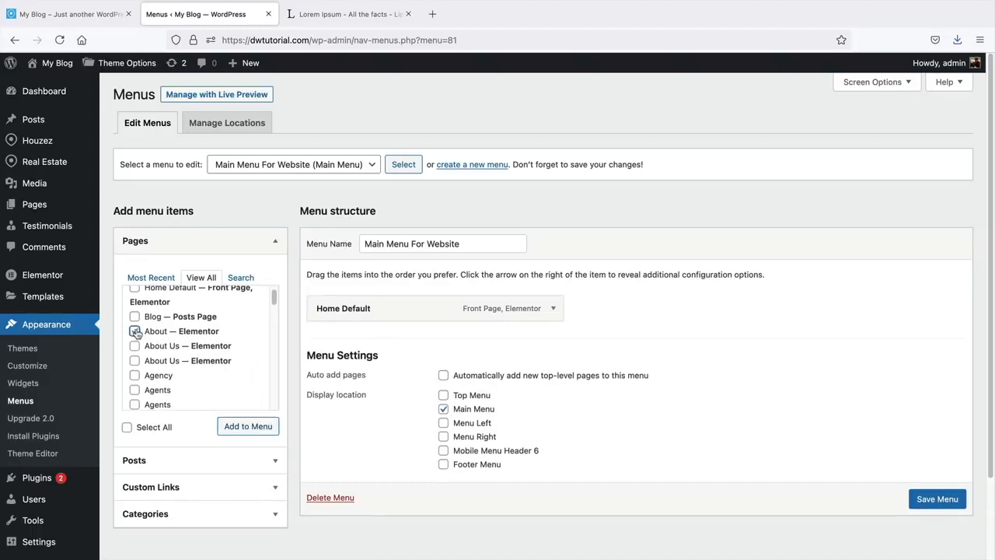
{"action": "left_click", "coordinate": [239, 424]}
{"action": "scroll", "coordinate": [227, 383], "scroll_direction": "down", "scroll_amount": 3}
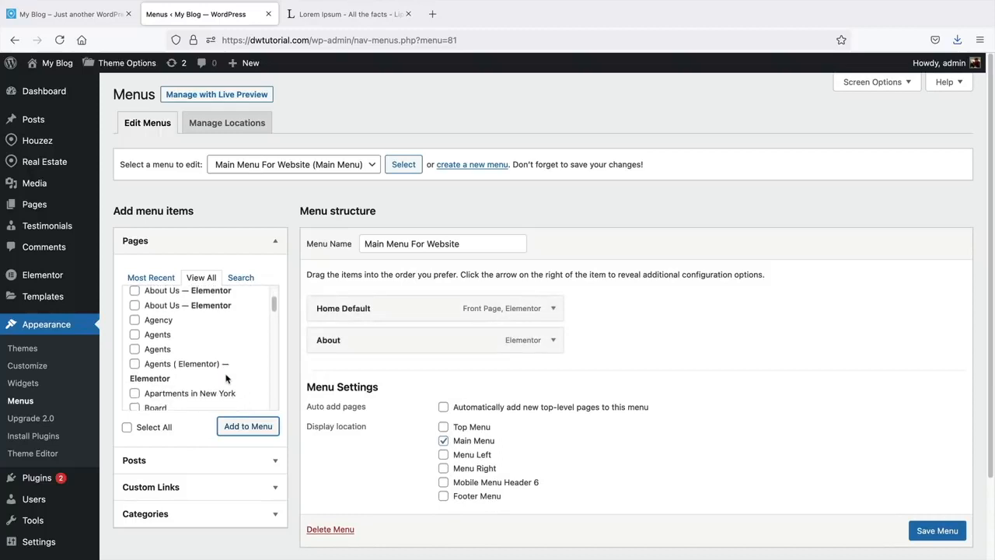
{"action": "left_click", "coordinate": [135, 361]}
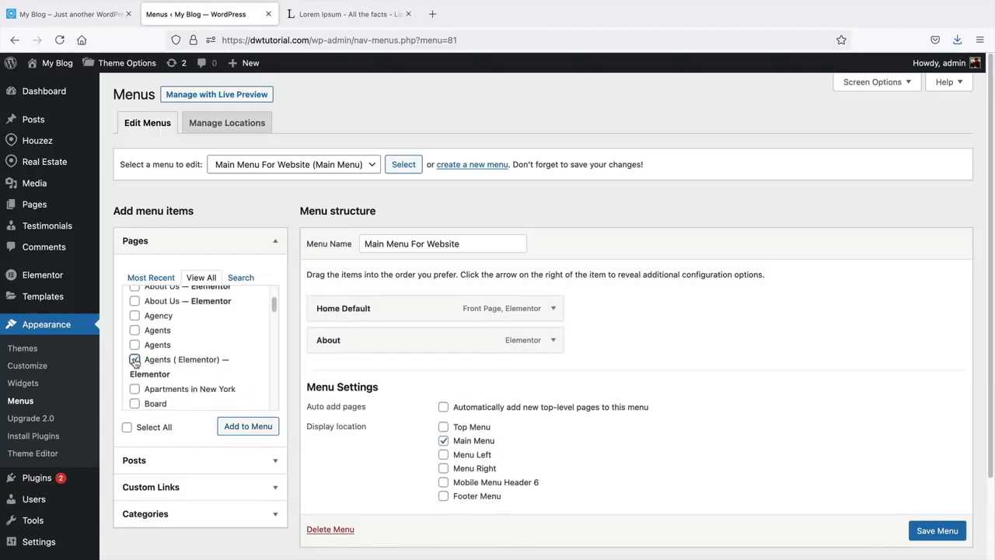
{"action": "left_click", "coordinate": [246, 428]}
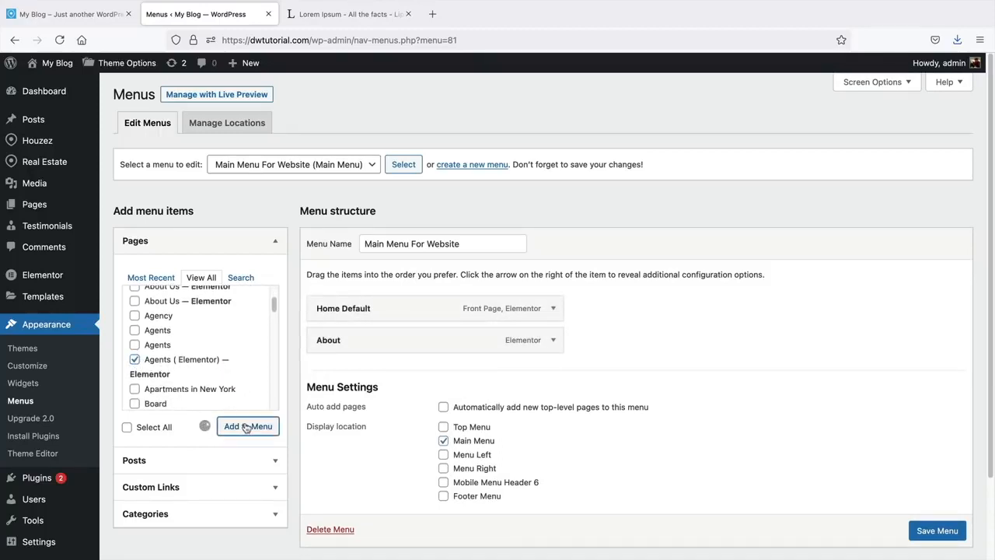
{"action": "left_click", "coordinate": [135, 345]}
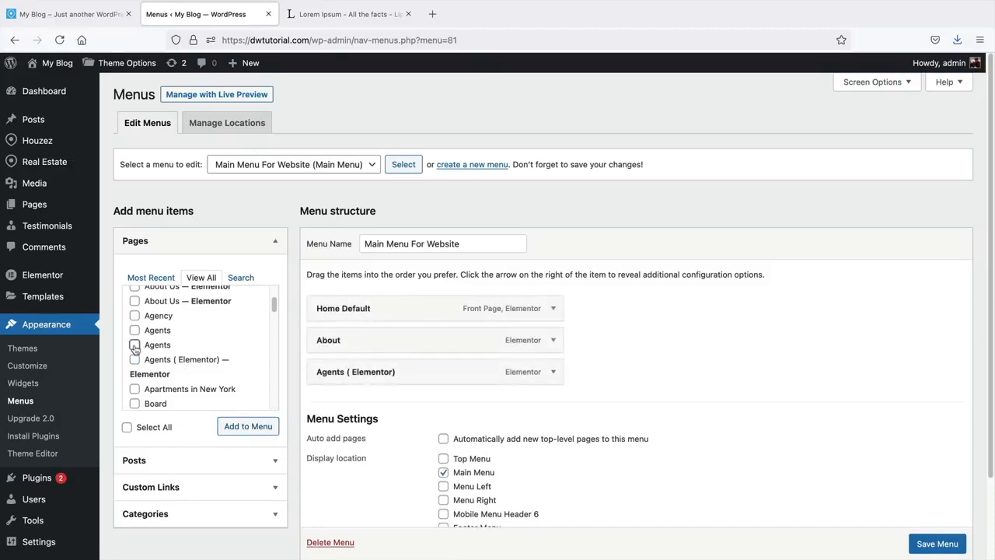
{"action": "left_click", "coordinate": [252, 426]}
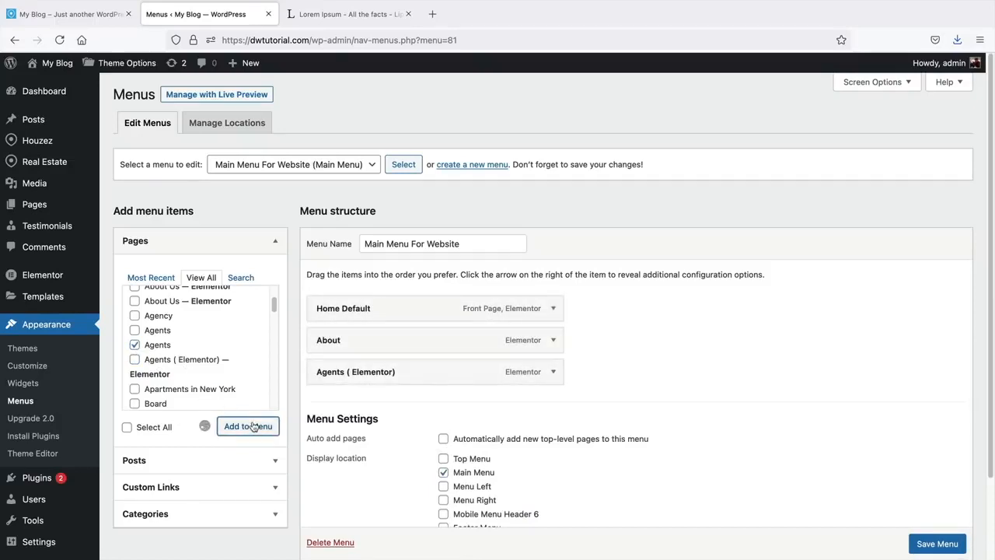
- Save Main Menu For Website with its four page items
{"action": "scroll", "coordinate": [229, 378], "scroll_direction": "down", "scroll_amount": 2}
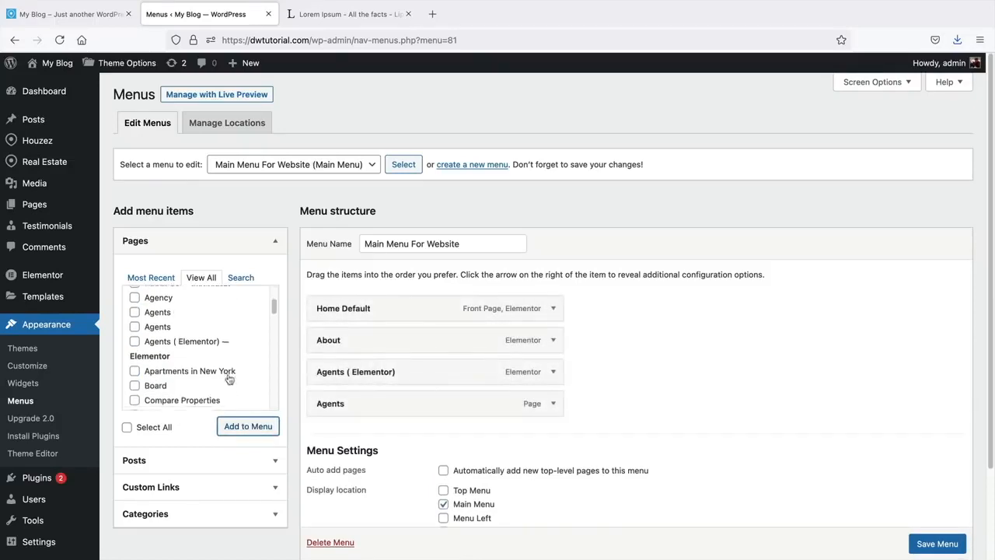
{"action": "scroll", "coordinate": [228, 376], "scroll_direction": "down", "scroll_amount": 4}
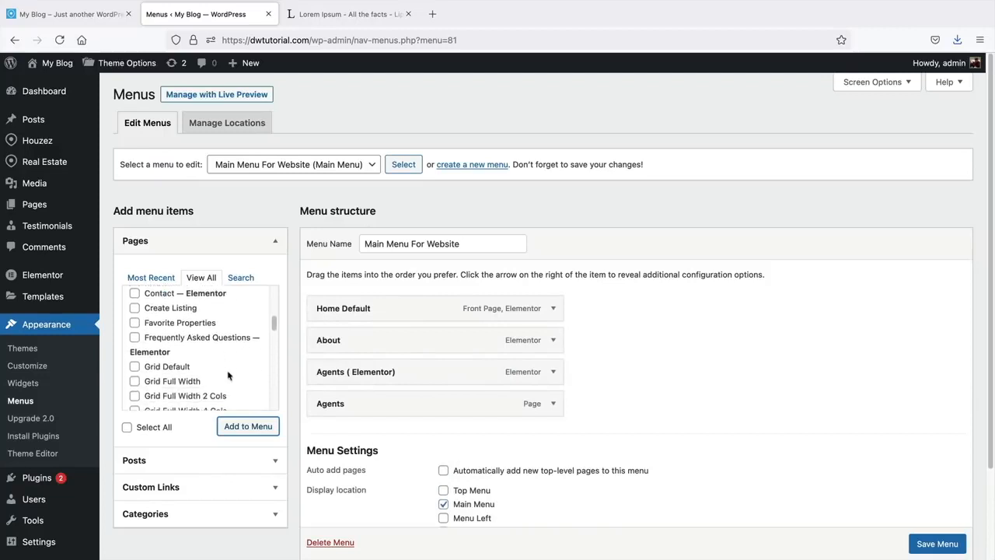
{"action": "scroll", "coordinate": [229, 378], "scroll_direction": "down", "scroll_amount": 2}
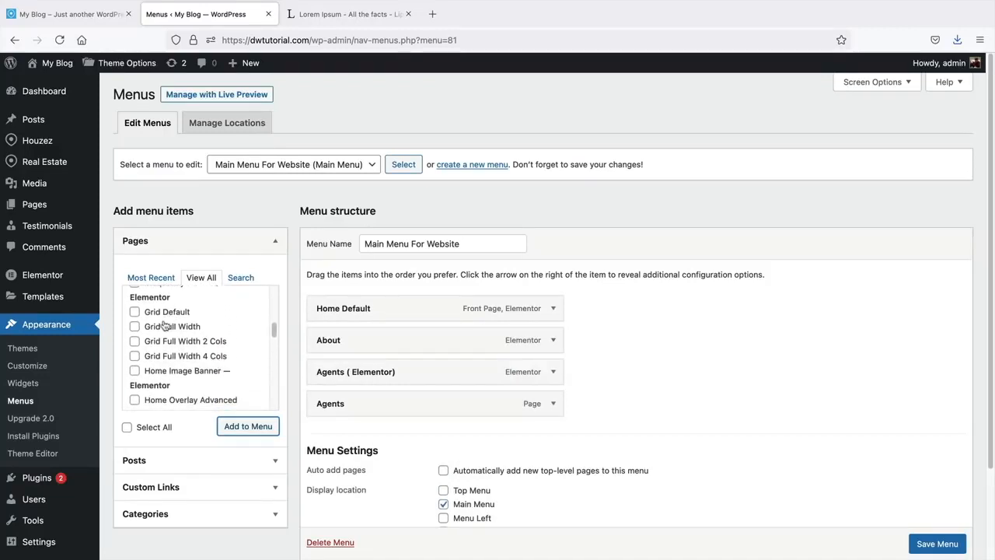
{"action": "scroll", "coordinate": [174, 374], "scroll_direction": "down", "scroll_amount": 3}
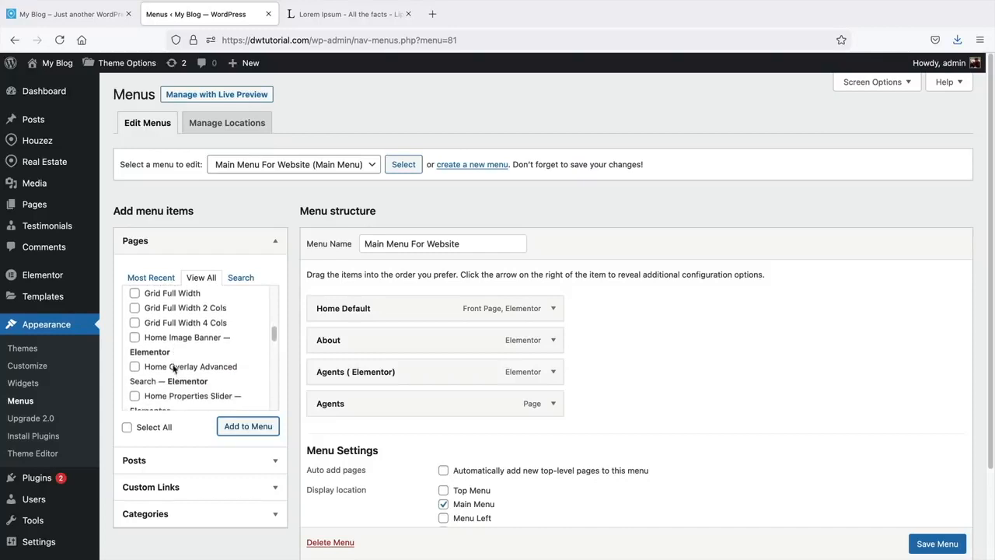
{"action": "scroll", "coordinate": [174, 370], "scroll_direction": "down", "scroll_amount": 3}
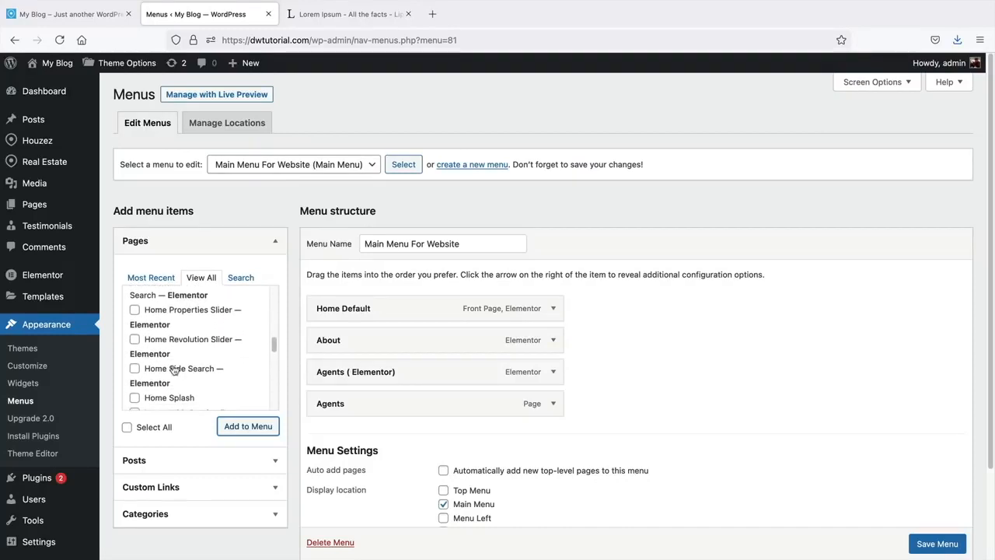
{"action": "scroll", "coordinate": [175, 370], "scroll_direction": "down", "scroll_amount": 3}
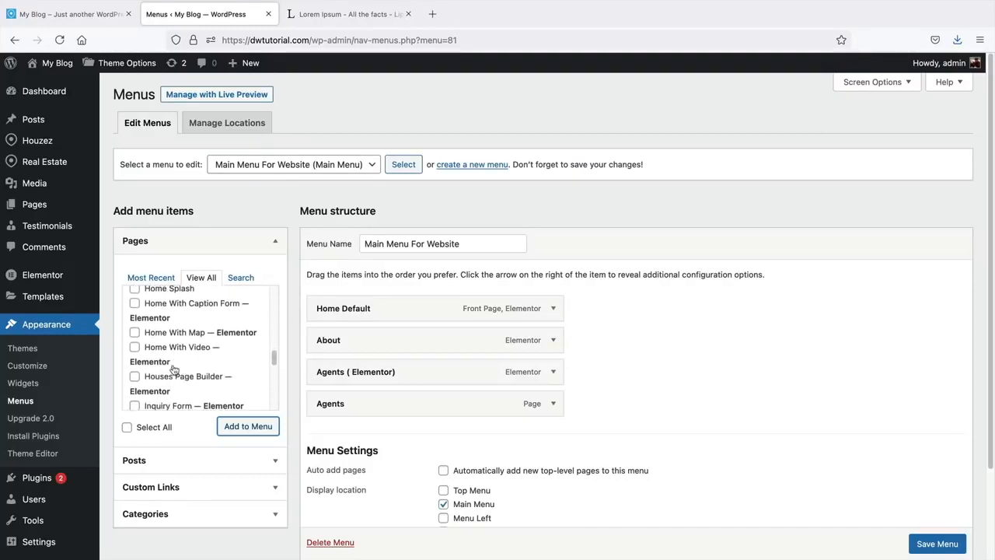
{"action": "scroll", "coordinate": [174, 371], "scroll_direction": "down", "scroll_amount": 3}
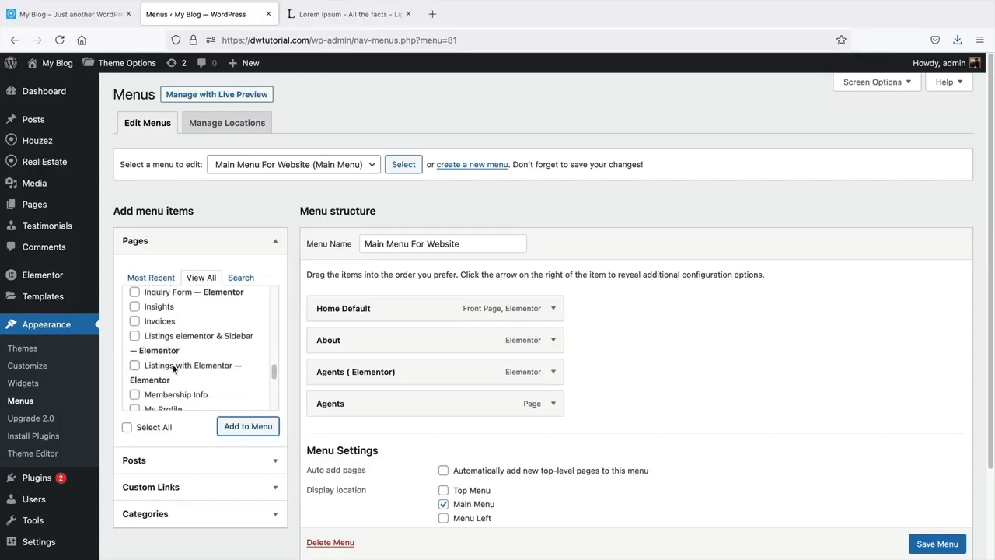
{"action": "scroll", "coordinate": [174, 370], "scroll_direction": "down", "scroll_amount": 4}
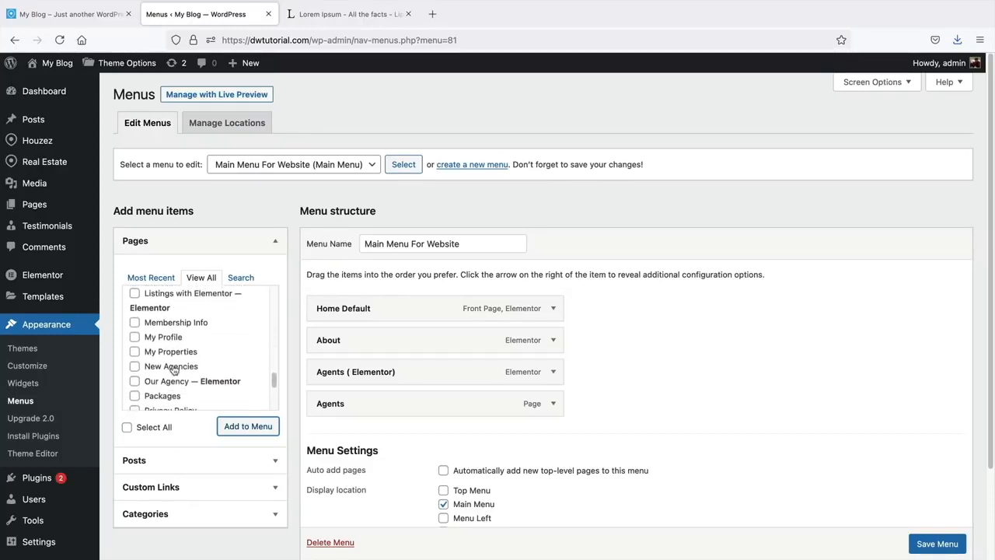
{"action": "scroll", "coordinate": [174, 370], "scroll_direction": "down", "scroll_amount": 3}
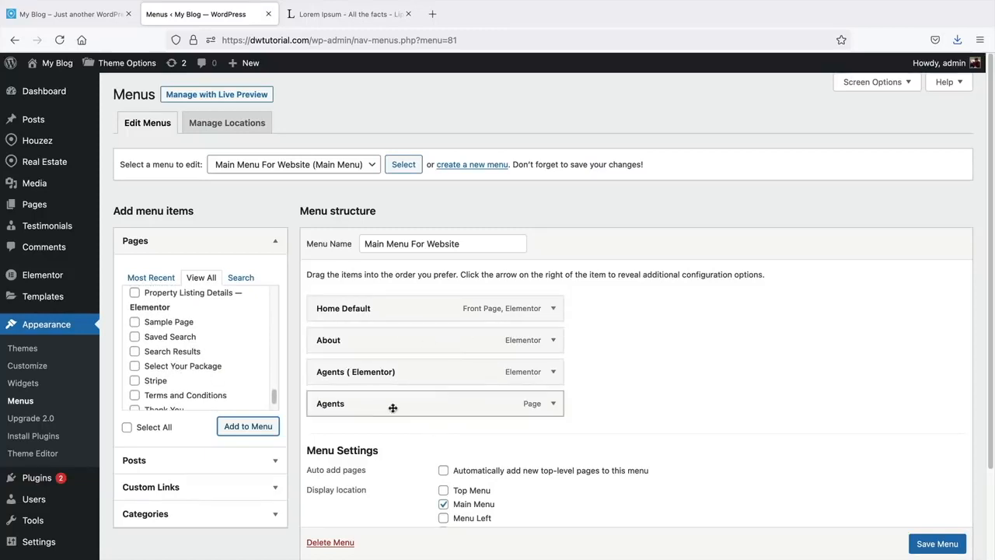
{"action": "scroll", "coordinate": [394, 336], "scroll_direction": "down", "scroll_amount": 1}
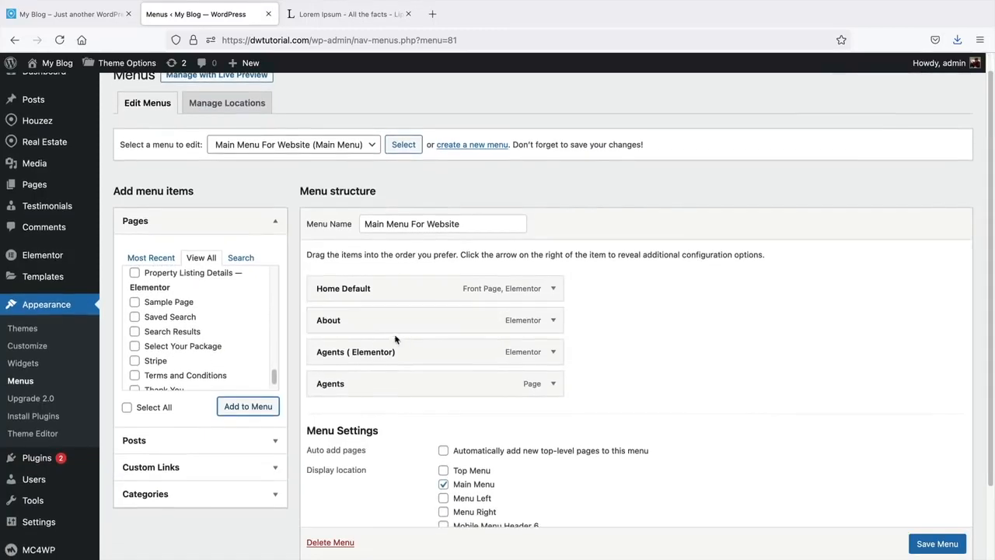
{"action": "scroll", "coordinate": [411, 462], "scroll_direction": "down", "scroll_amount": 3}
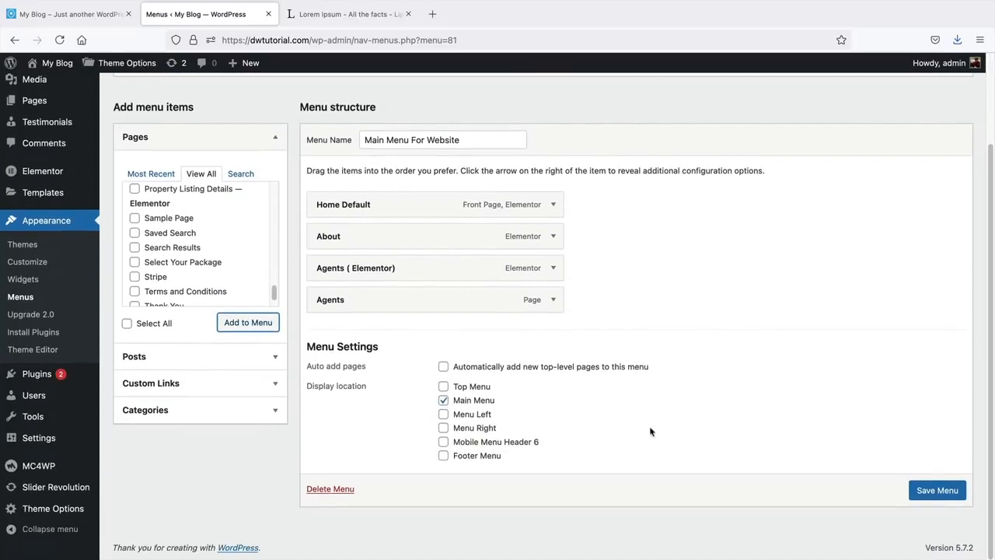
{"action": "left_click", "coordinate": [939, 491]}
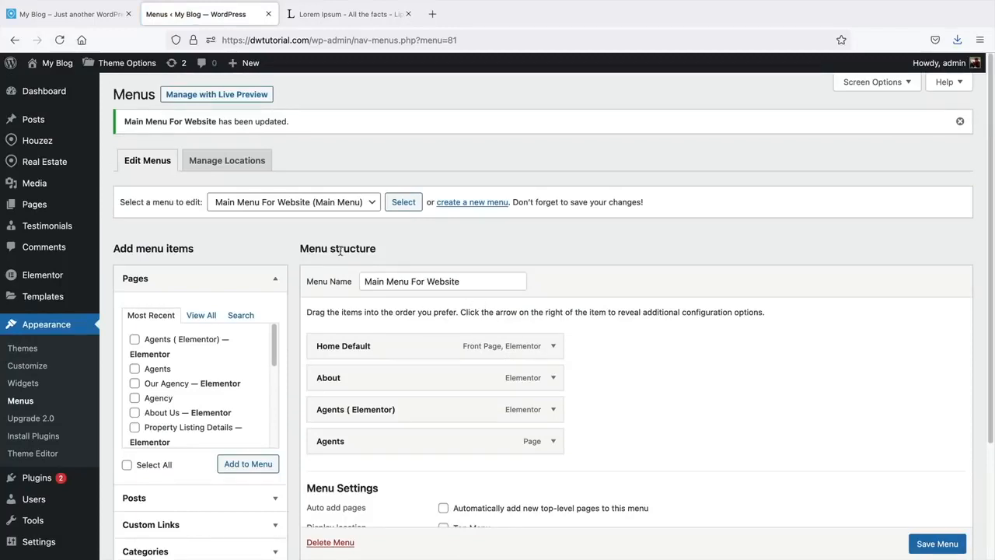
- Visit the live site and open the About page from the header menu
{"action": "mouse_move", "coordinate": [57, 67]}
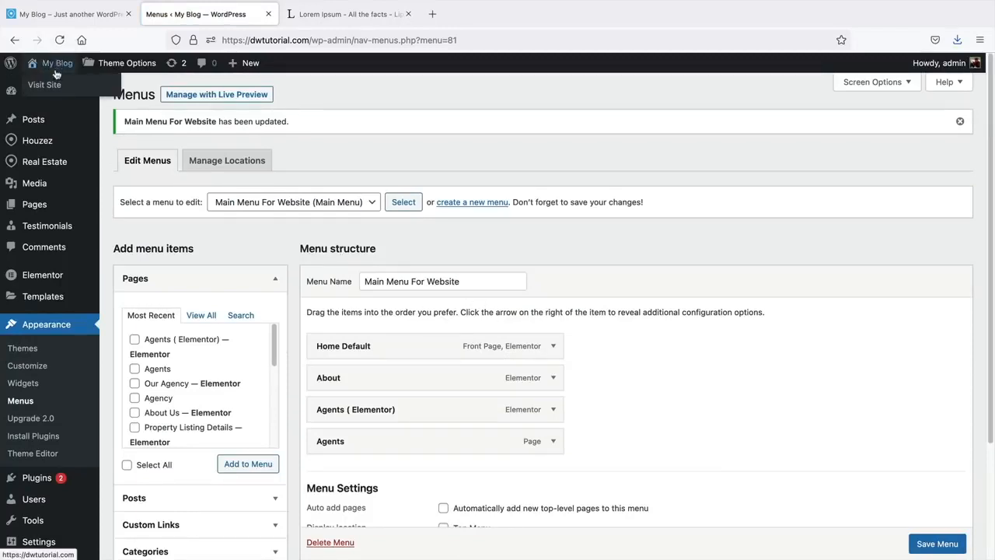
{"action": "left_click", "coordinate": [49, 87]}
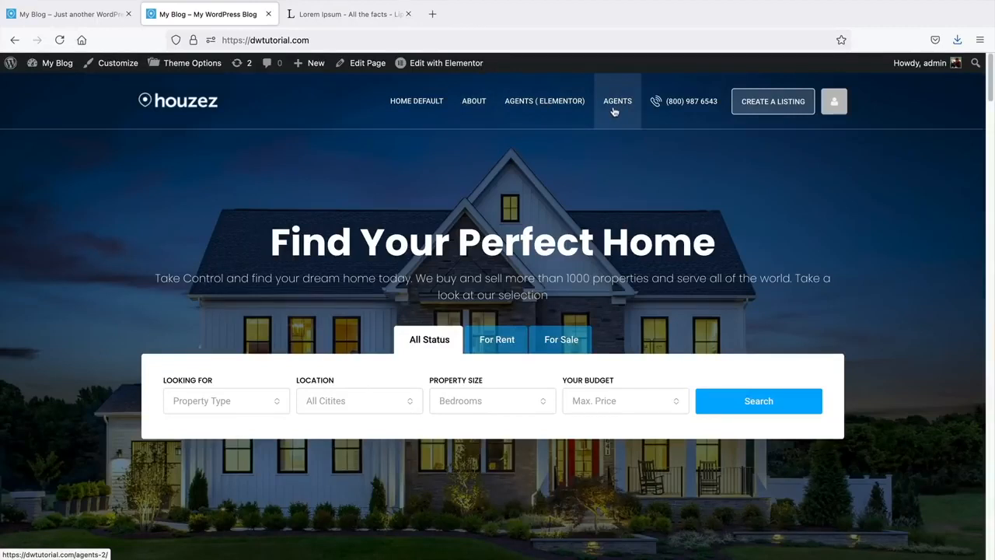
{"action": "left_click", "coordinate": [470, 99]}
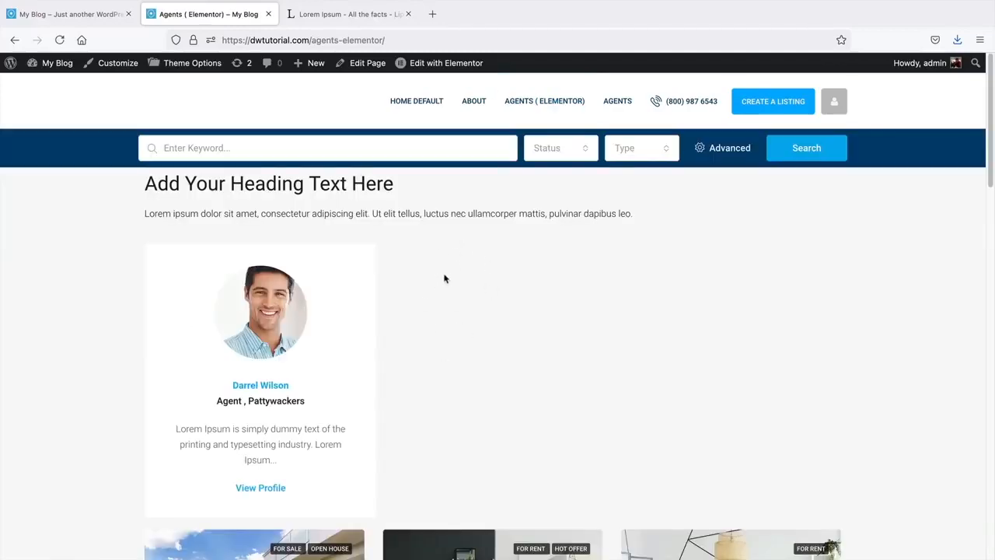
{"action": "scroll", "coordinate": [445, 279], "scroll_direction": "down", "scroll_amount": 5}
{"action": "scroll", "coordinate": [445, 279], "scroll_direction": "up", "scroll_amount": 4}
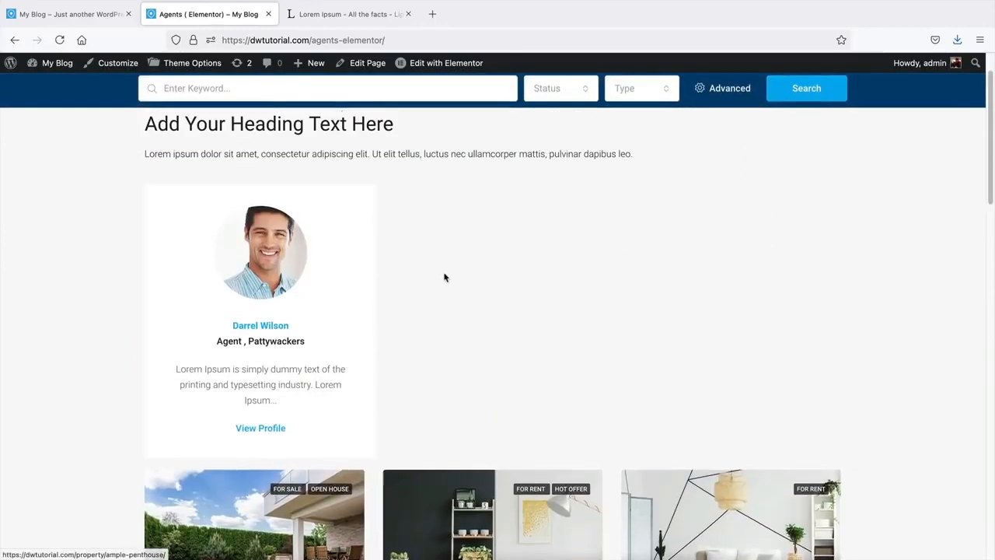
{"action": "scroll", "coordinate": [445, 278], "scroll_direction": "up", "scroll_amount": 1}
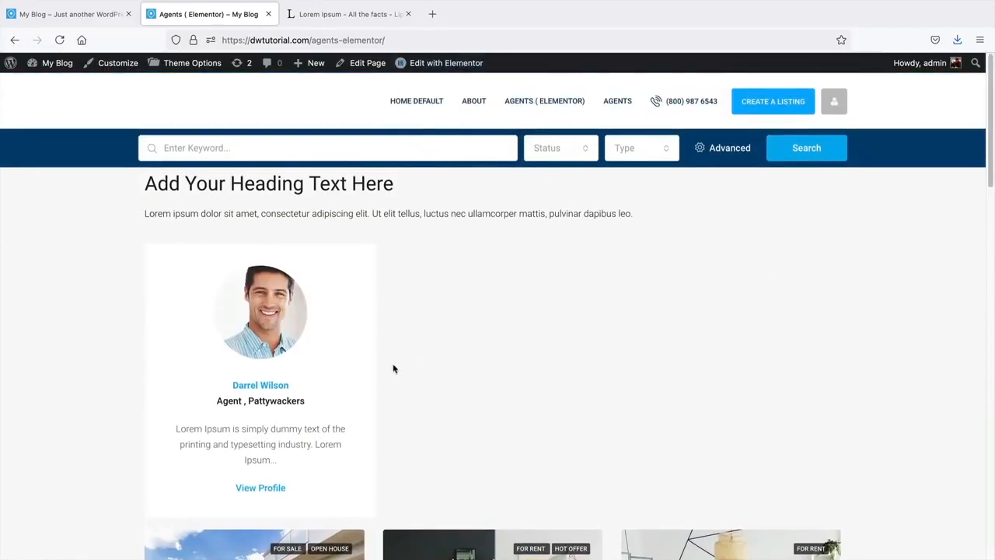
- Open Agents from the header, return to Home Default, then go back to the Dashboard
{"action": "left_click", "coordinate": [629, 102]}
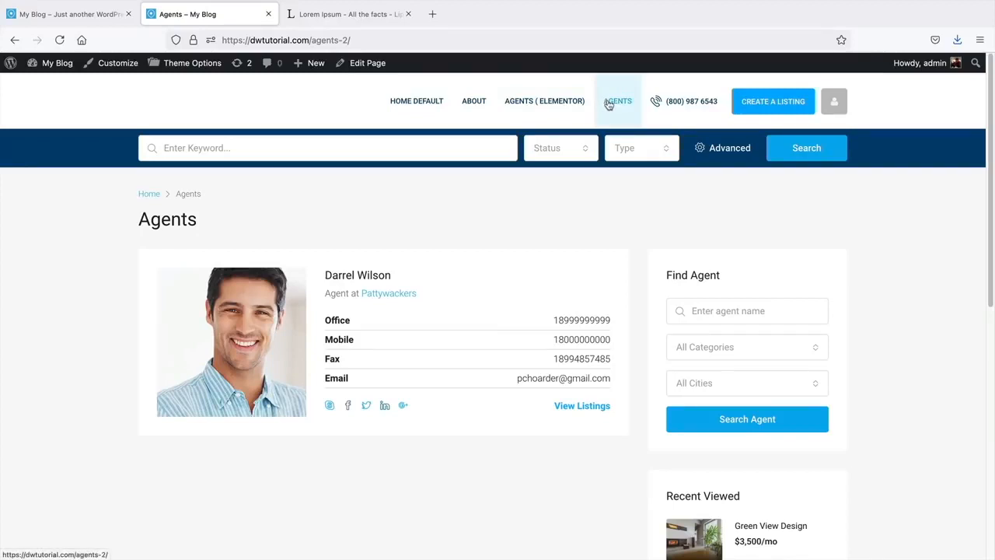
{"action": "left_click", "coordinate": [405, 102]}
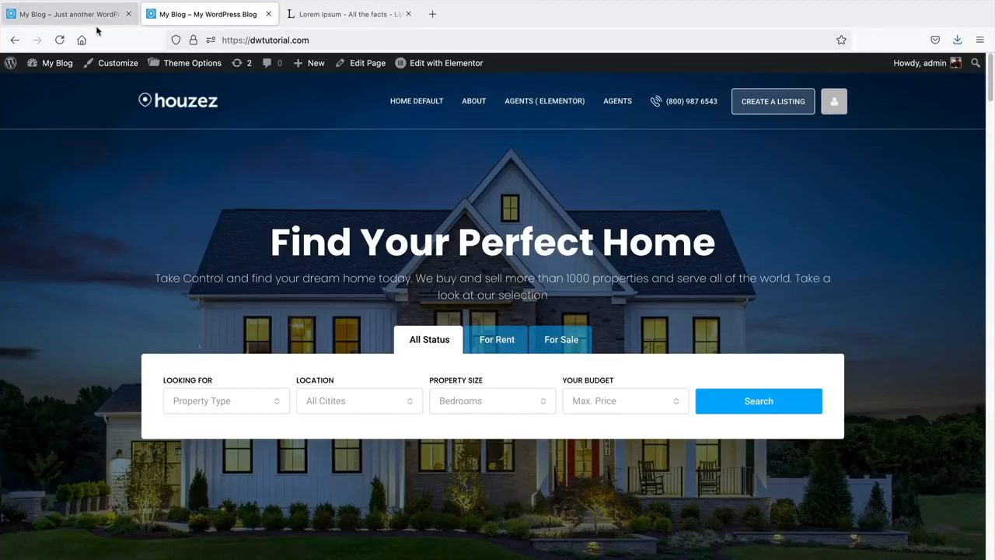
{"action": "mouse_move", "coordinate": [74, 69]}
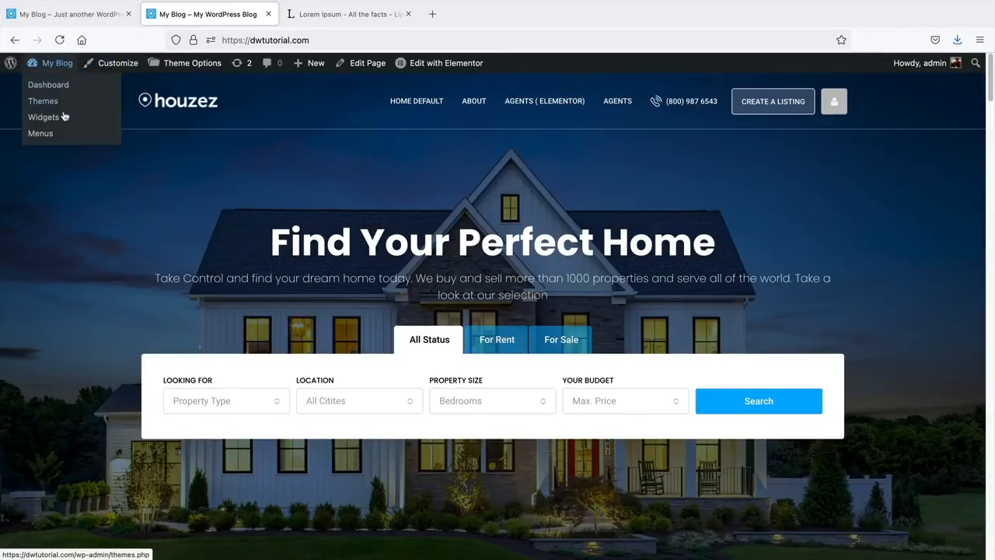
{"action": "left_click", "coordinate": [52, 88]}
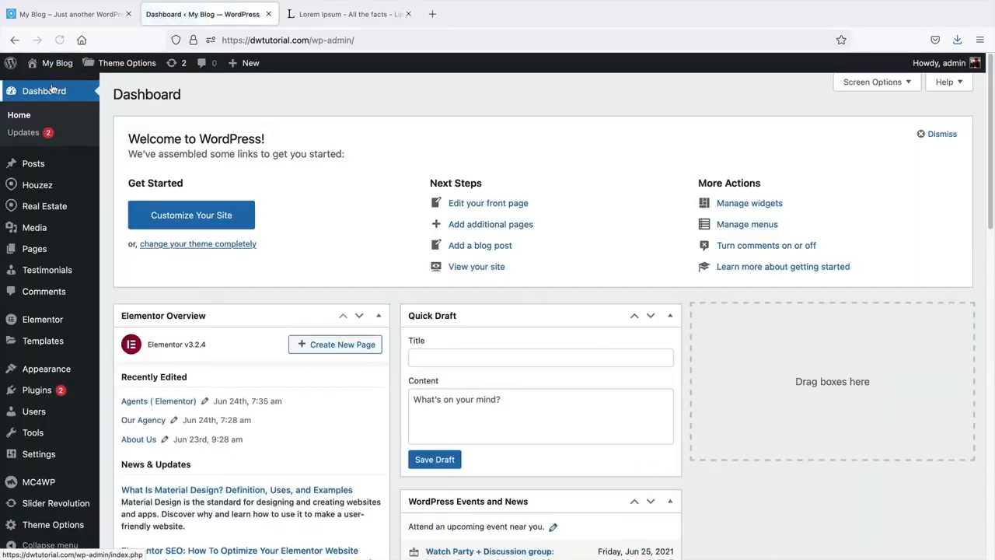
- Rename the Home Default menu item to 'Home'
{"action": "mouse_move", "coordinate": [43, 376]}
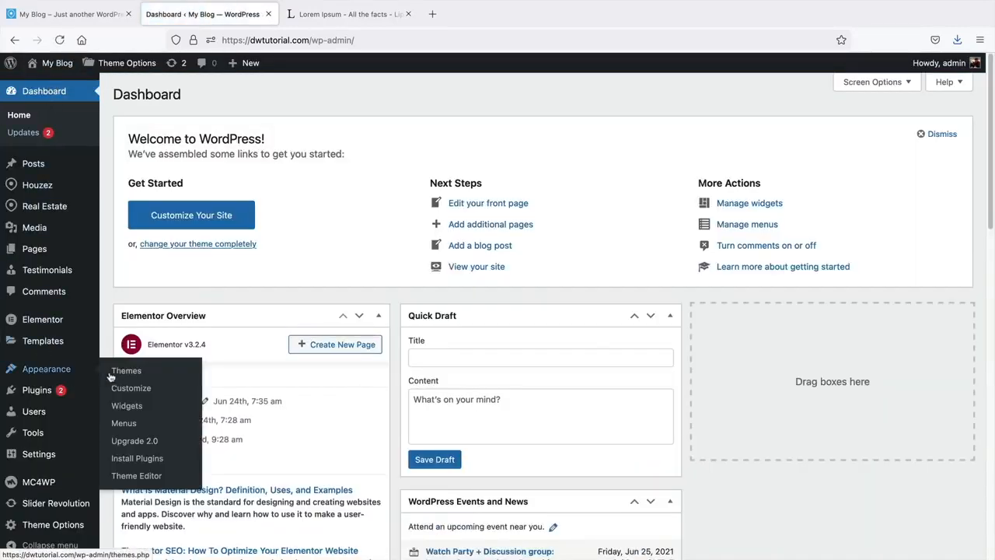
{"action": "left_click", "coordinate": [124, 424]}
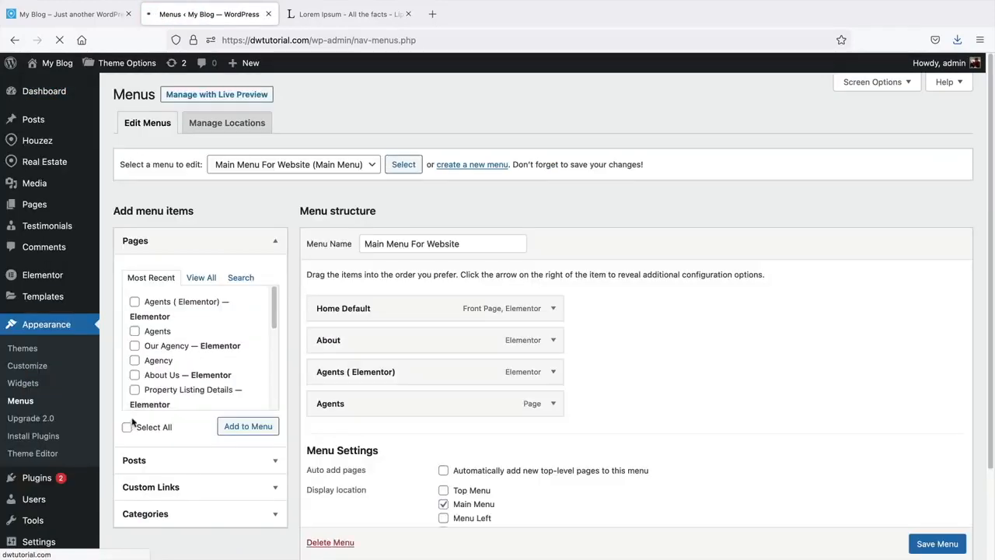
{"action": "left_click", "coordinate": [554, 309]}
{"action": "left_click_drag", "start_coordinate": [345, 351], "coordinate": [509, 353]}
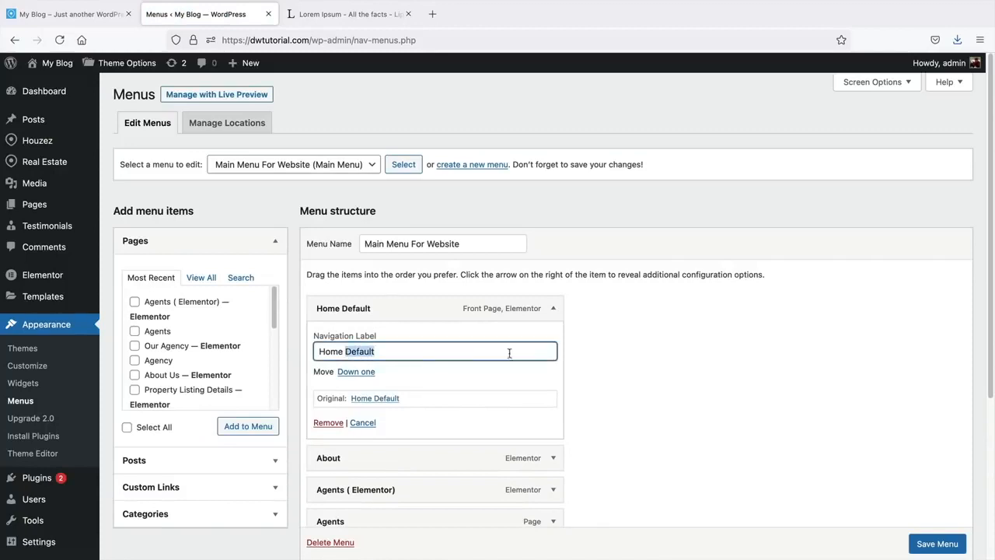
{"action": "key", "text": "BackSpace"}
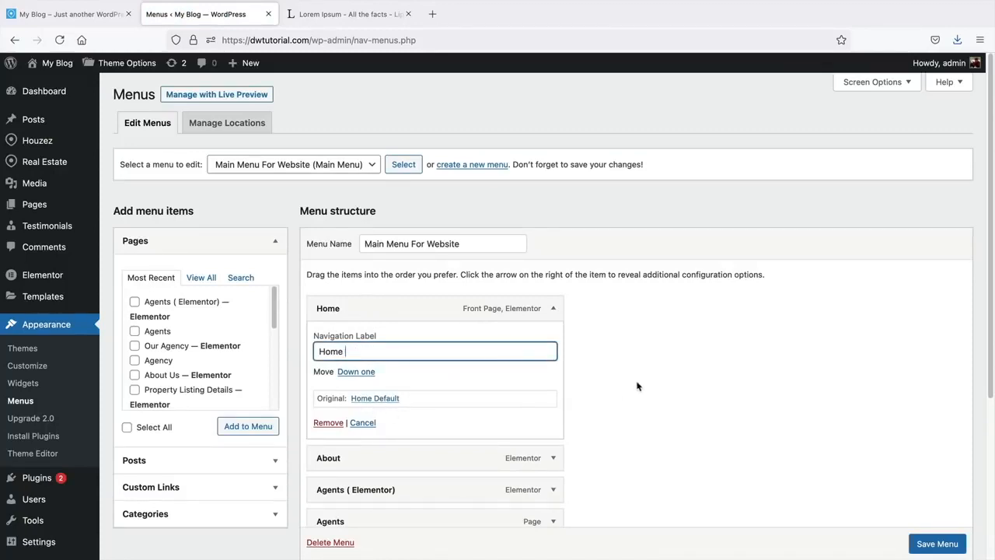
{"action": "left_click", "coordinate": [553, 308]}
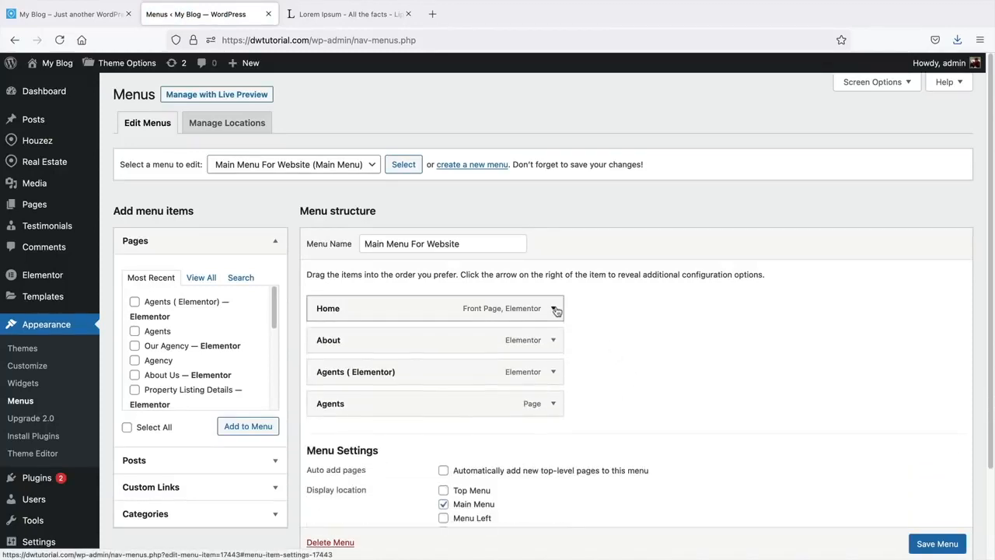
- Shorten the Agents ( Elementor) item's label to 'Agents'
{"action": "left_click", "coordinate": [554, 373]}
{"action": "left_click_drag", "start_coordinate": [349, 414], "coordinate": [472, 419]}
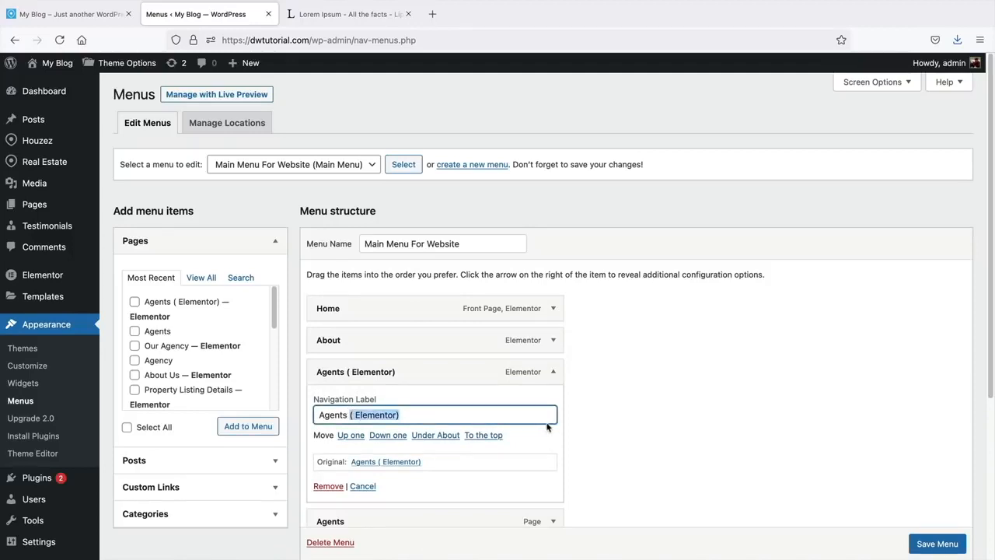
{"action": "key", "text": "BackSpace"}
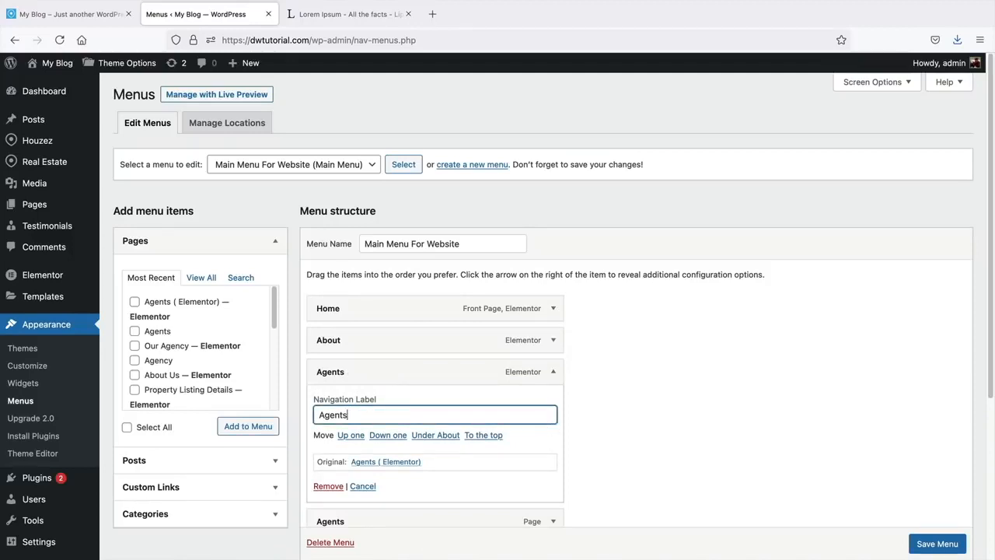
{"action": "left_click", "coordinate": [553, 371]}
- Remove the remaining Elementor Agents item, save the menu, and view the live site
{"action": "scroll", "coordinate": [584, 362], "scroll_direction": "down", "scroll_amount": 1}
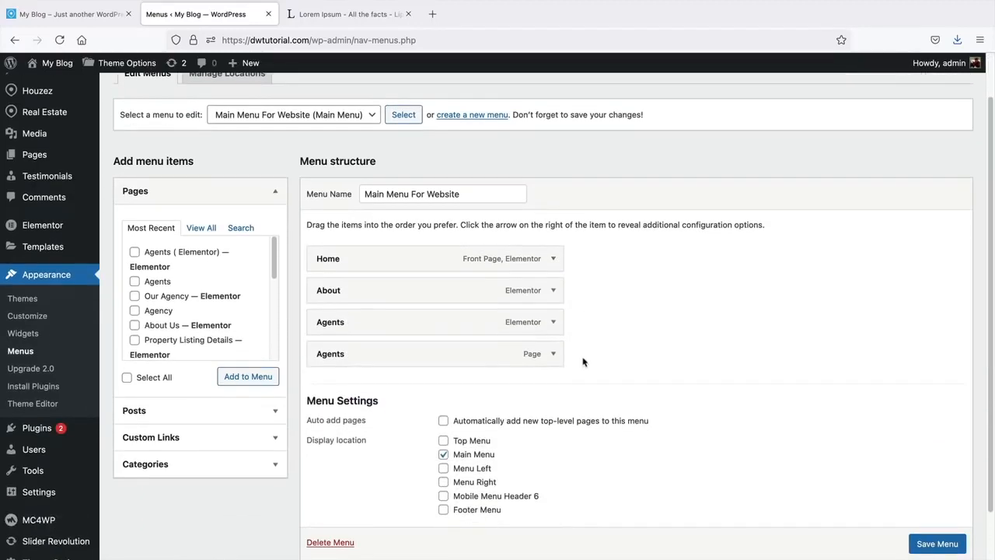
{"action": "left_click", "coordinate": [553, 322]}
{"action": "left_click", "coordinate": [326, 435]}
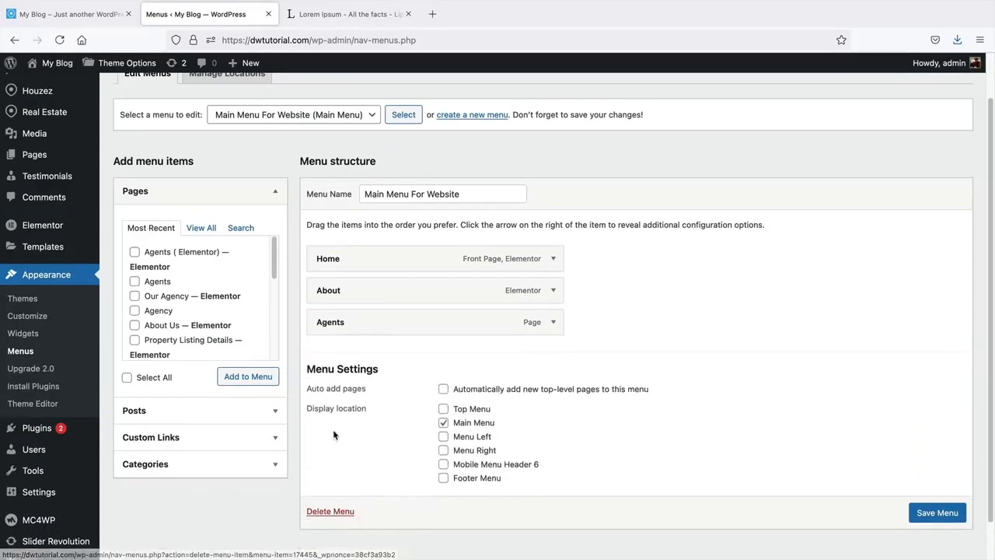
{"action": "left_click", "coordinate": [928, 510]}
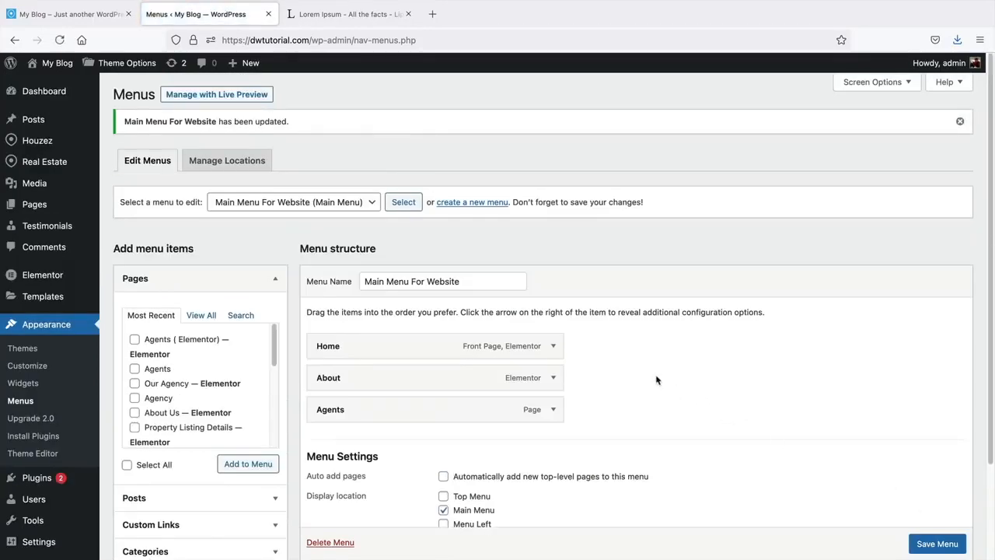
{"action": "left_click", "coordinate": [49, 85]}
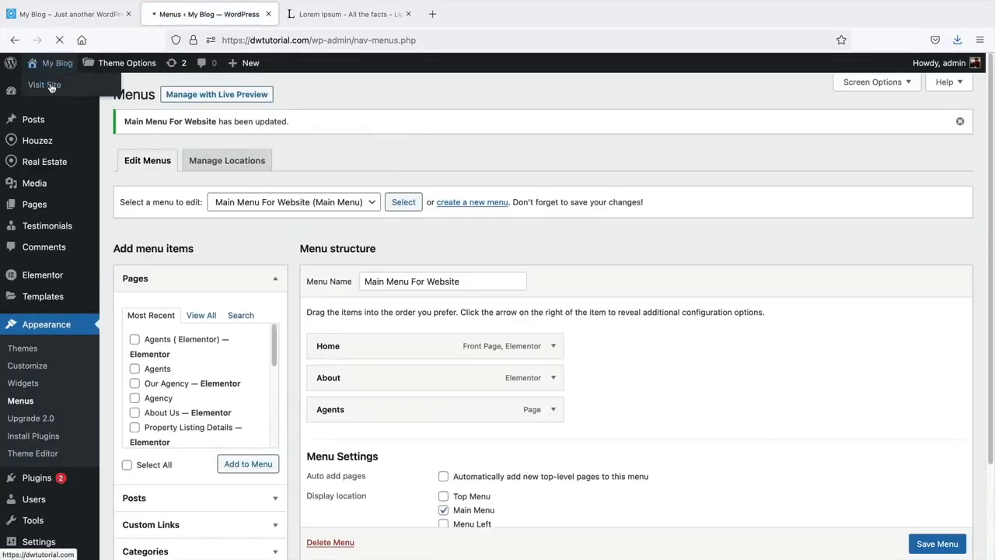
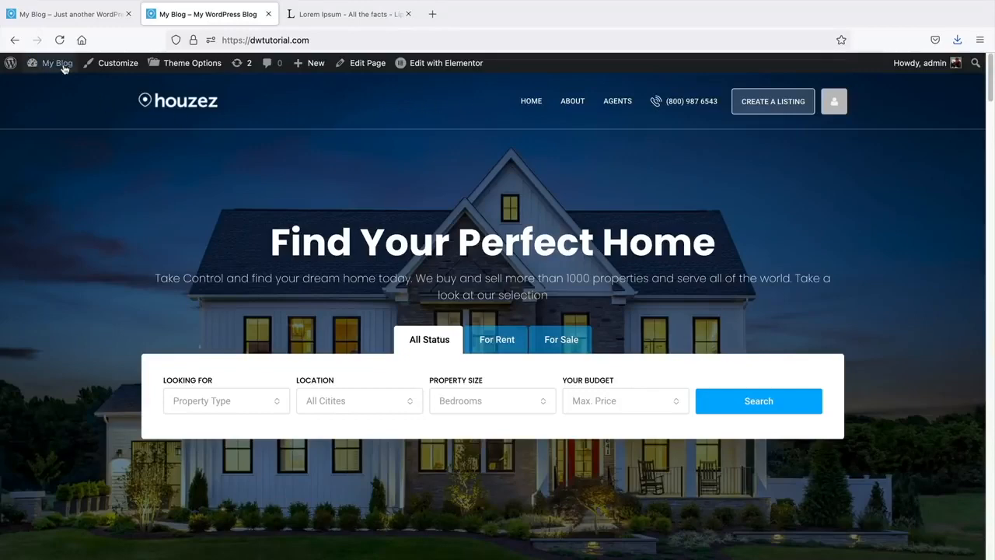
- Trash six pages from All Pages, keeping both Agents pages and Home Default
{"action": "mouse_move", "coordinate": [62, 78]}
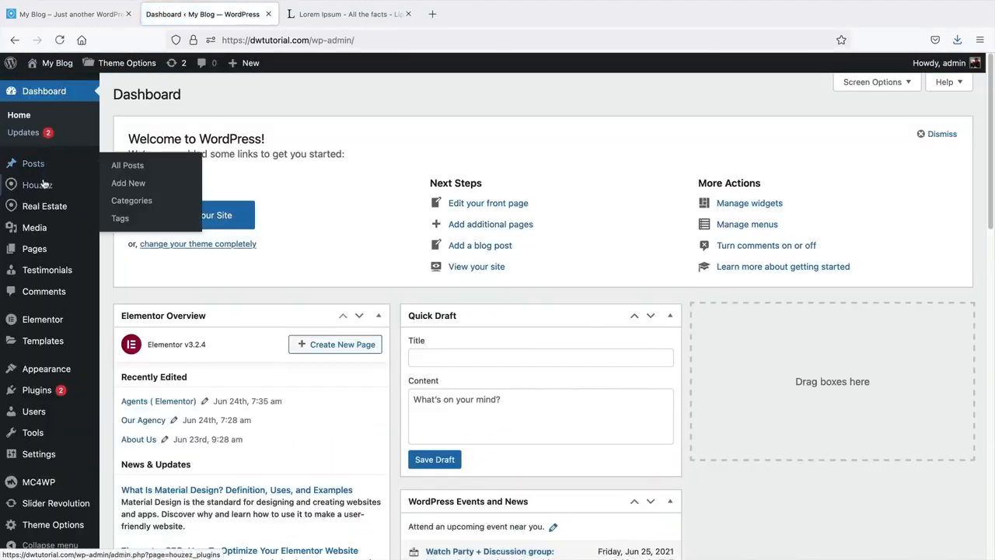
{"action": "mouse_move", "coordinate": [42, 255]}
{"action": "left_click", "coordinate": [120, 254]}
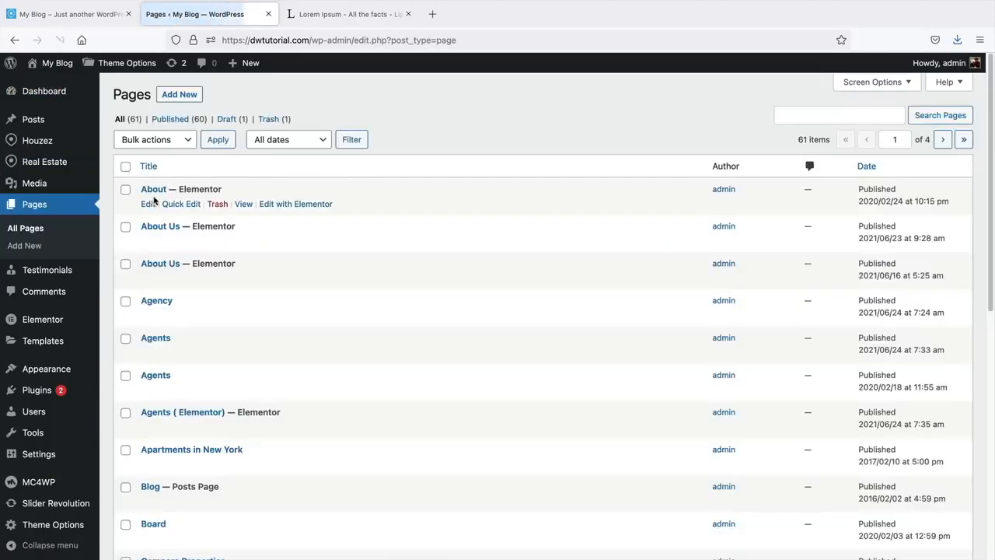
{"action": "scroll", "coordinate": [175, 227], "scroll_direction": "down", "scroll_amount": 6}
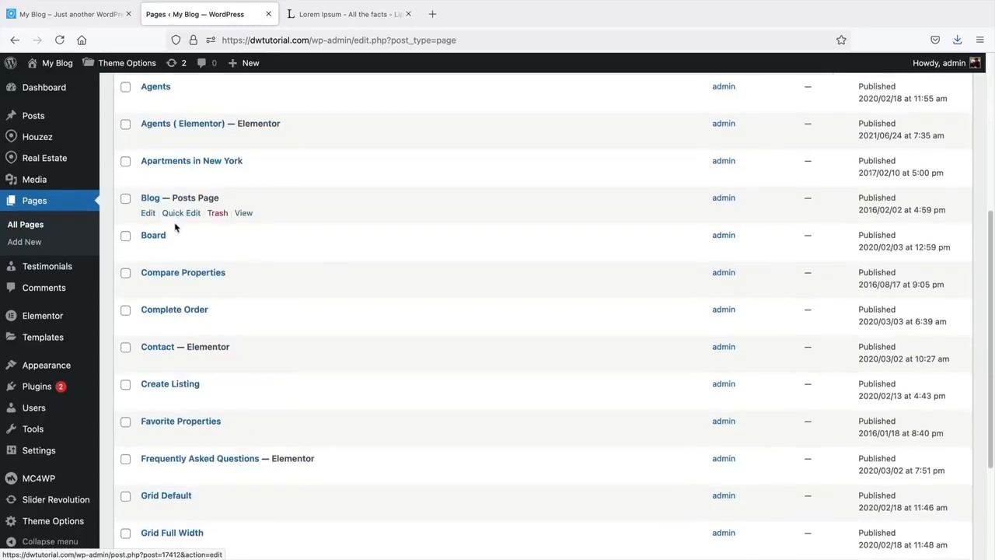
{"action": "scroll", "coordinate": [175, 227], "scroll_direction": "up", "scroll_amount": 7}
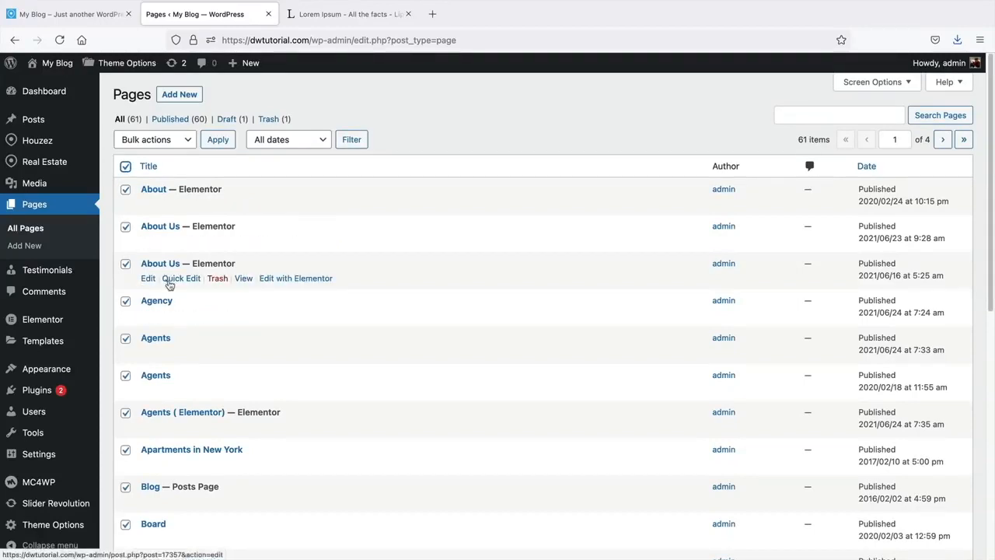
{"action": "left_click", "coordinate": [126, 376]}
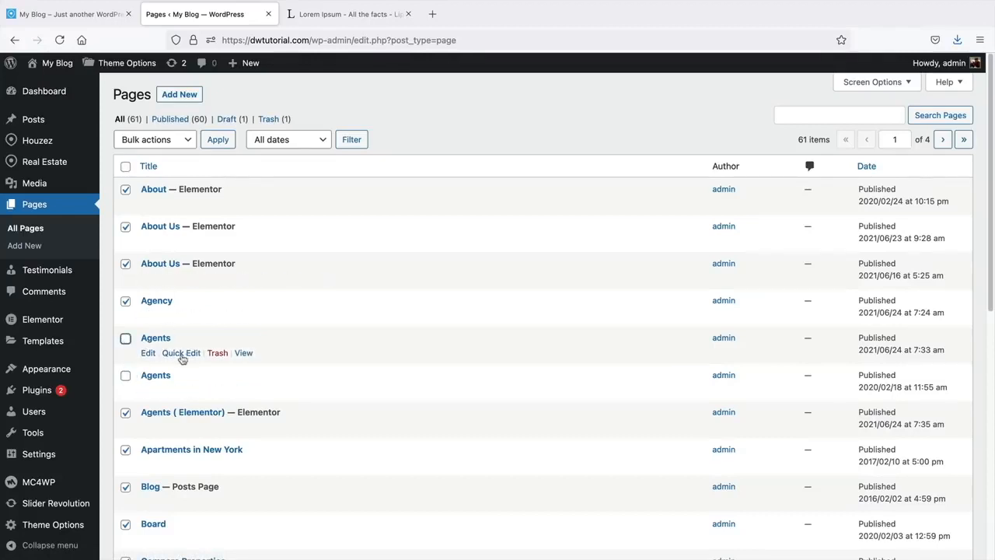
{"action": "scroll", "coordinate": [202, 374], "scroll_direction": "down", "scroll_amount": 5}
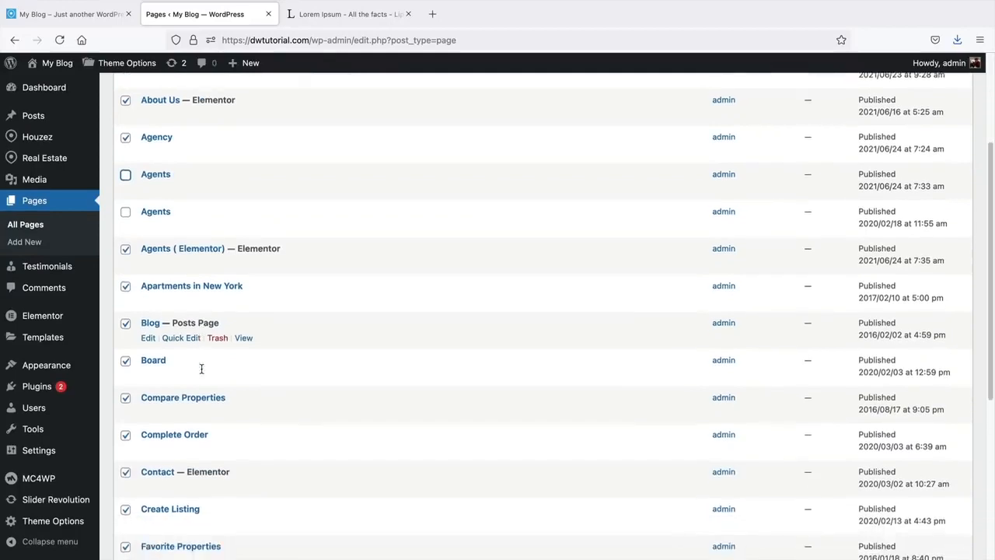
{"action": "scroll", "coordinate": [202, 371], "scroll_direction": "down", "scroll_amount": 3}
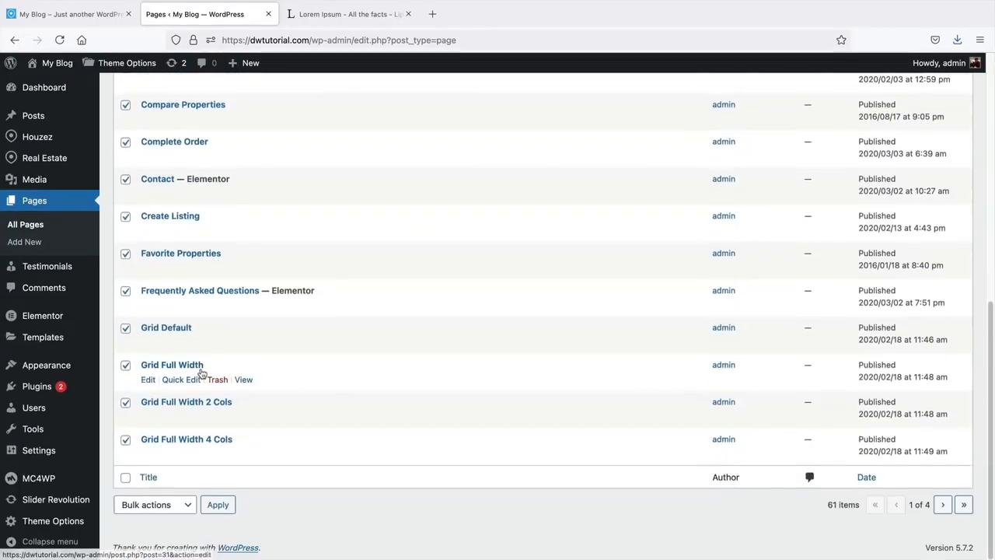
{"action": "scroll", "coordinate": [201, 371], "scroll_direction": "up", "scroll_amount": 8}
{"action": "scroll", "coordinate": [201, 371], "scroll_direction": "up", "scroll_amount": 2}
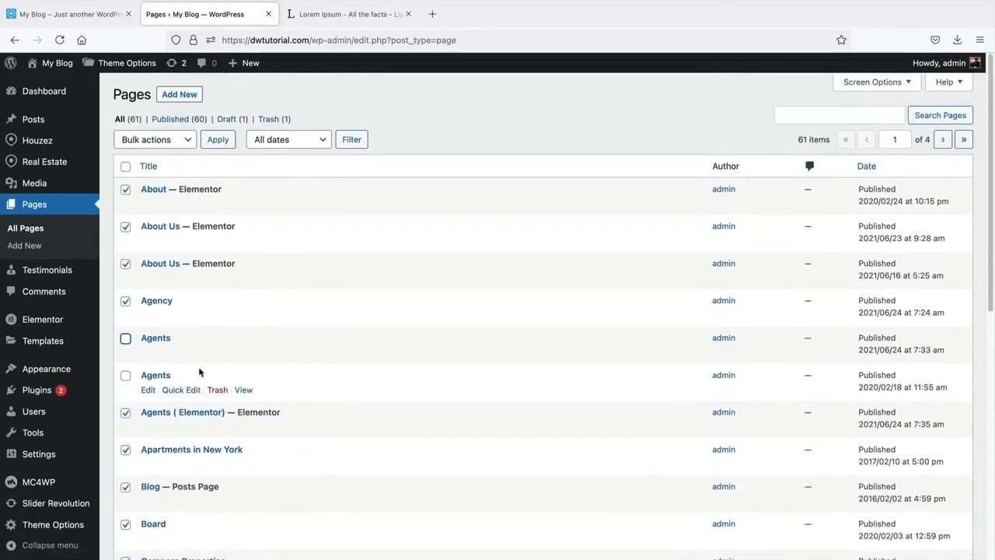
{"action": "left_click", "coordinate": [153, 139]}
{"action": "left_click", "coordinate": [155, 162]}
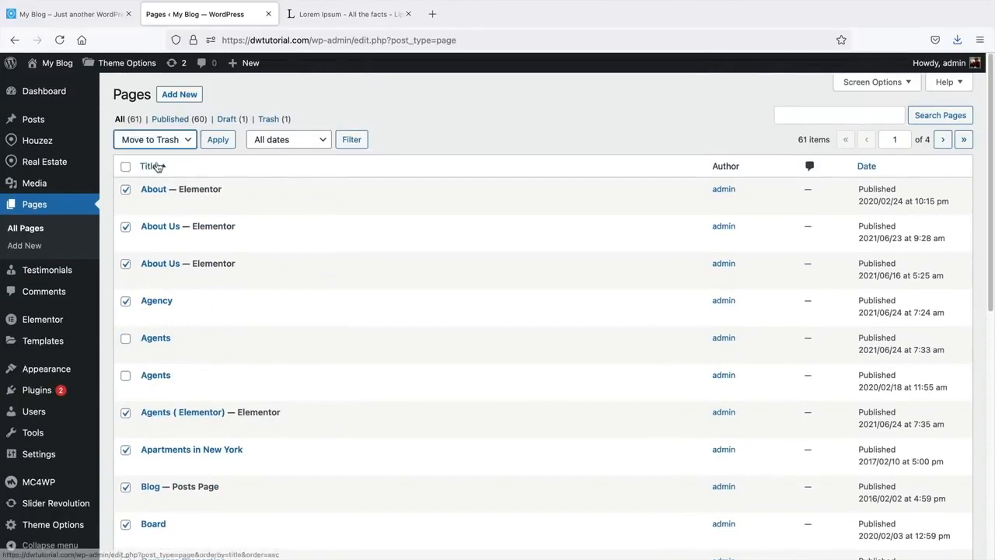
{"action": "left_click", "coordinate": [218, 140]}
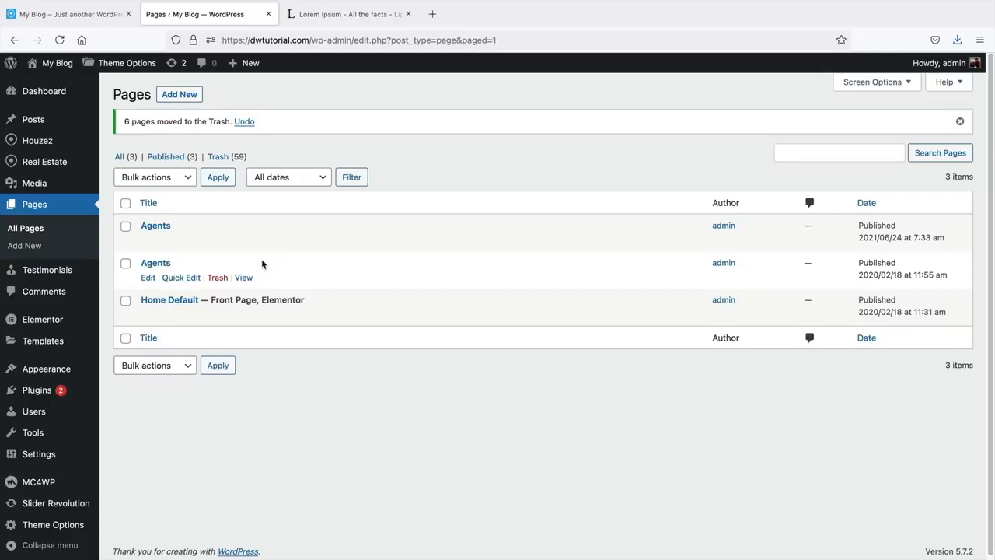
- Create a new page titled 'Properties' and try the listings grid v1 full width template
{"action": "left_click", "coordinate": [180, 95]}
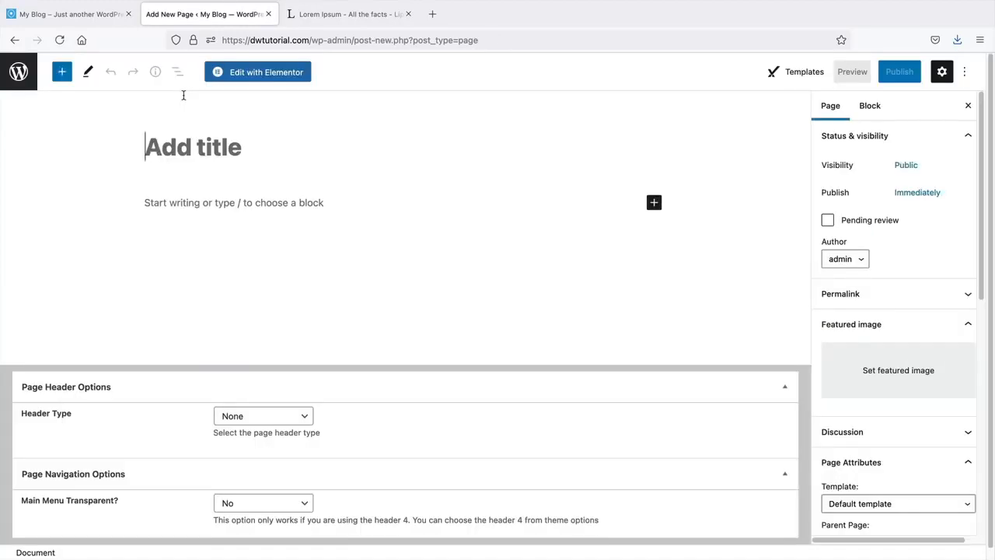
{"action": "type", "text": "Properties"}
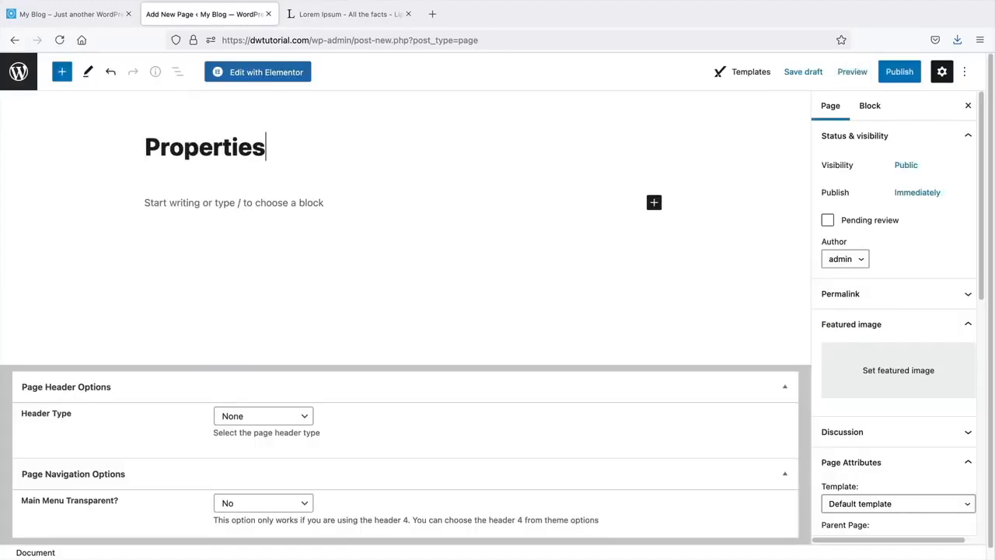
{"action": "scroll", "coordinate": [853, 389], "scroll_direction": "down", "scroll_amount": 4}
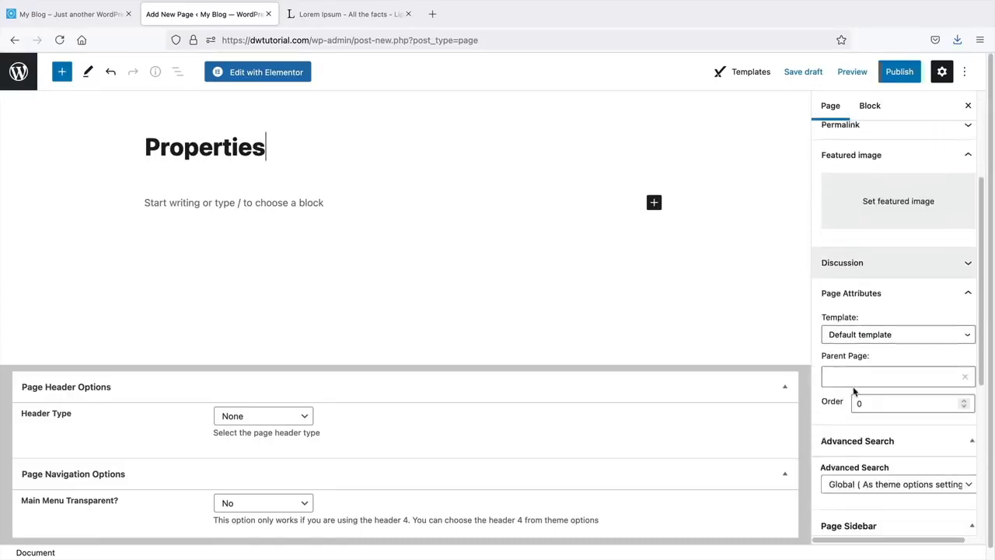
{"action": "left_click", "coordinate": [874, 218]}
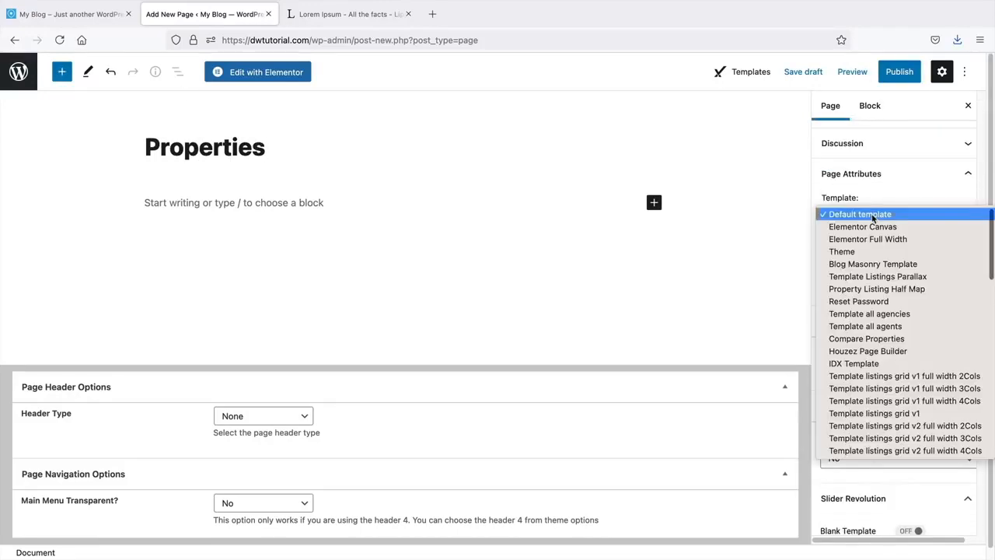
{"action": "scroll", "coordinate": [887, 403], "scroll_direction": "down", "scroll_amount": 1}
{"action": "scroll", "coordinate": [887, 402], "scroll_direction": "down", "scroll_amount": 1}
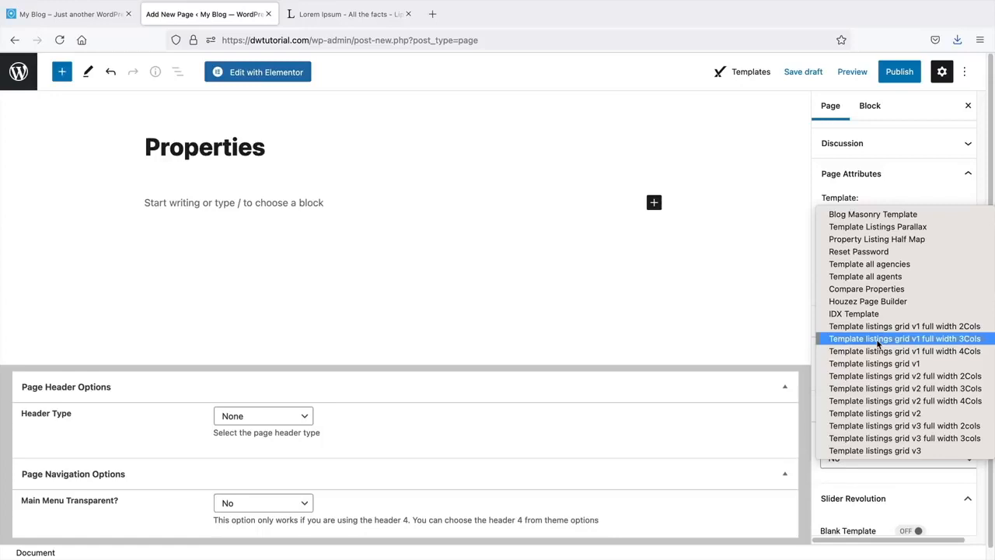
{"action": "scroll", "coordinate": [894, 365], "scroll_direction": "down", "scroll_amount": 1}
{"action": "scroll", "coordinate": [886, 404], "scroll_direction": "down", "scroll_amount": 3}
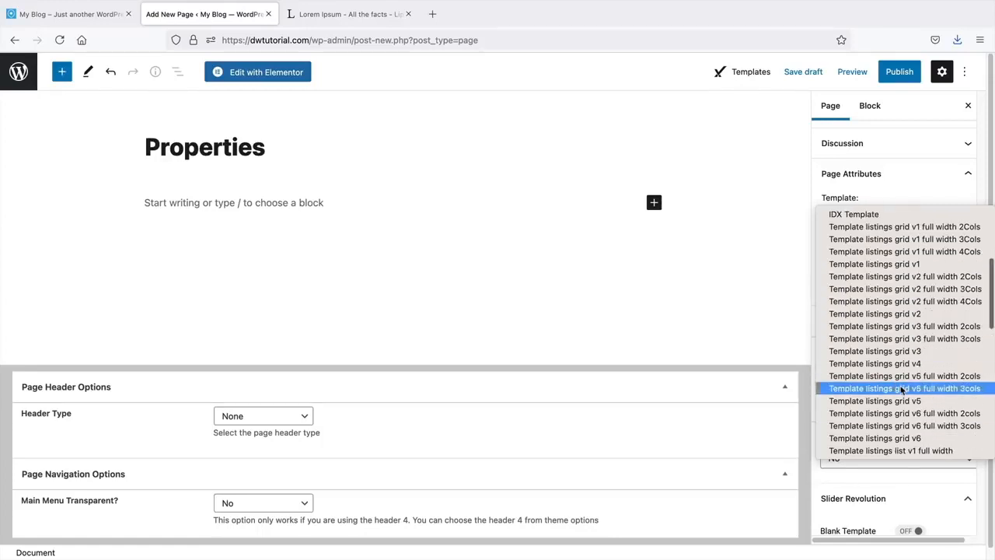
{"action": "scroll", "coordinate": [902, 389], "scroll_direction": "up", "scroll_amount": 2}
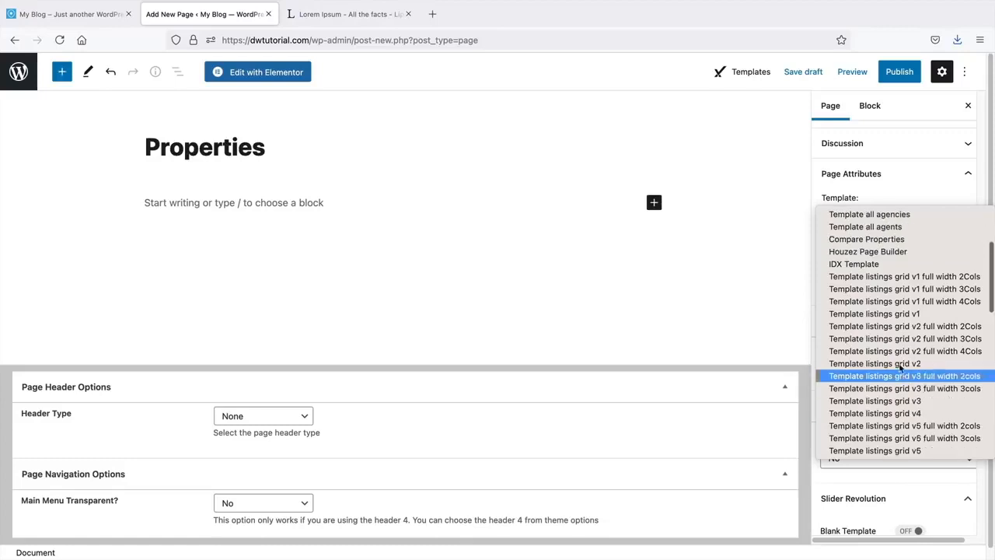
{"action": "left_click", "coordinate": [903, 289]}
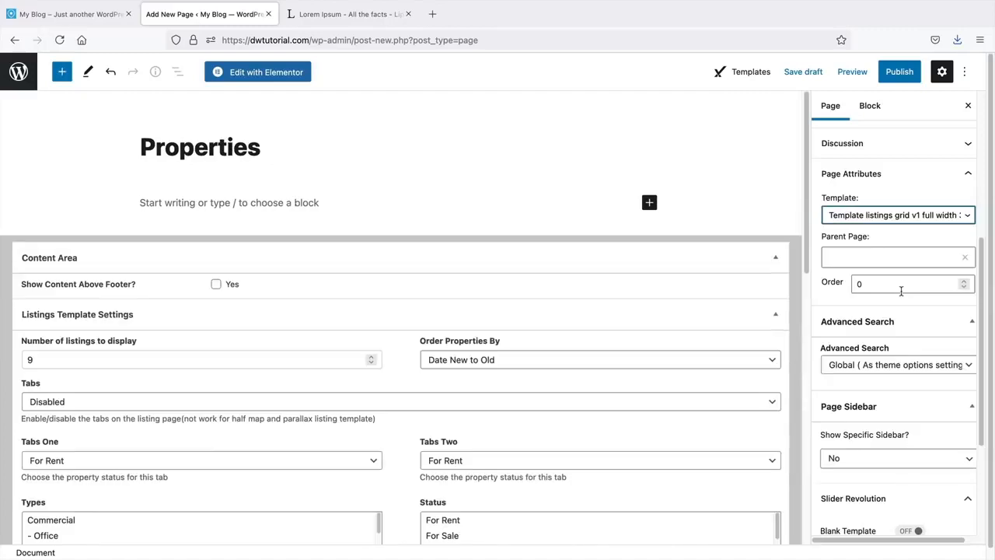
{"action": "scroll", "coordinate": [669, 361], "scroll_direction": "down", "scroll_amount": 2}
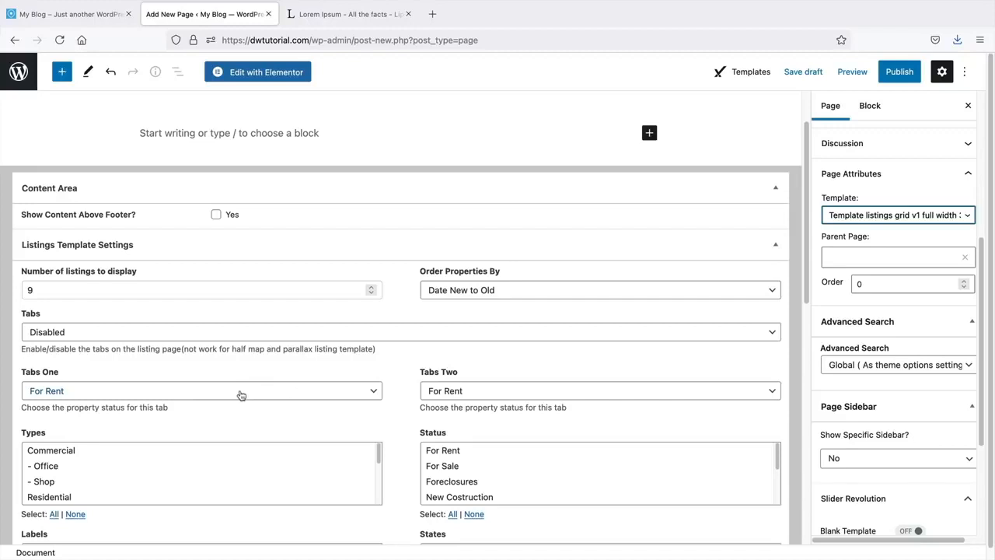
{"action": "scroll", "coordinate": [458, 377], "scroll_direction": "down", "scroll_amount": 3}
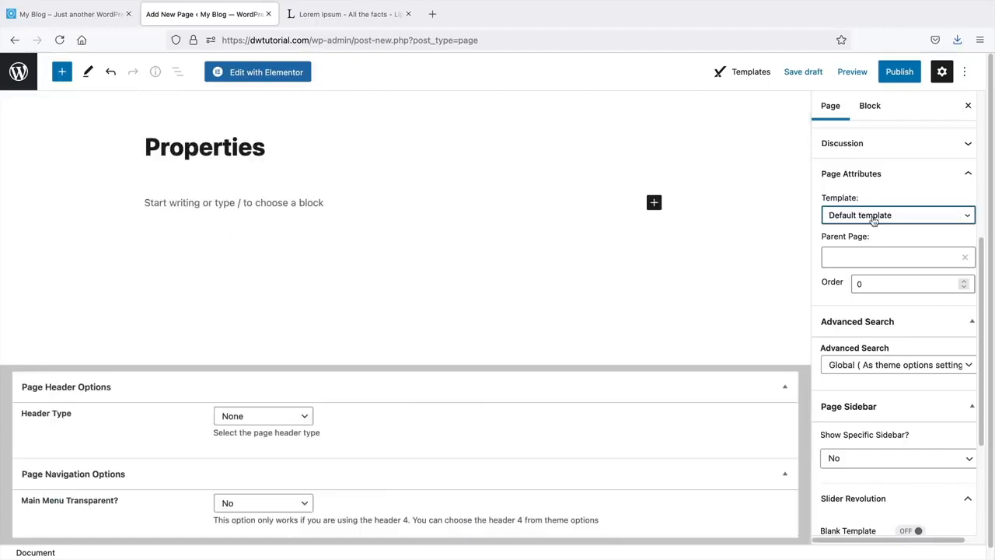
- Switch to the listings grid v2 full width 4Cols template and publish the page
{"action": "left_click", "coordinate": [874, 218]}
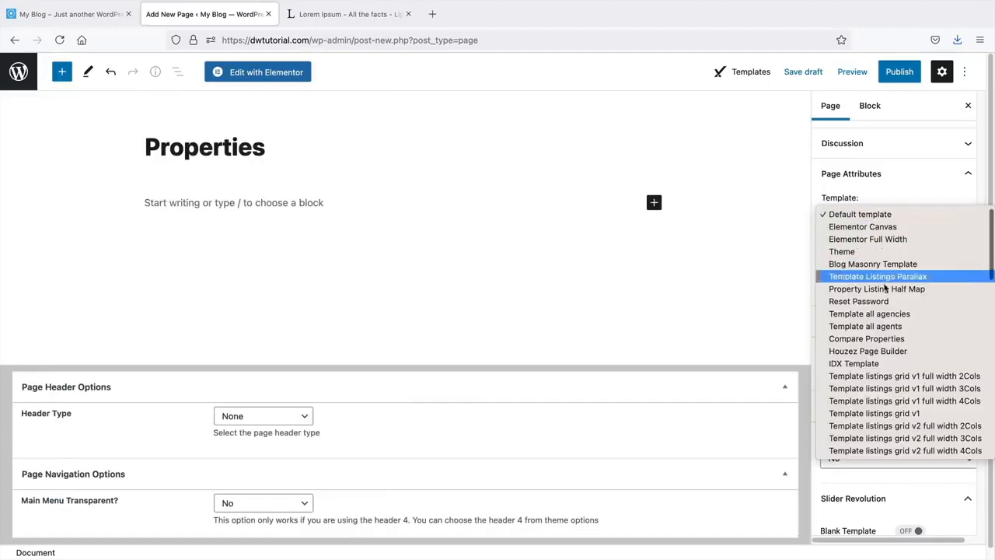
{"action": "scroll", "coordinate": [885, 377], "scroll_direction": "down", "scroll_amount": 3}
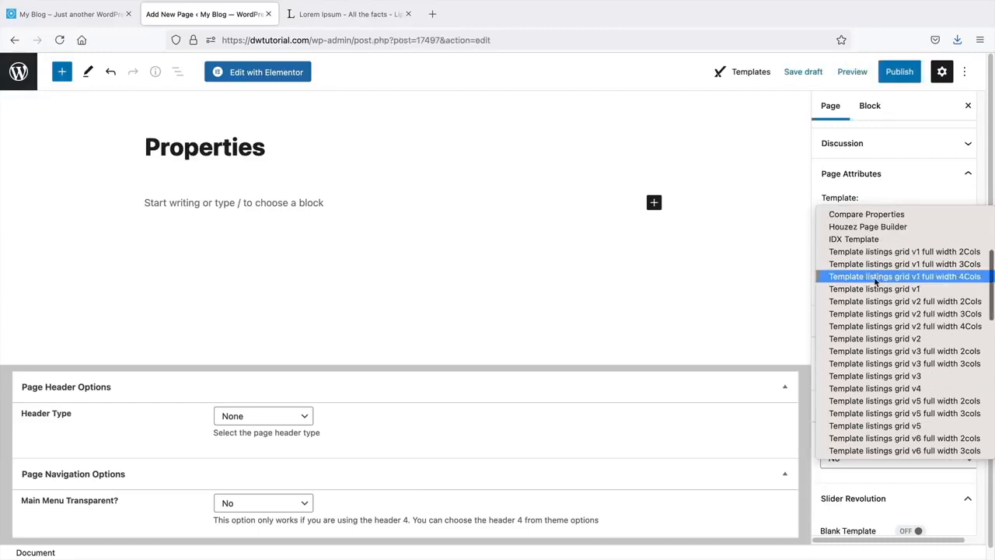
{"action": "left_click", "coordinate": [891, 327]}
{"action": "scroll", "coordinate": [888, 327], "scroll_direction": "up", "scroll_amount": 4}
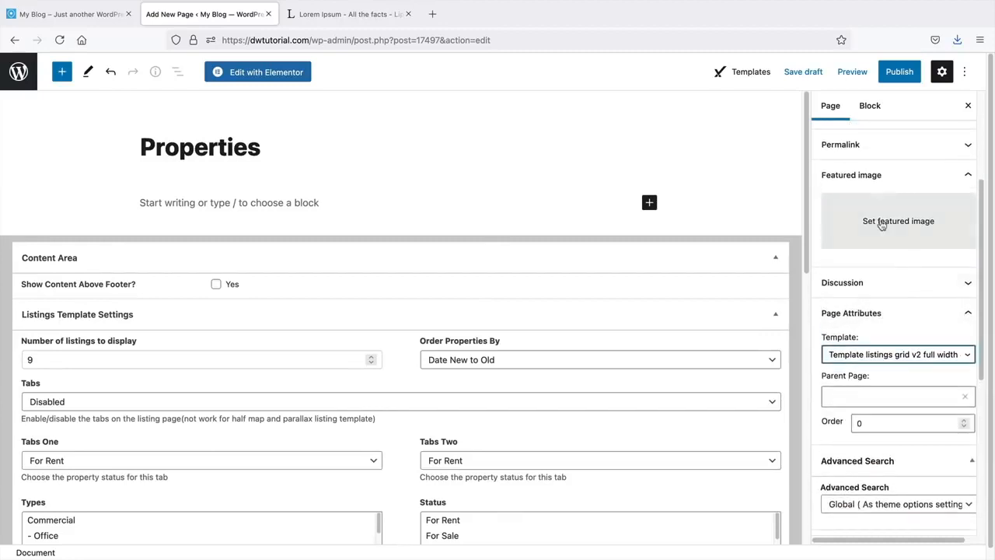
{"action": "left_click", "coordinate": [899, 73]}
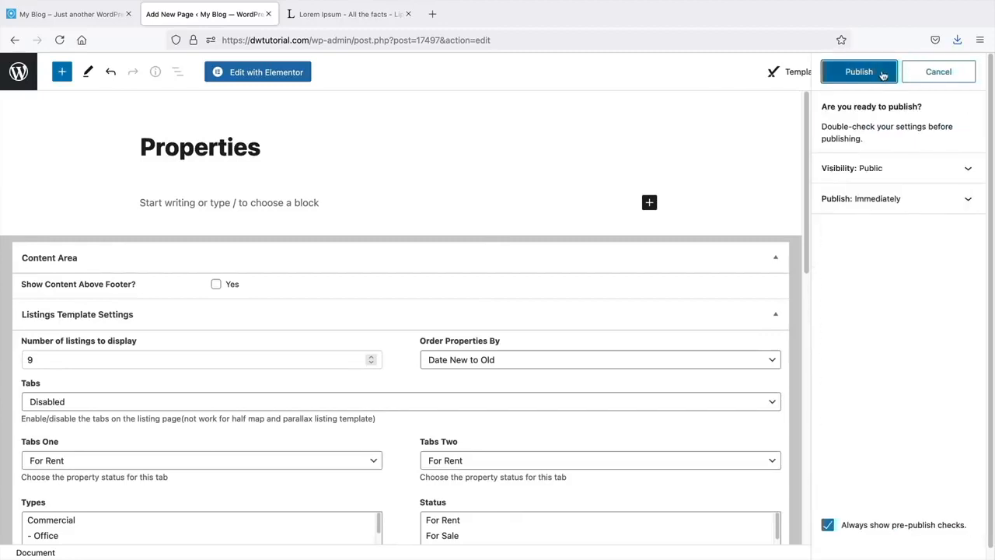
{"action": "left_click", "coordinate": [862, 73]}
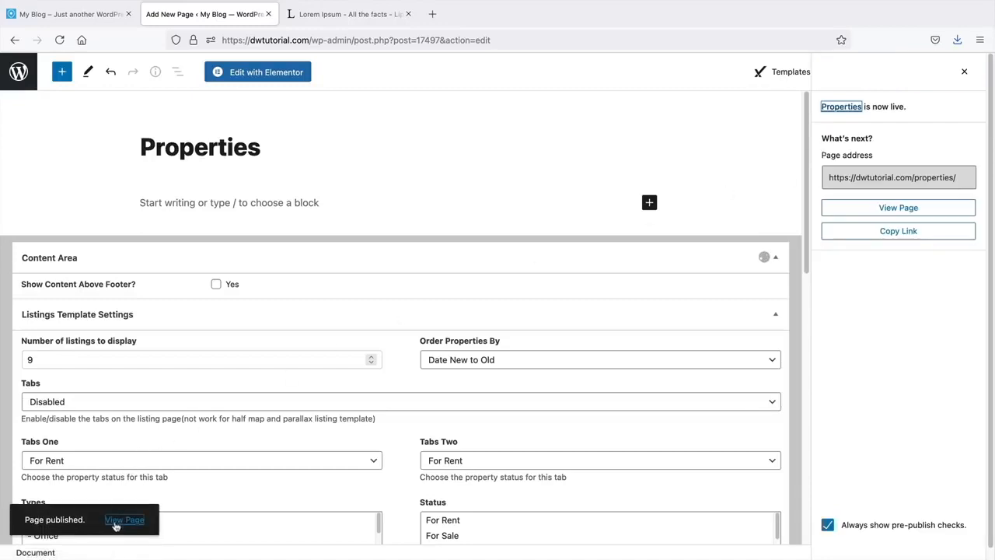
- View the live Properties page and scroll through its grid of listings
{"action": "left_click", "coordinate": [115, 527]}
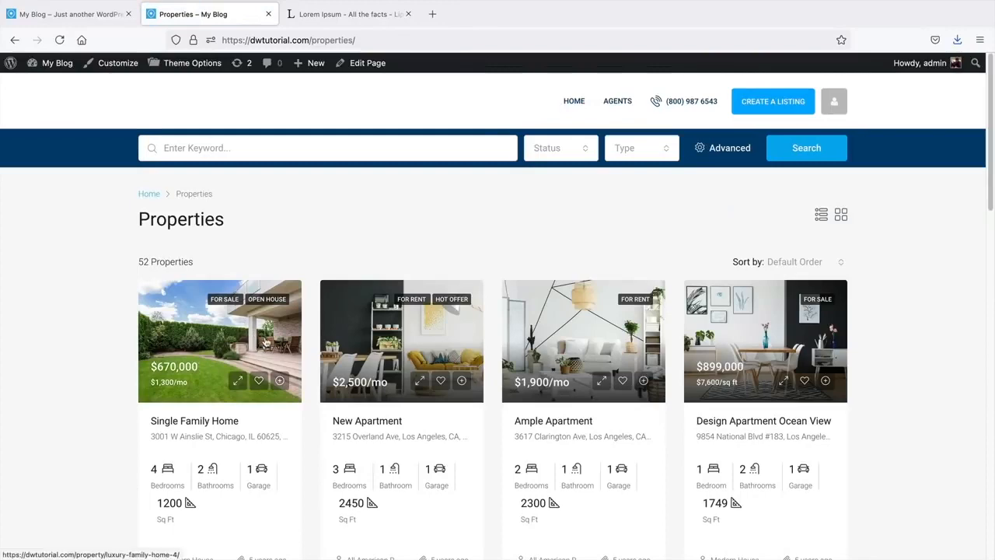
{"action": "scroll", "coordinate": [249, 346], "scroll_direction": "down", "scroll_amount": 2}
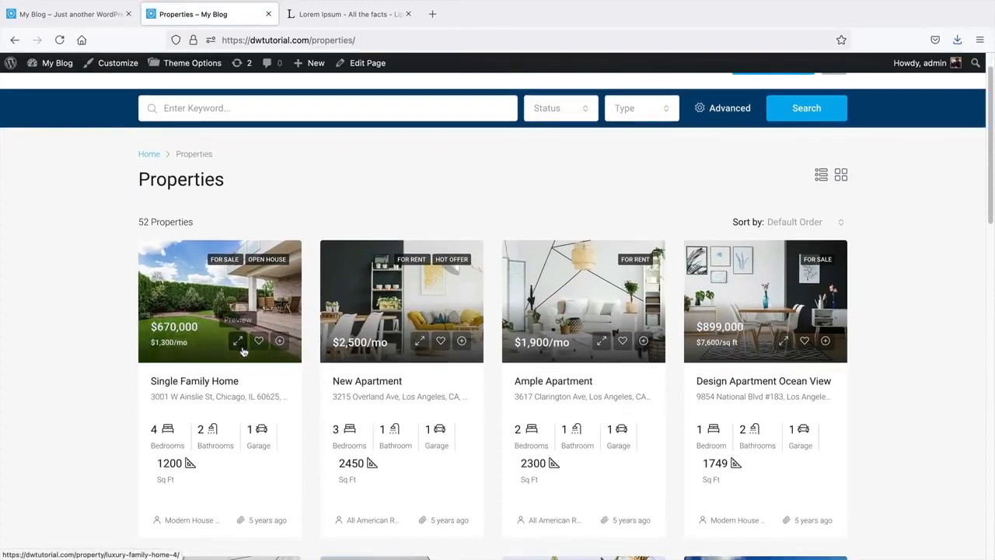
{"action": "scroll", "coordinate": [244, 346], "scroll_direction": "down", "scroll_amount": 5}
{"action": "scroll", "coordinate": [244, 226], "scroll_direction": "up", "scroll_amount": 6}
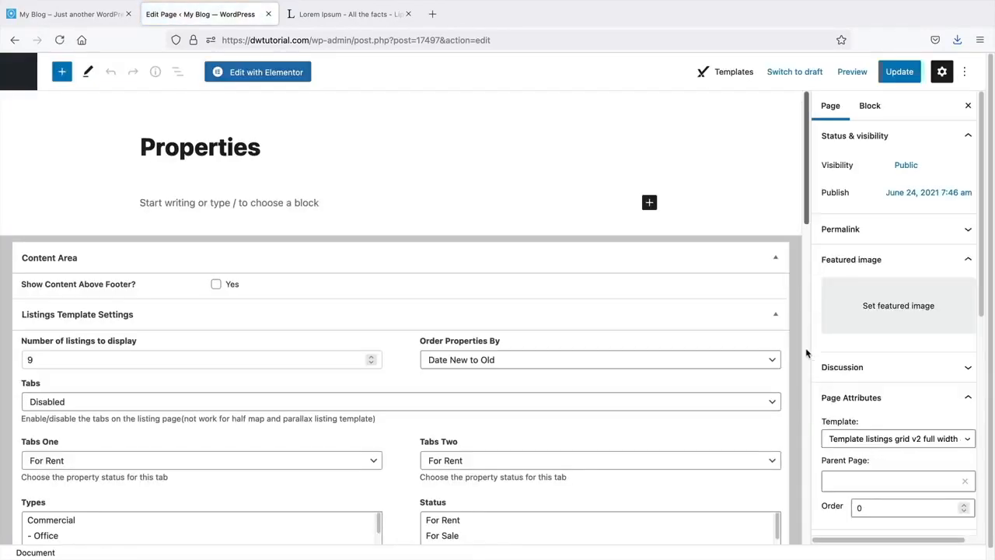
{"action": "scroll", "coordinate": [855, 338], "scroll_direction": "down", "scroll_amount": 2}
{"action": "scroll", "coordinate": [874, 325], "scroll_direction": "up", "scroll_amount": 2}
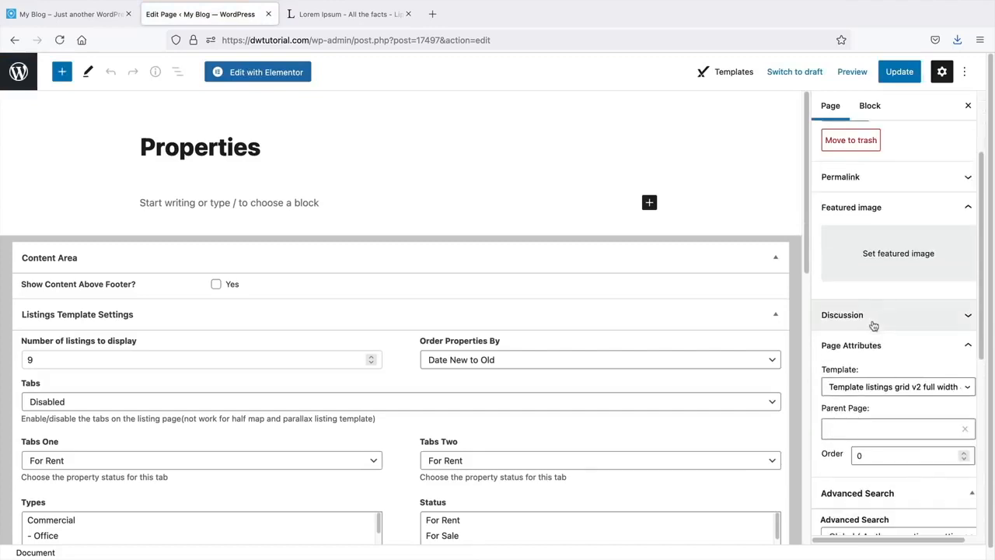
- Pick Template listings list v1 and test a property search from the home page
{"action": "left_click", "coordinate": [891, 387]}
{"action": "scroll", "coordinate": [894, 303], "scroll_direction": "down", "scroll_amount": 1}
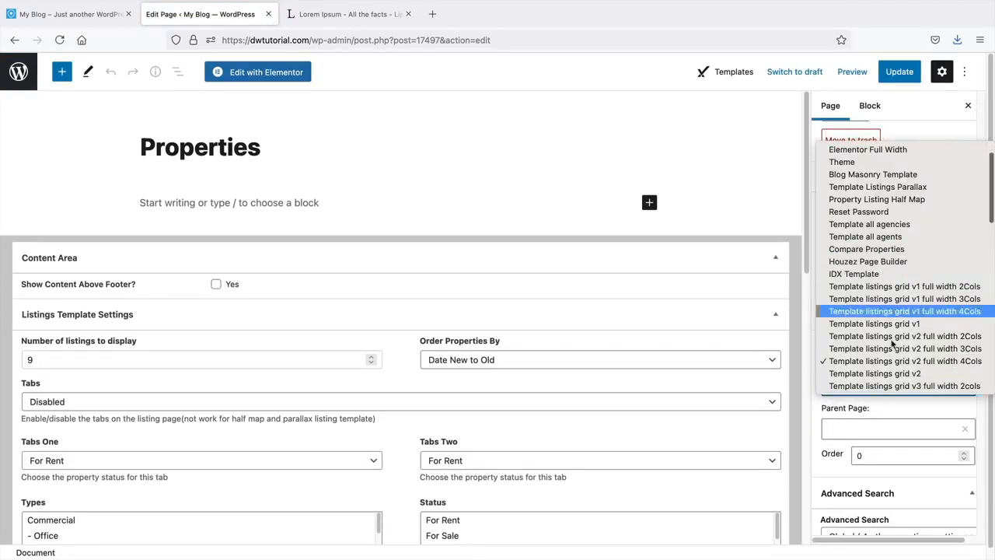
{"action": "scroll", "coordinate": [882, 365], "scroll_direction": "down", "scroll_amount": 3}
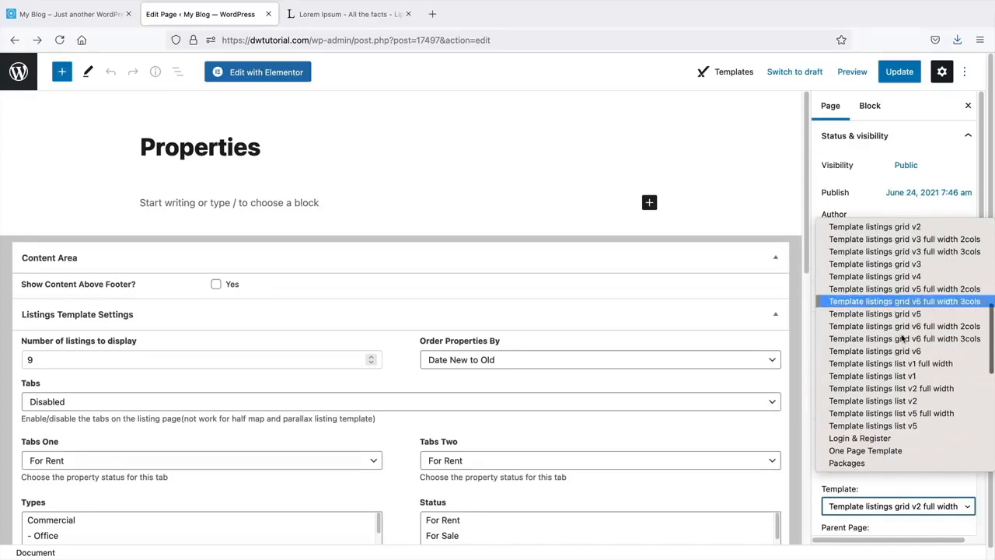
{"action": "left_click", "coordinate": [894, 376]}
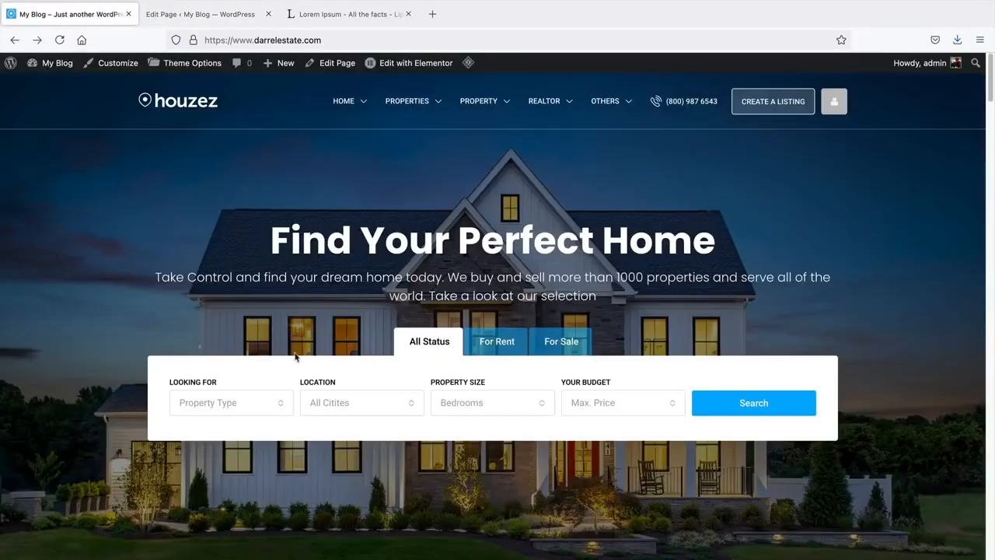
{"action": "left_click", "coordinate": [760, 403]}
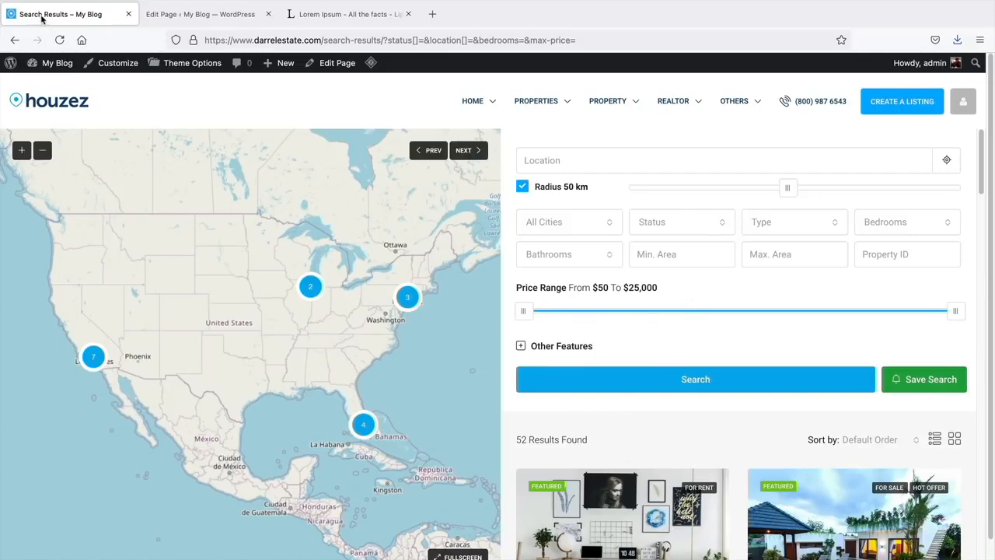
{"action": "left_click", "coordinate": [15, 40]}
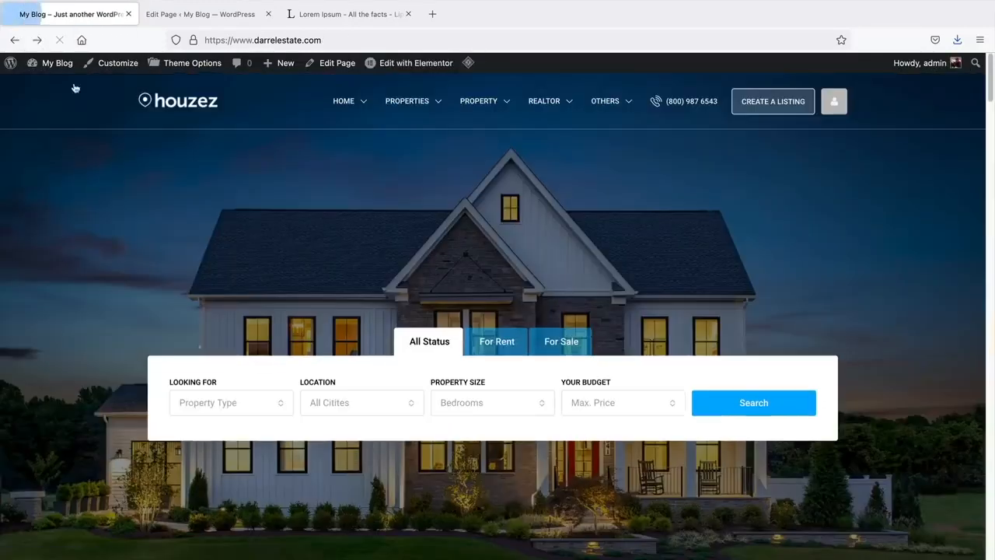
- Set the Properties page to Template listings list v1, update it, and view it
{"action": "left_click", "coordinate": [200, 14]}
{"action": "left_click", "coordinate": [875, 509]}
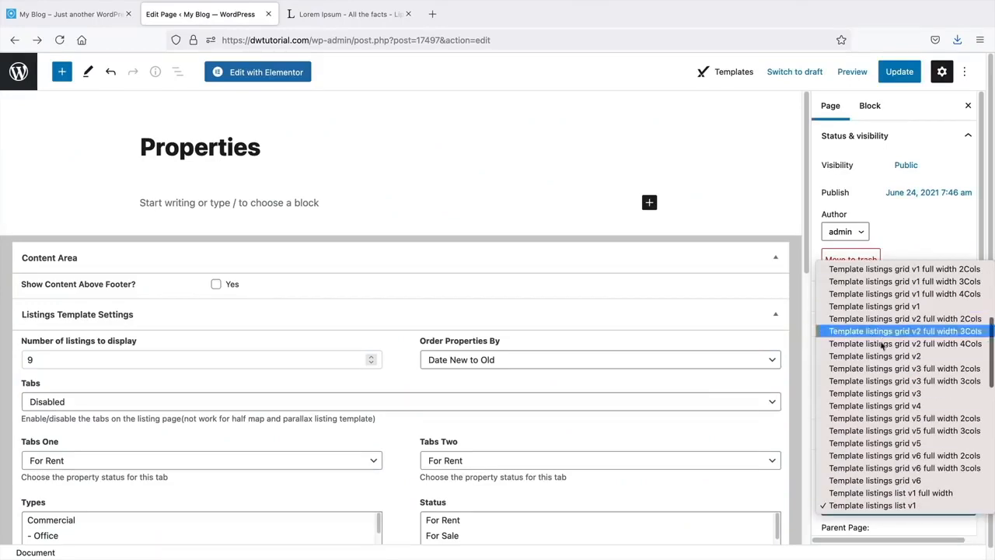
{"action": "left_click", "coordinate": [886, 506]}
{"action": "left_click", "coordinate": [905, 76]}
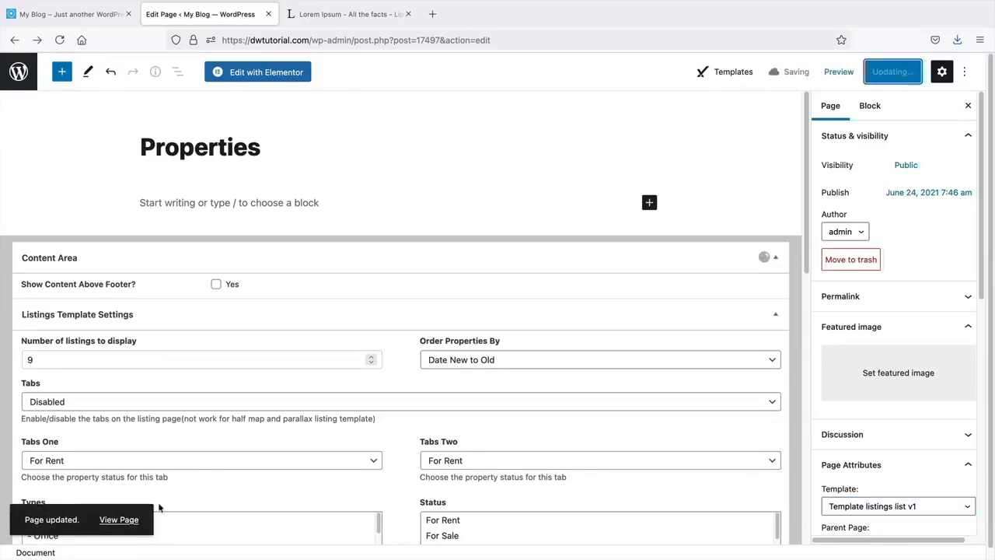
{"action": "left_click", "coordinate": [119, 520]}
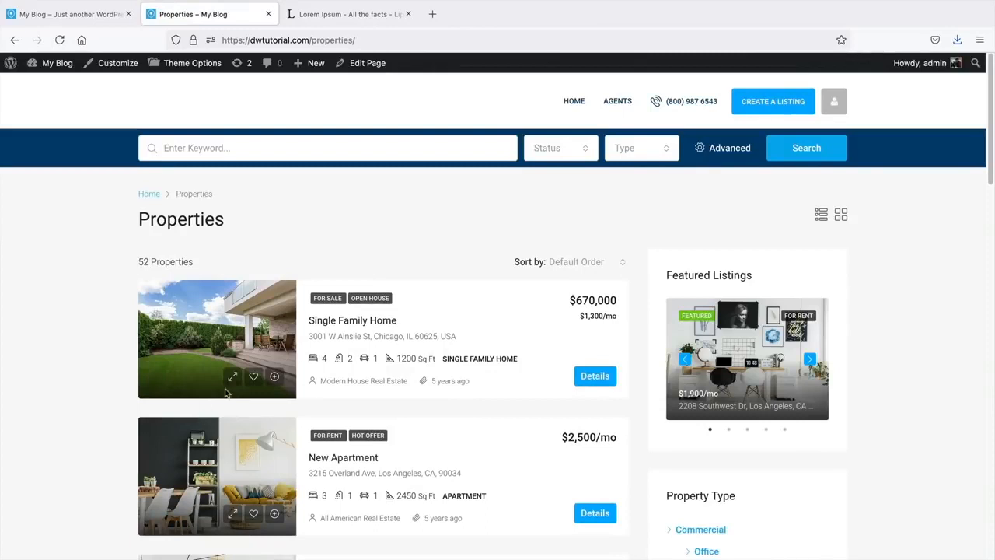
- Switch Properties to the listings list v1 full width template, update, and view it
{"action": "scroll", "coordinate": [330, 386], "scroll_direction": "down", "scroll_amount": 1}
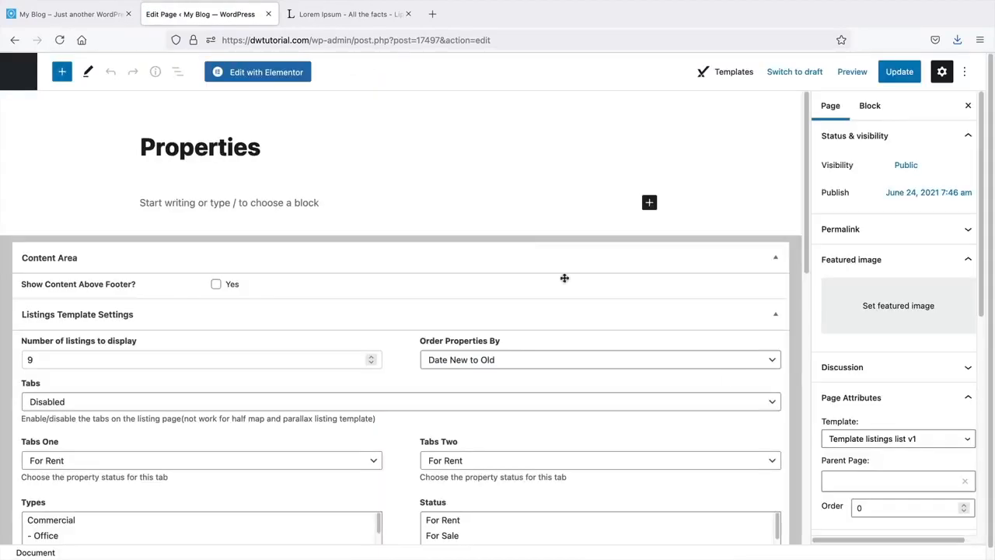
{"action": "left_click", "coordinate": [867, 449]}
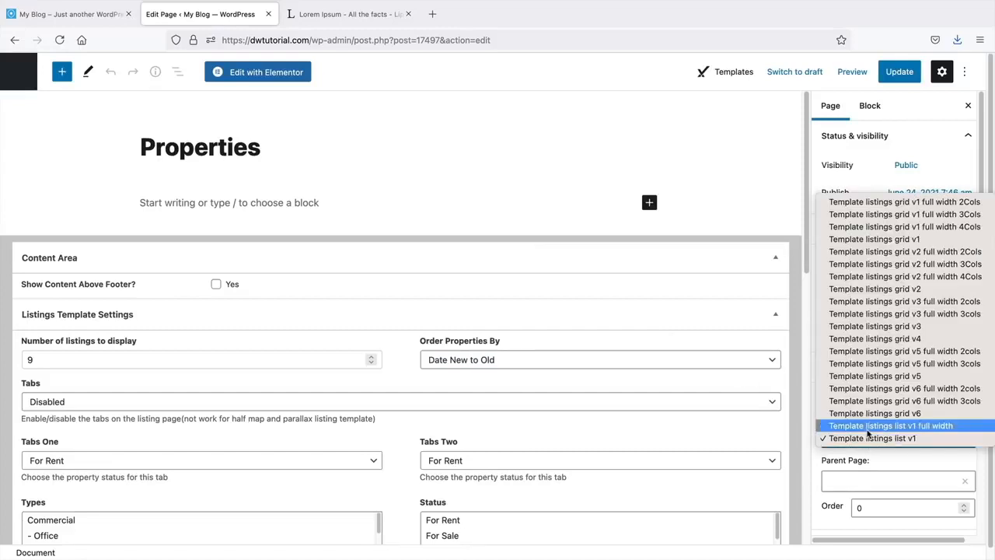
{"action": "scroll", "coordinate": [866, 431], "scroll_direction": "down", "scroll_amount": 1}
{"action": "scroll", "coordinate": [865, 433], "scroll_direction": "down", "scroll_amount": 1}
{"action": "left_click", "coordinate": [865, 401]}
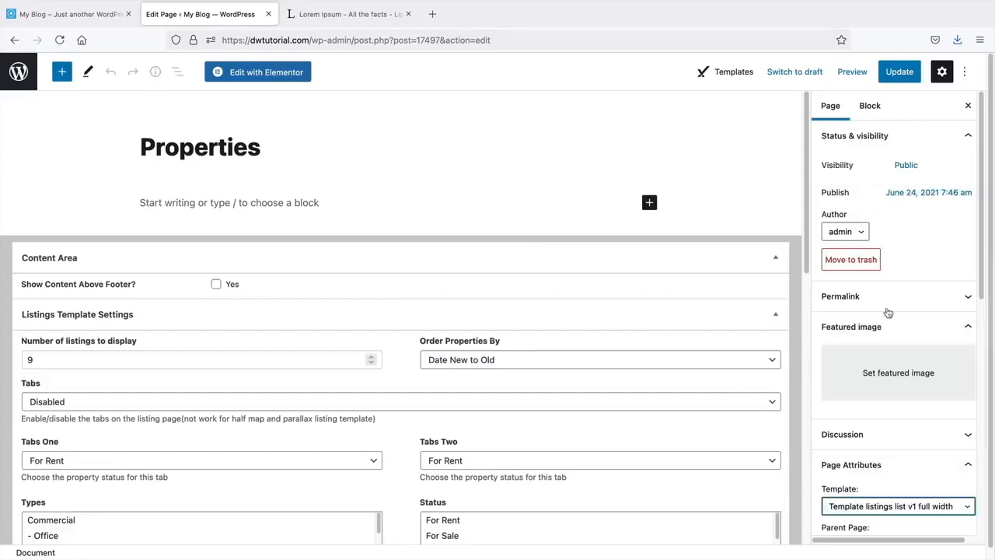
{"action": "left_click", "coordinate": [912, 73]}
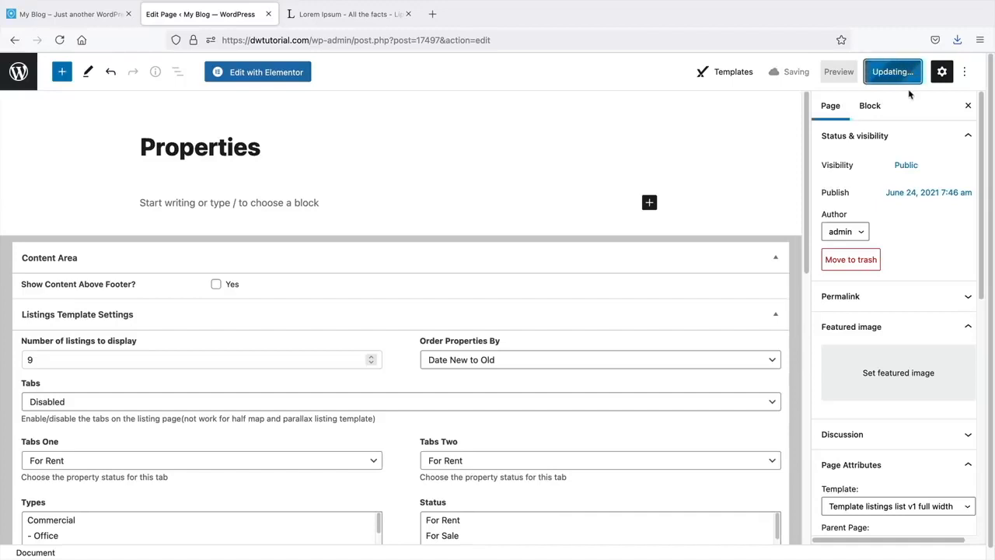
{"action": "left_click", "coordinate": [119, 519]}
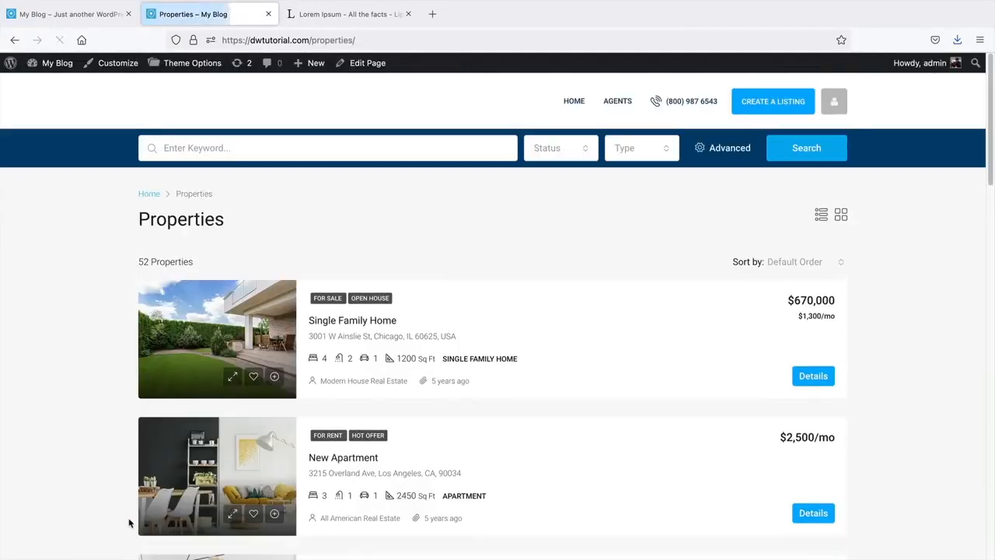
- Toggle the listings between grid and list layouts, then search for Commercial properties
{"action": "left_click", "coordinate": [842, 218]}
{"action": "left_click", "coordinate": [822, 214]}
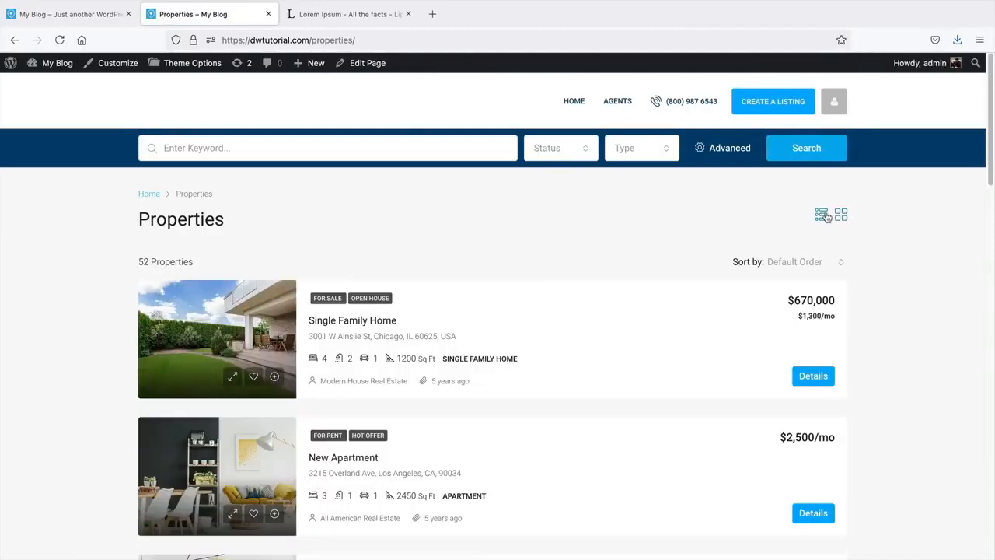
{"action": "left_click", "coordinate": [842, 215]}
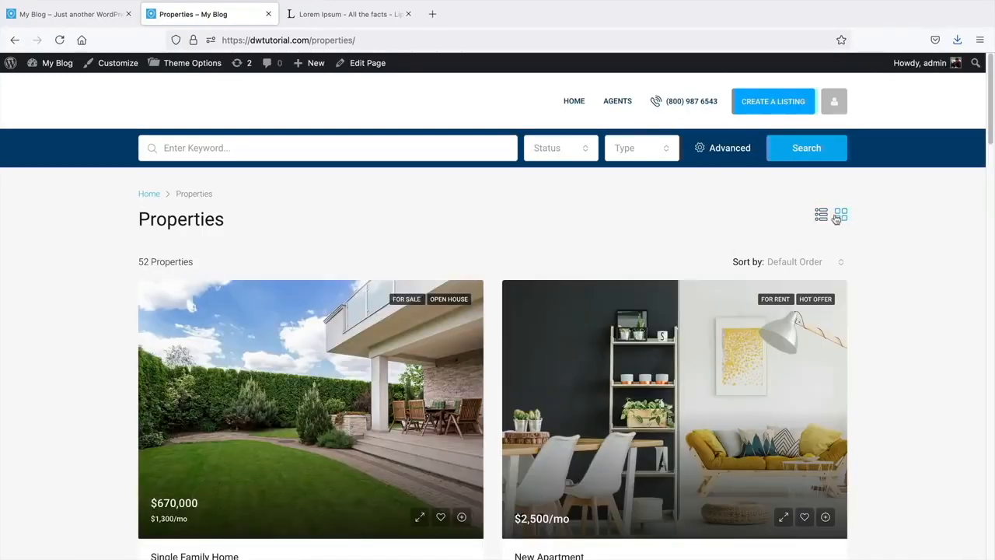
{"action": "left_click", "coordinate": [816, 216]}
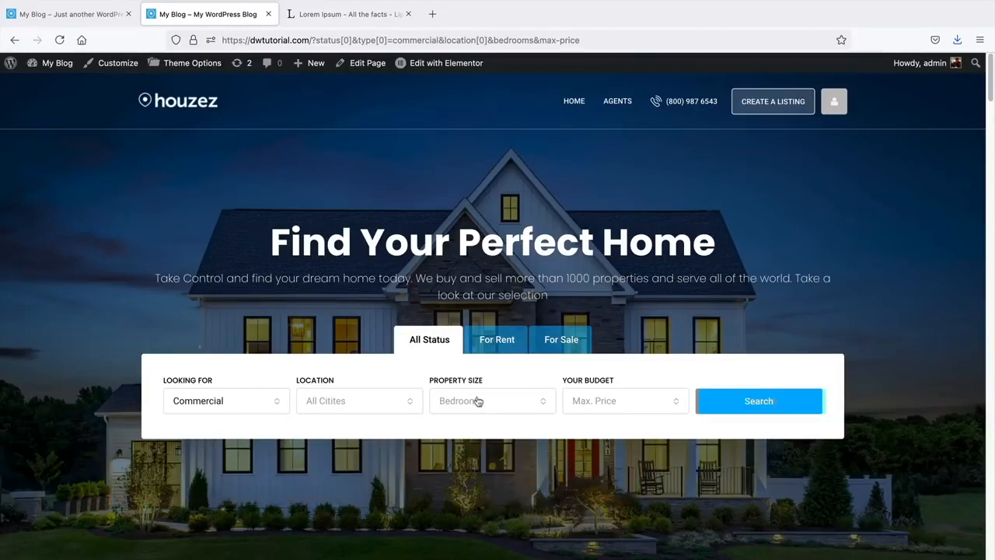
{"action": "left_click", "coordinate": [775, 408]}
- Start a new page titled 'Search Results', dismissing the browser backup notice
{"action": "mouse_move", "coordinate": [316, 67]}
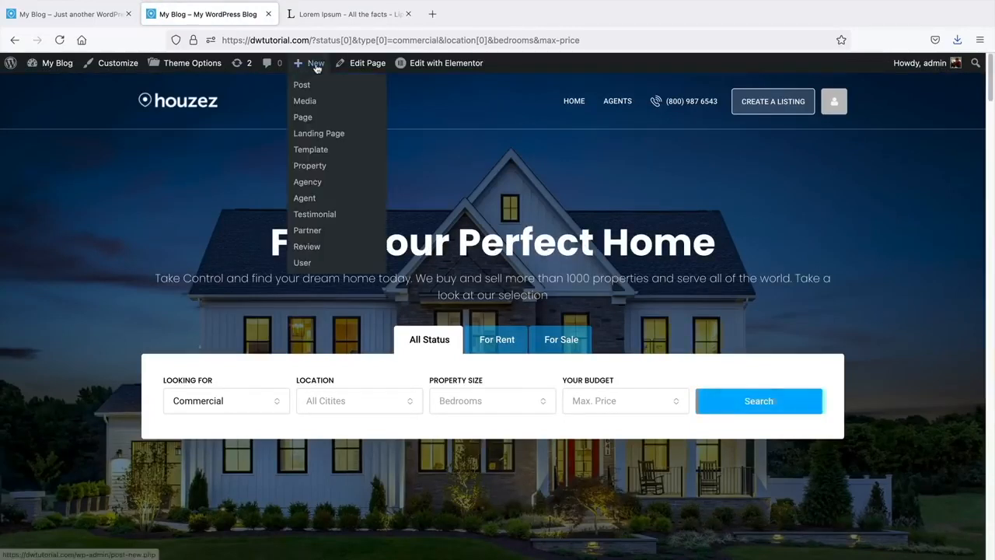
{"action": "left_click", "coordinate": [303, 118]}
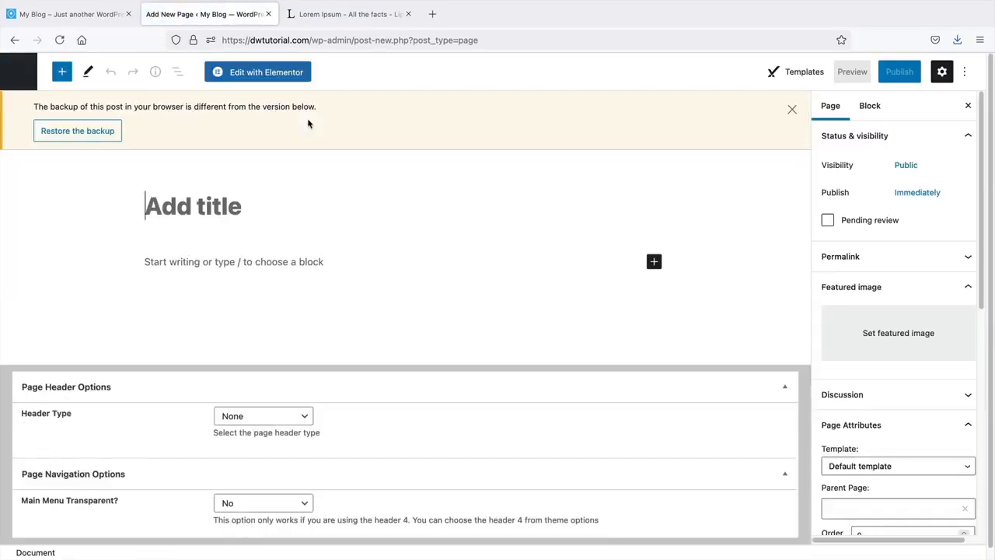
{"action": "left_click", "coordinate": [793, 110]}
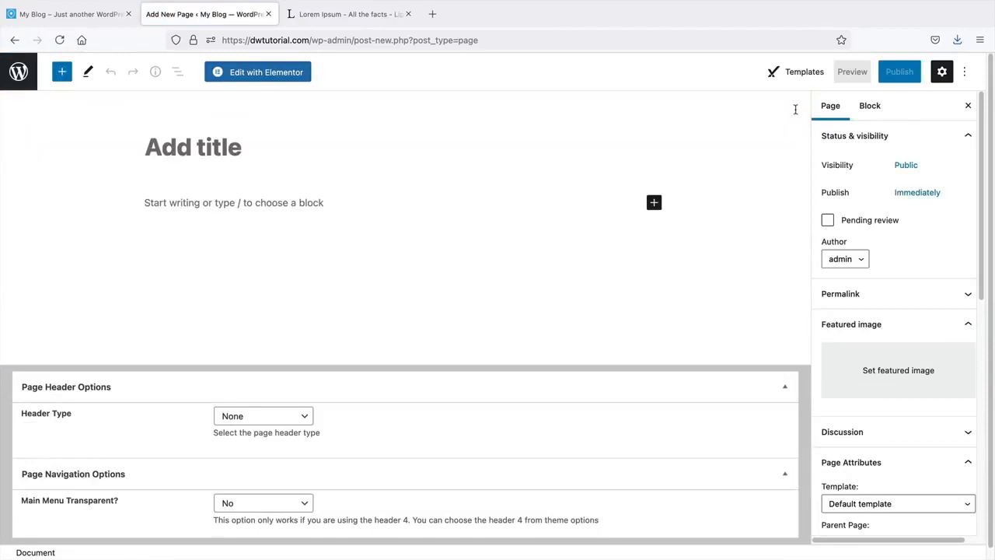
{"action": "left_click", "coordinate": [406, 159]}
{"action": "type", "text": "Sear"}
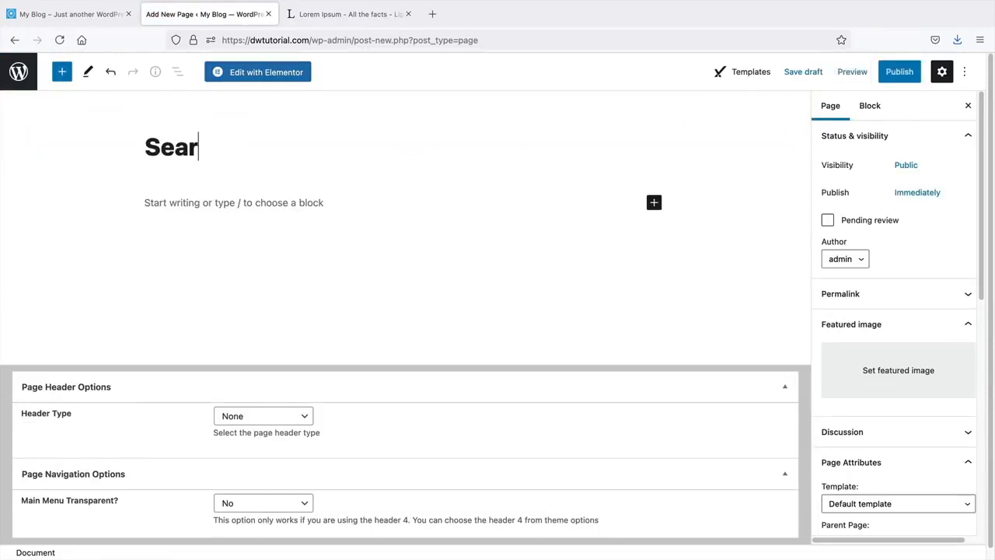
{"action": "type", "text": "ch Results"}
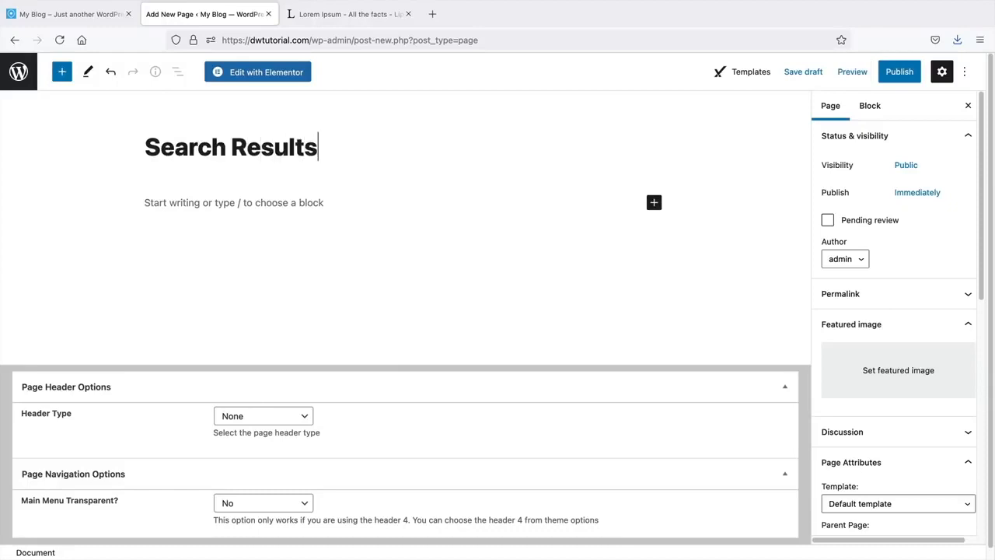
- Assign the Search Results template to the page and publish it
{"action": "scroll", "coordinate": [877, 291], "scroll_direction": "down", "scroll_amount": 5}
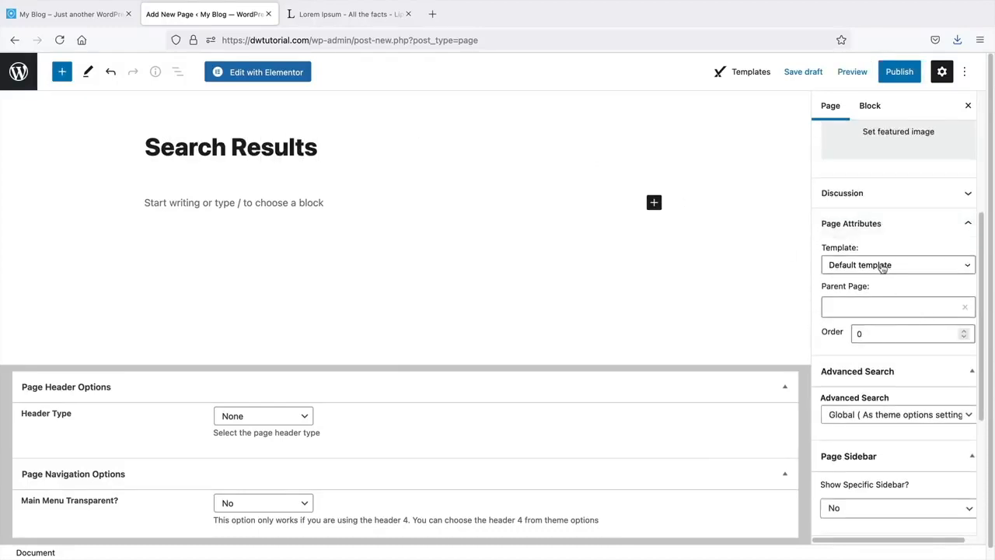
{"action": "left_click", "coordinate": [882, 266]}
{"action": "scroll", "coordinate": [882, 304], "scroll_direction": "down", "scroll_amount": 10}
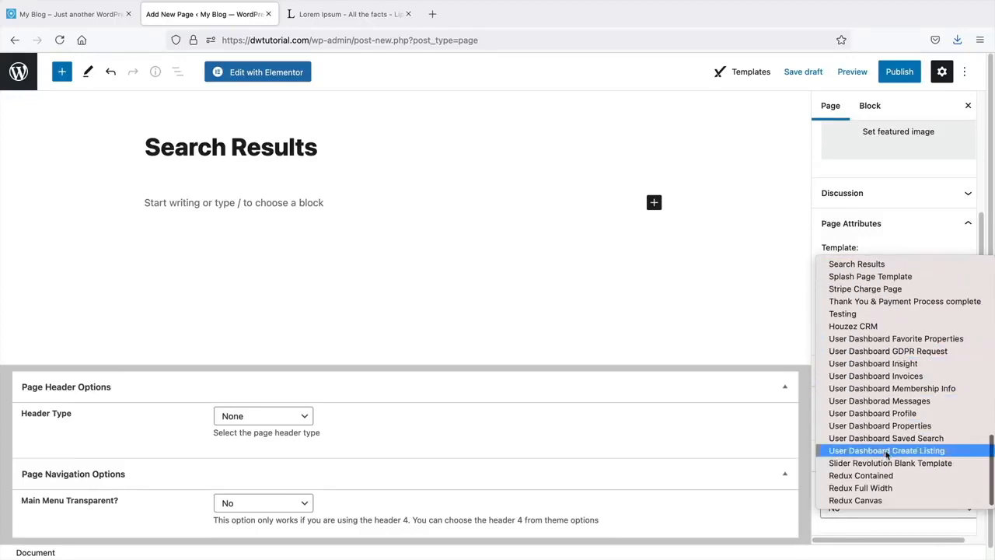
{"action": "scroll", "coordinate": [883, 470], "scroll_direction": "up", "scroll_amount": 1}
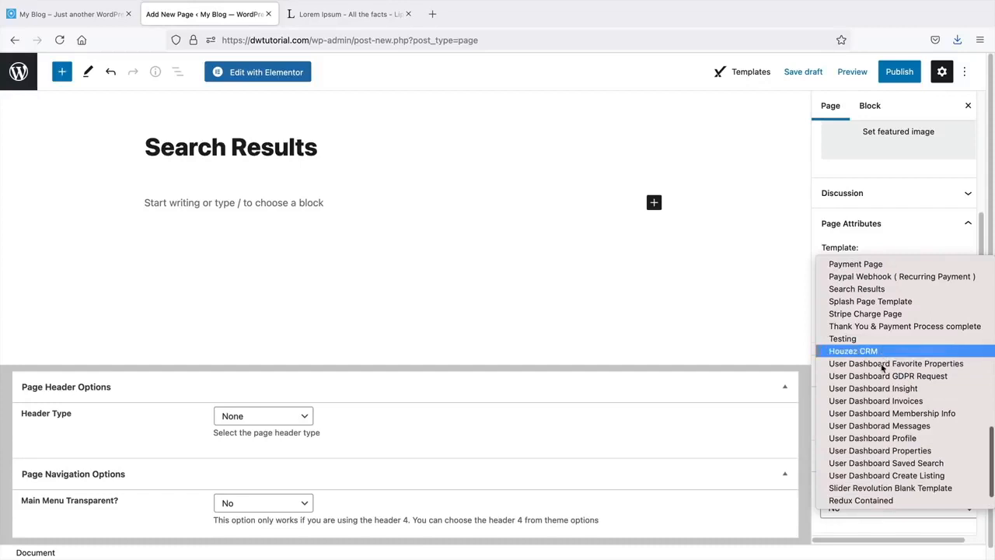
{"action": "scroll", "coordinate": [883, 367], "scroll_direction": "up", "scroll_amount": 5}
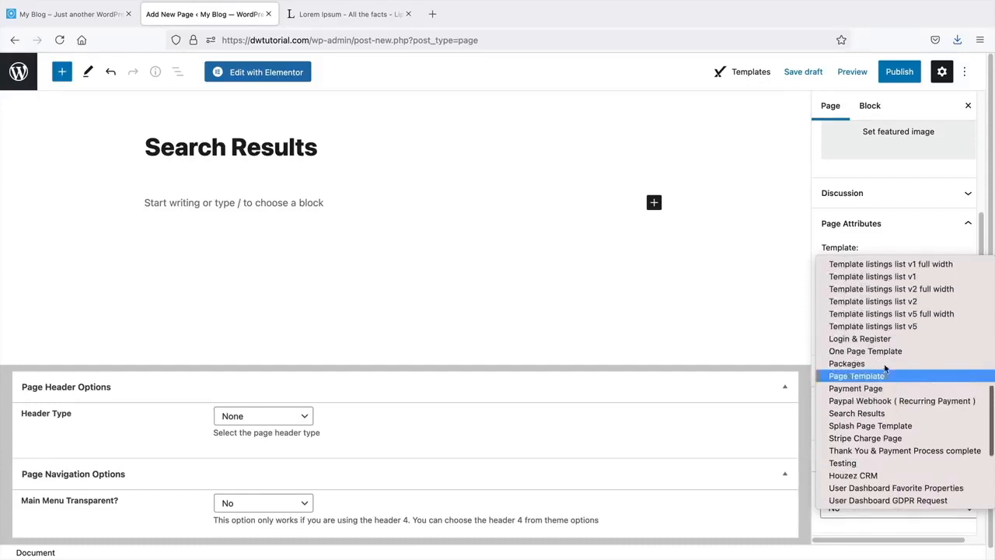
{"action": "left_click", "coordinate": [871, 414]}
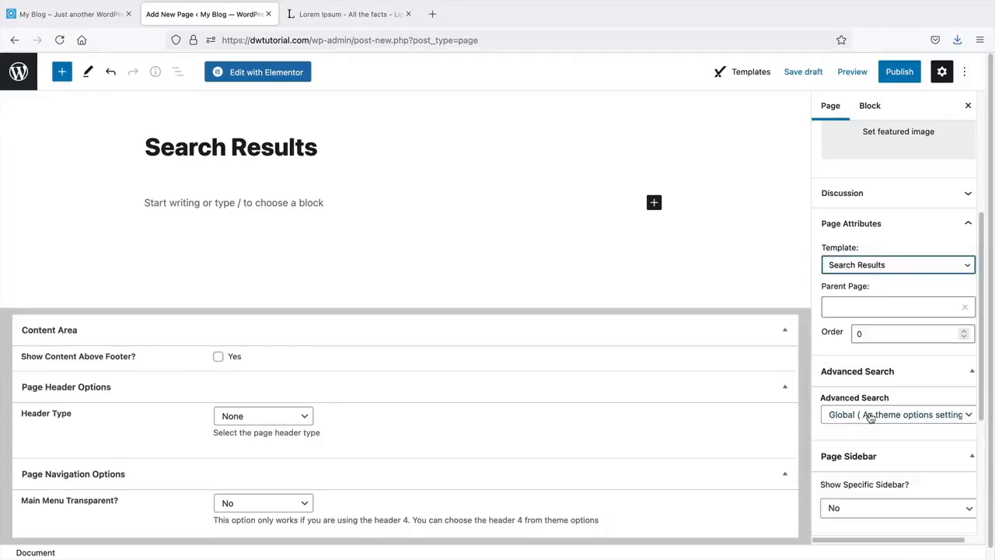
{"action": "left_click", "coordinate": [876, 266]}
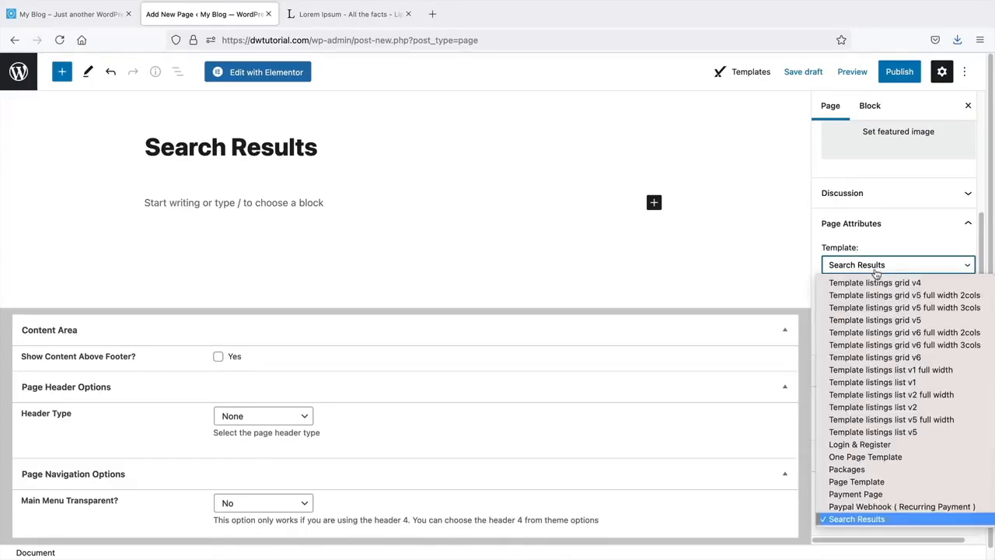
{"action": "left_click", "coordinate": [870, 521]}
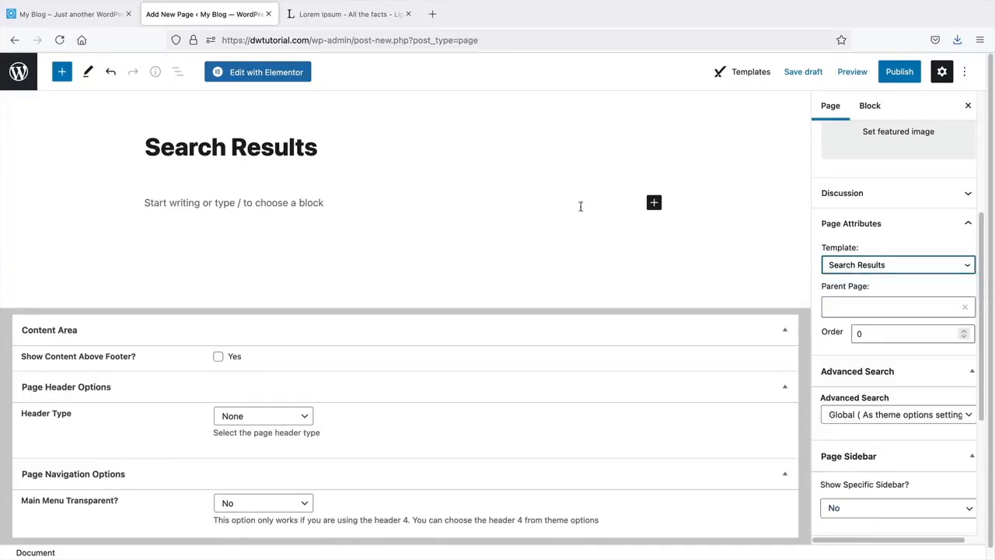
{"action": "left_click", "coordinate": [901, 78]}
{"action": "left_click", "coordinate": [871, 75]}
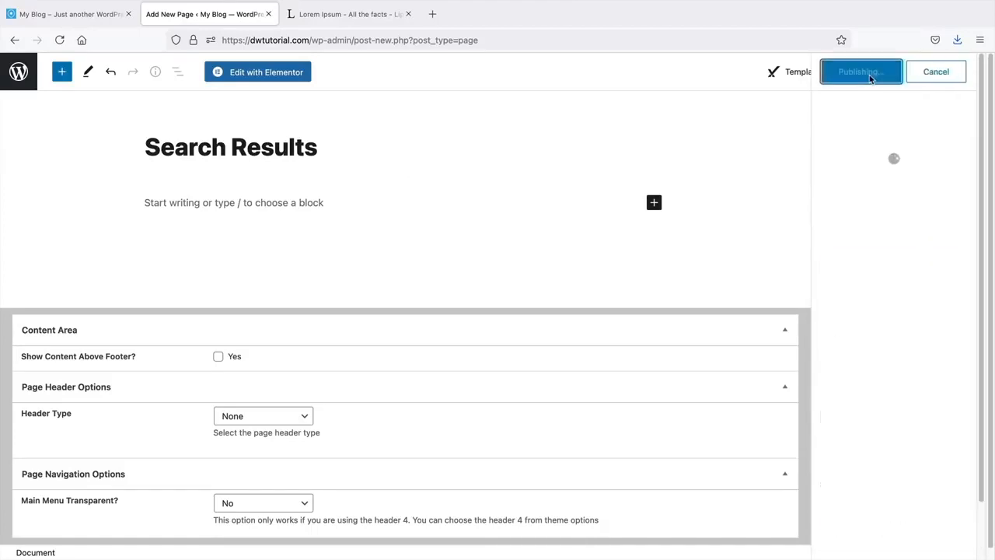
- Search the home page for Office properties and scroll through the 3 results
{"action": "left_click", "coordinate": [875, 210]}
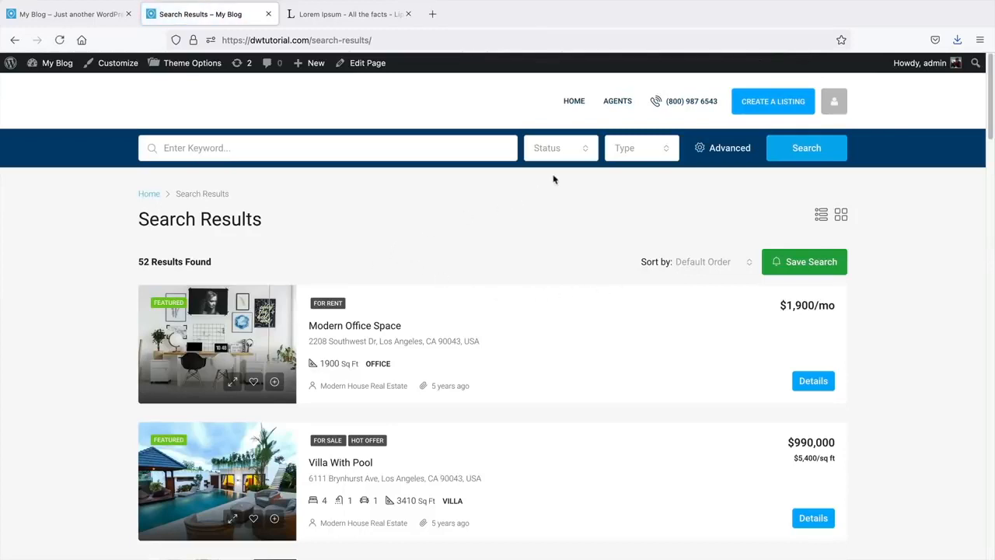
{"action": "left_click", "coordinate": [575, 109]}
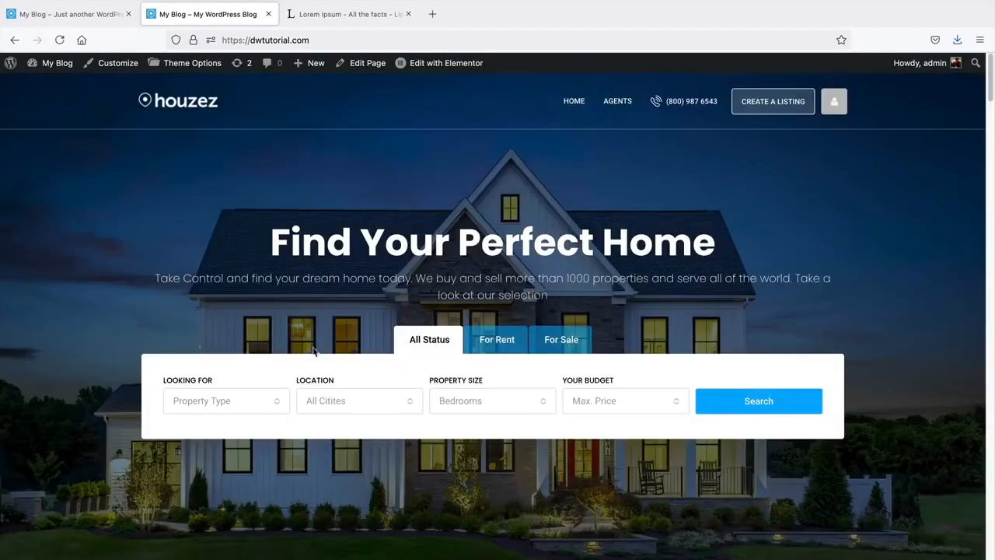
{"action": "left_click", "coordinate": [255, 401]}
{"action": "left_click", "coordinate": [238, 295]}
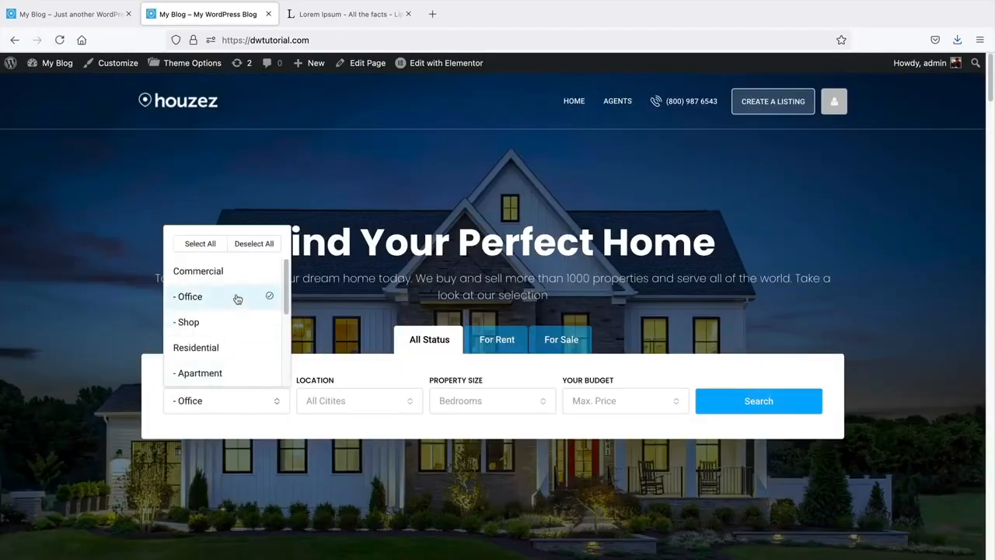
{"action": "left_click", "coordinate": [349, 403]}
{"action": "left_click", "coordinate": [748, 403]}
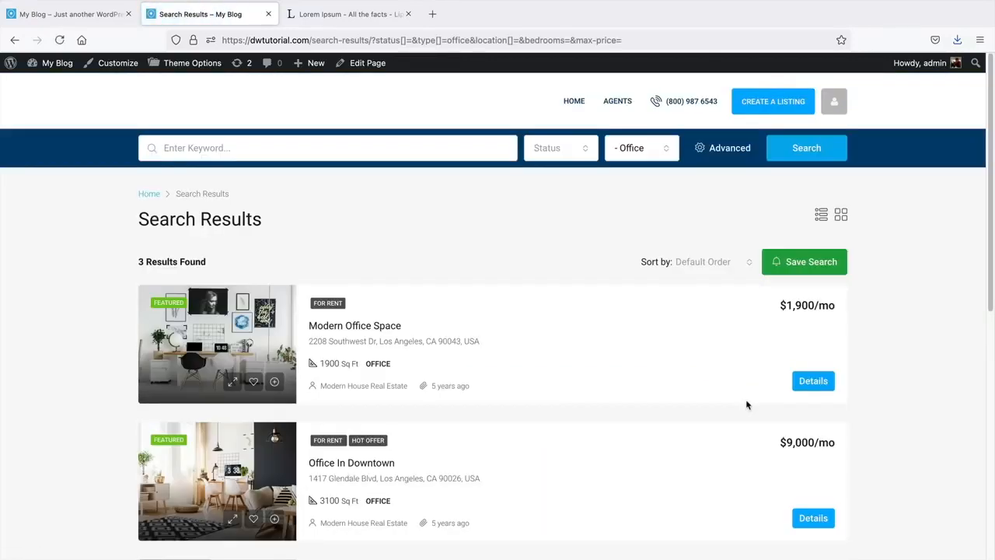
{"action": "left_click_drag", "start_coordinate": [278, 222], "coordinate": [130, 225]}
{"action": "left_click", "coordinate": [123, 228]}
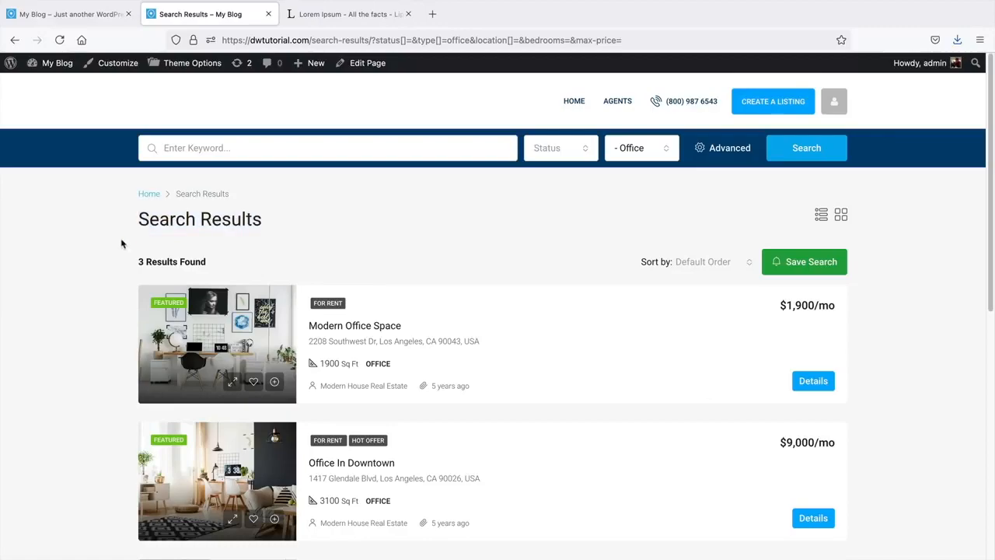
{"action": "scroll", "coordinate": [411, 367], "scroll_direction": "down", "scroll_amount": 1}
{"action": "scroll", "coordinate": [411, 367], "scroll_direction": "down", "scroll_amount": 3}
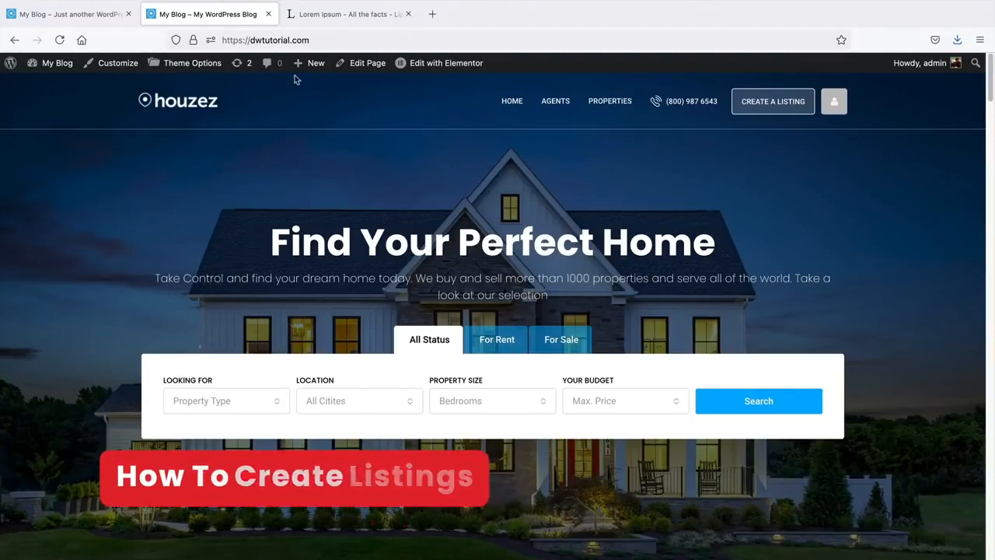
- Open Real Estate > Properties, inspect the Type, Status and Featured columns, then go to Type
{"action": "mouse_move", "coordinate": [52, 64]}
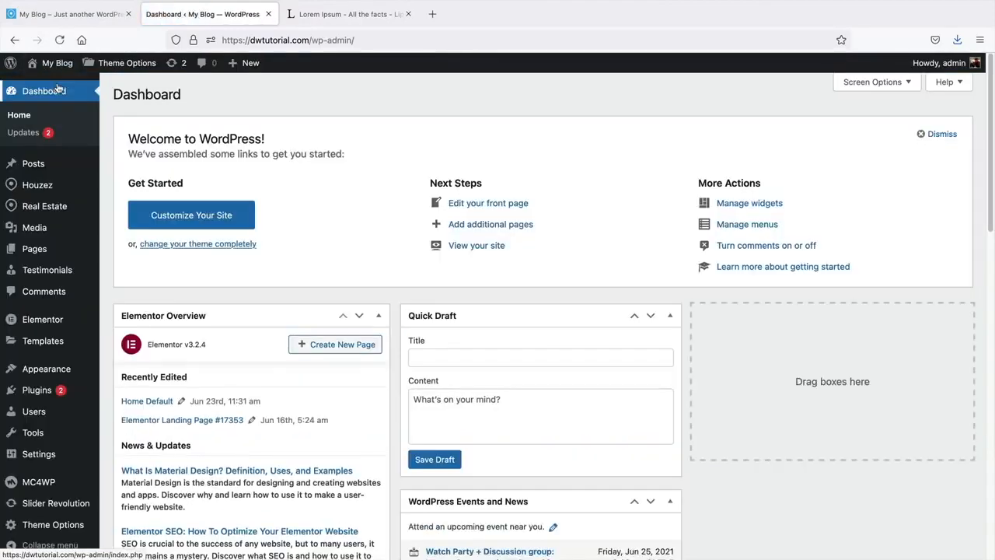
{"action": "mouse_move", "coordinate": [44, 207]}
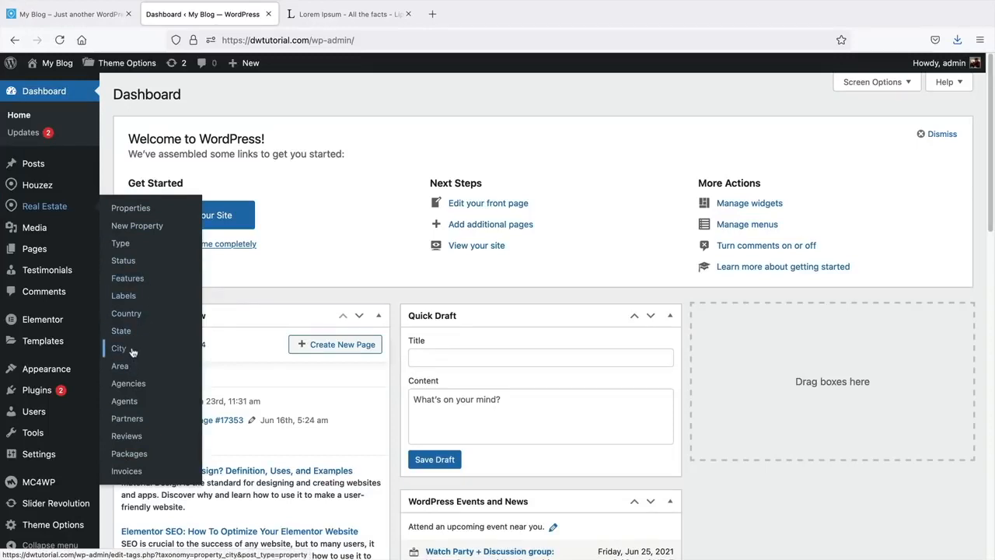
{"action": "left_click", "coordinate": [128, 209]}
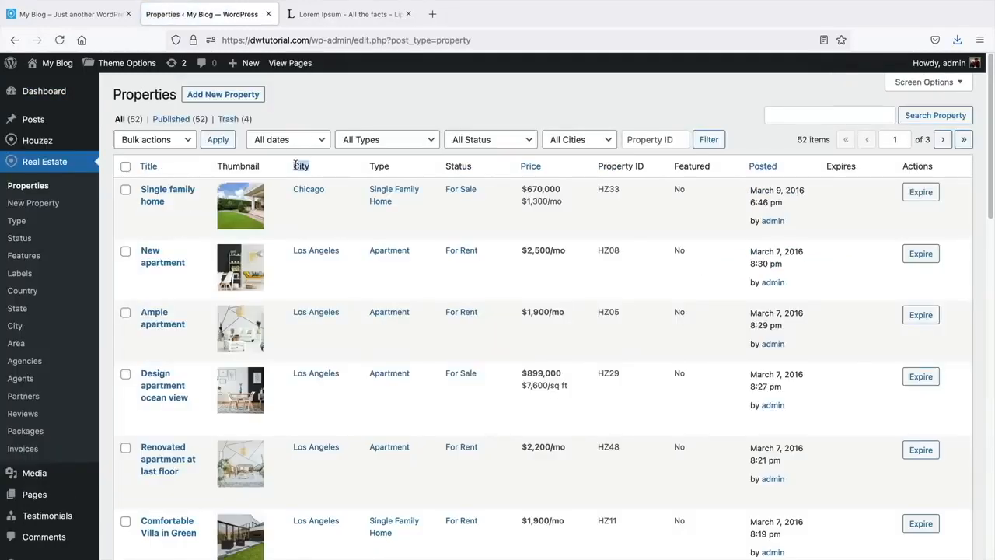
{"action": "double_click", "coordinate": [379, 166]}
{"action": "left_click", "coordinate": [447, 168]}
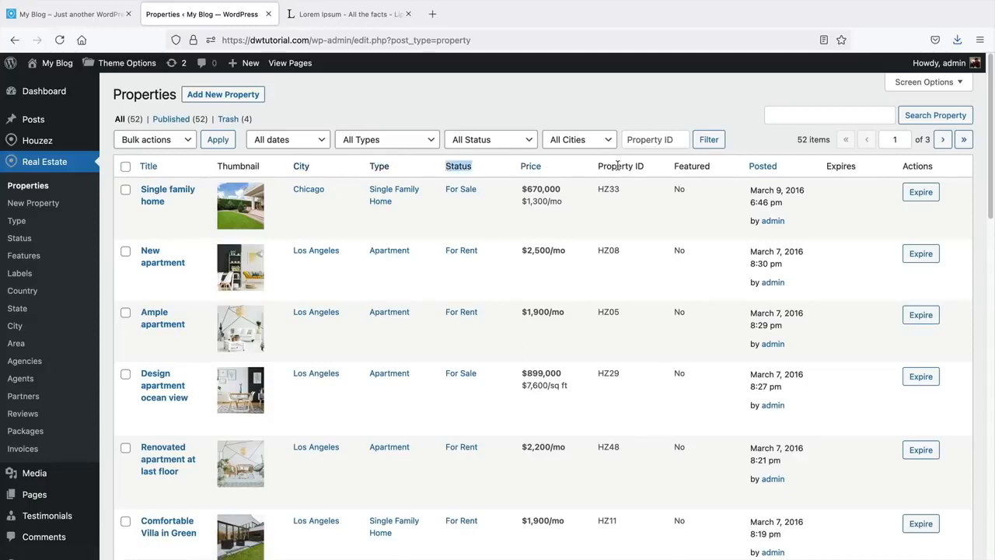
{"action": "double_click", "coordinate": [692, 166]}
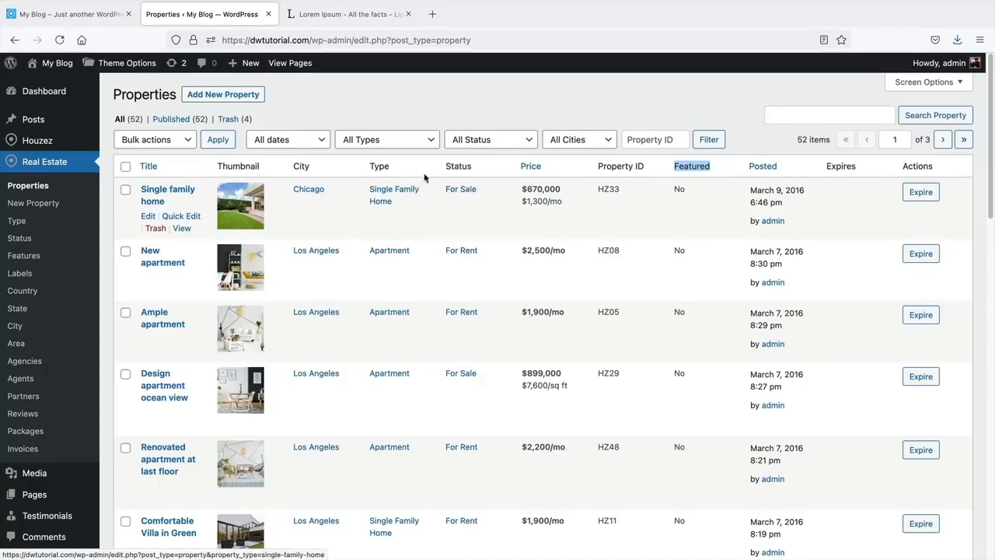
{"action": "left_click", "coordinate": [25, 223]}
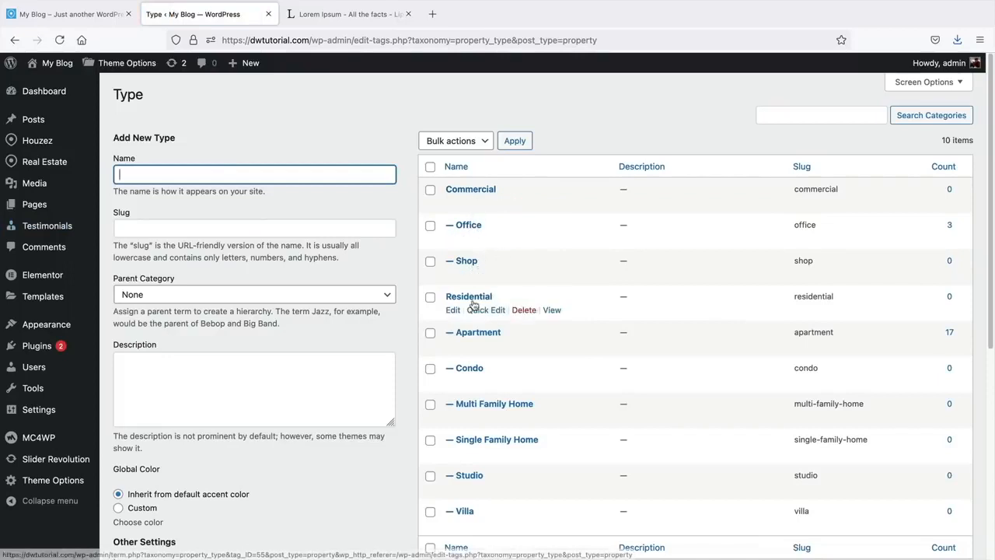
- Select all ten property types and apply the Delete bulk action
{"action": "scroll", "coordinate": [489, 373], "scroll_direction": "down", "scroll_amount": 1}
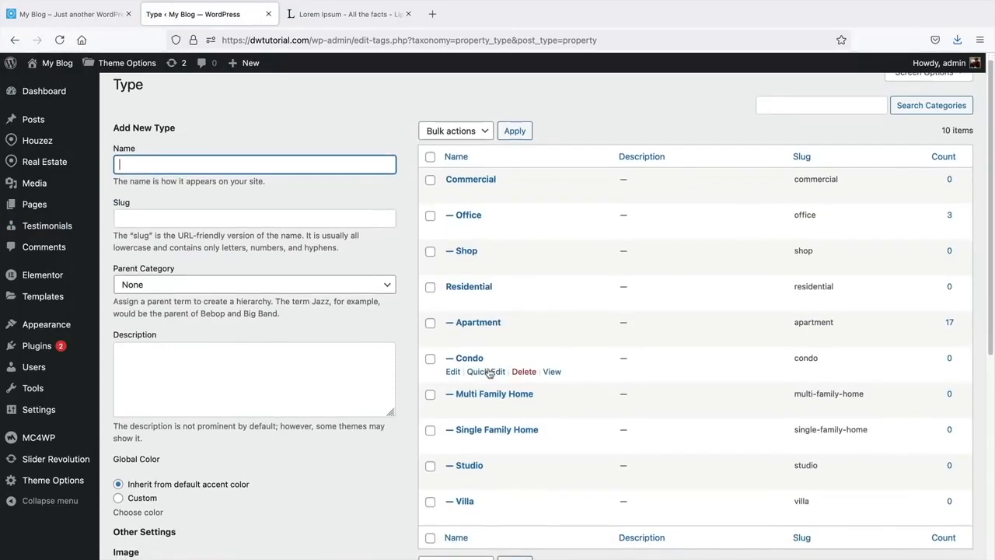
{"action": "scroll", "coordinate": [479, 326], "scroll_direction": "up", "scroll_amount": 1}
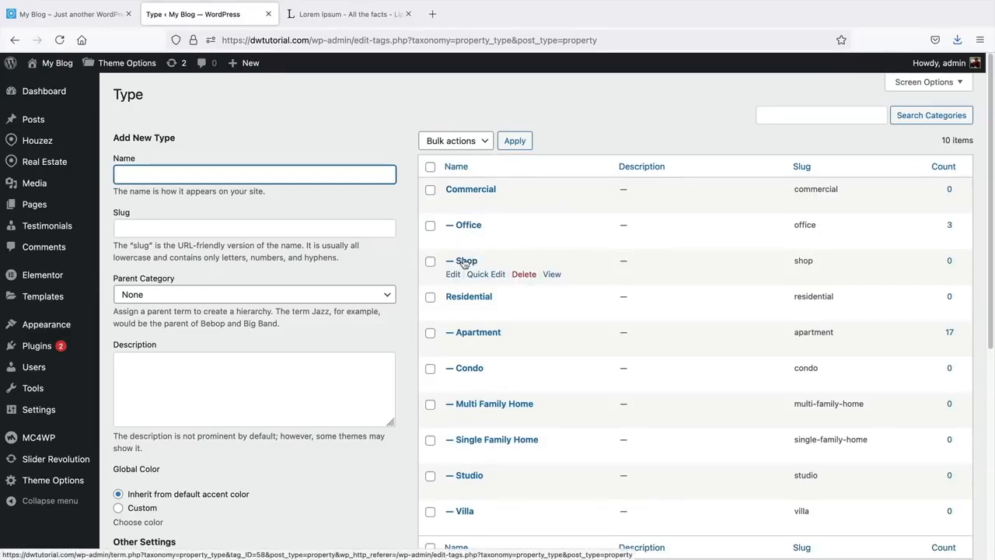
{"action": "scroll", "coordinate": [464, 265], "scroll_direction": "down", "scroll_amount": 1}
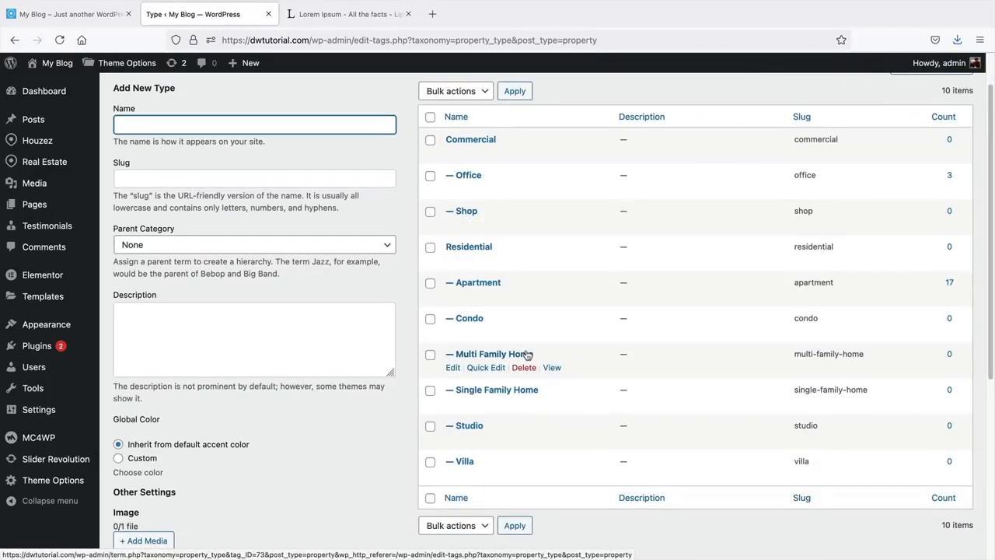
{"action": "scroll", "coordinate": [527, 354], "scroll_direction": "up", "scroll_amount": 1}
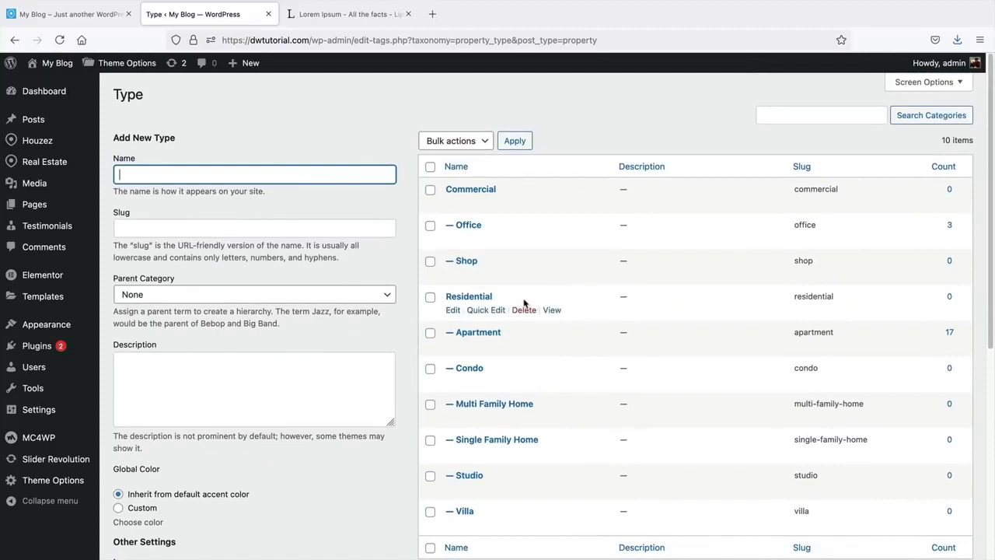
{"action": "left_click", "coordinate": [431, 168]}
{"action": "left_click", "coordinate": [453, 142]}
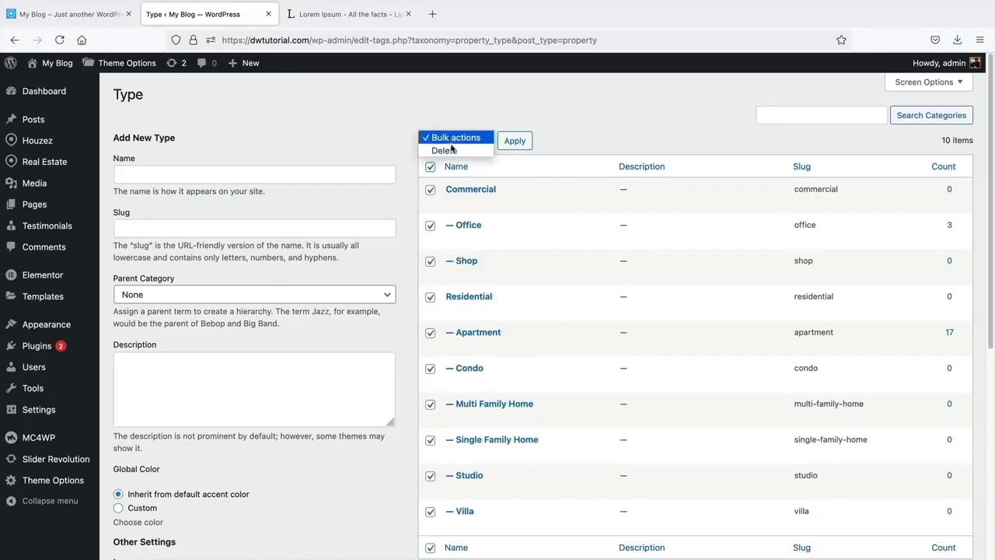
{"action": "left_click", "coordinate": [451, 150]}
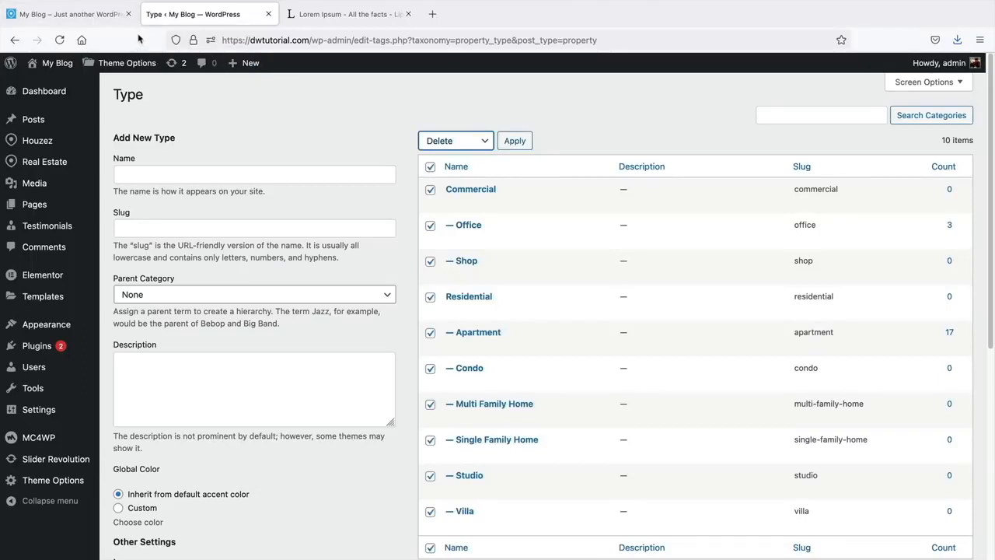
{"action": "left_click", "coordinate": [515, 141]}
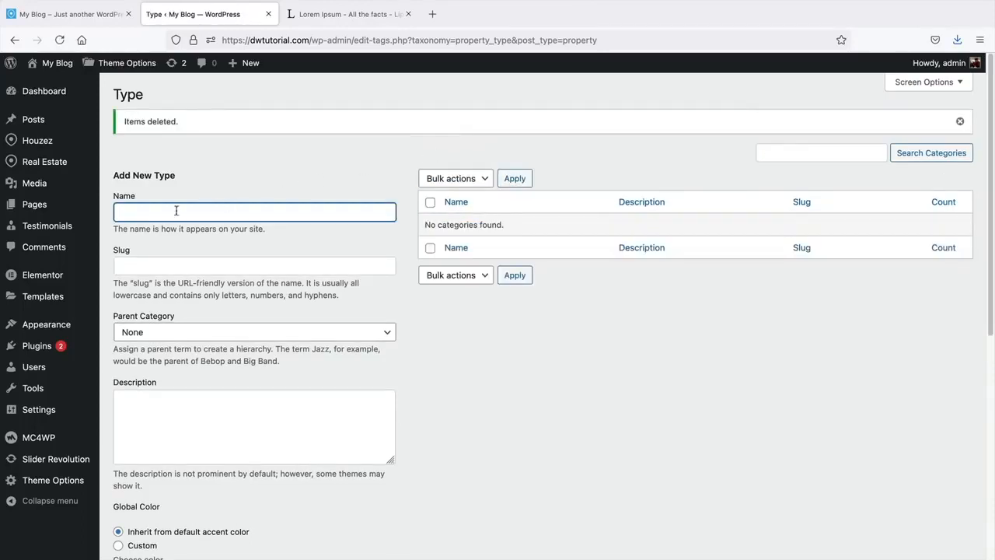
- Add 'Apartments' as a new top-level property type
{"action": "left_click", "coordinate": [173, 211]}
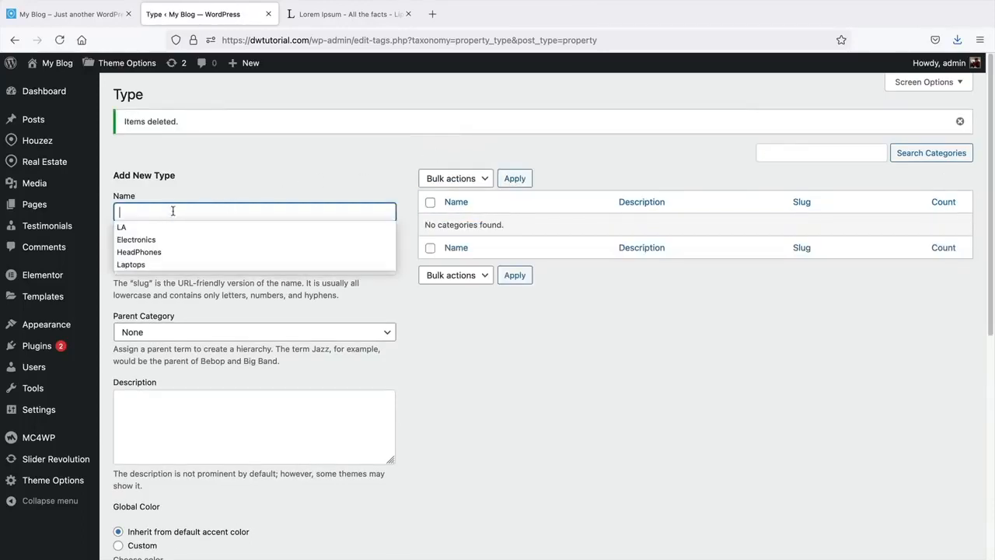
{"action": "type", "text": "A"}
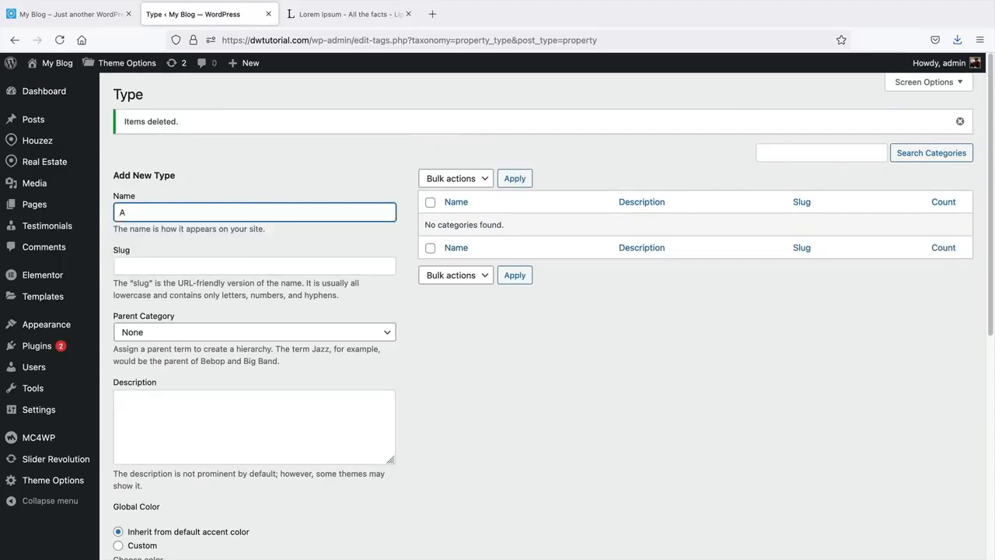
{"action": "type", "text": "partments"}
{"action": "left_click", "coordinate": [191, 331]}
{"action": "scroll", "coordinate": [191, 327], "scroll_direction": "down", "scroll_amount": 2}
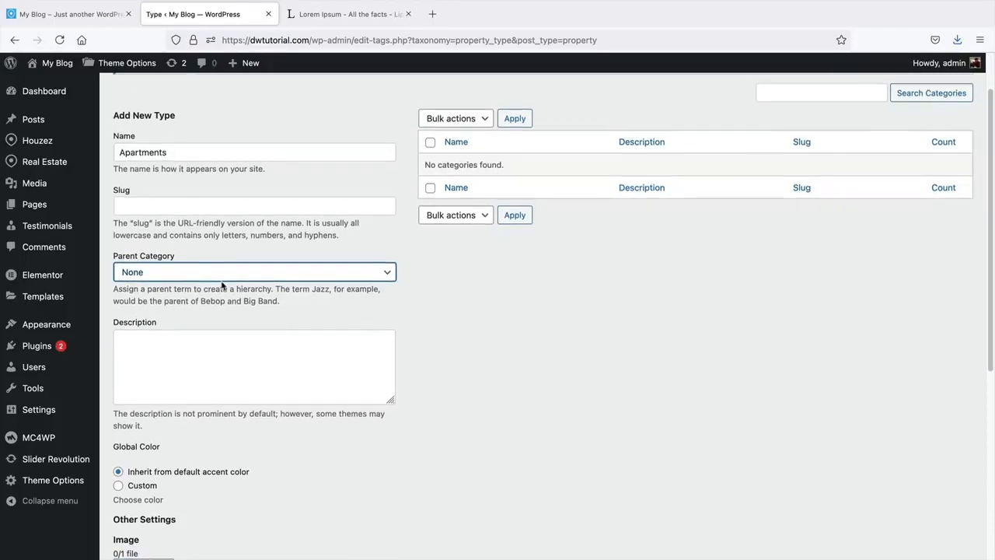
{"action": "scroll", "coordinate": [195, 343], "scroll_direction": "down", "scroll_amount": 5}
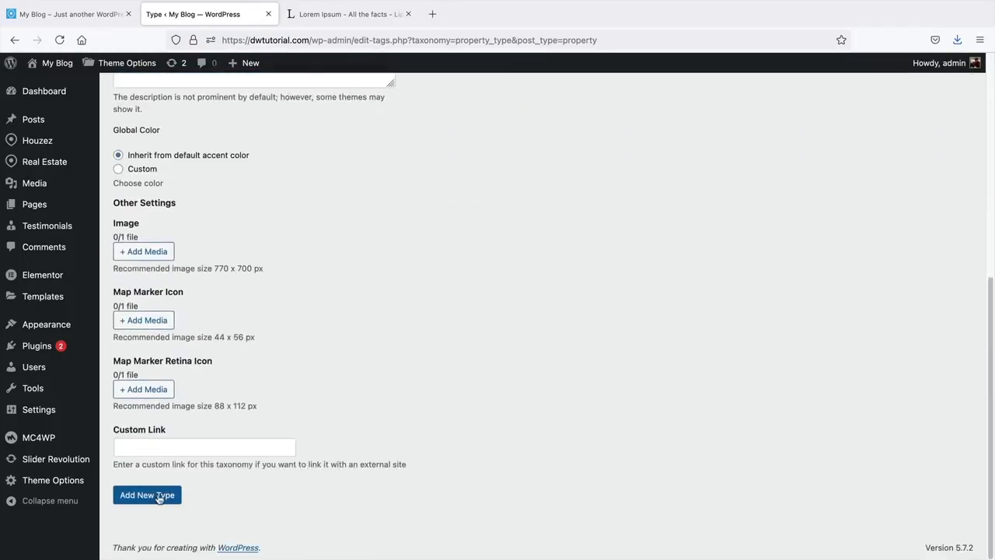
{"action": "left_click", "coordinate": [159, 497]}
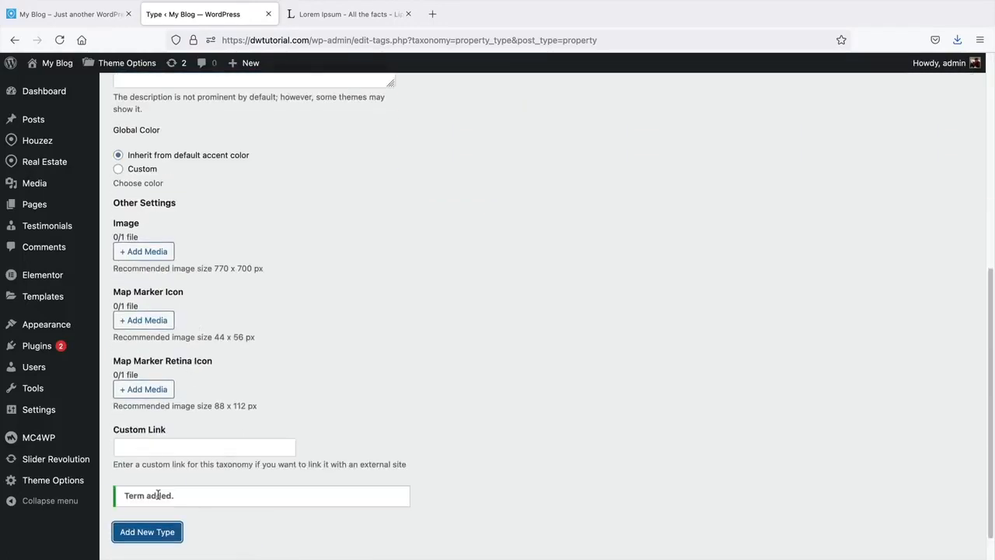
- Add 'Houses' as a second property type and compare with the reference site's Type list
{"action": "scroll", "coordinate": [381, 368], "scroll_direction": "up", "scroll_amount": 5}
{"action": "mouse_move", "coordinate": [472, 241]}
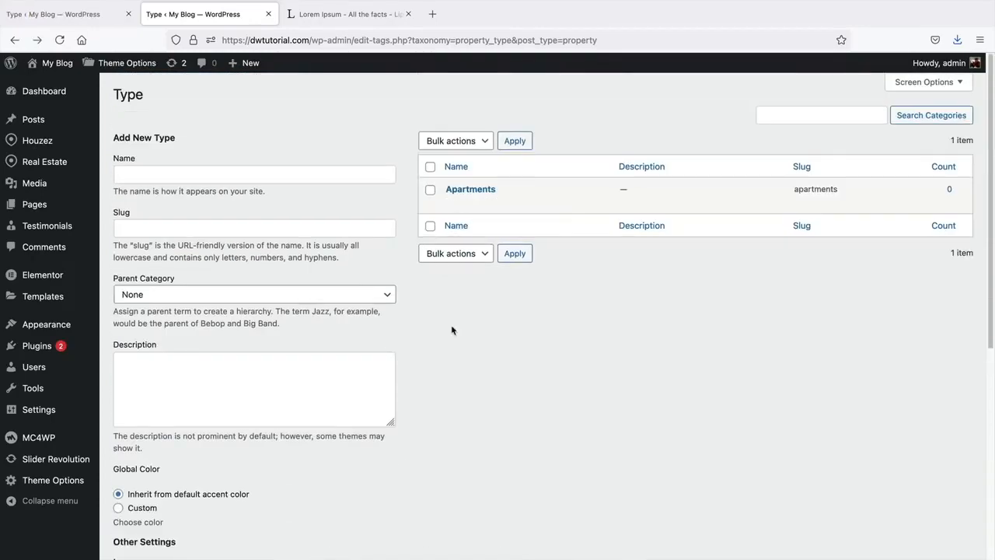
{"action": "left_click", "coordinate": [264, 173]}
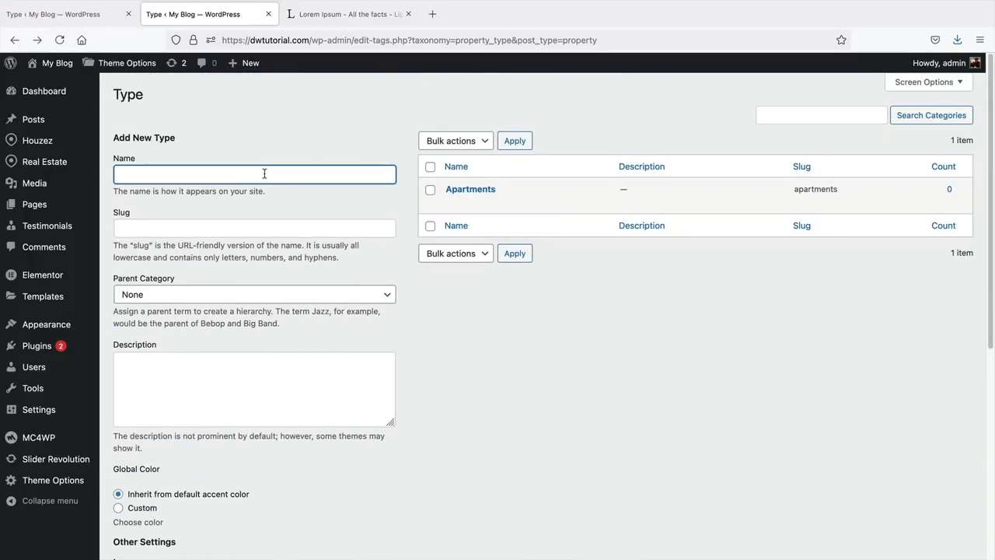
{"action": "type", "text": "Houses"}
{"action": "scroll", "coordinate": [264, 182], "scroll_direction": "down", "scroll_amount": 5}
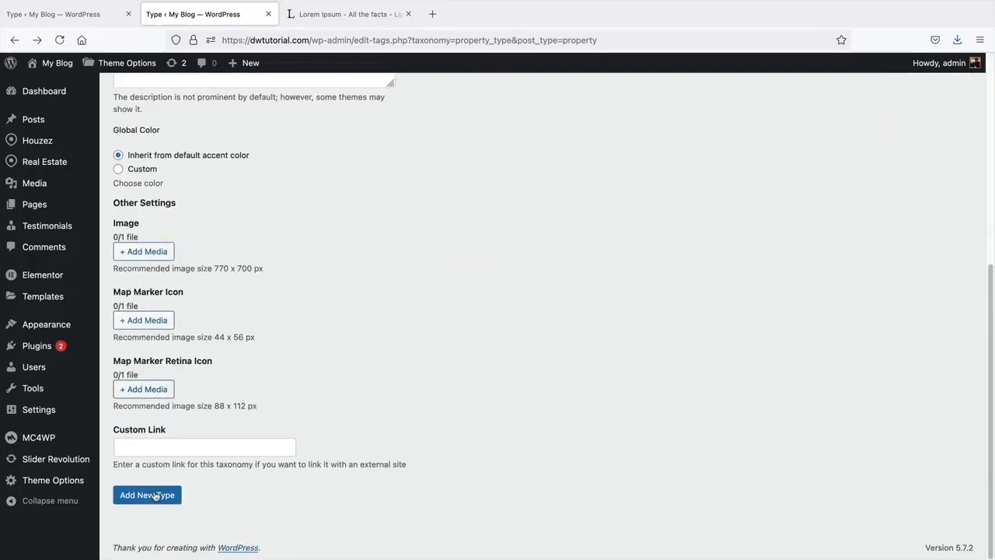
{"action": "left_click", "coordinate": [156, 496]}
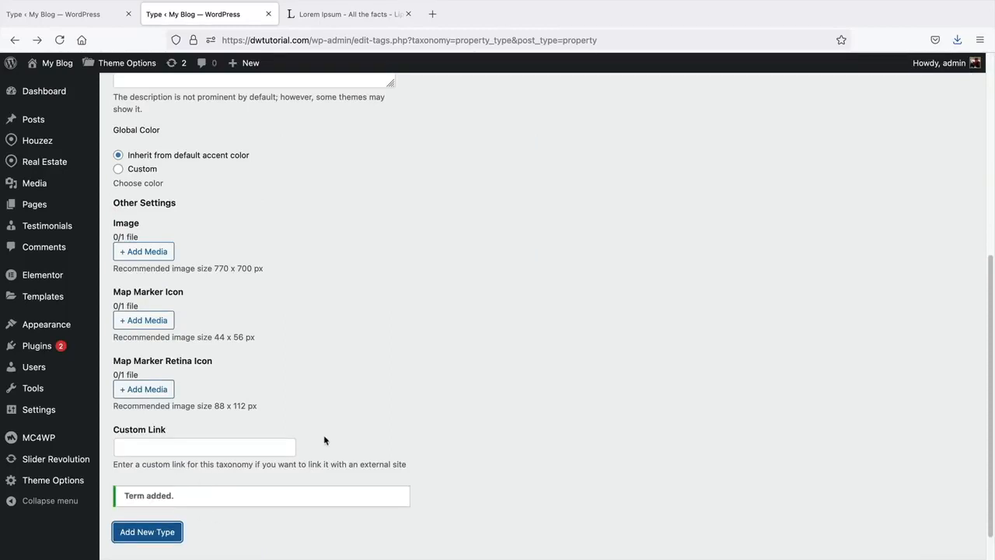
{"action": "scroll", "coordinate": [325, 437], "scroll_direction": "up", "scroll_amount": 5}
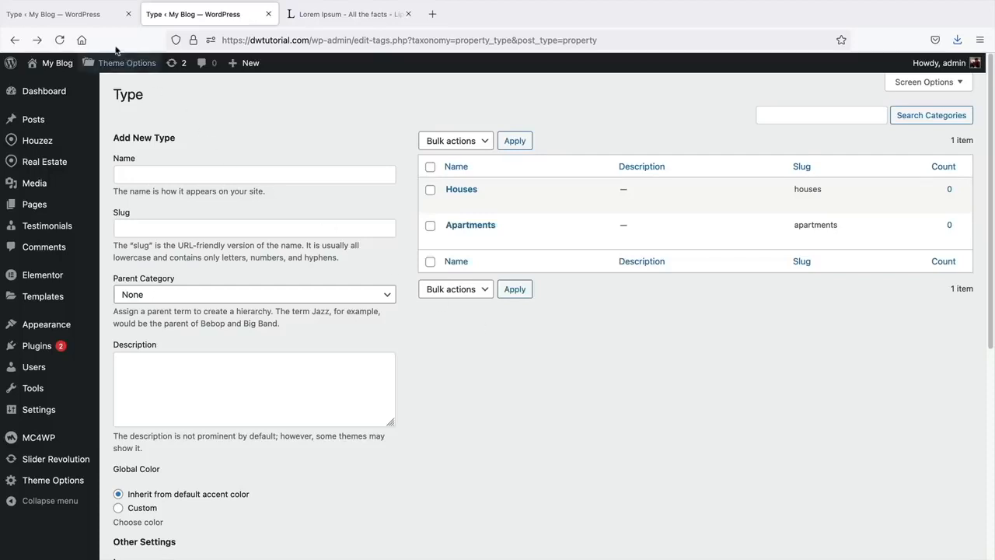
{"action": "left_click", "coordinate": [84, 15]}
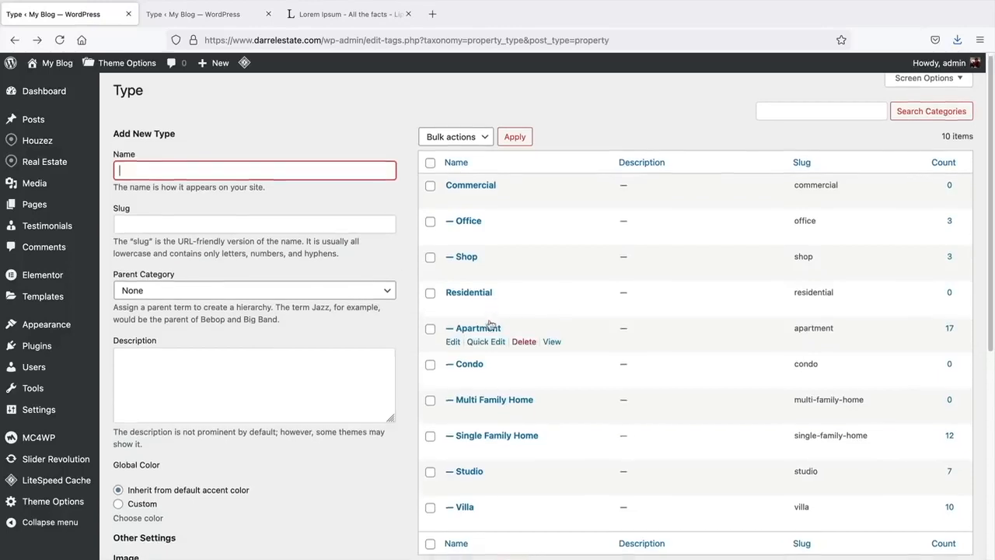
{"action": "scroll", "coordinate": [486, 268], "scroll_direction": "down", "scroll_amount": 3}
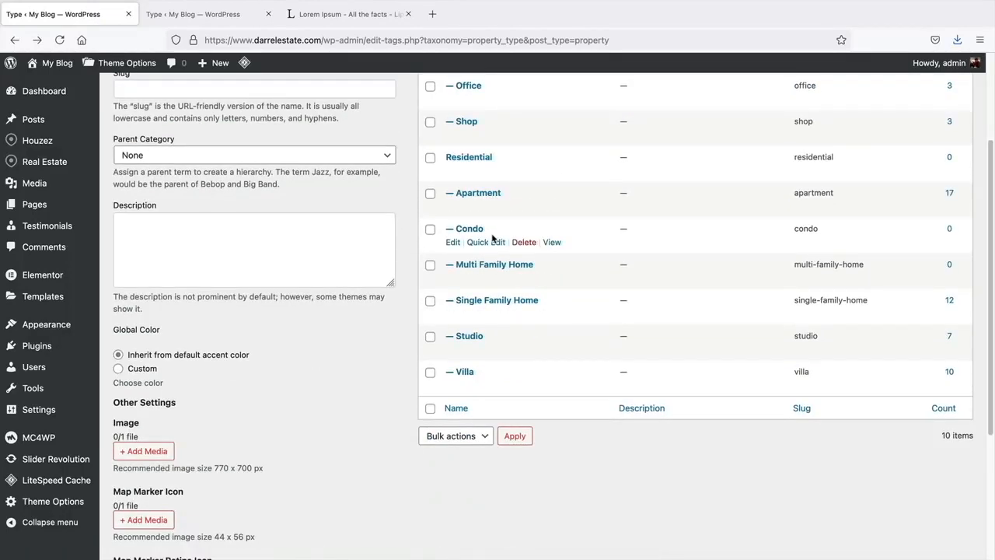
{"action": "scroll", "coordinate": [494, 234], "scroll_direction": "up", "scroll_amount": 1}
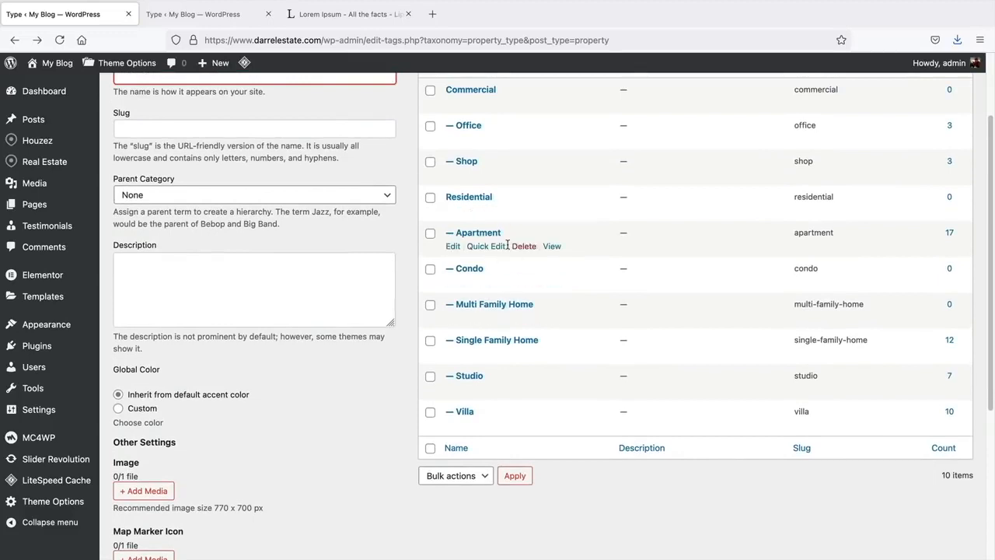
{"action": "scroll", "coordinate": [502, 300], "scroll_direction": "up", "scroll_amount": 1}
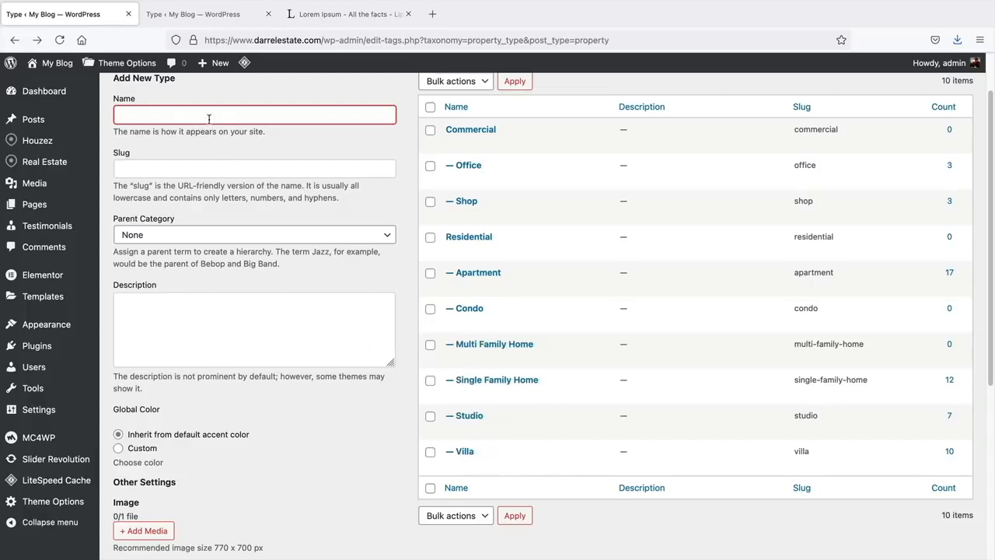
{"action": "left_click", "coordinate": [203, 16]}
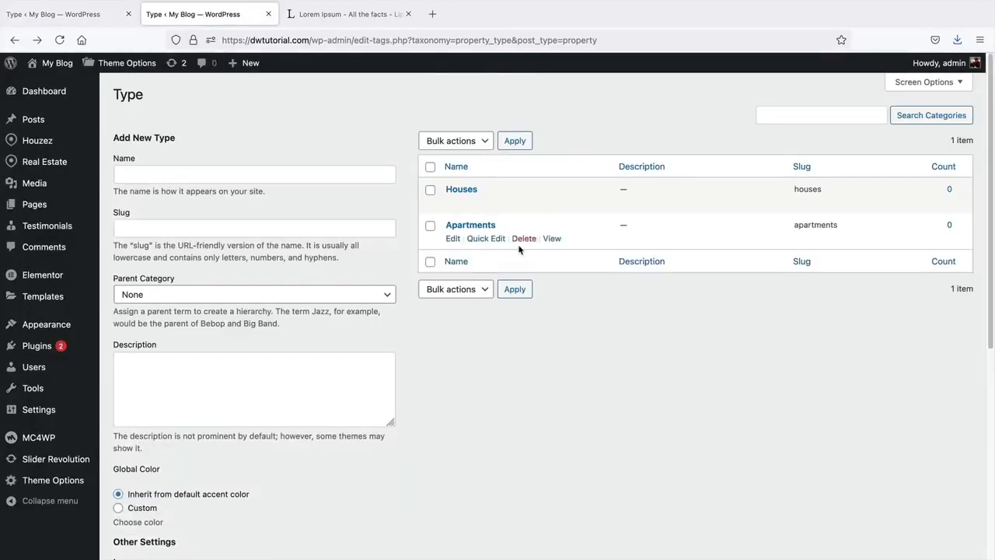
- Add '1 Bedroom' as a child type under Apartments
{"action": "left_click", "coordinate": [311, 175]}
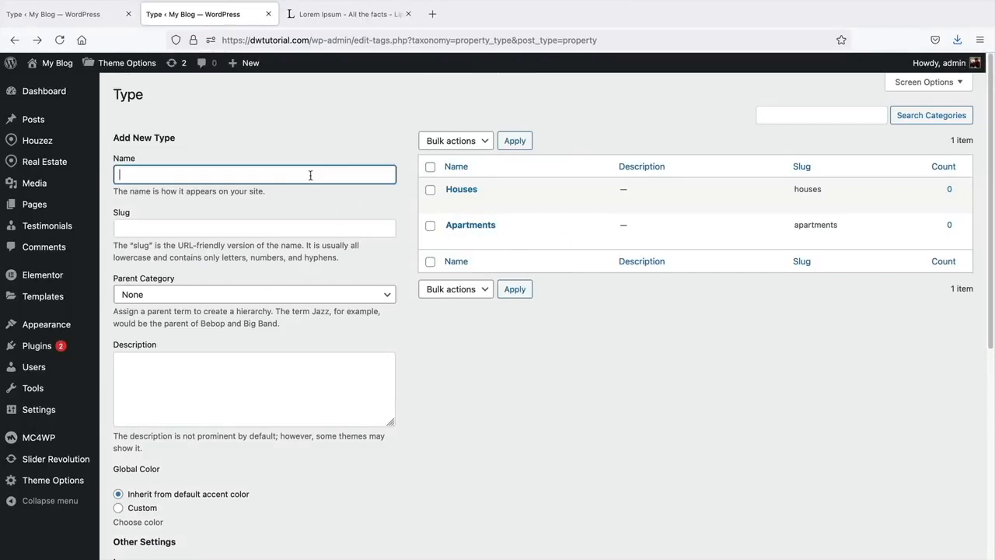
{"action": "type", "text": "V"}
{"action": "left_click", "coordinate": [205, 294]}
{"action": "left_click", "coordinate": [196, 314]}
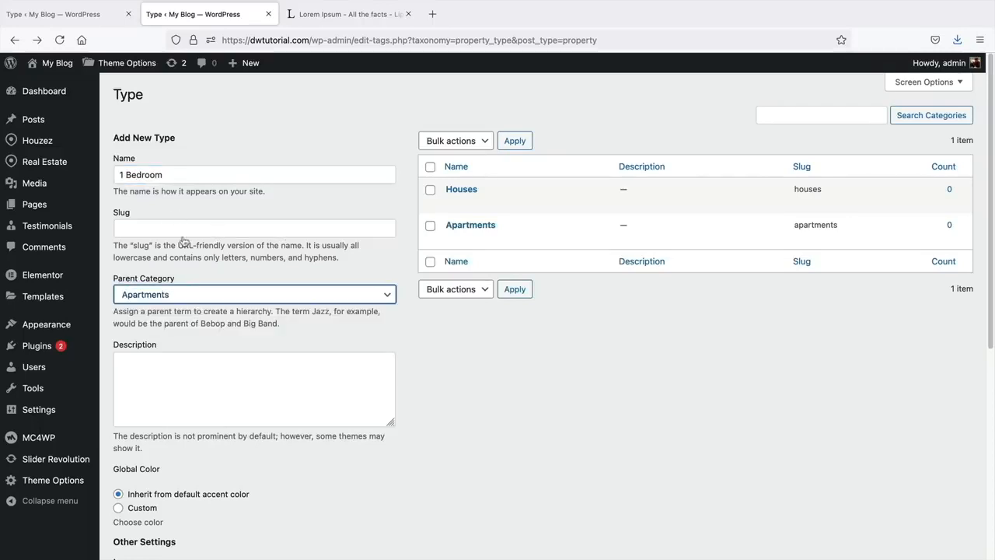
{"action": "scroll", "coordinate": [260, 373], "scroll_direction": "down", "scroll_amount": 5}
{"action": "left_click", "coordinate": [167, 495]}
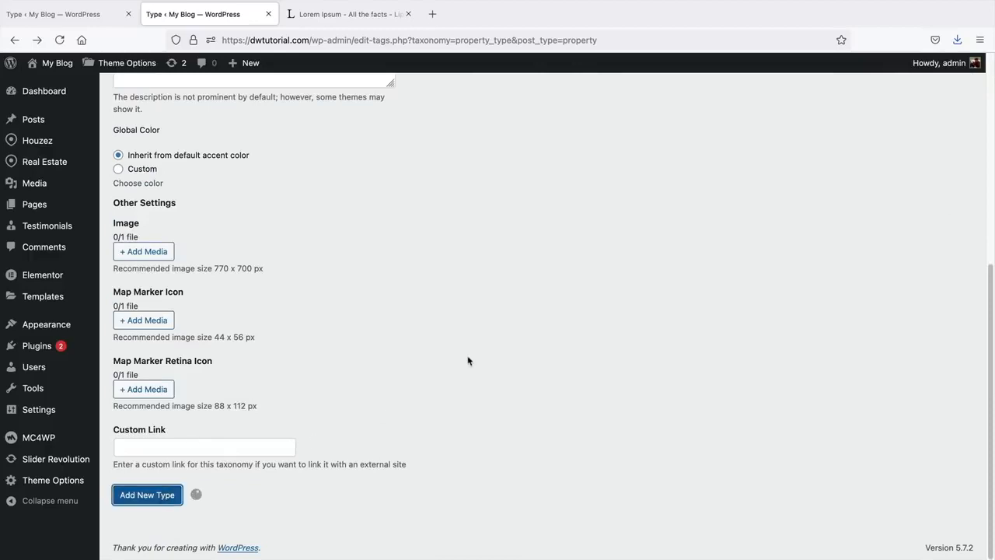
{"action": "scroll", "coordinate": [468, 360], "scroll_direction": "up", "scroll_amount": 5}
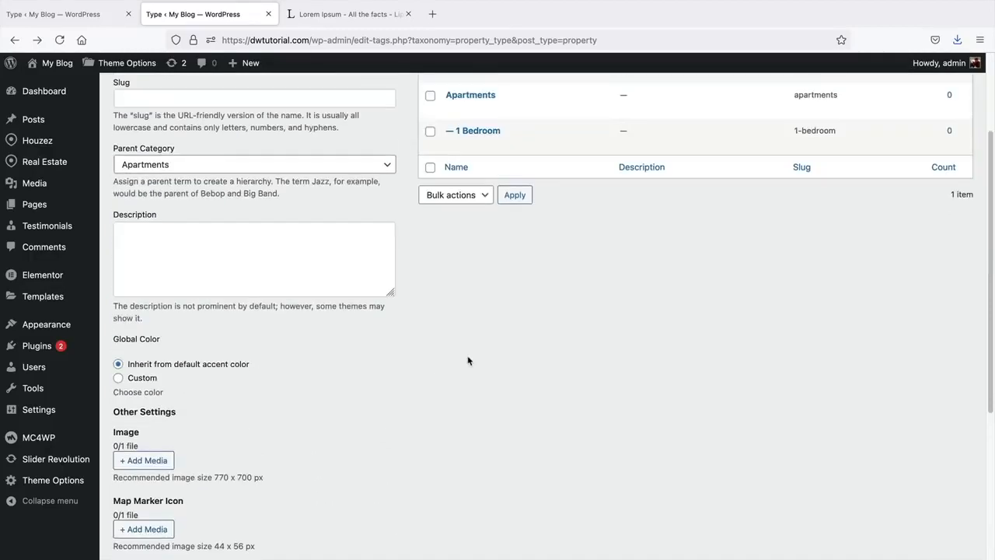
- Add '2 Bedroom' under Apartments as well
{"action": "left_click", "coordinate": [150, 174]}
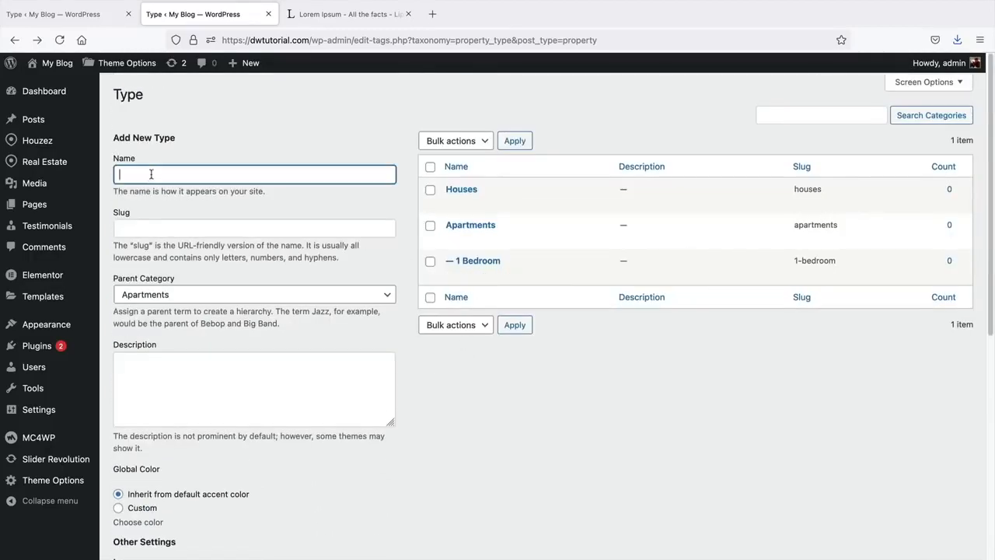
{"action": "type", "text": "2 Bedroom"}
{"action": "scroll", "coordinate": [138, 194], "scroll_direction": "down", "scroll_amount": 5}
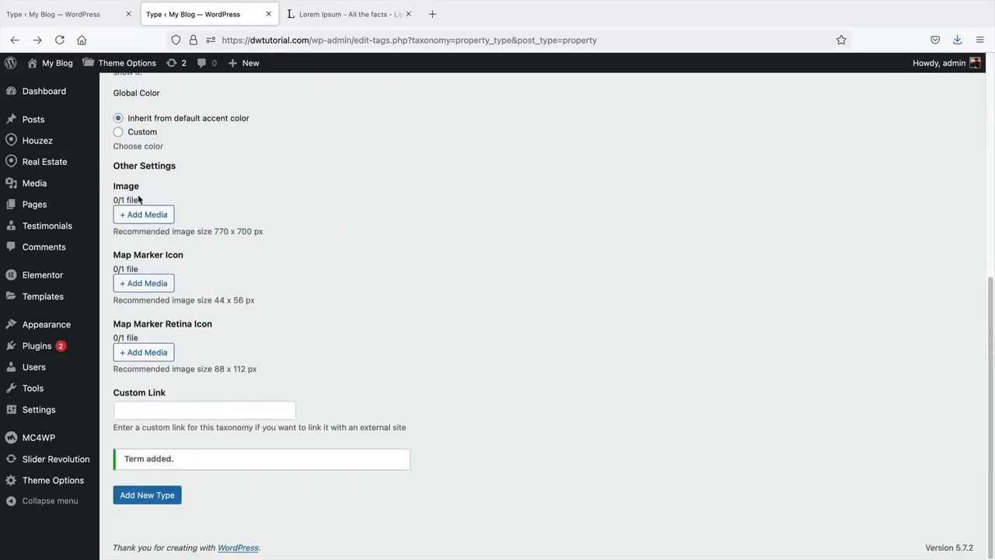
{"action": "scroll", "coordinate": [160, 282], "scroll_direction": "up", "scroll_amount": 4}
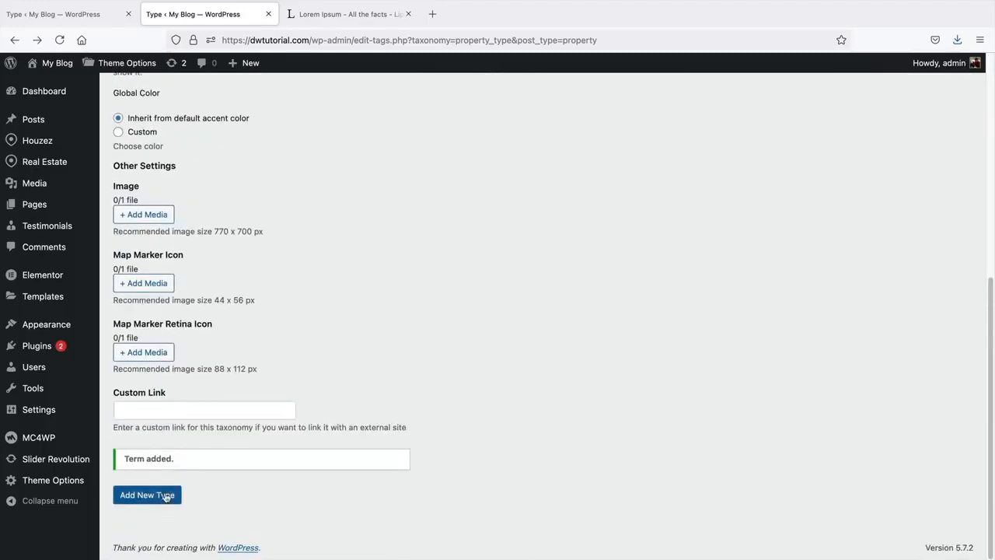
{"action": "left_click", "coordinate": [166, 496]}
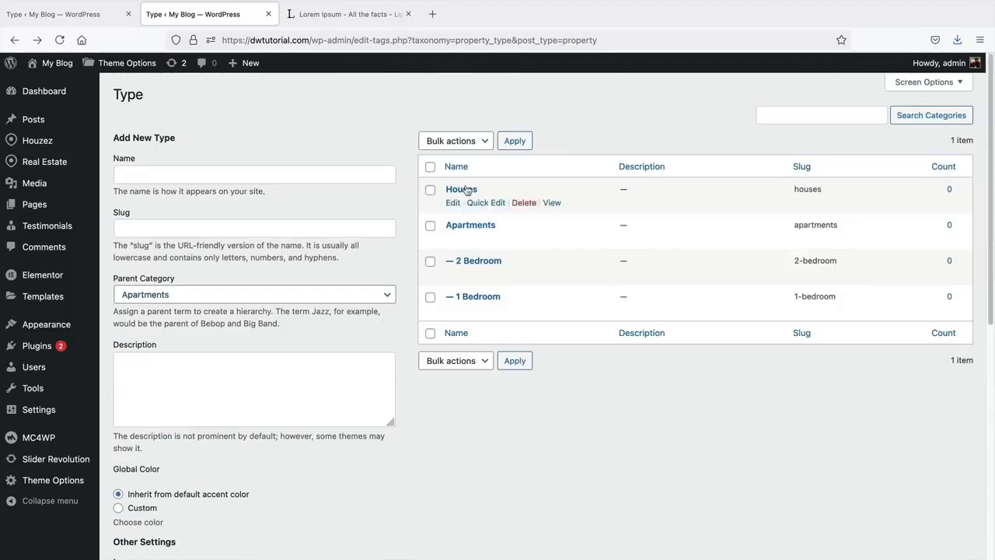
- Check the reference site's Type list for the child types to add
{"action": "left_click", "coordinate": [44, 13]}
{"action": "mouse_move", "coordinate": [456, 293]}
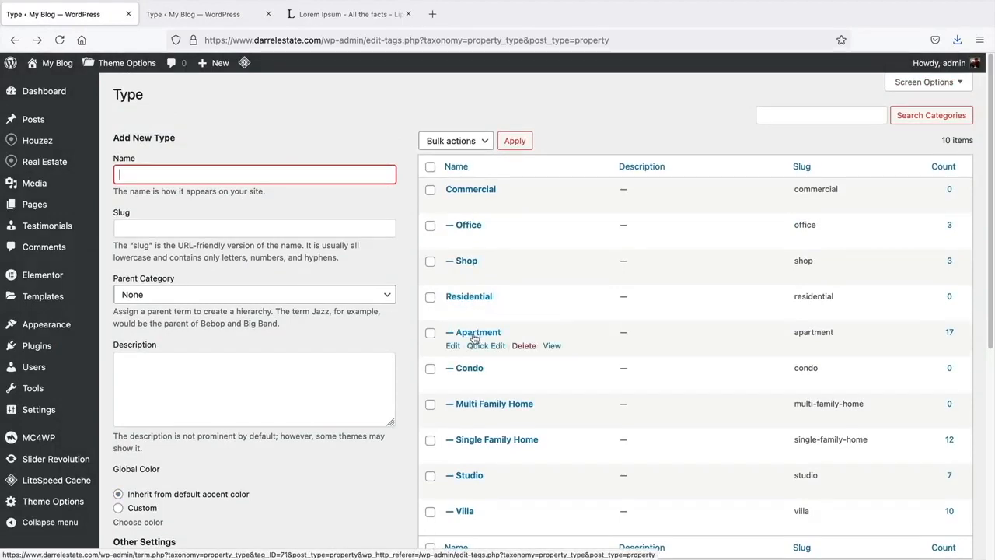
{"action": "mouse_move", "coordinate": [483, 405]}
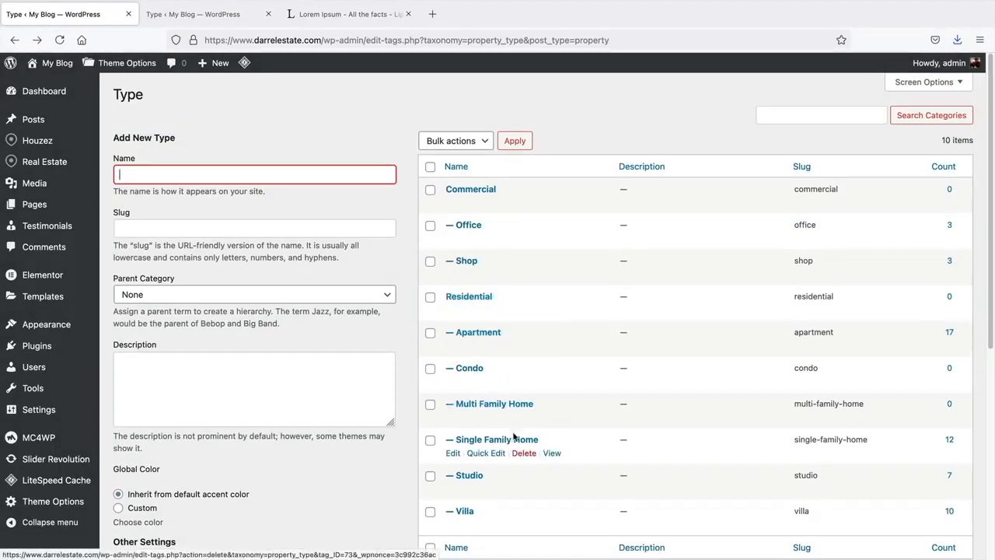
{"action": "mouse_move", "coordinate": [473, 488]}
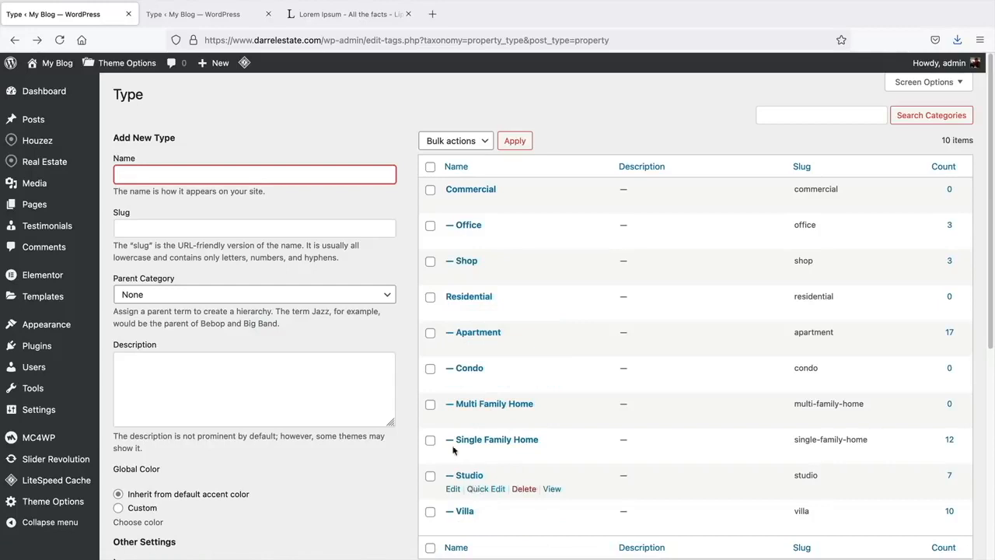
{"action": "left_click", "coordinate": [158, 21]}
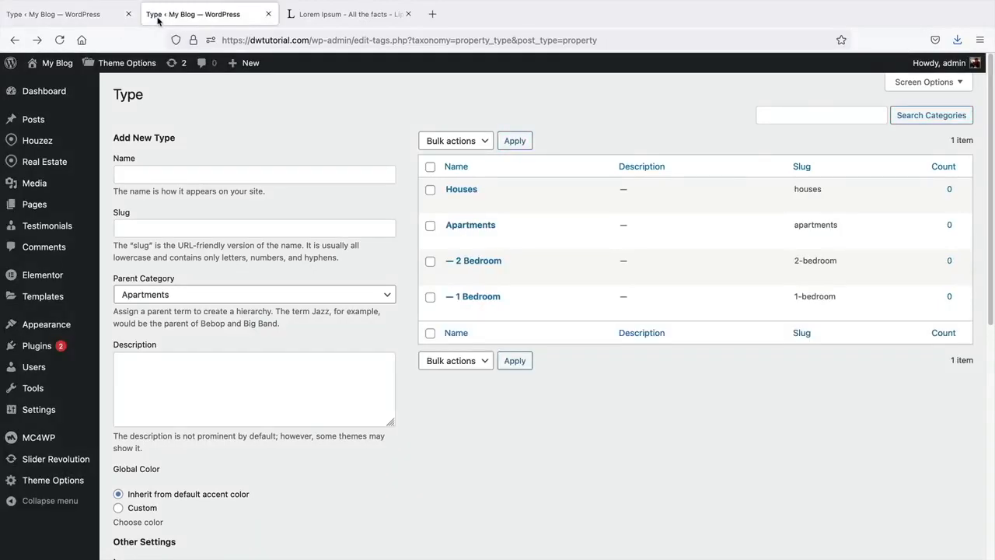
- Add a '1 Story' type with Houses as its parent category
{"action": "left_click", "coordinate": [188, 173]}
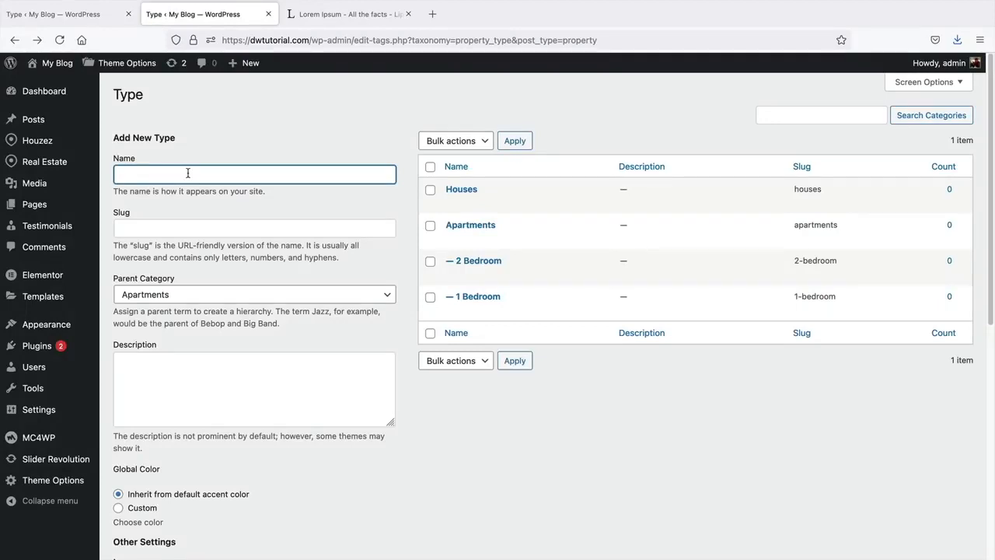
{"action": "type", "text": "1 Story"}
{"action": "left_click", "coordinate": [165, 296]}
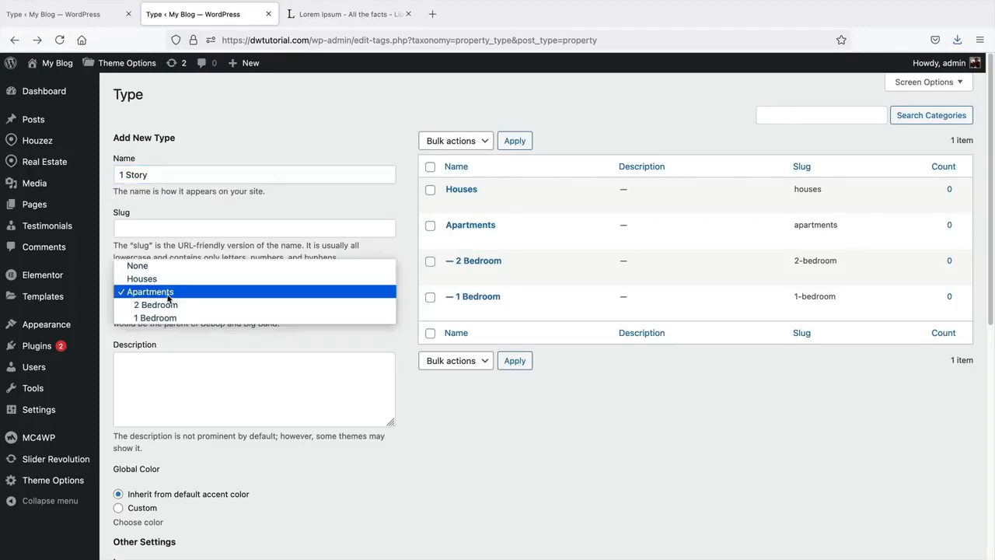
{"action": "left_click", "coordinate": [164, 280]}
{"action": "scroll", "coordinate": [174, 311], "scroll_direction": "down", "scroll_amount": 5}
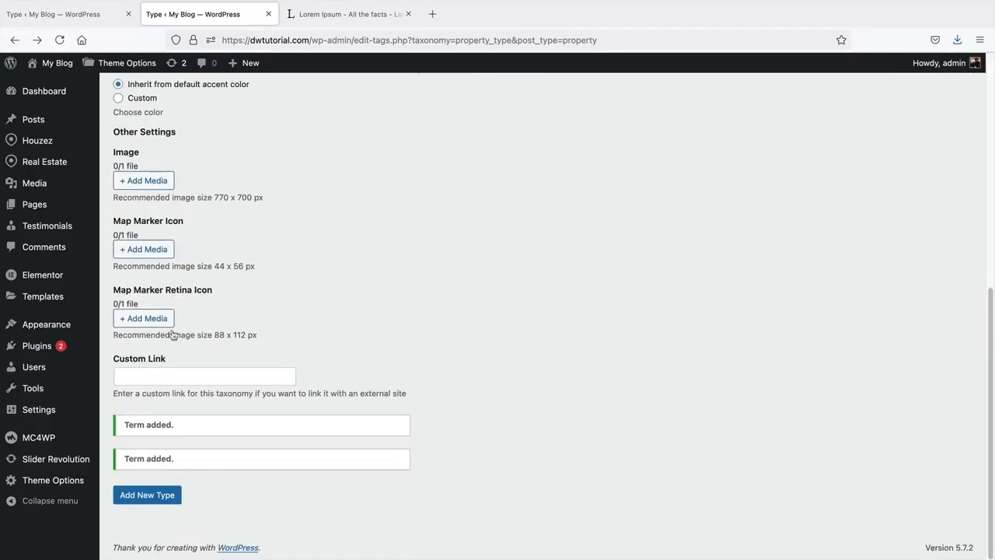
{"action": "left_click", "coordinate": [158, 495]}
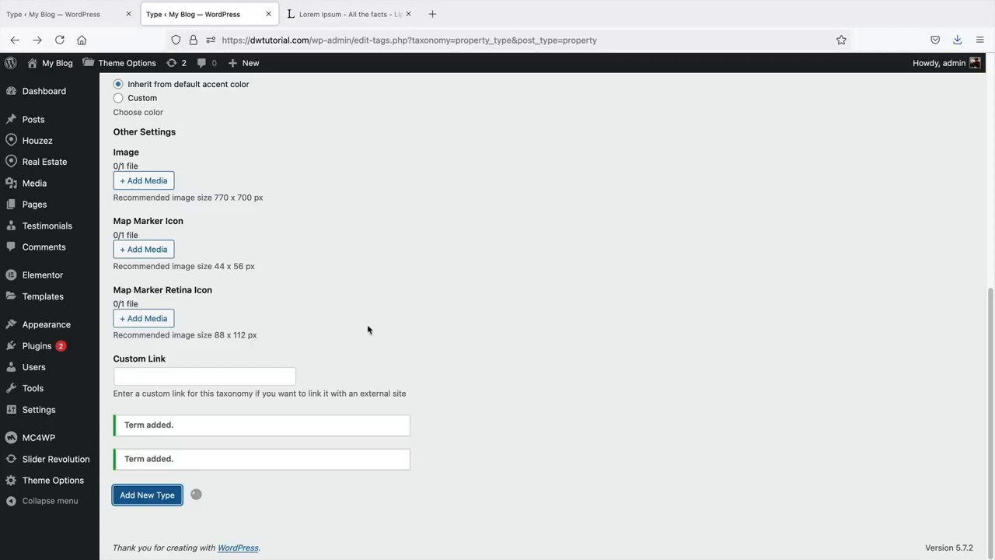
{"action": "scroll", "coordinate": [369, 329], "scroll_direction": "up", "scroll_amount": 10}
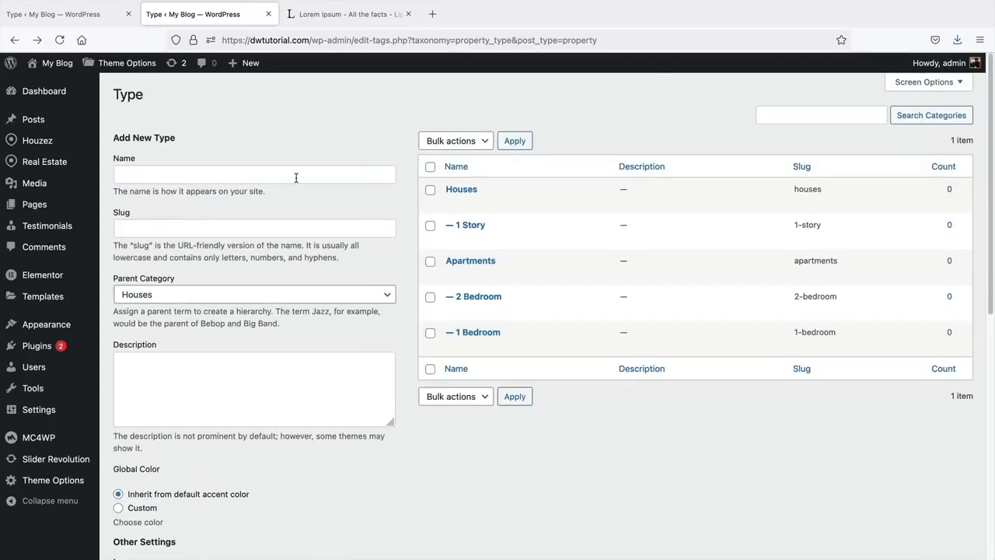
- Add a '2 Story' type, also under Houses
{"action": "left_click", "coordinate": [296, 177]}
{"action": "type", "text": "2 Story"}
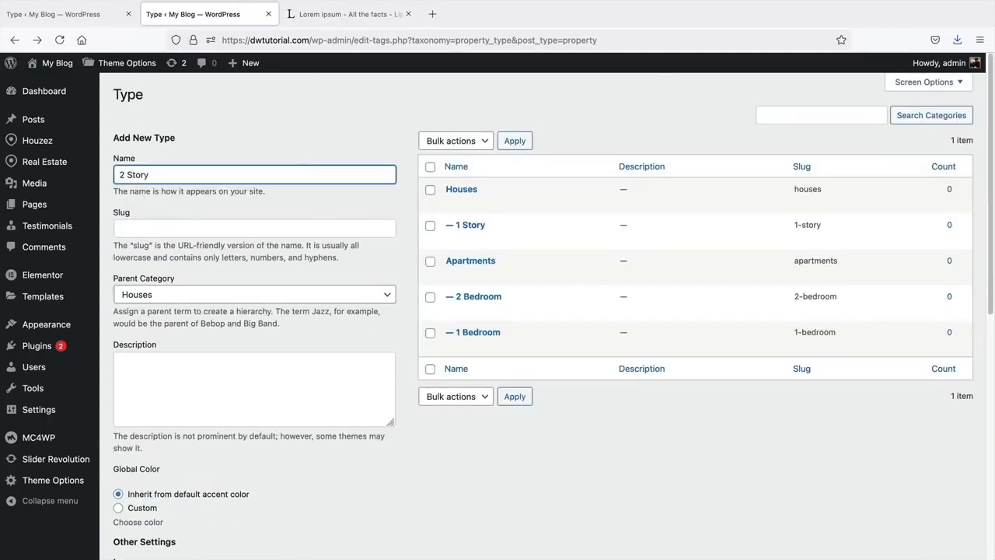
{"action": "scroll", "coordinate": [166, 458], "scroll_direction": "down", "scroll_amount": 8}
{"action": "left_click", "coordinate": [166, 495]}
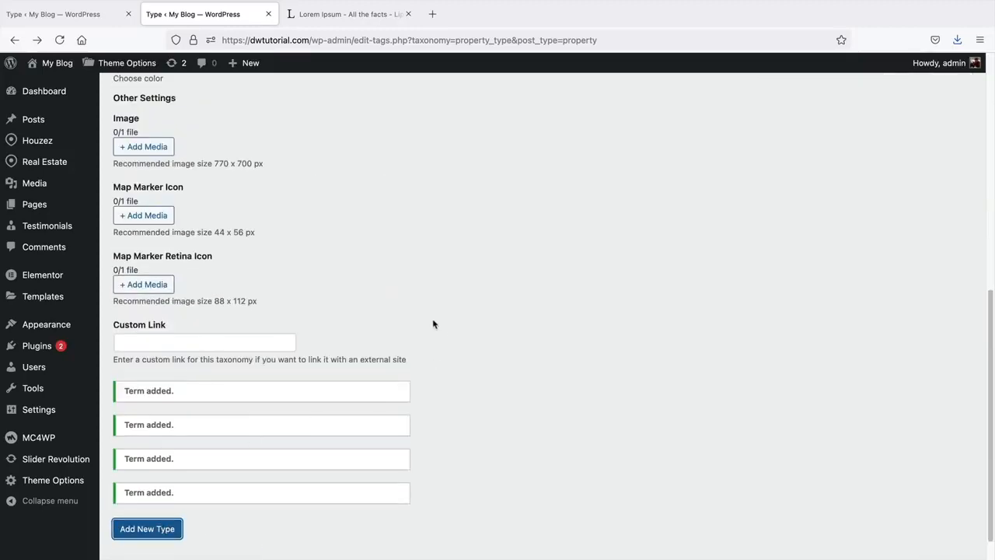
{"action": "scroll", "coordinate": [434, 324], "scroll_direction": "up", "scroll_amount": 10}
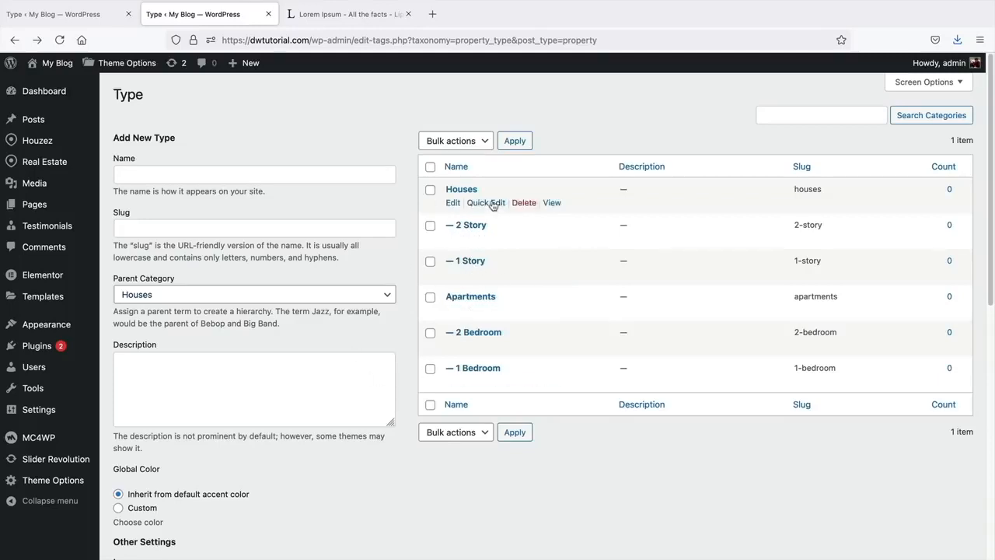
- Open Real Estate > Status to see the eight property statuses
{"action": "mouse_move", "coordinate": [72, 162]}
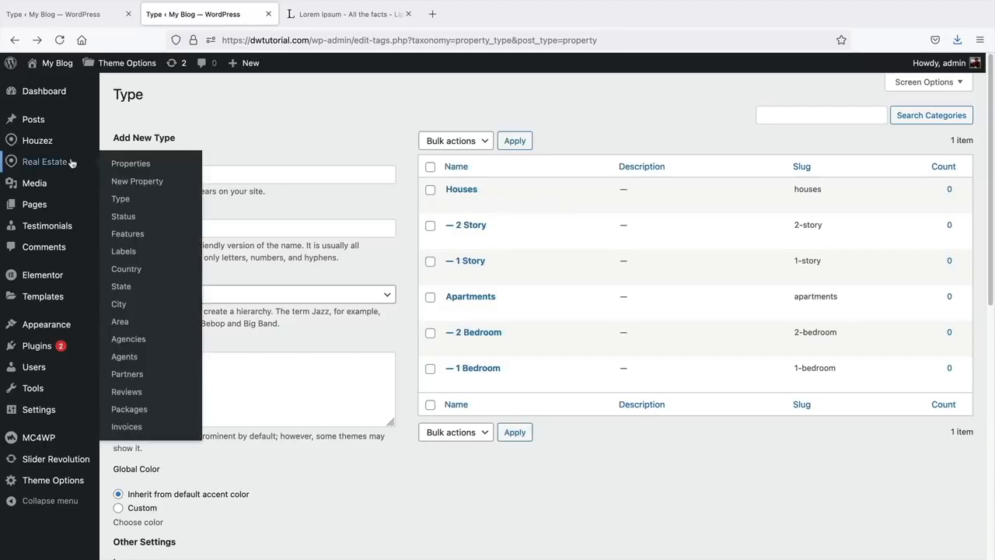
{"action": "left_click", "coordinate": [128, 223]}
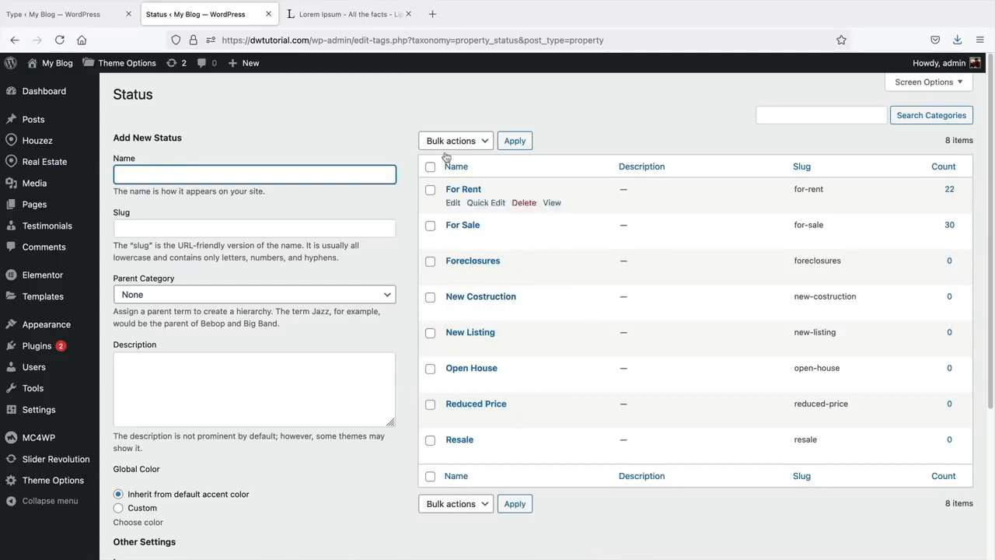
- Open the property Features page and look through the existing features
{"action": "mouse_move", "coordinate": [61, 167]}
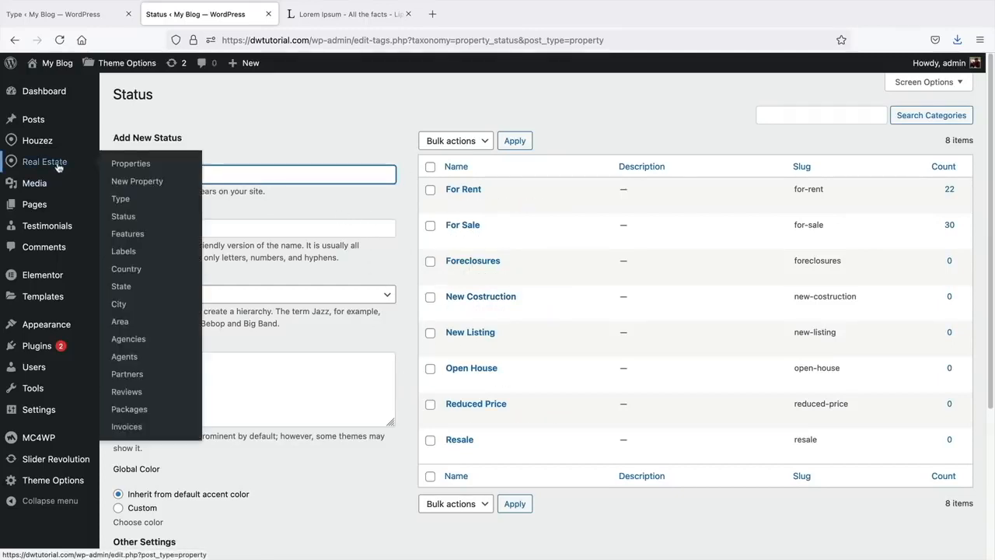
{"action": "left_click", "coordinate": [136, 240]}
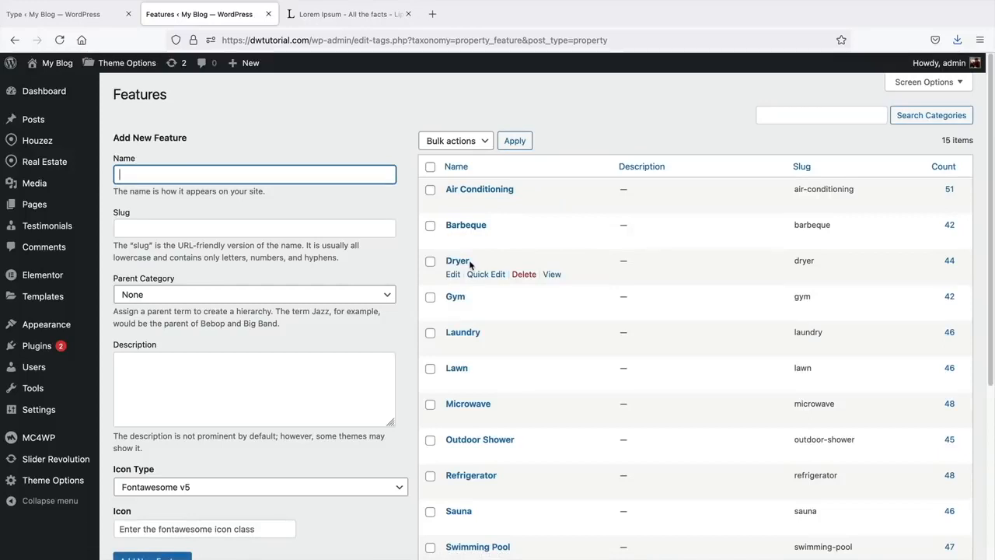
{"action": "scroll", "coordinate": [469, 260], "scroll_direction": "down", "scroll_amount": 1}
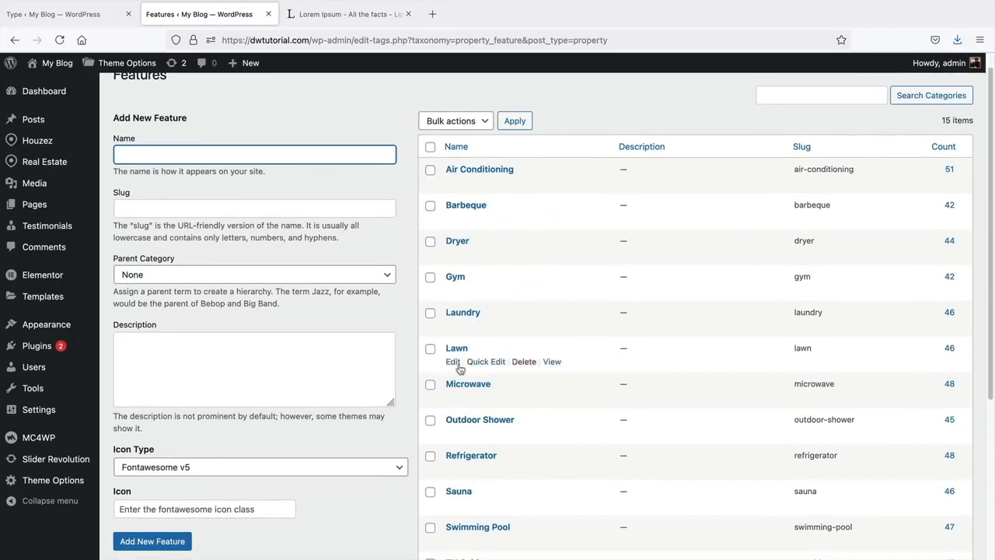
{"action": "scroll", "coordinate": [459, 370], "scroll_direction": "up", "scroll_amount": 1}
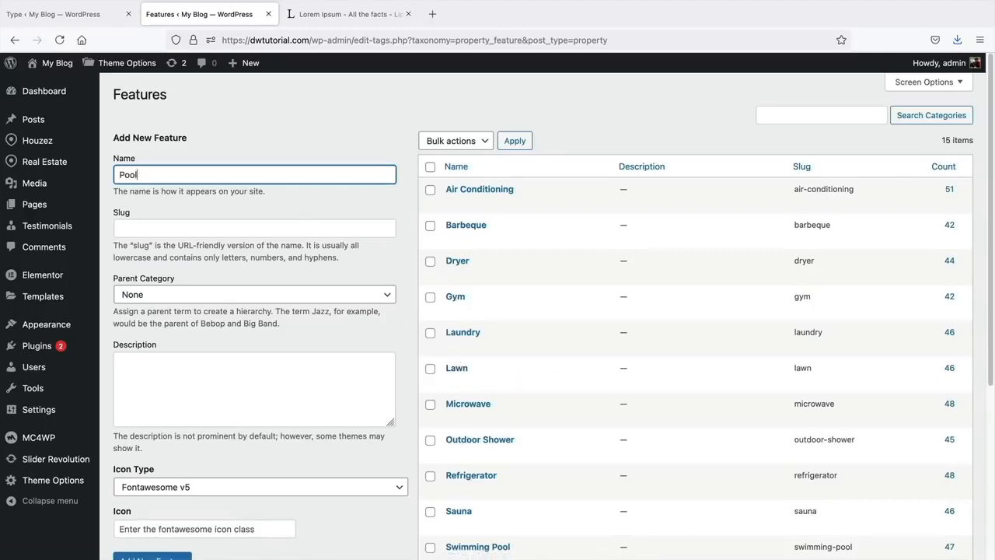
{"action": "scroll", "coordinate": [478, 319], "scroll_direction": "down", "scroll_amount": 5}
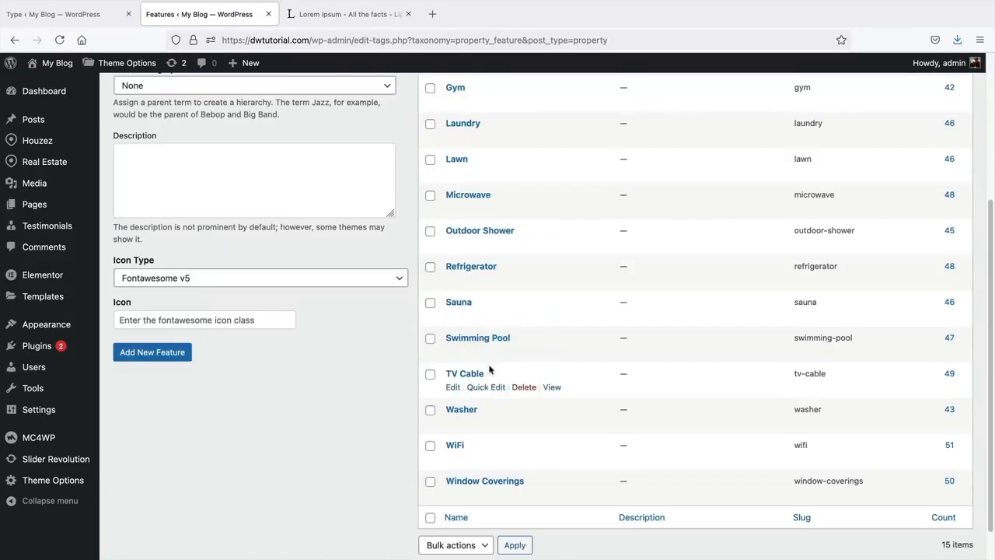
{"action": "scroll", "coordinate": [482, 404], "scroll_direction": "up", "scroll_amount": 5}
- Replace the name 'Pool' with 'Central Air' and add it as a new feature
{"action": "double_click", "coordinate": [276, 176]}
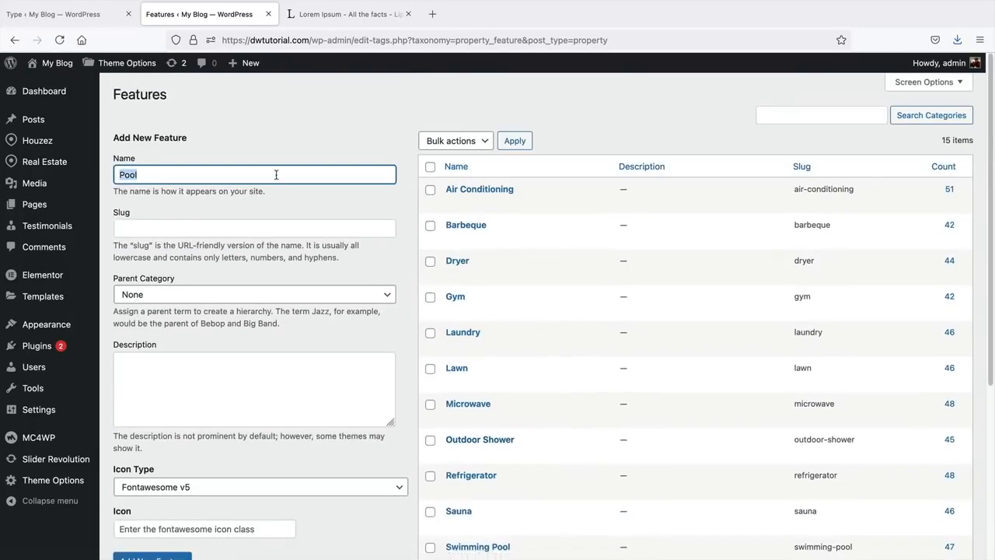
{"action": "type", "text": "Central Air"}
{"action": "scroll", "coordinate": [361, 402], "scroll_direction": "down", "scroll_amount": 3}
{"action": "left_click", "coordinate": [179, 444]}
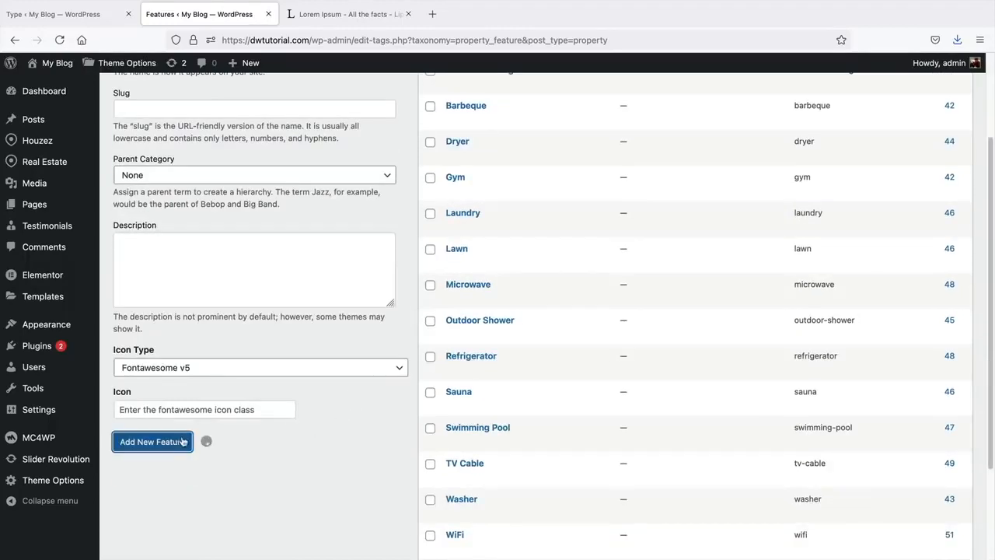
{"action": "scroll", "coordinate": [505, 420], "scroll_direction": "up", "scroll_amount": 2}
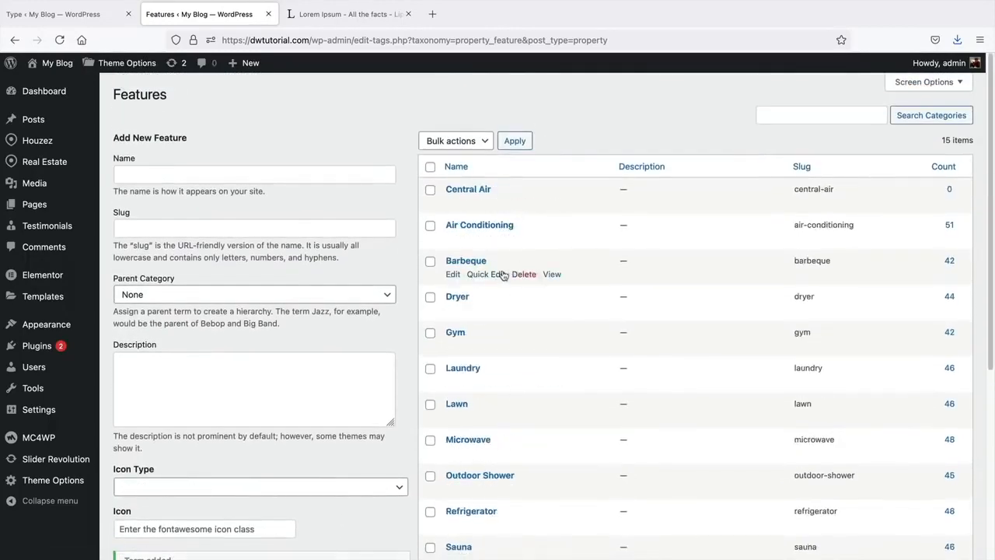
{"action": "mouse_move", "coordinate": [73, 163]}
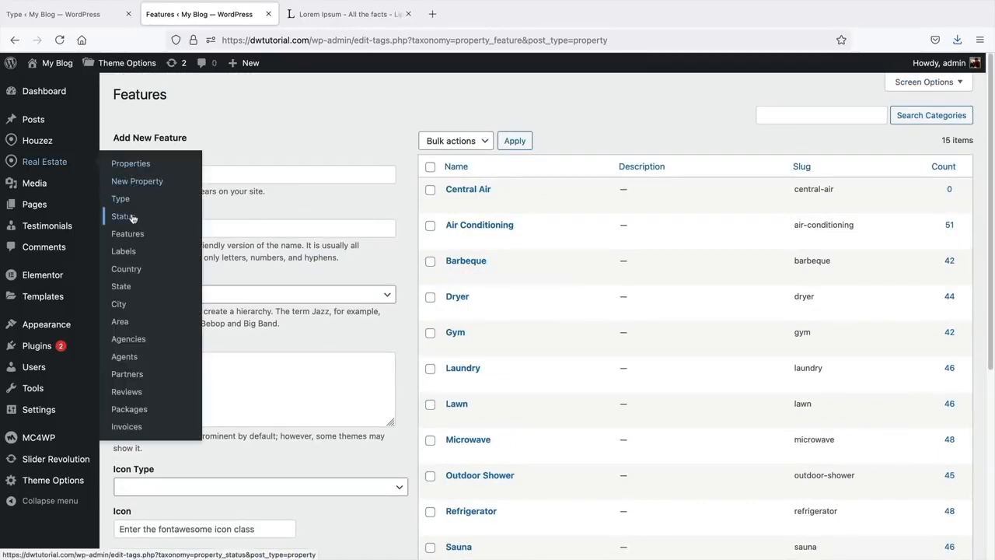
- Open the Labels page, check the reference site's front end, then return to Labels
{"action": "left_click", "coordinate": [132, 254]}
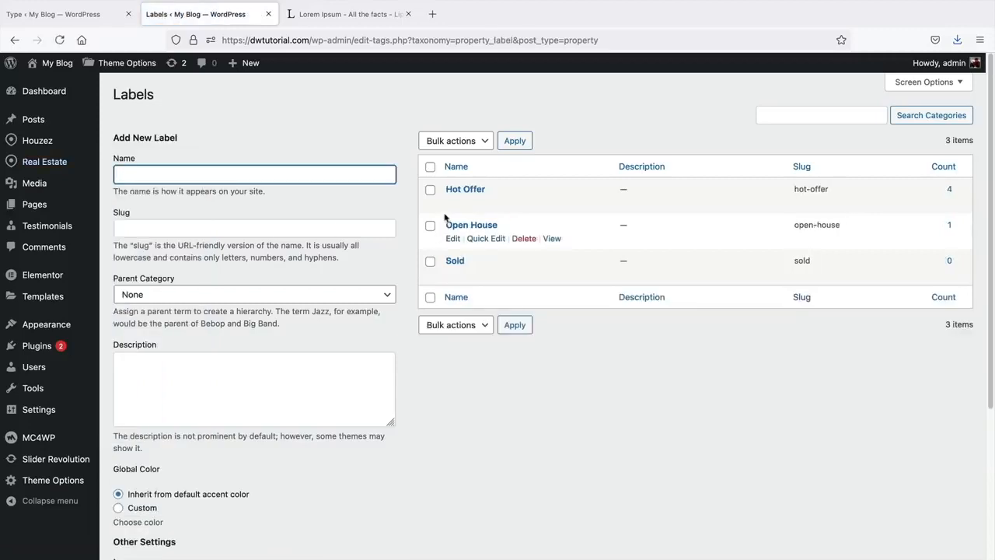
{"action": "left_click", "coordinate": [97, 17]}
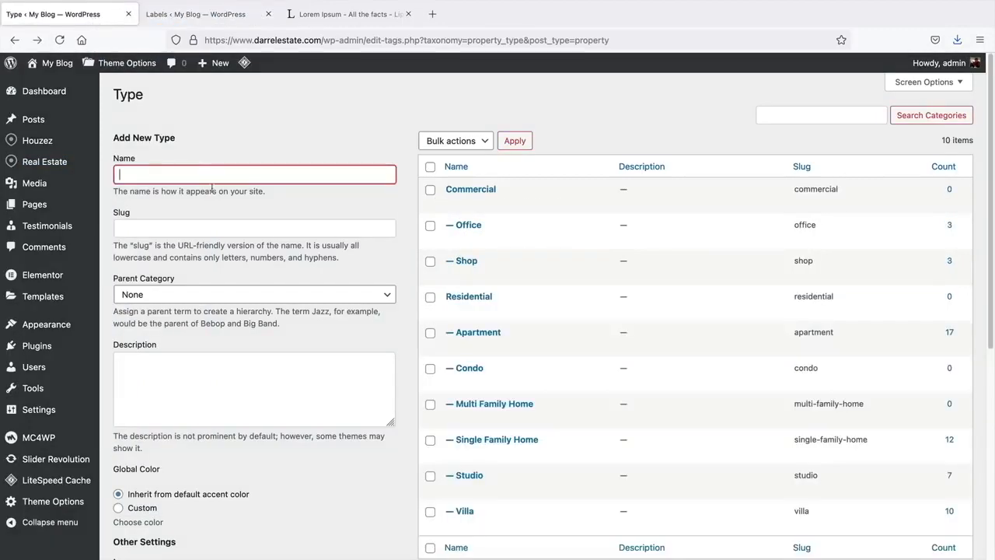
{"action": "left_click", "coordinate": [84, 82]}
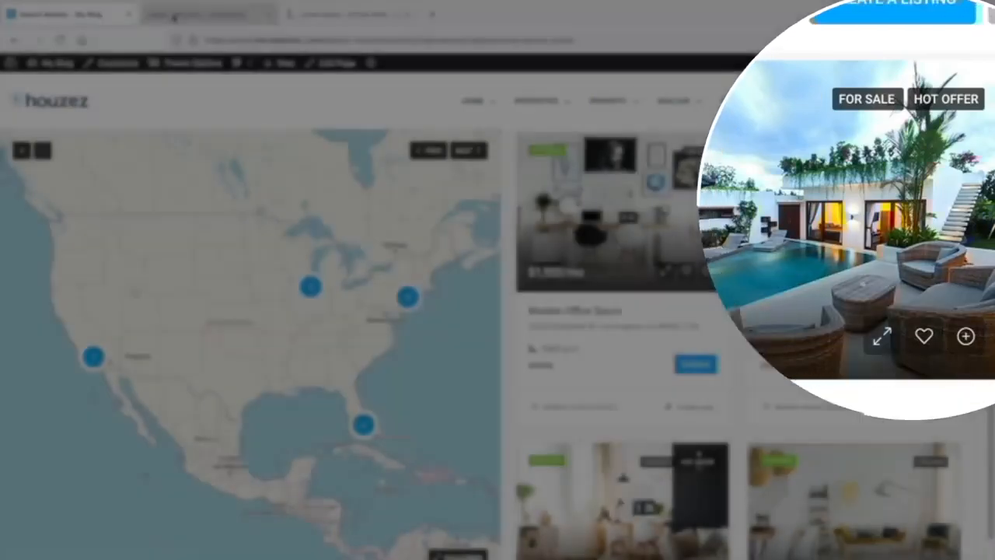
{"action": "left_click", "coordinate": [163, 17]}
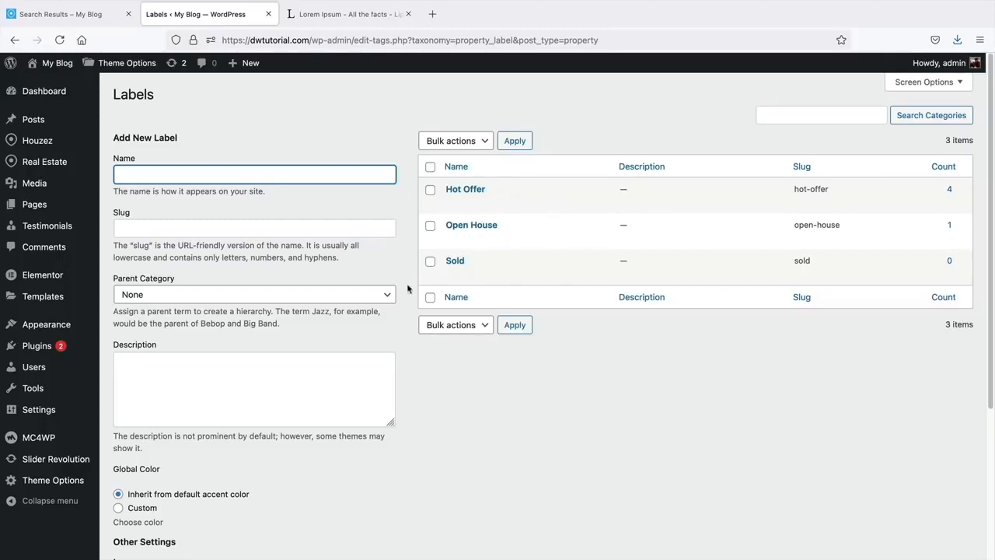
- Add a new property label named 'Fast Seller'
{"action": "left_click", "coordinate": [302, 175]}
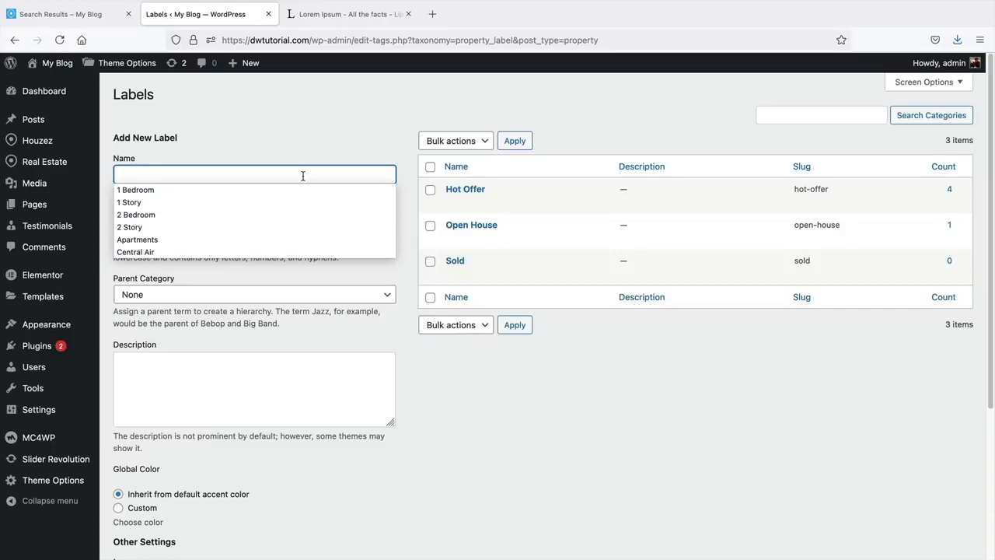
{"action": "type", "text": "Wi"}
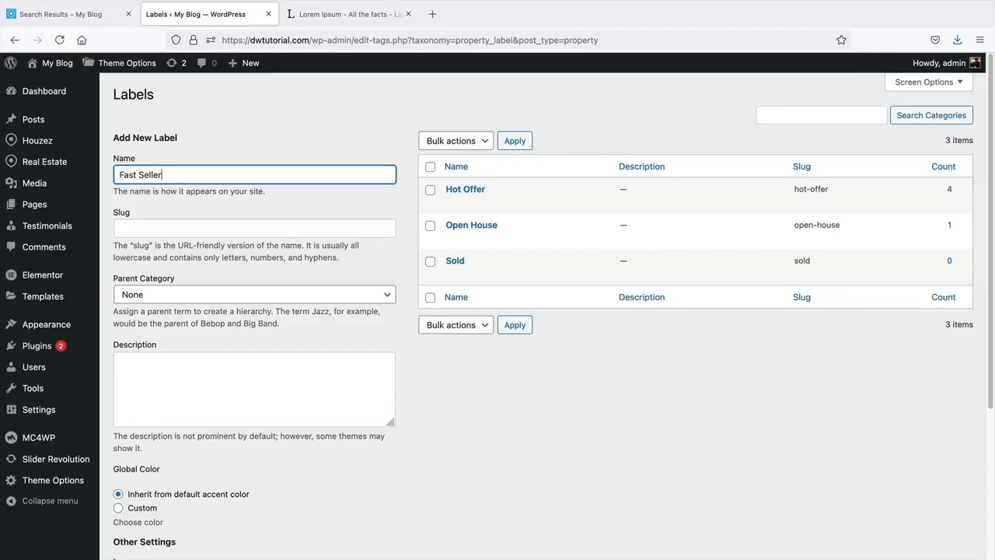
{"action": "scroll", "coordinate": [305, 274], "scroll_direction": "down", "scroll_amount": 4}
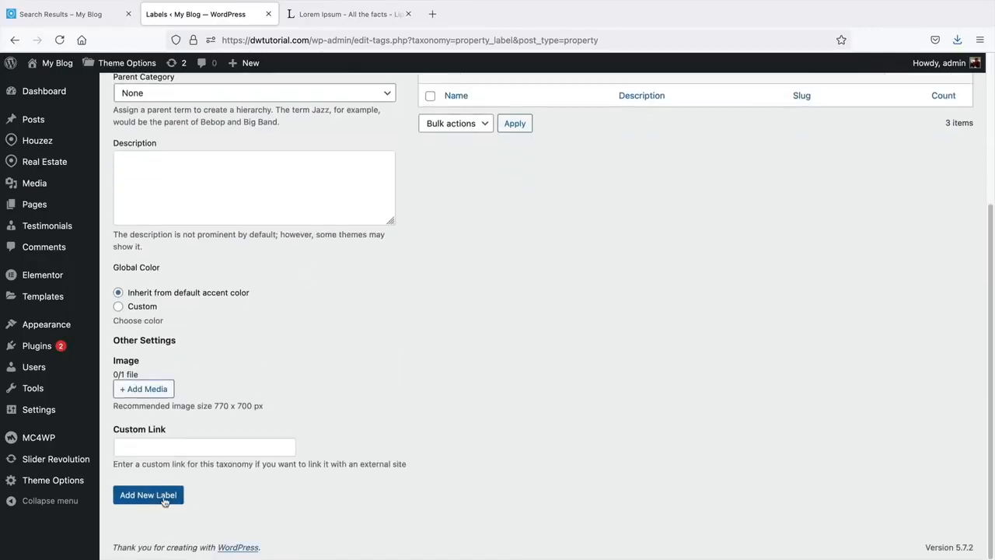
{"action": "left_click", "coordinate": [165, 500]}
- Open the Country taxonomy page, which lists only United States
{"action": "scroll", "coordinate": [379, 372], "scroll_direction": "up", "scroll_amount": 5}
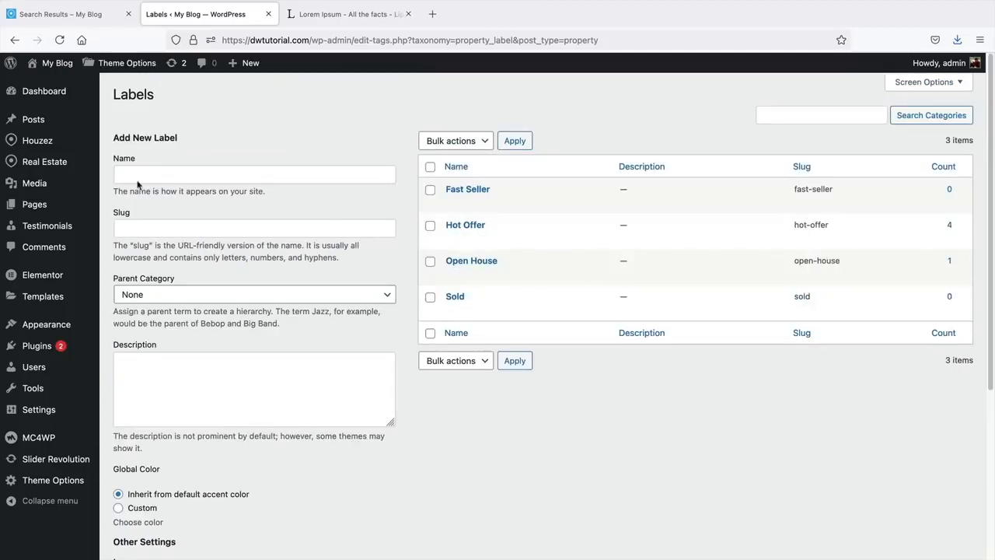
{"action": "mouse_move", "coordinate": [43, 164]}
{"action": "left_click", "coordinate": [135, 273]}
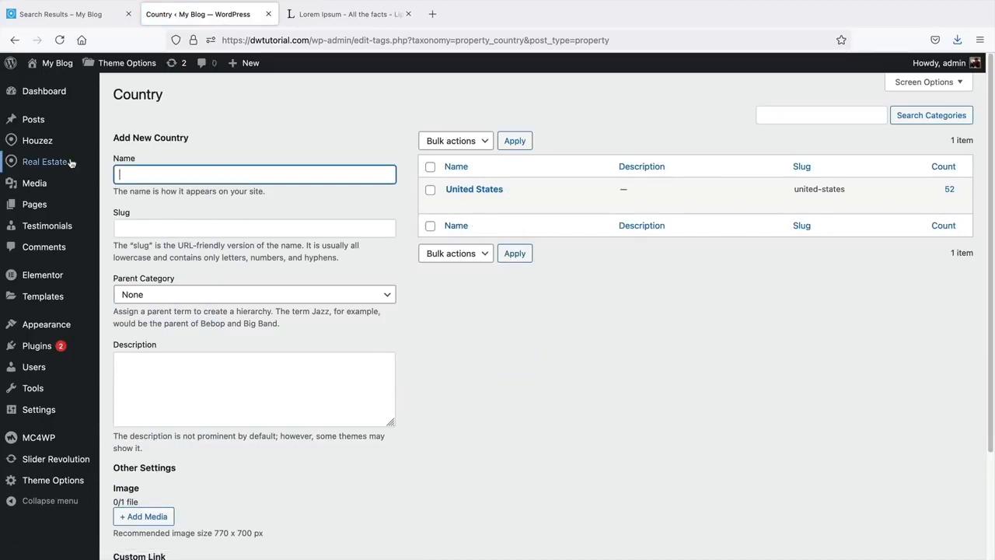
- Review the States page, then open Cities and focus the new city Name field
{"action": "mouse_move", "coordinate": [71, 162]}
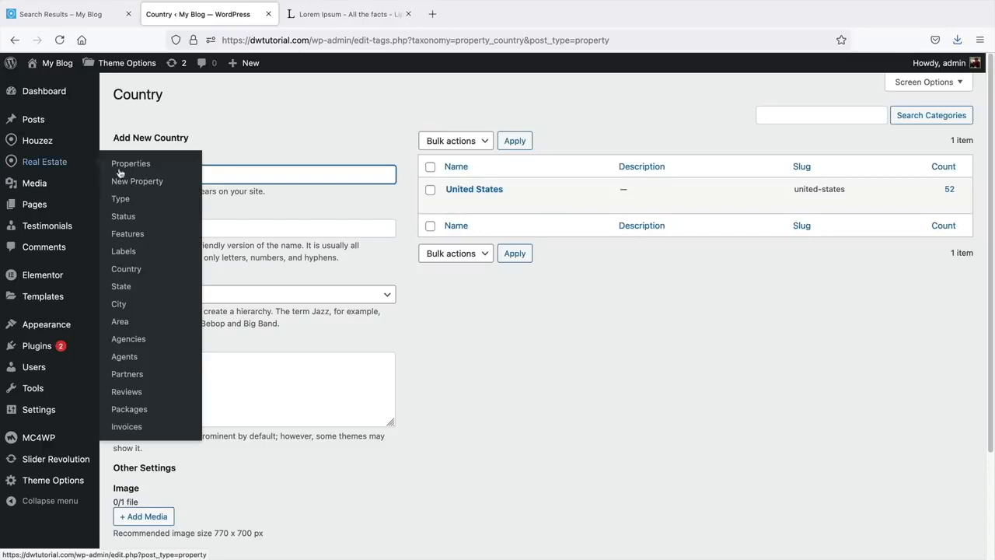
{"action": "left_click", "coordinate": [129, 285]}
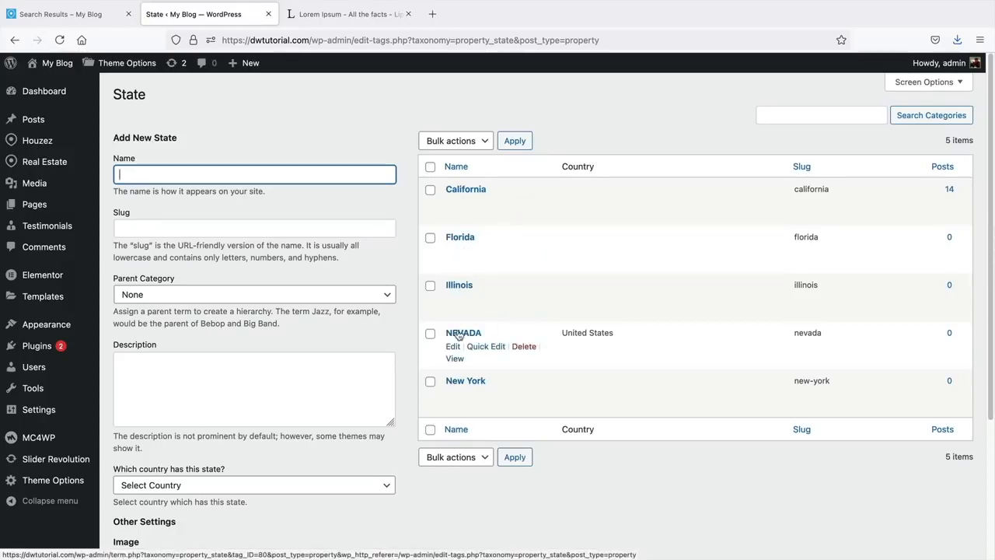
{"action": "mouse_move", "coordinate": [47, 161]}
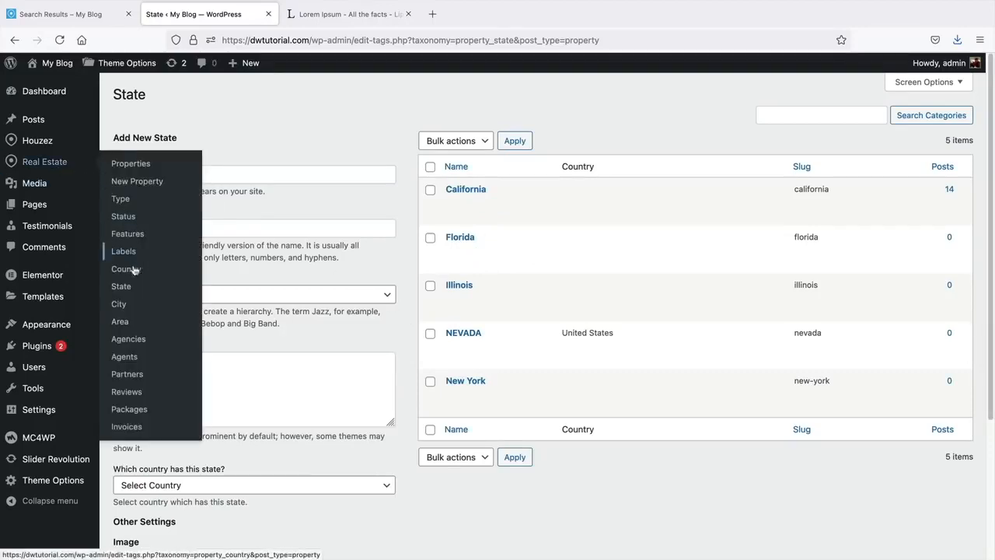
{"action": "left_click", "coordinate": [126, 307]}
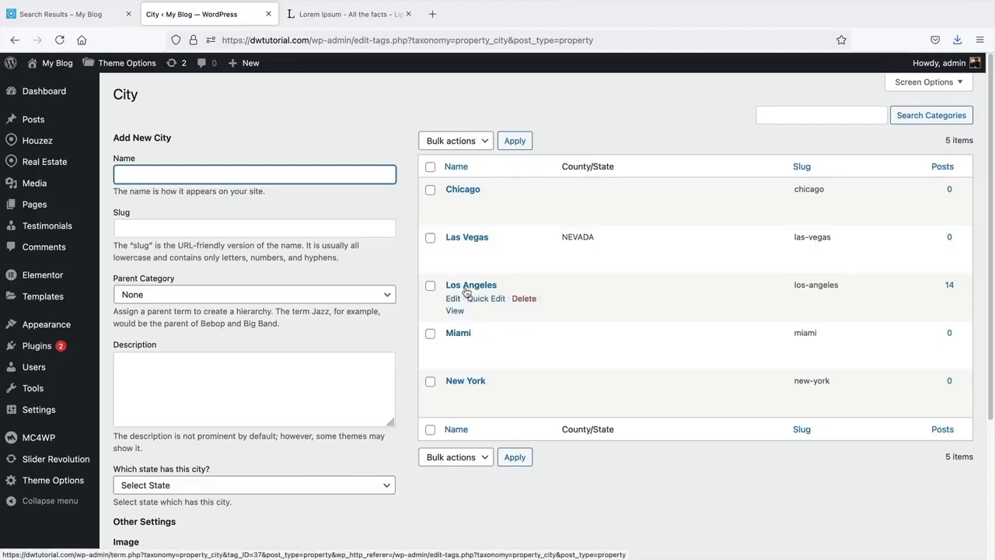
{"action": "left_click", "coordinate": [256, 171]}
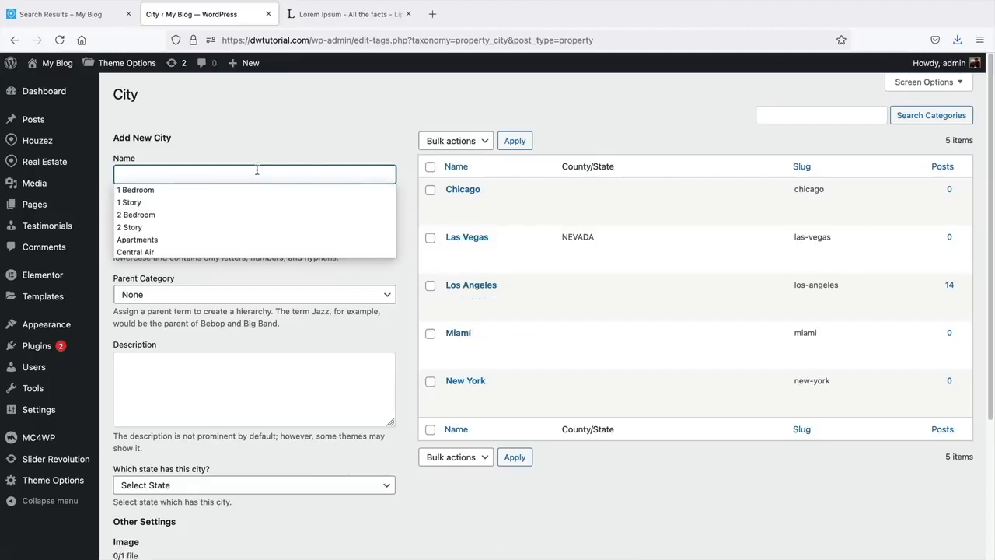
- Add 'Santa Clarita' as a new city with parent Los Angeles
{"action": "type", "text": "Santa Cl"}
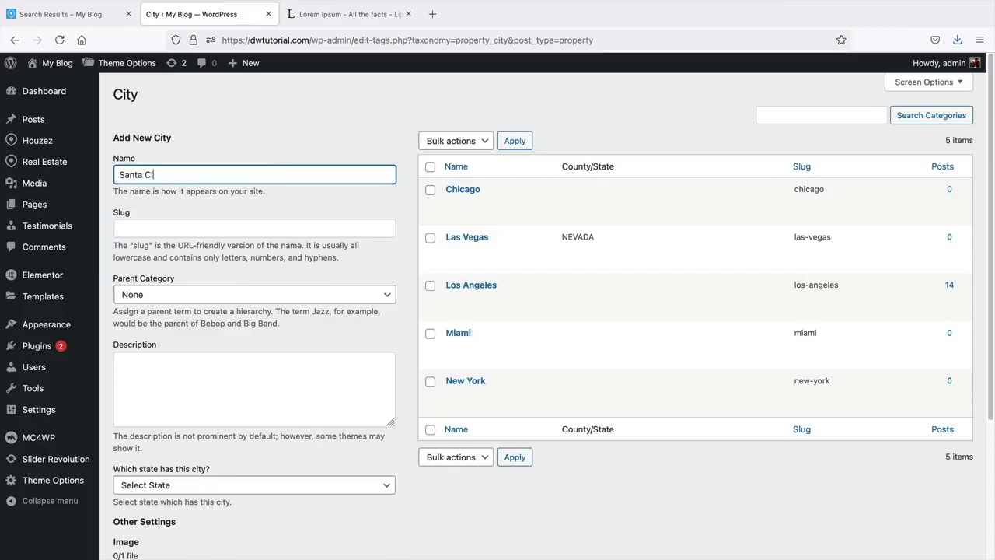
{"action": "type", "text": "arita"}
{"action": "left_click", "coordinate": [220, 295]}
{"action": "left_click", "coordinate": [223, 330]}
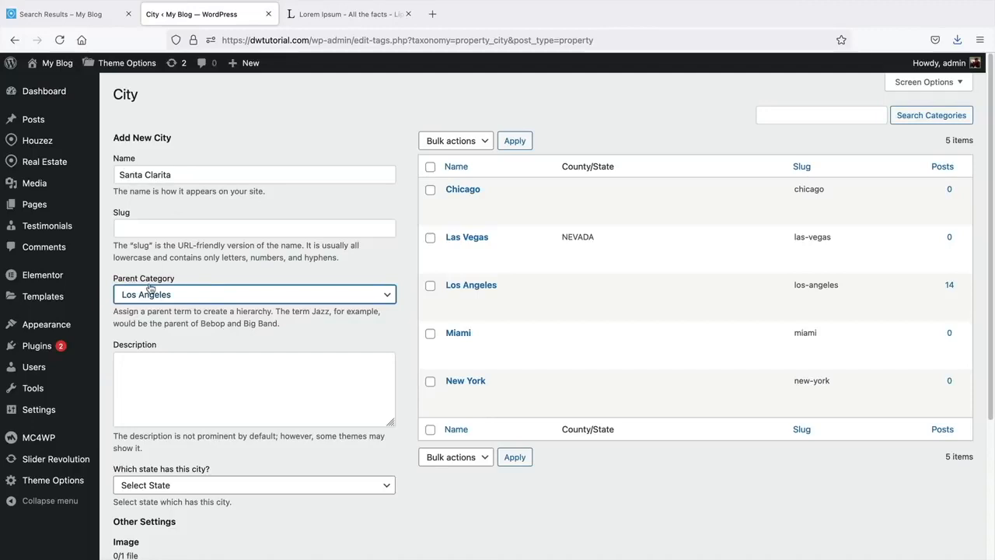
{"action": "scroll", "coordinate": [173, 300], "scroll_direction": "down", "scroll_amount": 3}
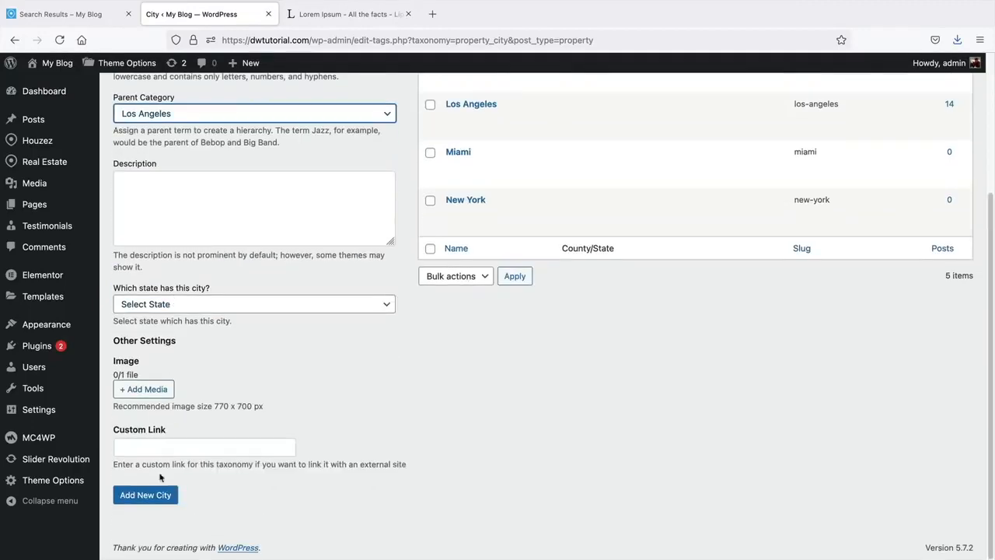
{"action": "left_click", "coordinate": [160, 496]}
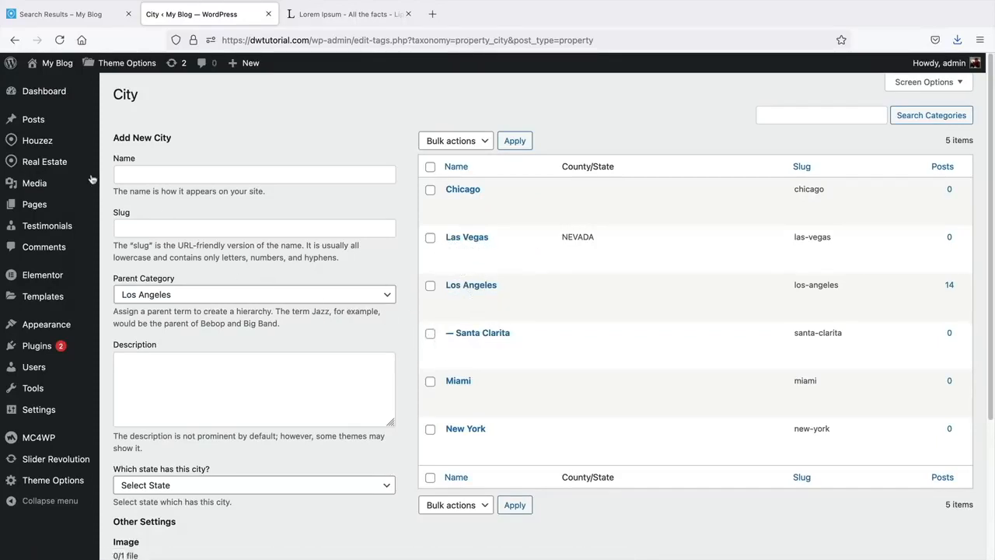
{"action": "mouse_move", "coordinate": [67, 164]}
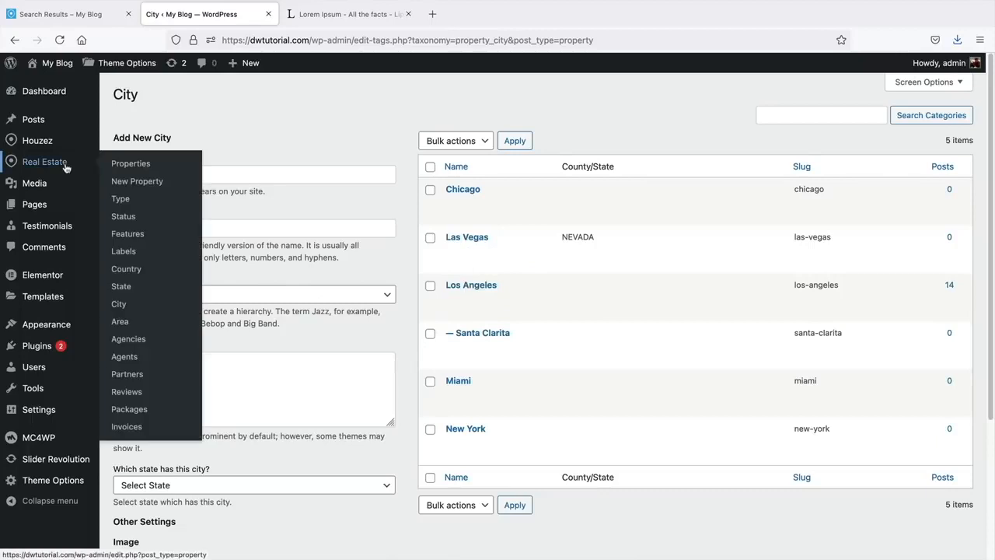
- Open the Area page and scroll through its 15 areas
{"action": "left_click", "coordinate": [129, 325]}
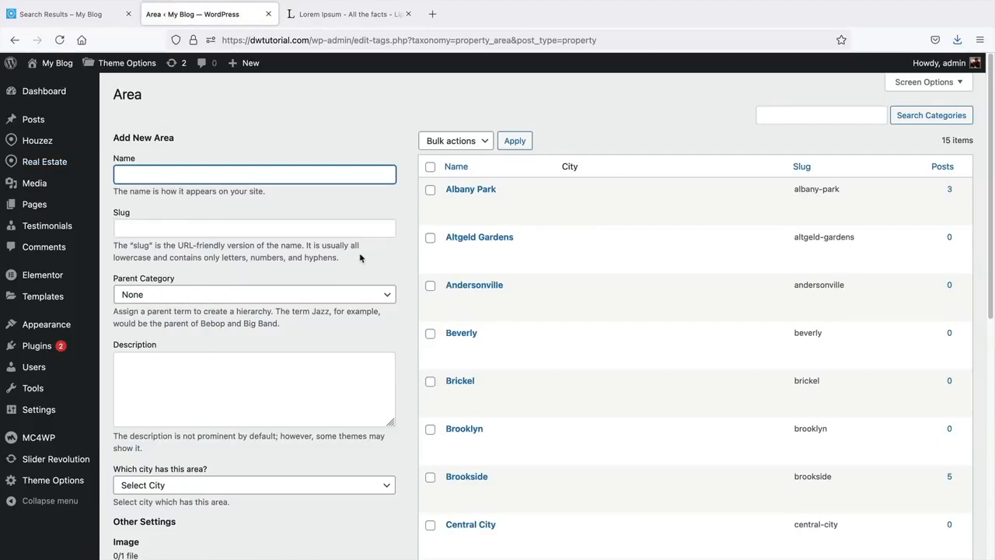
{"action": "scroll", "coordinate": [393, 287], "scroll_direction": "down", "scroll_amount": 1}
{"action": "scroll", "coordinate": [393, 287], "scroll_direction": "up", "scroll_amount": 1}
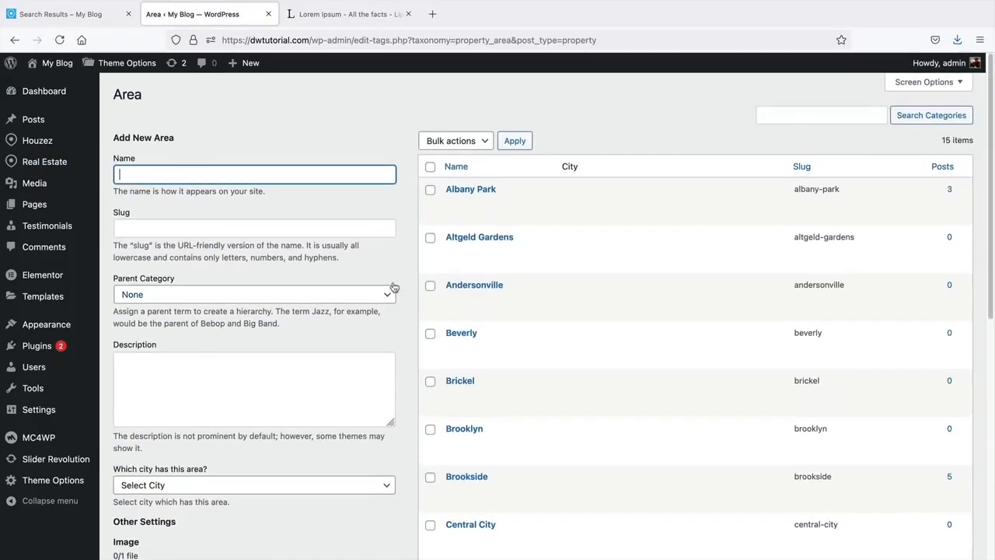
{"action": "scroll", "coordinate": [395, 287], "scroll_direction": "down", "scroll_amount": 1}
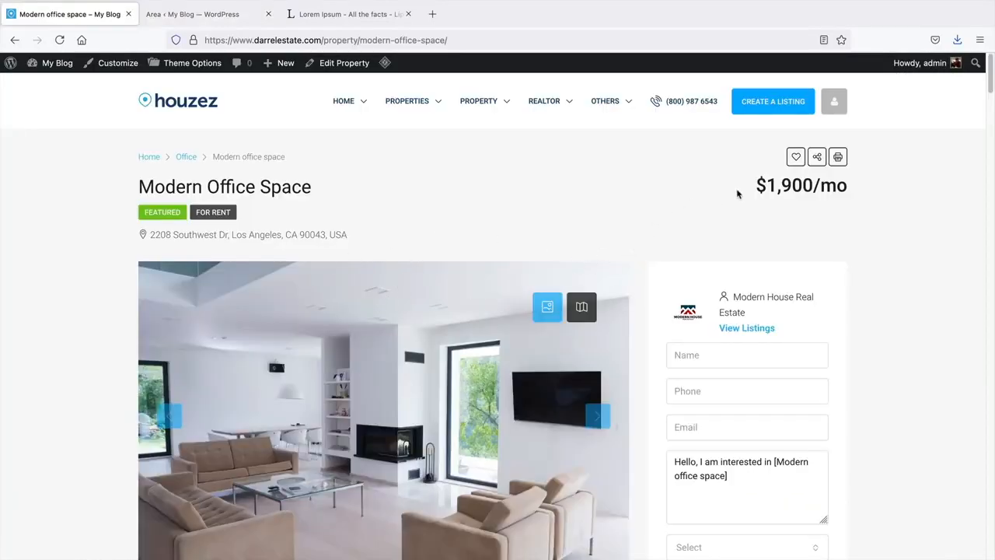
- On the reference listing, highlight the monthly price and Los Angeles in the address
{"action": "left_click_drag", "start_coordinate": [735, 203], "coordinate": [820, 188]}
{"action": "left_click", "coordinate": [704, 225]}
{"action": "middle_click", "coordinate": [605, 229]}
{"action": "left_click", "coordinate": [607, 231]}
{"action": "left_click_drag", "start_coordinate": [232, 234], "coordinate": [285, 234]}
{"action": "left_click", "coordinate": [384, 228]}
{"action": "middle_click", "coordinate": [667, 243]}
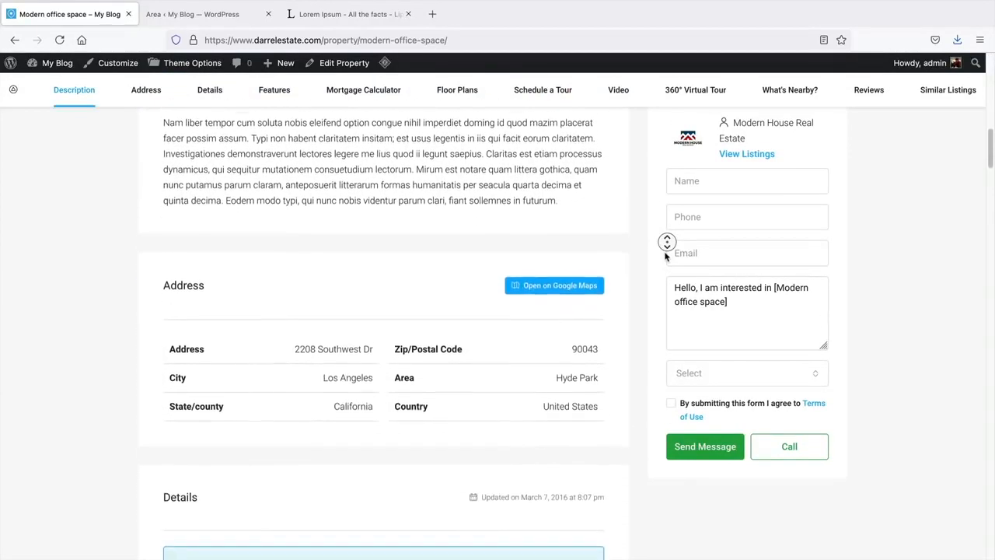
{"action": "middle_click", "coordinate": [665, 257]}
- Highlight Hyde Park as the listing's area and Los Angeles as its city
{"action": "left_click_drag", "start_coordinate": [395, 337], "coordinate": [415, 337]}
{"action": "left_click_drag", "start_coordinate": [556, 336], "coordinate": [597, 336]}
{"action": "left_click", "coordinate": [598, 336]}
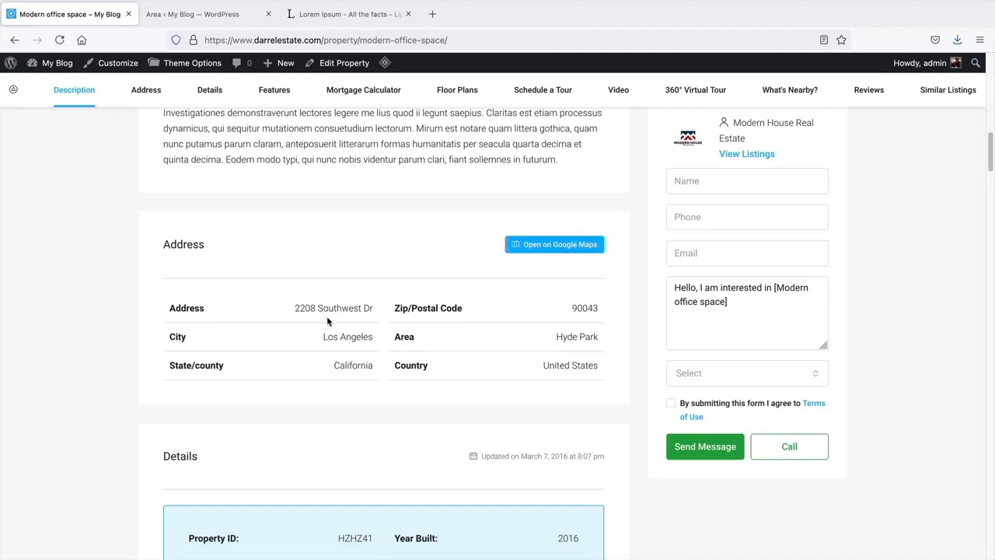
{"action": "left_click_drag", "start_coordinate": [323, 339], "coordinate": [377, 338]}
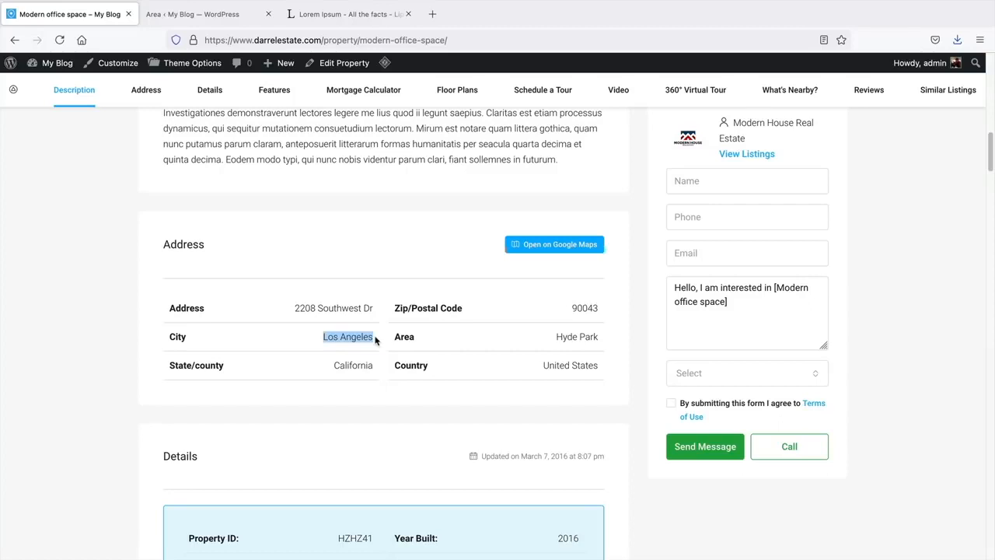
{"action": "left_click", "coordinate": [172, 14]}
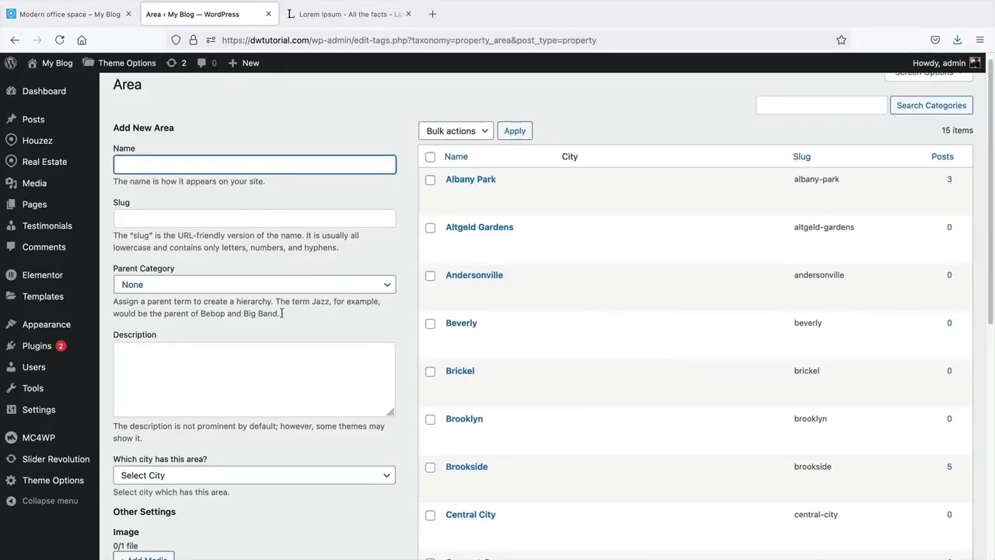
- Open the Partners list, then the Reviews list with nine published reviews
{"action": "mouse_move", "coordinate": [55, 163]}
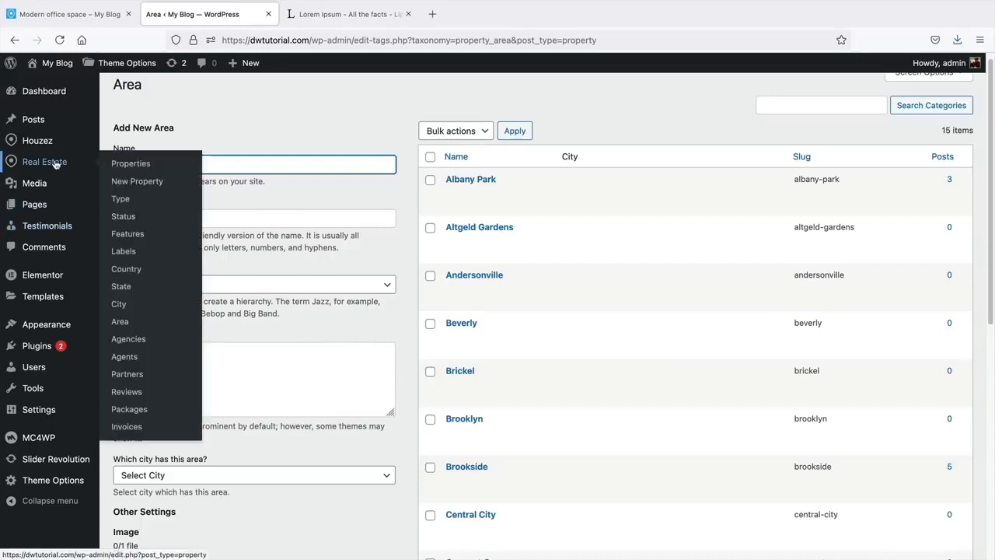
{"action": "left_click", "coordinate": [135, 377]}
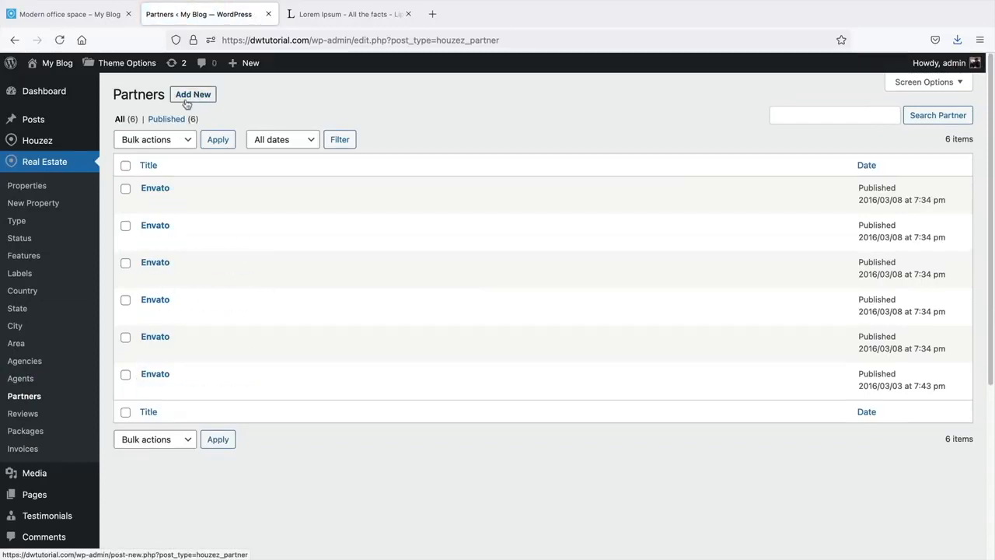
{"action": "left_click", "coordinate": [31, 417]}
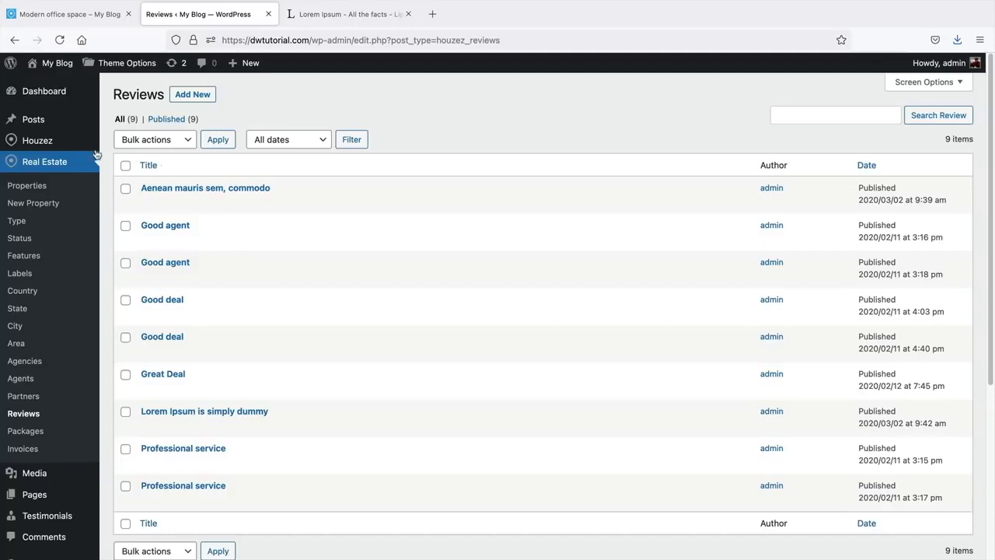
{"action": "mouse_move", "coordinate": [79, 146]}
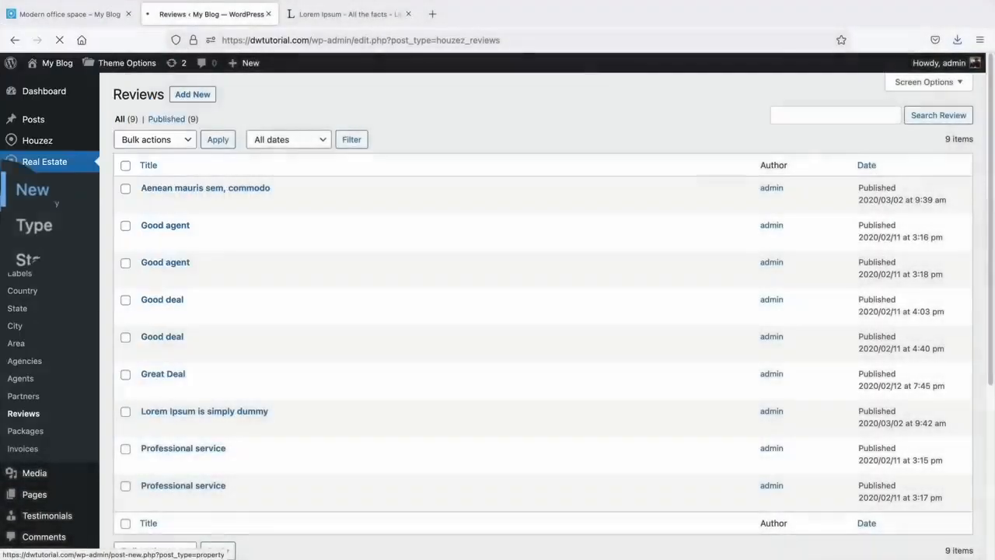
{"action": "left_click", "coordinate": [45, 195]}
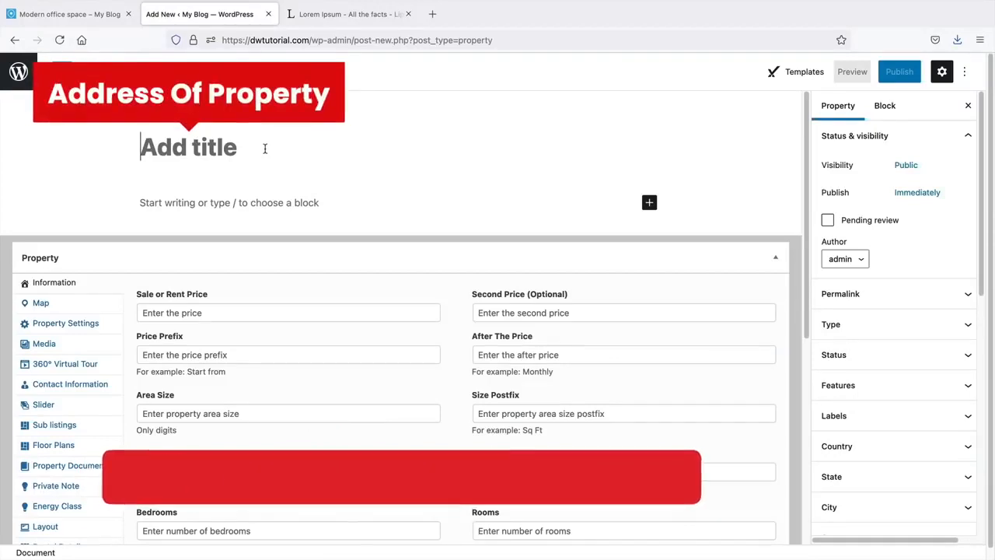
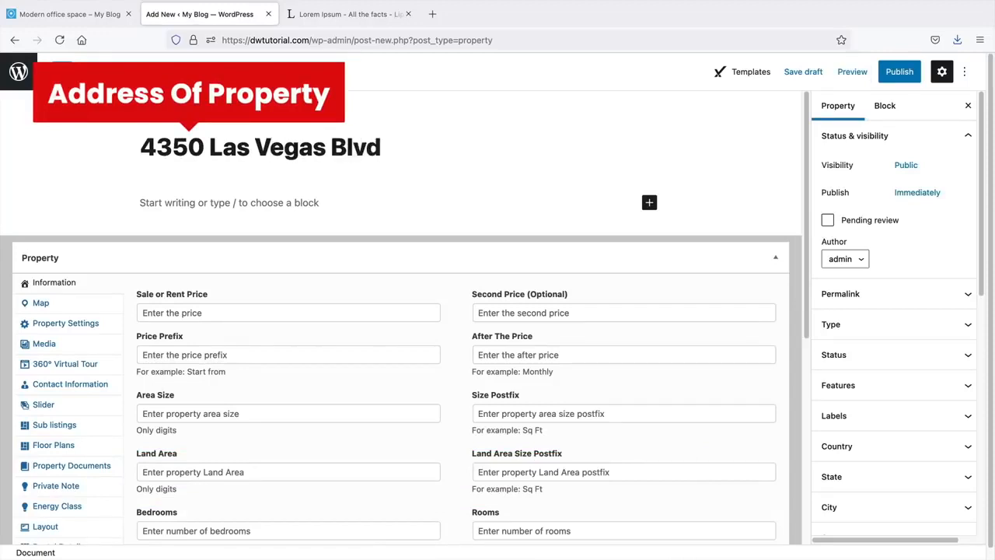
{"action": "left_click", "coordinate": [204, 194]}
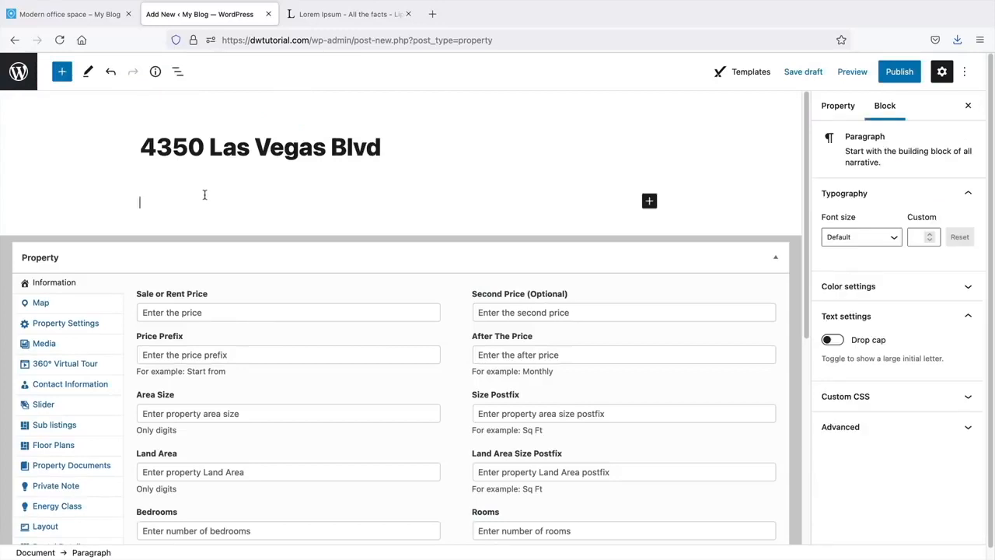
{"action": "right_click", "coordinate": [159, 201]}
{"action": "left_click", "coordinate": [190, 271]}
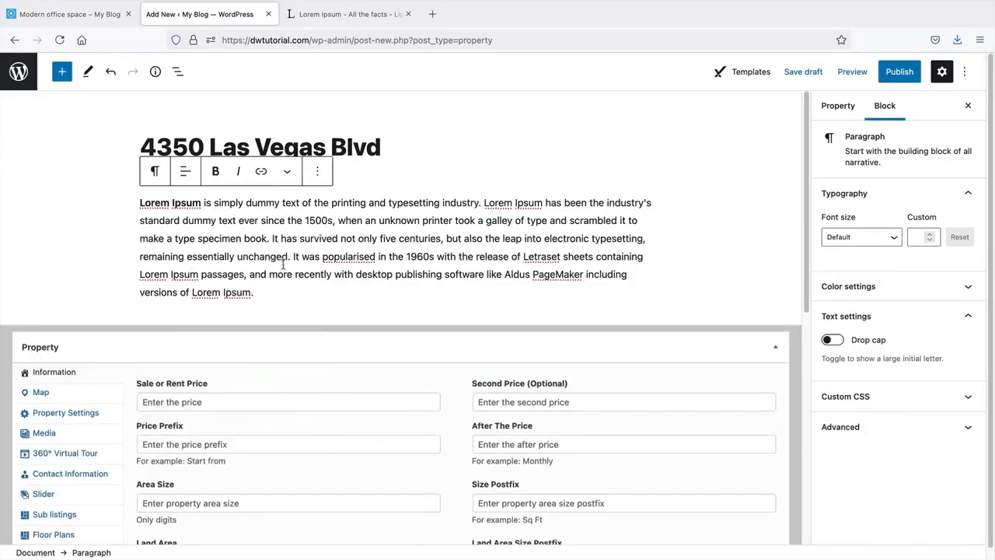
- Enter Sale or Rent Price 500,000, Second Price 490,000 and Price Prefix 'Price'
{"action": "scroll", "coordinate": [336, 241], "scroll_direction": "down", "scroll_amount": 5}
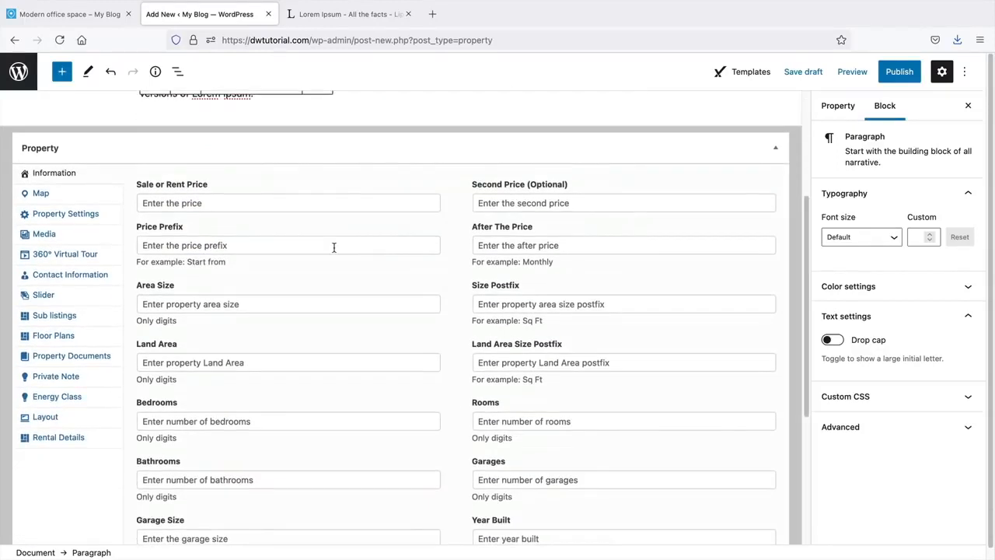
{"action": "left_click", "coordinate": [203, 204]}
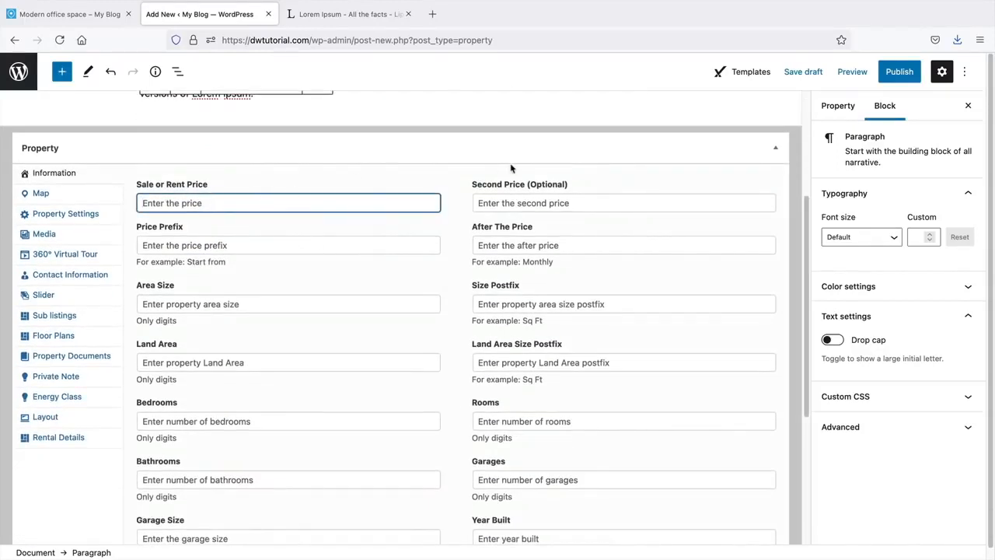
{"action": "type", "text": "500,000"}
{"action": "key", "text": "Tab"}
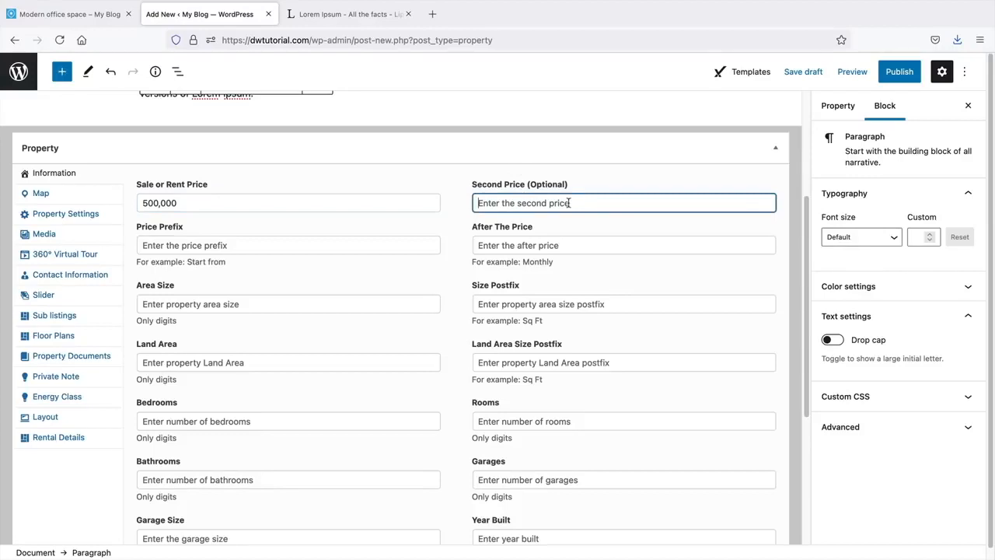
{"action": "type", "text": "490,000"}
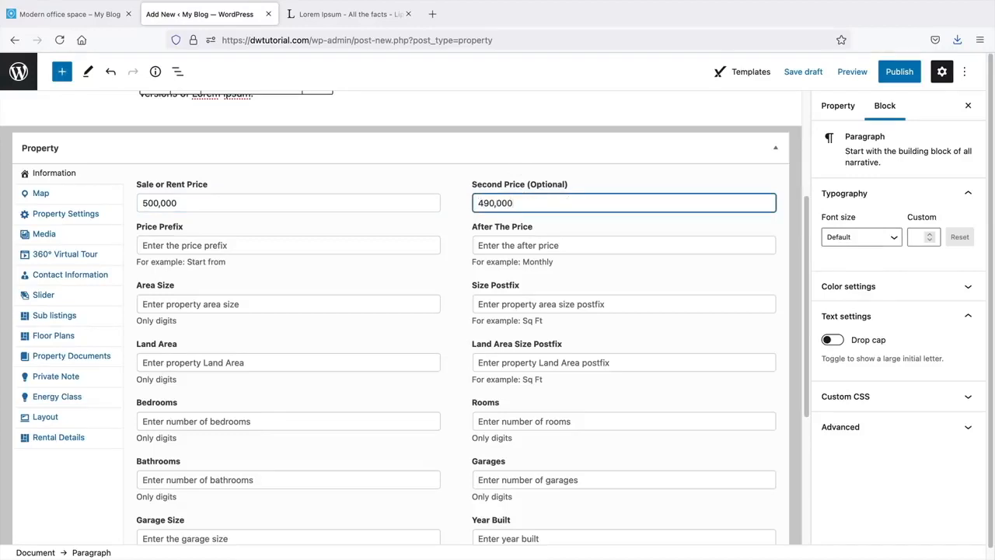
{"action": "key", "text": "Tab"}
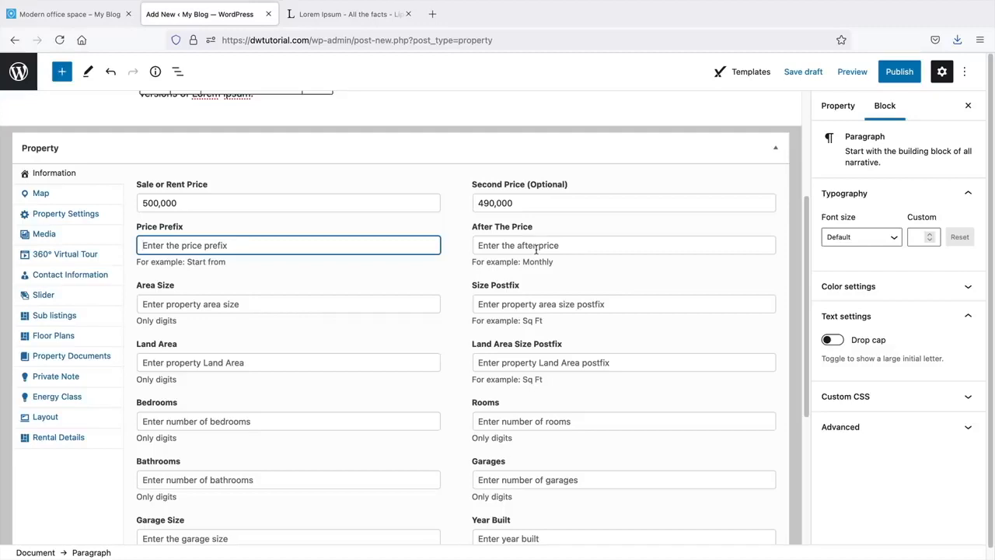
{"action": "type", "text": "Price"}
{"action": "left_click", "coordinate": [536, 248]}
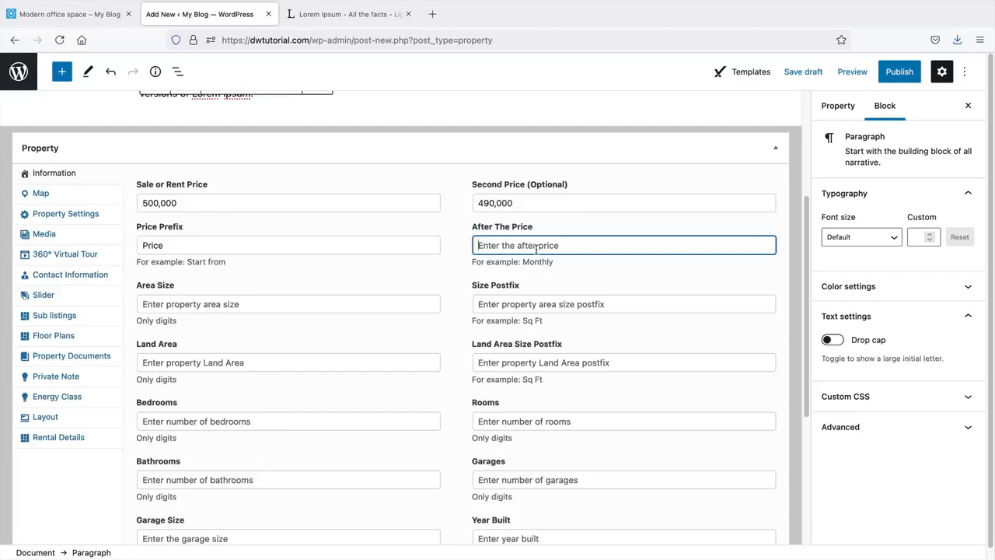
- Fill in Area Size 55, its size postfix, and the Land Area fields
{"action": "left_click", "coordinate": [207, 304]}
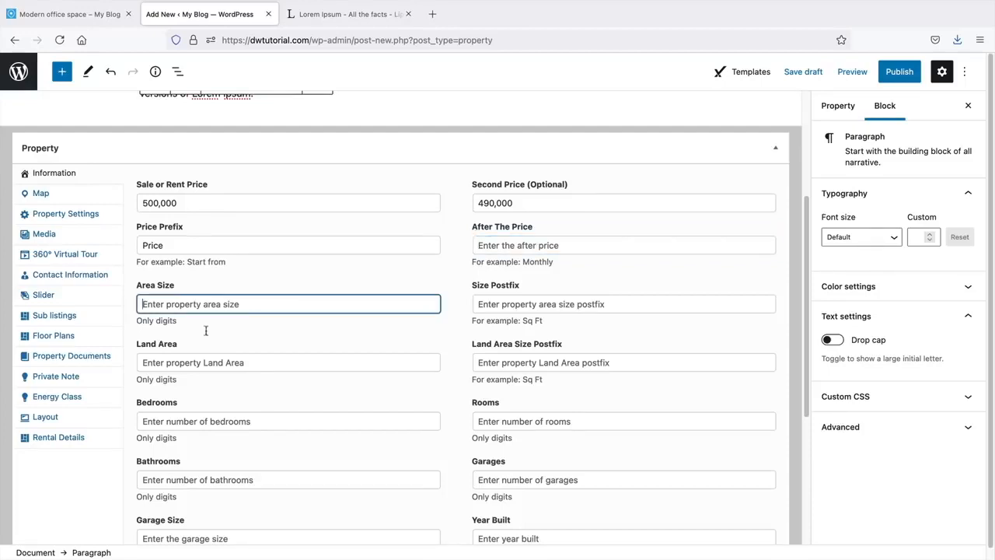
{"action": "scroll", "coordinate": [233, 350], "scroll_direction": "down", "scroll_amount": 2}
{"action": "scroll", "coordinate": [236, 349], "scroll_direction": "down", "scroll_amount": 2}
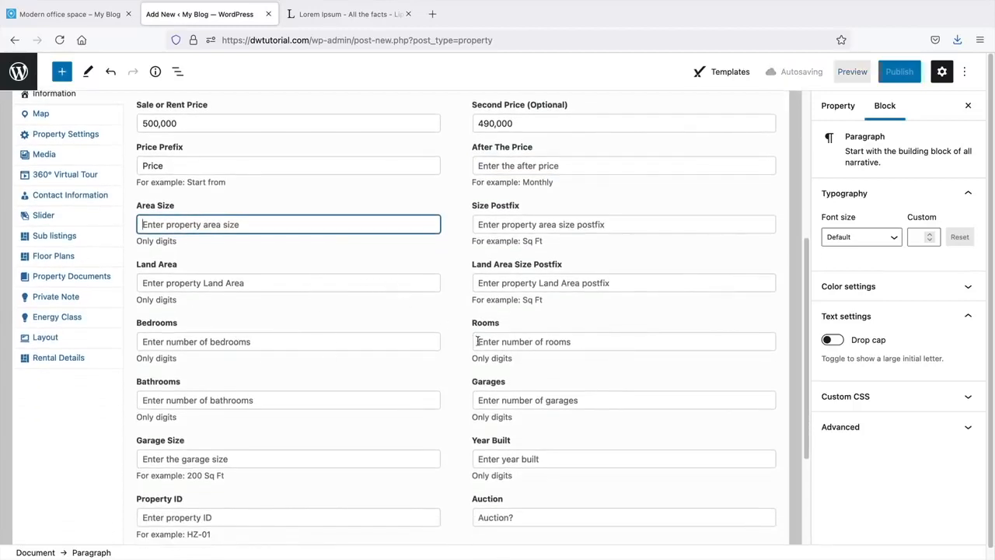
{"action": "scroll", "coordinate": [245, 380], "scroll_direction": "down", "scroll_amount": 1}
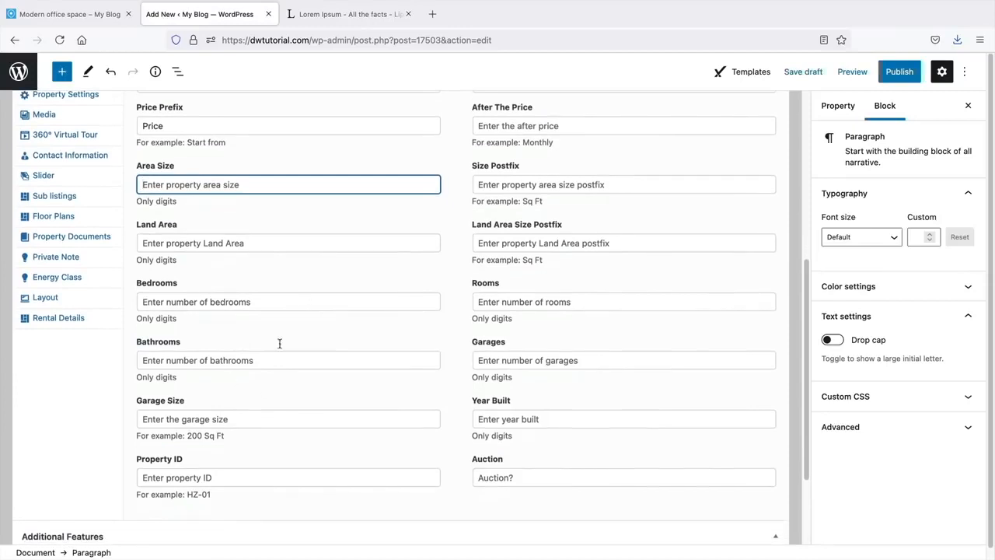
{"action": "scroll", "coordinate": [474, 307], "scroll_direction": "up", "scroll_amount": 2}
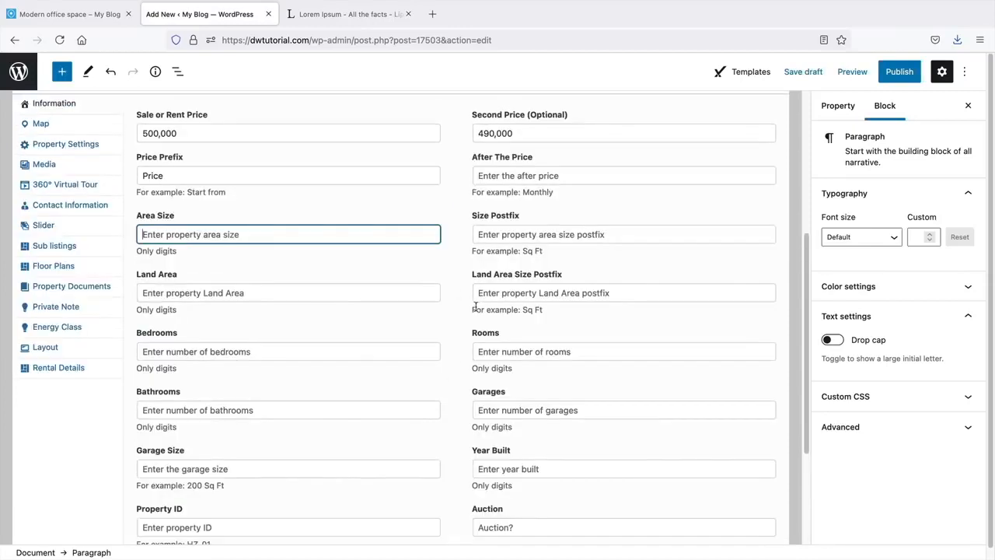
{"action": "left_click", "coordinate": [485, 239]}
{"action": "left_click", "coordinate": [367, 295]}
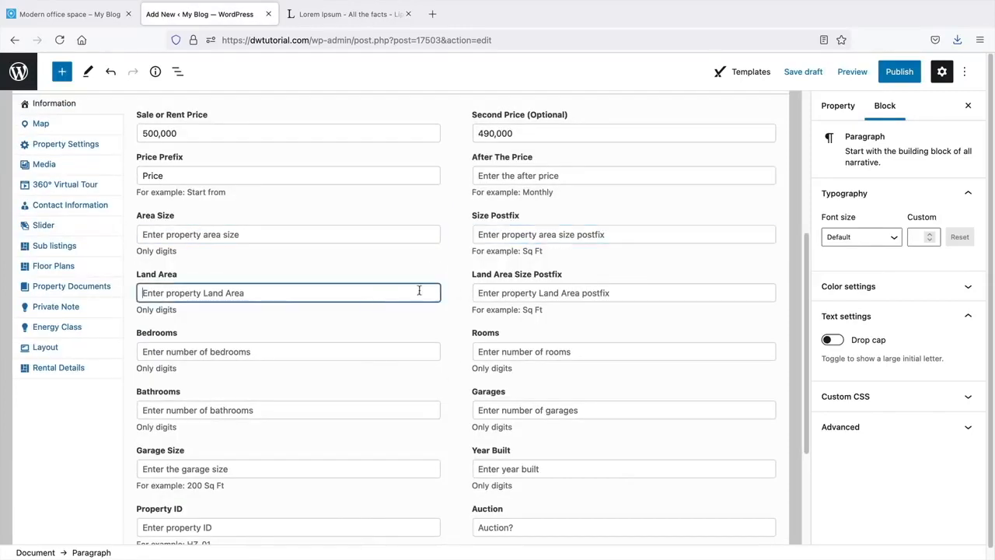
{"action": "left_click", "coordinate": [491, 298]}
- Enter 2 bedrooms, 3 rooms, 3 bathrooms, 2 garages, Year Built 1998, Property ID d8574, auction No
{"action": "left_click", "coordinate": [397, 350]}
{"action": "left_click", "coordinate": [488, 348]}
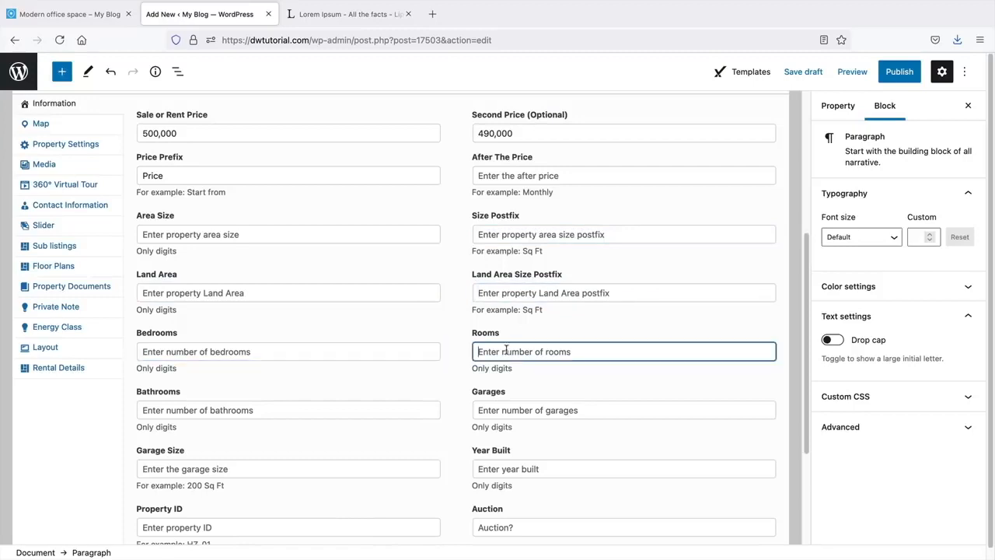
{"action": "left_click", "coordinate": [414, 413]}
{"action": "left_click", "coordinate": [492, 413]}
{"action": "left_click", "coordinate": [419, 464]}
{"action": "left_click", "coordinate": [505, 471]}
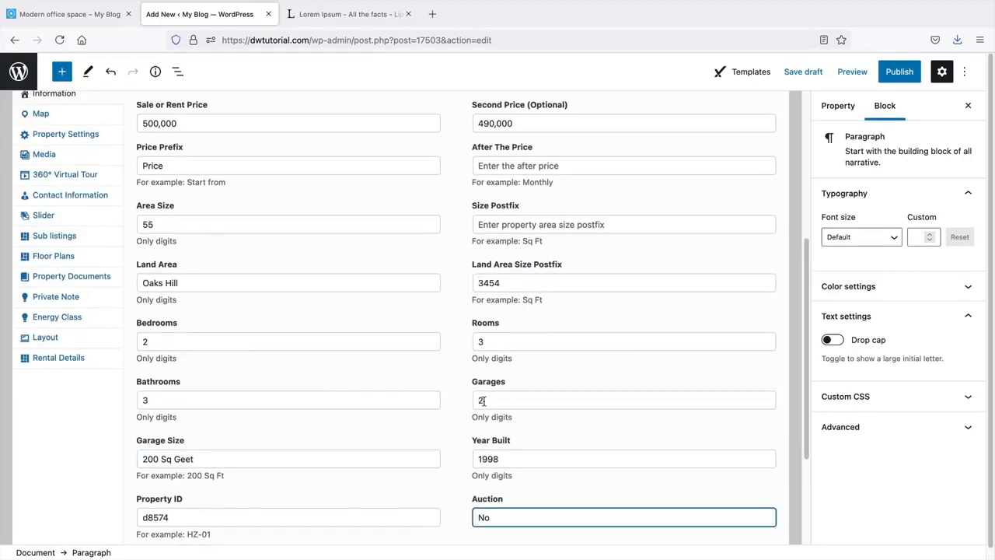
{"action": "scroll", "coordinate": [482, 401], "scroll_direction": "down", "scroll_amount": 3}
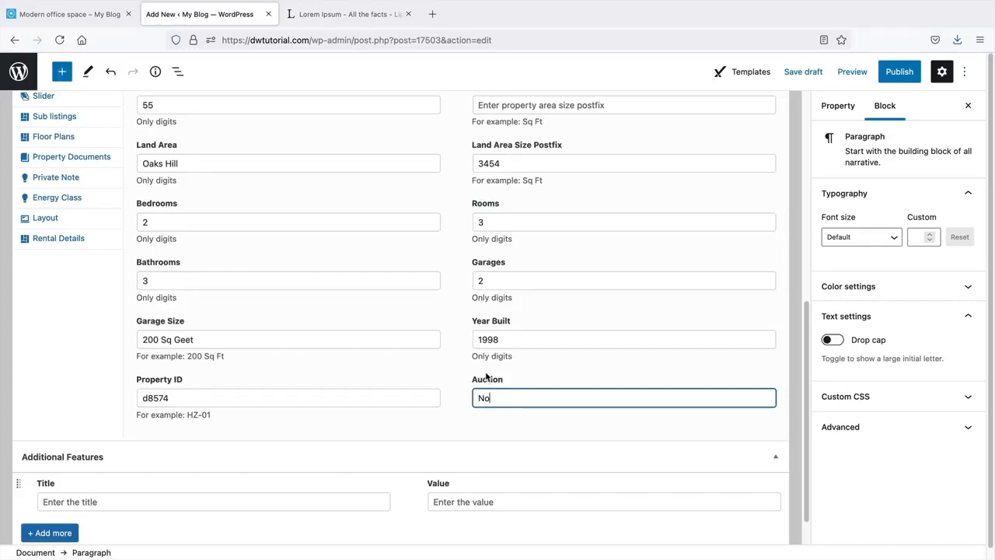
{"action": "scroll", "coordinate": [458, 344], "scroll_direction": "up", "scroll_amount": 2}
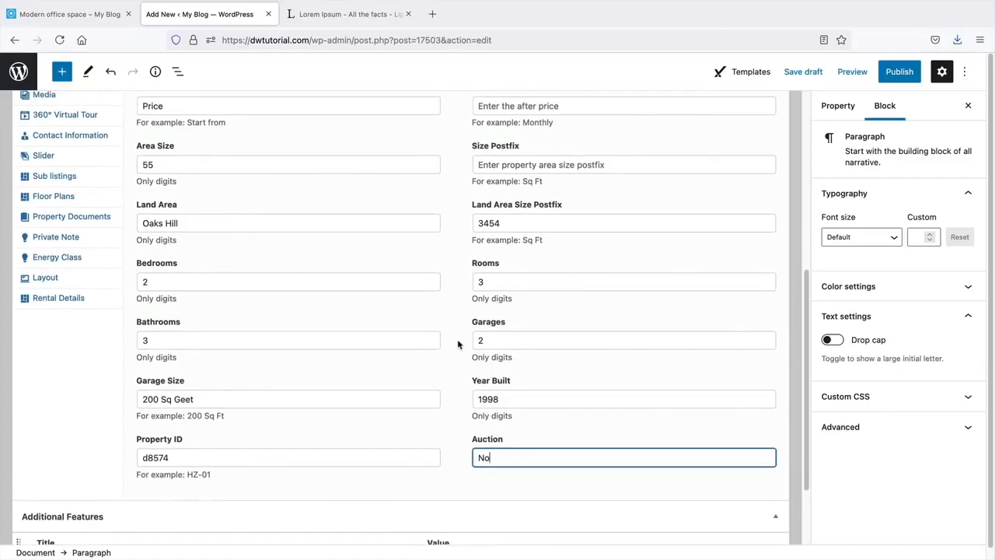
{"action": "scroll", "coordinate": [458, 344], "scroll_direction": "up", "scroll_amount": 3}
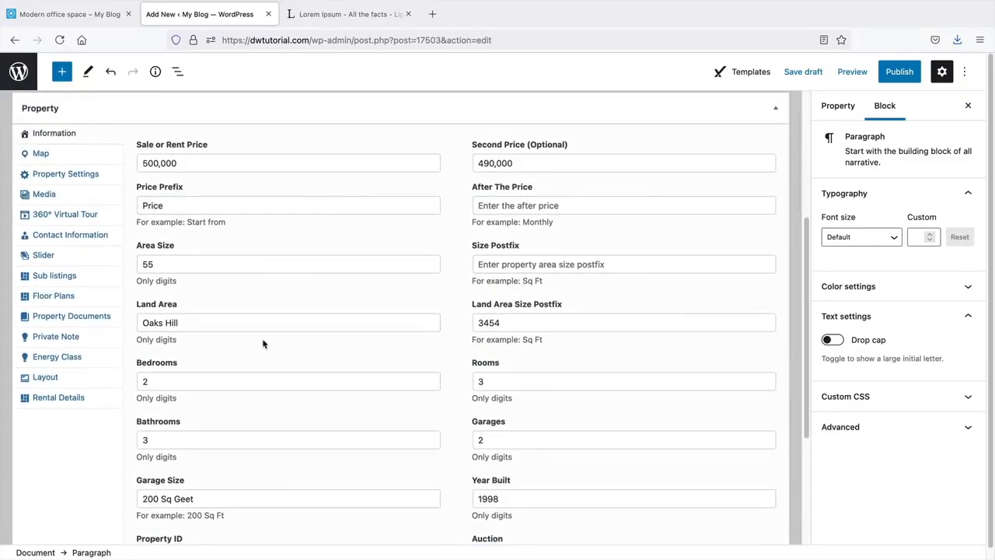
{"action": "left_click", "coordinate": [56, 156]}
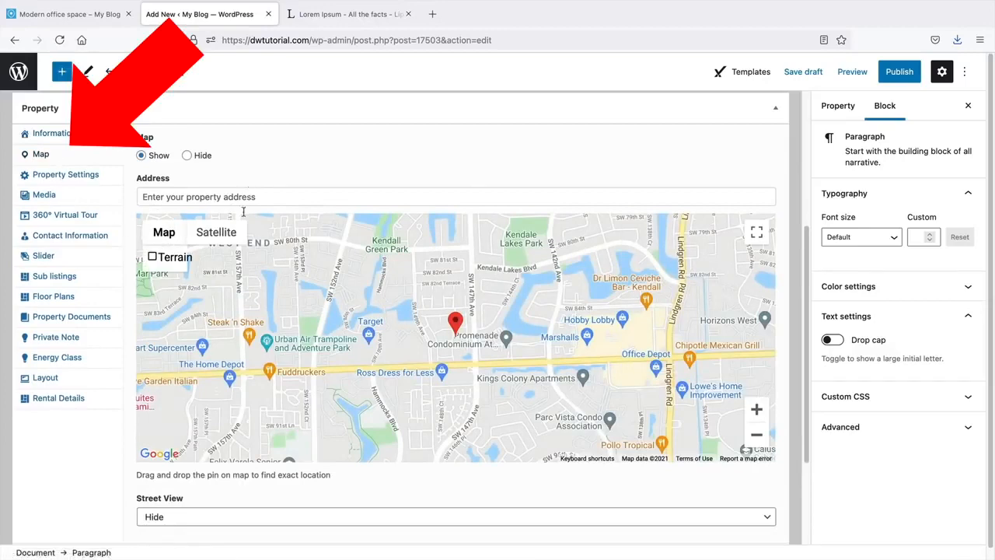
{"action": "scroll", "coordinate": [311, 271], "scroll_direction": "down", "scroll_amount": 3}
{"action": "scroll", "coordinate": [233, 486], "scroll_direction": "down", "scroll_amount": 2}
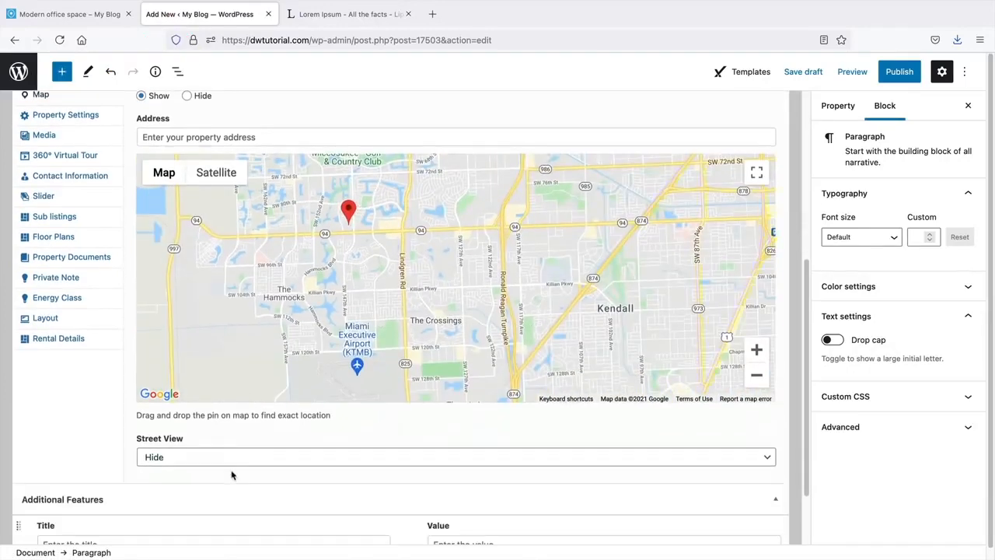
{"action": "scroll", "coordinate": [231, 474], "scroll_direction": "down", "scroll_amount": 1}
{"action": "scroll", "coordinate": [155, 428], "scroll_direction": "up", "scroll_amount": 2}
{"action": "scroll", "coordinate": [80, 288], "scroll_direction": "up", "scroll_amount": 1}
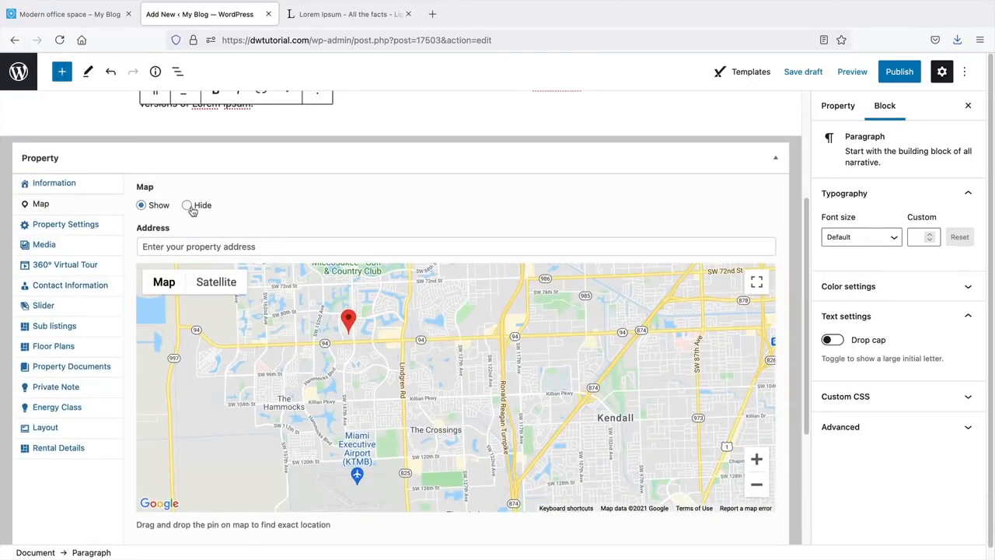
{"action": "left_click", "coordinate": [75, 231]}
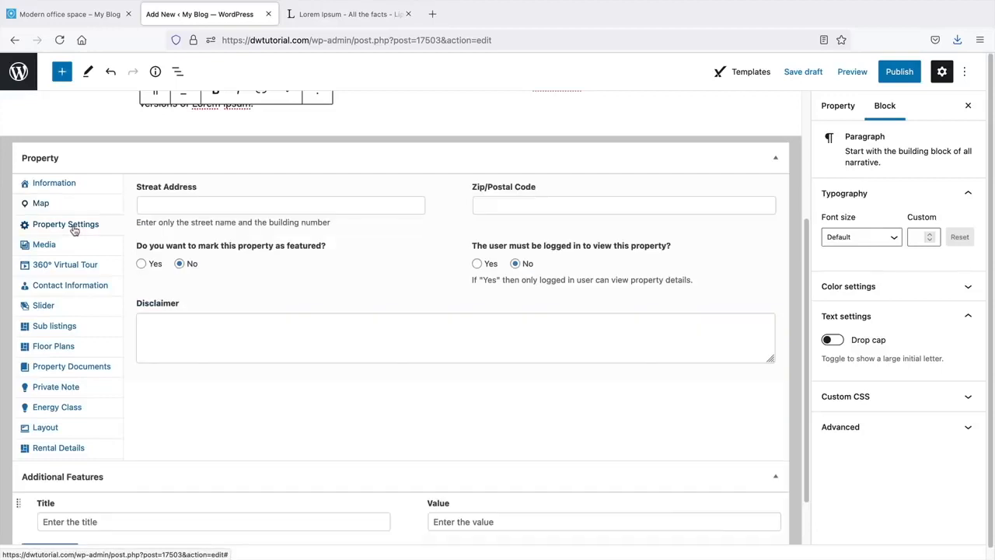
{"action": "left_click", "coordinate": [172, 204]}
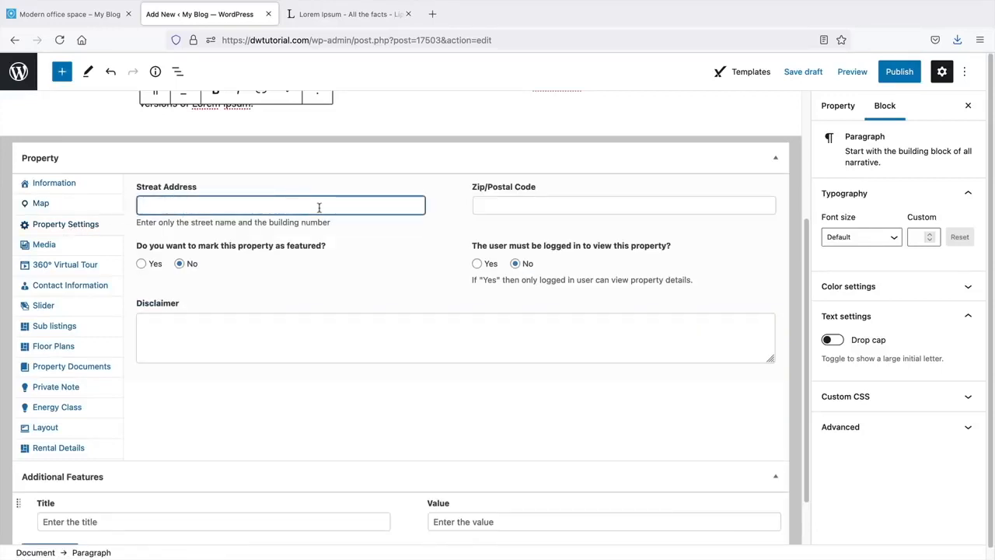
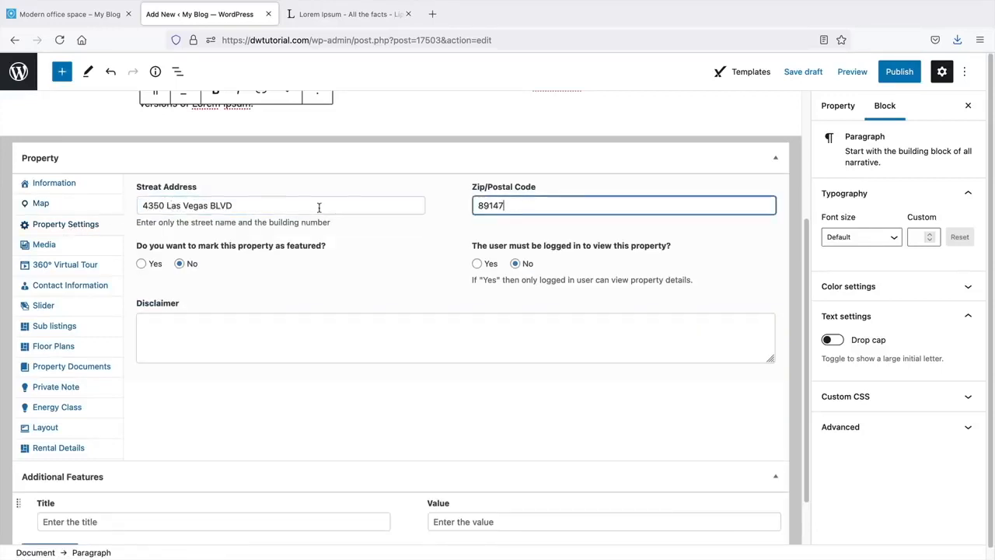
{"action": "left_click", "coordinate": [141, 263]}
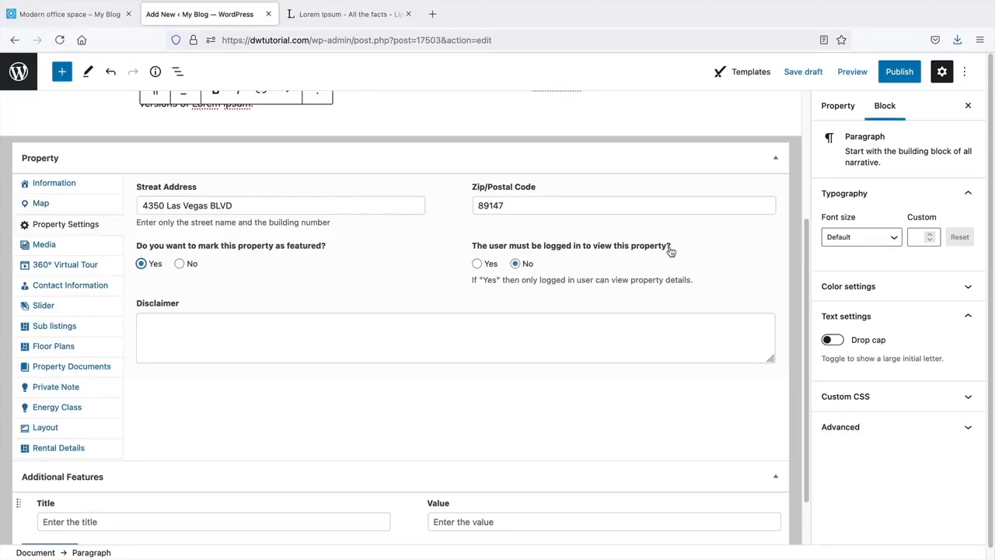
- Add five interior photos from the Media Library to the property gallery (5/50 files)
{"action": "left_click", "coordinate": [89, 249]}
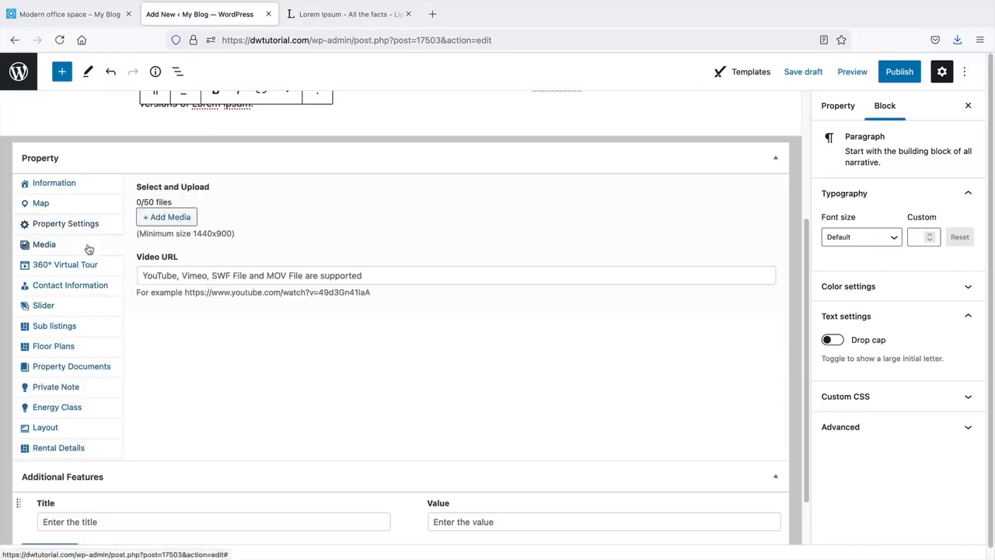
{"action": "left_click", "coordinate": [177, 218]}
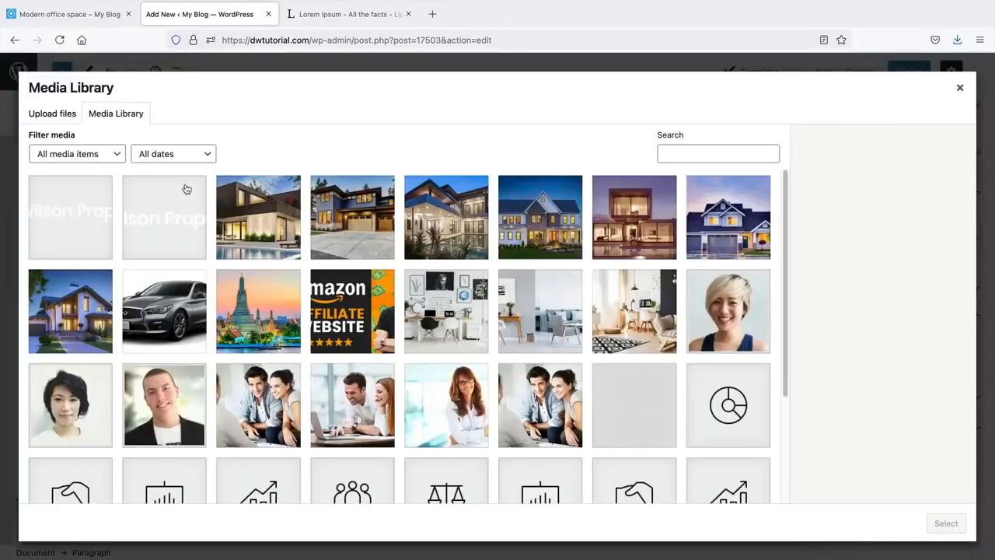
{"action": "scroll", "coordinate": [467, 248], "scroll_direction": "down", "scroll_amount": 1}
{"action": "scroll", "coordinate": [466, 249], "scroll_direction": "down", "scroll_amount": 5}
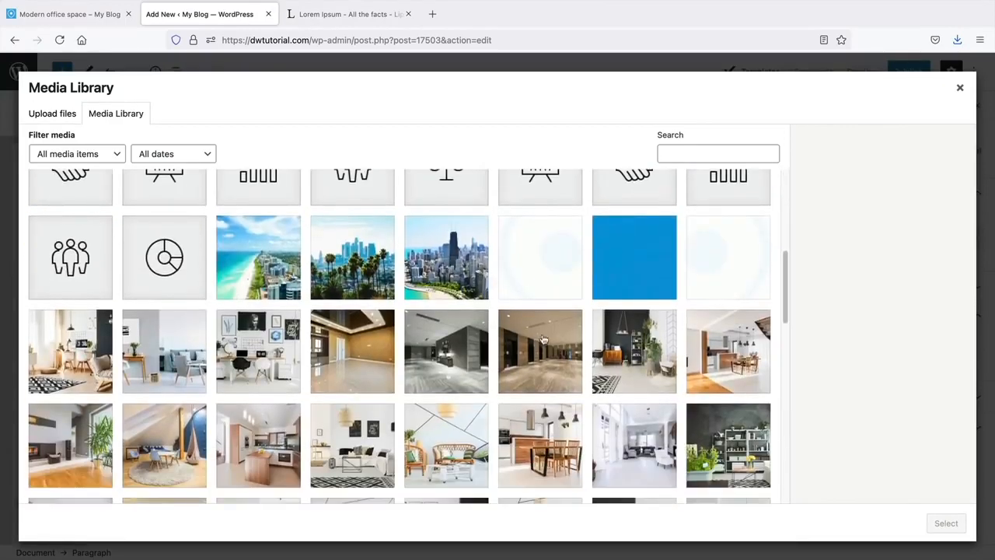
{"action": "scroll", "coordinate": [521, 353], "scroll_direction": "down", "scroll_amount": 2}
{"action": "left_click", "coordinate": [526, 346]}
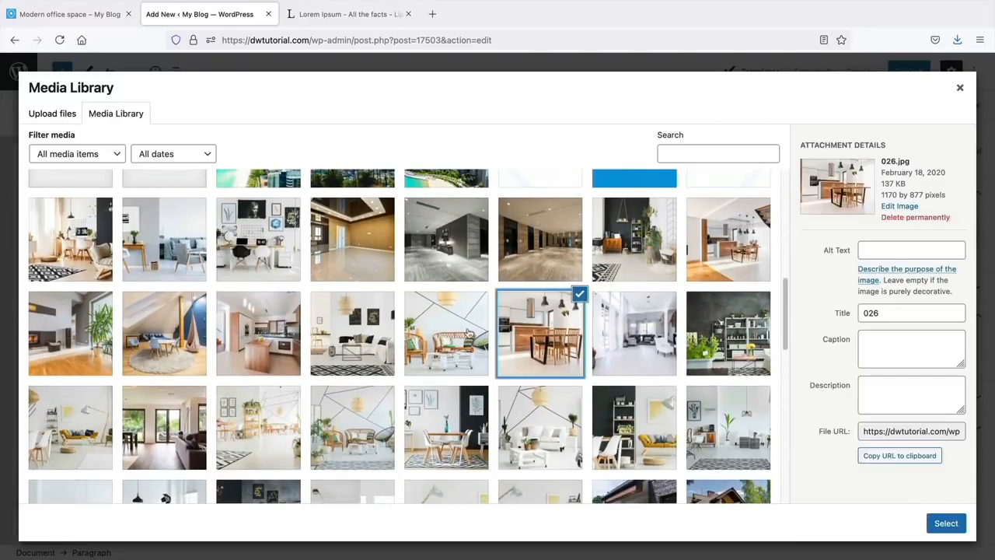
{"action": "left_click", "coordinate": [449, 335]}
{"action": "left_click", "coordinate": [354, 332]}
{"action": "left_click", "coordinate": [260, 330]}
{"action": "left_click", "coordinate": [198, 314]}
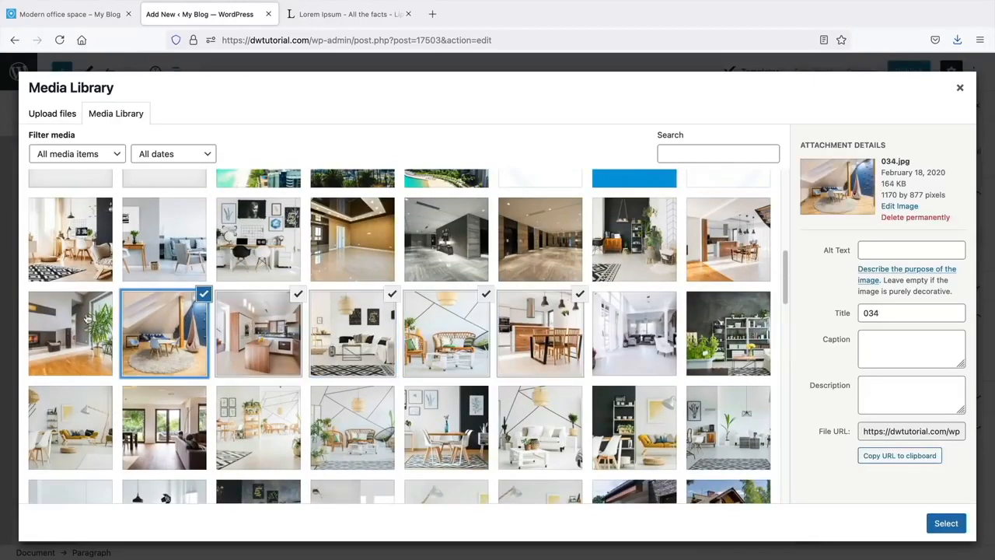
{"action": "left_click", "coordinate": [945, 523]}
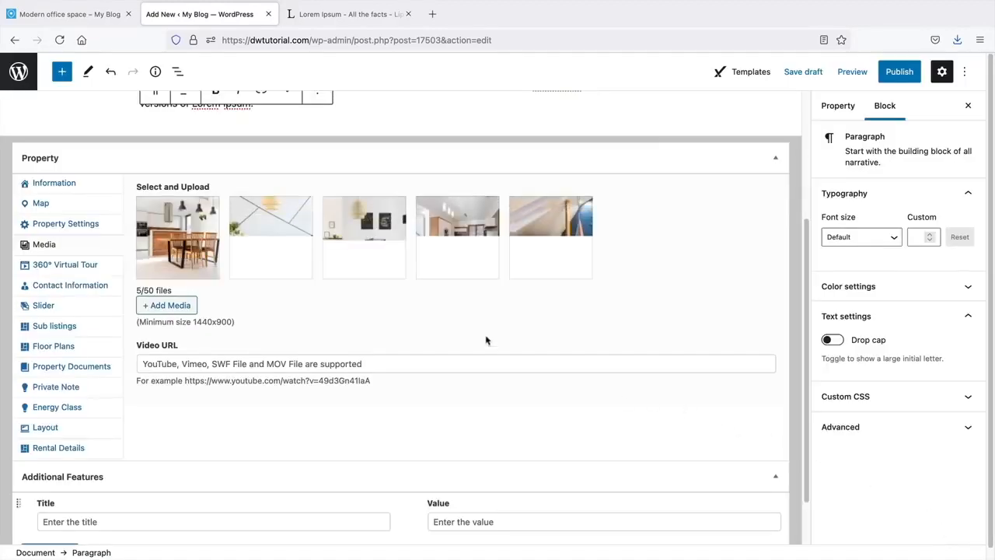
{"action": "scroll", "coordinate": [204, 337], "scroll_direction": "down", "scroll_amount": 1}
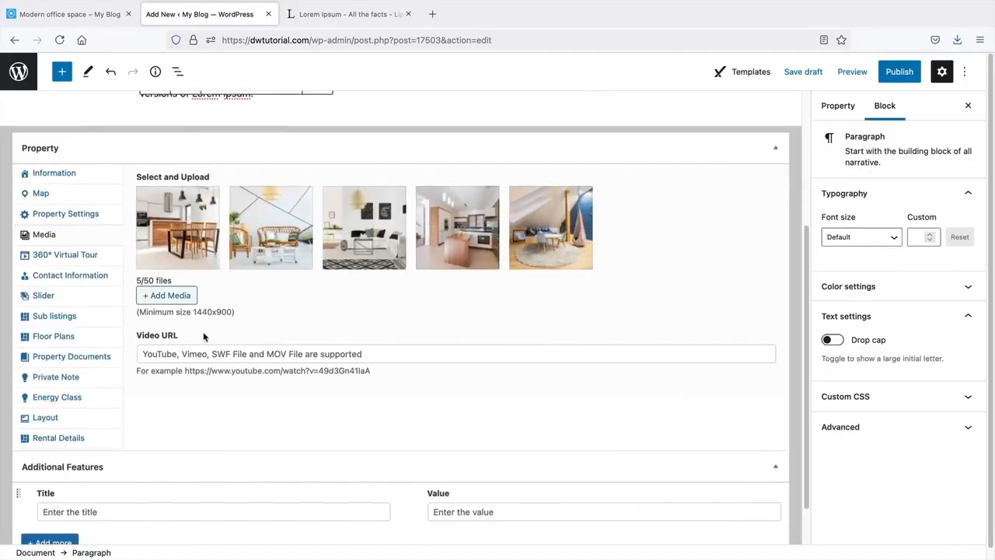
{"action": "scroll", "coordinate": [205, 338], "scroll_direction": "up", "scroll_amount": 1}
- Set the contact information to Agent Info and assign the listed agent
{"action": "left_click", "coordinate": [67, 279]}
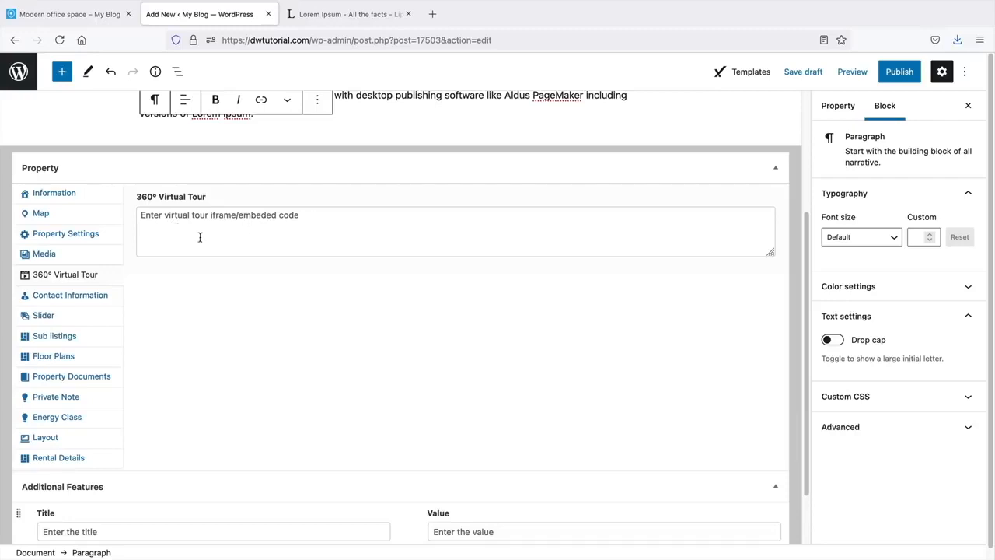
{"action": "left_click", "coordinate": [85, 301]}
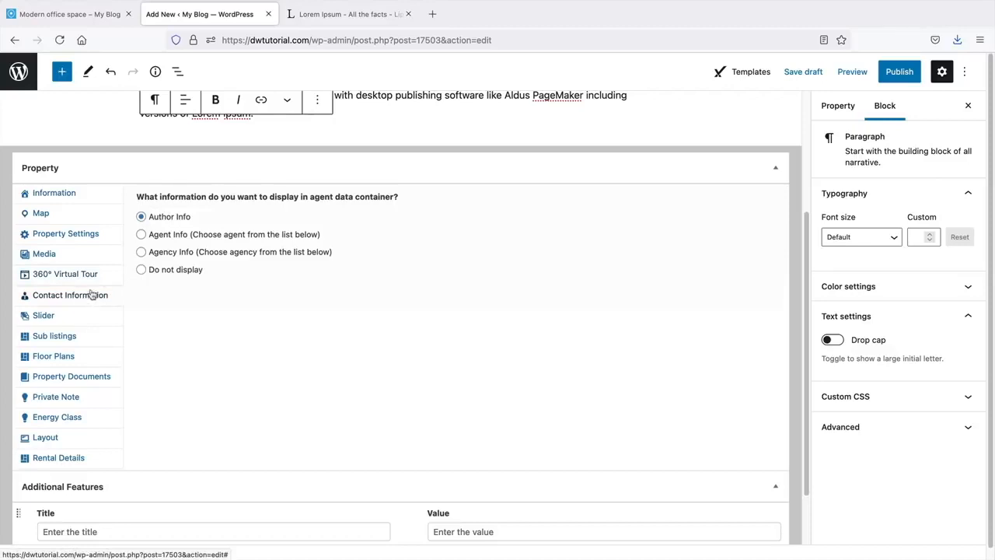
{"action": "left_click", "coordinate": [161, 233]}
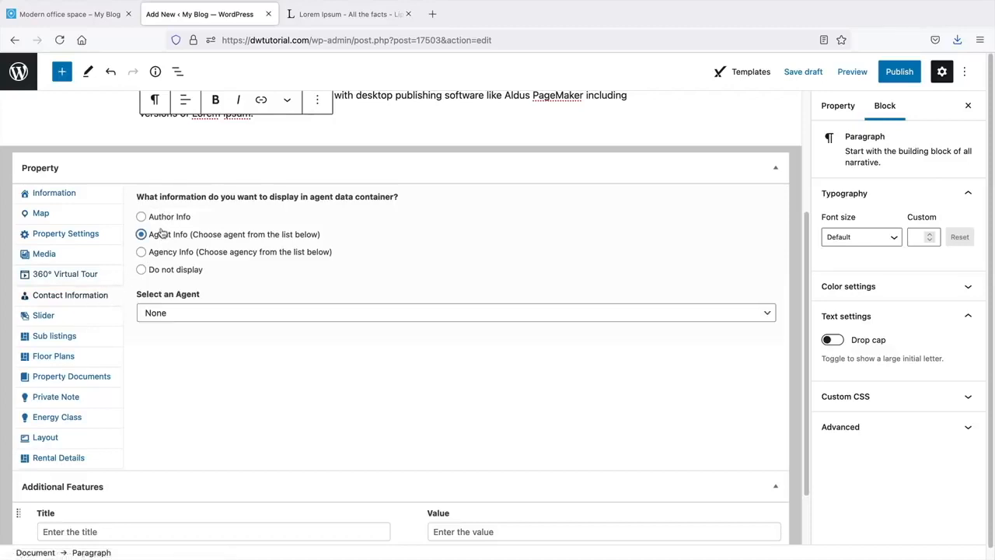
{"action": "left_click", "coordinate": [185, 313]}
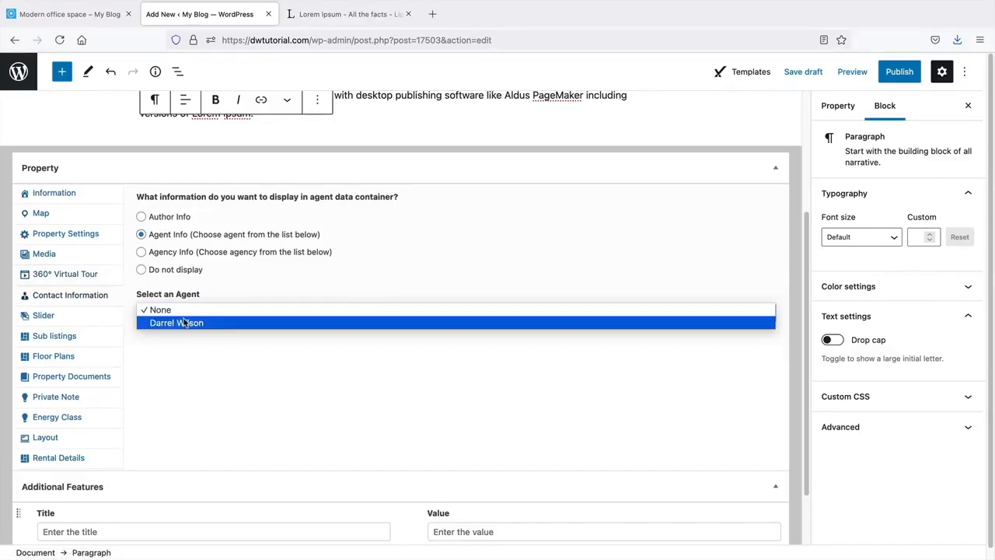
{"action": "left_click", "coordinate": [185, 322]}
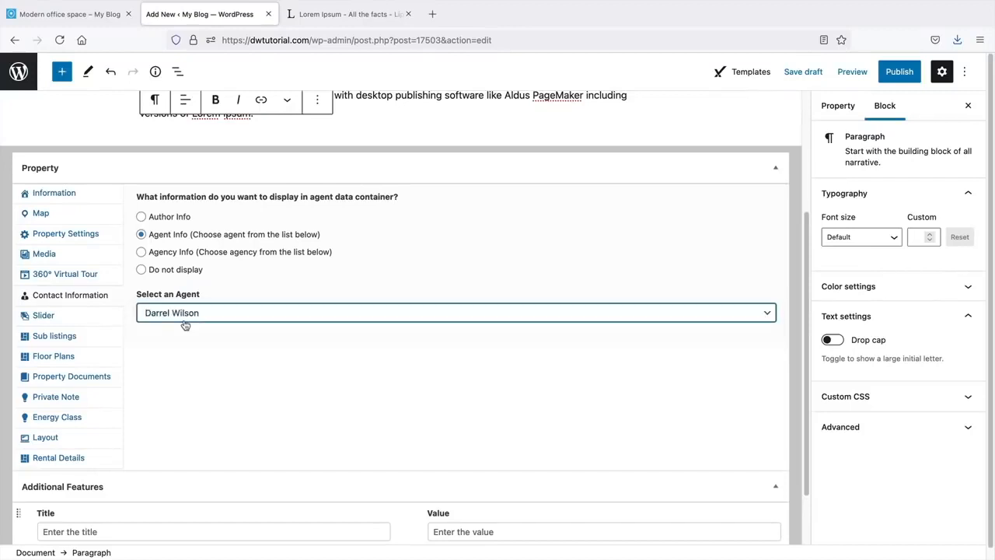
- Try Agency Info with Pattywack Estates, then switch back to Agent Info
{"action": "left_click", "coordinate": [167, 258]}
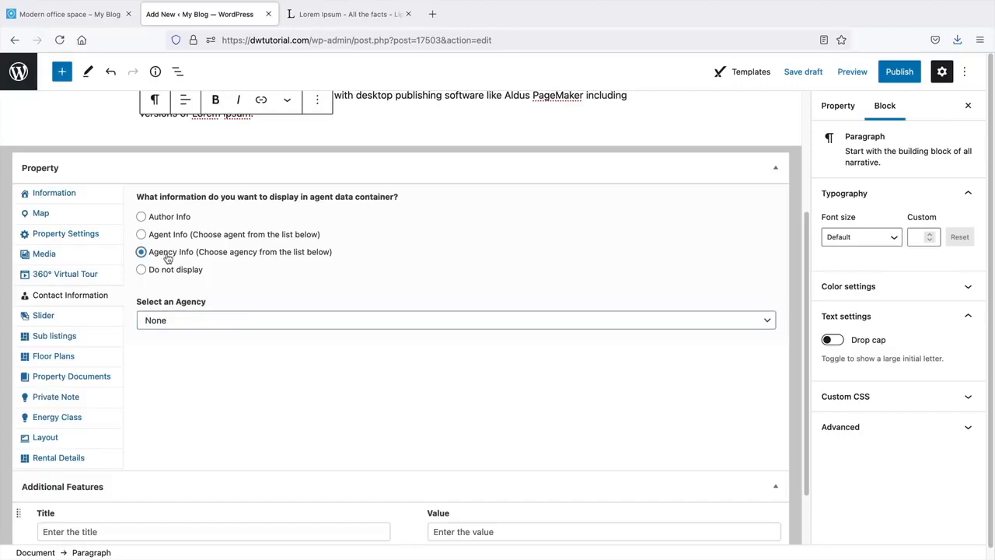
{"action": "left_click", "coordinate": [184, 325]}
{"action": "left_click", "coordinate": [186, 330]}
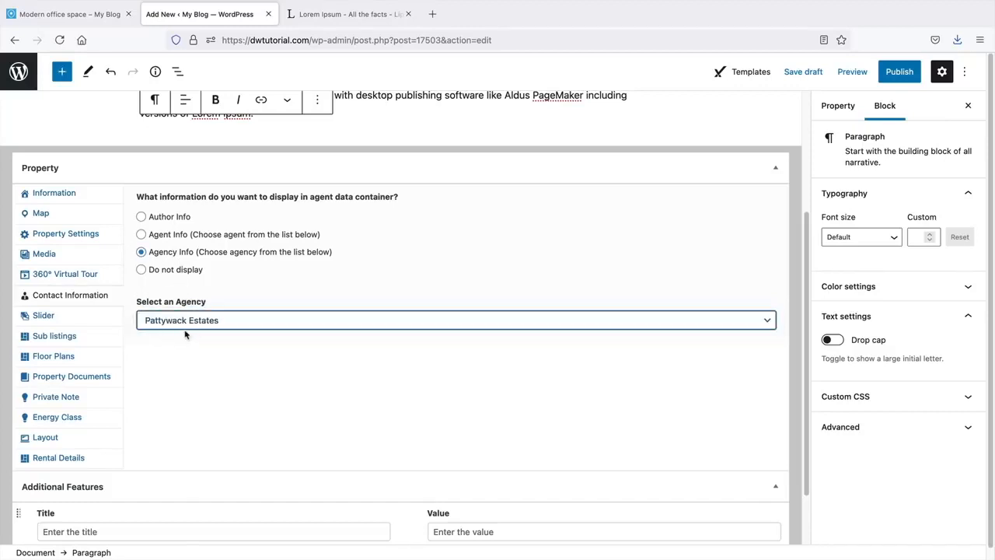
{"action": "left_click", "coordinate": [174, 238]}
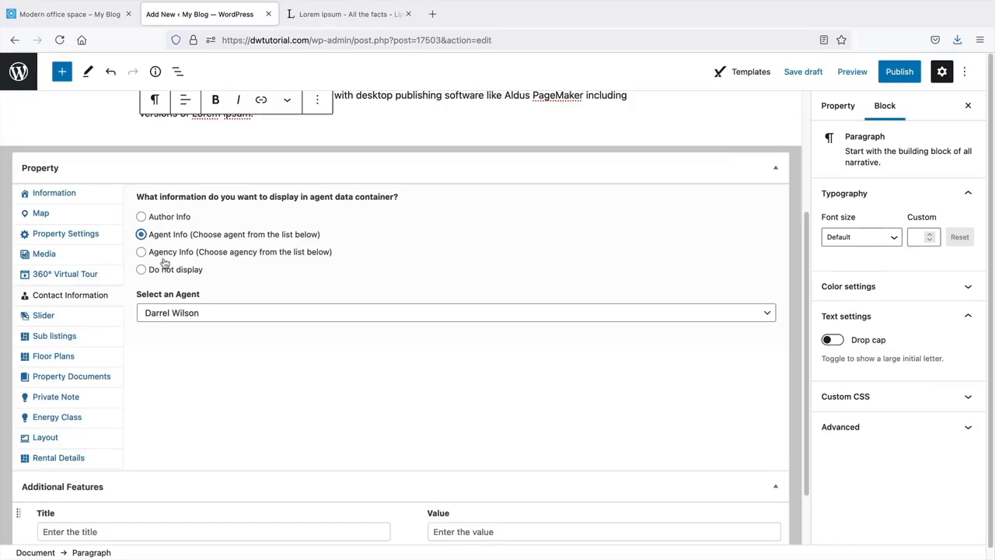
{"action": "left_click", "coordinate": [91, 319]}
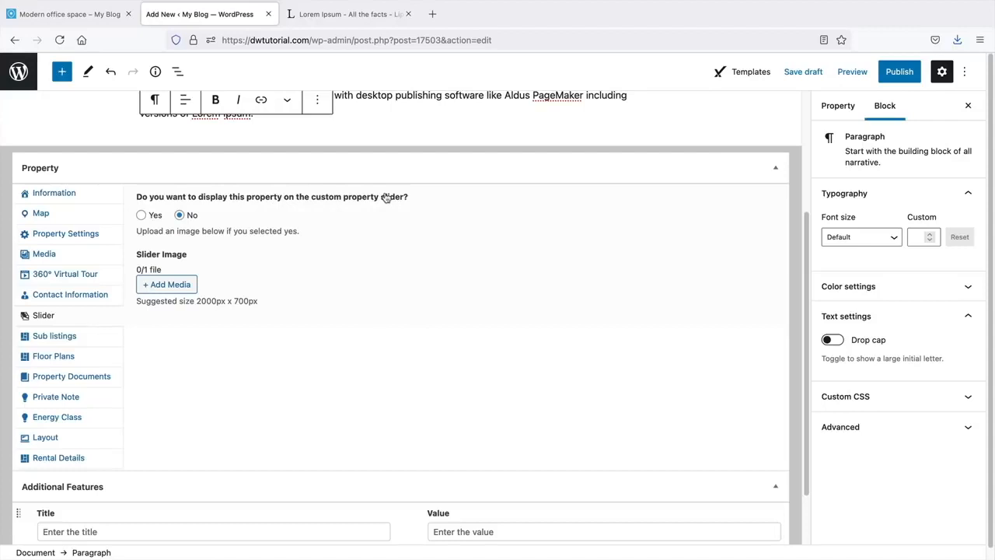
- Open the Floor Plans settings and view the Modern office space demo's floor plans for reference
{"action": "left_click", "coordinate": [87, 335]}
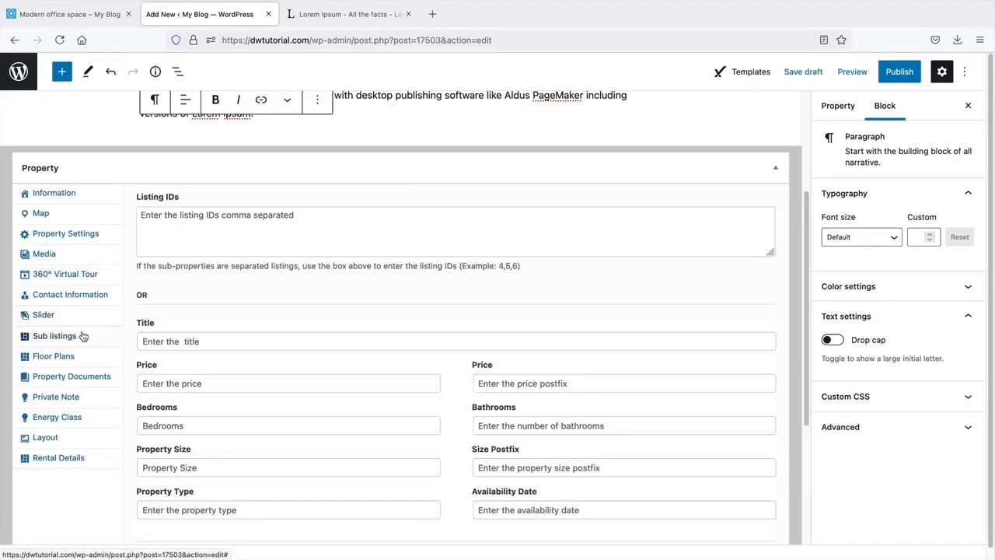
{"action": "scroll", "coordinate": [190, 317], "scroll_direction": "down", "scroll_amount": 2}
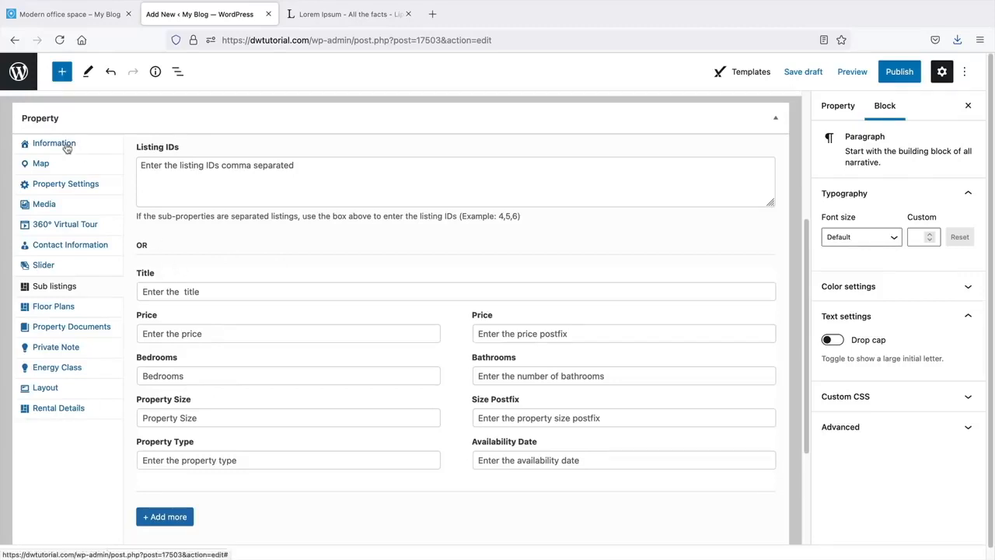
{"action": "left_click", "coordinate": [64, 311]}
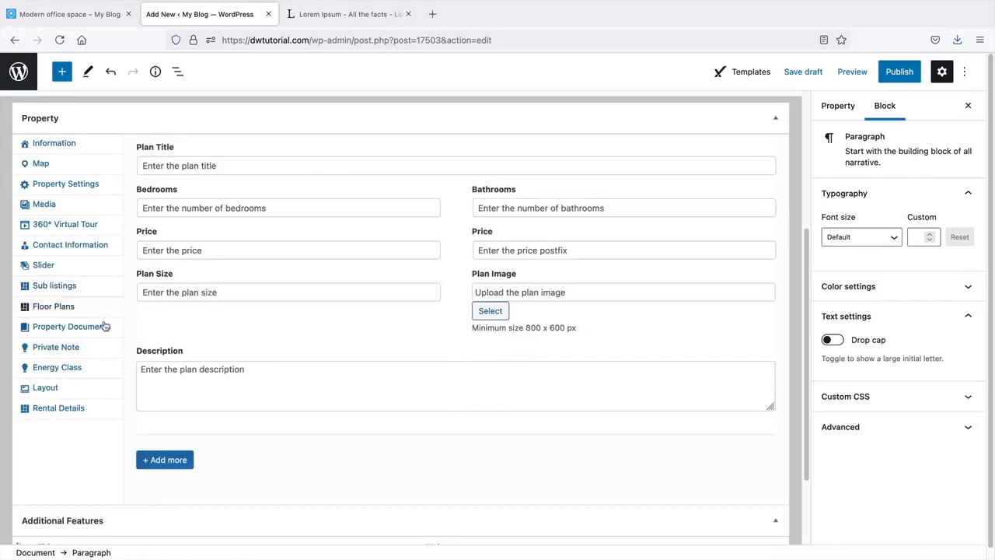
{"action": "left_click", "coordinate": [80, 17]}
{"action": "scroll", "coordinate": [117, 187], "scroll_direction": "up", "scroll_amount": 2}
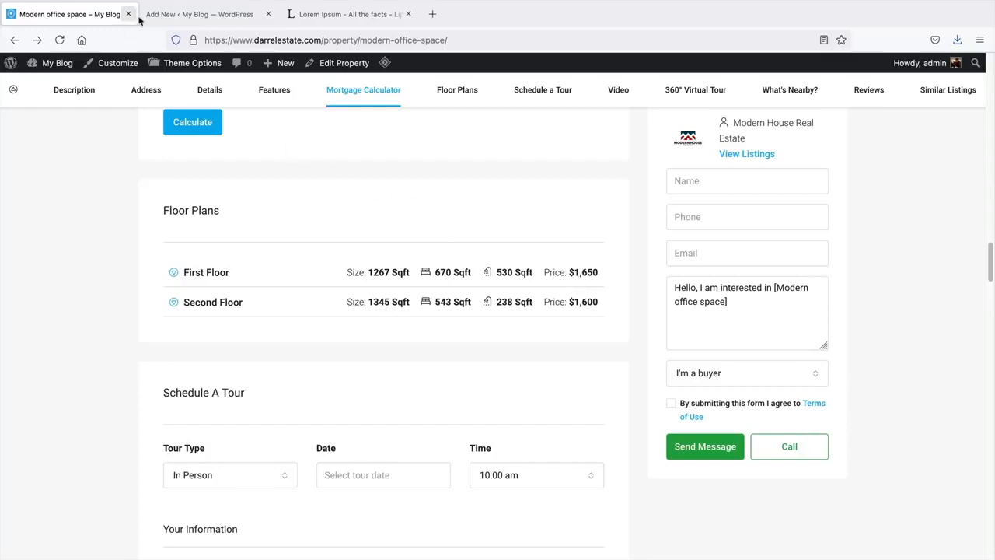
- Expand the demo page's First Floor plan to review its layout and description, then return to the editor
{"action": "left_click", "coordinate": [166, 15]}
{"action": "left_click", "coordinate": [490, 251]}
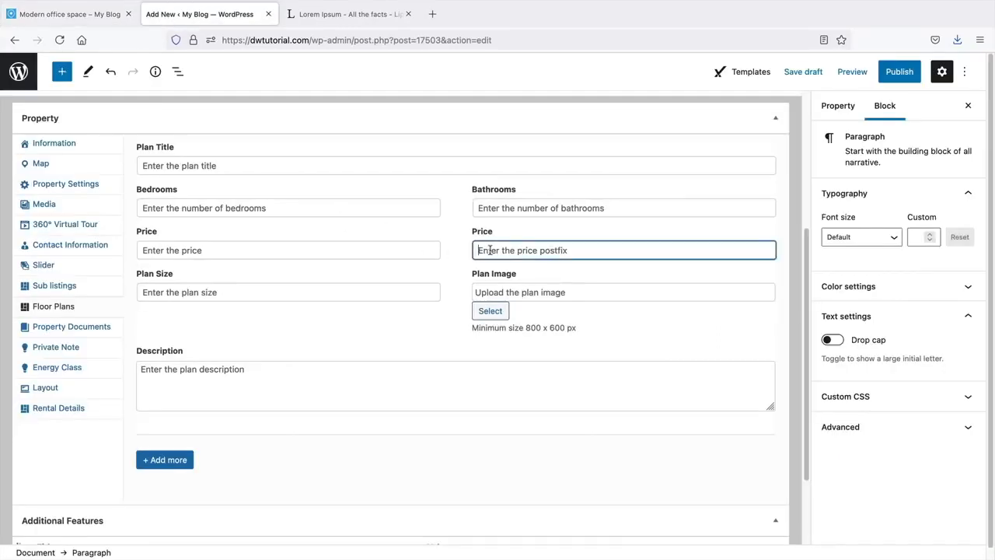
{"action": "left_click", "coordinate": [250, 217]}
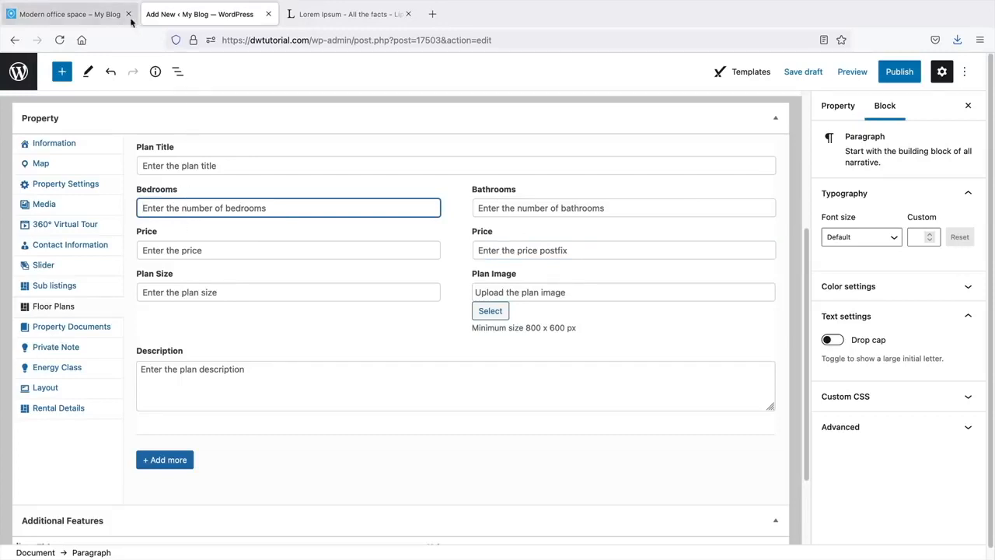
{"action": "left_click", "coordinate": [101, 15]}
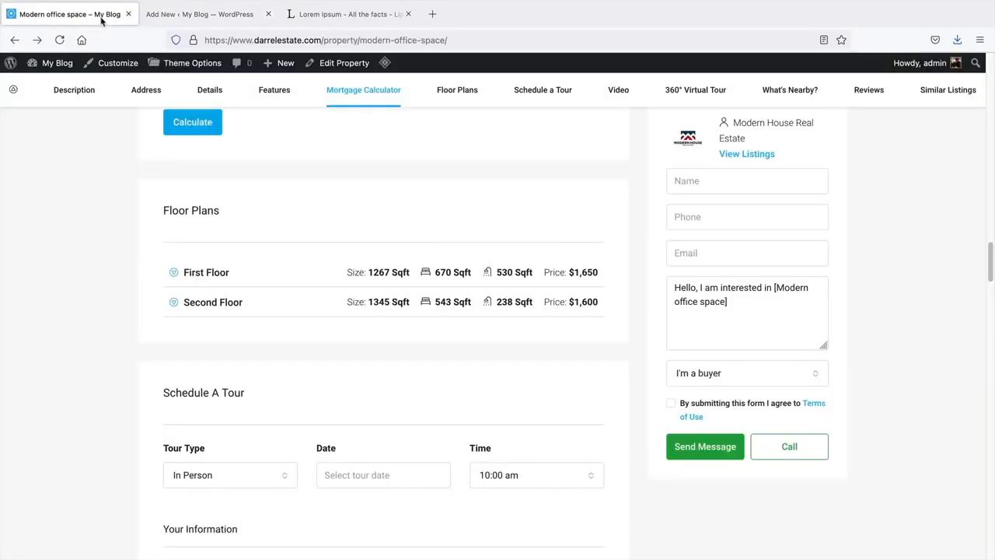
{"action": "left_click", "coordinate": [176, 274]}
{"action": "scroll", "coordinate": [178, 276], "scroll_direction": "down", "scroll_amount": 2}
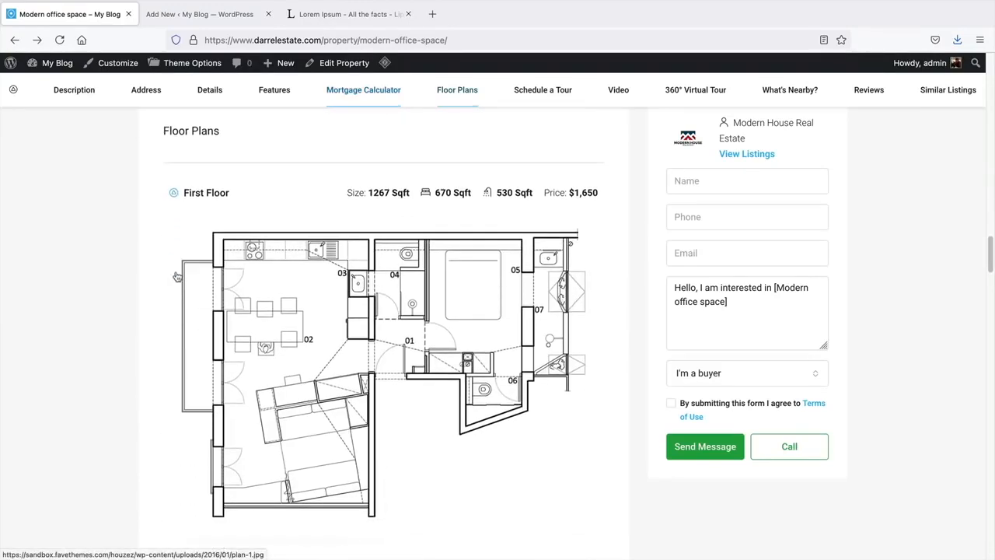
{"action": "scroll", "coordinate": [178, 276], "scroll_direction": "down", "scroll_amount": 2}
{"action": "scroll", "coordinate": [266, 319], "scroll_direction": "down", "scroll_amount": 1}
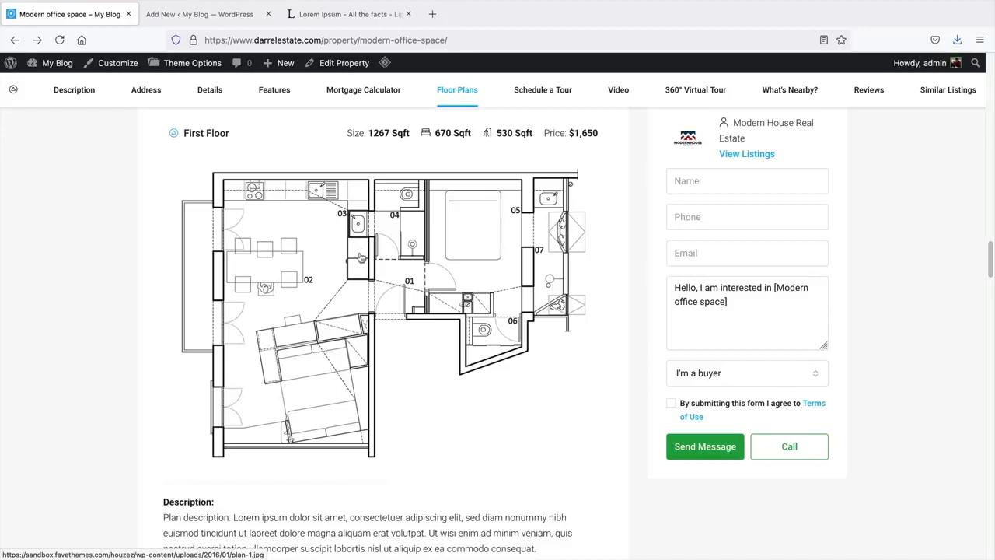
{"action": "left_click", "coordinate": [171, 15]}
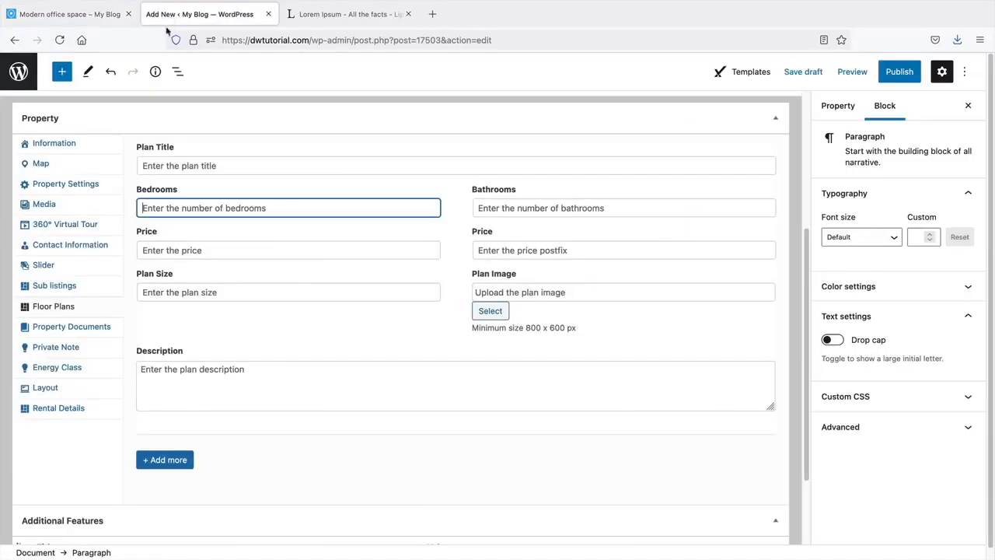
- Choose plan-1 as the floor plan image
{"action": "left_click", "coordinate": [489, 312]}
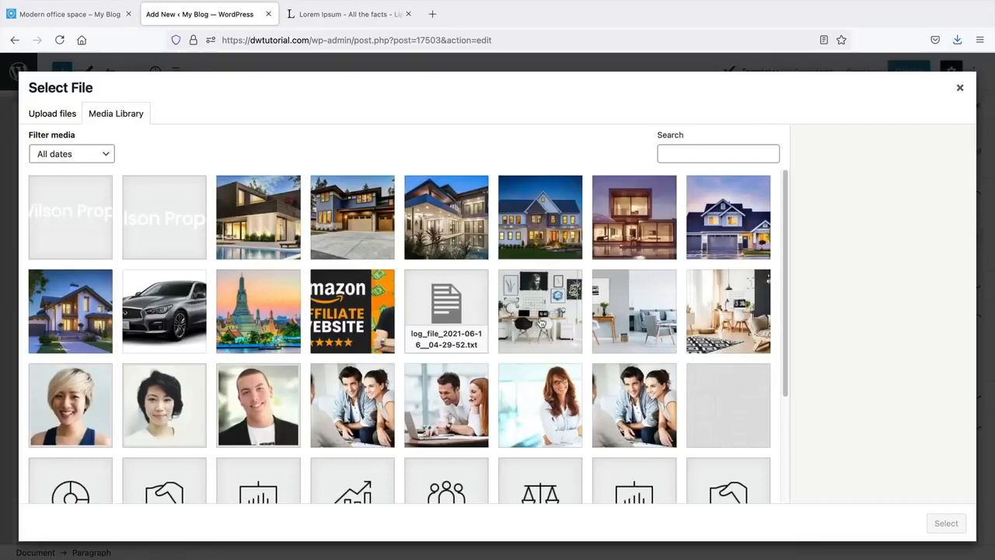
{"action": "scroll", "coordinate": [540, 323], "scroll_direction": "down", "scroll_amount": 3}
{"action": "scroll", "coordinate": [541, 322], "scroll_direction": "down", "scroll_amount": 10}
{"action": "left_click", "coordinate": [258, 358]}
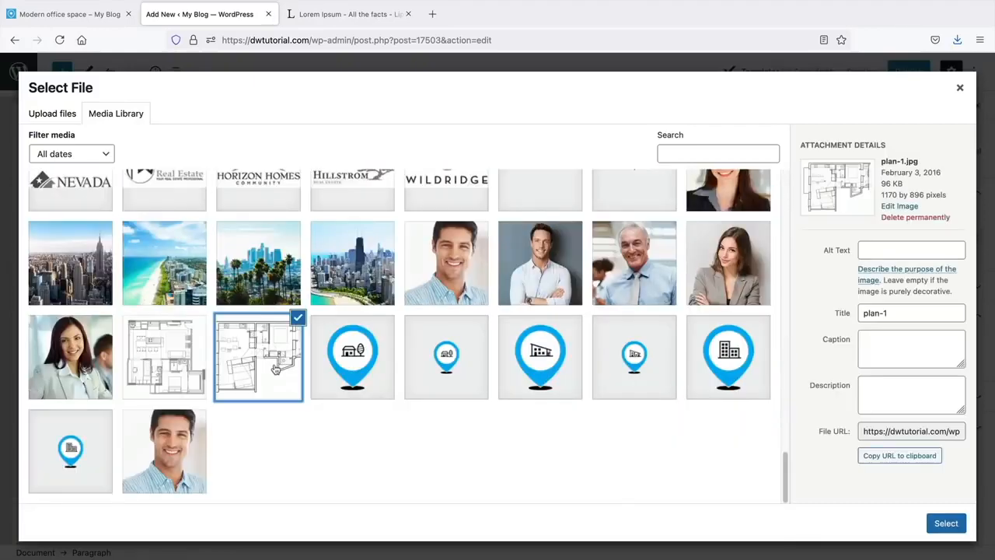
{"action": "left_click", "coordinate": [946, 523]}
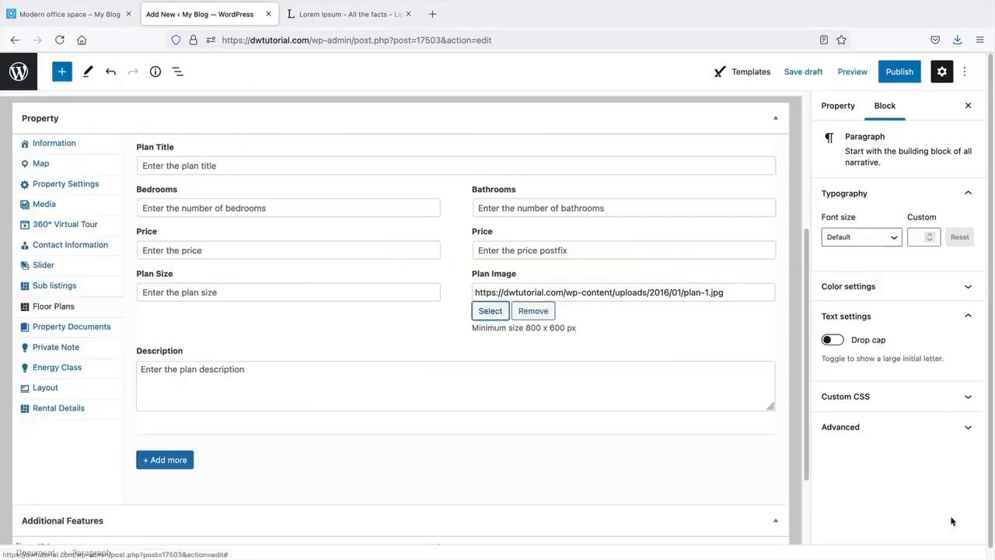
- Enter Bedrooms 580 sq feet and Bathrooms 320 sq feet, and paste a Lorem Ipsum description
{"action": "left_click", "coordinate": [226, 208]}
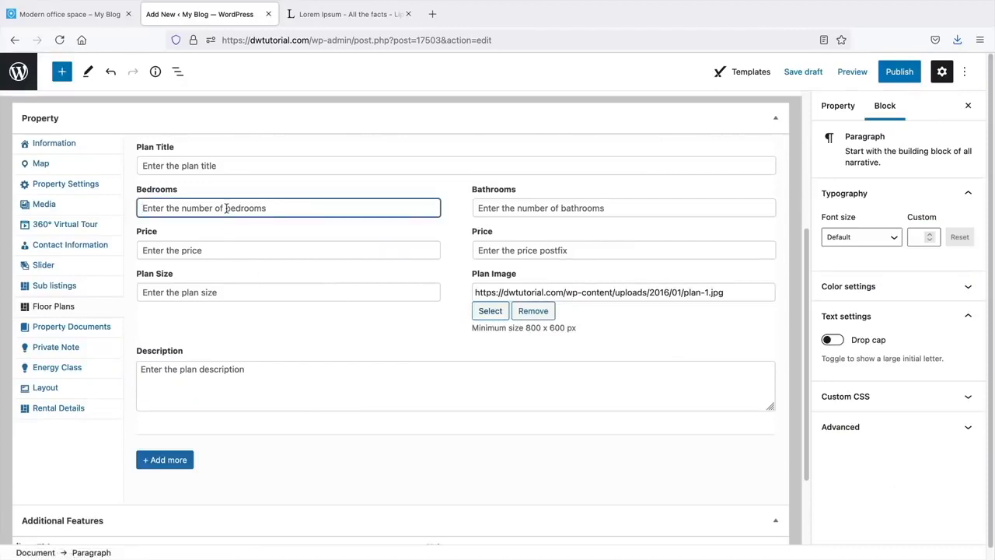
{"action": "type", "text": "5"}
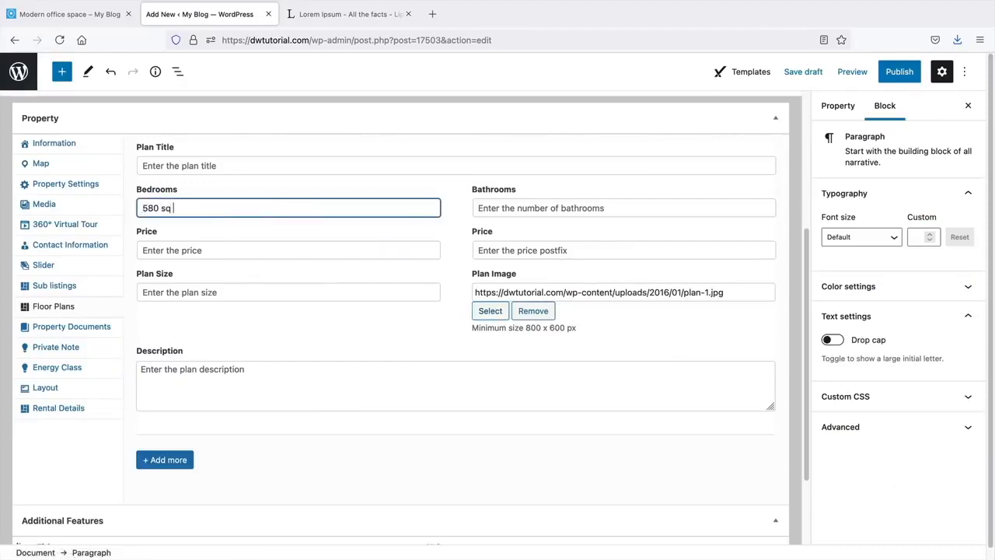
{"action": "type", "text": "80 sq gee"}
{"action": "type", "text": "feet"}
{"action": "key", "text": "Tab"}
{"action": "type", "text": "320 "}
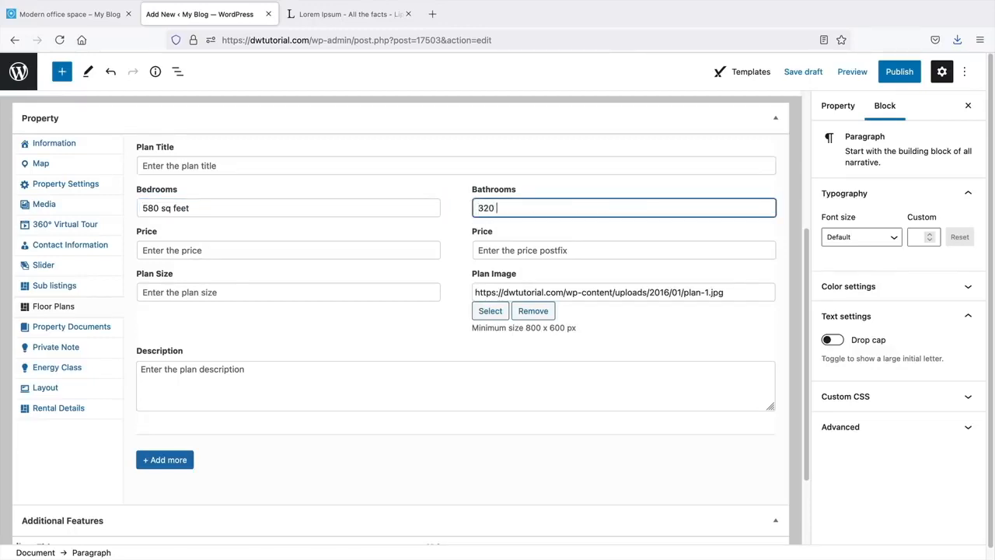
{"action": "type", "text": "squaregeet"}
{"action": "left_click", "coordinate": [201, 294]}
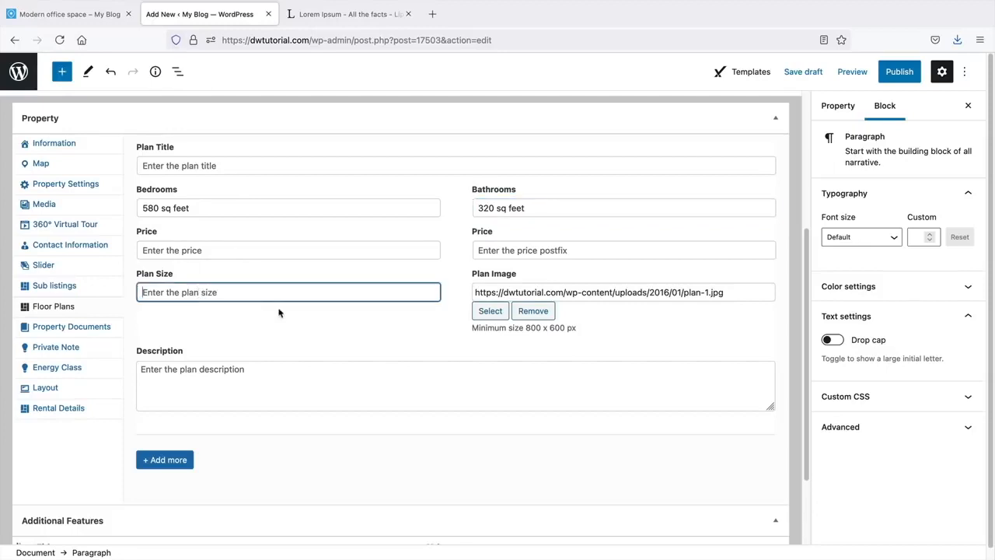
{"action": "left_click", "coordinate": [204, 389]}
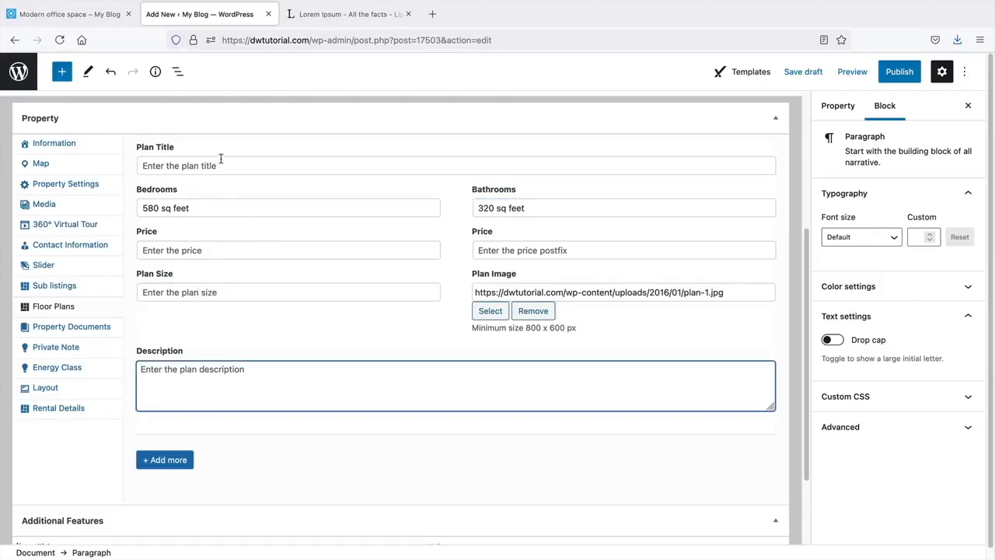
{"action": "right_click", "coordinate": [168, 380]}
{"action": "left_click", "coordinate": [183, 439]}
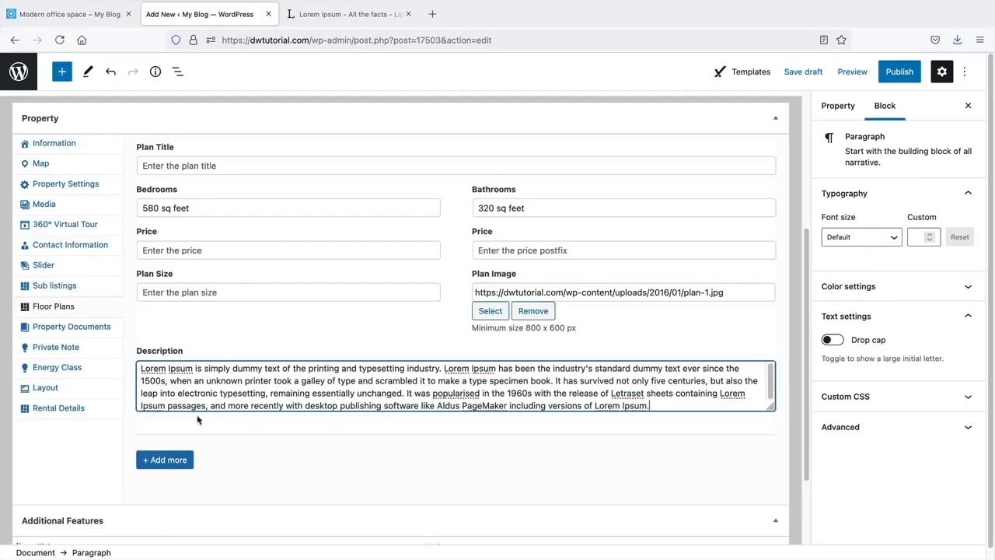
- Title the plan '1st floor' and remove the extra empty floor plan entry
{"action": "left_click", "coordinate": [190, 459]}
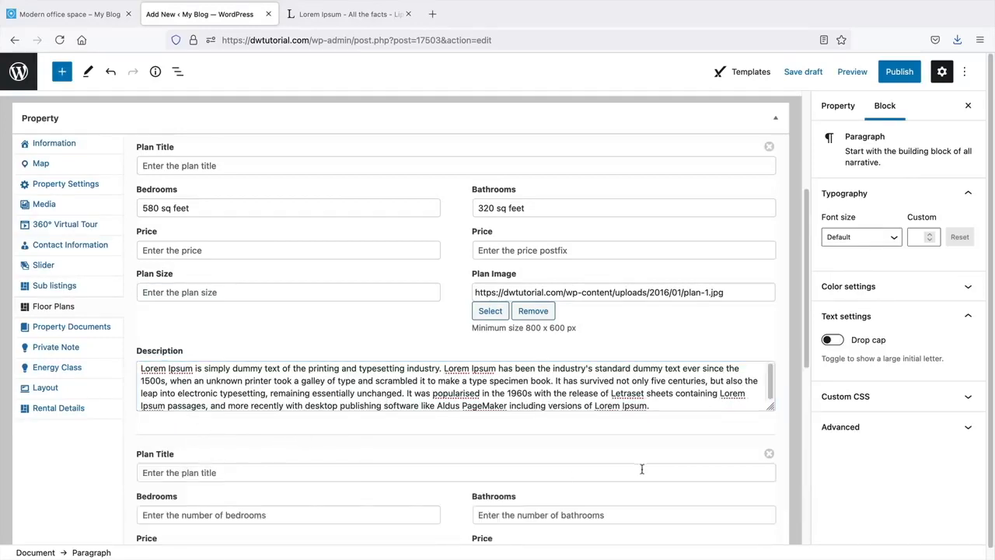
{"action": "scroll", "coordinate": [464, 433], "scroll_direction": "down", "scroll_amount": 1}
{"action": "scroll", "coordinate": [464, 432], "scroll_direction": "down", "scroll_amount": 1}
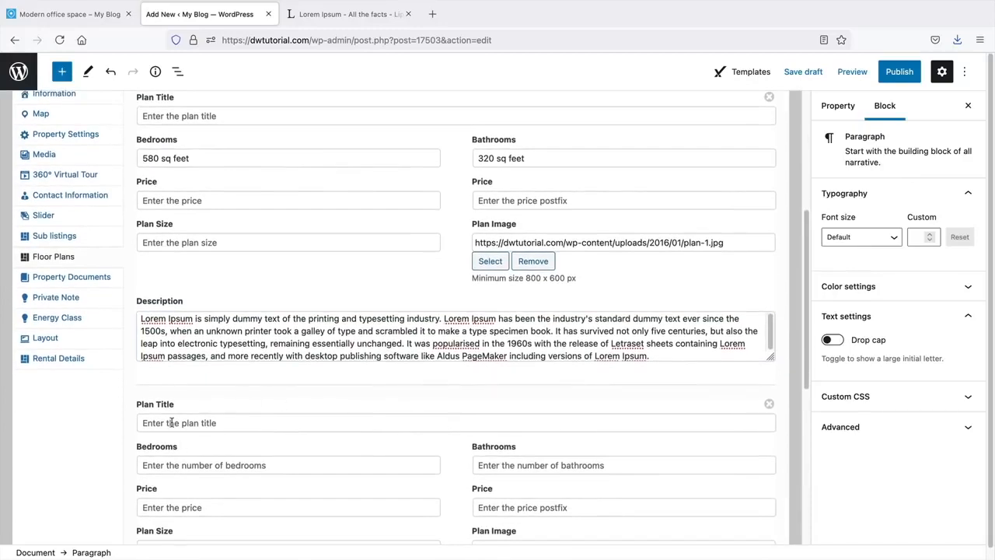
{"action": "scroll", "coordinate": [197, 438], "scroll_direction": "up", "scroll_amount": 5}
{"action": "left_click", "coordinate": [185, 252]}
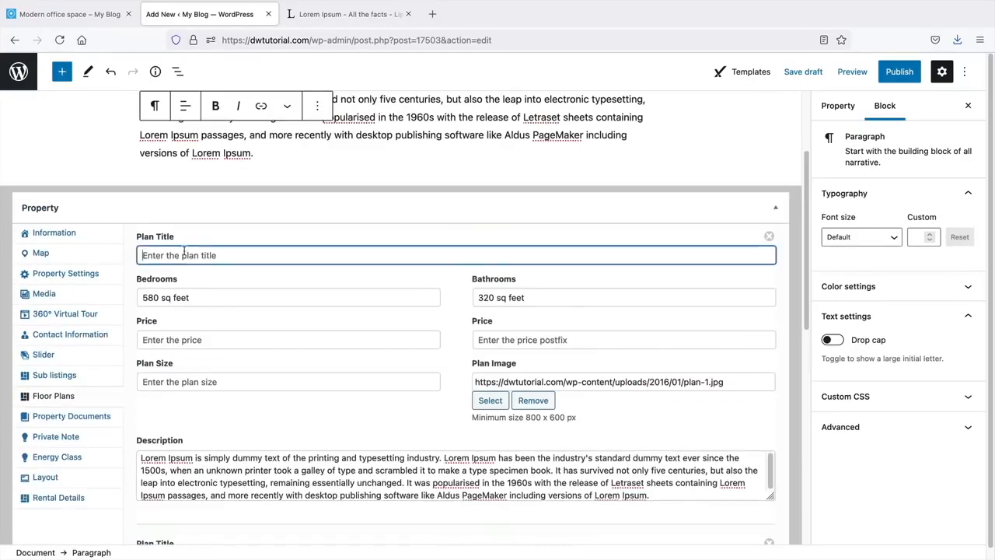
{"action": "type", "text": "1st floor"}
{"action": "scroll", "coordinate": [517, 316], "scroll_direction": "down", "scroll_amount": 6}
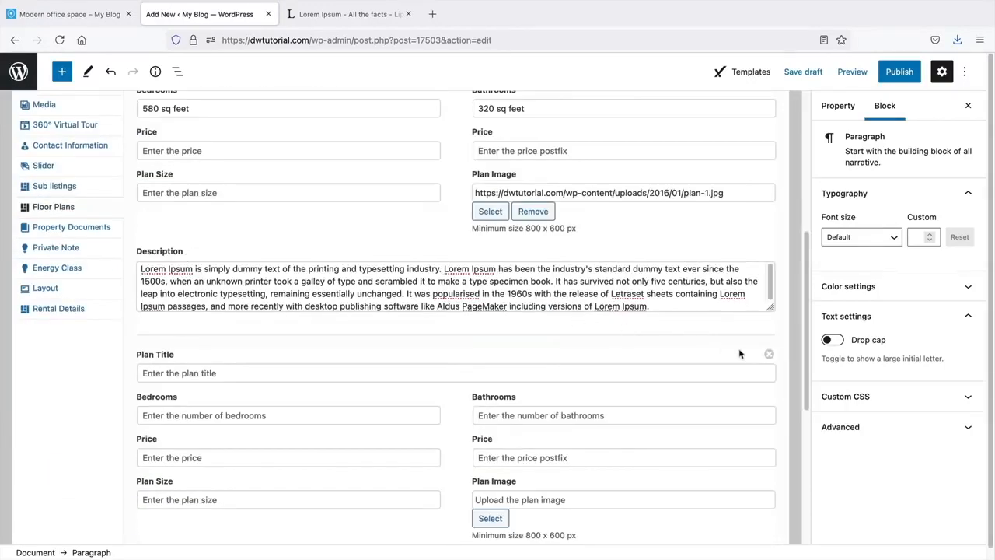
{"action": "left_click", "coordinate": [768, 354]}
{"action": "scroll", "coordinate": [416, 380], "scroll_direction": "up", "scroll_amount": 4}
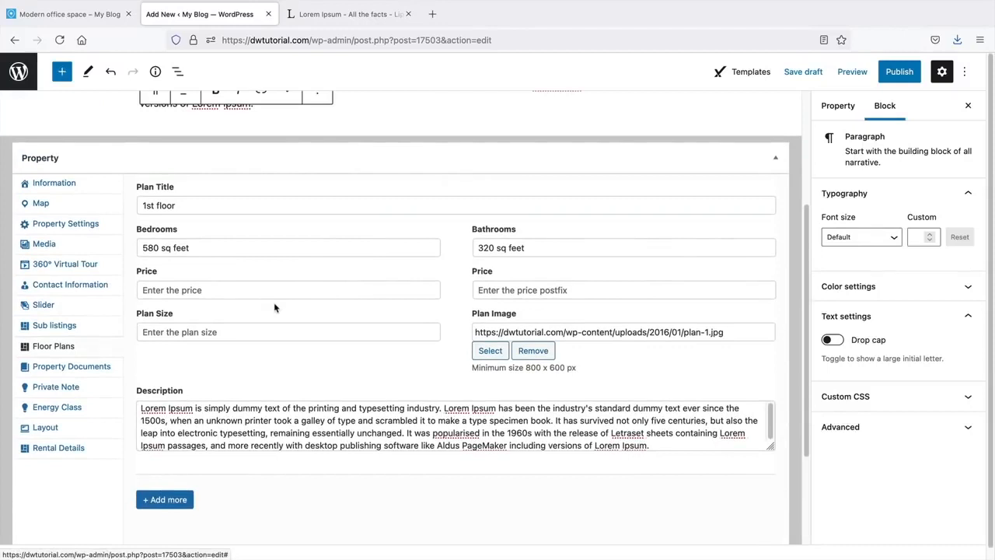
{"action": "left_click", "coordinate": [86, 372]}
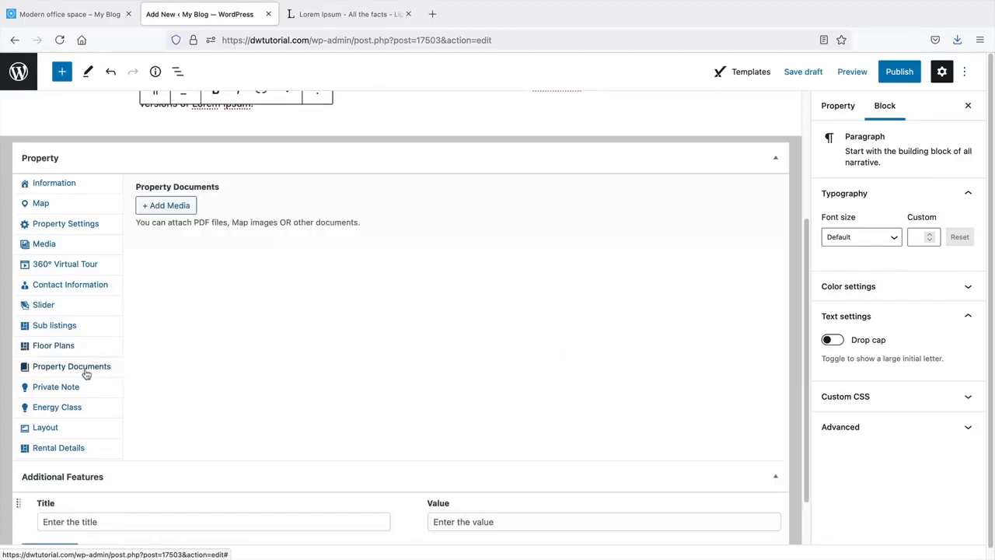
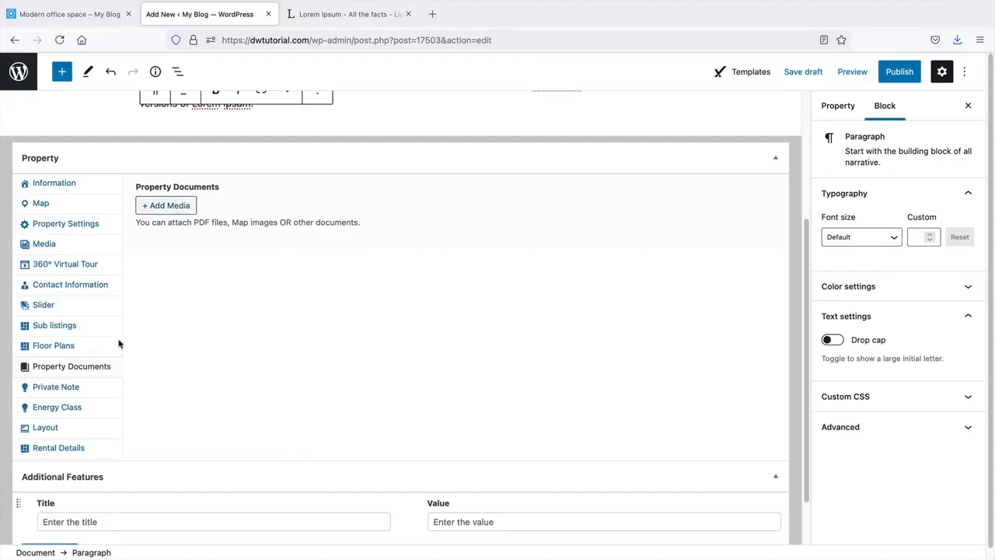
- Review the Private Note, Energy Class and Layout sections, leaving the energy class unset
{"action": "left_click", "coordinate": [80, 388]}
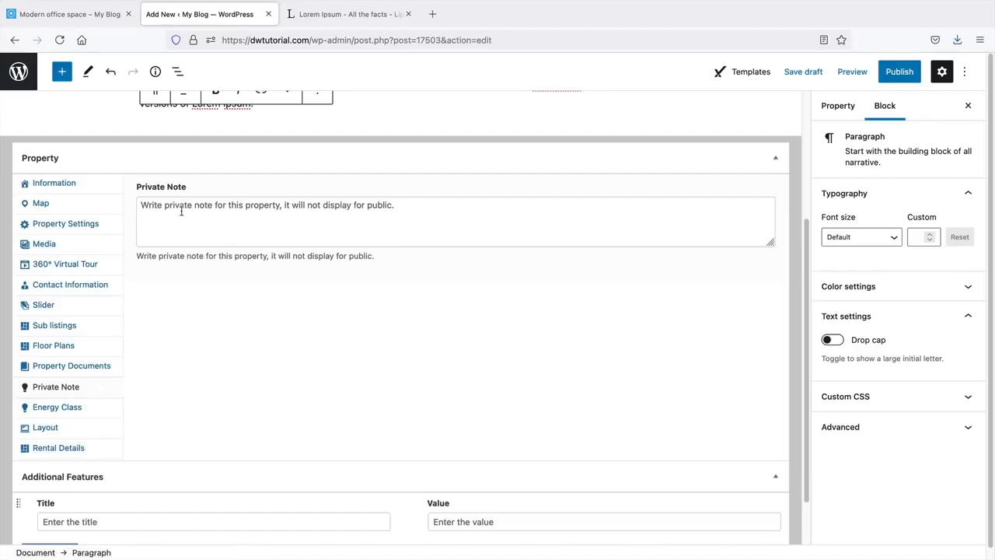
{"action": "left_click", "coordinate": [68, 406]}
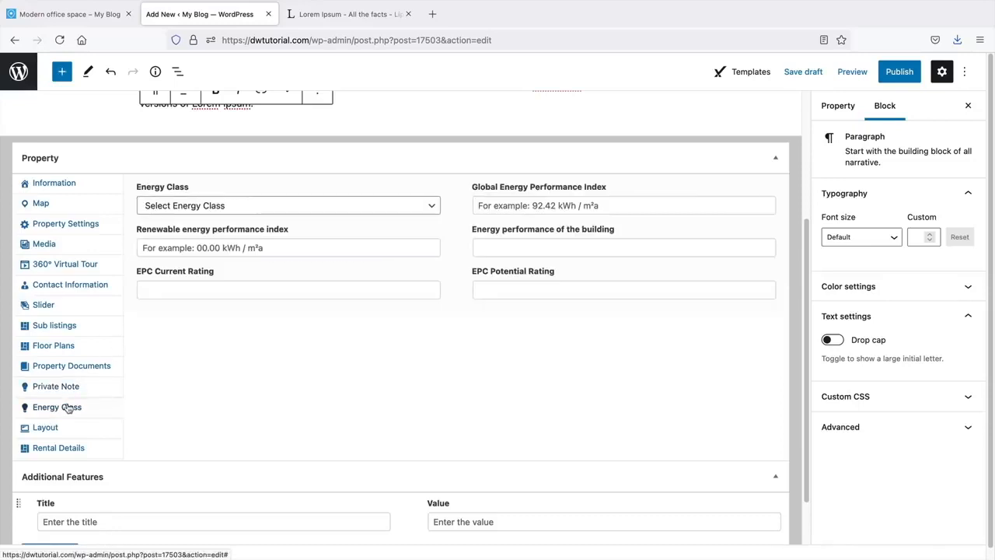
{"action": "left_click", "coordinate": [381, 204]}
{"action": "left_click", "coordinate": [381, 204]}
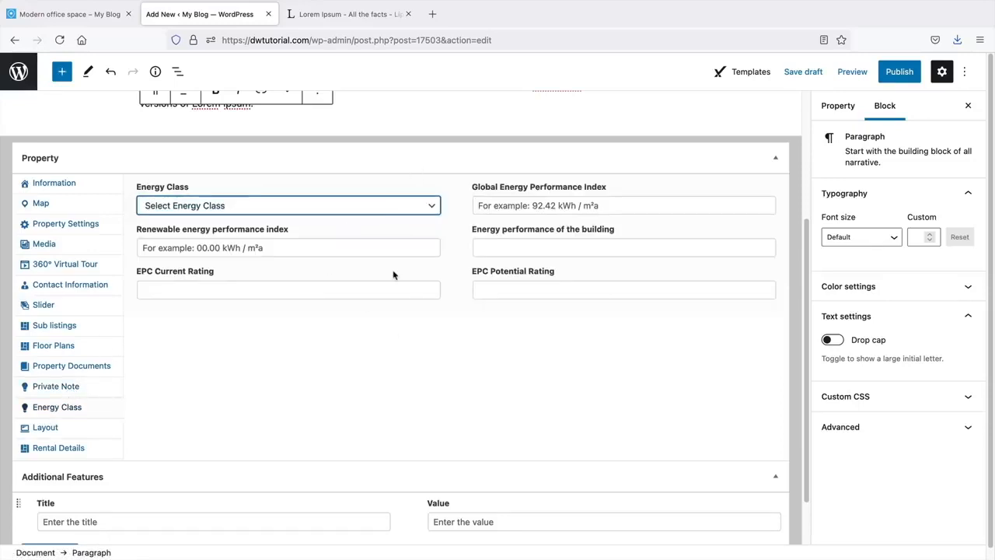
{"action": "left_click", "coordinate": [71, 427]}
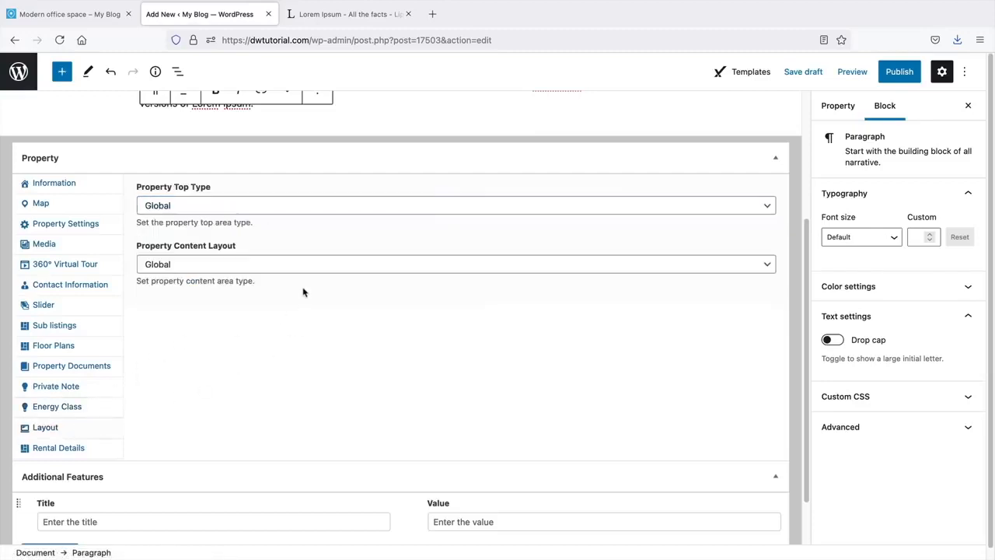
- Check the Property Top Type and Content Layout options, keeping both at Global
{"action": "key", "text": "Tab"}
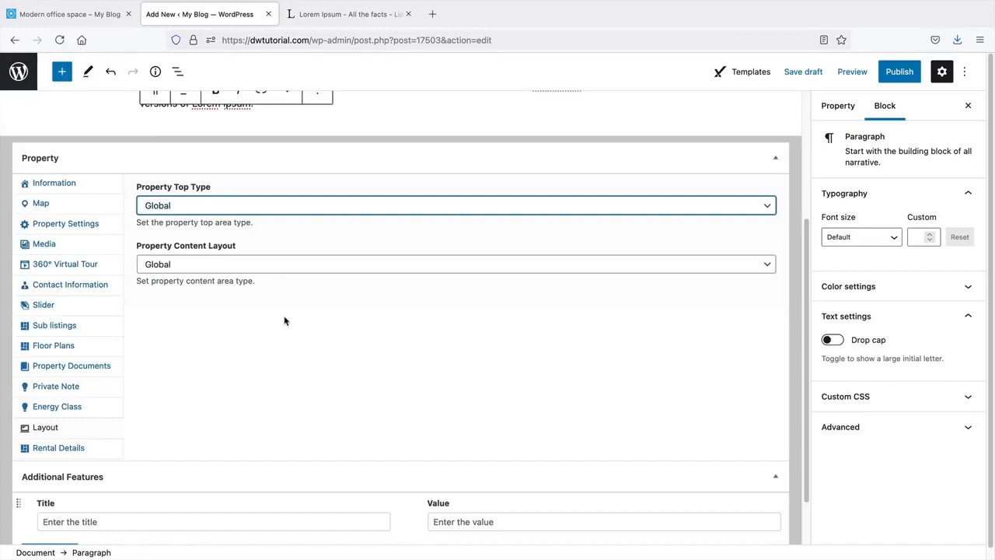
{"action": "left_click", "coordinate": [272, 207]}
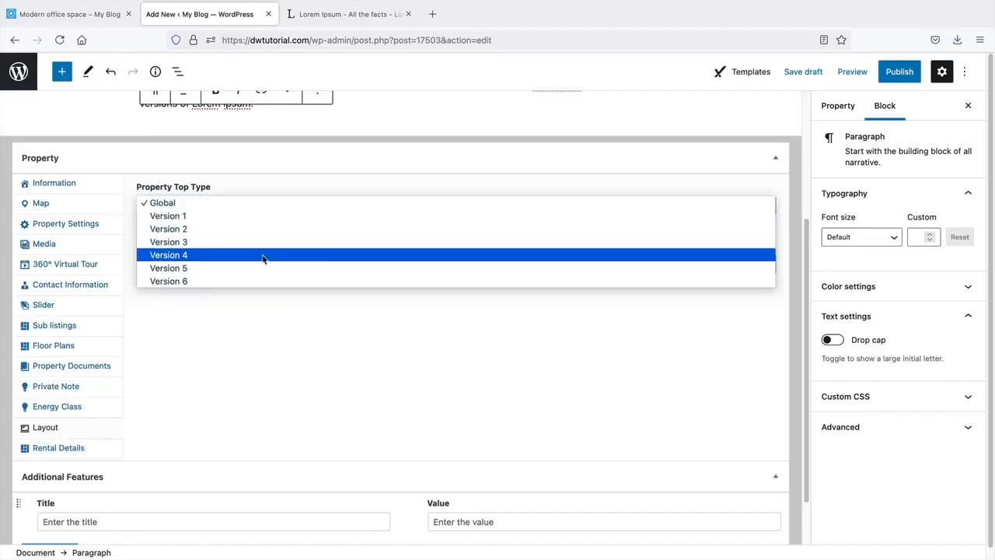
{"action": "left_click", "coordinate": [247, 204]}
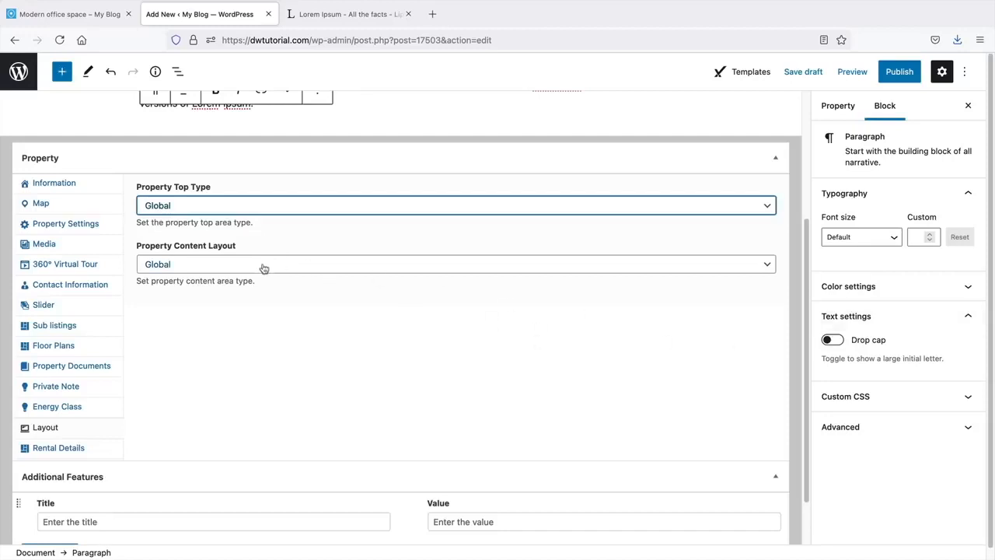
{"action": "left_click", "coordinate": [227, 271]}
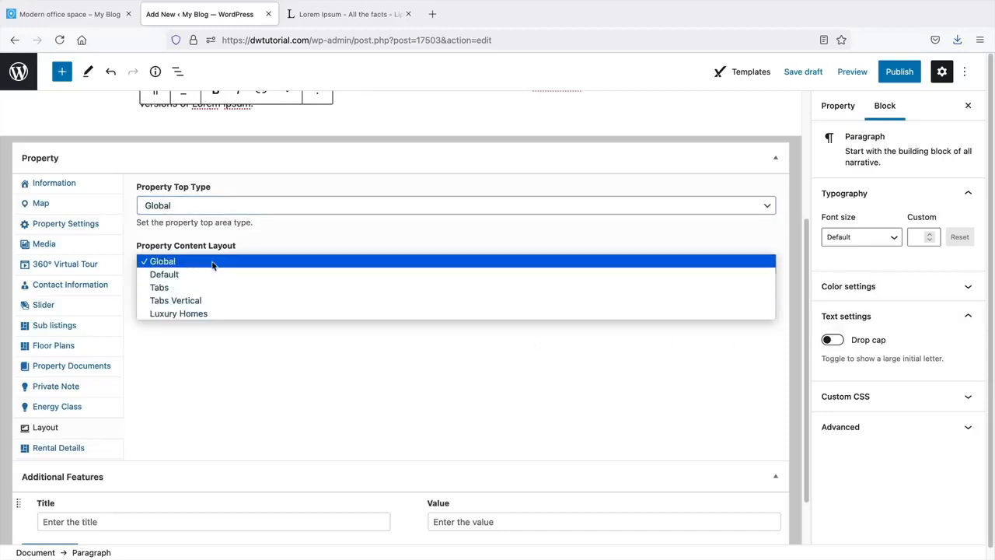
{"action": "left_click", "coordinate": [216, 261]}
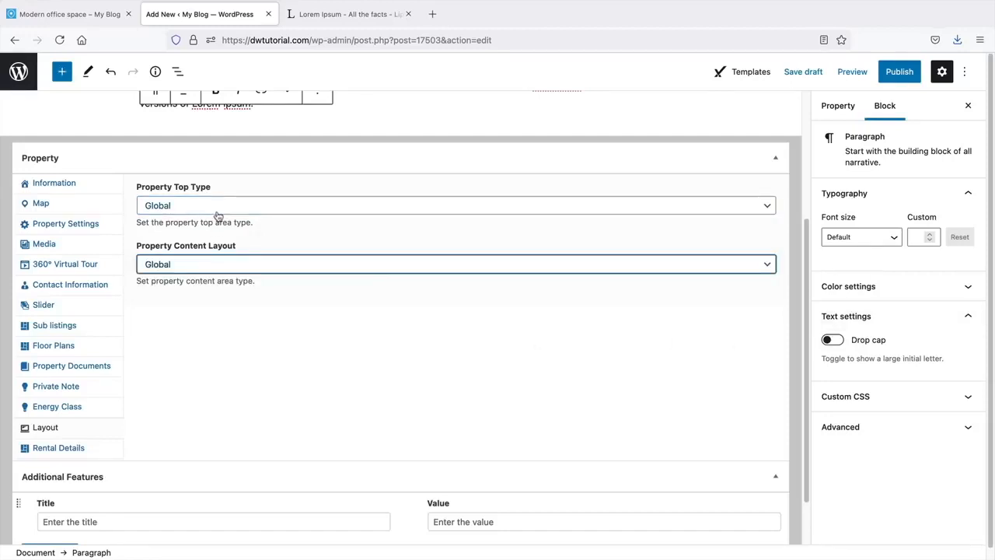
- Try Property Top Type Version 2 and Version 1, then set it back to Global
{"action": "left_click", "coordinate": [218, 217]}
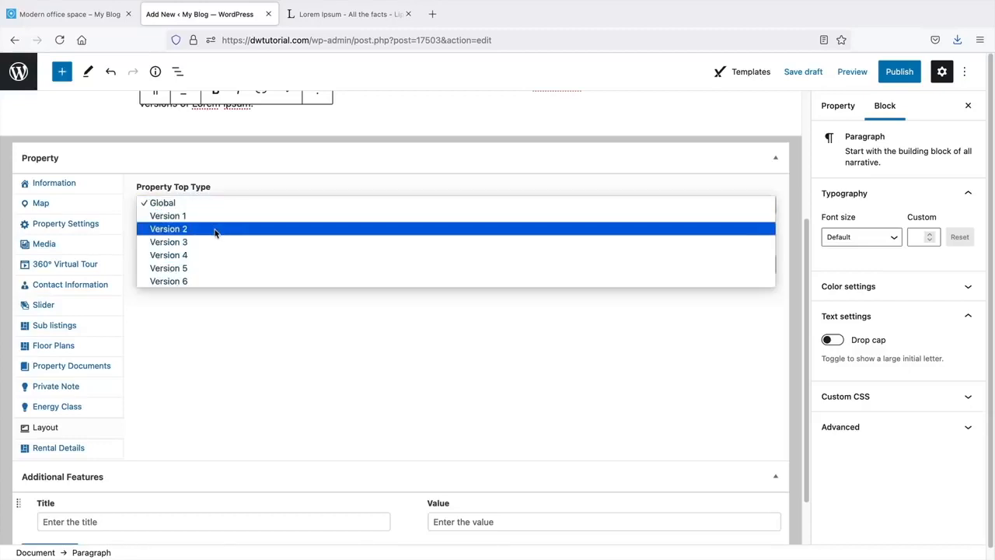
{"action": "left_click", "coordinate": [216, 229]}
{"action": "left_click", "coordinate": [221, 207]}
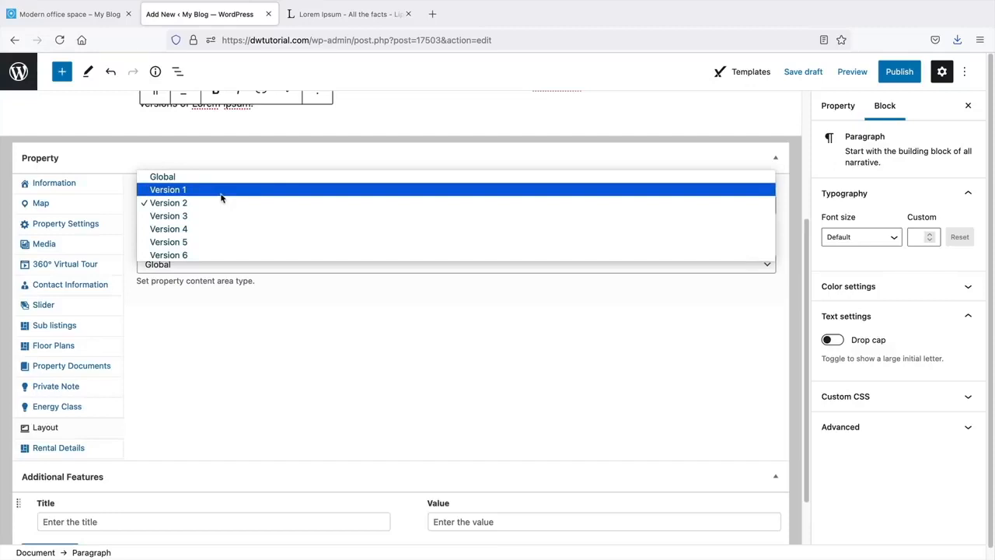
{"action": "left_click", "coordinate": [221, 202]}
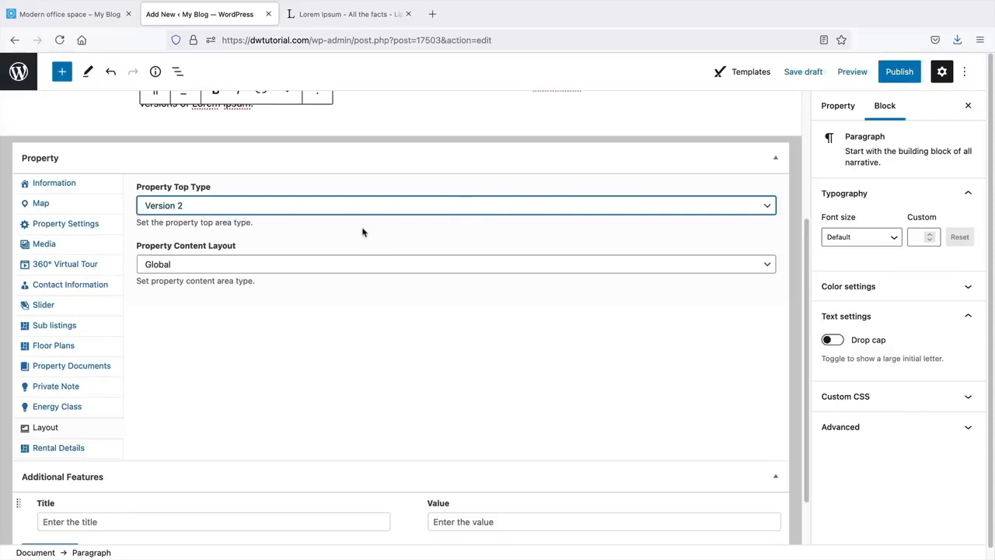
{"action": "left_click", "coordinate": [232, 209]}
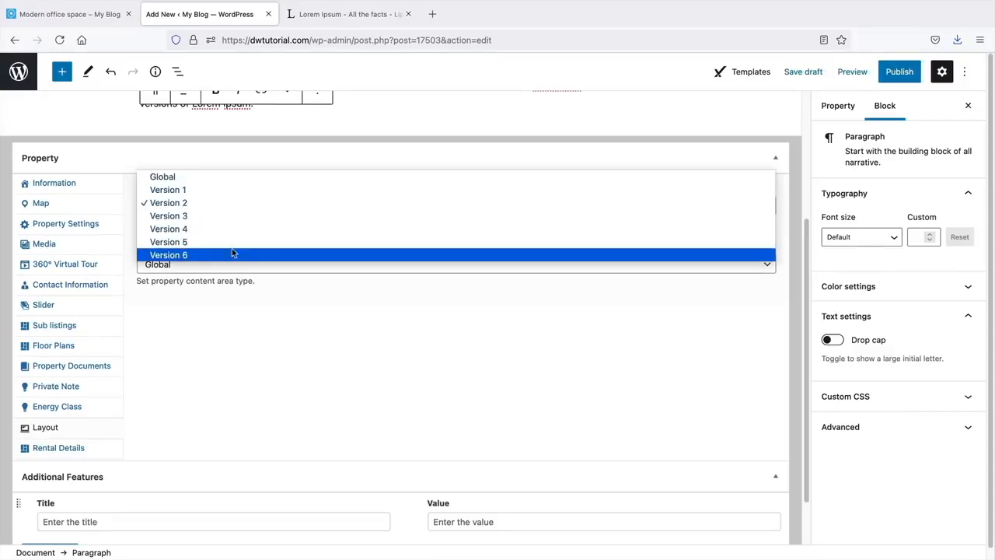
{"action": "left_click", "coordinate": [243, 204]}
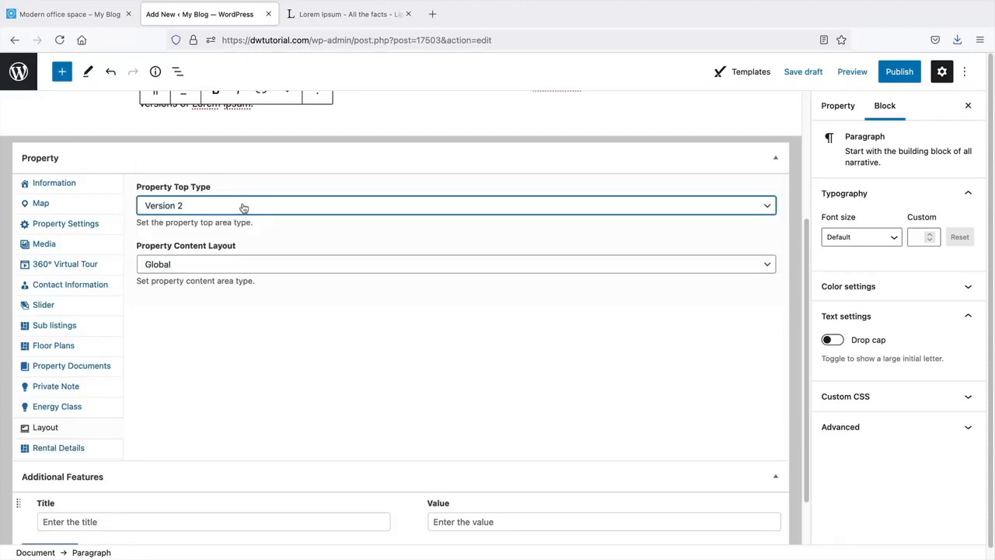
{"action": "left_click", "coordinate": [243, 207]}
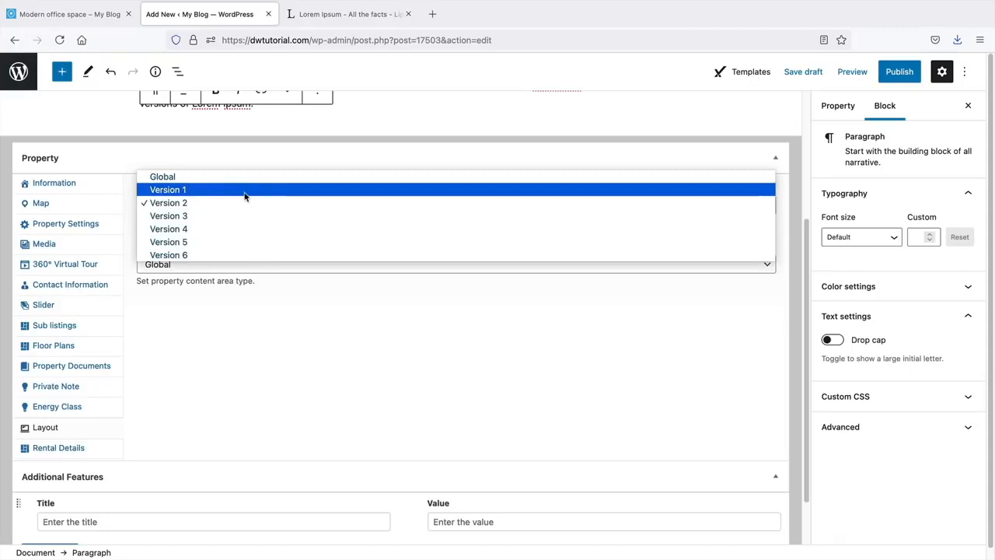
{"action": "left_click", "coordinate": [244, 189]}
{"action": "left_click", "coordinate": [244, 204]}
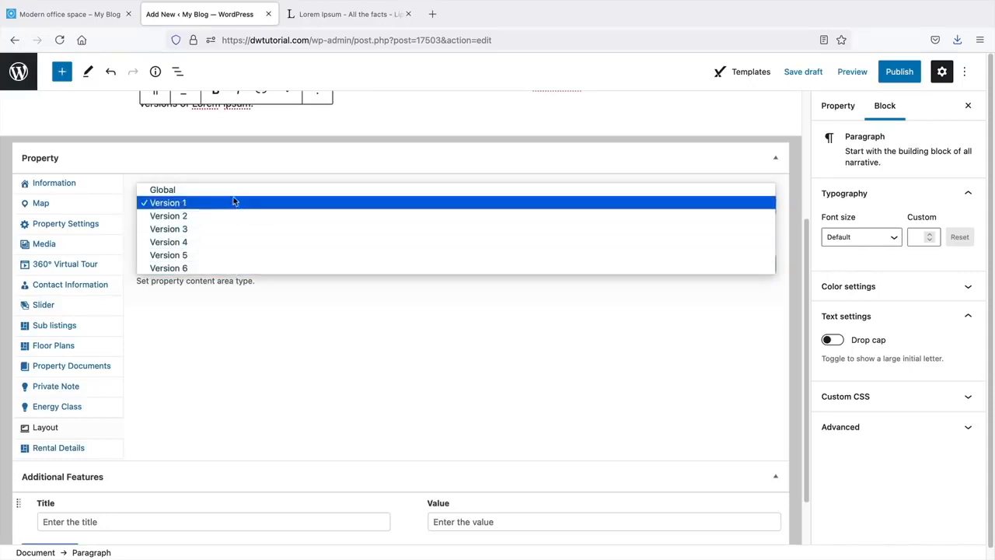
{"action": "left_click", "coordinate": [233, 192]}
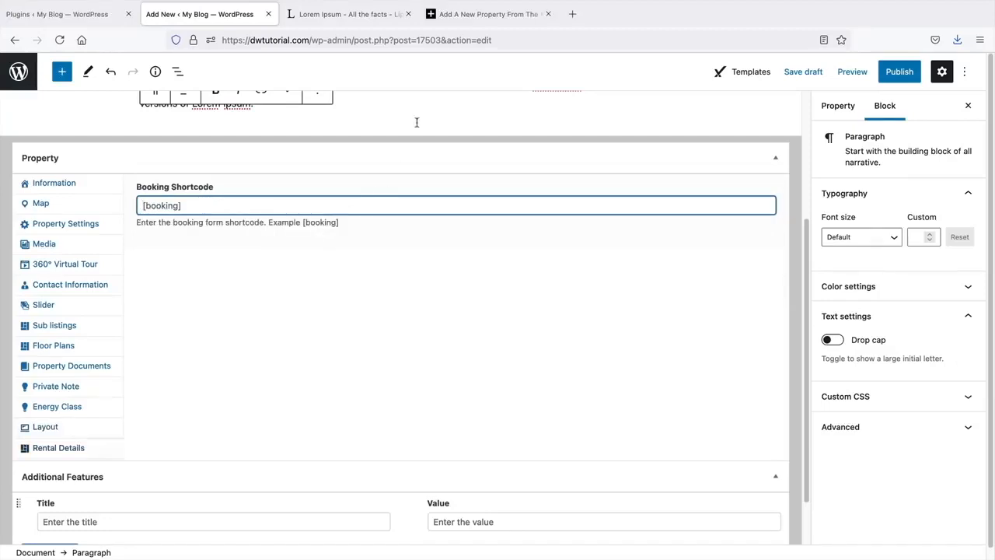
{"action": "left_click", "coordinate": [476, 16]}
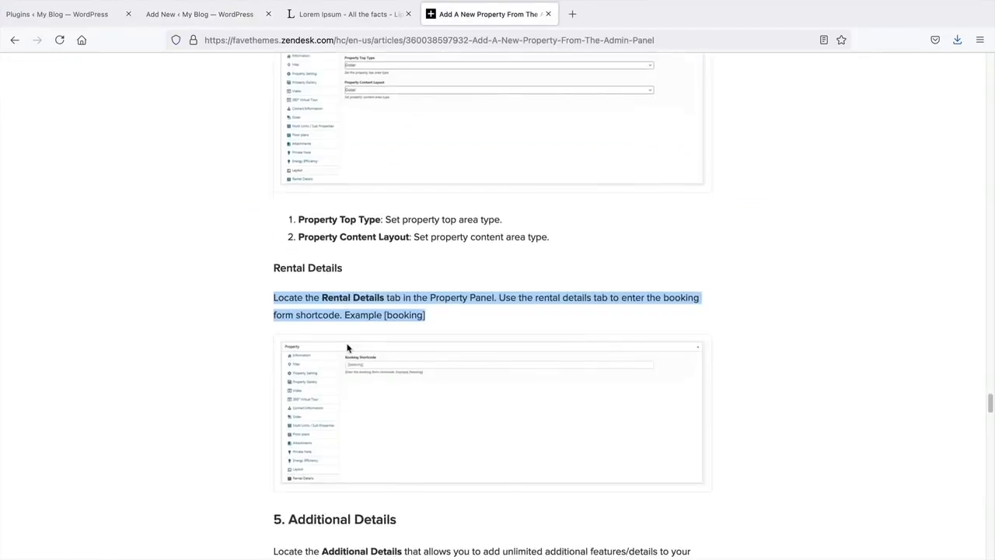
{"action": "scroll", "coordinate": [346, 347], "scroll_direction": "down", "scroll_amount": 3}
{"action": "left_click", "coordinate": [371, 190]}
{"action": "left_click_drag", "start_coordinate": [438, 211], "coordinate": [267, 193]}
{"action": "left_click", "coordinate": [267, 193]}
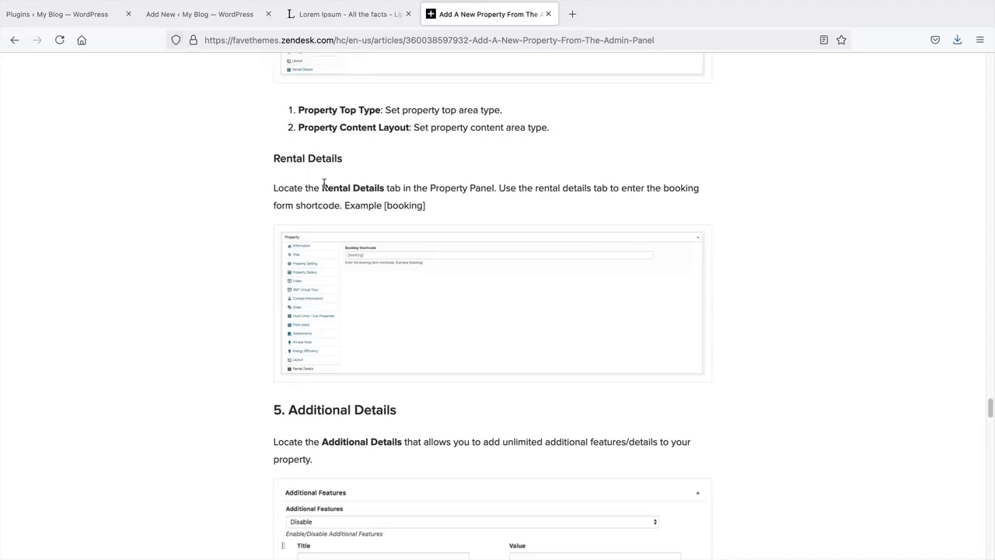
{"action": "left_click_drag", "start_coordinate": [438, 215], "coordinate": [276, 158]}
{"action": "left_click", "coordinate": [276, 158]}
{"action": "left_click", "coordinate": [184, 16]}
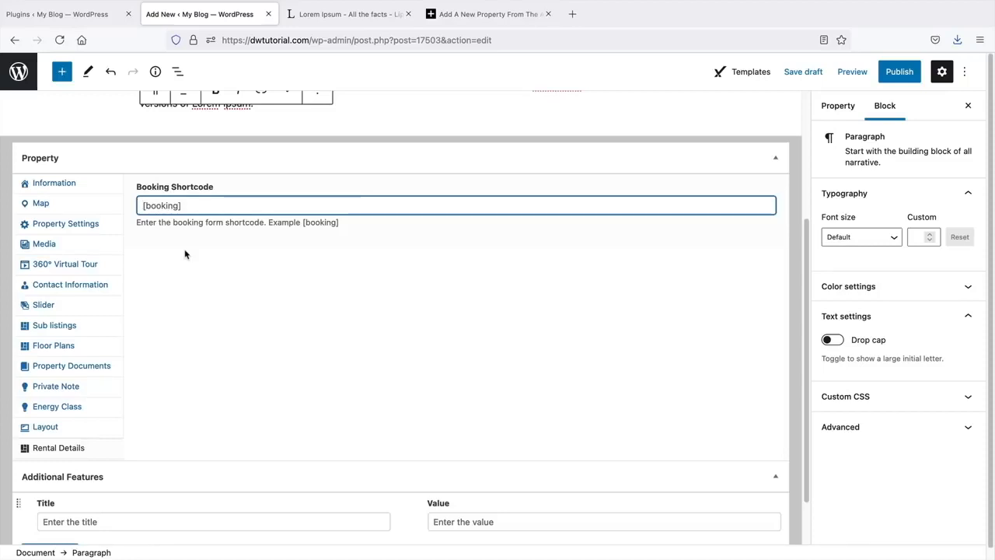
- In the Property sidebar, tick Apartments, 1 Bedroom and 2 Bedroom under Type, then expand Status
{"action": "scroll", "coordinate": [477, 364], "scroll_direction": "down", "scroll_amount": 1}
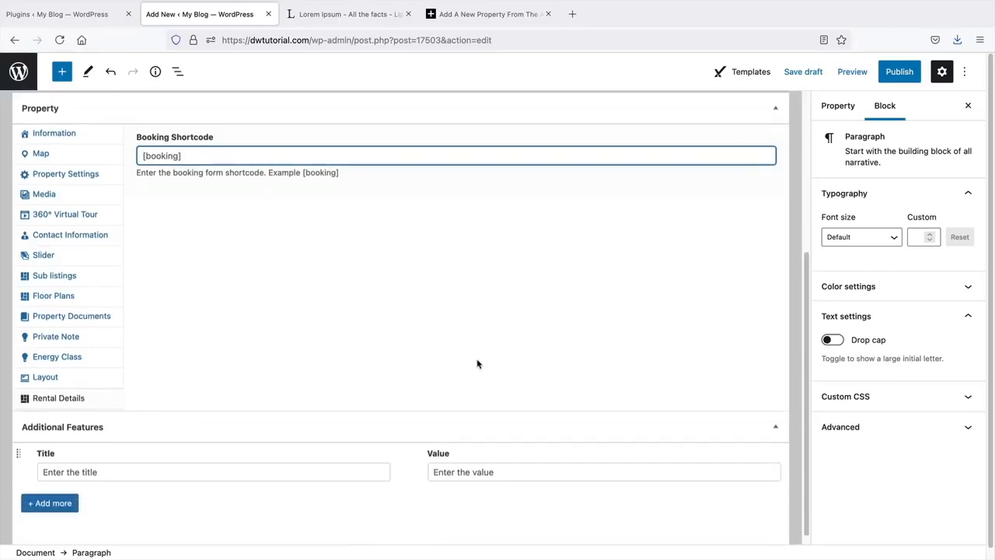
{"action": "scroll", "coordinate": [478, 362], "scroll_direction": "up", "scroll_amount": 5}
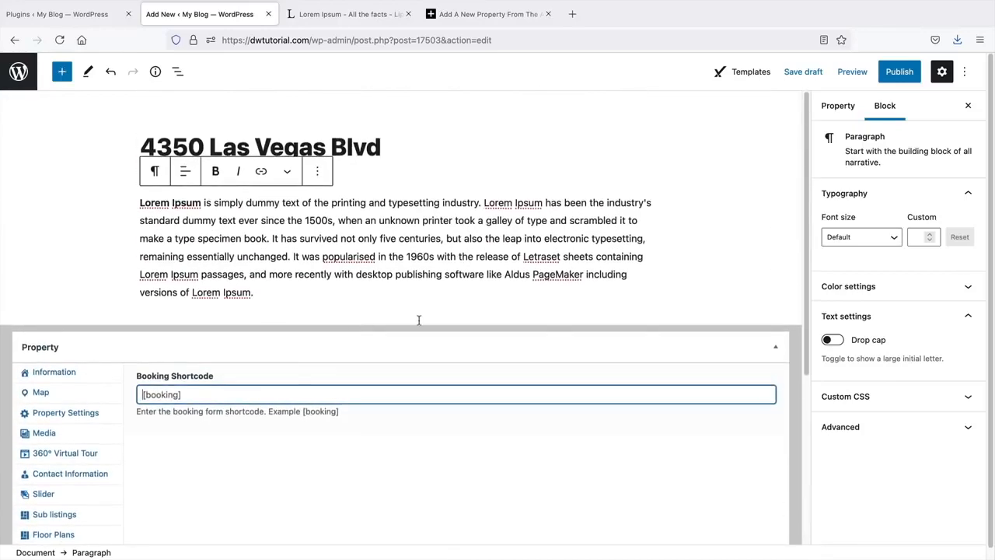
{"action": "left_click", "coordinate": [838, 105]}
{"action": "scroll", "coordinate": [895, 296], "scroll_direction": "down", "scroll_amount": 2}
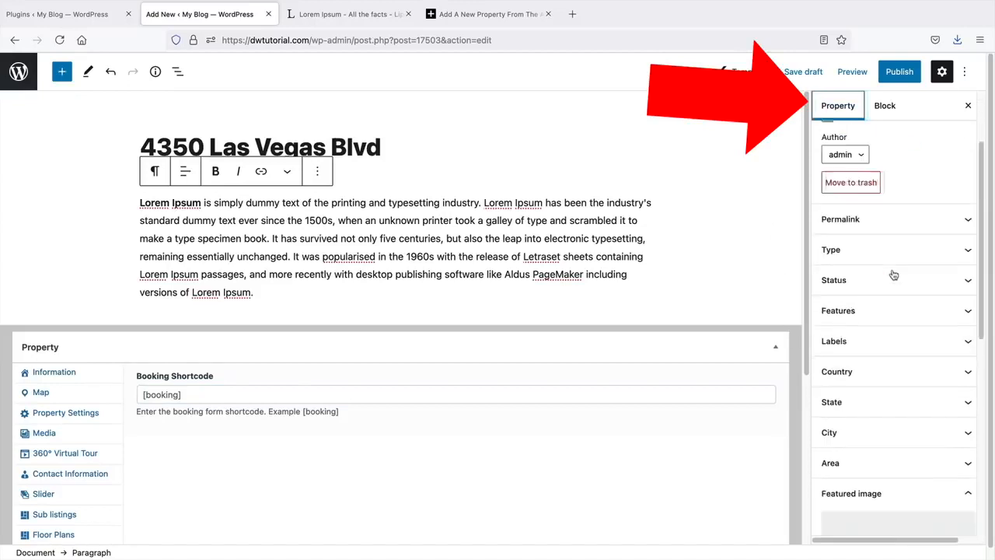
{"action": "scroll", "coordinate": [894, 275], "scroll_direction": "down", "scroll_amount": 1}
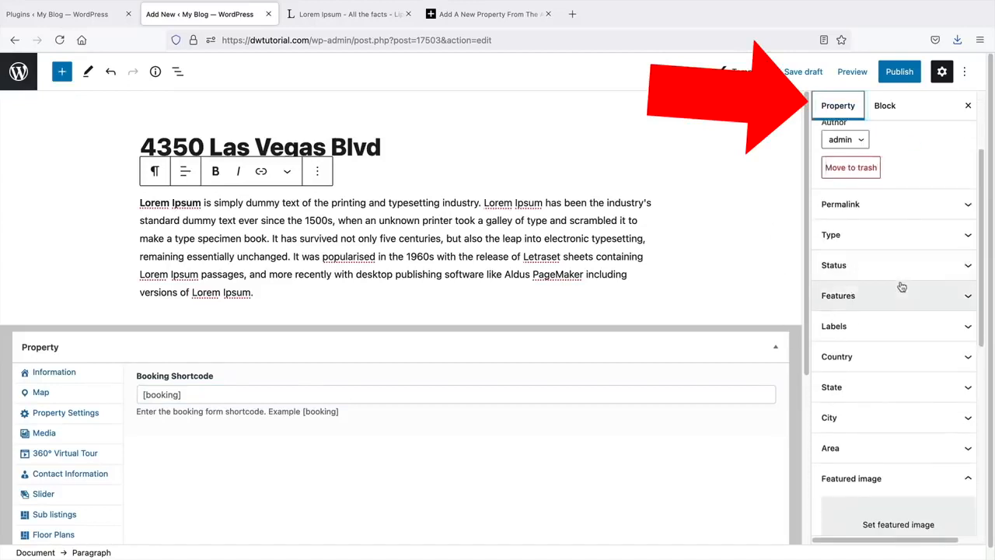
{"action": "left_click", "coordinate": [897, 221]}
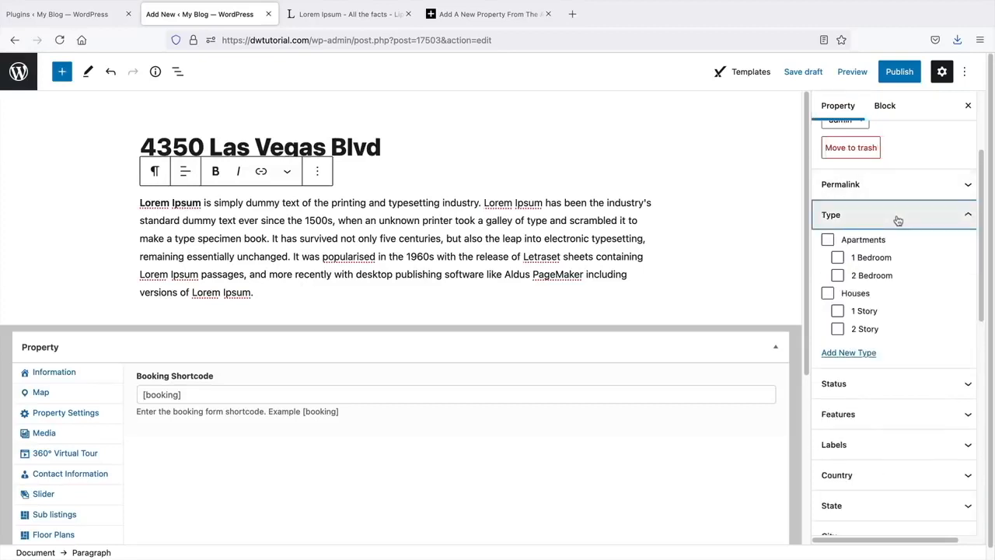
{"action": "left_click", "coordinate": [829, 240]}
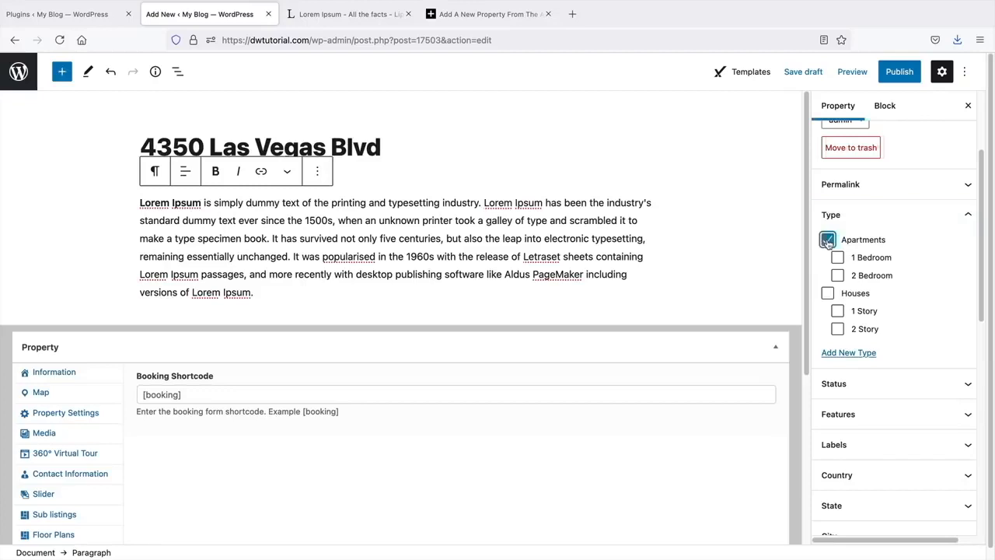
{"action": "left_click", "coordinate": [837, 259]}
{"action": "left_click", "coordinate": [838, 276]}
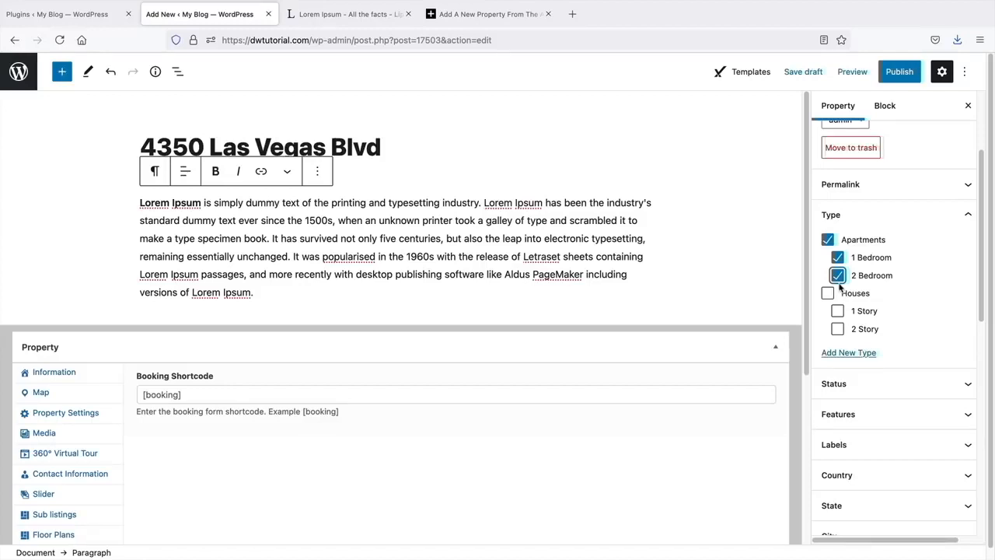
{"action": "scroll", "coordinate": [840, 287], "scroll_direction": "down", "scroll_amount": 2}
{"action": "left_click", "coordinate": [844, 294]}
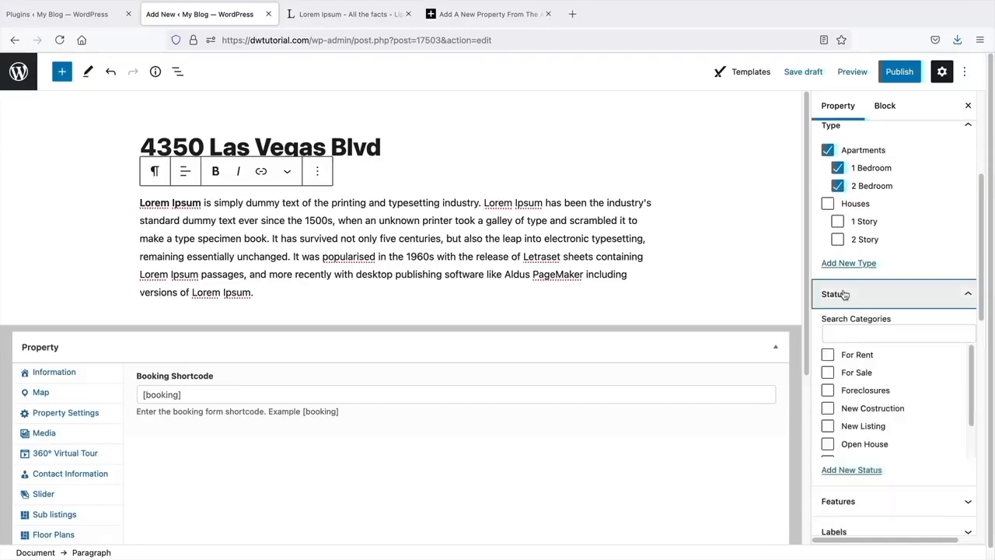
- Mark the property For Sale and tick its twelve features, Air Conditioning through Swimming Pool
{"action": "left_click", "coordinate": [52, 379]}
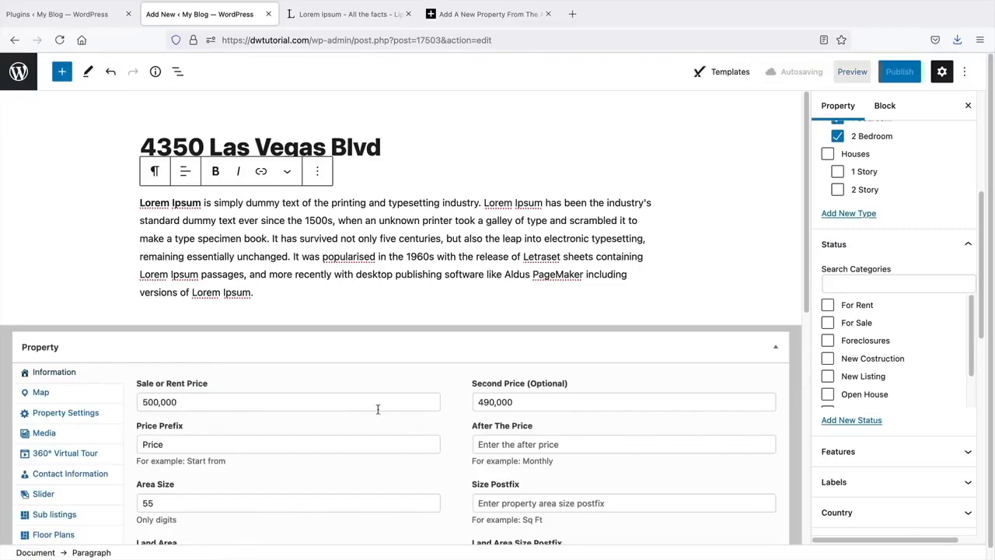
{"action": "left_click", "coordinate": [828, 323]}
{"action": "scroll", "coordinate": [884, 384], "scroll_direction": "down", "scroll_amount": 2}
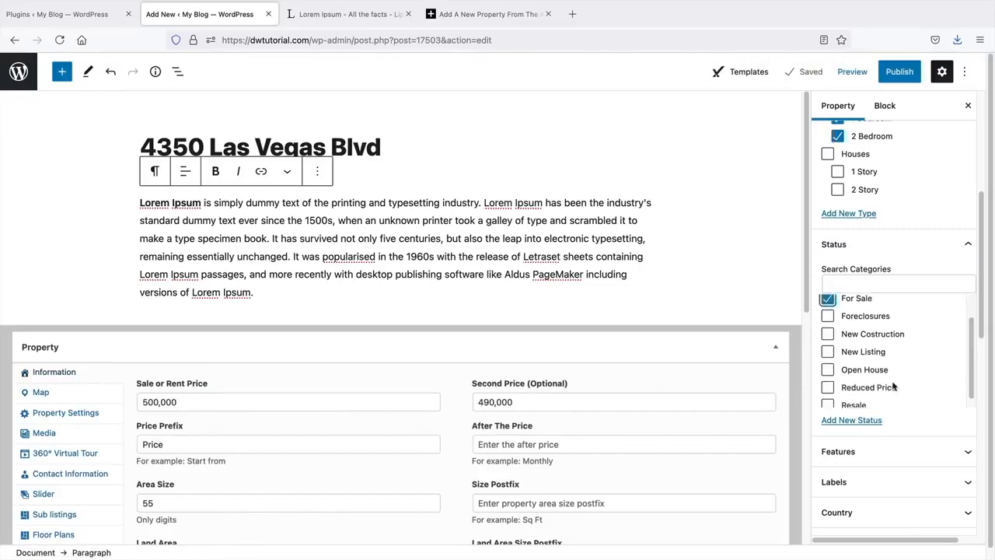
{"action": "left_click", "coordinate": [891, 451]}
{"action": "scroll", "coordinate": [890, 359], "scroll_direction": "down", "scroll_amount": 1}
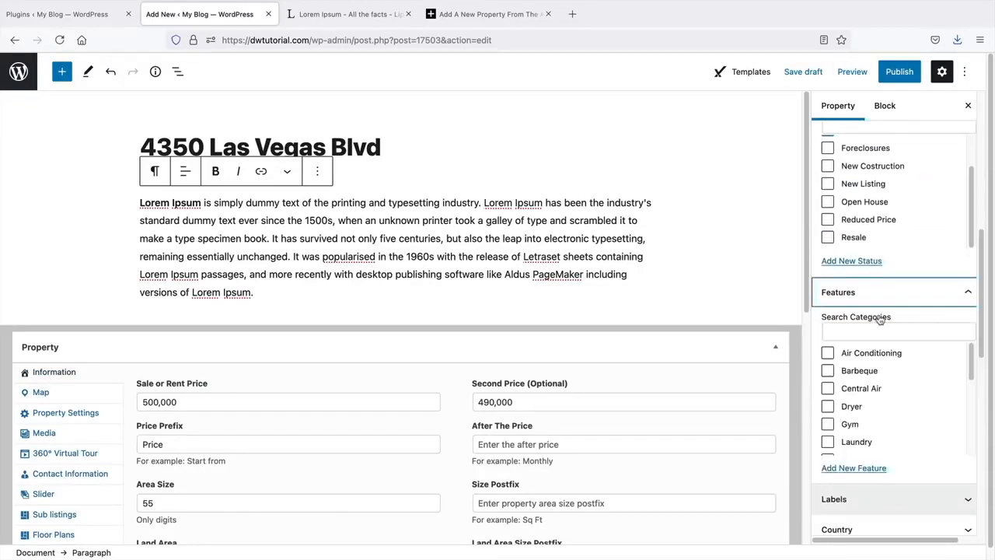
{"action": "scroll", "coordinate": [897, 358], "scroll_direction": "down", "scroll_amount": 1}
{"action": "scroll", "coordinate": [894, 359], "scroll_direction": "up", "scroll_amount": 1}
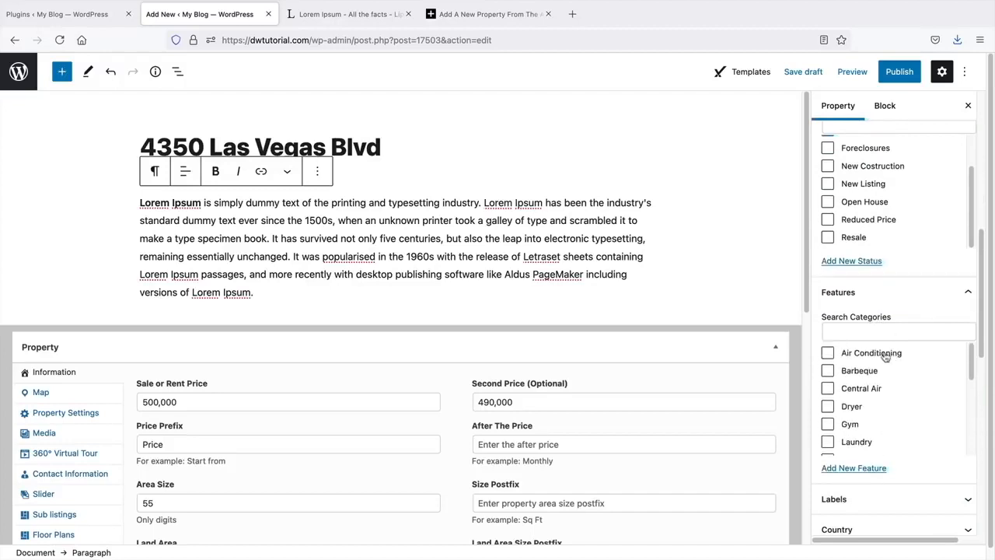
{"action": "left_click", "coordinate": [875, 356]}
{"action": "left_click", "coordinate": [862, 374]}
{"action": "left_click", "coordinate": [859, 389]}
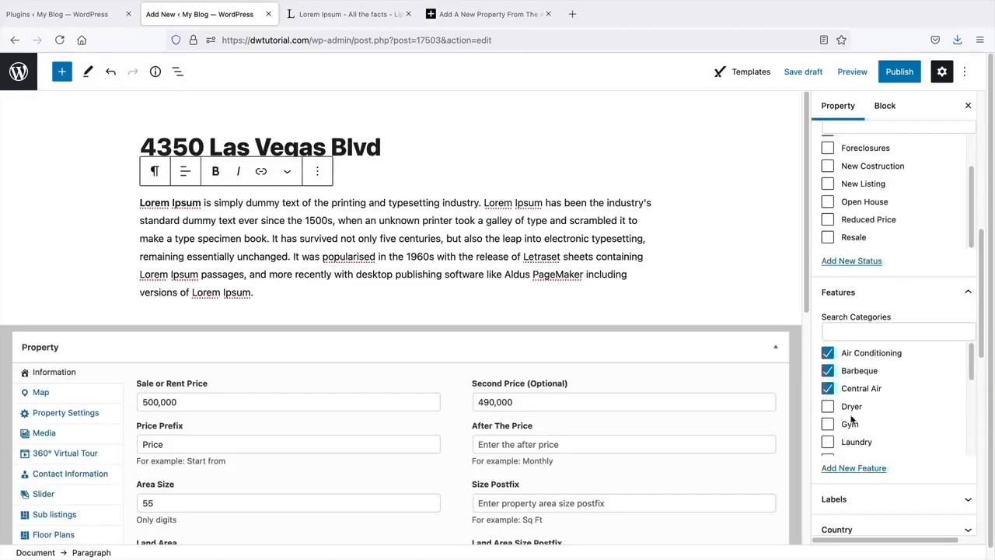
{"action": "left_click", "coordinate": [849, 424]}
{"action": "left_click", "coordinate": [828, 407]}
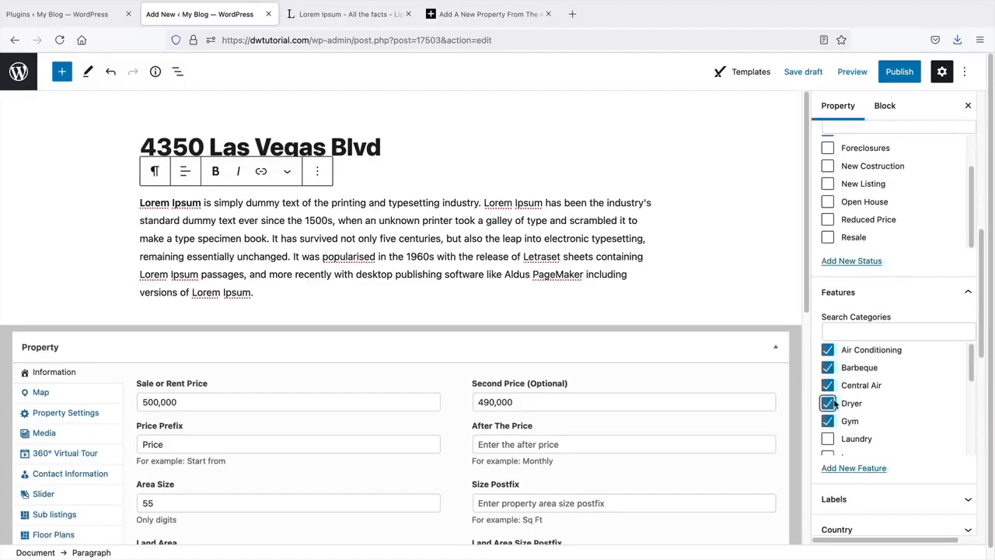
{"action": "scroll", "coordinate": [831, 396], "scroll_direction": "down", "scroll_amount": 3}
{"action": "scroll", "coordinate": [830, 393], "scroll_direction": "up", "scroll_amount": 1}
{"action": "left_click", "coordinate": [827, 379]}
{"action": "left_click", "coordinate": [827, 360]}
{"action": "left_click", "coordinate": [827, 344]}
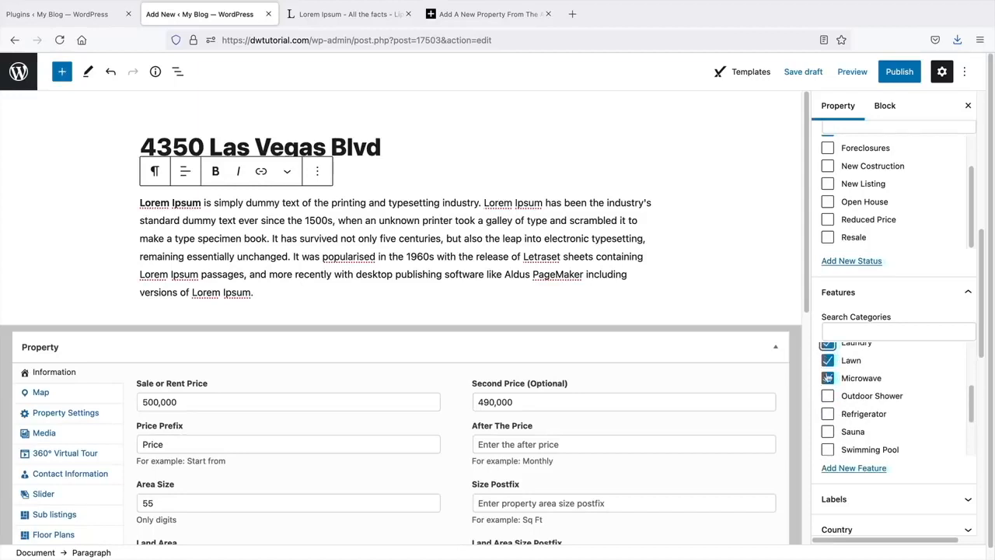
{"action": "left_click", "coordinate": [828, 396]}
{"action": "left_click", "coordinate": [828, 414]}
{"action": "left_click", "coordinate": [828, 431]}
{"action": "left_click", "coordinate": [827, 450]}
- Label the property Fast Seller and set its country to United States and state to NEVADA
{"action": "scroll", "coordinate": [861, 421], "scroll_direction": "down", "scroll_amount": 1}
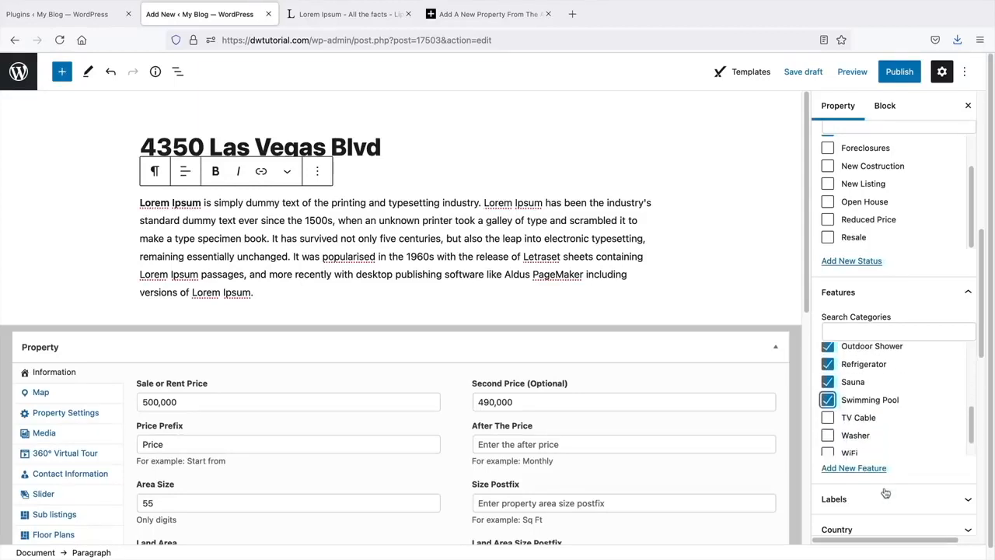
{"action": "left_click", "coordinate": [887, 496]}
{"action": "scroll", "coordinate": [876, 293], "scroll_direction": "down", "scroll_amount": 3}
{"action": "scroll", "coordinate": [897, 416], "scroll_direction": "down", "scroll_amount": 1}
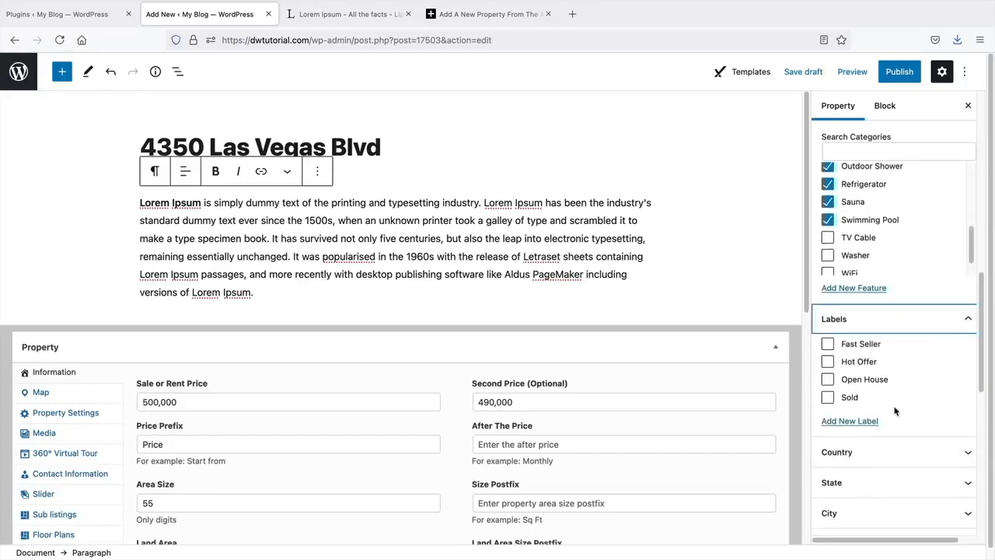
{"action": "scroll", "coordinate": [895, 409], "scroll_direction": "down", "scroll_amount": 1}
{"action": "left_click", "coordinate": [827, 325]}
{"action": "scroll", "coordinate": [860, 375], "scroll_direction": "down", "scroll_amount": 3}
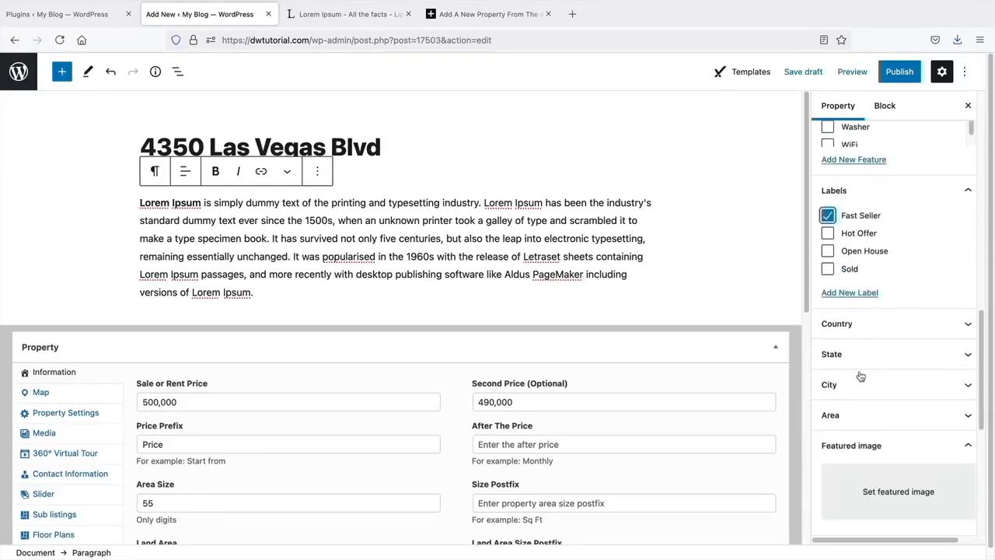
{"action": "left_click", "coordinate": [851, 328]}
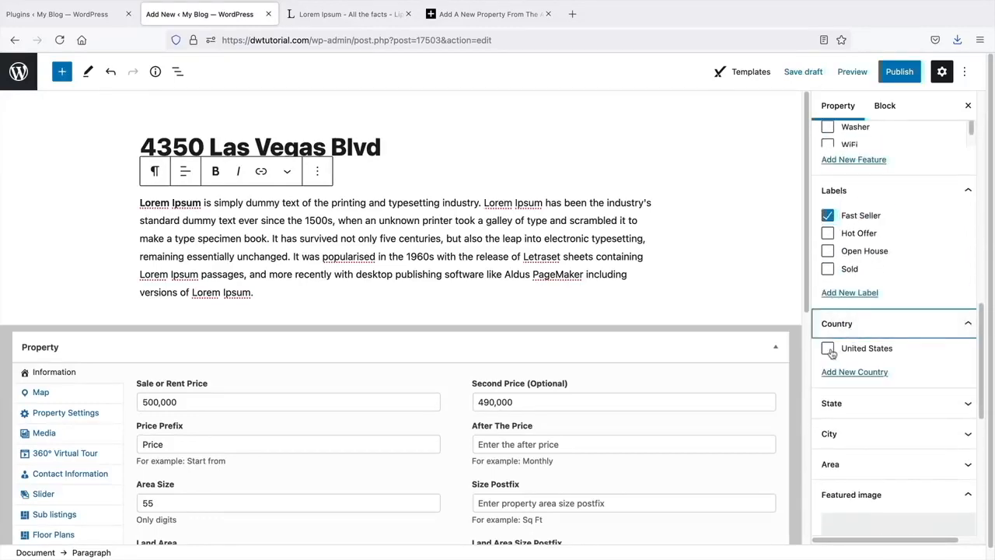
{"action": "left_click", "coordinate": [828, 349]}
{"action": "left_click", "coordinate": [849, 403]}
{"action": "scroll", "coordinate": [850, 402], "scroll_direction": "down", "scroll_amount": 3}
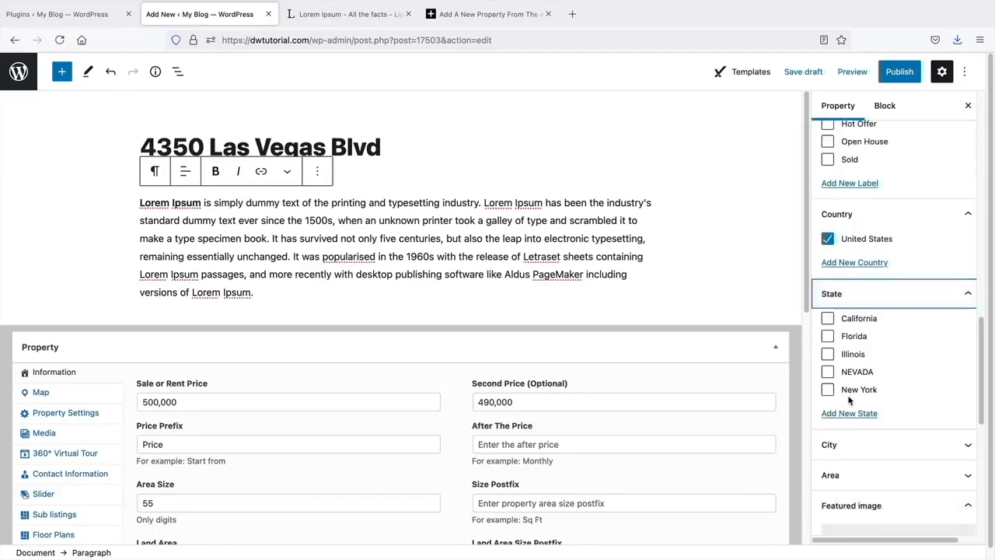
{"action": "left_click", "coordinate": [827, 372]}
- Assign the cities Las Vegas and Santa Clarita and the area Midtown
{"action": "scroll", "coordinate": [840, 377], "scroll_direction": "down", "scroll_amount": 3}
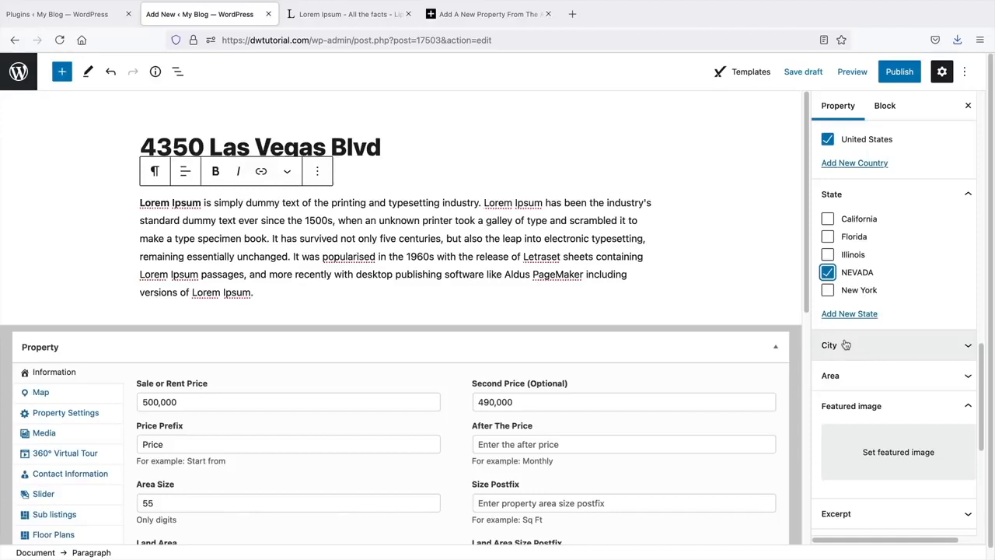
{"action": "left_click", "coordinate": [846, 346]}
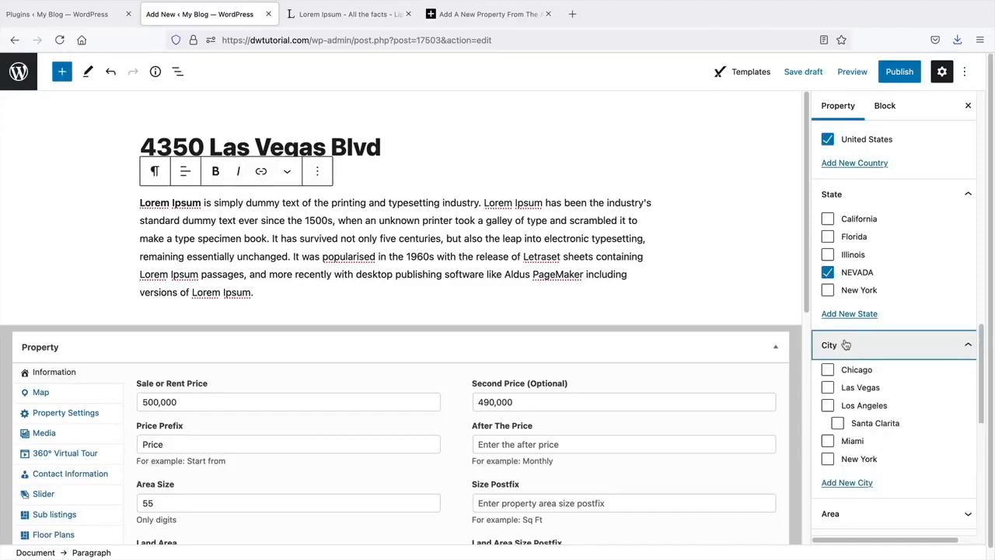
{"action": "scroll", "coordinate": [846, 345], "scroll_direction": "down", "scroll_amount": 2}
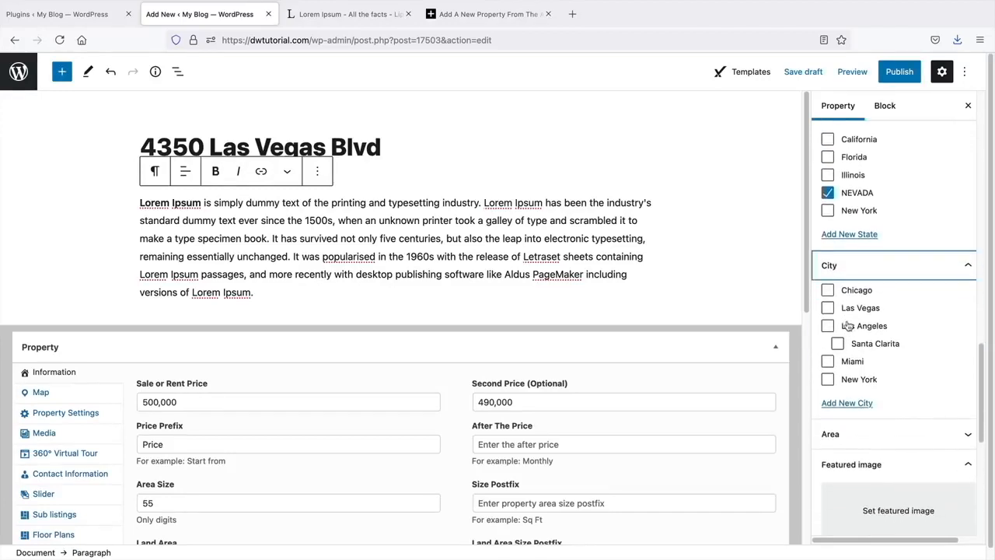
{"action": "left_click", "coordinate": [827, 308]}
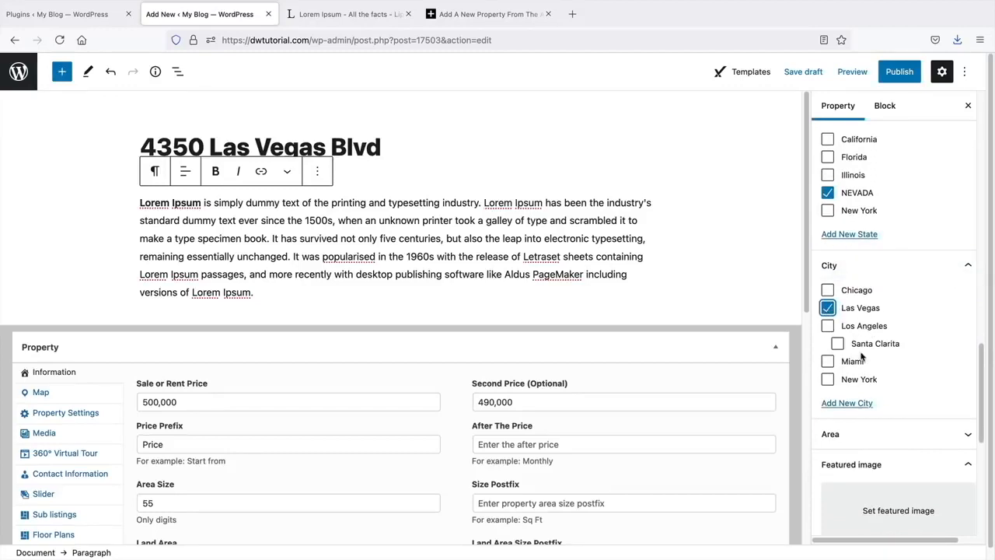
{"action": "scroll", "coordinate": [878, 264], "scroll_direction": "up", "scroll_amount": 1}
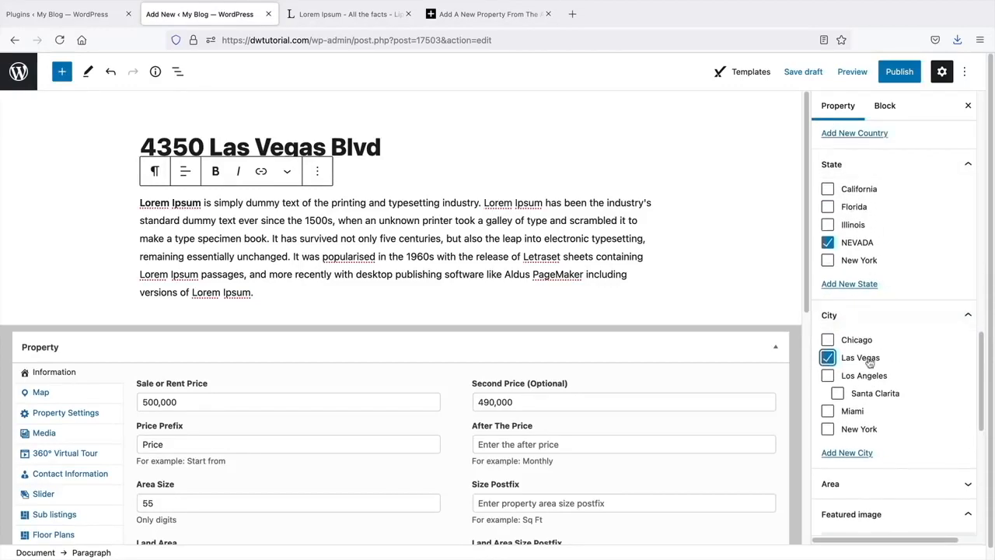
{"action": "scroll", "coordinate": [860, 364], "scroll_direction": "down", "scroll_amount": 3}
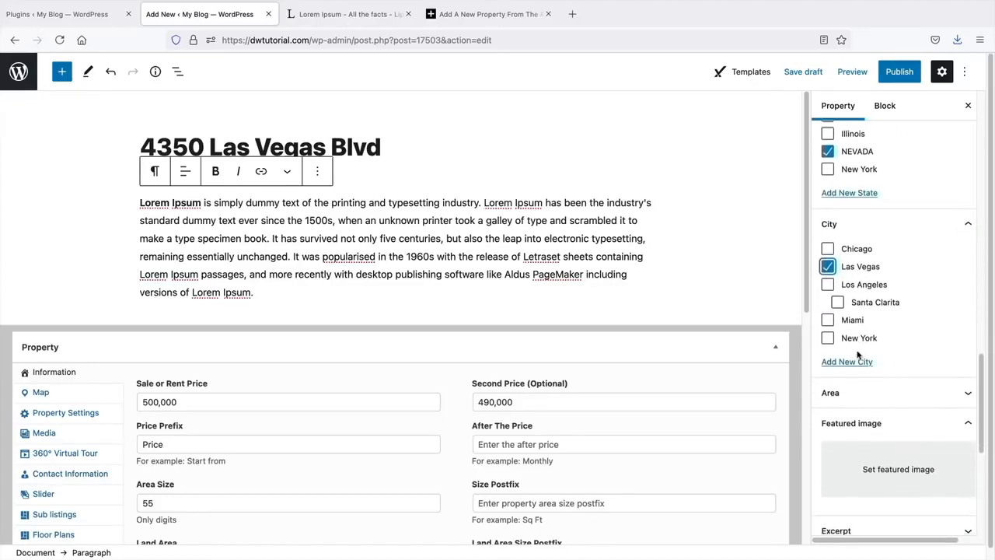
{"action": "left_click", "coordinate": [837, 294]}
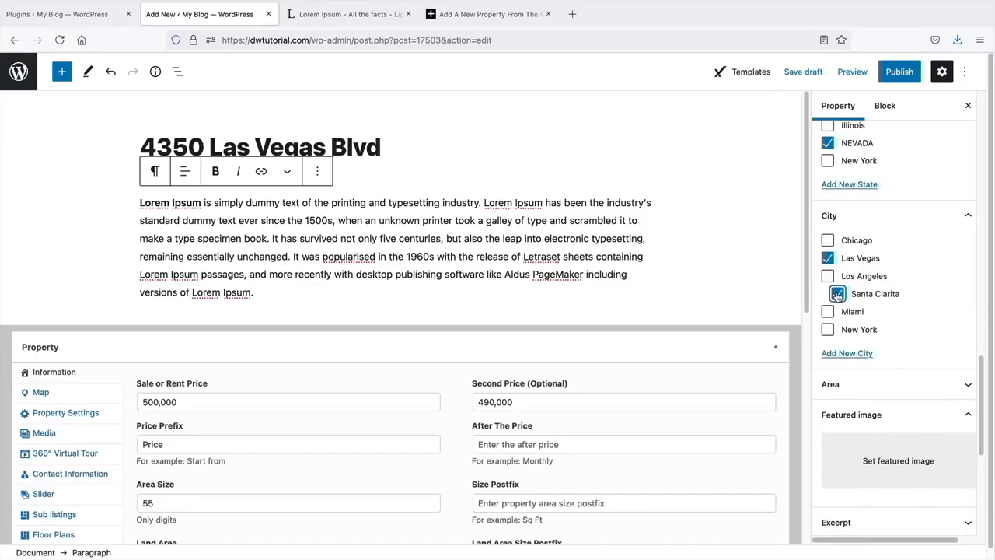
{"action": "scroll", "coordinate": [944, 326], "scroll_direction": "down", "scroll_amount": 3}
{"action": "scroll", "coordinate": [911, 322], "scroll_direction": "up", "scroll_amount": 3}
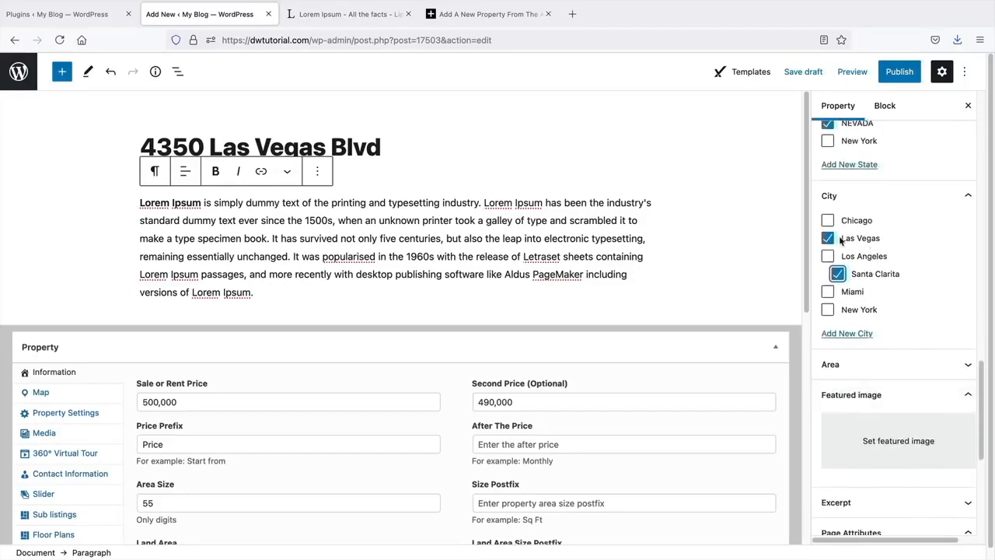
{"action": "scroll", "coordinate": [856, 273], "scroll_direction": "down", "scroll_amount": 2}
{"action": "left_click", "coordinate": [857, 296]}
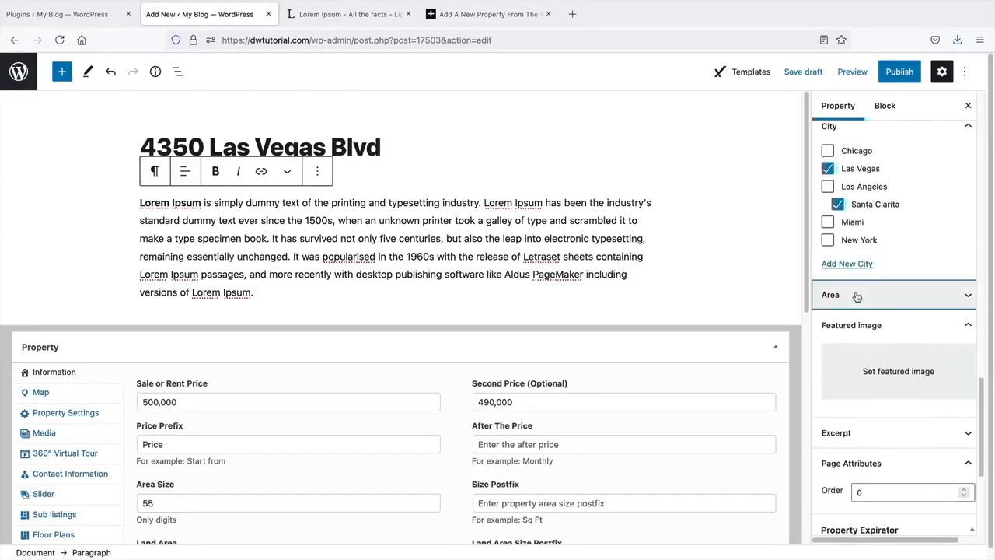
{"action": "scroll", "coordinate": [855, 298], "scroll_direction": "down", "scroll_amount": 10}
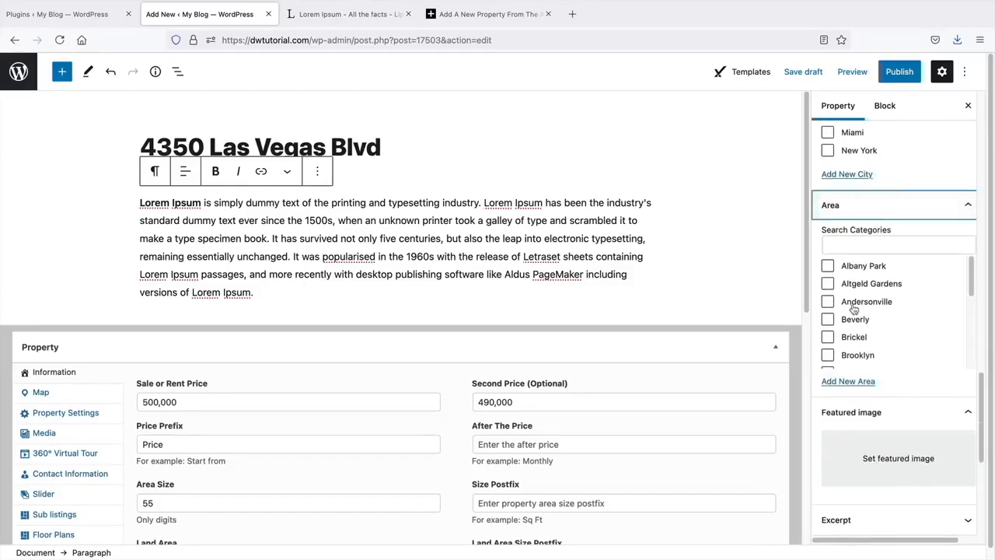
{"action": "scroll", "coordinate": [853, 311], "scroll_direction": "up", "scroll_amount": 3}
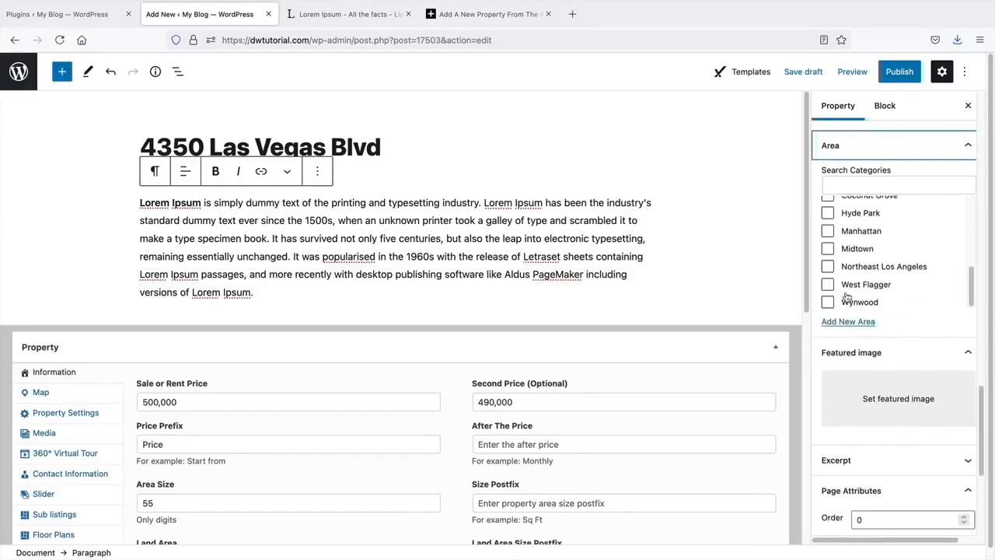
{"action": "scroll", "coordinate": [847, 296], "scroll_direction": "up", "scroll_amount": 5}
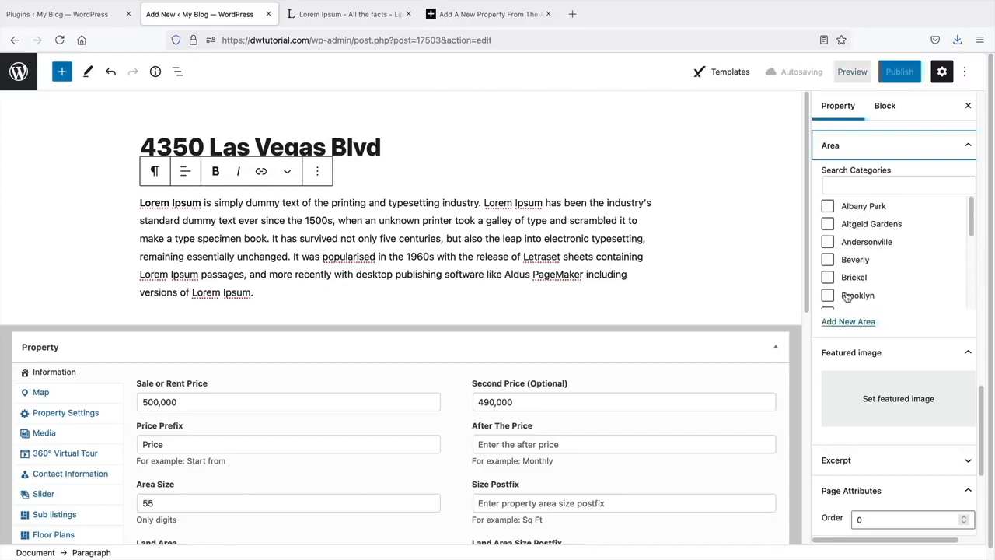
{"action": "scroll", "coordinate": [846, 293], "scroll_direction": "down", "scroll_amount": 3}
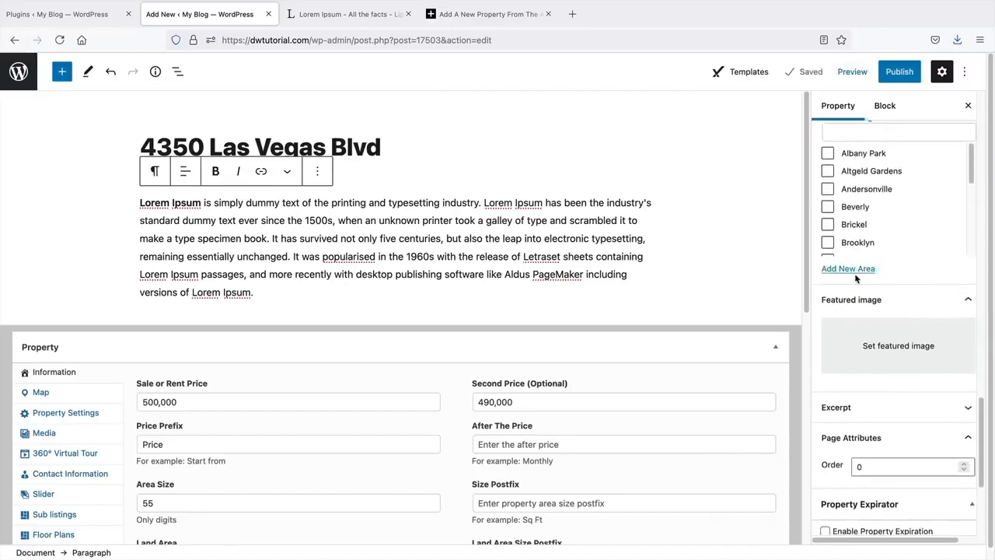
{"action": "scroll", "coordinate": [846, 268], "scroll_direction": "down", "scroll_amount": 4}
{"action": "scroll", "coordinate": [854, 210], "scroll_direction": "down", "scroll_amount": 2}
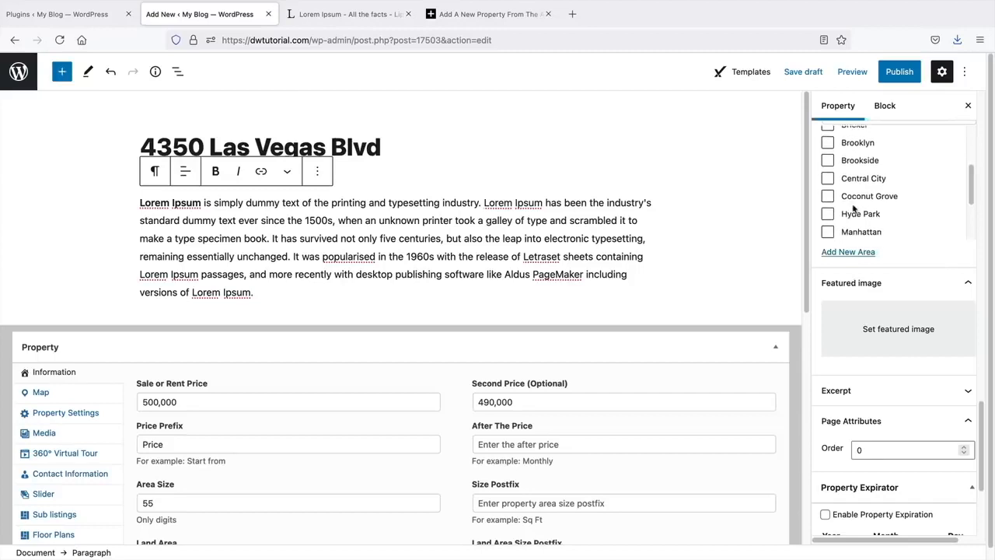
{"action": "left_click", "coordinate": [828, 233]}
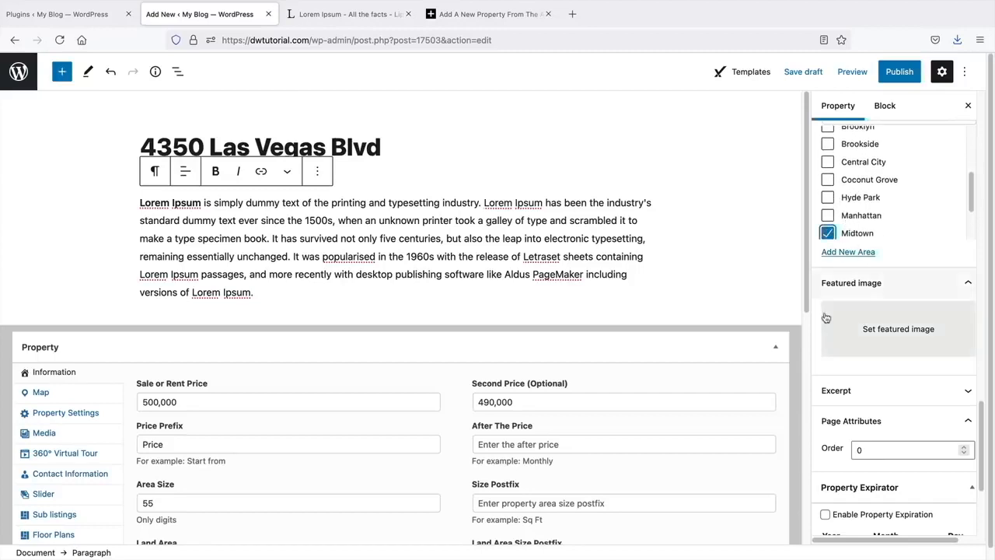
- Set townhome-6 as the featured image and enable Property Expiration
{"action": "left_click", "coordinate": [875, 323]}
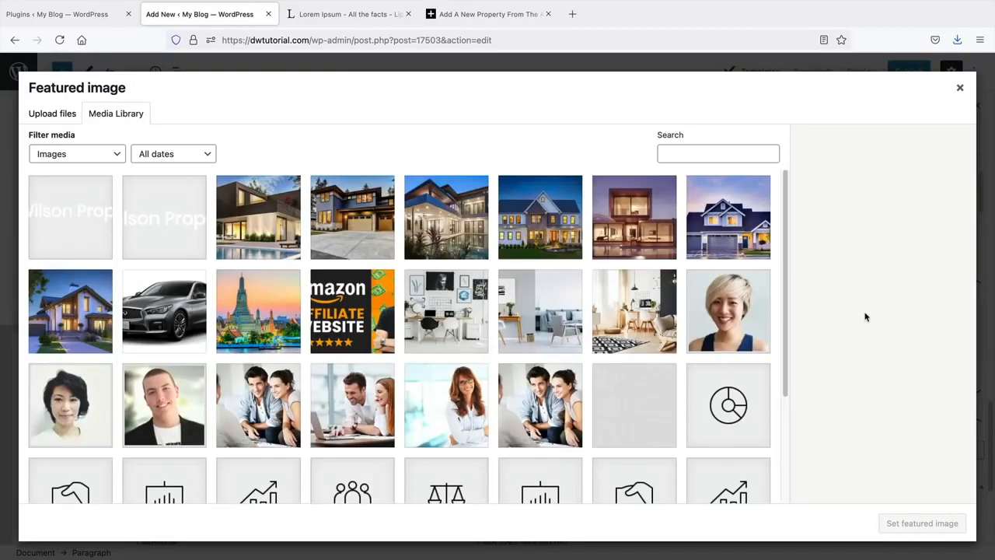
{"action": "left_click", "coordinate": [471, 229]}
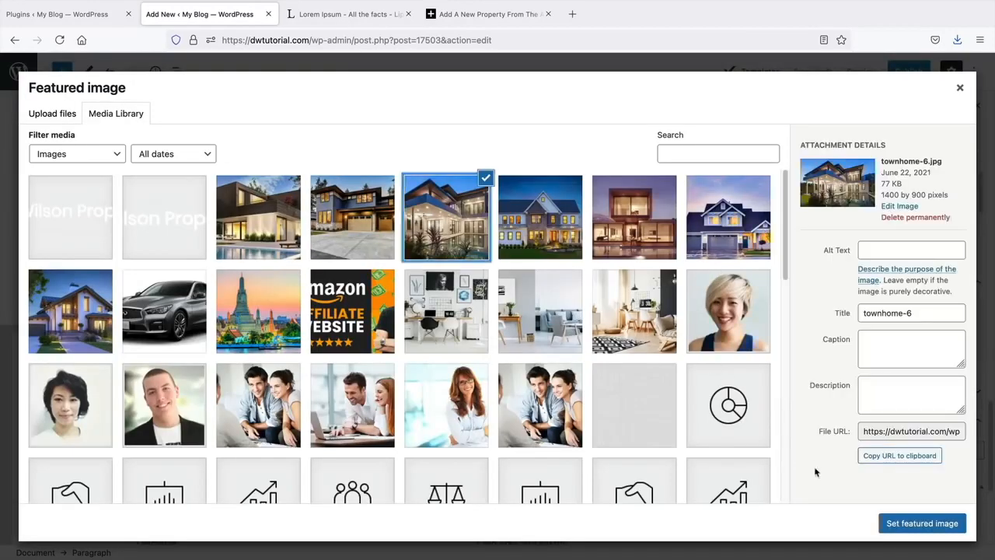
{"action": "left_click", "coordinate": [906, 524]}
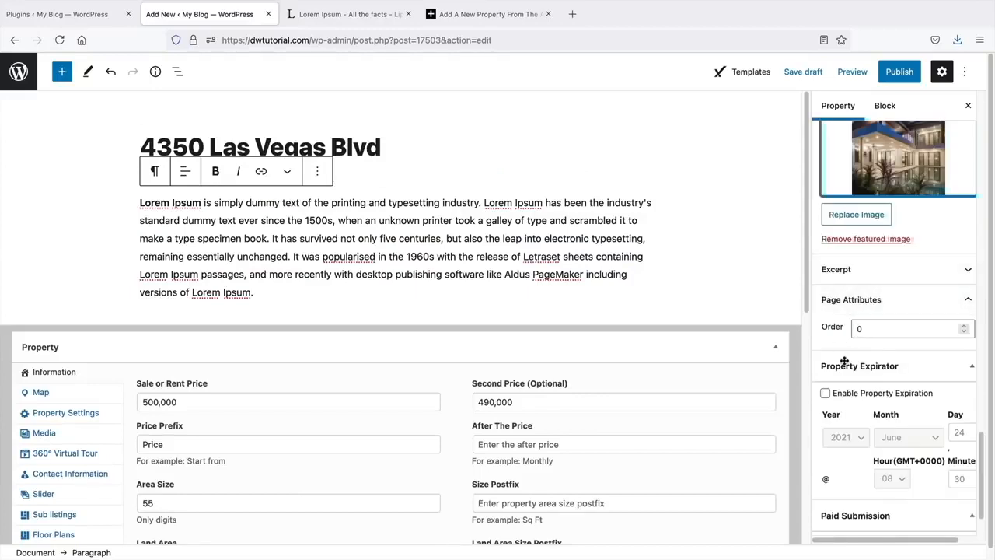
{"action": "scroll", "coordinate": [846, 342], "scroll_direction": "down", "scroll_amount": 2}
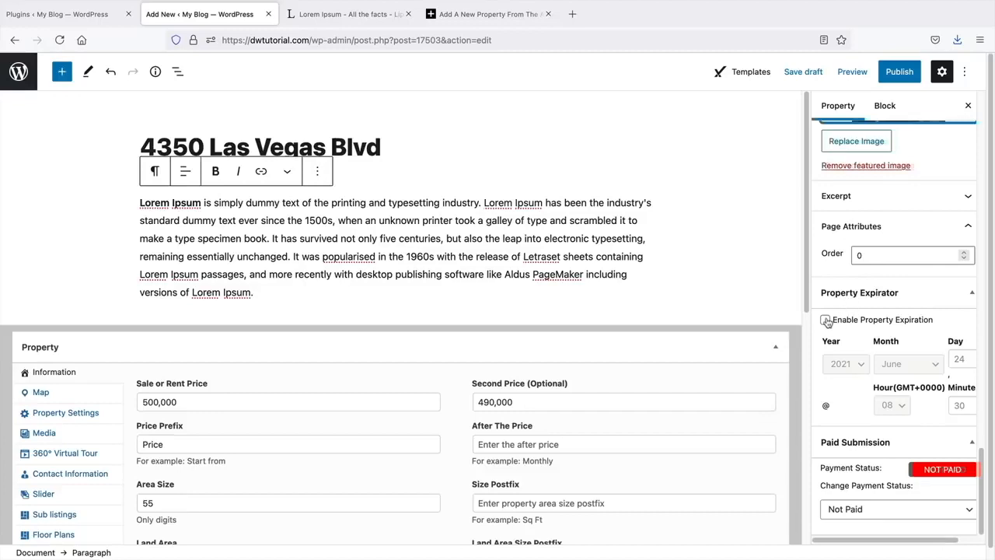
{"action": "left_click", "coordinate": [826, 321]}
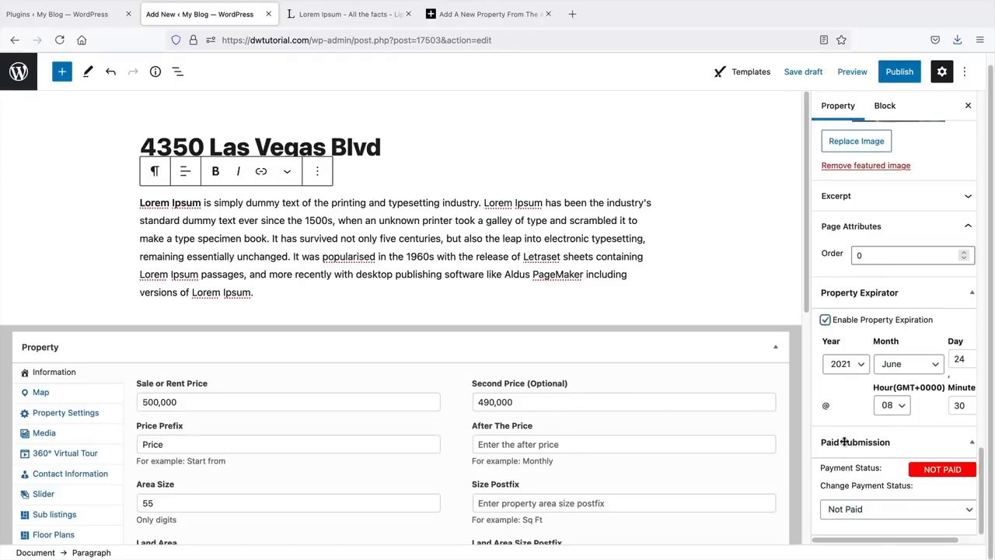
- Publish the property and view its live listing page
{"action": "scroll", "coordinate": [843, 434], "scroll_direction": "up", "scroll_amount": 15}
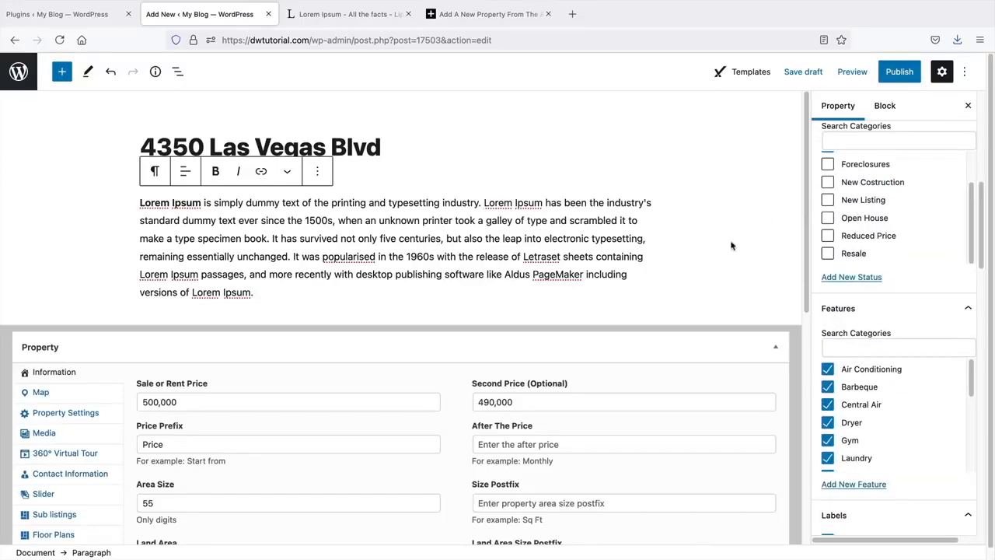
{"action": "scroll", "coordinate": [861, 259], "scroll_direction": "up", "scroll_amount": 1}
{"action": "scroll", "coordinate": [861, 259], "scroll_direction": "up", "scroll_amount": 4}
{"action": "scroll", "coordinate": [868, 294], "scroll_direction": "up", "scroll_amount": 5}
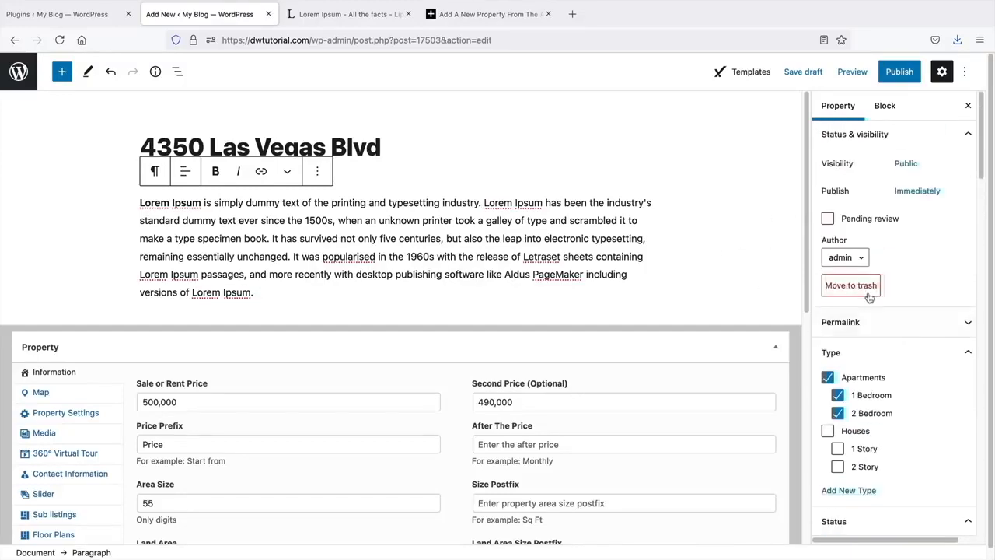
{"action": "left_click", "coordinate": [899, 71]}
{"action": "left_click", "coordinate": [806, 74]}
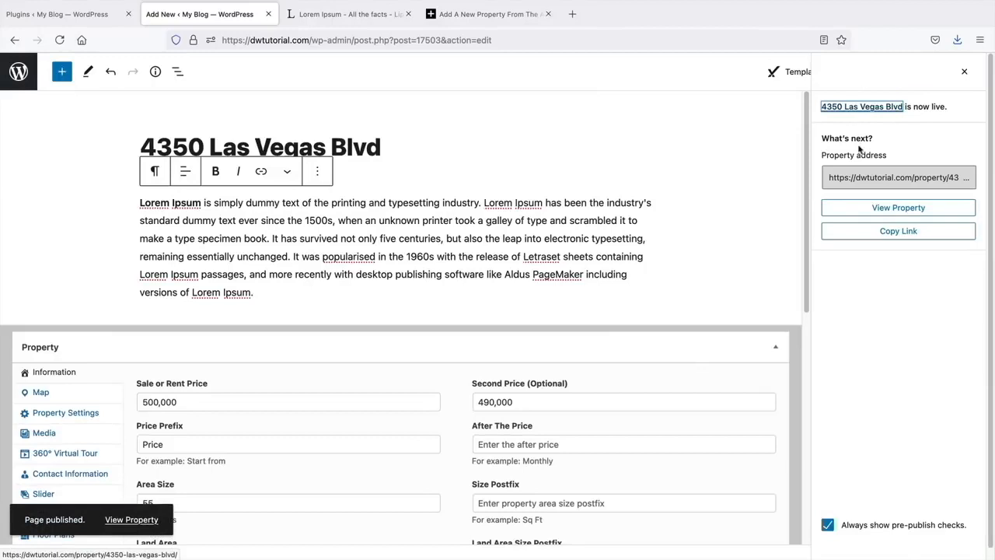
{"action": "left_click", "coordinate": [884, 210]}
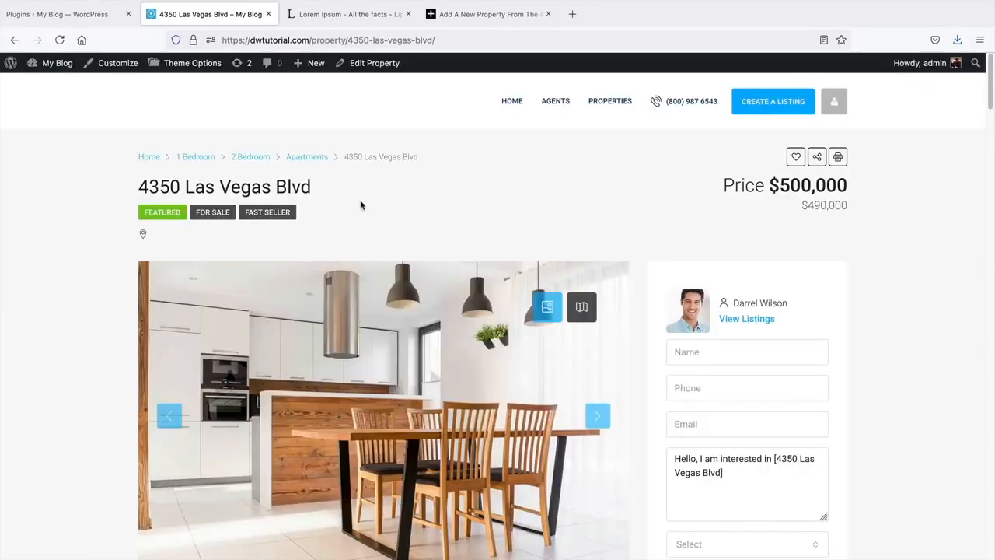
- Highlight the listing title and choose I'm a buyer in the contact form
{"action": "left_click_drag", "start_coordinate": [136, 187], "coordinate": [258, 220]}
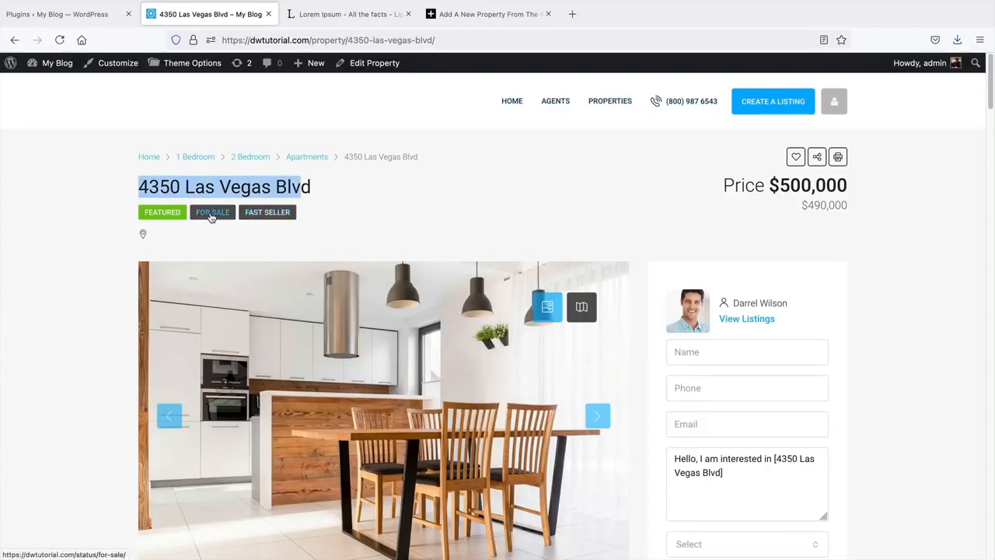
{"action": "scroll", "coordinate": [725, 310], "scroll_direction": "down", "scroll_amount": 1}
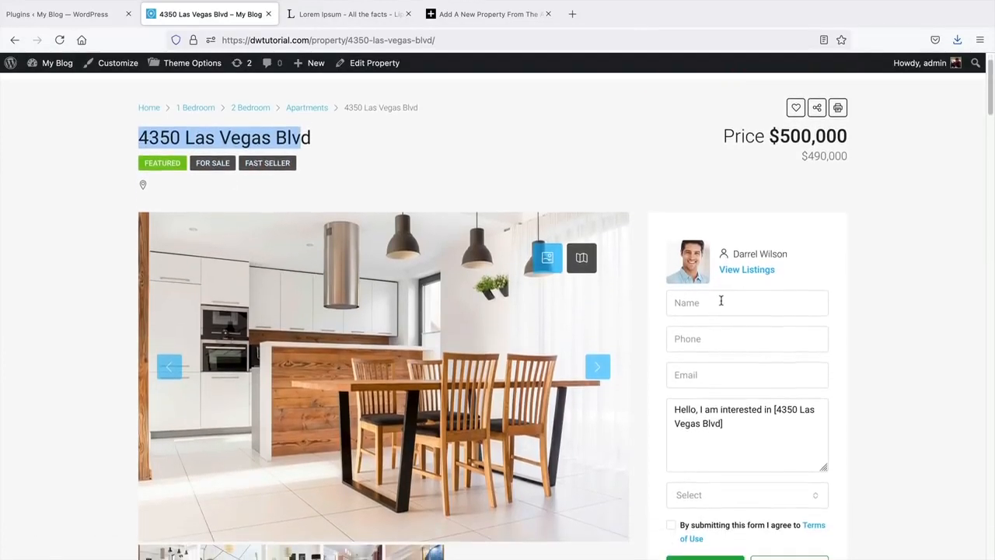
{"action": "scroll", "coordinate": [759, 393], "scroll_direction": "down", "scroll_amount": 1}
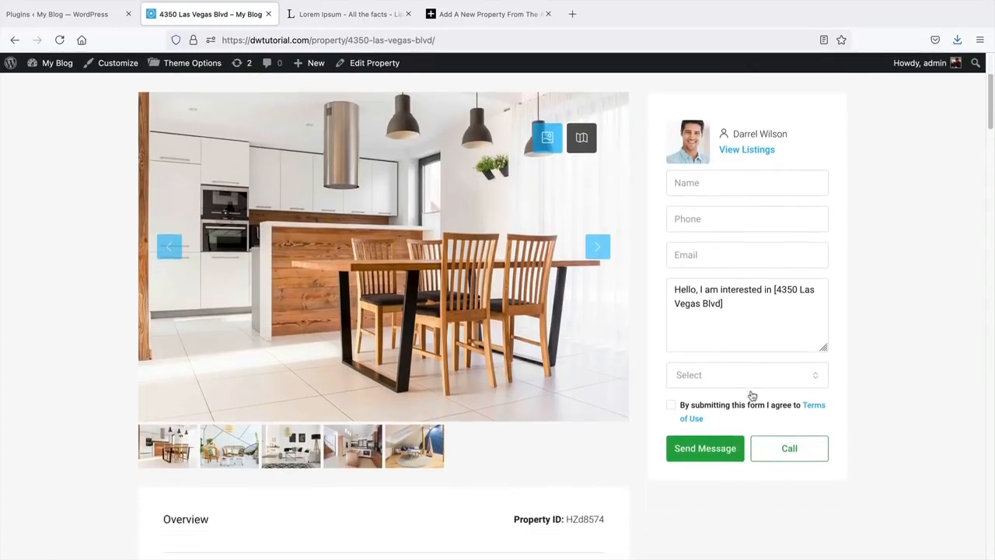
{"action": "scroll", "coordinate": [757, 389], "scroll_direction": "down", "scroll_amount": 1}
{"action": "left_click", "coordinate": [744, 381]}
{"action": "left_click", "coordinate": [717, 405]}
- Browse four more gallery photos, then switch to the map view and back to photos
{"action": "middle_click", "coordinate": [860, 296]}
{"action": "scroll", "coordinate": [862, 308], "scroll_direction": "down", "scroll_amount": 1}
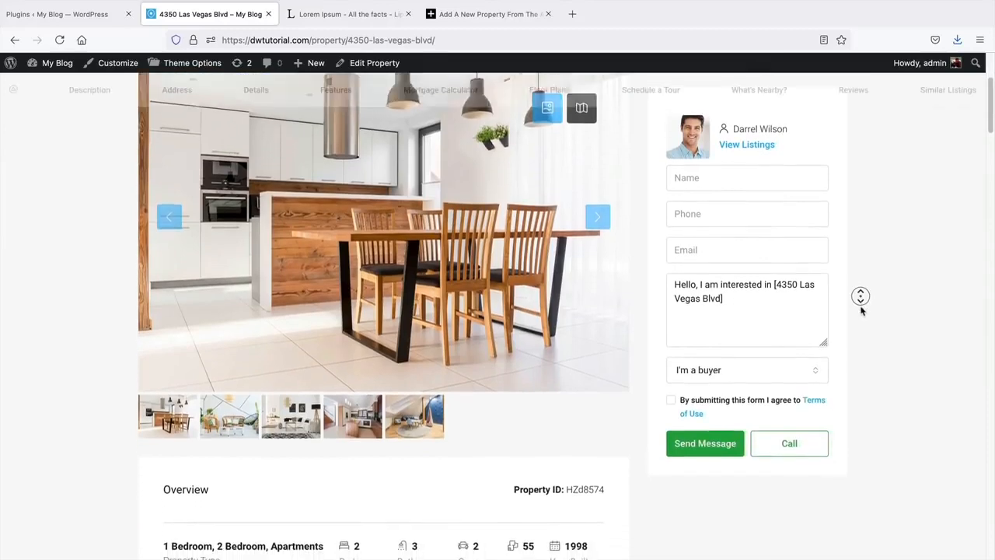
{"action": "middle_click", "coordinate": [862, 311]}
{"action": "scroll", "coordinate": [839, 315], "scroll_direction": "up", "scroll_amount": 3}
{"action": "scroll", "coordinate": [575, 363], "scroll_direction": "down", "scroll_amount": 1}
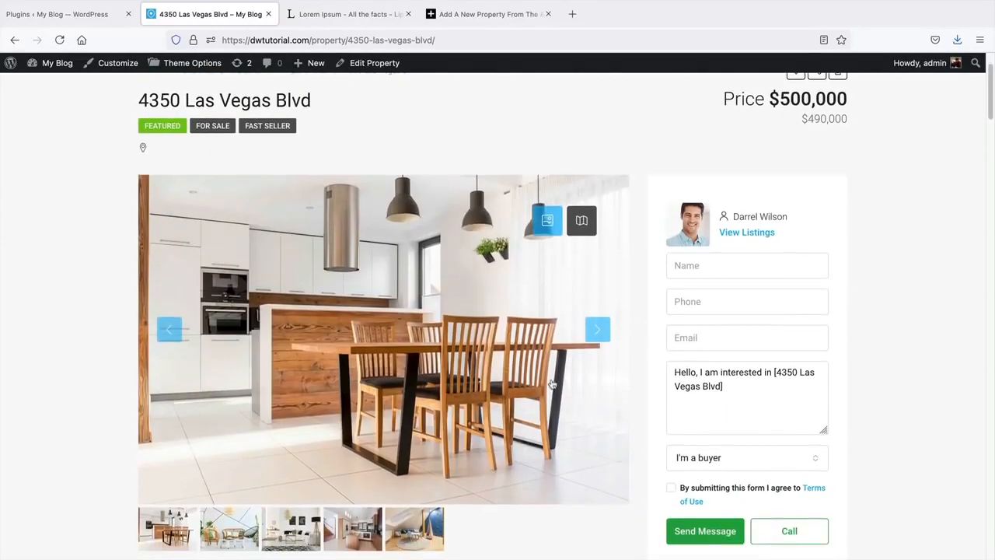
{"action": "left_click", "coordinate": [596, 331]}
{"action": "left_click", "coordinate": [594, 333]}
{"action": "left_click", "coordinate": [595, 333]}
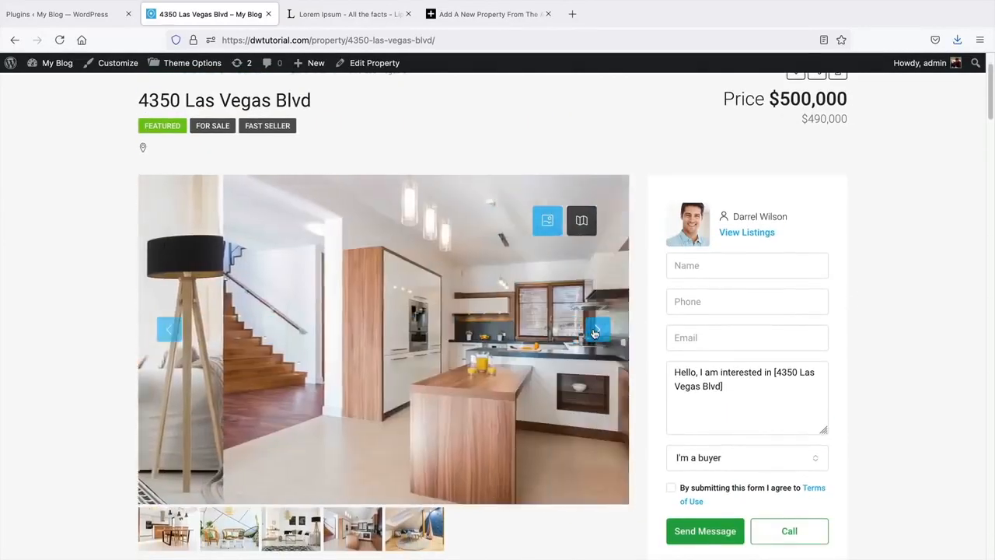
{"action": "left_click", "coordinate": [594, 333]}
{"action": "left_click", "coordinate": [582, 221]}
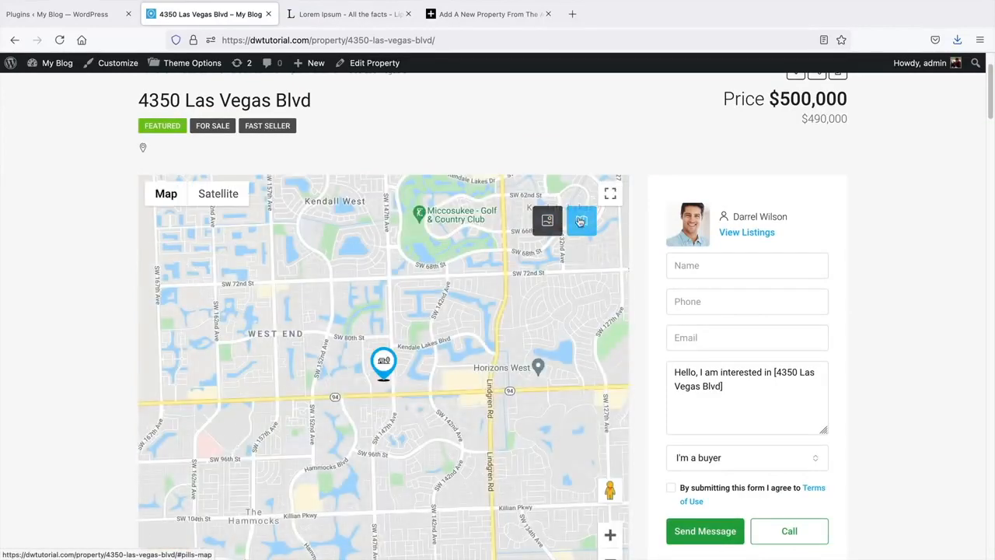
{"action": "left_click", "coordinate": [547, 221]}
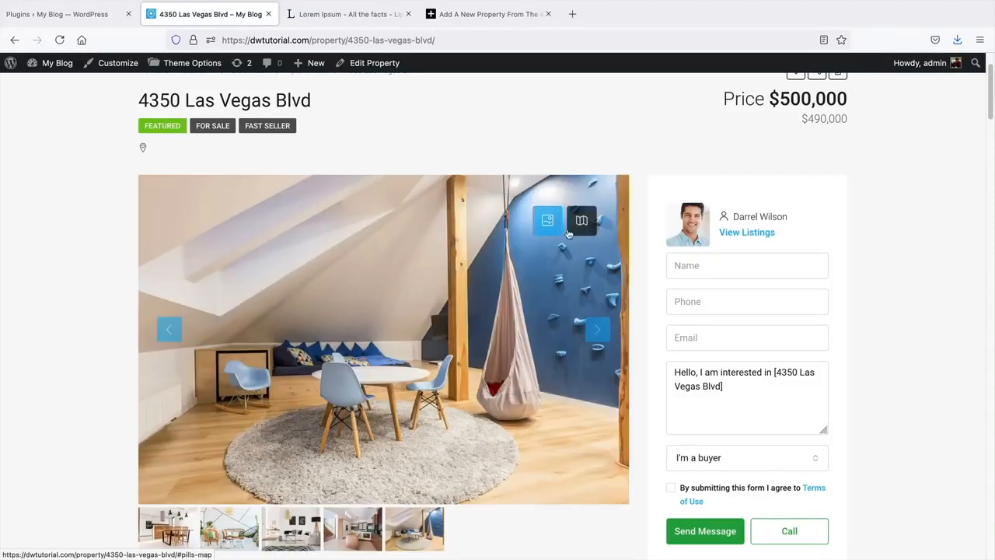
- Review the property type and other details further down the listing
{"action": "scroll", "coordinate": [919, 295], "scroll_direction": "down", "scroll_amount": 1}
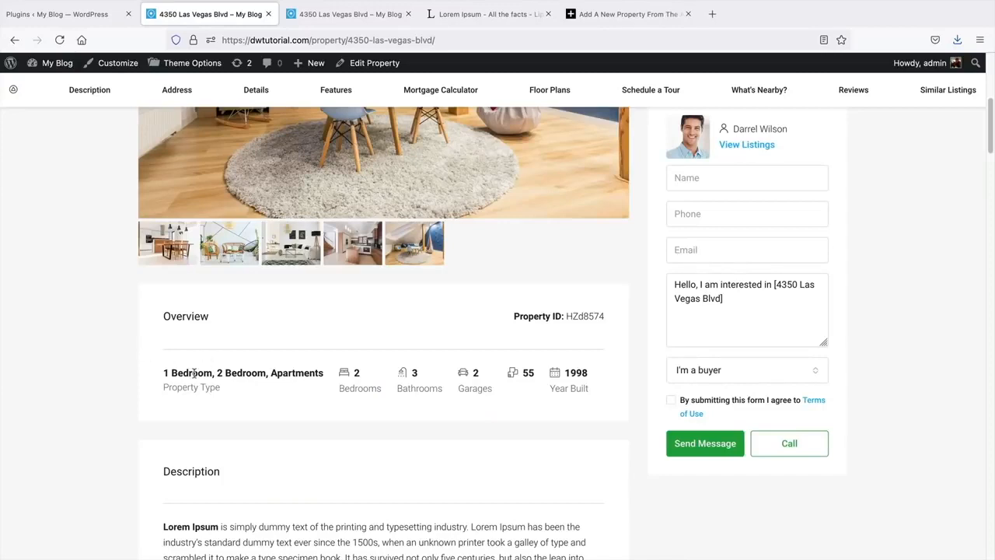
{"action": "left_click_drag", "start_coordinate": [164, 377], "coordinate": [303, 374]}
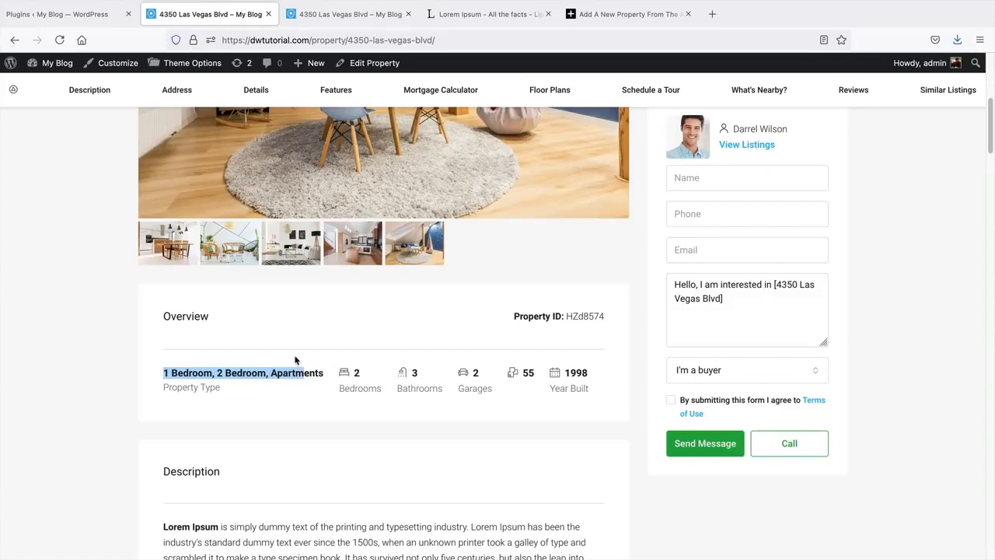
{"action": "left_click", "coordinate": [108, 350]}
{"action": "middle_click", "coordinate": [108, 349]}
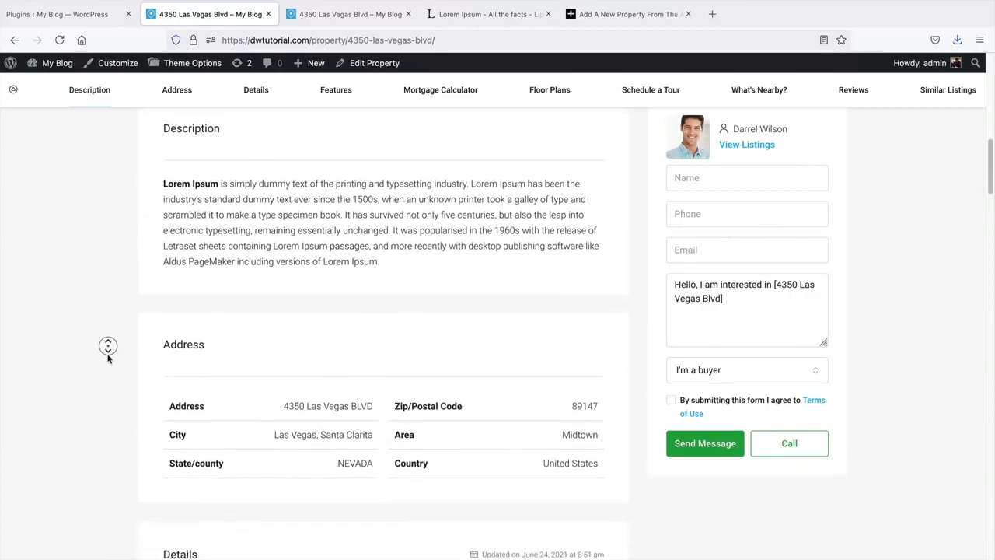
{"action": "middle_click", "coordinate": [108, 359]}
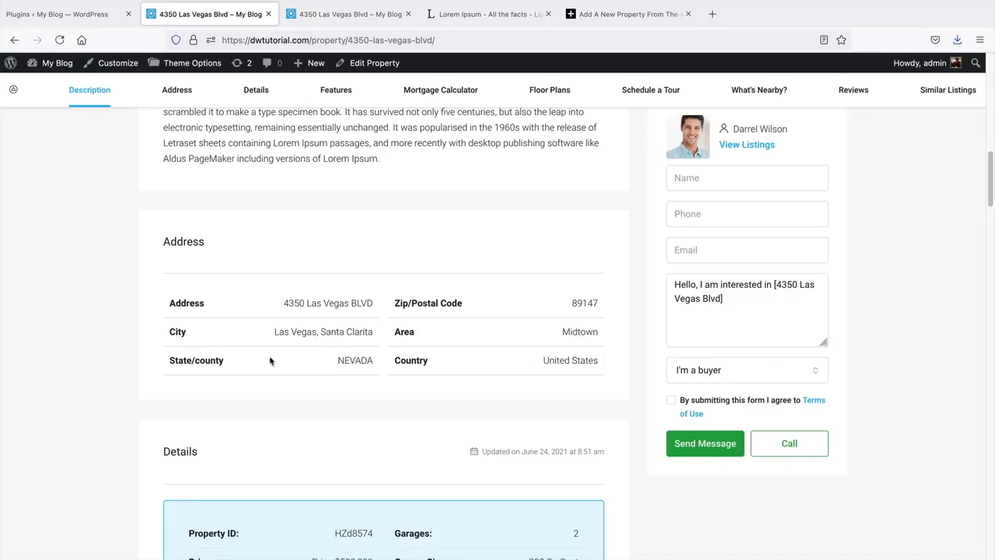
{"action": "middle_click", "coordinate": [106, 350]}
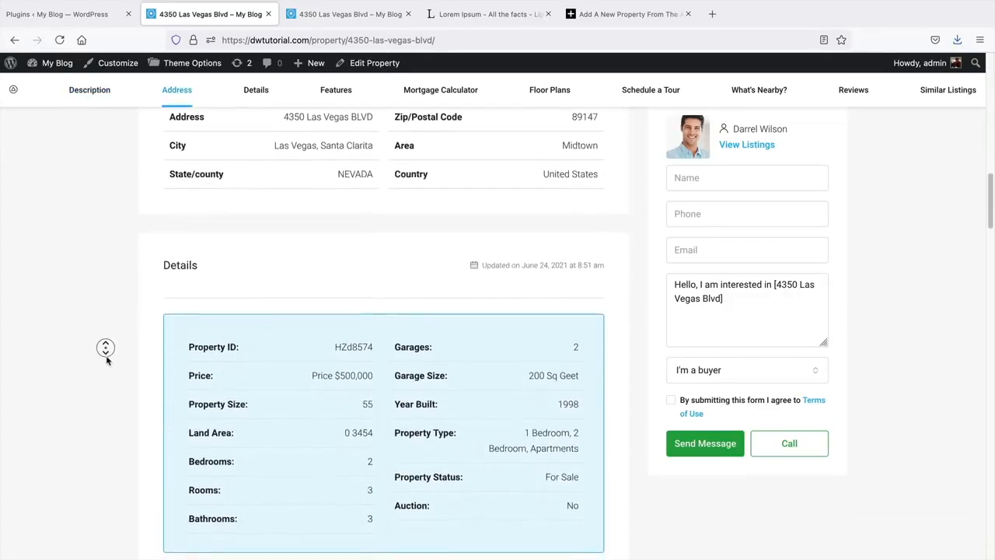
{"action": "middle_click", "coordinate": [106, 358]}
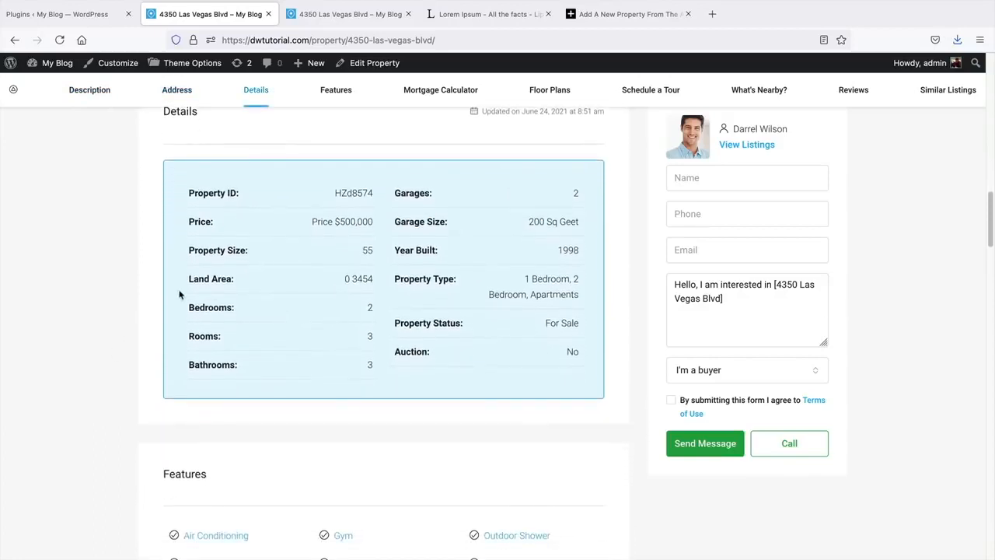
{"action": "middle_click", "coordinate": [77, 308]}
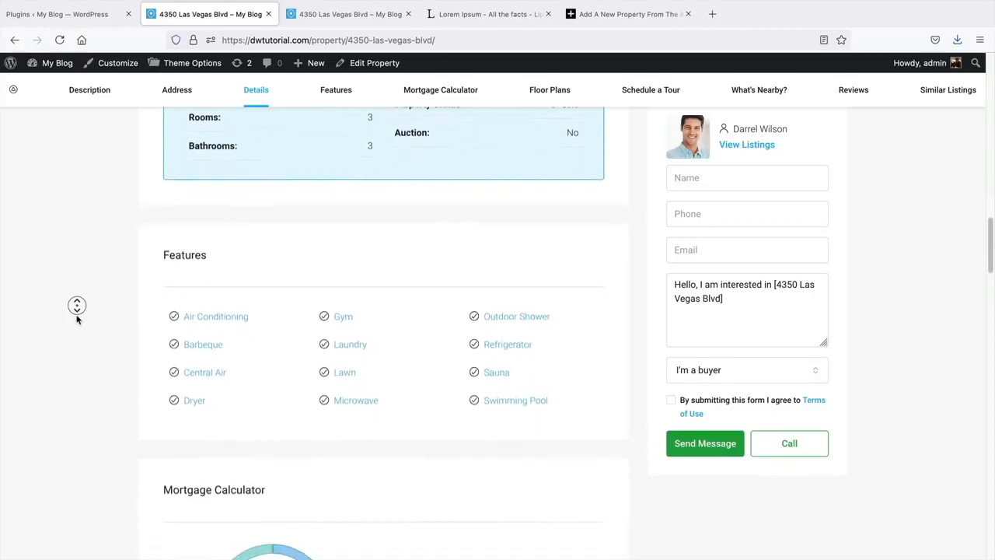
{"action": "middle_click", "coordinate": [77, 319]}
{"action": "middle_click", "coordinate": [117, 345]}
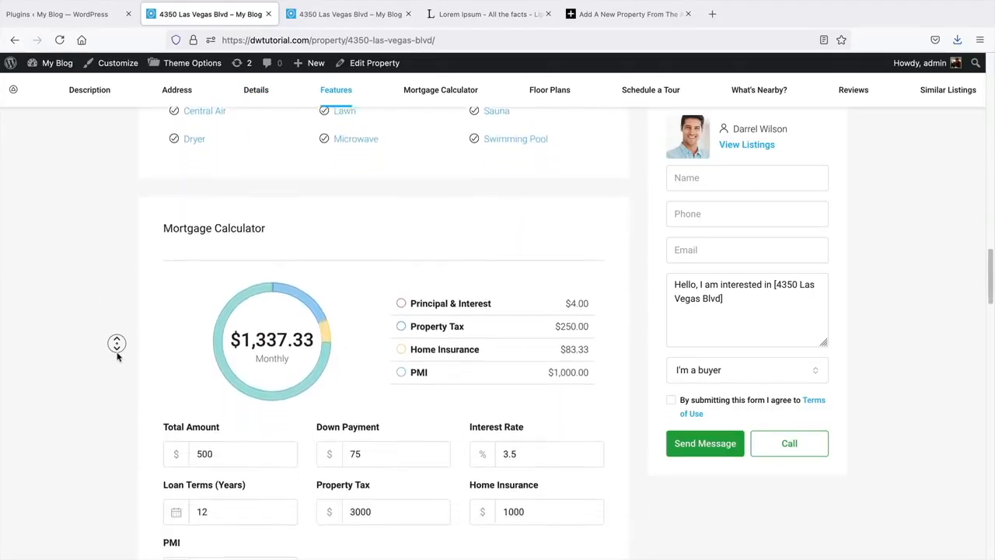
- Change the mortgage calculator's Total Amount to 400000 and recalculate the monthly payment
{"action": "middle_click", "coordinate": [117, 355]}
{"action": "double_click", "coordinate": [225, 397]}
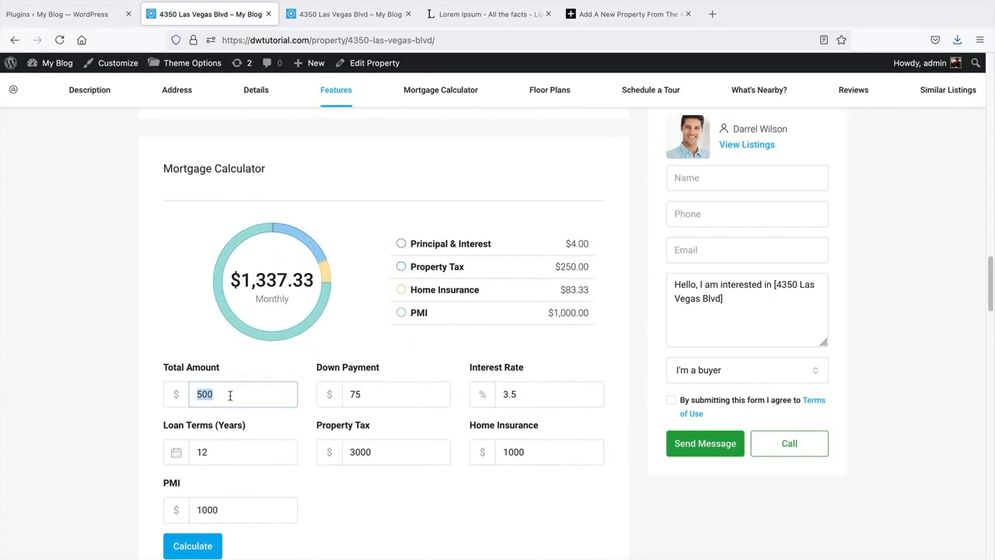
{"action": "type", "text": "400000"}
{"action": "key", "text": "Tab"}
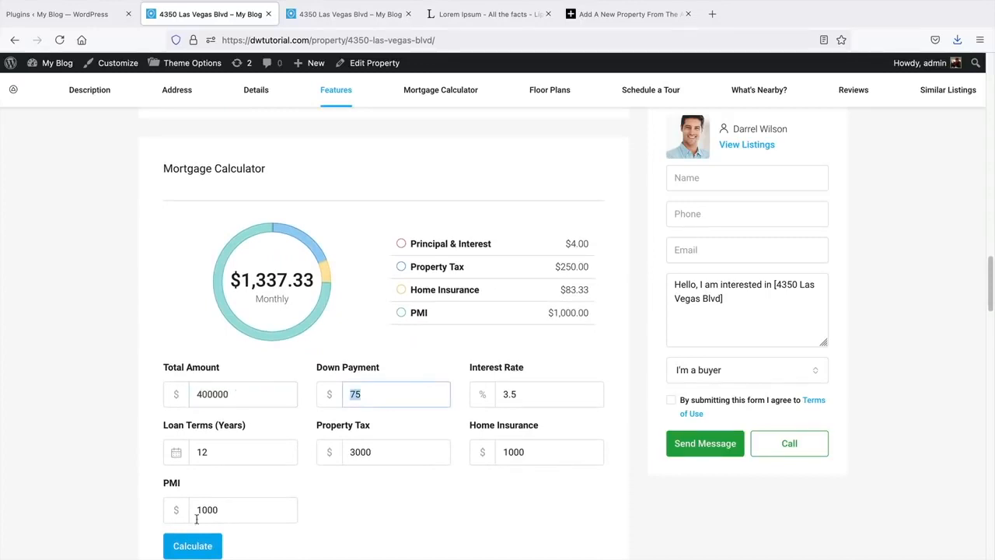
{"action": "left_click", "coordinate": [198, 544]}
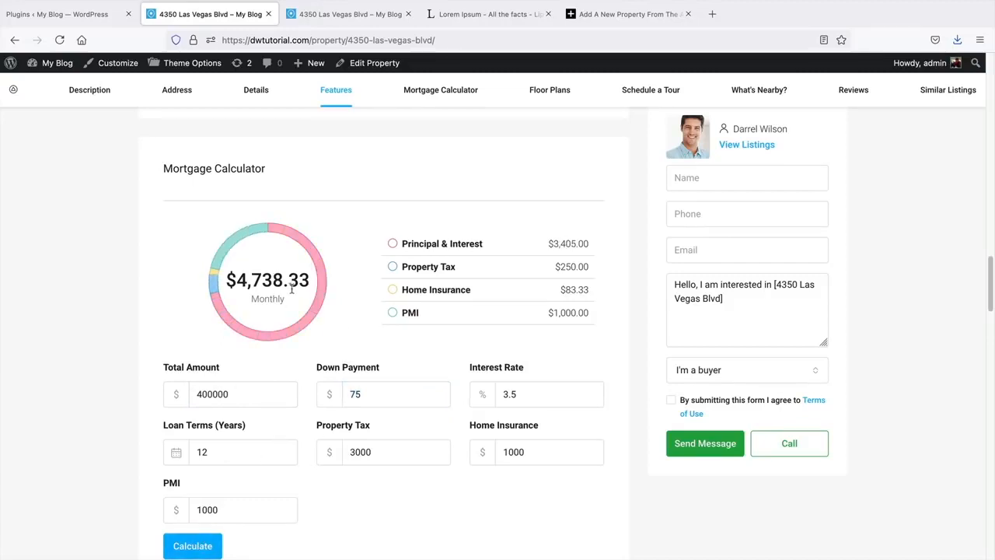
{"action": "middle_click", "coordinate": [110, 309]}
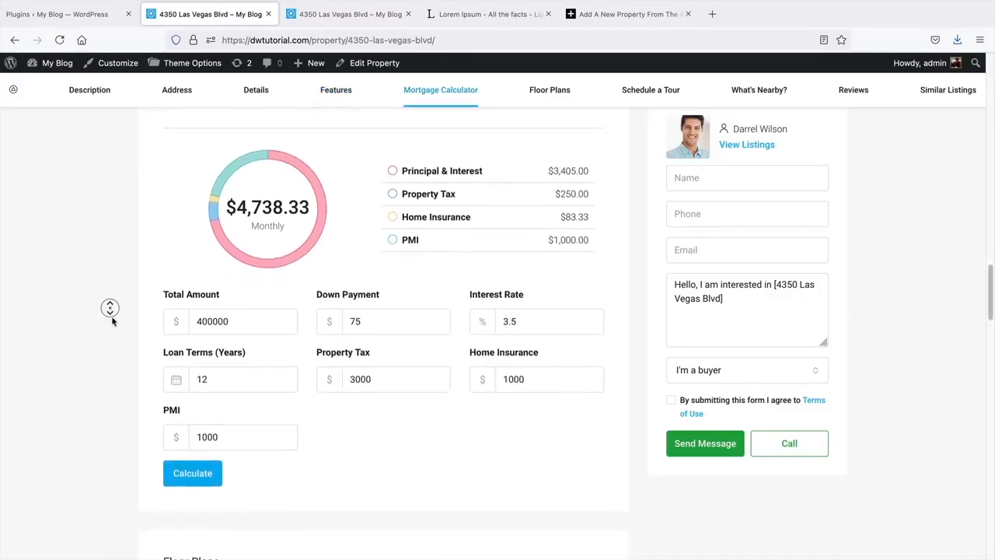
{"action": "middle_click", "coordinate": [112, 317]}
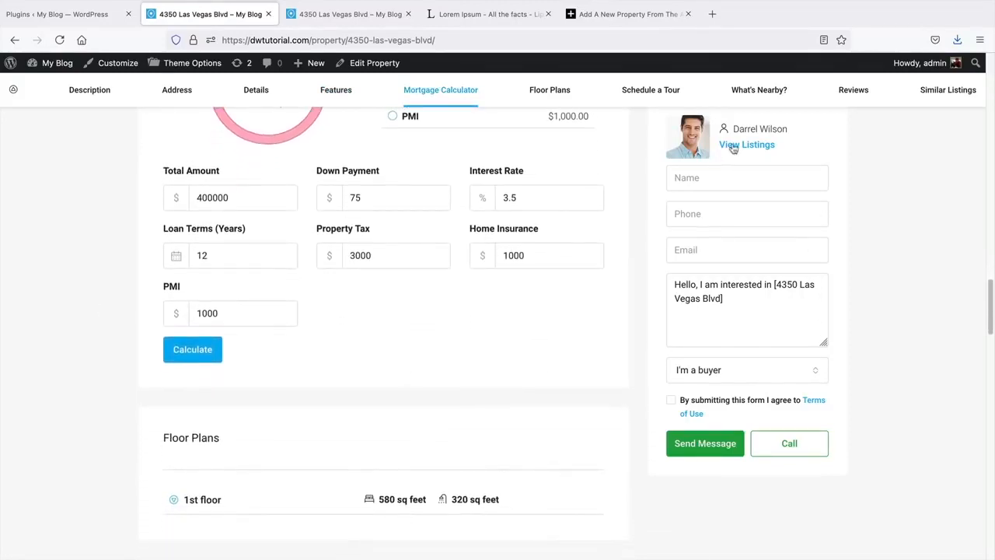
- Expand the 1st floor plan drawing, look it over, and collapse it again
{"action": "middle_click", "coordinate": [147, 375]}
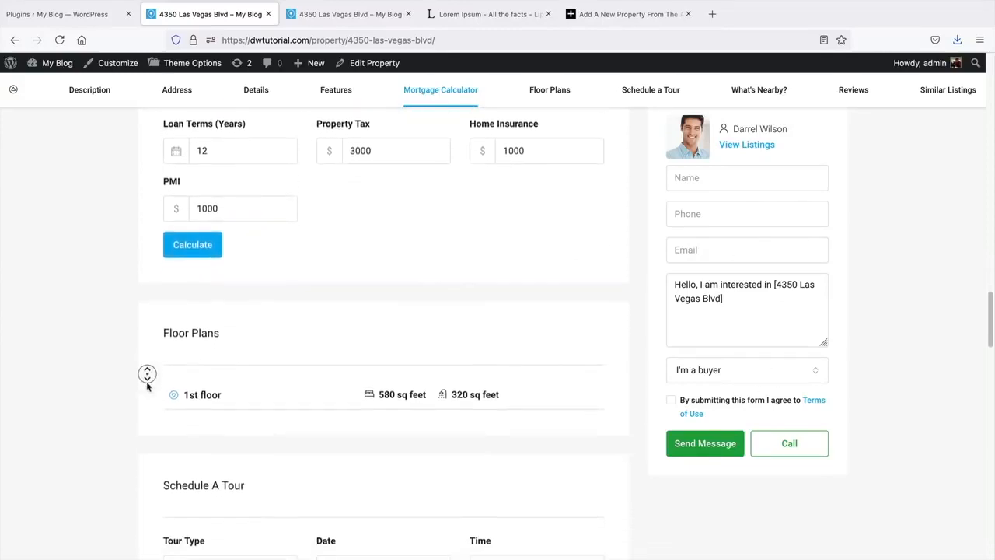
{"action": "left_click", "coordinate": [173, 360]}
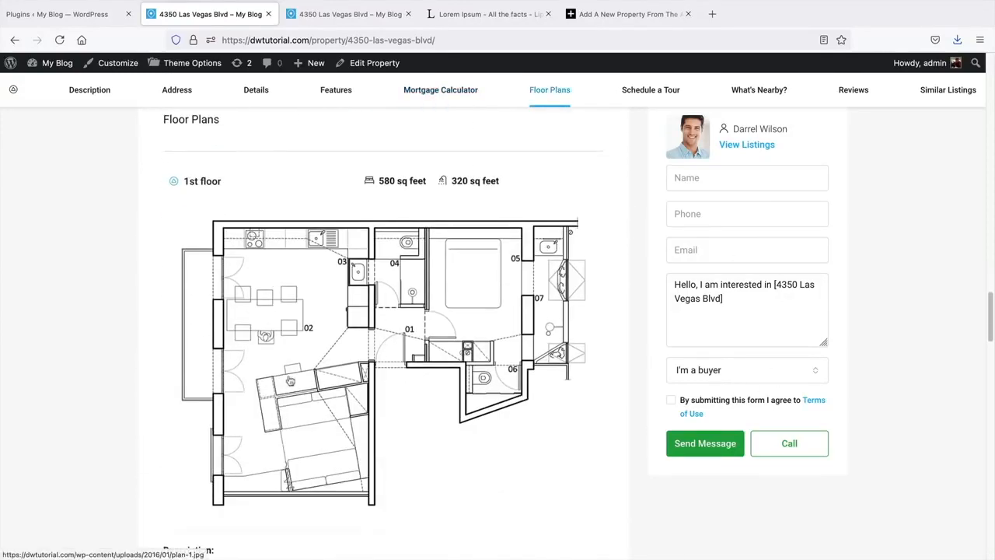
{"action": "scroll", "coordinate": [311, 374], "scroll_direction": "down", "scroll_amount": 3}
{"action": "scroll", "coordinate": [334, 364], "scroll_direction": "up", "scroll_amount": 4}
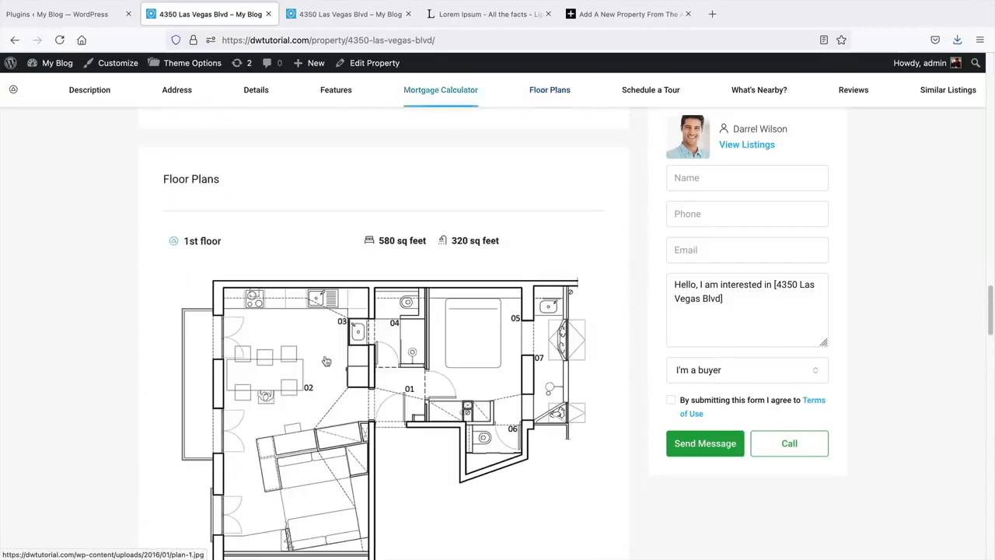
{"action": "left_click", "coordinate": [175, 243]}
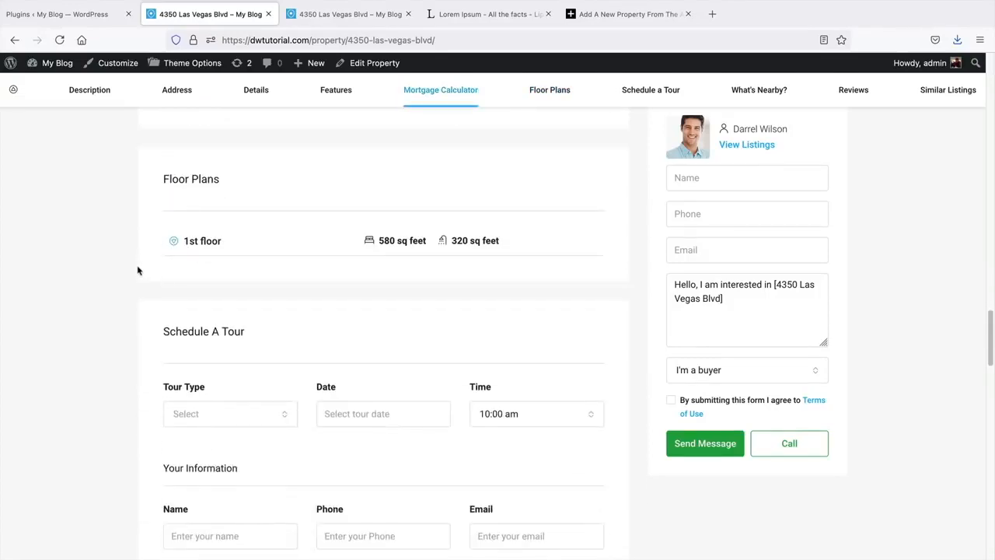
{"action": "middle_click", "coordinate": [136, 269]}
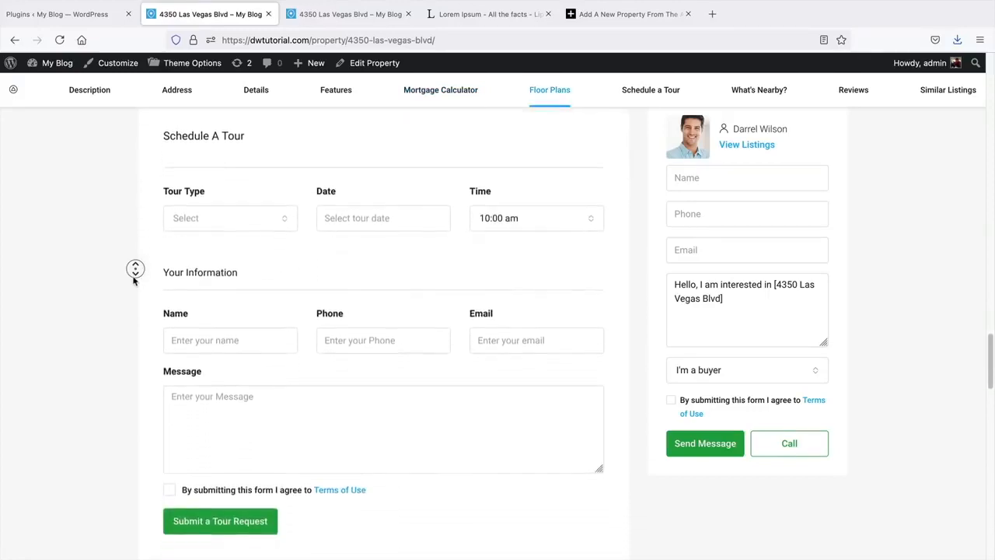
- Book an In Person tour on 16 June in Schedule a Tour, then move to the Name field
{"action": "left_click", "coordinate": [155, 257]}
{"action": "left_click", "coordinate": [220, 177]}
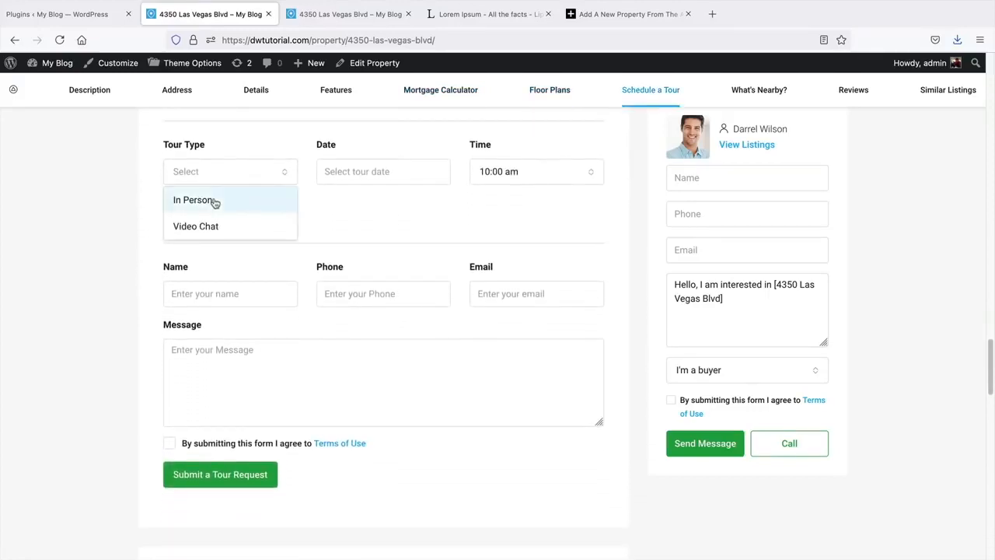
{"action": "left_click", "coordinate": [214, 202]}
{"action": "left_click", "coordinate": [346, 173]}
{"action": "left_click", "coordinate": [405, 280]}
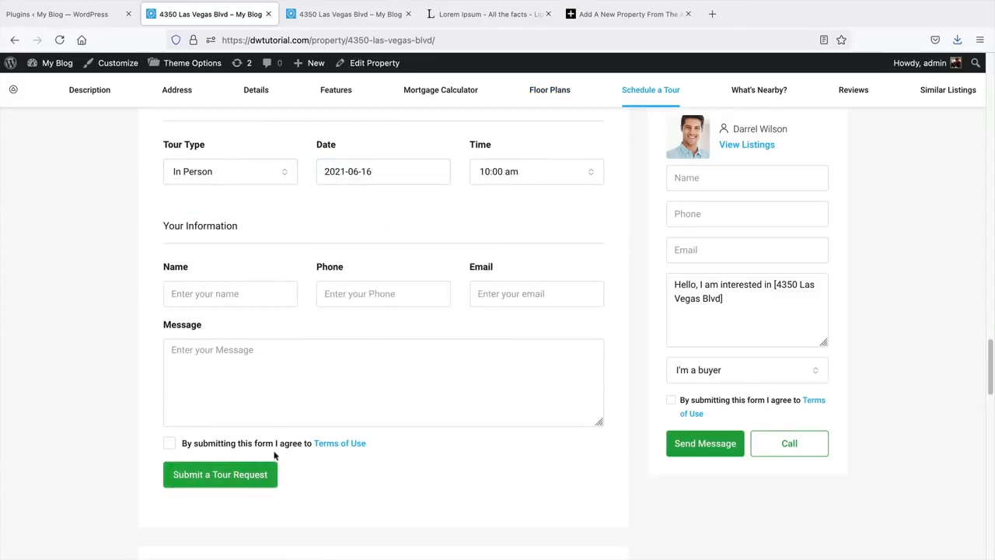
{"action": "scroll", "coordinate": [95, 358], "scroll_direction": "down", "scroll_amount": 1}
{"action": "left_click", "coordinate": [290, 270]}
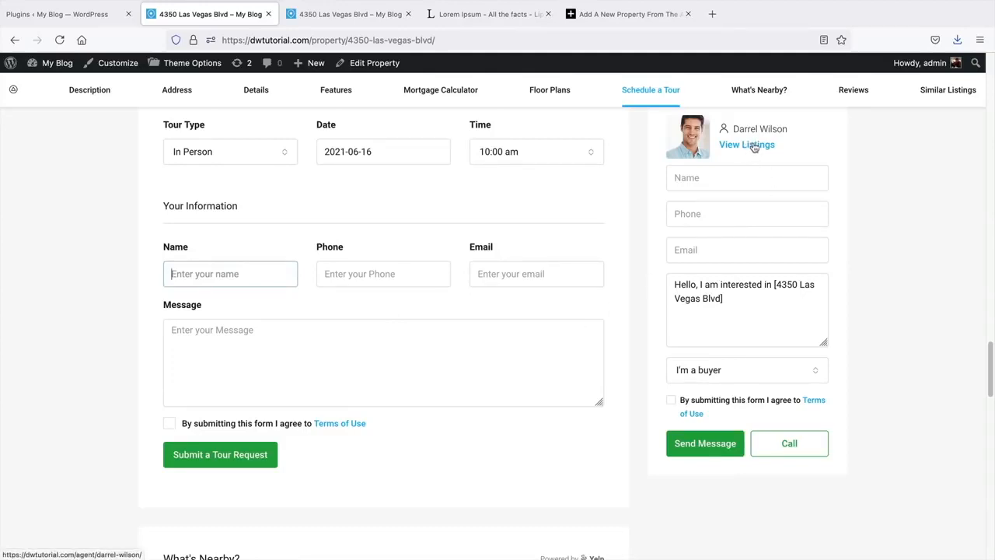
{"action": "scroll", "coordinate": [533, 415], "scroll_direction": "down", "scroll_amount": 5}
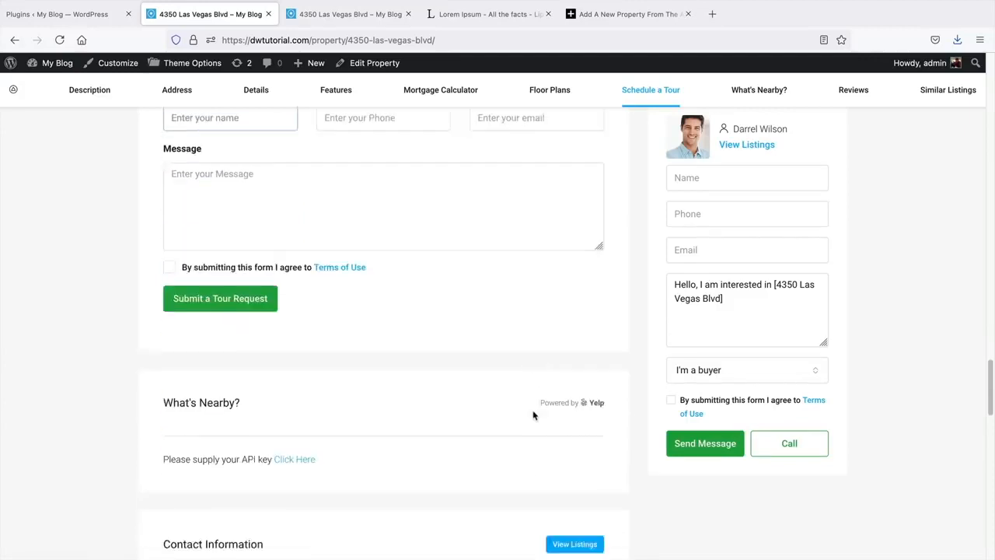
{"action": "left_click_drag", "start_coordinate": [187, 277], "coordinate": [233, 262]}
{"action": "scroll", "coordinate": [239, 273], "scroll_direction": "down", "scroll_amount": 1}
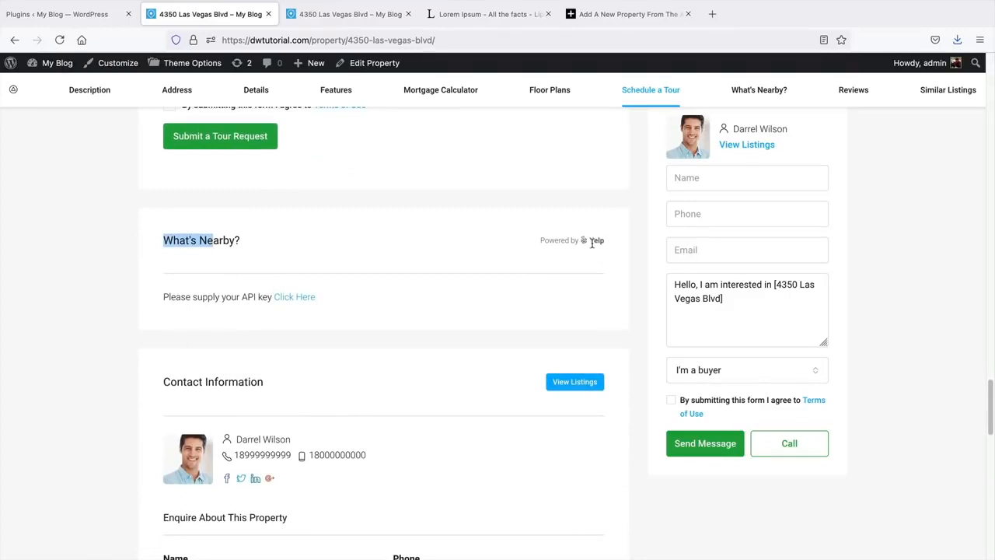
{"action": "scroll", "coordinate": [387, 295], "scroll_direction": "down", "scroll_amount": 1}
{"action": "scroll", "coordinate": [386, 296], "scroll_direction": "up", "scroll_amount": 1}
{"action": "middle_click", "coordinate": [857, 263]}
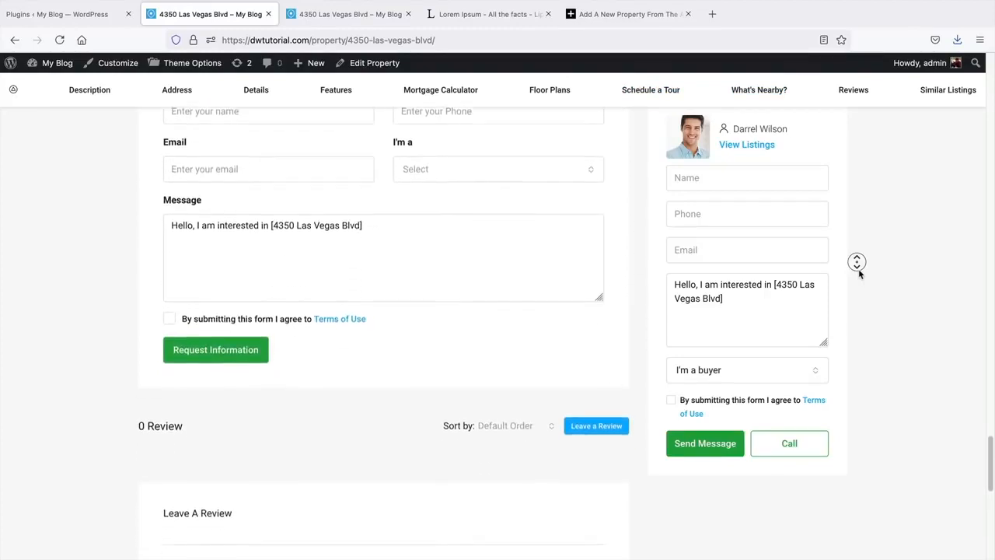
{"action": "left_click", "coordinate": [859, 269]}
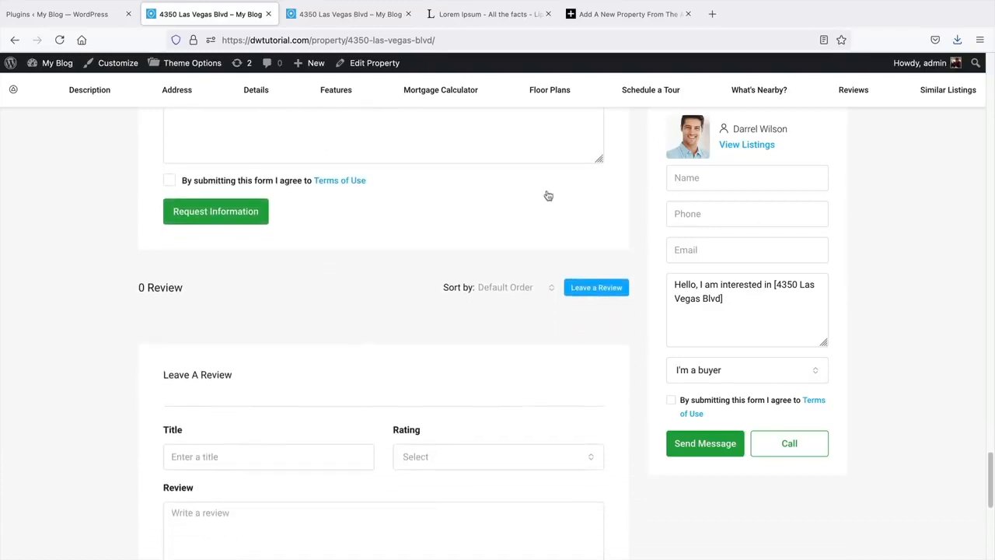
{"action": "scroll", "coordinate": [484, 230], "scroll_direction": "up", "scroll_amount": 5}
{"action": "scroll", "coordinate": [329, 249], "scroll_direction": "up", "scroll_amount": 2}
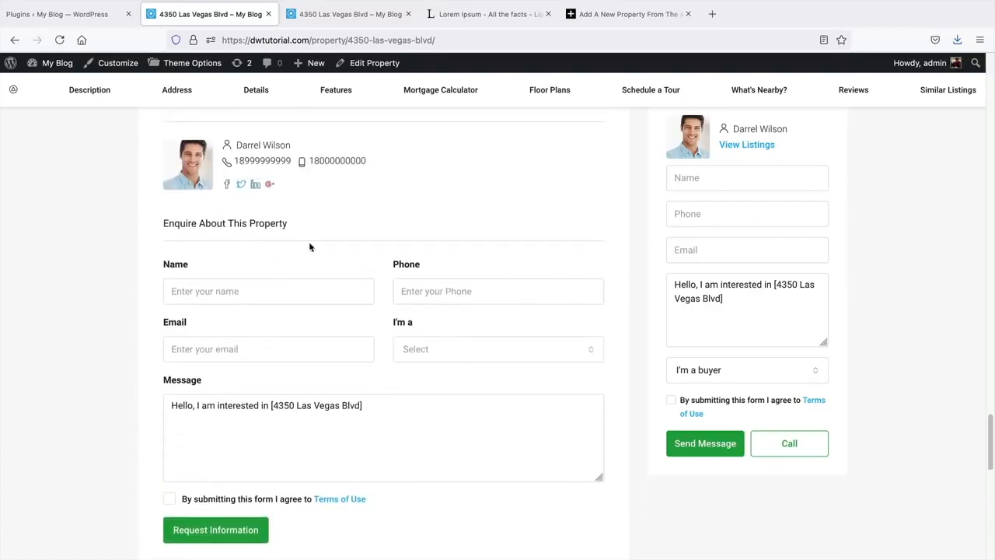
{"action": "scroll", "coordinate": [430, 324], "scroll_direction": "down", "scroll_amount": 3}
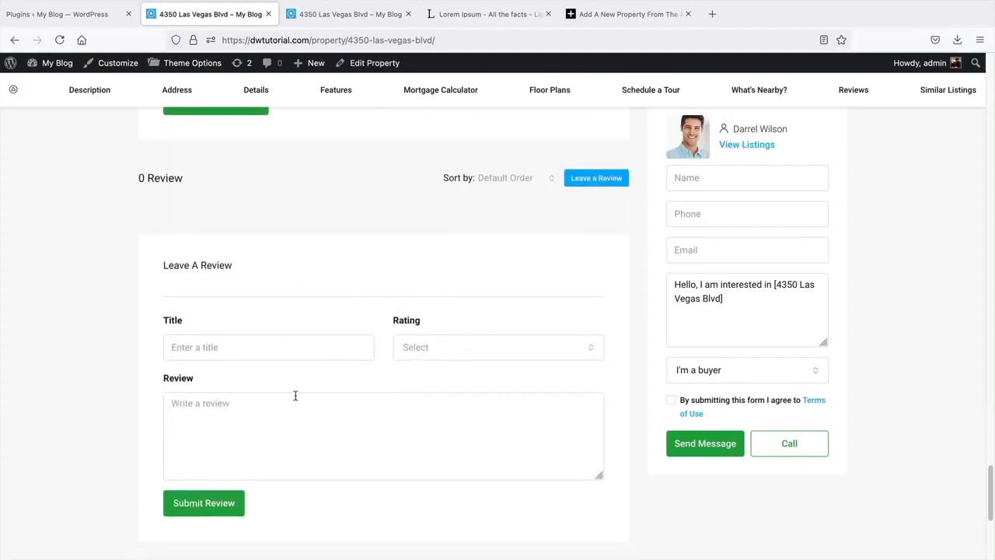
{"action": "scroll", "coordinate": [296, 395], "scroll_direction": "down", "scroll_amount": 3}
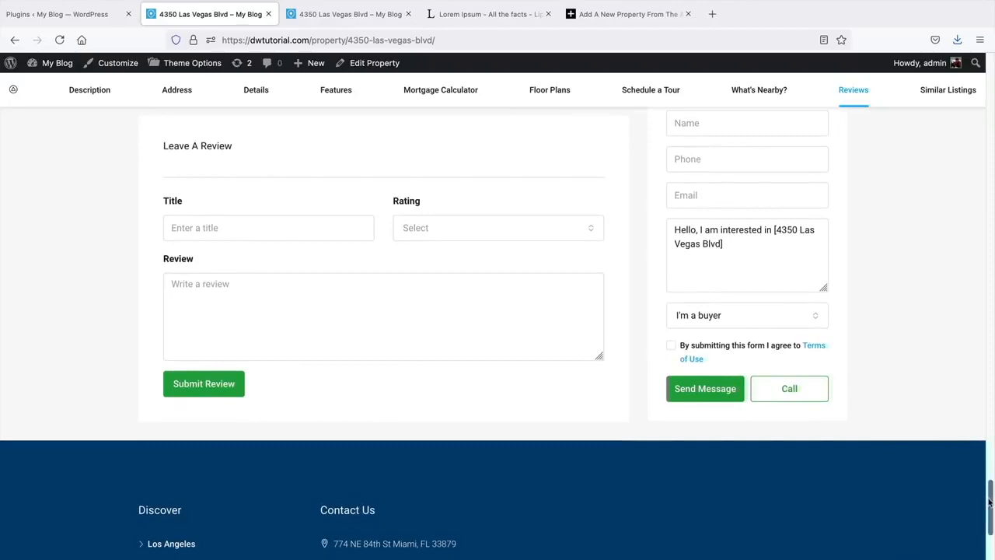
{"action": "left_click_drag", "start_coordinate": [989, 503], "coordinate": [978, 150]}
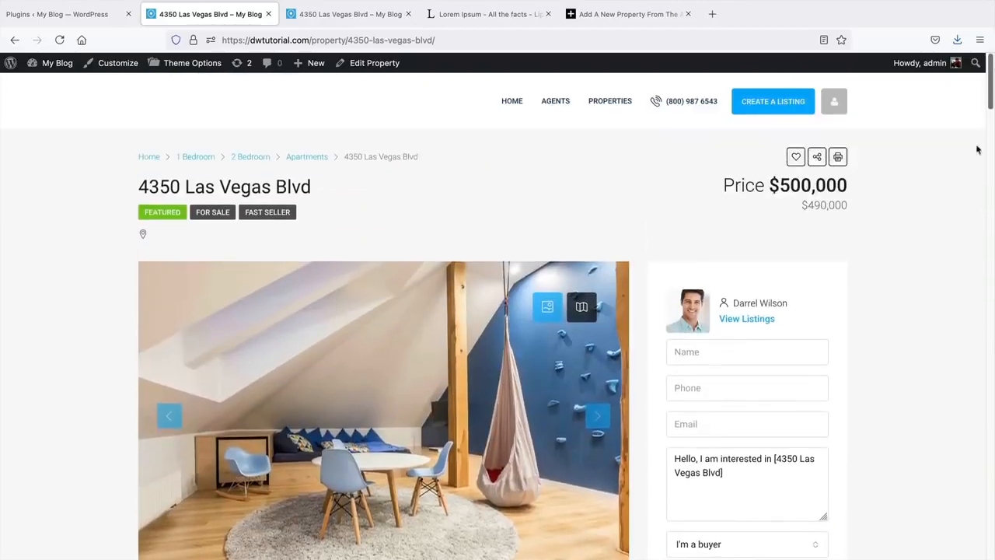
{"action": "scroll", "coordinate": [902, 350], "scroll_direction": "down", "scroll_amount": 1}
{"action": "scroll", "coordinate": [900, 348], "scroll_direction": "up", "scroll_amount": 1}
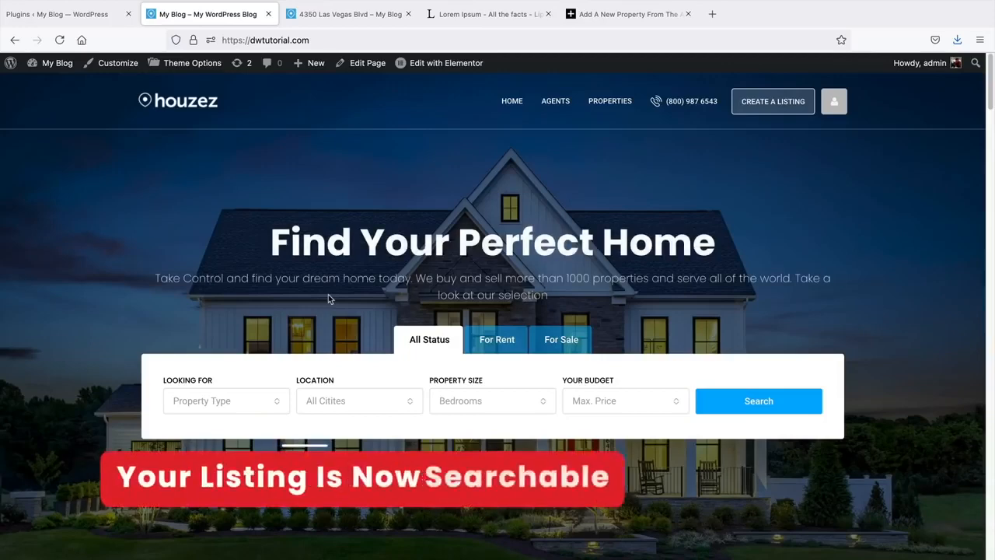
{"action": "left_click", "coordinate": [490, 402]}
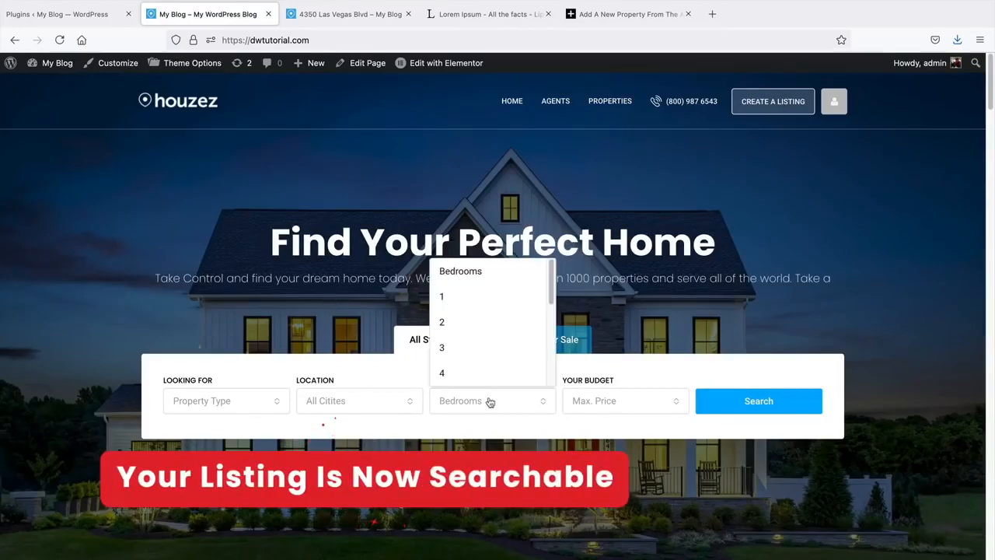
{"action": "left_click", "coordinate": [464, 320]}
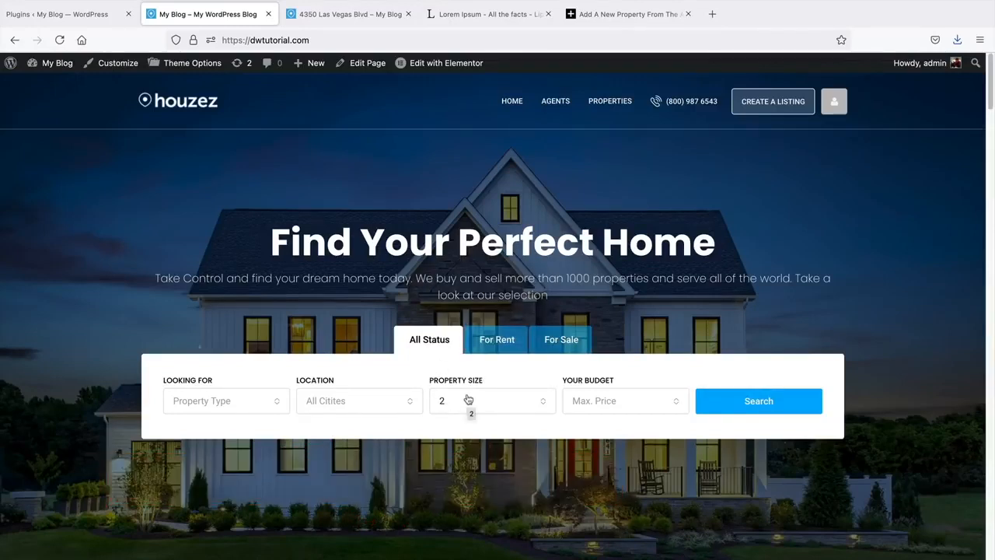
{"action": "left_click", "coordinate": [549, 346]}
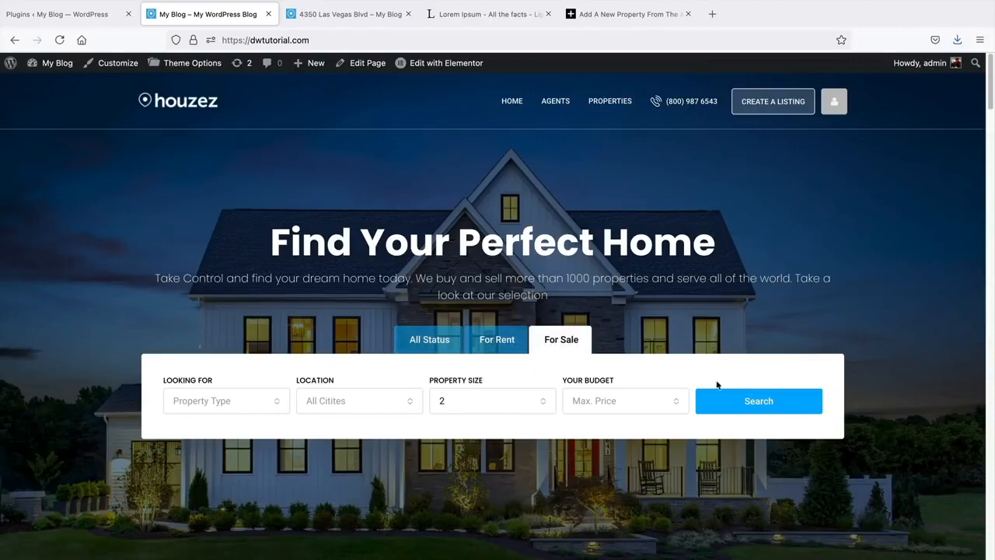
{"action": "left_click", "coordinate": [762, 398]}
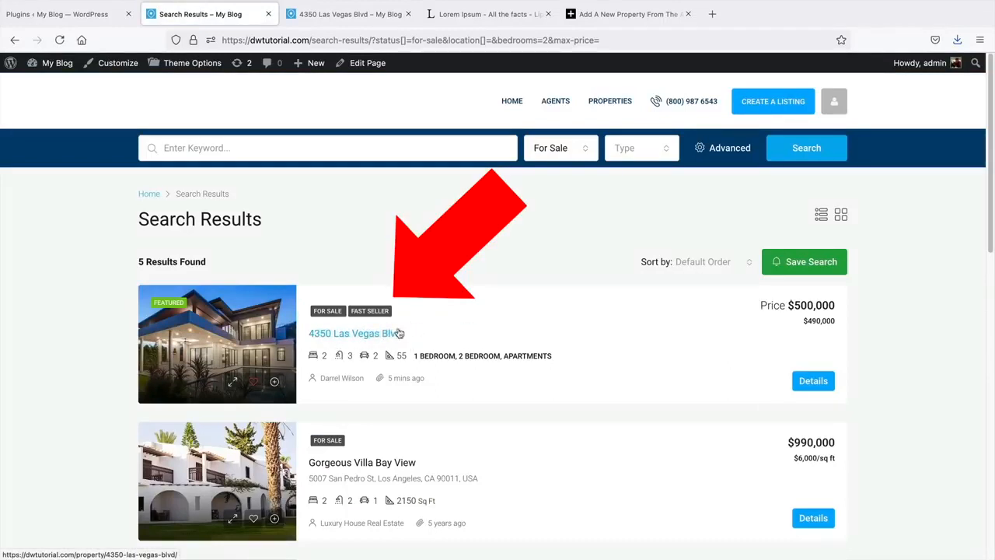
{"action": "left_click_drag", "start_coordinate": [458, 355], "coordinate": [501, 355]}
{"action": "left_click", "coordinate": [941, 321]}
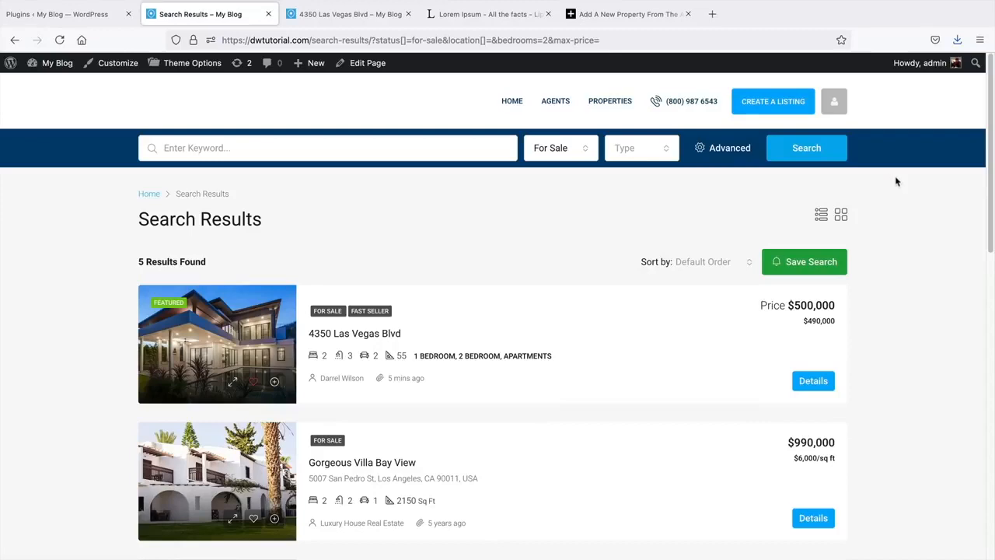
{"action": "left_click", "coordinate": [232, 328]}
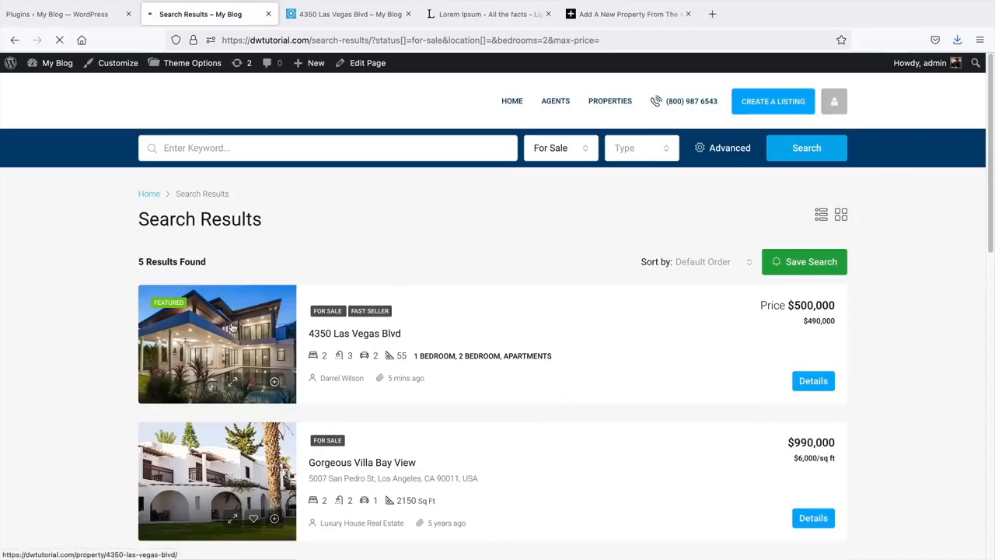
{"action": "scroll", "coordinate": [232, 328], "scroll_direction": "down", "scroll_amount": 3}
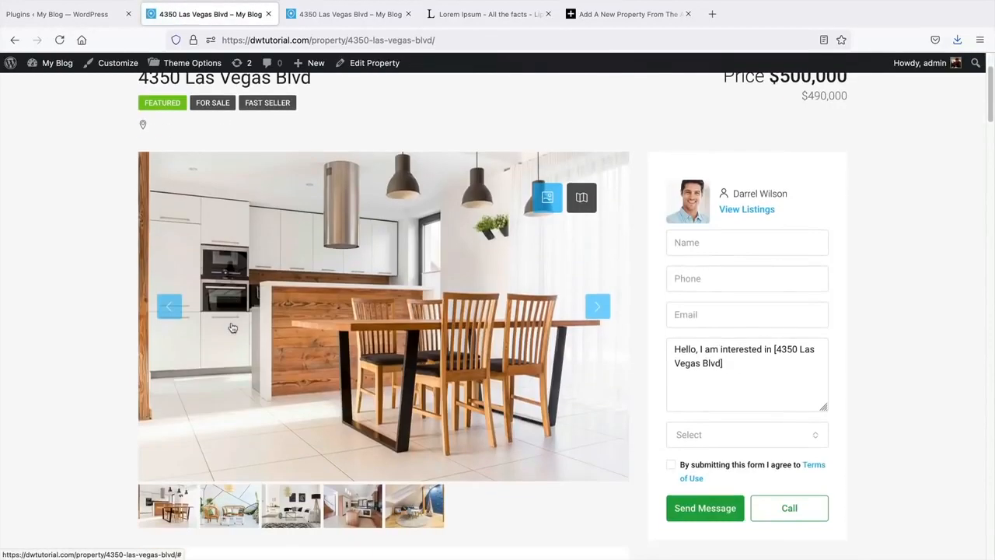
{"action": "scroll", "coordinate": [276, 264], "scroll_direction": "up", "scroll_amount": 2}
{"action": "left_click", "coordinate": [369, 63]}
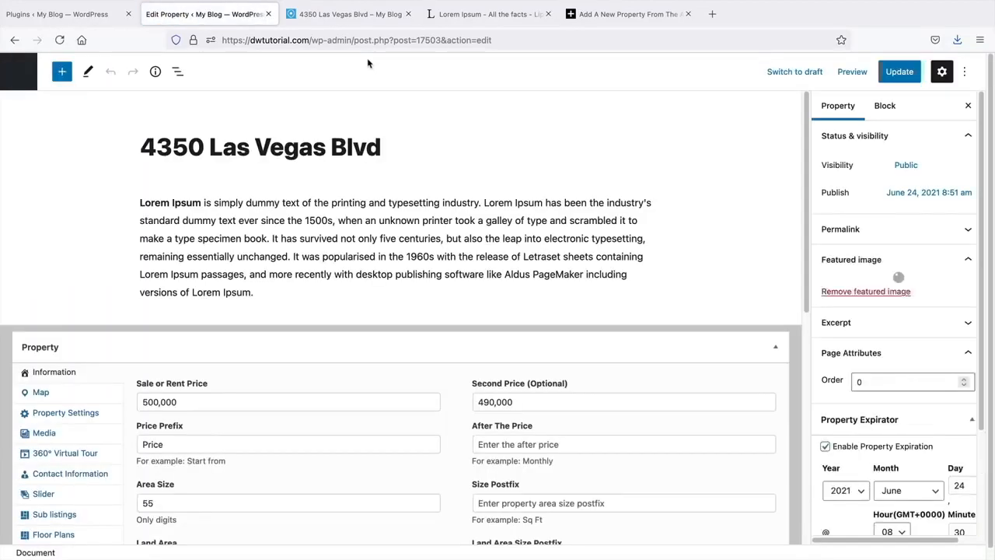
{"action": "scroll", "coordinate": [382, 158], "scroll_direction": "down", "scroll_amount": 10}
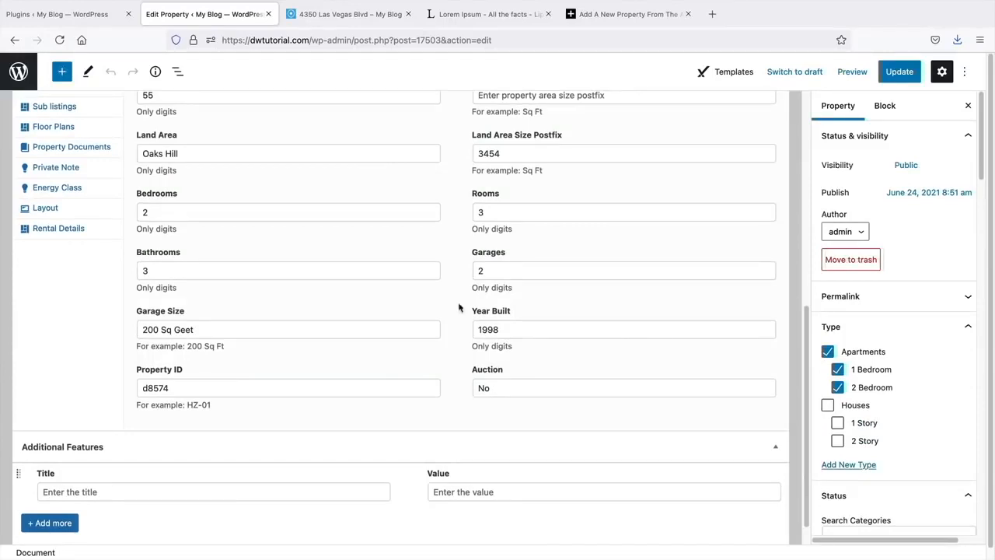
{"action": "left_click", "coordinate": [14, 42]}
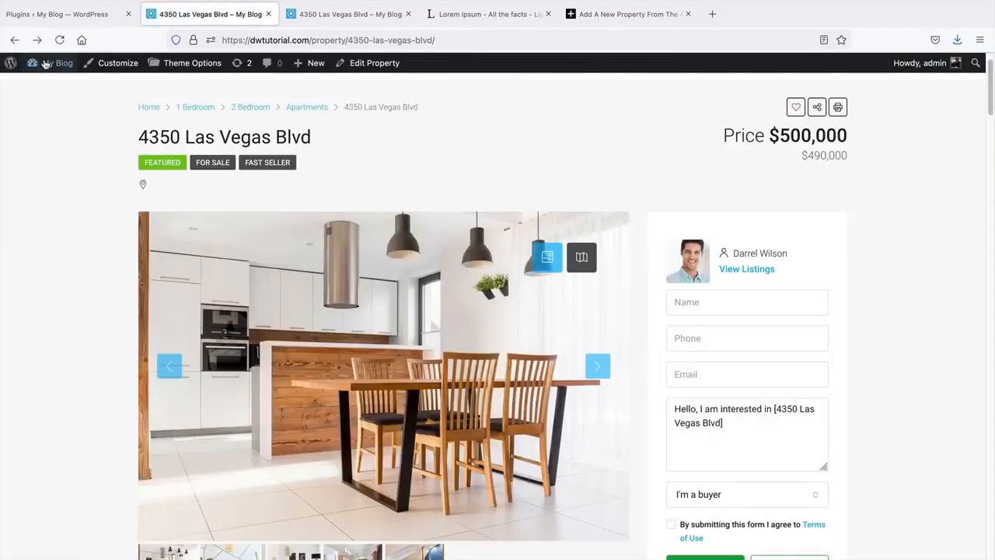
{"action": "left_click", "coordinate": [56, 86]}
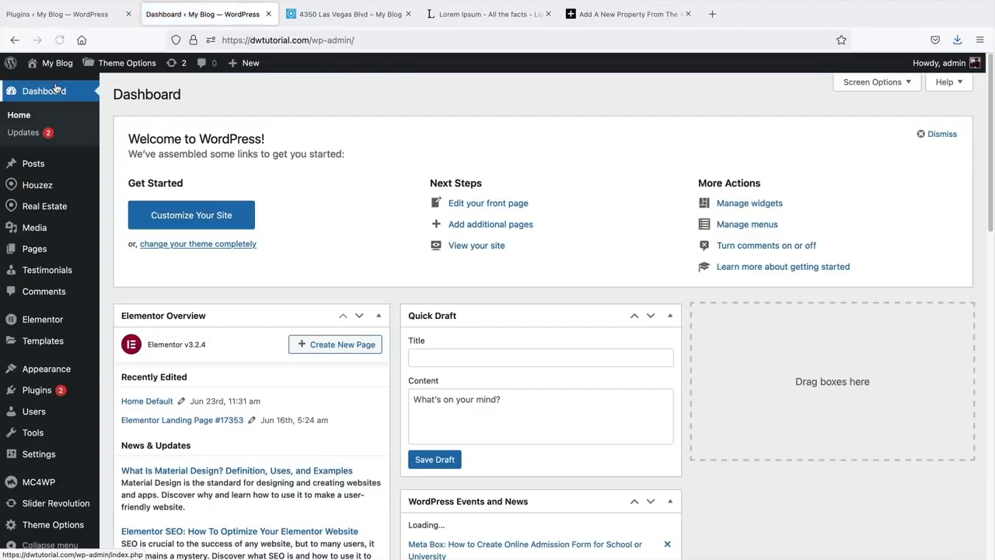
- Open the Houzez Fields Builder from the sidebar and begin a new custom field
{"action": "mouse_move", "coordinate": [31, 189]}
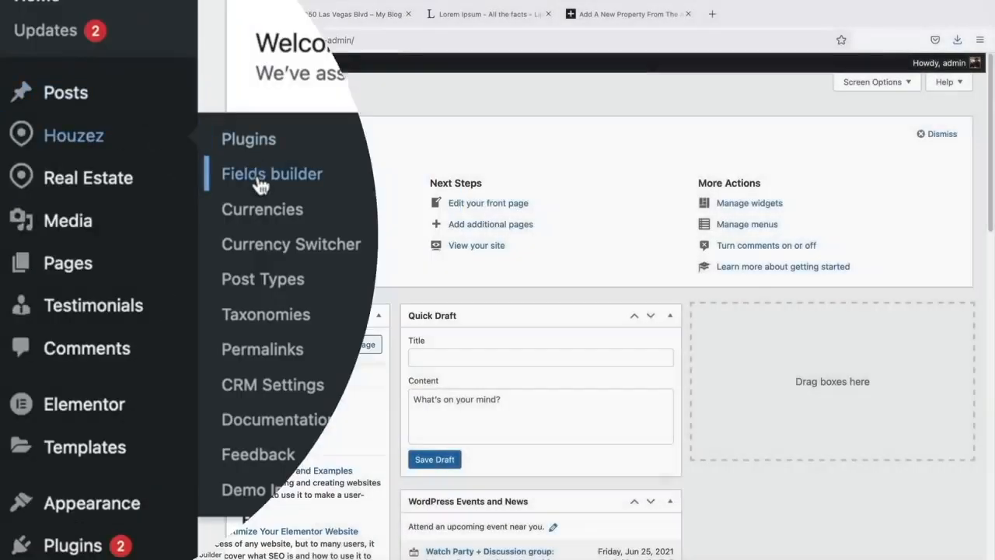
{"action": "left_click", "coordinate": [261, 185]}
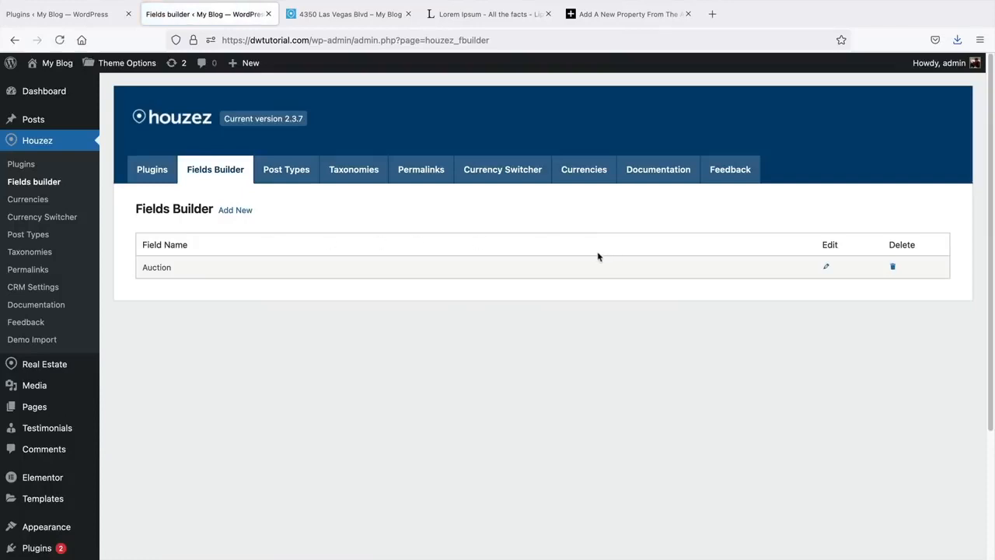
{"action": "left_click", "coordinate": [237, 210]}
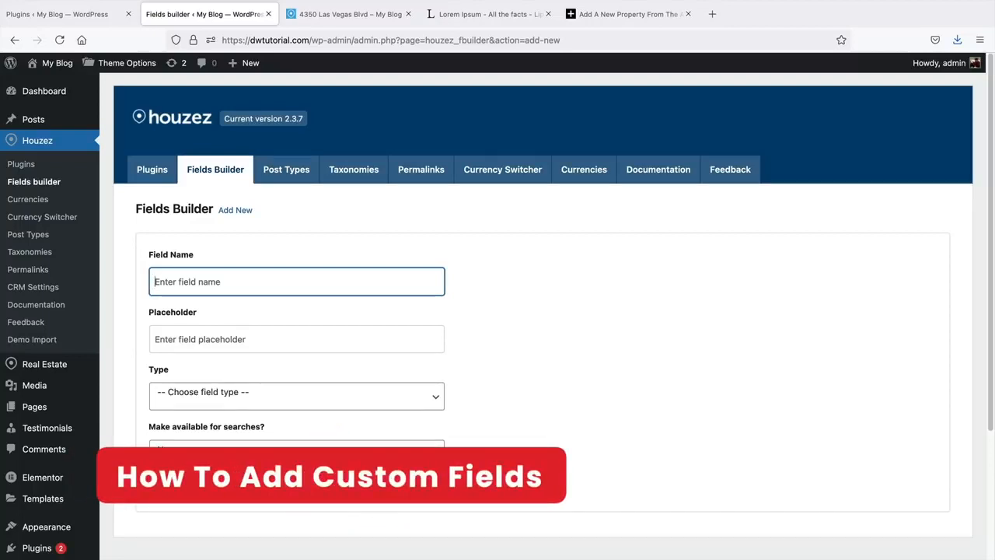
- Name the new custom field 'Septic Tank Or City Connected'
{"action": "type", "text": "Se"}
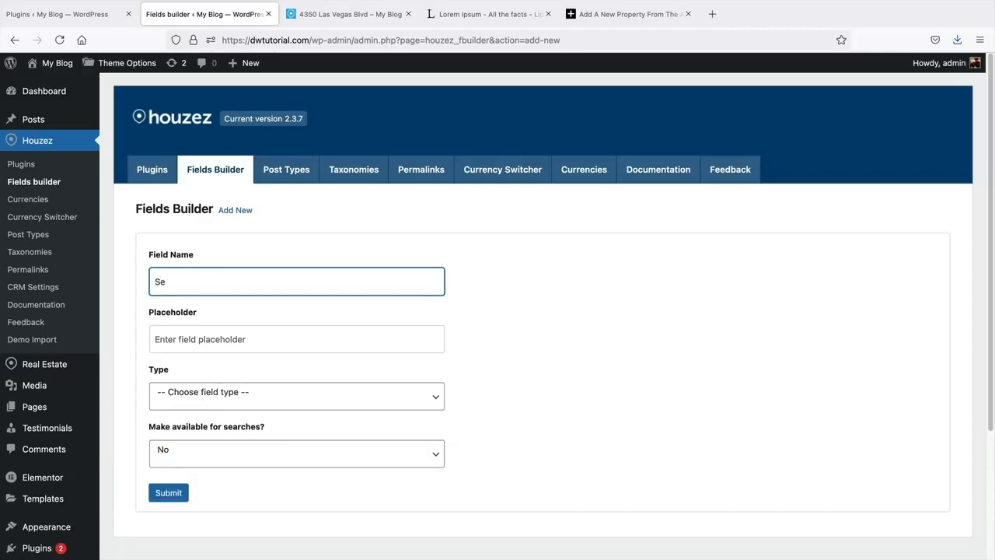
{"action": "type", "text": "ptic Tank ro"}
{"action": "type", "text": " City Connected"}
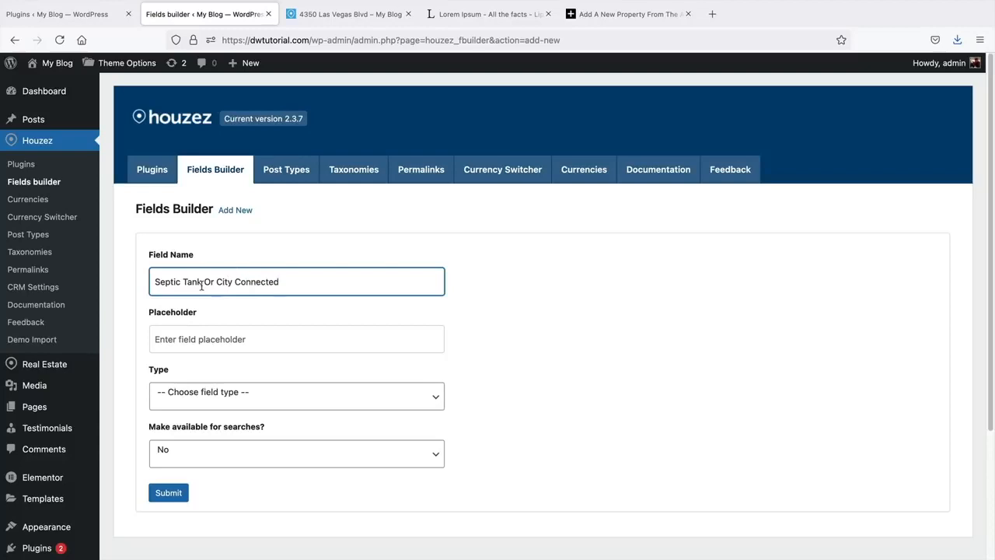
{"action": "left_click_drag", "start_coordinate": [202, 282], "coordinate": [151, 278]}
{"action": "left_click_drag", "start_coordinate": [216, 281], "coordinate": [304, 281]}
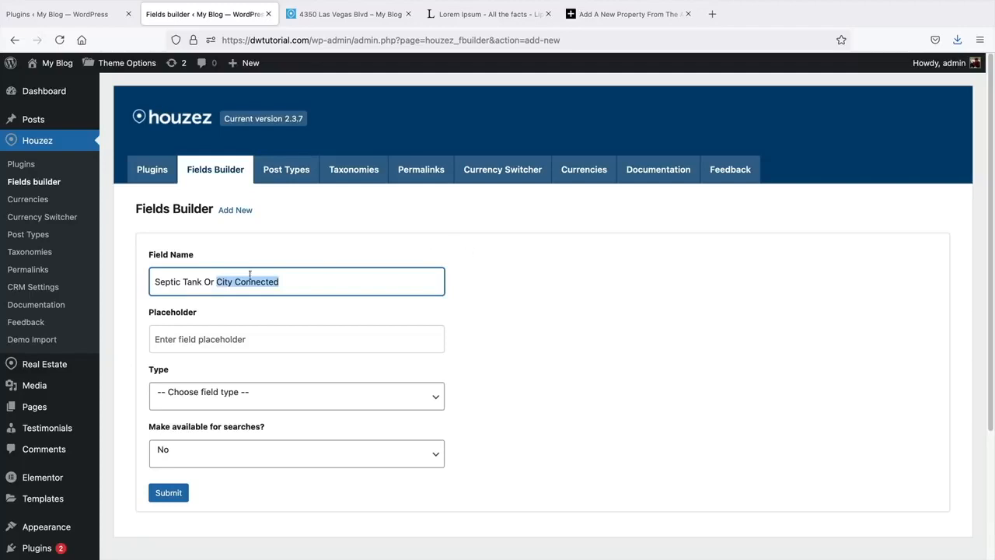
{"action": "left_click_drag", "start_coordinate": [201, 282], "coordinate": [151, 282]}
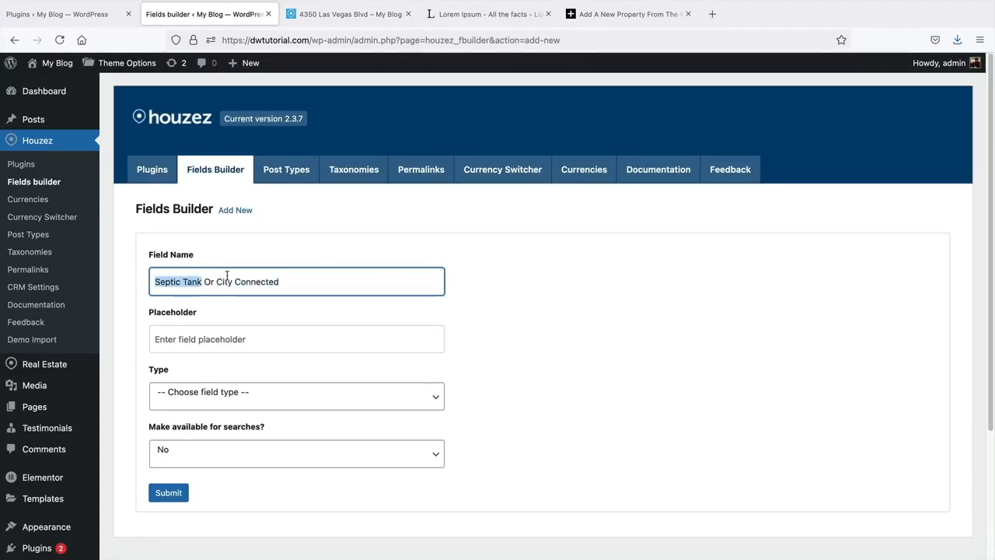
{"action": "left_click_drag", "start_coordinate": [217, 282], "coordinate": [296, 287]}
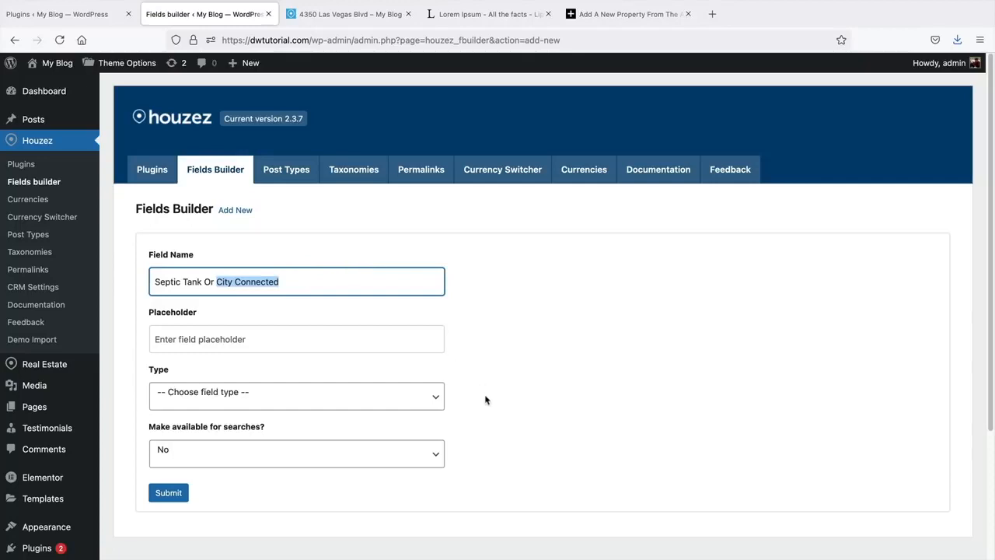
- Make it a Text field, leave it not searchable, and save the field
{"action": "scroll", "coordinate": [485, 400], "scroll_direction": "down", "scroll_amount": 3}
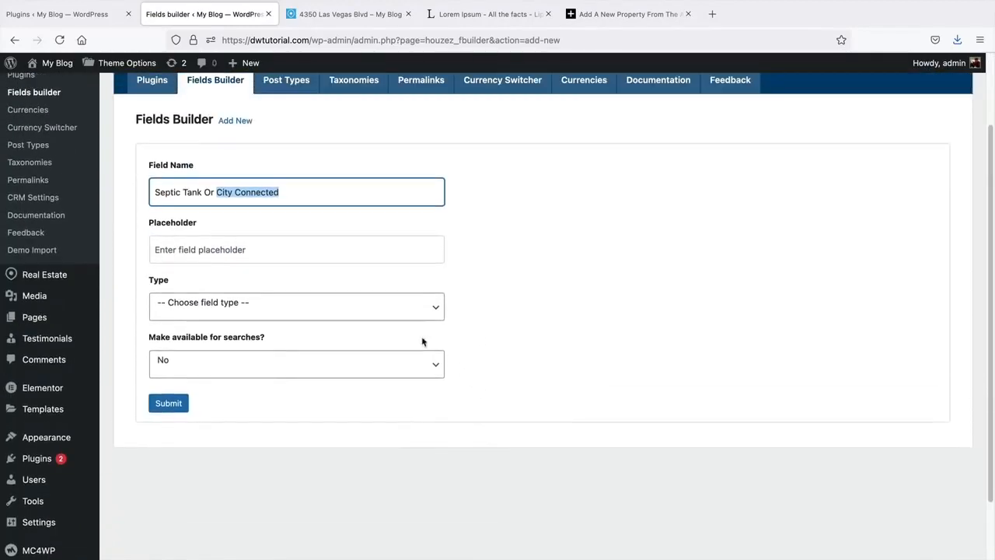
{"action": "left_click", "coordinate": [376, 313]}
{"action": "left_click", "coordinate": [375, 314]}
{"action": "left_click", "coordinate": [377, 311]}
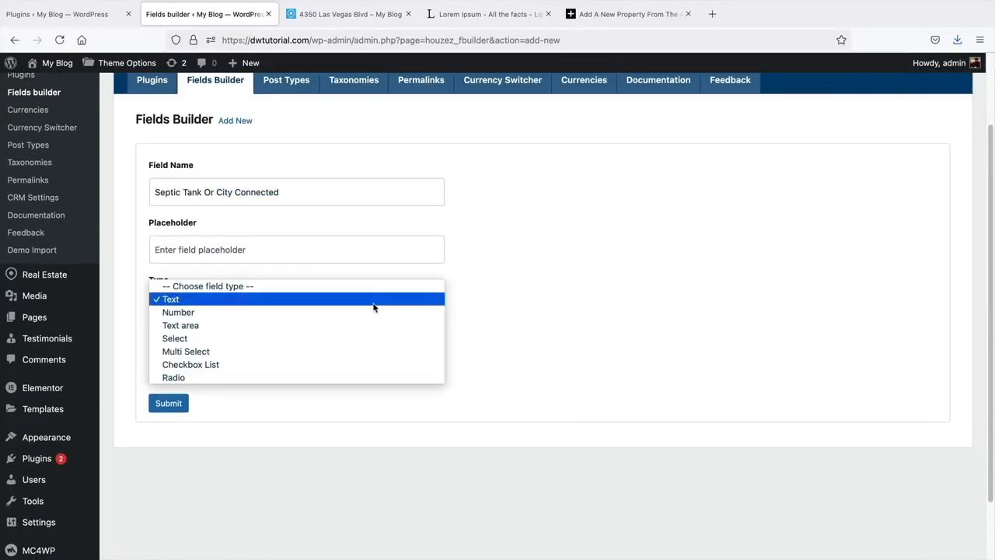
{"action": "left_click", "coordinate": [373, 304]}
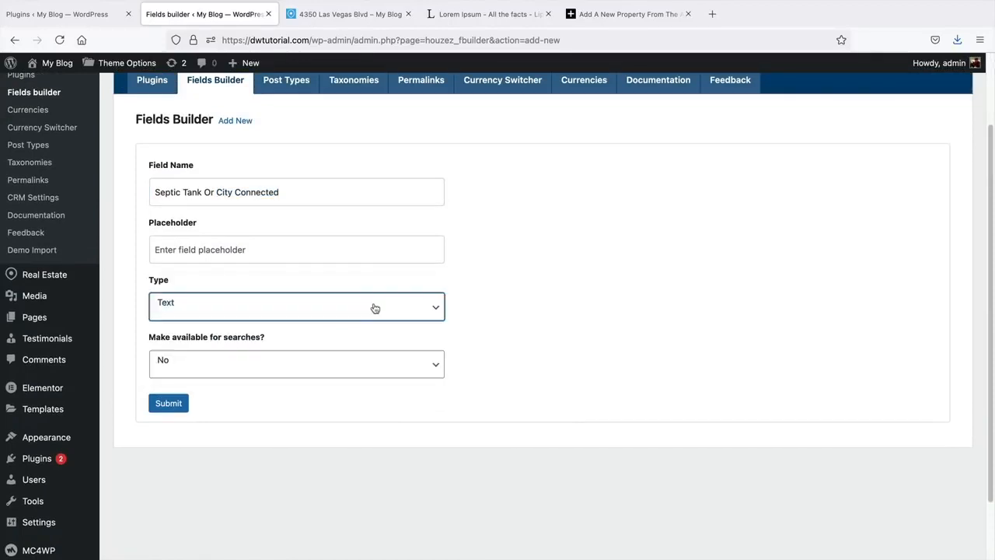
{"action": "left_click", "coordinate": [355, 363]}
{"action": "left_click", "coordinate": [350, 370]}
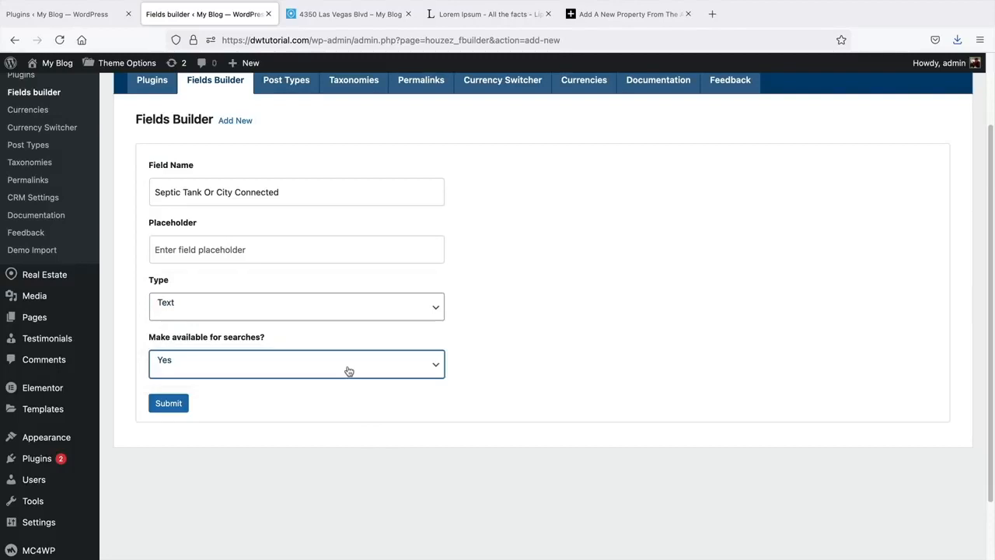
{"action": "left_click", "coordinate": [349, 371]}
{"action": "left_click", "coordinate": [341, 347]}
{"action": "scroll", "coordinate": [280, 247], "scroll_direction": "up", "scroll_amount": 1}
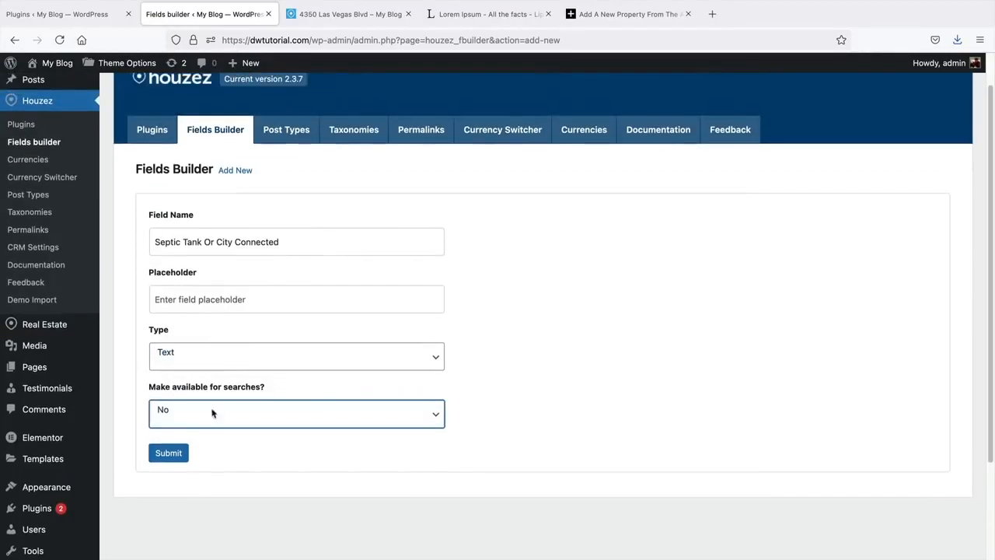
{"action": "left_click", "coordinate": [178, 456]}
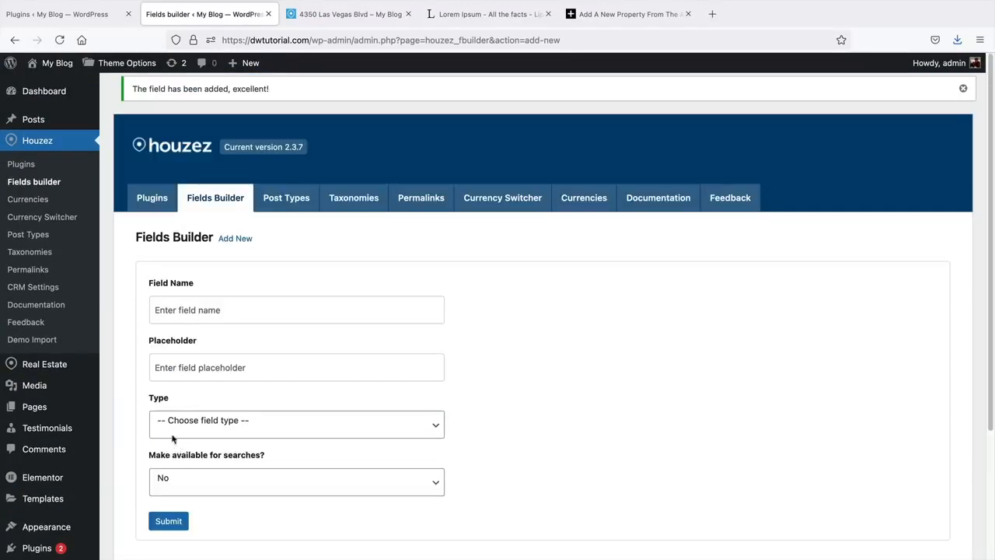
{"action": "mouse_move", "coordinate": [74, 366]}
{"action": "left_click", "coordinate": [151, 265]}
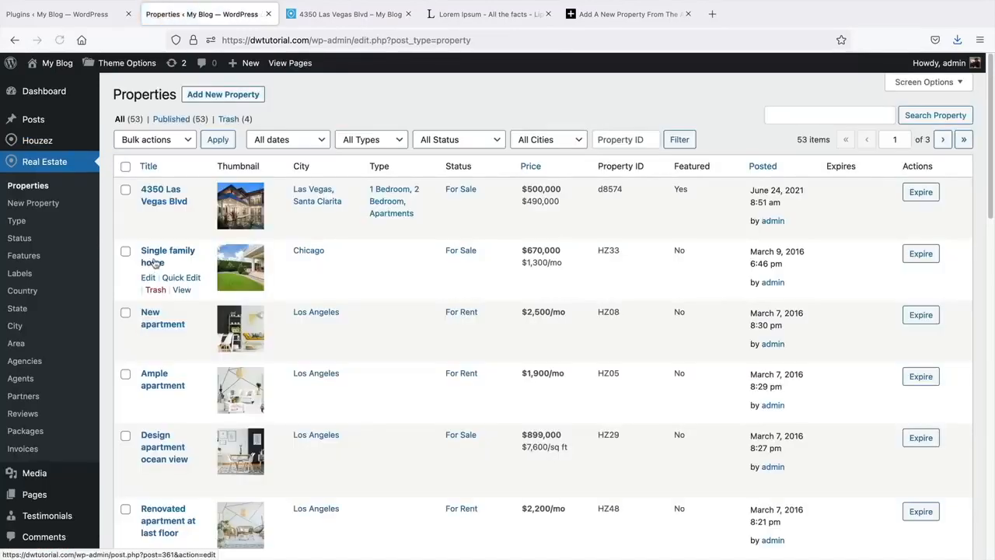
{"action": "left_click", "coordinate": [172, 201]}
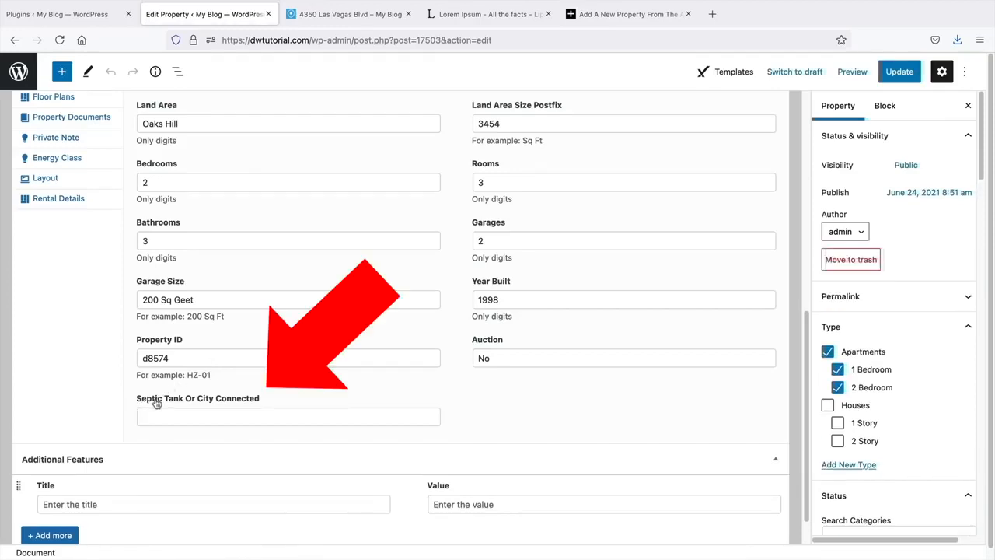
- Enter 'City Connected' in the Septic Tank Or City Connected field and update the property
{"action": "left_click", "coordinate": [255, 413]}
{"action": "type", "text": "City"}
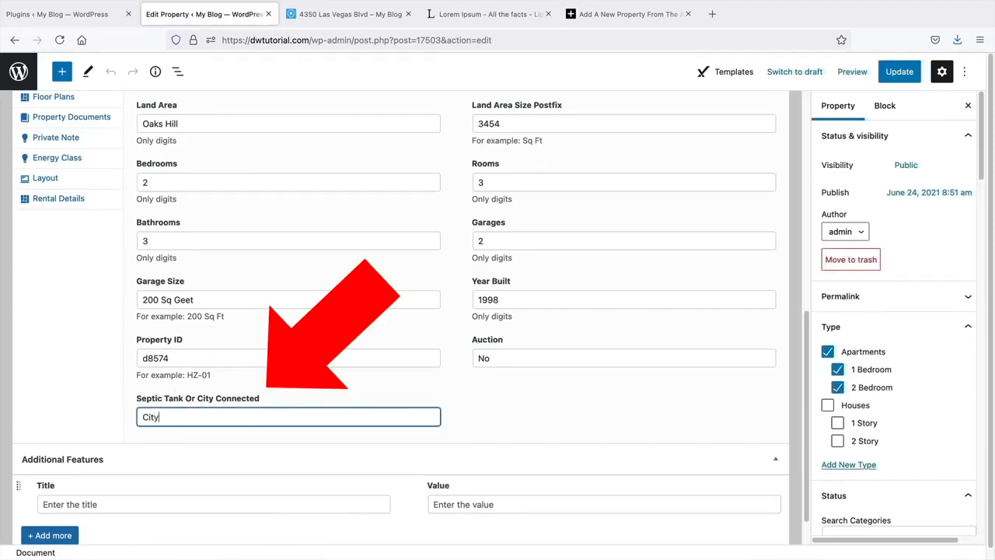
{"action": "type", "text": " Connected"}
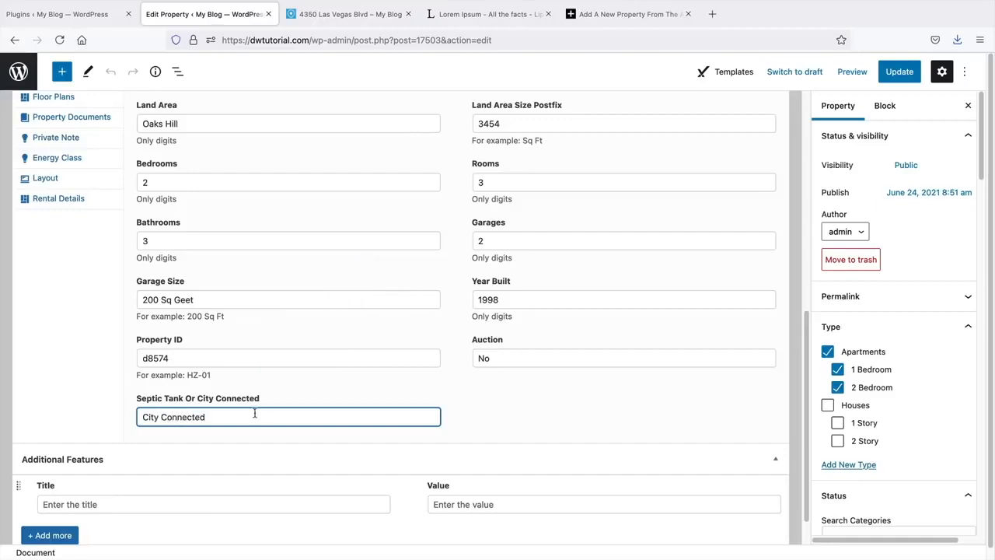
{"action": "left_click", "coordinate": [891, 71]}
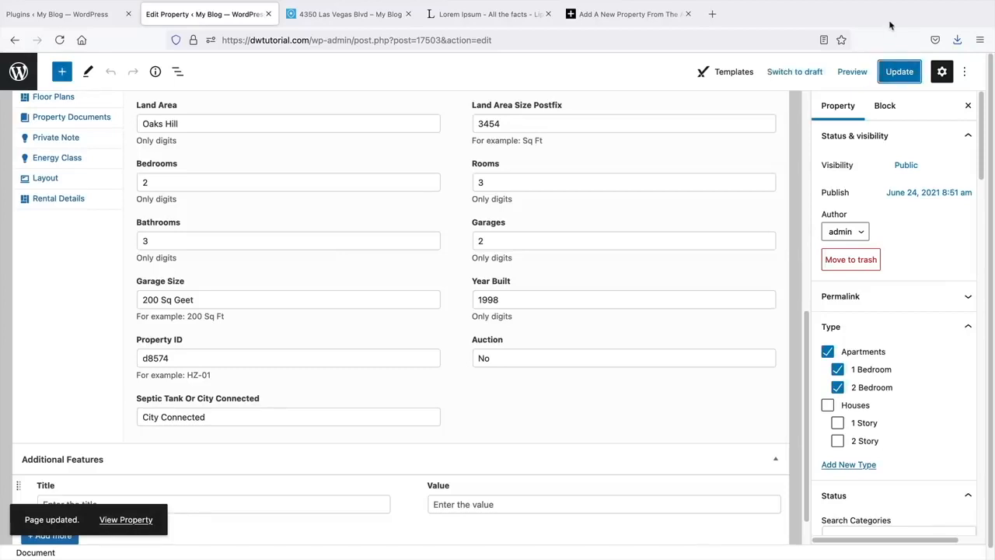
{"action": "scroll", "coordinate": [537, 237], "scroll_direction": "up", "scroll_amount": 3}
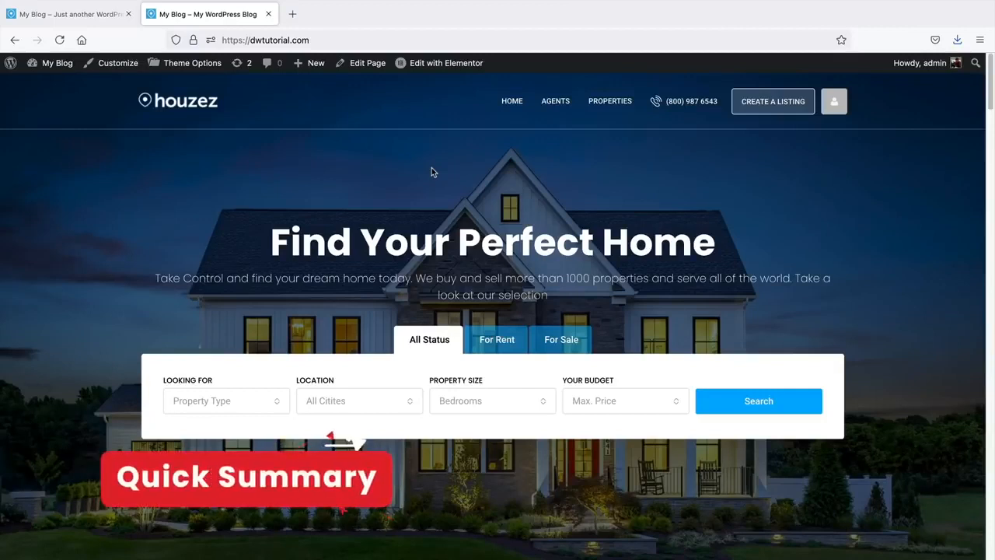
{"action": "left_click", "coordinate": [545, 101]}
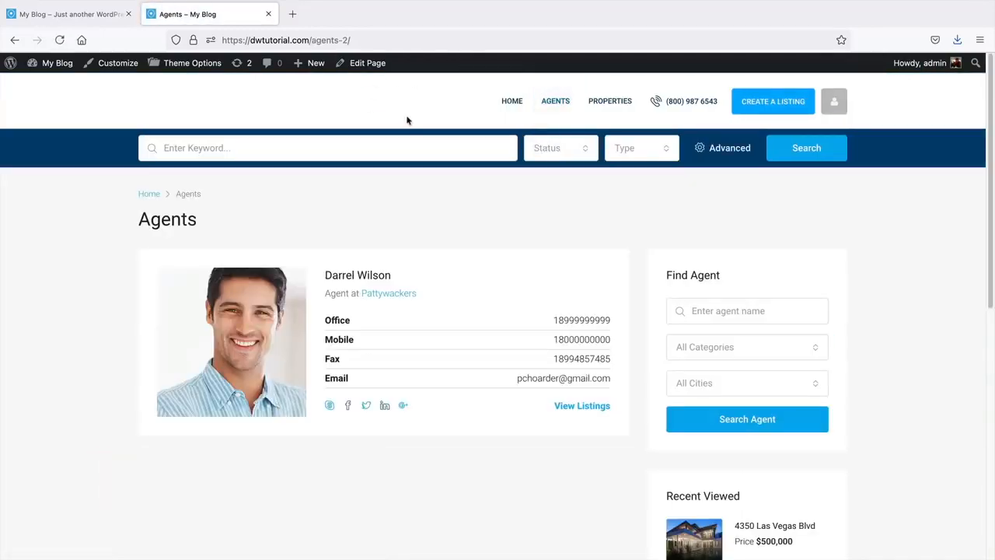
{"action": "left_click", "coordinate": [605, 104]}
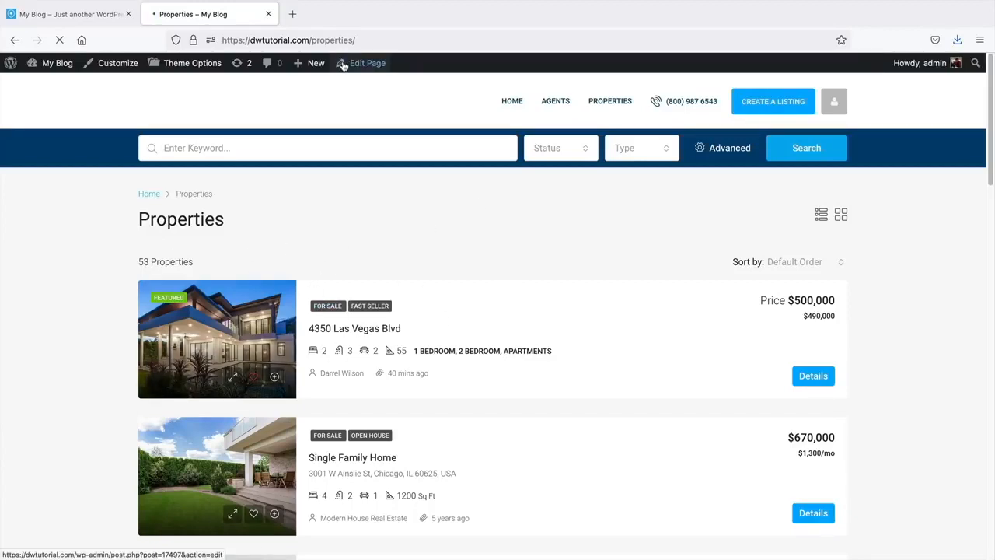
{"action": "left_click", "coordinate": [511, 101]}
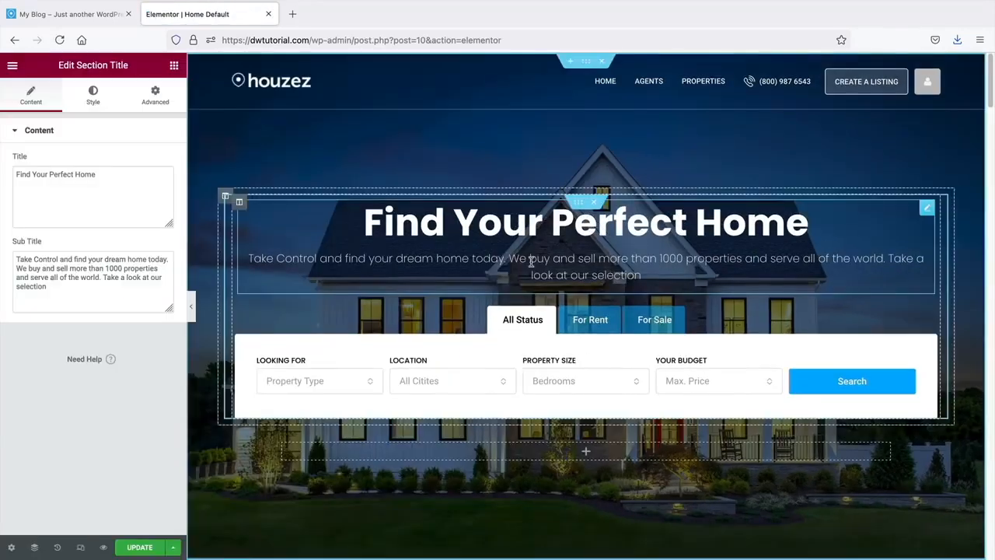
- In the Search Builder widget, try 25% column width for Looking for, then restore 20%
{"action": "left_click", "coordinate": [295, 379]}
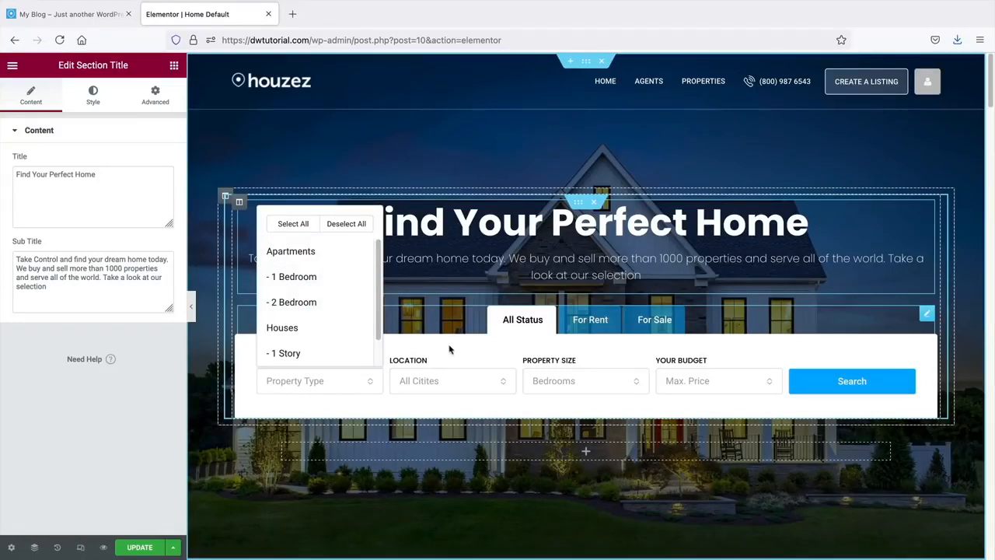
{"action": "left_click", "coordinate": [889, 358]}
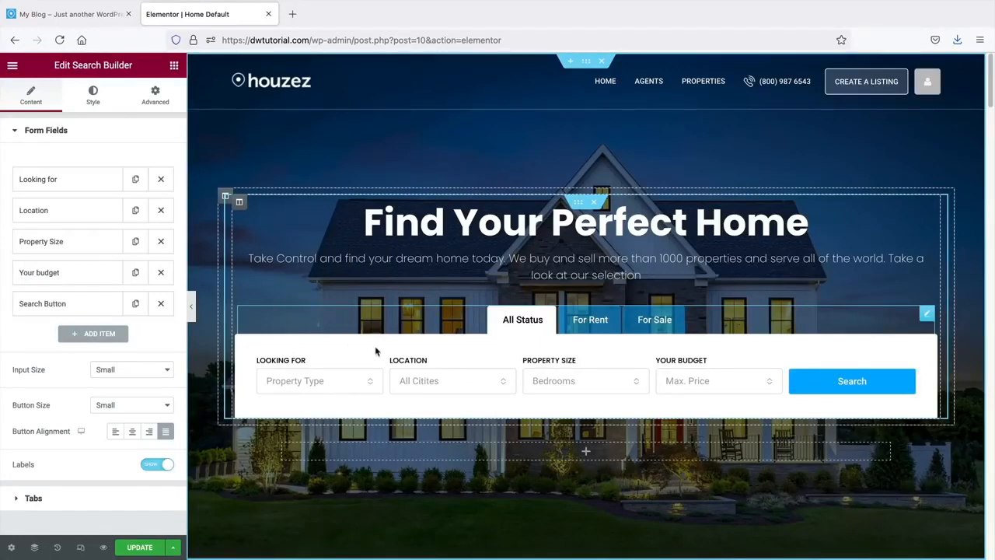
{"action": "left_click", "coordinate": [52, 181]}
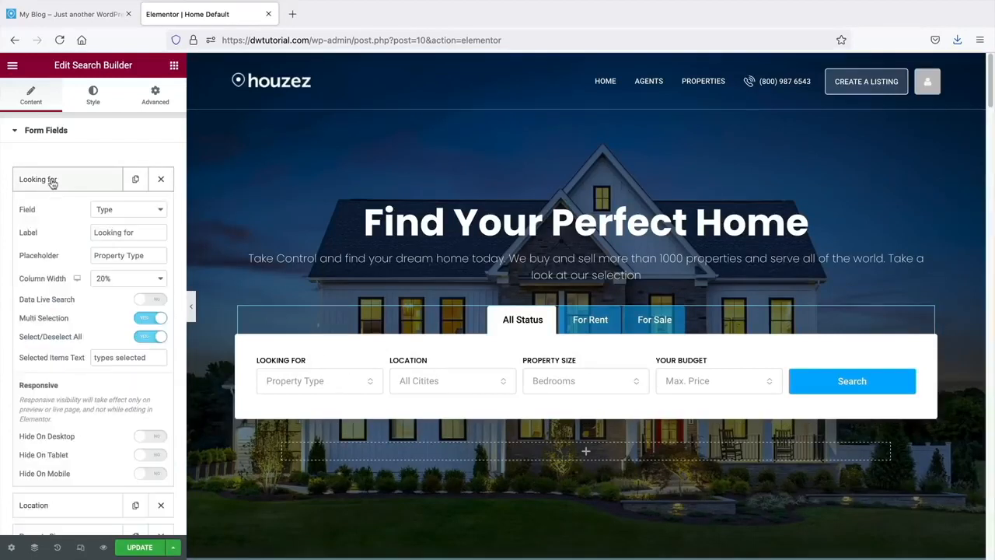
{"action": "left_click", "coordinate": [126, 278]}
{"action": "left_click", "coordinate": [117, 286]}
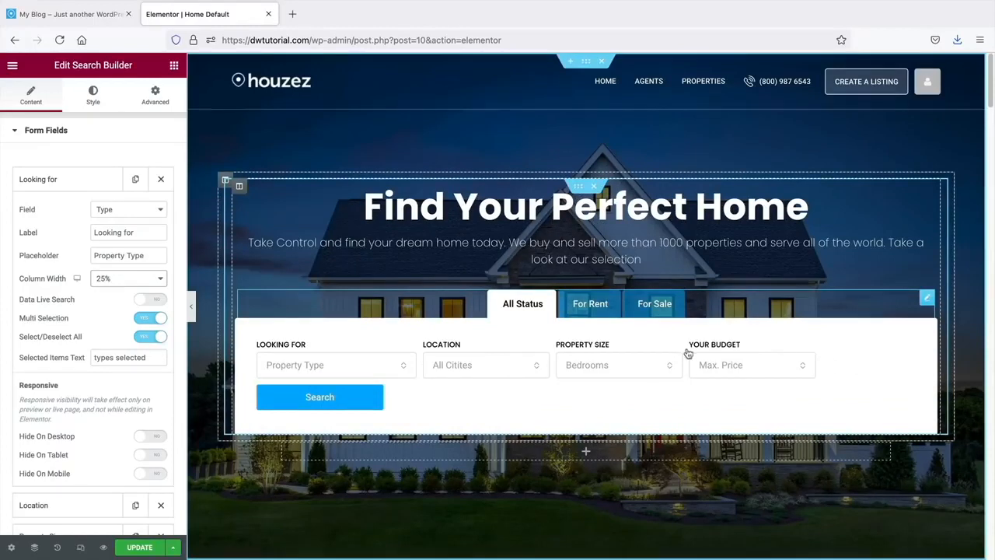
{"action": "left_click", "coordinate": [110, 281]}
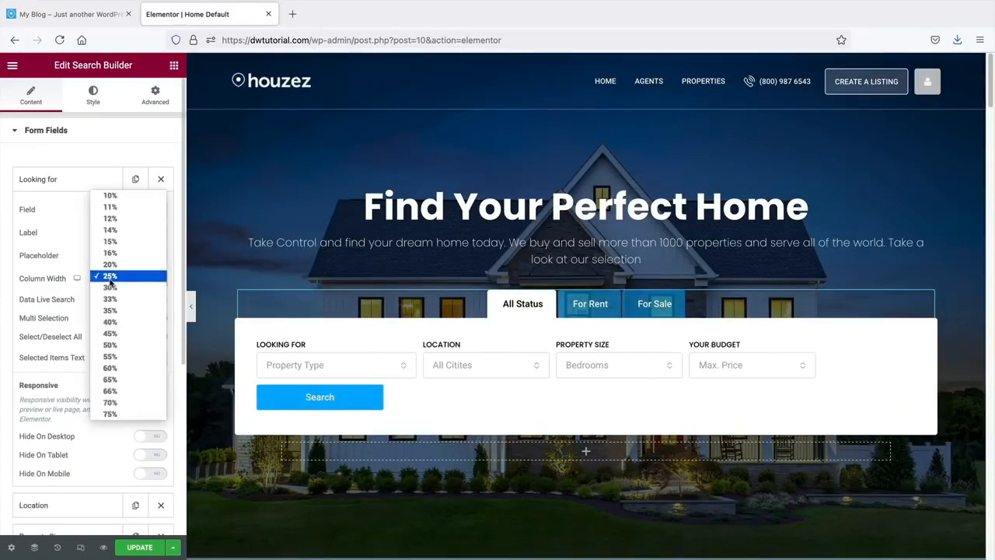
{"action": "left_click", "coordinate": [114, 265]}
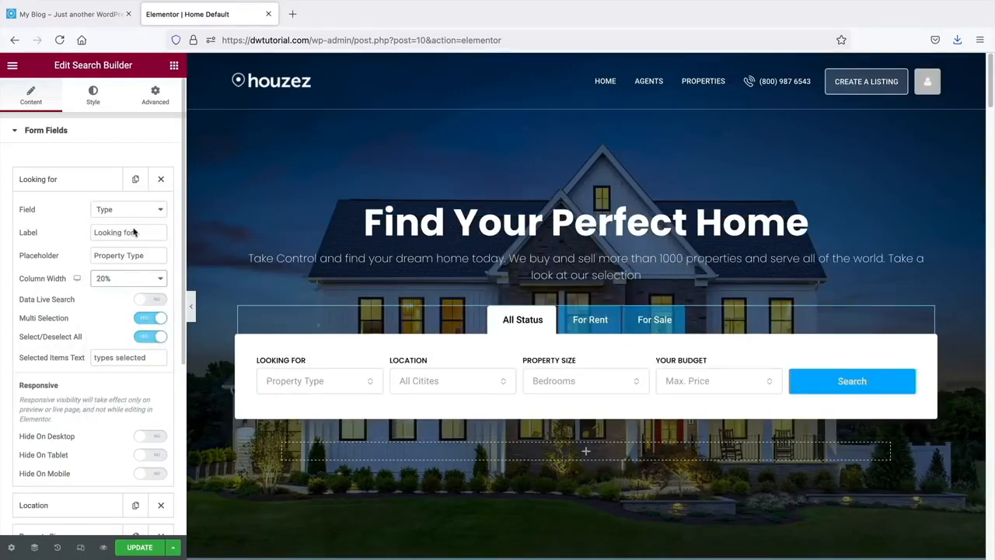
{"action": "left_click", "coordinate": [101, 184]}
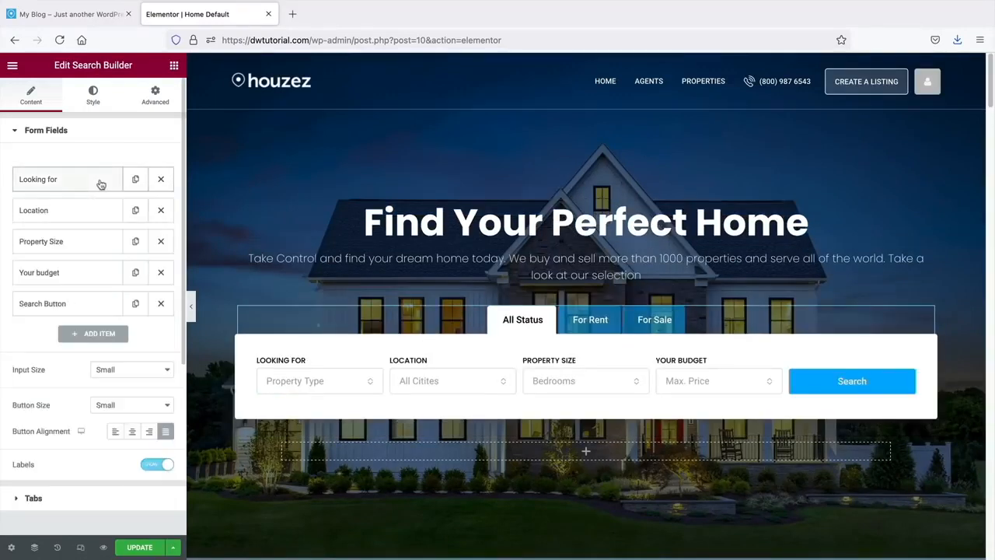
- Duplicate the Your budget search field repeatedly
{"action": "left_click", "coordinate": [136, 274]}
{"action": "left_click", "coordinate": [135, 274]}
{"action": "left_click", "coordinate": [136, 277]}
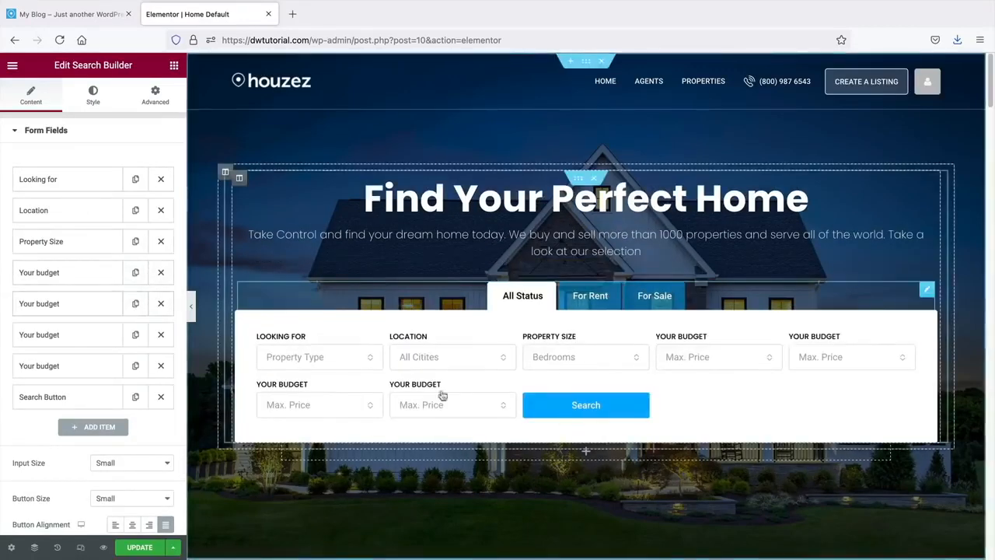
{"action": "left_click", "coordinate": [135, 306]}
{"action": "left_click", "coordinate": [136, 305]}
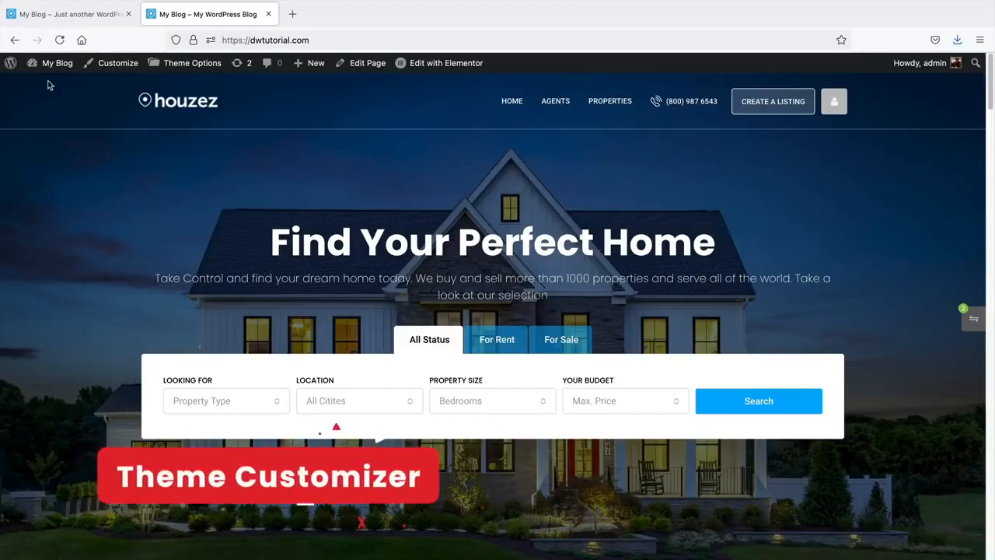
{"action": "mouse_move", "coordinate": [55, 68]}
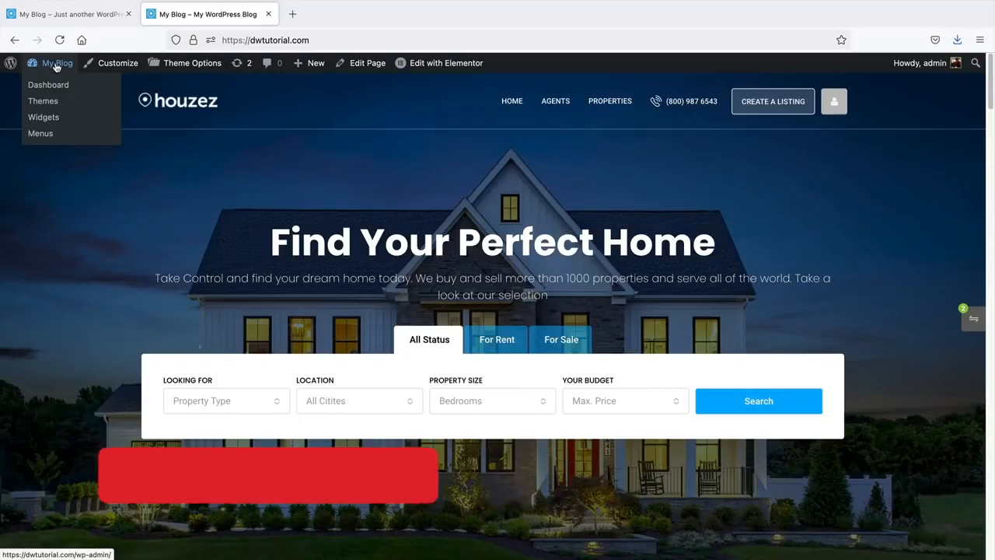
{"action": "left_click", "coordinate": [597, 110]}
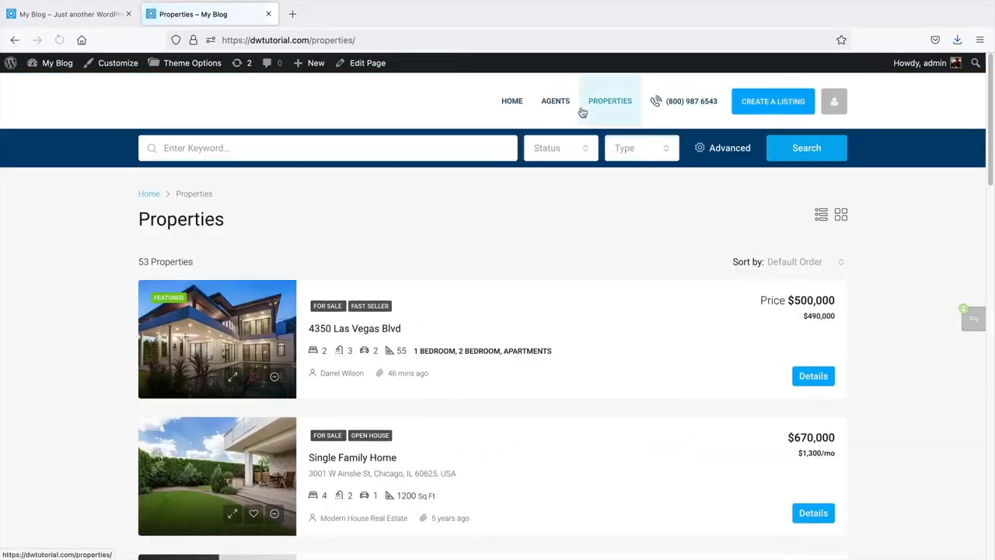
{"action": "left_click", "coordinate": [230, 341]}
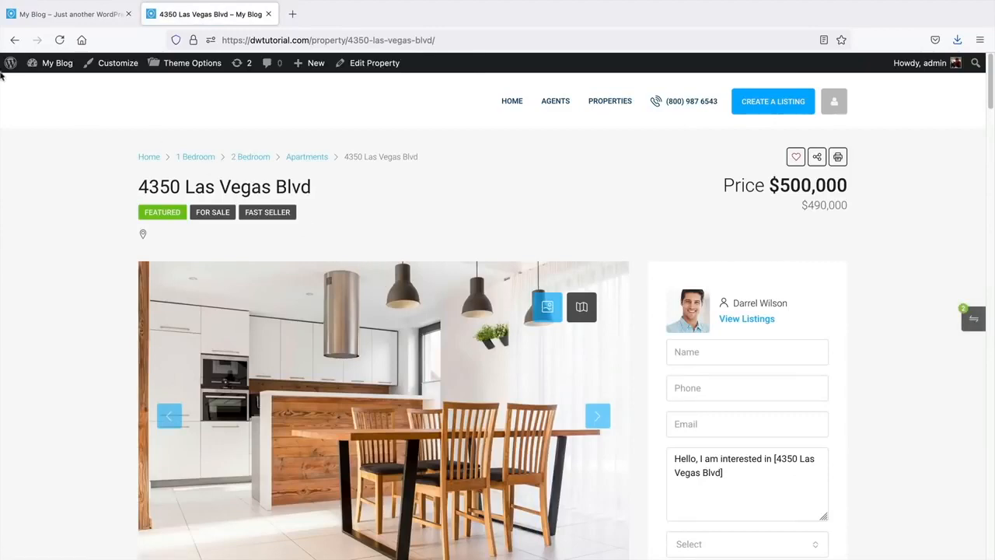
{"action": "left_click", "coordinate": [12, 40]}
{"action": "left_click", "coordinate": [12, 40]}
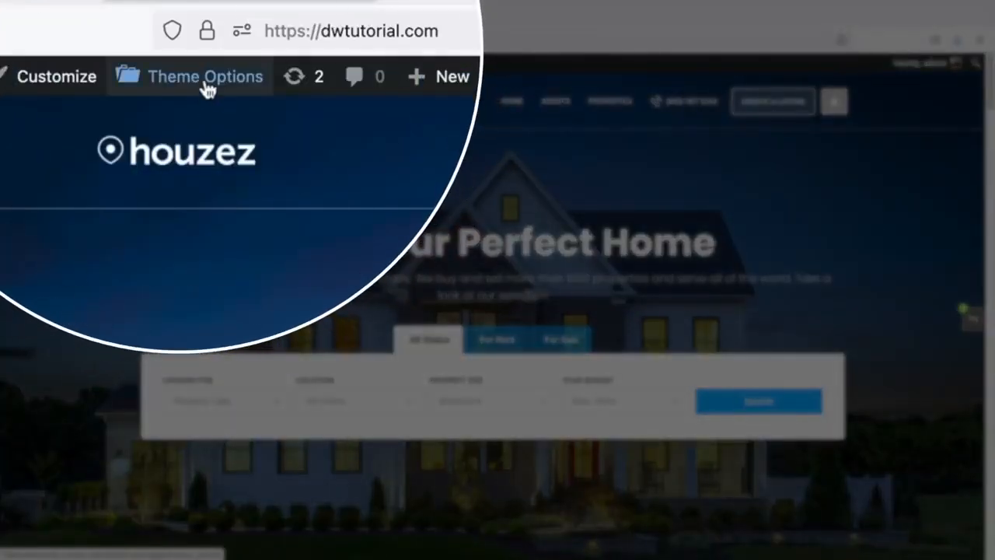
- Open Houzez Theme Options and scroll through the General section's settings
{"action": "left_click", "coordinate": [207, 87]}
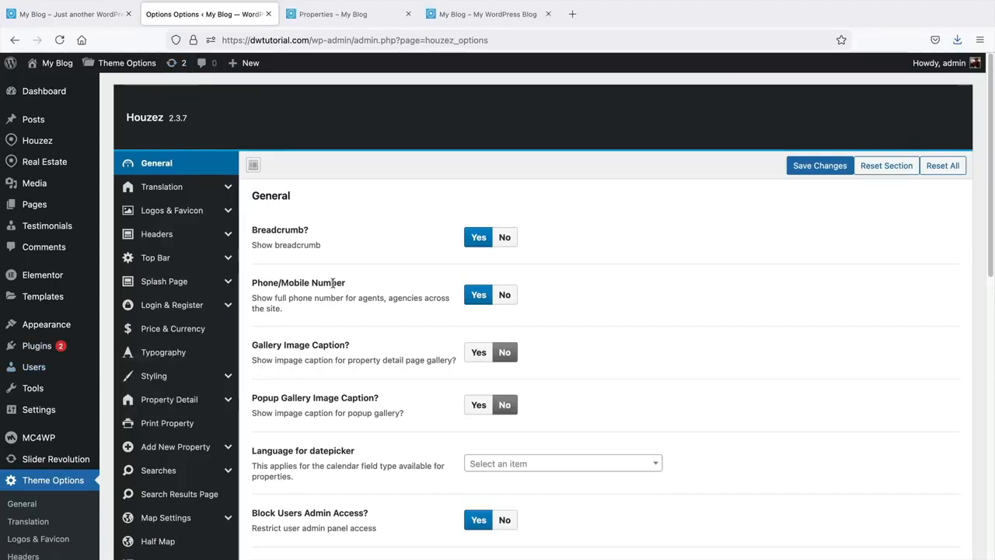
{"action": "scroll", "coordinate": [35, 469], "scroll_direction": "down", "scroll_amount": 1}
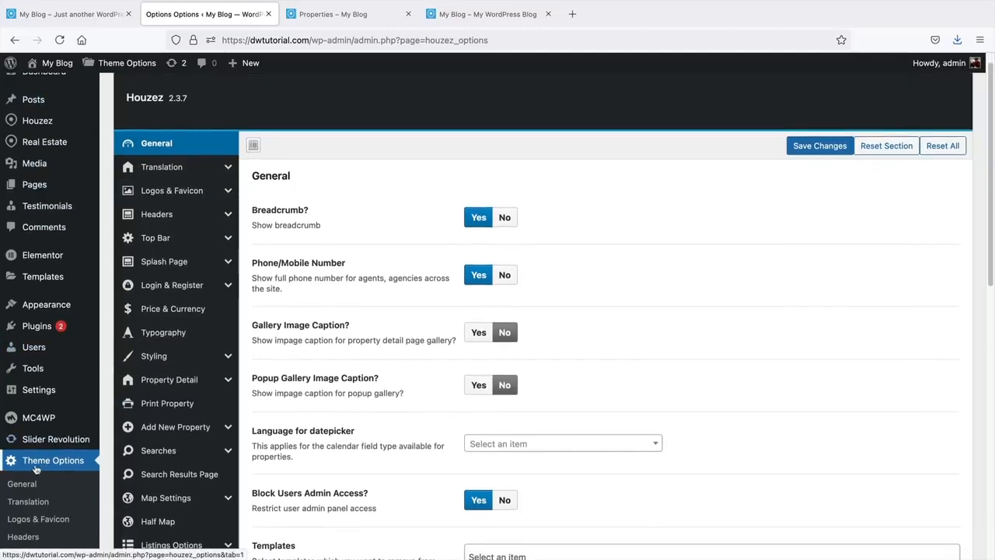
{"action": "scroll", "coordinate": [39, 462], "scroll_direction": "down", "scroll_amount": 3}
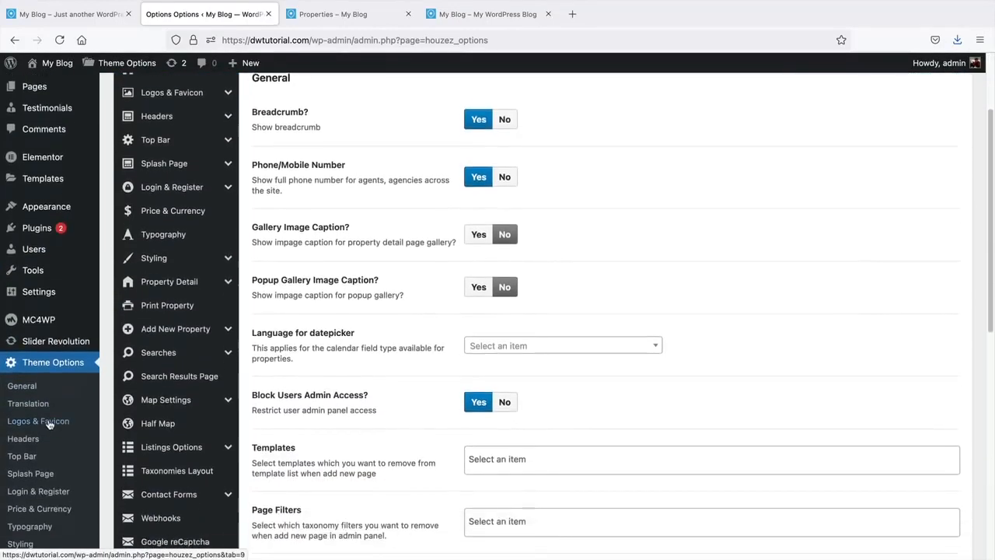
{"action": "scroll", "coordinate": [36, 494], "scroll_direction": "up", "scroll_amount": 4}
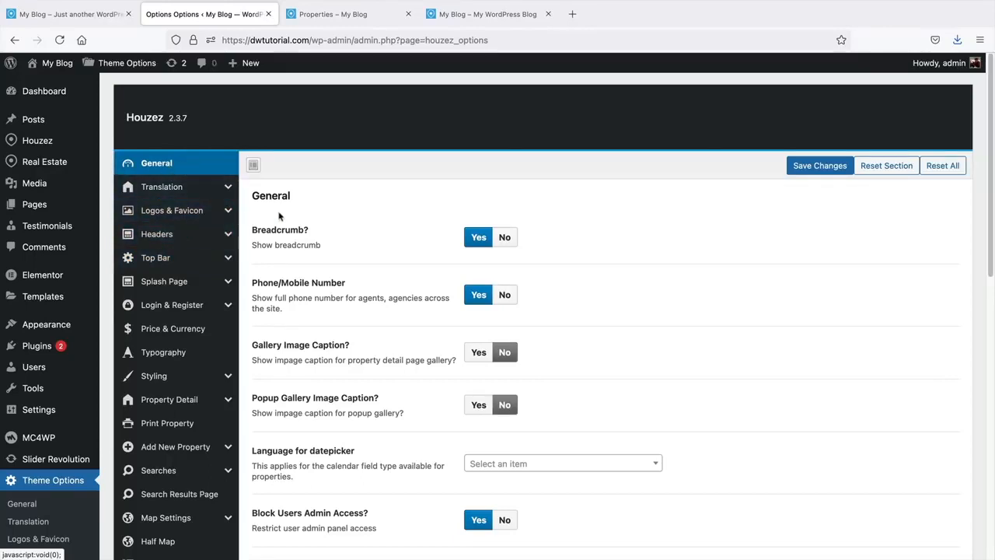
{"action": "scroll", "coordinate": [279, 216], "scroll_direction": "down", "scroll_amount": 3}
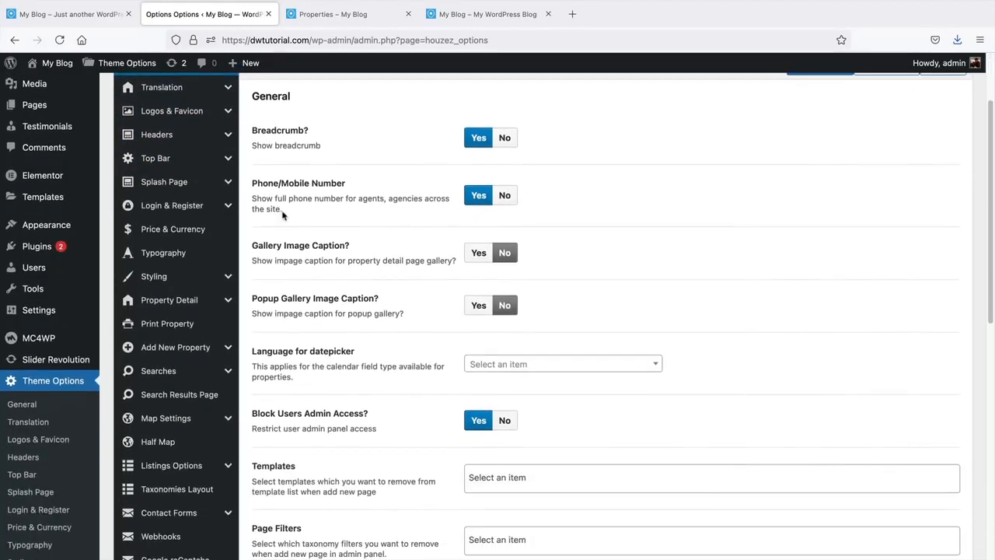
{"action": "scroll", "coordinate": [282, 215], "scroll_direction": "up", "scroll_amount": 2}
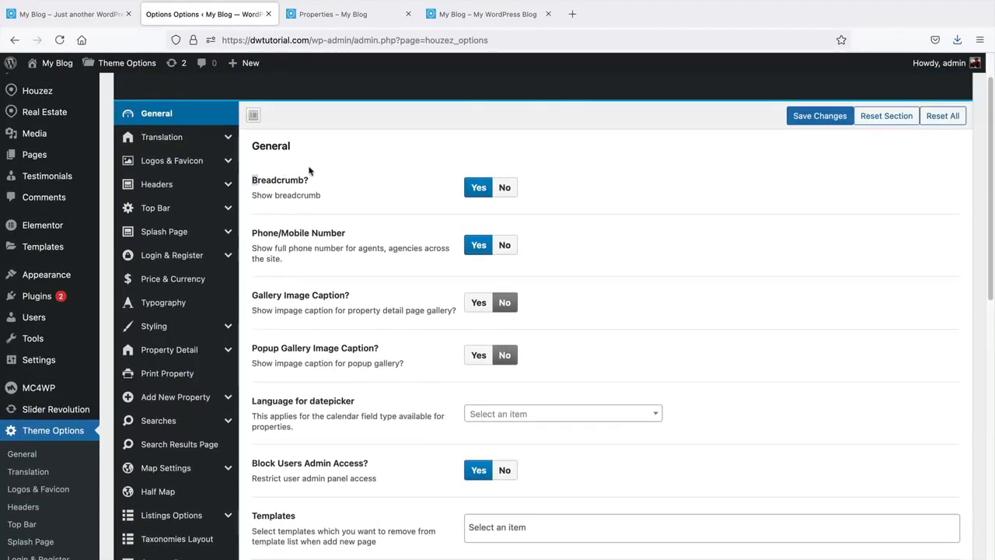
- Compare the Breadcrumb and Phone/Mobile Number options with the live site, then scroll further through General
{"action": "left_click", "coordinate": [379, 23]}
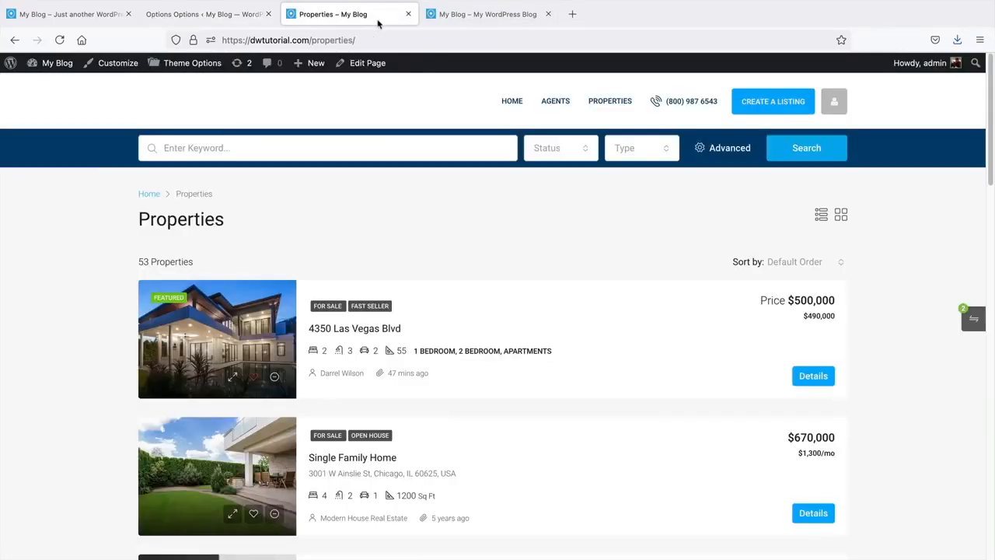
{"action": "left_click_drag", "start_coordinate": [163, 196], "coordinate": [237, 196]}
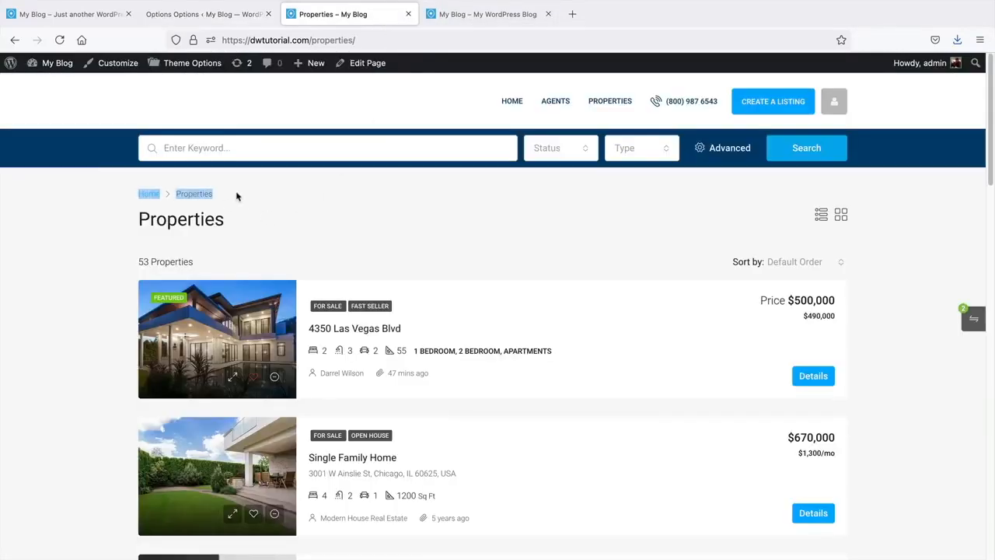
{"action": "left_click", "coordinate": [217, 22]}
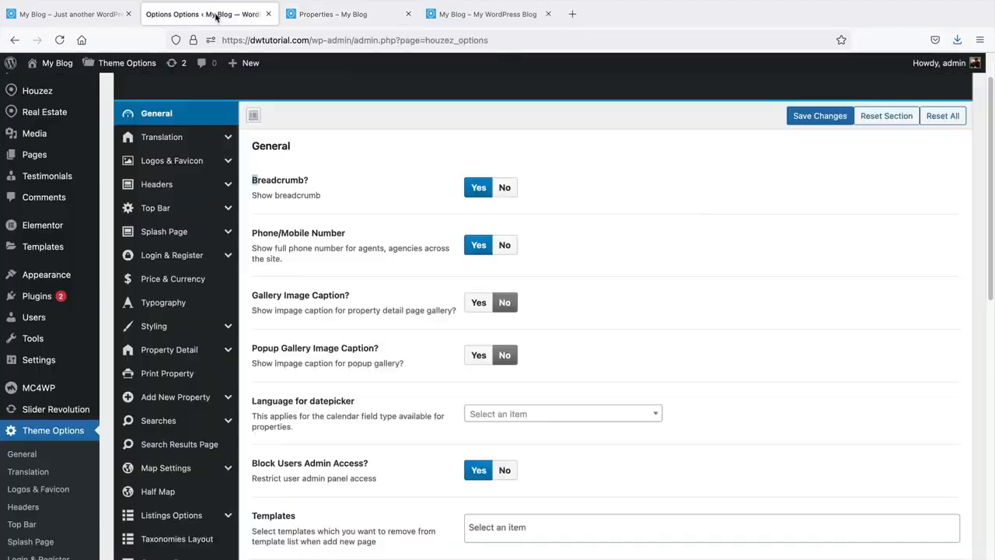
{"action": "left_click", "coordinate": [325, 188]}
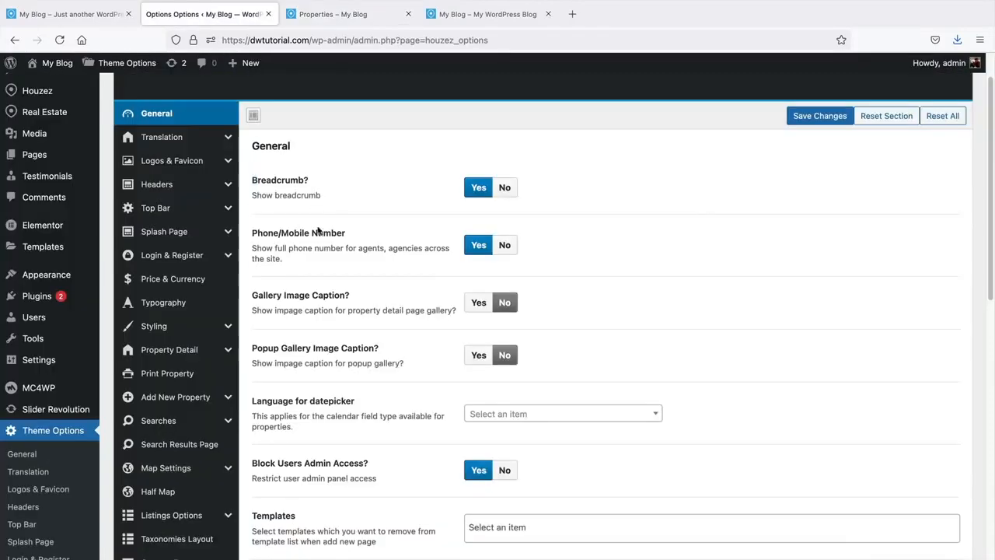
{"action": "left_click_drag", "start_coordinate": [266, 240], "coordinate": [350, 234]}
{"action": "left_click", "coordinate": [473, 17]}
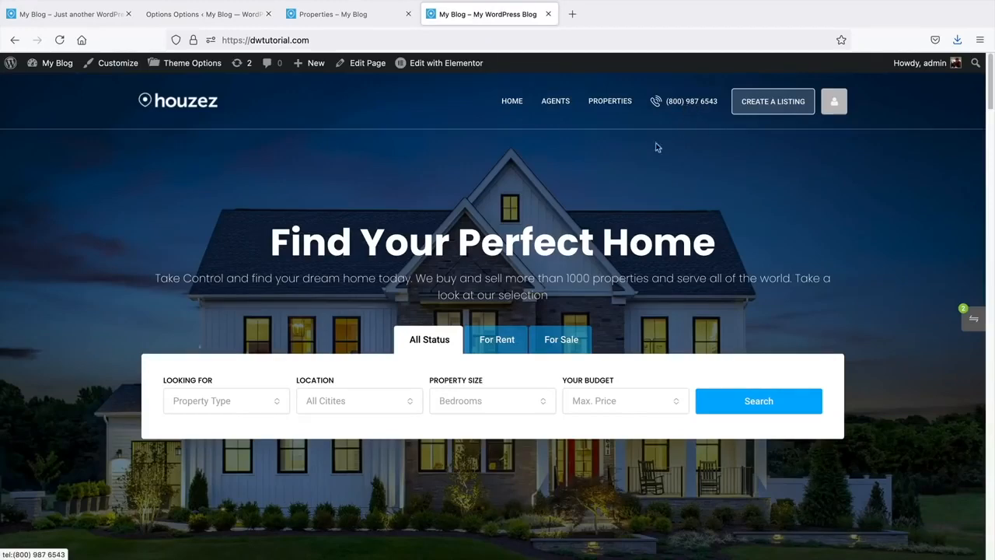
{"action": "left_click", "coordinate": [207, 13]}
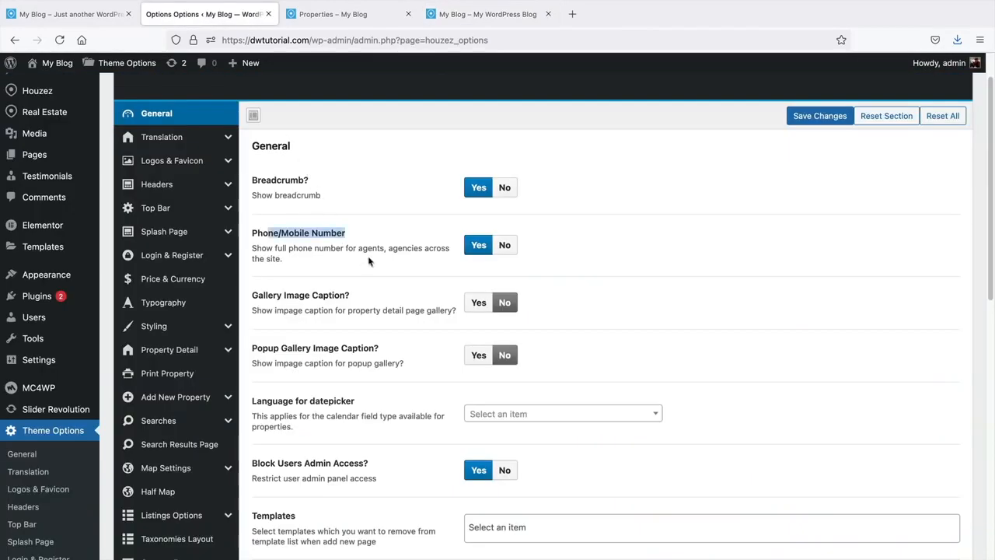
{"action": "scroll", "coordinate": [373, 248], "scroll_direction": "down", "scroll_amount": 2}
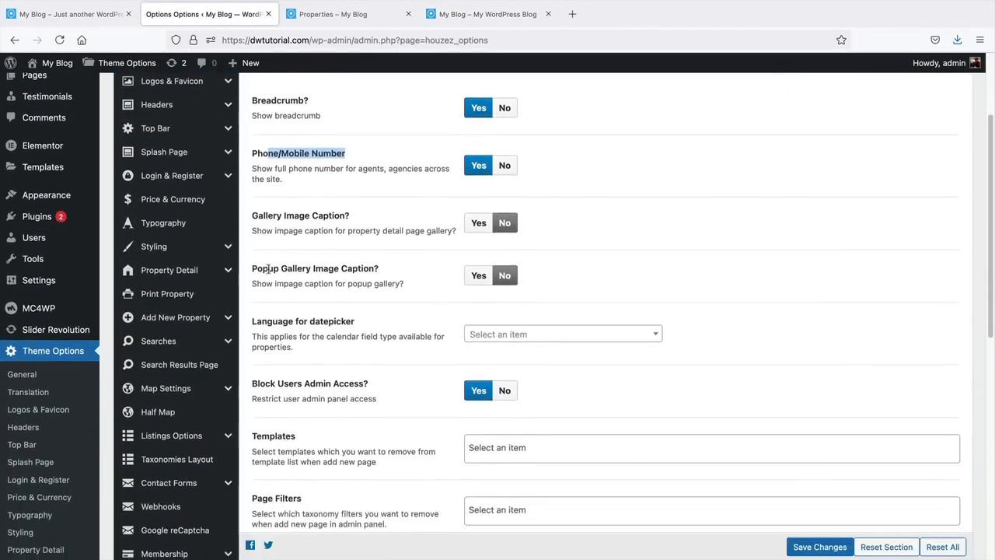
{"action": "left_click_drag", "start_coordinate": [268, 268], "coordinate": [378, 268]}
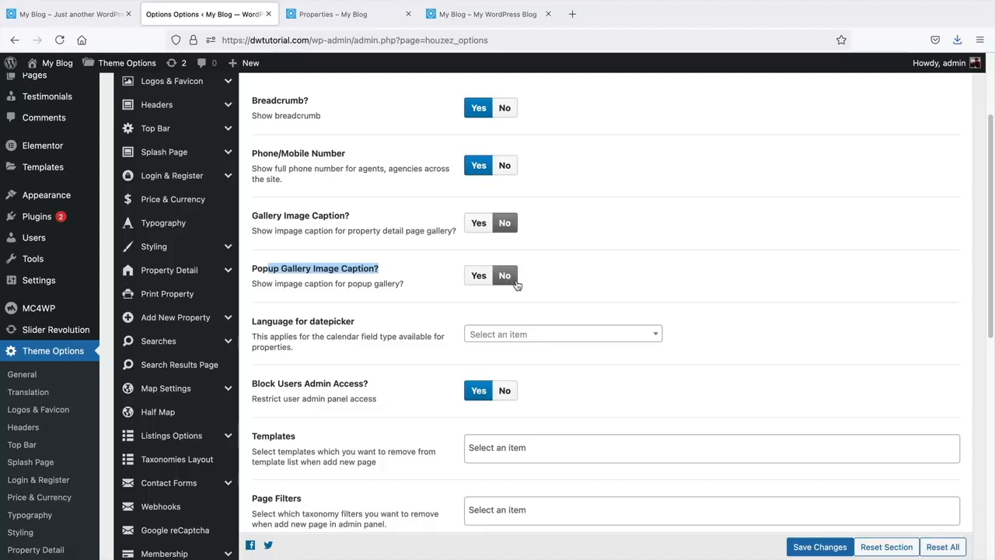
{"action": "scroll", "coordinate": [517, 284], "scroll_direction": "down", "scroll_amount": 2}
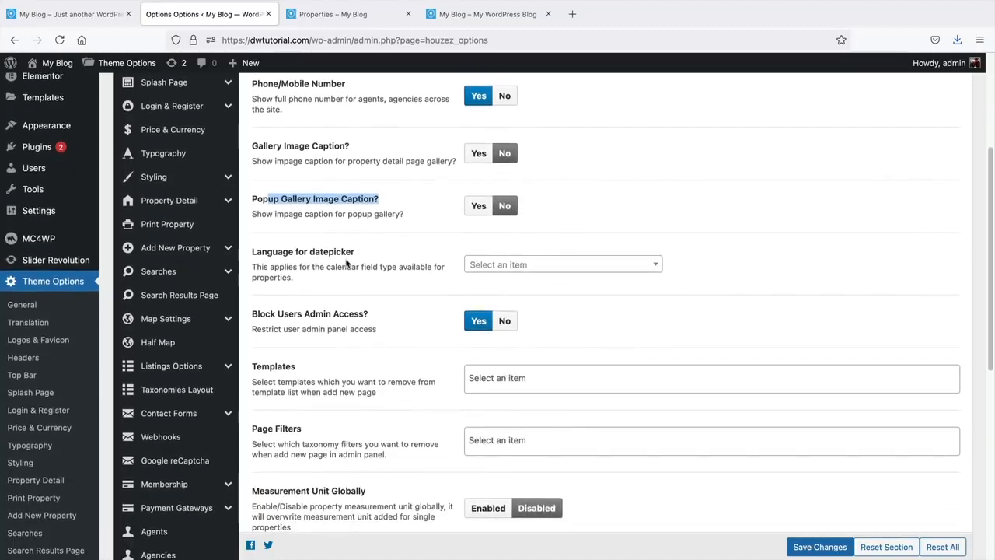
{"action": "left_click", "coordinate": [526, 267]}
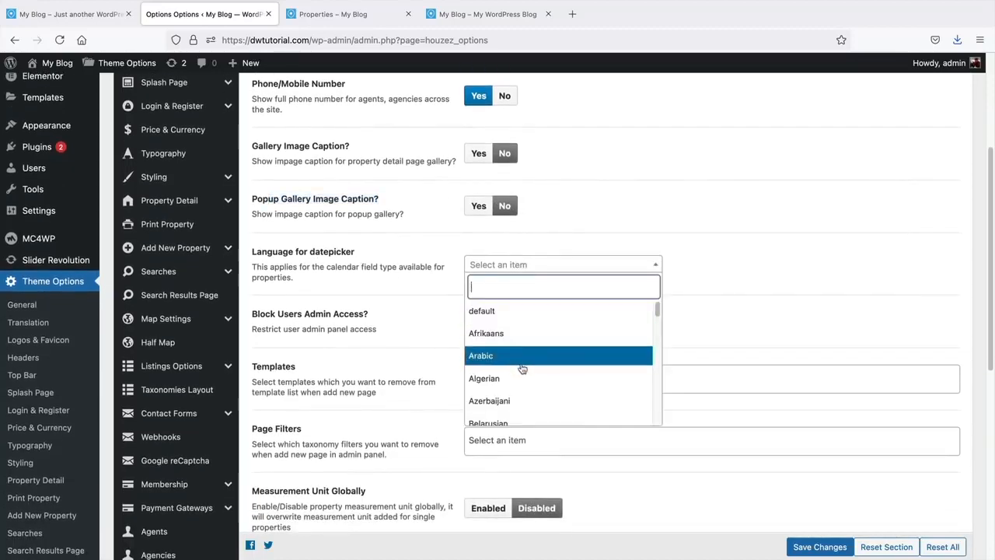
{"action": "scroll", "coordinate": [523, 367], "scroll_direction": "down", "scroll_amount": 5}
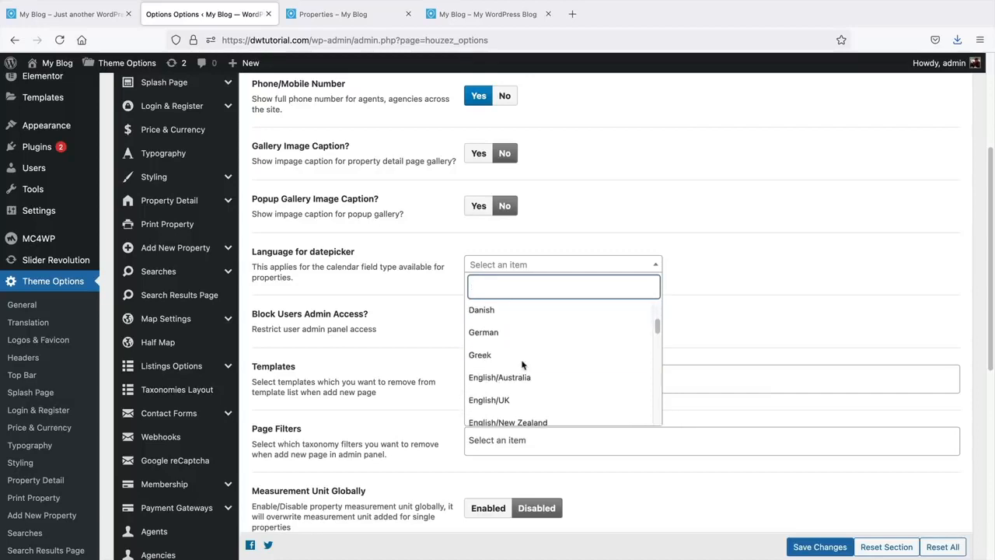
{"action": "scroll", "coordinate": [524, 365], "scroll_direction": "up", "scroll_amount": 4}
{"action": "scroll", "coordinate": [523, 365], "scroll_direction": "up", "scroll_amount": 1}
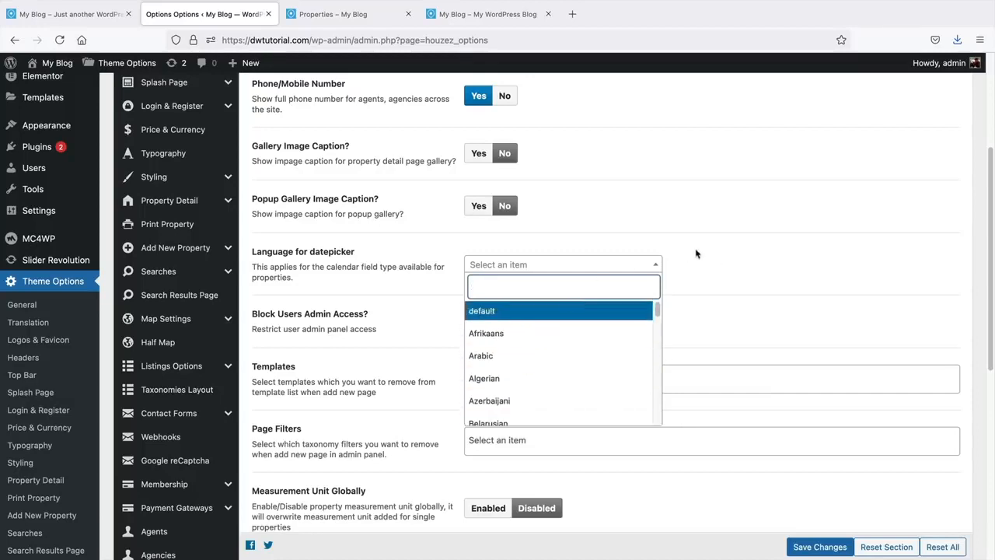
{"action": "left_click", "coordinate": [717, 255]}
{"action": "scroll", "coordinate": [547, 259], "scroll_direction": "down", "scroll_amount": 1}
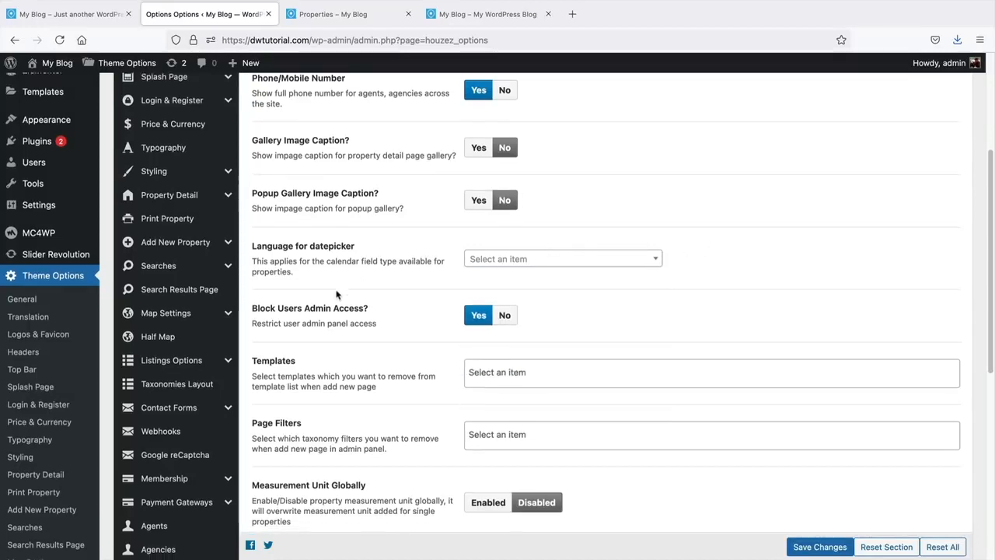
{"action": "left_click_drag", "start_coordinate": [253, 308], "coordinate": [381, 313]}
{"action": "left_click", "coordinate": [381, 313]}
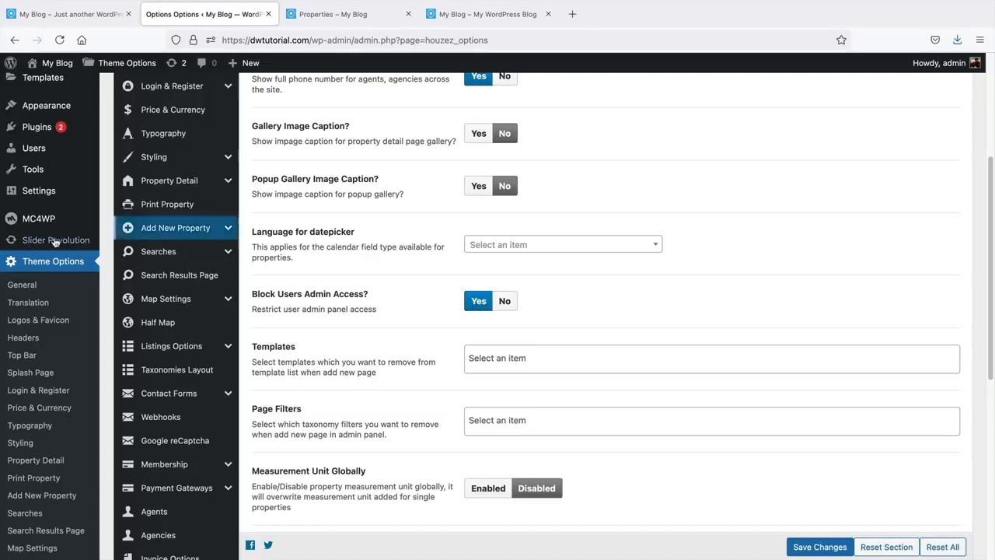
{"action": "scroll", "coordinate": [70, 241], "scroll_direction": "up", "scroll_amount": 3}
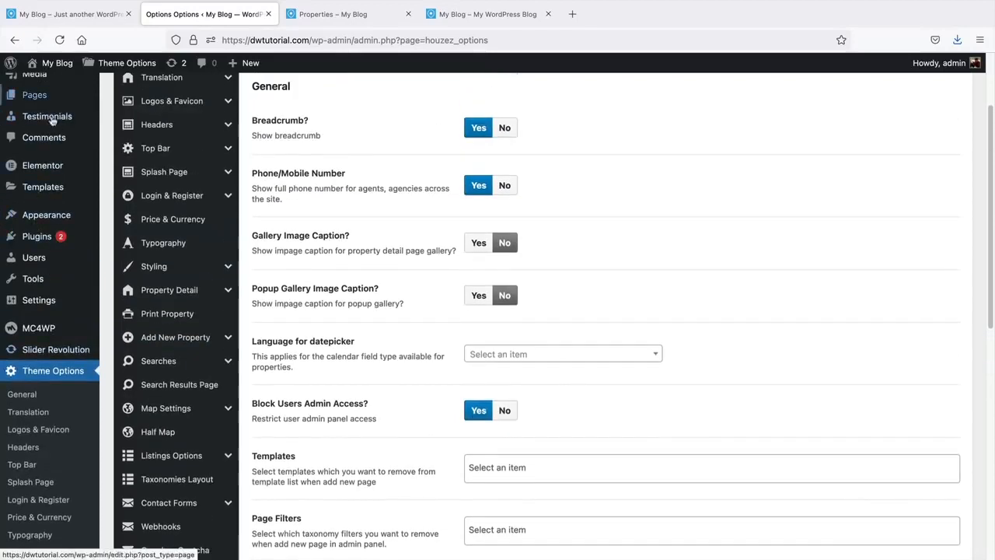
{"action": "mouse_move", "coordinate": [46, 213]}
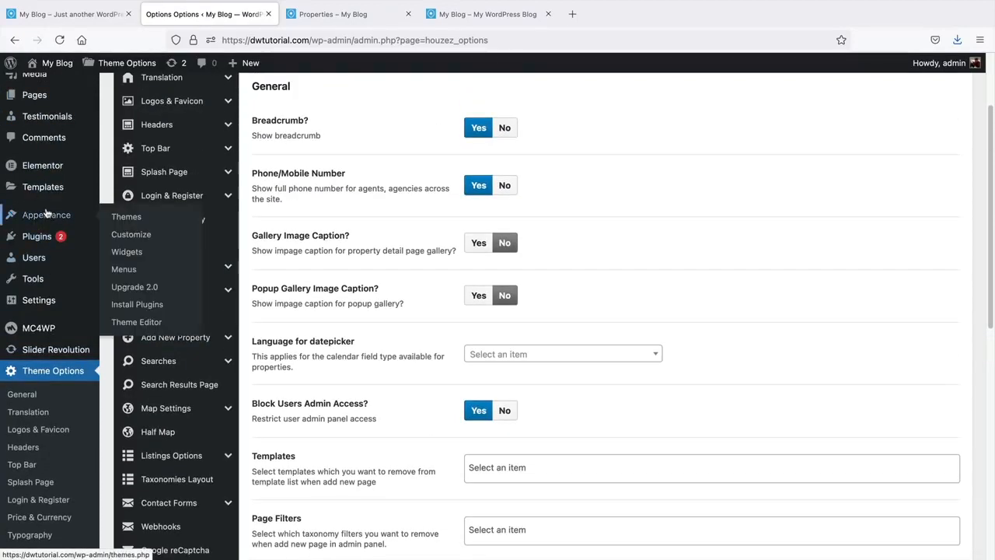
{"action": "scroll", "coordinate": [371, 274], "scroll_direction": "down", "scroll_amount": 3}
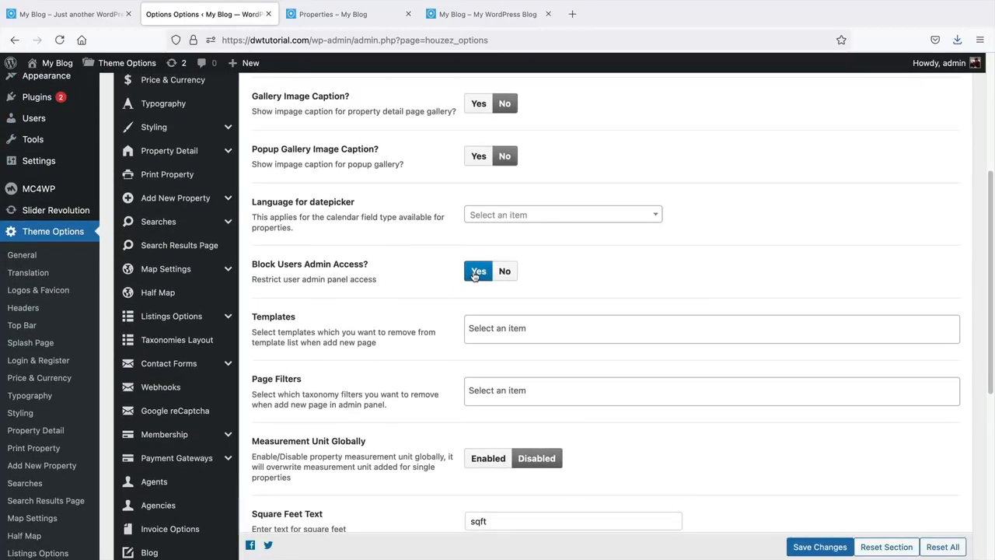
{"action": "scroll", "coordinate": [370, 244], "scroll_direction": "down", "scroll_amount": 2}
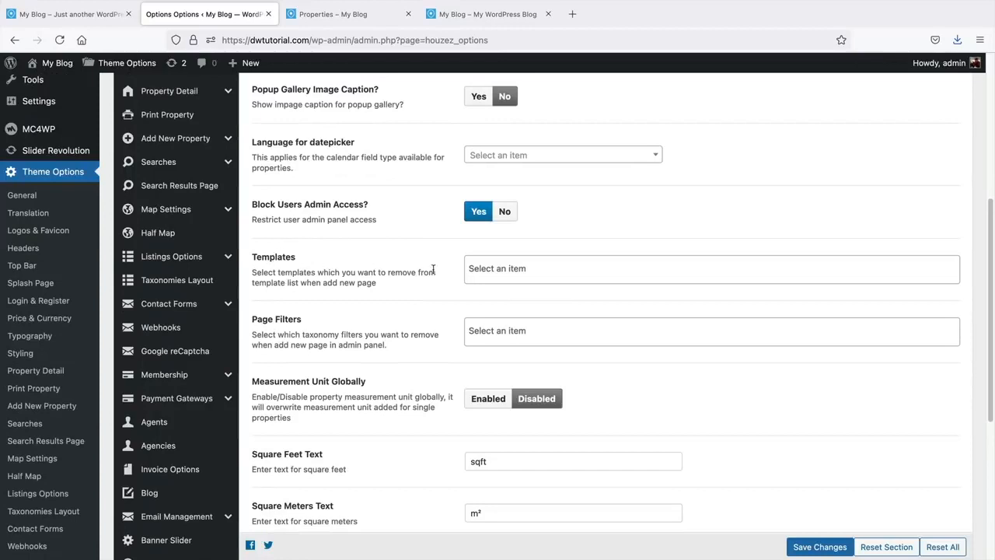
{"action": "left_click", "coordinate": [501, 270]}
{"action": "scroll", "coordinate": [549, 354], "scroll_direction": "down", "scroll_amount": 5}
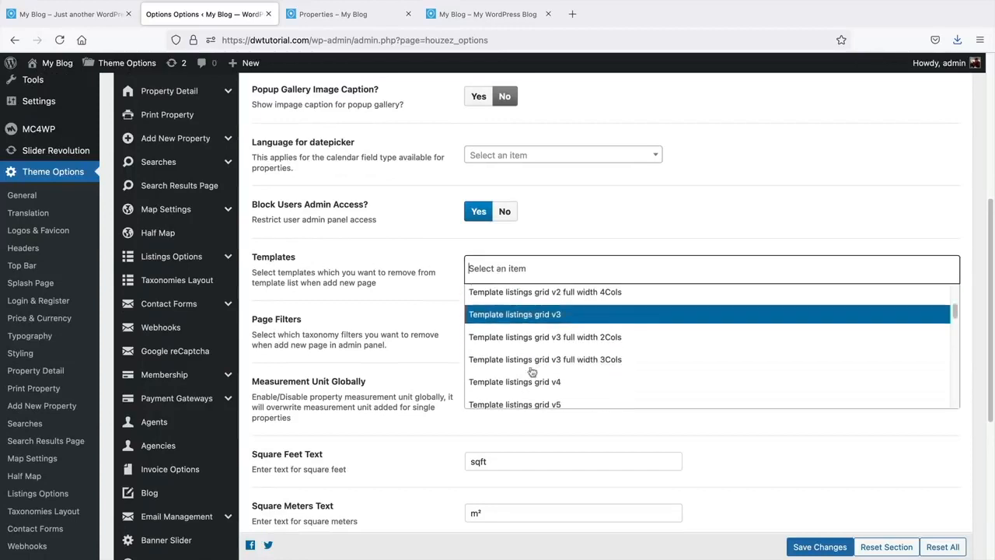
{"action": "scroll", "coordinate": [549, 354], "scroll_direction": "up", "scroll_amount": 5}
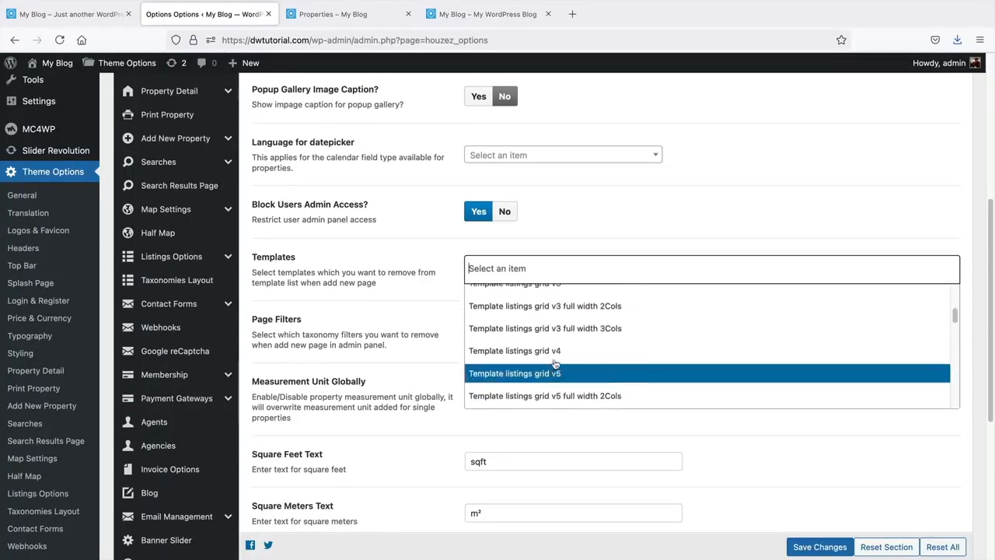
{"action": "scroll", "coordinate": [554, 365], "scroll_direction": "up", "scroll_amount": 1}
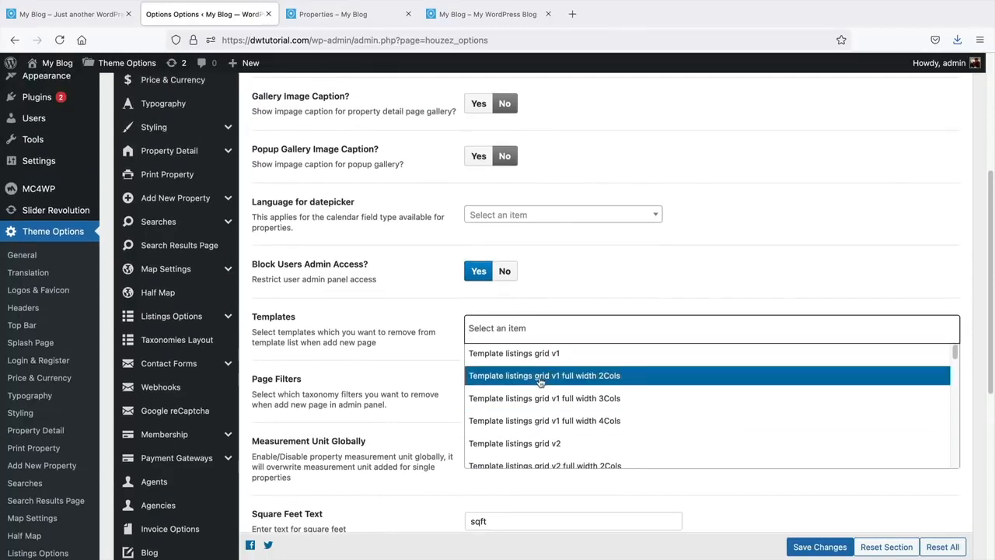
{"action": "left_click", "coordinate": [453, 322]}
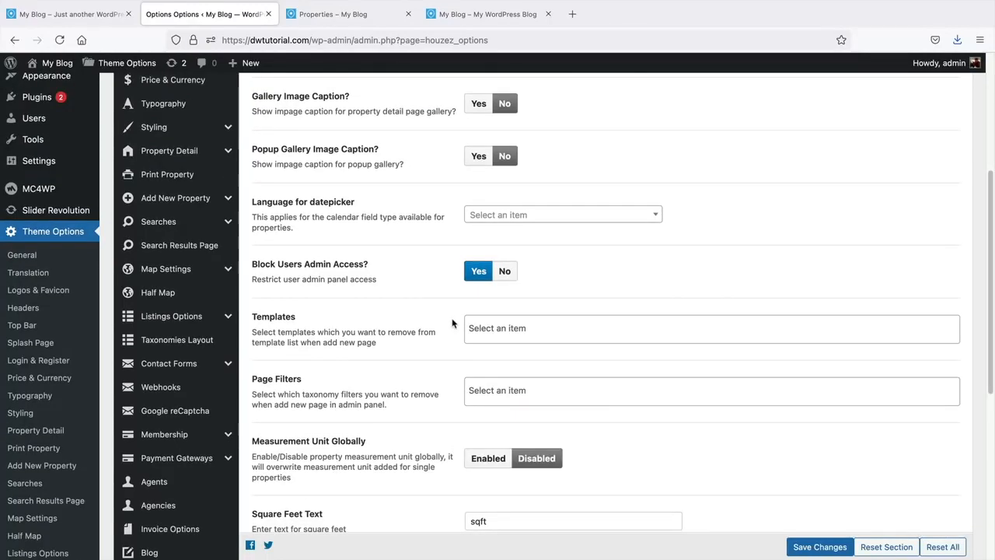
{"action": "scroll", "coordinate": [452, 322], "scroll_direction": "down", "scroll_amount": 1}
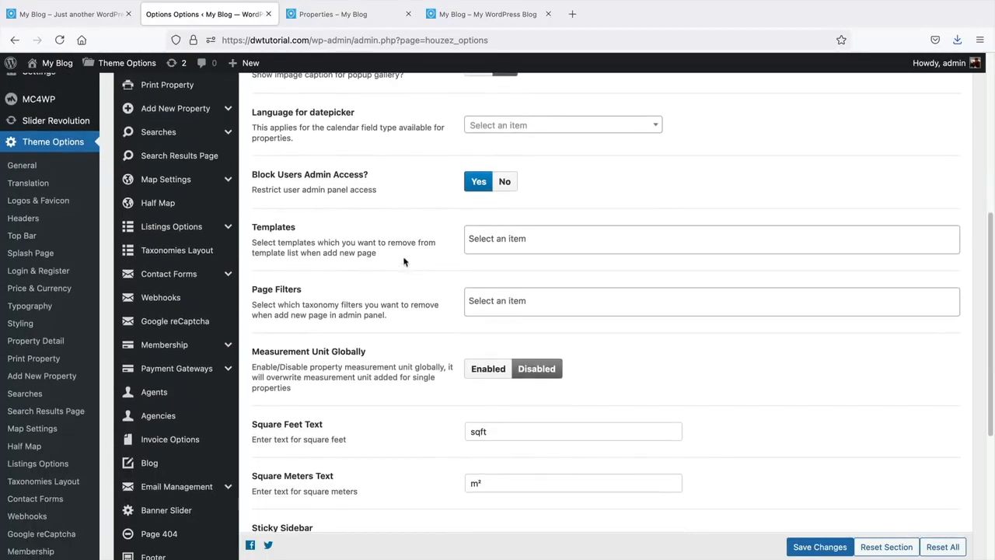
{"action": "left_click_drag", "start_coordinate": [250, 231], "coordinate": [296, 228]}
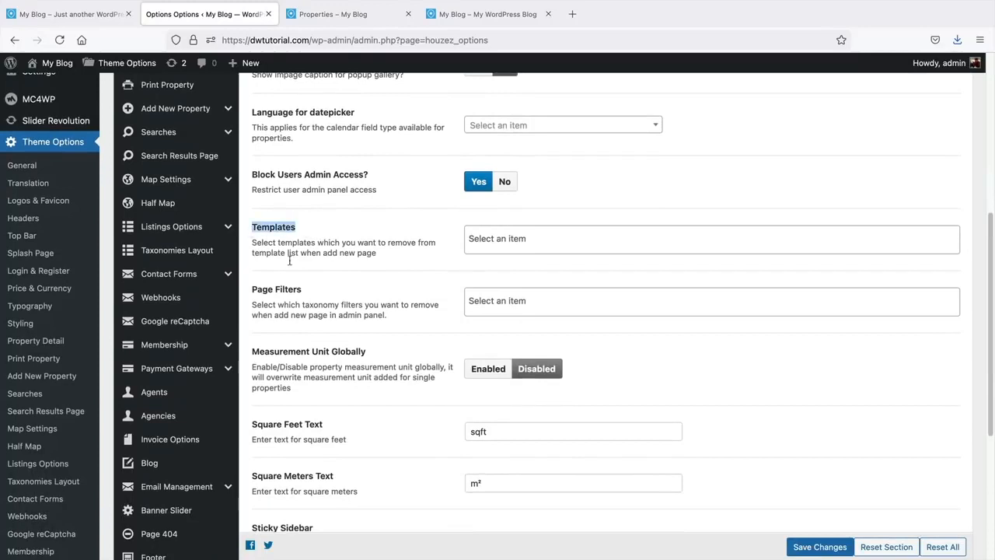
{"action": "left_click", "coordinate": [260, 304]}
{"action": "scroll", "coordinate": [323, 303], "scroll_direction": "down", "scroll_amount": 1}
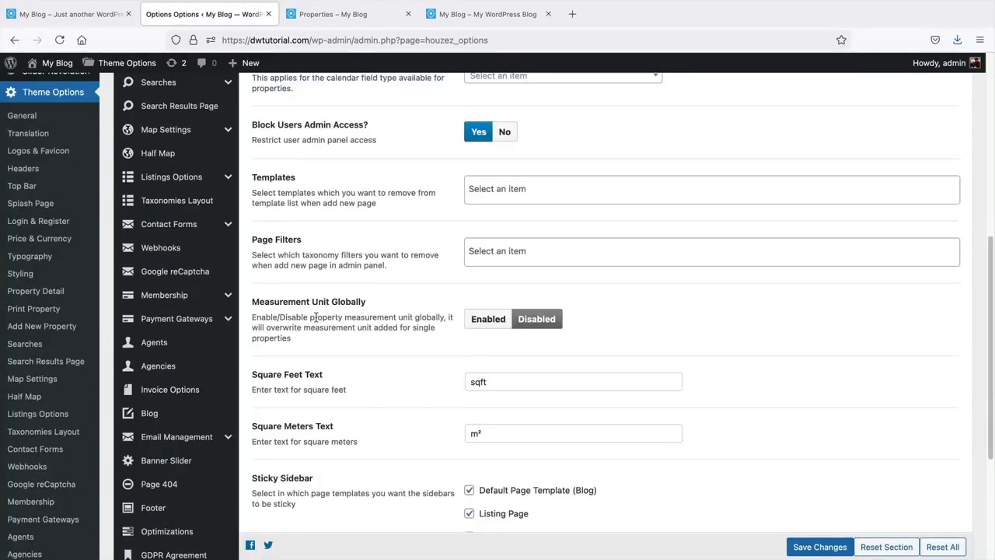
- Try enabling Measurement Unit Globally and view its unit choices, then leave it Disabled
{"action": "left_click", "coordinate": [480, 322]}
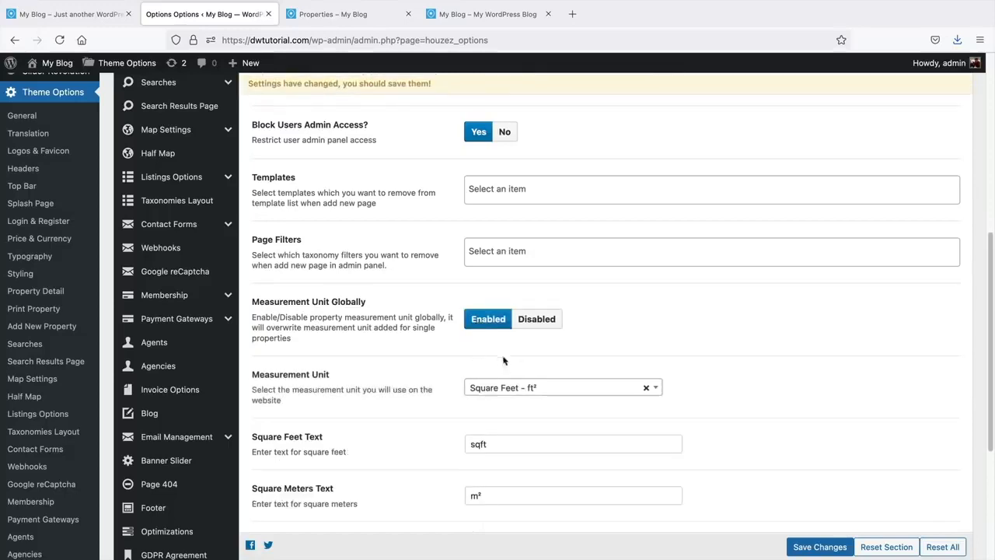
{"action": "left_click", "coordinate": [531, 389]}
{"action": "left_click", "coordinate": [538, 320]}
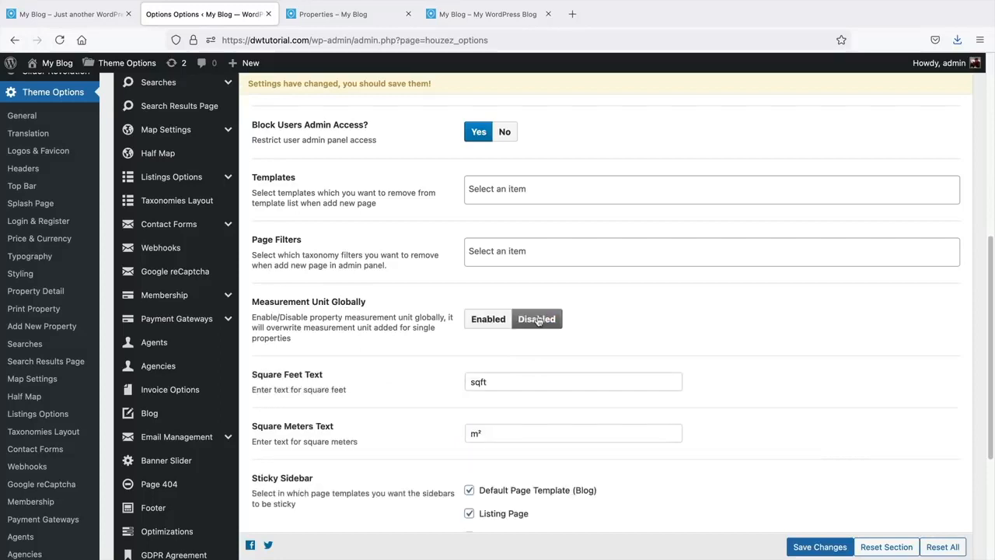
{"action": "left_click", "coordinate": [487, 324]}
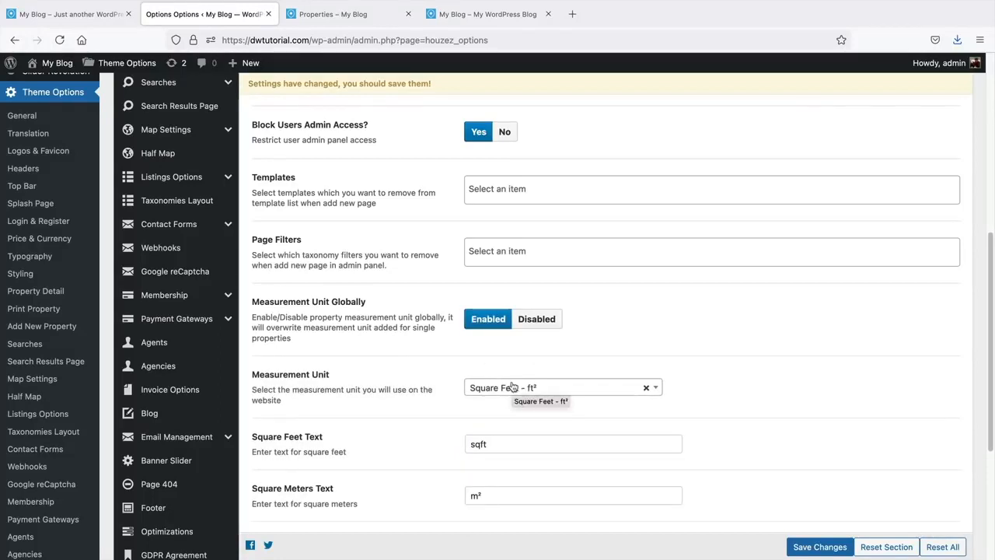
{"action": "left_click", "coordinate": [528, 320]}
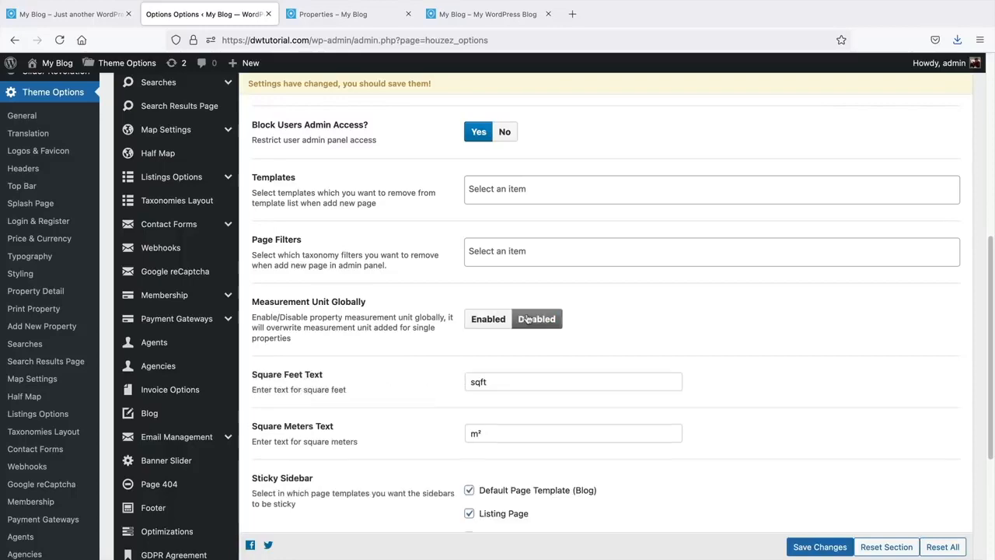
- Scroll down to review the Square Feet Text and Sticky Sidebar settings
{"action": "scroll", "coordinate": [448, 315], "scroll_direction": "down", "scroll_amount": 3}
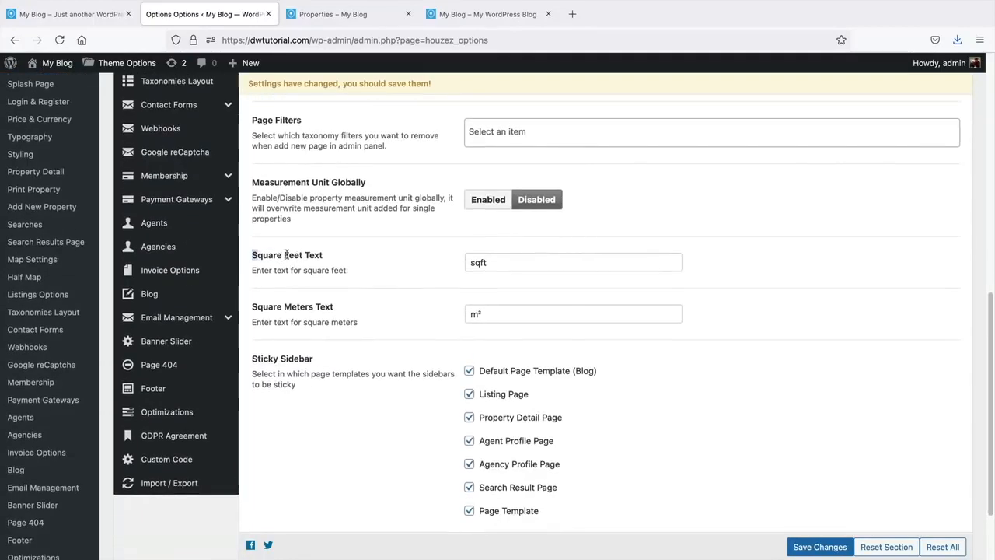
{"action": "left_click_drag", "start_coordinate": [286, 255], "coordinate": [323, 255]}
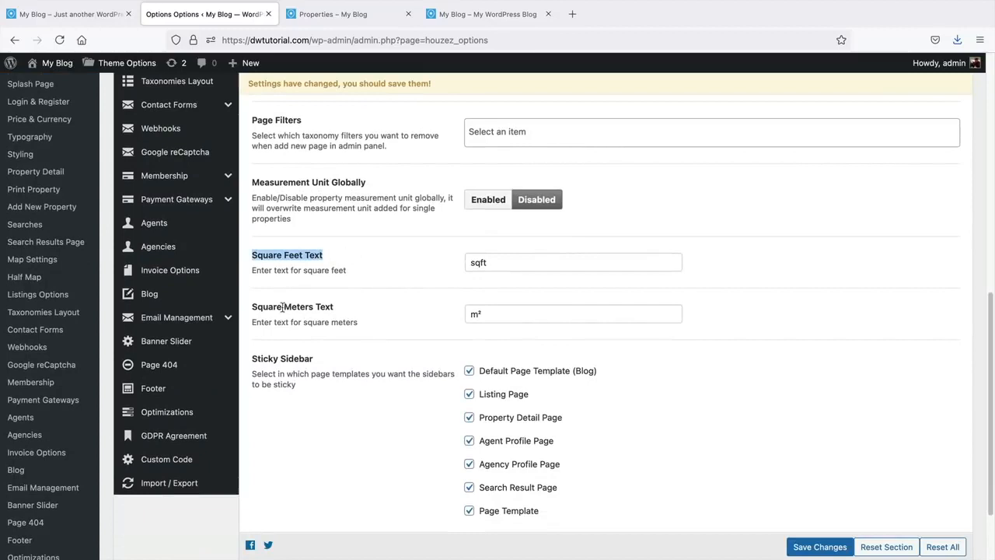
{"action": "left_click_drag", "start_coordinate": [283, 307], "coordinate": [343, 317]}
{"action": "scroll", "coordinate": [345, 317], "scroll_direction": "down", "scroll_amount": 3}
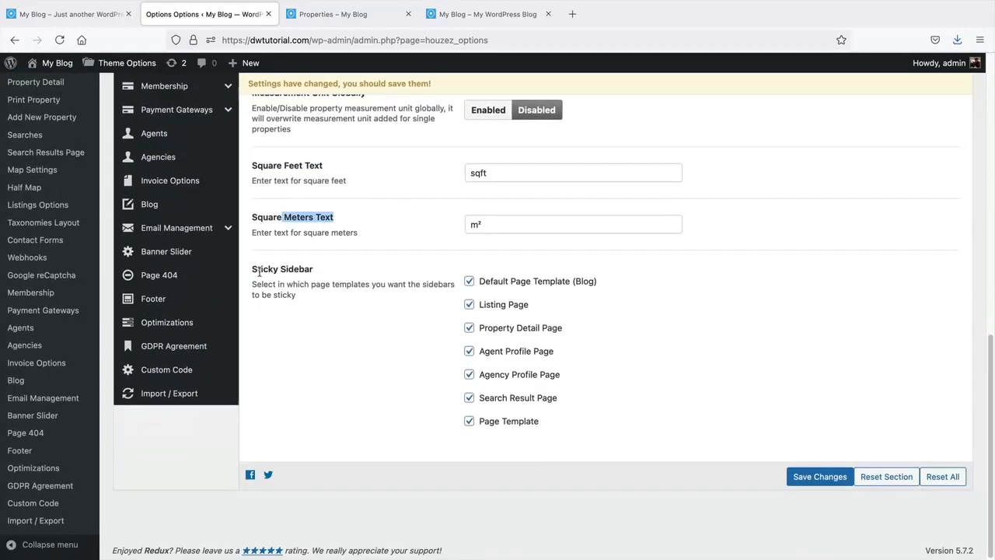
{"action": "left_click_drag", "start_coordinate": [259, 272], "coordinate": [324, 277]}
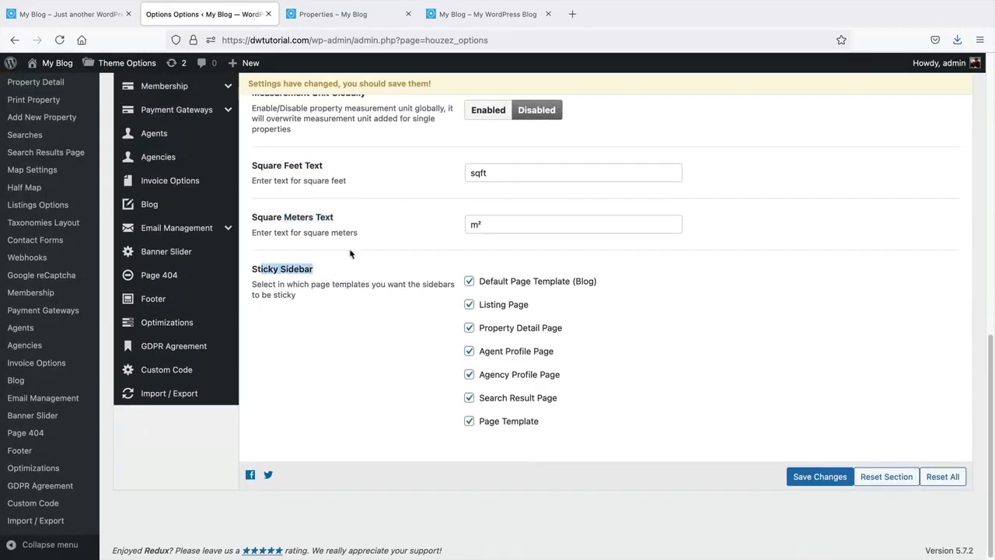
{"action": "left_click", "coordinate": [476, 15]}
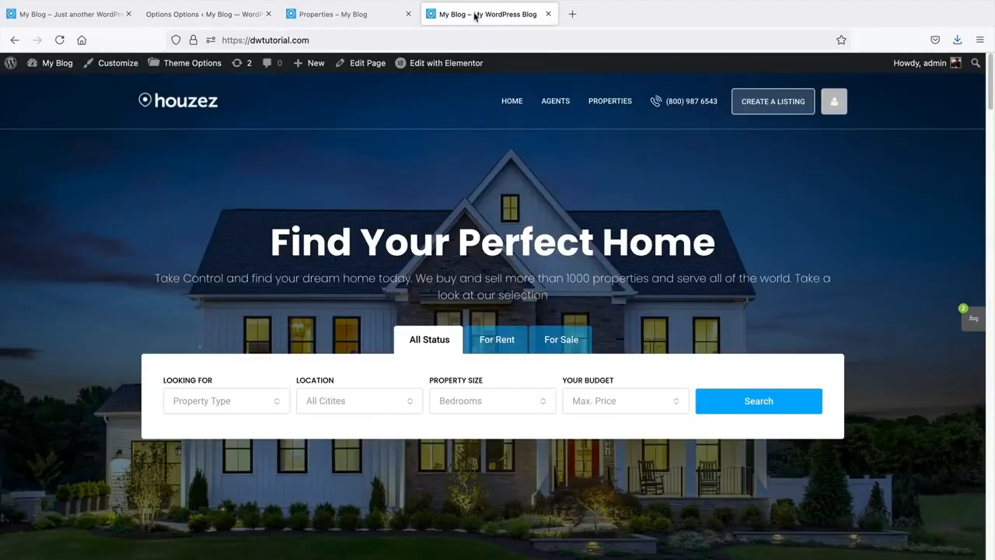
{"action": "left_click", "coordinate": [615, 102]}
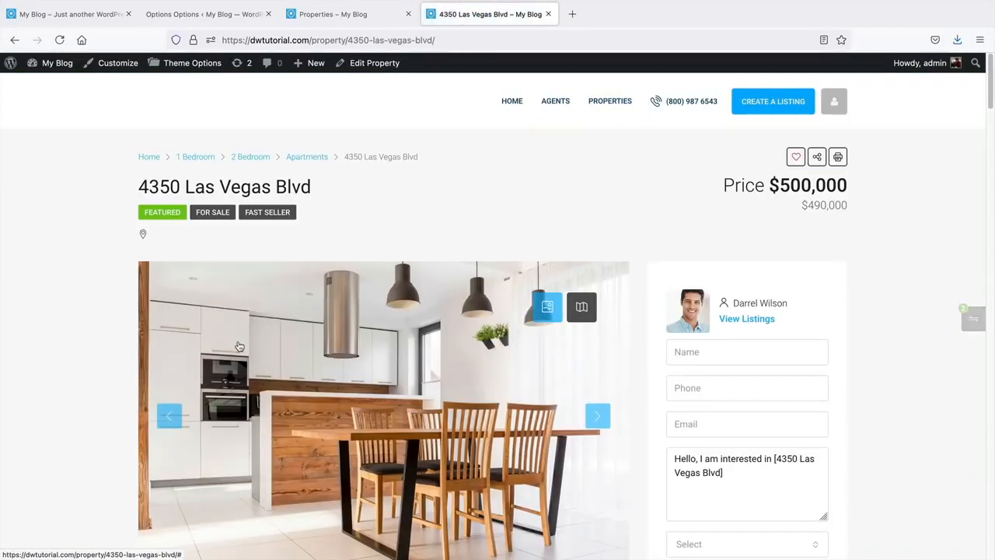
{"action": "scroll", "coordinate": [240, 347], "scroll_direction": "down", "scroll_amount": 4}
{"action": "scroll", "coordinate": [240, 347], "scroll_direction": "down", "scroll_amount": 2}
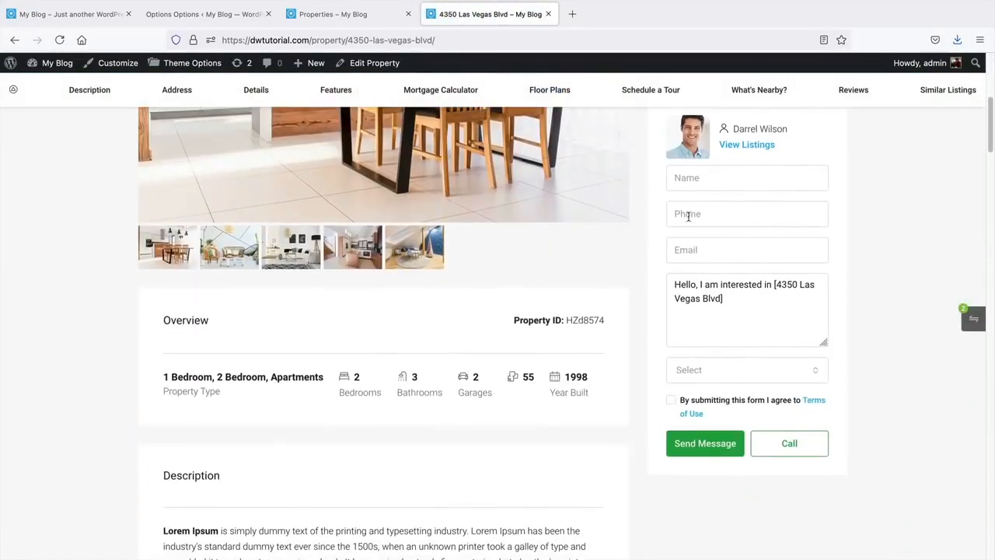
{"action": "left_click", "coordinate": [203, 14]}
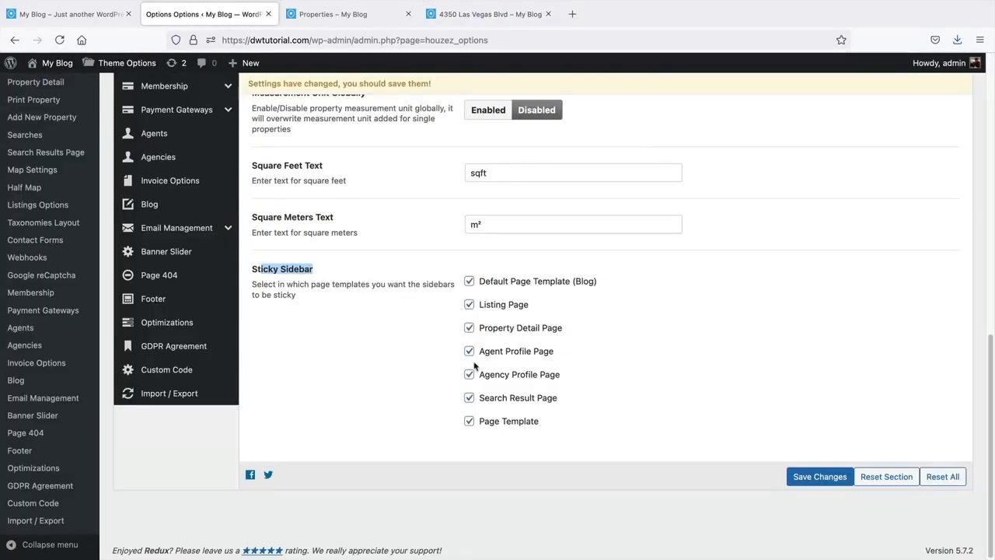
- Save the Sticky Sidebar page-template settings
{"action": "scroll", "coordinate": [482, 356], "scroll_direction": "up", "scroll_amount": 1}
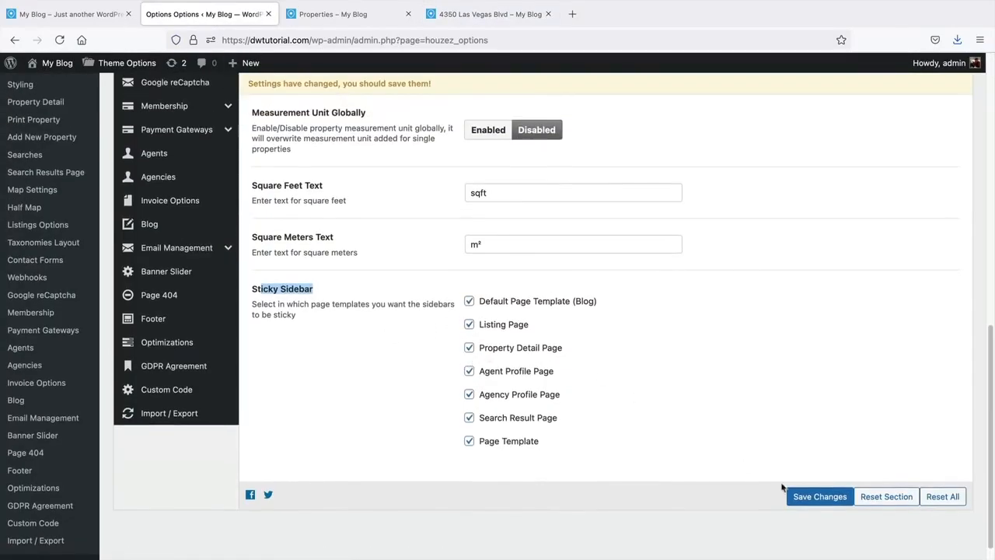
{"action": "left_click", "coordinate": [801, 495]}
{"action": "scroll", "coordinate": [416, 391], "scroll_direction": "up", "scroll_amount": 10}
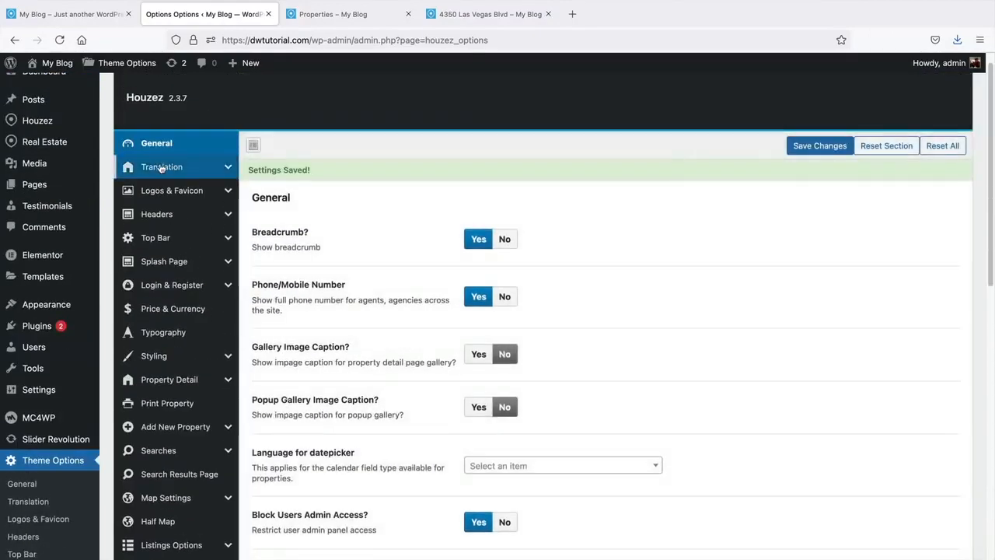
- Review the Translation section's Common strings, such as Featured Label and Property
{"action": "left_click", "coordinate": [161, 168]}
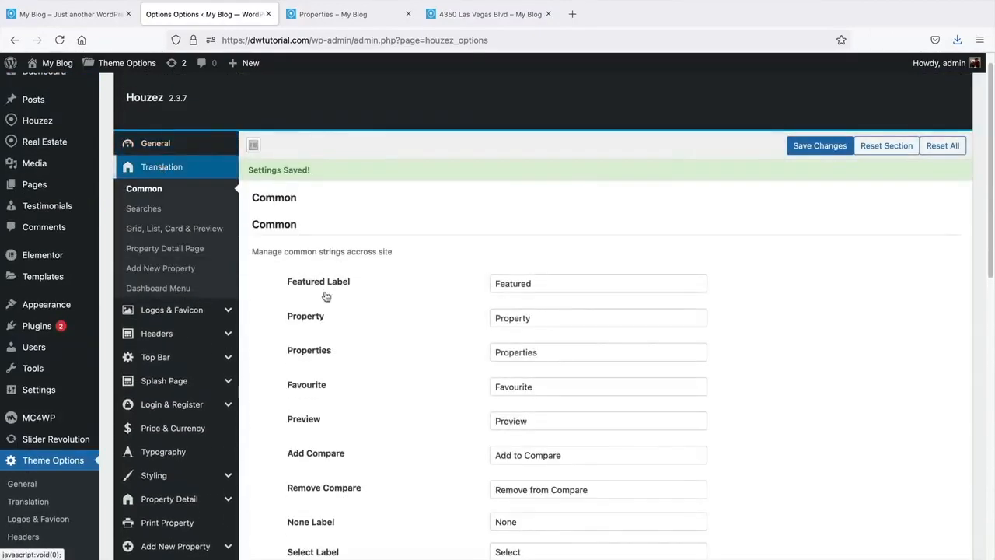
{"action": "scroll", "coordinate": [378, 311], "scroll_direction": "down", "scroll_amount": 2}
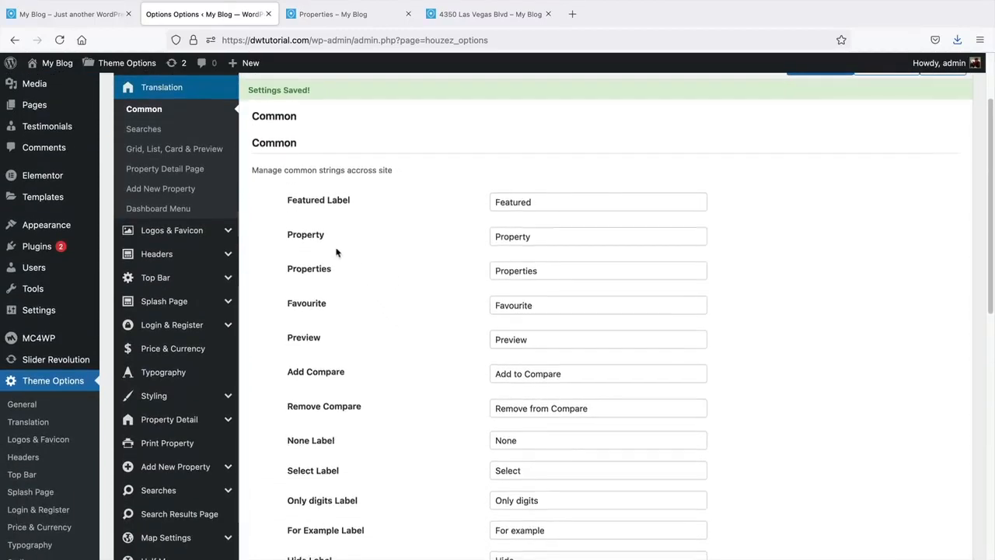
{"action": "scroll", "coordinate": [333, 263], "scroll_direction": "down", "scroll_amount": 1}
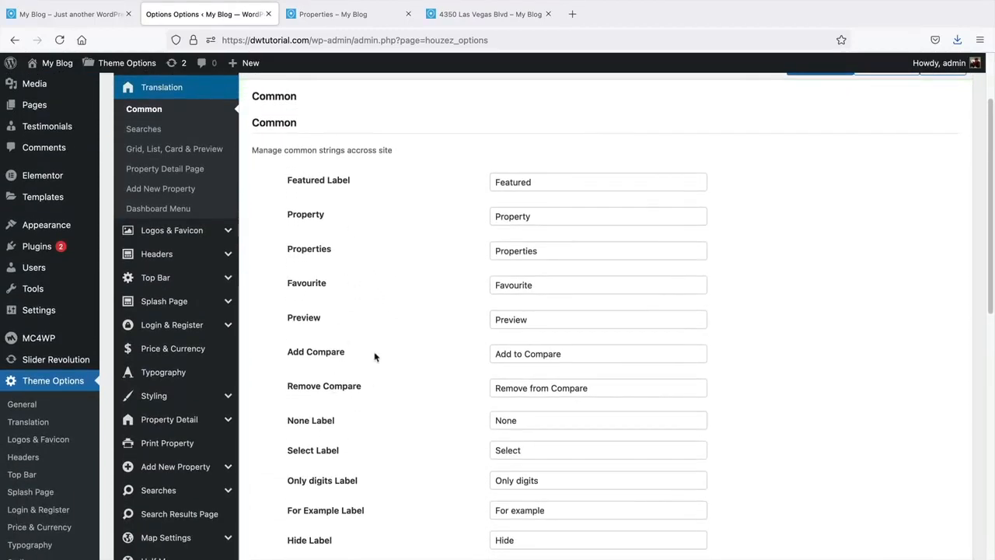
{"action": "left_click_drag", "start_coordinate": [536, 187], "coordinate": [485, 183]}
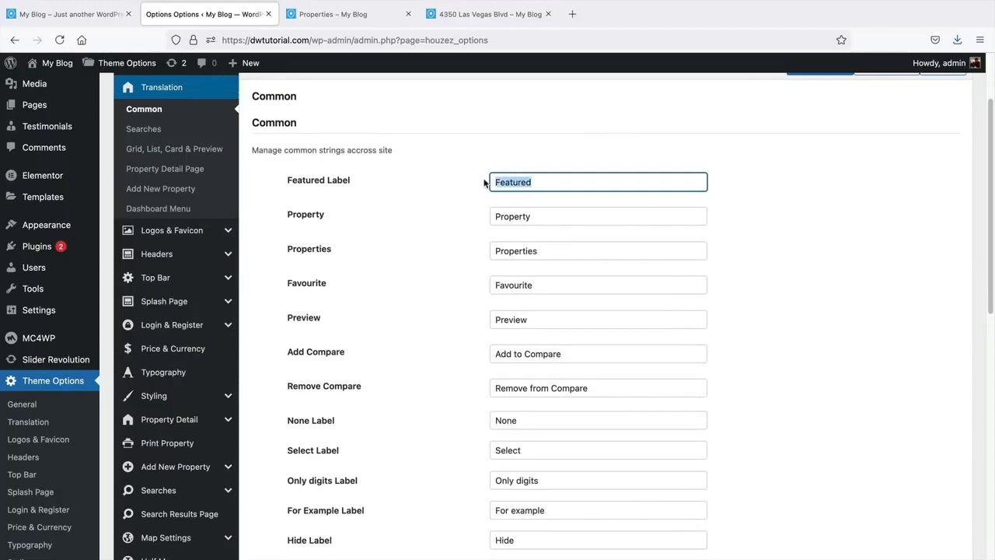
{"action": "left_click_drag", "start_coordinate": [545, 215], "coordinate": [487, 212]}
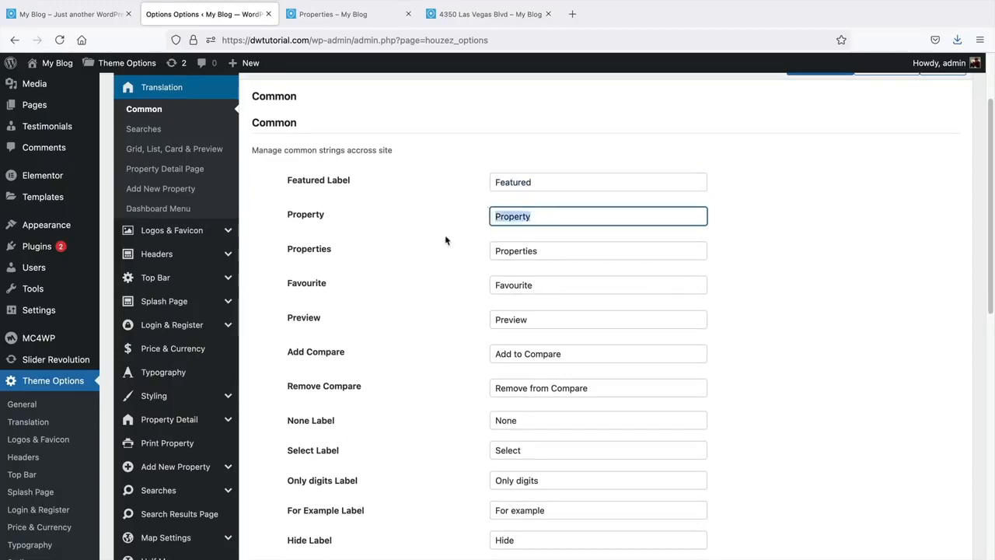
{"action": "scroll", "coordinate": [440, 418], "scroll_direction": "down", "scroll_amount": 10}
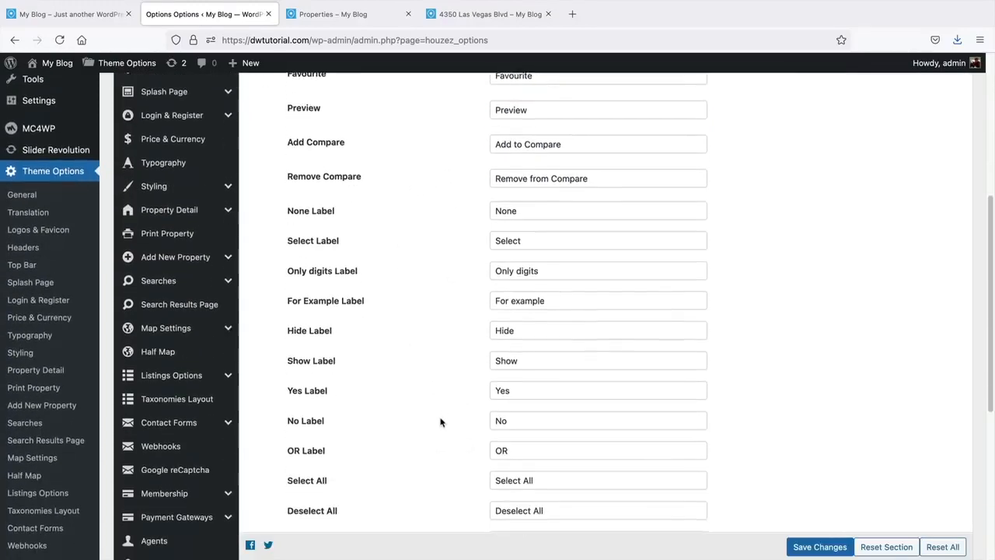
{"action": "scroll", "coordinate": [441, 420], "scroll_direction": "up", "scroll_amount": 12}
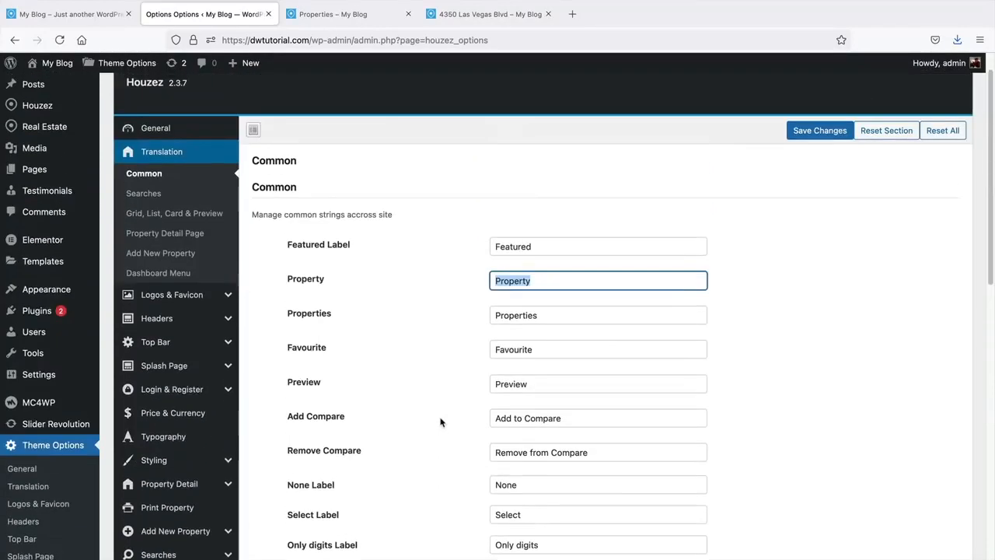
- Review the Searches translation labels like Keyword and Any, and the Grid, List, Card & Preview labels
{"action": "left_click", "coordinate": [196, 211]}
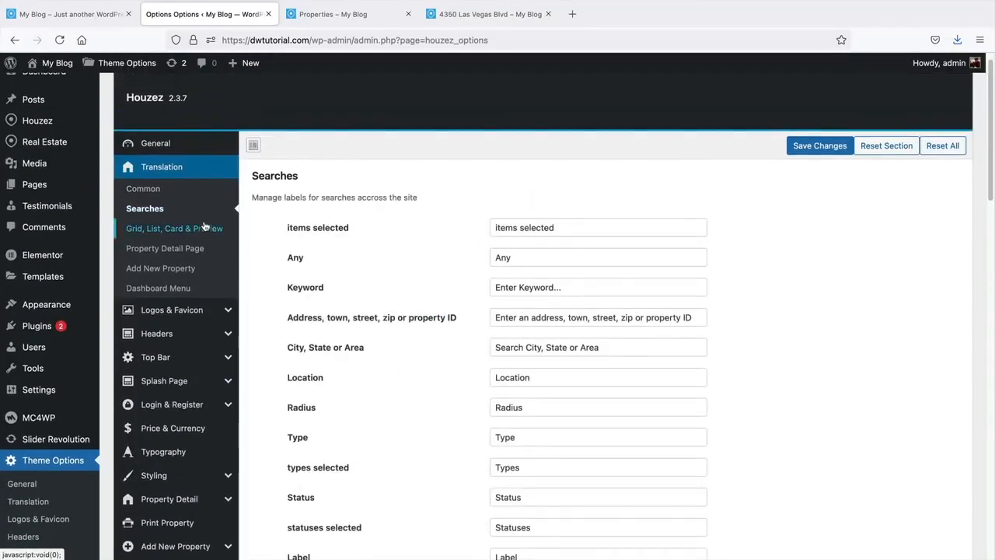
{"action": "double_click", "coordinate": [317, 287]}
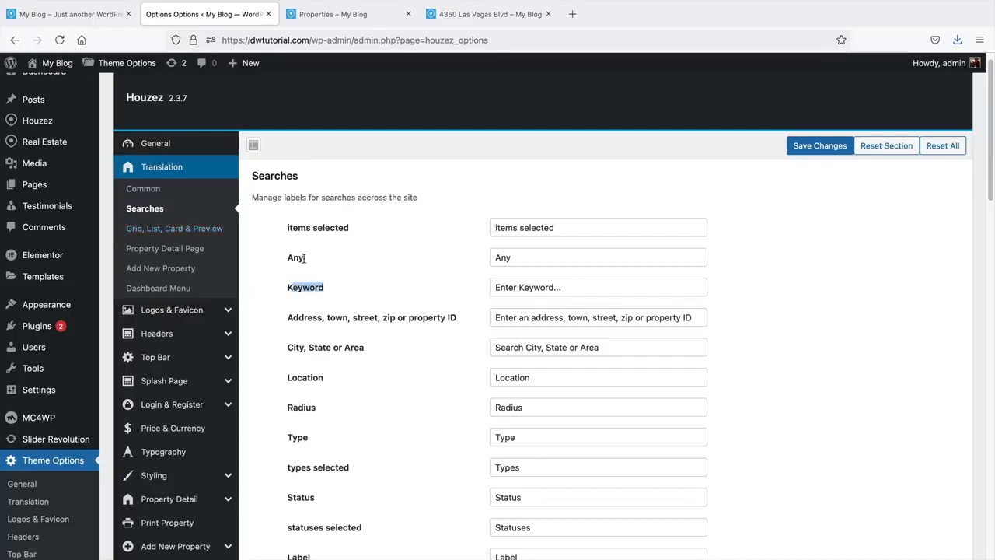
{"action": "left_click_drag", "start_coordinate": [304, 258], "coordinate": [284, 262]}
{"action": "left_click", "coordinate": [167, 231]}
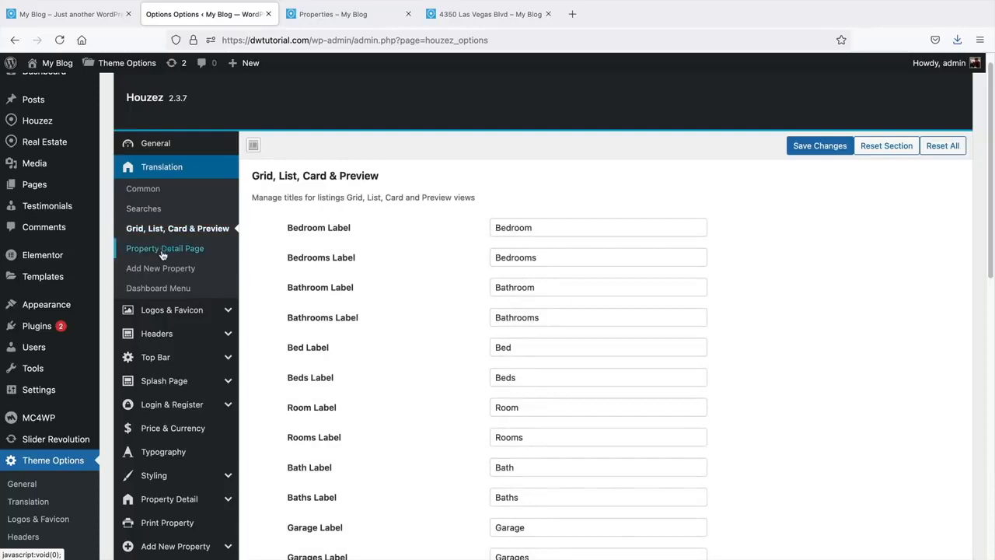
- Check the Property Detail, Add New Property and Dashboard Menu labels, then view Logos & Favicon
{"action": "left_click", "coordinate": [162, 251]}
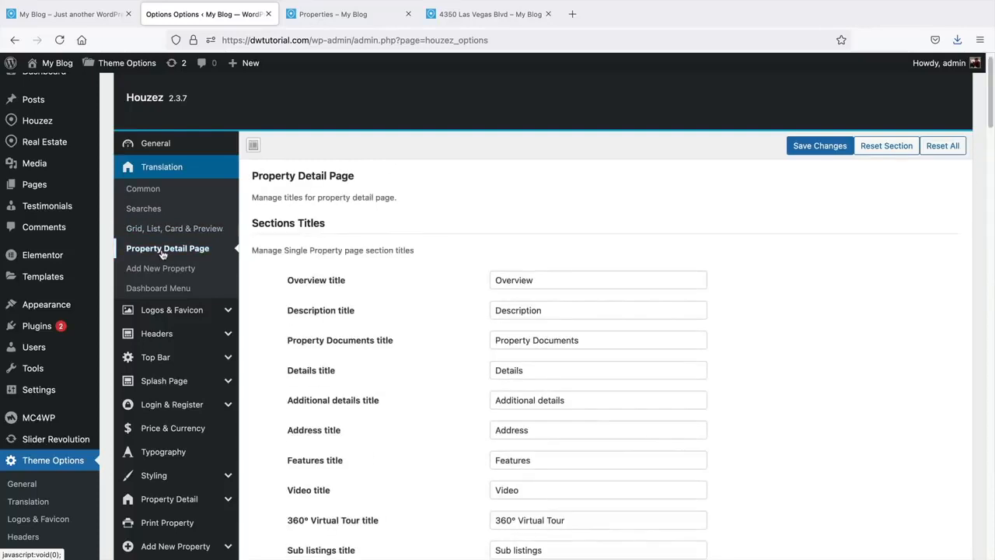
{"action": "left_click", "coordinate": [164, 273]}
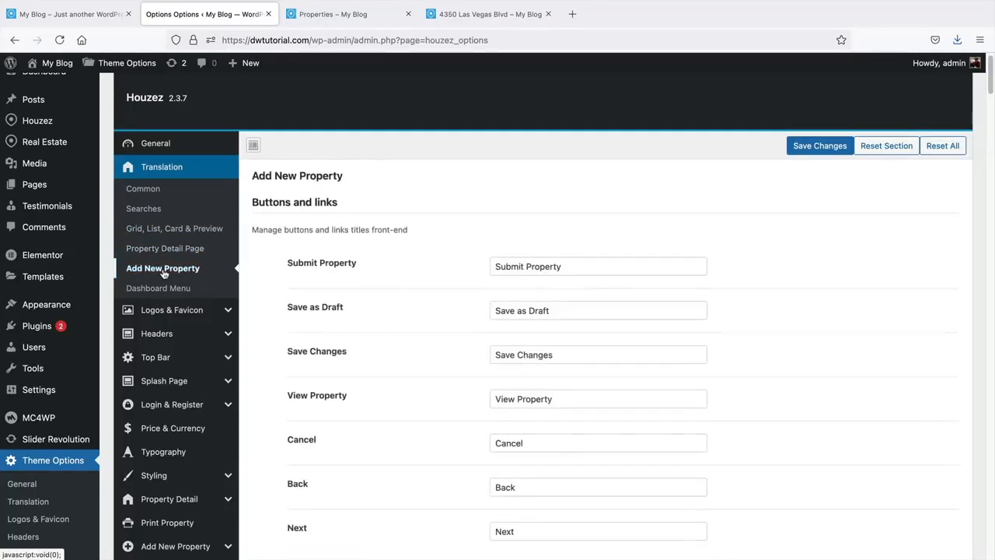
{"action": "left_click", "coordinate": [164, 290]}
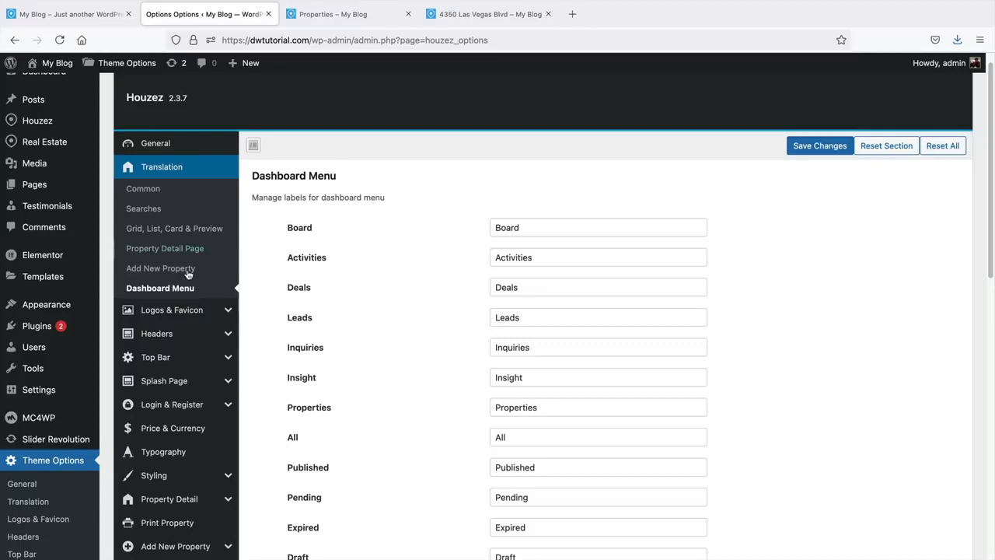
{"action": "left_click", "coordinate": [165, 314]}
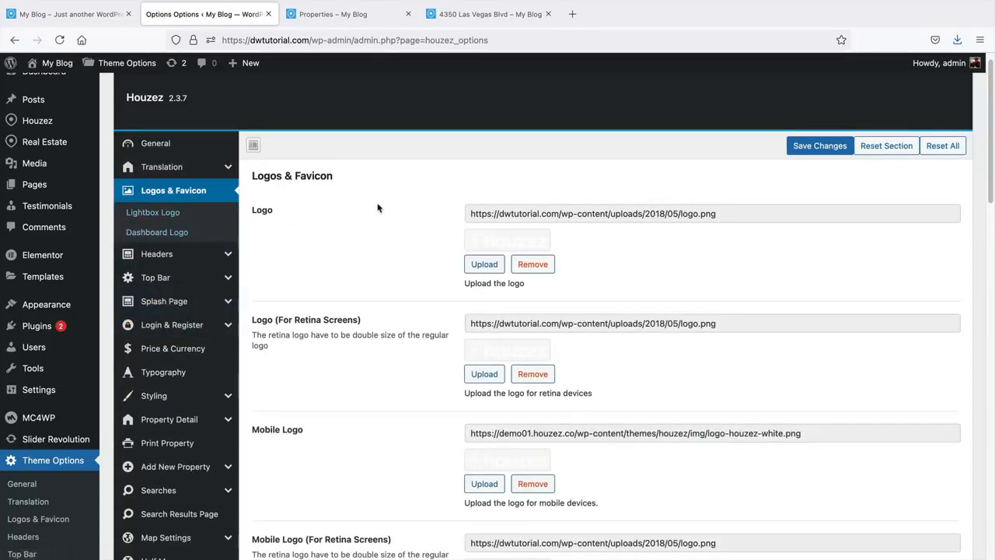
{"action": "scroll", "coordinate": [392, 196], "scroll_direction": "down", "scroll_amount": 1}
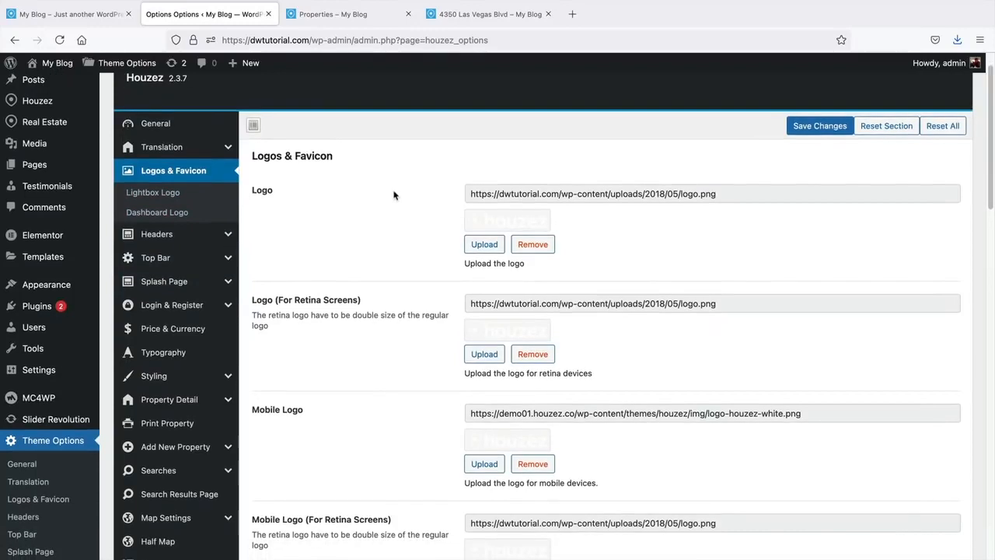
- Load darrelwilson.com/fiverr in a new browser tab
{"action": "left_click", "coordinate": [573, 15]}
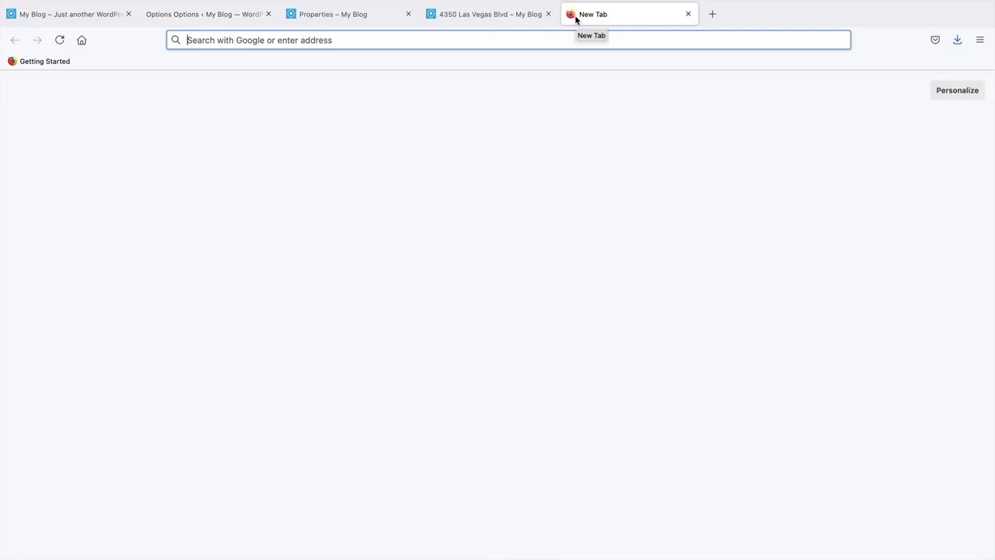
{"action": "type", "text": "darrelwilson.com/fiverr"}
{"action": "key", "text": "Return"}
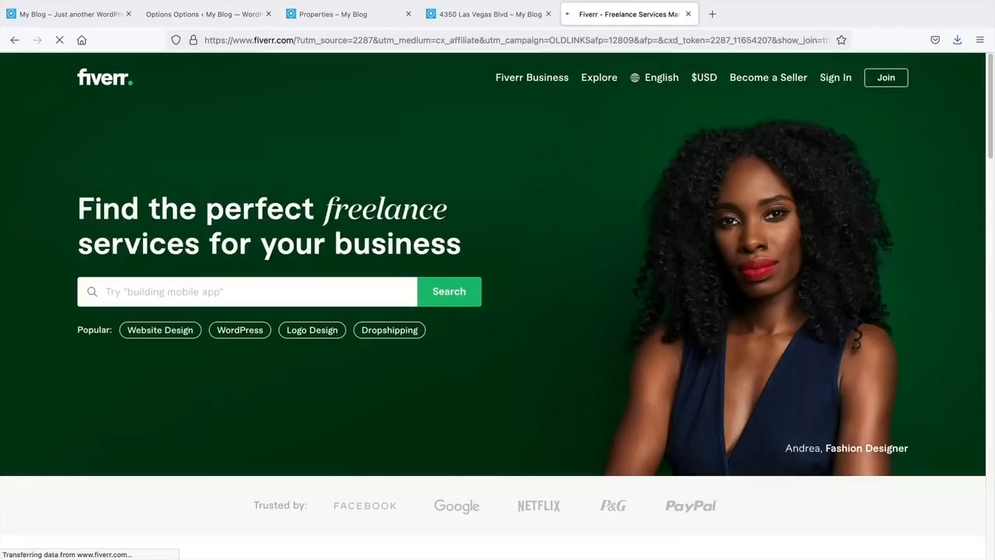
- Dismiss the Join popup, search Fiverr for 'logo' gigs and scroll through the results
{"action": "left_click", "coordinate": [264, 296]}
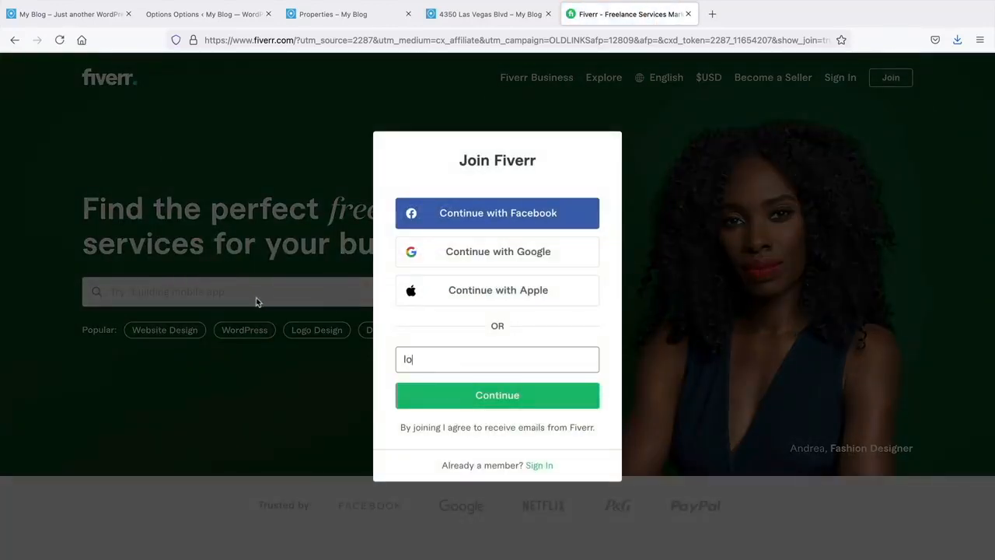
{"action": "left_click", "coordinate": [264, 265]}
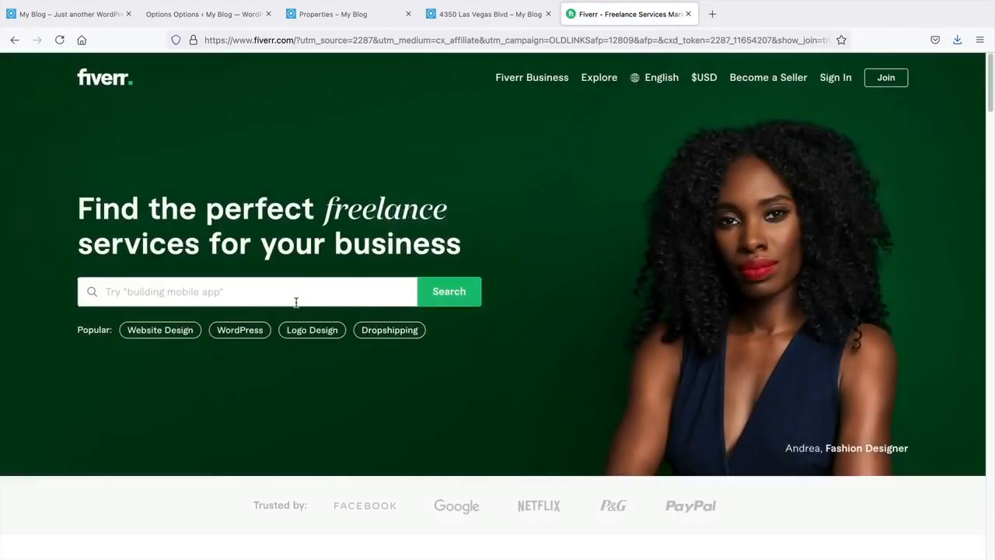
{"action": "type", "text": "logo"}
{"action": "key", "text": "Return"}
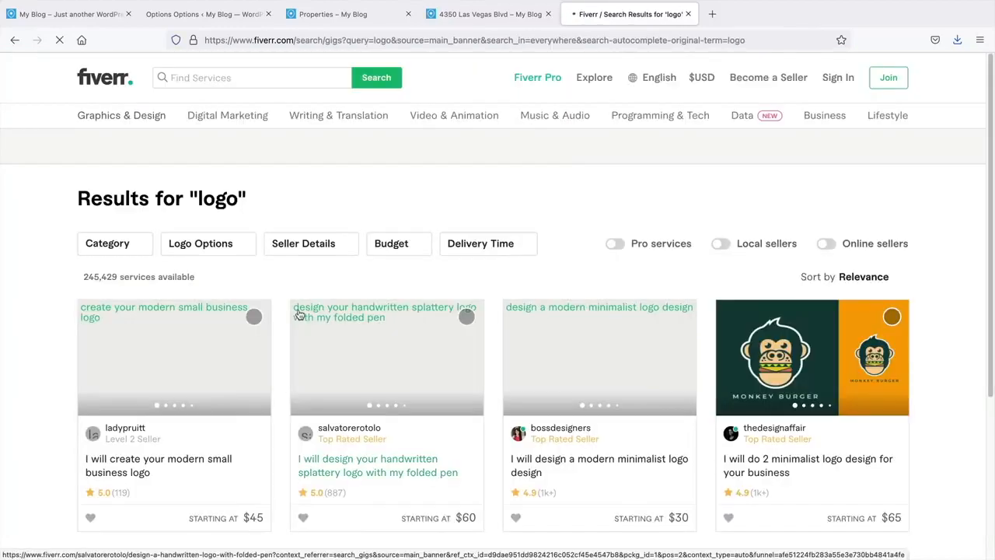
{"action": "scroll", "coordinate": [311, 327], "scroll_direction": "down", "scroll_amount": 4}
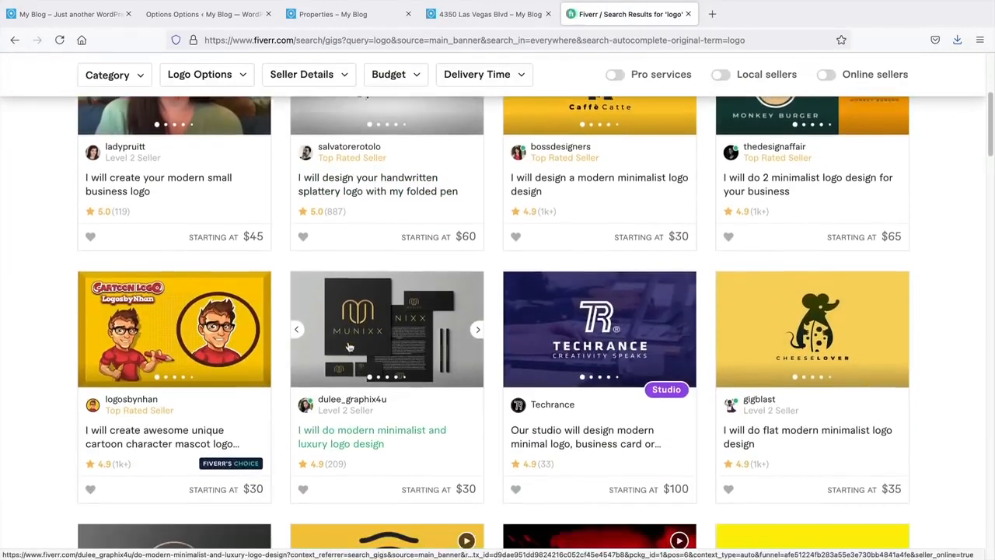
{"action": "scroll", "coordinate": [350, 347], "scroll_direction": "down", "scroll_amount": 5}
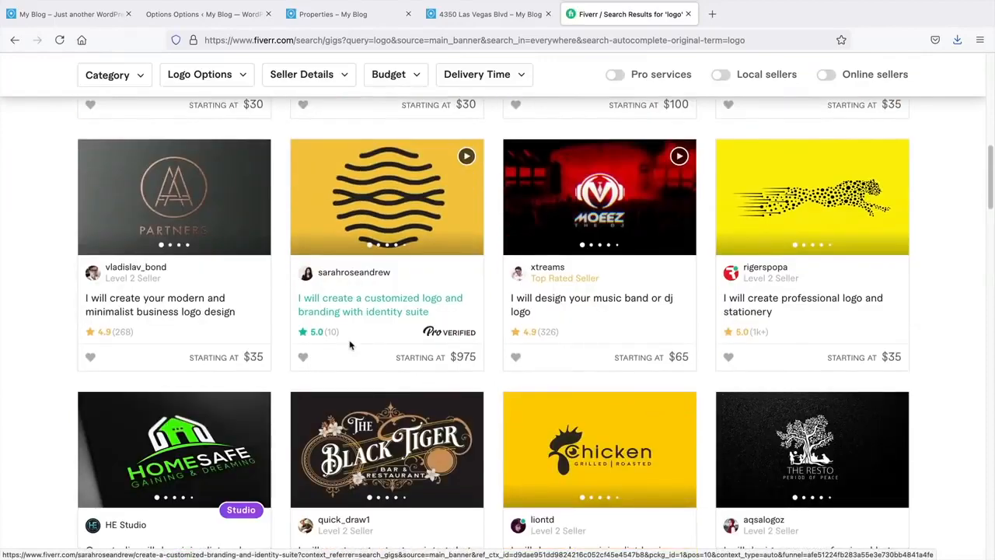
{"action": "scroll", "coordinate": [350, 345], "scroll_direction": "down", "scroll_amount": 5}
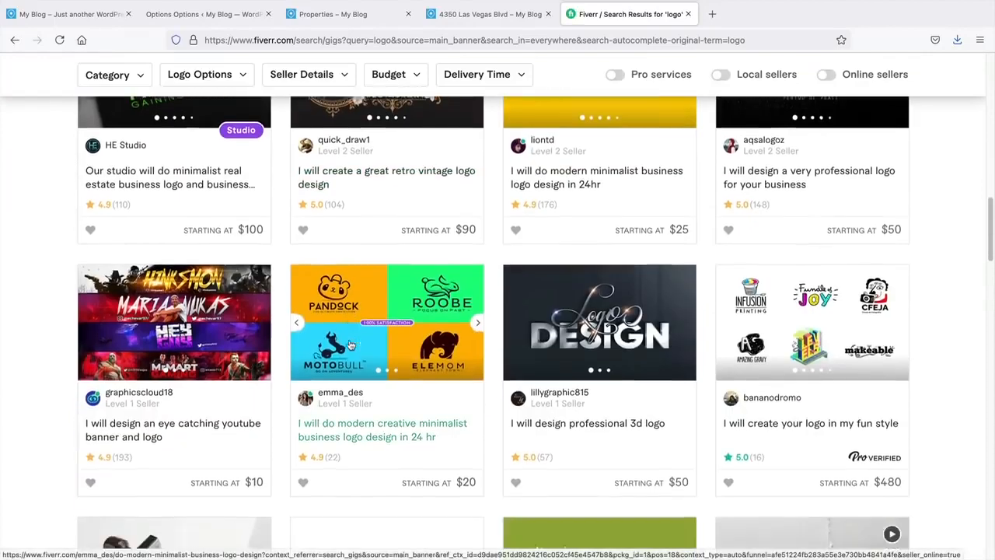
{"action": "scroll", "coordinate": [350, 345], "scroll_direction": "down", "scroll_amount": 1}
{"action": "scroll", "coordinate": [700, 303], "scroll_direction": "down", "scroll_amount": 2}
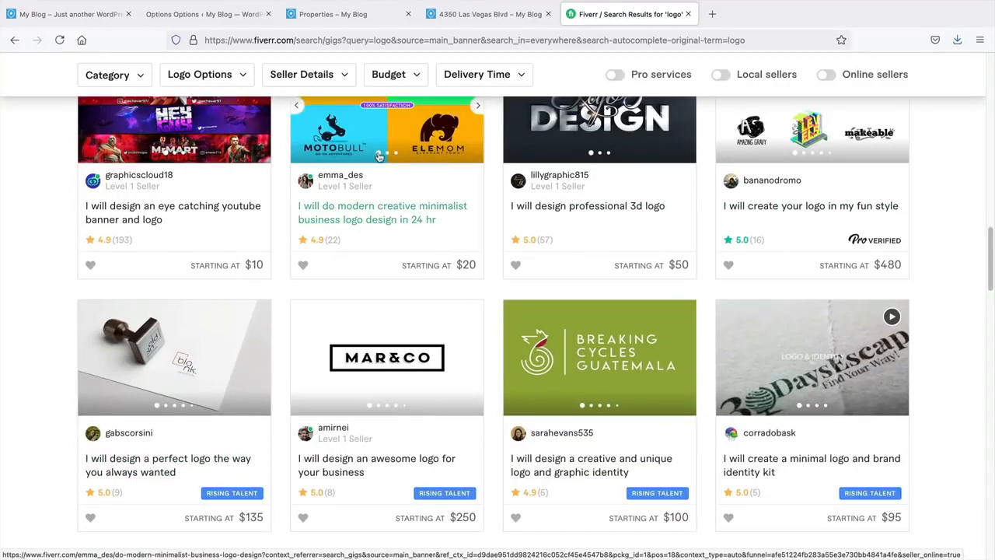
{"action": "scroll", "coordinate": [381, 140], "scroll_direction": "down", "scroll_amount": 2}
{"action": "scroll", "coordinate": [379, 165], "scroll_direction": "down", "scroll_amount": 1}
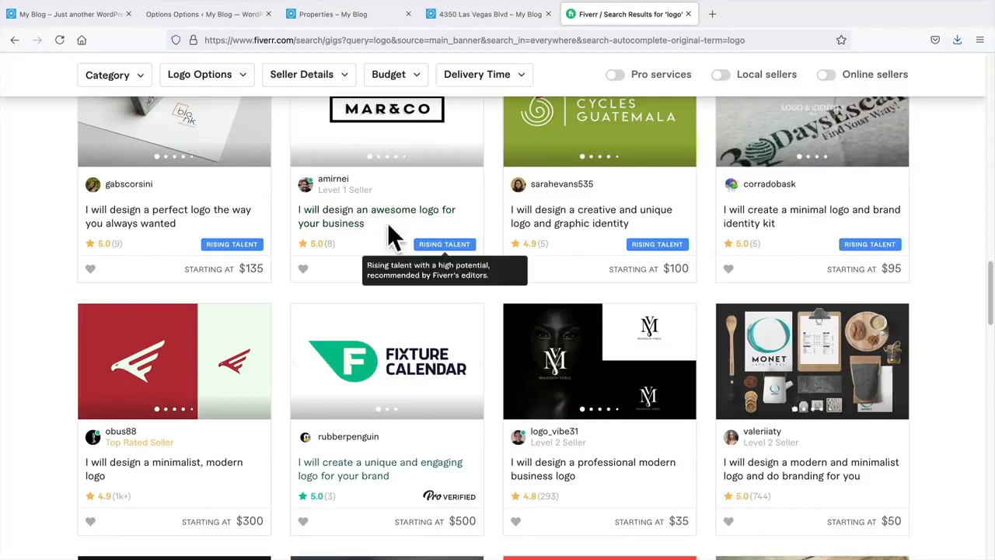
- Back in Theme Options, scroll through the logo, retina logo, mobile logo and favicon fields
{"action": "left_click", "coordinate": [201, 13]}
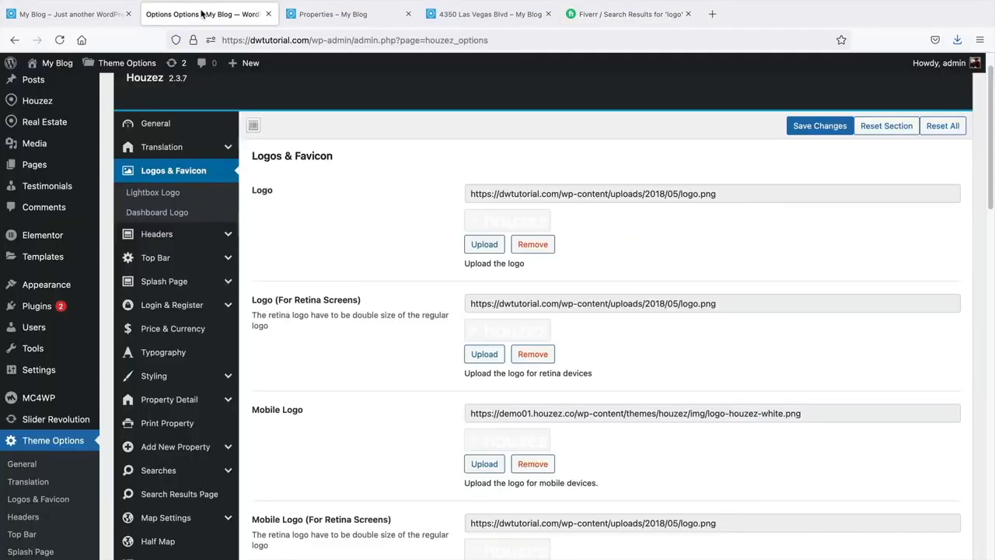
{"action": "scroll", "coordinate": [459, 257], "scroll_direction": "down", "scroll_amount": 2}
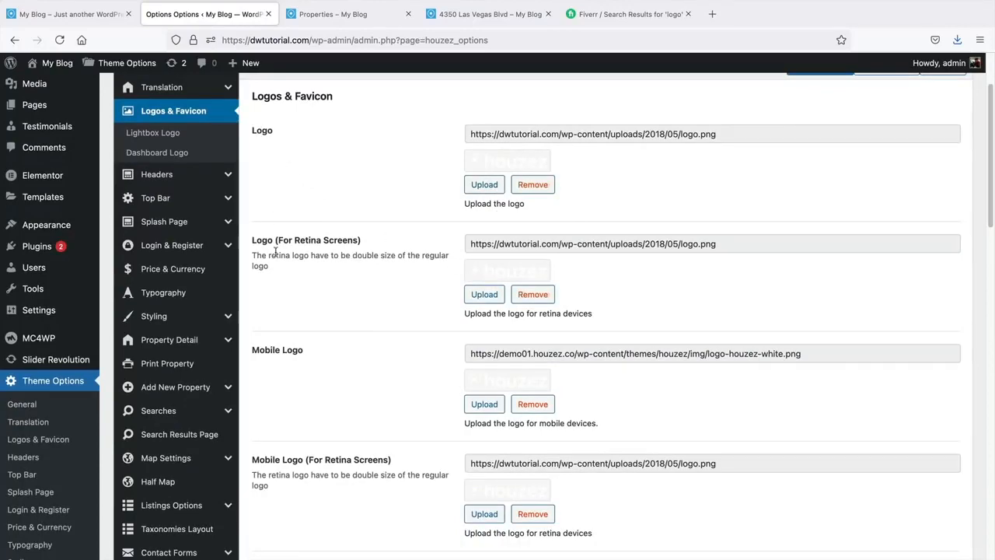
{"action": "scroll", "coordinate": [275, 253], "scroll_direction": "down", "scroll_amount": 6}
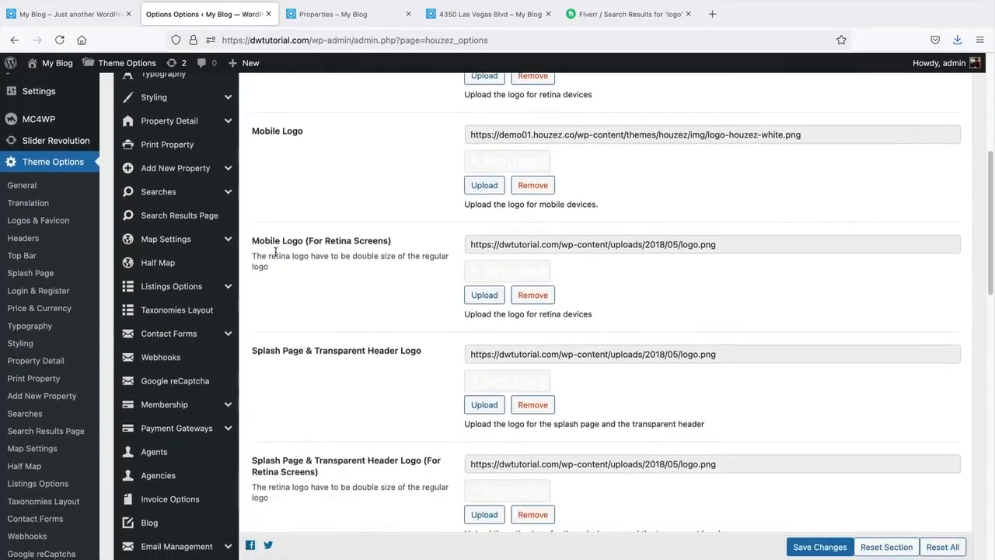
{"action": "scroll", "coordinate": [276, 257], "scroll_direction": "down", "scroll_amount": 9}
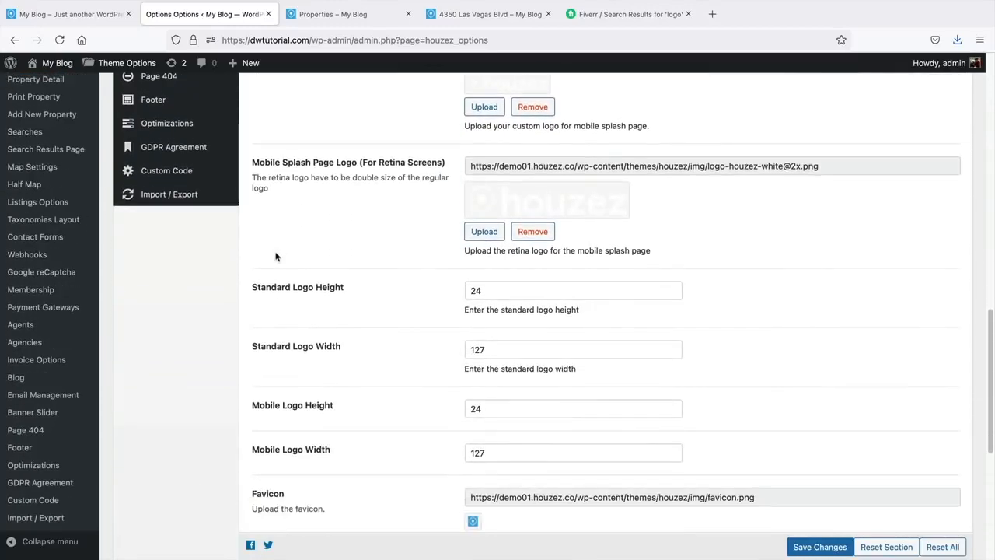
{"action": "scroll", "coordinate": [275, 256], "scroll_direction": "down", "scroll_amount": 4}
{"action": "scroll", "coordinate": [326, 291], "scroll_direction": "up", "scroll_amount": 8}
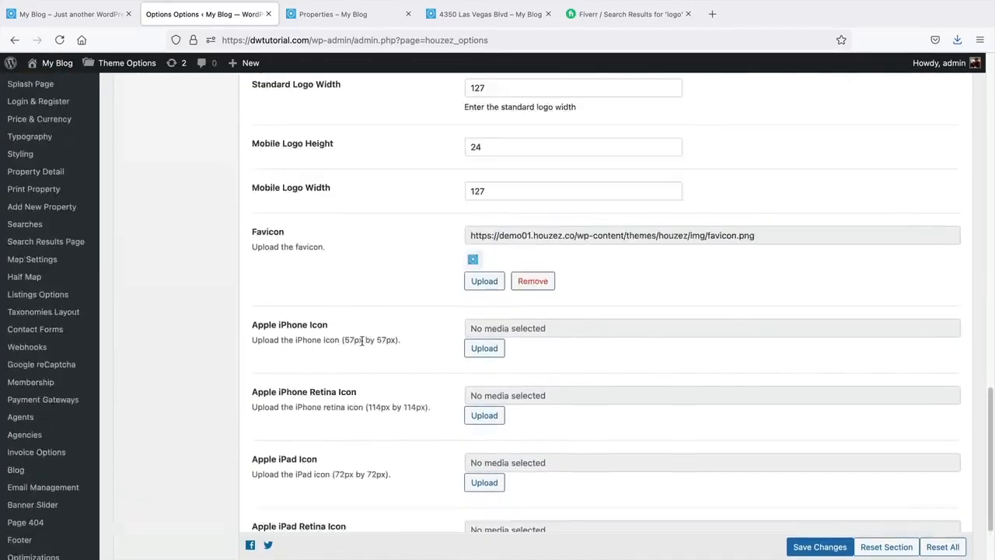
{"action": "scroll", "coordinate": [367, 343], "scroll_direction": "up", "scroll_amount": 12}
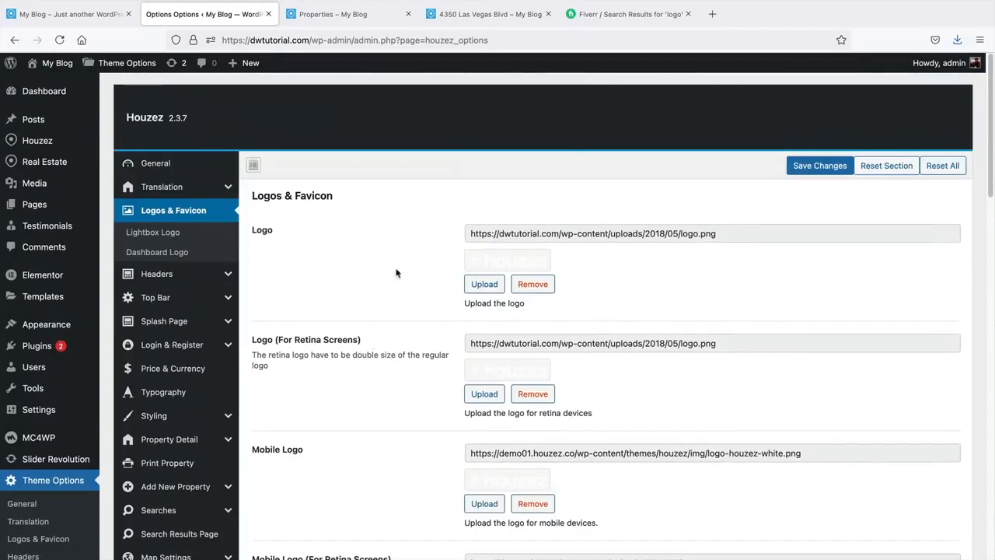
- Go to the Headers Style settings and load the site homepage for comparison
{"action": "left_click", "coordinate": [188, 277]}
{"action": "scroll", "coordinate": [386, 271], "scroll_direction": "down", "scroll_amount": 1}
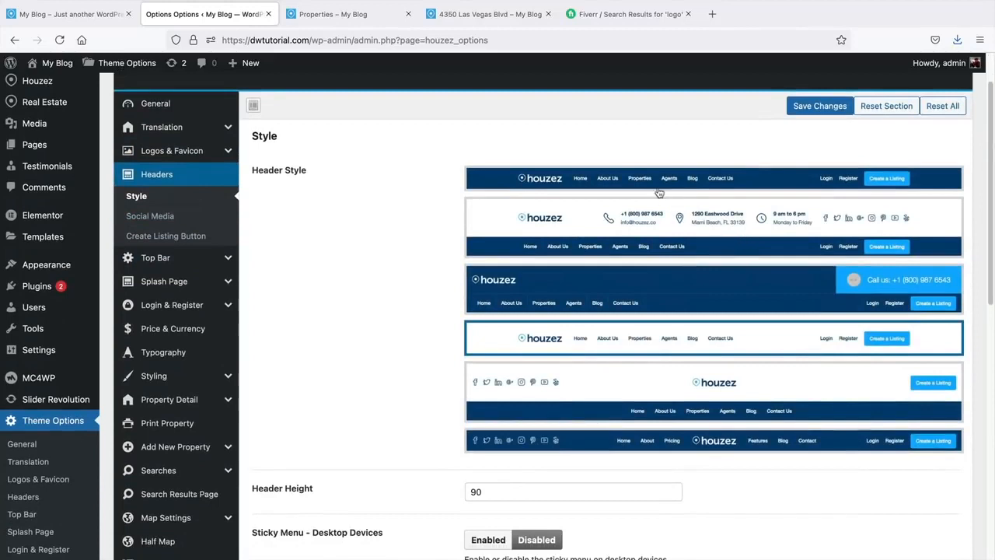
{"action": "left_click", "coordinate": [362, 17]}
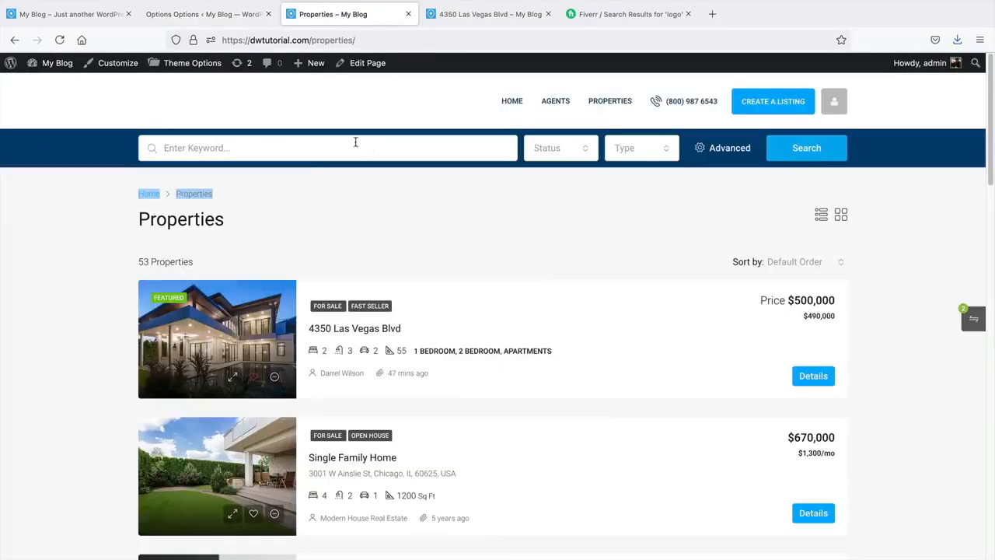
{"action": "left_click", "coordinate": [512, 101]}
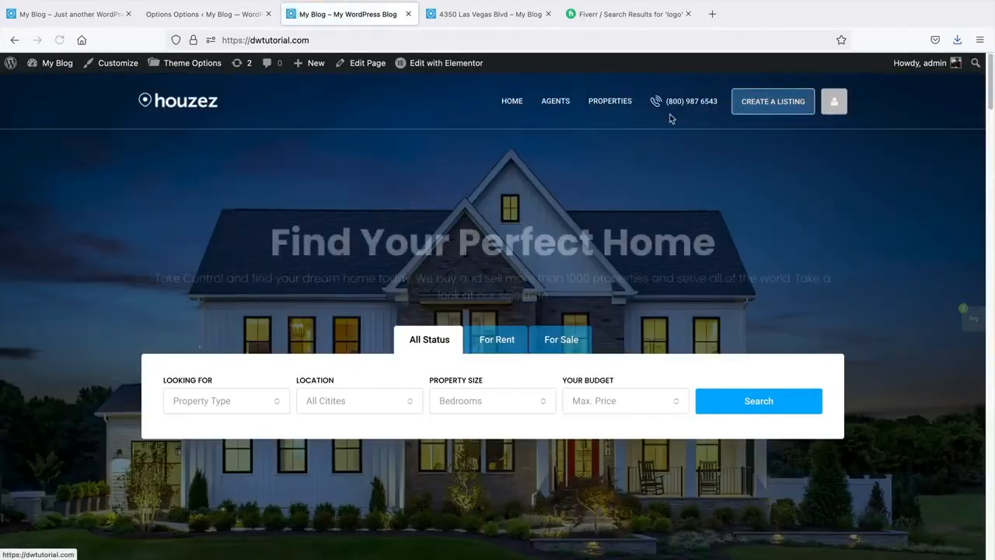
{"action": "left_click", "coordinate": [241, 17]}
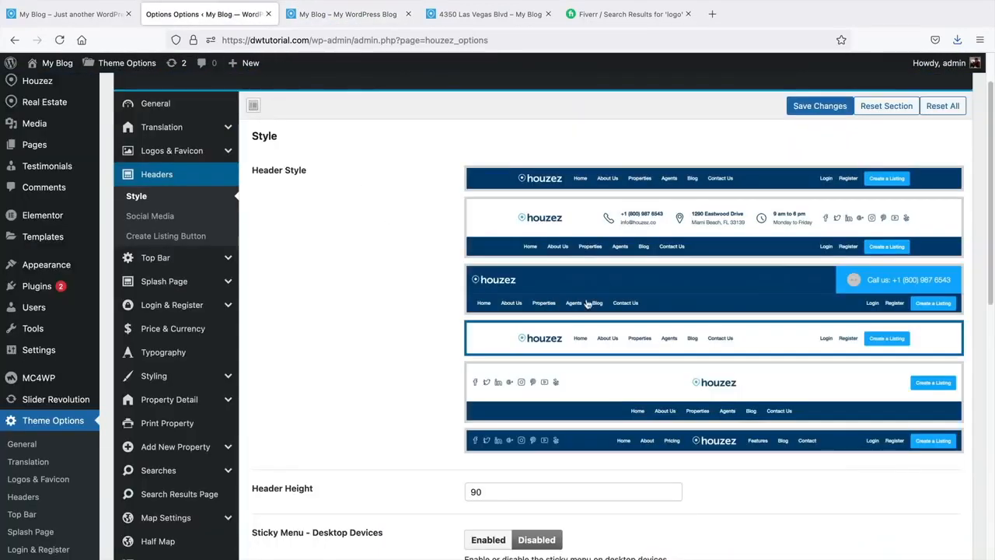
- Save header style 3, preview it on the reloaded homepage, then reselect style 1
{"action": "left_click", "coordinate": [532, 290]}
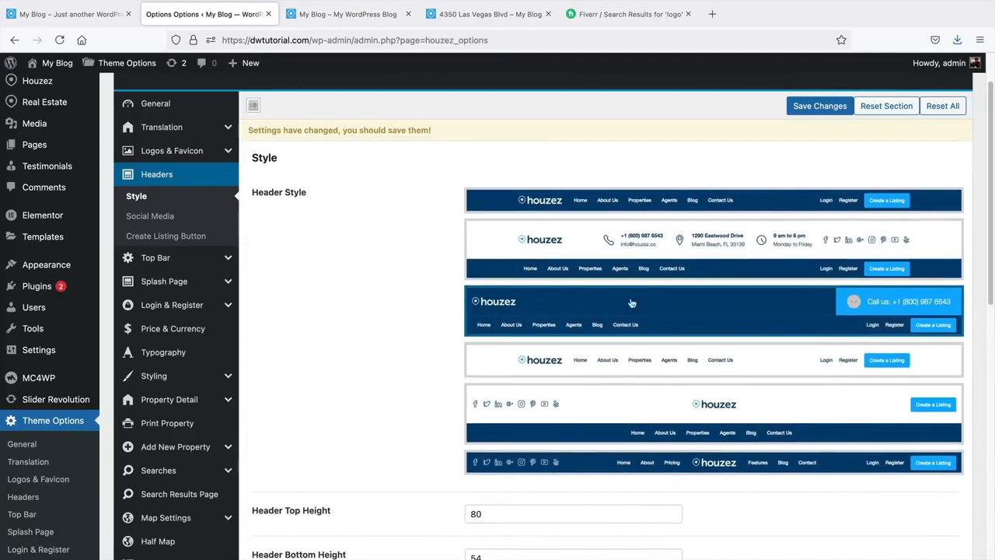
{"action": "left_click", "coordinate": [809, 109]}
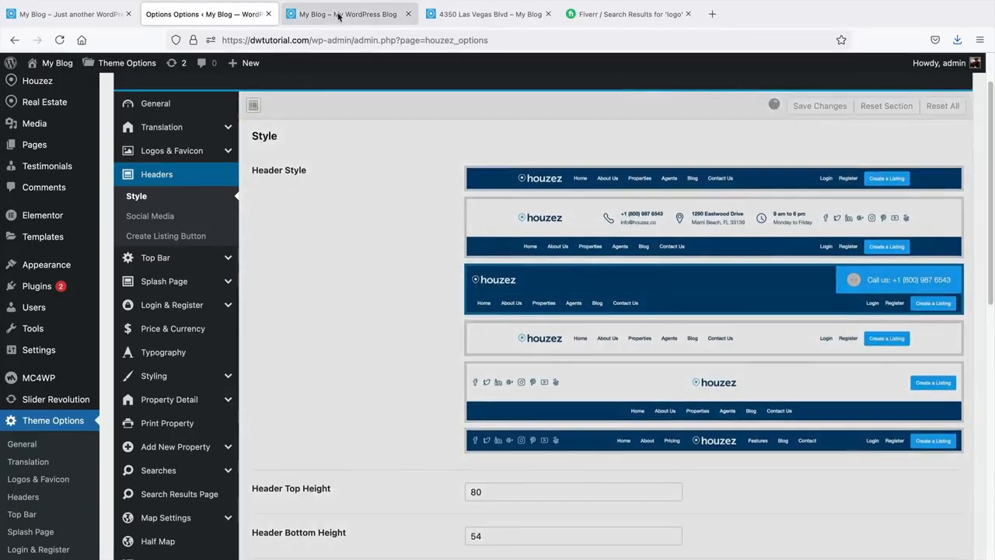
{"action": "left_click", "coordinate": [338, 17]}
{"action": "left_click", "coordinate": [59, 41]}
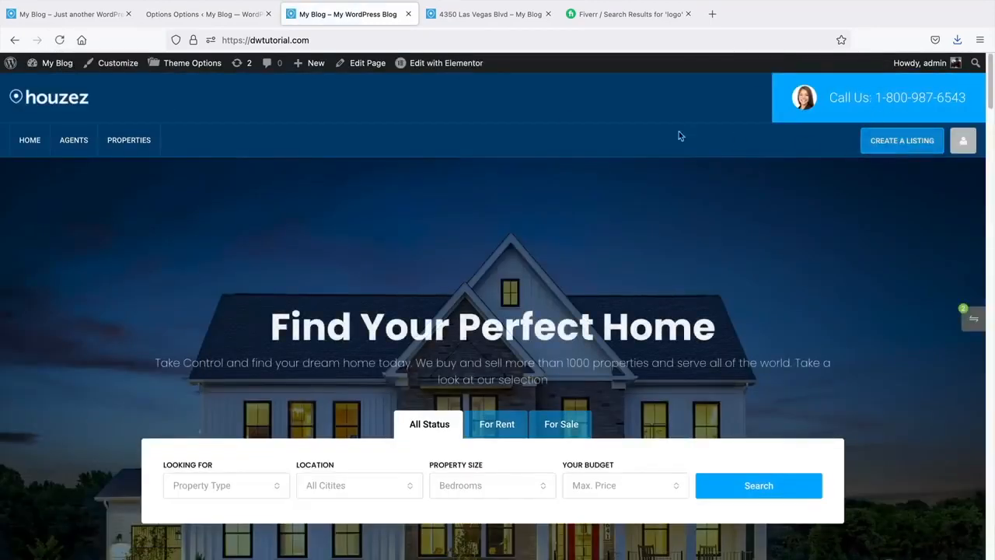
{"action": "left_click", "coordinate": [203, 14]}
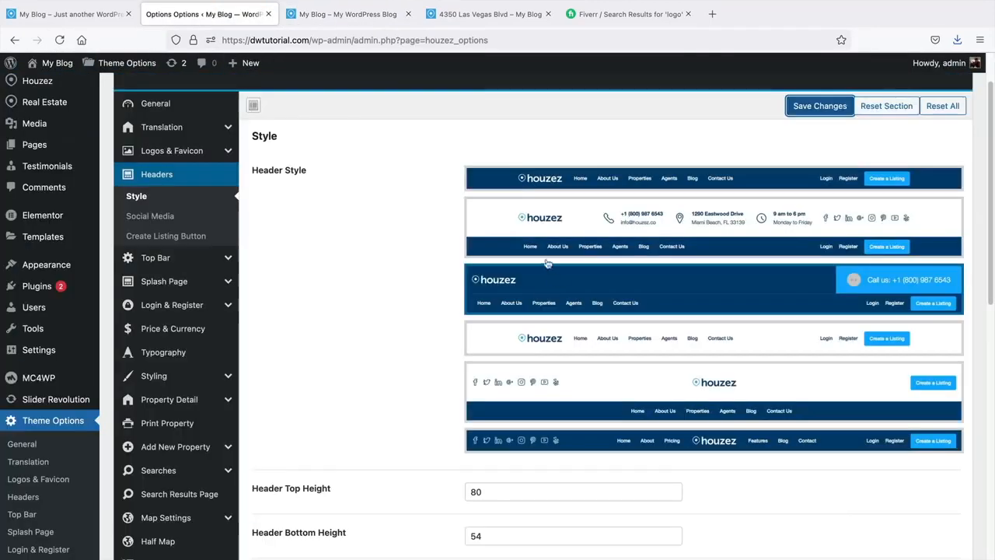
{"action": "left_click", "coordinate": [608, 182]}
{"action": "left_click", "coordinate": [837, 108]}
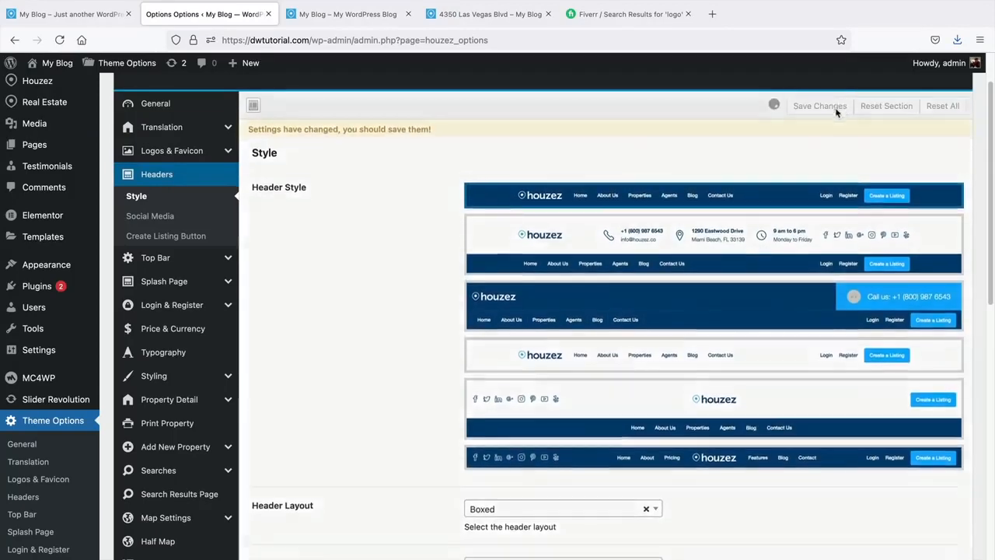
{"action": "scroll", "coordinate": [435, 350], "scroll_direction": "down", "scroll_amount": 5}
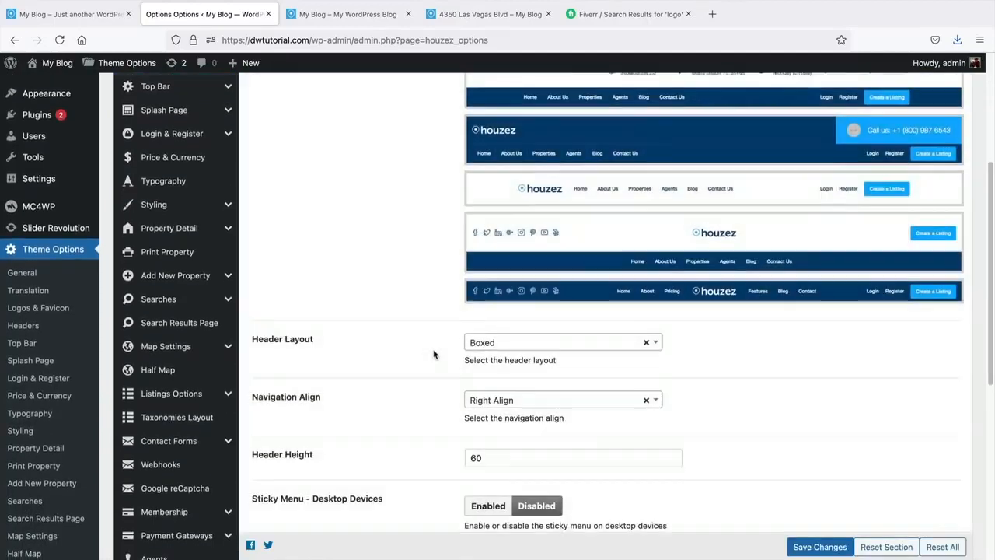
{"action": "scroll", "coordinate": [434, 352], "scroll_direction": "down", "scroll_amount": 2}
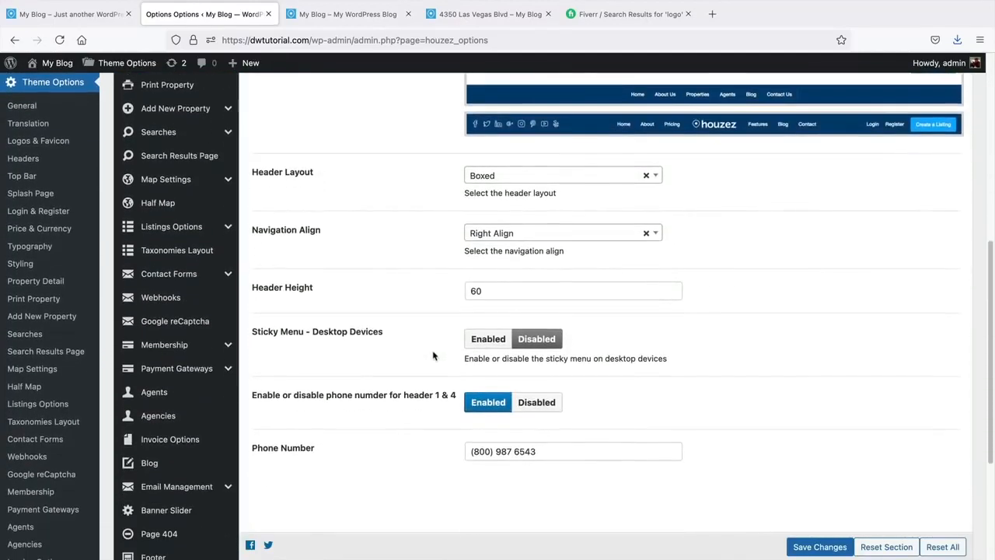
{"action": "scroll", "coordinate": [490, 336], "scroll_direction": "down", "scroll_amount": 1}
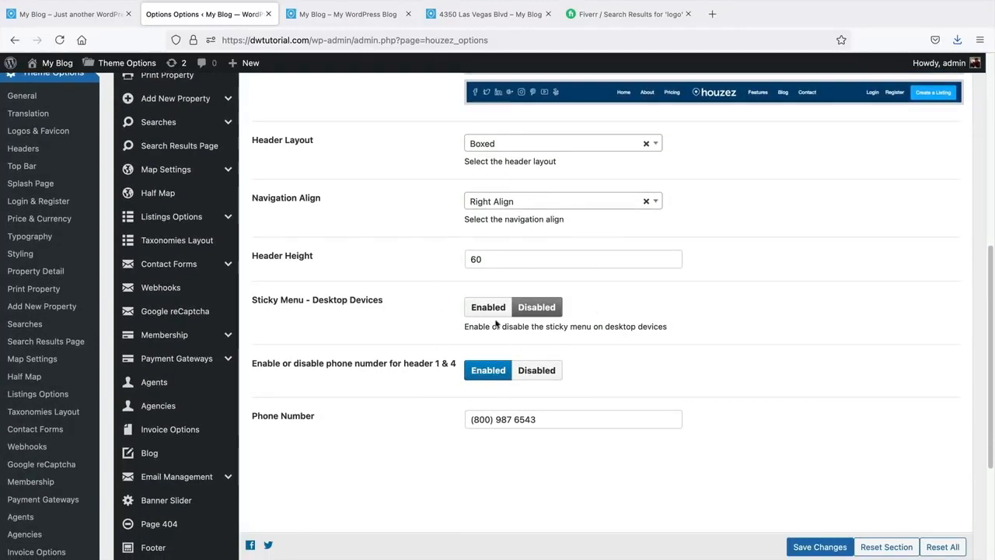
{"action": "scroll", "coordinate": [506, 319], "scroll_direction": "up", "scroll_amount": 1}
{"action": "left_click", "coordinate": [513, 164]}
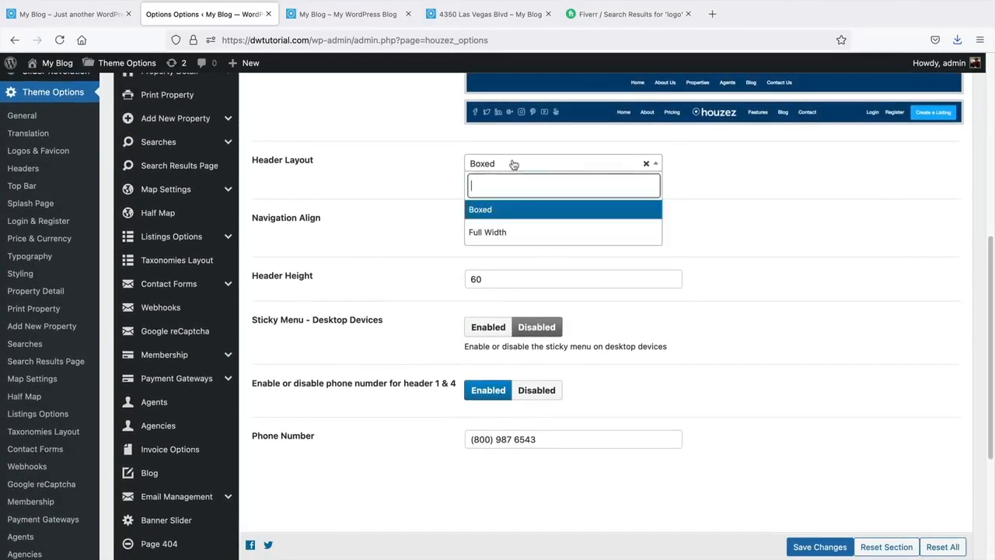
{"action": "left_click", "coordinate": [777, 208]}
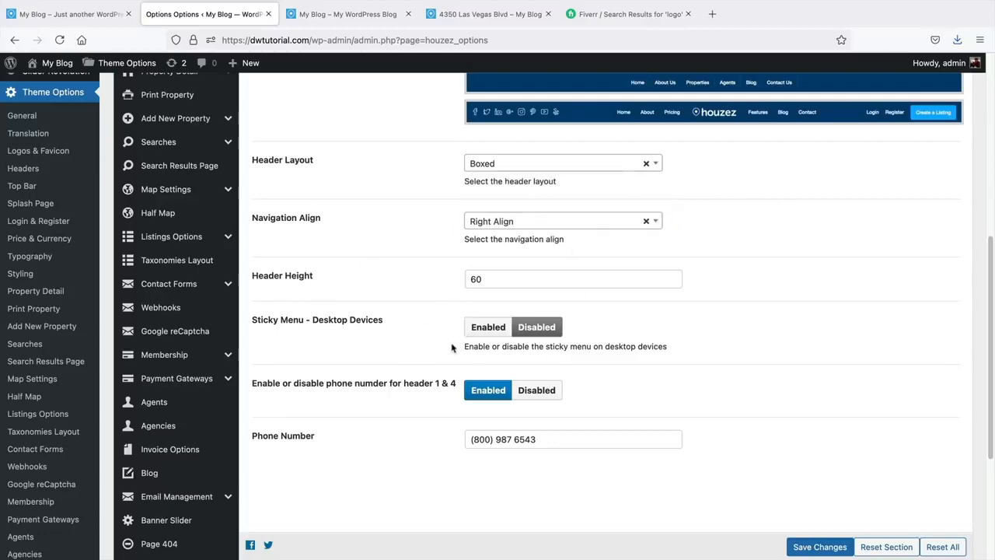
{"action": "scroll", "coordinate": [452, 348], "scroll_direction": "up", "scroll_amount": 4}
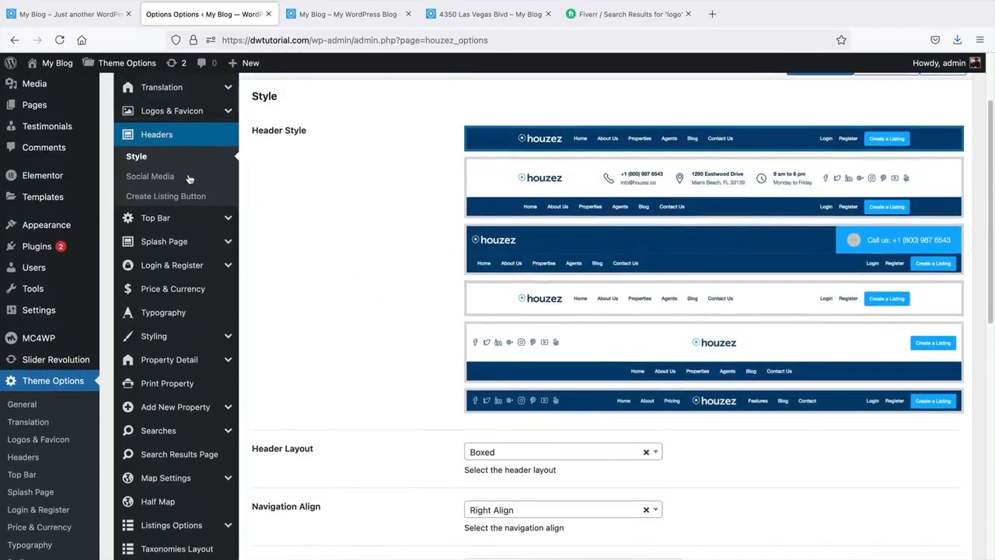
- Toggle the header Social Media icons to Enabled and back to Disabled
{"action": "left_click", "coordinate": [188, 178]}
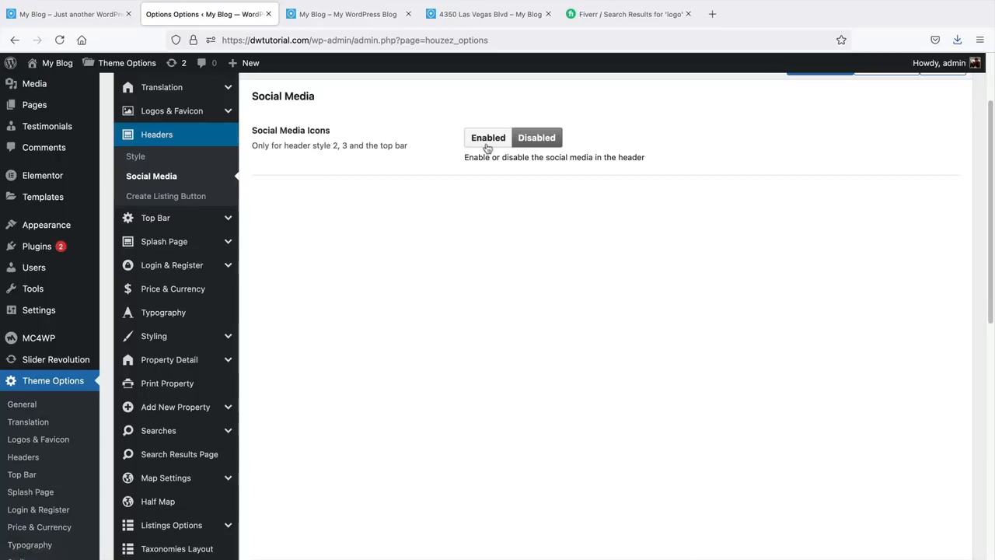
{"action": "left_click", "coordinate": [488, 147]}
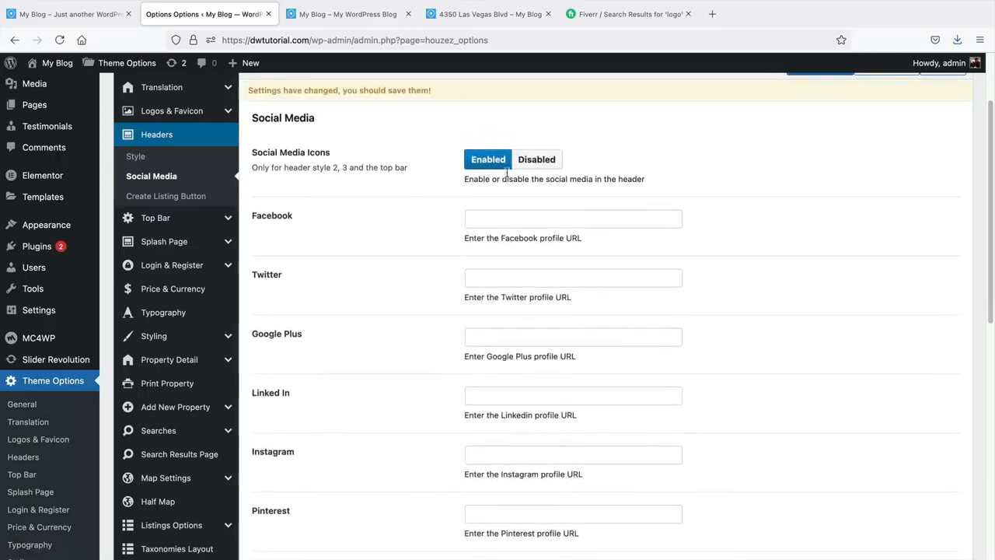
{"action": "left_click", "coordinate": [530, 165]}
- Review the Create Listing Button settings, reload the homepage, then show the Top Bar settings
{"action": "left_click", "coordinate": [193, 196]}
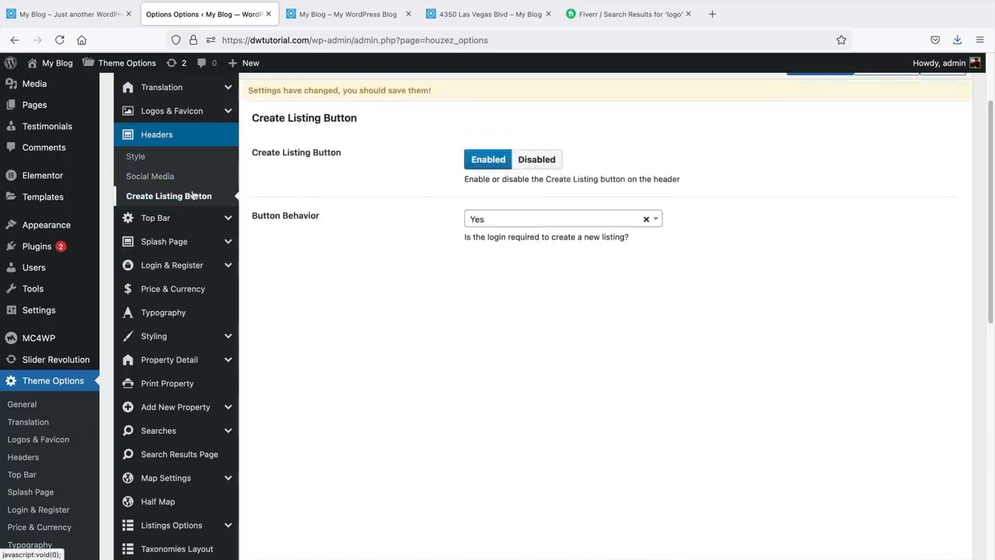
{"action": "left_click", "coordinate": [354, 14]}
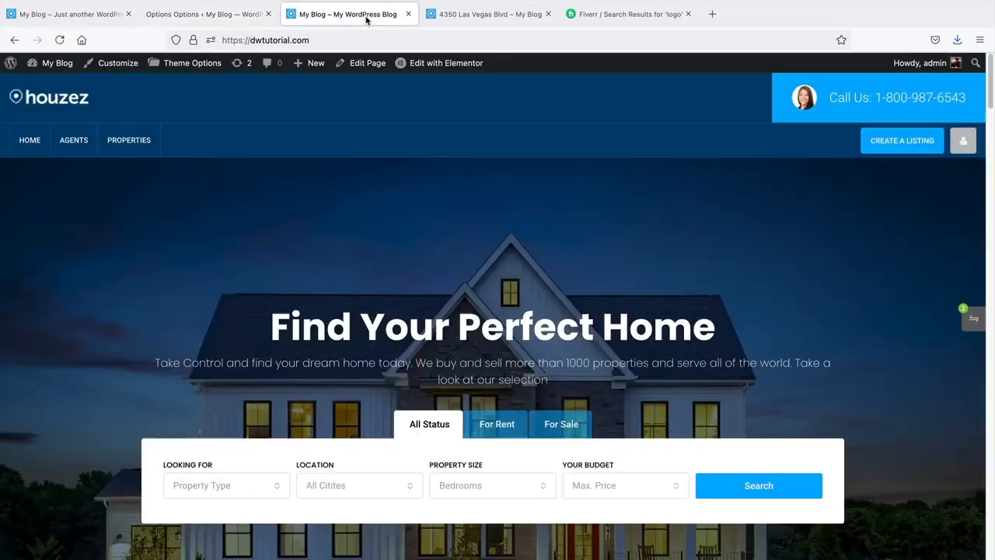
{"action": "left_click", "coordinate": [59, 40]}
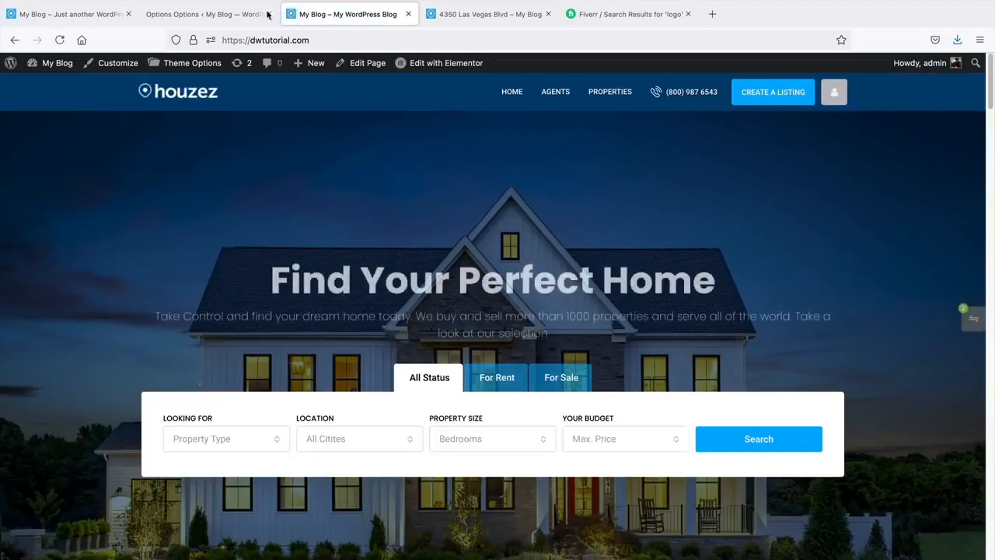
{"action": "left_click", "coordinate": [248, 14]}
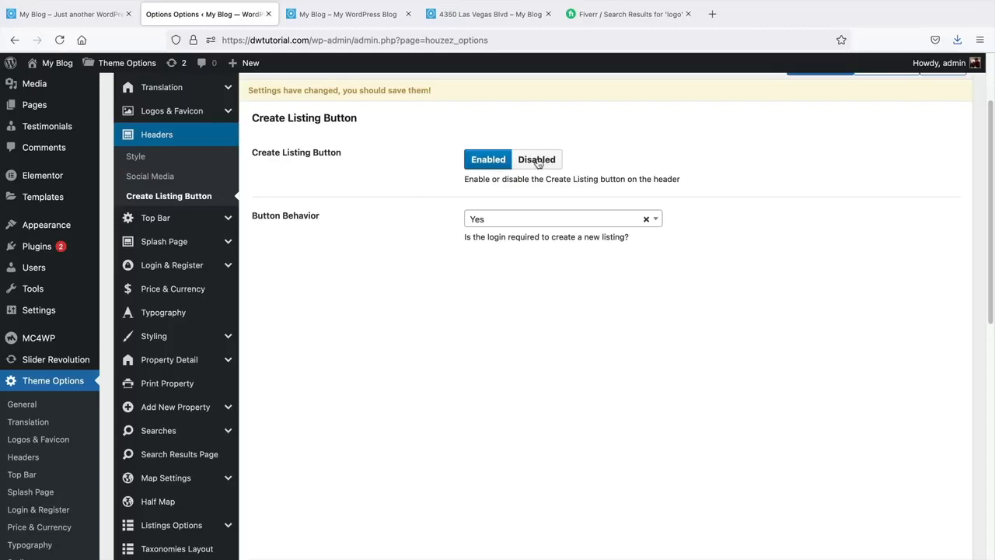
{"action": "left_click", "coordinate": [203, 221]}
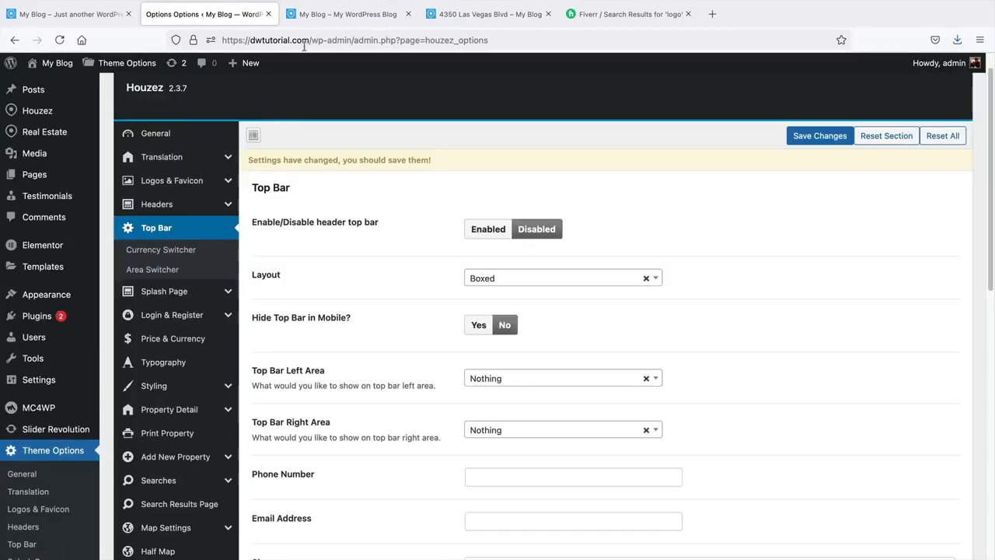
- Compare the homepage header, save the Top Bar settings, then view Currency and Area Switcher options
{"action": "left_click", "coordinate": [323, 15]}
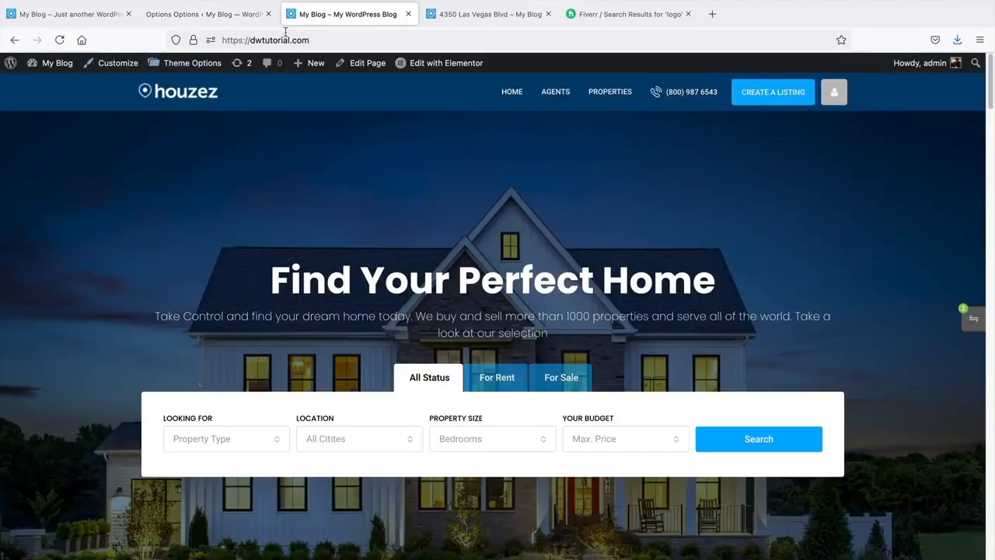
{"action": "left_click", "coordinate": [220, 19]}
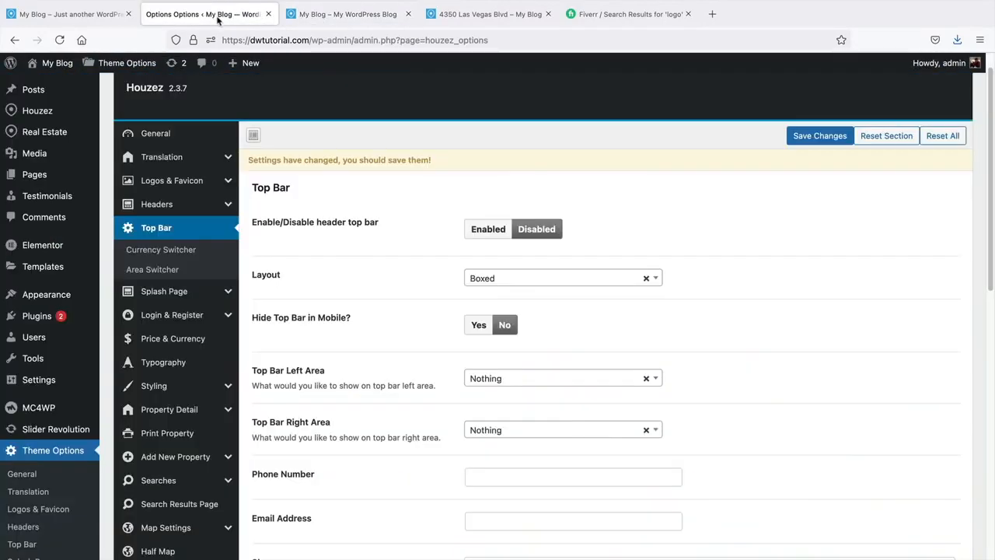
{"action": "scroll", "coordinate": [477, 350], "scroll_direction": "down", "scroll_amount": 2}
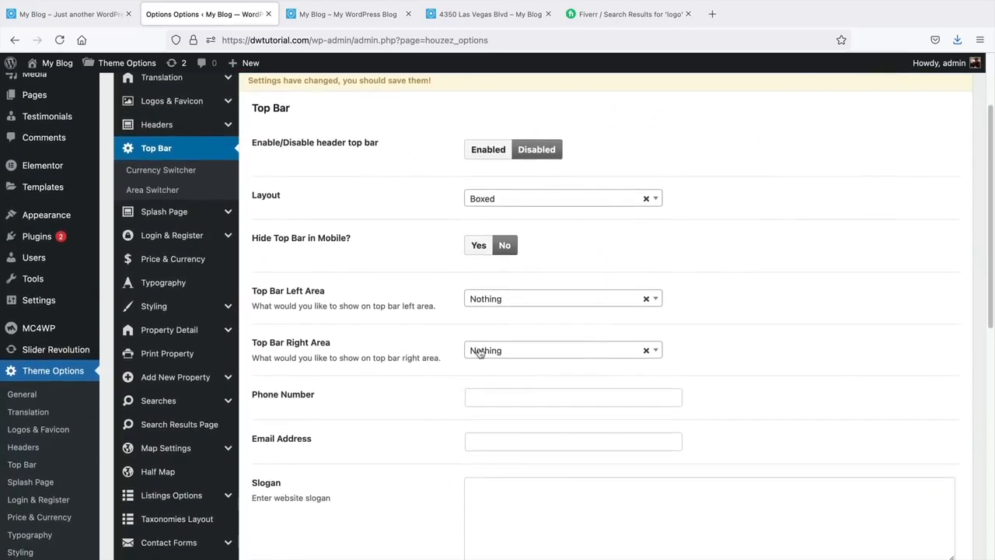
{"action": "scroll", "coordinate": [476, 349], "scroll_direction": "up", "scroll_amount": 2}
{"action": "left_click", "coordinate": [820, 116]}
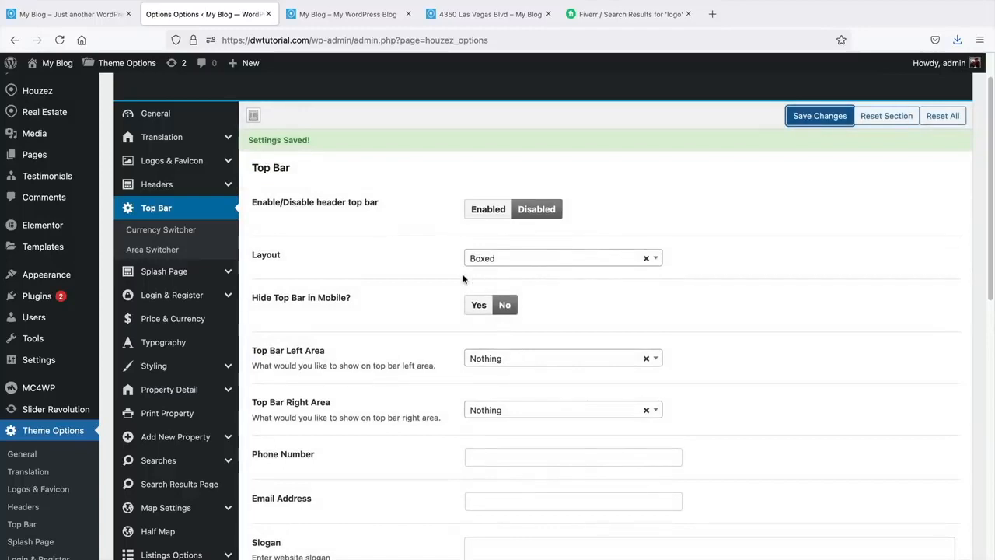
{"action": "left_click", "coordinate": [157, 230]}
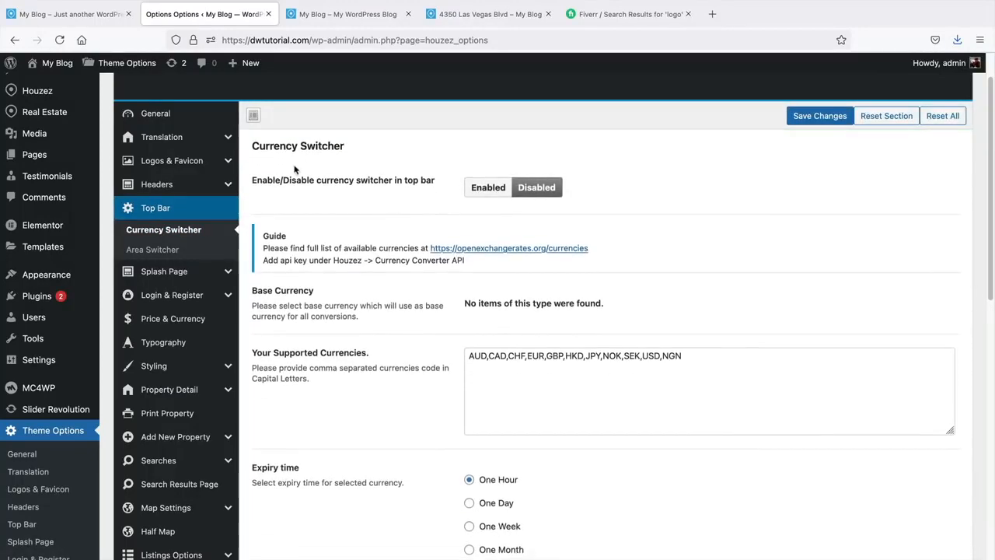
{"action": "left_click", "coordinate": [172, 255]}
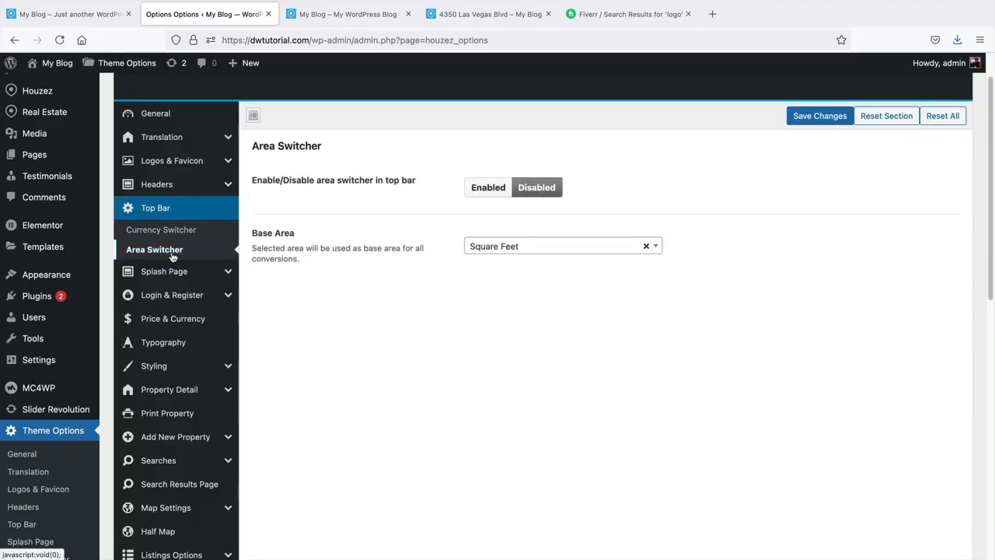
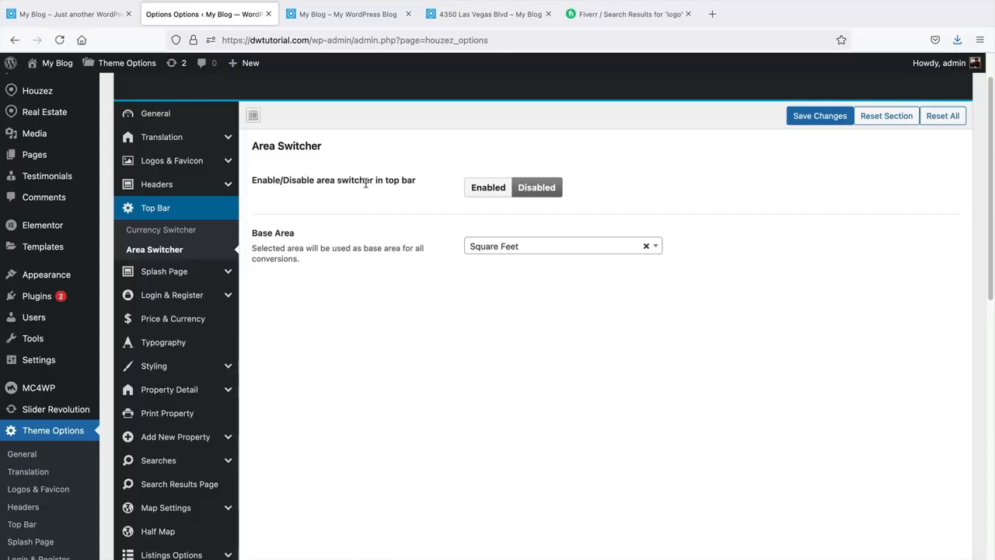
- Keep Base Area at Square Feet, review Welcome Title, Call Us, Social Media and Logo Link, then view the homepage
{"action": "left_click", "coordinate": [513, 245]}
{"action": "left_click", "coordinate": [406, 310]}
{"action": "left_click", "coordinate": [171, 272]}
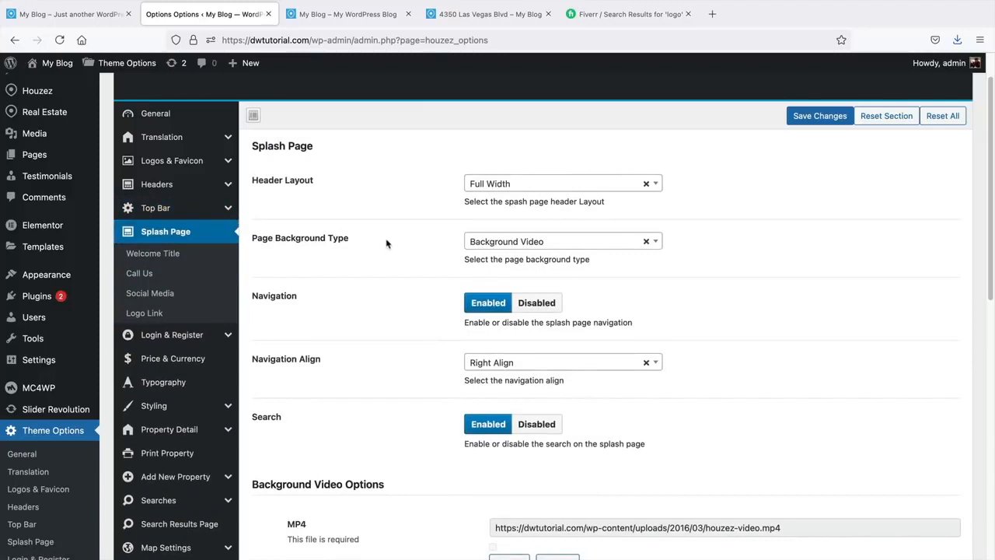
{"action": "left_click", "coordinate": [171, 255]}
{"action": "left_click", "coordinate": [150, 277]}
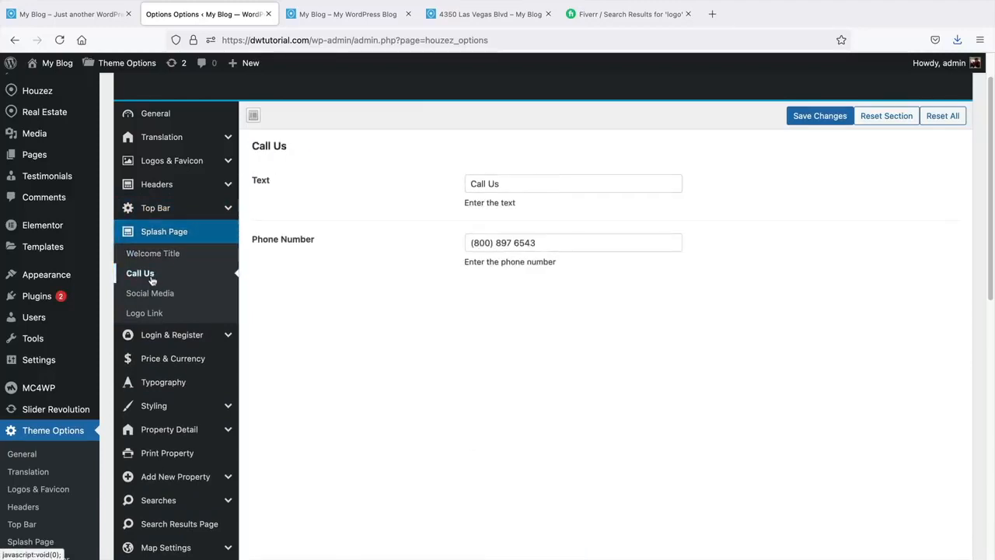
{"action": "left_click", "coordinate": [150, 293]}
{"action": "left_click", "coordinate": [154, 314]}
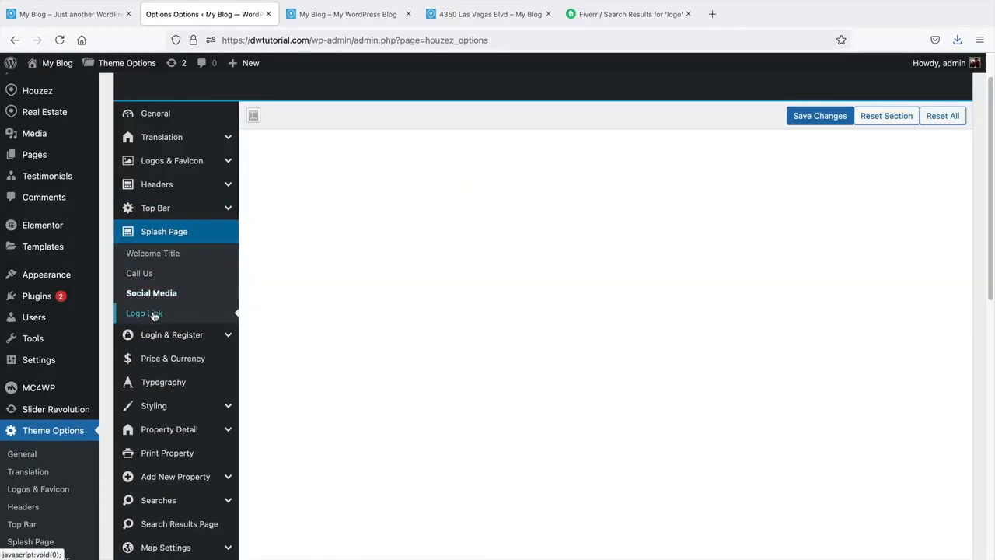
{"action": "left_click", "coordinate": [173, 255]}
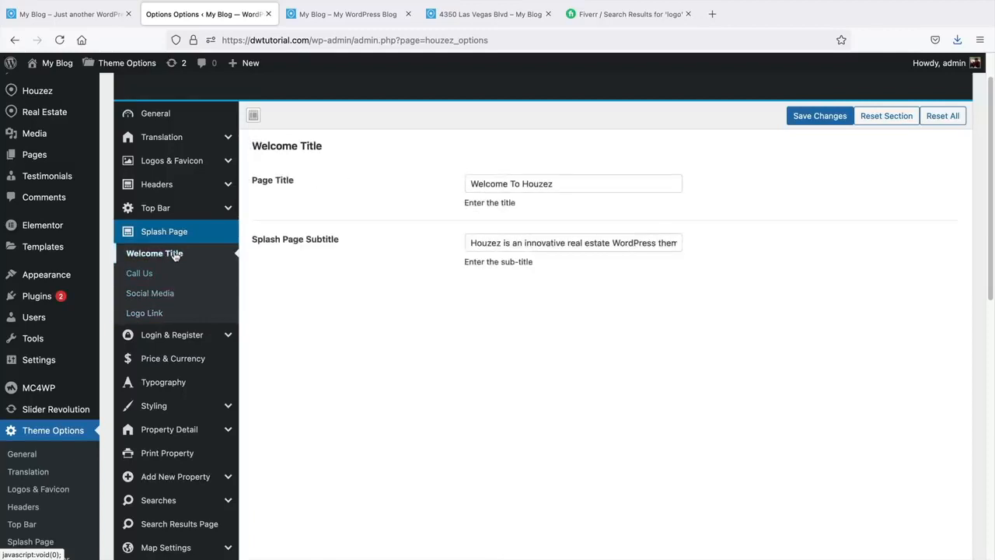
{"action": "left_click", "coordinate": [348, 14]}
- Create a new page titled 'Splash Page' using the Splash Page Template
{"action": "mouse_move", "coordinate": [322, 64]}
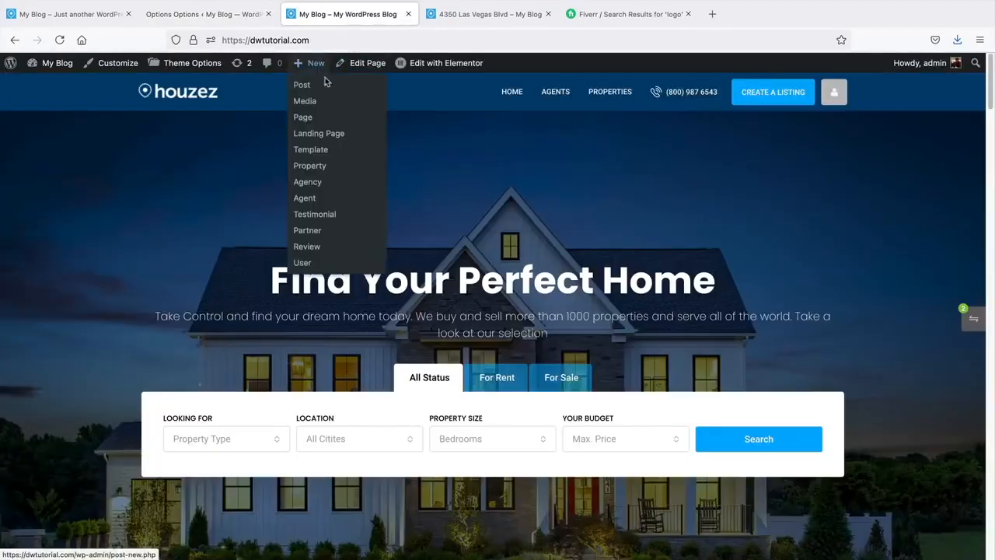
{"action": "left_click", "coordinate": [319, 123]}
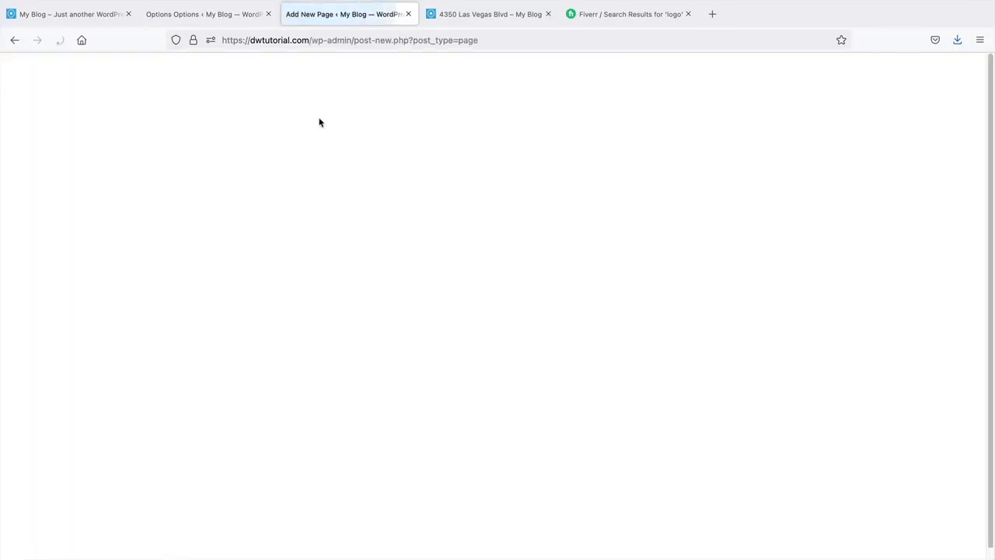
{"action": "type", "text": "Splash Page"}
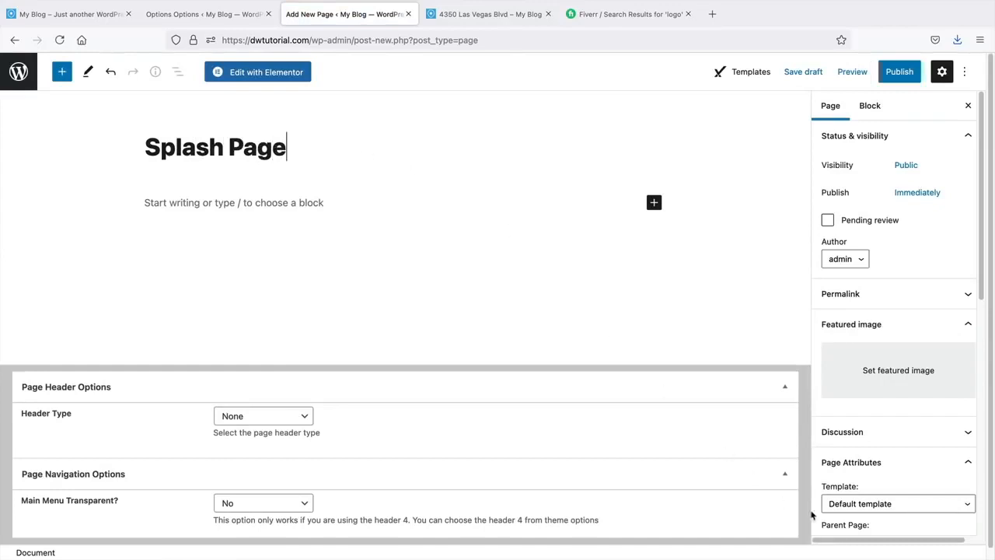
{"action": "left_click", "coordinate": [872, 506]}
{"action": "scroll", "coordinate": [879, 421], "scroll_direction": "down", "scroll_amount": 3}
{"action": "scroll", "coordinate": [880, 421], "scroll_direction": "down", "scroll_amount": 5}
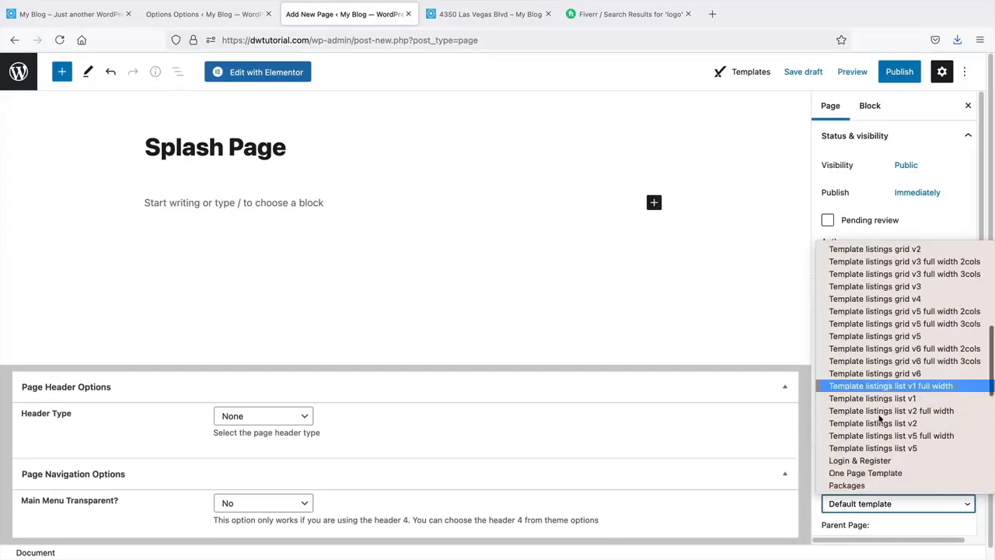
{"action": "left_click", "coordinate": [883, 435]}
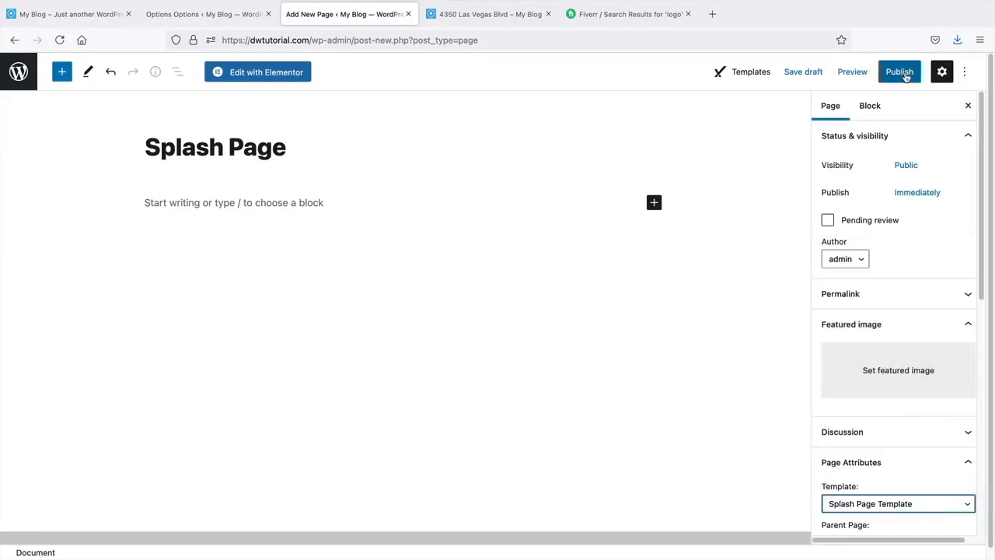
- Publish the Splash Page, view it on the site, and return to Theme Options
{"action": "left_click", "coordinate": [900, 71]}
{"action": "left_click", "coordinate": [861, 72]}
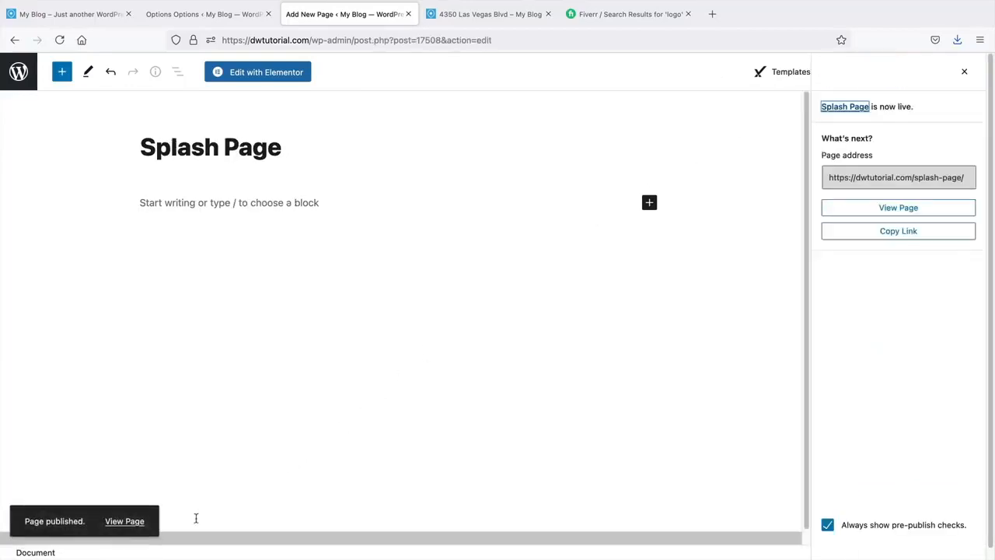
{"action": "left_click", "coordinate": [122, 521]}
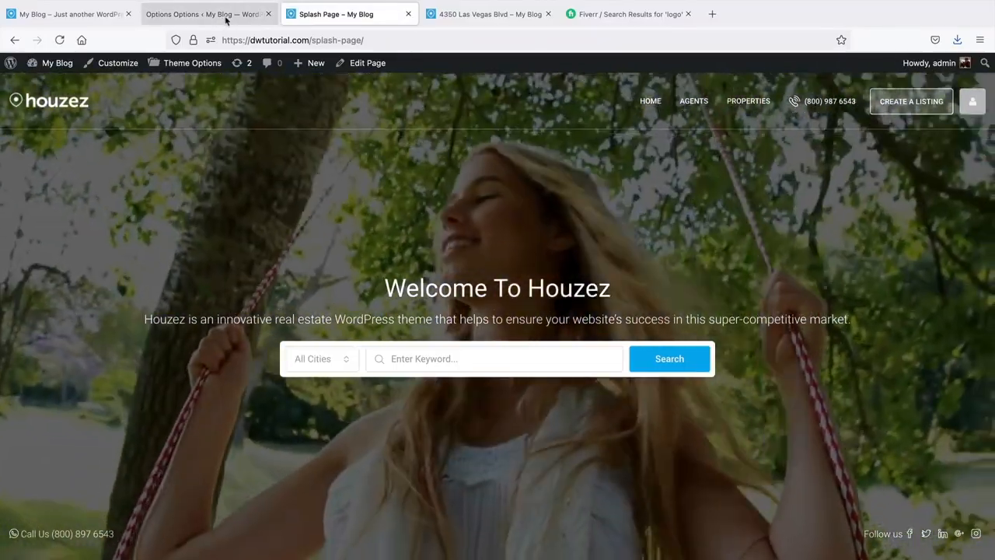
{"action": "left_click", "coordinate": [225, 16]}
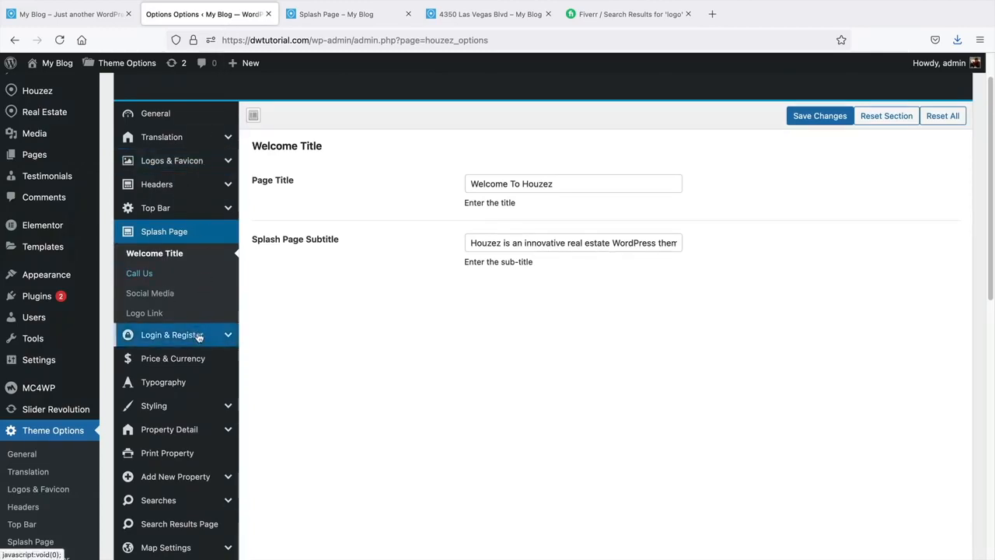
- Open the Login & Register settings and point out the login-in-header option description
{"action": "scroll", "coordinate": [199, 336], "scroll_direction": "down", "scroll_amount": 2}
{"action": "left_click", "coordinate": [195, 275]}
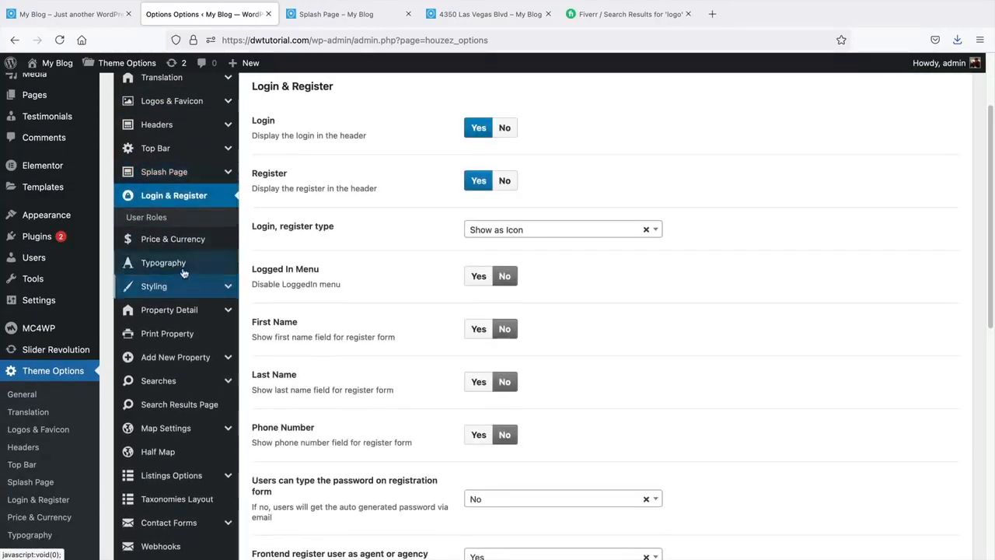
{"action": "scroll", "coordinate": [276, 196], "scroll_direction": "up", "scroll_amount": 1}
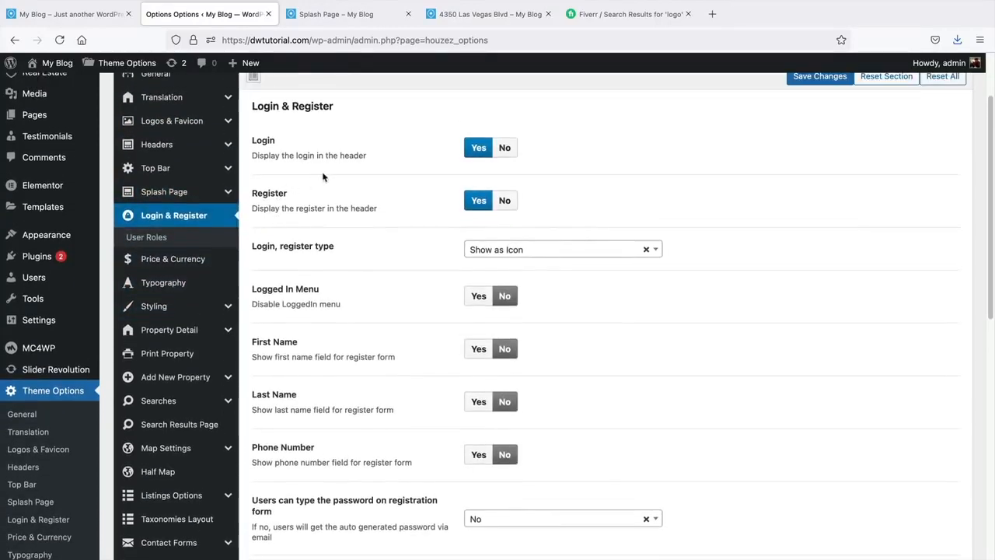
{"action": "left_click_drag", "start_coordinate": [253, 155], "coordinate": [373, 160]}
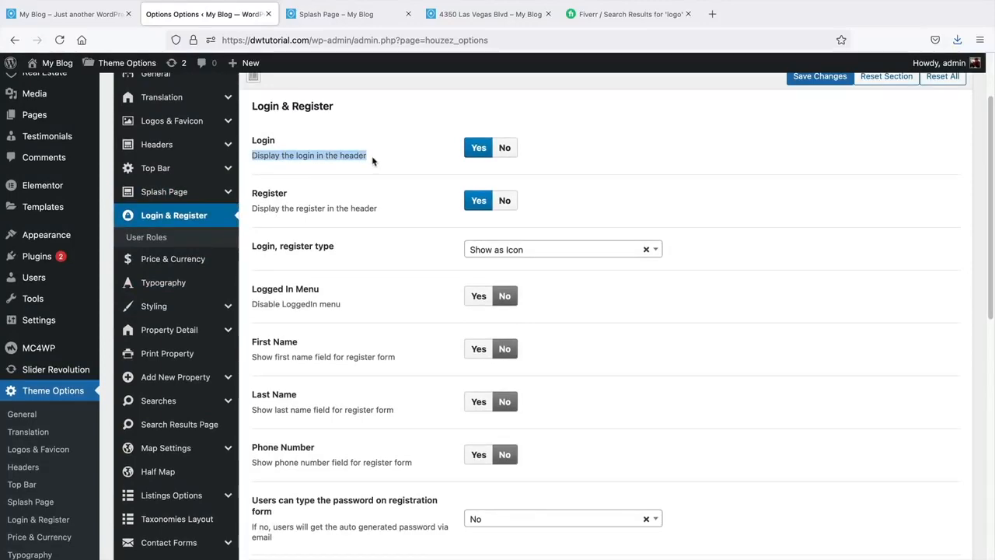
{"action": "left_click", "coordinate": [268, 220]}
- Confirm After Login Redirect Page stays Current Page, note Terms & Conditions, then view the Splash Page
{"action": "scroll", "coordinate": [379, 212], "scroll_direction": "down", "scroll_amount": 5}
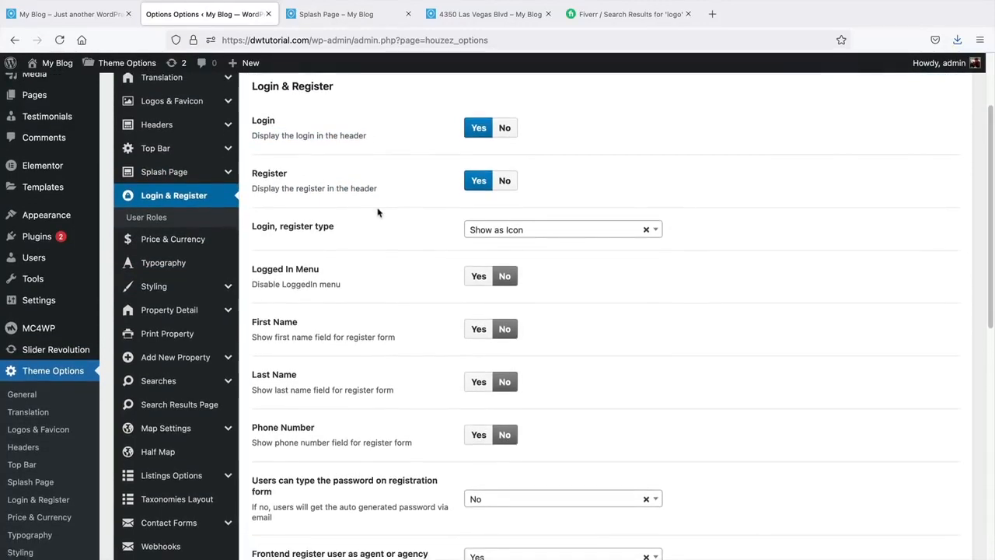
{"action": "scroll", "coordinate": [378, 208], "scroll_direction": "down", "scroll_amount": 4}
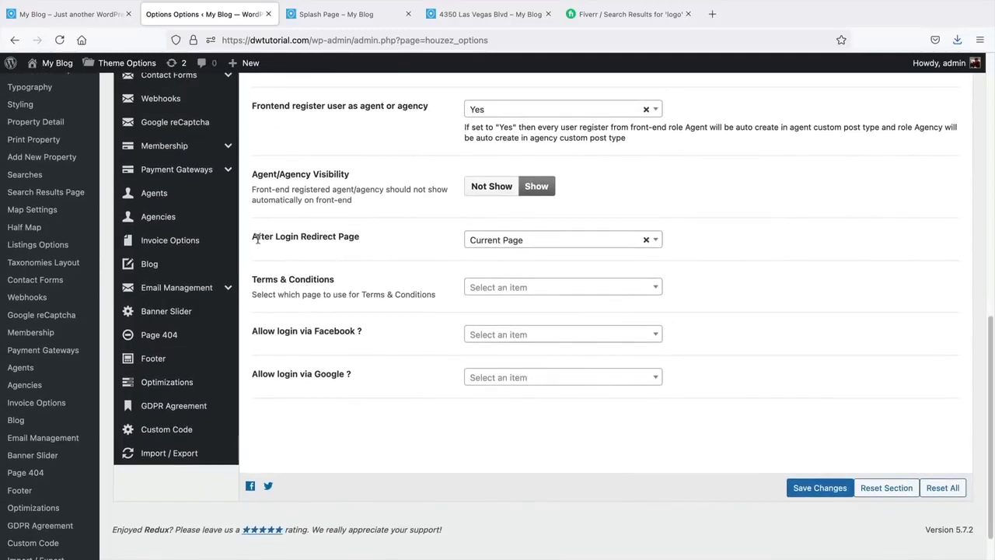
{"action": "left_click_drag", "start_coordinate": [258, 238], "coordinate": [361, 241]}
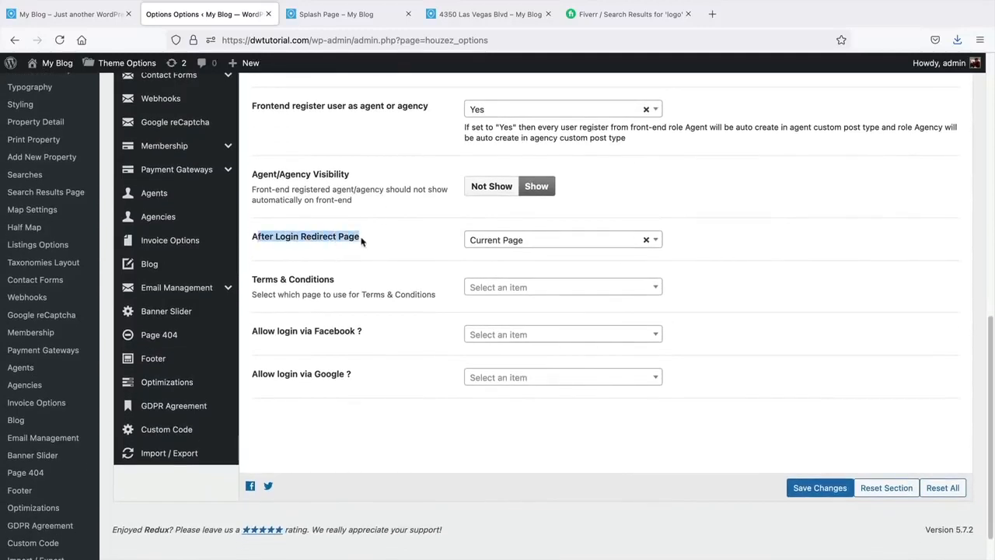
{"action": "left_click", "coordinate": [531, 241]}
{"action": "scroll", "coordinate": [529, 239], "scroll_direction": "down", "scroll_amount": 1}
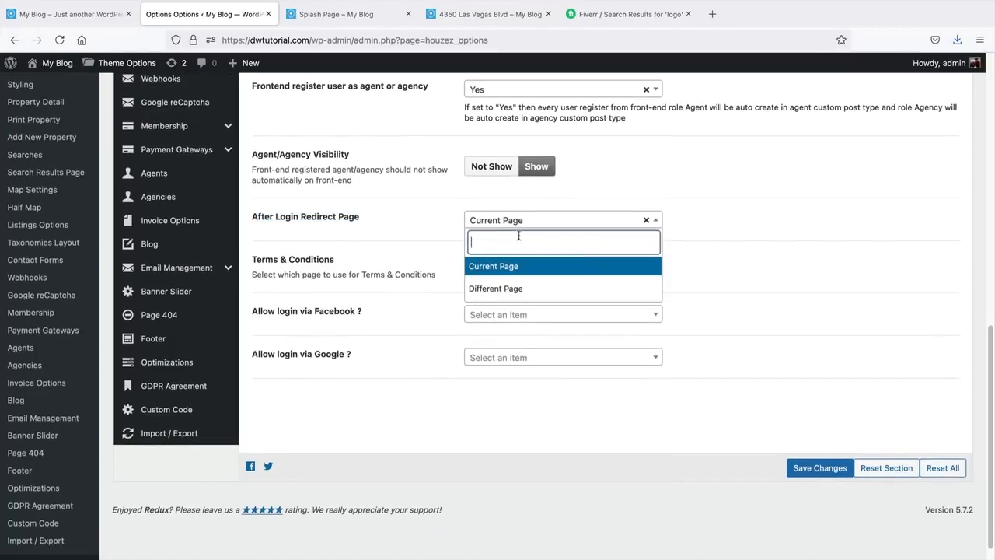
{"action": "left_click", "coordinate": [367, 202]}
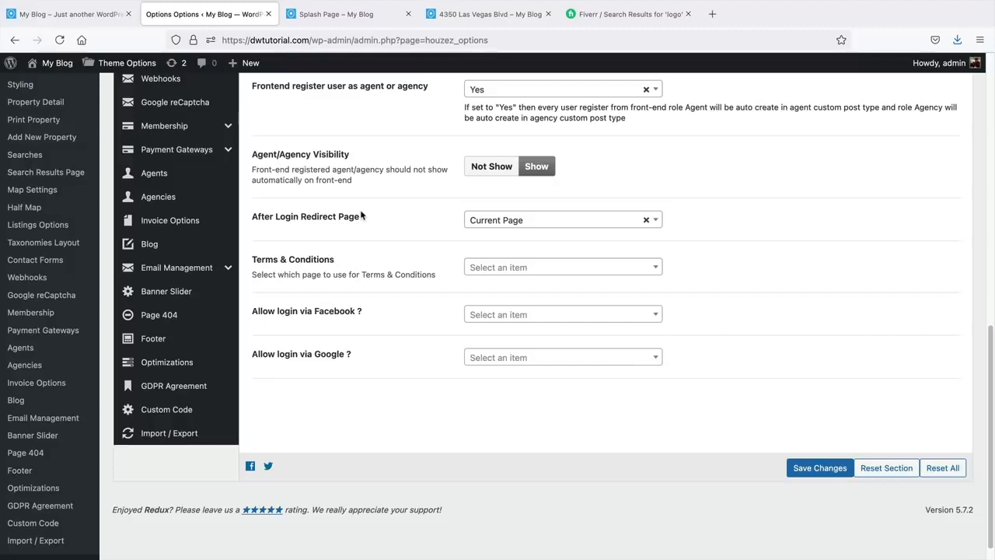
{"action": "left_click_drag", "start_coordinate": [261, 260], "coordinate": [362, 262]}
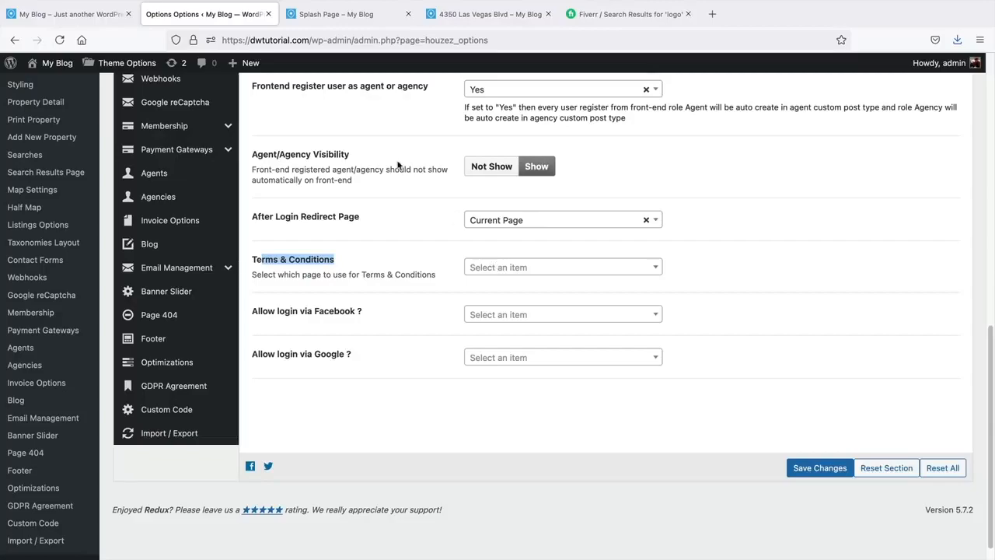
{"action": "left_click", "coordinate": [359, 22]}
{"action": "mouse_move", "coordinate": [310, 63]}
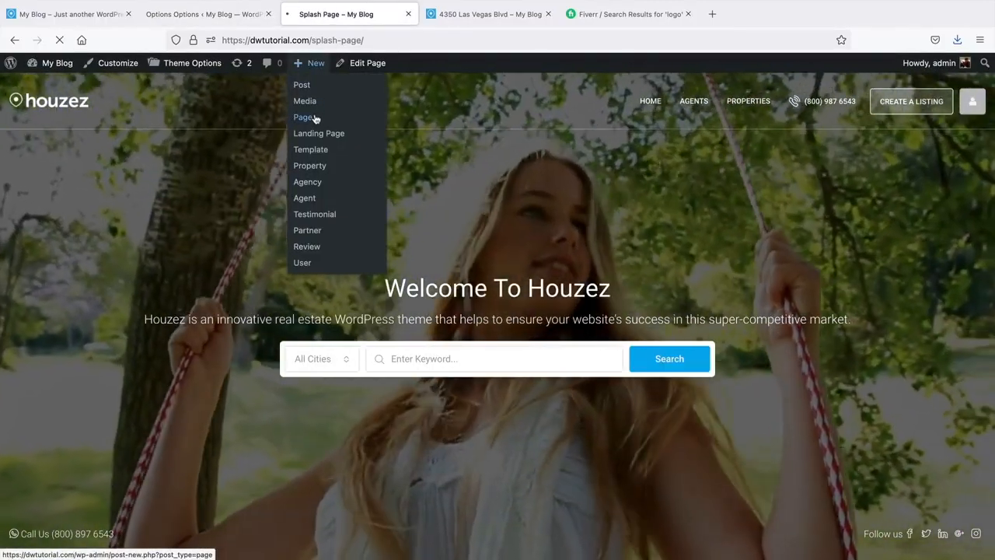
- Create a new page titled 'My Account' using the Houzez CRM template
{"action": "left_click", "coordinate": [315, 119]}
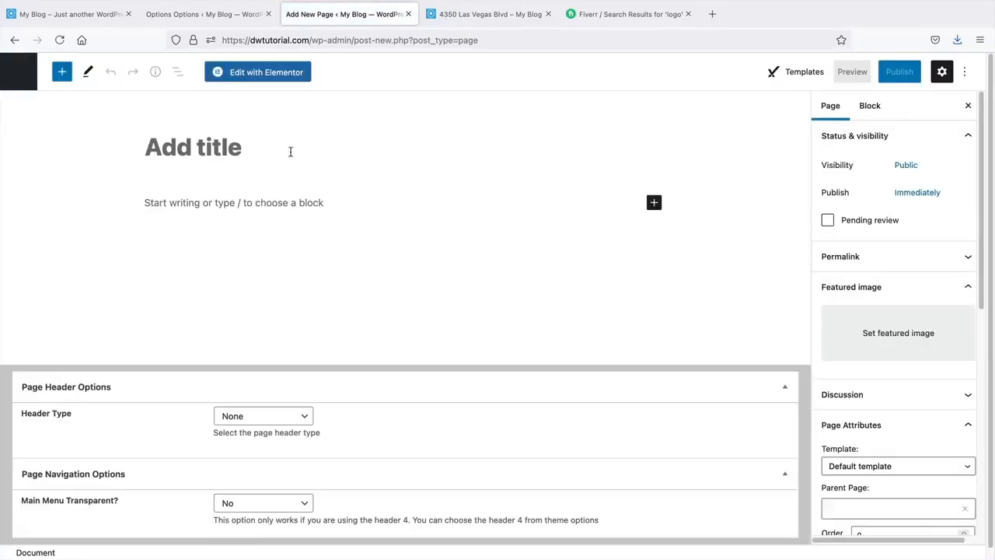
{"action": "type", "text": "My Account"}
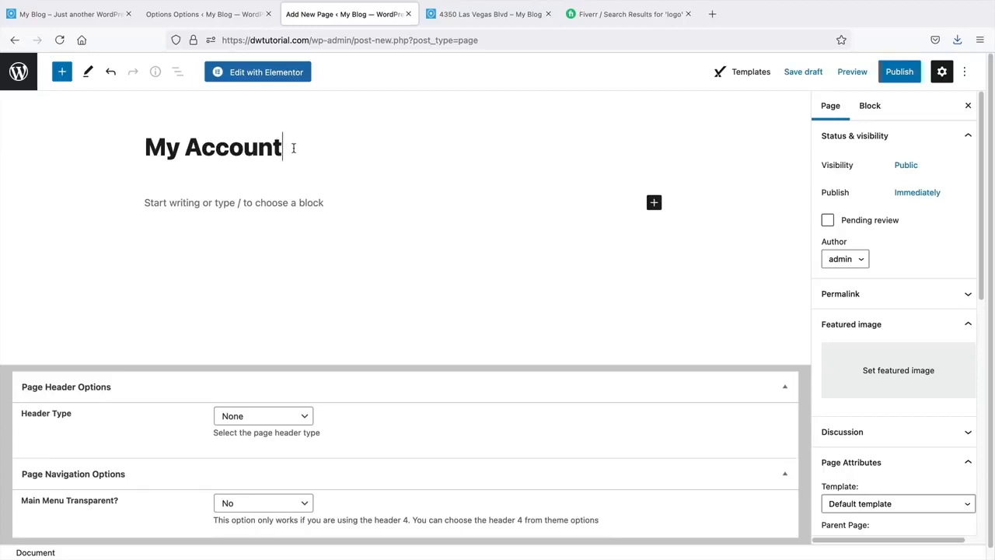
{"action": "scroll", "coordinate": [882, 368], "scroll_direction": "down", "scroll_amount": 3}
{"action": "left_click", "coordinate": [881, 385]}
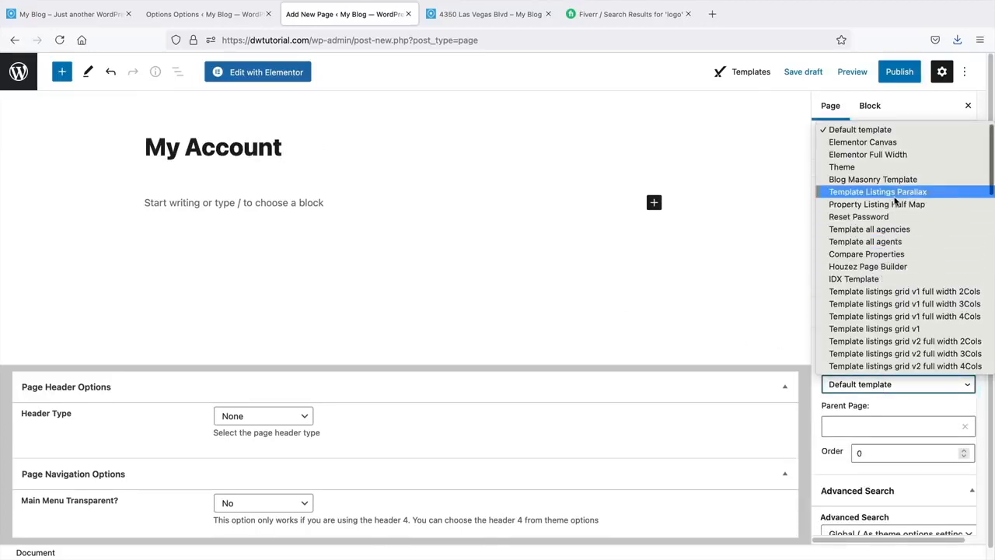
{"action": "scroll", "coordinate": [896, 201], "scroll_direction": "down", "scroll_amount": 1}
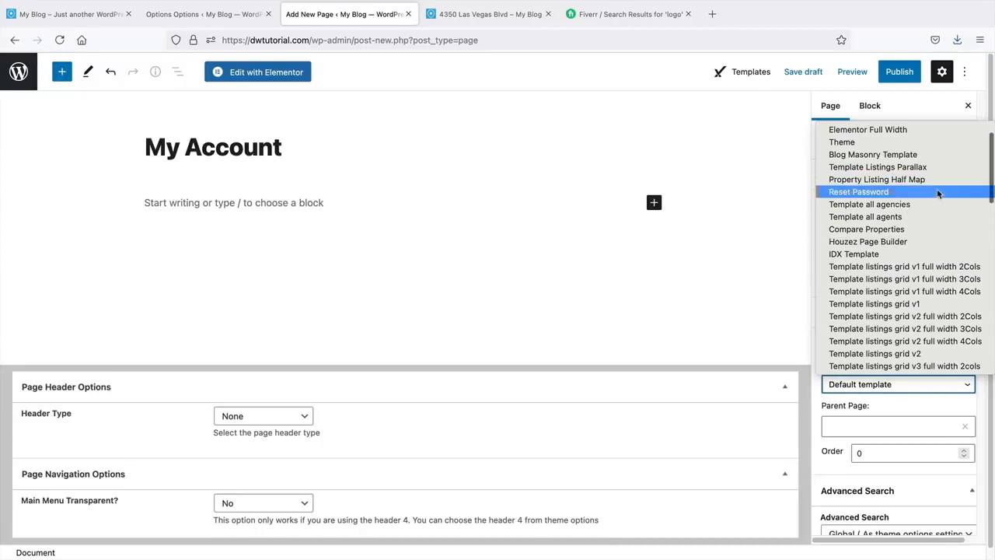
{"action": "scroll", "coordinate": [937, 195], "scroll_direction": "down", "scroll_amount": 10}
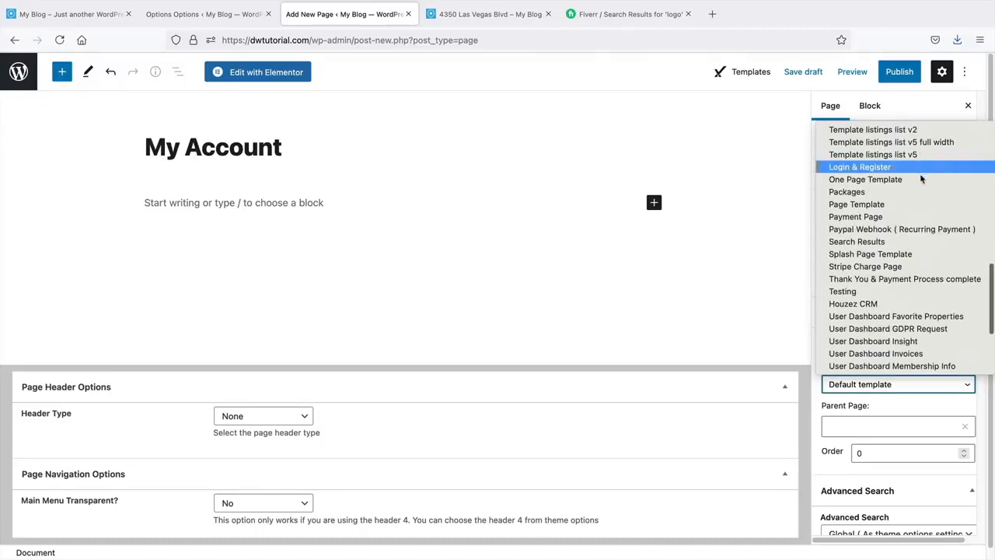
{"action": "scroll", "coordinate": [911, 283], "scroll_direction": "down", "scroll_amount": 5}
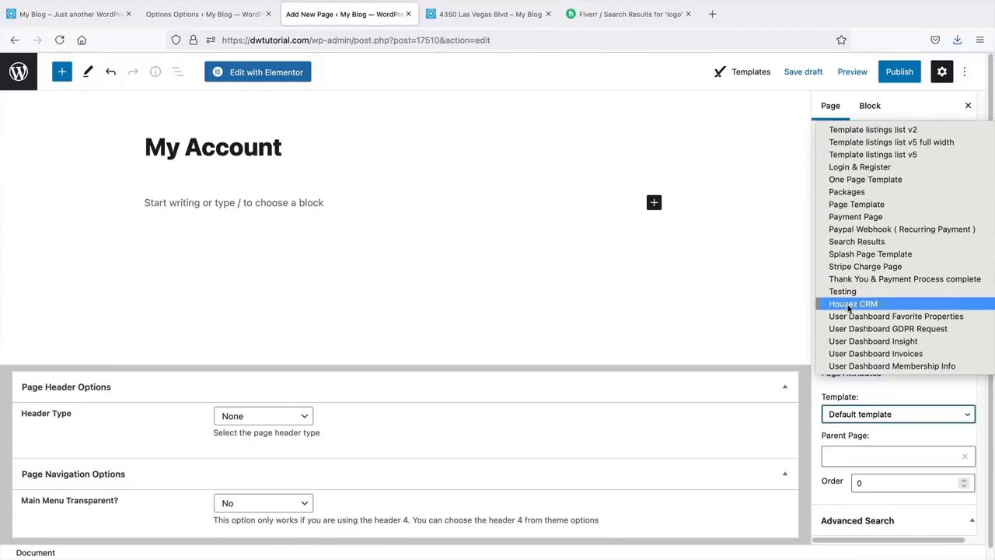
{"action": "left_click", "coordinate": [849, 304]}
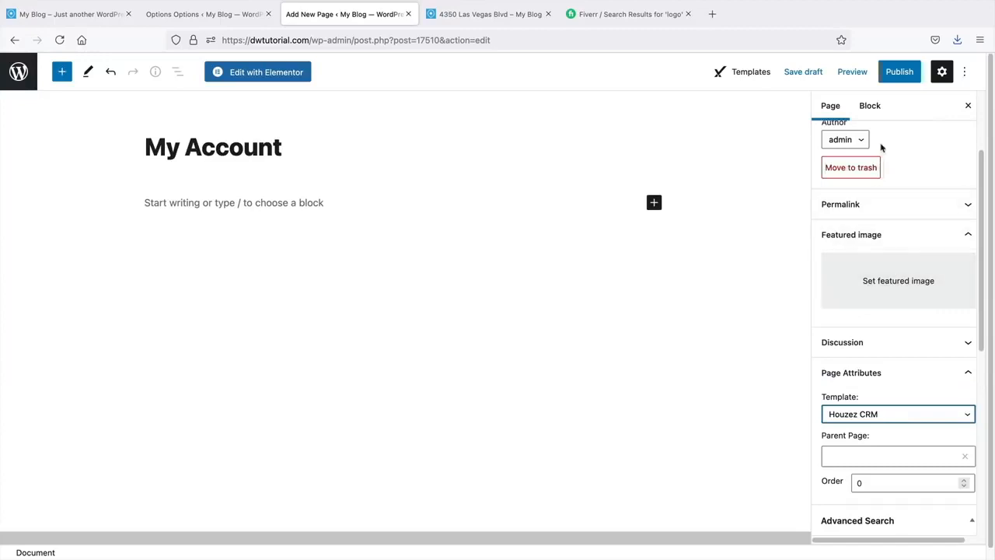
- Publish the My Account page, view it, and browse its Activities and Deals sections
{"action": "left_click", "coordinate": [897, 73]}
{"action": "left_click", "coordinate": [865, 75]}
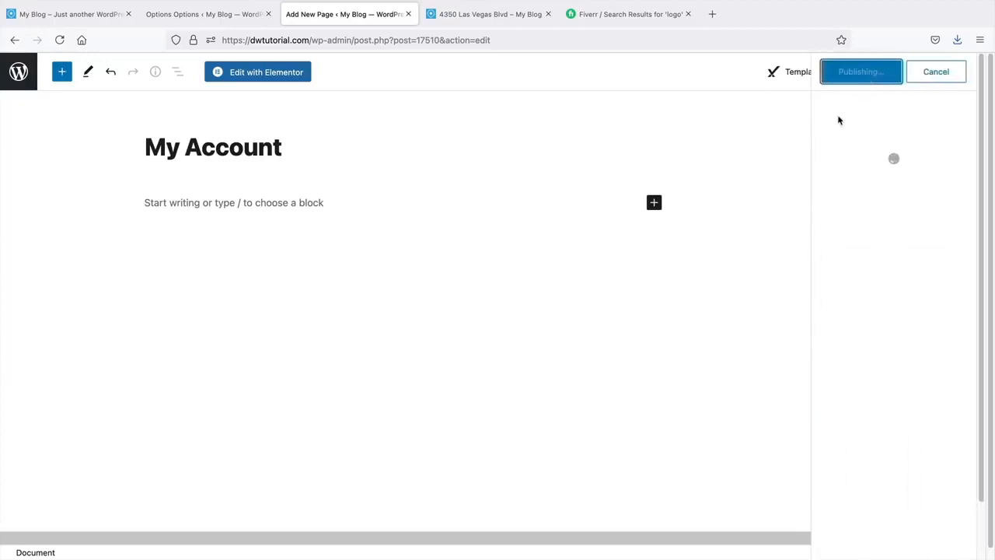
{"action": "left_click", "coordinate": [126, 520]}
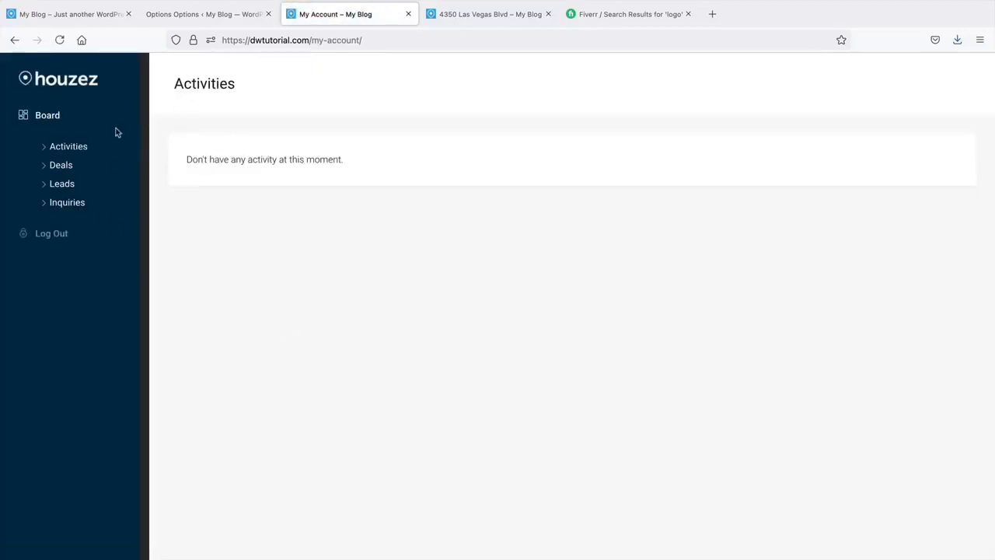
{"action": "left_click", "coordinate": [77, 152]}
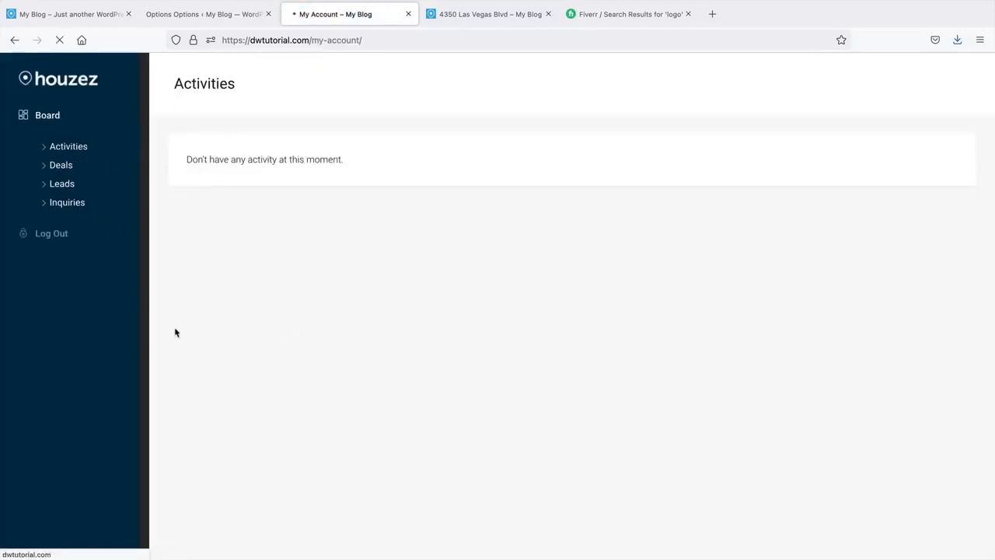
{"action": "left_click", "coordinate": [65, 165]}
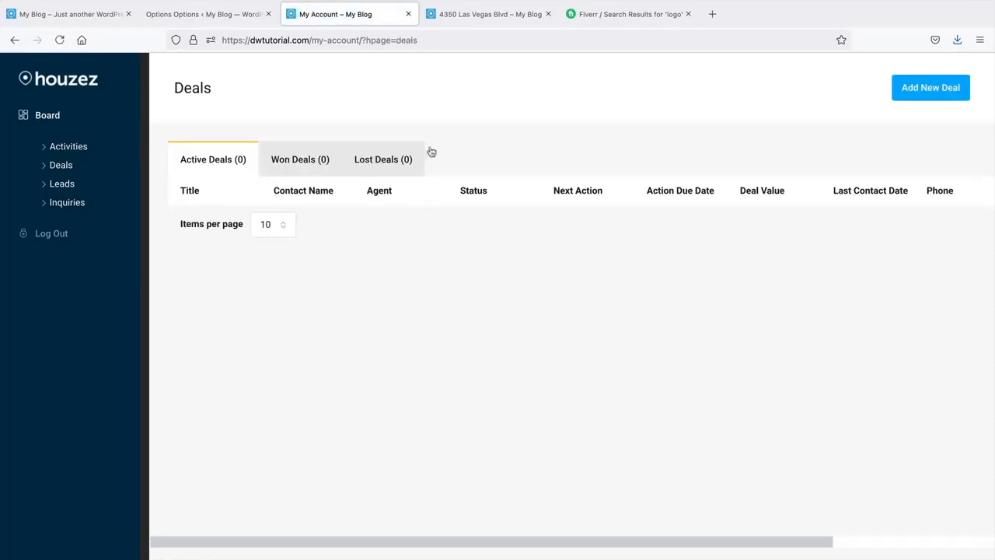
- Set the After Login Redirect Page to Different Page
{"action": "left_click", "coordinate": [207, 18]}
{"action": "left_click", "coordinate": [507, 220]}
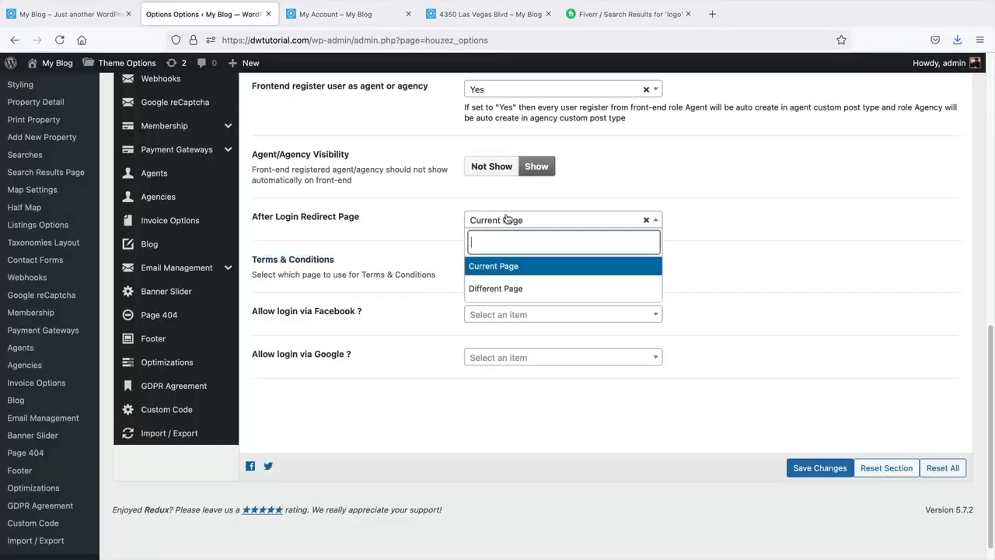
{"action": "left_click", "coordinate": [506, 289]}
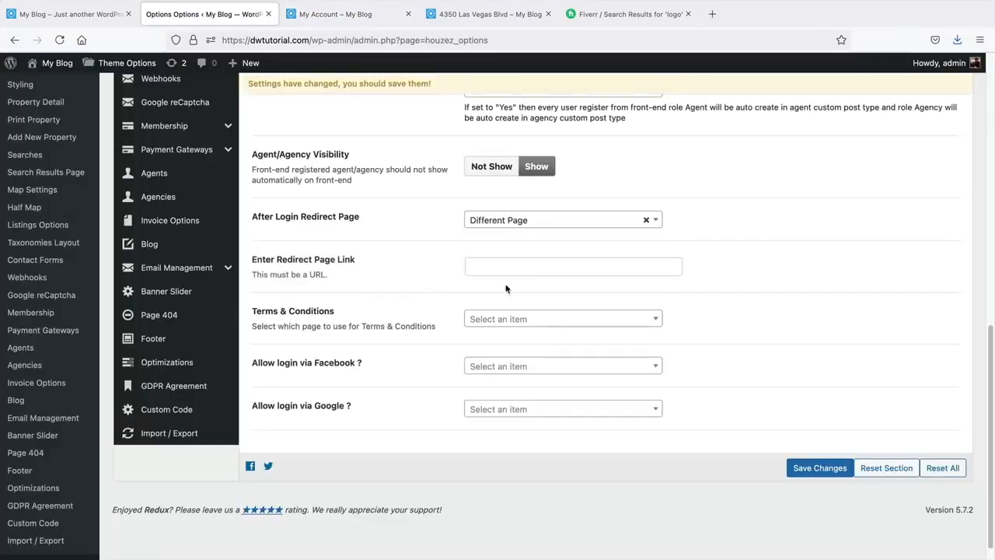
{"action": "left_click", "coordinate": [507, 268]}
- Copy the my-account page address from the account dashboard tab
{"action": "left_click", "coordinate": [333, 16]}
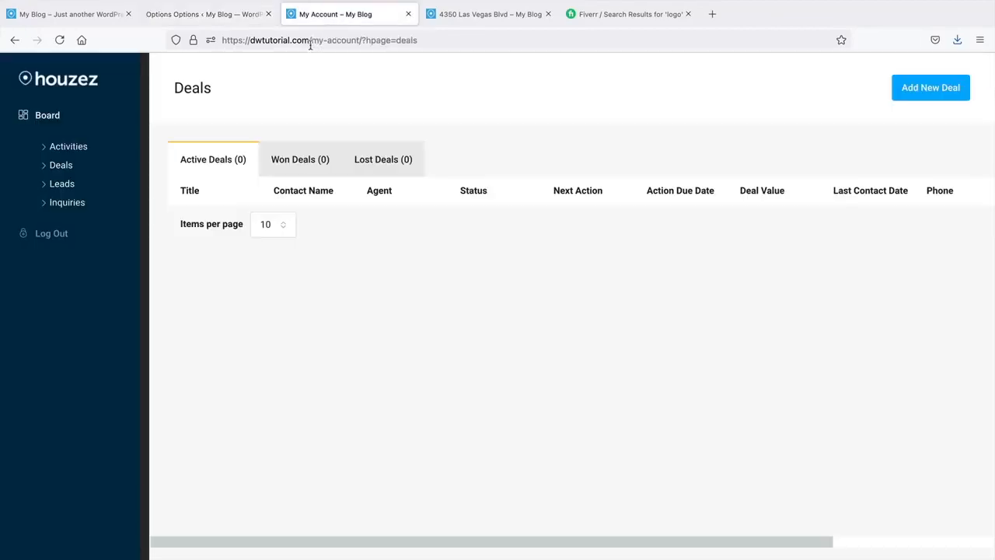
{"action": "left_click", "coordinate": [360, 39]}
{"action": "left_click", "coordinate": [208, 14]}
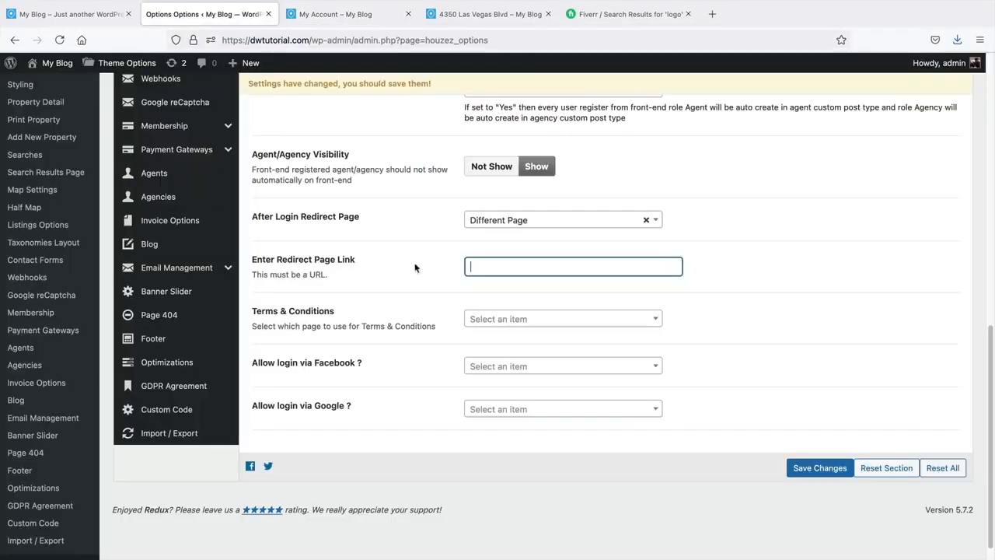
{"action": "left_click", "coordinate": [316, 24]}
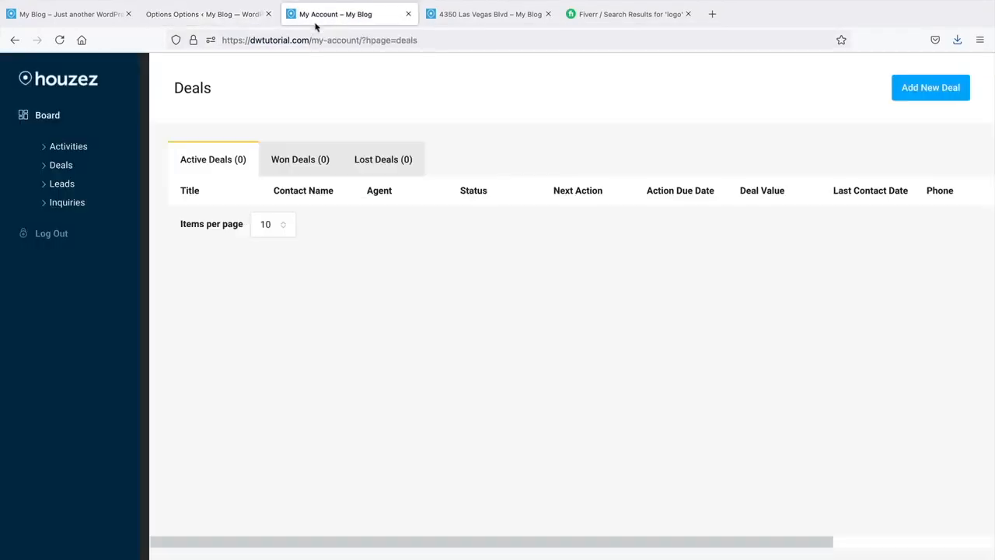
{"action": "left_click", "coordinate": [224, 16]}
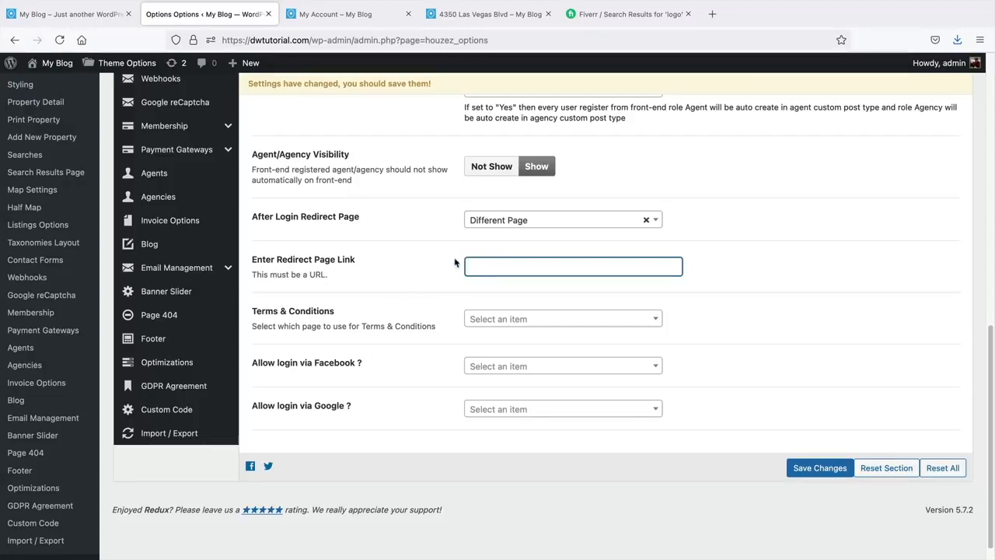
{"action": "left_click", "coordinate": [342, 14]}
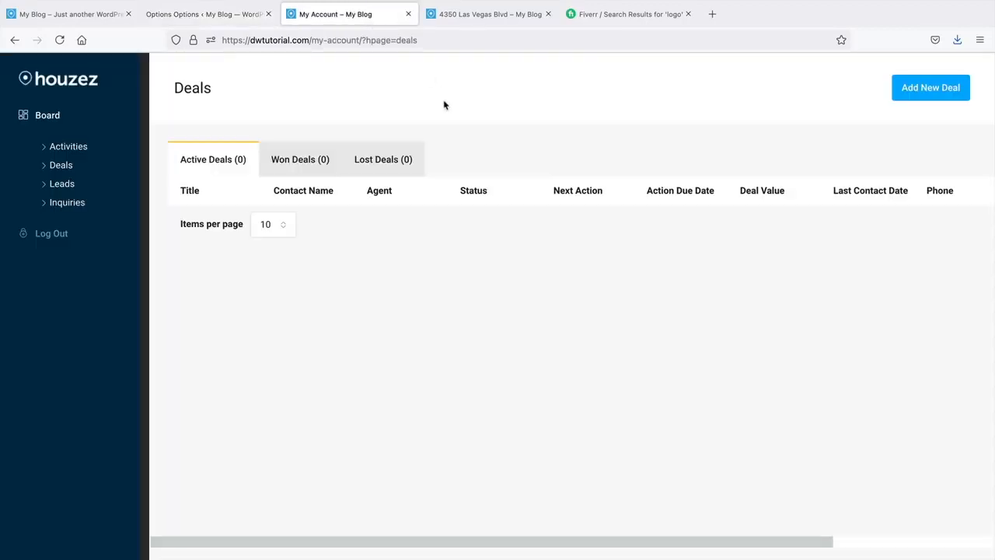
{"action": "left_click", "coordinate": [359, 40]}
{"action": "left_click", "coordinate": [354, 39]}
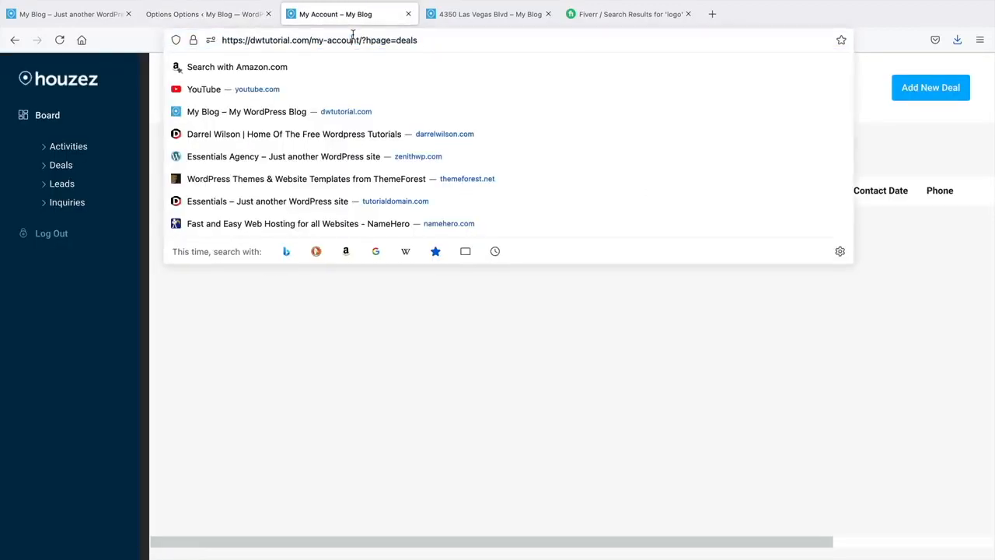
{"action": "left_click_drag", "start_coordinate": [360, 40], "coordinate": [208, 39]}
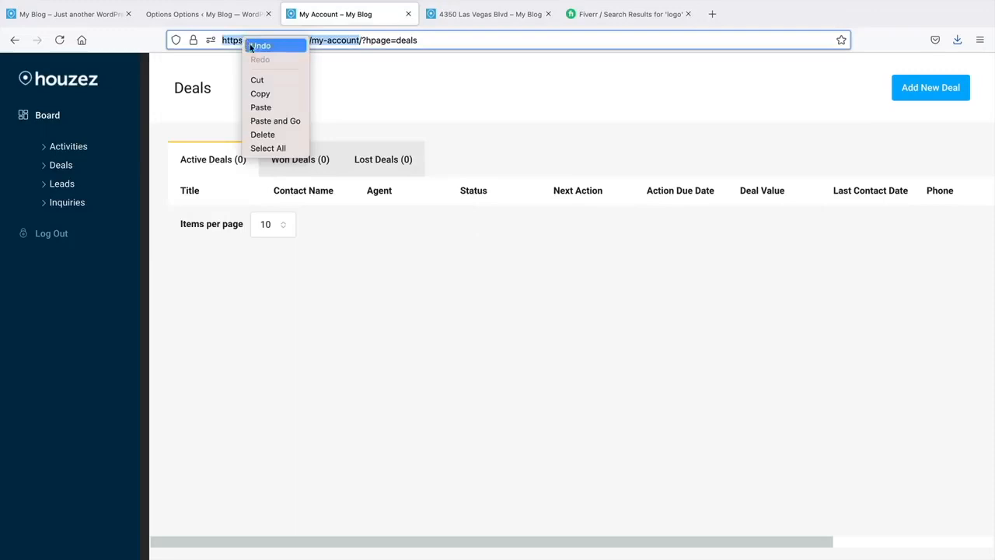
{"action": "left_click", "coordinate": [256, 93]}
{"action": "left_click", "coordinate": [237, 18]}
{"action": "right_click", "coordinate": [473, 266]}
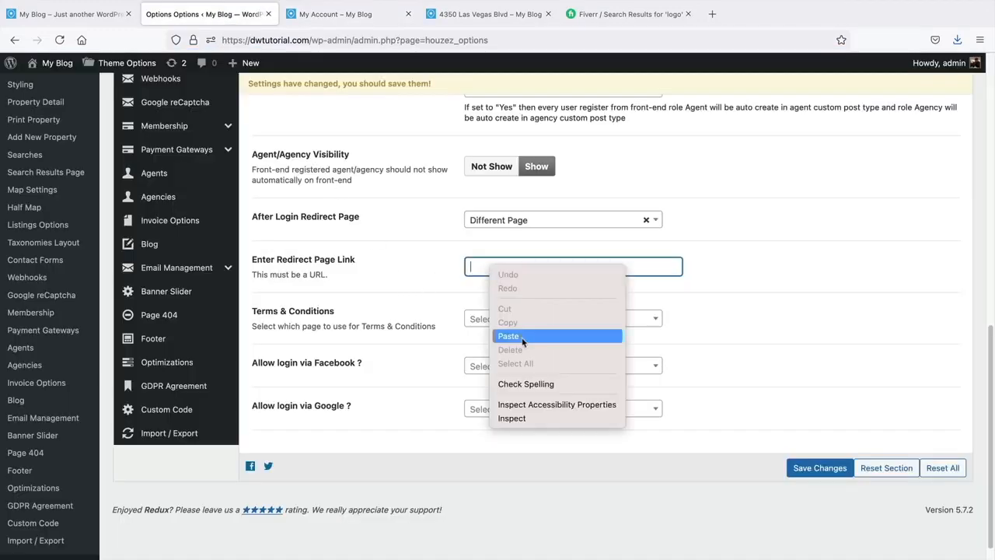
{"action": "left_click", "coordinate": [522, 337]}
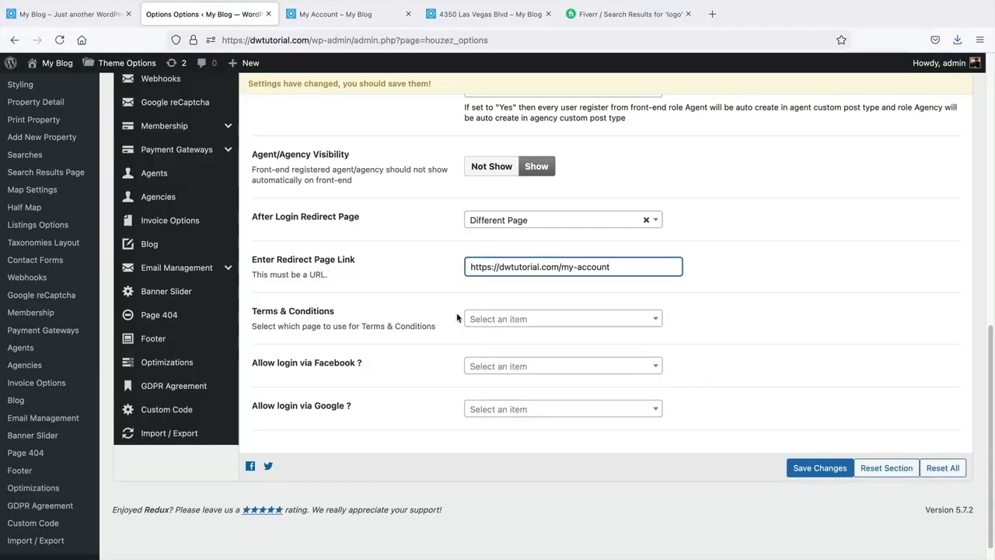
{"action": "left_click", "coordinate": [820, 467]}
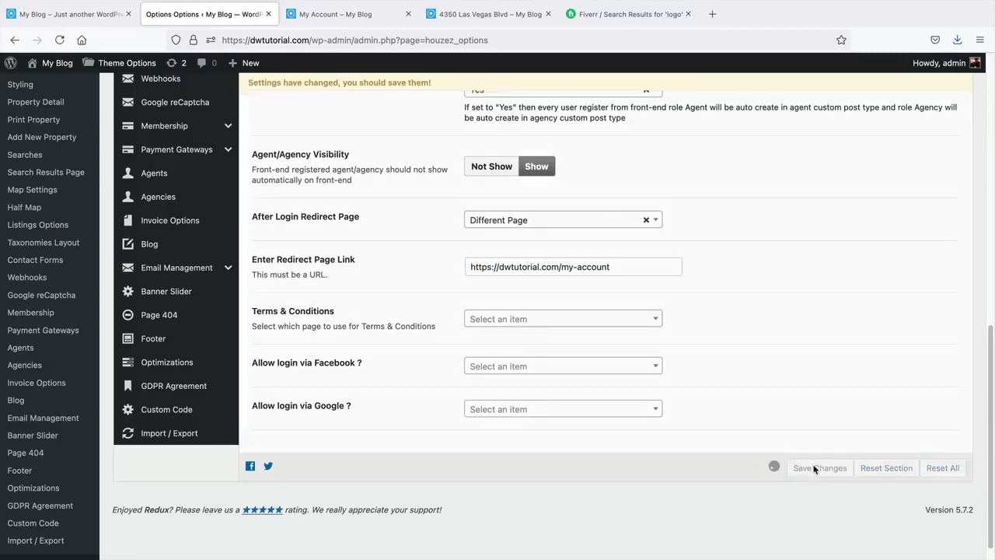
{"action": "scroll", "coordinate": [393, 229], "scroll_direction": "up", "scroll_amount": 10}
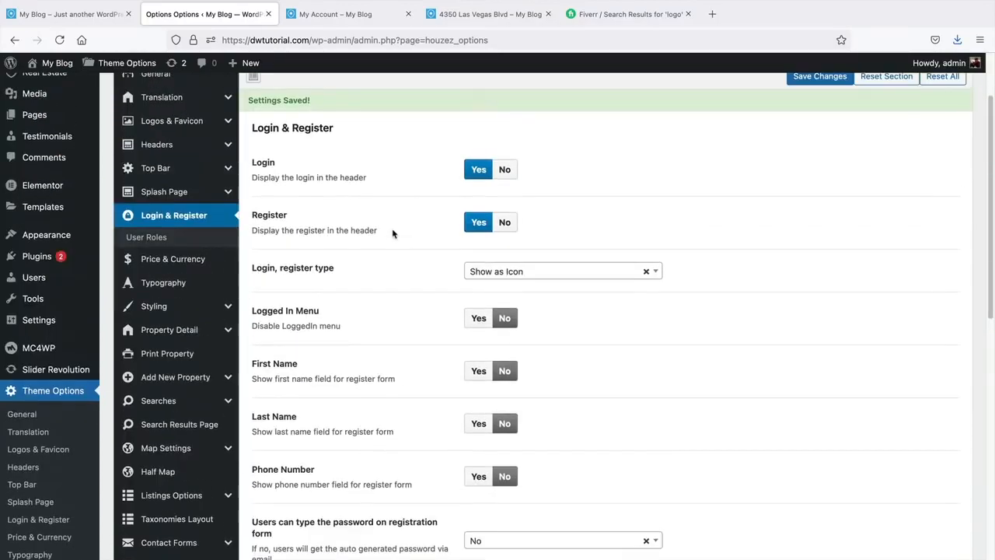
- Browse Price & Currency and the Styling colour settings, from Navigation Bar to Saved Search Button
{"action": "left_click", "coordinate": [178, 259]}
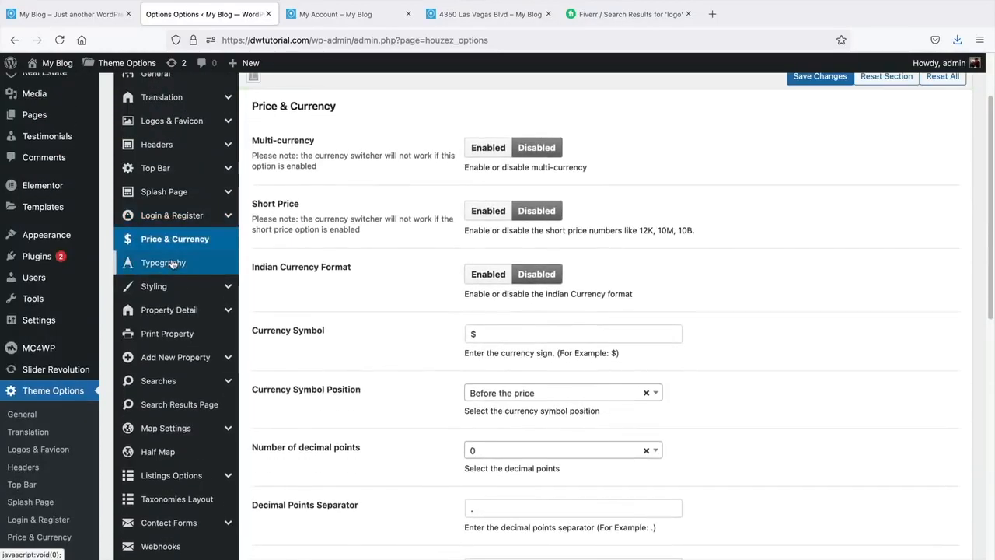
{"action": "left_click", "coordinate": [179, 289]}
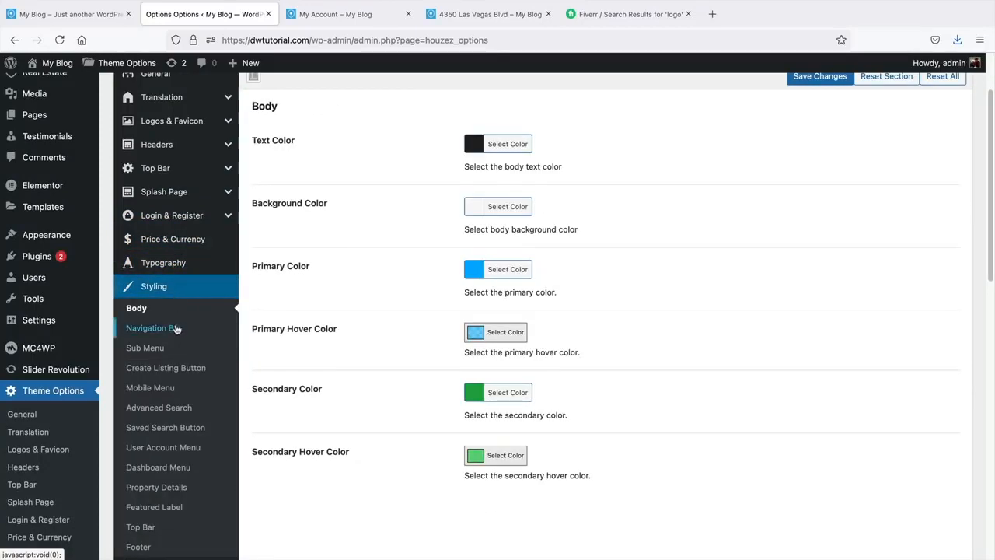
{"action": "left_click", "coordinate": [172, 330]}
{"action": "left_click", "coordinate": [168, 354]}
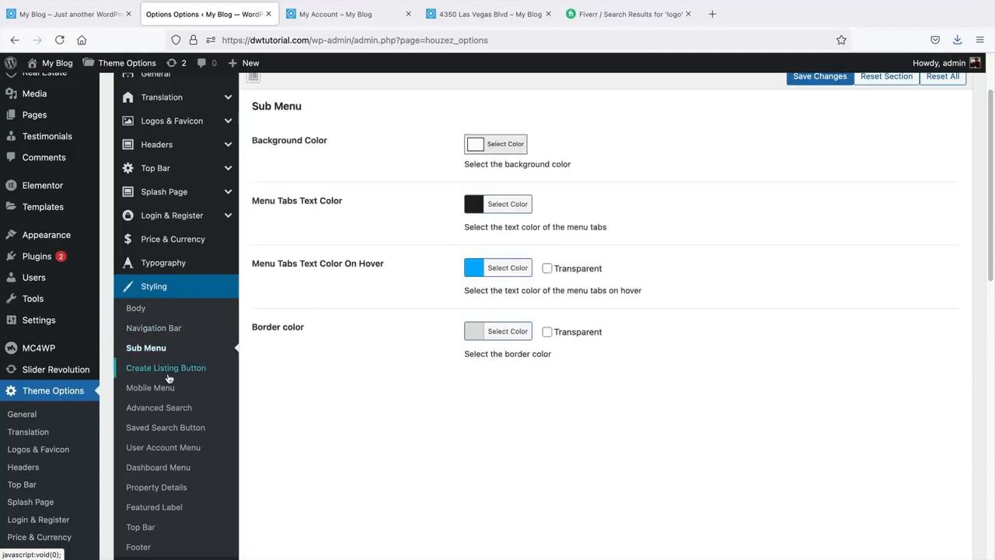
{"action": "left_click", "coordinate": [169, 370]}
{"action": "left_click", "coordinate": [173, 409]}
{"action": "left_click", "coordinate": [175, 430]}
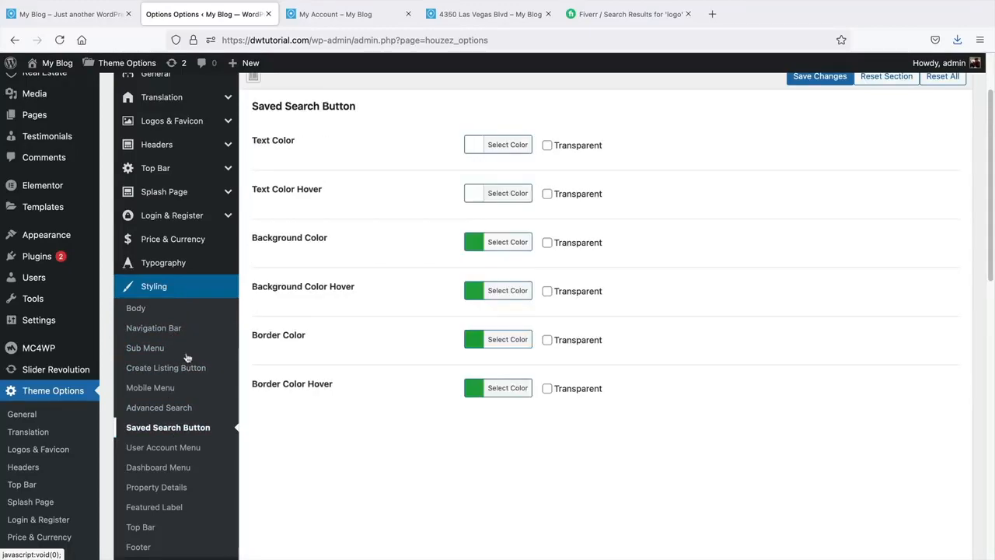
{"action": "left_click", "coordinate": [175, 287]}
- Show the Property Detail settings with their Property Banner layout versions
{"action": "scroll", "coordinate": [185, 345], "scroll_direction": "down", "scroll_amount": 3}
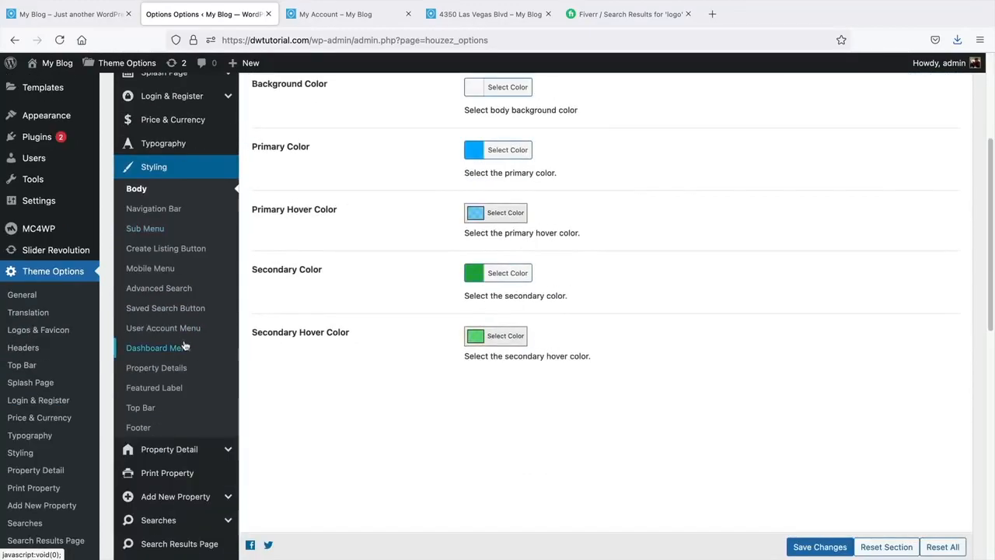
{"action": "scroll", "coordinate": [181, 303], "scroll_direction": "down", "scroll_amount": 5}
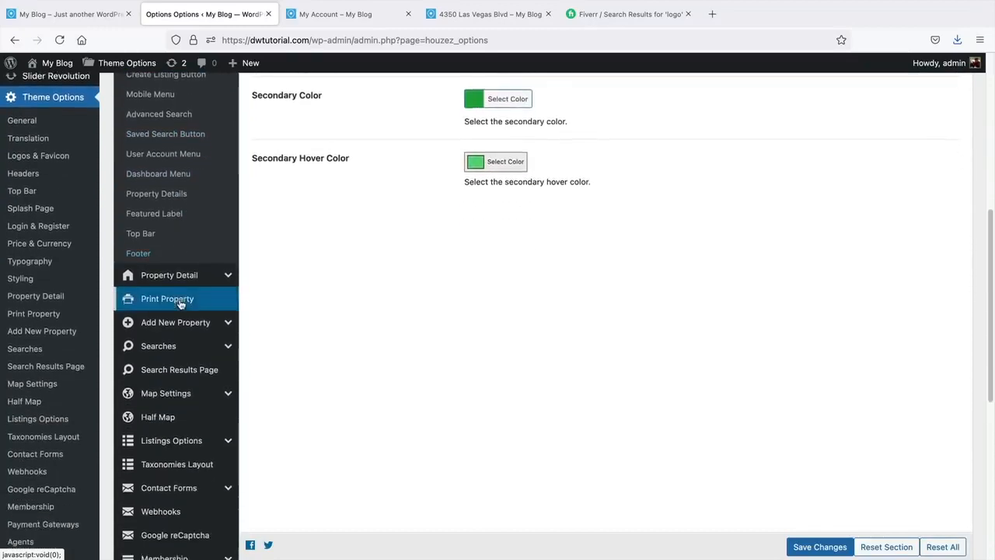
{"action": "left_click", "coordinate": [187, 220]}
{"action": "scroll", "coordinate": [303, 226], "scroll_direction": "up", "scroll_amount": 5}
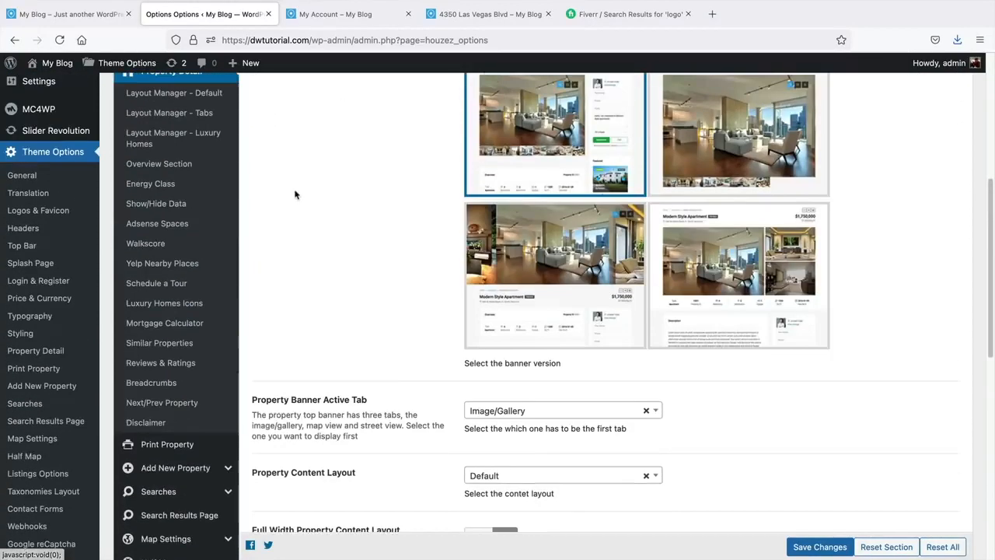
{"action": "scroll", "coordinate": [302, 274], "scroll_direction": "up", "scroll_amount": 3}
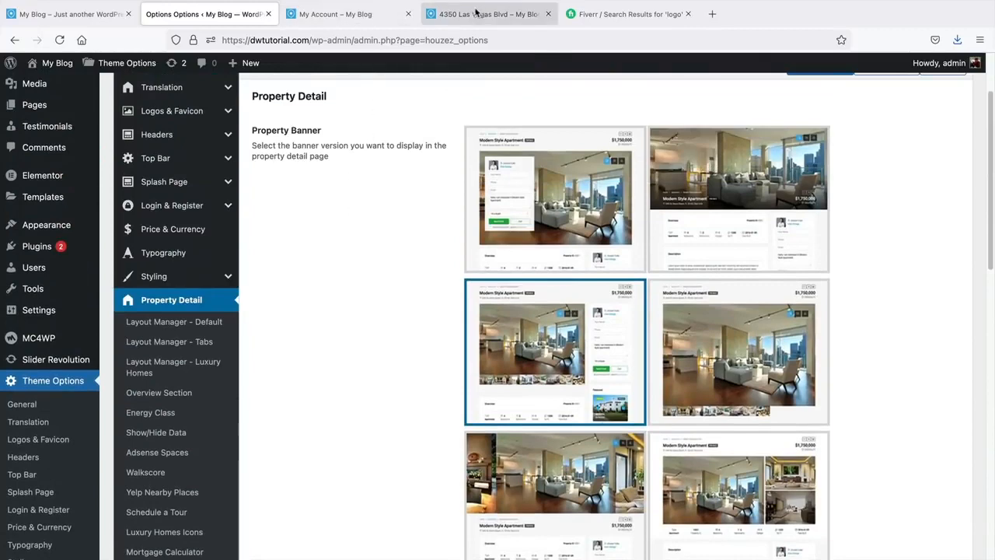
{"action": "left_click_drag", "start_coordinate": [486, 14], "coordinate": [346, 14]}
{"action": "scroll", "coordinate": [182, 331], "scroll_direction": "up", "scroll_amount": 5}
{"action": "scroll", "coordinate": [171, 329], "scroll_direction": "down", "scroll_amount": 2}
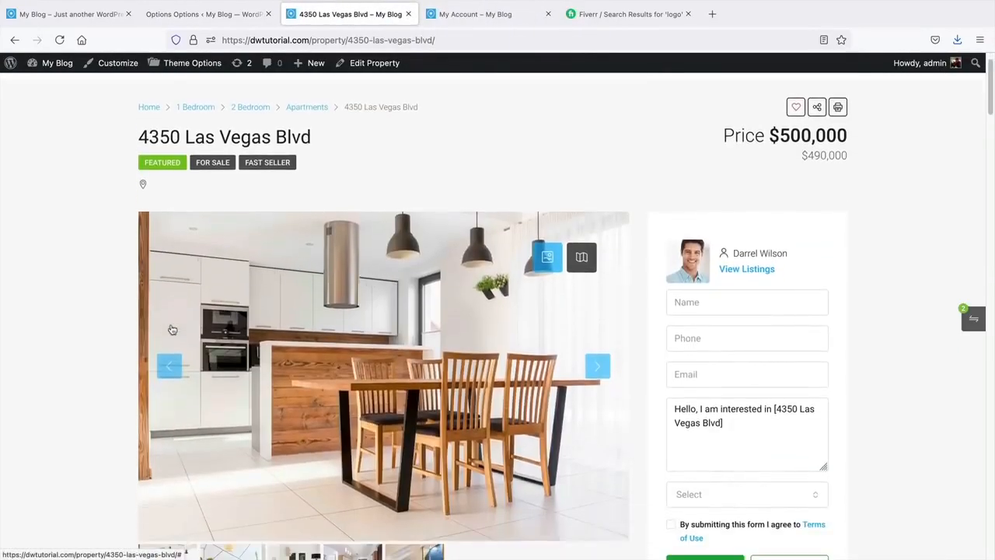
{"action": "left_click", "coordinate": [206, 14]}
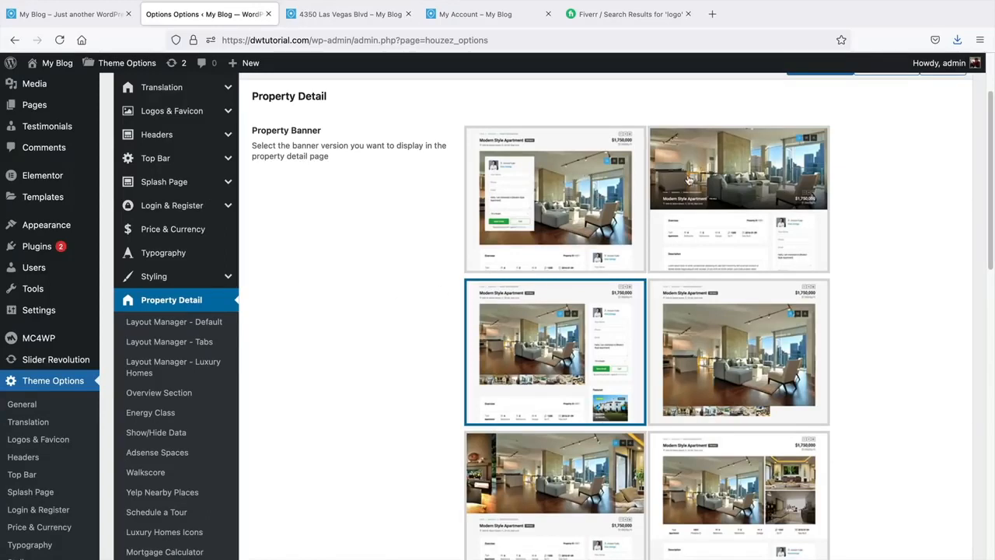
{"action": "left_click", "coordinate": [578, 189]}
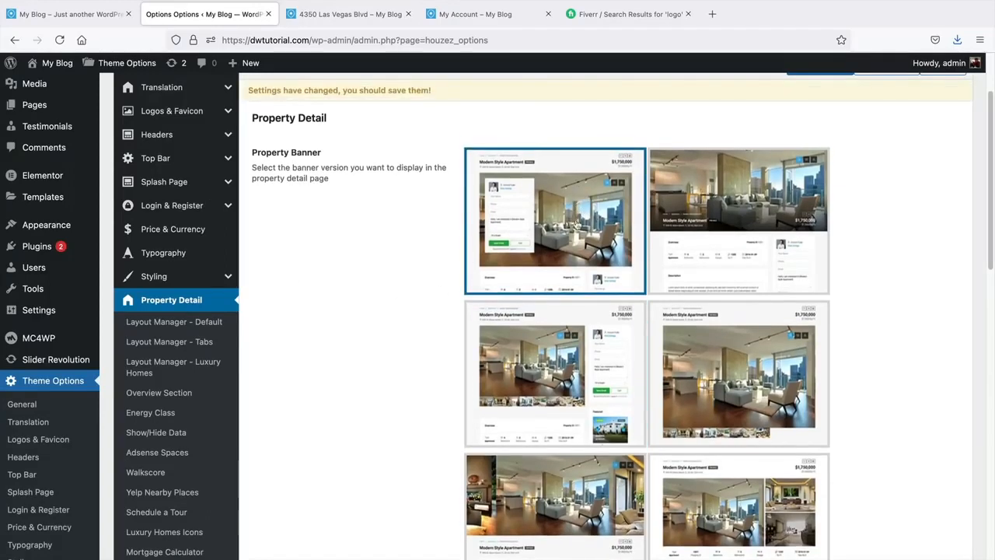
{"action": "scroll", "coordinate": [700, 194], "scroll_direction": "up", "scroll_amount": 2}
{"action": "left_click", "coordinate": [809, 127]}
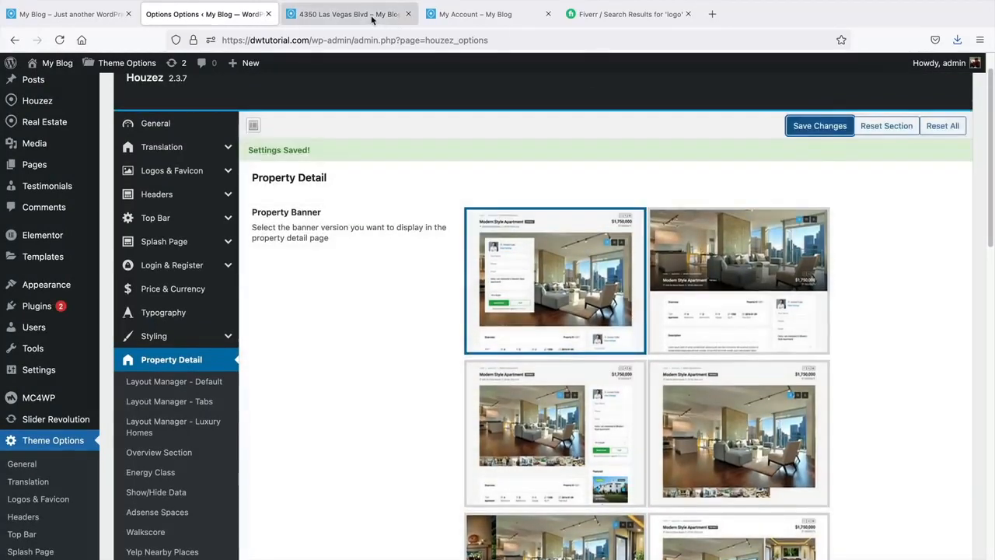
{"action": "left_click", "coordinate": [374, 17]}
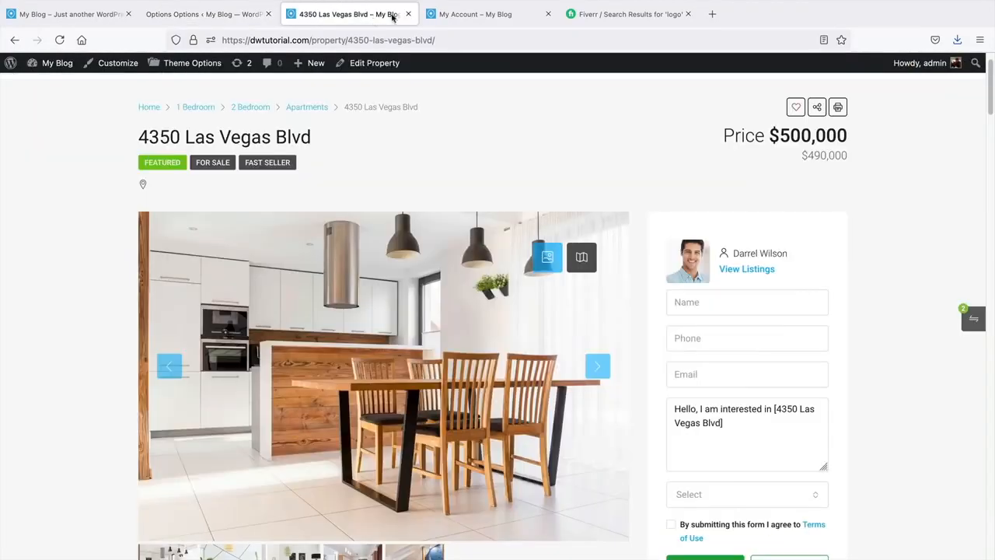
{"action": "left_click", "coordinate": [56, 42]}
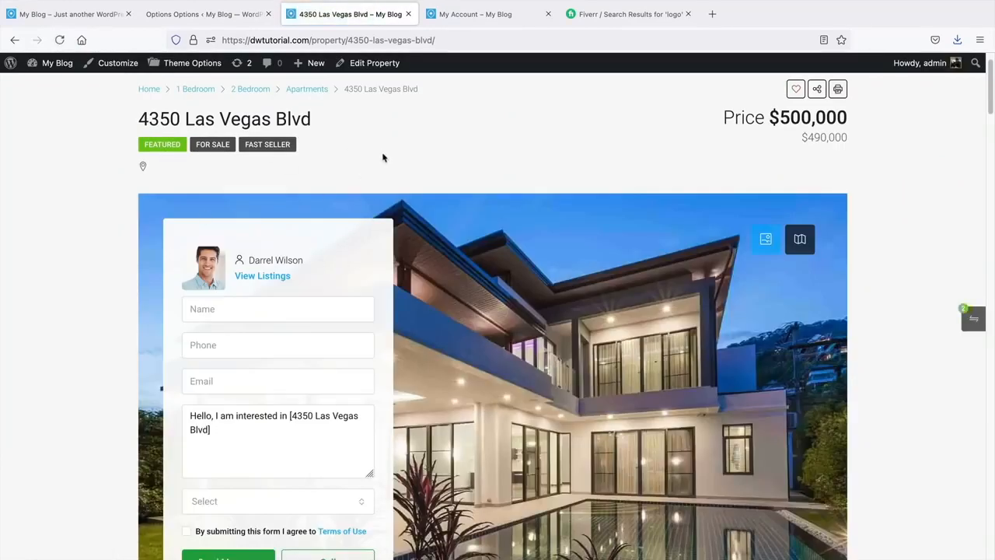
- Select and save the second banner layout, then reload the property page to confirm it
{"action": "left_click", "coordinate": [232, 21]}
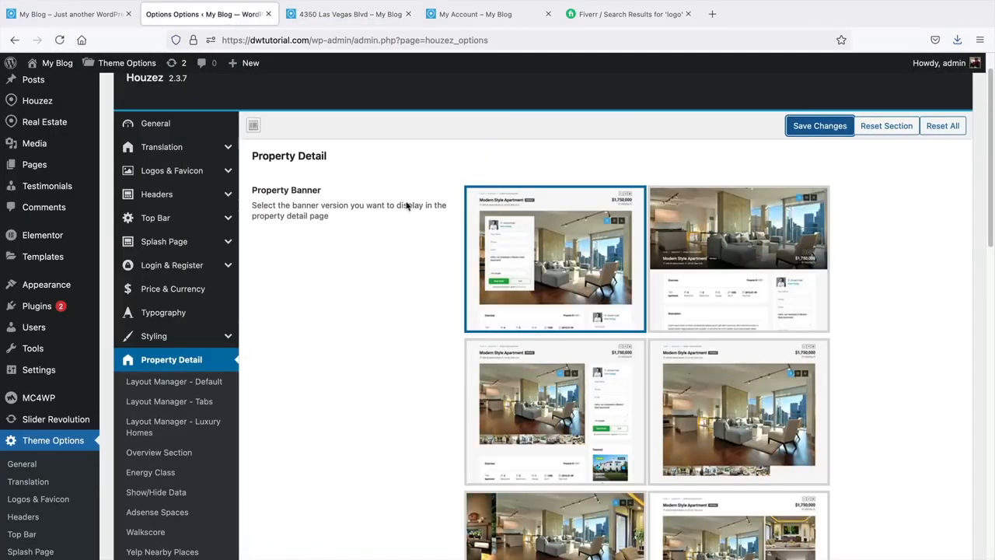
{"action": "left_click", "coordinate": [781, 218]}
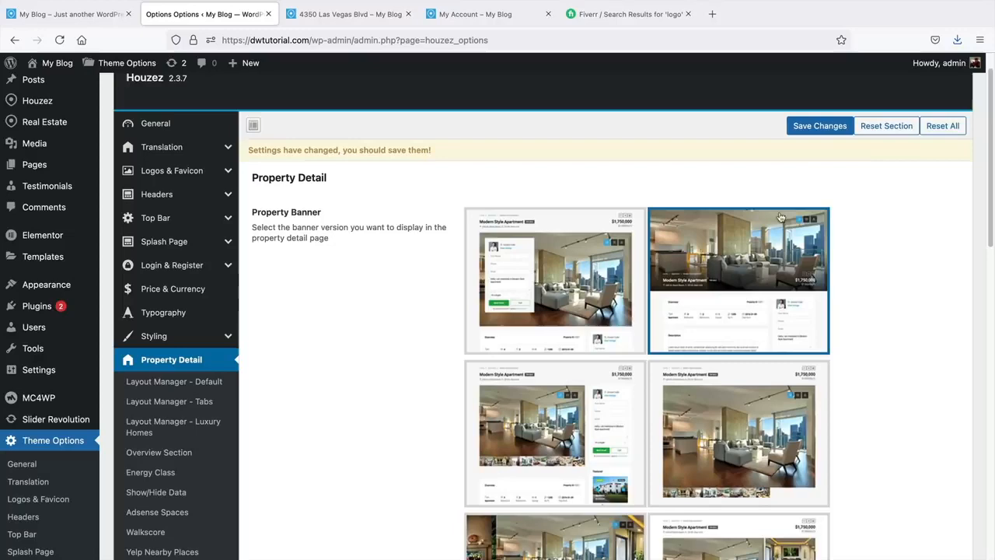
{"action": "left_click", "coordinate": [806, 127]}
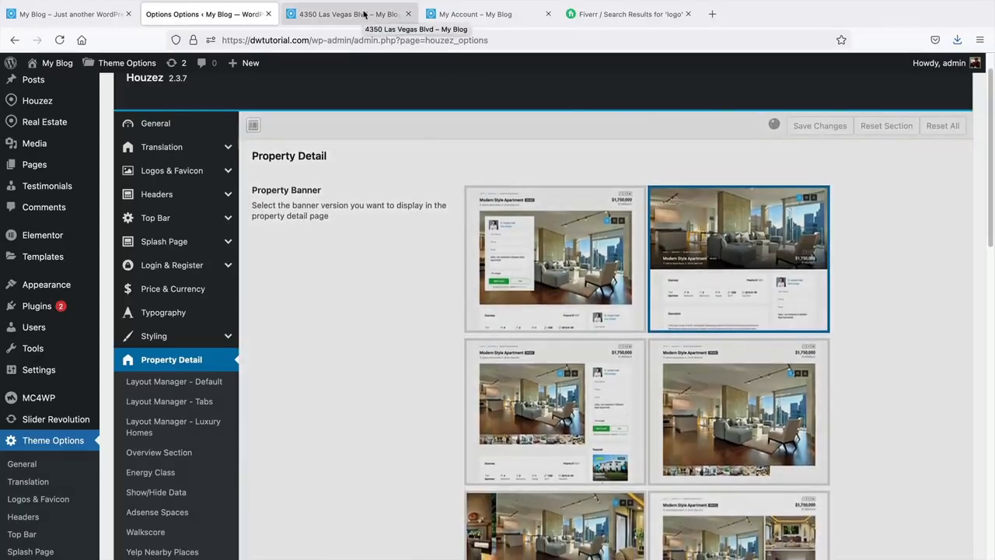
{"action": "left_click", "coordinate": [363, 14]}
{"action": "left_click", "coordinate": [59, 40]}
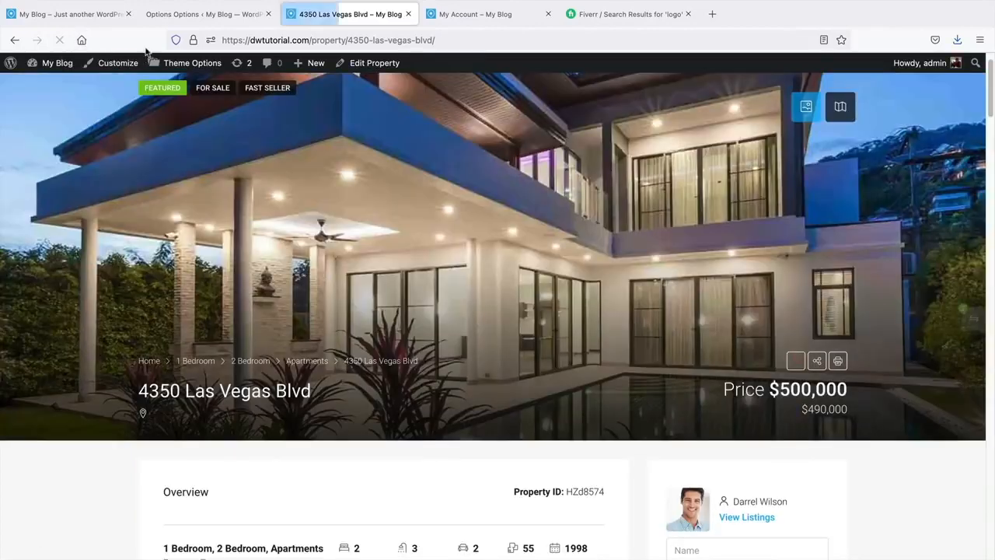
{"action": "left_click", "coordinate": [205, 14]}
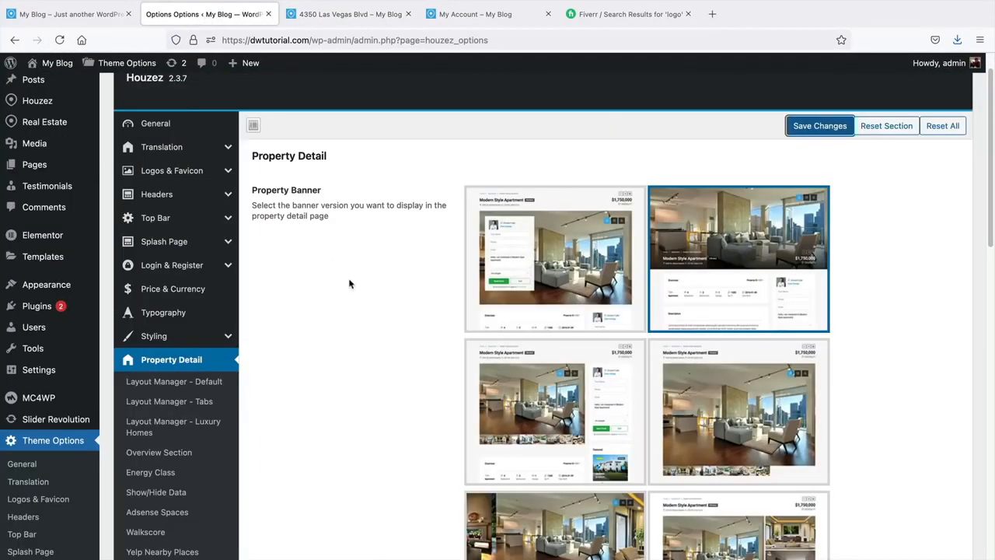
{"action": "scroll", "coordinate": [347, 278], "scroll_direction": "down", "scroll_amount": 5}
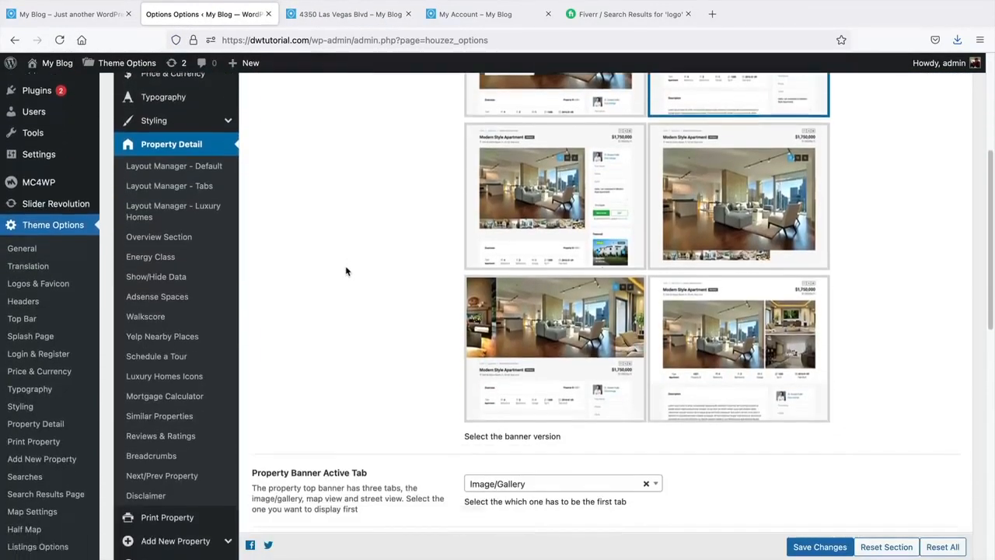
{"action": "scroll", "coordinate": [347, 270], "scroll_direction": "down", "scroll_amount": 4}
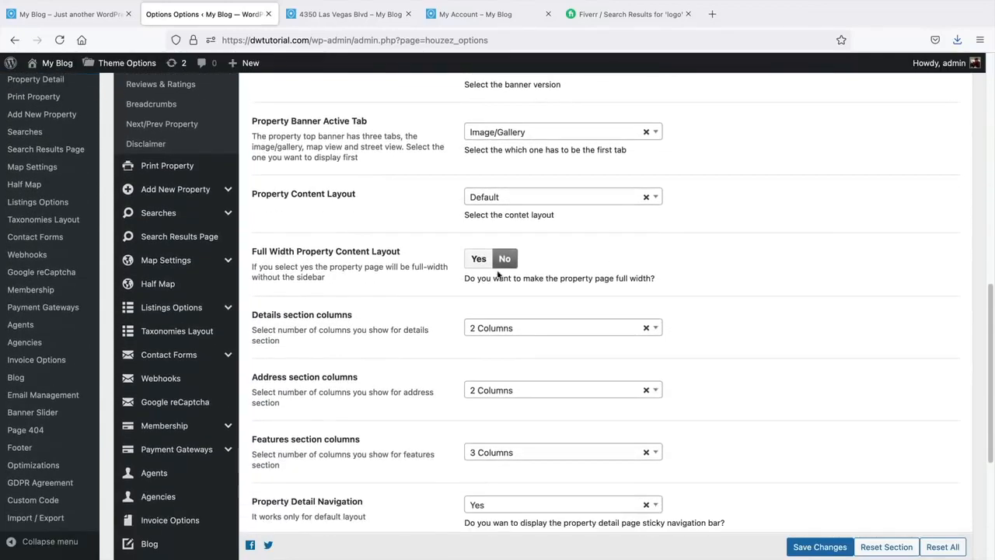
{"action": "scroll", "coordinate": [443, 387], "scroll_direction": "down", "scroll_amount": 4}
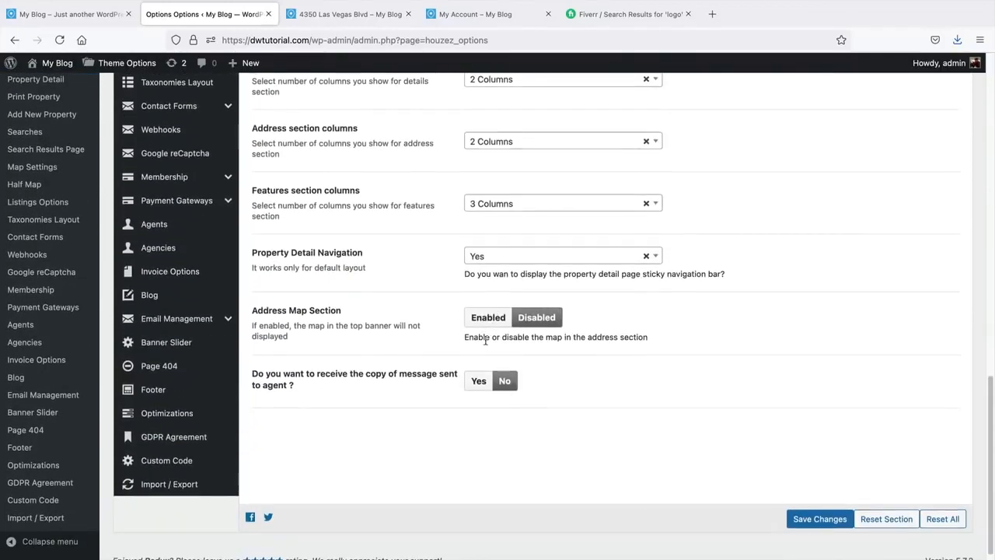
{"action": "scroll", "coordinate": [465, 419], "scroll_direction": "up", "scroll_amount": 10}
{"action": "left_click", "coordinate": [350, 14]}
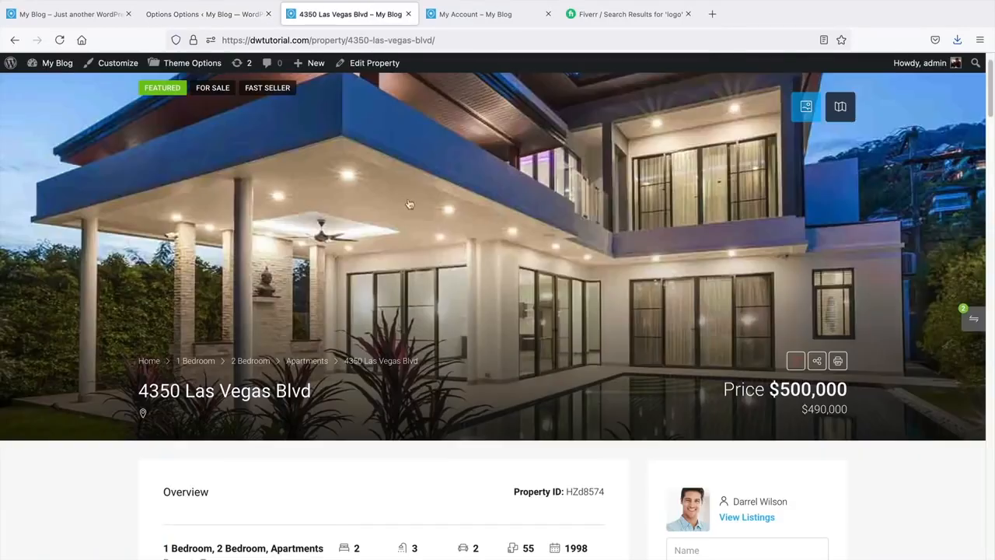
{"action": "left_click", "coordinate": [173, 19]}
{"action": "scroll", "coordinate": [487, 311], "scroll_direction": "up", "scroll_amount": 5}
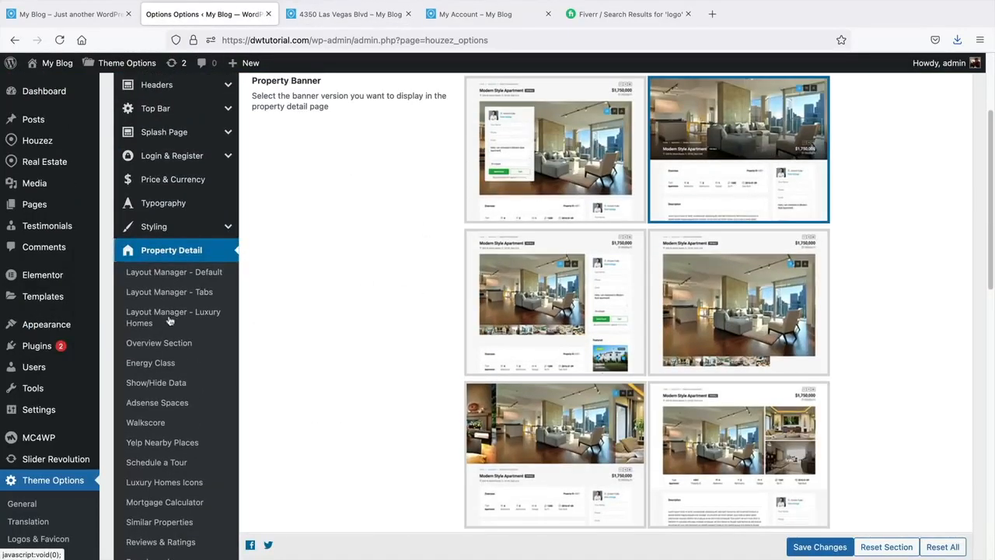
- Browse the Energy Class, Show/Hide Data, Walkscore, Yelp and Schedule a Tour subsections
{"action": "left_click", "coordinate": [169, 363]}
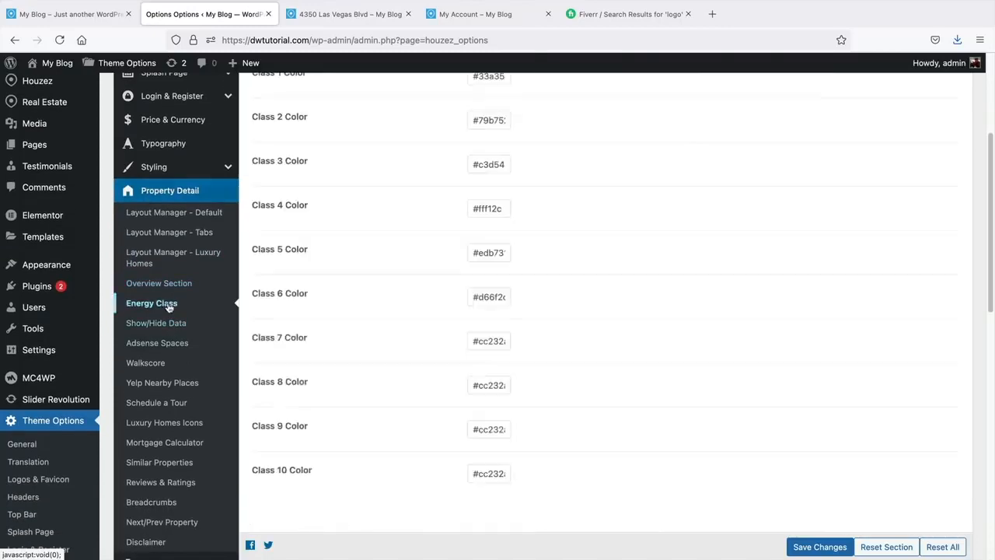
{"action": "left_click", "coordinate": [163, 330]}
{"action": "left_click", "coordinate": [153, 363]}
{"action": "left_click", "coordinate": [165, 383]}
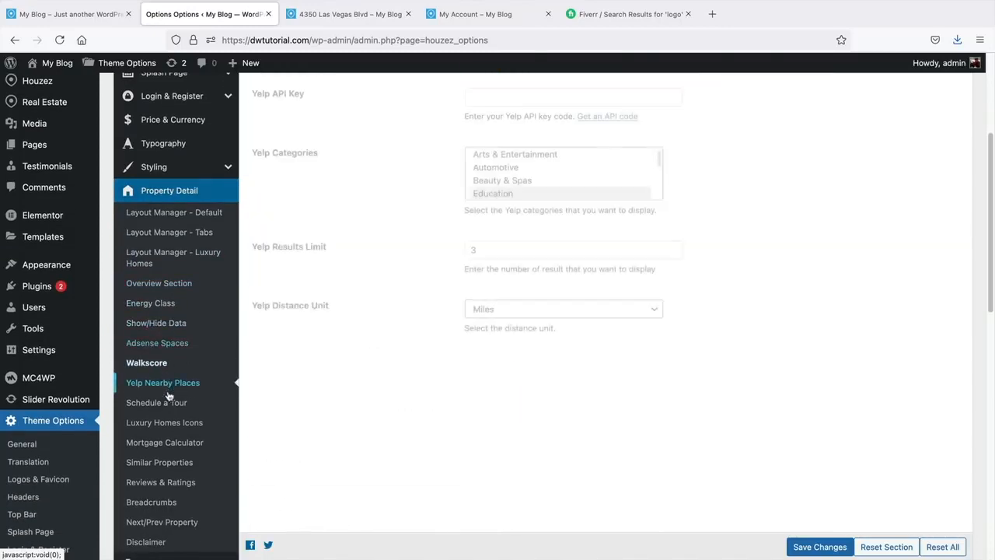
{"action": "left_click", "coordinate": [172, 402]}
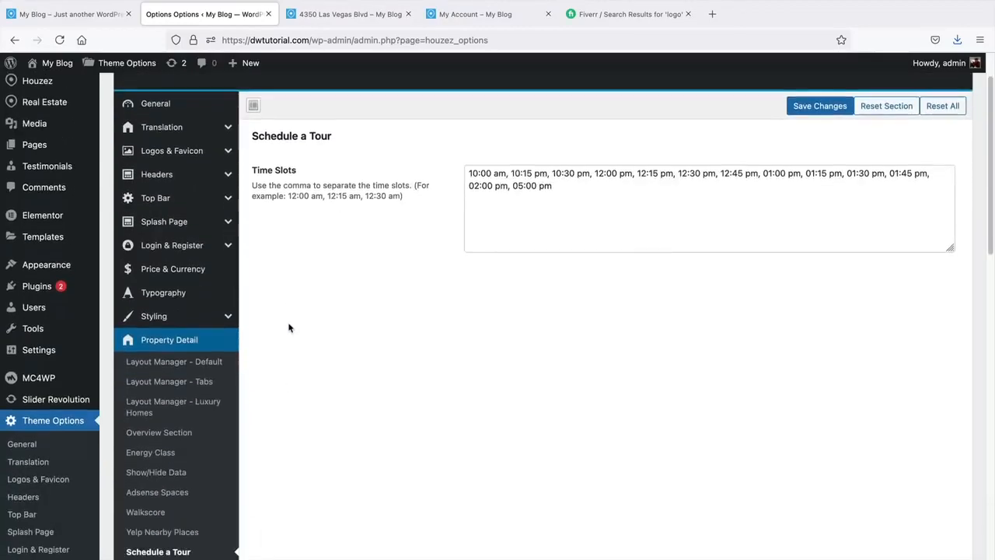
{"action": "left_click", "coordinate": [230, 345]}
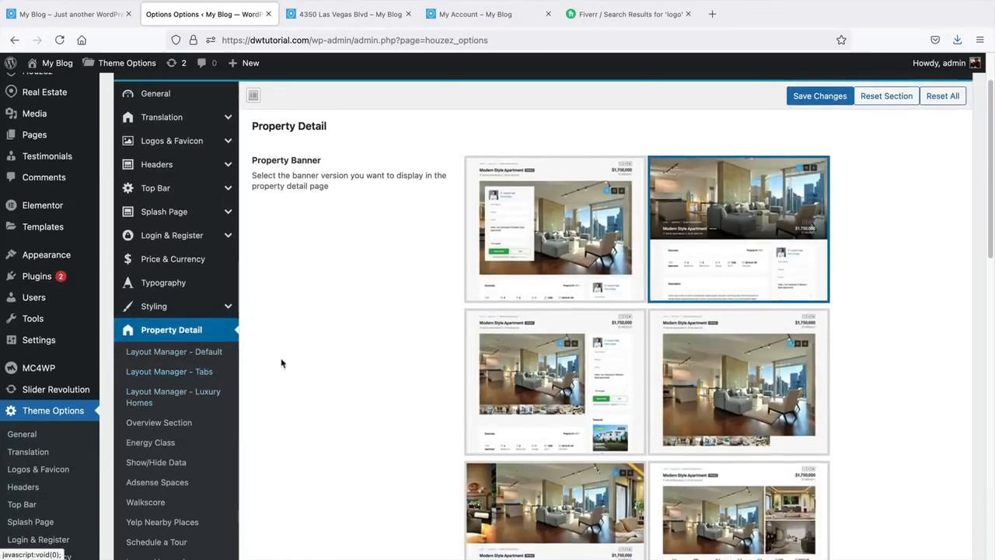
- Show the Print Property settings, with the print logo and section toggles all set to Yes
{"action": "scroll", "coordinate": [287, 356], "scroll_direction": "down", "scroll_amount": 1}
{"action": "scroll", "coordinate": [289, 352], "scroll_direction": "down", "scroll_amount": 5}
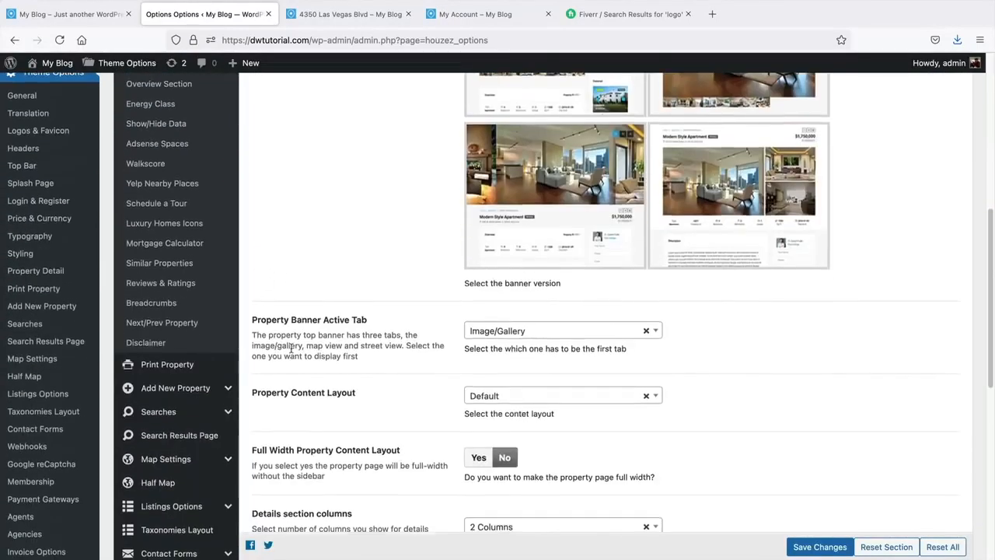
{"action": "left_click", "coordinate": [219, 325]}
{"action": "scroll", "coordinate": [406, 340], "scroll_direction": "up", "scroll_amount": 3}
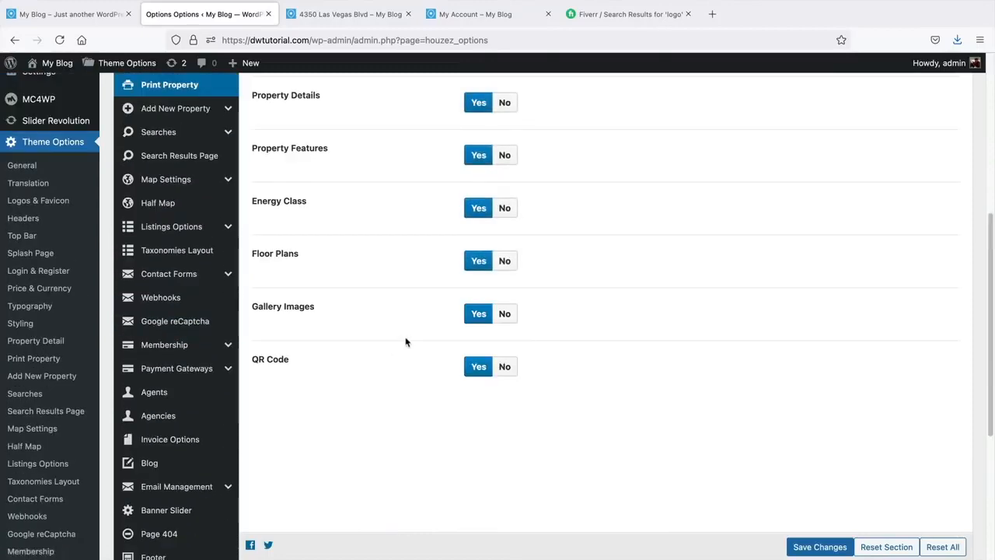
{"action": "scroll", "coordinate": [406, 341], "scroll_direction": "up", "scroll_amount": 3}
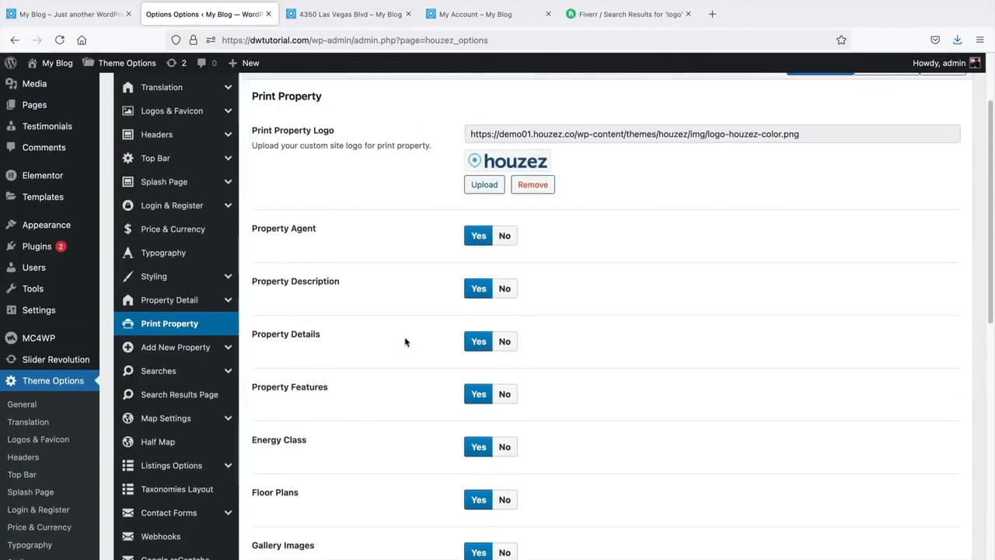
{"action": "scroll", "coordinate": [405, 341], "scroll_direction": "up", "scroll_amount": 1}
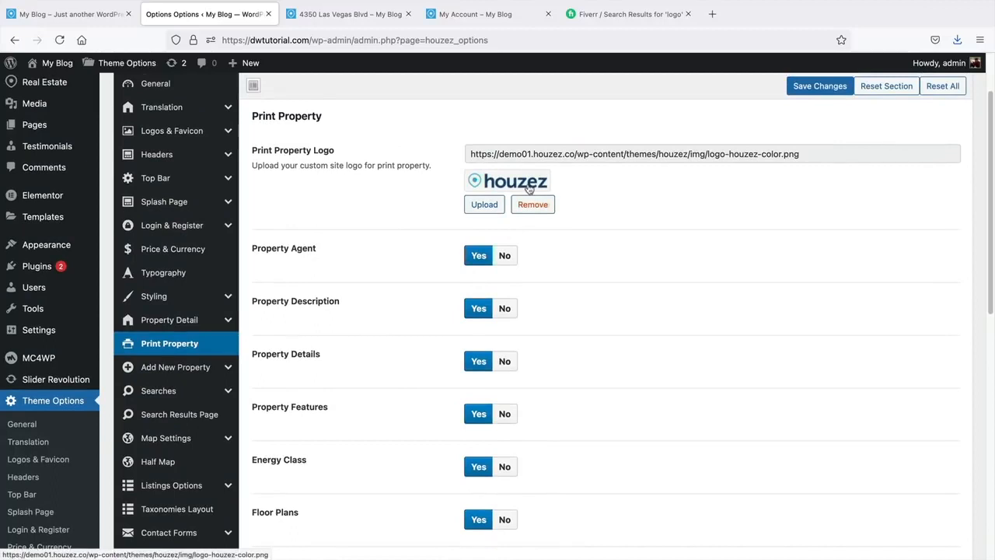
- Switch Add New Property Mode to One-step, then back to Multi-steps
{"action": "left_click", "coordinate": [197, 375]}
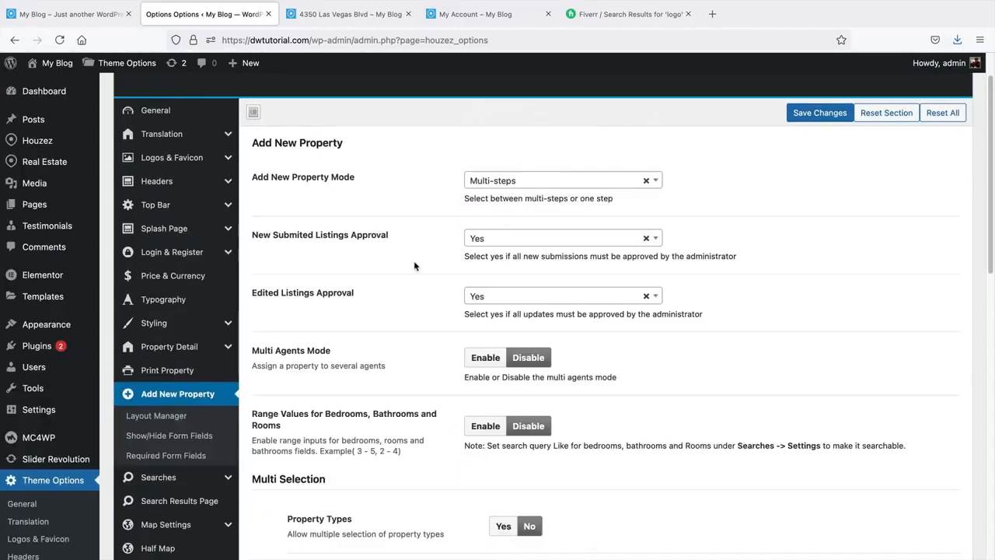
{"action": "left_click", "coordinate": [502, 183]}
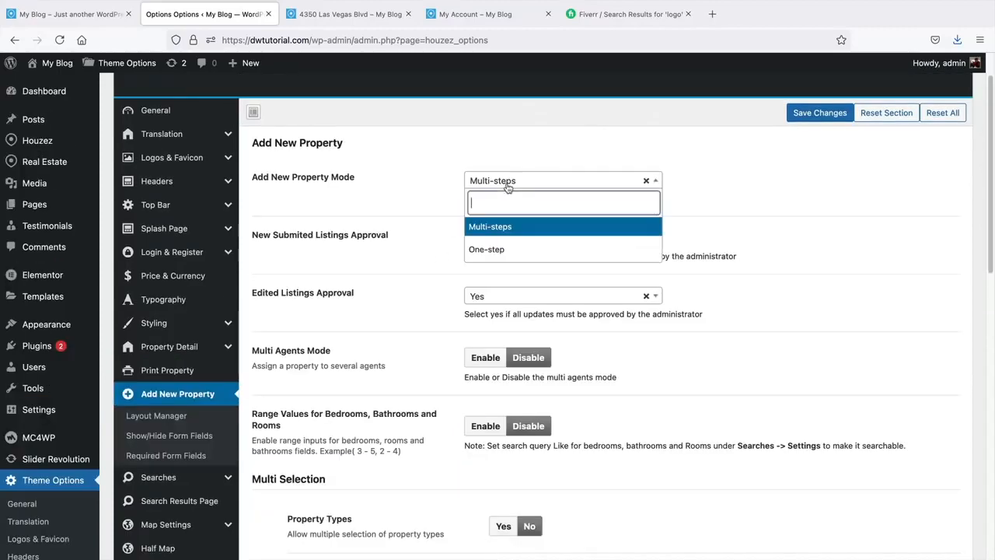
{"action": "left_click", "coordinate": [500, 251]}
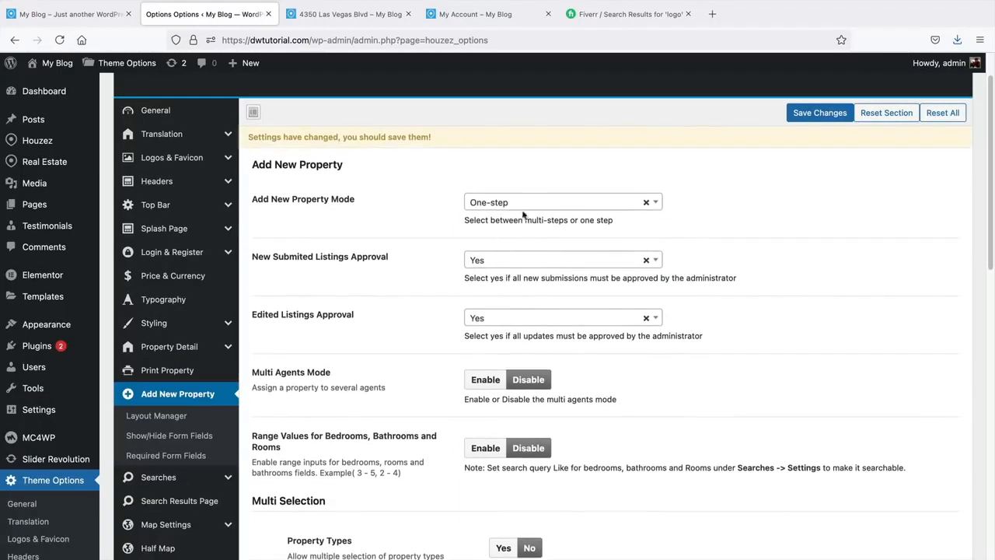
{"action": "left_click", "coordinate": [490, 206]}
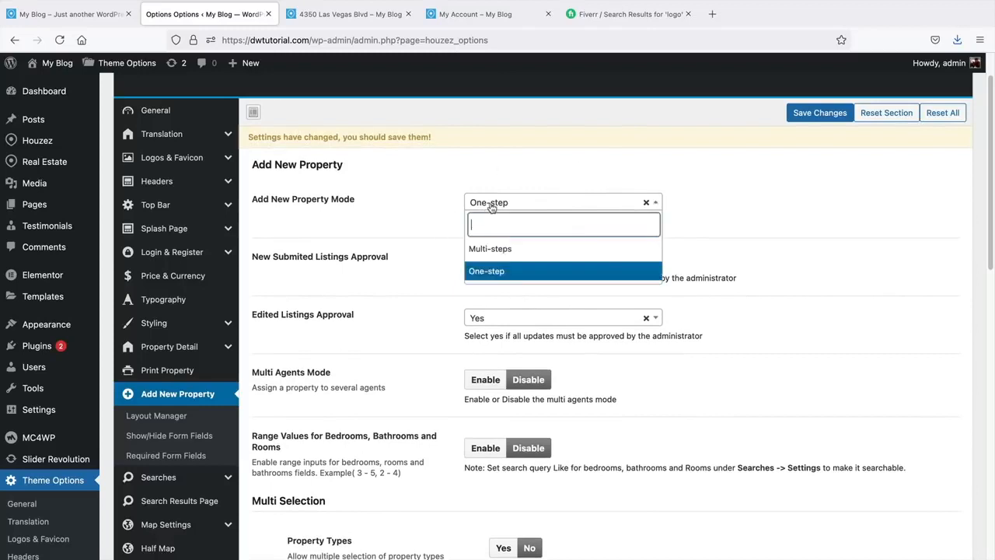
{"action": "left_click", "coordinate": [494, 239]}
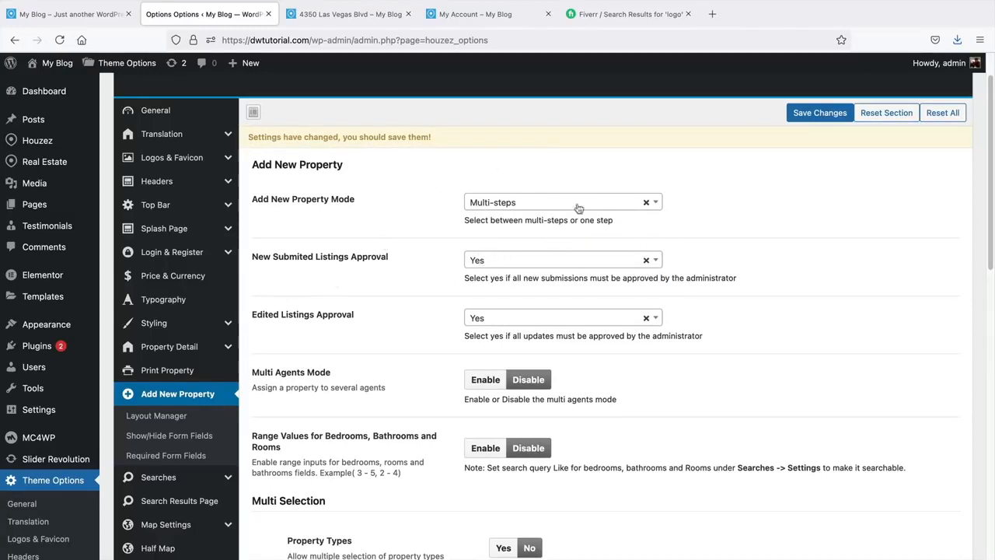
- Compare the account Deals page and the property page on the live site
{"action": "left_click", "coordinate": [477, 17]}
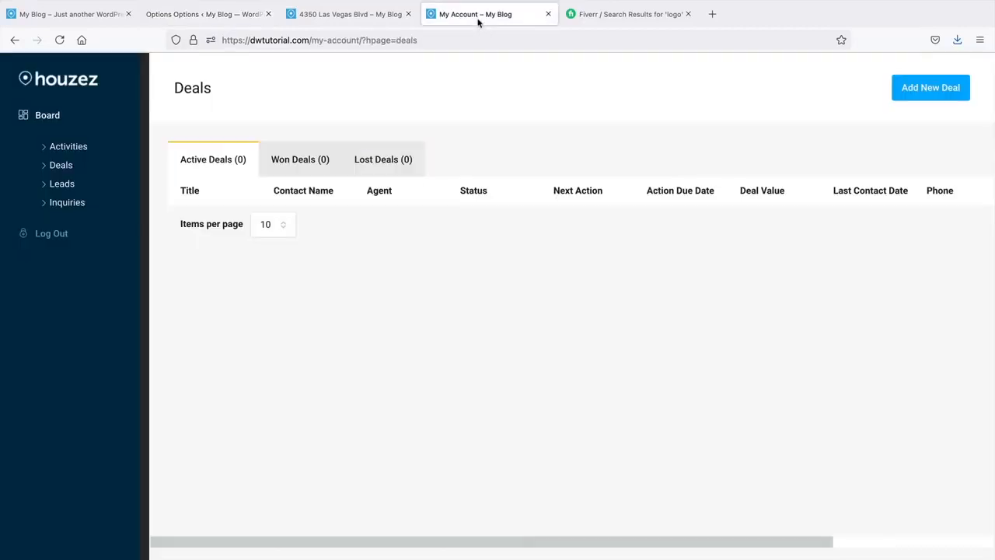
{"action": "left_click", "coordinate": [377, 17]}
{"action": "scroll", "coordinate": [304, 428], "scroll_direction": "down", "scroll_amount": 3}
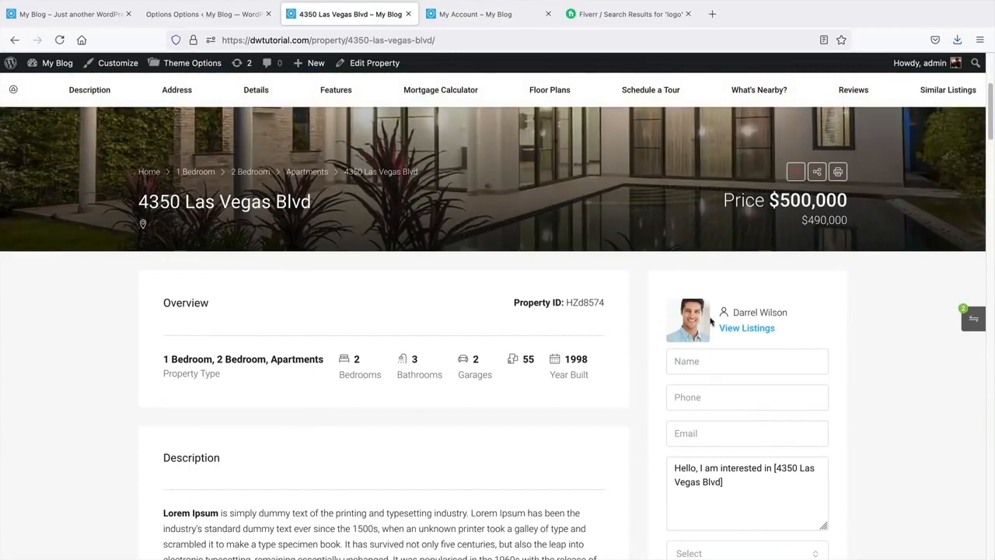
{"action": "left_click", "coordinate": [233, 17]}
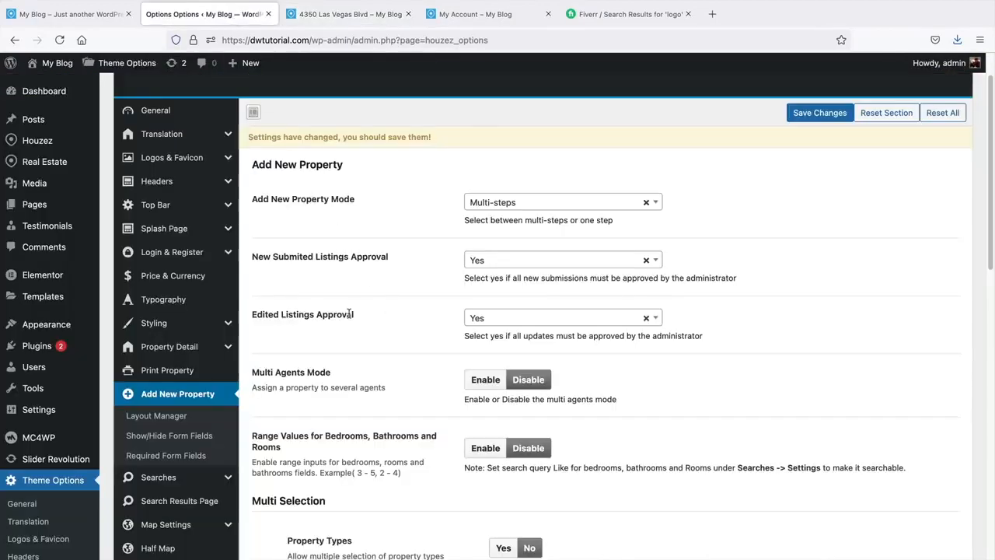
- Review the Multi Agents Mode, Range Values and Multi Selection settings, all left off
{"action": "scroll", "coordinate": [351, 308], "scroll_direction": "down", "scroll_amount": 1}
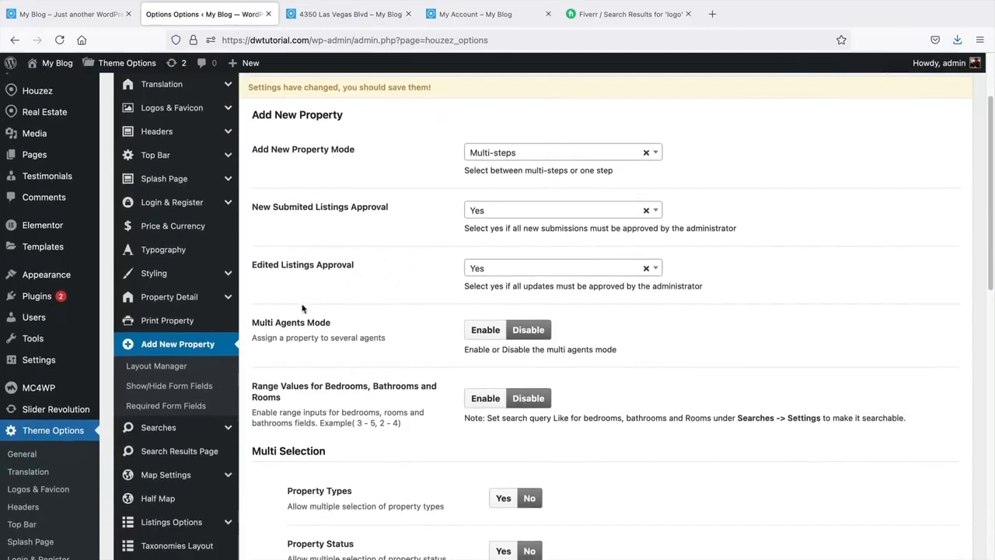
{"action": "left_click_drag", "start_coordinate": [262, 322], "coordinate": [367, 342]}
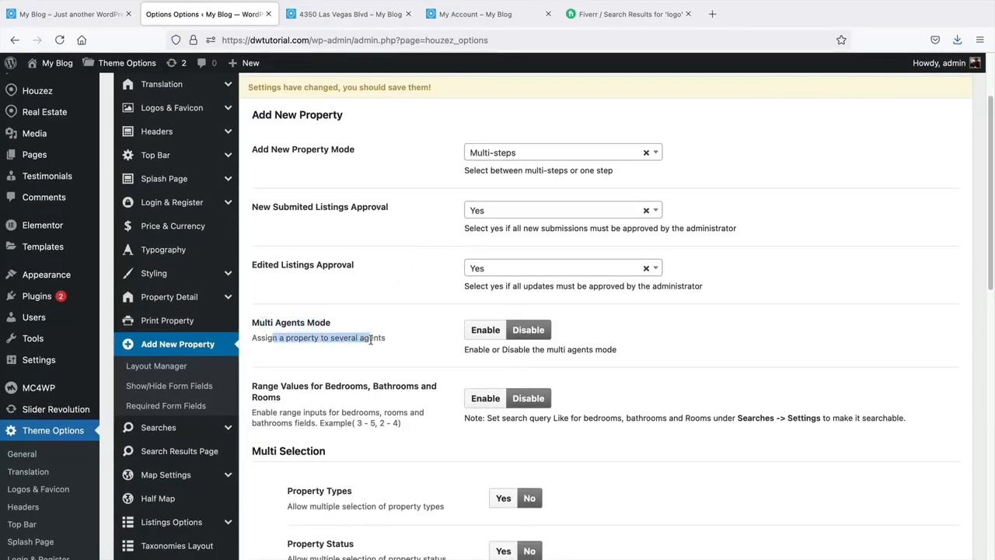
{"action": "scroll", "coordinate": [393, 307], "scroll_direction": "down", "scroll_amount": 1}
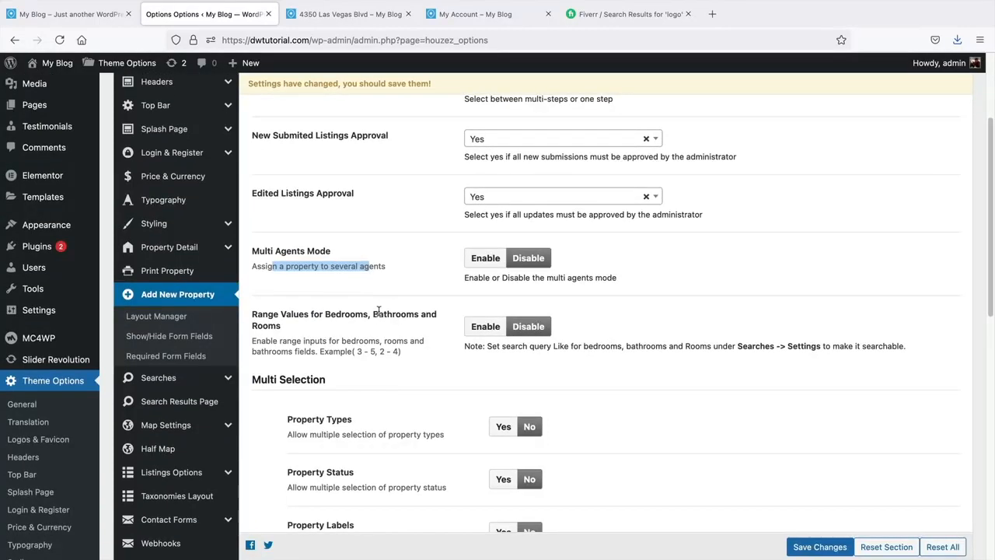
{"action": "scroll", "coordinate": [379, 311], "scroll_direction": "down", "scroll_amount": 2}
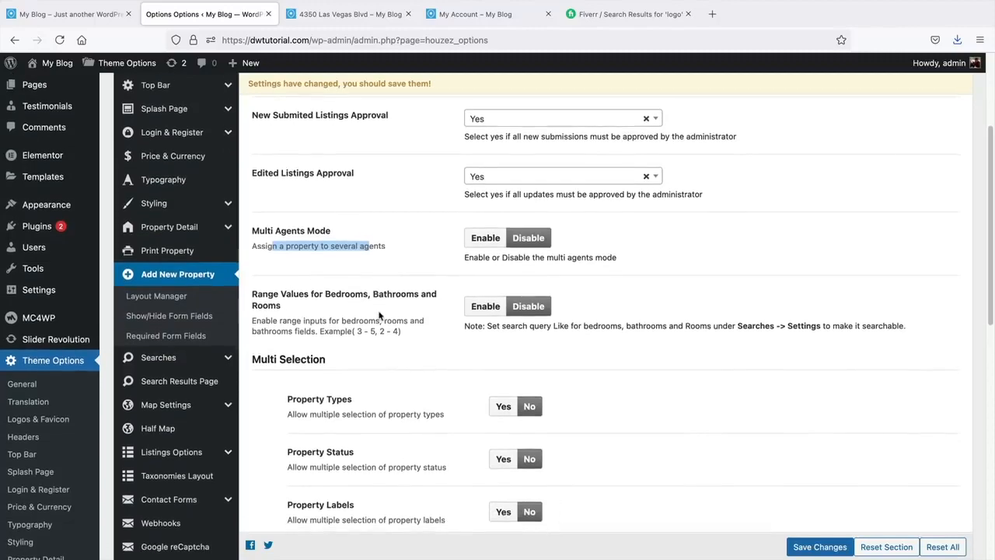
{"action": "scroll", "coordinate": [379, 315], "scroll_direction": "down", "scroll_amount": 2}
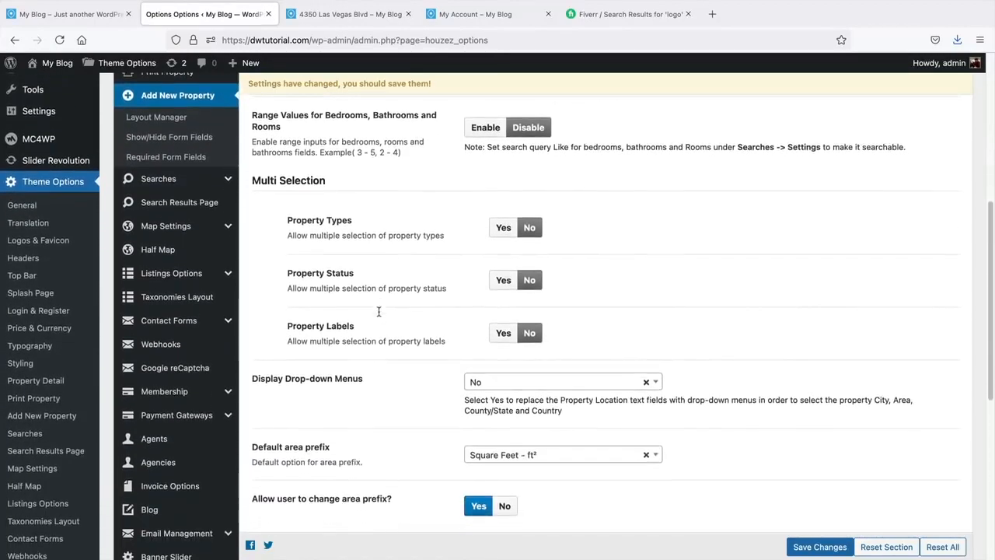
{"action": "scroll", "coordinate": [379, 315], "scroll_direction": "down", "scroll_amount": 2}
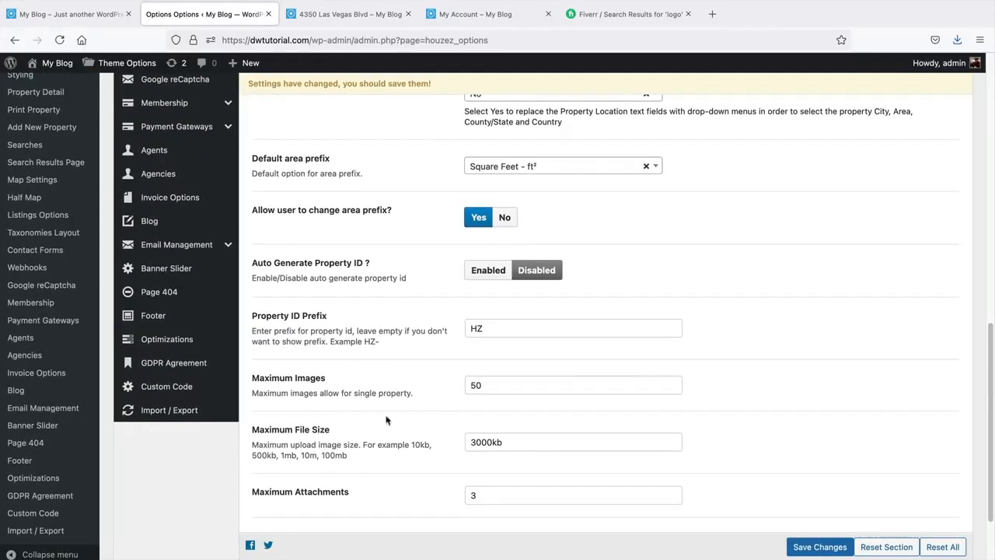
{"action": "scroll", "coordinate": [387, 420], "scroll_direction": "up", "scroll_amount": 4}
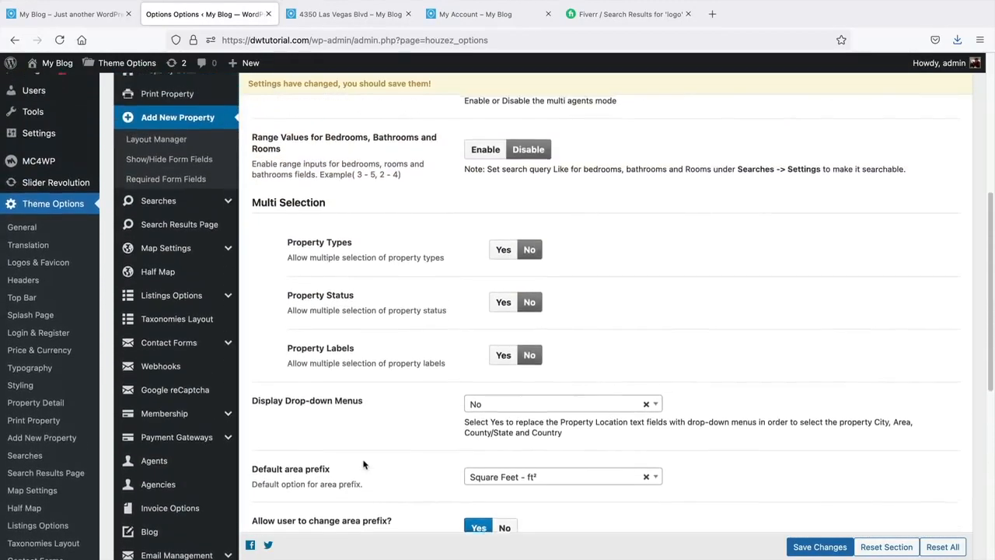
{"action": "scroll", "coordinate": [363, 464], "scroll_direction": "up", "scroll_amount": 2}
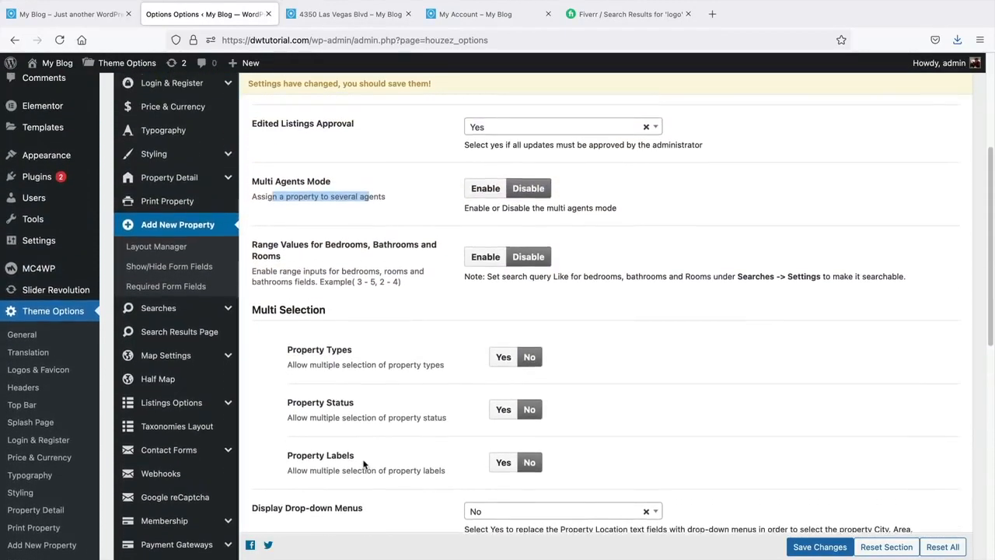
{"action": "scroll", "coordinate": [363, 464], "scroll_direction": "up", "scroll_amount": 1}
{"action": "scroll", "coordinate": [363, 464], "scroll_direction": "up", "scroll_amount": 1}
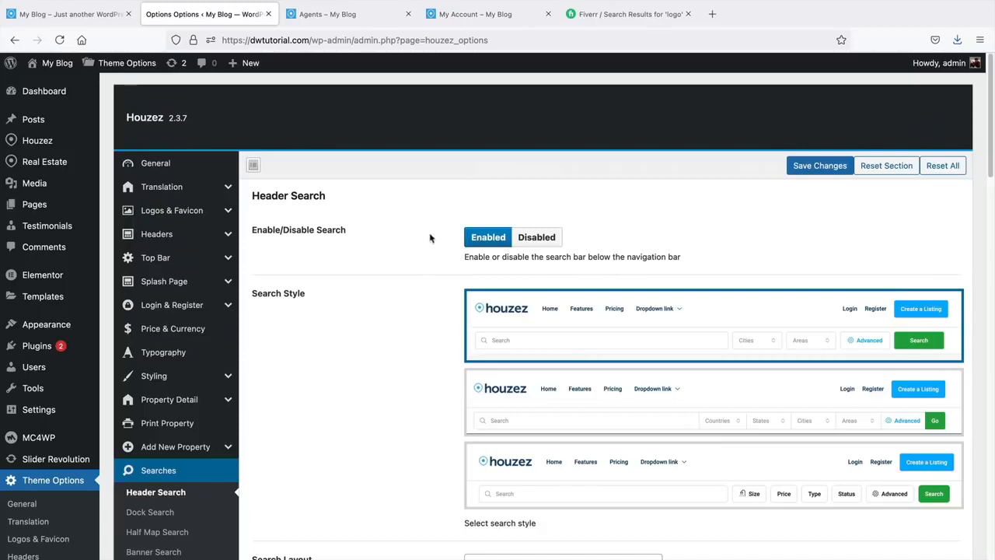
- Run a header search on the live site with Status For Rent, finding 22 listings
{"action": "left_click", "coordinate": [349, 15]}
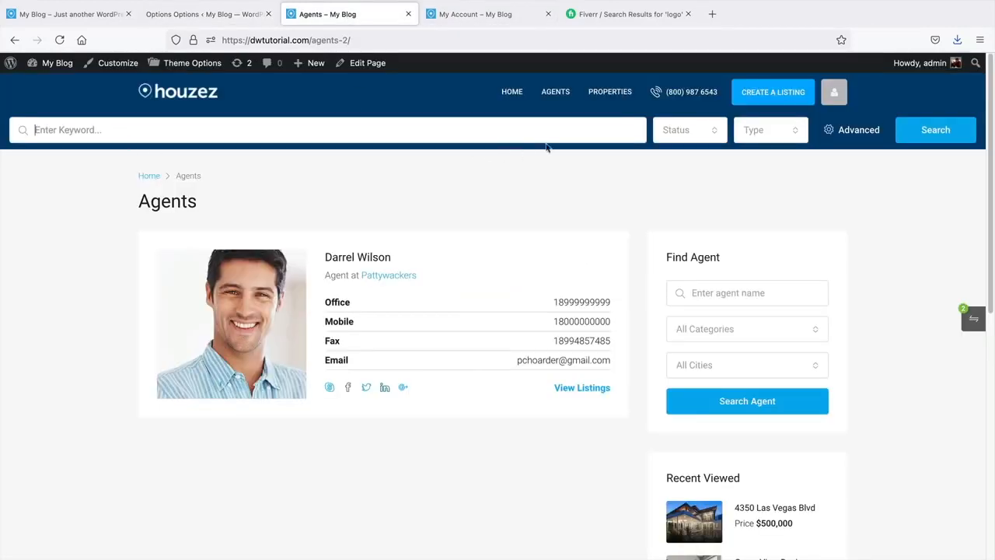
{"action": "left_click", "coordinate": [936, 130]}
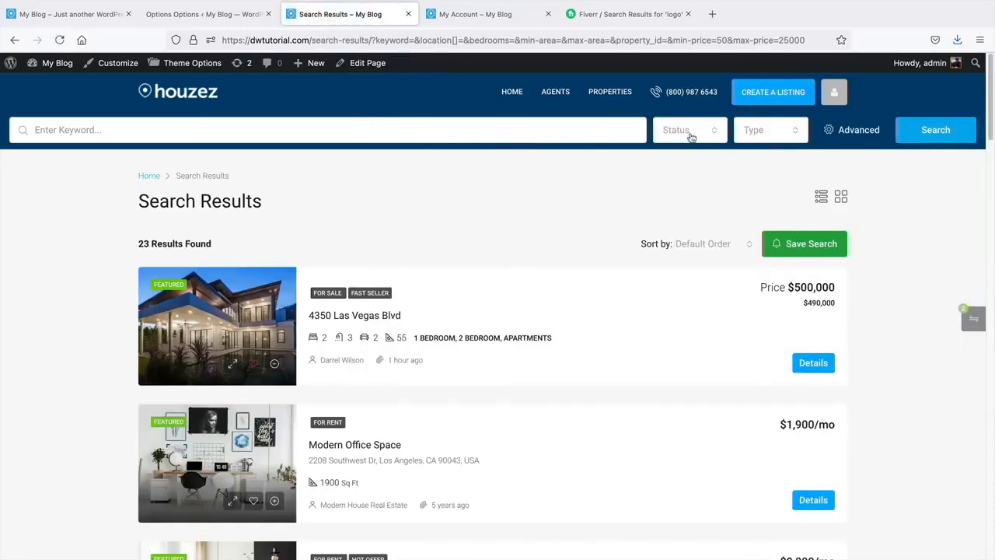
{"action": "left_click", "coordinate": [664, 133]}
{"action": "left_click", "coordinate": [686, 193]}
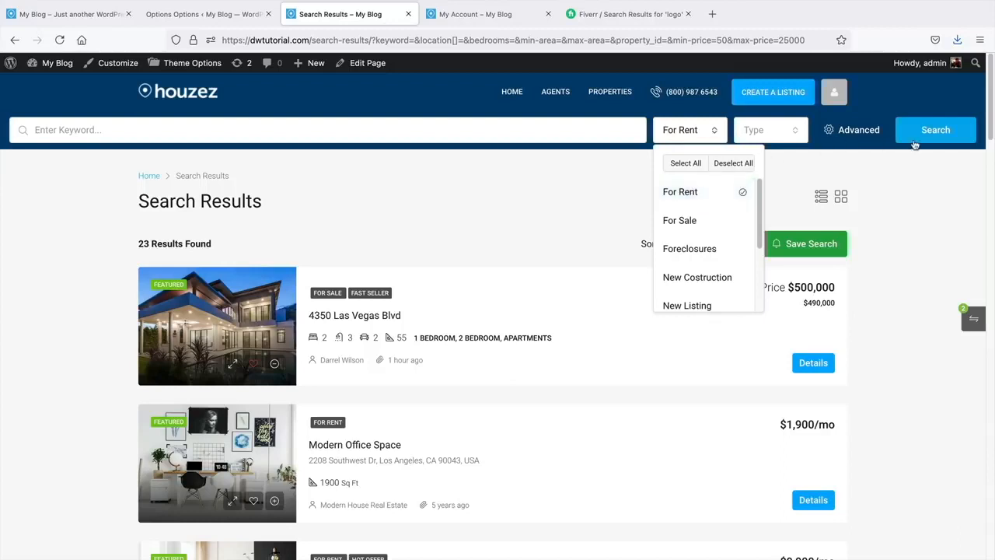
{"action": "left_click", "coordinate": [946, 138]}
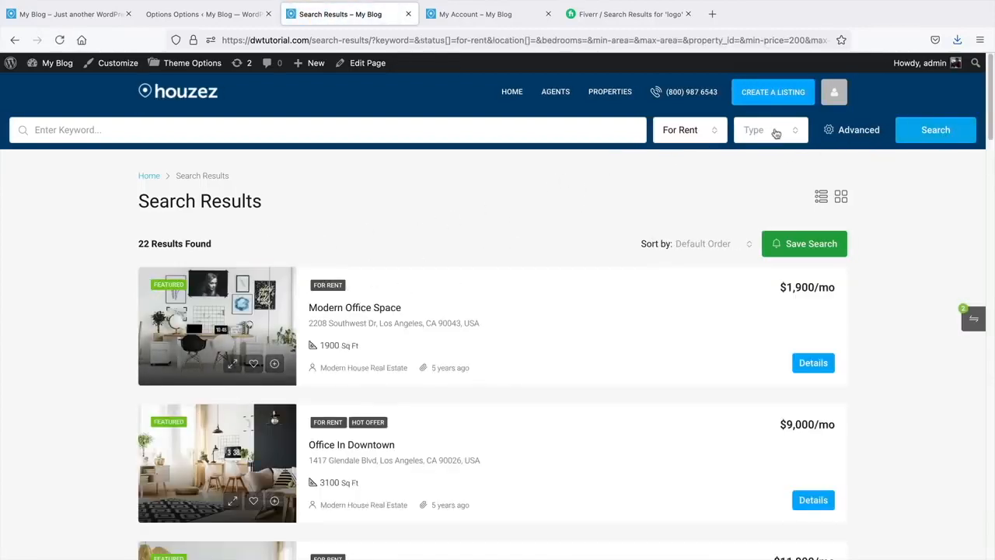
- In the header search settings, set Search Builder's Top Row Fields to Four
{"action": "left_click", "coordinate": [230, 22]}
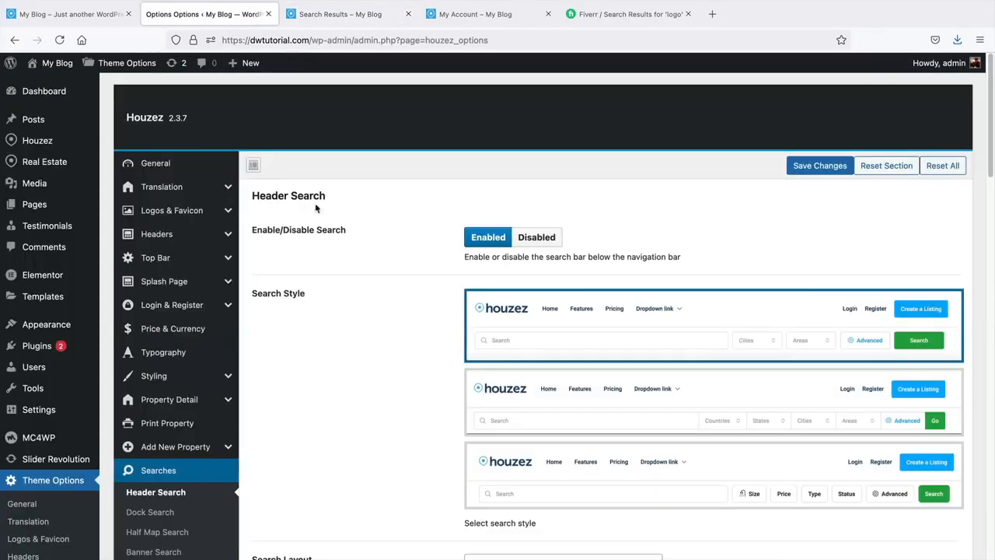
{"action": "scroll", "coordinate": [446, 332], "scroll_direction": "down", "scroll_amount": 5}
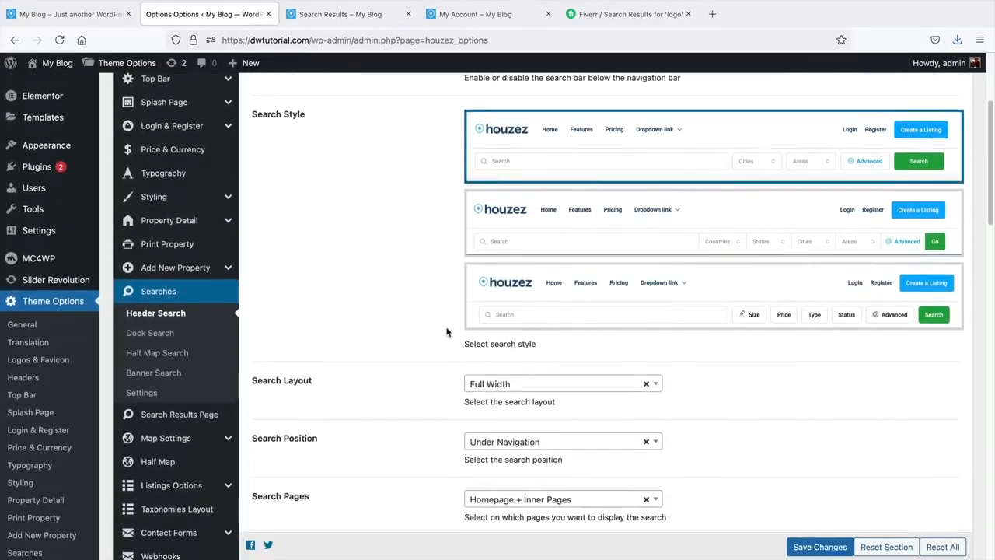
{"action": "scroll", "coordinate": [446, 332], "scroll_direction": "down", "scroll_amount": 1}
{"action": "left_click", "coordinate": [426, 322]}
{"action": "left_click_drag", "start_coordinate": [466, 278], "coordinate": [533, 364]}
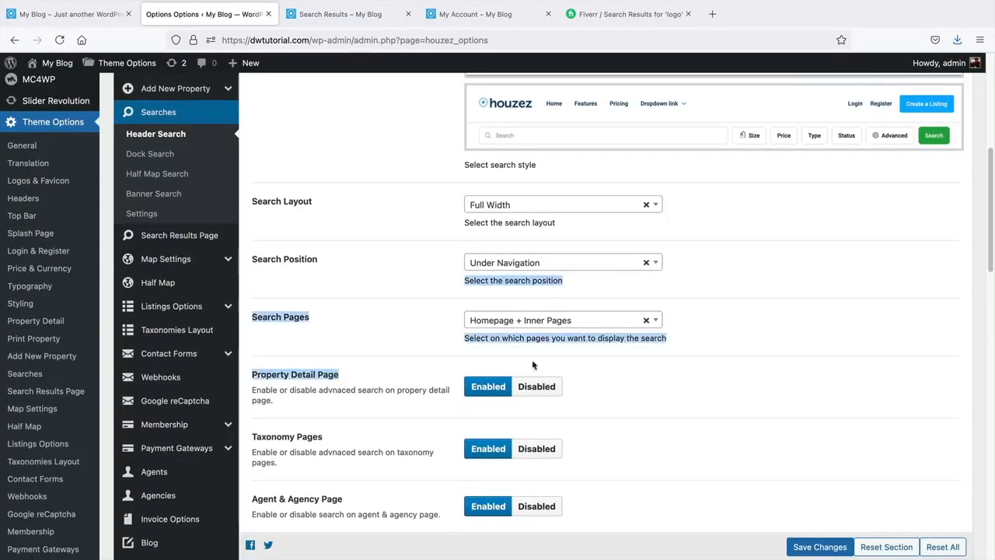
{"action": "left_click", "coordinate": [397, 332]}
{"action": "scroll", "coordinate": [405, 311], "scroll_direction": "up", "scroll_amount": 6}
{"action": "scroll", "coordinate": [413, 331], "scroll_direction": "down", "scroll_amount": 10}
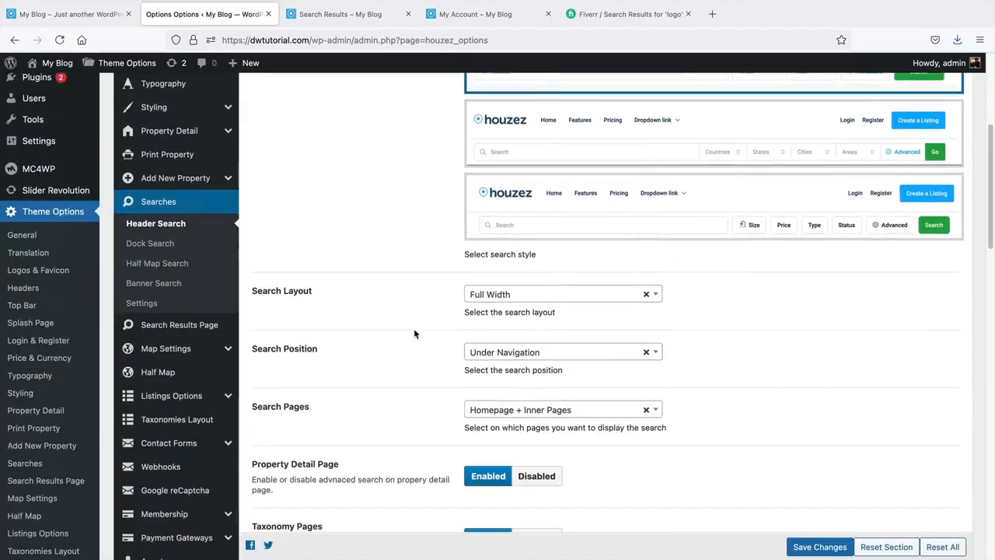
{"action": "scroll", "coordinate": [415, 333], "scroll_direction": "down", "scroll_amount": 2}
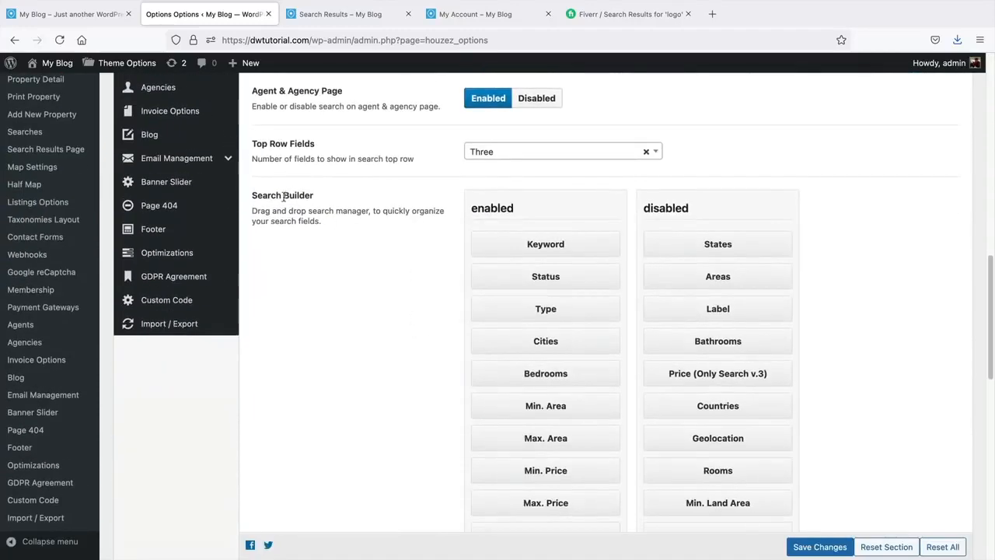
{"action": "left_click_drag", "start_coordinate": [262, 196], "coordinate": [308, 199]}
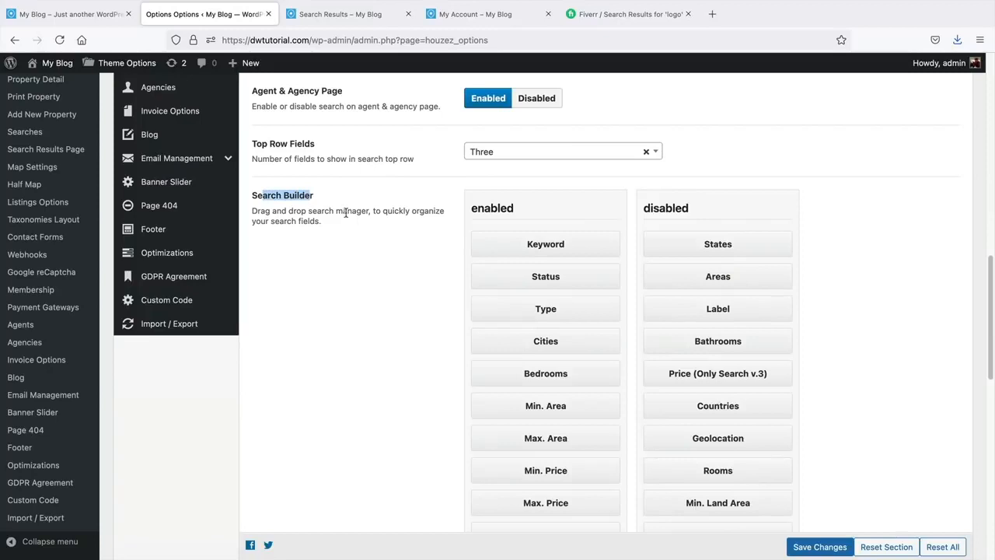
{"action": "left_click", "coordinate": [534, 154]}
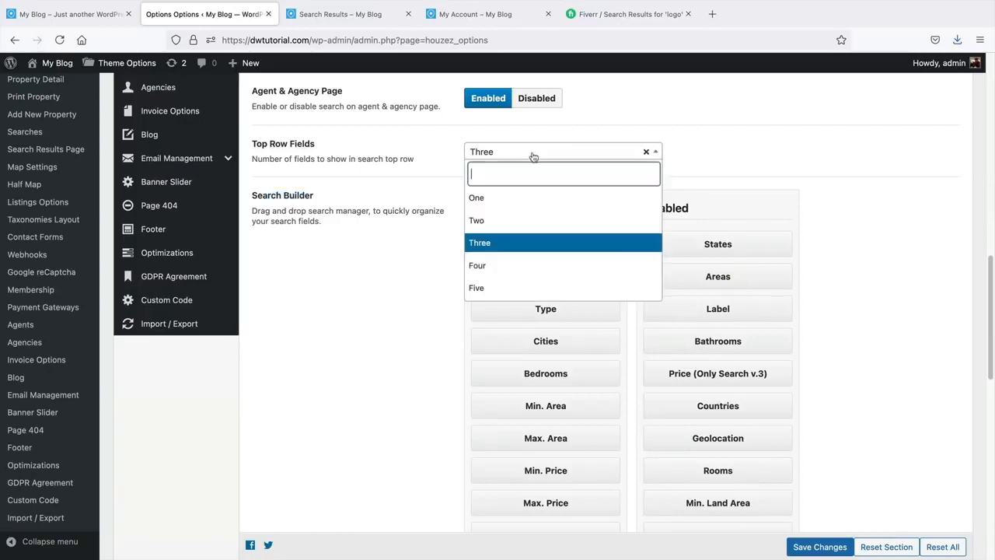
{"action": "left_click", "coordinate": [520, 277]}
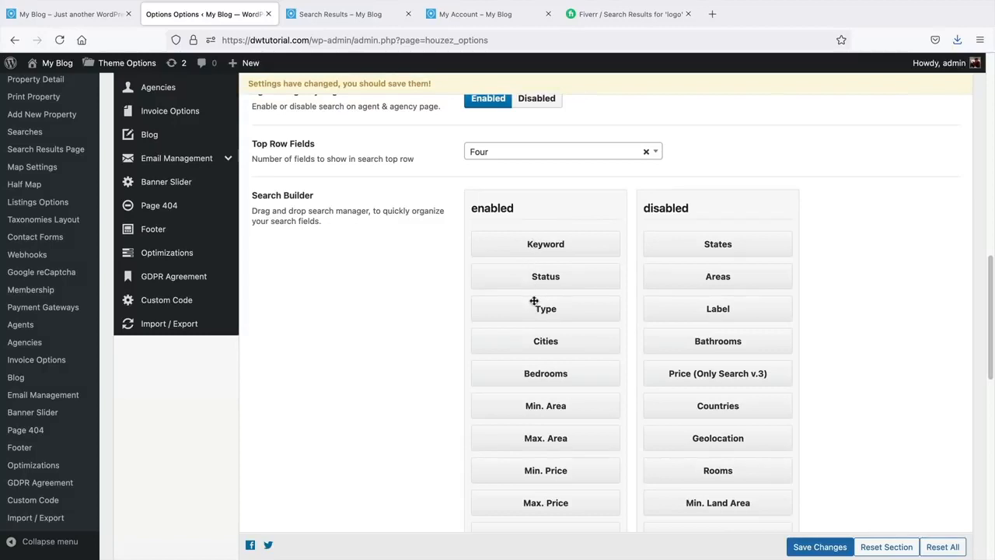
- Move Bedrooms, Area and Max. Price to disabled, keep Min. Price enabled, and save
{"action": "left_click_drag", "start_coordinate": [542, 373], "coordinate": [682, 309]}
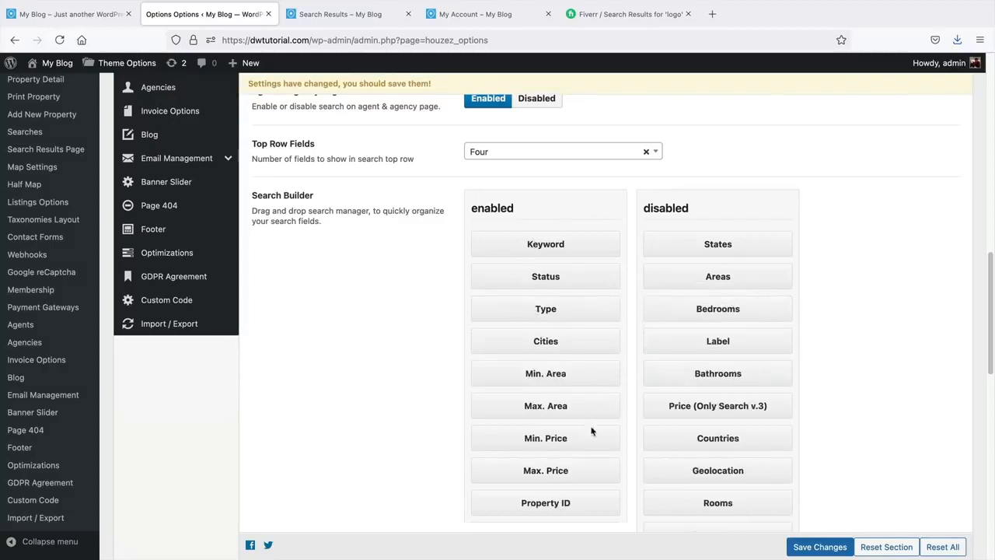
{"action": "left_click_drag", "start_coordinate": [574, 438], "coordinate": [696, 341]}
{"action": "left_click_drag", "start_coordinate": [602, 373], "coordinate": [735, 327]}
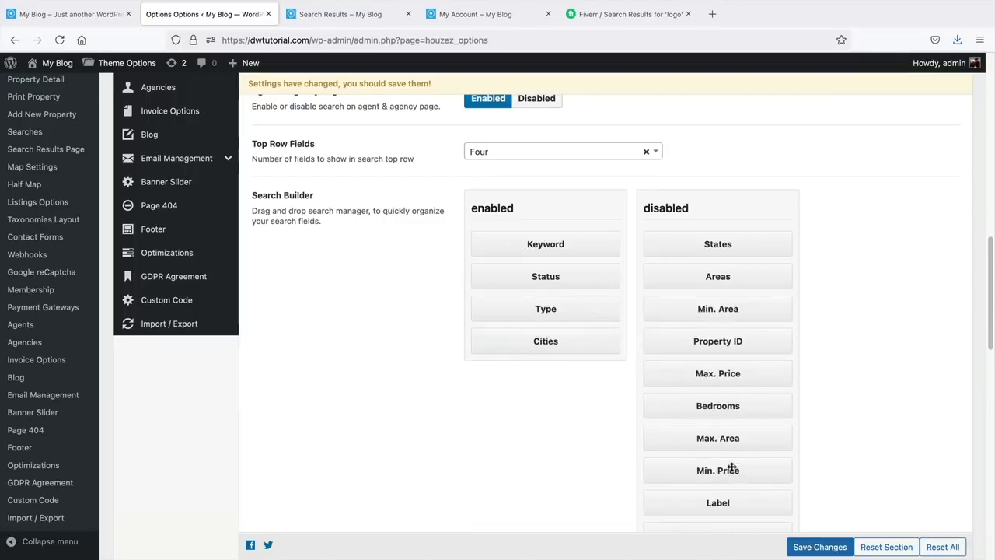
{"action": "left_click_drag", "start_coordinate": [731, 467], "coordinate": [575, 351]}
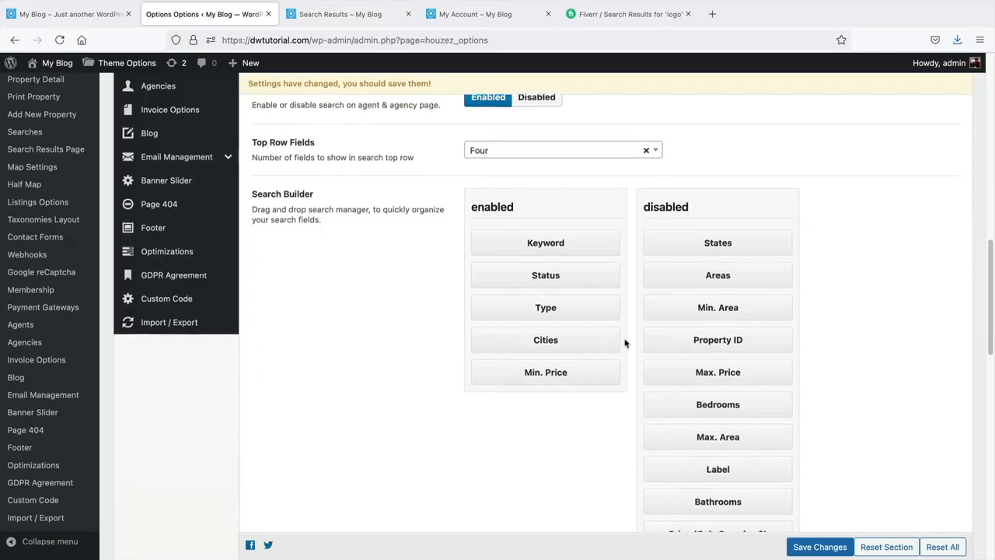
{"action": "left_click", "coordinate": [823, 547]}
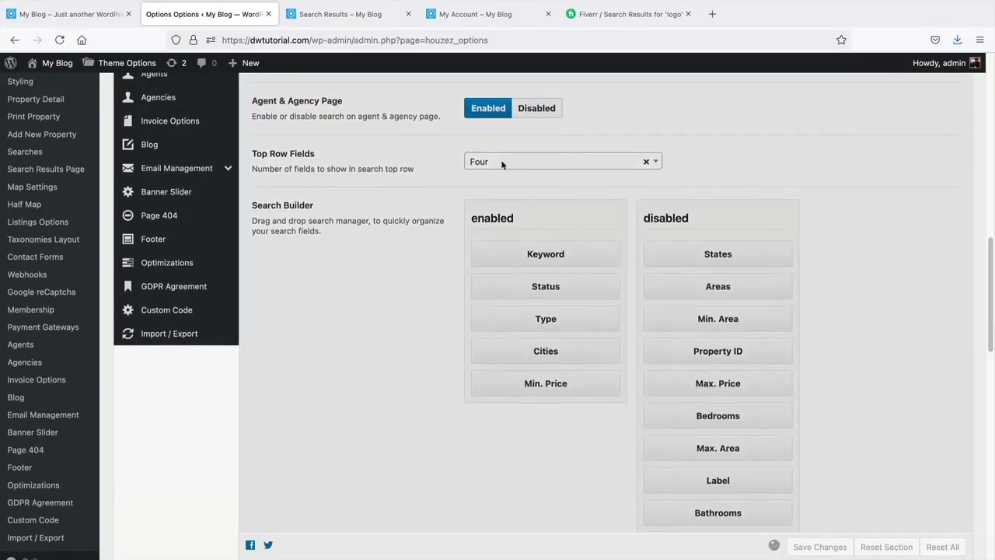
- Change Top Row Fields to Five and save the search settings again
{"action": "scroll", "coordinate": [552, 194], "scroll_direction": "up", "scroll_amount": 1}
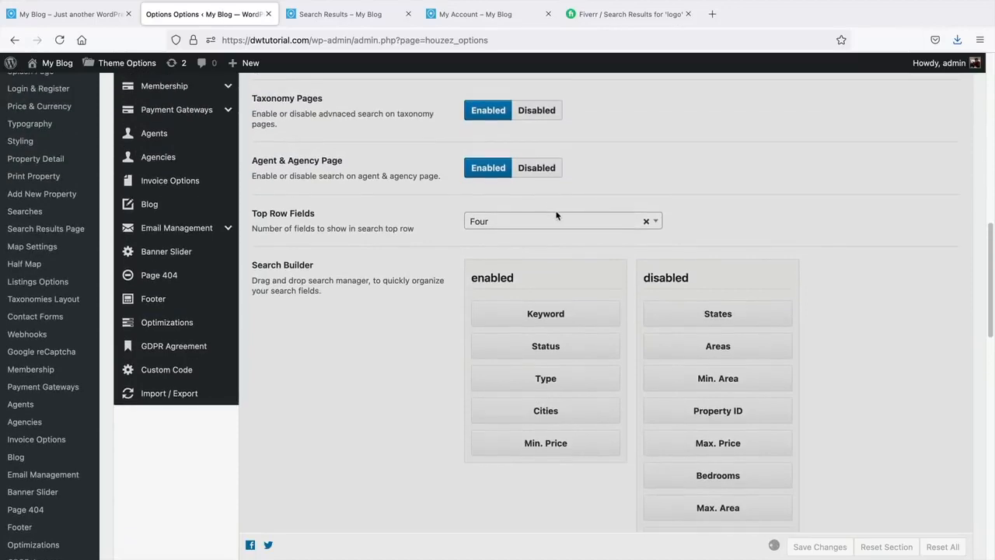
{"action": "scroll", "coordinate": [557, 215], "scroll_direction": "down", "scroll_amount": 1}
{"action": "left_click", "coordinate": [540, 244]}
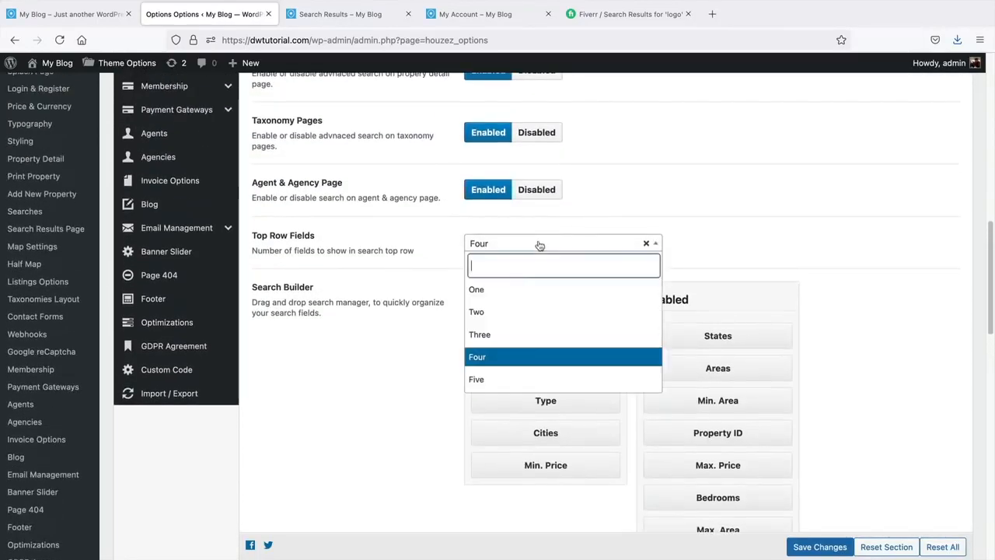
{"action": "left_click", "coordinate": [476, 377]}
{"action": "left_click", "coordinate": [819, 547]}
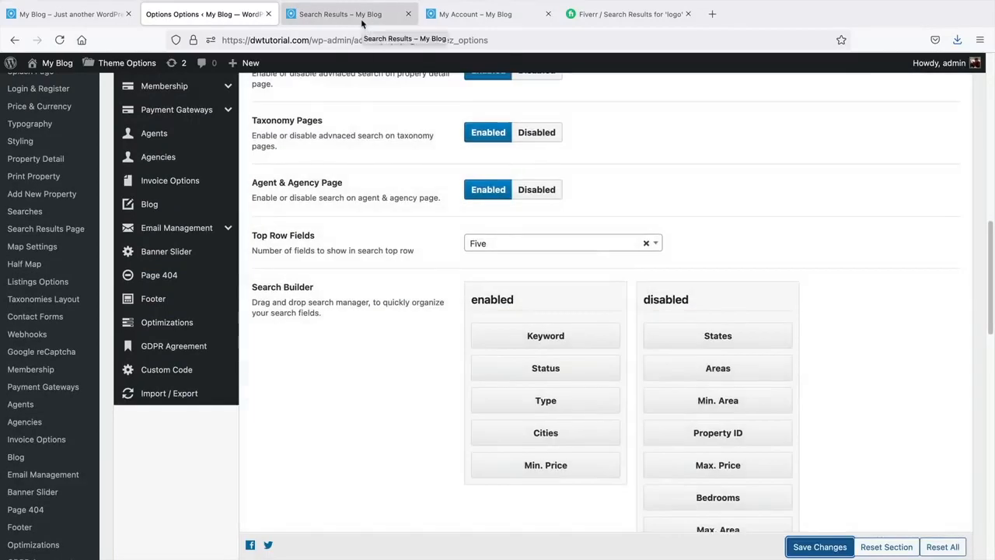
- Reload the search results page and check the Status, Type, Cities, Min. Price and Advanced search options
{"action": "left_click", "coordinate": [342, 14]}
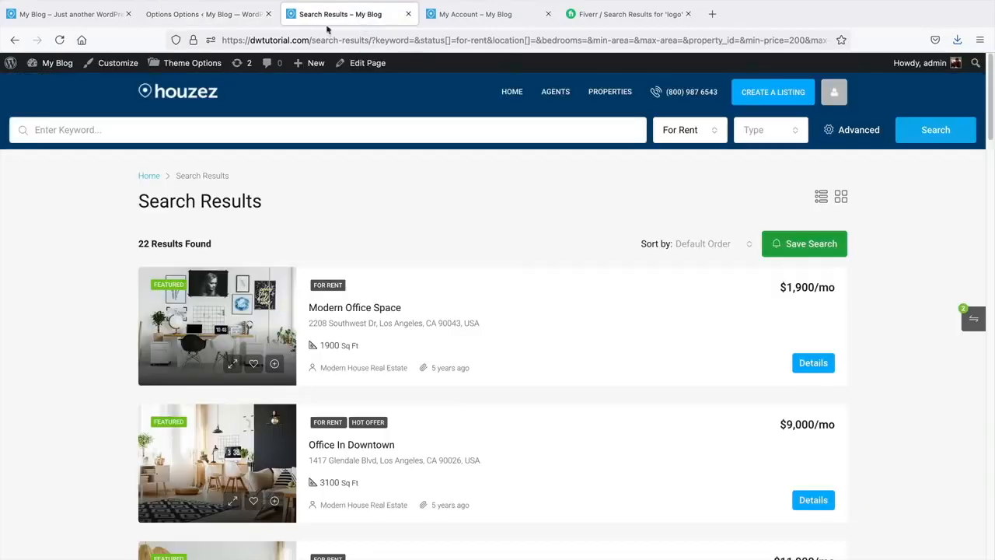
{"action": "left_click", "coordinate": [60, 41]}
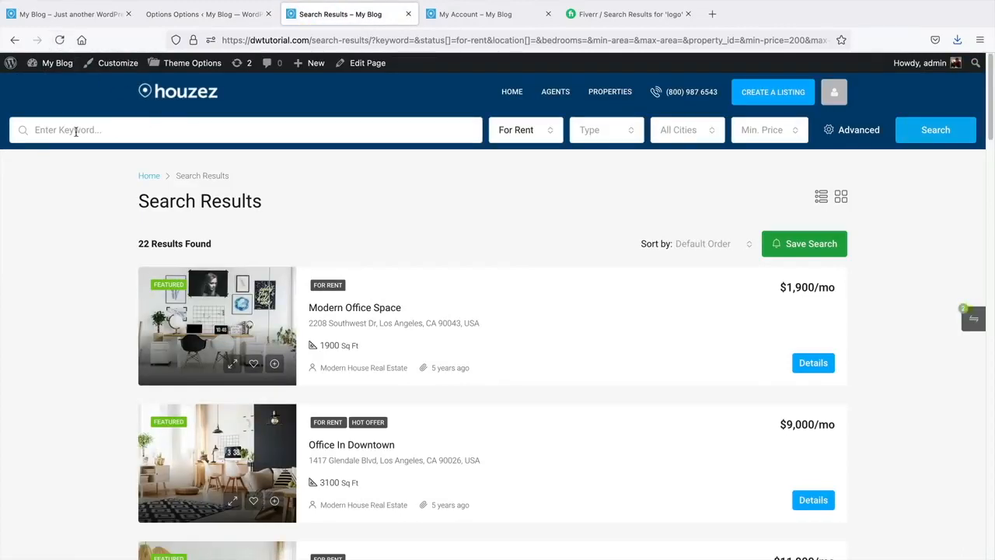
{"action": "left_click", "coordinate": [505, 137]}
{"action": "left_click", "coordinate": [595, 137]}
{"action": "left_click", "coordinate": [684, 136]}
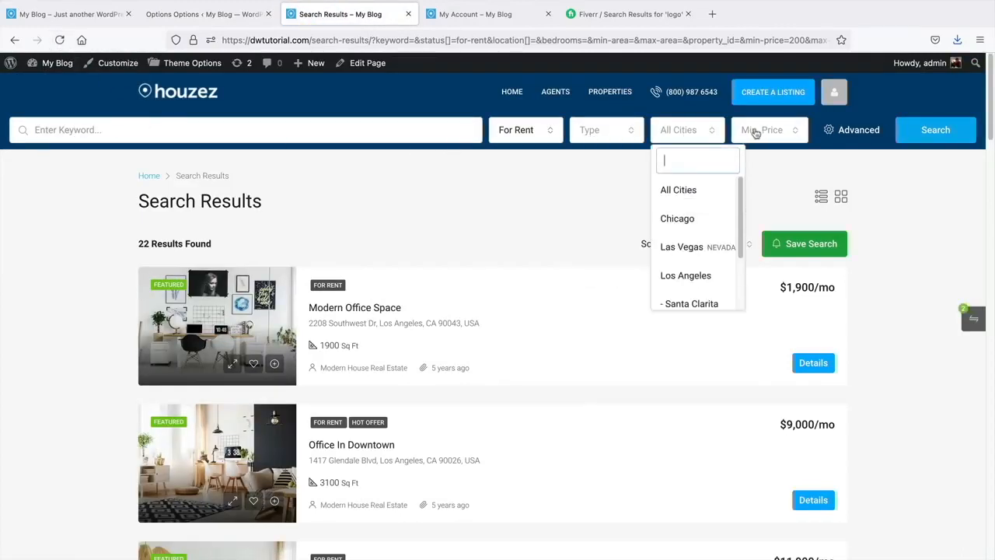
{"action": "left_click", "coordinate": [781, 131]}
{"action": "left_click", "coordinate": [830, 131]}
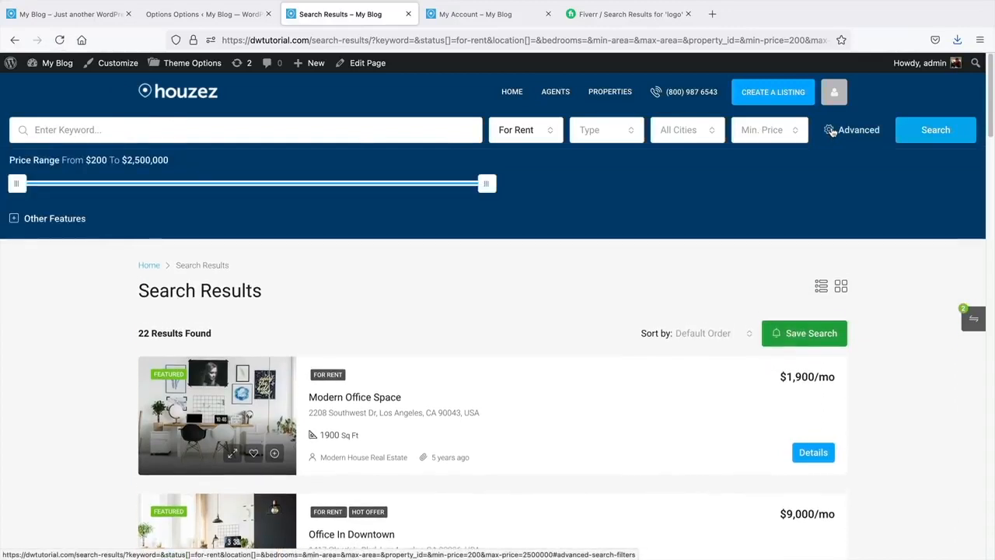
{"action": "left_click", "coordinate": [832, 131]}
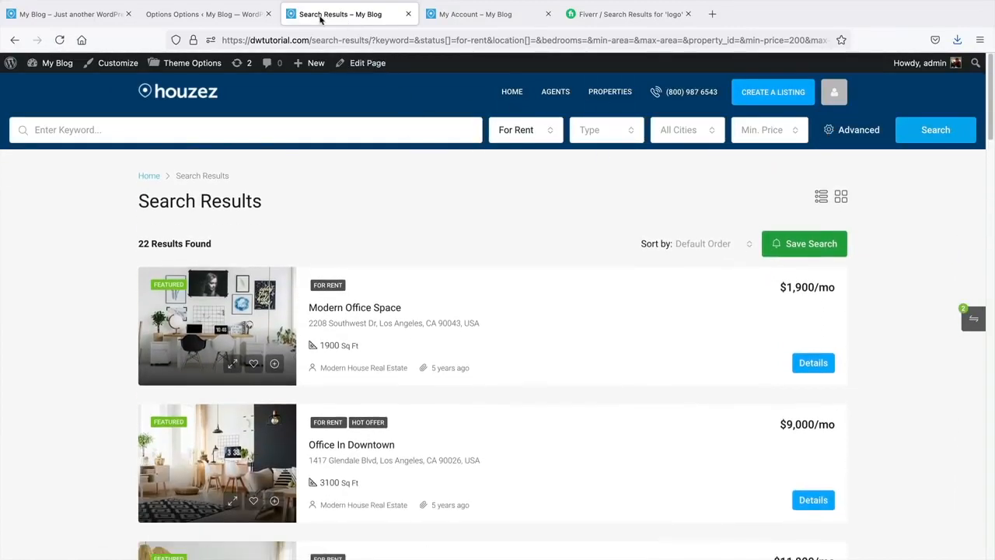
{"action": "left_click", "coordinate": [210, 16]}
- Look through the Dock Search and Half Map Search settings, then open Search Results Page
{"action": "scroll", "coordinate": [338, 268], "scroll_direction": "up", "scroll_amount": 10}
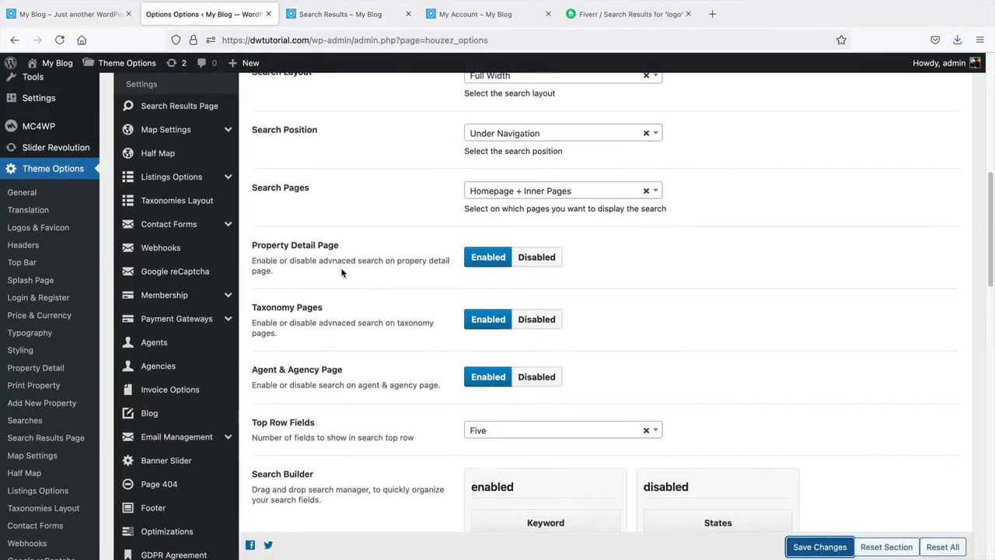
{"action": "scroll", "coordinate": [334, 274], "scroll_direction": "down", "scroll_amount": 5}
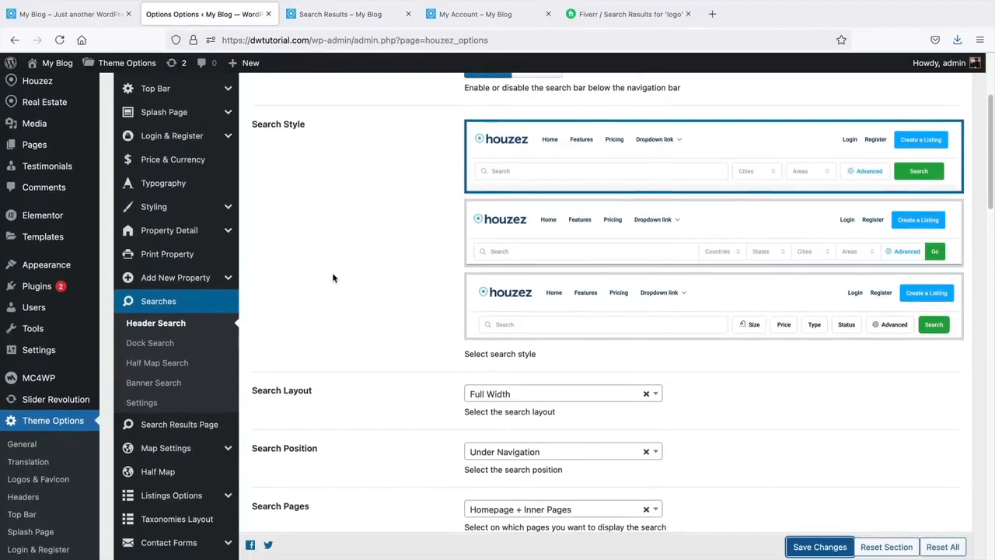
{"action": "left_click", "coordinate": [189, 226]}
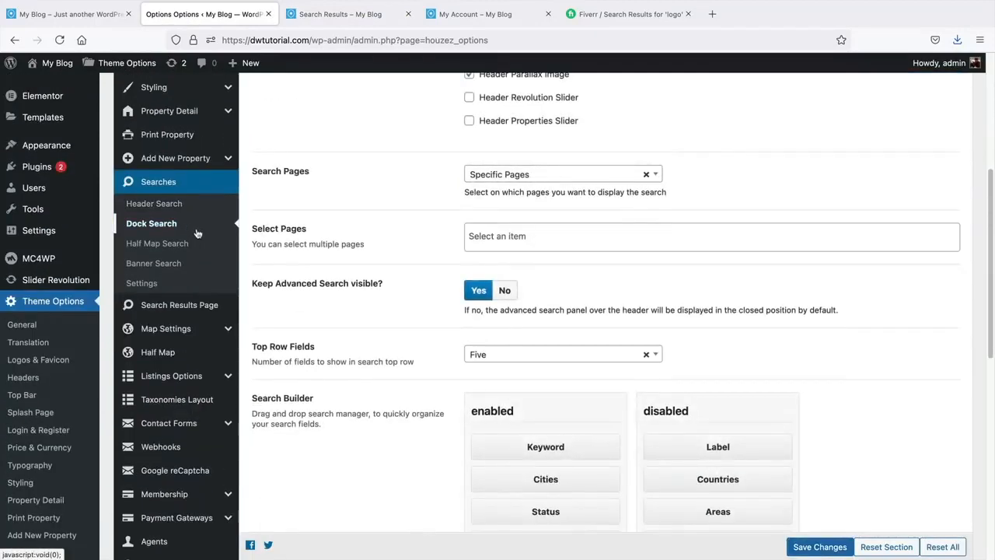
{"action": "scroll", "coordinate": [344, 309], "scroll_direction": "up", "scroll_amount": 5}
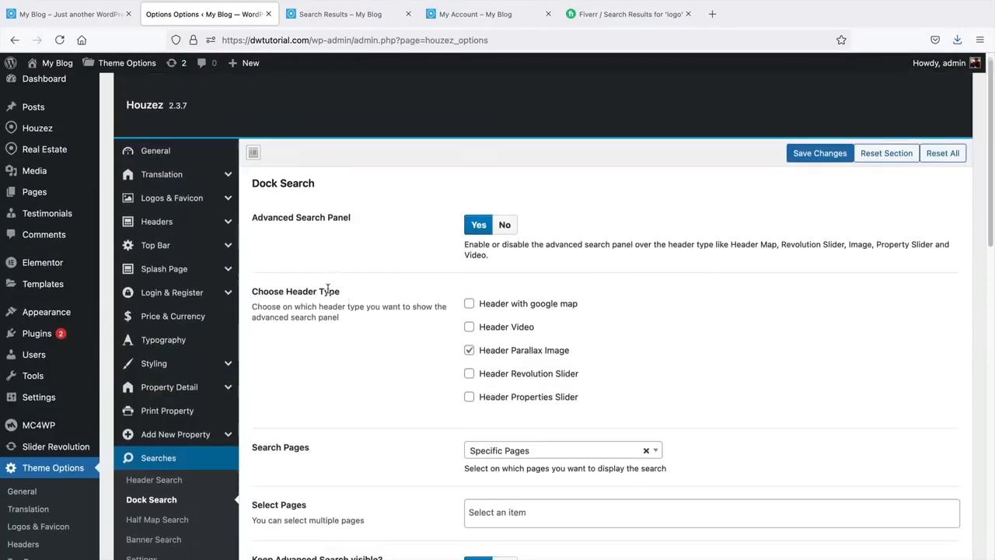
{"action": "left_click", "coordinate": [166, 514]}
{"action": "scroll", "coordinate": [303, 435], "scroll_direction": "down", "scroll_amount": 5}
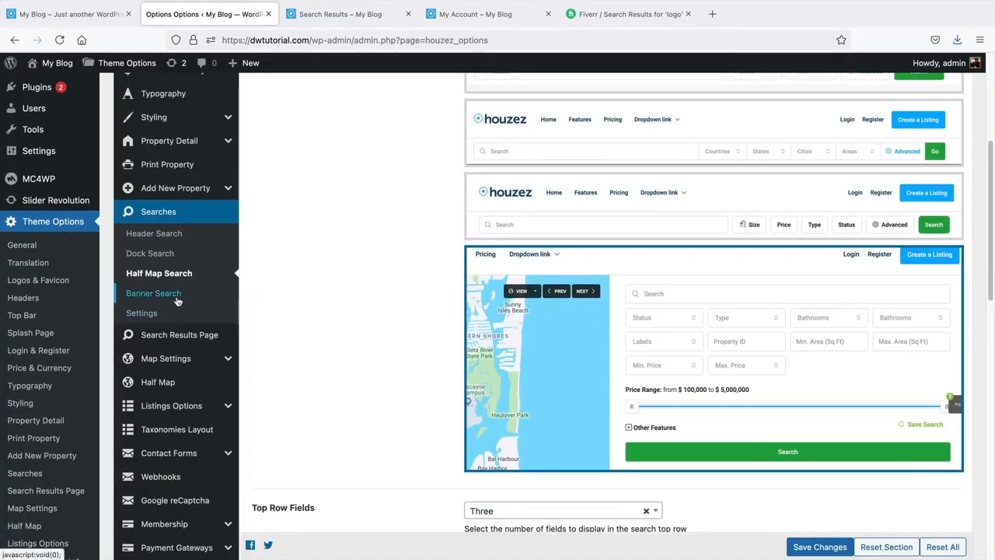
{"action": "left_click", "coordinate": [186, 337]}
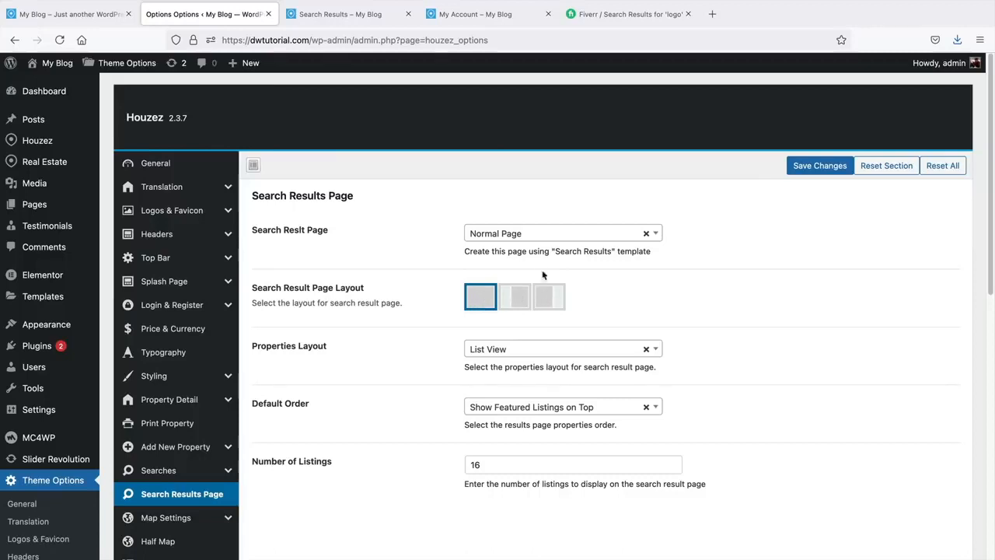
- Set the search result page type to Half Map and run a property search on the site
{"action": "left_click", "coordinate": [546, 233]}
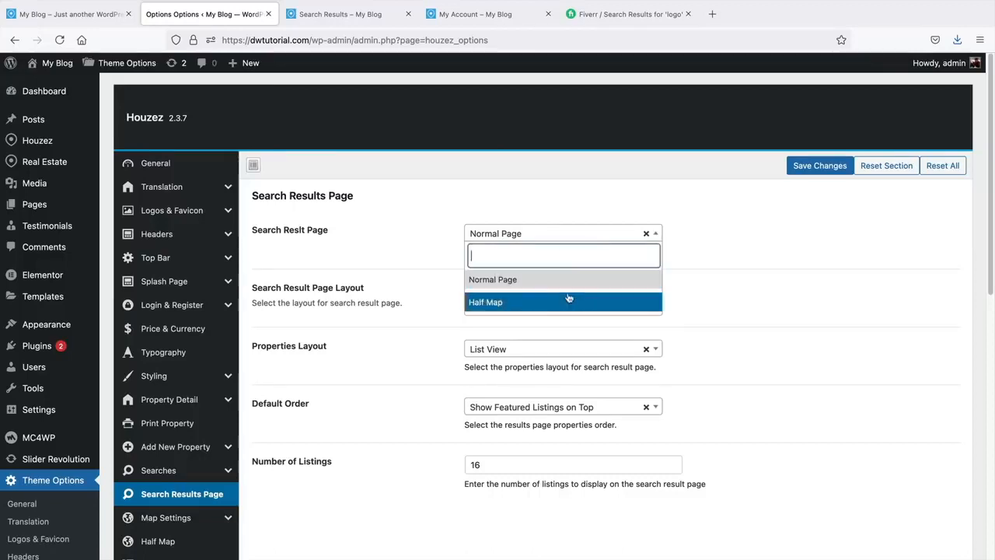
{"action": "left_click", "coordinate": [493, 303]}
{"action": "left_click", "coordinate": [70, 14]}
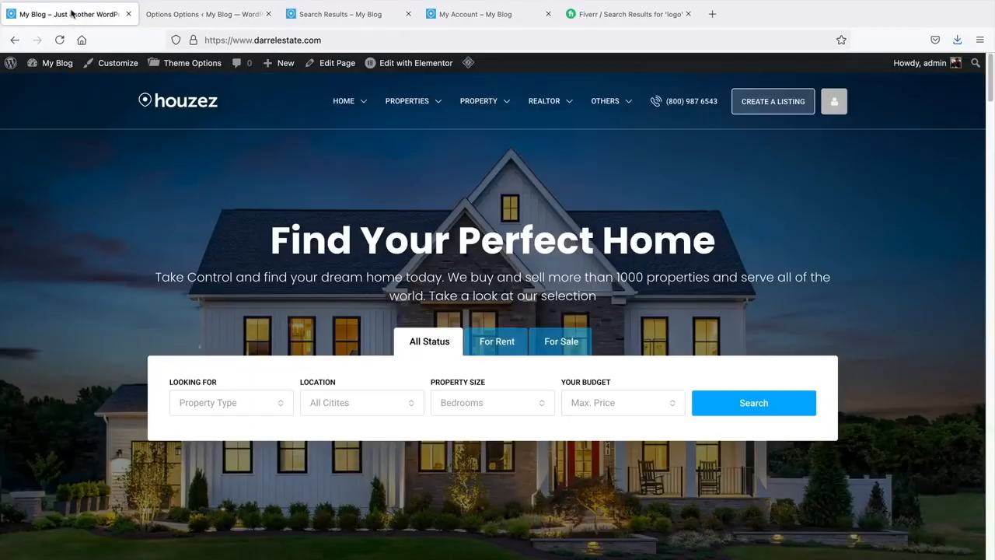
{"action": "left_click", "coordinate": [794, 412]}
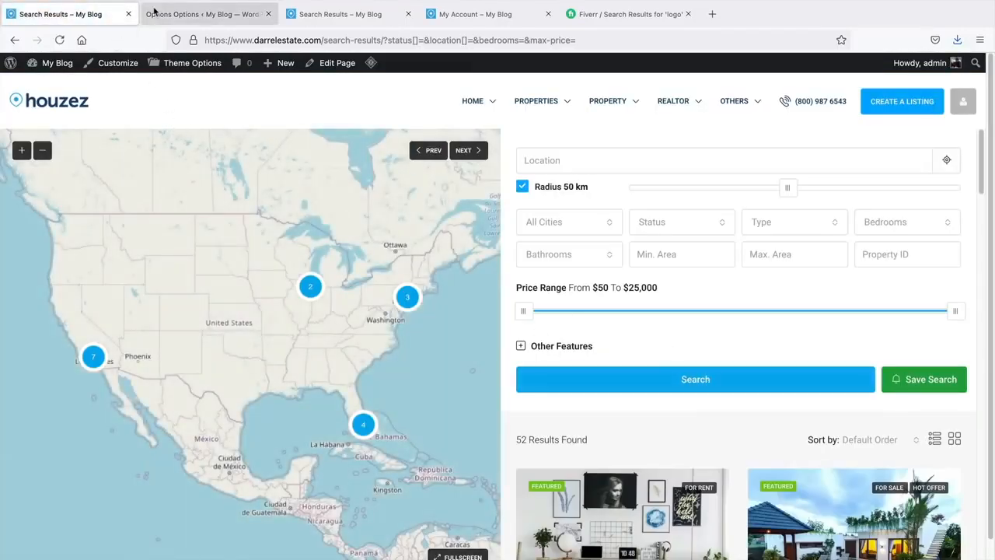
- Keep List View as the properties layout and view the live results as a list
{"action": "left_click", "coordinate": [159, 16]}
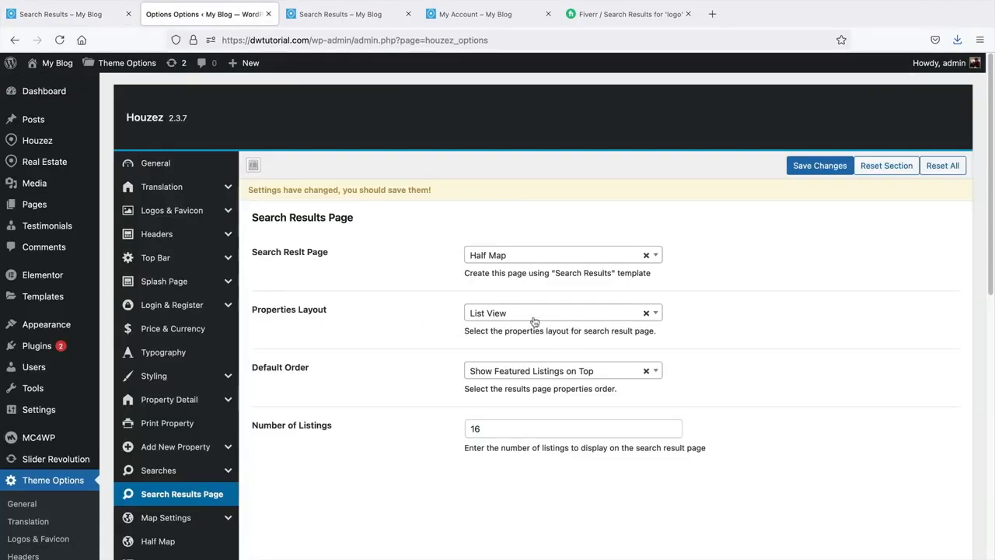
{"action": "left_click", "coordinate": [505, 313]}
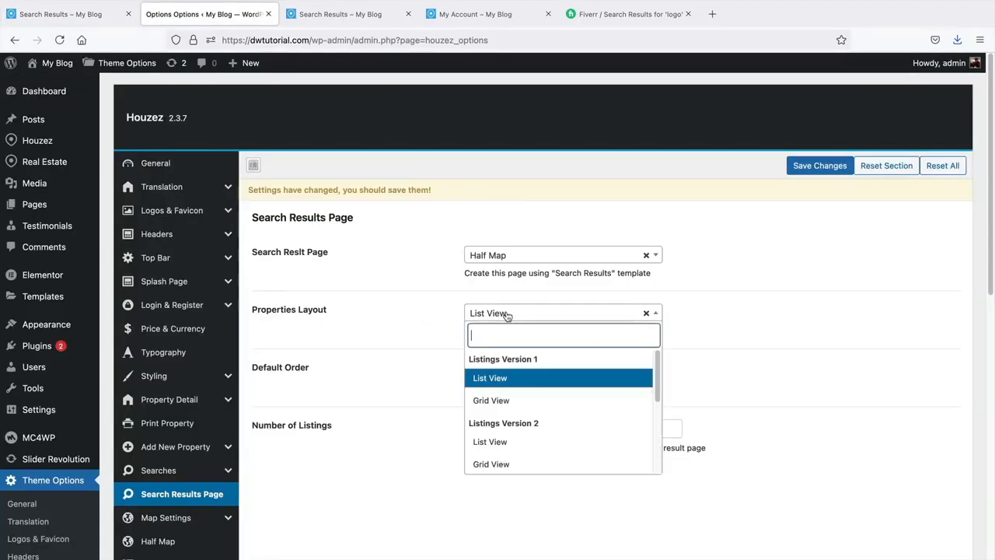
{"action": "left_click", "coordinate": [510, 386]}
{"action": "left_click", "coordinate": [96, 15]}
{"action": "scroll", "coordinate": [554, 378], "scroll_direction": "down", "scroll_amount": 3}
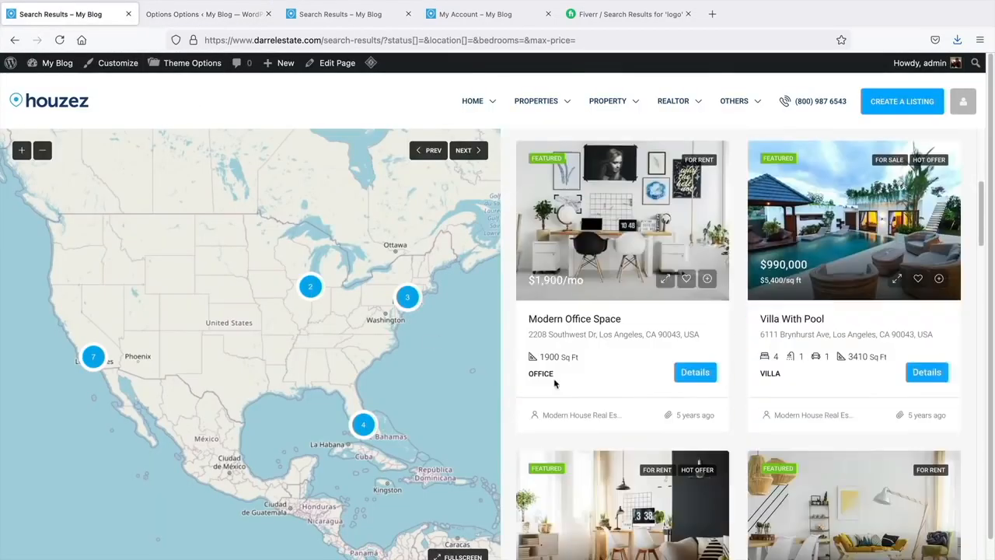
{"action": "scroll", "coordinate": [608, 264], "scroll_direction": "up", "scroll_amount": 1}
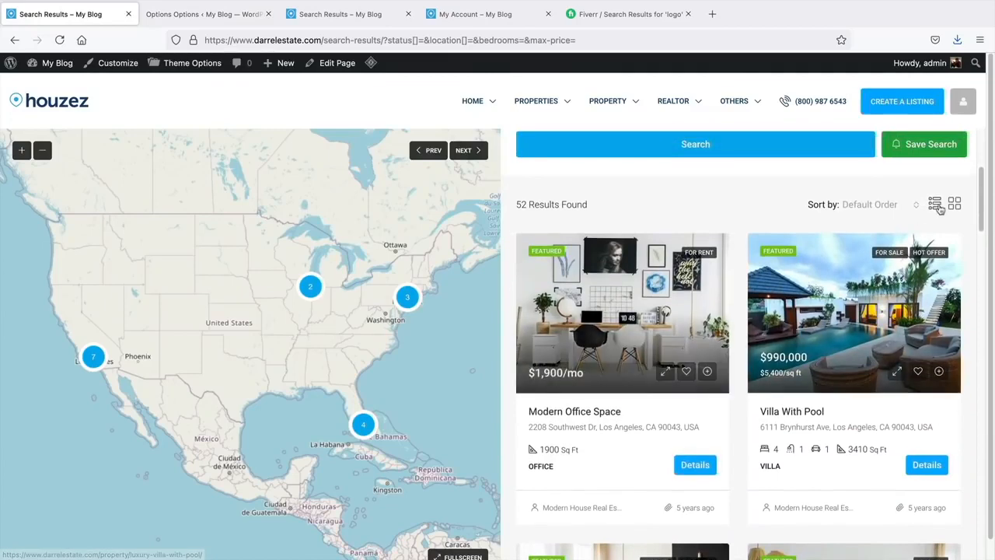
{"action": "left_click", "coordinate": [936, 205]}
{"action": "scroll", "coordinate": [578, 345], "scroll_direction": "up", "scroll_amount": 3}
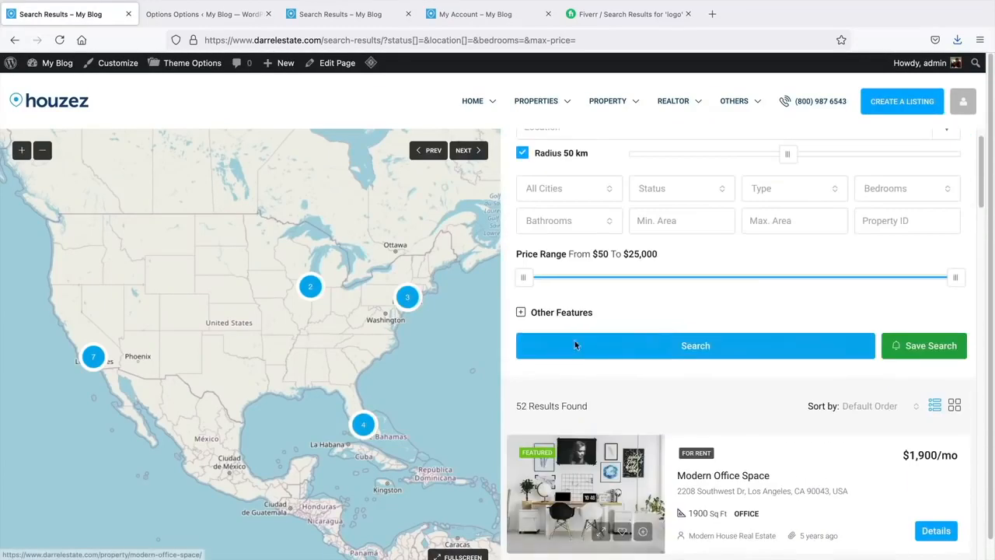
{"action": "scroll", "coordinate": [578, 353], "scroll_direction": "down", "scroll_amount": 2}
{"action": "scroll", "coordinate": [575, 358], "scroll_direction": "up", "scroll_amount": 2}
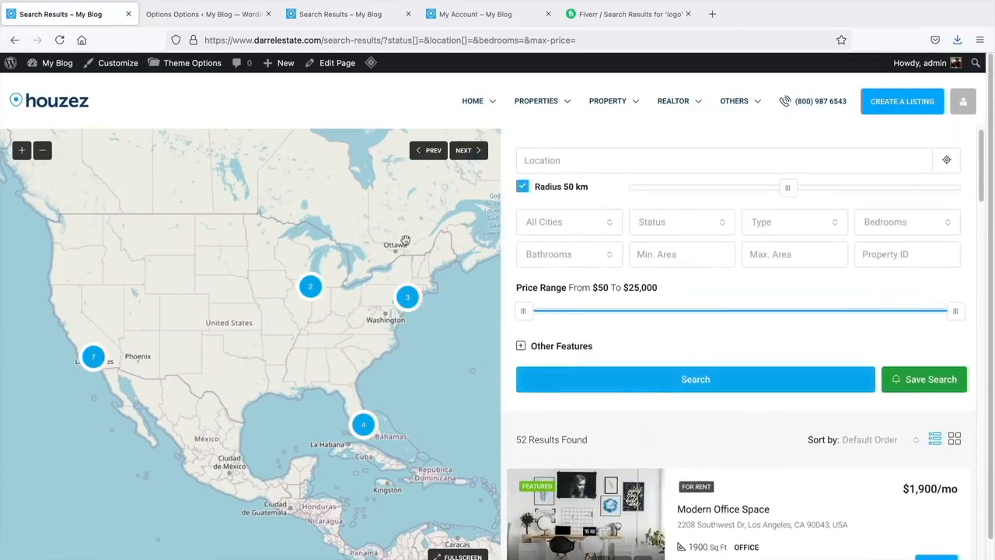
- Switch the search result page type back to Normal Page and compare with the live results
{"action": "left_click", "coordinate": [203, 14]}
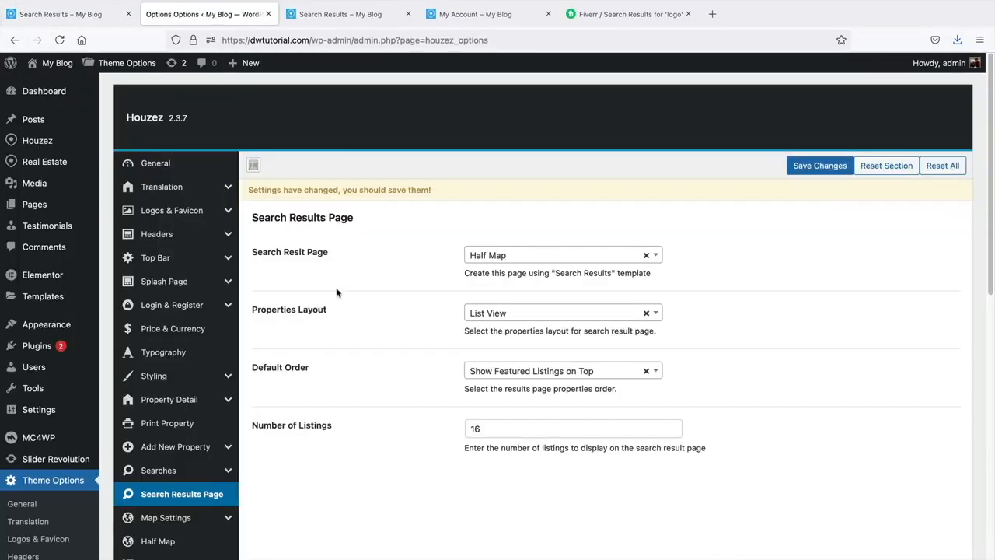
{"action": "scroll", "coordinate": [337, 292], "scroll_direction": "down", "scroll_amount": 1}
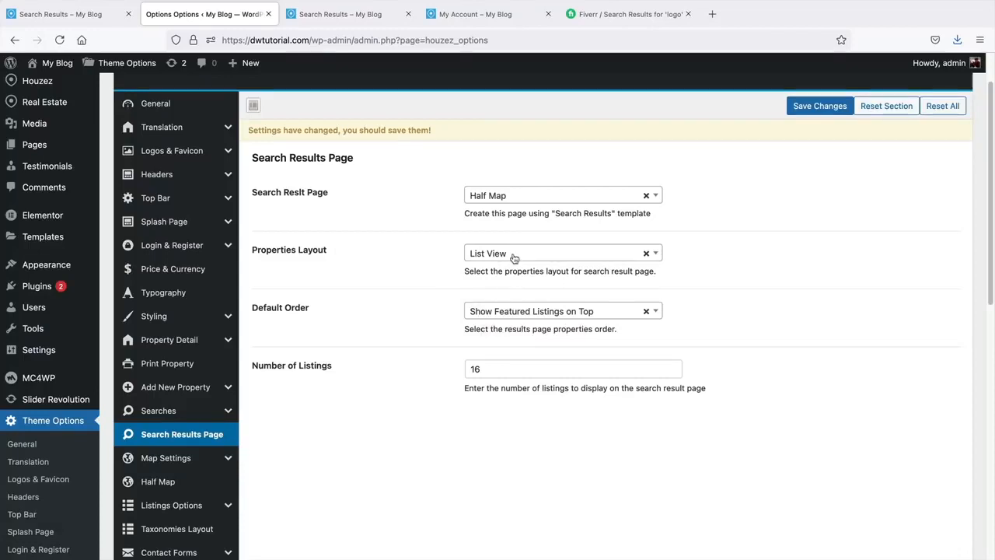
{"action": "left_click", "coordinate": [520, 196]}
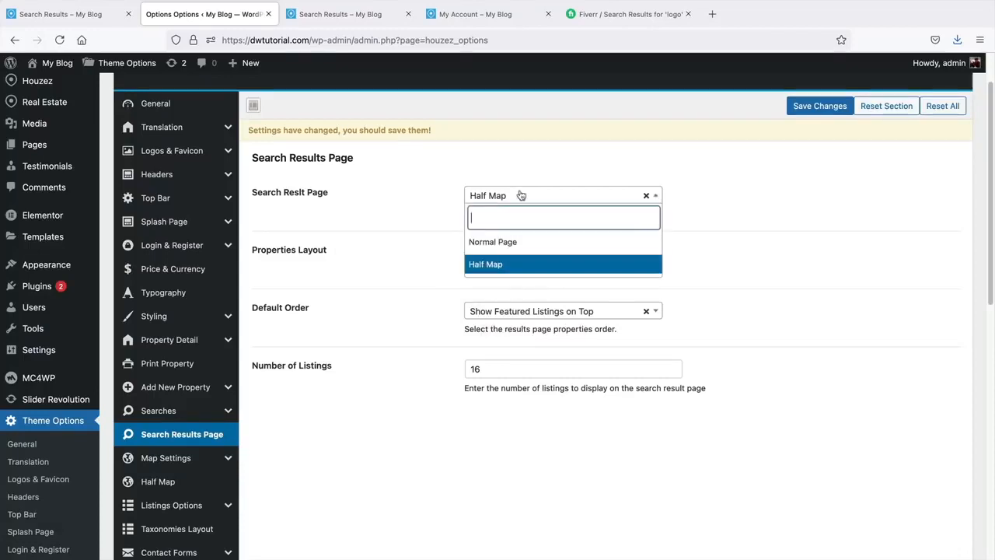
{"action": "left_click", "coordinate": [506, 240]}
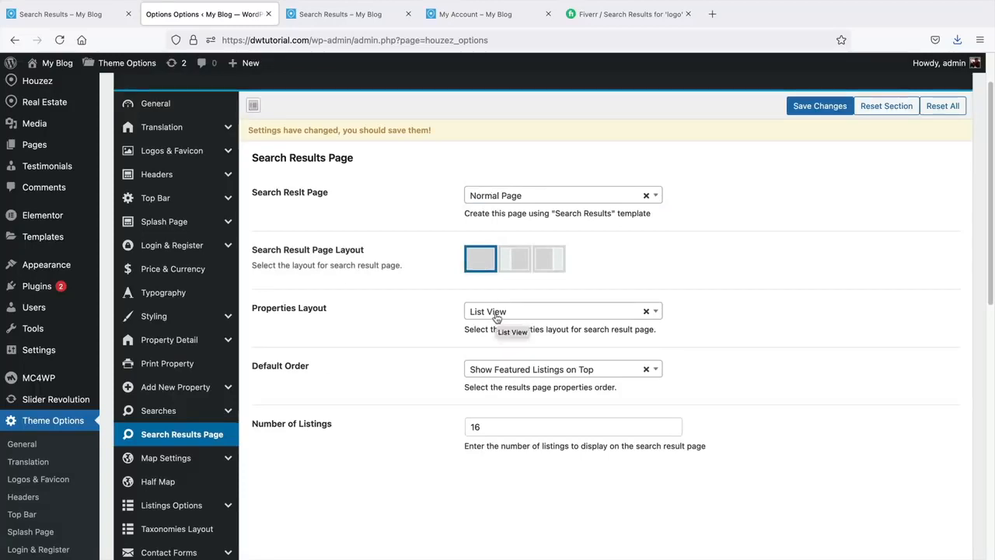
{"action": "left_click", "coordinate": [93, 14]}
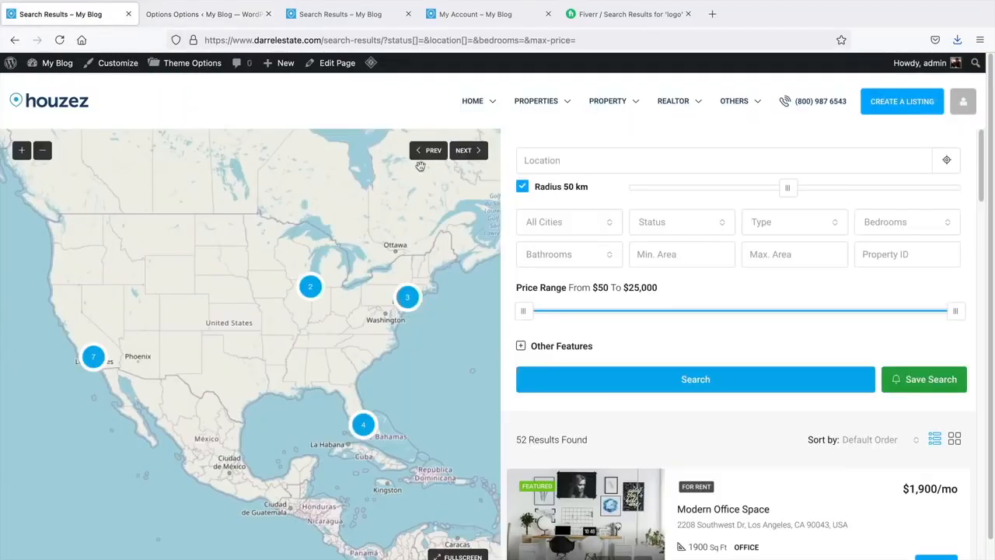
{"action": "left_click", "coordinate": [213, 17]}
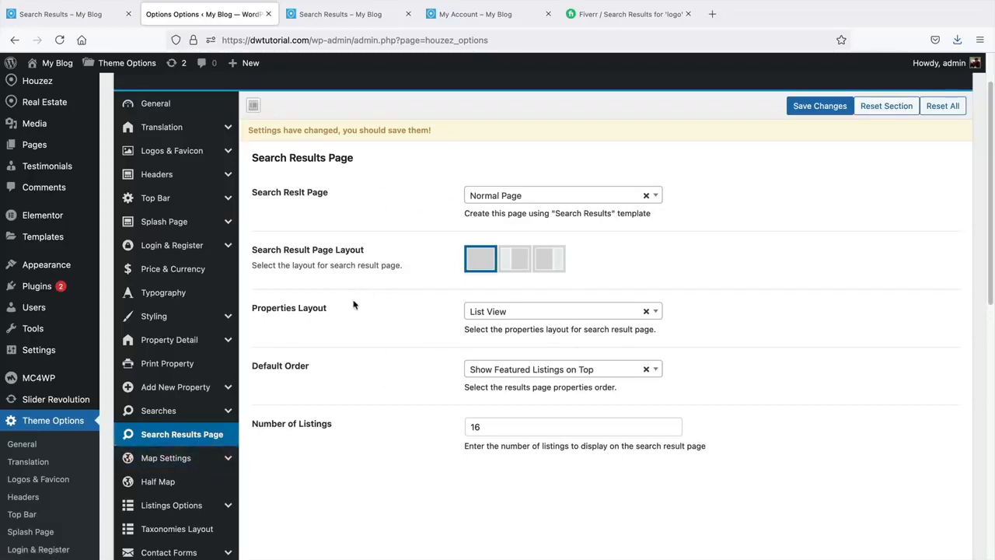
{"action": "scroll", "coordinate": [407, 372], "scroll_direction": "down", "scroll_amount": 1}
{"action": "scroll", "coordinate": [406, 372], "scroll_direction": "down", "scroll_amount": 3}
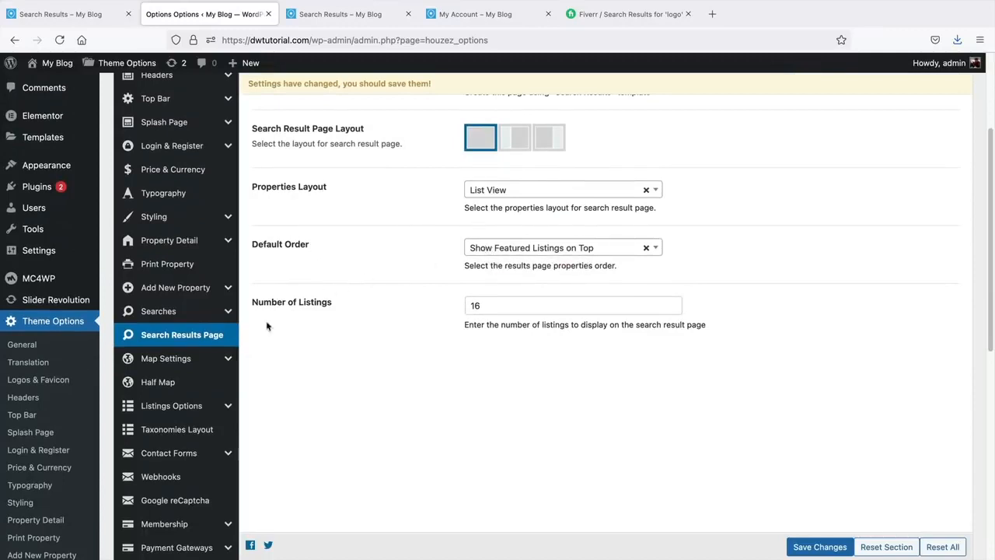
- Review the Google Maps API key in Map Settings, then open Listings Options > Taxonomies Layout
{"action": "left_click", "coordinate": [189, 358]}
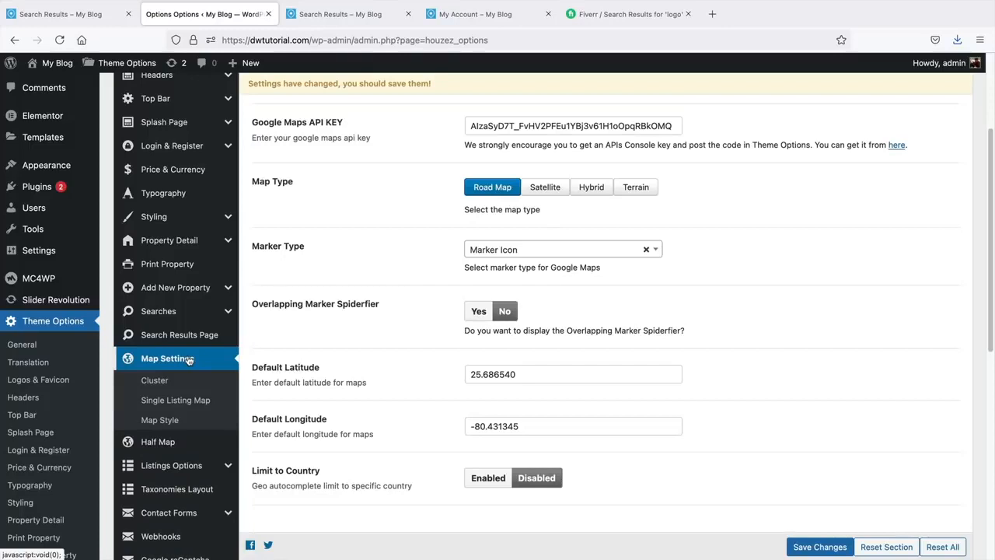
{"action": "double_click", "coordinate": [598, 126]}
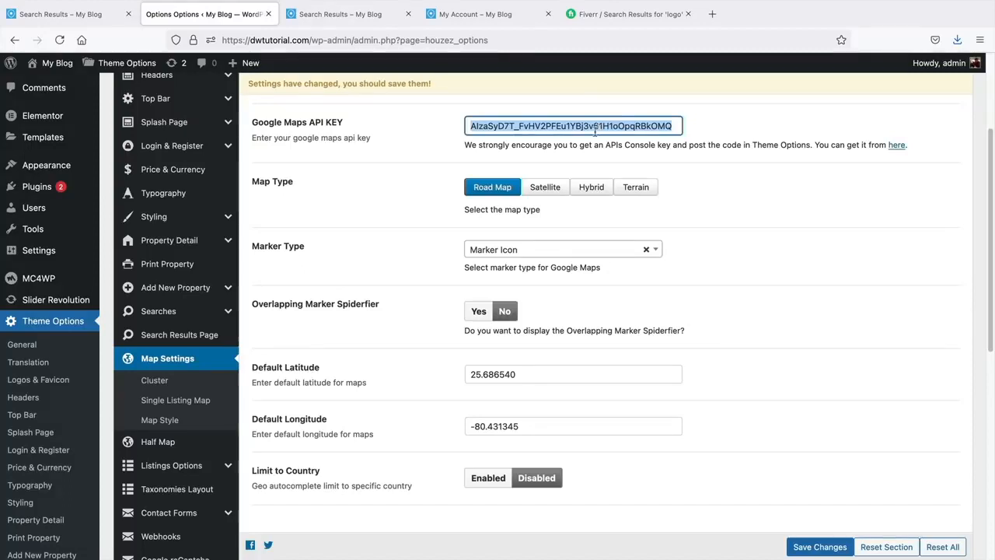
{"action": "scroll", "coordinate": [478, 222], "scroll_direction": "down", "scroll_amount": 4}
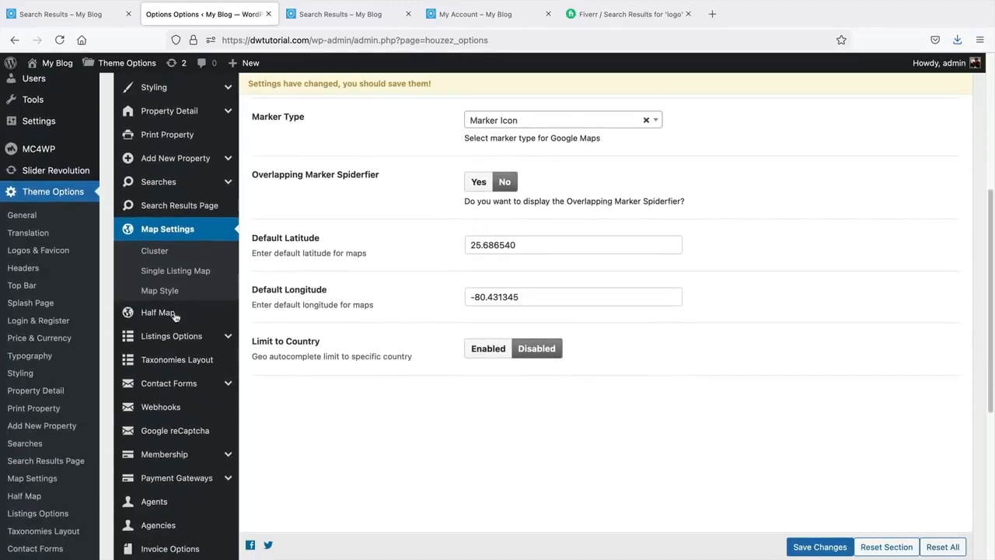
{"action": "left_click", "coordinate": [171, 336]}
{"action": "left_click", "coordinate": [176, 383]}
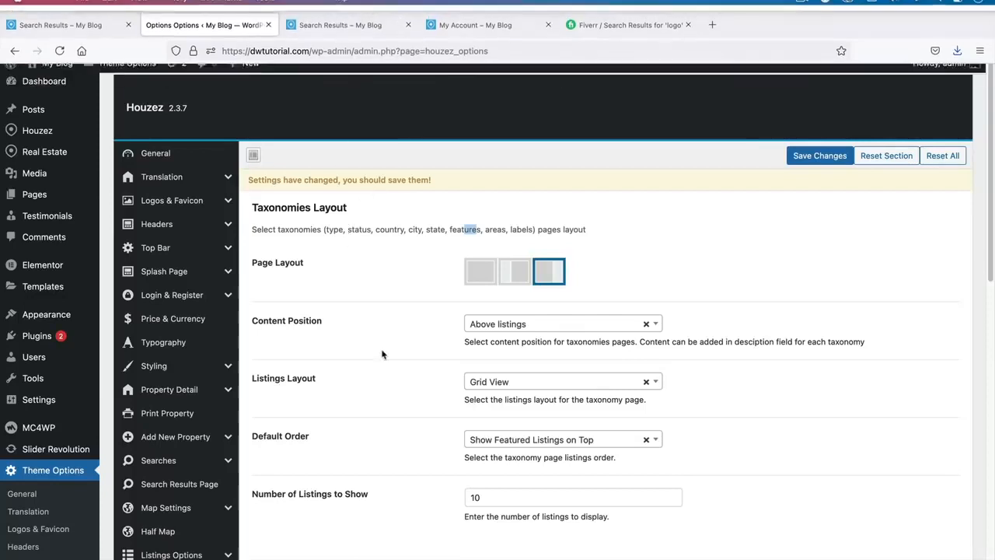
- Open the Modern Office Space listing on the live site and scroll through its details
{"action": "left_click", "coordinate": [370, 16]}
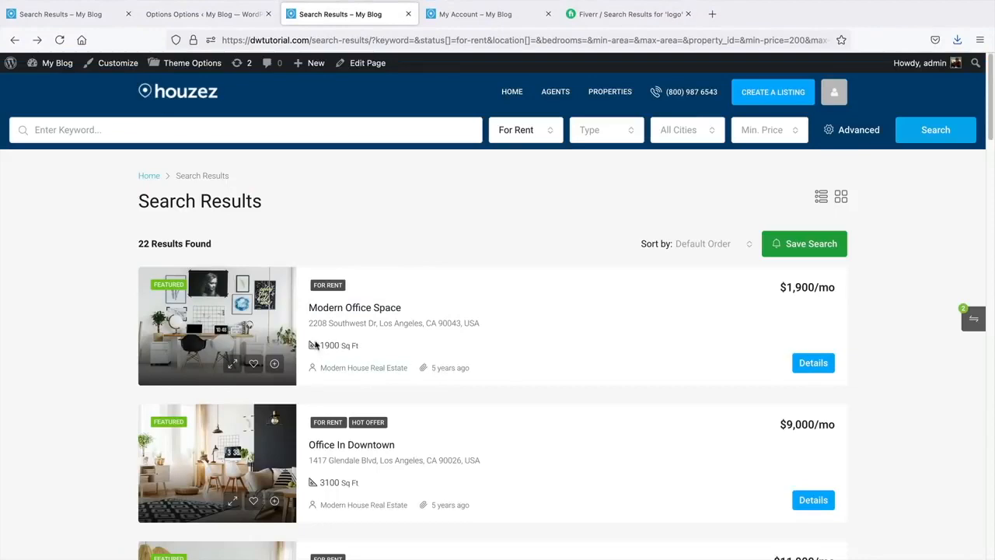
{"action": "left_click", "coordinate": [327, 310]}
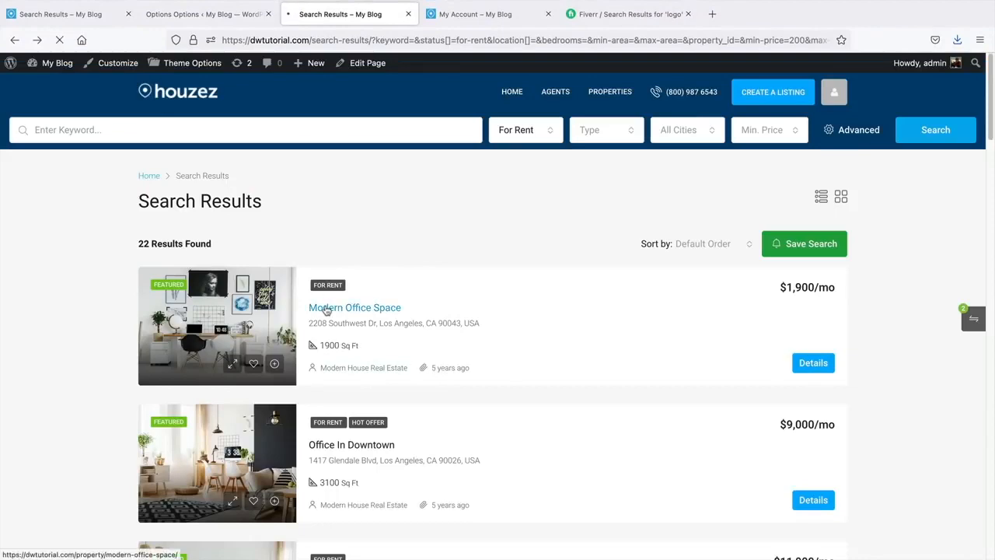
{"action": "scroll", "coordinate": [327, 311], "scroll_direction": "down", "scroll_amount": 3}
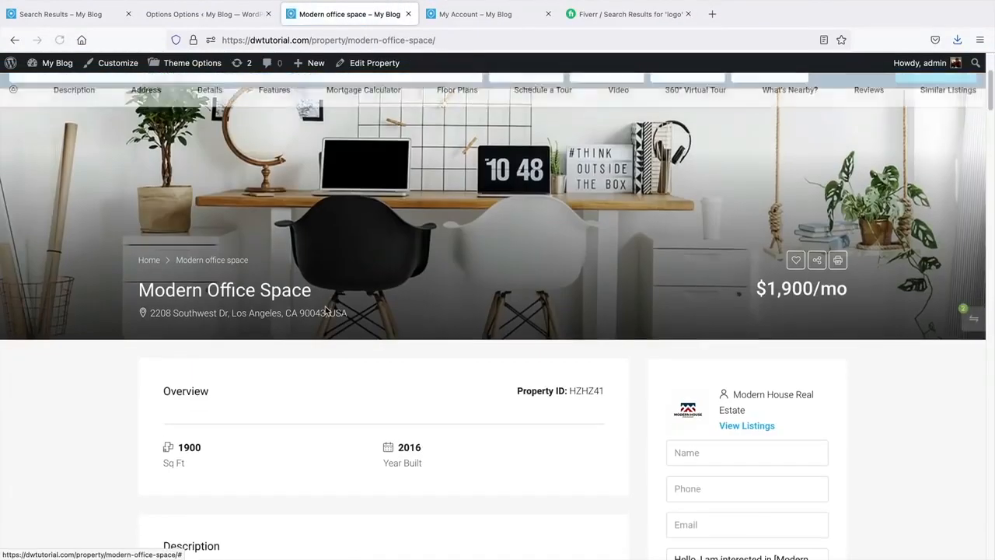
{"action": "scroll", "coordinate": [327, 311], "scroll_direction": "down", "scroll_amount": 5}
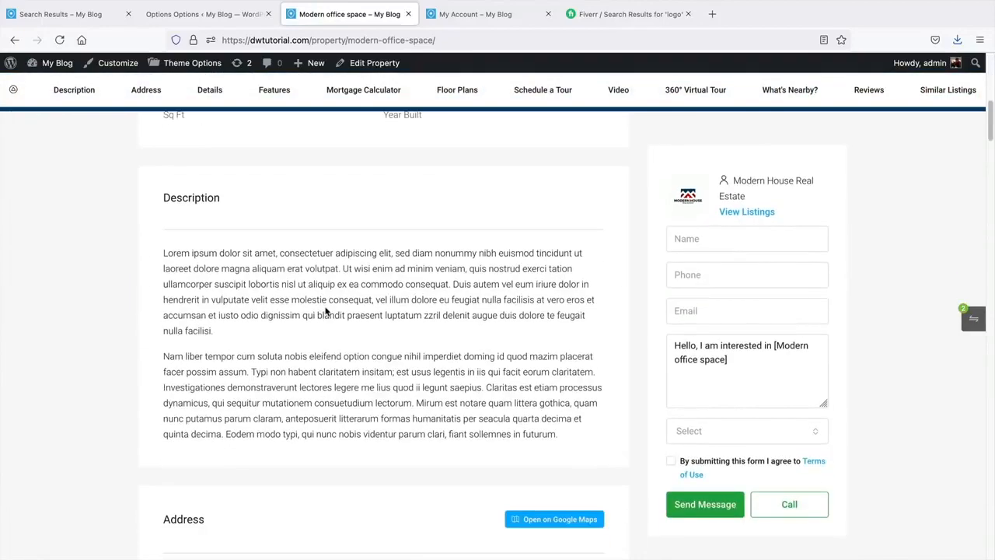
{"action": "scroll", "coordinate": [327, 311], "scroll_direction": "down", "scroll_amount": 5}
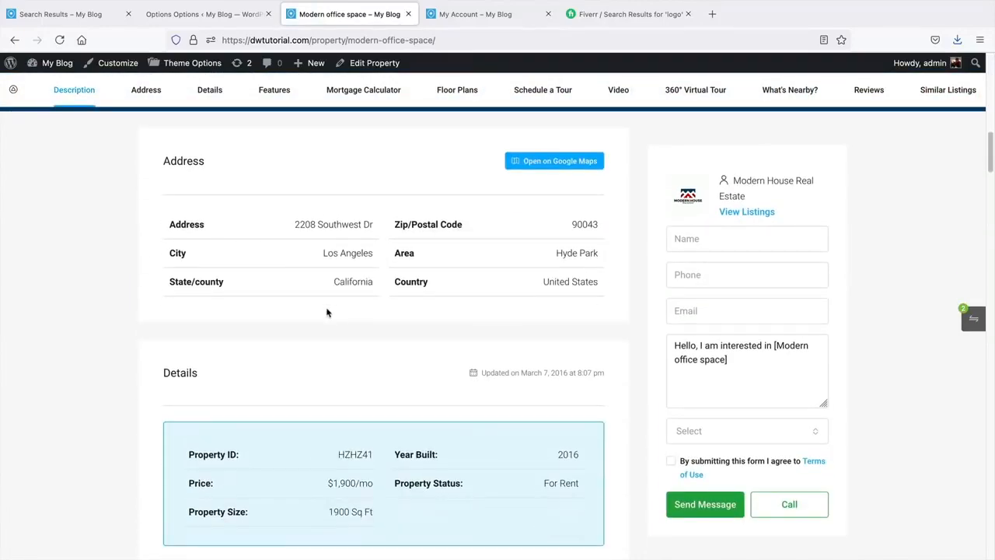
{"action": "scroll", "coordinate": [327, 313], "scroll_direction": "up", "scroll_amount": 8}
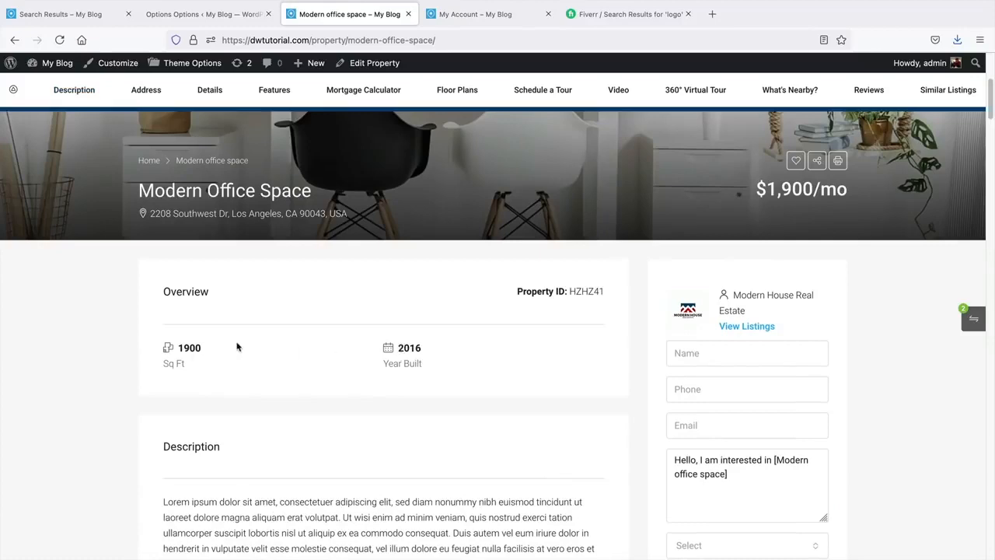
{"action": "scroll", "coordinate": [175, 364], "scroll_direction": "down", "scroll_amount": 6}
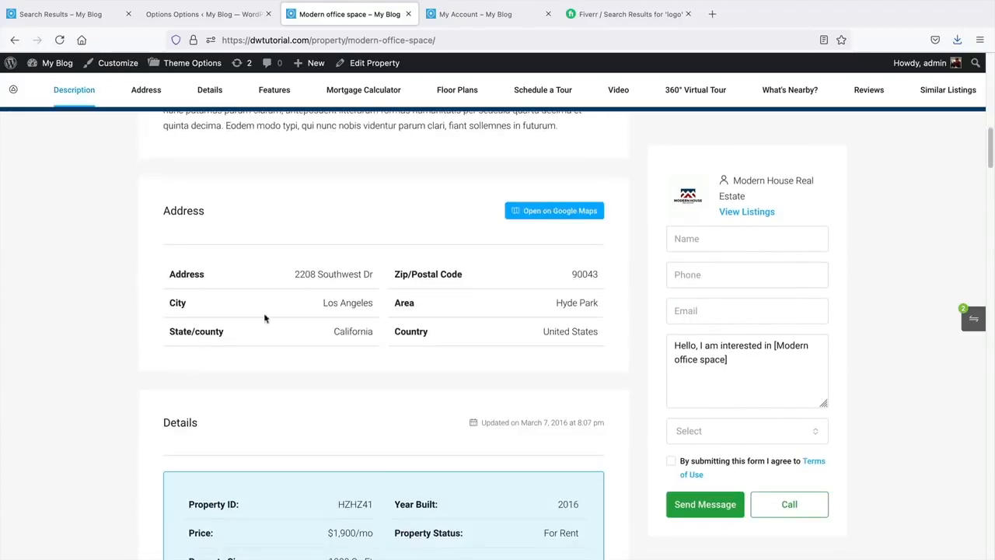
{"action": "scroll", "coordinate": [585, 303], "scroll_direction": "down", "scroll_amount": 2}
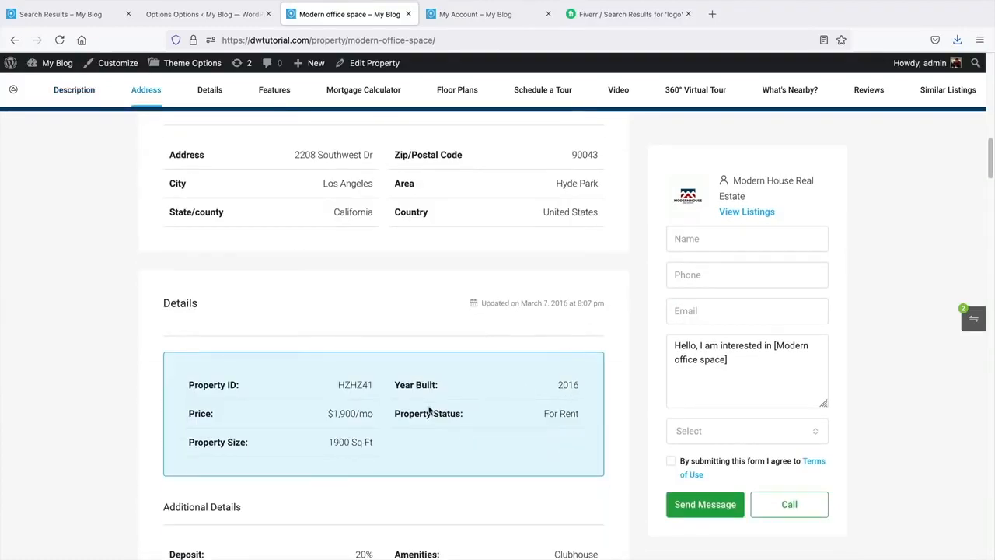
{"action": "scroll", "coordinate": [429, 412], "scroll_direction": "down", "scroll_amount": 3}
{"action": "scroll", "coordinate": [397, 366], "scroll_direction": "down", "scroll_amount": 2}
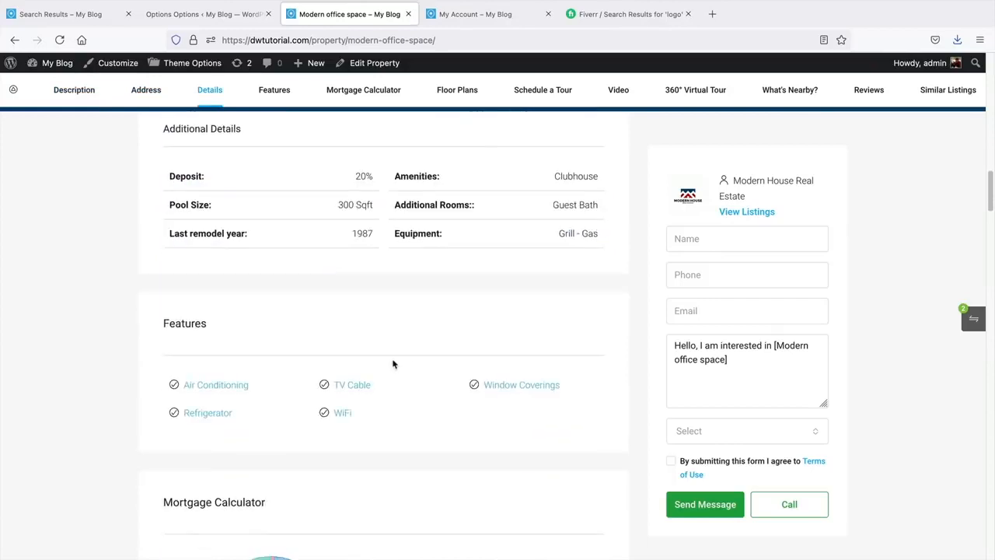
- Open the TV Cable feature page to check its 49-property grid, then return to the options
{"action": "left_click", "coordinate": [358, 388]}
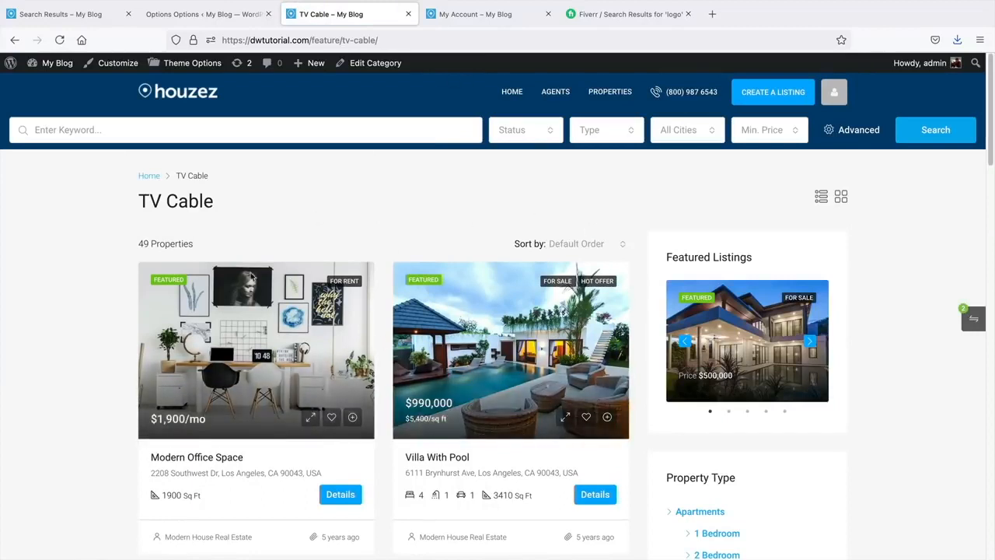
{"action": "left_click_drag", "start_coordinate": [234, 200], "coordinate": [134, 200]}
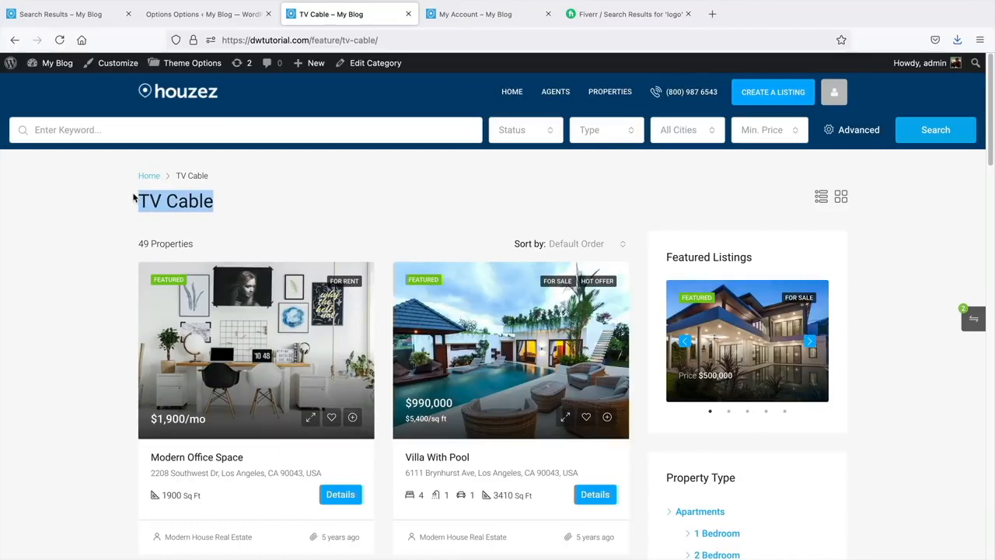
{"action": "left_click", "coordinate": [214, 200]}
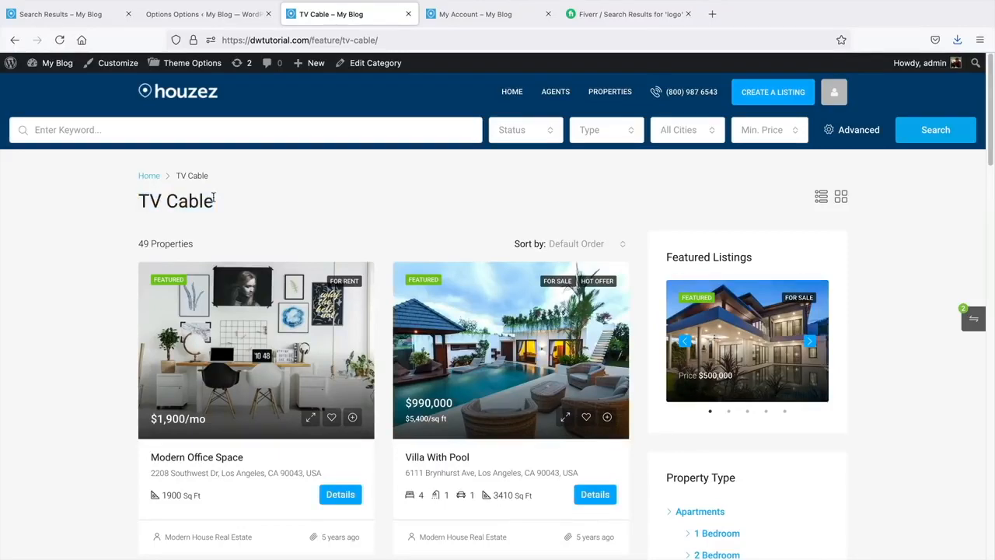
{"action": "left_click_drag", "start_coordinate": [214, 200], "coordinate": [141, 200]}
{"action": "left_click", "coordinate": [143, 198]}
{"action": "left_click", "coordinate": [208, 15]}
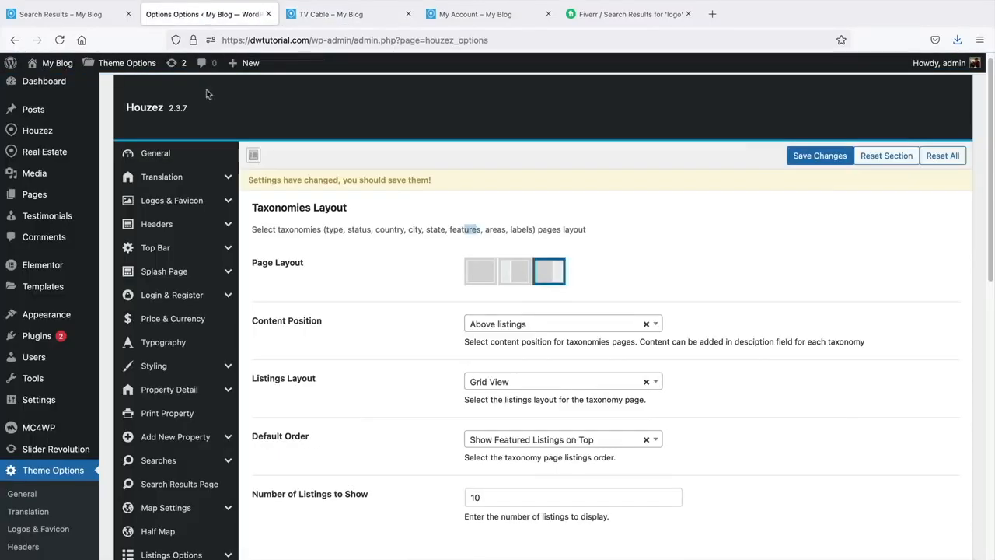
- In Contact Forms, set the Property Page Sidebar Form to Disabled
{"action": "scroll", "coordinate": [323, 378], "scroll_direction": "down", "scroll_amount": 2}
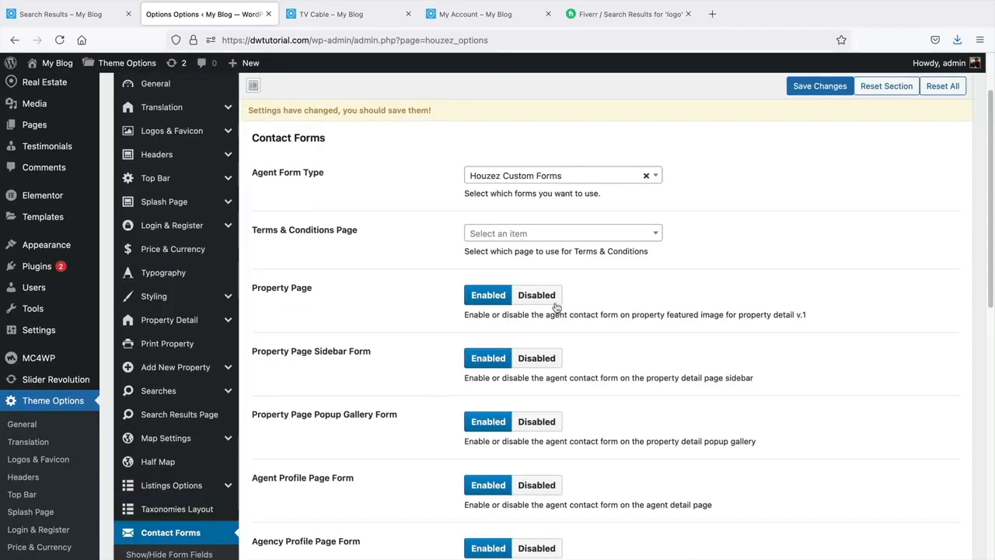
{"action": "scroll", "coordinate": [556, 307], "scroll_direction": "down", "scroll_amount": 4}
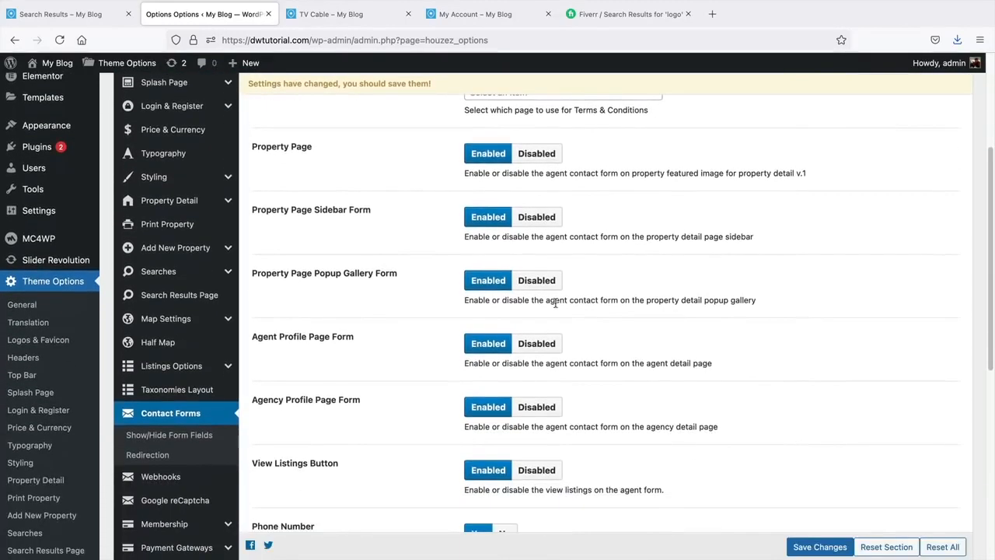
{"action": "scroll", "coordinate": [556, 303], "scroll_direction": "down", "scroll_amount": 1}
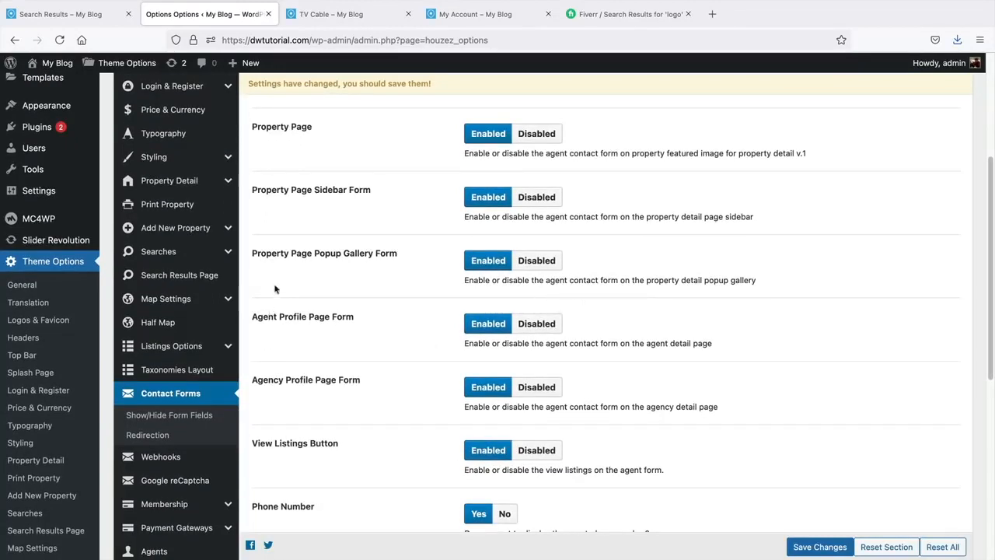
{"action": "left_click_drag", "start_coordinate": [270, 189], "coordinate": [386, 191]}
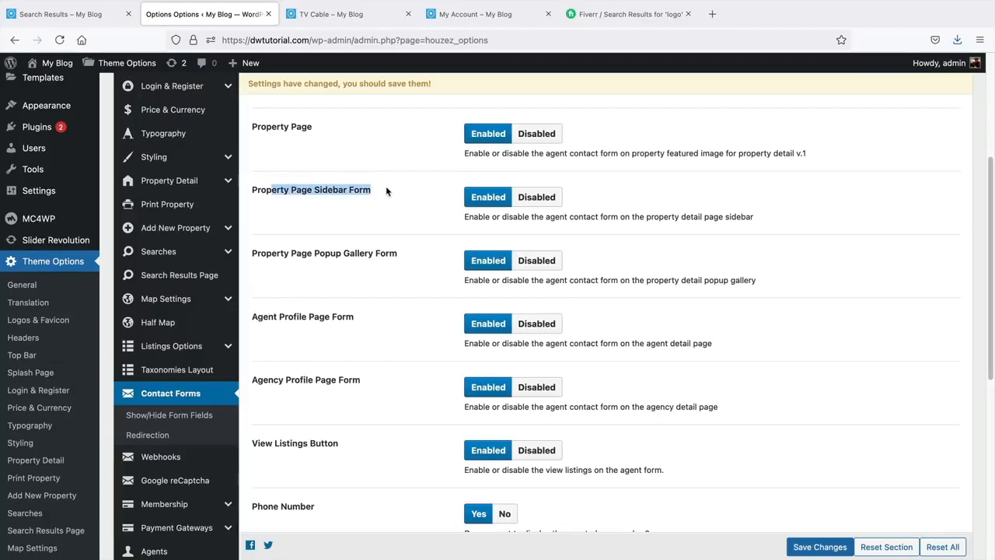
{"action": "left_click", "coordinate": [557, 199]}
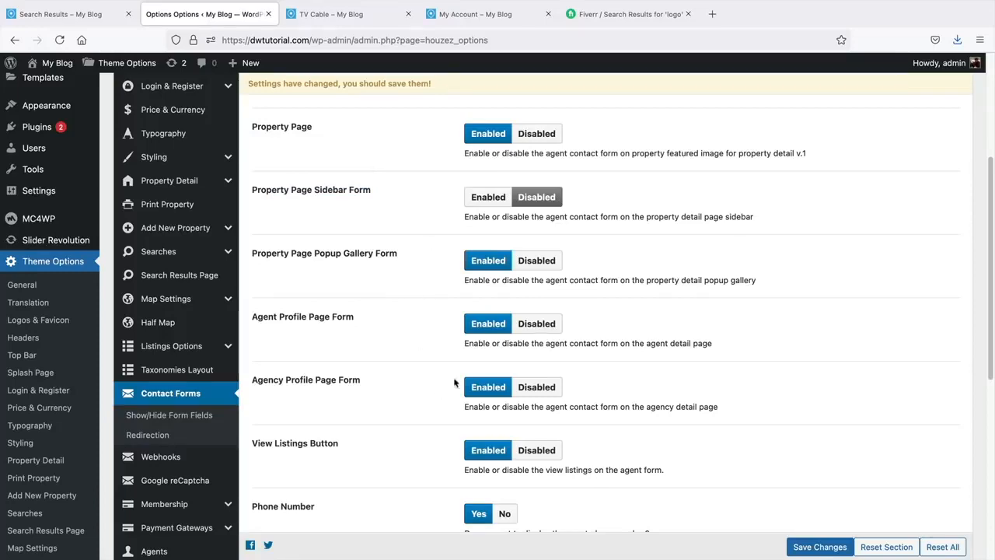
- Look through the Webhooks settings, then the Google reCaptcha settings, which show reCaptcha Disabled
{"action": "scroll", "coordinate": [256, 365], "scroll_direction": "down", "scroll_amount": 3}
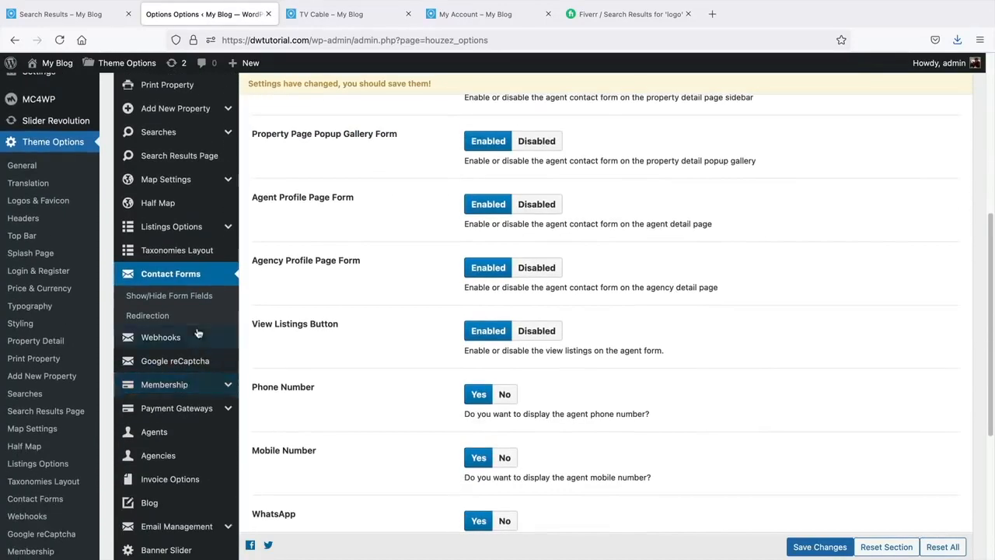
{"action": "left_click", "coordinate": [198, 336]}
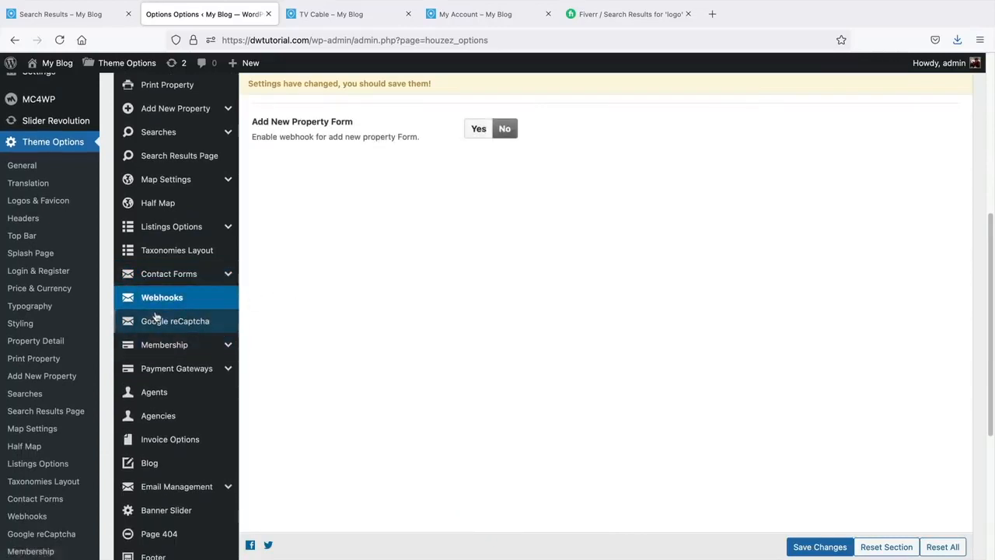
{"action": "scroll", "coordinate": [153, 315], "scroll_direction": "down", "scroll_amount": 2}
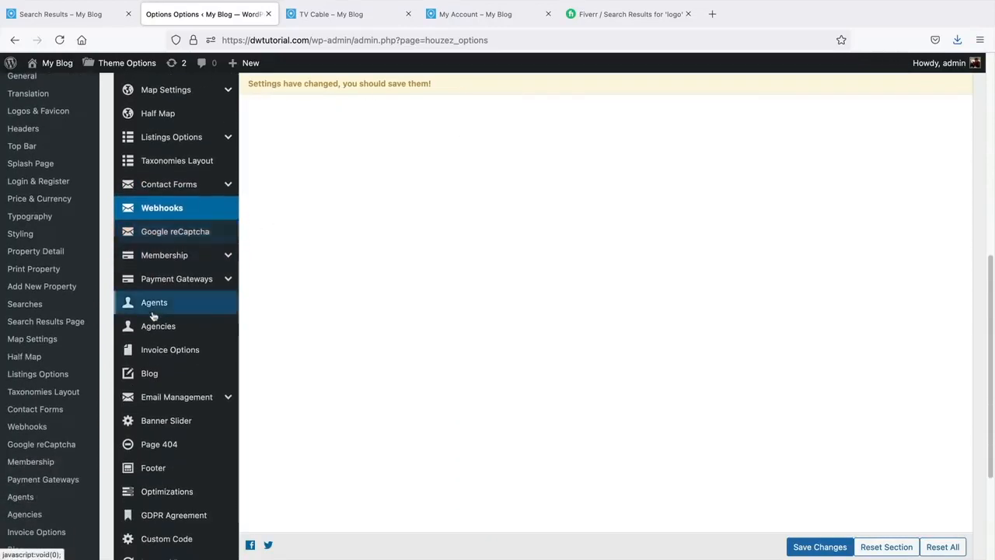
{"action": "left_click", "coordinate": [178, 233]}
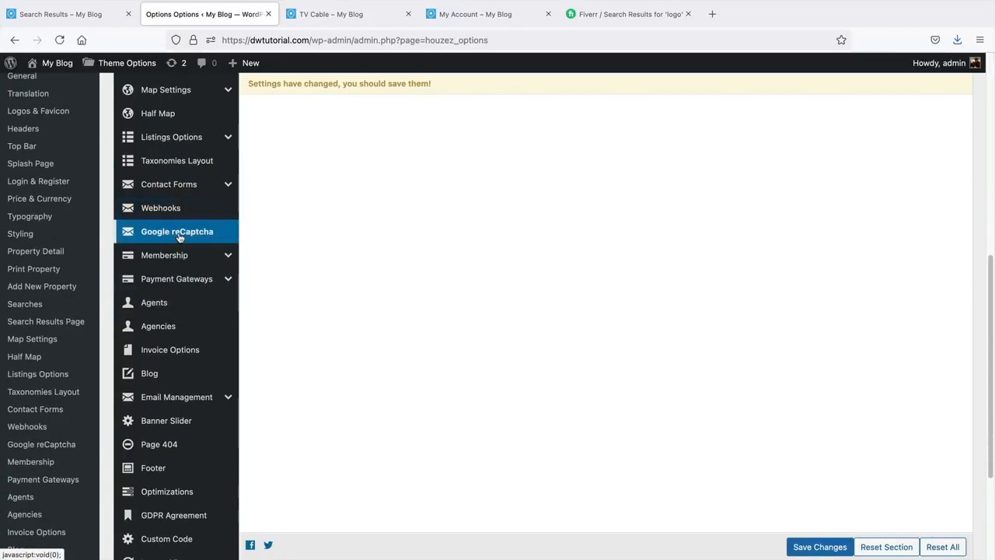
{"action": "scroll", "coordinate": [389, 304], "scroll_direction": "up", "scroll_amount": 5}
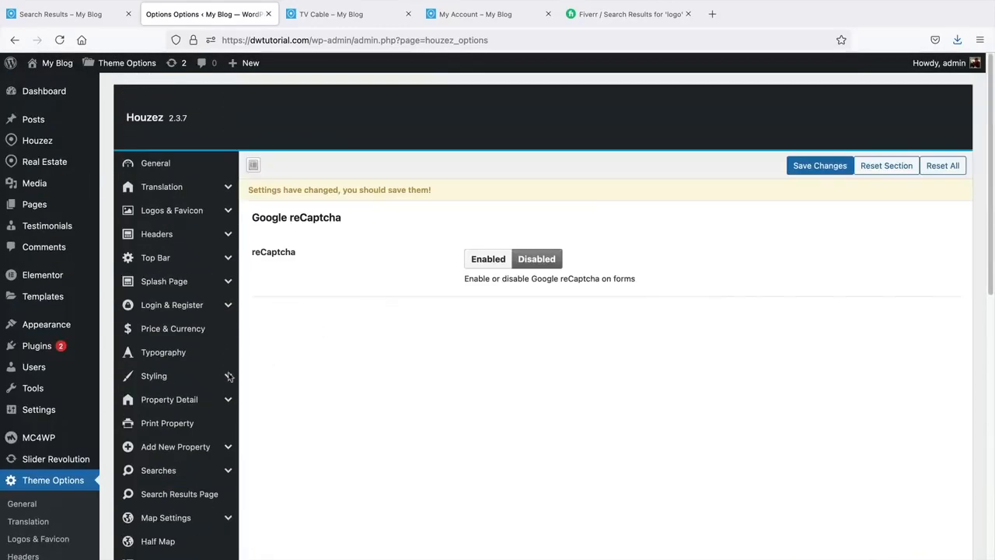
- Open the Agents settings section and load the site's Agents page in the front-end tab
{"action": "scroll", "coordinate": [178, 405], "scroll_direction": "down", "scroll_amount": 7}
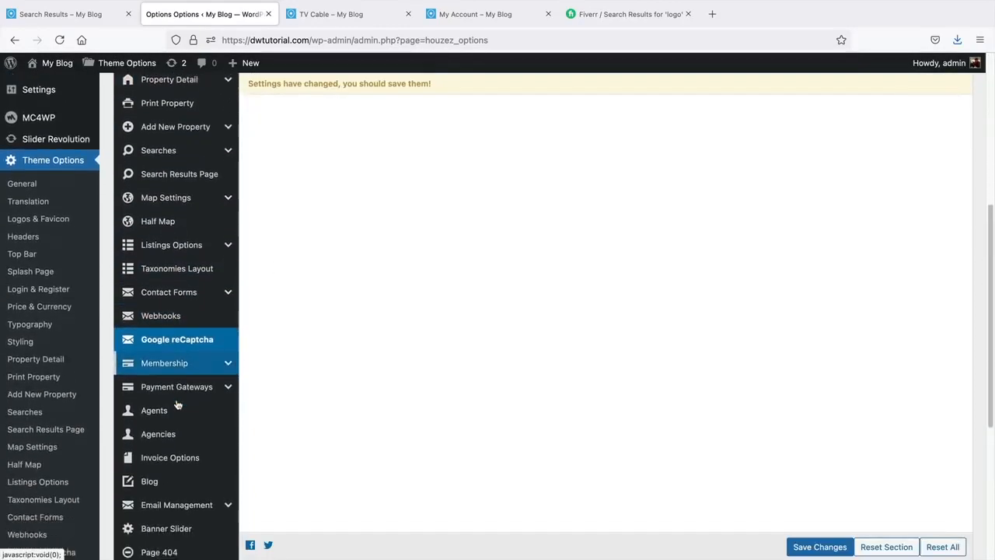
{"action": "scroll", "coordinate": [178, 404], "scroll_direction": "down", "scroll_amount": 2}
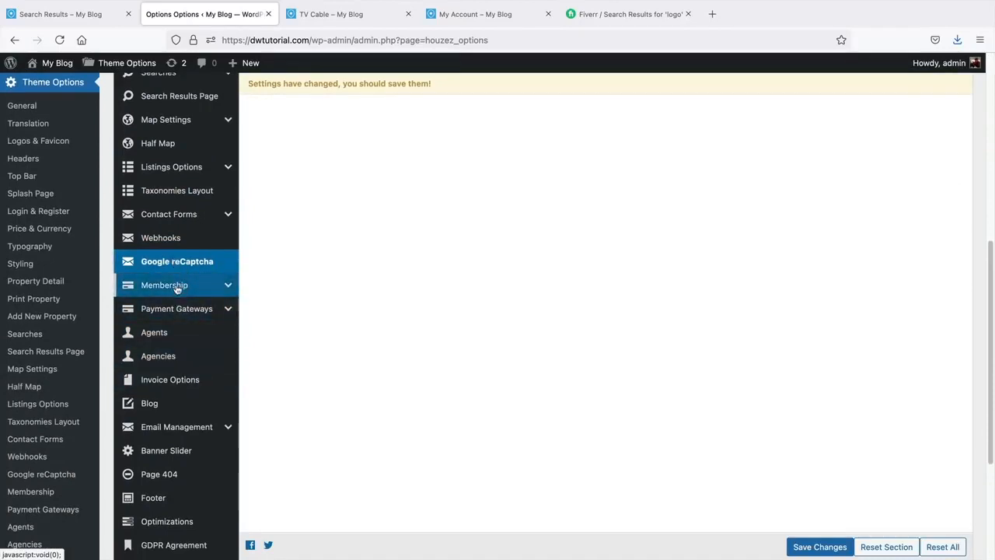
{"action": "left_click", "coordinate": [174, 341]}
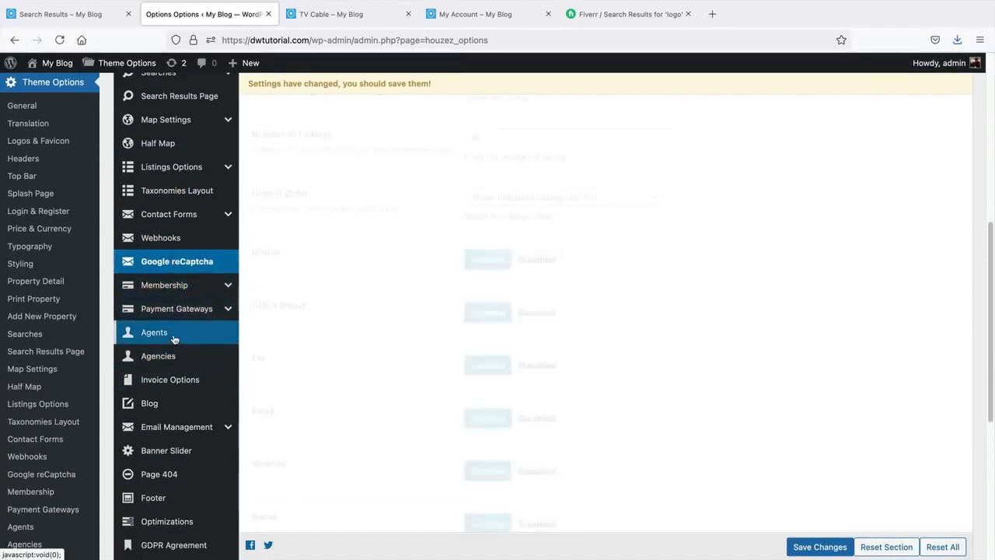
{"action": "scroll", "coordinate": [392, 350], "scroll_direction": "up", "scroll_amount": 5}
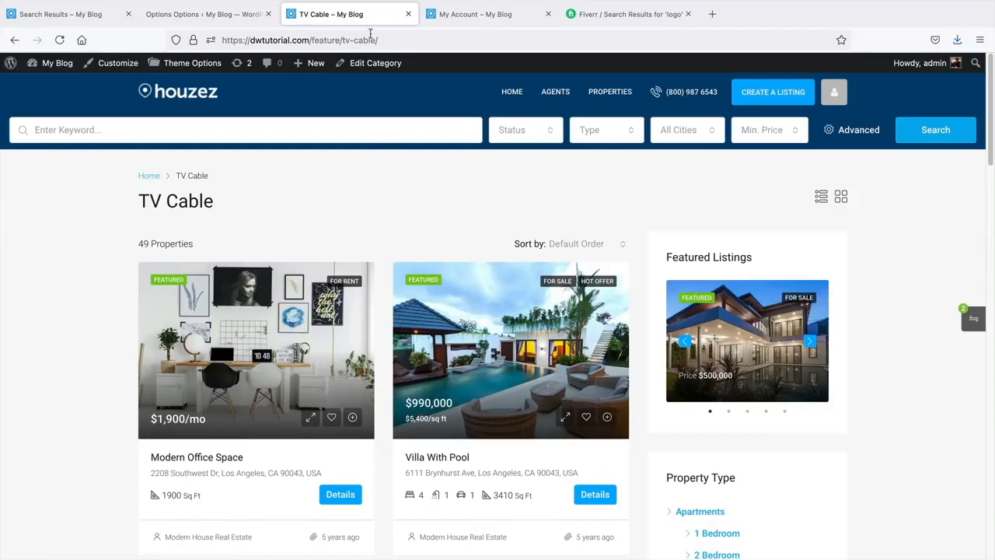
{"action": "left_click", "coordinate": [560, 92]}
- Review the Agents settings: 9 agents, Grid View, 10 listings, contact fields Enabled
{"action": "left_click", "coordinate": [263, 19]}
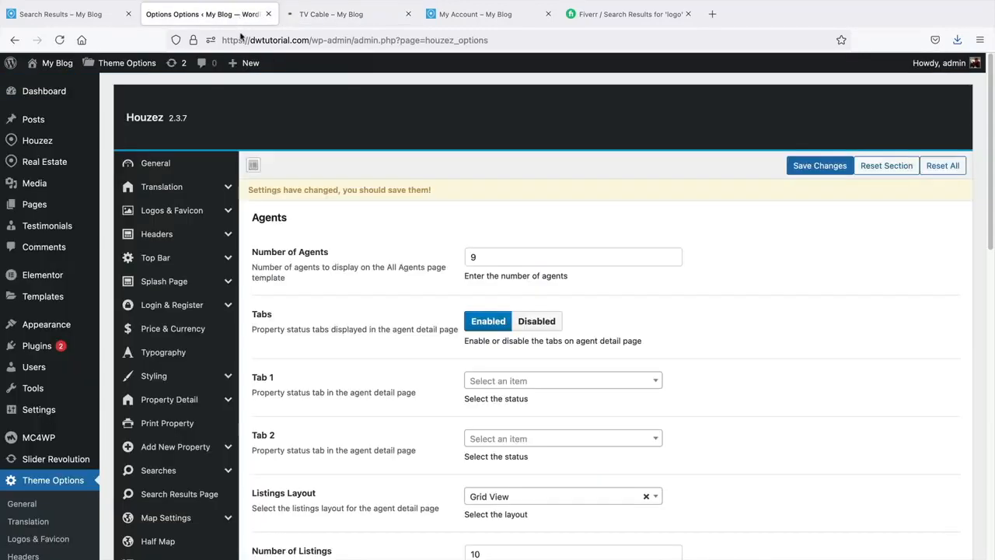
{"action": "scroll", "coordinate": [395, 317], "scroll_direction": "down", "scroll_amount": 5}
{"action": "scroll", "coordinate": [395, 317], "scroll_direction": "down", "scroll_amount": 3}
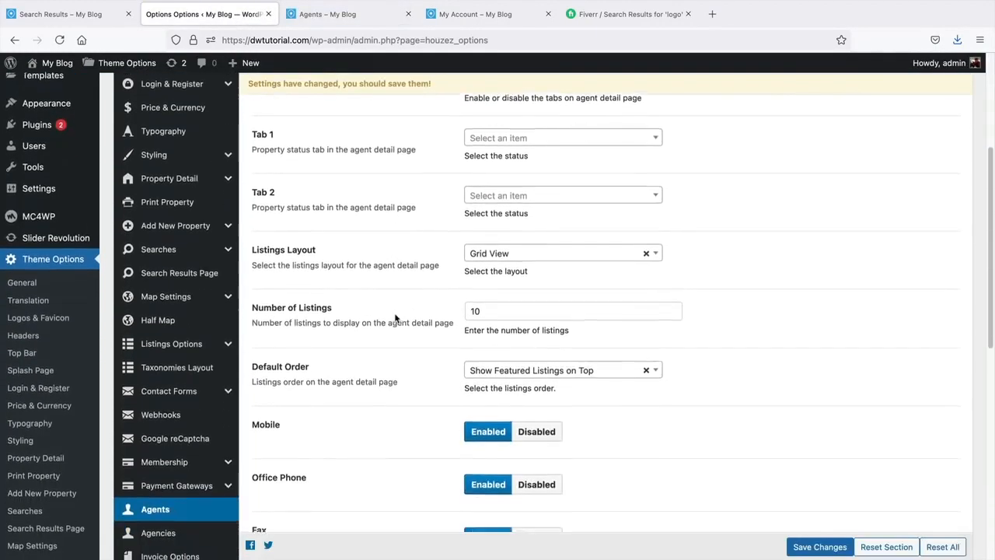
{"action": "scroll", "coordinate": [395, 313], "scroll_direction": "down", "scroll_amount": 6}
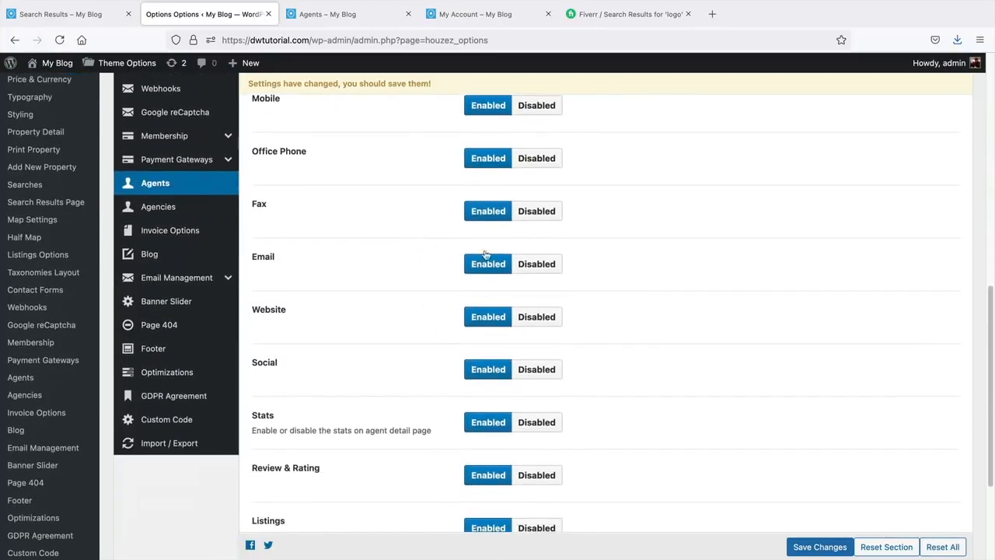
{"action": "scroll", "coordinate": [483, 362], "scroll_direction": "down", "scroll_amount": 5}
{"action": "scroll", "coordinate": [467, 397], "scroll_direction": "up", "scroll_amount": 15}
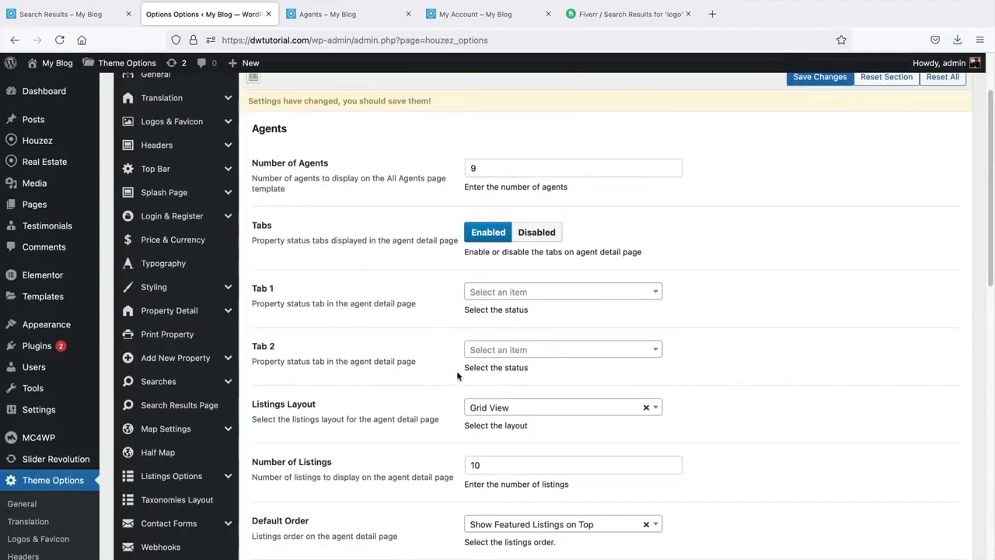
{"action": "scroll", "coordinate": [233, 419], "scroll_direction": "down", "scroll_amount": 5}
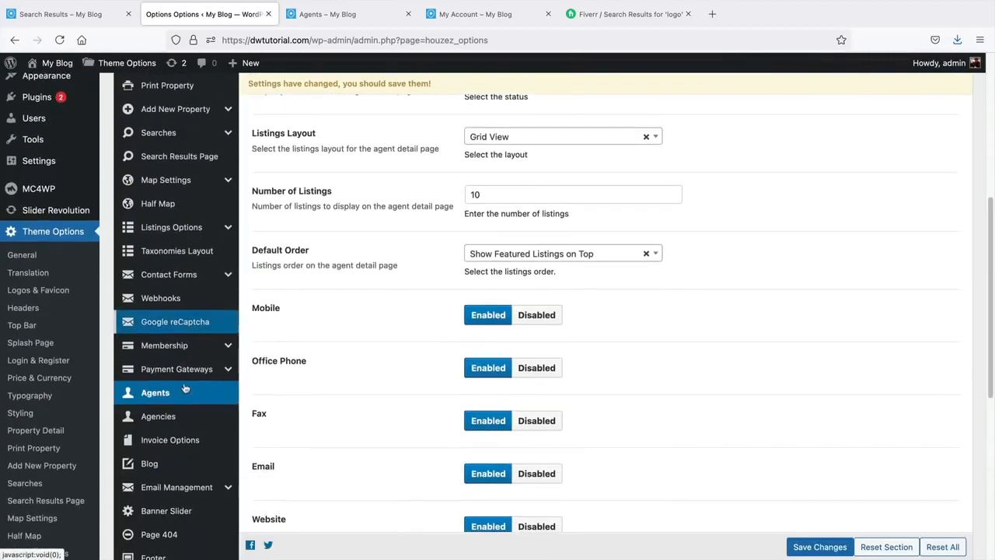
- Set the Agencies listings layout to List View and save the theme options
{"action": "left_click", "coordinate": [178, 416]}
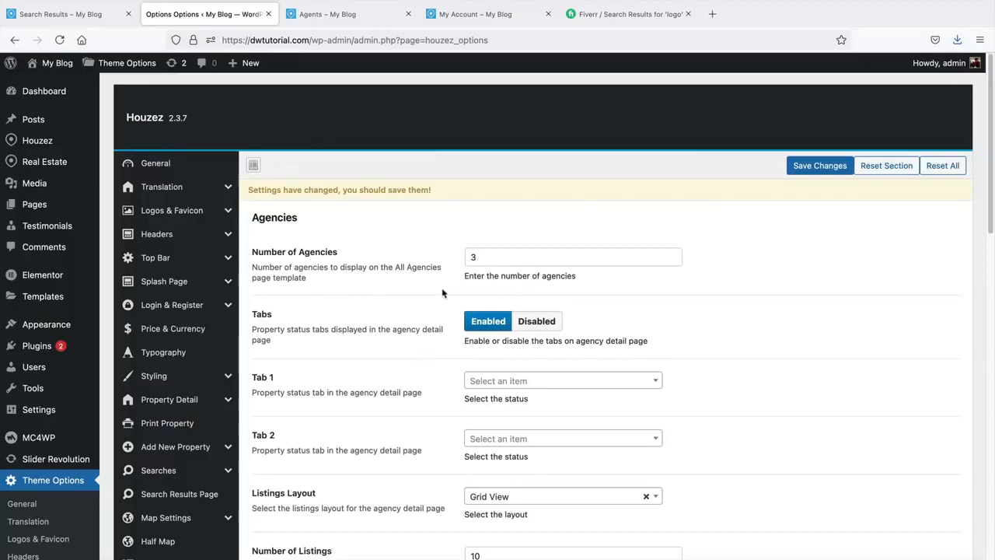
{"action": "scroll", "coordinate": [473, 438], "scroll_direction": "down", "scroll_amount": 5}
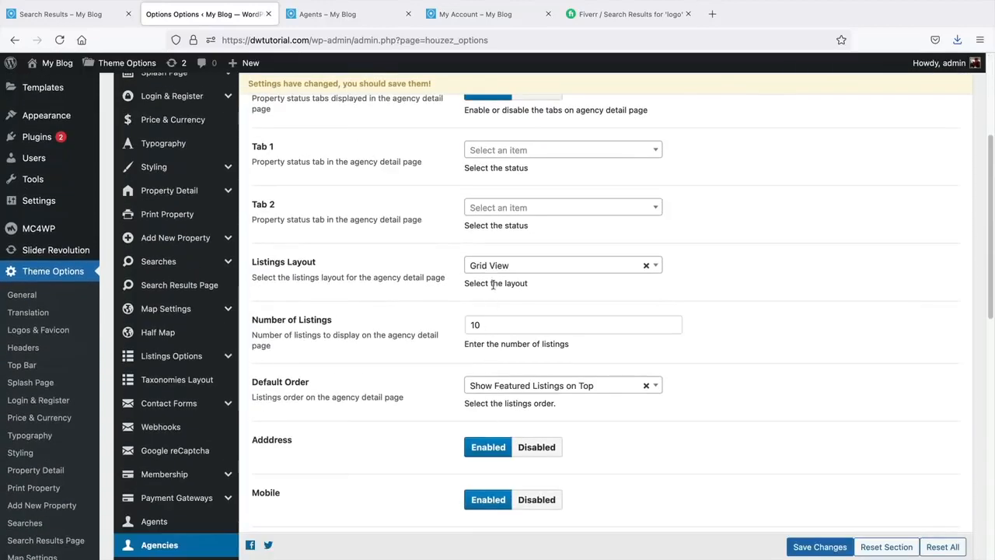
{"action": "left_click", "coordinate": [499, 272]}
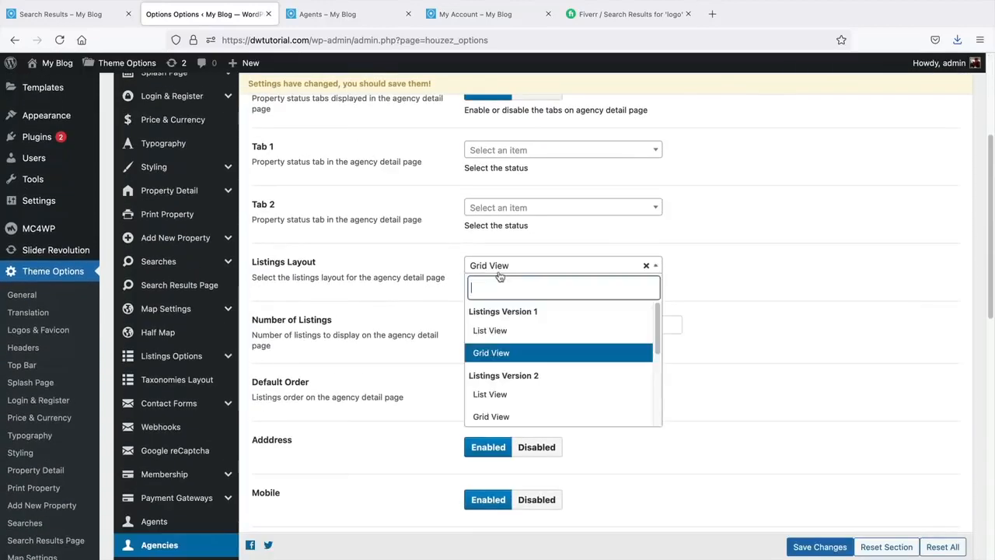
{"action": "left_click", "coordinate": [498, 331]}
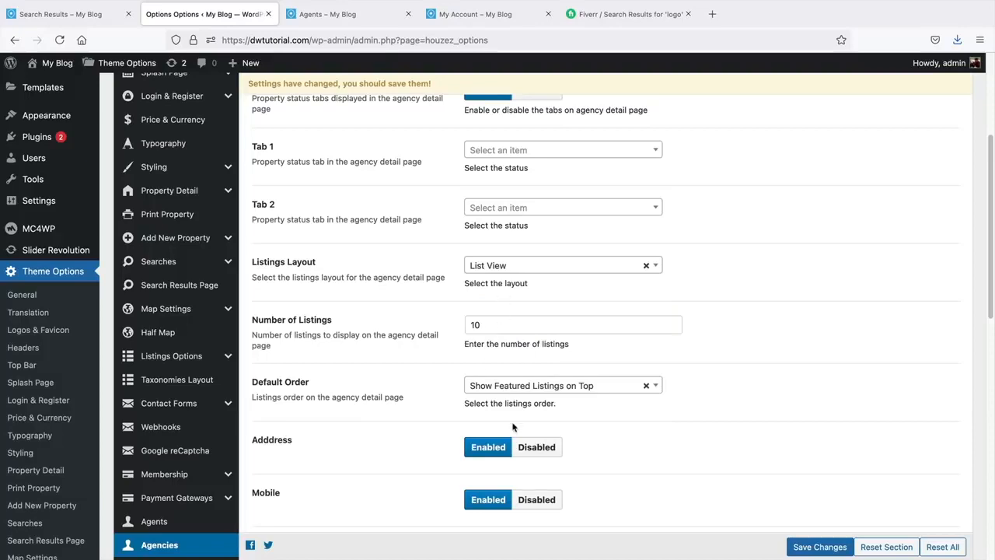
{"action": "scroll", "coordinate": [511, 429], "scroll_direction": "down", "scroll_amount": 4}
{"action": "scroll", "coordinate": [512, 428], "scroll_direction": "down", "scroll_amount": 1}
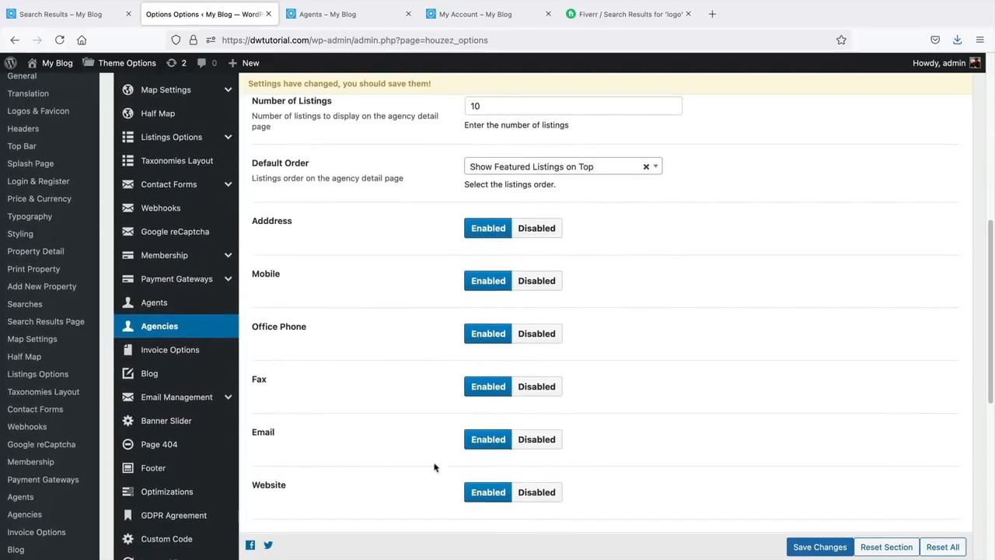
{"action": "left_click", "coordinate": [820, 547]}
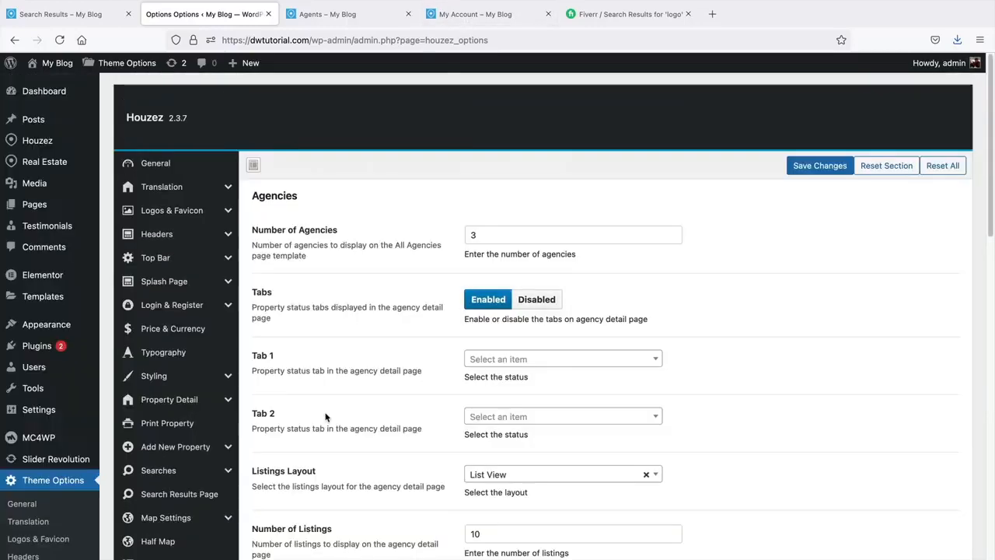
- Reconfirm List View for the agency listings layout, then open the Agents settings
{"action": "left_click_drag", "start_coordinate": [273, 199], "coordinate": [328, 208]}
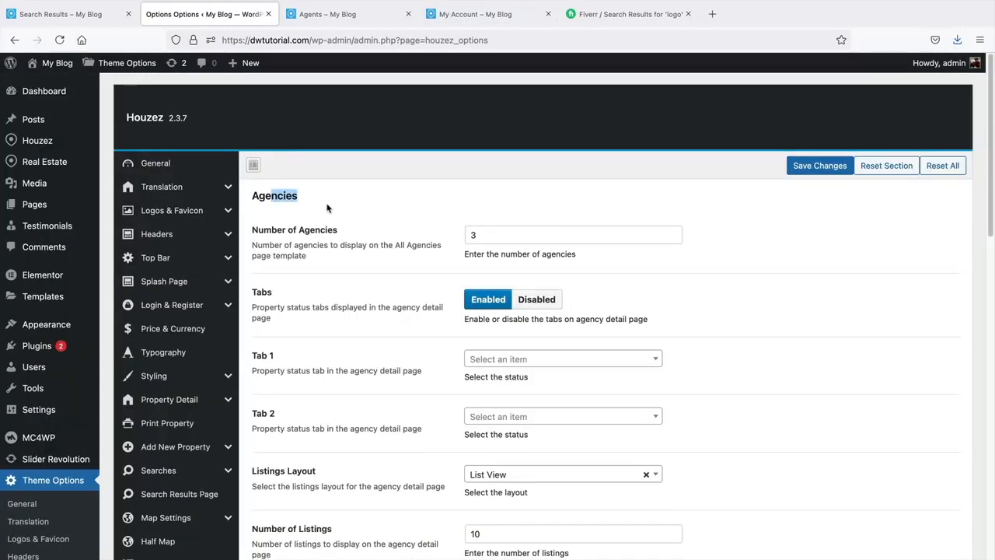
{"action": "scroll", "coordinate": [321, 416], "scroll_direction": "down", "scroll_amount": 5}
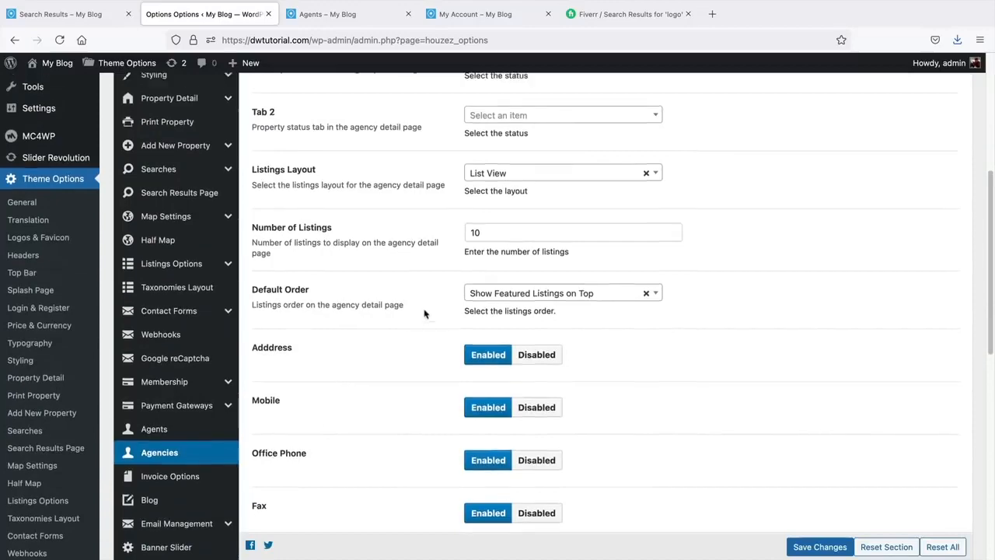
{"action": "scroll", "coordinate": [458, 295], "scroll_direction": "up", "scroll_amount": 2}
{"action": "left_click", "coordinate": [493, 291]}
{"action": "left_click", "coordinate": [487, 413]}
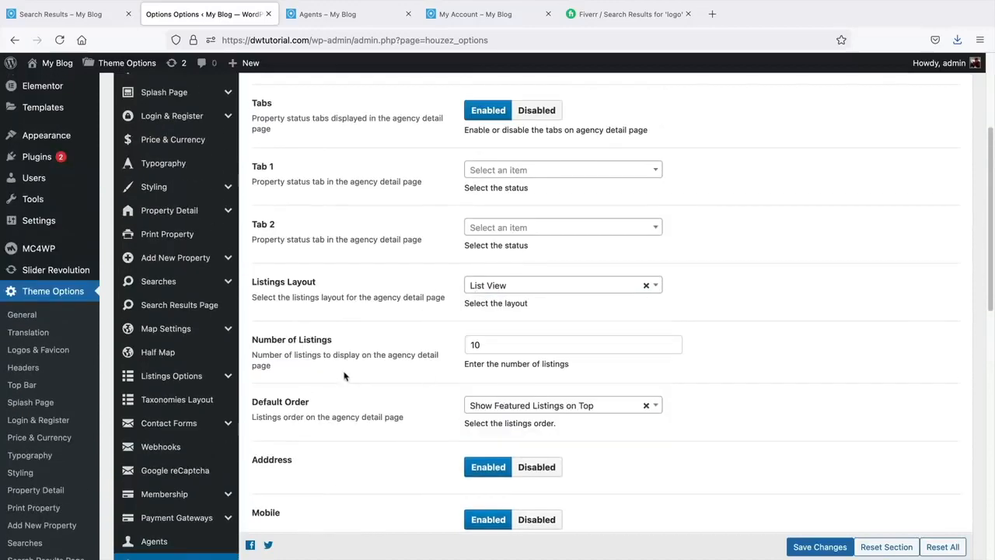
{"action": "scroll", "coordinate": [345, 373], "scroll_direction": "down", "scroll_amount": 1}
{"action": "left_click", "coordinate": [180, 492]}
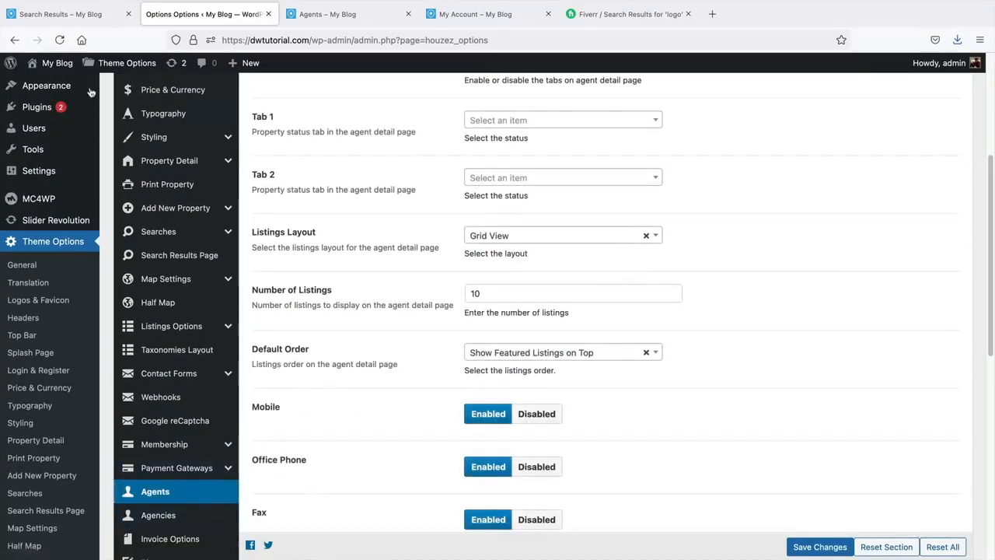
{"action": "left_click", "coordinate": [68, 21]}
- Scroll through the agent cards on the front-end Agents page, then return to Invoice Options
{"action": "mouse_move", "coordinate": [674, 101]}
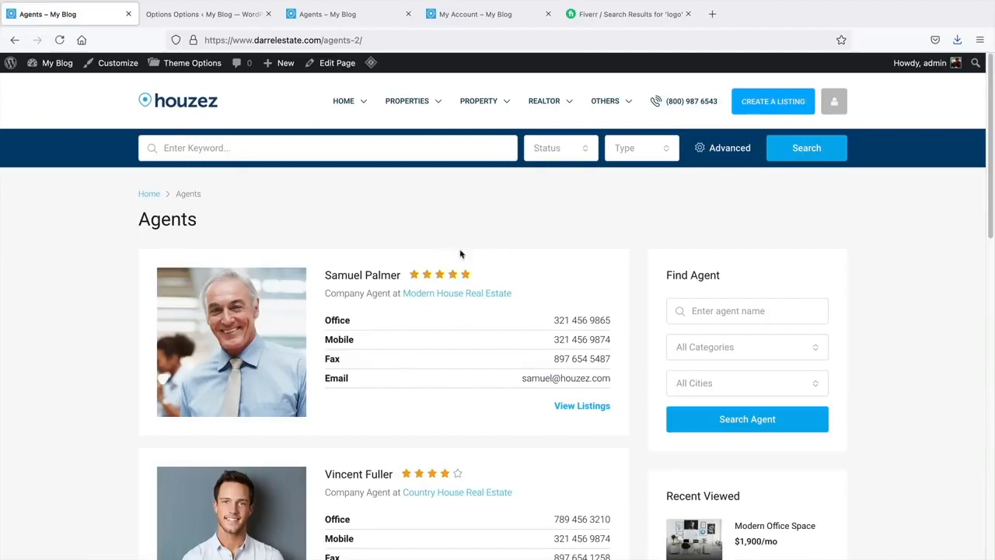
{"action": "scroll", "coordinate": [389, 315], "scroll_direction": "down", "scroll_amount": 2}
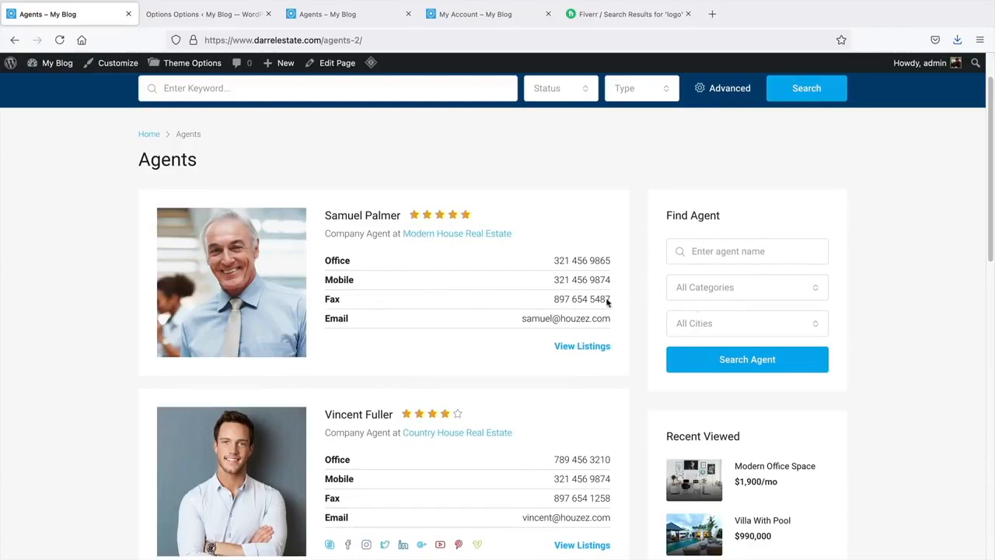
{"action": "scroll", "coordinate": [361, 261], "scroll_direction": "up", "scroll_amount": 1}
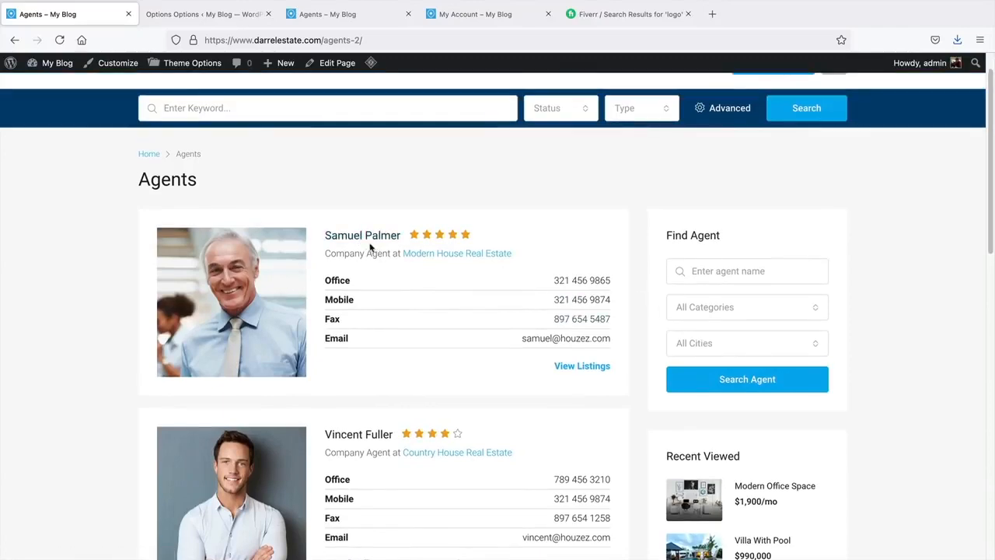
{"action": "key", "text": "ctrl+Tab"}
{"action": "scroll", "coordinate": [383, 369], "scroll_direction": "up", "scroll_amount": 5}
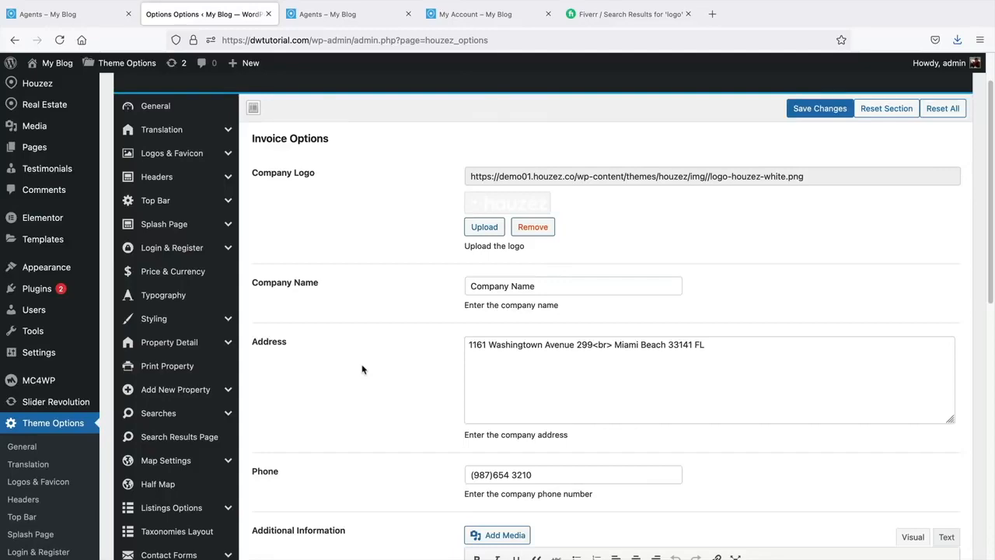
- Scroll through Invoice Options, then review the Blog settings with Masonry posts at 12
{"action": "scroll", "coordinate": [362, 370], "scroll_direction": "down", "scroll_amount": 5}
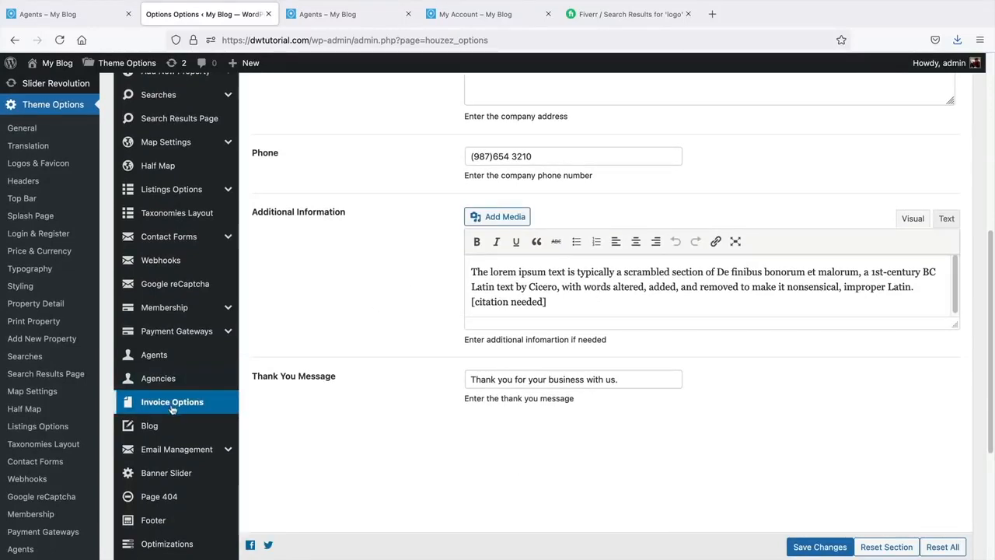
{"action": "scroll", "coordinate": [194, 363], "scroll_direction": "down", "scroll_amount": 1}
{"action": "left_click", "coordinate": [169, 329]}
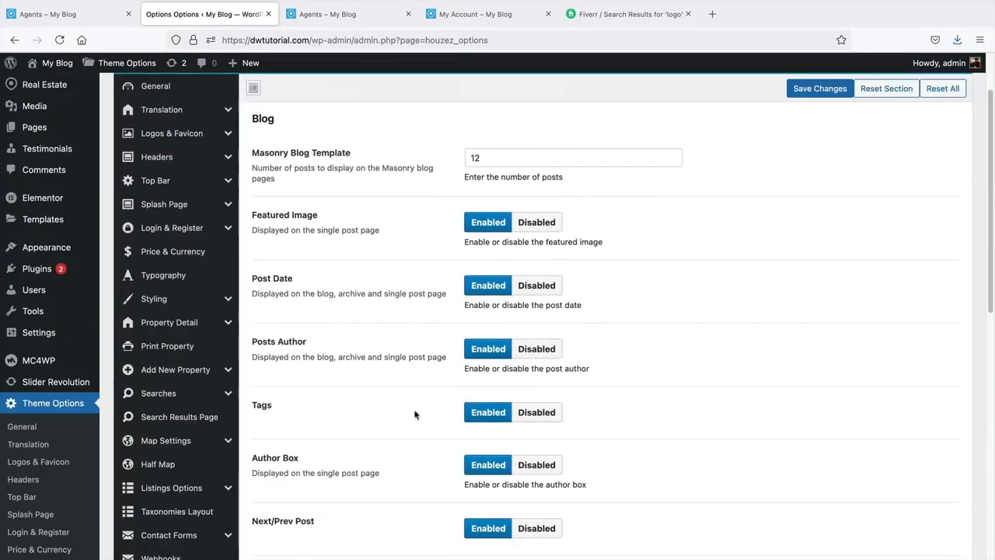
{"action": "scroll", "coordinate": [414, 414], "scroll_direction": "up", "scroll_amount": 2}
{"action": "scroll", "coordinate": [412, 413], "scroll_direction": "down", "scroll_amount": 3}
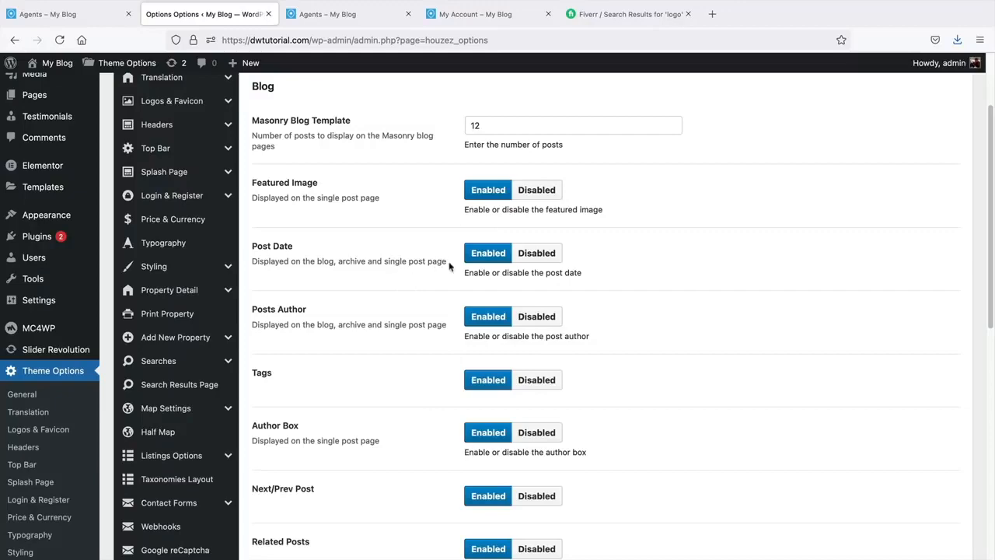
{"action": "scroll", "coordinate": [449, 266], "scroll_direction": "down", "scroll_amount": 10}
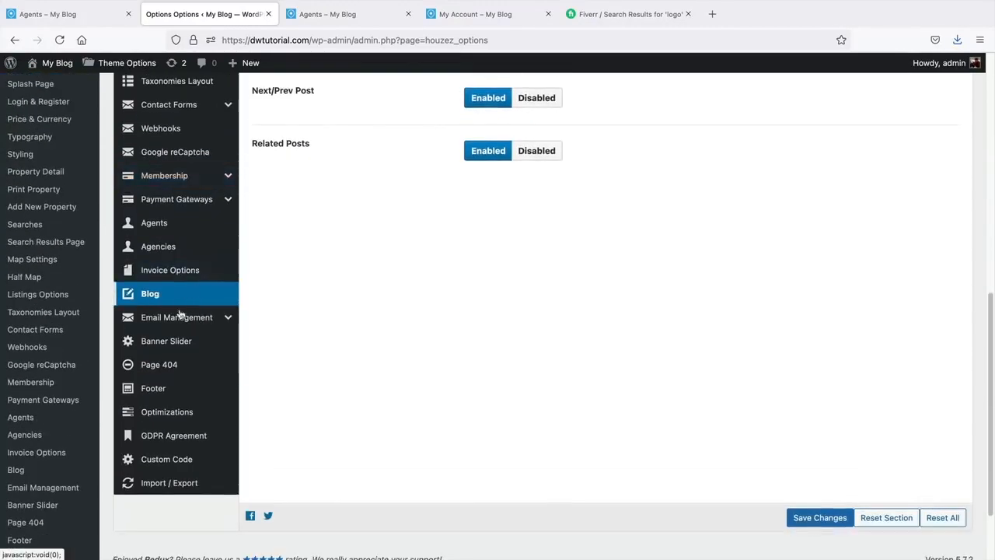
- Look over the Email Management header and footer settings, then show the Property Agent template's subject and message
{"action": "left_click", "coordinate": [178, 315]}
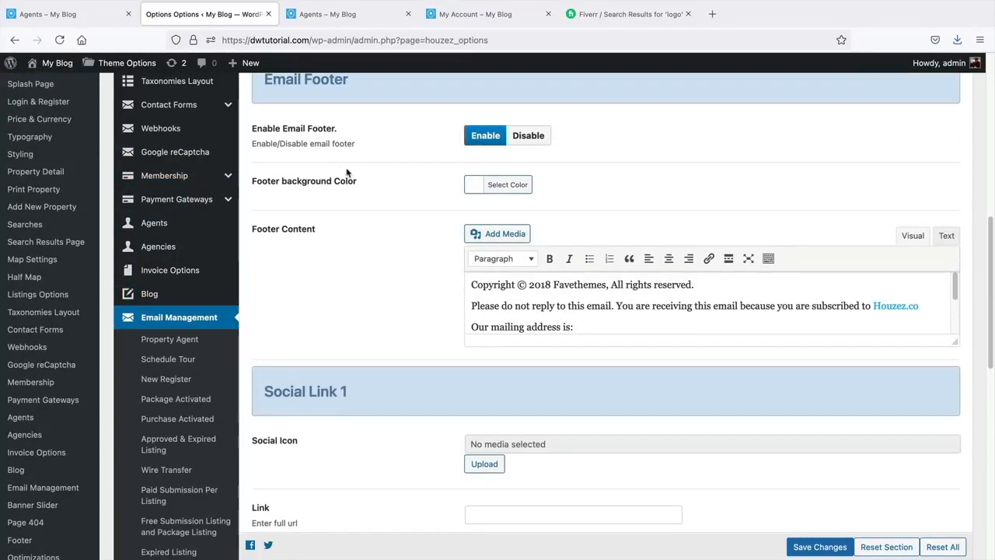
{"action": "scroll", "coordinate": [346, 172], "scroll_direction": "up", "scroll_amount": 7}
{"action": "scroll", "coordinate": [366, 234], "scroll_direction": "up", "scroll_amount": 2}
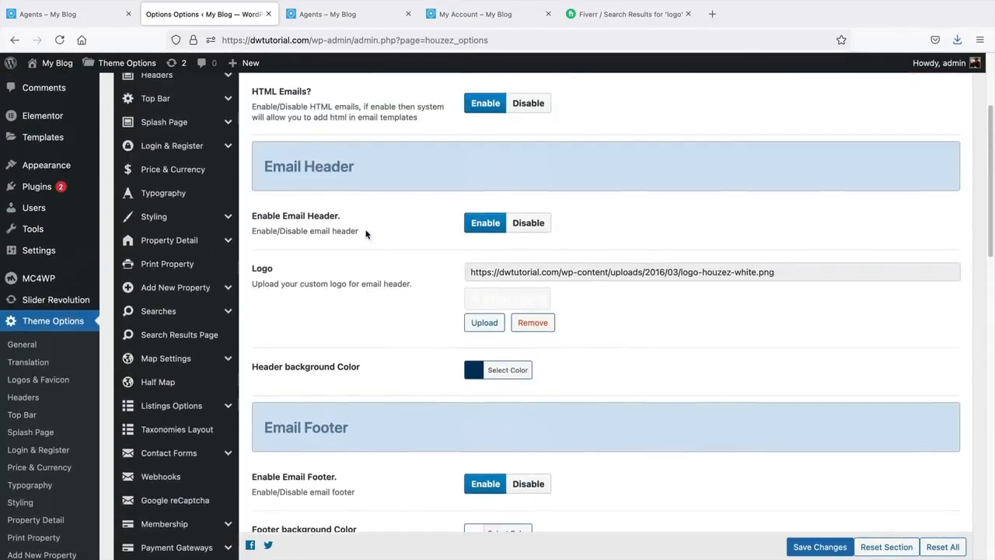
{"action": "scroll", "coordinate": [366, 234], "scroll_direction": "up", "scroll_amount": 4}
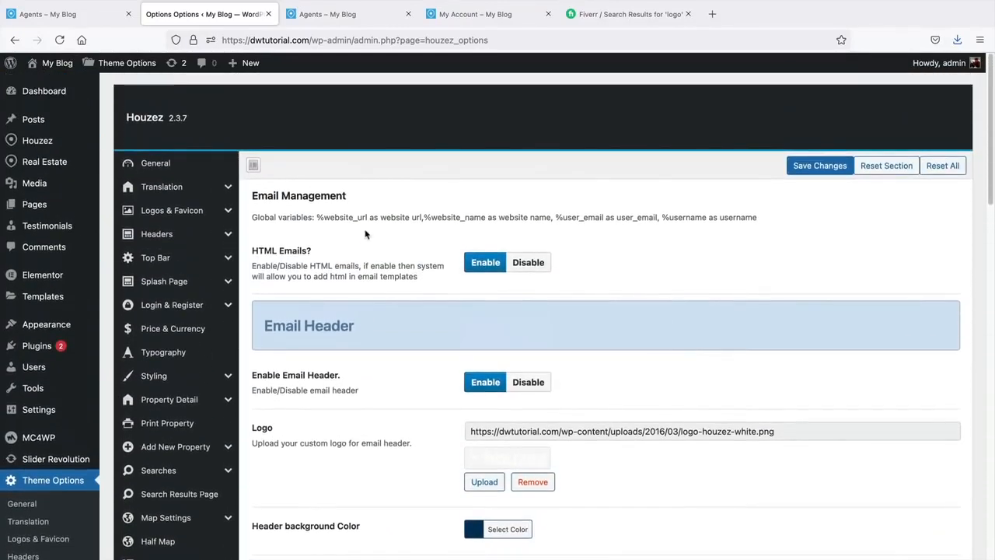
{"action": "scroll", "coordinate": [366, 234], "scroll_direction": "down", "scroll_amount": 1}
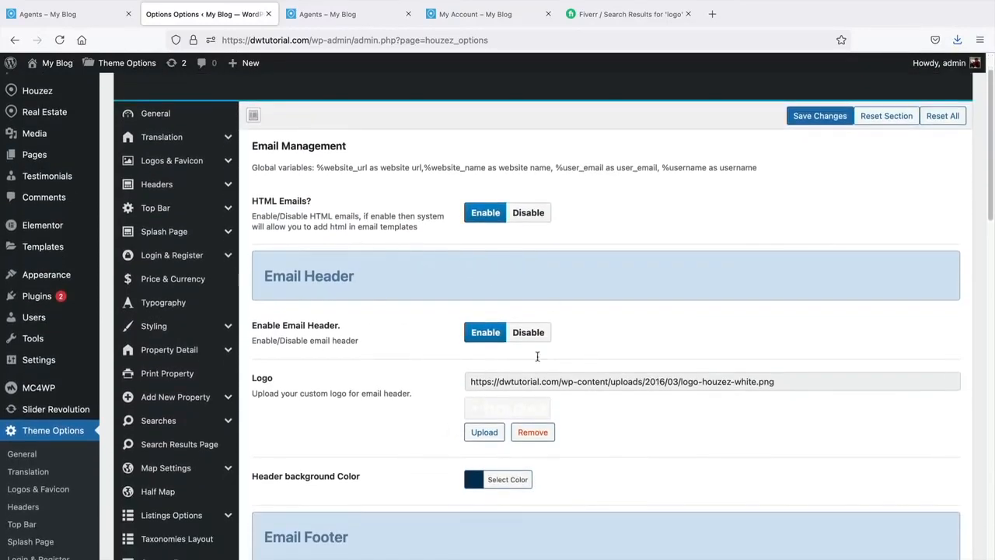
{"action": "scroll", "coordinate": [432, 315], "scroll_direction": "up", "scroll_amount": 1}
{"action": "middle_click", "coordinate": [874, 255]}
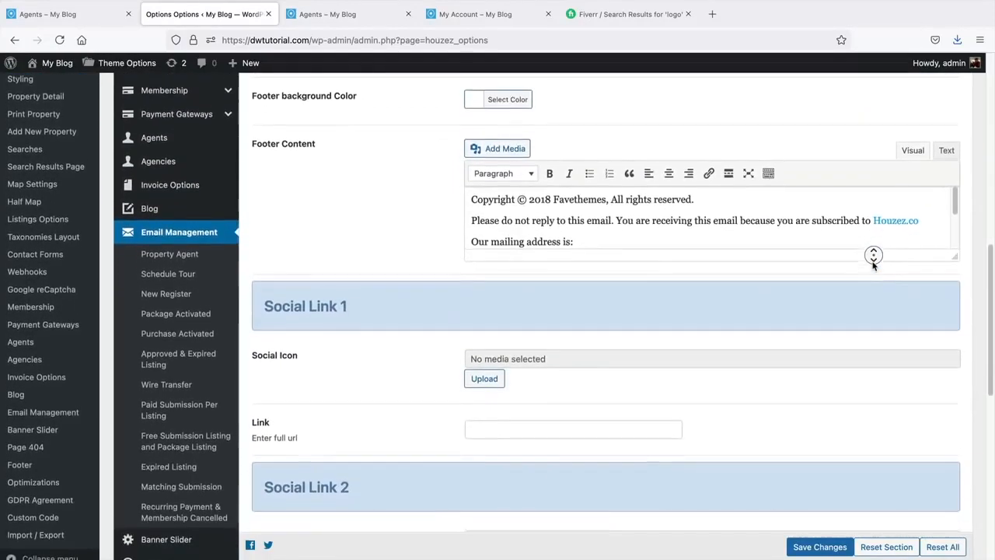
{"action": "middle_click", "coordinate": [873, 266]}
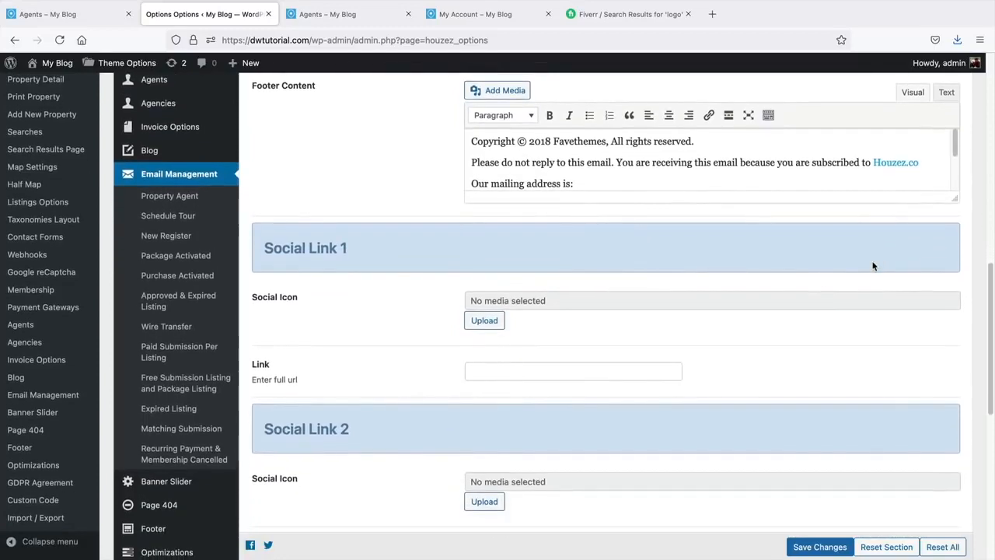
{"action": "left_click", "coordinate": [195, 197]}
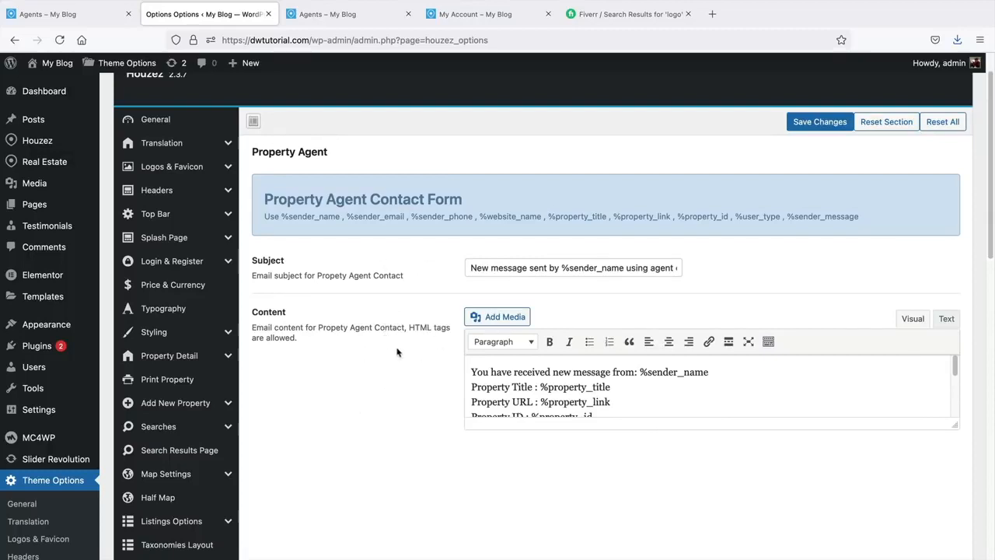
- Show the Schedule Tour email template with its message editor enlarged to display every line
{"action": "scroll", "coordinate": [497, 457], "scroll_direction": "down", "scroll_amount": 10}
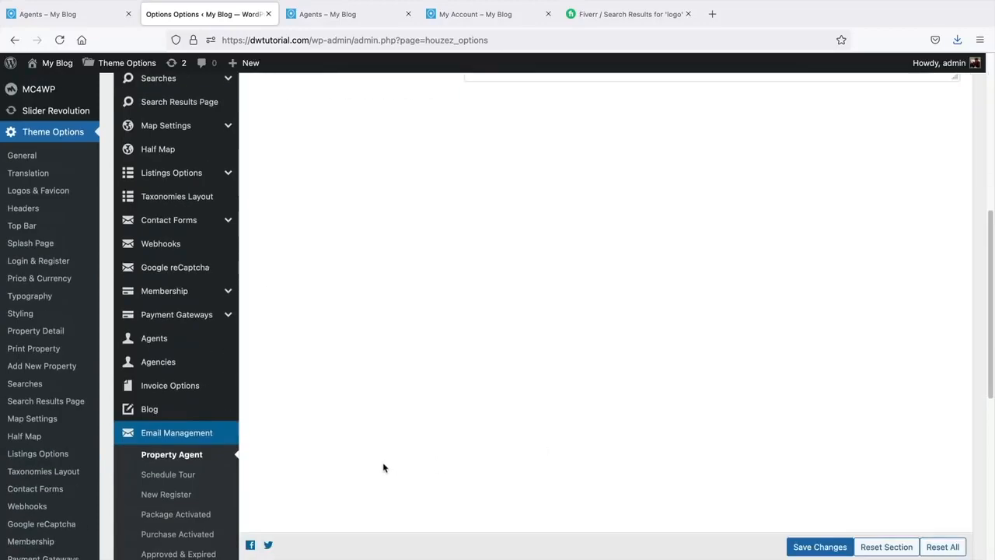
{"action": "left_click", "coordinate": [181, 385]}
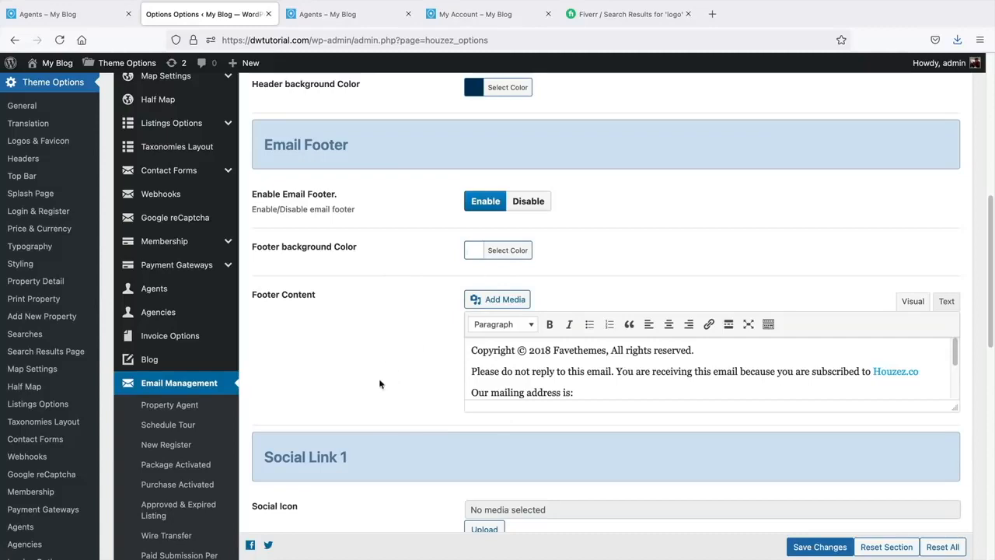
{"action": "left_click", "coordinate": [174, 427]}
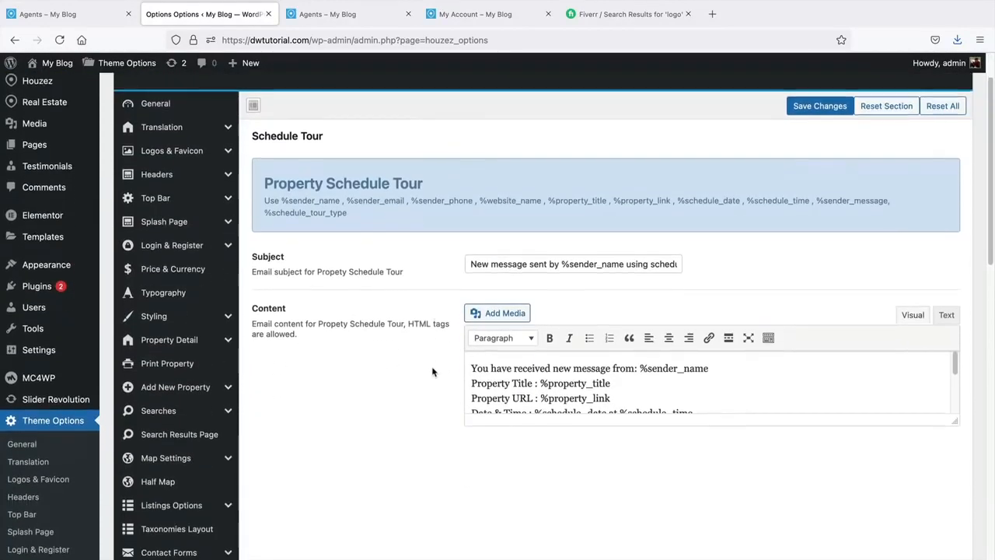
{"action": "scroll", "coordinate": [578, 371], "scroll_direction": "down", "scroll_amount": 1}
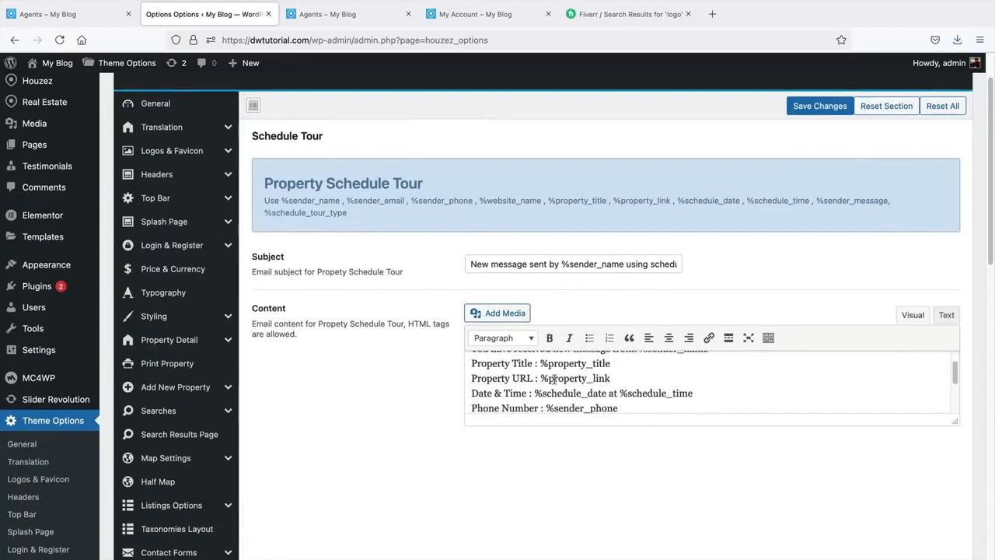
{"action": "scroll", "coordinate": [491, 375], "scroll_direction": "up", "scroll_amount": 1}
{"action": "left_click_drag", "start_coordinate": [482, 371], "coordinate": [644, 371]}
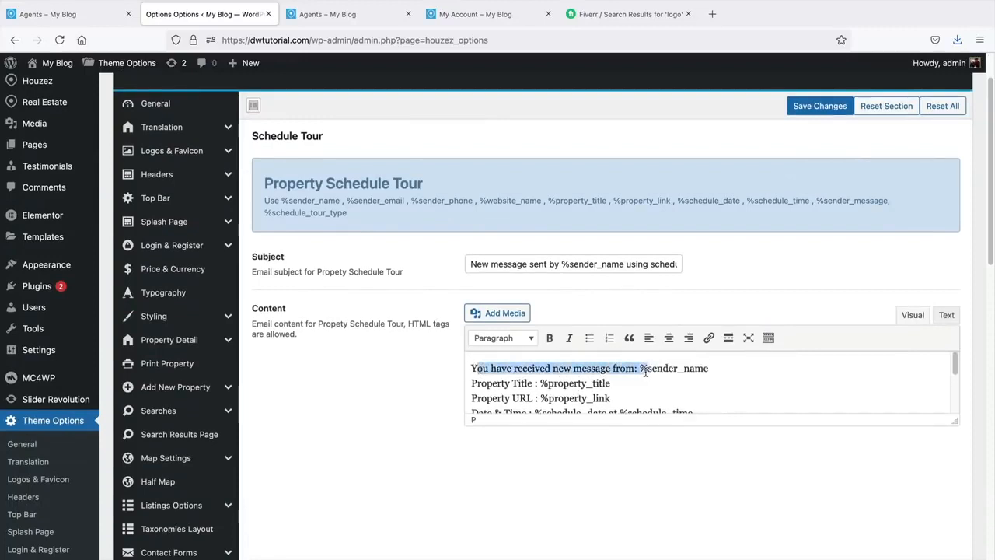
{"action": "scroll", "coordinate": [645, 373], "scroll_direction": "down", "scroll_amount": 2}
{"action": "scroll", "coordinate": [645, 373], "scroll_direction": "down", "scroll_amount": 3}
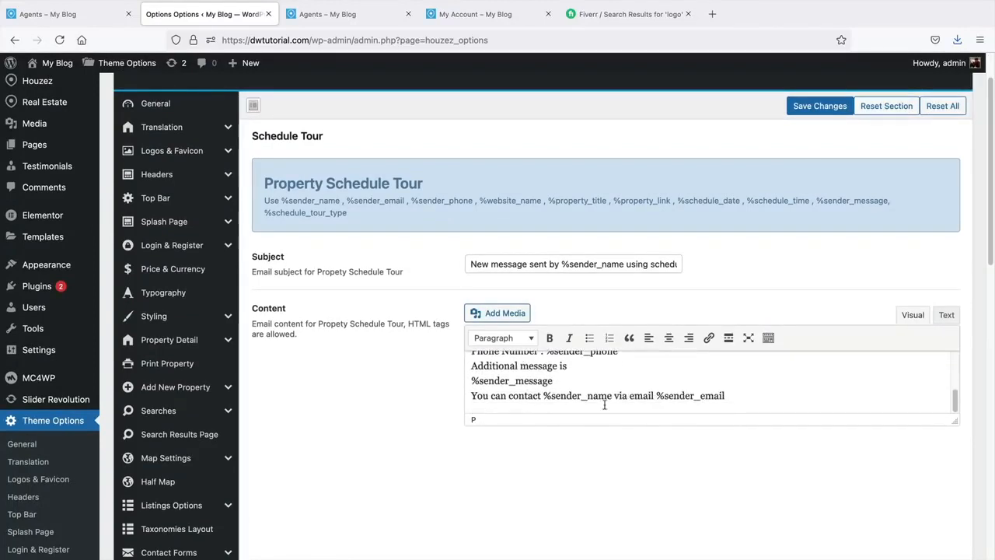
{"action": "scroll", "coordinate": [568, 375], "scroll_direction": "down", "scroll_amount": 1}
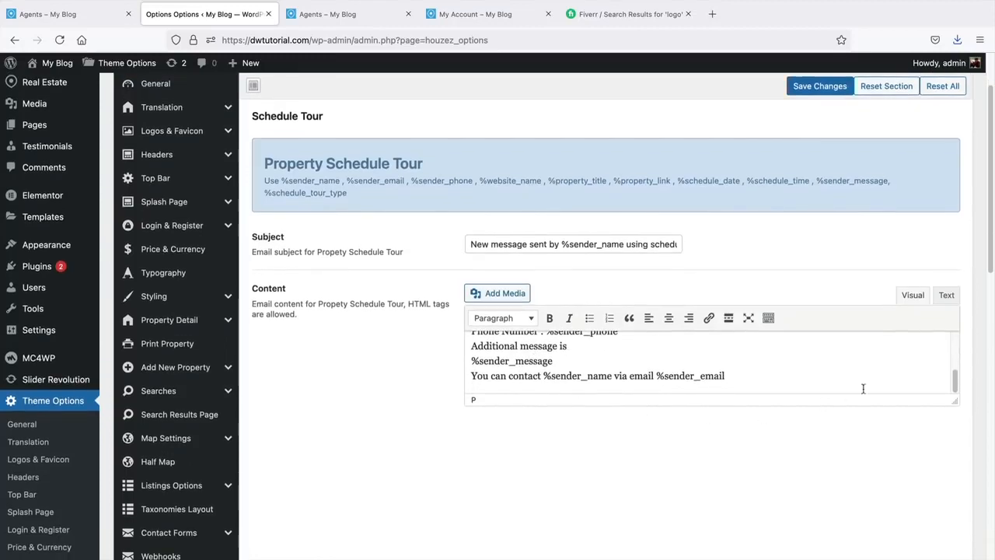
{"action": "left_click_drag", "start_coordinate": [950, 402], "coordinate": [953, 547]}
{"action": "left_click", "coordinate": [691, 405]}
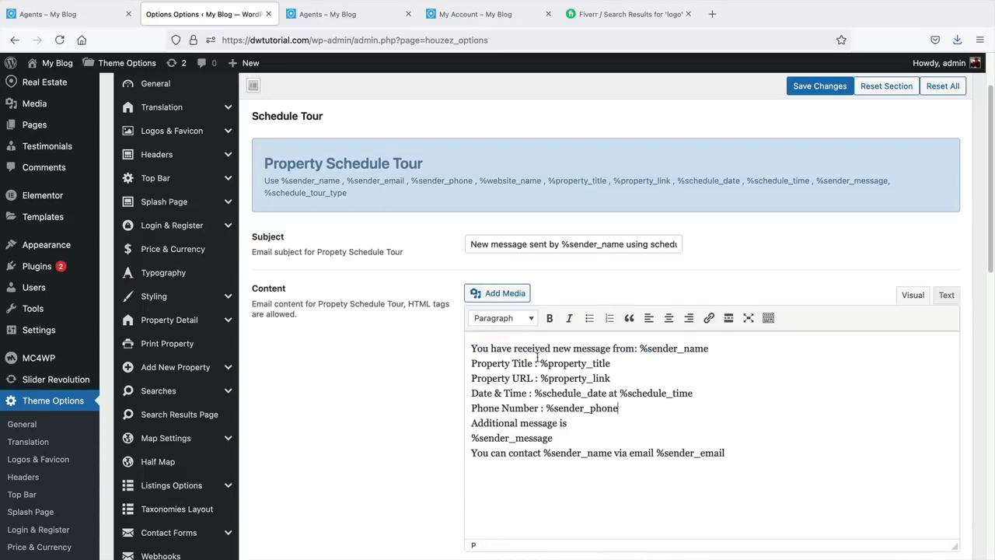
{"action": "scroll", "coordinate": [381, 379], "scroll_direction": "down", "scroll_amount": 10}
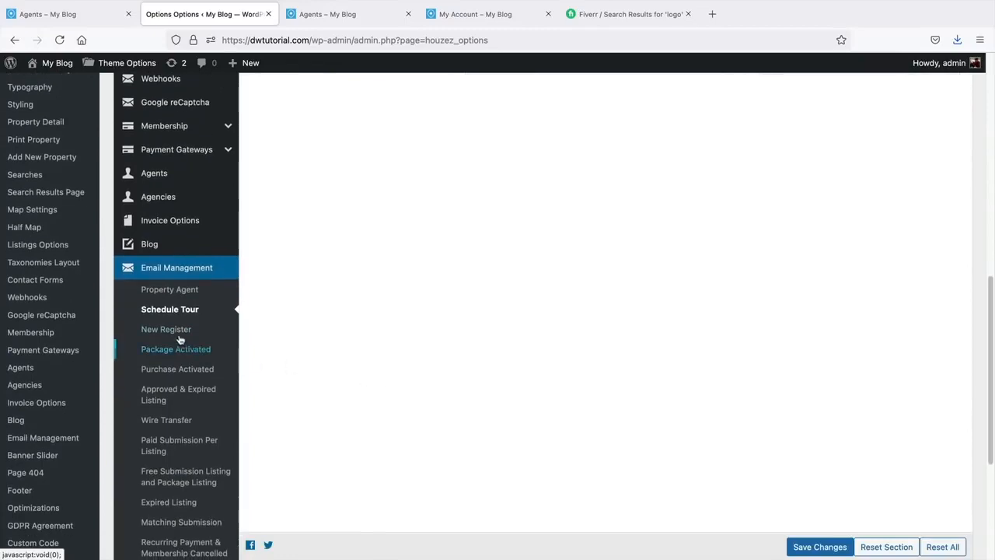
- Review the New Register, Package Activated and Purchase Activated email templates
{"action": "left_click", "coordinate": [180, 332]}
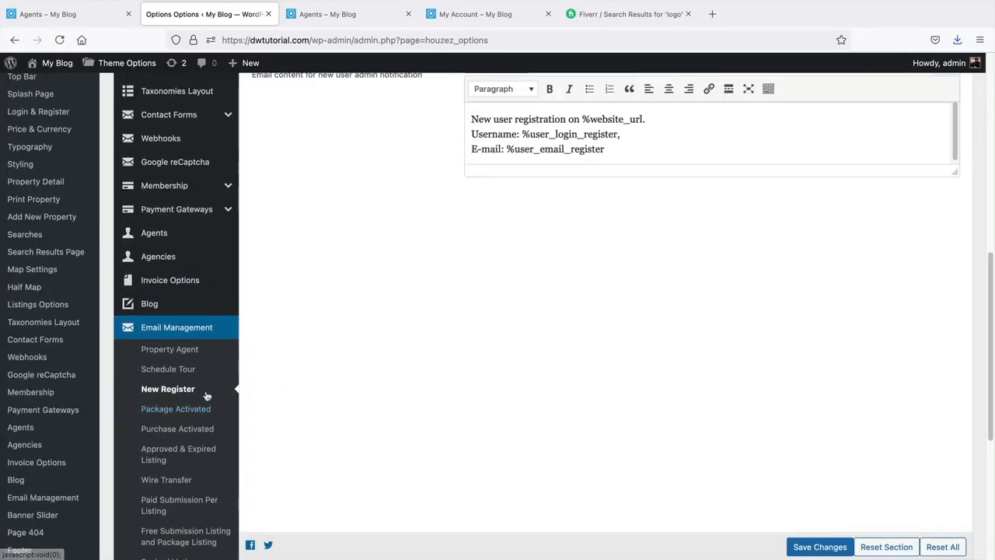
{"action": "left_click", "coordinate": [193, 404]}
{"action": "left_click", "coordinate": [188, 426]}
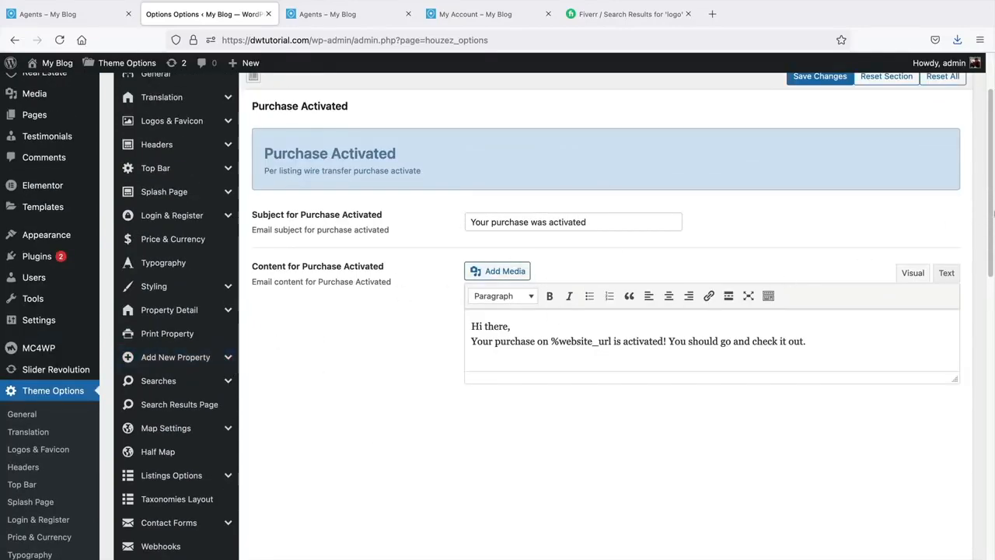
{"action": "left_click_drag", "start_coordinate": [993, 210], "coordinate": [980, 460]}
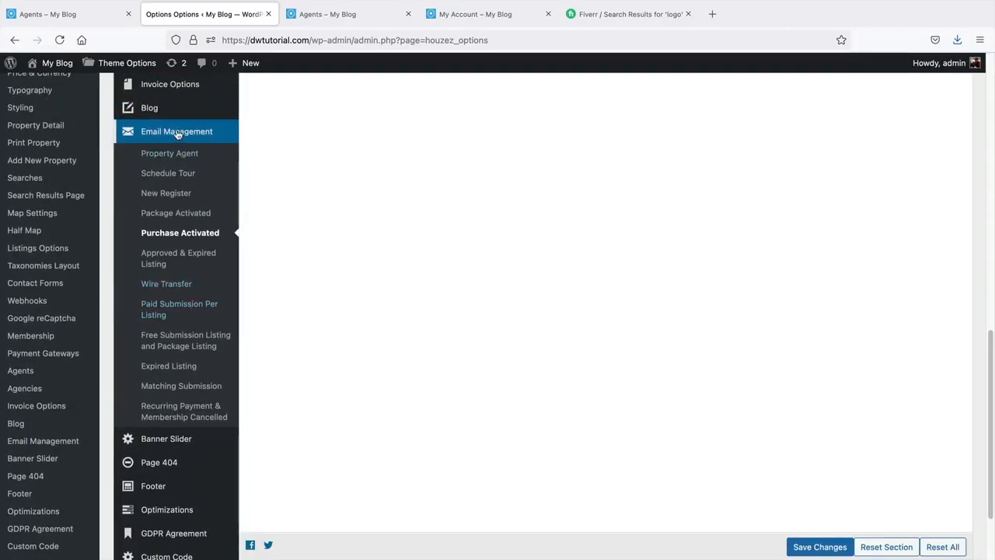
{"action": "scroll", "coordinate": [177, 327], "scroll_direction": "down", "scroll_amount": 1}
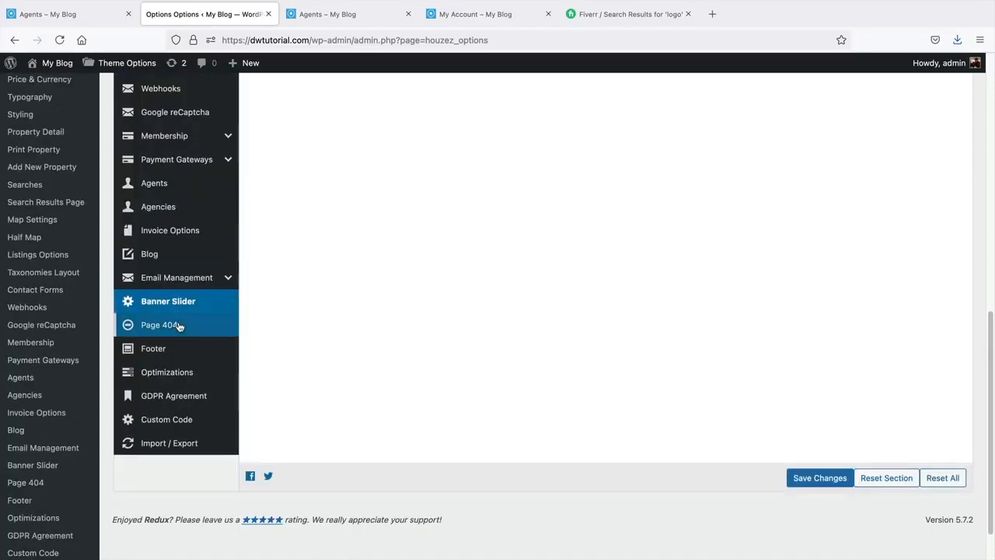
- Compare the Page 404 settings with the live 404 page shown for the made-up path /mqwifwejfo
{"action": "left_click", "coordinate": [178, 324]}
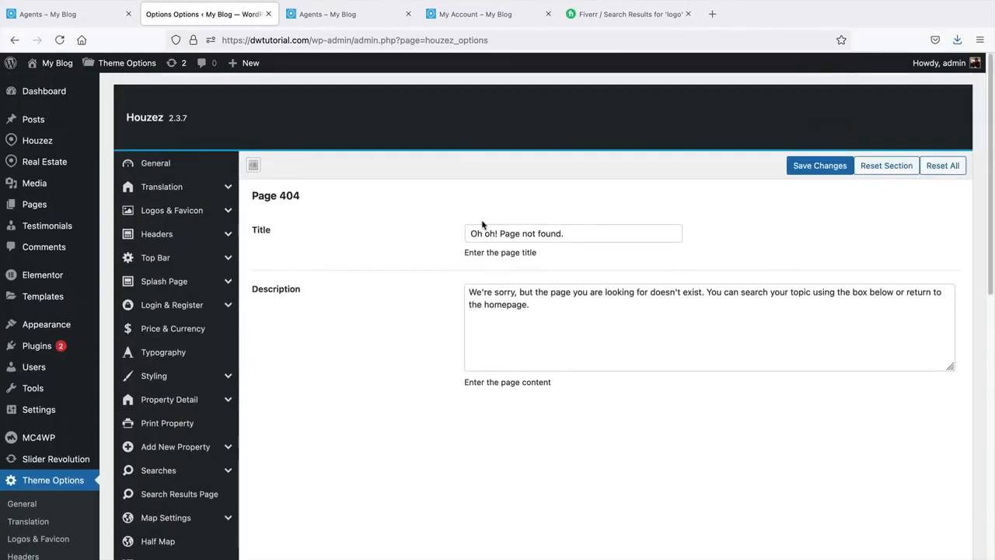
{"action": "left_click", "coordinate": [466, 14]}
{"action": "left_click_drag", "start_coordinate": [311, 40], "coordinate": [436, 40]}
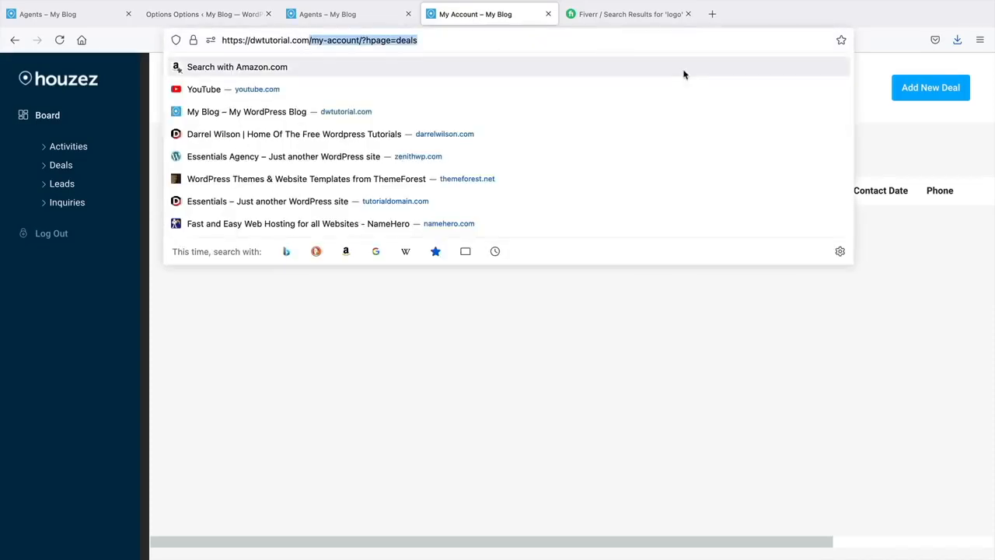
{"action": "type", "text": "/mqwifwejfo"}
{"action": "key", "text": "Return"}
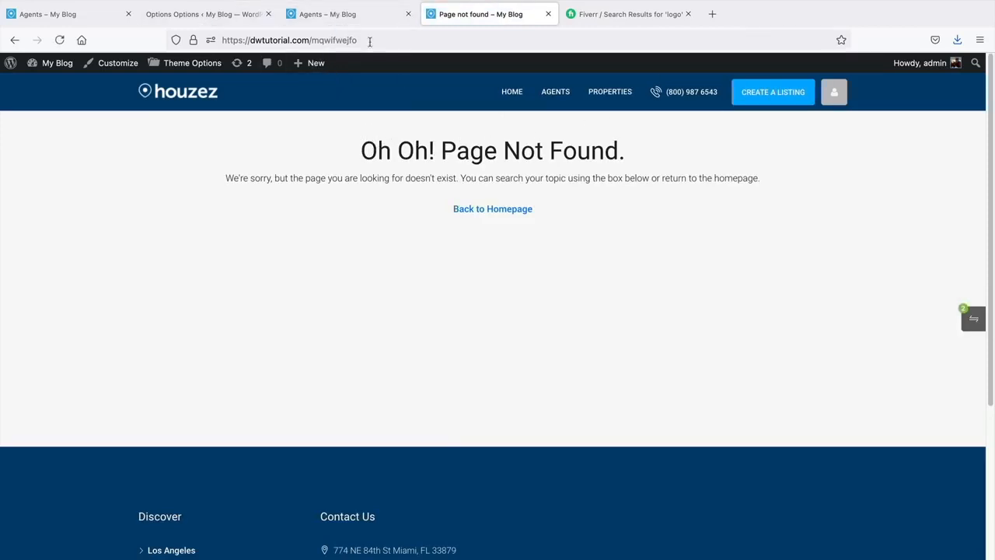
{"action": "left_click", "coordinate": [232, 21]}
{"action": "left_click_drag", "start_coordinate": [591, 239], "coordinate": [378, 233]}
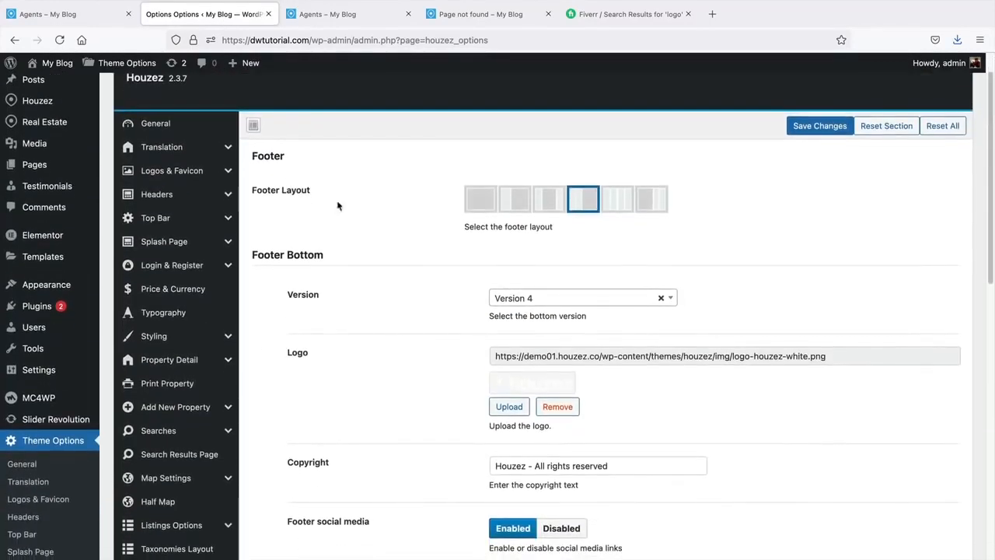
- Set the footer bottom to Version 2 and save the footer settings
{"action": "left_click", "coordinate": [342, 19]}
{"action": "scroll", "coordinate": [431, 324], "scroll_direction": "down", "scroll_amount": 5}
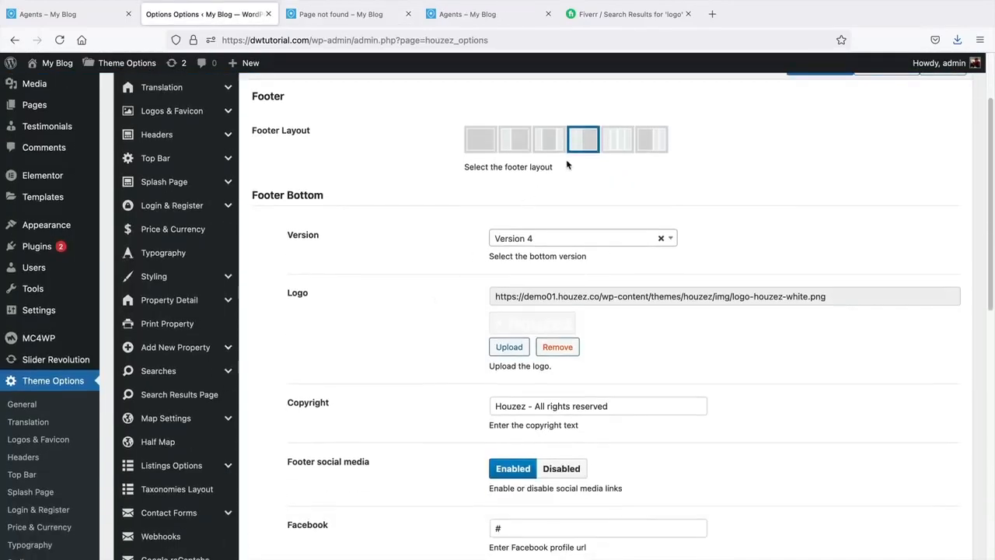
{"action": "left_click", "coordinate": [559, 233]}
{"action": "left_click", "coordinate": [558, 304]}
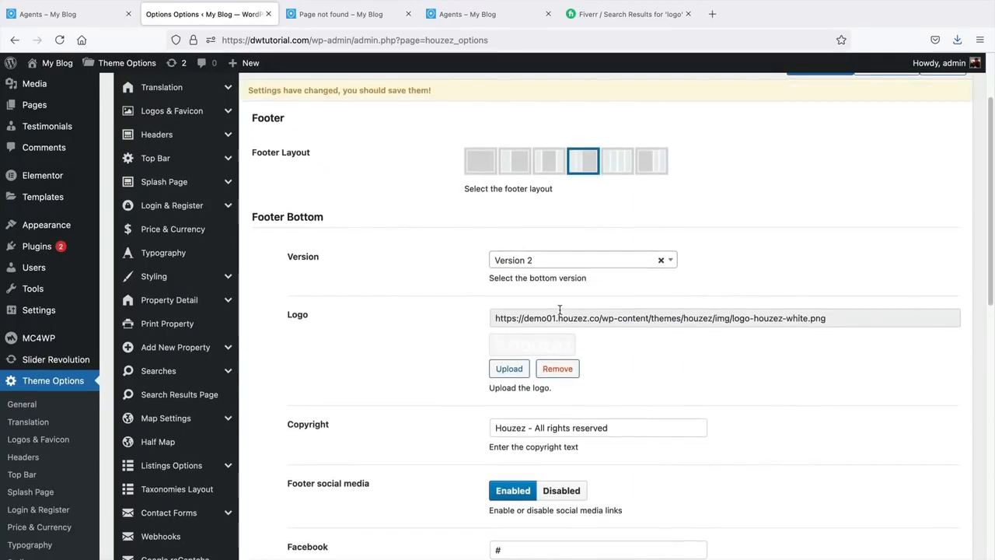
{"action": "scroll", "coordinate": [558, 311], "scroll_direction": "down", "scroll_amount": 2}
{"action": "scroll", "coordinate": [560, 310], "scroll_direction": "down", "scroll_amount": 3}
{"action": "scroll", "coordinate": [560, 309], "scroll_direction": "down", "scroll_amount": 4}
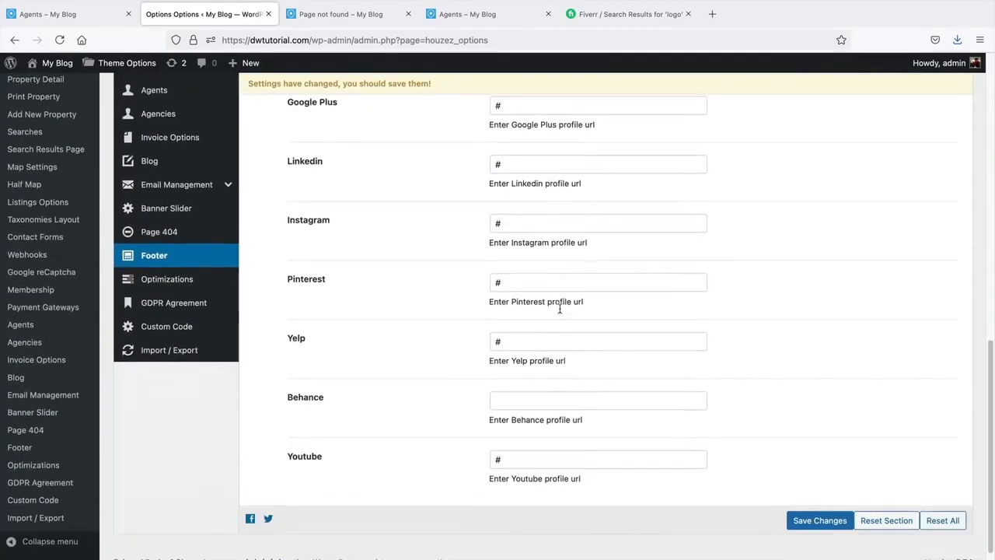
{"action": "scroll", "coordinate": [560, 313], "scroll_direction": "up", "scroll_amount": 2}
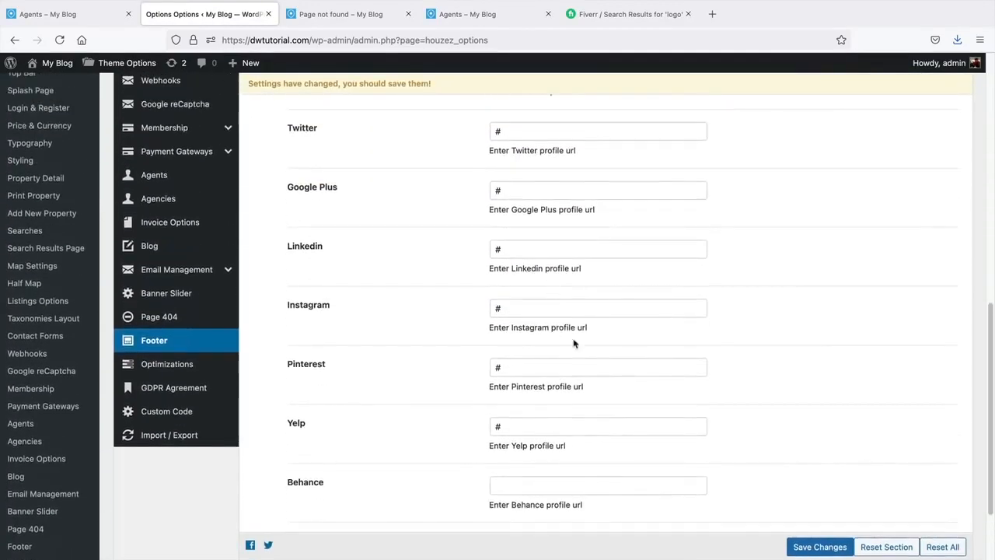
{"action": "left_click", "coordinate": [801, 544]}
- Reload the 404 page to confirm its footer now shows centred social links
{"action": "scroll", "coordinate": [476, 369], "scroll_direction": "up", "scroll_amount": 5}
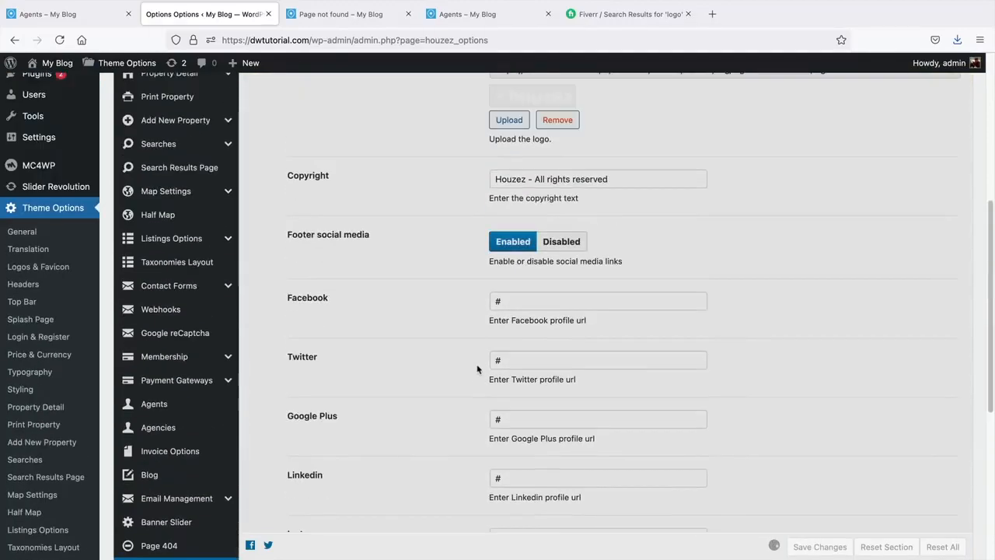
{"action": "scroll", "coordinate": [478, 369], "scroll_direction": "up", "scroll_amount": 4}
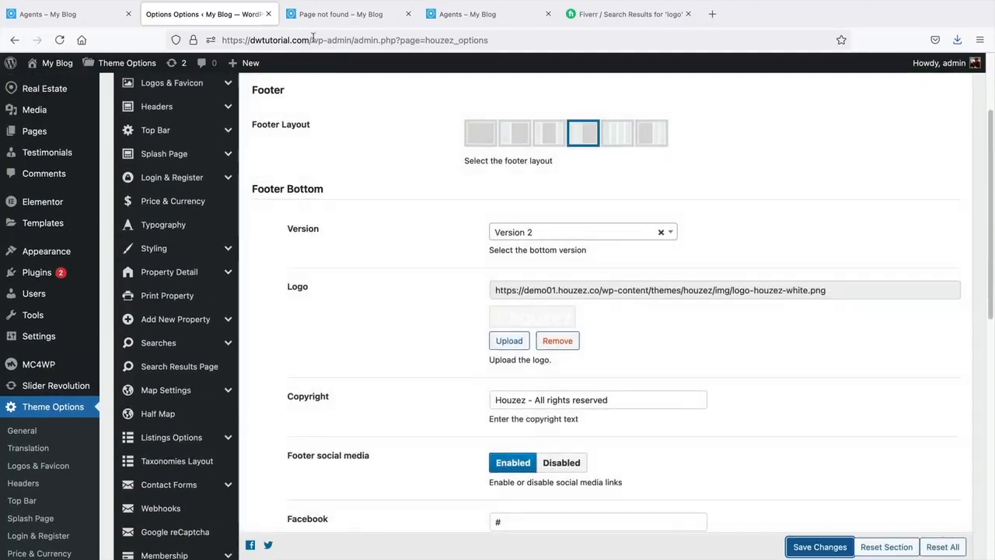
{"action": "left_click", "coordinate": [311, 17]}
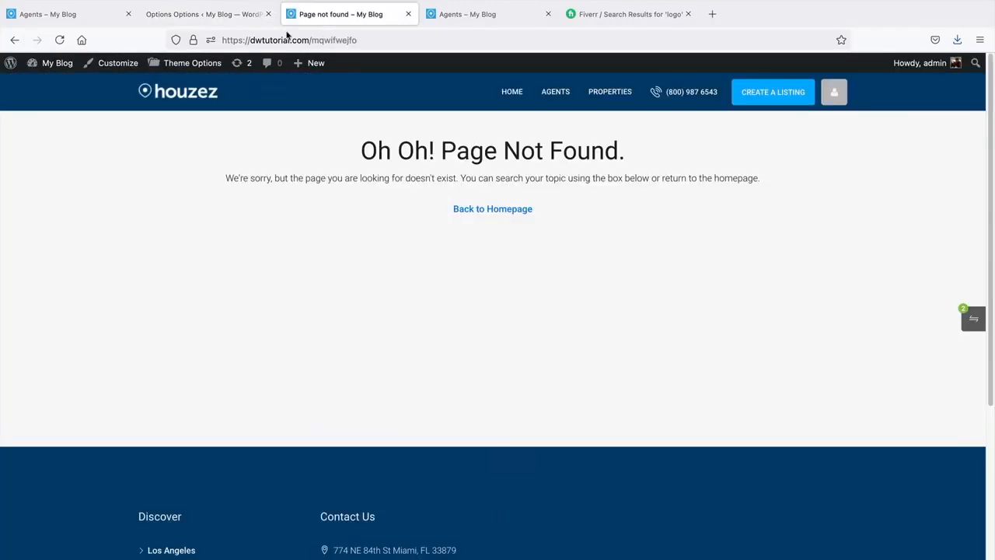
{"action": "left_click", "coordinate": [59, 40]}
{"action": "scroll", "coordinate": [356, 400], "scroll_direction": "down", "scroll_amount": 5}
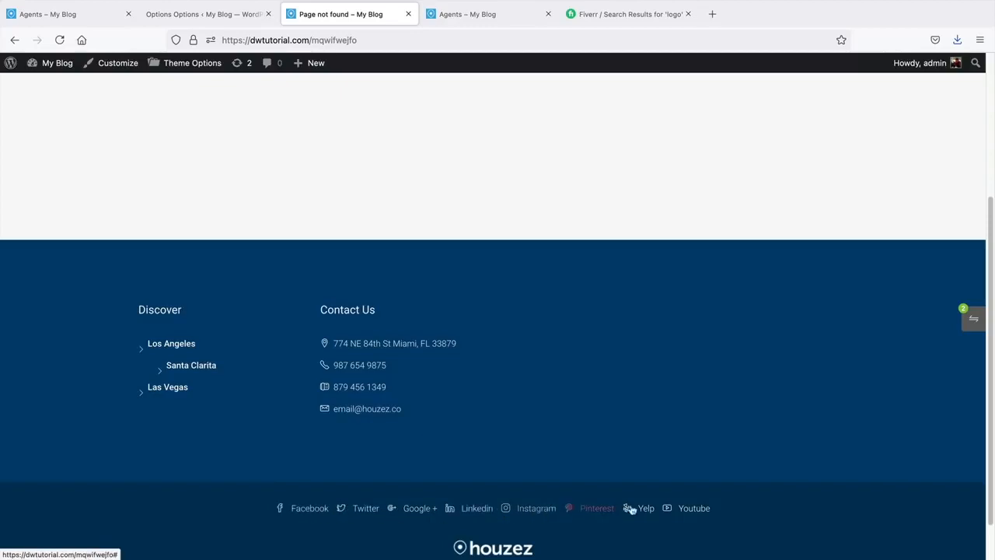
{"action": "key", "text": "ctrl+shift+Tab"}
{"action": "left_click", "coordinate": [190, 378]}
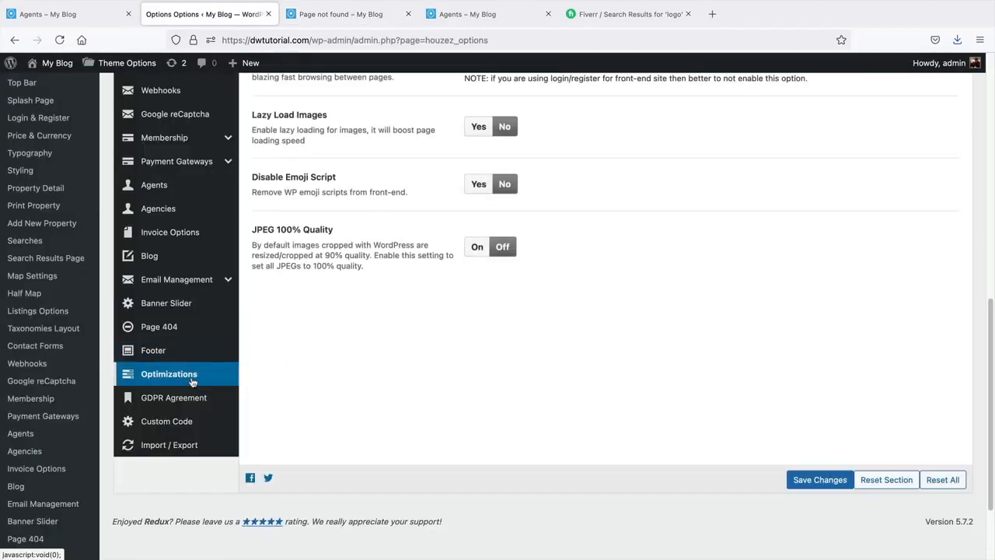
- Turn on Lazy Load Images, Minify CSS and Disable Emoji Script in Optimizations
{"action": "scroll", "coordinate": [346, 370], "scroll_direction": "up", "scroll_amount": 5}
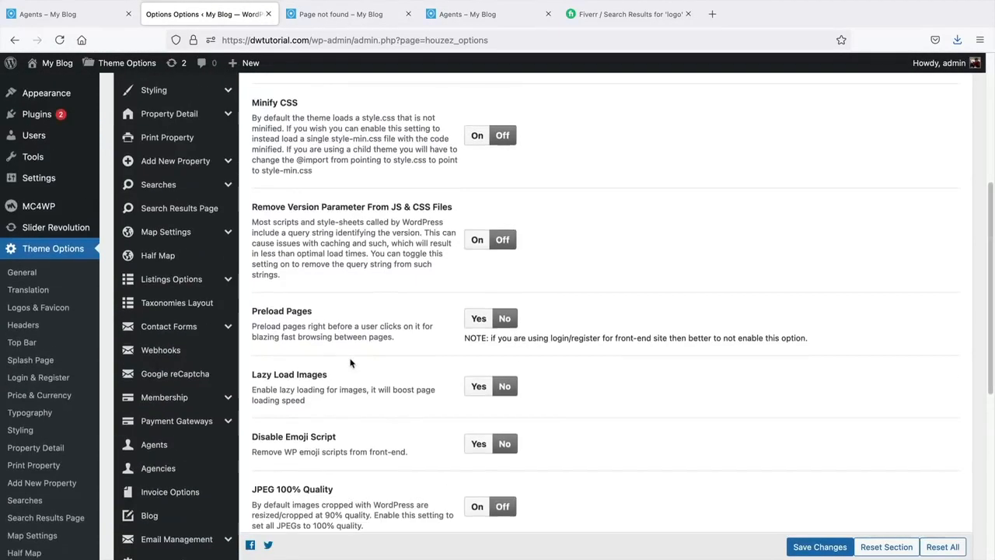
{"action": "scroll", "coordinate": [350, 362], "scroll_direction": "up", "scroll_amount": 5}
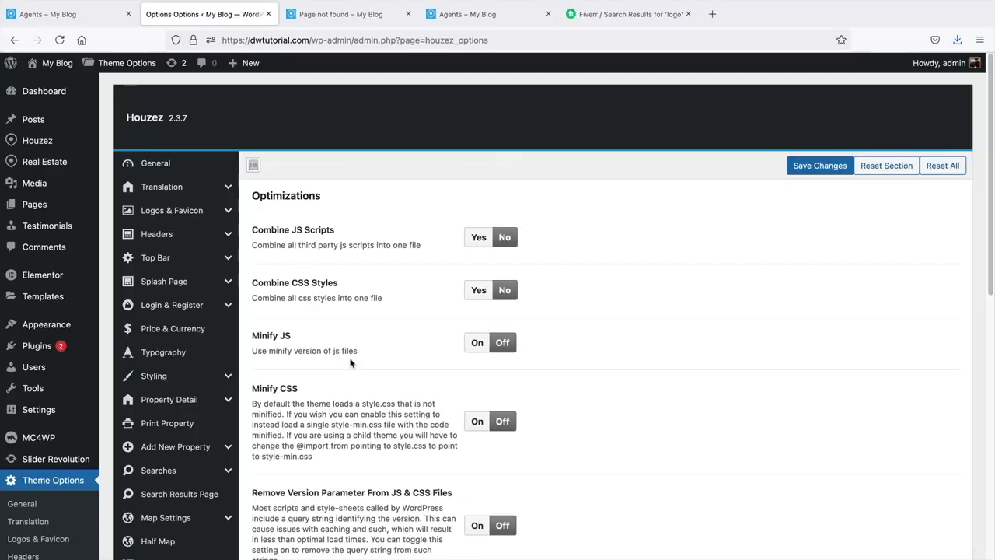
{"action": "scroll", "coordinate": [350, 362], "scroll_direction": "down", "scroll_amount": 5}
{"action": "left_click", "coordinate": [478, 416]}
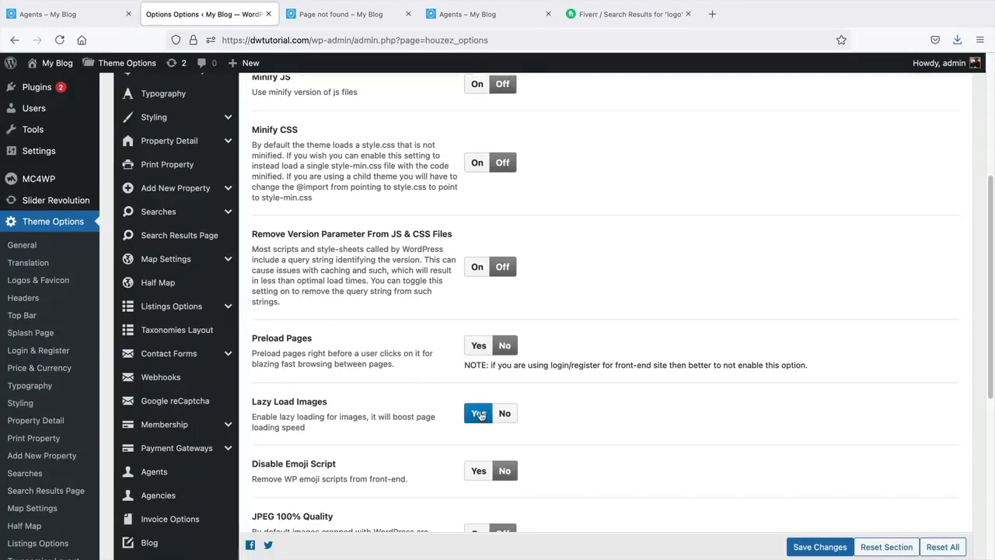
{"action": "left_click", "coordinate": [801, 542]}
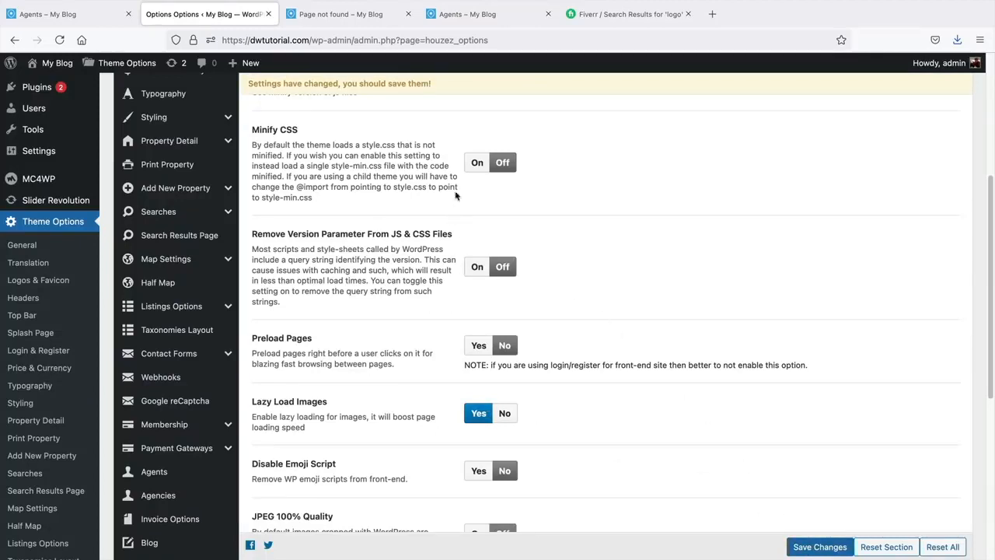
{"action": "left_click", "coordinate": [476, 162]}
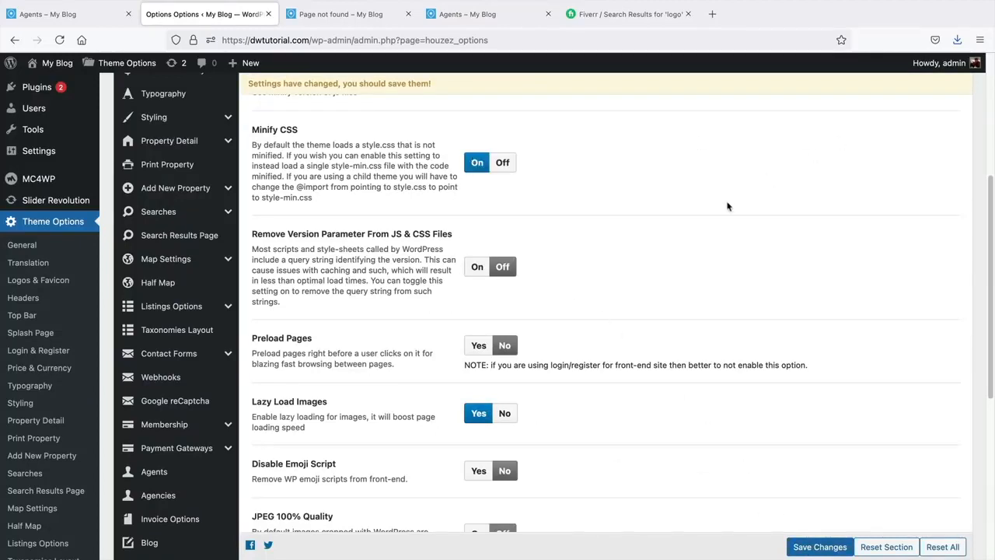
{"action": "left_click", "coordinate": [479, 474]}
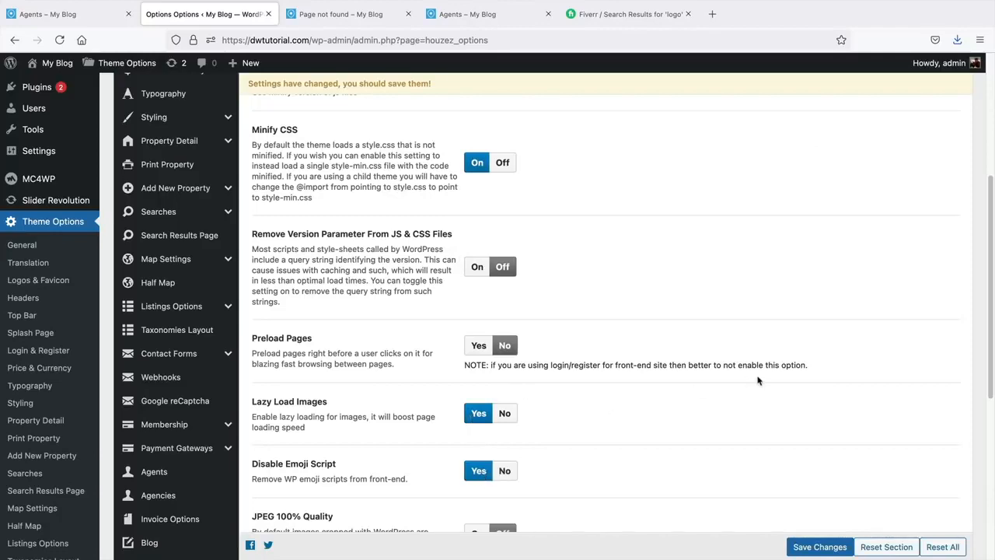
- Enable Combine JS Scripts, save, and highlight the Combine JS, Minify CSS and Lazy Load options
{"action": "scroll", "coordinate": [671, 460], "scroll_direction": "down", "scroll_amount": 1}
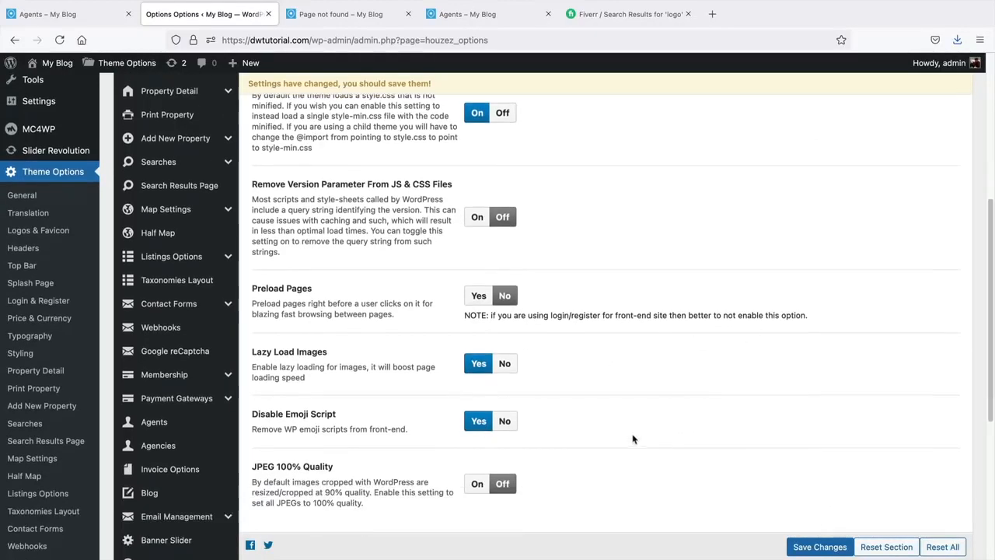
{"action": "scroll", "coordinate": [603, 422], "scroll_direction": "down", "scroll_amount": 2}
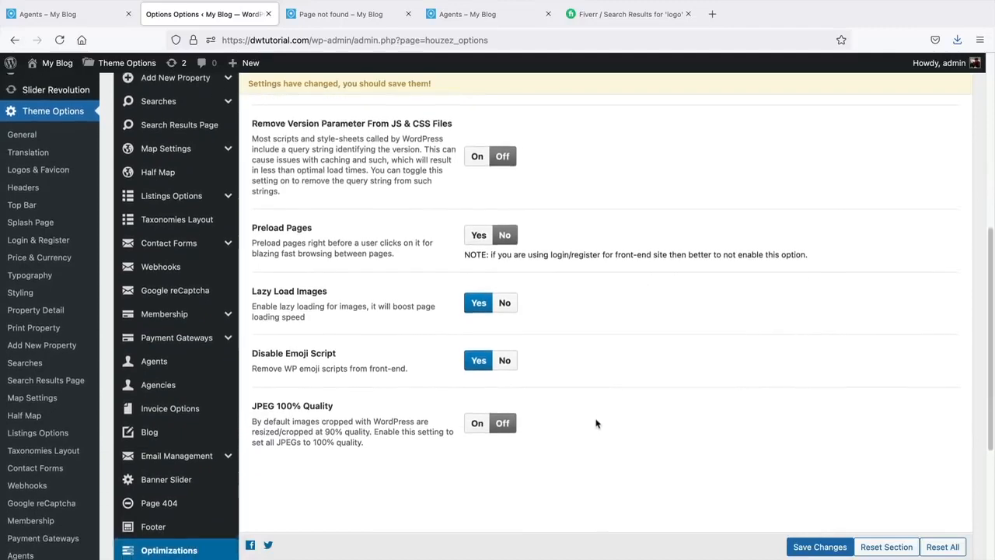
{"action": "scroll", "coordinate": [486, 404], "scroll_direction": "up", "scroll_amount": 7}
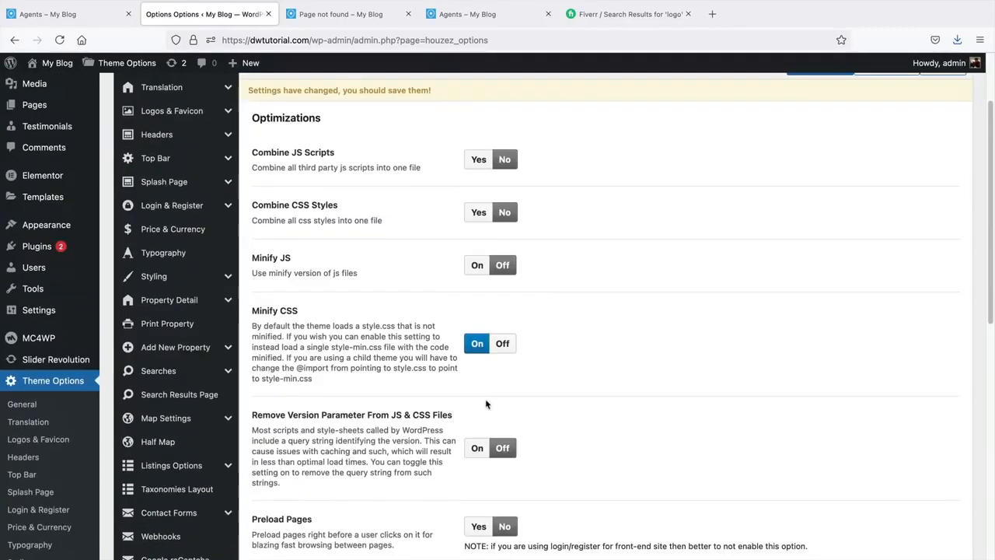
{"action": "left_click", "coordinate": [478, 176]}
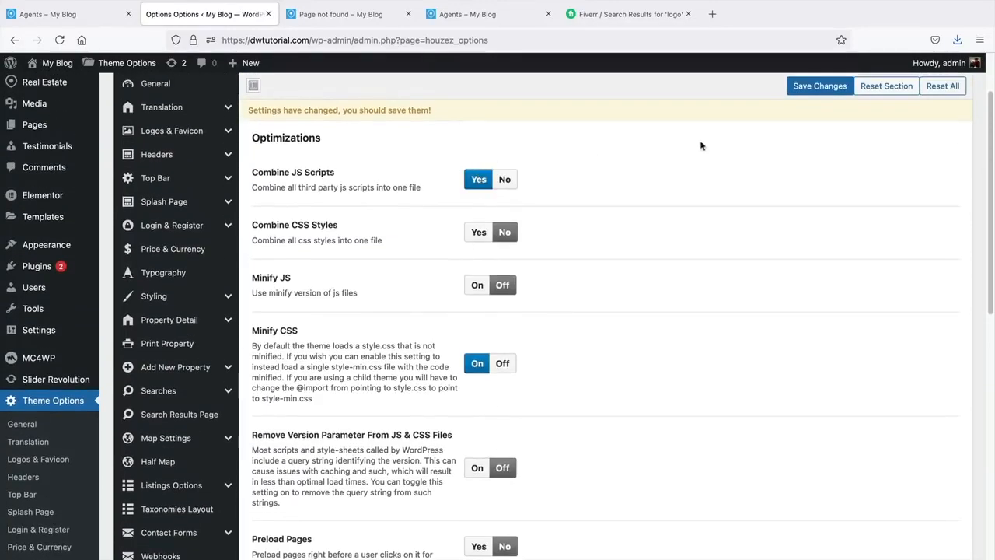
{"action": "left_click", "coordinate": [818, 87]}
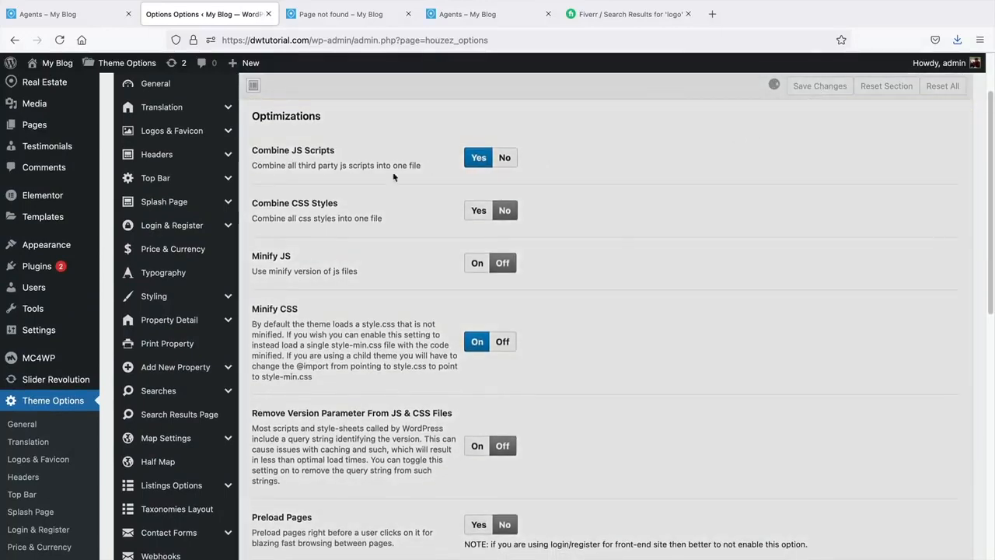
{"action": "left_click_drag", "start_coordinate": [407, 165], "coordinate": [319, 172]}
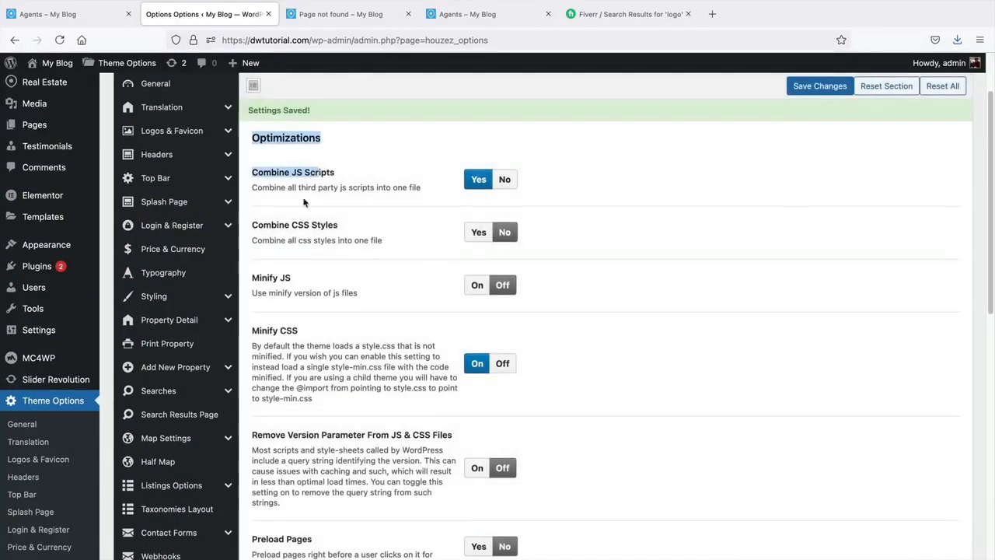
{"action": "left_click_drag", "start_coordinate": [299, 332], "coordinate": [271, 333]}
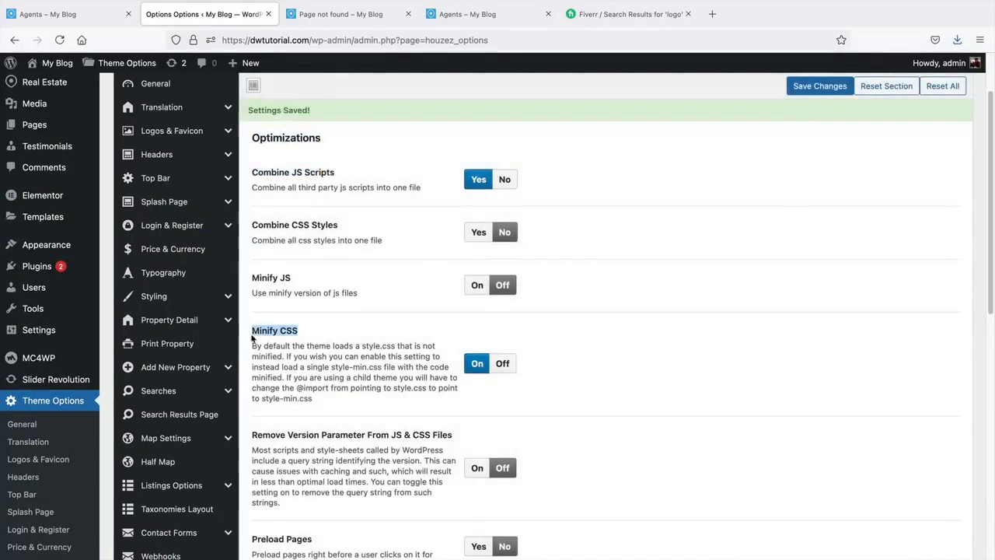
{"action": "scroll", "coordinate": [320, 344], "scroll_direction": "down", "scroll_amount": 5}
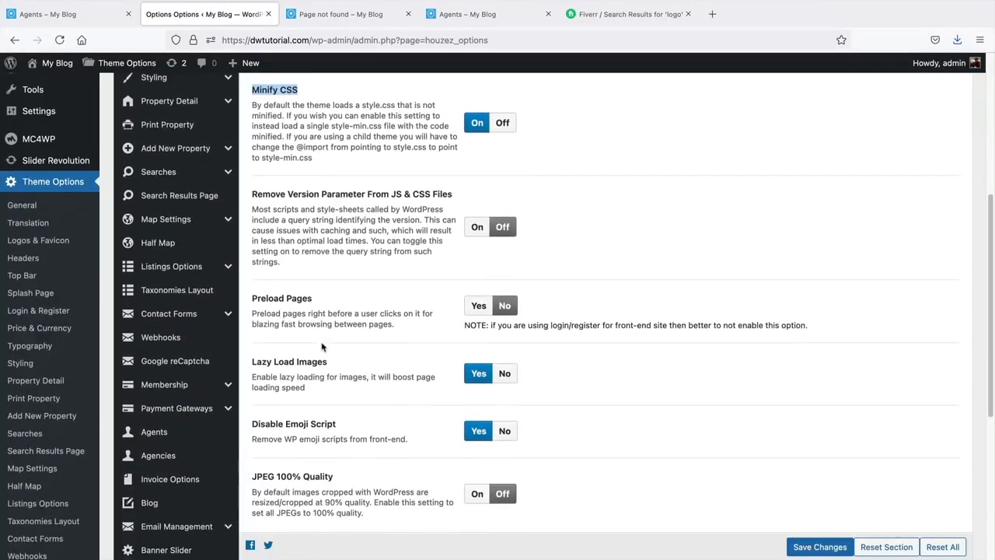
{"action": "left_click_drag", "start_coordinate": [312, 391], "coordinate": [258, 362]}
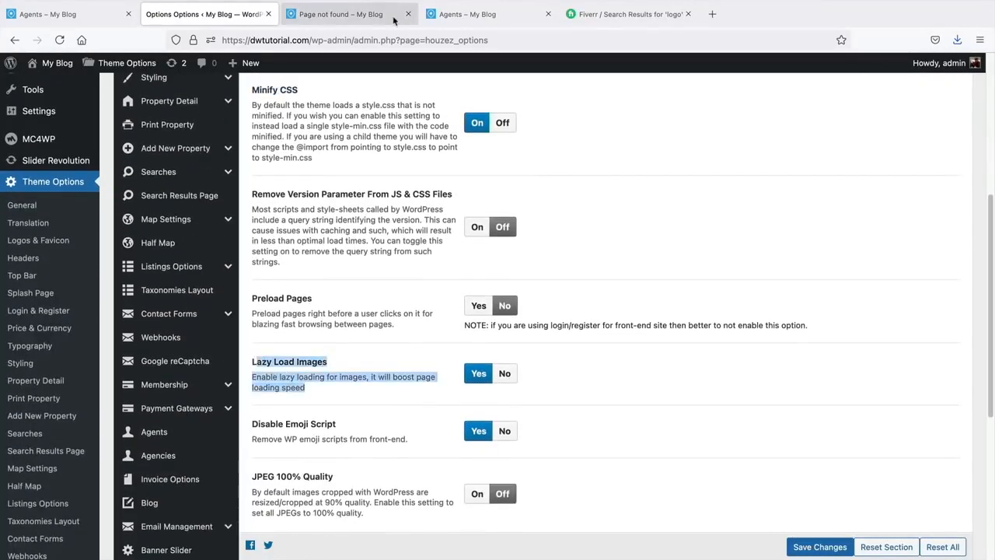
- Browse the live Agents page's agent cards and Recent Viewed listings with optimizations active
{"action": "left_click", "coordinate": [94, 15]}
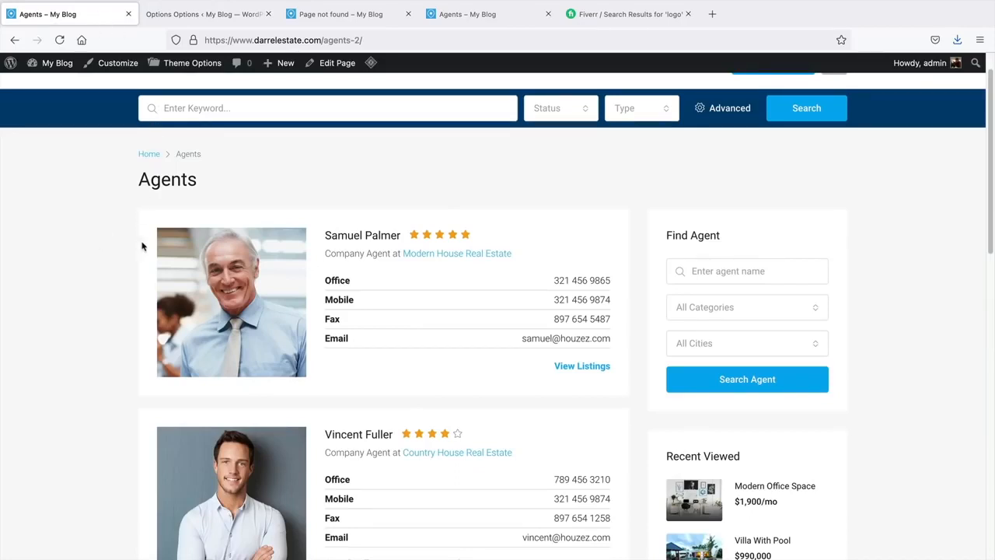
{"action": "mouse_move", "coordinate": [991, 141]}
{"action": "left_mouse_down"}
{"action": "mouse_move", "coordinate": [990, 163]}
{"action": "mouse_move", "coordinate": [985, 141]}
{"action": "left_mouse_up"}
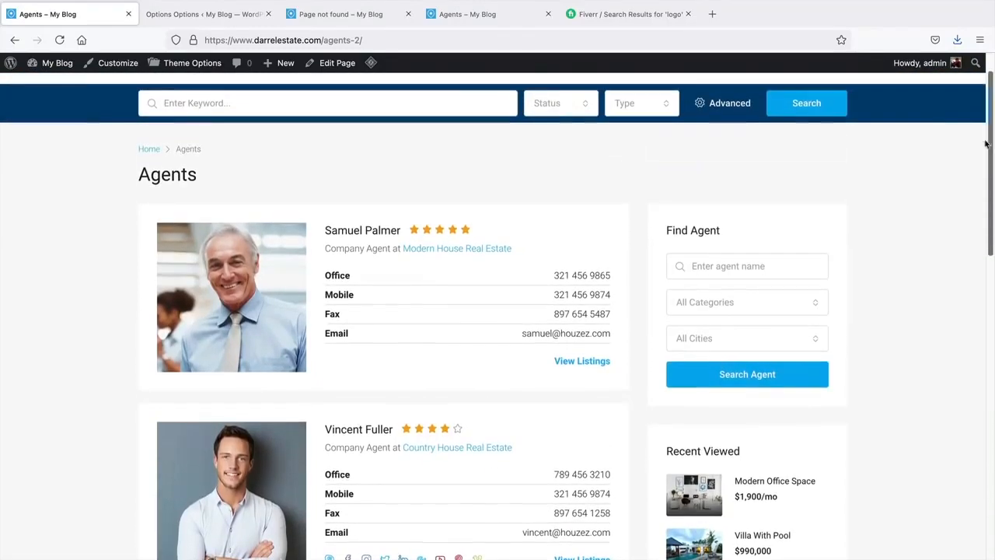
{"action": "scroll", "coordinate": [585, 133], "scroll_direction": "up", "scroll_amount": 2}
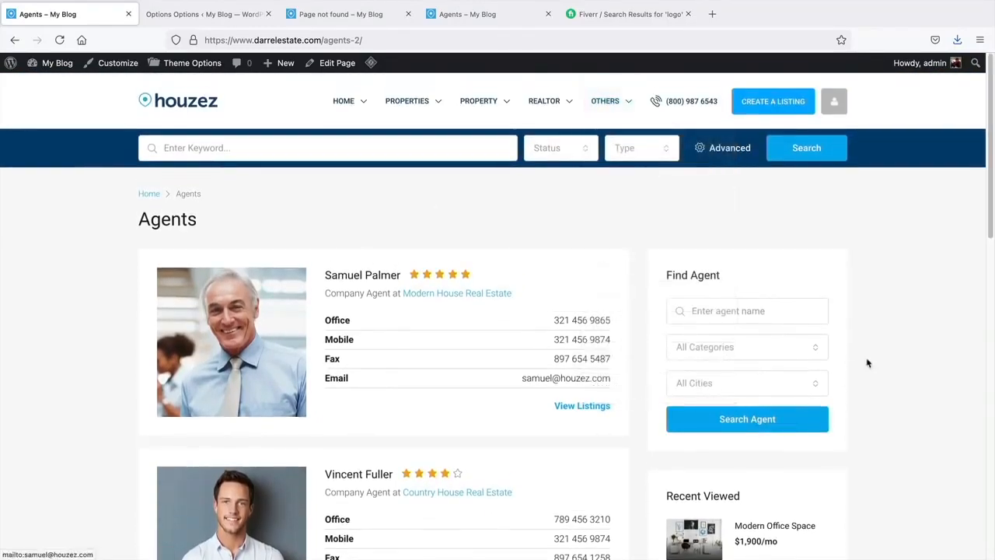
{"action": "scroll", "coordinate": [990, 193], "scroll_direction": "down", "scroll_amount": 10}
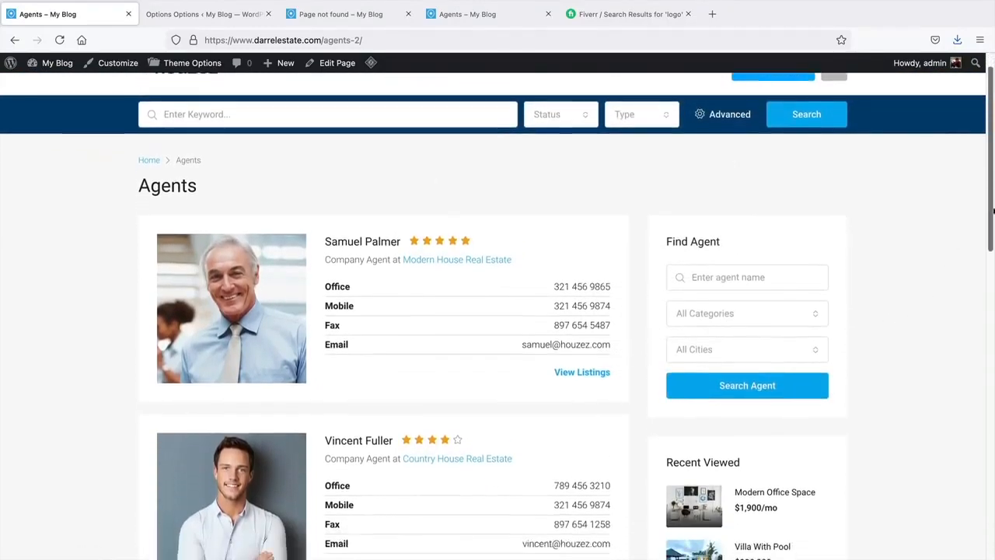
{"action": "scroll", "coordinate": [397, 302], "scroll_direction": "up", "scroll_amount": 4}
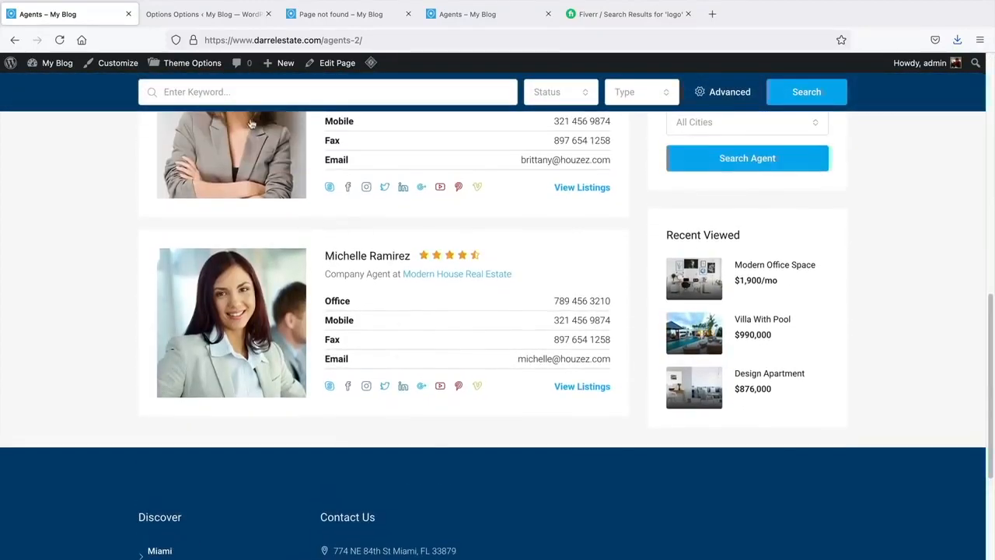
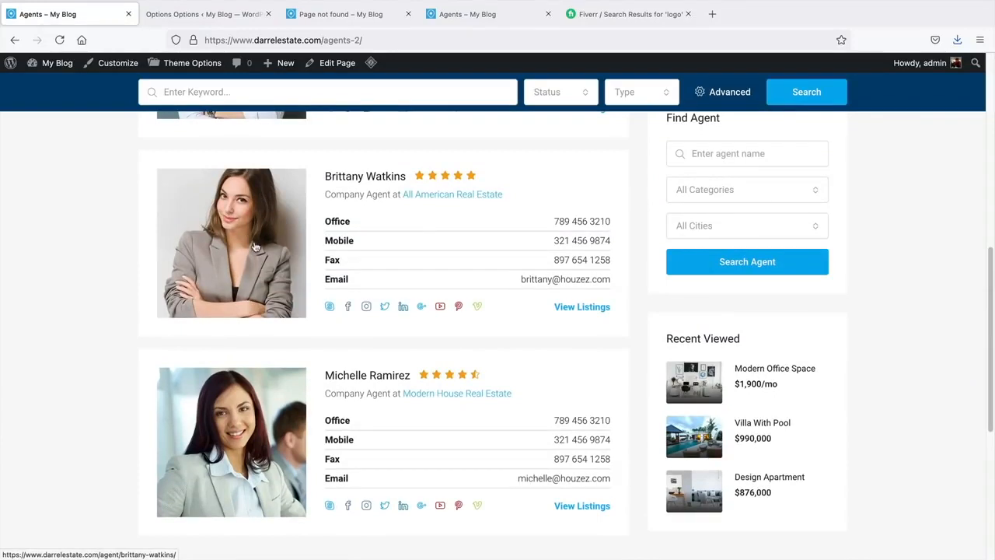
- Return to the Houzez Theme Options, showing the Optimizations settings
{"action": "left_click", "coordinate": [222, 15]}
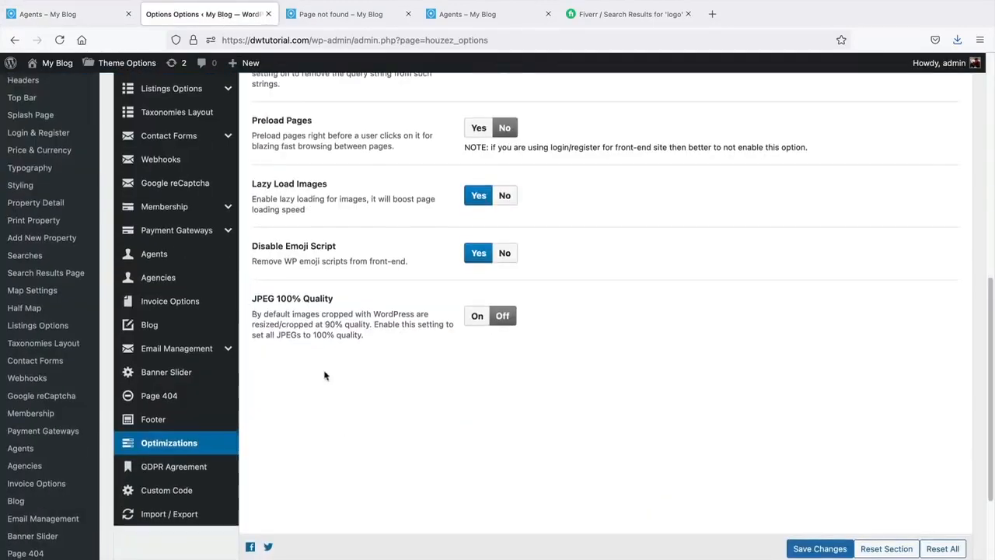
- Look through the GDPR Agreement and Custom Code sections, then save the theme options
{"action": "left_click", "coordinate": [203, 467]}
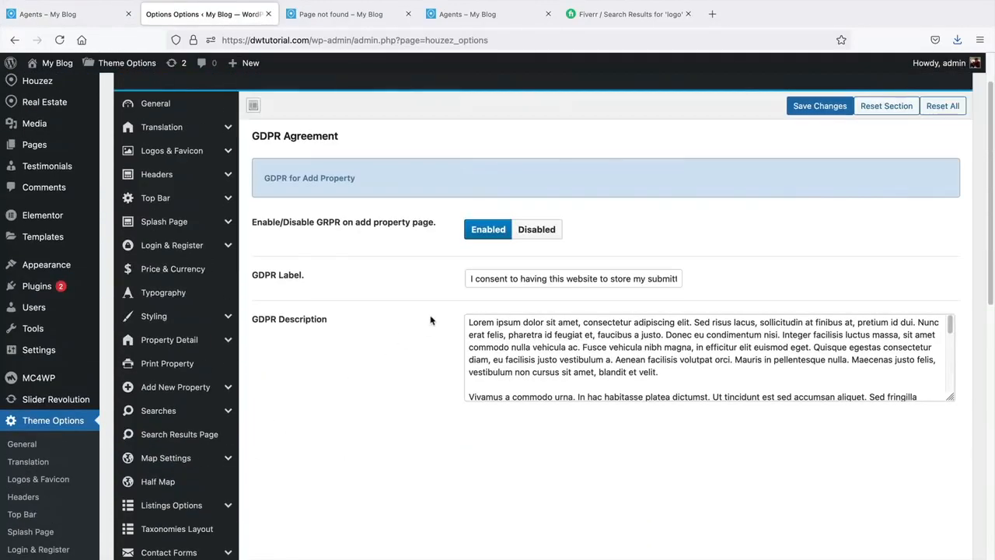
{"action": "scroll", "coordinate": [167, 346], "scroll_direction": "down", "scroll_amount": 10}
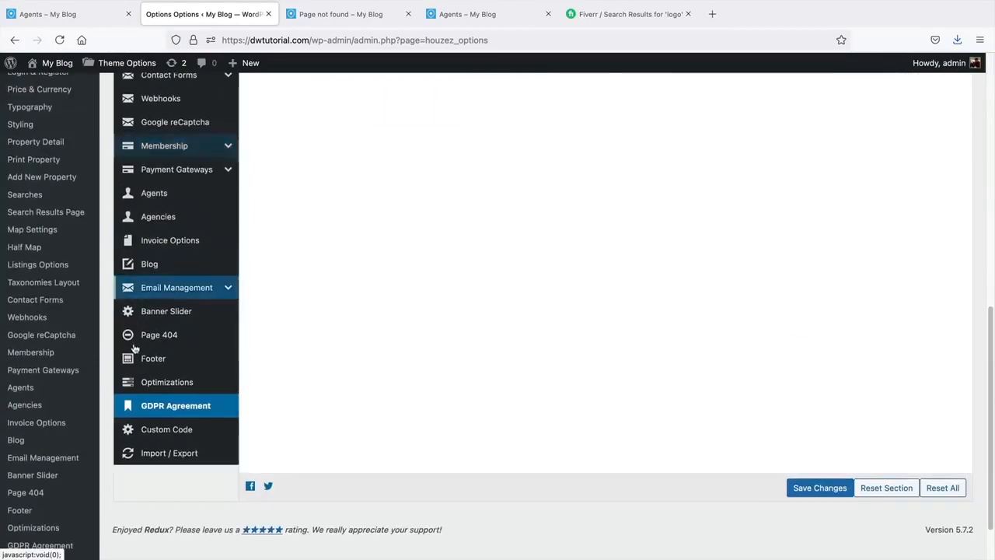
{"action": "left_click", "coordinate": [159, 410]}
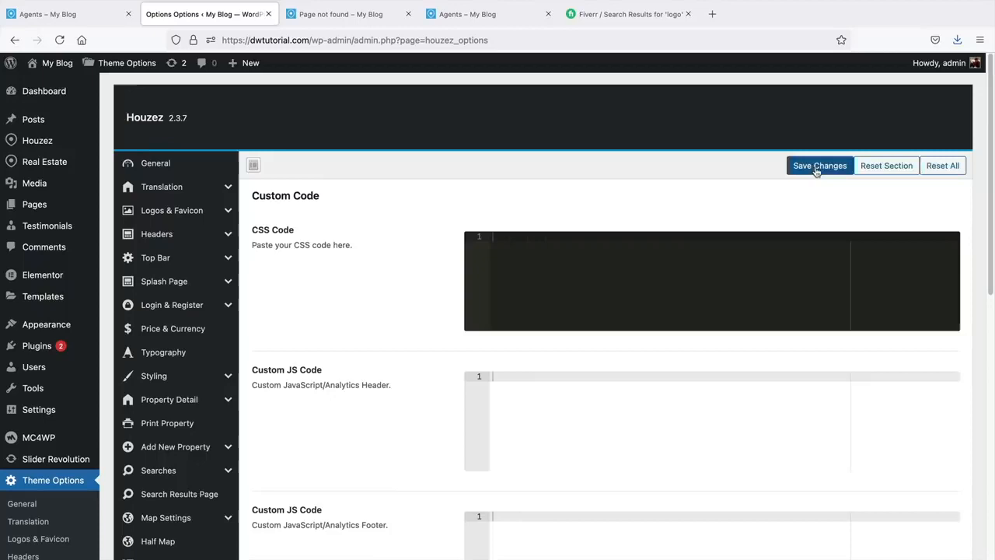
{"action": "left_click", "coordinate": [815, 167]}
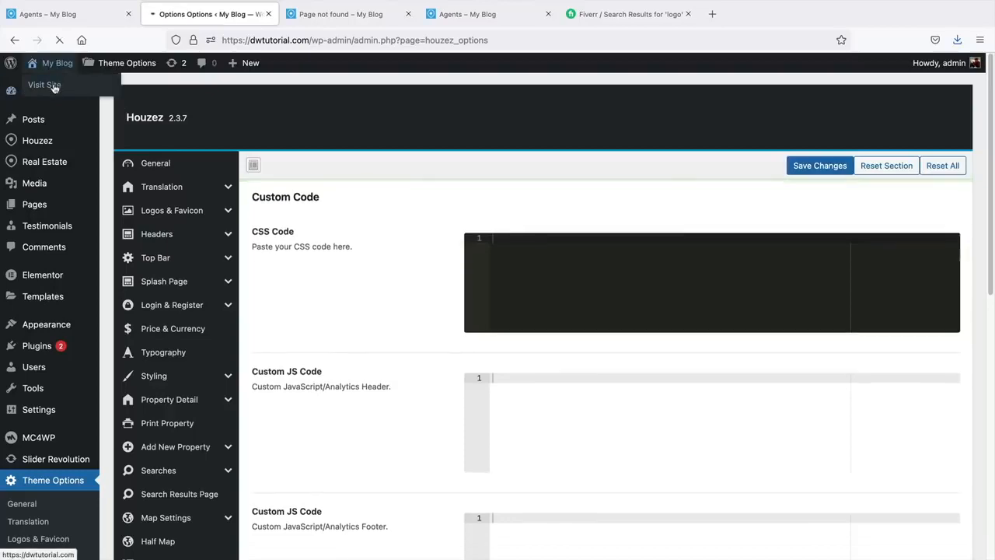
- In the Customizer, try Splash Page as homepage, revert to Home Default, and publish
{"action": "left_click", "coordinate": [53, 86]}
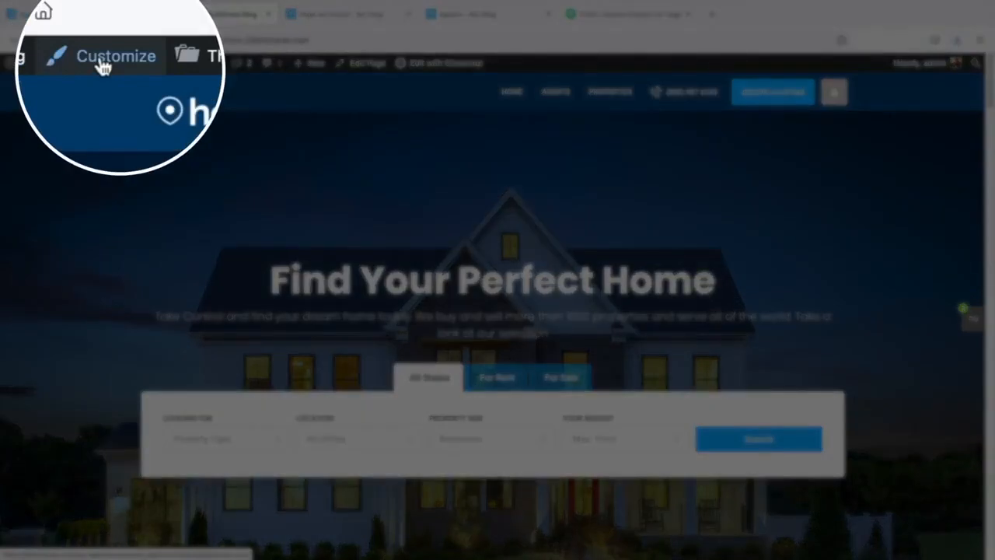
{"action": "left_click", "coordinate": [105, 64]}
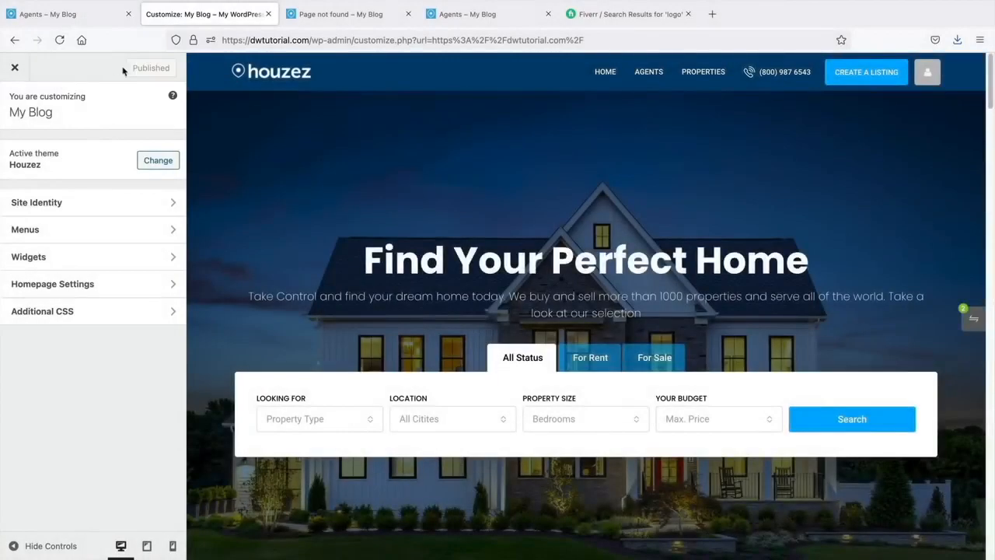
{"action": "left_click", "coordinate": [98, 286]}
{"action": "left_click", "coordinate": [100, 342]}
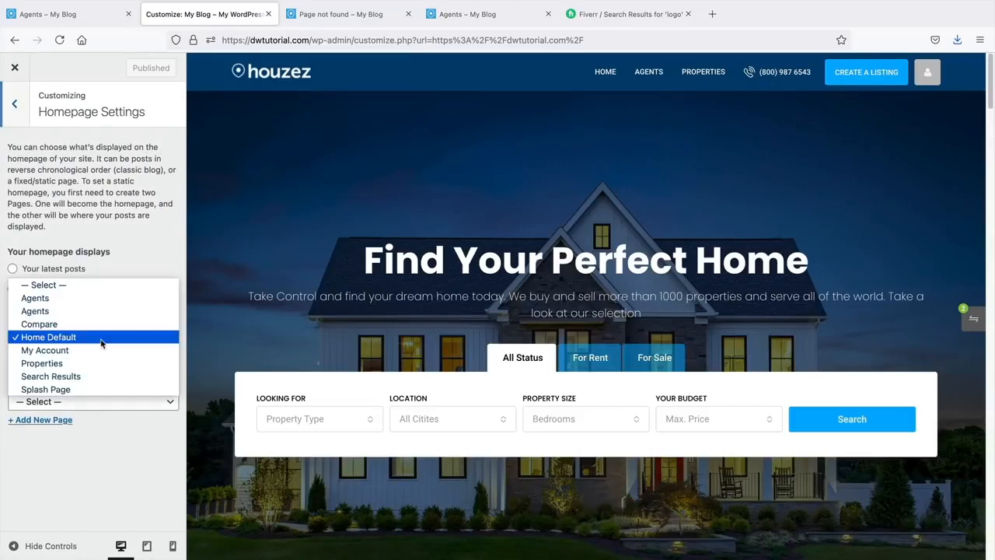
{"action": "left_click", "coordinate": [102, 389]}
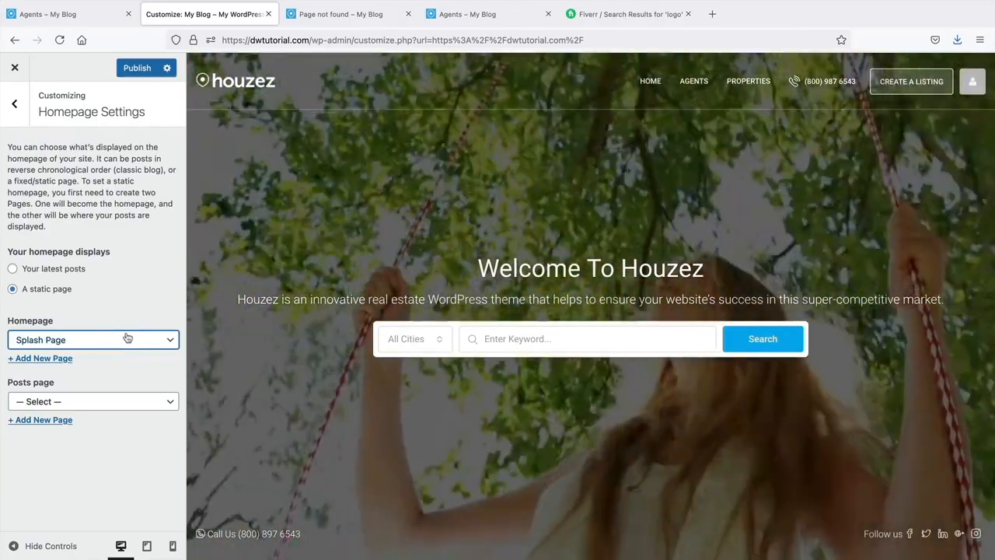
{"action": "left_click", "coordinate": [127, 337]}
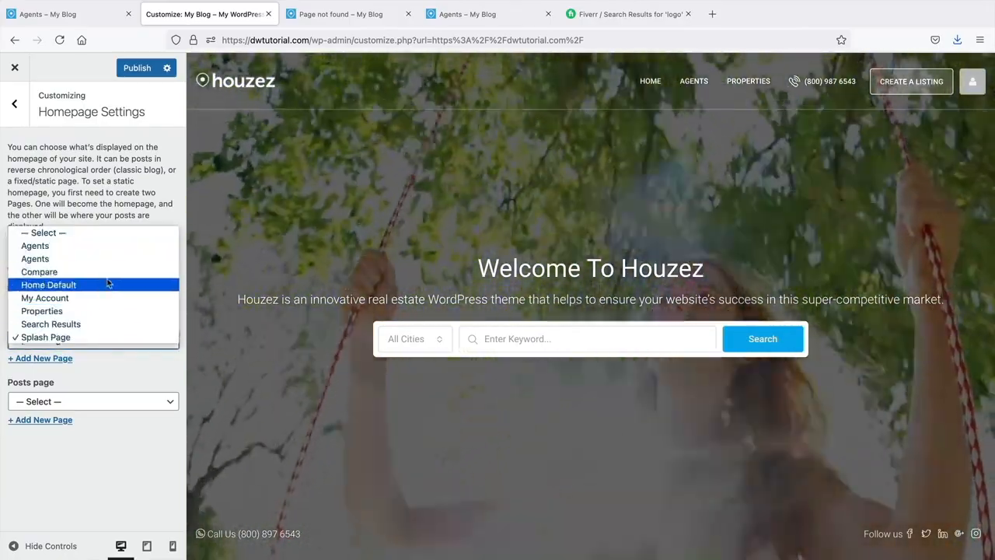
{"action": "left_click", "coordinate": [108, 285]}
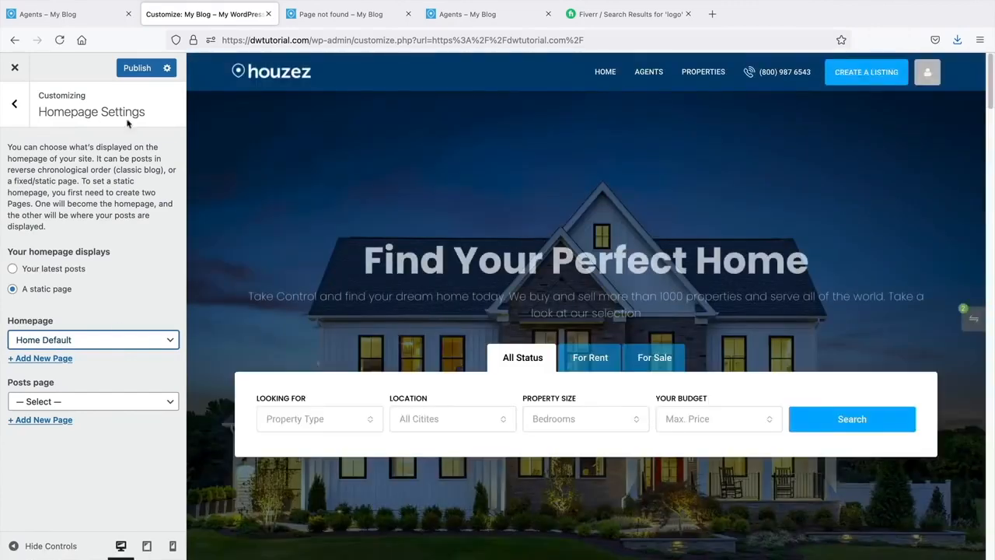
{"action": "left_click", "coordinate": [130, 71]}
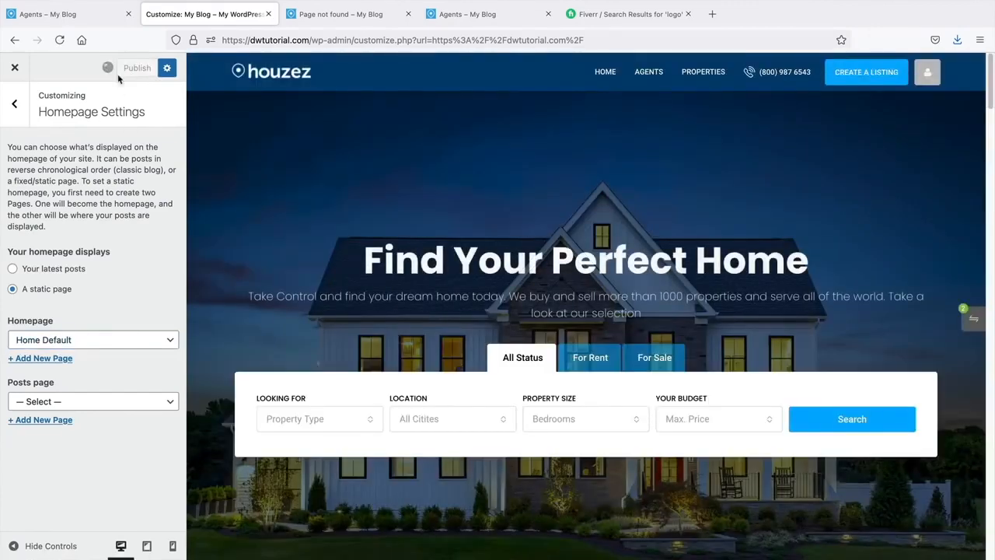
{"action": "left_click", "coordinate": [17, 109]}
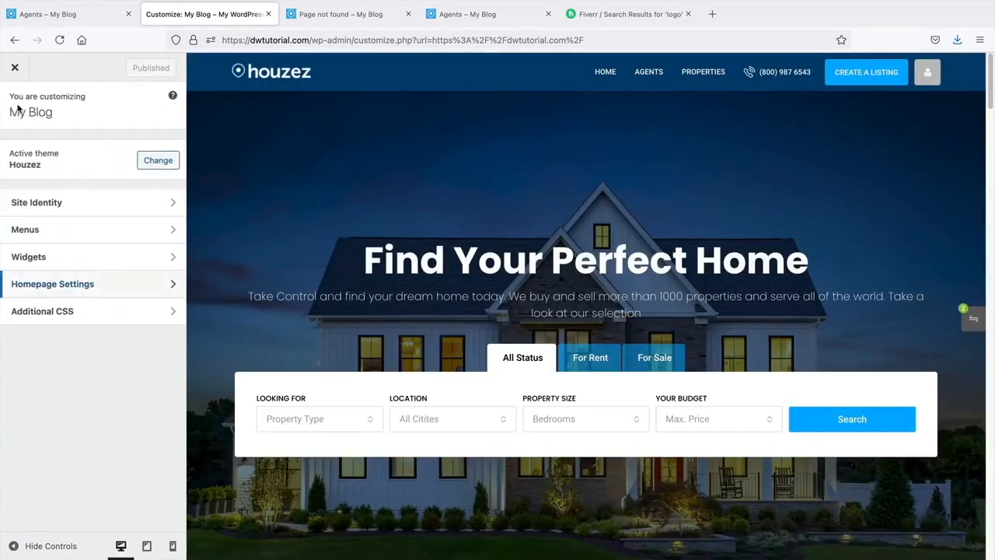
- Browse the widget areas, checking Footer Areas 1 and 2 before opening Footer Area 3
{"action": "left_click", "coordinate": [78, 256]}
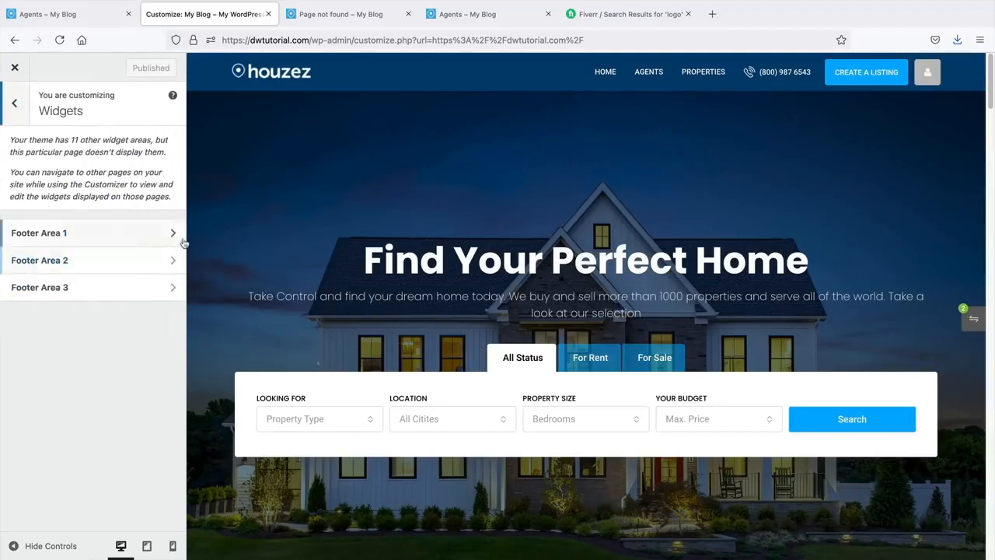
{"action": "scroll", "coordinate": [503, 301], "scroll_direction": "down", "scroll_amount": 15}
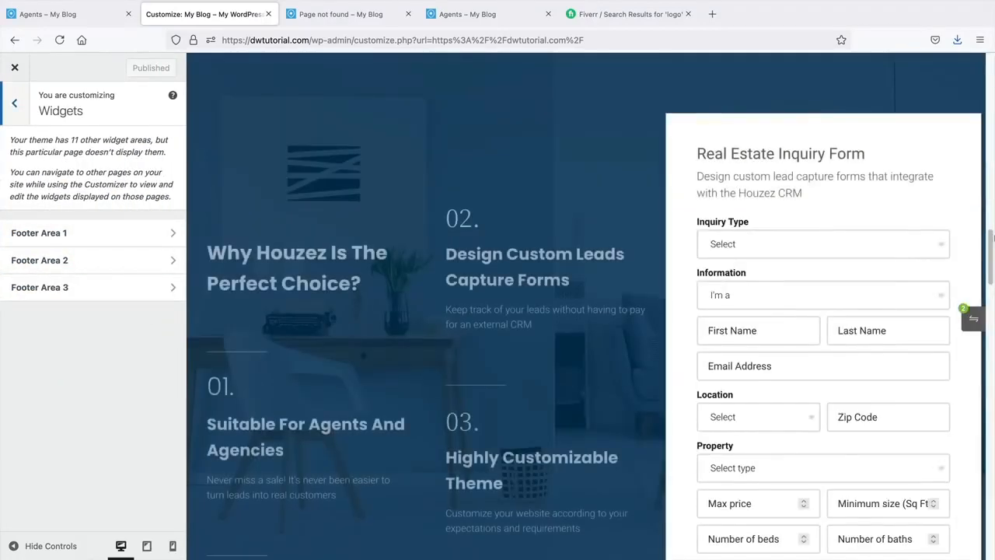
{"action": "scroll", "coordinate": [972, 311], "scroll_direction": "down", "scroll_amount": 10}
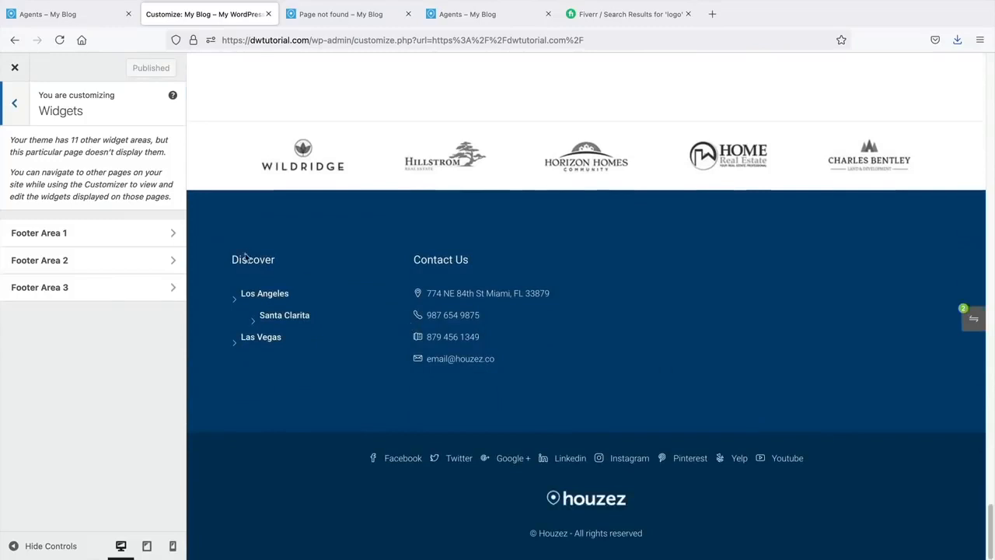
{"action": "left_click", "coordinate": [82, 234]}
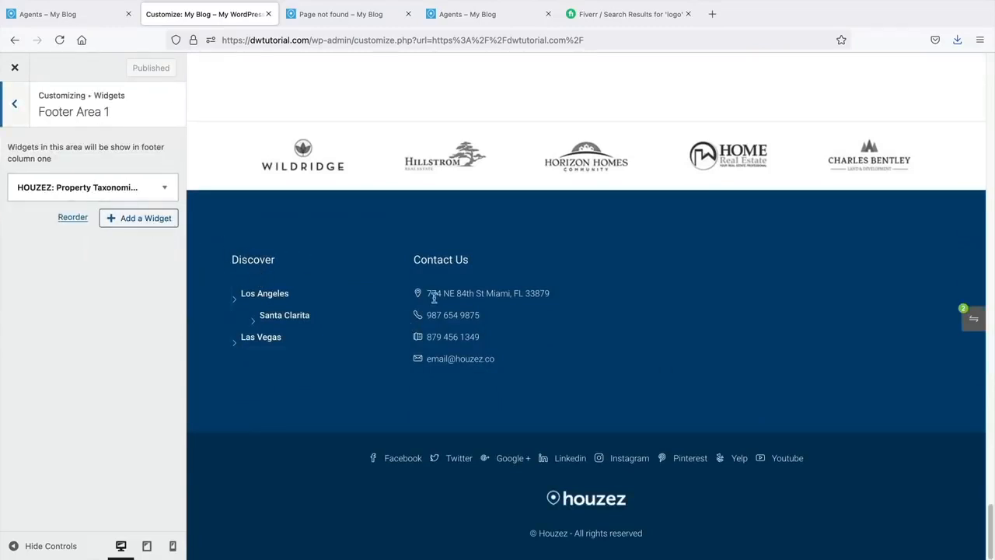
{"action": "left_click", "coordinate": [15, 116]}
{"action": "left_click", "coordinate": [66, 263]}
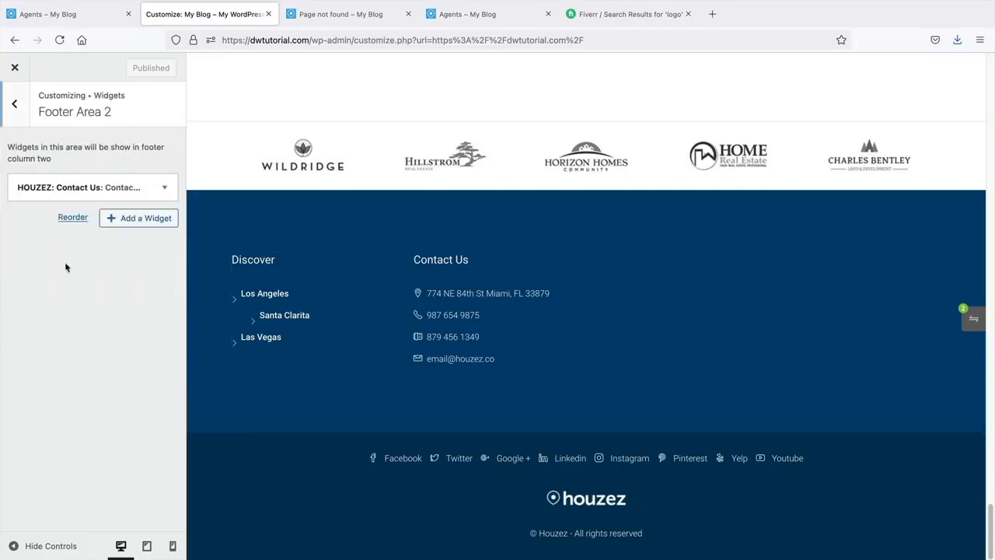
{"action": "left_click", "coordinate": [14, 103]}
{"action": "left_click", "coordinate": [68, 287]}
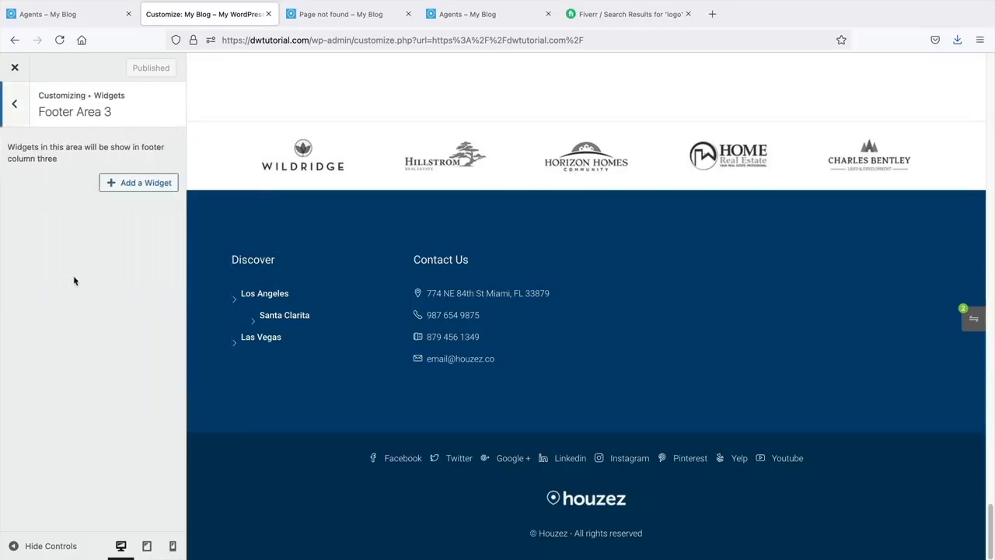
- Try a HOUZEZ: Featured Properties widget in Footer Area 3, then remove it
{"action": "left_click", "coordinate": [144, 184]}
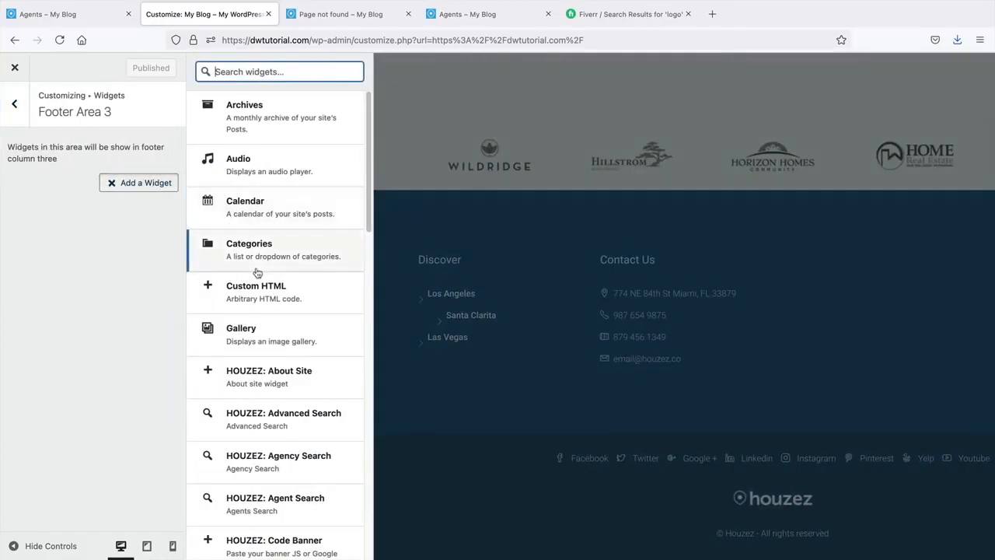
{"action": "scroll", "coordinate": [257, 272], "scroll_direction": "down", "scroll_amount": 3}
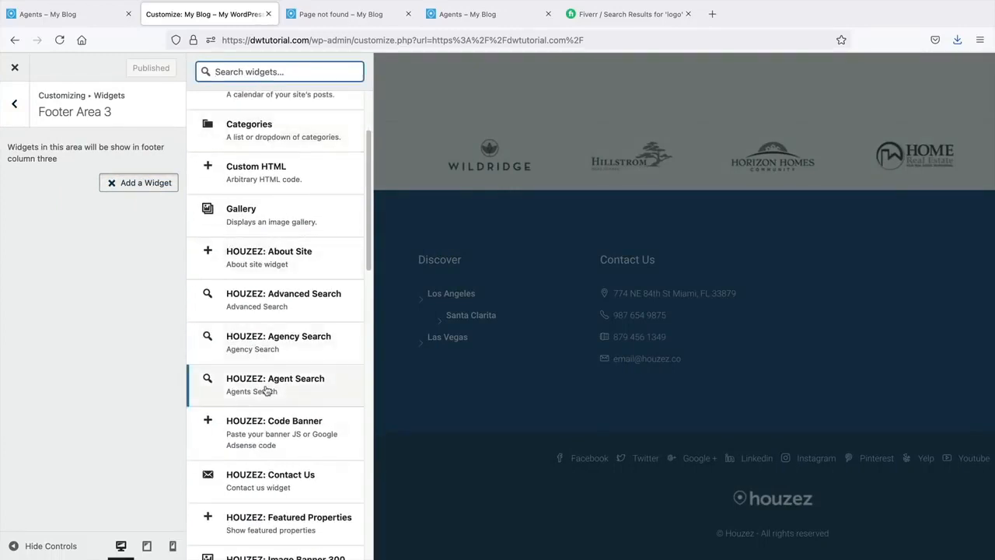
{"action": "scroll", "coordinate": [264, 388], "scroll_direction": "down", "scroll_amount": 2}
{"action": "left_click", "coordinate": [277, 467]}
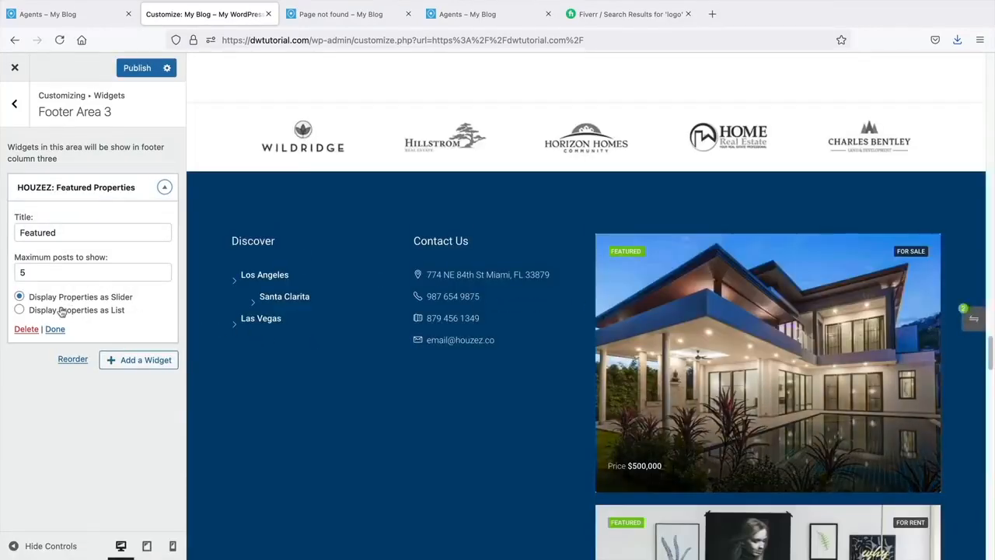
{"action": "left_click", "coordinate": [63, 310]}
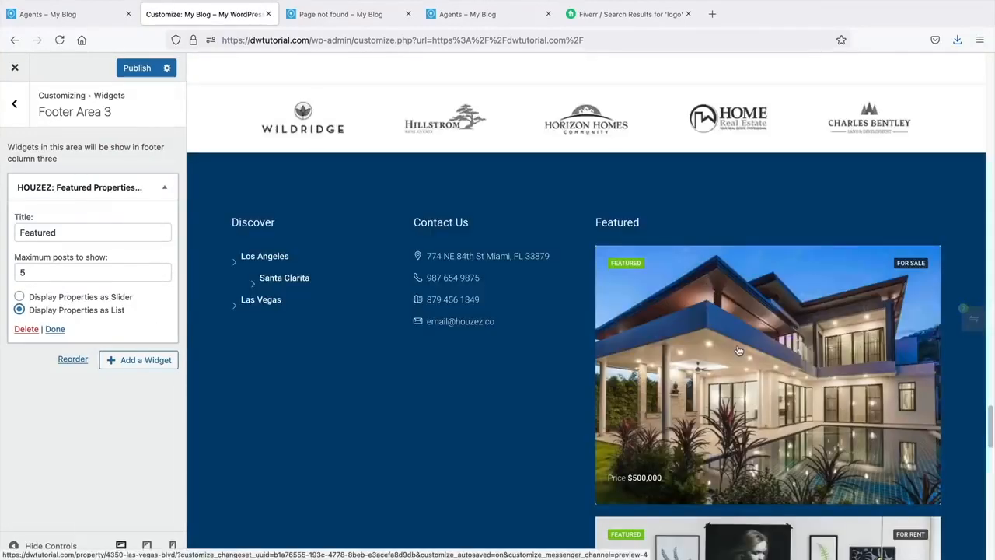
{"action": "left_click", "coordinate": [70, 300]}
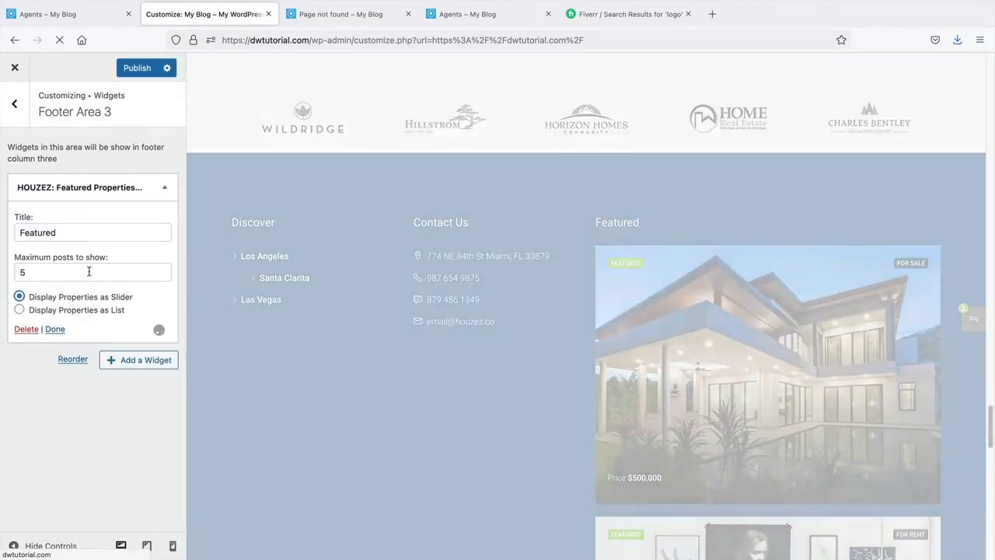
{"action": "left_click", "coordinate": [89, 272]}
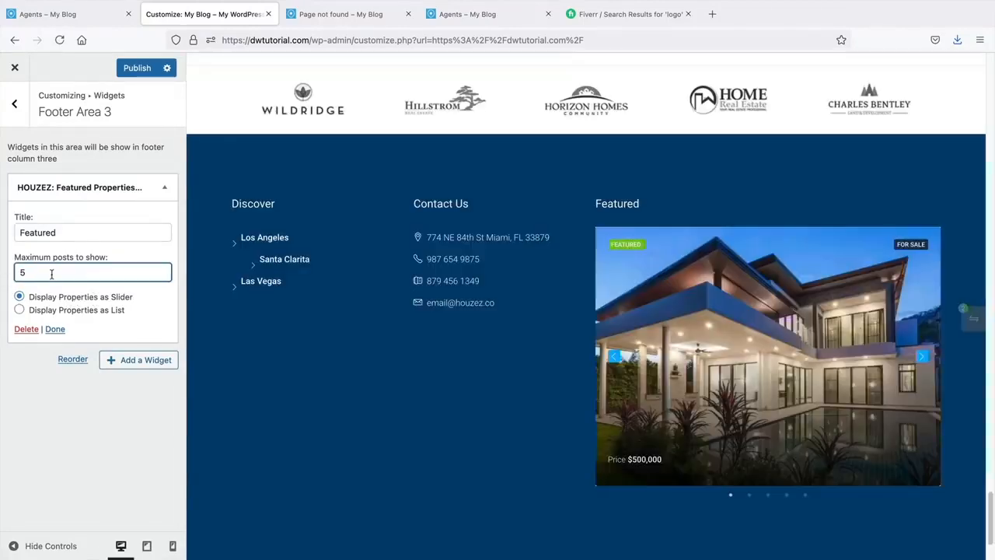
{"action": "double_click", "coordinate": [51, 274]}
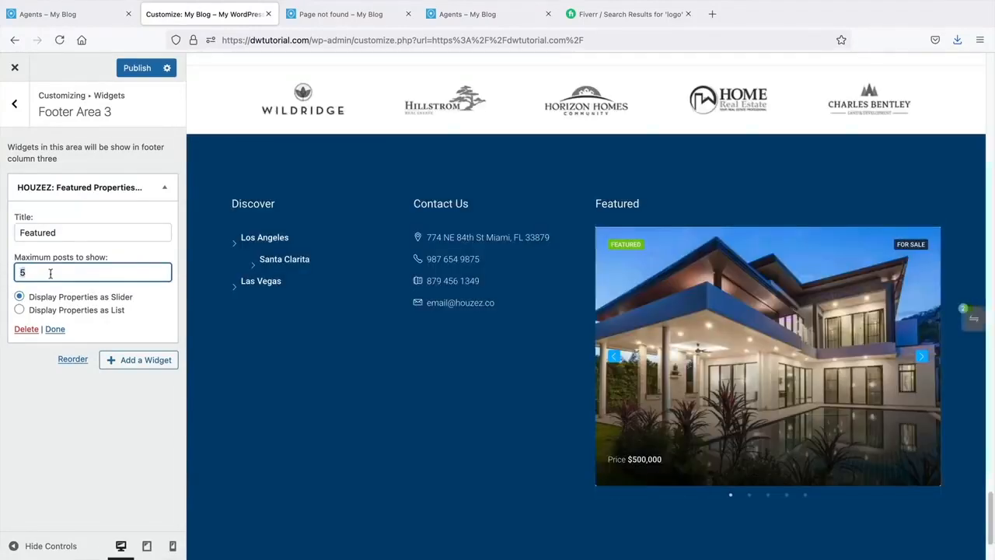
{"action": "type", "text": "1"}
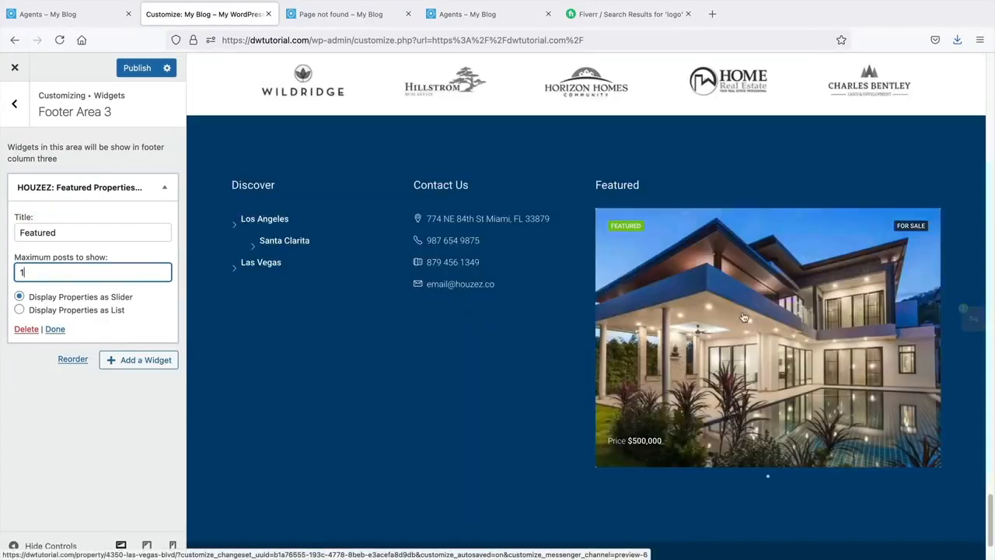
{"action": "left_click", "coordinate": [25, 328]}
- Add a HOUZEZ: Properties widget to Footer Area 3 with maximum posts set to 3
{"action": "left_click", "coordinate": [133, 185]}
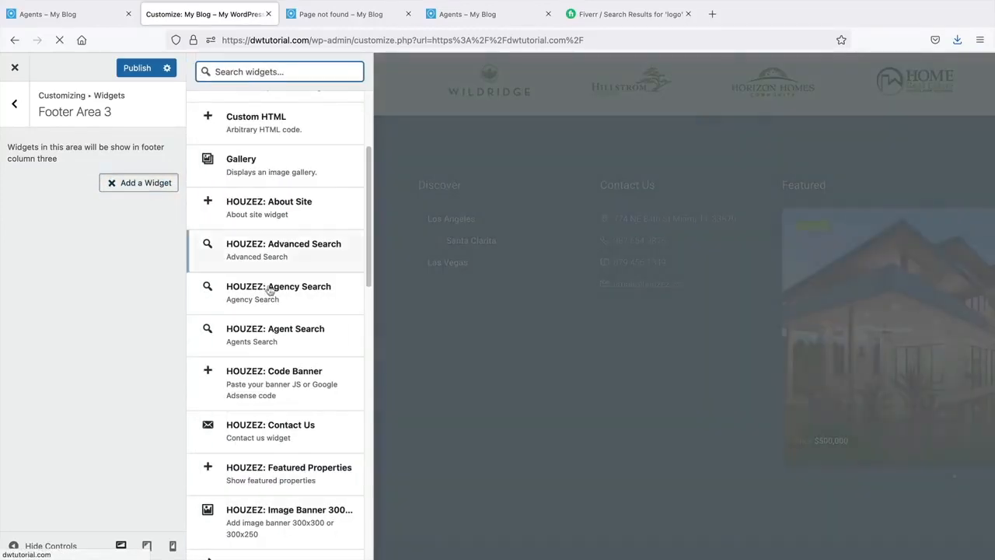
{"action": "scroll", "coordinate": [295, 335], "scroll_direction": "down", "scroll_amount": 3}
{"action": "left_click", "coordinate": [327, 502]}
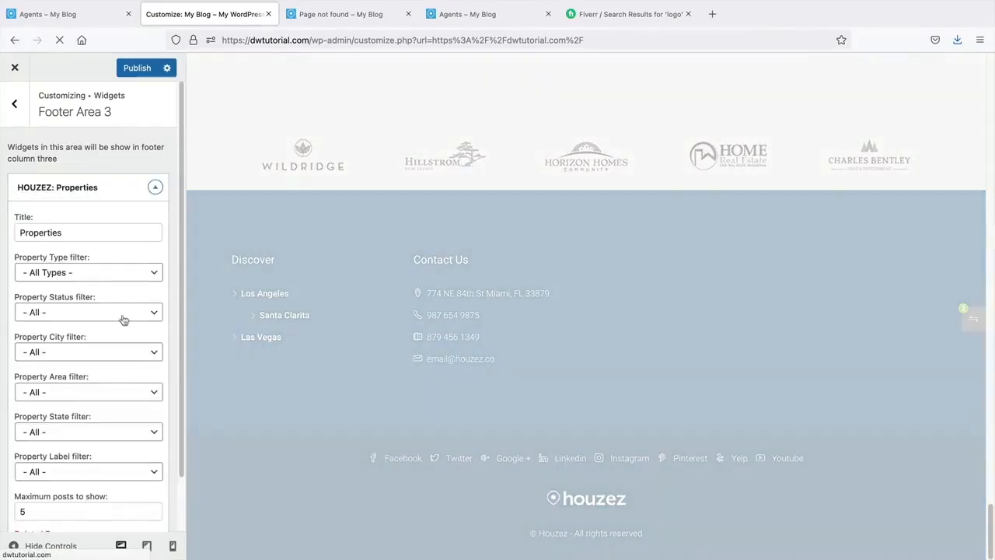
{"action": "scroll", "coordinate": [154, 373], "scroll_direction": "down", "scroll_amount": 2}
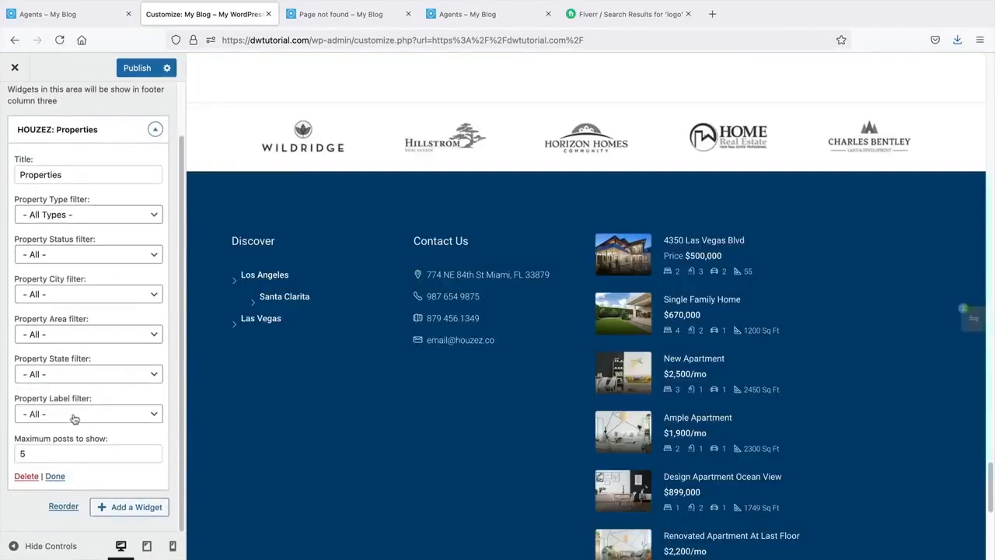
{"action": "left_click_drag", "start_coordinate": [58, 457], "coordinate": [14, 455]}
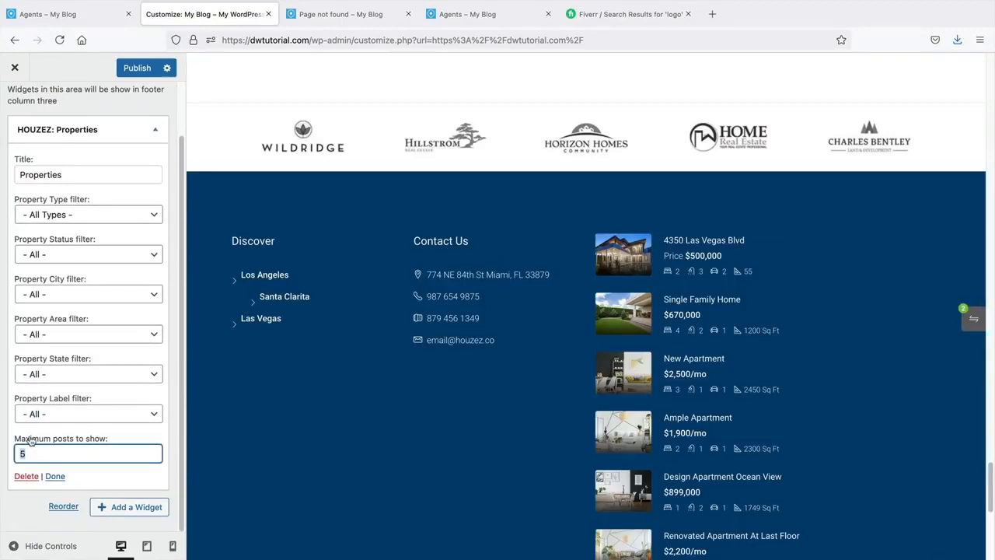
{"action": "type", "text": "3"}
{"action": "key", "text": "Return"}
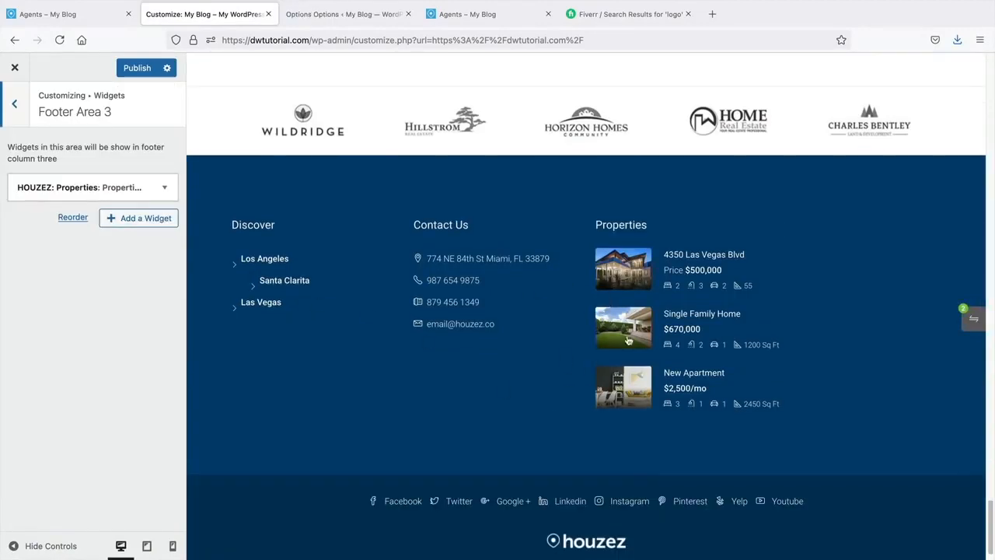
{"action": "left_click", "coordinate": [14, 109]}
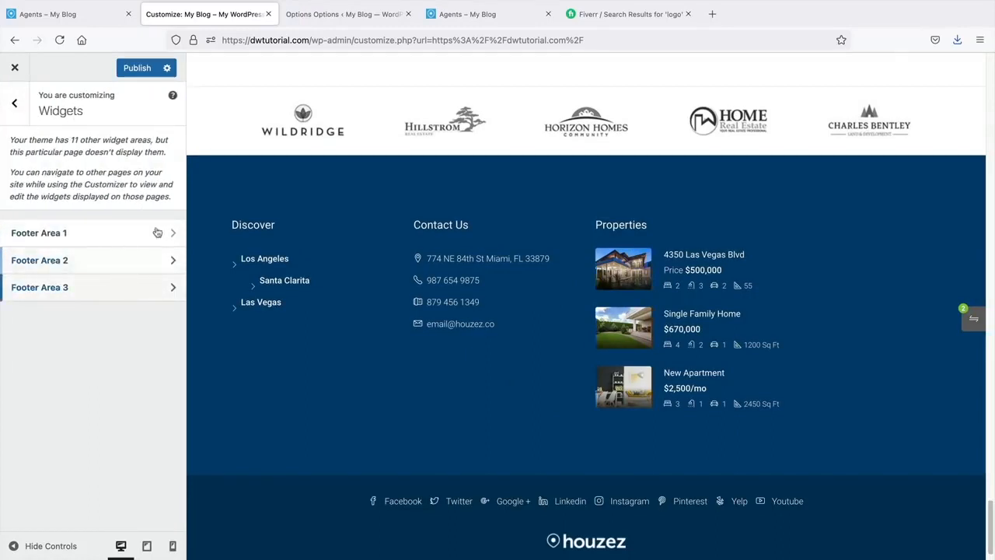
{"action": "left_click", "coordinate": [325, 21]}
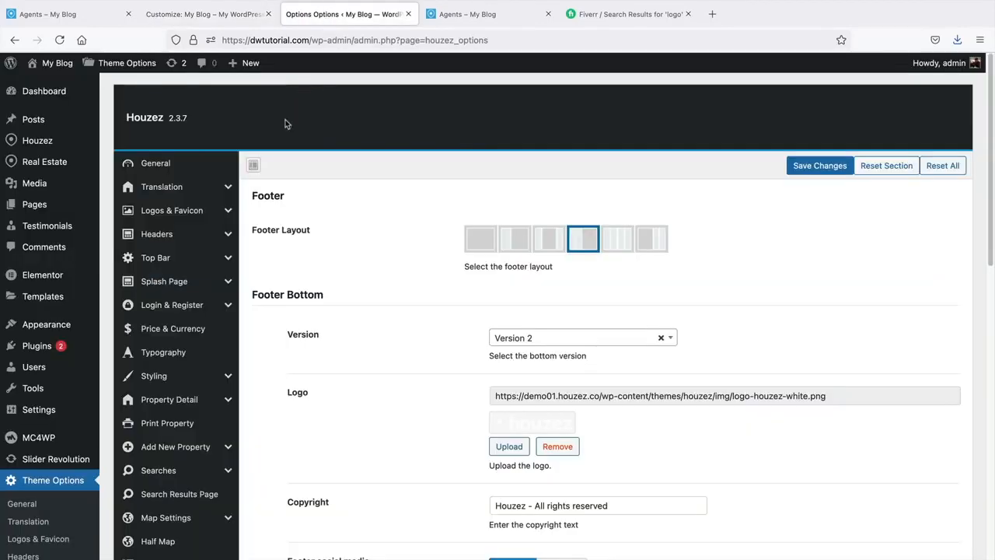
- Pick the fifth footer layout in Theme Options > Footer and save it
{"action": "left_click", "coordinate": [619, 241]}
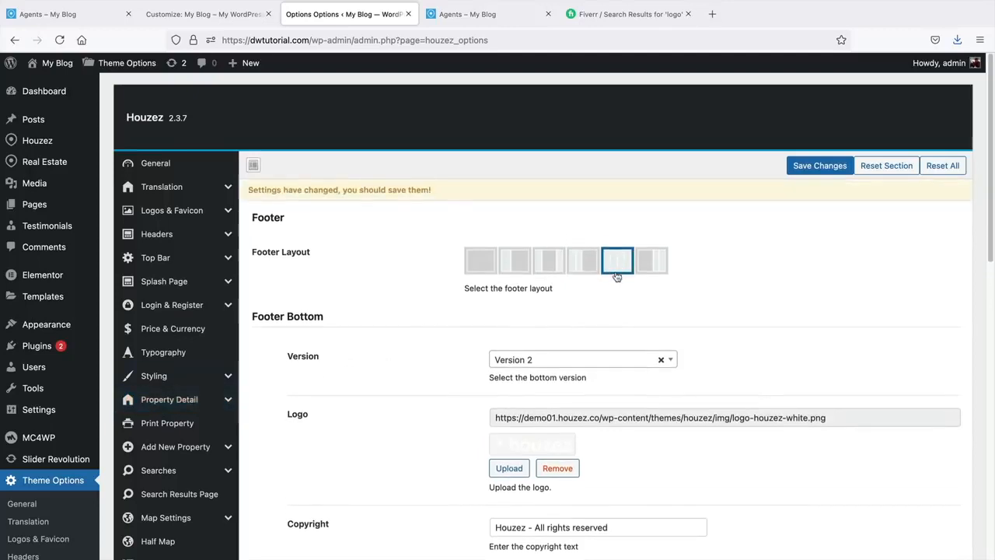
{"action": "left_click", "coordinate": [809, 172]}
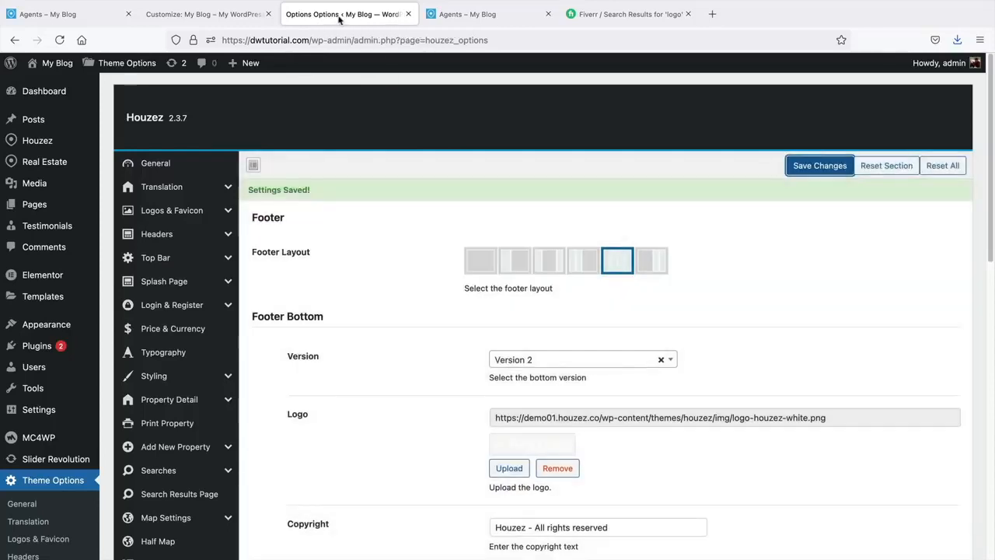
{"action": "left_click", "coordinate": [238, 16]}
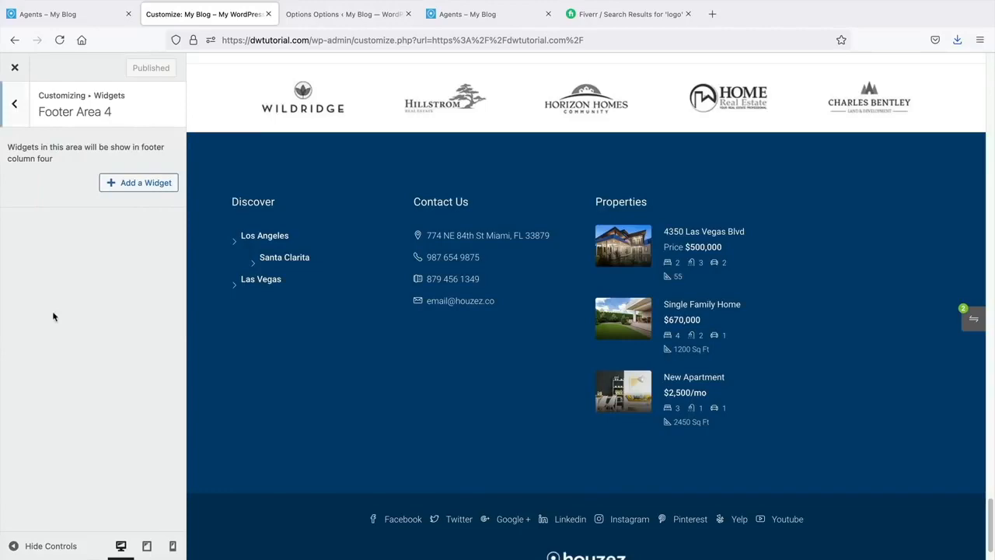
- Add an About Site widget to Footer Area 4 reading 'This is about us' with a '#' Read more link
{"action": "left_click", "coordinate": [151, 187]}
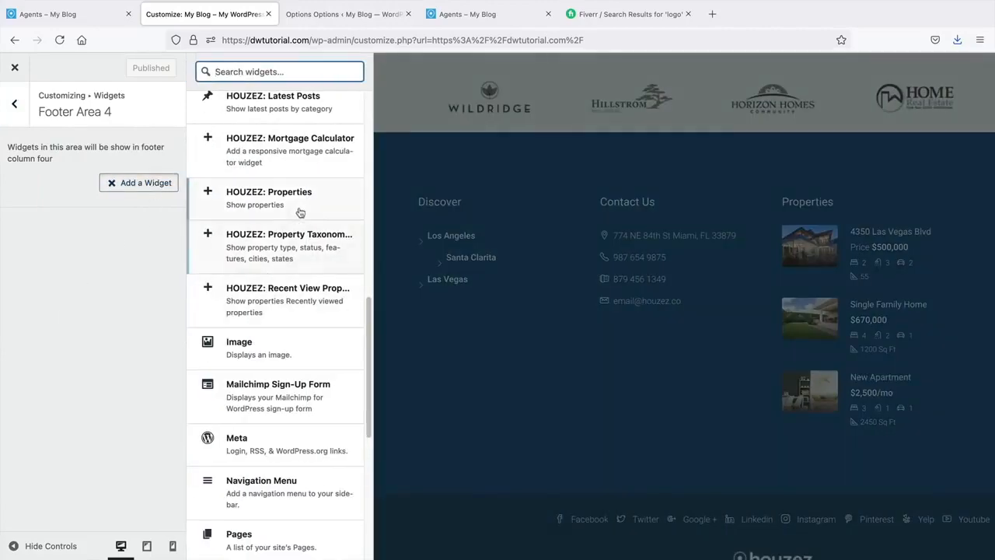
{"action": "left_click", "coordinate": [319, 160]}
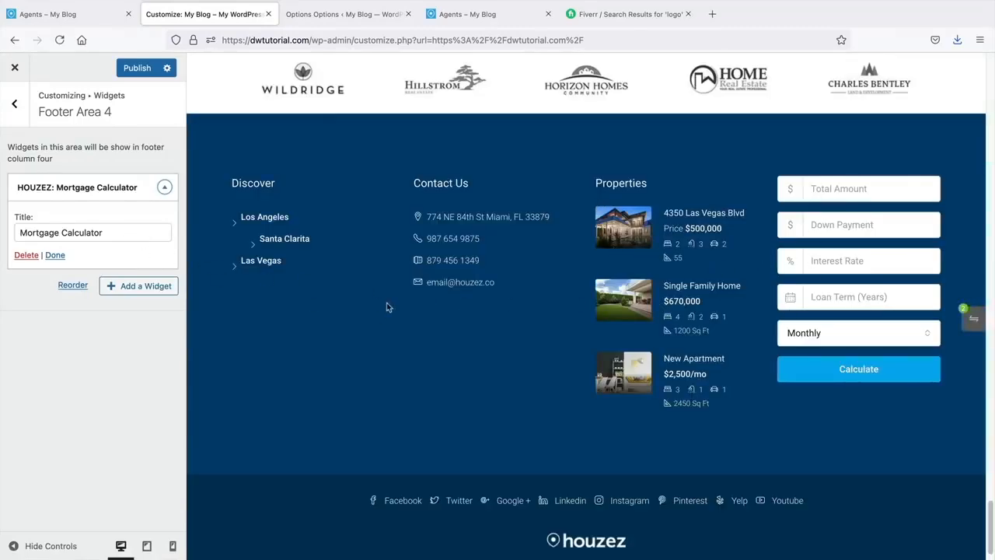
{"action": "left_click", "coordinate": [26, 255]}
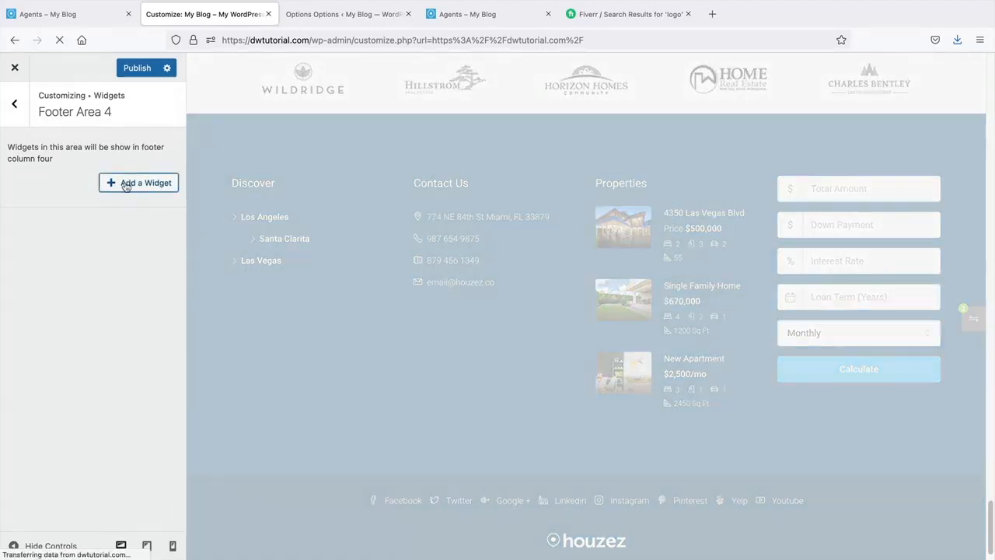
{"action": "left_click", "coordinate": [129, 183]}
{"action": "scroll", "coordinate": [294, 358], "scroll_direction": "up", "scroll_amount": 3}
{"action": "scroll", "coordinate": [295, 359], "scroll_direction": "up", "scroll_amount": 5}
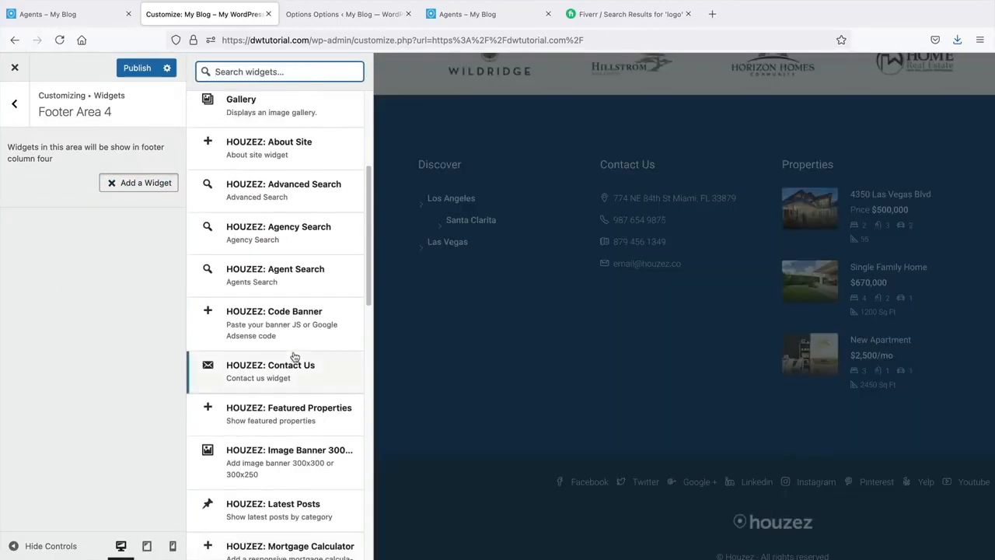
{"action": "left_click", "coordinate": [311, 148]}
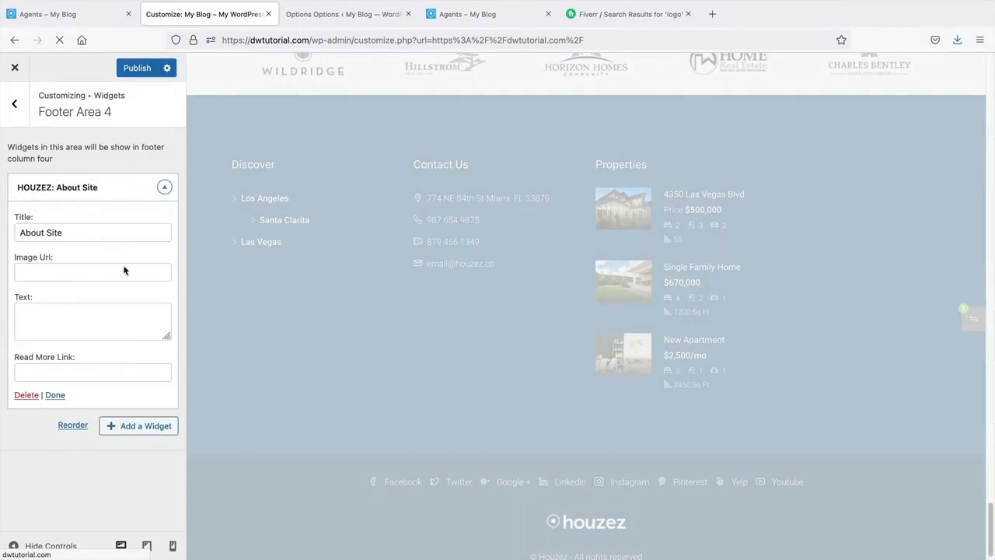
{"action": "left_click", "coordinate": [107, 313]}
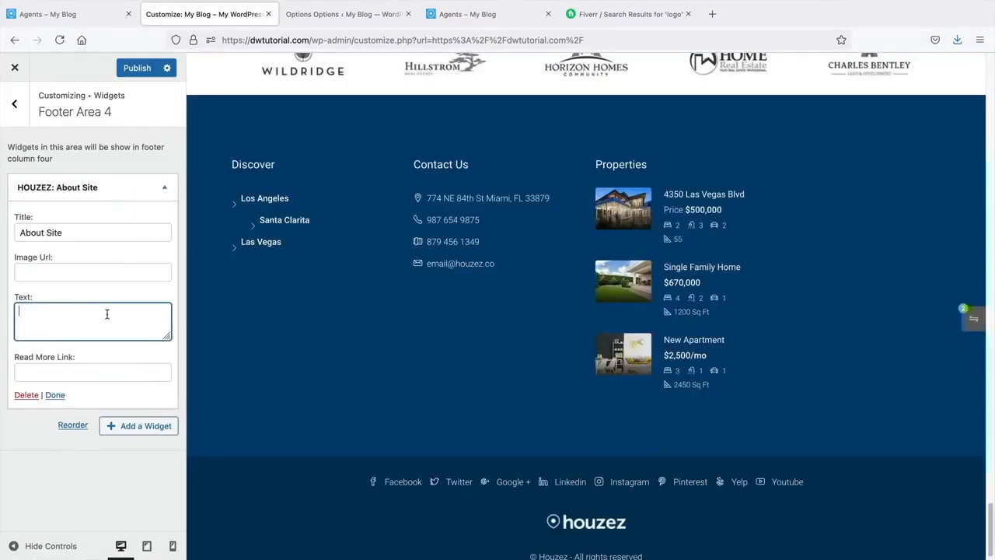
{"action": "type", "text": "This is about us"}
{"action": "key", "text": "Tab"}
{"action": "type", "text": "#"}
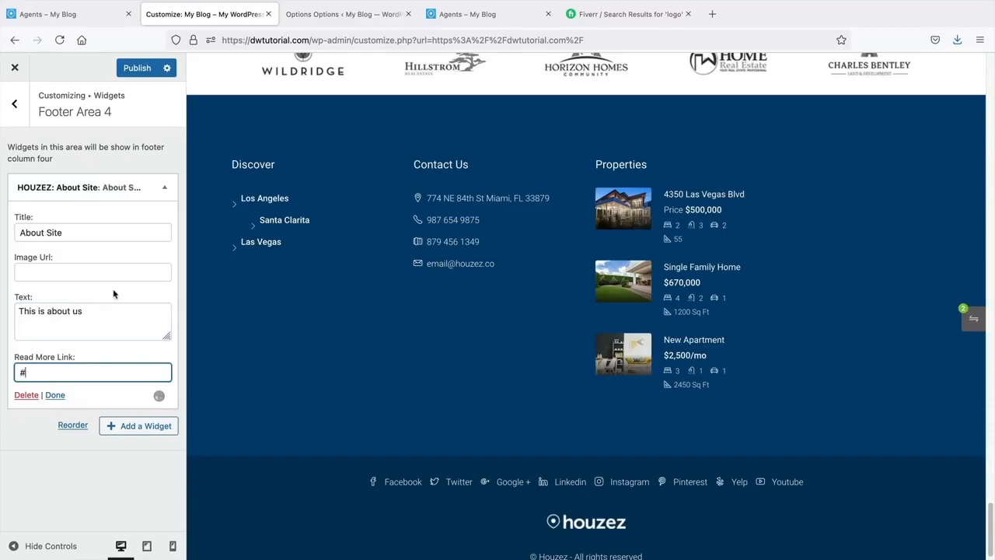
{"action": "left_click", "coordinate": [111, 274]}
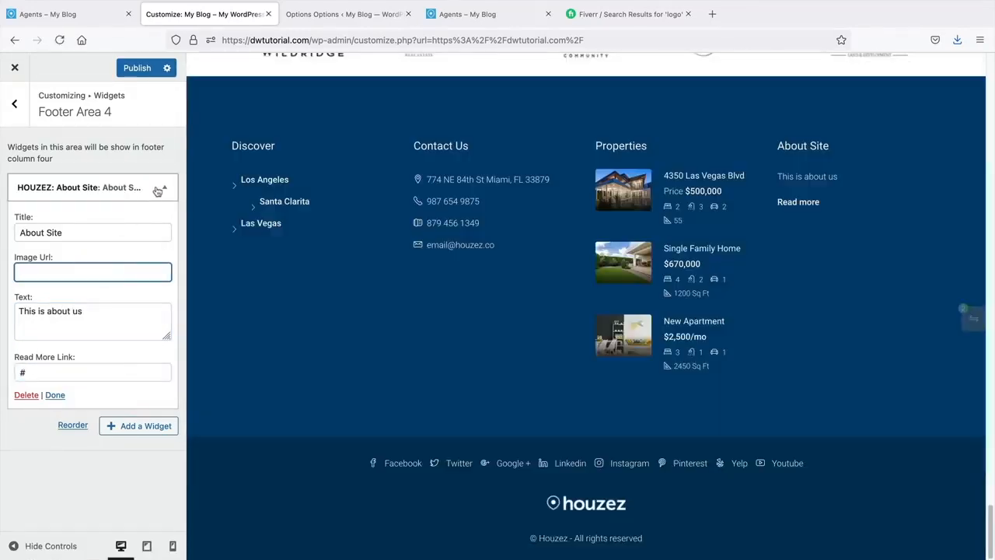
{"action": "left_click", "coordinate": [159, 189]}
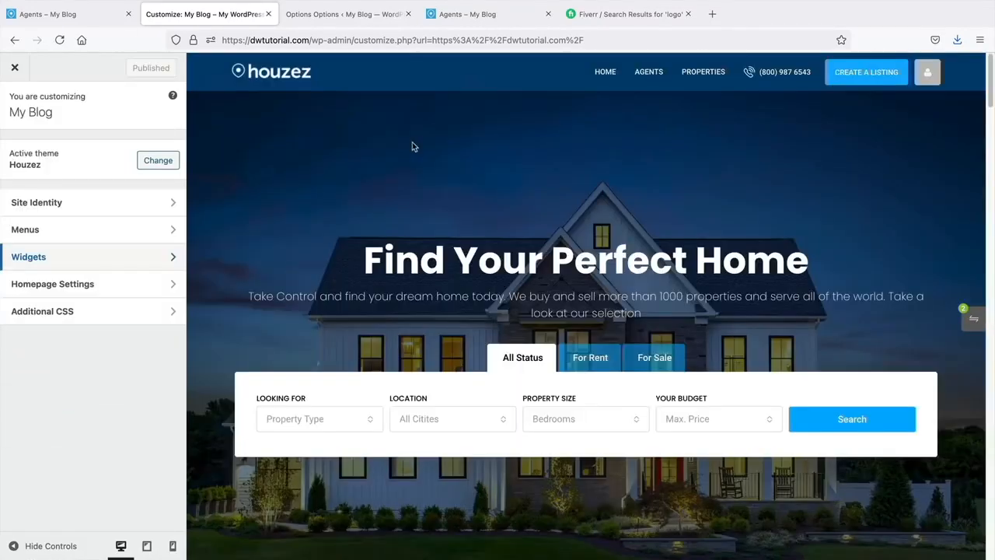
- Set the houzez pin logo, cropped around the pin, as the site icon and publish
{"action": "left_click", "coordinate": [52, 208]}
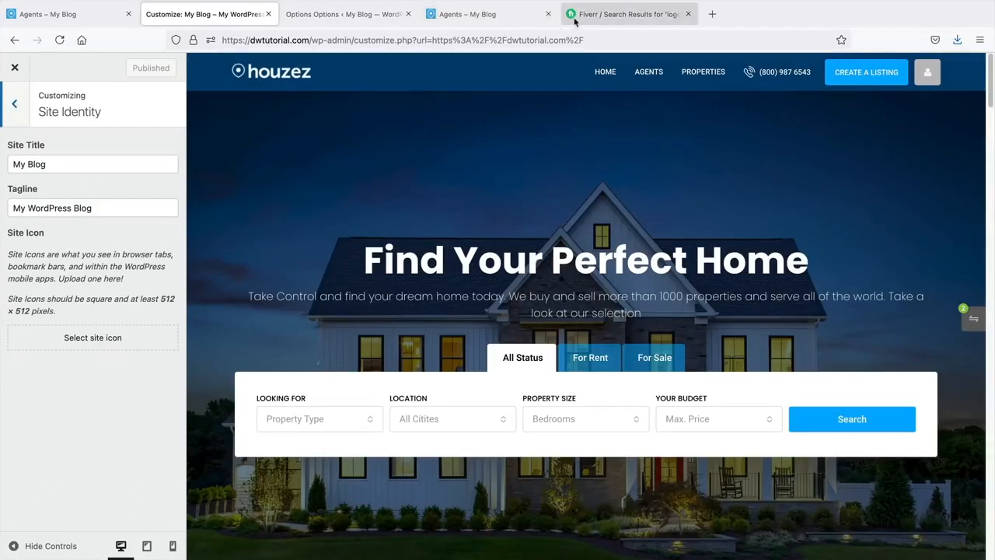
{"action": "left_click", "coordinate": [92, 339]}
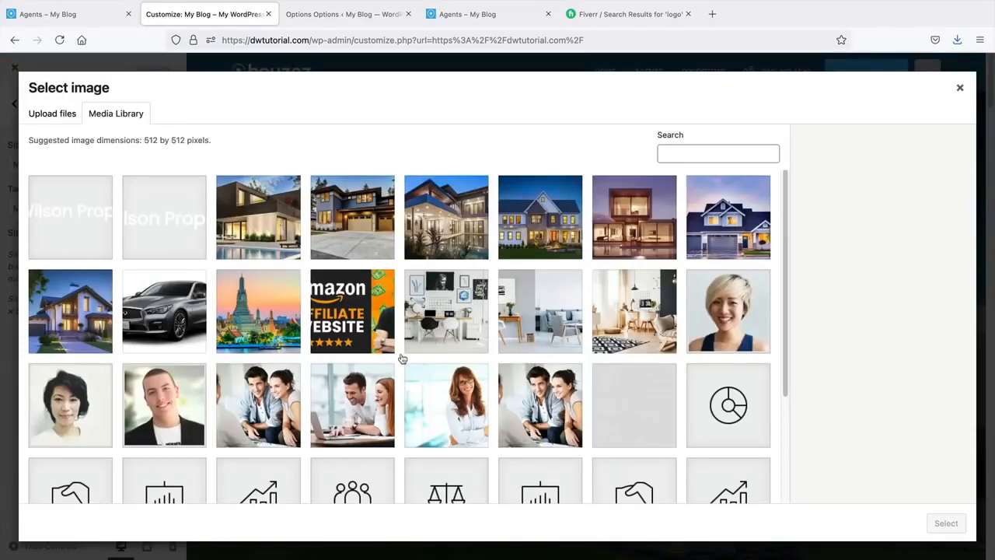
{"action": "scroll", "coordinate": [401, 358], "scroll_direction": "down", "scroll_amount": 3}
{"action": "scroll", "coordinate": [402, 358], "scroll_direction": "down", "scroll_amount": 10}
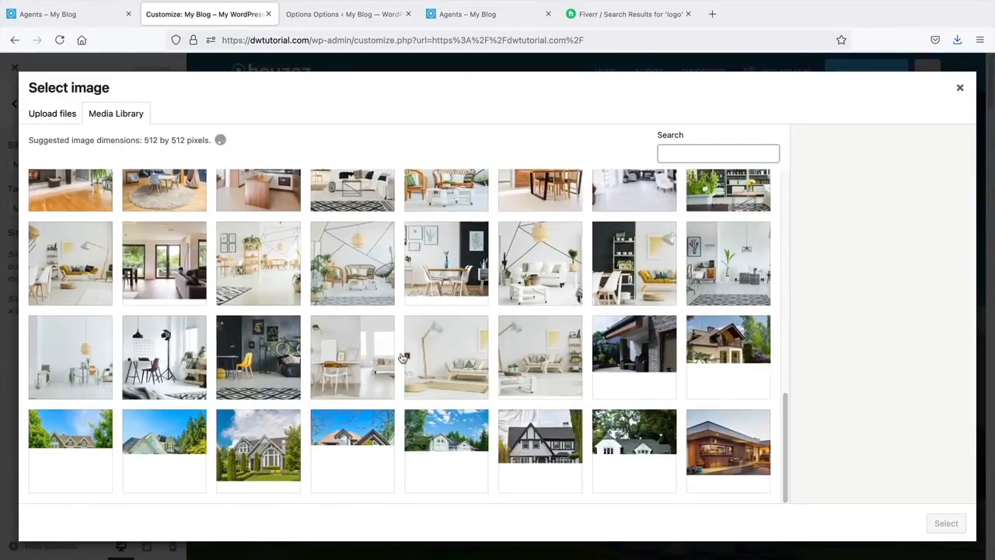
{"action": "scroll", "coordinate": [433, 346], "scroll_direction": "down", "scroll_amount": 5}
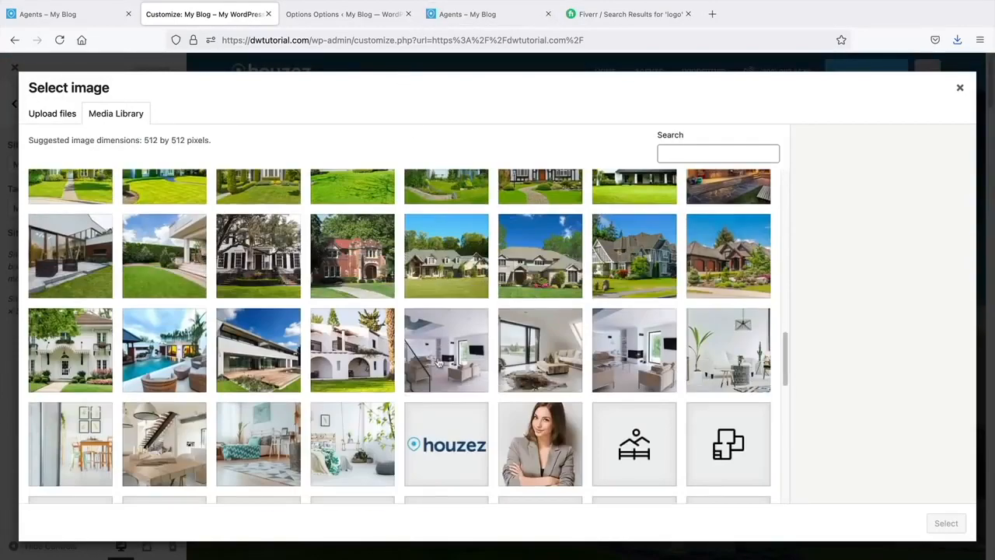
{"action": "left_click", "coordinate": [439, 434]}
{"action": "left_click", "coordinate": [944, 524]}
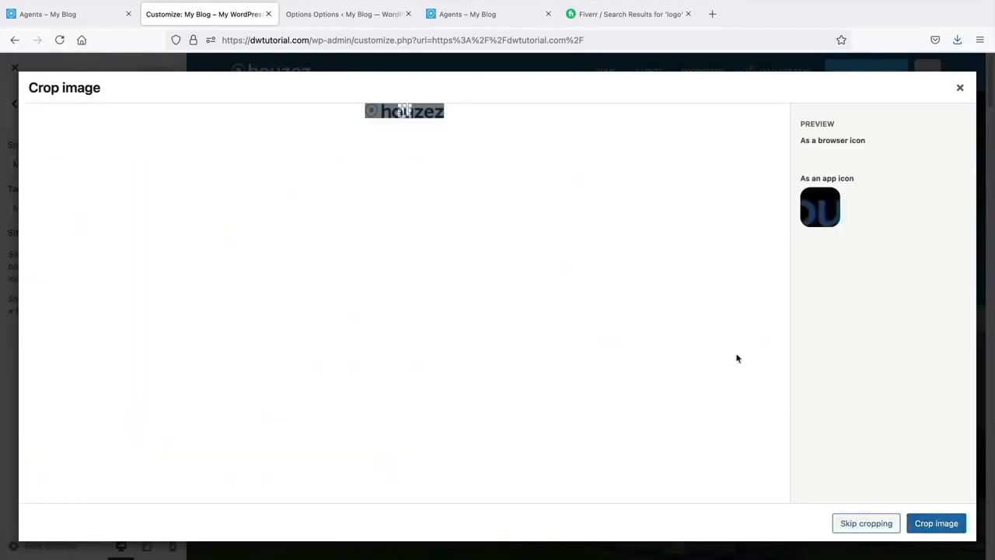
{"action": "left_click_drag", "start_coordinate": [404, 112], "coordinate": [374, 111]}
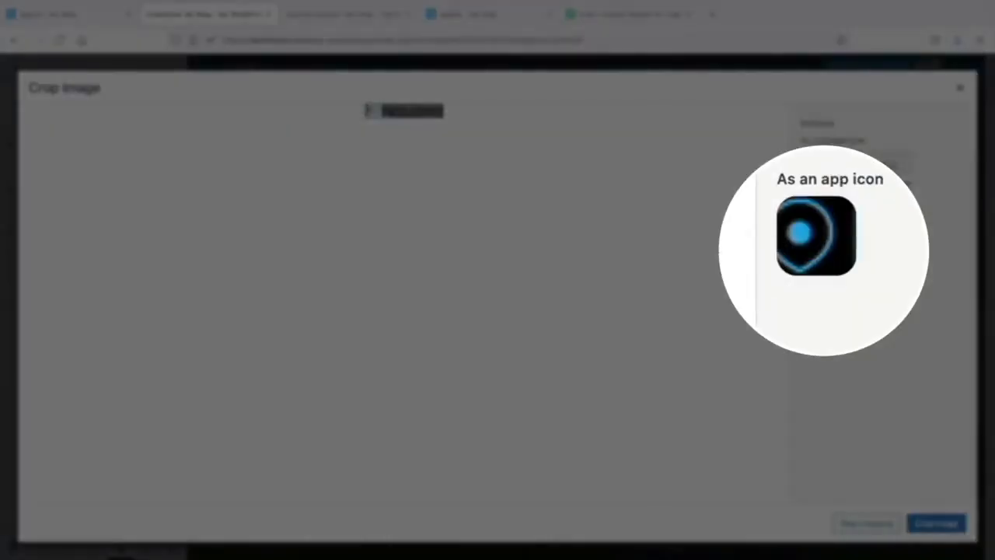
{"action": "left_click_drag", "start_coordinate": [367, 112], "coordinate": [364, 112]}
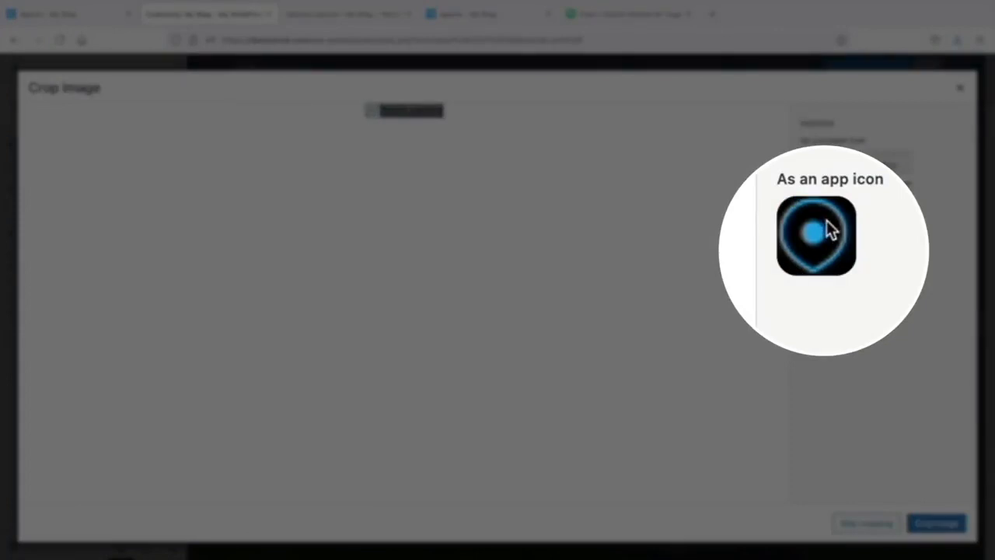
{"action": "left_click", "coordinate": [936, 524]}
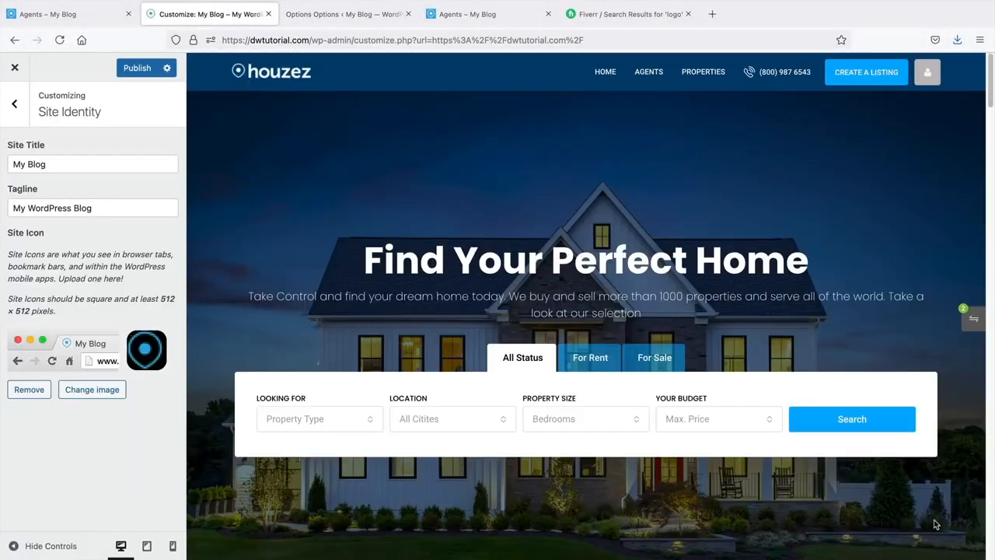
{"action": "left_click", "coordinate": [136, 70]}
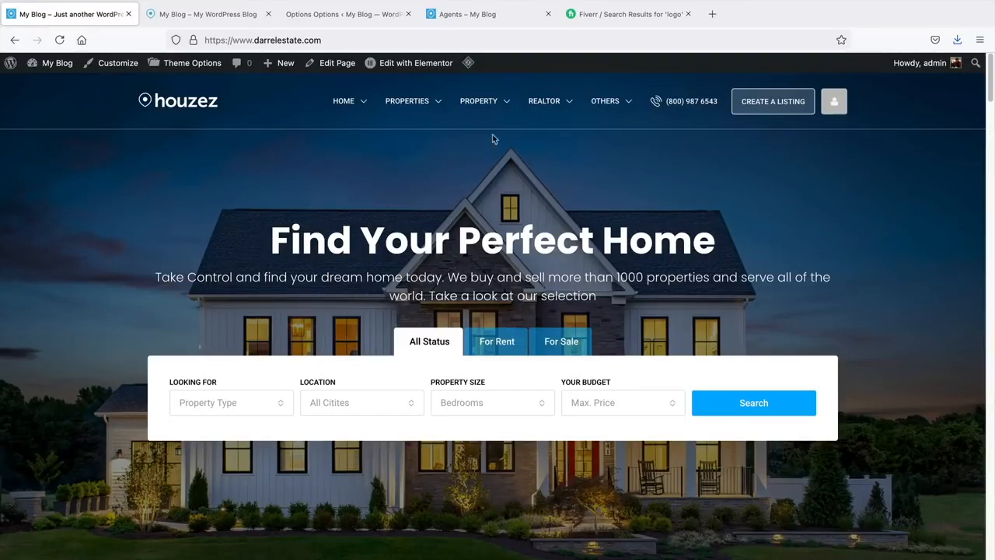
- Open the Widgets admin page and expand the Property Listings widget area
{"action": "mouse_move", "coordinate": [492, 111]}
{"action": "mouse_move", "coordinate": [61, 64]}
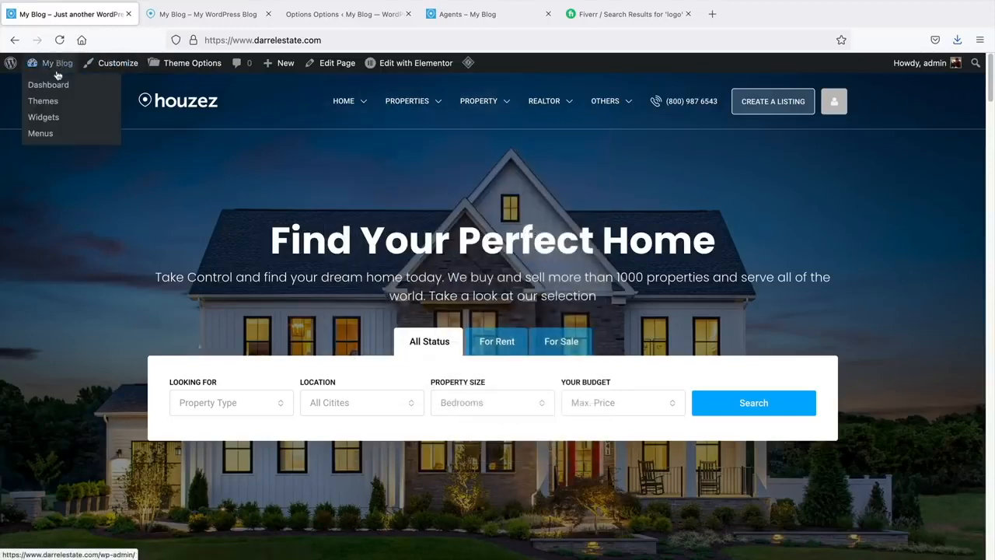
{"action": "left_click", "coordinate": [48, 119]}
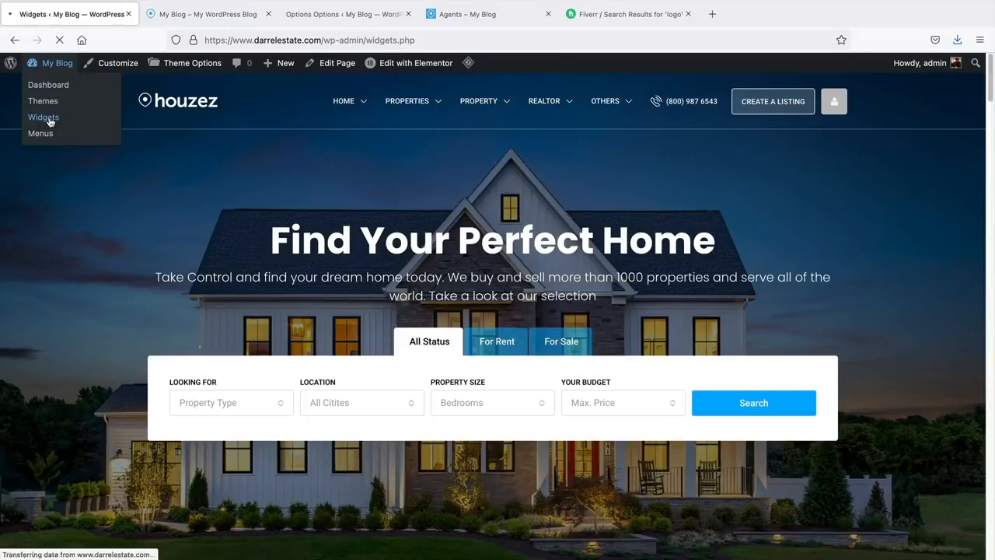
{"action": "scroll", "coordinate": [800, 312], "scroll_direction": "down", "scroll_amount": 3}
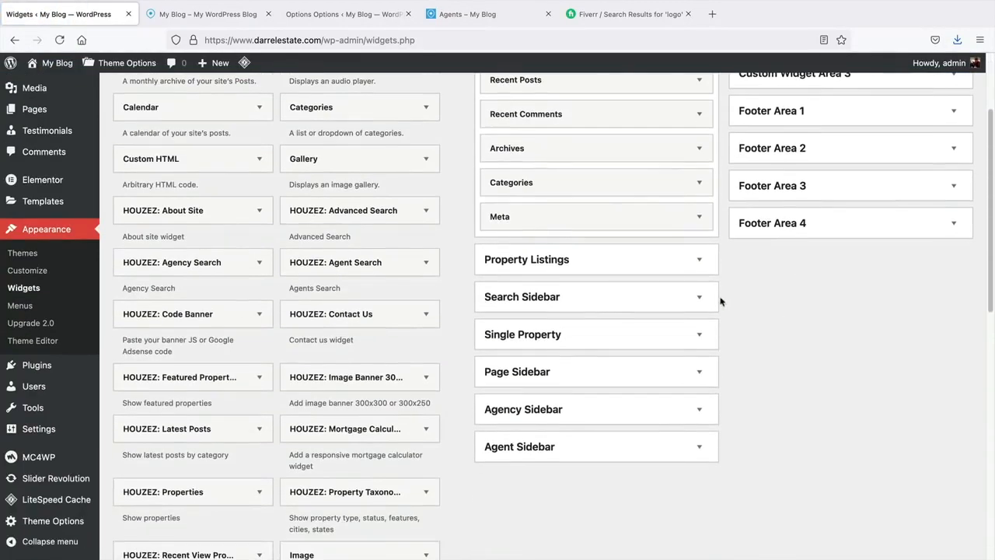
{"action": "left_click", "coordinate": [699, 261]}
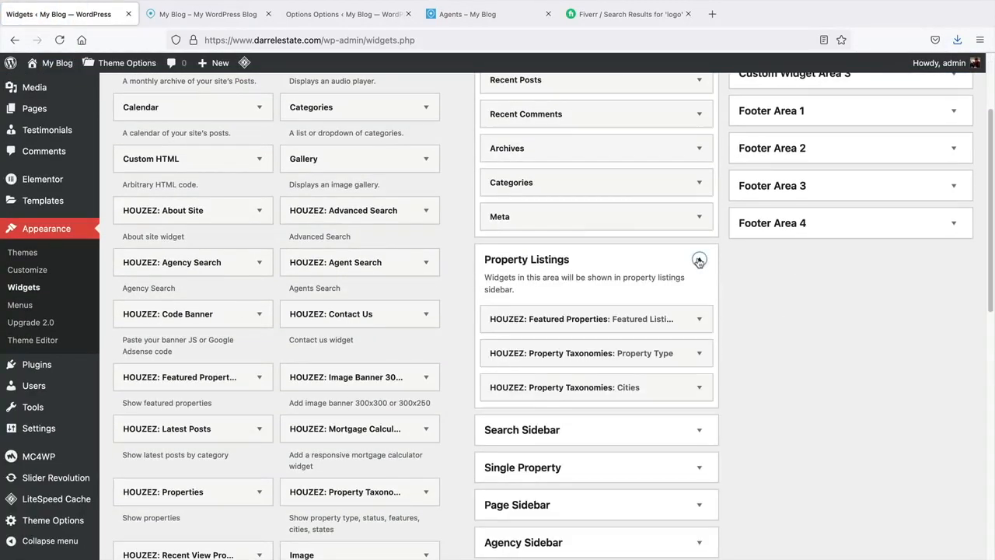
- Compare the Grid Default listings page with the Property Listings sidebar widgets
{"action": "left_click", "coordinate": [234, 23]}
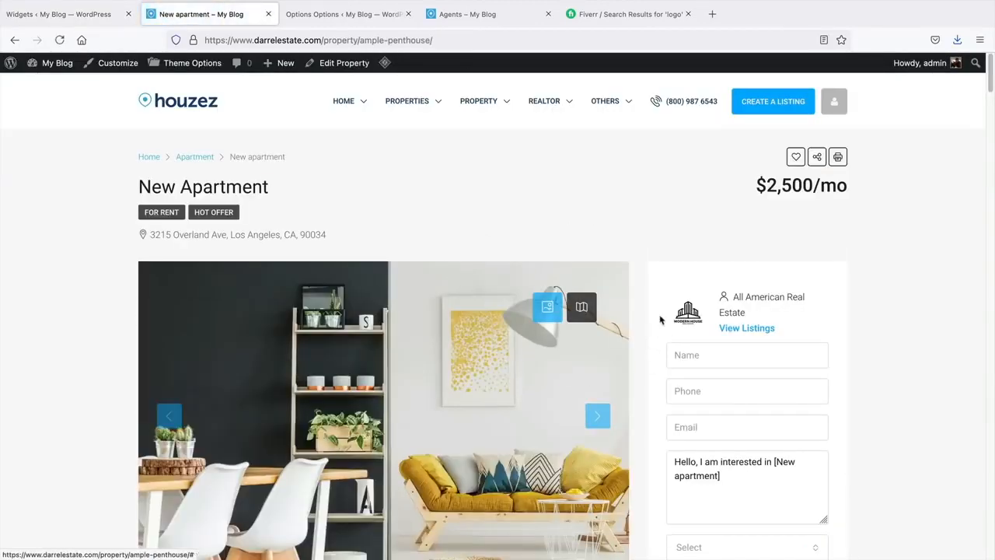
{"action": "scroll", "coordinate": [534, 419], "scroll_direction": "down", "scroll_amount": 1}
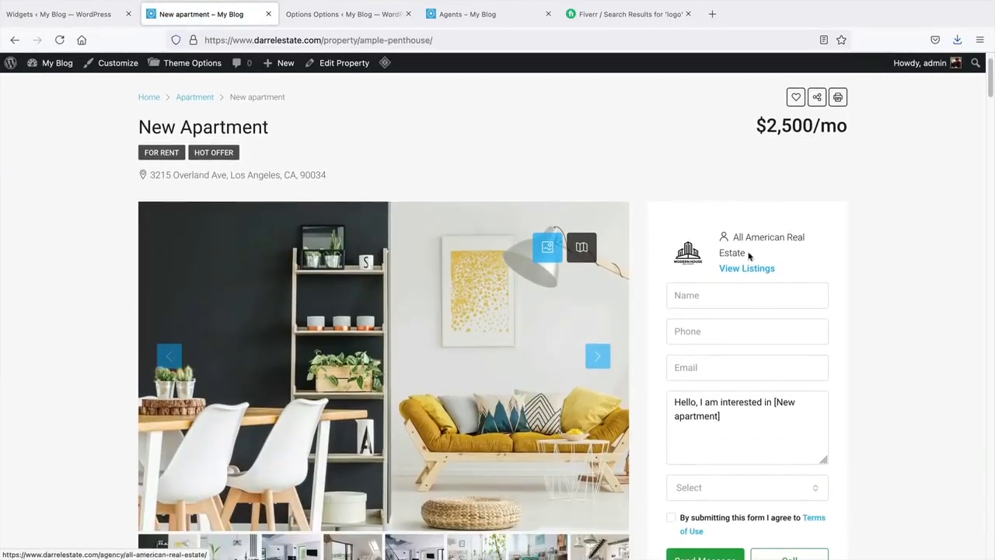
{"action": "left_click", "coordinate": [14, 39]}
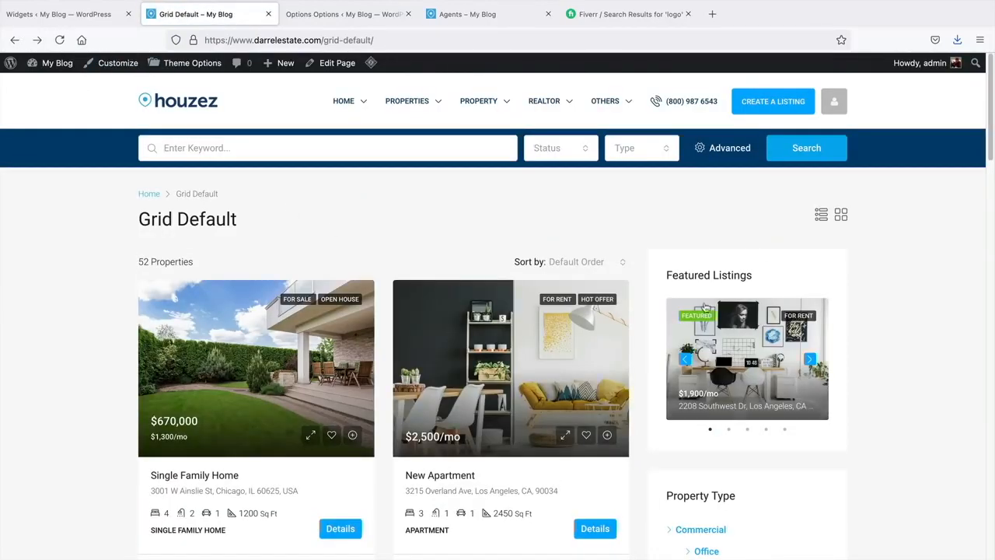
{"action": "scroll", "coordinate": [544, 194], "scroll_direction": "down", "scroll_amount": 1}
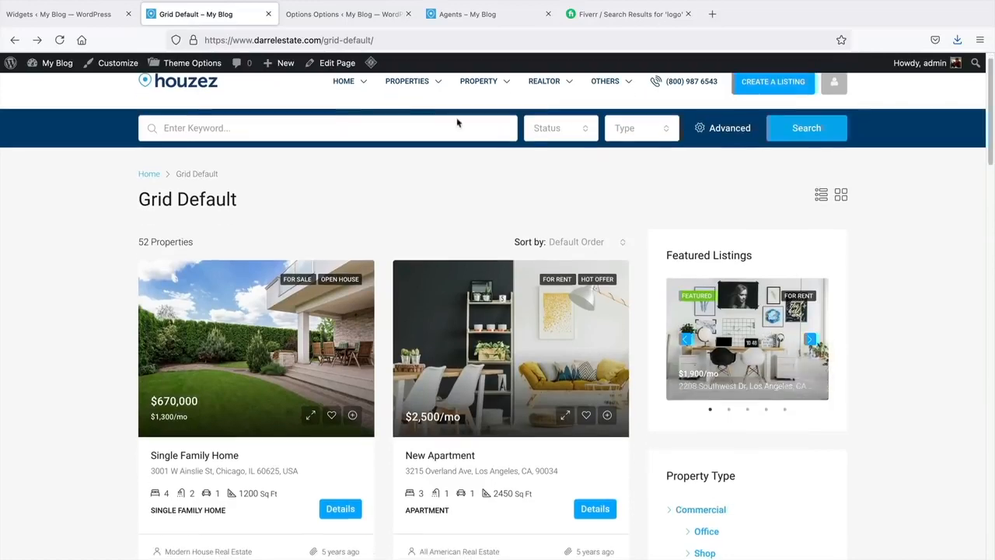
{"action": "left_click", "coordinate": [78, 13]}
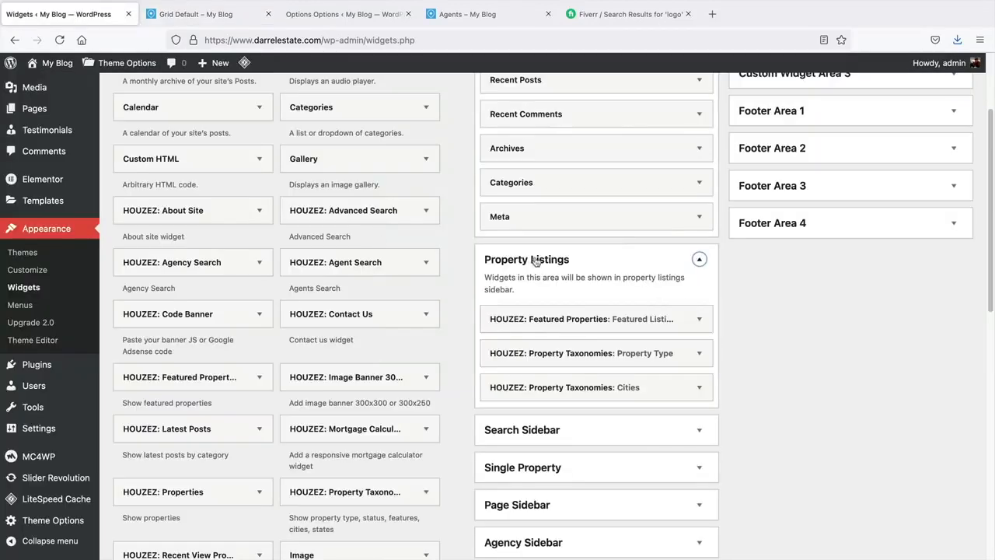
{"action": "scroll", "coordinate": [525, 268], "scroll_direction": "down", "scroll_amount": 1}
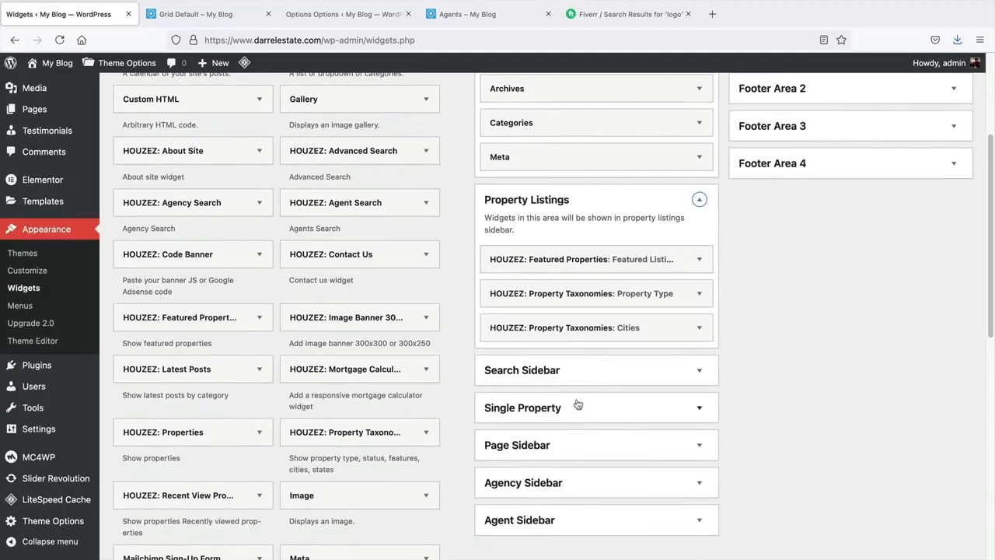
{"action": "scroll", "coordinate": [435, 335], "scroll_direction": "up", "scroll_amount": 2}
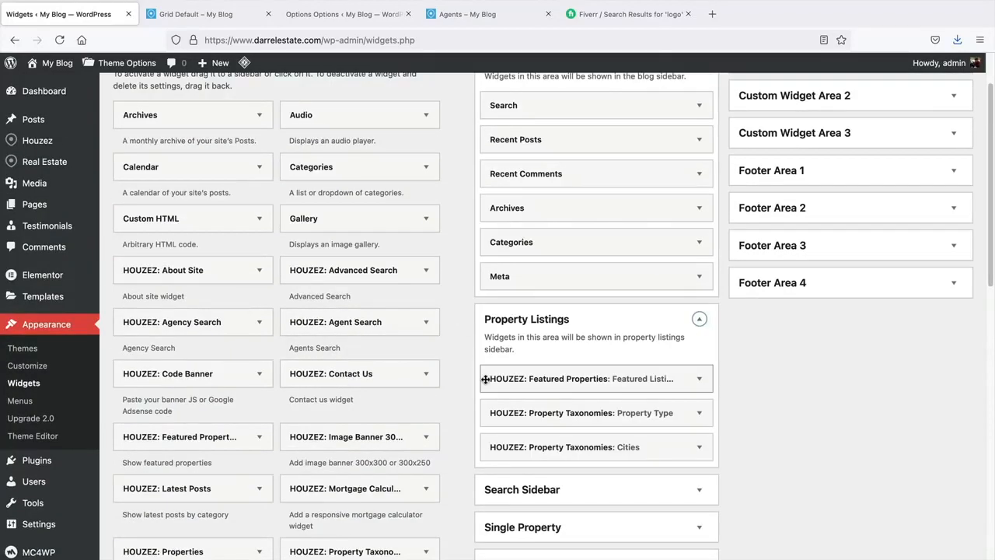
{"action": "scroll", "coordinate": [486, 379], "scroll_direction": "up", "scroll_amount": 2}
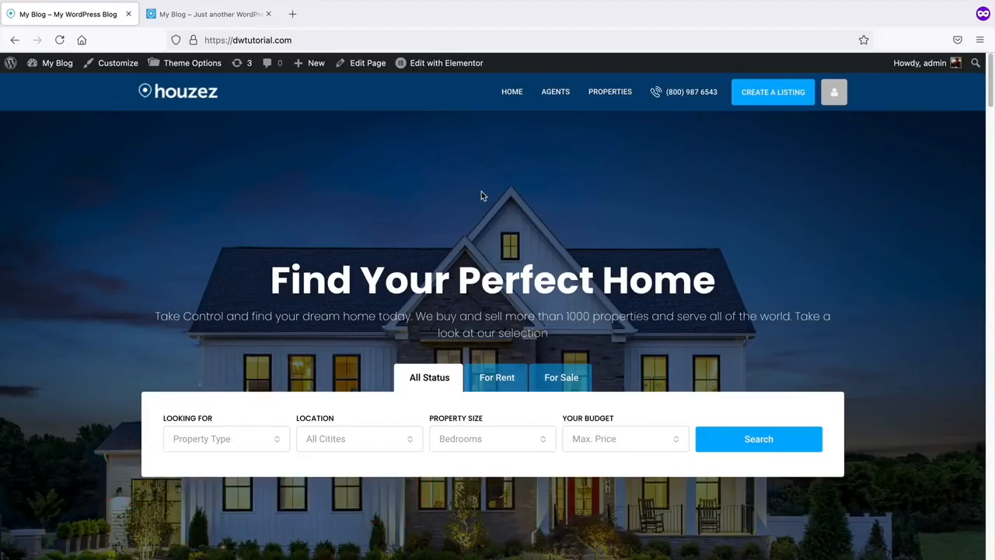
- Create a new page titled 'Blog', dismissing the editor welcome tour
{"action": "mouse_move", "coordinate": [320, 68]}
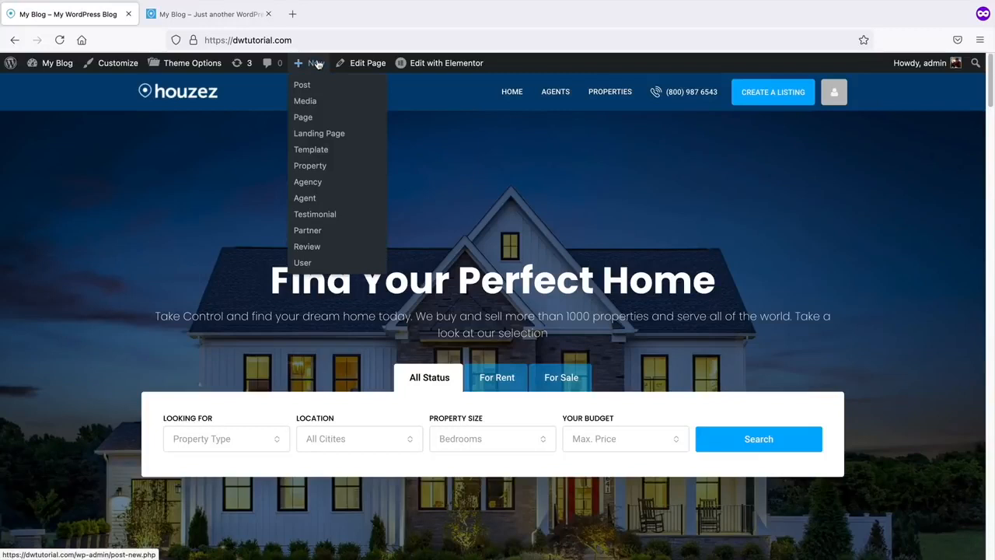
{"action": "left_click", "coordinate": [303, 118]}
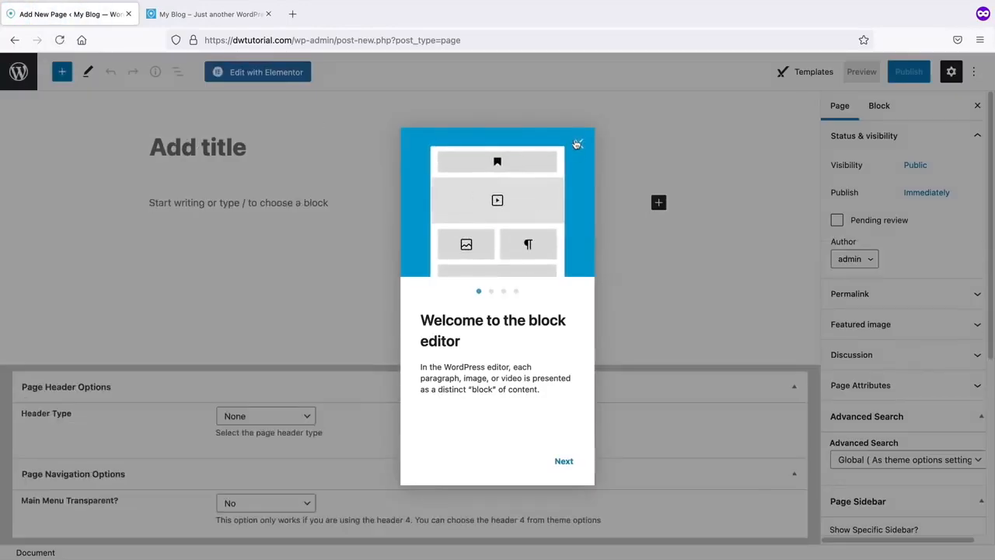
{"action": "left_click", "coordinate": [577, 144]}
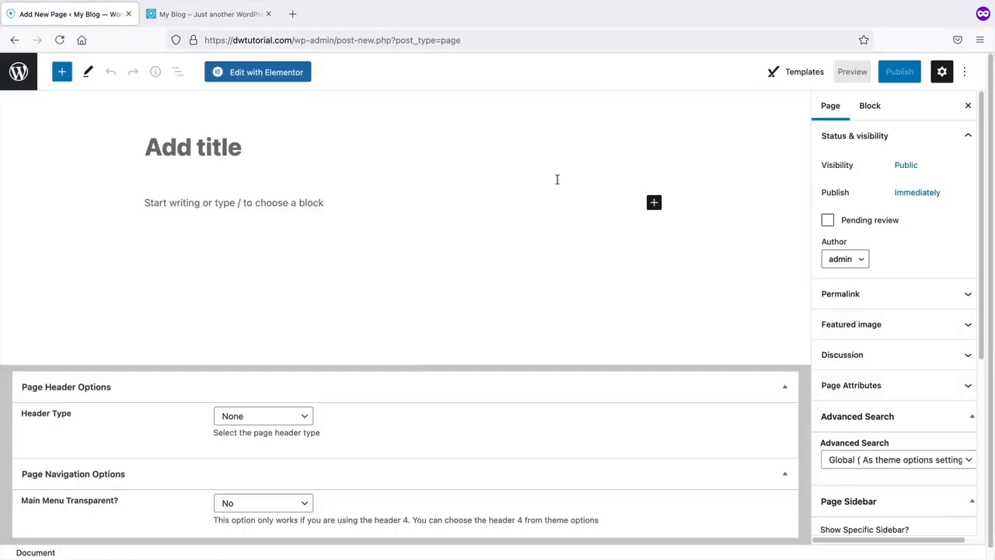
{"action": "left_click", "coordinate": [278, 158]}
{"action": "type", "text": "Blog"}
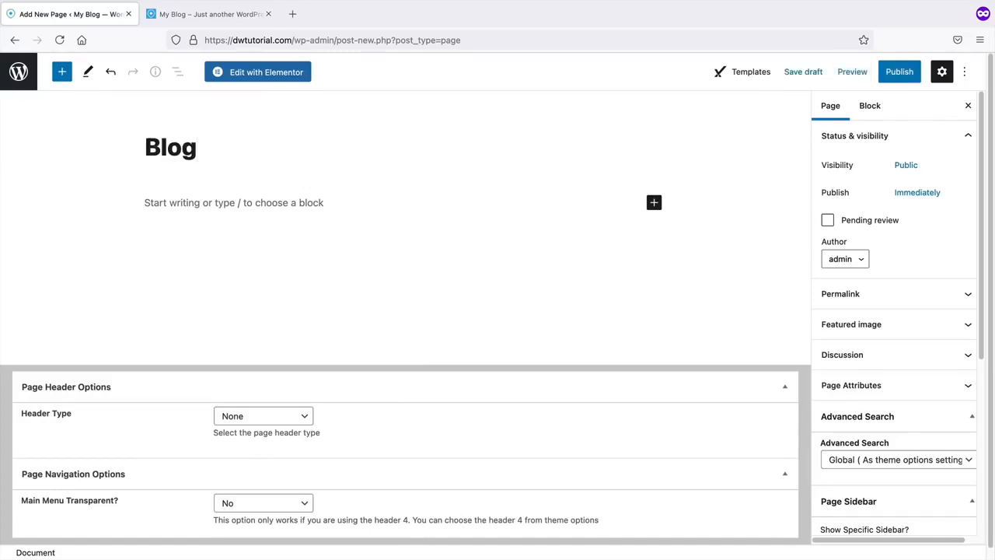
- Assign the Blog Masonry Template, publish the page, view it, then return home
{"action": "left_click", "coordinate": [847, 387]}
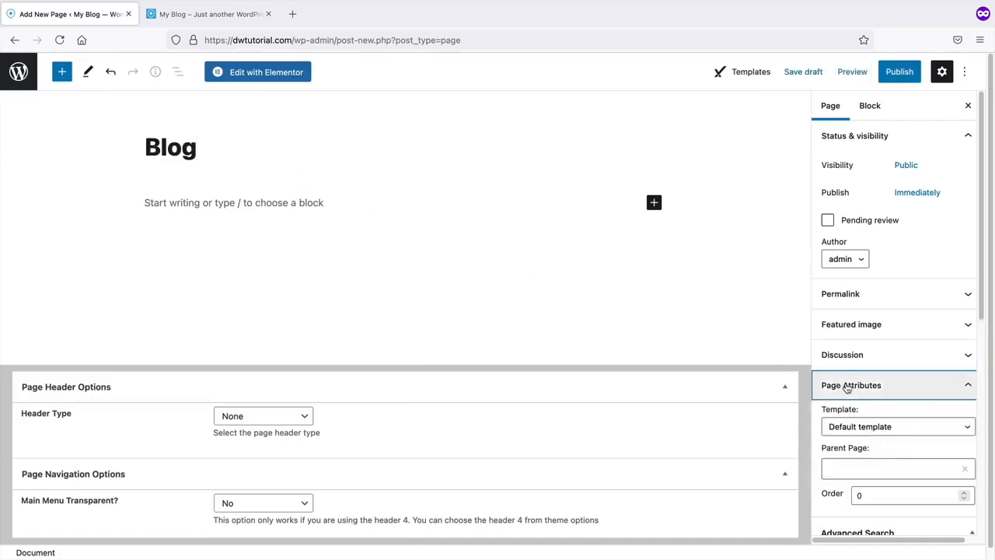
{"action": "scroll", "coordinate": [855, 373], "scroll_direction": "down", "scroll_amount": 3}
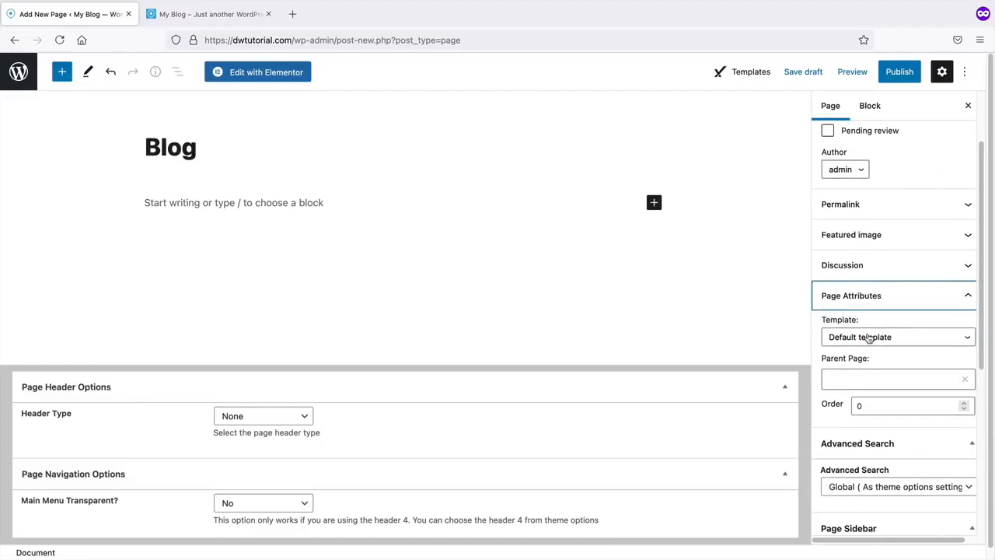
{"action": "left_click", "coordinate": [869, 337]}
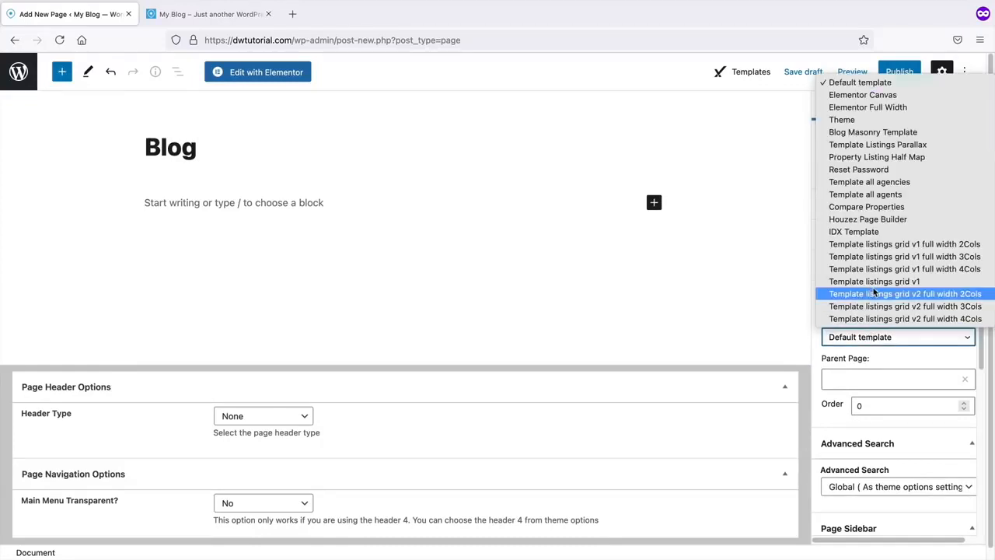
{"action": "scroll", "coordinate": [874, 291], "scroll_direction": "down", "scroll_amount": 1}
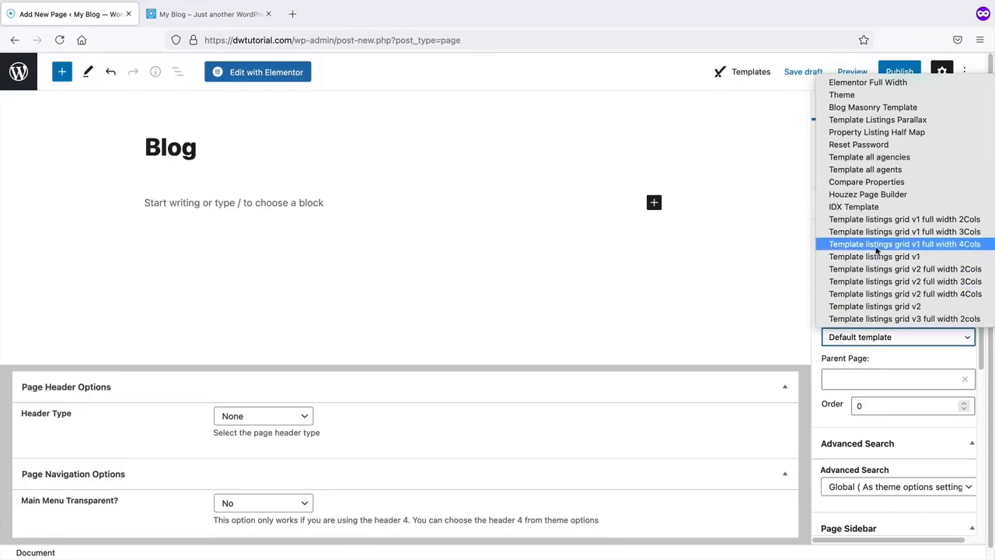
{"action": "scroll", "coordinate": [879, 246], "scroll_direction": "down", "scroll_amount": 6}
{"action": "scroll", "coordinate": [885, 231], "scroll_direction": "up", "scroll_amount": 10}
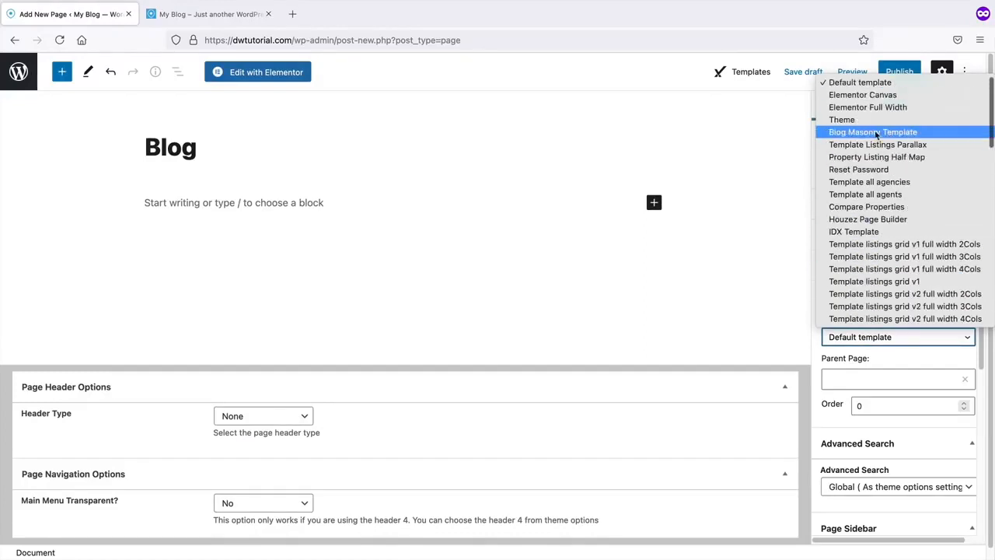
{"action": "left_click", "coordinate": [877, 134]}
{"action": "left_click", "coordinate": [895, 72]}
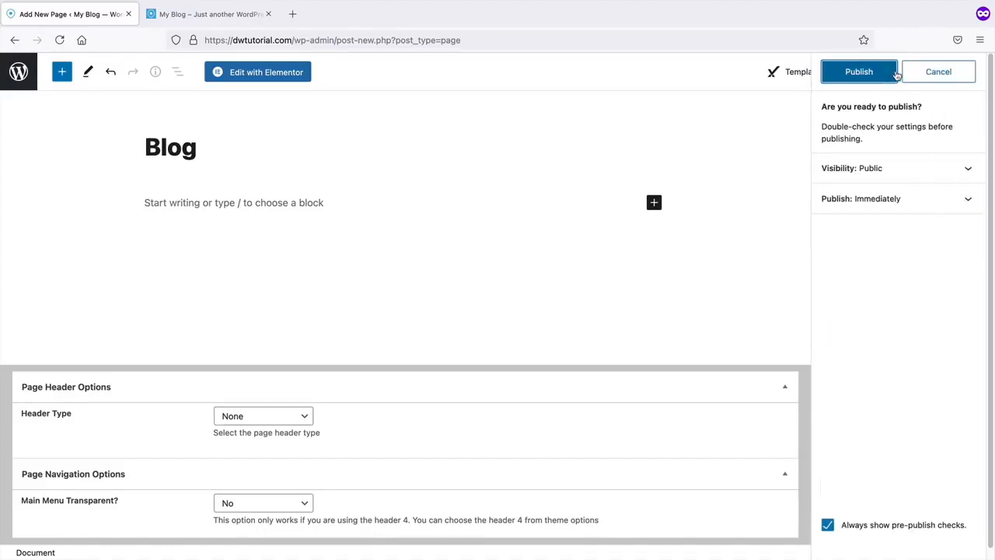
{"action": "left_click", "coordinate": [870, 72]}
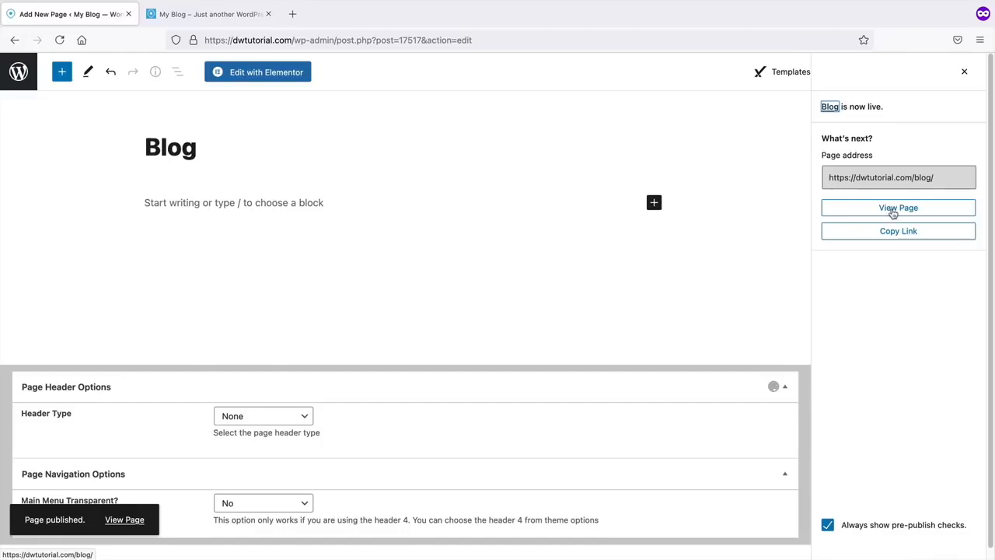
{"action": "left_click", "coordinate": [894, 213]}
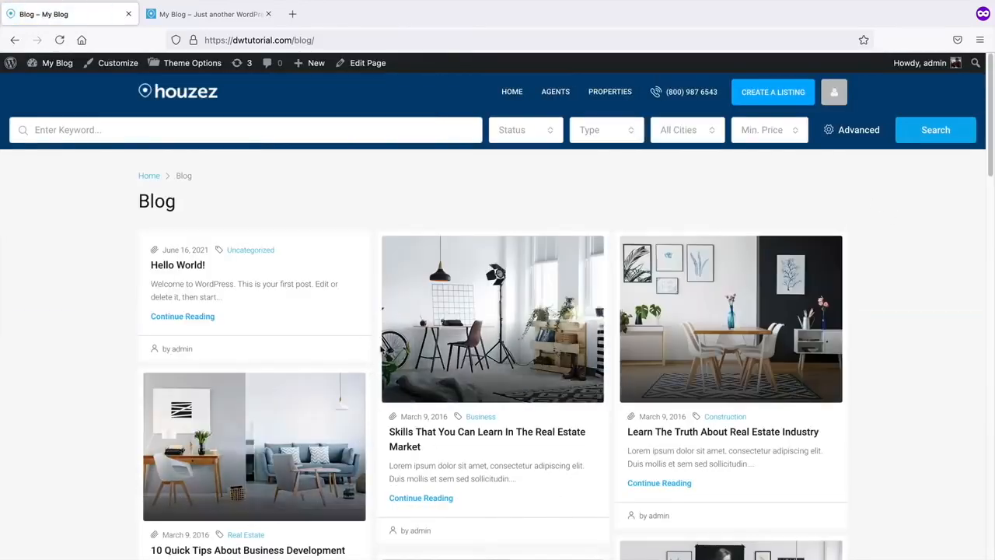
{"action": "left_click", "coordinate": [513, 92]}
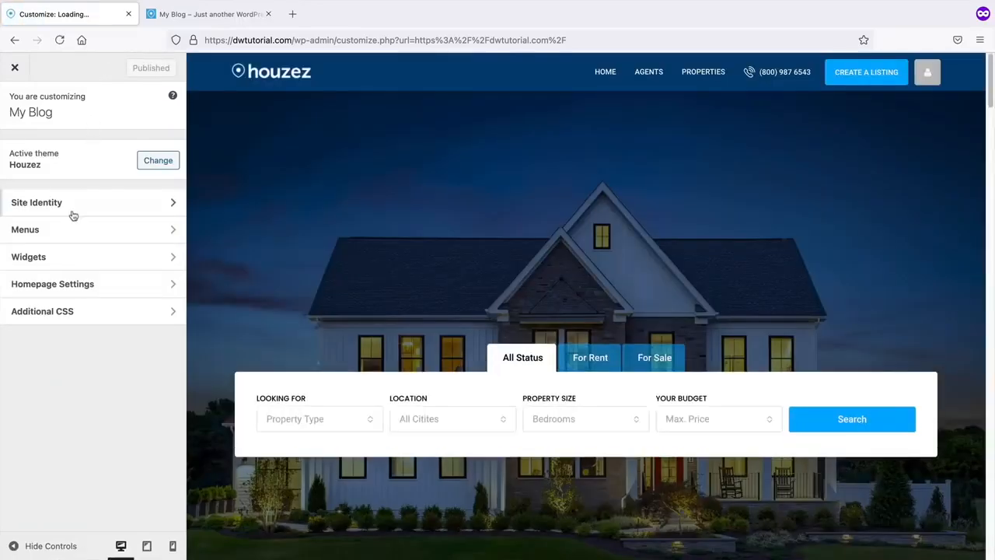
- Set Blog as the posts page in Homepage Settings, publish, and close the Customizer
{"action": "left_click", "coordinate": [58, 292]}
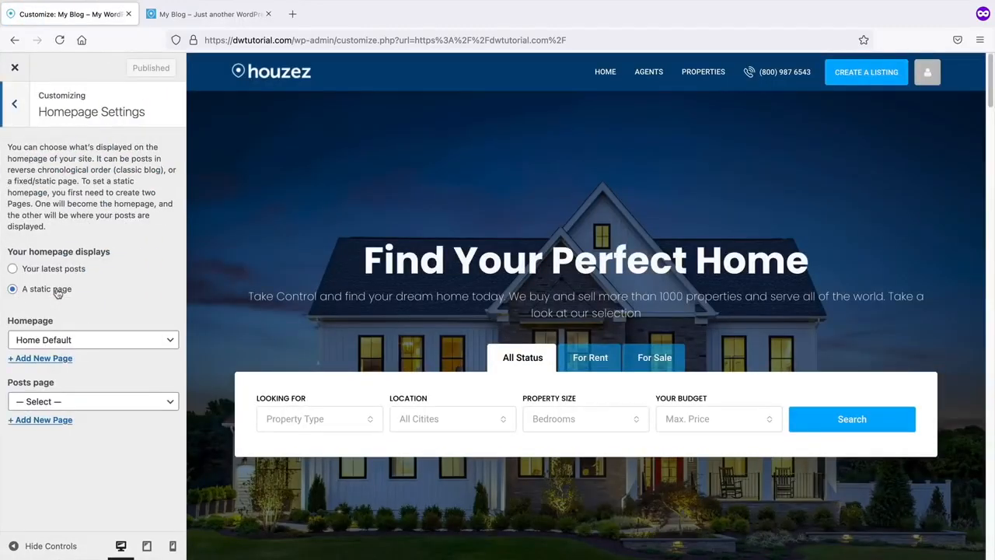
{"action": "left_click", "coordinate": [62, 401]}
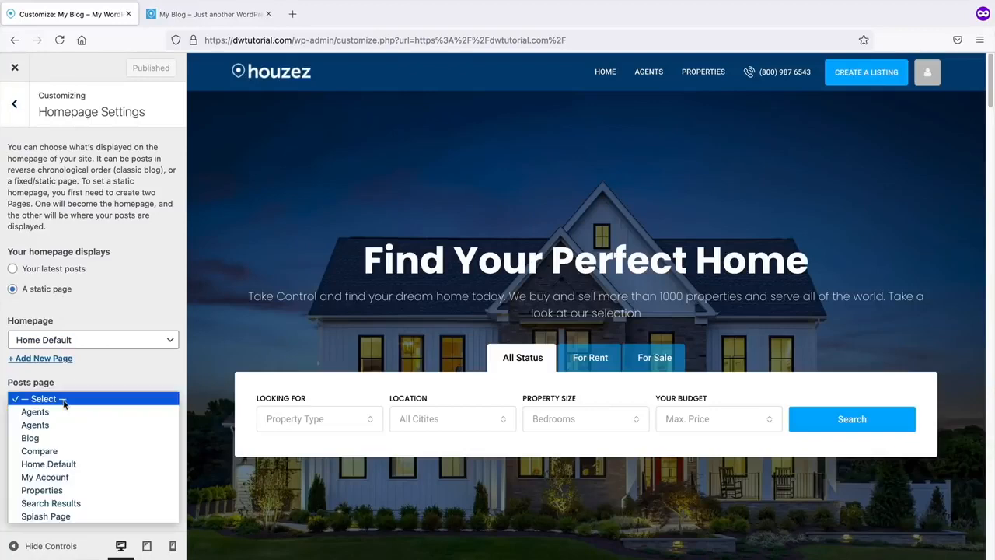
{"action": "left_click", "coordinate": [58, 438]}
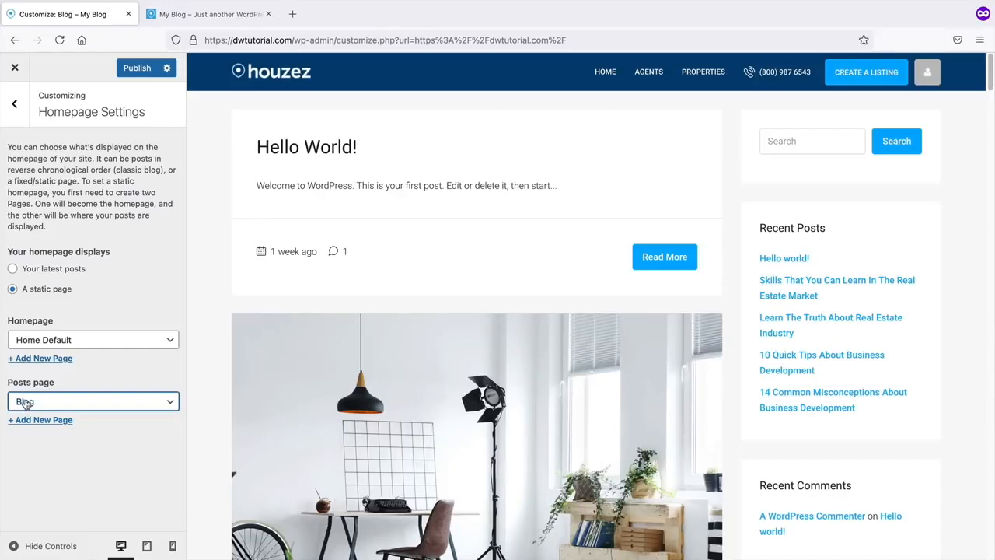
{"action": "left_click", "coordinate": [137, 68]}
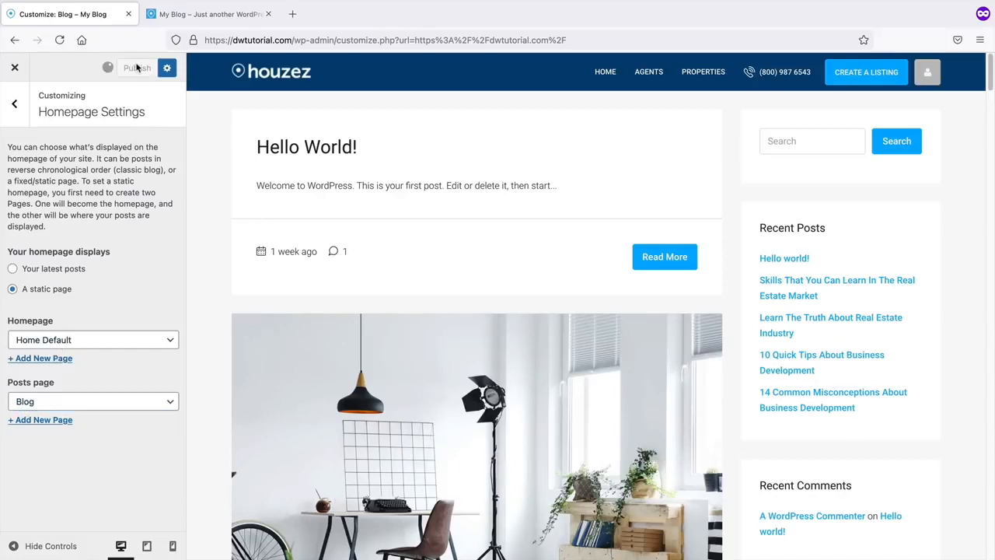
{"action": "left_click", "coordinate": [13, 69]}
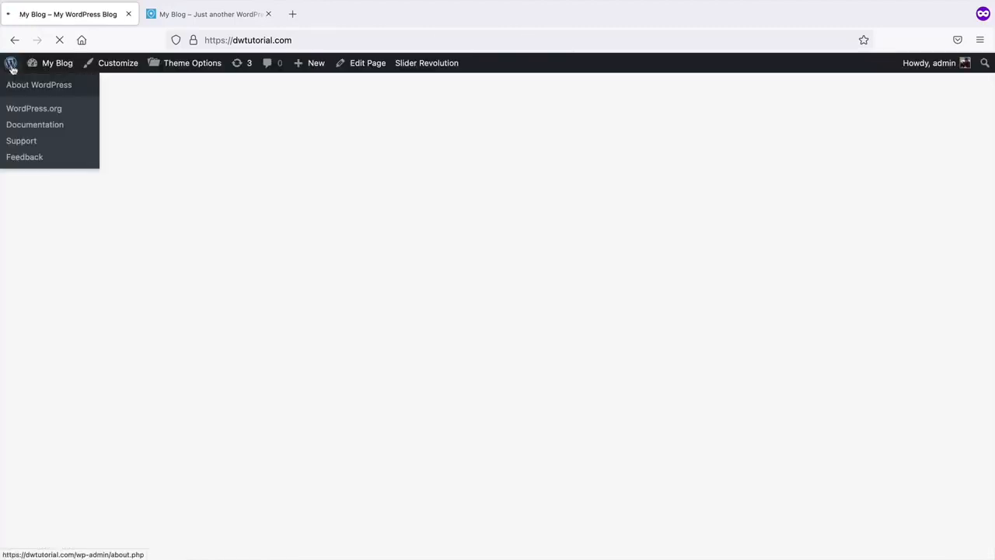
- Start a new post titled 'Top 10 Best Places to Buy Property'
{"action": "mouse_move", "coordinate": [51, 66]}
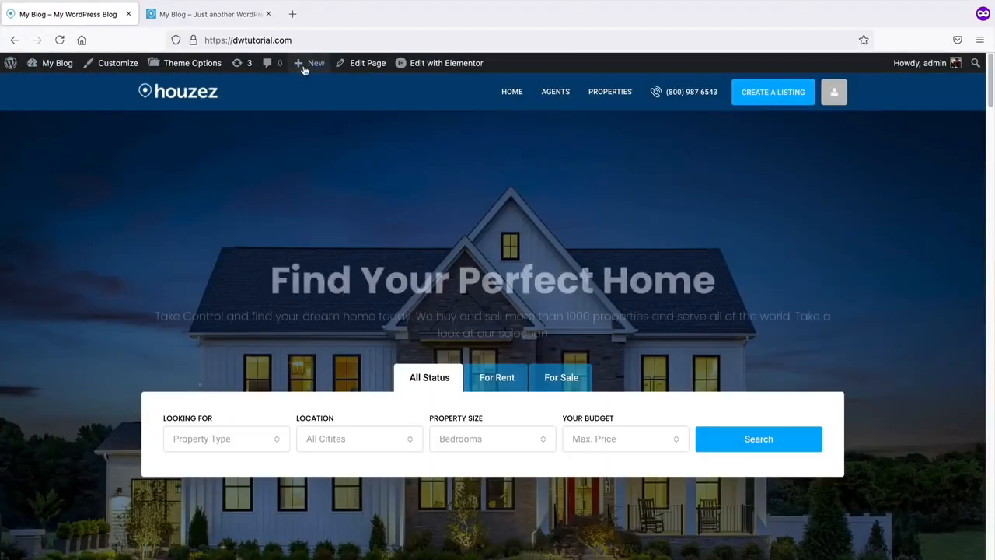
{"action": "mouse_move", "coordinate": [306, 63]}
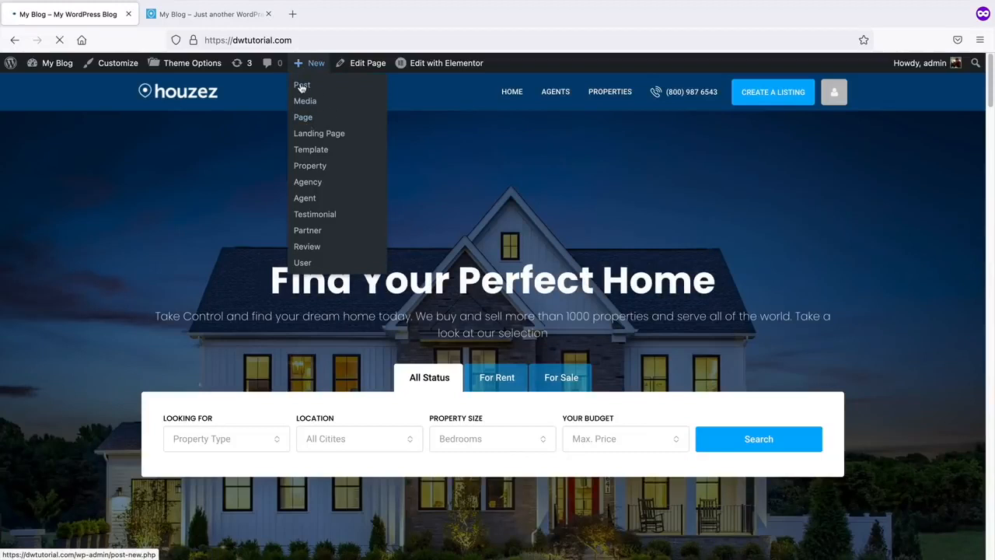
{"action": "left_click", "coordinate": [302, 87]}
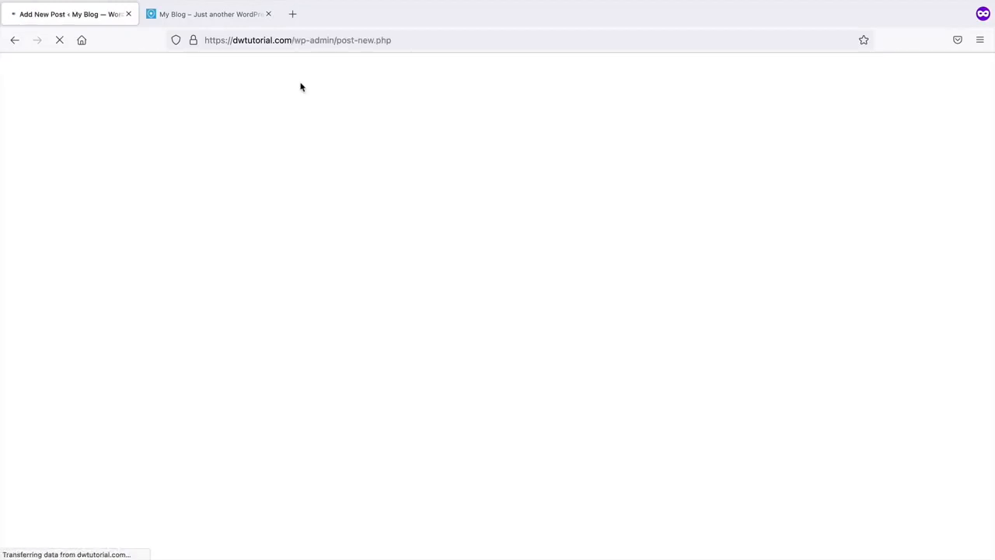
{"action": "type", "text": "T"}
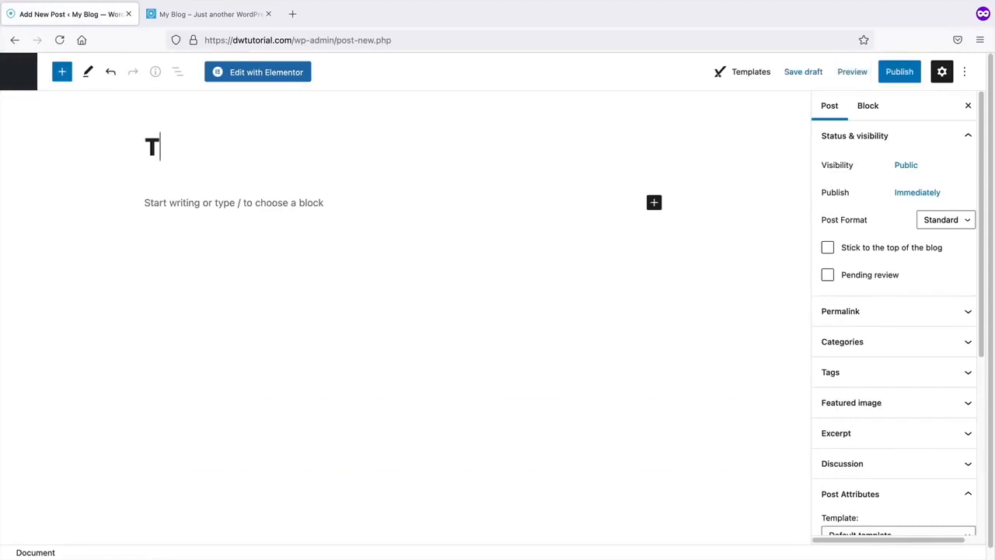
{"action": "type", "text": "op 10 Best Place"}
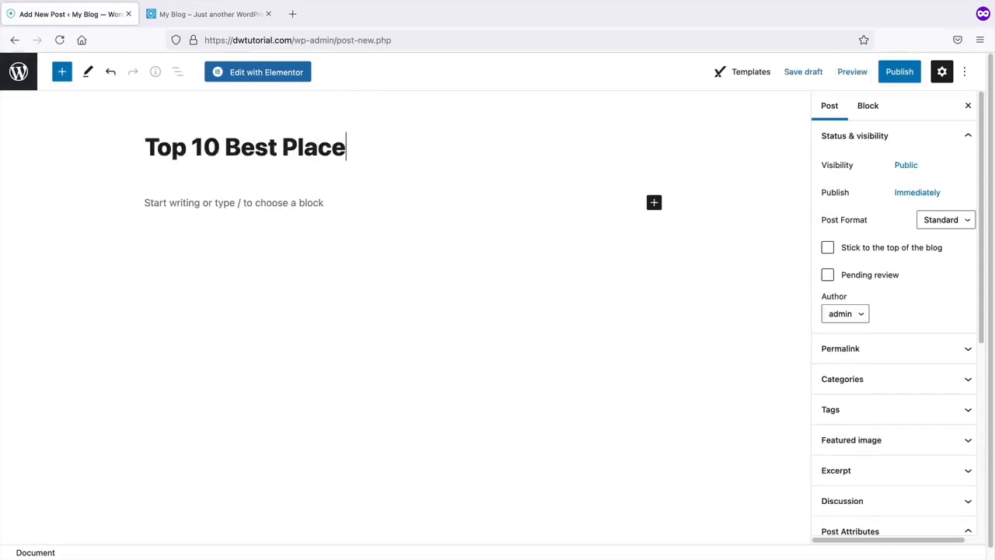
{"action": "type", "text": "s to Buy Property"}
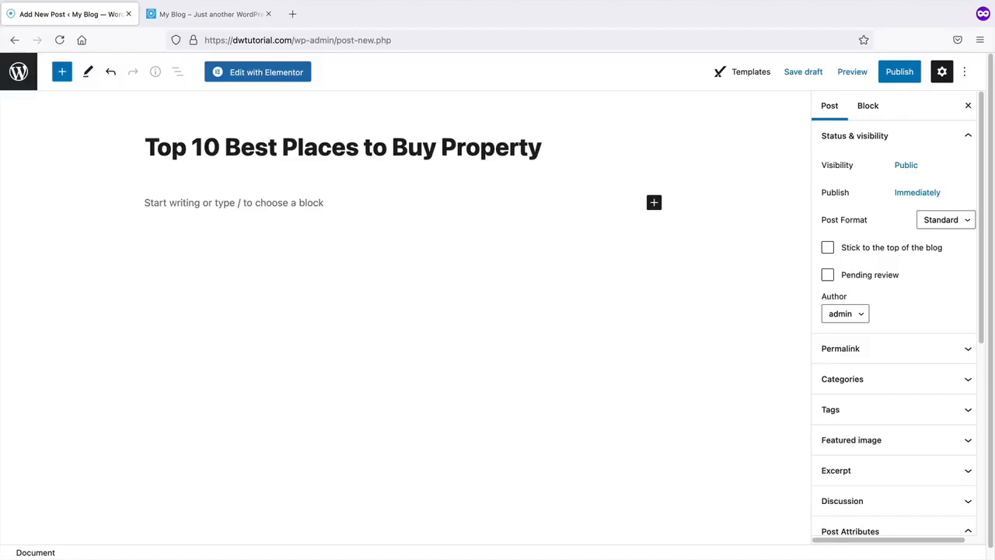
{"action": "key", "text": "Return"}
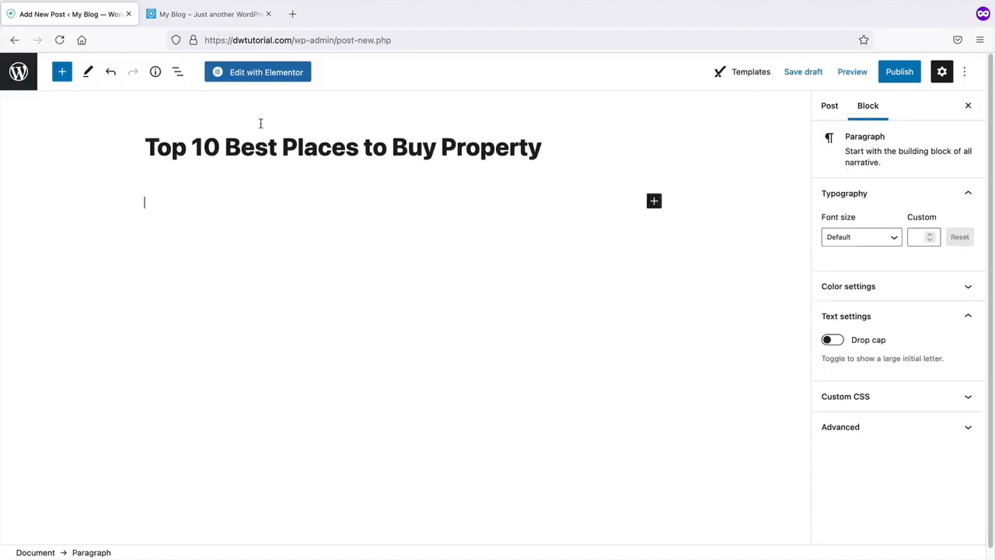
- Paste the sample article into the post body
{"action": "right_click", "coordinate": [156, 200]}
{"action": "left_click", "coordinate": [184, 273]}
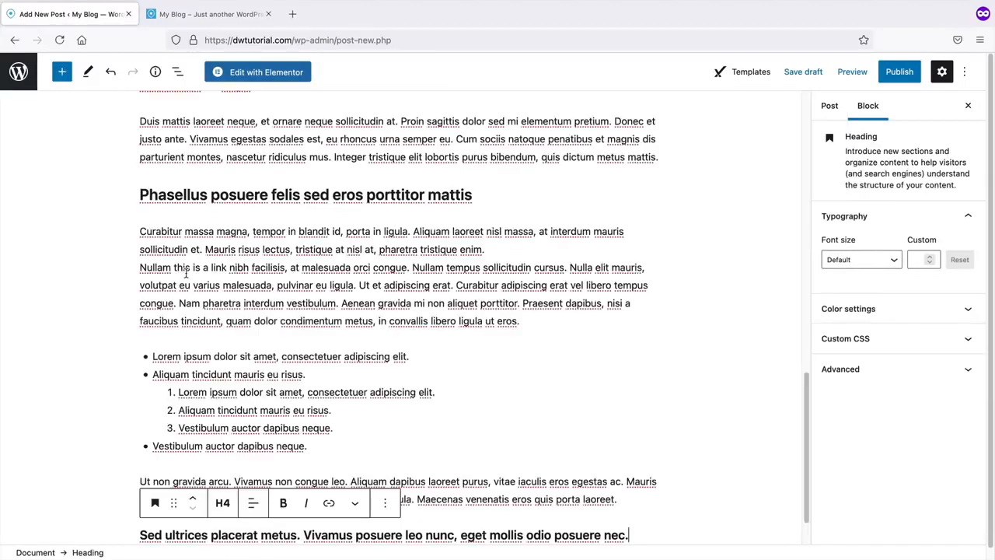
{"action": "scroll", "coordinate": [370, 322], "scroll_direction": "up", "scroll_amount": 20}
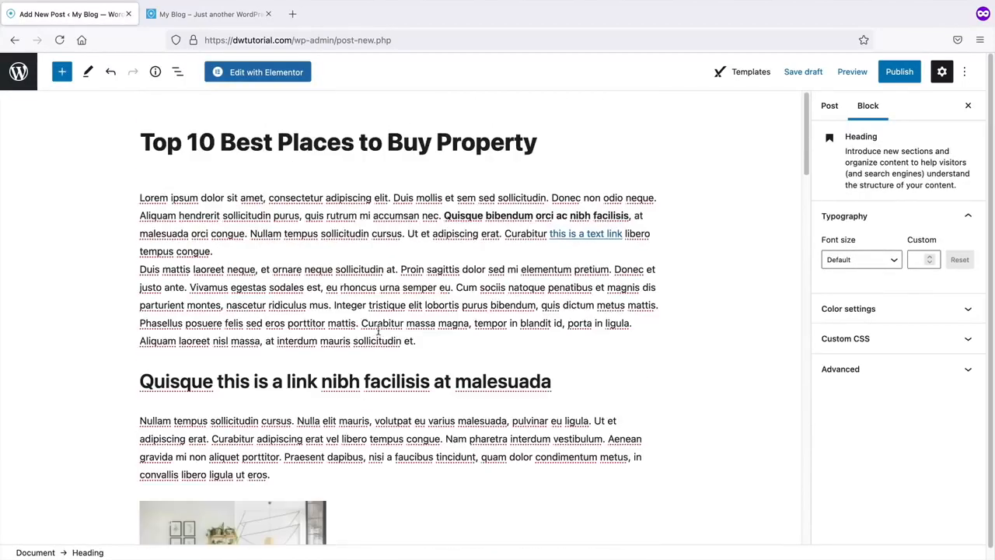
{"action": "scroll", "coordinate": [335, 321], "scroll_direction": "down", "scroll_amount": 2}
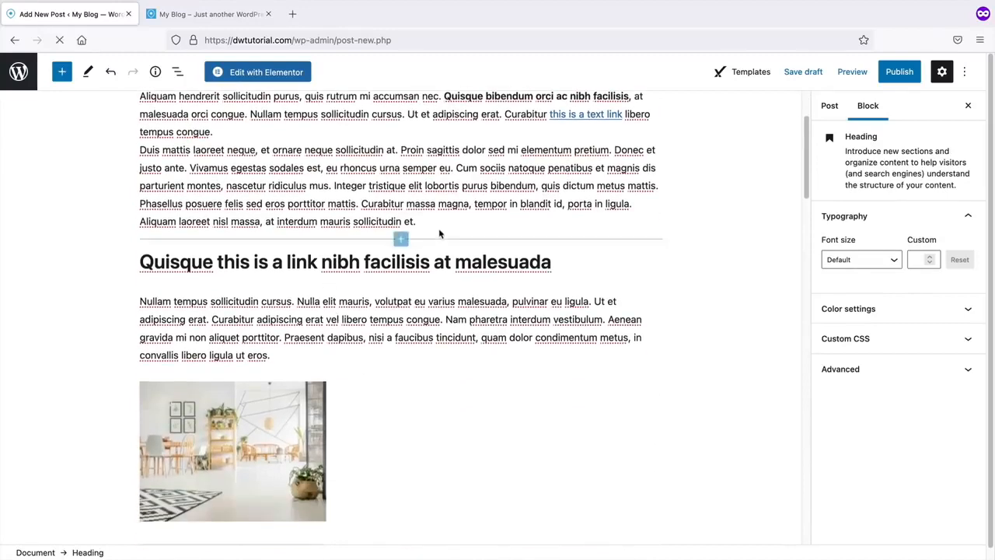
{"action": "left_click", "coordinate": [437, 224]}
{"action": "left_click", "coordinate": [63, 72]}
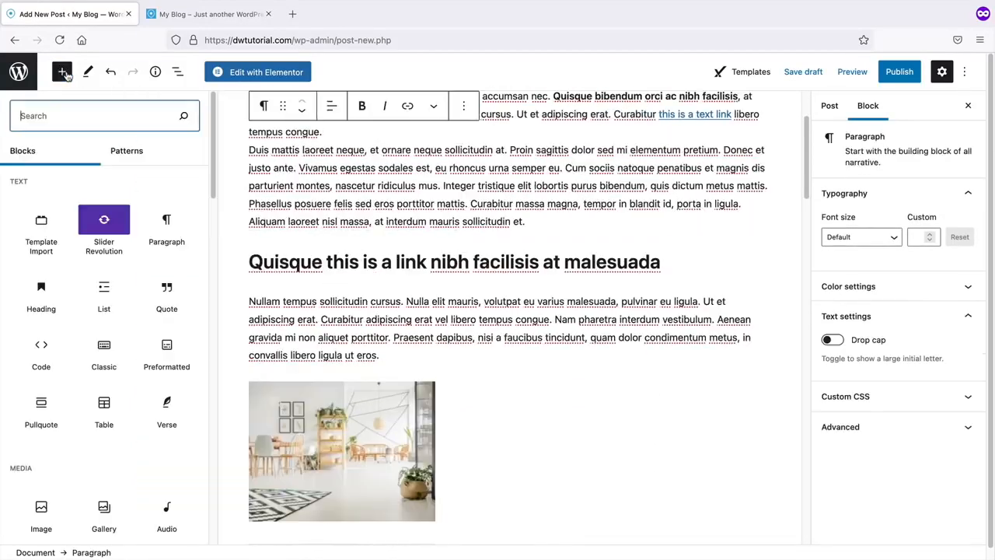
{"action": "scroll", "coordinate": [111, 366], "scroll_direction": "down", "scroll_amount": 3}
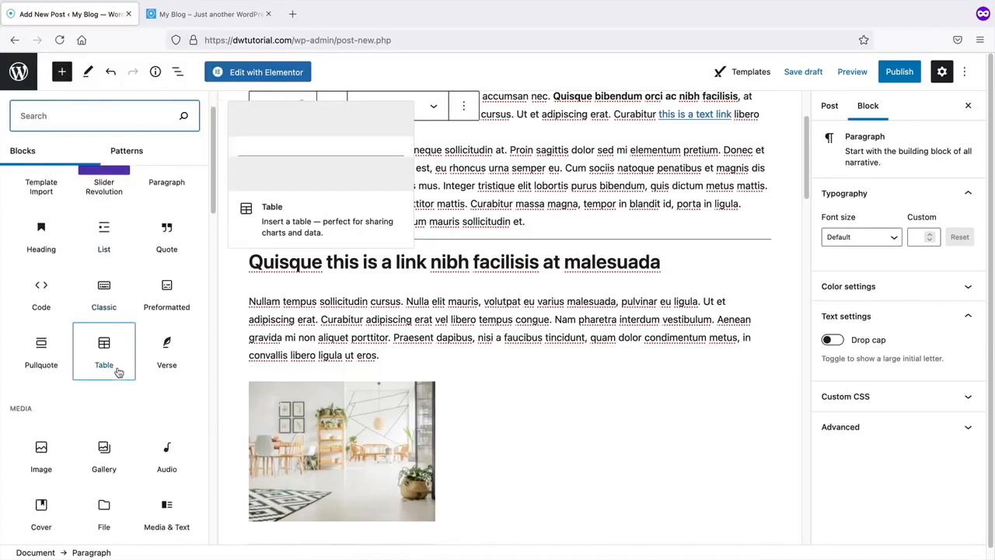
{"action": "scroll", "coordinate": [119, 373], "scroll_direction": "down", "scroll_amount": 2}
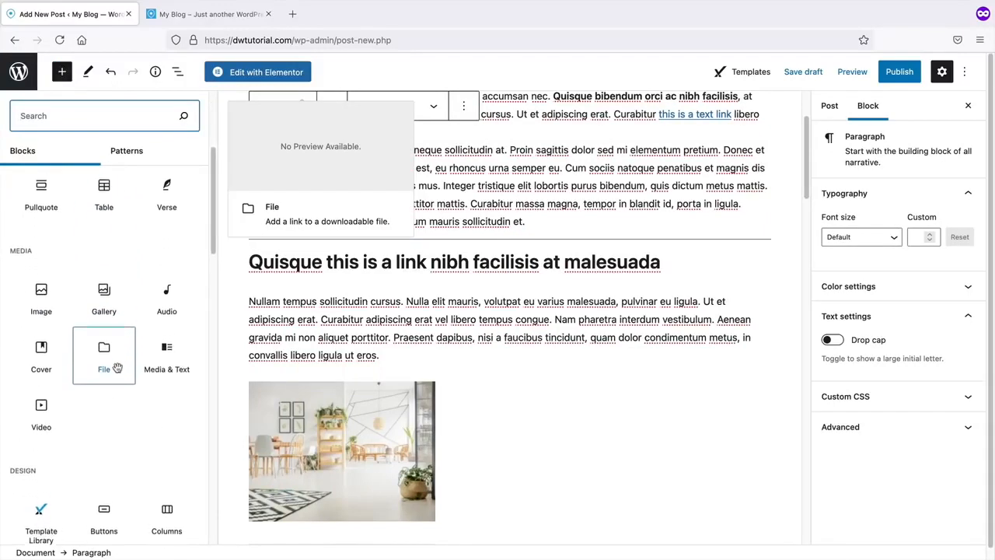
{"action": "scroll", "coordinate": [118, 372], "scroll_direction": "down", "scroll_amount": 4}
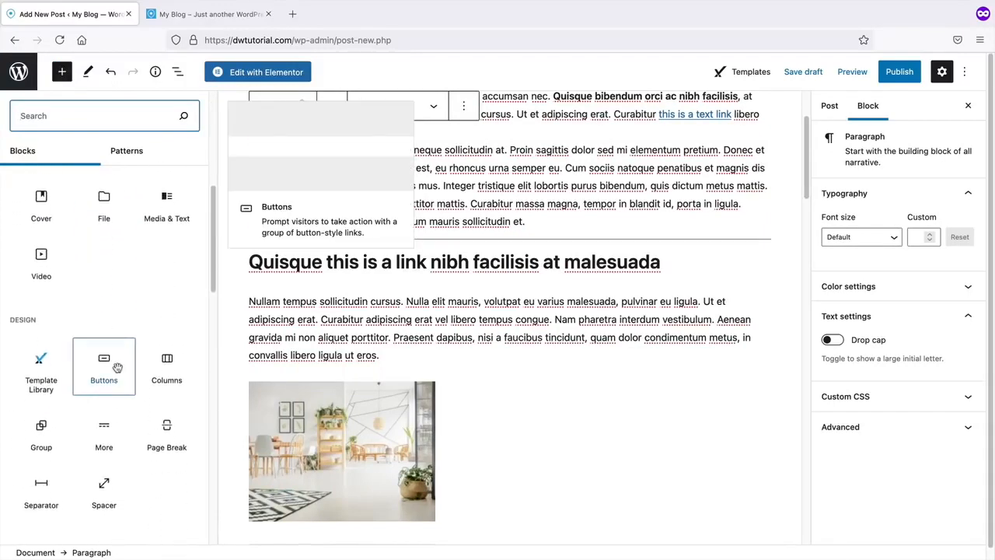
{"action": "scroll", "coordinate": [118, 370], "scroll_direction": "down", "scroll_amount": 8}
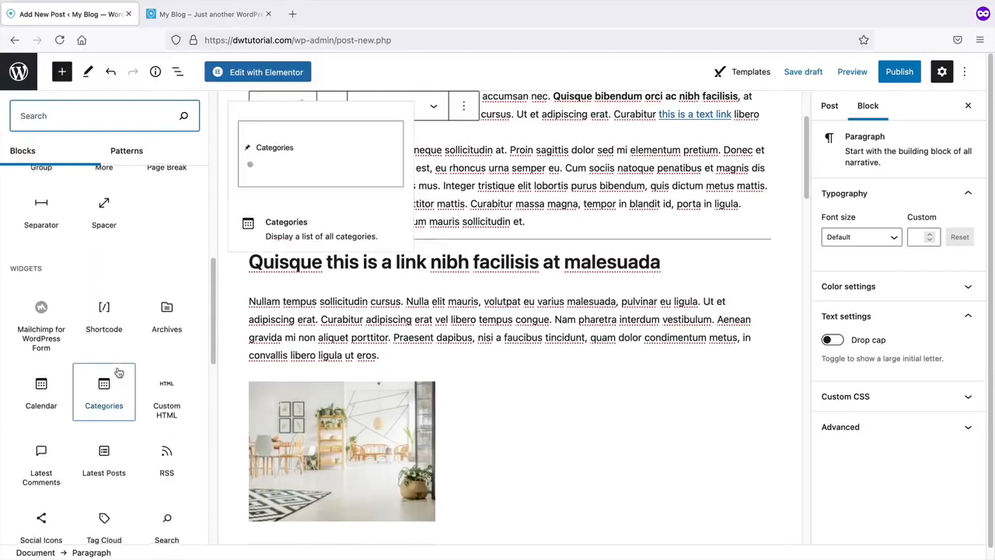
{"action": "left_click_drag", "start_coordinate": [214, 375], "coordinate": [198, 194]}
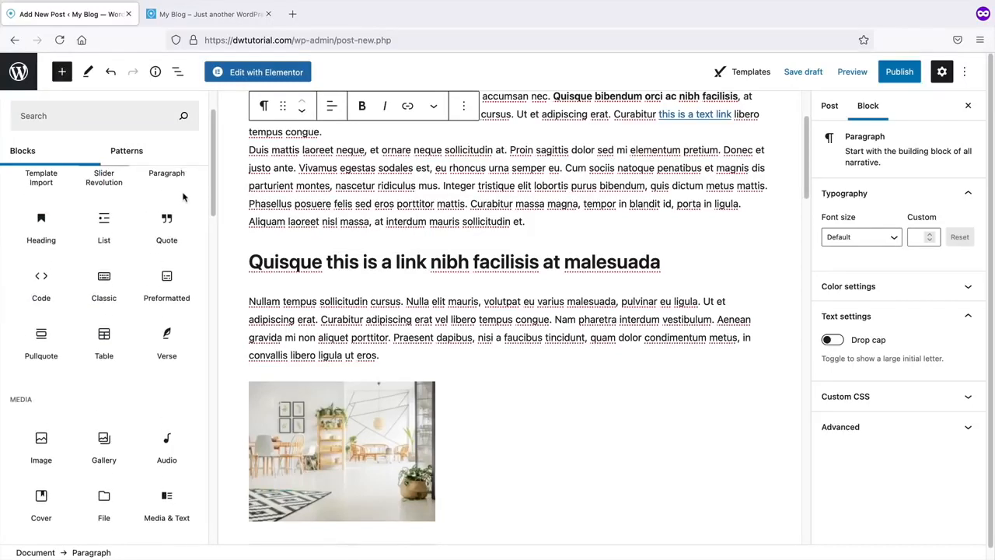
{"action": "scroll", "coordinate": [174, 235], "scroll_direction": "up", "scroll_amount": 1}
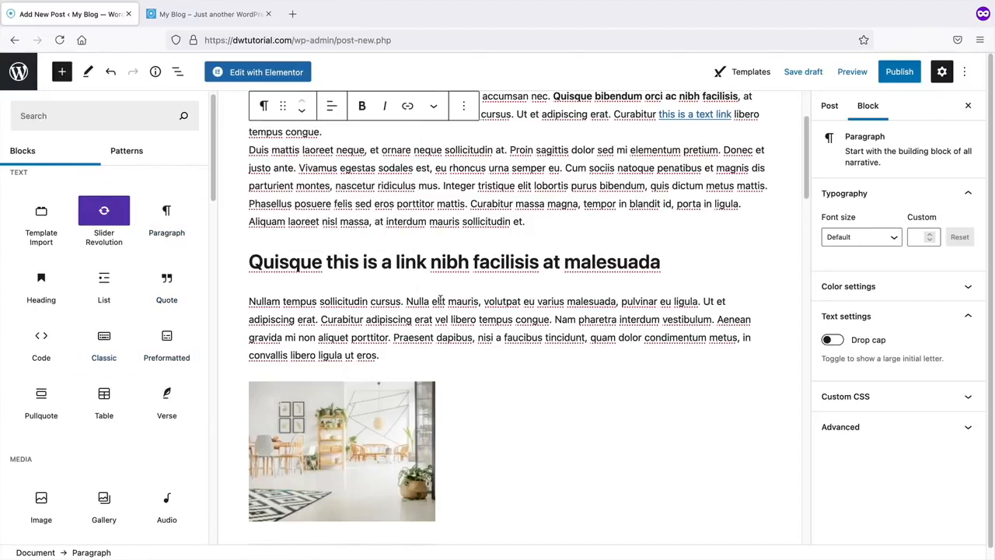
{"action": "left_click", "coordinate": [680, 258]}
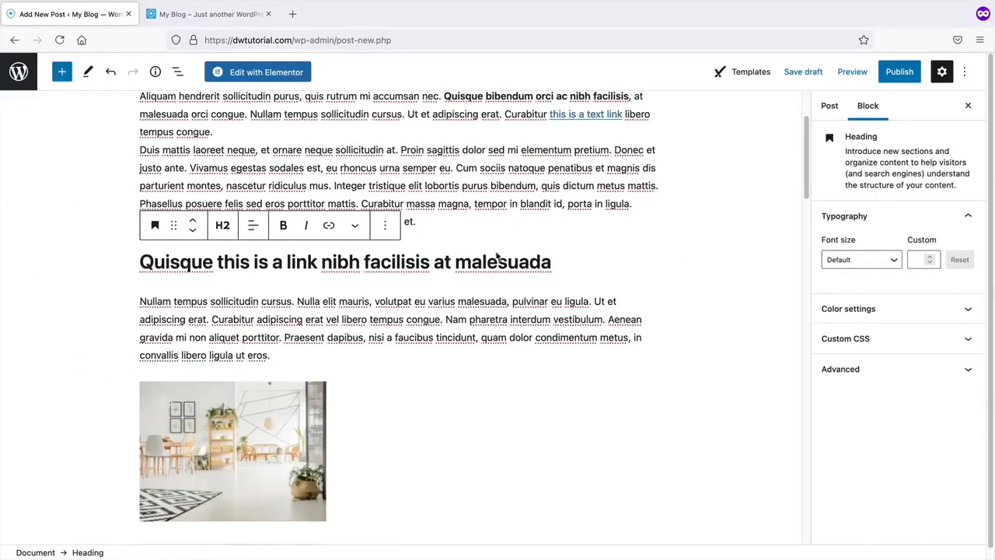
- Add an Image block below the Quisque heading with the townhome-9.jpg house photo from the Media Library
{"action": "left_click", "coordinate": [59, 72]}
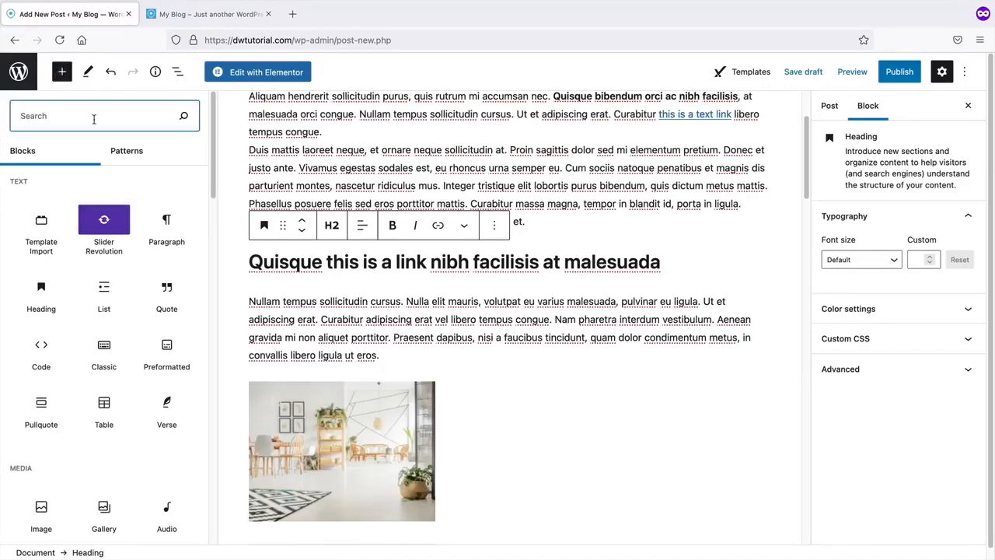
{"action": "type", "text": "ima"}
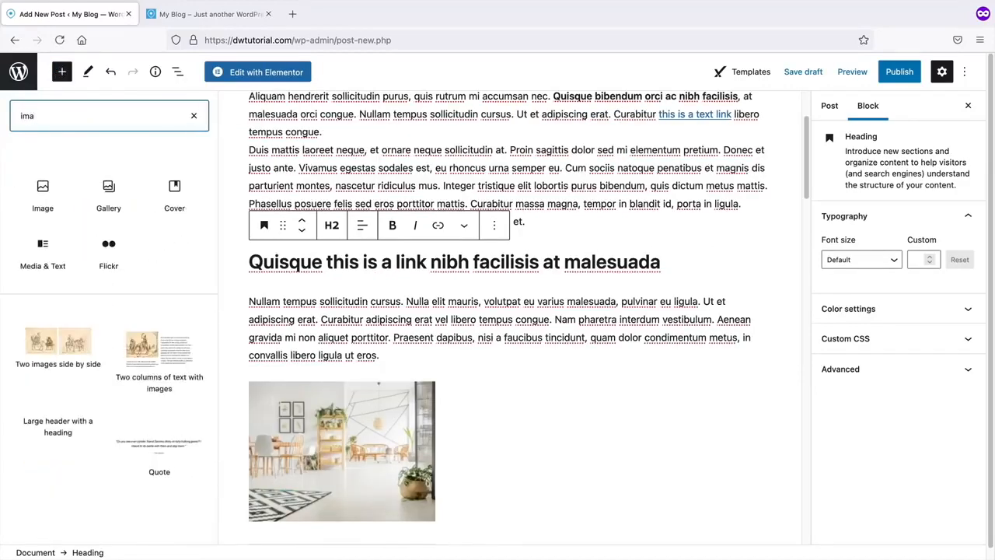
{"action": "left_click", "coordinate": [62, 206]}
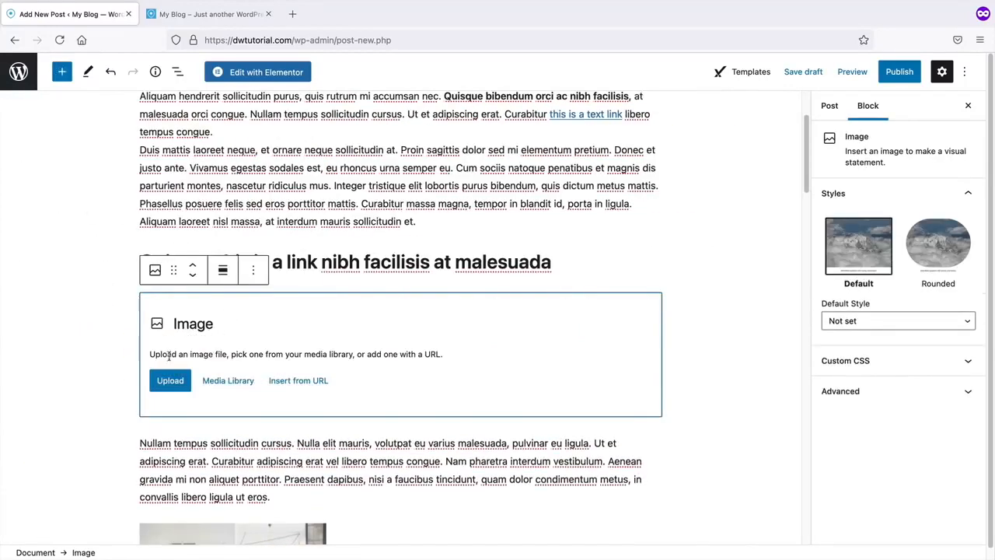
{"action": "left_click", "coordinate": [166, 385]}
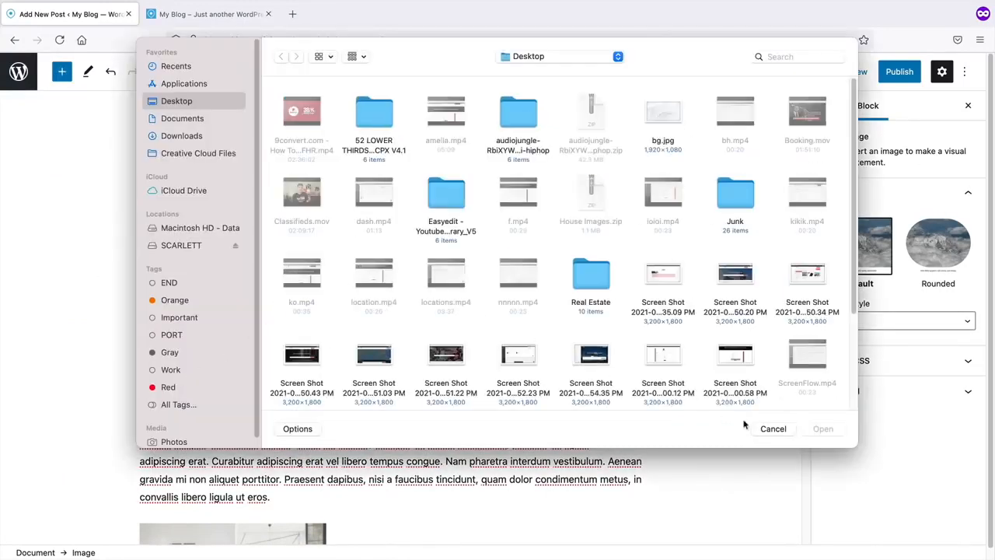
{"action": "left_click", "coordinate": [773, 430]}
{"action": "left_click", "coordinate": [233, 381]}
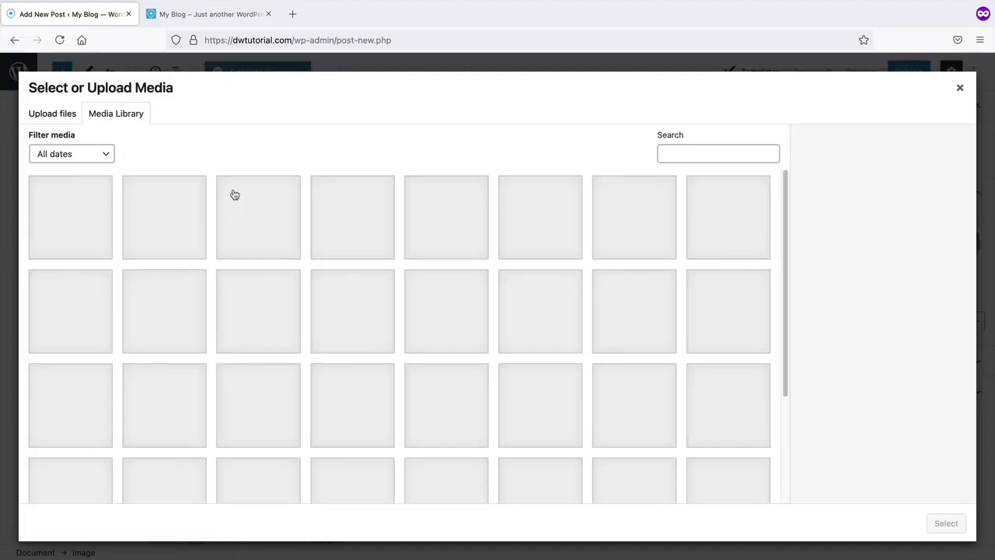
{"action": "left_click", "coordinate": [448, 221]}
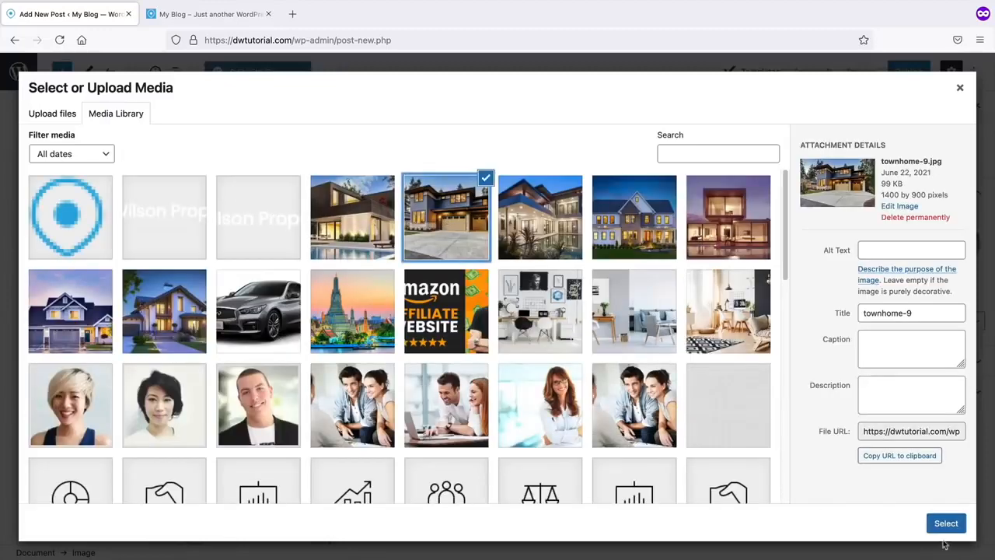
{"action": "left_click", "coordinate": [947, 524]}
{"action": "scroll", "coordinate": [654, 408], "scroll_direction": "down", "scroll_amount": 3}
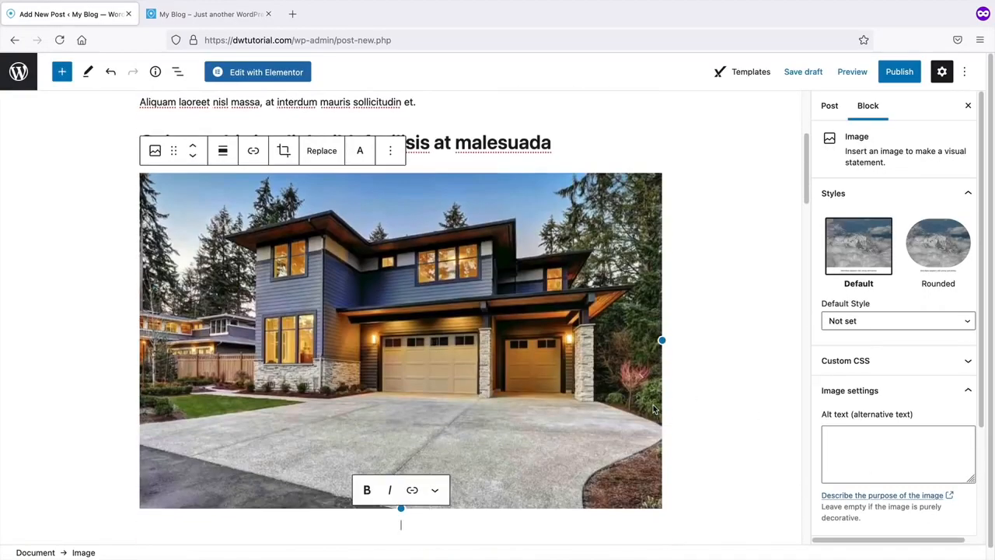
{"action": "scroll", "coordinate": [548, 454], "scroll_direction": "up", "scroll_amount": 5}
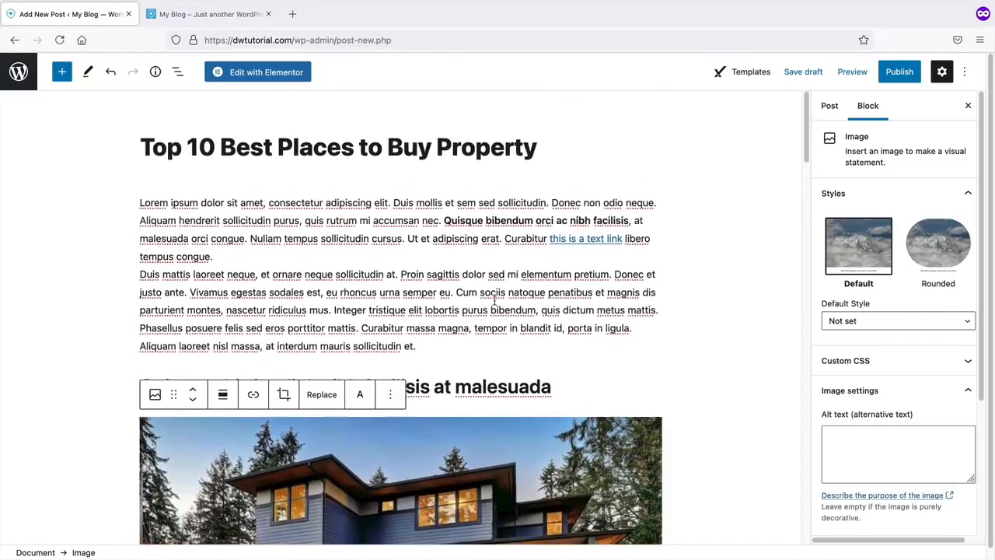
{"action": "scroll", "coordinate": [494, 300], "scroll_direction": "down", "scroll_amount": 15}
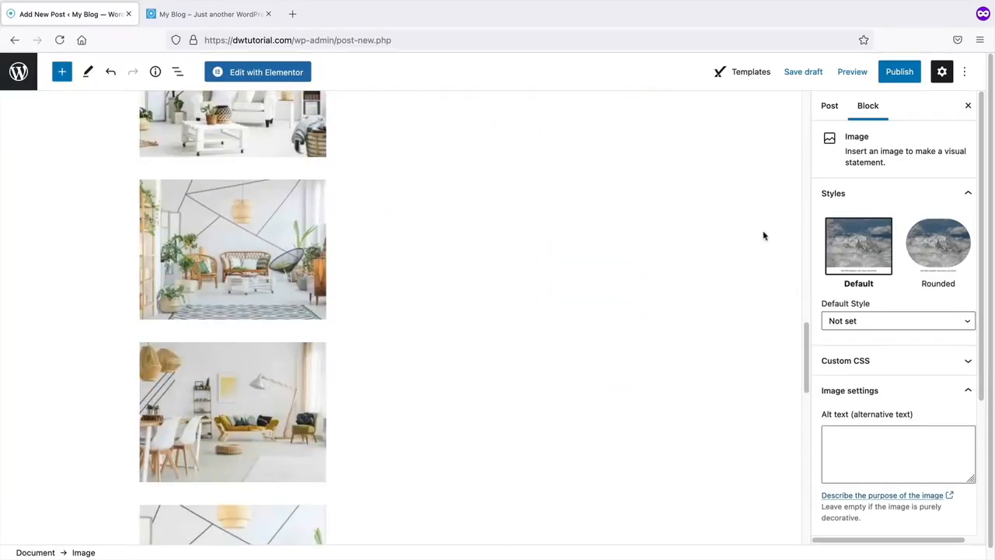
- Publish the Top 10 Best Places to Buy Property post and view it on the live site
{"action": "left_click", "coordinate": [901, 75]}
{"action": "left_click", "coordinate": [869, 71]}
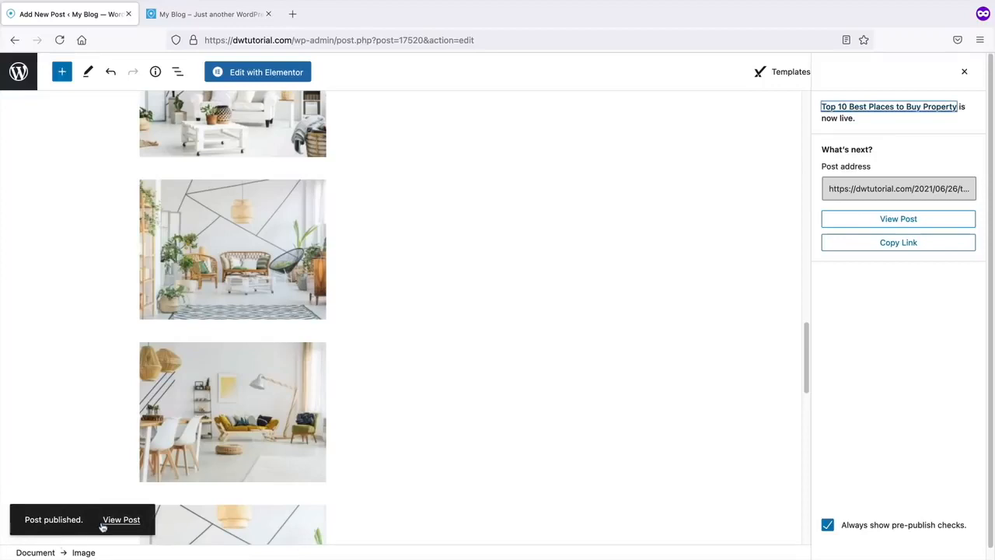
{"action": "left_click", "coordinate": [112, 519]}
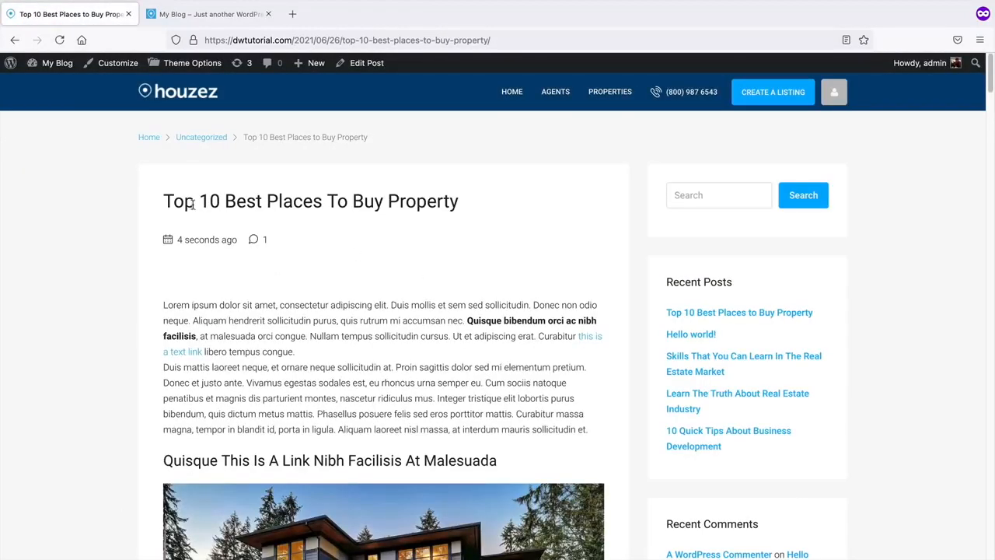
- Review the live post, highlighting its title and scrolling through the content
{"action": "left_click_drag", "start_coordinate": [169, 201], "coordinate": [471, 201]}
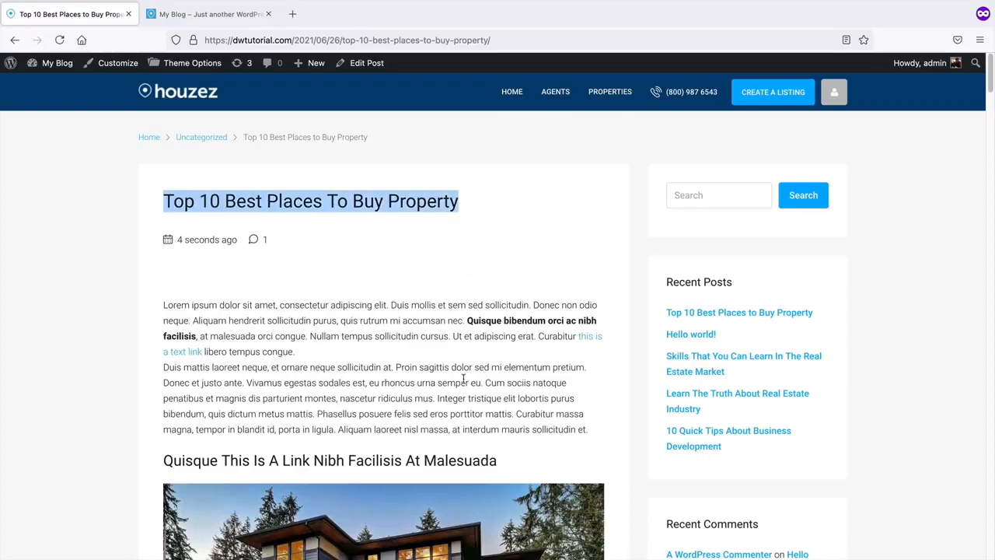
{"action": "scroll", "coordinate": [464, 378], "scroll_direction": "down", "scroll_amount": 10}
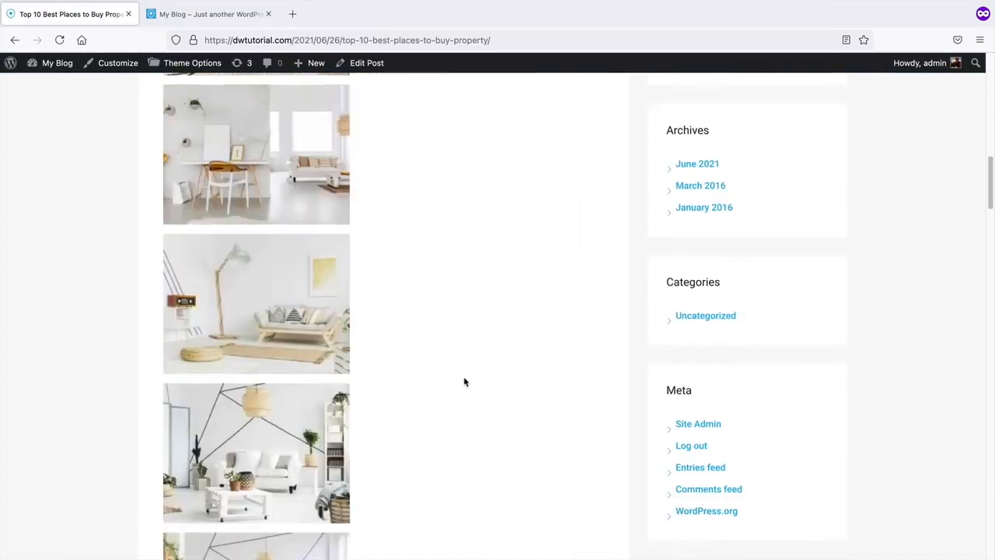
{"action": "scroll", "coordinate": [465, 381], "scroll_direction": "down", "scroll_amount": 10}
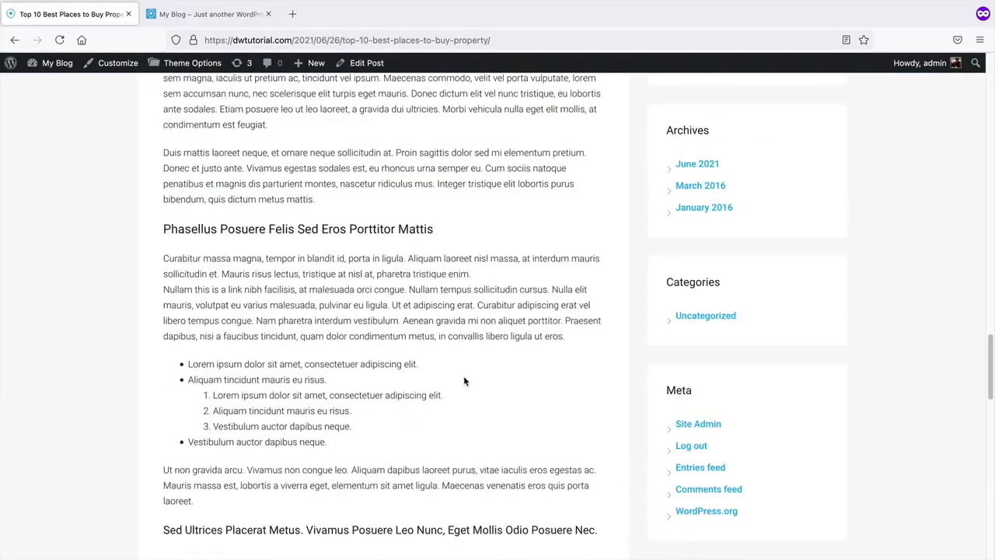
{"action": "scroll", "coordinate": [464, 380], "scroll_direction": "down", "scroll_amount": 3}
{"action": "scroll", "coordinate": [464, 380], "scroll_direction": "down", "scroll_amount": 3}
{"action": "scroll", "coordinate": [464, 380], "scroll_direction": "up", "scroll_amount": 5}
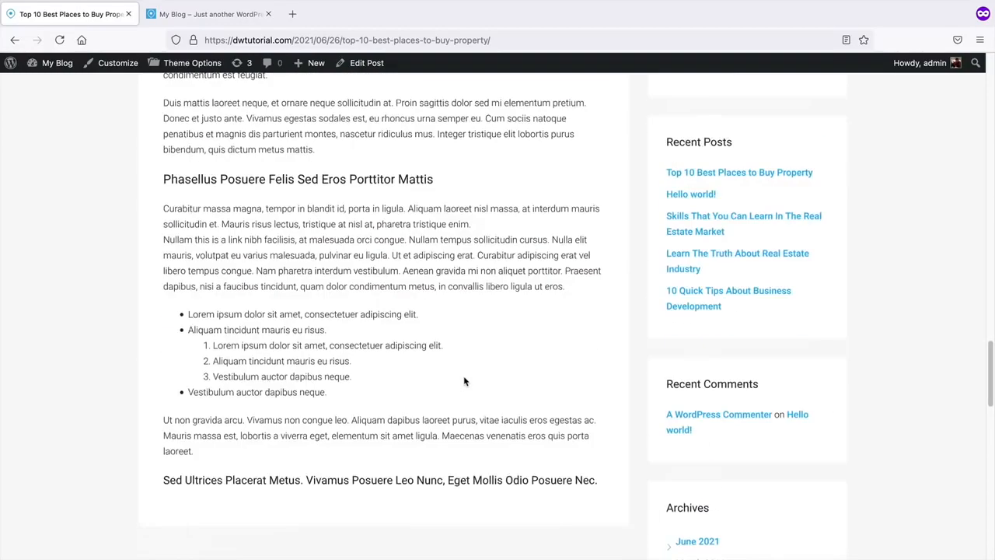
{"action": "scroll", "coordinate": [465, 381], "scroll_direction": "up", "scroll_amount": 15}
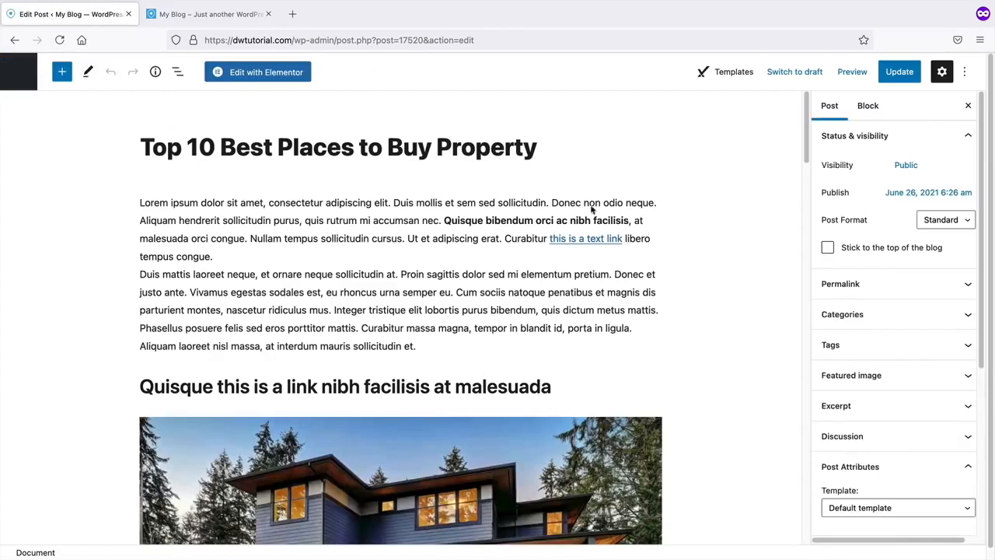
- Make home_bg_optimized_again.jpg the featured image, update the post and view it live
{"action": "left_click", "coordinate": [873, 445]}
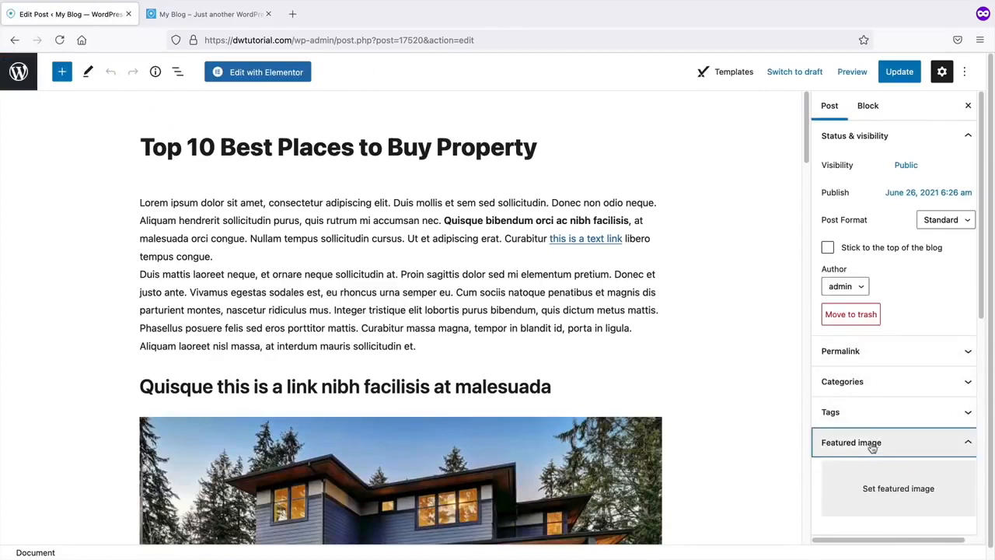
{"action": "scroll", "coordinate": [778, 411], "scroll_direction": "down", "scroll_amount": 1}
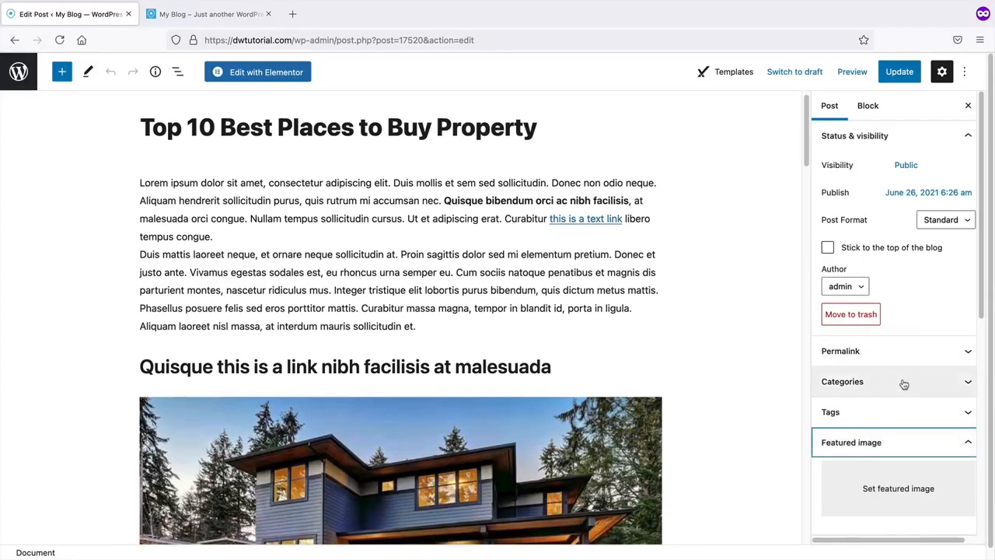
{"action": "scroll", "coordinate": [891, 411], "scroll_direction": "down", "scroll_amount": 1}
{"action": "scroll", "coordinate": [524, 369], "scroll_direction": "down", "scroll_amount": 4}
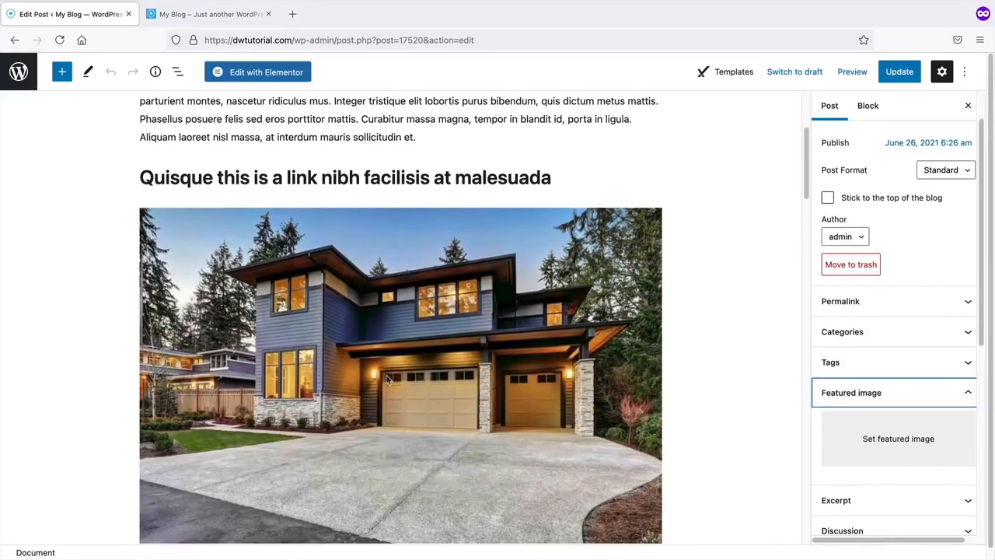
{"action": "left_click", "coordinate": [887, 440]}
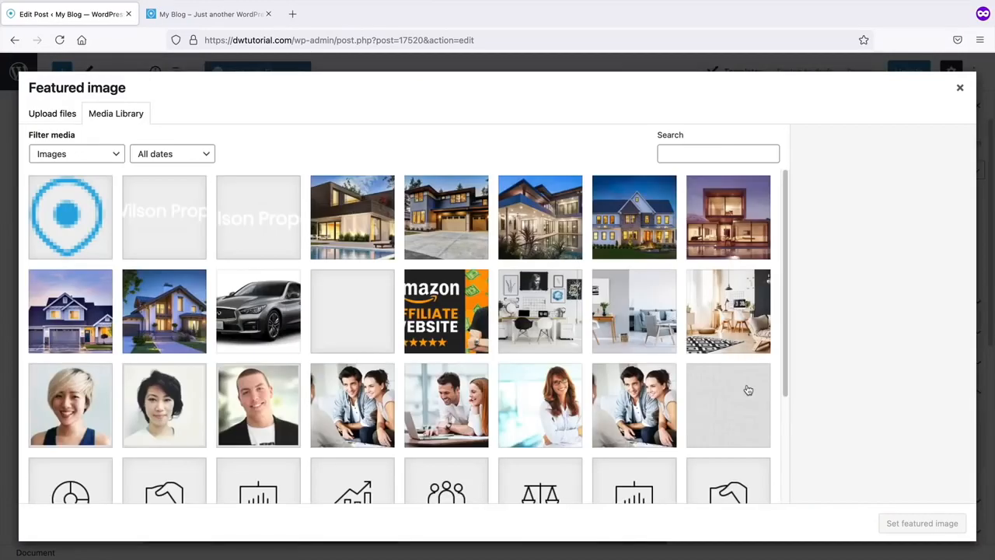
{"action": "left_click", "coordinate": [642, 220]}
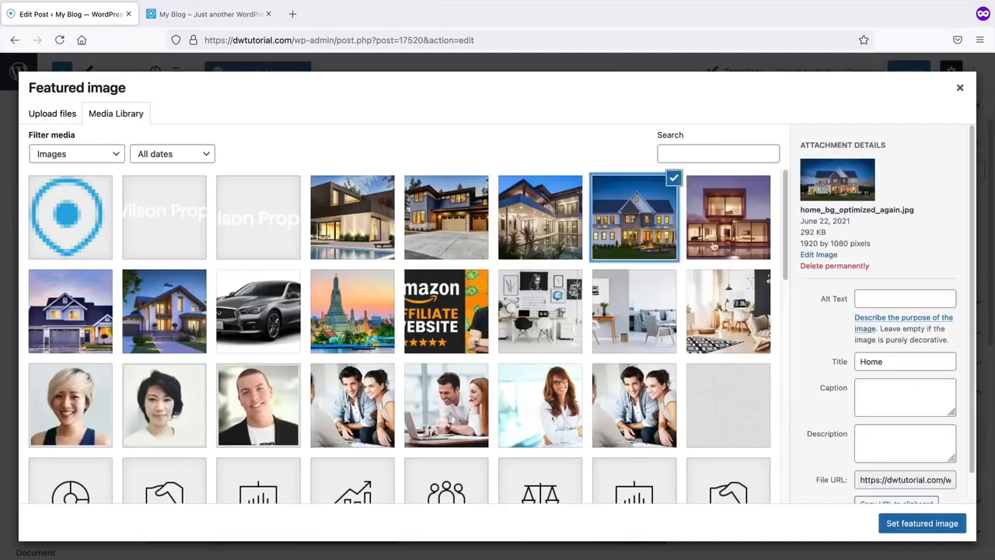
{"action": "left_click", "coordinate": [915, 523]}
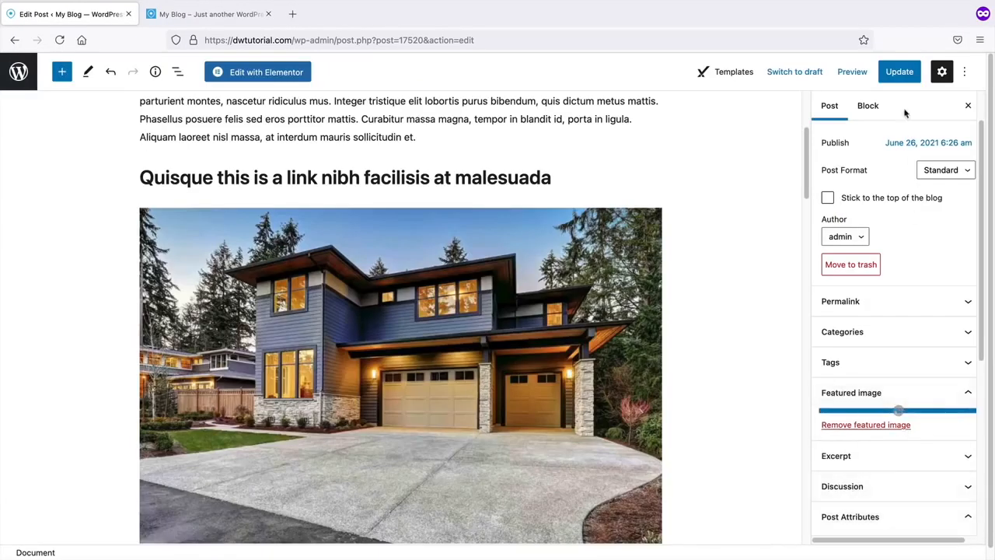
{"action": "left_click", "coordinate": [900, 73]}
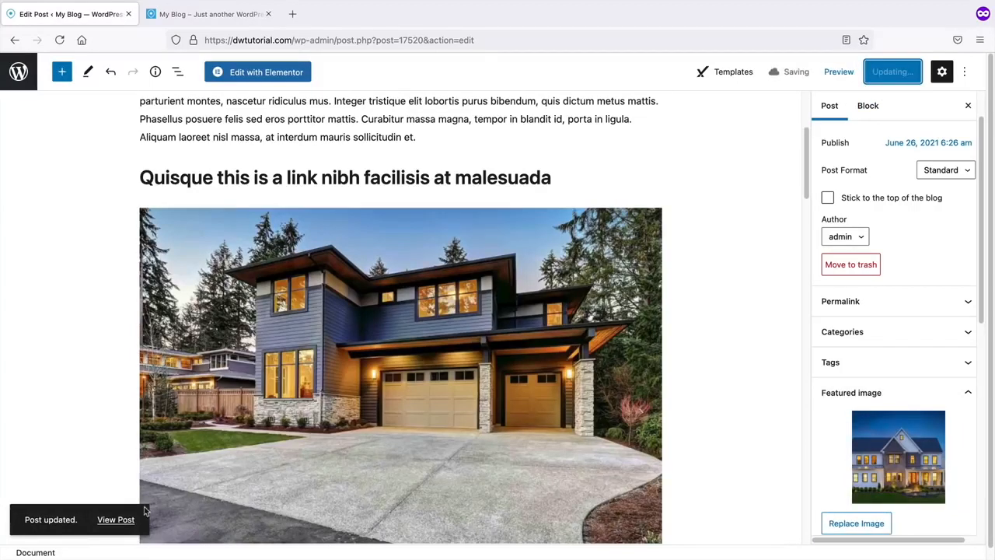
{"action": "left_click", "coordinate": [123, 526]}
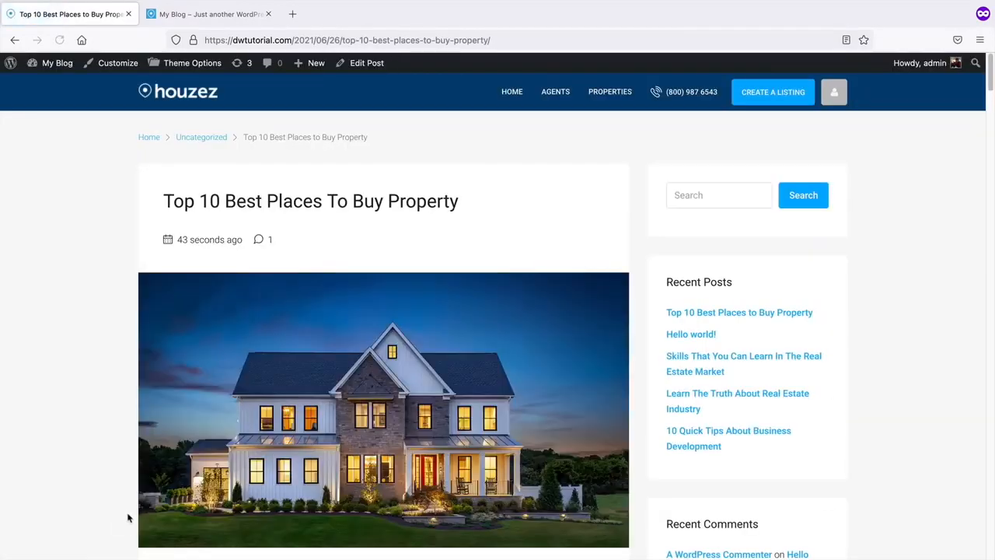
- Go to the Menus screen from the My Blog admin bar menu
{"action": "scroll", "coordinate": [385, 325], "scroll_direction": "down", "scroll_amount": 1}
{"action": "scroll", "coordinate": [385, 325], "scroll_direction": "up", "scroll_amount": 1}
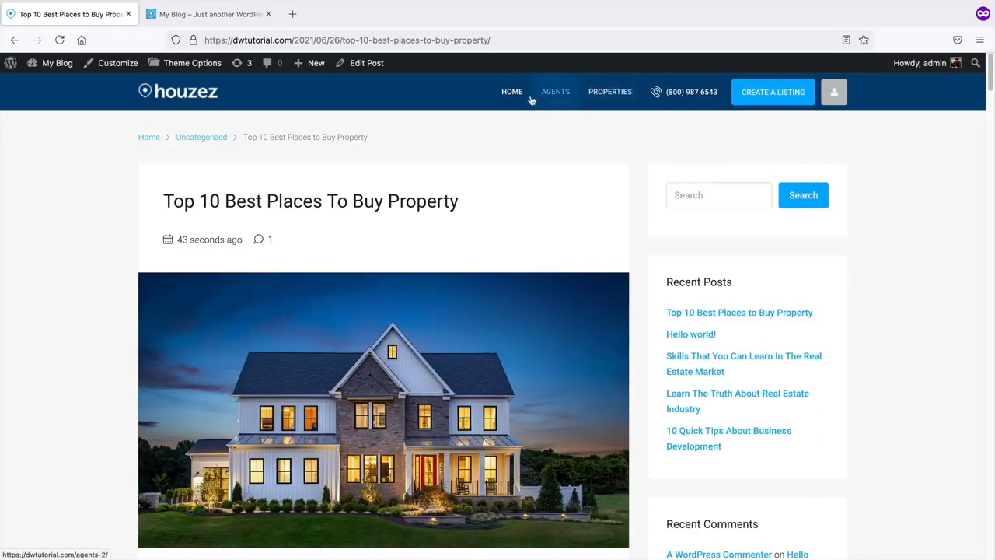
{"action": "mouse_move", "coordinate": [55, 63]}
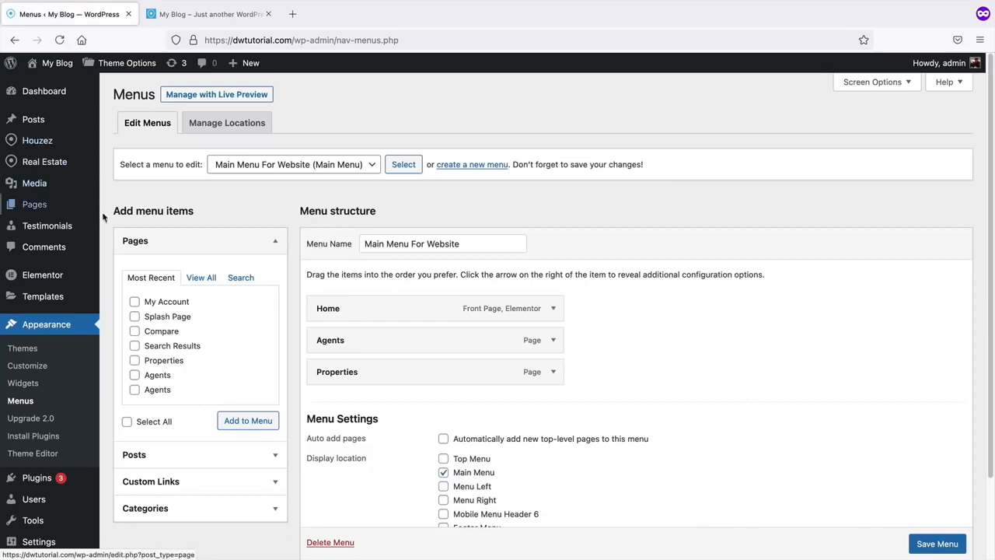
- Add the Blog posts page to Main Menu For Website, save the menu and visit the site
{"action": "left_click", "coordinate": [200, 278]}
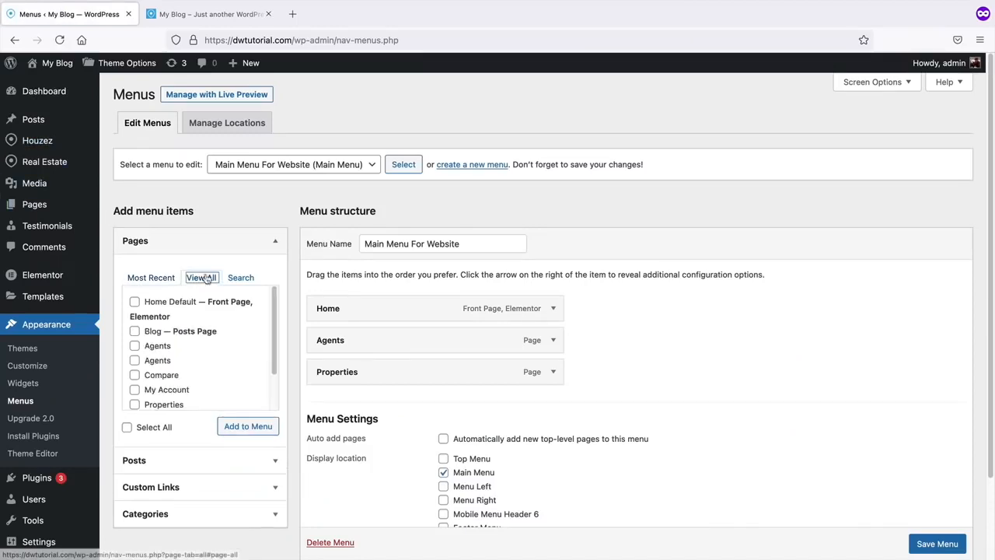
{"action": "left_click", "coordinate": [134, 331]}
{"action": "left_click", "coordinate": [229, 430]}
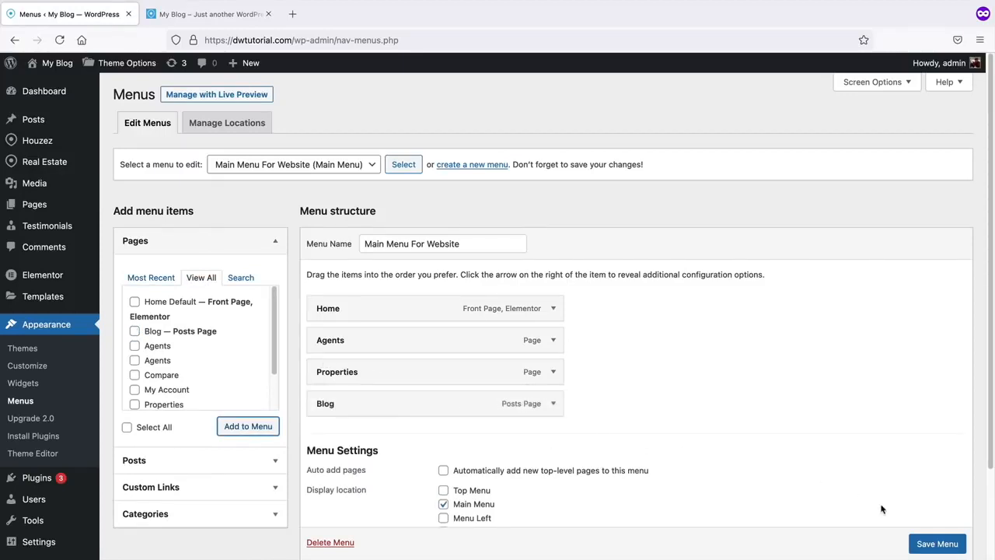
{"action": "left_click", "coordinate": [939, 545]}
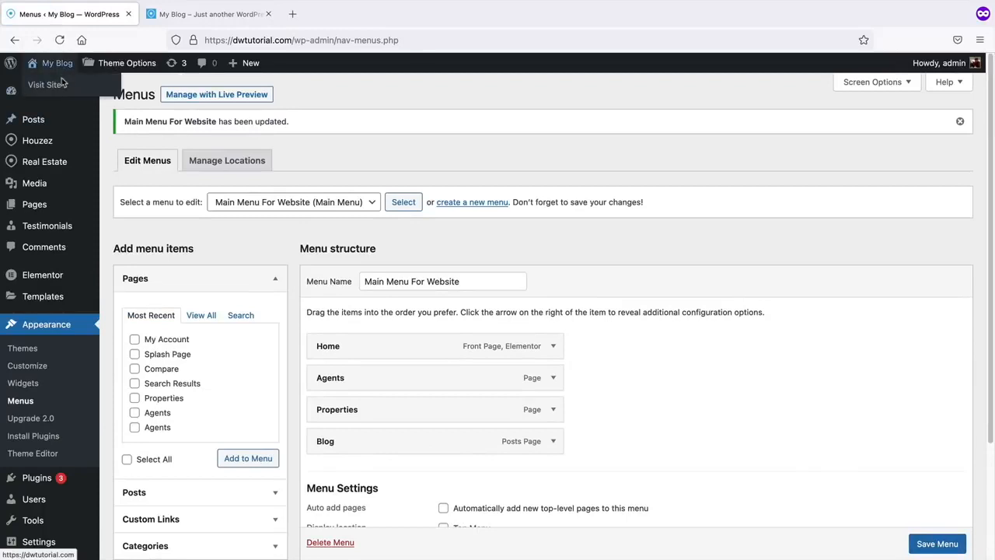
{"action": "left_click", "coordinate": [61, 87]}
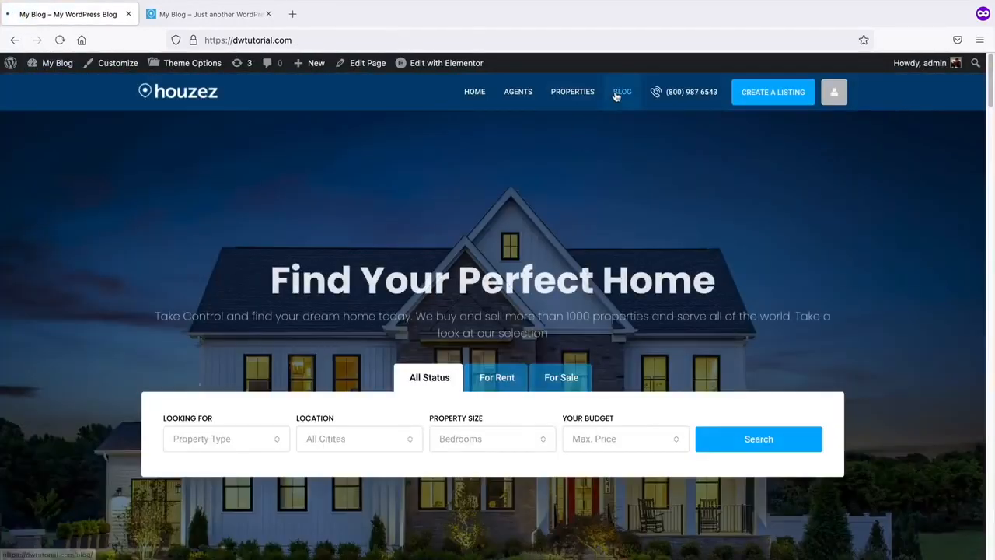
- Open the header's BLOG page and scroll its listing showing the Top 10 post
{"action": "left_click", "coordinate": [619, 93]}
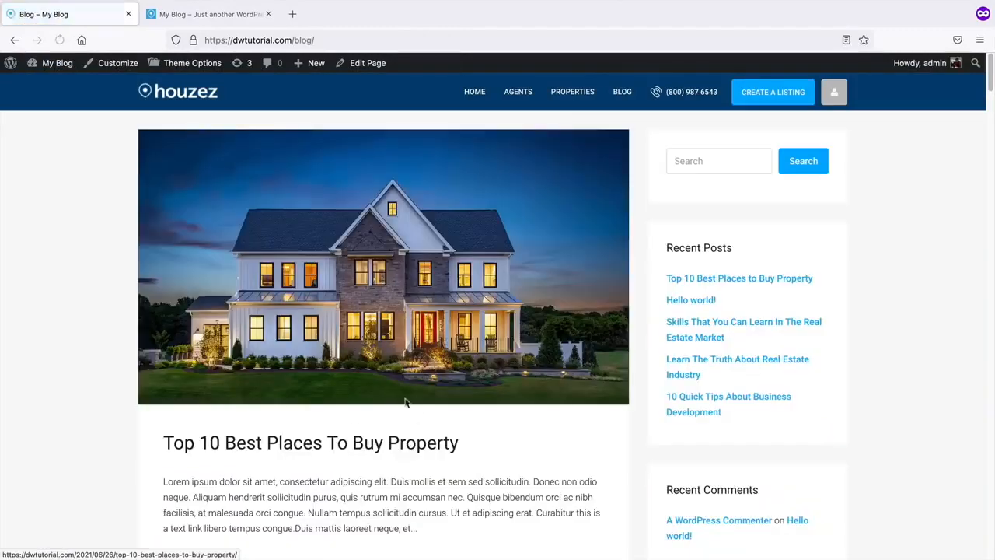
{"action": "scroll", "coordinate": [446, 334], "scroll_direction": "down", "scroll_amount": 5}
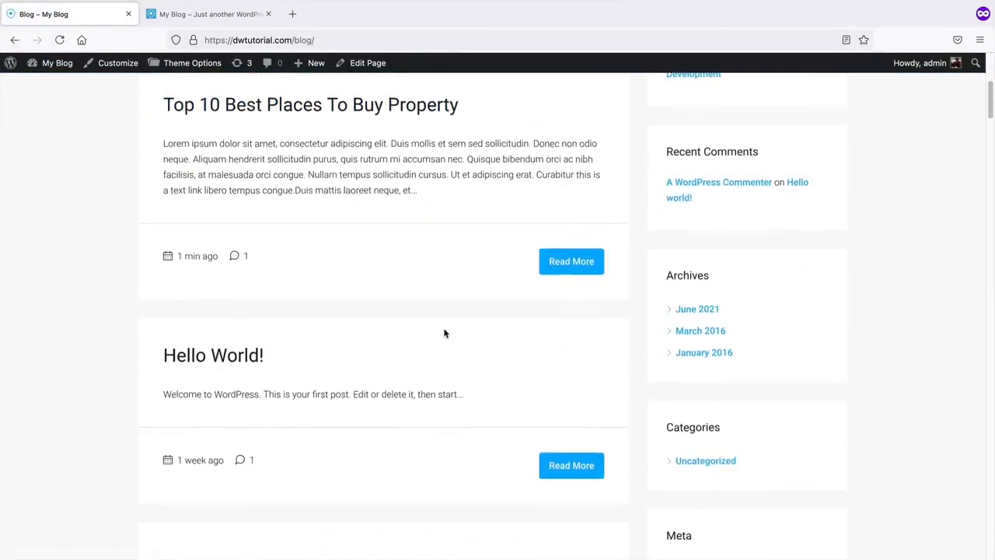
{"action": "scroll", "coordinate": [446, 334], "scroll_direction": "up", "scroll_amount": 5}
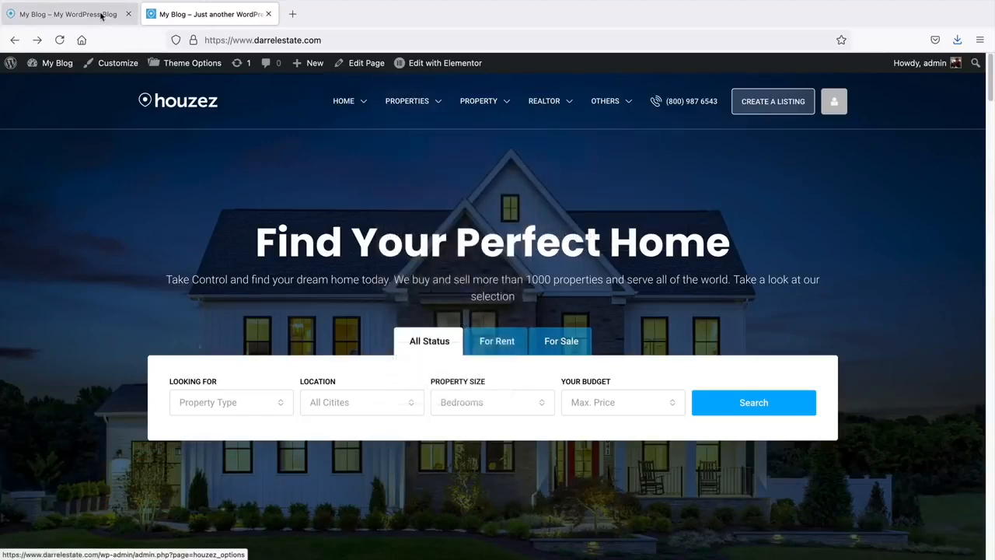
- Open the Create A Listing form on the darrelestate.com demo site
{"action": "left_click", "coordinate": [69, 14]}
{"action": "scroll", "coordinate": [440, 208], "scroll_direction": "up", "scroll_amount": 1}
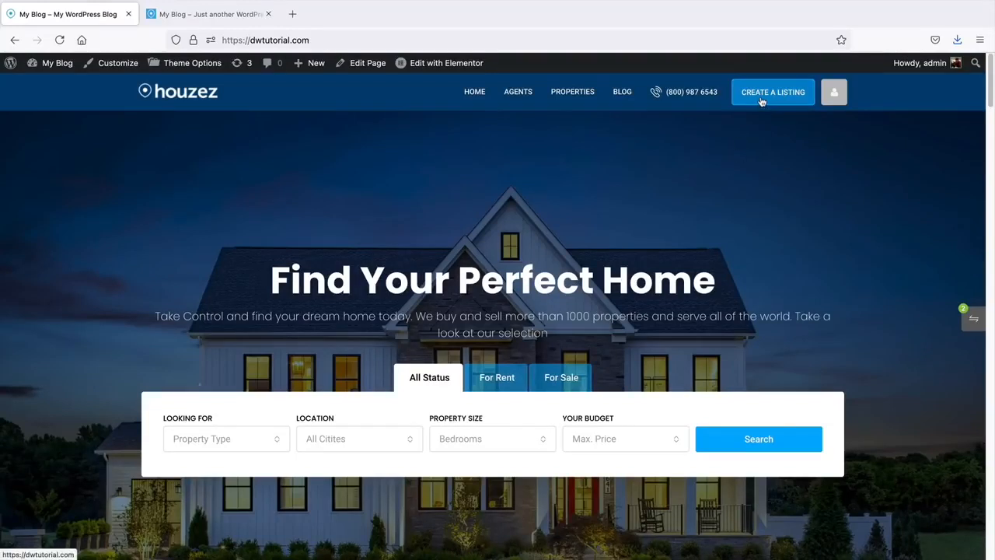
{"action": "left_click", "coordinate": [233, 21]}
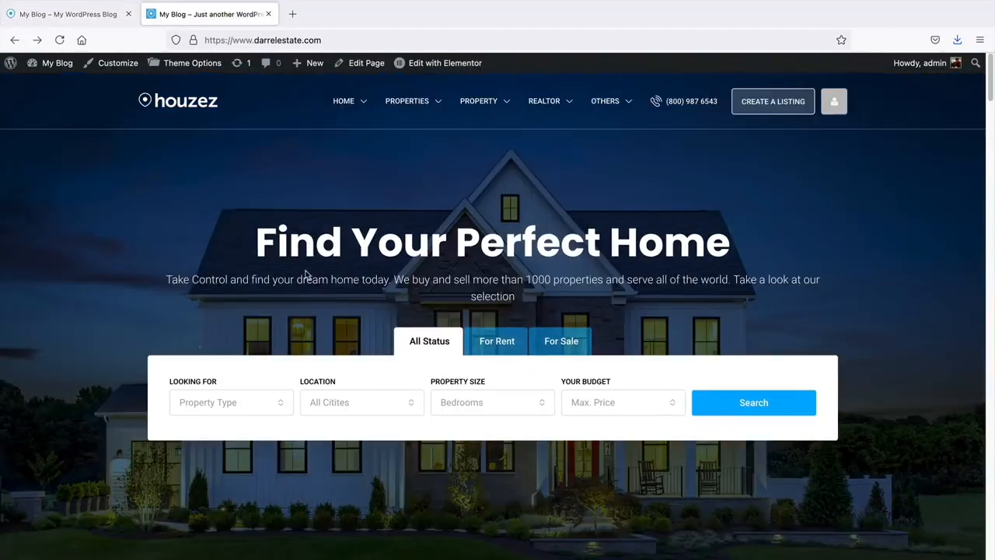
{"action": "left_click", "coordinate": [768, 106]}
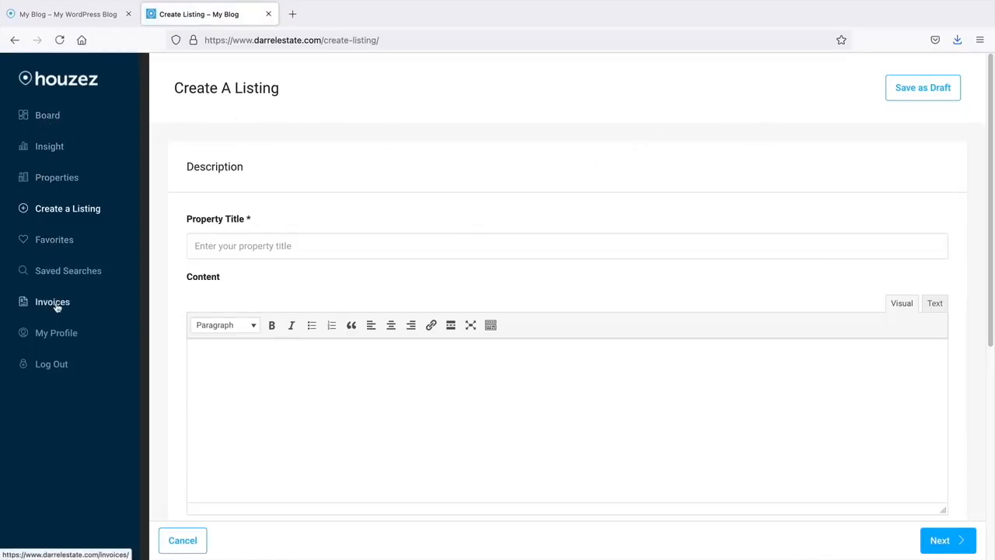
- Open the Board dashboard on dwtutorial.com and compare it with the demo's listing form
{"action": "left_click", "coordinate": [109, 19]}
{"action": "mouse_move", "coordinate": [832, 93]}
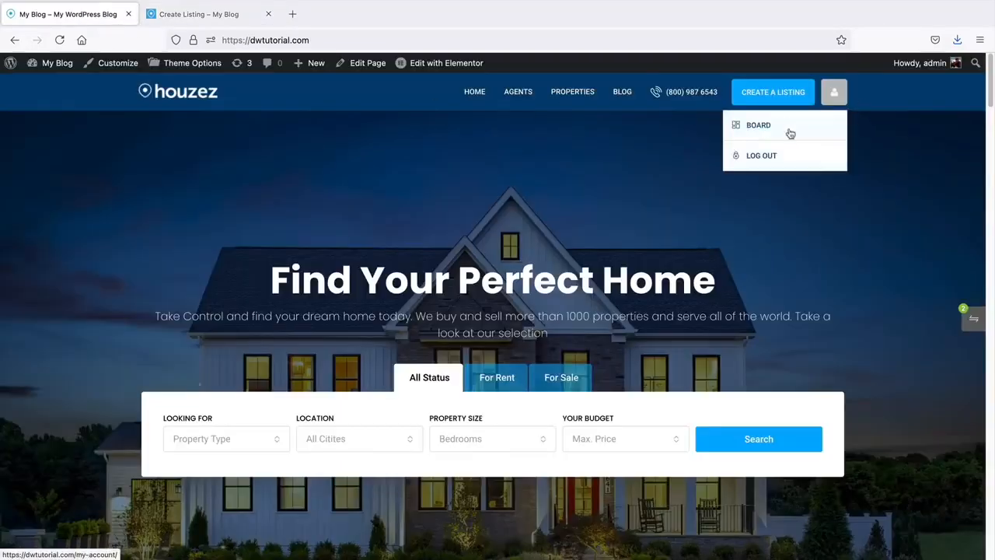
{"action": "left_click", "coordinate": [778, 131]}
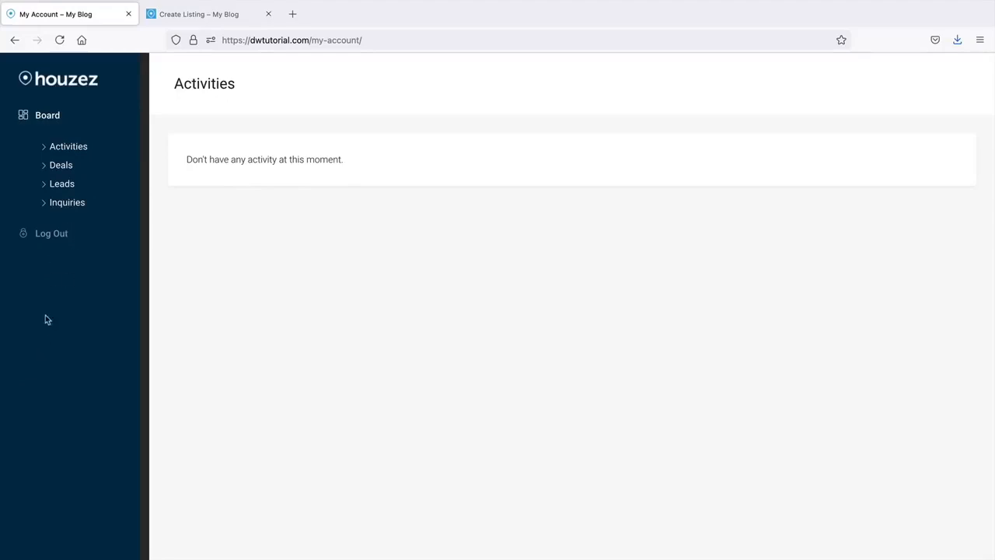
{"action": "left_click", "coordinate": [196, 15]}
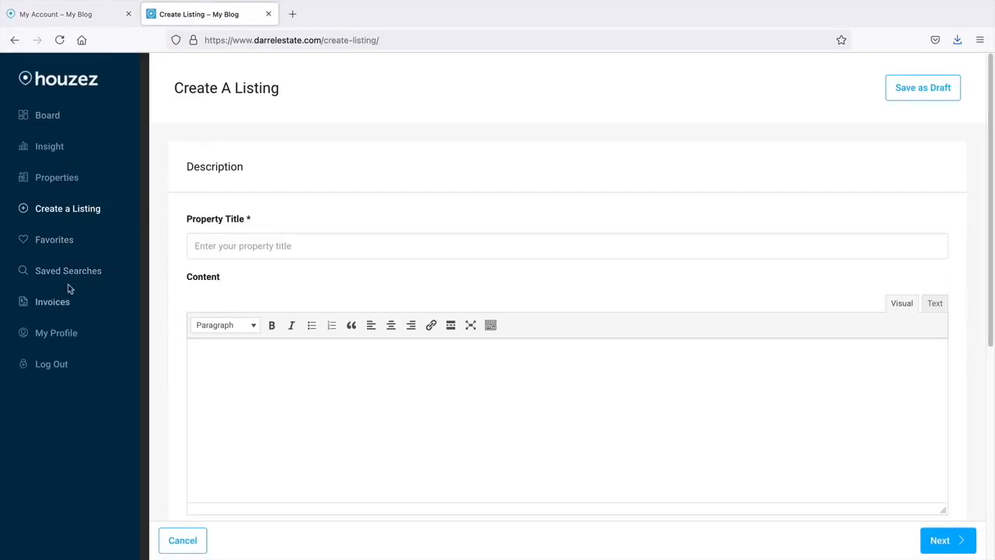
- Return both the dwtutorial.com and darrelestate.com tabs to their home pages
{"action": "left_click", "coordinate": [82, 15]}
{"action": "left_click", "coordinate": [22, 41]}
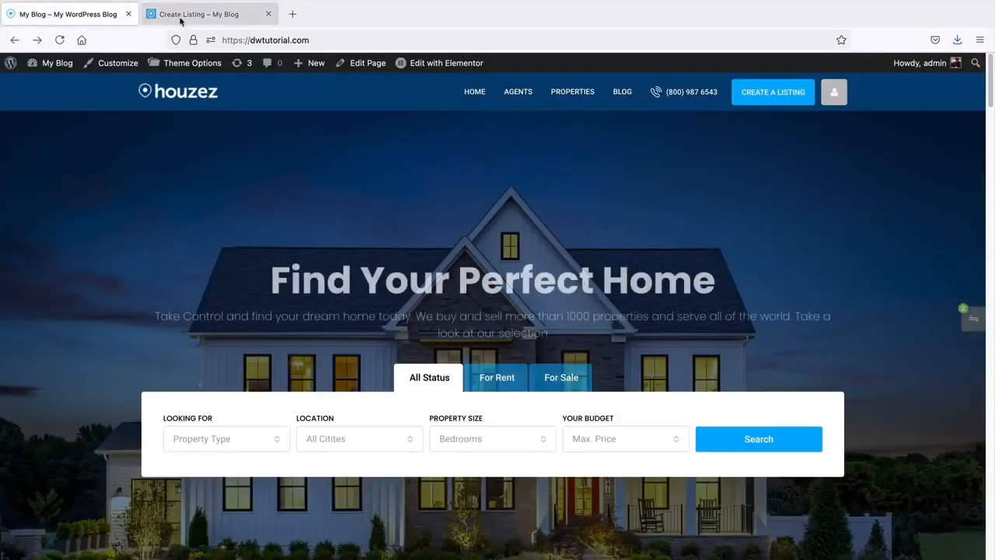
{"action": "left_click", "coordinate": [180, 17]}
{"action": "left_click", "coordinate": [15, 40]}
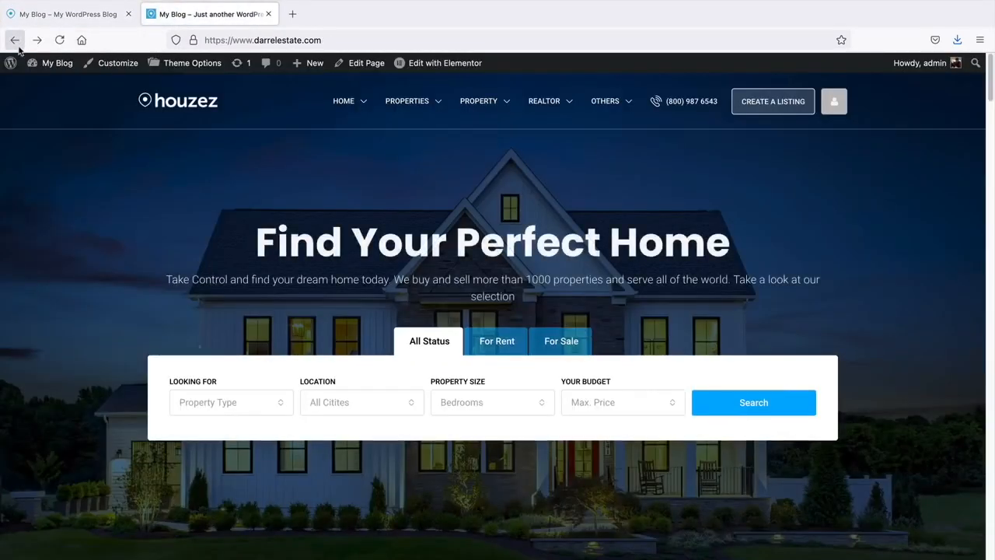
{"action": "left_click", "coordinate": [68, 17]}
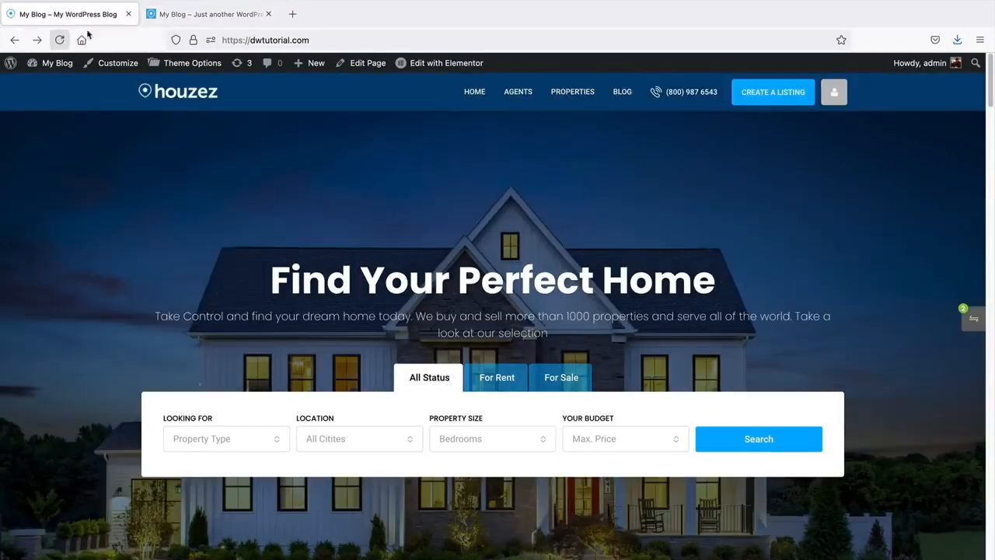
{"action": "left_click", "coordinate": [164, 16]}
{"action": "mouse_move", "coordinate": [51, 65]}
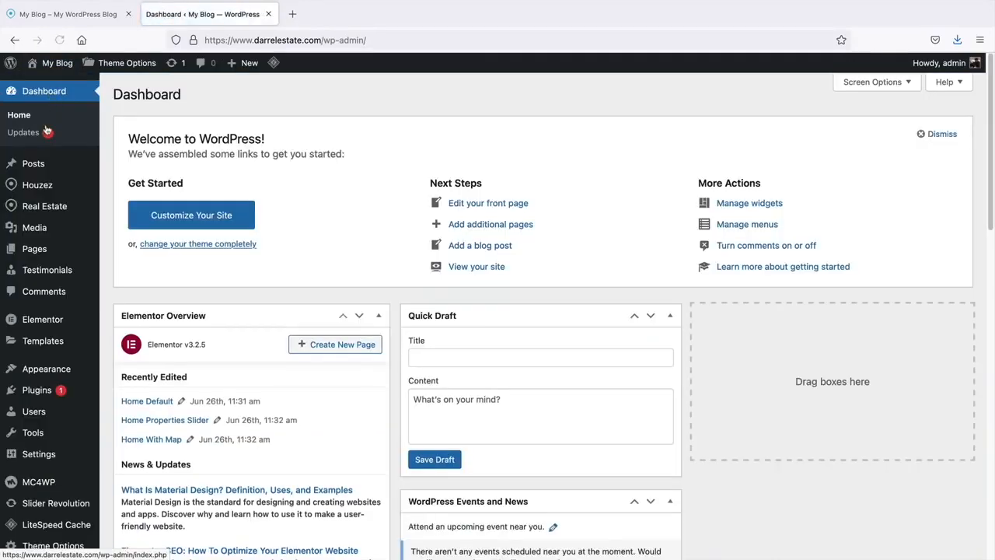
- Open the demo site's All Pages list in WordPress admin
{"action": "mouse_move", "coordinate": [42, 249]}
{"action": "left_click", "coordinate": [128, 254]}
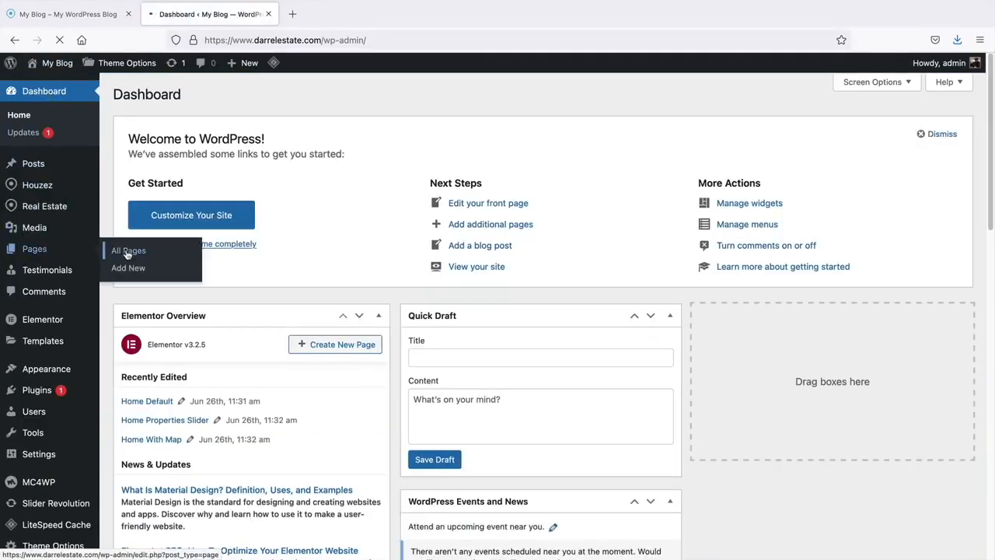
{"action": "left_click", "coordinate": [70, 14]}
{"action": "mouse_move", "coordinate": [58, 66]}
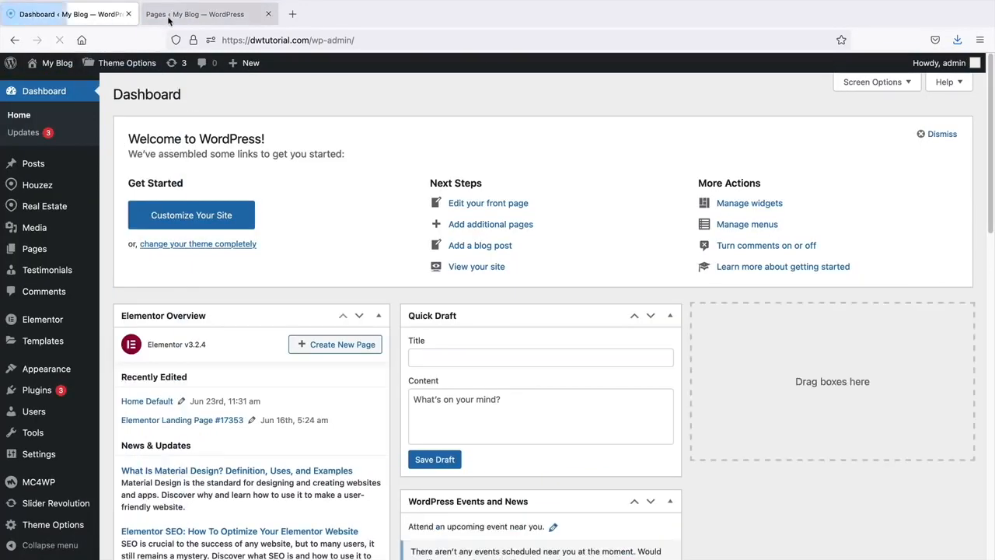
- View the demo's Compare Properties page and scroll through it
{"action": "left_click", "coordinate": [166, 16]}
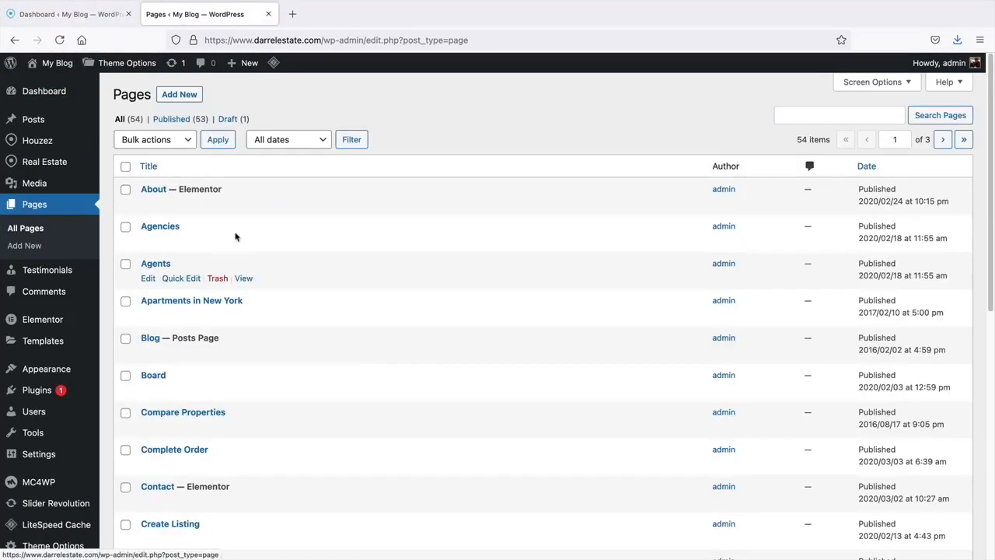
{"action": "scroll", "coordinate": [264, 284], "scroll_direction": "down", "scroll_amount": 2}
{"action": "scroll", "coordinate": [264, 294], "scroll_direction": "down", "scroll_amount": 1}
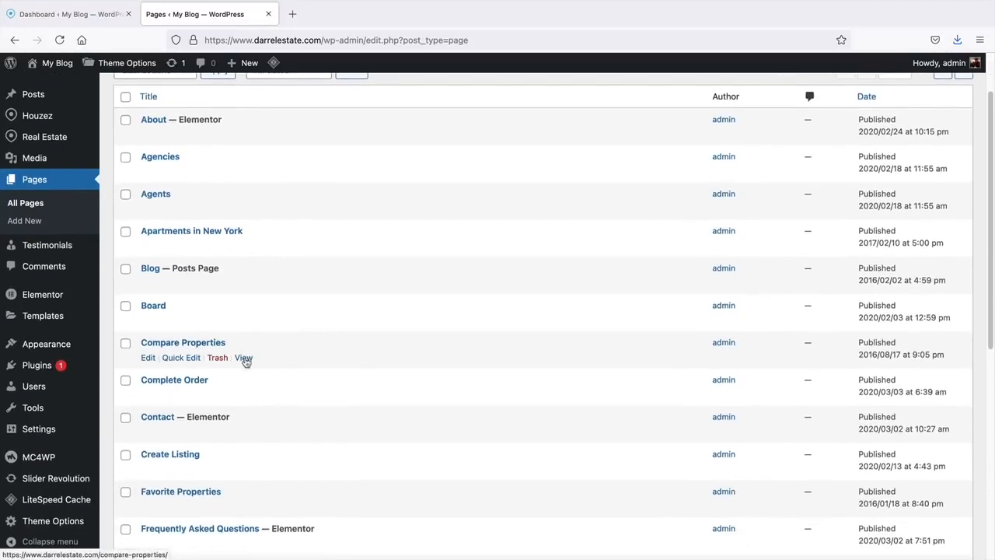
{"action": "left_click", "coordinate": [243, 358]}
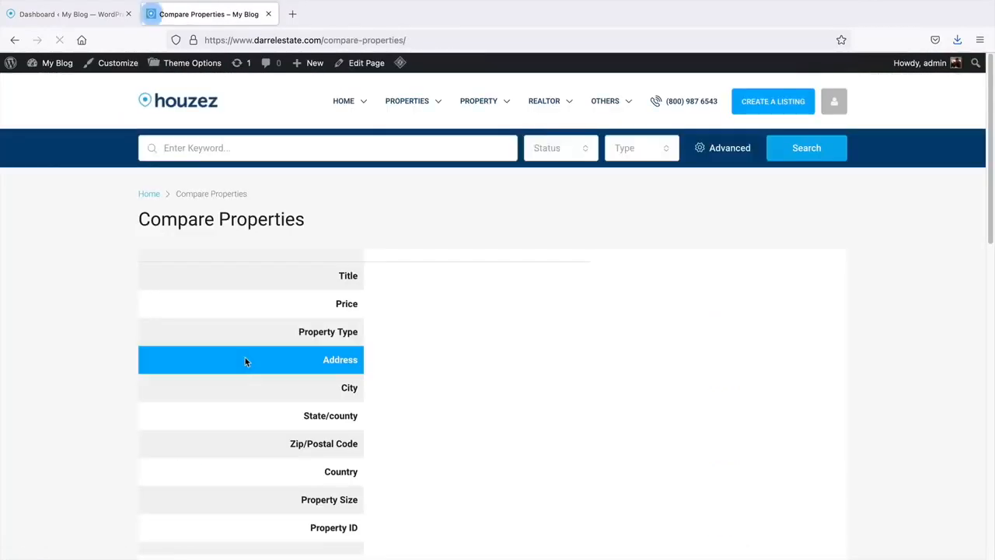
{"action": "scroll", "coordinate": [435, 342], "scroll_direction": "down", "scroll_amount": 3}
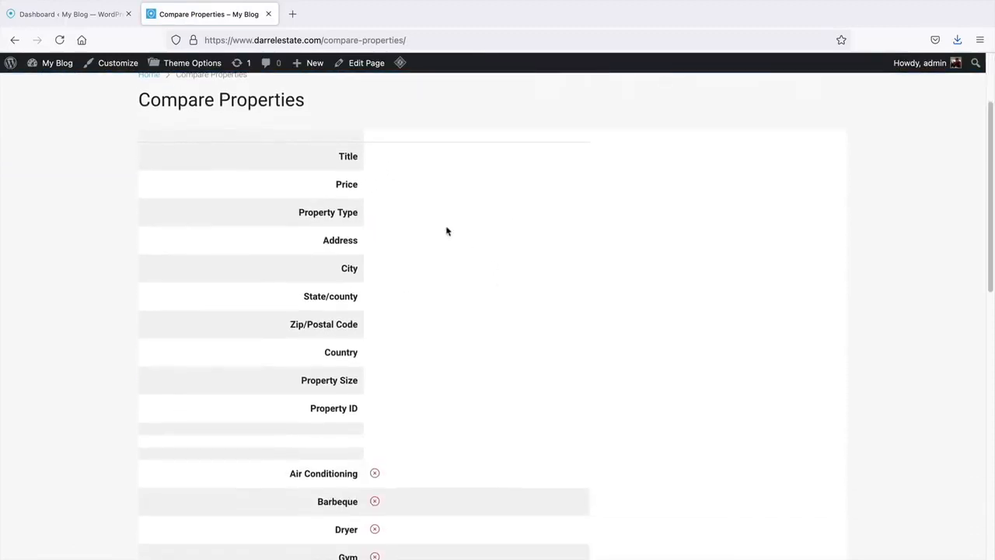
{"action": "scroll", "coordinate": [354, 349], "scroll_direction": "down", "scroll_amount": 2}
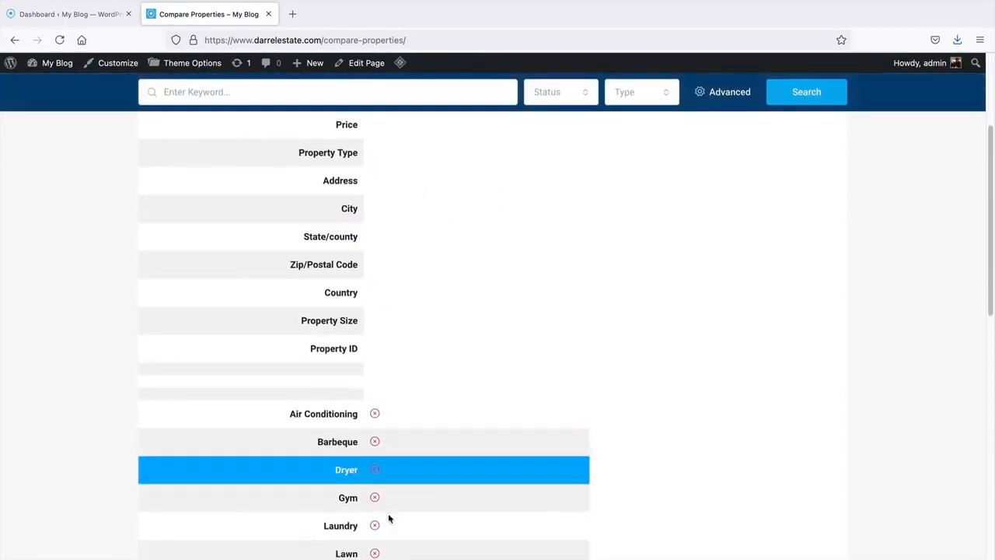
{"action": "scroll", "coordinate": [400, 440], "scroll_direction": "down", "scroll_amount": 3}
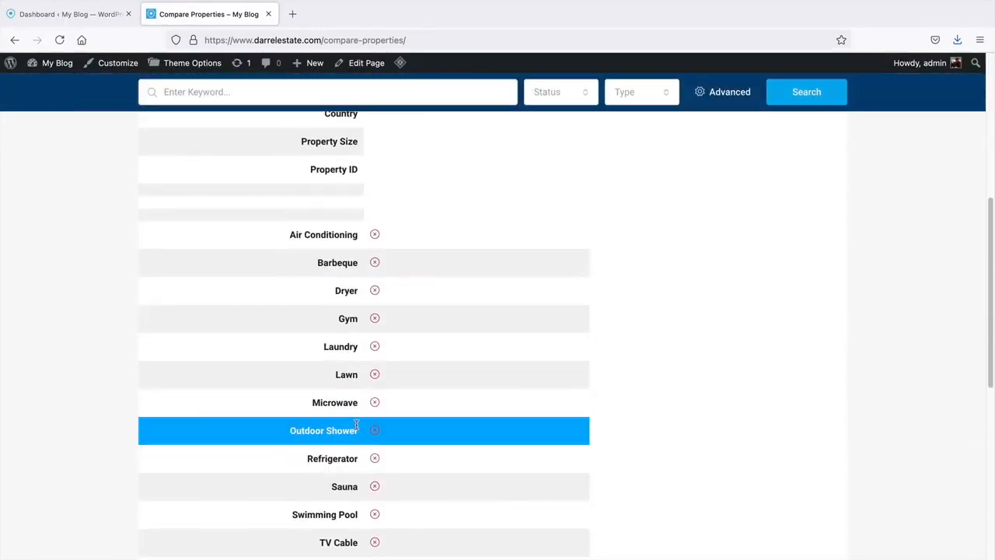
{"action": "scroll", "coordinate": [357, 424], "scroll_direction": "up", "scroll_amount": 5}
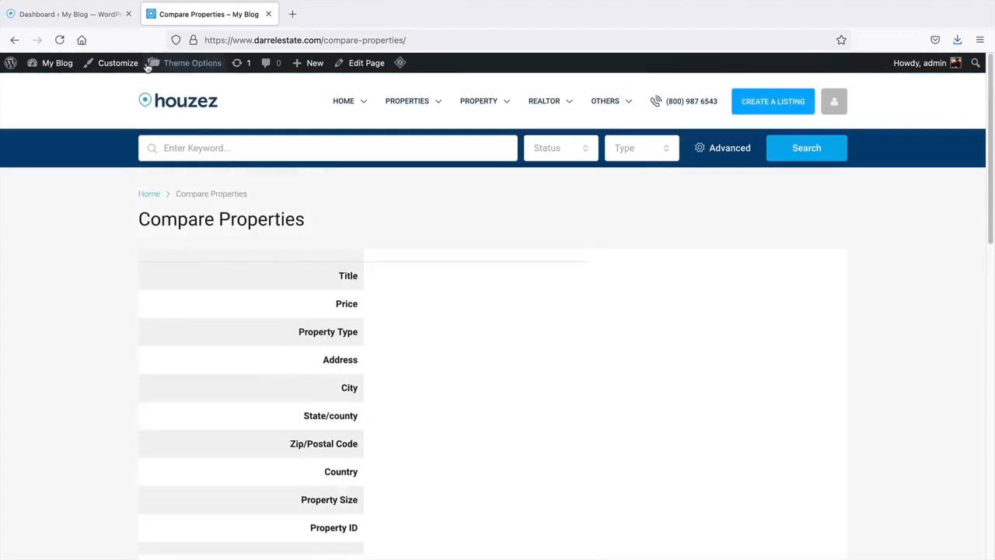
- Open All Pages on the dwtutorial.com dashboard, then visit the live site
{"action": "left_click", "coordinate": [65, 20]}
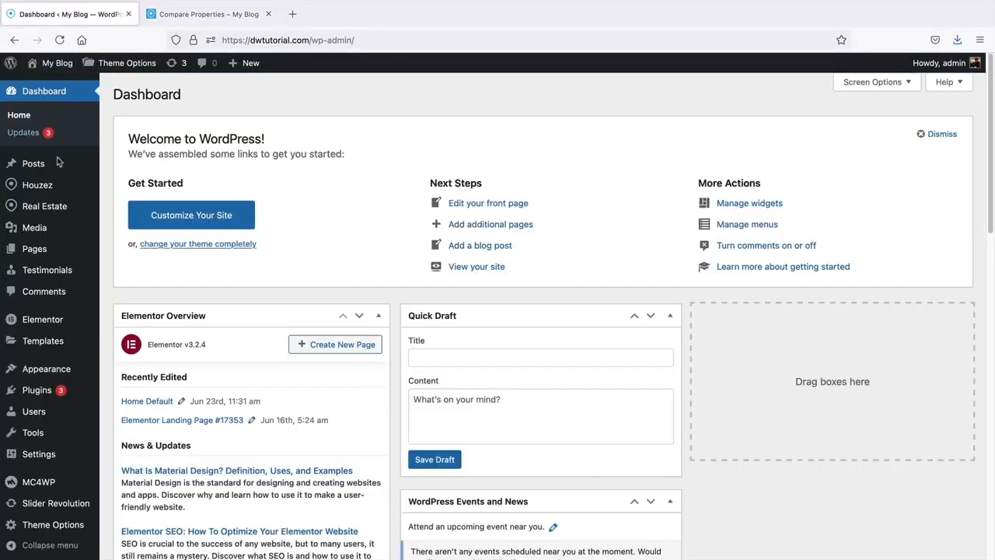
{"action": "mouse_move", "coordinate": [78, 250]}
{"action": "left_click", "coordinate": [131, 252]}
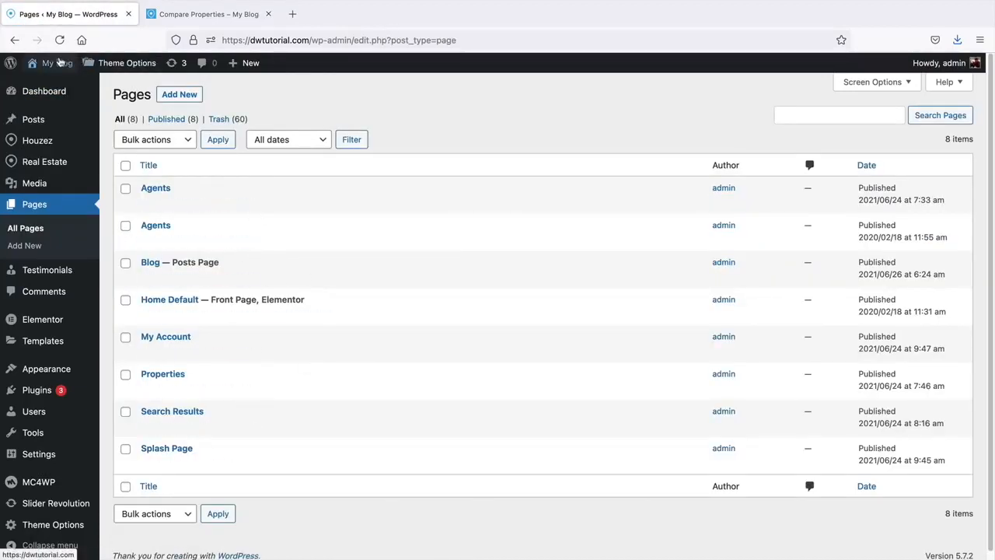
{"action": "mouse_move", "coordinate": [60, 63]}
{"action": "left_click", "coordinate": [60, 87]}
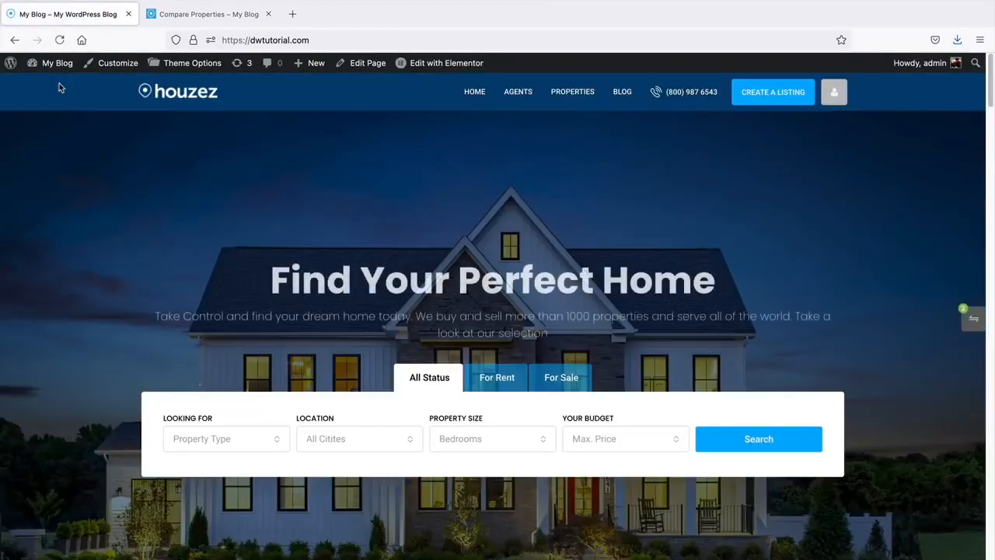
- Search the tutorial site's listings, swap Modern Office Space for Villa With Pool, and compare
{"action": "left_click", "coordinate": [743, 441]}
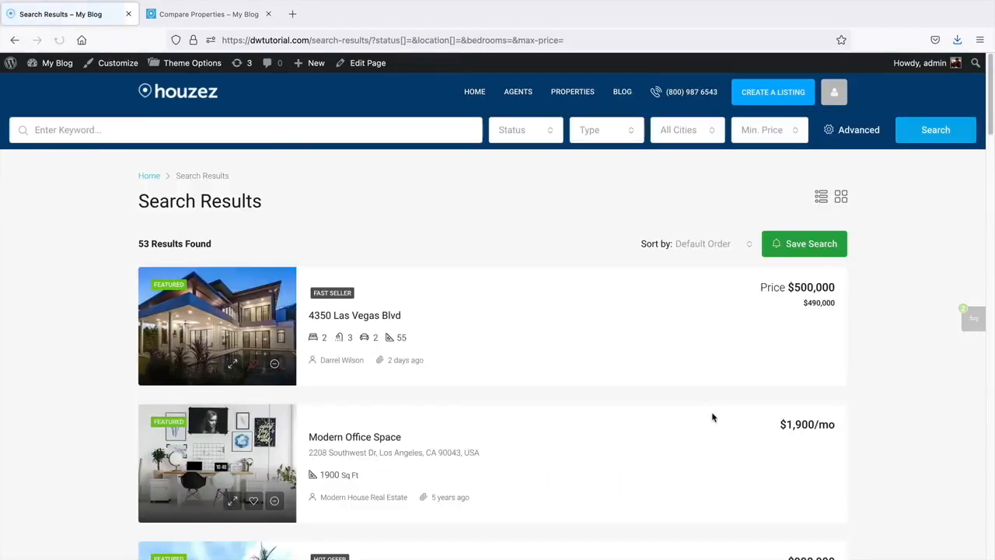
{"action": "scroll", "coordinate": [552, 365], "scroll_direction": "down", "scroll_amount": 2}
{"action": "scroll", "coordinate": [543, 357], "scroll_direction": "down", "scroll_amount": 2}
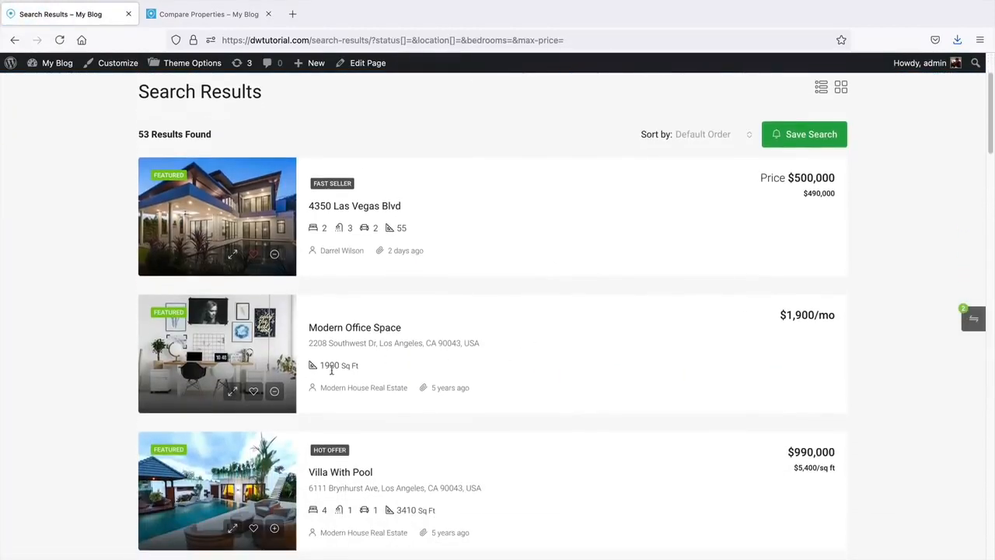
{"action": "left_click", "coordinate": [274, 392]}
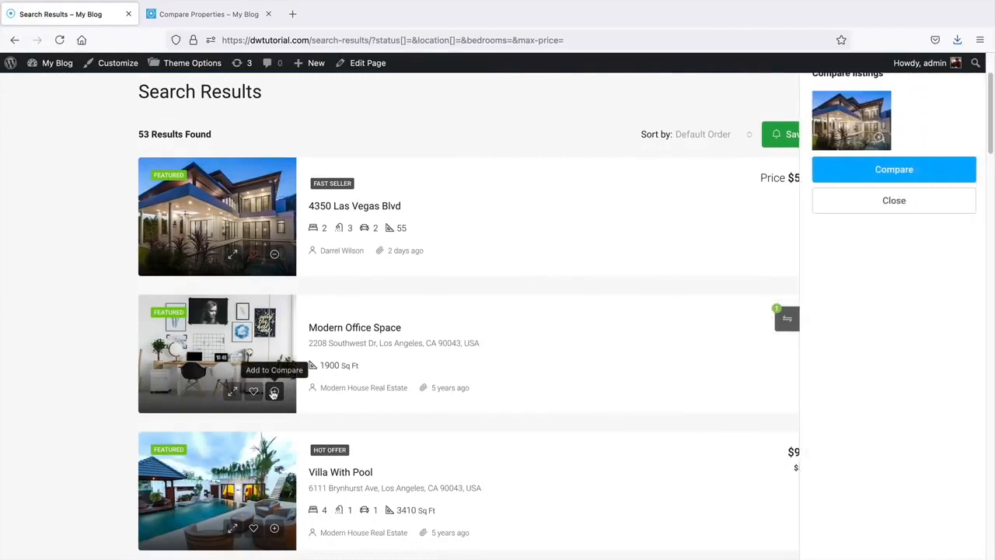
{"action": "left_click", "coordinate": [276, 530]}
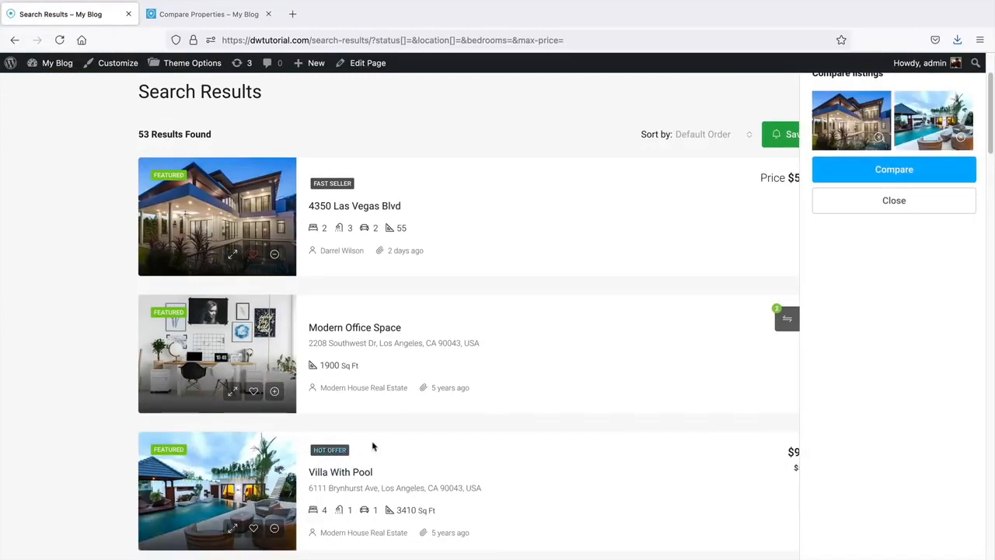
{"action": "scroll", "coordinate": [496, 445], "scroll_direction": "up", "scroll_amount": 3}
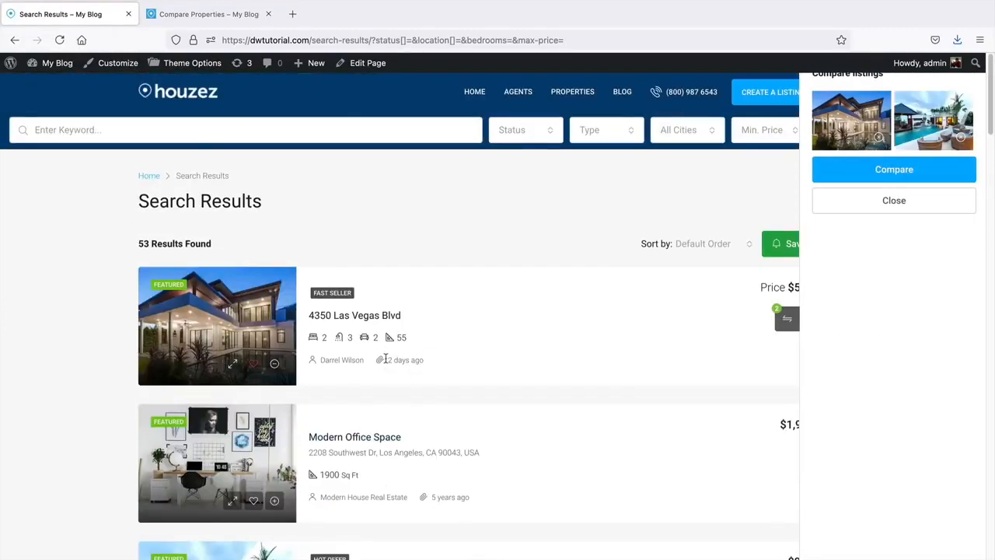
{"action": "left_click", "coordinate": [923, 171]}
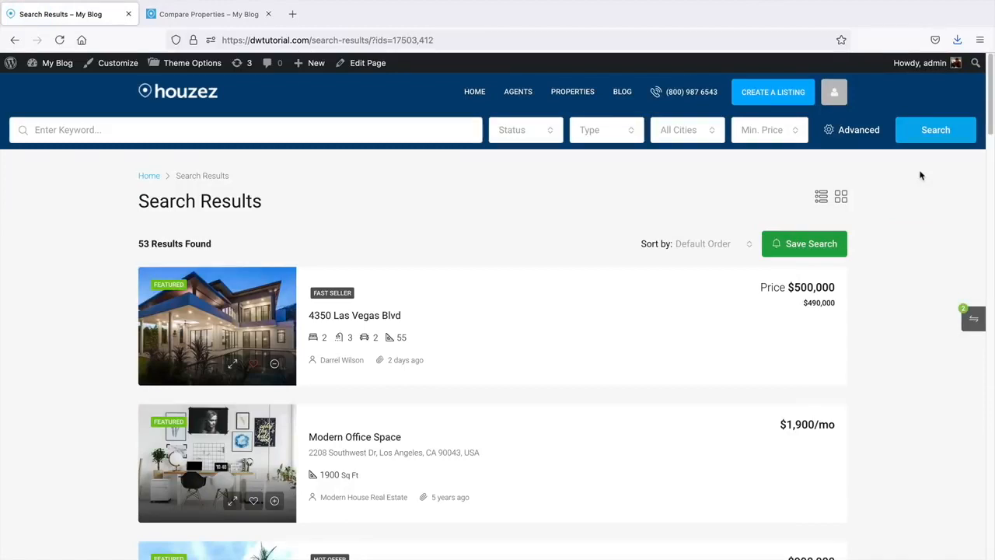
- On the demo site, compare Modern Office Space with New Apartment Nice View, then return to the tutorial tab
{"action": "left_click", "coordinate": [189, 17]}
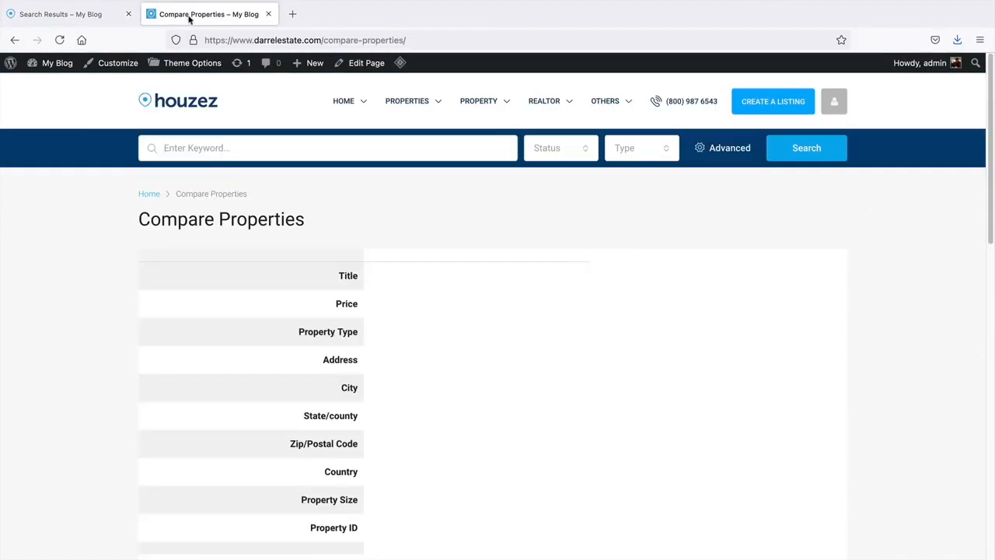
{"action": "left_click", "coordinate": [797, 153]}
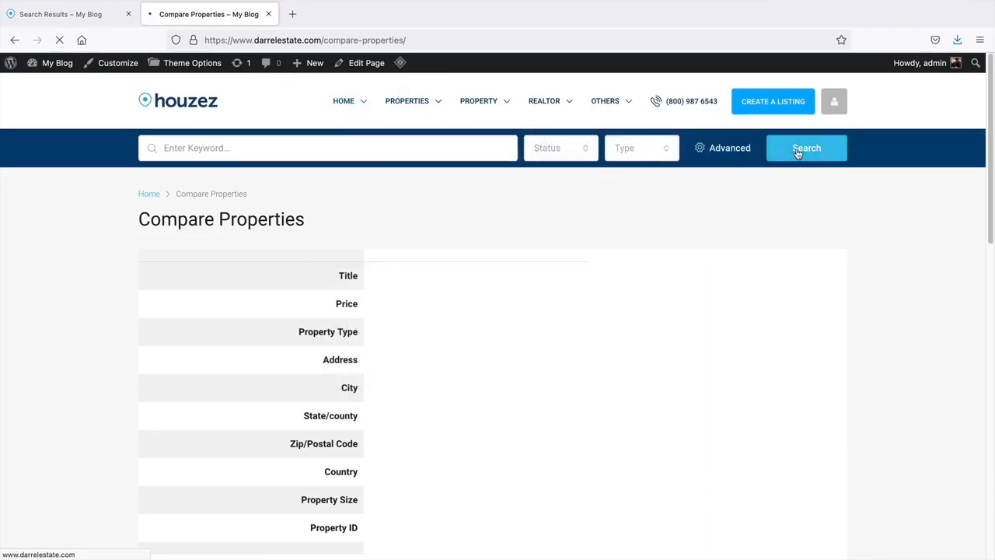
{"action": "scroll", "coordinate": [699, 241], "scroll_direction": "down", "scroll_amount": 5}
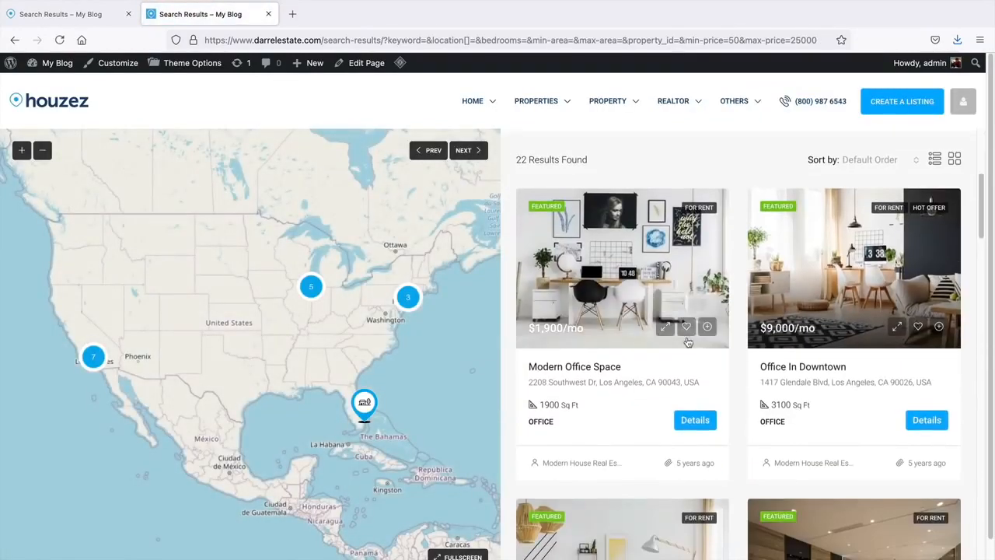
{"action": "left_click", "coordinate": [707, 327]}
{"action": "scroll", "coordinate": [707, 326], "scroll_direction": "down", "scroll_amount": 3}
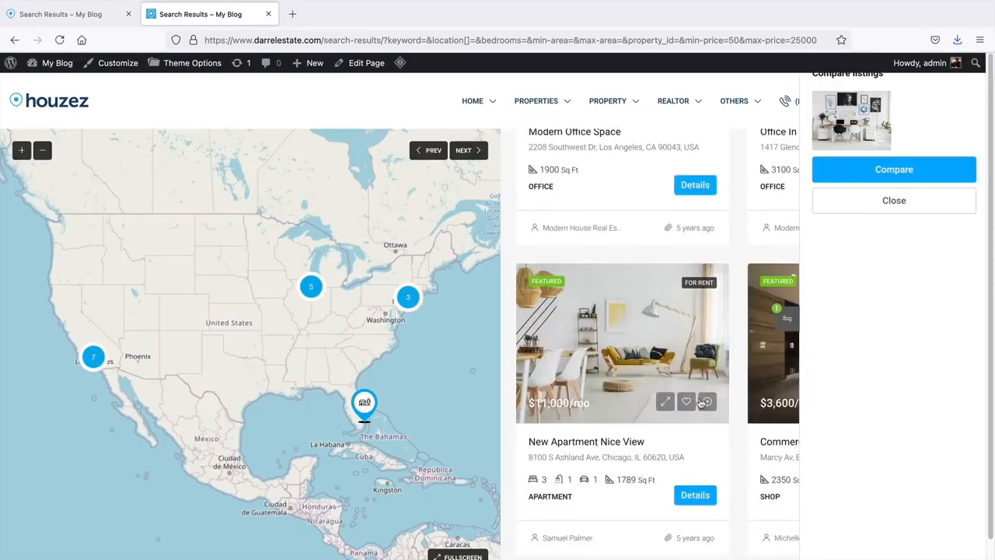
{"action": "left_click", "coordinate": [704, 402]}
{"action": "left_click", "coordinate": [875, 171]}
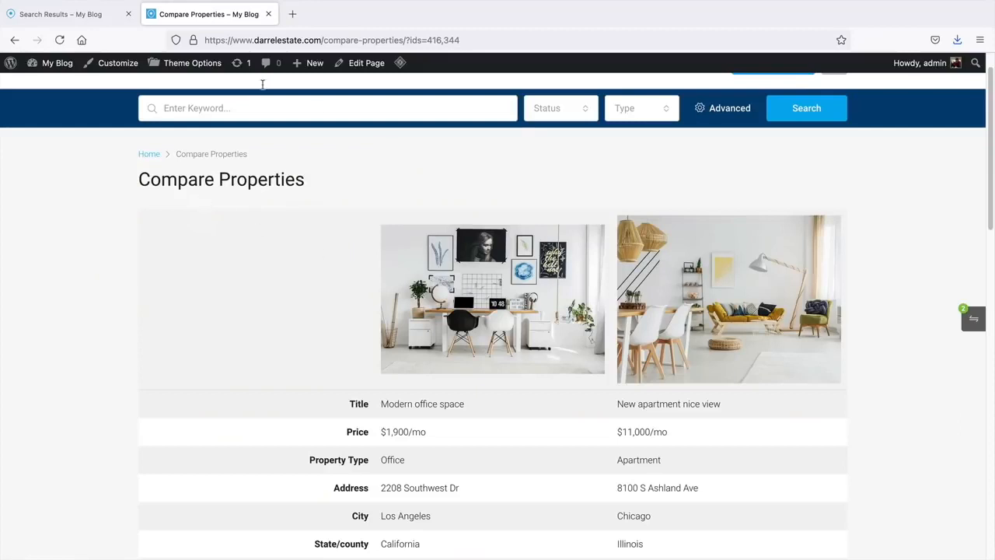
{"action": "left_click", "coordinate": [103, 17]}
{"action": "mouse_move", "coordinate": [55, 65]}
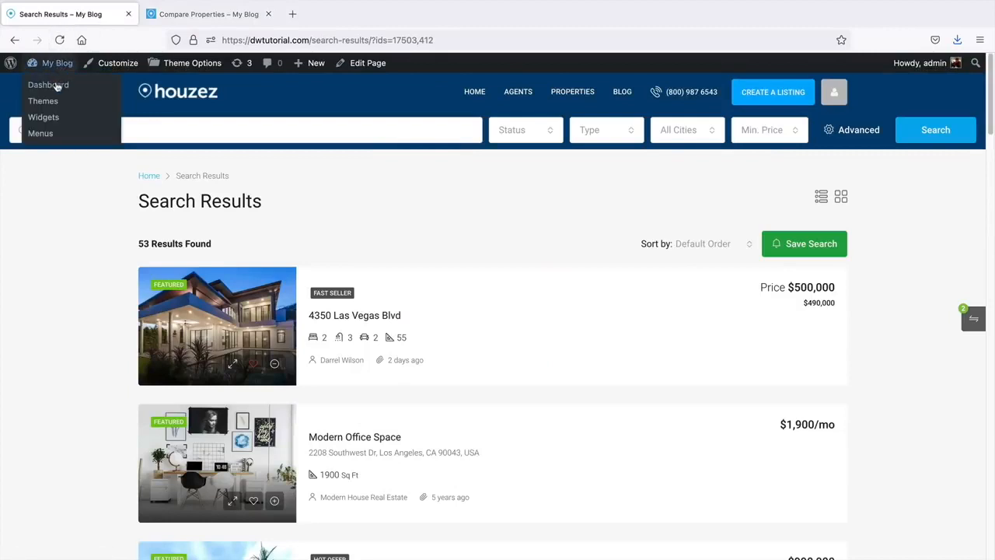
- Go from the admin dashboard to All Pages and scroll down to the Stripe page
{"action": "left_click", "coordinate": [57, 86]}
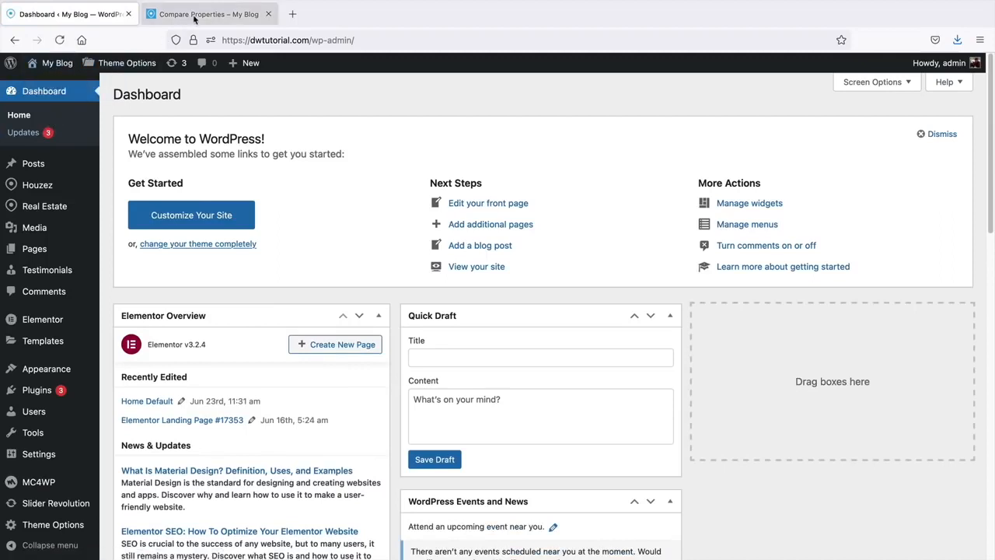
{"action": "left_click", "coordinate": [194, 16]}
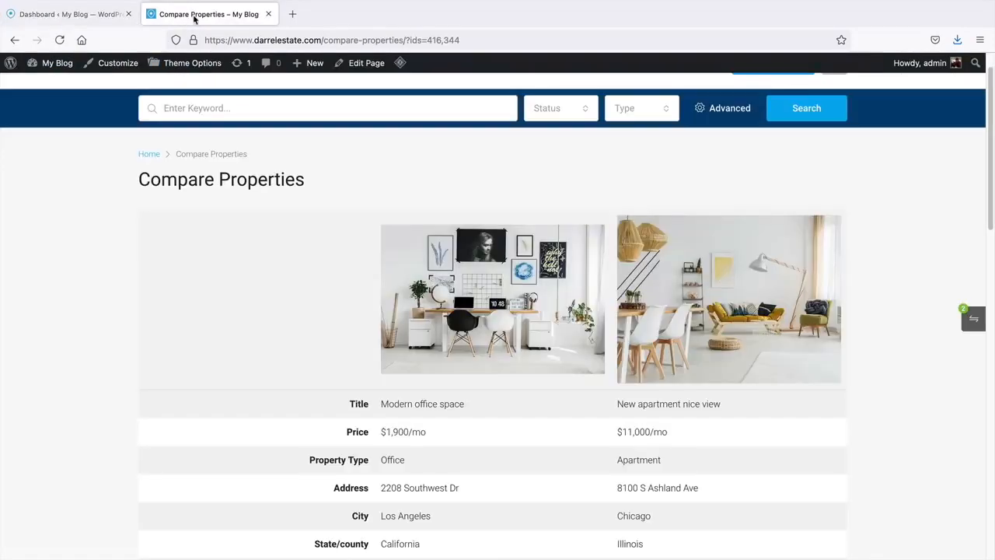
{"action": "mouse_move", "coordinate": [55, 64]}
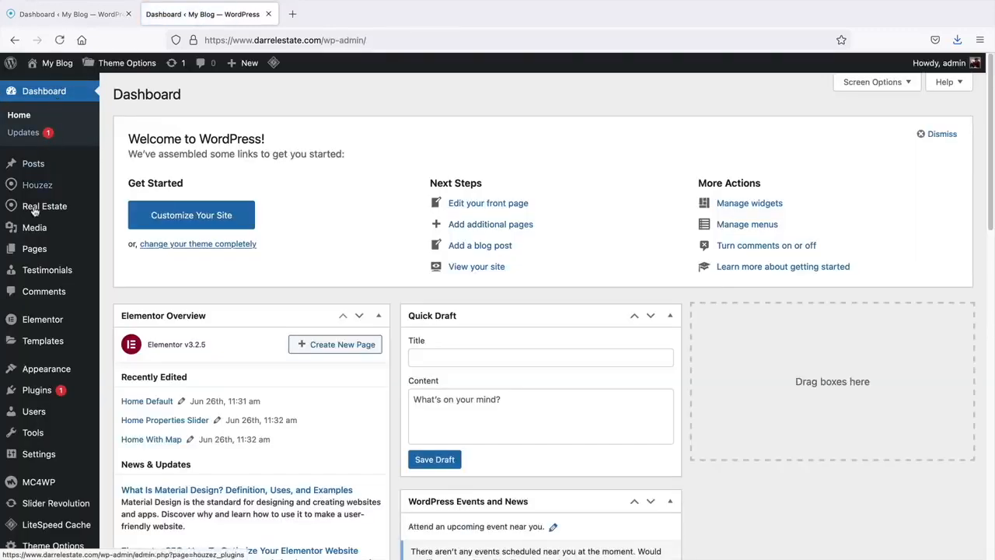
{"action": "mouse_move", "coordinate": [32, 249]}
{"action": "left_click", "coordinate": [128, 250]}
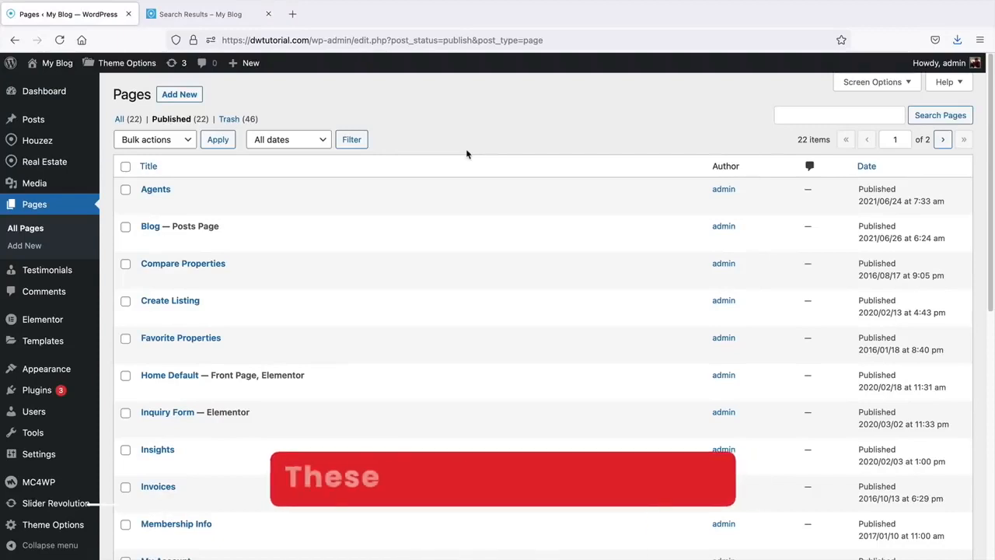
{"action": "middle_click", "coordinate": [466, 150]}
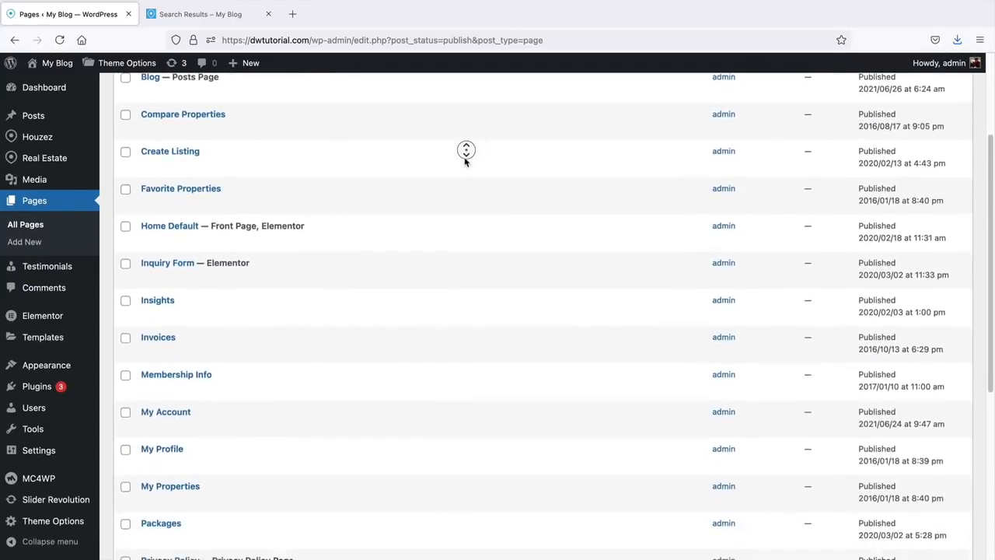
{"action": "middle_click", "coordinate": [466, 162]}
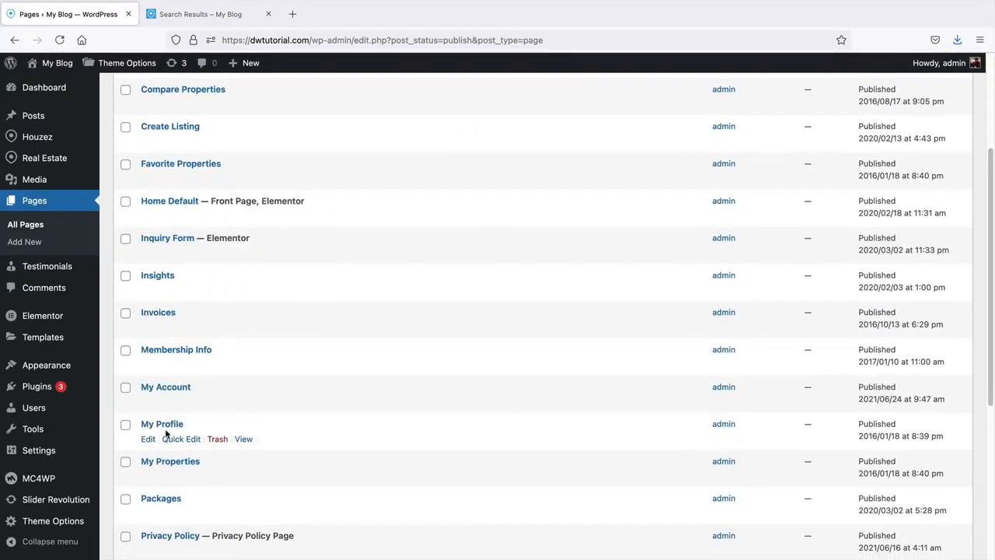
{"action": "scroll", "coordinate": [166, 424], "scroll_direction": "down", "scroll_amount": 3}
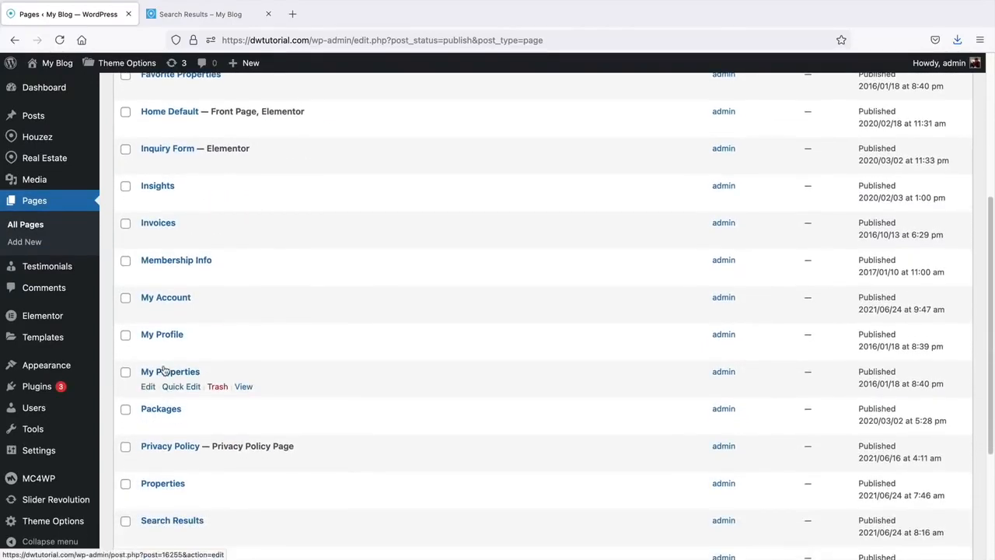
{"action": "scroll", "coordinate": [166, 385], "scroll_direction": "down", "scroll_amount": 3}
{"action": "scroll", "coordinate": [165, 372], "scroll_direction": "down", "scroll_amount": 2}
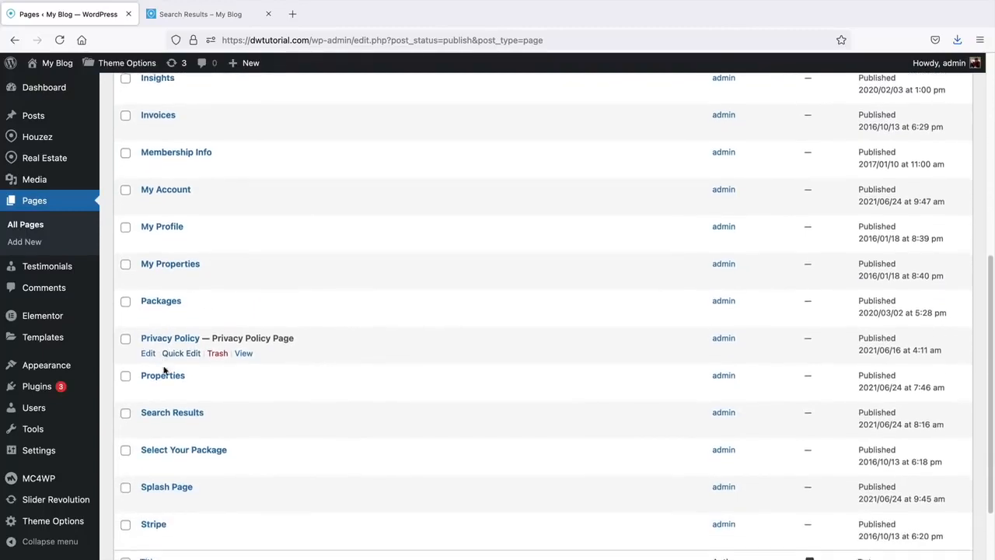
{"action": "scroll", "coordinate": [164, 373], "scroll_direction": "down", "scroll_amount": 1}
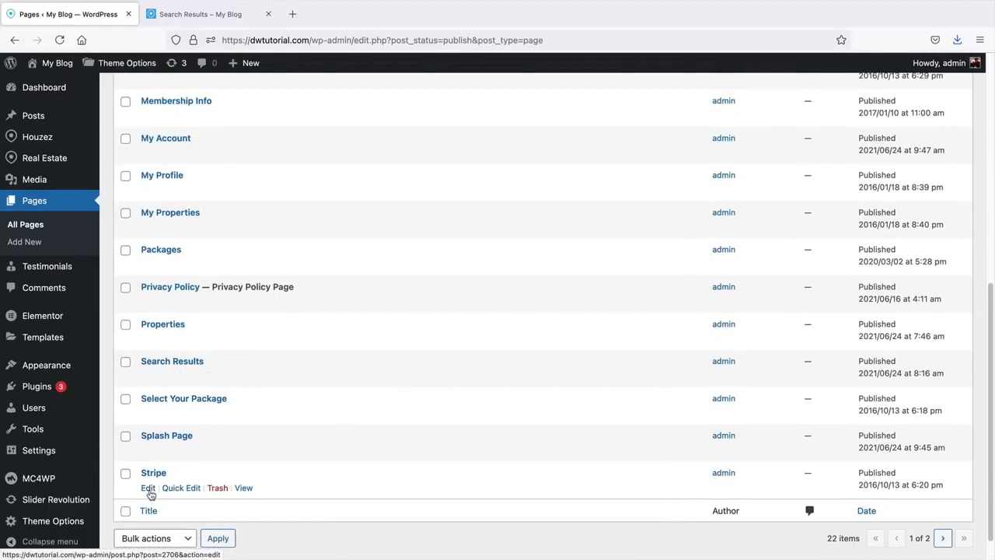
- Open the Stripe page editor and keep Stripe Charge Page as its template
{"action": "left_click", "coordinate": [149, 489]}
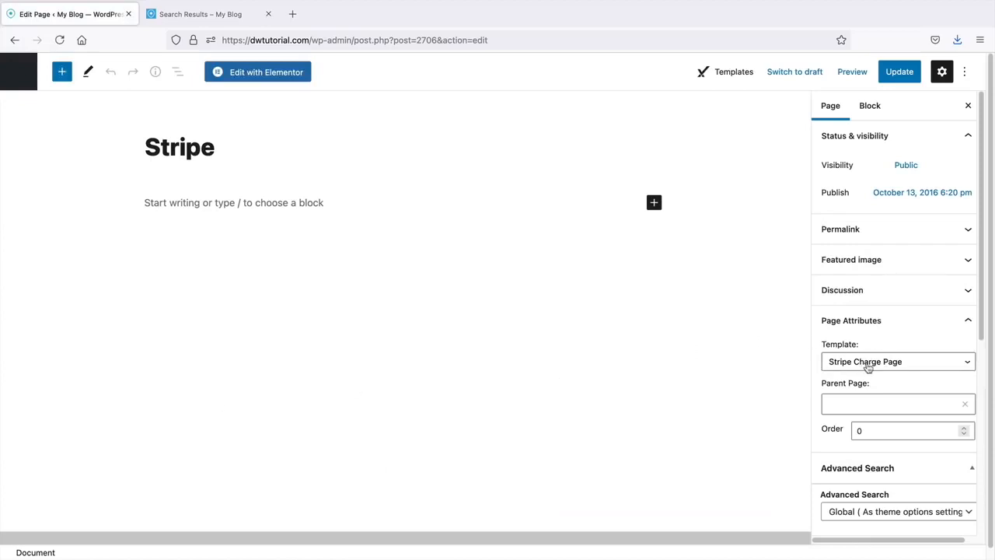
{"action": "left_click", "coordinate": [876, 432]}
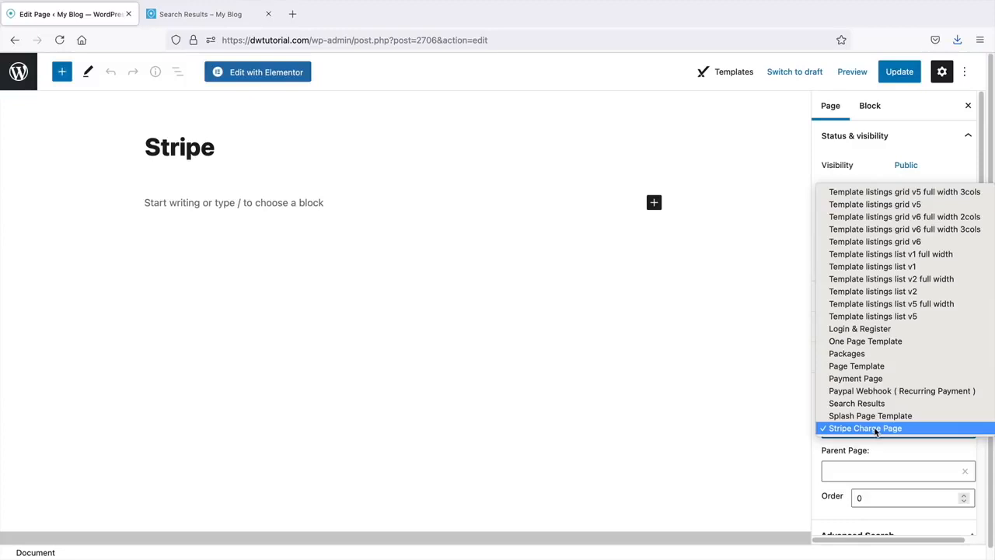
{"action": "left_click", "coordinate": [876, 428]}
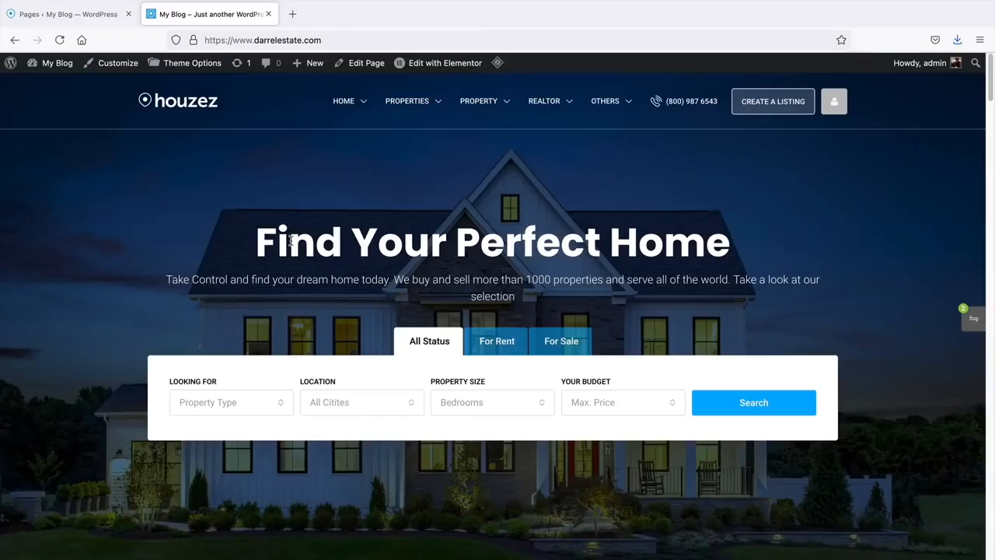
- Log out of the demo site and check the login popup's Register and Login tabs
{"action": "left_click", "coordinate": [834, 105]}
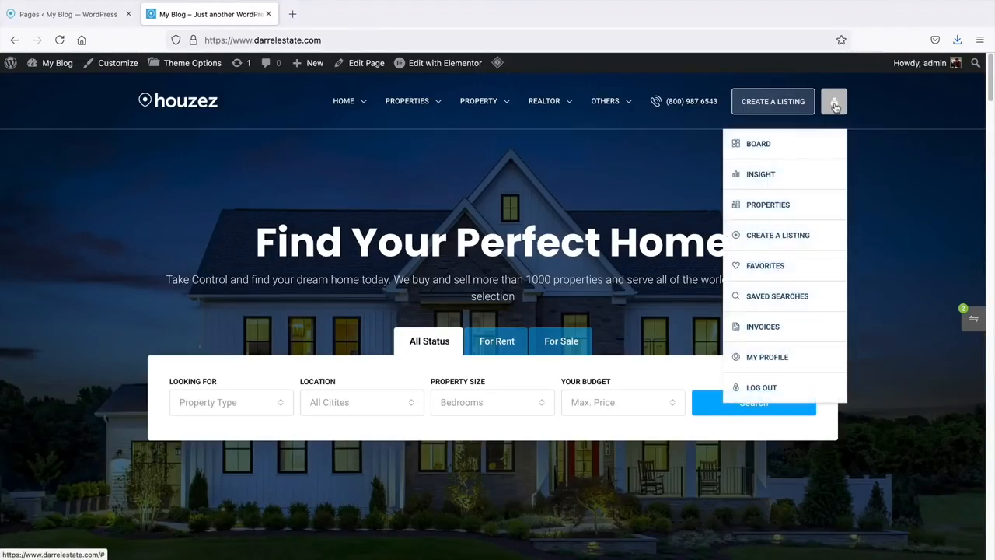
{"action": "left_click", "coordinate": [766, 391]}
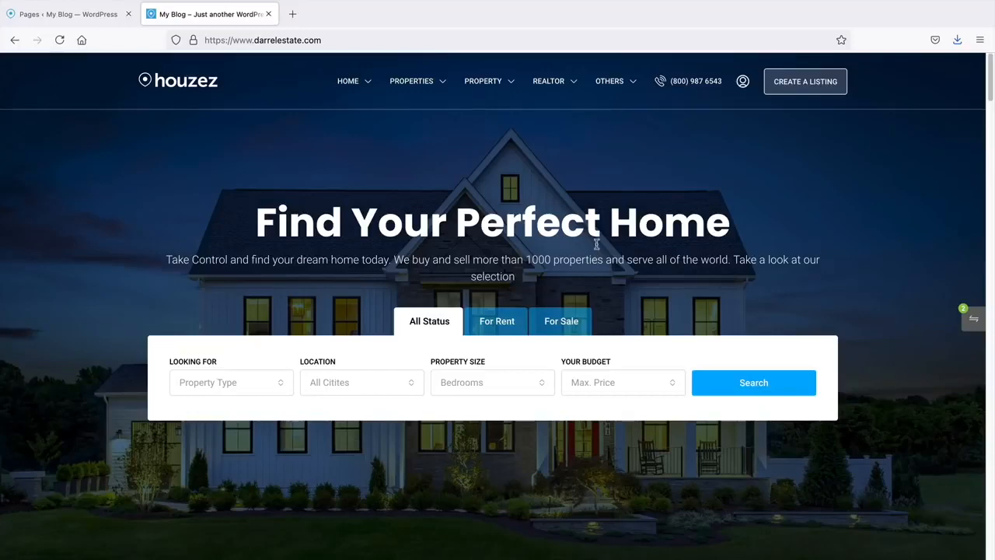
{"action": "left_click", "coordinate": [743, 84]}
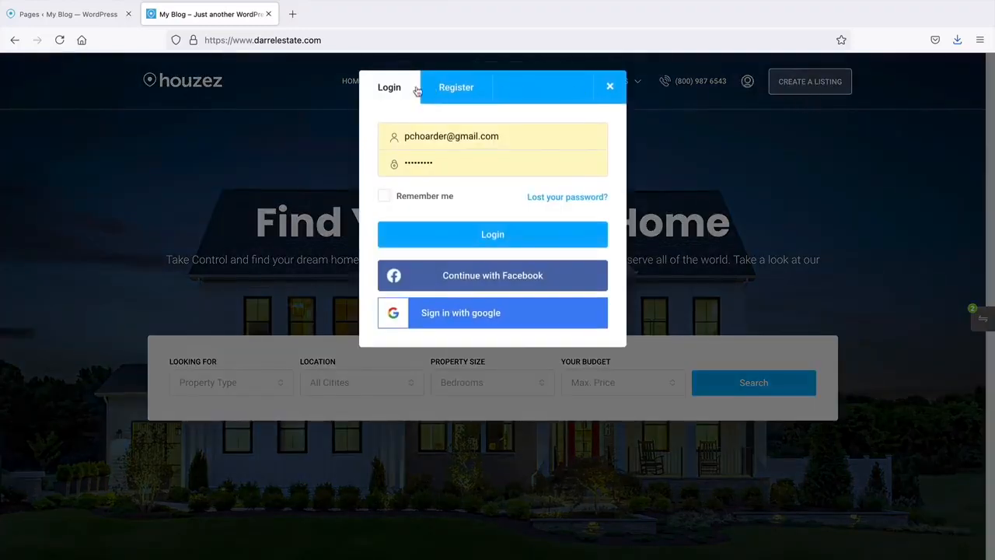
{"action": "left_click", "coordinate": [445, 90]}
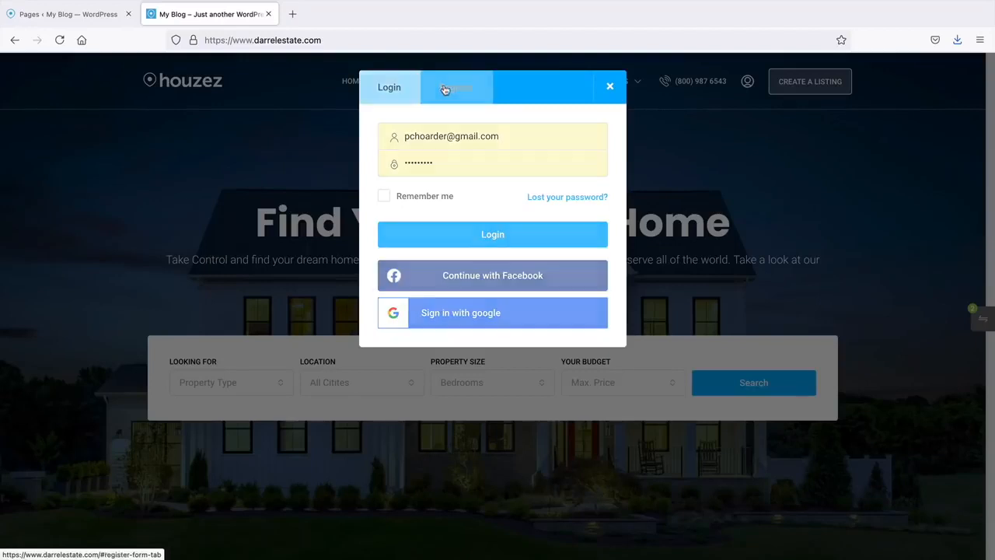
{"action": "left_click", "coordinate": [389, 88]}
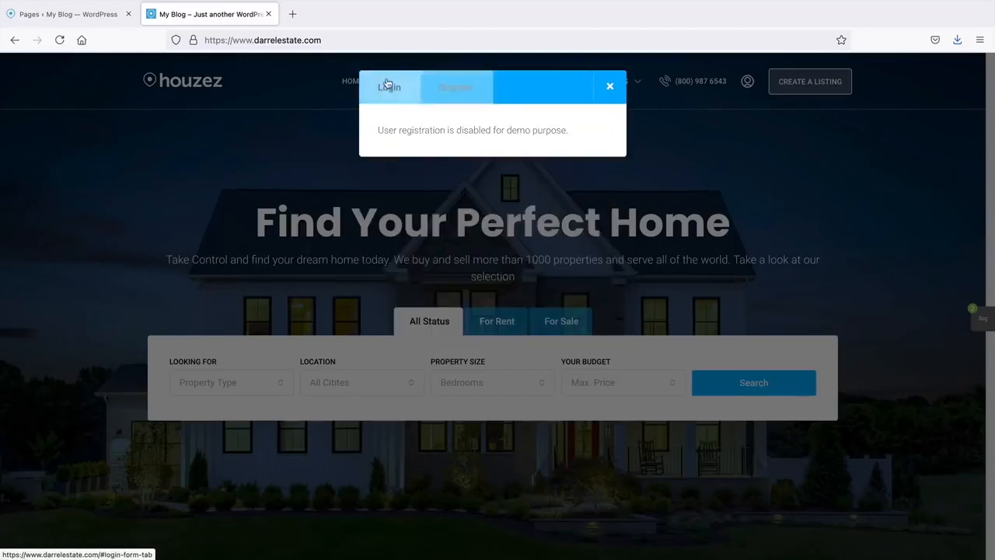
{"action": "left_click", "coordinate": [93, 20]}
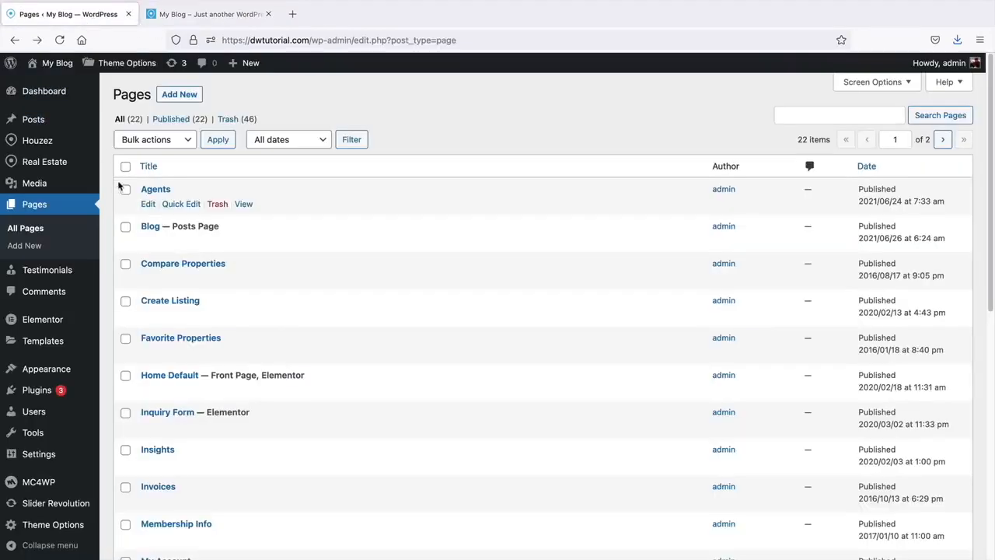
- Create a new page titled 'Register And Login' using the Login & Register template
{"action": "left_click", "coordinate": [183, 98]}
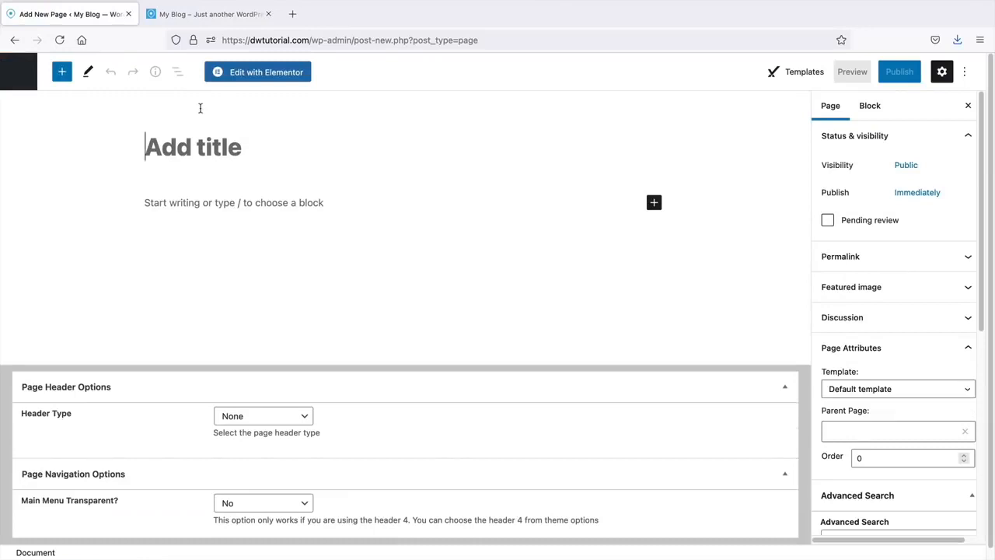
{"action": "type", "text": "Register A"}
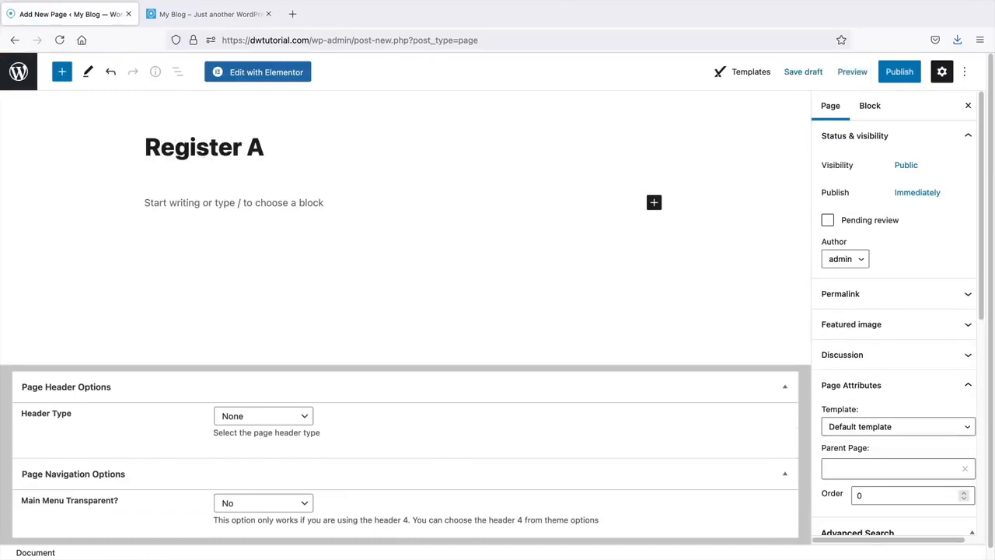
{"action": "type", "text": "nd Li"}
{"action": "key", "text": "BackSpace"}
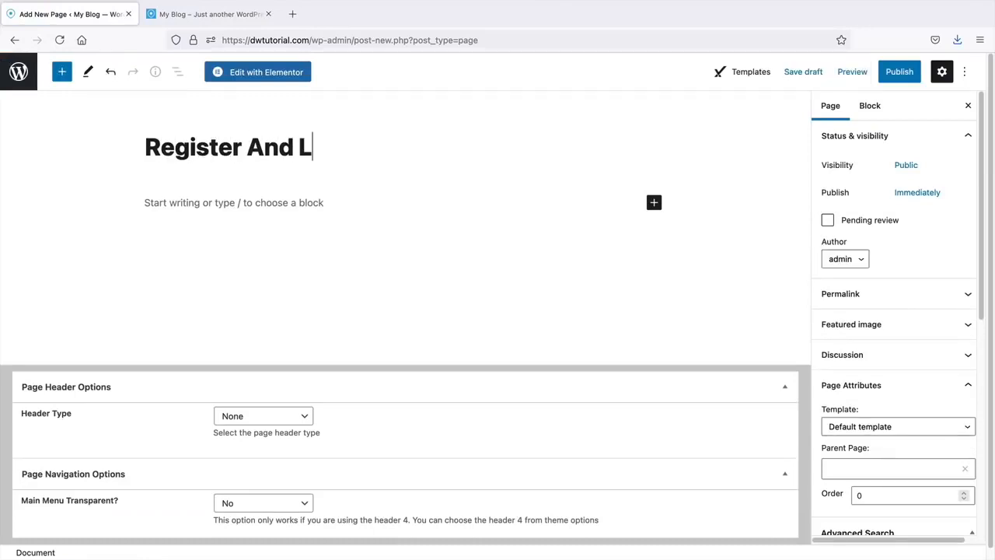
{"action": "type", "text": "ogin"}
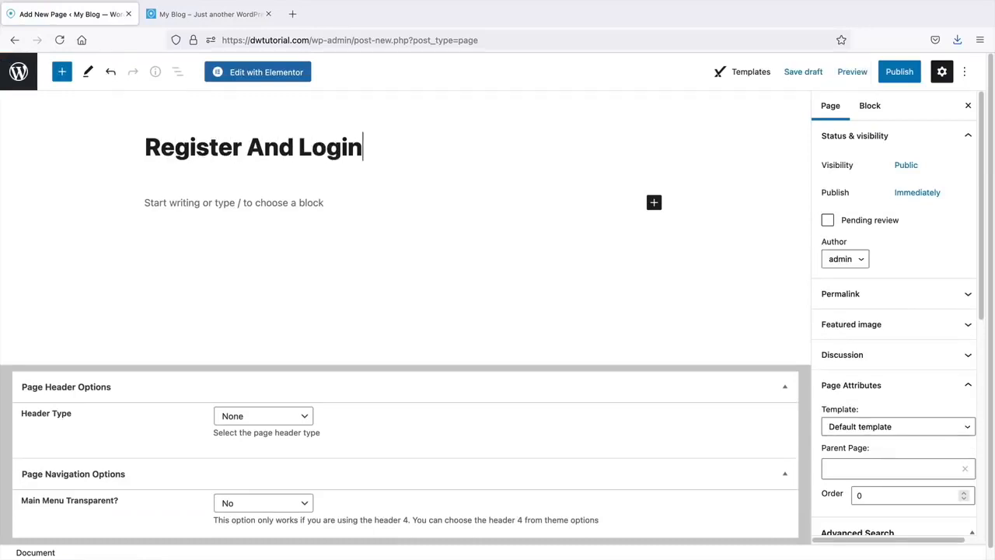
{"action": "left_click", "coordinate": [851, 430]}
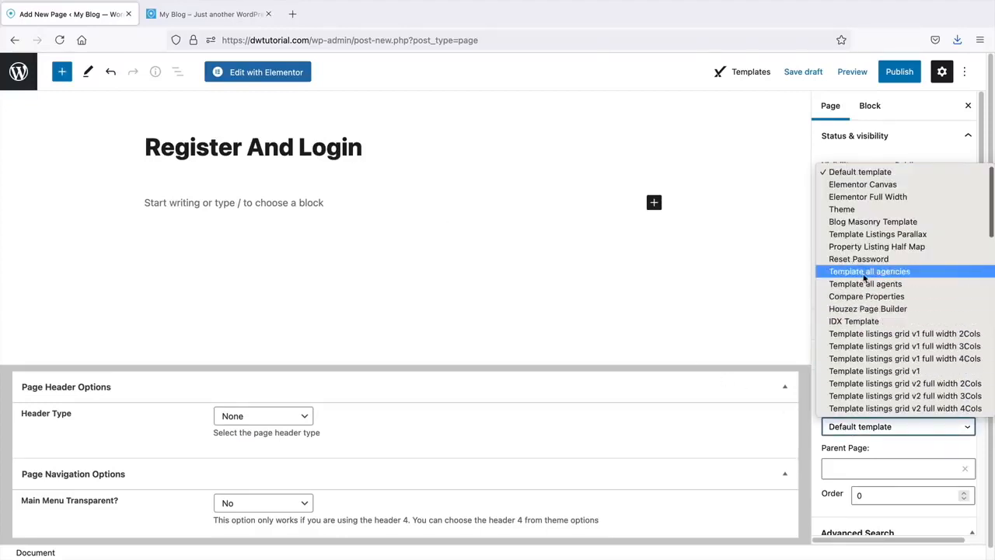
{"action": "scroll", "coordinate": [886, 268], "scroll_direction": "down", "scroll_amount": 2}
{"action": "scroll", "coordinate": [888, 276], "scroll_direction": "down", "scroll_amount": 9}
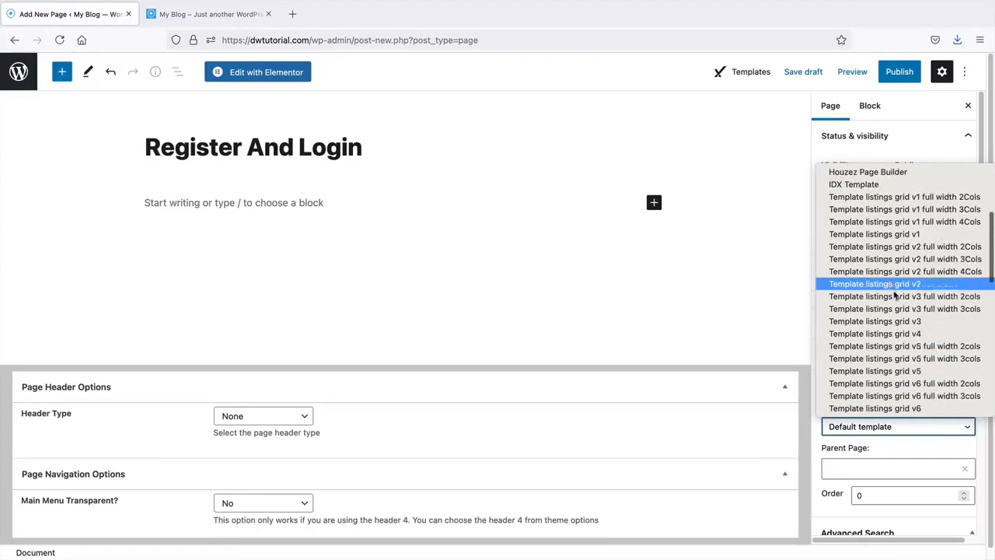
{"action": "scroll", "coordinate": [896, 309], "scroll_direction": "down", "scroll_amount": 1}
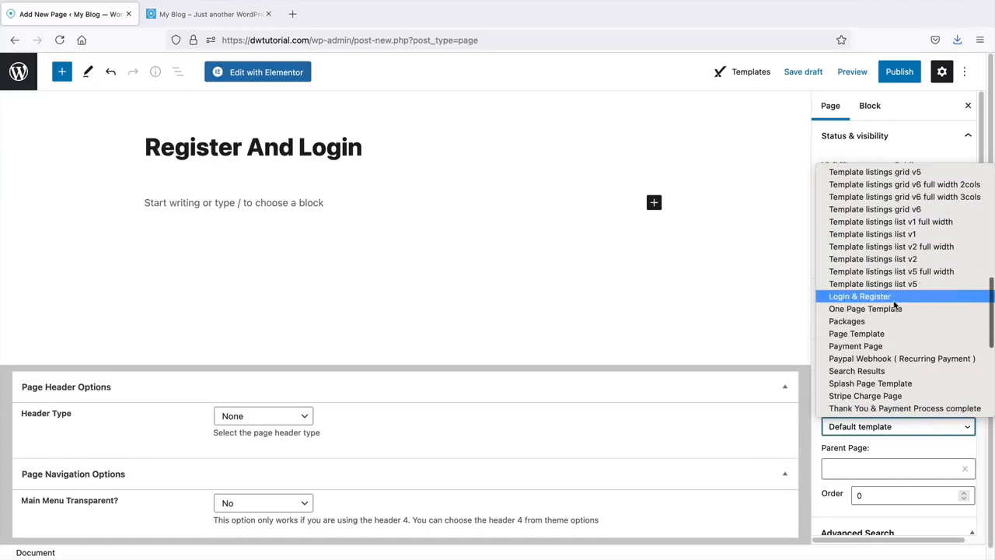
{"action": "left_click", "coordinate": [893, 297]}
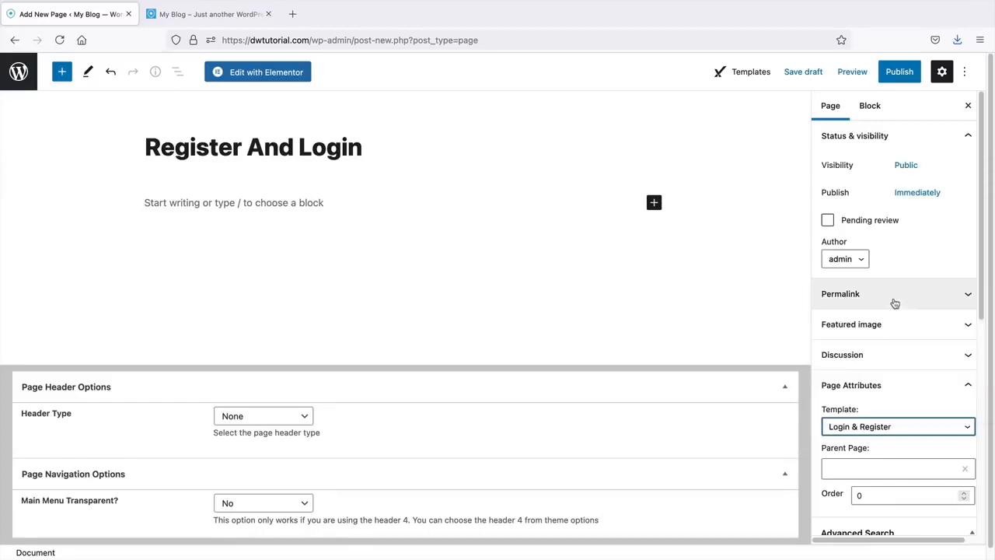
- Publish the Register And Login page and view it on the site
{"action": "left_click", "coordinate": [895, 72]}
{"action": "left_click", "coordinate": [896, 73]}
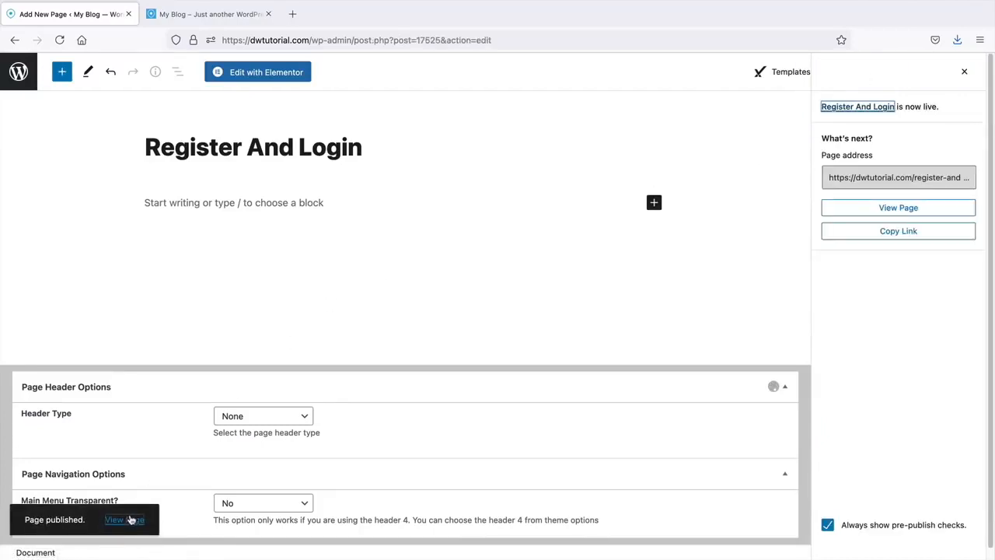
{"action": "left_click", "coordinate": [130, 522]}
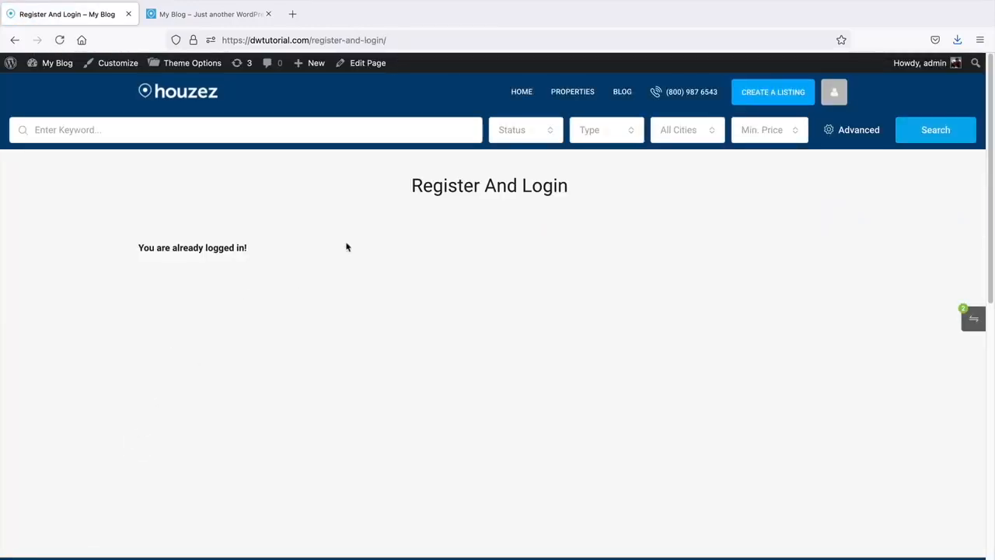
- Open a private browsing window and go to the account Board's Activities dashboard
{"action": "left_click", "coordinate": [982, 42]}
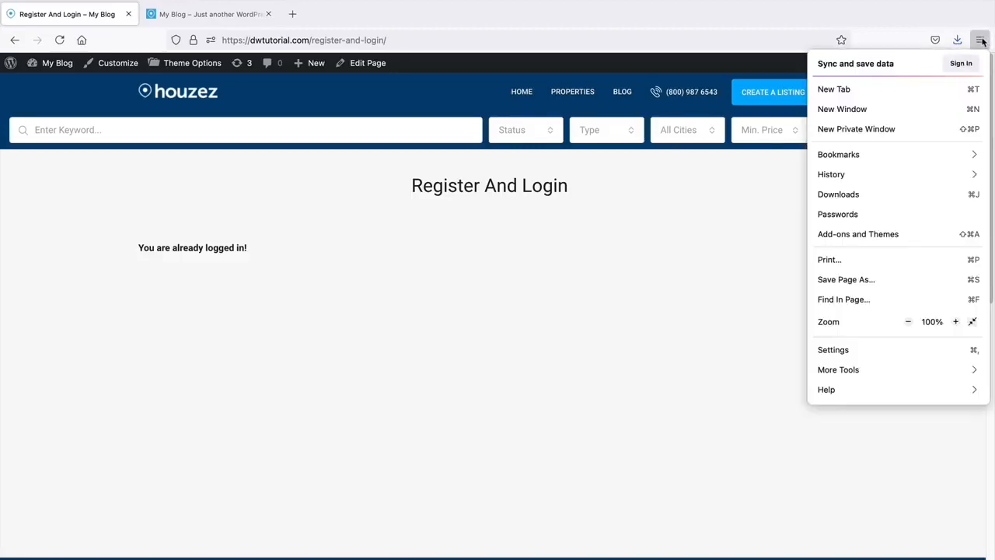
{"action": "left_click", "coordinate": [887, 129]}
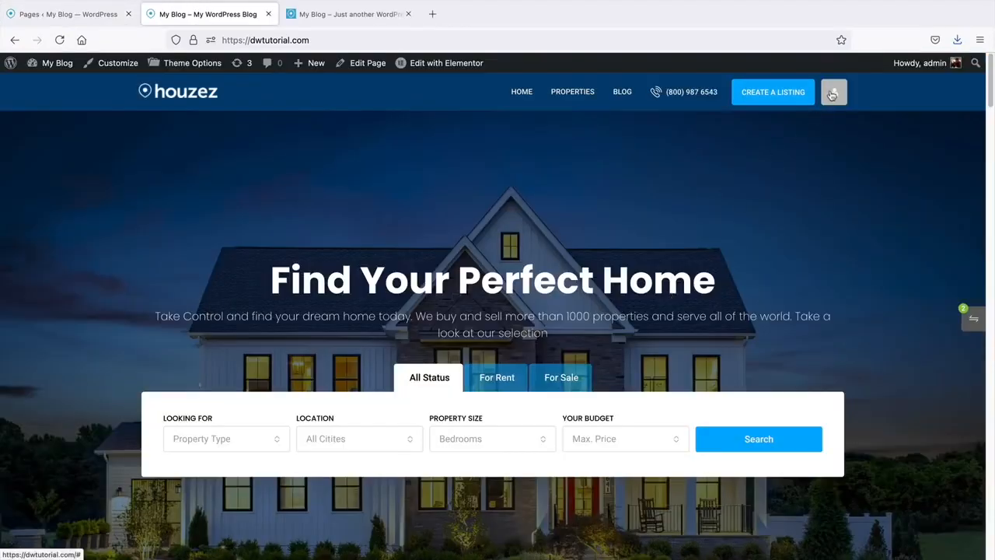
{"action": "mouse_move", "coordinate": [831, 94]}
{"action": "left_click", "coordinate": [787, 126]}
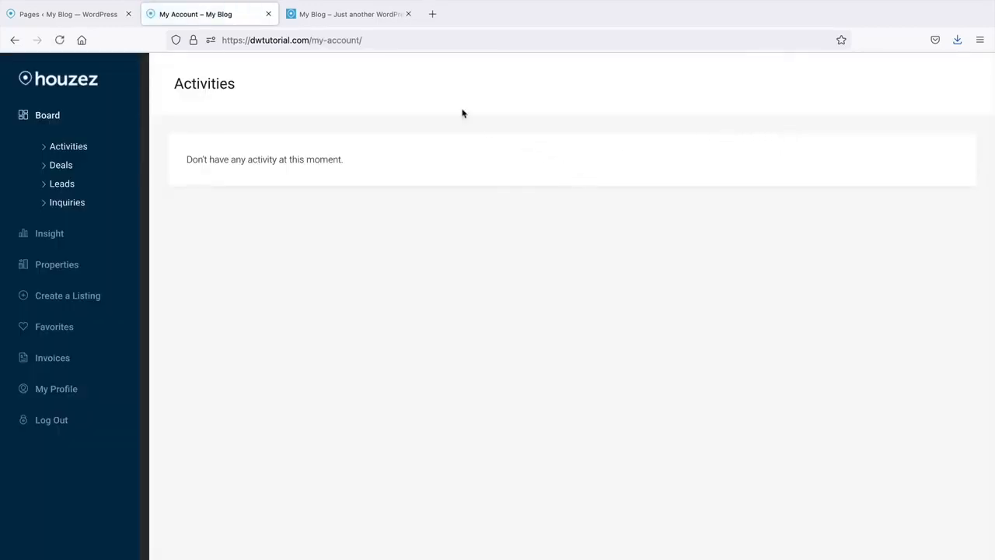
{"action": "left_click_drag", "start_coordinate": [383, 39], "coordinate": [214, 37]}
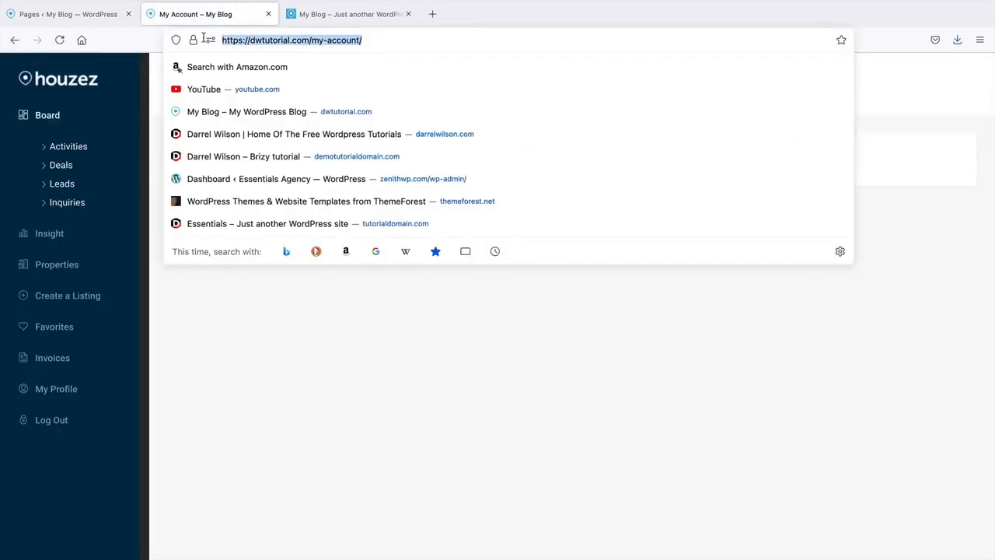
{"action": "left_click", "coordinate": [239, 386]}
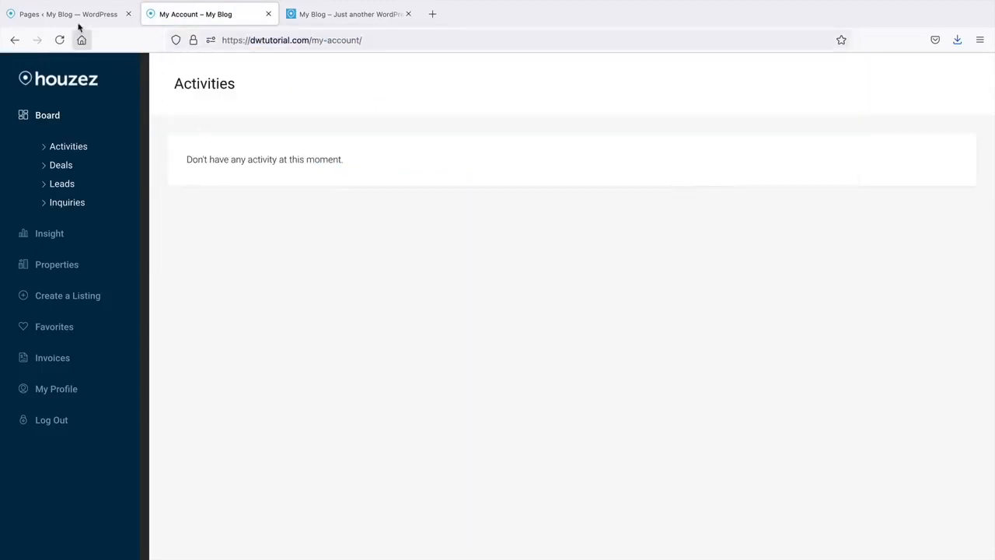
- Check the Pages list, then open the dashboard's Favorites page and select its address
{"action": "left_click", "coordinate": [100, 17]}
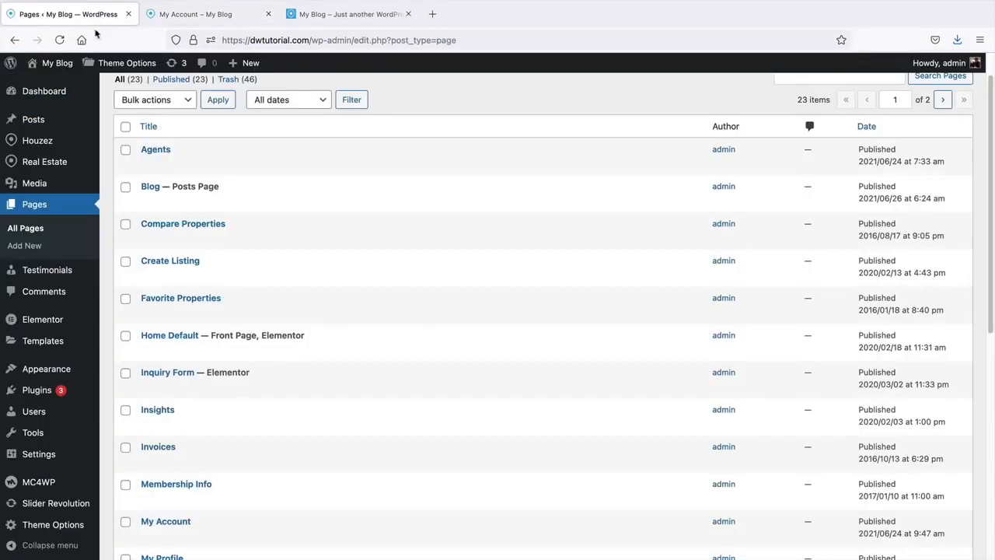
{"action": "scroll", "coordinate": [481, 440], "scroll_direction": "down", "scroll_amount": 8}
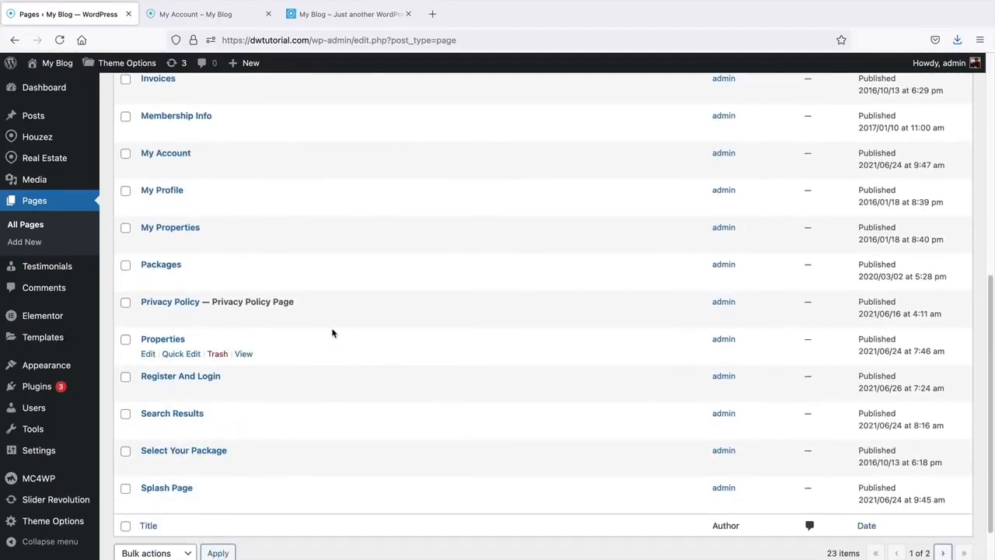
{"action": "scroll", "coordinate": [283, 433], "scroll_direction": "up", "scroll_amount": 2}
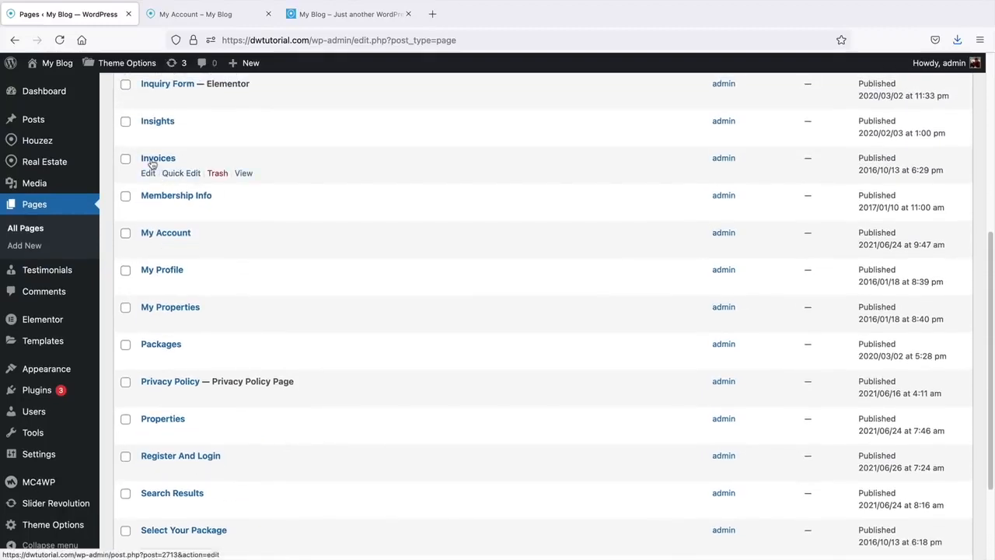
{"action": "left_click", "coordinate": [178, 15]}
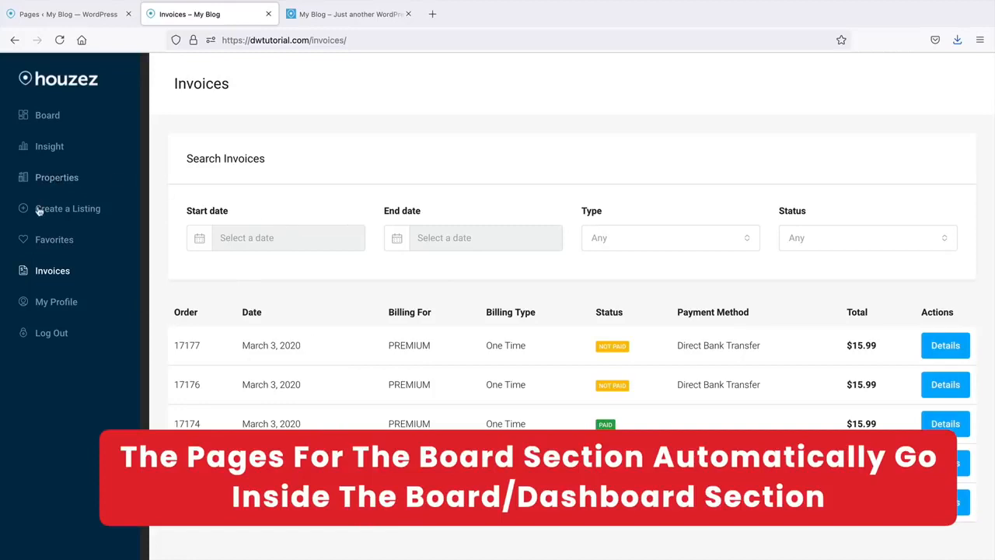
{"action": "left_click", "coordinate": [55, 241]}
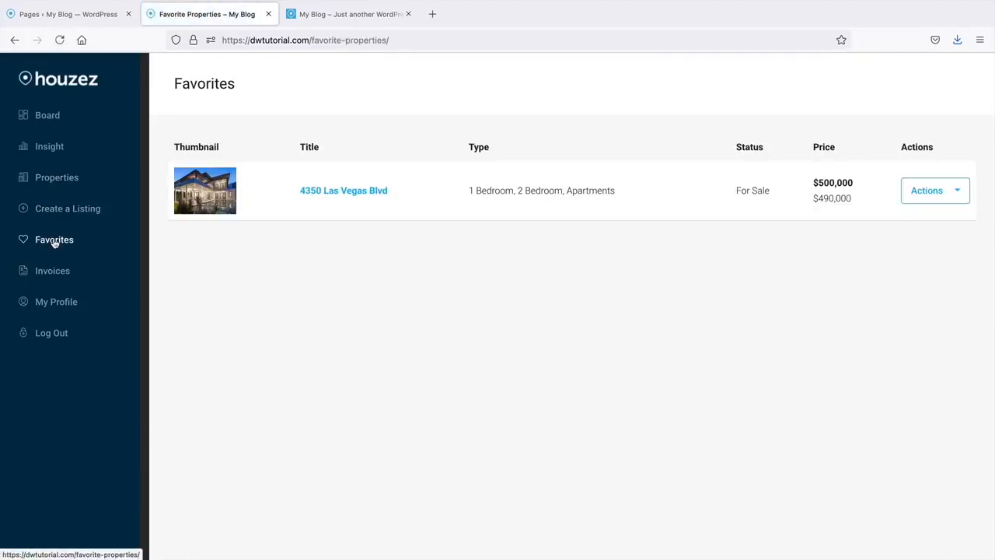
{"action": "left_click_drag", "start_coordinate": [311, 40], "coordinate": [432, 45]}
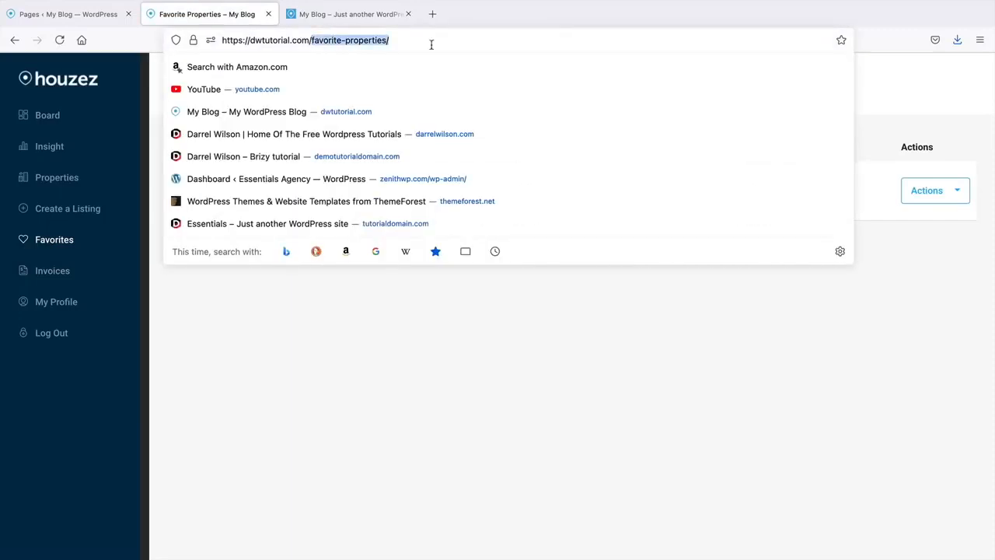
{"action": "left_click", "coordinate": [300, 371]}
- Review the Pages list again, open the account Board, then return to Pages
{"action": "left_click", "coordinate": [76, 17]}
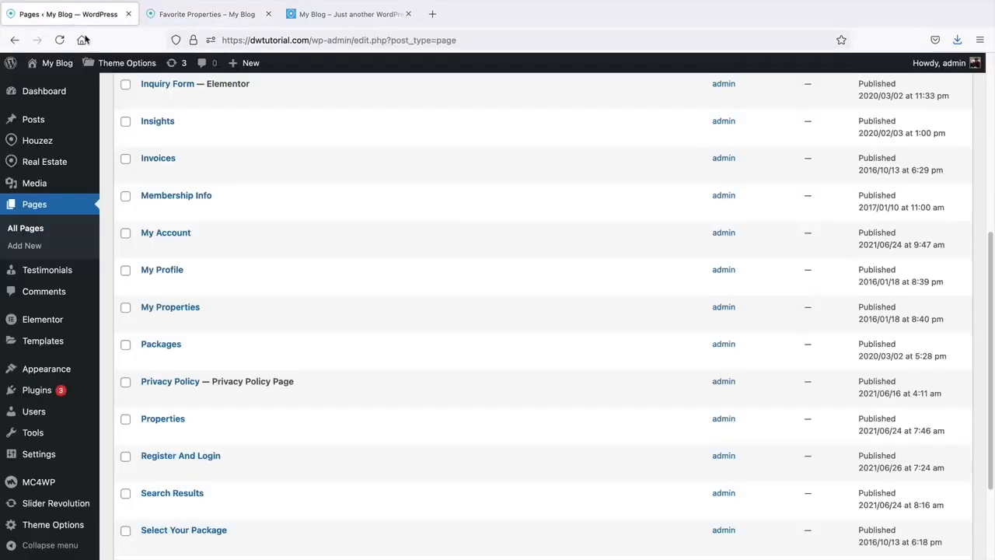
{"action": "scroll", "coordinate": [183, 242], "scroll_direction": "down", "scroll_amount": 2}
{"action": "scroll", "coordinate": [183, 241], "scroll_direction": "up", "scroll_amount": 4}
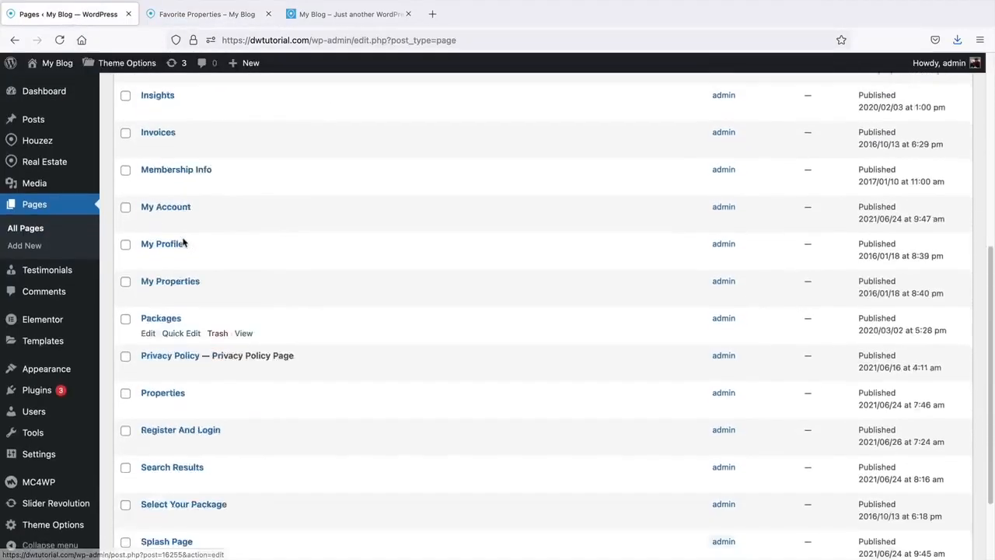
{"action": "scroll", "coordinate": [186, 243], "scroll_direction": "up", "scroll_amount": 2}
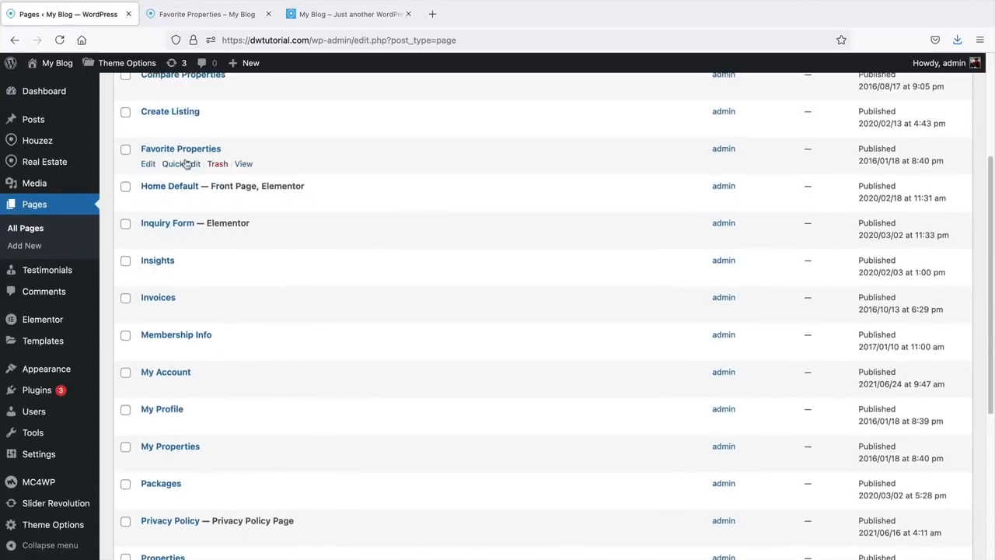
{"action": "scroll", "coordinate": [231, 237], "scroll_direction": "up", "scroll_amount": 5}
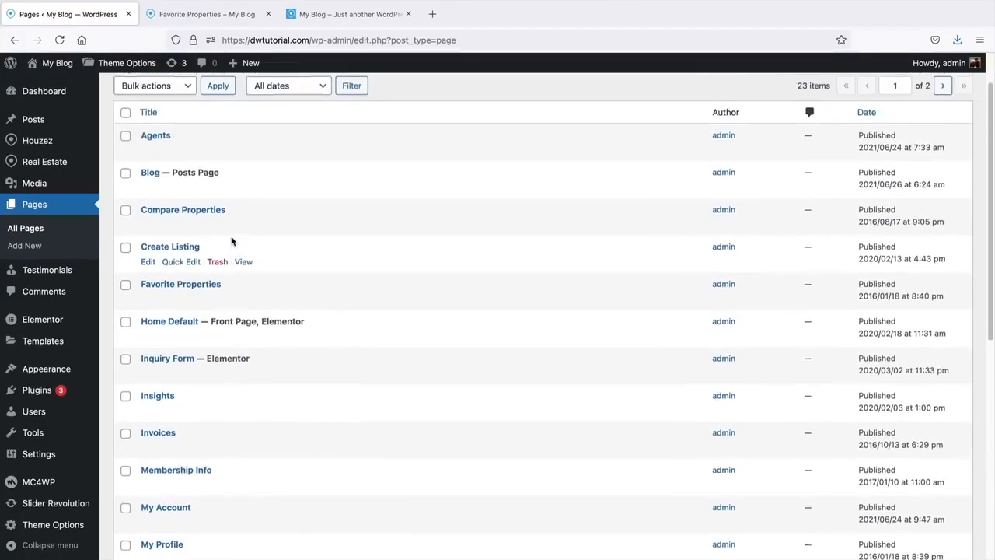
{"action": "scroll", "coordinate": [232, 233], "scroll_direction": "up", "scroll_amount": 1}
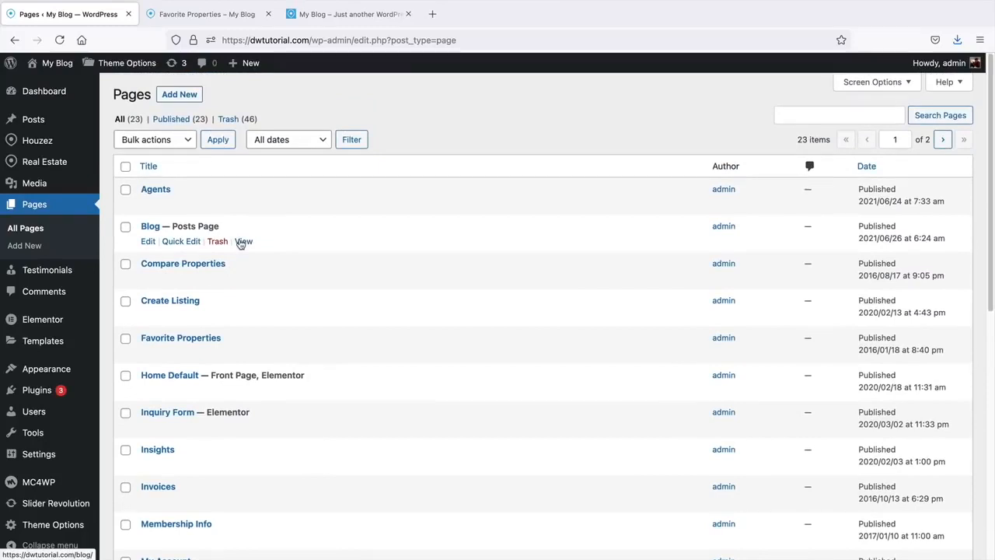
{"action": "left_click", "coordinate": [200, 14]}
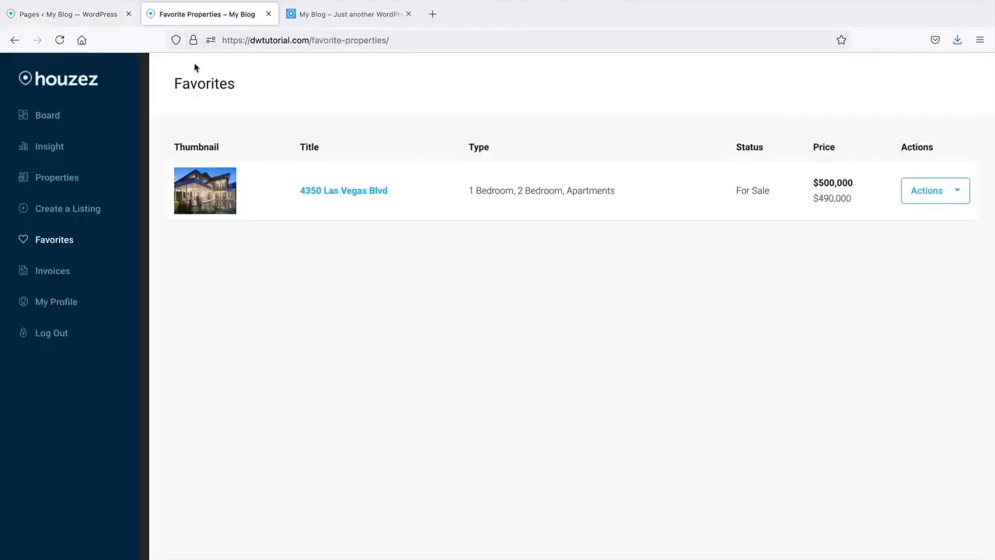
{"action": "left_click", "coordinate": [48, 117]}
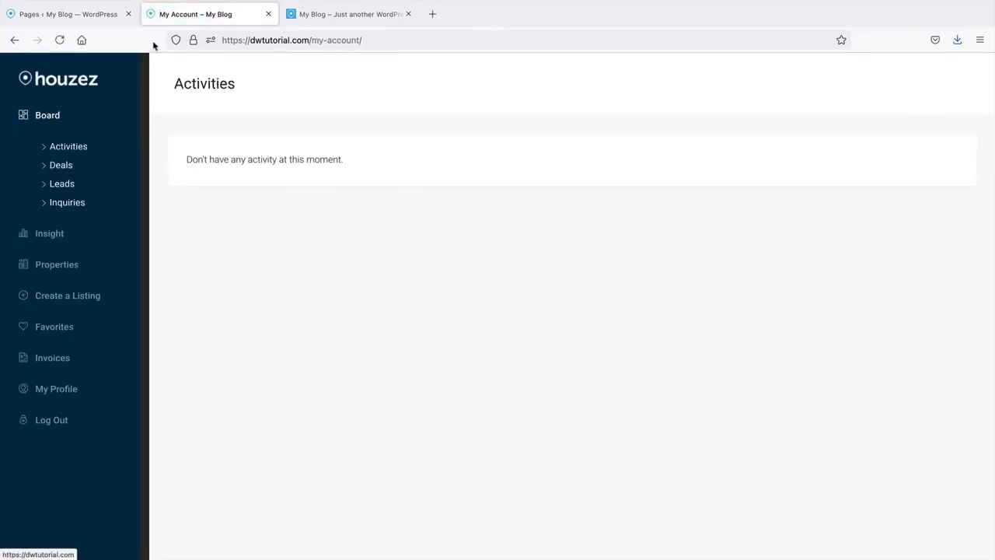
{"action": "left_click", "coordinate": [107, 21]}
- Visit the live site and browse the Properties, Property, Realtor and Others menus
{"action": "mouse_move", "coordinate": [56, 64]}
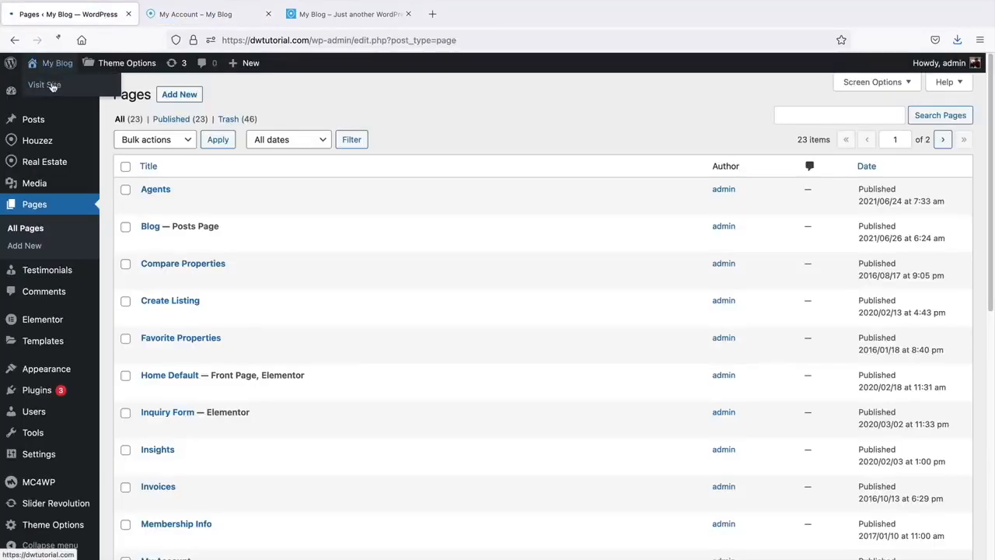
{"action": "left_click", "coordinate": [51, 86]}
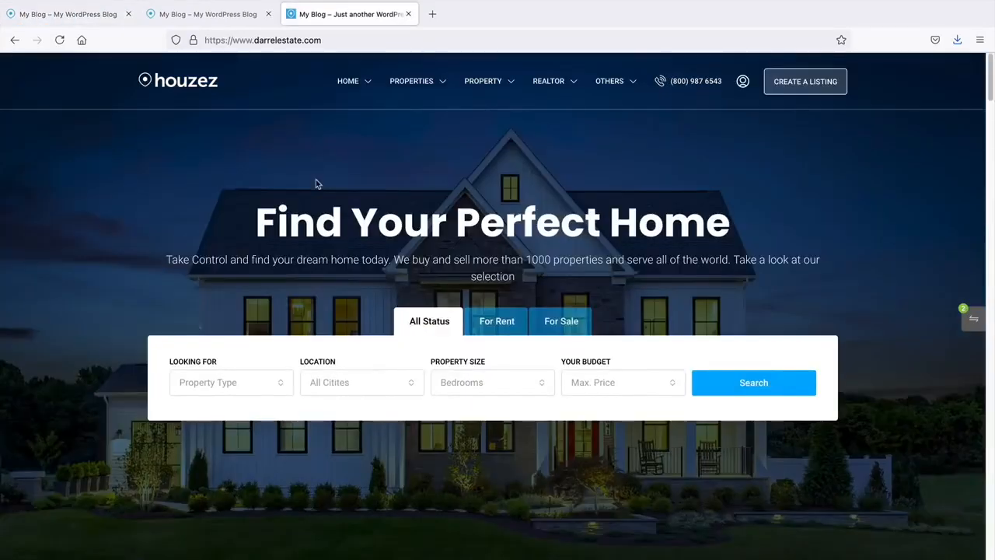
{"action": "mouse_move", "coordinate": [412, 80]}
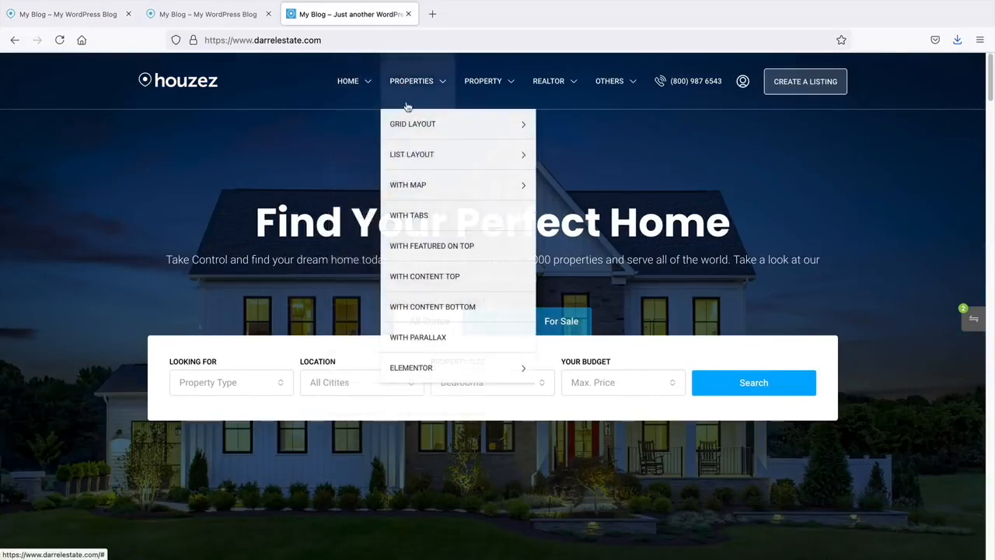
{"action": "mouse_move", "coordinate": [483, 81]}
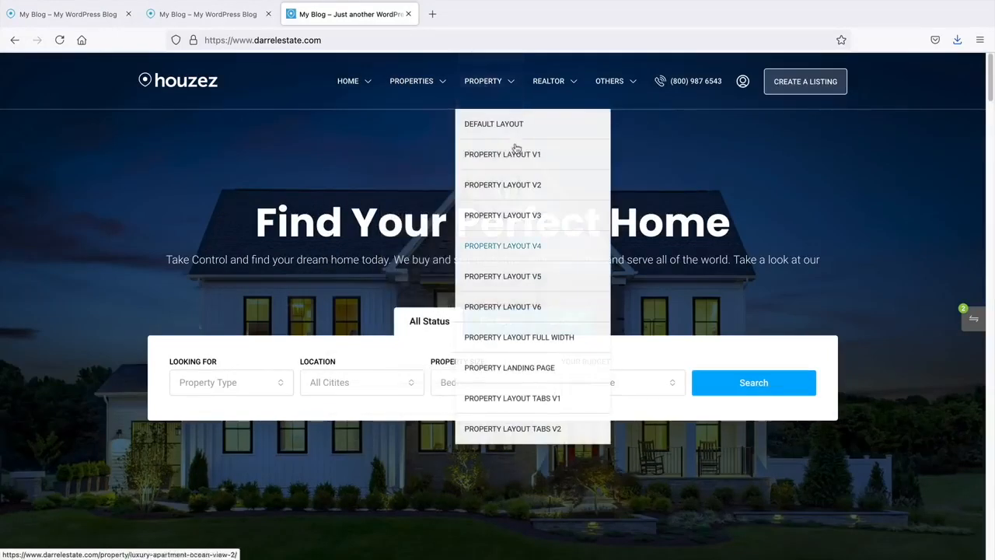
{"action": "mouse_move", "coordinate": [569, 95]}
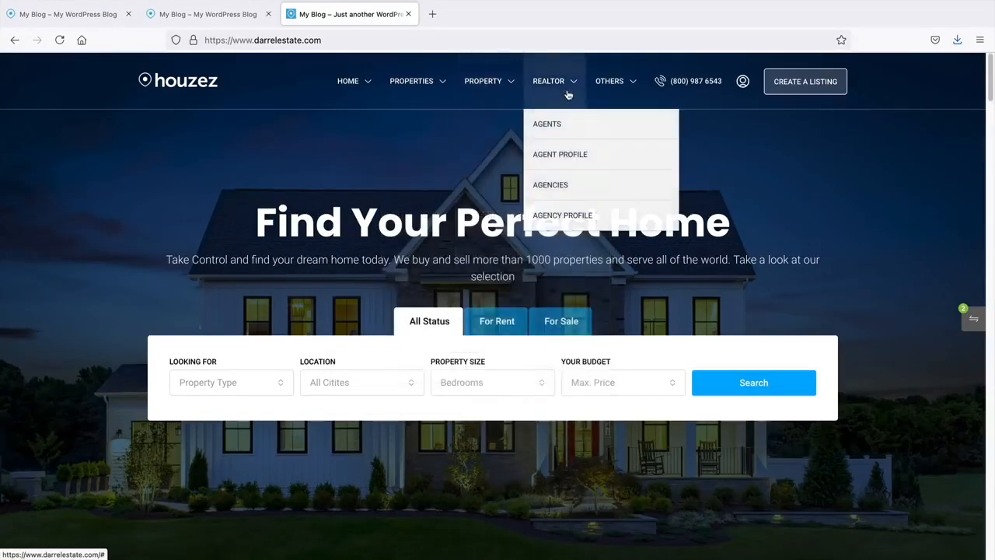
{"action": "mouse_move", "coordinate": [611, 87]}
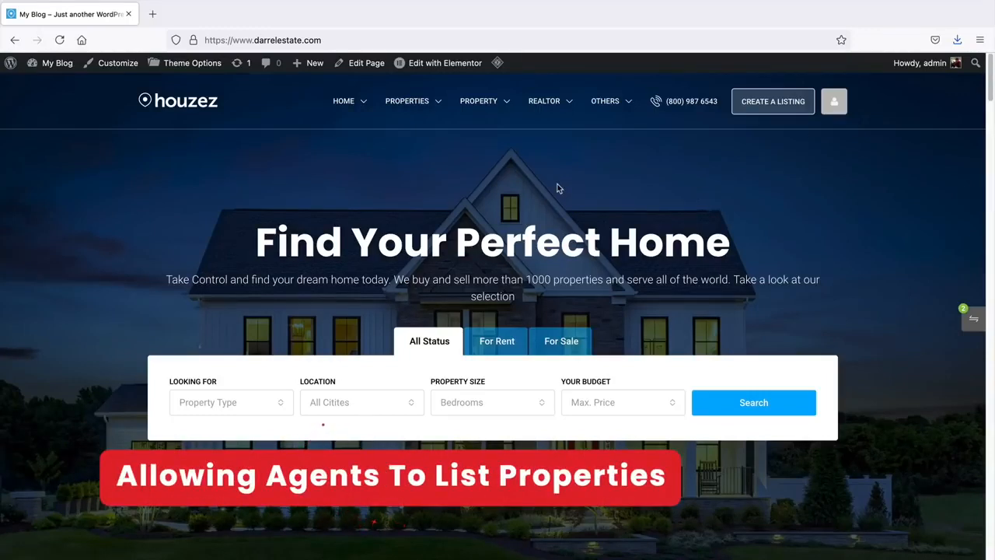
- Confirm 'Anyone can register' is enabled in General Settings and save them
{"action": "mouse_move", "coordinate": [56, 64]}
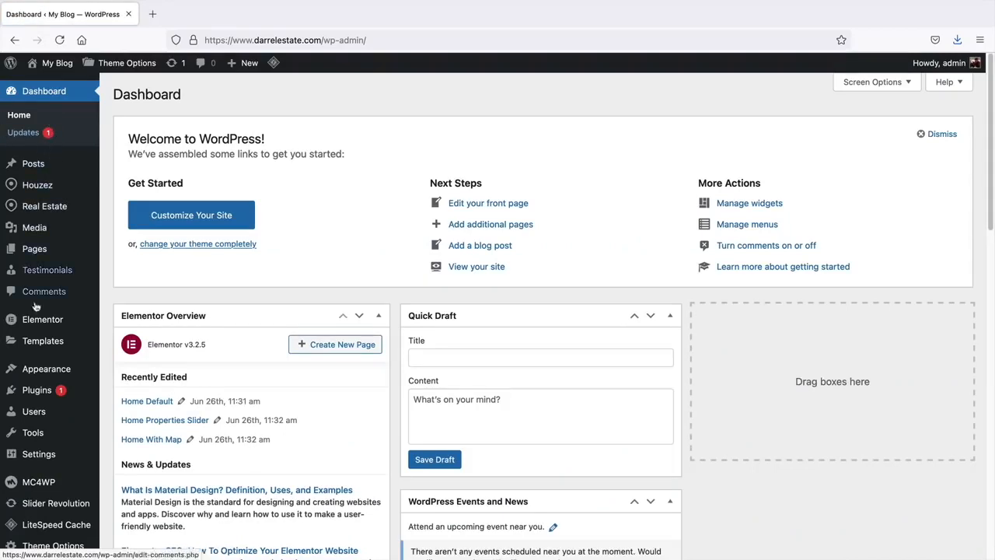
{"action": "mouse_move", "coordinate": [41, 457]}
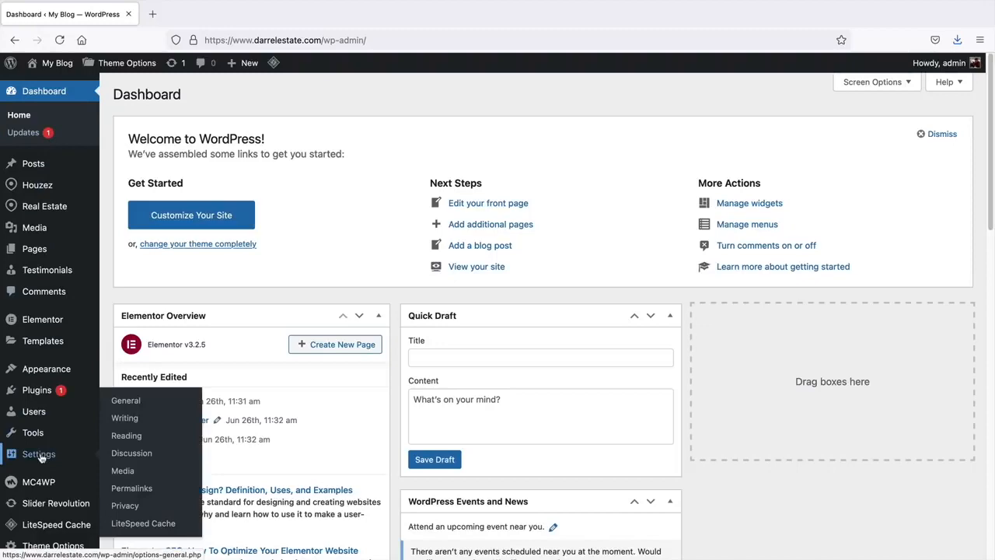
{"action": "left_click", "coordinate": [144, 402]}
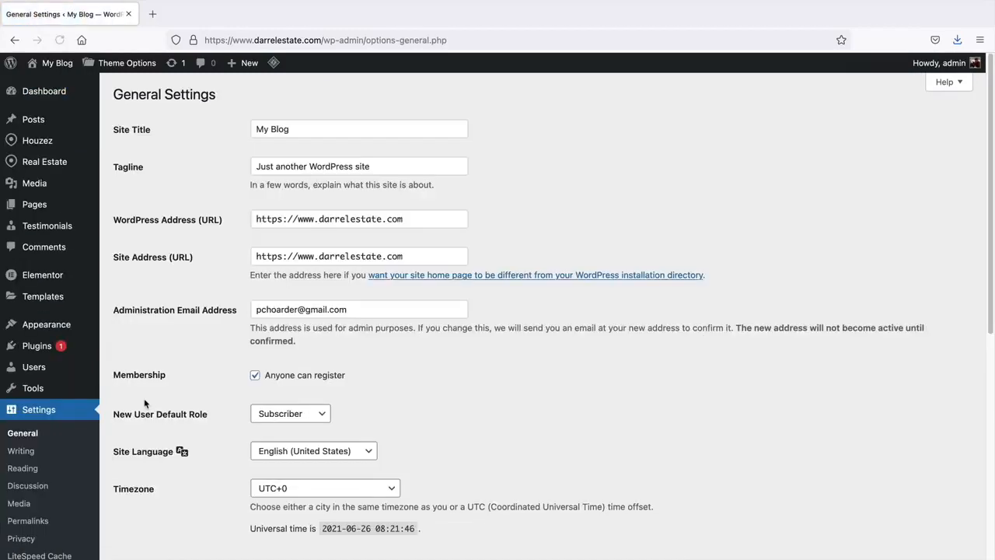
{"action": "scroll", "coordinate": [163, 283], "scroll_direction": "down", "scroll_amount": 5}
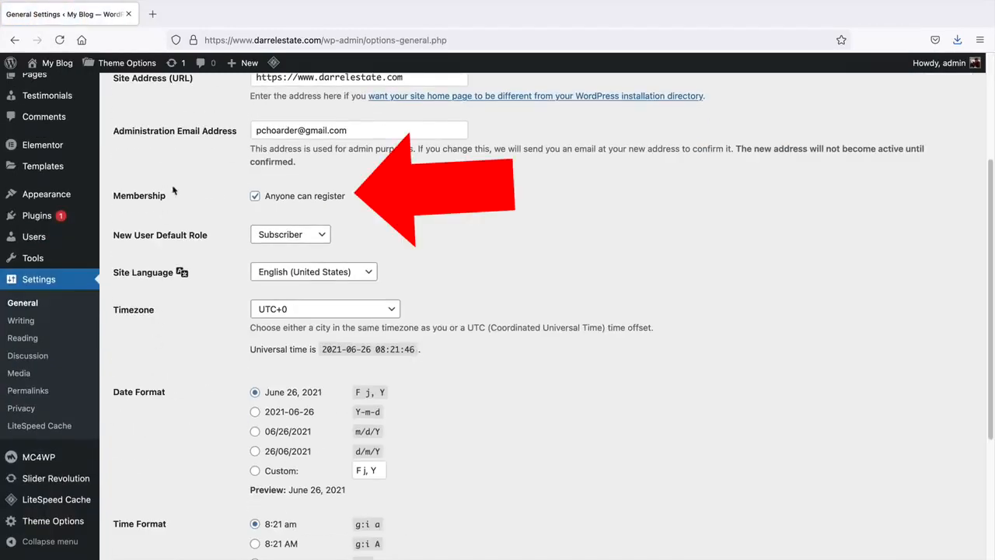
{"action": "double_click", "coordinate": [255, 199]}
{"action": "scroll", "coordinate": [222, 240], "scroll_direction": "down", "scroll_amount": 5}
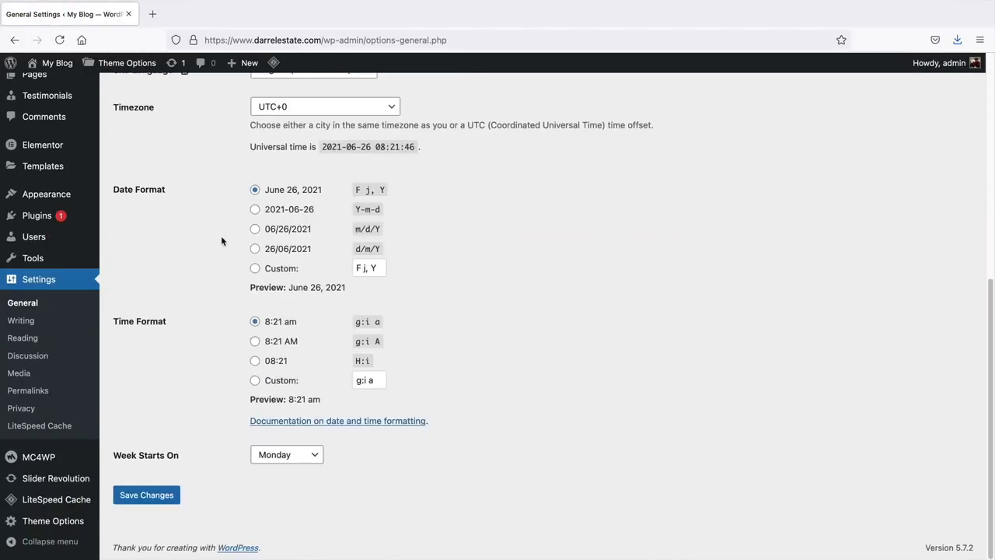
{"action": "left_click", "coordinate": [161, 500]}
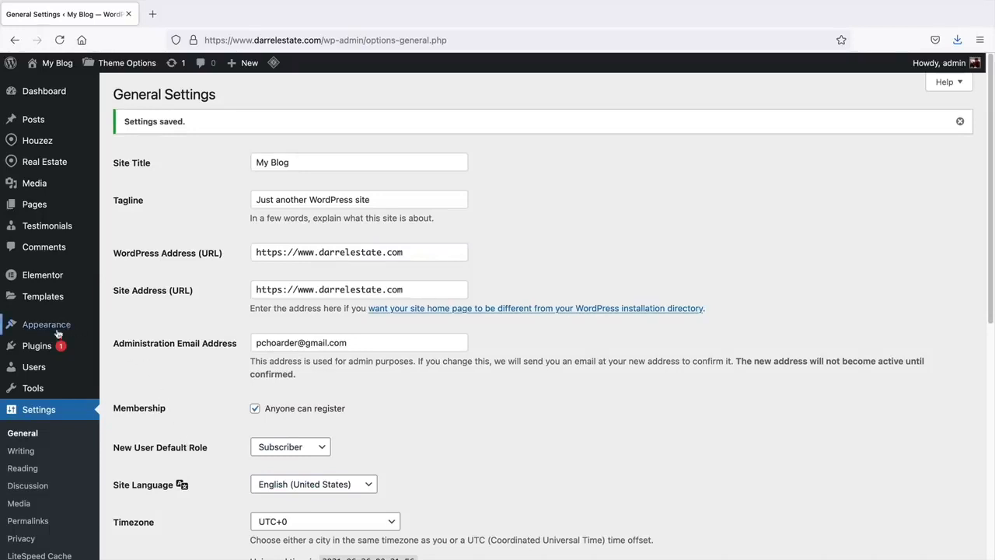
- Start a new user, entering the agent's username, e-mail address and a weak password
{"action": "mouse_move", "coordinate": [33, 370]}
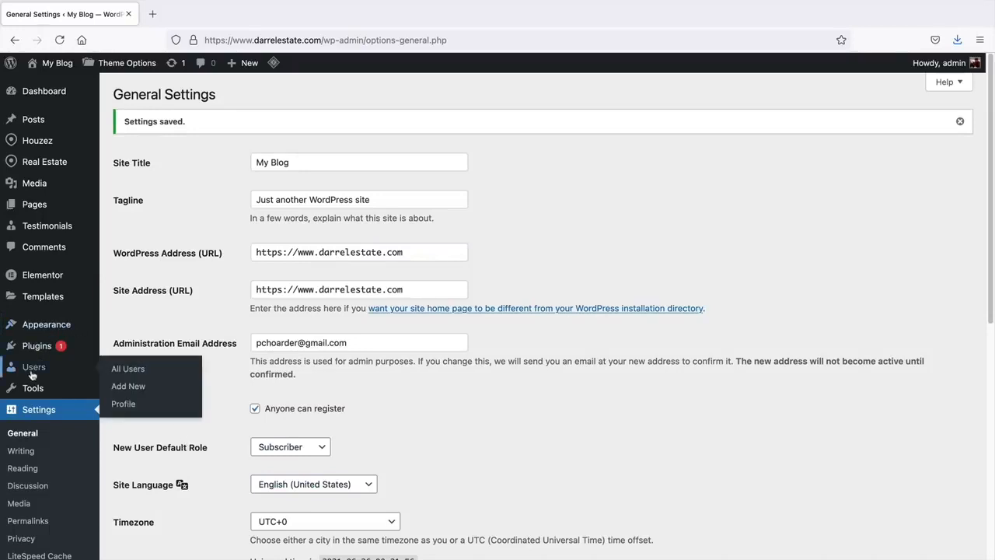
{"action": "left_click", "coordinate": [127, 370]}
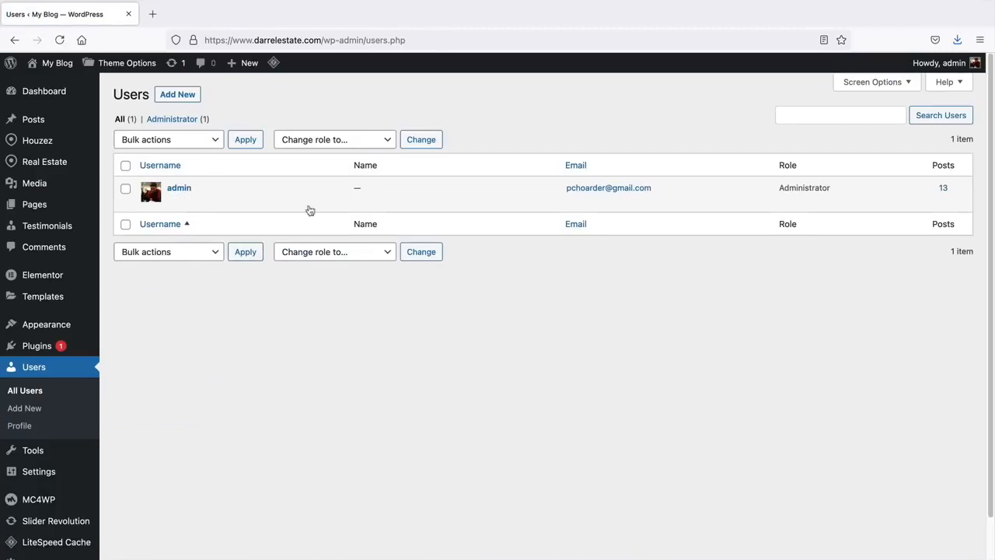
{"action": "left_click", "coordinate": [177, 95]}
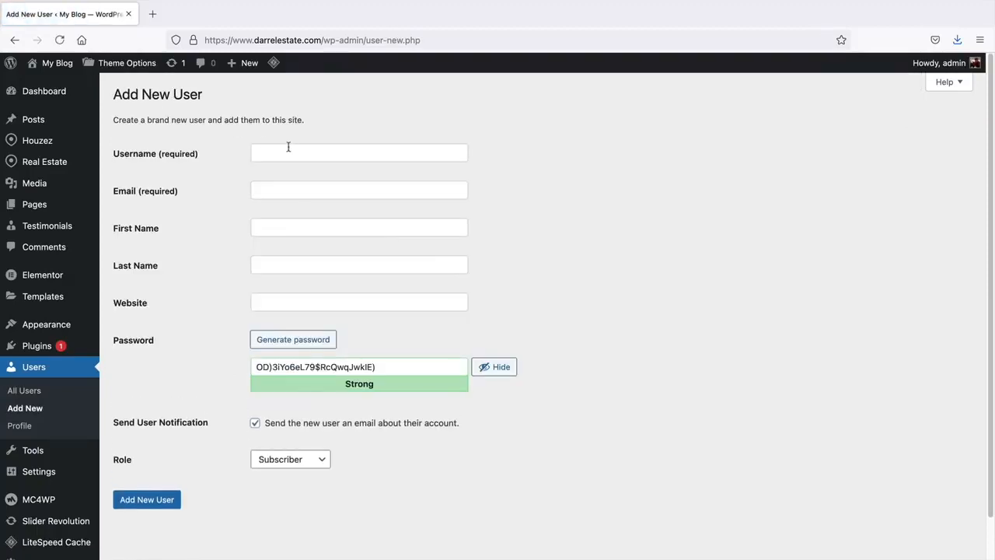
{"action": "left_click", "coordinate": [293, 149]}
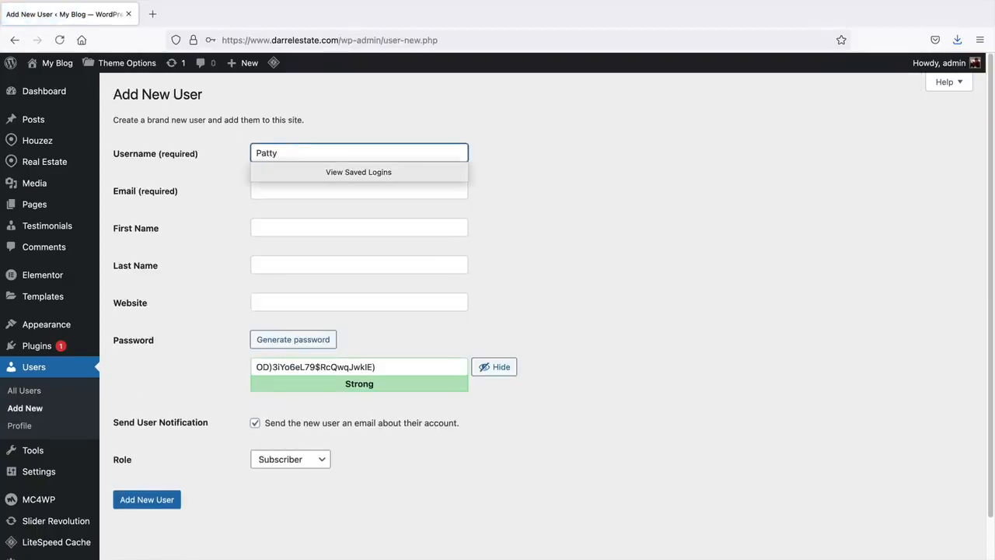
{"action": "key", "text": "Tab"}
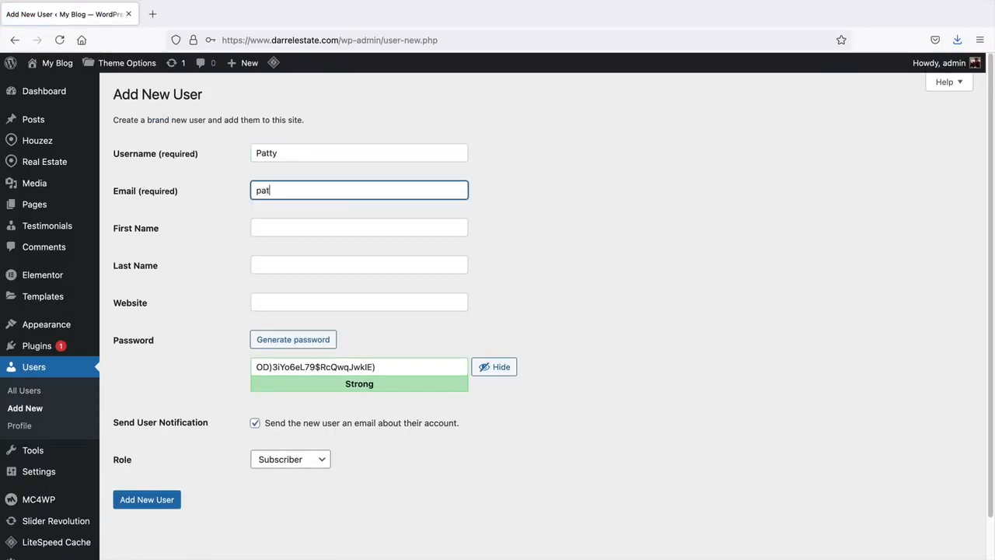
{"action": "key", "text": "Tab"}
{"action": "key", "text": "Tab"}
{"action": "key", "text": "Tab"}
{"action": "key", "text": "Tab"}
{"action": "key", "text": "Tab"}
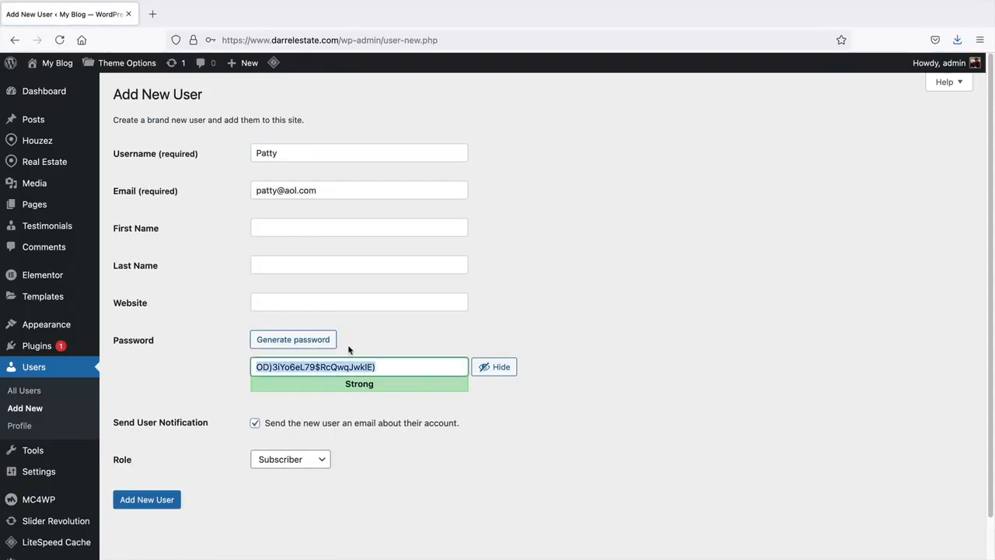
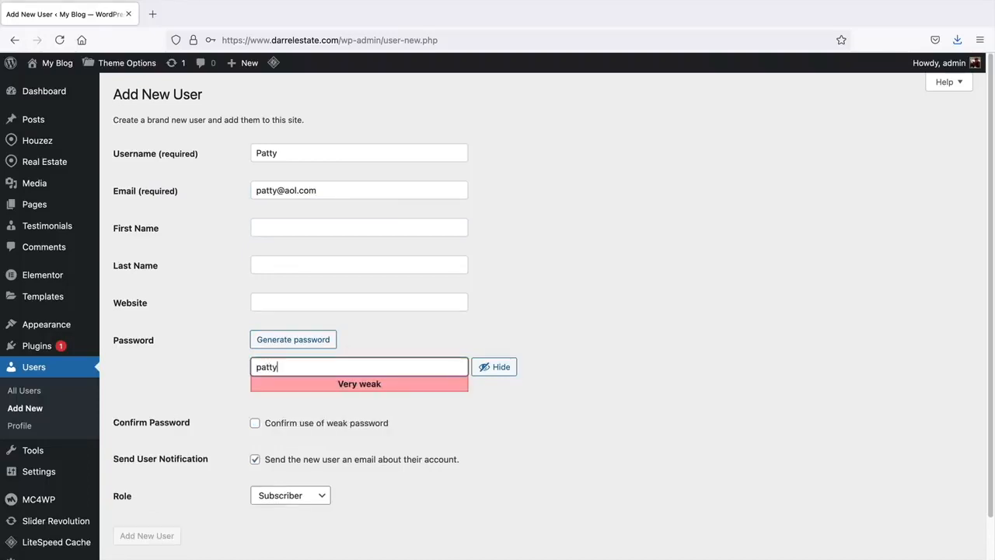
{"action": "left_click", "coordinate": [333, 430]}
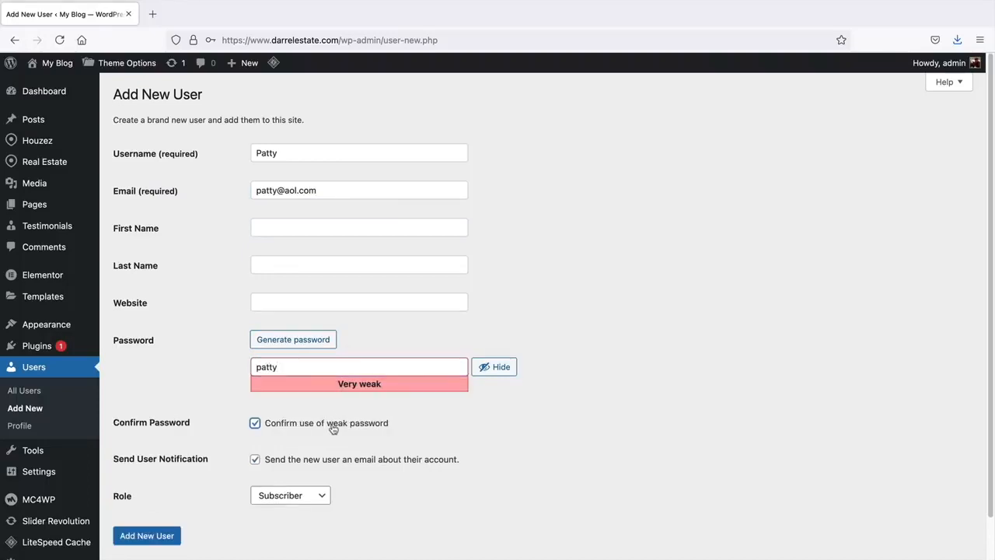
- Give the new user the Agent role, create it, and check the Users list
{"action": "scroll", "coordinate": [333, 430], "scroll_direction": "down", "scroll_amount": 1}
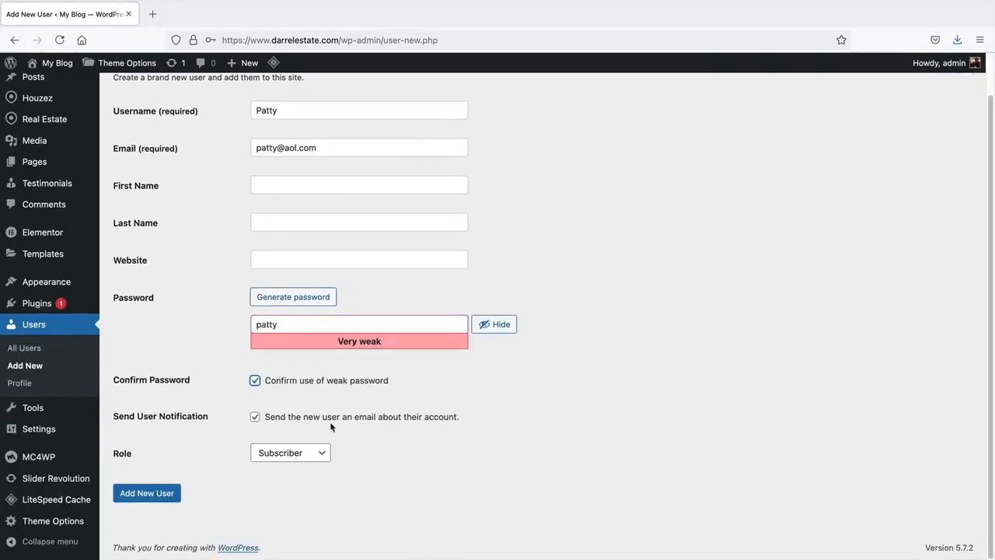
{"action": "left_click", "coordinate": [285, 455]}
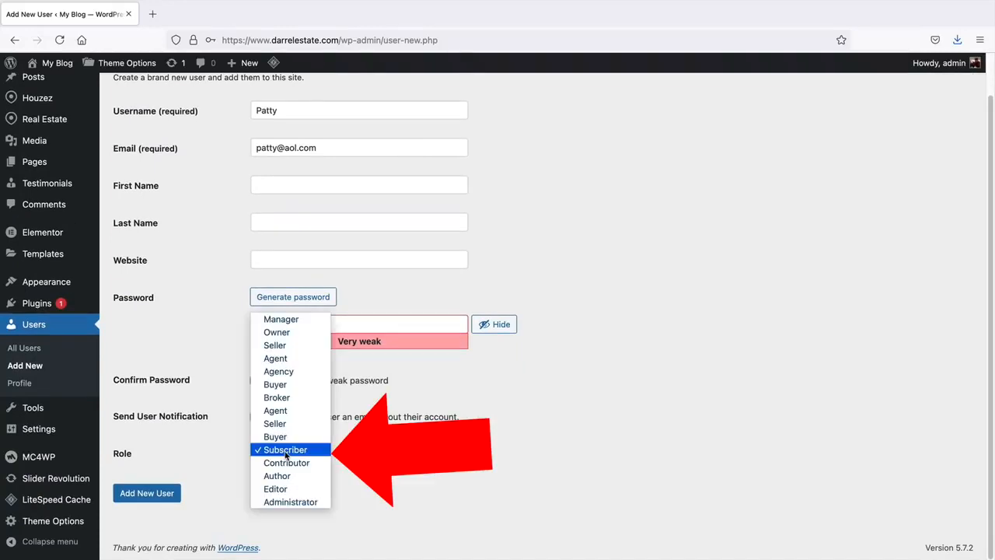
{"action": "left_click", "coordinate": [286, 361]}
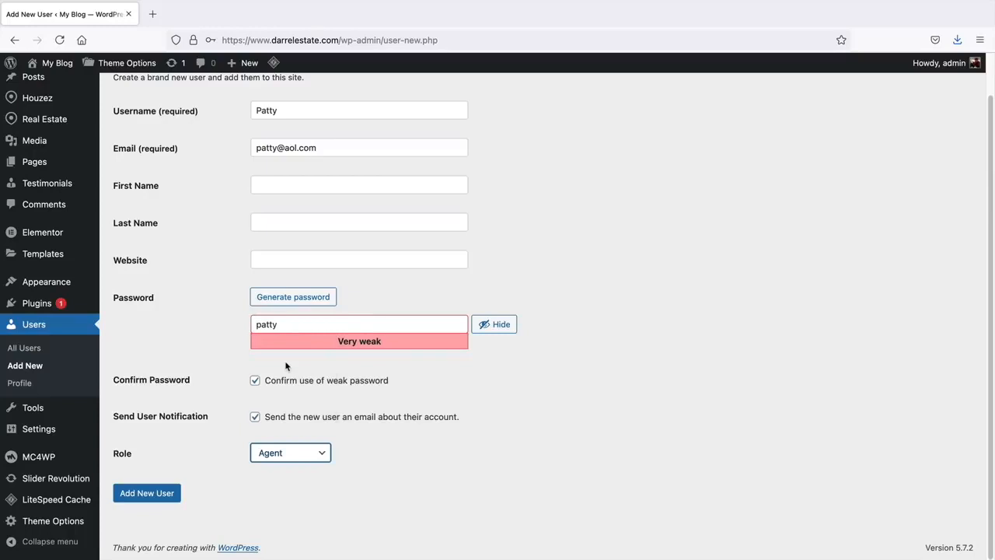
{"action": "left_click", "coordinate": [152, 498]}
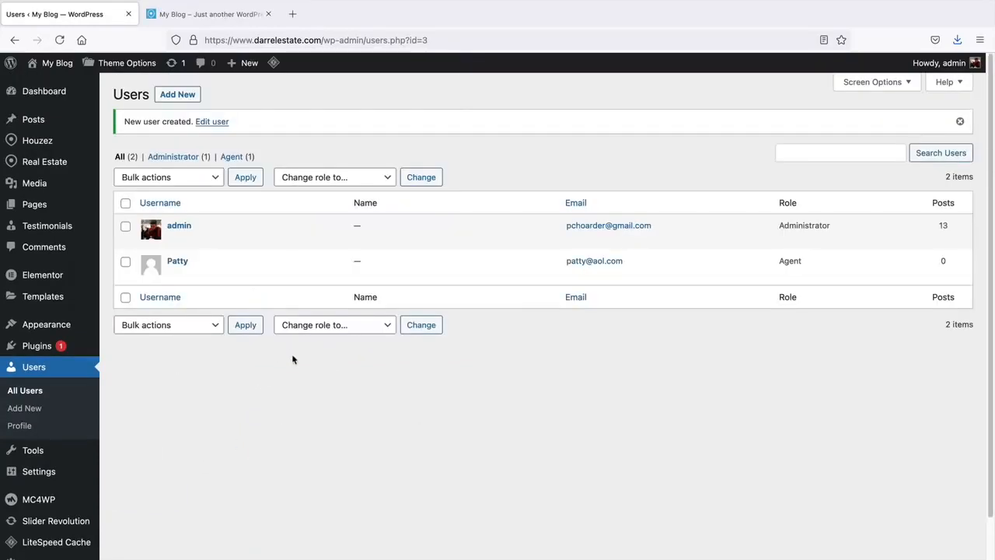
{"action": "left_click", "coordinate": [208, 15]}
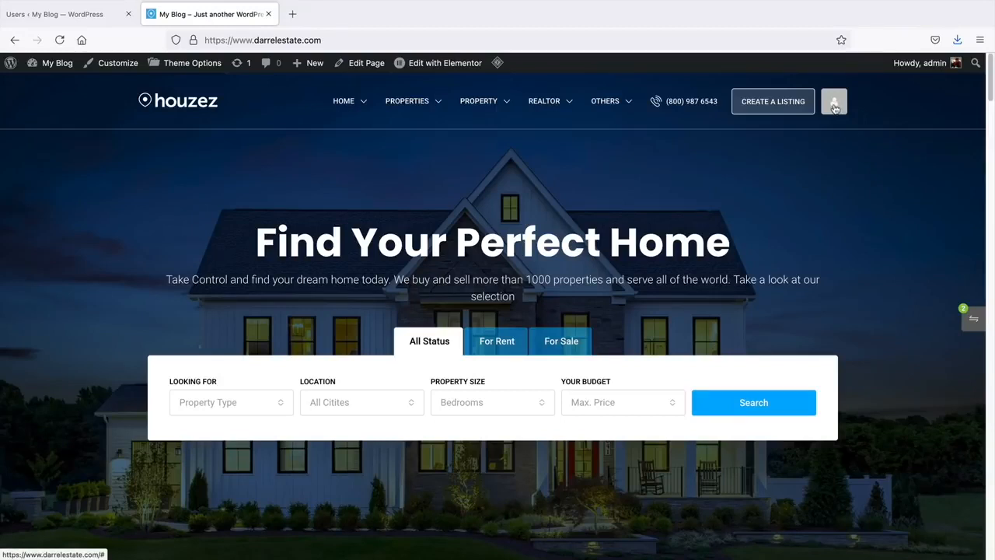
{"action": "left_click", "coordinate": [70, 19]}
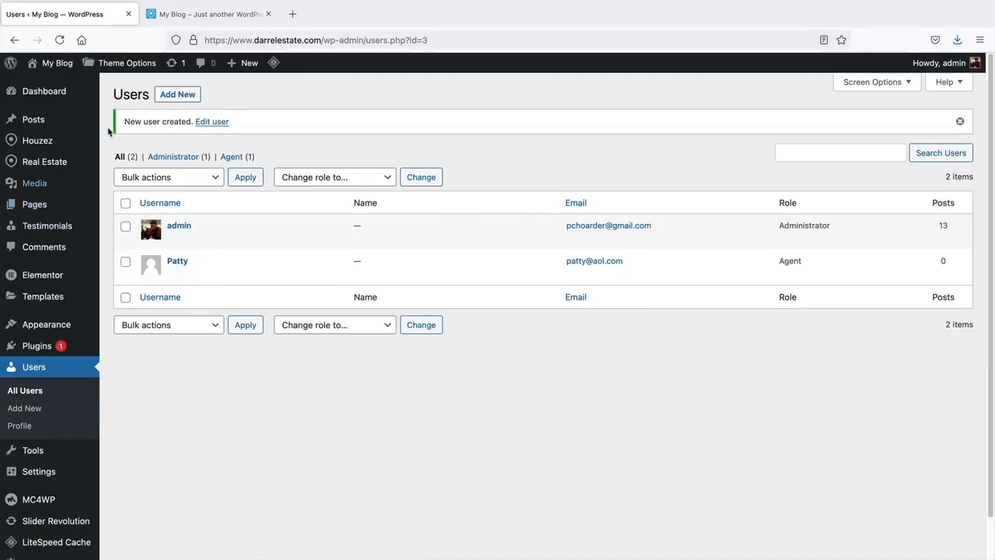
- In Houzez theme options, stop showing Register in the header
{"action": "left_click", "coordinate": [113, 68]}
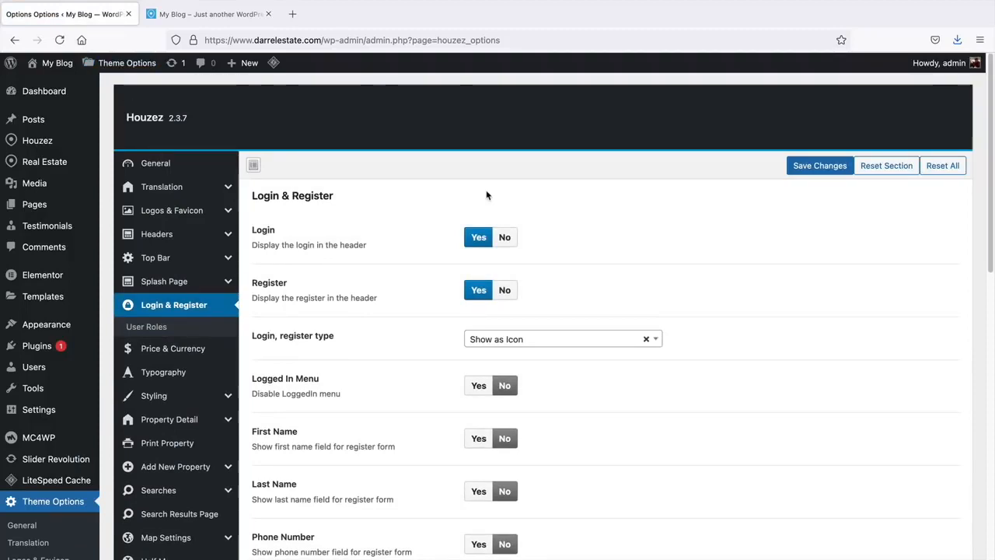
{"action": "left_click", "coordinate": [506, 290]}
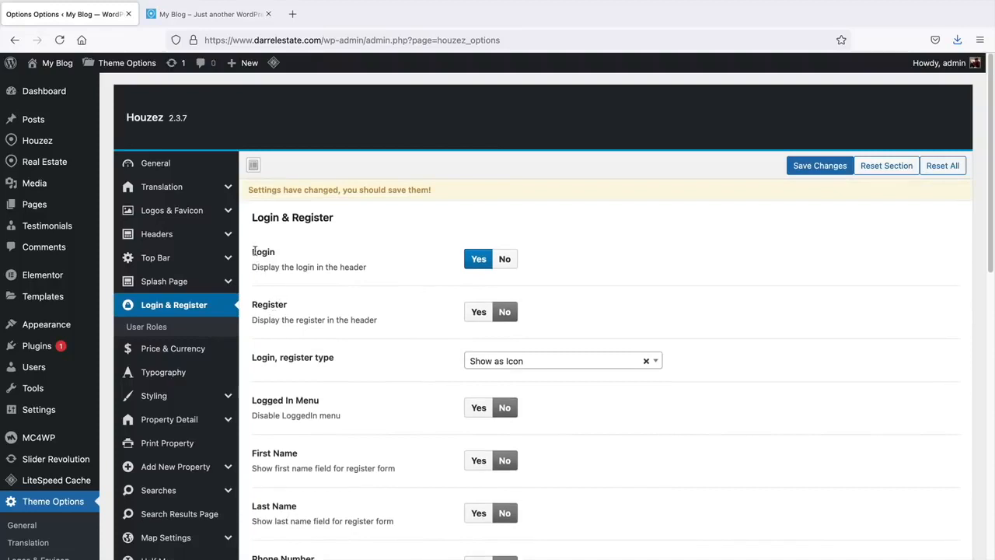
{"action": "left_click_drag", "start_coordinate": [254, 251], "coordinate": [279, 253]}
- Set After Login Redirect back to Current Page and save the Login & Register options
{"action": "scroll", "coordinate": [311, 285], "scroll_direction": "down", "scroll_amount": 6}
{"action": "scroll", "coordinate": [322, 280], "scroll_direction": "down", "scroll_amount": 6}
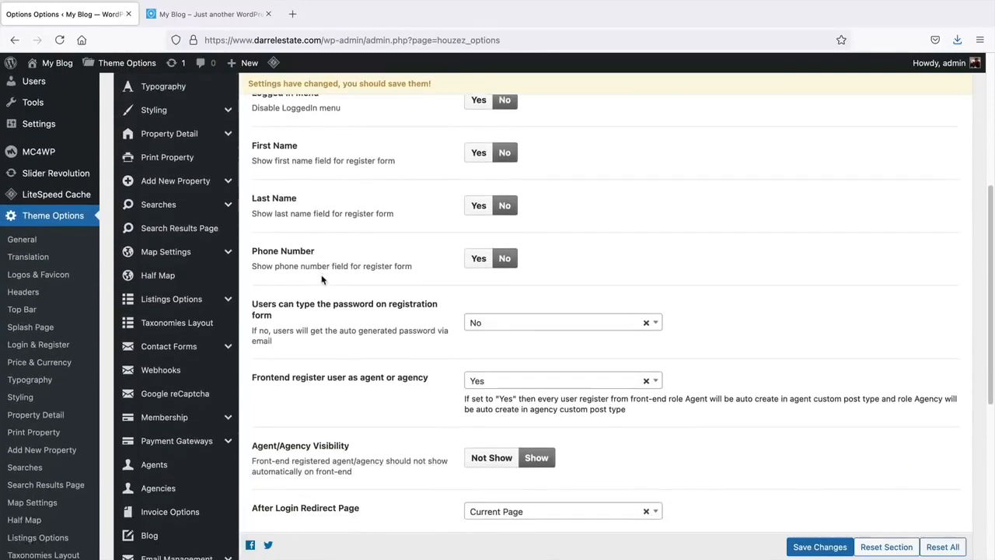
{"action": "scroll", "coordinate": [325, 276], "scroll_direction": "down", "scroll_amount": 1}
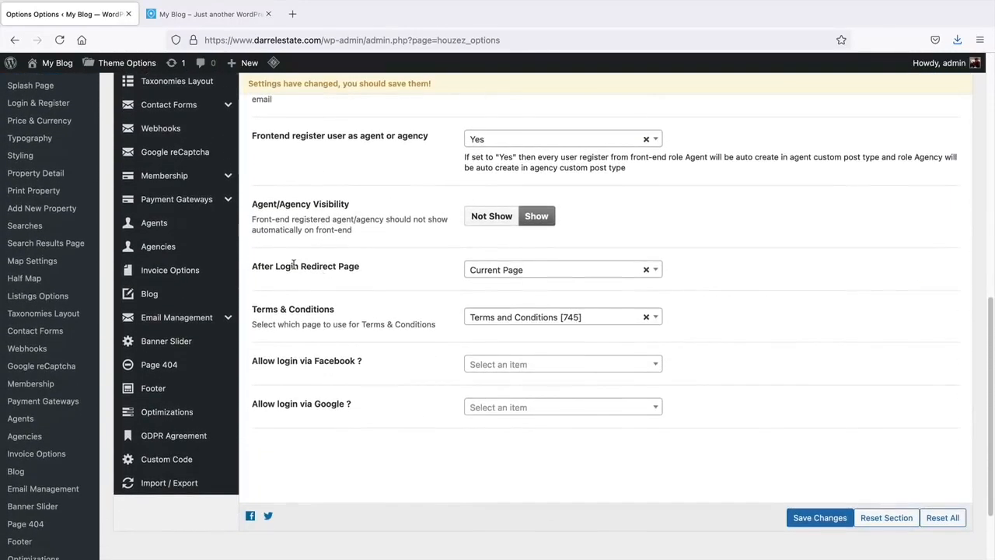
{"action": "left_click", "coordinate": [498, 272]}
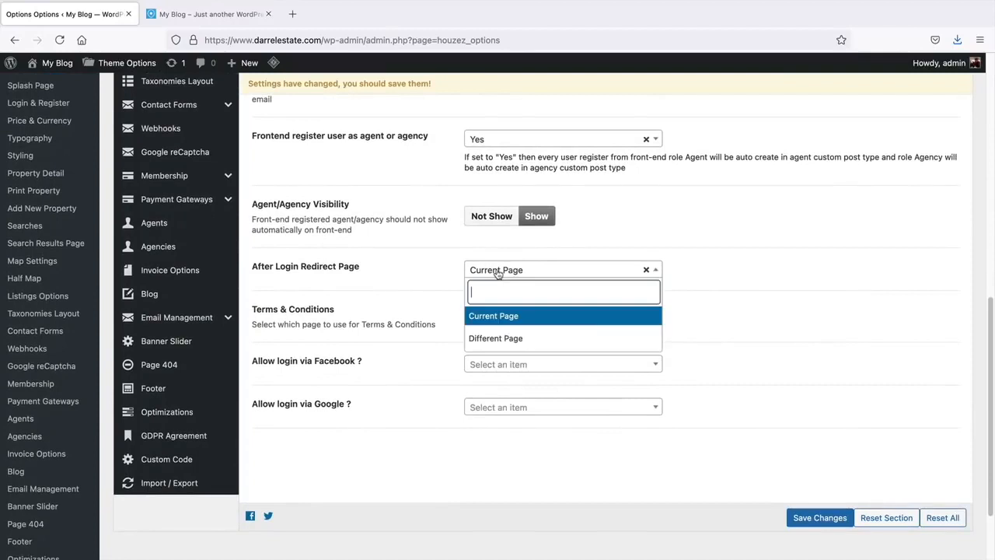
{"action": "left_click", "coordinate": [498, 340]}
{"action": "left_click_drag", "start_coordinate": [624, 317], "coordinate": [465, 304]}
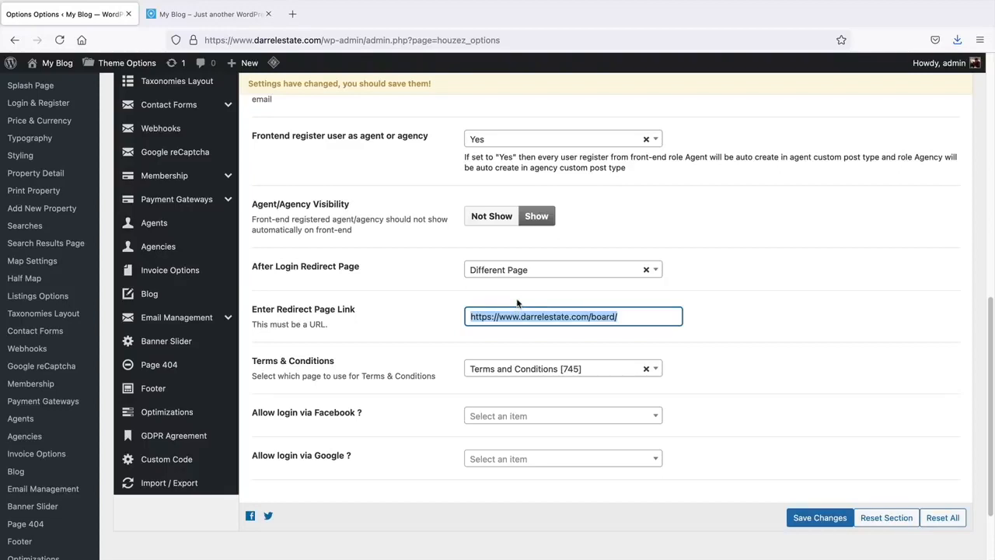
{"action": "left_click", "coordinate": [521, 269]}
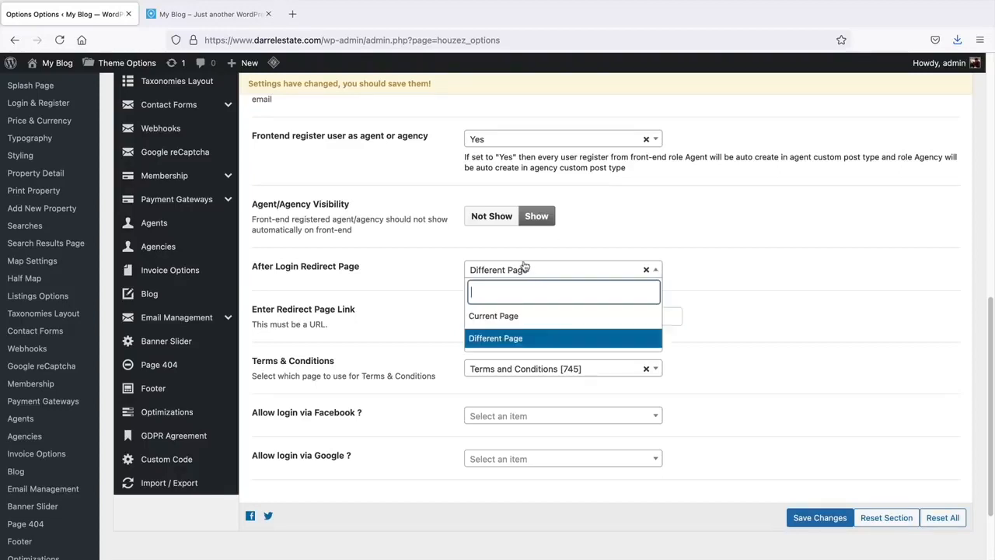
{"action": "left_click", "coordinate": [527, 313]}
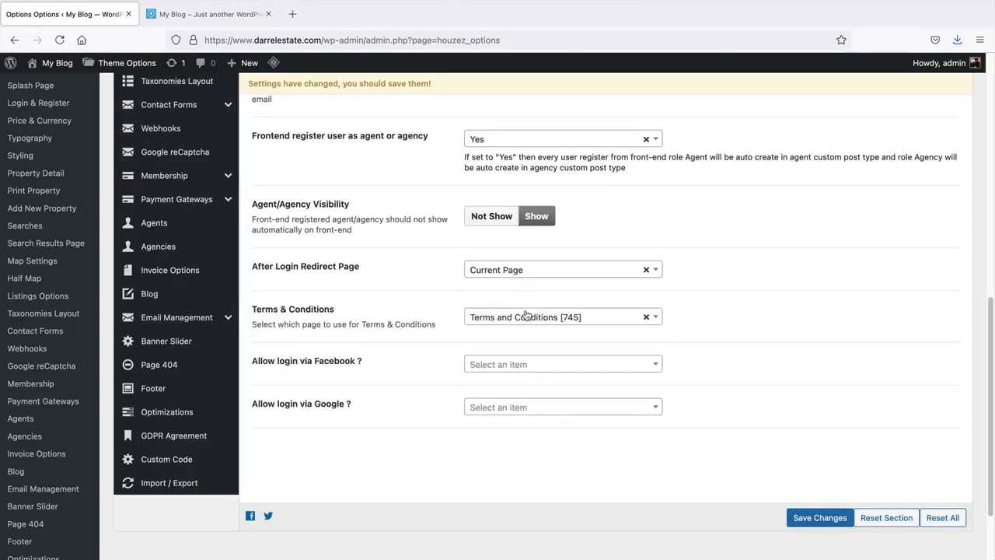
{"action": "left_click", "coordinate": [820, 517]}
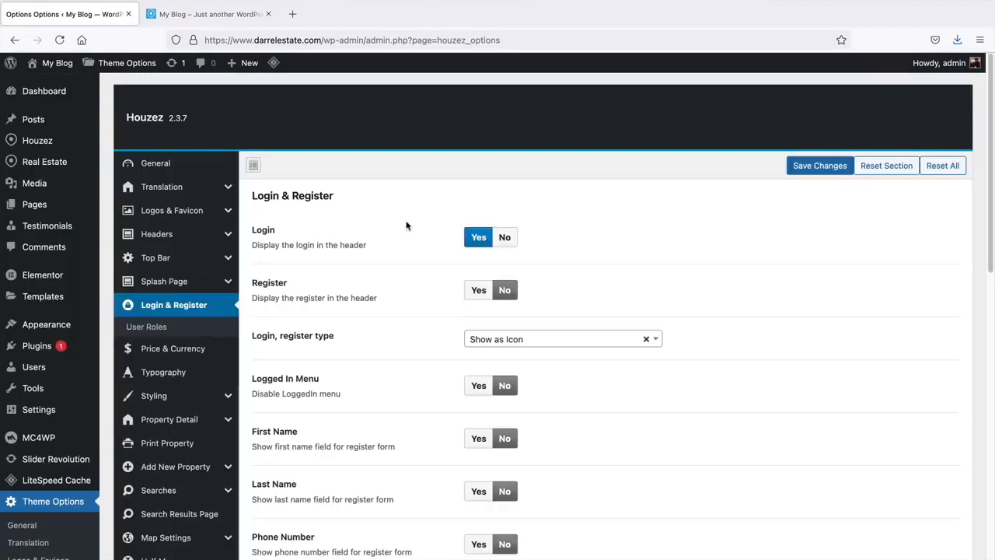
- Set the header's Create Listing Button to Disabled and save the header settings
{"action": "left_click", "coordinate": [166, 236]}
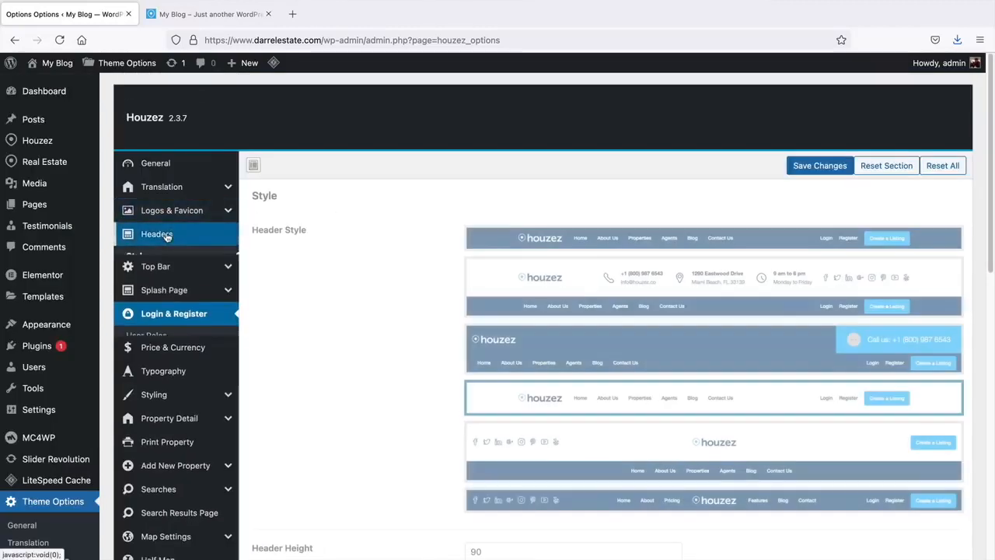
{"action": "left_click", "coordinate": [166, 295]}
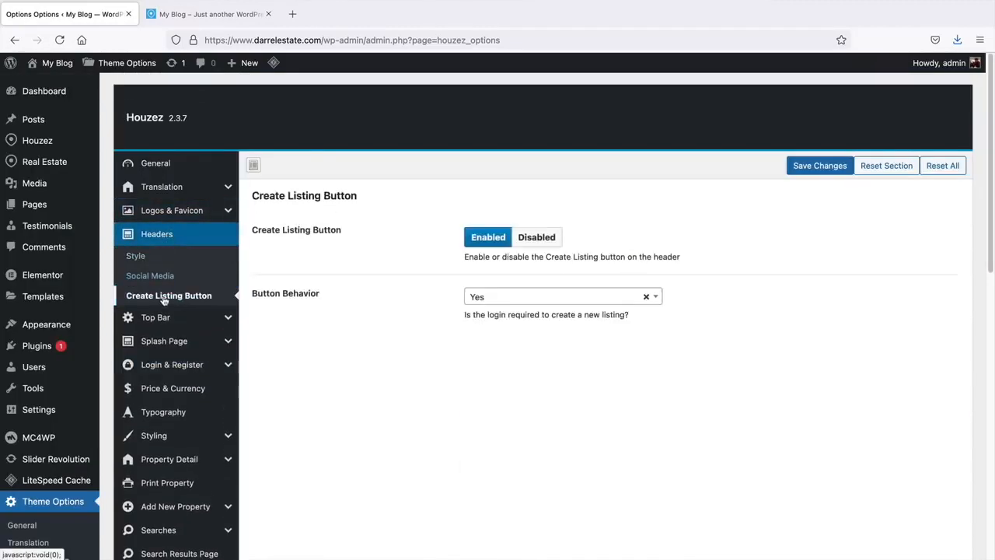
{"action": "left_click", "coordinate": [537, 242]}
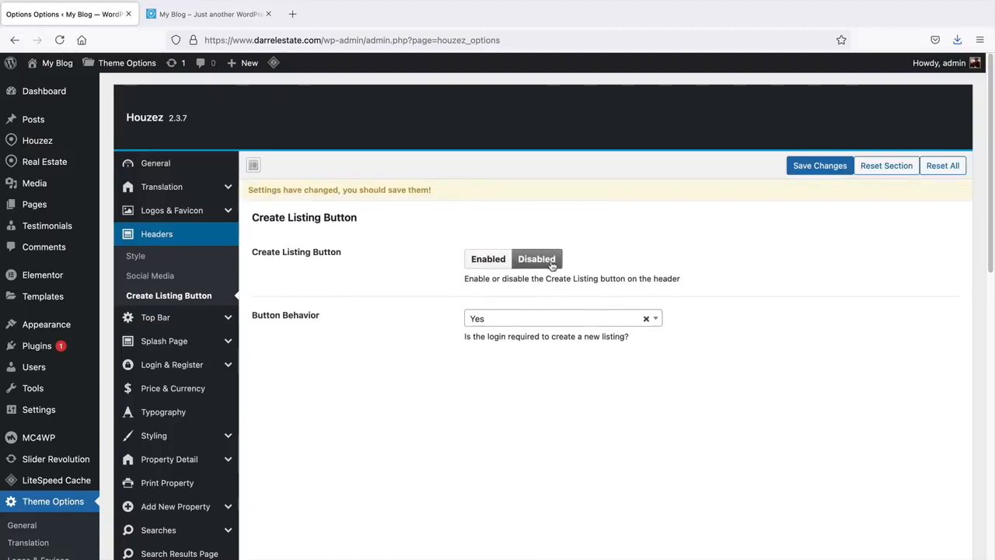
{"action": "left_click", "coordinate": [820, 165]}
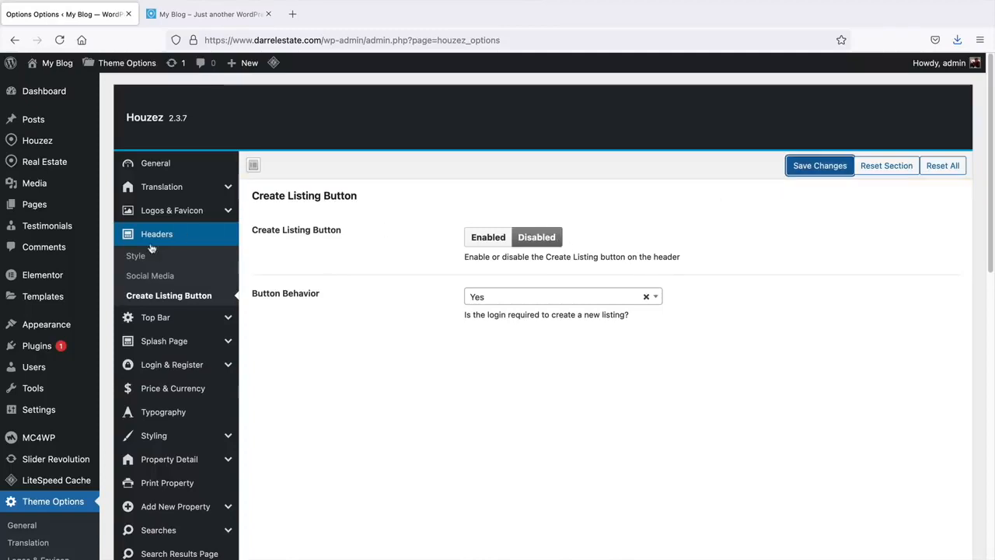
- Go to the WordPress Settings > General page
{"action": "mouse_move", "coordinate": [62, 330]}
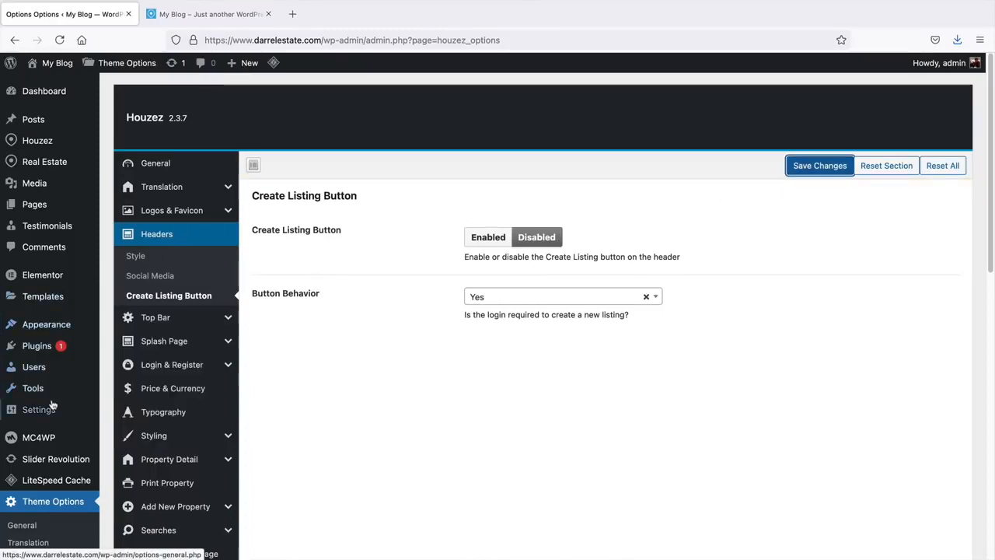
{"action": "mouse_move", "coordinate": [63, 409]}
{"action": "left_click", "coordinate": [124, 404]}
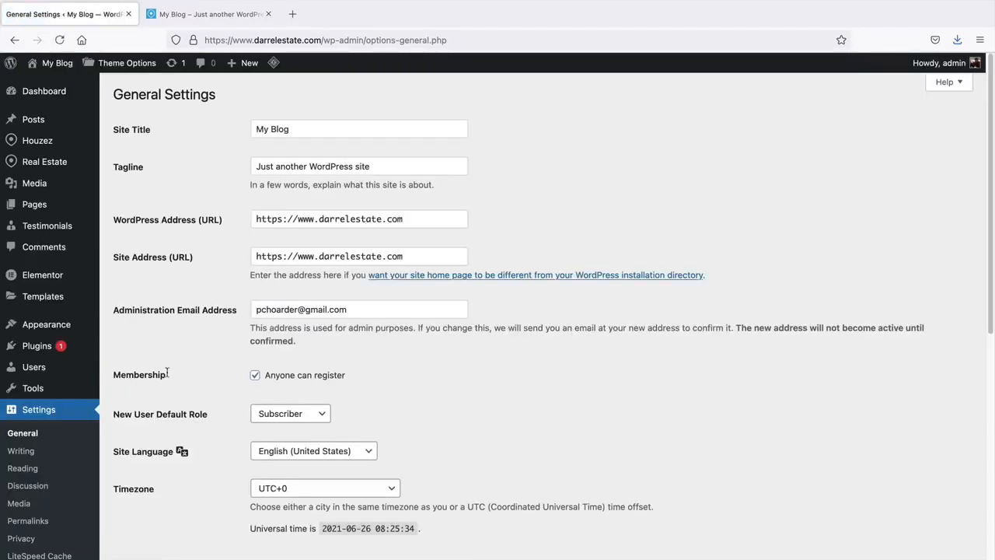
- Enable Membership 'Anyone can register', save General Settings, and visit the live site
{"action": "left_click", "coordinate": [254, 375]}
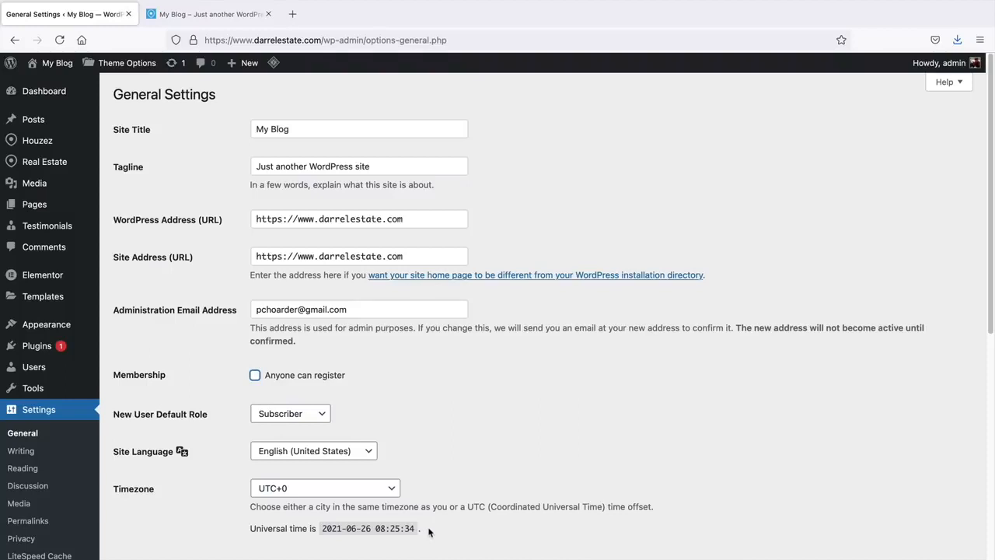
{"action": "left_click", "coordinate": [284, 378]}
{"action": "left_click", "coordinate": [305, 378]}
{"action": "left_click", "coordinate": [269, 379]}
{"action": "scroll", "coordinate": [226, 381], "scroll_direction": "down", "scroll_amount": 5}
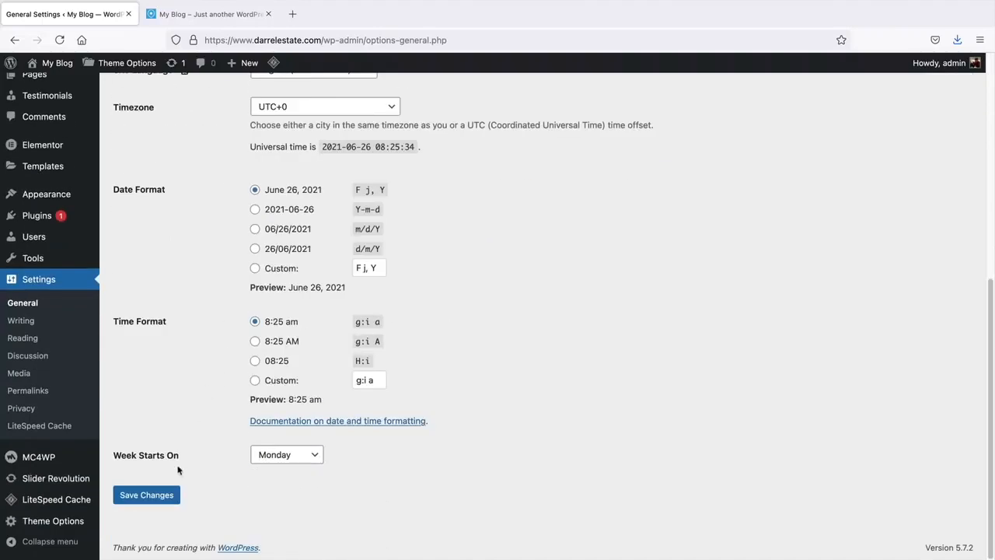
{"action": "left_click", "coordinate": [165, 495]}
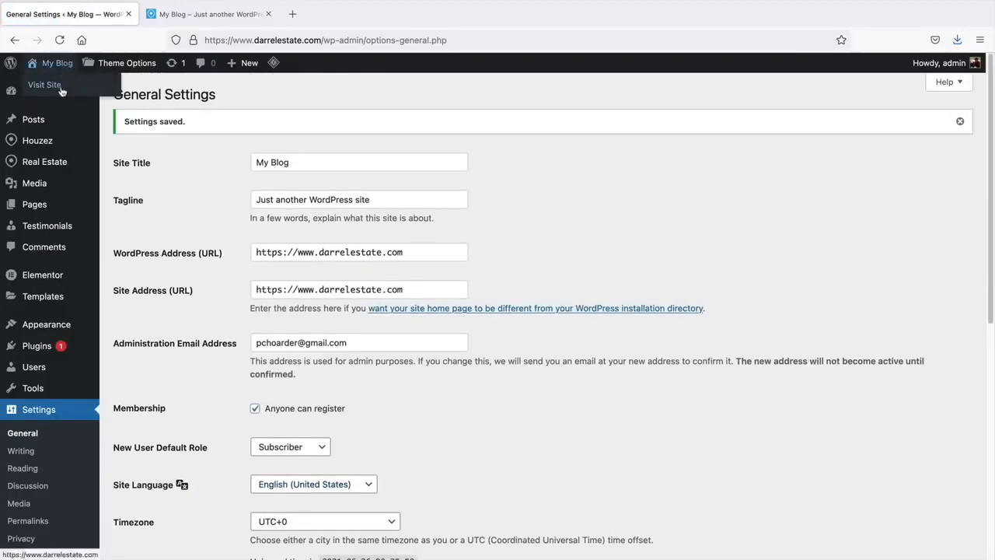
{"action": "left_click", "coordinate": [62, 90]}
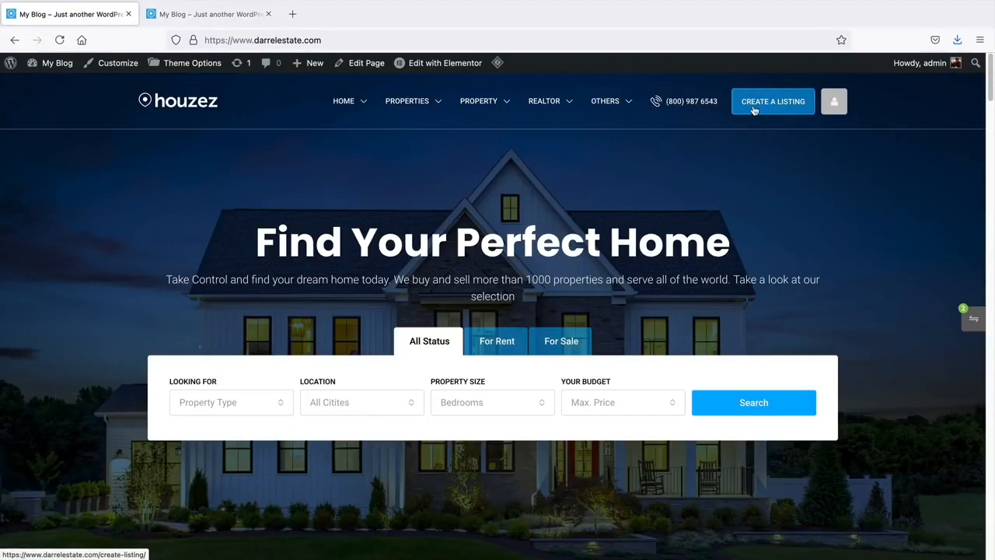
- On the live homepage, bring up the LiteSpeed cache Purge menu from the admin bar
{"action": "mouse_move", "coordinate": [495, 65]}
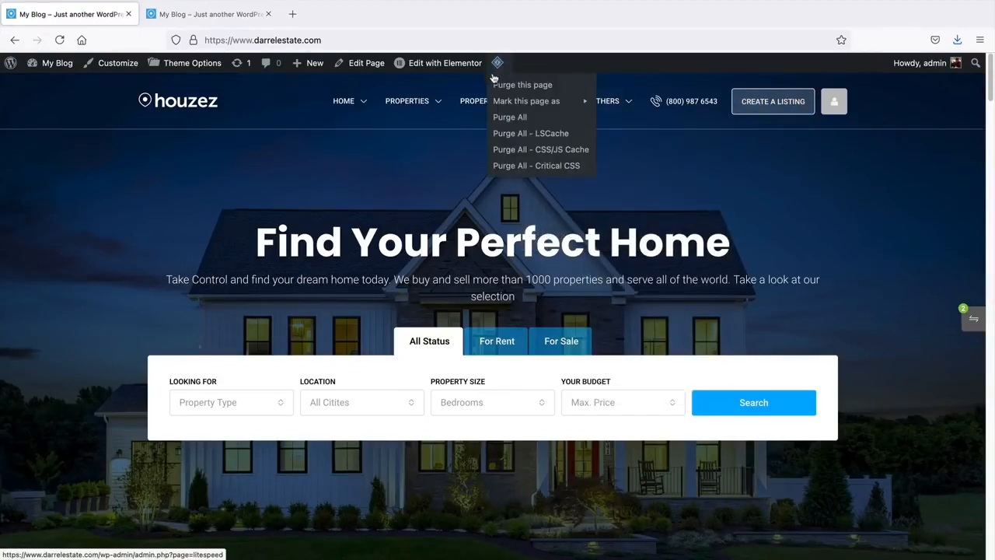
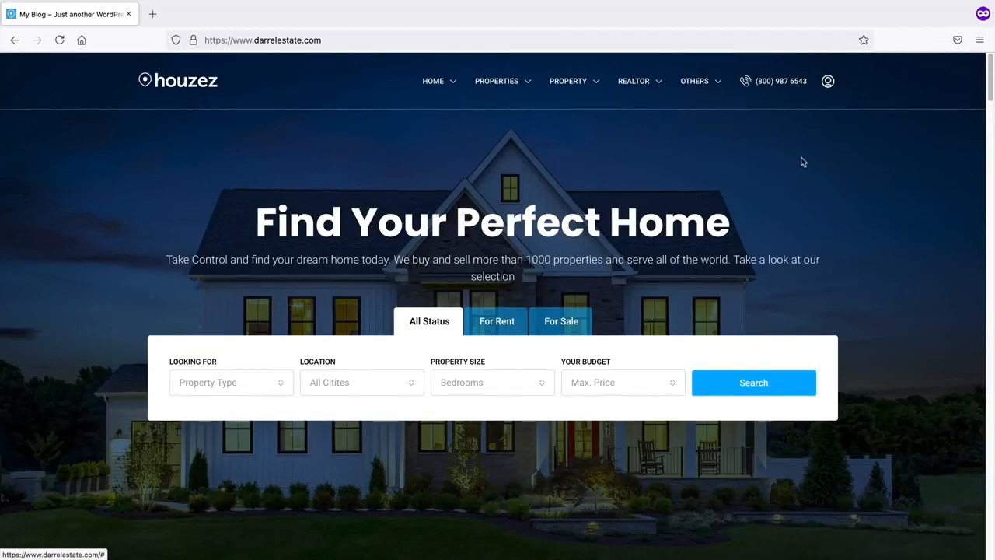
- Log in to the Houzez front end with a saved browser login from the account icon
{"action": "left_click", "coordinate": [828, 84]}
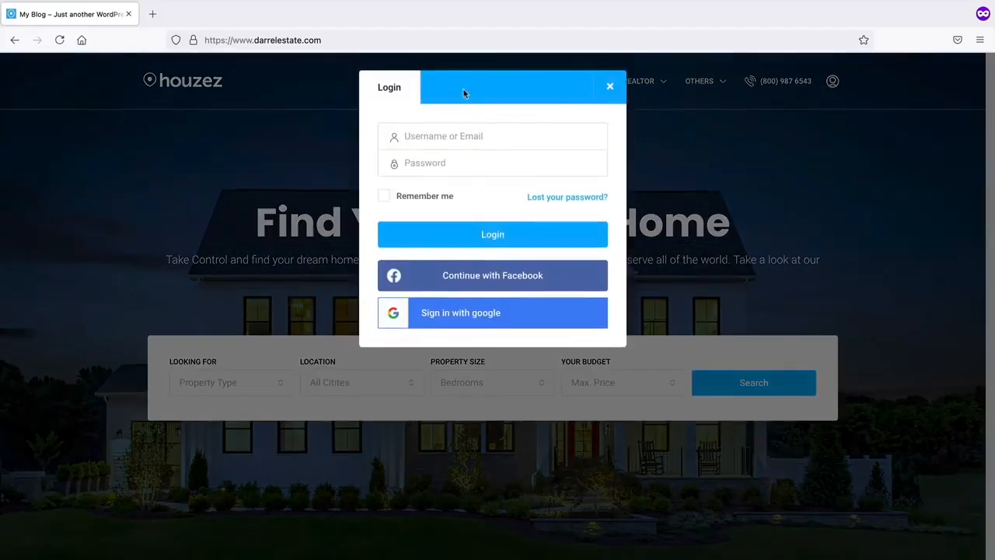
{"action": "left_click", "coordinate": [458, 133]}
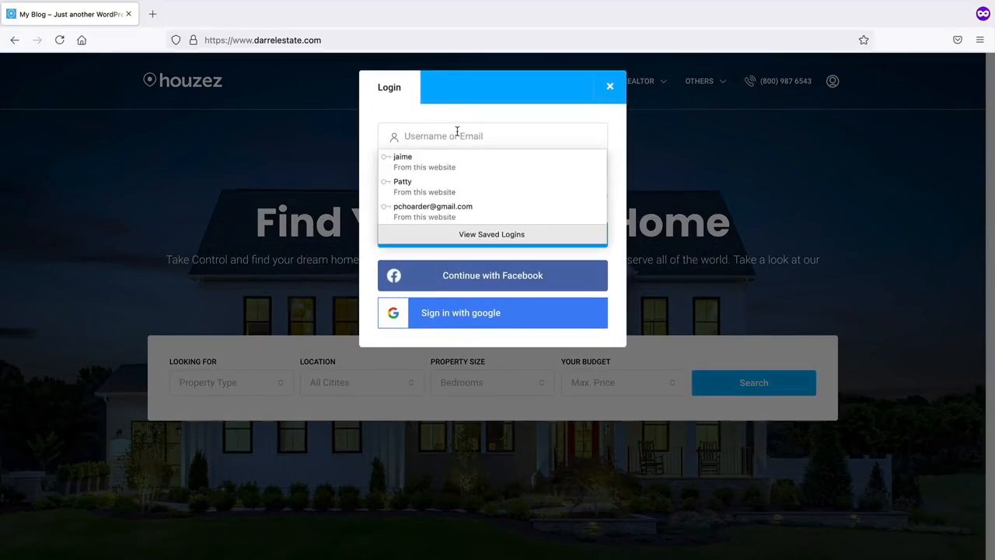
{"action": "left_click", "coordinate": [458, 181]}
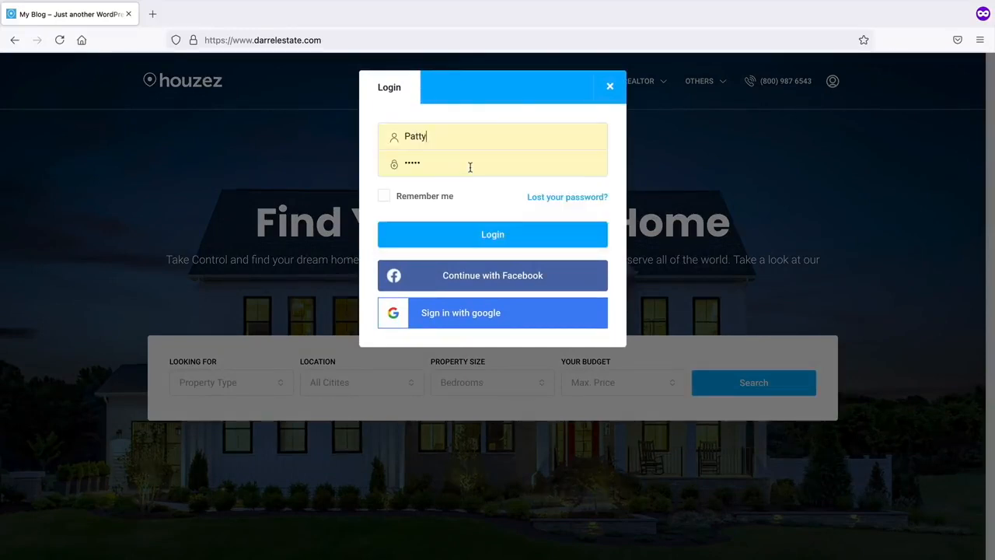
{"action": "left_click", "coordinate": [489, 238]}
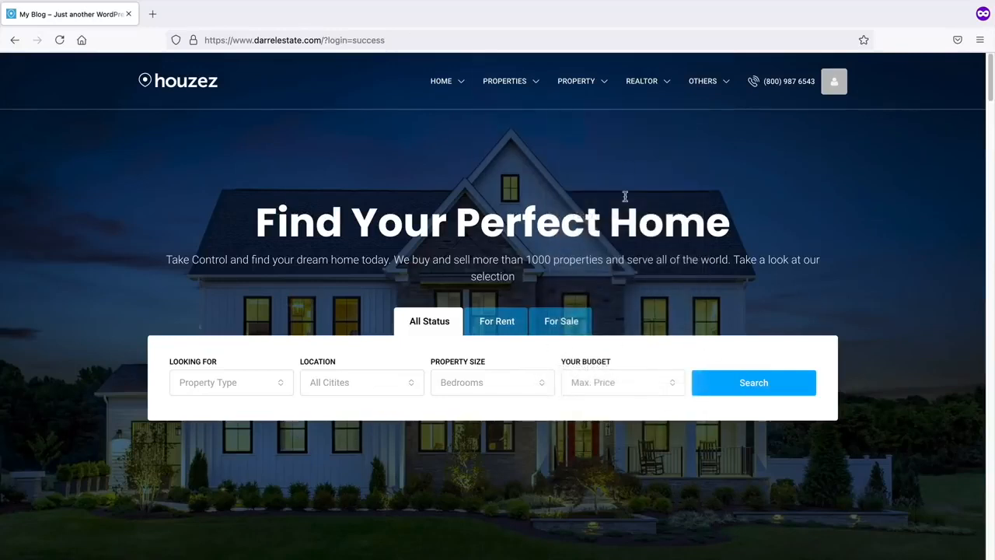
- Go to the user dashboard Board and start a new Create a Listing form
{"action": "mouse_move", "coordinate": [832, 81]}
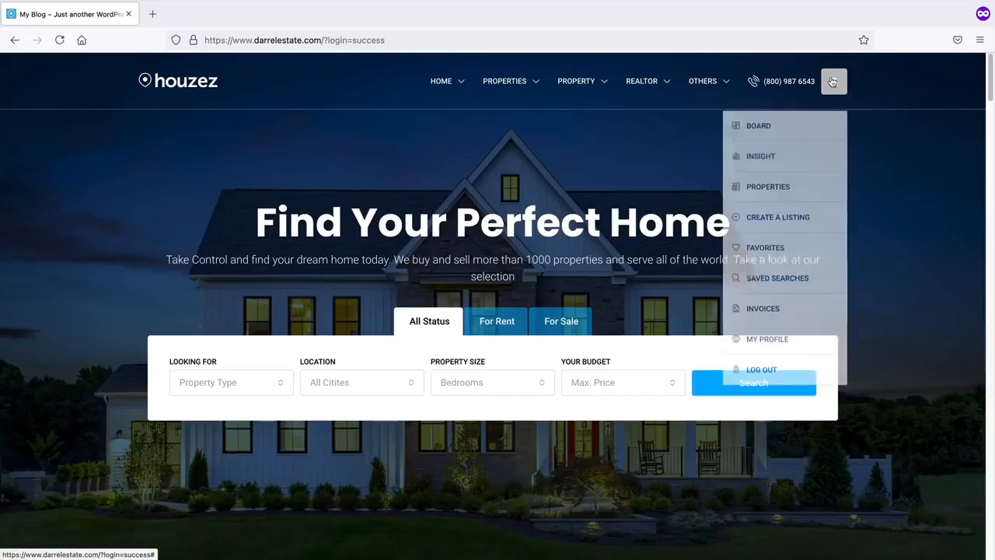
{"action": "left_click", "coordinate": [763, 126]}
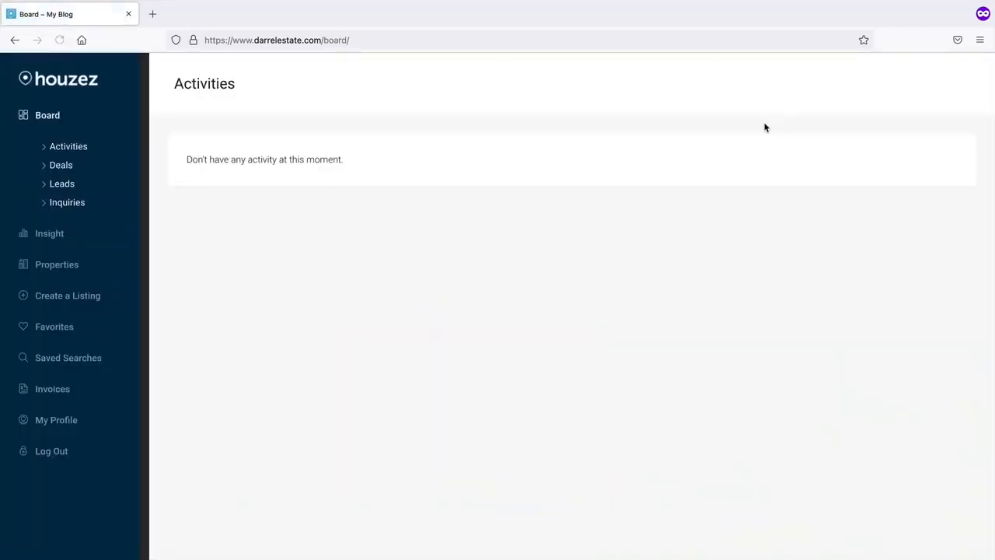
{"action": "left_click", "coordinate": [63, 299]}
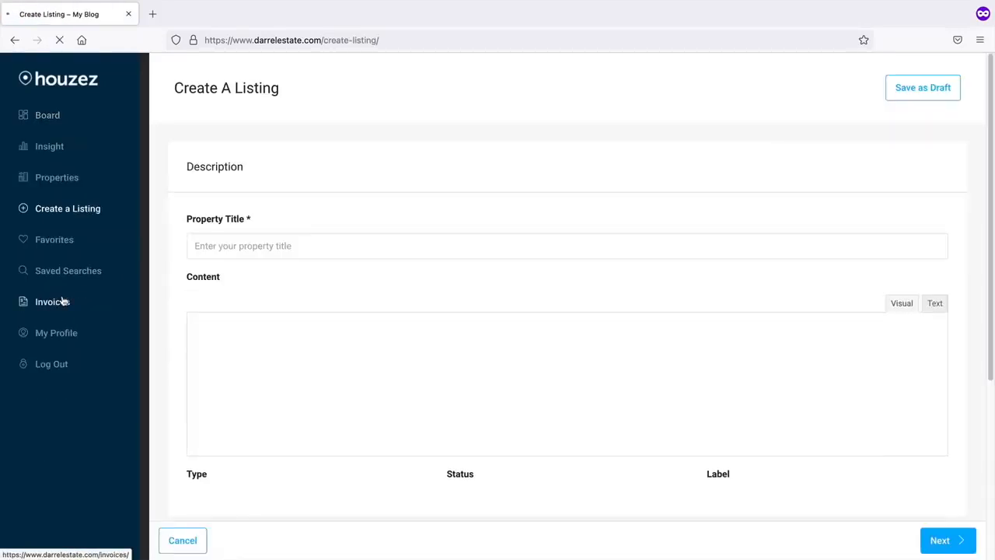
- Look over the listing's property type and status choices, then advance to Details
{"action": "scroll", "coordinate": [359, 224], "scroll_direction": "down", "scroll_amount": 2}
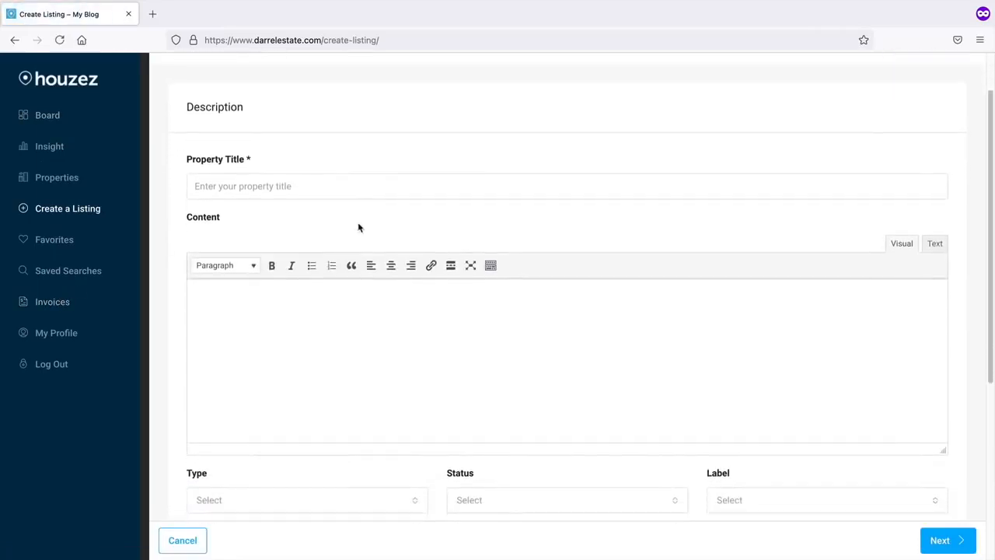
{"action": "scroll", "coordinate": [358, 224], "scroll_direction": "down", "scroll_amount": 1}
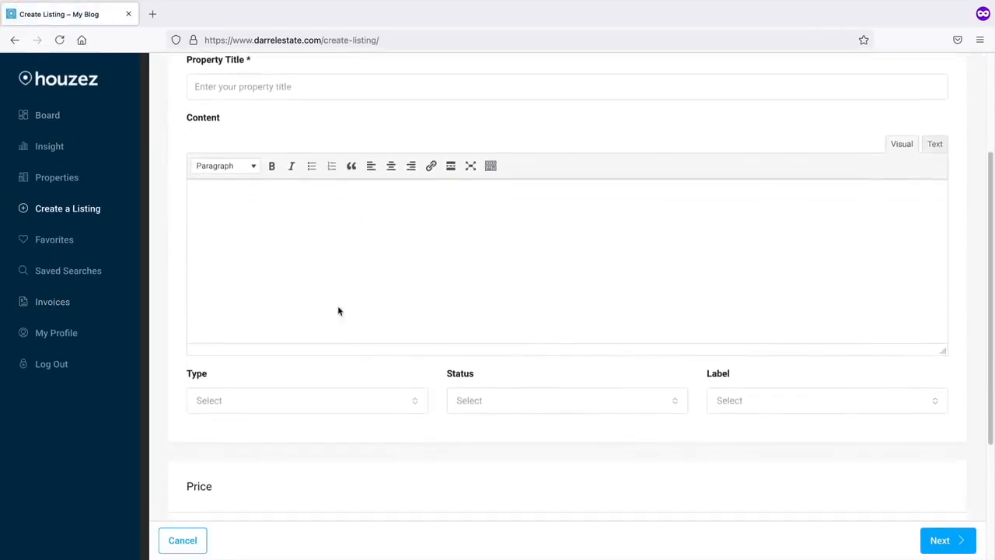
{"action": "left_click", "coordinate": [342, 400]}
{"action": "left_click", "coordinate": [311, 427]}
{"action": "left_click", "coordinate": [534, 400]}
{"action": "left_click", "coordinate": [518, 448]}
{"action": "scroll", "coordinate": [553, 427], "scroll_direction": "down", "scroll_amount": 4}
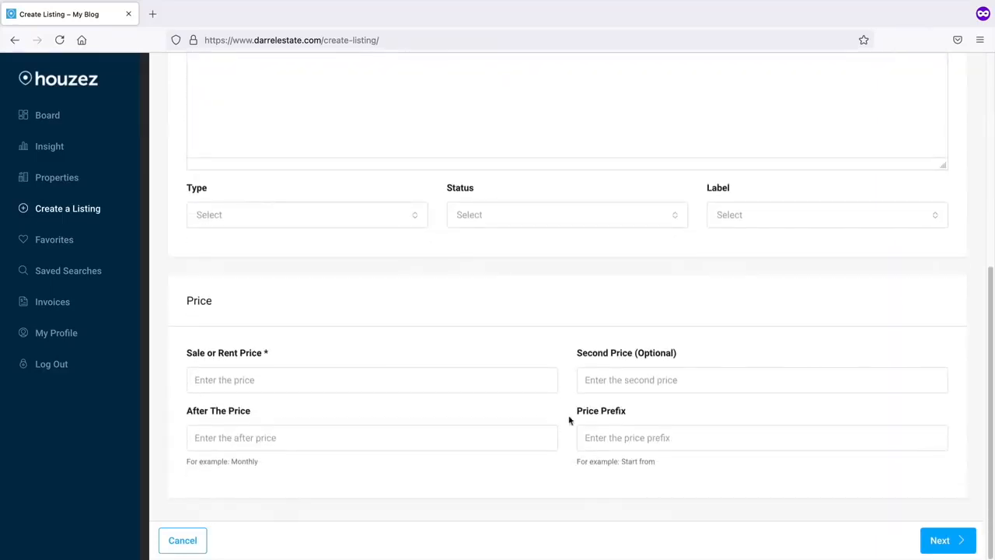
{"action": "scroll", "coordinate": [654, 423], "scroll_direction": "up", "scroll_amount": 6}
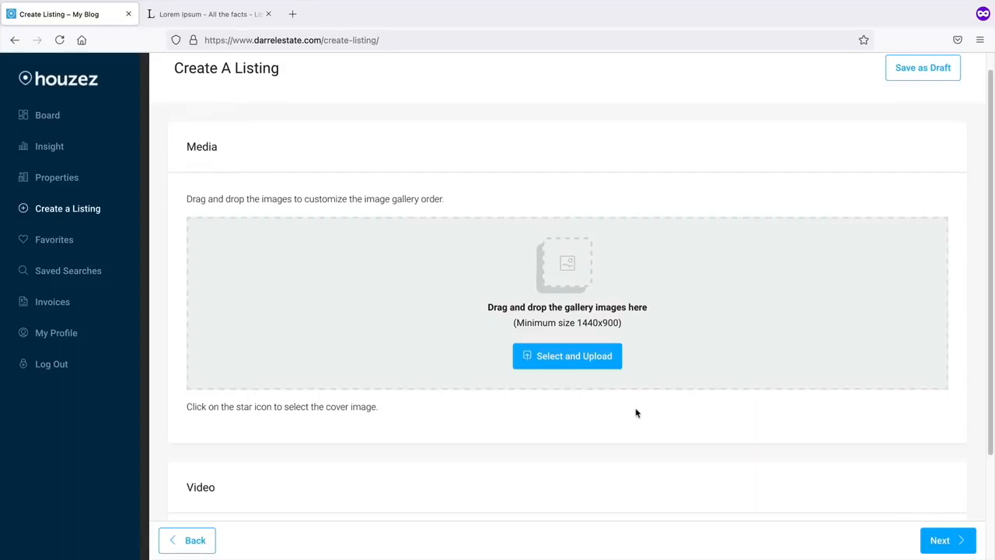
{"action": "left_click_drag", "start_coordinate": [201, 146], "coordinate": [223, 149]}
{"action": "left_click", "coordinate": [226, 148]}
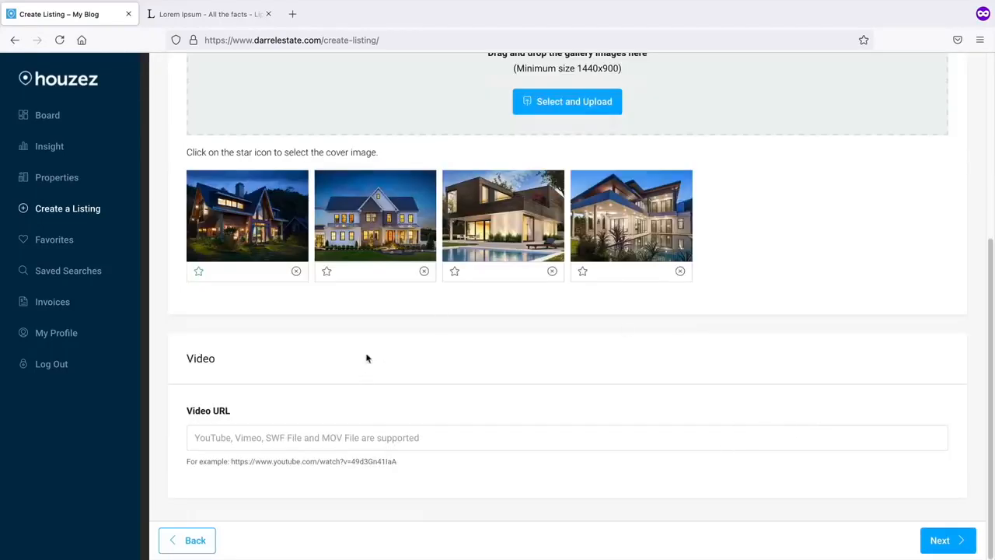
{"action": "left_click", "coordinate": [943, 542]}
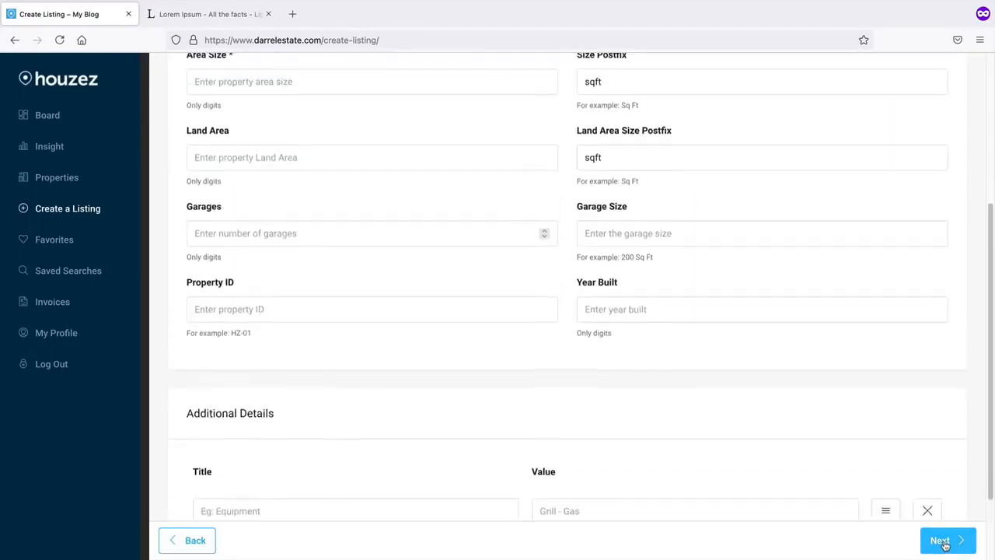
- Tick Barbeque, Dryer, Microwave, Swimming Pool, TV Cable, Outdoor Shower, Gym, Sauna, Refrigerator, Laundry, then reach Location
{"action": "scroll", "coordinate": [901, 475], "scroll_direction": "down", "scroll_amount": 1}
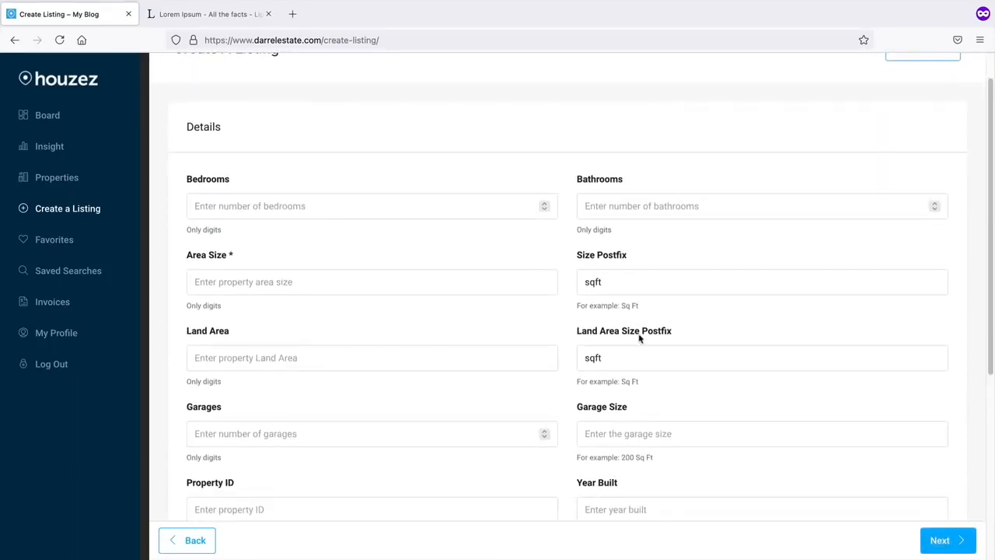
{"action": "left_click", "coordinate": [371, 206]}
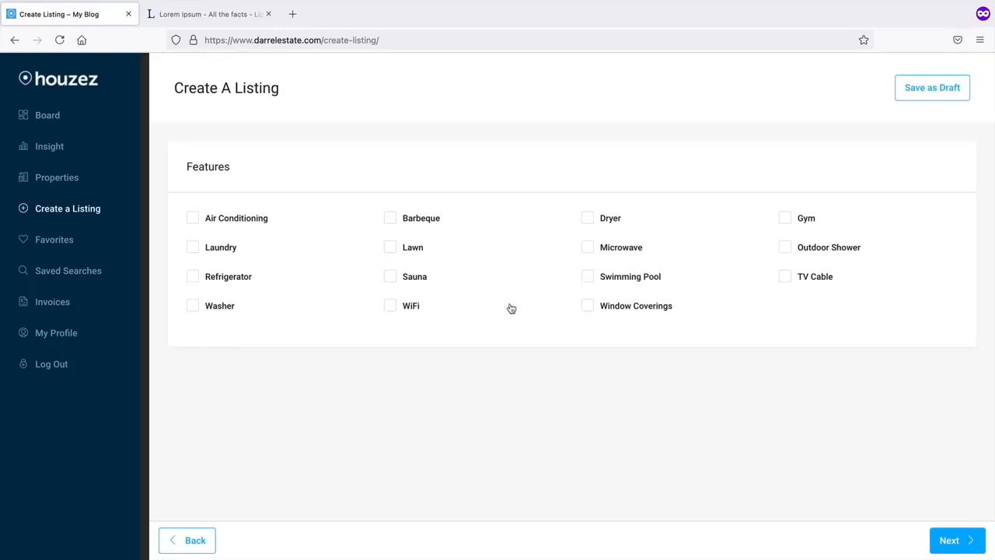
{"action": "left_click", "coordinate": [427, 224]}
{"action": "left_click", "coordinate": [608, 224]}
{"action": "left_click", "coordinate": [618, 250]}
{"action": "left_click", "coordinate": [633, 276]}
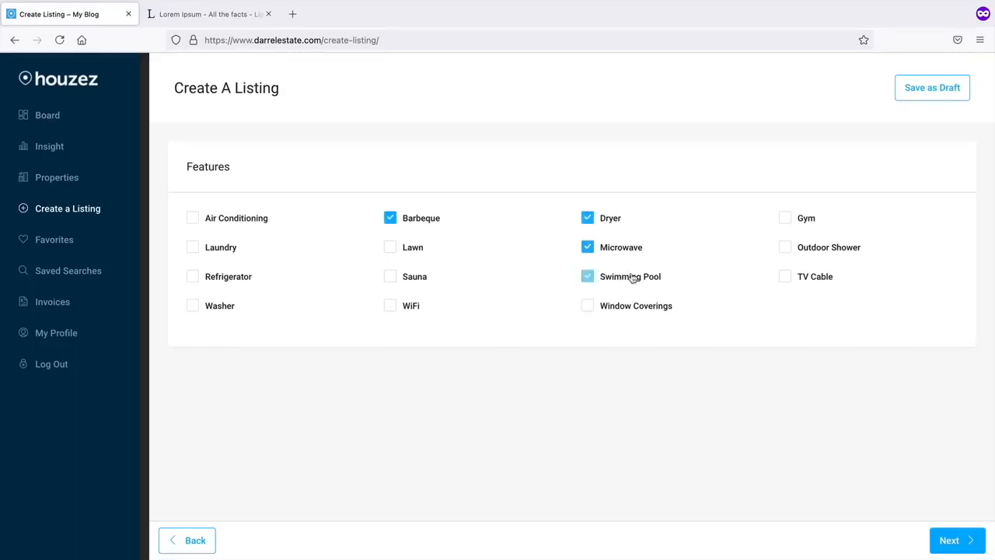
{"action": "left_click", "coordinate": [824, 272]}
{"action": "left_click", "coordinate": [823, 249]}
{"action": "left_click", "coordinate": [804, 219]}
{"action": "left_click", "coordinate": [412, 278]}
{"action": "left_click", "coordinate": [234, 278]}
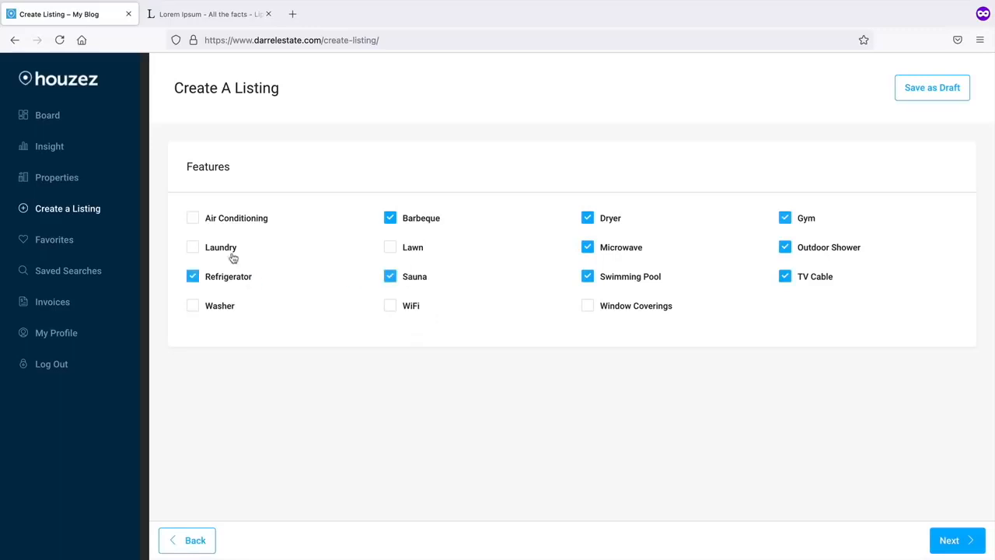
{"action": "left_click", "coordinate": [225, 249]}
{"action": "left_click", "coordinate": [962, 541]}
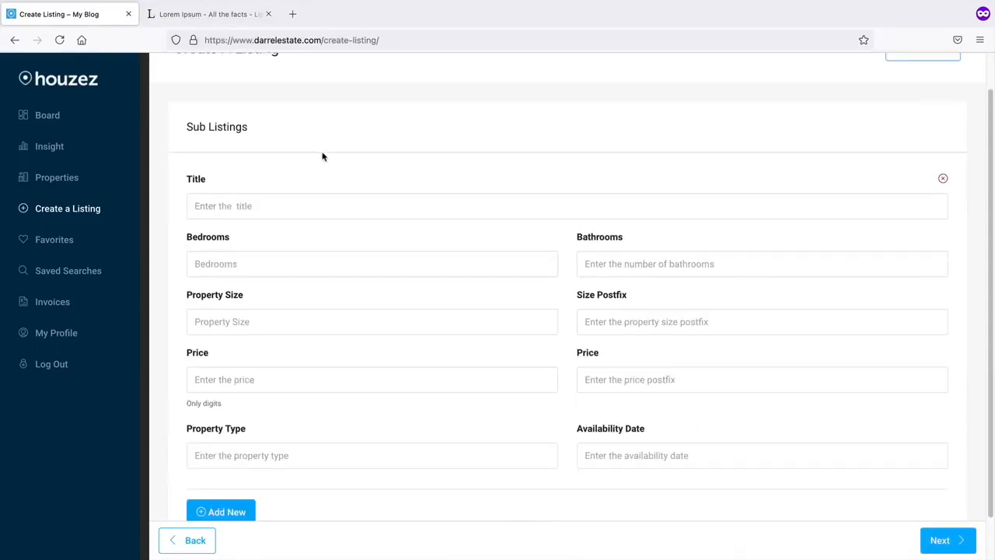
{"action": "left_click_drag", "start_coordinate": [247, 131], "coordinate": [174, 126]}
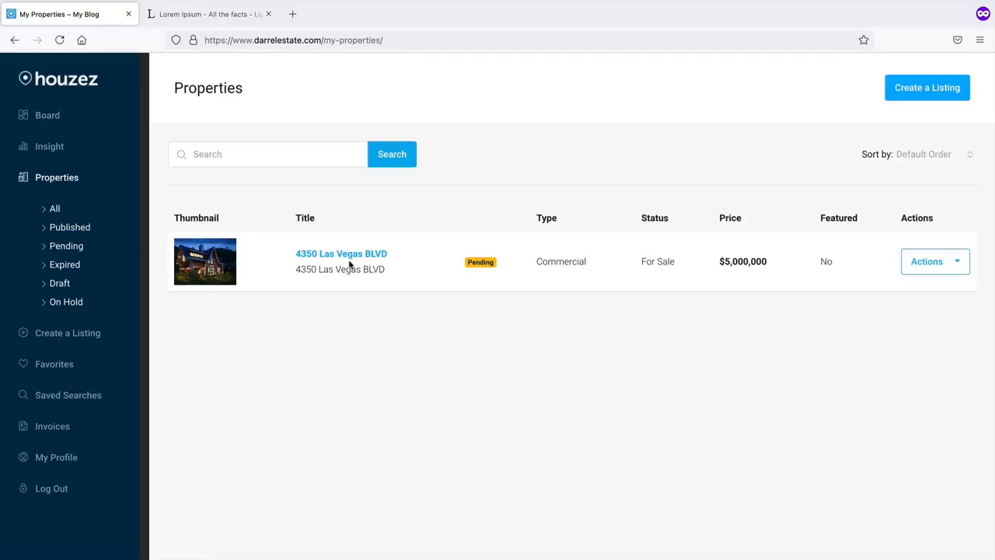
{"action": "left_click", "coordinate": [217, 264]}
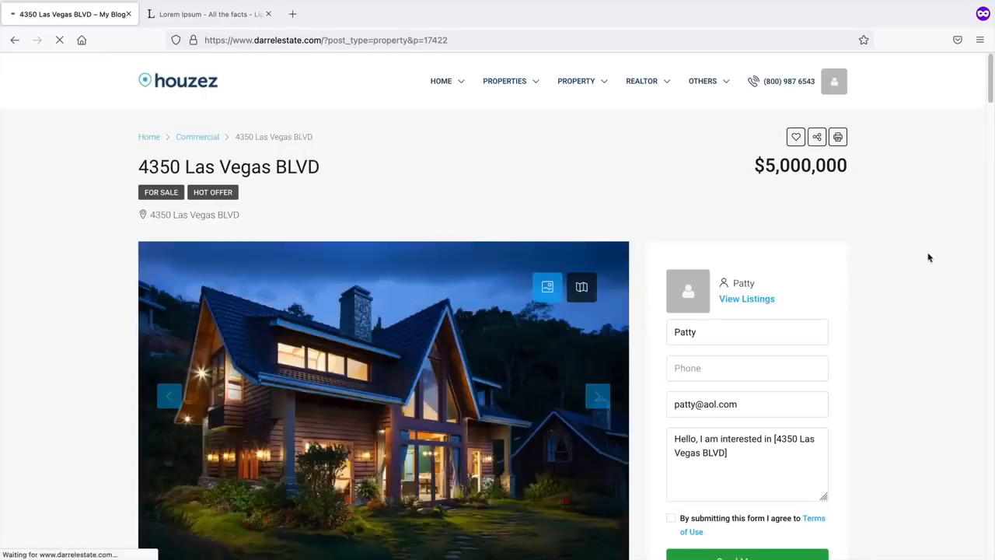
{"action": "scroll", "coordinate": [929, 258], "scroll_direction": "down", "scroll_amount": 4}
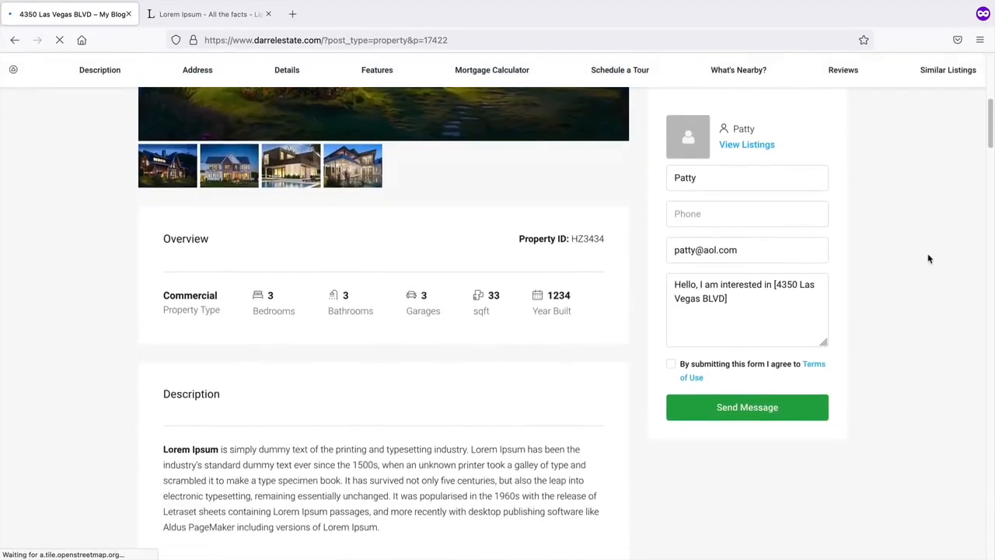
{"action": "scroll", "coordinate": [929, 259], "scroll_direction": "down", "scroll_amount": 10}
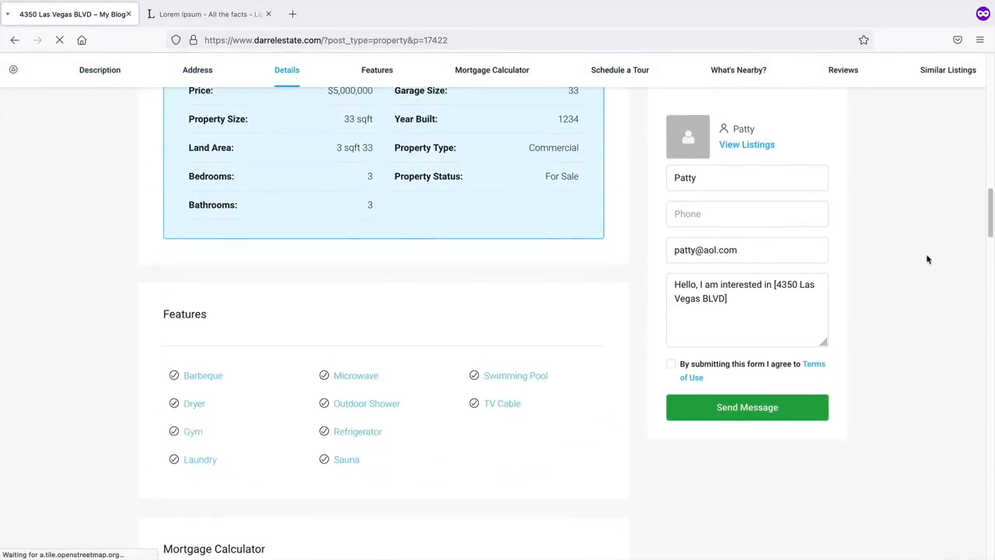
{"action": "scroll", "coordinate": [929, 260], "scroll_direction": "down", "scroll_amount": 6}
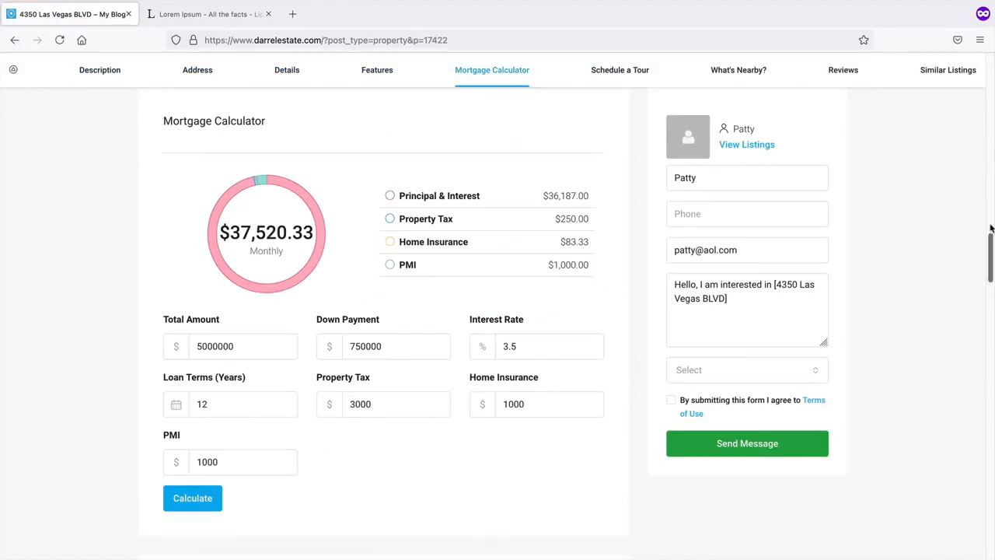
{"action": "left_click_drag", "start_coordinate": [990, 228], "coordinate": [991, 56]}
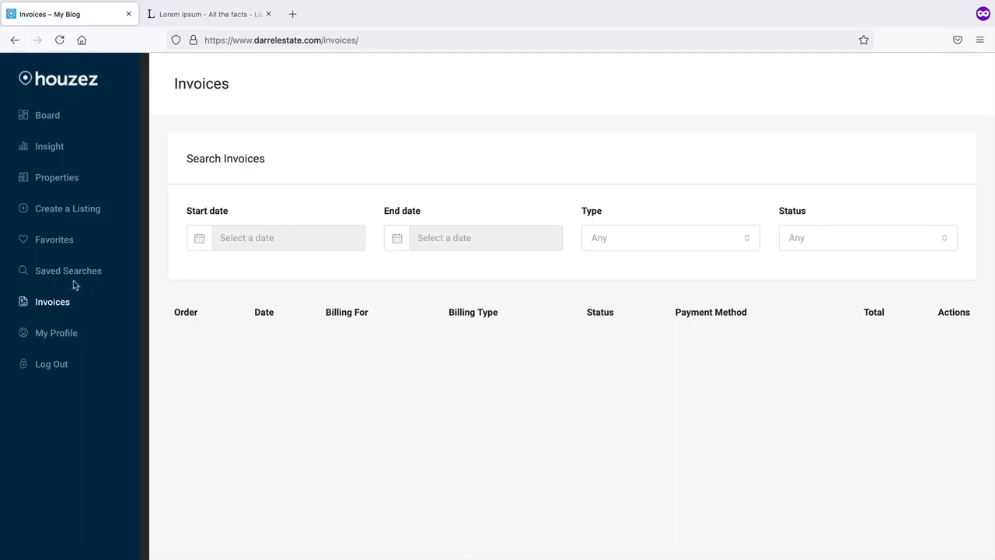
{"action": "left_click", "coordinate": [60, 247]}
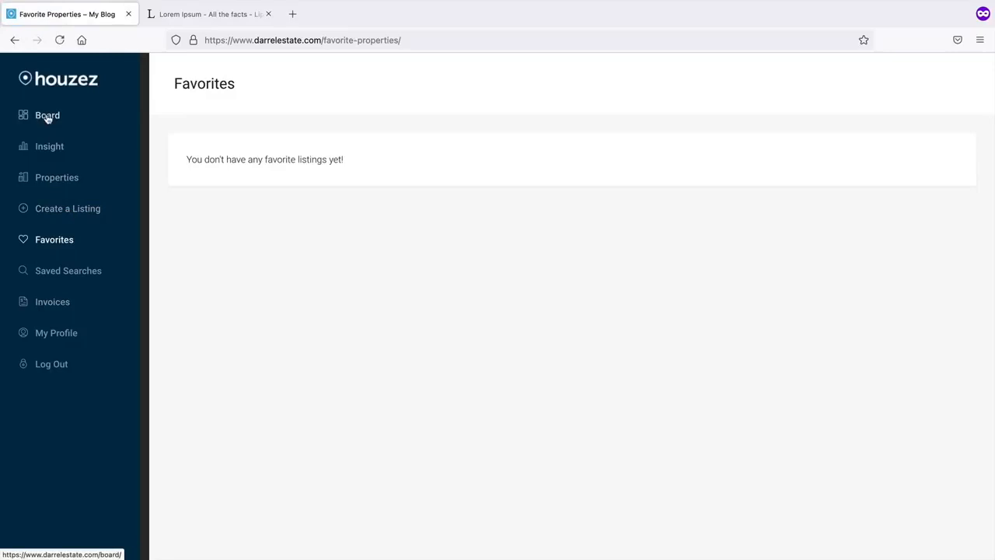
{"action": "left_click", "coordinate": [47, 117]}
{"action": "left_click", "coordinate": [60, 269]}
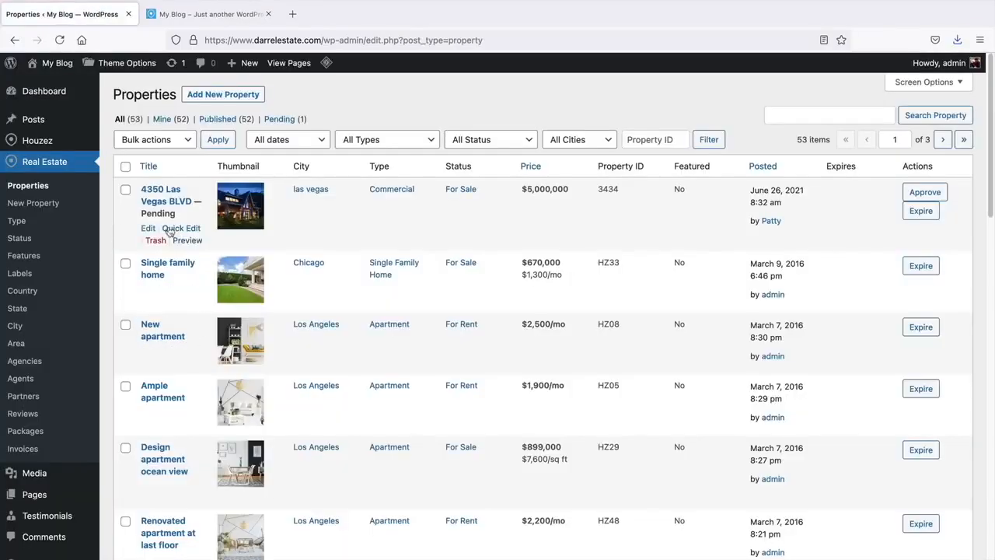
{"action": "left_click_drag", "start_coordinate": [143, 216], "coordinate": [170, 219]}
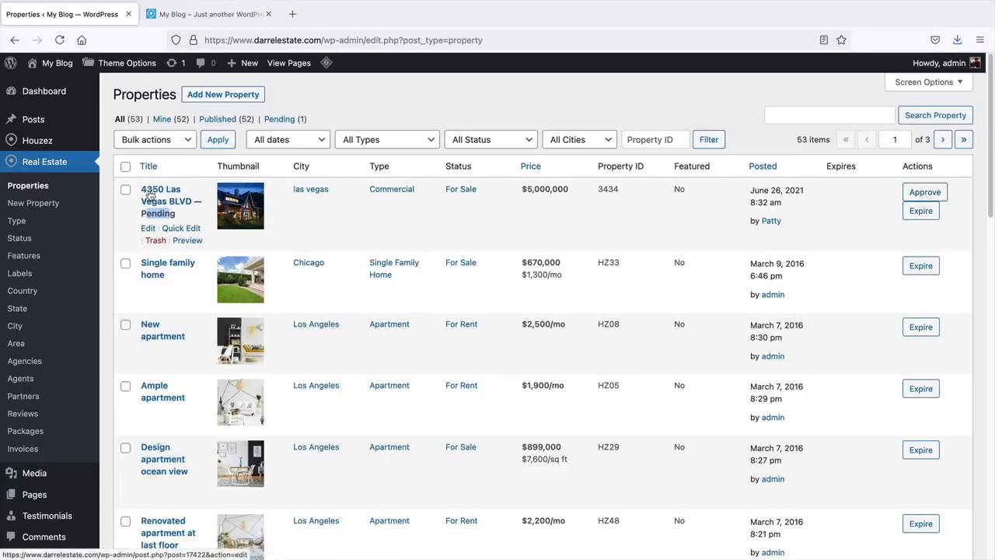
{"action": "left_click", "coordinate": [932, 196]}
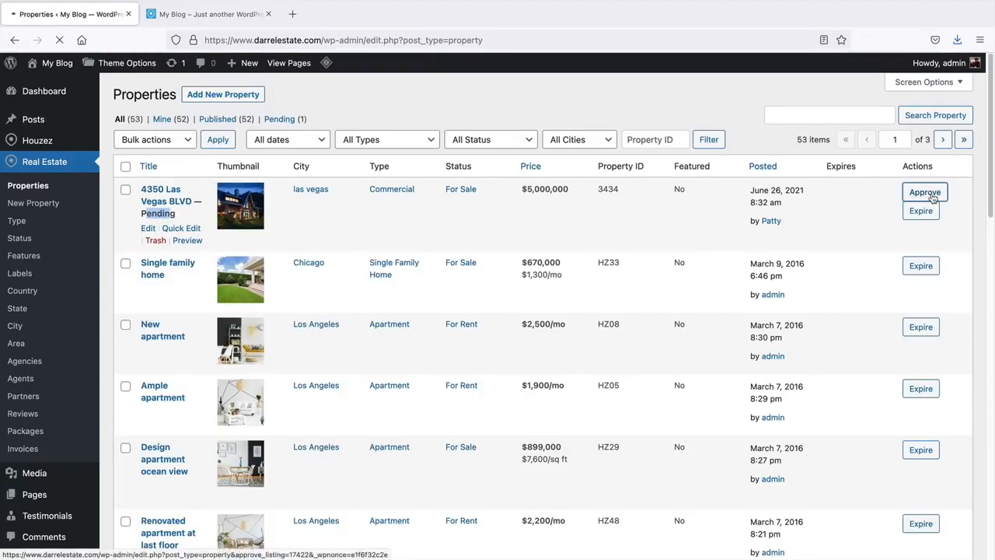
{"action": "mouse_move", "coordinate": [54, 65]}
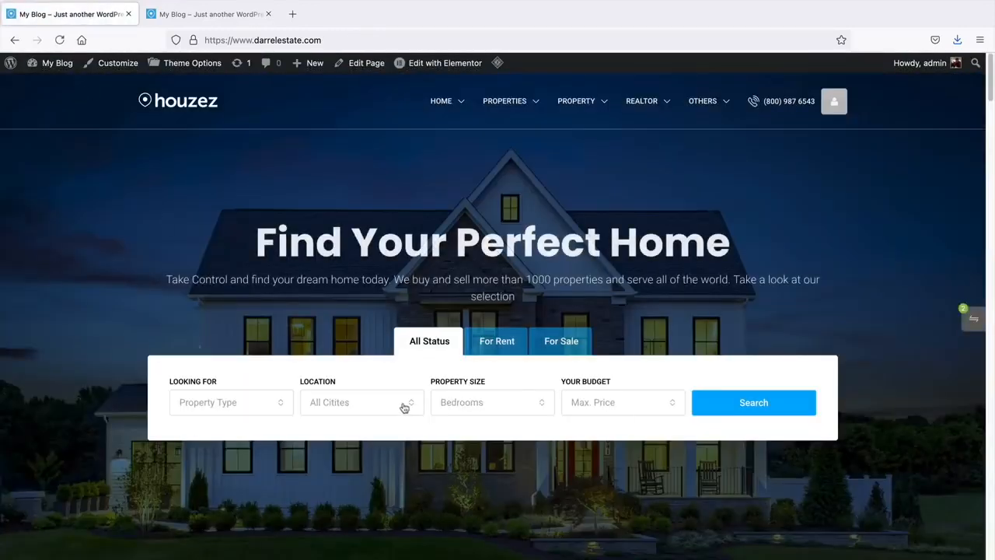
- Search the site for Commercial property type and scroll through the map results
{"action": "left_click", "coordinate": [261, 403]}
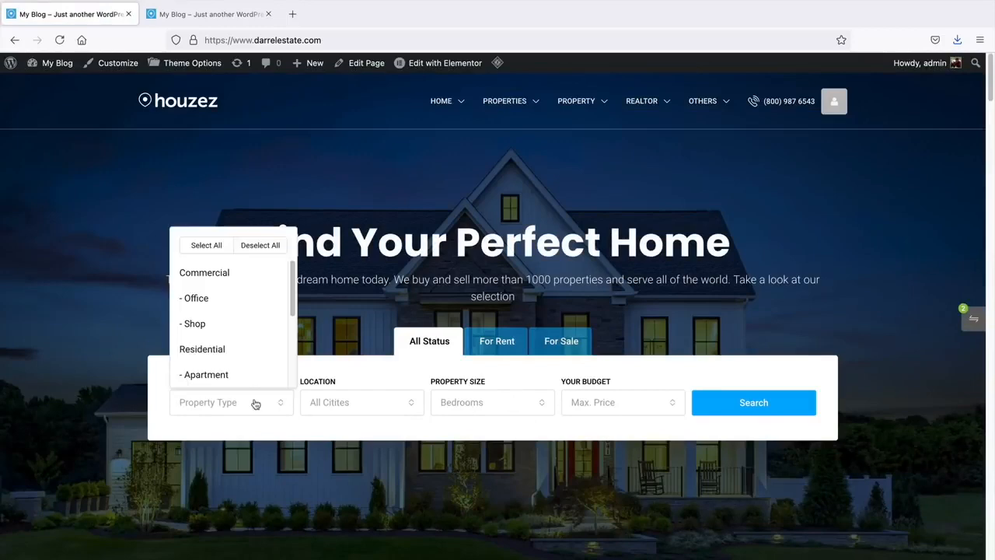
{"action": "left_click", "coordinate": [234, 274]}
{"action": "left_click", "coordinate": [785, 412]}
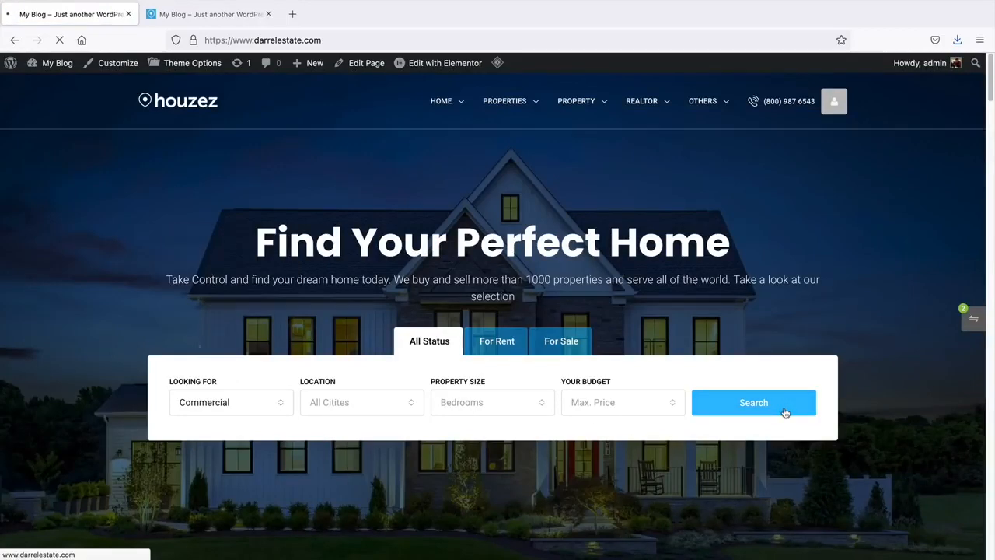
{"action": "scroll", "coordinate": [736, 410], "scroll_direction": "down", "scroll_amount": 2}
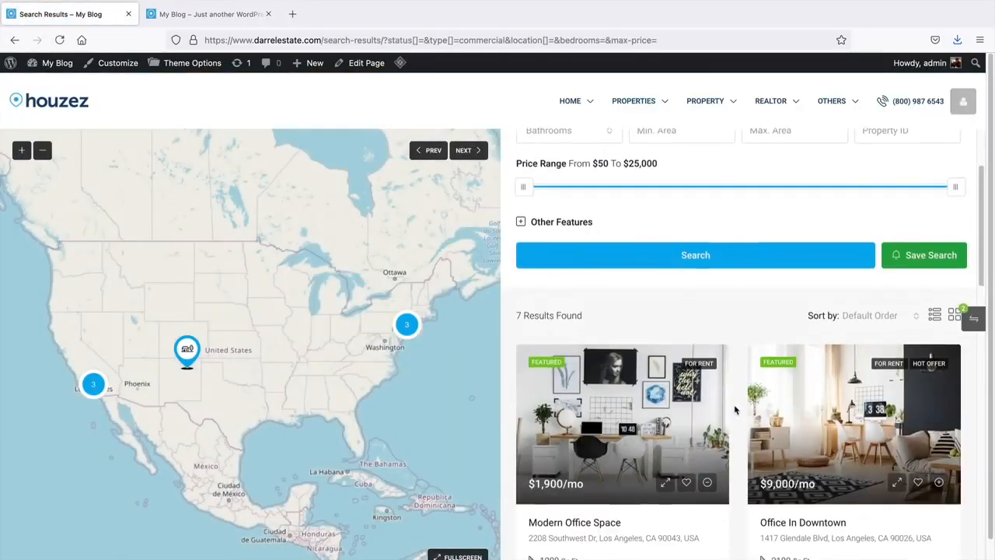
{"action": "scroll", "coordinate": [736, 410], "scroll_direction": "down", "scroll_amount": 6}
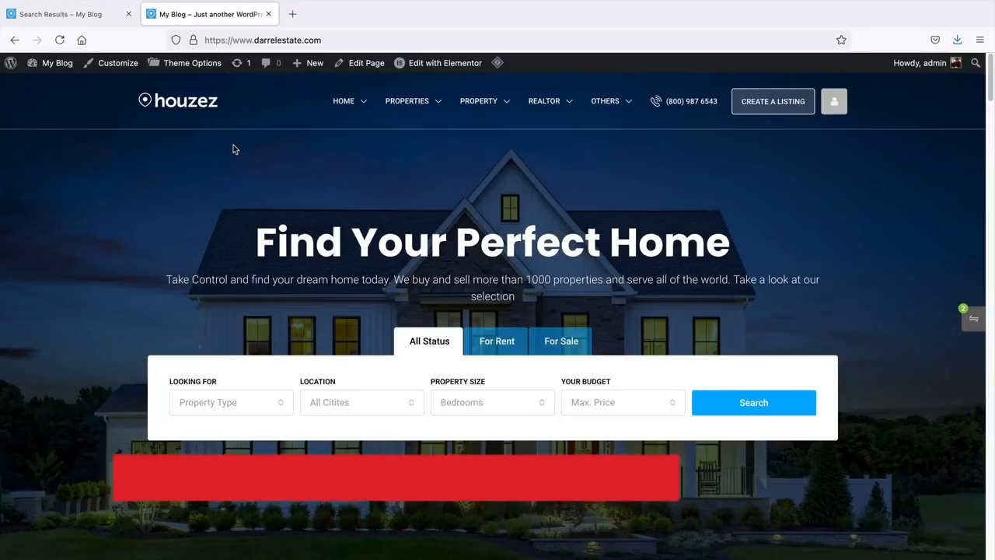
- Enable the Create Listing Button in Houzez Theme Options > Headers and save
{"action": "mouse_move", "coordinate": [54, 64]}
{"action": "left_click", "coordinate": [67, 87]}
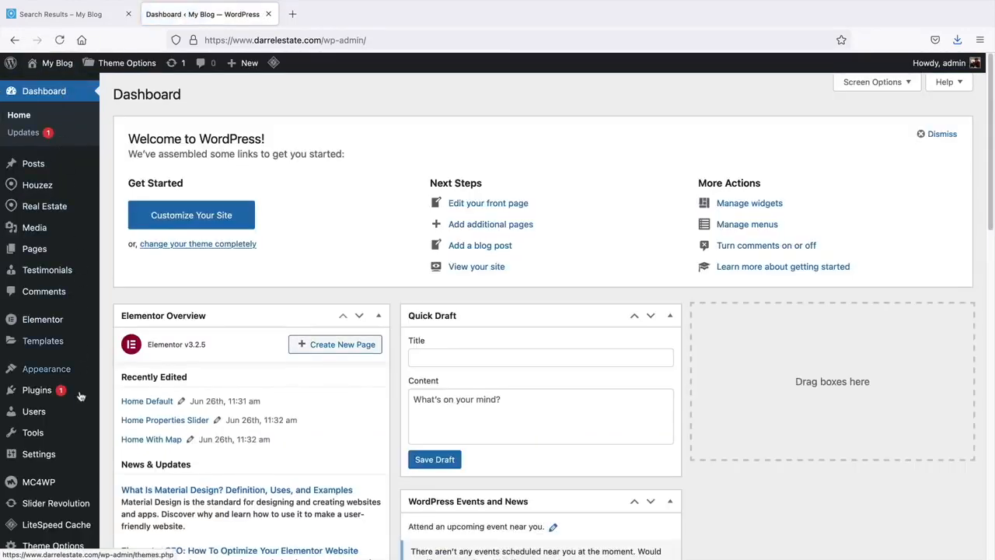
{"action": "mouse_move", "coordinate": [66, 456]}
{"action": "left_click", "coordinate": [127, 404]}
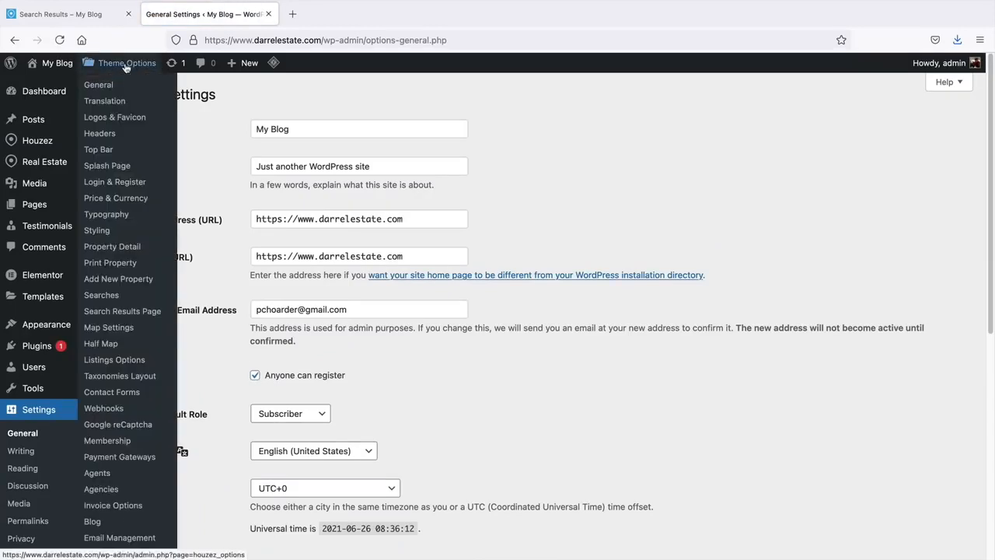
{"action": "left_click", "coordinate": [126, 65]}
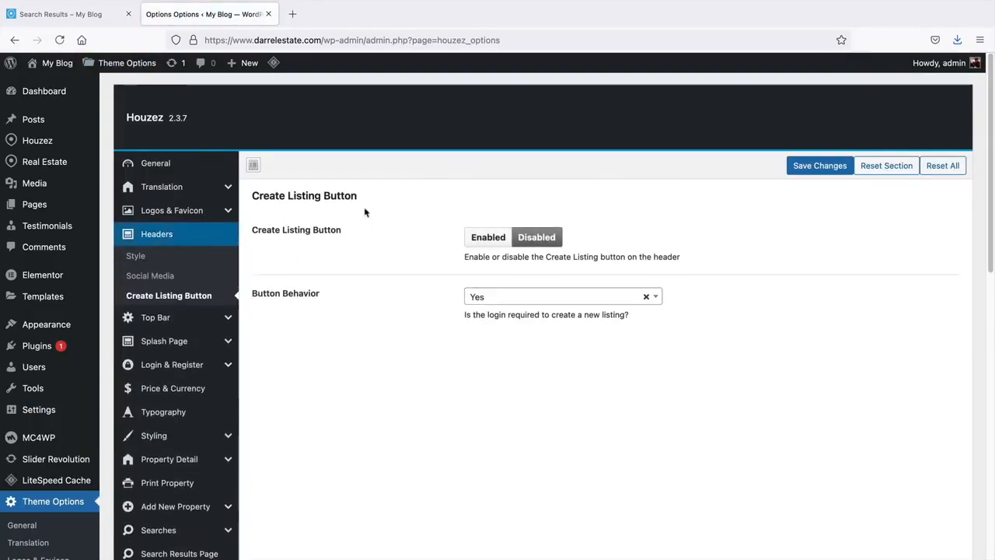
{"action": "left_click", "coordinate": [493, 239]}
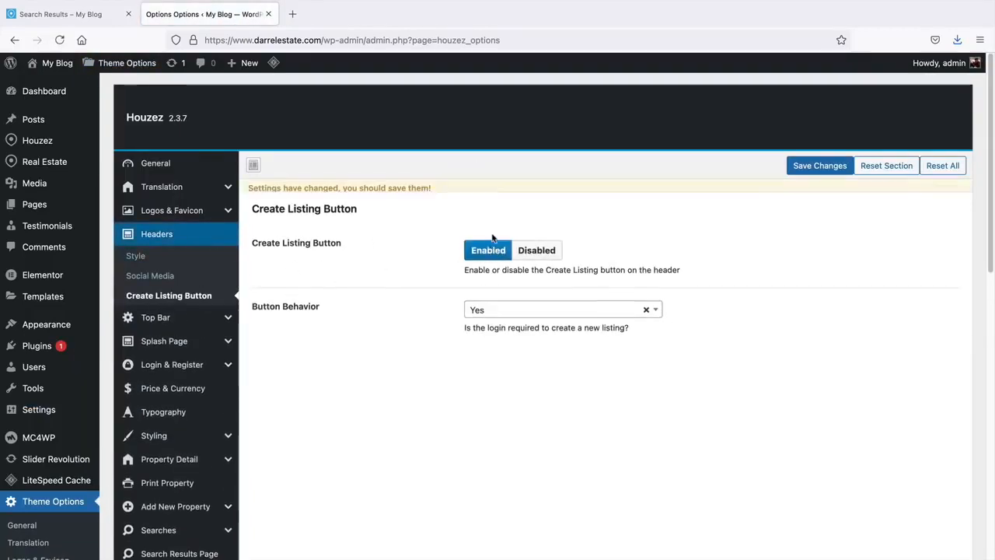
{"action": "left_click", "coordinate": [806, 167]}
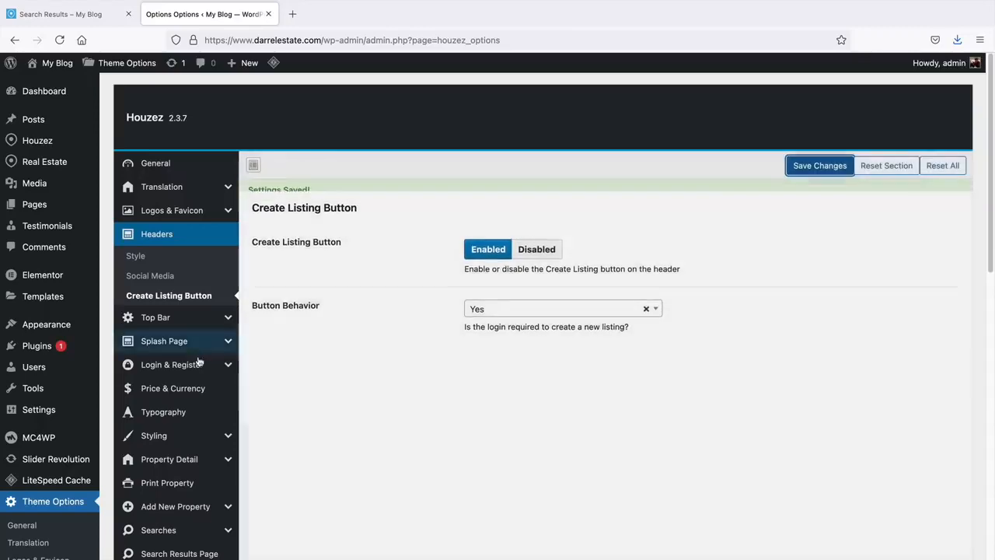
- Set Register to Yes in Login & Register, save, and list all users
{"action": "left_click", "coordinate": [184, 364]}
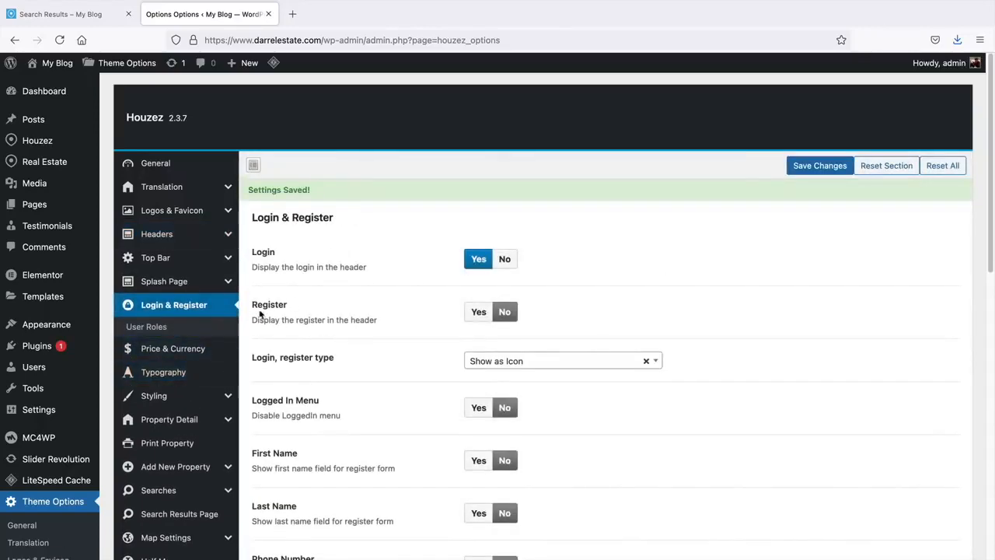
{"action": "double_click", "coordinate": [266, 304]}
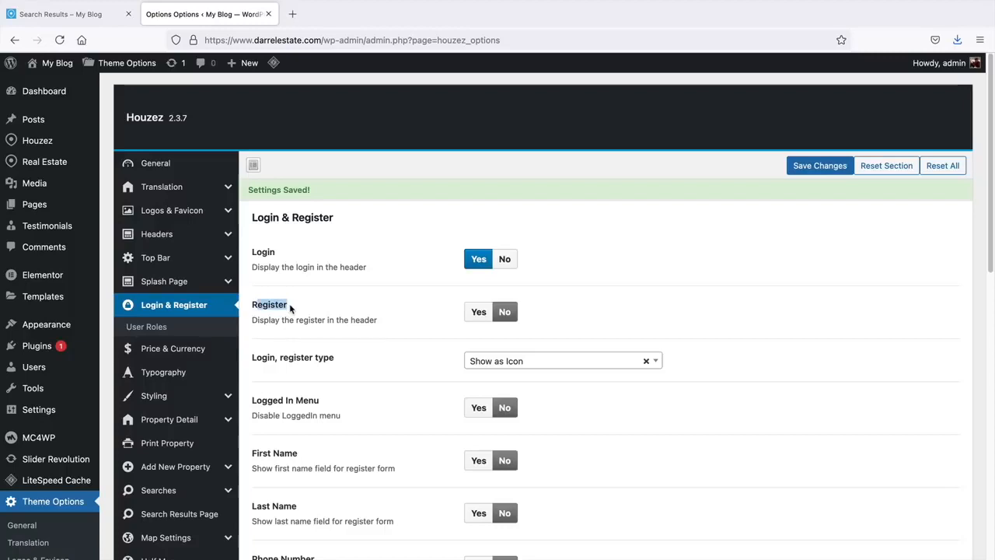
{"action": "left_click", "coordinate": [478, 295]}
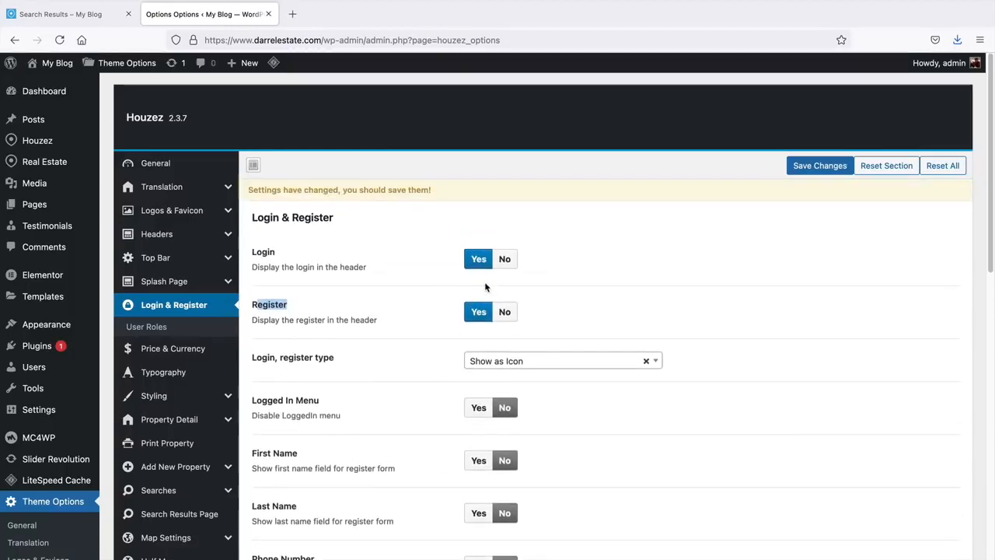
{"action": "key", "text": "super+s"}
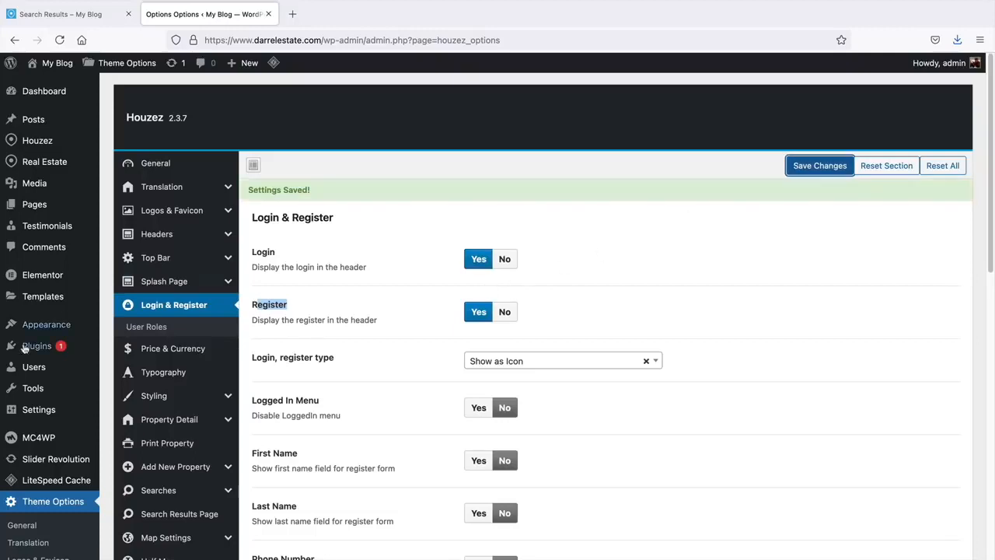
{"action": "mouse_move", "coordinate": [33, 367]}
{"action": "left_click", "coordinate": [127, 368]}
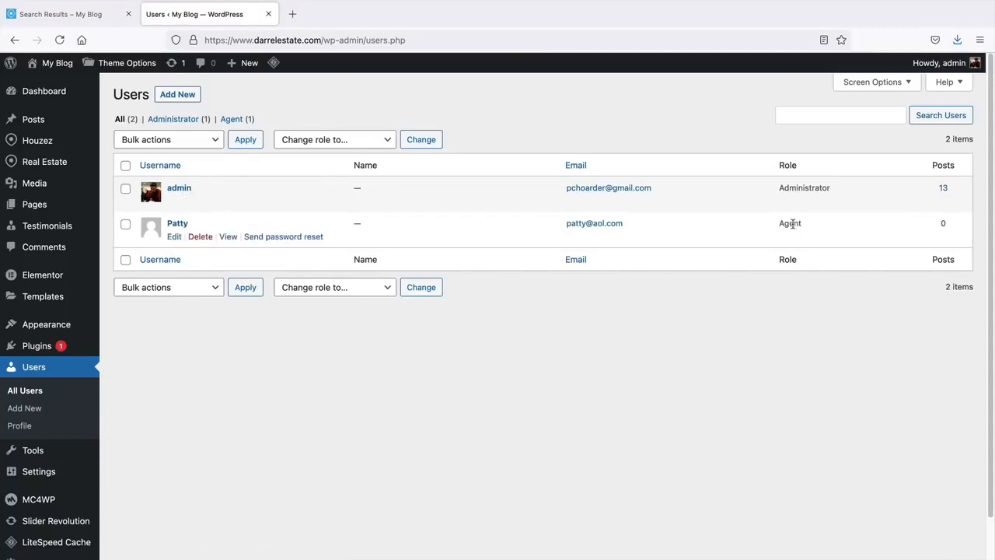
{"action": "left_click", "coordinate": [174, 237]}
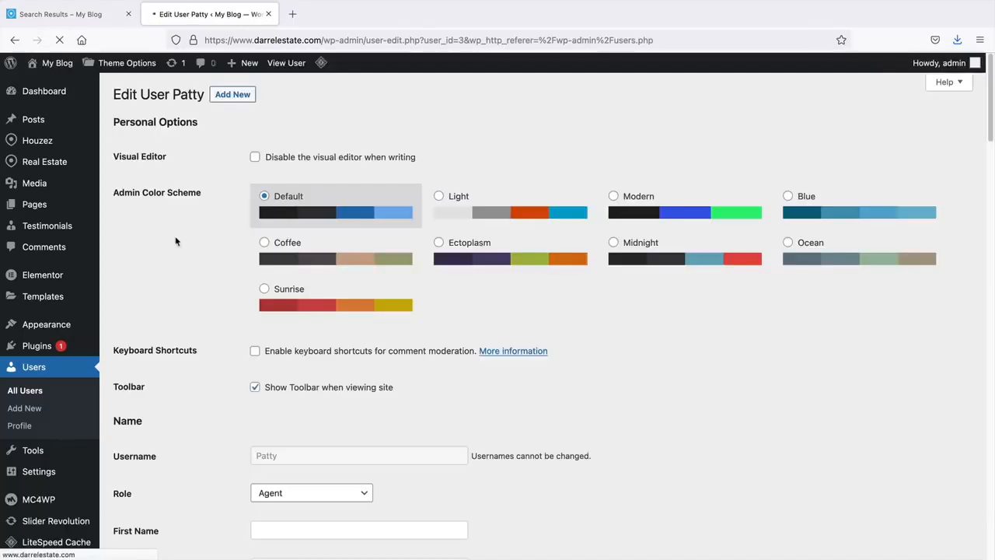
{"action": "scroll", "coordinate": [191, 246], "scroll_direction": "down", "scroll_amount": 5}
{"action": "left_click", "coordinate": [274, 147]}
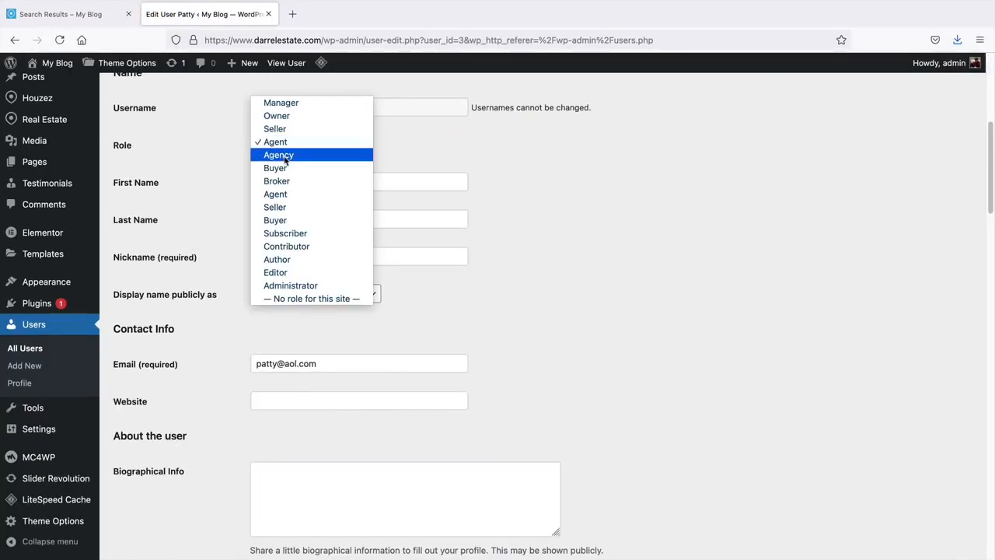
{"action": "left_click", "coordinate": [285, 158]}
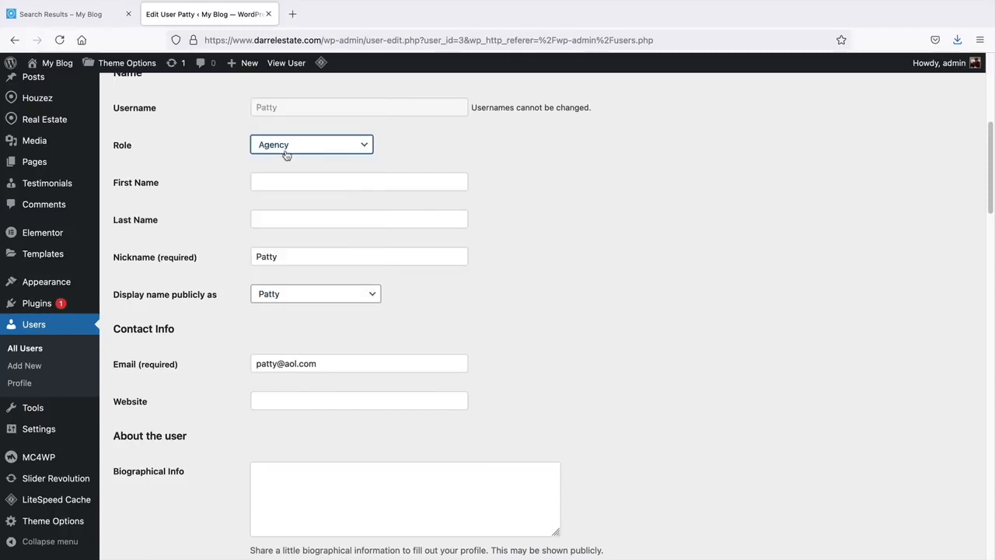
{"action": "left_click", "coordinate": [286, 154]}
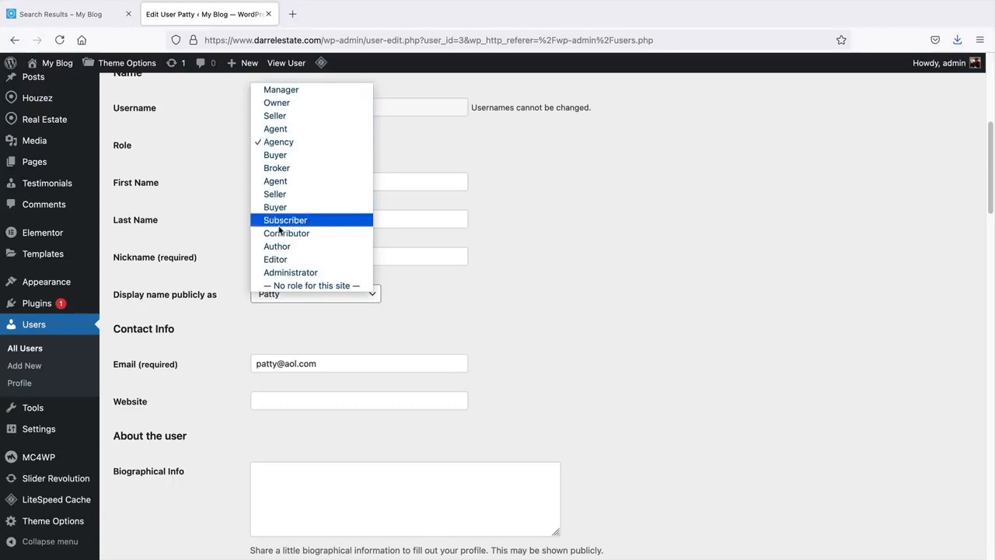
{"action": "left_click", "coordinate": [280, 142]}
{"action": "scroll", "coordinate": [209, 184], "scroll_direction": "up", "scroll_amount": 3}
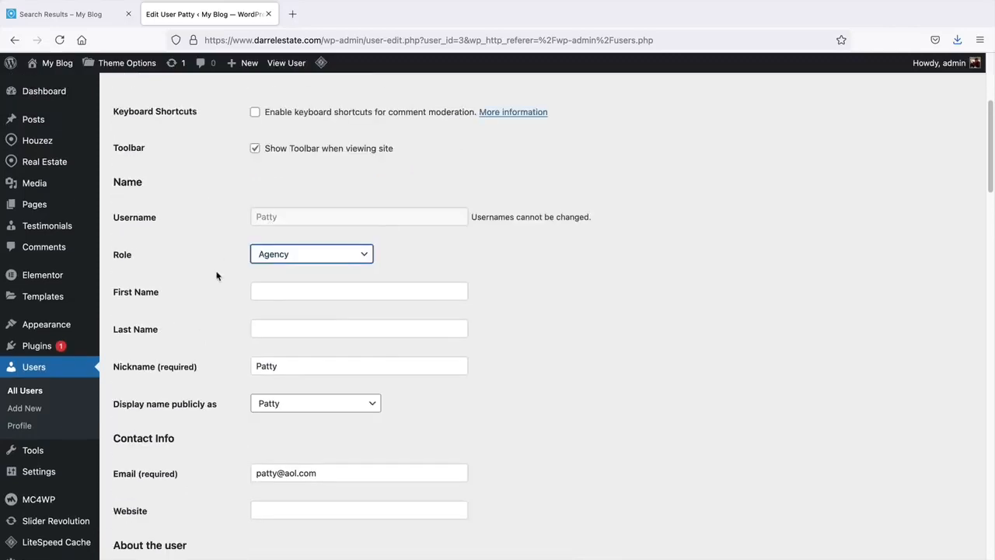
{"action": "left_click", "coordinate": [298, 255]}
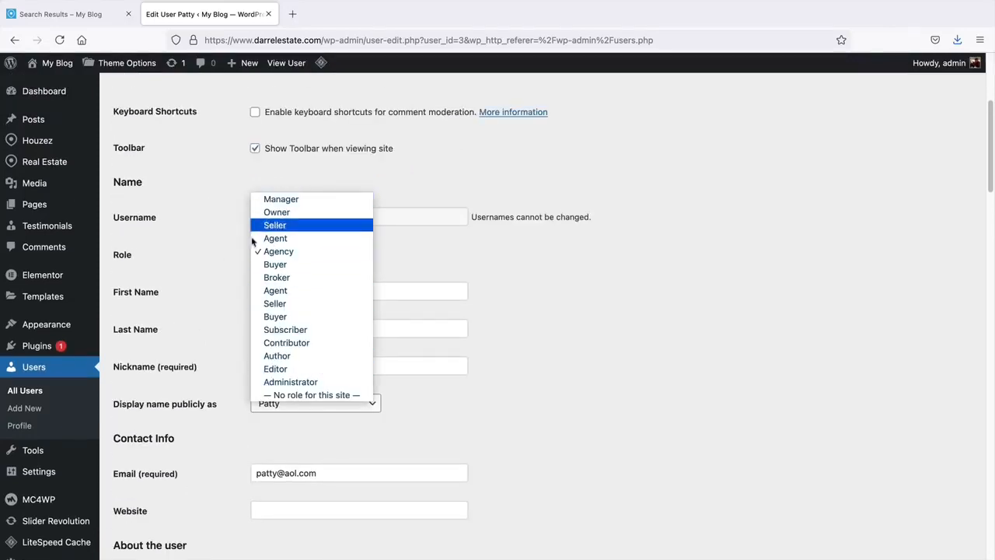
{"action": "left_click", "coordinate": [202, 244]}
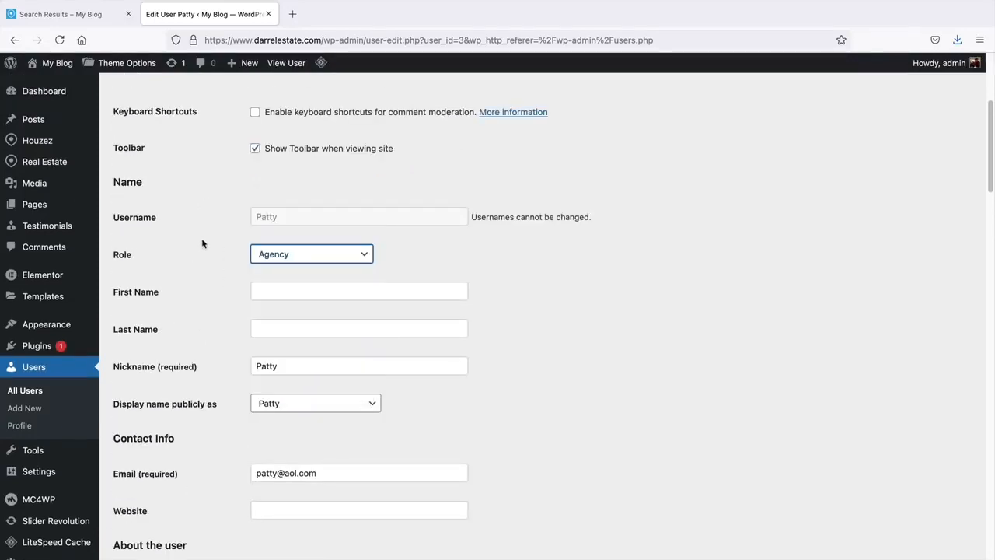
{"action": "scroll", "coordinate": [206, 274], "scroll_direction": "up", "scroll_amount": 3}
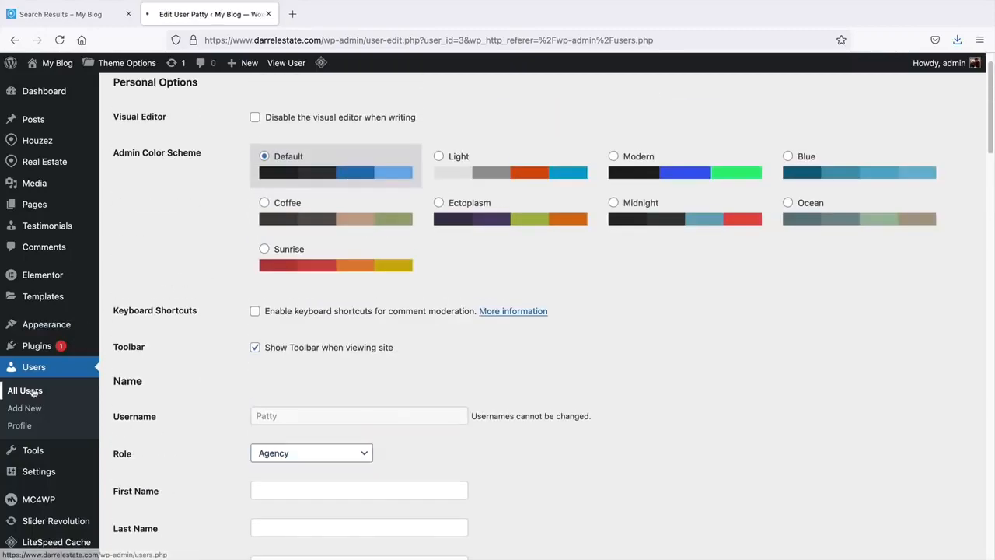
{"action": "left_click", "coordinate": [33, 391]}
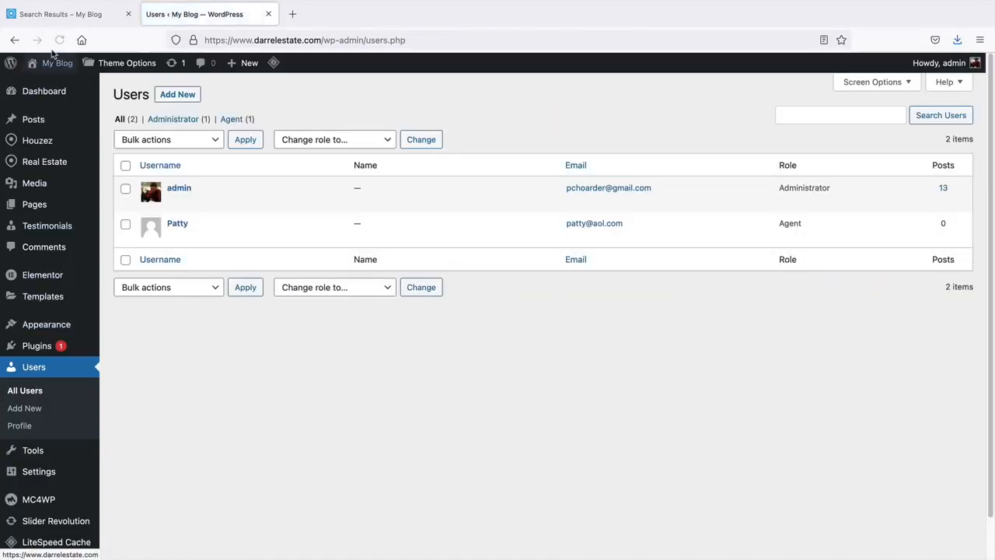
{"action": "mouse_move", "coordinate": [51, 65]}
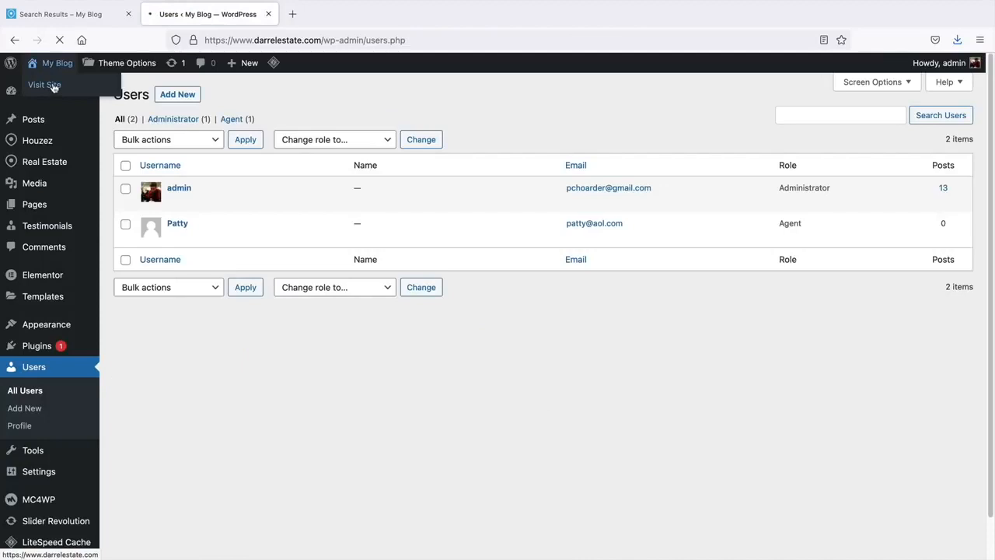
- From the live site's Create a Listing page, open the Register form and view account types
{"action": "left_click", "coordinate": [52, 85]}
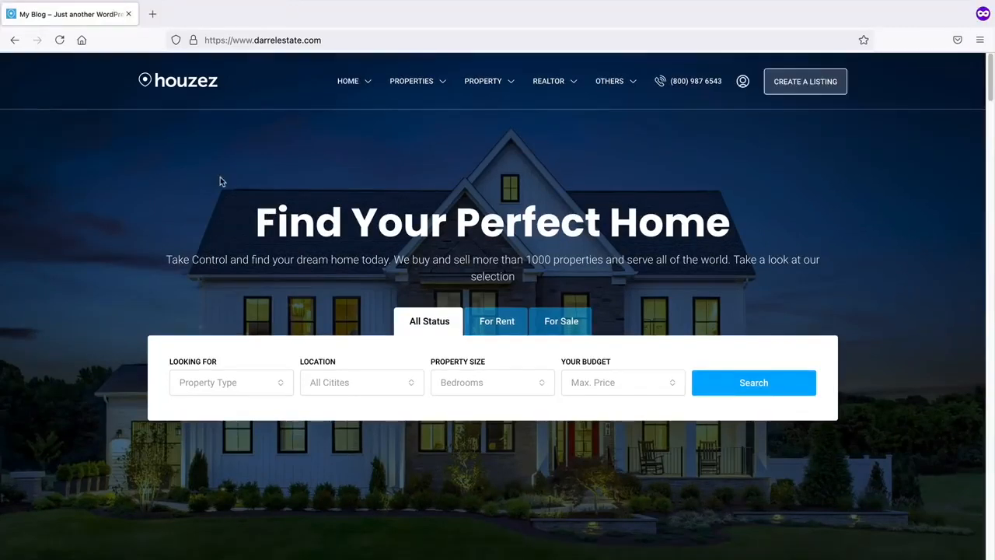
{"action": "left_click", "coordinate": [789, 86]}
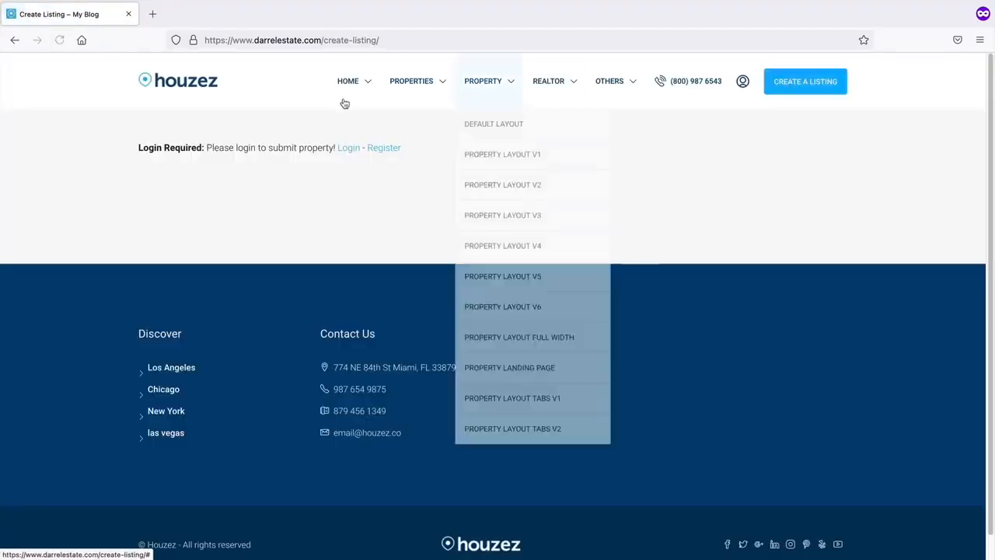
{"action": "left_click_drag", "start_coordinate": [236, 147], "coordinate": [307, 148]}
{"action": "left_click", "coordinate": [313, 175]}
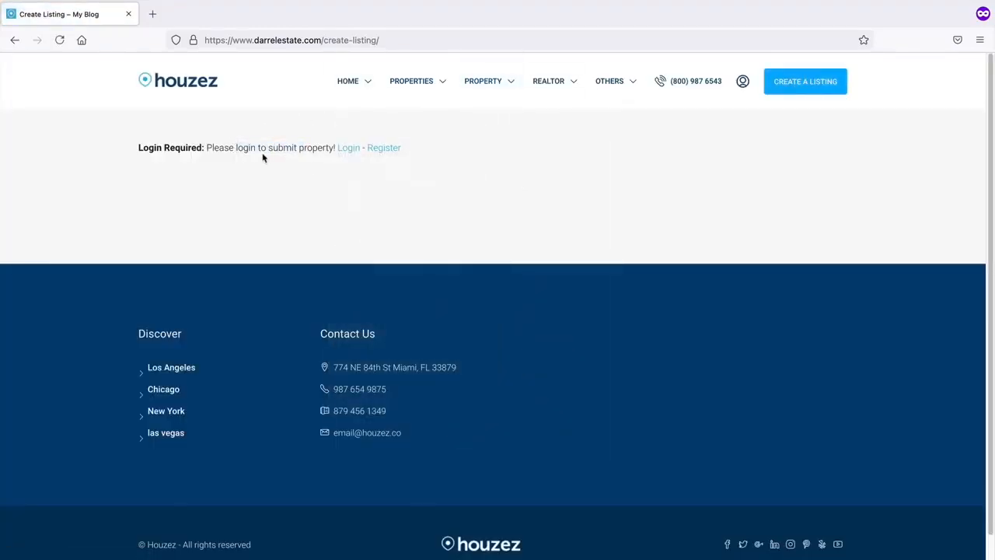
{"action": "left_click", "coordinate": [384, 147]}
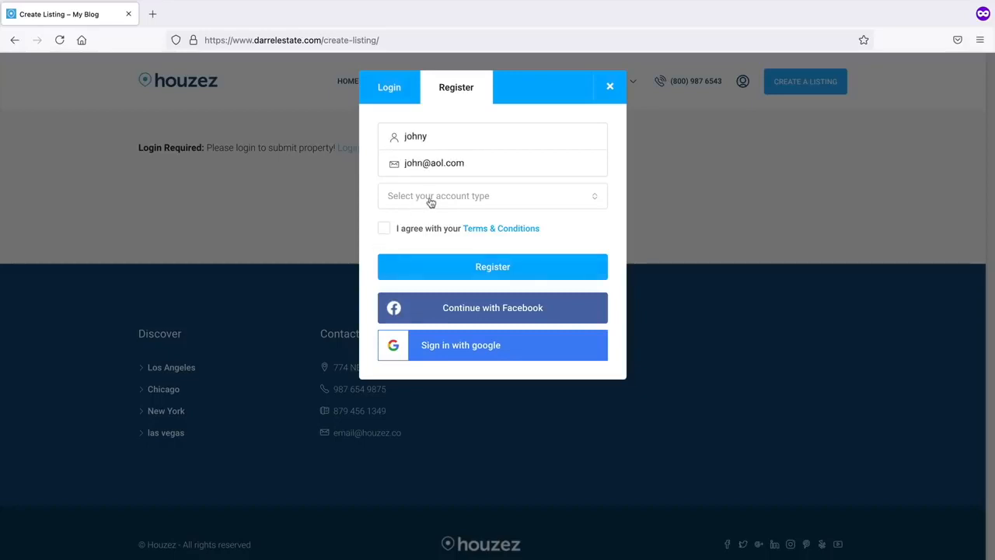
{"action": "left_click", "coordinate": [432, 199]}
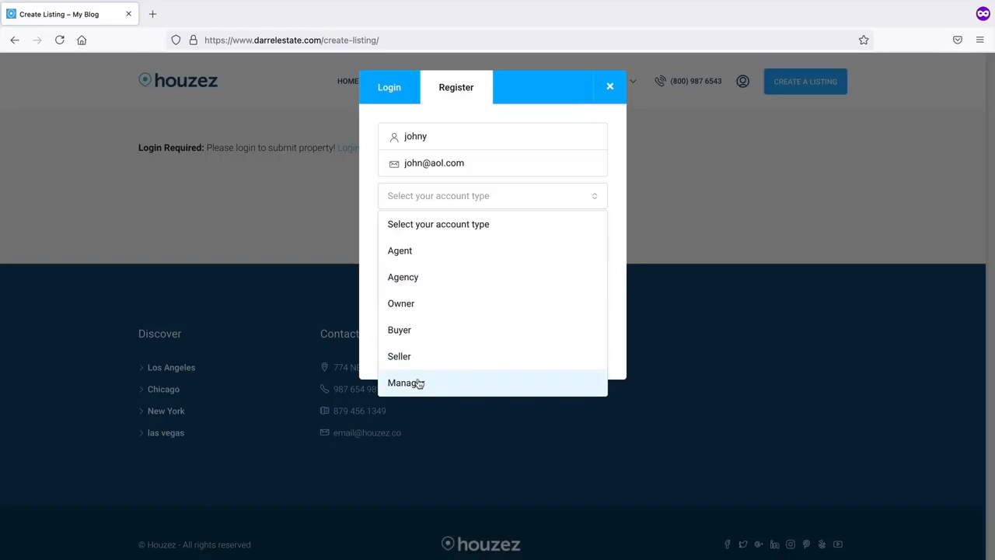
{"action": "mouse_move", "coordinate": [429, 558]}
{"action": "left_click", "coordinate": [561, 549]}
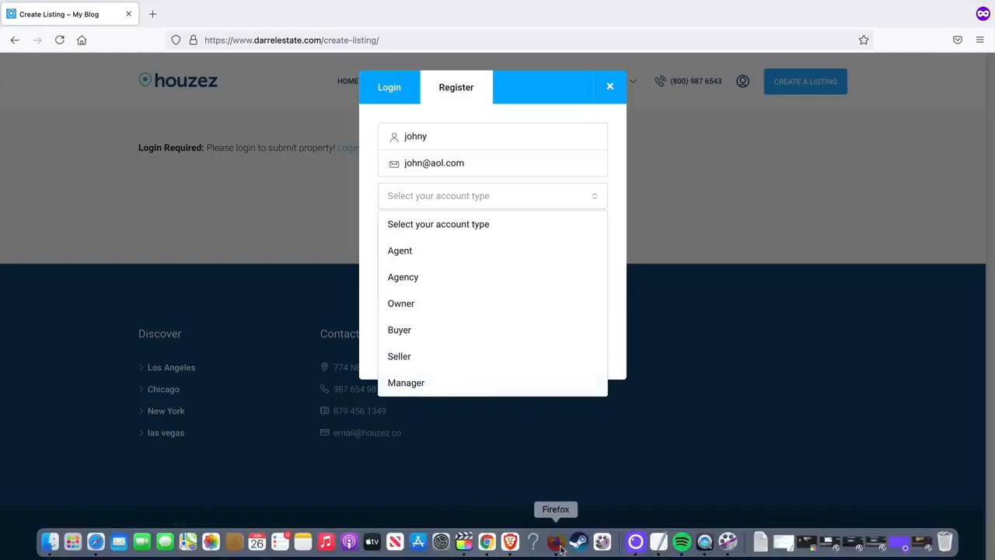
- Disable the Manager, Owner, Agency and Agent user roles and save the Houzez options
{"action": "left_click", "coordinate": [587, 404]}
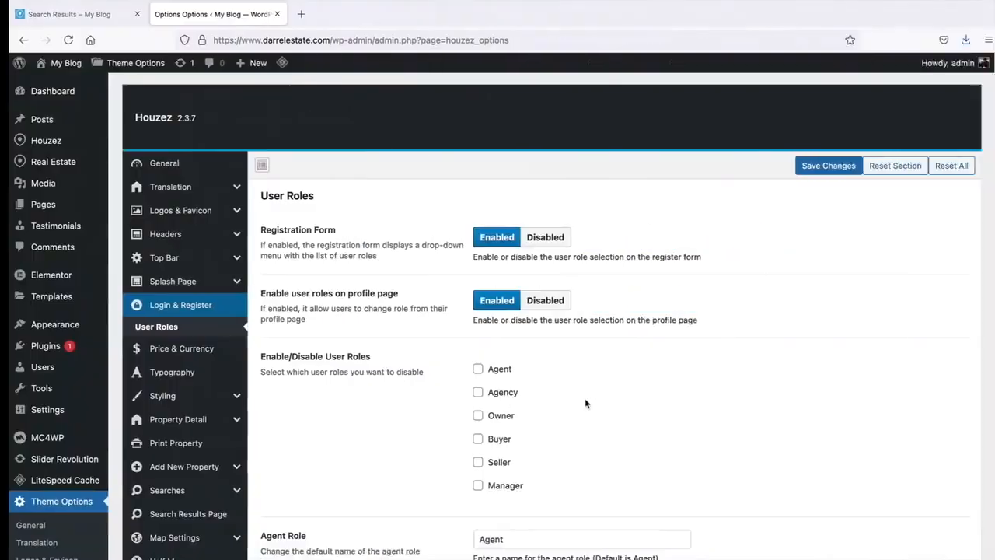
{"action": "scroll", "coordinate": [425, 360], "scroll_direction": "down", "scroll_amount": 1}
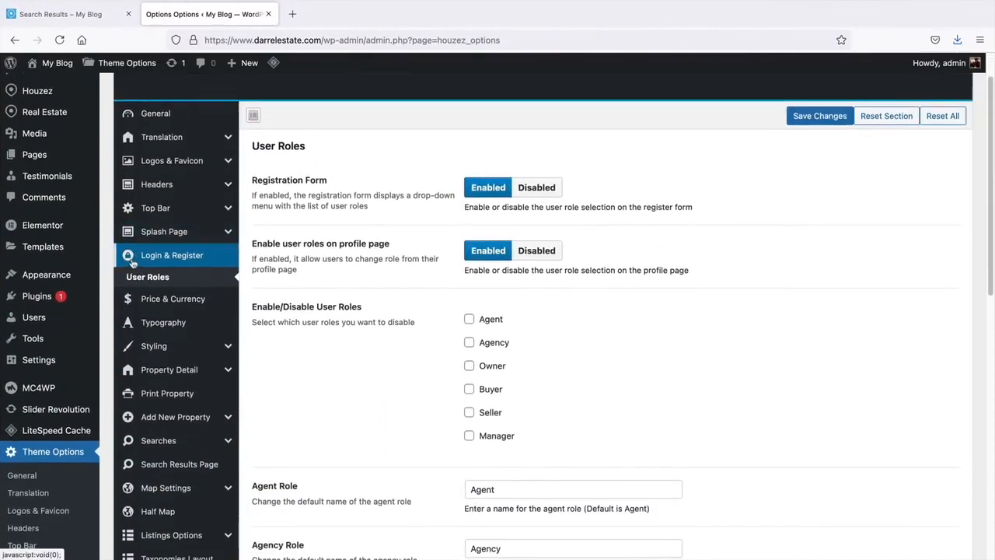
{"action": "scroll", "coordinate": [356, 320], "scroll_direction": "down", "scroll_amount": 1}
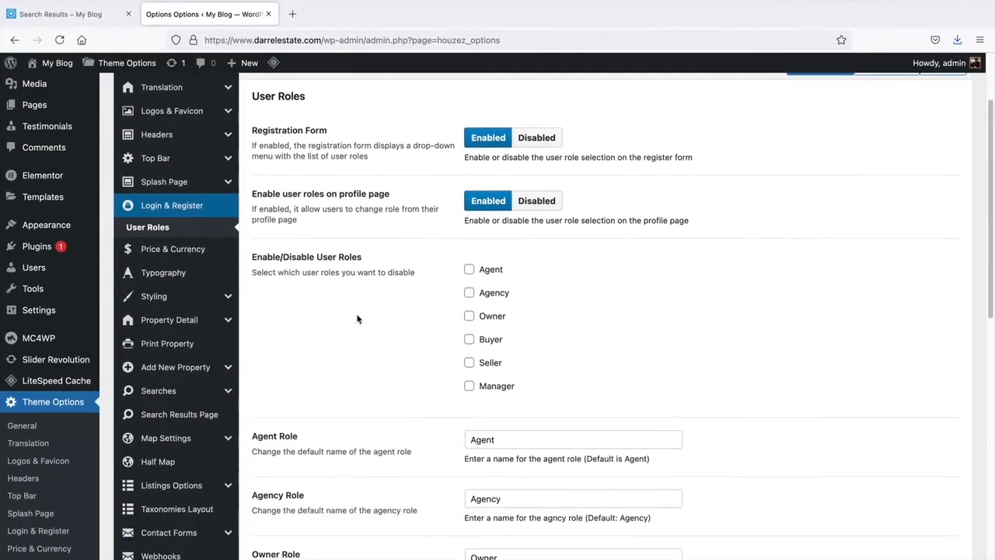
{"action": "scroll", "coordinate": [357, 319], "scroll_direction": "down", "scroll_amount": 1}
{"action": "left_click", "coordinate": [469, 326]}
{"action": "left_click", "coordinate": [469, 258]}
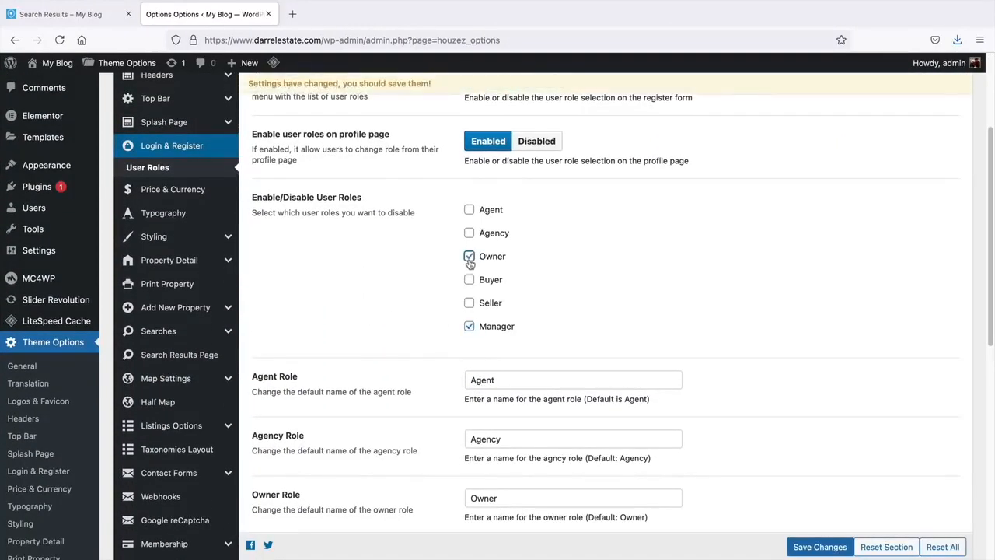
{"action": "left_click", "coordinate": [469, 233]}
{"action": "left_click", "coordinate": [470, 210]}
{"action": "left_click", "coordinate": [820, 546]}
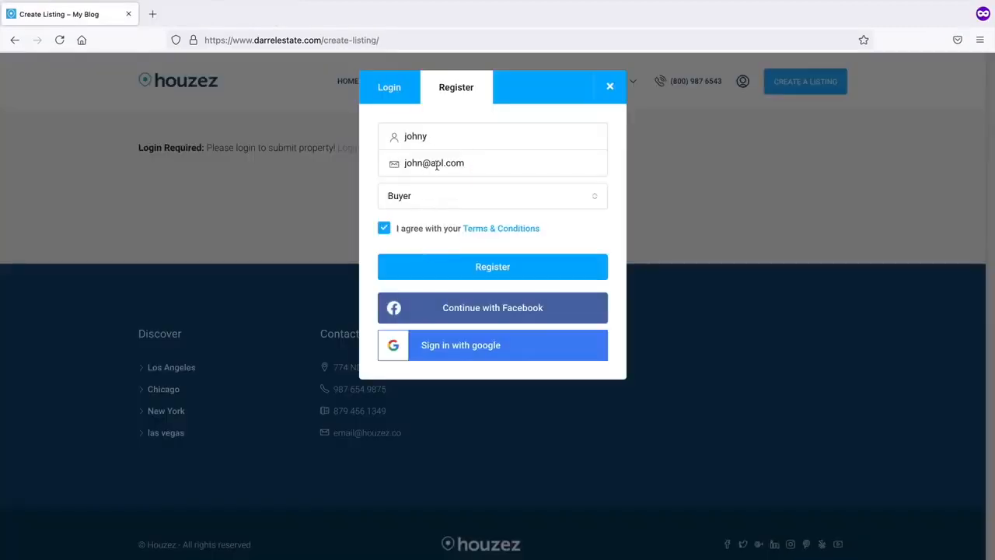
- Register the new Buyer account, then log in with it from the popup's Login form
{"action": "left_click", "coordinate": [484, 271]}
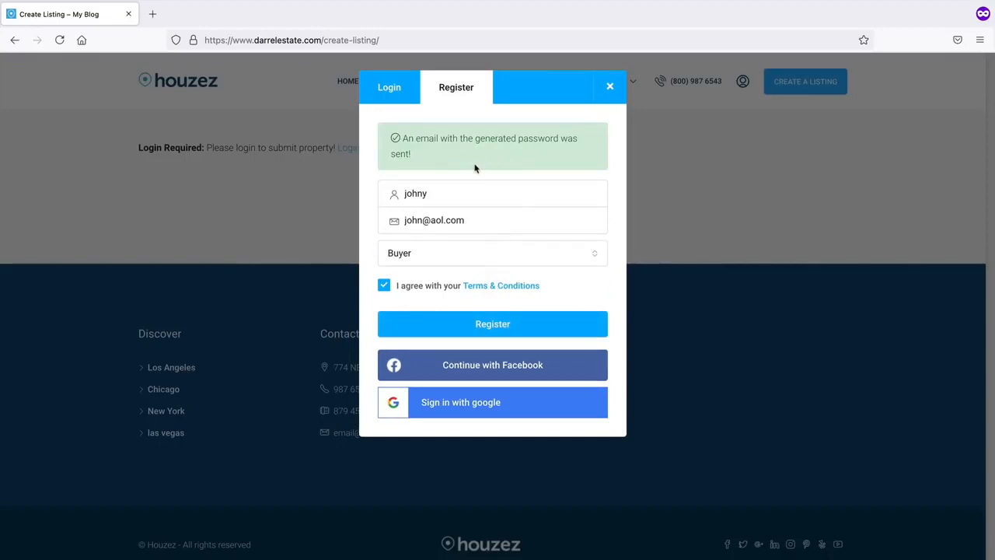
{"action": "left_click", "coordinate": [382, 91]}
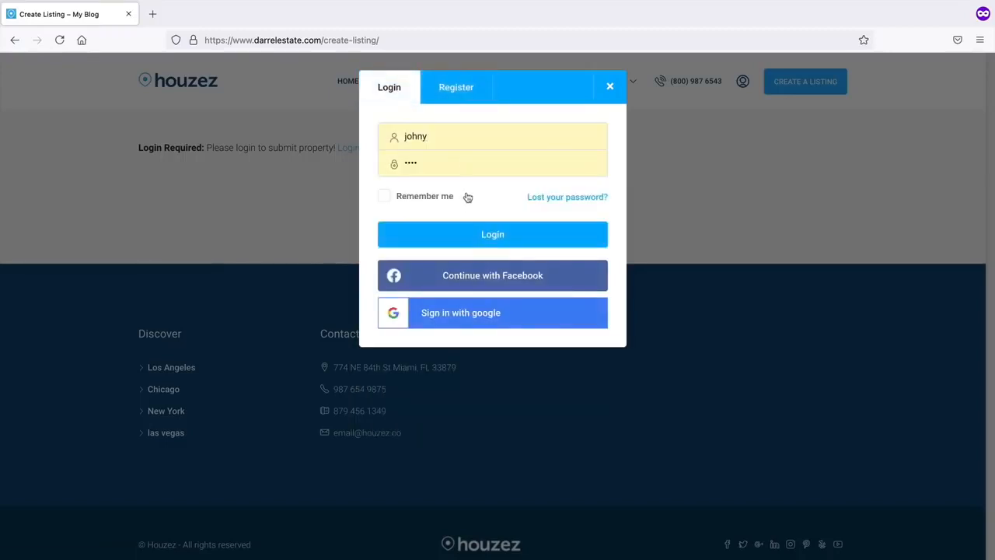
{"action": "left_click", "coordinate": [472, 236]}
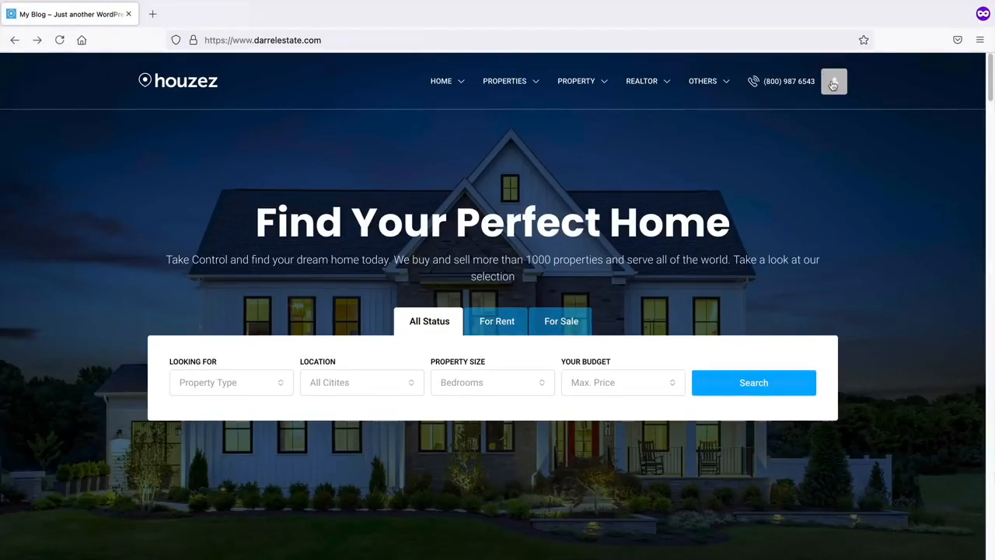
{"action": "mouse_move", "coordinate": [834, 80]}
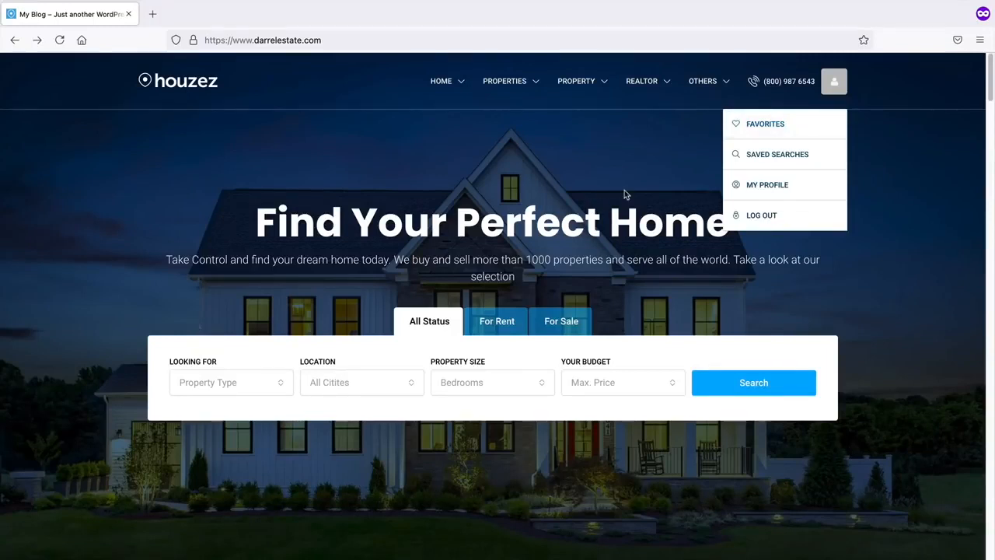
{"action": "key", "text": "super+Tab"}
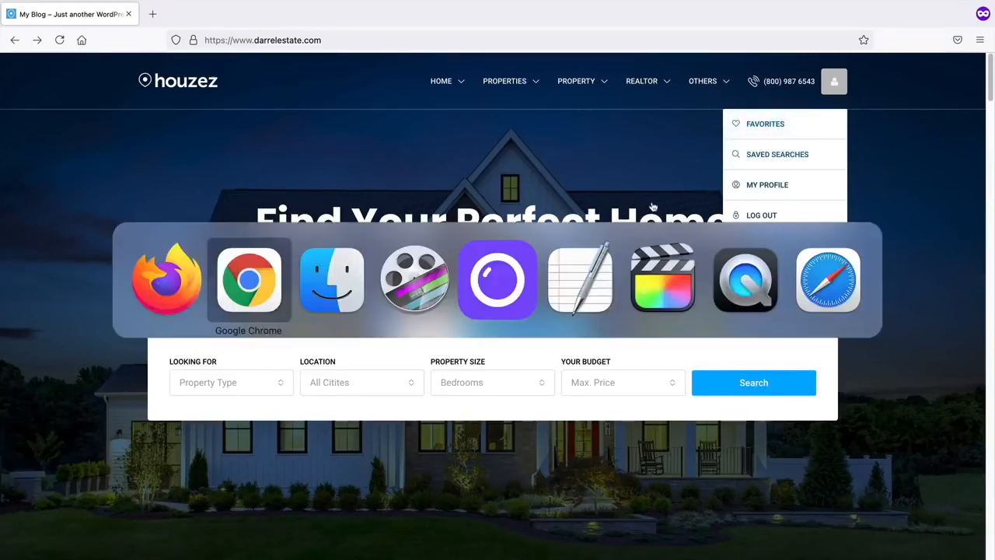
{"action": "left_click", "coordinate": [179, 303]}
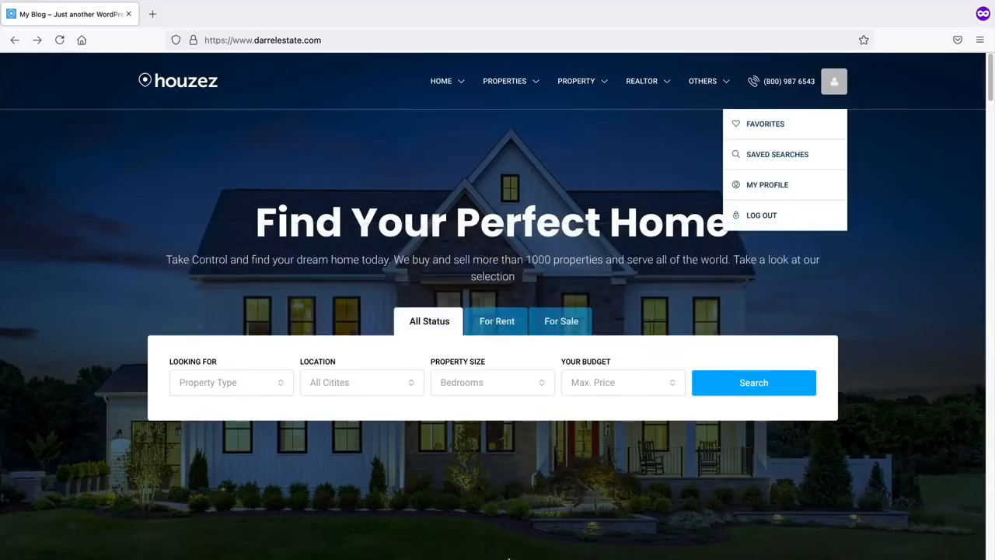
- Change the new user's role to Seller on the WordPress Edit User page
{"action": "mouse_move", "coordinate": [513, 555]}
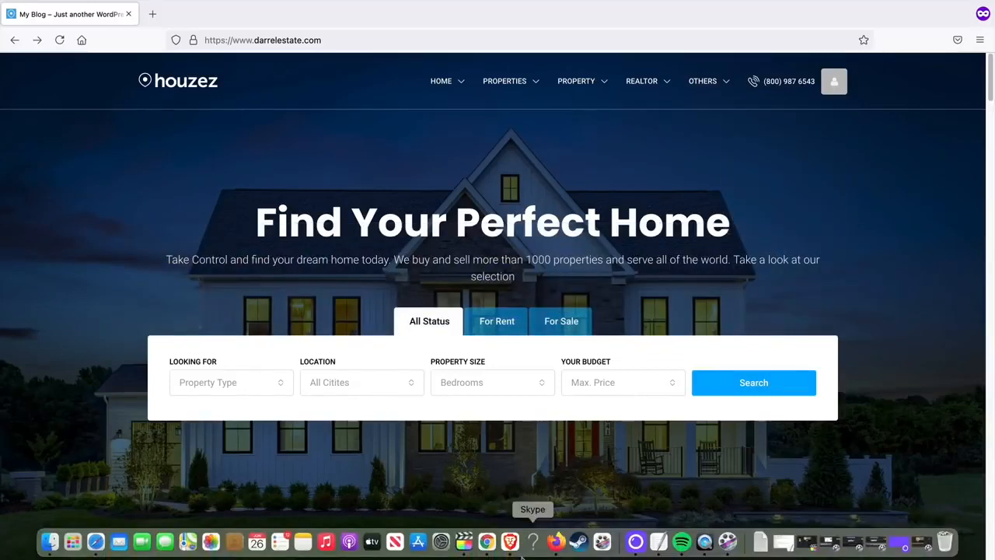
{"action": "left_click", "coordinate": [557, 549]}
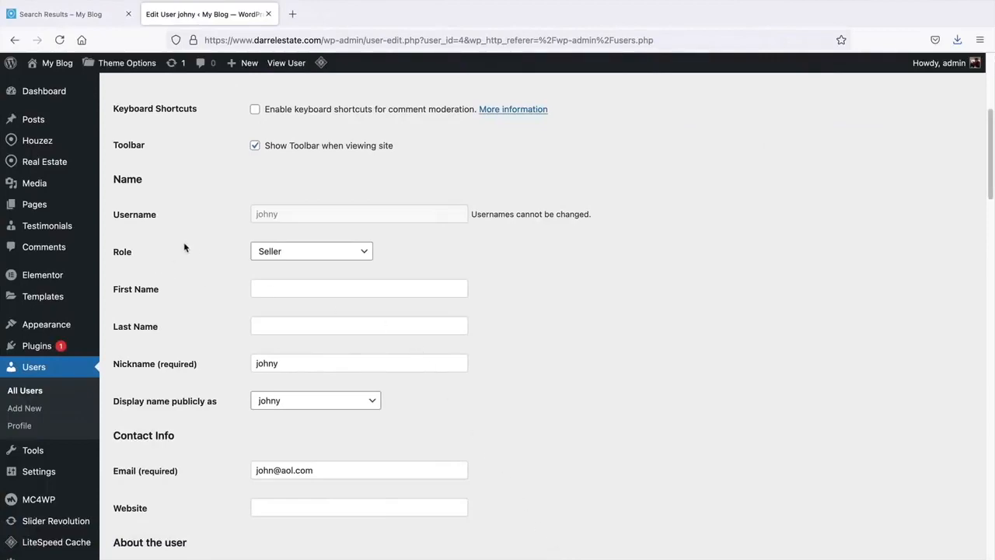
{"action": "scroll", "coordinate": [272, 221], "scroll_direction": "up", "scroll_amount": 5}
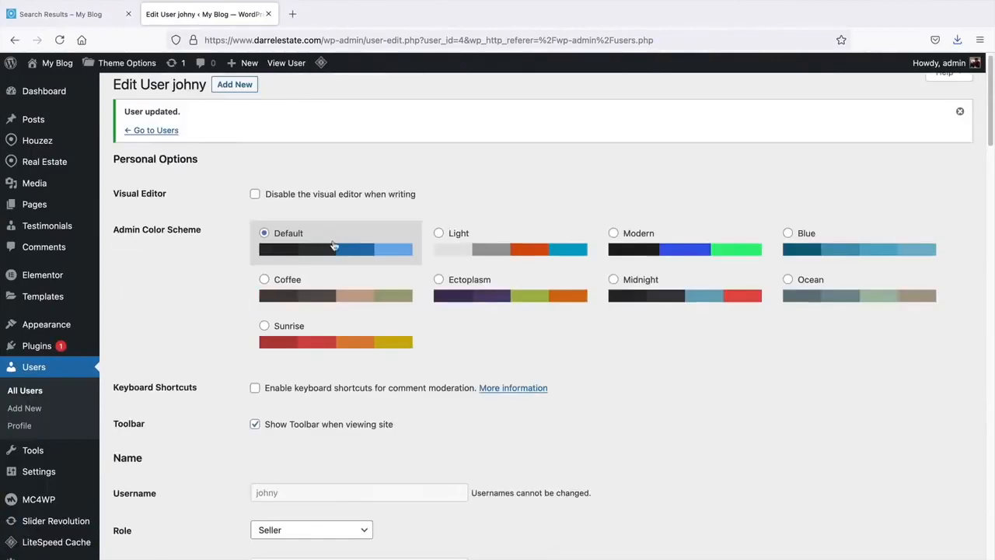
{"action": "scroll", "coordinate": [144, 349], "scroll_direction": "down", "scroll_amount": 3}
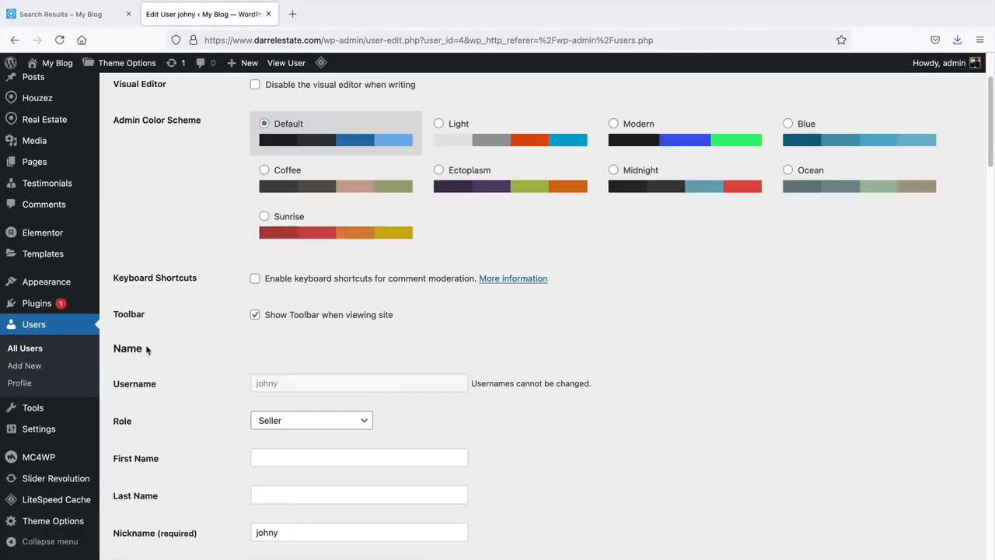
{"action": "left_click", "coordinate": [255, 371]}
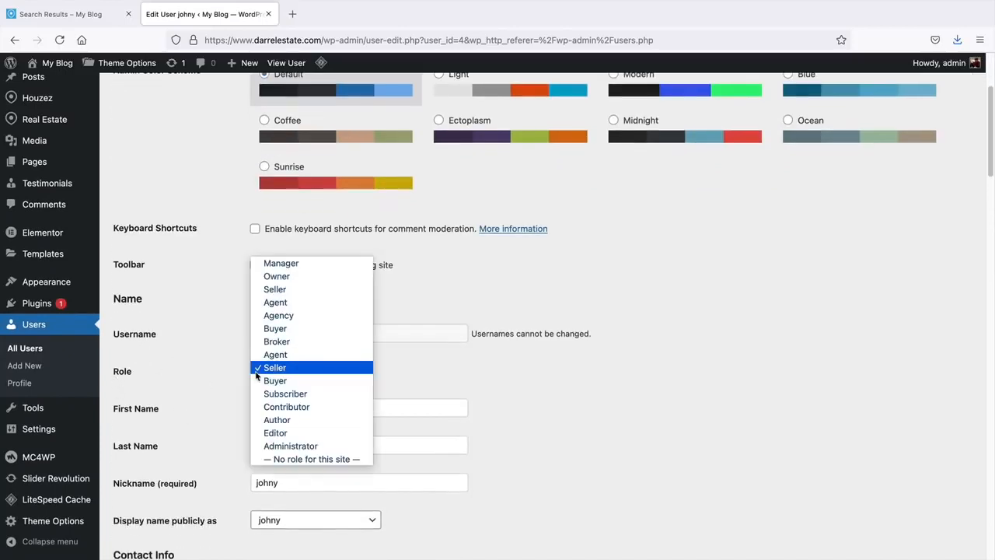
{"action": "left_click", "coordinate": [279, 368]}
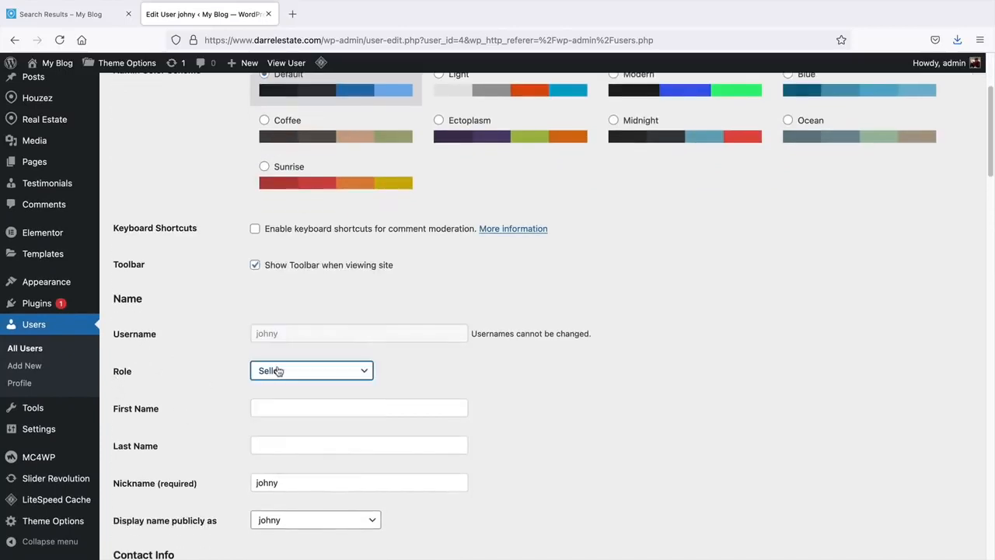
{"action": "scroll", "coordinate": [279, 367], "scroll_direction": "down", "scroll_amount": 1}
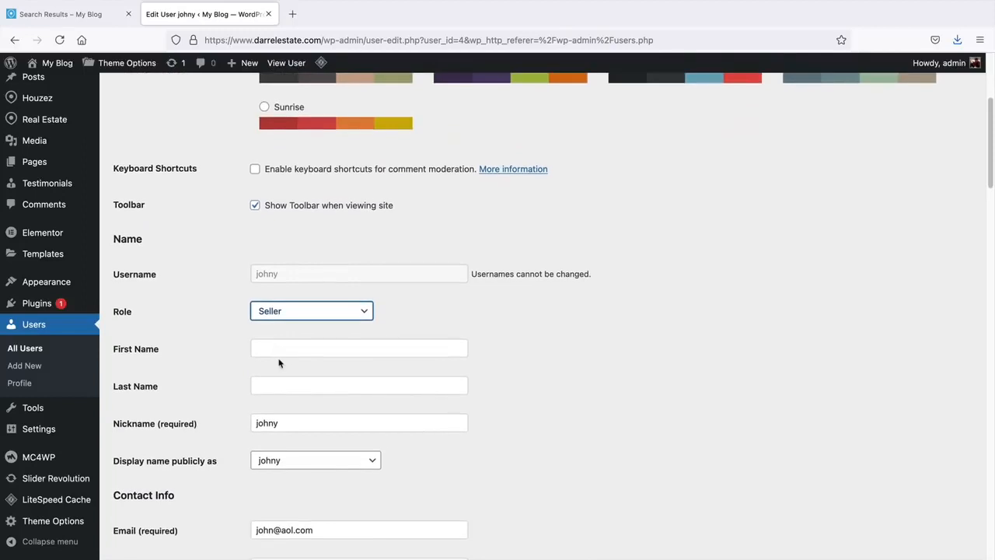
{"action": "scroll", "coordinate": [279, 362], "scroll_direction": "down", "scroll_amount": 1}
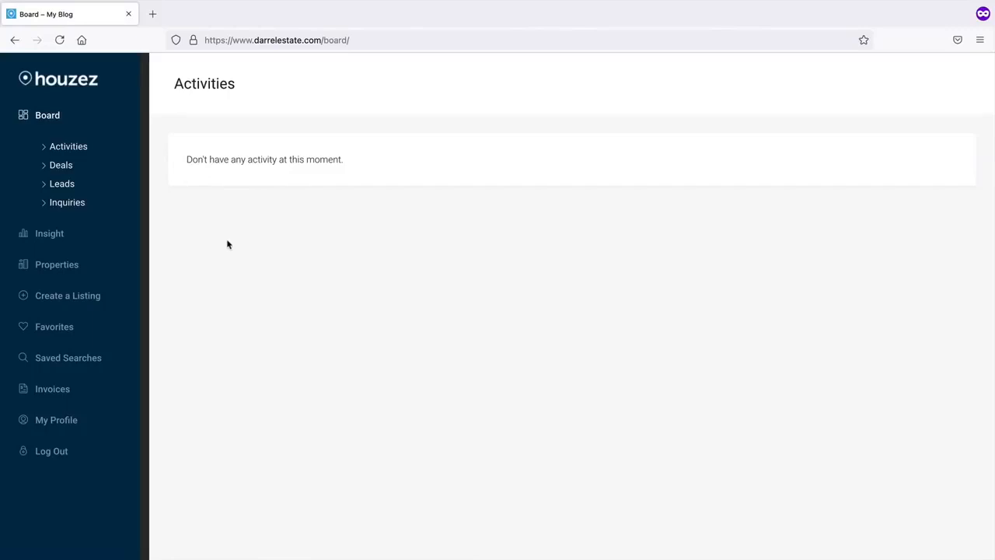
- Look through the seller's Create a Listing and Insight dashboard pages, then go back to the homepage
{"action": "left_click", "coordinate": [71, 300]}
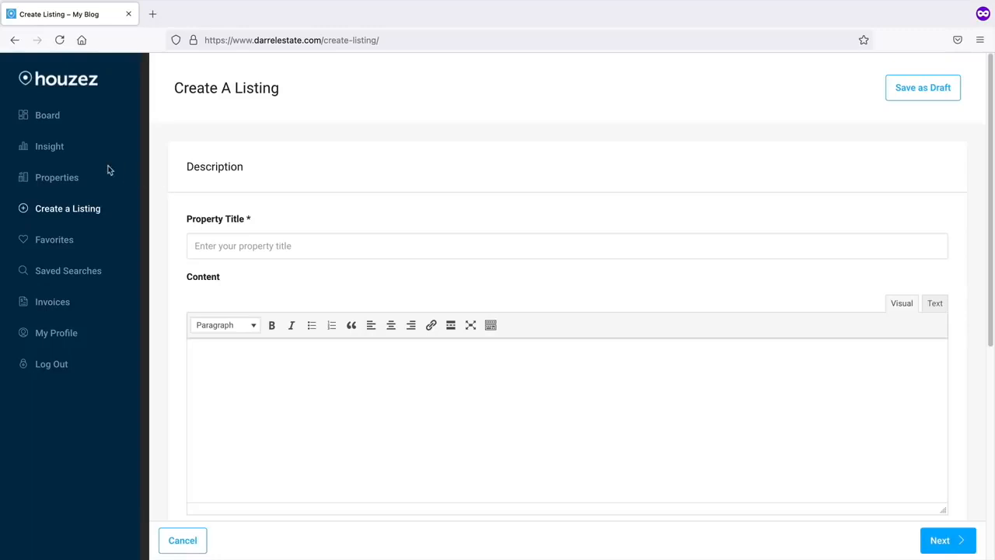
{"action": "left_click", "coordinate": [49, 147]}
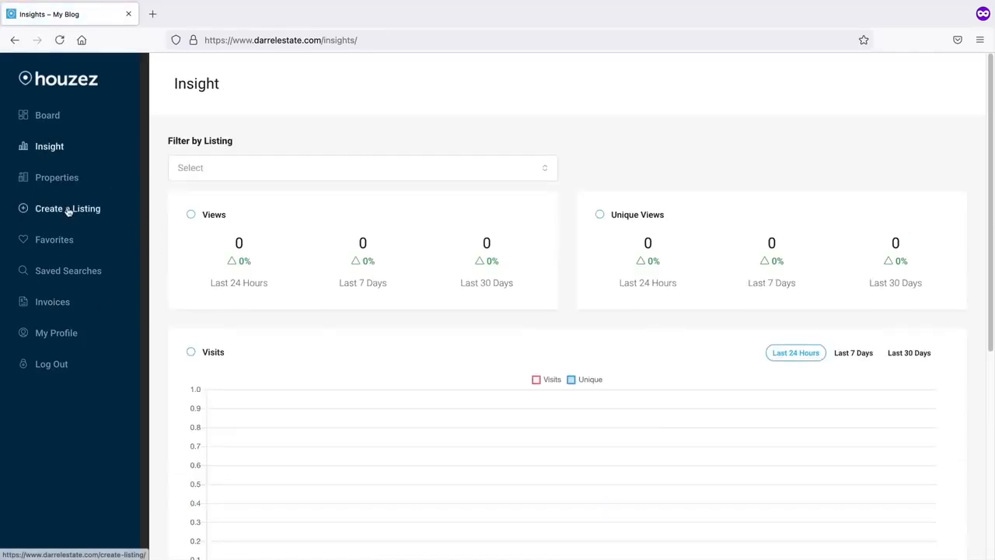
{"action": "left_click", "coordinate": [66, 181]}
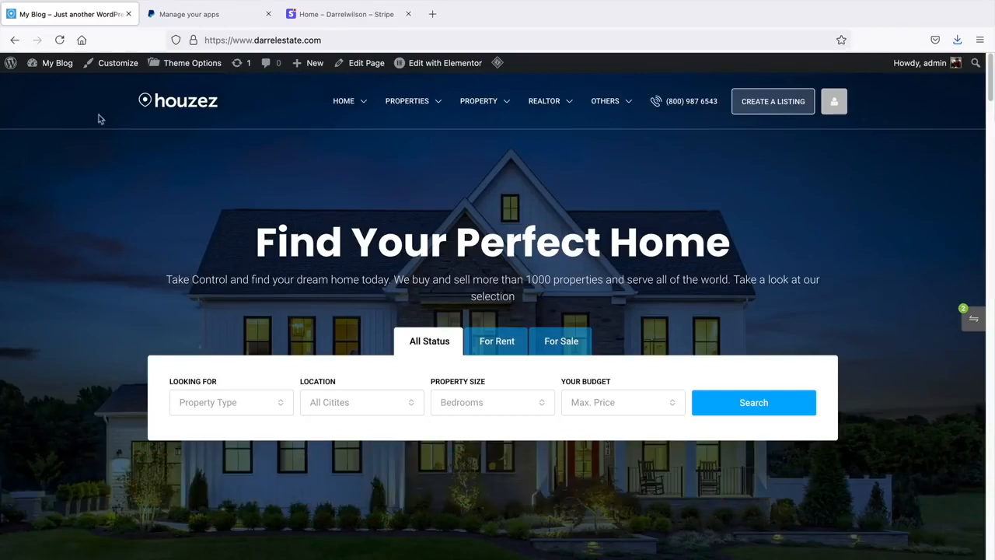
- In Houzez theme options, switch payments to WooCommerce gateways, then back to Houzez Custom Gateways
{"action": "mouse_move", "coordinate": [56, 70]}
{"action": "left_click", "coordinate": [55, 91]}
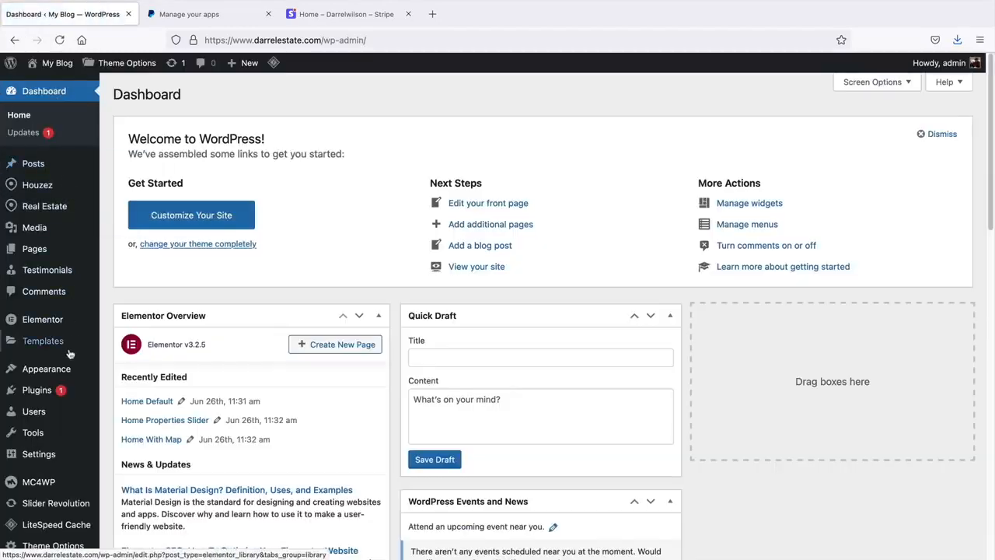
{"action": "mouse_move", "coordinate": [58, 186]}
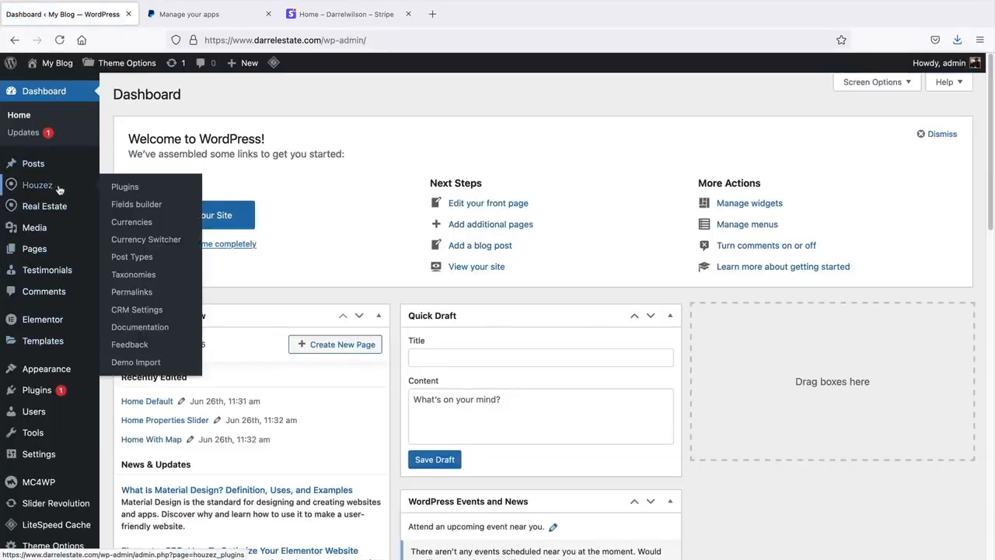
{"action": "left_click", "coordinate": [140, 65]}
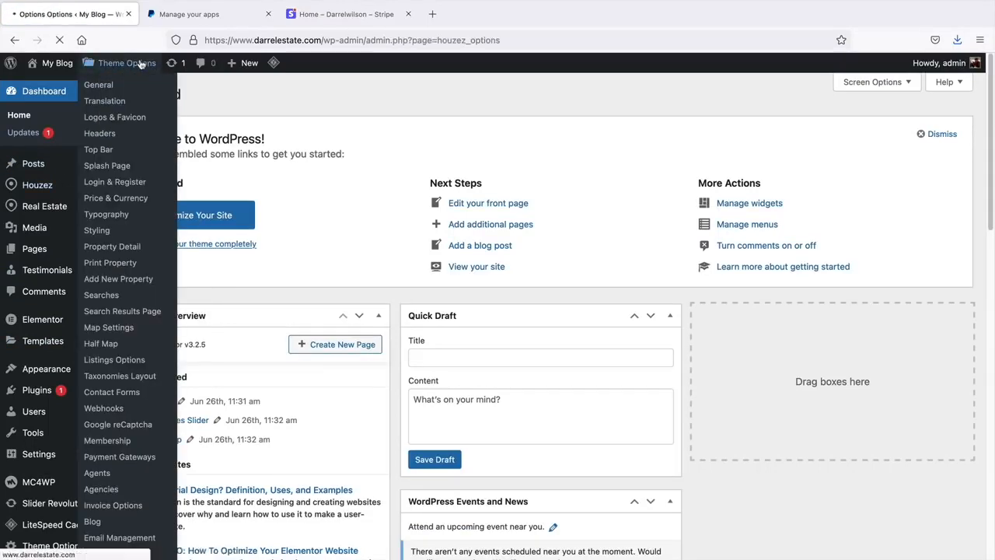
{"action": "scroll", "coordinate": [359, 265], "scroll_direction": "down", "scroll_amount": 3}
{"action": "scroll", "coordinate": [359, 265], "scroll_direction": "down", "scroll_amount": 4}
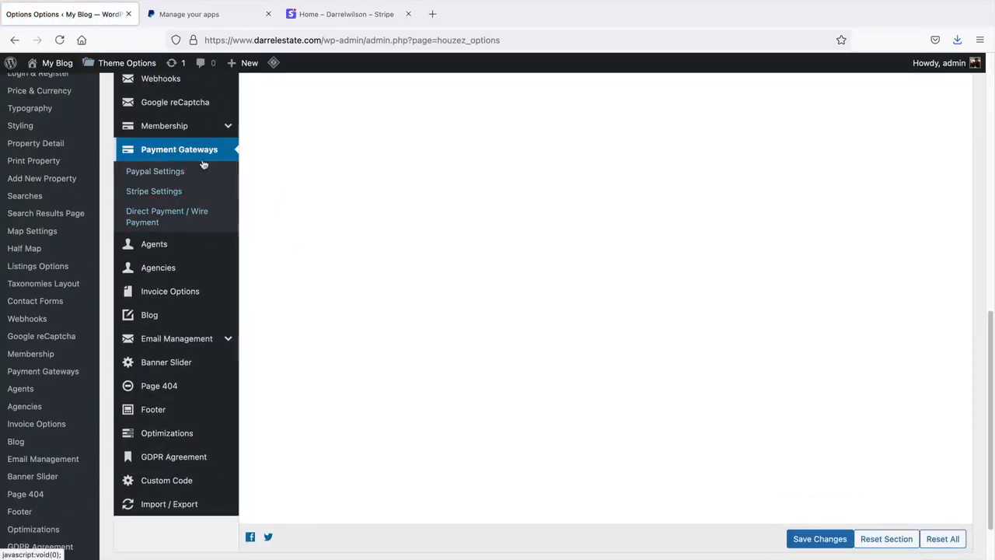
{"action": "scroll", "coordinate": [369, 394], "scroll_direction": "up", "scroll_amount": 7}
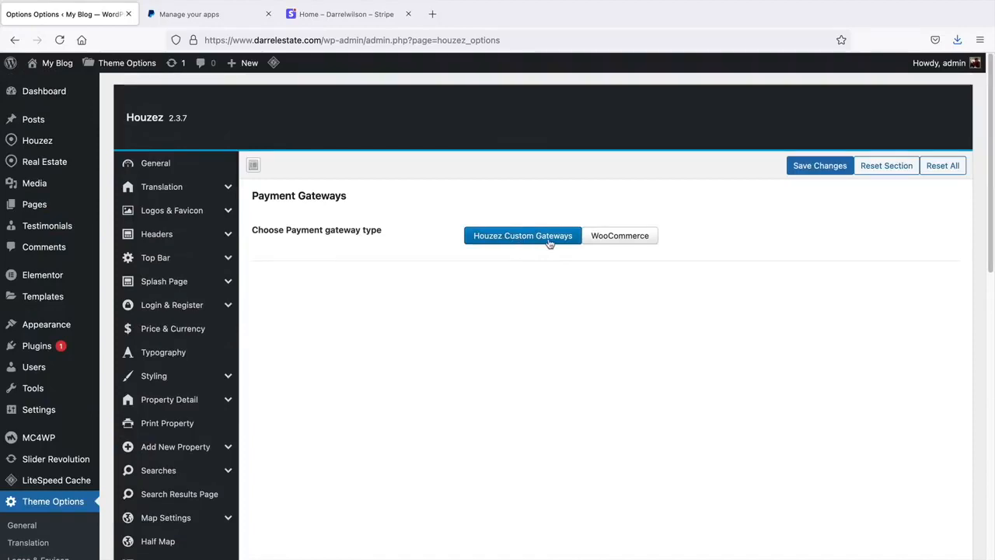
{"action": "left_click", "coordinate": [625, 241]}
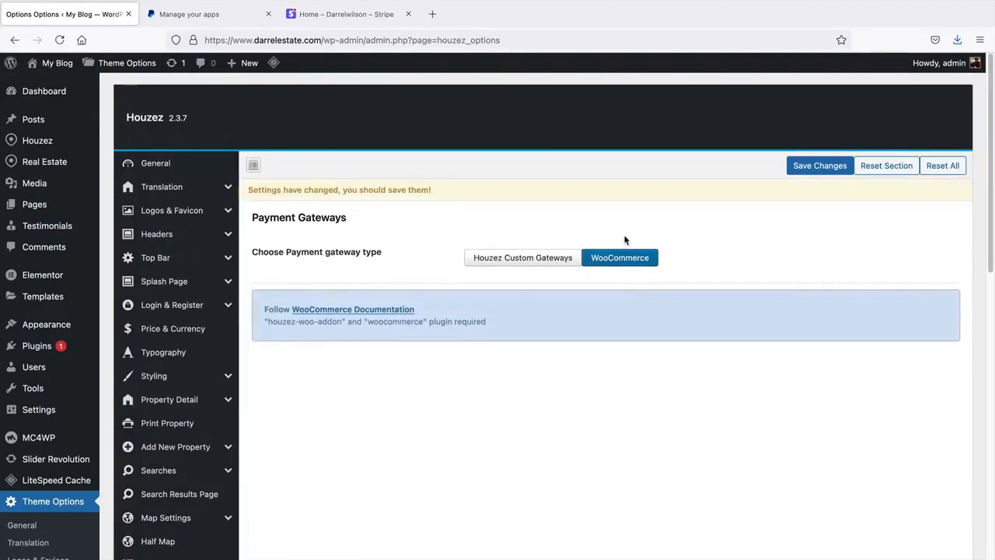
{"action": "left_click", "coordinate": [503, 263]}
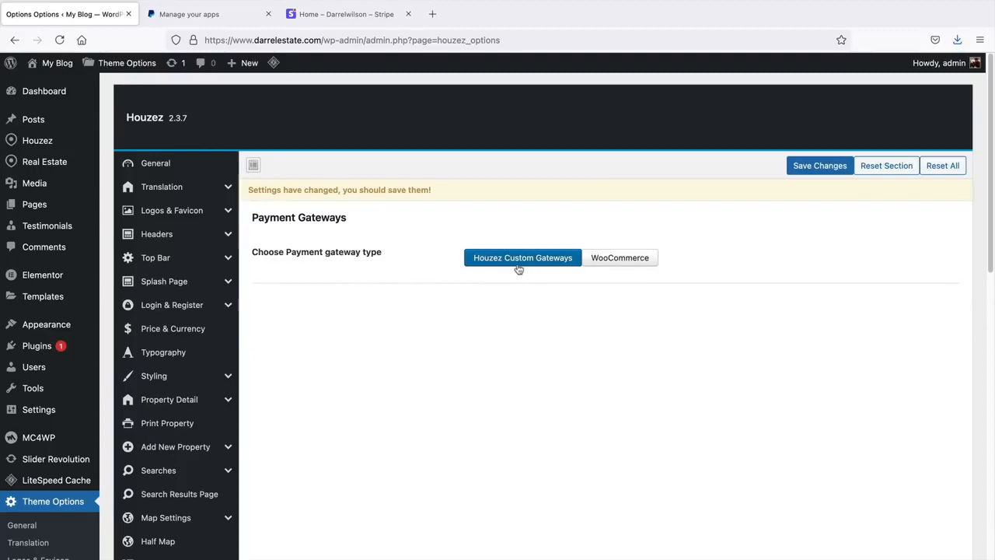
- Enable PayPal in PayPal Settings and highlight the Client ID and Client Secret Key labels
{"action": "scroll", "coordinate": [519, 264], "scroll_direction": "down", "scroll_amount": 5}
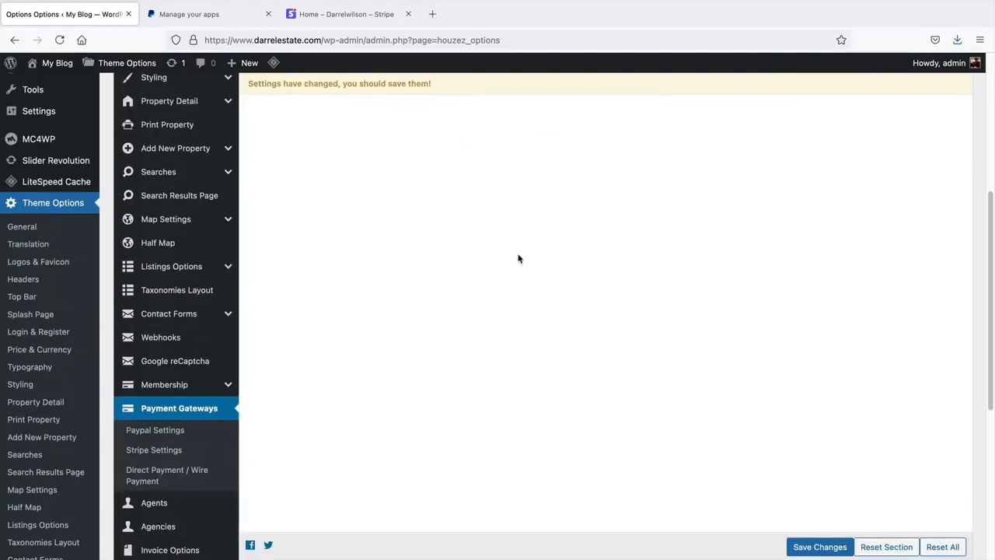
{"action": "scroll", "coordinate": [519, 259], "scroll_direction": "down", "scroll_amount": 3}
{"action": "scroll", "coordinate": [389, 268], "scroll_direction": "up", "scroll_amount": 1}
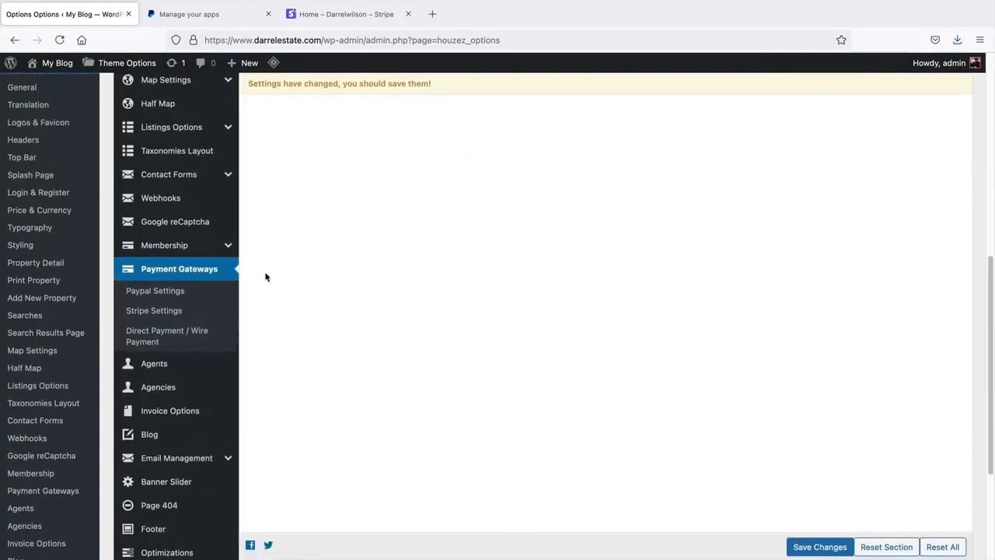
{"action": "left_click", "coordinate": [152, 298]}
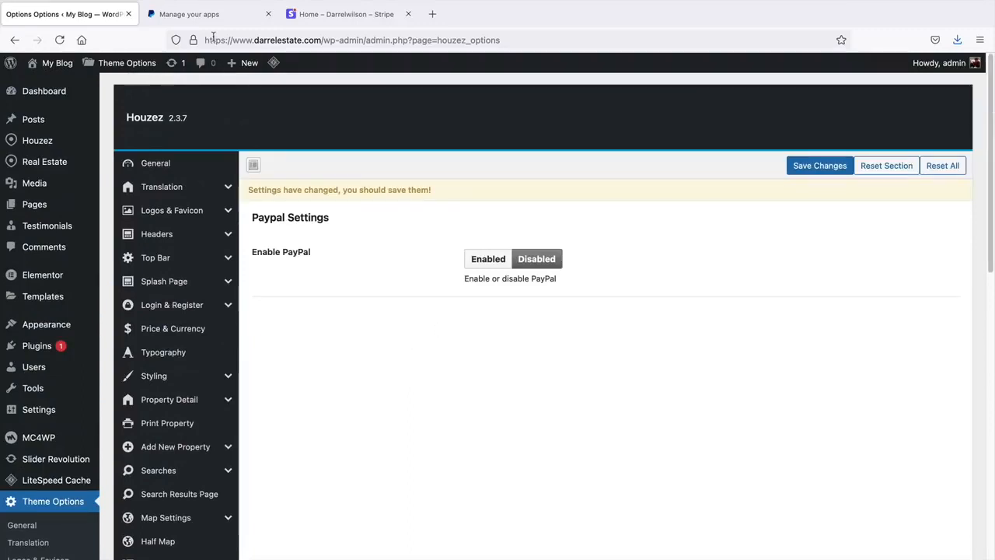
{"action": "left_click", "coordinate": [488, 259]}
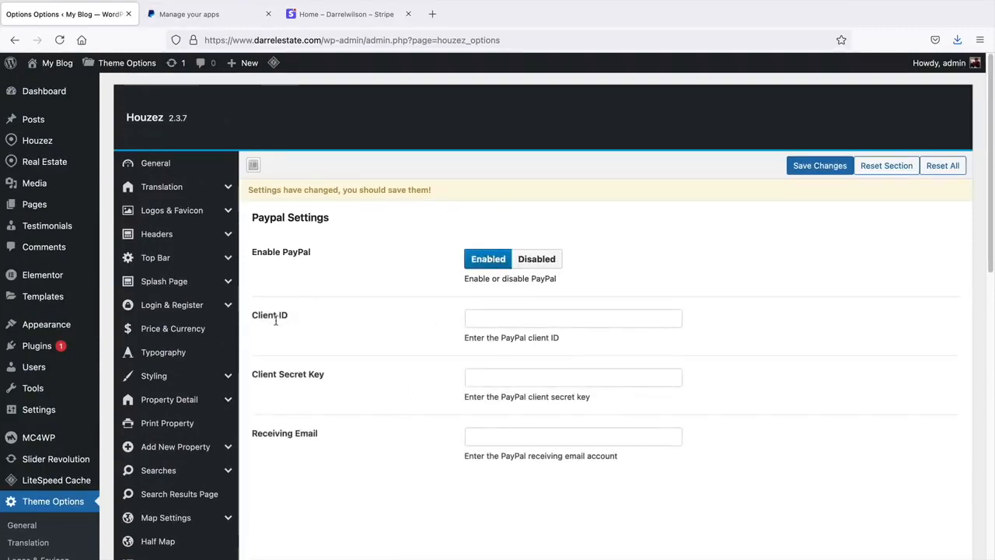
{"action": "left_click_drag", "start_coordinate": [289, 315], "coordinate": [264, 314]}
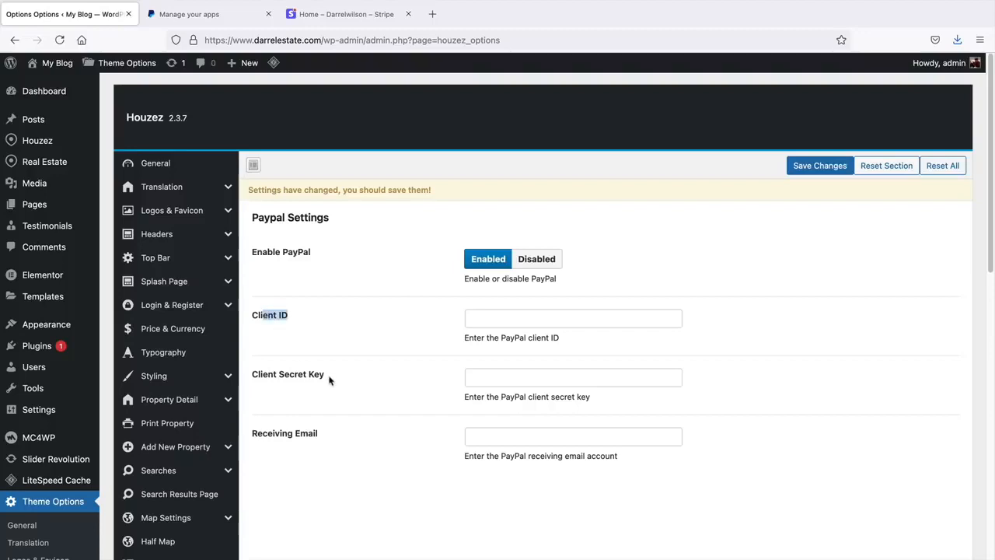
{"action": "left_click_drag", "start_coordinate": [325, 375], "coordinate": [251, 374]}
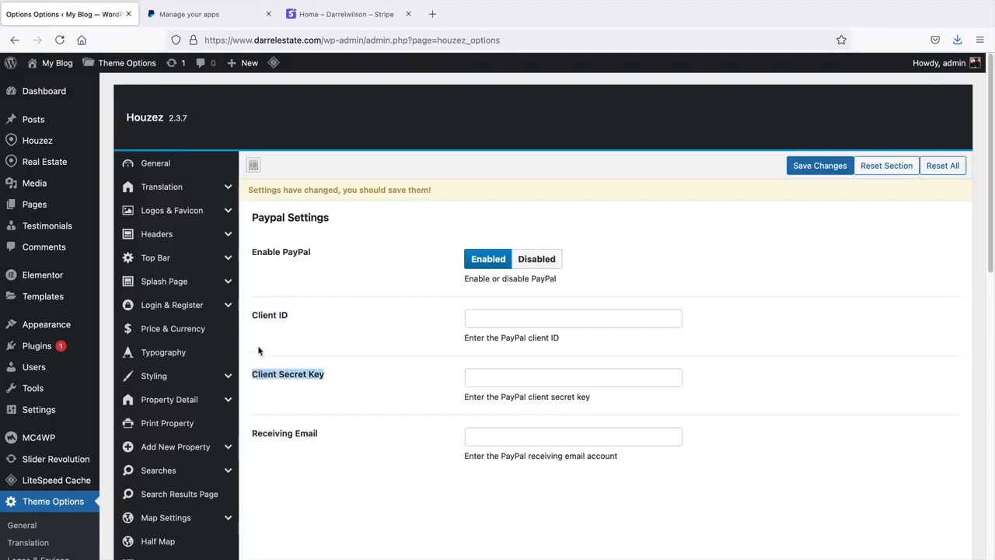
- Go to the PayPal Manage your apps documentation and dismiss its cookie consent notice
{"action": "left_click", "coordinate": [231, 24]}
{"action": "scroll", "coordinate": [399, 315], "scroll_direction": "up", "scroll_amount": 3}
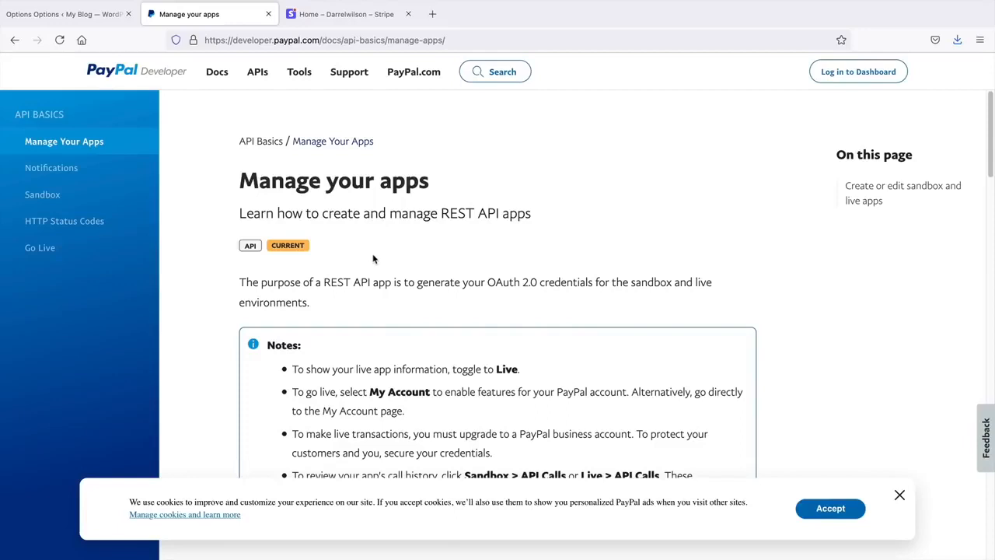
{"action": "left_click", "coordinate": [900, 495]}
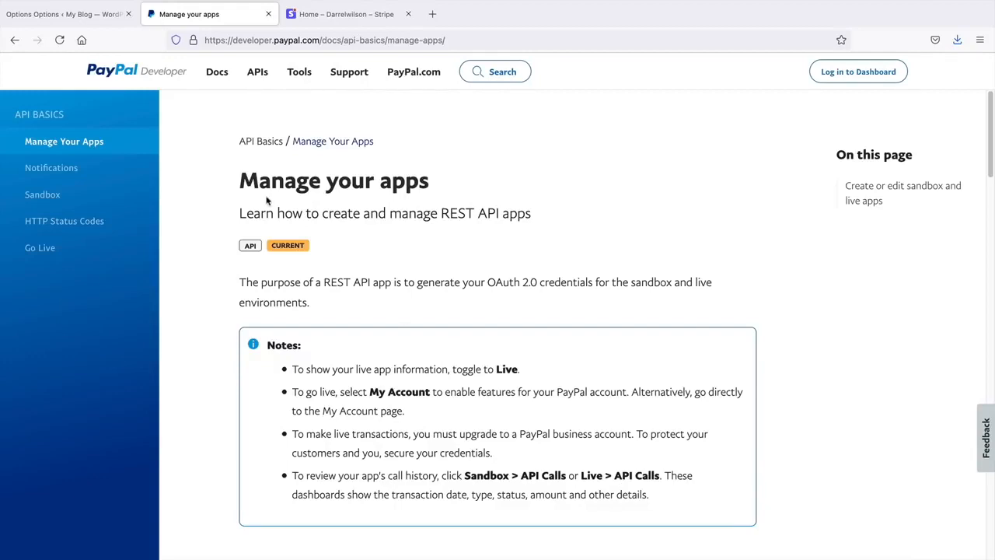
- Set PayPal back to Disabled and enable Stripe, revealing its empty Secret and Publishable Key fields
{"action": "left_click", "coordinate": [100, 16]}
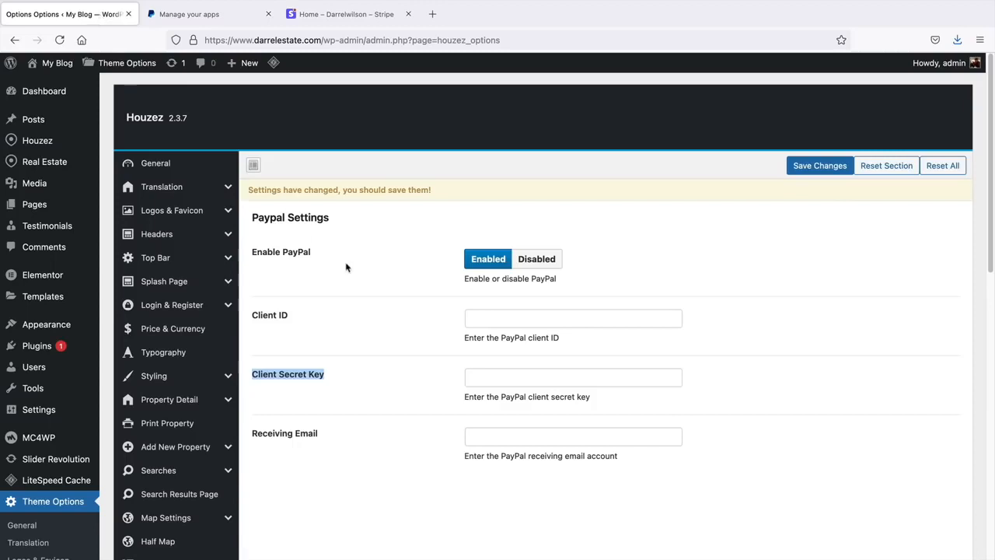
{"action": "left_click", "coordinate": [531, 260]}
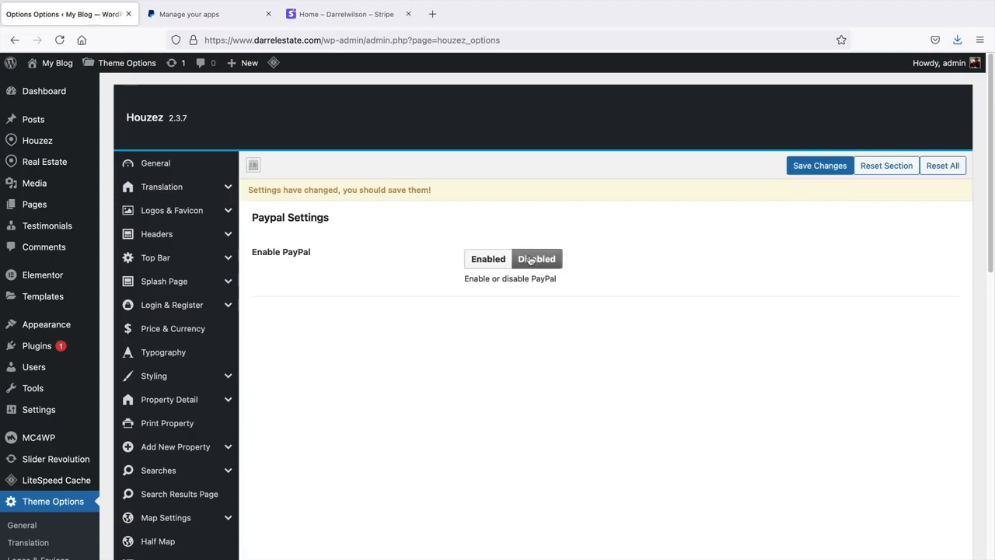
{"action": "scroll", "coordinate": [529, 259], "scroll_direction": "down", "scroll_amount": 3}
{"action": "left_click", "coordinate": [163, 491]}
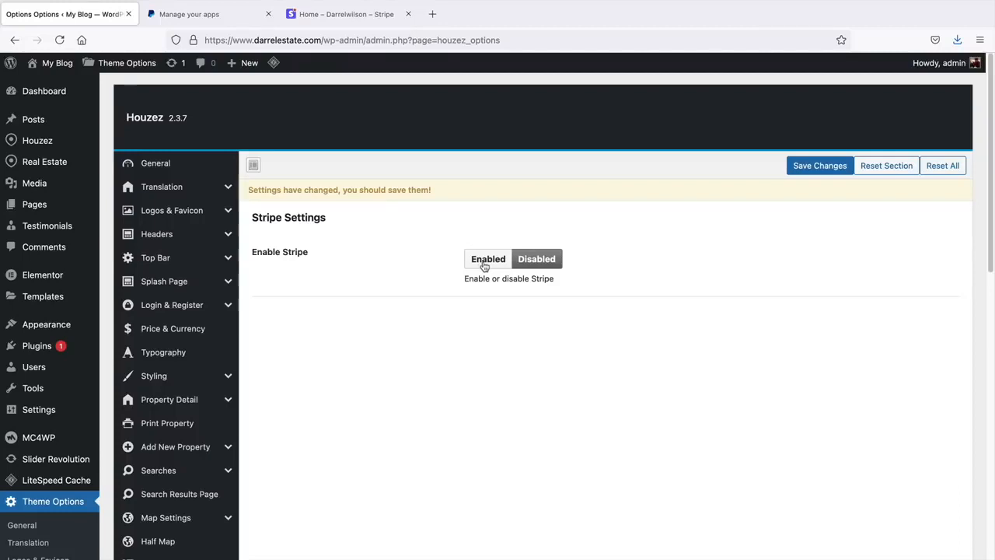
{"action": "left_click", "coordinate": [484, 265]}
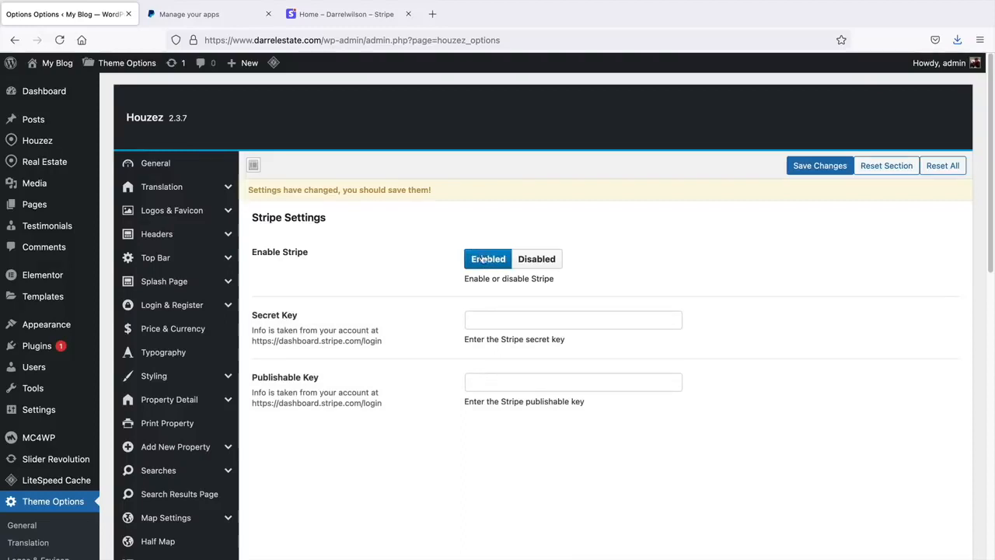
- Dismiss the Stripe feedback survey, sign out and back in, then return to the Houzez Stripe settings
{"action": "left_click", "coordinate": [342, 16]}
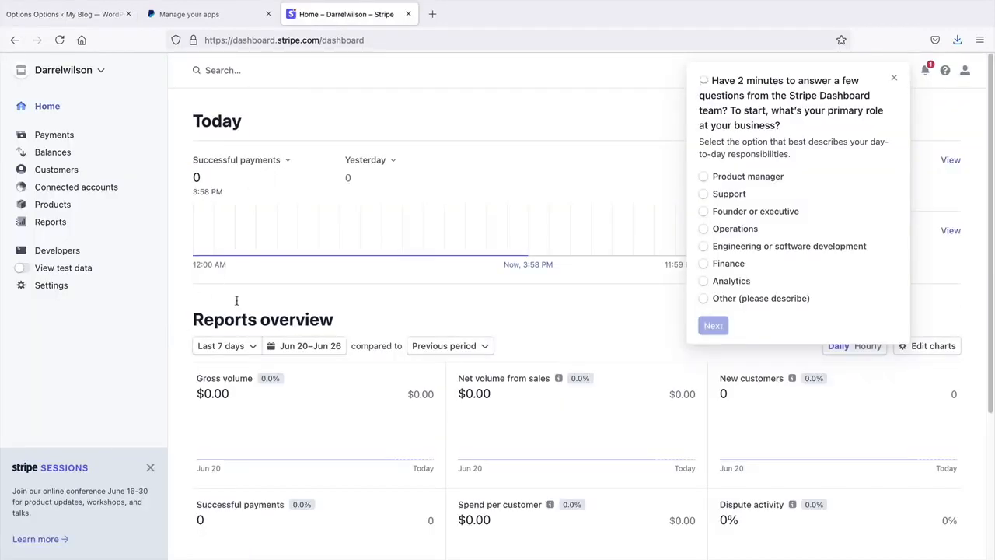
{"action": "left_click", "coordinate": [894, 78]}
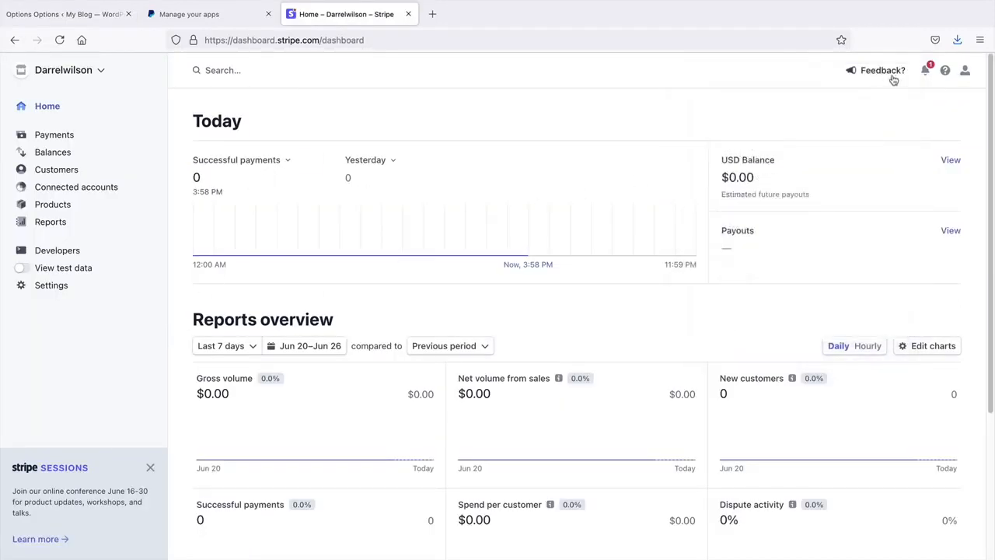
{"action": "left_click", "coordinate": [965, 70]}
{"action": "left_click", "coordinate": [877, 172]}
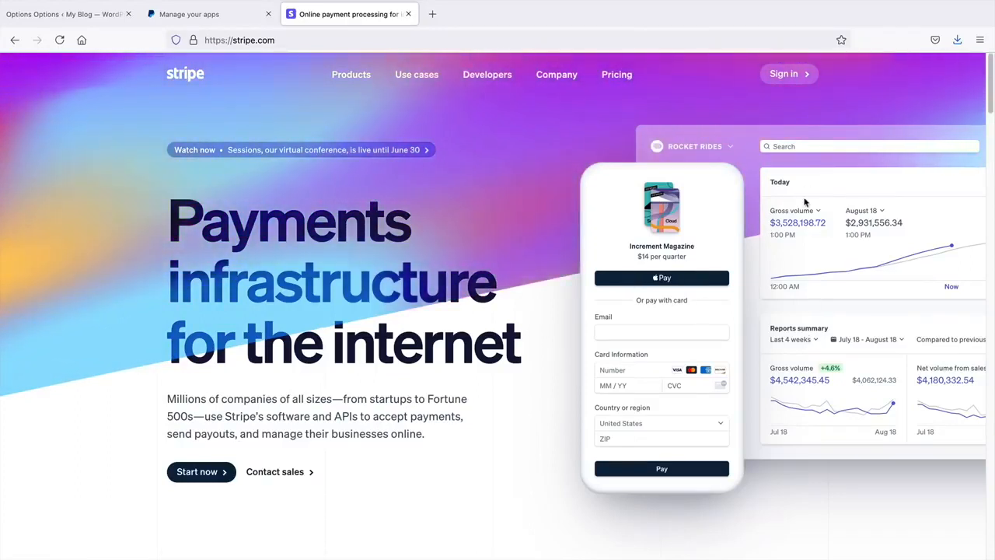
{"action": "left_click", "coordinate": [801, 81]}
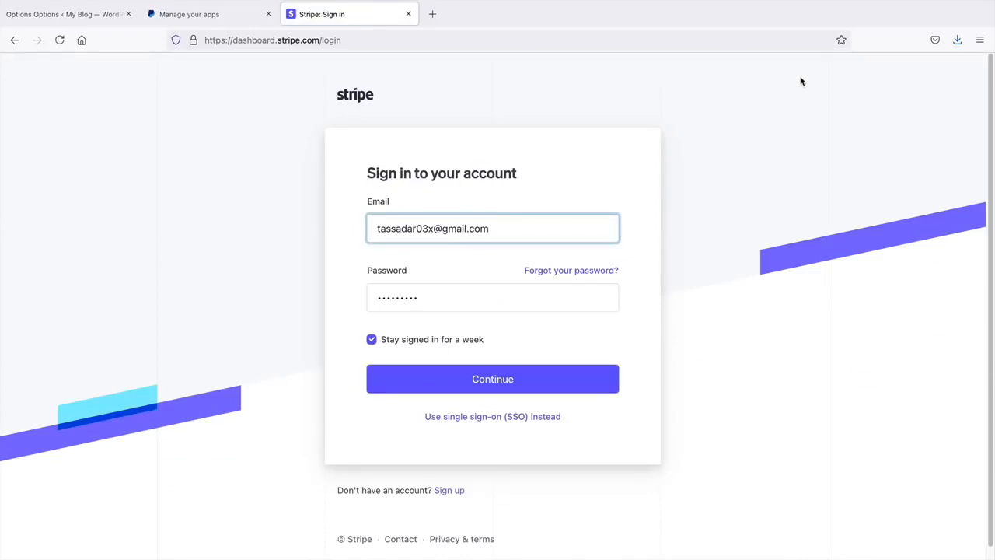
{"action": "left_click", "coordinate": [495, 380]}
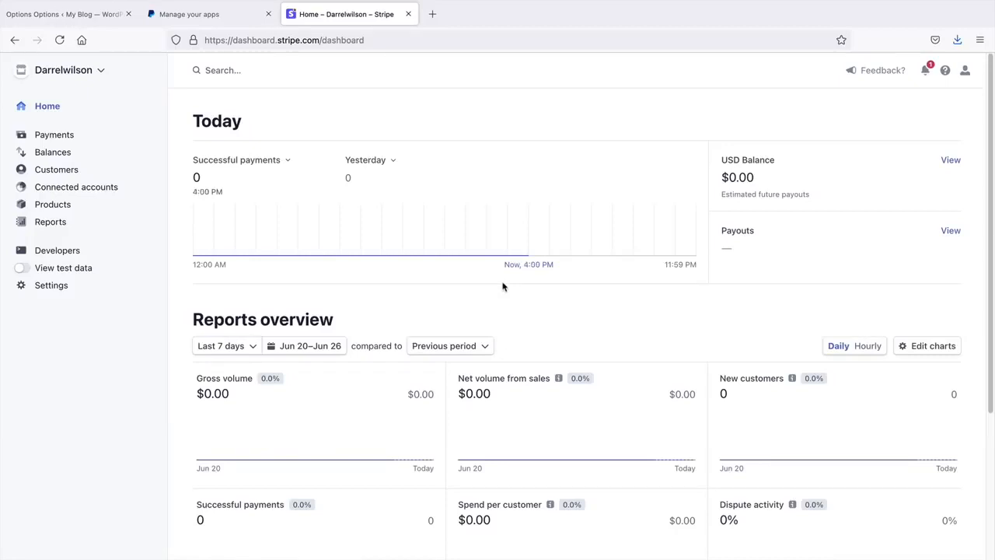
{"action": "left_click", "coordinate": [80, 15]}
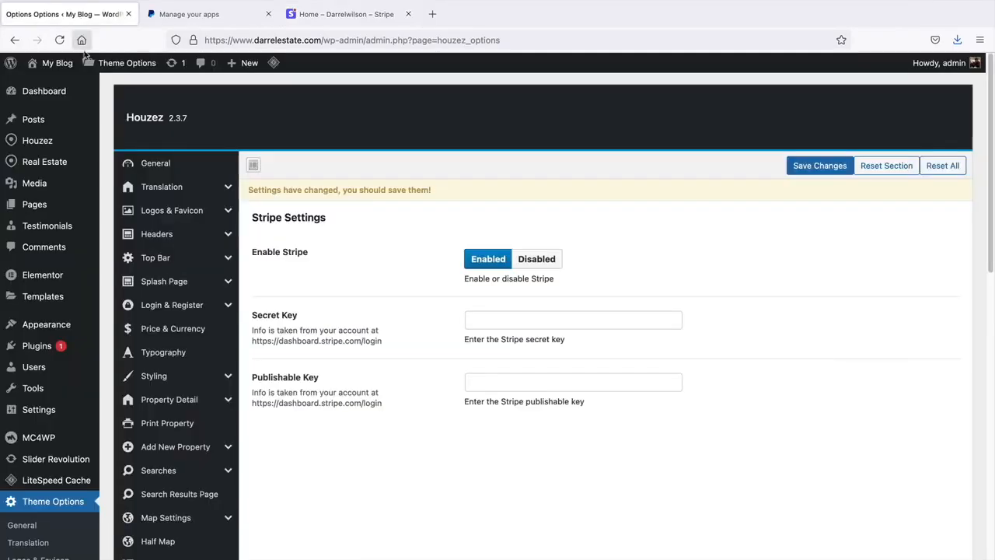
- Highlight the Secret Key and Publishable Key labels and check the site's connection information
{"action": "scroll", "coordinate": [332, 282], "scroll_direction": "down", "scroll_amount": 2}
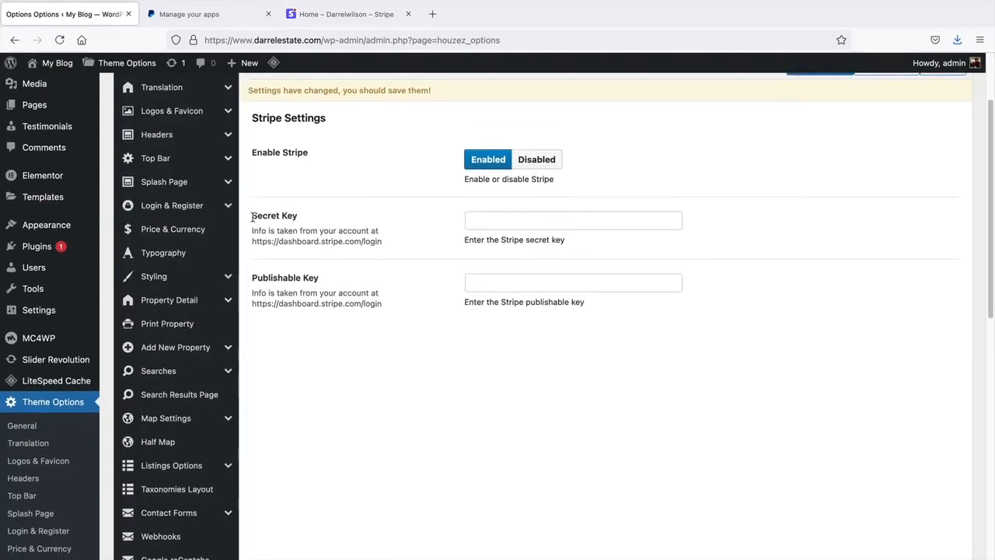
{"action": "left_click_drag", "start_coordinate": [251, 216], "coordinate": [305, 221]}
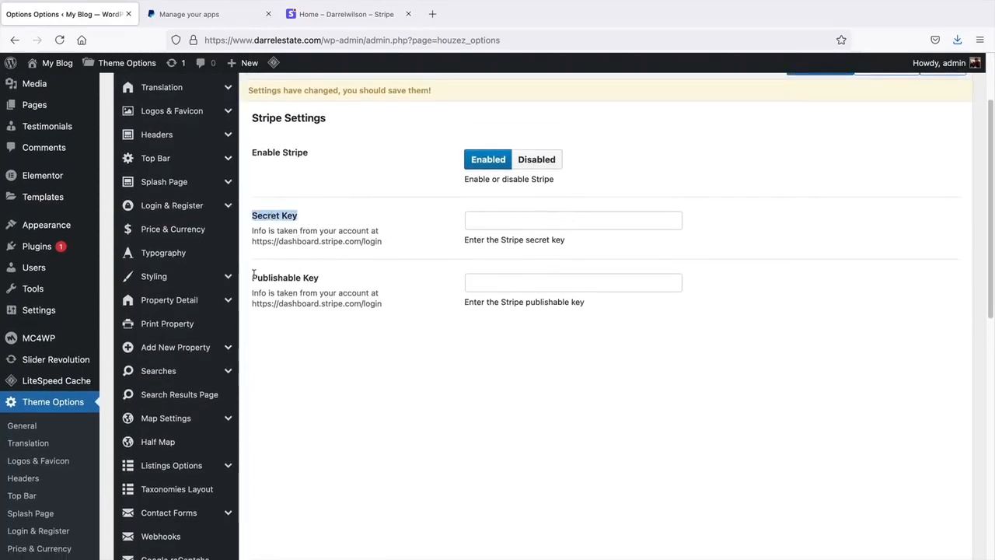
{"action": "left_click_drag", "start_coordinate": [251, 277], "coordinate": [333, 283]}
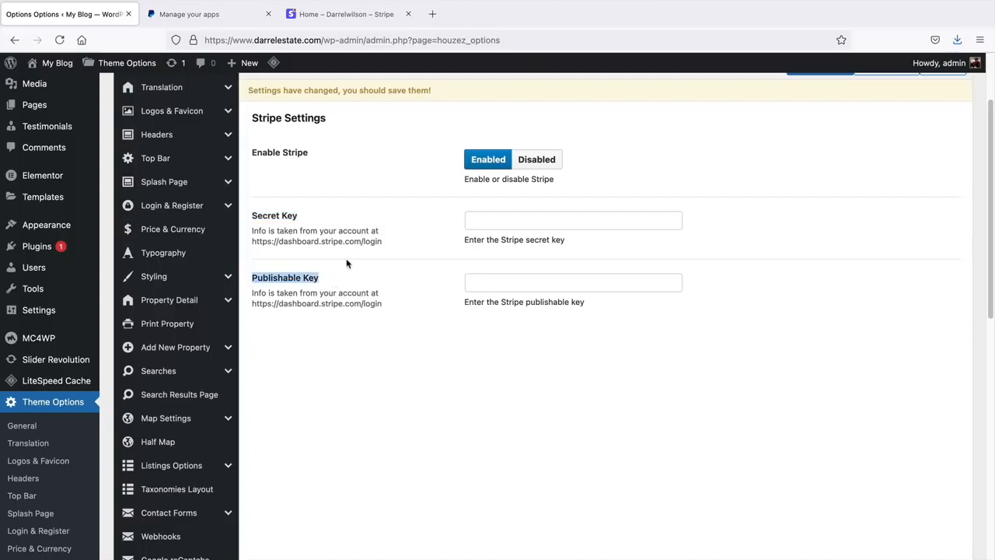
{"action": "left_click", "coordinate": [193, 40]}
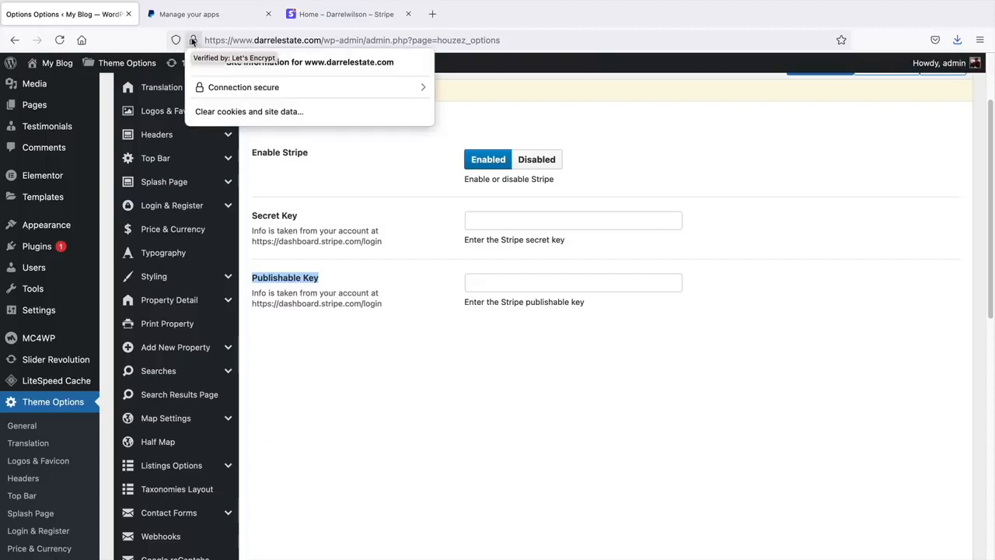
{"action": "left_click", "coordinate": [639, 122]}
- Open the Membership settings and highlight the Enable Paid Submission label
{"action": "scroll", "coordinate": [329, 310], "scroll_direction": "down", "scroll_amount": 5}
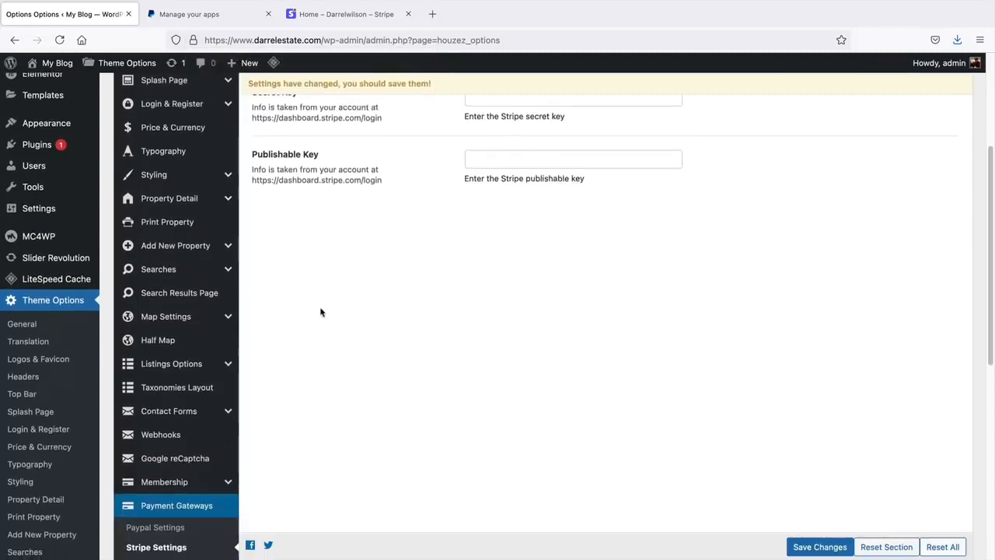
{"action": "left_click", "coordinate": [172, 377]}
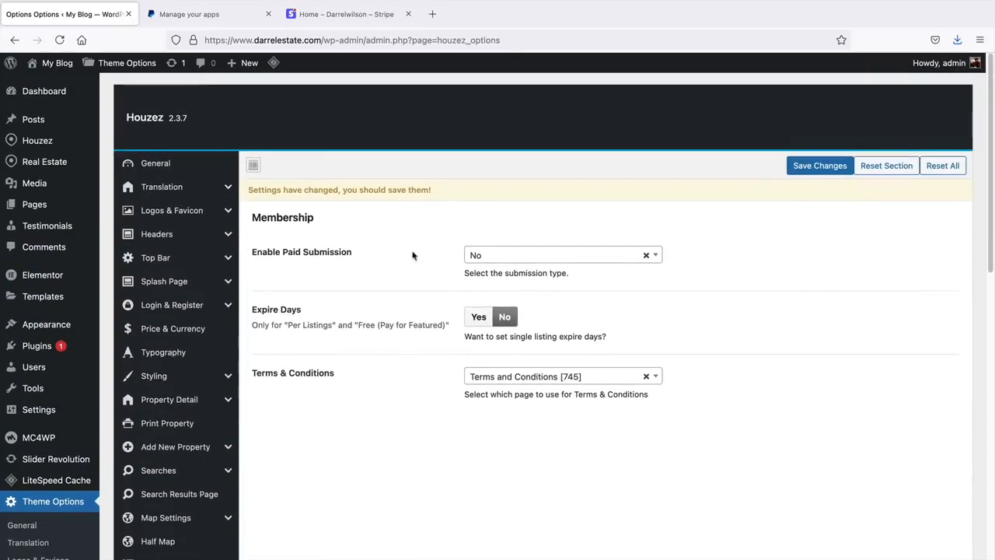
{"action": "left_click_drag", "start_coordinate": [253, 254], "coordinate": [347, 254]}
- Set paid submission to Per Listing and turn on expiry days for single listings
{"action": "left_click", "coordinate": [478, 257]}
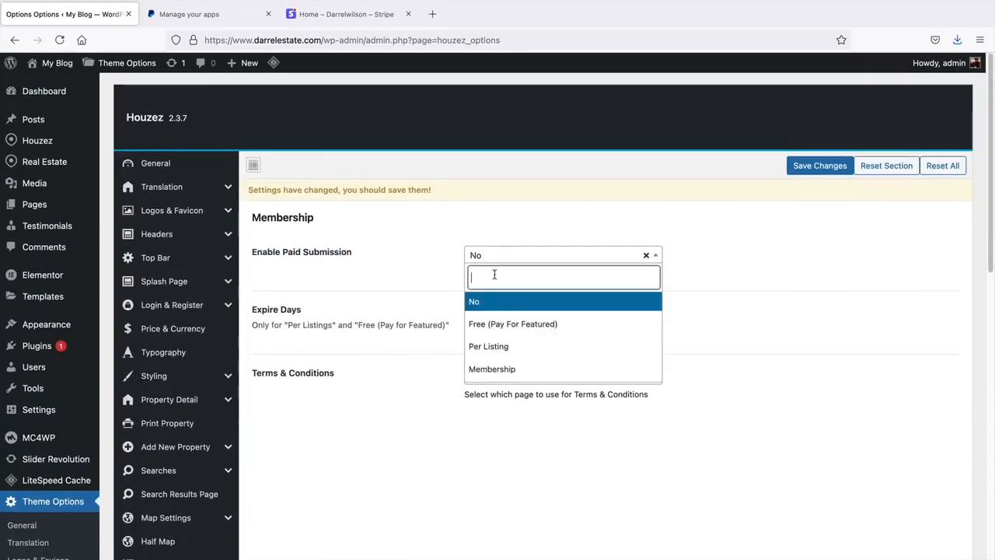
{"action": "left_click", "coordinate": [502, 350]}
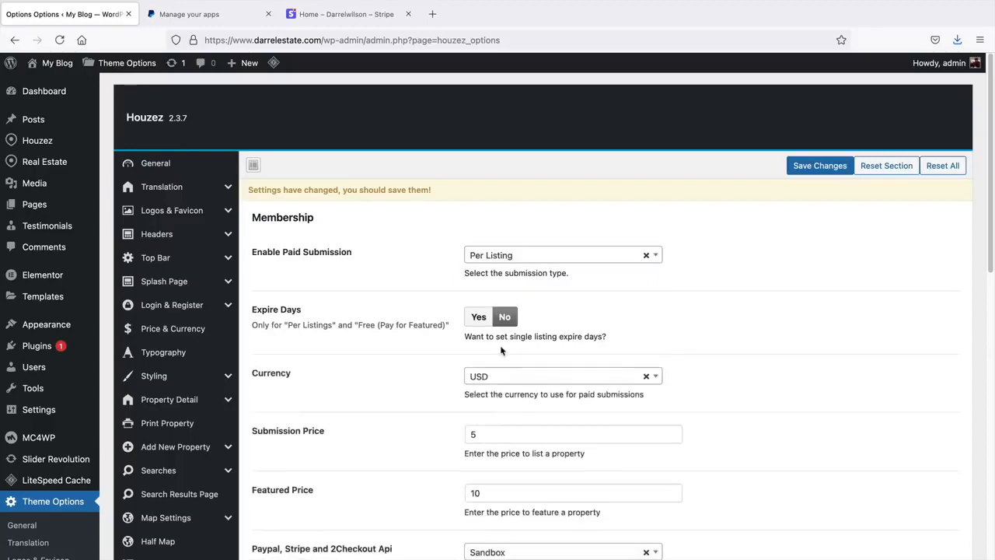
{"action": "scroll", "coordinate": [501, 346], "scroll_direction": "down", "scroll_amount": 2}
{"action": "scroll", "coordinate": [500, 343], "scroll_direction": "down", "scroll_amount": 2}
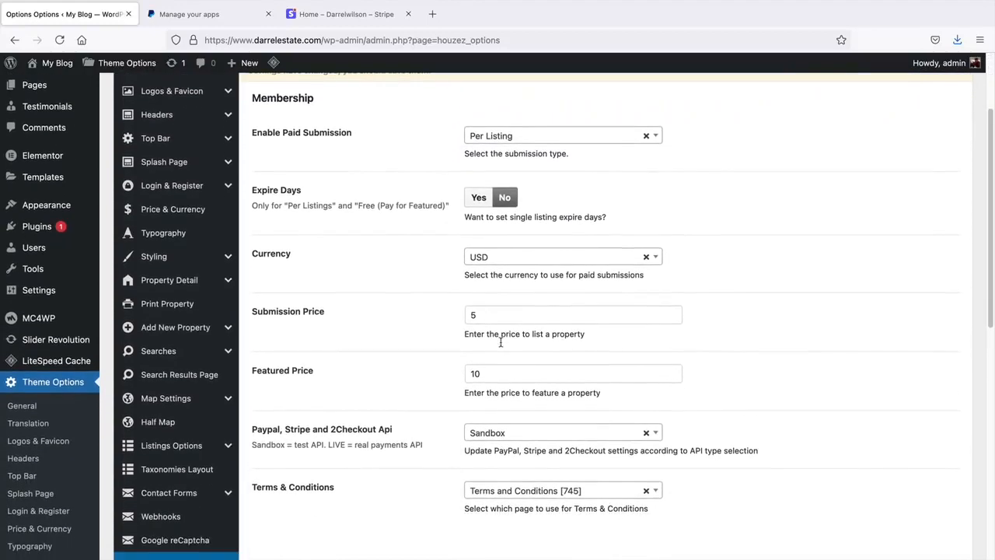
{"action": "scroll", "coordinate": [501, 344], "scroll_direction": "down", "scroll_amount": 1}
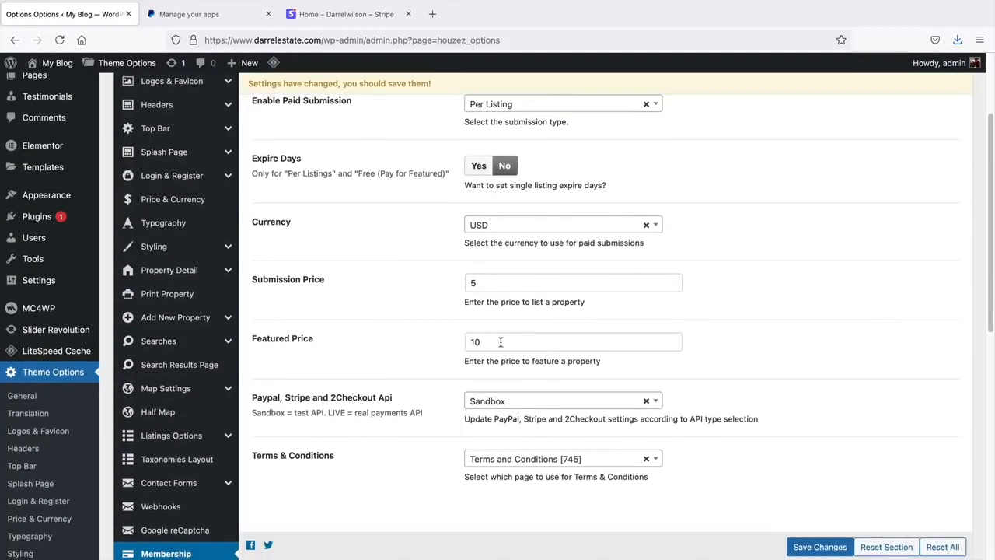
{"action": "scroll", "coordinate": [495, 285], "scroll_direction": "up", "scroll_amount": 1}
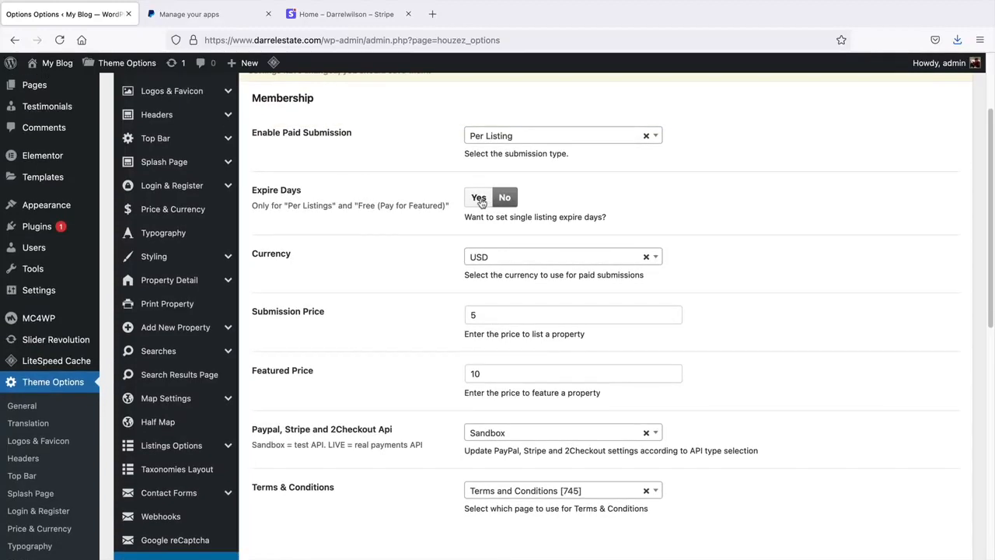
{"action": "left_click", "coordinate": [479, 198]}
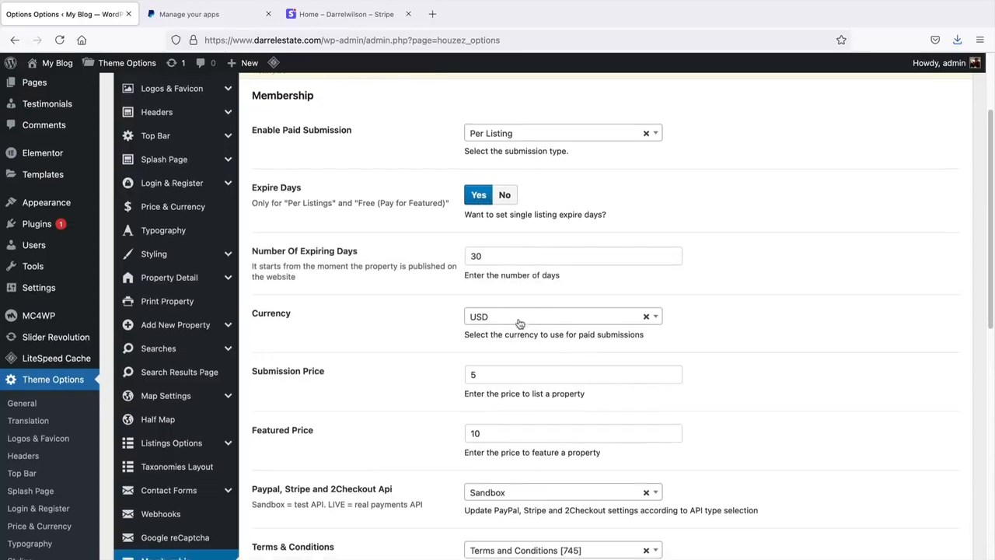
- Save membership with a $5 submission price, $10 featured price and Sandbox API mode
{"action": "scroll", "coordinate": [518, 327], "scroll_direction": "down", "scroll_amount": 3}
{"action": "scroll", "coordinate": [510, 305], "scroll_direction": "down", "scroll_amount": 1}
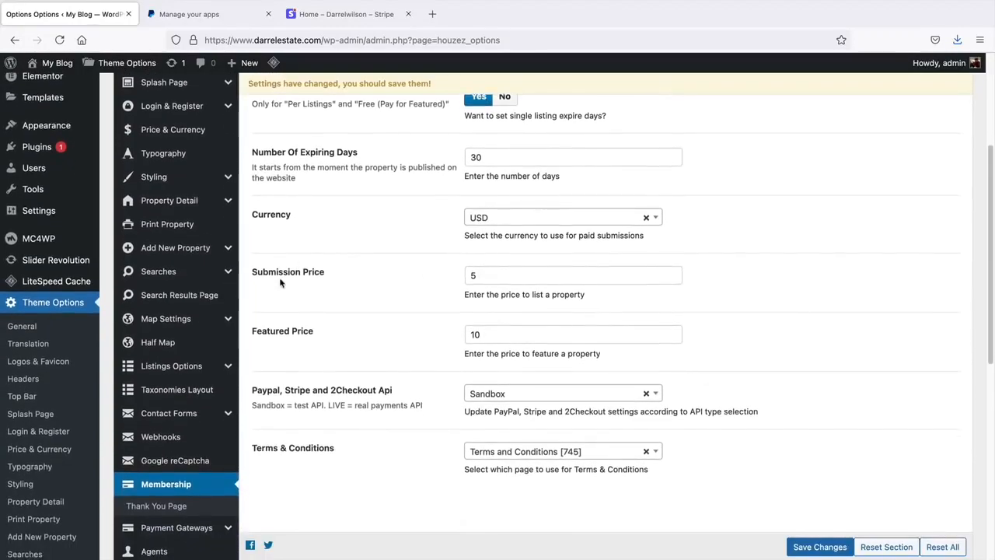
{"action": "left_click", "coordinate": [474, 275]}
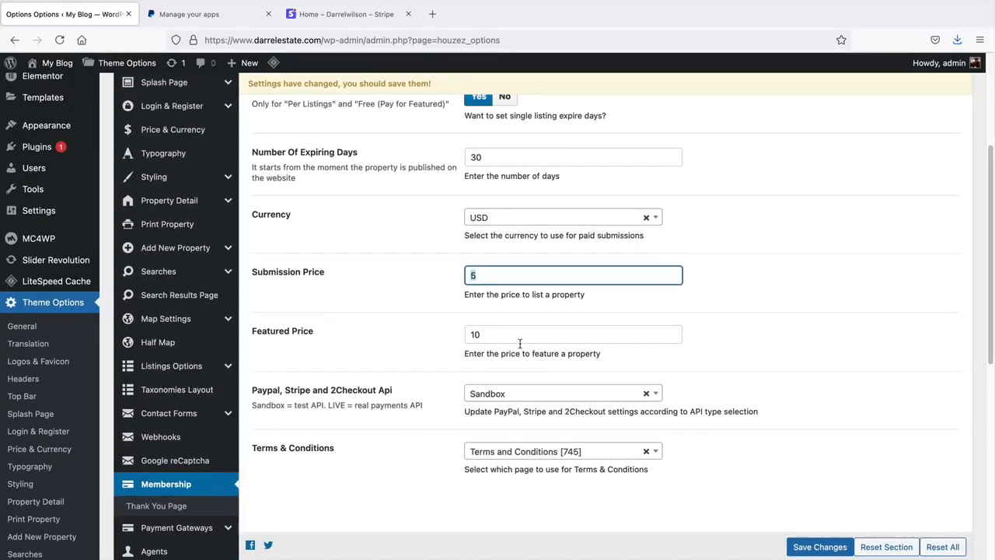
{"action": "key", "text": "Tab"}
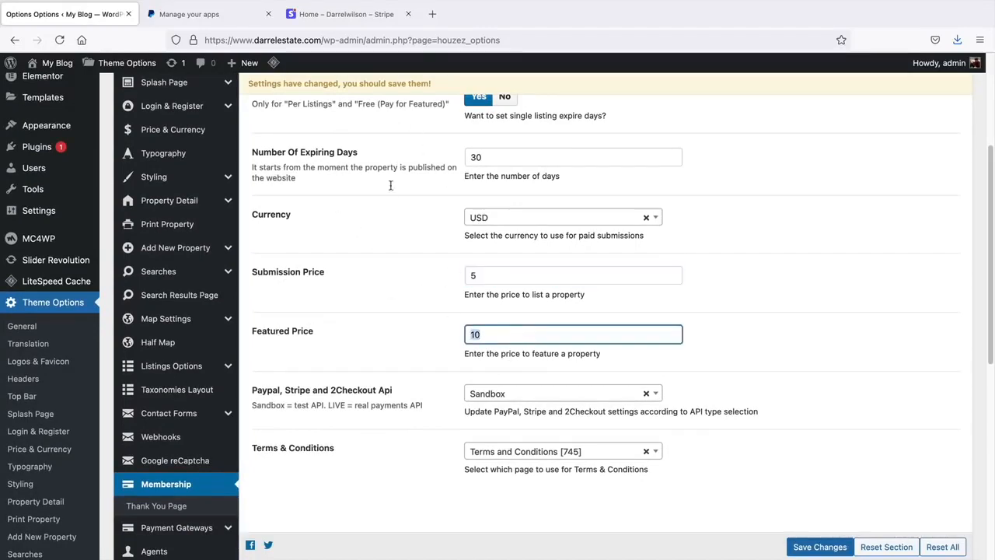
{"action": "scroll", "coordinate": [487, 342], "scroll_direction": "down", "scroll_amount": 2}
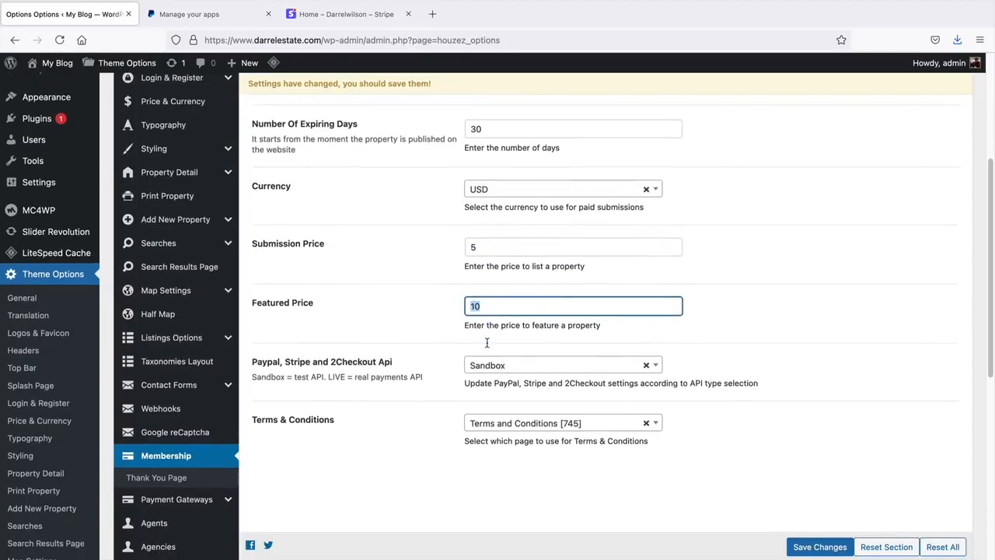
{"action": "left_click", "coordinate": [505, 327]}
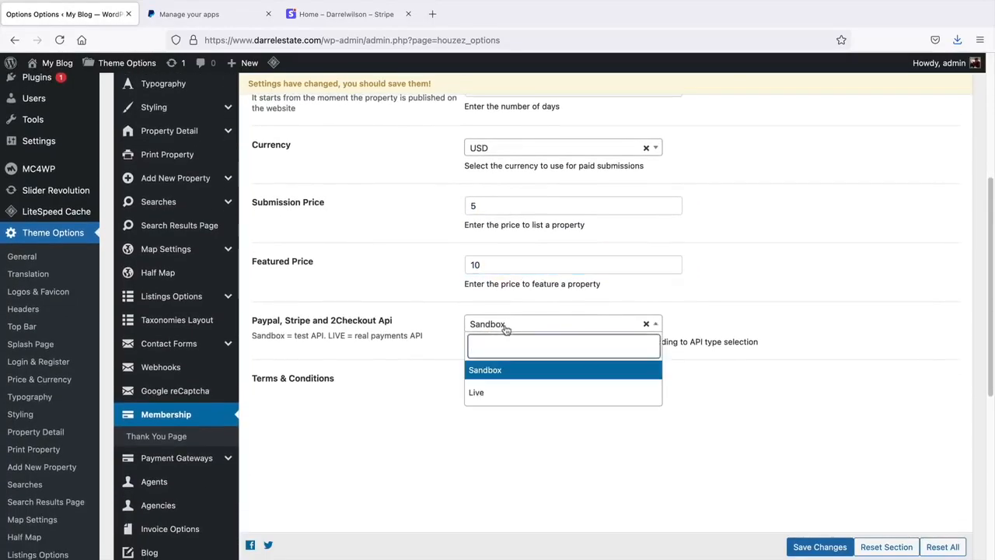
{"action": "left_click", "coordinate": [506, 376]}
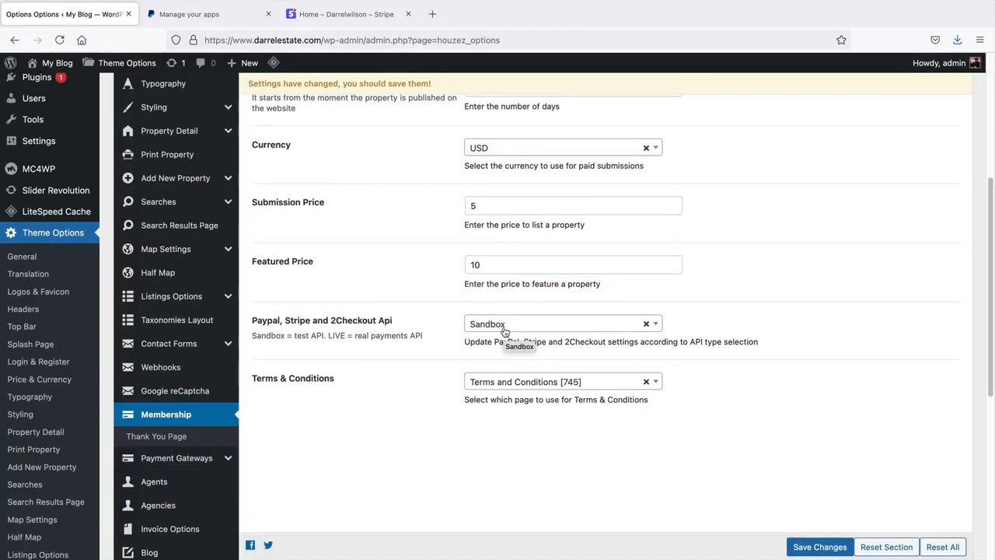
{"action": "scroll", "coordinate": [583, 373], "scroll_direction": "down", "scroll_amount": 1}
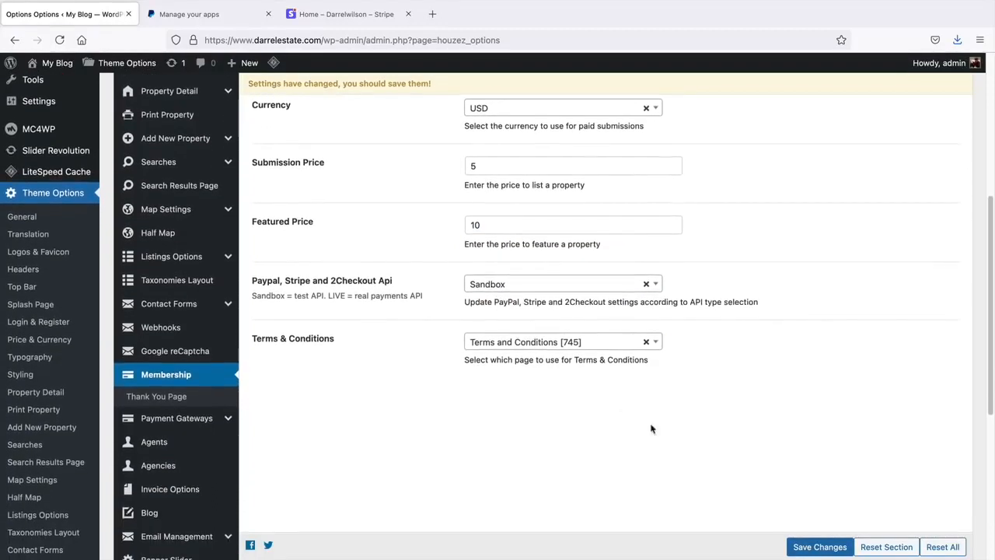
{"action": "left_click", "coordinate": [819, 549]}
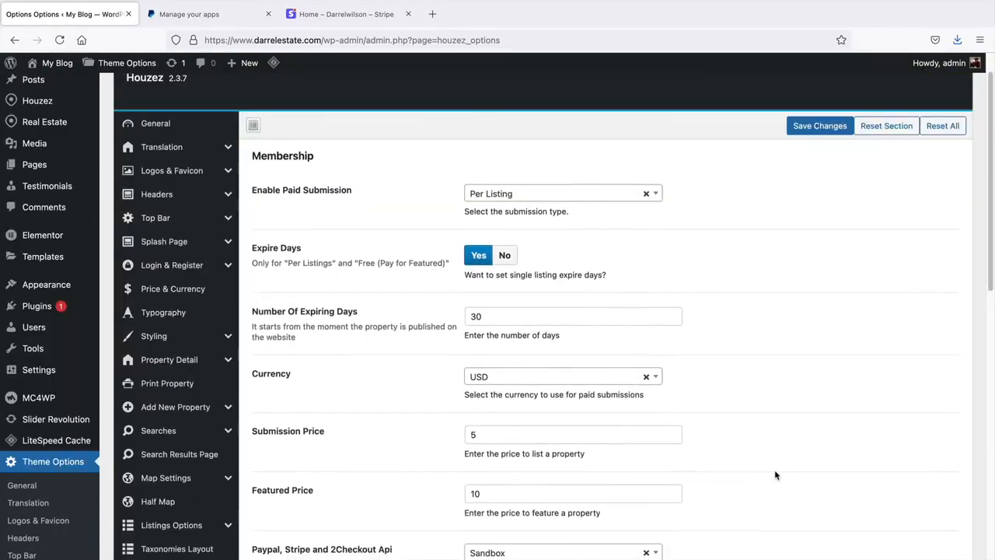
- Open Payment Gateways > Stripe Settings and bring up the Stripe dashboard
{"action": "scroll", "coordinate": [186, 400], "scroll_direction": "down", "scroll_amount": 4}
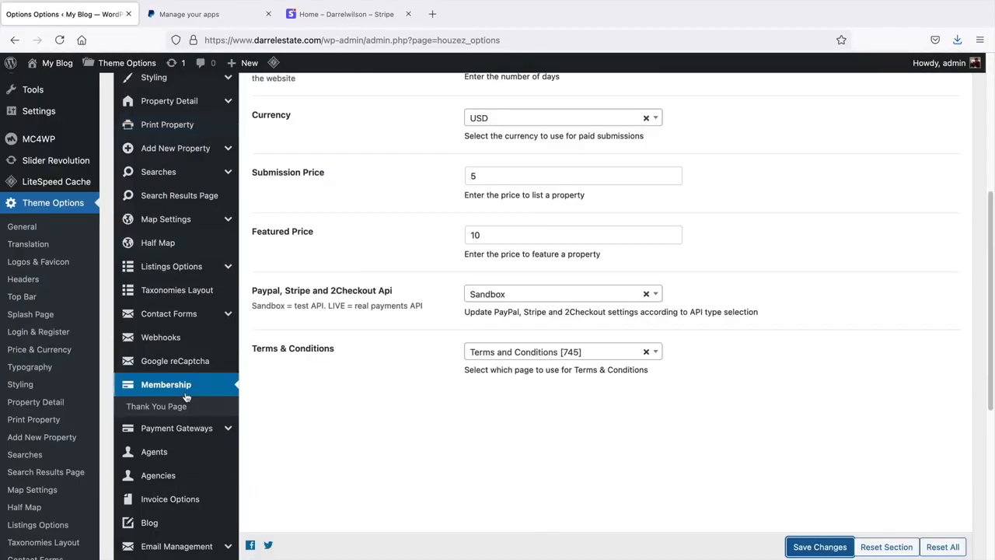
{"action": "left_click", "coordinate": [165, 428]}
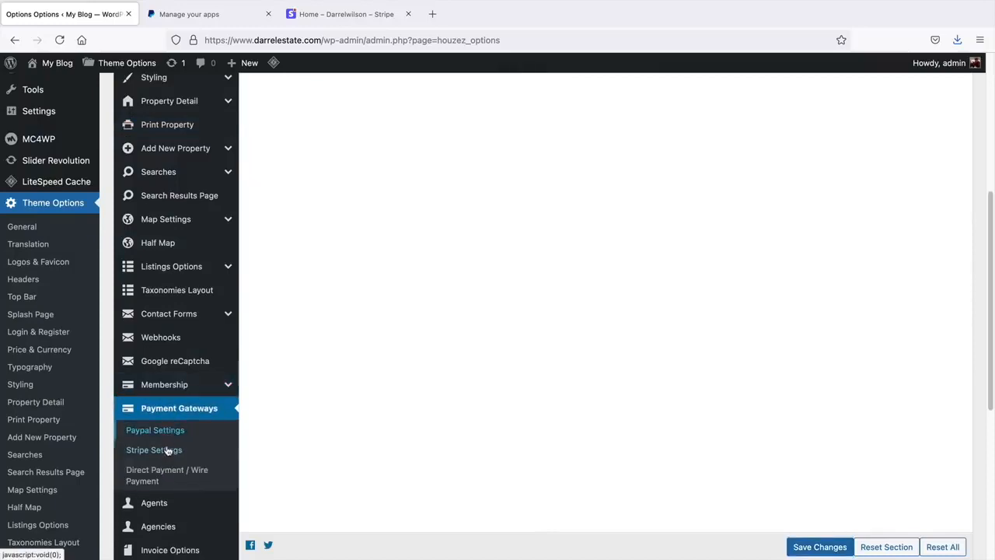
{"action": "left_click", "coordinate": [166, 450]}
{"action": "scroll", "coordinate": [402, 360], "scroll_direction": "up", "scroll_amount": 5}
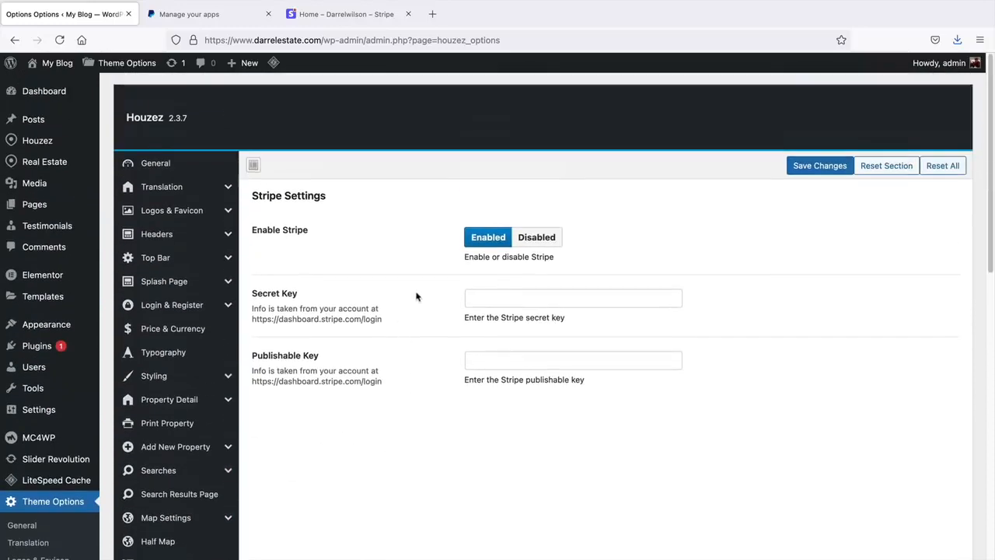
{"action": "left_click_drag", "start_coordinate": [305, 15], "coordinate": [220, 19]}
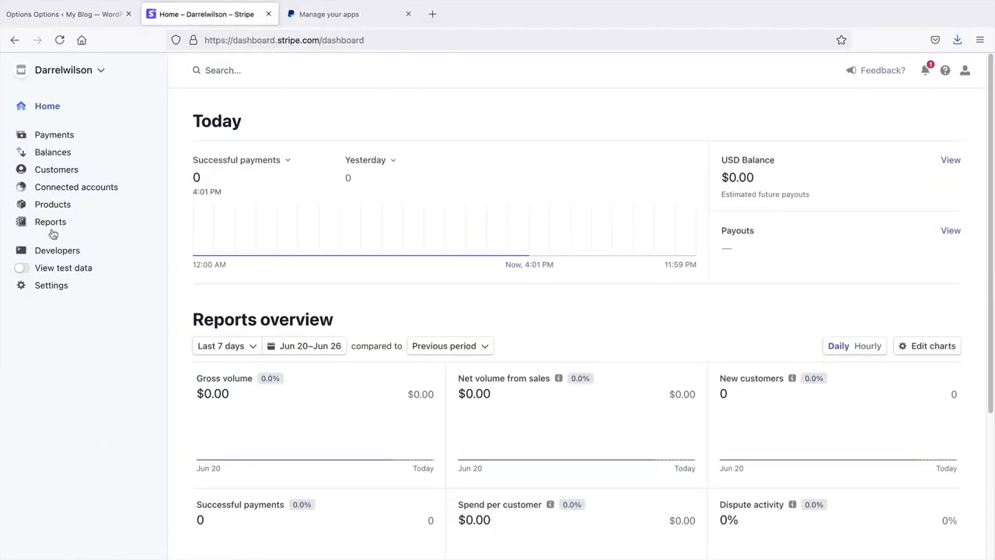
- Switch Stripe to test data and paste the test publishable key into Houzez's Publishable Key field
{"action": "left_click", "coordinate": [22, 268]}
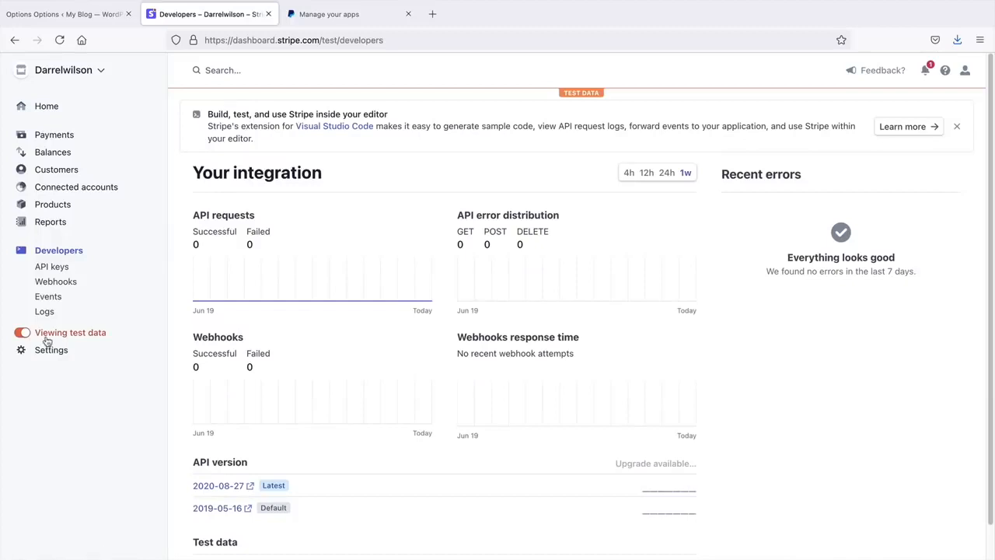
{"action": "left_click", "coordinate": [53, 270]}
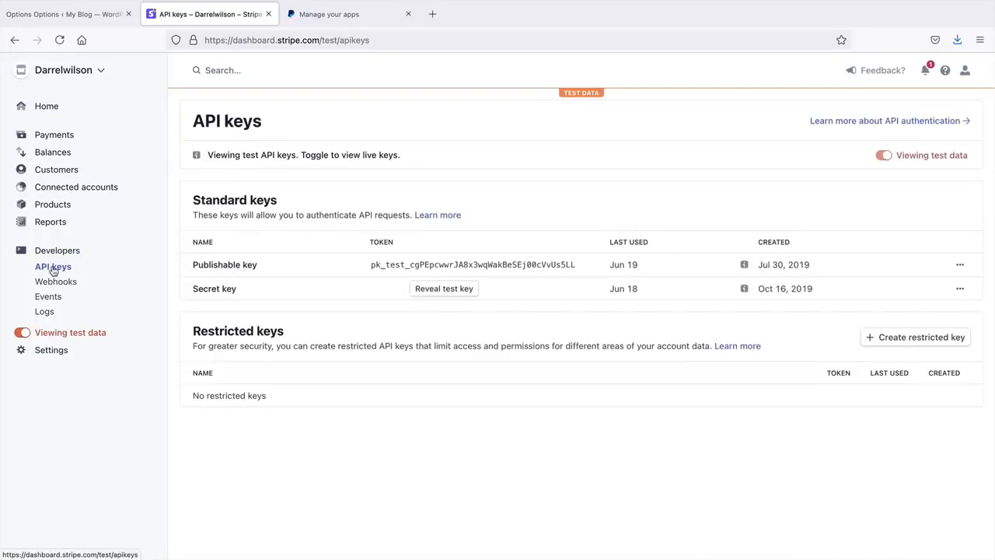
{"action": "left_click", "coordinate": [387, 267]}
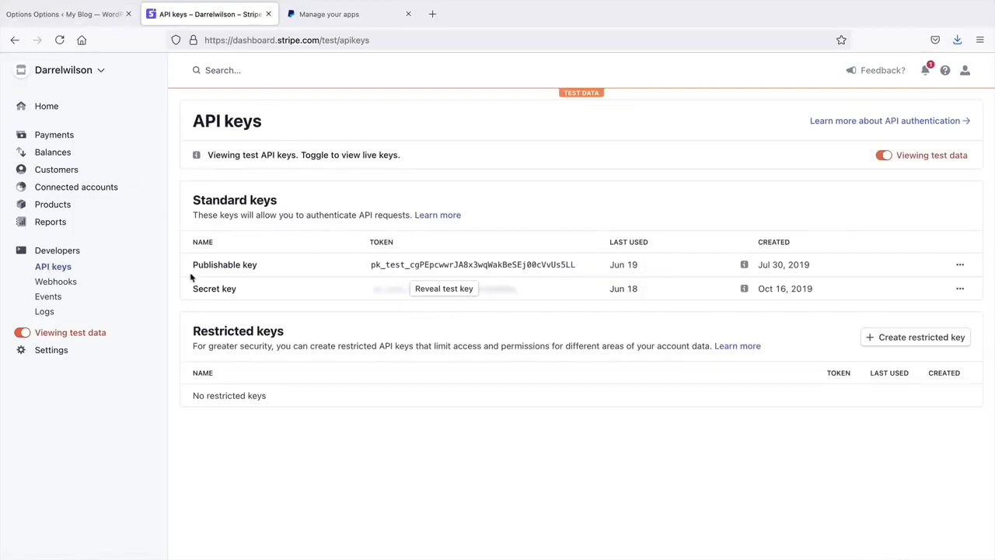
{"action": "left_click", "coordinate": [74, 15]}
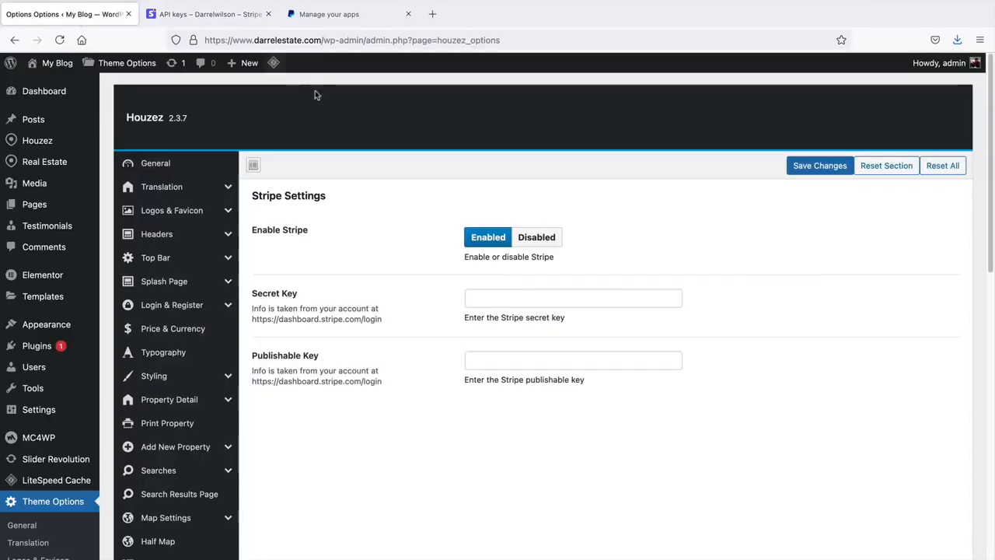
{"action": "right_click", "coordinate": [477, 358]}
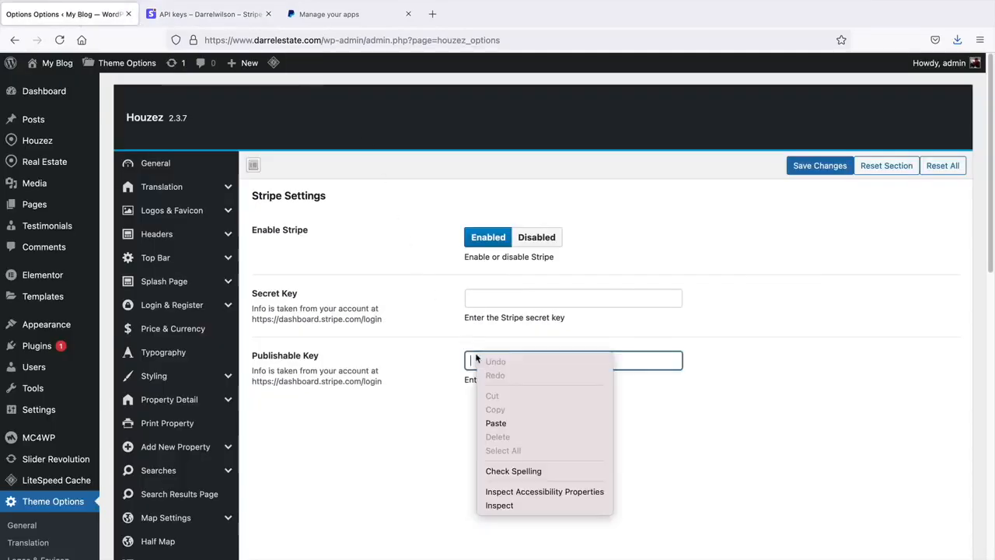
{"action": "left_click", "coordinate": [495, 423]}
- Paste the test secret key into Houzez's Secret Key field and save the Stripe settings
{"action": "left_click", "coordinate": [233, 20]}
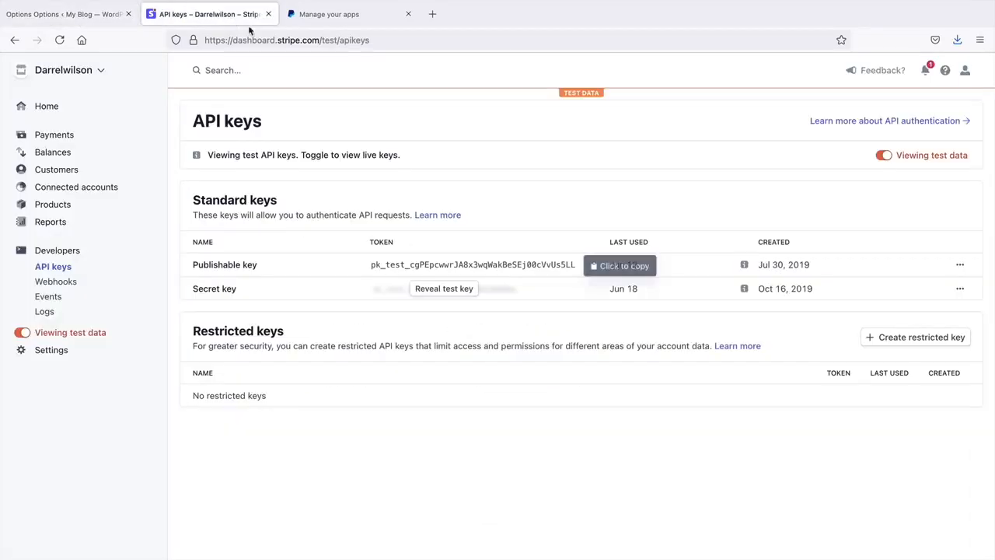
{"action": "left_click", "coordinate": [444, 289]}
{"action": "left_click", "coordinate": [444, 289]}
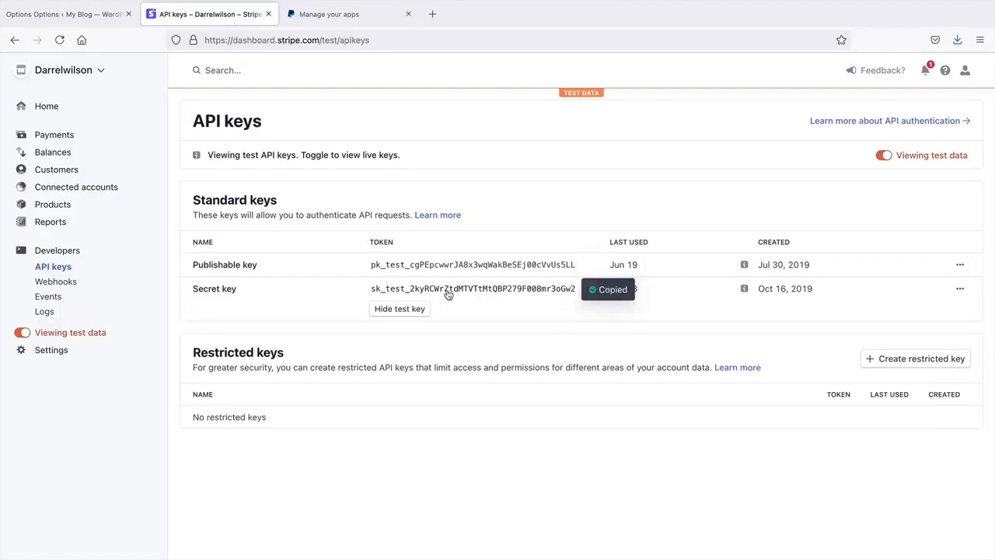
{"action": "left_click", "coordinate": [104, 15]}
{"action": "left_click", "coordinate": [471, 320]}
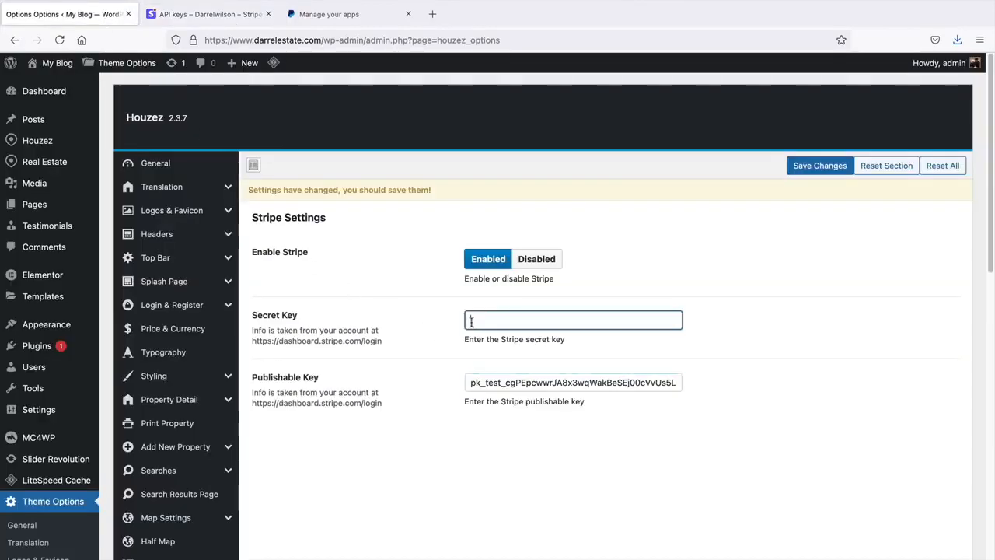
{"action": "right_click", "coordinate": [471, 320]}
{"action": "left_click", "coordinate": [505, 392]}
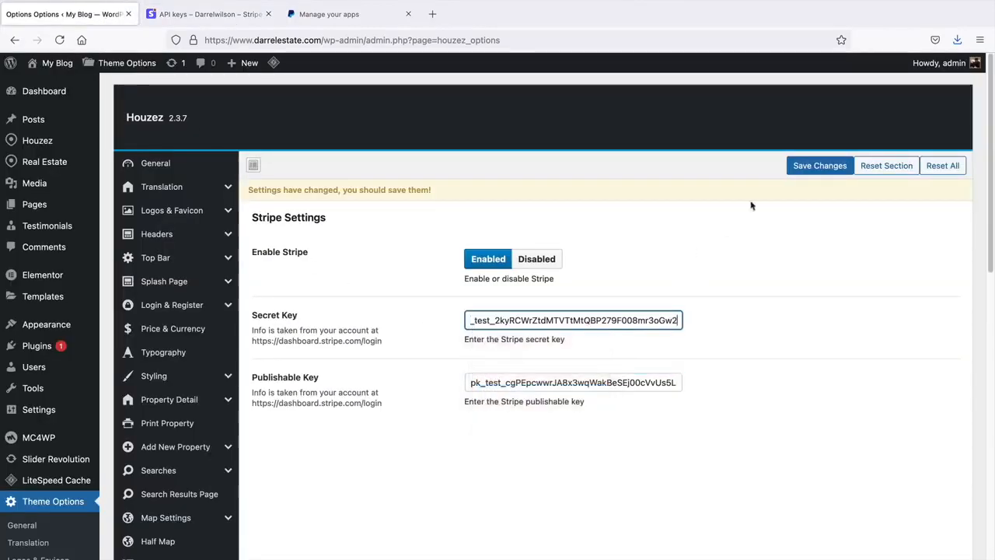
{"action": "left_click", "coordinate": [813, 169]}
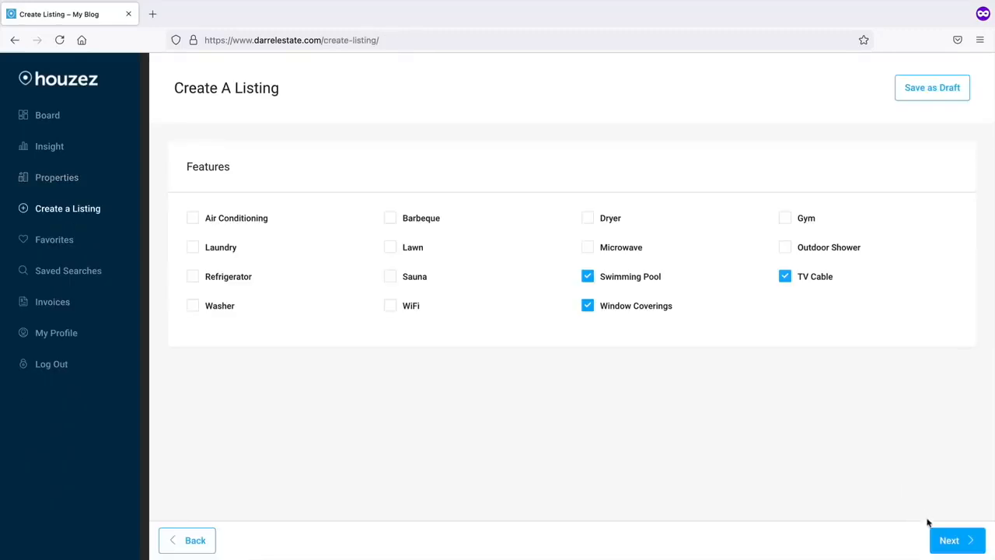
- Enter the property's street address on the listing form's Location step
{"action": "left_click", "coordinate": [947, 540]}
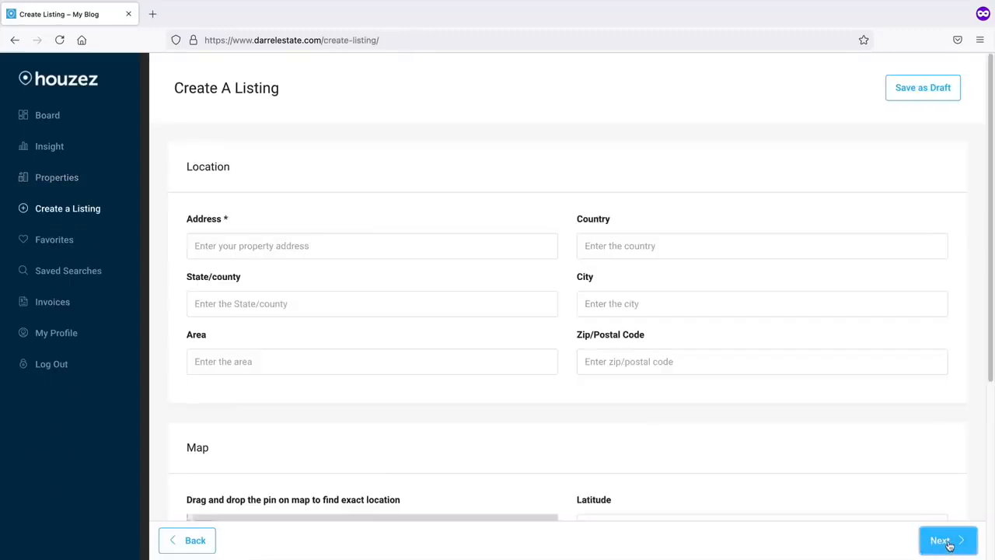
{"action": "left_click", "coordinate": [435, 241]}
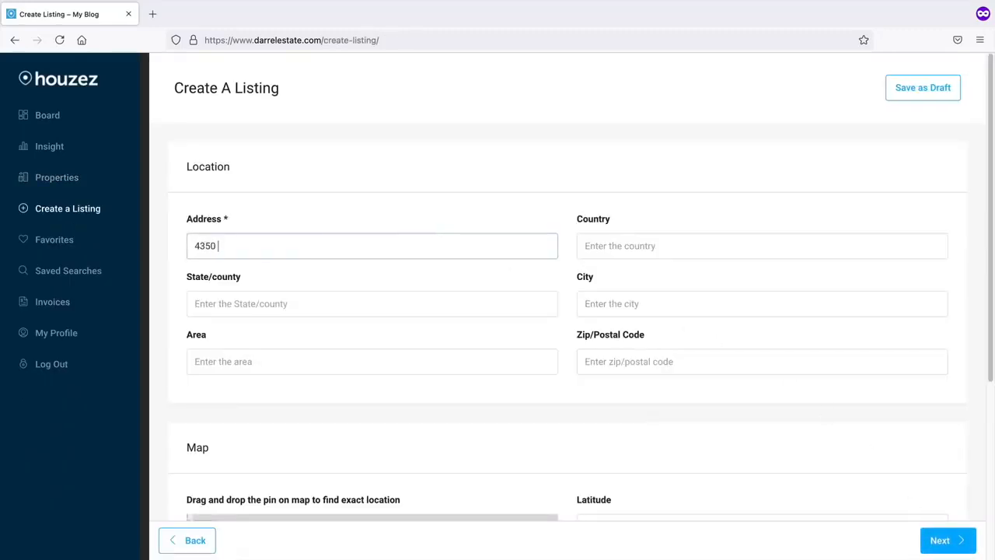
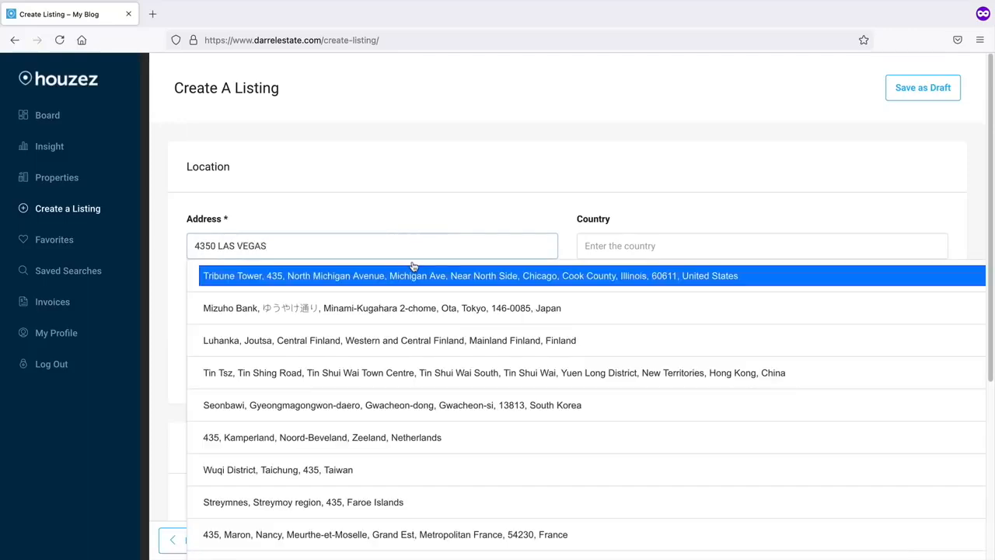
{"action": "left_click", "coordinate": [907, 167]}
- Skip through Virtual Tour, Floor Plans, Sub Listings and Contact steps, tick GDPR consent, and submit
{"action": "left_click", "coordinate": [943, 538]}
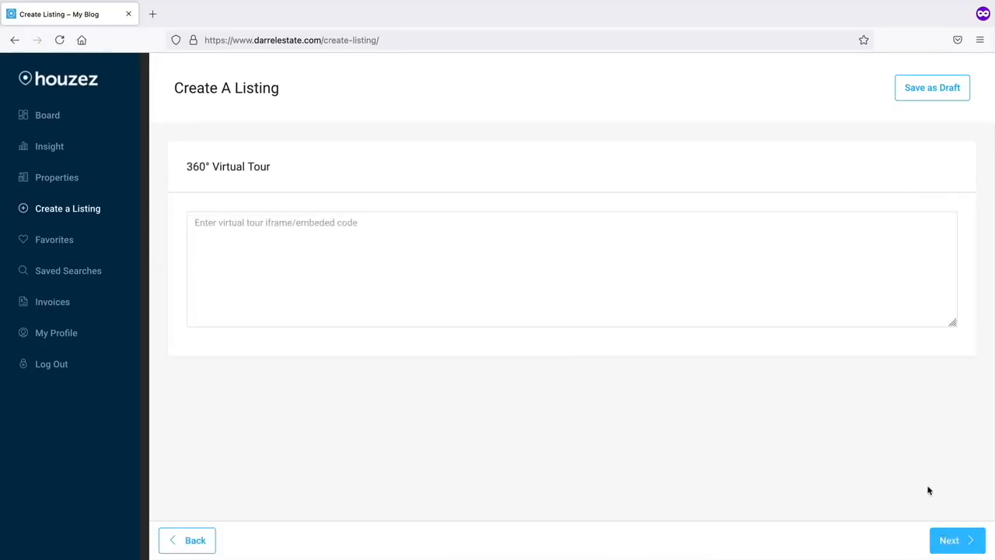
{"action": "left_click", "coordinate": [951, 540]}
{"action": "left_click", "coordinate": [956, 540]}
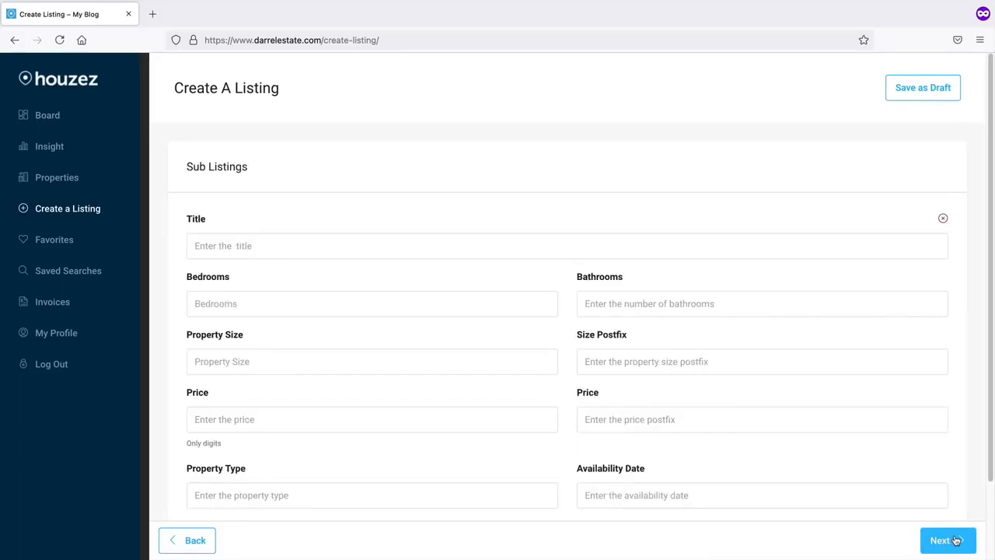
{"action": "left_click", "coordinate": [957, 541]}
{"action": "left_click", "coordinate": [952, 540]}
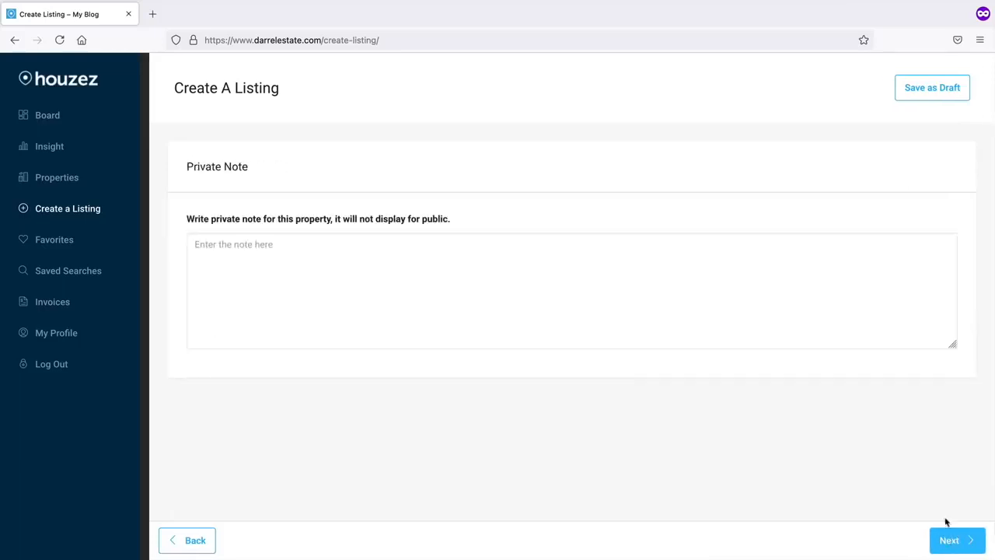
{"action": "left_click", "coordinate": [952, 539]}
{"action": "left_click", "coordinate": [303, 220]}
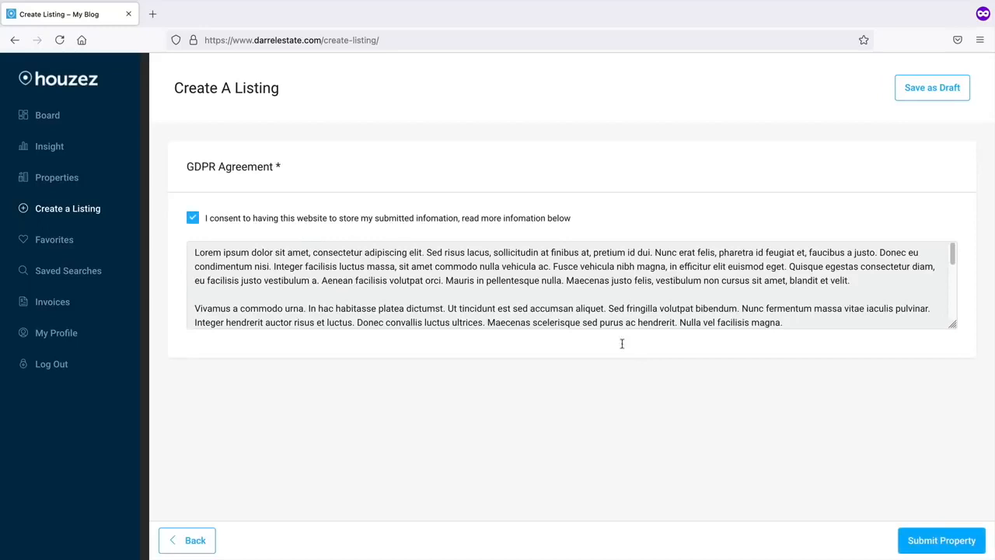
{"action": "left_click", "coordinate": [937, 541]}
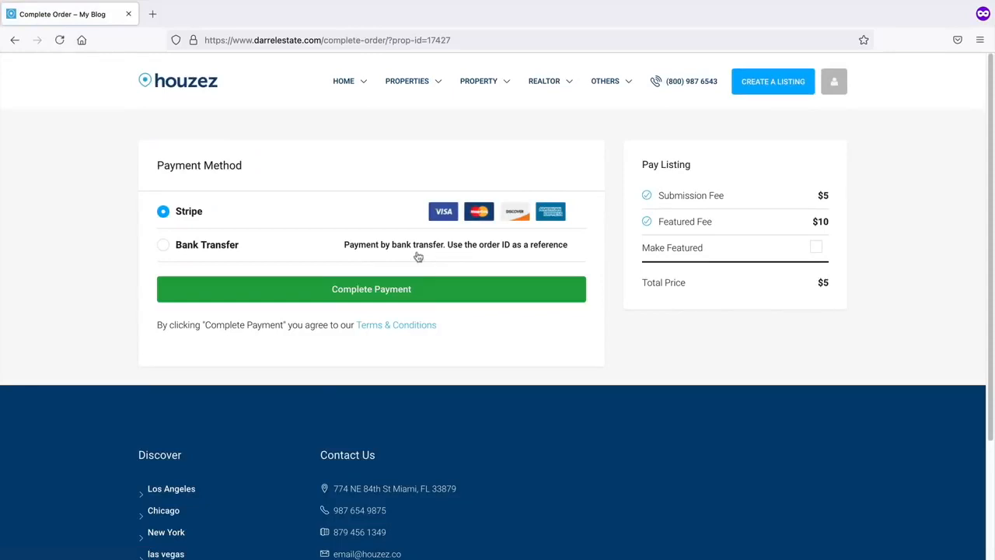
- Make the listing featured for a $15 total and proceed to payment with Stripe
{"action": "left_click_drag", "start_coordinate": [170, 165], "coordinate": [244, 164]}
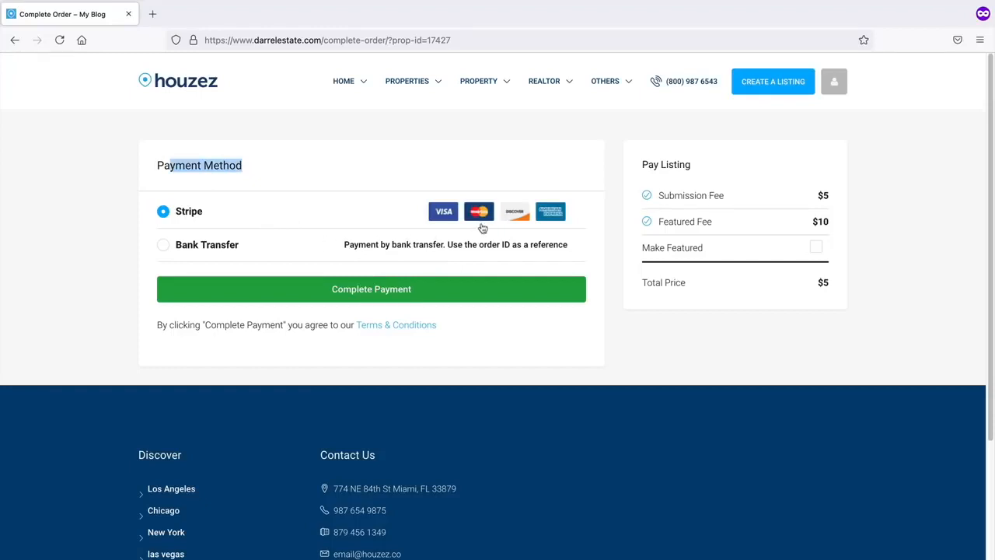
{"action": "left_click", "coordinate": [816, 247]}
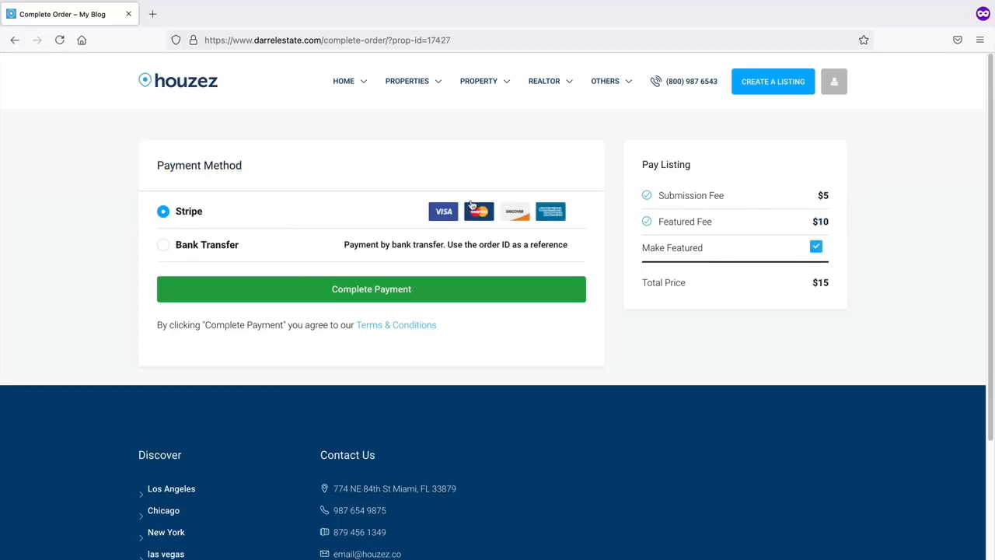
{"action": "left_click", "coordinate": [363, 290]}
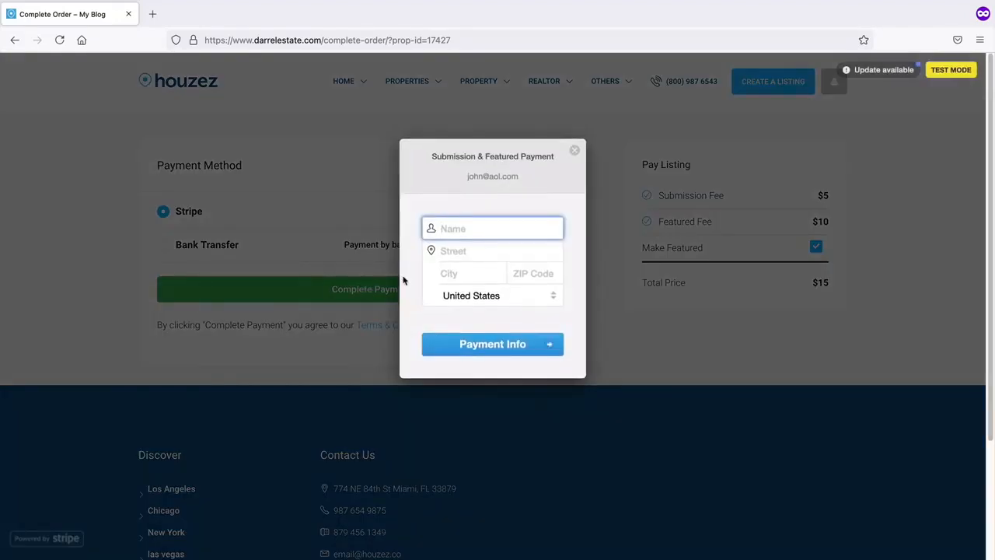
- Fill in the billing name, street address, city and ZIP code in Stripe Checkout
{"action": "type", "text": "JOHN"}
{"action": "key", "text": "Tab"}
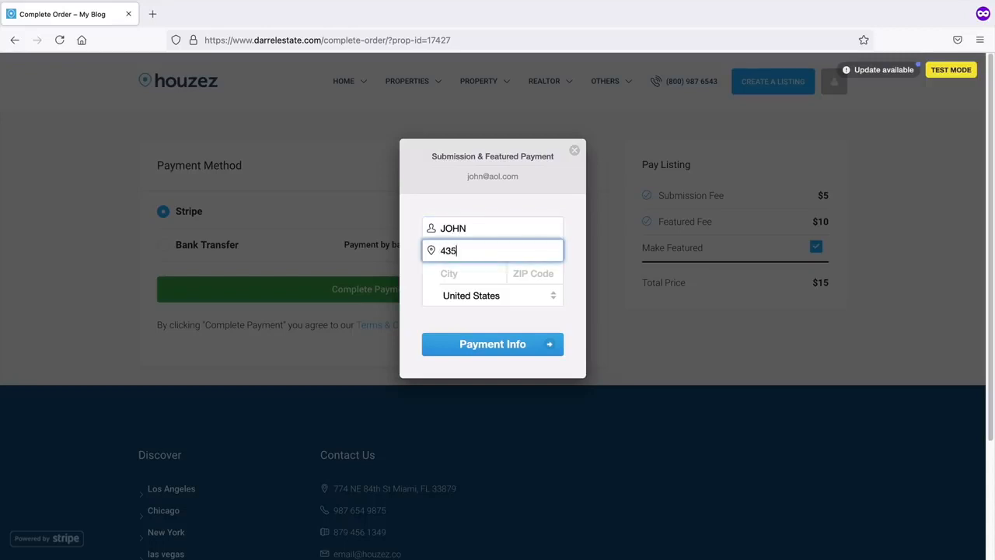
{"action": "key", "text": "Tab"}
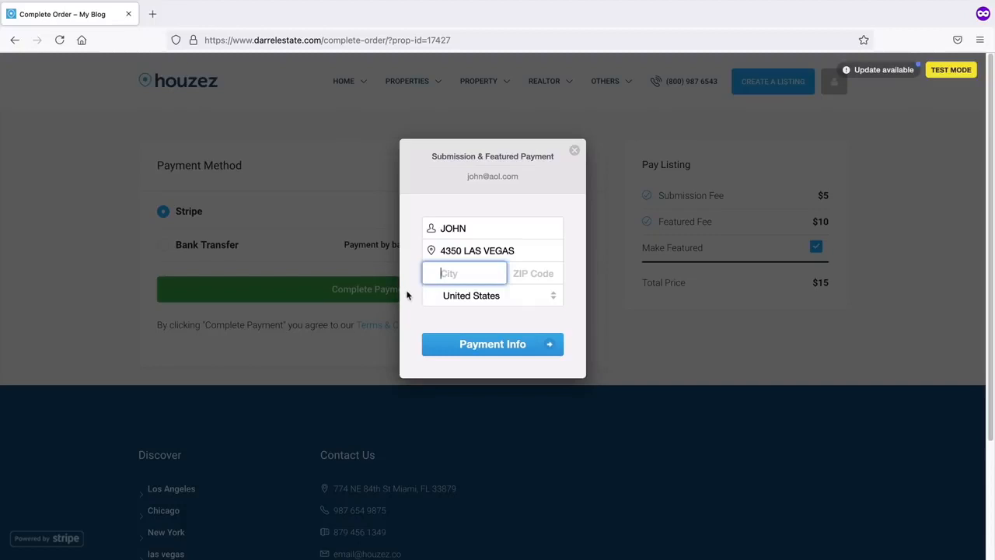
{"action": "type", "text": "LAS VEGAS"}
{"action": "key", "text": "Tab"}
{"action": "type", "text": "89"}
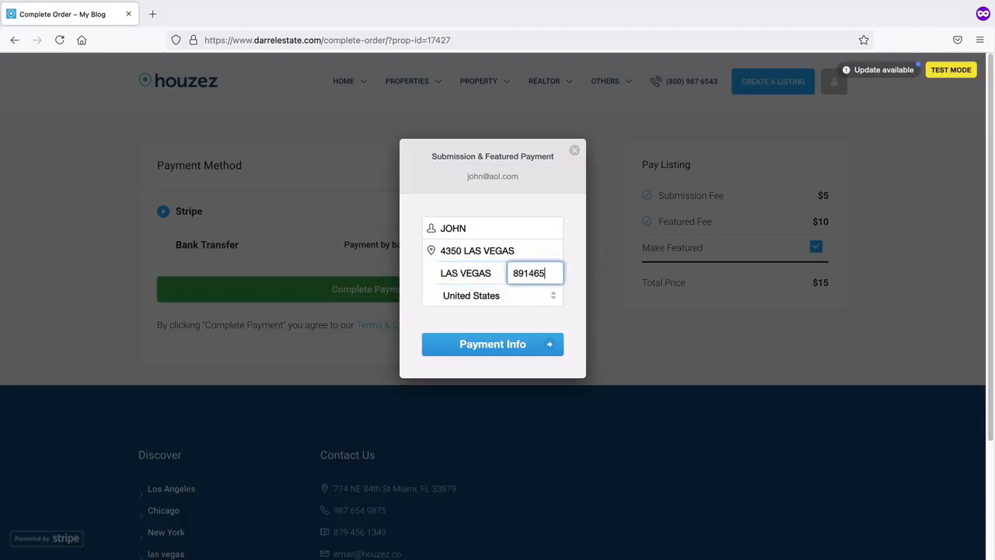
{"action": "key", "text": "BackSpace"}
{"action": "key", "text": "BackSpace"}
{"action": "type", "text": "7"}
- Enter the test card number, expiry and CVC, and pay $15.00
{"action": "left_click", "coordinate": [493, 349]}
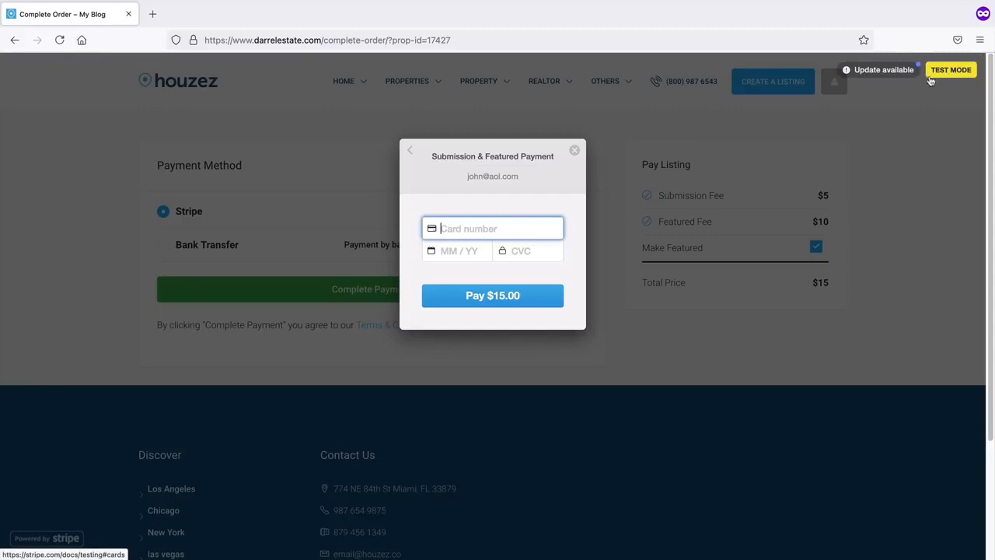
{"action": "type", "text": "4242 4242 4242 4242"}
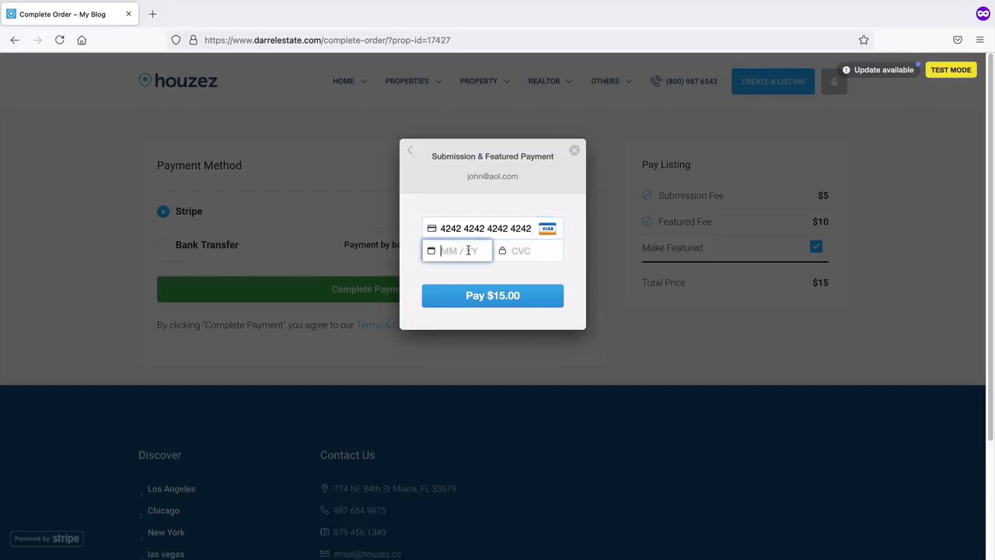
{"action": "type", "text": "0334"}
{"action": "type", "text": "123"}
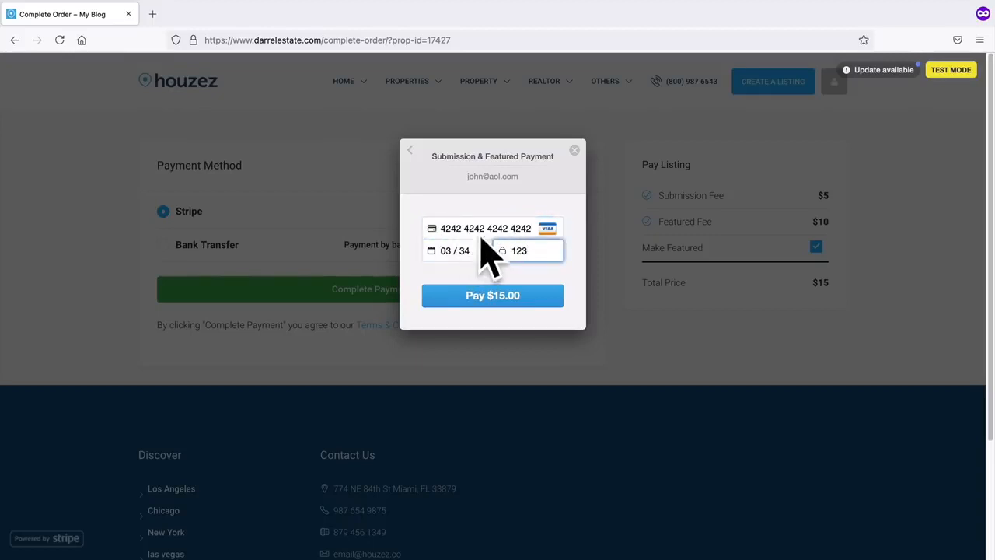
{"action": "left_click", "coordinate": [510, 302]}
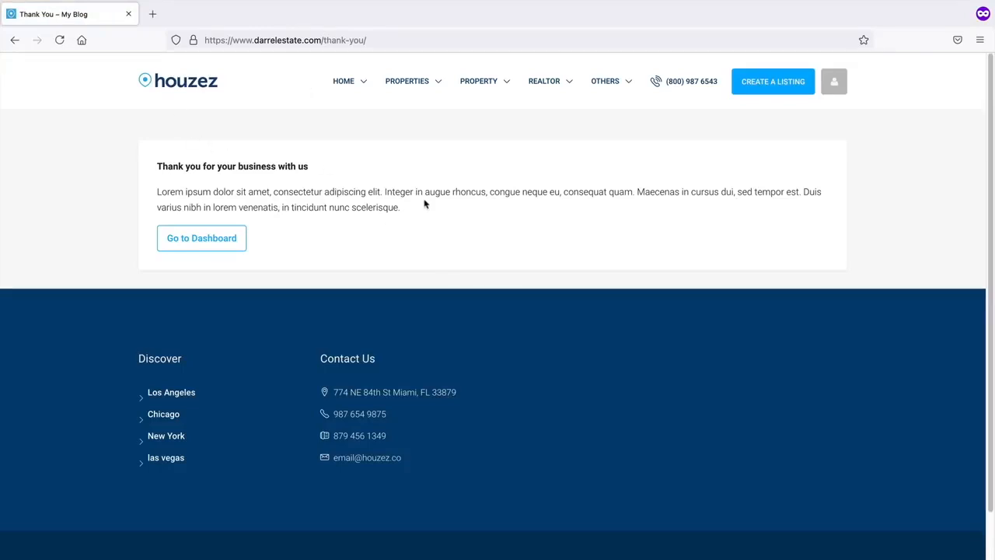
- Review the thank-you message, then check the AMAZING HOUSE listing's actions in the dashboard
{"action": "left_click_drag", "start_coordinate": [427, 205], "coordinate": [179, 185]}
{"action": "left_click", "coordinate": [185, 183]}
{"action": "left_click_drag", "start_coordinate": [426, 217], "coordinate": [171, 189]}
{"action": "left_click", "coordinate": [213, 250]}
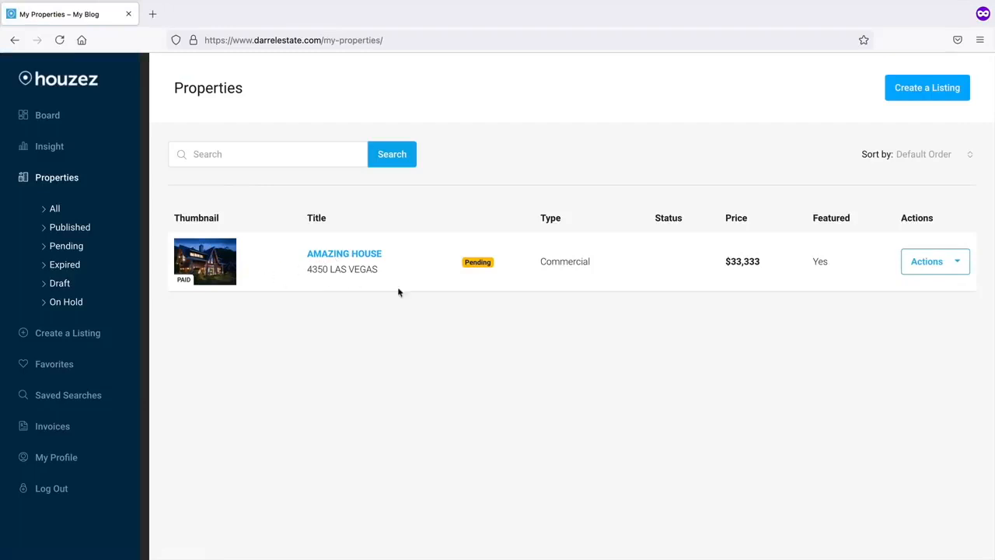
{"action": "left_click", "coordinate": [932, 261]}
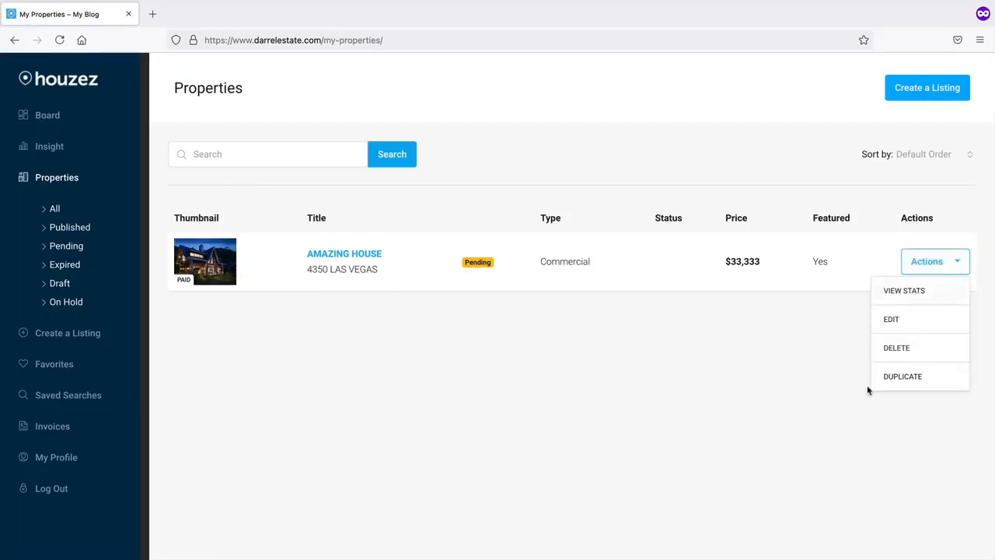
{"action": "left_click", "coordinate": [777, 342]}
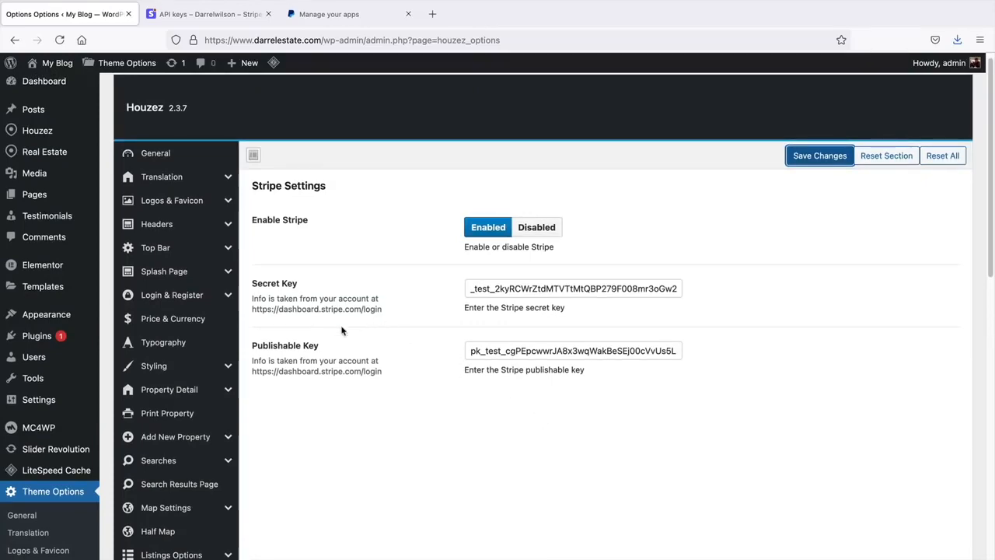
- In Membership settings, try paid submission as Membership, then Free (Pay For Featured)
{"action": "scroll", "coordinate": [186, 350], "scroll_direction": "down", "scroll_amount": 5}
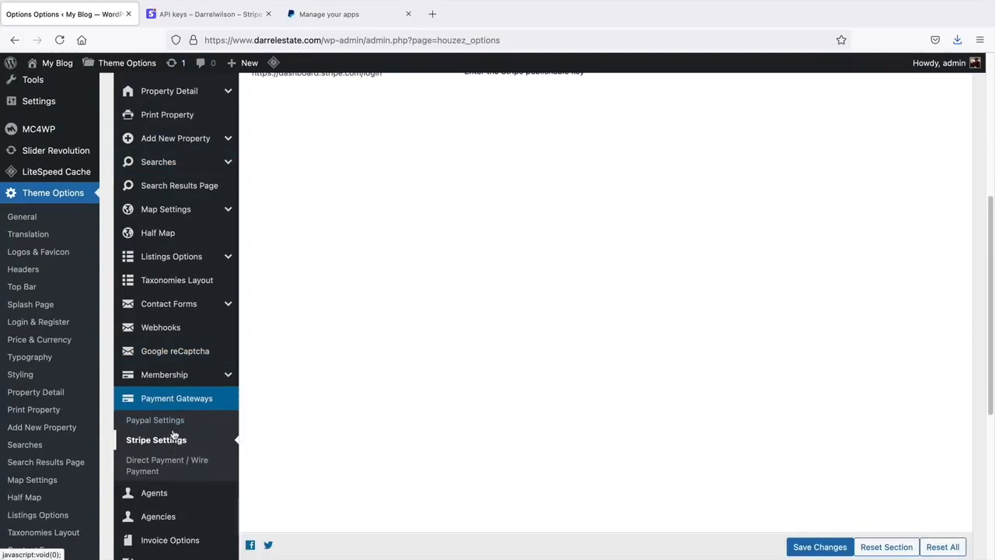
{"action": "left_click", "coordinate": [173, 376]}
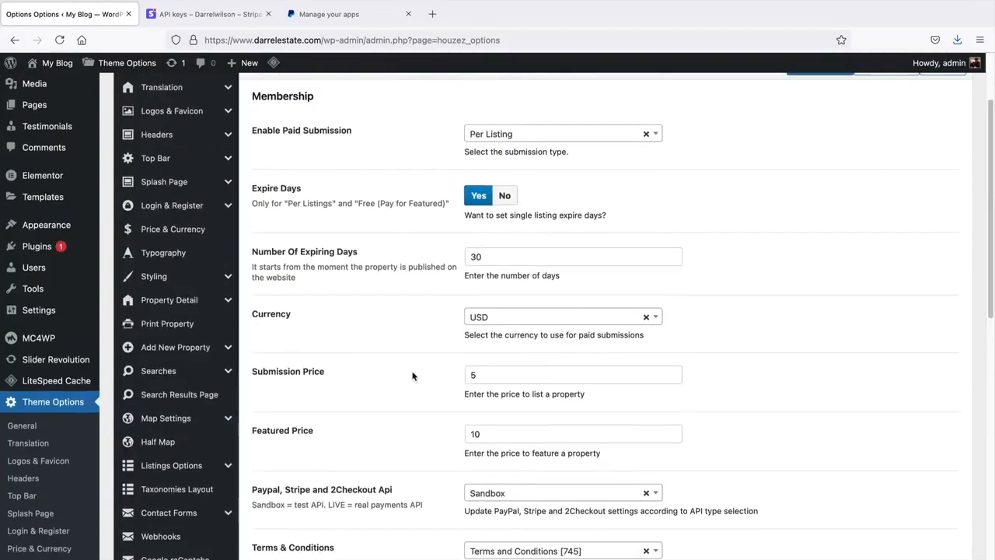
{"action": "left_click", "coordinate": [536, 135]}
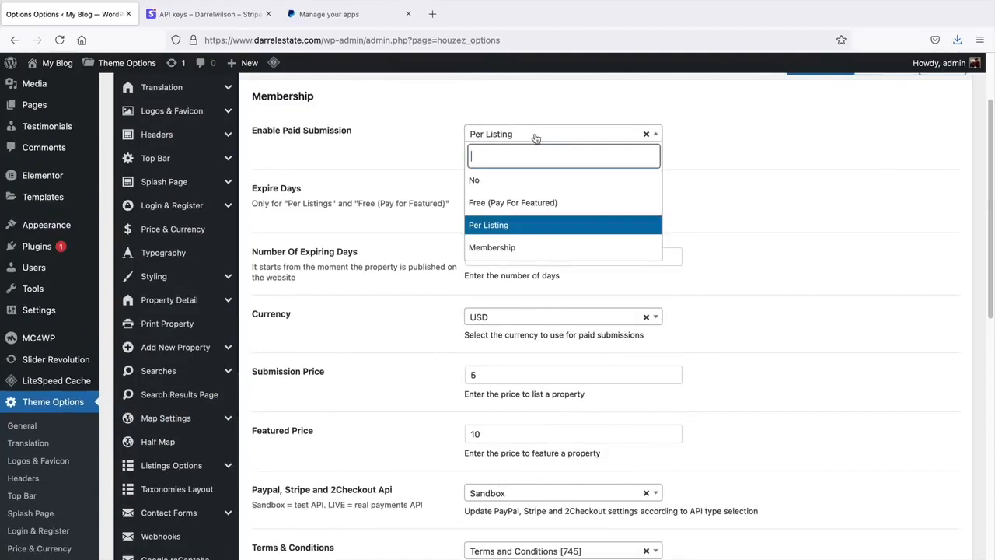
{"action": "left_click", "coordinate": [523, 249]}
{"action": "left_click", "coordinate": [521, 156]}
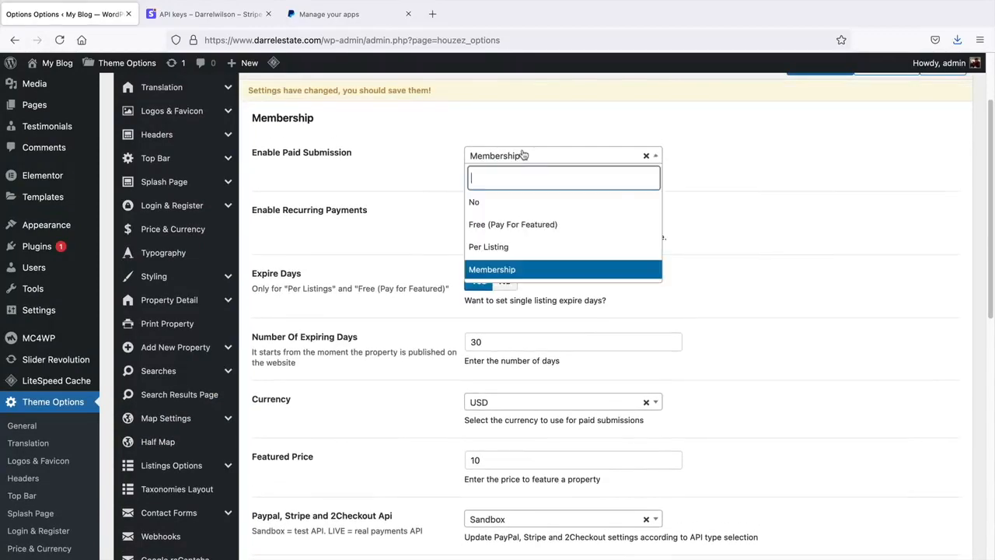
{"action": "left_click", "coordinate": [517, 224]}
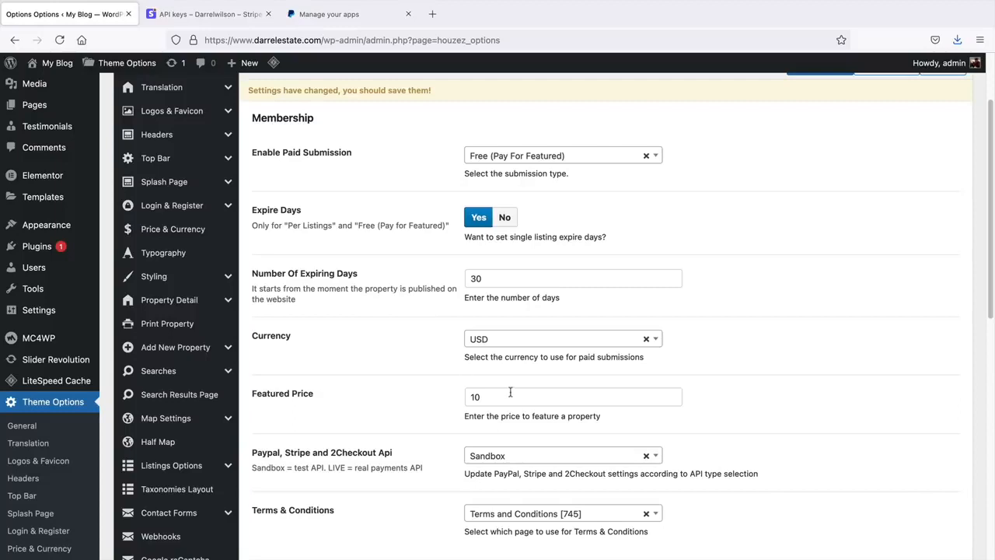
- Check the Featured Price of 10, try Per Listing, and settle on Membership
{"action": "left_click_drag", "start_coordinate": [511, 393], "coordinate": [438, 398]}
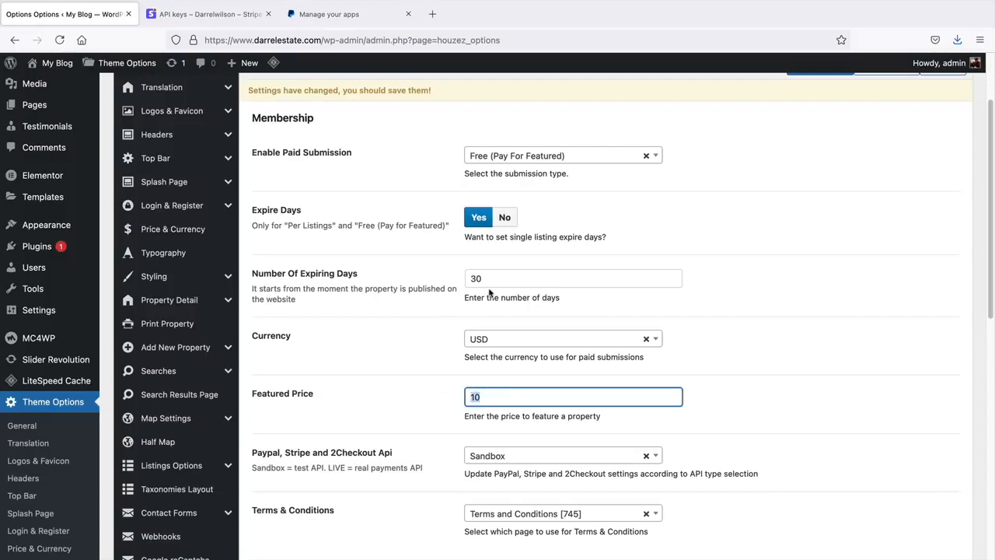
{"action": "left_click", "coordinate": [513, 158]}
{"action": "left_click", "coordinate": [505, 246]}
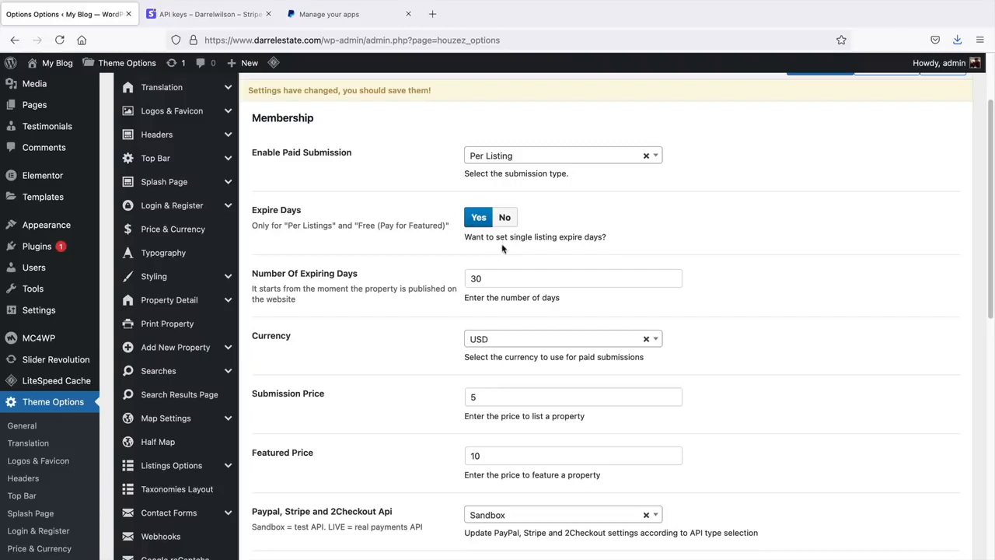
{"action": "left_click", "coordinate": [517, 156]}
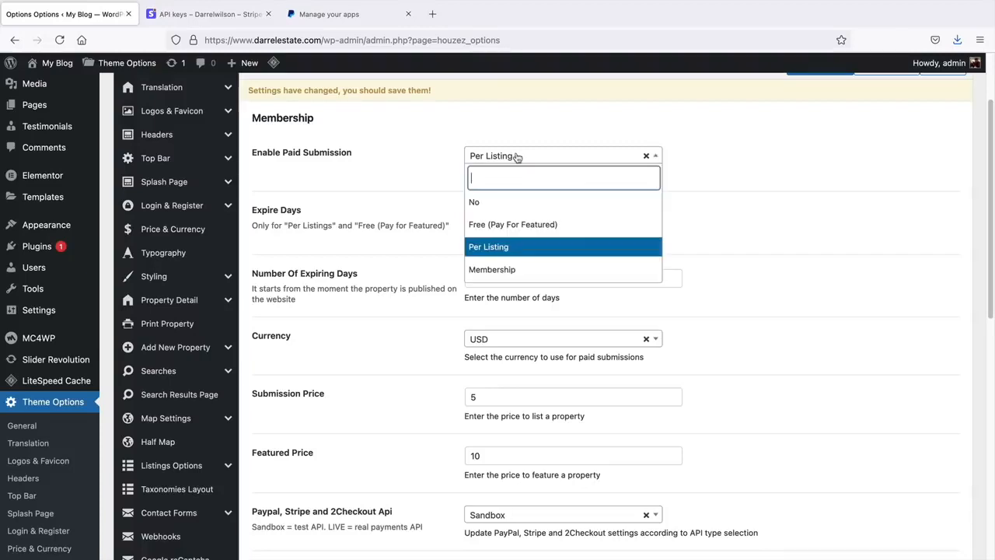
{"action": "left_click", "coordinate": [508, 270]}
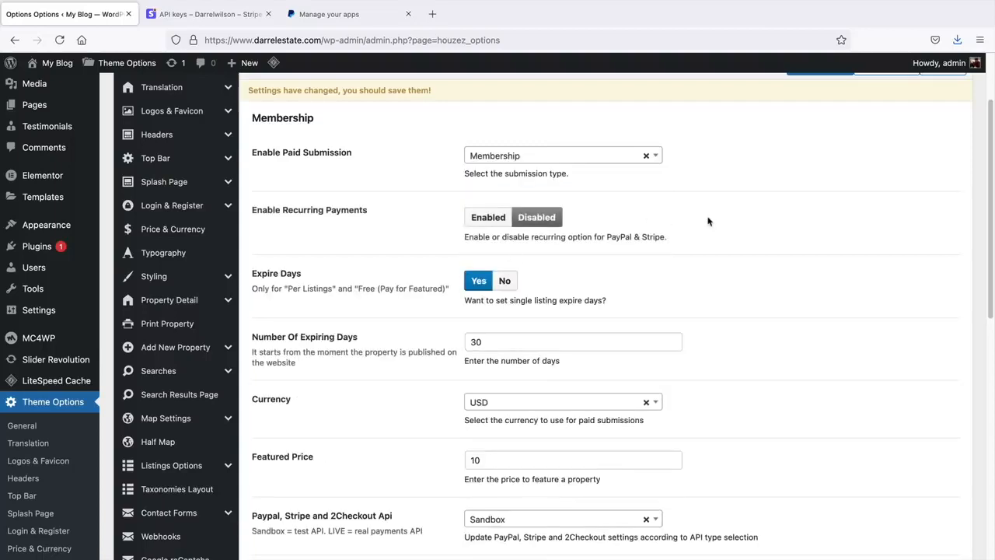
- Enable recurring payments and review the PayPal & Stripe note and 30 expiring days
{"action": "left_click", "coordinate": [490, 219]}
{"action": "left_click_drag", "start_coordinate": [587, 238], "coordinate": [695, 236]}
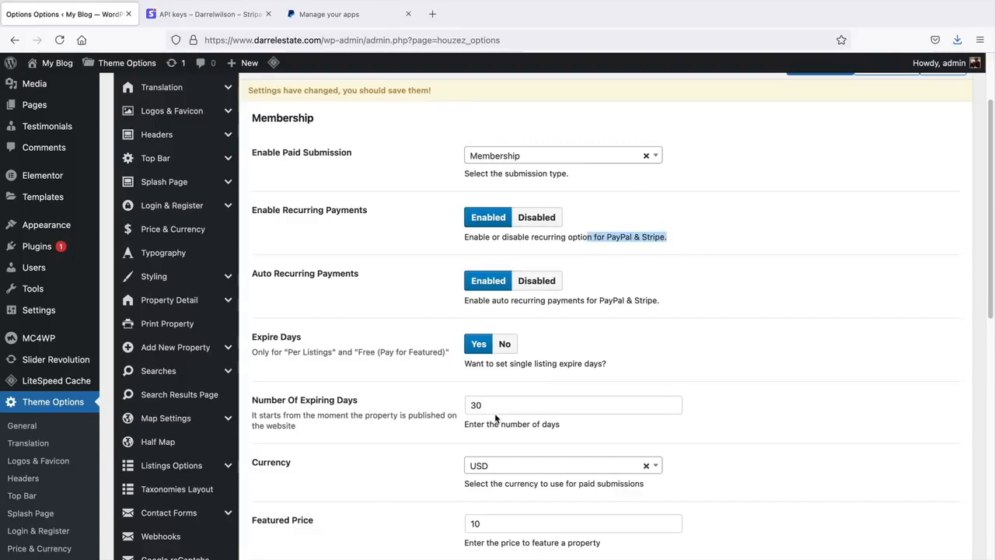
{"action": "scroll", "coordinate": [495, 419], "scroll_direction": "down", "scroll_amount": 2}
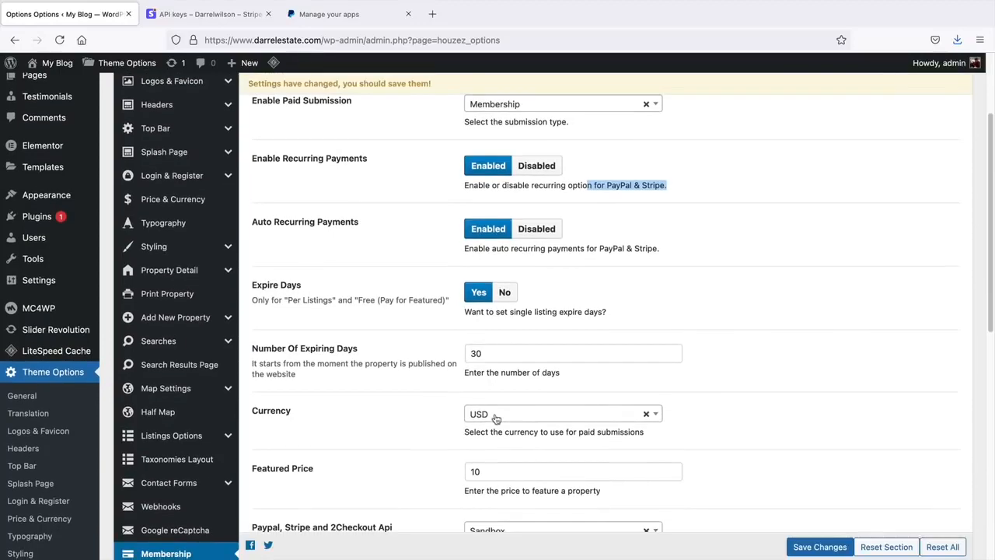
{"action": "scroll", "coordinate": [495, 418], "scroll_direction": "up", "scroll_amount": 1}
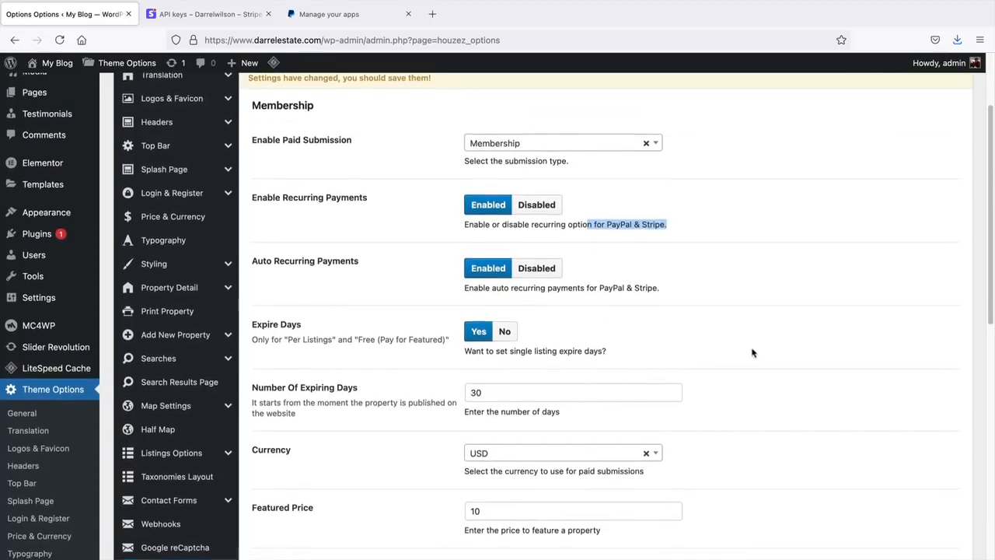
{"action": "scroll", "coordinate": [747, 351], "scroll_direction": "down", "scroll_amount": 2}
{"action": "left_click_drag", "start_coordinate": [504, 334], "coordinate": [451, 336]}
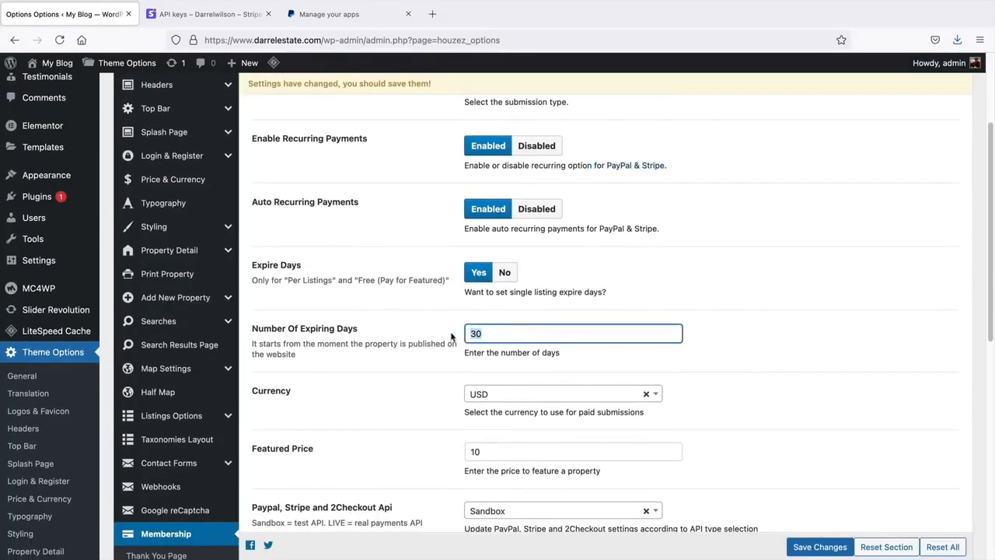
{"action": "scroll", "coordinate": [668, 319], "scroll_direction": "down", "scroll_amount": 4}
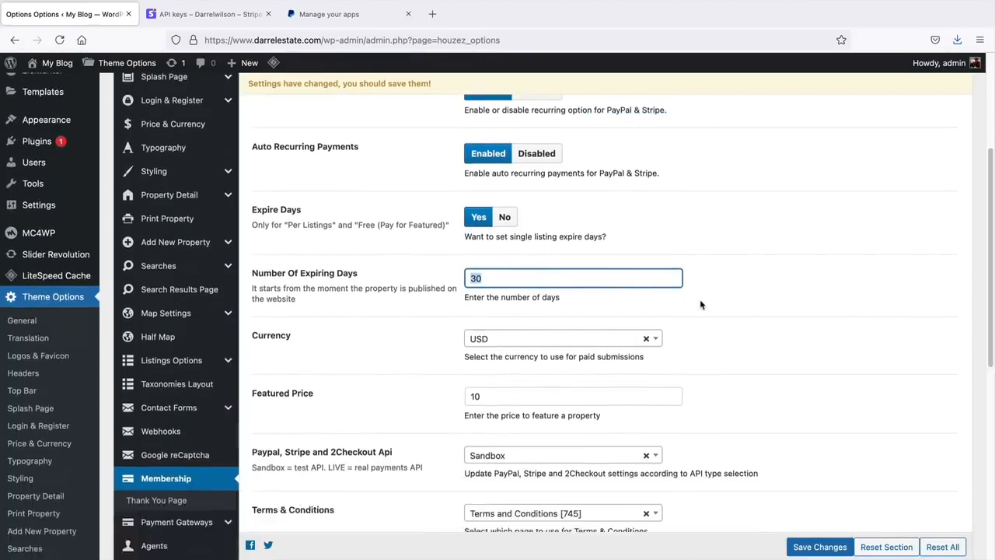
- Change the Featured Price to 40 and review the remaining membership settings
{"action": "left_click", "coordinate": [482, 292]}
{"action": "left_click_drag", "start_coordinate": [454, 294], "coordinate": [390, 304]}
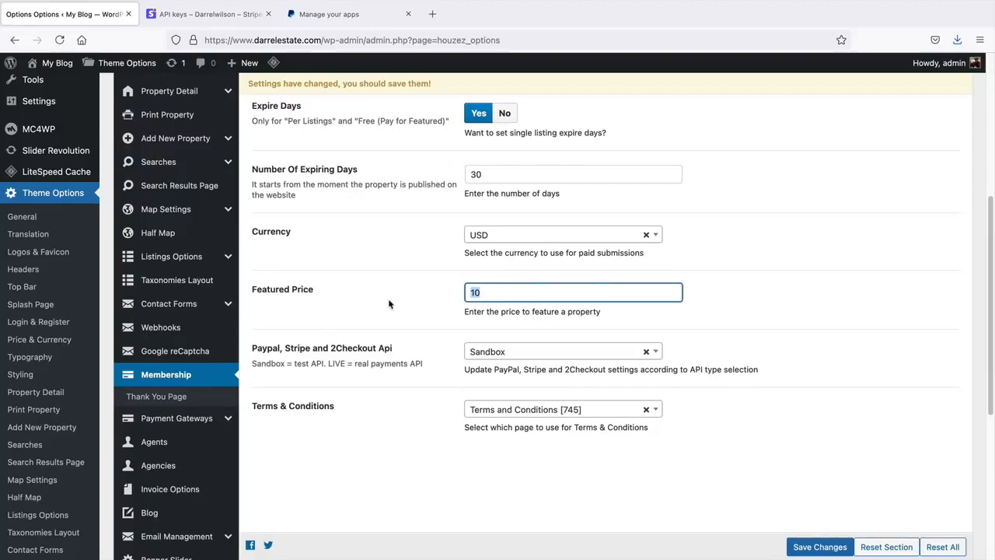
{"action": "type", "text": "4"}
{"action": "scroll", "coordinate": [390, 304], "scroll_direction": "up", "scroll_amount": 8}
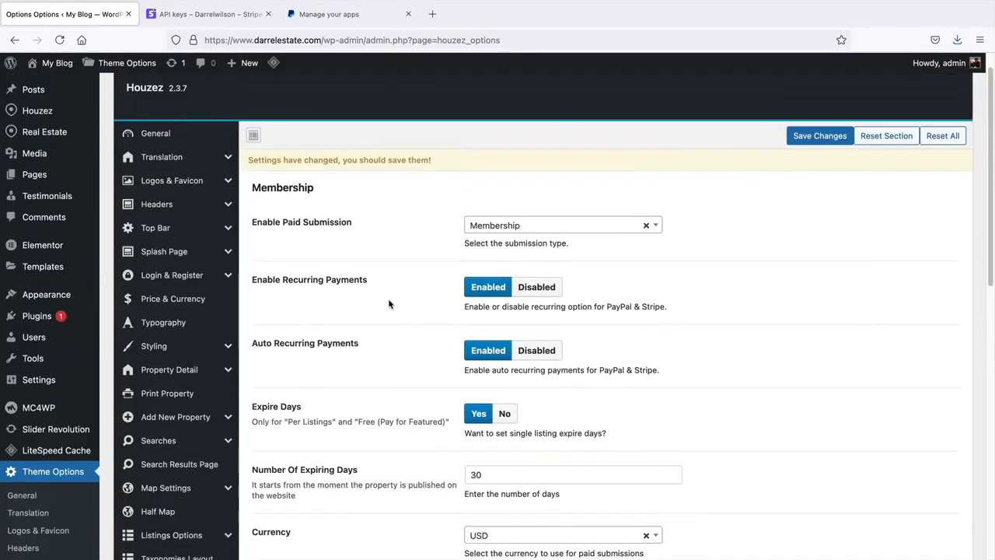
{"action": "scroll", "coordinate": [390, 304], "scroll_direction": "down", "scroll_amount": 2}
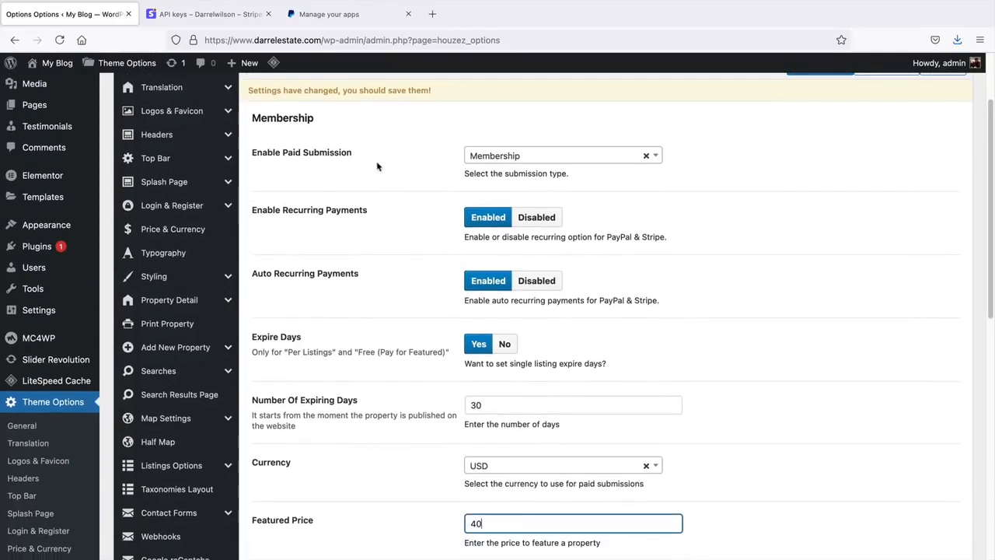
{"action": "scroll", "coordinate": [366, 256], "scroll_direction": "down", "scroll_amount": 3}
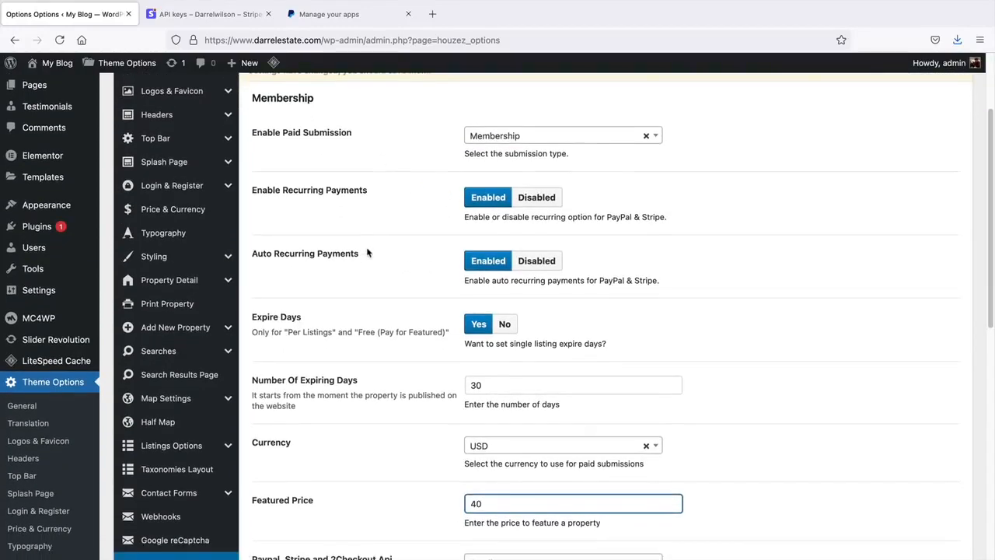
{"action": "scroll", "coordinate": [367, 248], "scroll_direction": "down", "scroll_amount": 5}
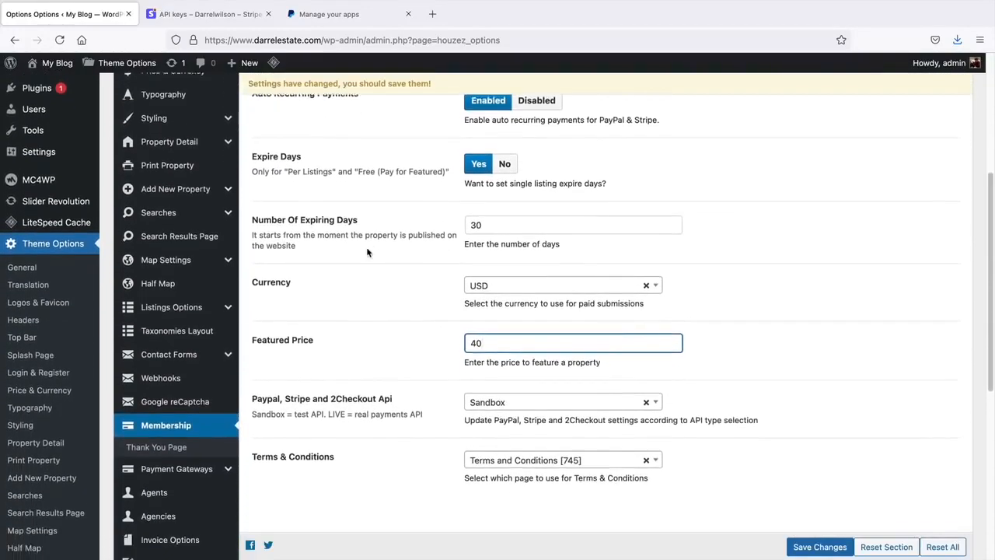
{"action": "scroll", "coordinate": [360, 389], "scroll_direction": "up", "scroll_amount": 9}
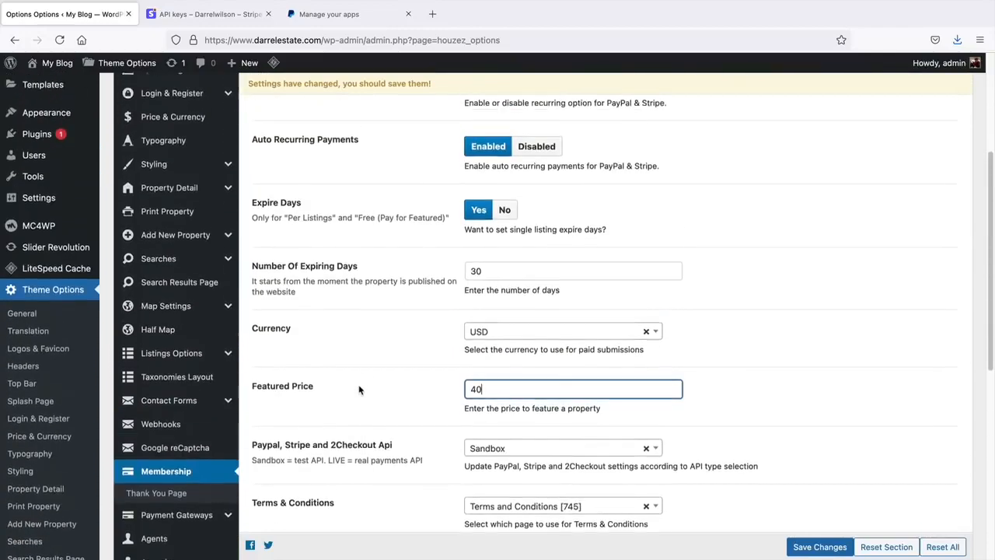
- Set paid submission to Per Listing and the payment API to Live, then save
{"action": "left_click", "coordinate": [531, 195]}
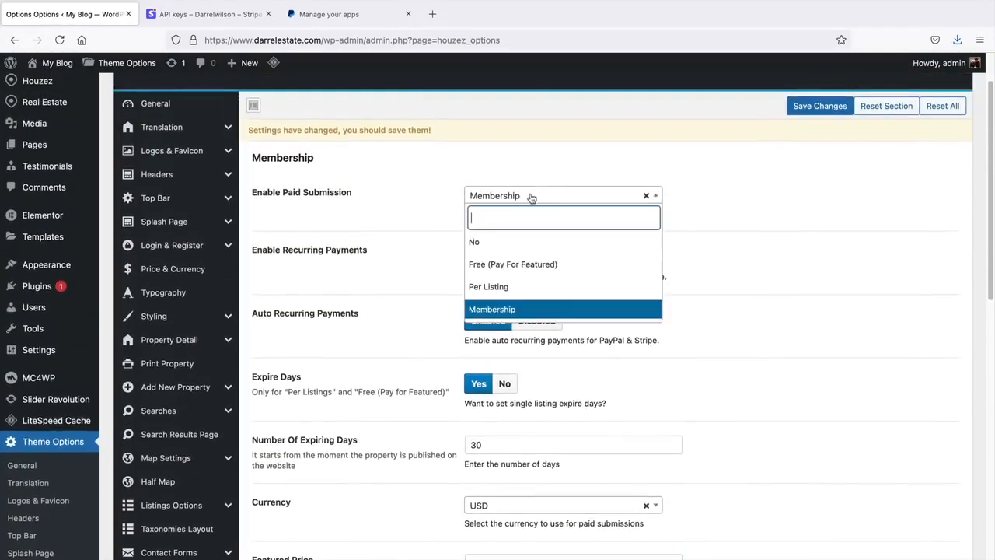
{"action": "left_click", "coordinate": [521, 286]}
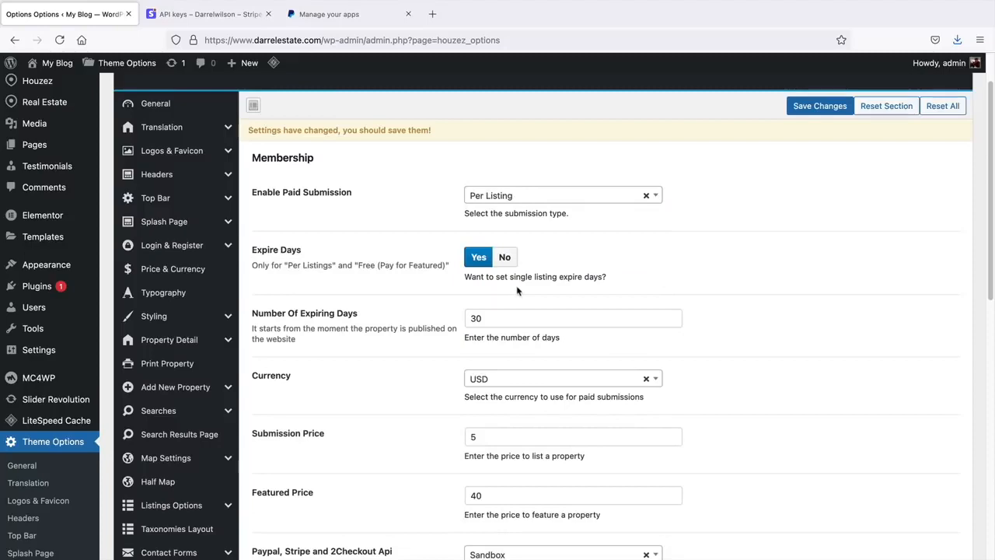
{"action": "scroll", "coordinate": [517, 290], "scroll_direction": "down", "scroll_amount": 3}
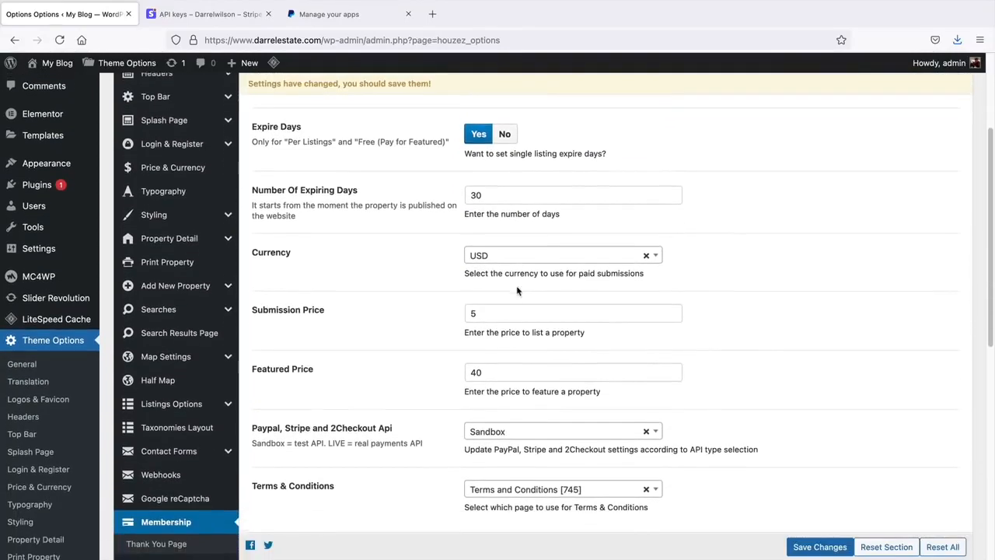
{"action": "left_click", "coordinate": [492, 426]}
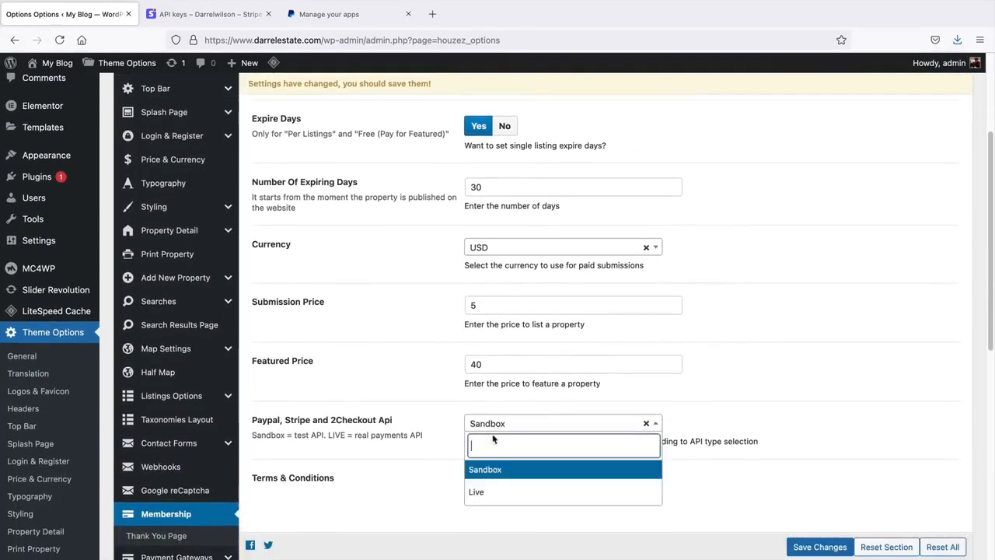
{"action": "left_click", "coordinate": [488, 493]}
{"action": "scroll", "coordinate": [481, 462], "scroll_direction": "down", "scroll_amount": 1}
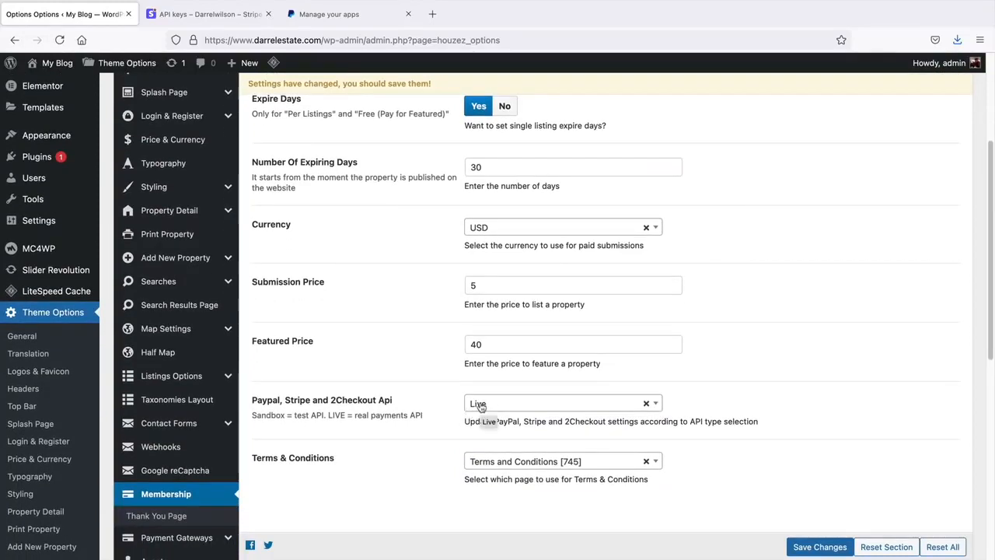
{"action": "left_click", "coordinate": [819, 546]}
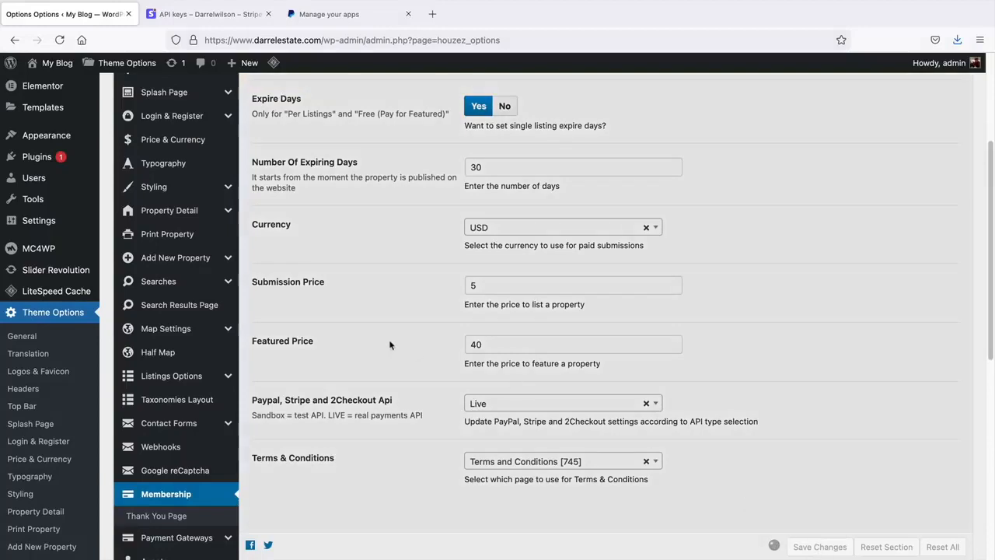
- Open Payment Gateways > Stripe Settings and note the test prefix on the secret key
{"action": "scroll", "coordinate": [161, 469], "scroll_direction": "down", "scroll_amount": 3}
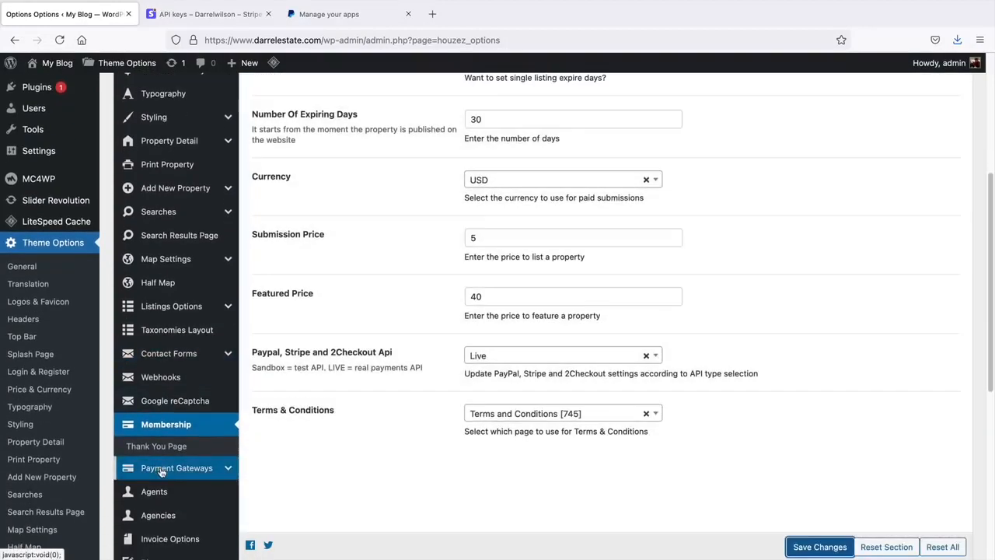
{"action": "left_click", "coordinate": [161, 469]}
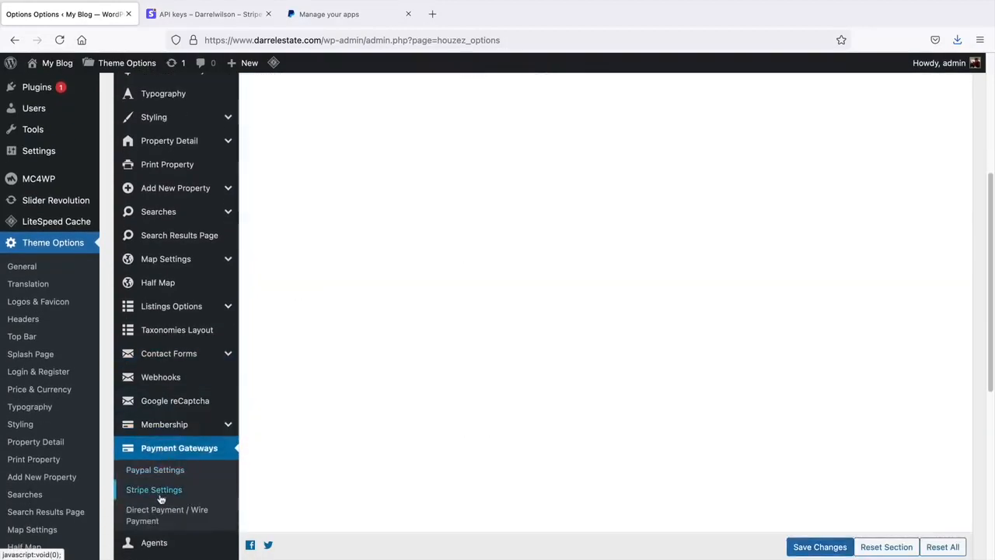
{"action": "left_click", "coordinate": [161, 492]}
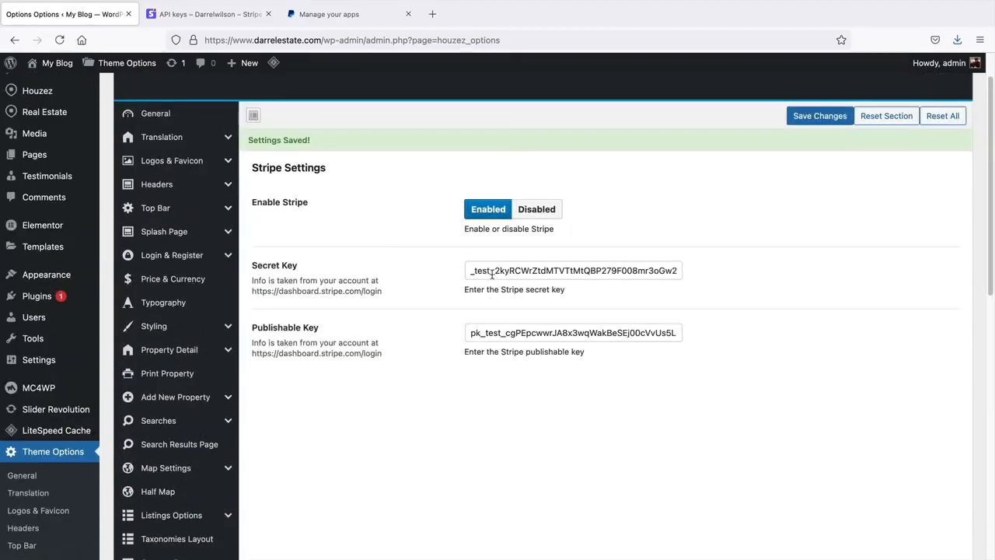
{"action": "left_click_drag", "start_coordinate": [491, 247], "coordinate": [479, 245]}
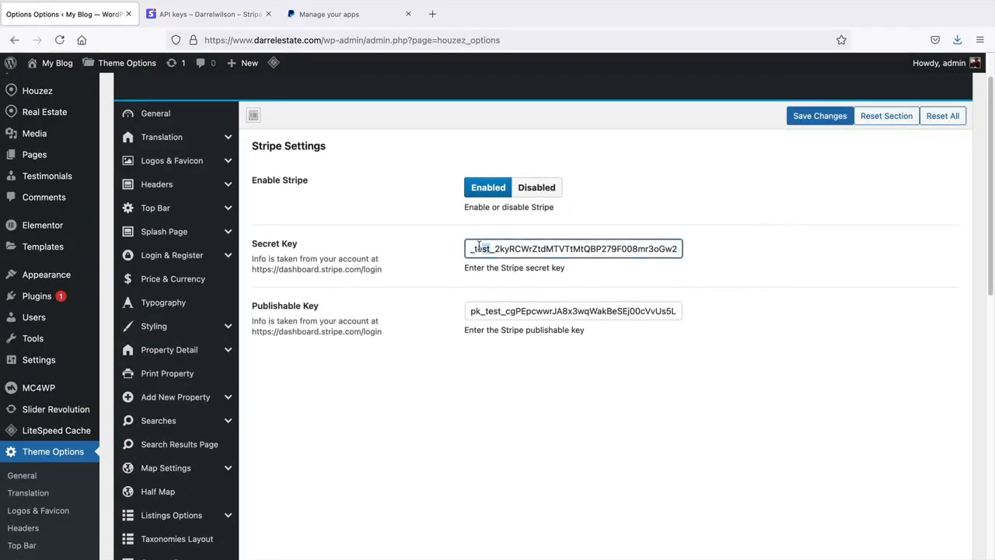
{"action": "left_click", "coordinate": [221, 15]}
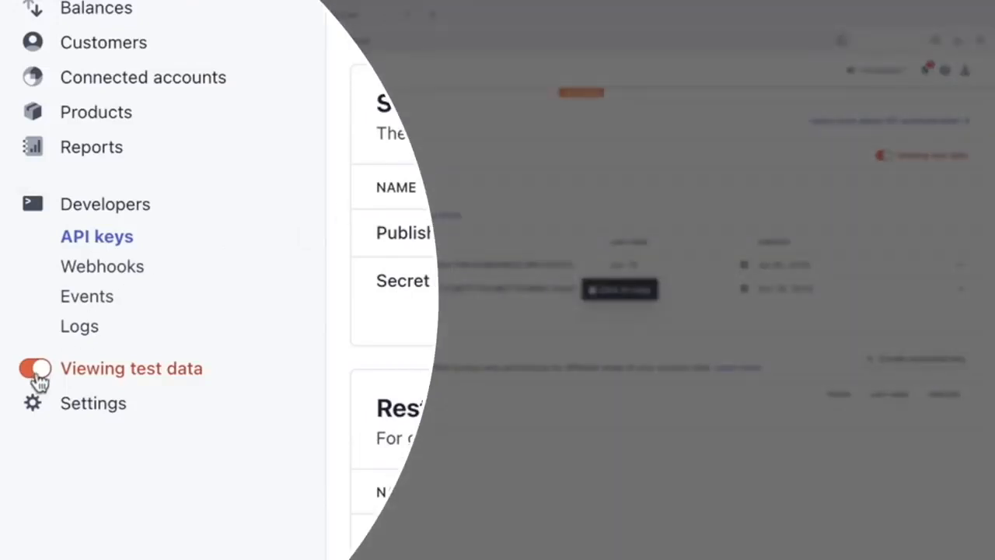
- Check the $15.00 gross volume and $14.26 test balance on Stripe Home, then return to live data
{"action": "left_click", "coordinate": [37, 371]}
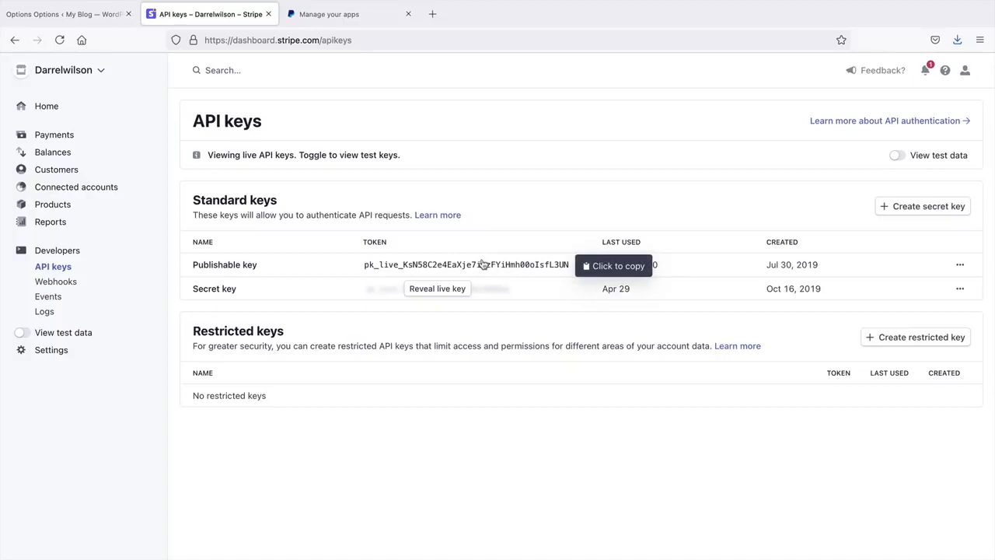
{"action": "left_click", "coordinate": [49, 108]}
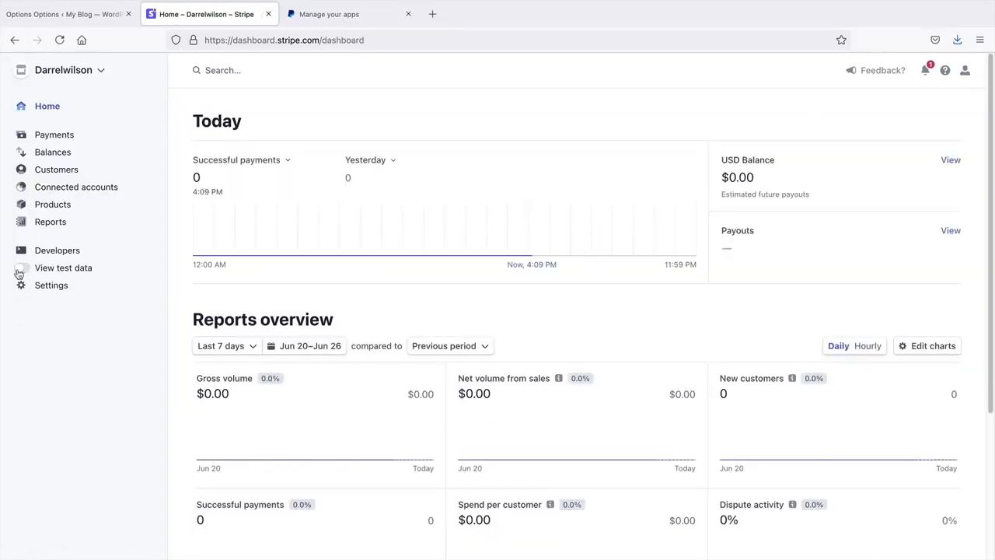
{"action": "left_click", "coordinate": [19, 270]}
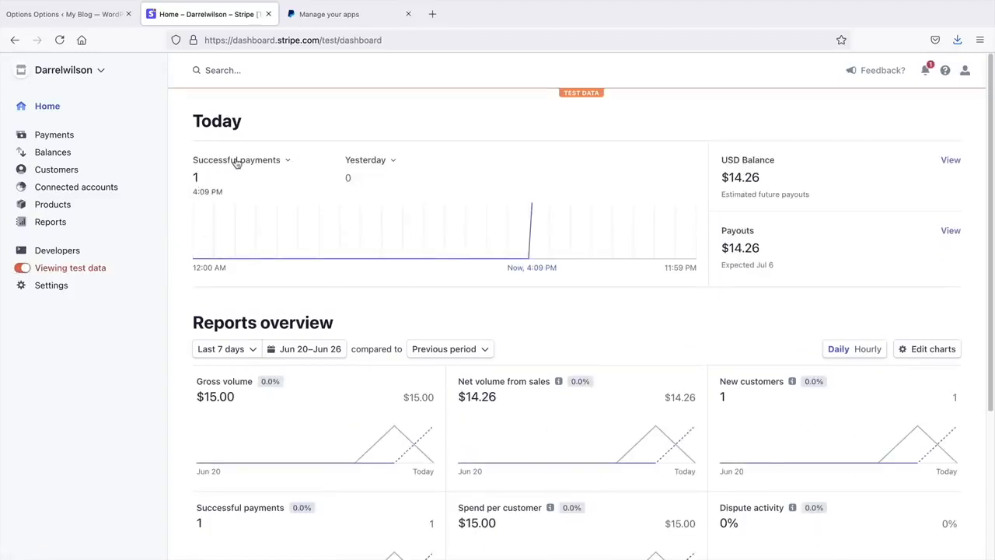
{"action": "left_click_drag", "start_coordinate": [767, 181], "coordinate": [721, 174]}
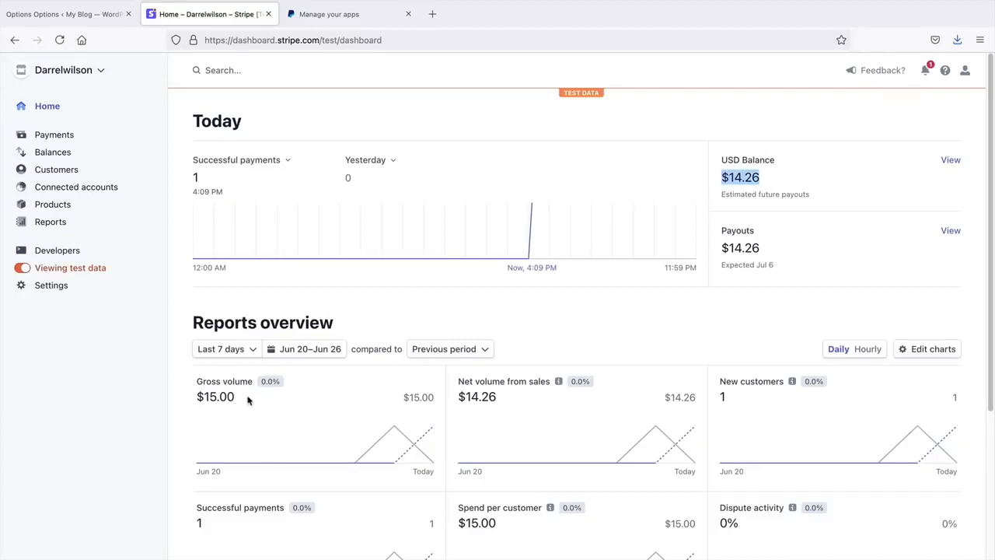
{"action": "left_click_drag", "start_coordinate": [247, 399], "coordinate": [196, 397]}
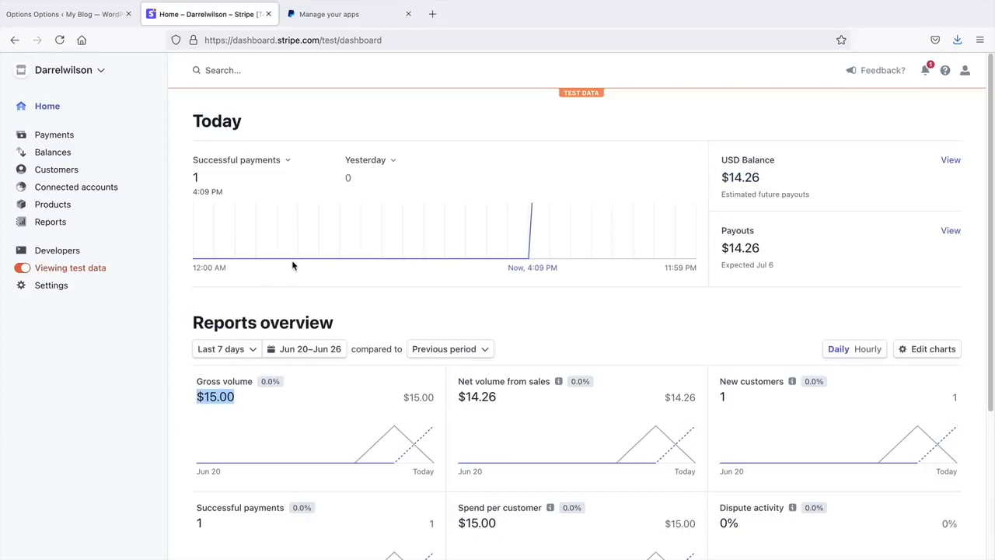
{"action": "left_click", "coordinate": [23, 269]}
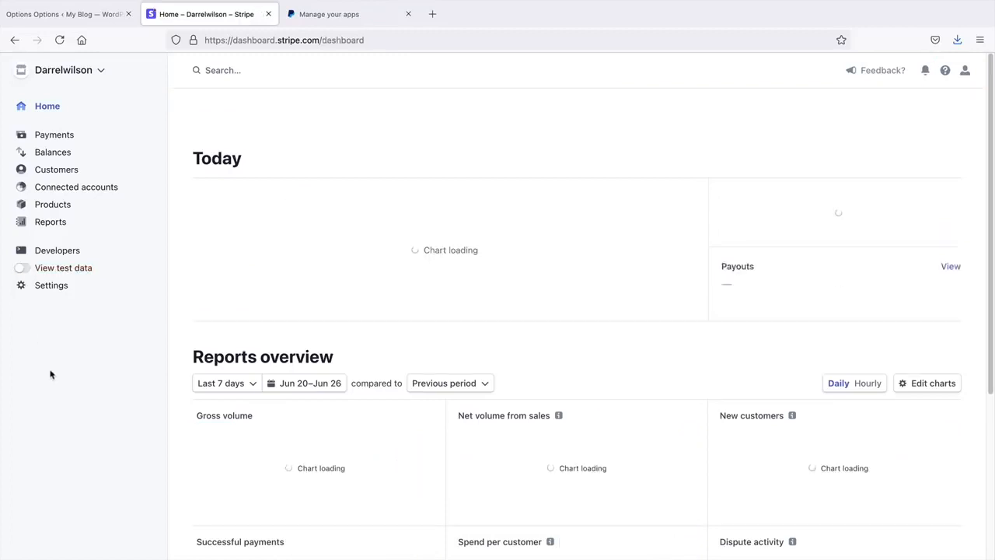
- Copy Stripe's live publishable key into the Houzez publishable key field
{"action": "left_click", "coordinate": [59, 251]}
{"action": "left_click", "coordinate": [53, 266]}
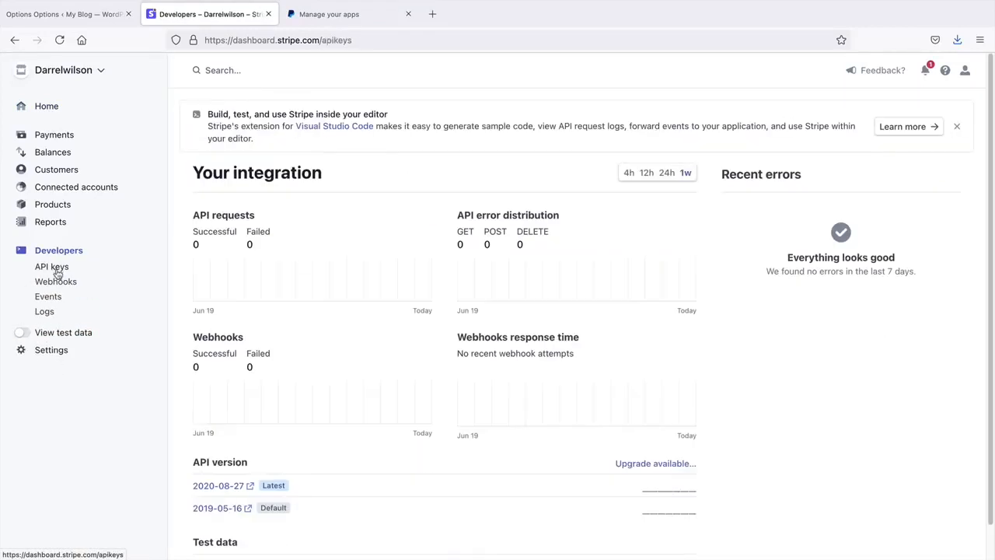
{"action": "left_click", "coordinate": [447, 266]}
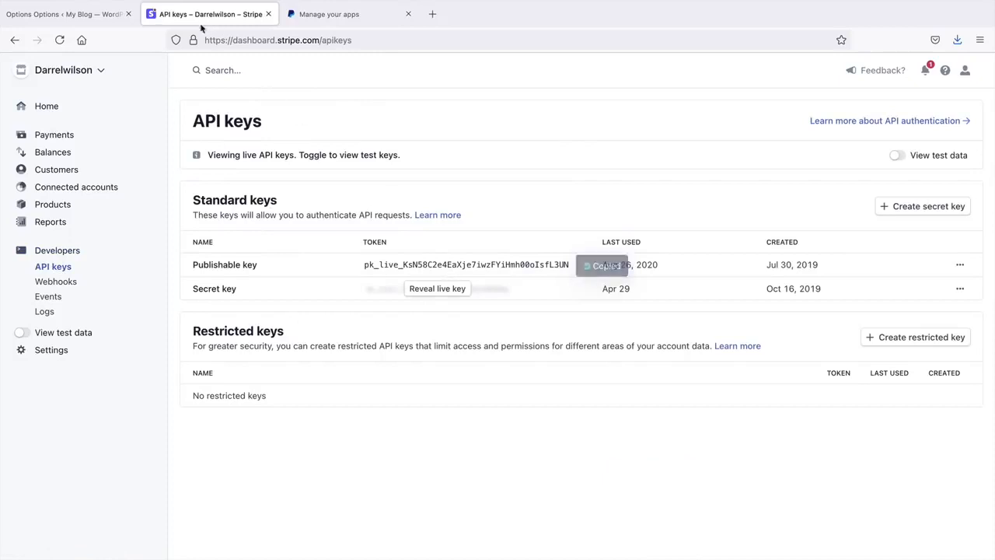
{"action": "left_click", "coordinate": [78, 15]}
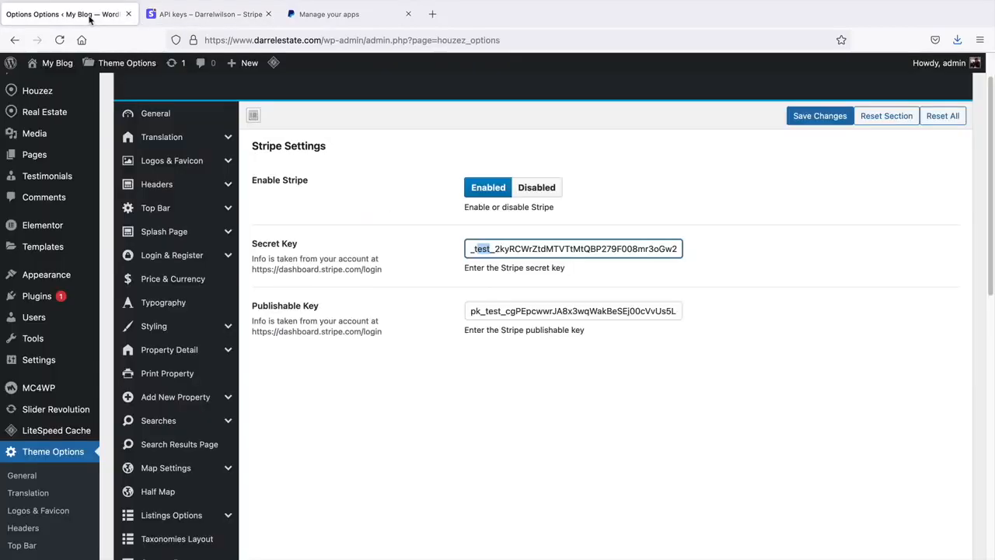
{"action": "triple_click", "coordinate": [526, 311]}
{"action": "right_click", "coordinate": [526, 311]}
{"action": "left_click", "coordinate": [545, 379]}
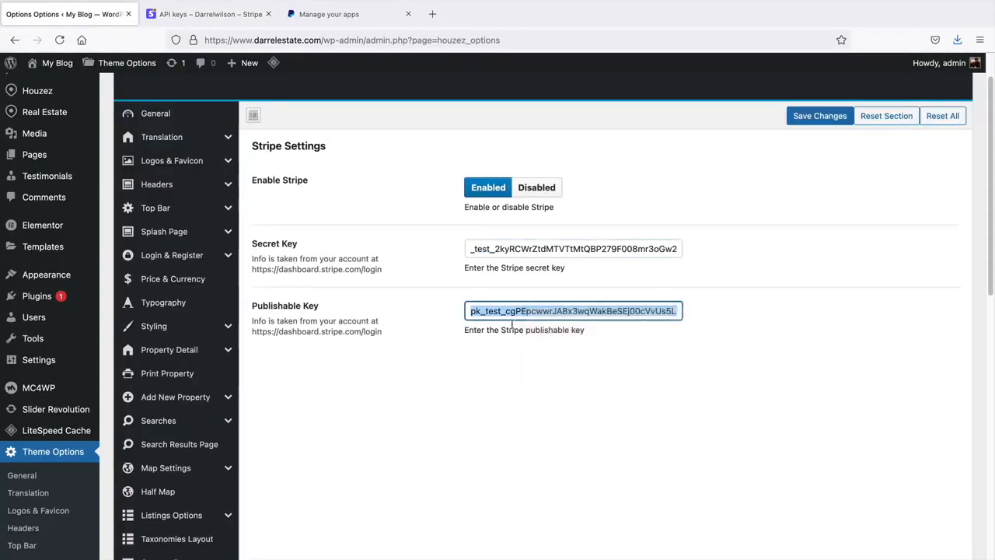
- Copy the live secret key into the Houzez secret key field and save the Stripe settings
{"action": "left_click", "coordinate": [198, 15]}
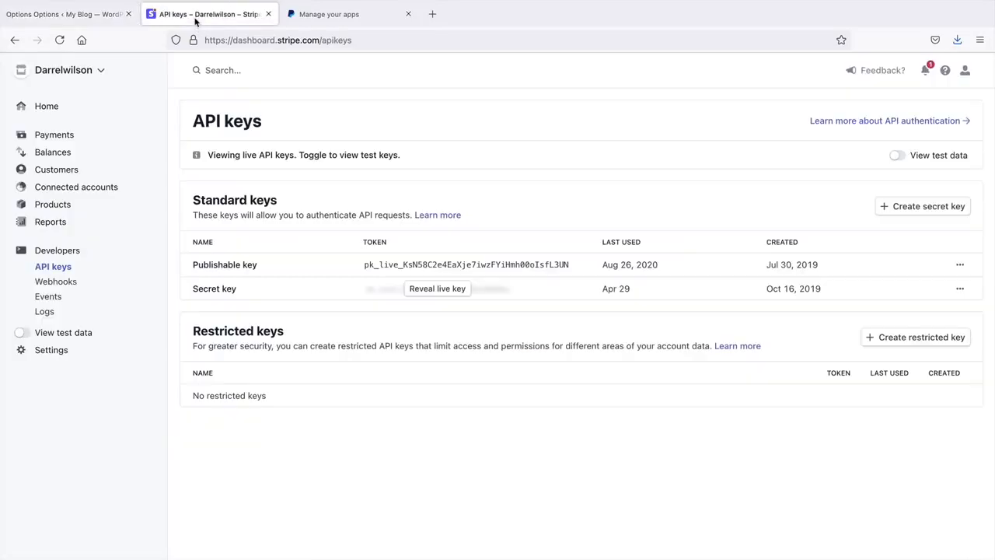
{"action": "left_click", "coordinate": [440, 290]}
{"action": "left_click", "coordinate": [442, 290]}
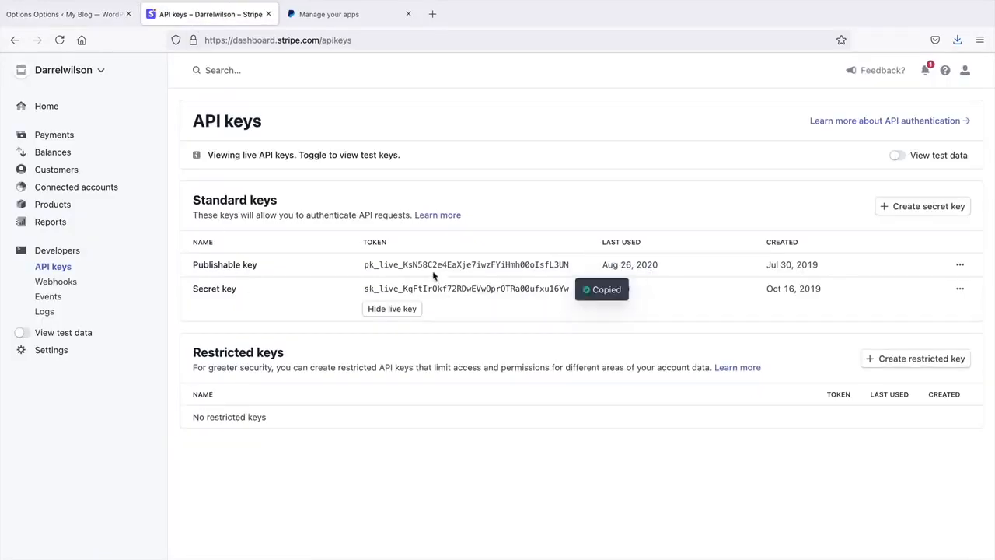
{"action": "left_click", "coordinate": [109, 16]}
{"action": "triple_click", "coordinate": [509, 272]}
{"action": "right_click", "coordinate": [510, 276]}
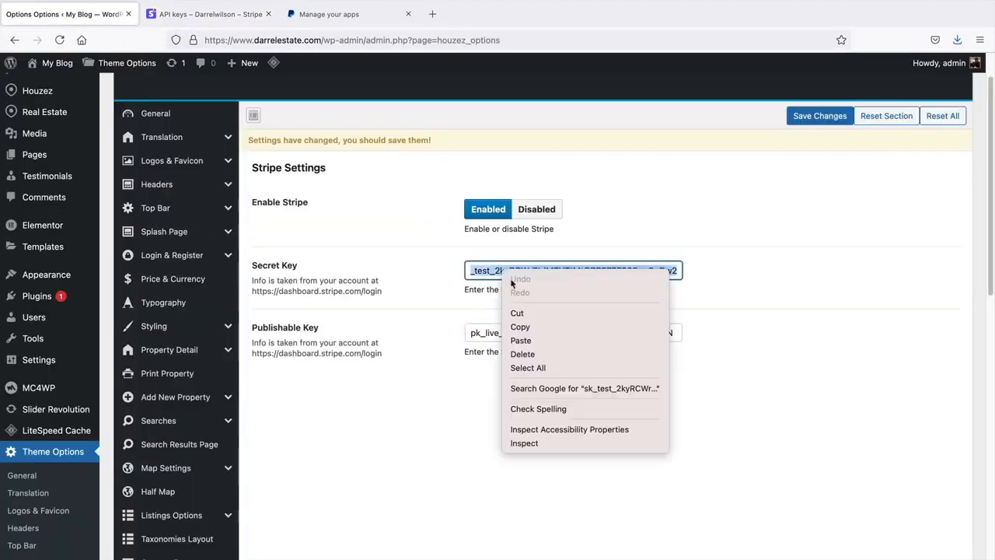
{"action": "left_click", "coordinate": [520, 340]}
{"action": "left_click", "coordinate": [819, 116]}
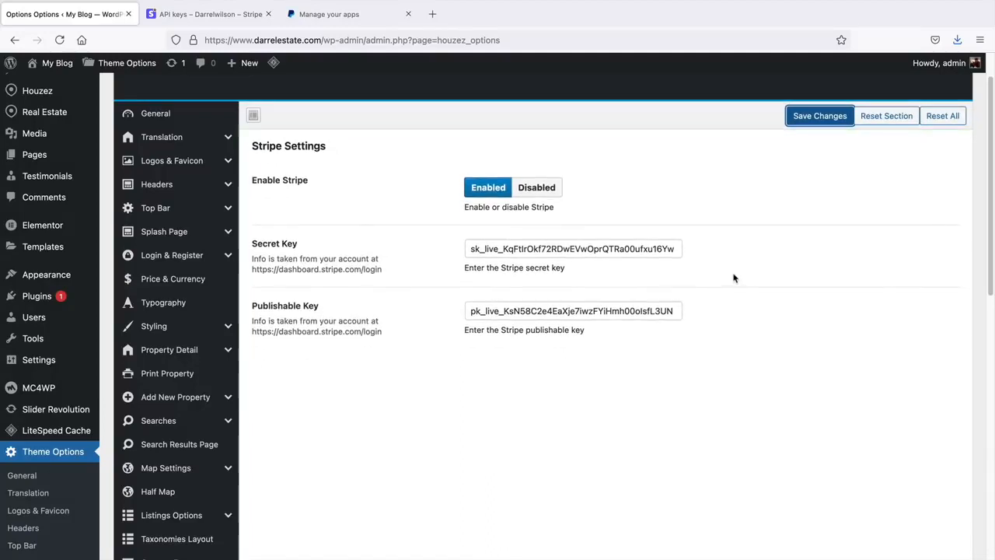
{"action": "left_click", "coordinate": [214, 46]}
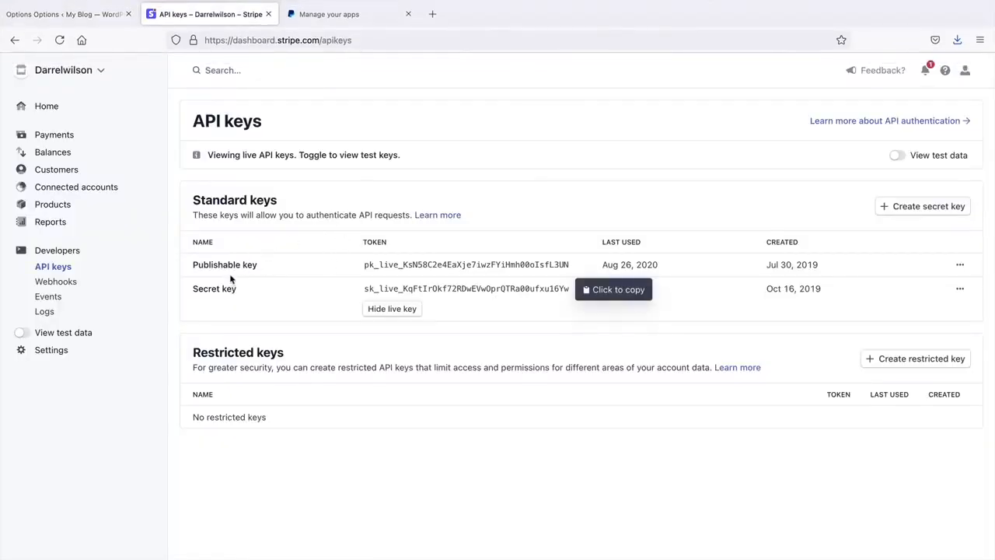
{"action": "left_click", "coordinate": [78, 14]}
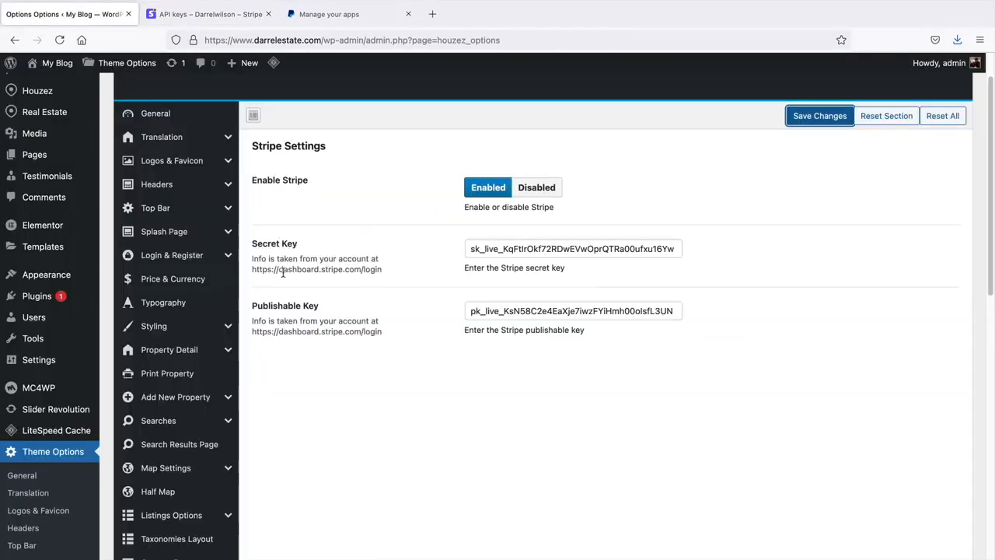
{"action": "scroll", "coordinate": [223, 396], "scroll_direction": "down", "scroll_amount": 5}
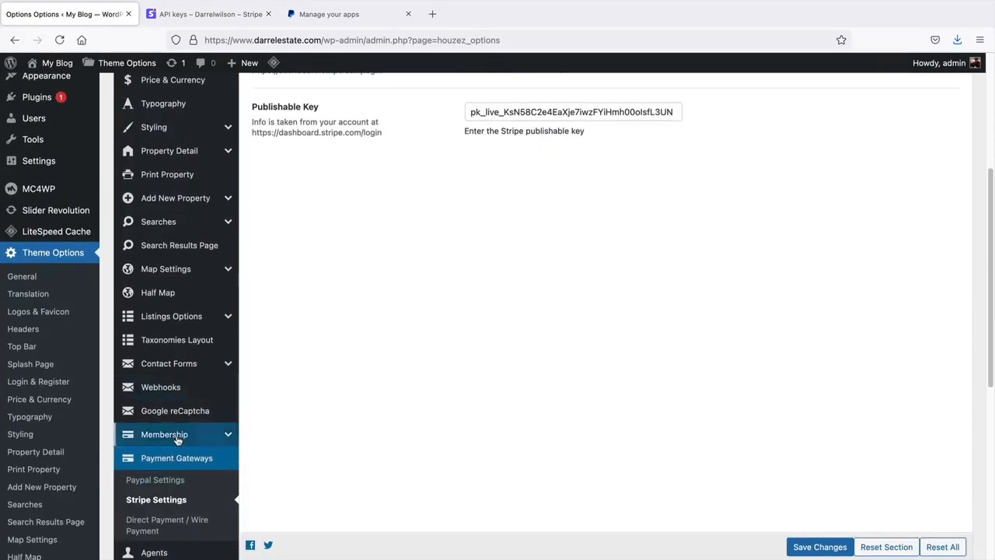
{"action": "left_click", "coordinate": [177, 438]}
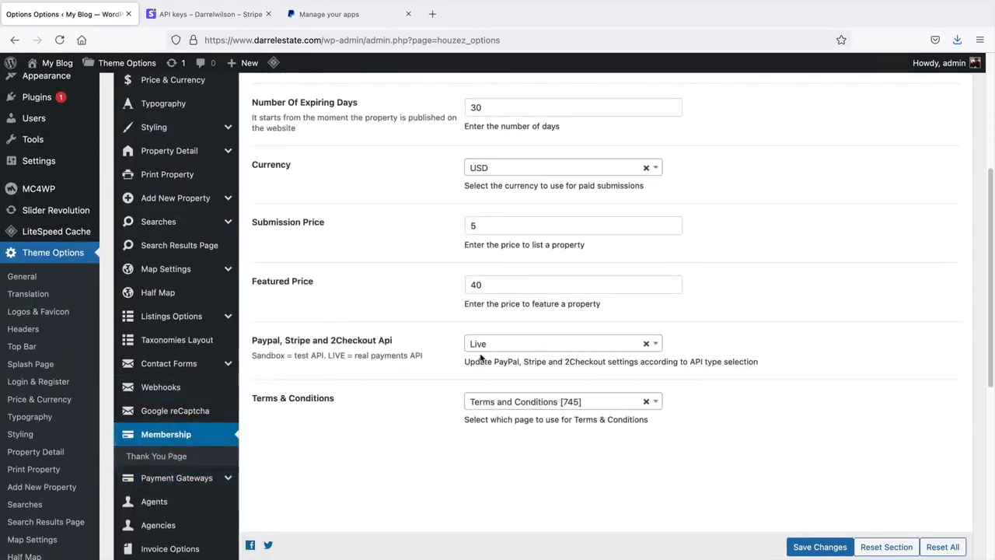
{"action": "scroll", "coordinate": [380, 351], "scroll_direction": "up", "scroll_amount": 5}
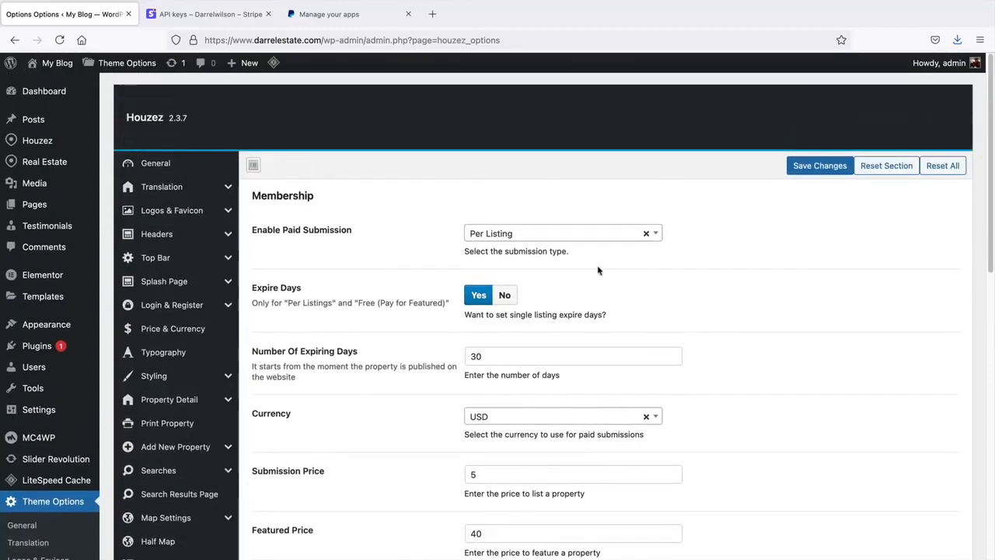
{"action": "left_click", "coordinate": [599, 235]}
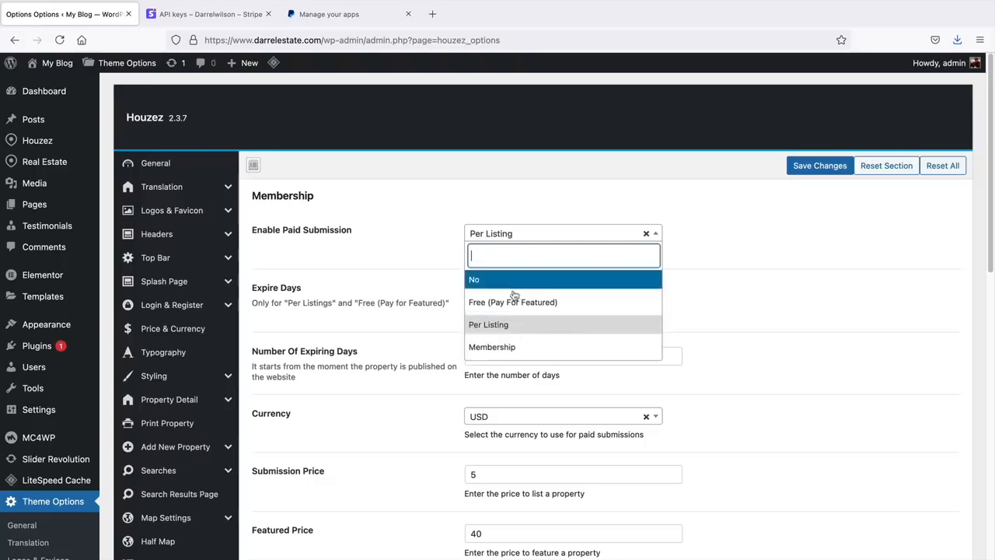
{"action": "left_click", "coordinate": [510, 324]}
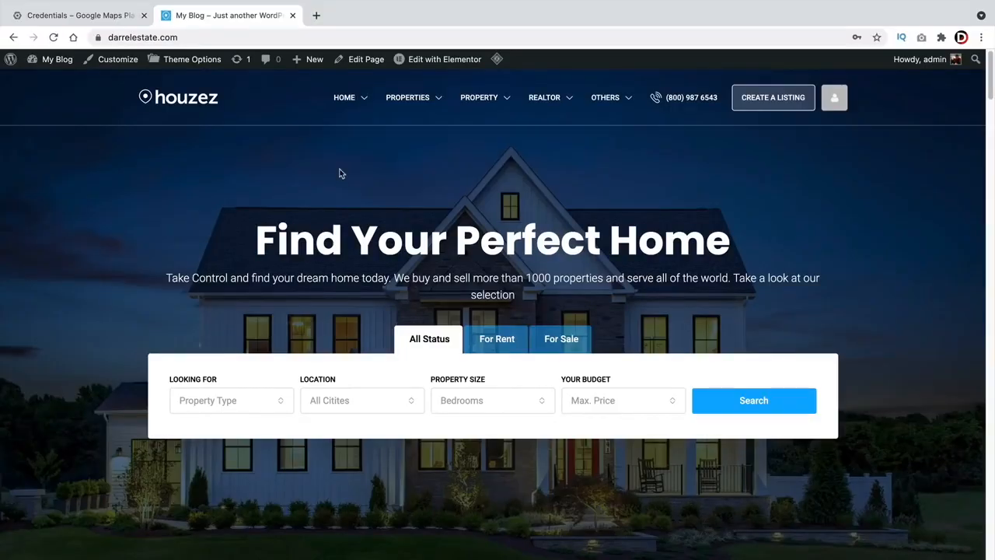
- Open the Las Vegas property from Grid Default listings and show its address on Google Maps
{"action": "mouse_move", "coordinate": [408, 97]}
{"action": "mouse_move", "coordinate": [458, 140]}
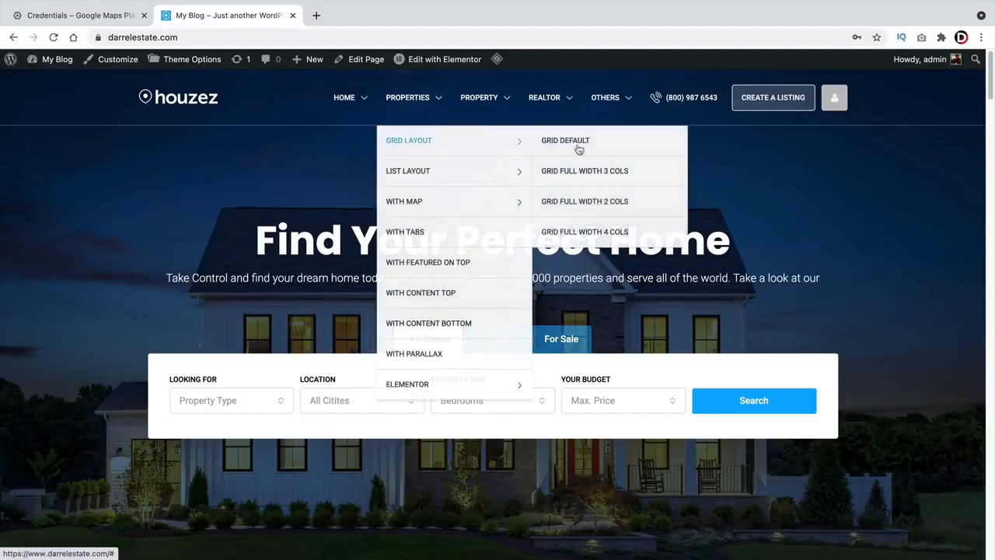
{"action": "left_click", "coordinate": [614, 150]}
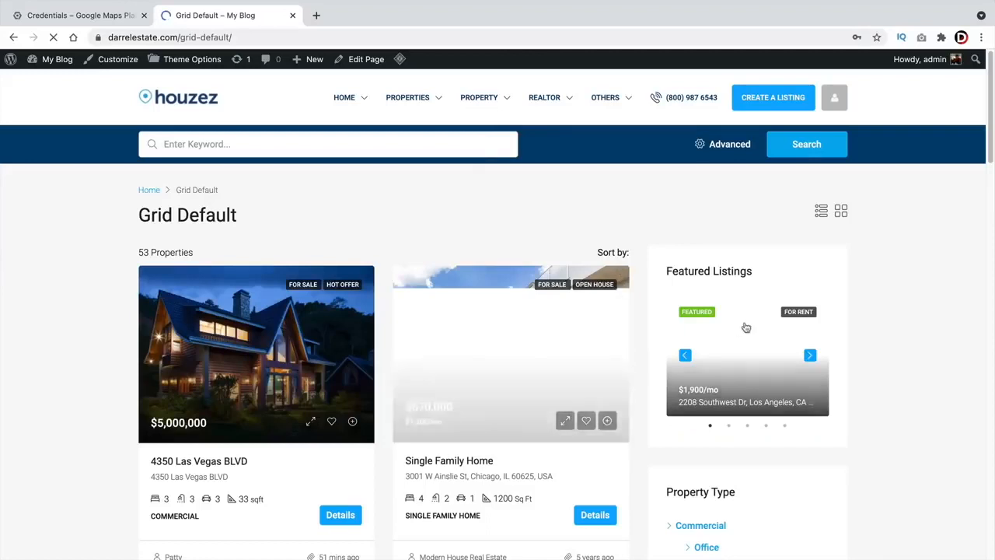
{"action": "left_click", "coordinate": [290, 362]}
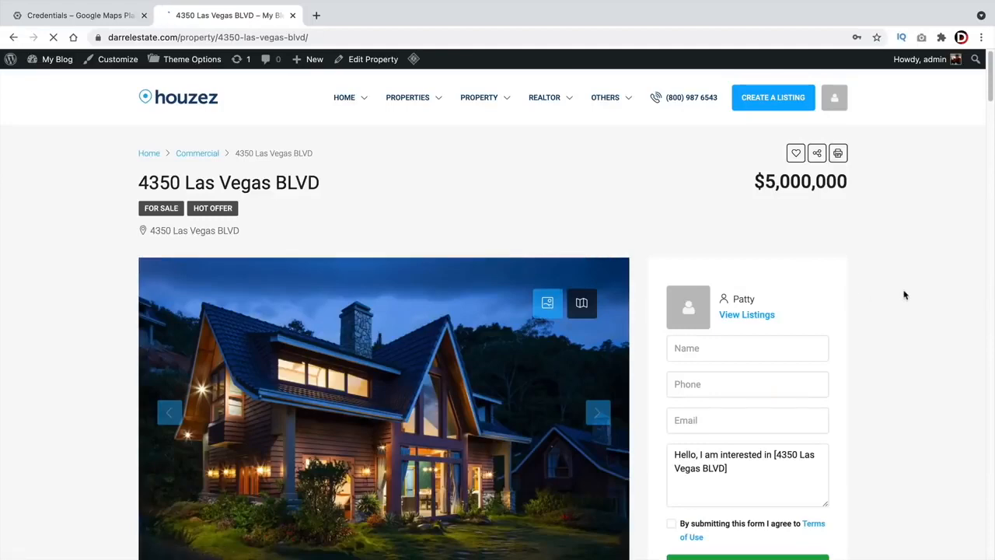
{"action": "scroll", "coordinate": [904, 294], "scroll_direction": "down", "scroll_amount": 10}
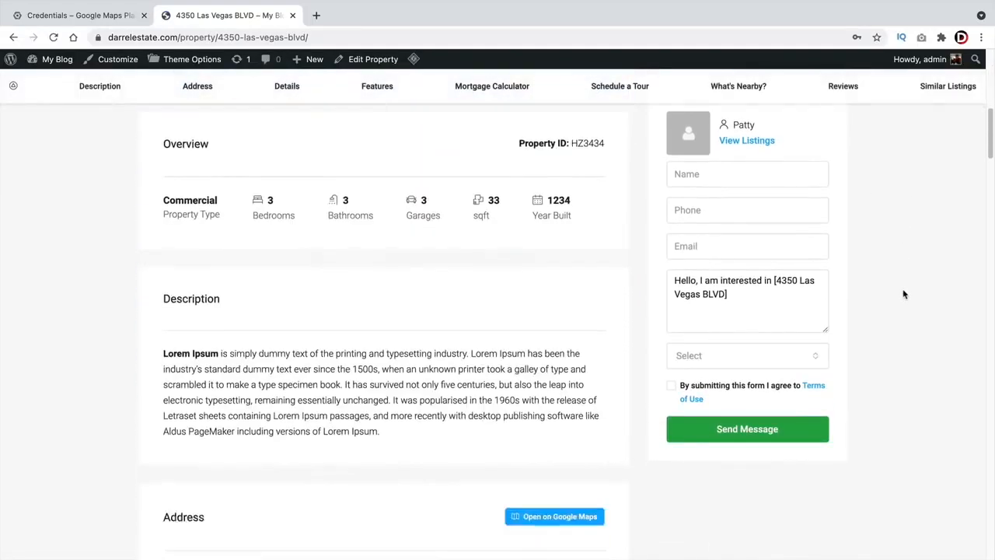
{"action": "scroll", "coordinate": [905, 294], "scroll_direction": "down", "scroll_amount": 5}
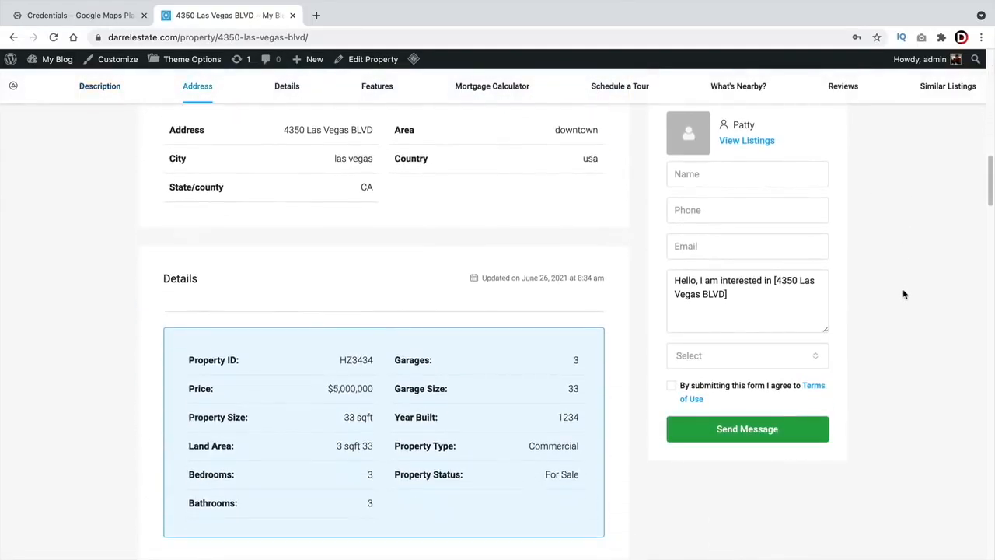
{"action": "scroll", "coordinate": [905, 294], "scroll_direction": "up", "scroll_amount": 5}
{"action": "scroll", "coordinate": [903, 291], "scroll_direction": "down", "scroll_amount": 1}
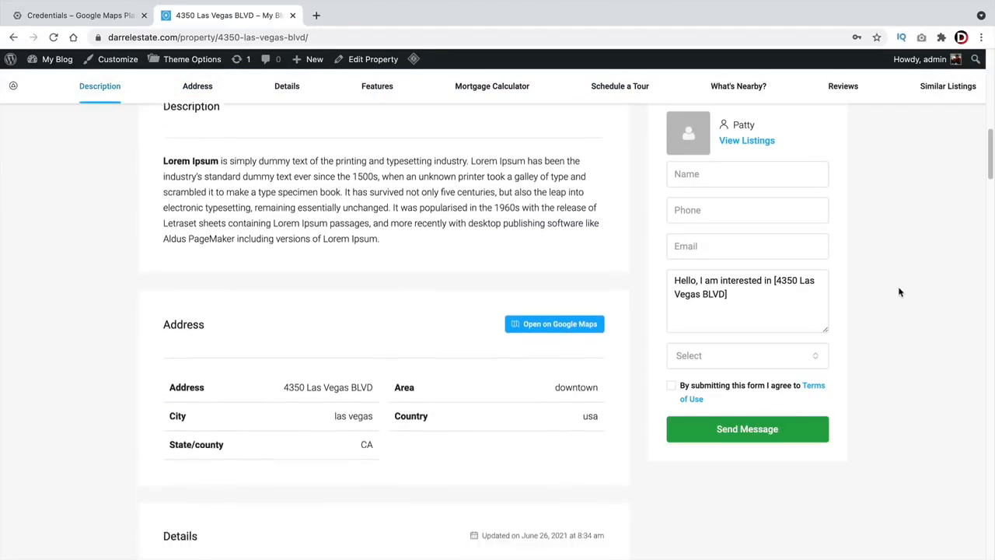
{"action": "left_click", "coordinate": [564, 320]}
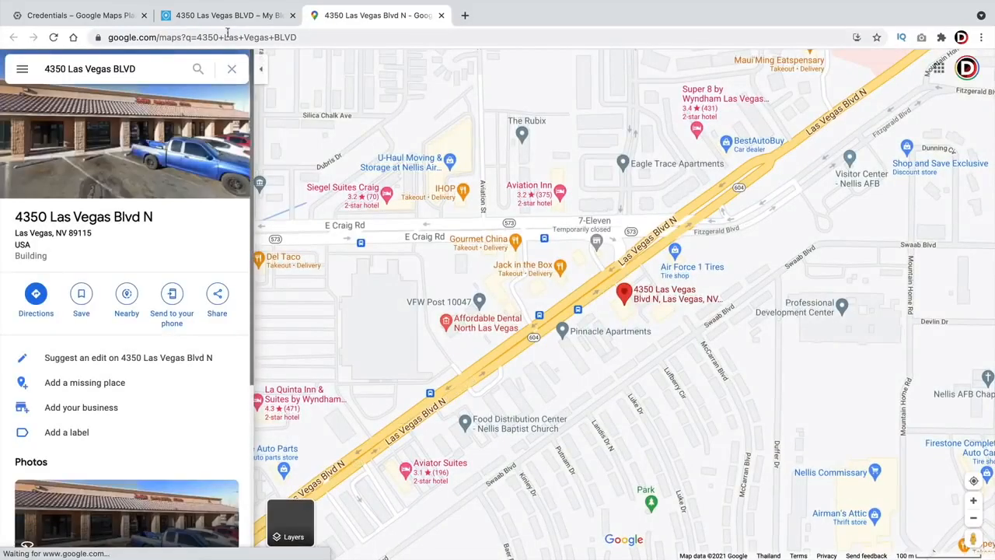
- Glance at the Google Maps Platform credentials tab, then go back to the site's home page
{"action": "left_click", "coordinate": [227, 18]}
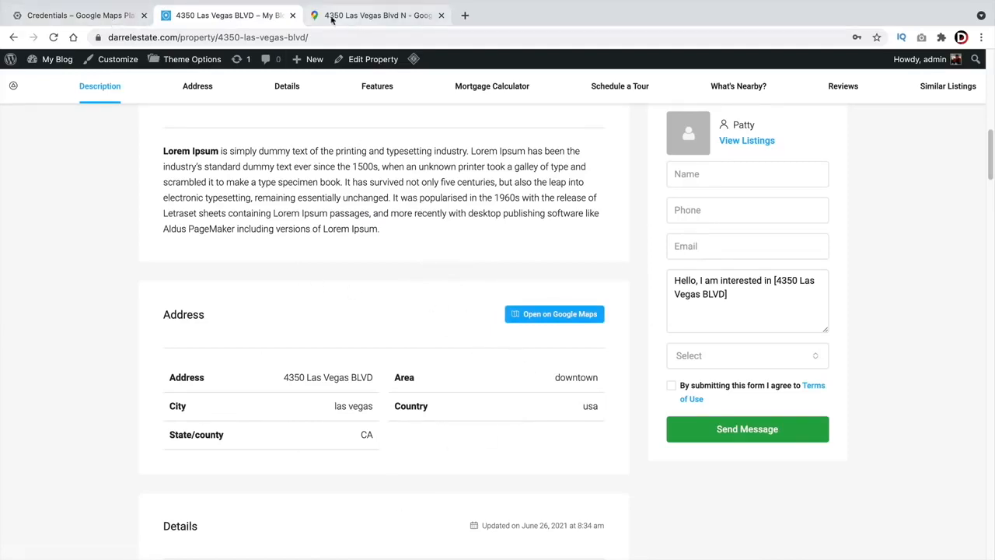
{"action": "left_click", "coordinate": [108, 20]}
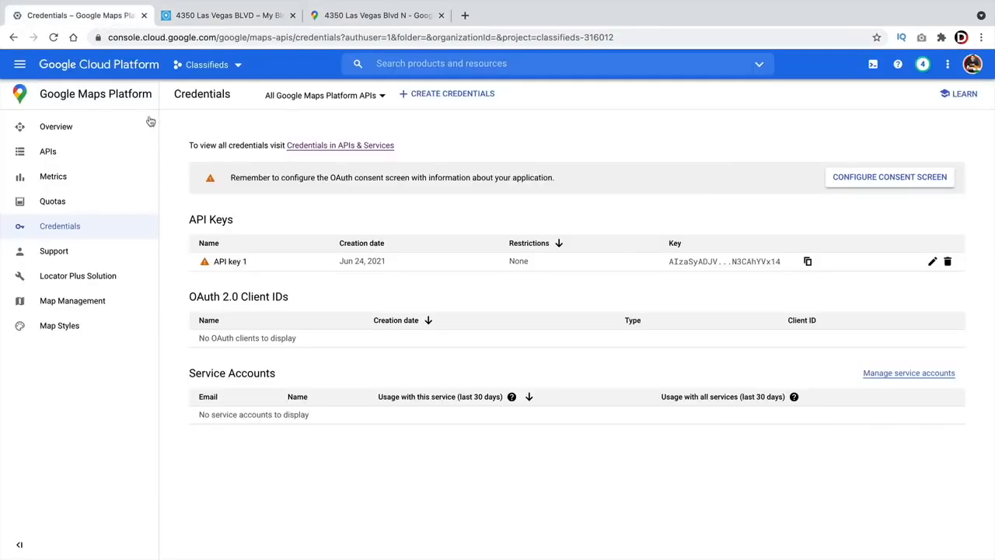
{"action": "left_click", "coordinate": [206, 18]}
{"action": "left_click", "coordinate": [13, 37]}
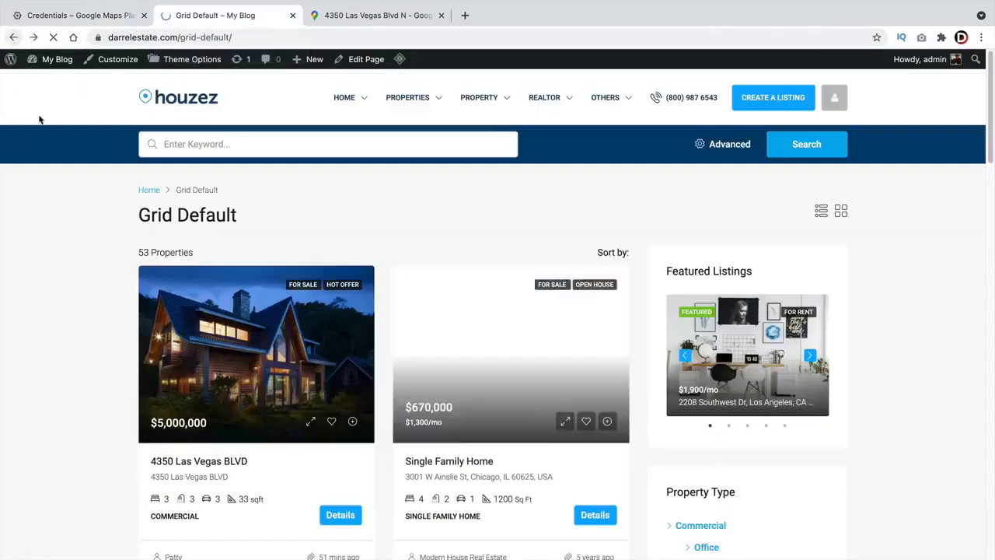
{"action": "left_click", "coordinate": [13, 38]}
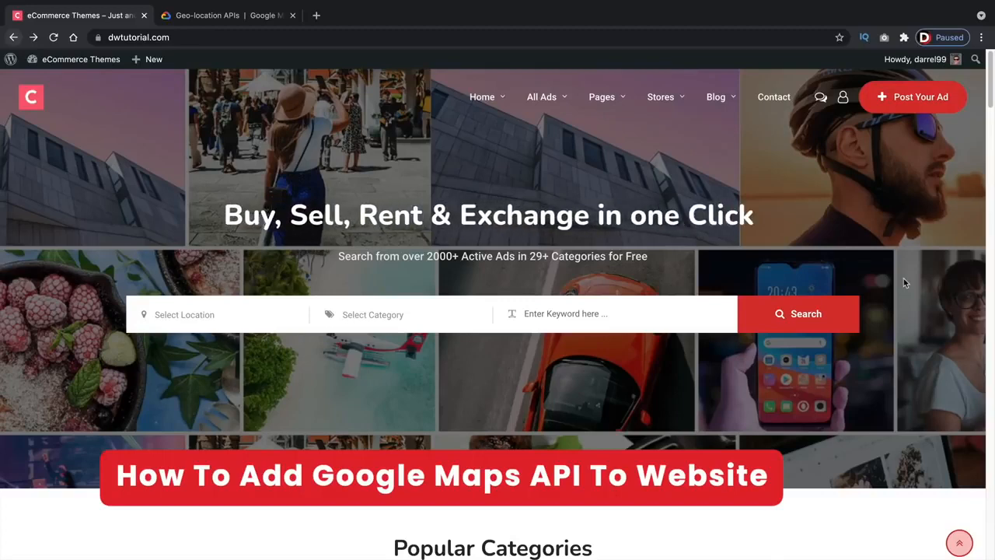
- Check the Galaxy Note ad's Location map from All Ads, then return to Google Maps Platform
{"action": "mouse_move", "coordinate": [552, 105]}
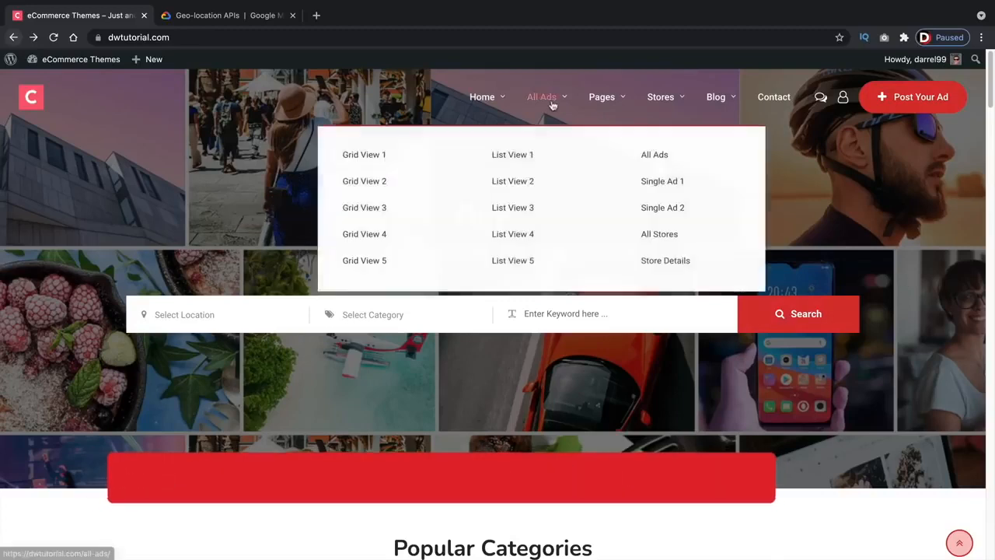
{"action": "left_click", "coordinate": [660, 156]}
{"action": "scroll", "coordinate": [644, 211], "scroll_direction": "down", "scroll_amount": 2}
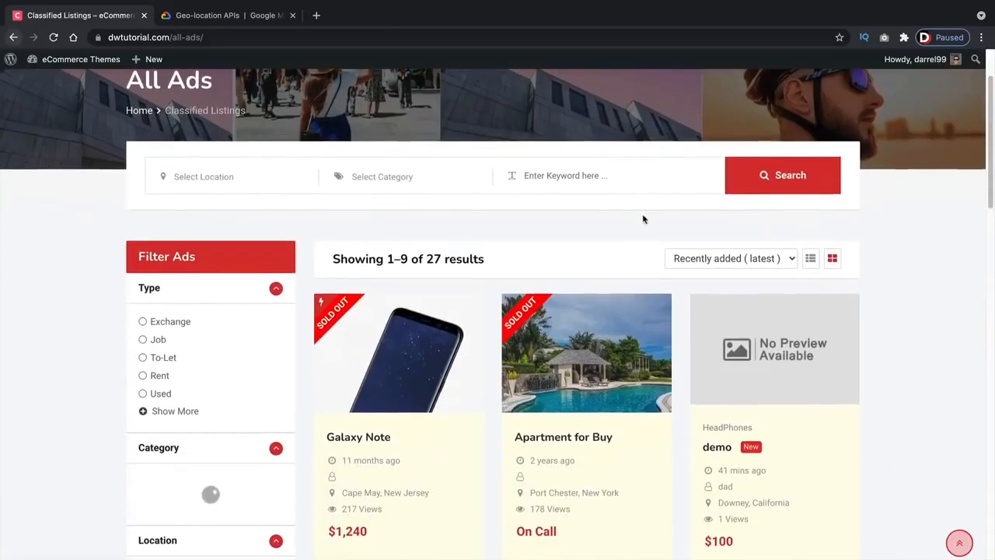
{"action": "left_click", "coordinate": [393, 353]}
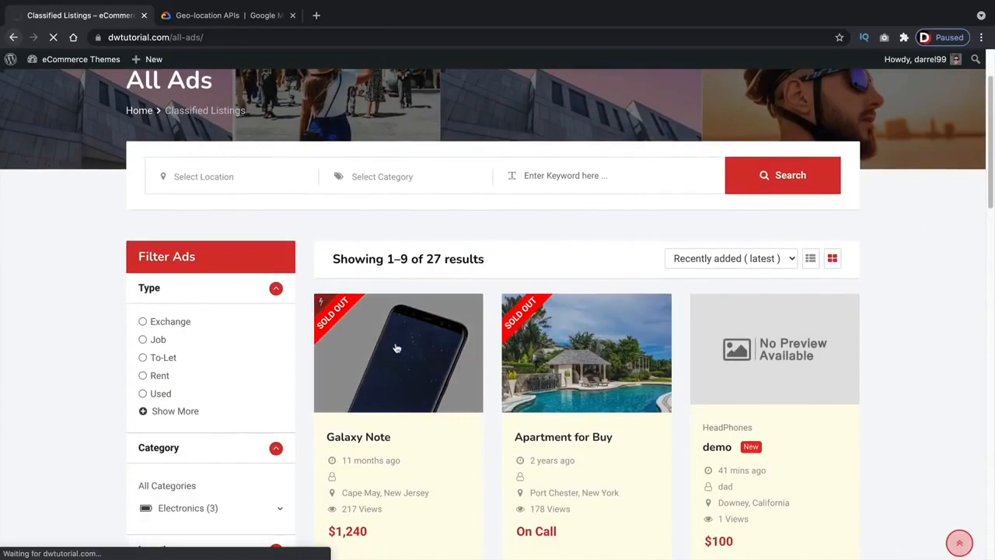
{"action": "scroll", "coordinate": [212, 403], "scroll_direction": "down", "scroll_amount": 3}
{"action": "scroll", "coordinate": [212, 402], "scroll_direction": "down", "scroll_amount": 12}
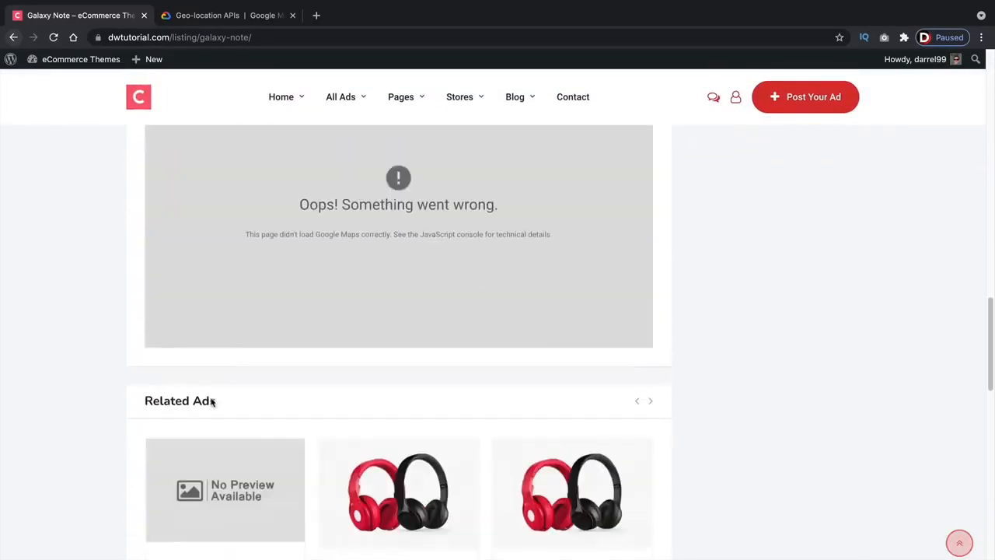
{"action": "scroll", "coordinate": [317, 460], "scroll_direction": "down", "scroll_amount": 1}
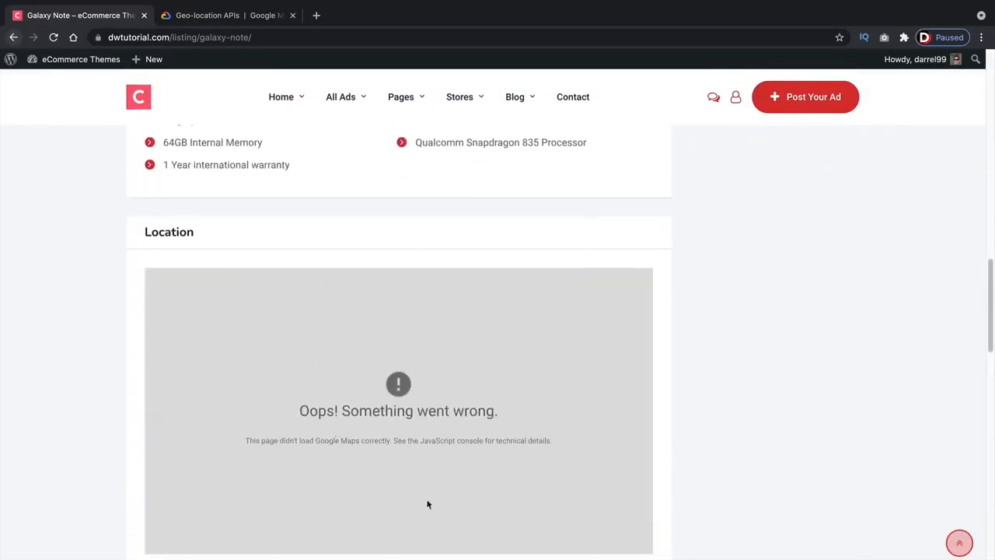
{"action": "left_click", "coordinate": [13, 37]}
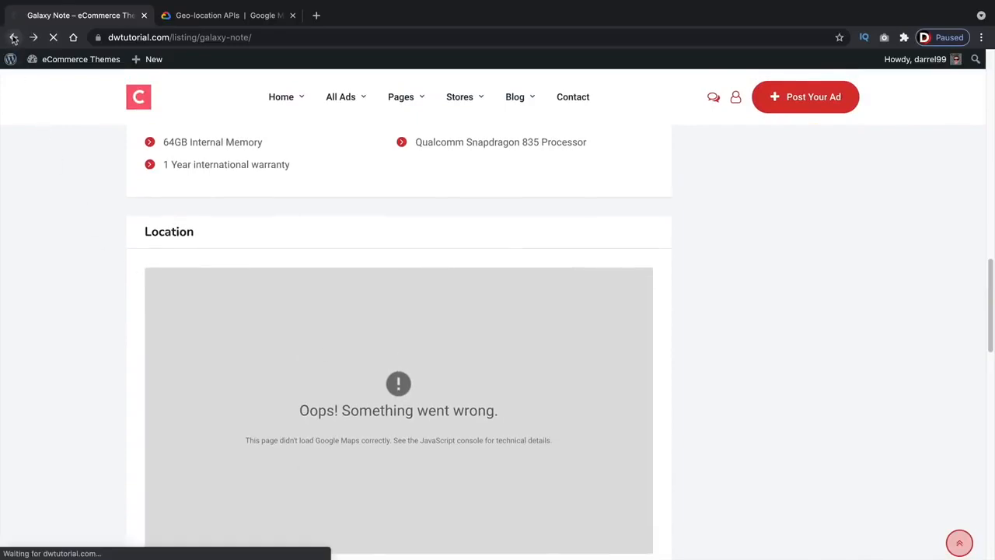
{"action": "left_click", "coordinate": [13, 39]}
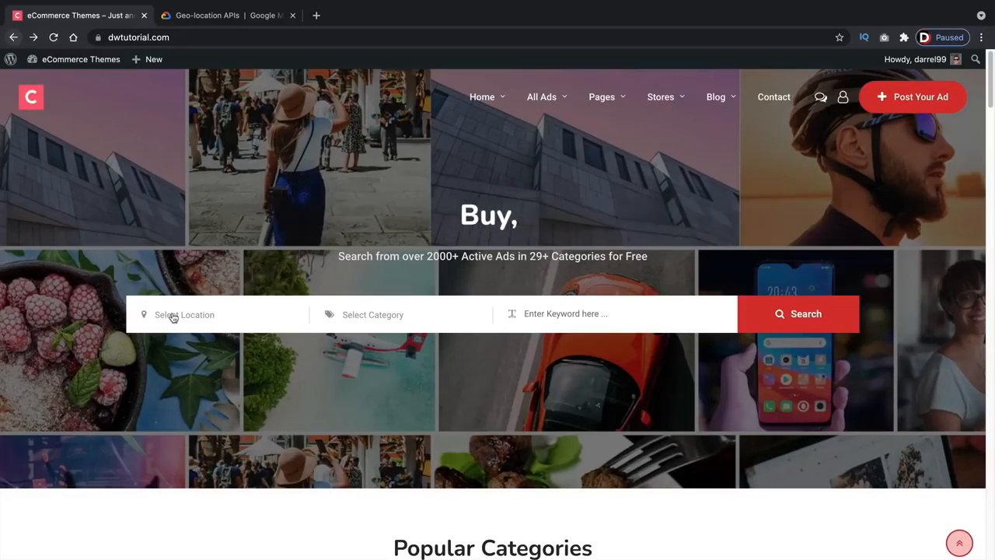
{"action": "left_click", "coordinate": [230, 24]}
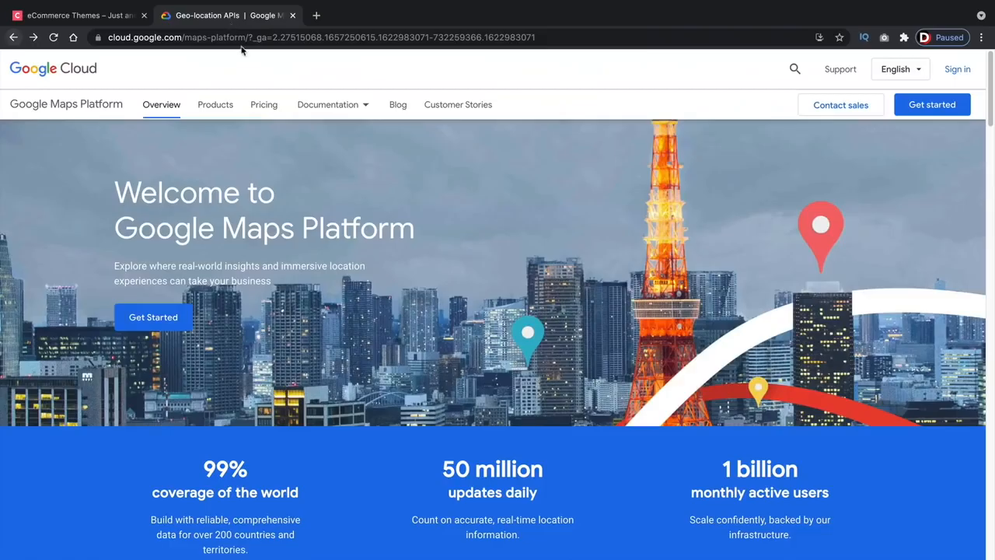
- Sign in with the second Google account and accept the free-trial Terms of Service
{"action": "left_click", "coordinate": [154, 327]}
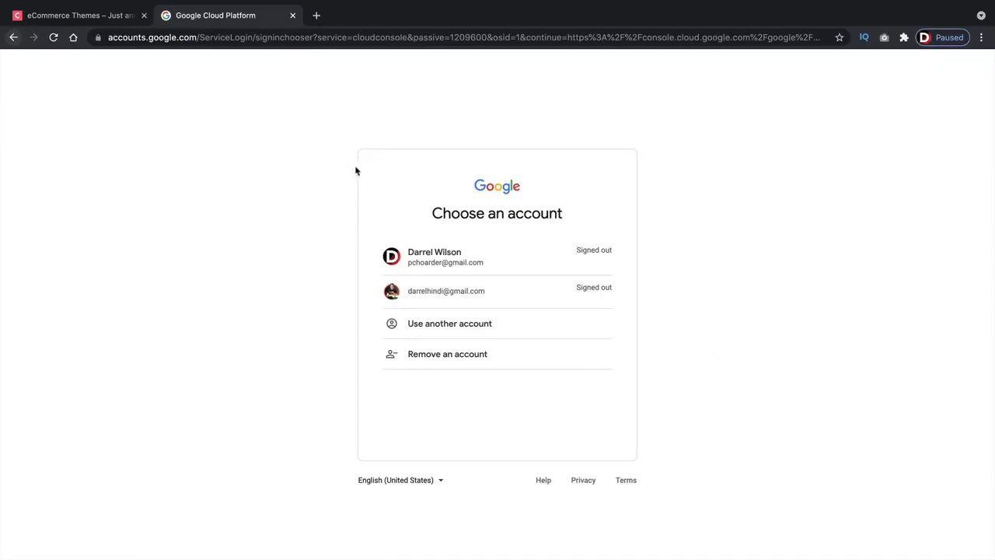
{"action": "left_click", "coordinate": [534, 301]}
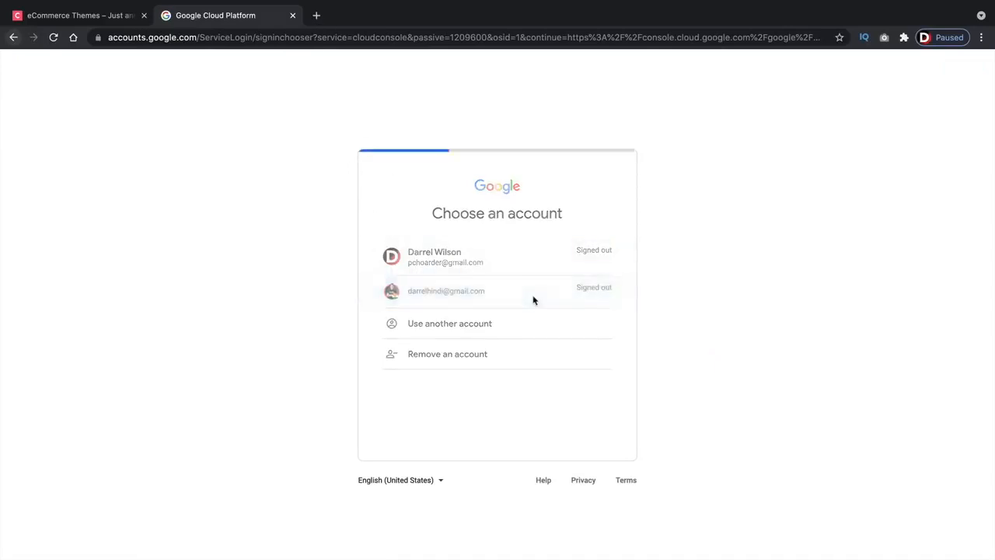
{"action": "left_click", "coordinate": [597, 375]}
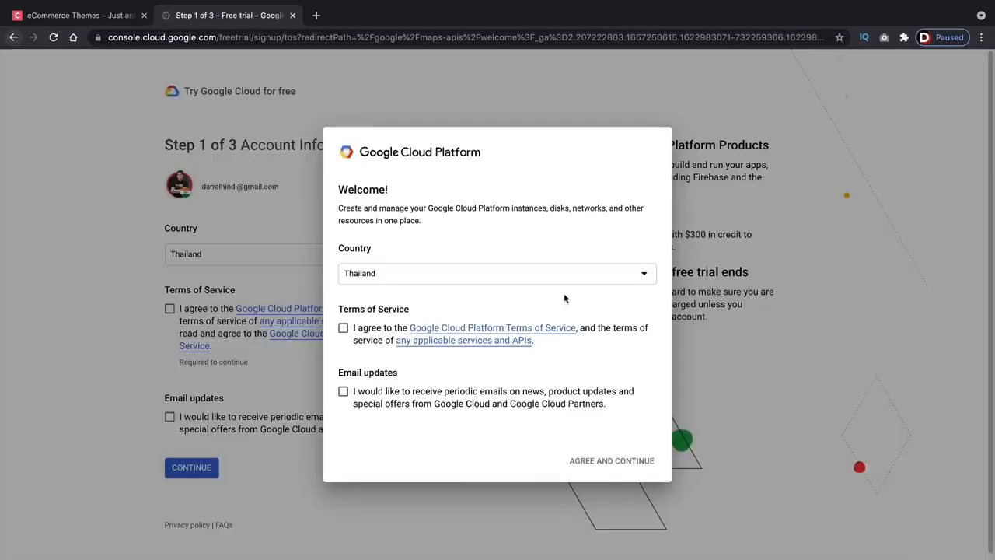
{"action": "left_click", "coordinate": [343, 328]}
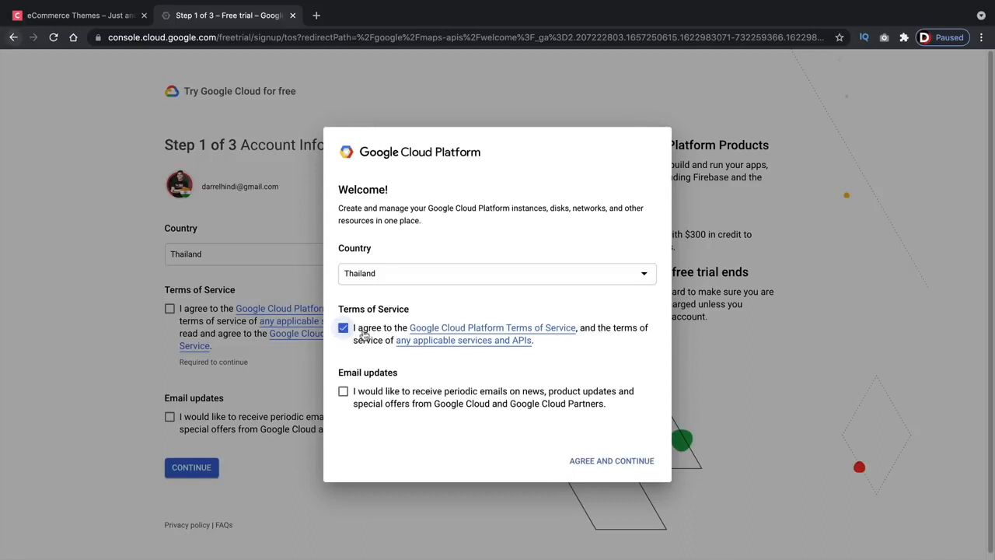
{"action": "left_click", "coordinate": [607, 461]}
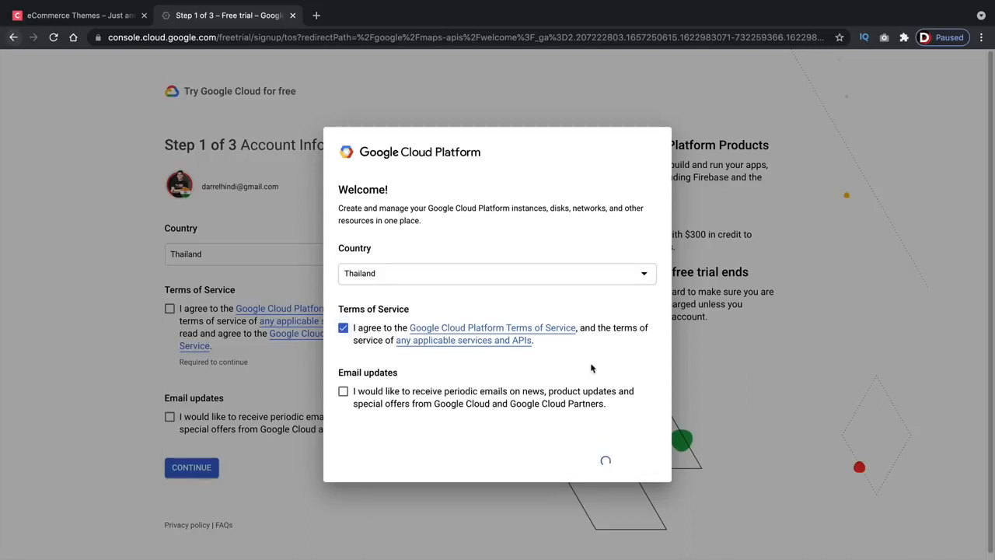
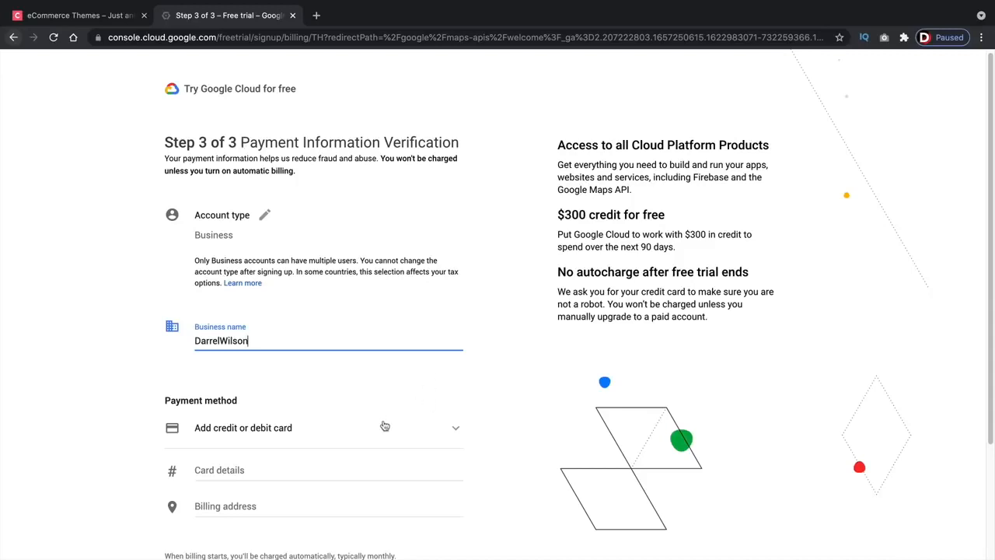
- Scroll past the payment verification form to complete the free-trial signup
{"action": "scroll", "coordinate": [385, 426], "scroll_direction": "down", "scroll_amount": 2}
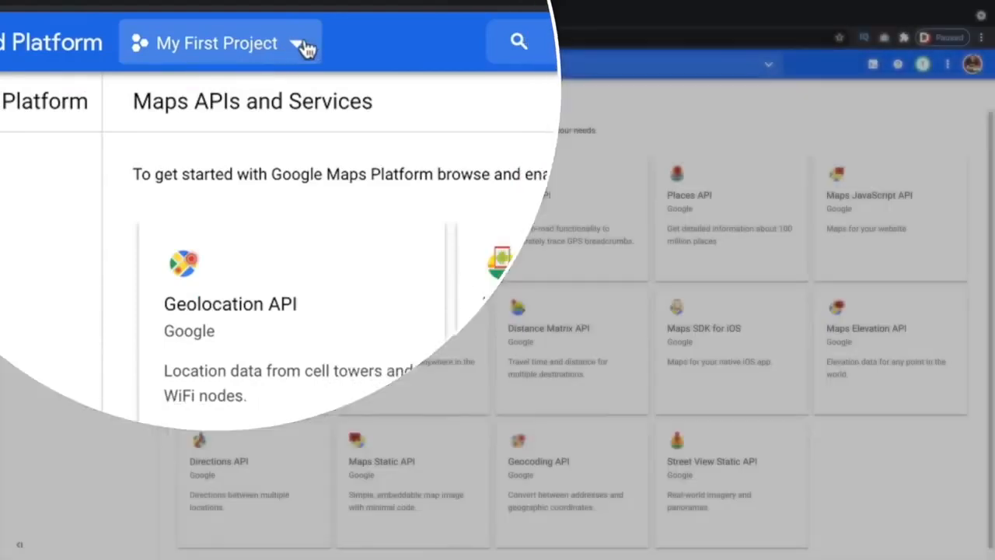
- Create a new Google Cloud project named 'Classifieds' and dismiss the notifications panel
{"action": "left_click", "coordinate": [255, 65]}
{"action": "left_click", "coordinate": [673, 140]}
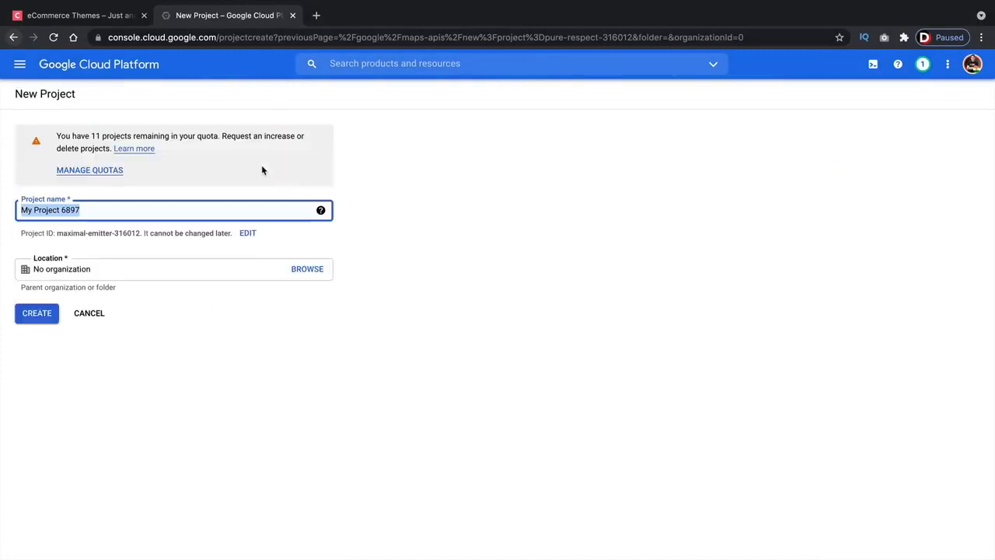
{"action": "type", "text": "Cla"}
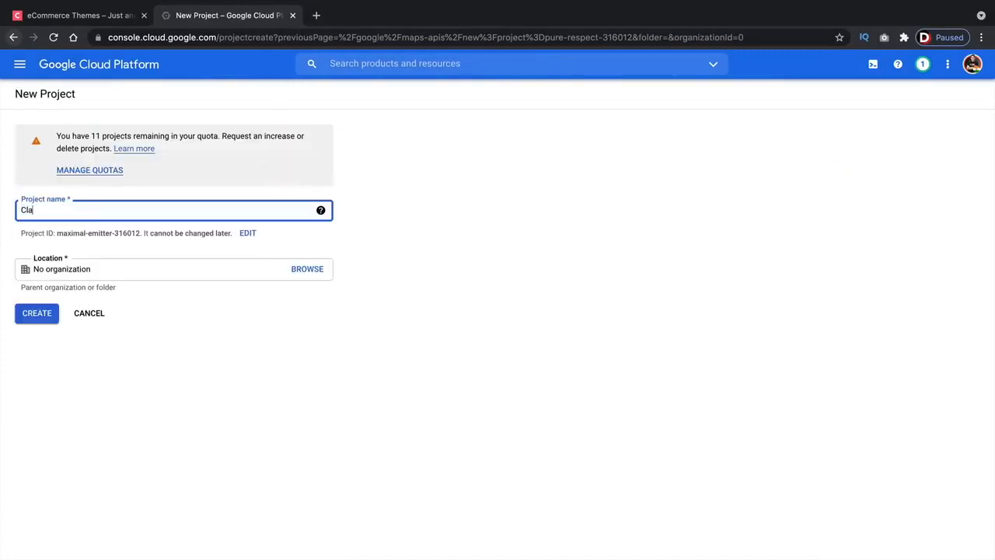
{"action": "type", "text": "ssifieds"}
{"action": "key", "text": "Tab"}
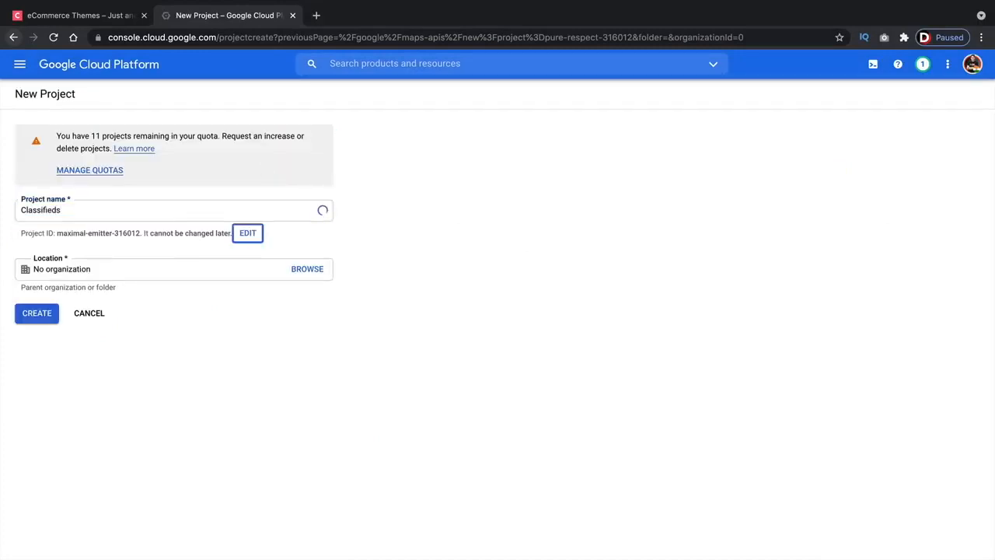
{"action": "key", "text": "Tab"}
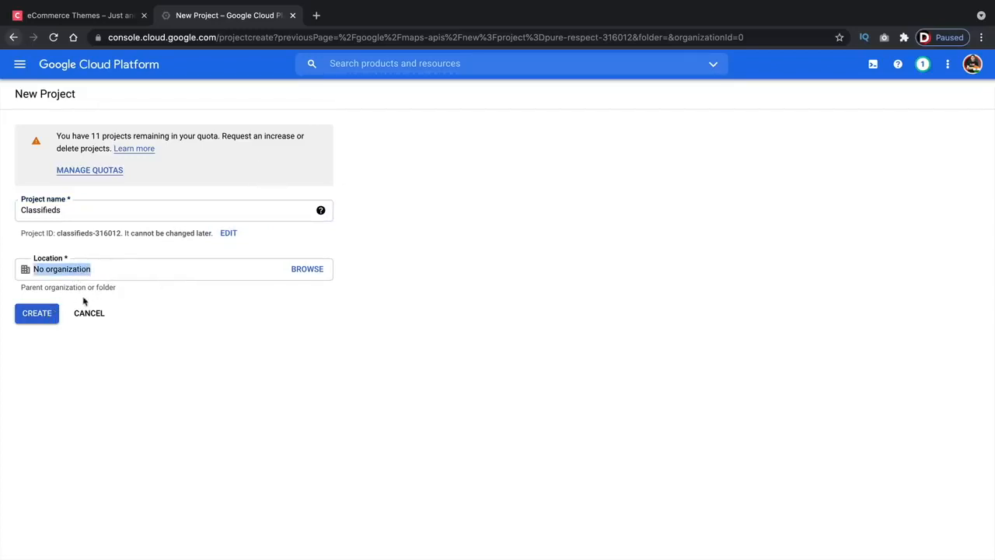
{"action": "left_click", "coordinate": [44, 313]}
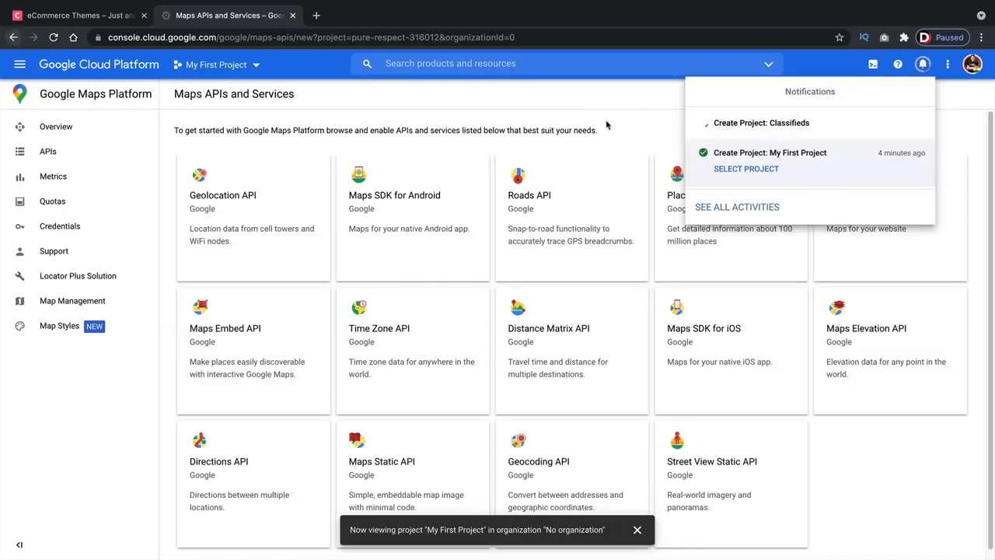
{"action": "left_click", "coordinate": [578, 122]}
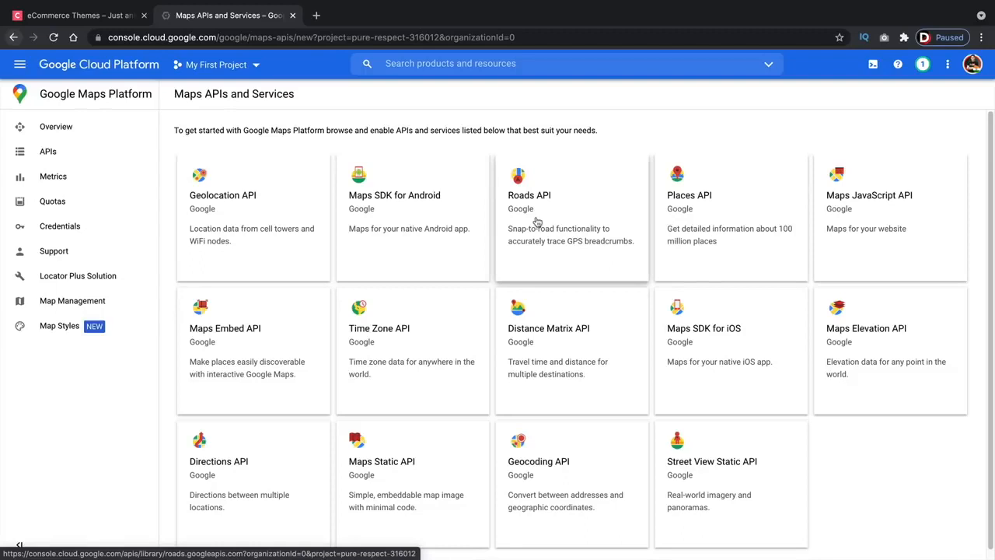
- Enable the Geolocation API and the Places API, returning to the API Library after each
{"action": "left_click", "coordinate": [235, 210]}
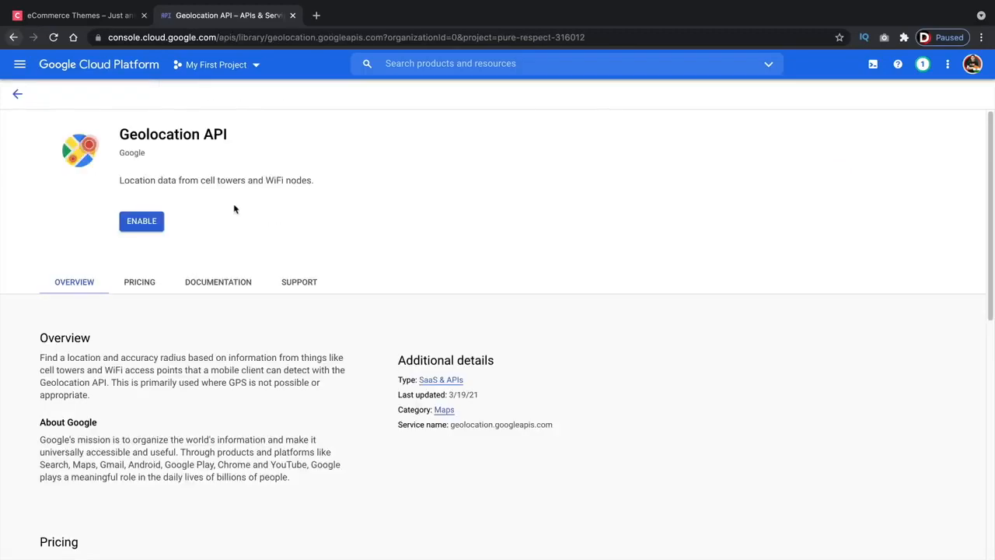
{"action": "left_click", "coordinate": [139, 223]}
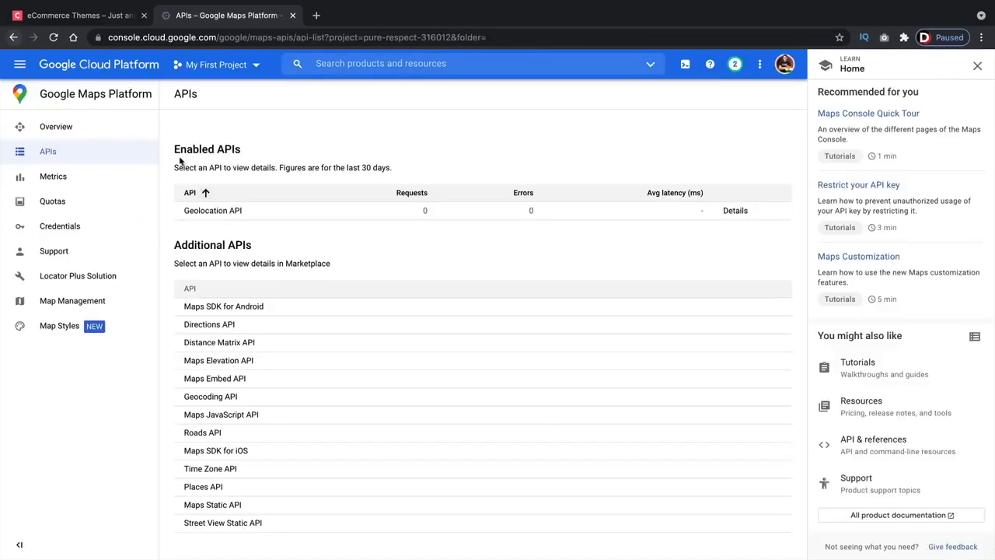
{"action": "left_click", "coordinate": [75, 130]}
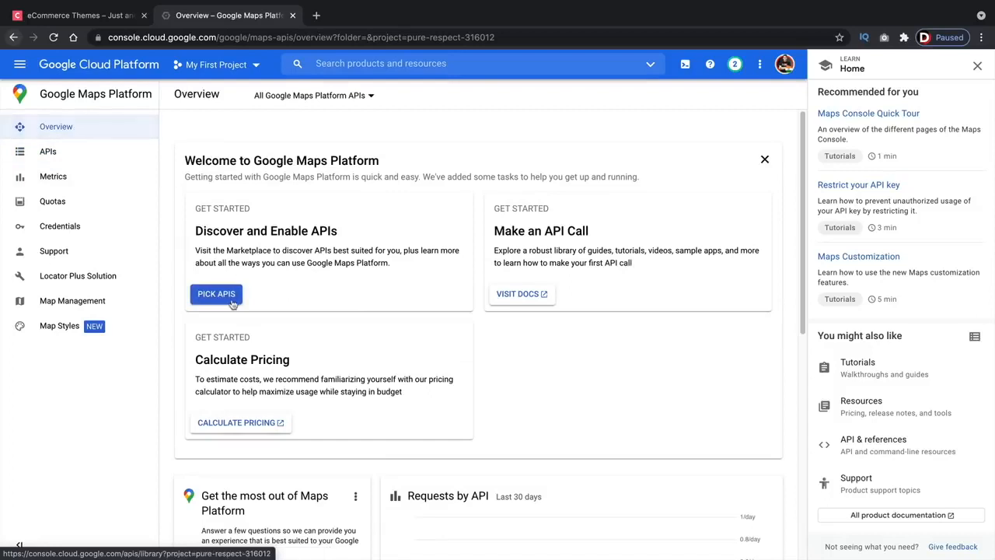
{"action": "left_click", "coordinate": [221, 295]}
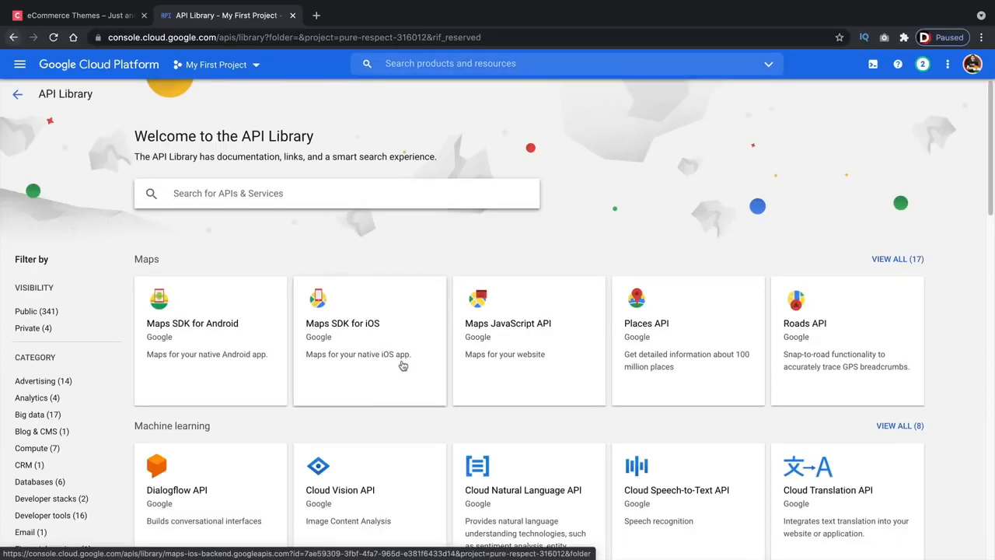
{"action": "left_click", "coordinate": [665, 337]}
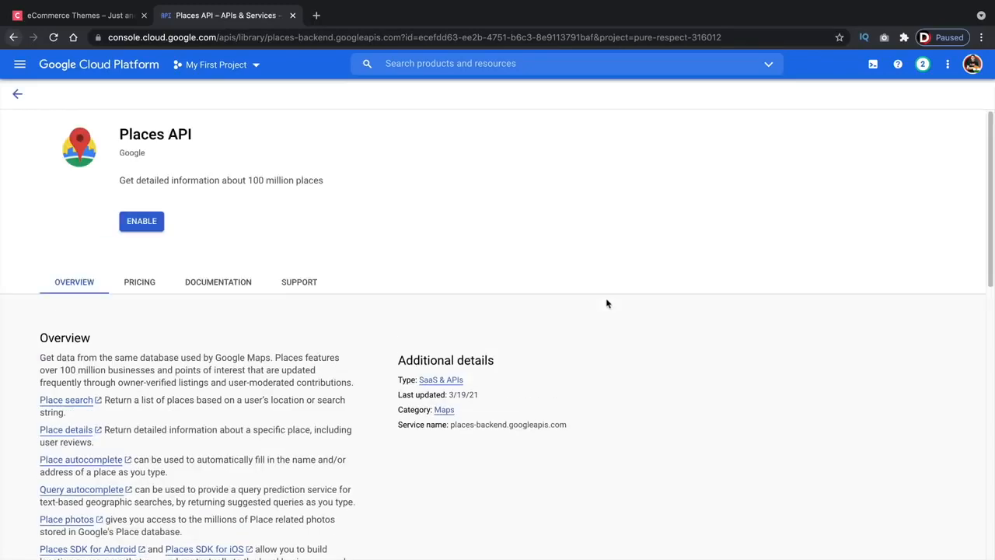
{"action": "left_click", "coordinate": [146, 224]}
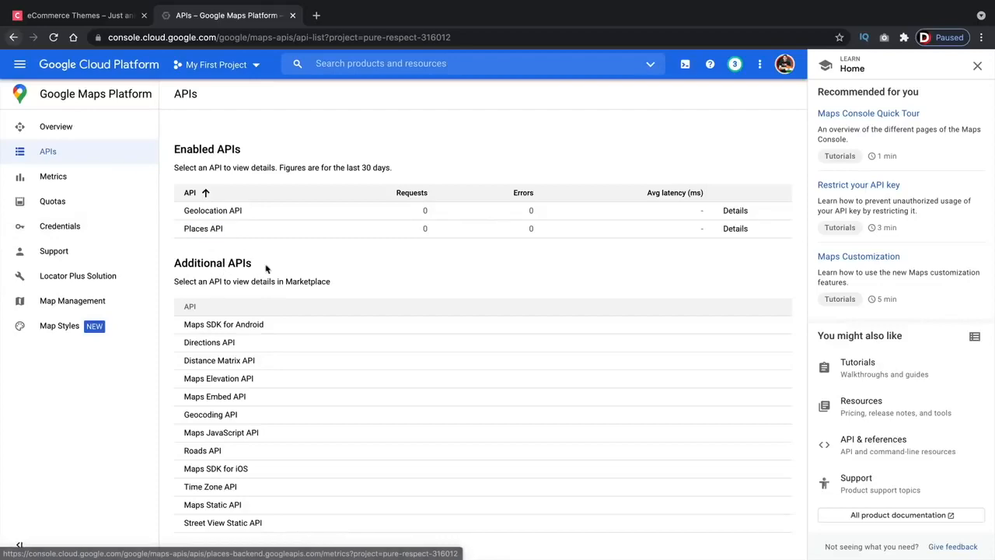
{"action": "left_click", "coordinate": [74, 128]}
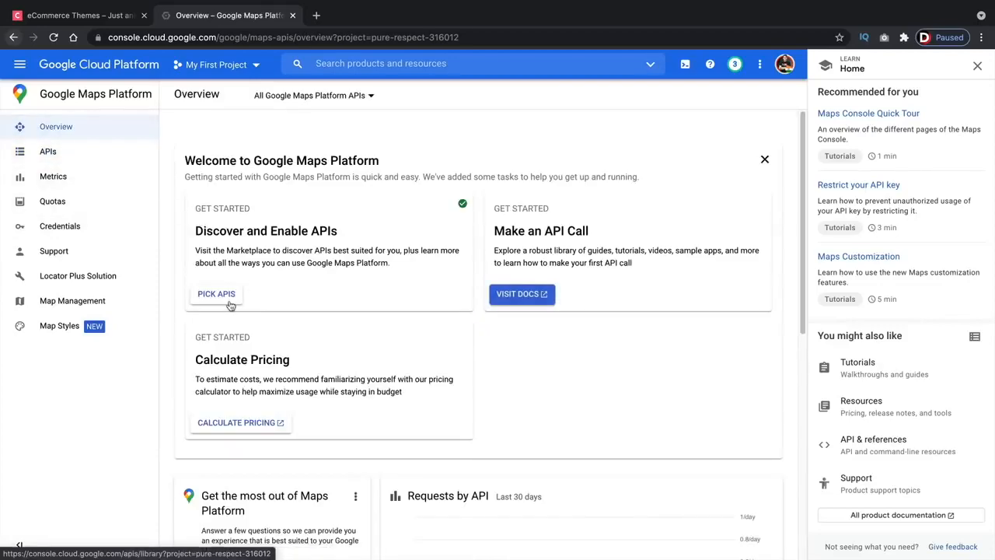
{"action": "left_click", "coordinate": [228, 301]}
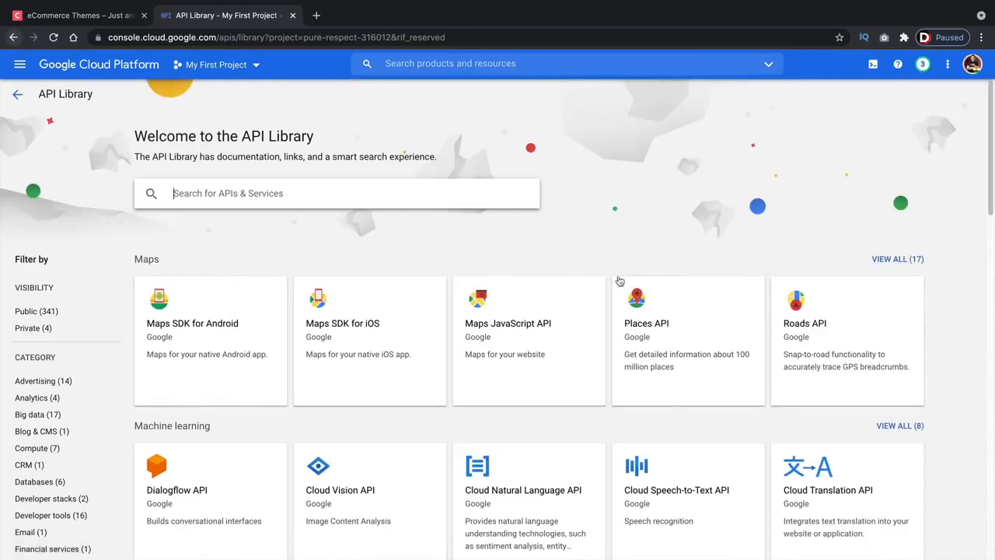
- Open Maps Static API in a separate tab, then enable the Geocoding API
{"action": "left_click", "coordinate": [898, 261]}
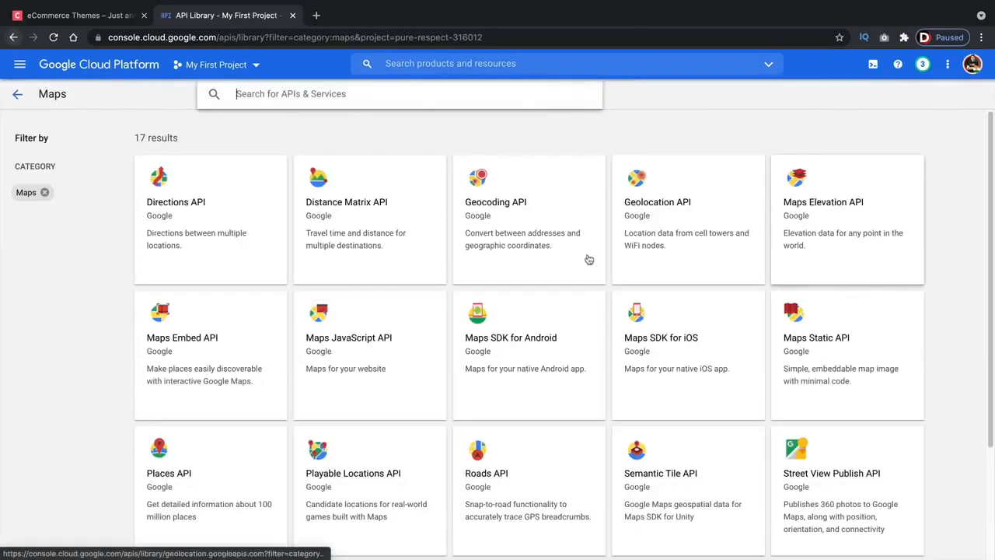
{"action": "left_click", "coordinate": [917, 299], "text": "super"}
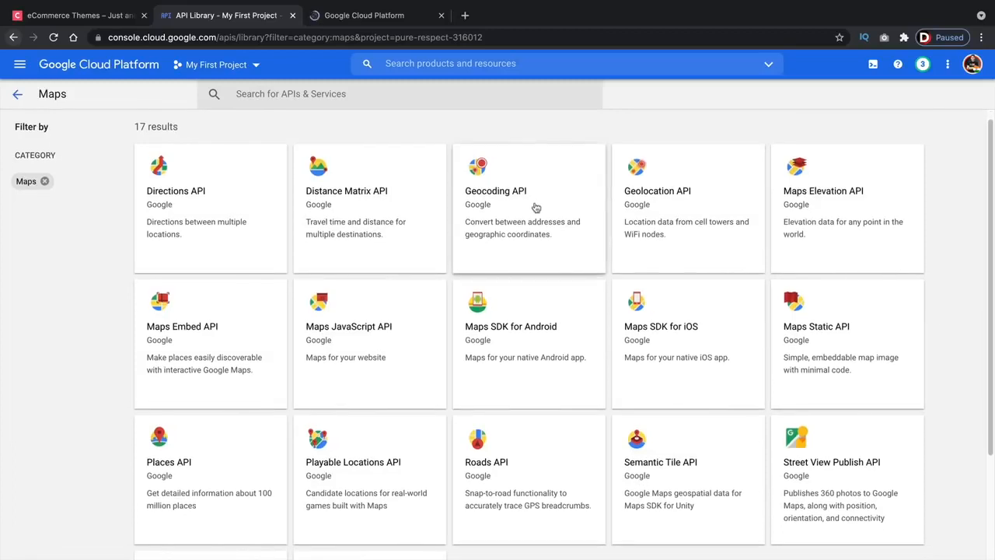
{"action": "left_click", "coordinate": [535, 229]}
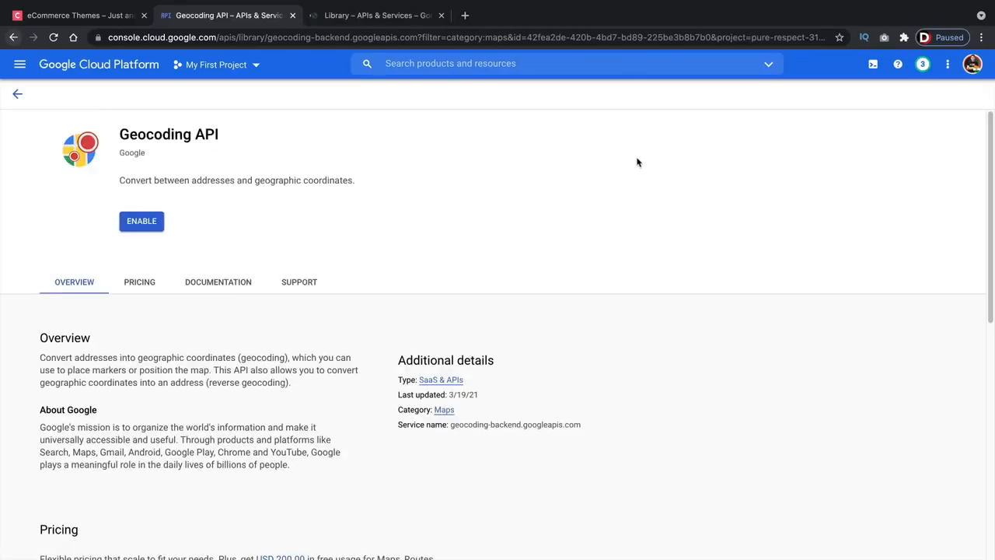
{"action": "left_click", "coordinate": [142, 221]}
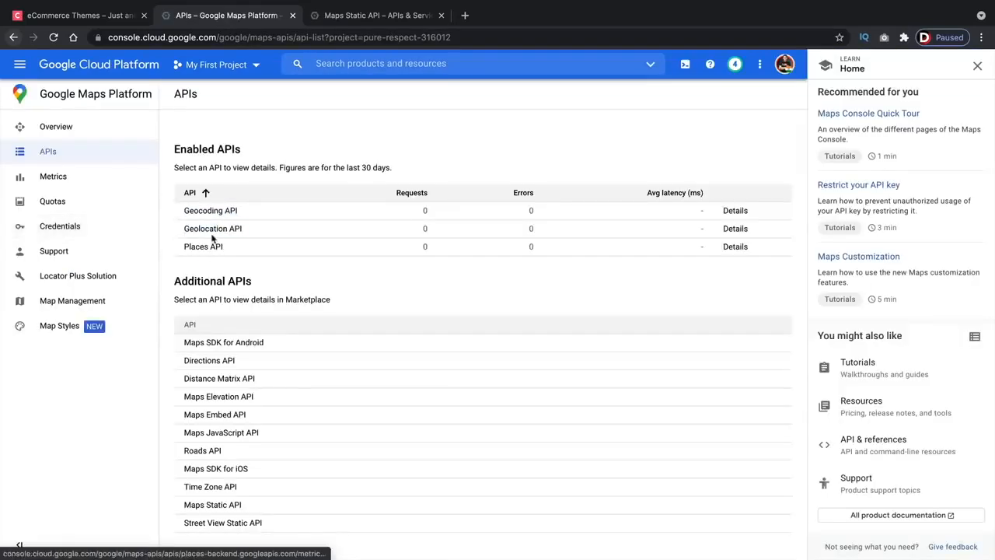
{"action": "left_click", "coordinate": [48, 128]}
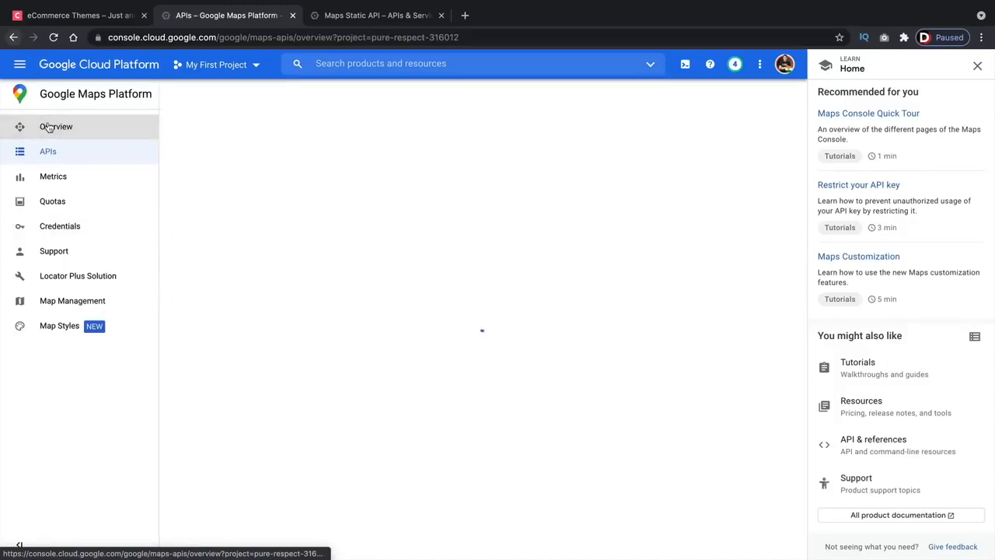
{"action": "left_click", "coordinate": [239, 299]}
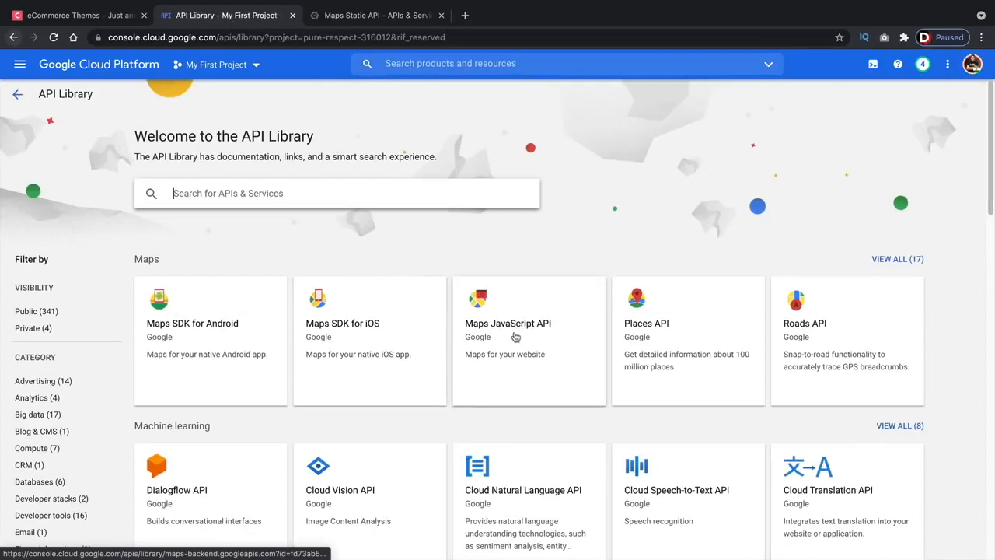
- Enable the Maps JavaScript API and the Maps Static API from the full Maps list
{"action": "left_click", "coordinate": [518, 327]}
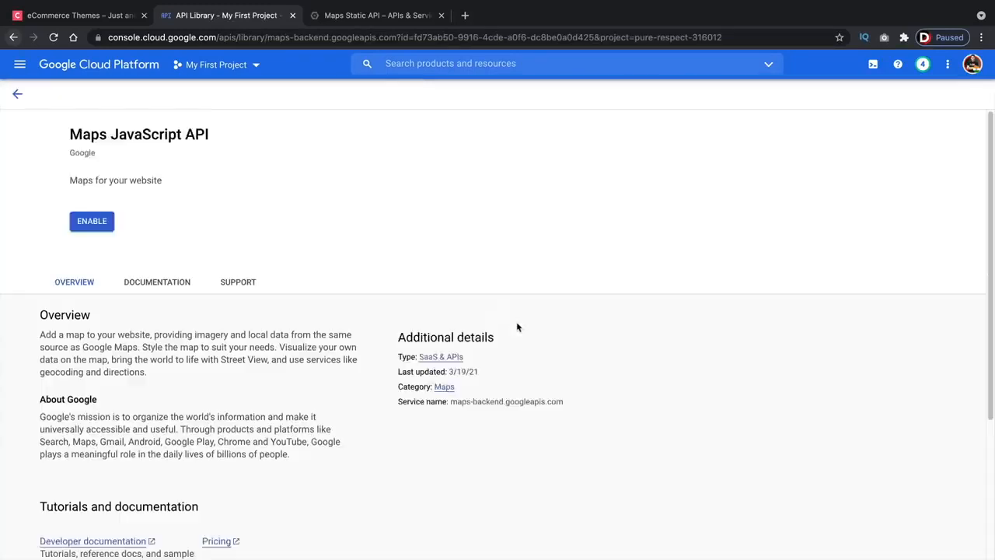
{"action": "left_click", "coordinate": [153, 222]}
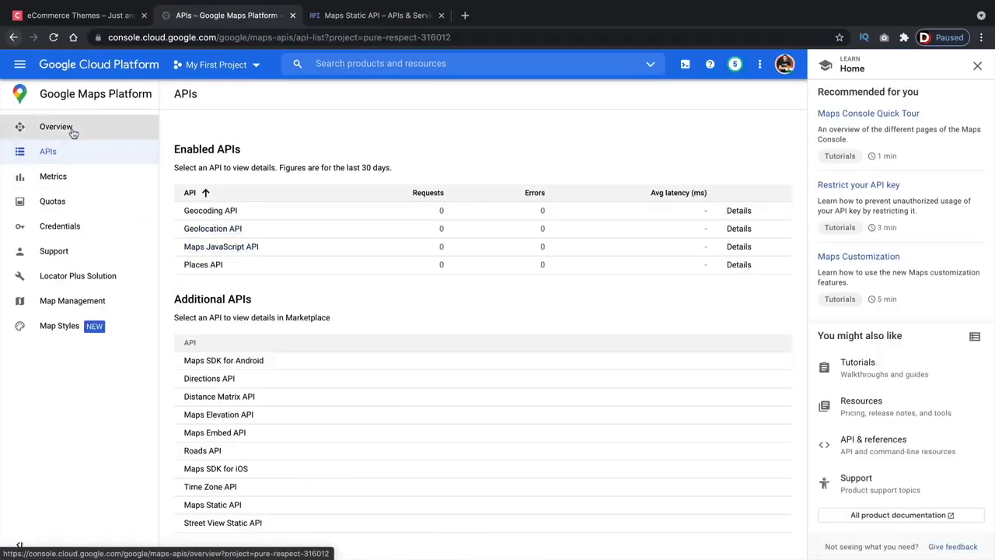
{"action": "left_click", "coordinate": [72, 132]}
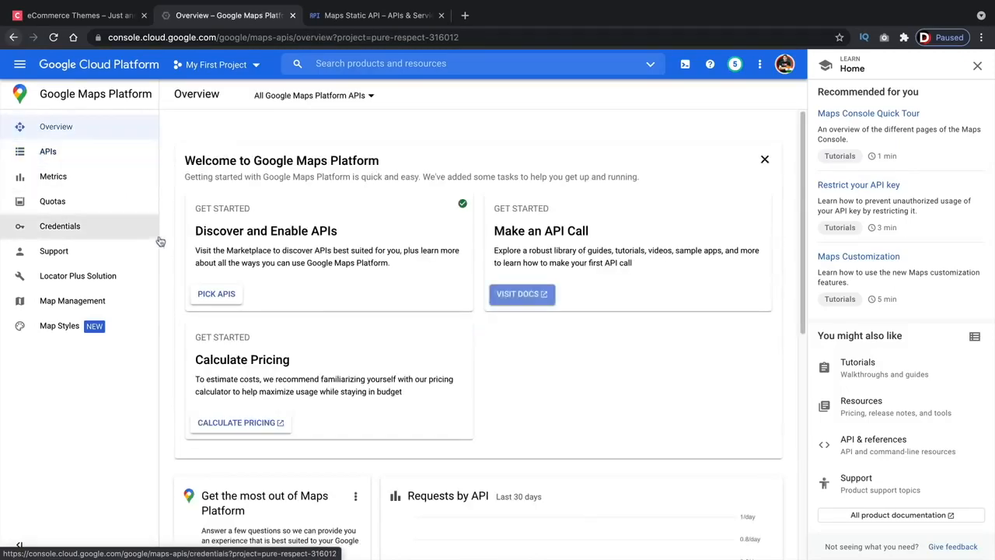
{"action": "left_click", "coordinate": [220, 294]}
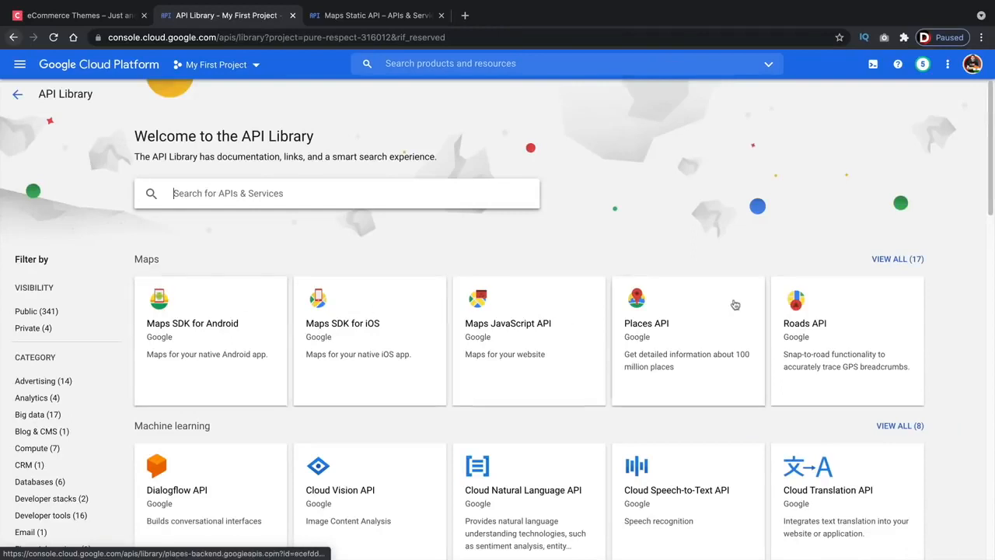
{"action": "left_click", "coordinate": [895, 262]}
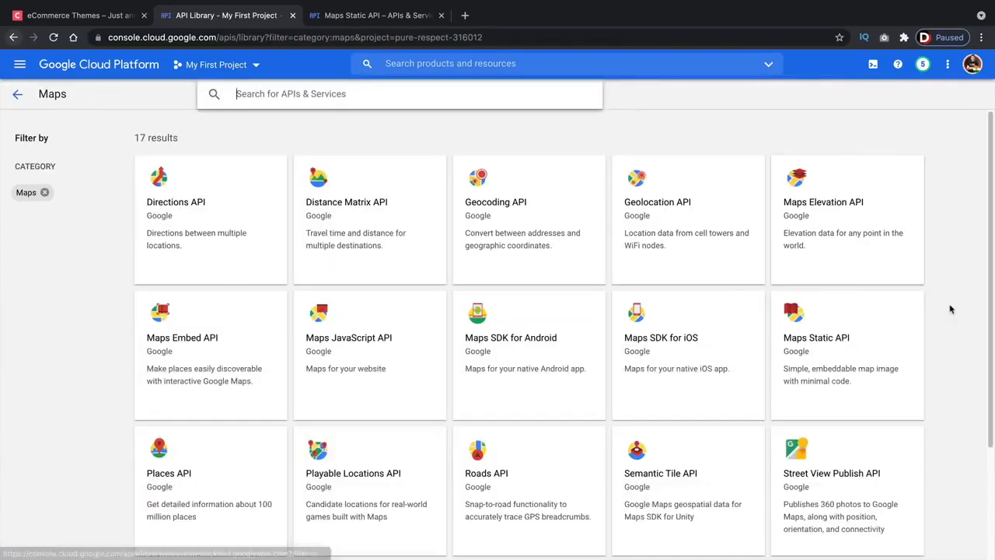
{"action": "left_click", "coordinate": [826, 347]}
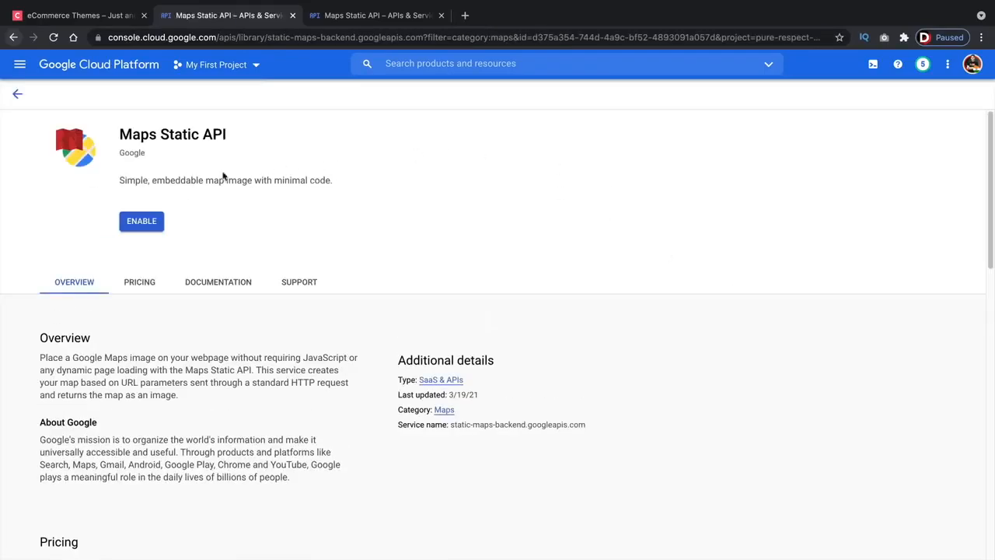
{"action": "left_click", "coordinate": [153, 224]}
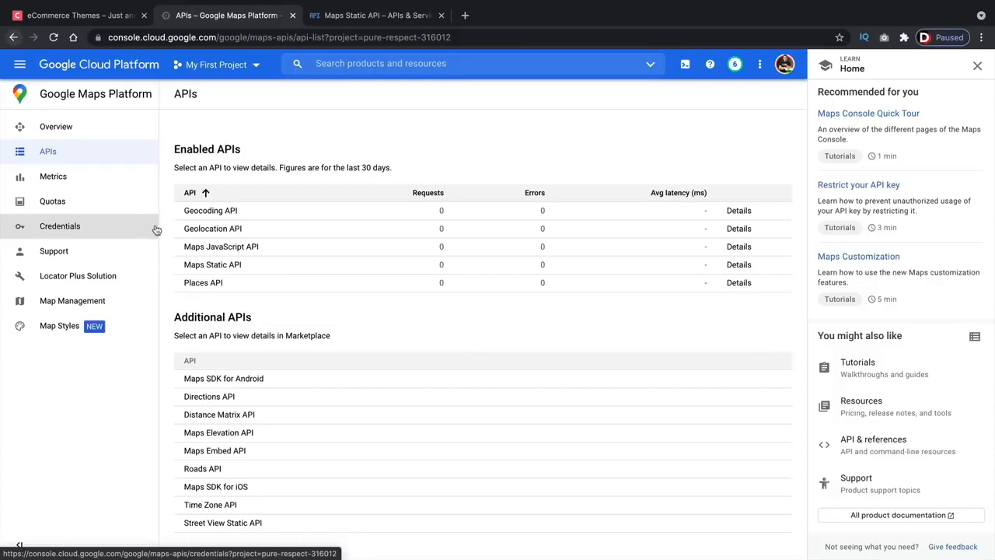
- Create a new API key under Credentials and copy it to the clipboard
{"action": "left_click", "coordinate": [78, 135]}
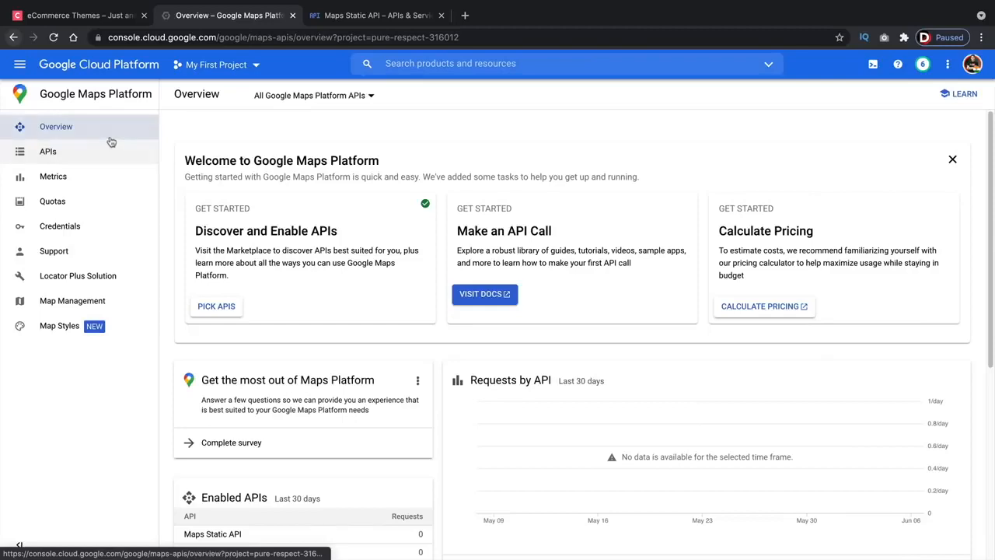
{"action": "left_click", "coordinate": [68, 228]}
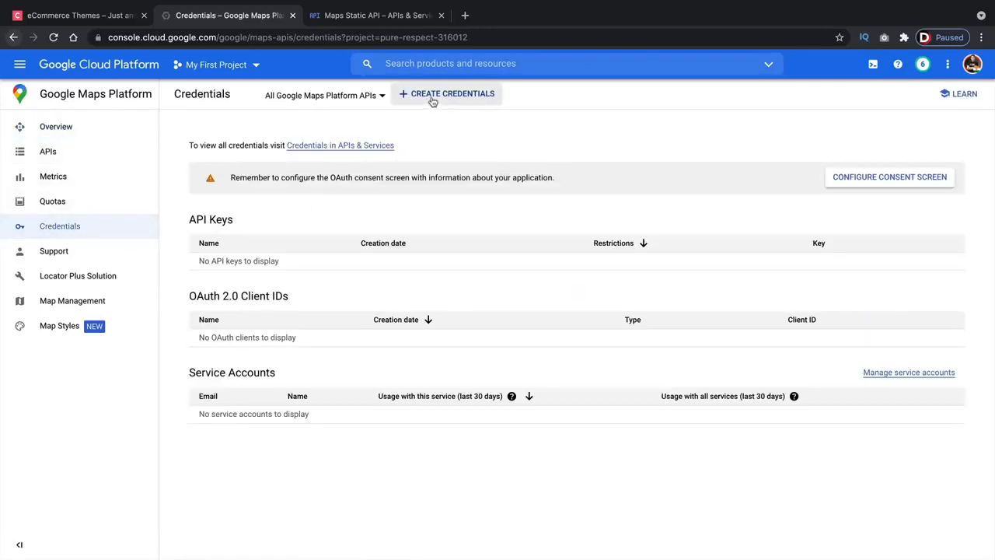
{"action": "left_click", "coordinate": [433, 97]}
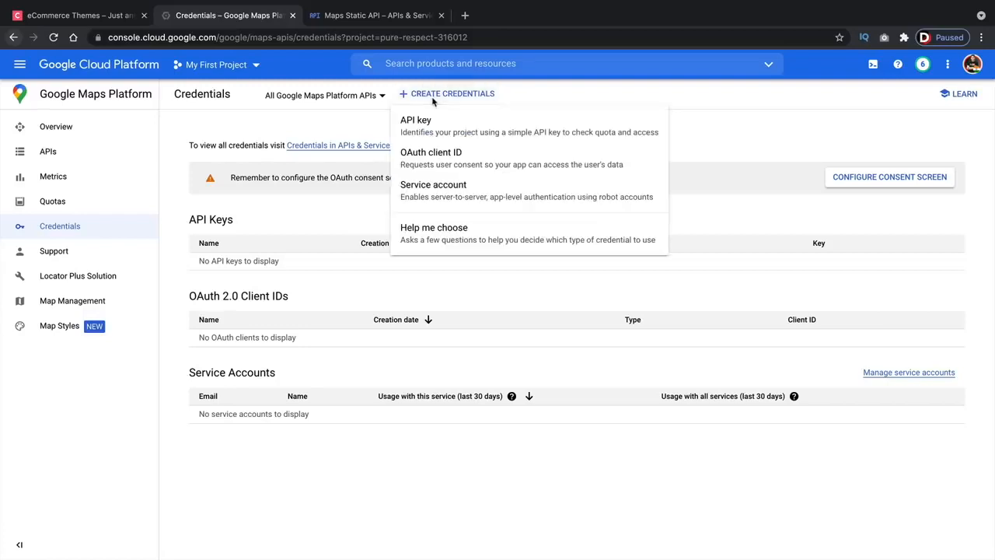
{"action": "left_click", "coordinate": [432, 125]}
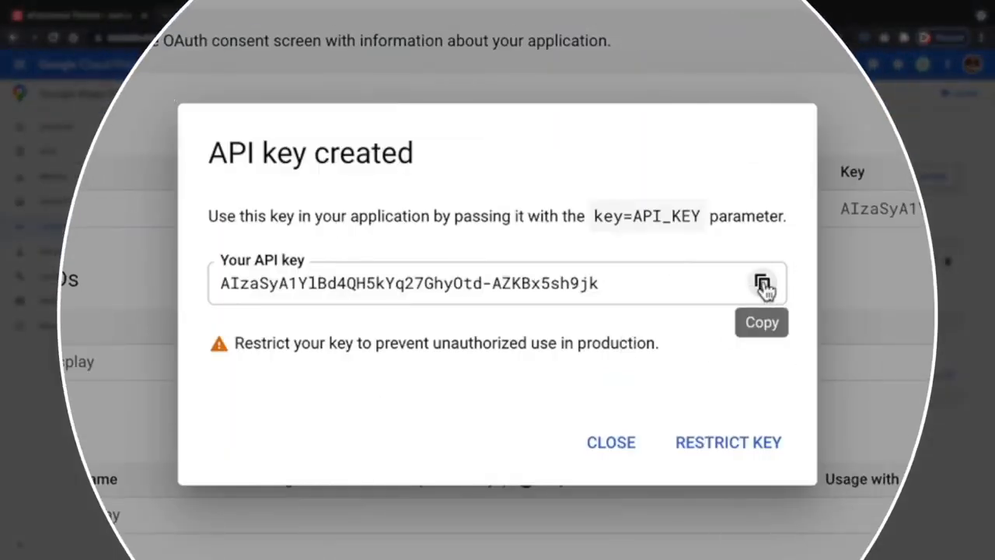
{"action": "left_click", "coordinate": [630, 298]}
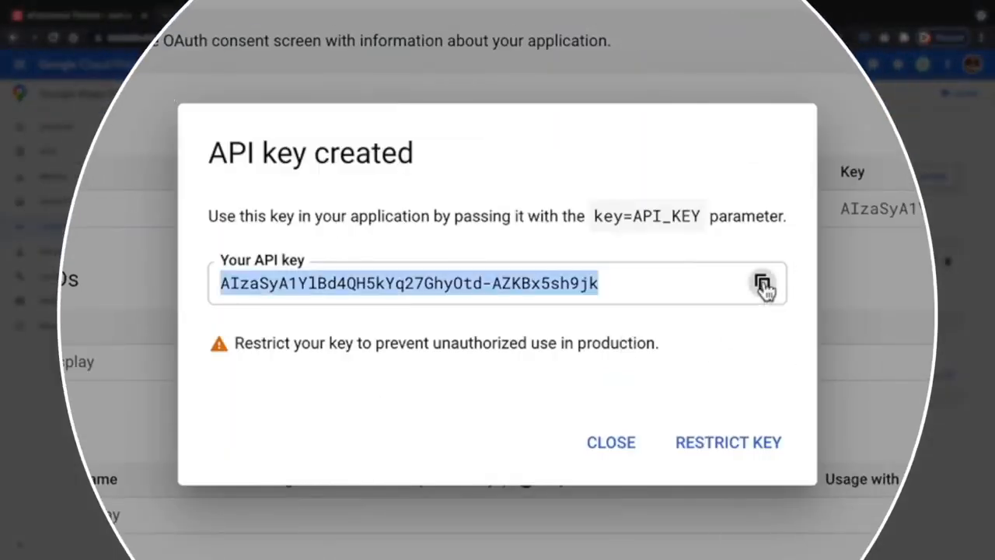
{"action": "left_click", "coordinate": [614, 443]}
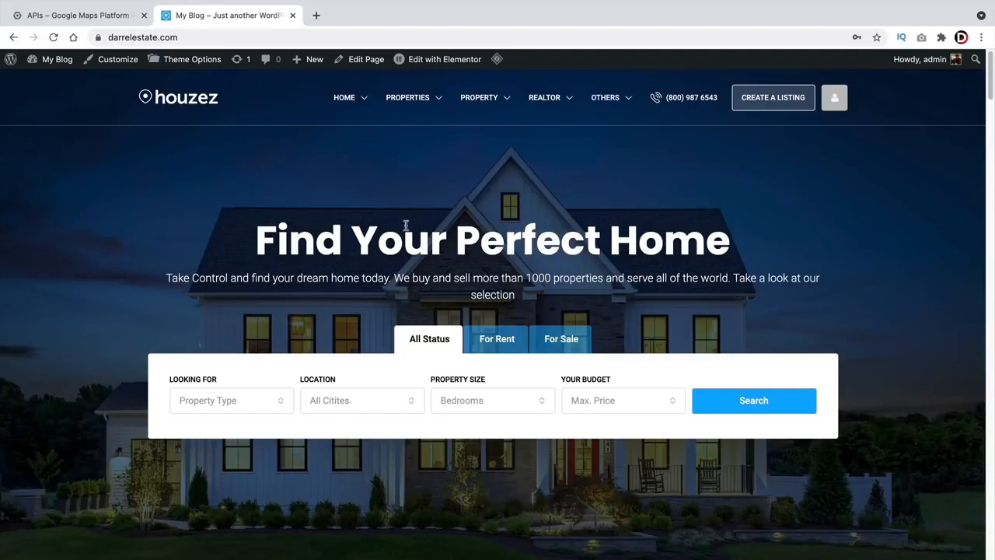
- Copy API key 1 from the Classifieds Credentials page and return to the Houzez site tab
{"action": "left_click", "coordinate": [102, 15]}
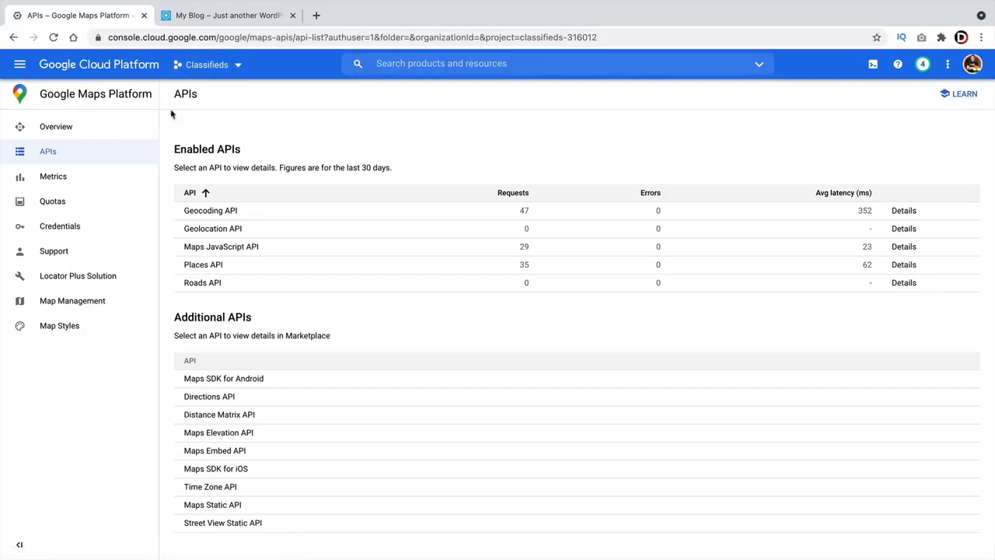
{"action": "left_click", "coordinate": [59, 225]}
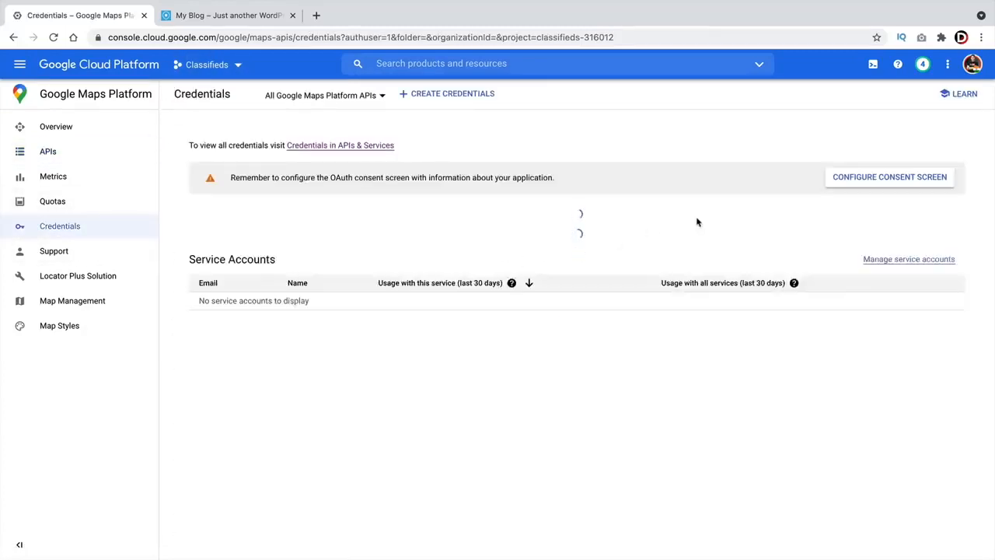
{"action": "left_click", "coordinate": [808, 262]}
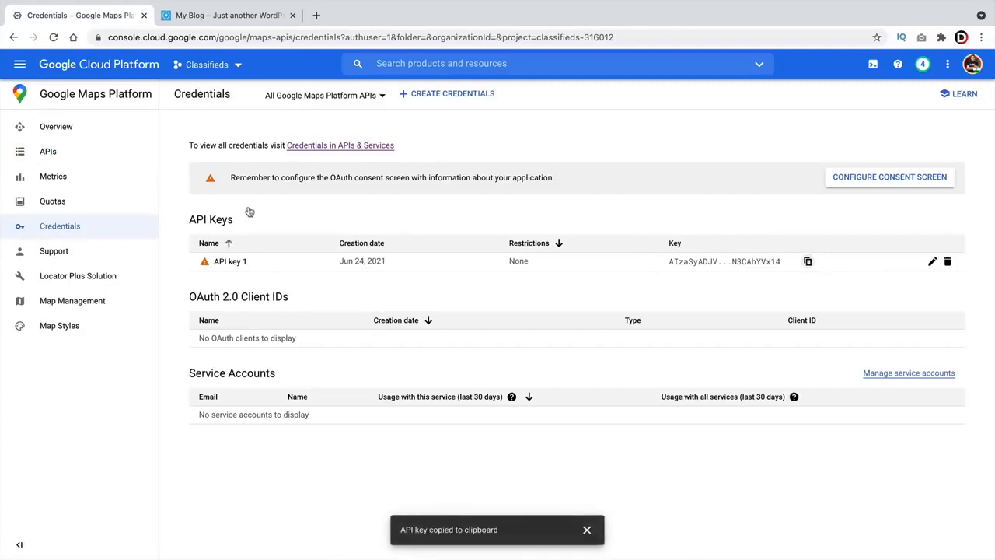
{"action": "left_click", "coordinate": [230, 15]}
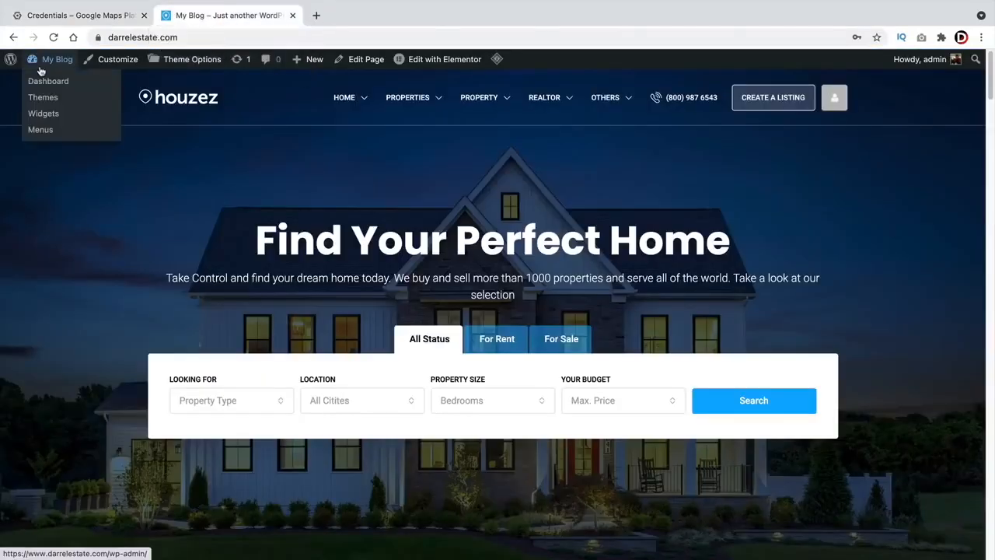
- Paste the new key into Google Maps API KEY, choose Google as map system, and save
{"action": "left_click", "coordinate": [189, 62]}
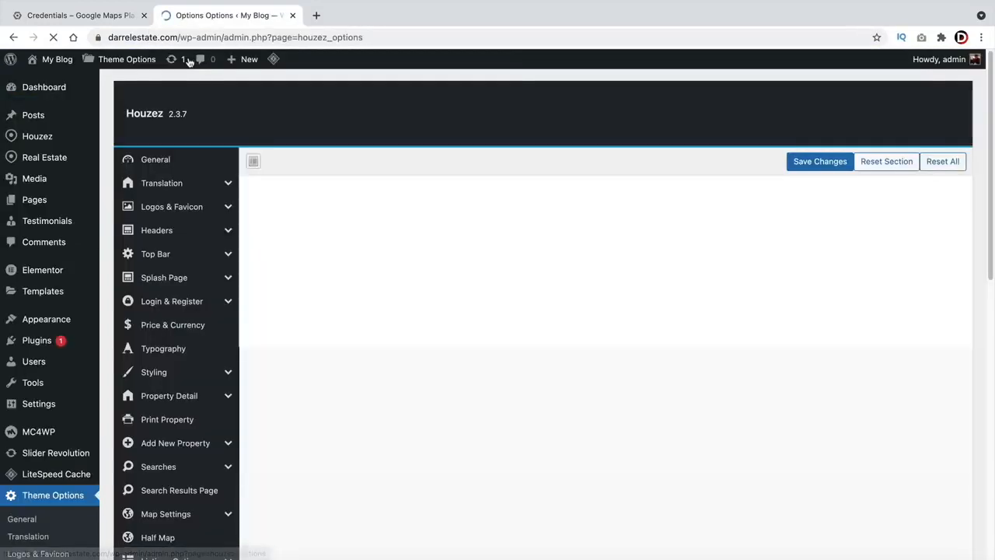
{"action": "scroll", "coordinate": [186, 175], "scroll_direction": "down", "scroll_amount": 2}
{"action": "scroll", "coordinate": [186, 174], "scroll_direction": "down", "scroll_amount": 4}
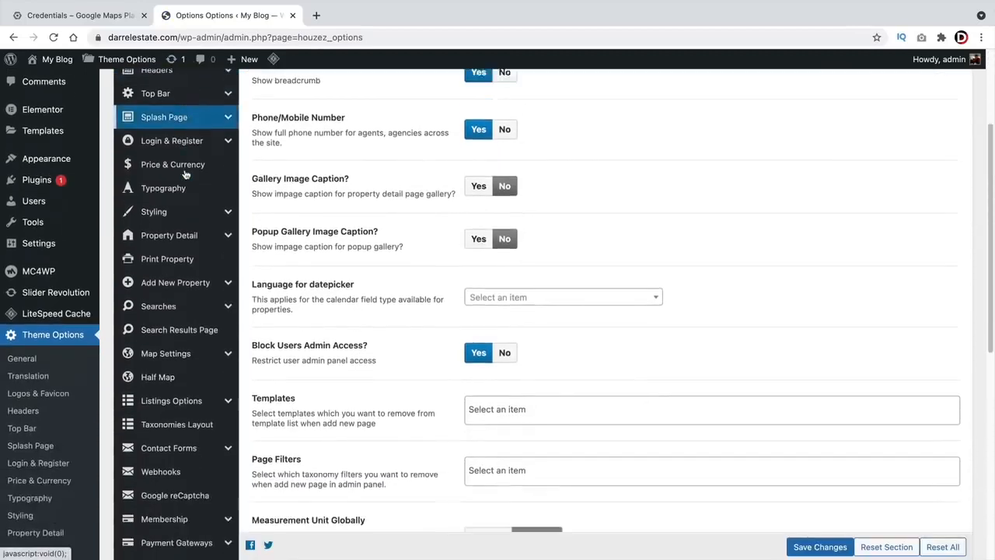
{"action": "left_click", "coordinate": [168, 309]}
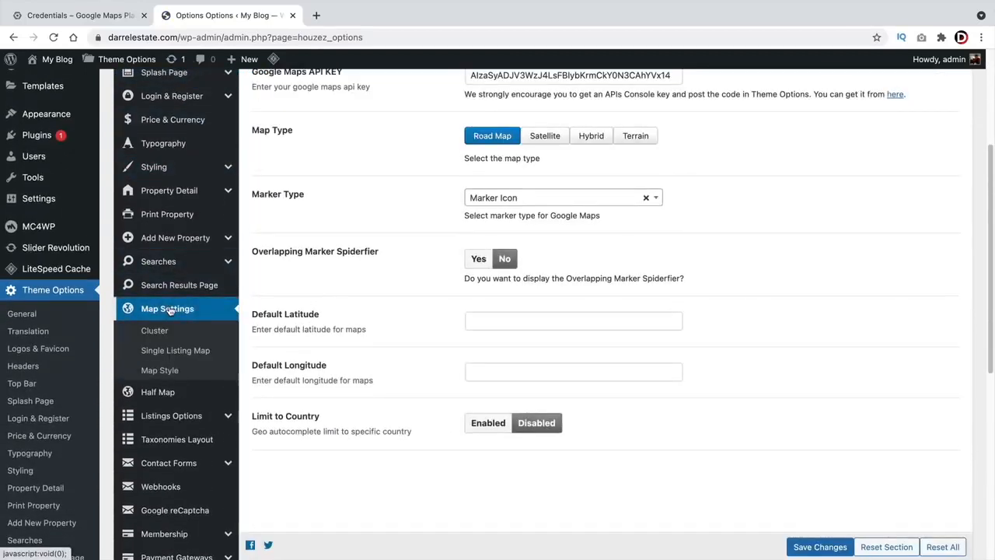
{"action": "scroll", "coordinate": [336, 309], "scroll_direction": "up", "scroll_amount": 5}
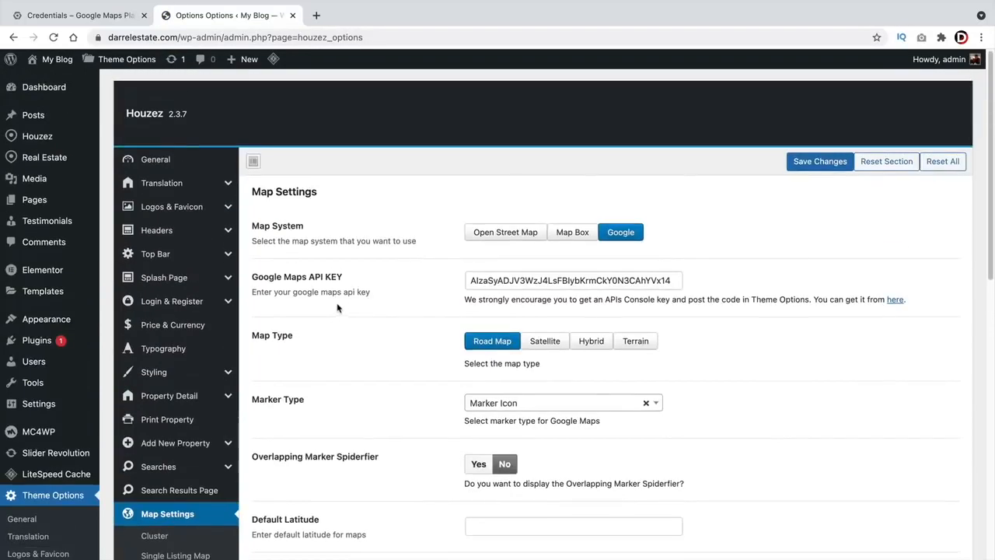
{"action": "double_click", "coordinate": [558, 283]}
{"action": "right_click", "coordinate": [560, 283]}
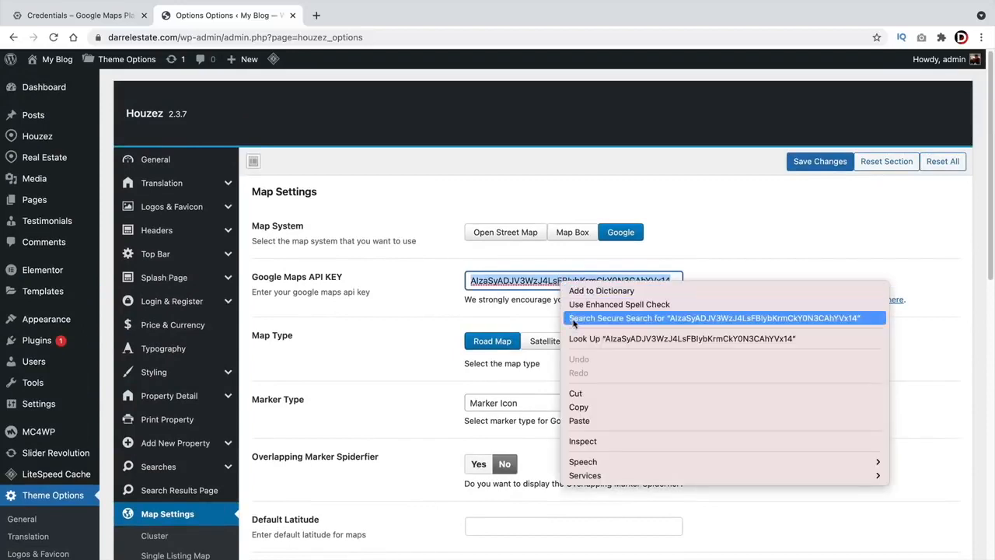
{"action": "left_click", "coordinate": [589, 421]}
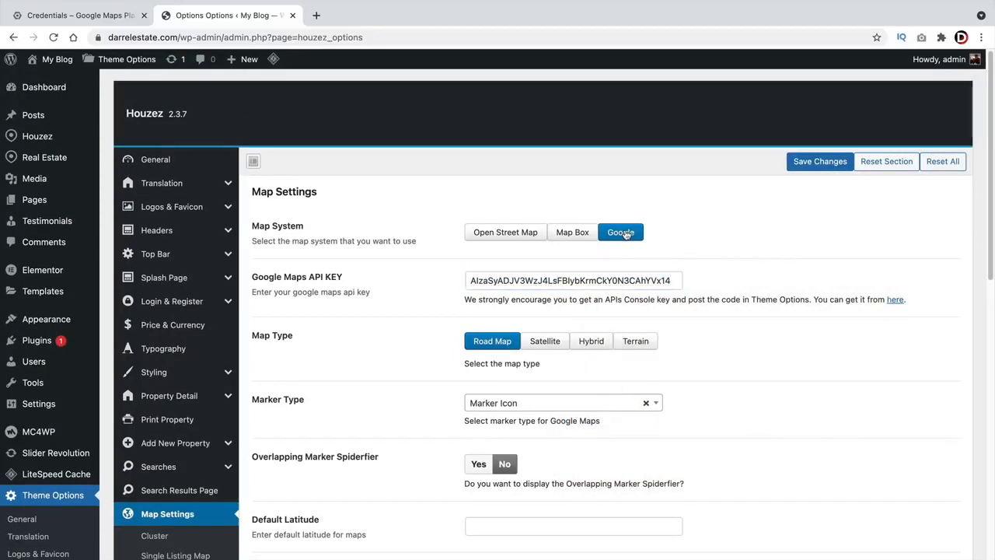
{"action": "left_click", "coordinate": [488, 228]}
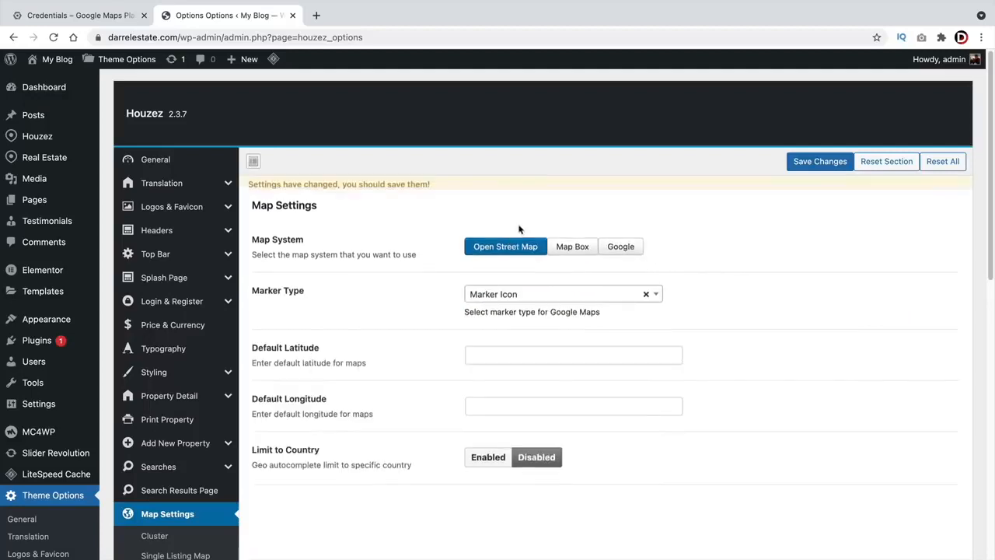
{"action": "left_click", "coordinate": [563, 262]}
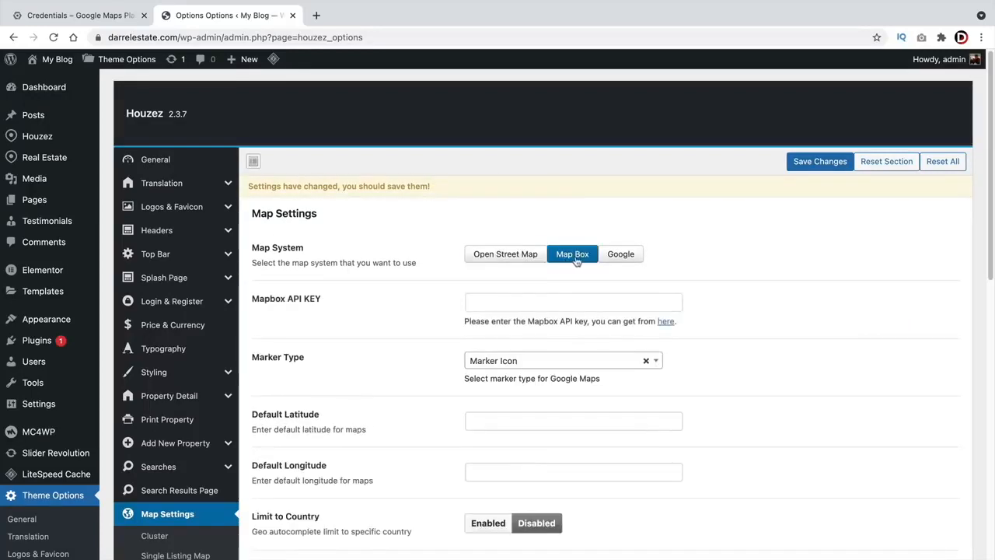
{"action": "left_click", "coordinate": [507, 260]}
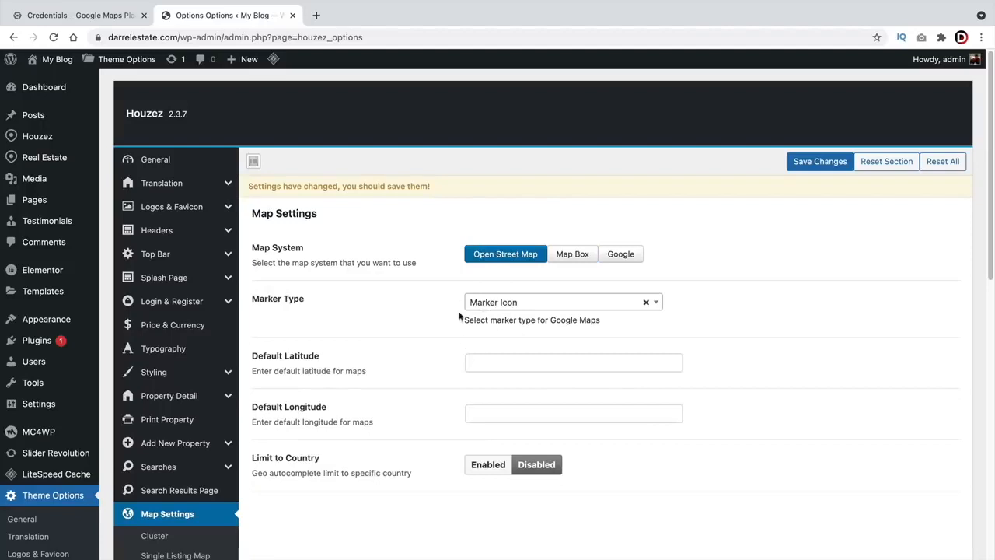
{"action": "left_click", "coordinate": [626, 255]}
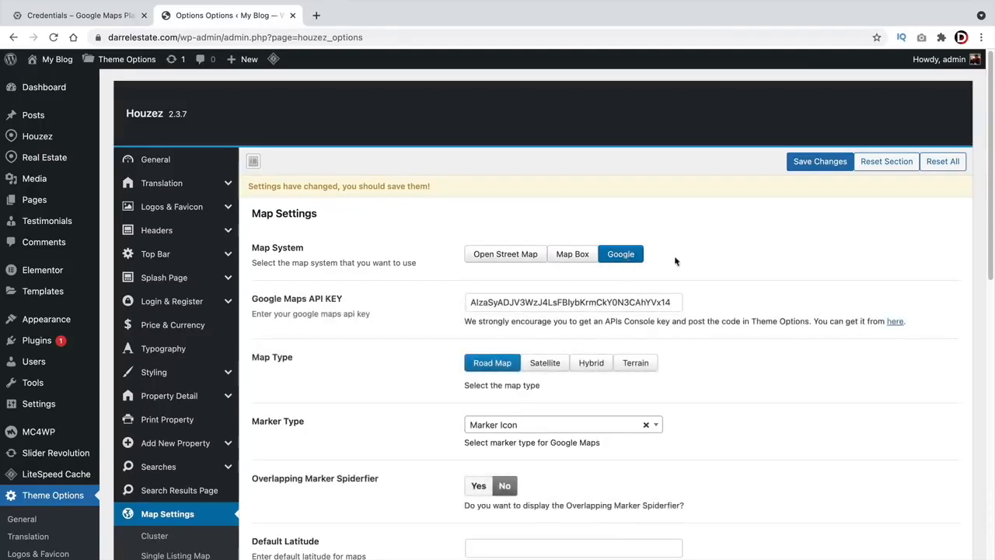
{"action": "left_click", "coordinate": [801, 164]}
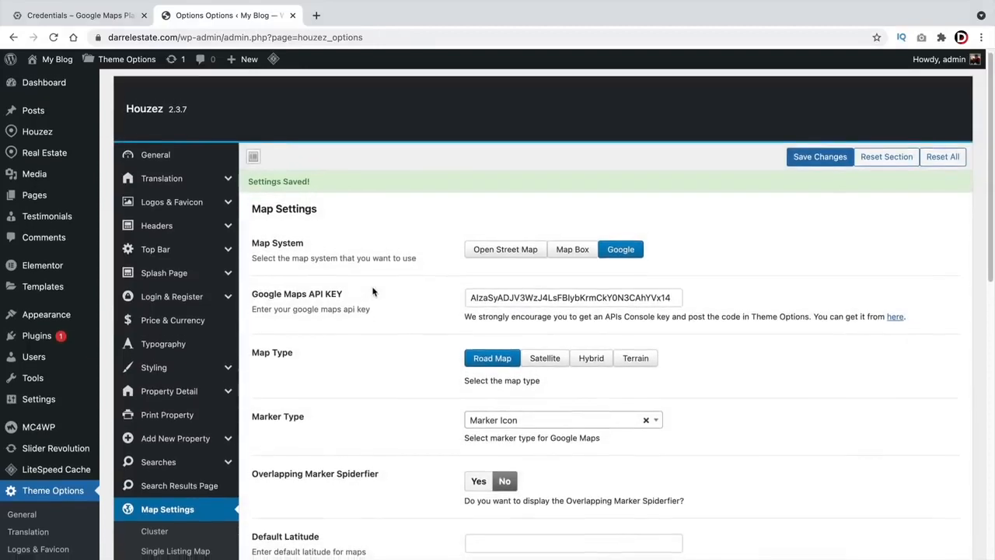
- Review marker cluster, custom map style and Single Listing Map (Marker Pin, zoom 14) settings, then save
{"action": "scroll", "coordinate": [373, 284], "scroll_direction": "down", "scroll_amount": 2}
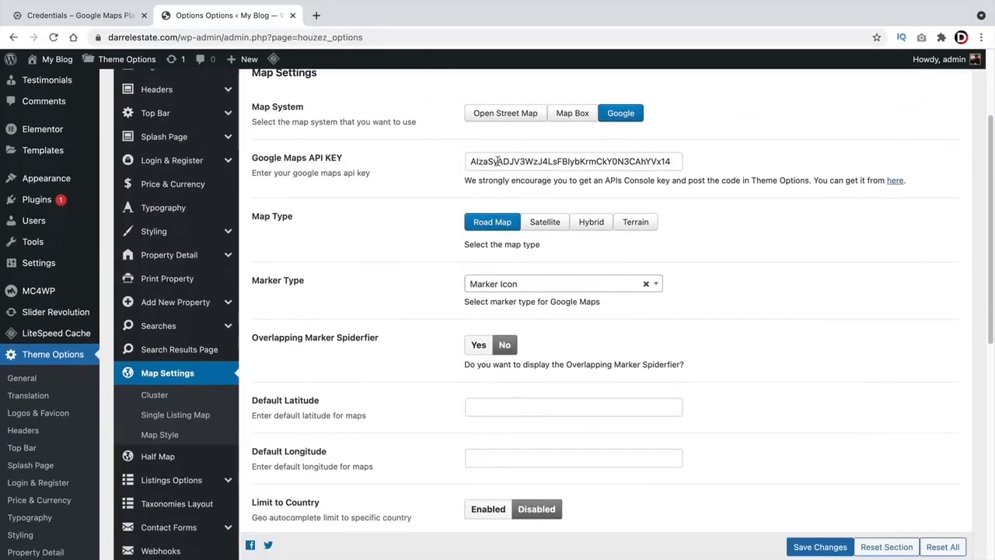
{"action": "scroll", "coordinate": [498, 161], "scroll_direction": "down", "scroll_amount": 2}
{"action": "left_click", "coordinate": [163, 298]}
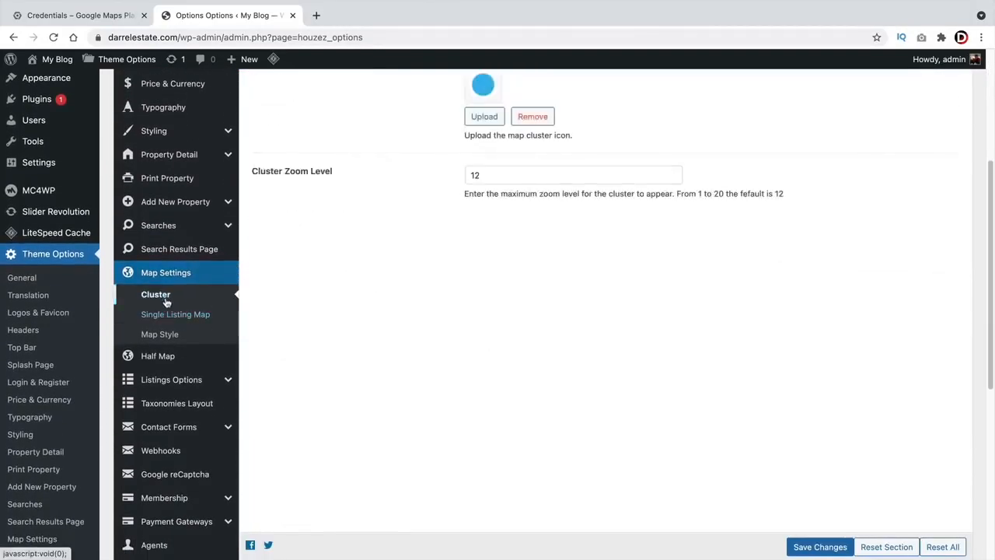
{"action": "left_click", "coordinate": [160, 334]}
{"action": "scroll", "coordinate": [311, 371], "scroll_direction": "down", "scroll_amount": 5}
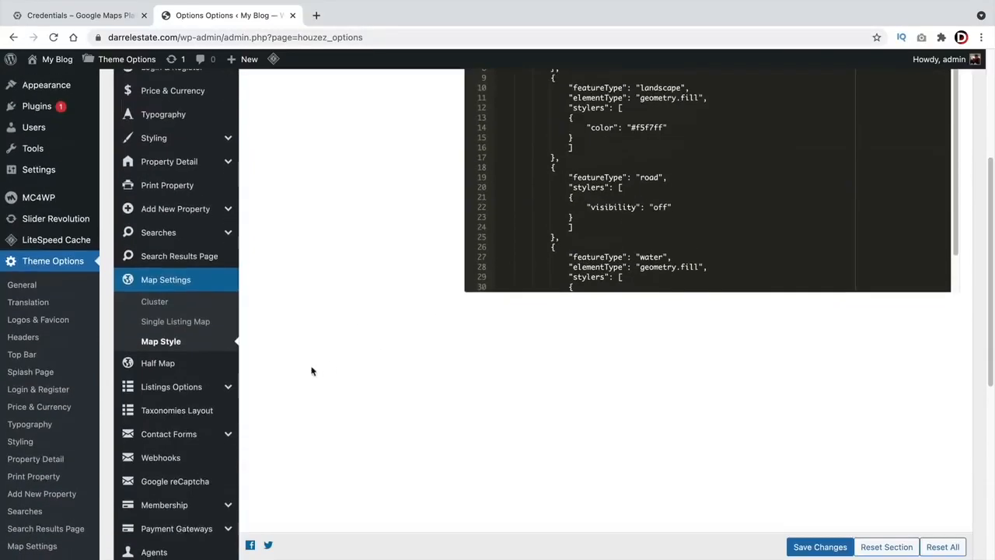
{"action": "left_click", "coordinate": [175, 321]}
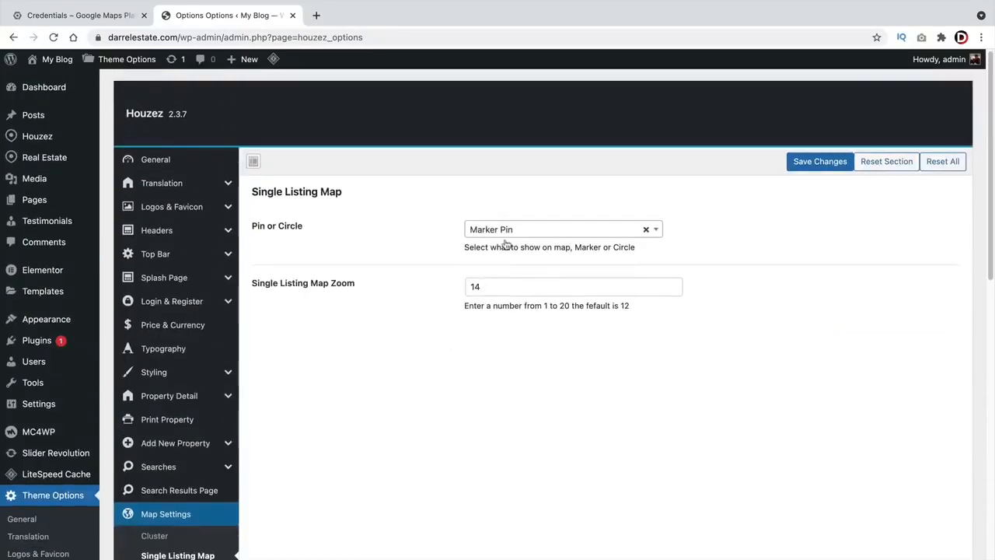
{"action": "left_click", "coordinate": [805, 162]}
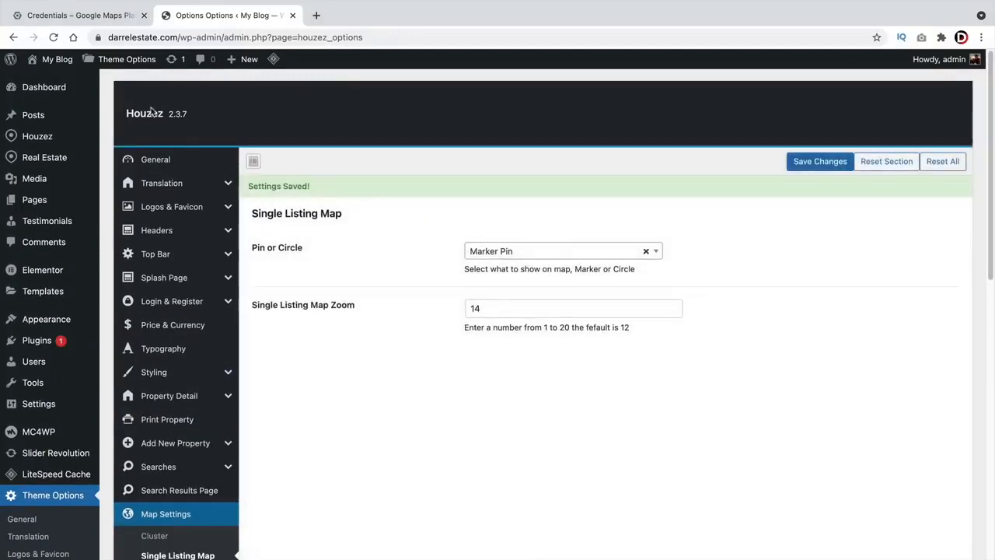
{"action": "mouse_move", "coordinate": [52, 61]}
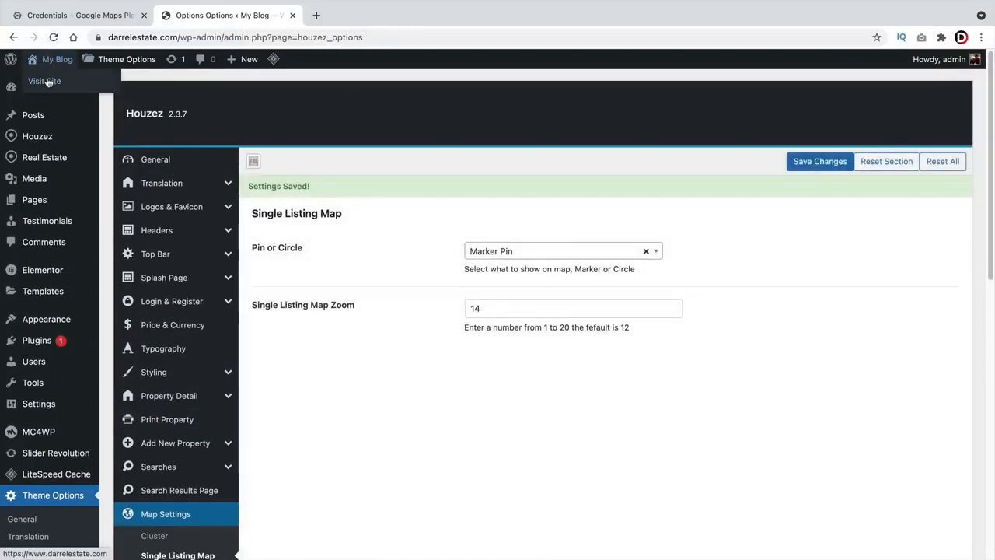
- Search properties on the front end and open the Modern Office Space listing
{"action": "left_click", "coordinate": [48, 82]}
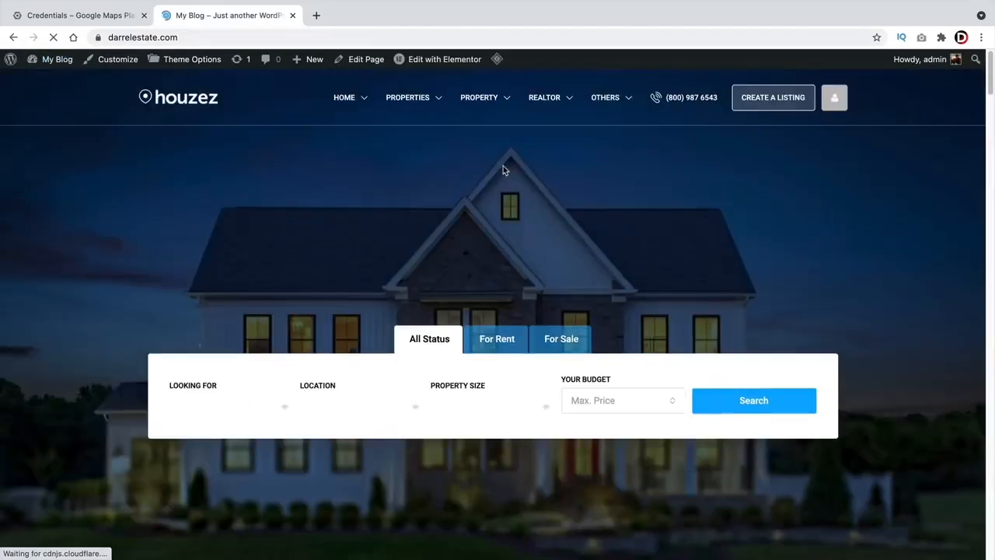
{"action": "left_click", "coordinate": [753, 400]}
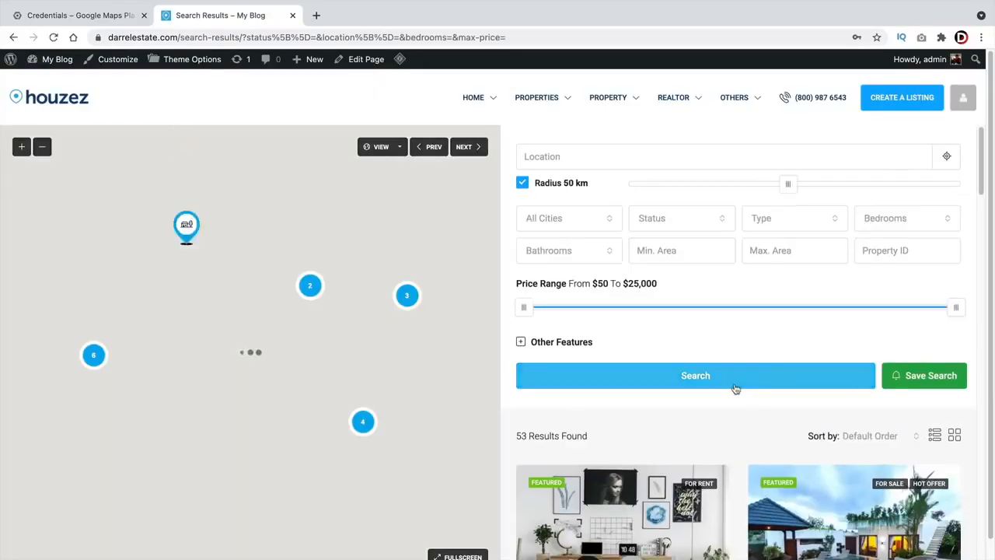
{"action": "scroll", "coordinate": [734, 389], "scroll_direction": "down", "scroll_amount": 5}
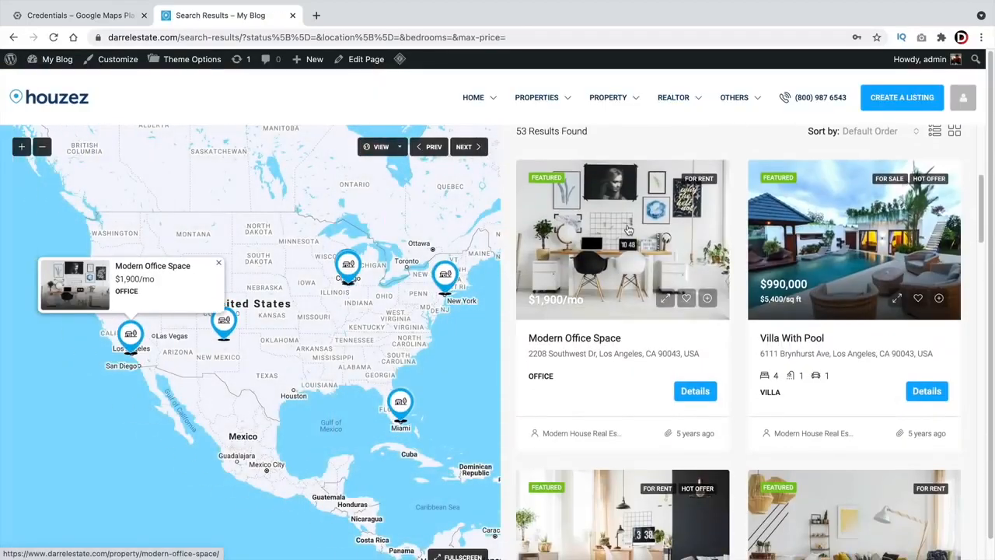
{"action": "left_click", "coordinate": [629, 230]}
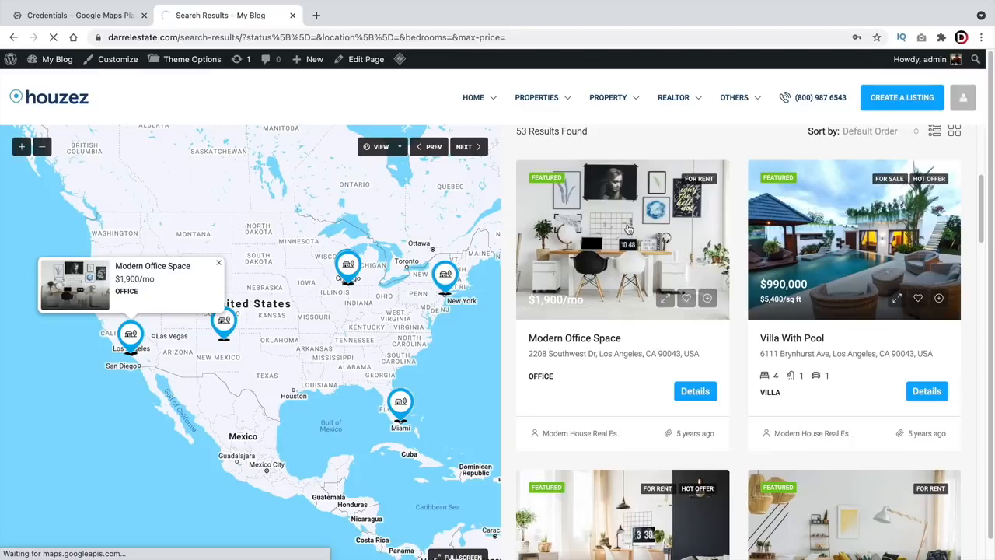
{"action": "scroll", "coordinate": [625, 229], "scroll_direction": "down", "scroll_amount": 2}
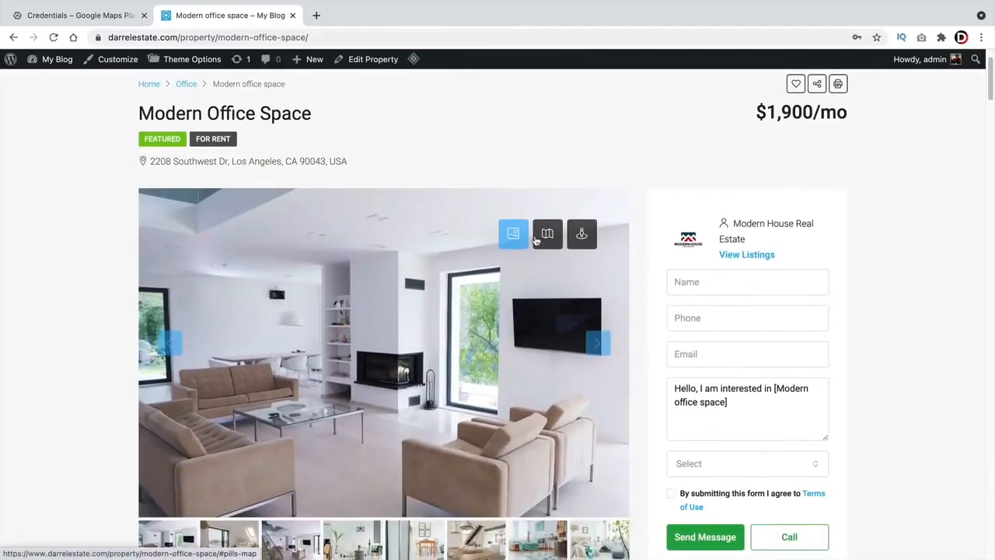
- Show the listing's location map, pan around, and toggle Satellite then back to Map
{"action": "left_click", "coordinate": [536, 239]}
{"action": "scroll", "coordinate": [18, 196], "scroll_direction": "down", "scroll_amount": 2}
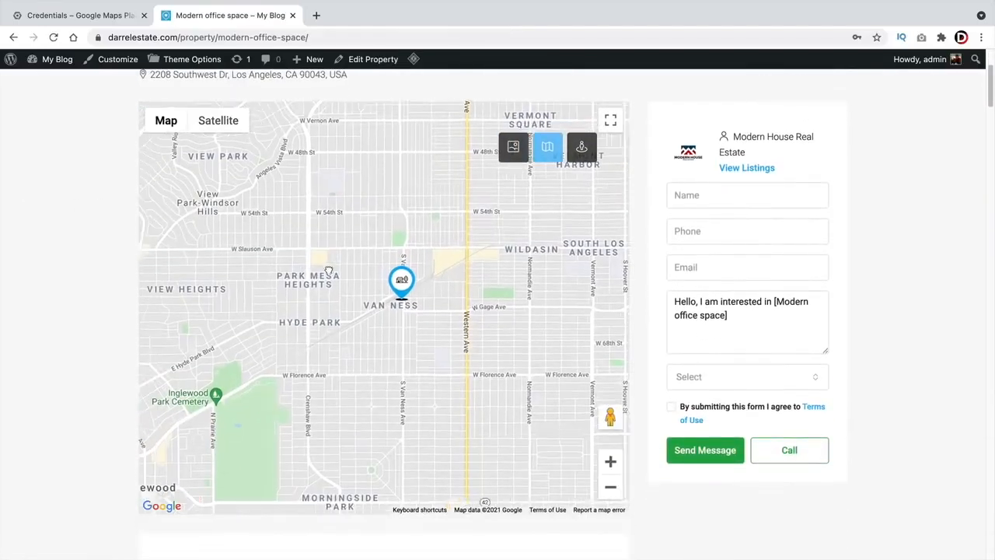
{"action": "left_click_drag", "start_coordinate": [328, 270], "coordinate": [365, 256]}
{"action": "left_click_drag", "start_coordinate": [445, 293], "coordinate": [376, 291]}
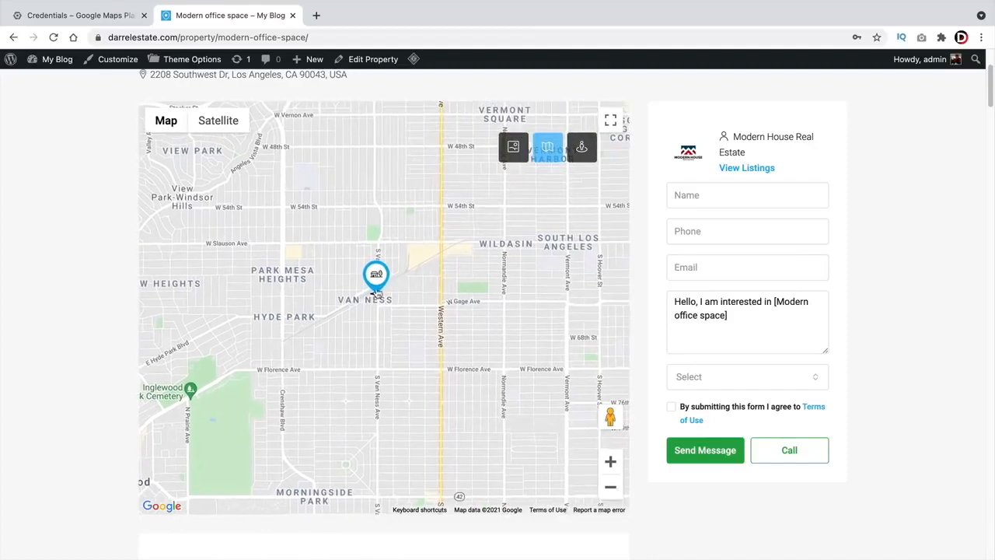
{"action": "left_click", "coordinate": [225, 133]}
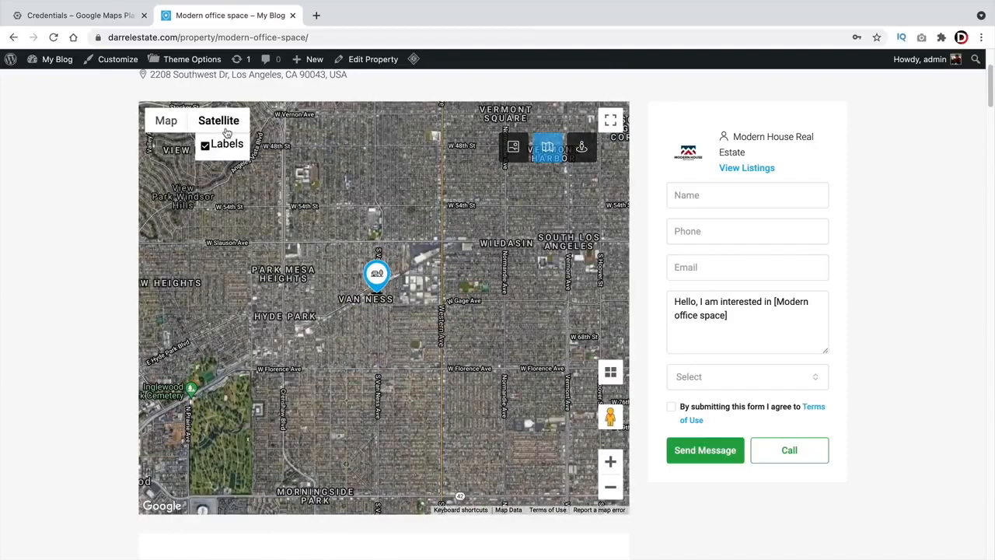
{"action": "left_click", "coordinate": [162, 122]}
{"action": "scroll", "coordinate": [55, 203], "scroll_direction": "down", "scroll_amount": 10}
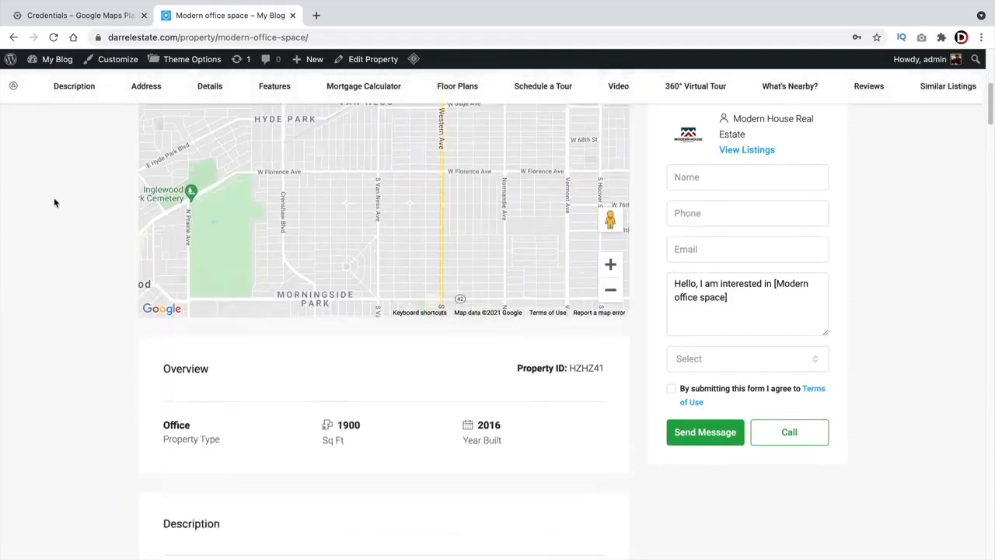
{"action": "left_click", "coordinate": [539, 220]}
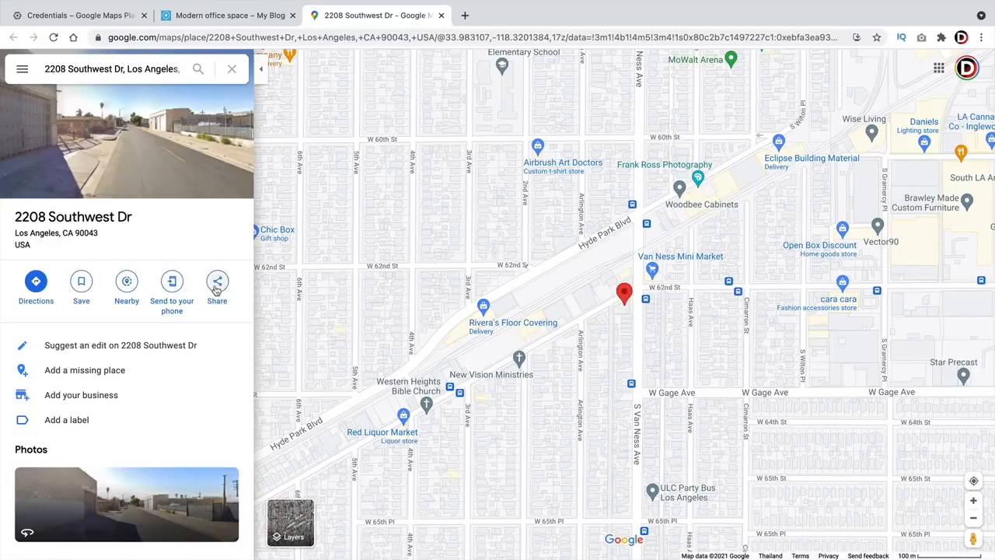
{"action": "left_click", "coordinate": [220, 283]}
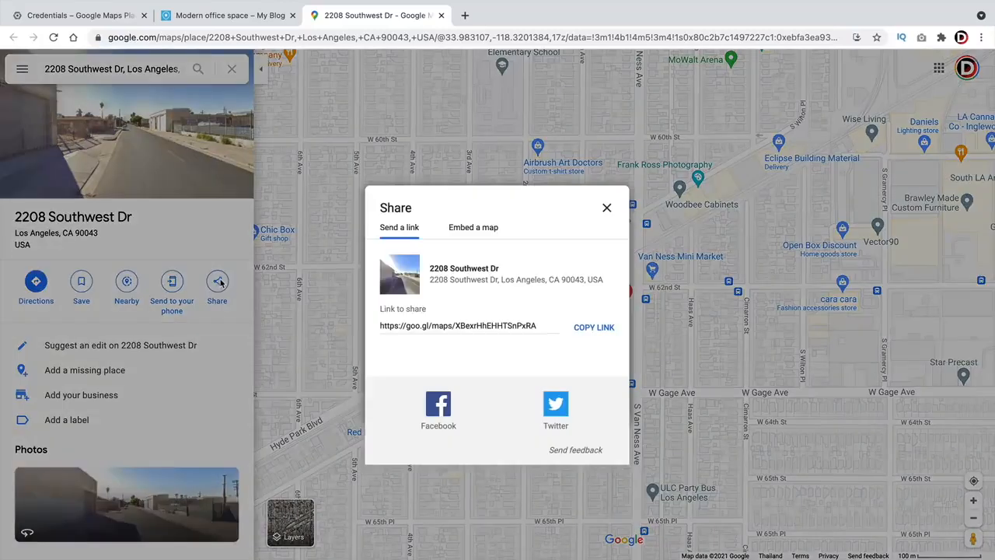
{"action": "left_click", "coordinate": [474, 226]}
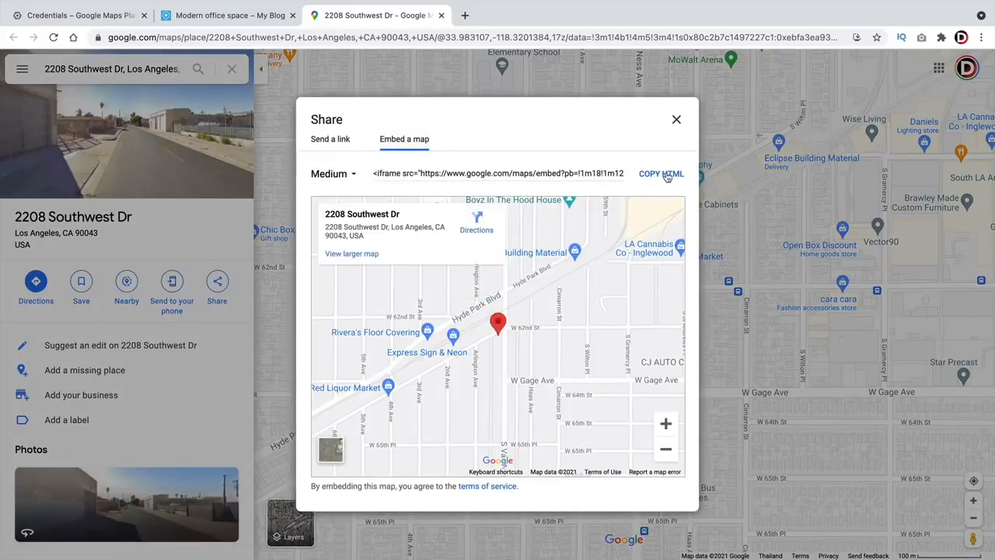
{"action": "left_click", "coordinate": [661, 175]}
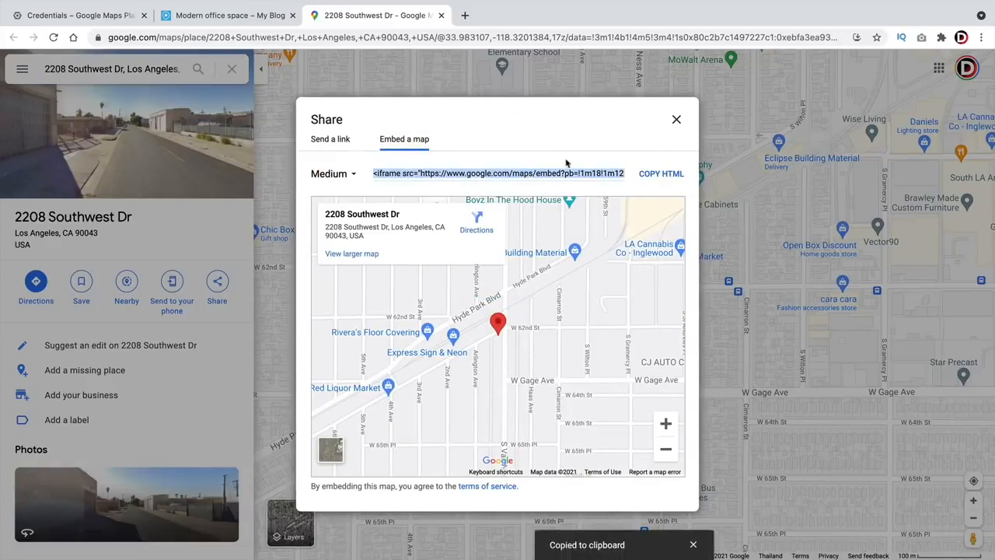
- Edit the Modern office space listing and paste the Google Maps iframe into a new Custom HTML block
{"action": "left_click", "coordinate": [218, 15]}
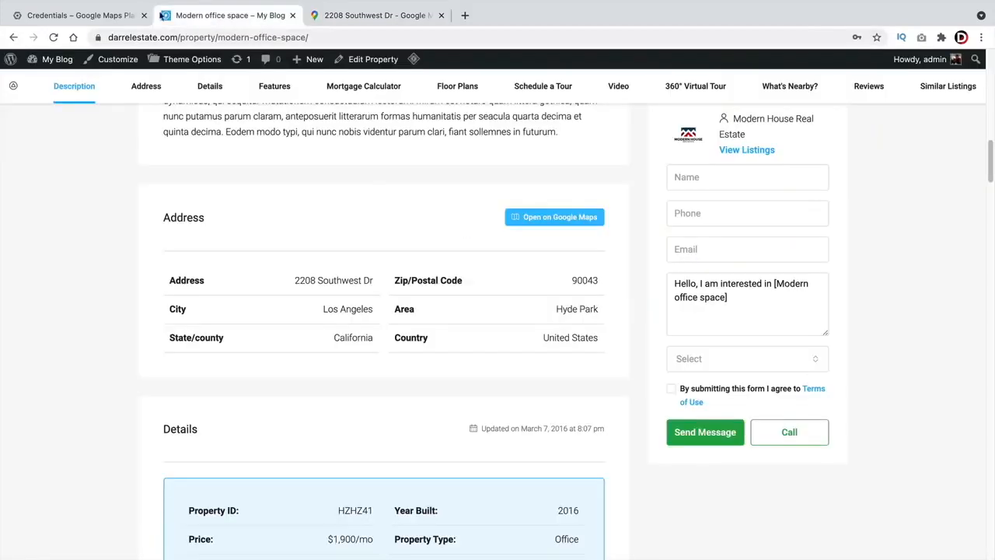
{"action": "scroll", "coordinate": [384, 284], "scroll_direction": "up", "scroll_amount": 3}
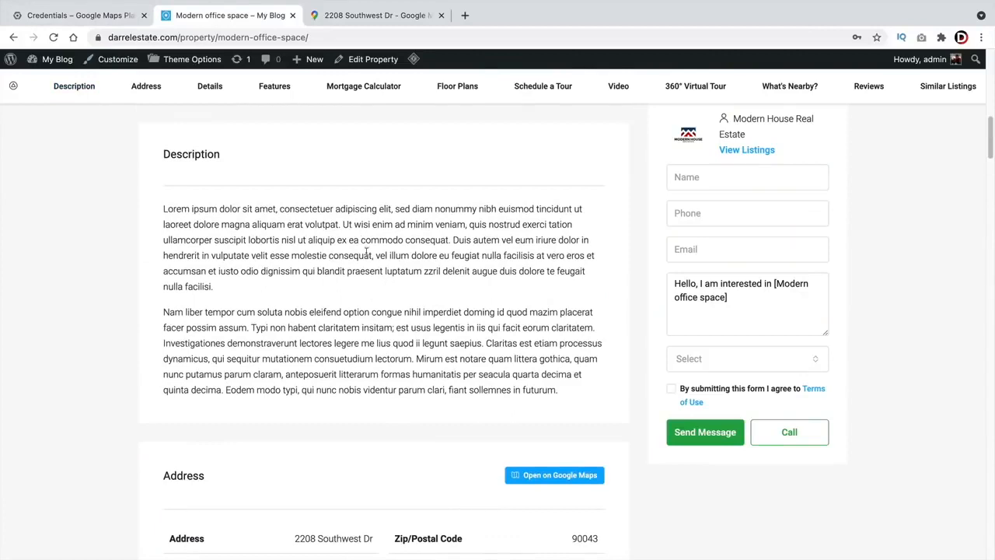
{"action": "left_click", "coordinate": [377, 59]}
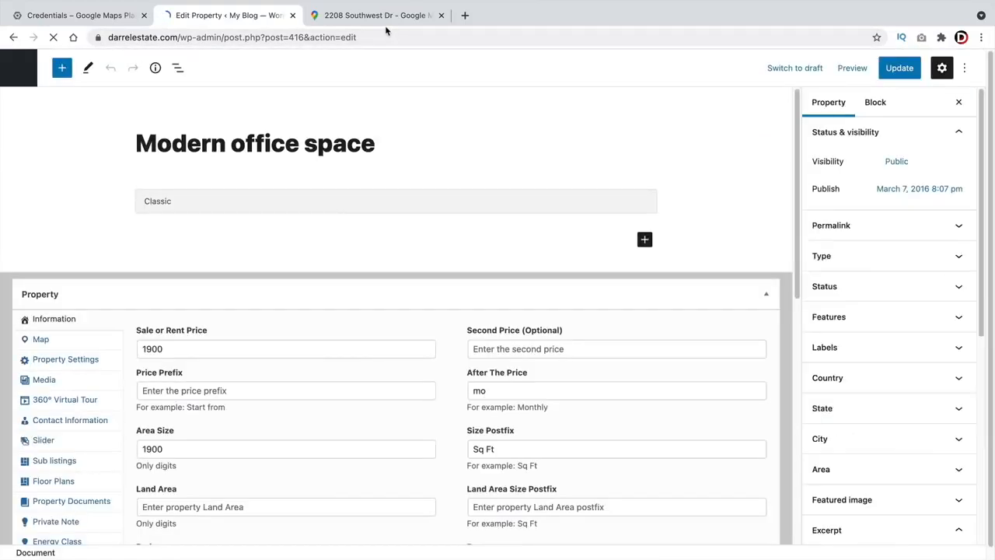
{"action": "scroll", "coordinate": [468, 290], "scroll_direction": "down", "scroll_amount": 2}
{"action": "left_click", "coordinate": [453, 305]}
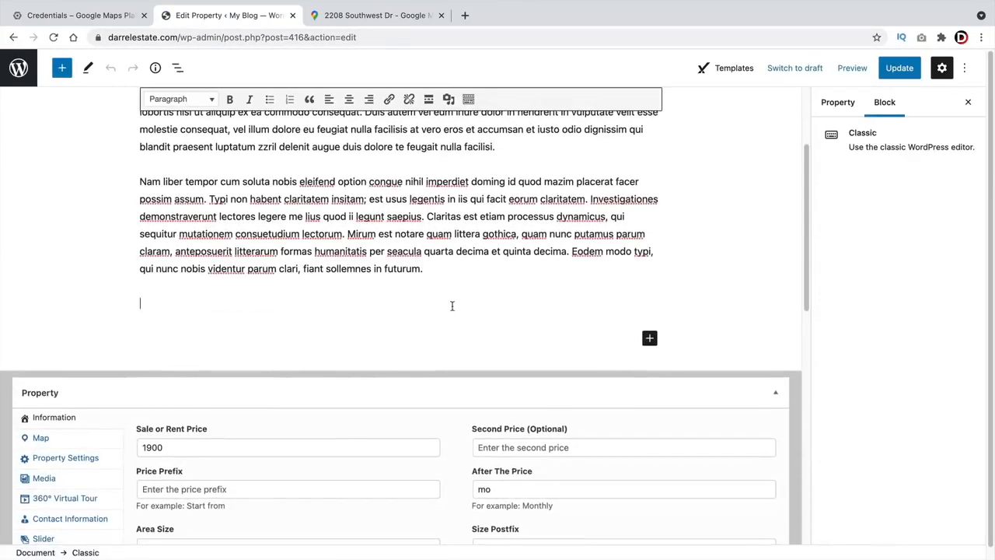
{"action": "left_click", "coordinate": [62, 67]}
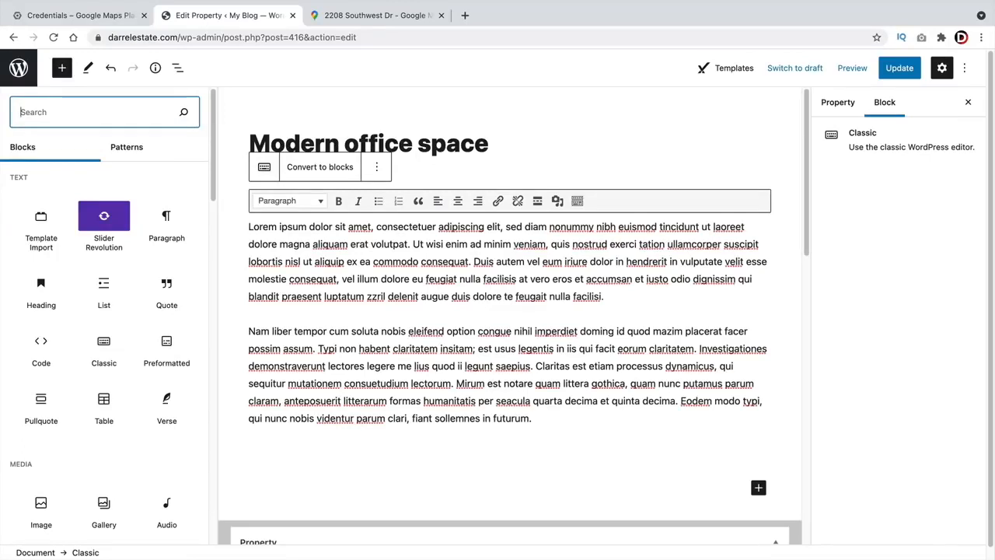
{"action": "type", "text": "ht"}
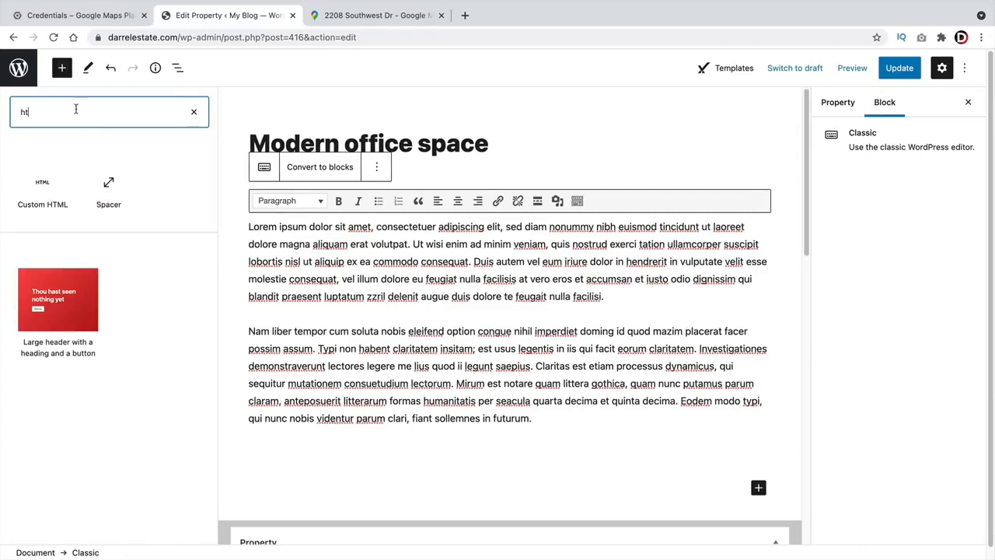
{"action": "left_click", "coordinate": [42, 186]}
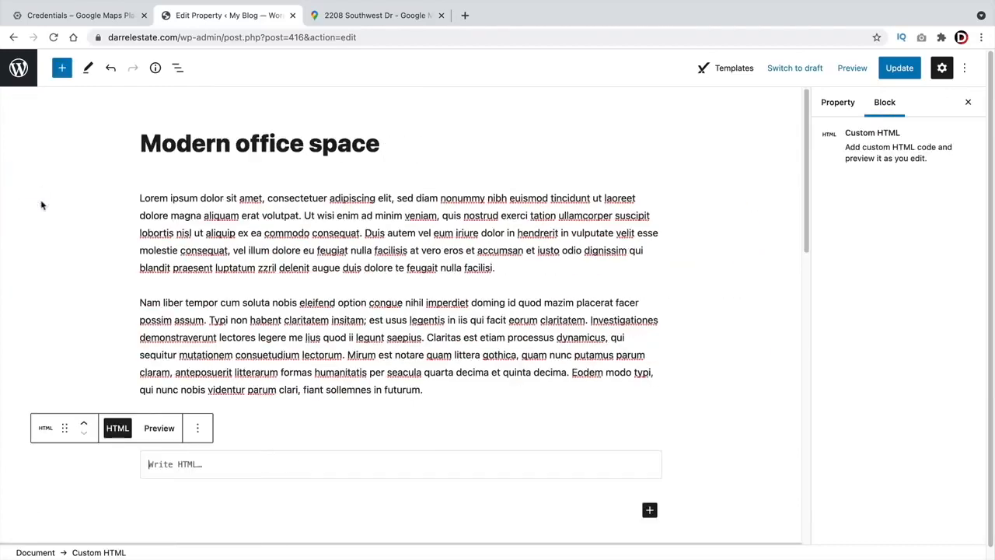
{"action": "right_click", "coordinate": [177, 466]}
{"action": "left_click", "coordinate": [196, 462]}
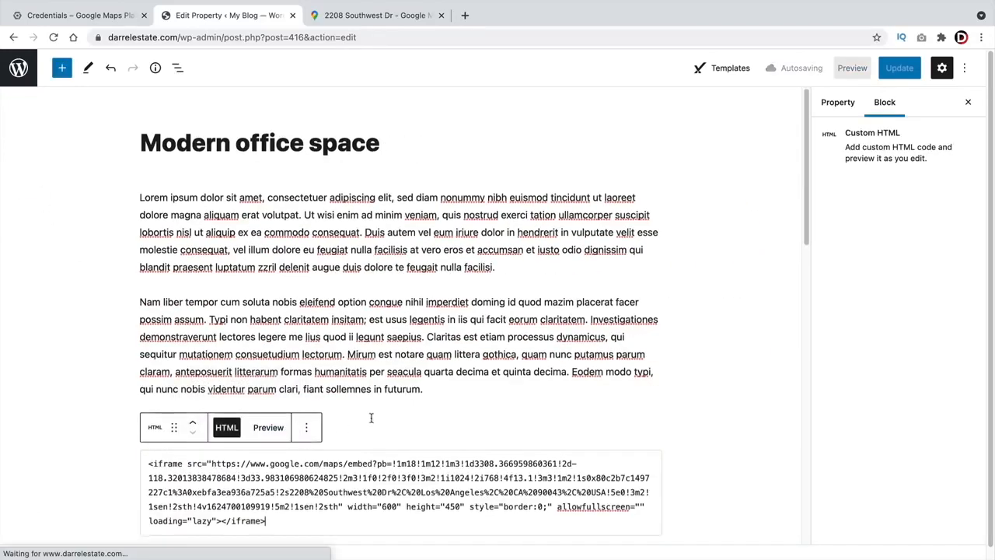
- Preview the map, keep the block below the description, update the listing and view it
{"action": "scroll", "coordinate": [327, 366], "scroll_direction": "down", "scroll_amount": 2}
{"action": "left_click", "coordinate": [269, 311]}
{"action": "scroll", "coordinate": [525, 276], "scroll_direction": "down", "scroll_amount": 2}
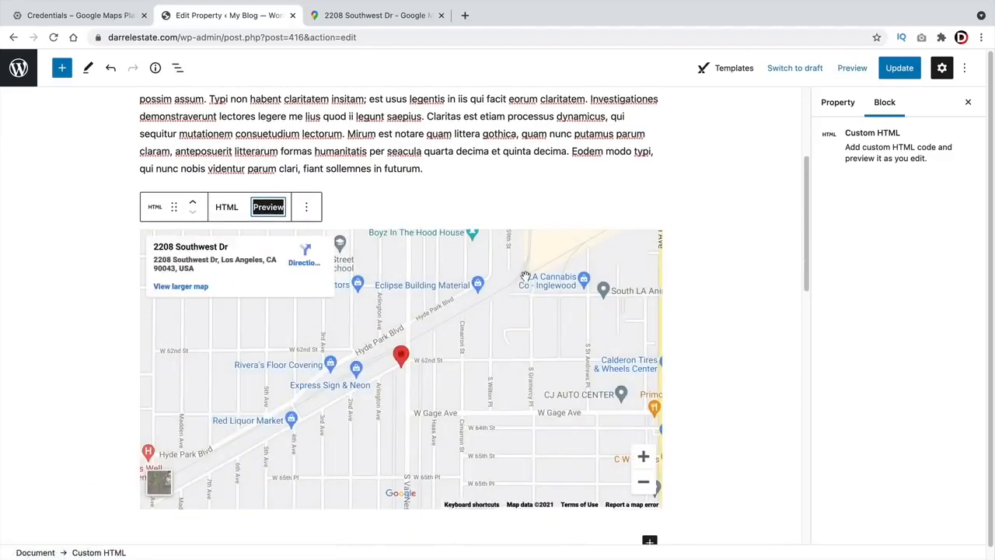
{"action": "scroll", "coordinate": [528, 202], "scroll_direction": "up", "scroll_amount": 2}
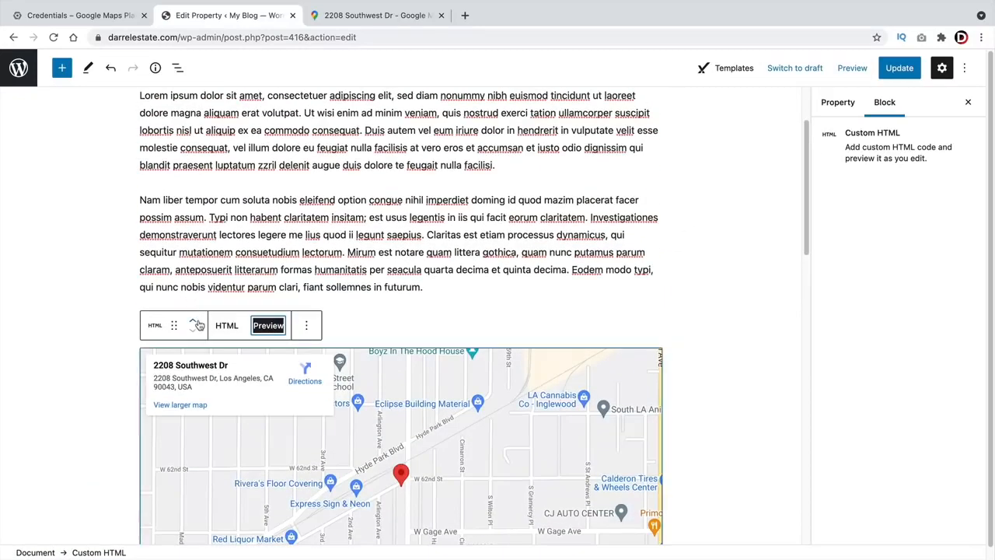
{"action": "left_click", "coordinate": [195, 321]}
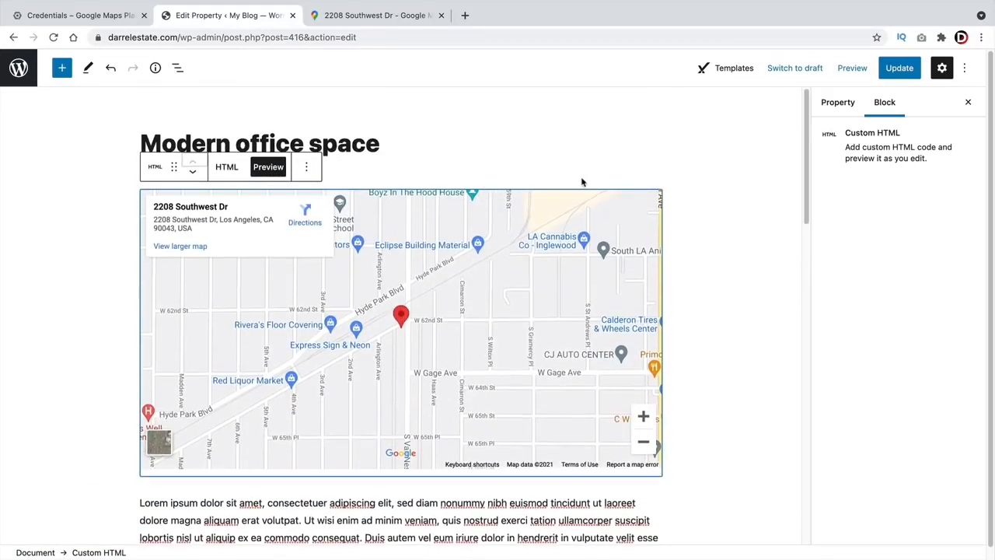
{"action": "scroll", "coordinate": [303, 155], "scroll_direction": "down", "scroll_amount": 1}
{"action": "left_click", "coordinate": [193, 131]}
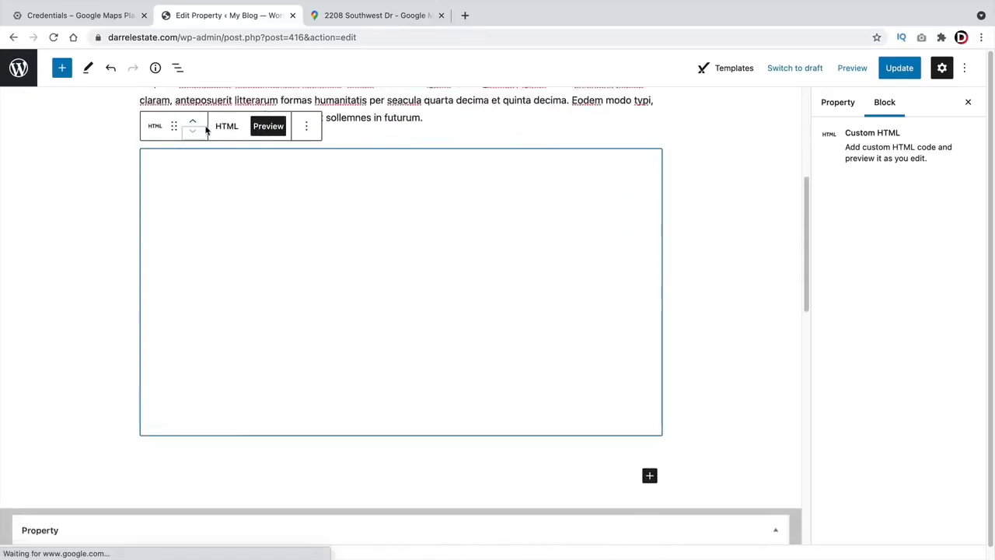
{"action": "left_click", "coordinate": [902, 69]}
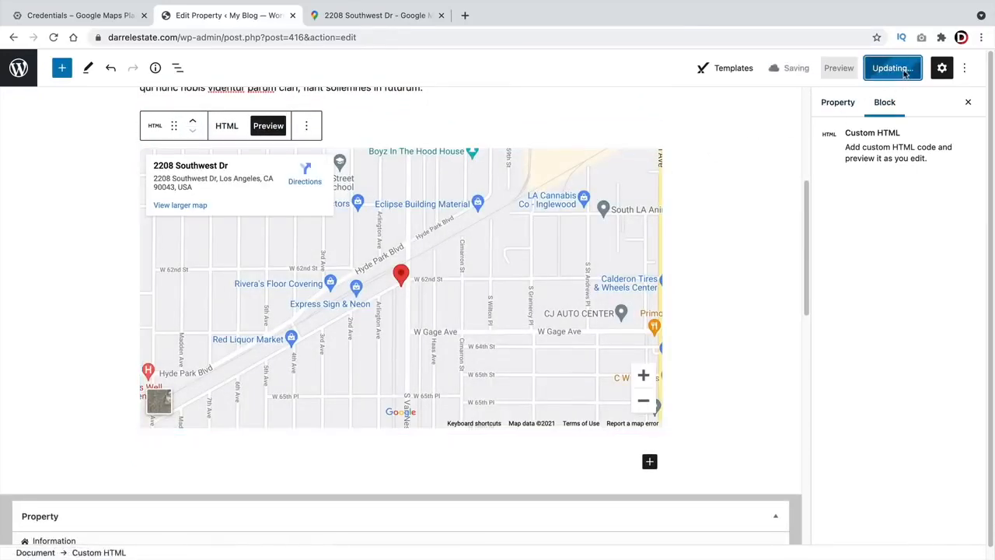
{"action": "left_click", "coordinate": [136, 521]}
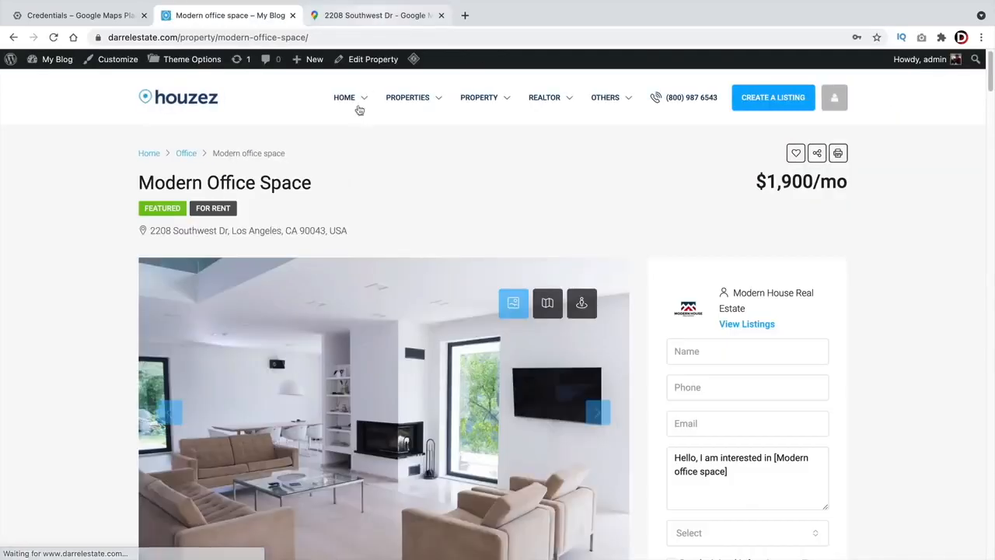
- Scroll the live property page, check the Google Maps embed dialog again, and return
{"action": "mouse_move", "coordinate": [350, 100]}
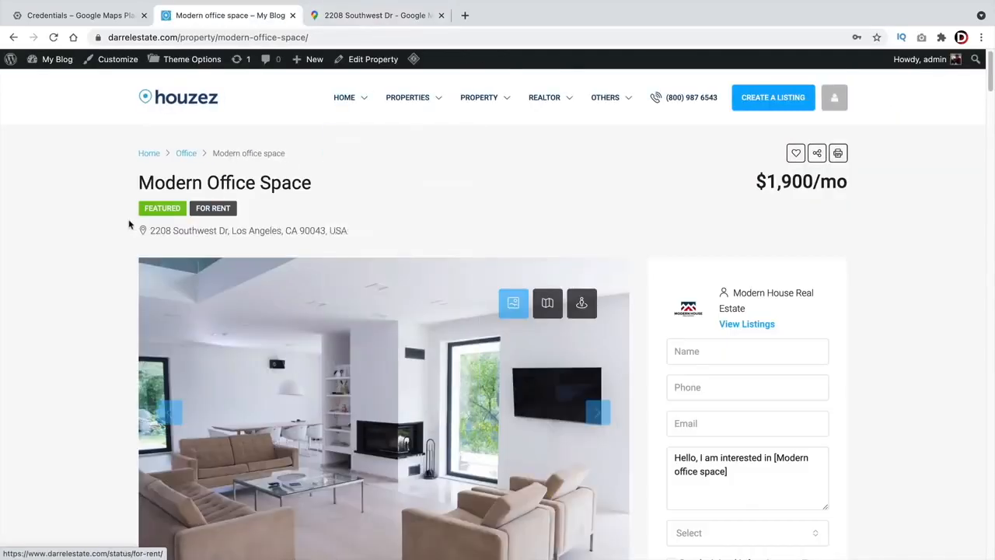
{"action": "scroll", "coordinate": [127, 220], "scroll_direction": "down", "scroll_amount": 10}
{"action": "scroll", "coordinate": [127, 219], "scroll_direction": "down", "scroll_amount": 3}
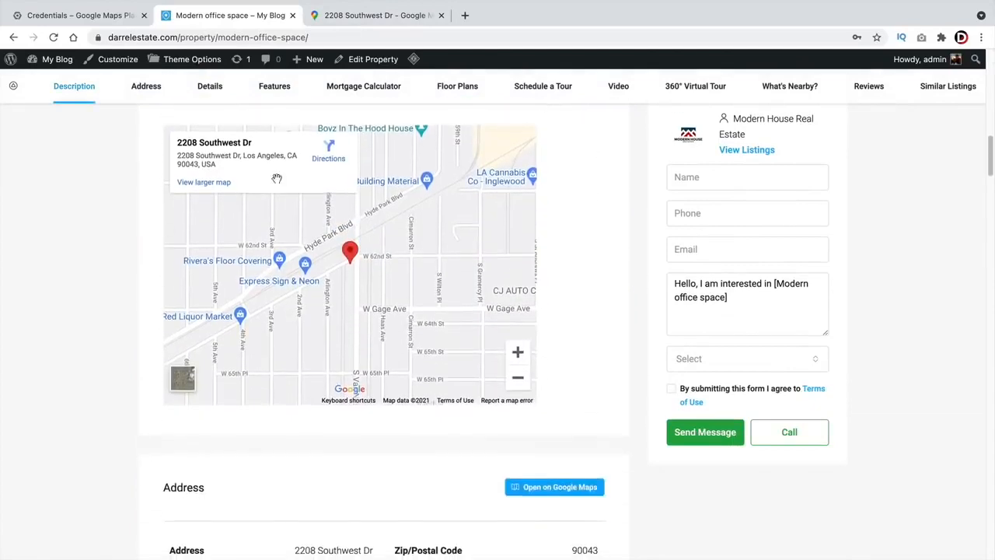
{"action": "scroll", "coordinate": [314, 205], "scroll_direction": "up", "scroll_amount": 1}
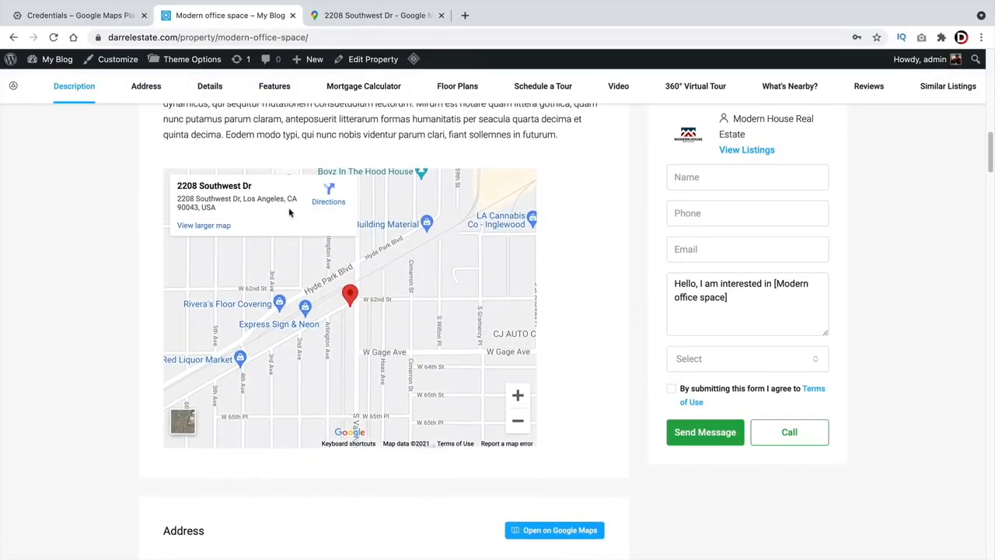
{"action": "left_click", "coordinate": [354, 17]}
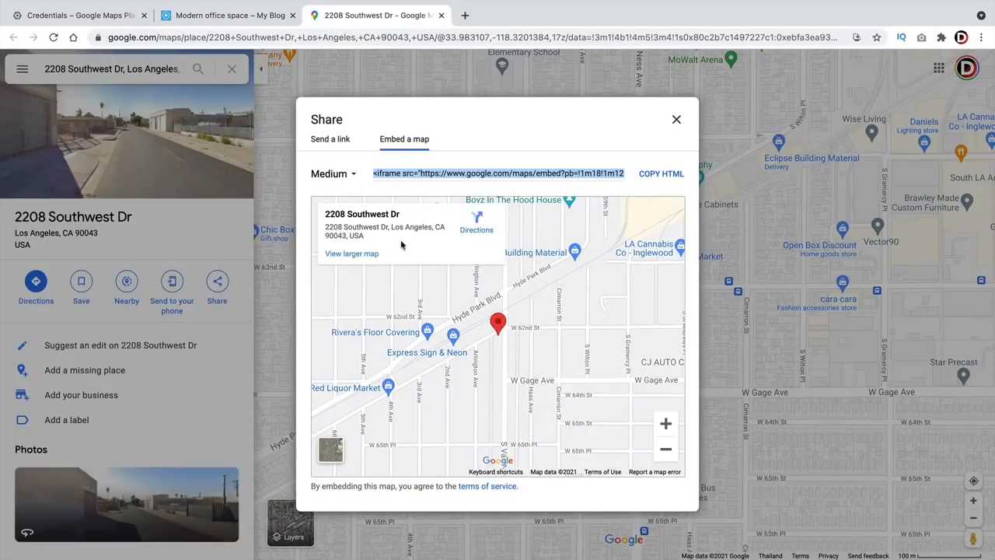
{"action": "left_click", "coordinate": [233, 16]}
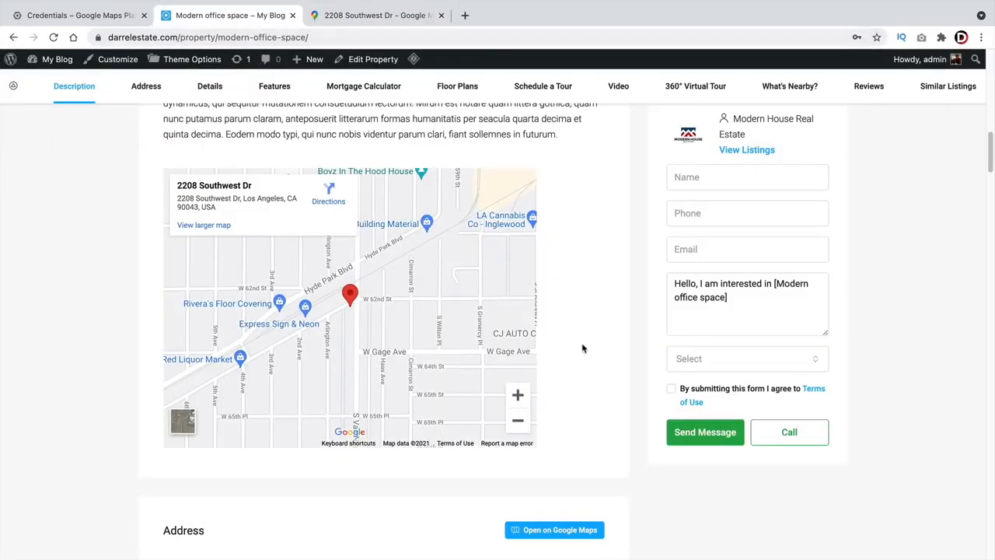
{"action": "scroll", "coordinate": [583, 348], "scroll_direction": "down", "scroll_amount": 3}
{"action": "scroll", "coordinate": [583, 348], "scroll_direction": "up", "scroll_amount": 8}
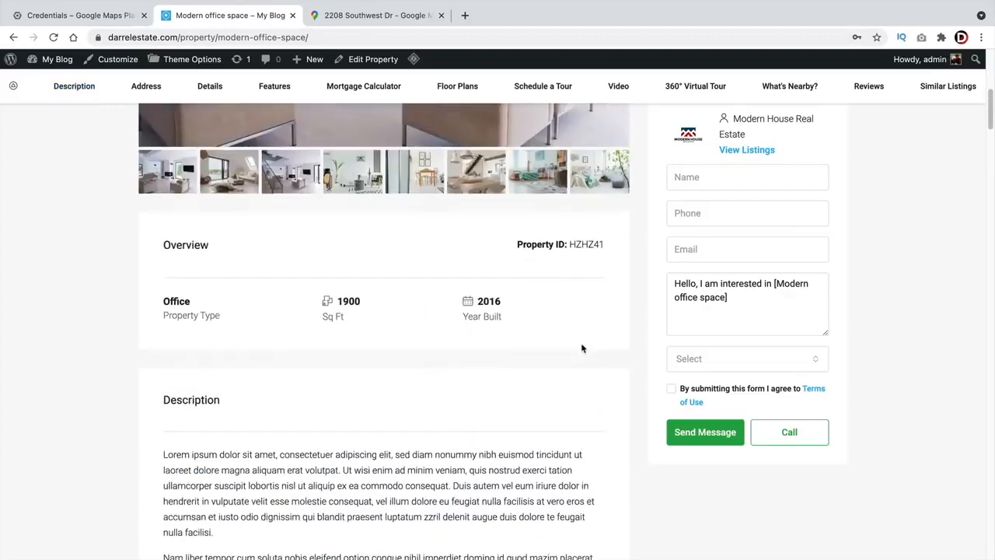
{"action": "scroll", "coordinate": [582, 348], "scroll_direction": "up", "scroll_amount": 7}
{"action": "left_click", "coordinate": [547, 300]}
{"action": "scroll", "coordinate": [560, 235], "scroll_direction": "down", "scroll_amount": 2}
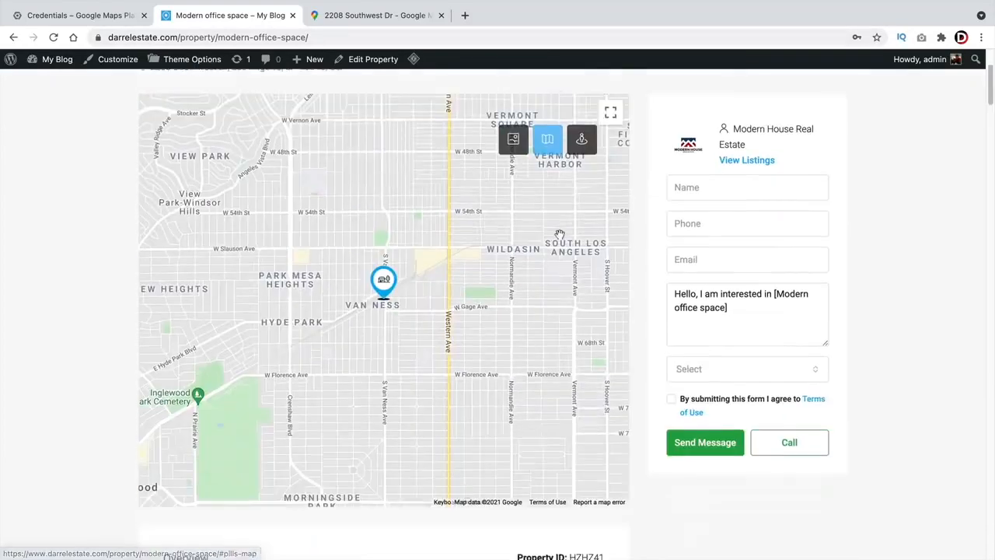
{"action": "scroll", "coordinate": [662, 238], "scroll_direction": "down", "scroll_amount": 5}
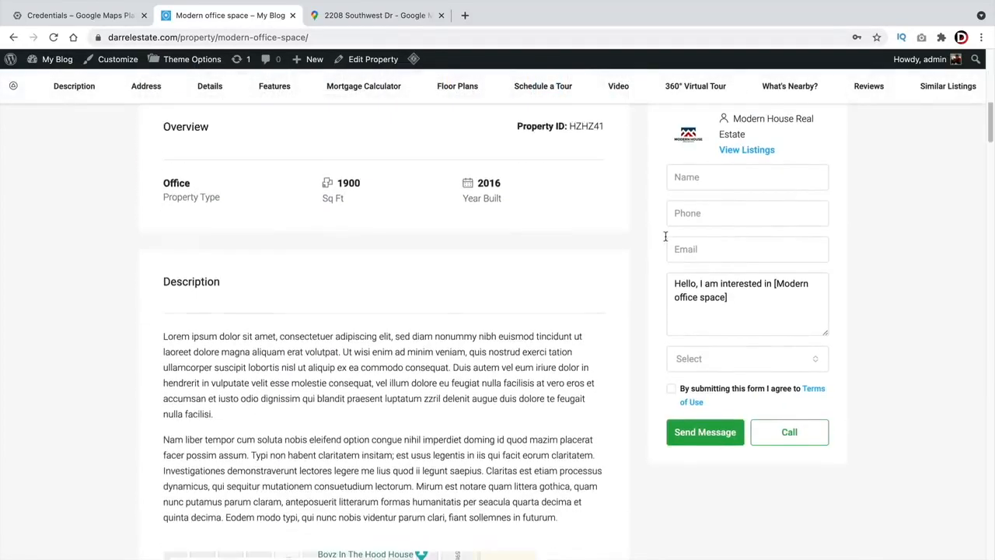
{"action": "scroll", "coordinate": [665, 236], "scroll_direction": "down", "scroll_amount": 4}
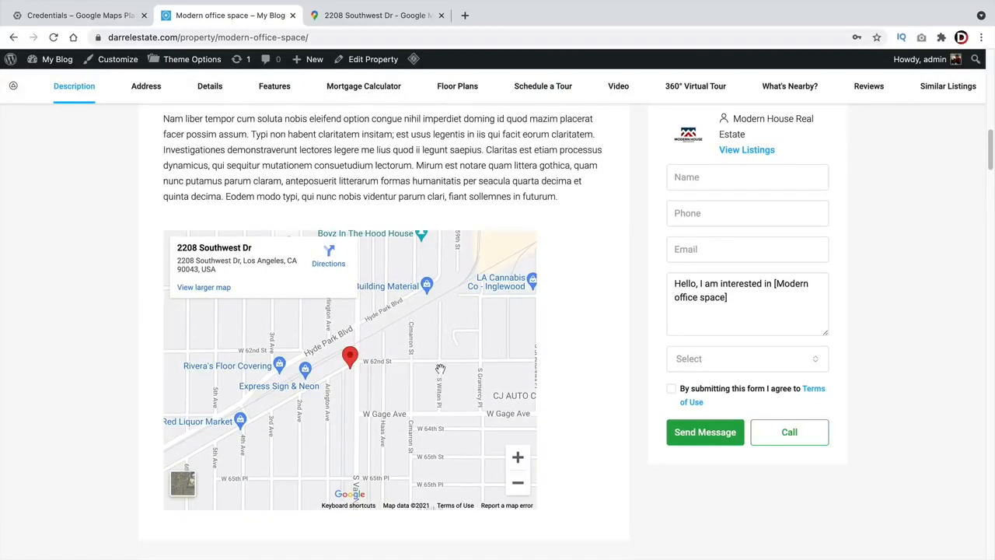
{"action": "scroll", "coordinate": [440, 368], "scroll_direction": "up", "scroll_amount": 10}
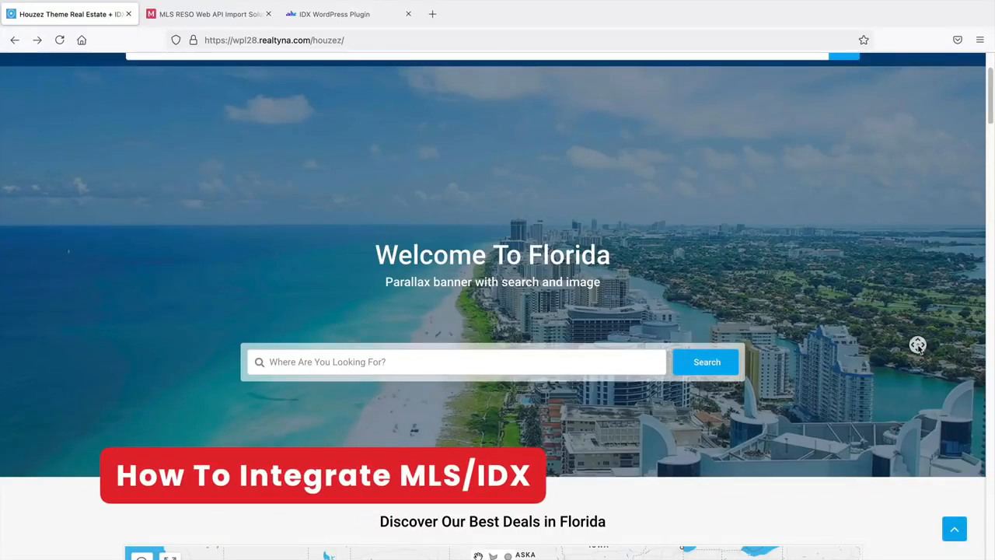
- Scroll the Houzez + IDX Florida demo past its map to the property cards, then switch to MLS Import
{"action": "scroll", "coordinate": [918, 347], "scroll_direction": "down", "scroll_amount": 1}
{"action": "scroll", "coordinate": [919, 354], "scroll_direction": "down", "scroll_amount": 4}
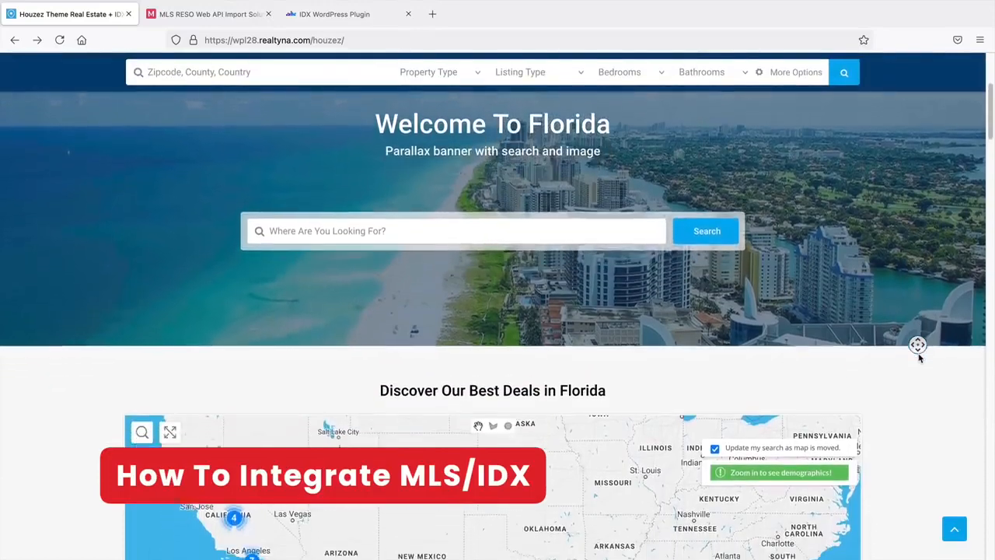
{"action": "scroll", "coordinate": [919, 357], "scroll_direction": "down", "scroll_amount": 4}
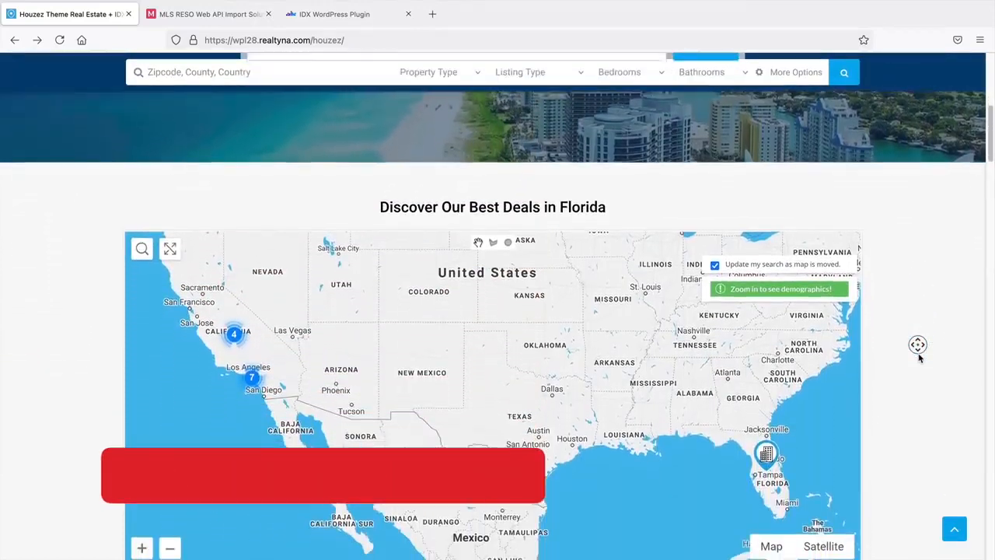
{"action": "scroll", "coordinate": [918, 357], "scroll_direction": "down", "scroll_amount": 5}
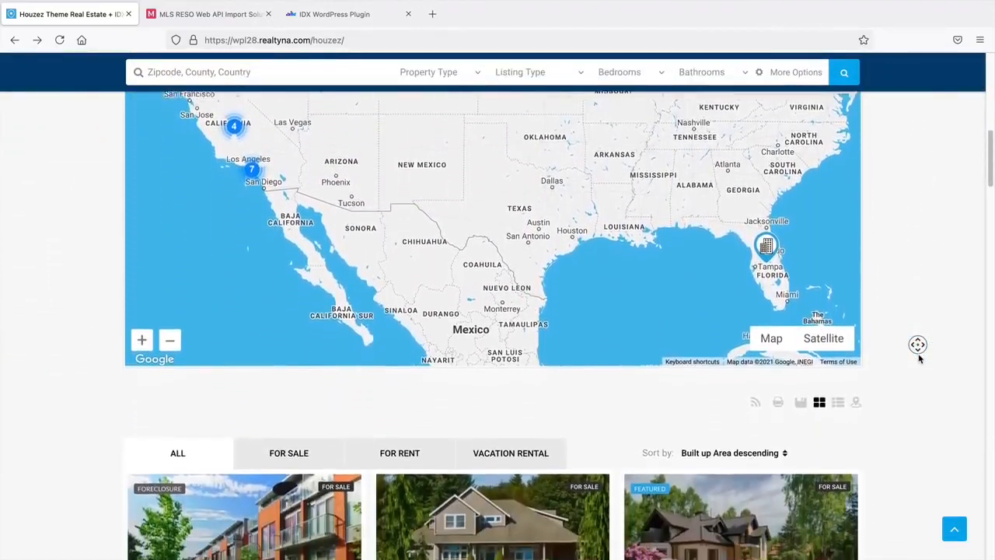
{"action": "scroll", "coordinate": [918, 357], "scroll_direction": "down", "scroll_amount": 5}
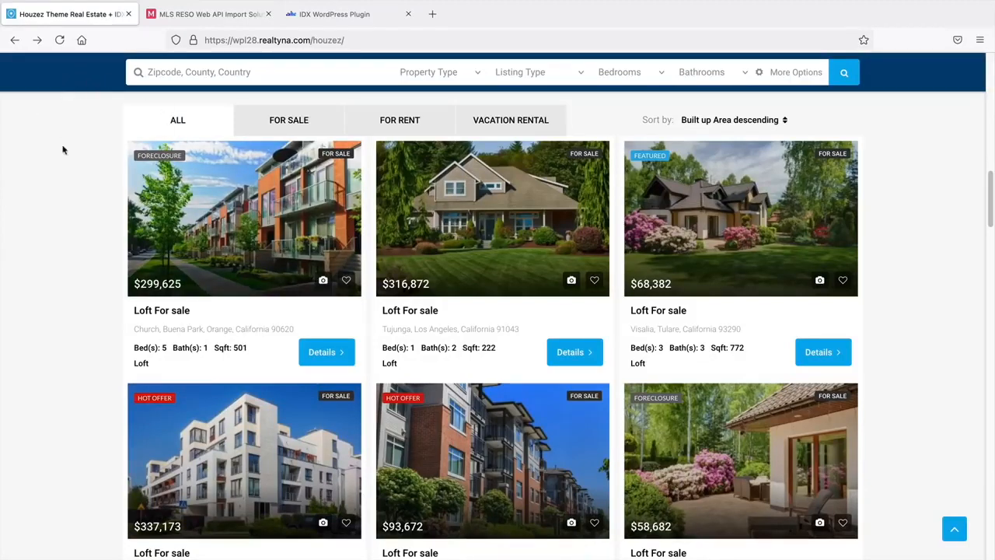
{"action": "left_click", "coordinate": [206, 14]}
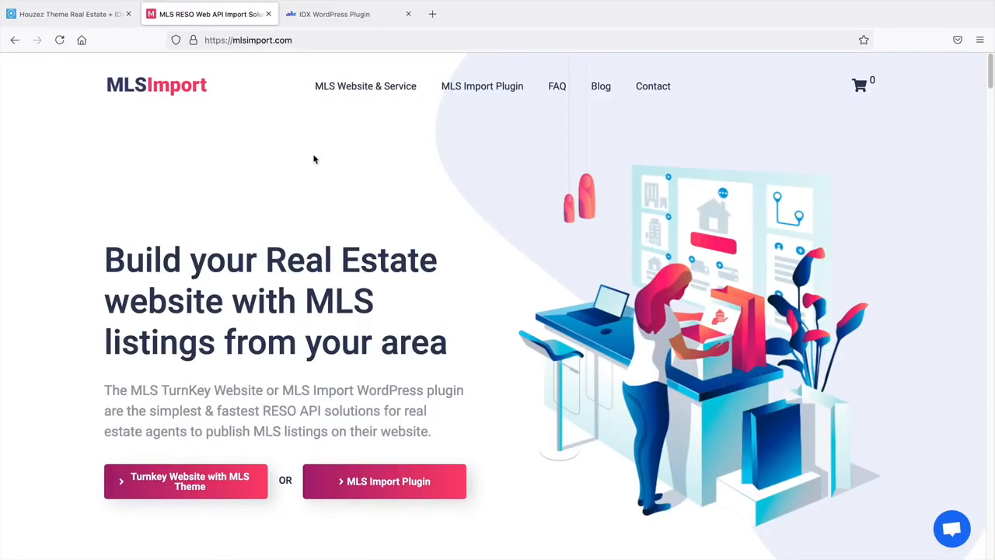
- Open the MLS Import Plugin features page and highlight the supported-themes sentence and Houzez $59 line
{"action": "scroll", "coordinate": [455, 150], "scroll_direction": "down", "scroll_amount": 5}
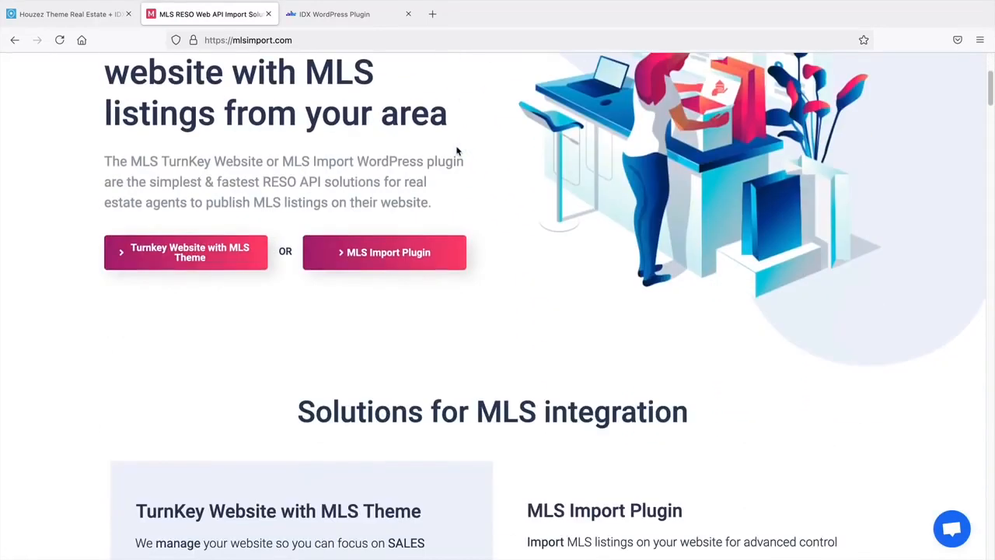
{"action": "scroll", "coordinate": [457, 151], "scroll_direction": "down", "scroll_amount": 3}
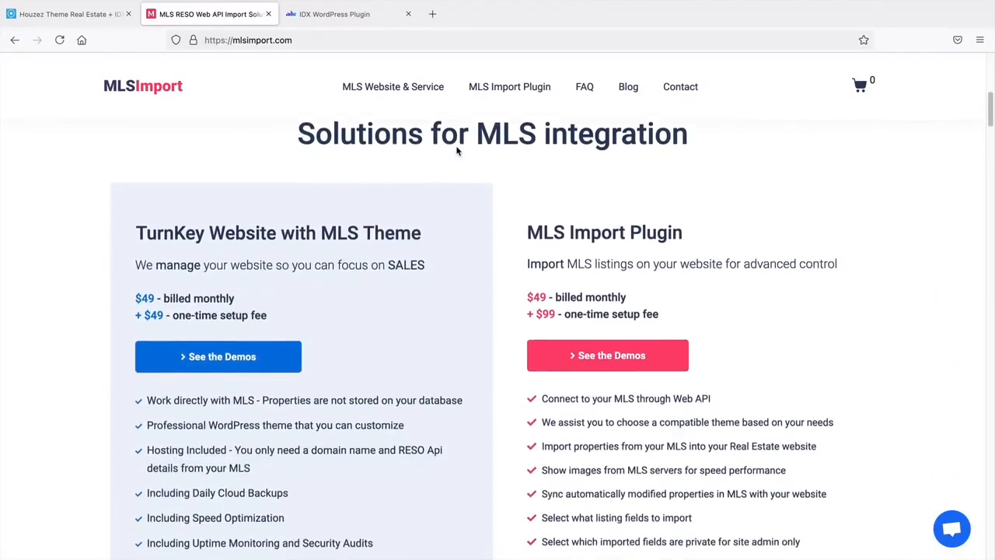
{"action": "scroll", "coordinate": [604, 336], "scroll_direction": "up", "scroll_amount": 8}
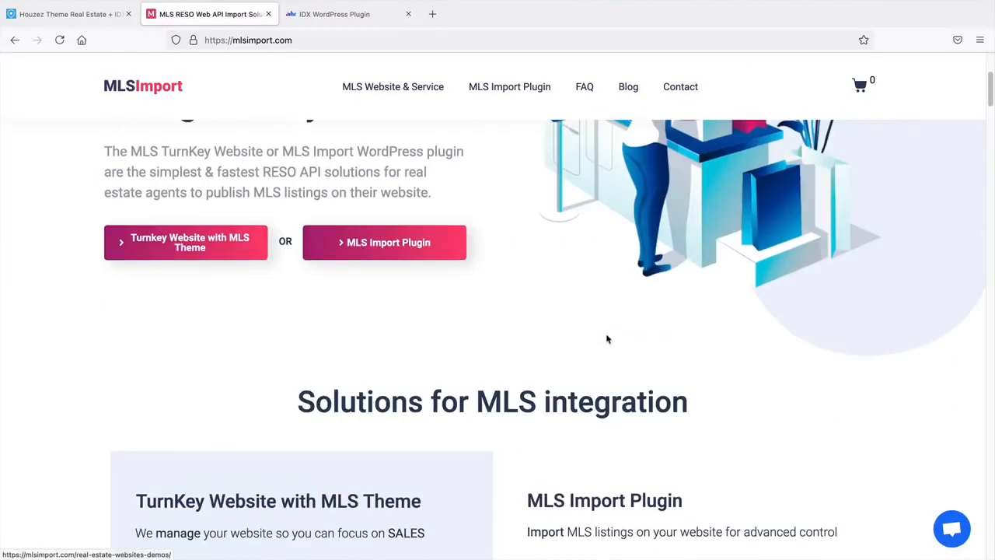
{"action": "mouse_move", "coordinate": [469, 94]}
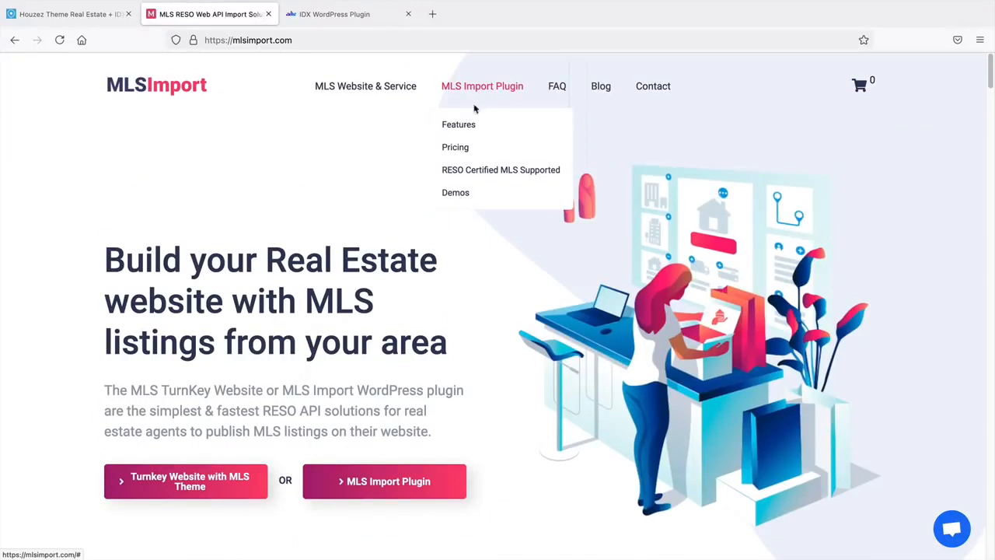
{"action": "left_click", "coordinate": [470, 128]}
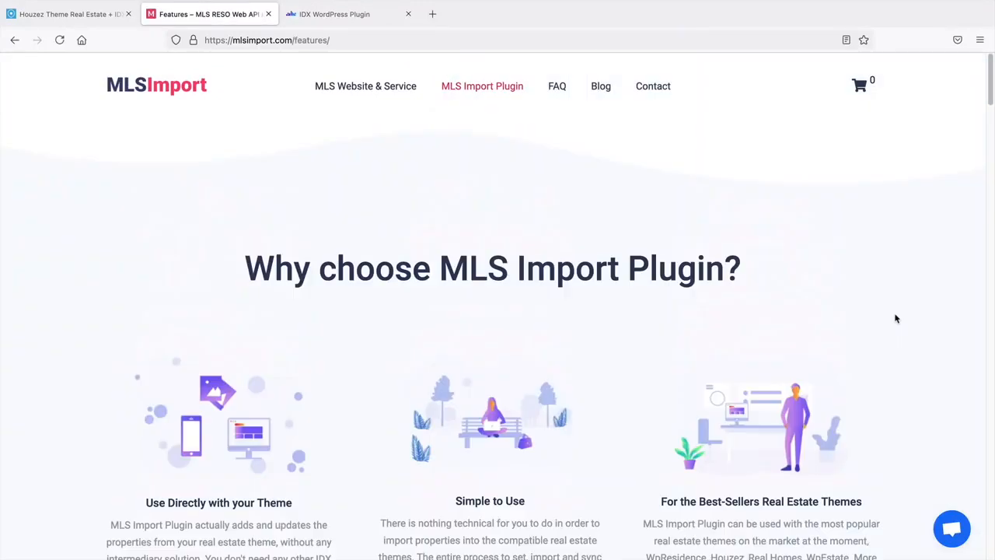
{"action": "scroll", "coordinate": [895, 320], "scroll_direction": "down", "scroll_amount": 6}
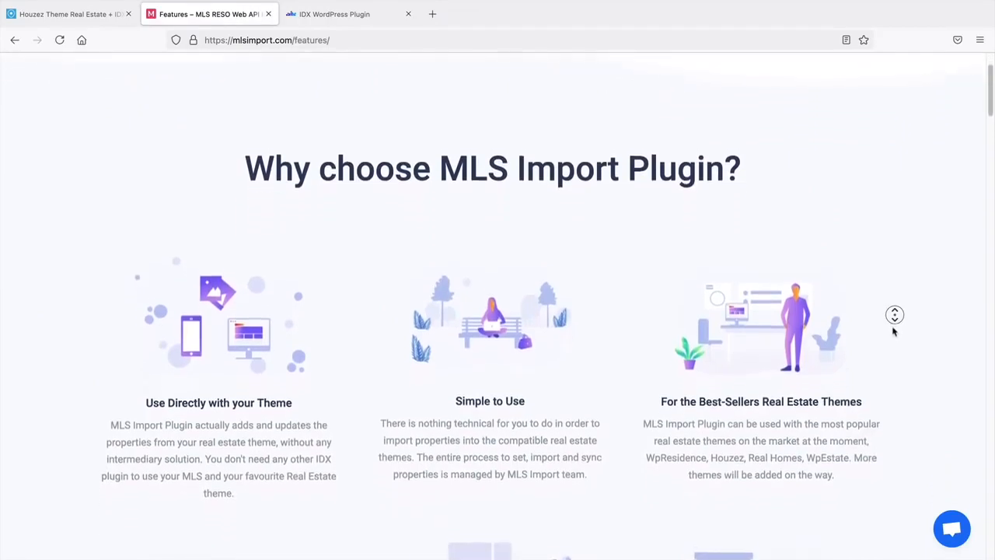
{"action": "scroll", "coordinate": [891, 372], "scroll_direction": "down", "scroll_amount": 10}
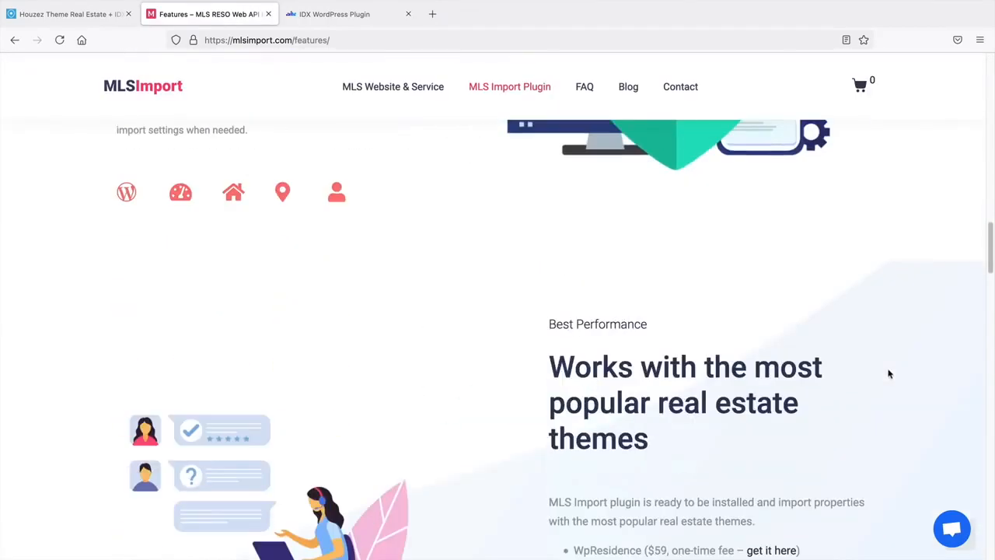
{"action": "scroll", "coordinate": [889, 374], "scroll_direction": "up", "scroll_amount": 2}
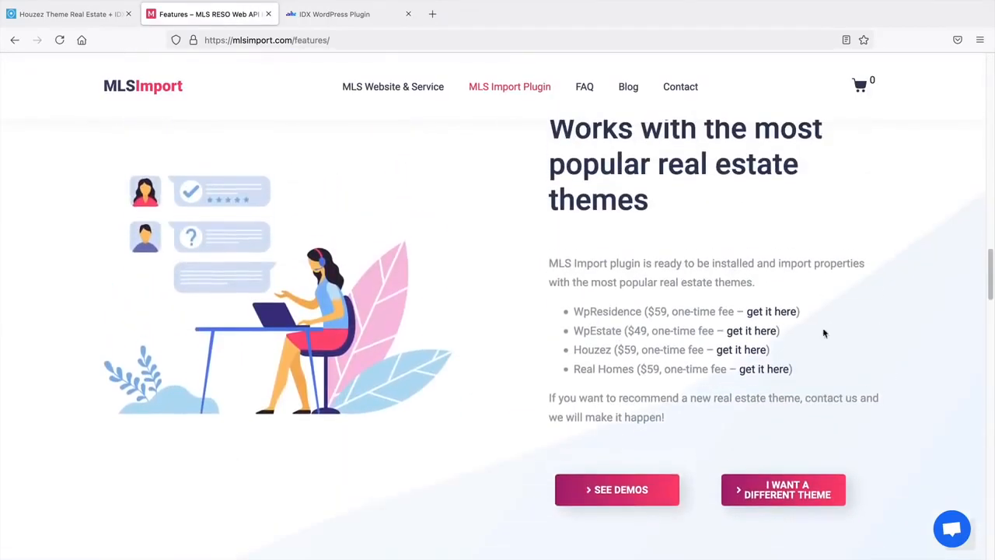
{"action": "left_click_drag", "start_coordinate": [584, 267], "coordinate": [731, 283]}
{"action": "left_click_drag", "start_coordinate": [612, 352], "coordinate": [704, 352]}
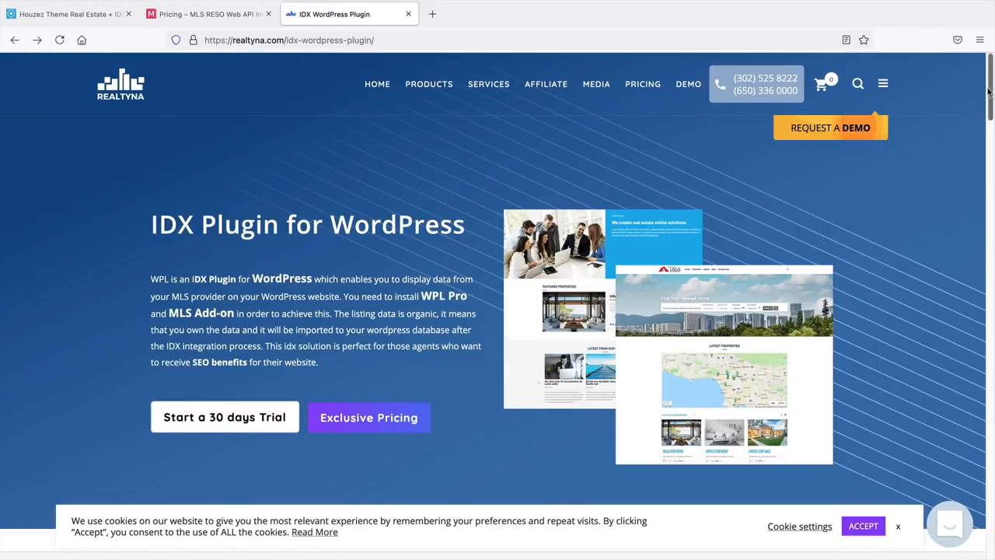
- Scroll to the Integrations section, highlight Houzez among compatible themes, then return to the Houzez site
{"action": "left_click_drag", "start_coordinate": [989, 92], "coordinate": [994, 294]}
{"action": "left_click_drag", "start_coordinate": [247, 199], "coordinate": [157, 235]}
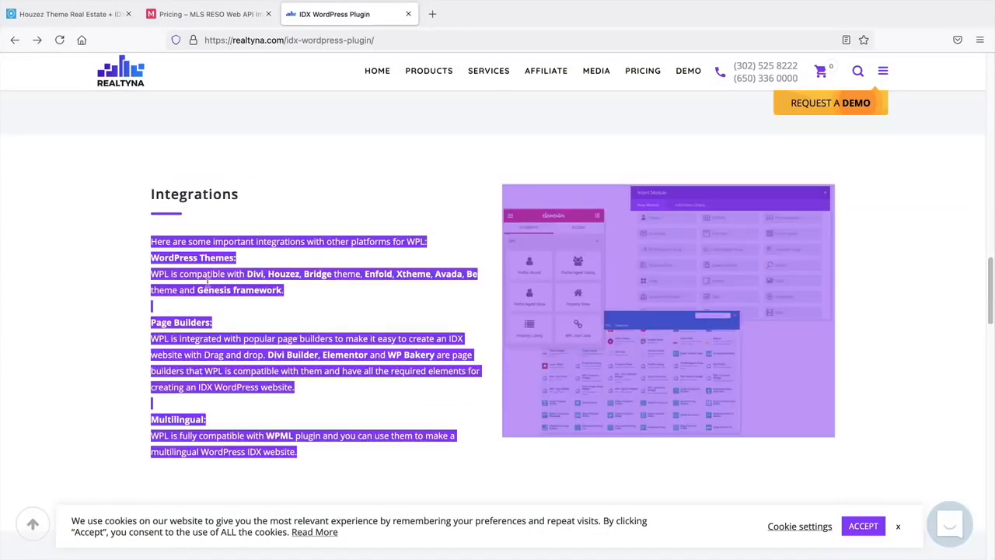
{"action": "left_click", "coordinate": [208, 283]}
{"action": "left_click_drag", "start_coordinate": [303, 276], "coordinate": [269, 276]}
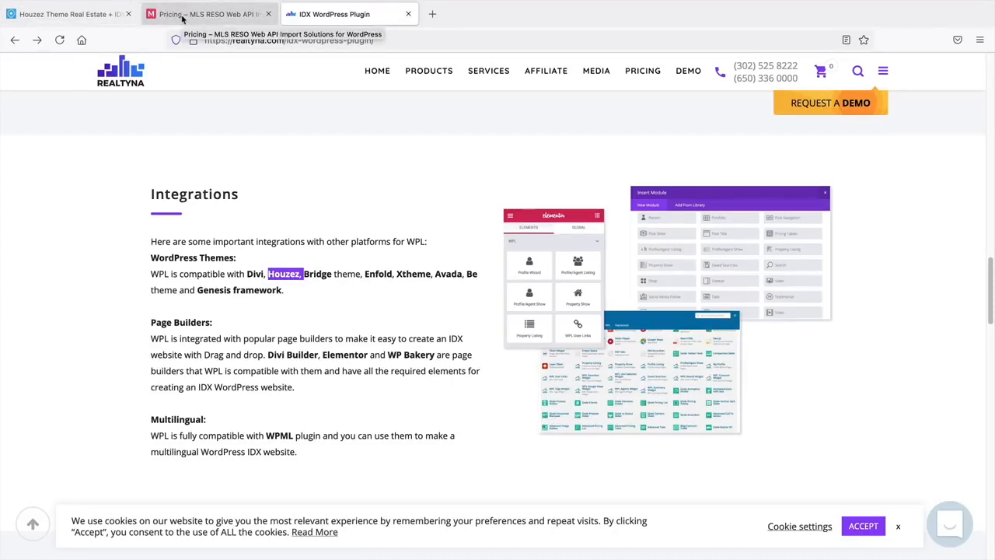
{"action": "left_click", "coordinate": [97, 16]}
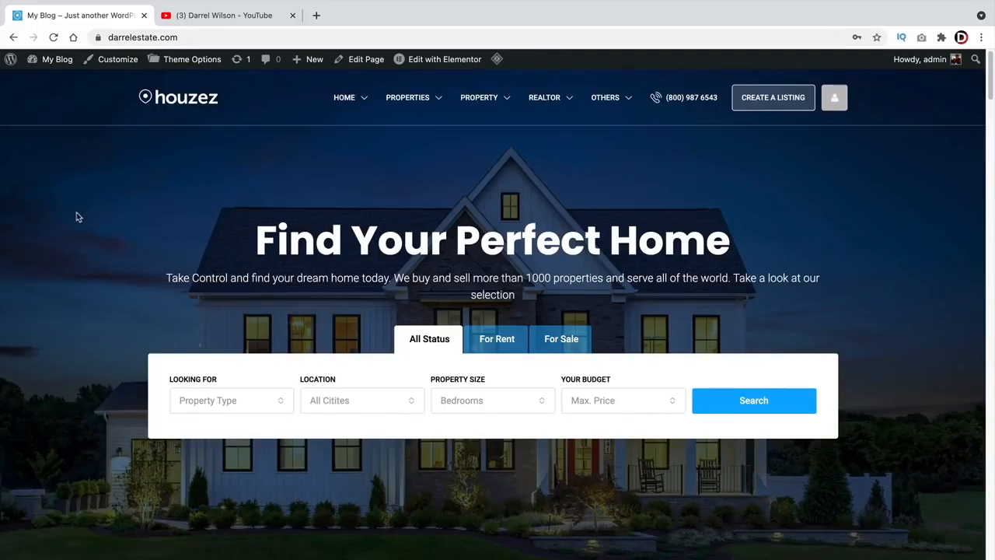
{"action": "left_click", "coordinate": [228, 22]}
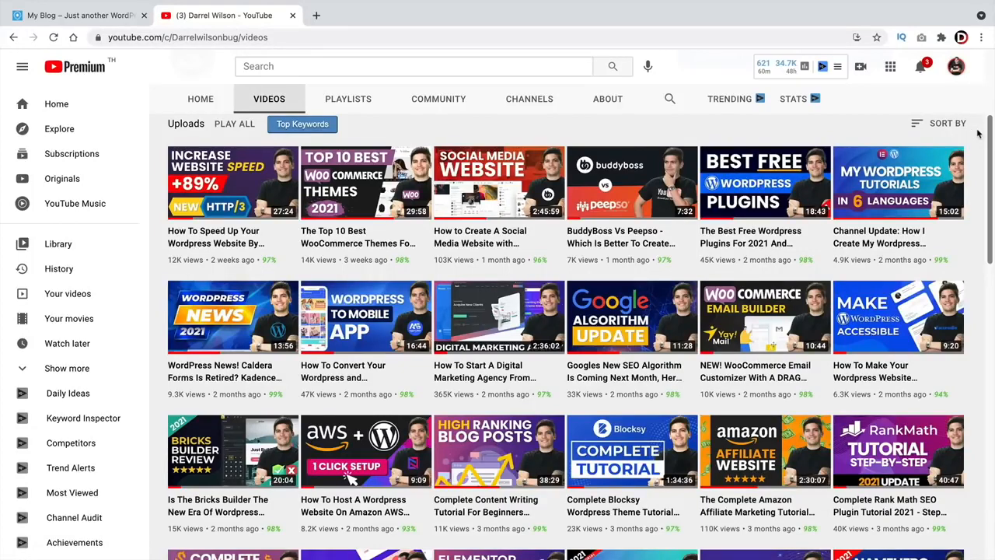
{"action": "scroll", "coordinate": [629, 354], "scroll_direction": "down", "scroll_amount": 3}
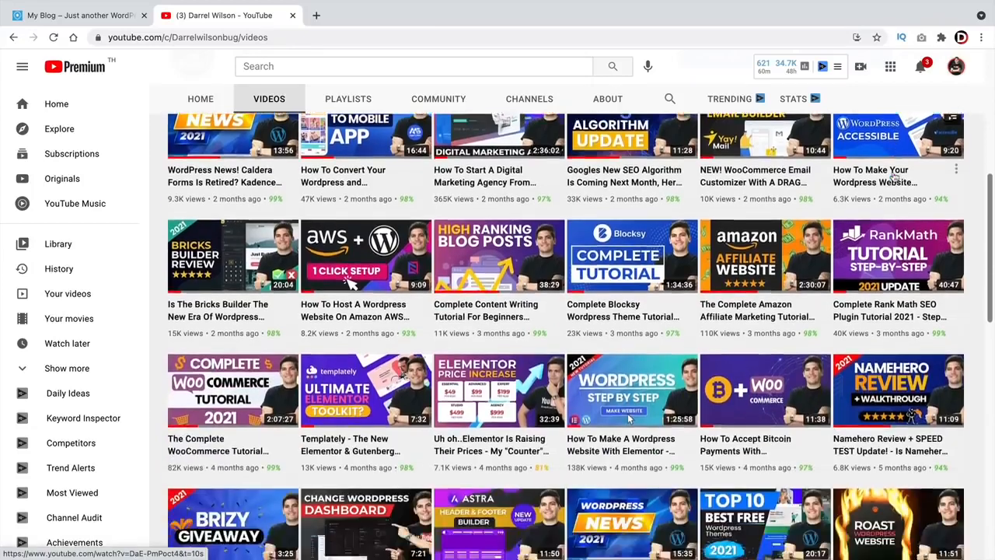
{"action": "scroll", "coordinate": [895, 177], "scroll_direction": "up", "scroll_amount": 2}
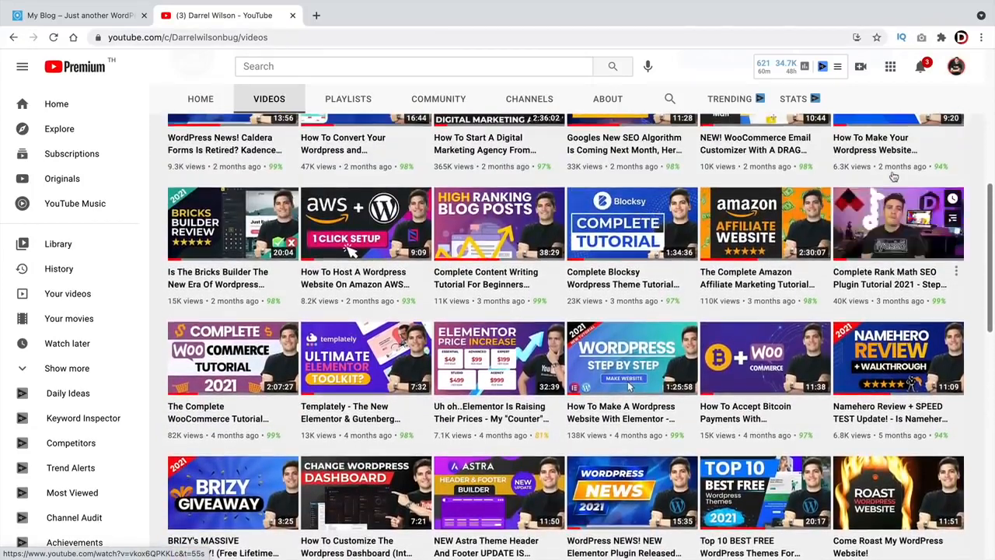
{"action": "scroll", "coordinate": [224, 340], "scroll_direction": "down", "scroll_amount": 2}
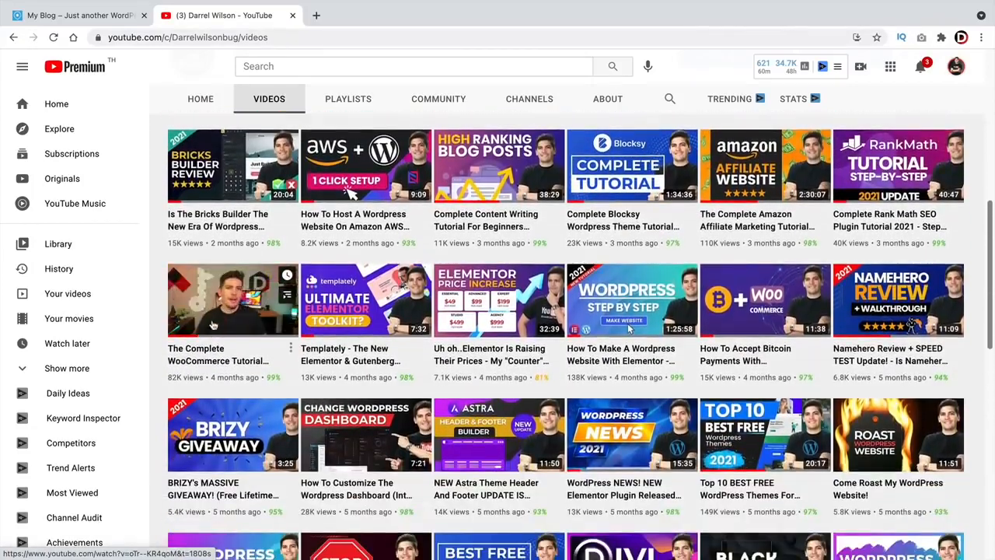
{"action": "scroll", "coordinate": [224, 340], "scroll_direction": "down", "scroll_amount": 1}
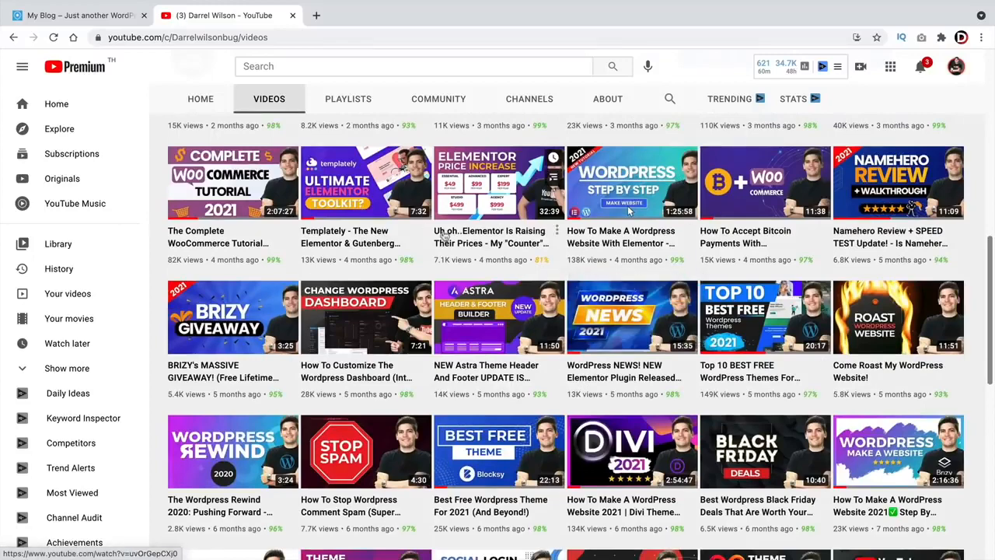
{"action": "scroll", "coordinate": [628, 305], "scroll_direction": "up", "scroll_amount": 1}
{"action": "scroll", "coordinate": [629, 305], "scroll_direction": "up", "scroll_amount": 5}
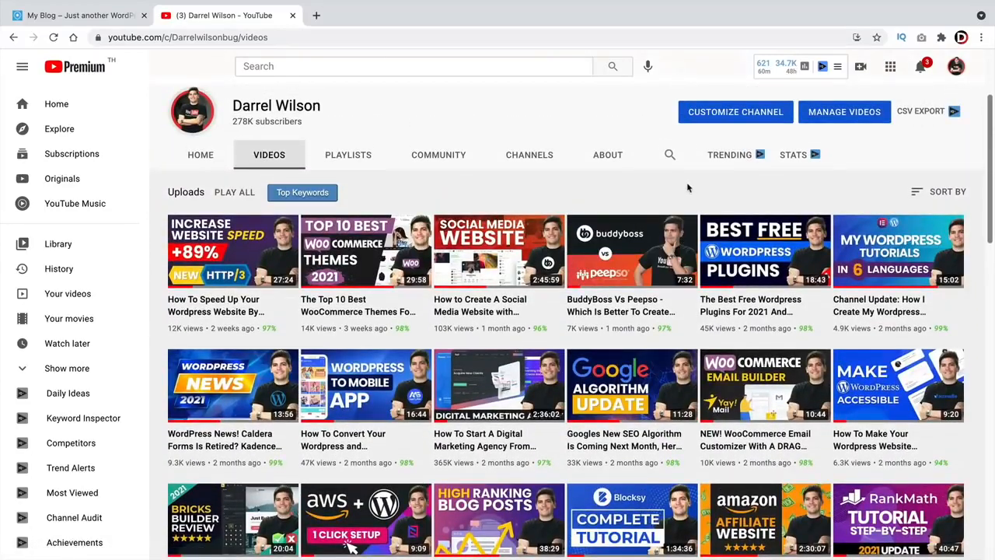
{"action": "left_click", "coordinate": [86, 15]}
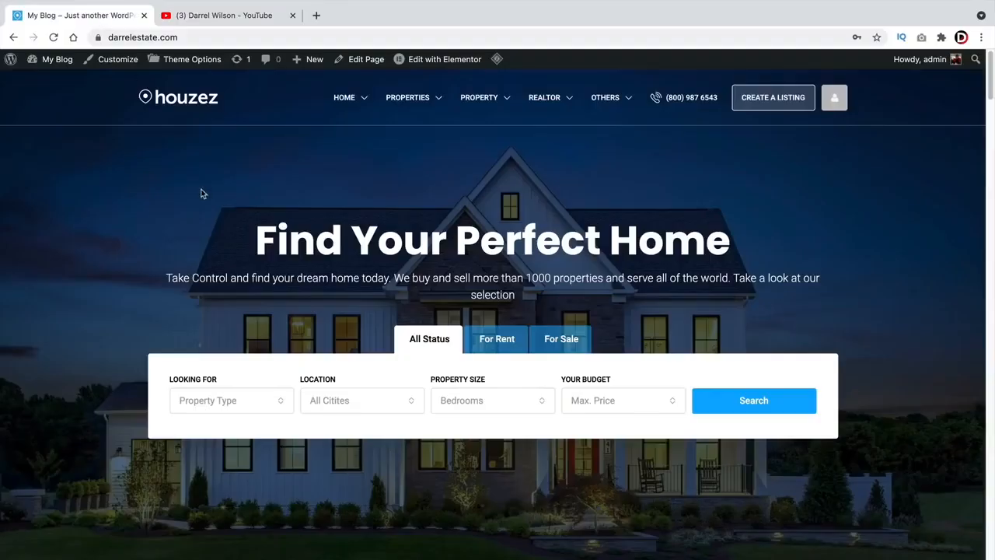